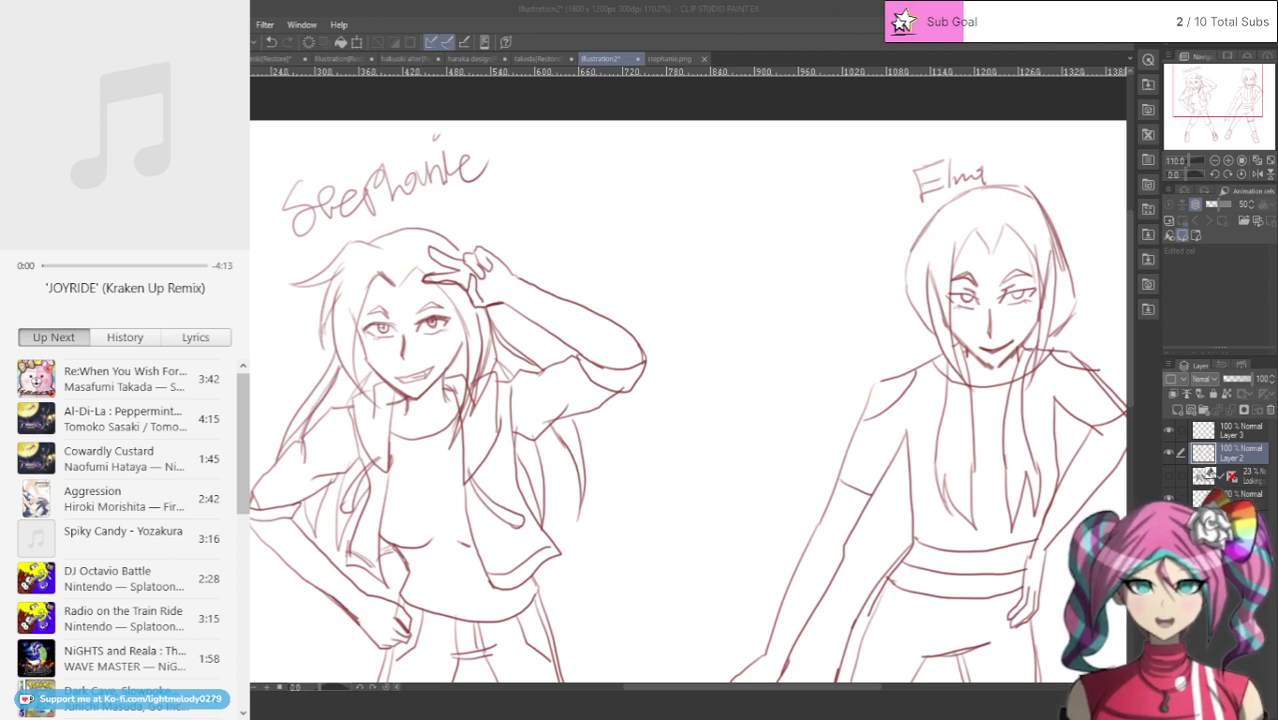
# Step: Create a layer folder above the red sketch layer and lower the sketch layer's opacity to 58%
pyautogui.click(115, 293)
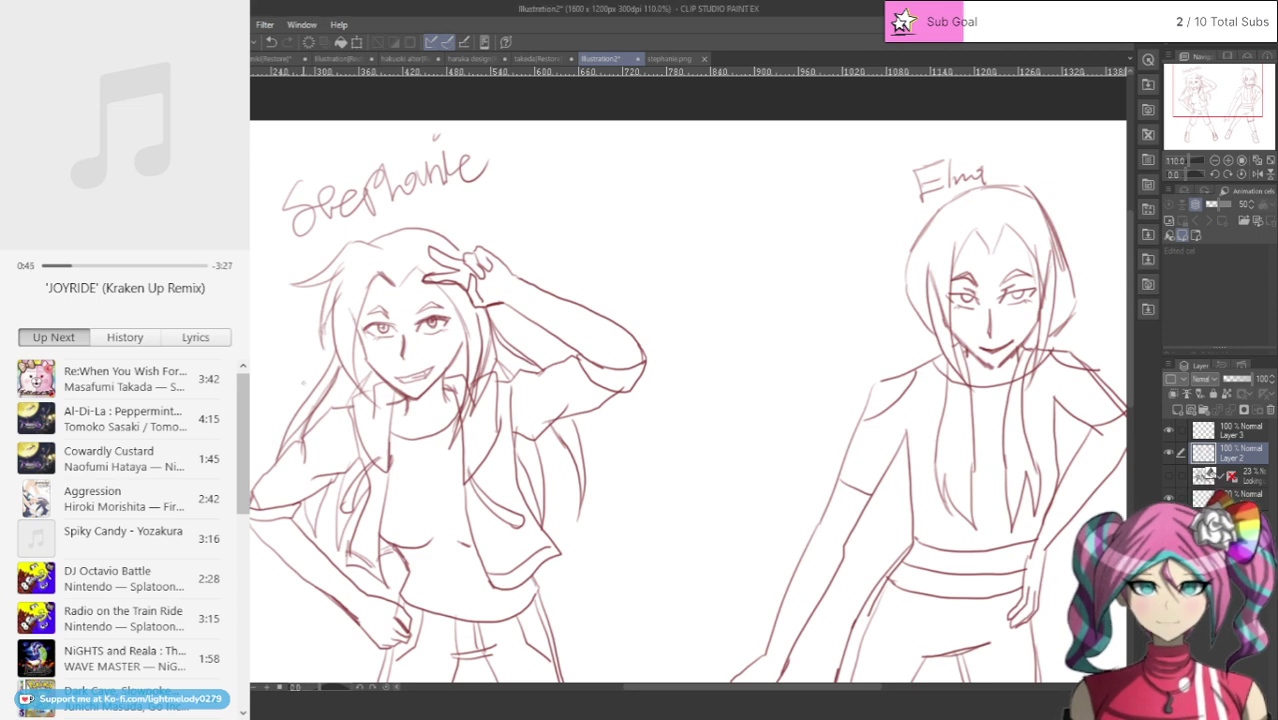
pyautogui.scroll(-3, 659, 406)
pyautogui.scroll(1, 659, 406)
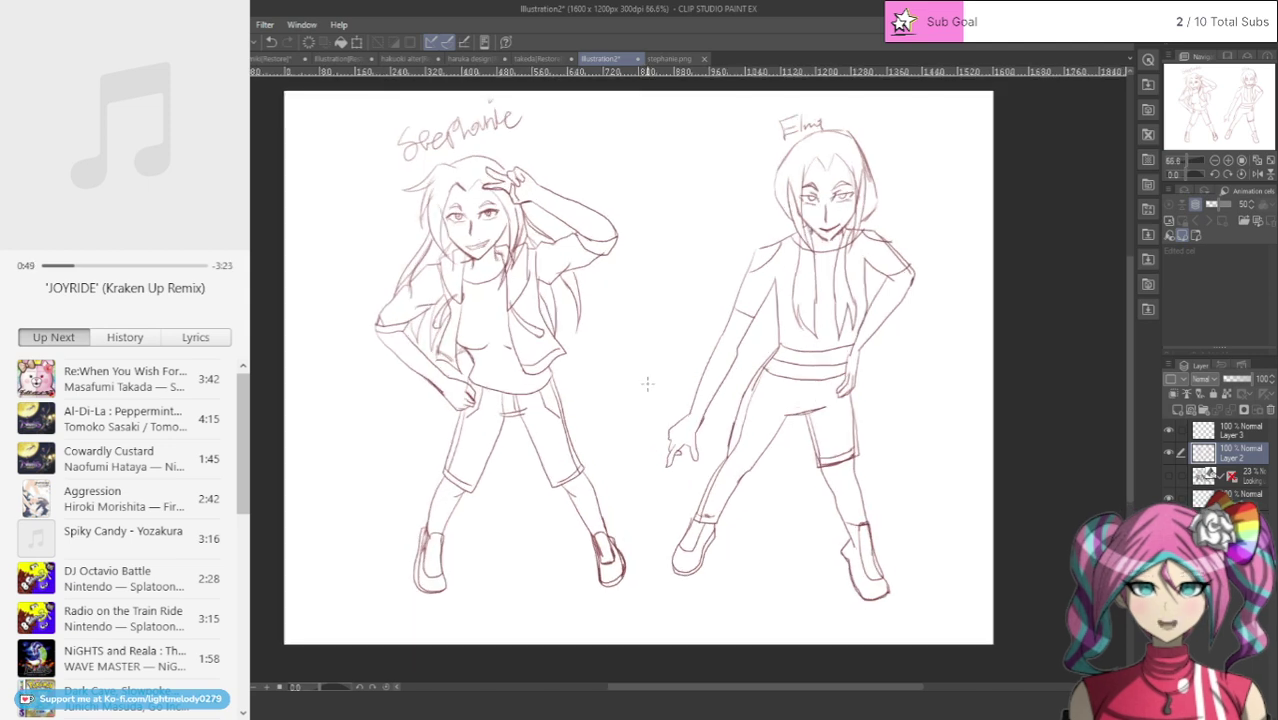
pyautogui.click(1204, 410)
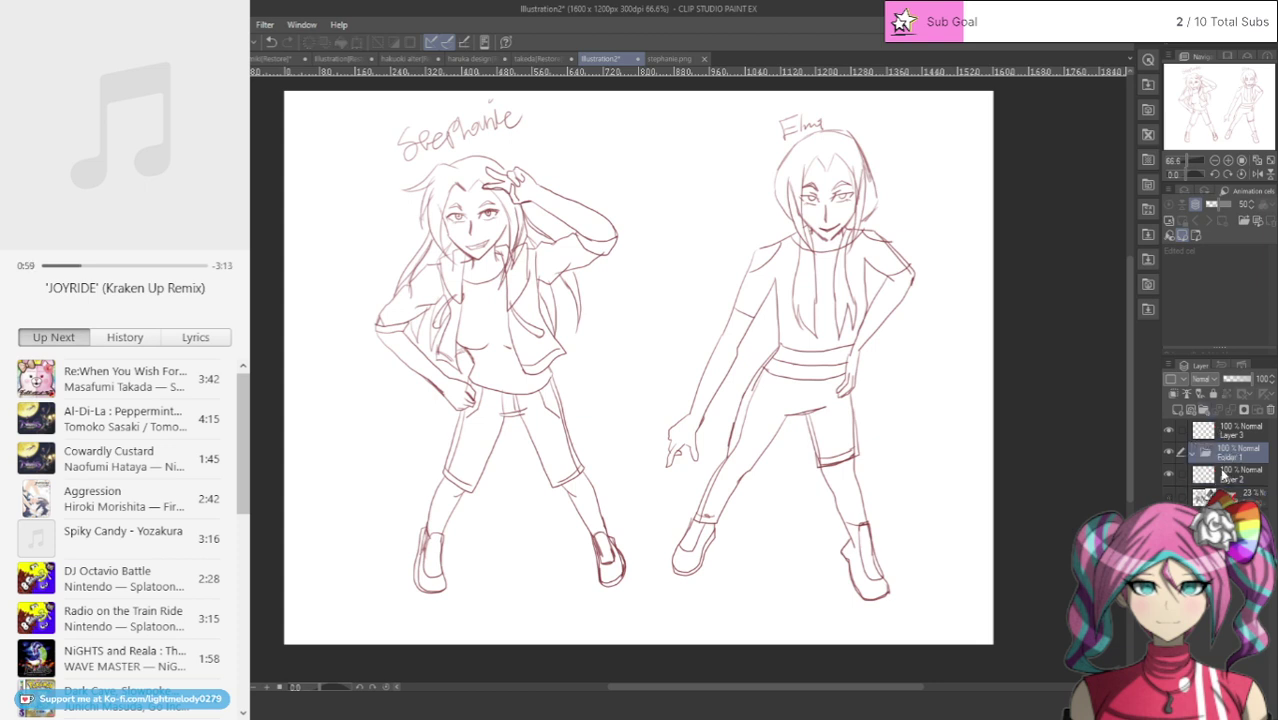
pyautogui.click(1222, 474)
pyautogui.click(1243, 381)
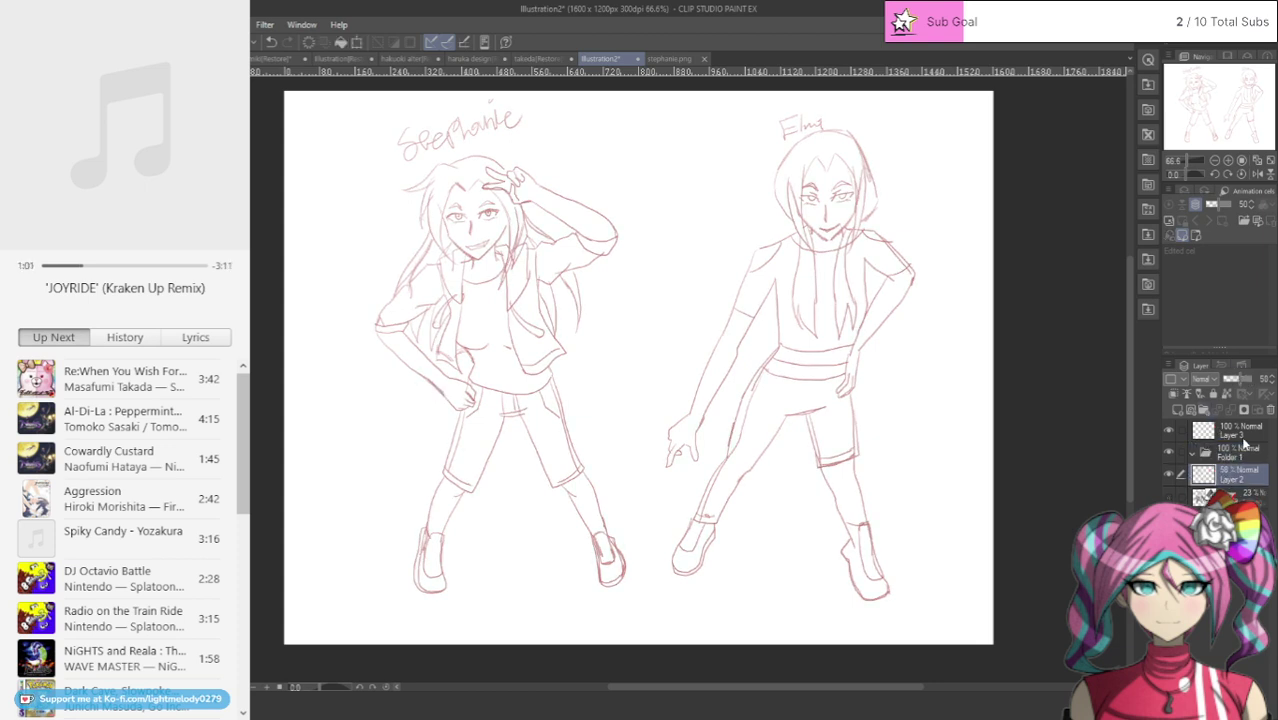
# Step: Add a new raster layer inside the folder for the face line art
pyautogui.click(1235, 455)
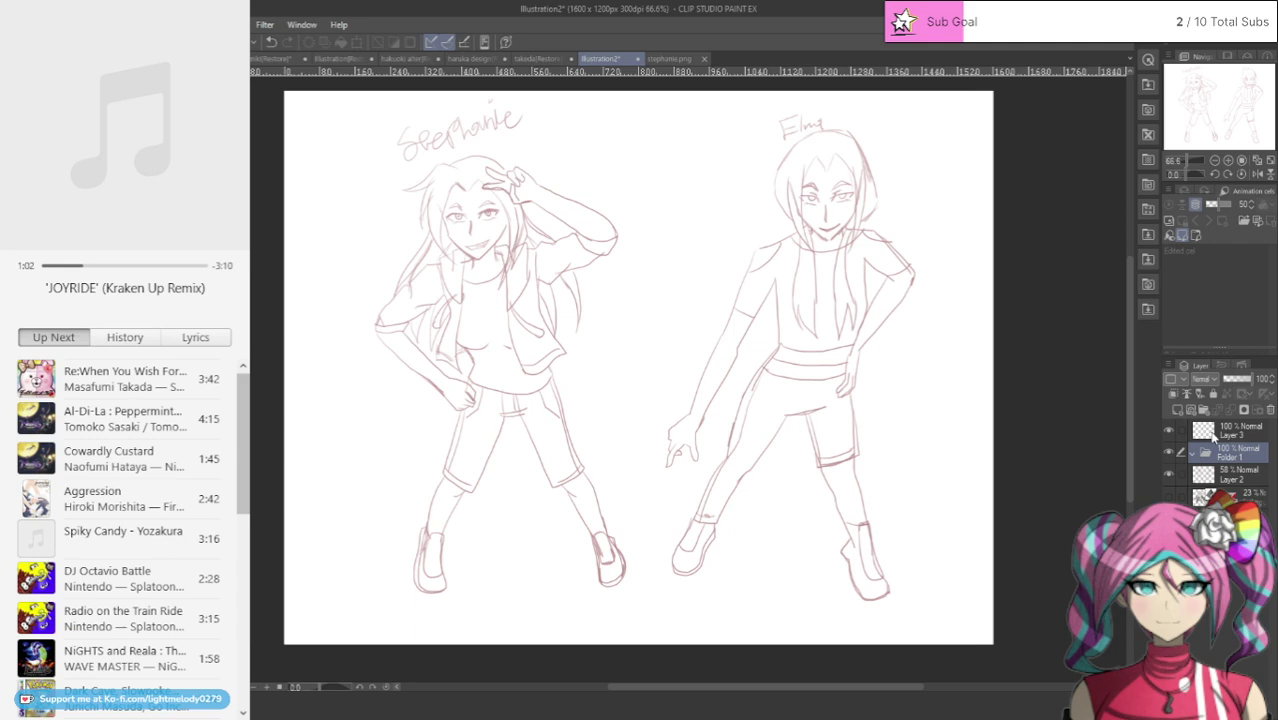
pyautogui.click(1178, 410)
# Step: Ink the saluting character's face outline in black, from the temple down to the chin and up the opposite cheek
pyautogui.scroll(5, 308, 82)
pyautogui.scroll(4, 499, 572)
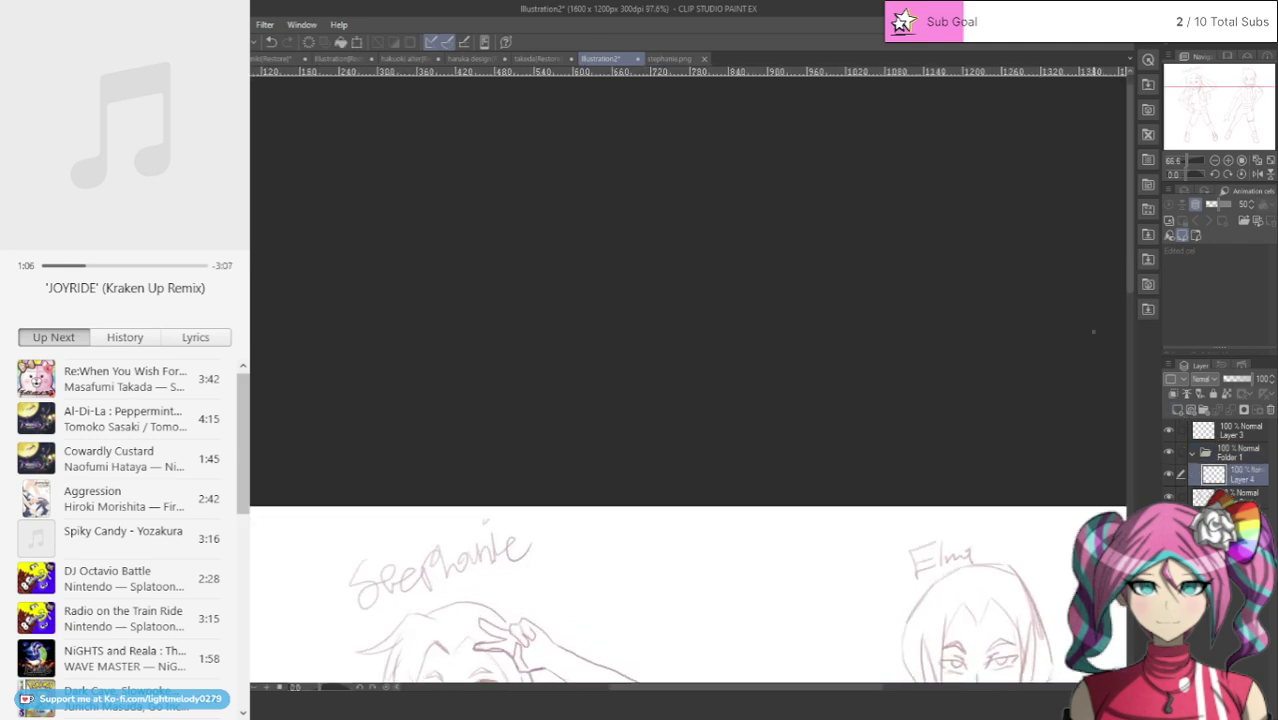
pyautogui.moveTo(1129, 288); pyautogui.dragTo(1134, 393)
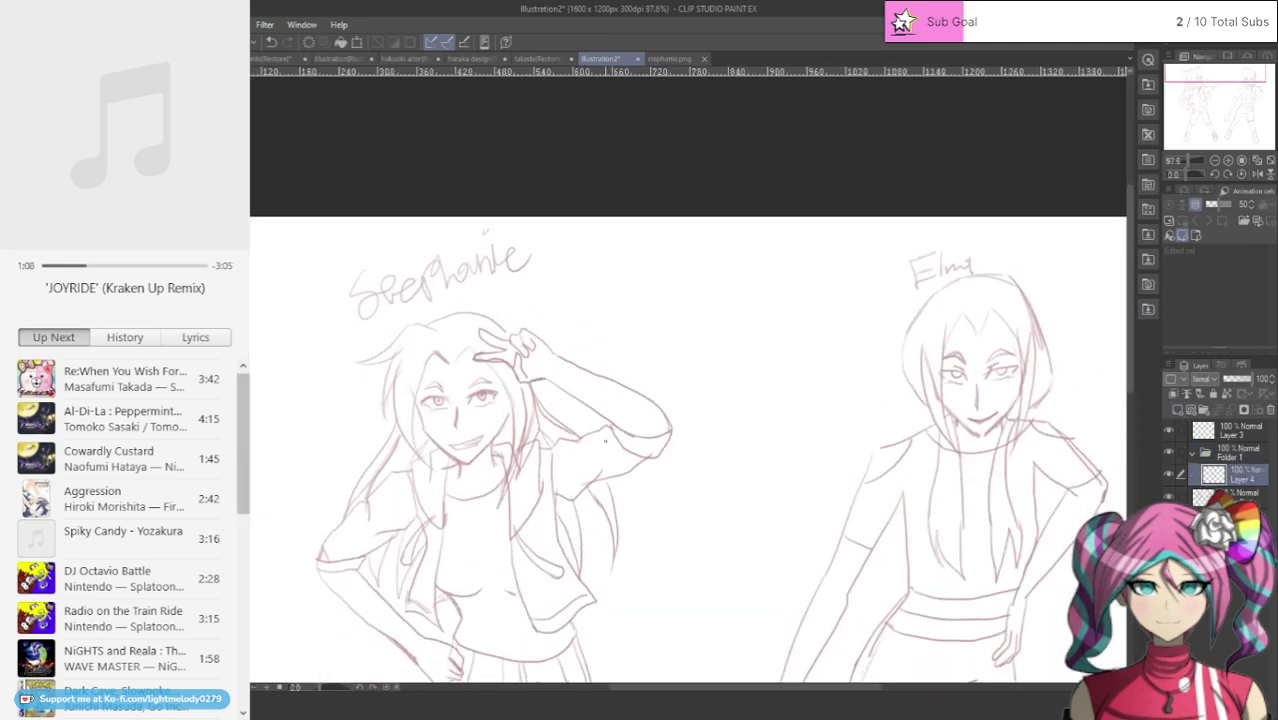
pyautogui.scroll(8, 316, 482)
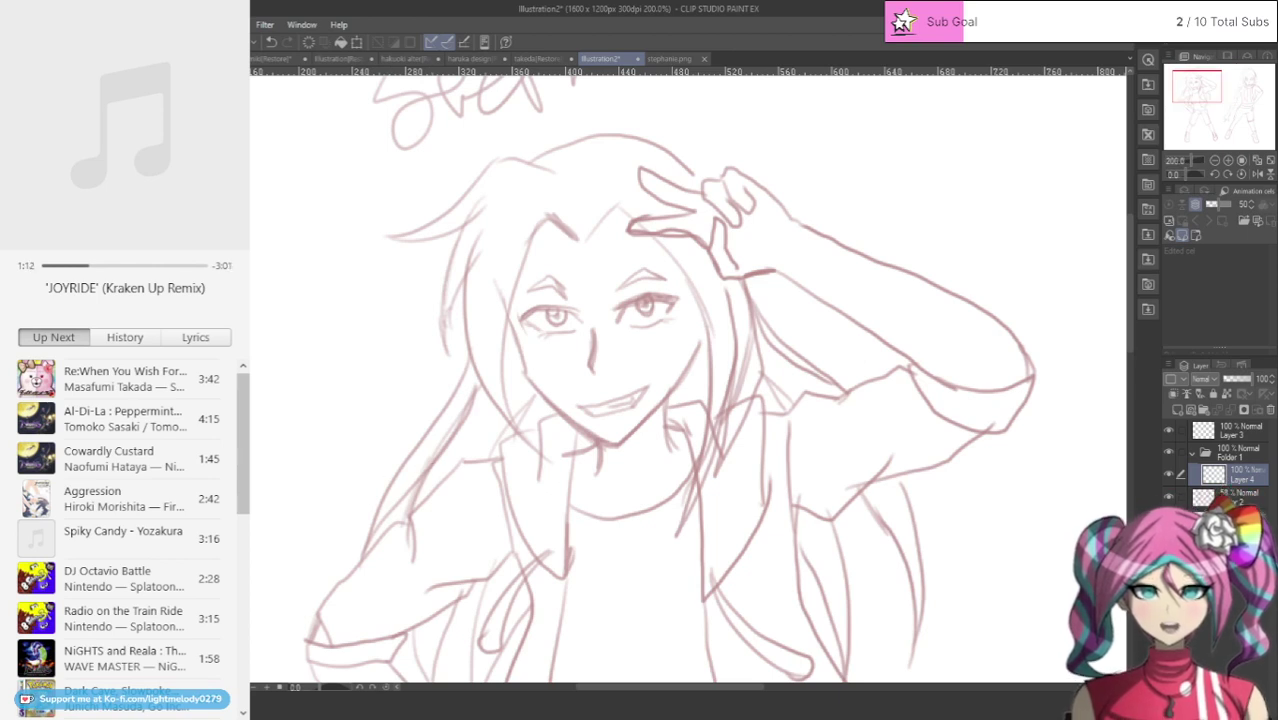
pyautogui.scroll(1, 521, 245)
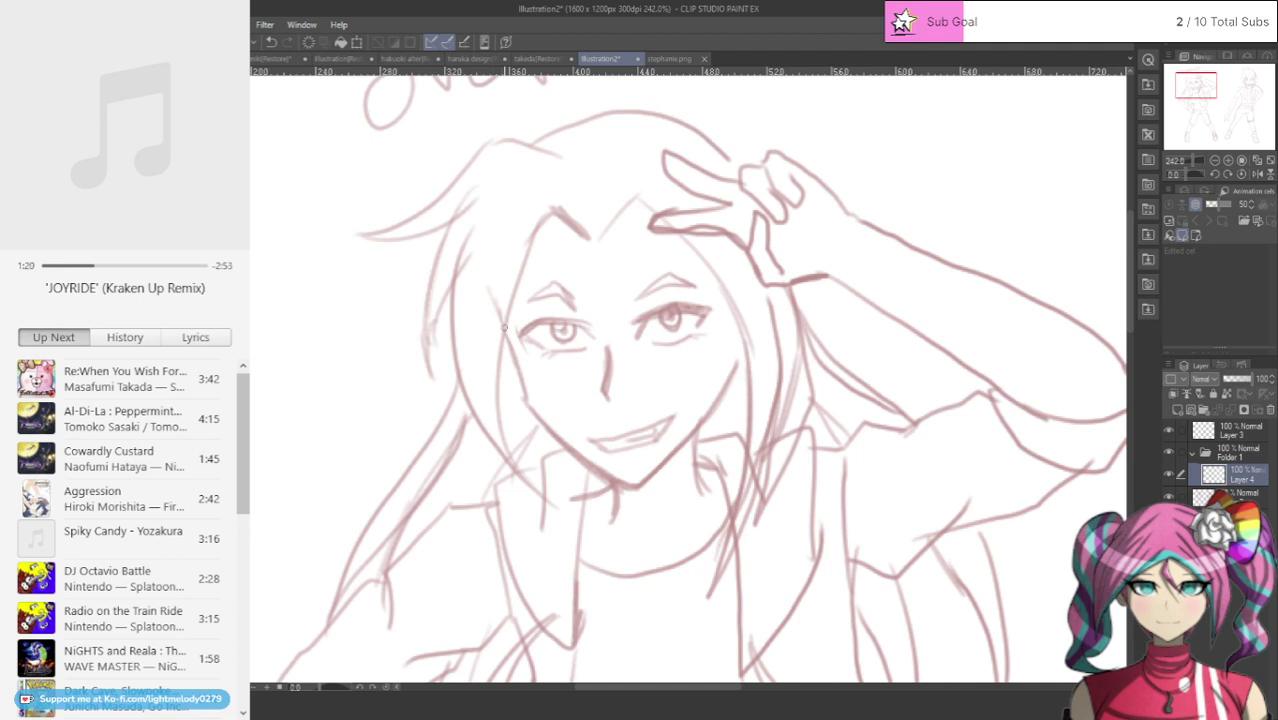
pyautogui.moveTo(502, 326); pyautogui.dragTo(531, 398)
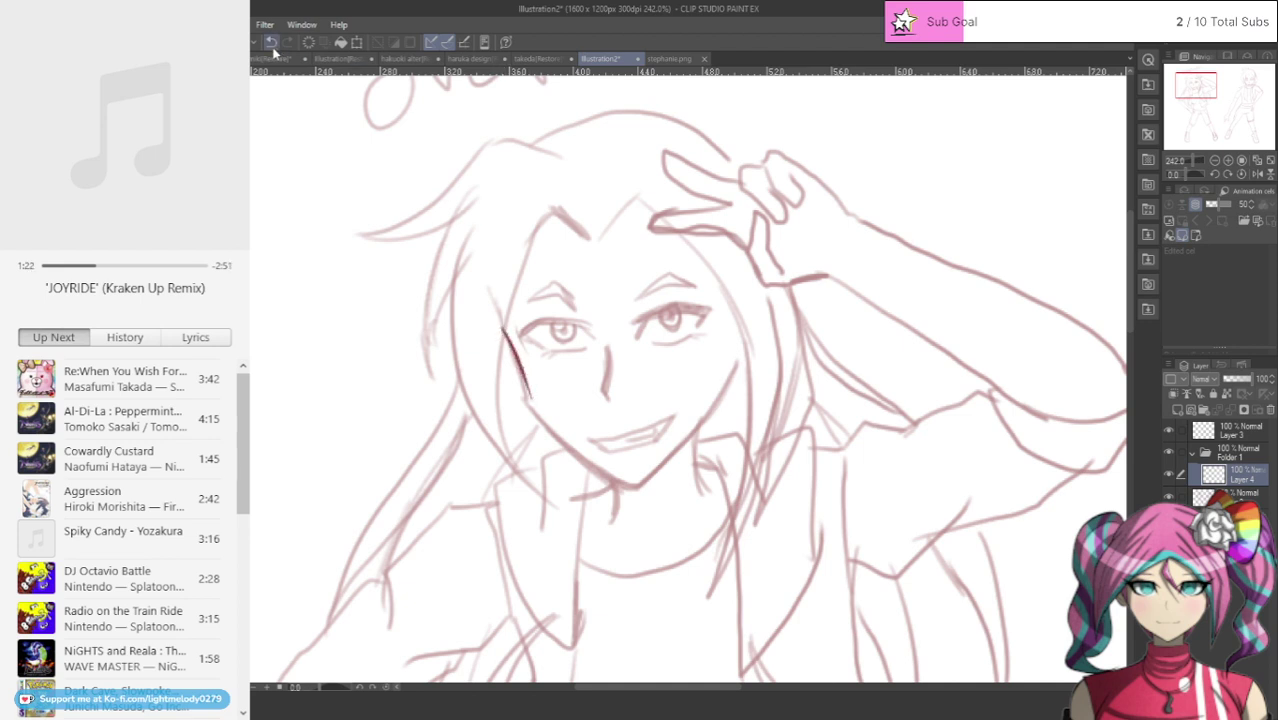
pyautogui.hotkey('ctrl', 'z')
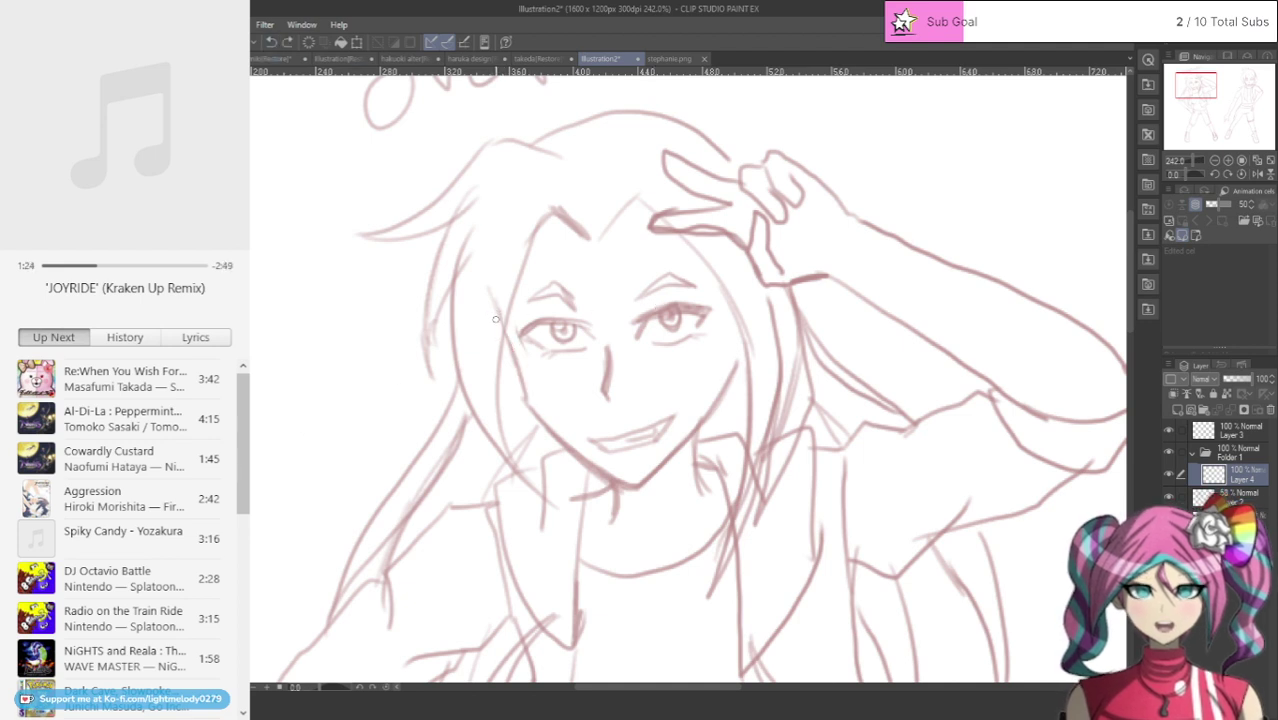
pyautogui.moveTo(494, 302)
pyautogui.mouseDown()
pyautogui.moveTo(530, 407)
pyautogui.moveTo(627, 490)
pyautogui.mouseUp()
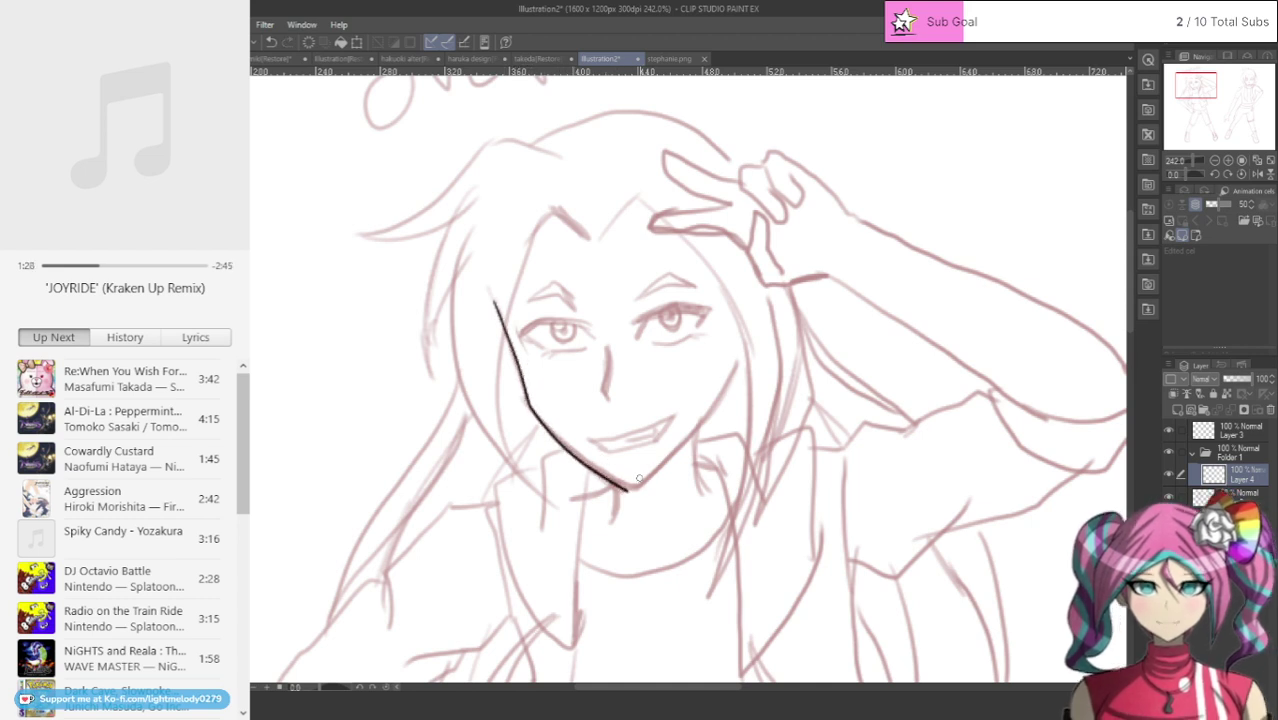
pyautogui.click(272, 40)
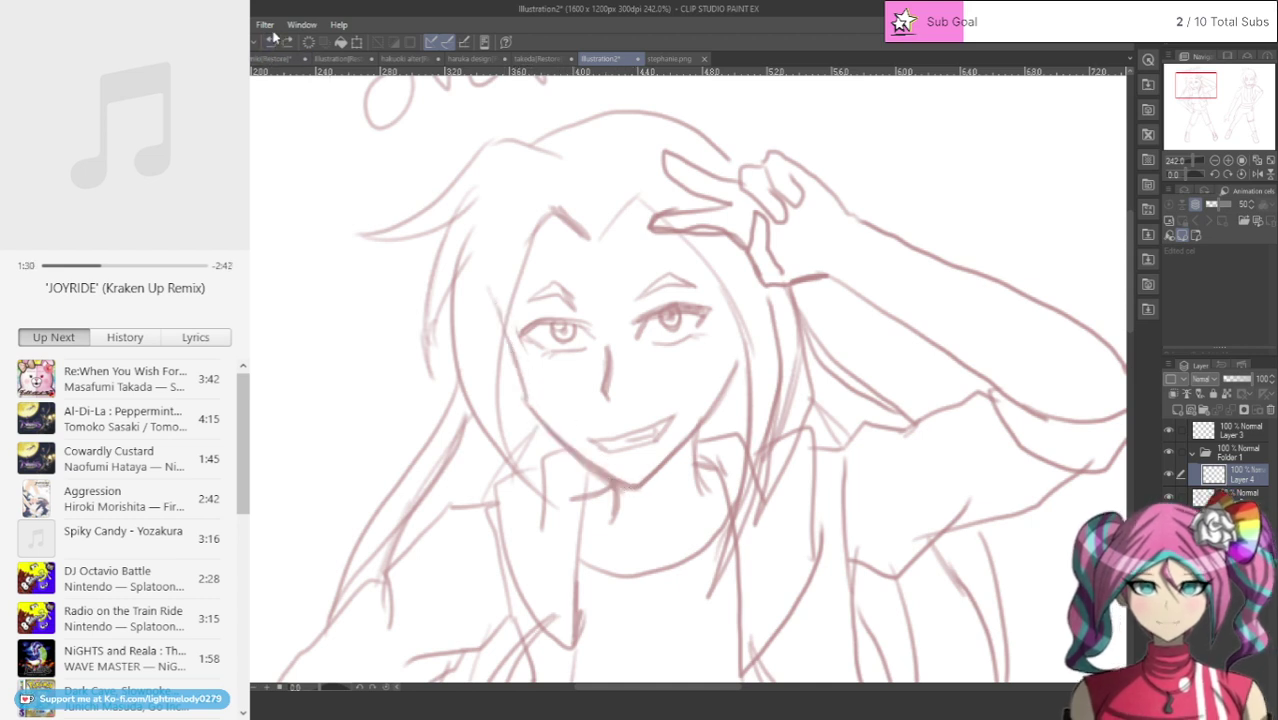
pyautogui.moveTo(489, 293)
pyautogui.mouseDown()
pyautogui.moveTo(537, 418)
pyautogui.moveTo(637, 490)
pyautogui.moveTo(698, 432)
pyautogui.moveTo(748, 343)
pyautogui.mouseUp()
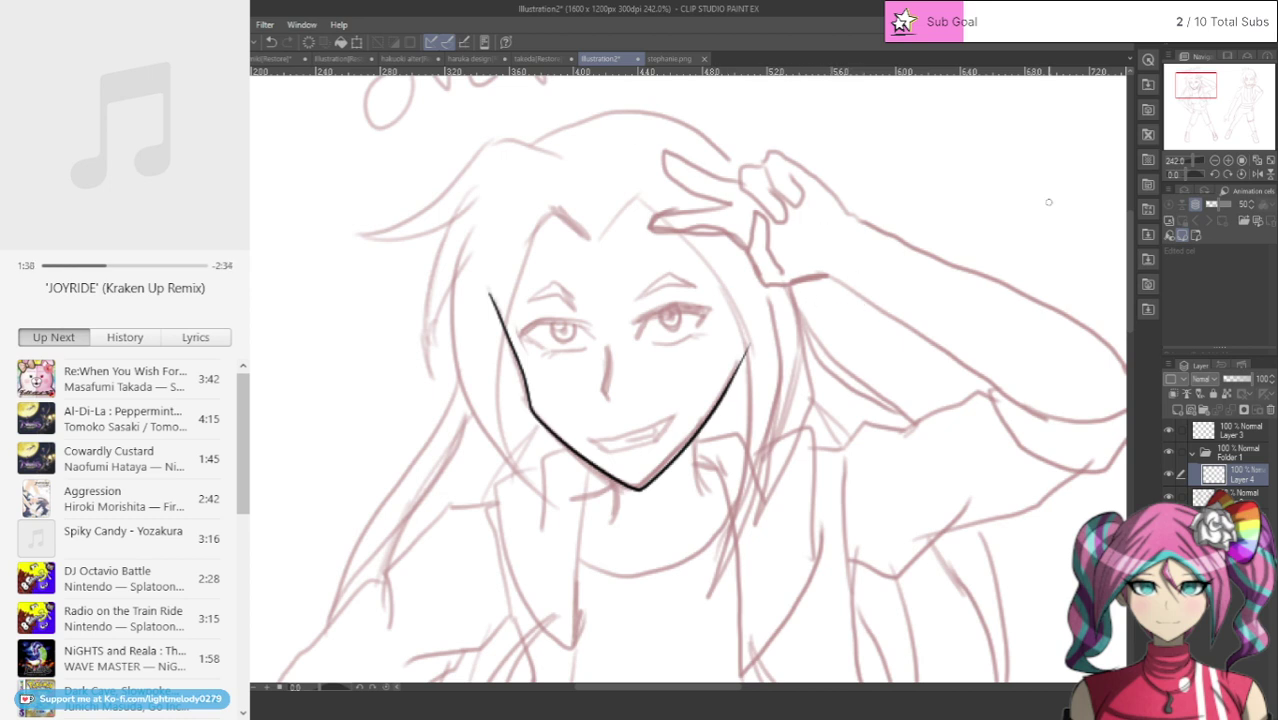
# Step: Ink the saluting character's nose and open, slanted smile over the sketch
pyautogui.scroll(4, 712, 245)
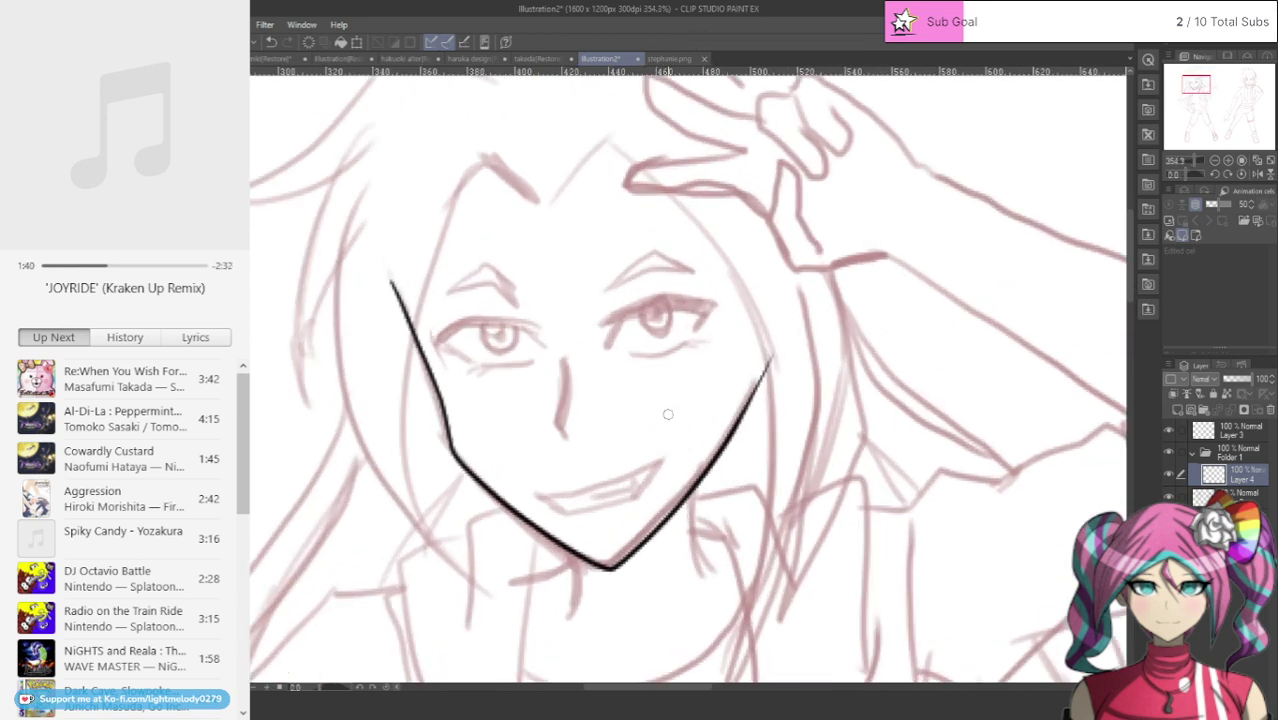
pyautogui.moveTo(560, 351); pyautogui.dragTo(565, 440)
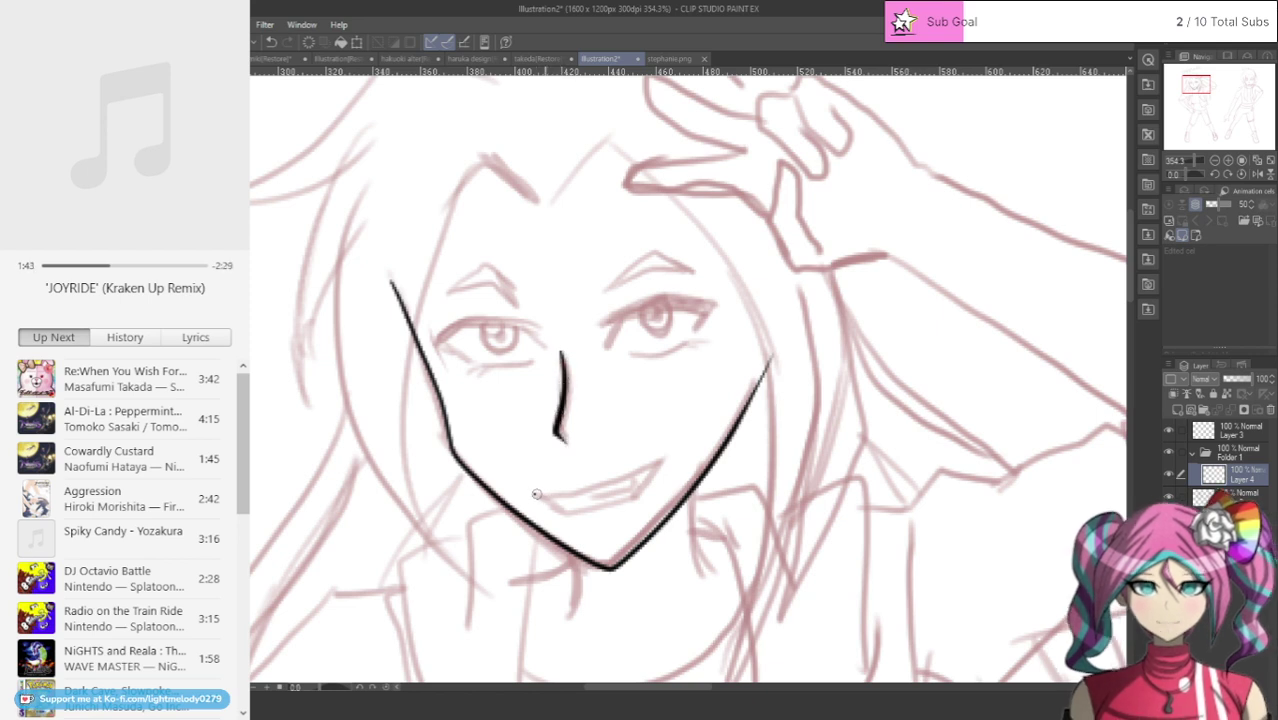
pyautogui.moveTo(536, 493); pyautogui.dragTo(668, 462)
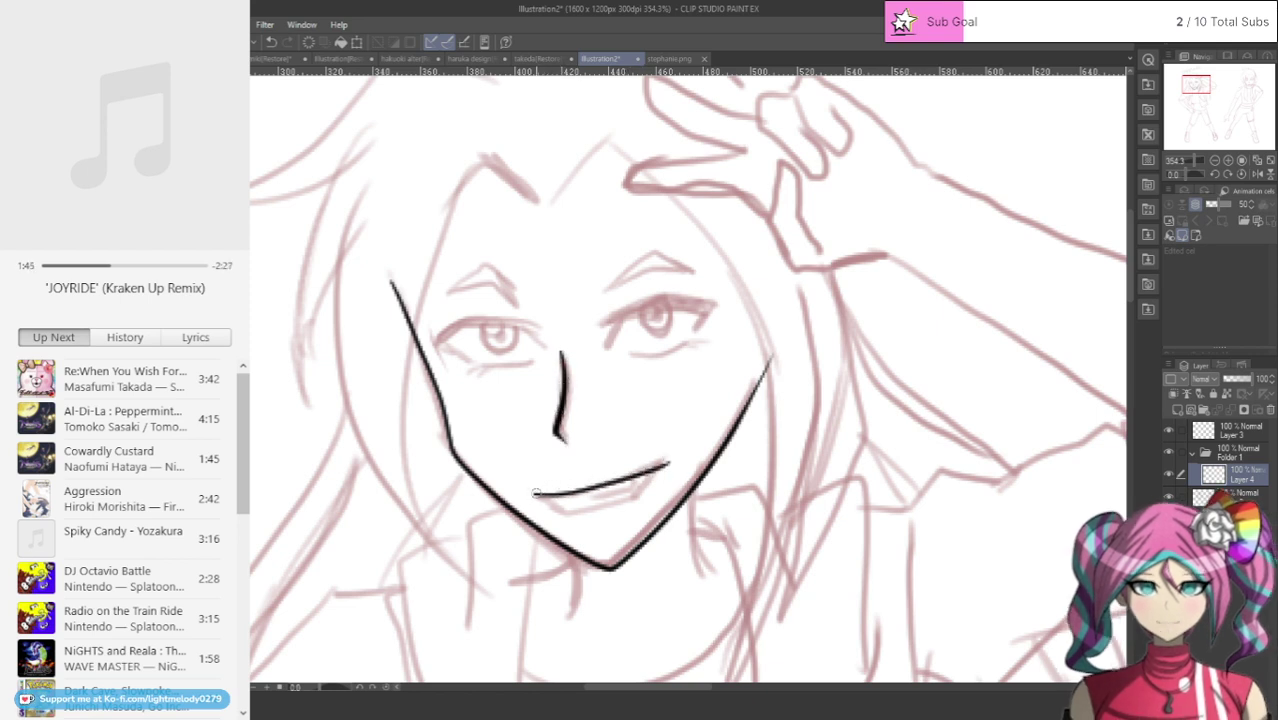
pyautogui.moveTo(536, 493)
pyautogui.mouseDown()
pyautogui.moveTo(624, 499)
pyautogui.moveTo(670, 460)
pyautogui.moveTo(594, 491)
pyautogui.mouseUp()
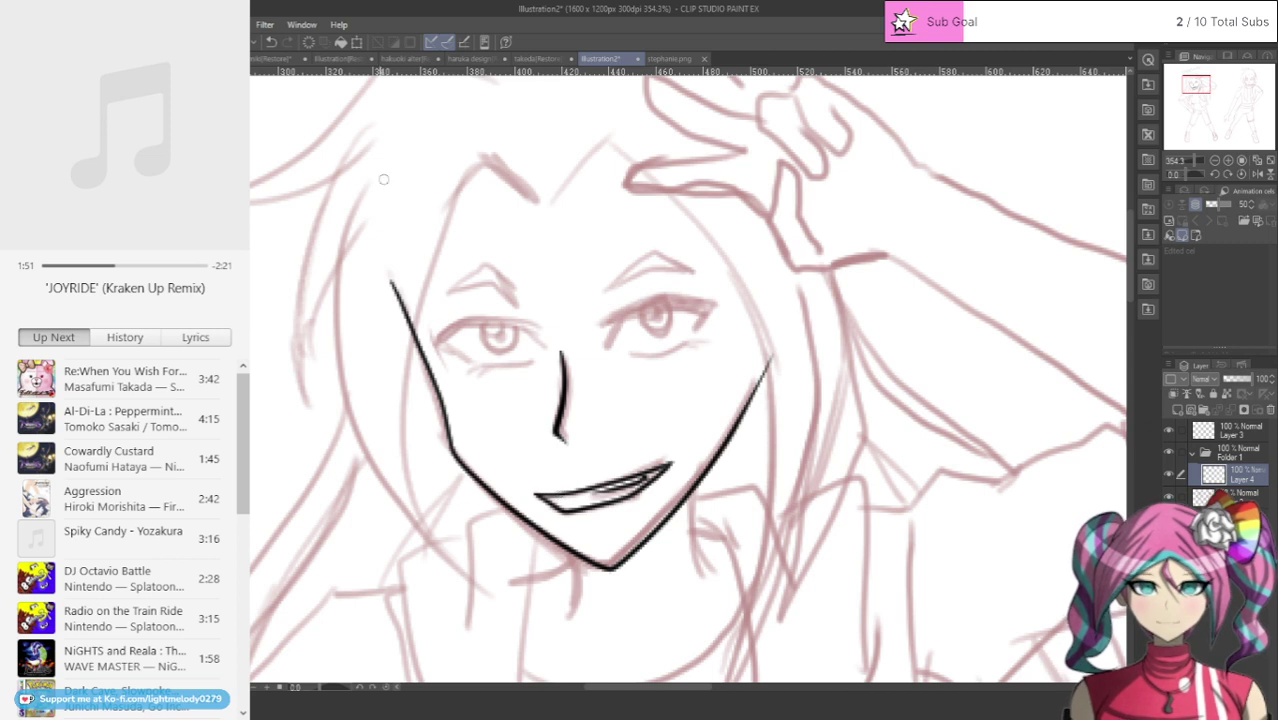
# Step: Redraw the teeth line and small fang inside the saluting character's open mouth
pyautogui.click(274, 42)
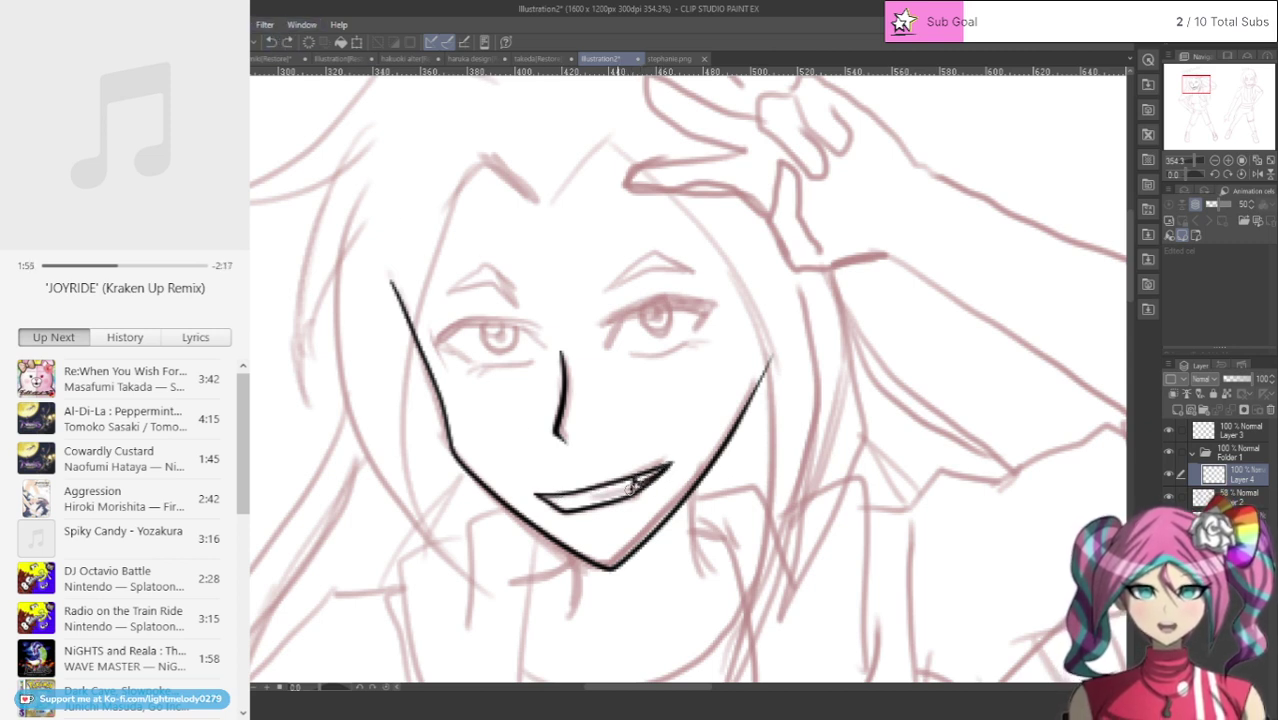
pyautogui.moveTo(641, 484); pyautogui.dragTo(568, 498)
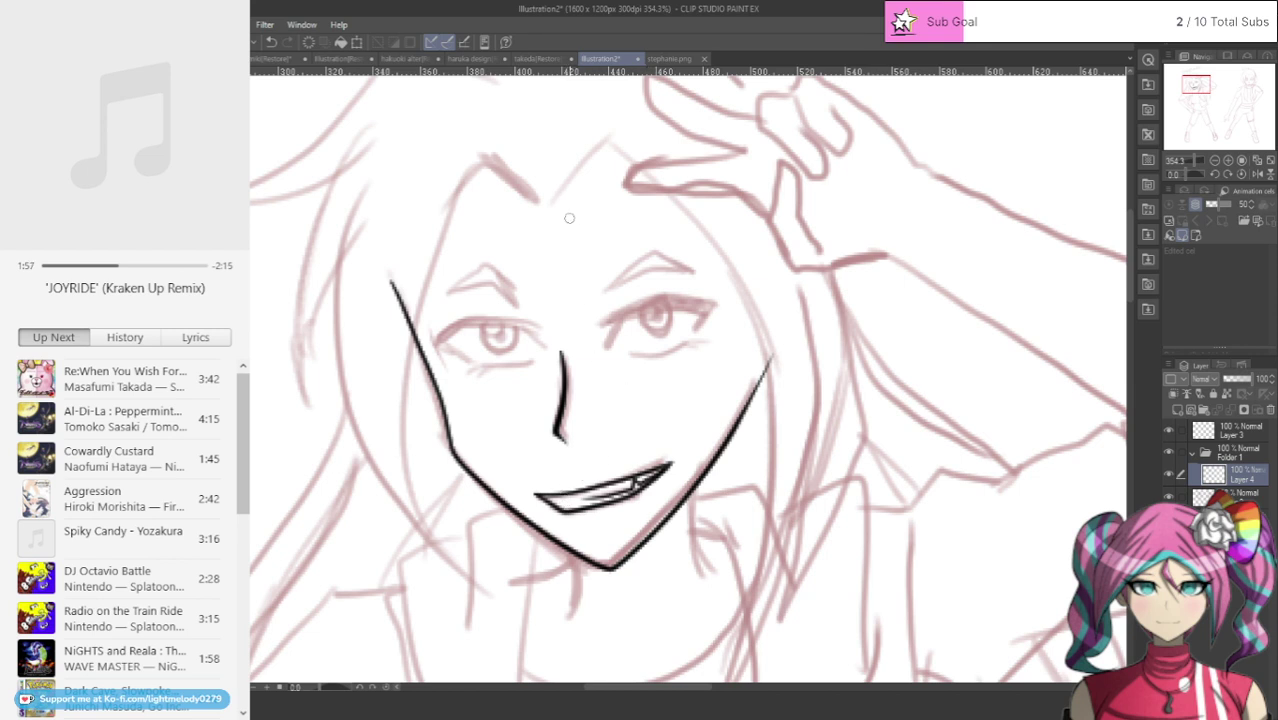
pyautogui.click(271, 42)
pyautogui.moveTo(586, 497); pyautogui.dragTo(634, 478)
pyautogui.click(271, 42)
pyautogui.moveTo(646, 479); pyautogui.dragTo(562, 493)
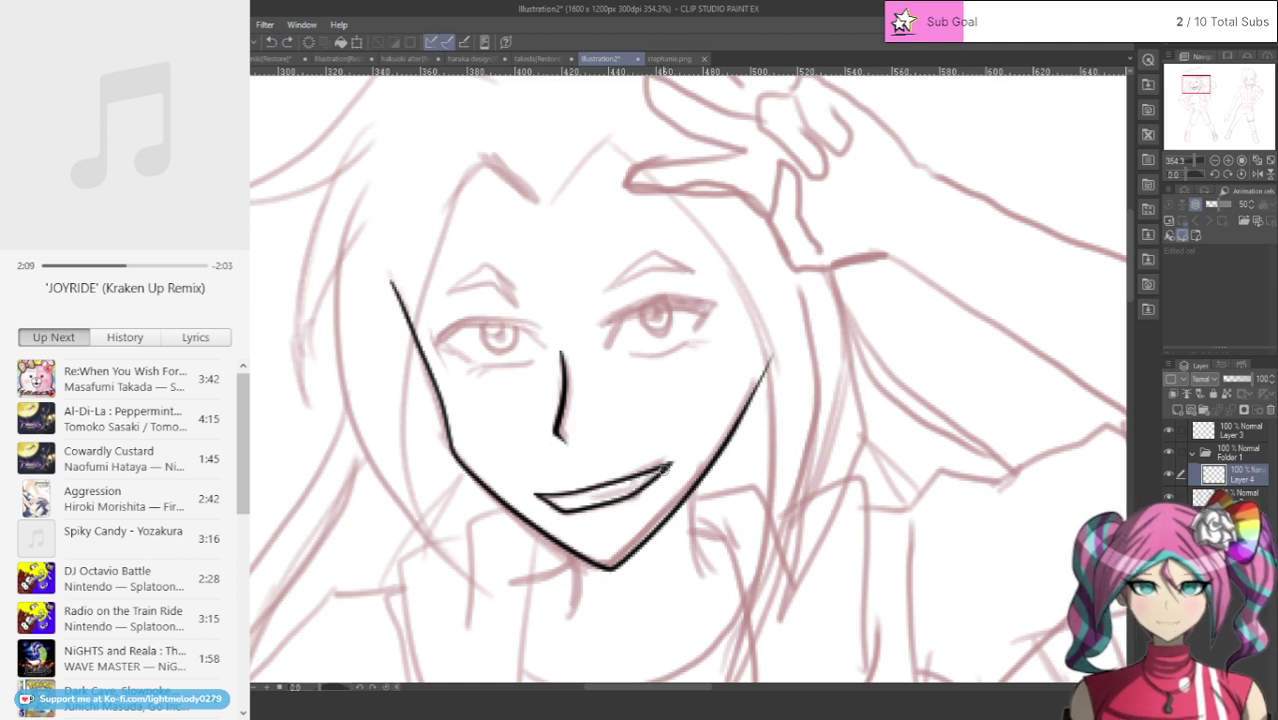
pyautogui.moveTo(649, 477); pyautogui.dragTo(584, 497)
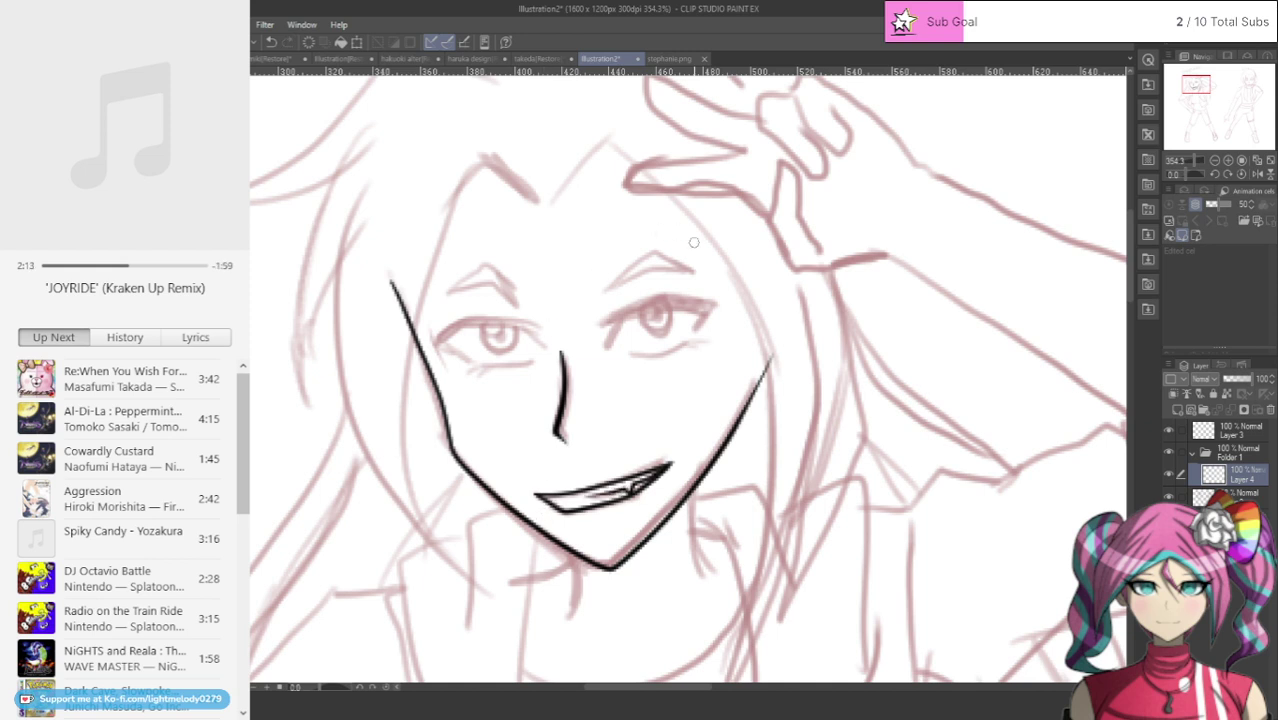
pyautogui.moveTo(608, 340)
pyautogui.mouseDown()
pyautogui.moveTo(614, 318)
pyautogui.moveTo(604, 326)
pyautogui.moveTo(645, 306)
pyautogui.moveTo(716, 309)
pyautogui.moveTo(648, 336)
pyautogui.moveTo(676, 331)
pyautogui.moveTo(680, 305)
pyautogui.moveTo(648, 308)
pyautogui.mouseUp()
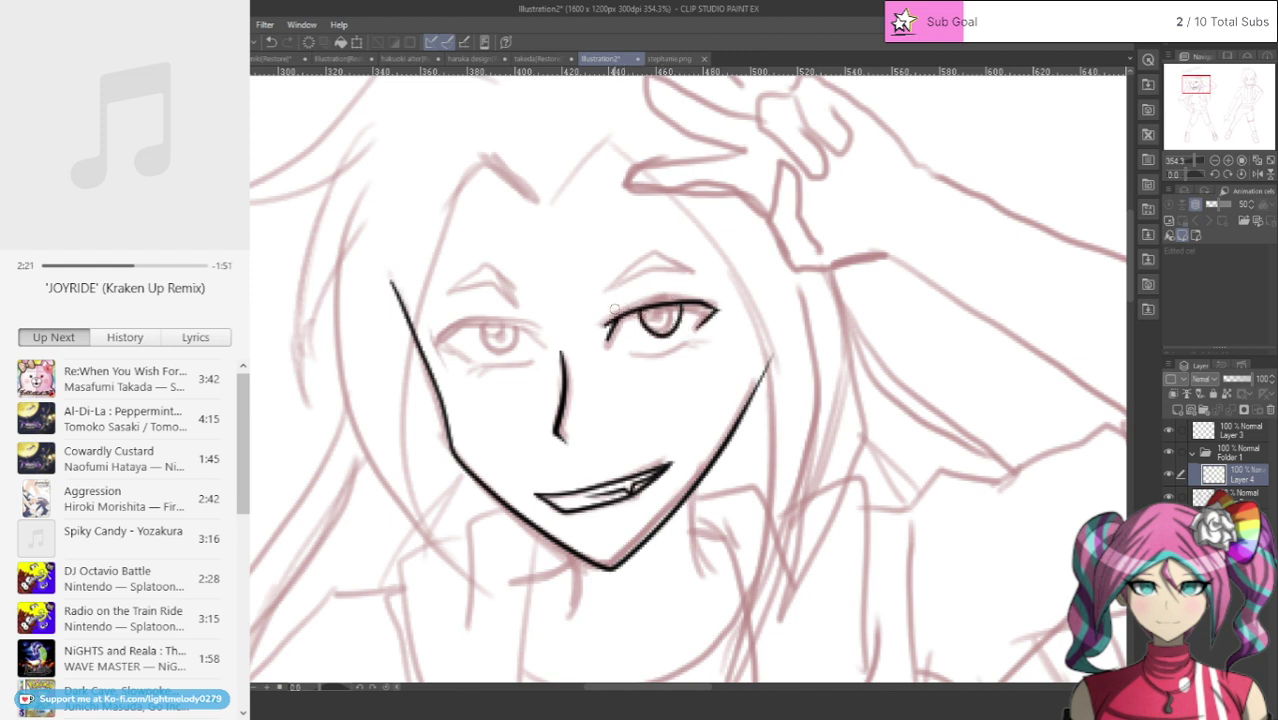
pyautogui.click(271, 42)
pyautogui.click(271, 42)
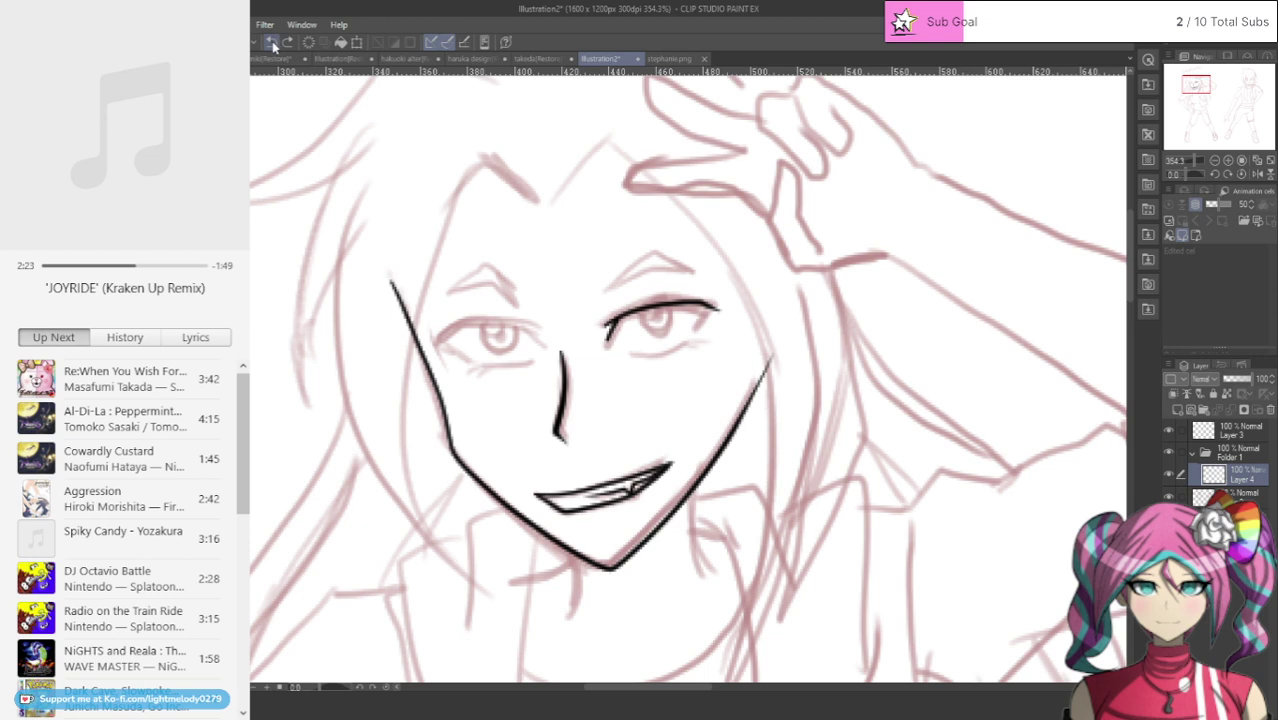
pyautogui.click(271, 42)
pyautogui.click(271, 42)
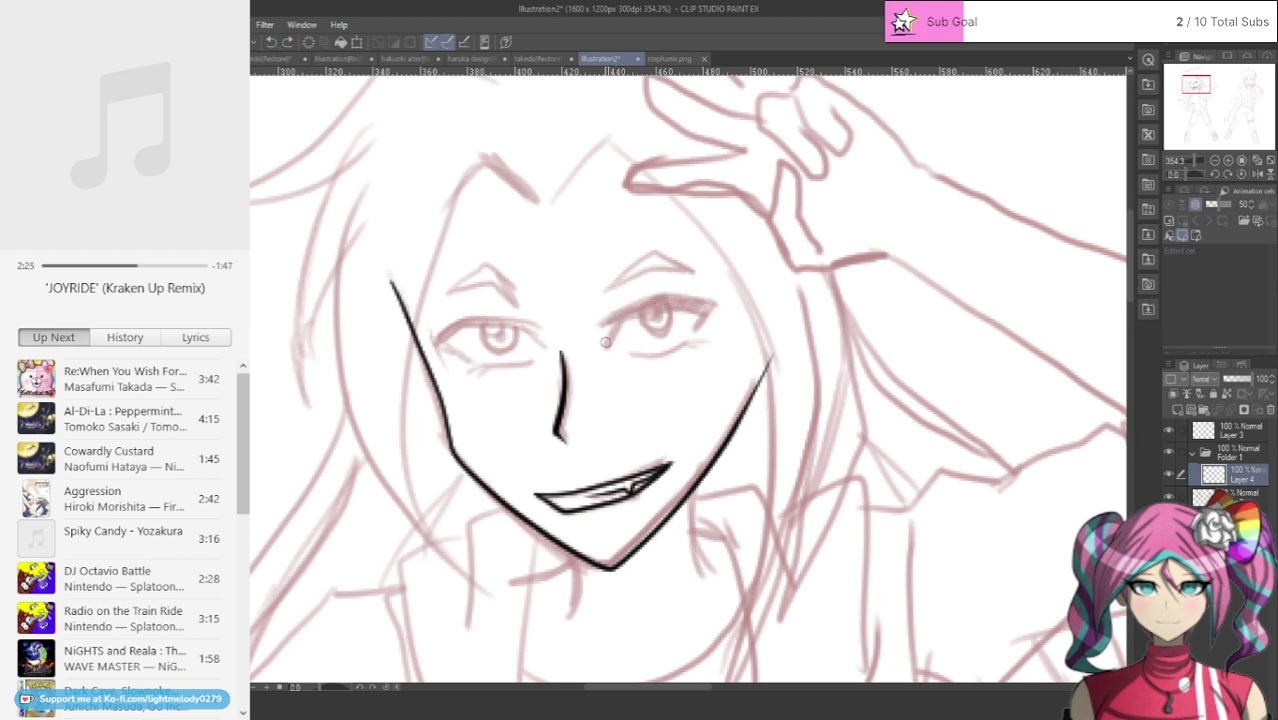
# Step: Ink the eye nearest the raised hand with its lids, iris and pupil, and outline the angled eyebrow above it
pyautogui.moveTo(609, 338)
pyautogui.mouseDown()
pyautogui.moveTo(632, 308)
pyautogui.moveTo(668, 296)
pyautogui.moveTo(713, 311)
pyautogui.moveTo(706, 323)
pyautogui.mouseUp()
pyautogui.moveTo(623, 352)
pyautogui.mouseDown()
pyautogui.moveTo(716, 336)
pyautogui.moveTo(702, 339)
pyautogui.mouseUp()
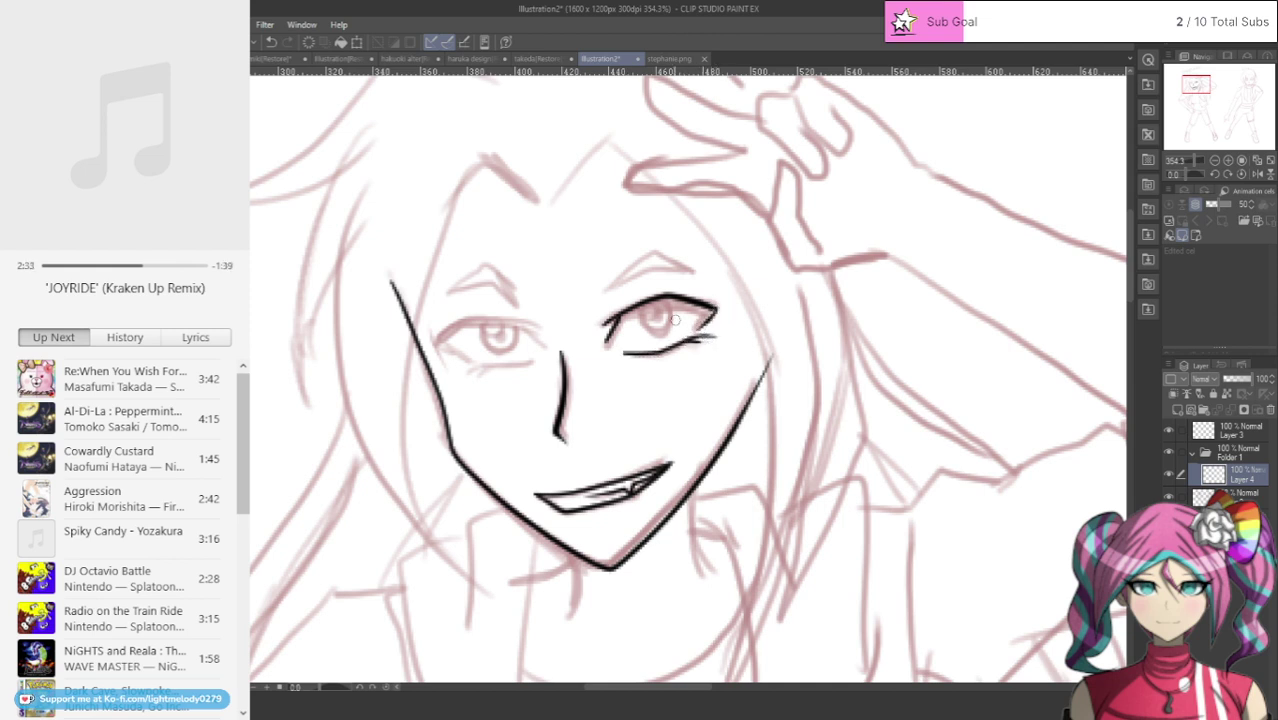
pyautogui.moveTo(640, 306)
pyautogui.mouseDown()
pyautogui.moveTo(669, 334)
pyautogui.moveTo(681, 302)
pyautogui.moveTo(639, 306)
pyautogui.moveTo(647, 318)
pyautogui.moveTo(657, 302)
pyautogui.moveTo(660, 318)
pyautogui.moveTo(616, 288)
pyautogui.moveTo(637, 274)
pyautogui.moveTo(692, 274)
pyautogui.mouseUp()
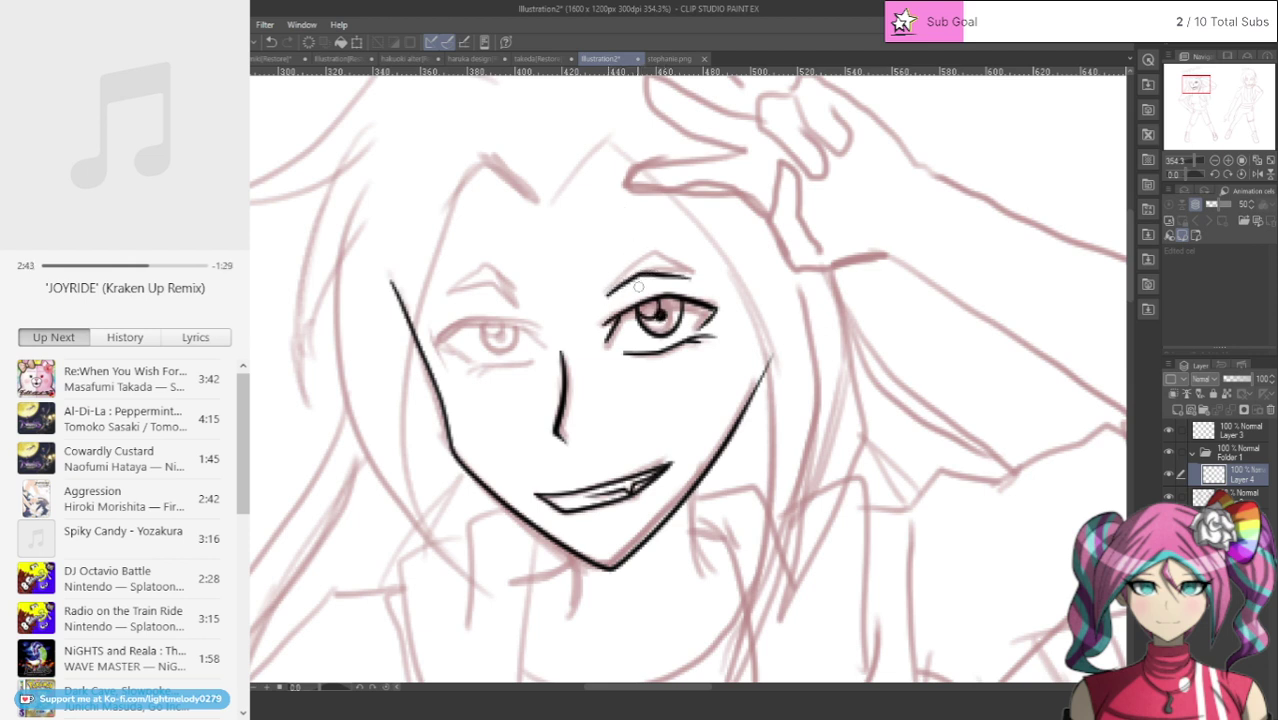
pyautogui.moveTo(607, 296)
pyautogui.mouseDown()
pyautogui.moveTo(641, 263)
pyautogui.moveTo(709, 276)
pyautogui.moveTo(658, 272)
pyautogui.mouseUp()
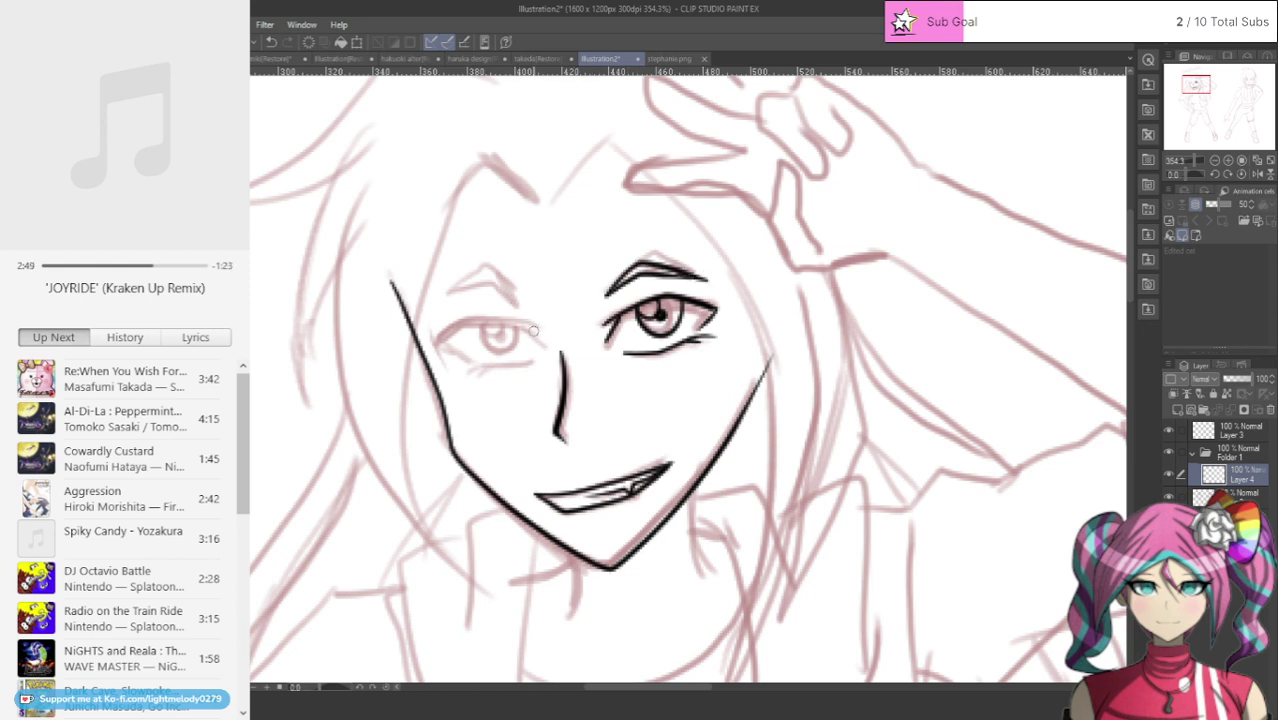
# Step: Ink the eye farther from the raised hand with its lashes, iris and pupil, and outline its angled eyebrow
pyautogui.moveTo(536, 332)
pyautogui.mouseDown()
pyautogui.moveTo(469, 321)
pyautogui.moveTo(440, 346)
pyautogui.mouseUp()
pyautogui.moveTo(524, 325); pyautogui.dragTo(545, 342)
pyautogui.moveTo(442, 342)
pyautogui.mouseDown()
pyautogui.moveTo(470, 360)
pyautogui.moveTo(524, 358)
pyautogui.mouseUp()
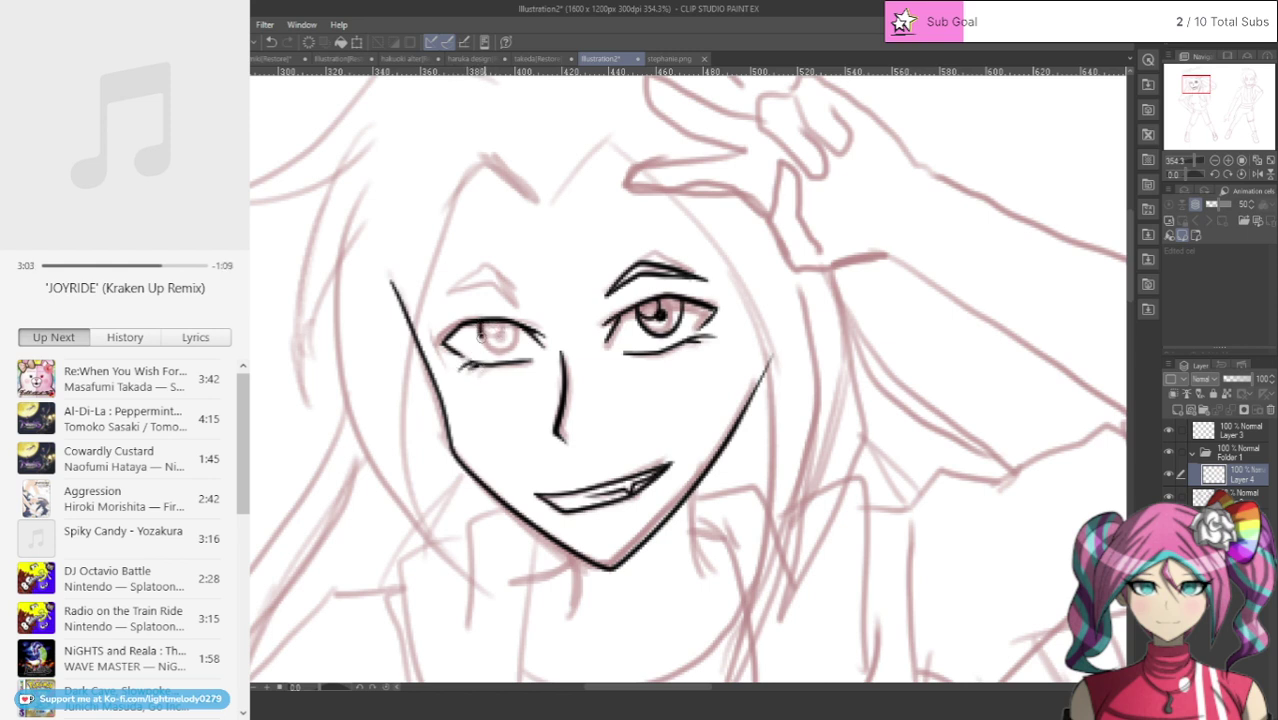
pyautogui.moveTo(490, 350); pyautogui.dragTo(520, 333)
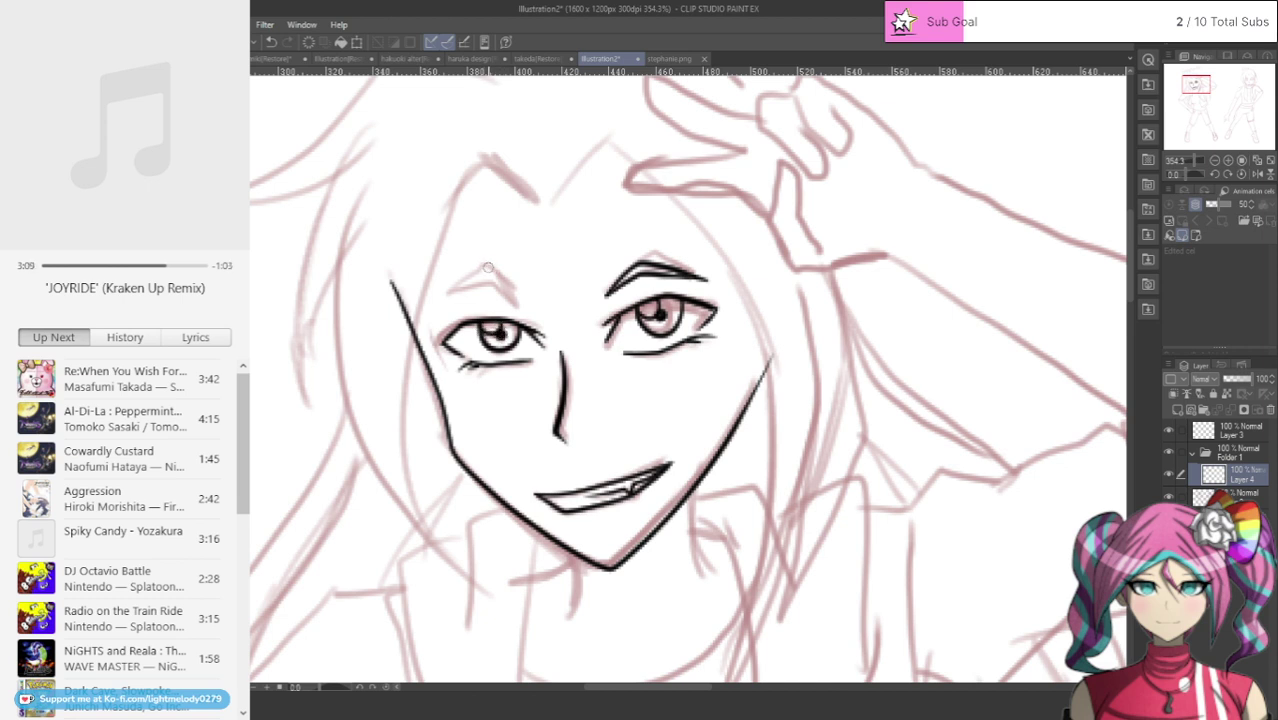
pyautogui.moveTo(464, 296)
pyautogui.mouseDown()
pyautogui.moveTo(496, 287)
pyautogui.moveTo(536, 311)
pyautogui.moveTo(498, 277)
pyautogui.moveTo(447, 306)
pyautogui.mouseUp()
# Step: Add another new layer in the folder, above the face line art, for the hair
pyautogui.scroll(1, 657, 225)
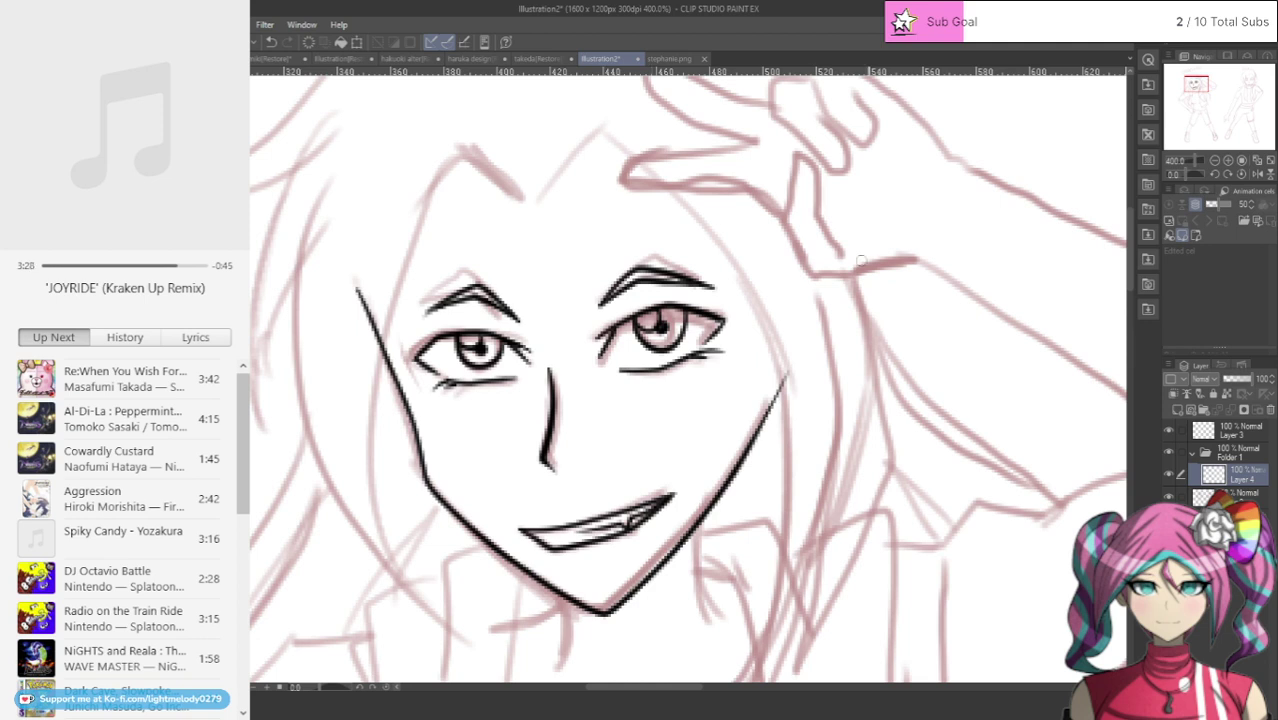
pyautogui.click(1178, 412)
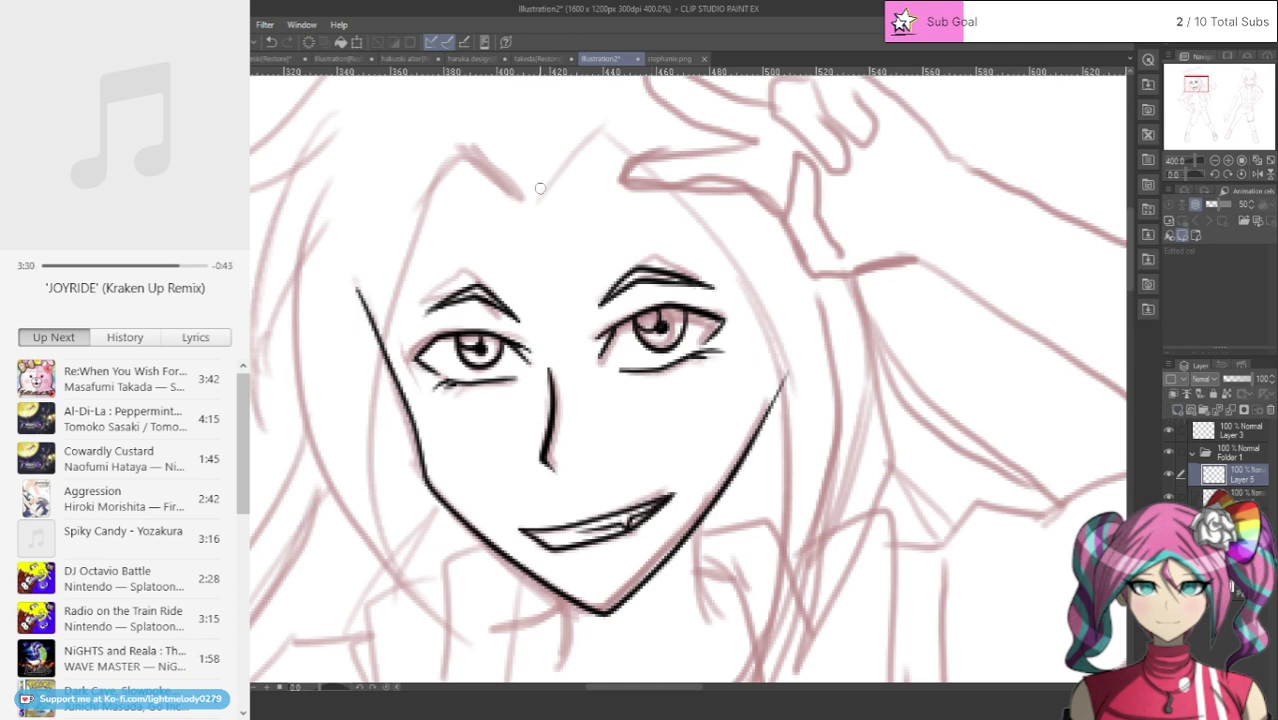
pyautogui.moveTo(531, 204)
pyautogui.mouseDown()
pyautogui.moveTo(487, 172)
pyautogui.moveTo(394, 291)
pyautogui.moveTo(370, 391)
pyautogui.moveTo(368, 488)
pyautogui.moveTo(388, 566)
pyautogui.moveTo(481, 662)
pyautogui.moveTo(346, 517)
pyautogui.moveTo(321, 441)
pyautogui.moveTo(305, 332)
pyautogui.moveTo(342, 142)
pyautogui.mouseUp()
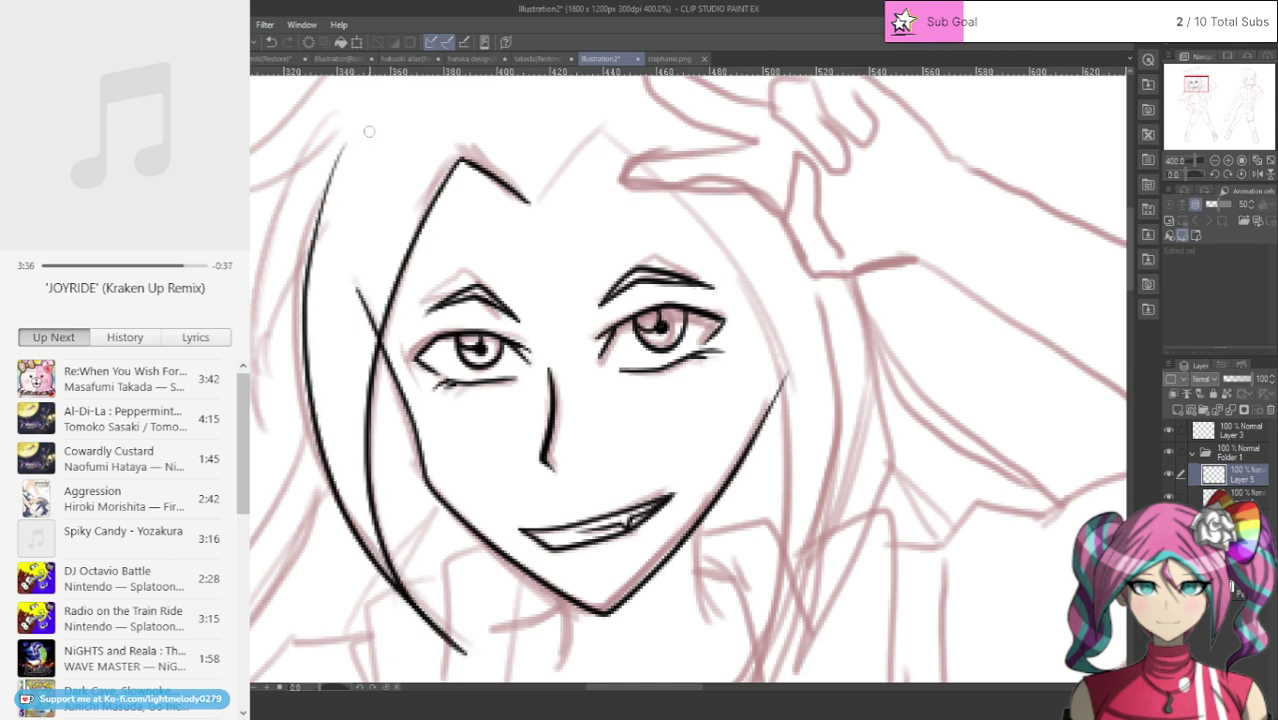
pyautogui.click(270, 42)
pyautogui.click(273, 42)
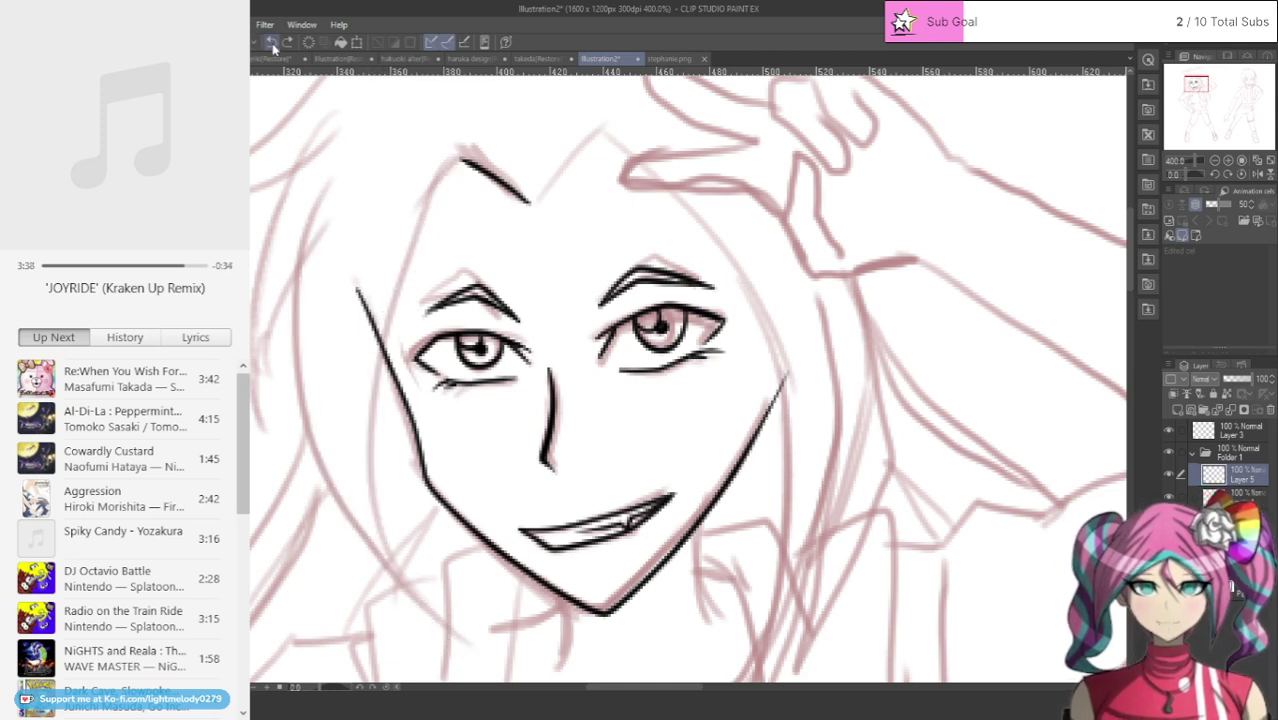
pyautogui.click(272, 43)
# Step: Ink the parted fringe peak and the long face-framing locks on the side away from the raised hand
pyautogui.moveTo(526, 201)
pyautogui.mouseDown()
pyautogui.moveTo(474, 153)
pyautogui.moveTo(409, 252)
pyautogui.moveTo(390, 327)
pyautogui.moveTo(380, 484)
pyautogui.moveTo(394, 548)
pyautogui.moveTo(413, 594)
pyautogui.moveTo(468, 642)
pyautogui.moveTo(374, 553)
pyautogui.moveTo(308, 427)
pyautogui.moveTo(290, 348)
pyautogui.moveTo(340, 155)
pyautogui.mouseUp()
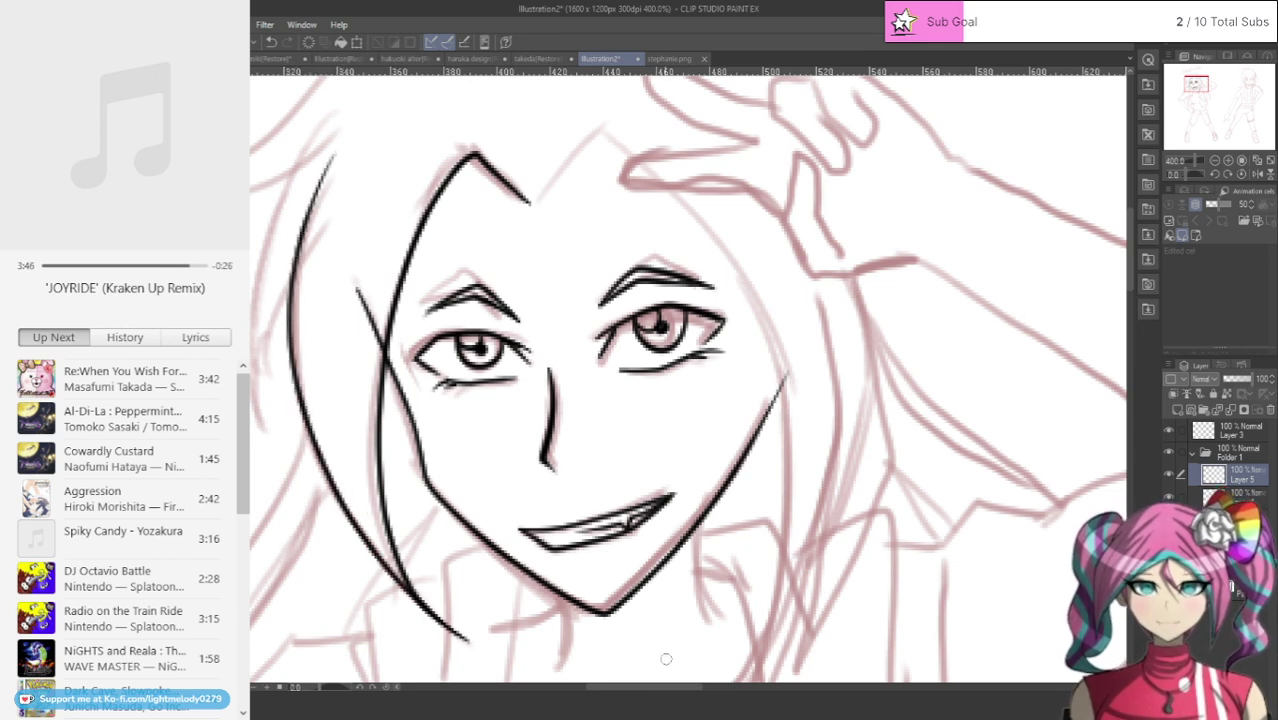
pyautogui.moveTo(530, 197)
pyautogui.mouseDown()
pyautogui.moveTo(594, 133)
pyautogui.moveTo(626, 158)
pyautogui.moveTo(751, 301)
pyautogui.moveTo(784, 375)
pyautogui.moveTo(791, 531)
pyautogui.moveTo(752, 661)
pyautogui.mouseUp()
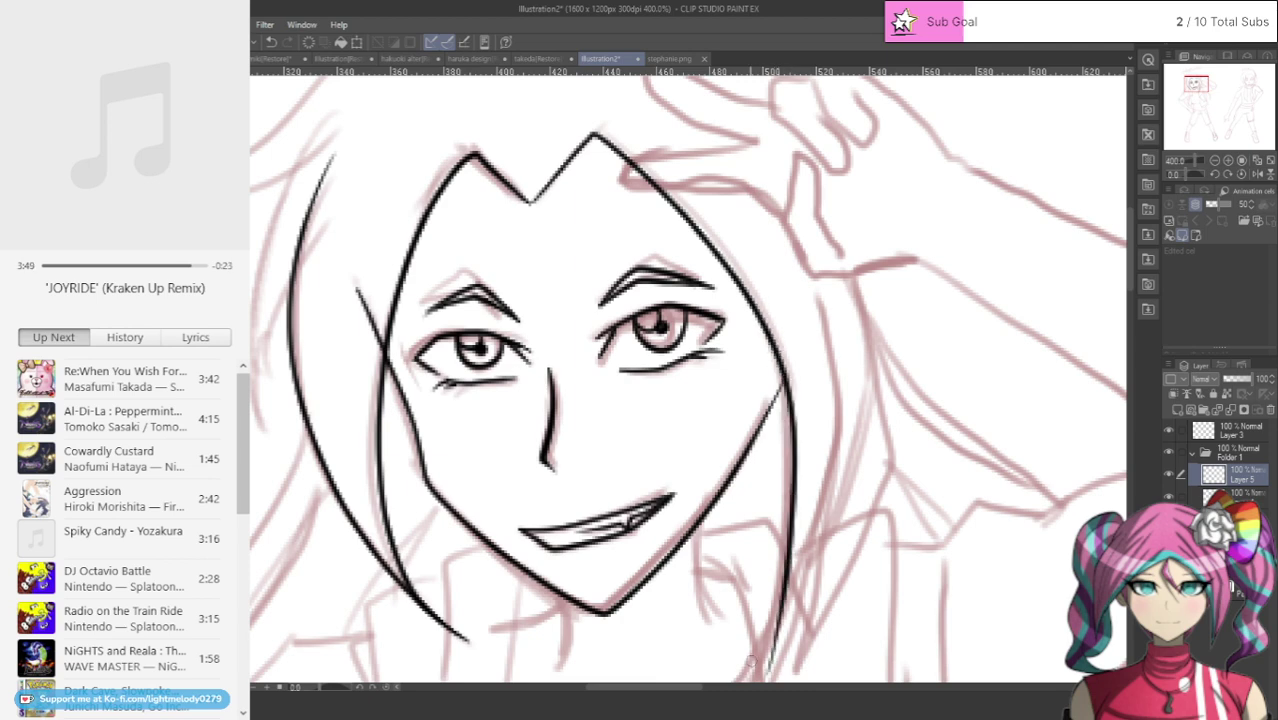
pyautogui.scroll(-2, 720, 400)
pyautogui.scroll(1, 780, 395)
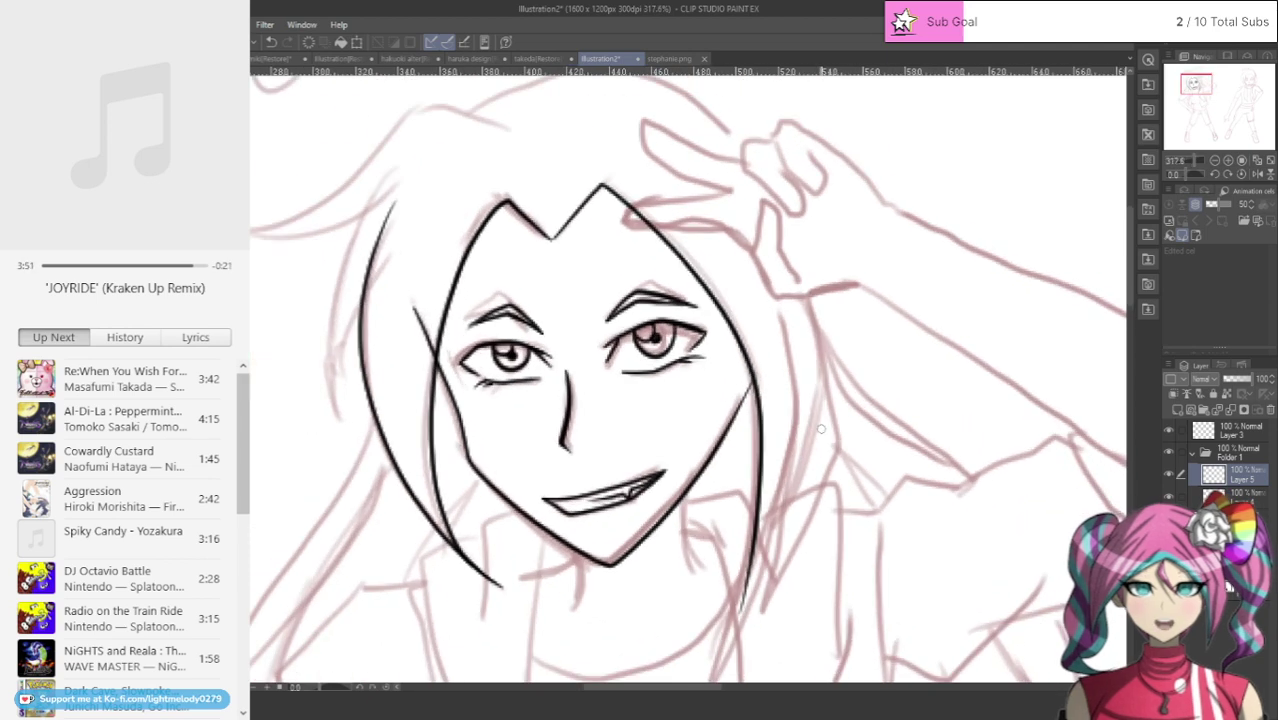
pyautogui.click(271, 42)
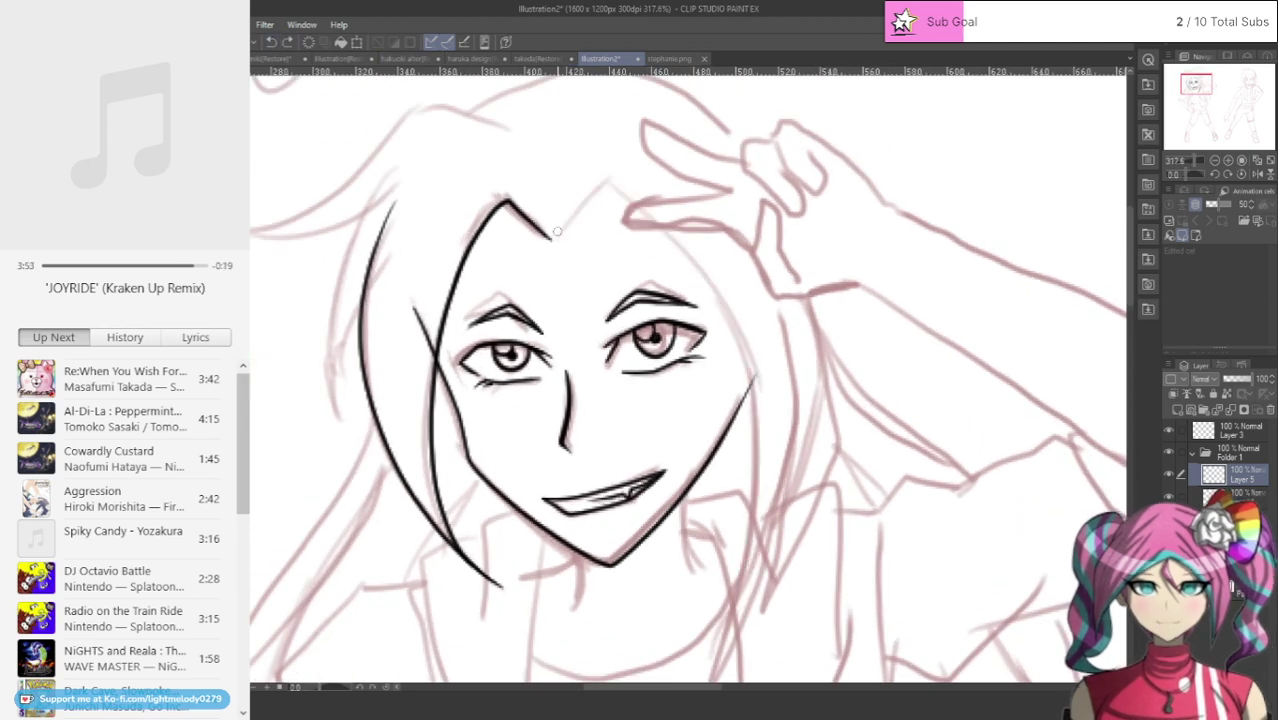
# Step: Ink the second fringe peak and the long tapered locks framing the face on the raised-hand side
pyautogui.moveTo(549, 239)
pyautogui.mouseDown()
pyautogui.moveTo(593, 182)
pyautogui.moveTo(609, 189)
pyautogui.moveTo(715, 336)
pyautogui.moveTo(740, 442)
pyautogui.moveTo(739, 528)
pyautogui.moveTo(707, 660)
pyautogui.moveTo(761, 420)
pyautogui.moveTo(745, 254)
pyautogui.mouseUp()
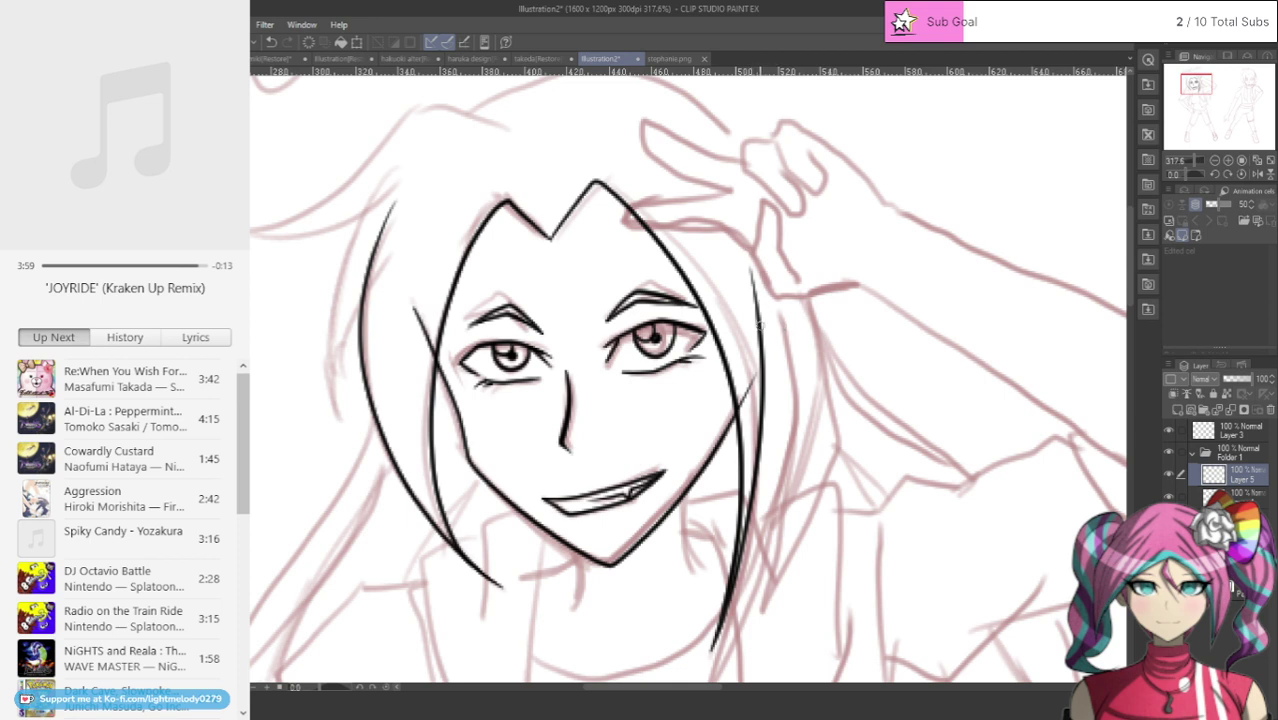
pyautogui.moveTo(762, 366)
pyautogui.mouseDown()
pyautogui.moveTo(763, 478)
pyautogui.moveTo(740, 617)
pyautogui.moveTo(815, 464)
pyautogui.moveTo(816, 428)
pyautogui.moveTo(803, 289)
pyautogui.moveTo(752, 178)
pyautogui.moveTo(702, 115)
pyautogui.mouseUp()
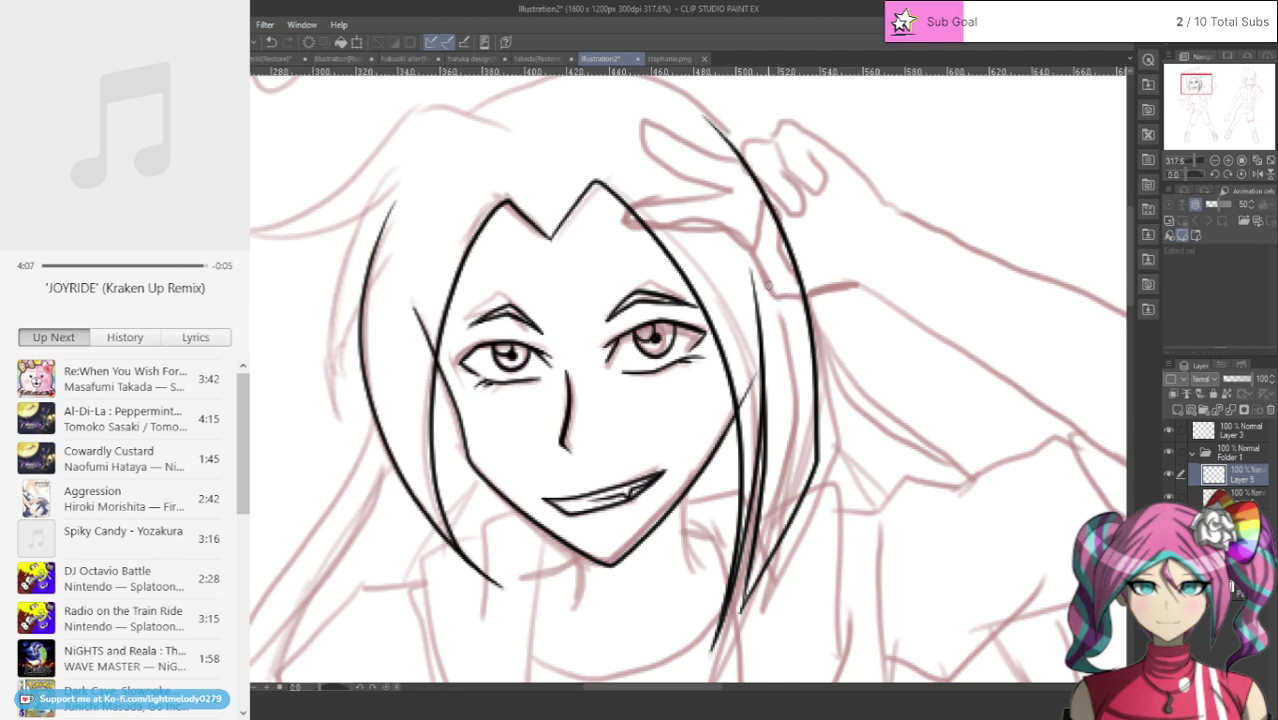
# Step: Ink the short outer strands and the swept-out flick of hair on the side away from the raised hand
pyautogui.moveTo(388, 168)
pyautogui.mouseDown()
pyautogui.moveTo(360, 215)
pyautogui.moveTo(332, 330)
pyautogui.moveTo(355, 438)
pyautogui.mouseUp()
pyautogui.moveTo(342, 393); pyautogui.dragTo(364, 282)
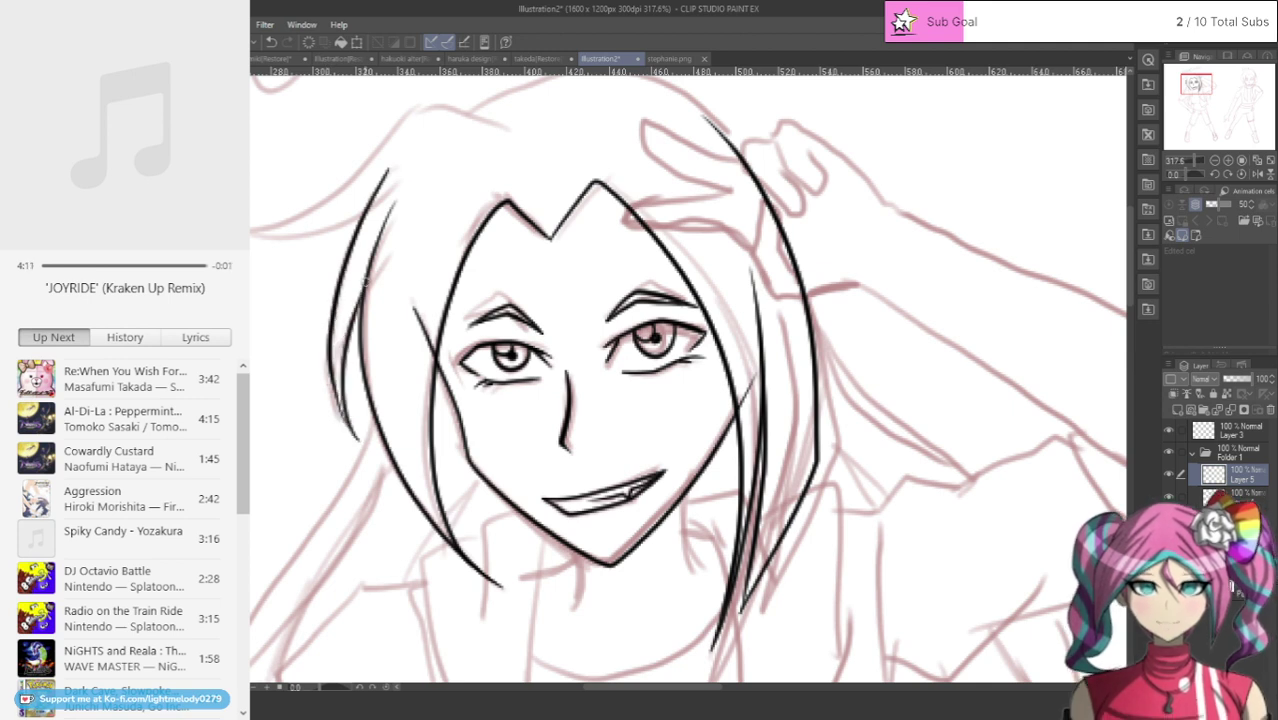
pyautogui.moveTo(491, 122)
pyautogui.mouseDown()
pyautogui.moveTo(431, 105)
pyautogui.moveTo(352, 182)
pyautogui.moveTo(259, 240)
pyautogui.moveTo(323, 230)
pyautogui.moveTo(378, 183)
pyautogui.mouseUp()
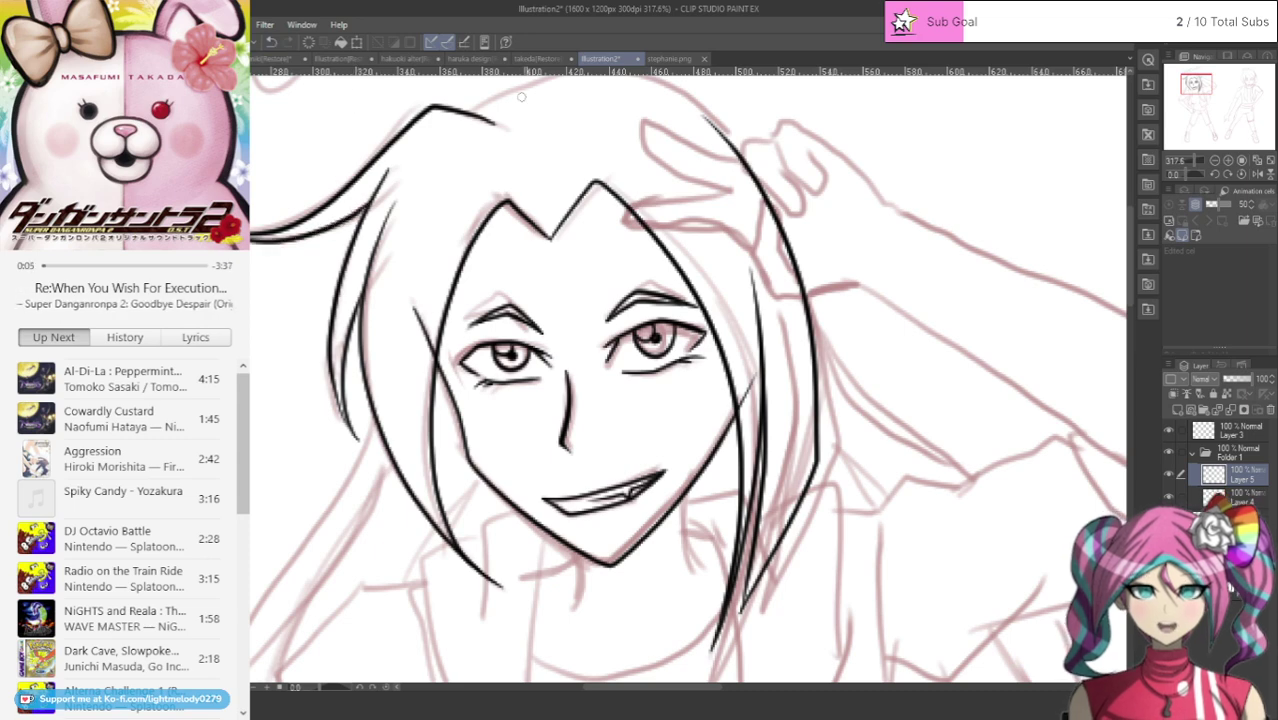
# Step: Ink the rounded crown of the head, continuing into the long back-hair contour that flows behind the raised arm
pyautogui.scroll(-2, 762, 289)
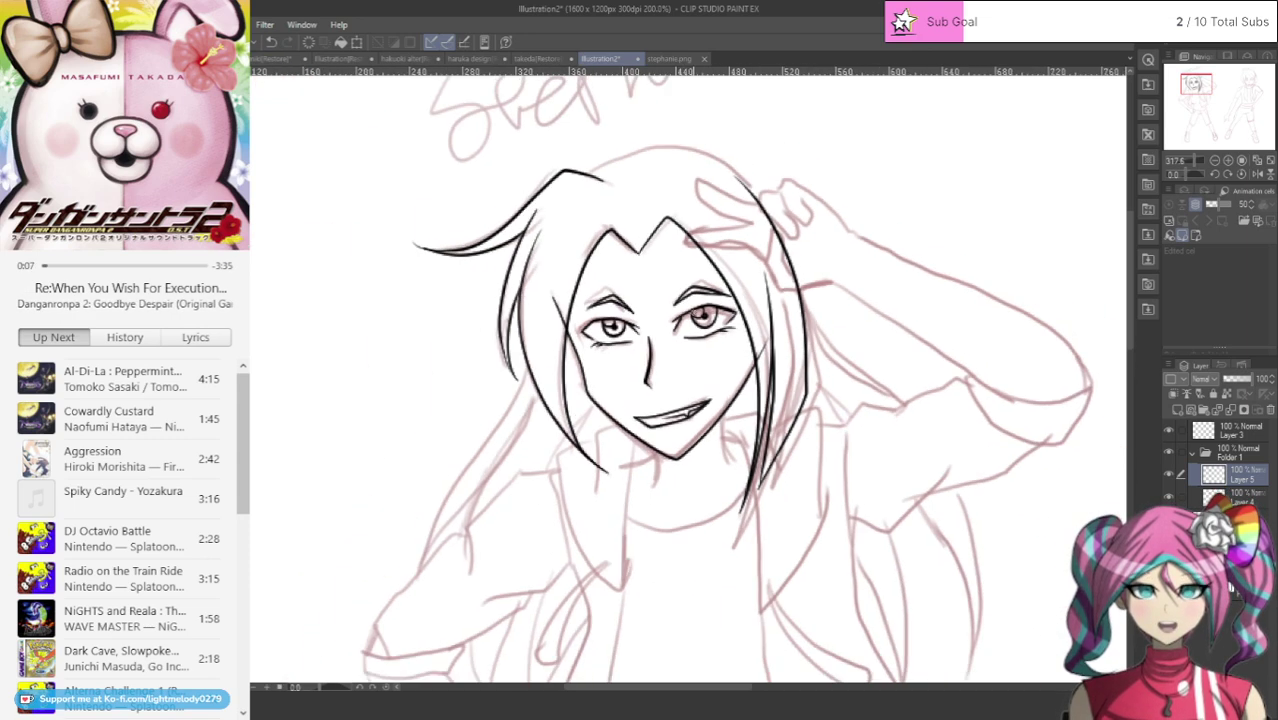
pyautogui.scroll(1, 630, 350)
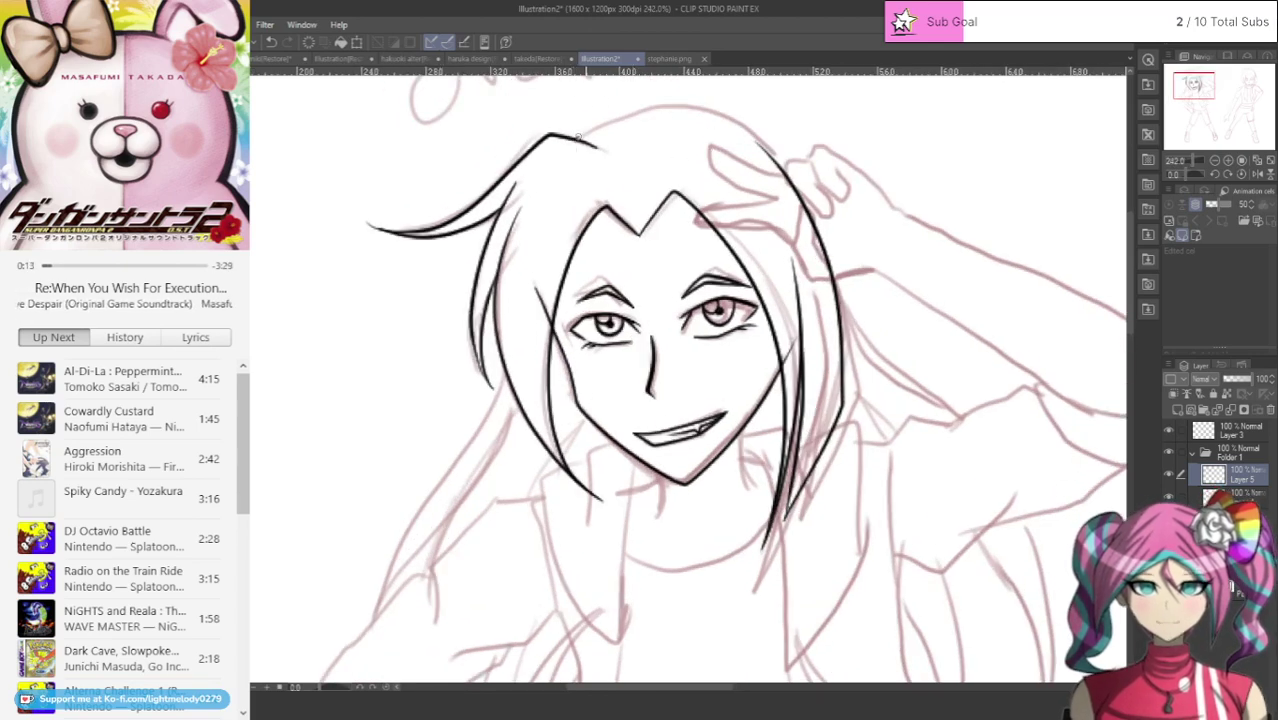
pyautogui.moveTo(707, 103)
pyautogui.mouseDown()
pyautogui.moveTo(770, 140)
pyautogui.moveTo(880, 340)
pyautogui.moveTo(950, 405)
pyautogui.moveTo(1066, 596)
pyautogui.mouseUp()
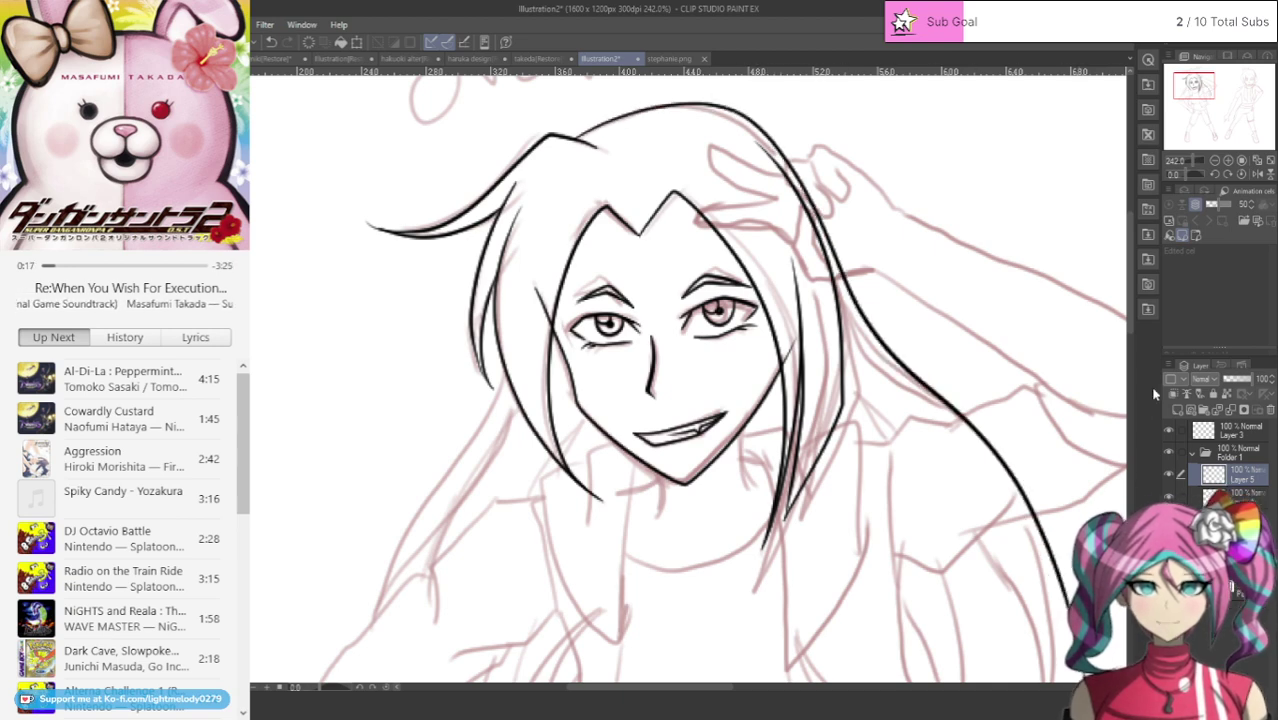
# Step: Ink the inner edge of the flowing back lock and the long tapered strands hanging over both shoulders
pyautogui.scroll(-3, 1127, 345)
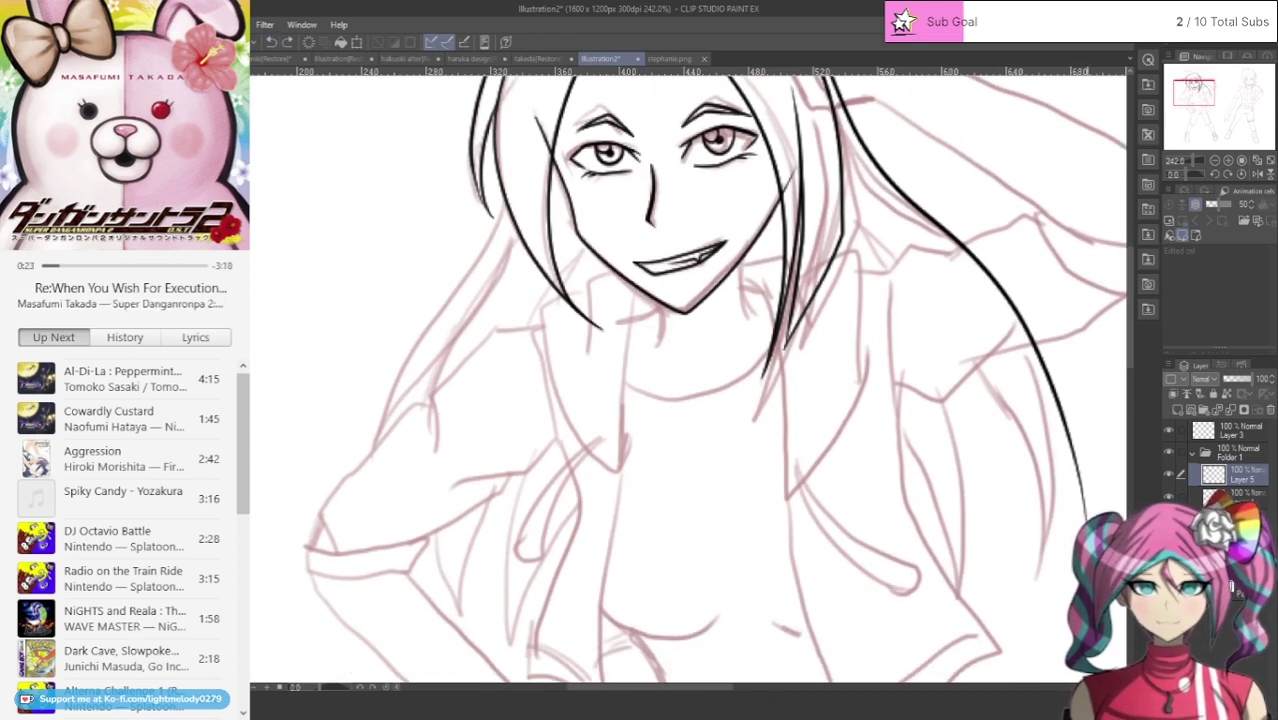
pyautogui.moveTo(1084, 520)
pyautogui.mouseDown()
pyautogui.moveTo(1010, 359)
pyautogui.moveTo(896, 246)
pyautogui.mouseUp()
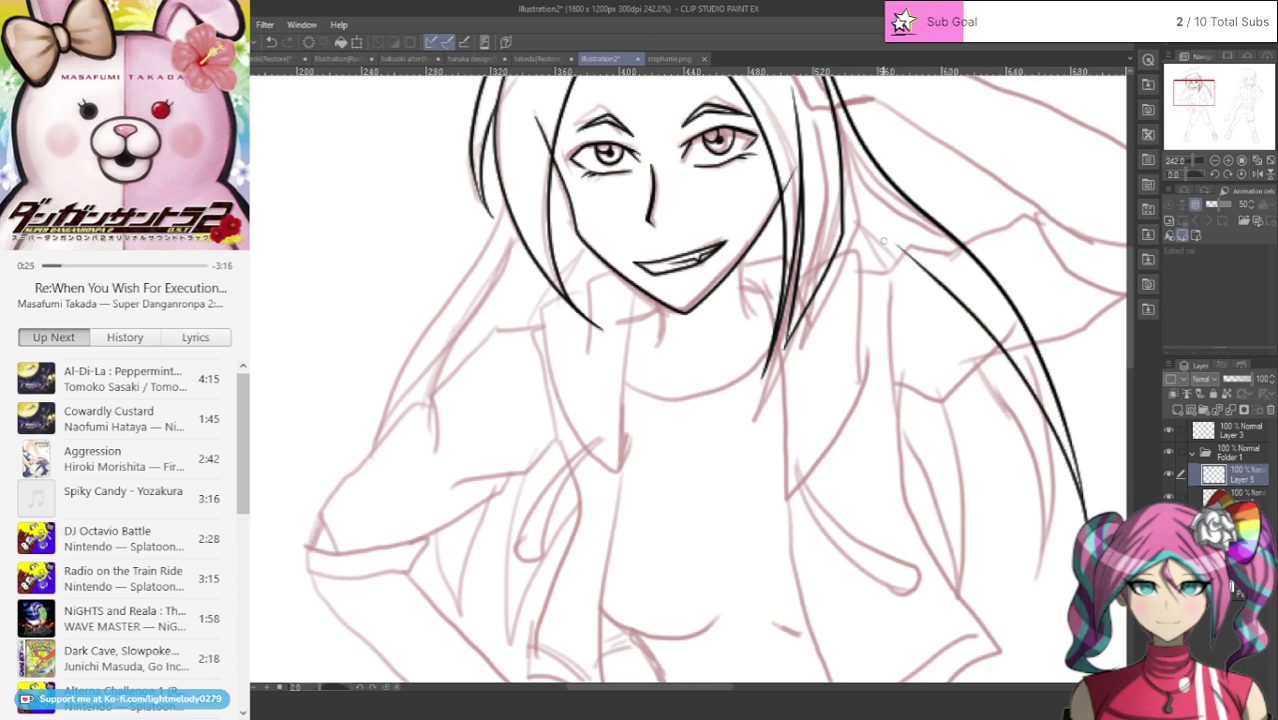
pyautogui.moveTo(508, 218)
pyautogui.mouseDown()
pyautogui.moveTo(405, 362)
pyautogui.moveTo(378, 505)
pyautogui.moveTo(372, 476)
pyautogui.moveTo(423, 360)
pyautogui.moveTo(494, 274)
pyautogui.moveTo(444, 386)
pyautogui.moveTo(458, 565)
pyautogui.moveTo(510, 623)
pyautogui.moveTo(484, 577)
pyautogui.moveTo(497, 380)
pyautogui.moveTo(542, 286)
pyautogui.moveTo(518, 350)
pyautogui.moveTo(506, 590)
pyautogui.moveTo(566, 646)
pyautogui.moveTo(543, 551)
pyautogui.moveTo(571, 382)
pyautogui.moveTo(626, 263)
pyautogui.mouseUp()
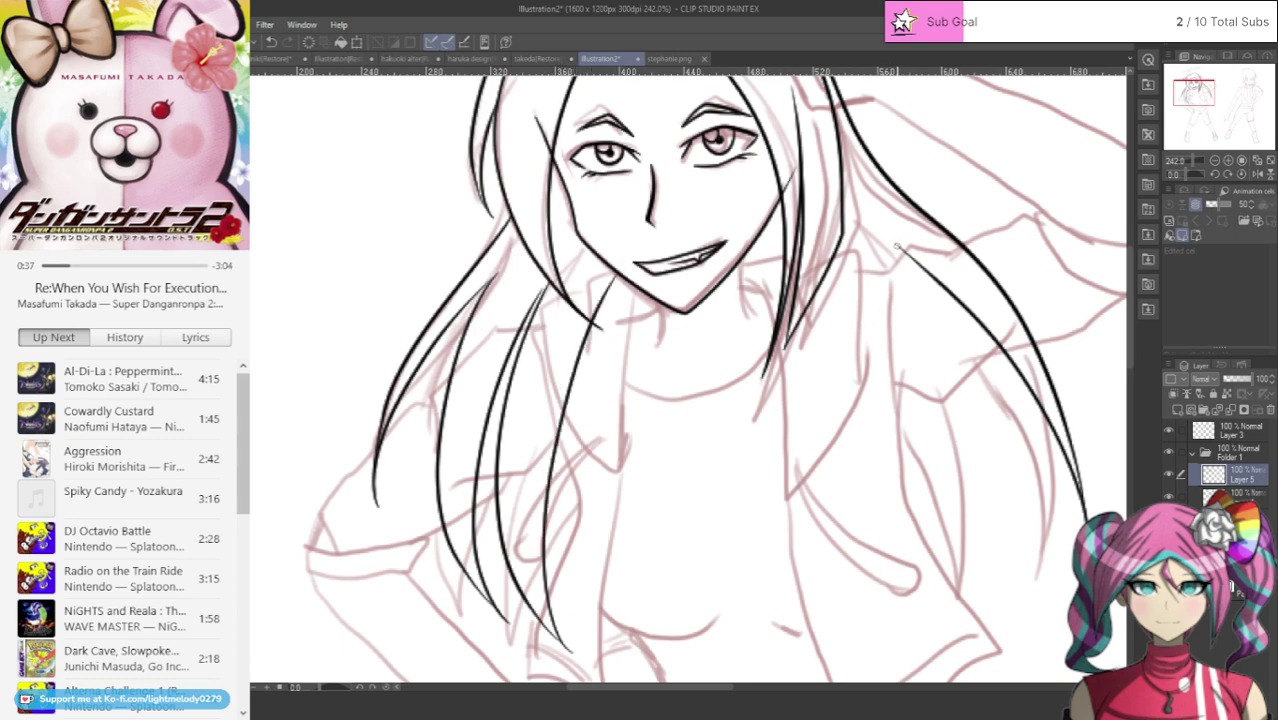
pyautogui.moveTo(896, 246)
pyautogui.mouseDown()
pyautogui.moveTo(942, 387)
pyautogui.moveTo(951, 499)
pyautogui.moveTo(914, 656)
pyautogui.moveTo(938, 578)
pyautogui.moveTo(931, 496)
pyautogui.moveTo(913, 418)
pyautogui.moveTo(840, 284)
pyautogui.mouseUp()
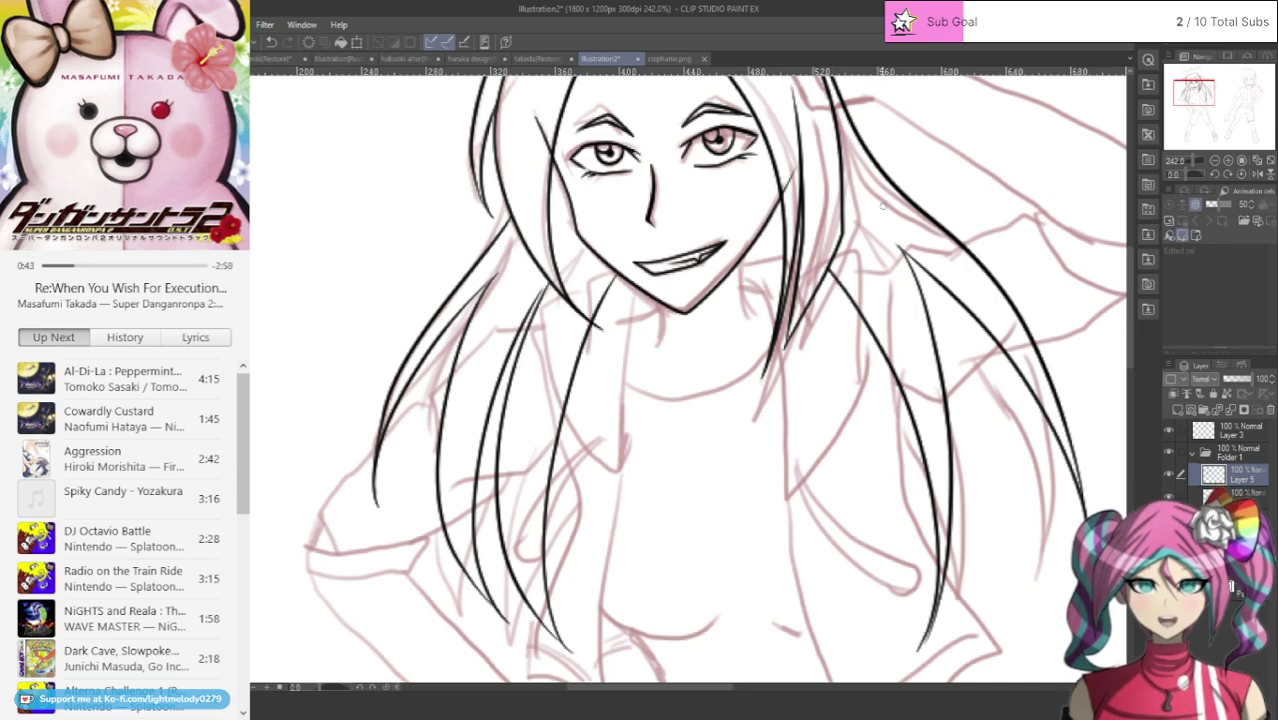
# Step: Add a new layer above the hair, lower the hair layer's opacity to 44%, and make the new layer active
pyautogui.scroll(-8, 657, 260)
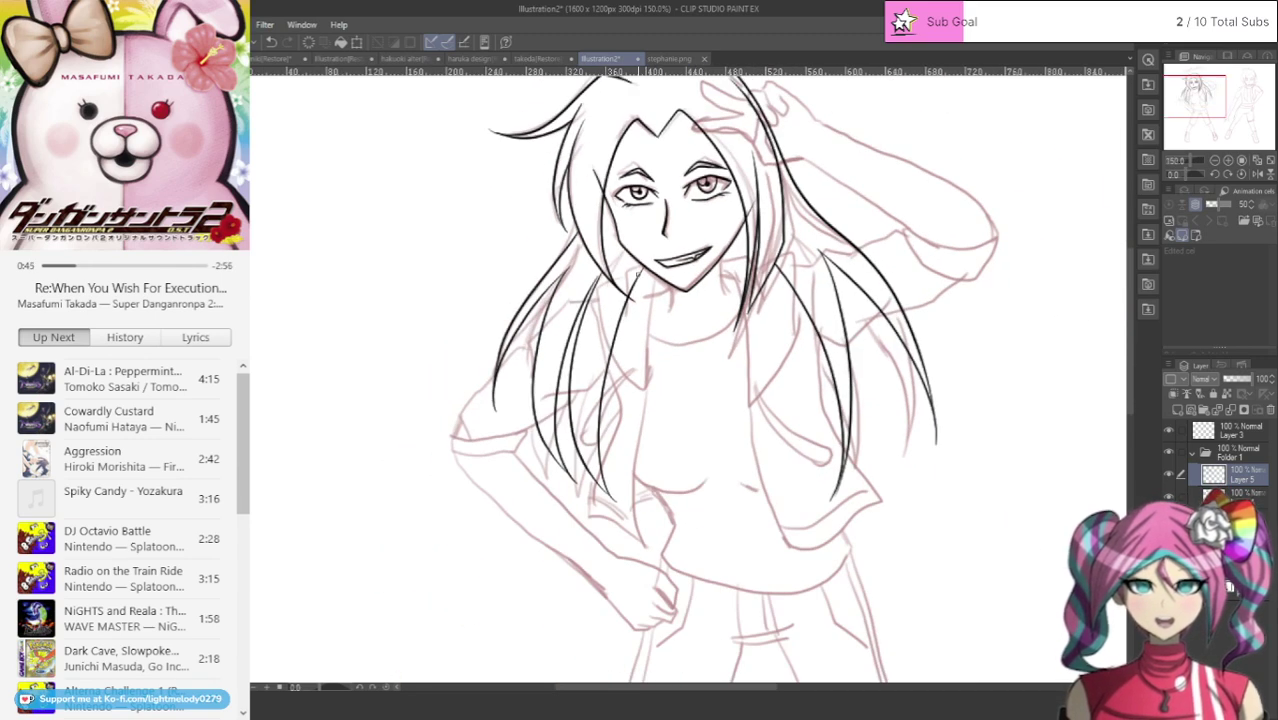
pyautogui.scroll(4, 657, 260)
pyautogui.scroll(3, 654, 285)
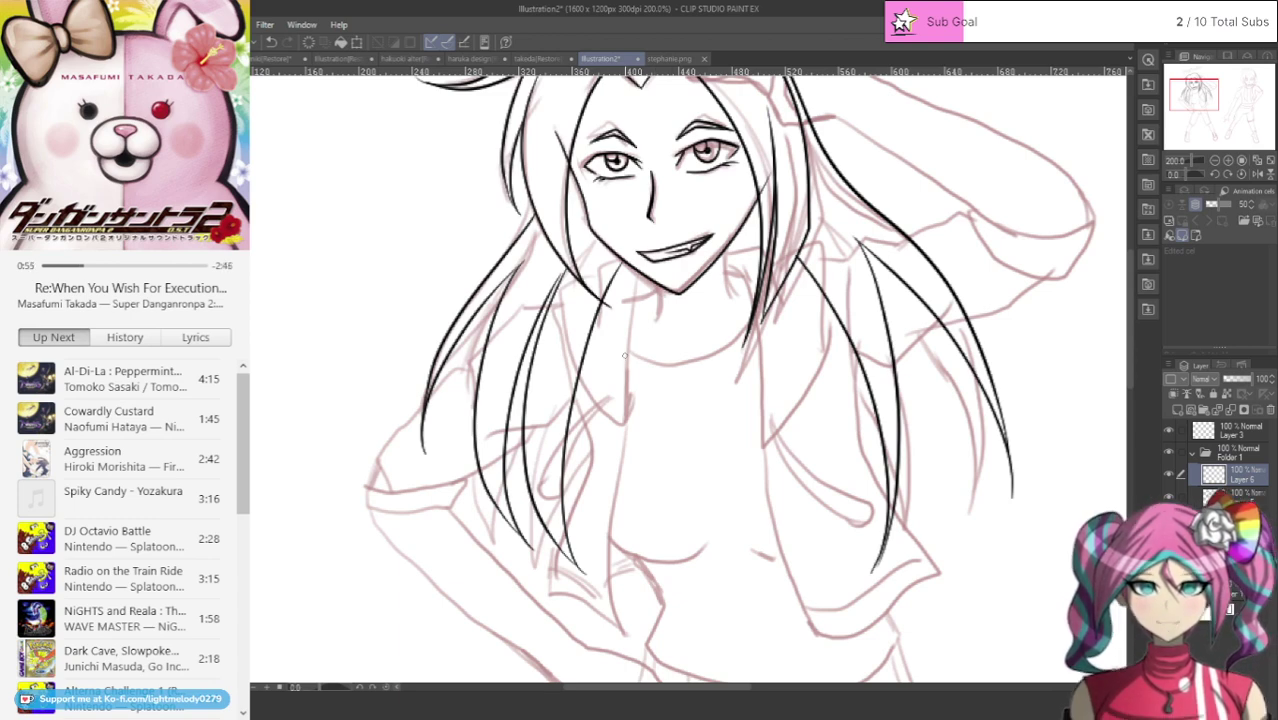
pyautogui.scroll(1, 641, 298)
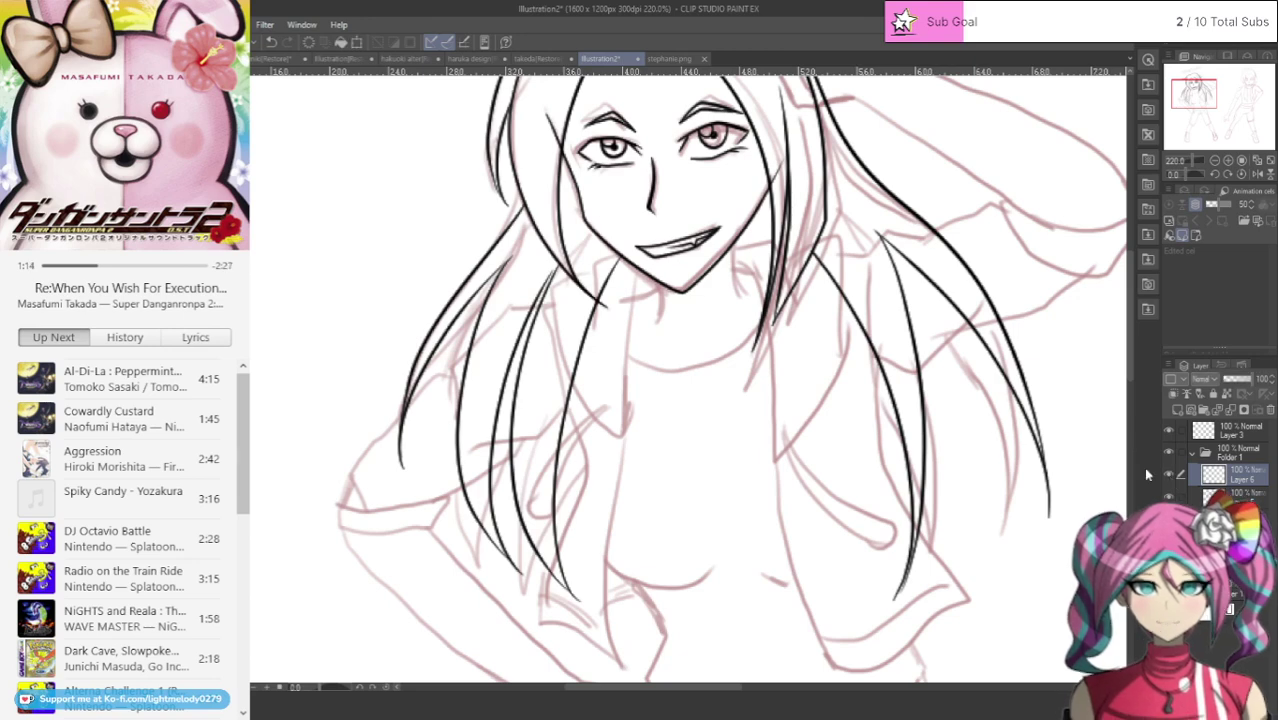
pyautogui.scroll(1, 724, 289)
pyautogui.click(1240, 497)
pyautogui.click(1235, 379)
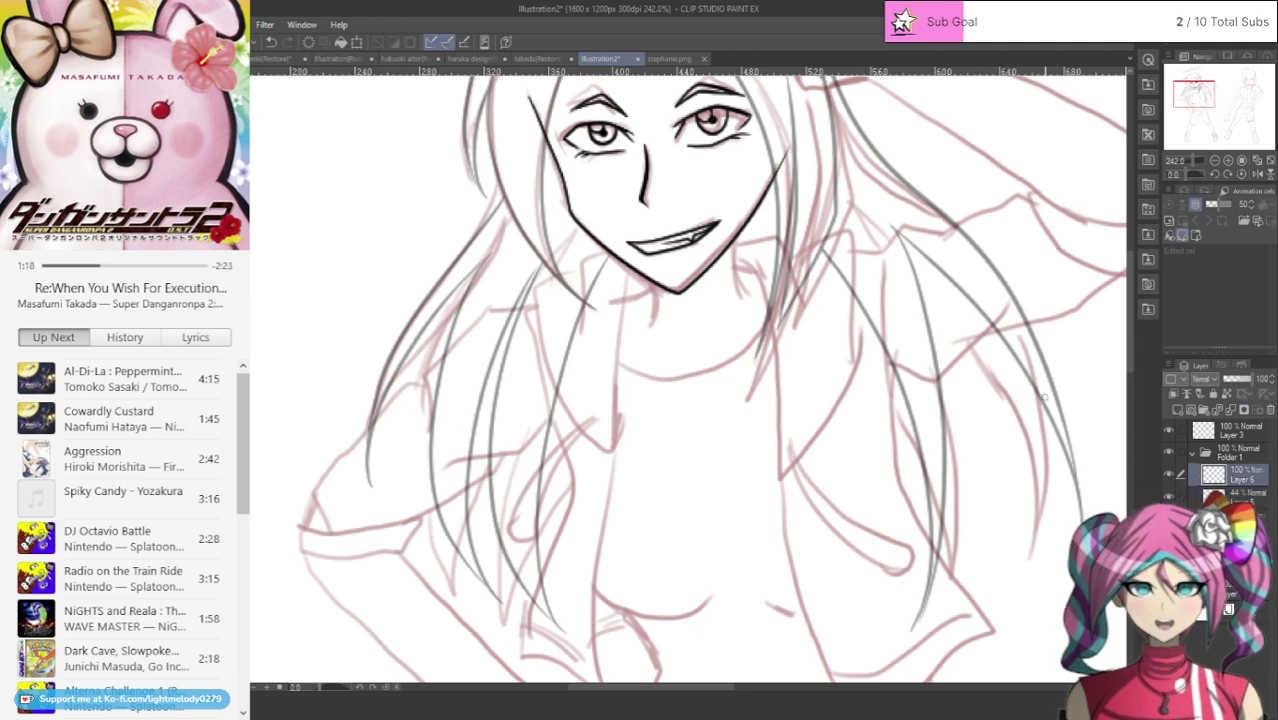
pyautogui.click(1262, 476)
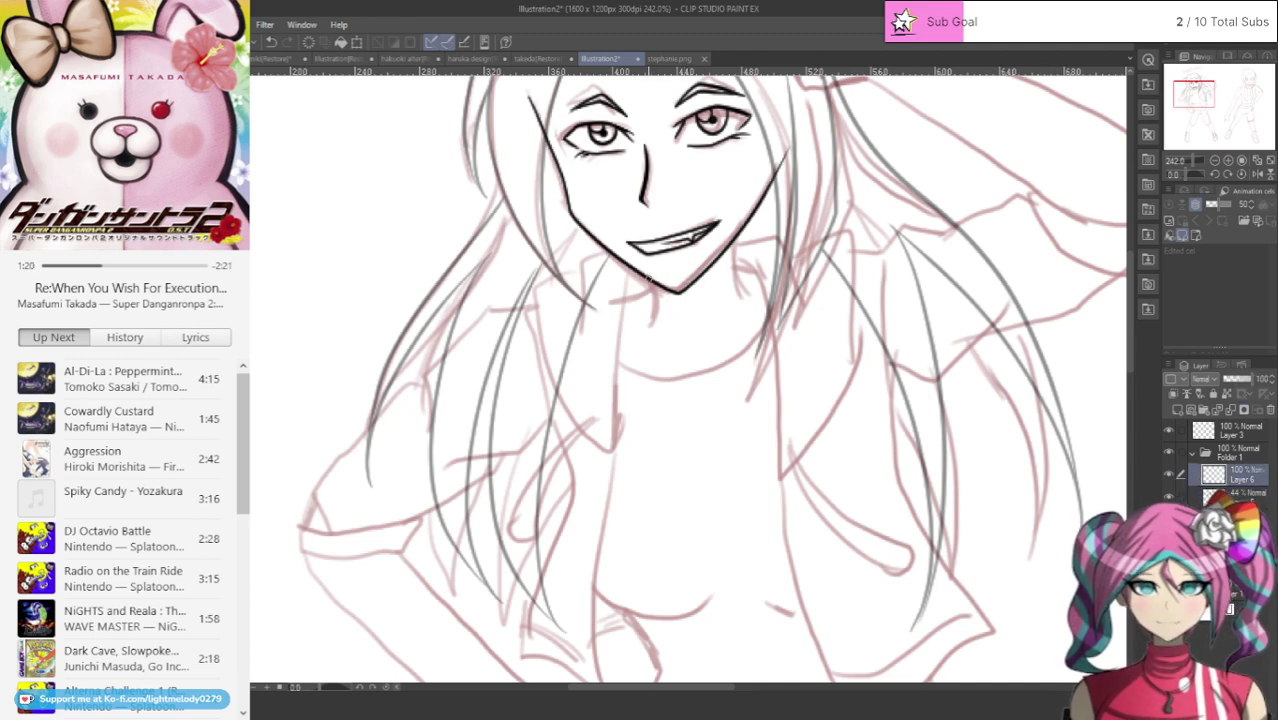
# Step: Ink both sides of the neck below the jaw with short crease lines
pyautogui.moveTo(651, 282); pyautogui.dragTo(648, 330)
pyautogui.moveTo(735, 238); pyautogui.dragTo(745, 305)
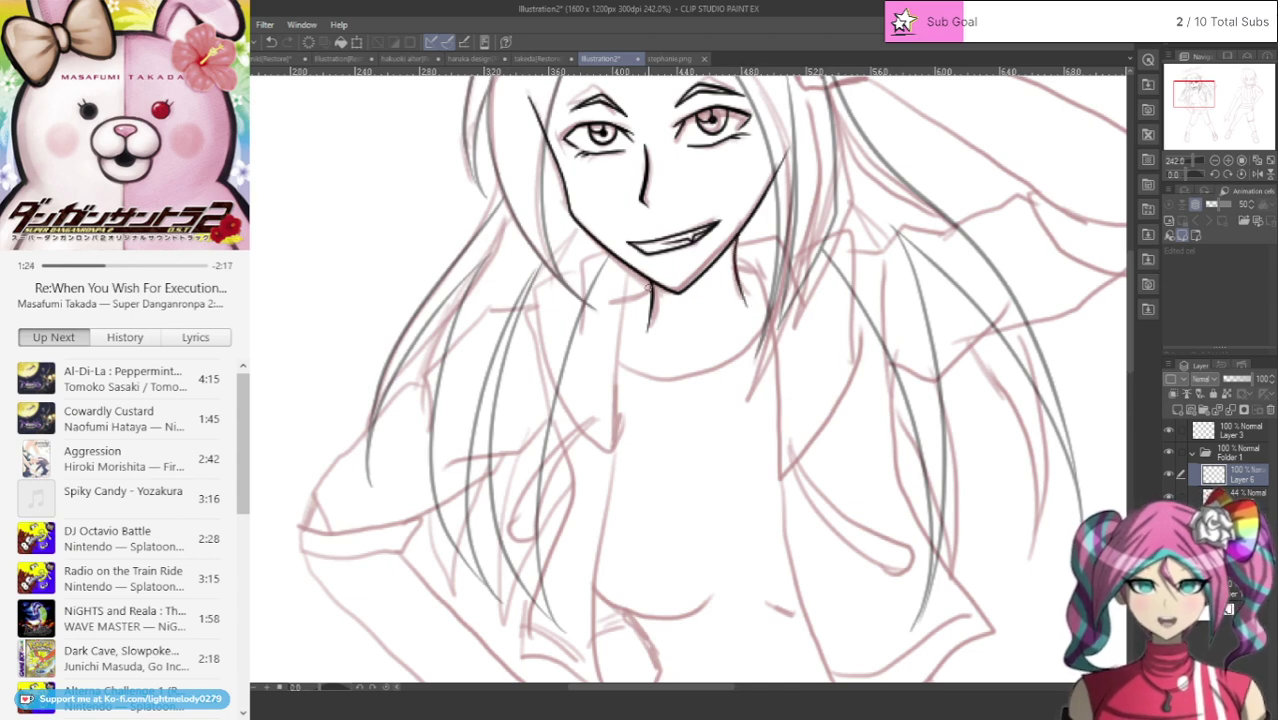
pyautogui.moveTo(650, 287); pyautogui.dragTo(617, 299)
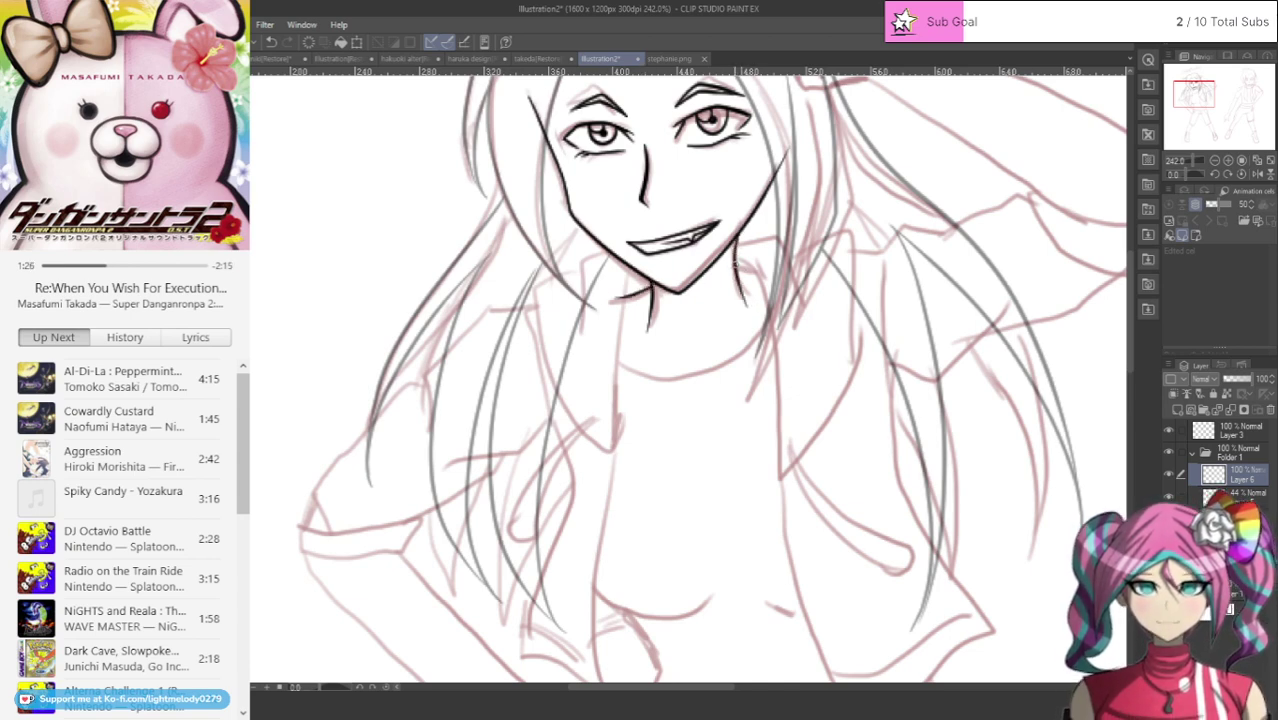
# Step: Add another new layer above the neck line art for the jacket collar
pyautogui.scroll(-4, 687, 227)
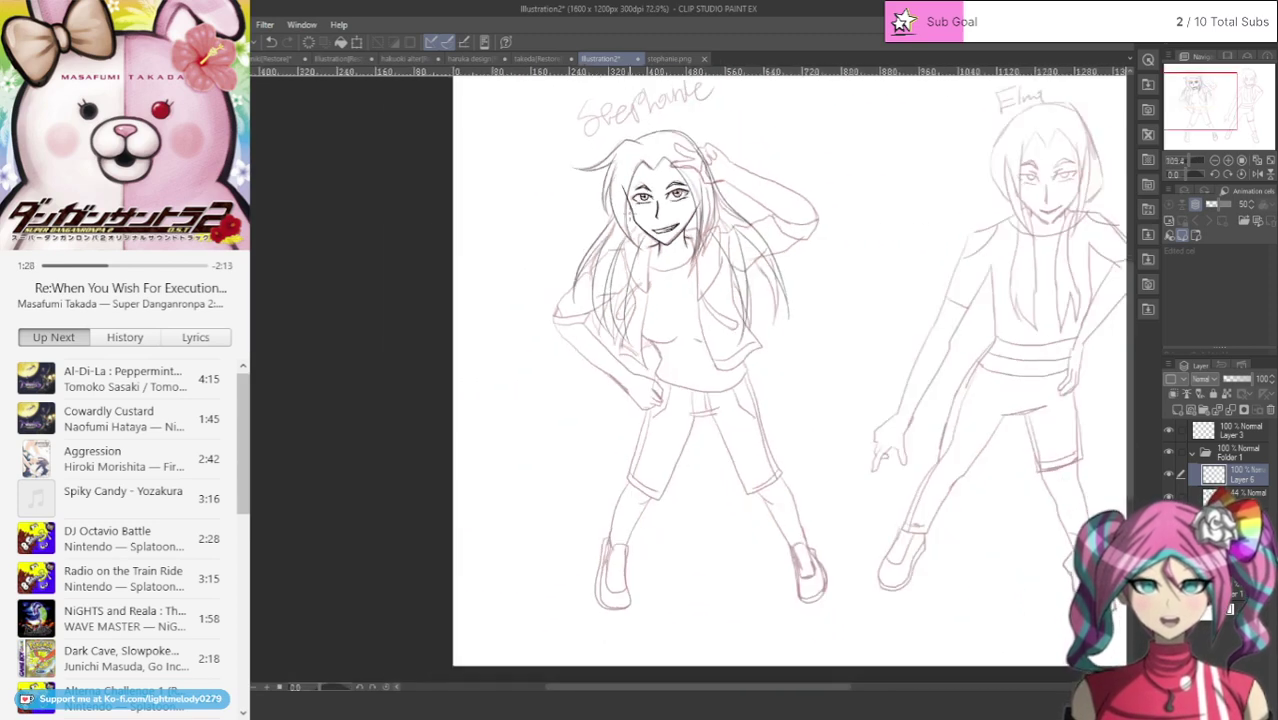
pyautogui.scroll(1, 687, 227)
pyautogui.scroll(3, 614, 297)
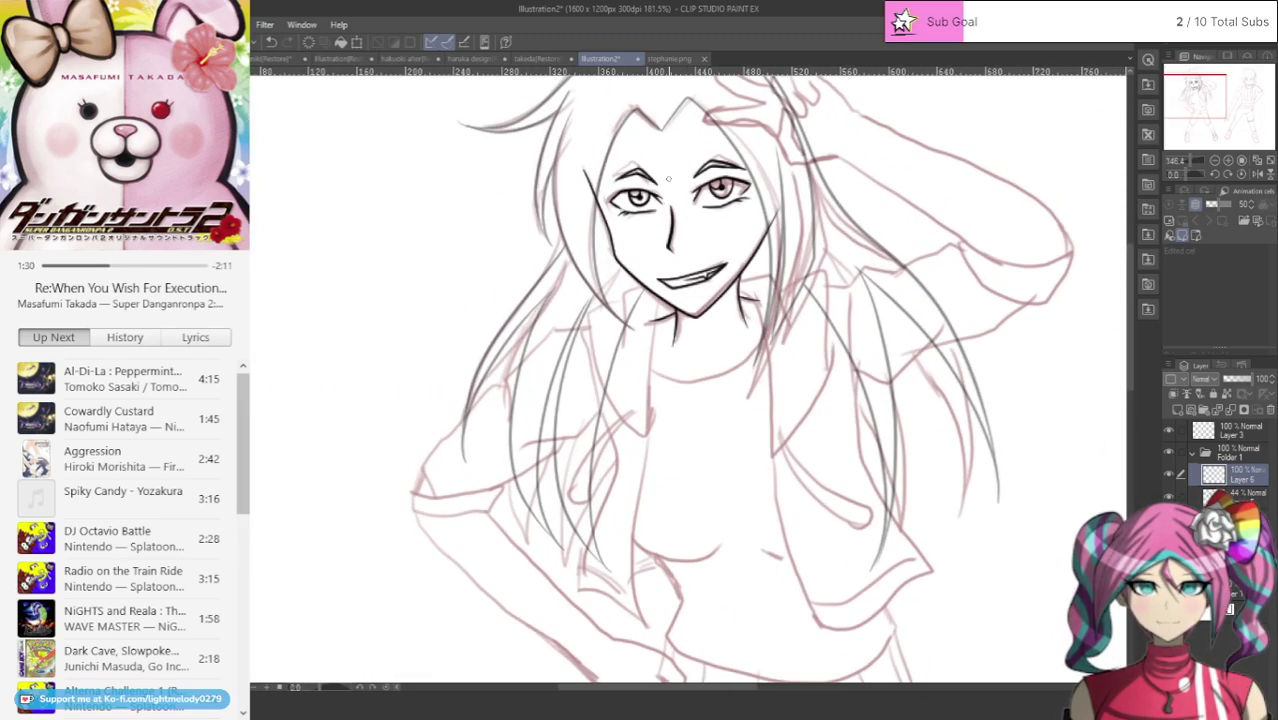
pyautogui.scroll(1, 700, 478)
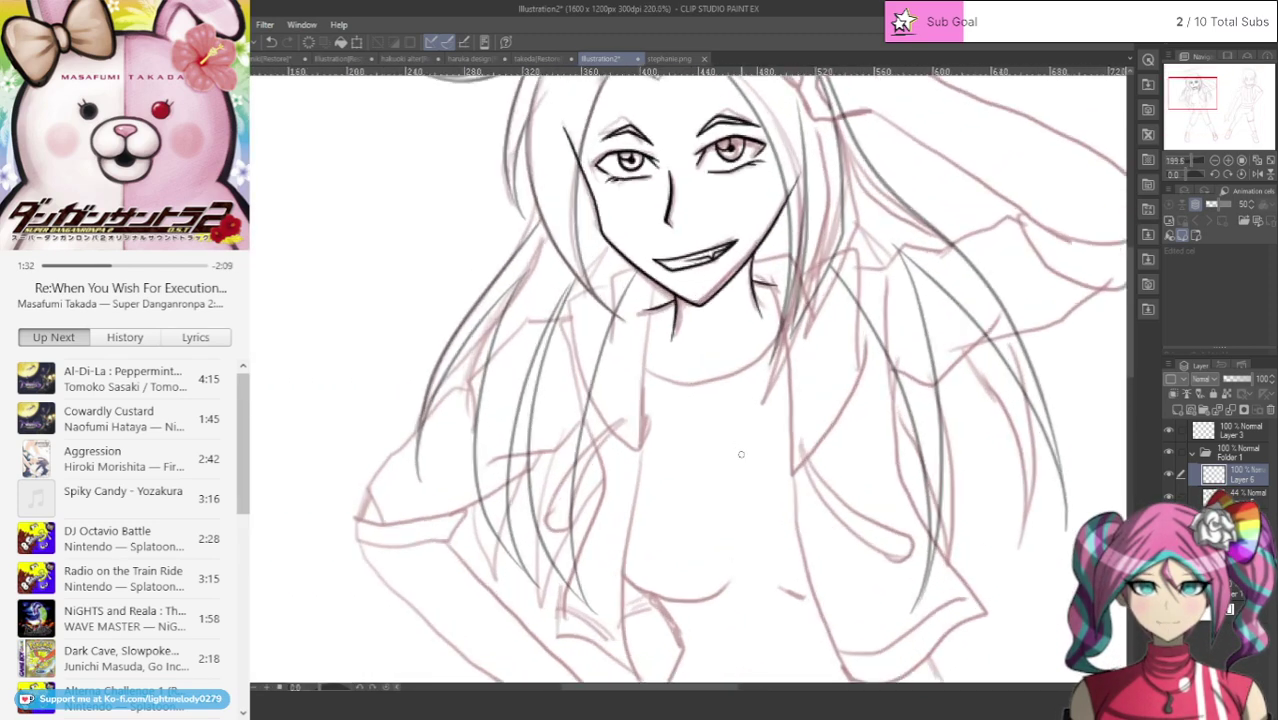
pyautogui.click(1178, 412)
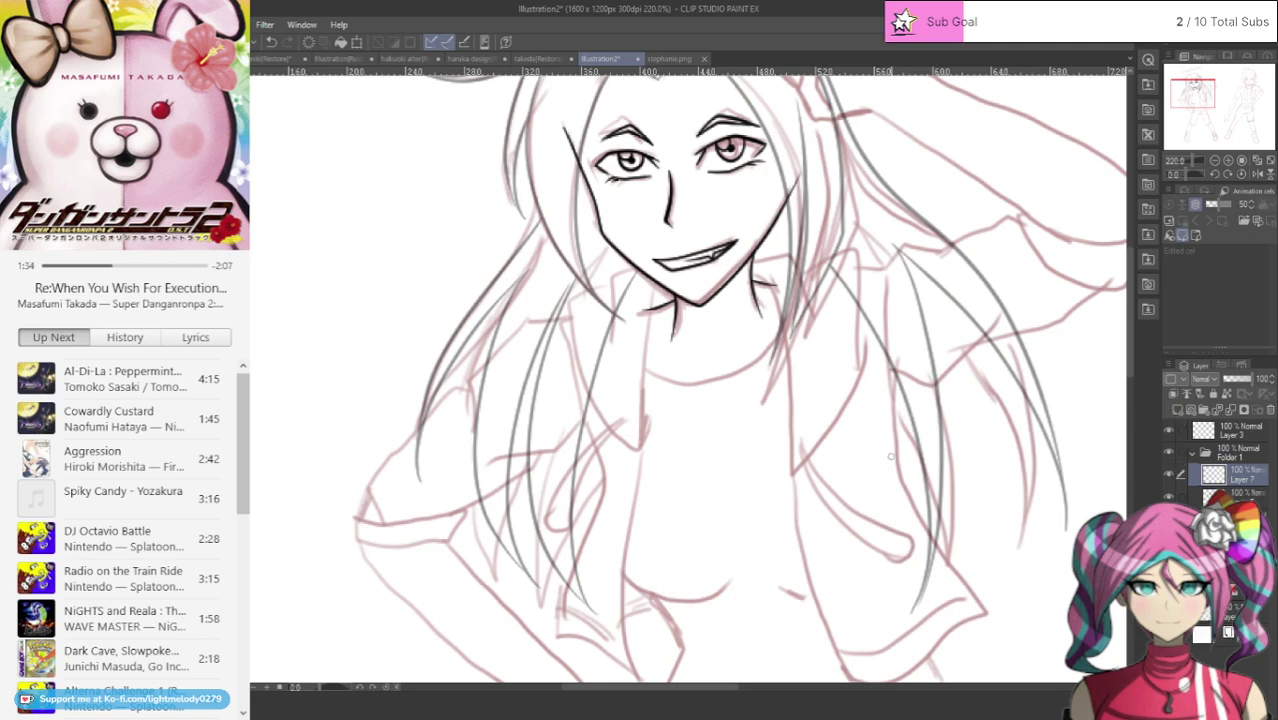
pyautogui.scroll(2, 687, 441)
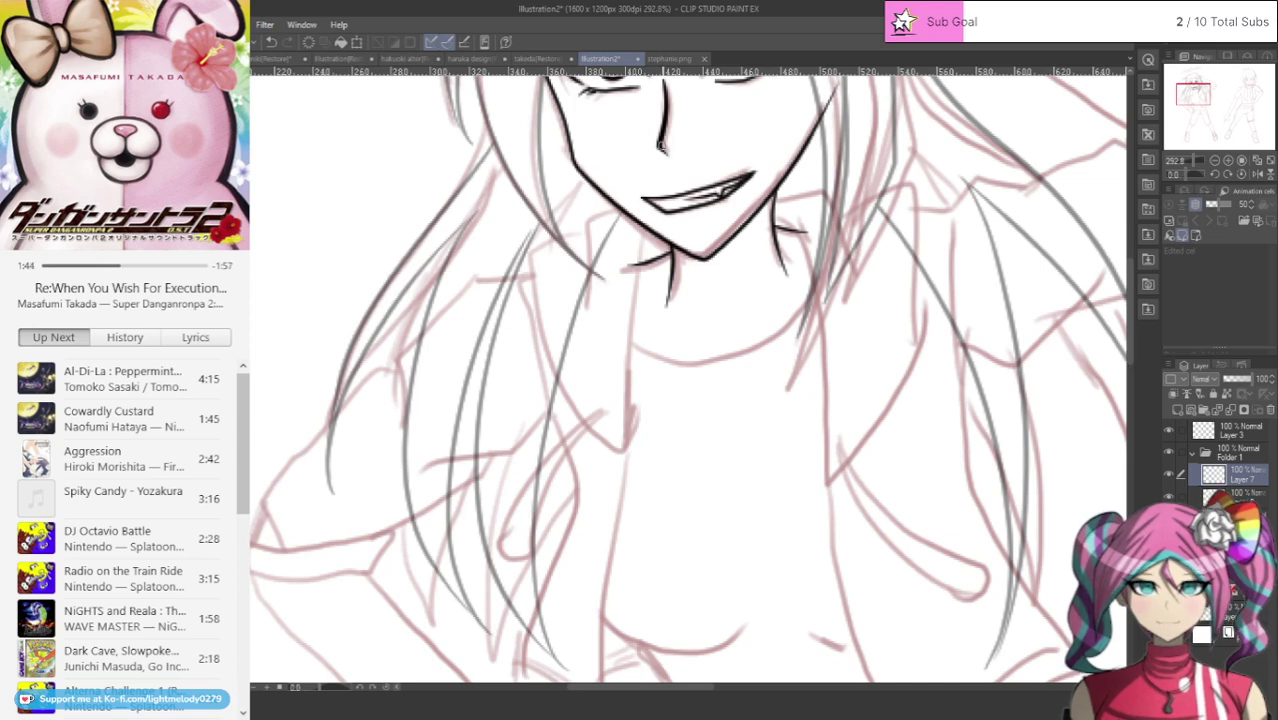
pyautogui.moveTo(643, 228)
pyautogui.mouseDown()
pyautogui.moveTo(623, 341)
pyautogui.moveTo(631, 451)
pyautogui.mouseUp()
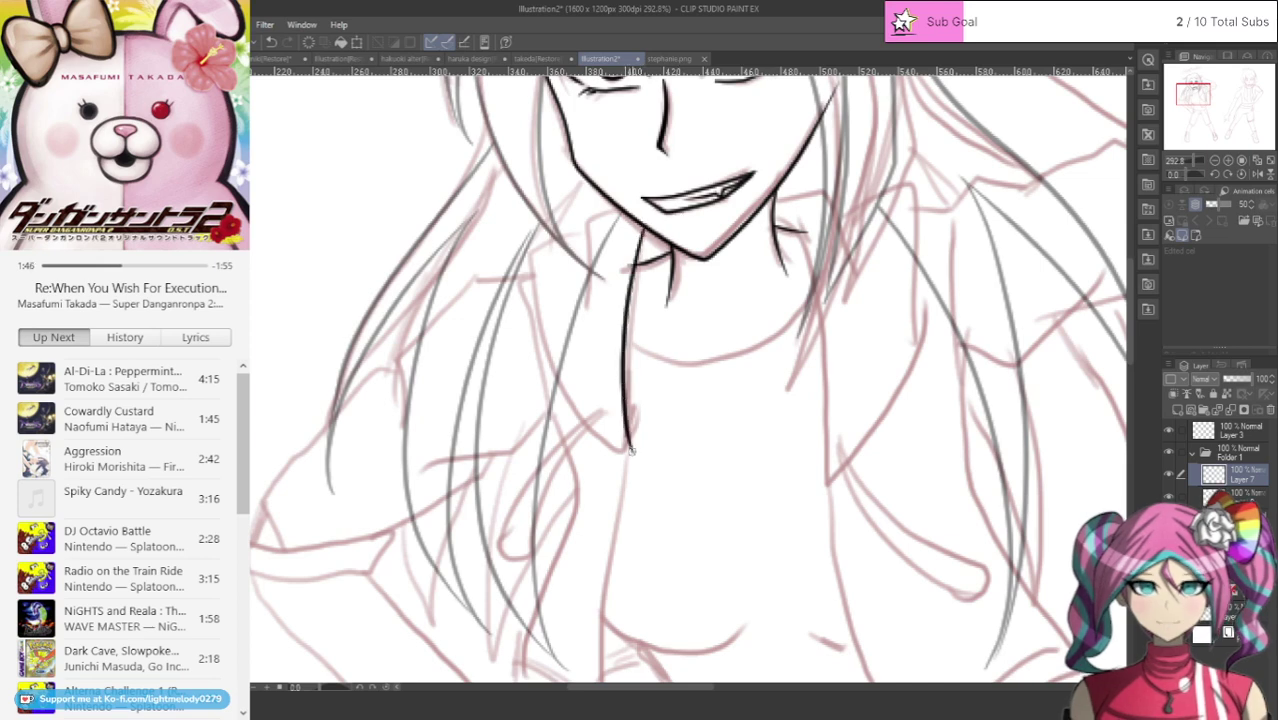
pyautogui.click(271, 41)
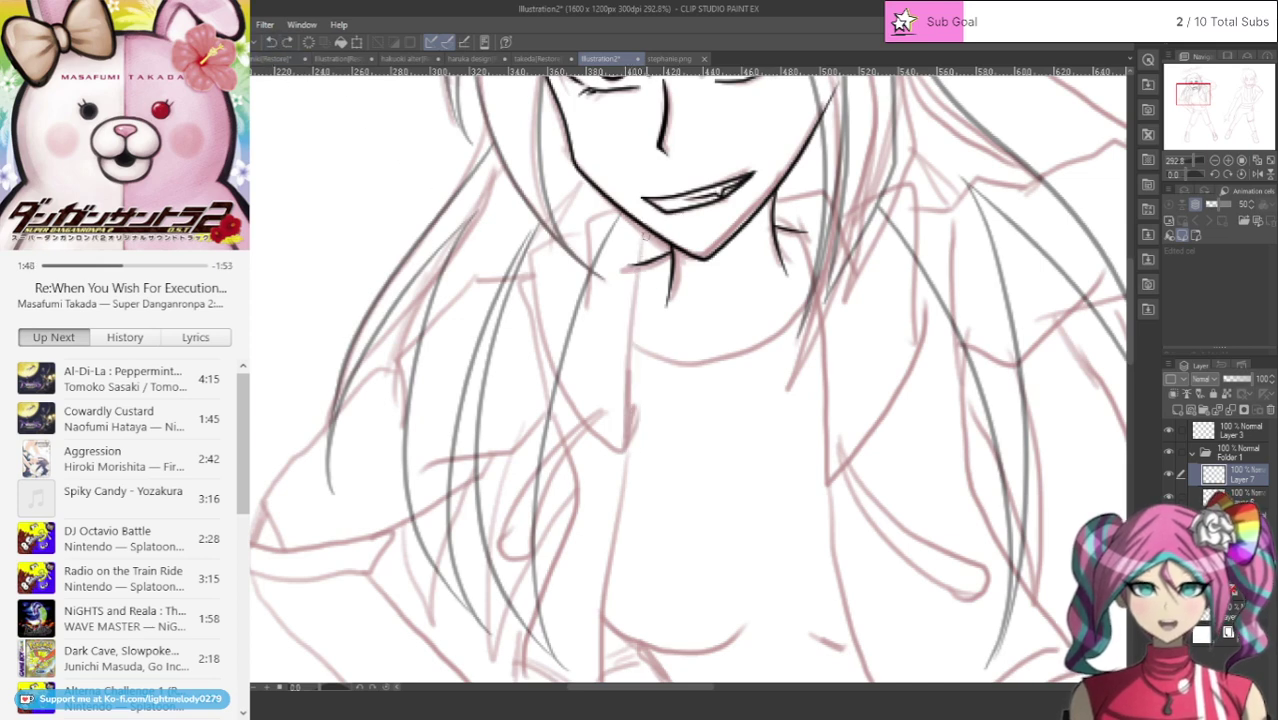
pyautogui.moveTo(645, 228); pyautogui.dragTo(634, 445)
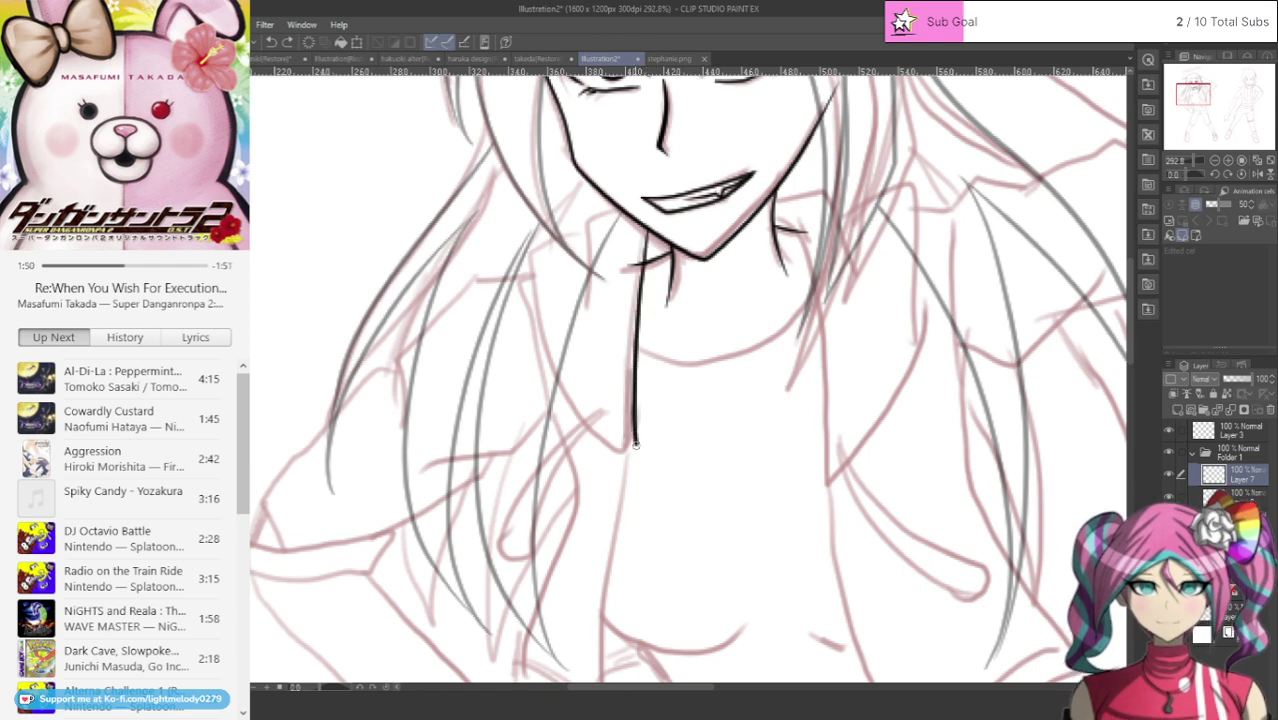
pyautogui.moveTo(617, 203)
pyautogui.mouseDown()
pyautogui.moveTo(592, 214)
pyautogui.moveTo(592, 320)
pyautogui.mouseUp()
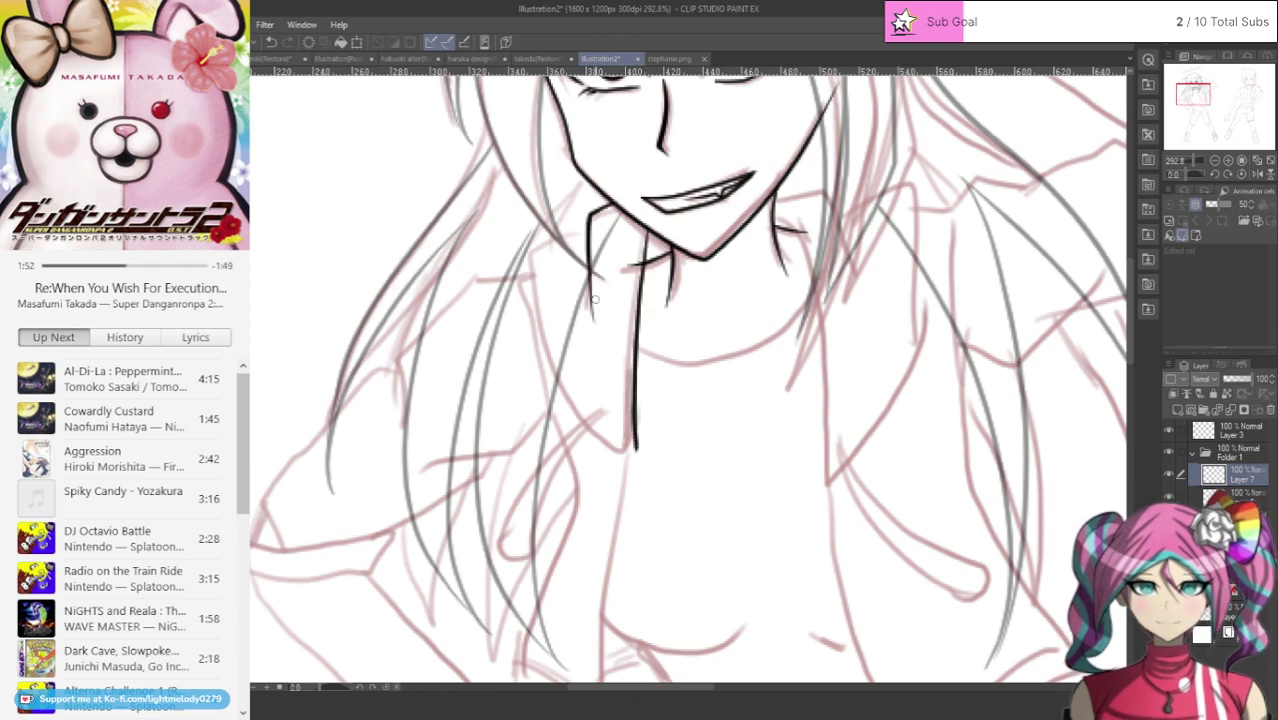
pyautogui.moveTo(589, 217)
pyautogui.mouseDown()
pyautogui.moveTo(535, 258)
pyautogui.moveTo(548, 368)
pyautogui.moveTo(576, 421)
pyautogui.mouseUp()
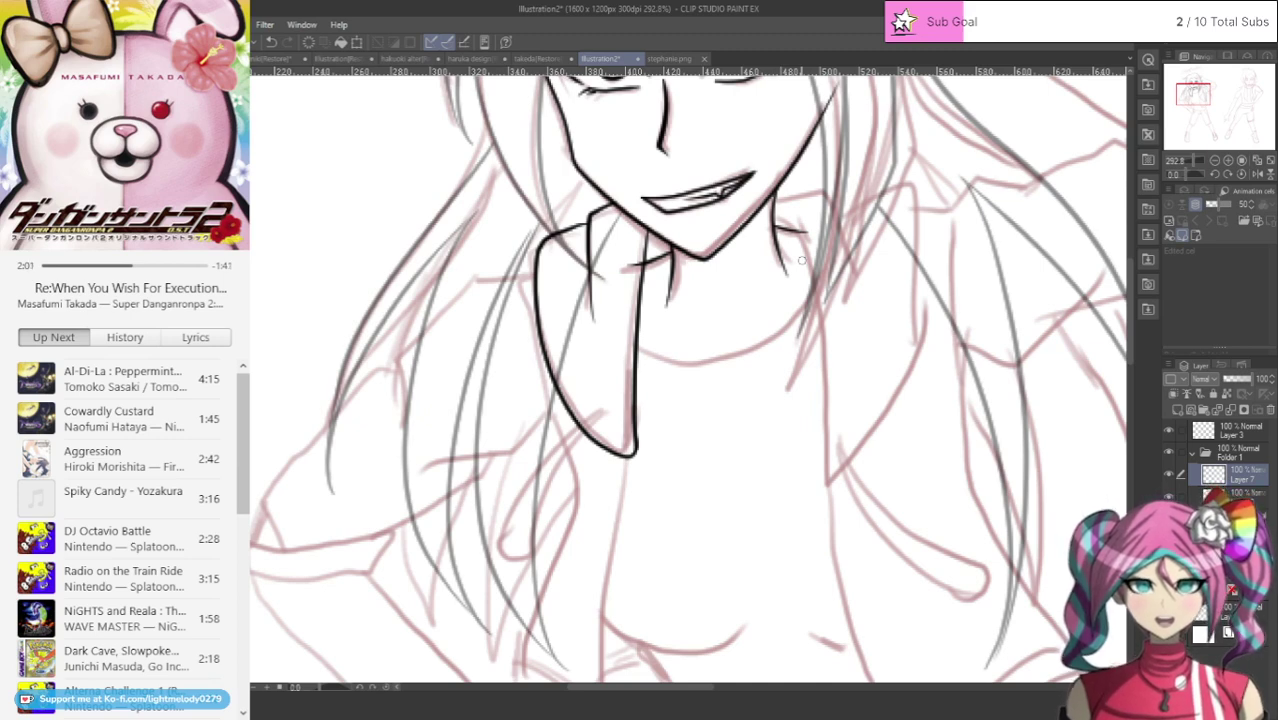
pyautogui.click(271, 42)
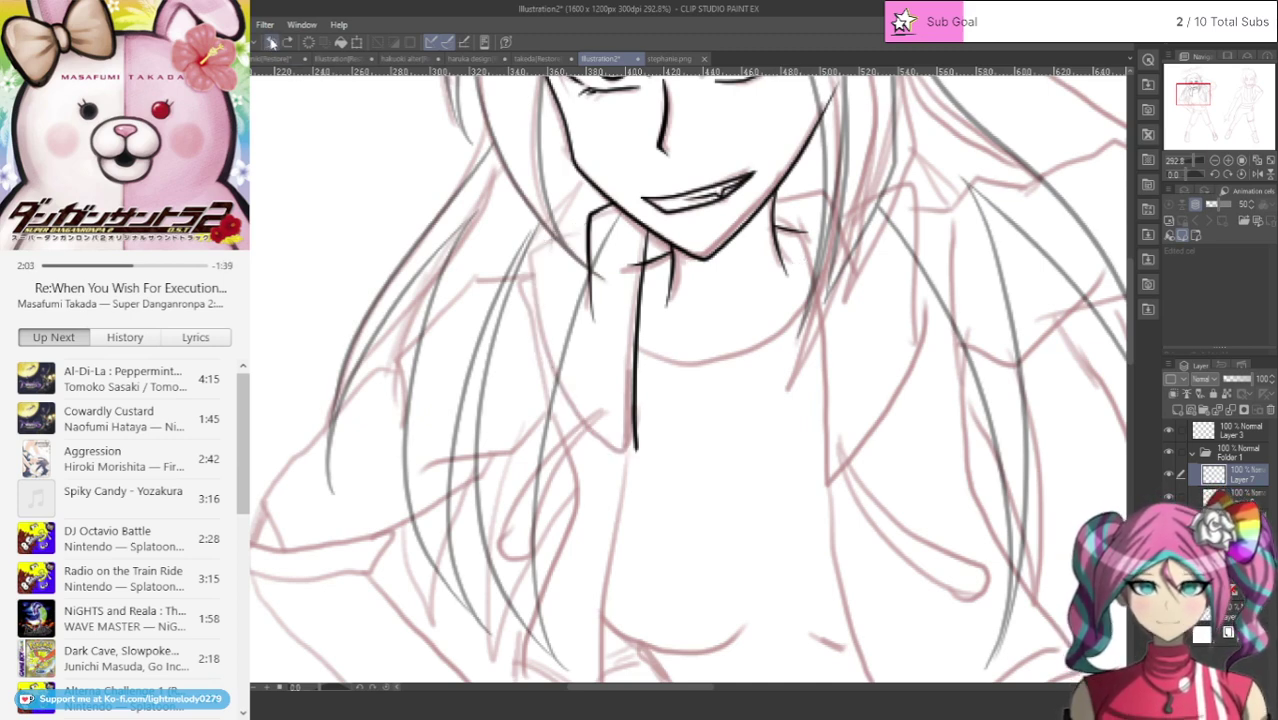
pyautogui.click(271, 42)
pyautogui.click(271, 42)
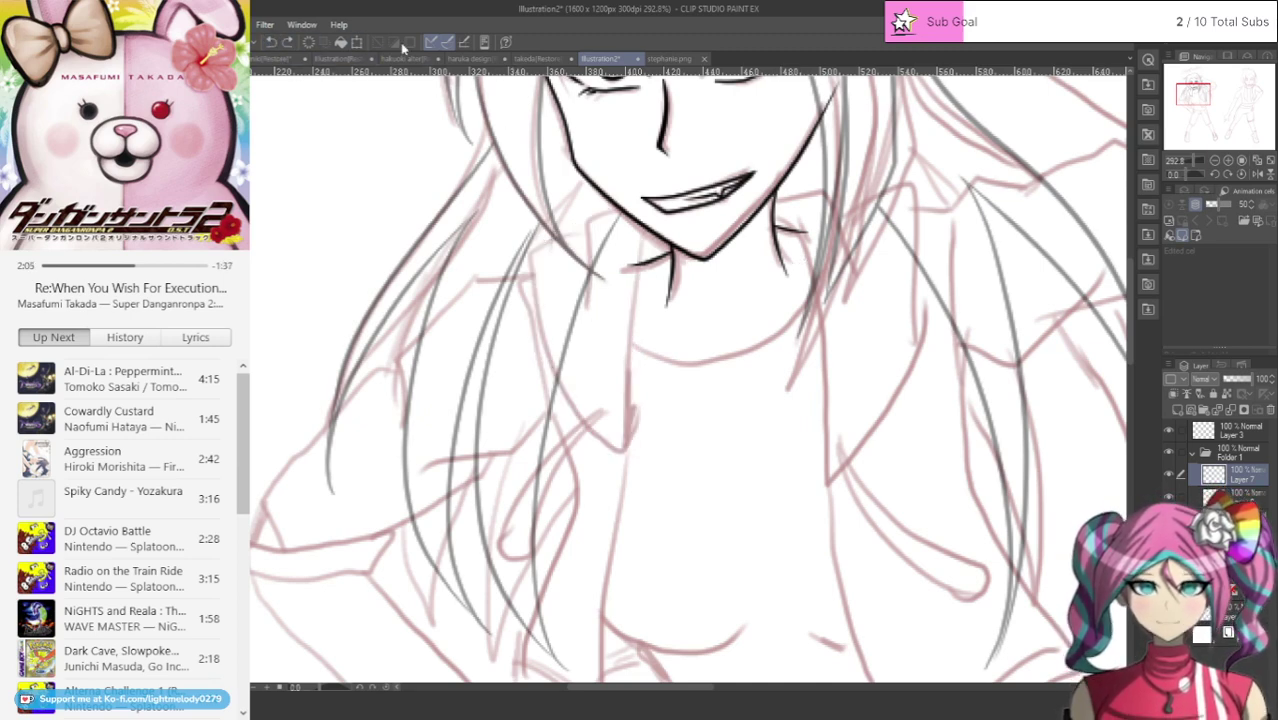
# Step: Ink both halves of the hood collar framing the neck, including the inner edges, folded tops and tapered lower ends
pyautogui.moveTo(593, 212); pyautogui.dragTo(588, 308)
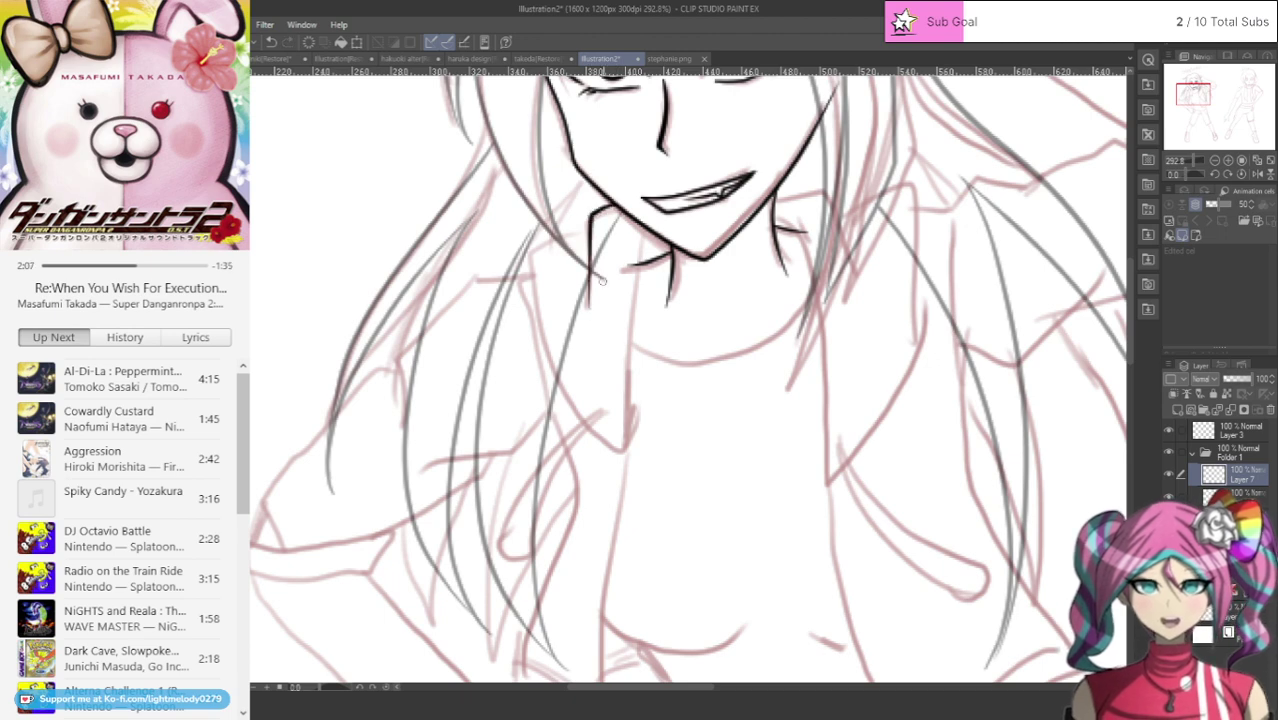
pyautogui.moveTo(648, 222); pyautogui.dragTo(630, 448)
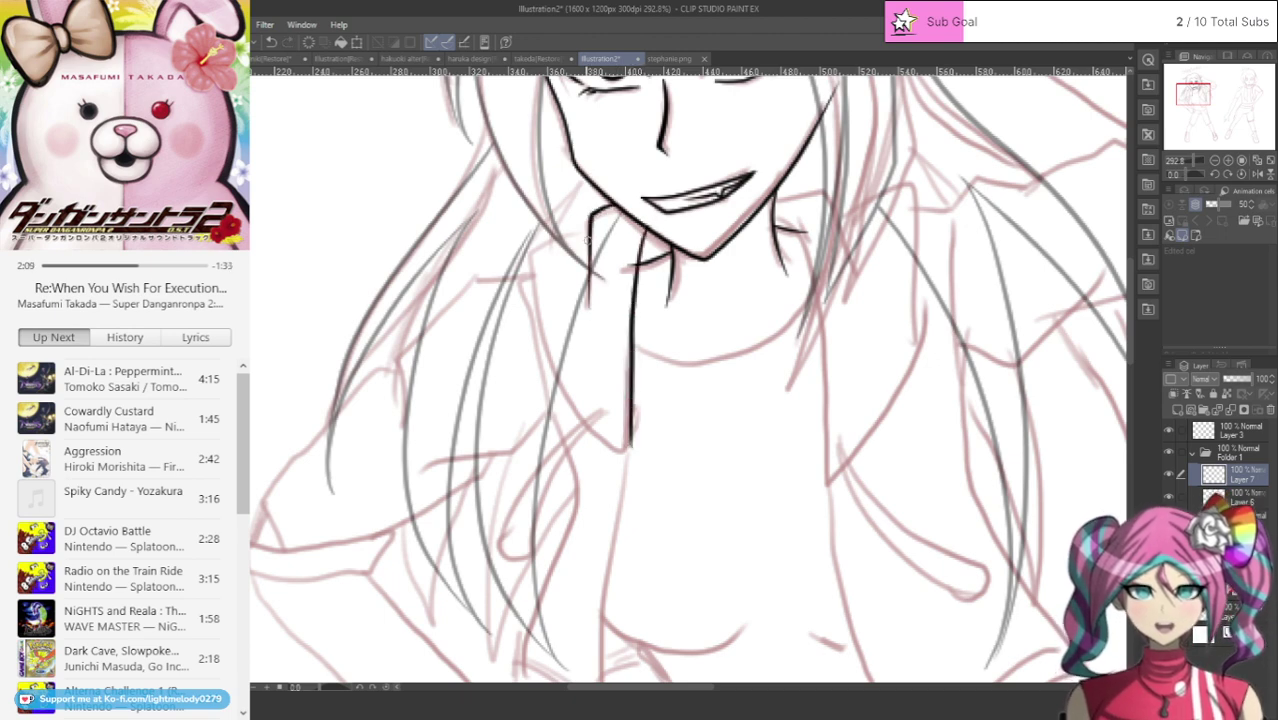
pyautogui.moveTo(548, 236)
pyautogui.mouseDown()
pyautogui.moveTo(550, 330)
pyautogui.moveTo(600, 429)
pyautogui.mouseUp()
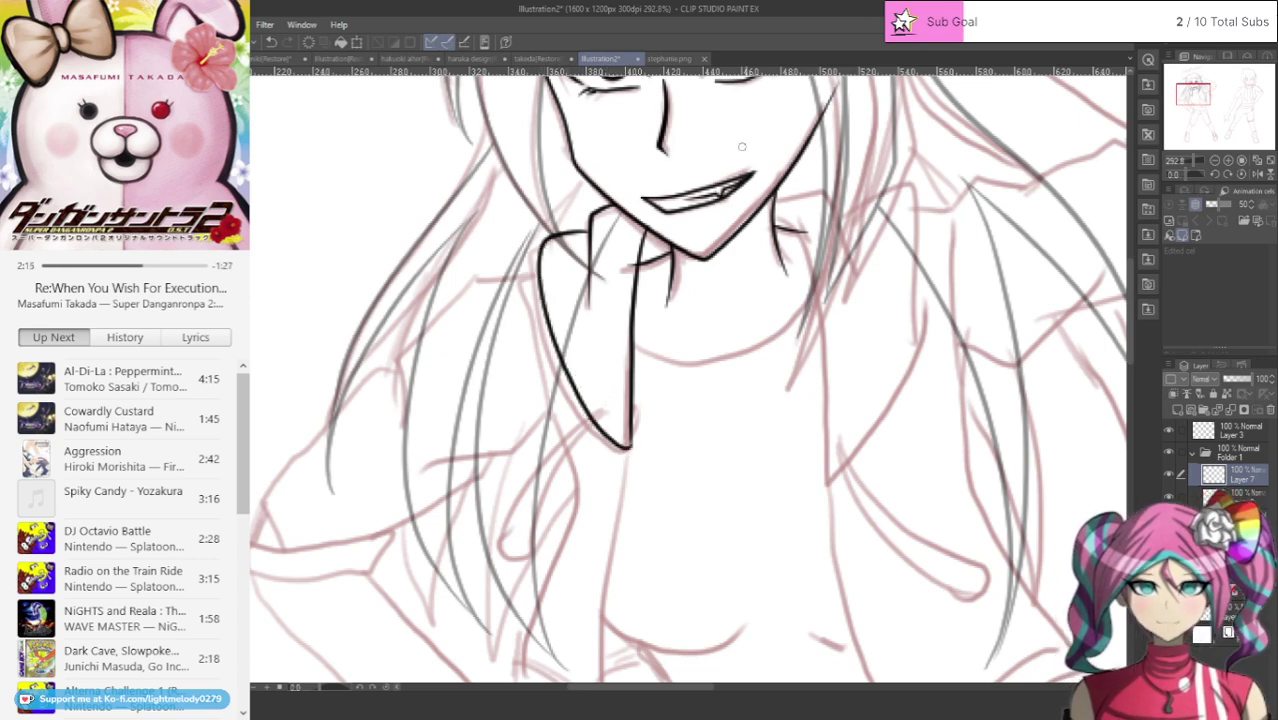
pyautogui.moveTo(781, 203); pyautogui.dragTo(825, 429)
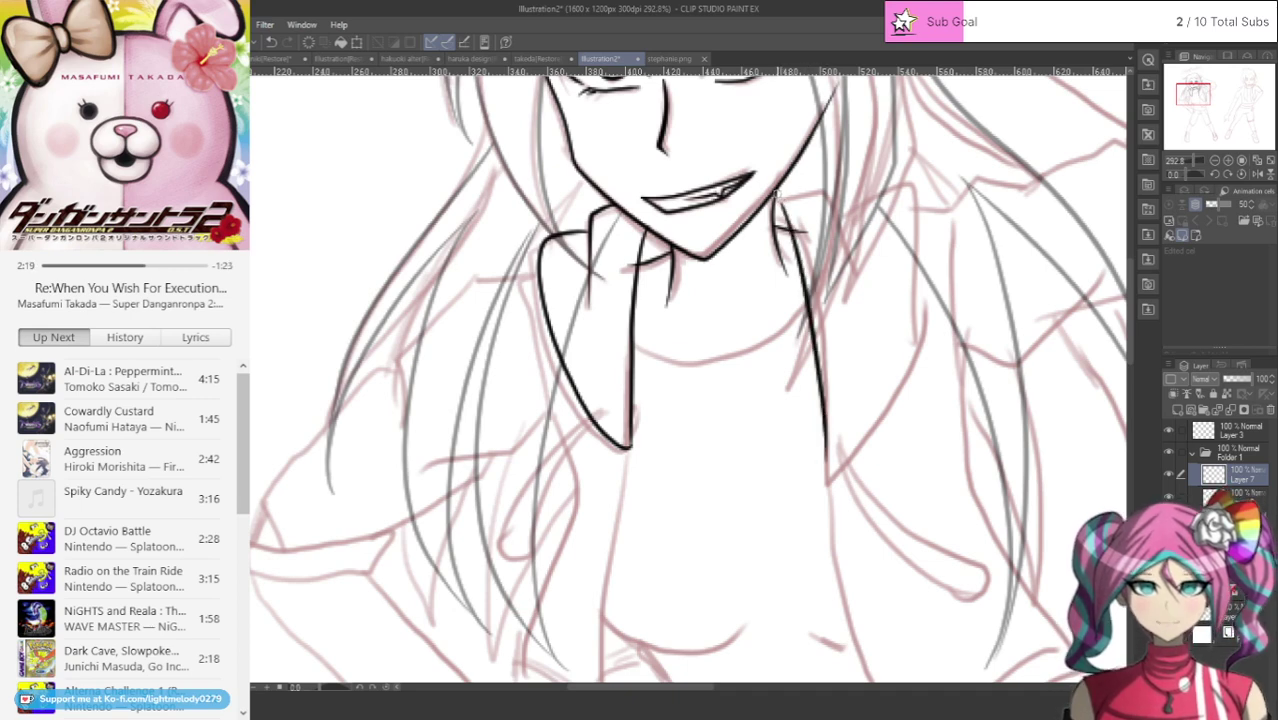
pyautogui.moveTo(776, 195)
pyautogui.mouseDown()
pyautogui.moveTo(830, 196)
pyautogui.moveTo(858, 282)
pyautogui.mouseUp()
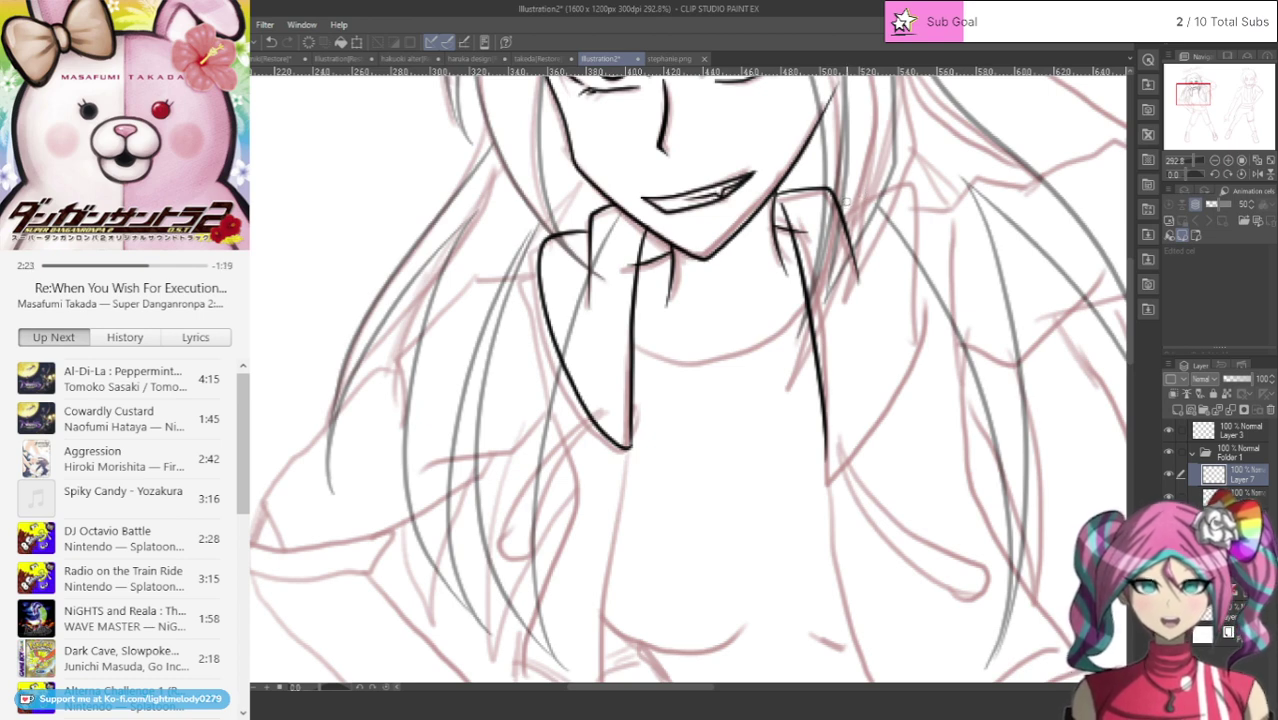
pyautogui.moveTo(838, 204)
pyautogui.mouseDown()
pyautogui.moveTo(870, 197)
pyautogui.moveTo(906, 300)
pyautogui.moveTo(857, 440)
pyautogui.moveTo(826, 460)
pyautogui.moveTo(823, 415)
pyautogui.mouseUp()
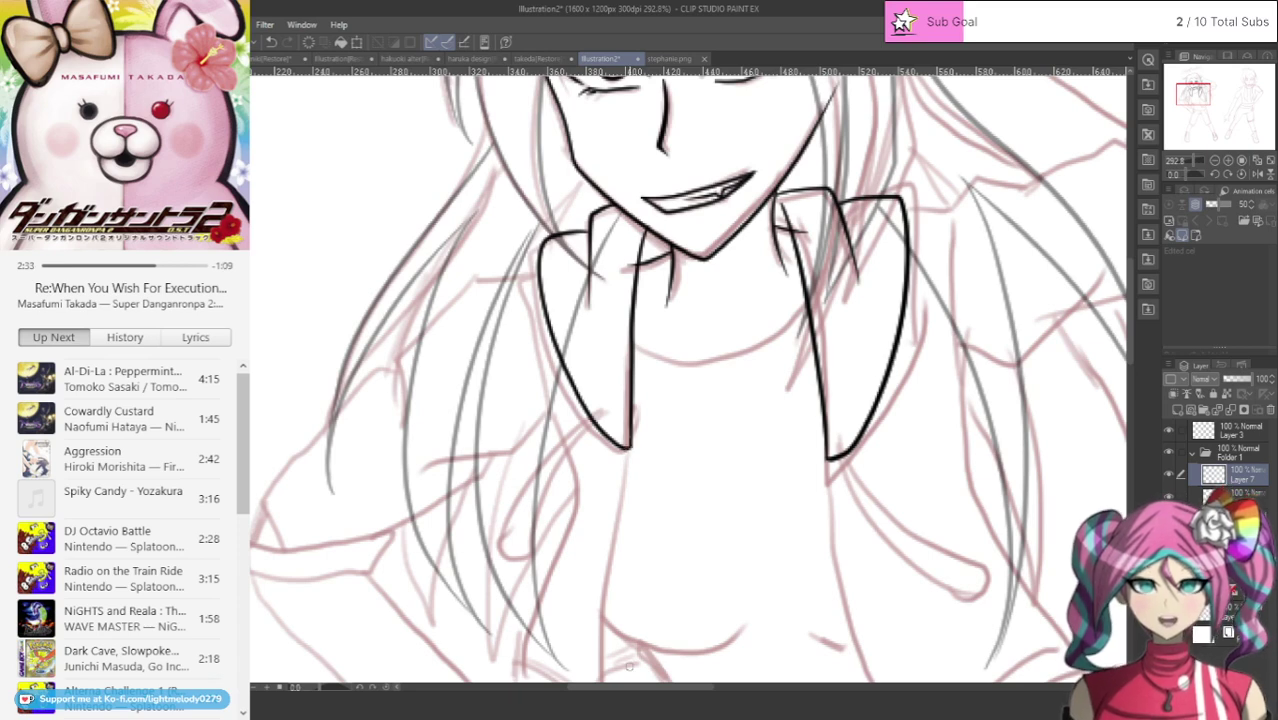
# Step: Add a new layer and ink the two rounded drawstrings hanging from the collar, plus the curved shirt neckline between the collar halves
pyautogui.moveTo(634, 688); pyautogui.dragTo(657, 688)
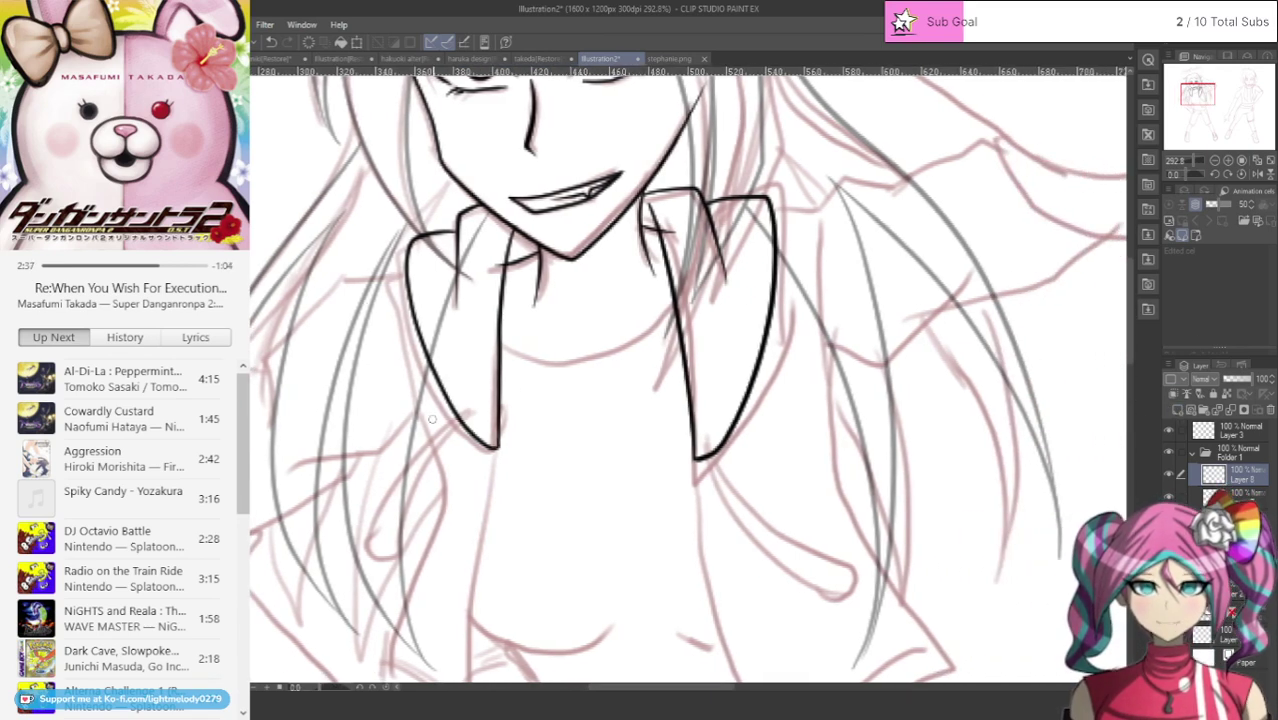
pyautogui.moveTo(467, 401)
pyautogui.mouseDown()
pyautogui.moveTo(440, 444)
pyautogui.moveTo(413, 553)
pyautogui.mouseUp()
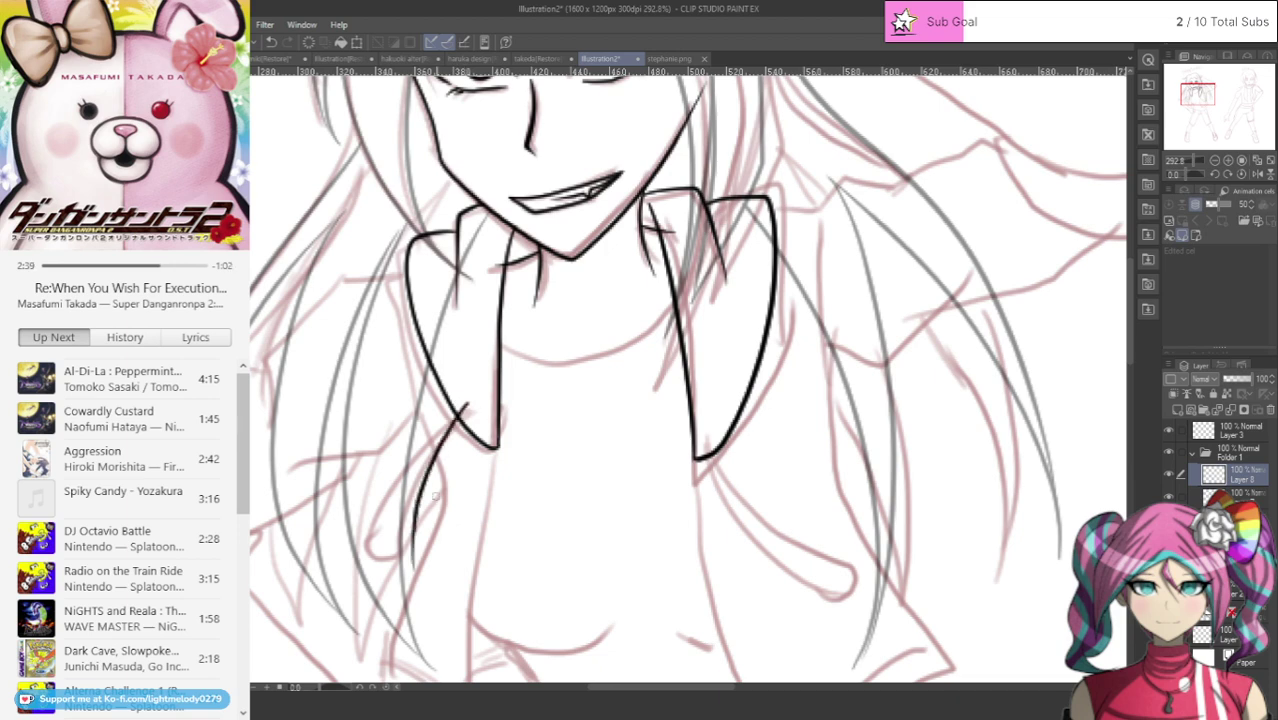
pyautogui.moveTo(474, 408)
pyautogui.mouseDown()
pyautogui.moveTo(446, 462)
pyautogui.moveTo(428, 578)
pyautogui.moveTo(415, 576)
pyautogui.mouseUp()
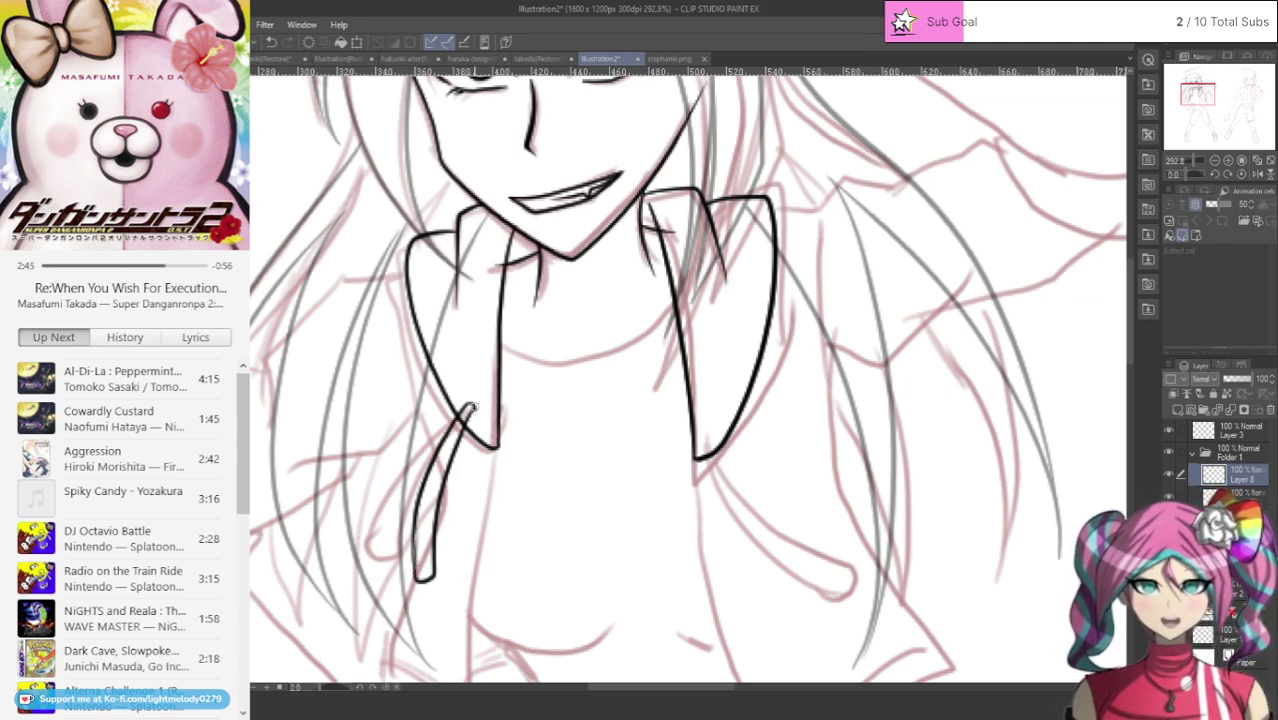
pyautogui.moveTo(703, 424)
pyautogui.mouseDown()
pyautogui.moveTo(729, 492)
pyautogui.moveTo(798, 548)
pyautogui.moveTo(720, 441)
pyautogui.moveTo(744, 478)
pyautogui.moveTo(810, 542)
pyautogui.mouseUp()
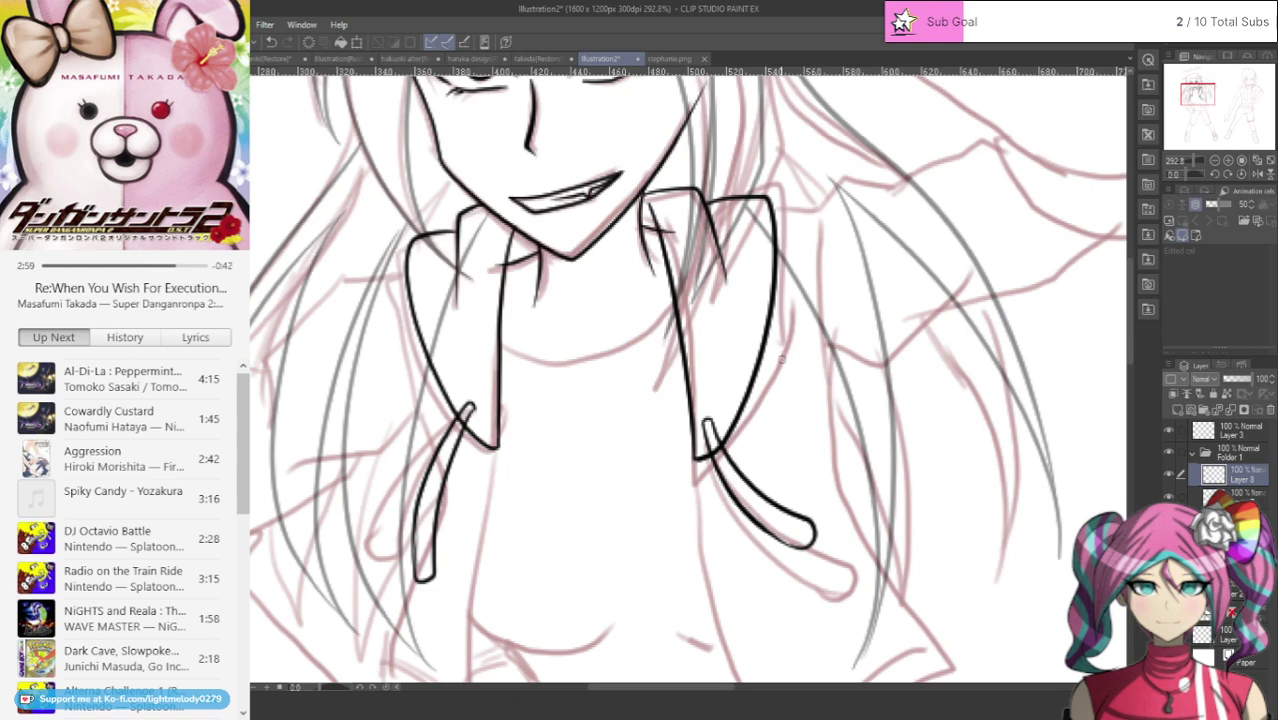
pyautogui.moveTo(500, 335)
pyautogui.mouseDown()
pyautogui.moveTo(530, 352)
pyautogui.moveTo(612, 344)
pyautogui.moveTo(674, 311)
pyautogui.mouseUp()
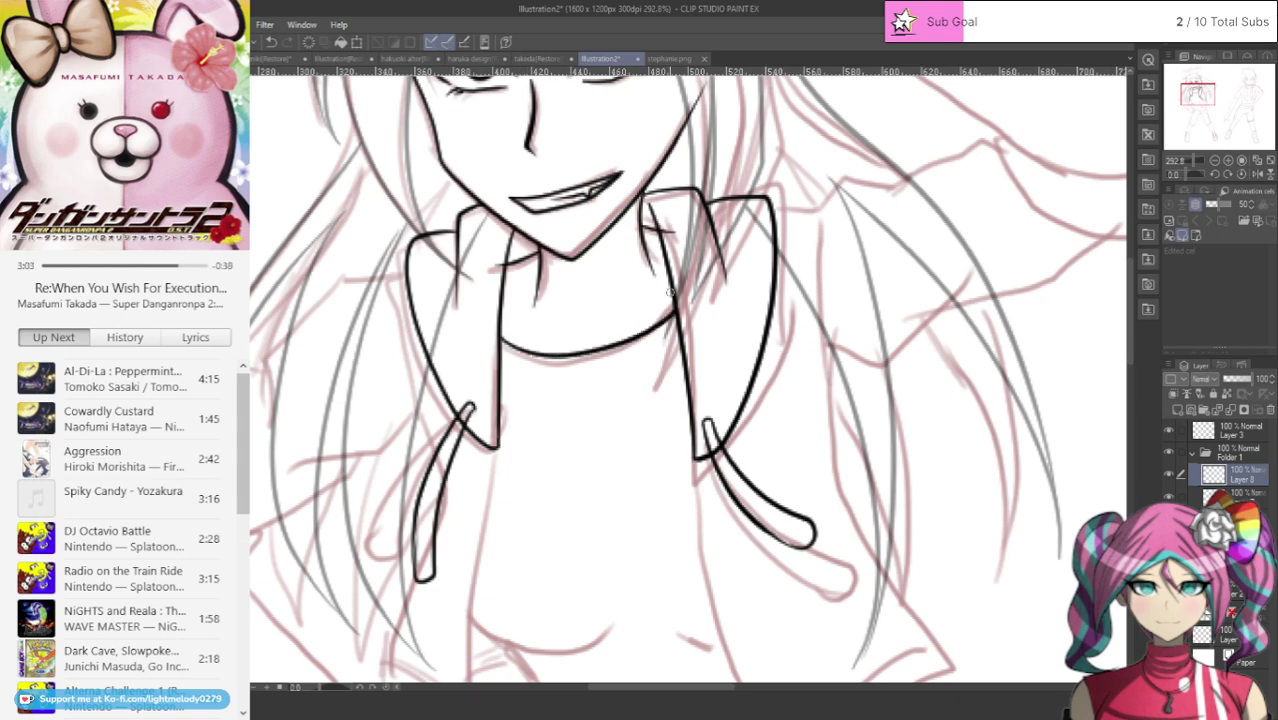
# Step: Hide the hair line art layer to clear the view of the jacket sketch
pyautogui.scroll(-3, 670, 292)
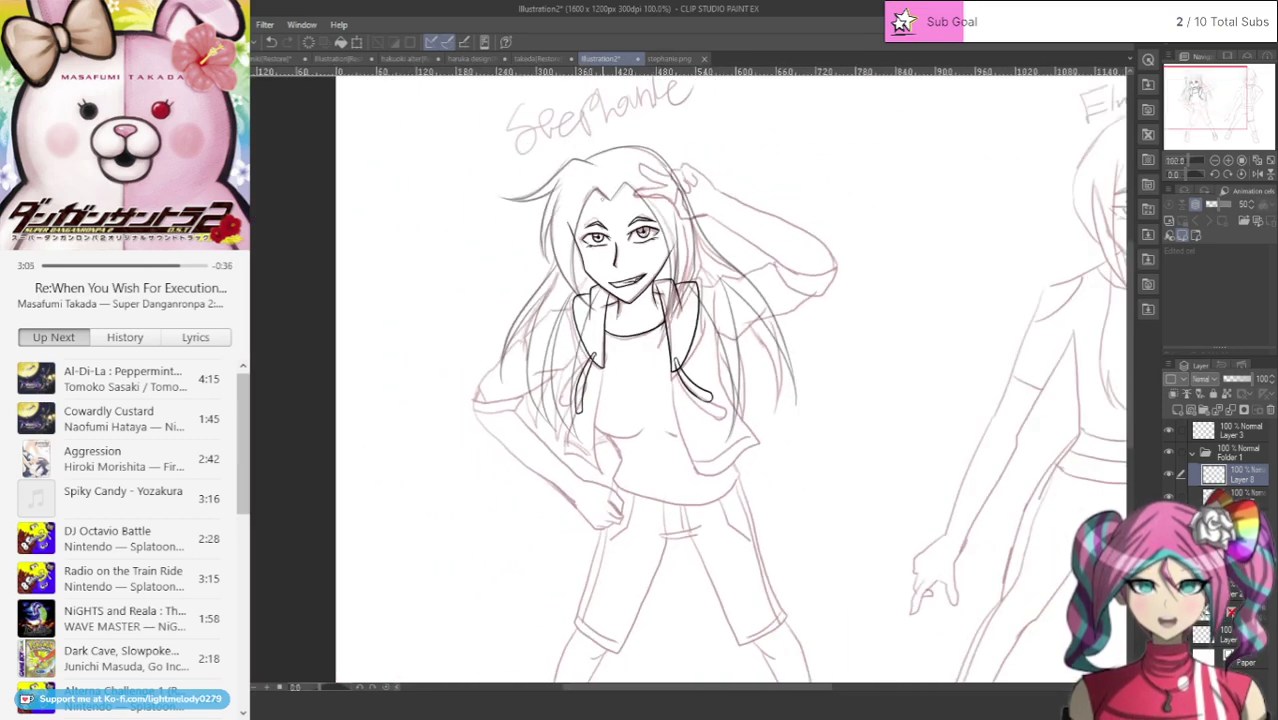
pyautogui.scroll(1, 602, 199)
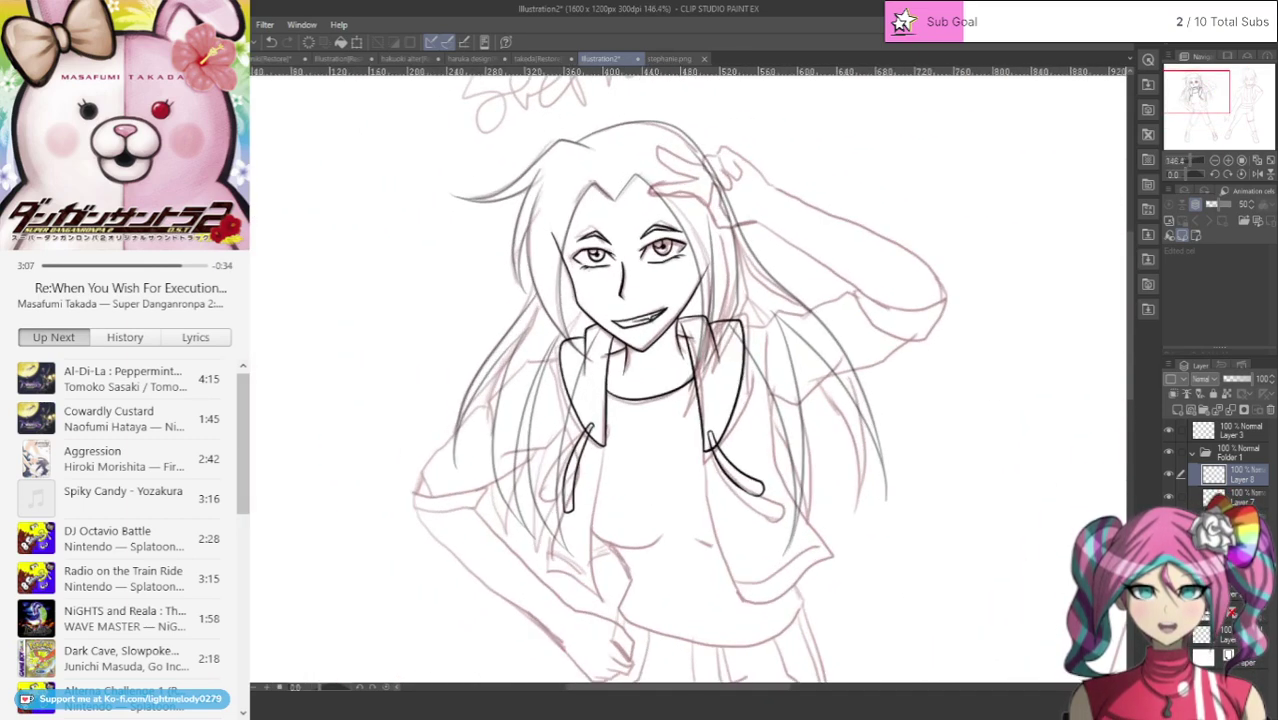
pyautogui.hotkey('ctrl', 'z')
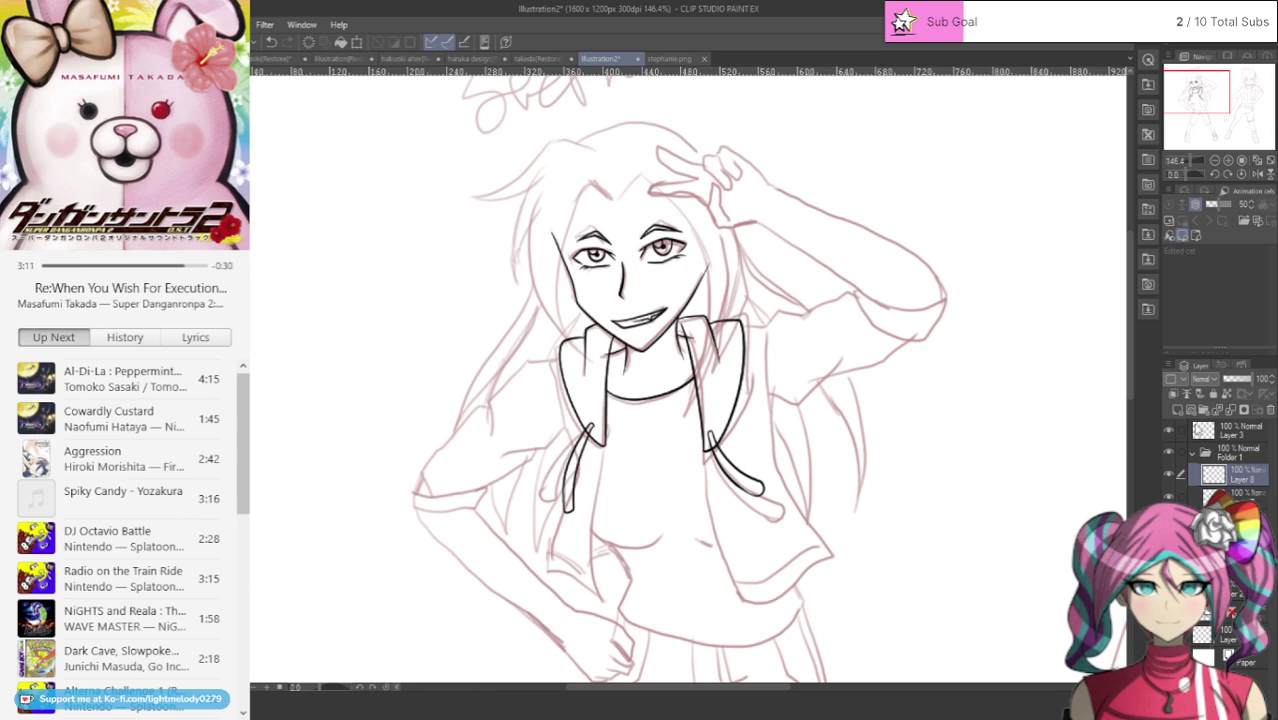
# Step: Ink the jacket front panel on the hand-on-hip side, with its armhole edge, outer side, front opening, angled hem and hem band
pyautogui.scroll(5, 594, 559)
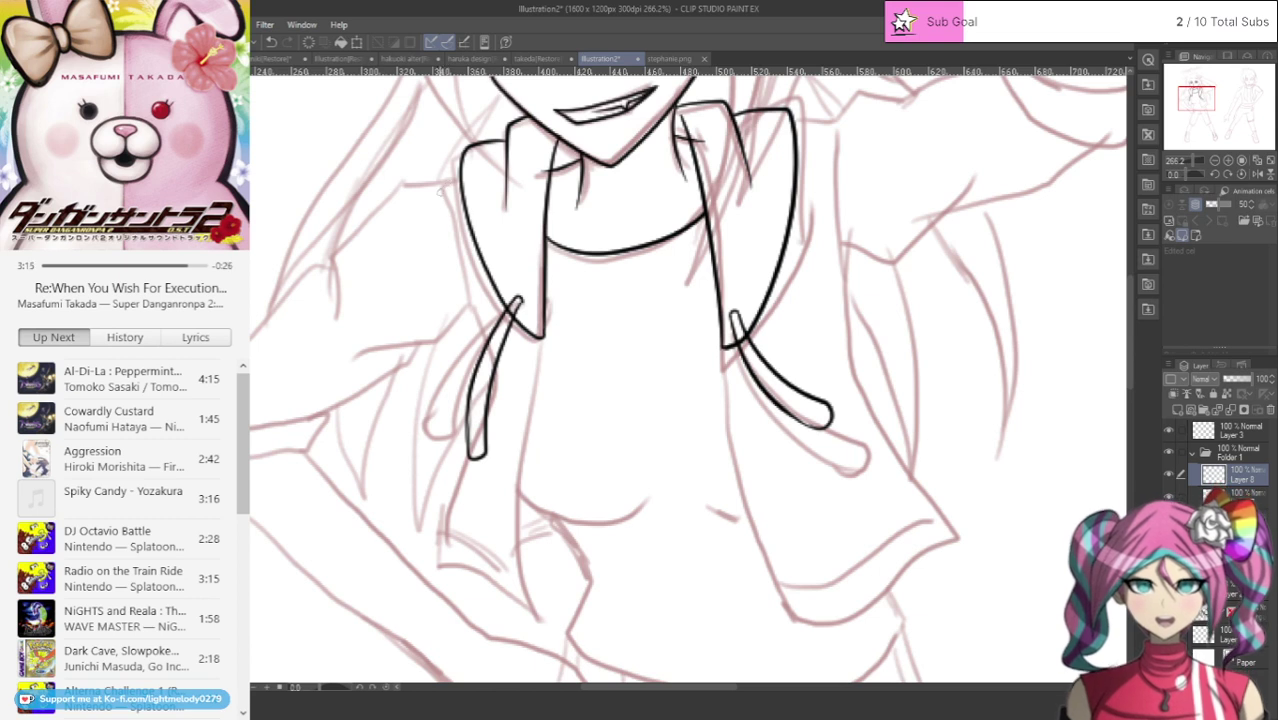
pyautogui.moveTo(441, 181); pyautogui.dragTo(476, 318)
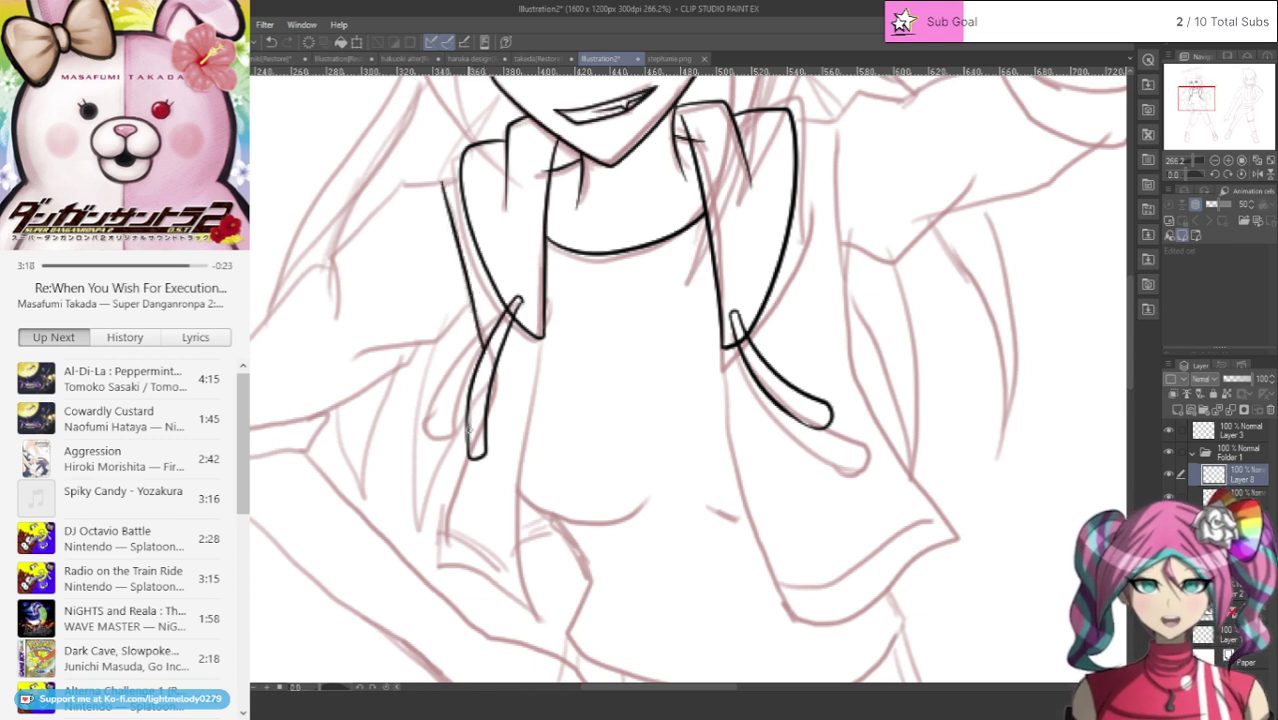
pyautogui.moveTo(467, 440)
pyautogui.mouseDown()
pyautogui.moveTo(428, 525)
pyautogui.moveTo(476, 571)
pyautogui.moveTo(552, 607)
pyautogui.moveTo(530, 437)
pyautogui.moveTo(537, 325)
pyautogui.mouseUp()
pyautogui.click(273, 43)
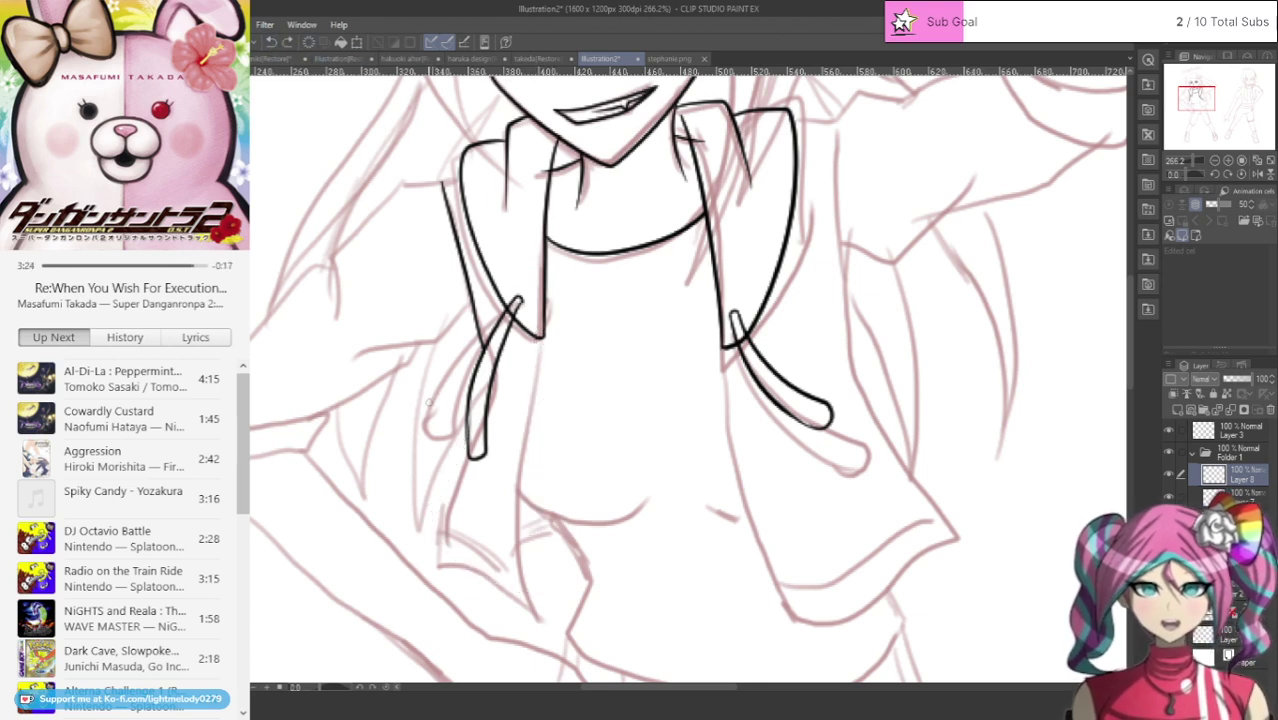
pyautogui.moveTo(470, 452)
pyautogui.mouseDown()
pyautogui.moveTo(428, 518)
pyautogui.moveTo(434, 542)
pyautogui.moveTo(550, 608)
pyautogui.mouseUp()
pyautogui.moveTo(545, 337)
pyautogui.mouseDown()
pyautogui.moveTo(522, 517)
pyautogui.moveTo(535, 597)
pyautogui.mouseUp()
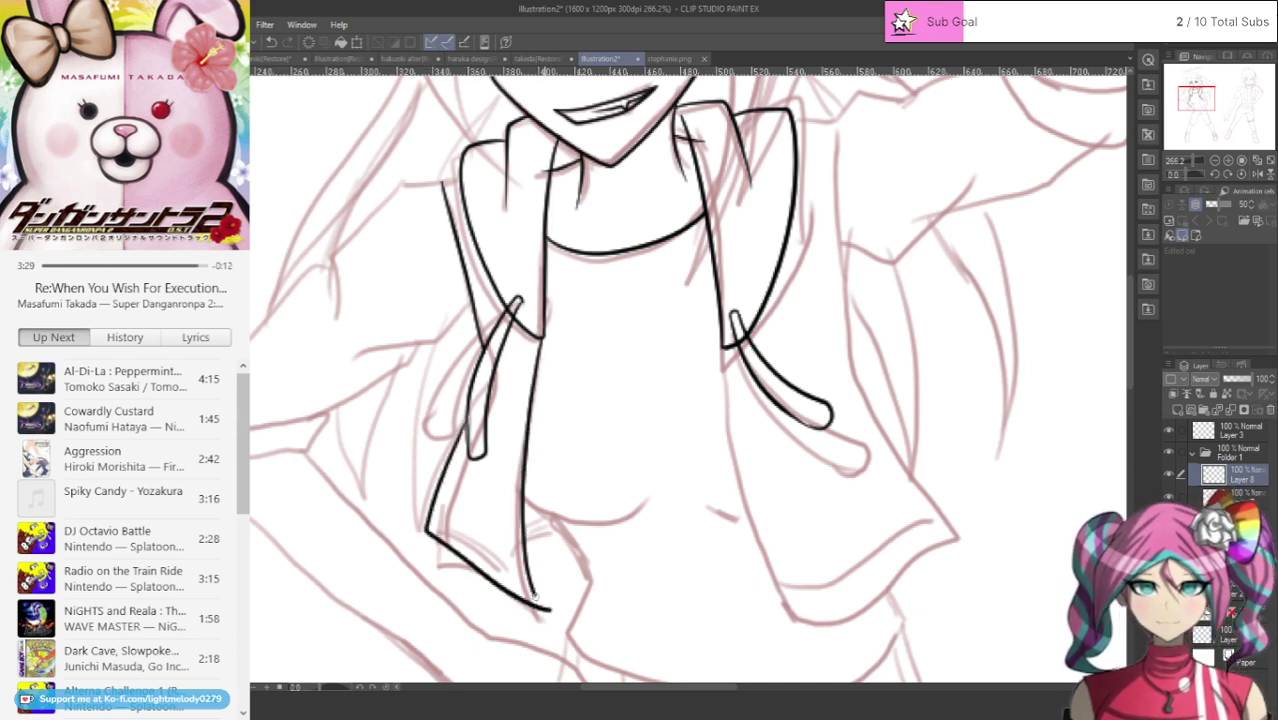
pyautogui.click(271, 41)
pyautogui.moveTo(544, 336)
pyautogui.mouseDown()
pyautogui.moveTo(534, 475)
pyautogui.moveTo(555, 606)
pyautogui.mouseUp()
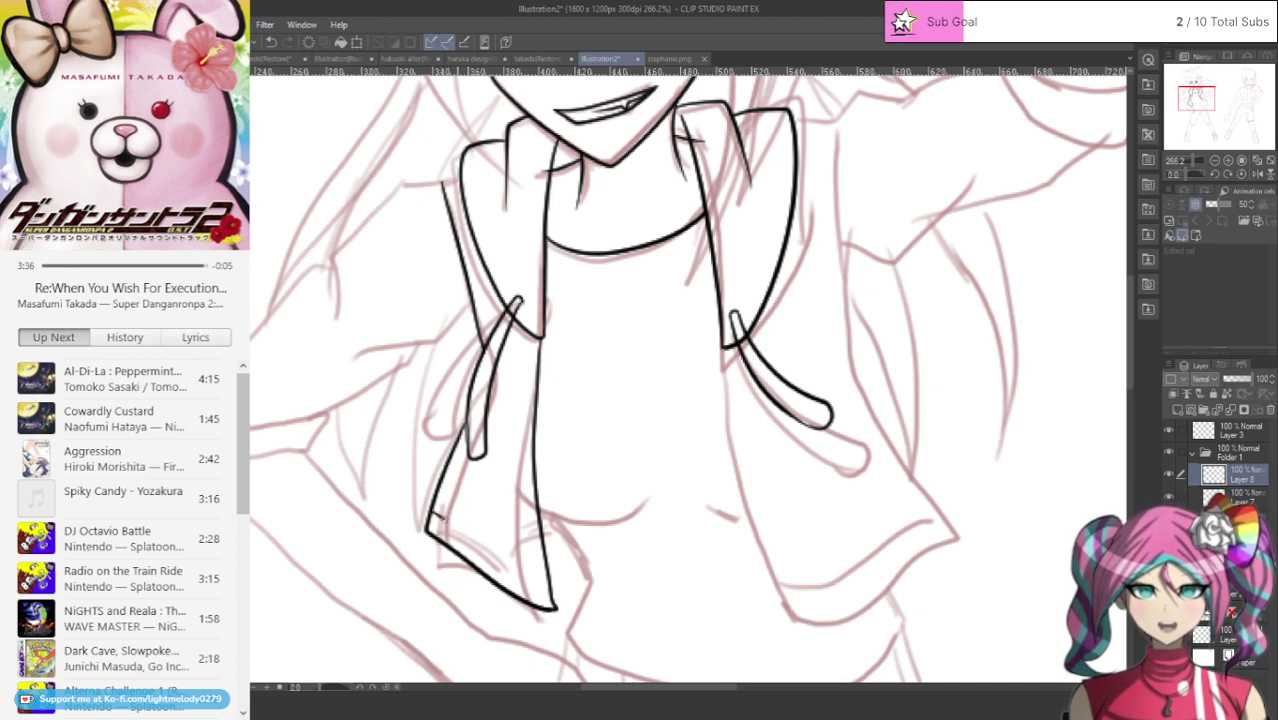
pyautogui.moveTo(482, 552); pyautogui.dragTo(531, 580)
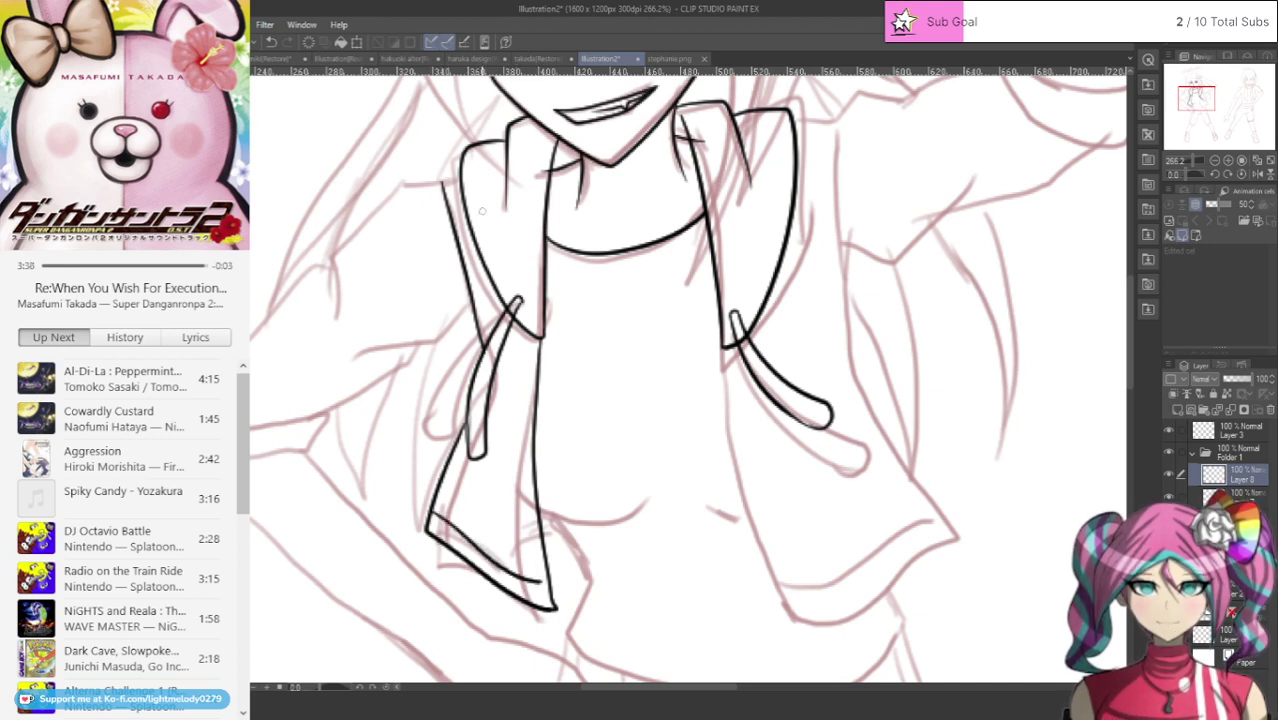
pyautogui.moveTo(720, 342)
pyautogui.mouseDown()
pyautogui.moveTo(746, 500)
pyautogui.moveTo(792, 619)
pyautogui.moveTo(832, 590)
pyautogui.moveTo(904, 578)
pyautogui.moveTo(956, 538)
pyautogui.mouseUp()
pyautogui.moveTo(839, 118)
pyautogui.mouseDown()
pyautogui.moveTo(833, 314)
pyautogui.moveTo(848, 376)
pyautogui.moveTo(882, 437)
pyautogui.moveTo(954, 510)
pyautogui.mouseUp()
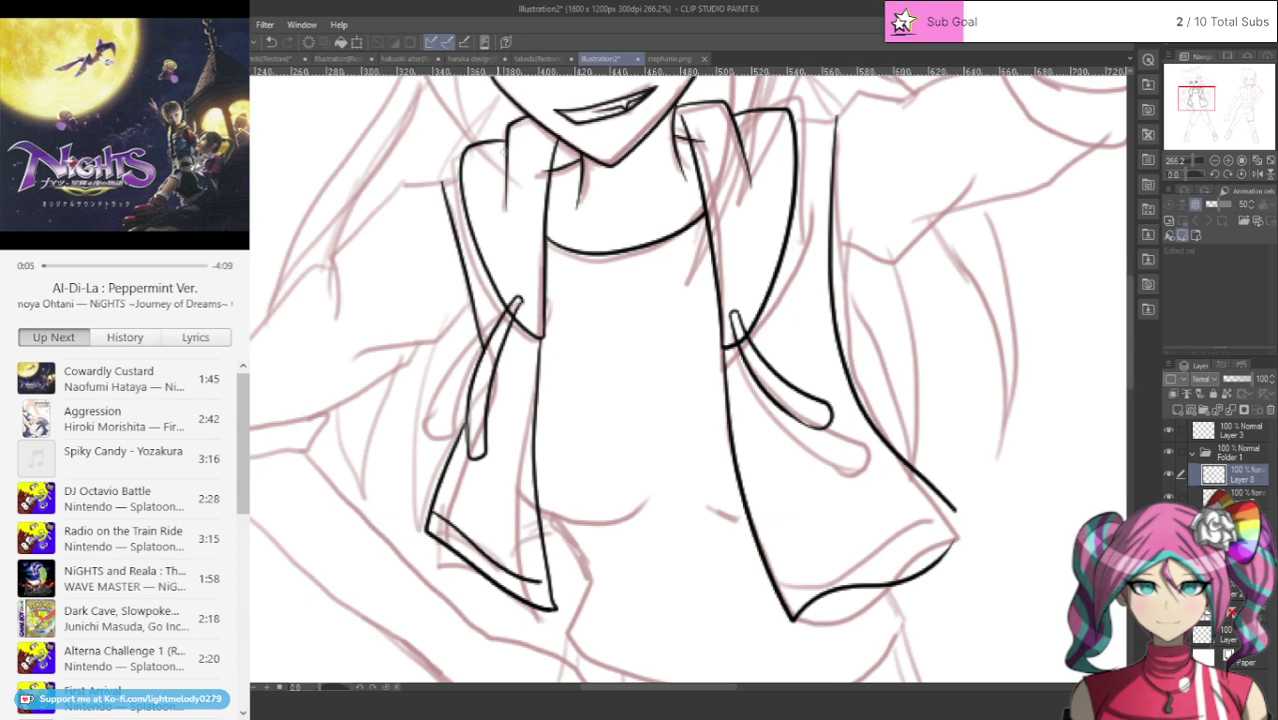
pyautogui.click(271, 43)
pyautogui.click(271, 43)
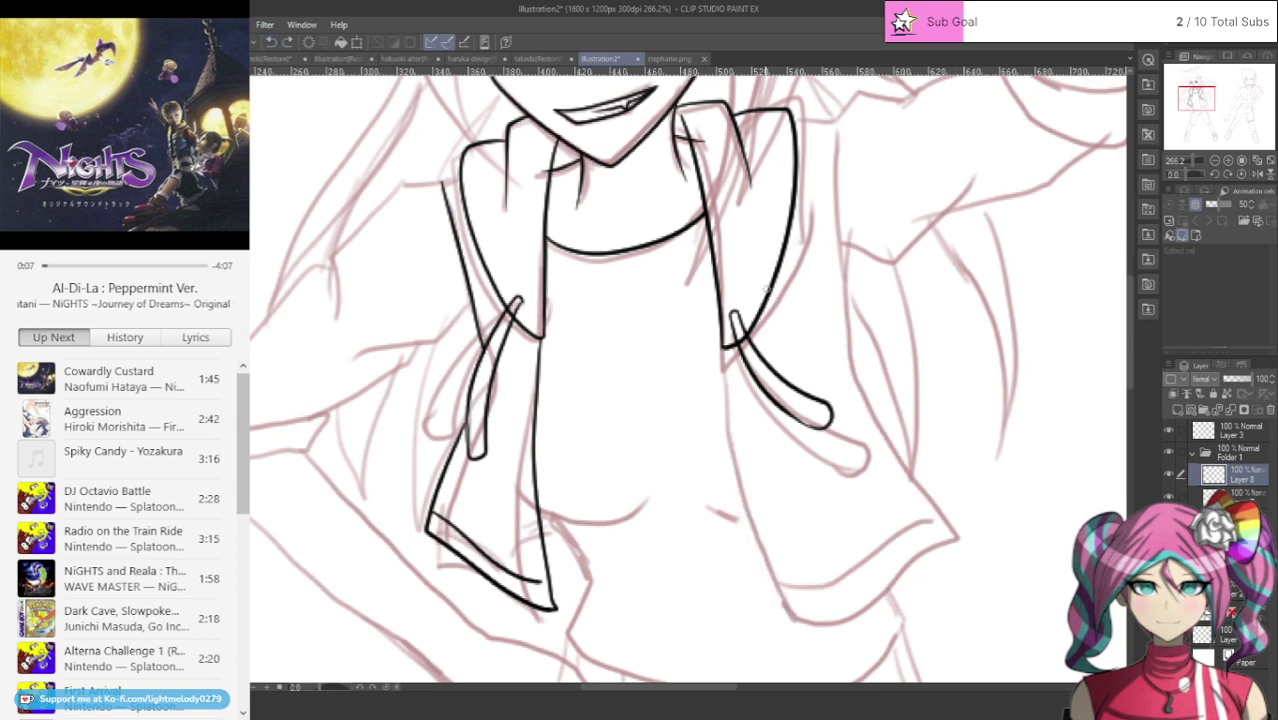
# Step: Ink the jacket front panel on the saluting side with its flared folded hem and hem band, and close the opposite panel's band
pyautogui.moveTo(722, 343)
pyautogui.mouseDown()
pyautogui.moveTo(748, 500)
pyautogui.moveTo(812, 625)
pyautogui.moveTo(881, 591)
pyautogui.moveTo(936, 541)
pyautogui.moveTo(968, 536)
pyautogui.mouseUp()
pyautogui.moveTo(838, 118)
pyautogui.mouseDown()
pyautogui.moveTo(846, 345)
pyautogui.moveTo(870, 414)
pyautogui.moveTo(965, 537)
pyautogui.moveTo(930, 562)
pyautogui.mouseUp()
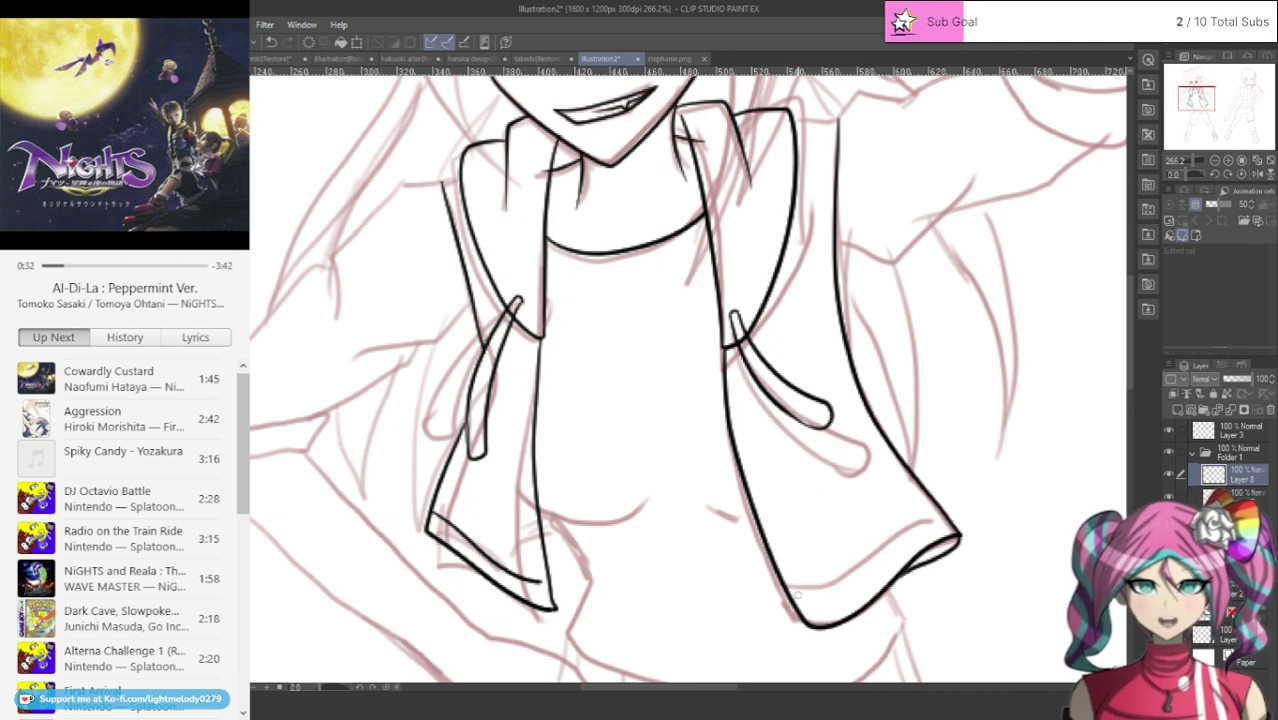
pyautogui.moveTo(789, 597)
pyautogui.mouseDown()
pyautogui.moveTo(842, 586)
pyautogui.moveTo(936, 512)
pyautogui.mouseUp()
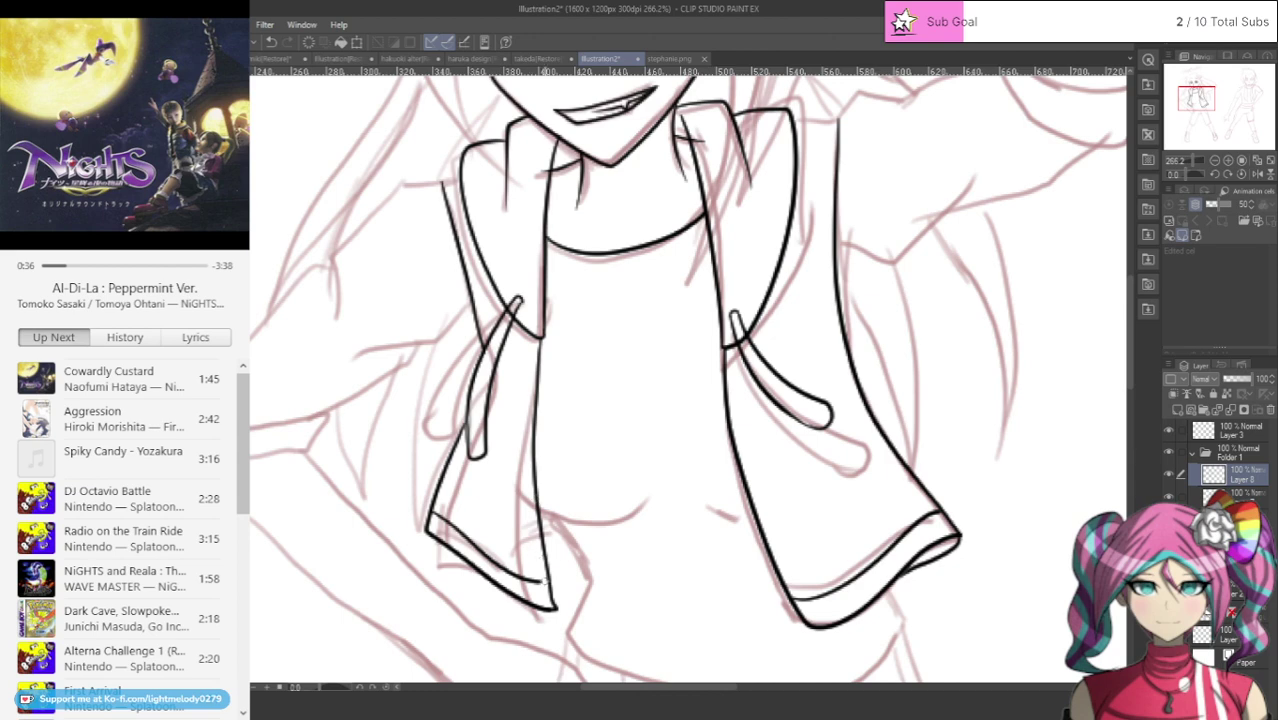
pyautogui.moveTo(540, 581); pyautogui.dragTo(549, 582)
# Step: Ink the shirt's chest crease, waist fold and side contours, and its curved bottom hem below the jacket
pyautogui.moveTo(536, 499); pyautogui.dragTo(626, 511)
pyautogui.moveTo(538, 503)
pyautogui.mouseDown()
pyautogui.moveTo(622, 607)
pyautogui.moveTo(591, 573)
pyautogui.moveTo(568, 622)
pyautogui.mouseUp()
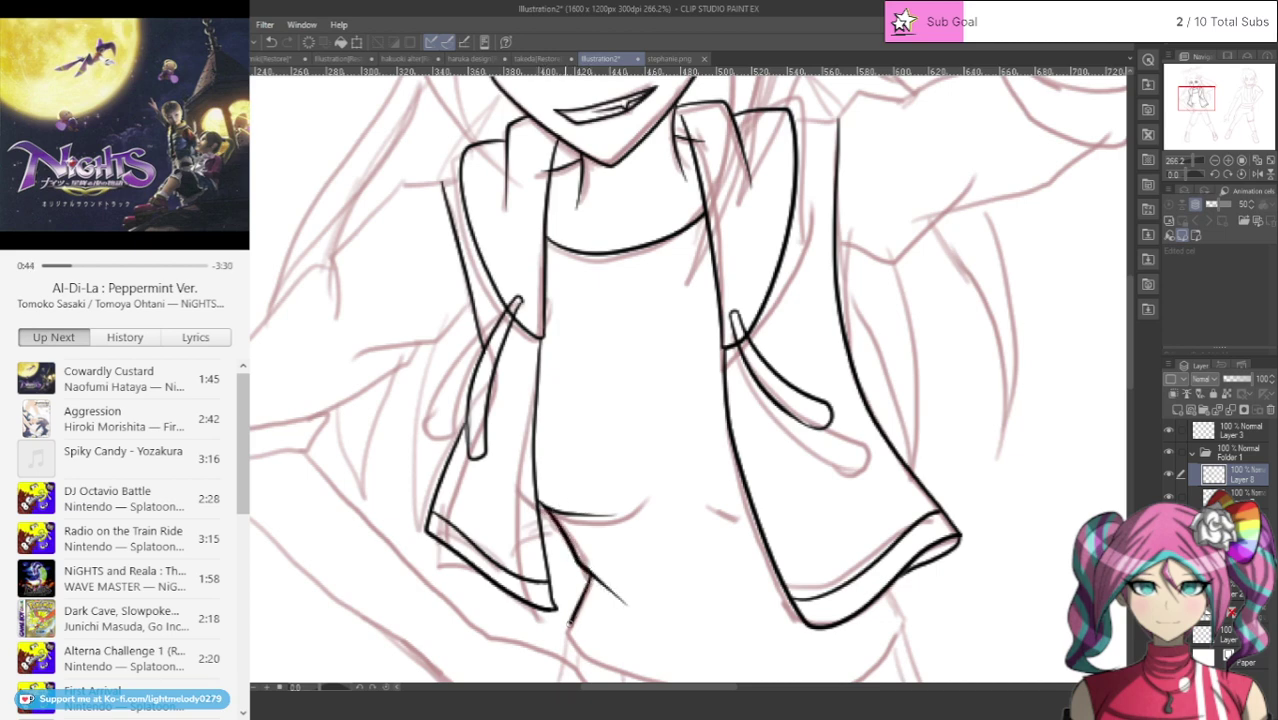
pyautogui.scroll(-3, 688, 380)
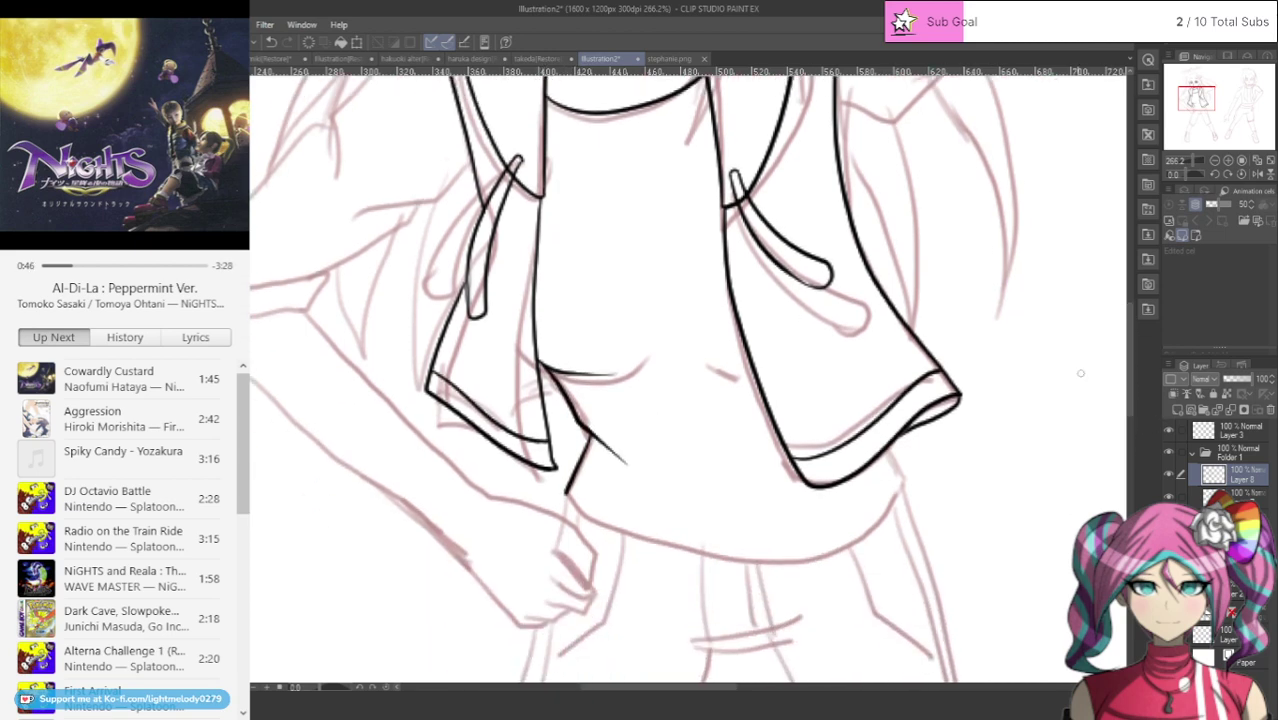
pyautogui.moveTo(892, 441)
pyautogui.mouseDown()
pyautogui.moveTo(908, 480)
pyautogui.moveTo(850, 548)
pyautogui.moveTo(678, 567)
pyautogui.moveTo(575, 521)
pyautogui.moveTo(588, 443)
pyautogui.mouseUp()
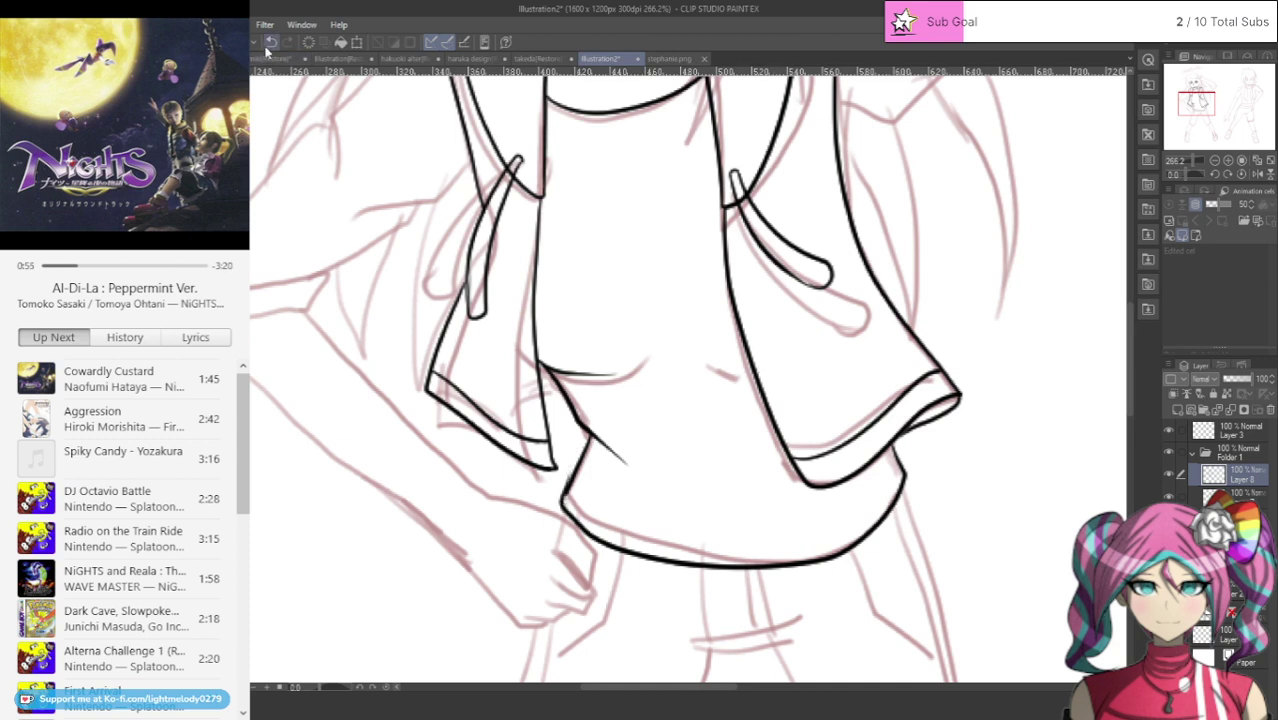
pyautogui.hotkey('ctrl', 'z')
pyautogui.moveTo(566, 490)
pyautogui.mouseDown()
pyautogui.moveTo(632, 536)
pyautogui.moveTo(693, 545)
pyautogui.moveTo(815, 541)
pyautogui.moveTo(912, 497)
pyautogui.mouseUp()
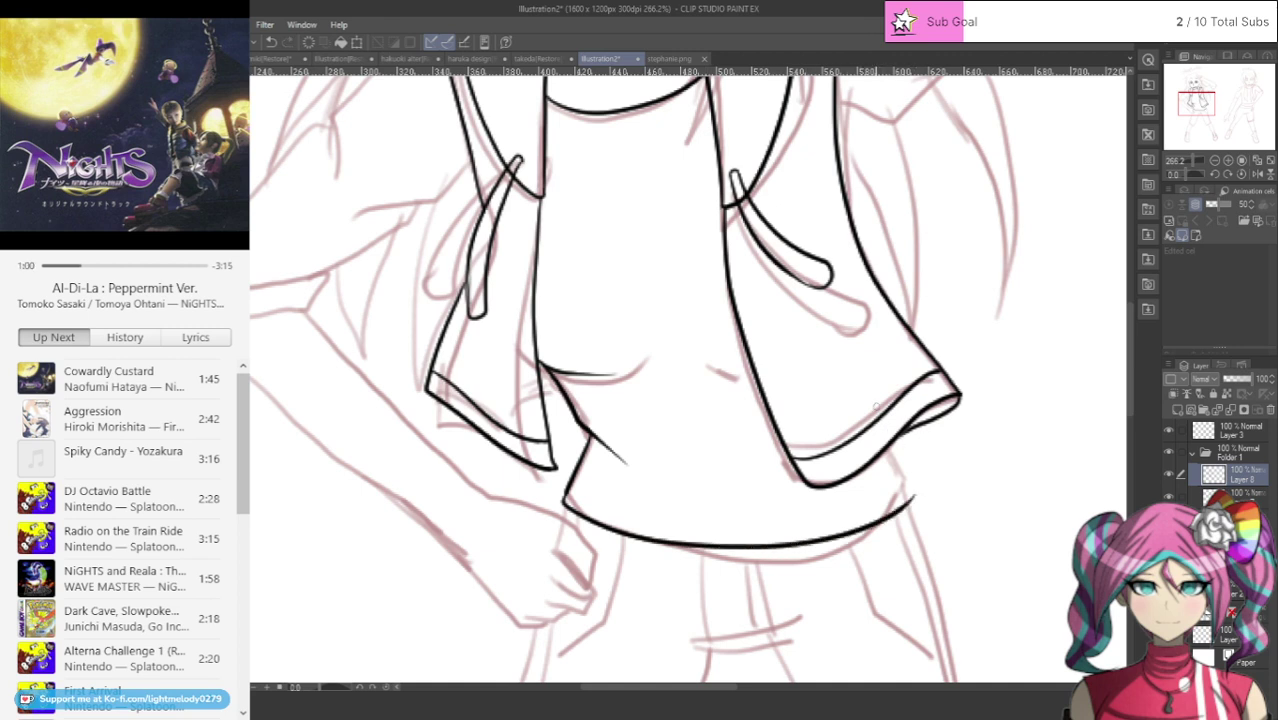
pyautogui.click(271, 43)
pyautogui.moveTo(566, 490)
pyautogui.mouseDown()
pyautogui.moveTo(639, 537)
pyautogui.moveTo(752, 556)
pyautogui.moveTo(832, 543)
pyautogui.moveTo(905, 482)
pyautogui.mouseUp()
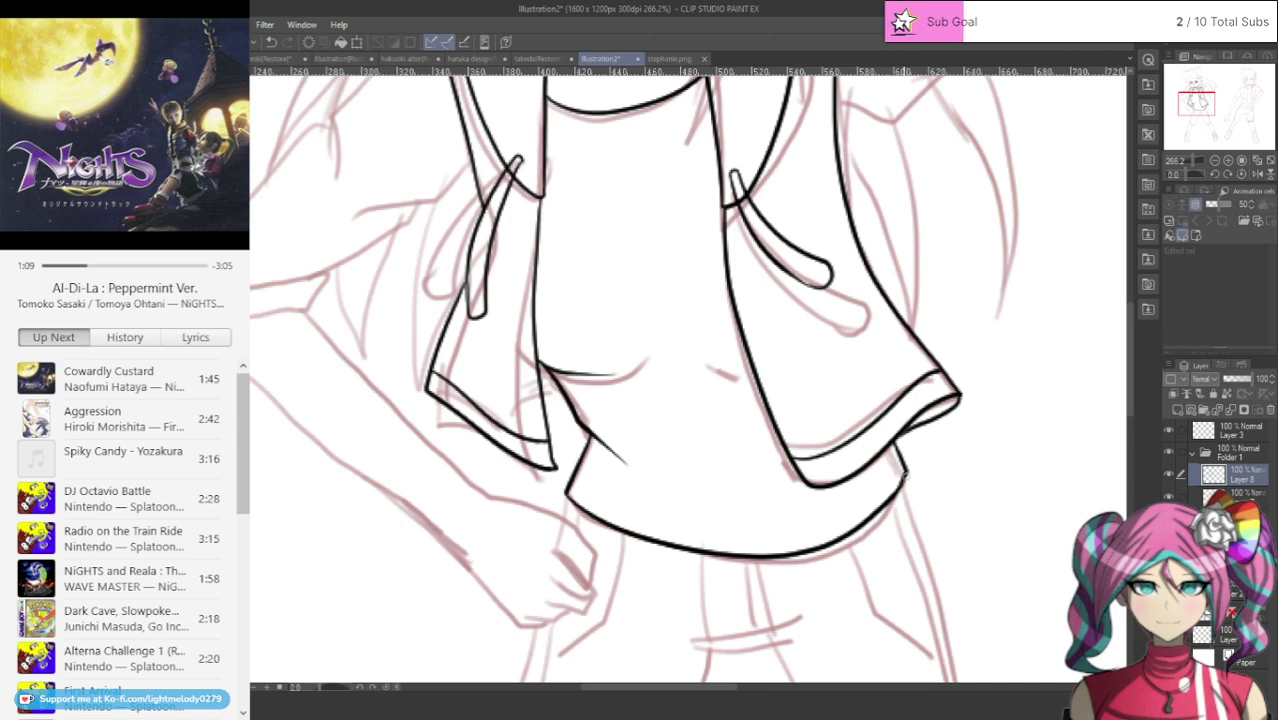
# Step: Ink the short shoulder lines joining the hood collar to the armhole edges on both sides of the jacket
pyautogui.scroll(6, 1122, 396)
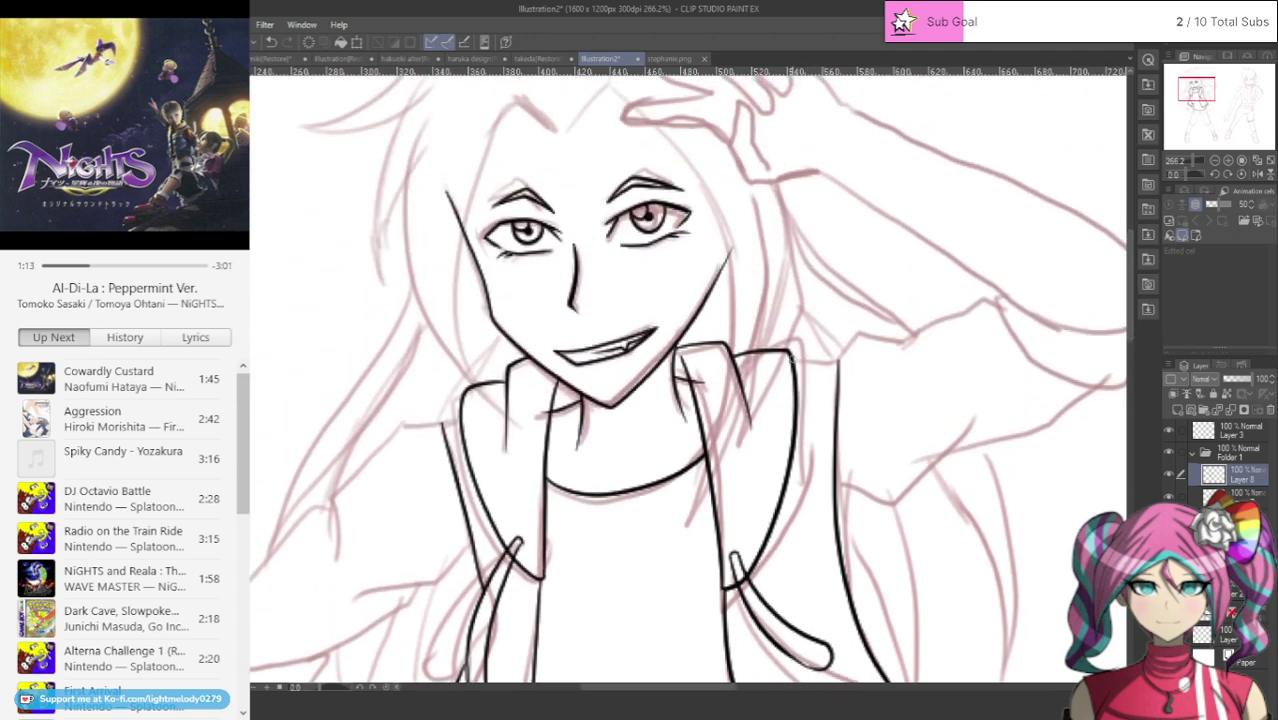
pyautogui.moveTo(796, 358); pyautogui.dragTo(834, 360)
pyautogui.moveTo(460, 408); pyautogui.dragTo(442, 421)
# Step: Add a new raster layer above the jacket lines and ink the shoulder and upper outer edge of the hand-on-hip sleeve
pyautogui.scroll(-5, 793, 333)
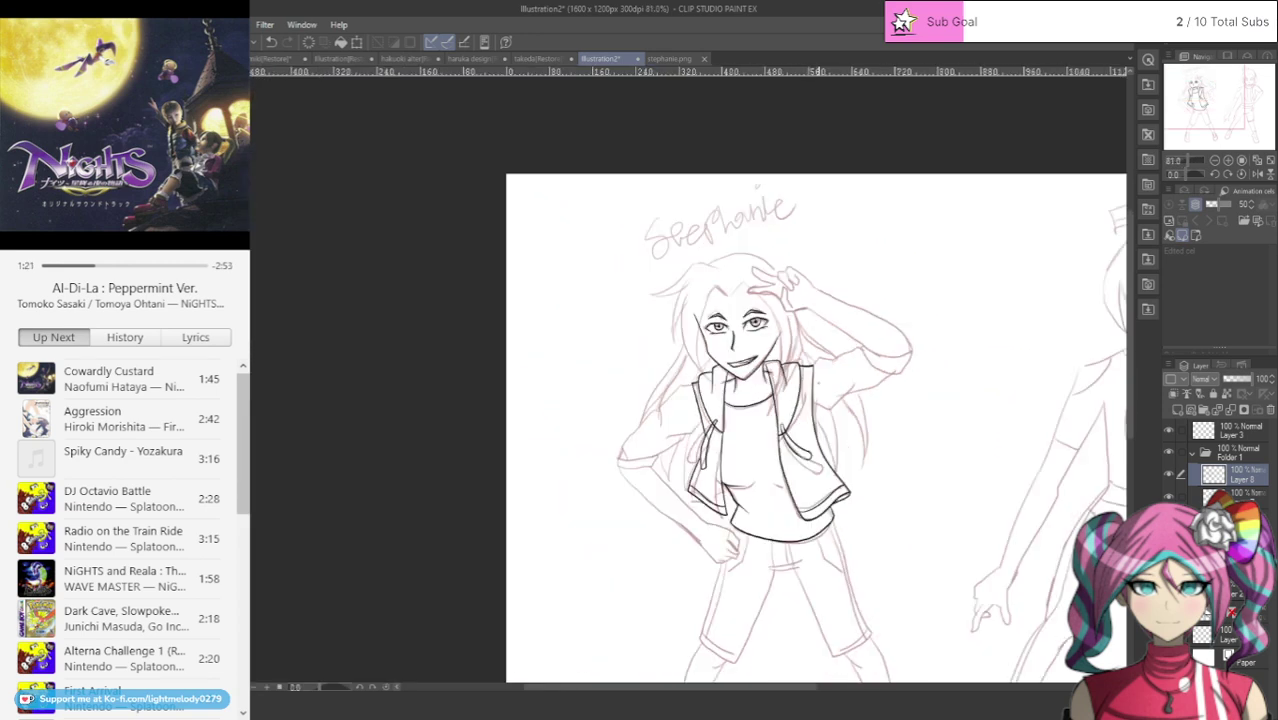
pyautogui.scroll(3, 798, 330)
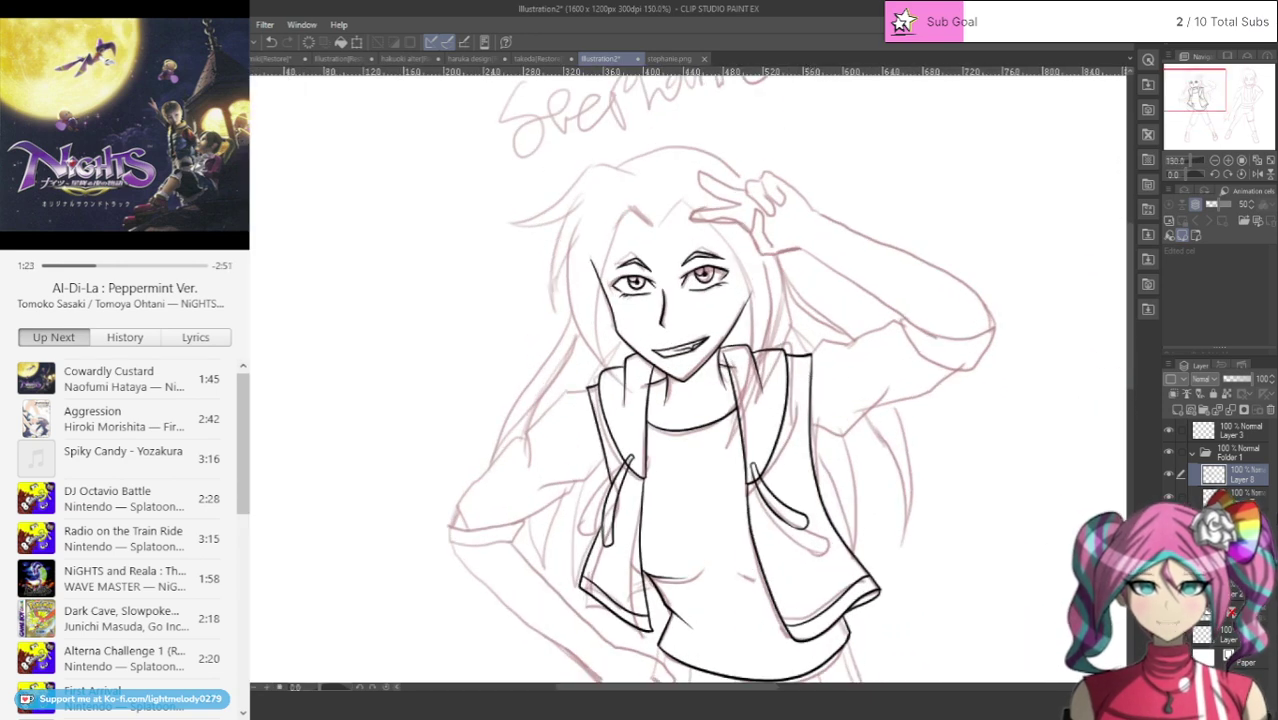
pyautogui.click(1177, 410)
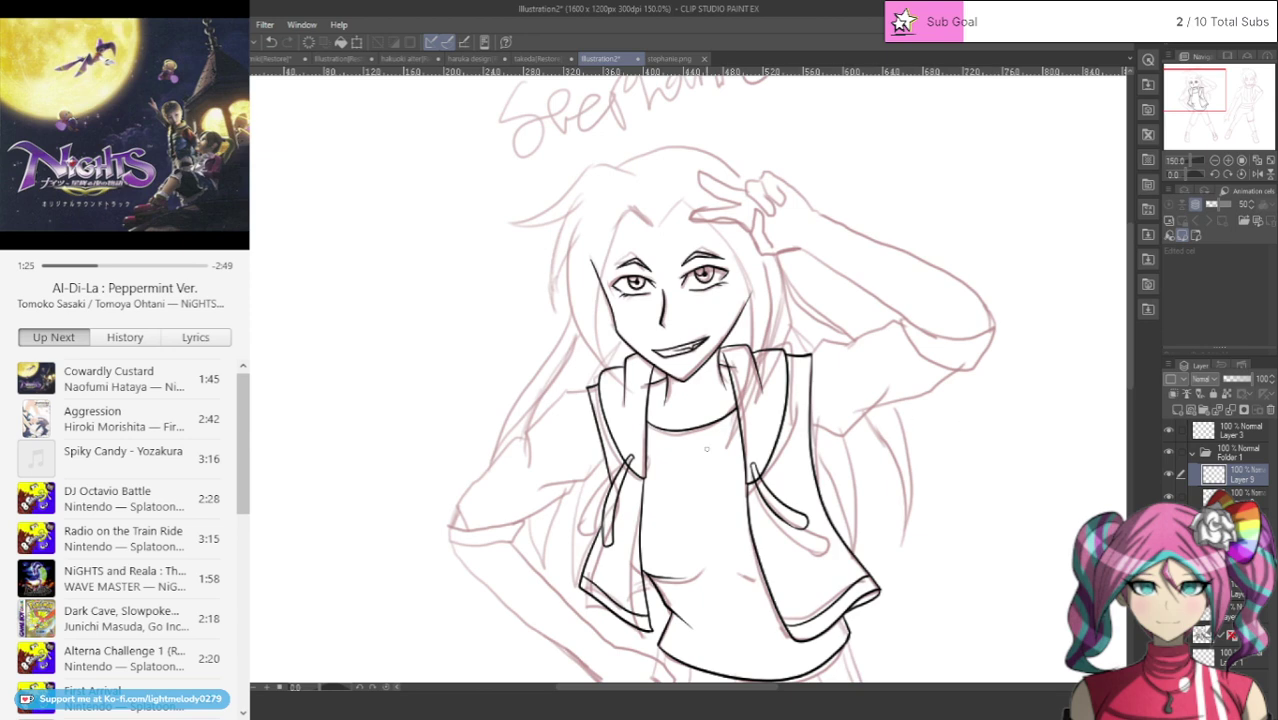
pyautogui.scroll(2, 575, 466)
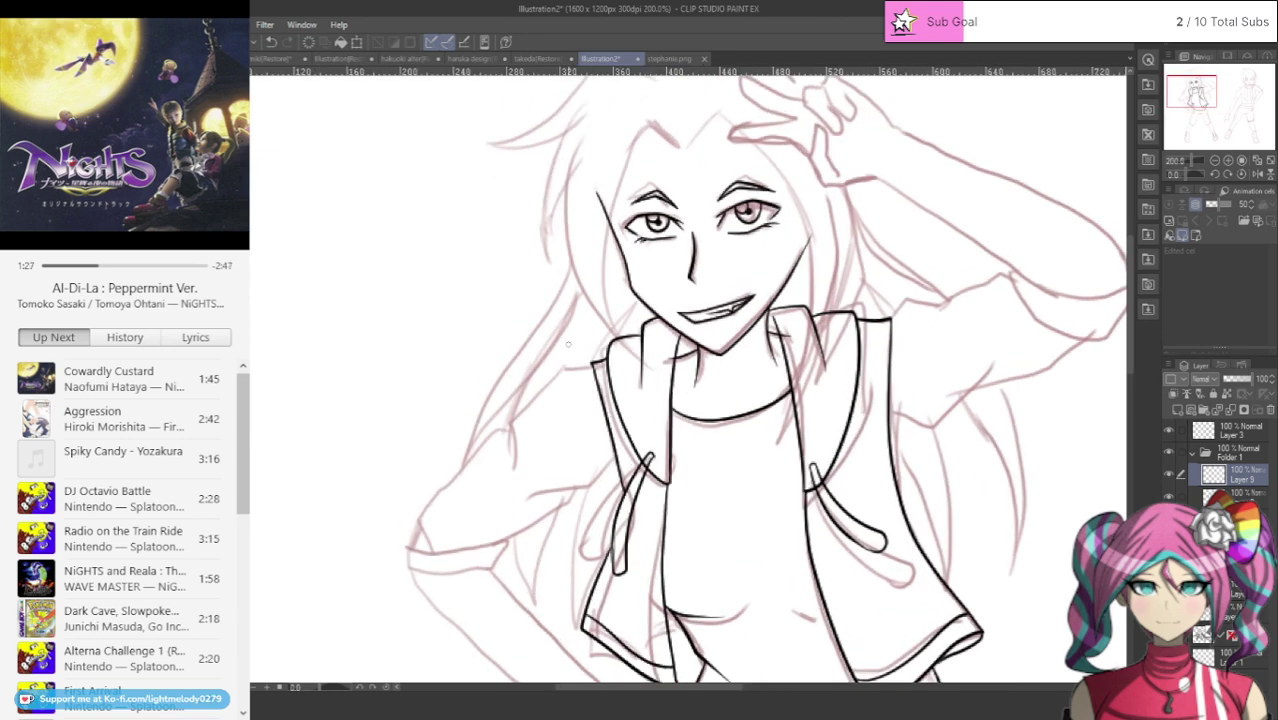
pyautogui.moveTo(565, 363); pyautogui.dragTo(506, 440)
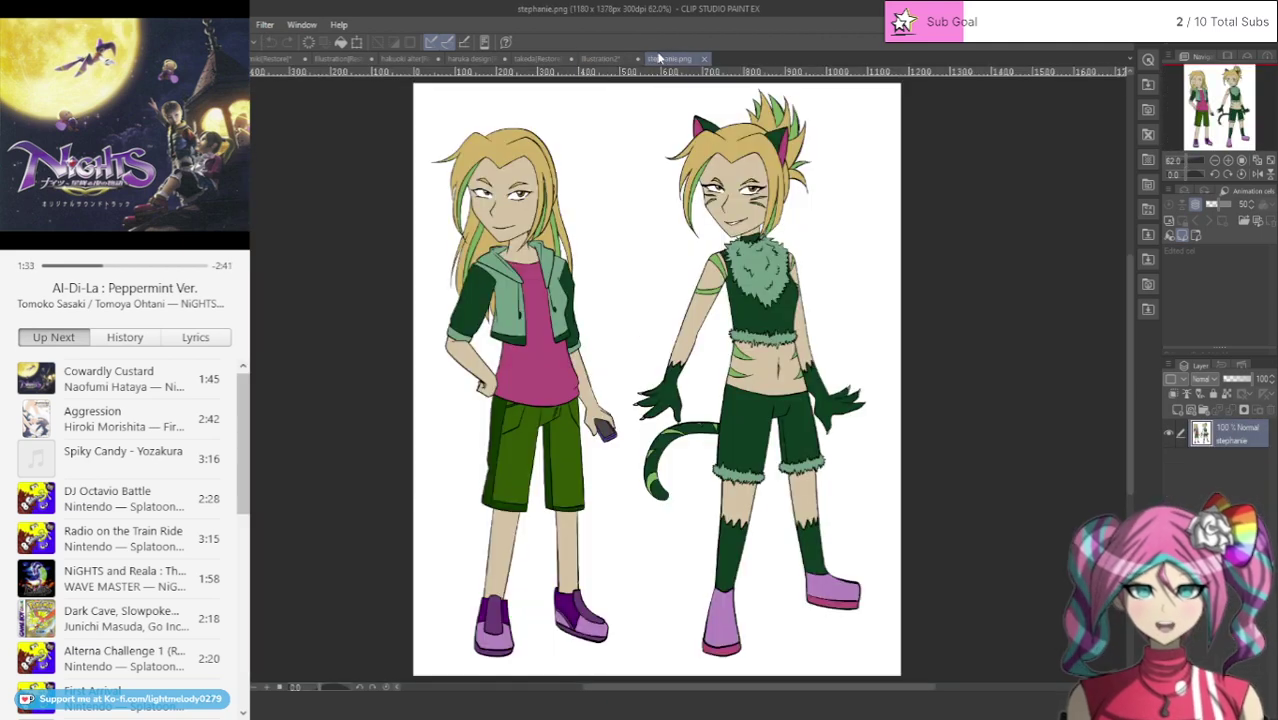
# Step: Check the coloured character reference image, and ink the hand-on-hip sleeve's outer edge down to the elbow and its underside
pyautogui.click(668, 58)
pyautogui.click(604, 57)
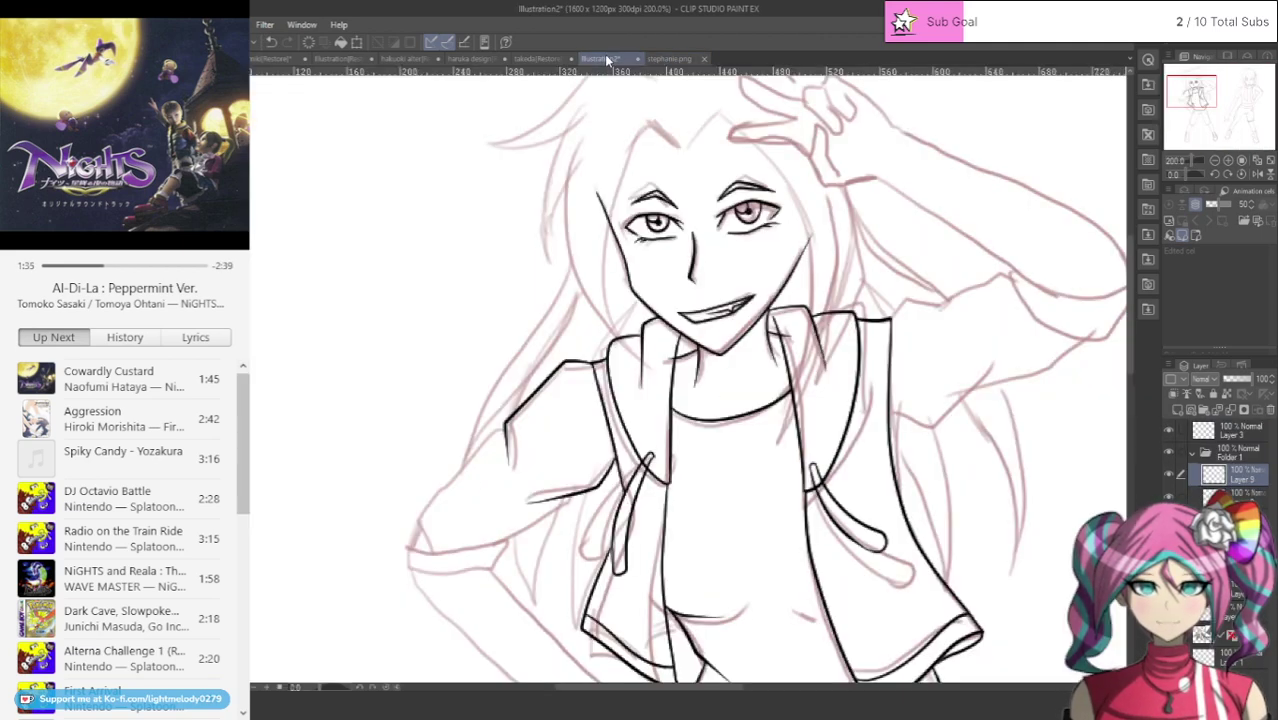
pyautogui.moveTo(506, 421)
pyautogui.mouseDown()
pyautogui.moveTo(440, 481)
pyautogui.moveTo(408, 538)
pyautogui.mouseUp()
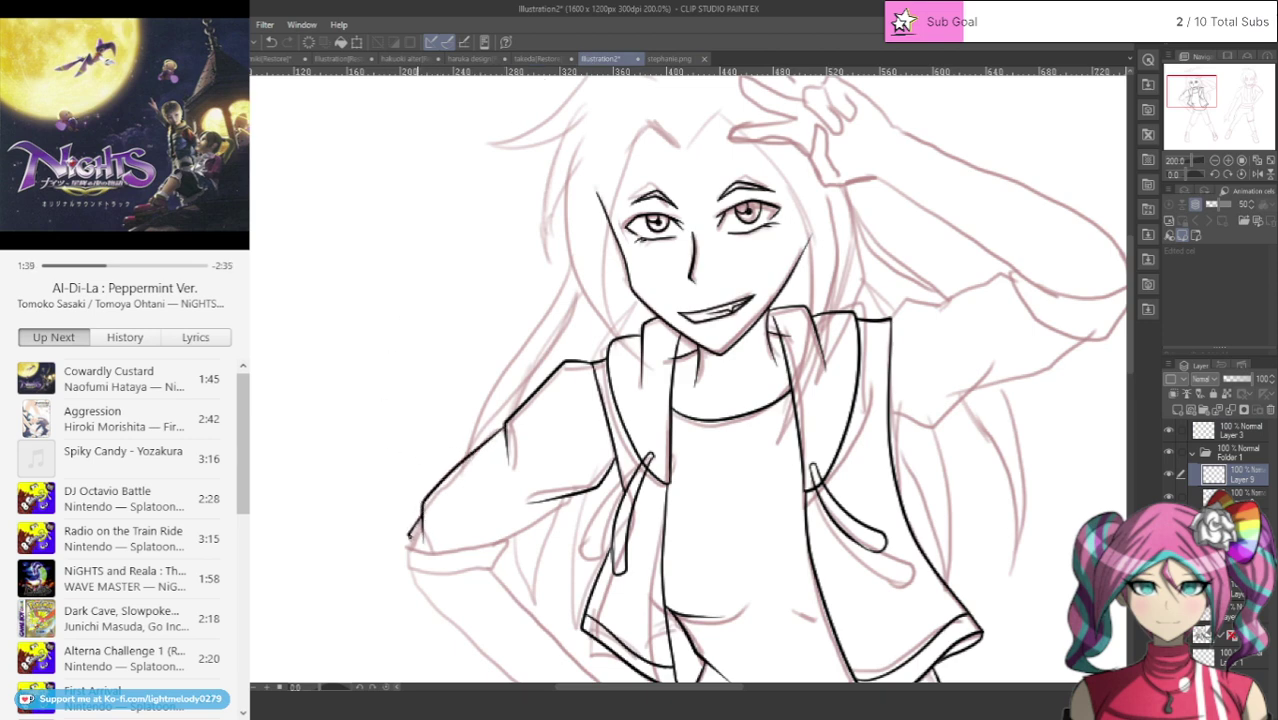
pyautogui.moveTo(491, 541); pyautogui.dragTo(565, 512)
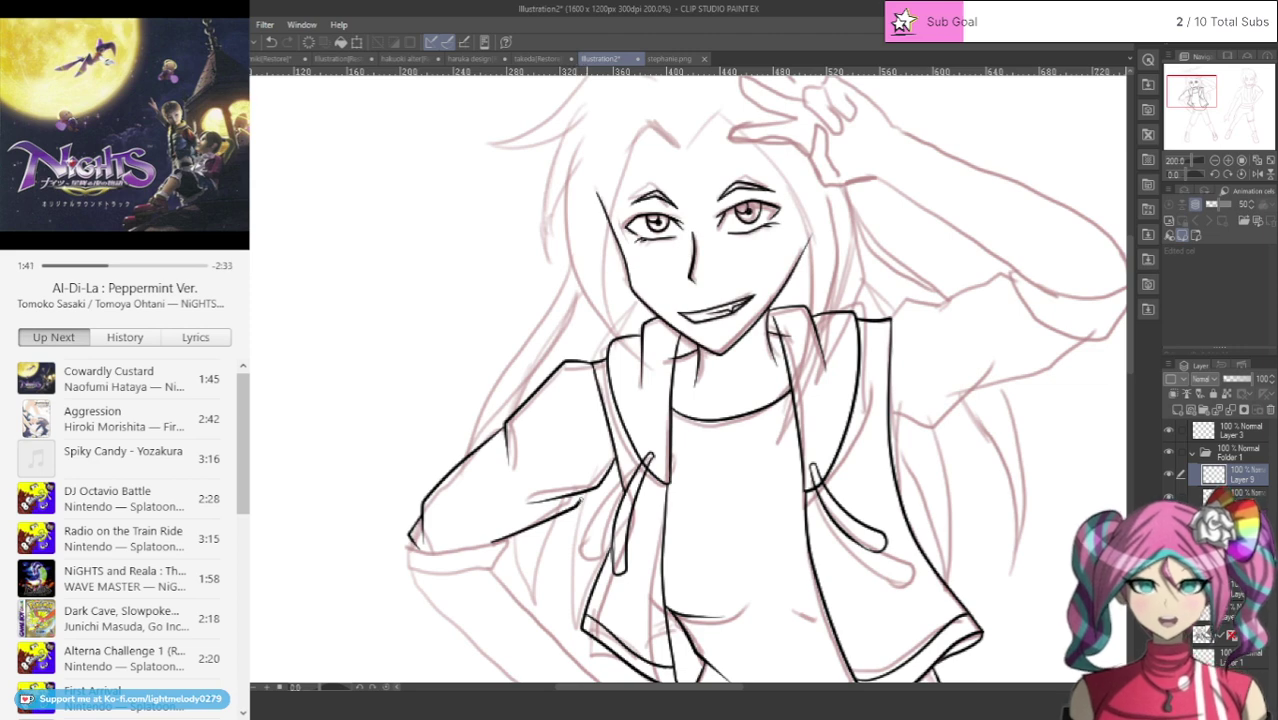
# Step: Ink the saluting arm's sleeve with its shoulder line, underside, fabric folds and the folded cuff at the elbow
pyautogui.moveTo(627, 690); pyautogui.dragTo(670, 690)
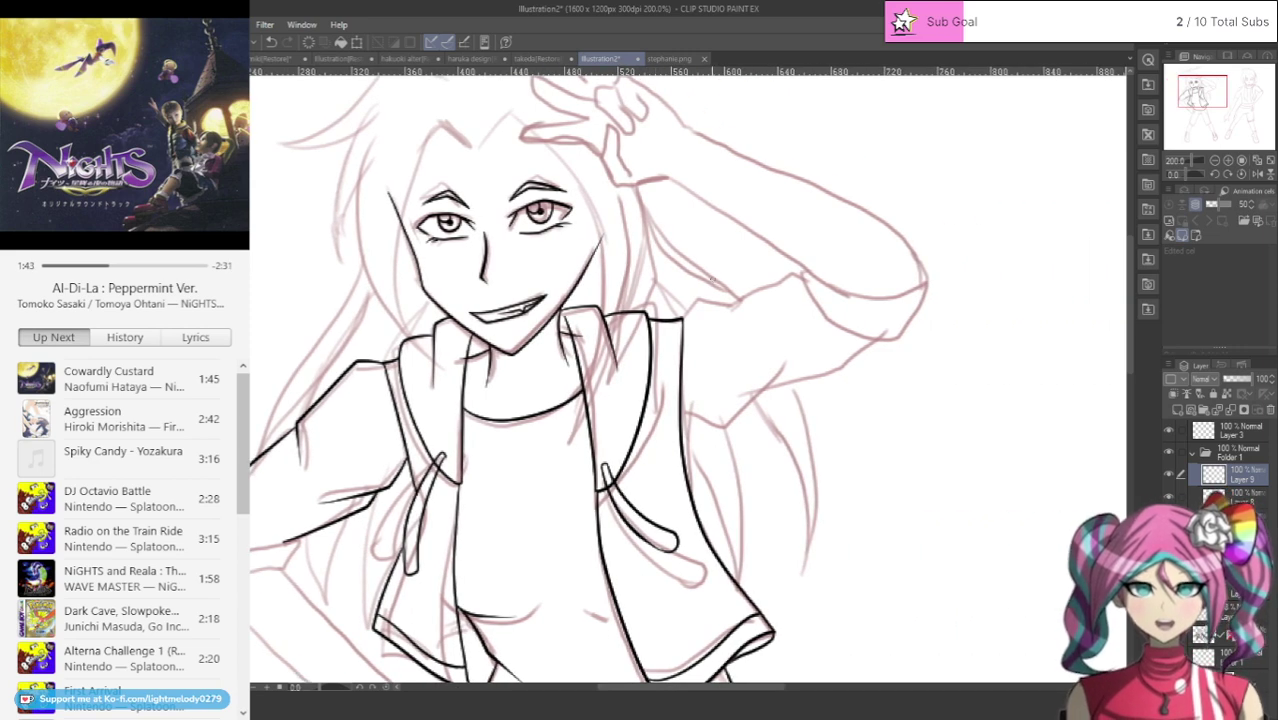
pyautogui.moveTo(683, 315); pyautogui.dragTo(760, 312)
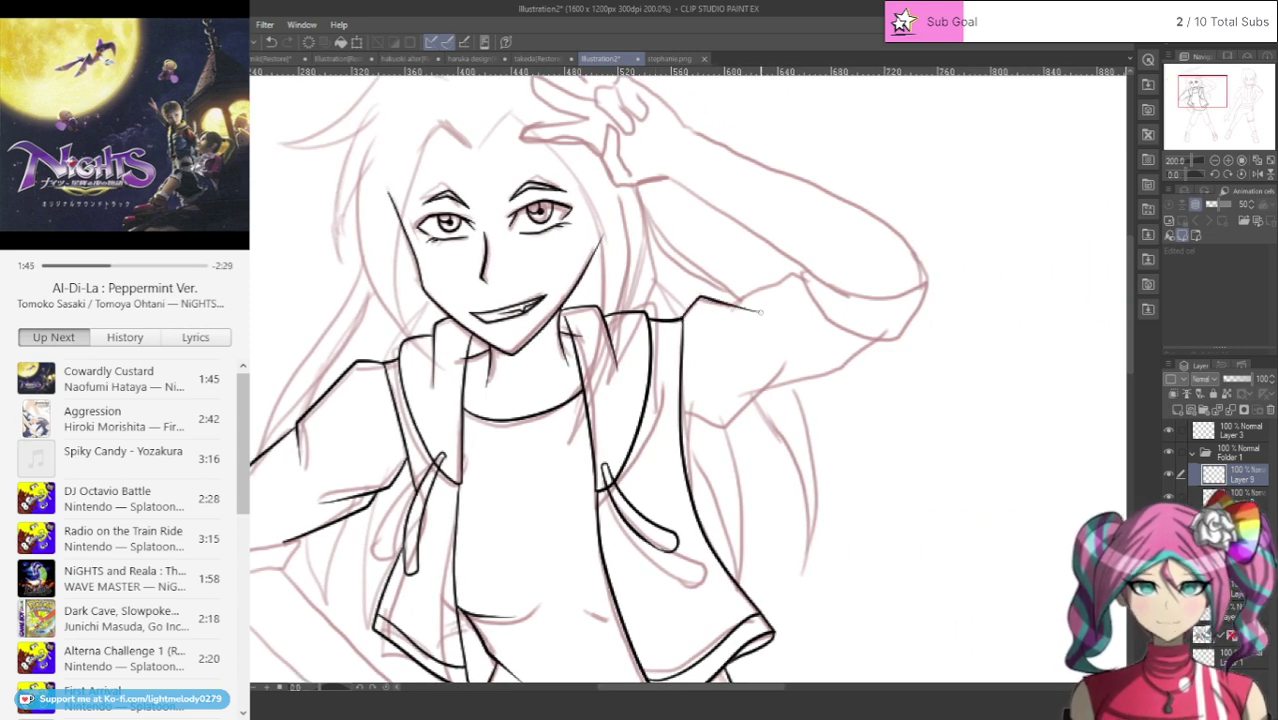
pyautogui.moveTo(680, 420)
pyautogui.mouseDown()
pyautogui.moveTo(722, 423)
pyautogui.moveTo(797, 361)
pyautogui.mouseUp()
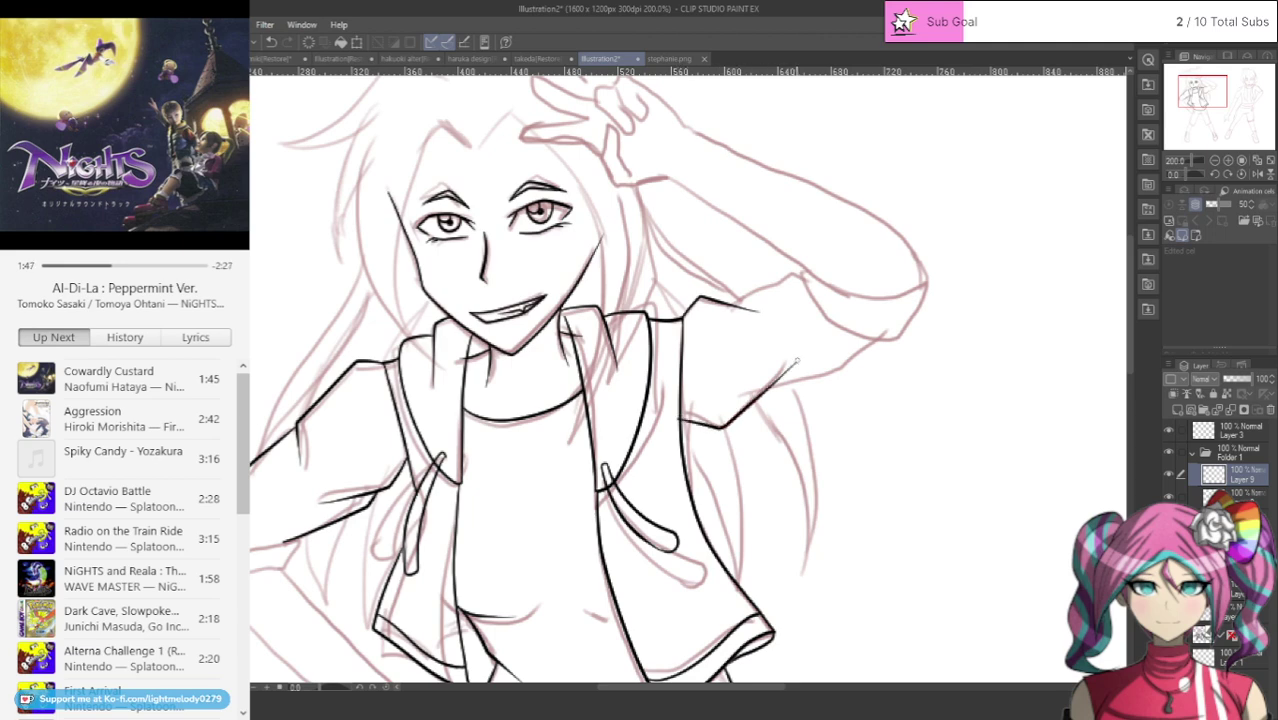
pyautogui.moveTo(744, 410); pyautogui.dragTo(782, 388)
pyautogui.moveTo(848, 365); pyautogui.dragTo(885, 332)
pyautogui.moveTo(738, 298)
pyautogui.mouseDown()
pyautogui.moveTo(785, 272)
pyautogui.moveTo(808, 278)
pyautogui.moveTo(818, 310)
pyautogui.moveTo(846, 328)
pyautogui.moveTo(888, 336)
pyautogui.moveTo(922, 286)
pyautogui.mouseUp()
pyautogui.moveTo(798, 268)
pyautogui.mouseDown()
pyautogui.moveTo(870, 294)
pyautogui.moveTo(920, 286)
pyautogui.mouseUp()
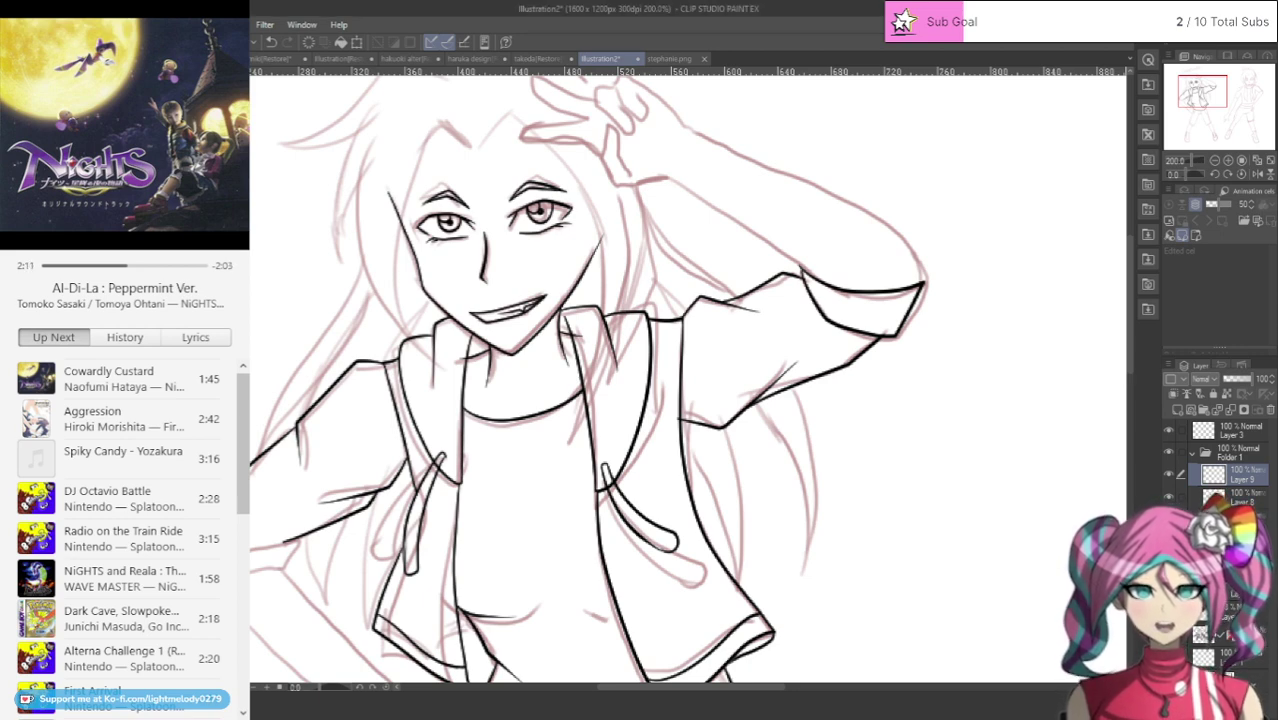
# Step: Ink the folded cuff band at the elbow end of the hand-on-hip sleeve
pyautogui.moveTo(742, 688); pyautogui.dragTo(695, 691)
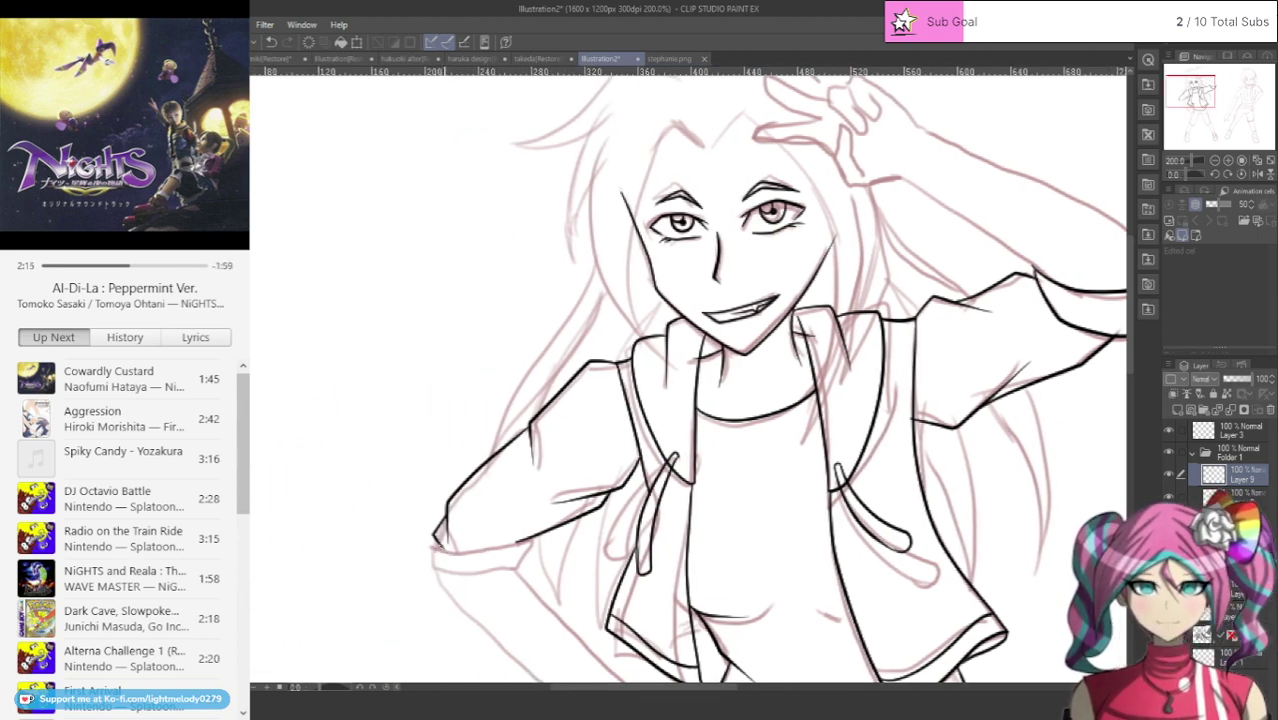
pyautogui.moveTo(437, 548); pyautogui.dragTo(520, 536)
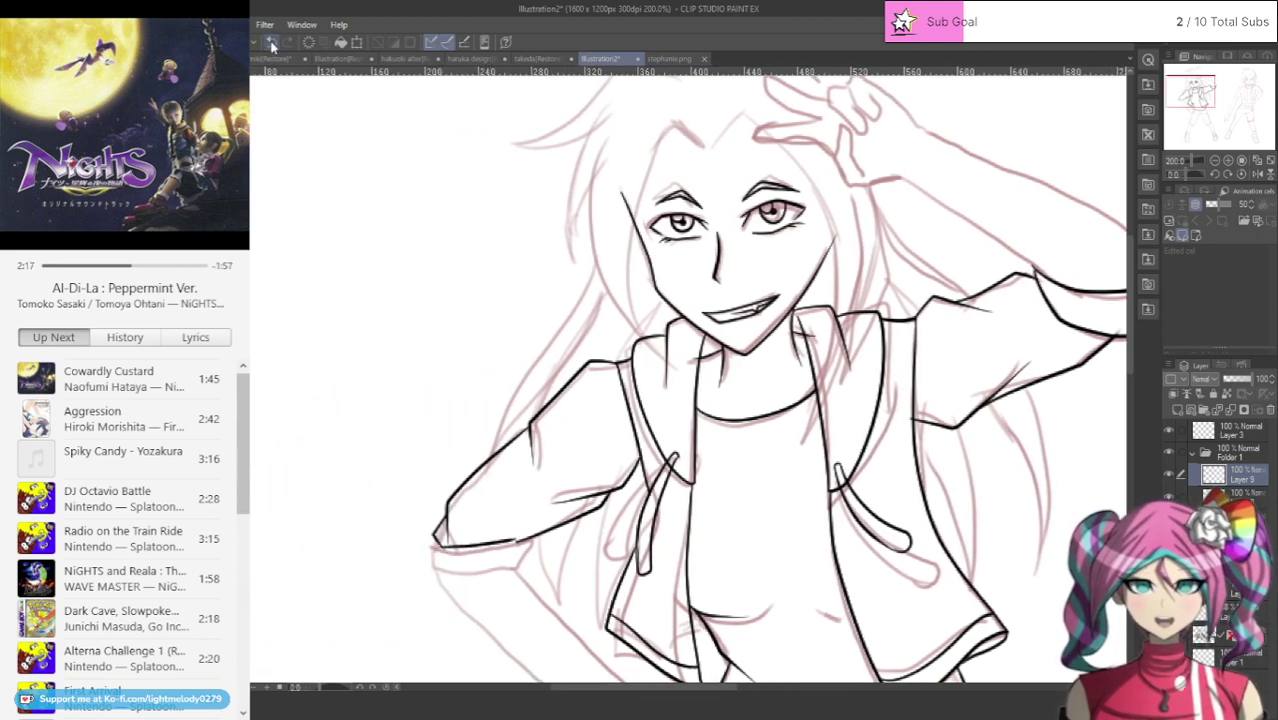
pyautogui.hotkey('ctrl', 'z')
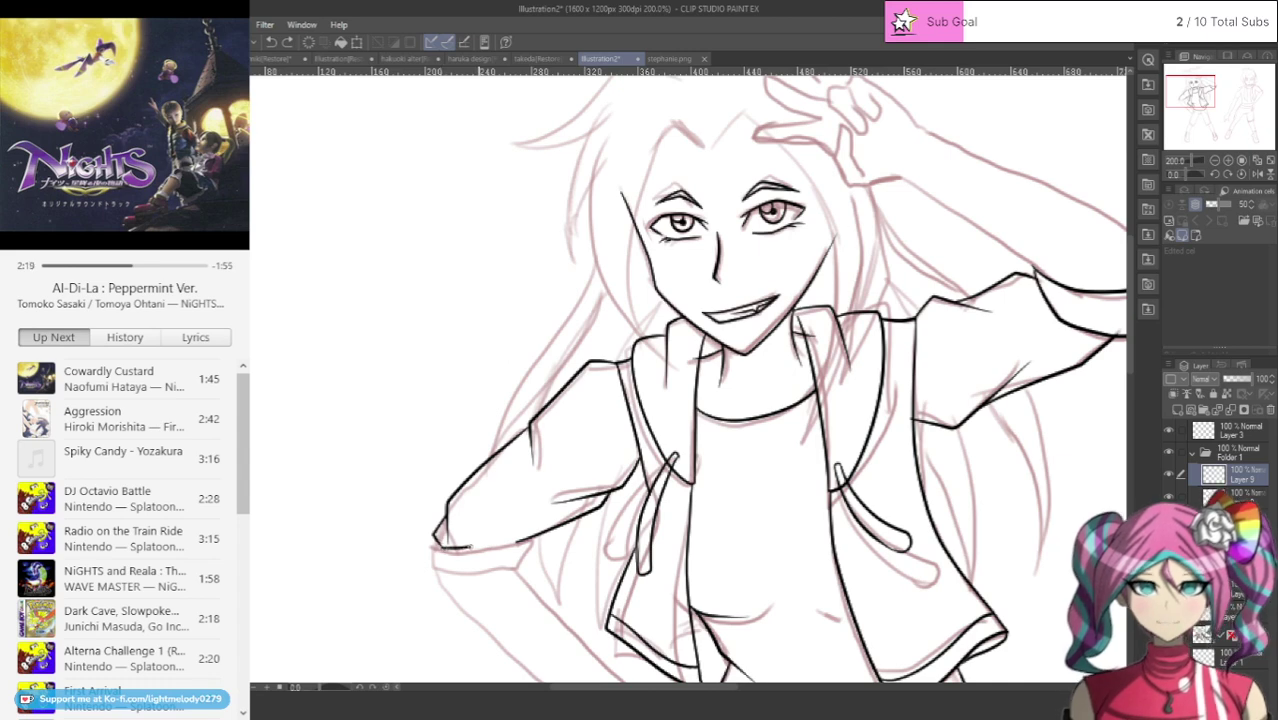
pyautogui.moveTo(497, 541); pyautogui.dragTo(516, 536)
pyautogui.hotkey('ctrl', 'z')
pyautogui.scroll(5, 466, 591)
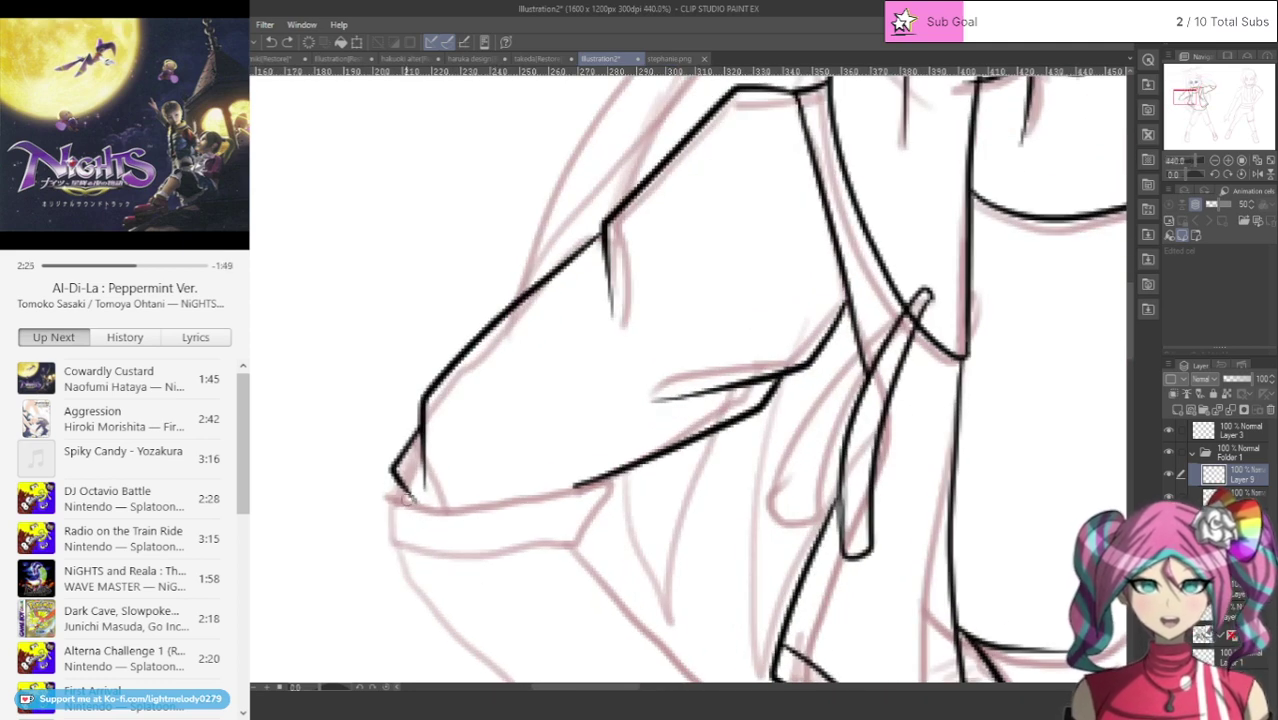
pyautogui.moveTo(394, 501)
pyautogui.mouseDown()
pyautogui.moveTo(523, 499)
pyautogui.moveTo(625, 477)
pyautogui.moveTo(585, 544)
pyautogui.moveTo(434, 565)
pyautogui.moveTo(393, 552)
pyautogui.moveTo(389, 492)
pyautogui.moveTo(385, 519)
pyautogui.moveTo(408, 534)
pyautogui.moveTo(528, 556)
pyautogui.moveTo(576, 554)
pyautogui.moveTo(620, 474)
pyautogui.mouseUp()
pyautogui.click(270, 41)
pyautogui.scroll(-3, 620, 474)
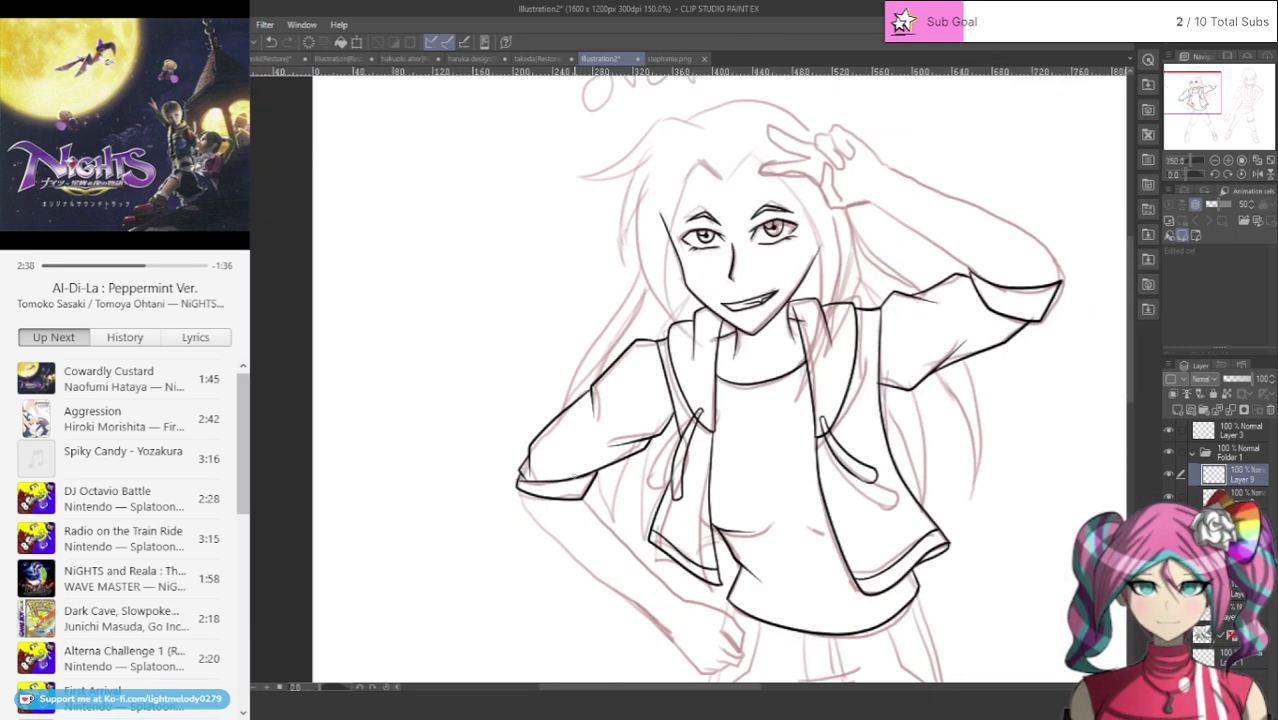
# Step: Remove the underarm line and fold of the hand-on-hip sleeve and redraw them slightly lower against the jacket's armhole edge
pyautogui.scroll(-2, 546, 486)
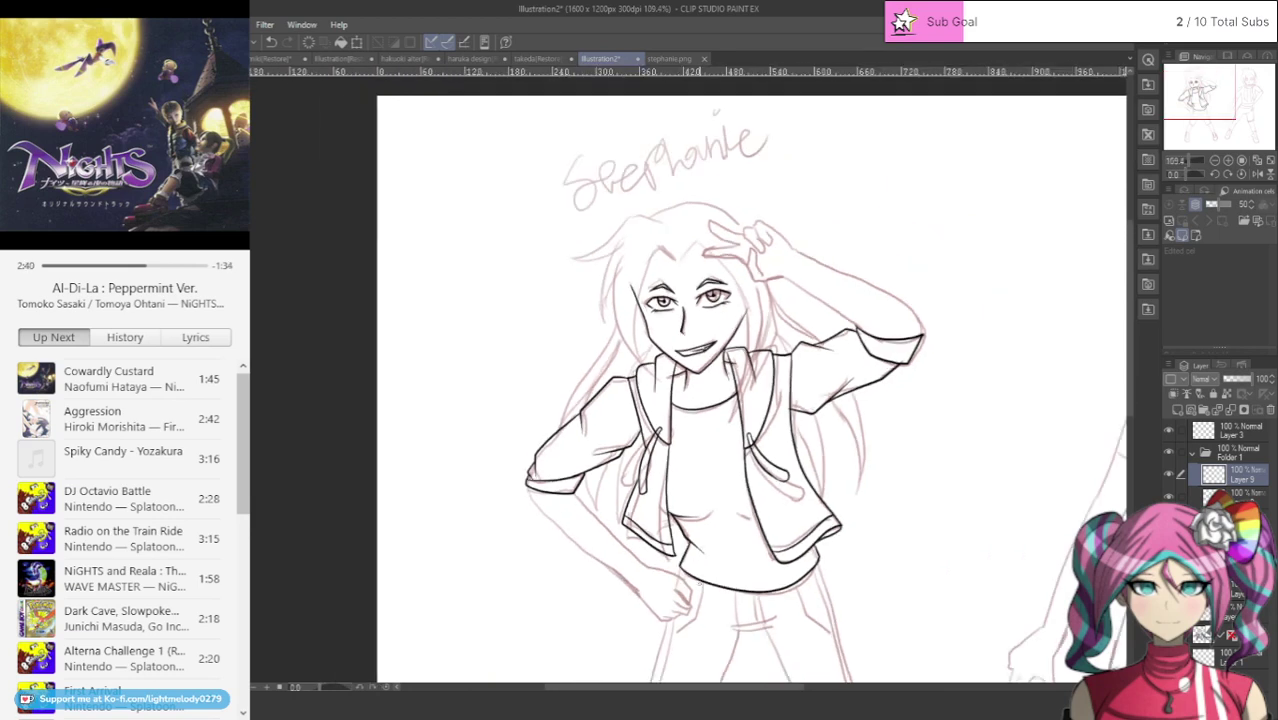
pyautogui.scroll(2, 632, 574)
pyautogui.scroll(5, 601, 328)
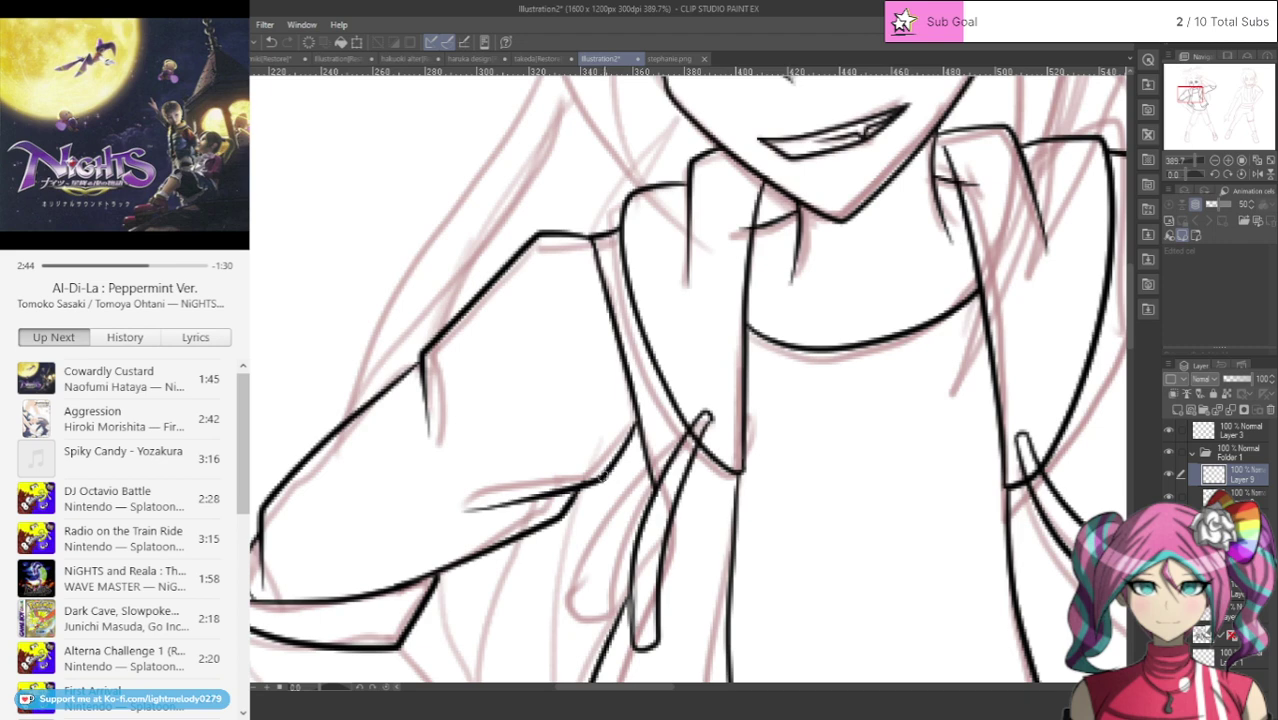
pyautogui.moveTo(602, 478); pyautogui.dragTo(643, 438)
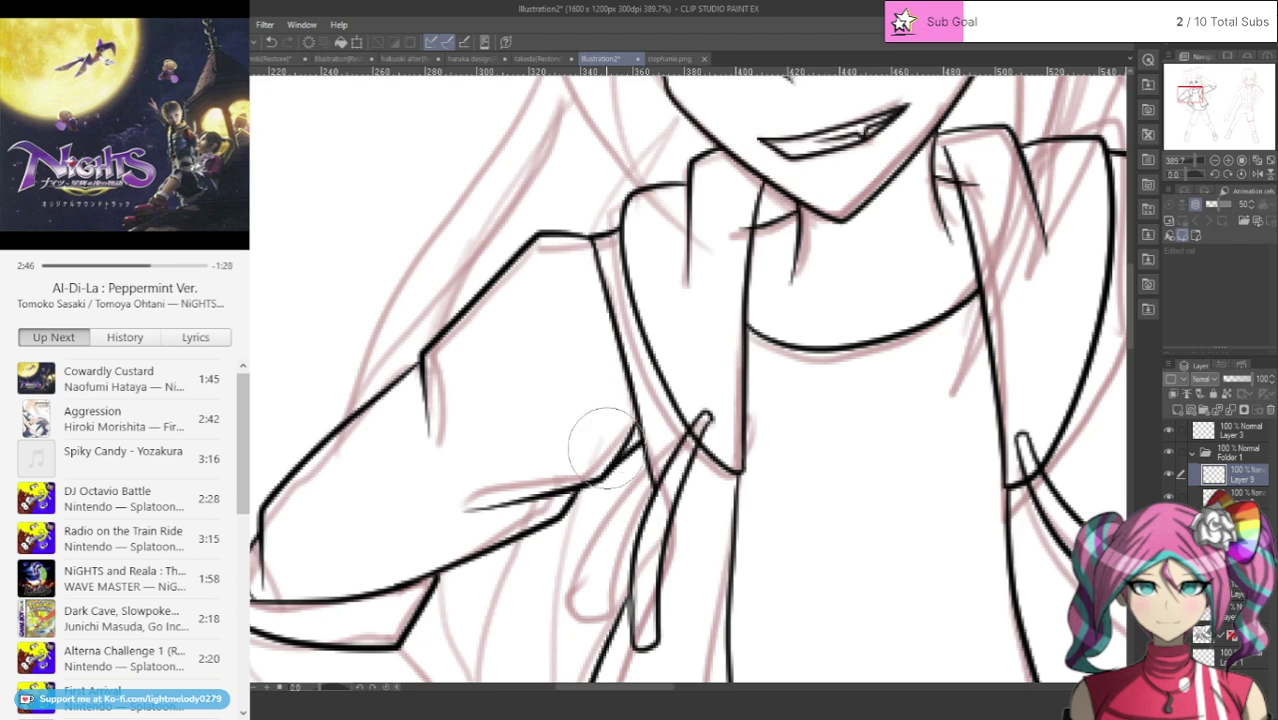
pyautogui.hotkey('ctrl', 'z')
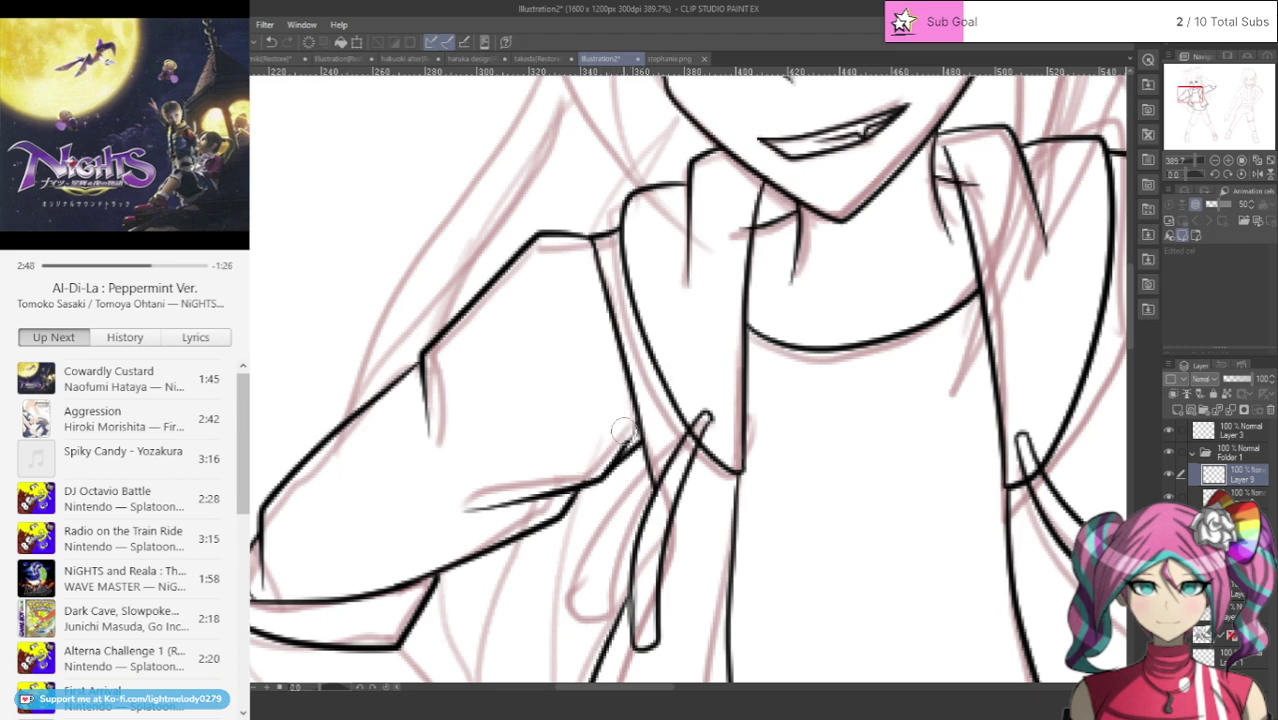
pyautogui.hotkey('ctrl', 'z')
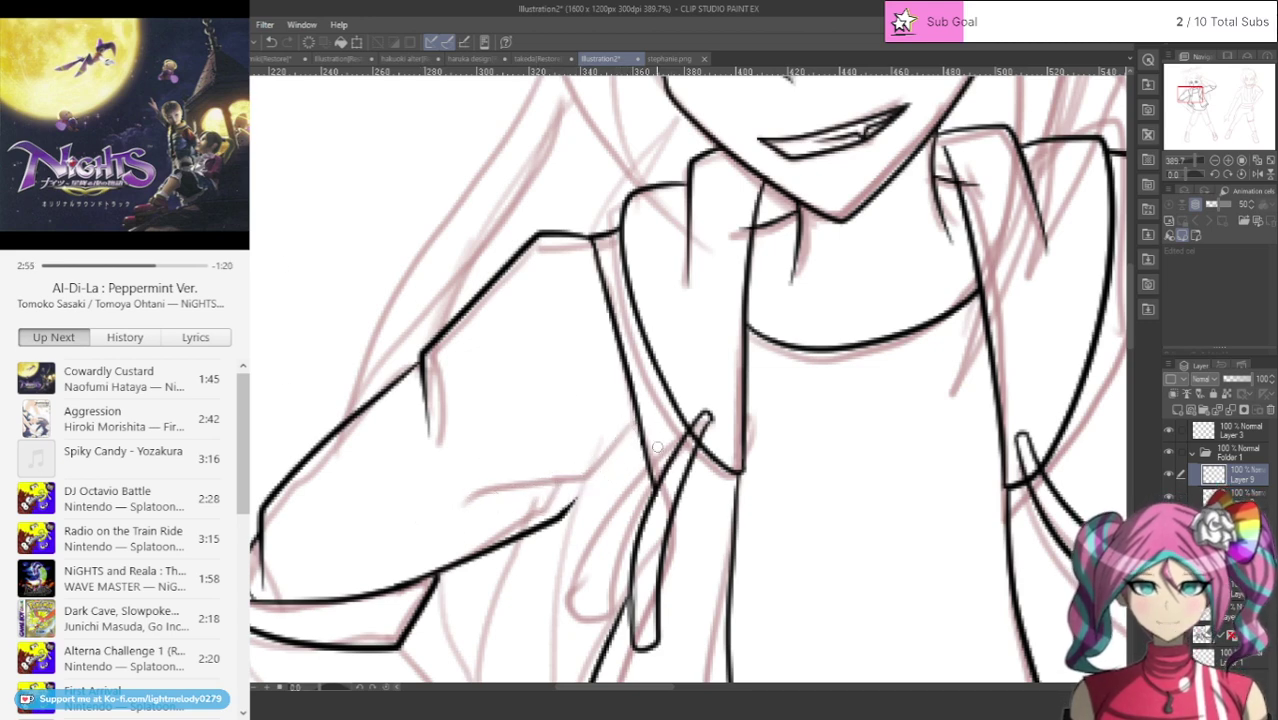
pyautogui.moveTo(645, 445)
pyautogui.mouseDown()
pyautogui.moveTo(622, 487)
pyautogui.moveTo(488, 518)
pyautogui.mouseUp()
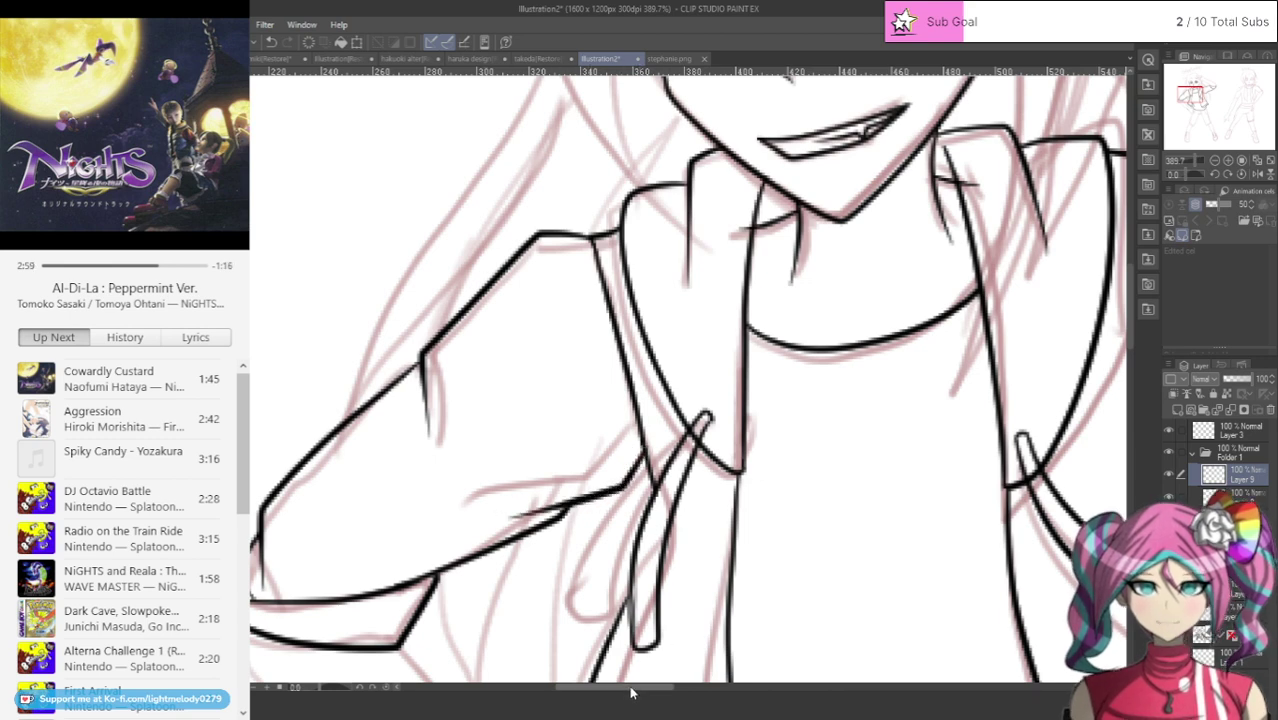
# Step: Ink both edges of the hand-on-hip forearm from the cuff to the wrist, continuing into the back of the hand
pyautogui.moveTo(633, 688); pyautogui.dragTo(708, 680)
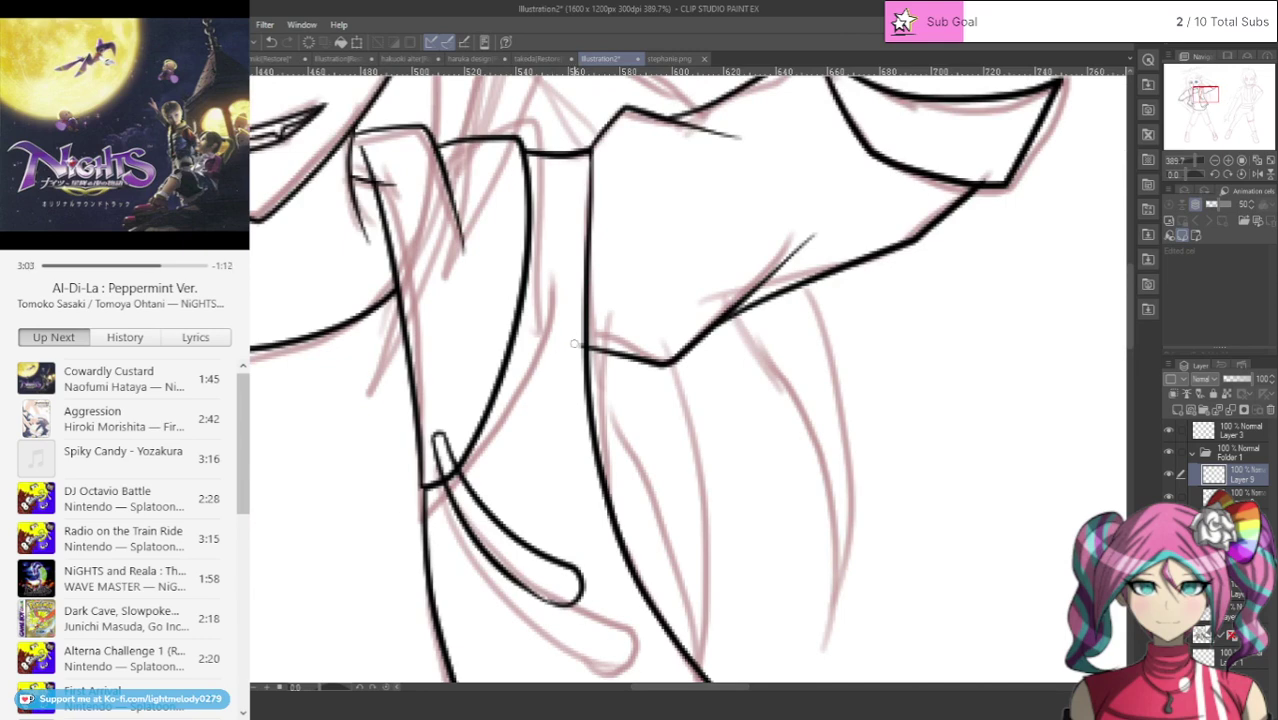
pyautogui.scroll(-6, 555, 338)
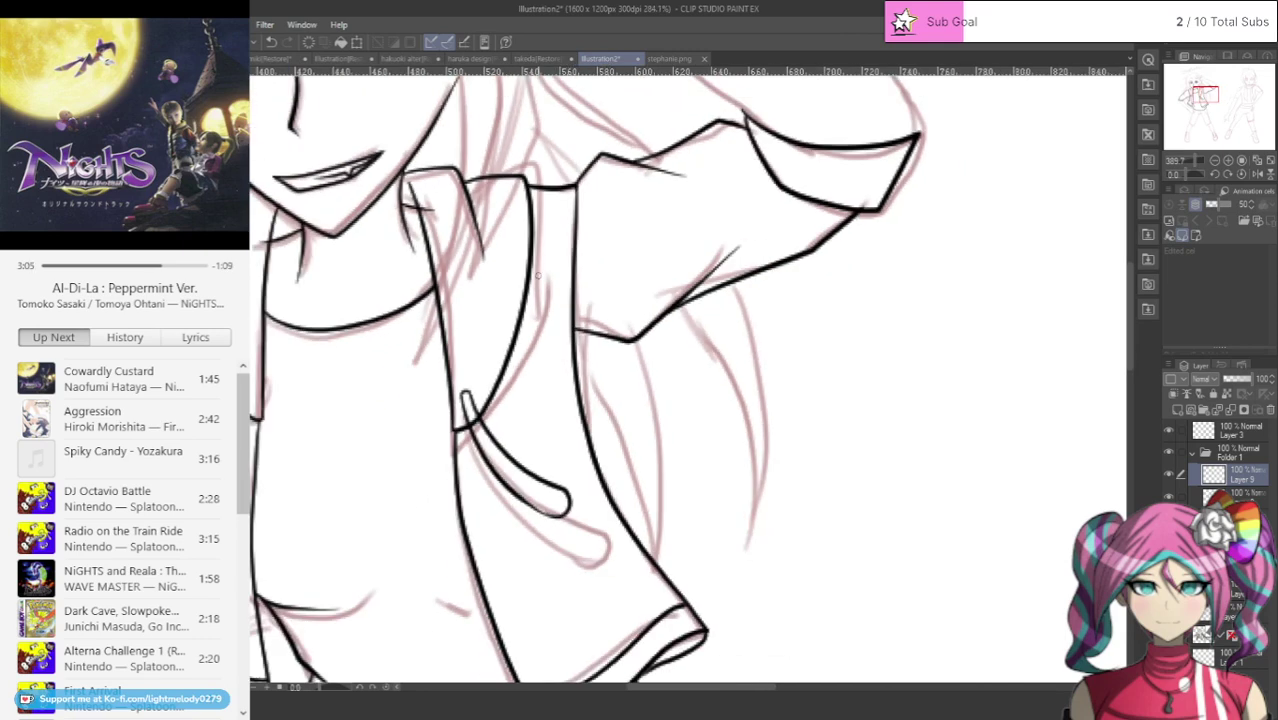
pyautogui.scroll(4, 350, 430)
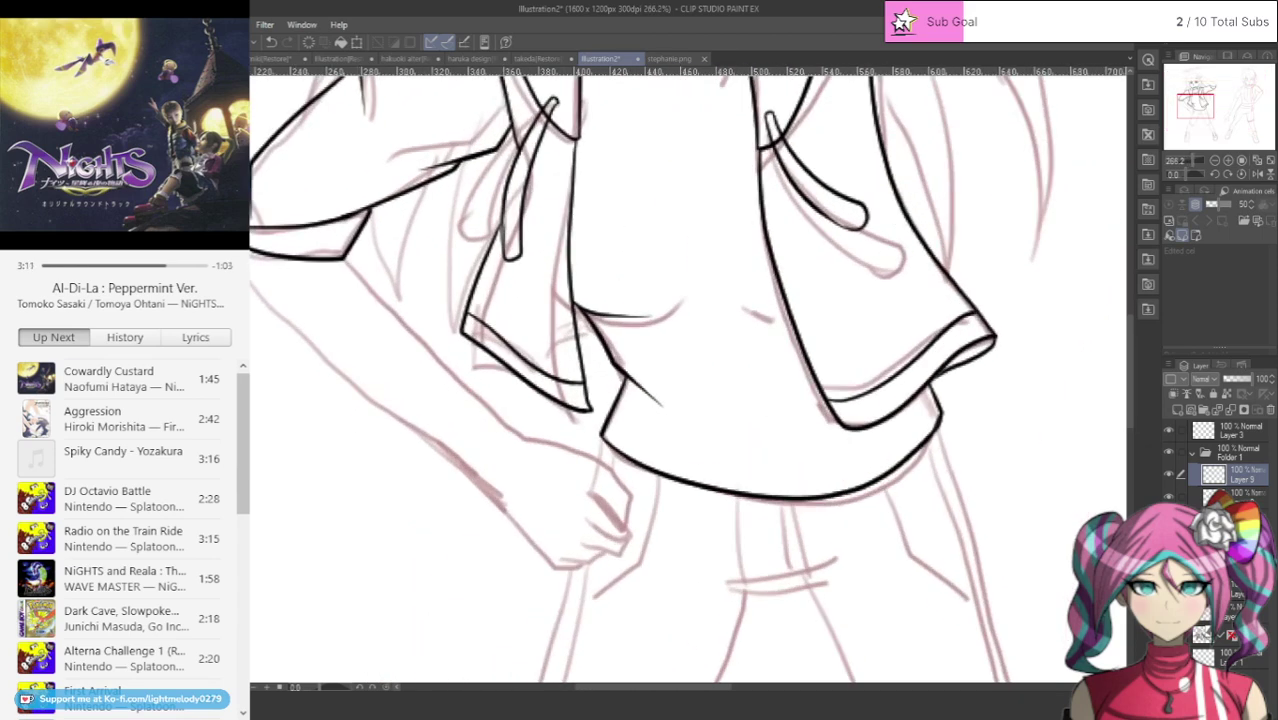
pyautogui.moveTo(252, 288); pyautogui.dragTo(505, 500)
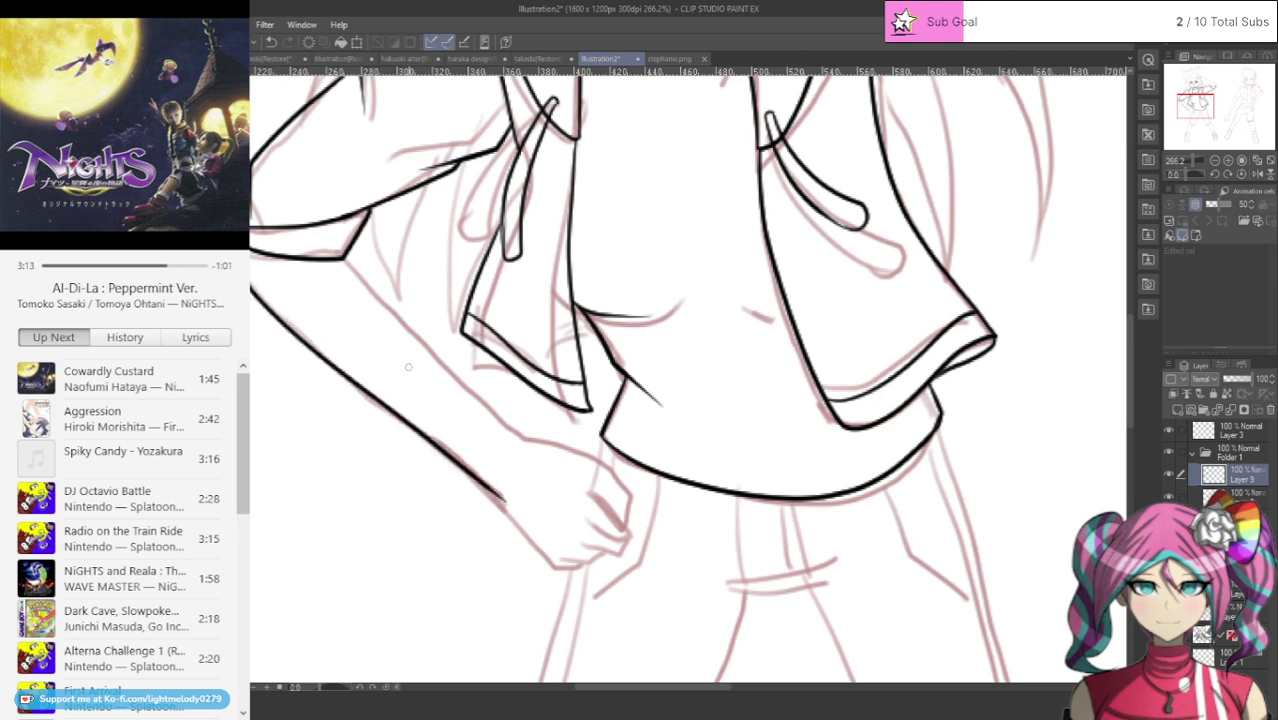
pyautogui.hotkey('ctrl', 'z')
pyautogui.moveTo(344, 258); pyautogui.dragTo(546, 466)
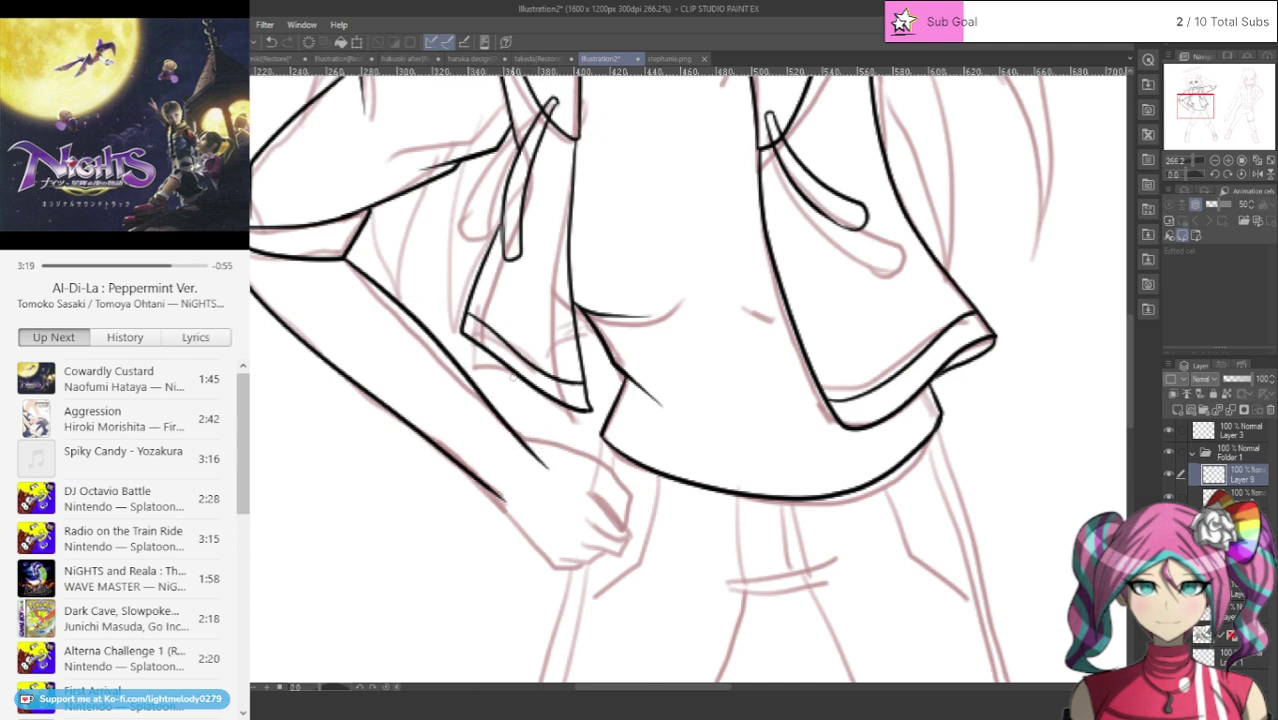
pyautogui.hotkey('ctrl', 'z')
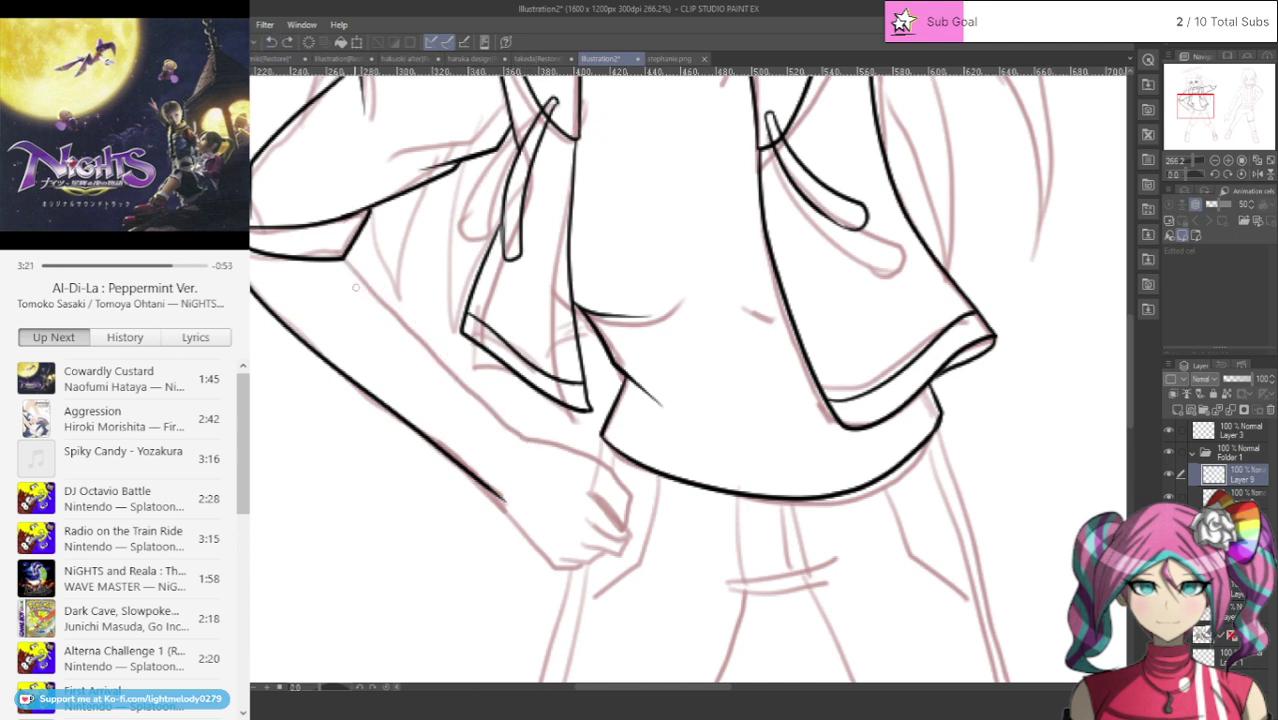
pyautogui.moveTo(344, 258)
pyautogui.mouseDown()
pyautogui.moveTo(528, 440)
pyautogui.moveTo(619, 465)
pyautogui.moveTo(643, 512)
pyautogui.moveTo(636, 526)
pyautogui.moveTo(597, 493)
pyautogui.mouseUp()
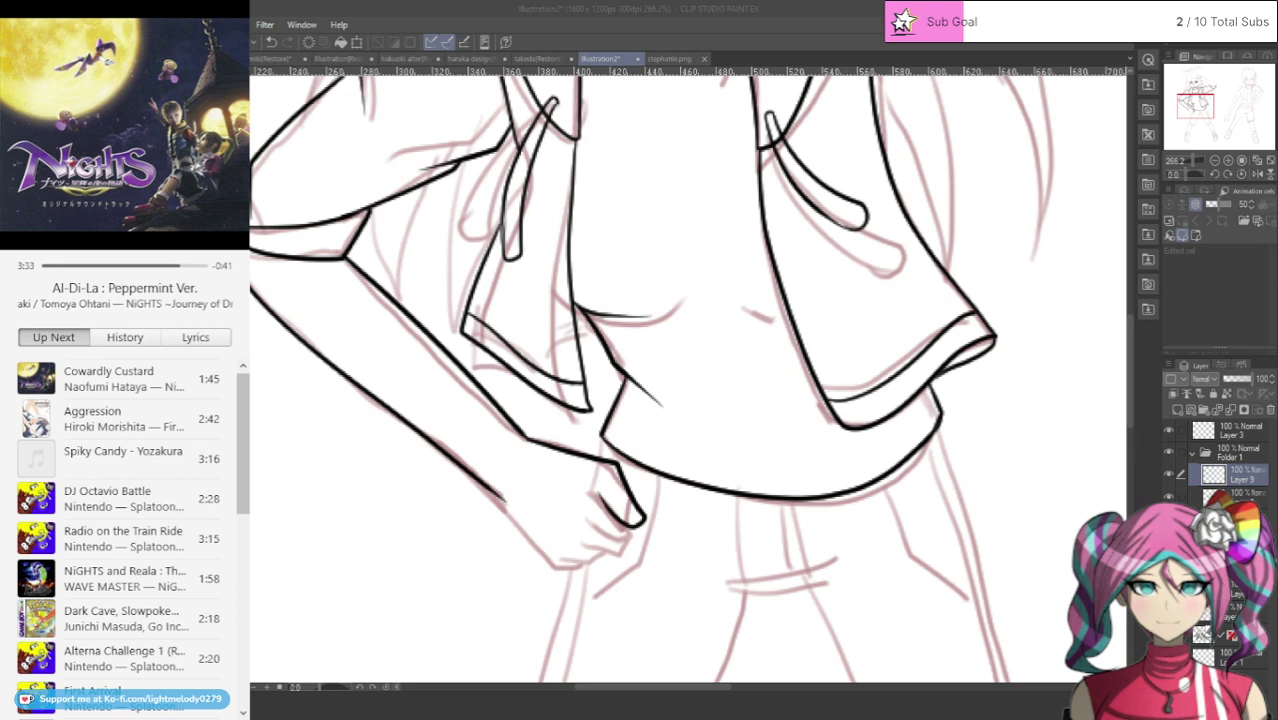
# Step: Ink the curled fingers of the hand on the hip and the outer hand edge joining the forearm
pyautogui.click(593, 33)
pyautogui.moveTo(574, 518)
pyautogui.mouseDown()
pyautogui.moveTo(616, 544)
pyautogui.moveTo(630, 538)
pyautogui.moveTo(598, 540)
pyautogui.moveTo(579, 564)
pyautogui.moveTo(600, 556)
pyautogui.mouseUp()
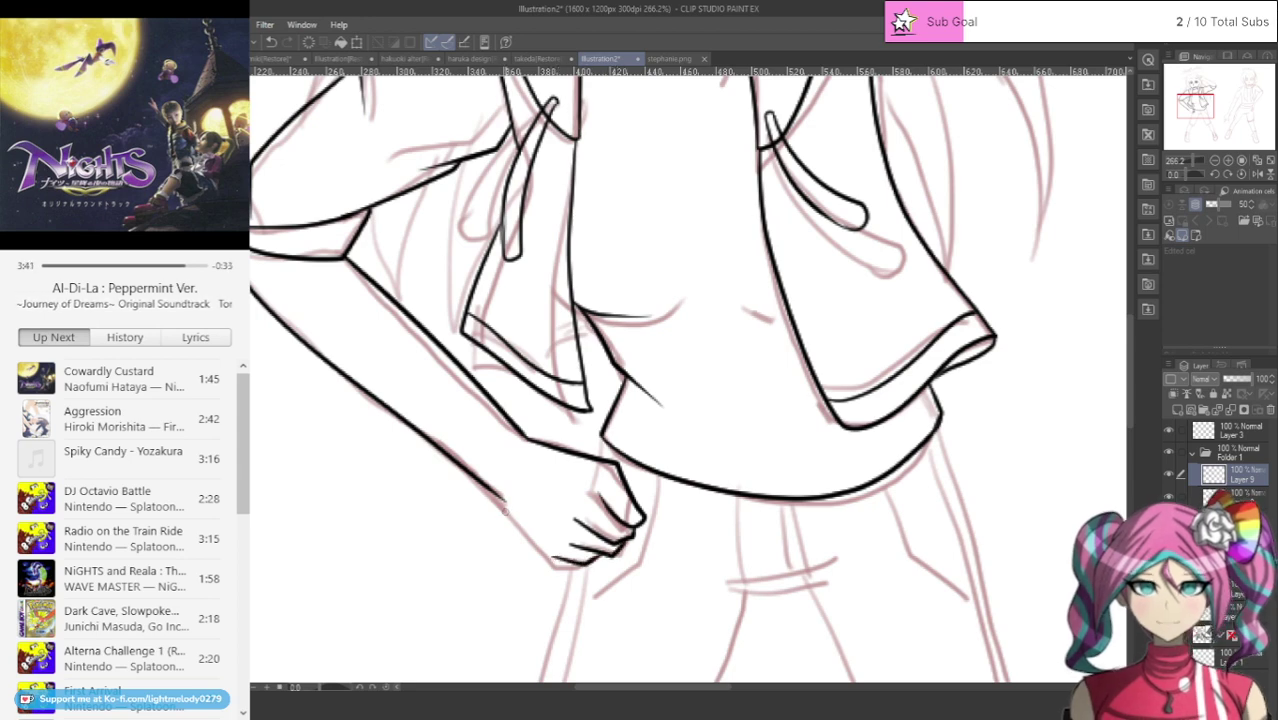
pyautogui.moveTo(503, 499); pyautogui.dragTo(558, 566)
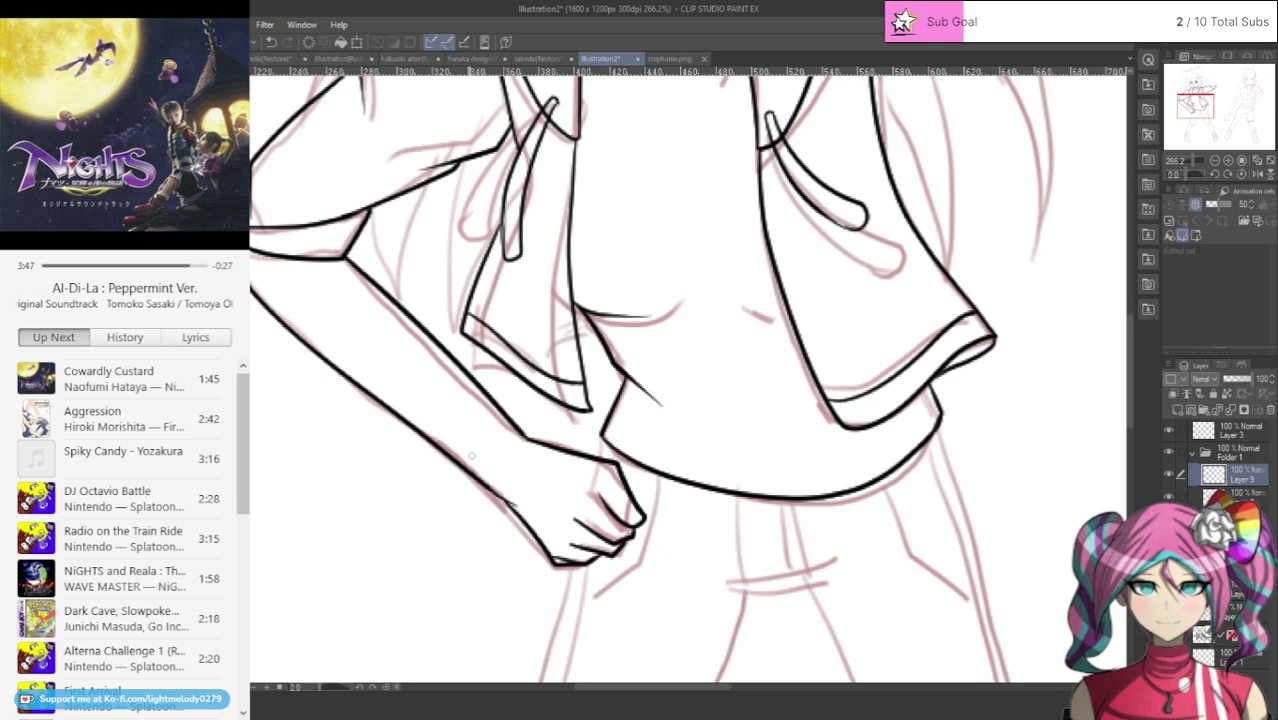
pyautogui.hotkey('ctrl', 'z')
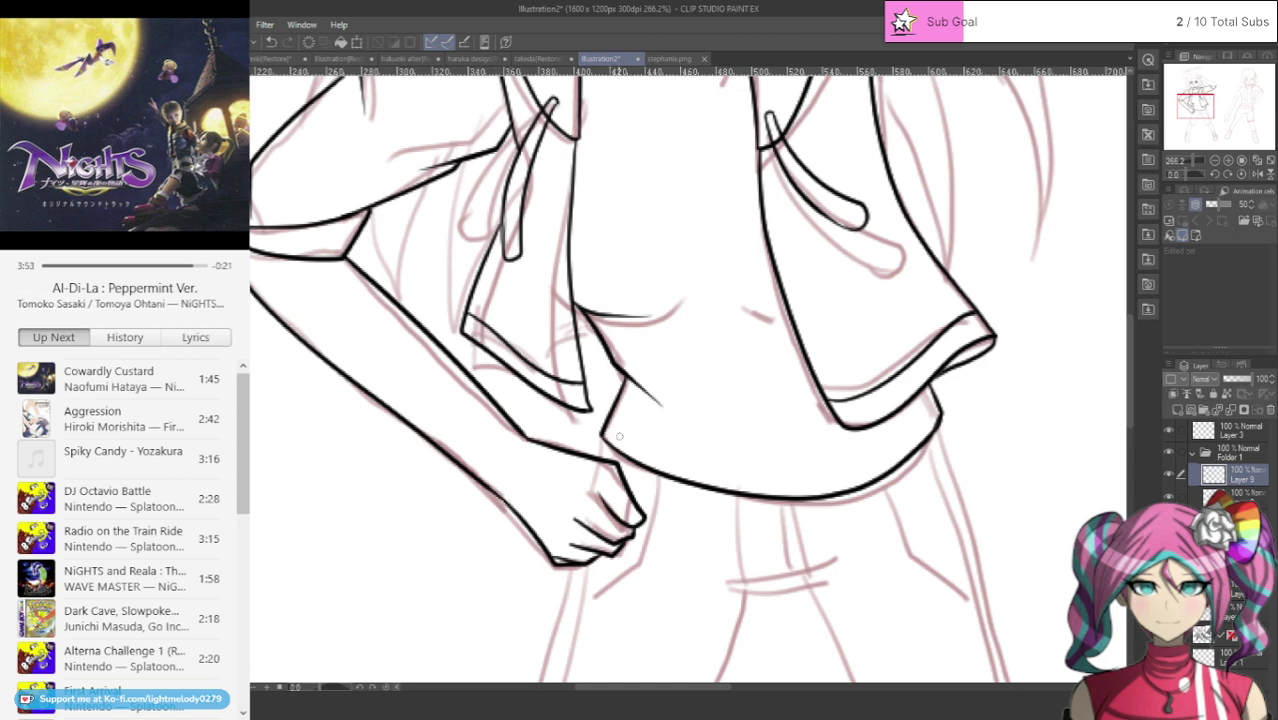
pyautogui.scroll(-5, 619, 436)
pyautogui.scroll(3, 688, 514)
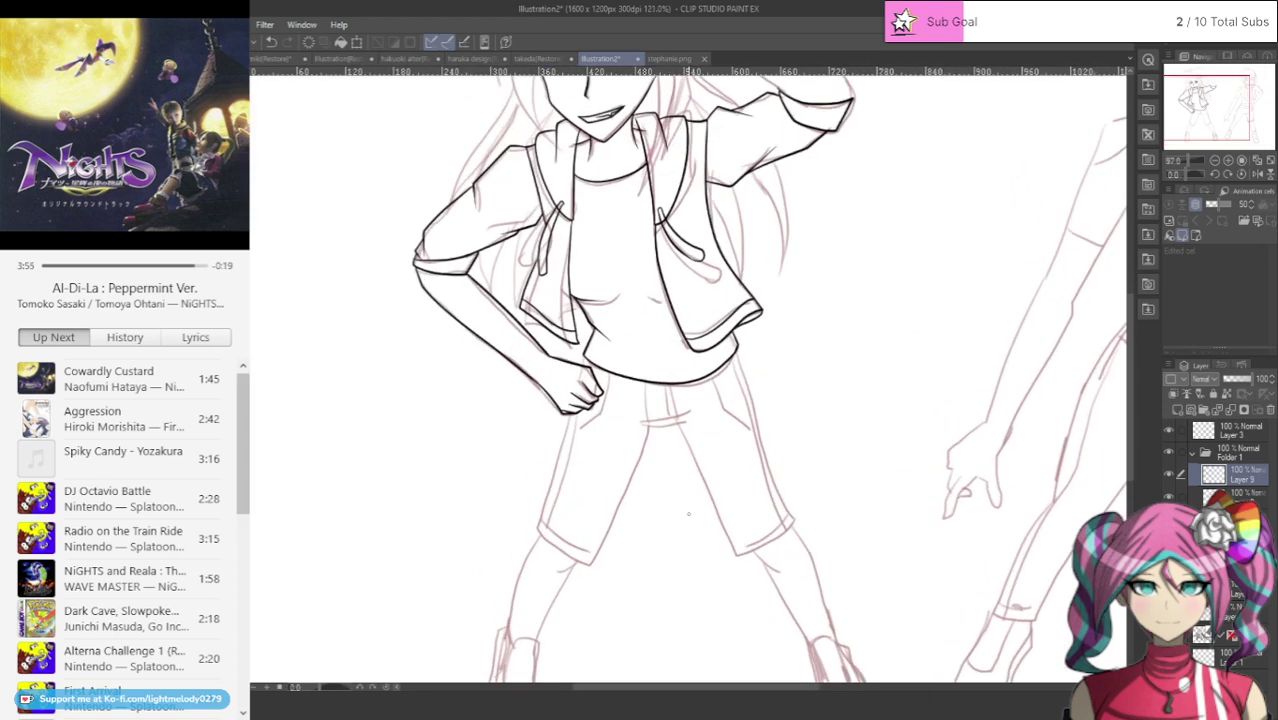
pyautogui.scroll(4, 688, 514)
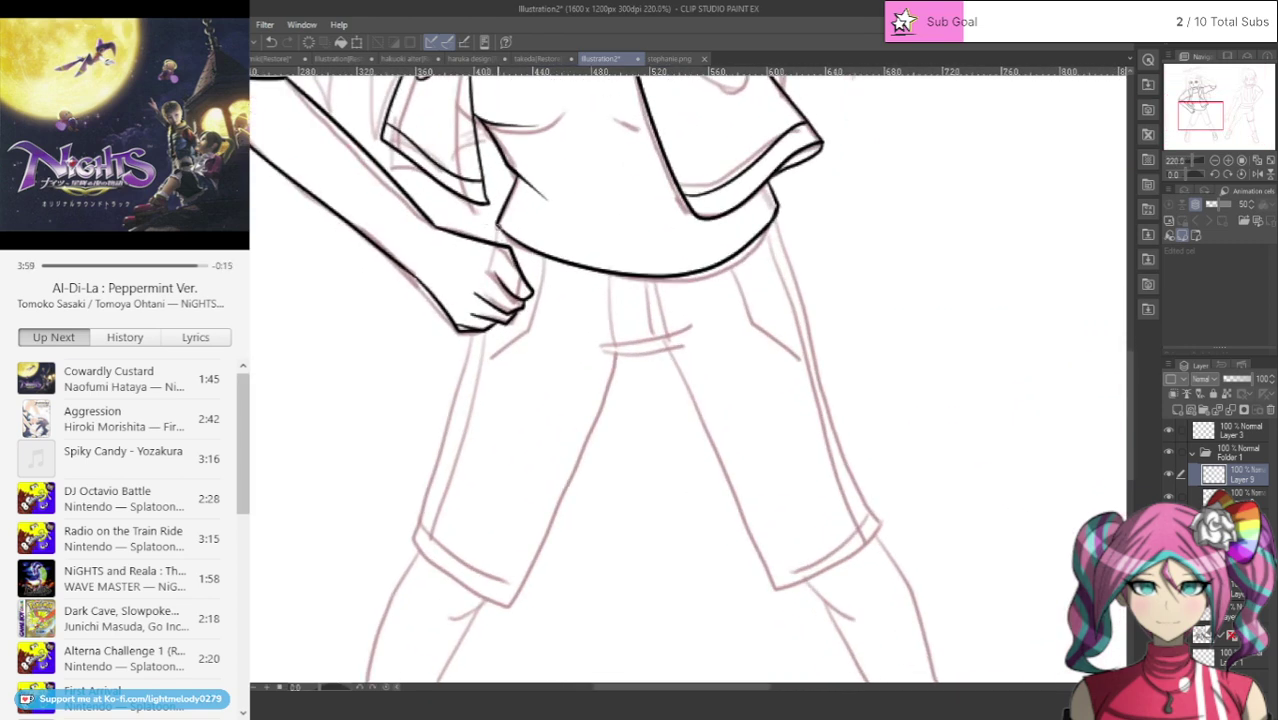
# Step: Ink the crotch seam and the outer, inner and bottom edges of both legs of the saluting character's shorts
pyautogui.moveTo(470, 331)
pyautogui.mouseDown()
pyautogui.moveTo(406, 545)
pyautogui.moveTo(445, 590)
pyautogui.moveTo(507, 620)
pyautogui.moveTo(626, 340)
pyautogui.moveTo(690, 325)
pyautogui.mouseUp()
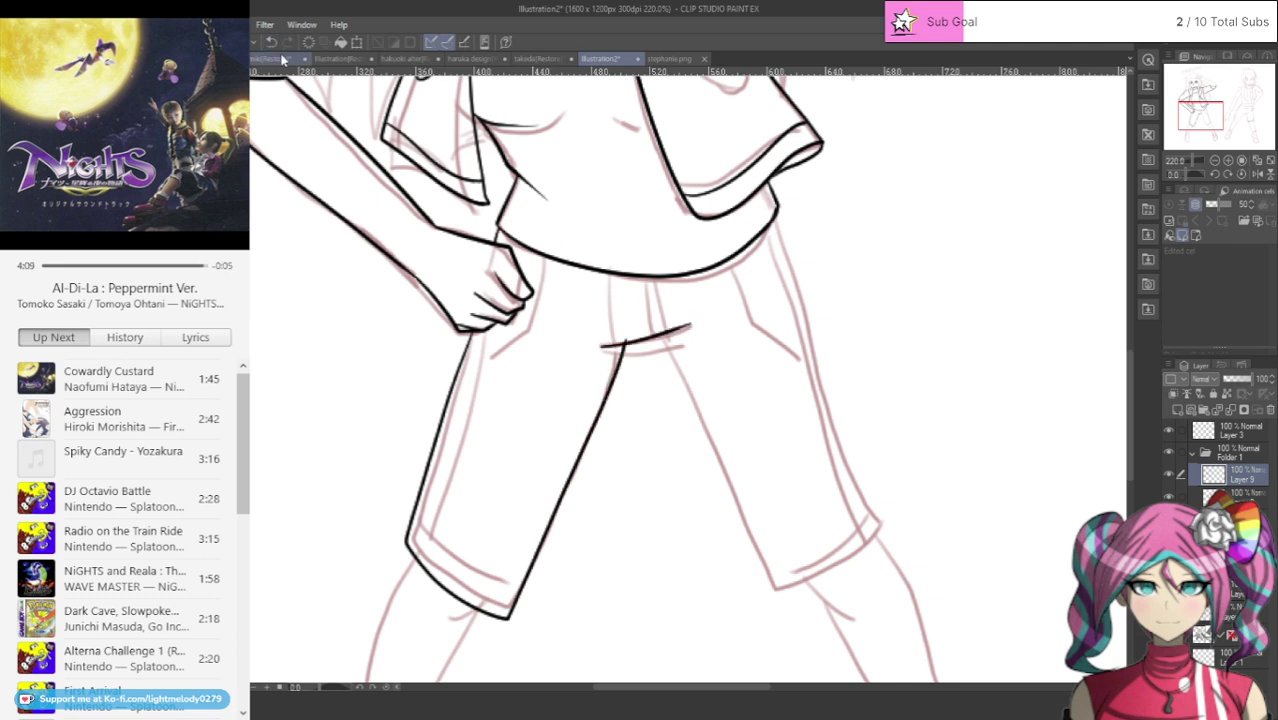
pyautogui.moveTo(662, 336)
pyautogui.mouseDown()
pyautogui.moveTo(784, 593)
pyautogui.moveTo(865, 554)
pyautogui.moveTo(890, 526)
pyautogui.mouseUp()
pyautogui.moveTo(777, 210)
pyautogui.mouseDown()
pyautogui.moveTo(833, 388)
pyautogui.moveTo(894, 521)
pyautogui.moveTo(866, 553)
pyautogui.mouseUp()
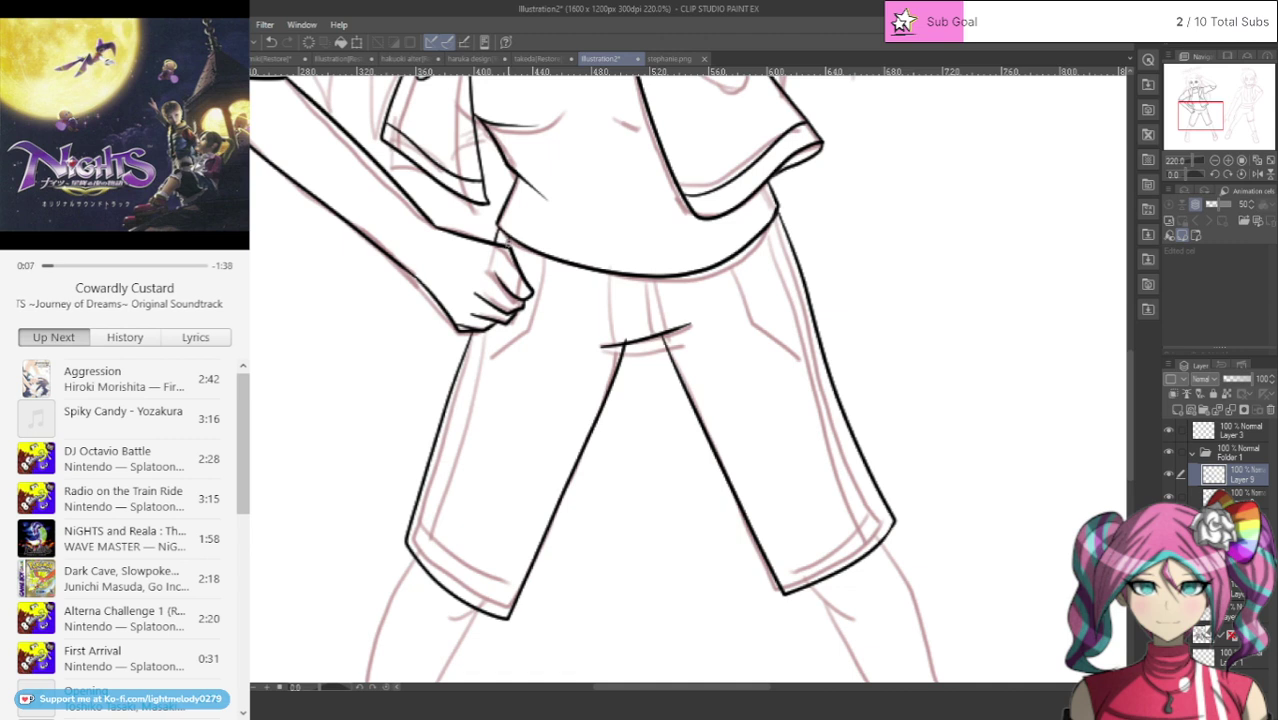
# Step: Ink the side stripe and the inner hem line on the shorts leg below the hand on the hip
pyautogui.moveTo(492, 320); pyautogui.dragTo(433, 554)
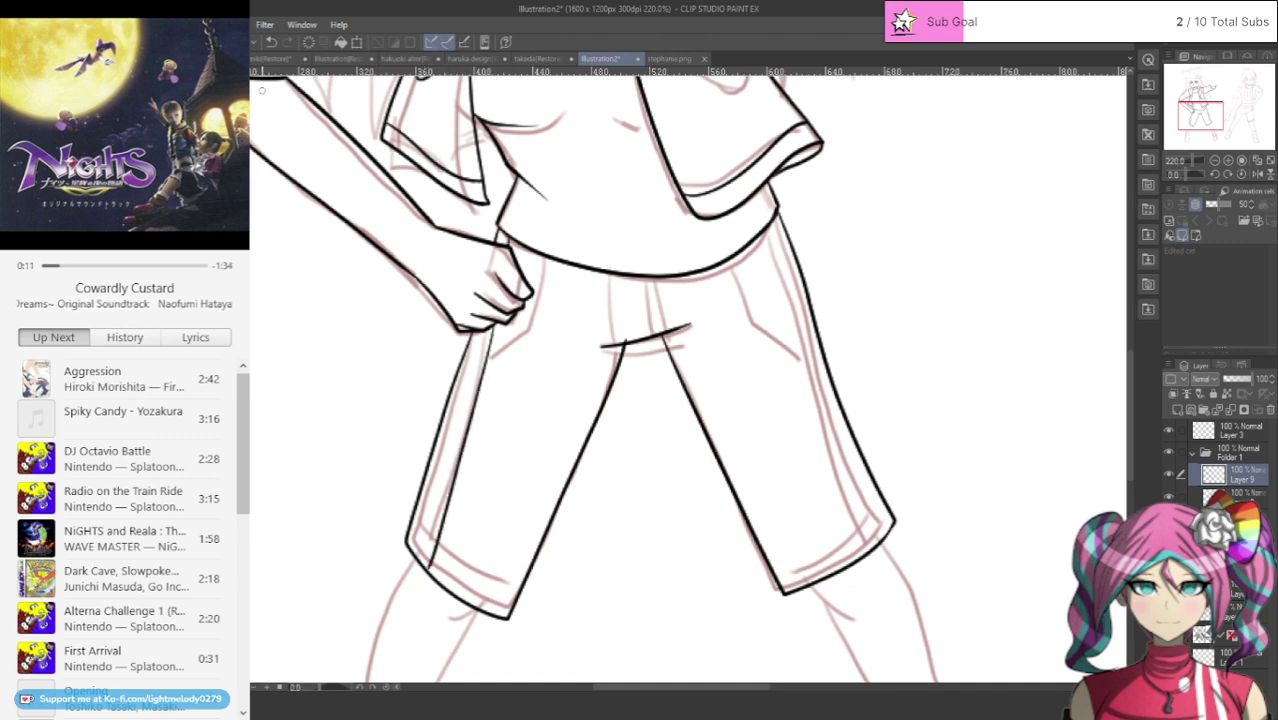
pyautogui.click(270, 41)
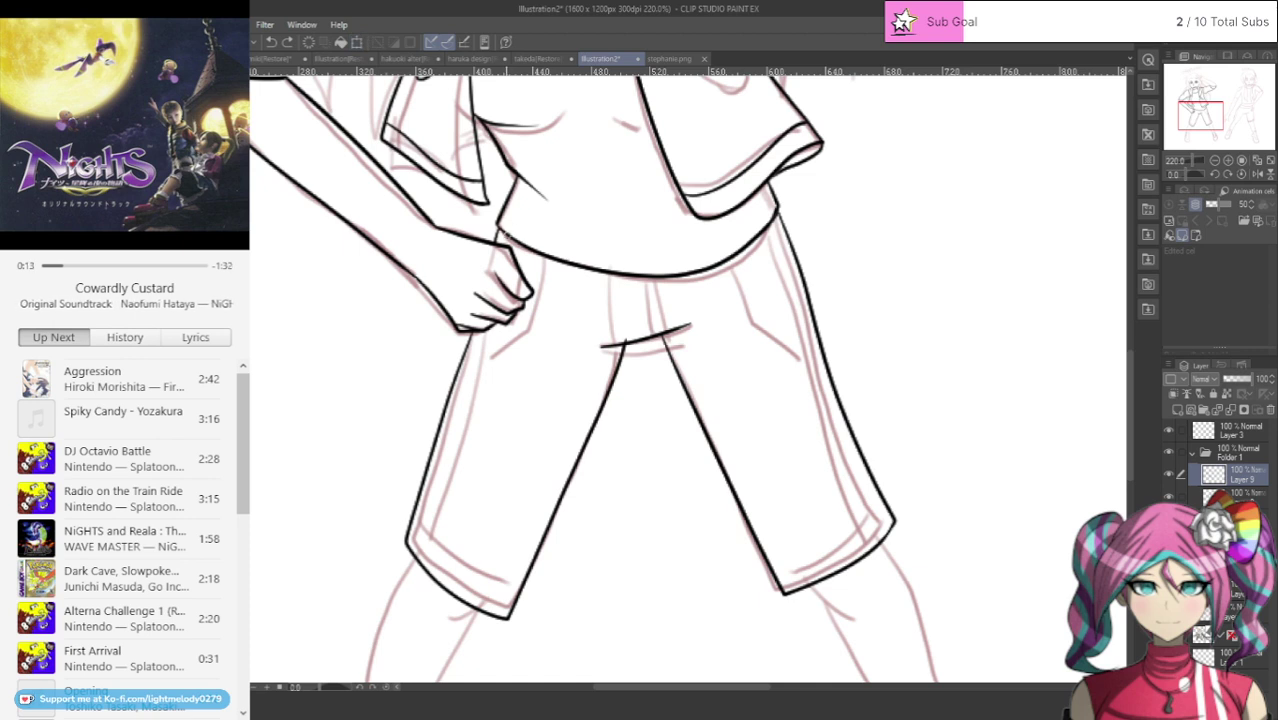
pyautogui.moveTo(485, 336); pyautogui.dragTo(423, 578)
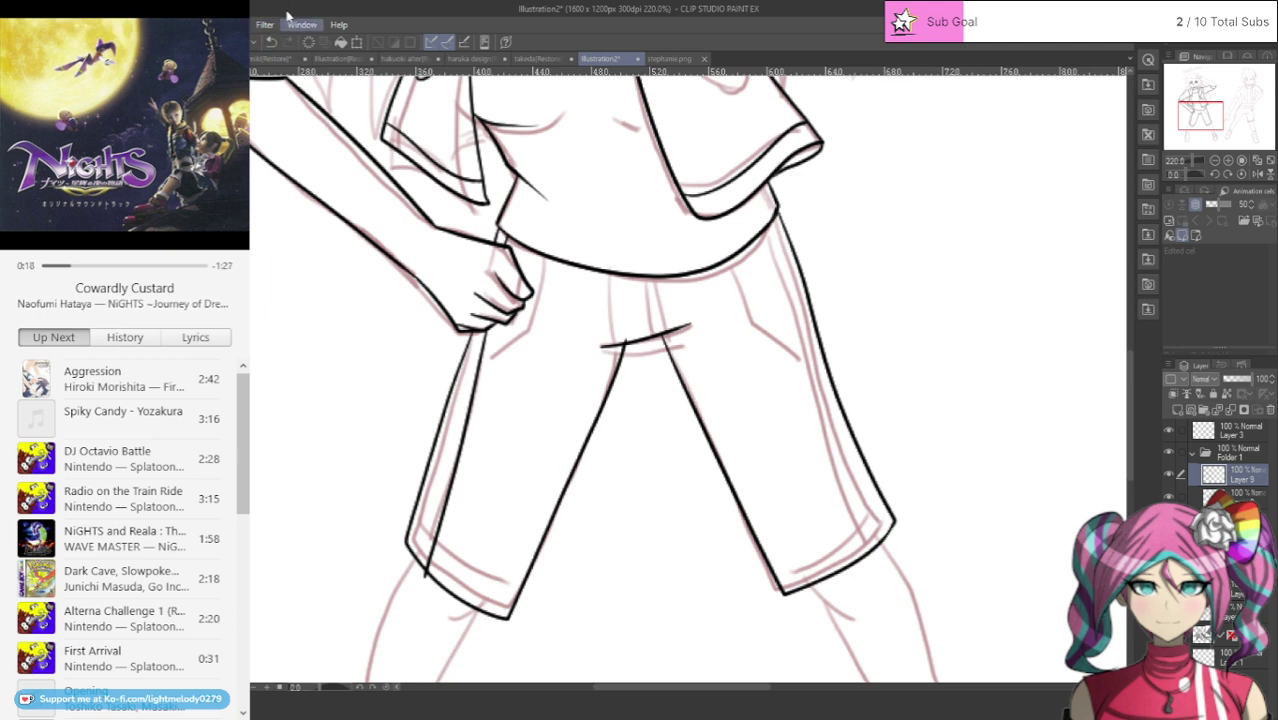
pyautogui.click(271, 41)
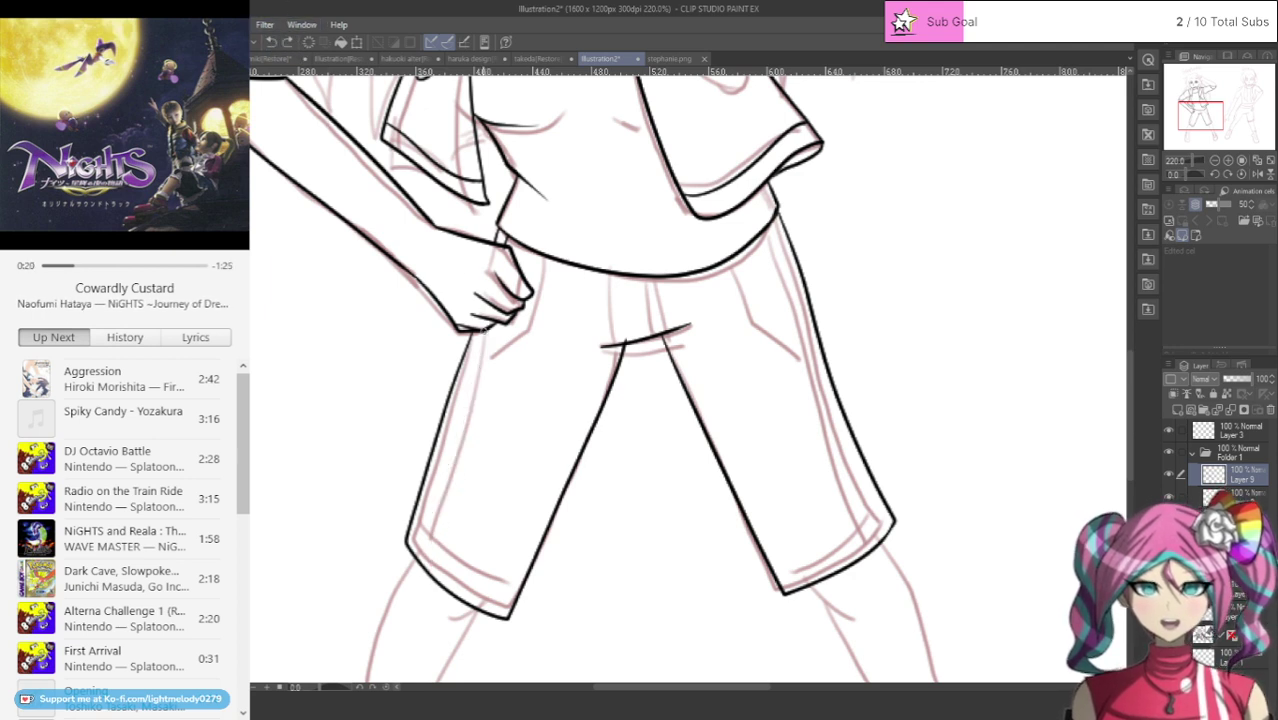
pyautogui.moveTo(462, 411)
pyautogui.mouseDown()
pyautogui.moveTo(418, 556)
pyautogui.moveTo(425, 539)
pyautogui.moveTo(512, 598)
pyautogui.mouseUp()
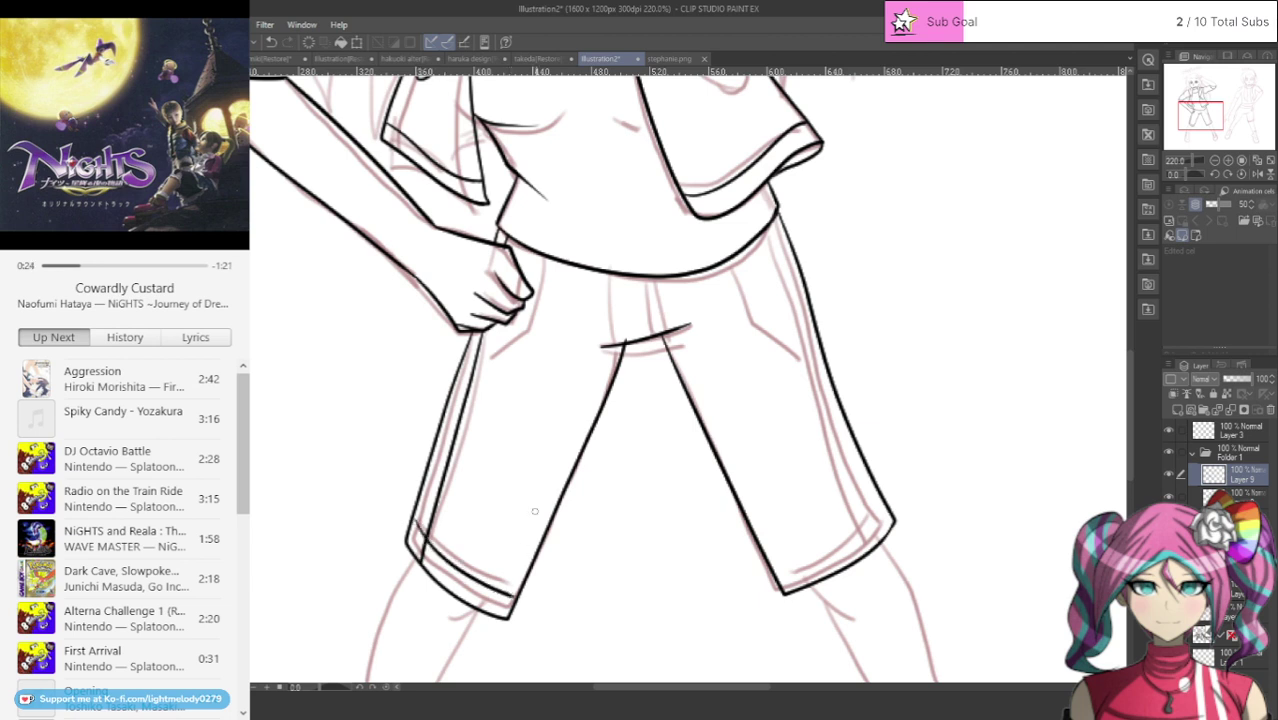
# Step: Ink the side stripe and the inner hem line on the opposite shorts leg, redrawing both for a cleaner fit
pyautogui.moveTo(772, 217); pyautogui.dragTo(876, 548)
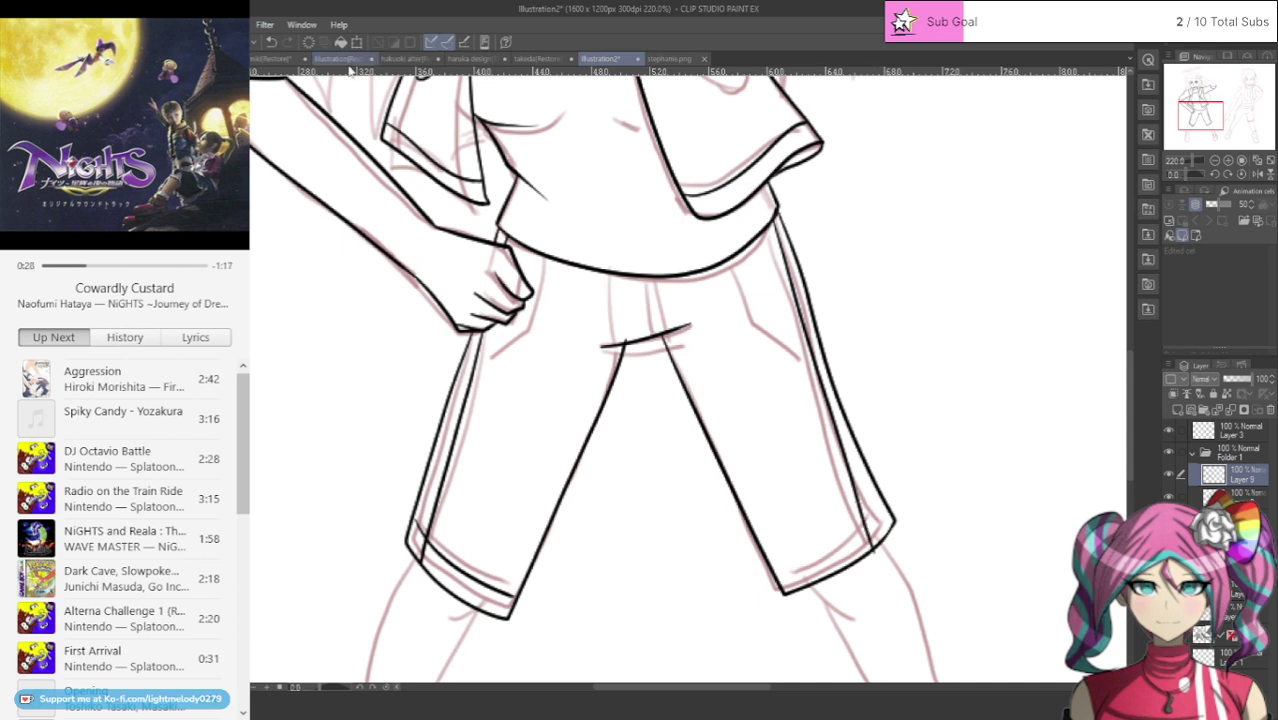
pyautogui.click(270, 42)
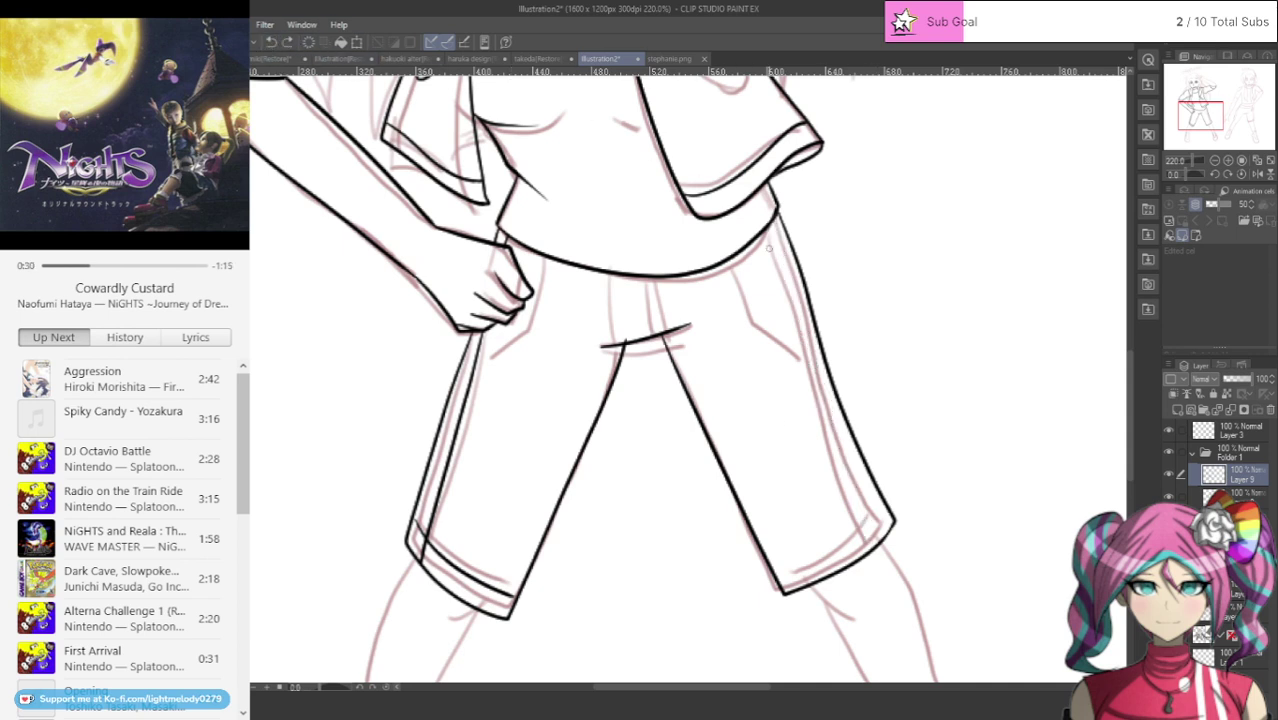
pyautogui.moveTo(768, 219); pyautogui.dragTo(881, 540)
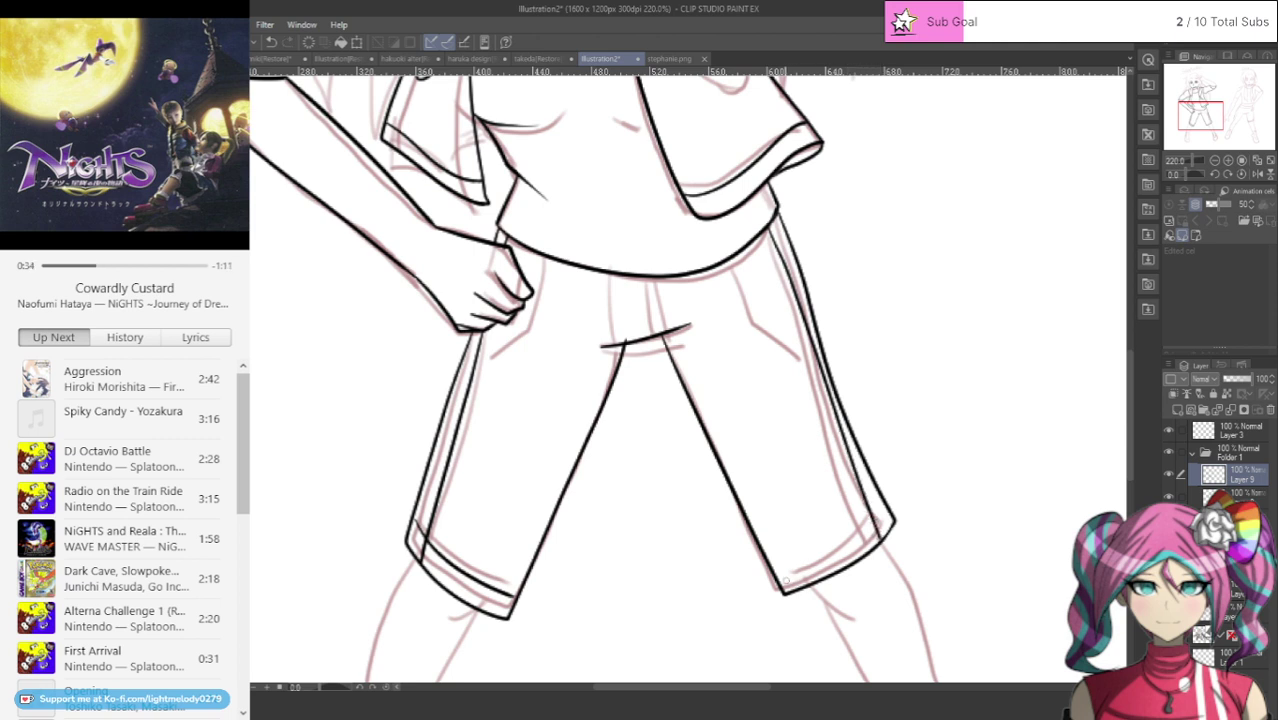
pyautogui.moveTo(774, 580); pyautogui.dragTo(888, 508)
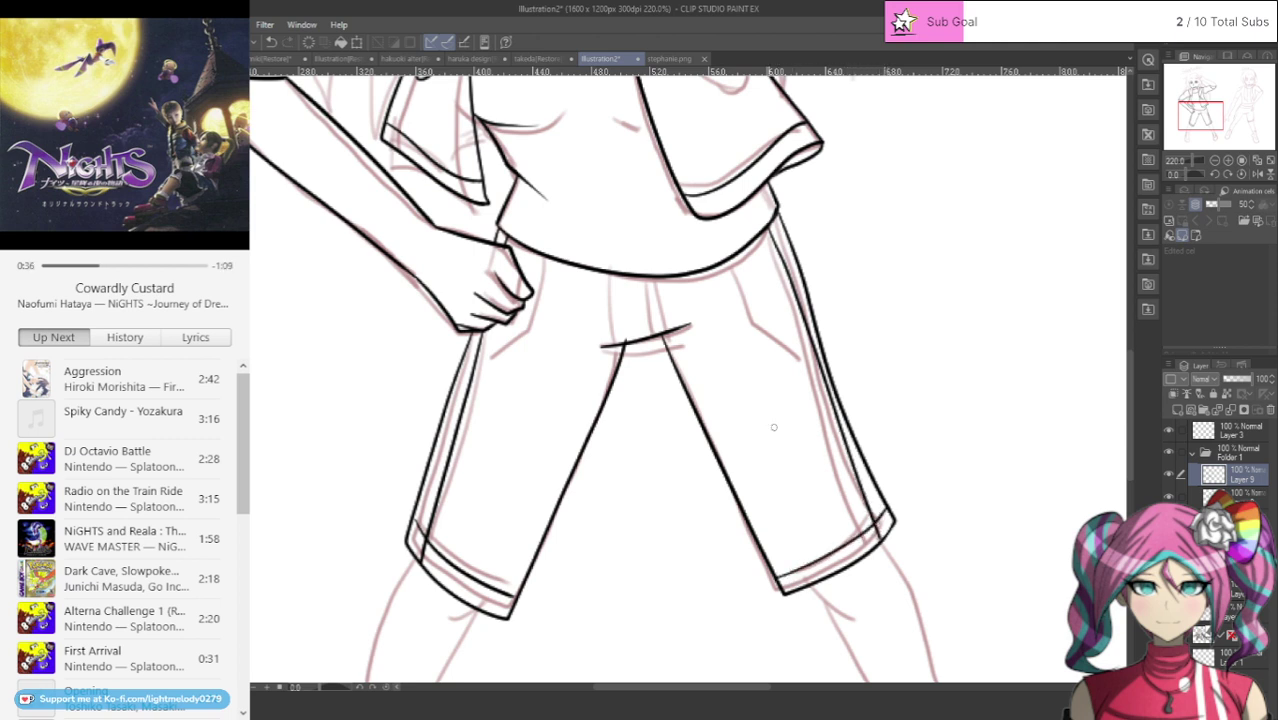
pyautogui.click(271, 42)
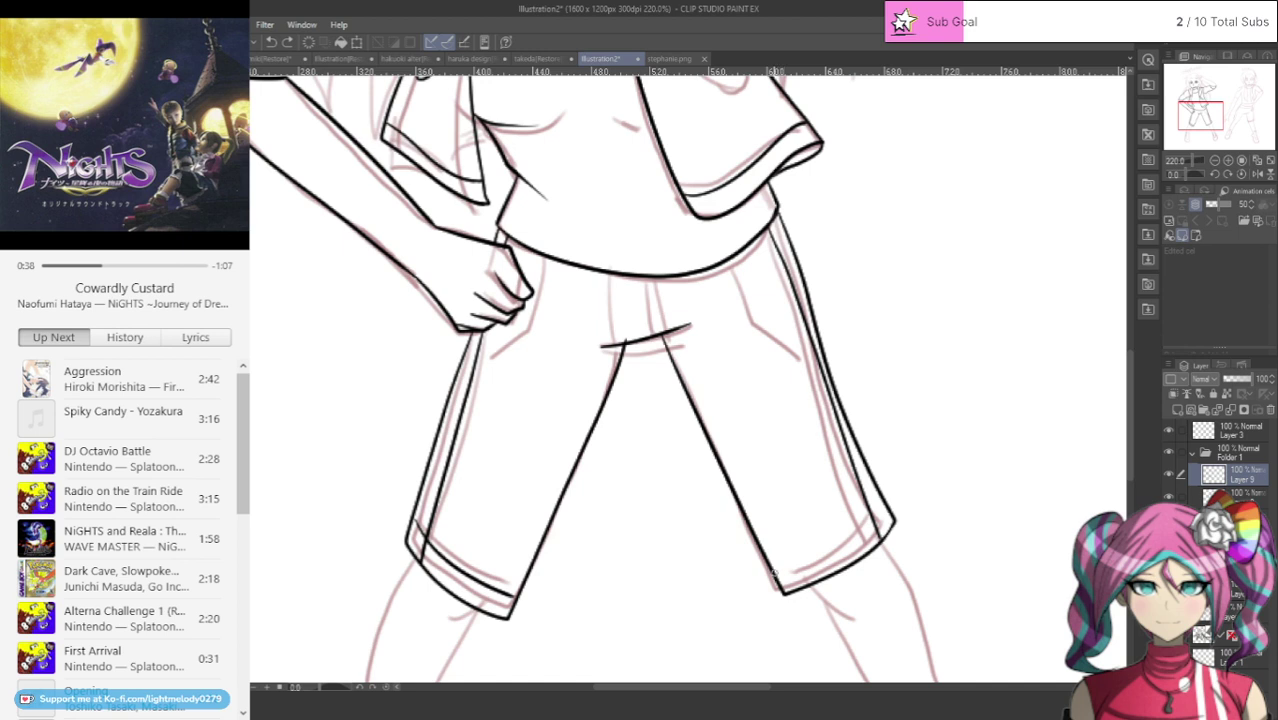
pyautogui.moveTo(776, 576); pyautogui.dragTo(879, 499)
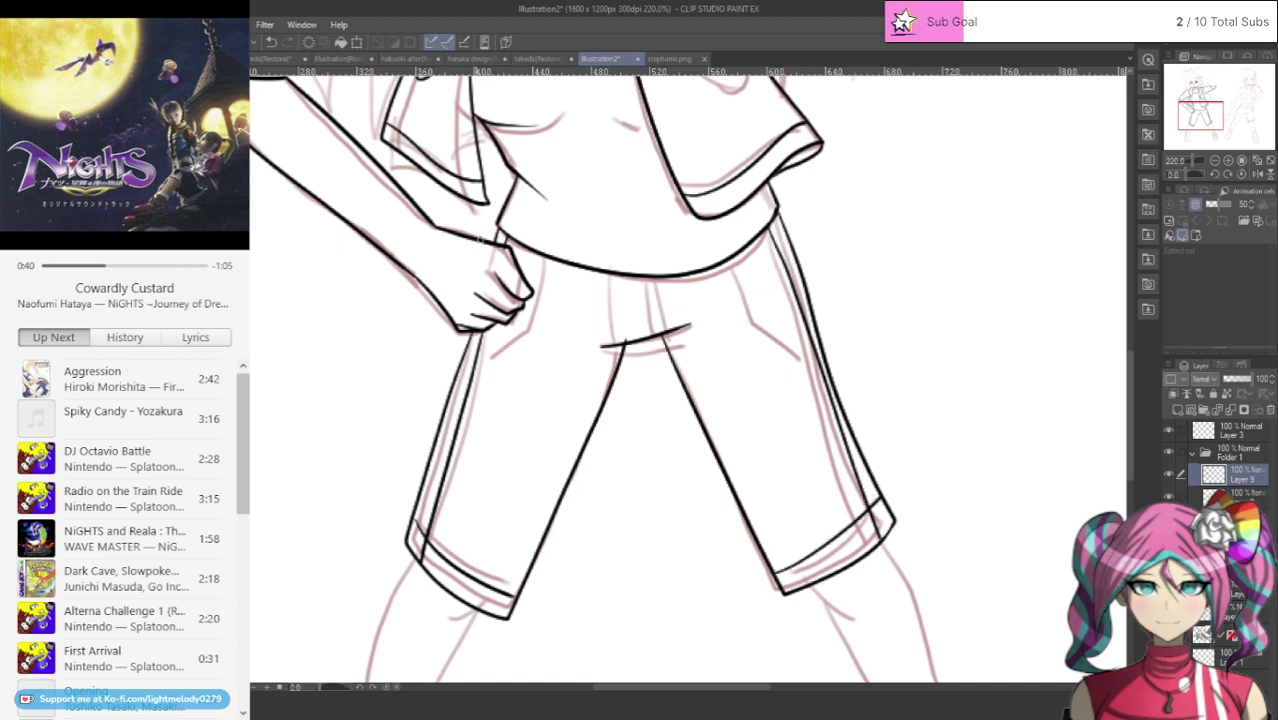
pyautogui.click(271, 42)
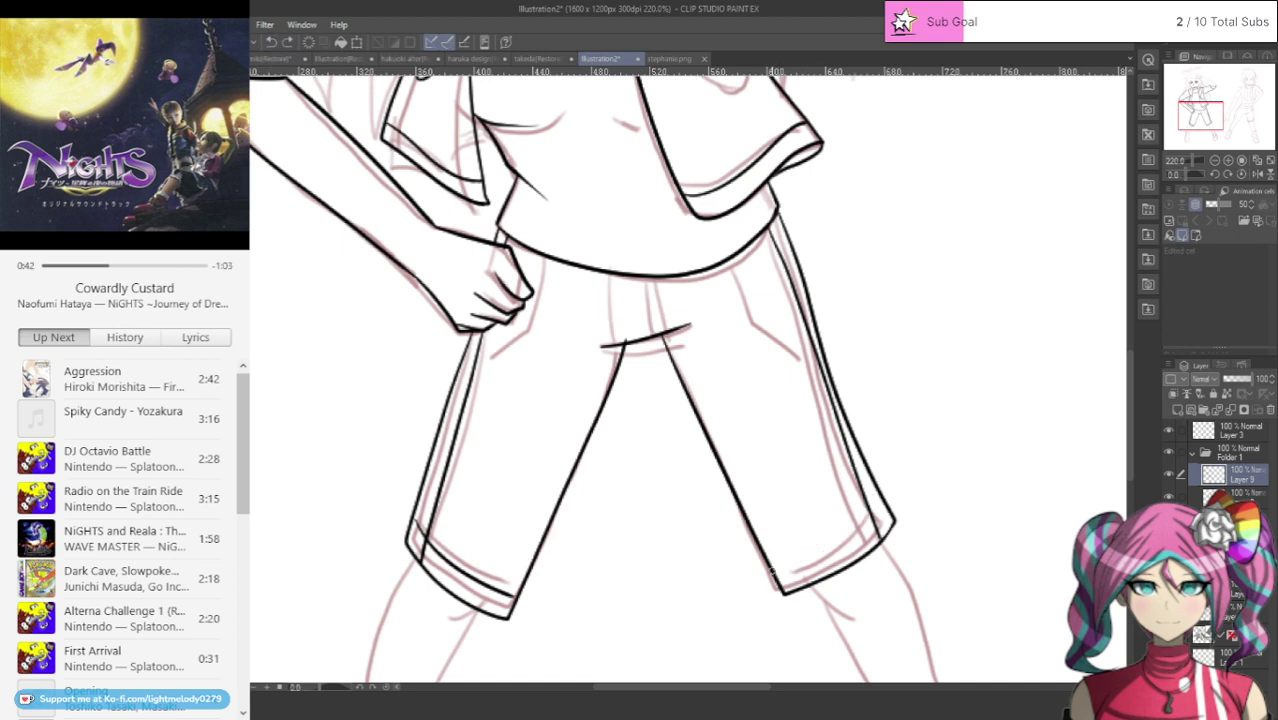
pyautogui.moveTo(774, 568); pyautogui.dragTo(882, 507)
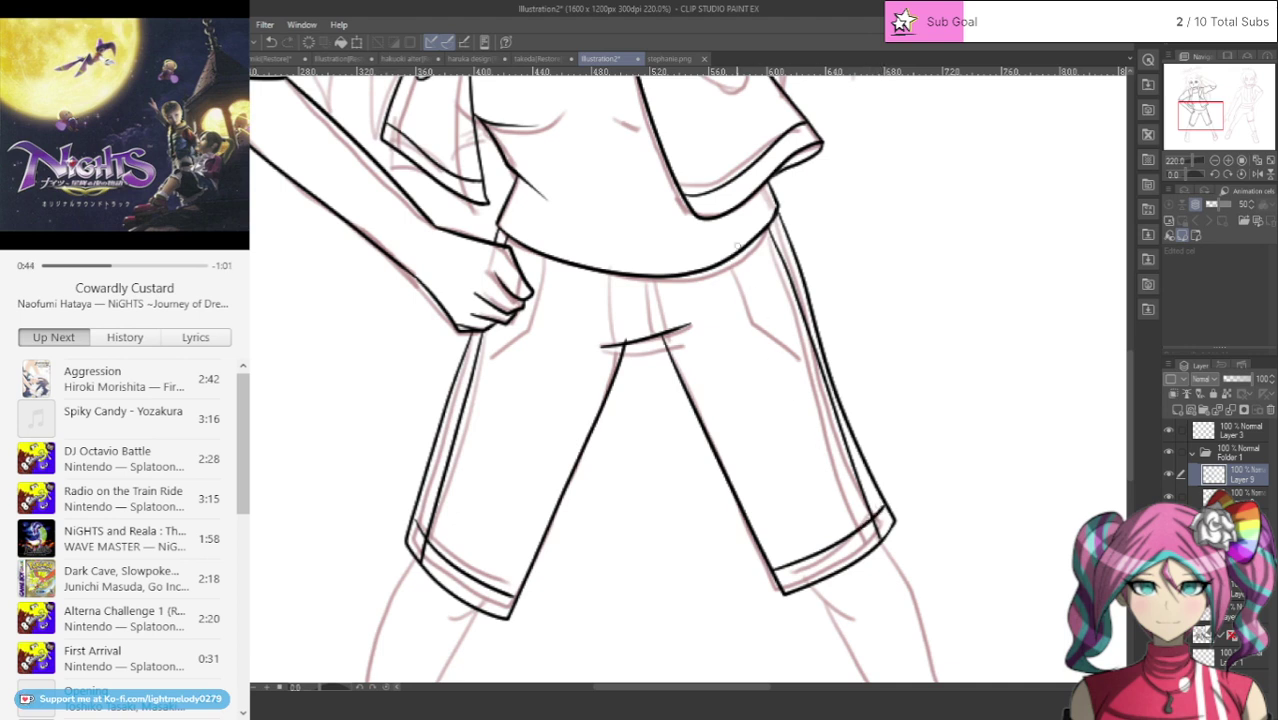
# Step: Ink both pocket openings of the shorts and the two fly lines between the shirt hem and the crotch seam
pyautogui.moveTo(738, 255)
pyautogui.mouseDown()
pyautogui.moveTo(763, 325)
pyautogui.moveTo(814, 348)
pyautogui.mouseUp()
pyautogui.moveTo(545, 258)
pyautogui.mouseDown()
pyautogui.moveTo(530, 328)
pyautogui.moveTo(480, 376)
pyautogui.mouseUp()
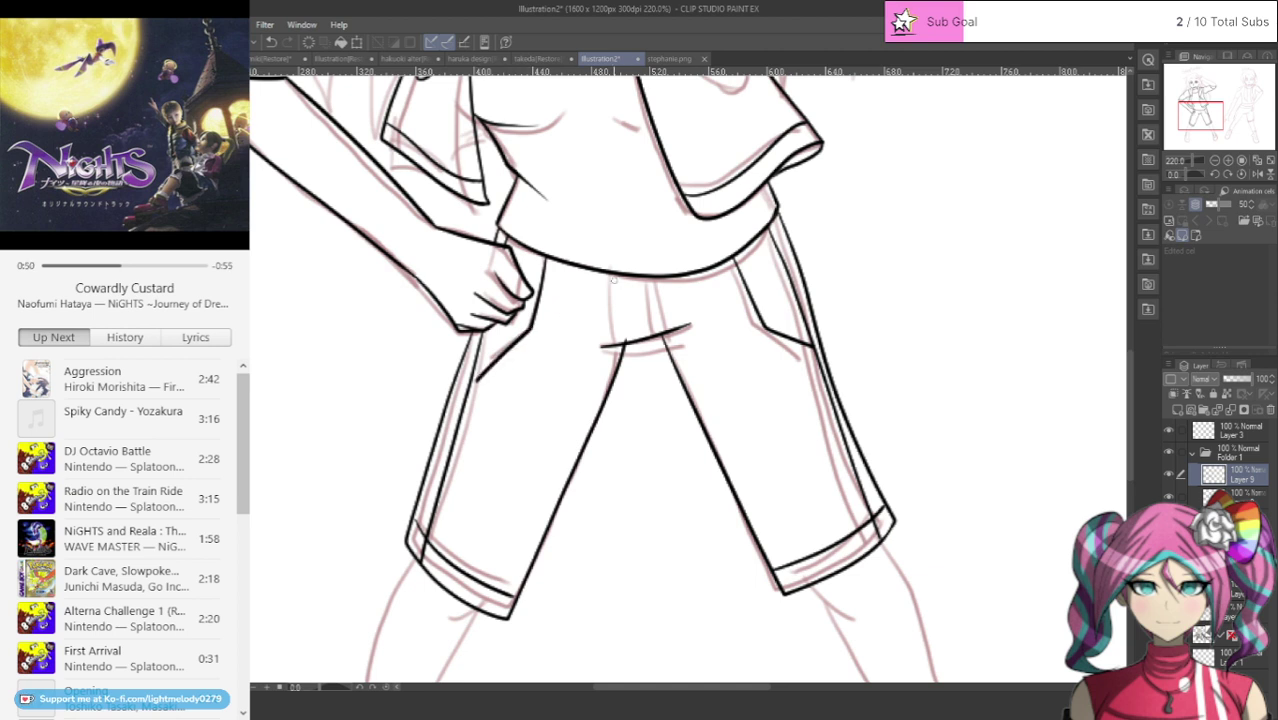
pyautogui.moveTo(607, 274); pyautogui.dragTo(614, 342)
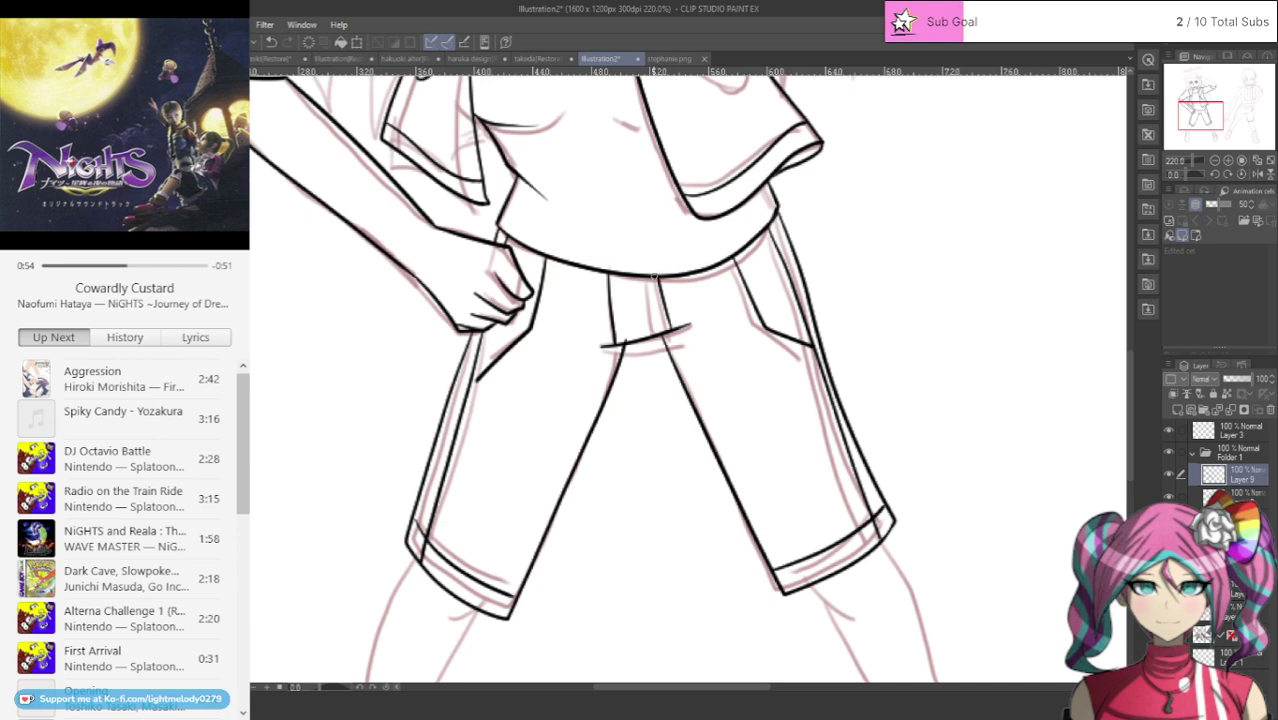
pyautogui.moveTo(654, 277); pyautogui.dragTo(661, 332)
# Step: Add a new layer directly above the shorts line art for inking the lower legs
pyautogui.scroll(-7, 616, 333)
pyautogui.scroll(2, 676, 147)
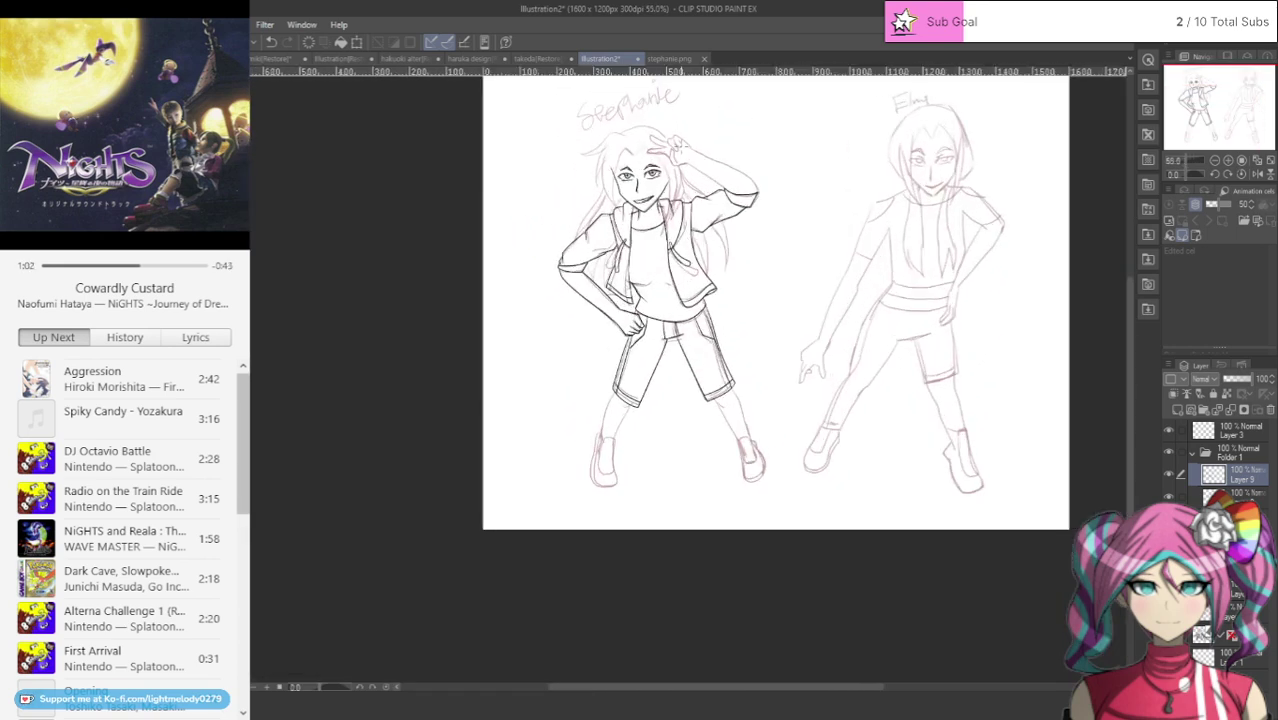
pyautogui.scroll(4, 620, 430)
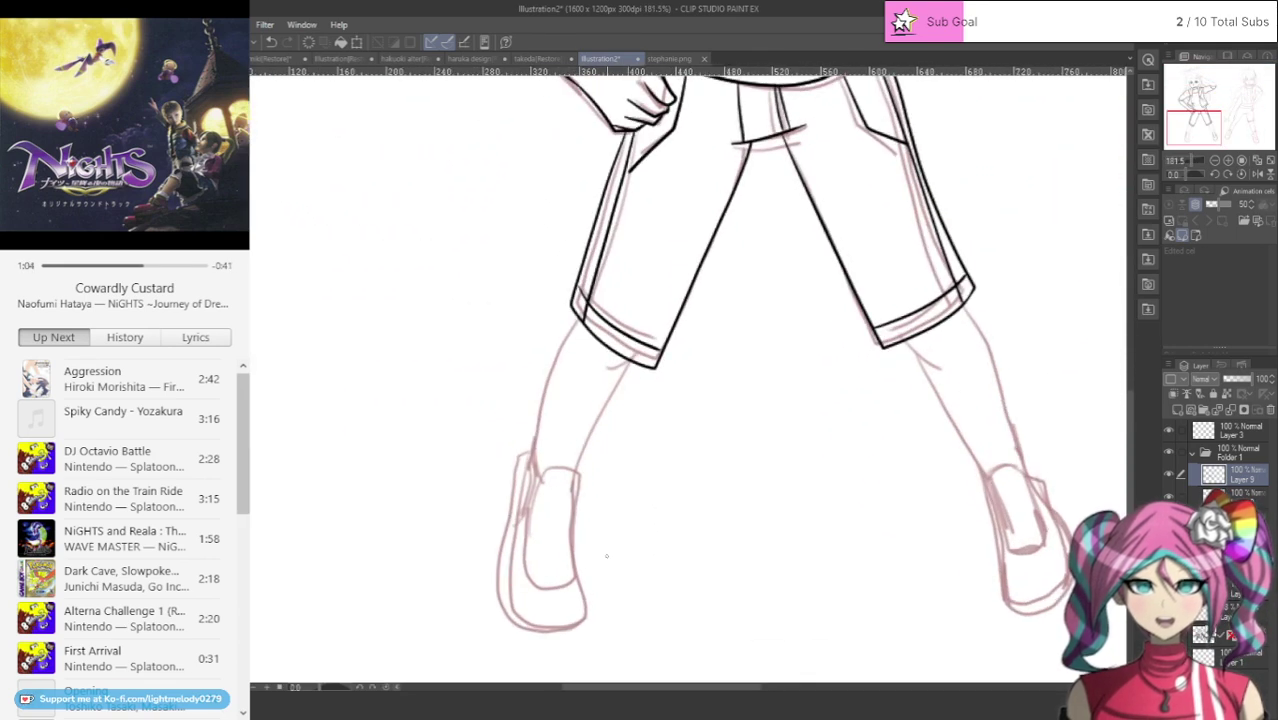
pyautogui.click(1176, 410)
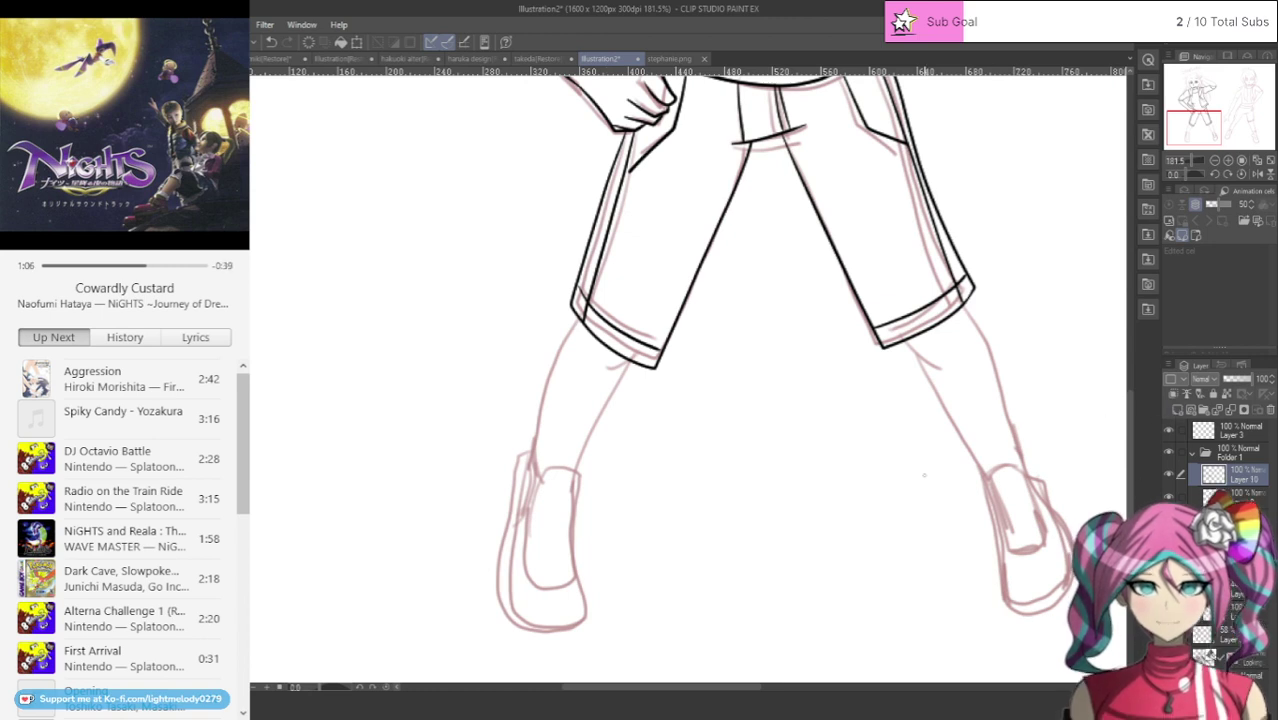
pyautogui.scroll(1, 590, 485)
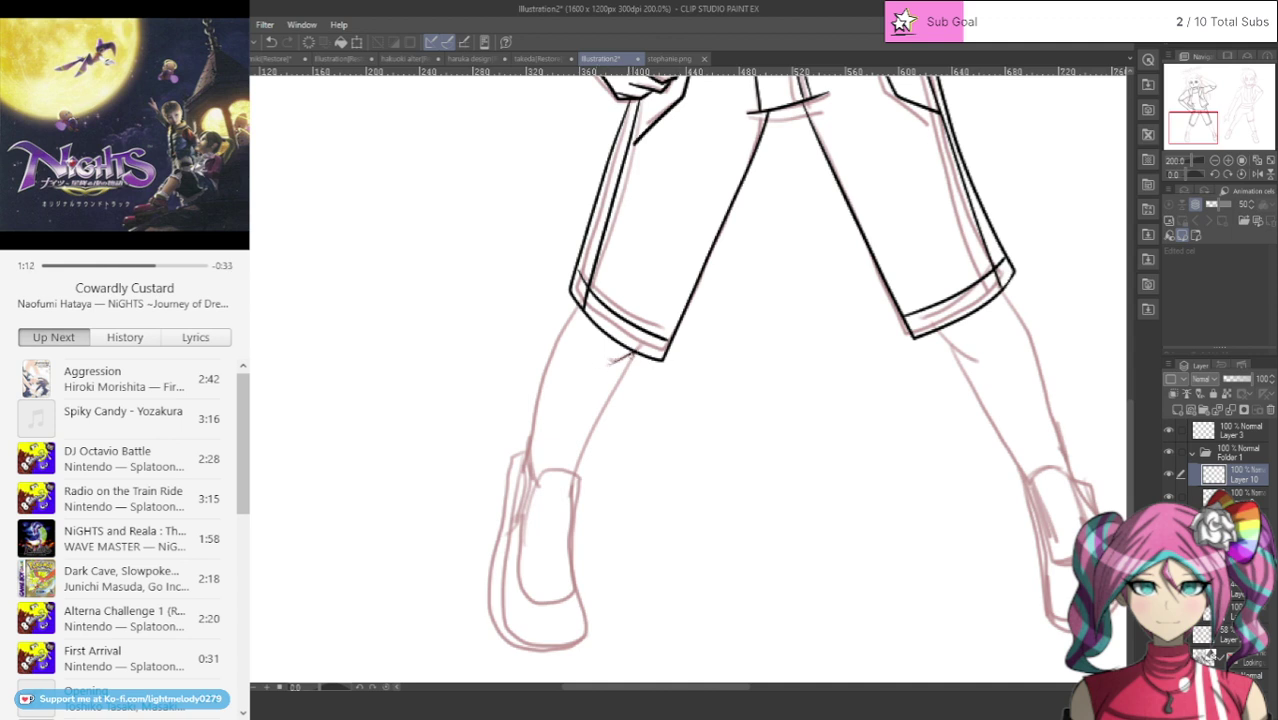
pyautogui.moveTo(630, 356); pyautogui.dragTo(563, 530)
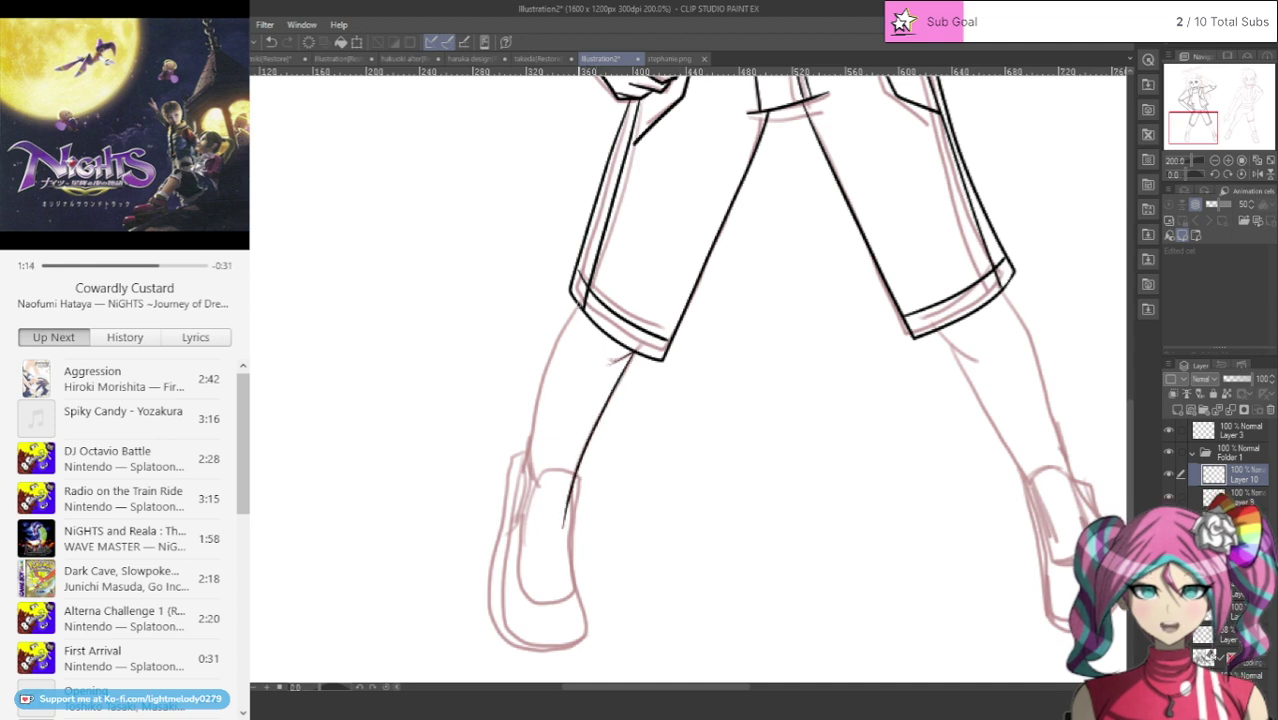
pyautogui.moveTo(578, 310); pyautogui.dragTo(524, 470)
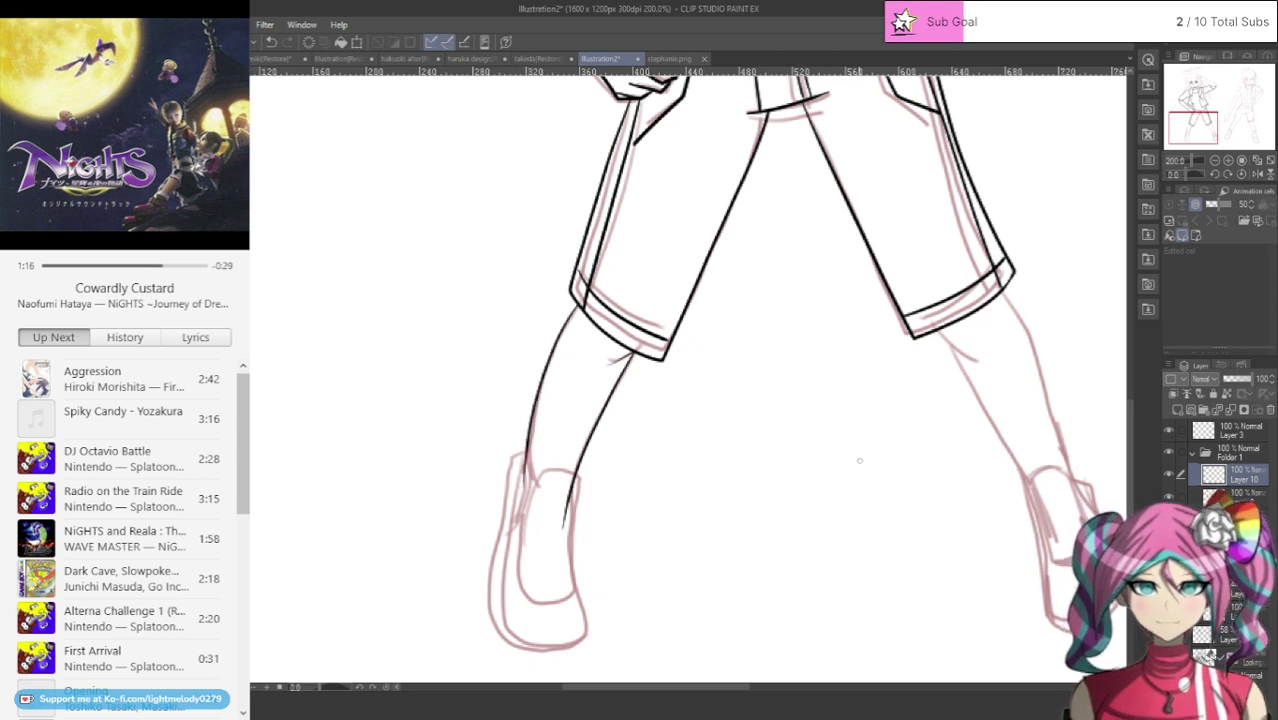
pyautogui.click(271, 42)
pyautogui.click(271, 42)
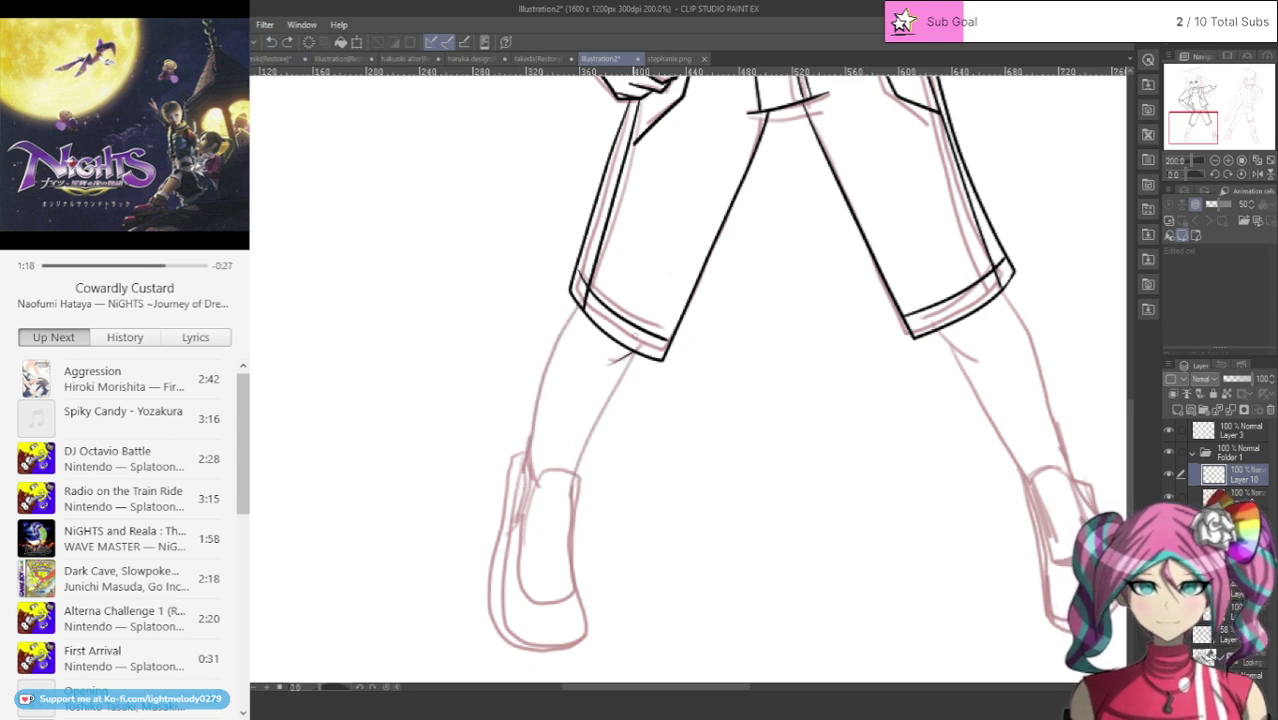
# Step: Ink both edges of the two lower legs from the shorts hems down into the sketched shoes
pyautogui.moveTo(624, 361); pyautogui.dragTo(553, 514)
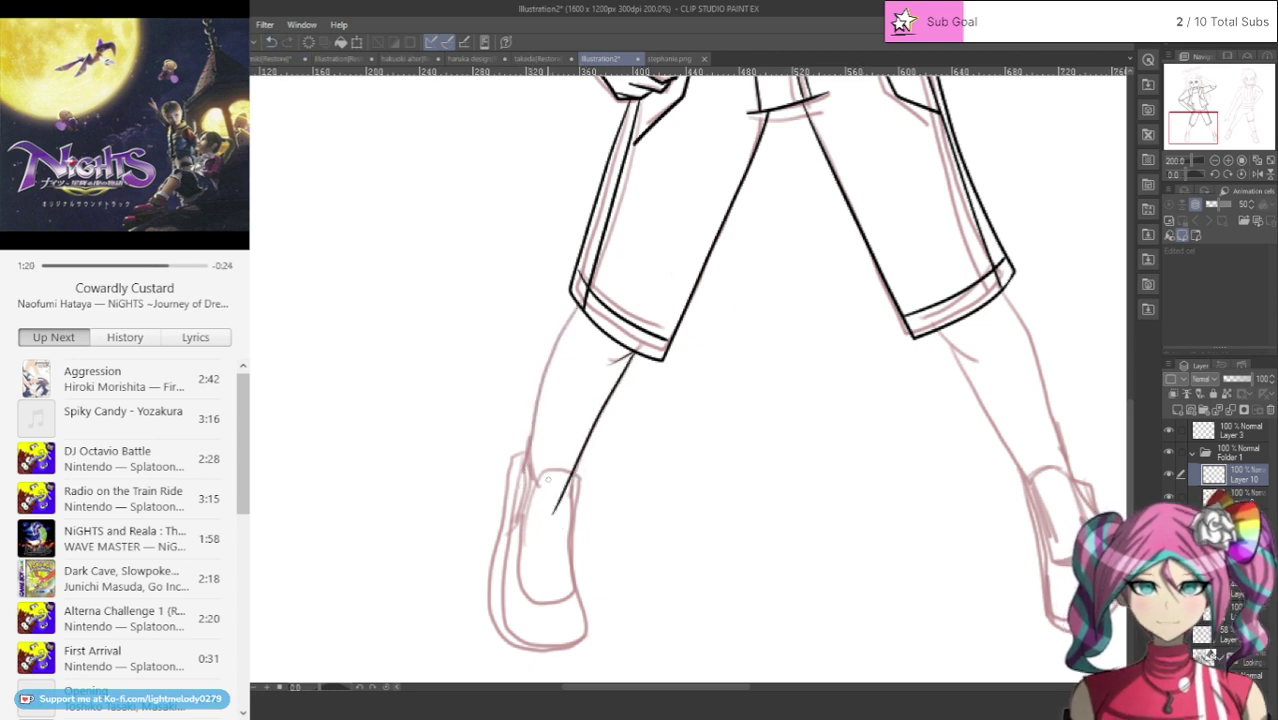
pyautogui.moveTo(553, 344); pyautogui.dragTo(524, 490)
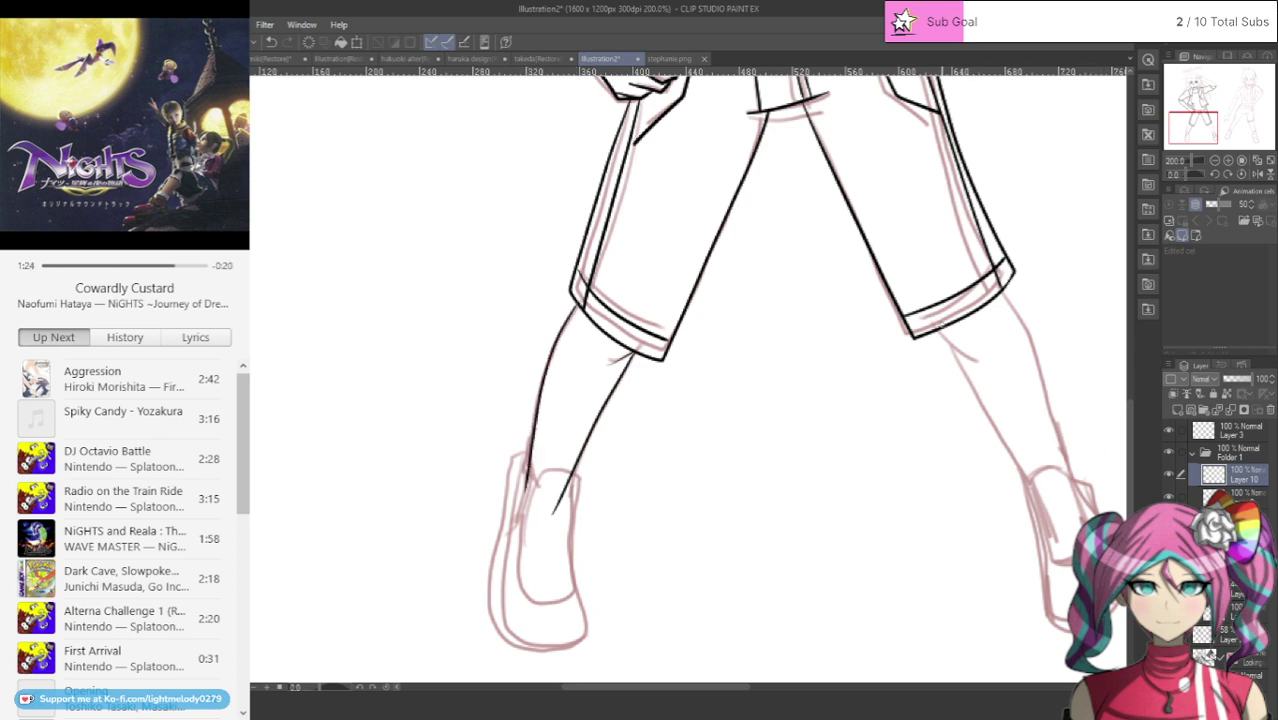
pyautogui.moveTo(936, 331)
pyautogui.mouseDown()
pyautogui.moveTo(976, 359)
pyautogui.moveTo(1027, 526)
pyautogui.mouseUp()
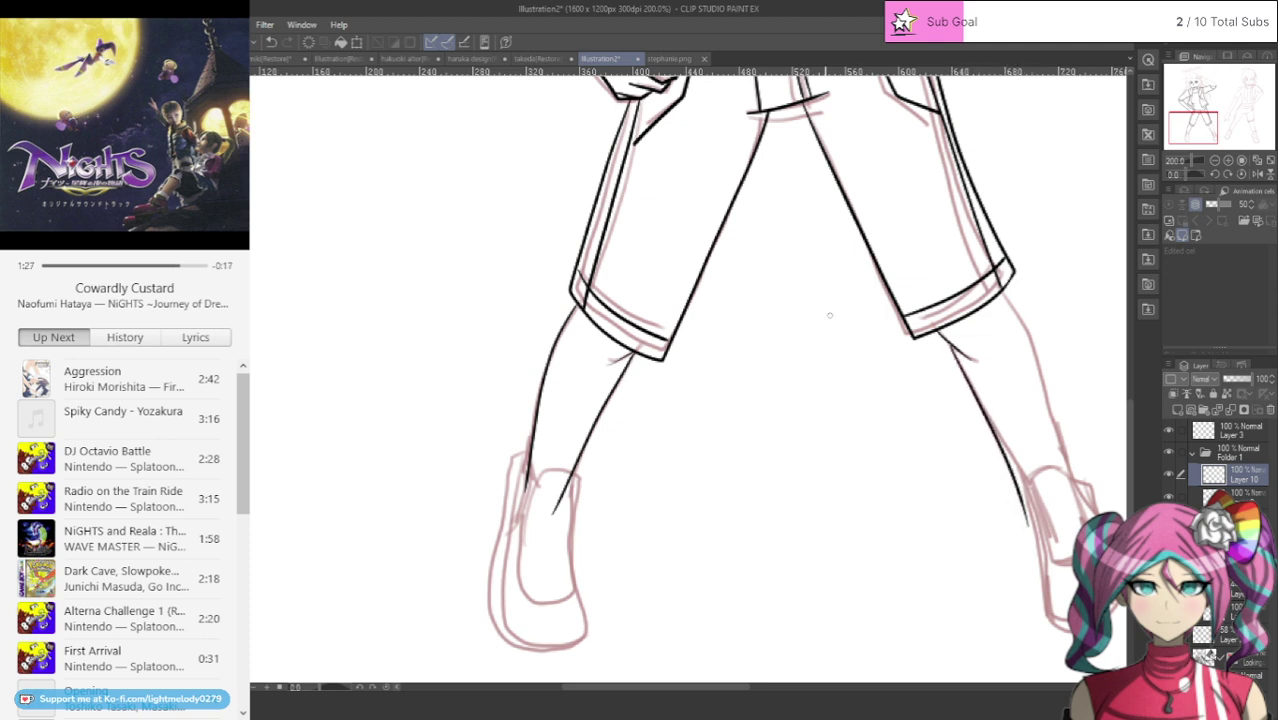
pyautogui.click(271, 41)
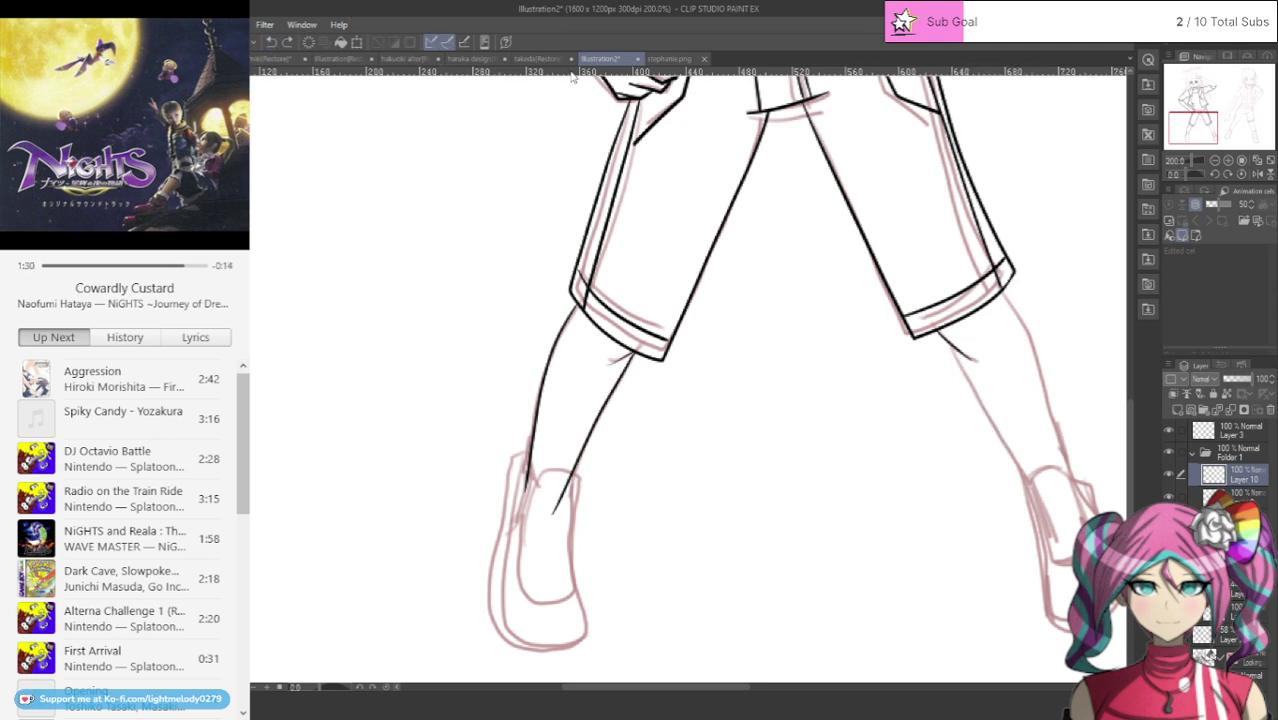
pyautogui.moveTo(948, 342); pyautogui.dragTo(1030, 505)
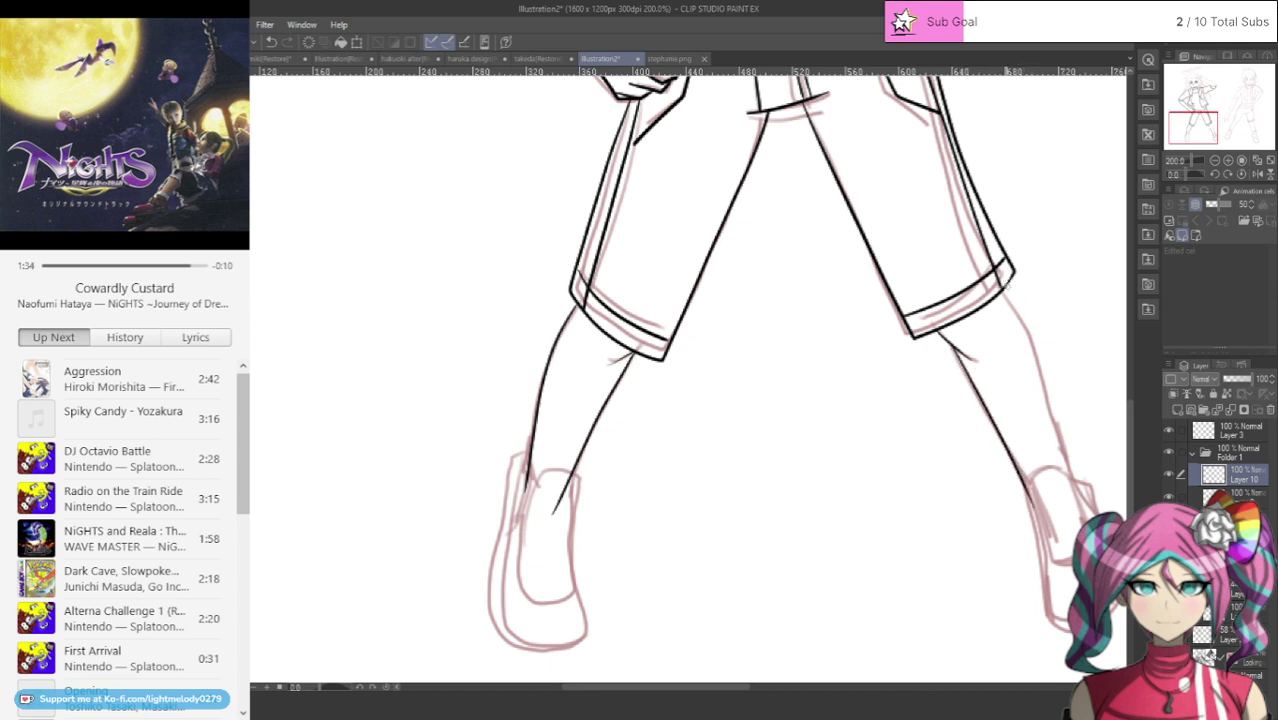
pyautogui.moveTo(1018, 316); pyautogui.dragTo(1067, 488)
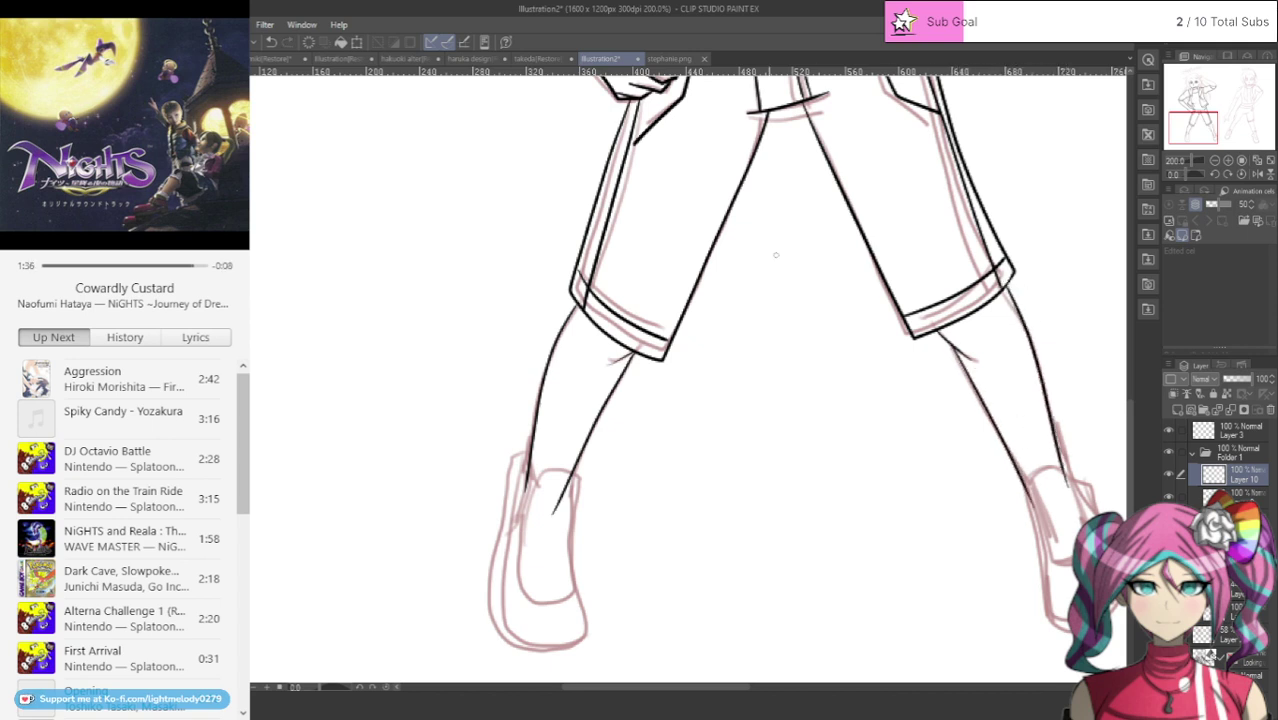
pyautogui.click(271, 41)
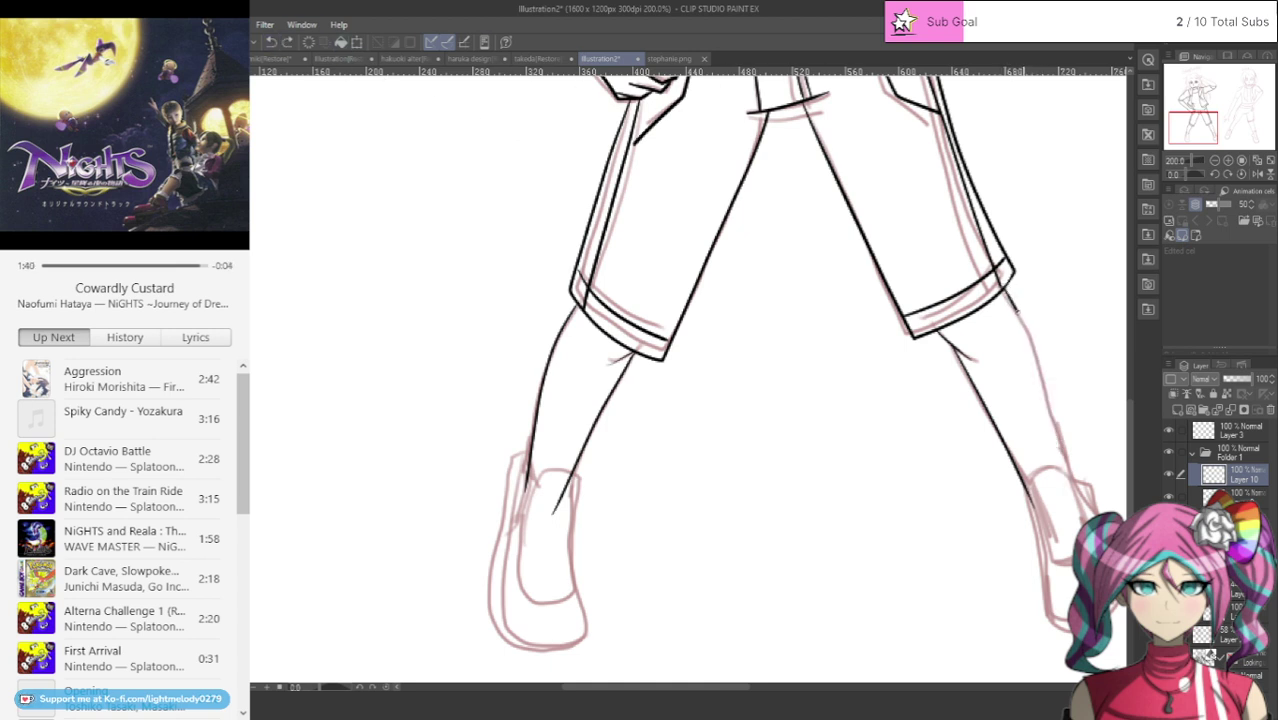
pyautogui.moveTo(1017, 311); pyautogui.dragTo(1070, 482)
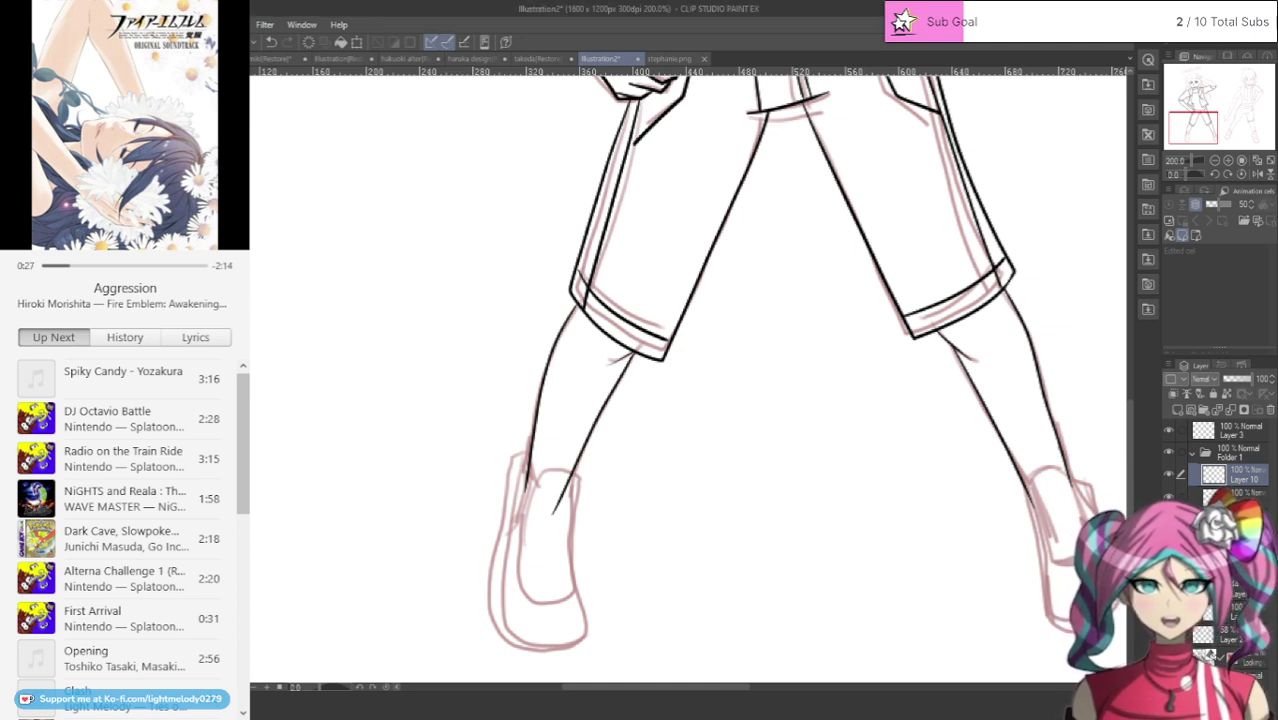
# Step: Add another layer above the legs and ink the outer outline of the shoe on the hand-on-hip side
pyautogui.scroll(3, 550, 637)
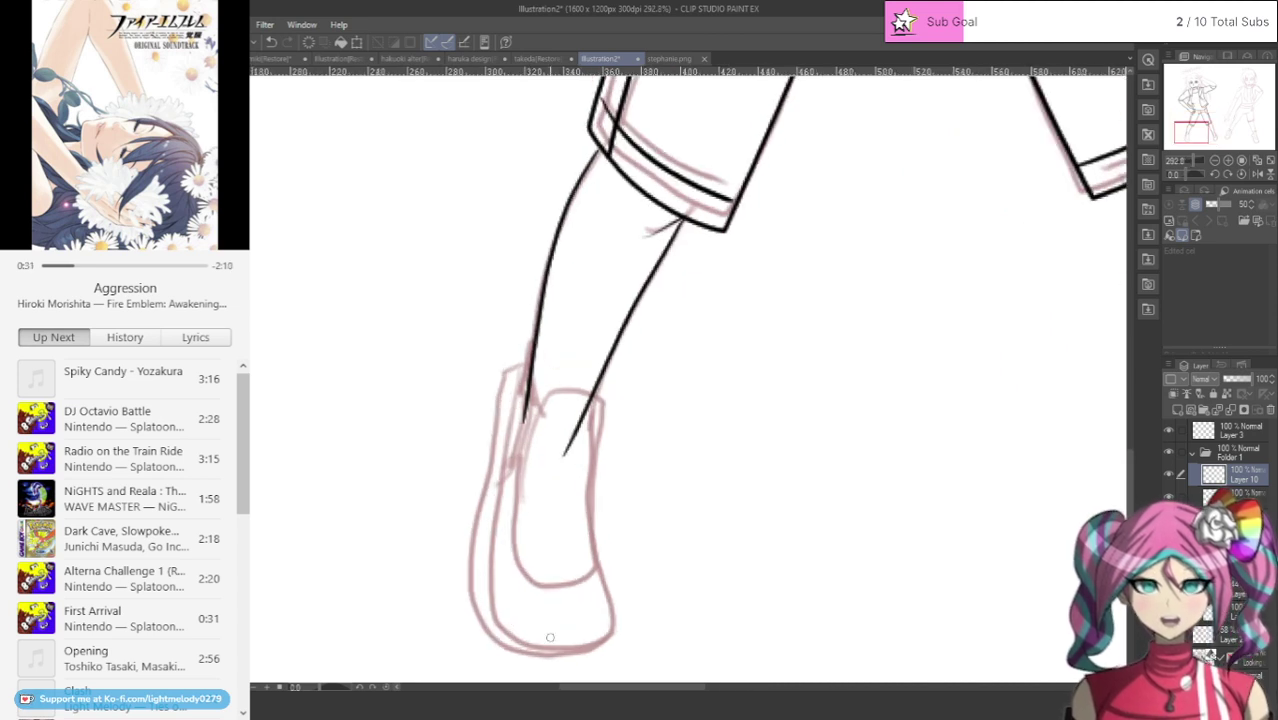
pyautogui.click(1175, 410)
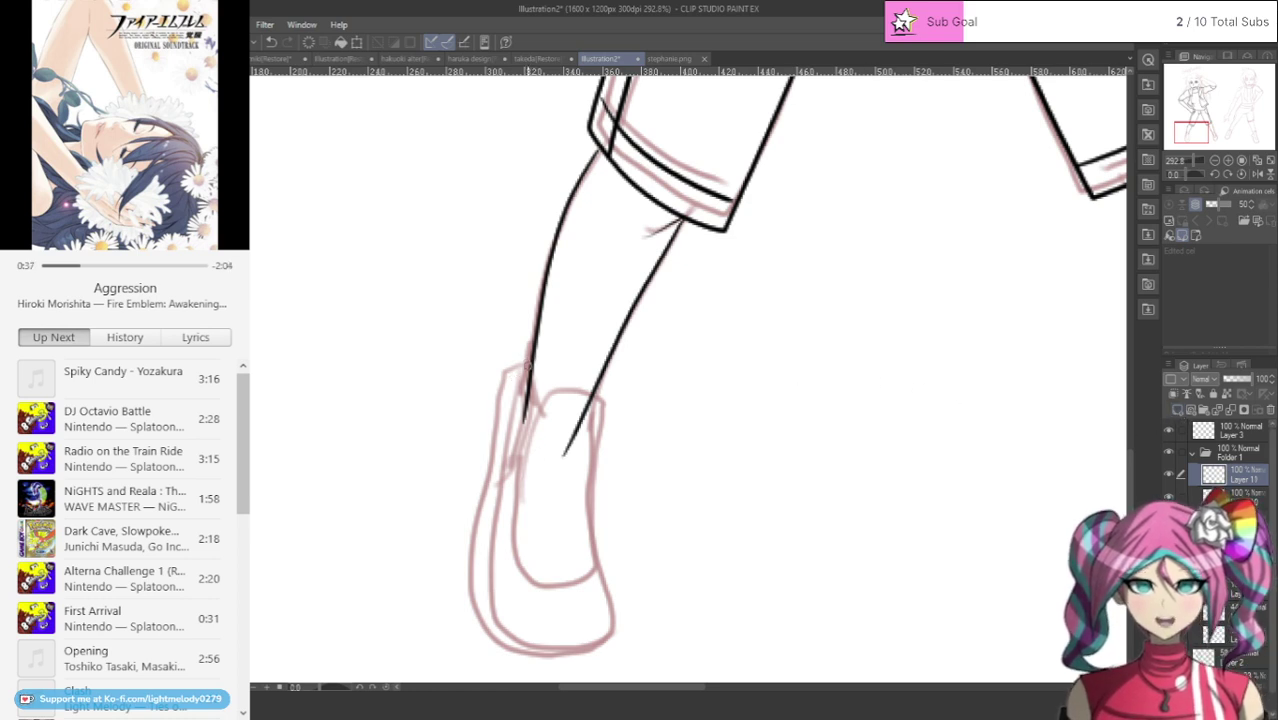
pyautogui.moveTo(528, 363)
pyautogui.mouseDown()
pyautogui.moveTo(503, 378)
pyautogui.moveTo(467, 580)
pyautogui.moveTo(481, 625)
pyautogui.moveTo(518, 655)
pyautogui.moveTo(569, 658)
pyautogui.moveTo(610, 640)
pyautogui.moveTo(592, 521)
pyautogui.moveTo(608, 390)
pyautogui.mouseUp()
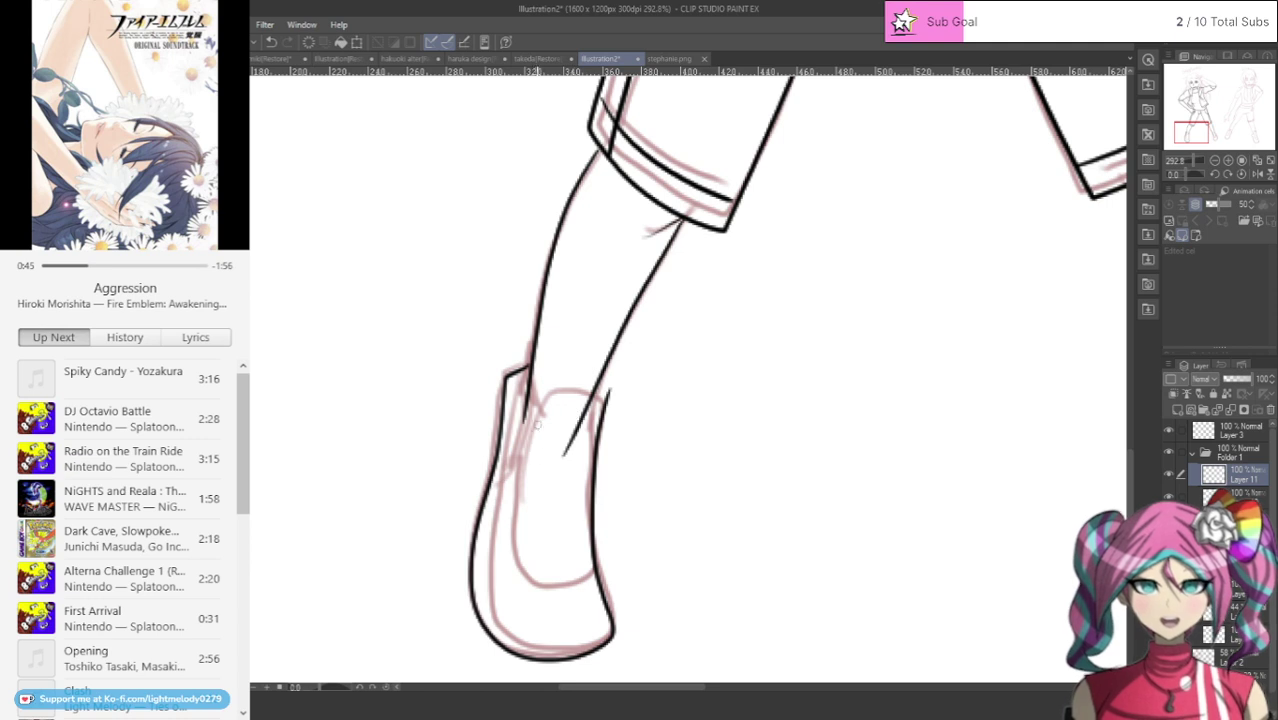
pyautogui.moveTo(525, 462)
pyautogui.mouseDown()
pyautogui.moveTo(545, 403)
pyautogui.moveTo(600, 391)
pyautogui.mouseUp()
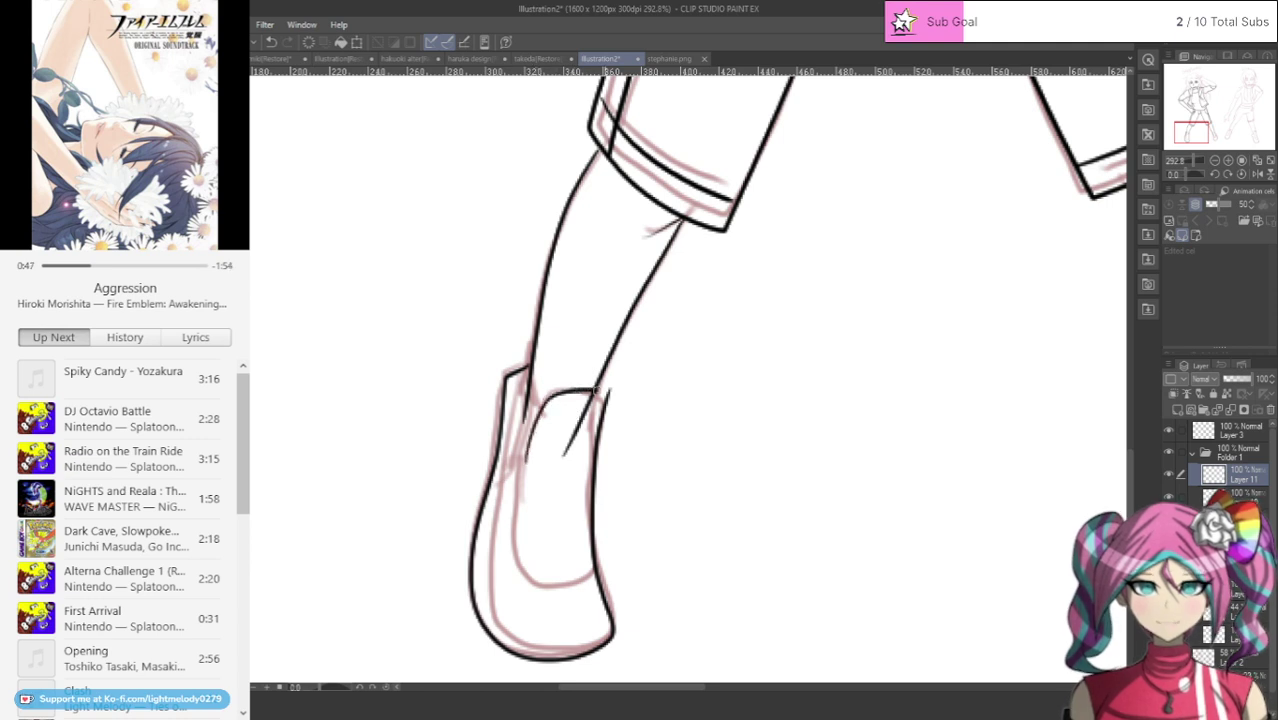
pyautogui.moveTo(527, 436)
pyautogui.mouseDown()
pyautogui.moveTo(510, 555)
pyautogui.moveTo(530, 590)
pyautogui.mouseUp()
pyautogui.click(270, 41)
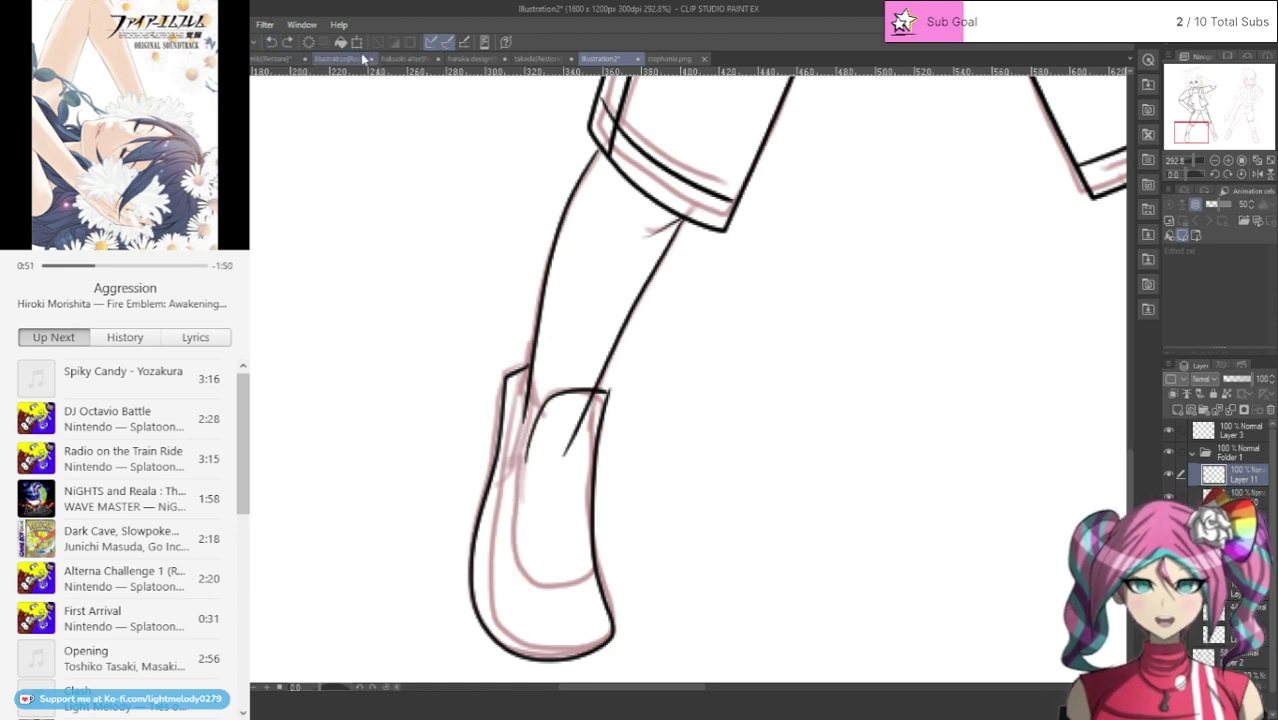
pyautogui.click(270, 41)
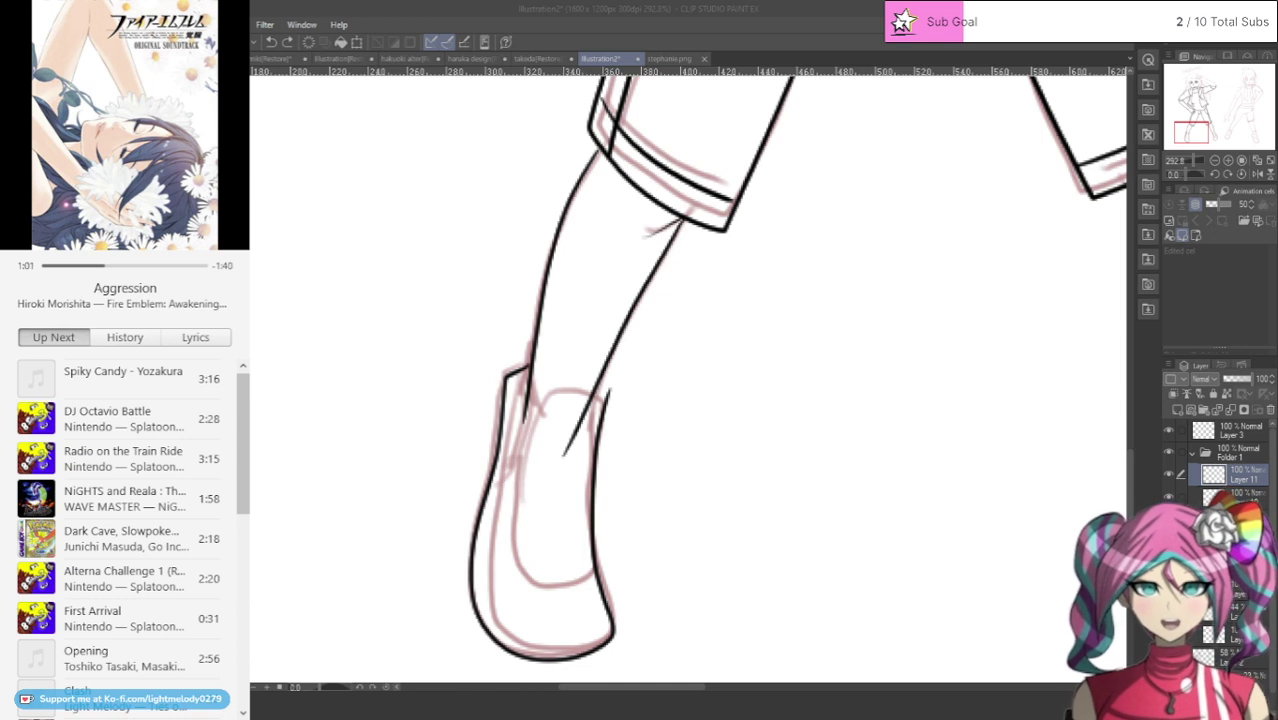
pyautogui.click(267, 612)
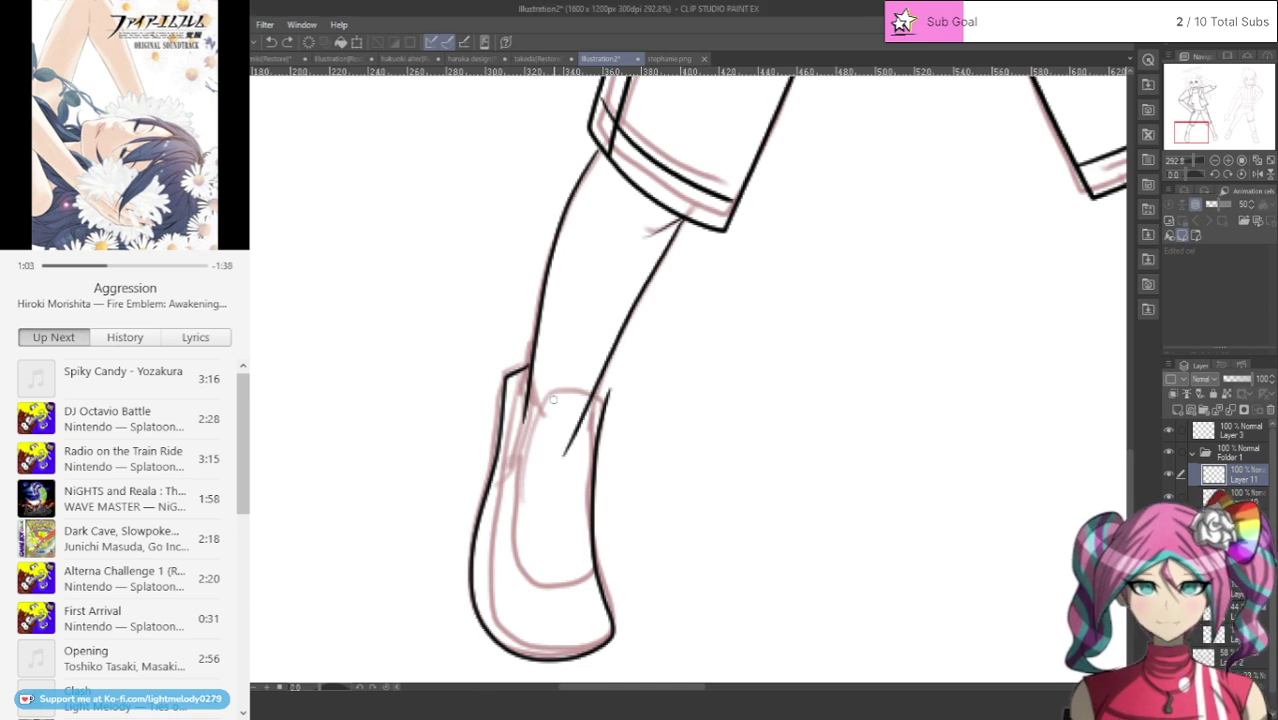
pyautogui.moveTo(608, 392)
pyautogui.mouseDown()
pyautogui.moveTo(576, 381)
pyautogui.moveTo(551, 393)
pyautogui.moveTo(529, 498)
pyautogui.moveTo(528, 568)
pyautogui.moveTo(575, 588)
pyautogui.moveTo(598, 578)
pyautogui.mouseUp()
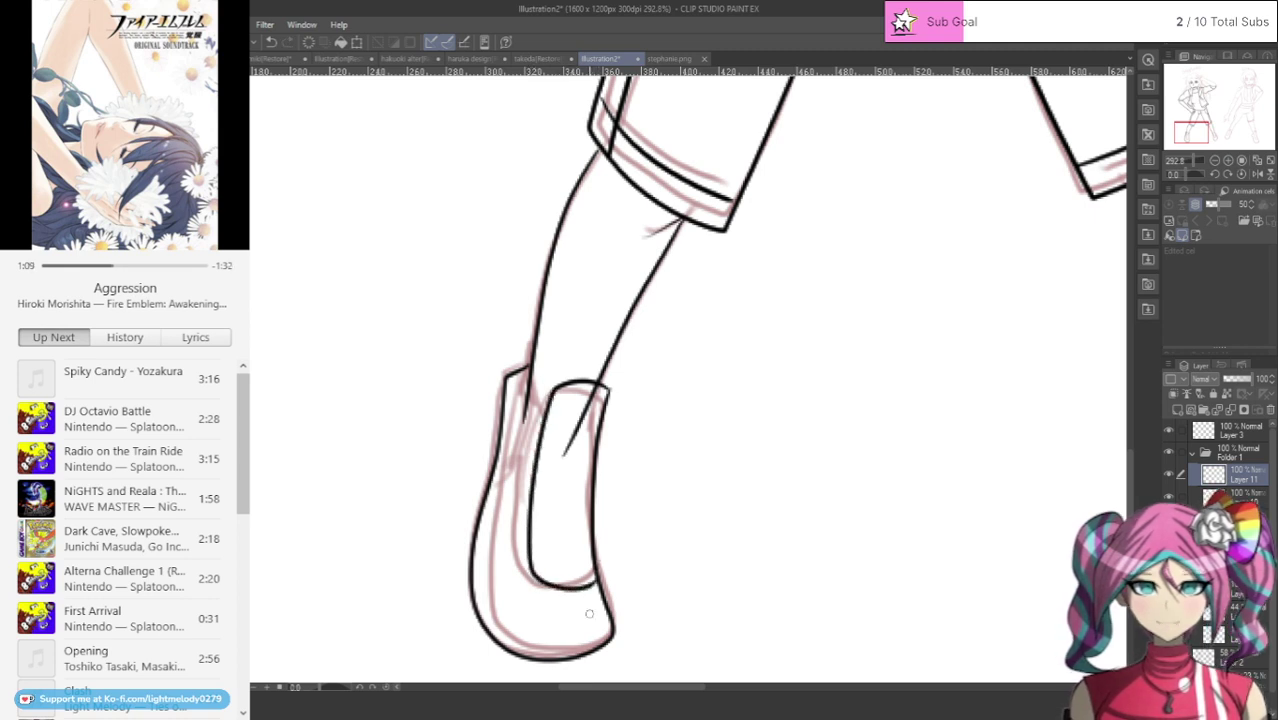
pyautogui.click(272, 43)
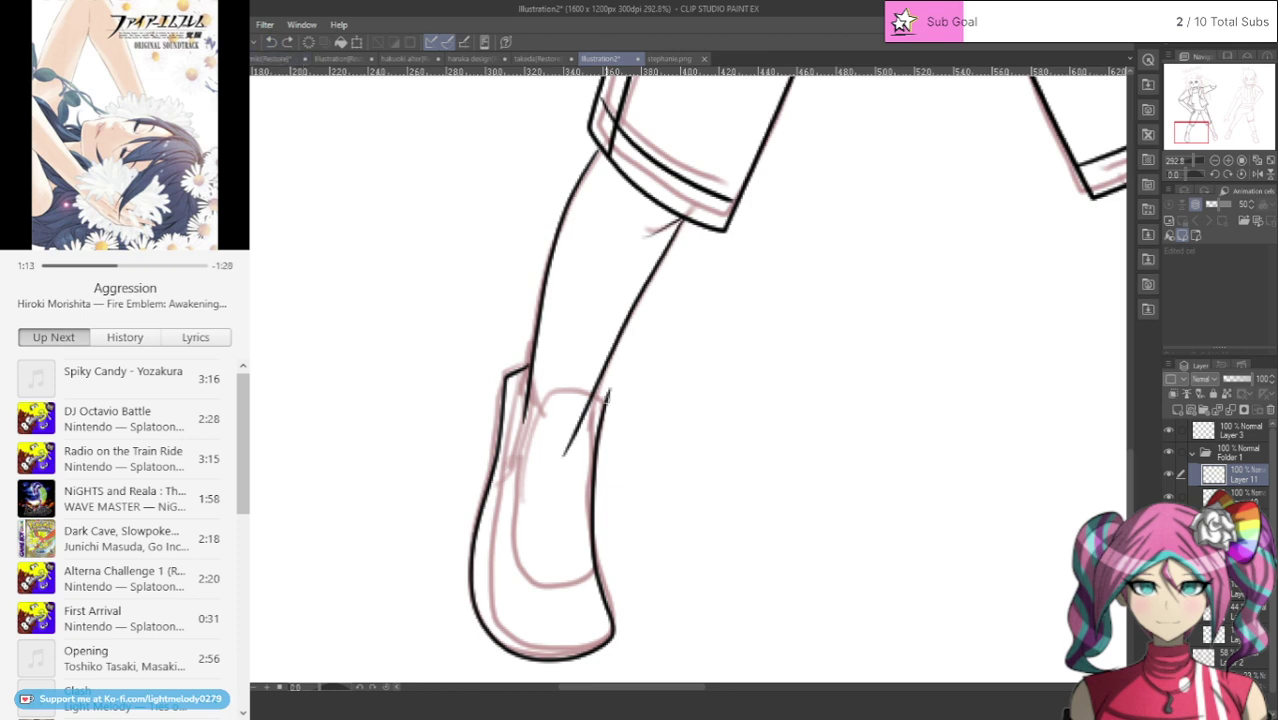
# Step: Ink the rounded tongue panel and the long inner sole line of the shoe on the hand-on-hip side
pyautogui.moveTo(607, 400)
pyautogui.mouseDown()
pyautogui.moveTo(556, 390)
pyautogui.moveTo(530, 463)
pyautogui.moveTo(542, 573)
pyautogui.moveTo(589, 578)
pyautogui.moveTo(592, 544)
pyautogui.mouseUp()
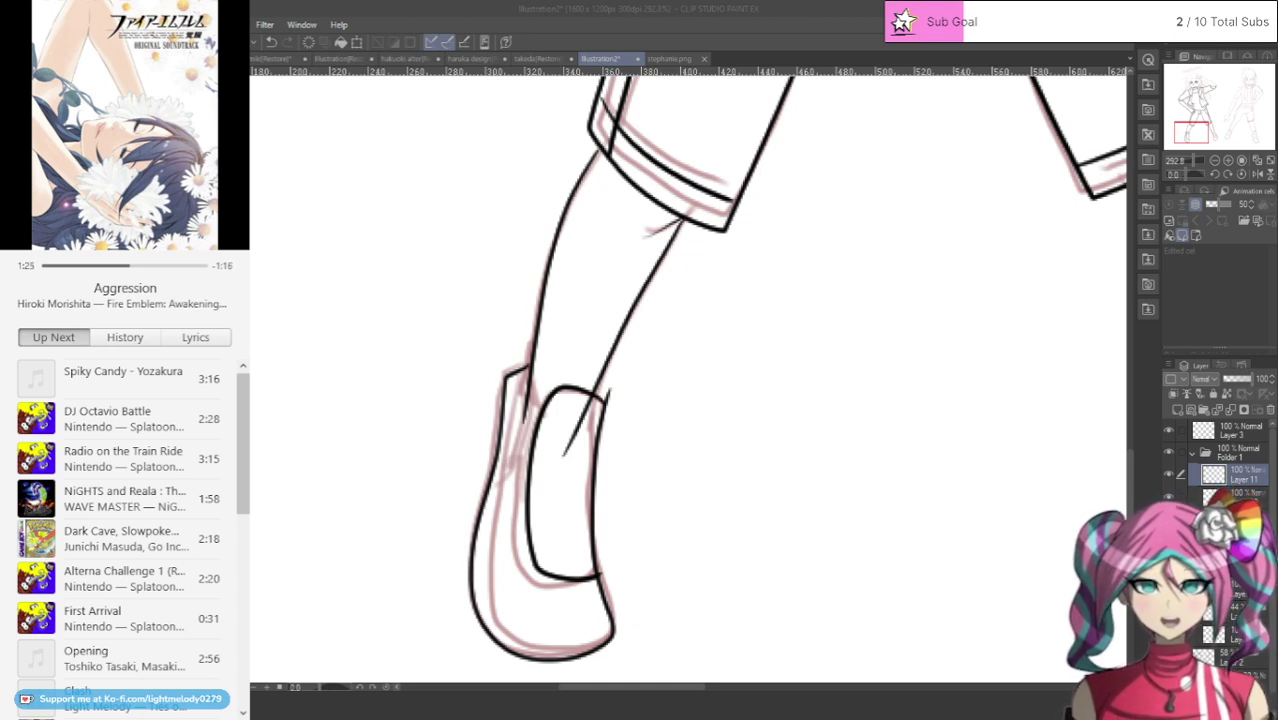
pyautogui.hotkey('alt', 'Tab')
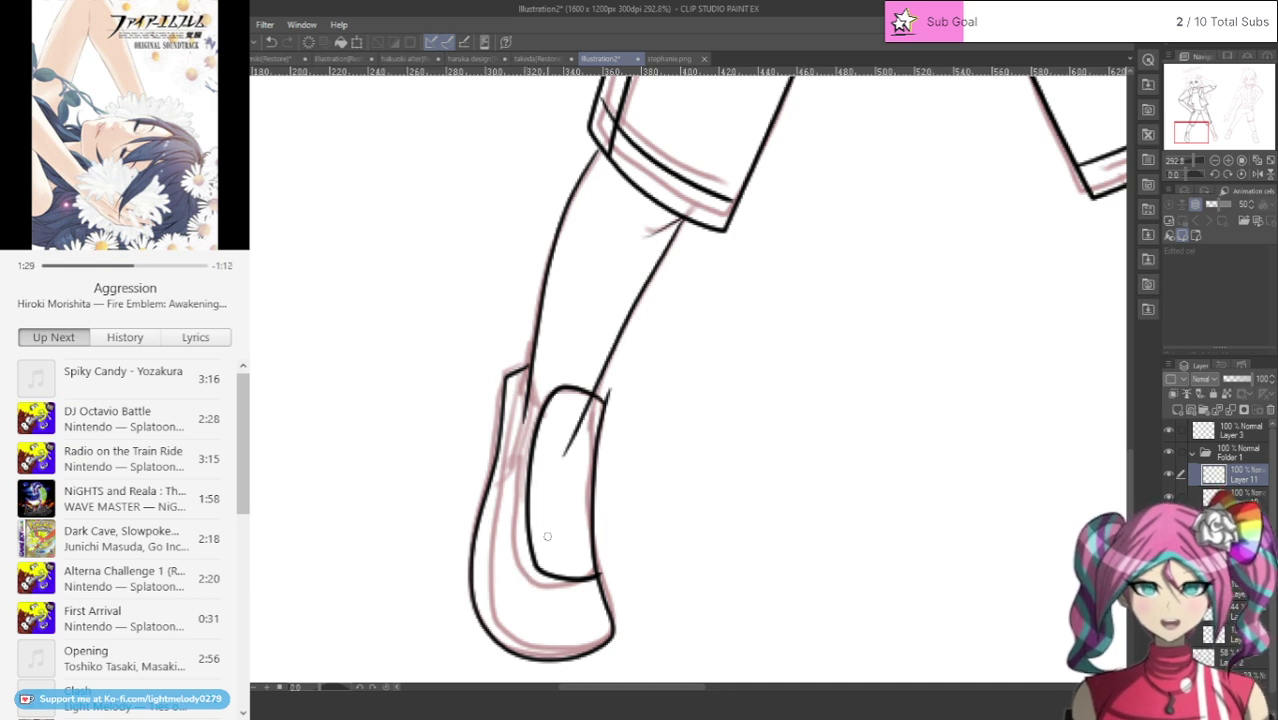
pyautogui.scroll(2, 590, 550)
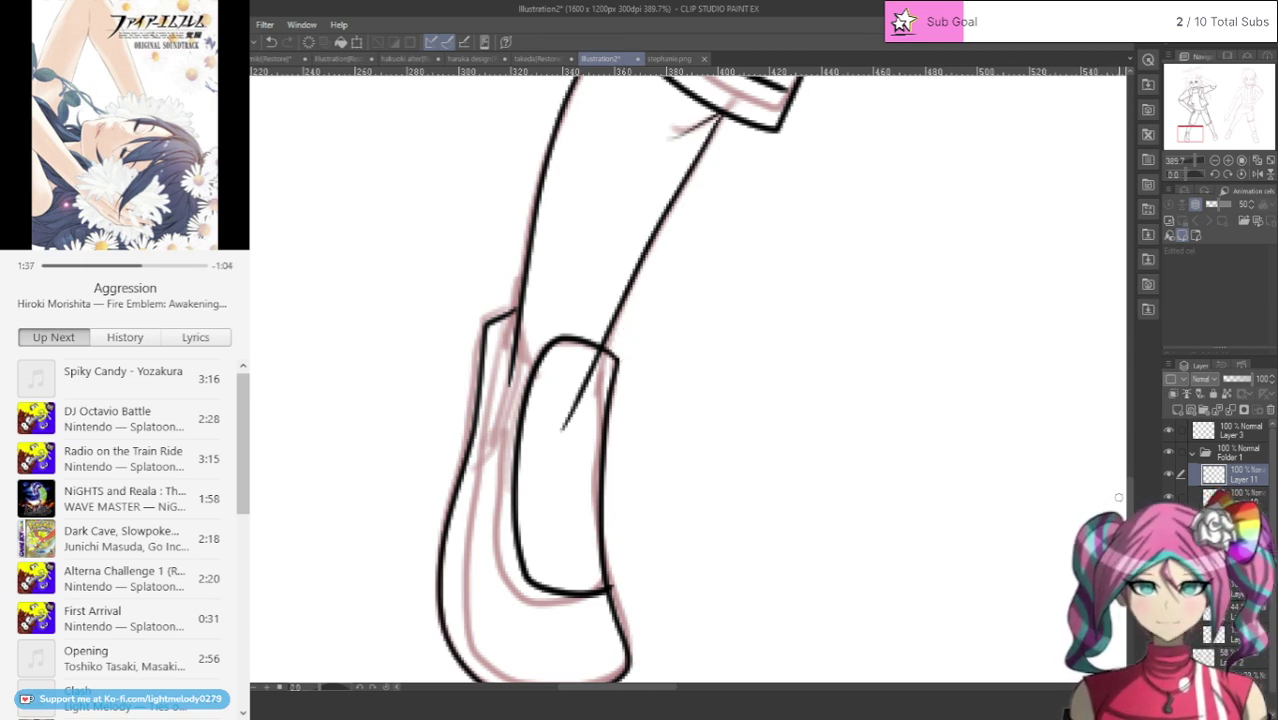
pyautogui.scroll(-3, 666, 315)
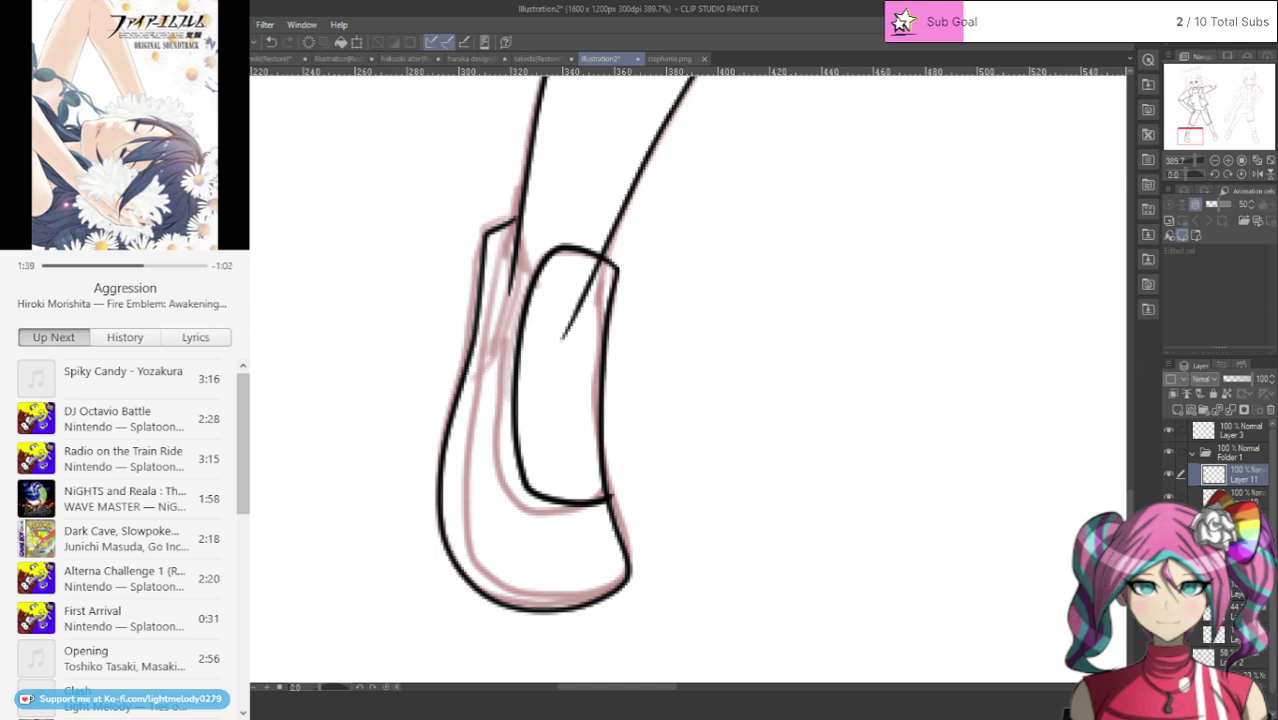
pyautogui.moveTo(508, 224)
pyautogui.mouseDown()
pyautogui.moveTo(465, 538)
pyautogui.moveTo(498, 592)
pyautogui.moveTo(555, 602)
pyautogui.mouseUp()
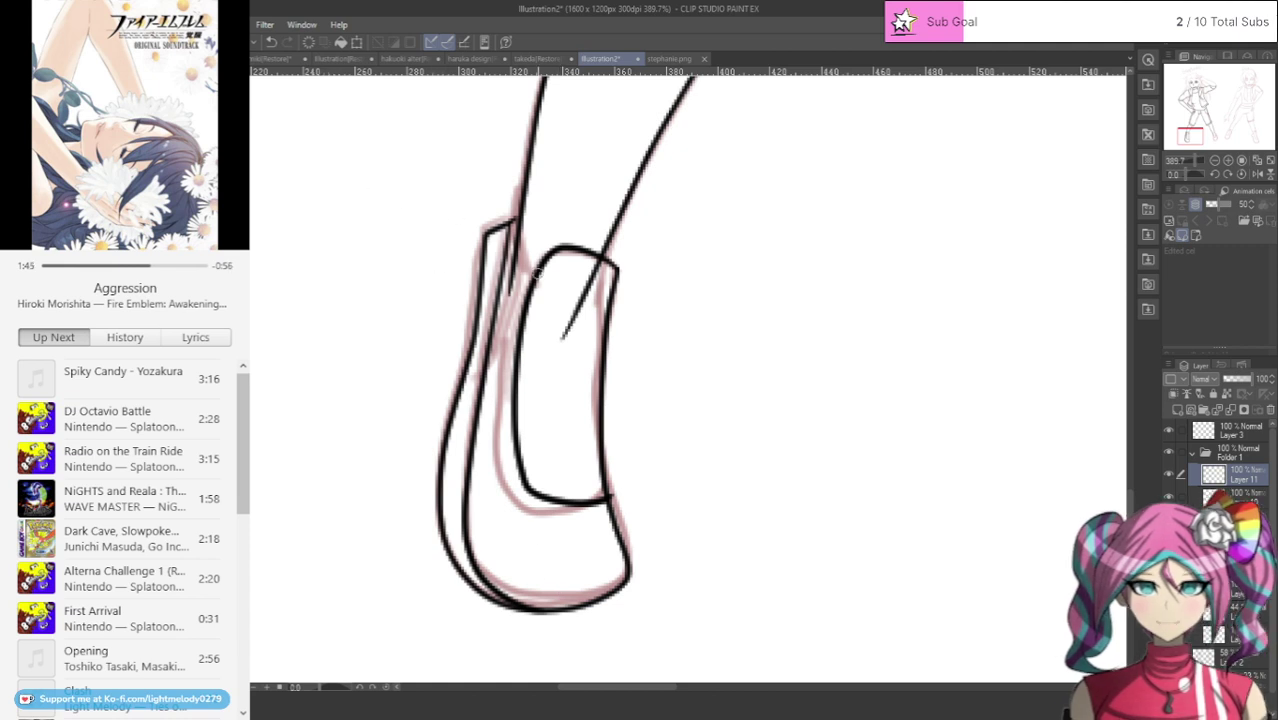
# Step: Ink the short collar line joining the ankle to the tongue panel and the curved seam beside the heel on the same shoe
pyautogui.moveTo(537, 271); pyautogui.dragTo(516, 208)
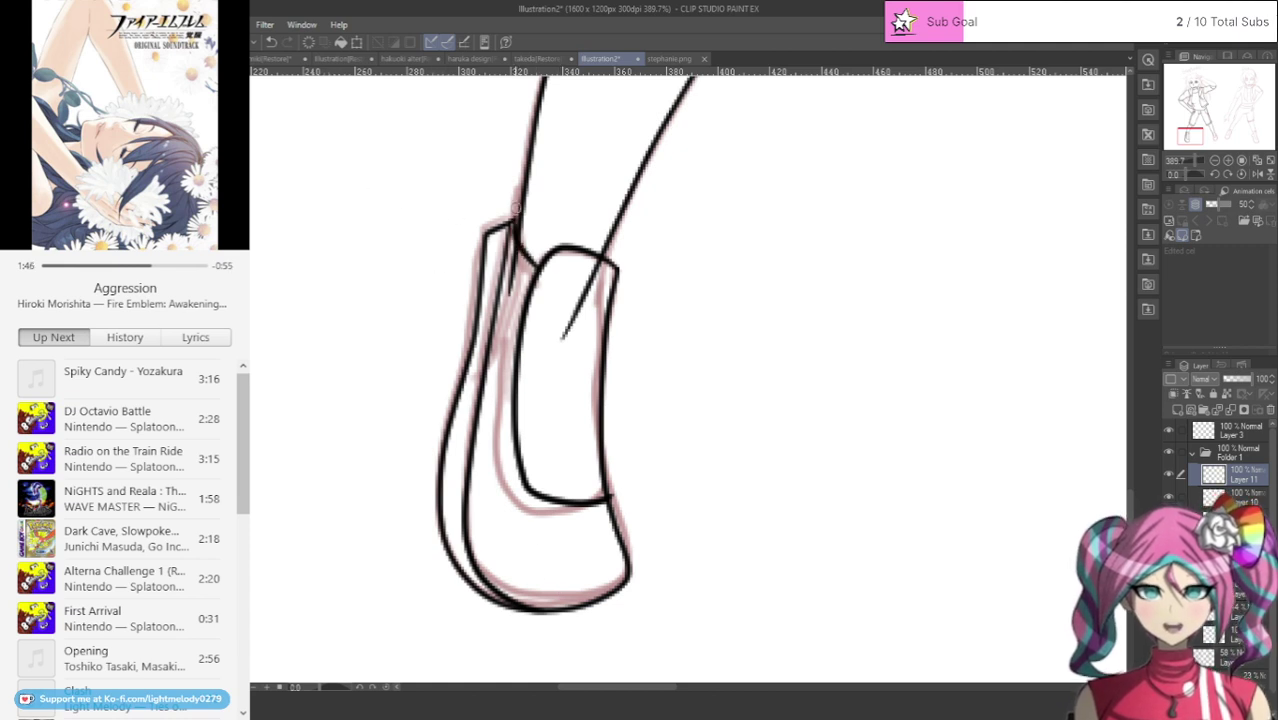
pyautogui.click(272, 42)
pyautogui.moveTo(536, 283); pyautogui.dragTo(521, 208)
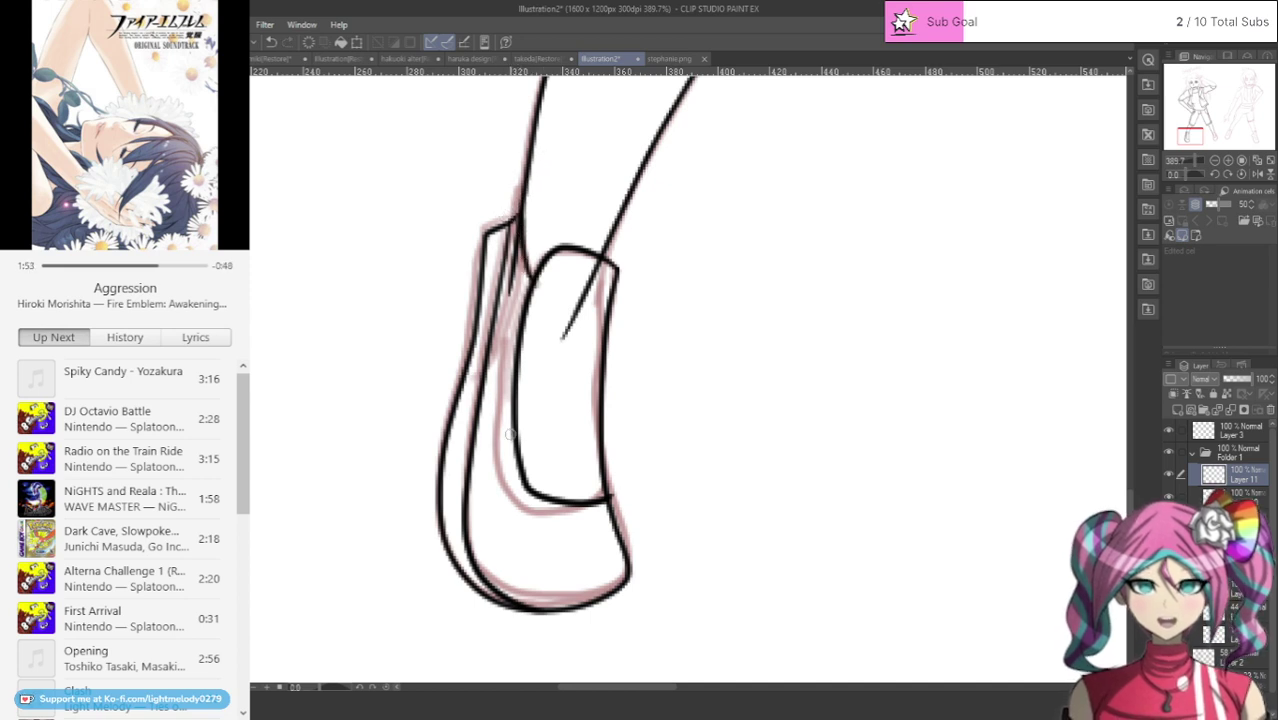
pyautogui.moveTo(515, 420)
pyautogui.mouseDown()
pyautogui.moveTo(524, 498)
pyautogui.moveTo(550, 534)
pyautogui.moveTo(602, 524)
pyautogui.mouseUp()
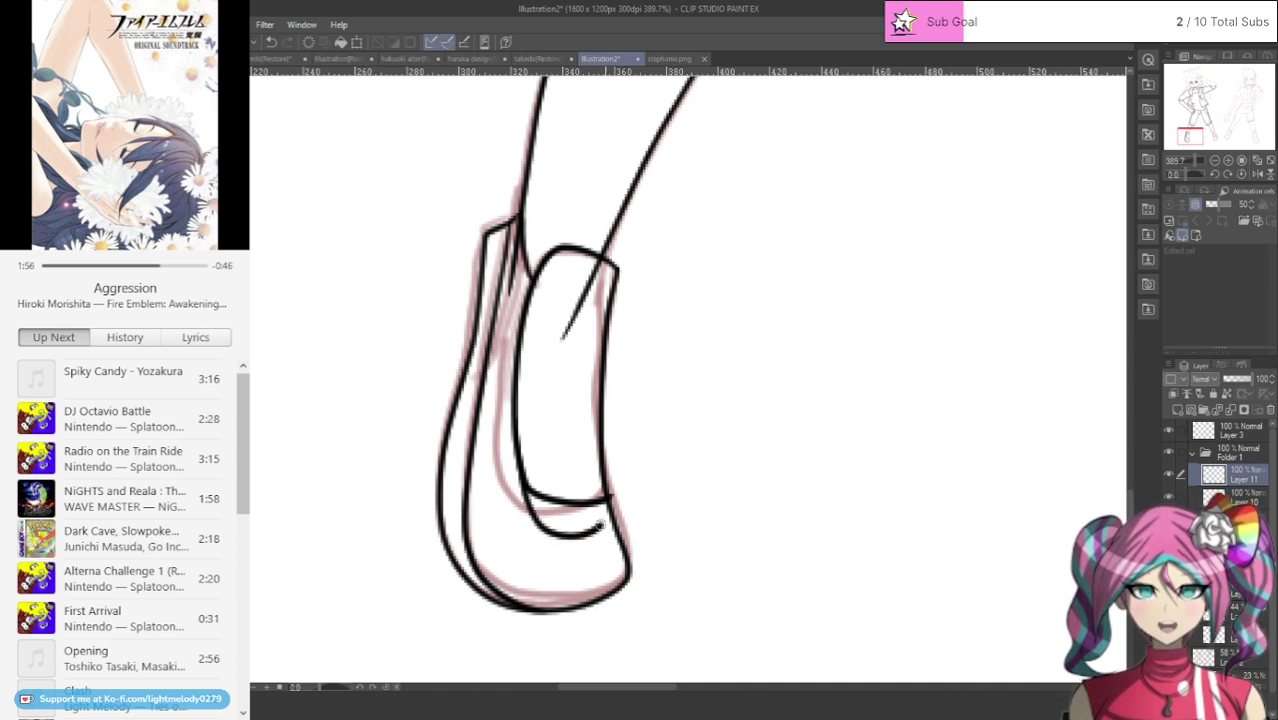
pyautogui.click(271, 42)
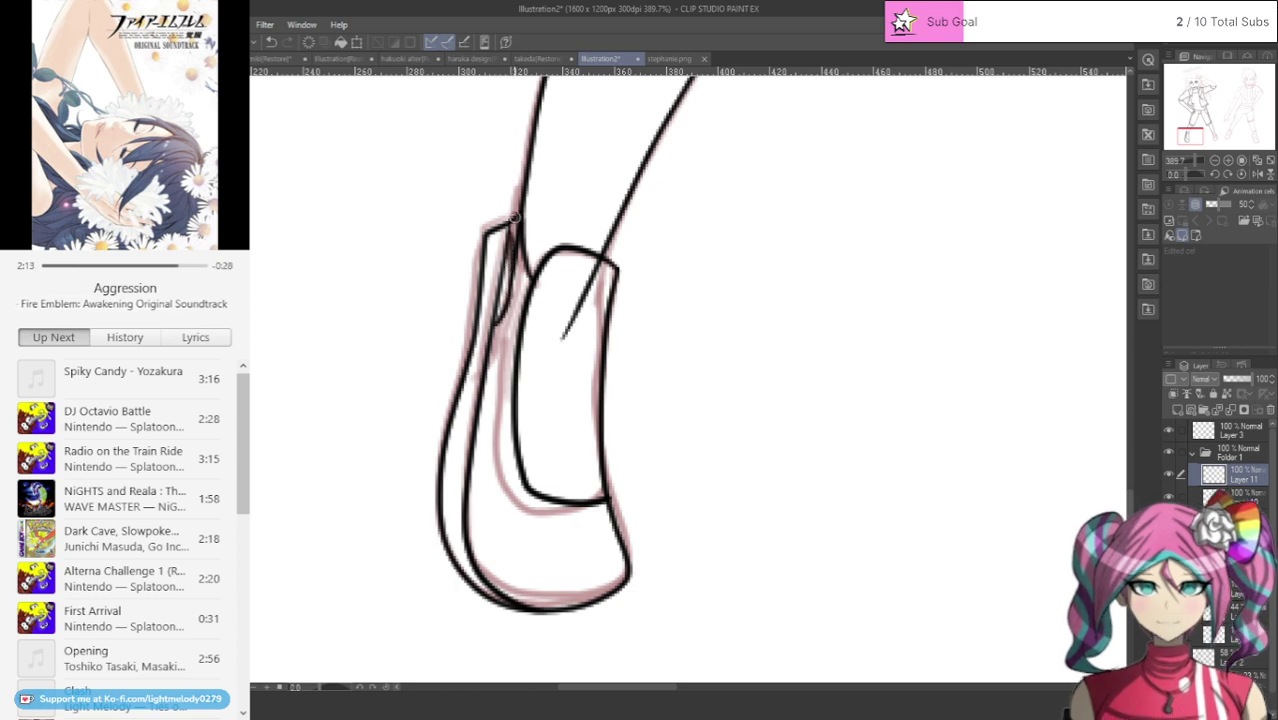
pyautogui.moveTo(514, 256); pyautogui.dragTo(489, 343)
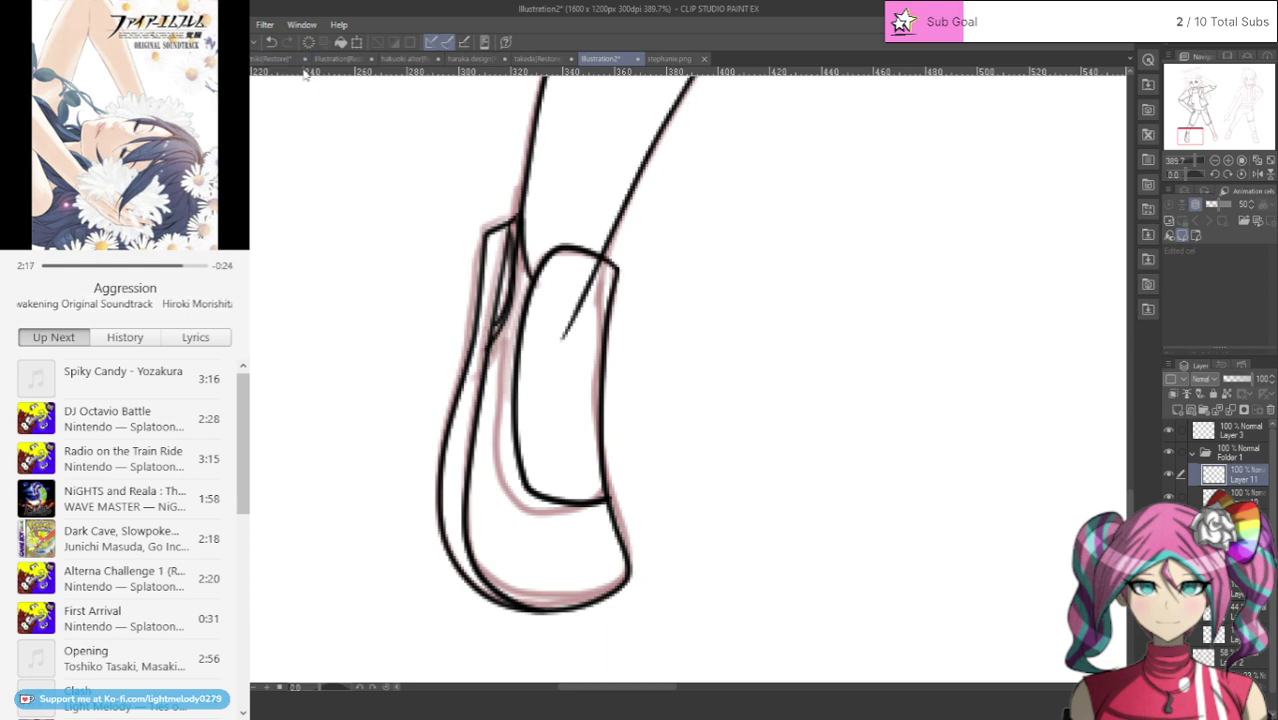
pyautogui.click(274, 43)
pyautogui.moveTo(513, 252); pyautogui.dragTo(490, 348)
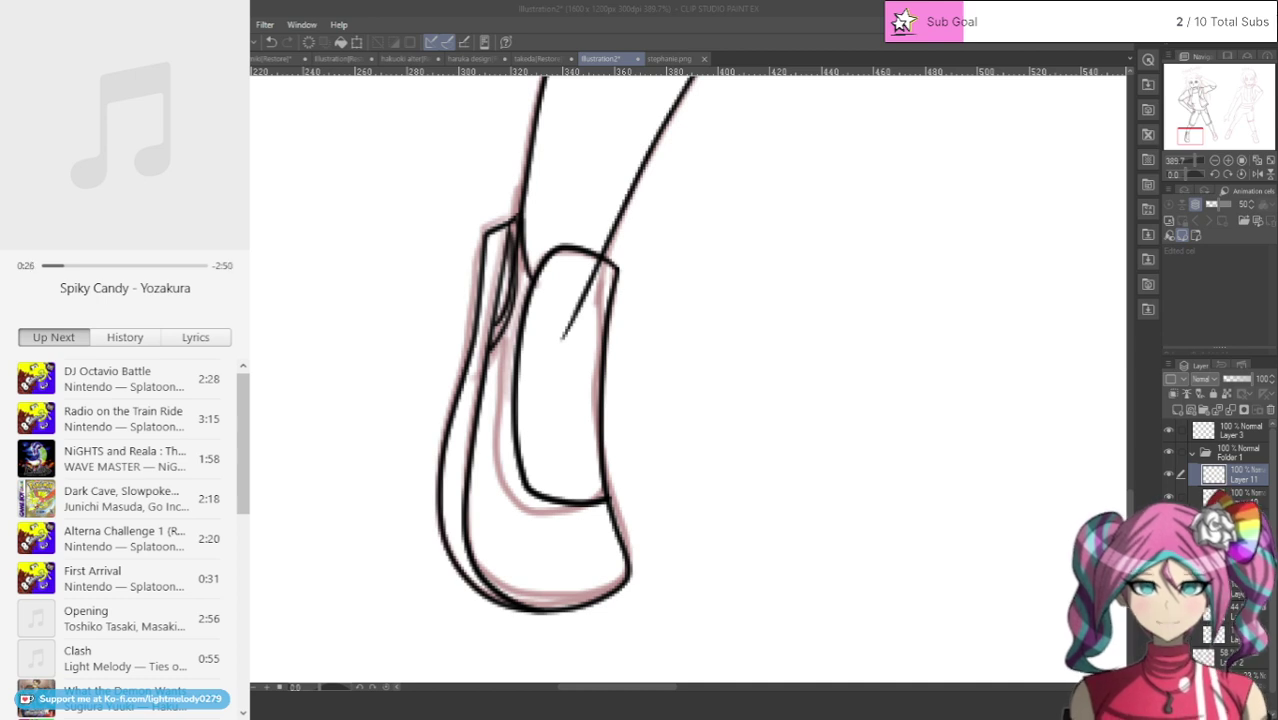
# Step: Ink the saluting character's other shoe, including its outer outline, rounded tongue panel, inner sole line and heel-side seam
pyautogui.scroll(-5, 342, 551)
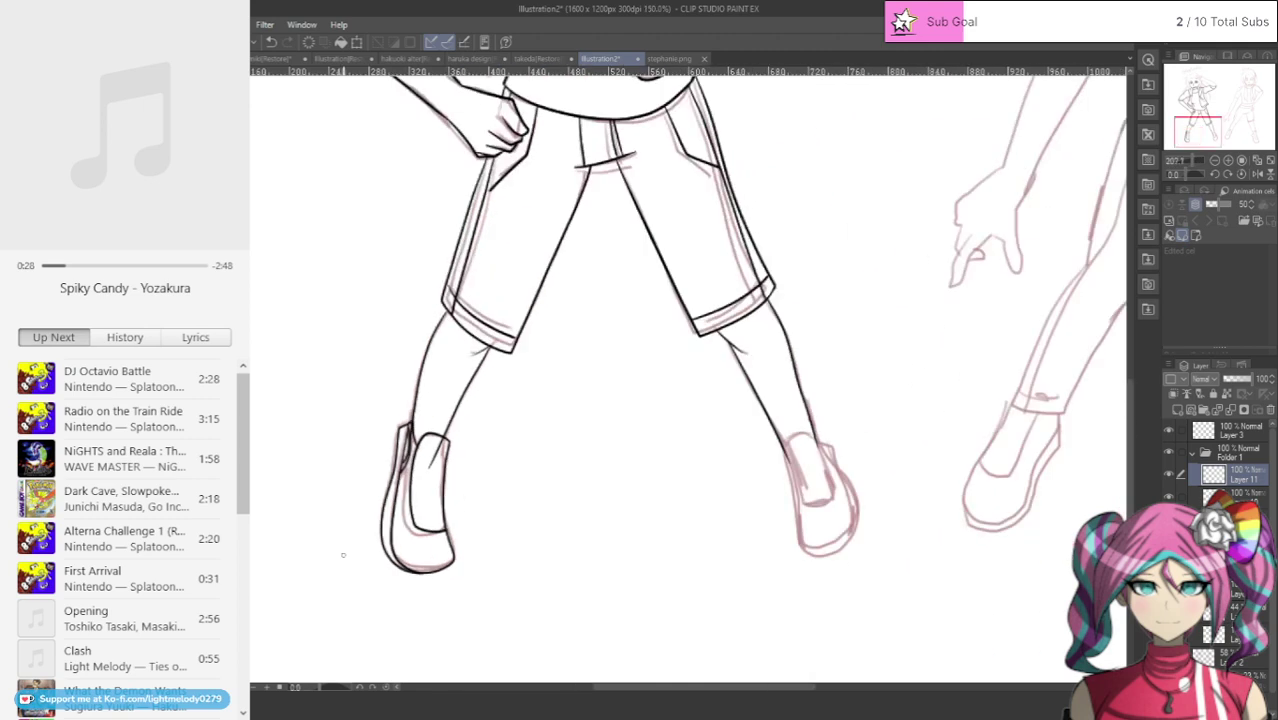
pyautogui.scroll(6, 717, 511)
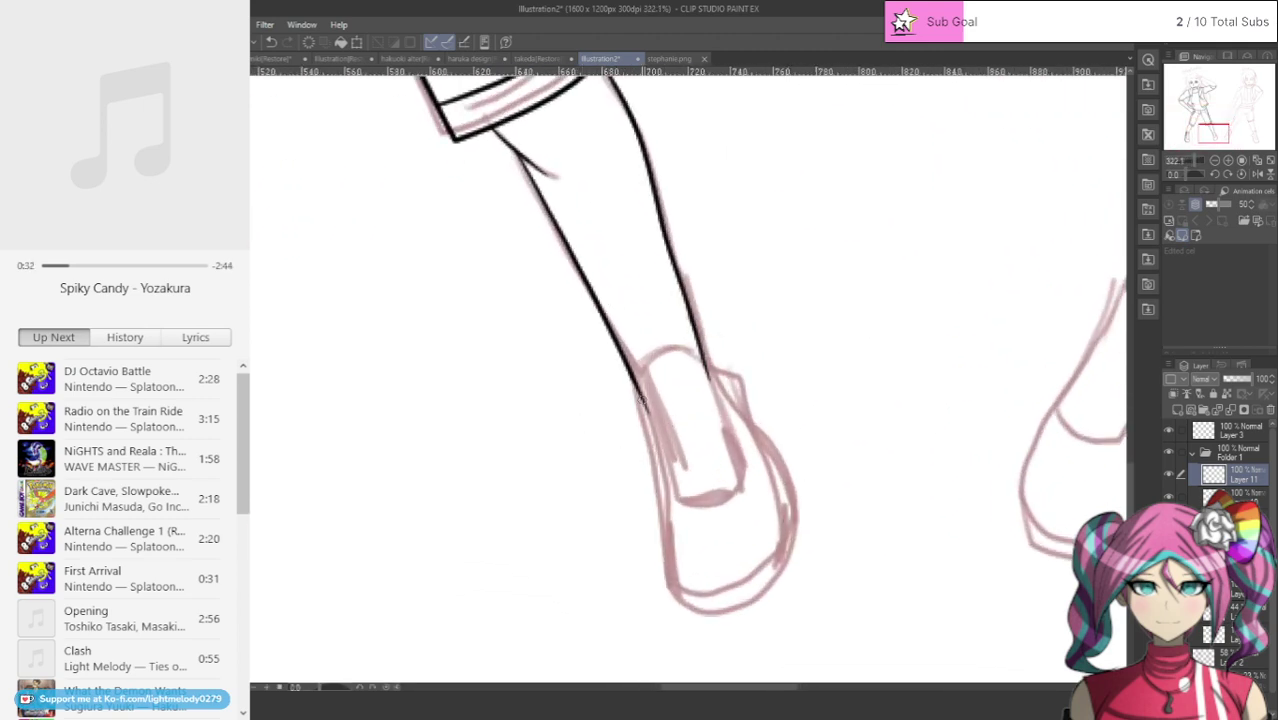
pyautogui.moveTo(633, 384)
pyautogui.mouseDown()
pyautogui.moveTo(672, 584)
pyautogui.moveTo(703, 612)
pyautogui.moveTo(732, 613)
pyautogui.moveTo(782, 569)
pyautogui.moveTo(794, 517)
pyautogui.moveTo(746, 394)
pyautogui.moveTo(713, 366)
pyautogui.moveTo(743, 383)
pyautogui.mouseUp()
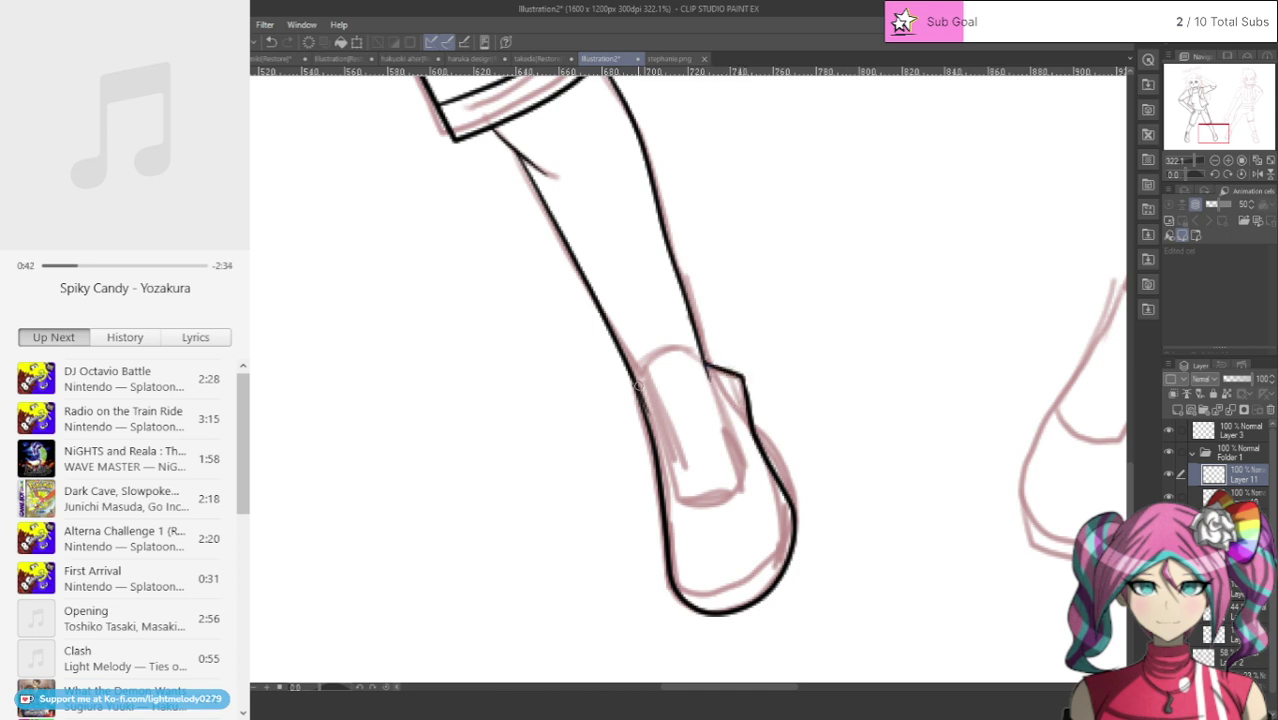
pyautogui.moveTo(634, 381)
pyautogui.mouseDown()
pyautogui.moveTo(646, 351)
pyautogui.moveTo(679, 347)
pyautogui.moveTo(722, 425)
pyautogui.moveTo(741, 520)
pyautogui.moveTo(724, 541)
pyautogui.moveTo(685, 550)
pyautogui.mouseUp()
pyautogui.moveTo(634, 378)
pyautogui.mouseDown()
pyautogui.moveTo(678, 536)
pyautogui.moveTo(708, 591)
pyautogui.moveTo(762, 565)
pyautogui.moveTo(783, 530)
pyautogui.moveTo(733, 371)
pyautogui.moveTo(752, 448)
pyautogui.moveTo(720, 416)
pyautogui.moveTo(718, 366)
pyautogui.moveTo(726, 411)
pyautogui.moveTo(768, 482)
pyautogui.mouseUp()
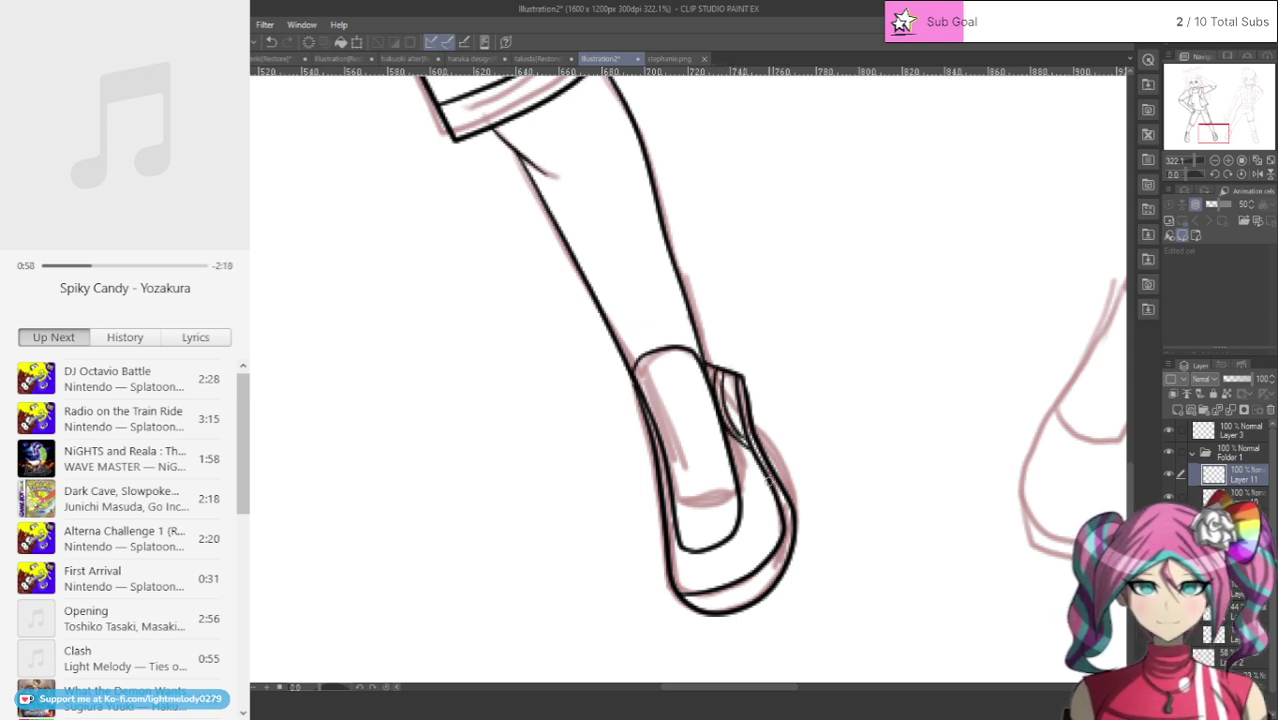
# Step: Make the saluting character's hair line art visible over the sketch
pyautogui.hotkey('ctrl', 'alt', '0')
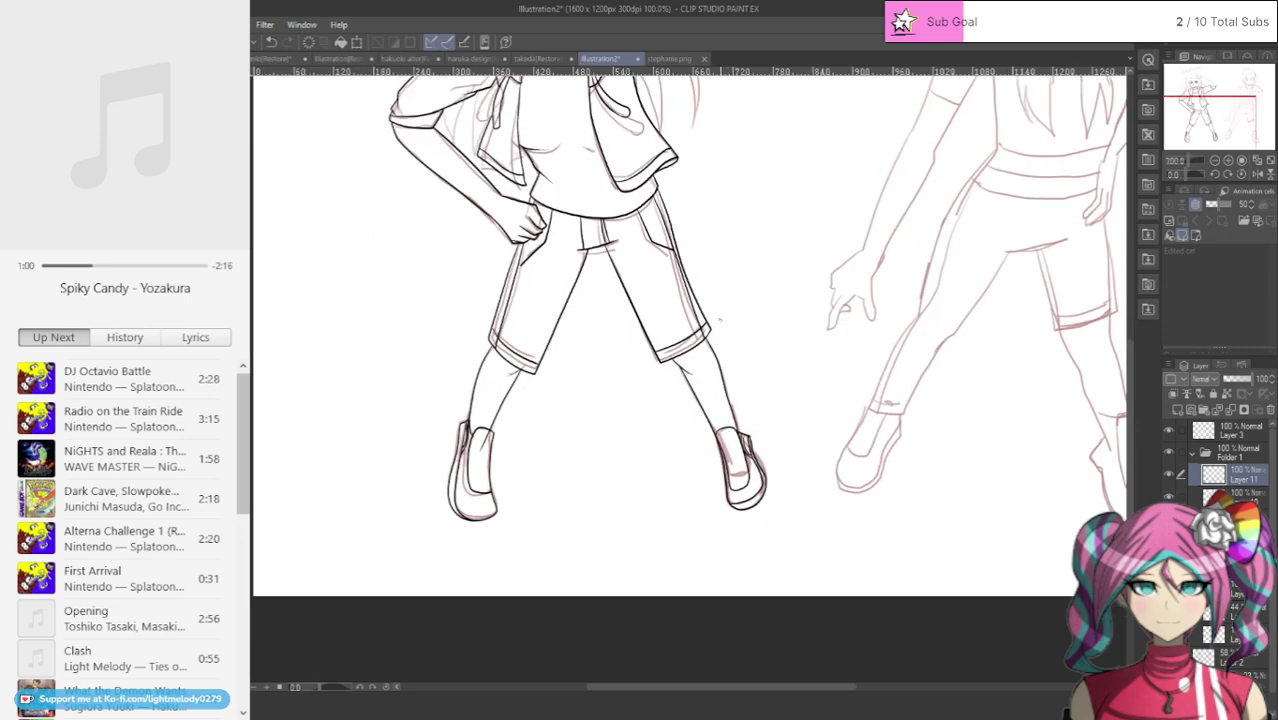
pyautogui.scroll(3, 741, 380)
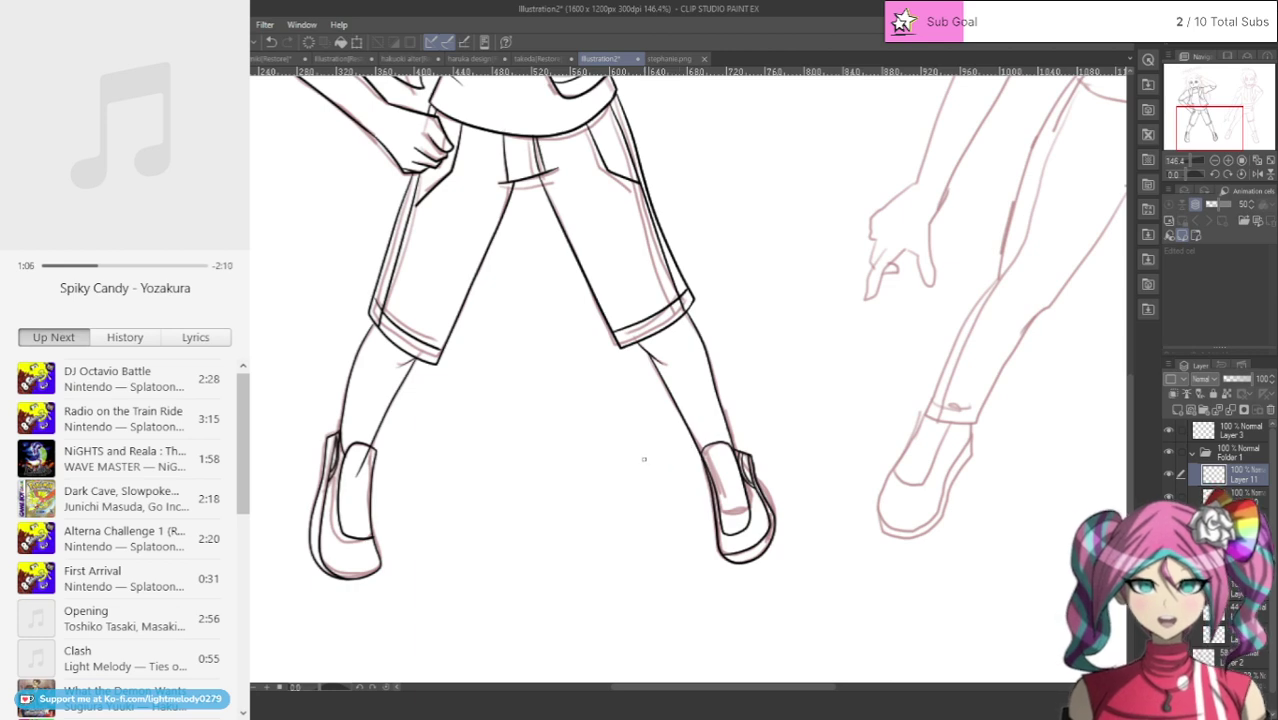
pyautogui.scroll(-3, 645, 456)
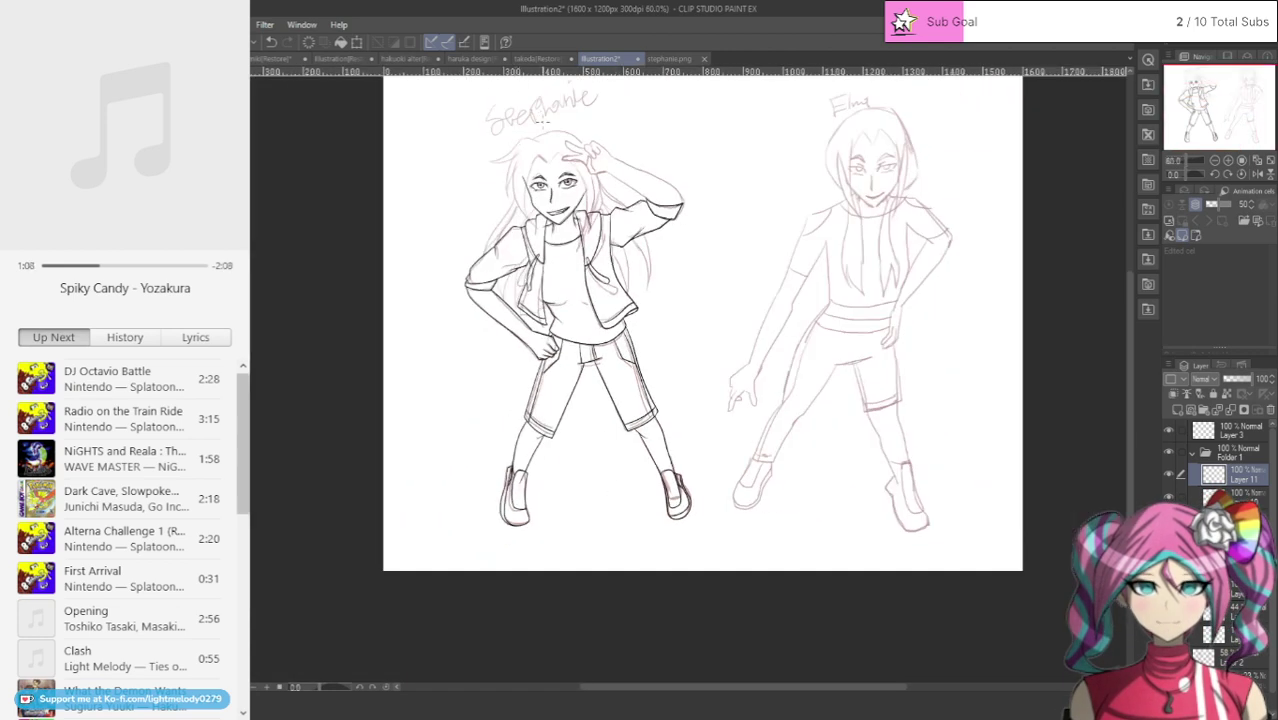
pyautogui.scroll(3, 541, 122)
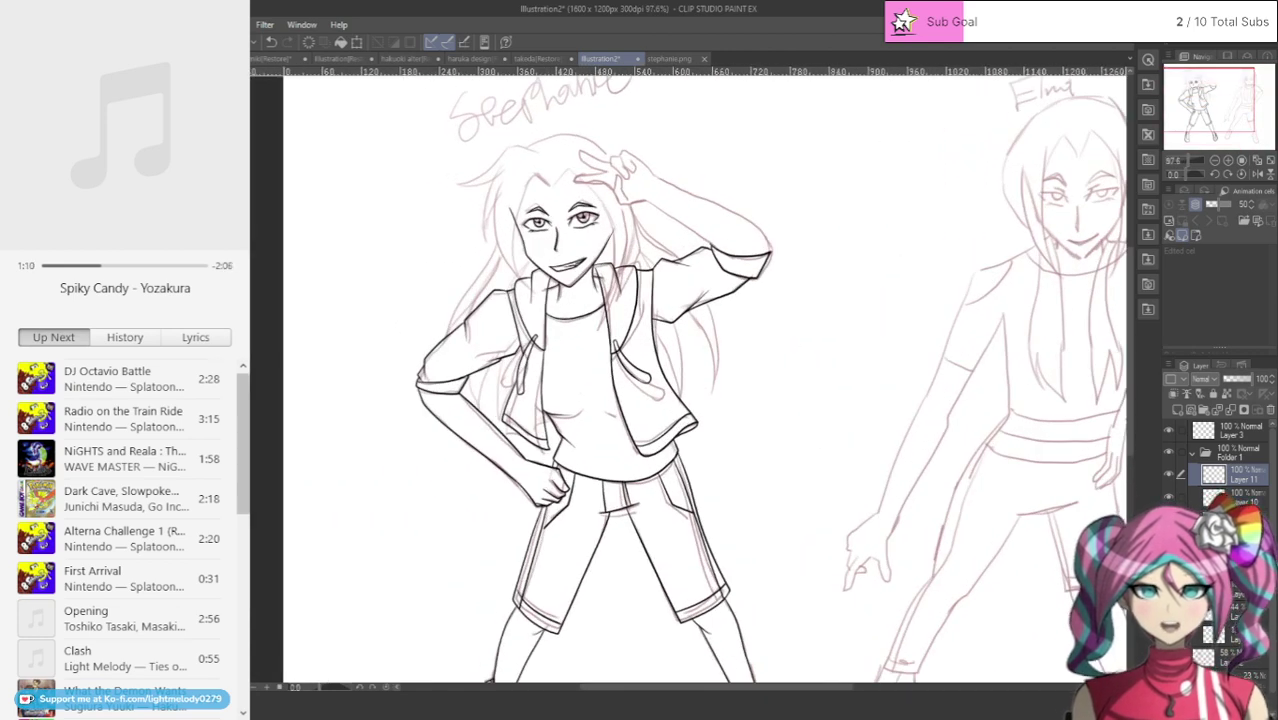
pyautogui.hotkey('ctrl', 'z')
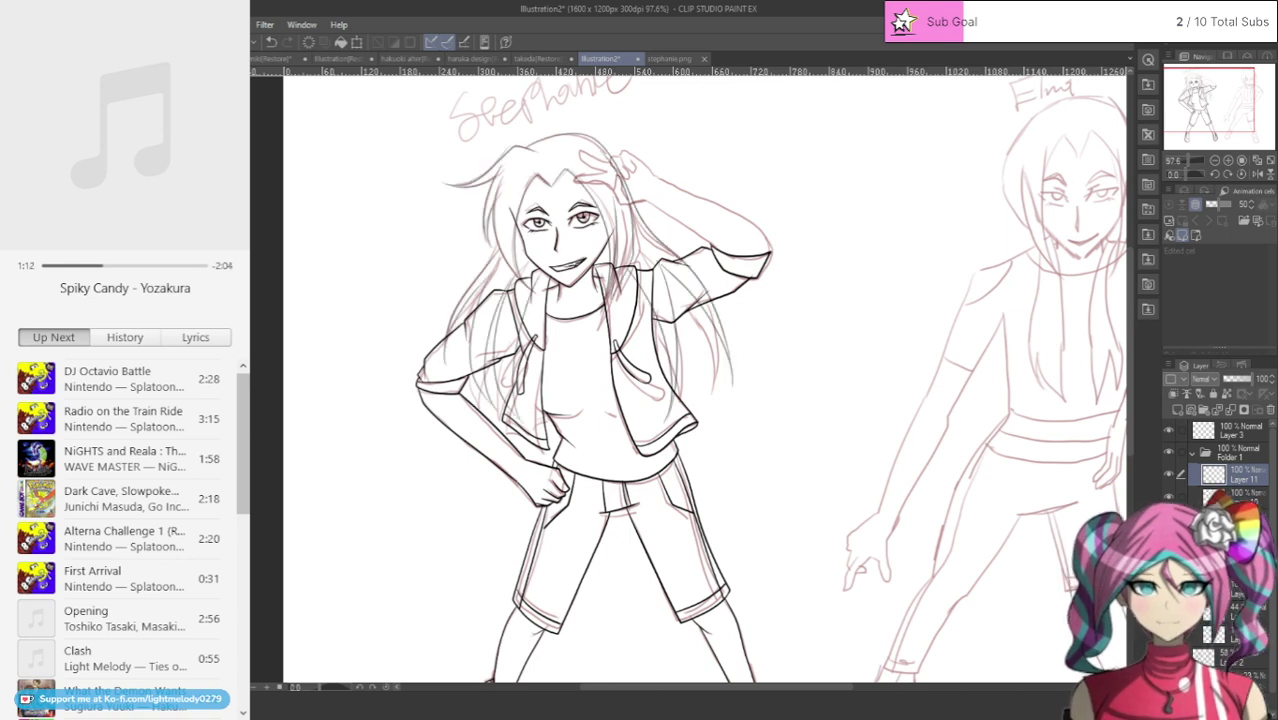
# Step: Rename the line art folder with the saluting character's first name in lowercase and collapse it
pyautogui.click(1228, 458)
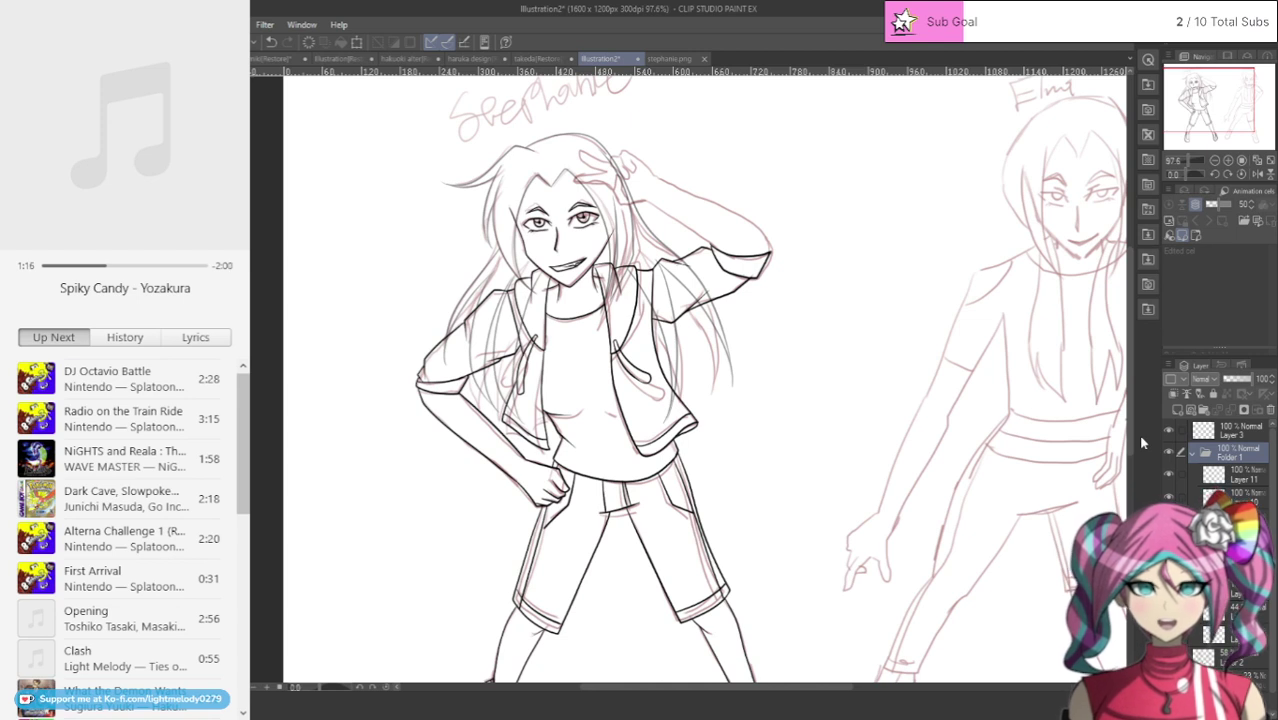
pyautogui.write('stephanie')
pyautogui.press('Return')
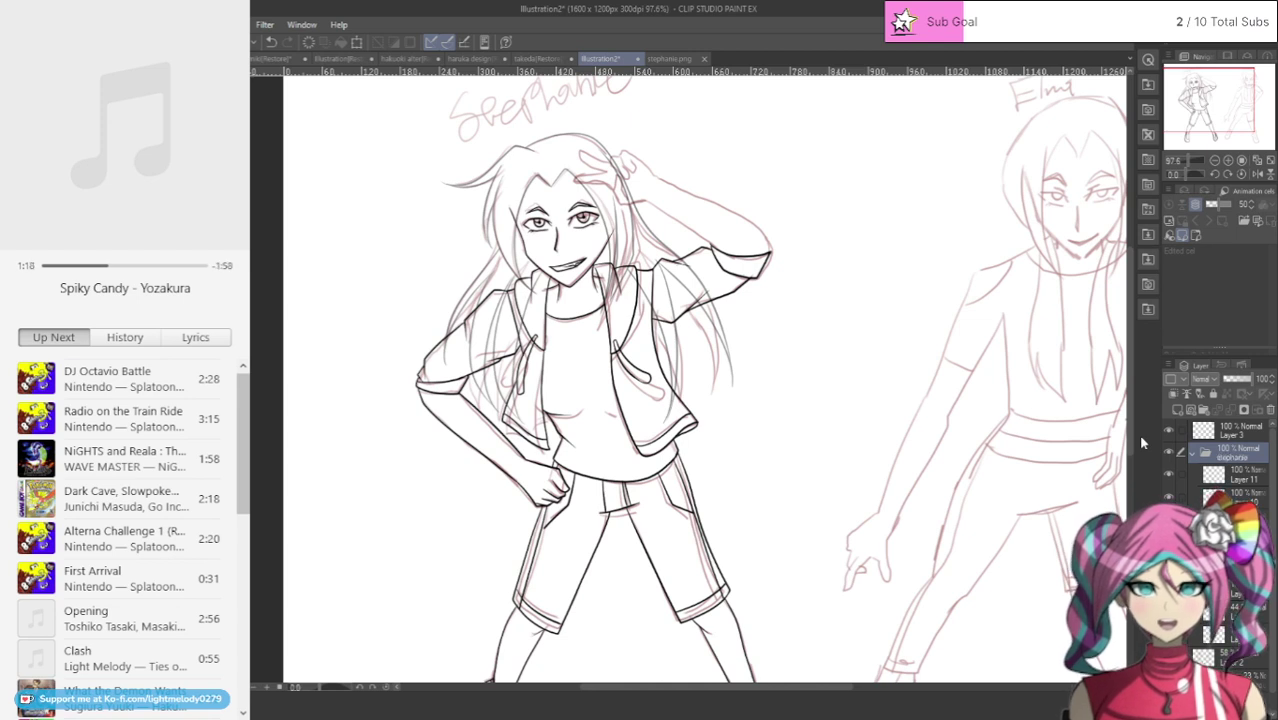
pyautogui.click(1192, 453)
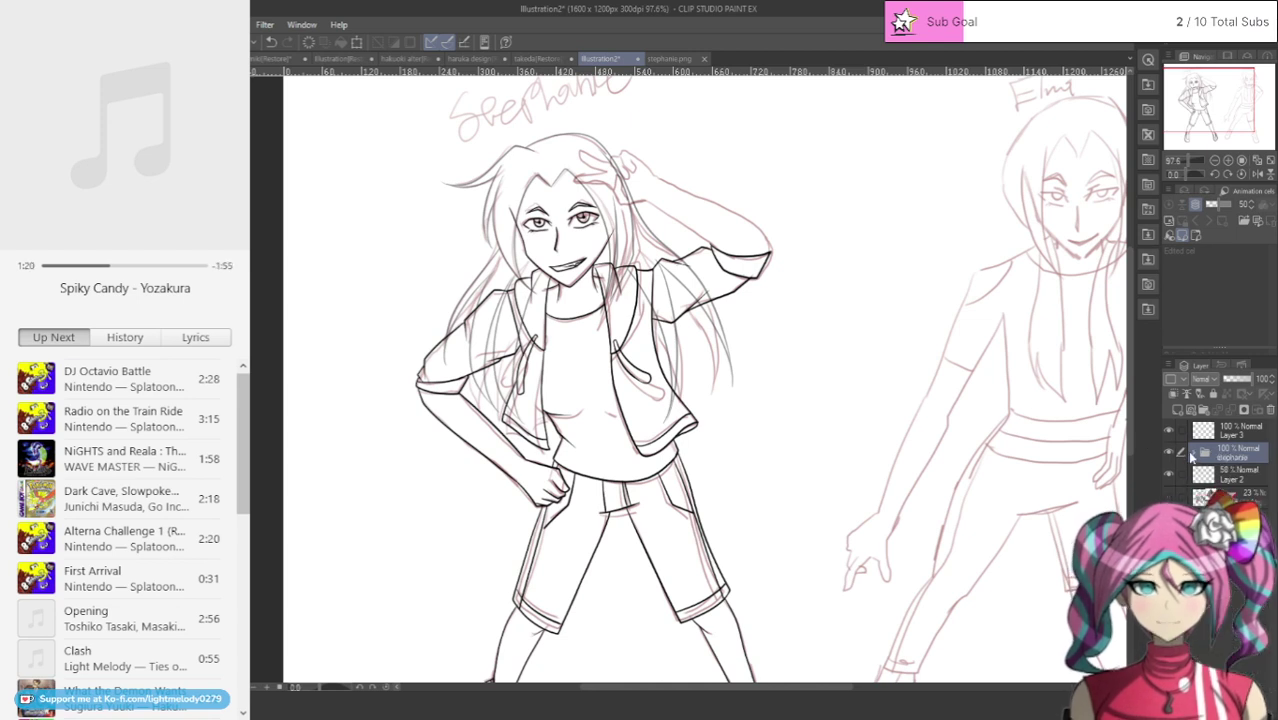
# Step: Create a new folder above the saluting character's folder and add an empty layer inside it for the second character's line art
pyautogui.click(1210, 410)
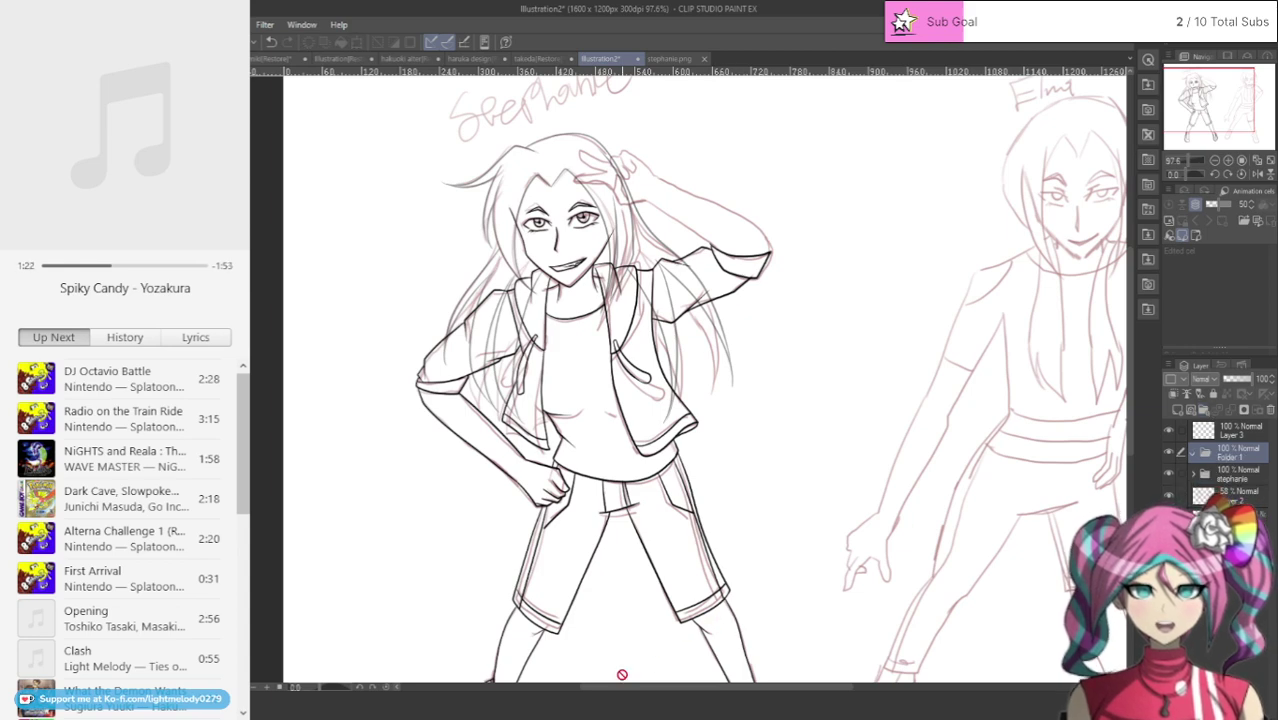
pyautogui.moveTo(633, 690); pyautogui.dragTo(706, 694)
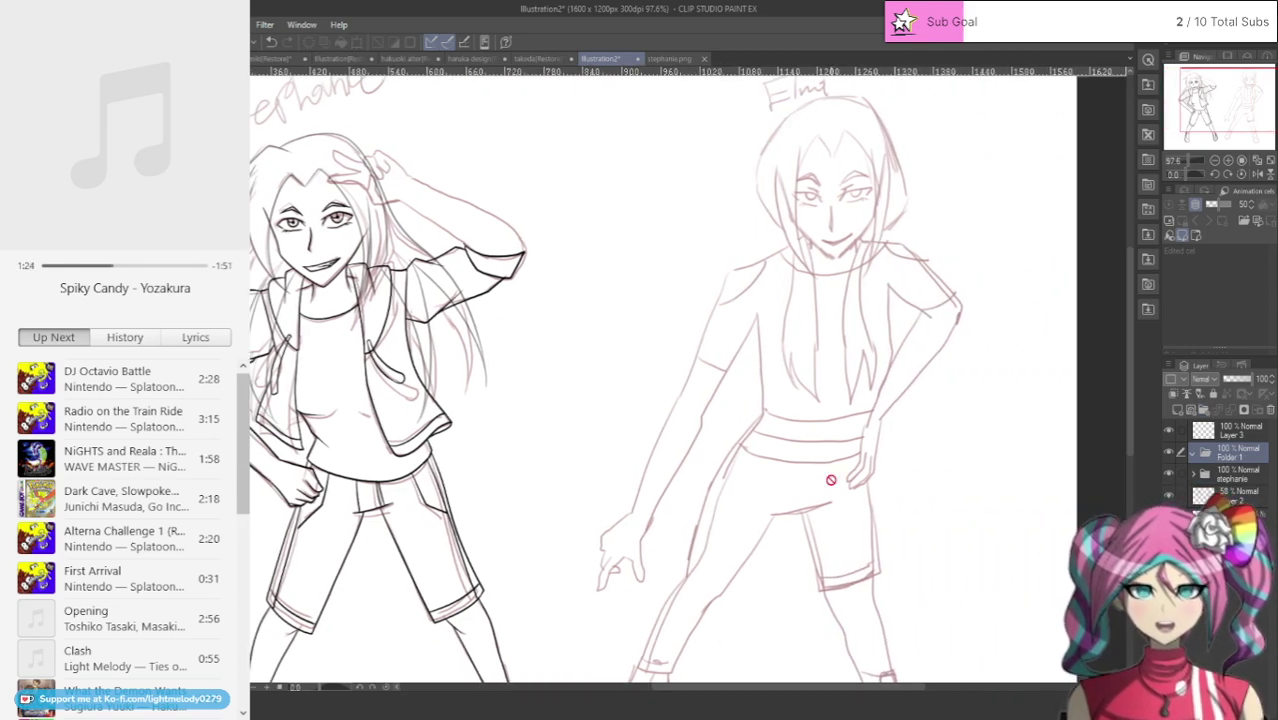
pyautogui.scroll(-2, 850, 418)
pyautogui.scroll(1, 878, 189)
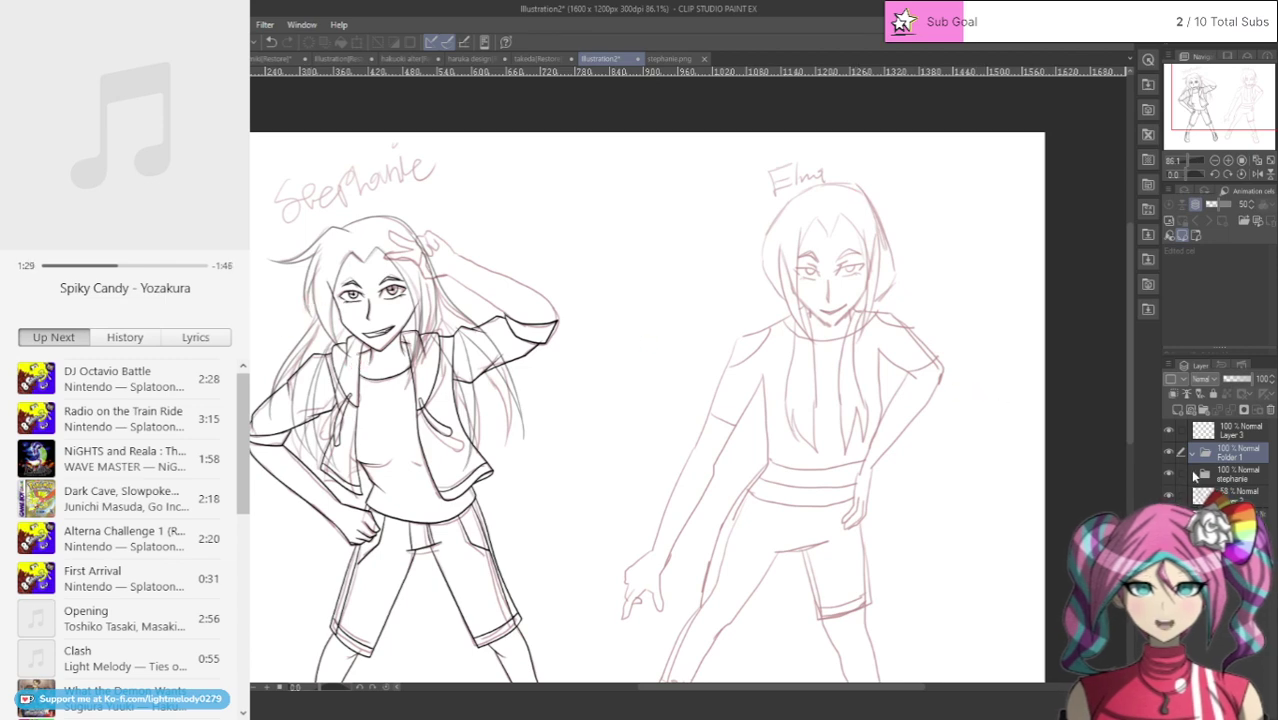
pyautogui.scroll(1, 882, 198)
pyautogui.scroll(2, 882, 198)
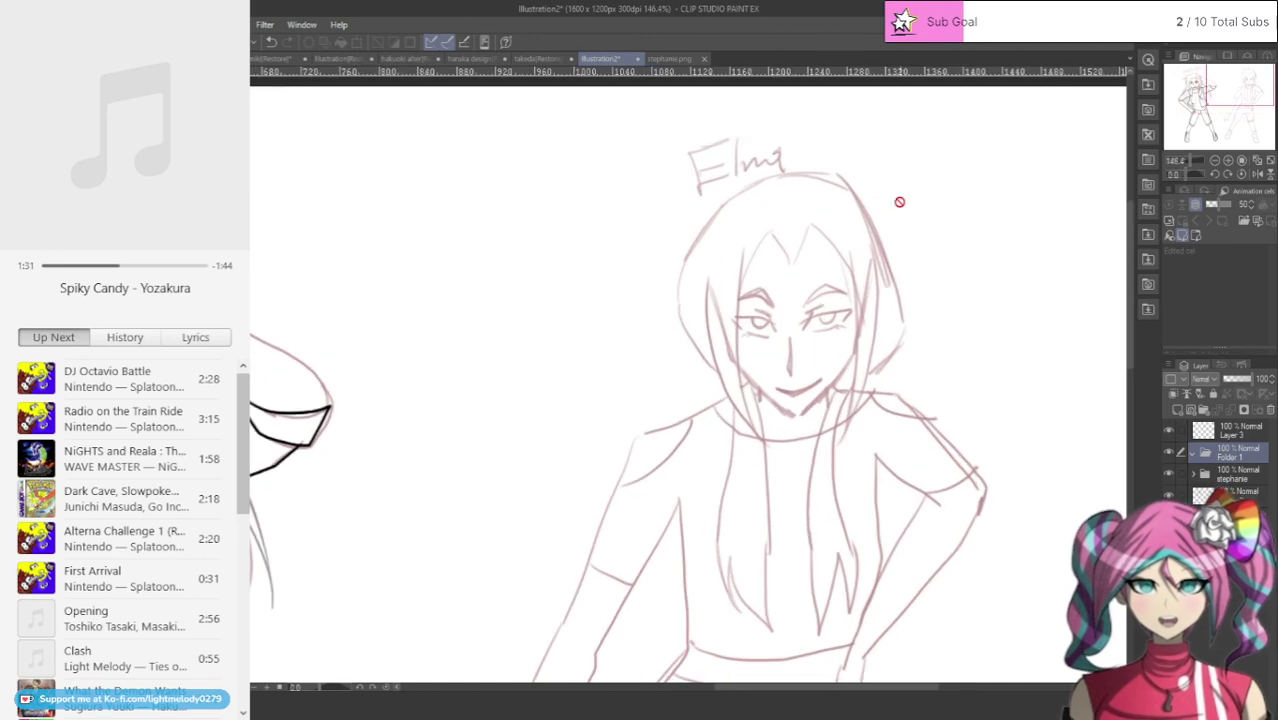
pyautogui.click(1176, 409)
pyautogui.scroll(1, 944, 304)
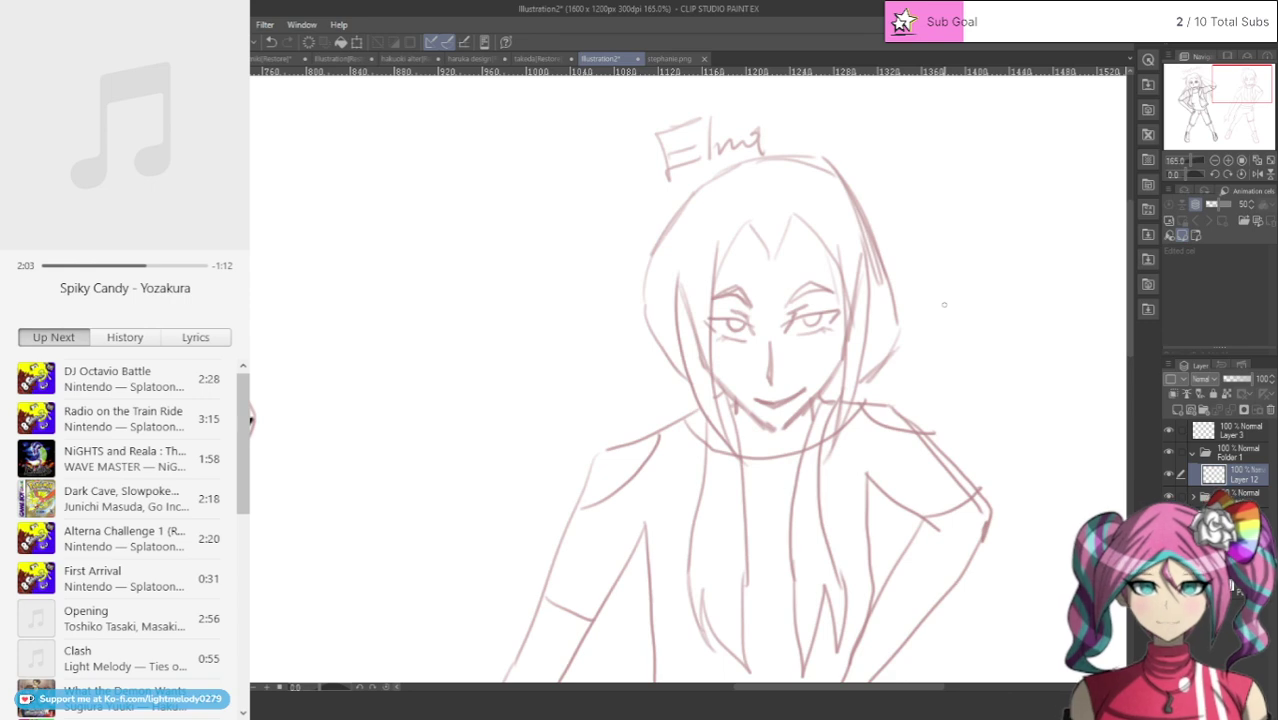
pyautogui.scroll(-3, 820, 269)
pyautogui.scroll(3, 820, 269)
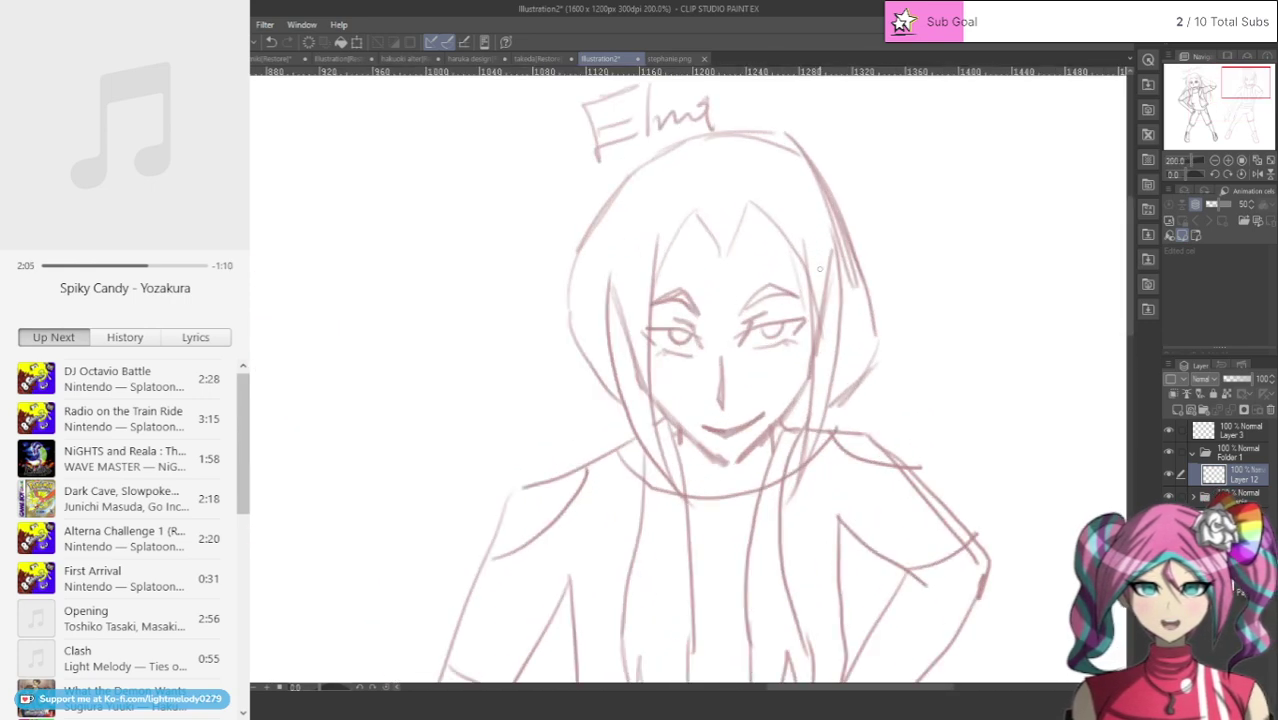
pyautogui.scroll(2, 819, 268)
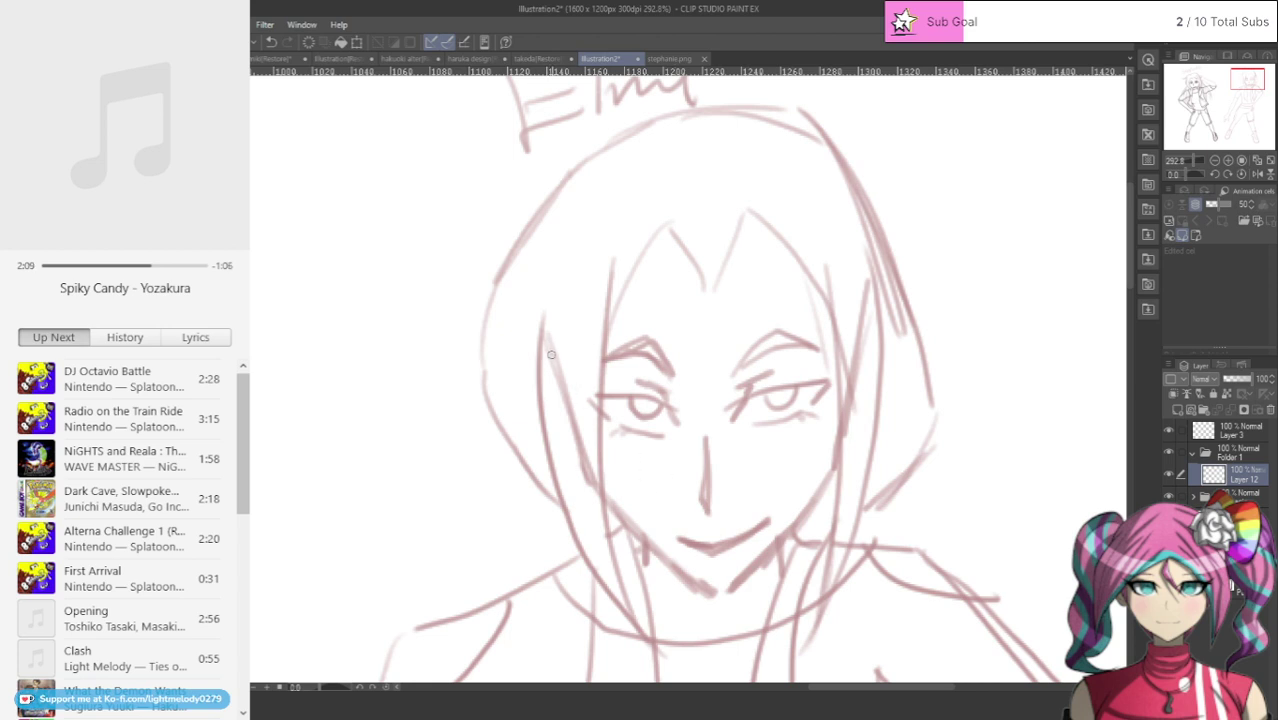
pyautogui.moveTo(552, 357)
pyautogui.mouseDown()
pyautogui.moveTo(628, 526)
pyautogui.moveTo(720, 608)
pyautogui.mouseUp()
pyautogui.click(271, 41)
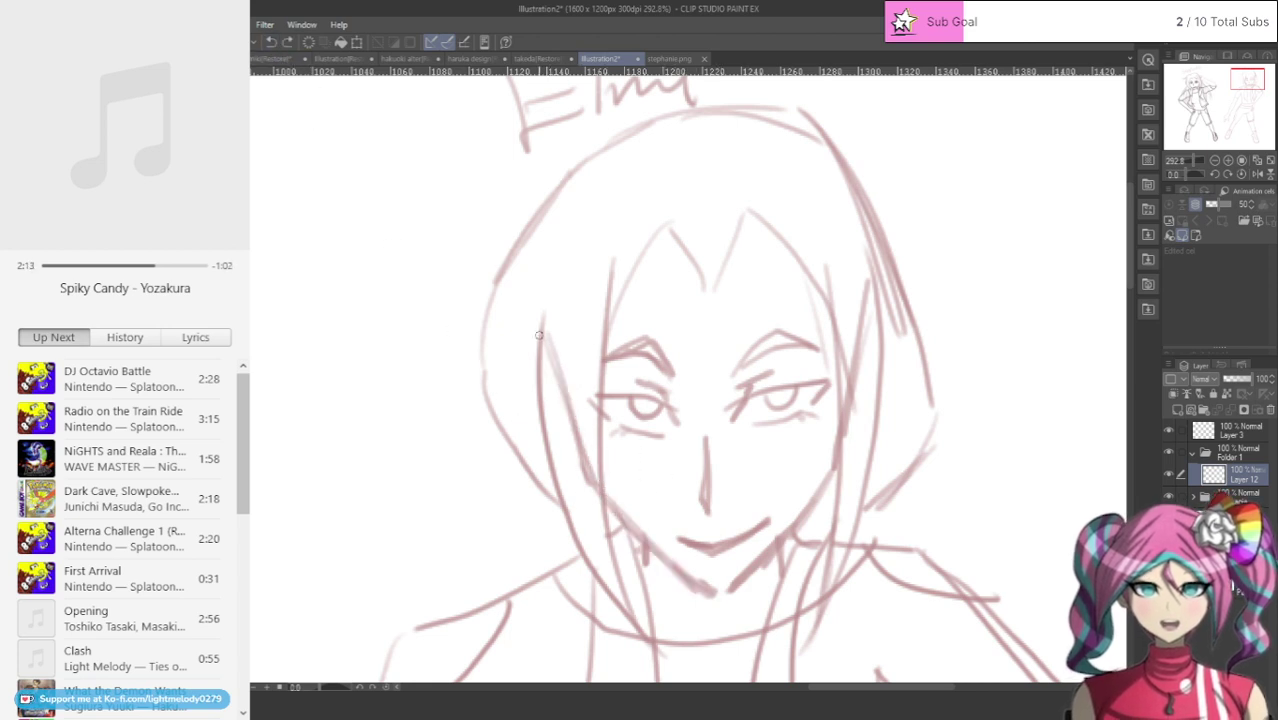
pyautogui.moveTo(540, 333)
pyautogui.mouseDown()
pyautogui.moveTo(602, 482)
pyautogui.moveTo(672, 558)
pyautogui.moveTo(722, 587)
pyautogui.mouseUp()
pyautogui.click(271, 41)
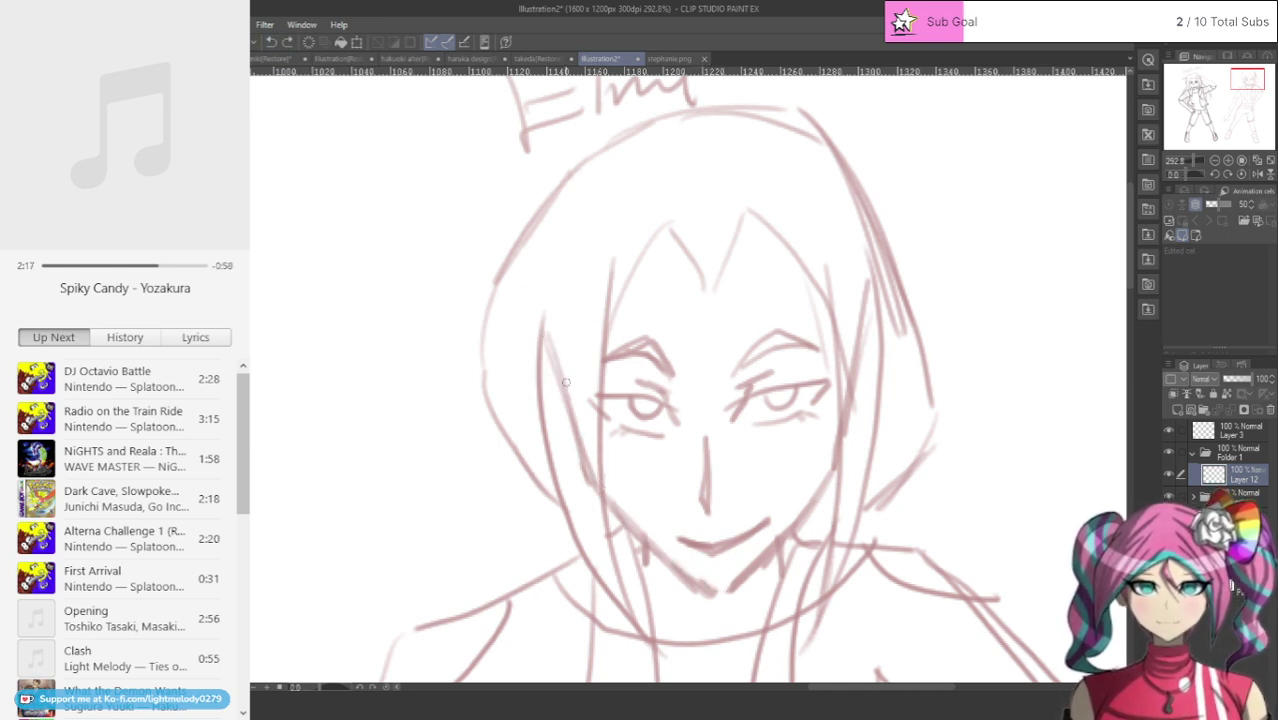
# Step: Ink the second character's face outline from both temples down to a pointed chin and fit it to the sketch with a transform
pyautogui.moveTo(546, 334)
pyautogui.mouseDown()
pyautogui.moveTo(599, 486)
pyautogui.moveTo(714, 592)
pyautogui.mouseUp()
pyautogui.moveTo(866, 305)
pyautogui.mouseDown()
pyautogui.moveTo(818, 514)
pyautogui.moveTo(753, 581)
pyautogui.moveTo(715, 593)
pyautogui.mouseUp()
pyautogui.hotkey('ctrl', 't')
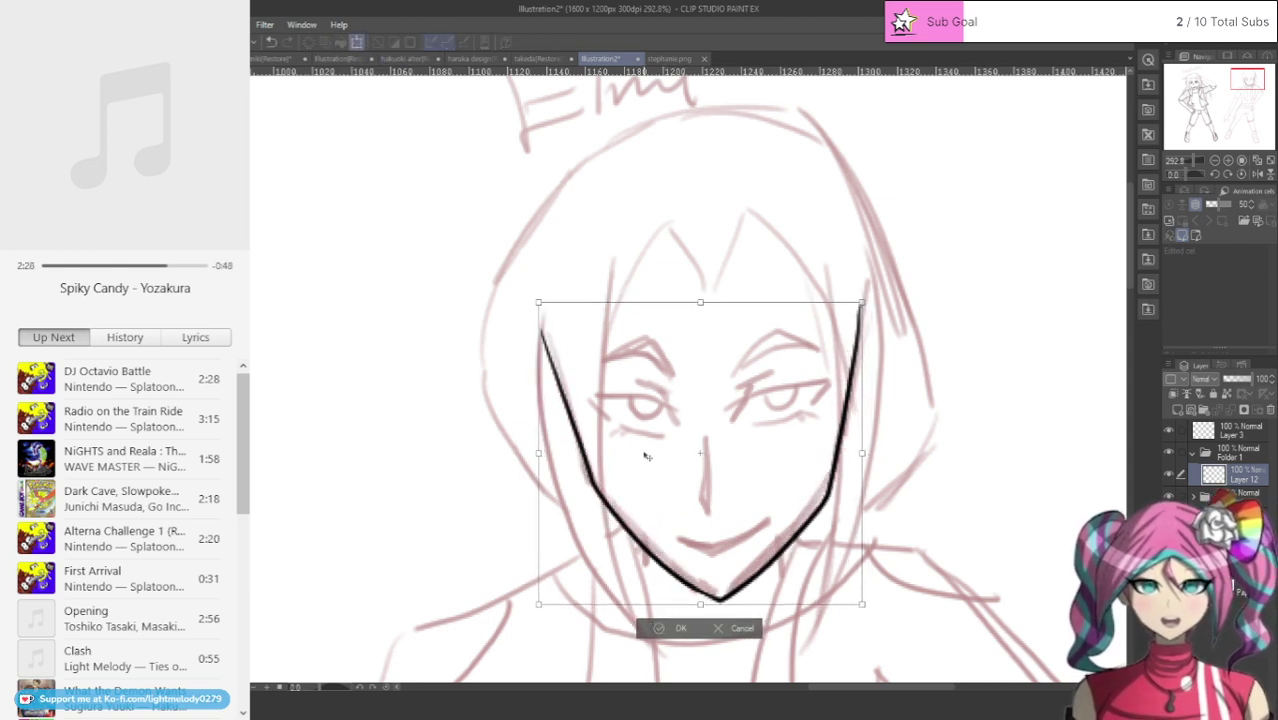
pyautogui.click(658, 628)
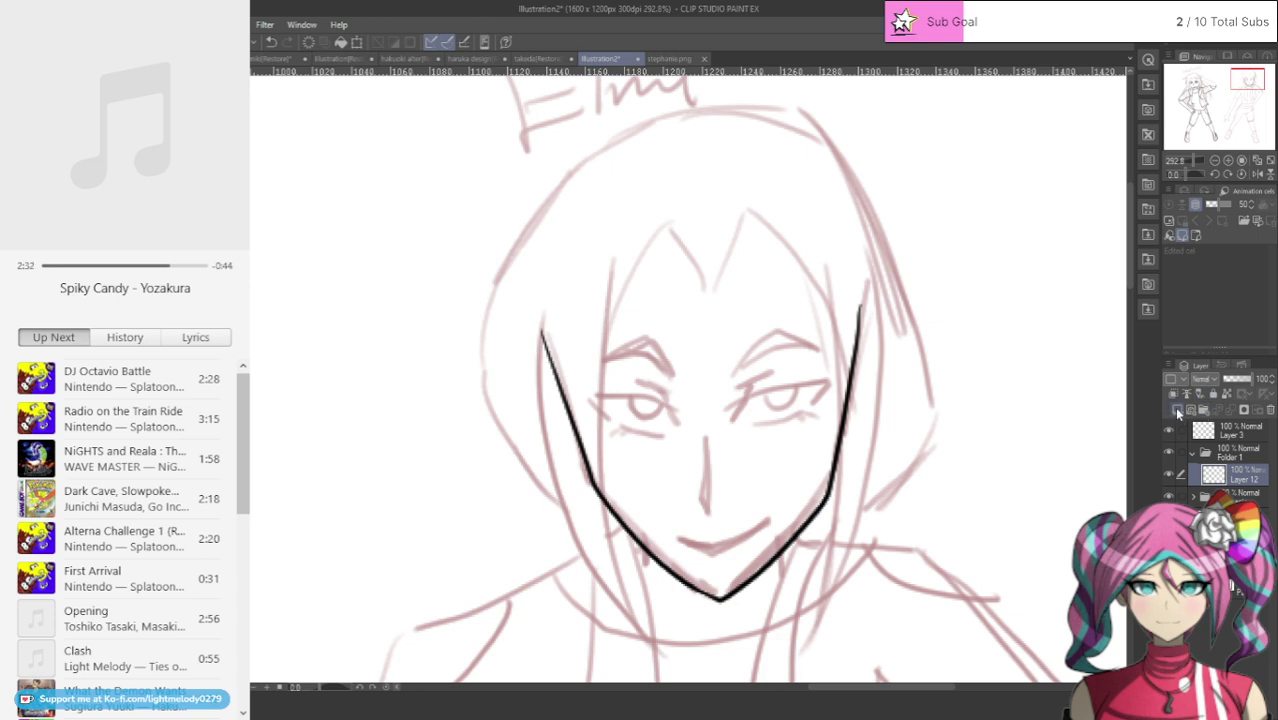
# Step: Add a new layer above the face outline and ink the underside of the nose as a short, shallow V
pyautogui.click(1177, 411)
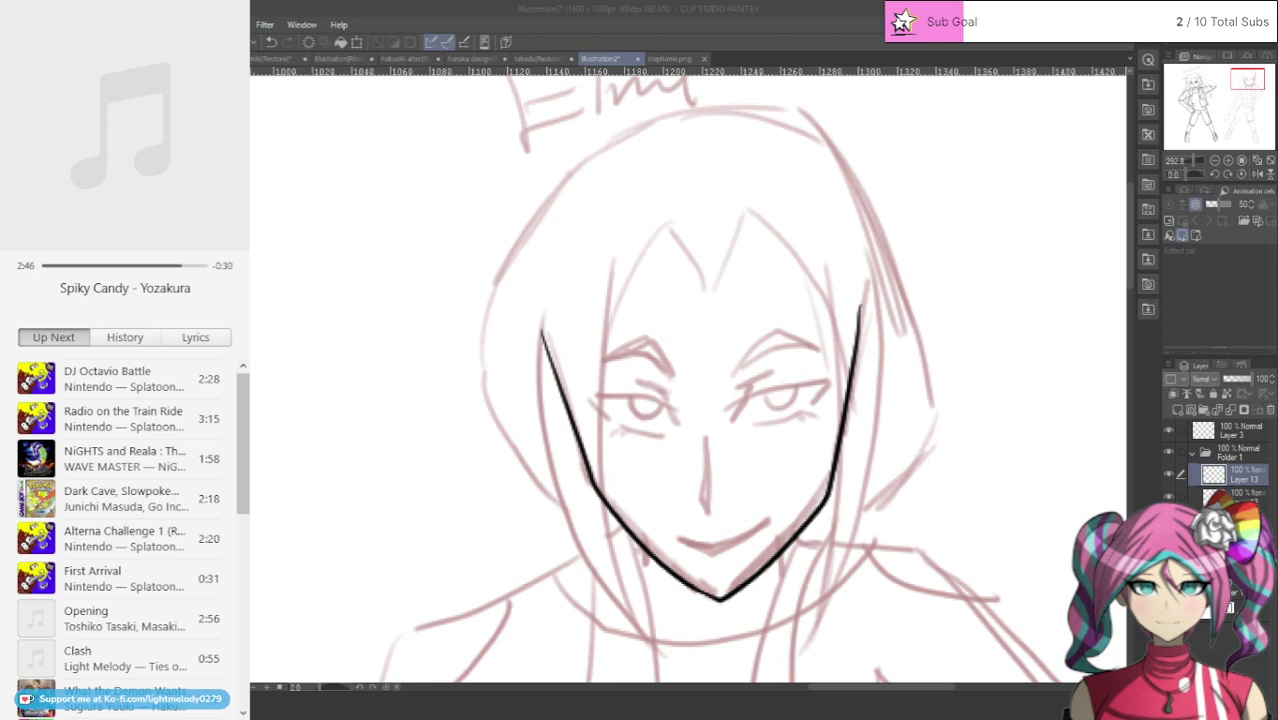
pyautogui.scroll(1, 840, 586)
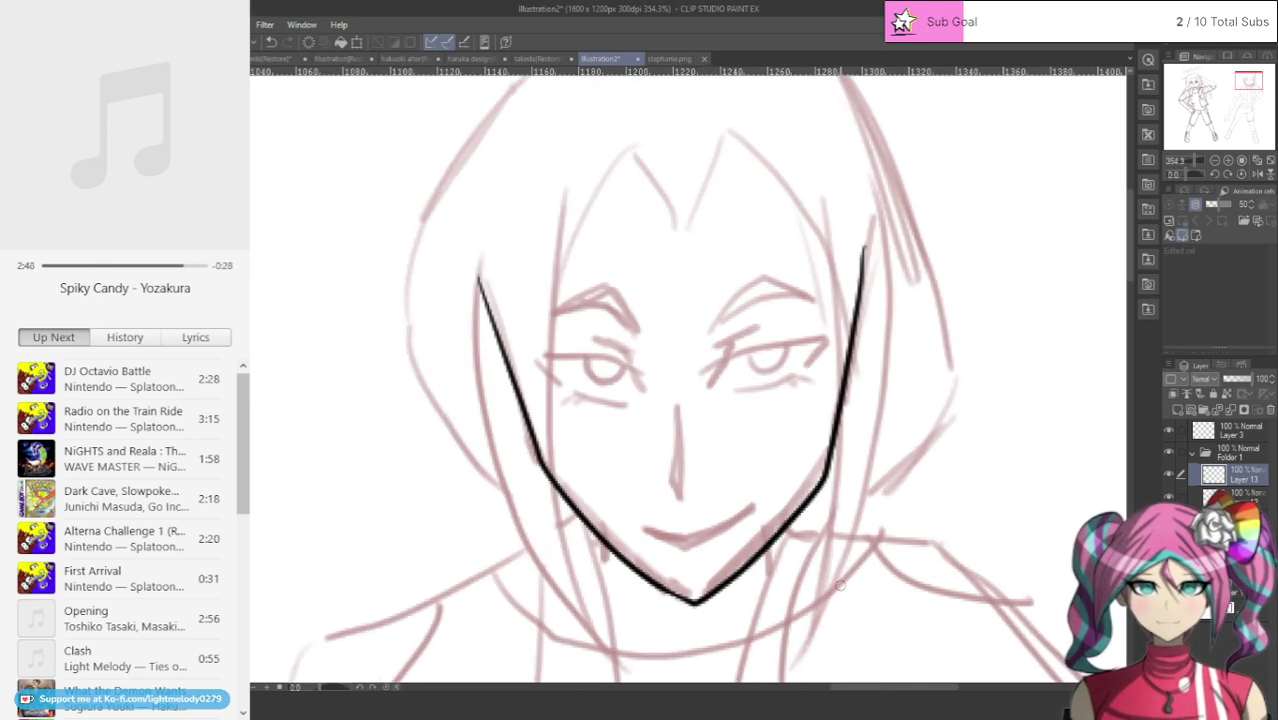
pyautogui.moveTo(654, 462)
pyautogui.mouseDown()
pyautogui.moveTo(682, 471)
pyautogui.moveTo(704, 458)
pyautogui.mouseUp()
pyautogui.moveTo(644, 527)
pyautogui.mouseDown()
pyautogui.moveTo(686, 529)
pyautogui.moveTo(762, 494)
pyautogui.mouseUp()
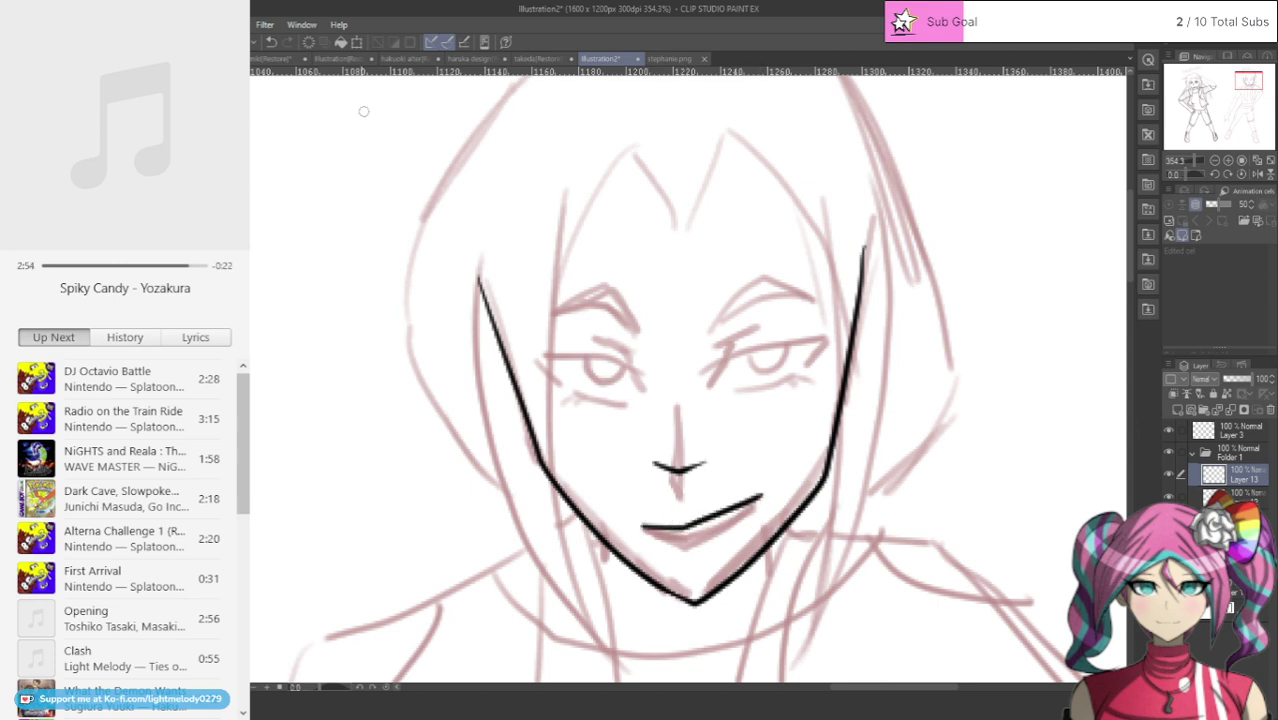
pyautogui.click(271, 42)
pyautogui.moveTo(634, 522)
pyautogui.mouseDown()
pyautogui.moveTo(660, 531)
pyautogui.moveTo(757, 506)
pyautogui.mouseUp()
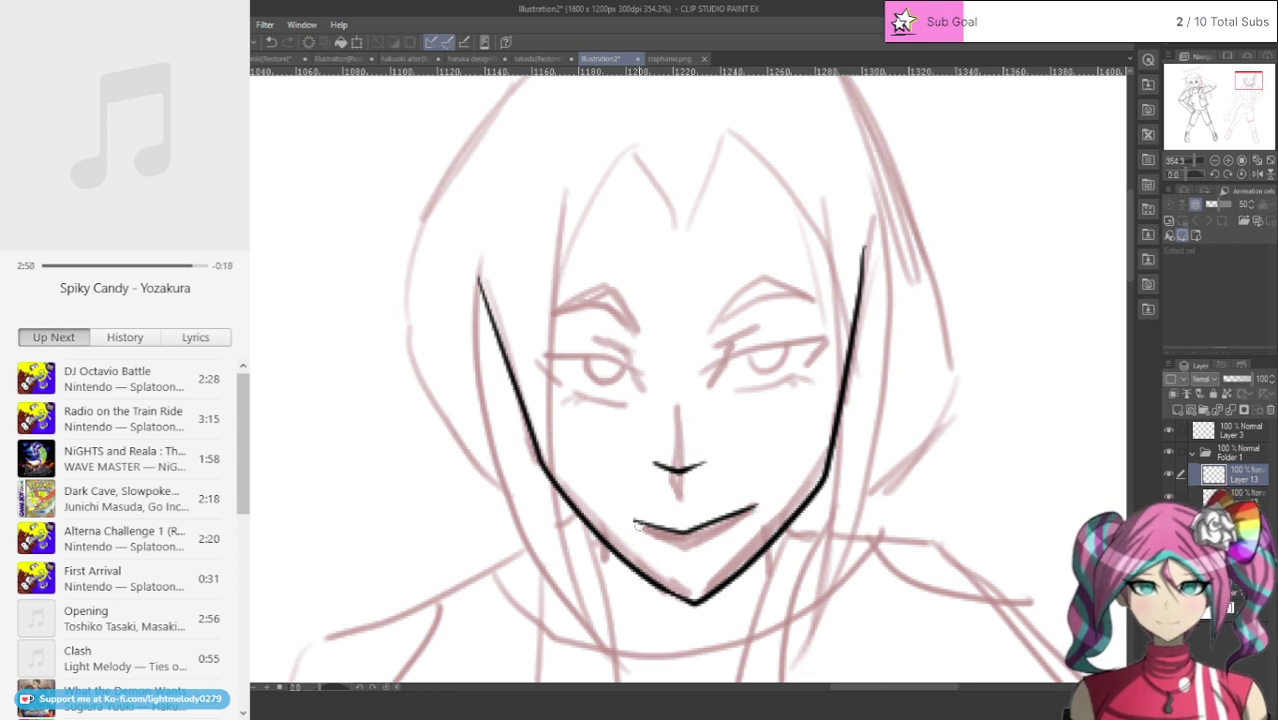
pyautogui.moveTo(632, 520)
pyautogui.mouseDown()
pyautogui.moveTo(690, 541)
pyautogui.moveTo(772, 501)
pyautogui.mouseUp()
pyautogui.click(271, 42)
pyautogui.click(271, 42)
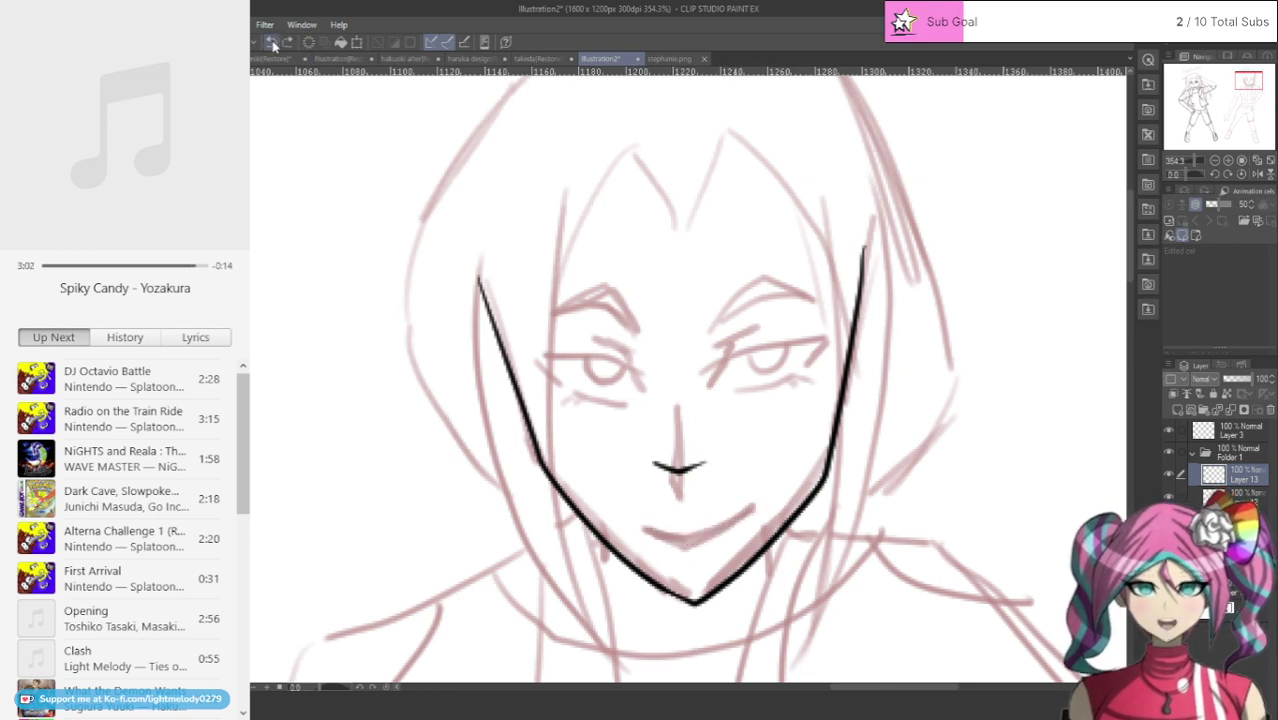
# Step: Ink the smirking mouth with a curved upper line rising to one side and a pointed lower lip line
pyautogui.moveTo(642, 525)
pyautogui.mouseDown()
pyautogui.moveTo(689, 536)
pyautogui.moveTo(757, 509)
pyautogui.mouseUp()
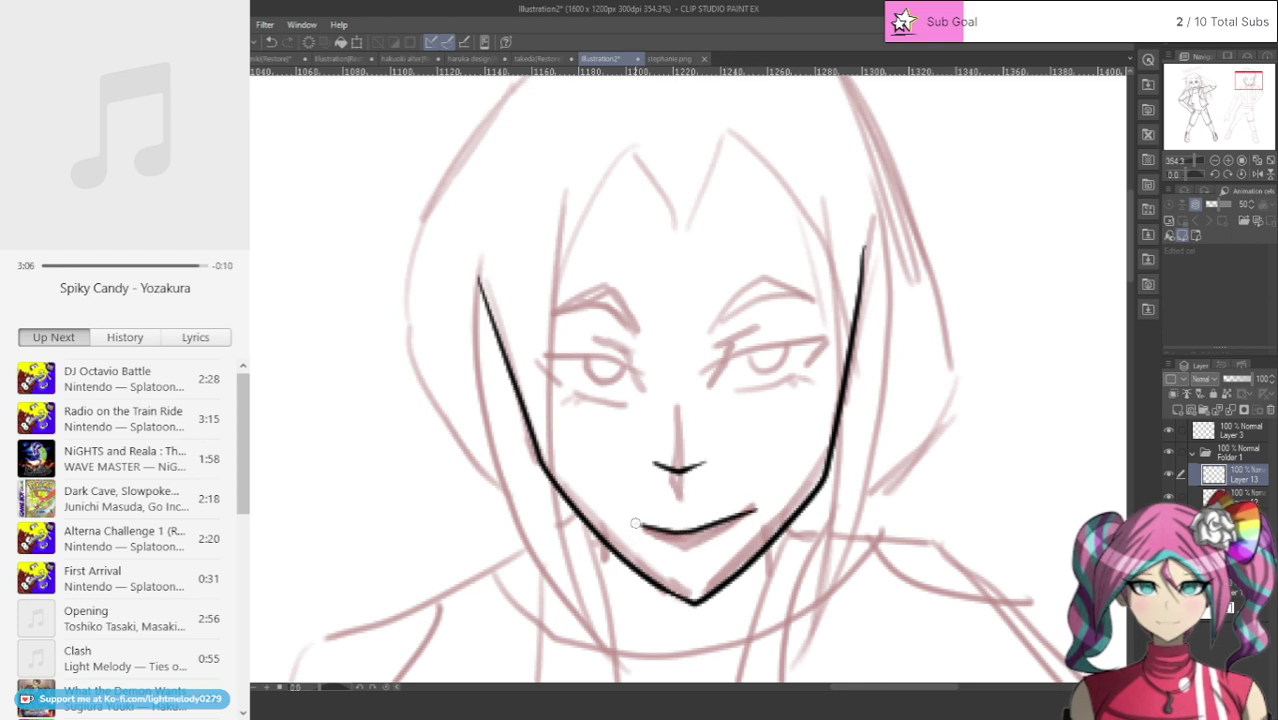
pyautogui.moveTo(660, 537); pyautogui.dragTo(682, 546)
pyautogui.moveTo(694, 546); pyautogui.dragTo(763, 506)
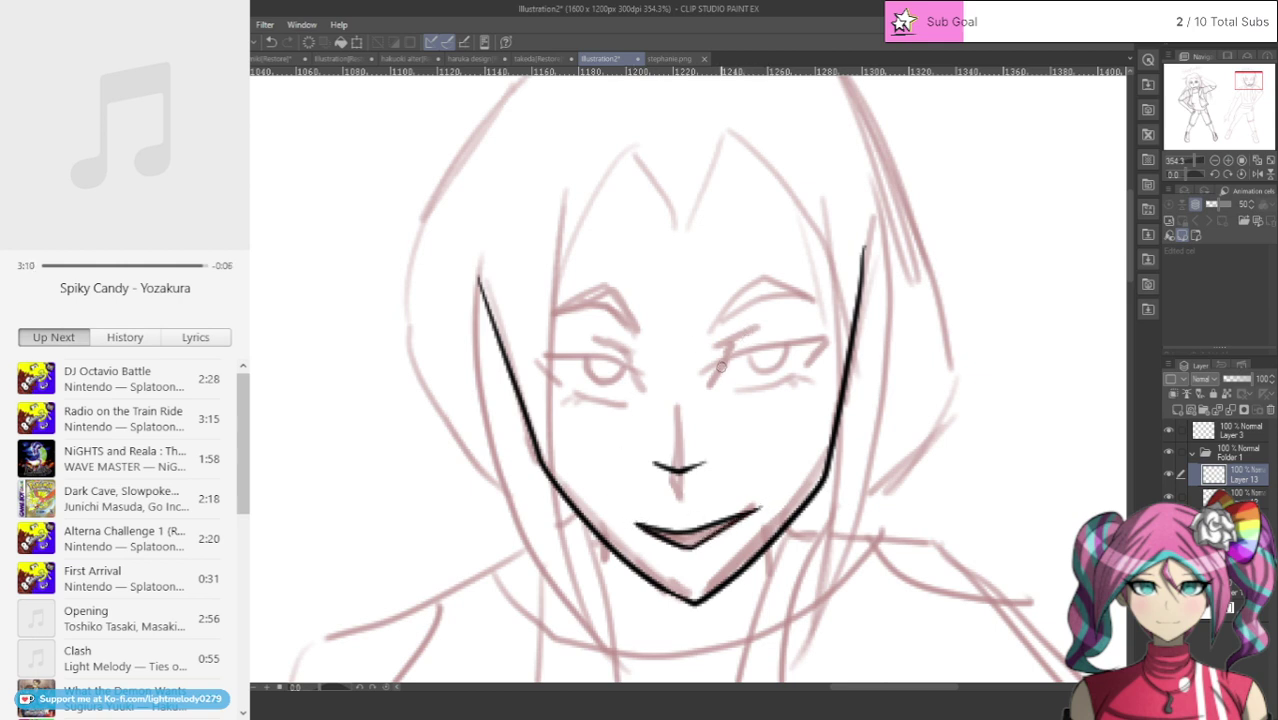
# Step: Ink the eye on the viewer's right with its lids and half-covered iris, plus the angular eyebrow above it
pyautogui.moveTo(703, 372)
pyautogui.mouseDown()
pyautogui.moveTo(822, 344)
pyautogui.moveTo(806, 362)
pyautogui.mouseUp()
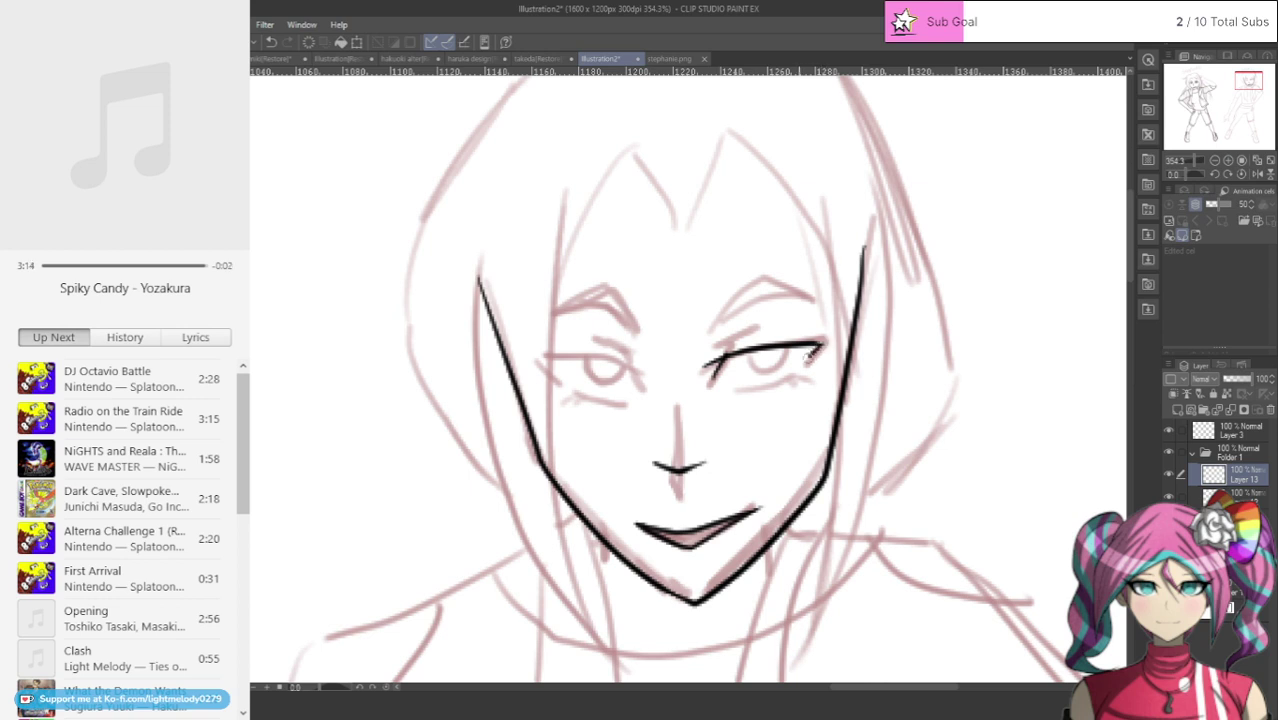
pyautogui.moveTo(726, 386); pyautogui.dragTo(806, 378)
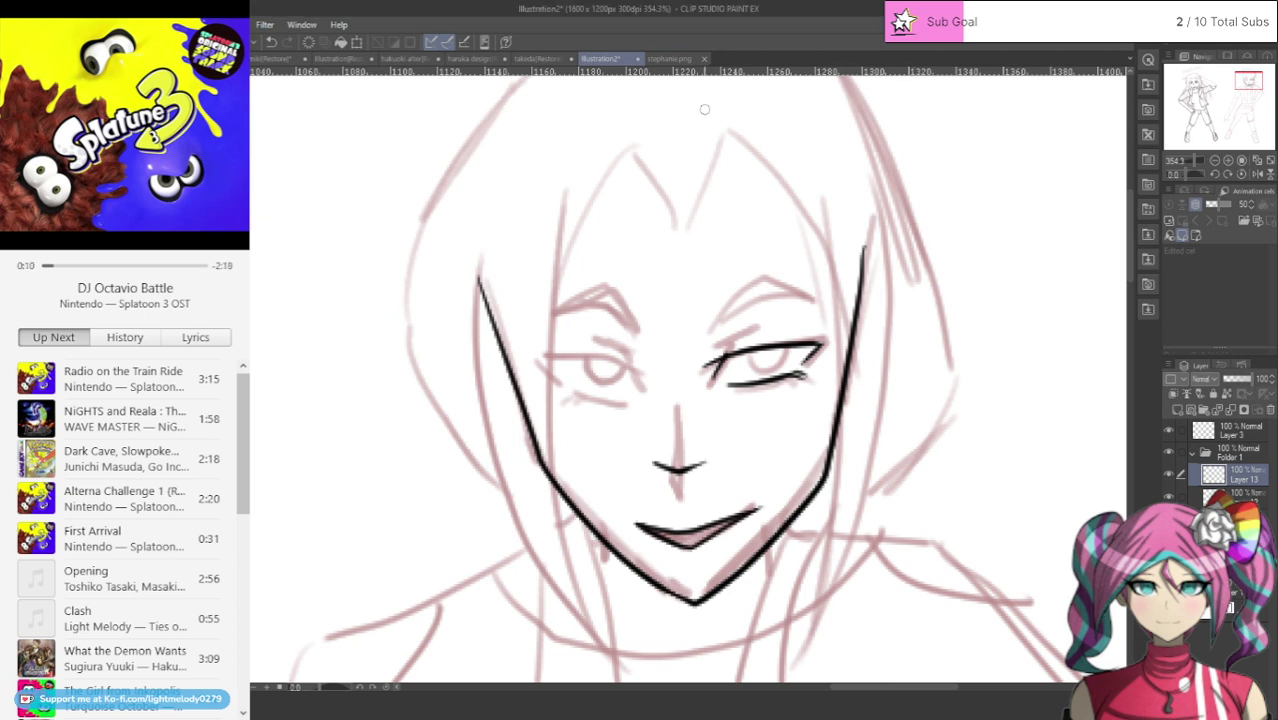
pyautogui.moveTo(744, 349)
pyautogui.mouseDown()
pyautogui.moveTo(756, 370)
pyautogui.moveTo(783, 349)
pyautogui.mouseUp()
pyautogui.moveTo(710, 332)
pyautogui.mouseDown()
pyautogui.moveTo(745, 309)
pyautogui.moveTo(810, 312)
pyautogui.mouseUp()
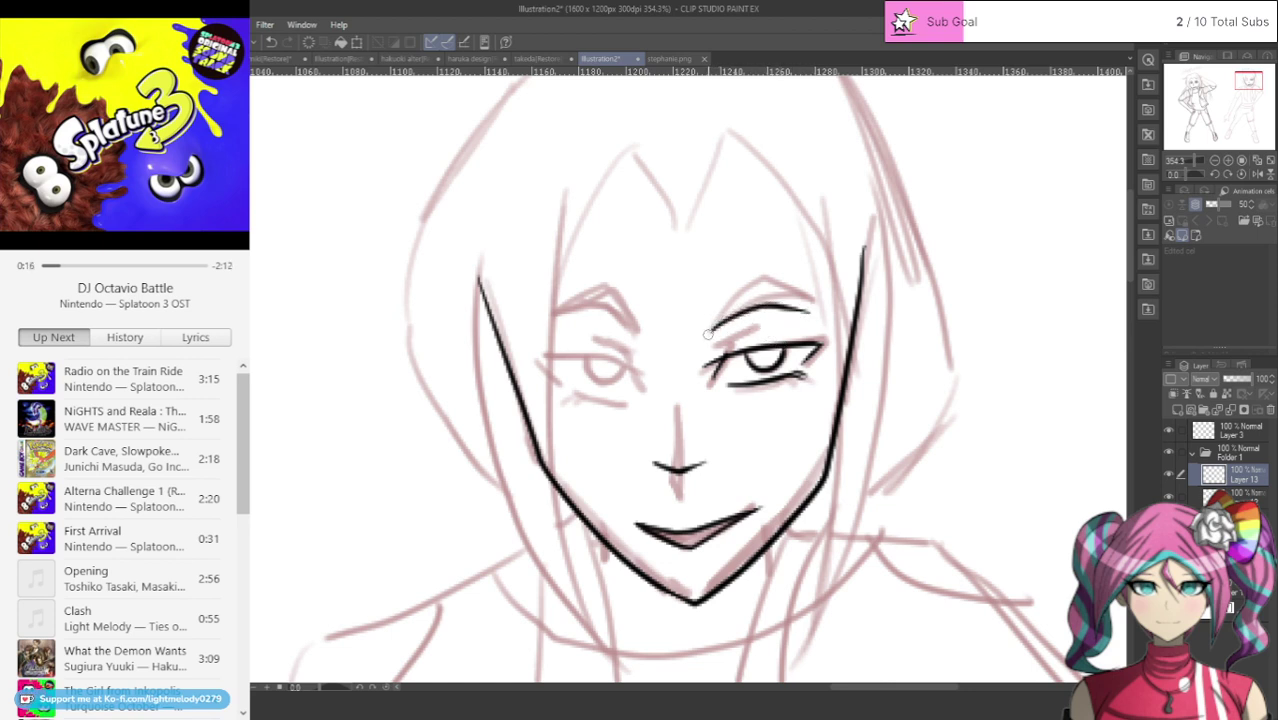
pyautogui.moveTo(707, 335)
pyautogui.mouseDown()
pyautogui.moveTo(756, 292)
pyautogui.moveTo(822, 320)
pyautogui.mouseUp()
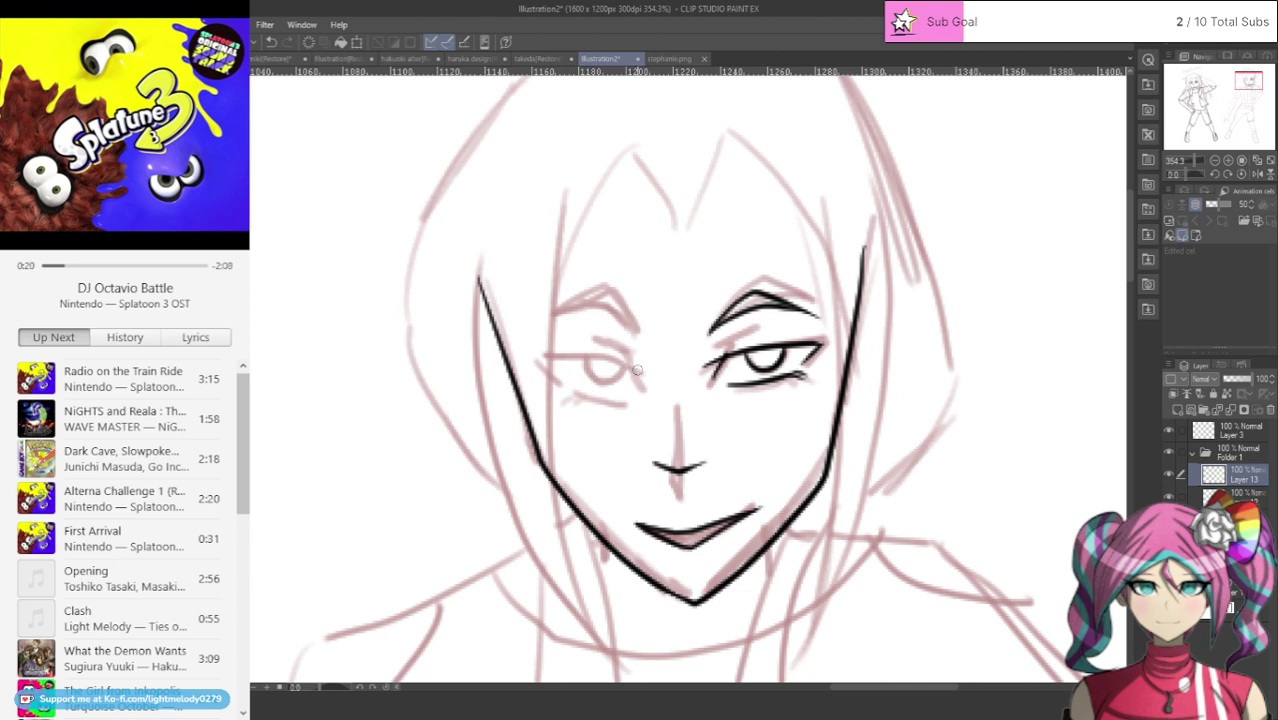
# Step: Ink the eye on the viewer's left with its upper and lower lids, iris and small corner lashes
pyautogui.moveTo(640, 370)
pyautogui.mouseDown()
pyautogui.moveTo(535, 362)
pyautogui.moveTo(564, 393)
pyautogui.moveTo(640, 400)
pyautogui.mouseUp()
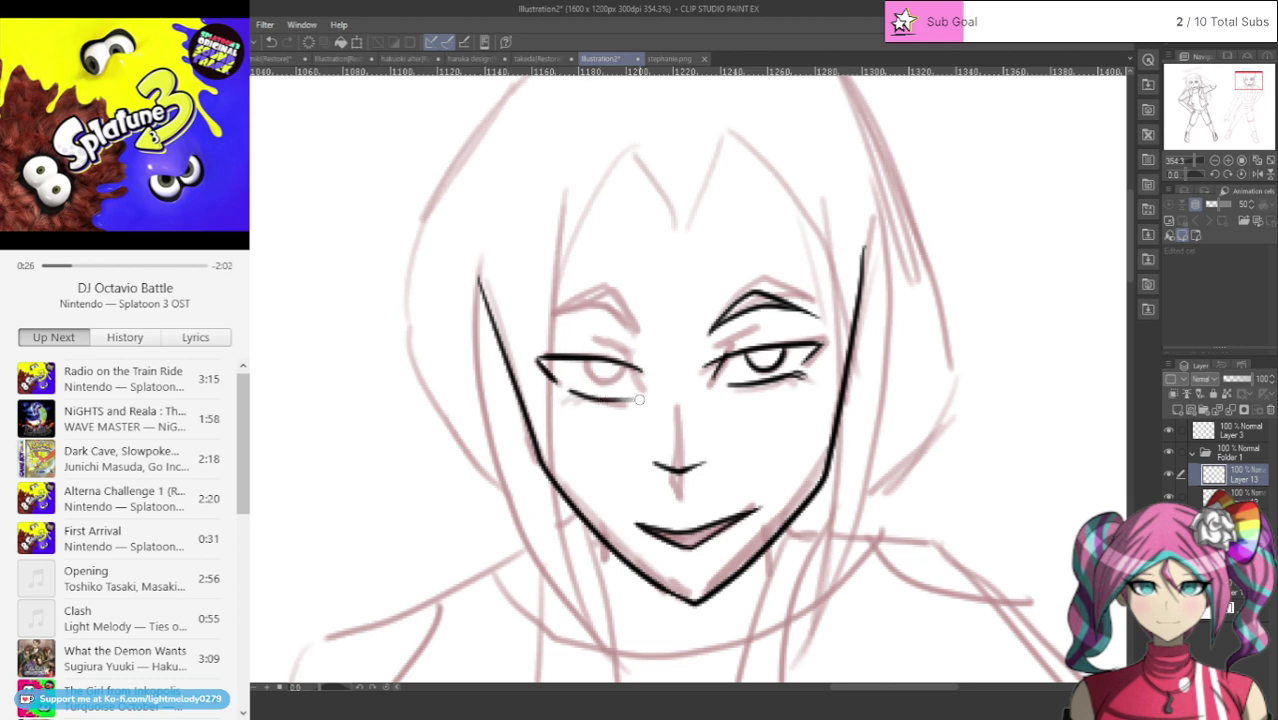
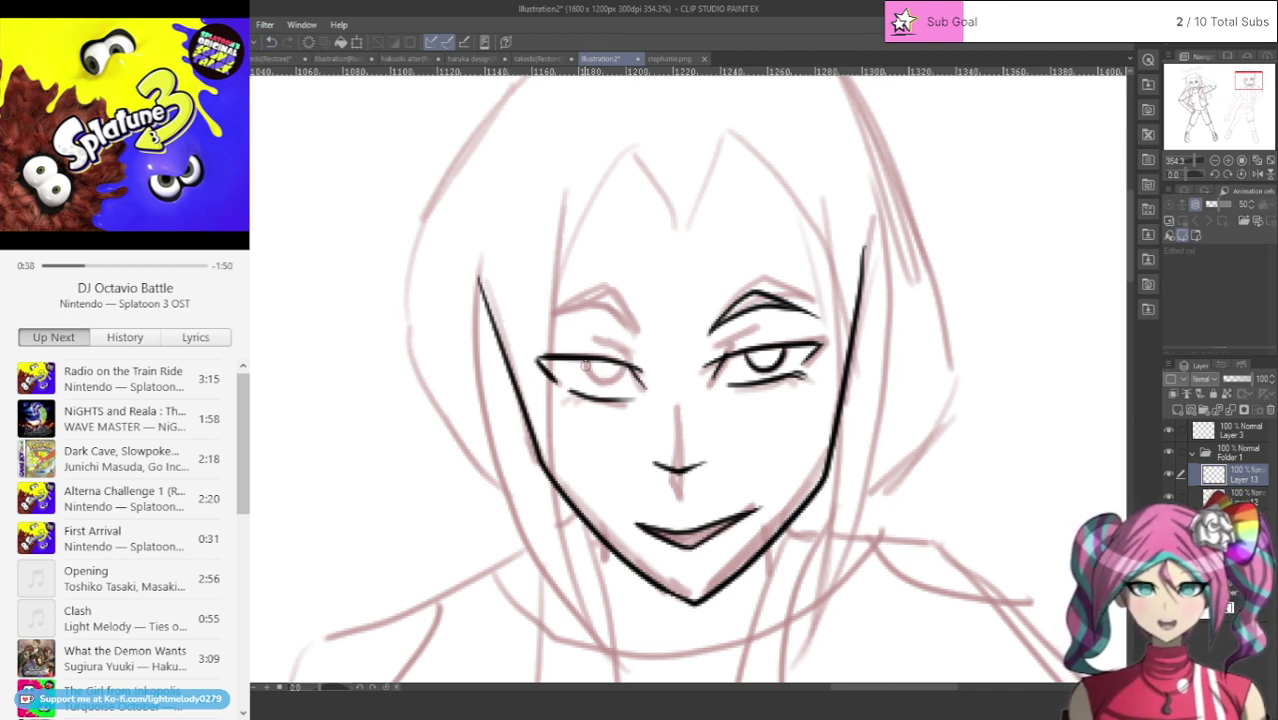
pyautogui.moveTo(592, 377)
pyautogui.mouseDown()
pyautogui.moveTo(617, 378)
pyautogui.moveTo(553, 404)
pyautogui.moveTo(563, 400)
pyautogui.mouseUp()
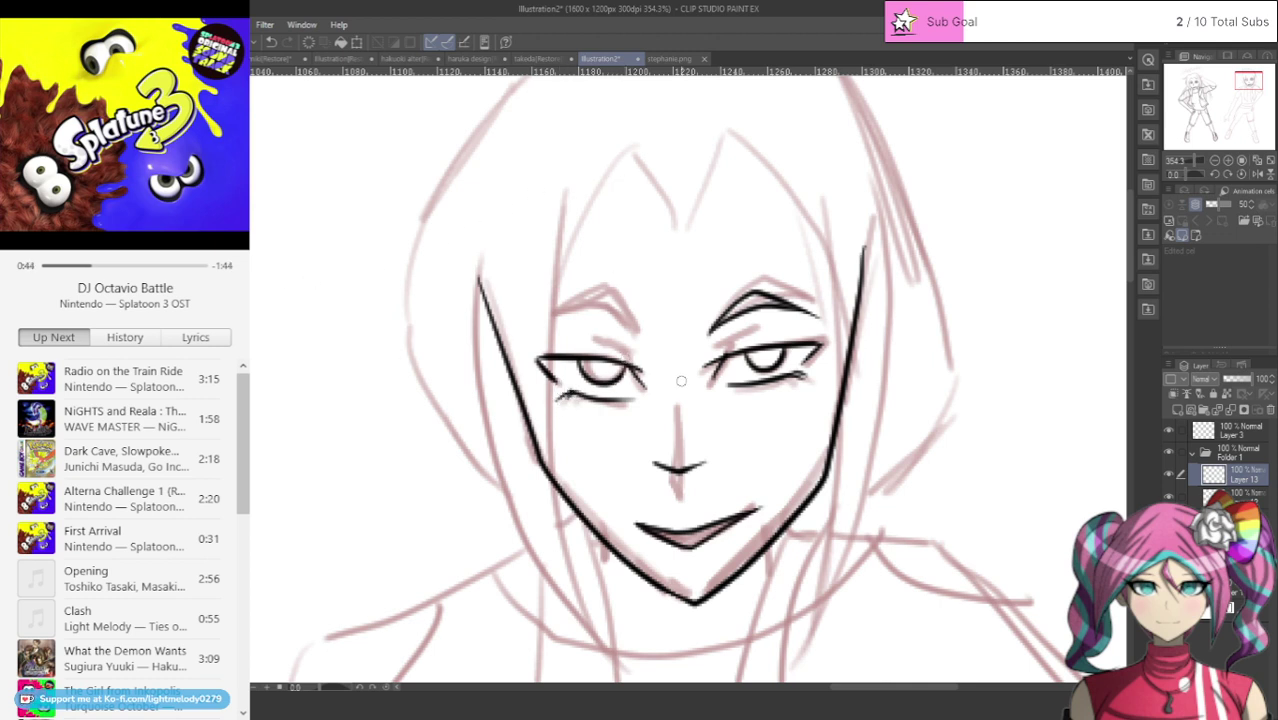
pyautogui.click(272, 42)
pyautogui.moveTo(549, 320)
pyautogui.mouseDown()
pyautogui.moveTo(606, 309)
pyautogui.moveTo(646, 338)
pyautogui.mouseUp()
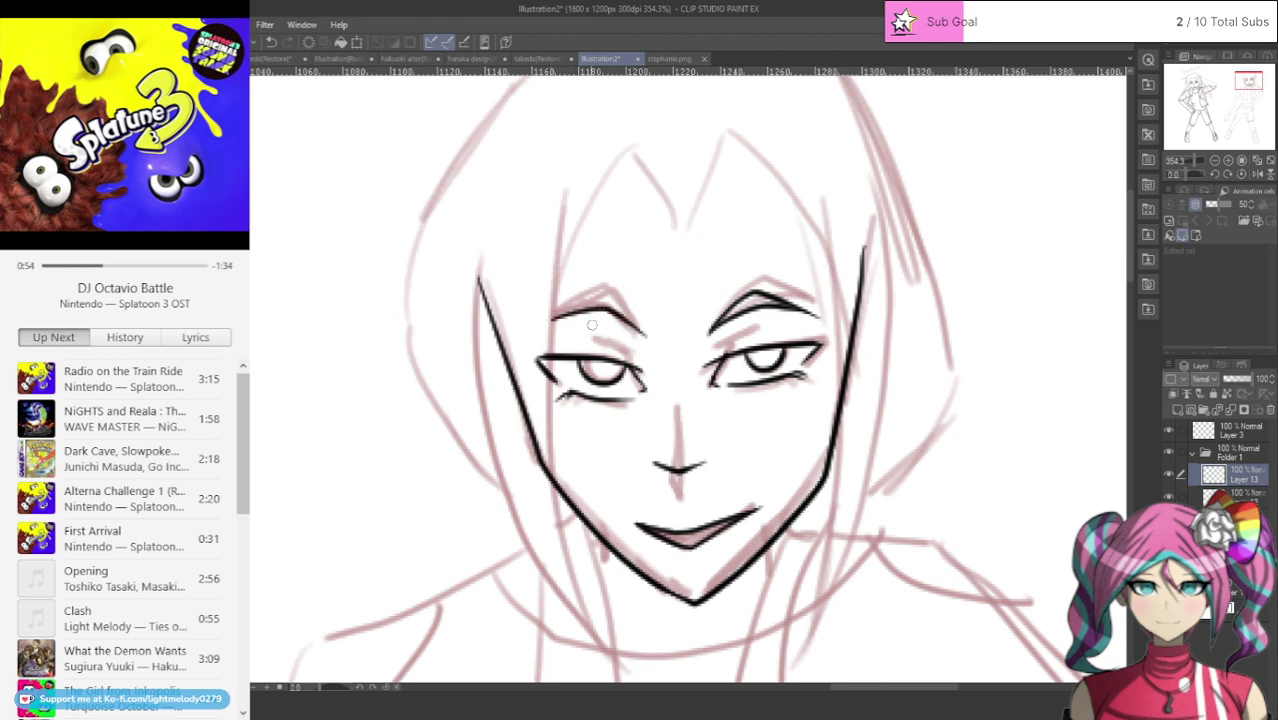
pyautogui.moveTo(547, 323)
pyautogui.mouseDown()
pyautogui.moveTo(617, 298)
pyautogui.moveTo(655, 338)
pyautogui.mouseUp()
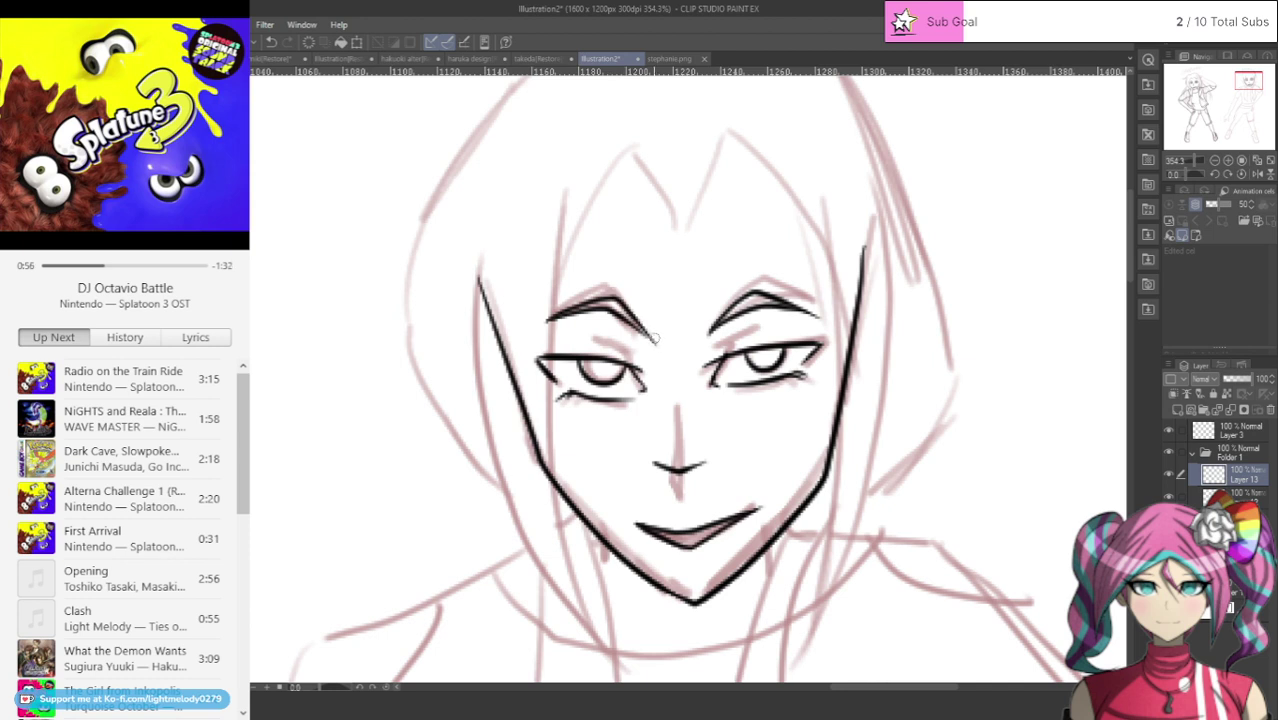
pyautogui.click(272, 43)
pyautogui.click(272, 43)
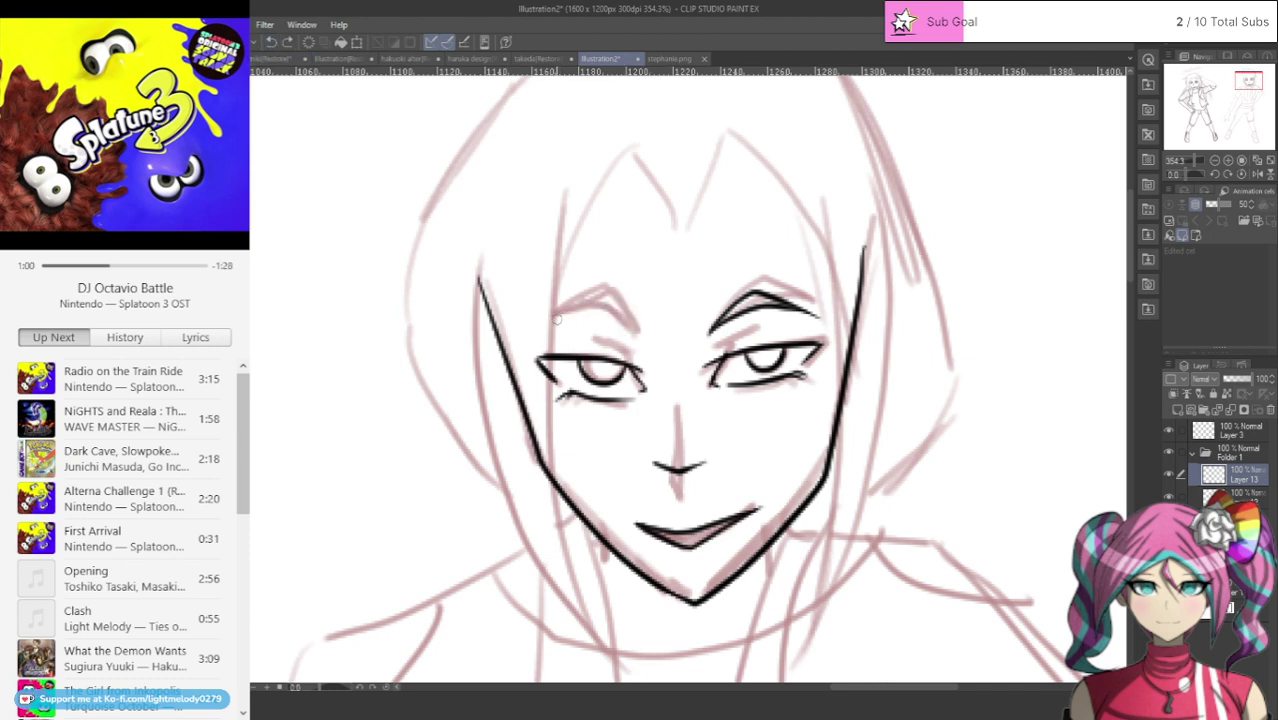
# Step: Ink the angular, peaked eyebrow above the eye on the viewer's left
pyautogui.moveTo(547, 321)
pyautogui.mouseDown()
pyautogui.moveTo(603, 307)
pyautogui.moveTo(637, 337)
pyautogui.mouseUp()
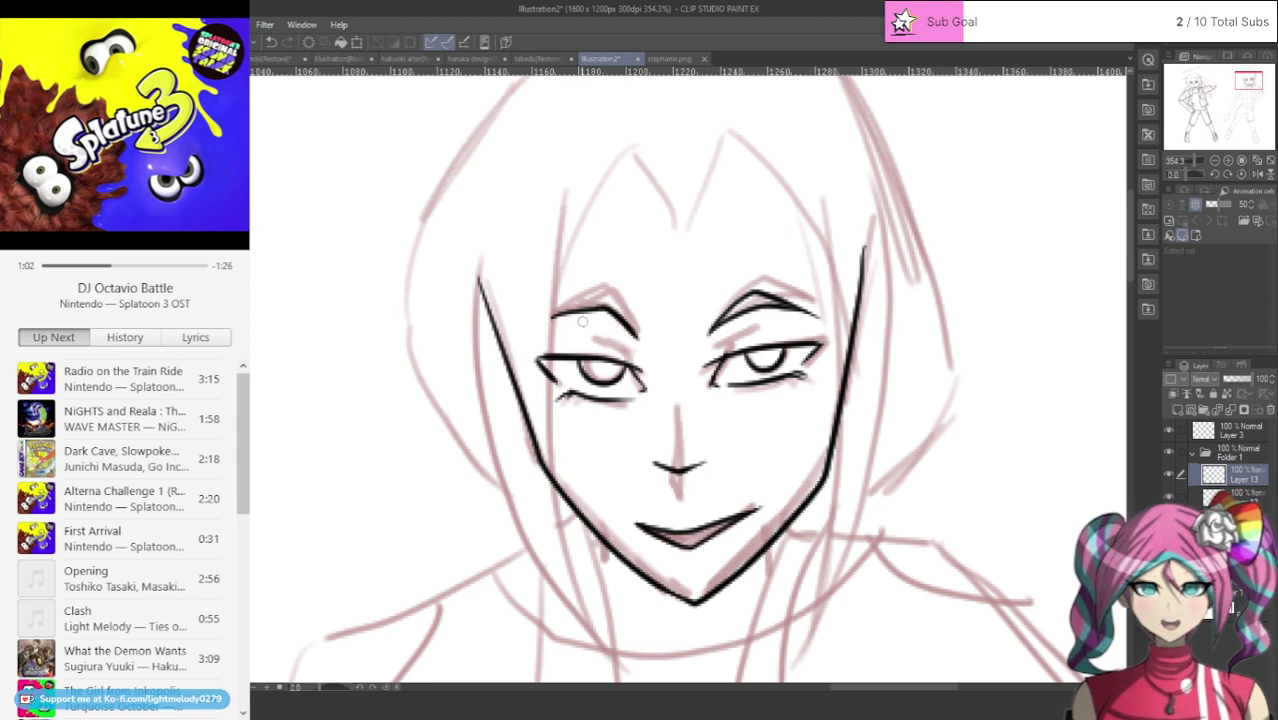
pyautogui.moveTo(584, 304)
pyautogui.mouseDown()
pyautogui.moveTo(608, 295)
pyautogui.moveTo(643, 342)
pyautogui.mouseUp()
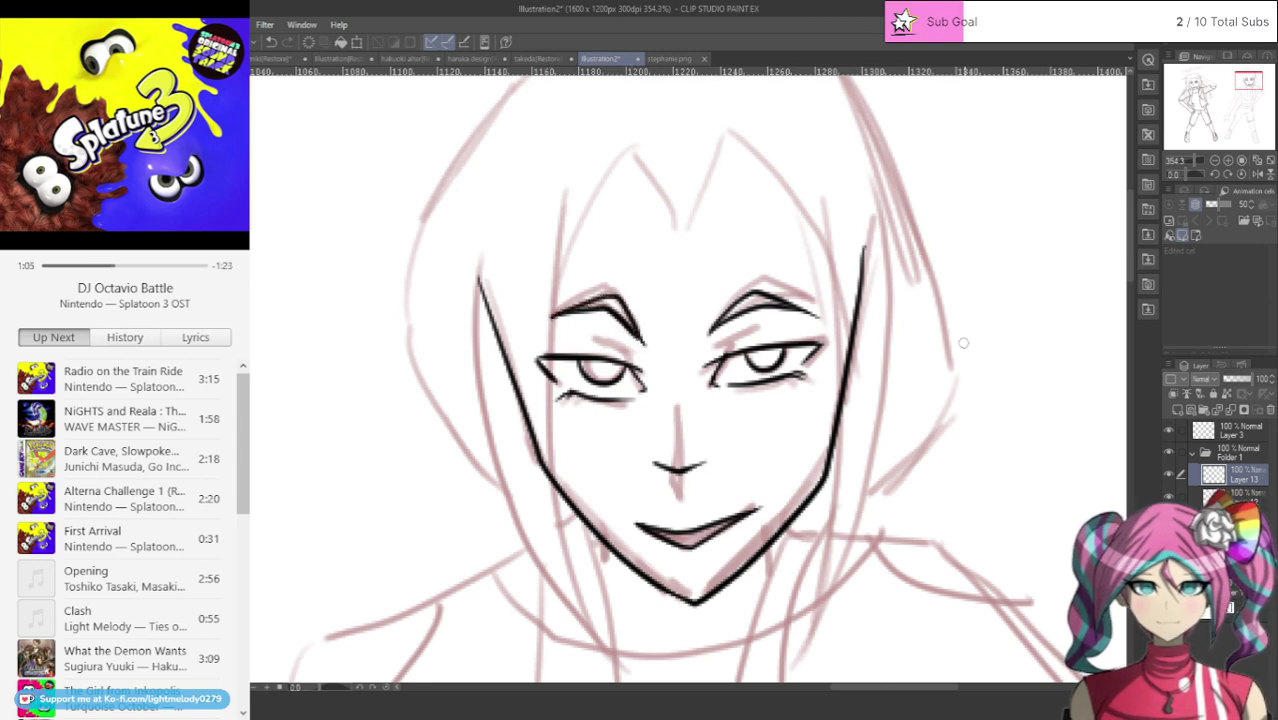
# Step: Add a new layer for the hair and ink the fringe and long pointed side lock on the viewer's left
pyautogui.scroll(-3, 1040, 366)
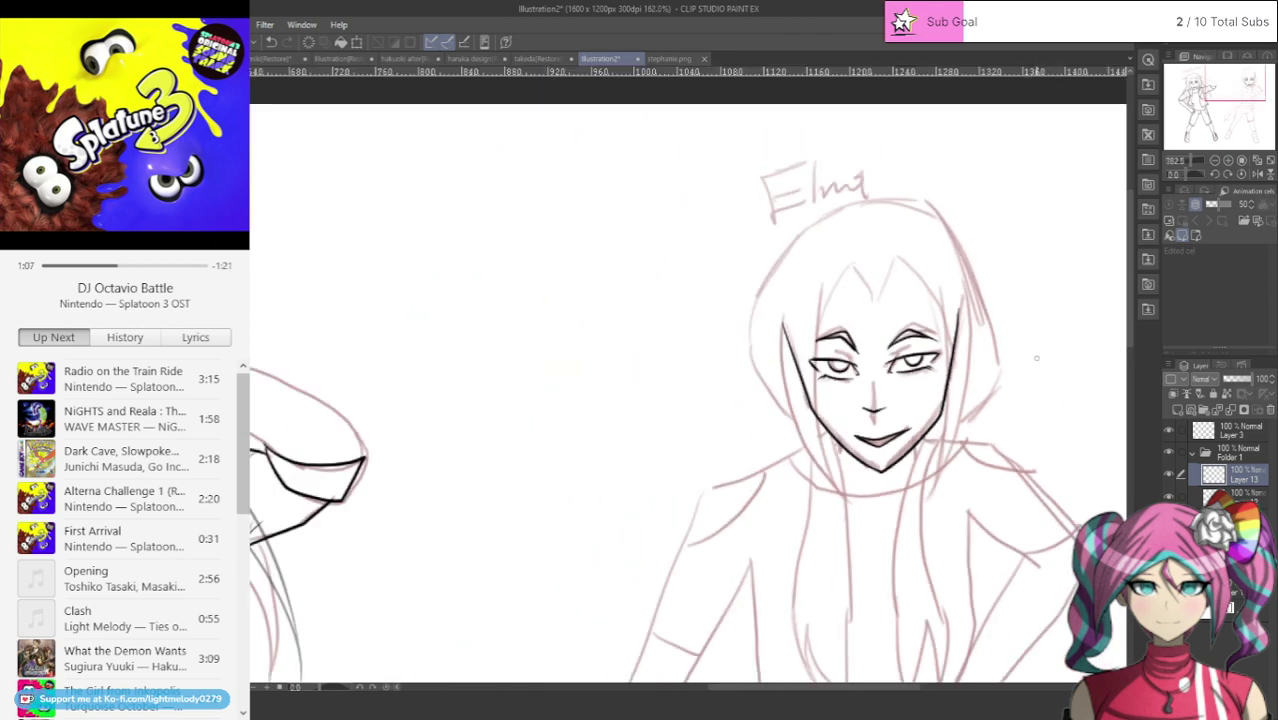
pyautogui.scroll(1, 1038, 357)
pyautogui.moveTo(790, 688); pyautogui.dragTo(818, 690)
pyautogui.scroll(1, 840, 320)
pyautogui.scroll(1, 839, 319)
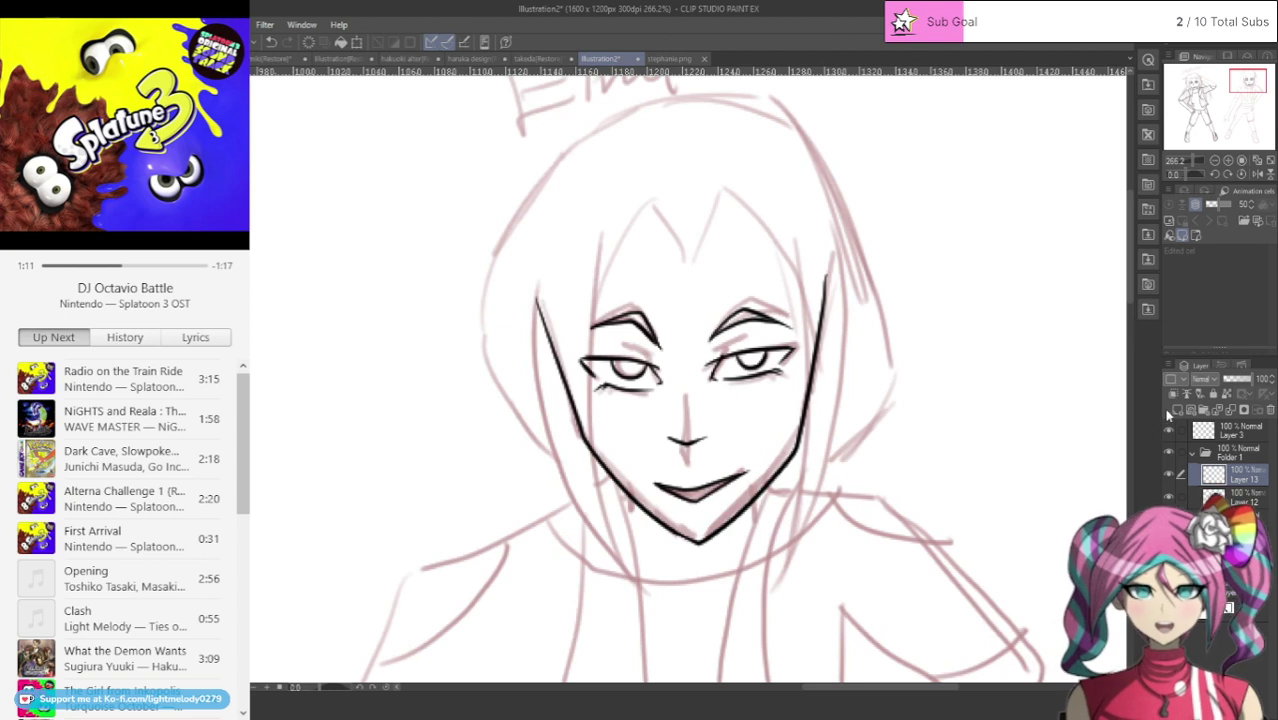
pyautogui.scroll(1, 958, 346)
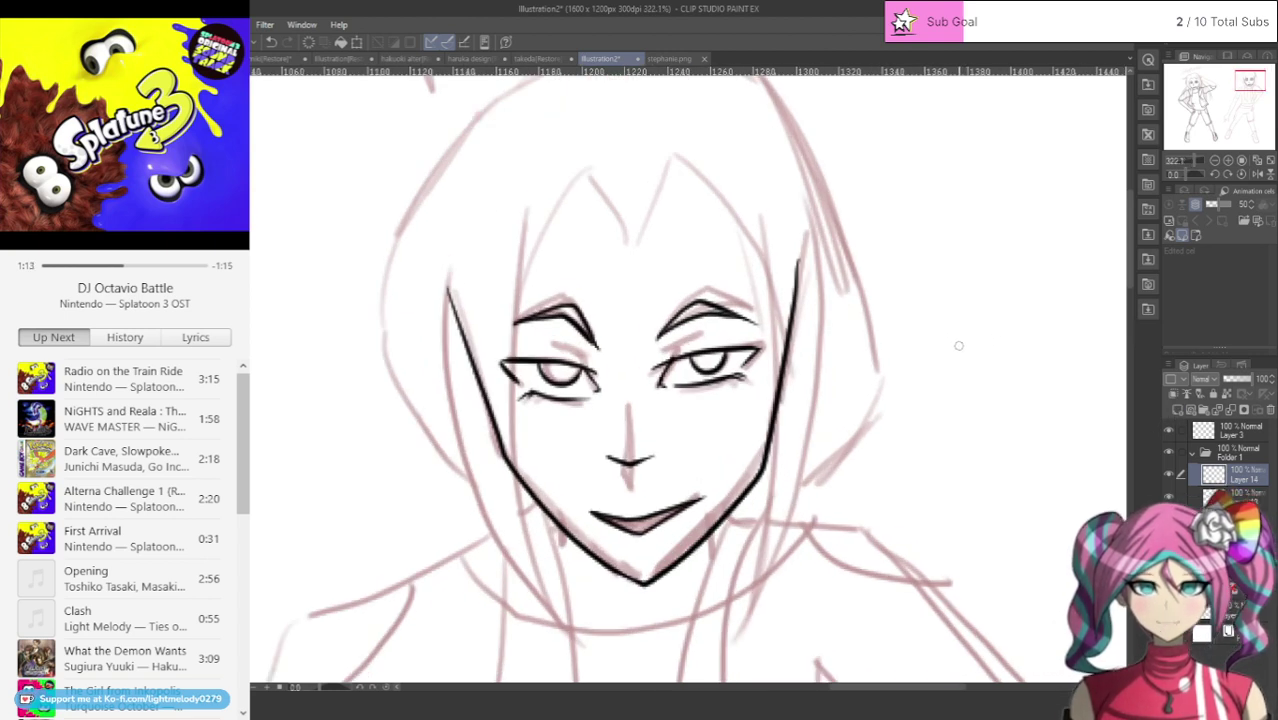
pyautogui.moveTo(627, 245)
pyautogui.mouseDown()
pyautogui.moveTo(574, 177)
pyautogui.moveTo(522, 318)
pyautogui.moveTo(540, 460)
pyautogui.mouseUp()
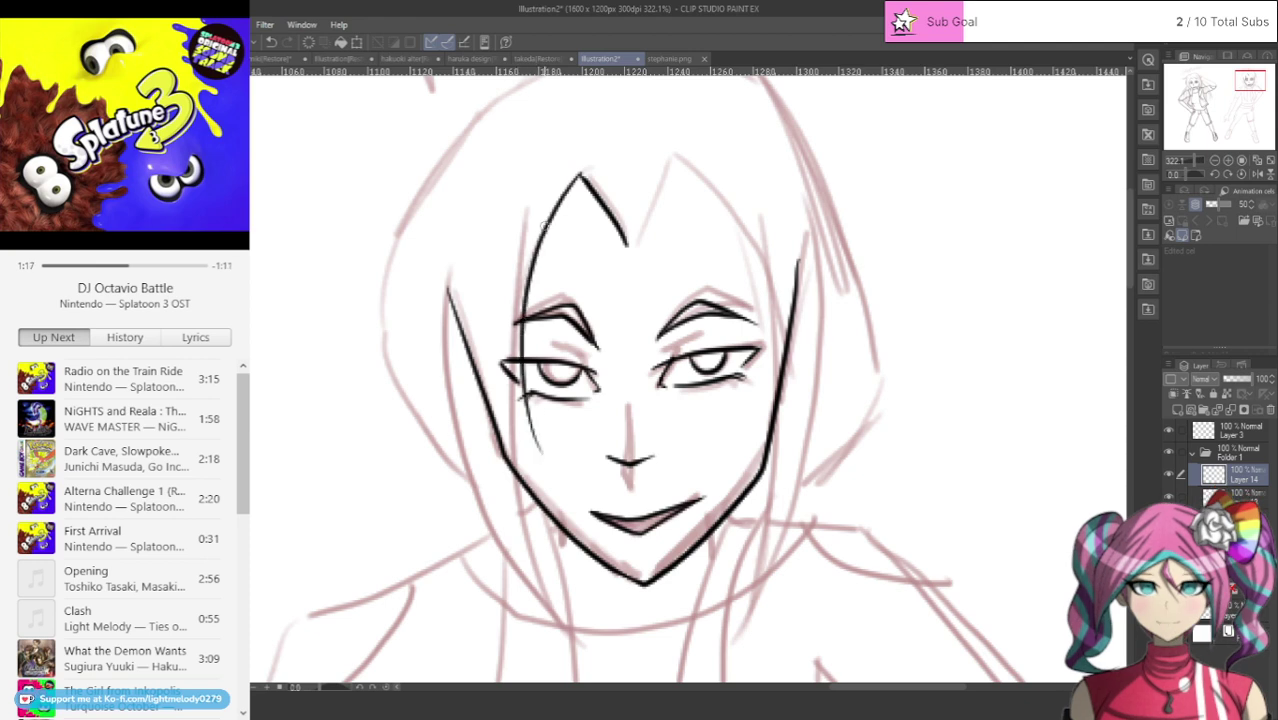
pyautogui.moveTo(550, 212)
pyautogui.mouseDown()
pyautogui.moveTo(508, 388)
pyautogui.moveTo(514, 516)
pyautogui.moveTo(574, 650)
pyautogui.moveTo(469, 490)
pyautogui.moveTo(467, 215)
pyautogui.mouseUp()
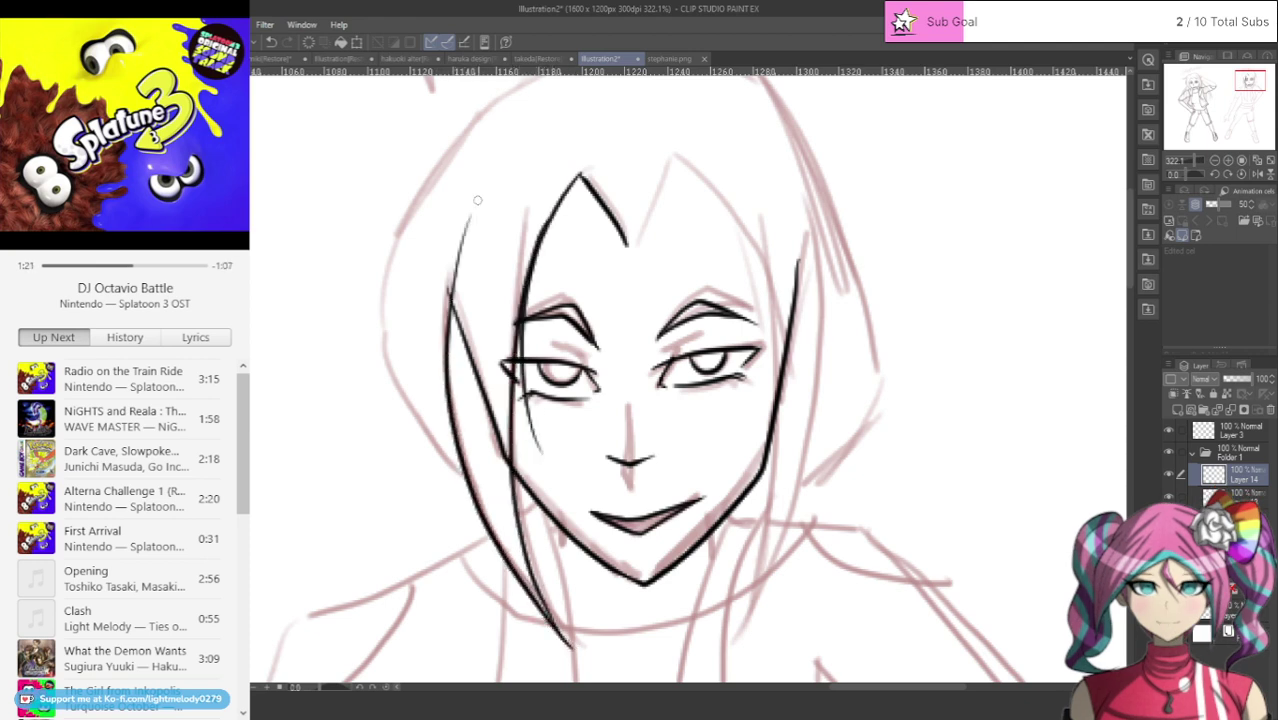
pyautogui.moveTo(512, 370)
pyautogui.mouseDown()
pyautogui.moveTo(518, 280)
pyautogui.moveTo(550, 205)
pyautogui.mouseUp()
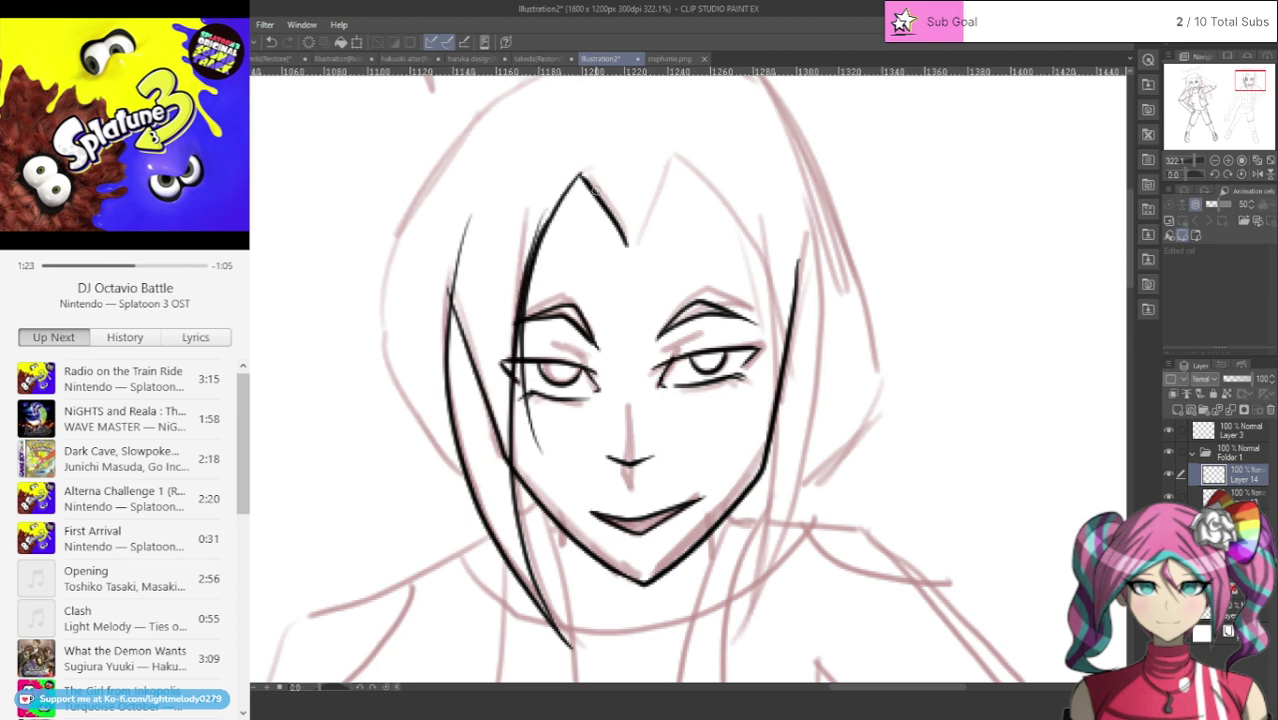
# Step: Ink the fringe's second peak from the central point, curving down the viewer's right side of the face
pyautogui.moveTo(632, 244)
pyautogui.mouseDown()
pyautogui.moveTo(676, 168)
pyautogui.moveTo(762, 290)
pyautogui.mouseUp()
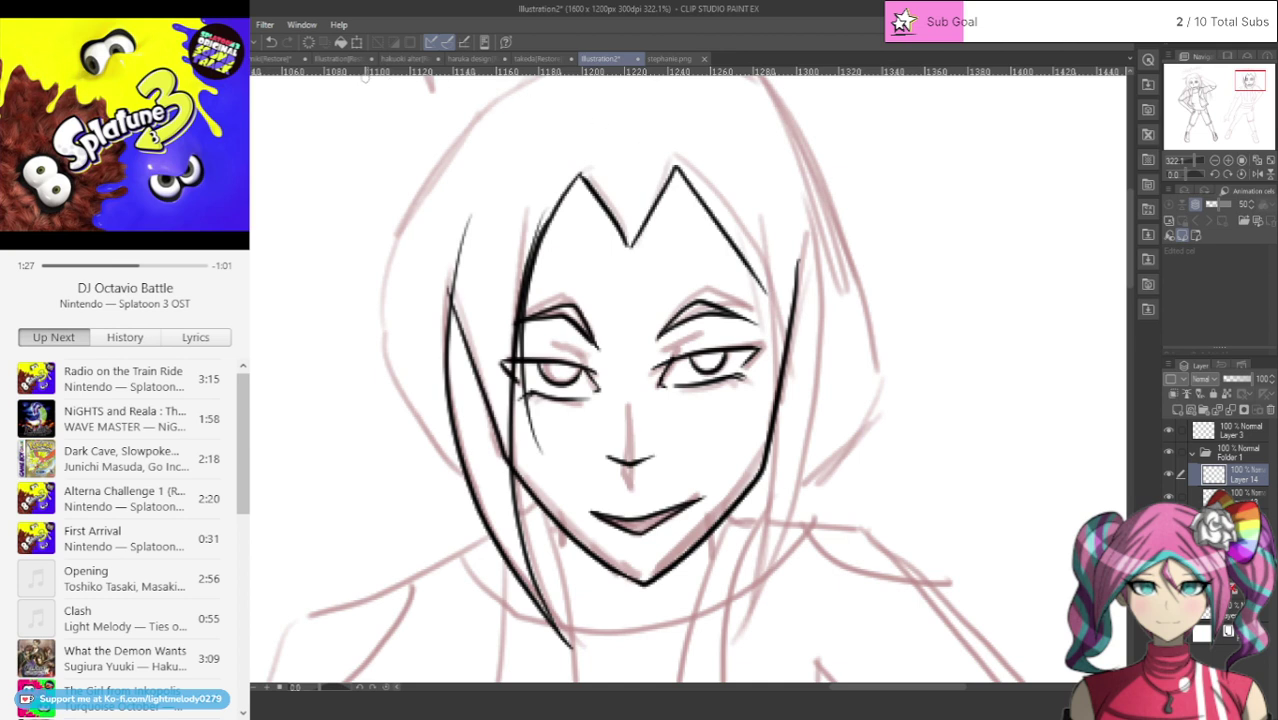
pyautogui.click(271, 41)
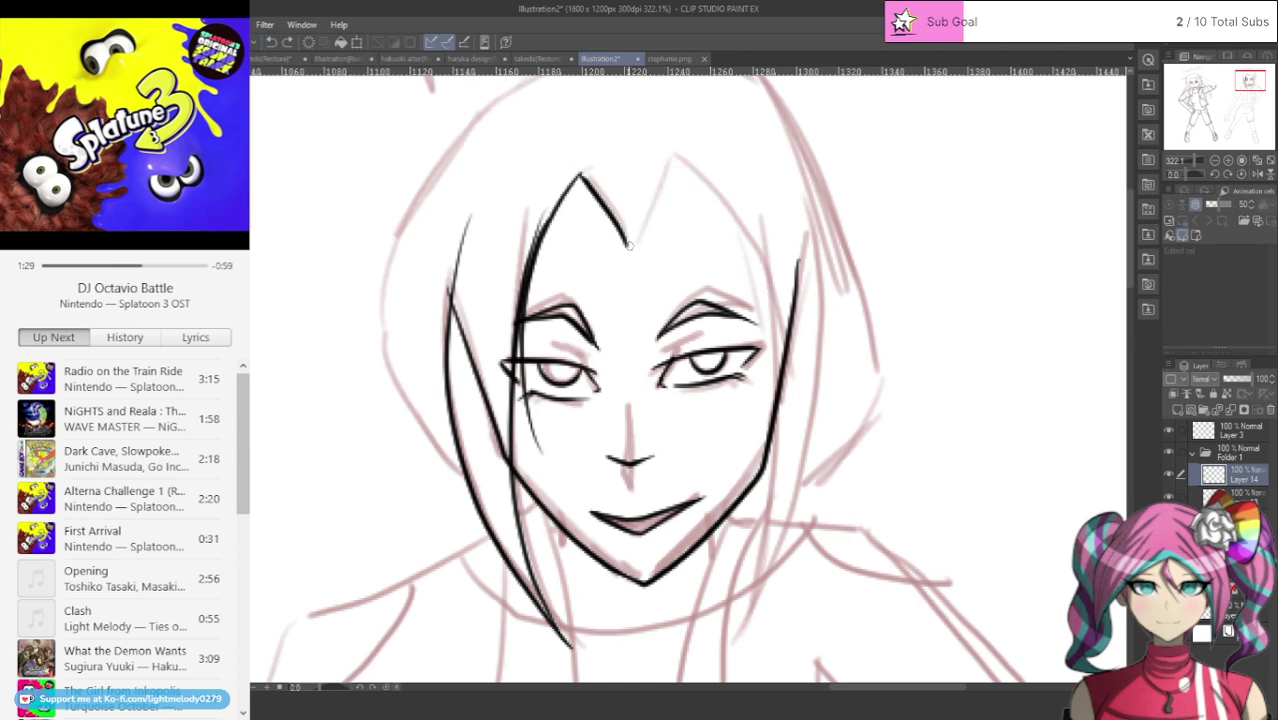
pyautogui.moveTo(629, 244)
pyautogui.mouseDown()
pyautogui.moveTo(673, 175)
pyautogui.moveTo(717, 217)
pyautogui.moveTo(758, 300)
pyautogui.moveTo(766, 430)
pyautogui.mouseUp()
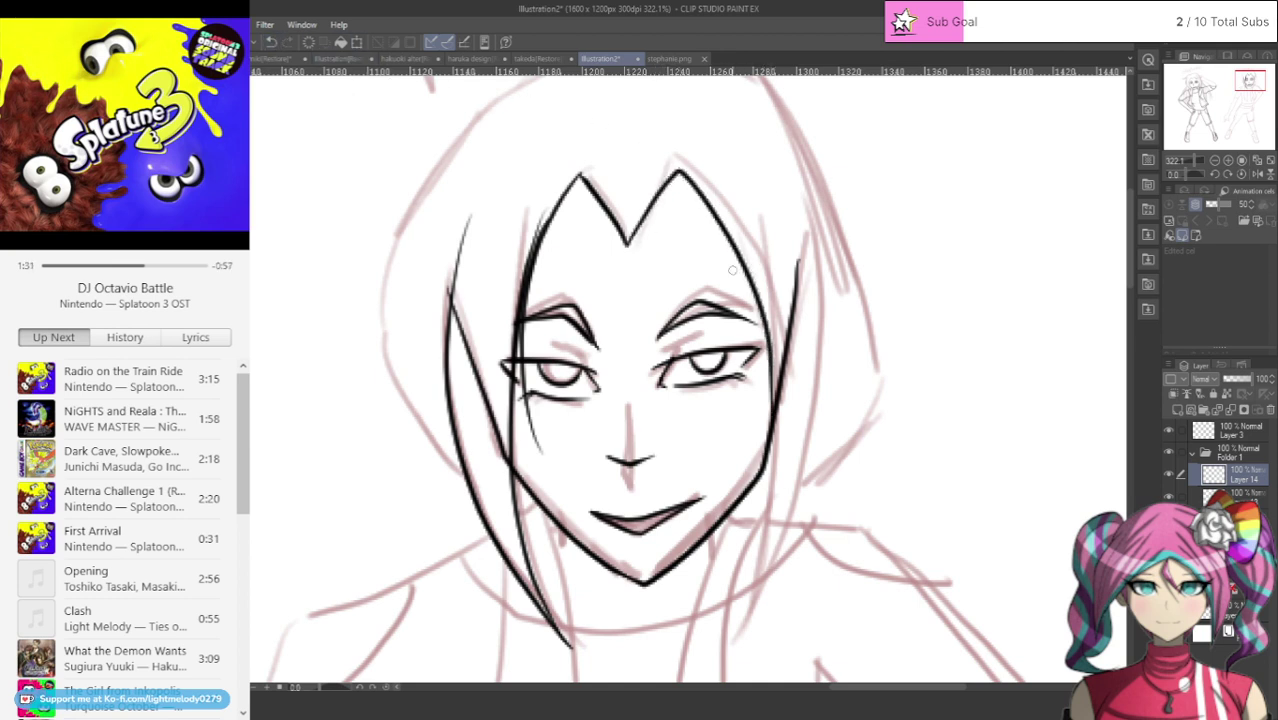
pyautogui.moveTo(697, 184)
pyautogui.mouseDown()
pyautogui.moveTo(775, 353)
pyautogui.moveTo(769, 494)
pyautogui.moveTo(742, 637)
pyautogui.moveTo(791, 505)
pyautogui.moveTo(810, 332)
pyautogui.moveTo(805, 247)
pyautogui.moveTo(780, 148)
pyautogui.mouseUp()
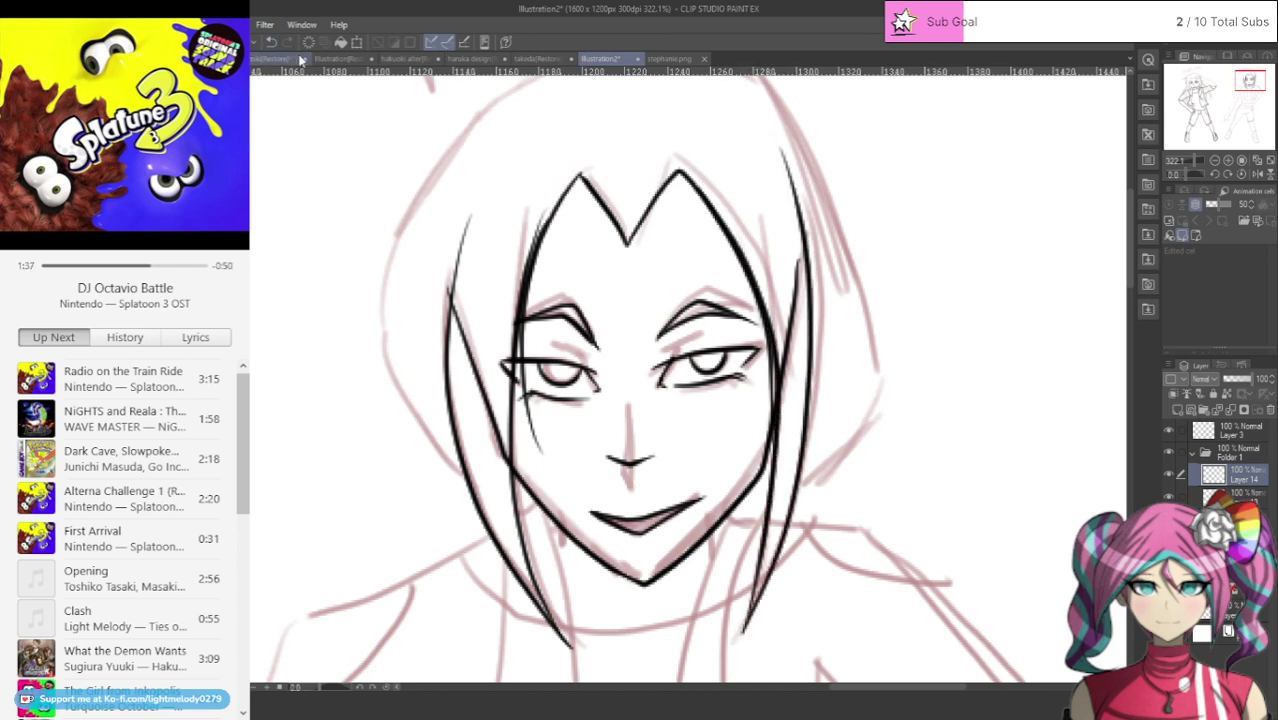
pyautogui.click(271, 42)
pyautogui.click(271, 42)
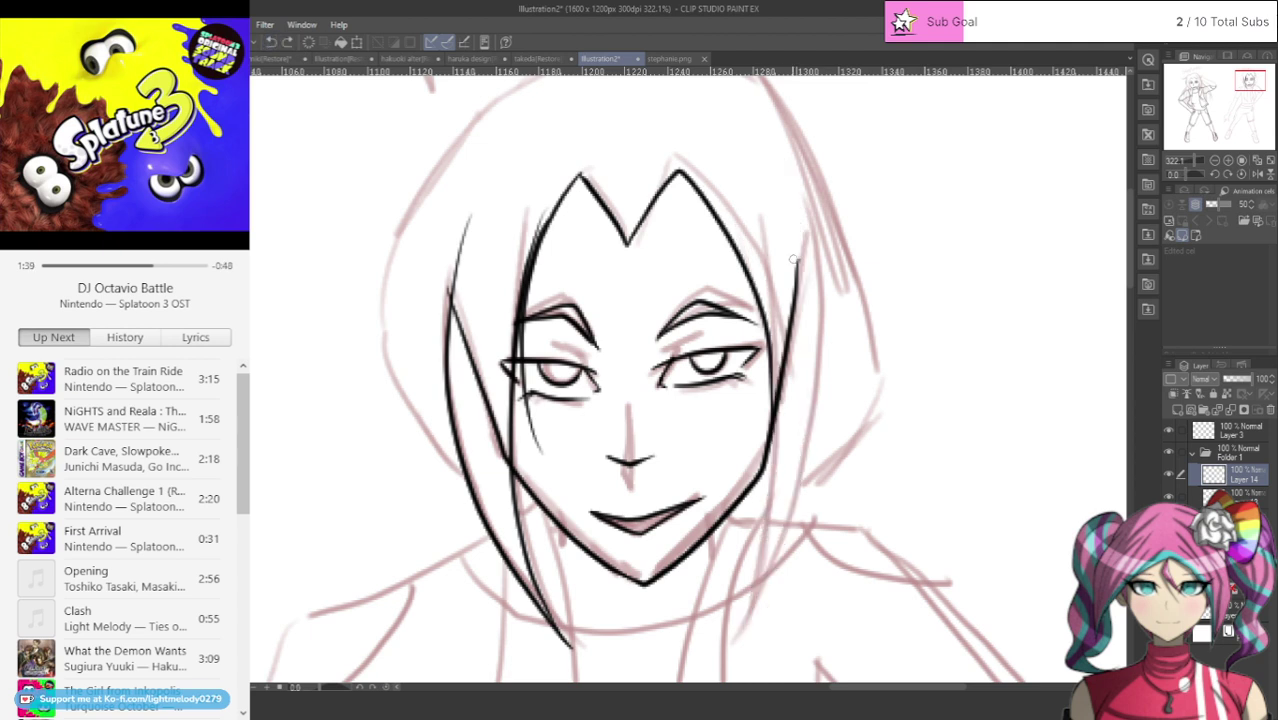
# Step: Undo the fringe's second peak and the side lock strokes on the viewer's right of the face
pyautogui.moveTo(716, 214)
pyautogui.mouseDown()
pyautogui.moveTo(778, 378)
pyautogui.moveTo(764, 554)
pyautogui.moveTo(735, 652)
pyautogui.moveTo(788, 532)
pyautogui.moveTo(820, 378)
pyautogui.moveTo(803, 180)
pyautogui.mouseUp()
pyautogui.click(271, 42)
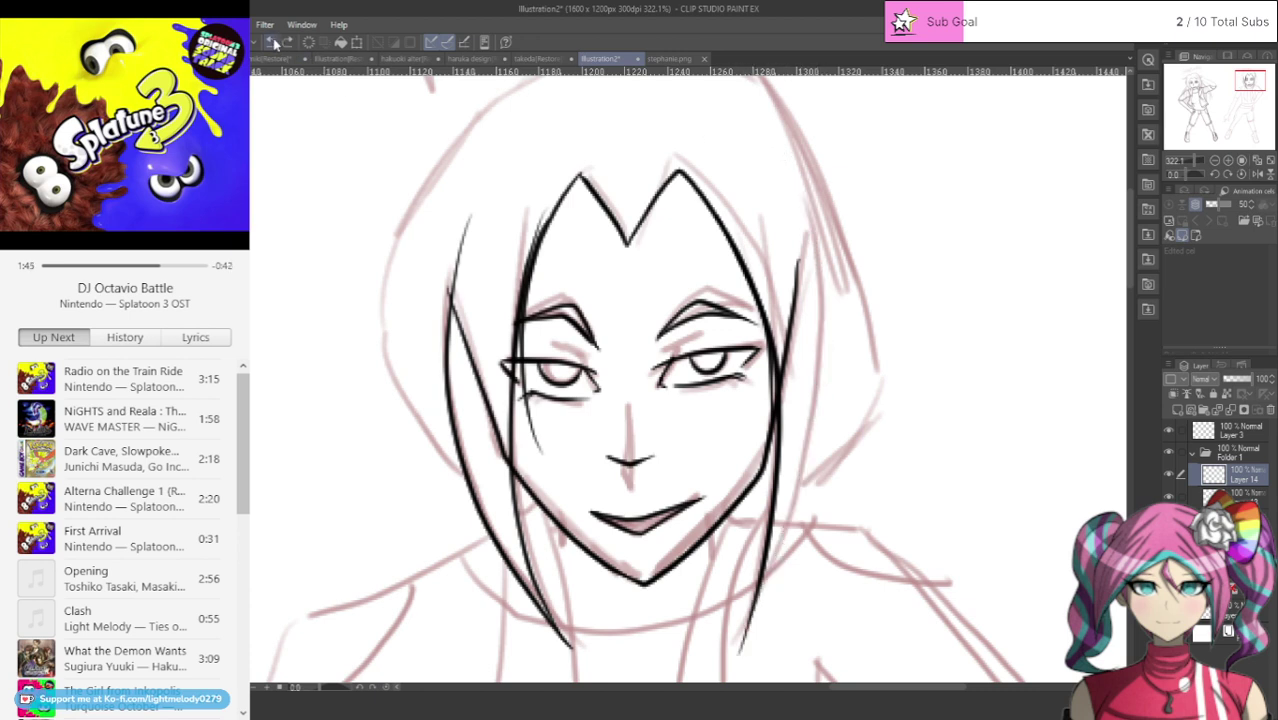
pyautogui.click(271, 42)
pyautogui.click(271, 42)
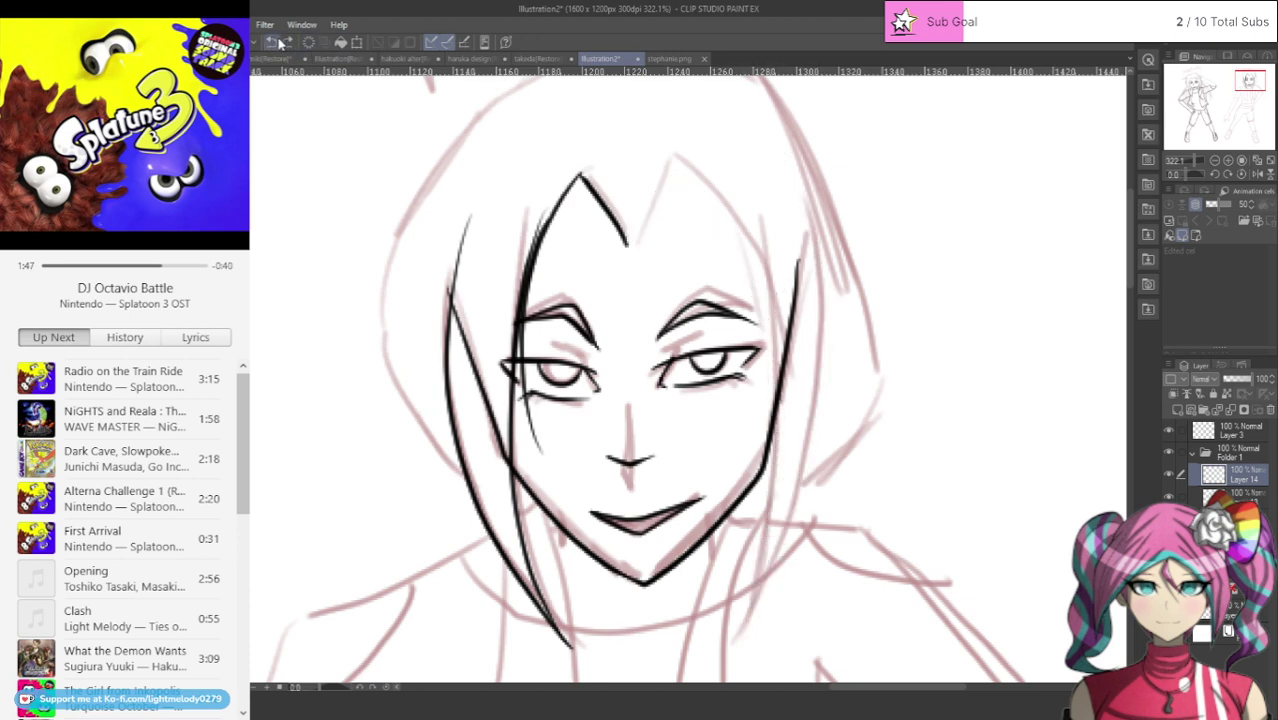
# Step: Re-ink the fringe's second peak and the long pointed side lock on the viewer's right, tapering below the jaw
pyautogui.moveTo(628, 244)
pyautogui.mouseDown()
pyautogui.moveTo(670, 168)
pyautogui.moveTo(726, 257)
pyautogui.moveTo(748, 445)
pyautogui.mouseUp()
pyautogui.moveTo(690, 196)
pyautogui.mouseDown()
pyautogui.moveTo(746, 287)
pyautogui.moveTo(759, 412)
pyautogui.moveTo(716, 650)
pyautogui.moveTo(782, 486)
pyautogui.moveTo(797, 407)
pyautogui.moveTo(802, 333)
pyautogui.moveTo(776, 178)
pyautogui.mouseUp()
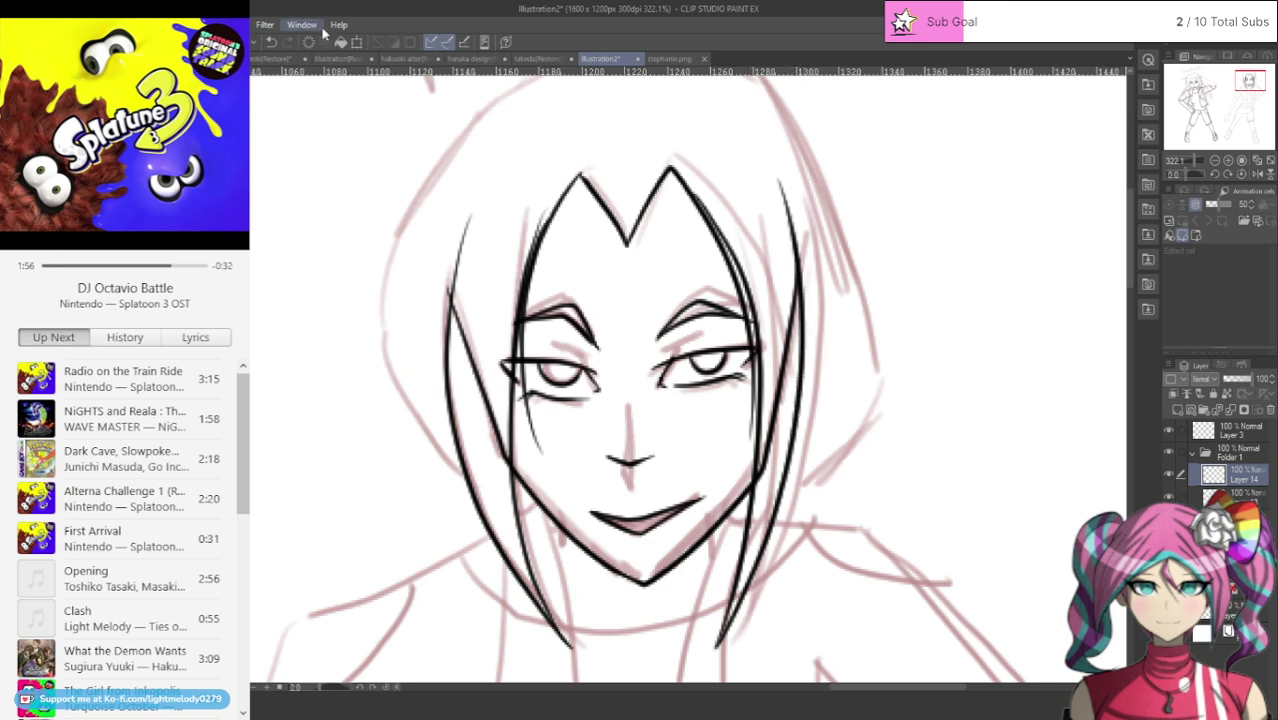
pyautogui.click(271, 42)
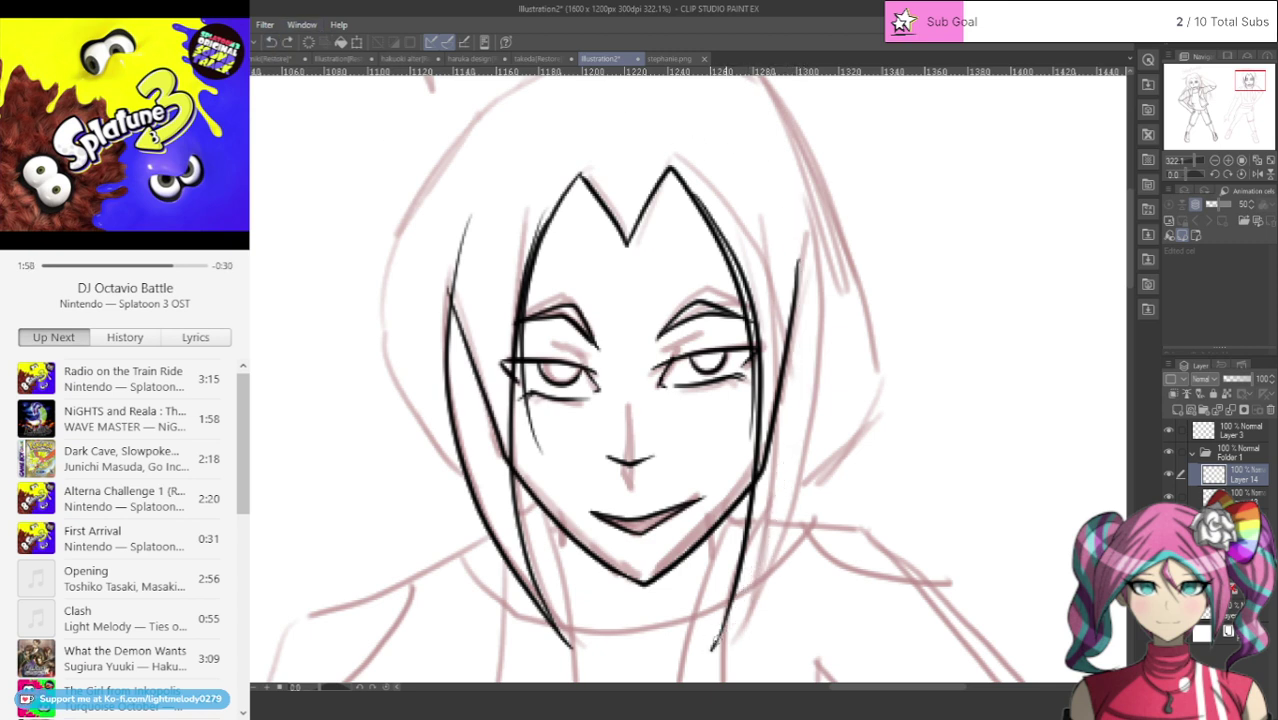
pyautogui.moveTo(714, 645)
pyautogui.mouseDown()
pyautogui.moveTo(775, 512)
pyautogui.moveTo(806, 365)
pyautogui.moveTo(794, 224)
pyautogui.moveTo(801, 268)
pyautogui.mouseUp()
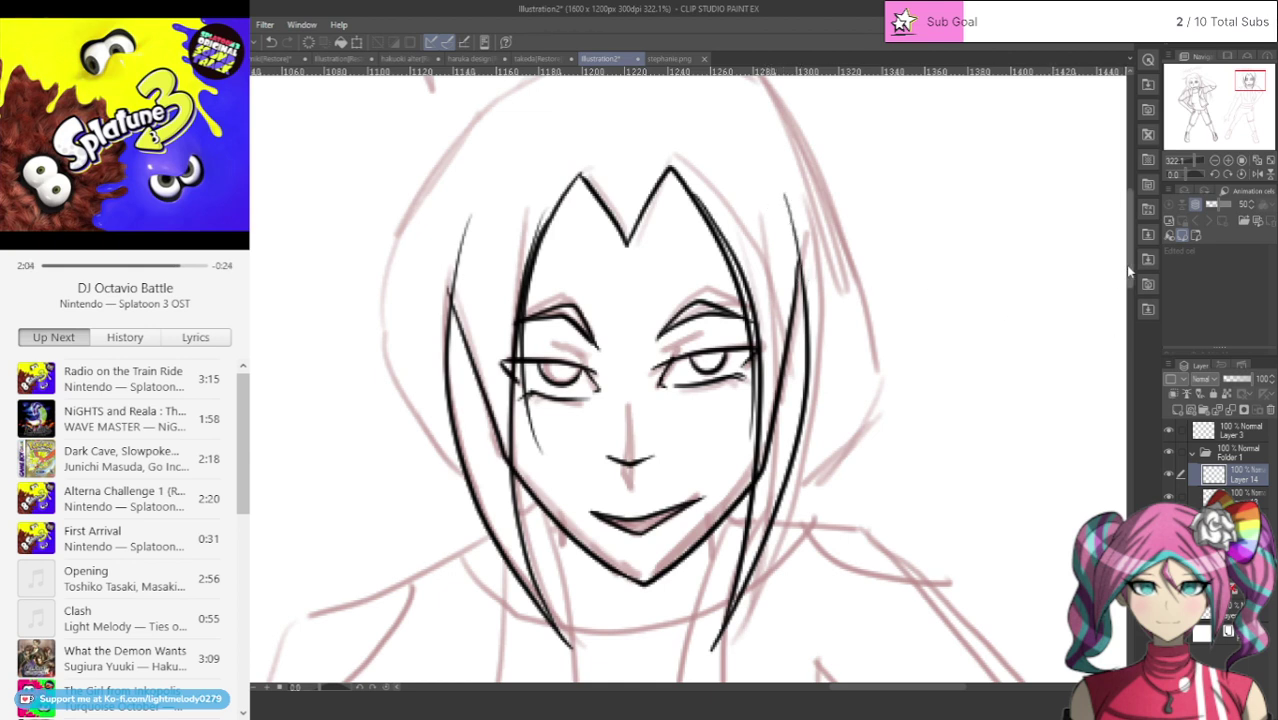
# Step: Add a new layer and ink the outer hair contour over the crown and down both sides to the side locks
pyautogui.scroll(2, 1125, 268)
pyautogui.click(1178, 411)
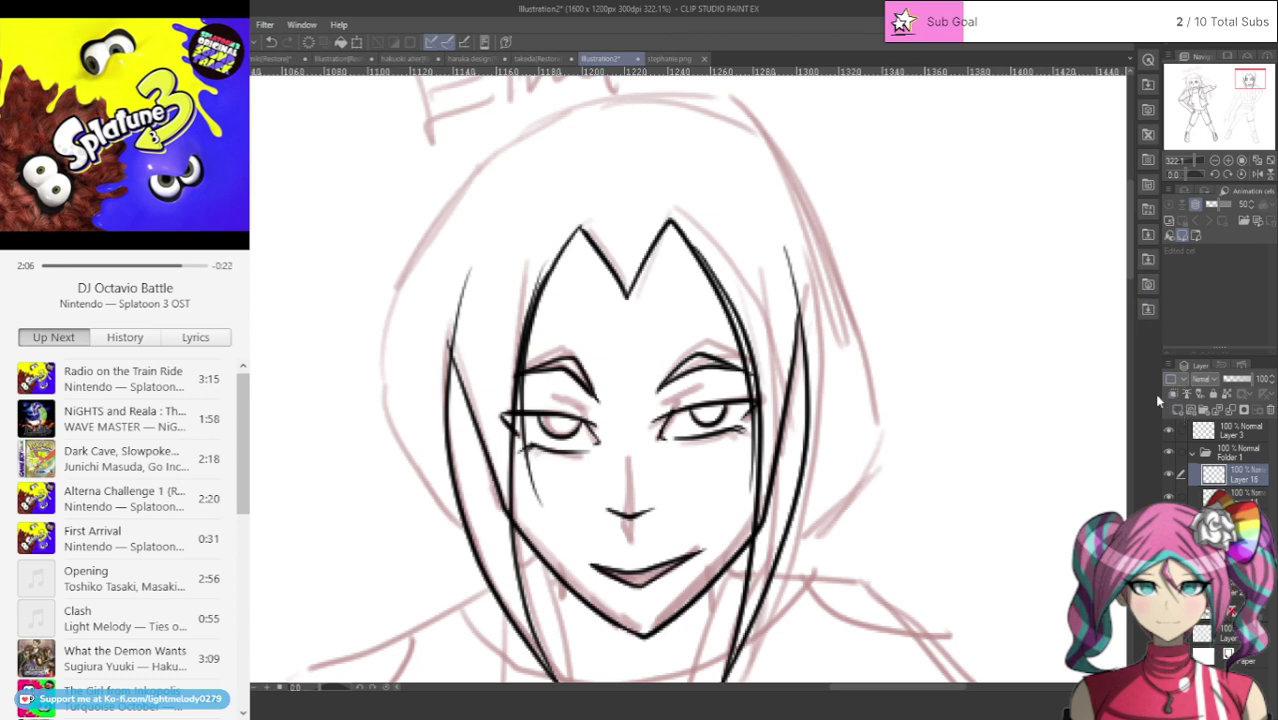
pyautogui.moveTo(519, 131)
pyautogui.mouseDown()
pyautogui.moveTo(679, 107)
pyautogui.moveTo(763, 148)
pyautogui.moveTo(779, 171)
pyautogui.moveTo(864, 430)
pyautogui.moveTo(854, 478)
pyautogui.moveTo(787, 543)
pyautogui.mouseUp()
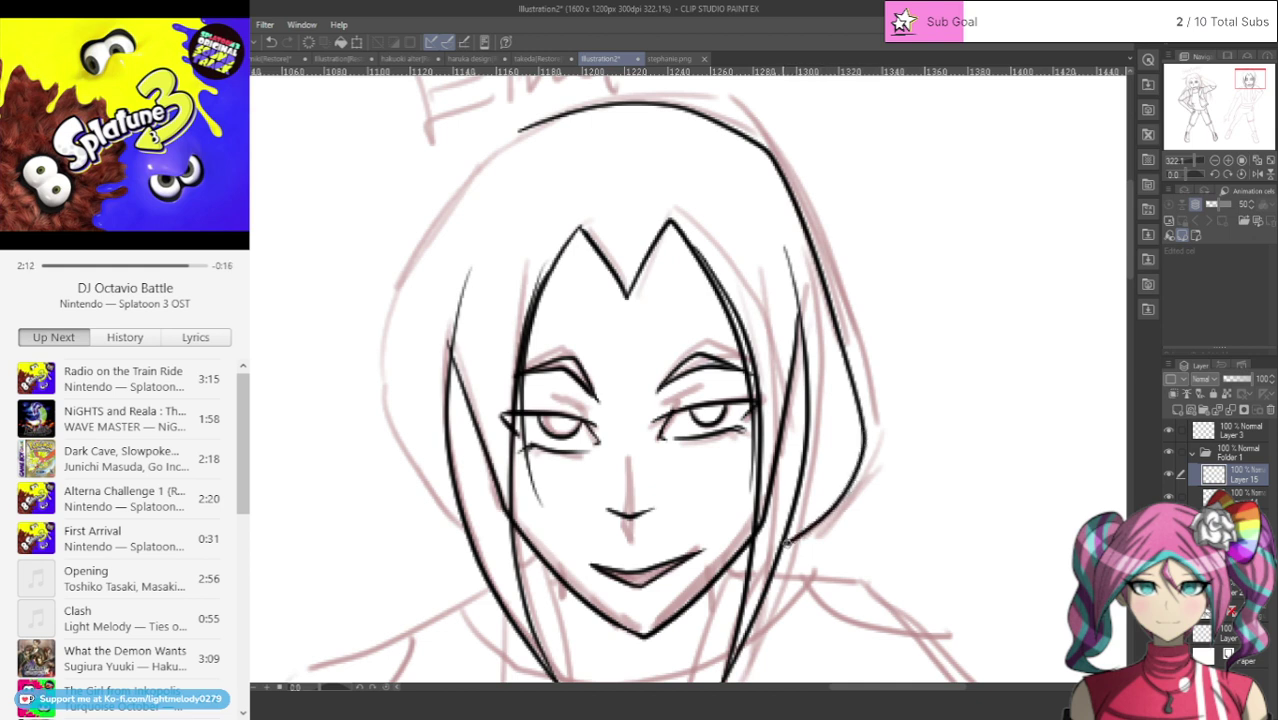
pyautogui.moveTo(519, 128)
pyautogui.mouseDown()
pyautogui.moveTo(453, 214)
pyautogui.moveTo(406, 460)
pyautogui.moveTo(419, 495)
pyautogui.moveTo(470, 542)
pyautogui.mouseUp()
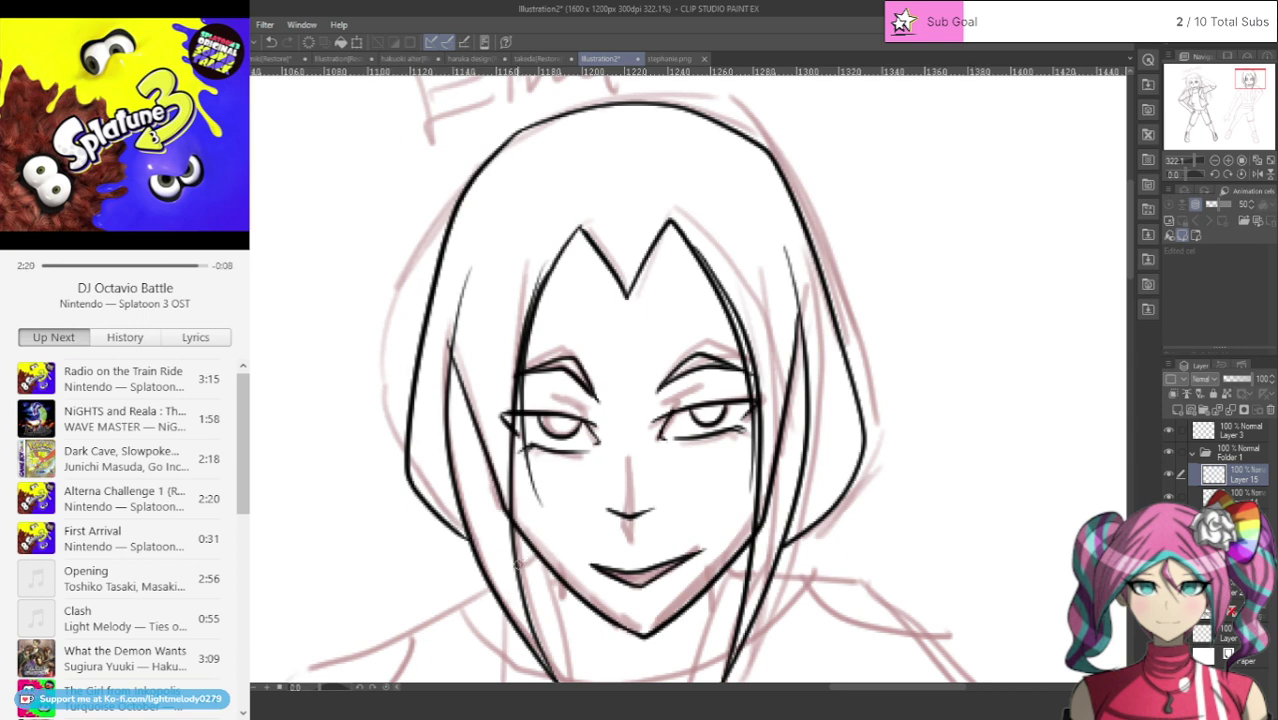
pyautogui.moveTo(518, 538); pyautogui.dragTo(530, 560)
pyautogui.scroll(-5, 740, 305)
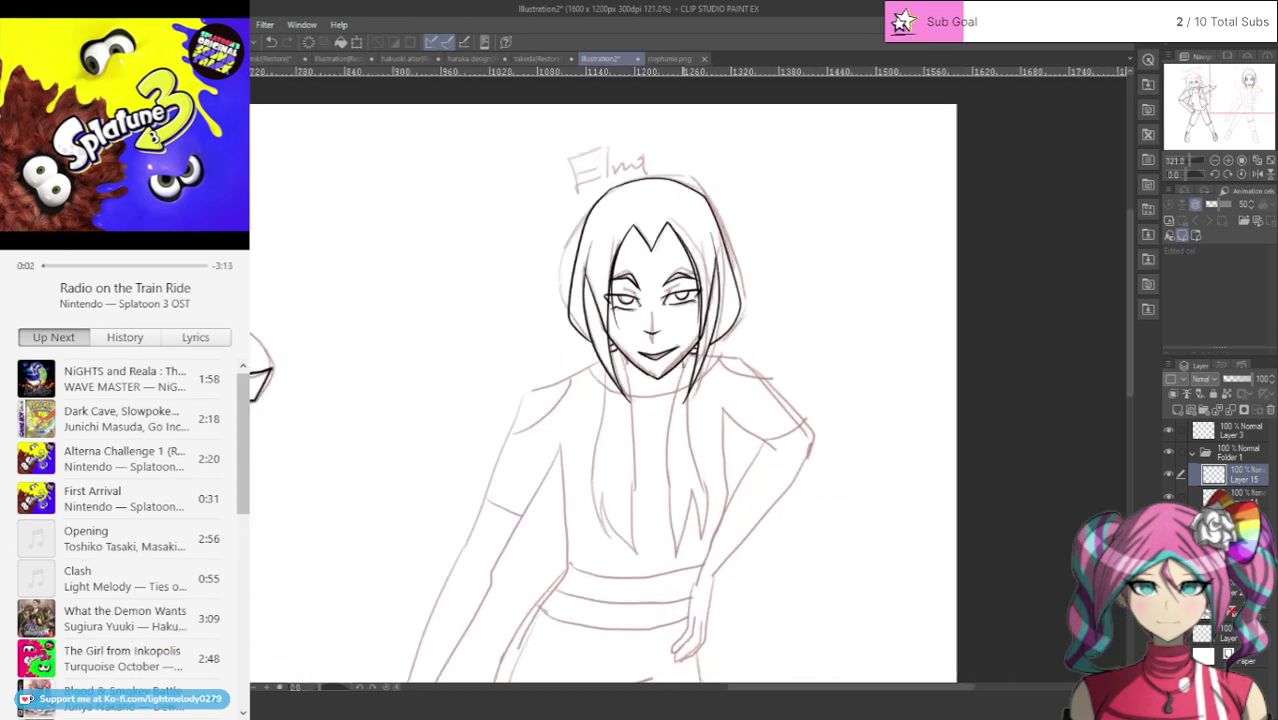
# Step: Skip to the next track in the music player
pyautogui.moveTo(74, 260)
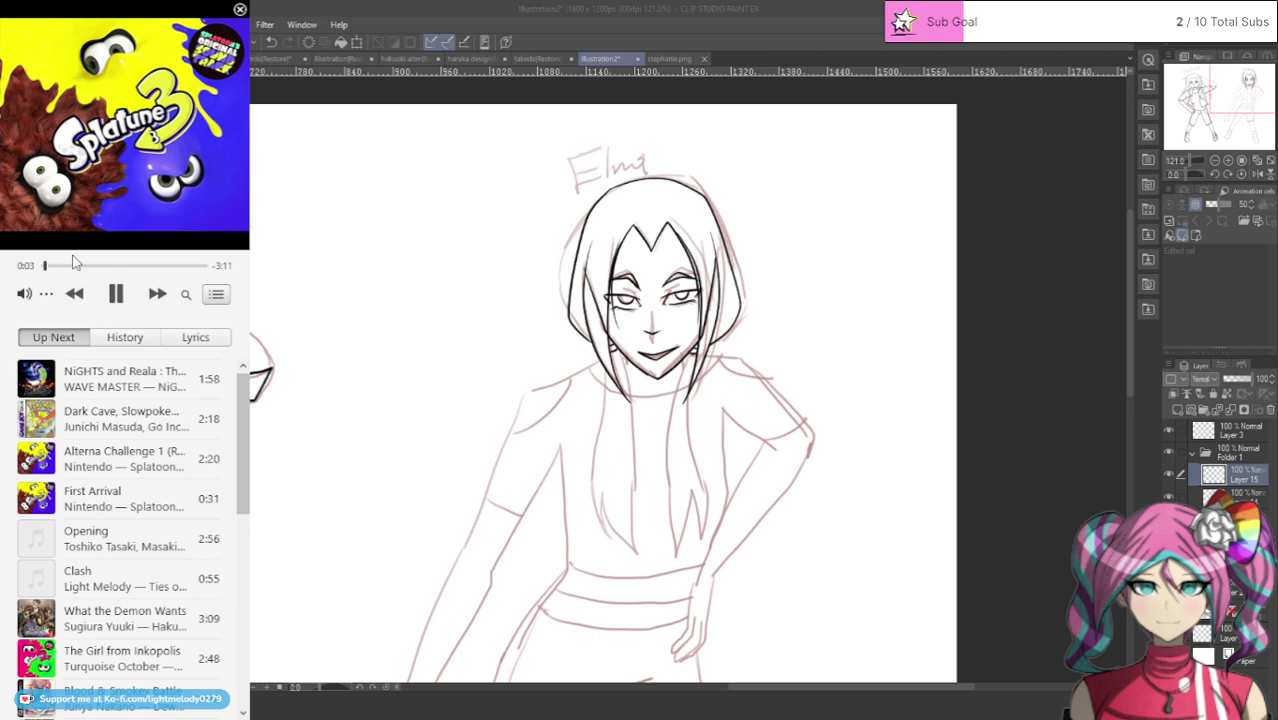
pyautogui.click(158, 294)
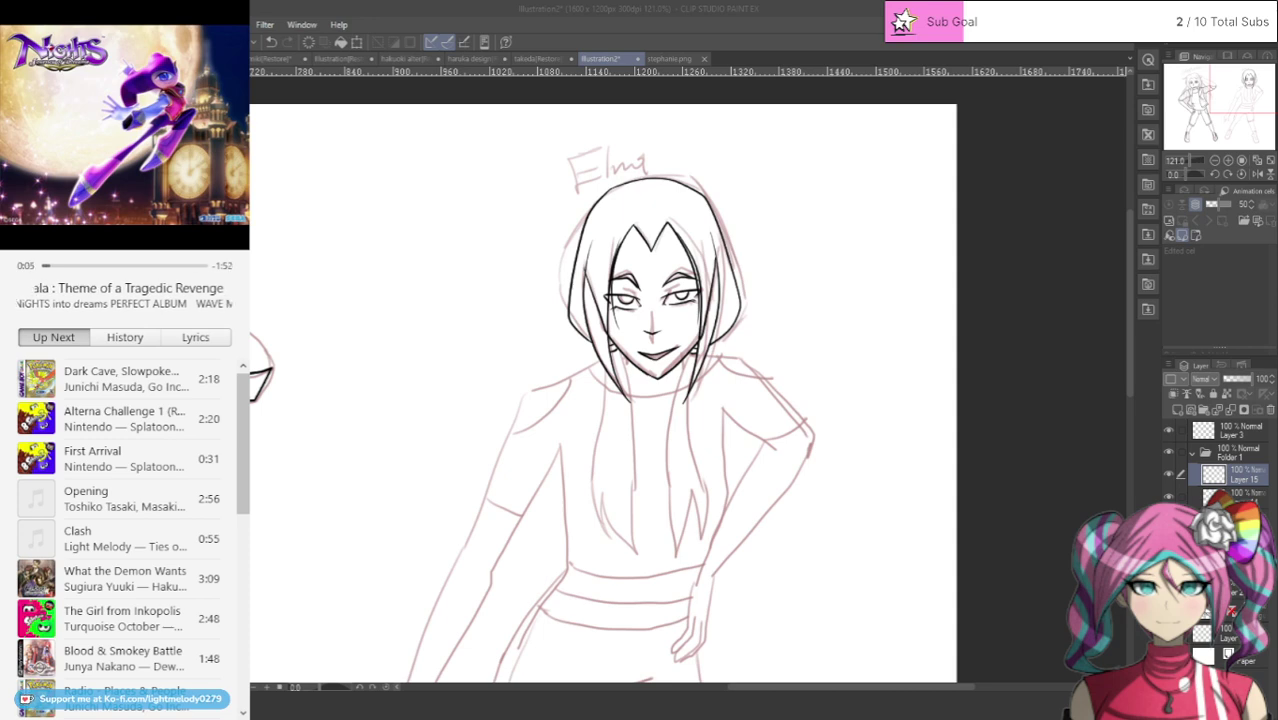
pyautogui.scroll(2, 737, 359)
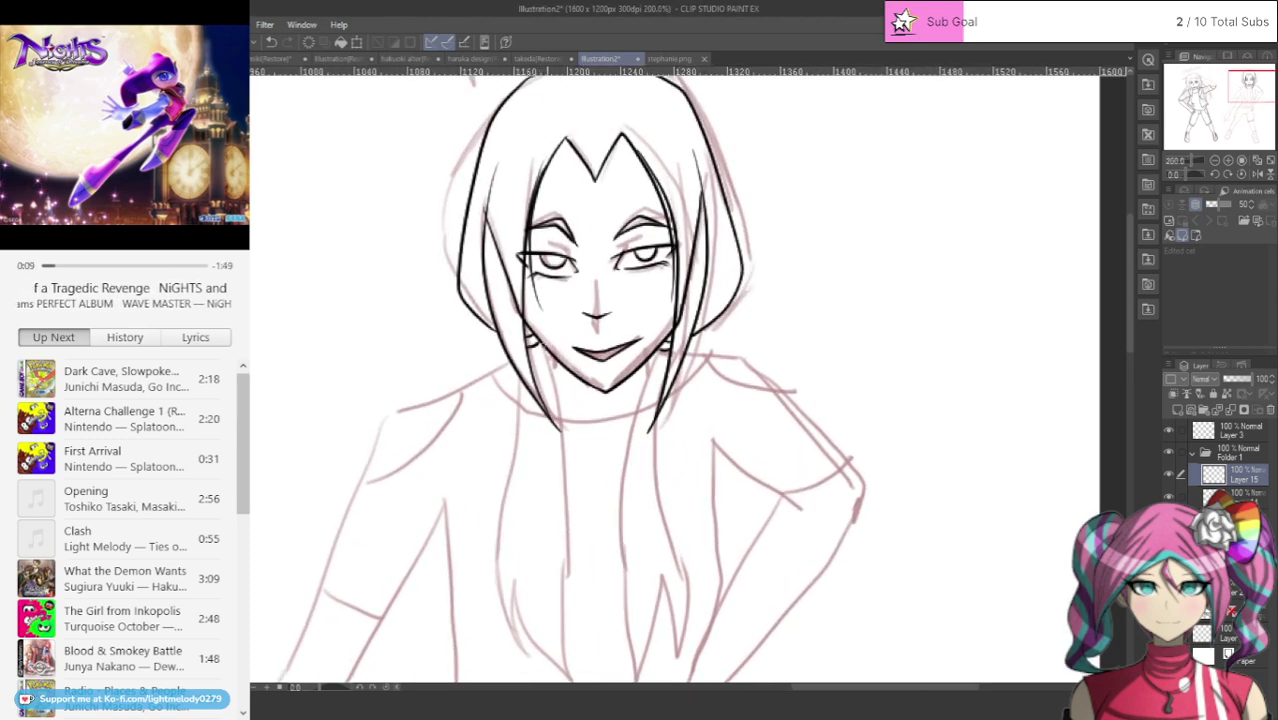
pyautogui.moveTo(538, 340)
pyautogui.mouseDown()
pyautogui.moveTo(562, 416)
pyautogui.moveTo(577, 609)
pyautogui.moveTo(553, 550)
pyautogui.moveTo(545, 468)
pyautogui.moveTo(552, 590)
pyautogui.moveTo(586, 672)
pyautogui.moveTo(514, 578)
pyautogui.moveTo(507, 472)
pyautogui.moveTo(523, 398)
pyautogui.mouseUp()
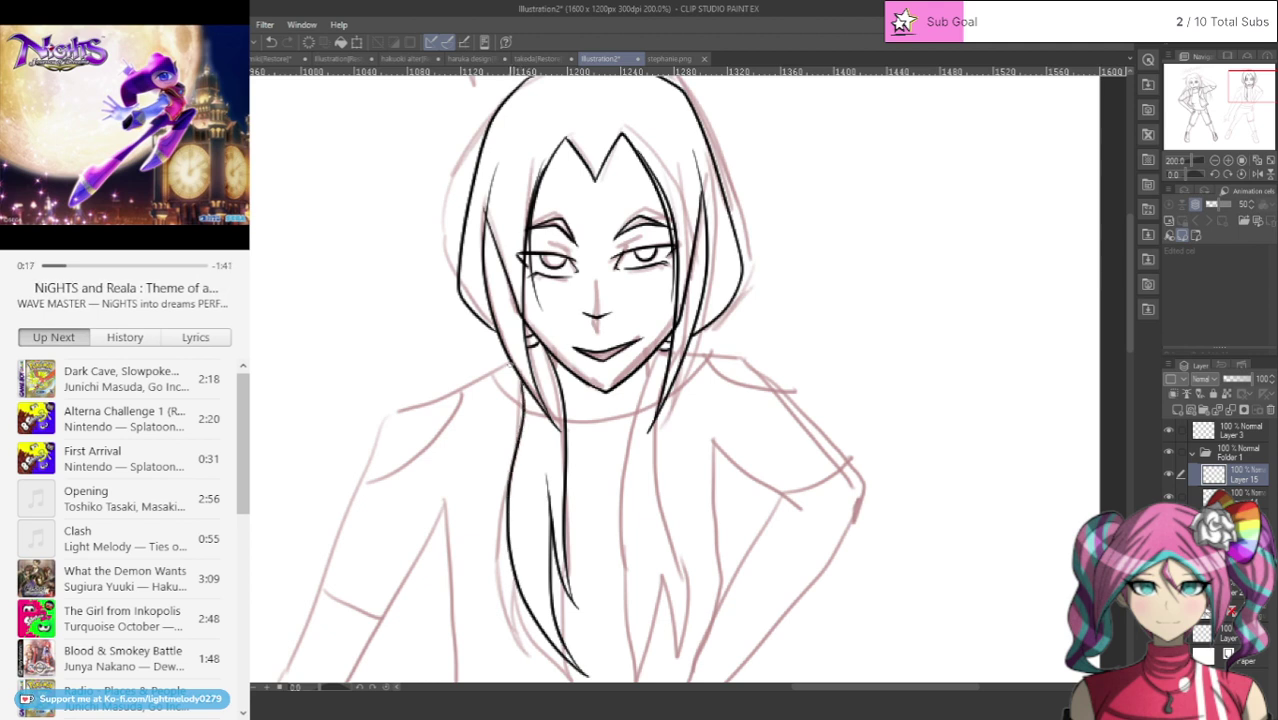
pyautogui.click(271, 42)
pyautogui.click(271, 42)
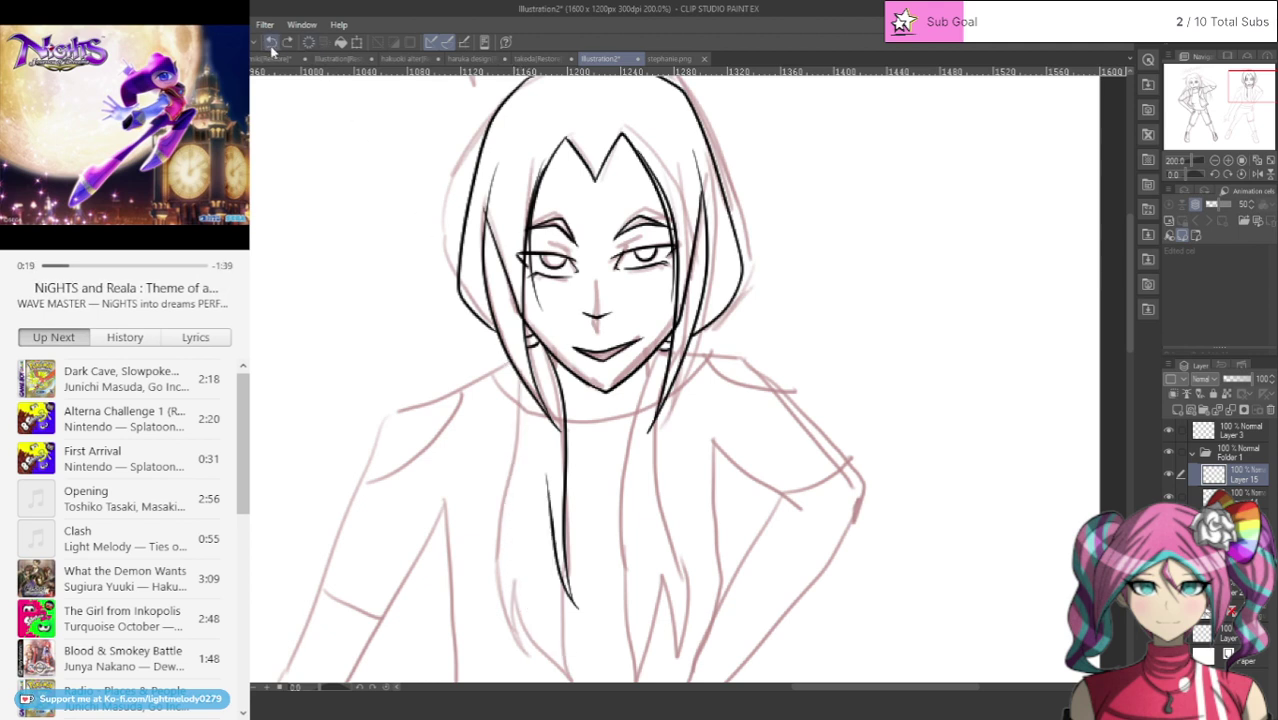
pyautogui.click(271, 42)
pyautogui.moveTo(581, 612); pyautogui.dragTo(551, 484)
pyautogui.moveTo(553, 545)
pyautogui.mouseDown()
pyautogui.moveTo(566, 650)
pyautogui.moveTo(586, 678)
pyautogui.moveTo(527, 616)
pyautogui.moveTo(507, 518)
pyautogui.moveTo(525, 456)
pyautogui.mouseUp()
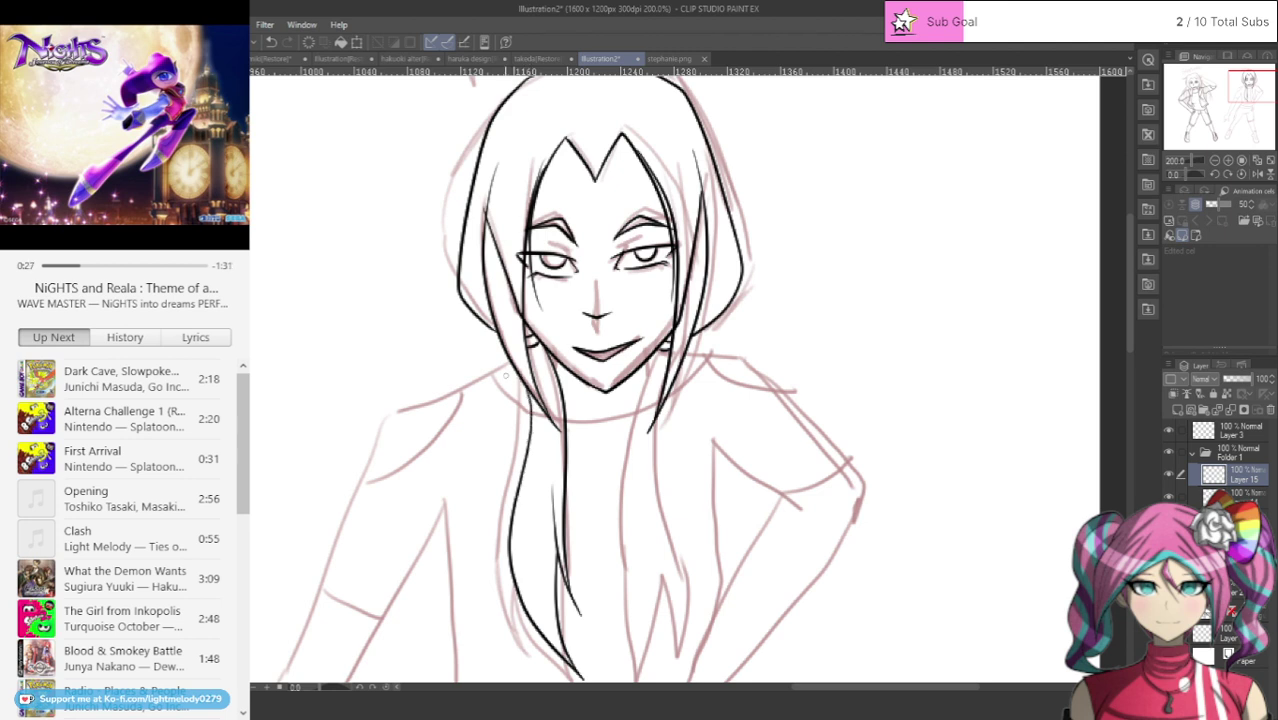
pyautogui.moveTo(567, 415); pyautogui.dragTo(584, 460)
pyautogui.click(271, 41)
pyautogui.moveTo(562, 388); pyautogui.dragTo(600, 512)
pyautogui.click(271, 41)
pyautogui.click(271, 41)
pyautogui.click(271, 41)
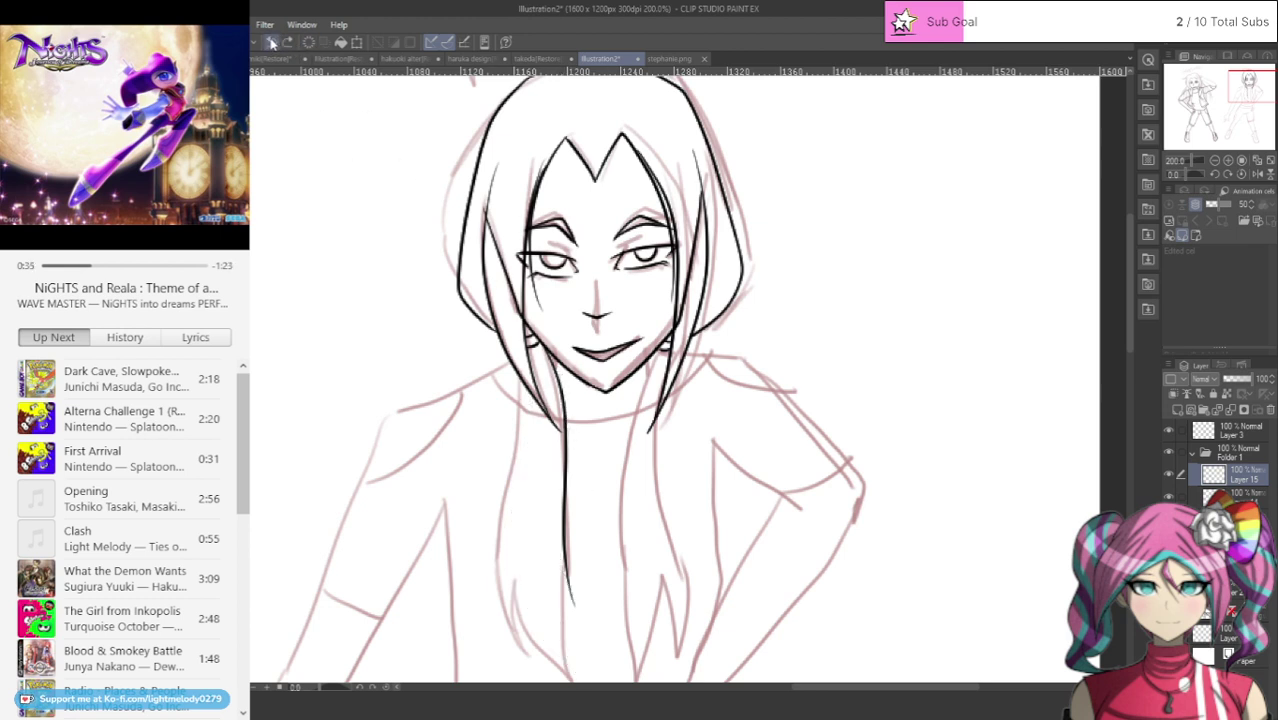
pyautogui.click(271, 41)
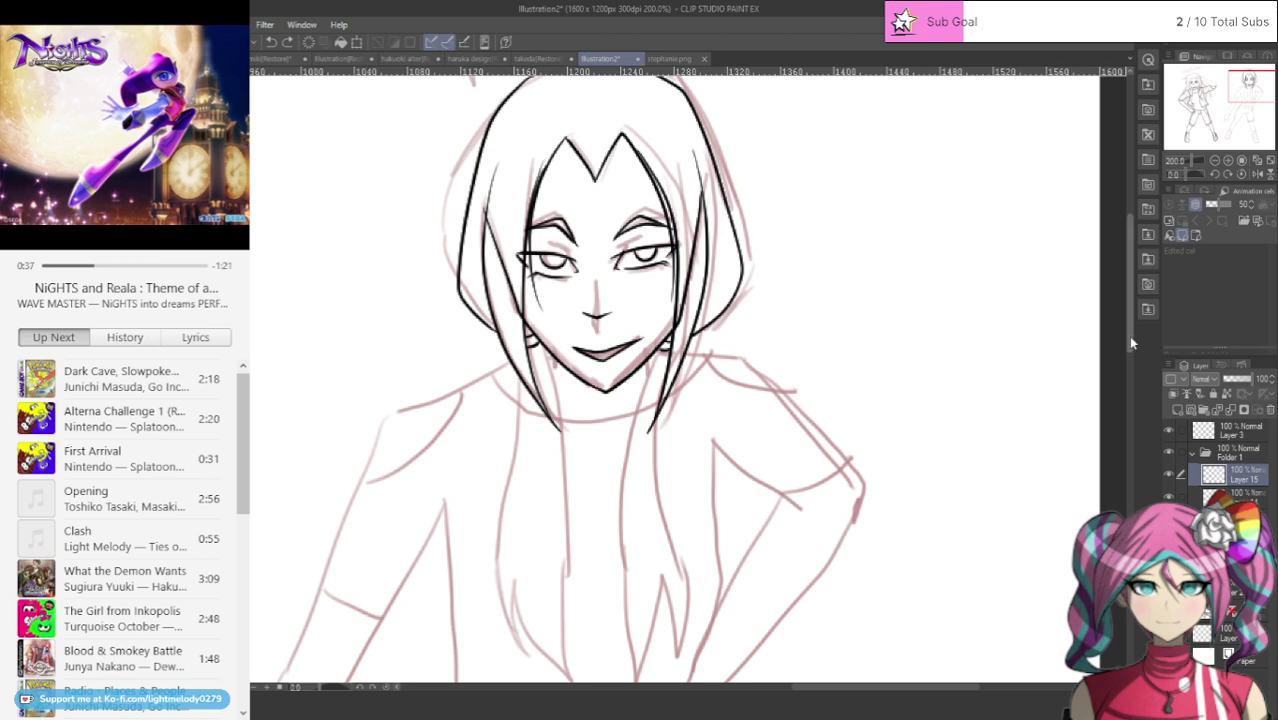
# Step: Ink the long pointed hair strand on the viewer's left, running from beneath the side lock down over the chest
pyautogui.scroll(-2, 1128, 335)
pyautogui.moveTo(540, 260)
pyautogui.mouseDown()
pyautogui.moveTo(571, 398)
pyautogui.moveTo(566, 538)
pyautogui.mouseUp()
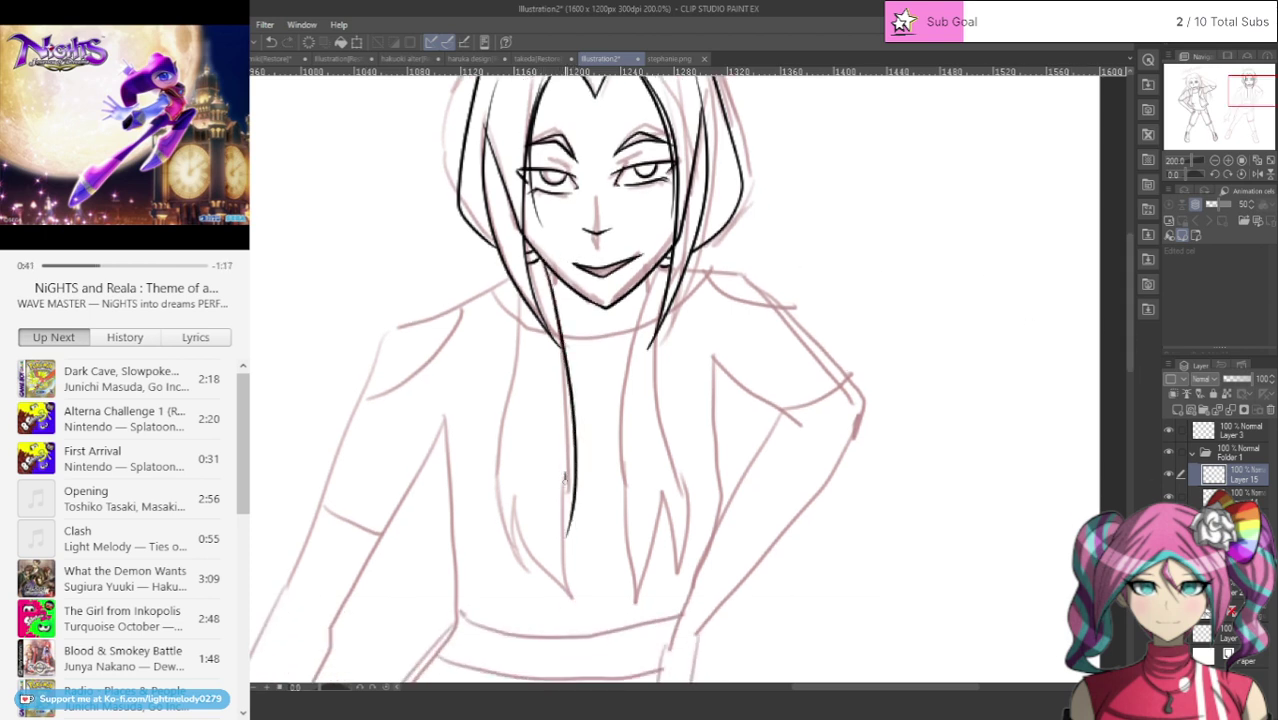
pyautogui.moveTo(564, 478)
pyautogui.mouseDown()
pyautogui.moveTo(585, 604)
pyautogui.moveTo(532, 558)
pyautogui.moveTo(506, 432)
pyautogui.mouseUp()
pyautogui.moveTo(518, 300)
pyautogui.mouseDown()
pyautogui.moveTo(494, 424)
pyautogui.moveTo(496, 532)
pyautogui.moveTo(540, 577)
pyautogui.mouseUp()
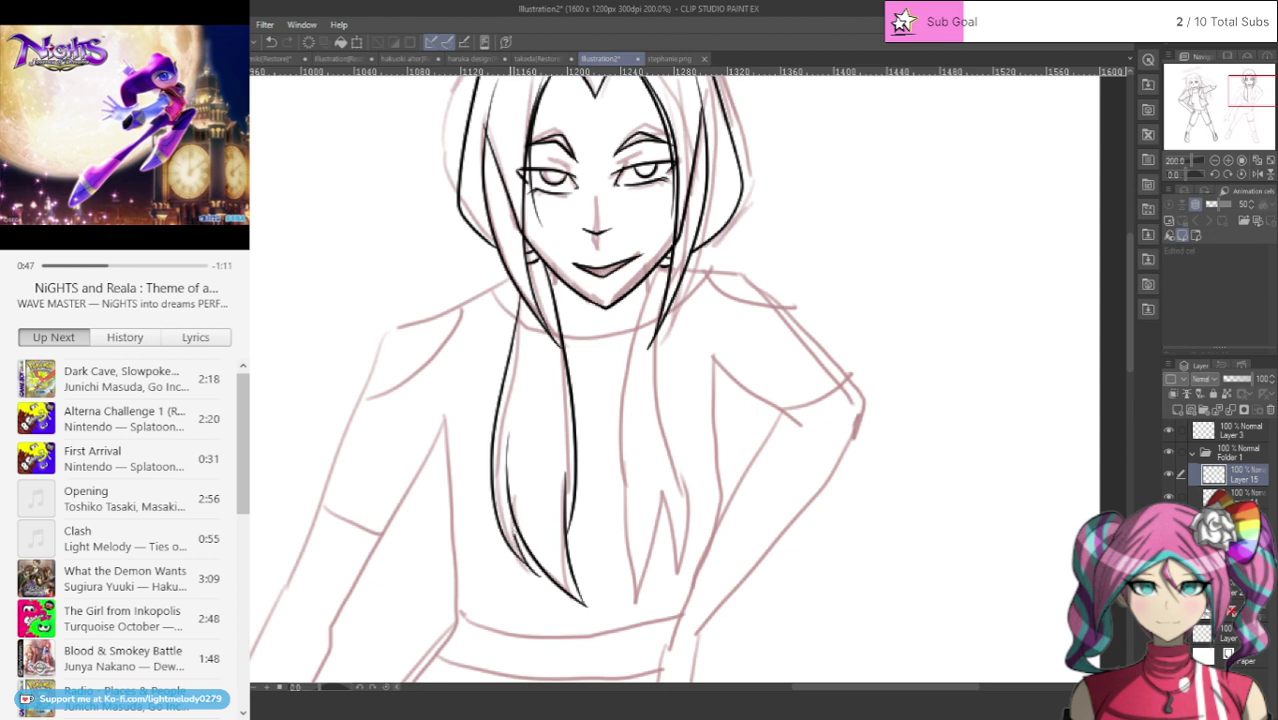
pyautogui.moveTo(658, 266)
pyautogui.mouseDown()
pyautogui.moveTo(620, 378)
pyautogui.moveTo(618, 494)
pyautogui.moveTo(662, 586)
pyautogui.moveTo(654, 488)
pyautogui.moveTo(666, 582)
pyautogui.mouseUp()
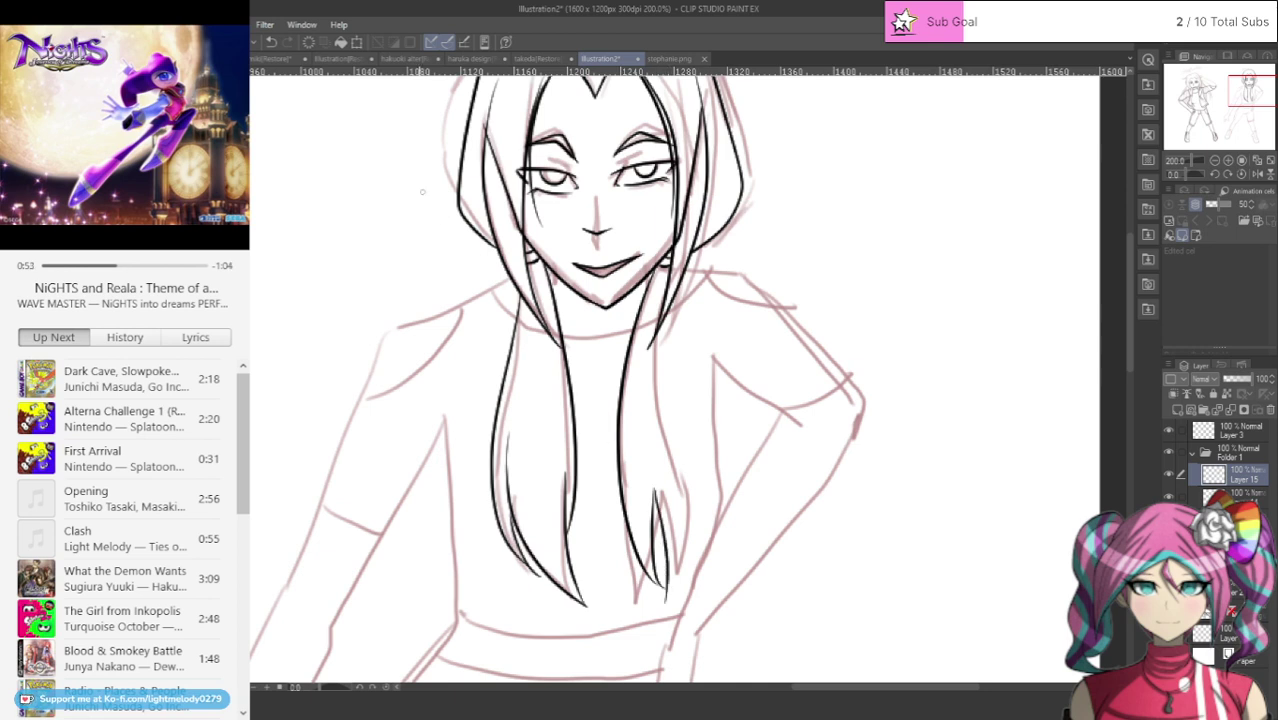
pyautogui.click(271, 43)
pyautogui.click(271, 43)
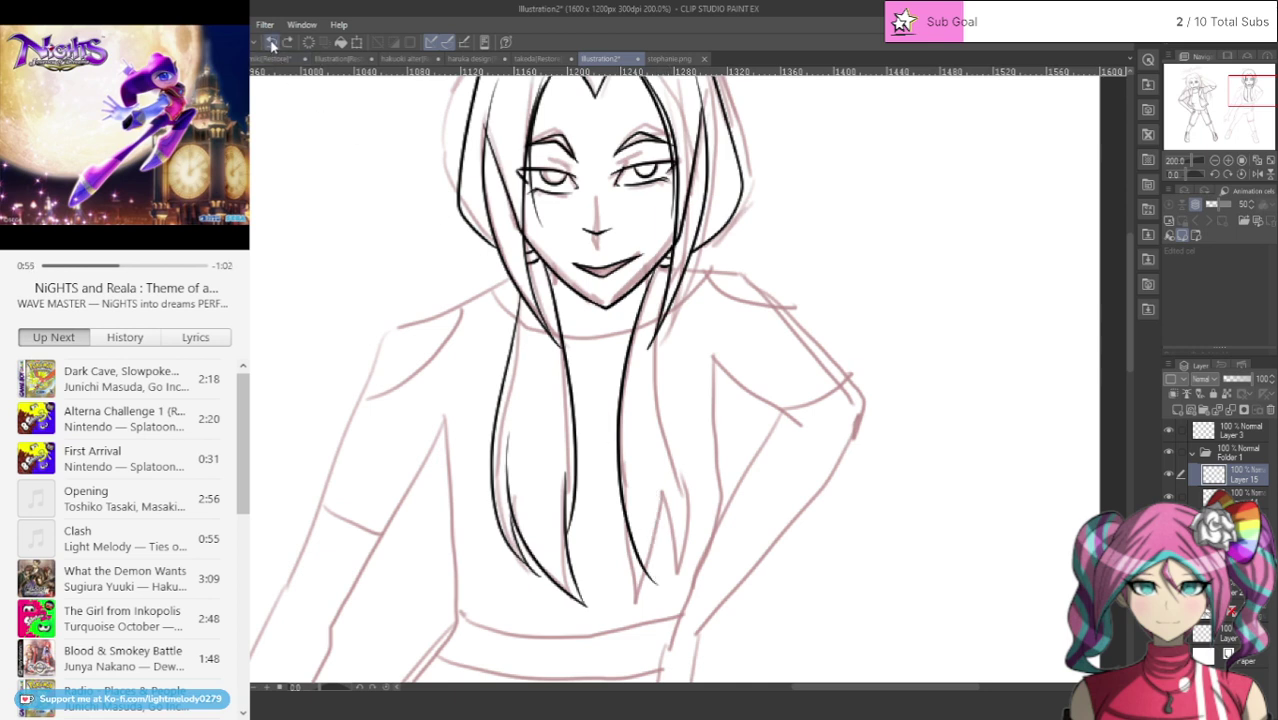
pyautogui.click(271, 43)
# Step: Ink the matching long hair strand with split tips over the viewer's right of the chest, and add a new layer for the body
pyautogui.moveTo(662, 266)
pyautogui.mouseDown()
pyautogui.moveTo(613, 437)
pyautogui.moveTo(630, 560)
pyautogui.mouseUp()
pyautogui.moveTo(626, 489)
pyautogui.mouseDown()
pyautogui.moveTo(633, 572)
pyautogui.moveTo(666, 609)
pyautogui.mouseUp()
pyautogui.click(271, 43)
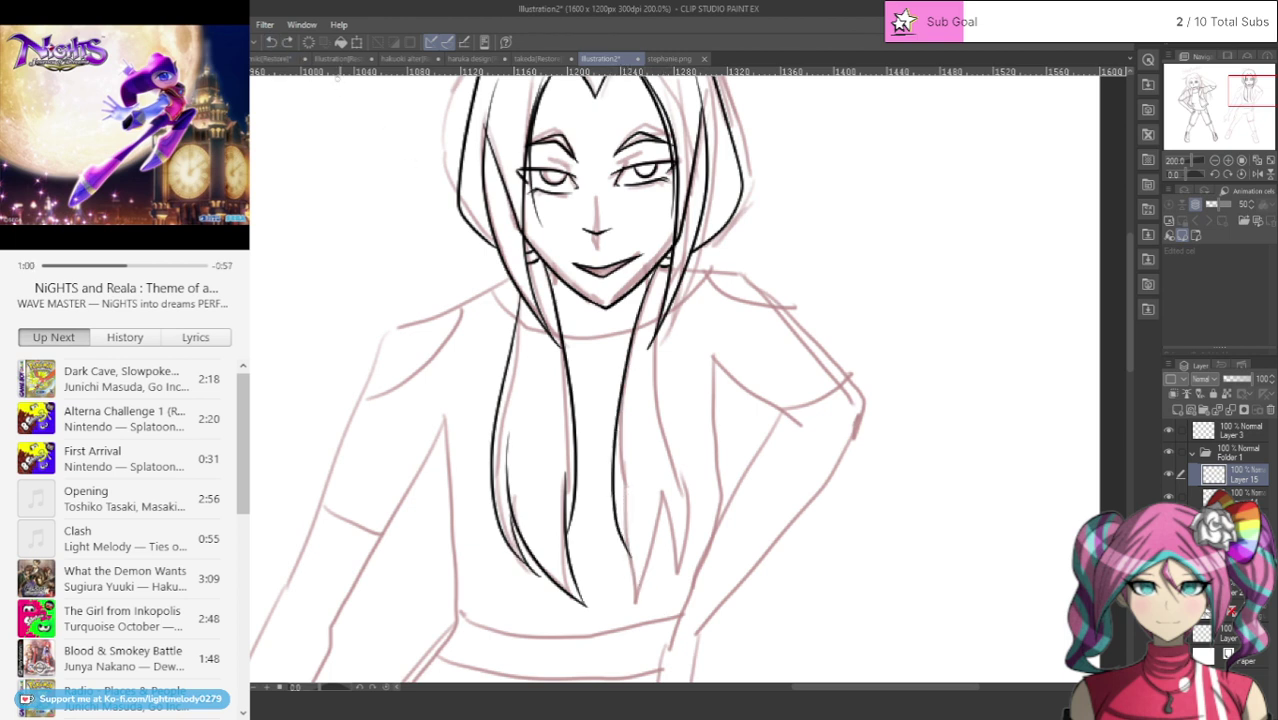
pyautogui.moveTo(629, 557)
pyautogui.mouseDown()
pyautogui.moveTo(622, 619)
pyautogui.moveTo(656, 542)
pyautogui.moveTo(665, 462)
pyautogui.mouseUp()
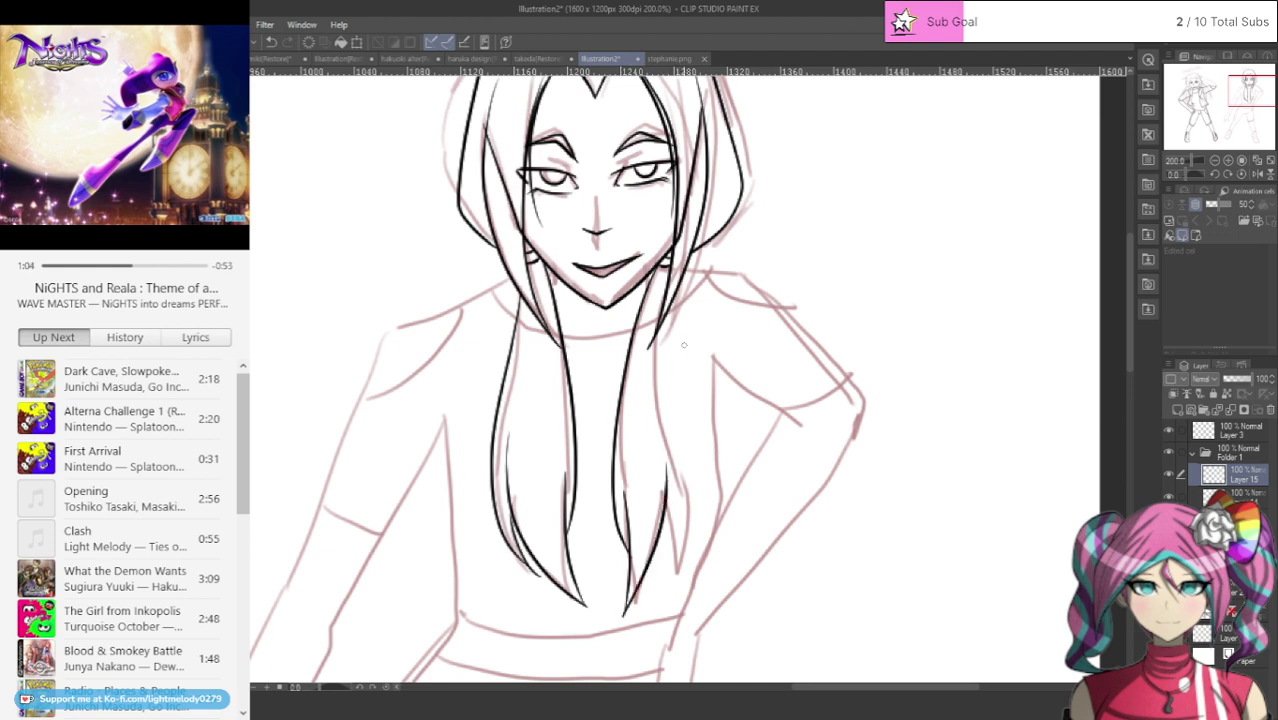
pyautogui.moveTo(668, 300)
pyautogui.mouseDown()
pyautogui.moveTo(686, 492)
pyautogui.moveTo(660, 570)
pyautogui.mouseUp()
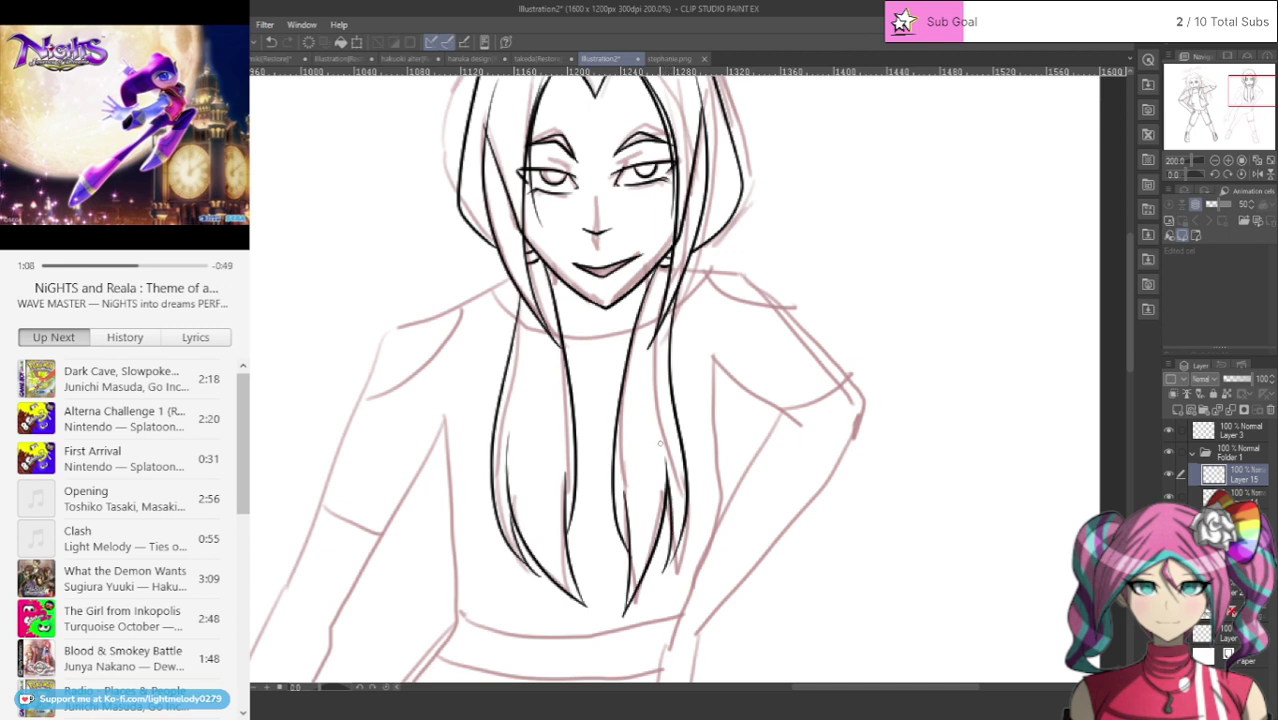
pyautogui.moveTo(666, 479); pyautogui.dragTo(656, 400)
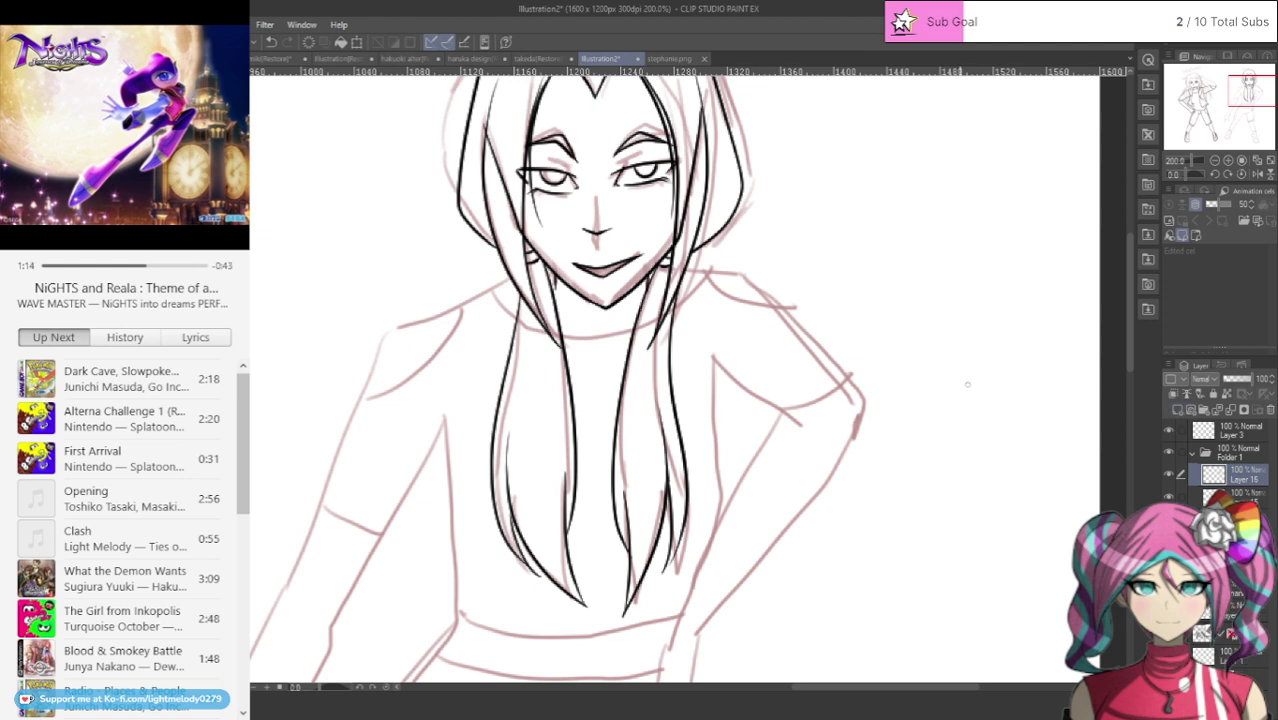
pyautogui.moveTo(499, 298)
pyautogui.mouseDown()
pyautogui.moveTo(569, 333)
pyautogui.moveTo(614, 333)
pyautogui.moveTo(684, 305)
pyautogui.moveTo(706, 277)
pyautogui.mouseUp()
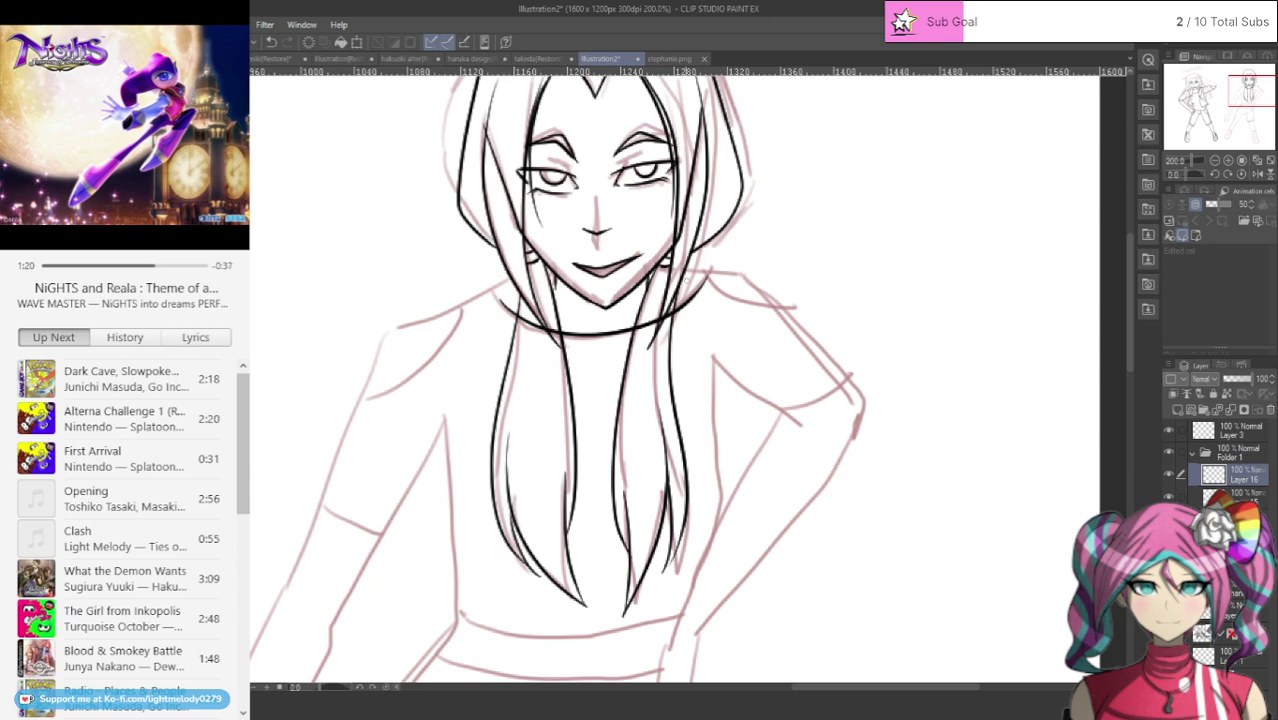
pyautogui.click(270, 42)
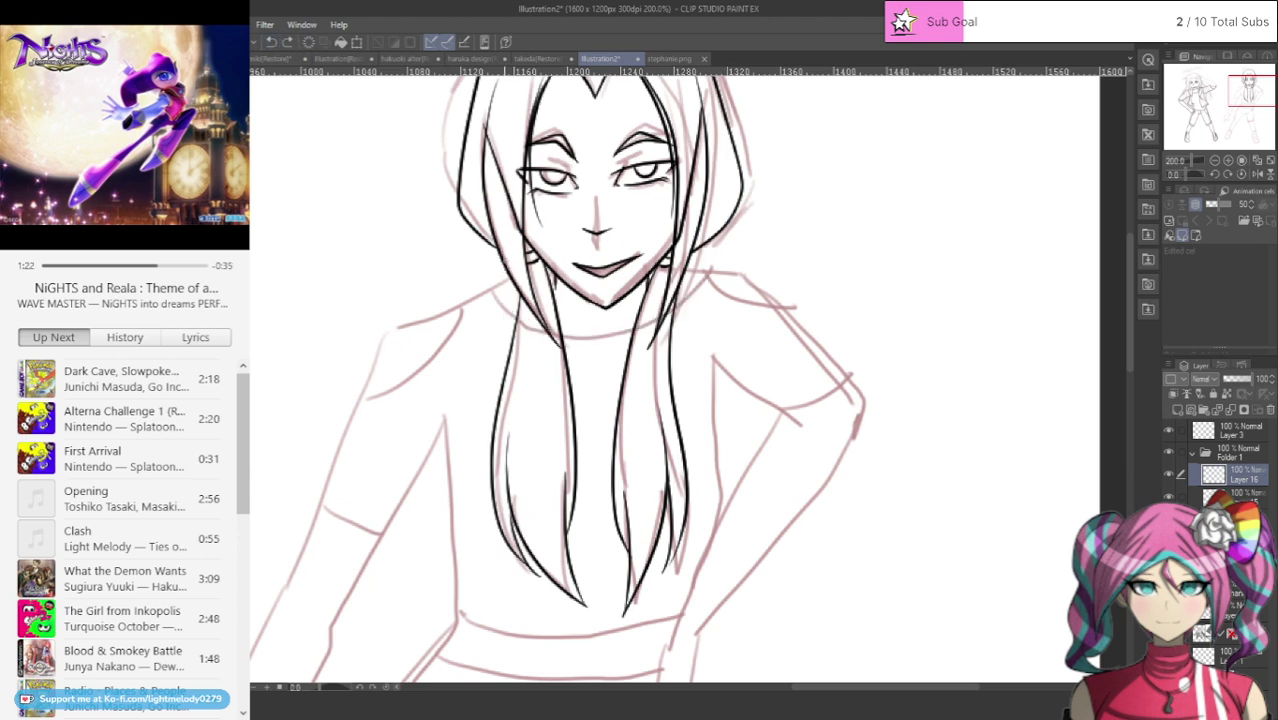
pyautogui.moveTo(516, 277)
pyautogui.mouseDown()
pyautogui.moveTo(413, 325)
pyautogui.moveTo(360, 392)
pyautogui.moveTo(255, 672)
pyautogui.mouseUp()
pyautogui.click(270, 42)
# Step: Ink the shoulder and the outer and inner edges of the straight arm on the viewer's left
pyautogui.moveTo(434, 316)
pyautogui.mouseDown()
pyautogui.moveTo(380, 341)
pyautogui.moveTo(252, 657)
pyautogui.mouseUp()
pyautogui.moveTo(446, 420); pyautogui.dragTo(337, 621)
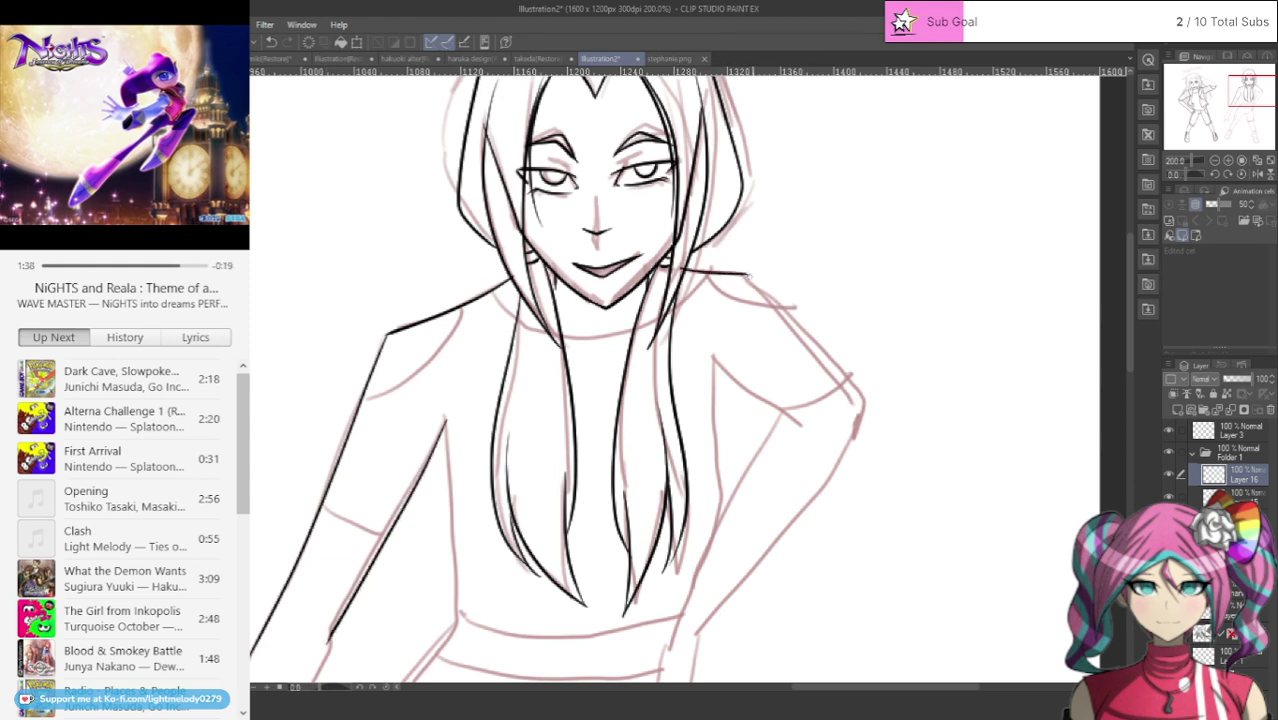
# Step: Try to ink the shoulder, the bent arm on the viewer's right and the torso side beside it
pyautogui.moveTo(748, 274)
pyautogui.mouseDown()
pyautogui.moveTo(862, 387)
pyautogui.moveTo(868, 412)
pyautogui.moveTo(686, 641)
pyautogui.mouseUp()
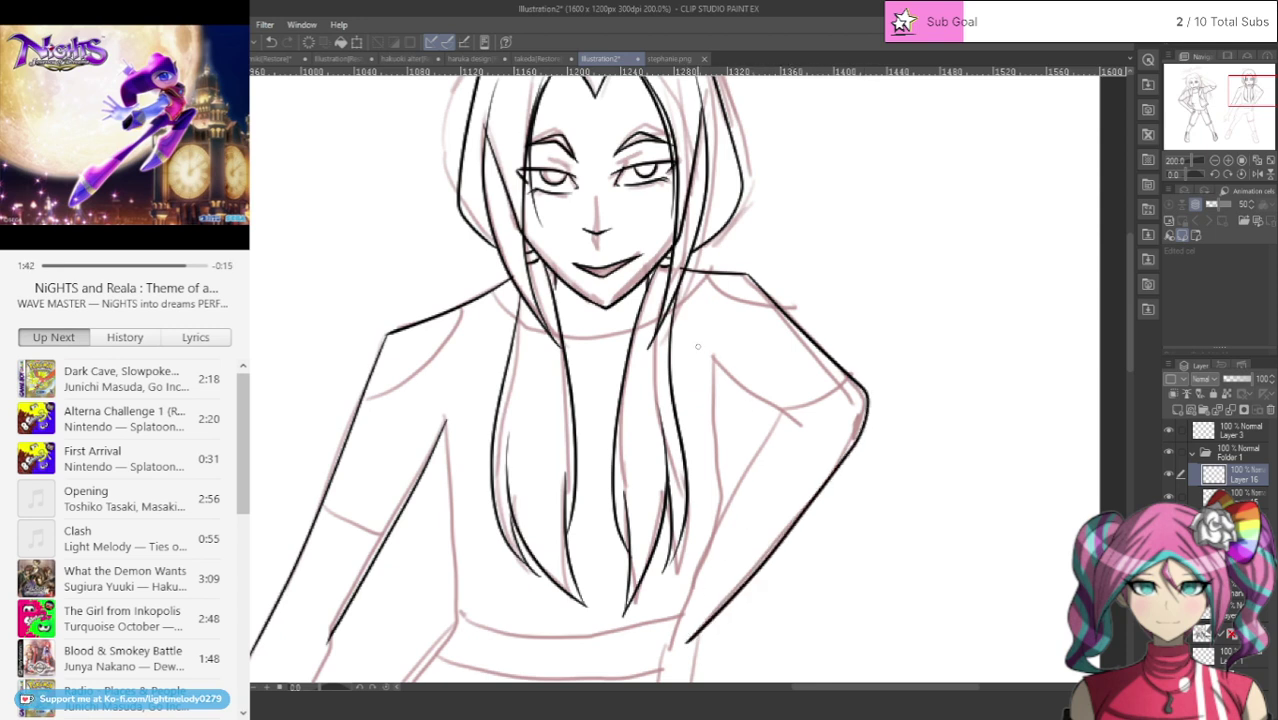
pyautogui.moveTo(711, 366)
pyautogui.mouseDown()
pyautogui.moveTo(815, 422)
pyautogui.moveTo(754, 462)
pyautogui.moveTo(714, 552)
pyautogui.mouseUp()
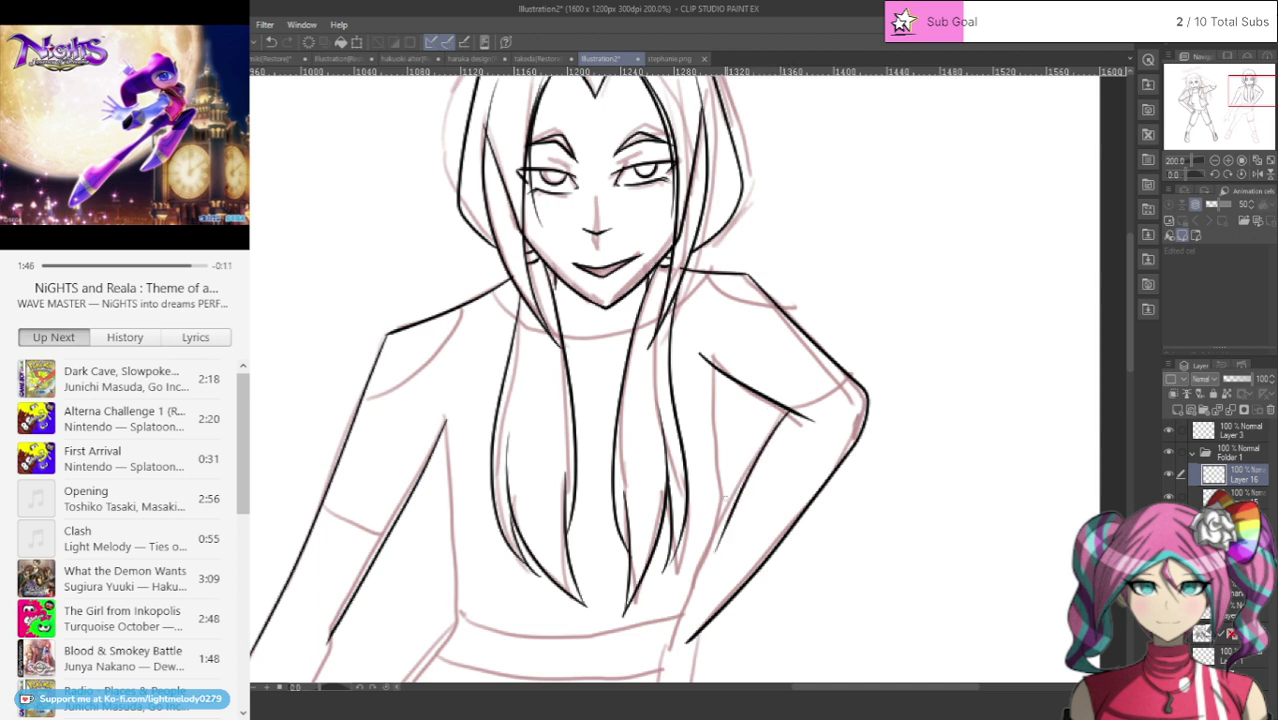
pyautogui.moveTo(715, 396)
pyautogui.mouseDown()
pyautogui.moveTo(728, 460)
pyautogui.moveTo(716, 536)
pyautogui.moveTo(662, 665)
pyautogui.mouseUp()
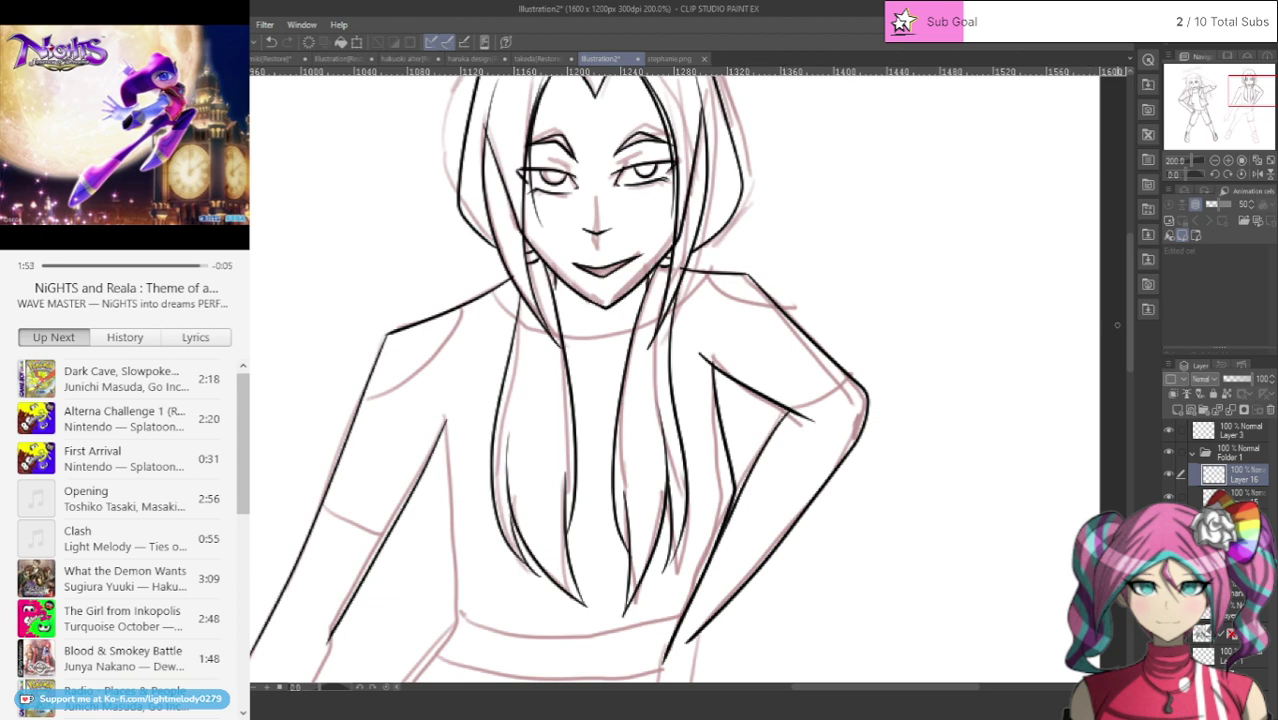
# Step: Undo the shoulder, bent arm and torso side strokes on the viewer's right
pyautogui.moveTo(1128, 354)
pyautogui.mouseDown()
pyautogui.moveTo(1125, 393)
pyautogui.moveTo(1130, 336)
pyautogui.moveTo(1131, 376)
pyautogui.mouseUp()
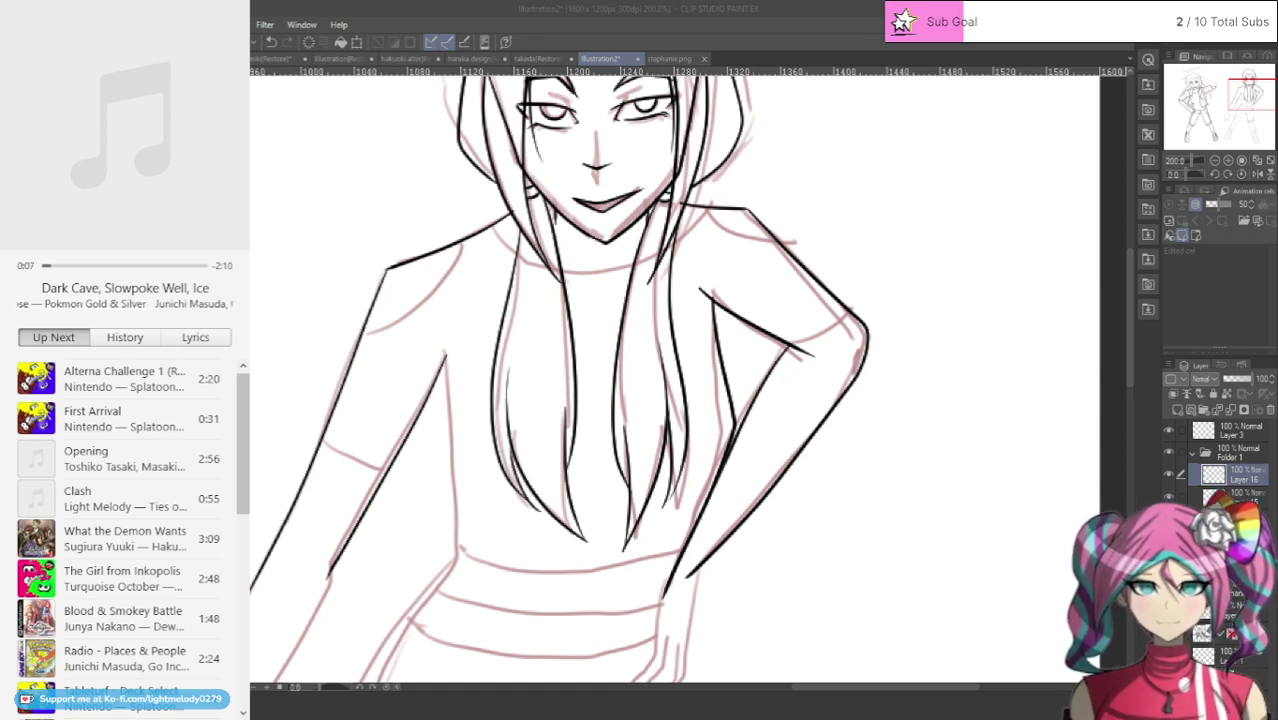
pyautogui.click(643, 7)
pyautogui.scroll(1, 740, 170)
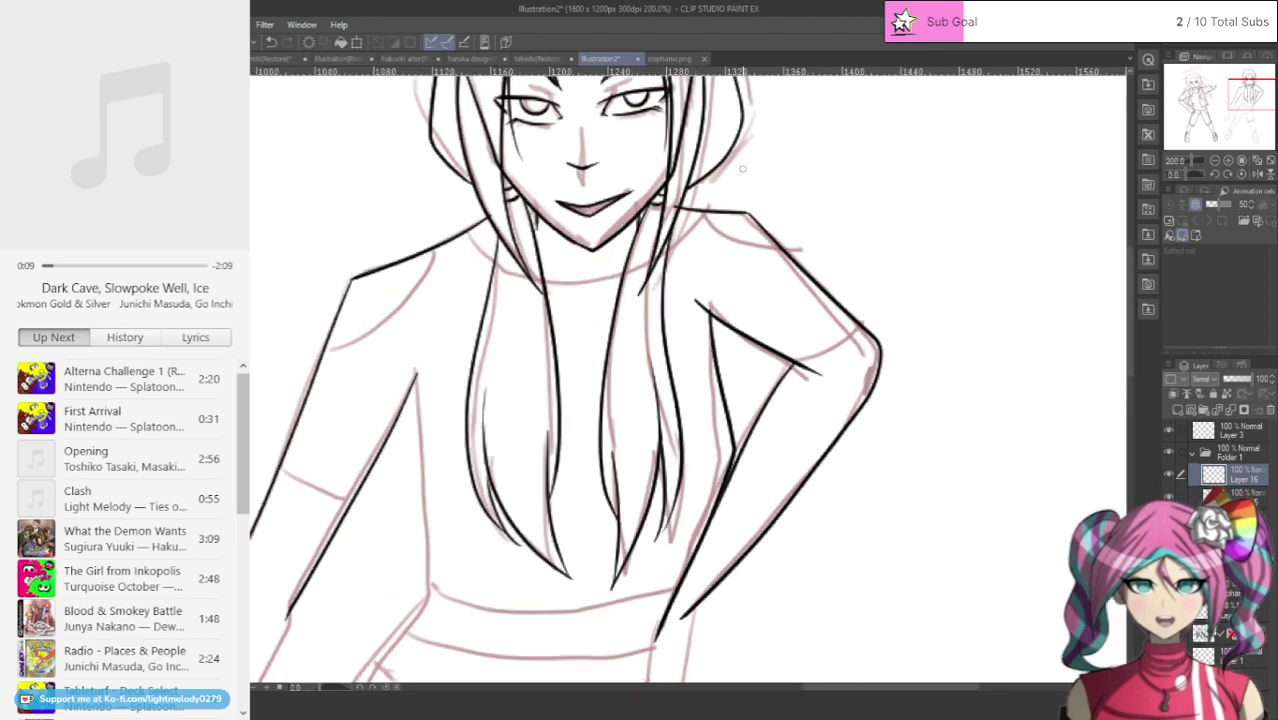
pyautogui.scroll(-5, 740, 178)
pyautogui.scroll(2, 743, 237)
pyautogui.hotkey('ctrl', '+')
pyautogui.hotkey('ctrl', '+')
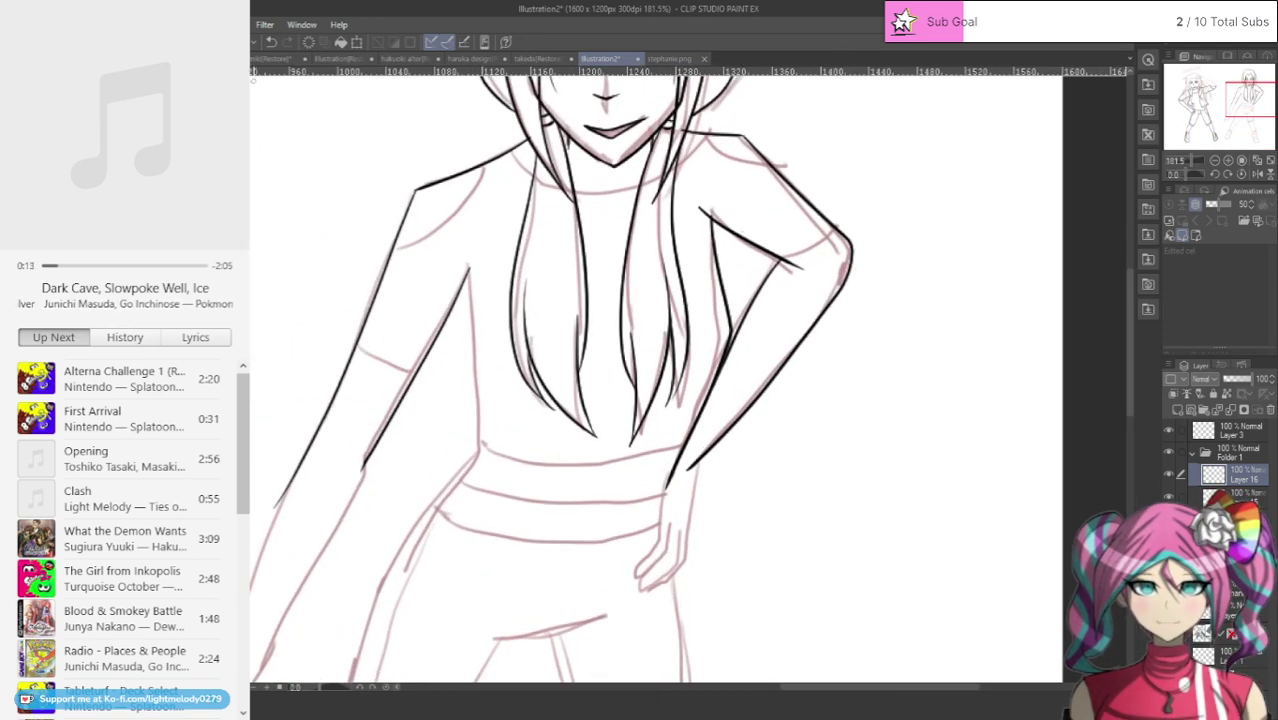
pyautogui.click(271, 42)
pyautogui.click(272, 43)
pyautogui.click(272, 43)
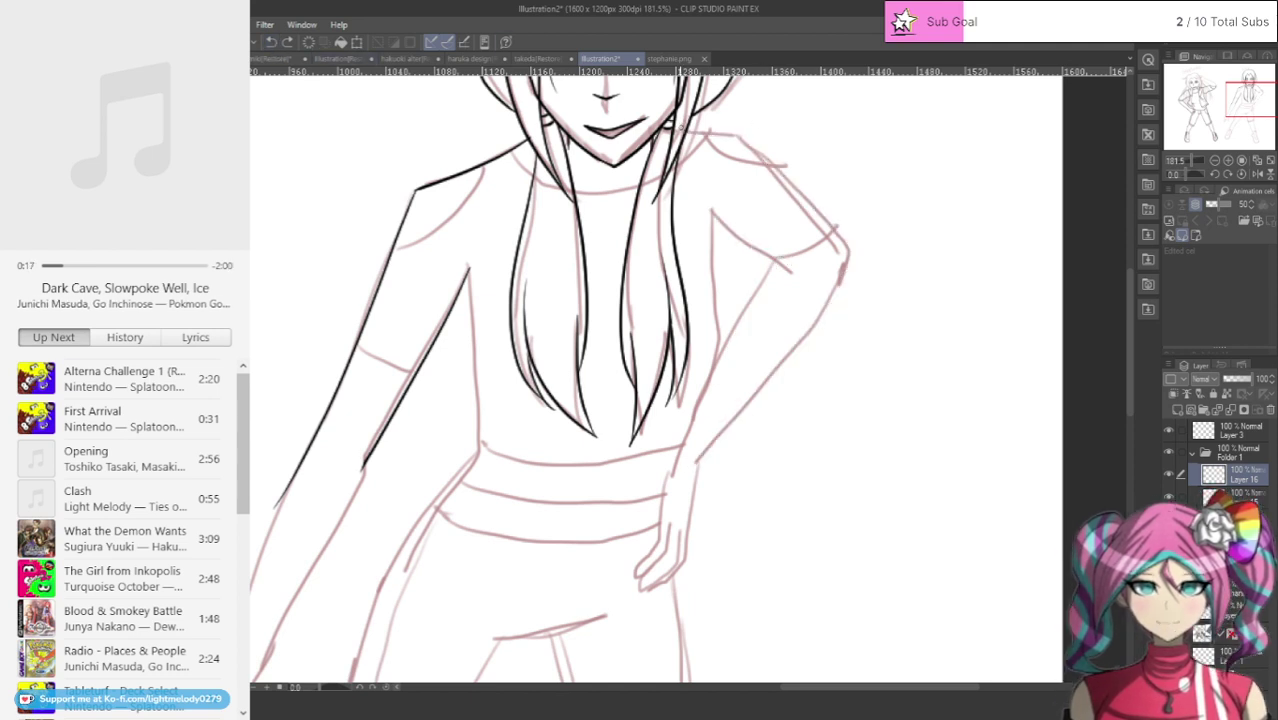
# Step: Ink the shoulder and the outer edge of the bent arm on the viewer's right, around the elbow to the wrist
pyautogui.moveTo(742, 134); pyautogui.dragTo(845, 253)
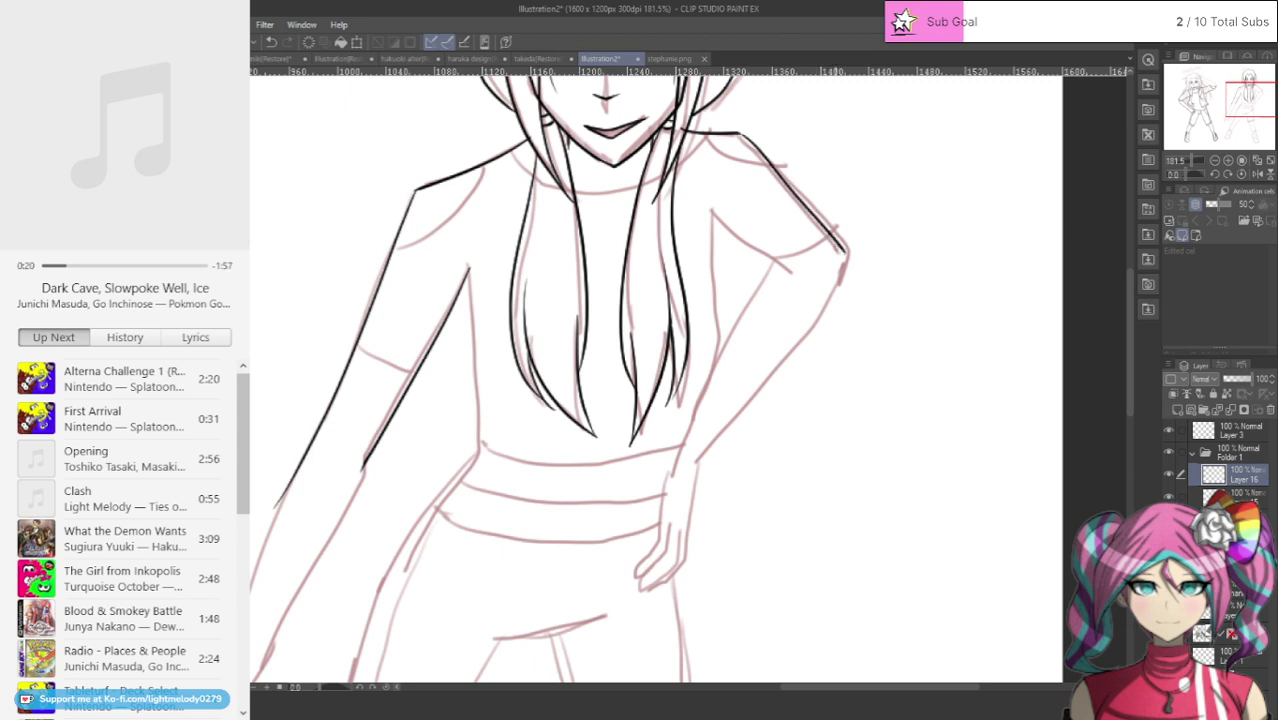
pyautogui.click(272, 43)
pyautogui.moveTo(752, 146); pyautogui.dragTo(808, 198)
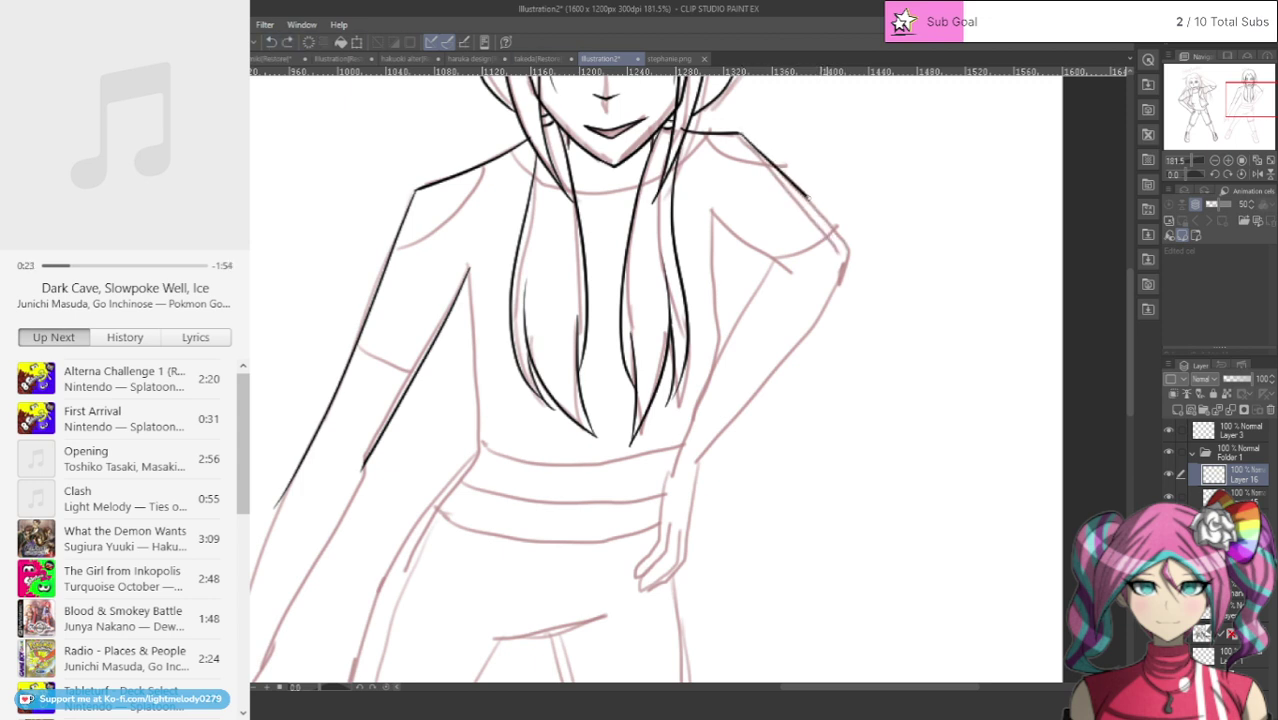
pyautogui.moveTo(836, 302); pyautogui.dragTo(688, 472)
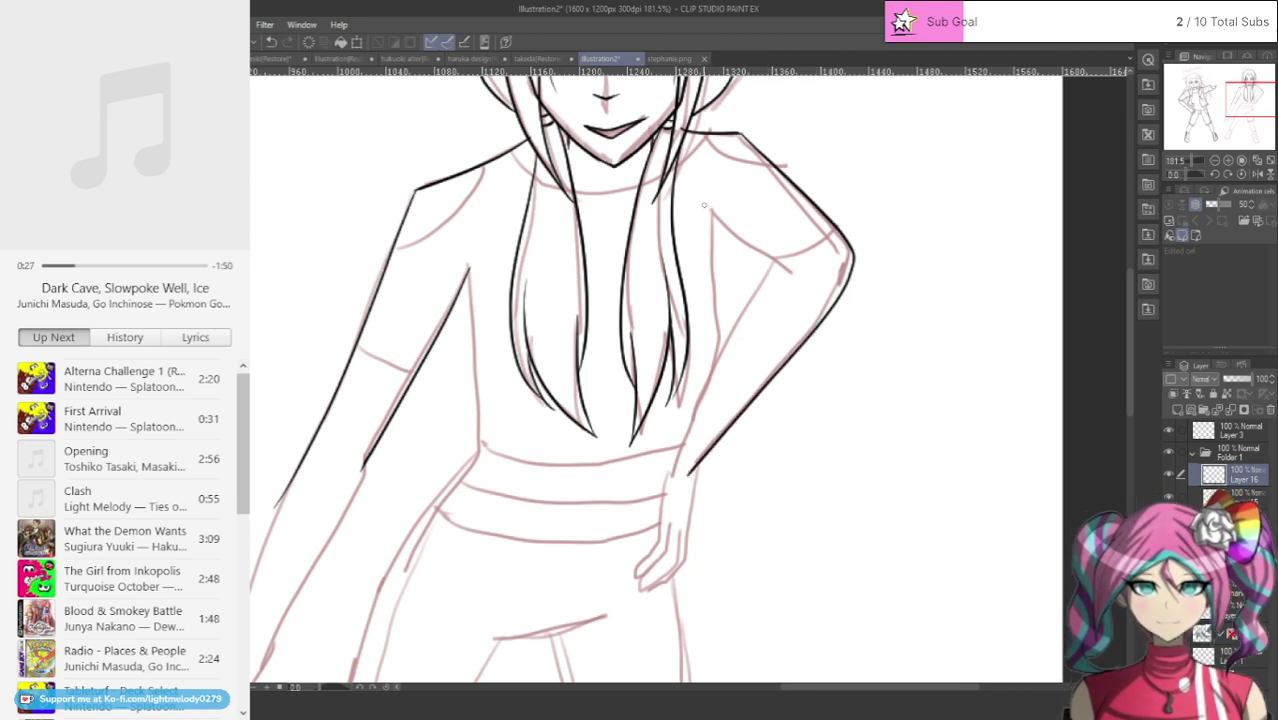
# Step: Ink the inner edges of the bent arm on the viewer's right and the torso side beside it
pyautogui.moveTo(745, 240); pyautogui.dragTo(804, 285)
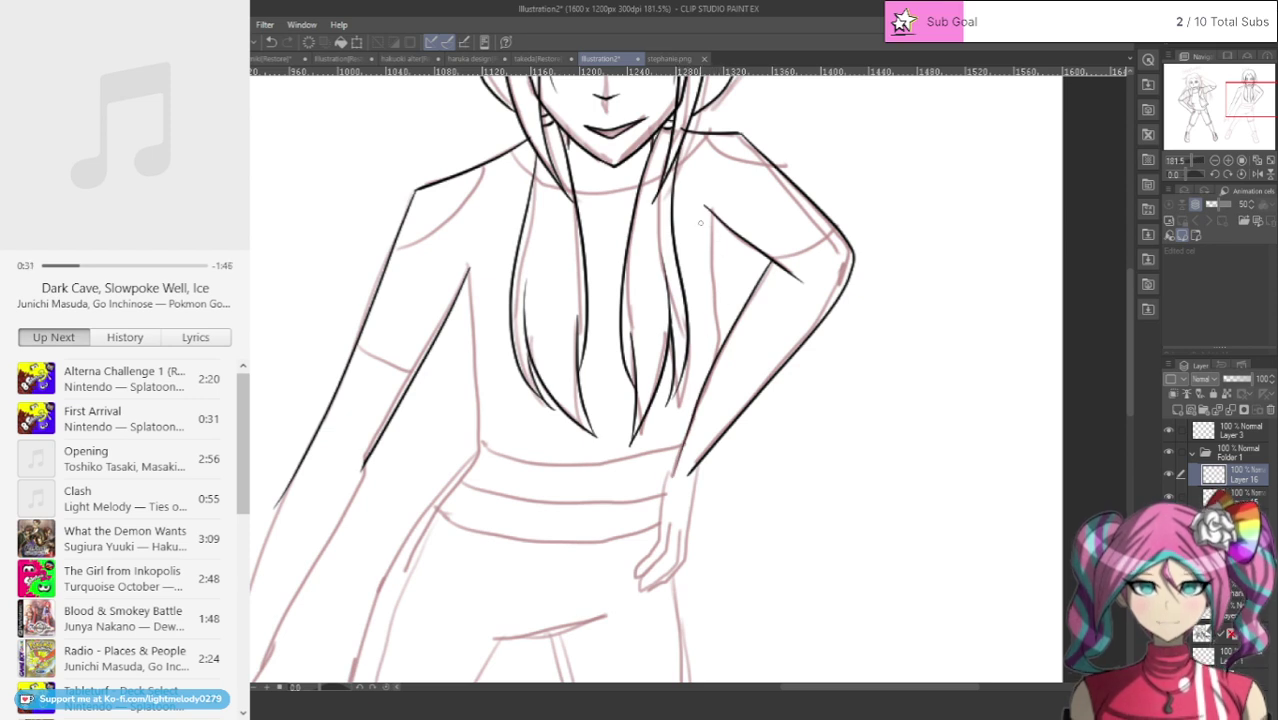
pyautogui.hotkey('ctrl', 'z')
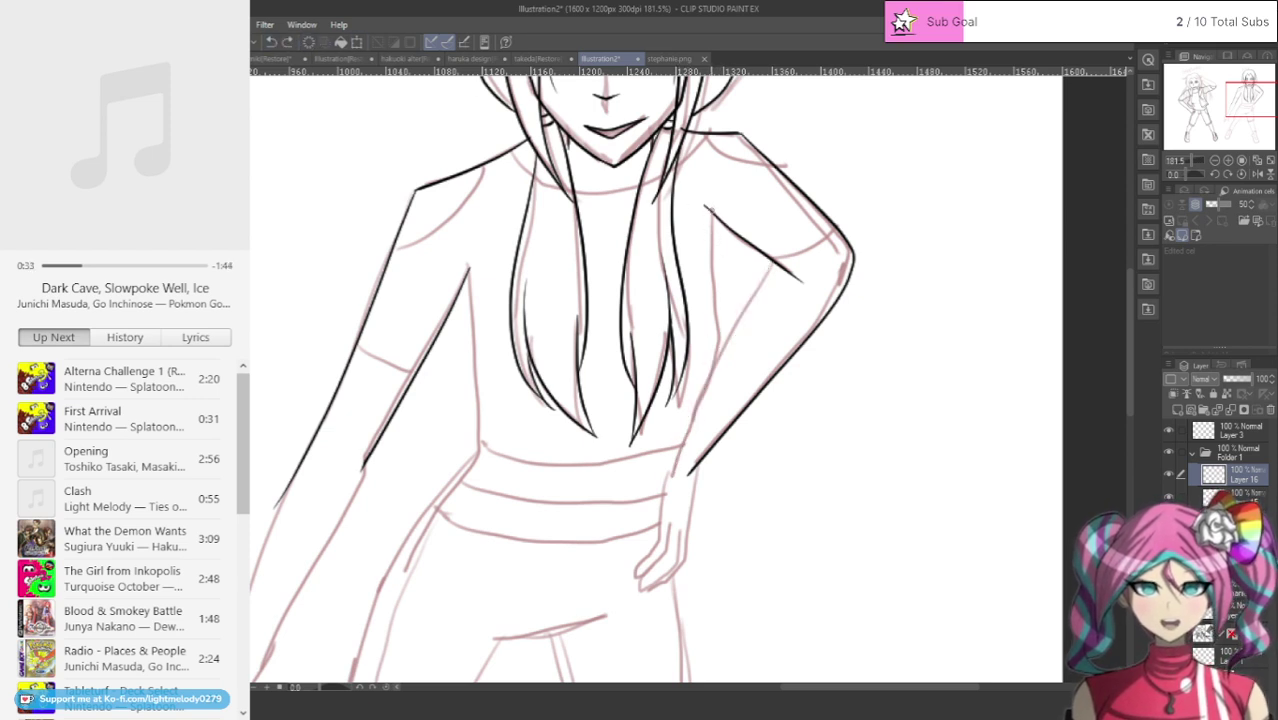
pyautogui.moveTo(712, 218); pyautogui.dragTo(722, 344)
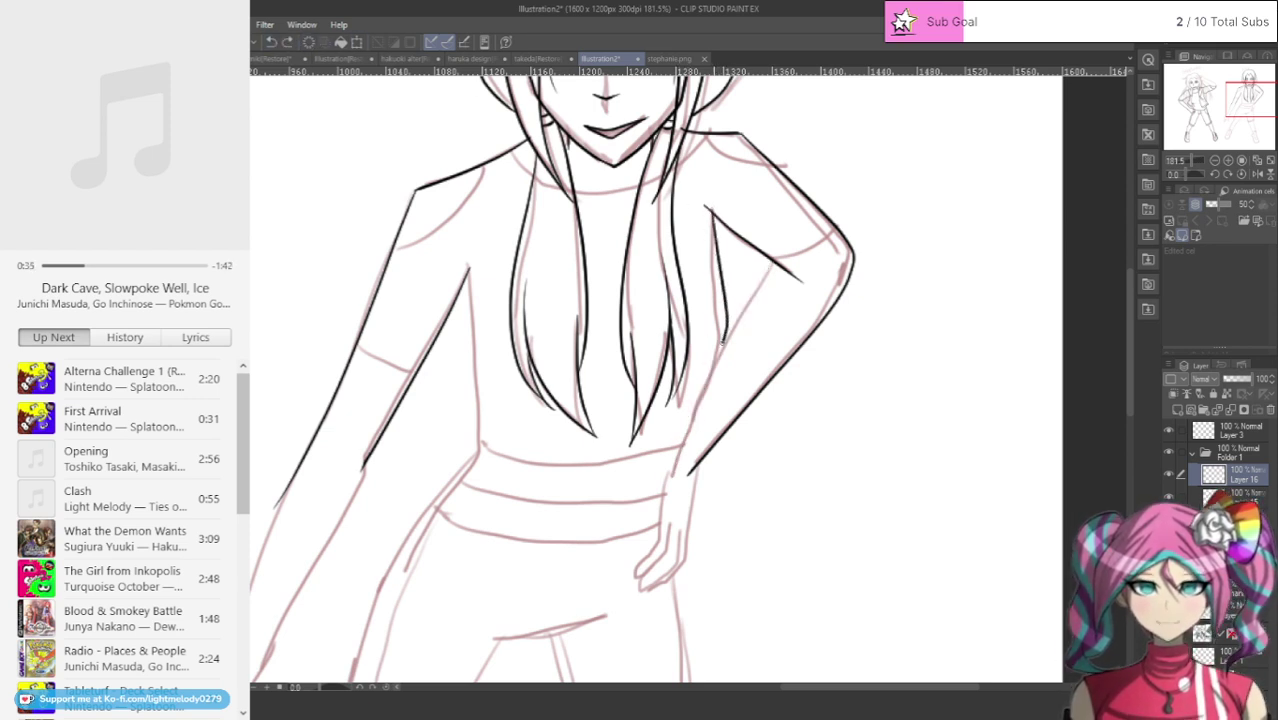
pyautogui.moveTo(698, 400); pyautogui.dragTo(681, 445)
pyautogui.moveTo(772, 262); pyautogui.dragTo(738, 320)
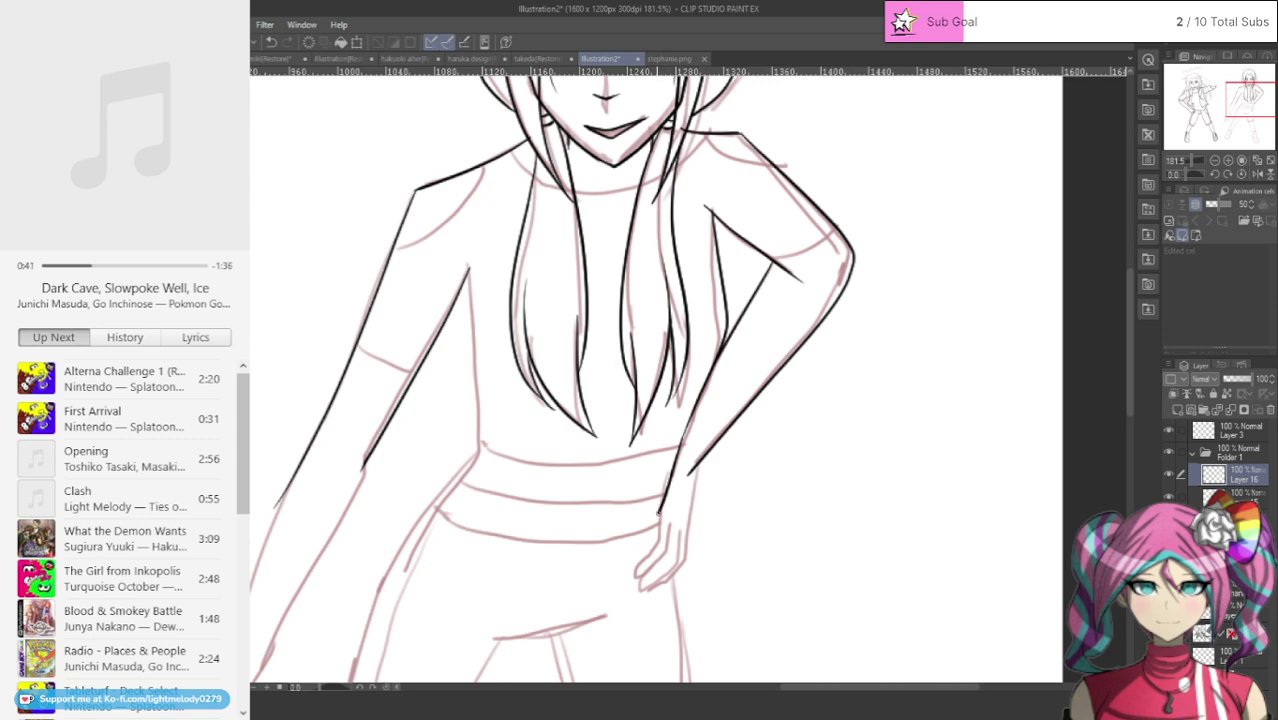
# Step: Try to ink the wrist and fingers of the hand resting on the hip
pyautogui.moveTo(656, 538); pyautogui.dragTo(637, 577)
pyautogui.scroll(5, 696, 591)
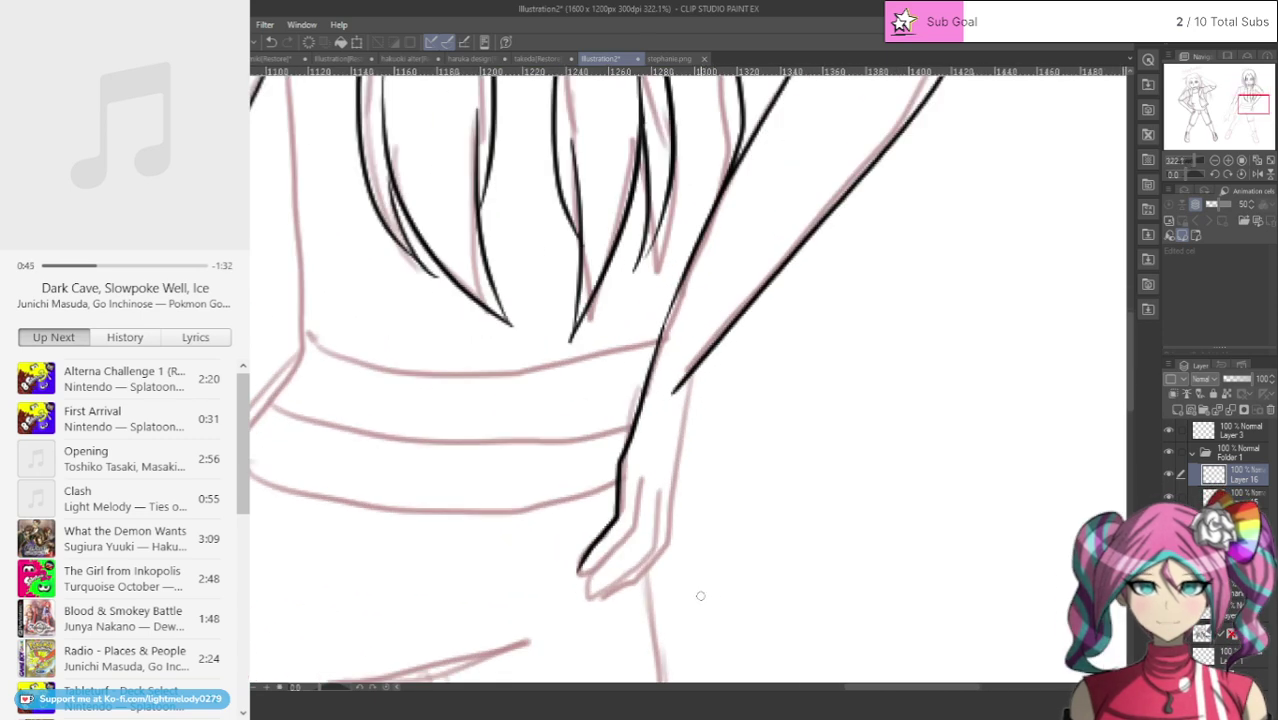
pyautogui.click(270, 41)
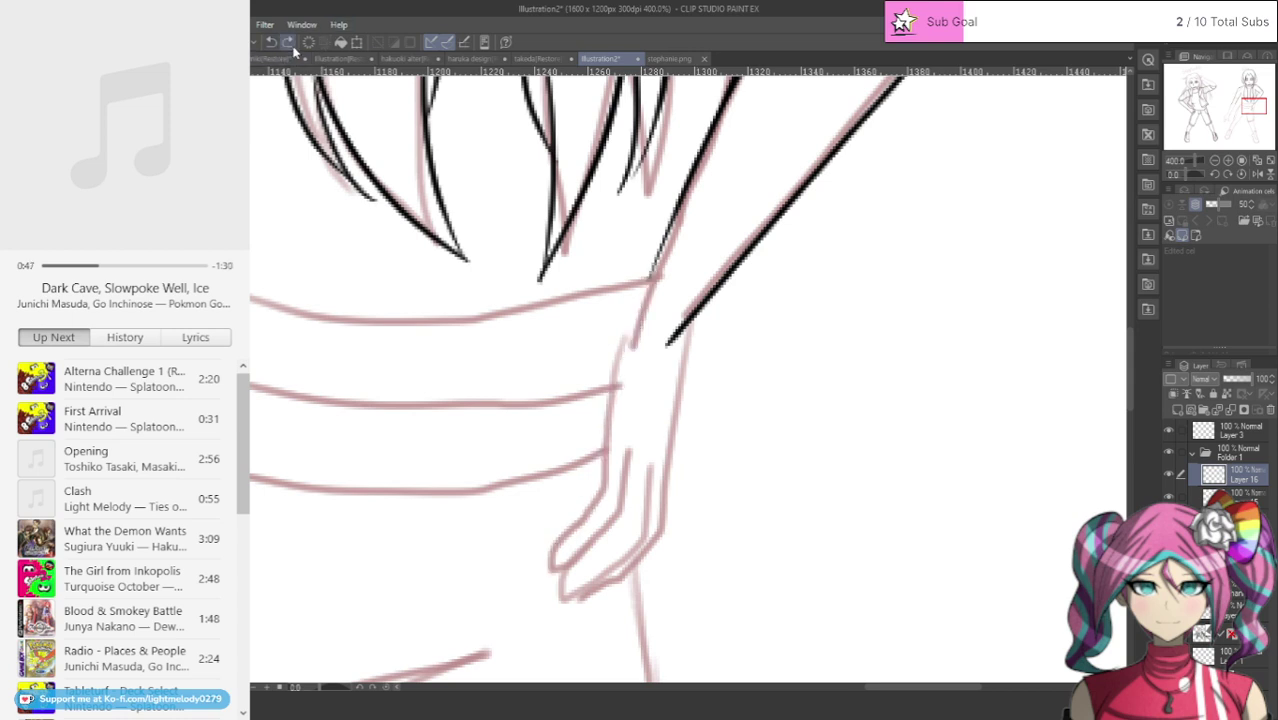
pyautogui.moveTo(656, 255)
pyautogui.mouseDown()
pyautogui.moveTo(612, 355)
pyautogui.moveTo(609, 478)
pyautogui.moveTo(568, 540)
pyautogui.mouseUp()
pyautogui.moveTo(637, 443)
pyautogui.mouseDown()
pyautogui.moveTo(616, 504)
pyautogui.moveTo(574, 547)
pyautogui.moveTo(582, 526)
pyautogui.mouseUp()
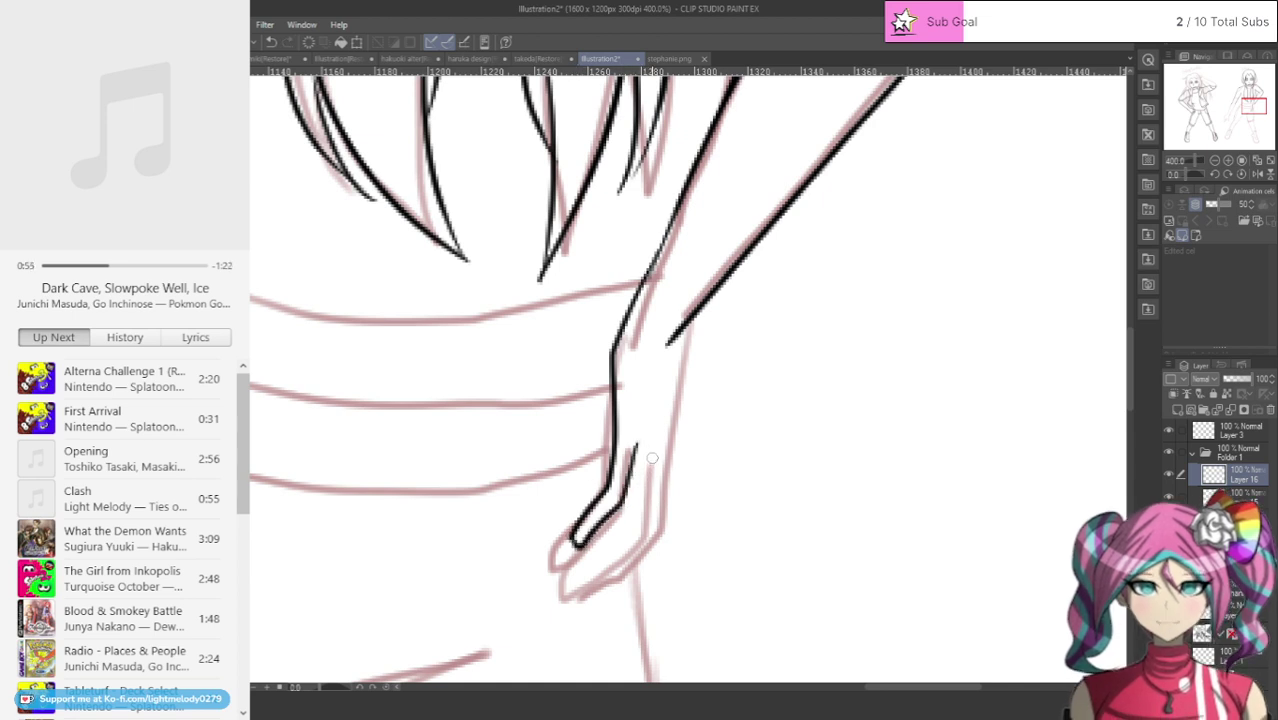
pyautogui.moveTo(651, 456)
pyautogui.mouseDown()
pyautogui.moveTo(630, 545)
pyautogui.moveTo(556, 602)
pyautogui.moveTo(580, 538)
pyautogui.mouseUp()
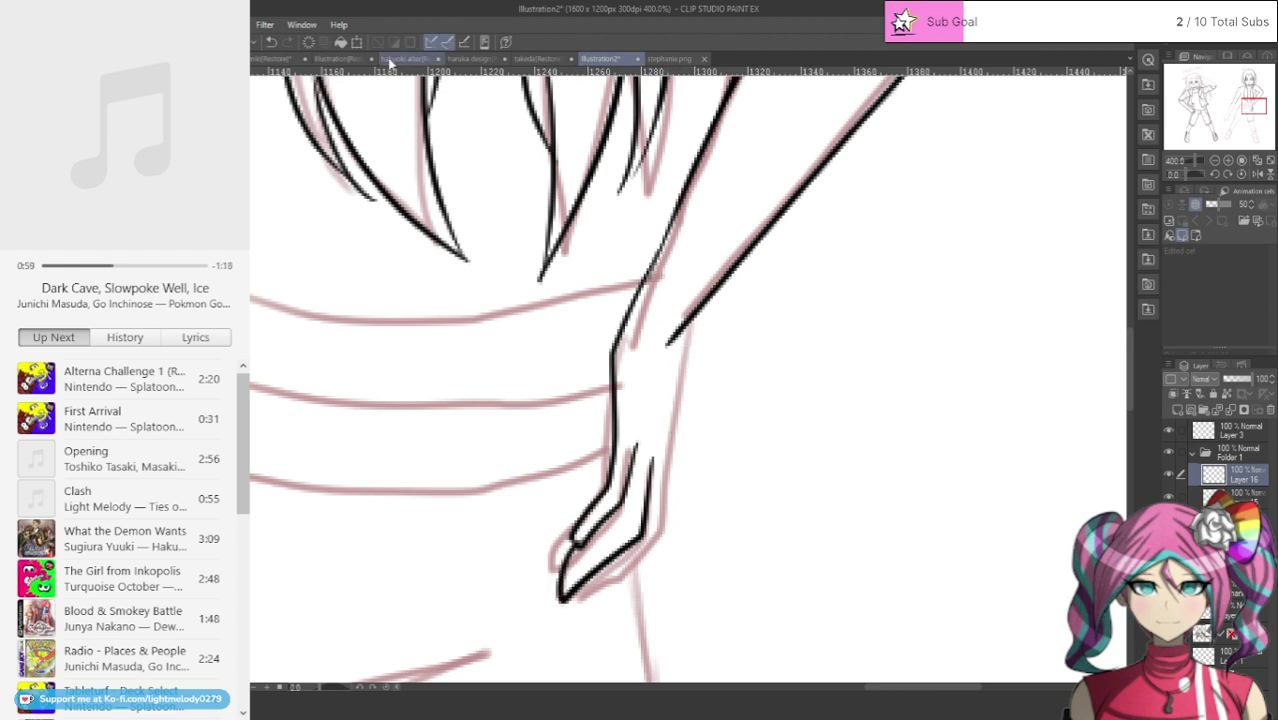
pyautogui.click(272, 43)
pyautogui.click(272, 43)
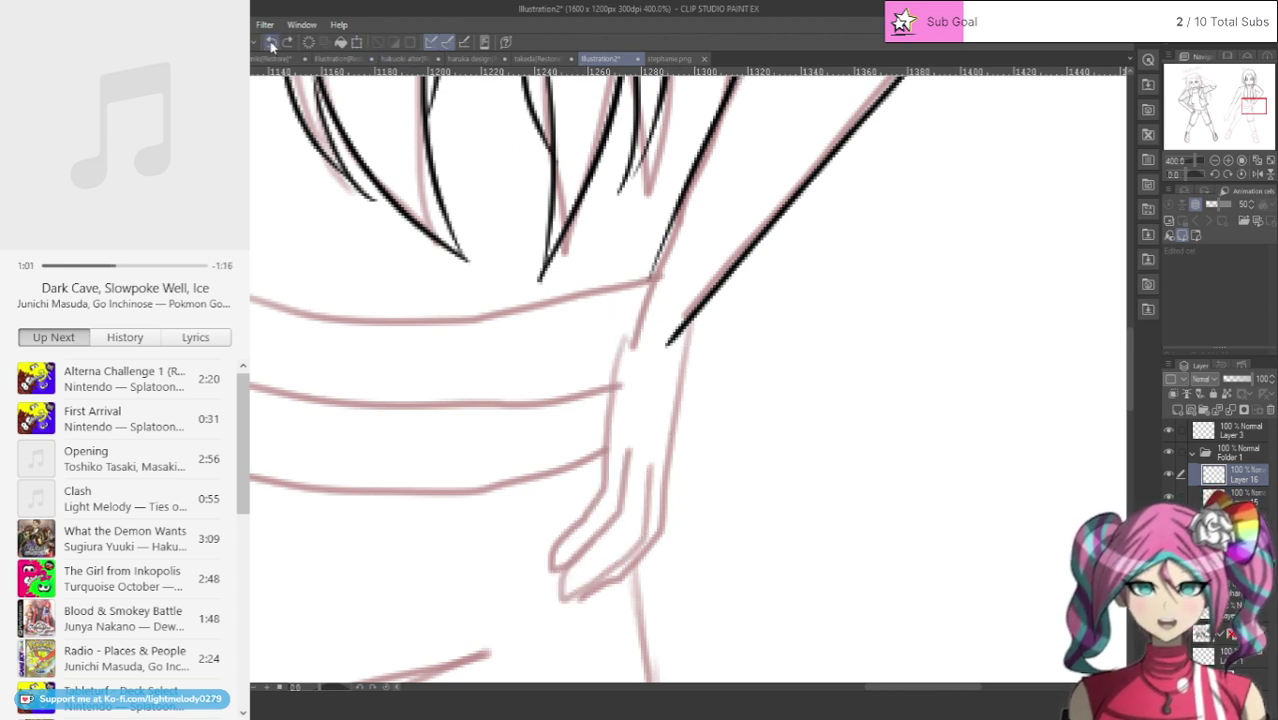
# Step: Ink the wrist, the bent fingers and the outer edge of the hand resting on the hip
pyautogui.moveTo(662, 230)
pyautogui.mouseDown()
pyautogui.moveTo(606, 348)
pyautogui.moveTo(600, 486)
pyautogui.moveTo(569, 550)
pyautogui.moveTo(614, 510)
pyautogui.moveTo(629, 421)
pyautogui.moveTo(649, 478)
pyautogui.moveTo(642, 524)
pyautogui.moveTo(560, 592)
pyautogui.mouseUp()
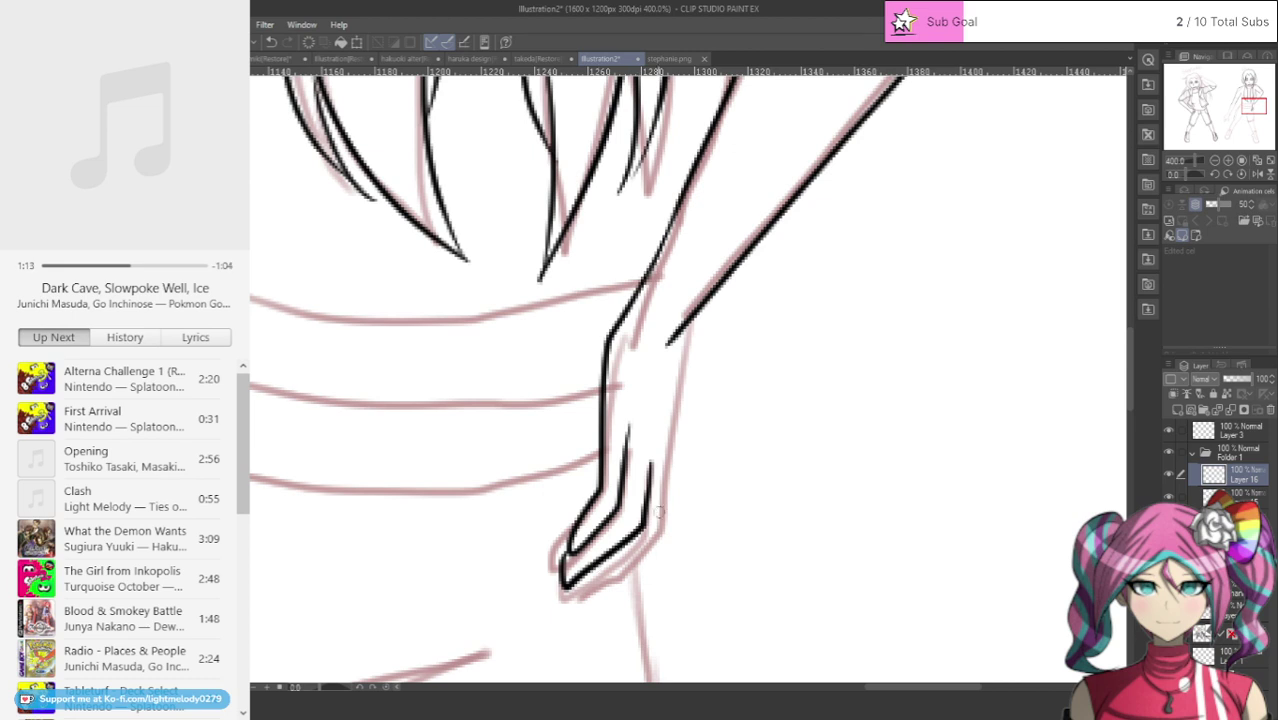
pyautogui.moveTo(654, 502)
pyautogui.mouseDown()
pyautogui.moveTo(636, 546)
pyautogui.moveTo(568, 598)
pyautogui.mouseUp()
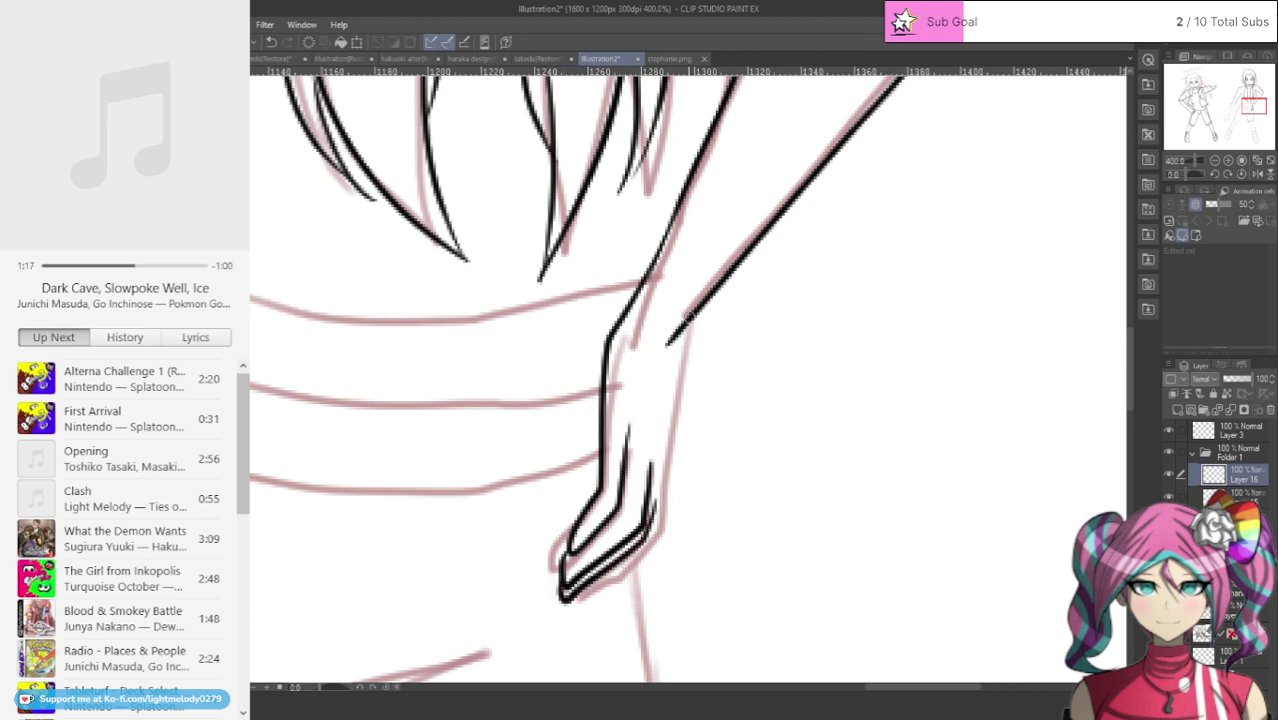
pyautogui.moveTo(686, 324)
pyautogui.mouseDown()
pyautogui.moveTo(664, 536)
pyautogui.moveTo(626, 580)
pyautogui.mouseUp()
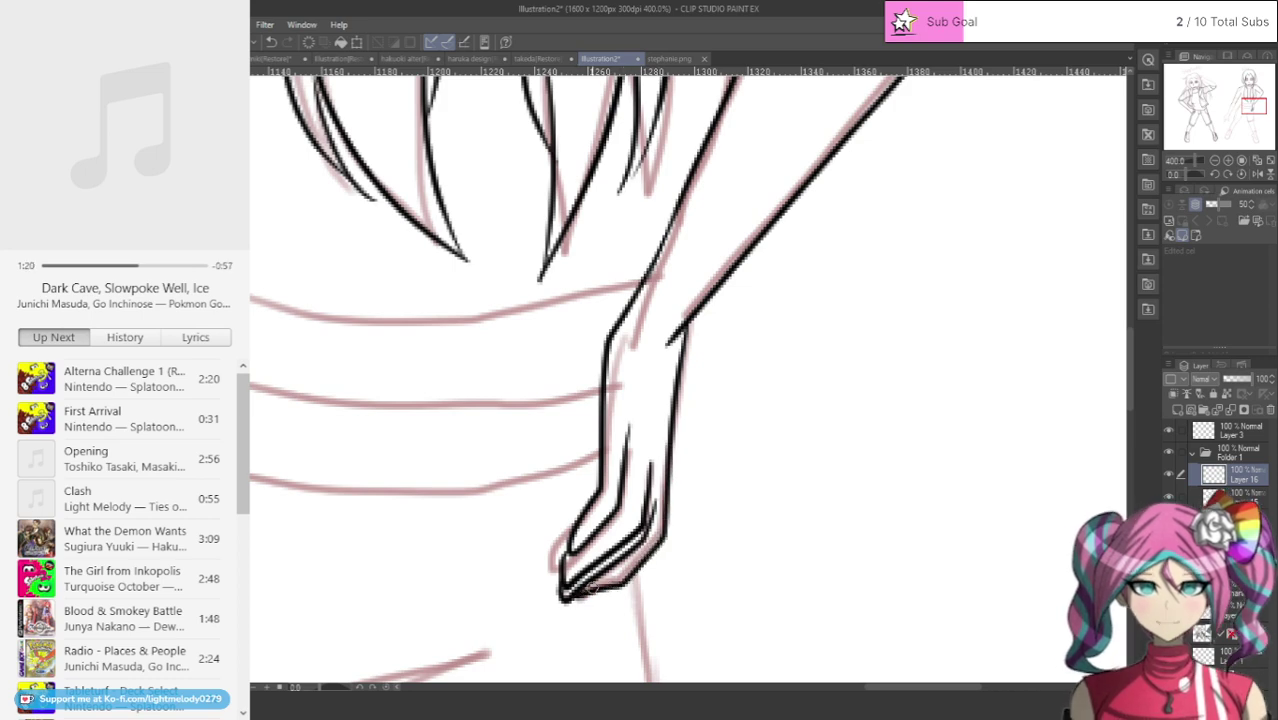
# Step: Compare the second character's line art with the red sketch and the shaded body reference by toggling layer visibility
pyautogui.scroll(-6, 591, 589)
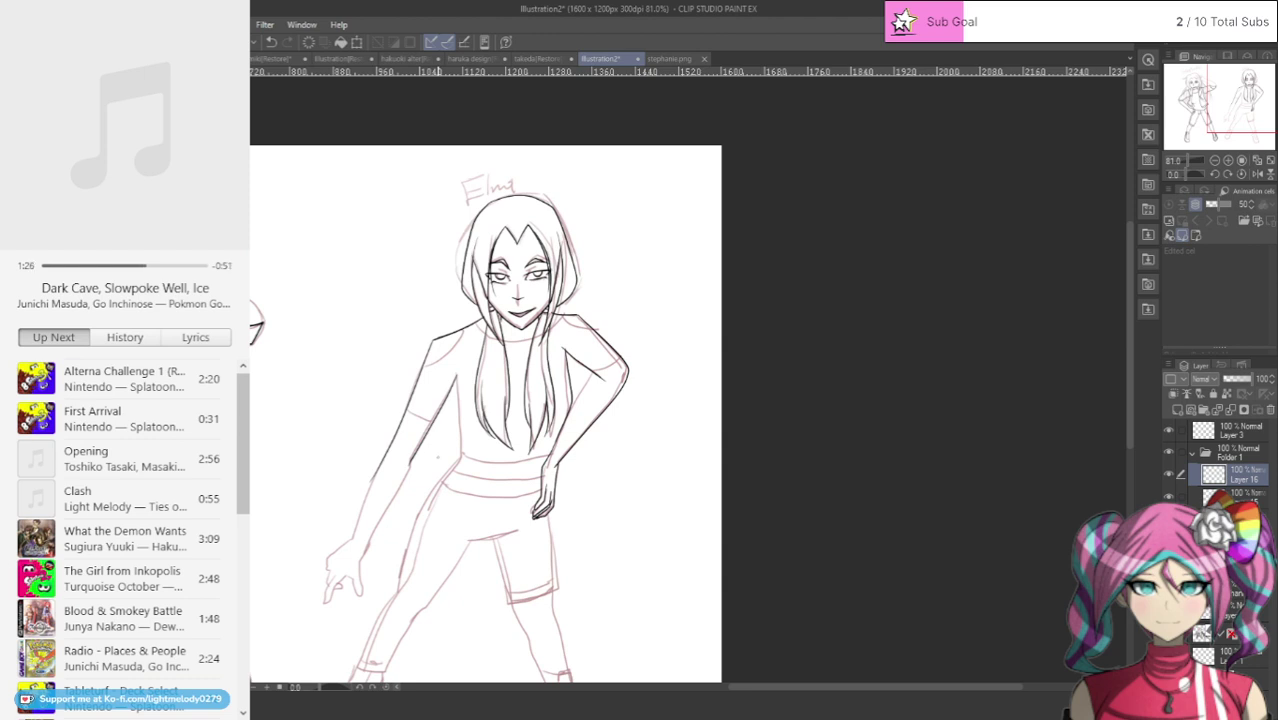
pyautogui.scroll(5, 564, 490)
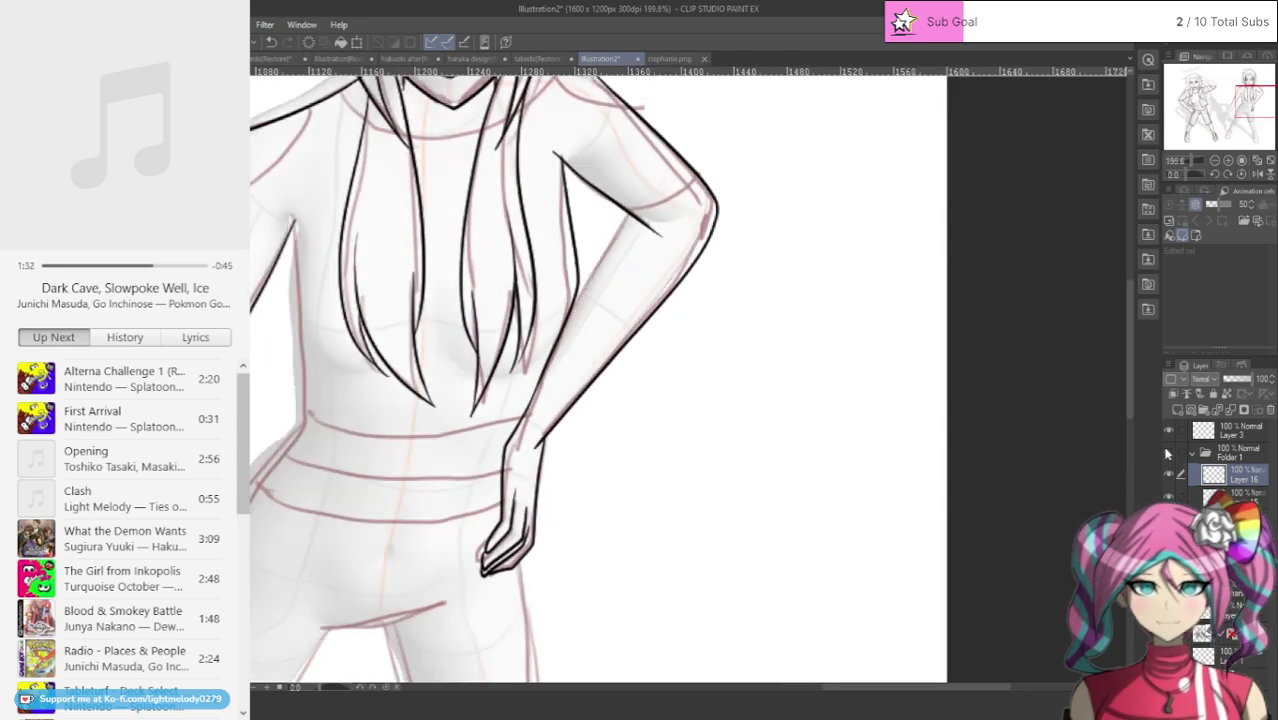
pyautogui.click(1166, 453)
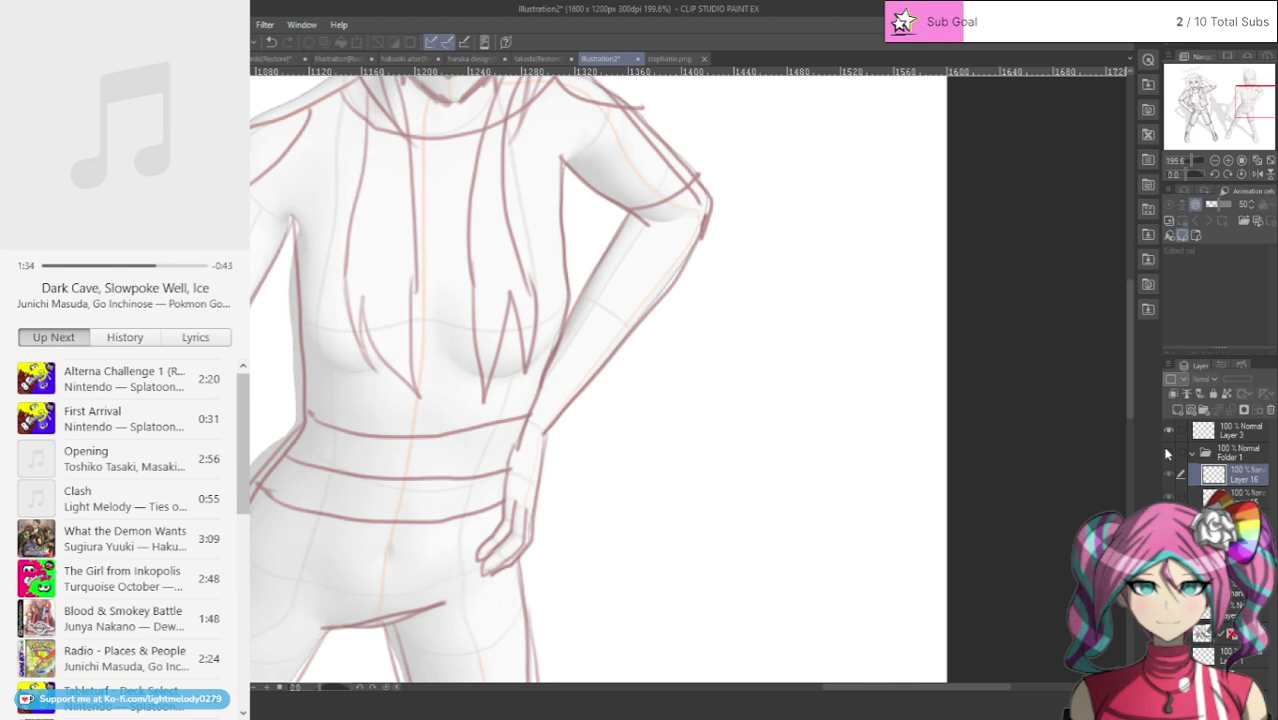
pyautogui.click(1166, 453)
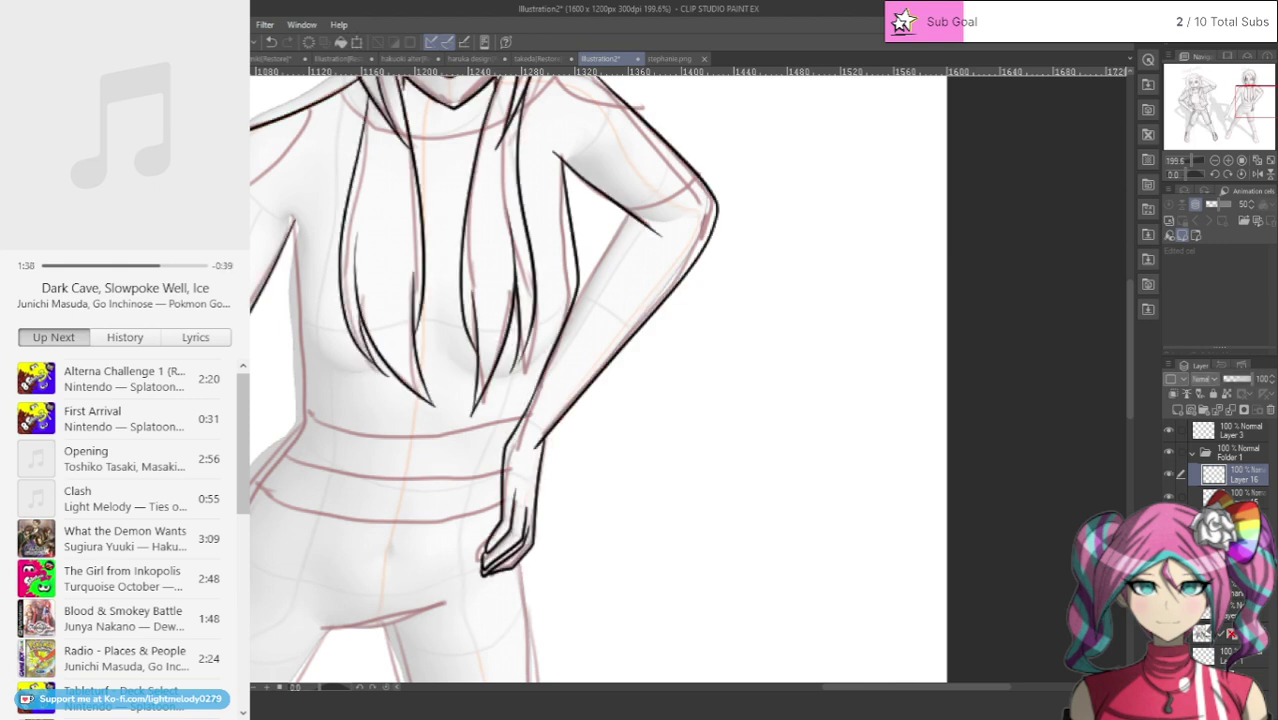
pyautogui.click(1168, 612)
pyautogui.click(1168, 612)
pyautogui.click(1168, 633)
pyautogui.scroll(-2, 392, 535)
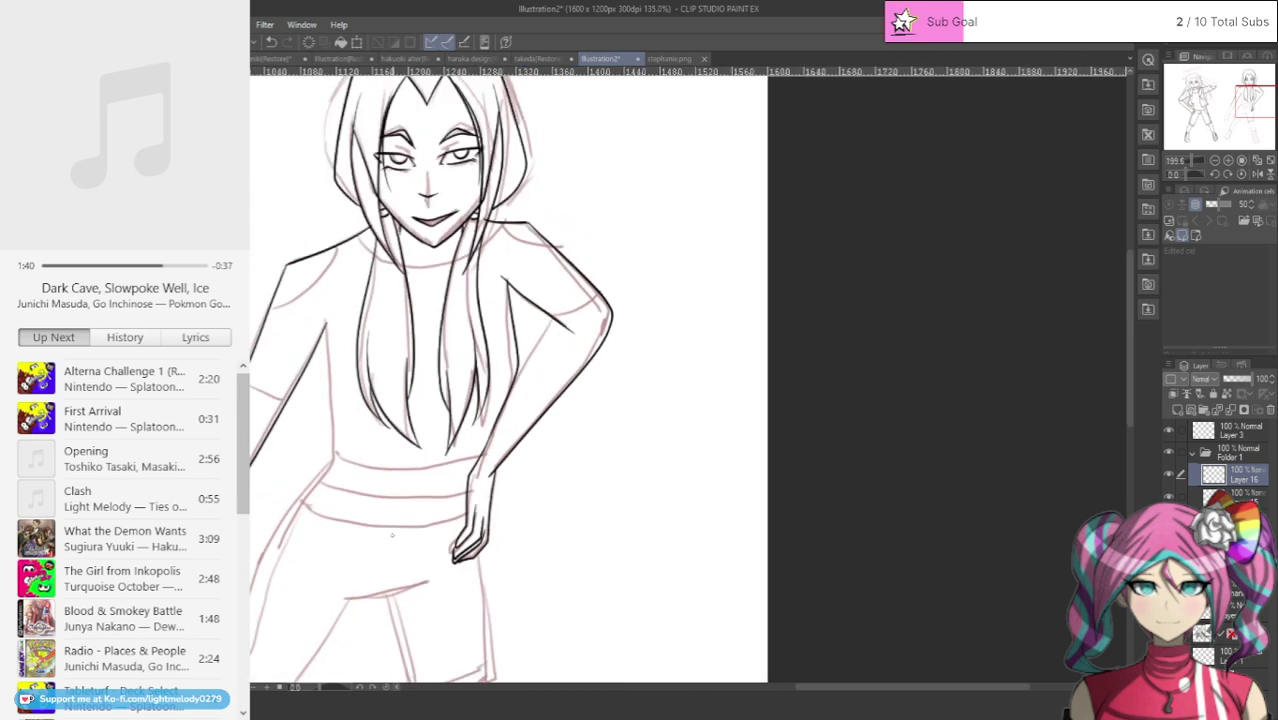
pyautogui.scroll(-2, 392, 535)
pyautogui.scroll(5, 392, 535)
pyautogui.scroll(2, 340, 514)
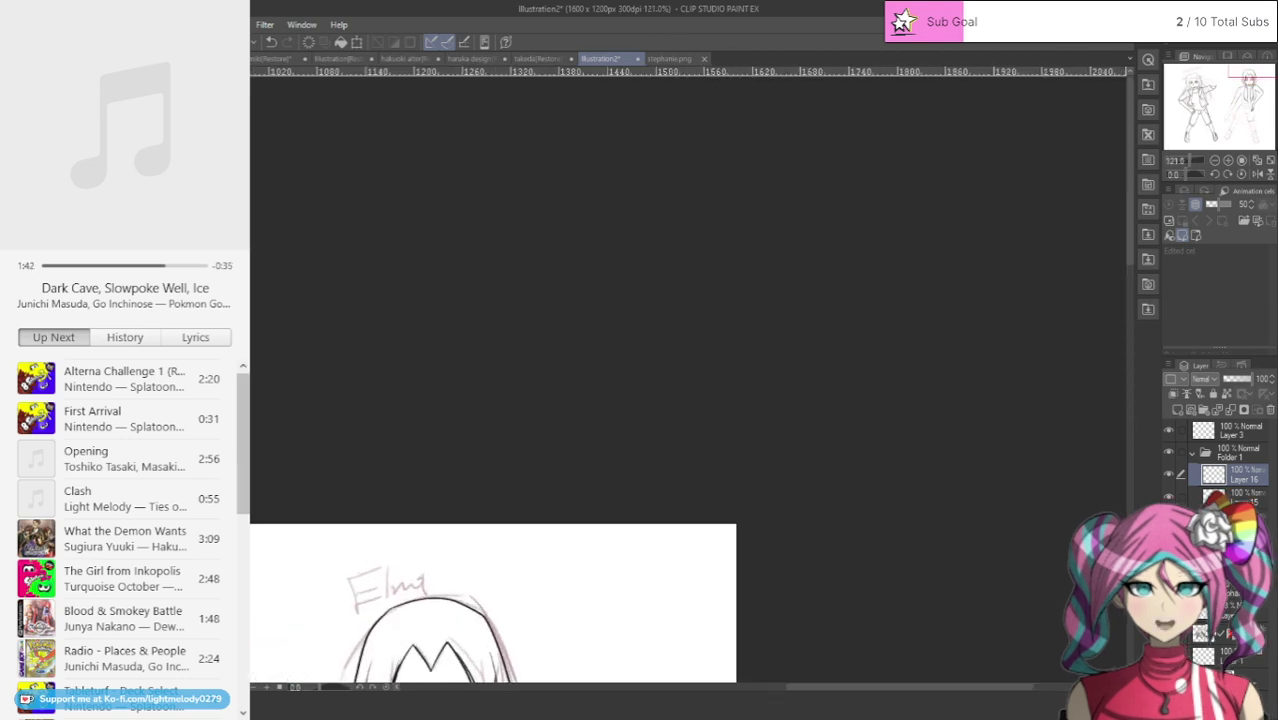
pyautogui.moveTo(1251, 82); pyautogui.dragTo(1229, 111)
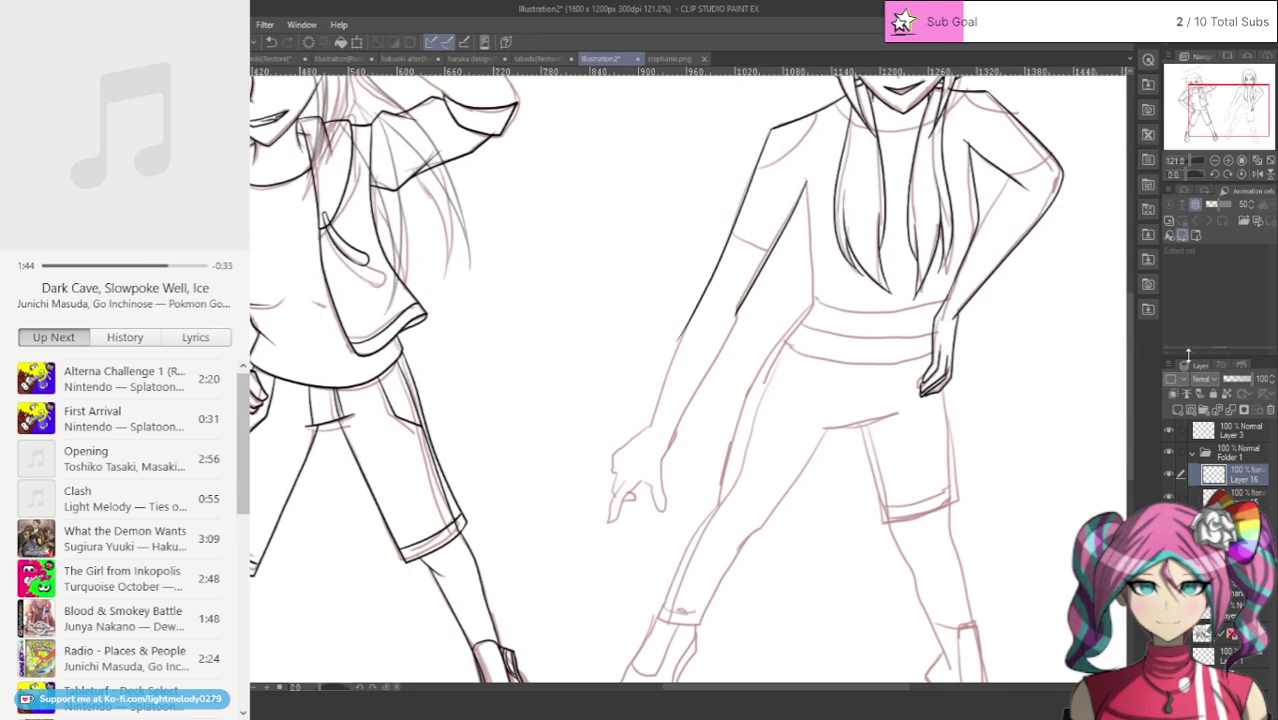
# Step: Add a new layer and ink both edges of the forearm on the viewer's left down to the wrist
pyautogui.click(1176, 408)
pyautogui.scroll(3, 751, 396)
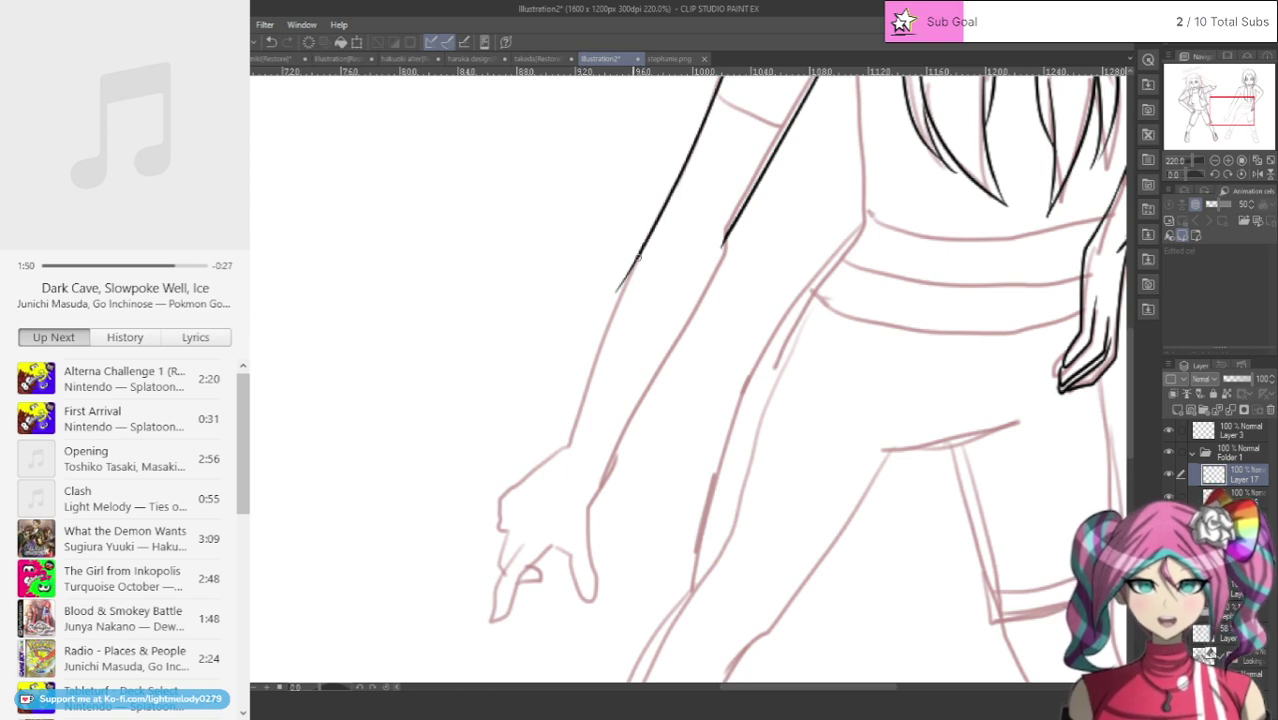
pyautogui.moveTo(616, 300); pyautogui.dragTo(588, 388)
pyautogui.moveTo(573, 436); pyautogui.dragTo(570, 444)
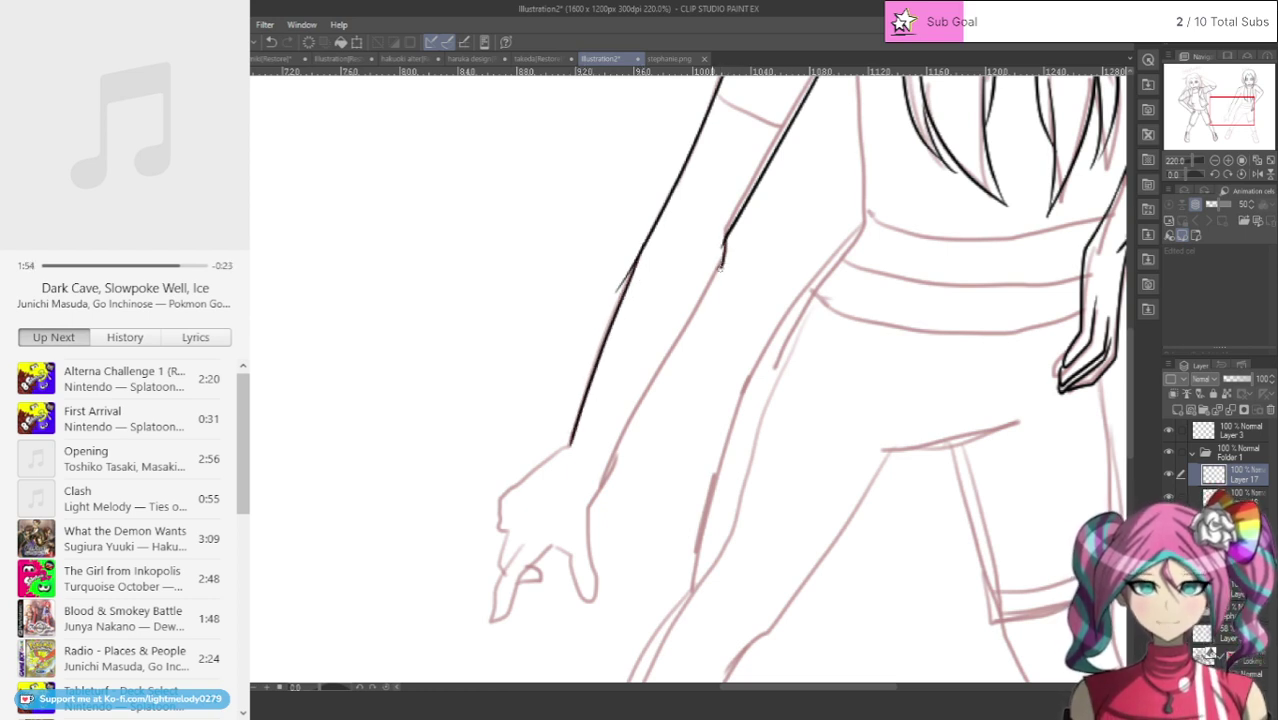
pyautogui.moveTo(718, 268); pyautogui.dragTo(600, 484)
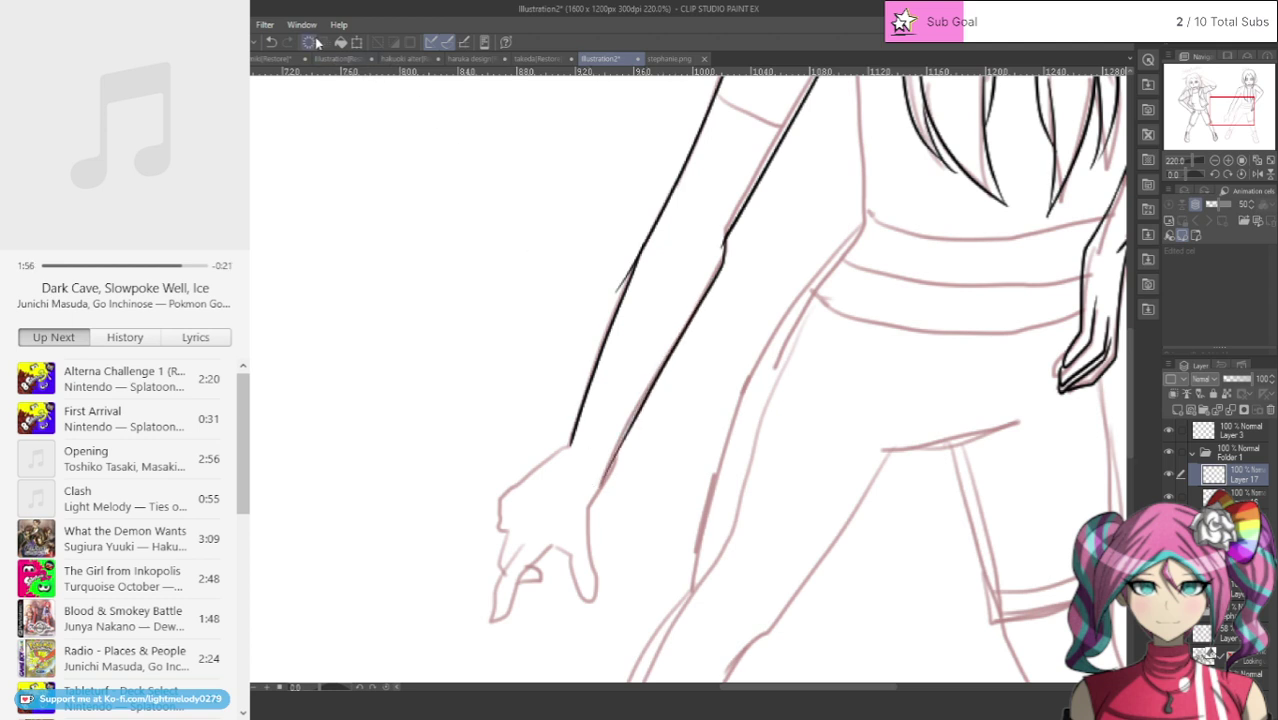
pyautogui.click(272, 42)
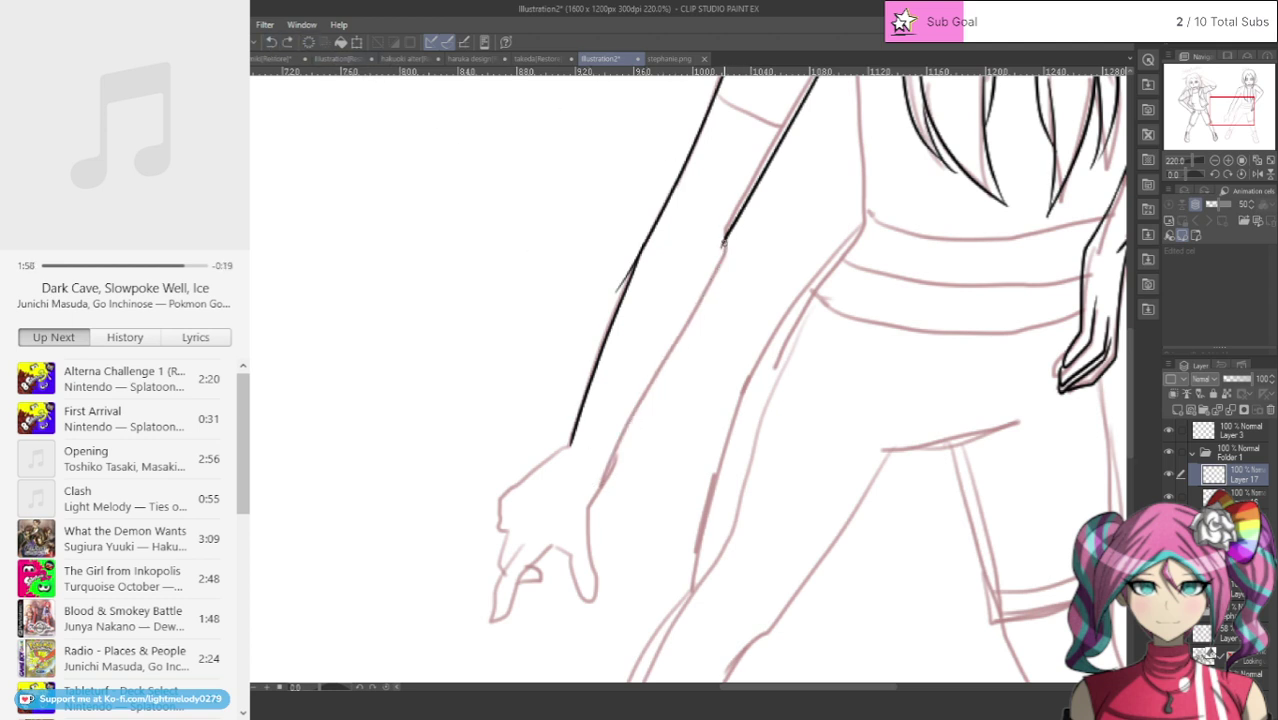
pyautogui.moveTo(720, 250); pyautogui.dragTo(714, 282)
pyautogui.moveTo(668, 365); pyautogui.dragTo(597, 490)
# Step: Try to ink the back and pointing finger of the outstretched hand on the viewer's left
pyautogui.moveTo(571, 441)
pyautogui.mouseDown()
pyautogui.moveTo(495, 506)
pyautogui.moveTo(497, 571)
pyautogui.moveTo(508, 563)
pyautogui.moveTo(490, 626)
pyautogui.moveTo(516, 582)
pyautogui.mouseUp()
pyautogui.hotkey('ctrl', 'z')
pyautogui.hotkey('ctrl', 'z')
pyautogui.hotkey('ctrl', 'z')
pyautogui.hotkey('ctrl', 'z')
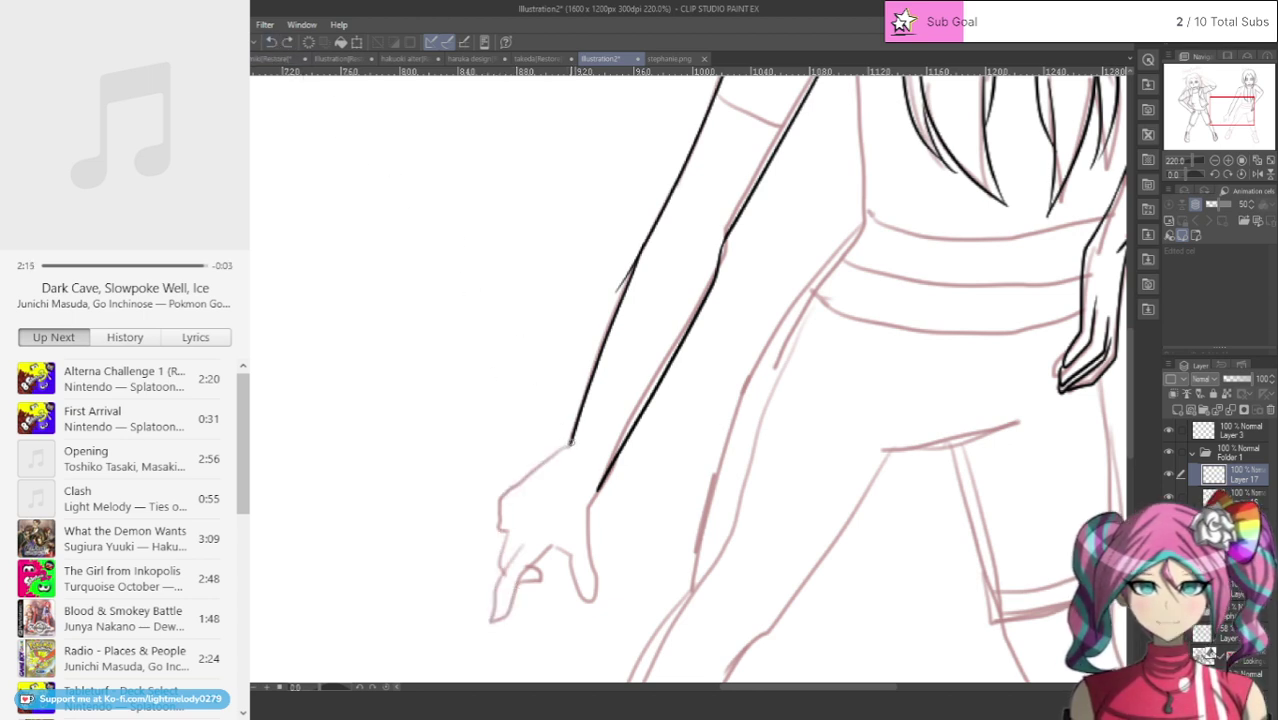
# Step: Ink the outstretched hand on the viewer's left, with its pointing finger, curled finger and thumb, joined to the wrist
pyautogui.moveTo(571, 441)
pyautogui.mouseDown()
pyautogui.moveTo(494, 501)
pyautogui.moveTo(500, 570)
pyautogui.moveTo(514, 553)
pyautogui.moveTo(488, 634)
pyautogui.moveTo(539, 563)
pyautogui.moveTo(571, 551)
pyautogui.moveTo(519, 582)
pyautogui.mouseUp()
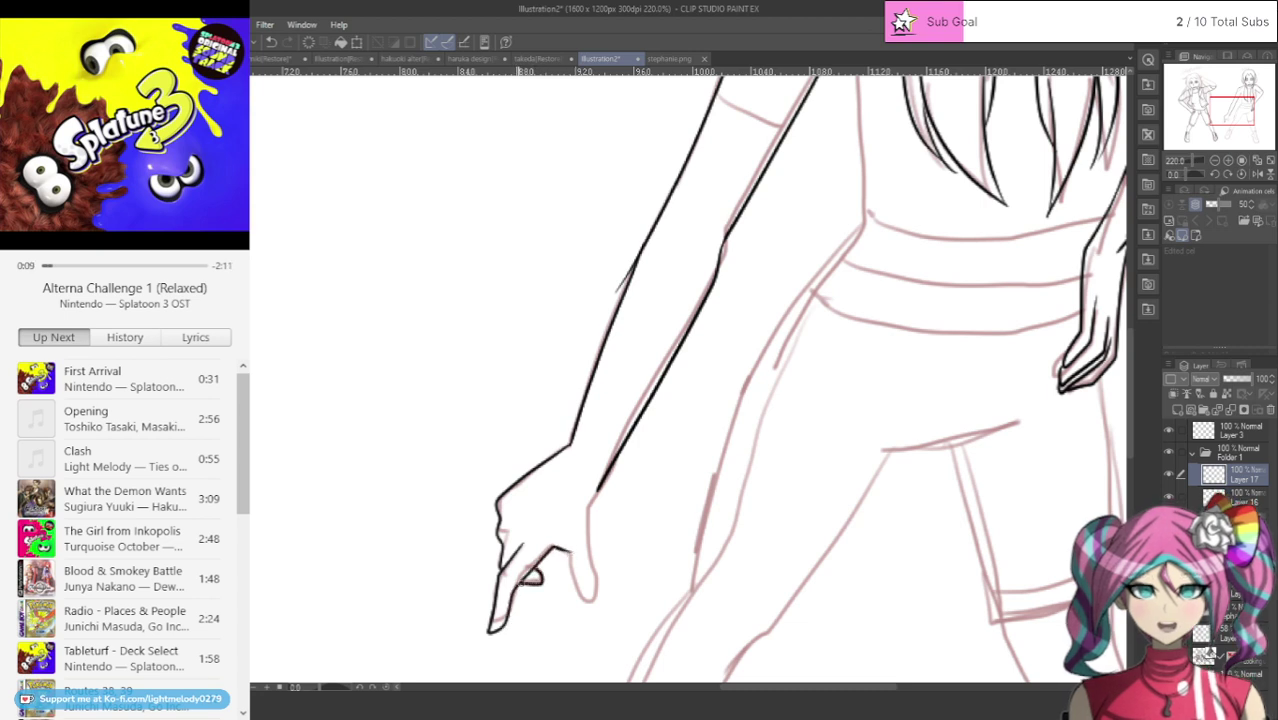
pyautogui.moveTo(591, 488)
pyautogui.mouseDown()
pyautogui.moveTo(594, 609)
pyautogui.moveTo(578, 600)
pyautogui.moveTo(567, 544)
pyautogui.mouseUp()
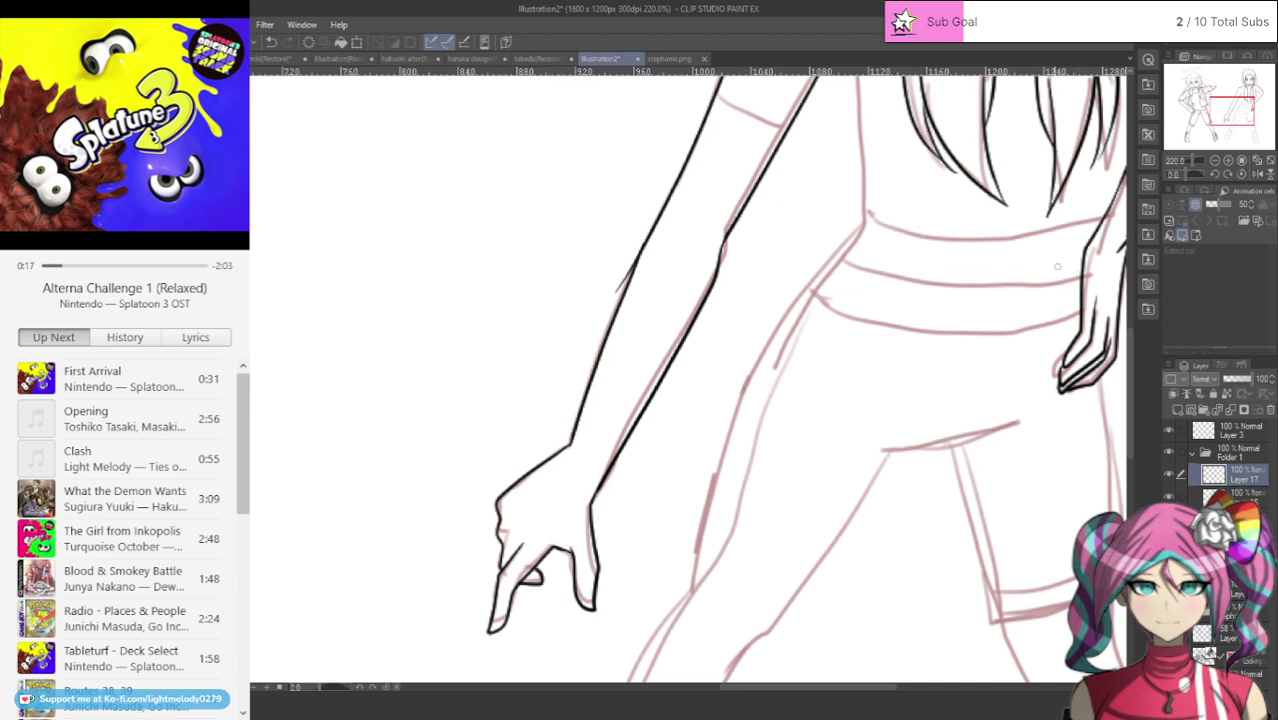
# Step: Select Layer 16 and erase the overshooting line end at the outer elbow of the straight arm
pyautogui.moveTo(1130, 361); pyautogui.dragTo(1134, 319)
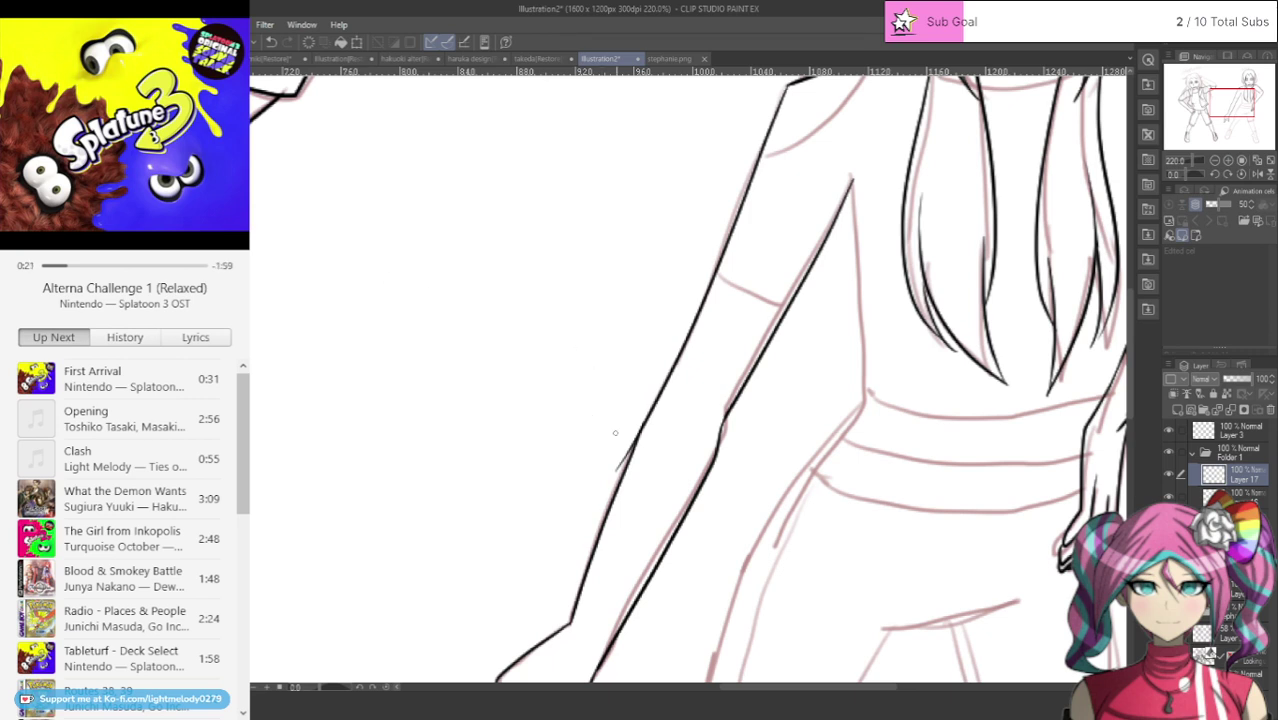
pyautogui.click(1169, 497)
pyautogui.click(1169, 497)
pyautogui.click(1232, 497)
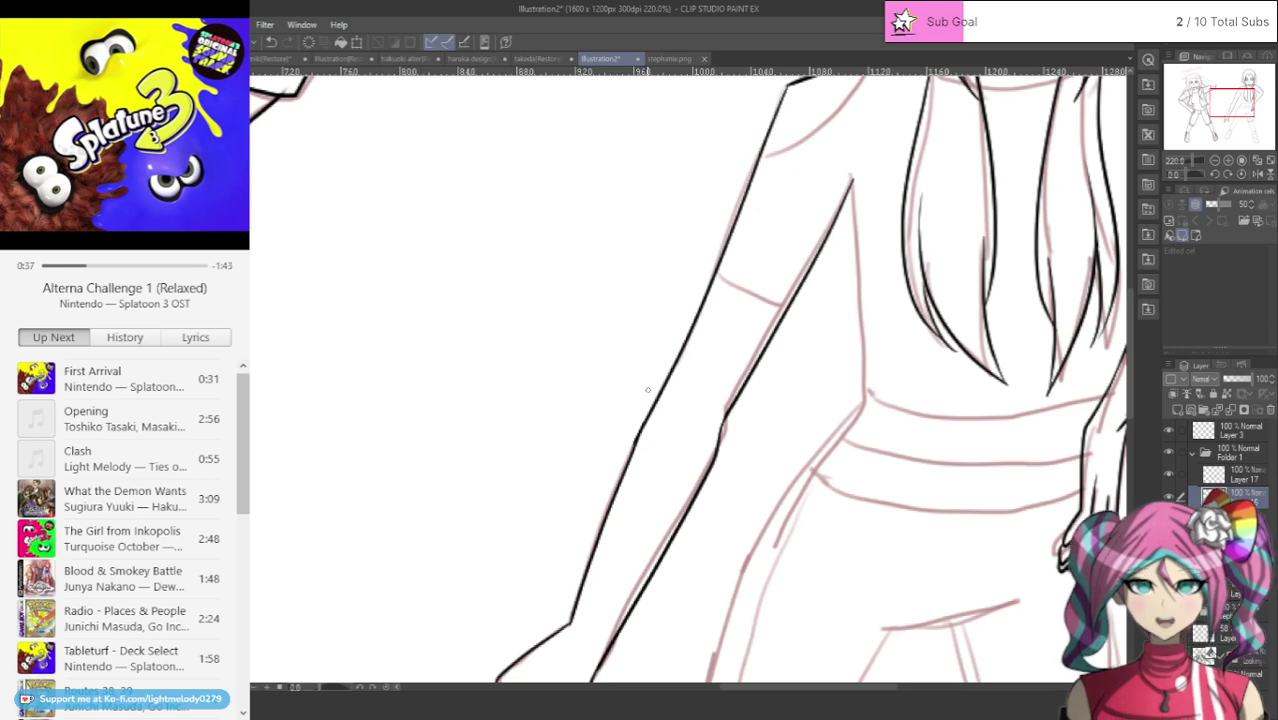
# Step: Review both characters at full view and check which body strokes lie on Layer 16
pyautogui.hotkey('ctrl', 'alt', '0')
pyautogui.hotkey('ctrl', '0')
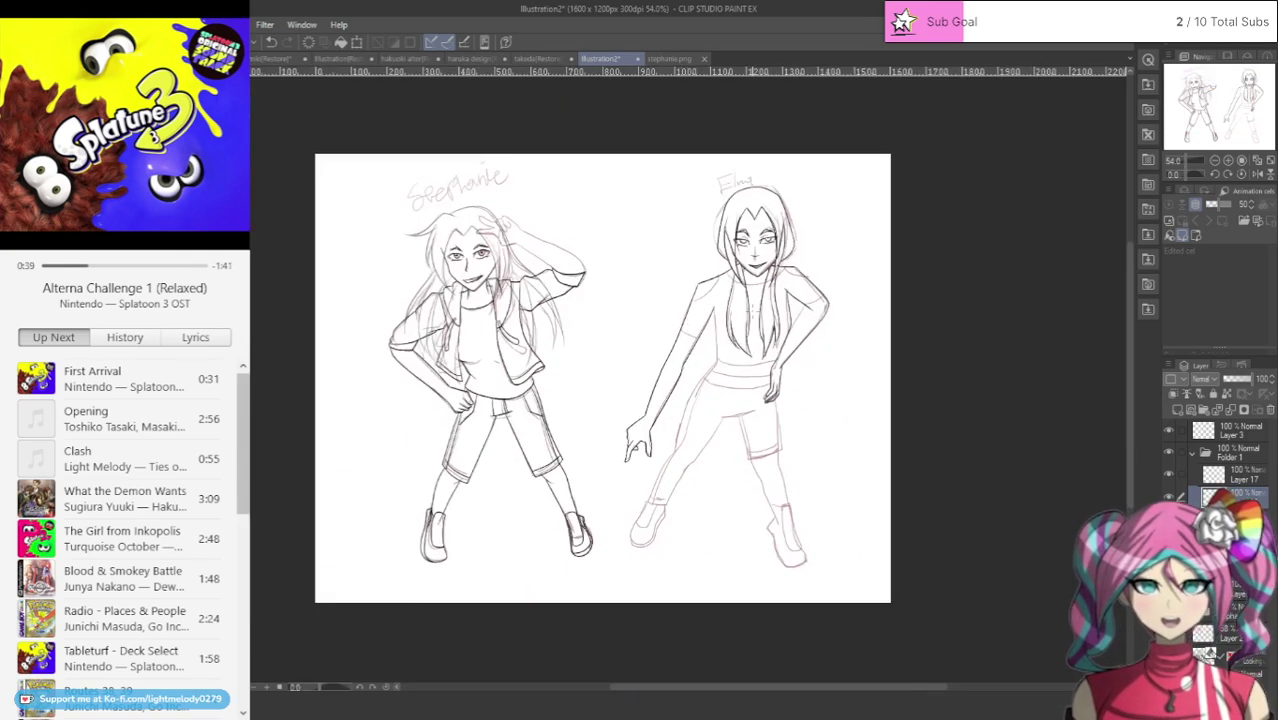
pyautogui.scroll(4, 814, 262)
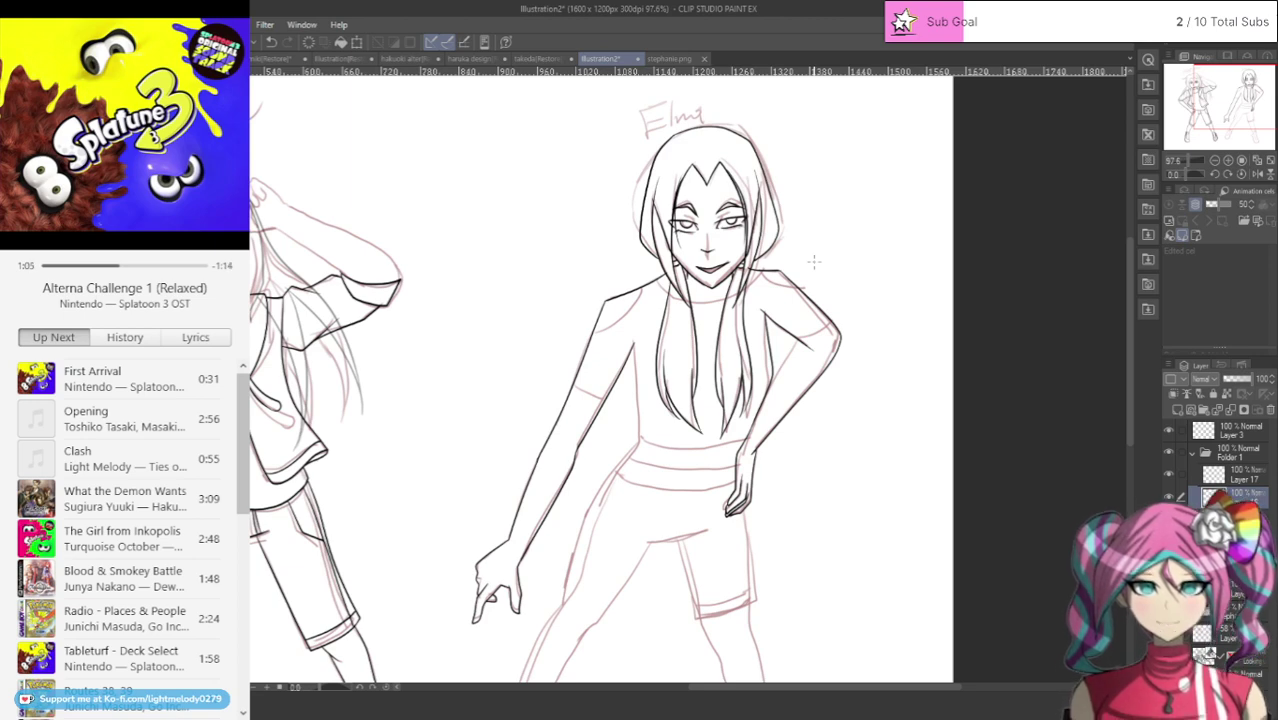
pyautogui.scroll(3, 700, 399)
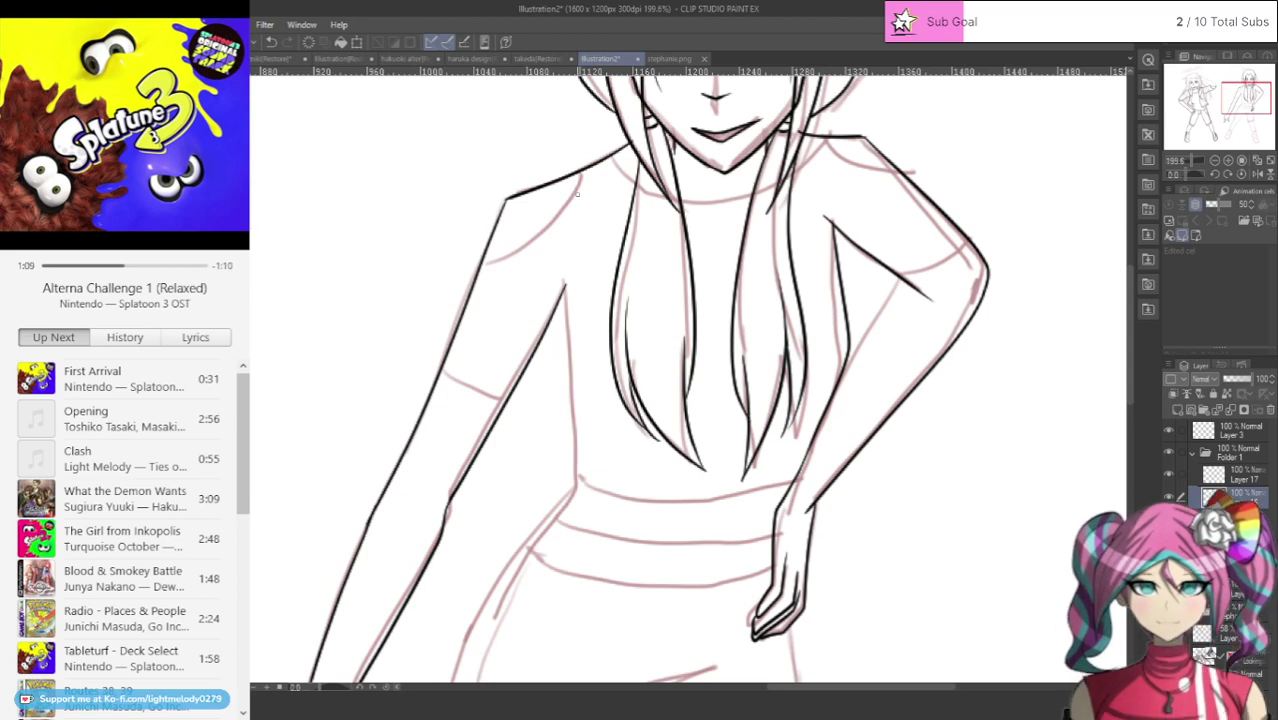
pyautogui.click(1169, 497)
pyautogui.click(1169, 497)
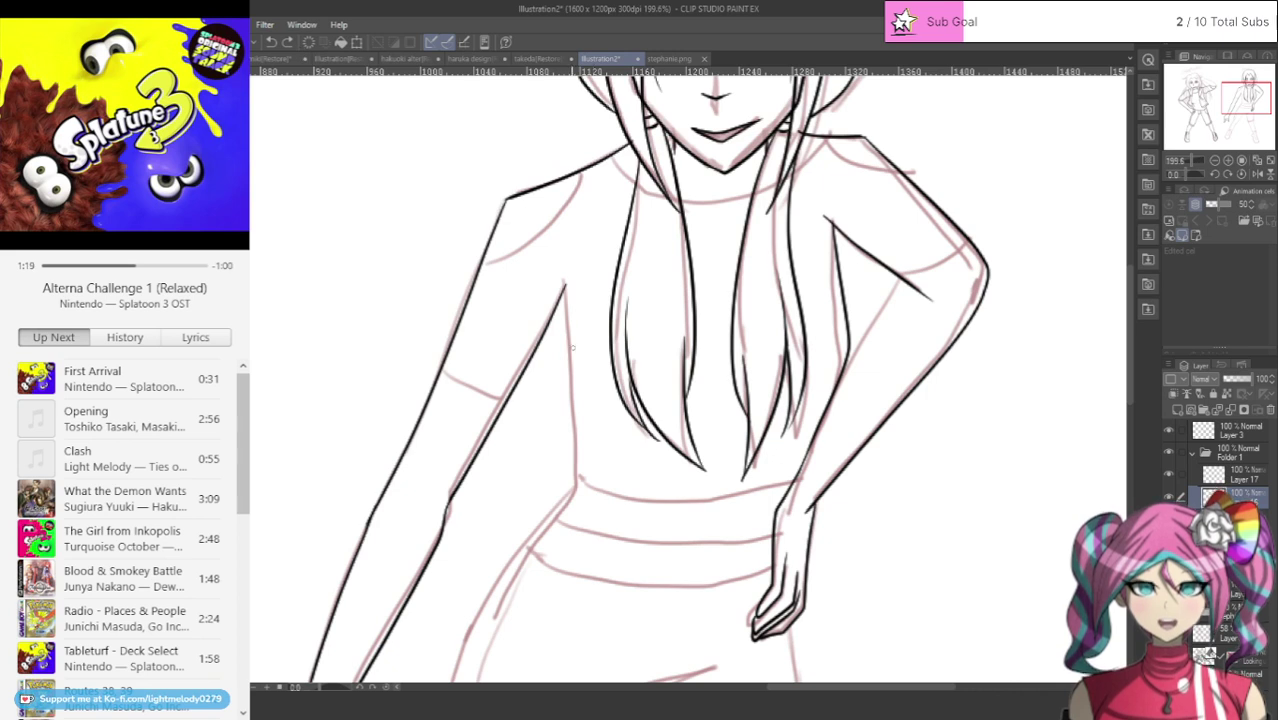
# Step: Ink the torso side and hip on the viewer's left, continuing along the outer edge of the long trouser leg to the ankle
pyautogui.moveTo(563, 289)
pyautogui.mouseDown()
pyautogui.moveTo(577, 499)
pyautogui.moveTo(519, 560)
pyautogui.mouseUp()
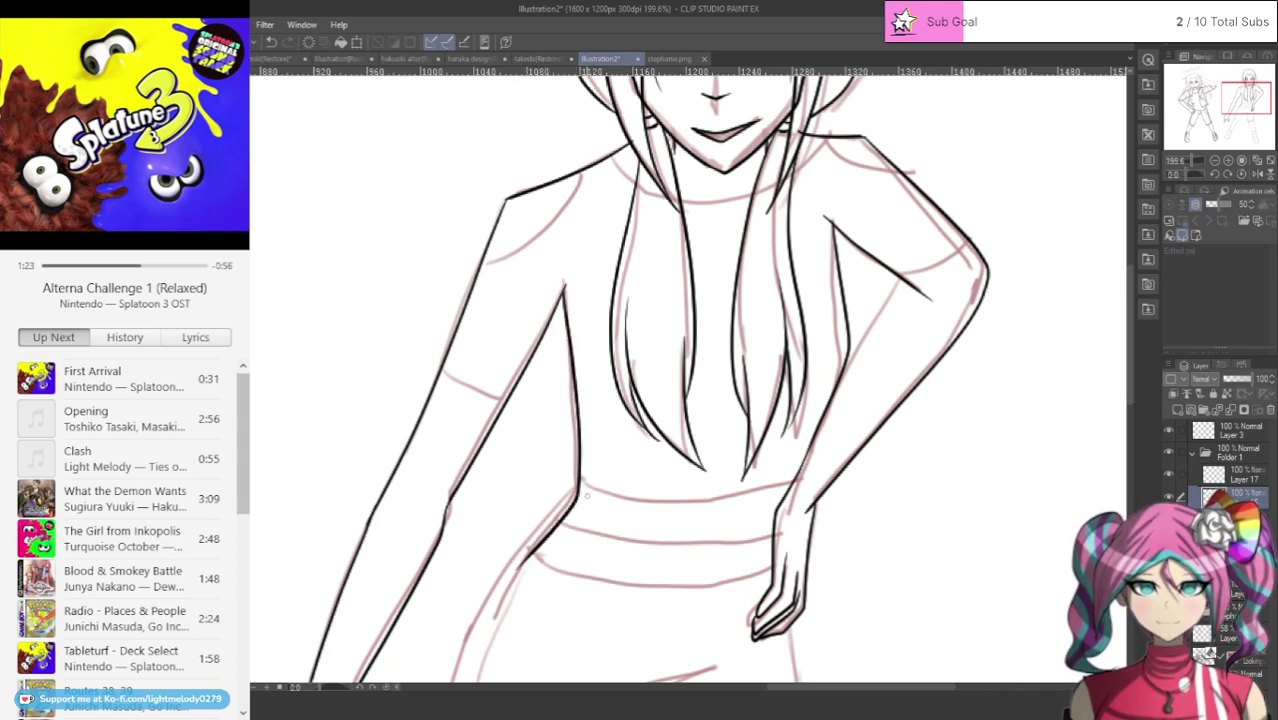
pyautogui.moveTo(1135, 376); pyautogui.dragTo(1131, 461)
pyautogui.moveTo(520, 222); pyautogui.dragTo(323, 670)
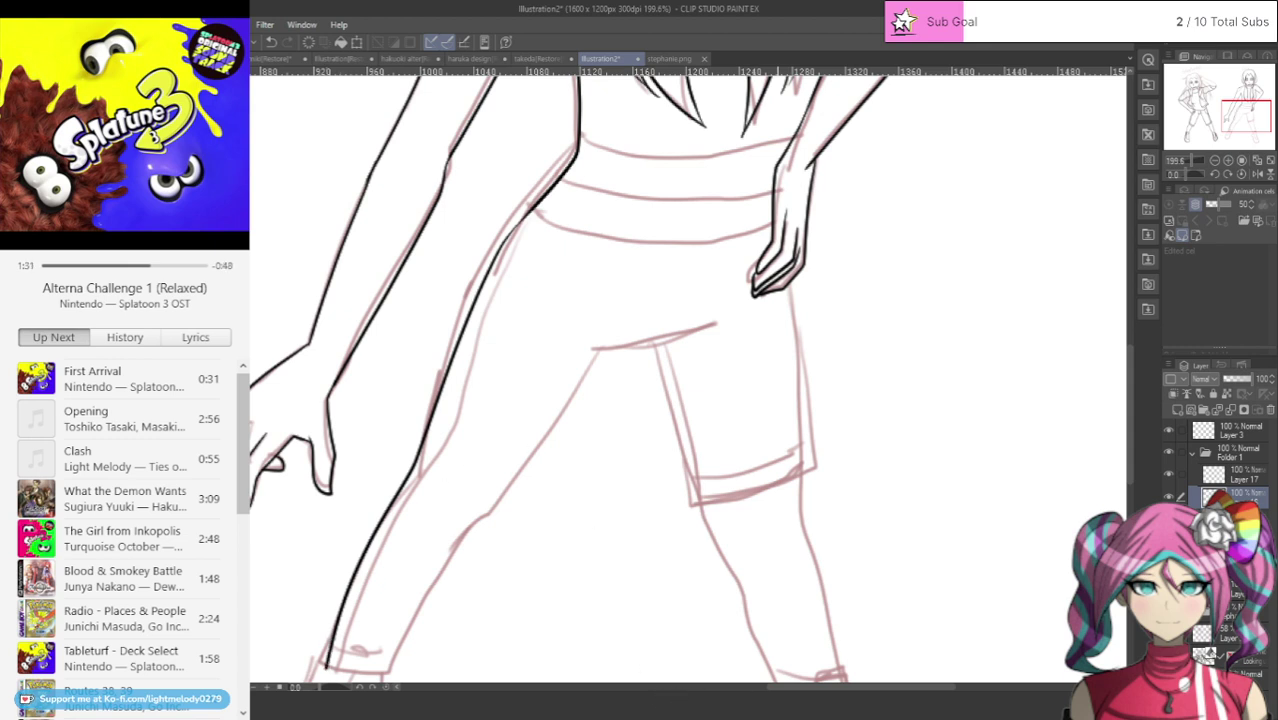
# Step: Ink the crotch line and the short trouser leg on the viewer's right, with its hem, outer edge and doubled inner edge
pyautogui.moveTo(813, 688); pyautogui.dragTo(799, 688)
pyautogui.moveTo(652, 345)
pyautogui.mouseDown()
pyautogui.moveTo(775, 323)
pyautogui.moveTo(724, 394)
pyautogui.moveTo(755, 533)
pyautogui.moveTo(850, 517)
pyautogui.moveTo(861, 496)
pyautogui.mouseUp()
pyautogui.click(271, 42)
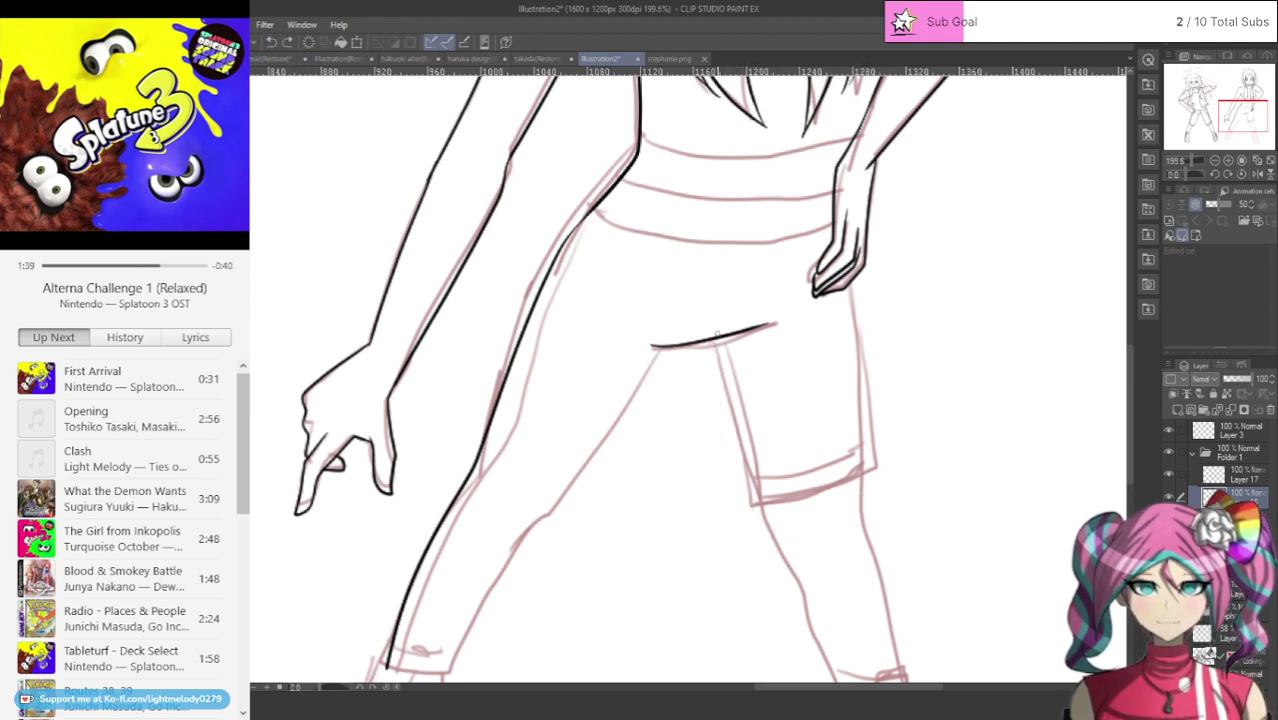
pyautogui.moveTo(714, 340)
pyautogui.mouseDown()
pyautogui.moveTo(764, 517)
pyautogui.moveTo(794, 530)
pyautogui.moveTo(868, 500)
pyautogui.mouseUp()
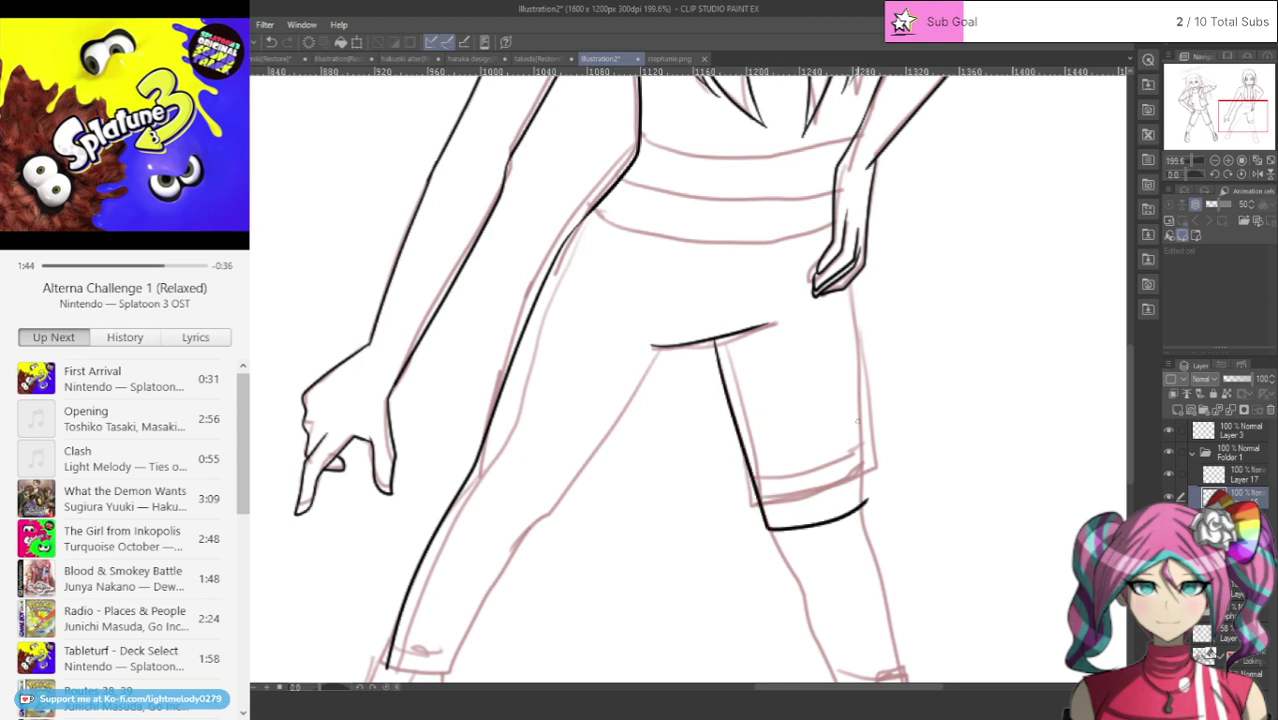
pyautogui.moveTo(848, 288); pyautogui.dragTo(869, 490)
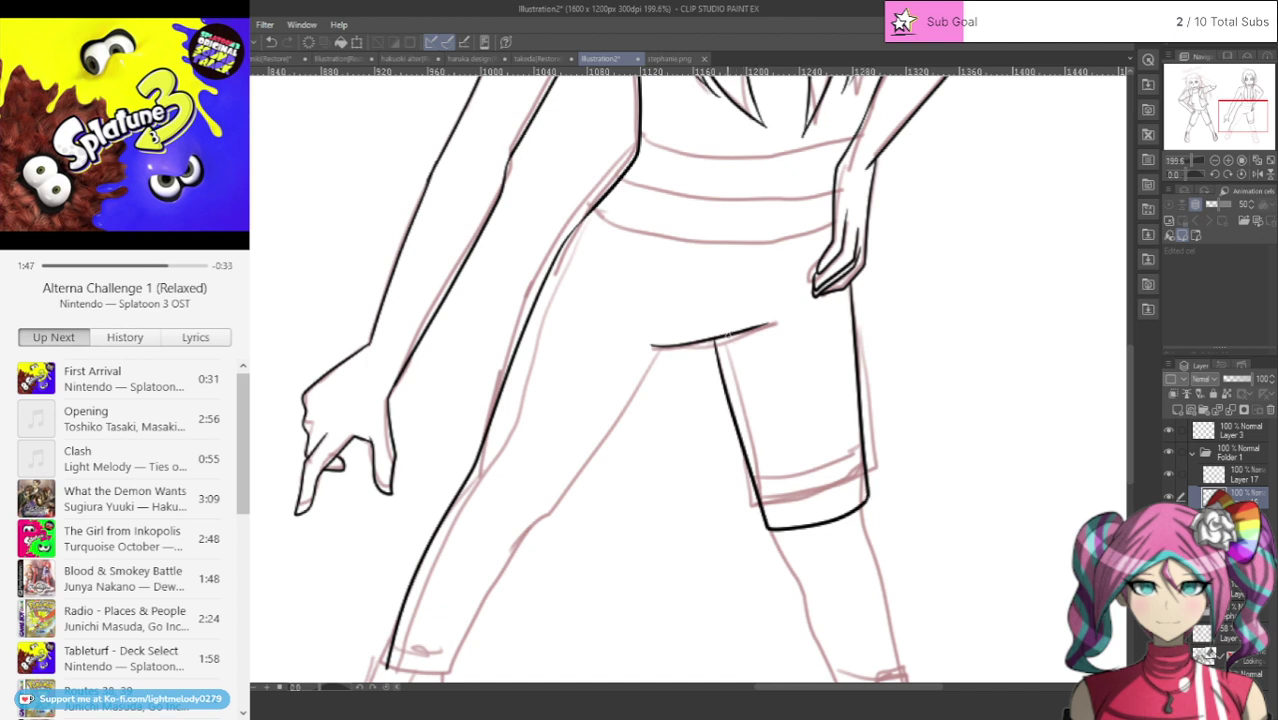
pyautogui.moveTo(724, 336); pyautogui.dragTo(776, 528)
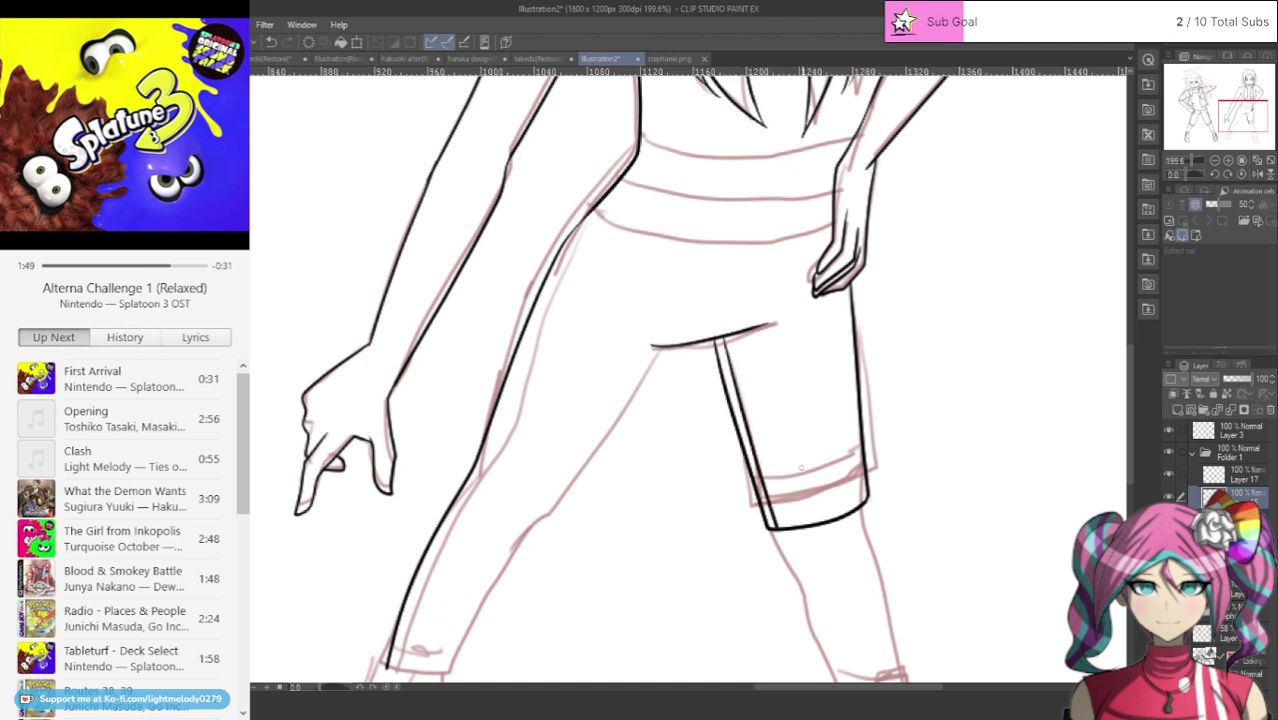
# Step: Ink both sides of the bare lower leg below the short trouser leg, and the inner edge of the long trouser leg
pyautogui.scroll(-3, 1108, 401)
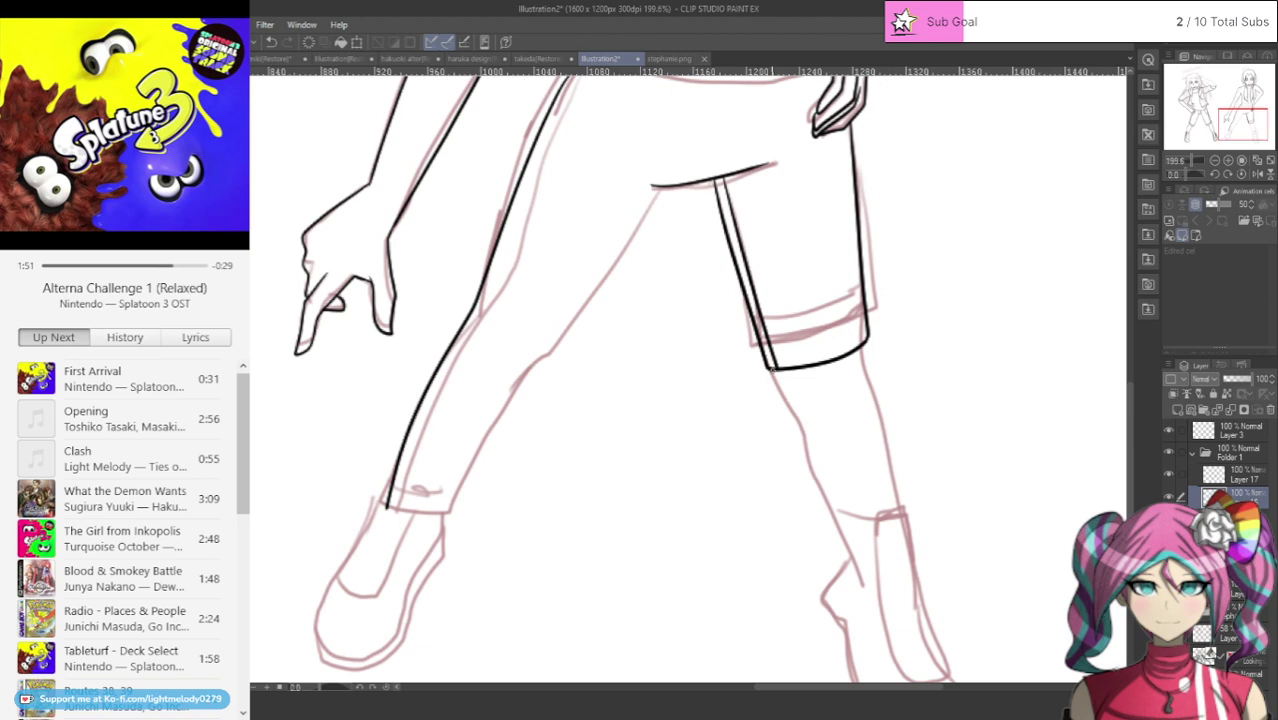
pyautogui.moveTo(767, 368); pyautogui.dragTo(836, 510)
pyautogui.moveTo(862, 345); pyautogui.dragTo(902, 510)
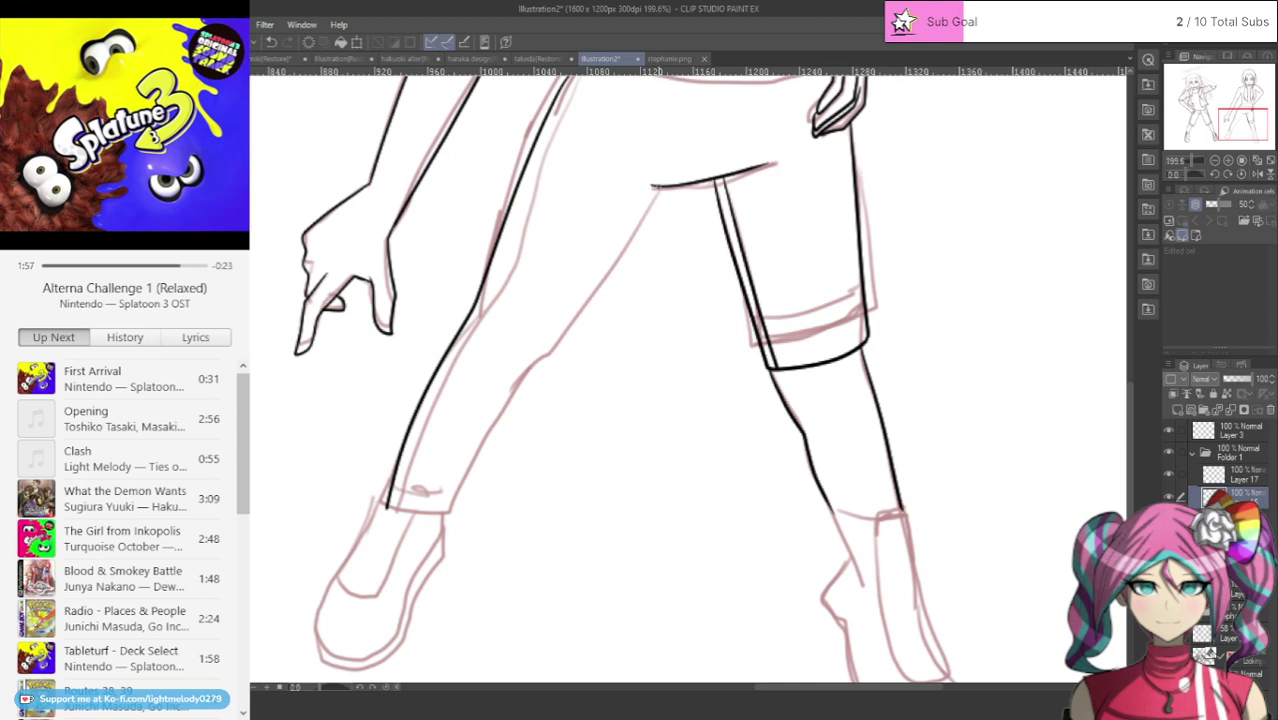
pyautogui.moveTo(655, 188)
pyautogui.mouseDown()
pyautogui.moveTo(506, 404)
pyautogui.moveTo(534, 375)
pyautogui.moveTo(512, 388)
pyautogui.moveTo(462, 497)
pyautogui.mouseUp()
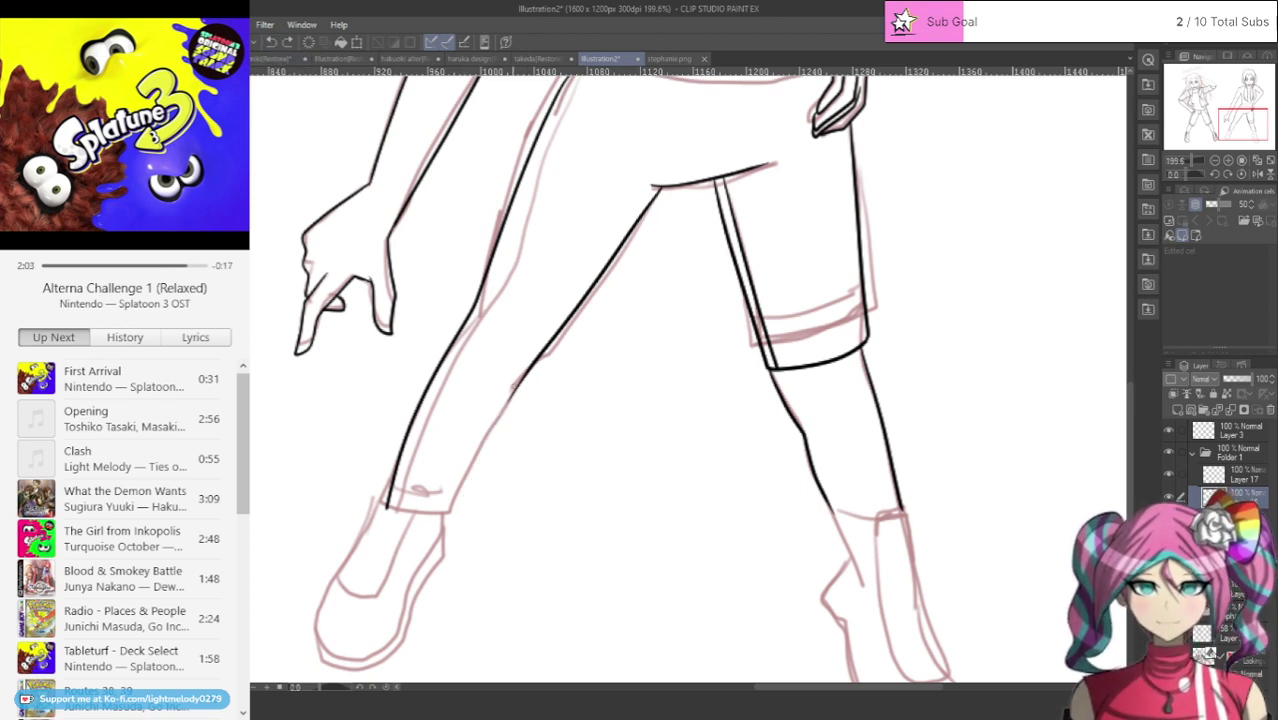
pyautogui.moveTo(526, 367); pyautogui.dragTo(450, 497)
# Step: Redraw the long trouser leg's lower outer edge wider with a curved hem, and erase the stray line end inside the ankle
pyautogui.moveTo(365, 538)
pyautogui.mouseDown()
pyautogui.moveTo(463, 395)
pyautogui.moveTo(403, 482)
pyautogui.moveTo(431, 405)
pyautogui.mouseUp()
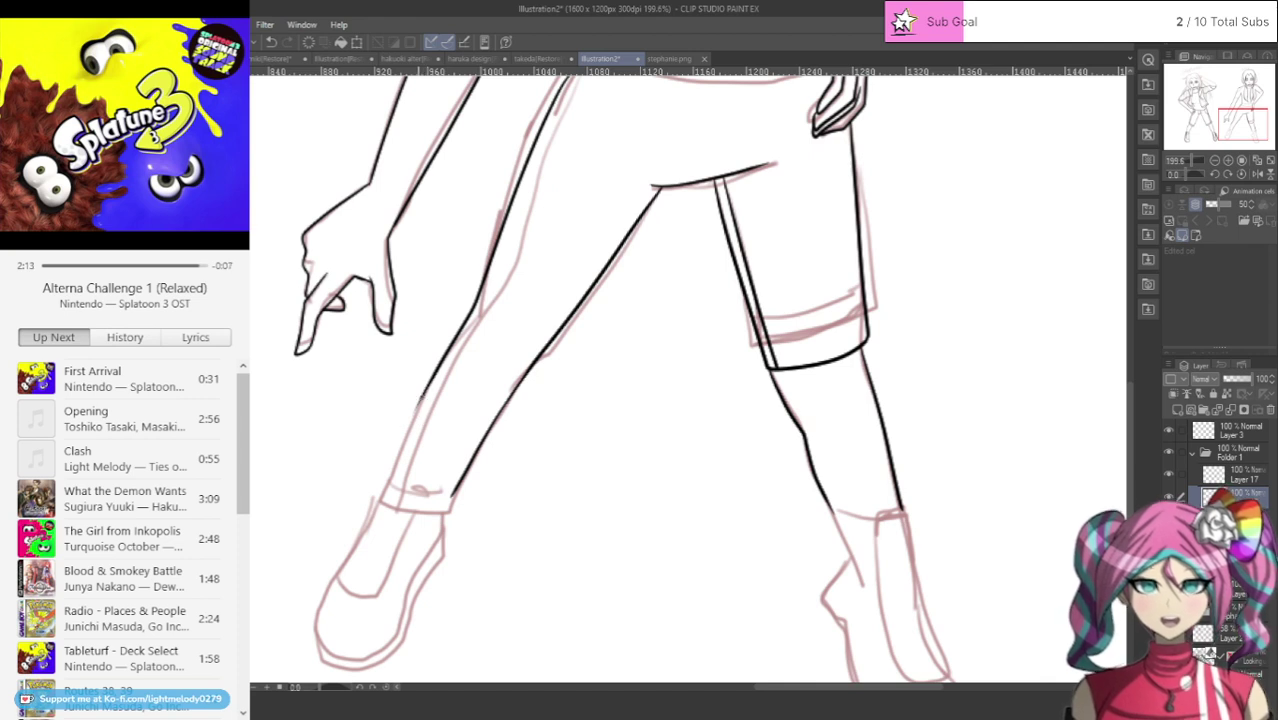
pyautogui.moveTo(422, 400)
pyautogui.mouseDown()
pyautogui.moveTo(375, 494)
pyautogui.moveTo(404, 511)
pyautogui.moveTo(454, 505)
pyautogui.moveTo(484, 432)
pyautogui.mouseUp()
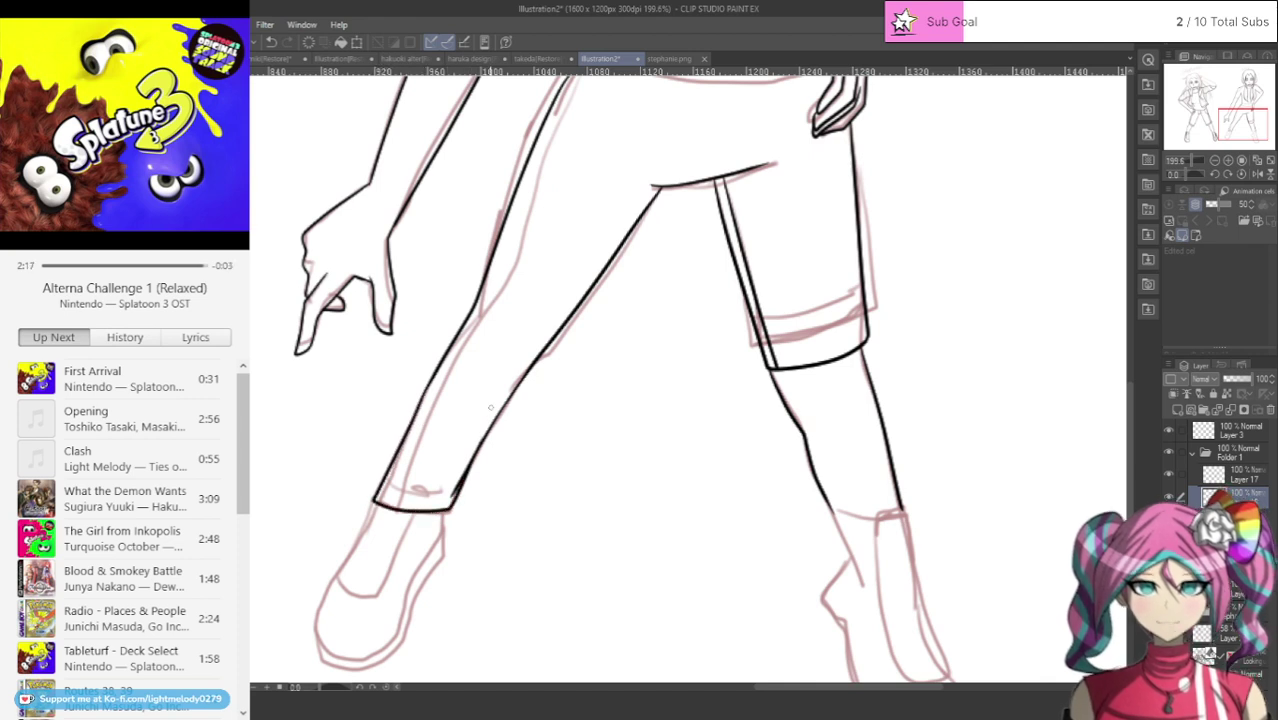
pyautogui.scroll(3, 490, 407)
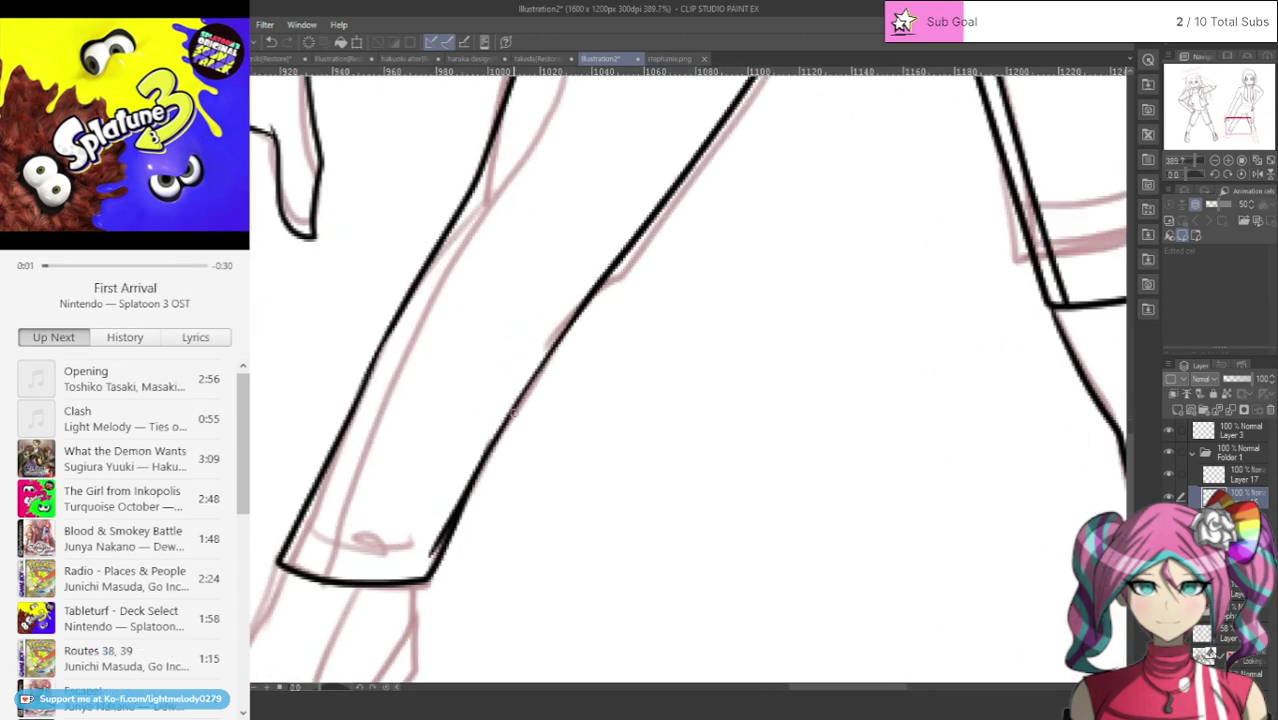
pyautogui.moveTo(486, 439)
pyautogui.mouseDown()
pyautogui.moveTo(442, 540)
pyautogui.moveTo(432, 530)
pyautogui.mouseUp()
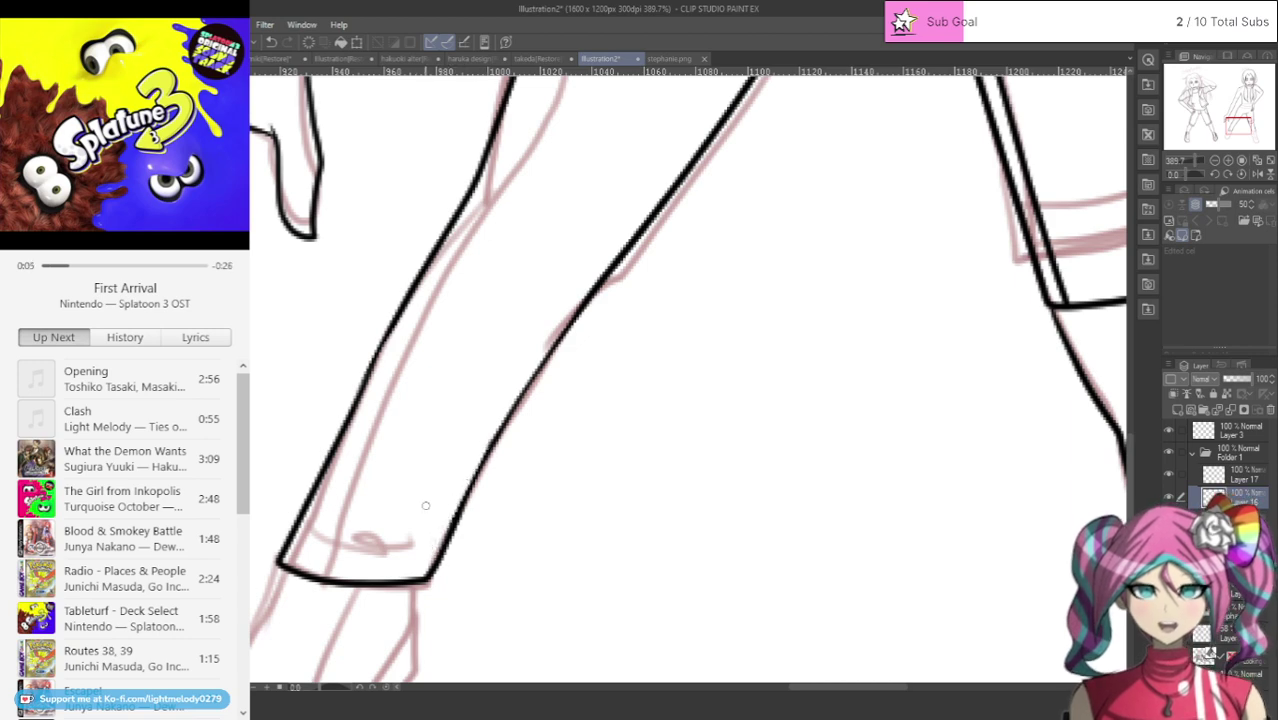
# Step: Review the second character's inked hips and legs against the sketch, both at a distance and close up
pyautogui.scroll(-8, 421, 491)
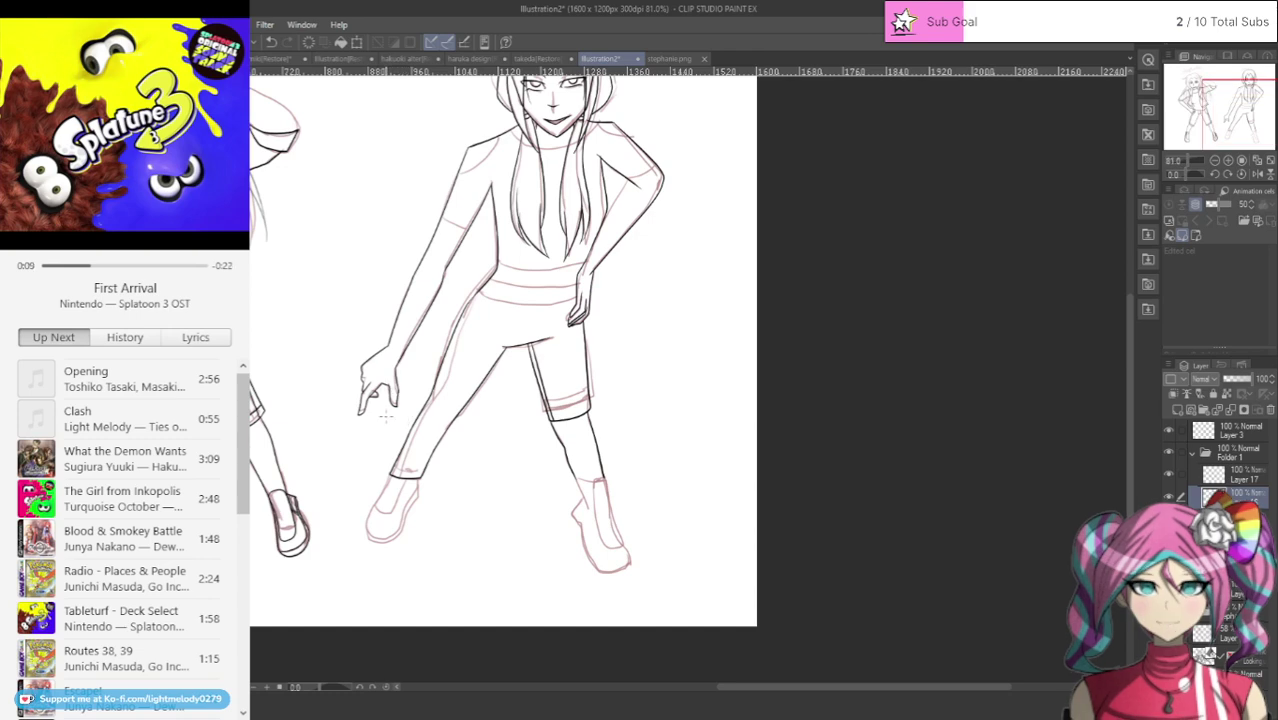
pyautogui.scroll(2, 383, 430)
pyautogui.scroll(1, 383, 430)
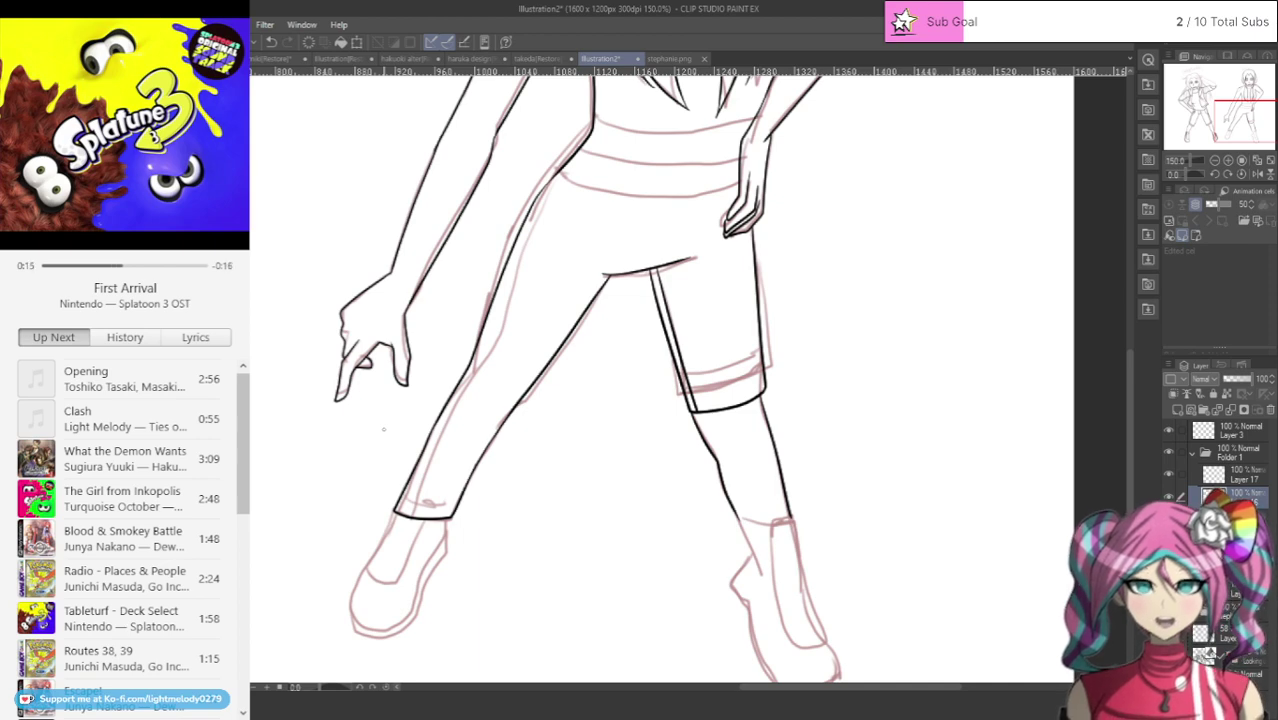
pyautogui.scroll(-4, 522, 410)
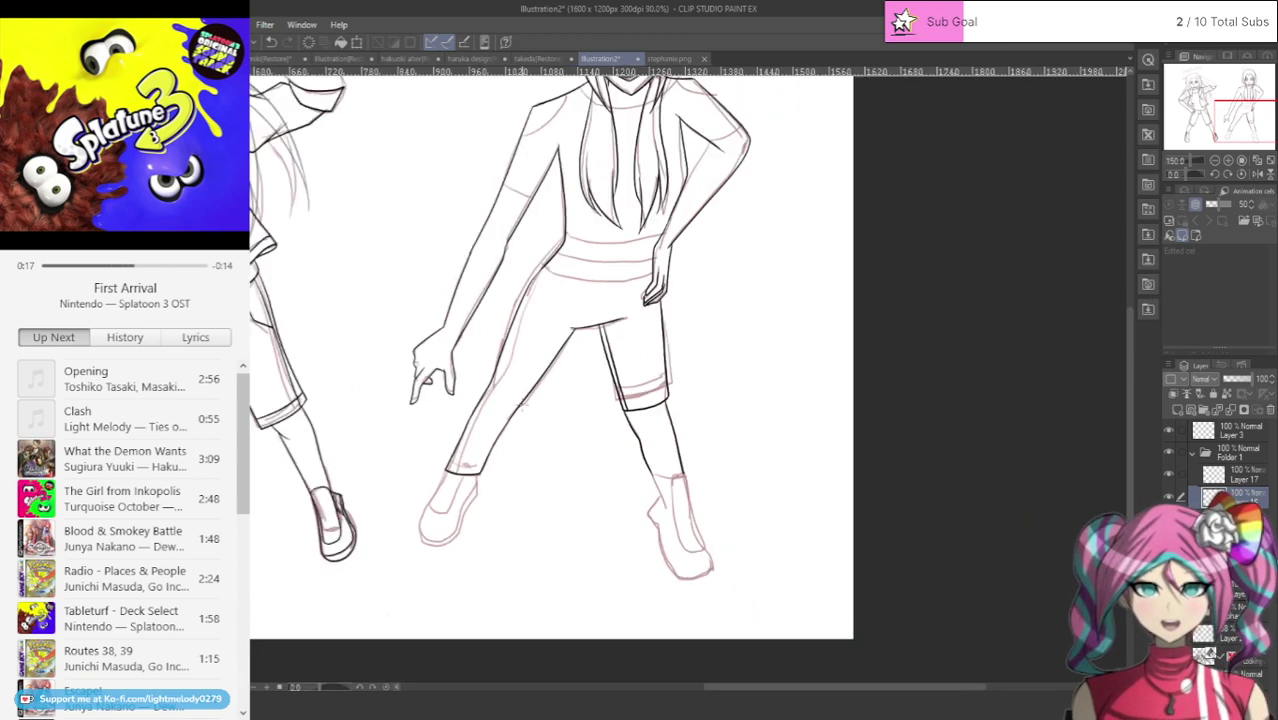
pyautogui.scroll(3, 511, 293)
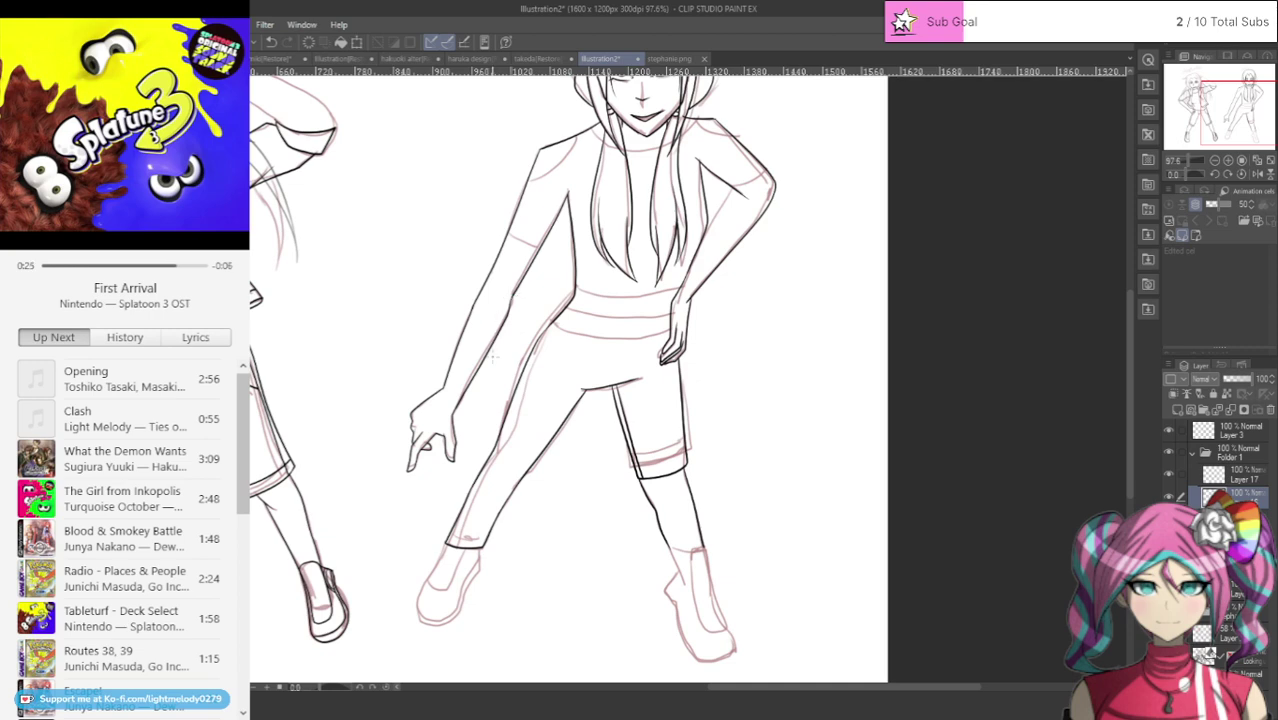
pyautogui.scroll(4, 521, 624)
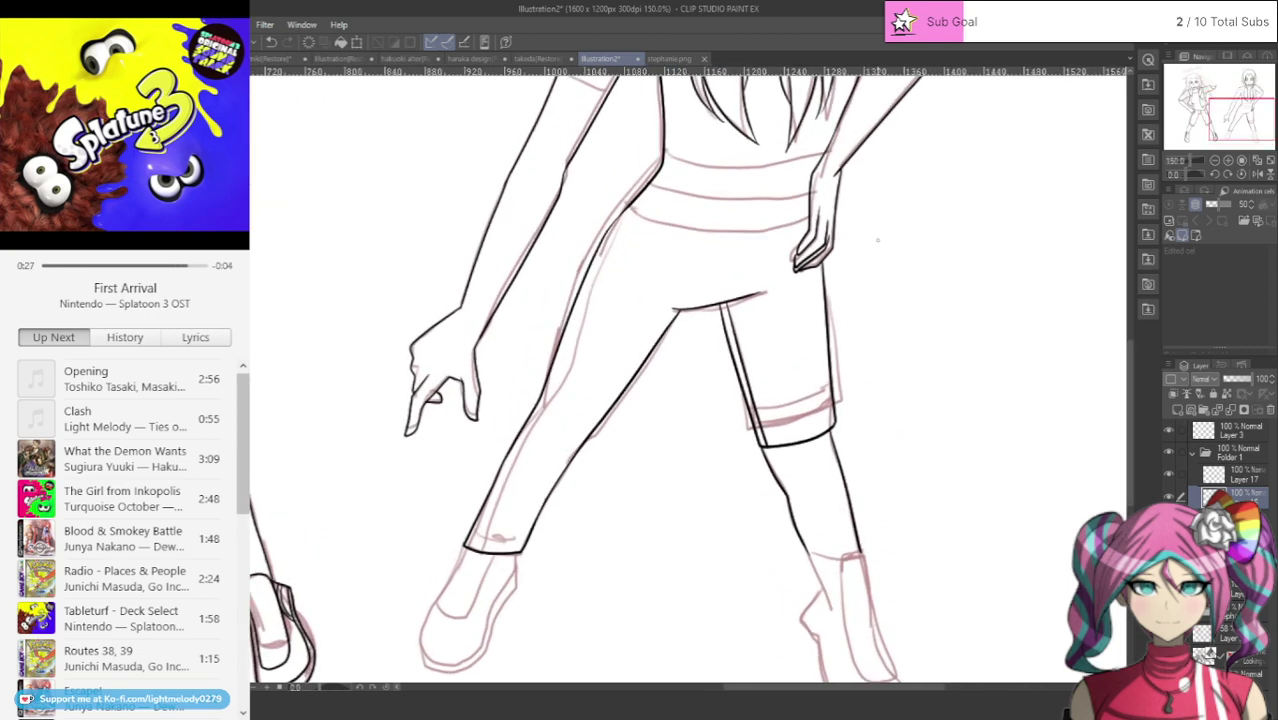
pyautogui.scroll(2, 586, 514)
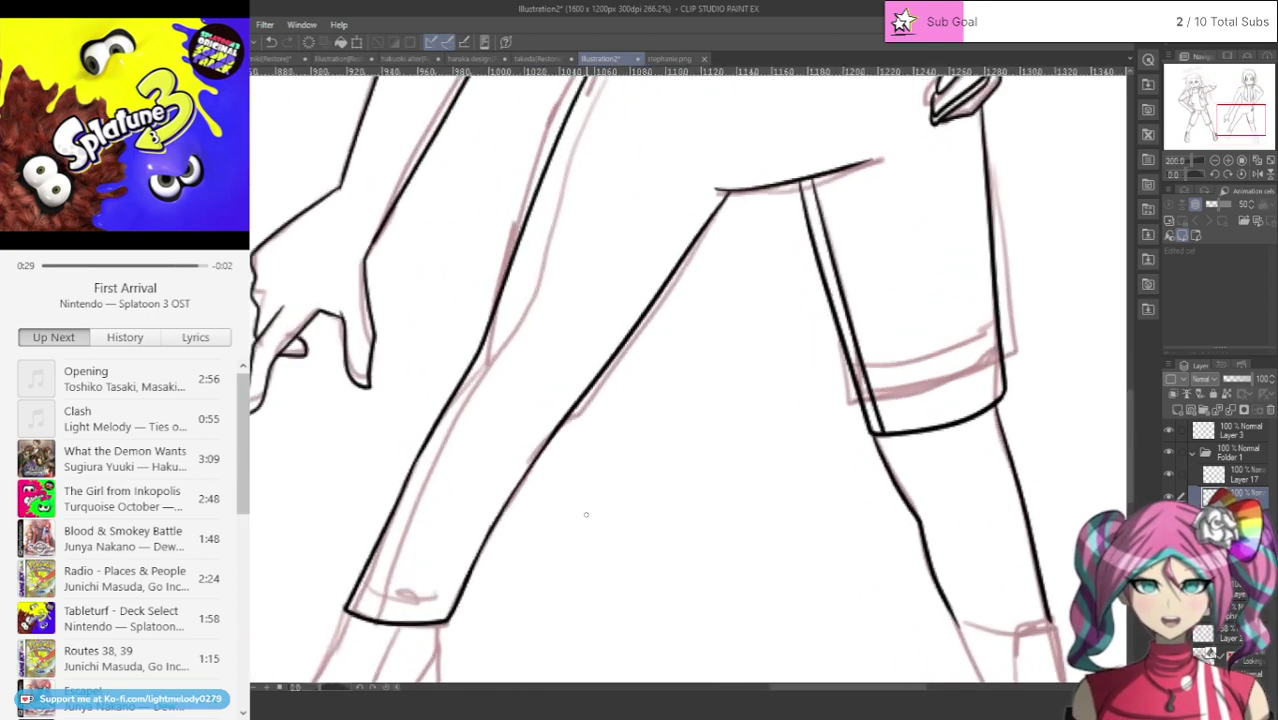
pyautogui.scroll(-4, 586, 514)
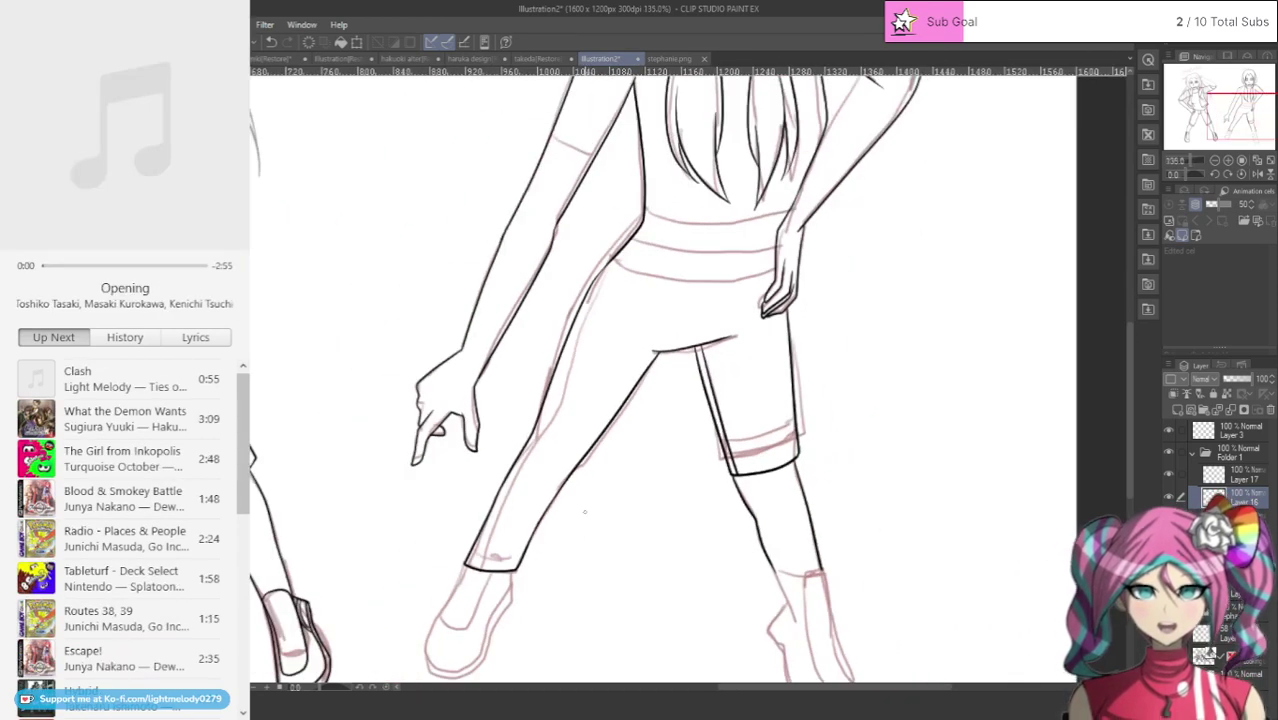
# Step: Ink a second hem line on both trouser legs of the long-haired figure and the lower waistband curve over the red sketch
pyautogui.scroll(1, 574, 517)
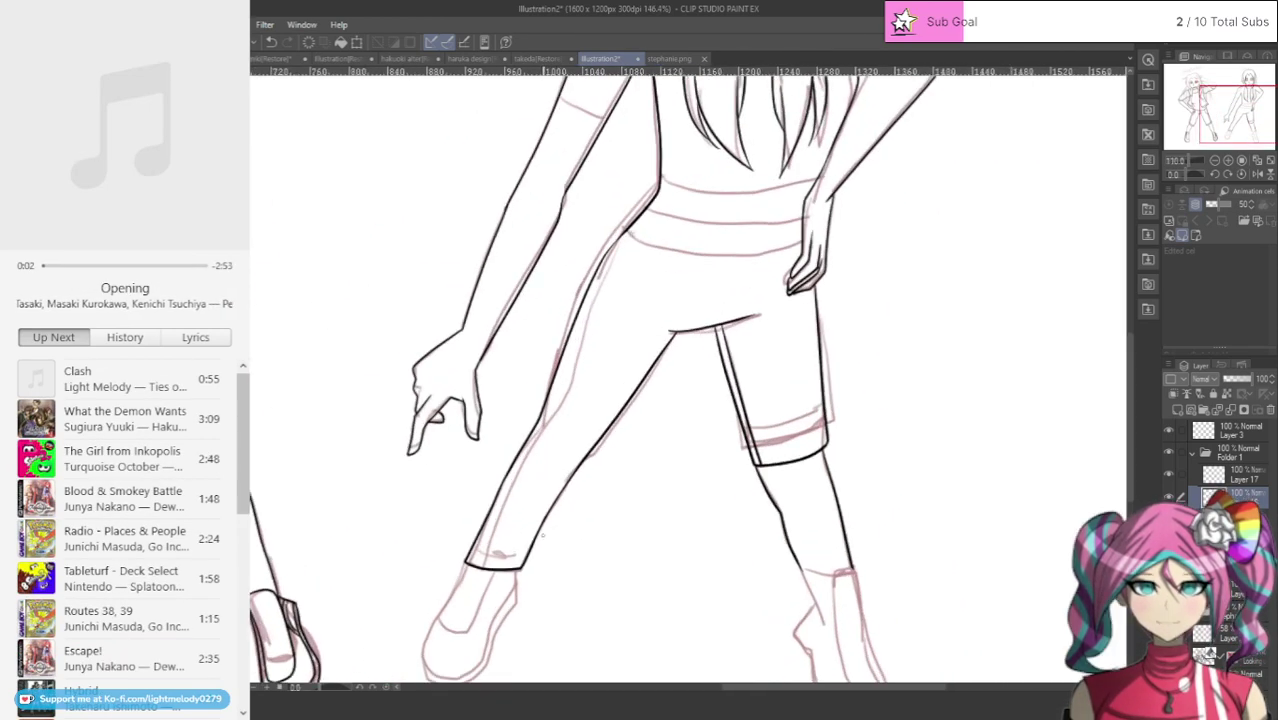
pyautogui.scroll(2, 574, 517)
pyautogui.scroll(1, 521, 535)
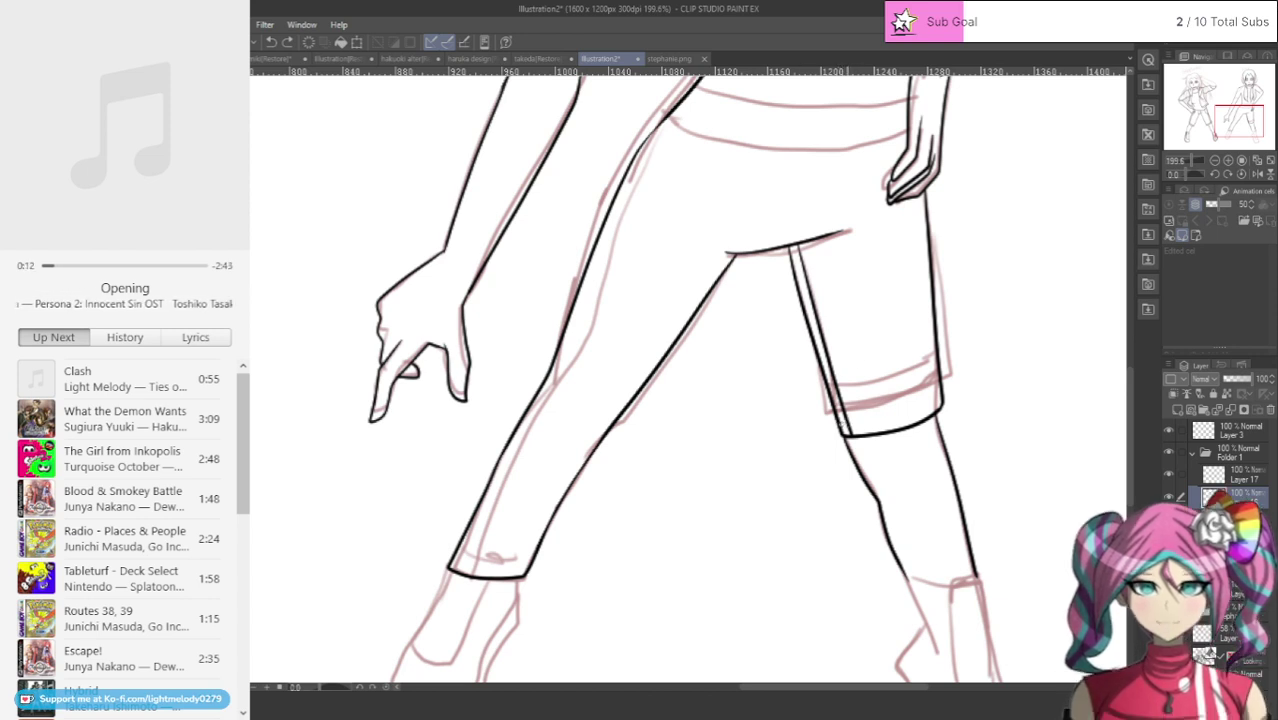
pyautogui.hotkey('ctrl', 'z')
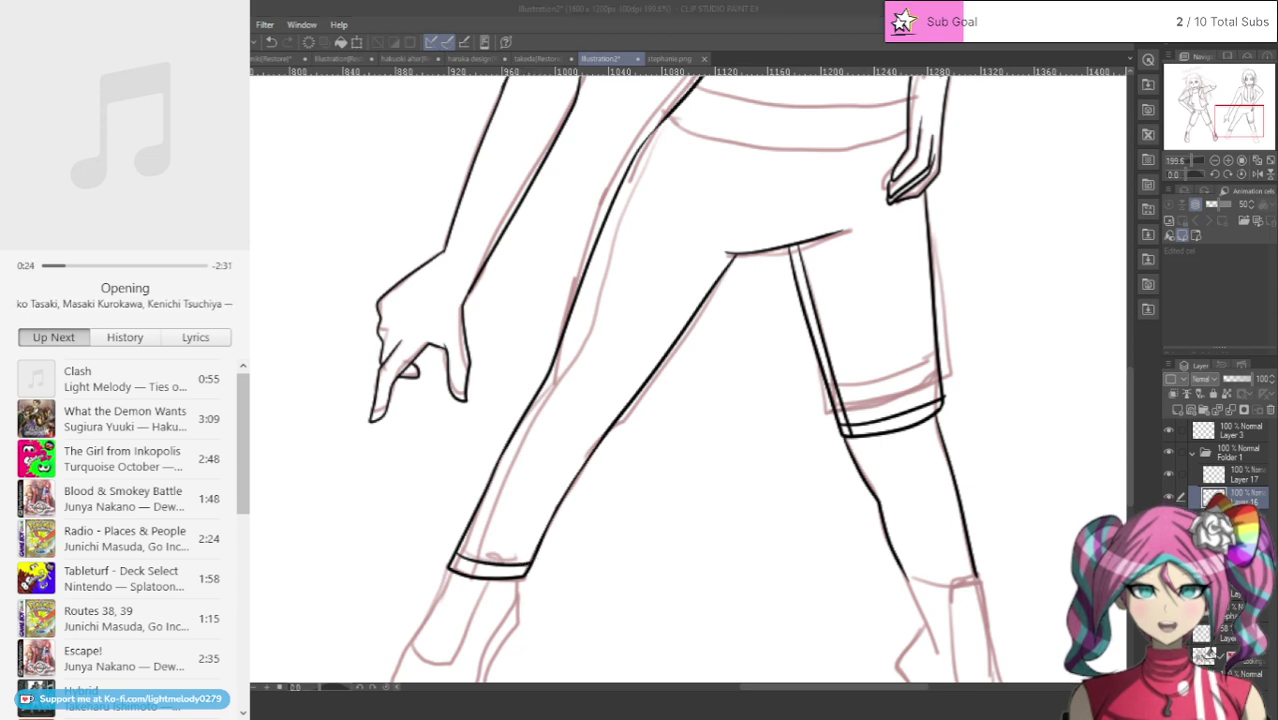
pyautogui.click(707, 25)
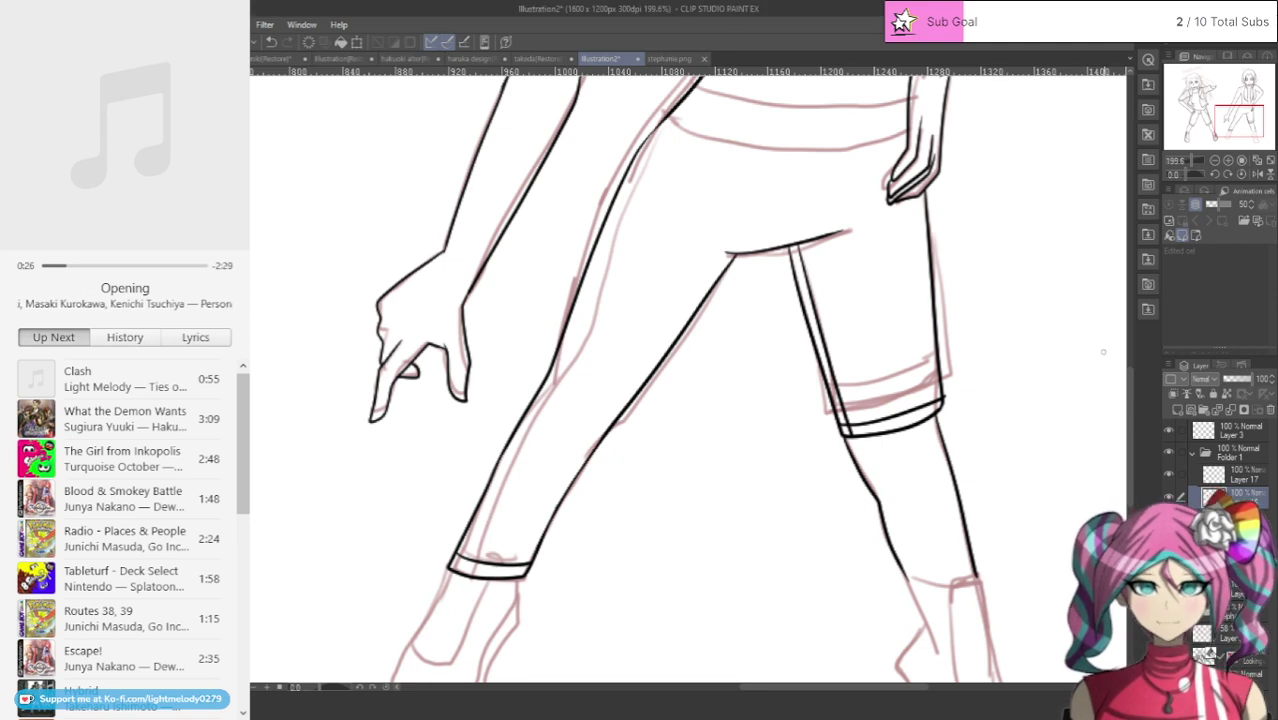
pyautogui.scroll(3, 1133, 407)
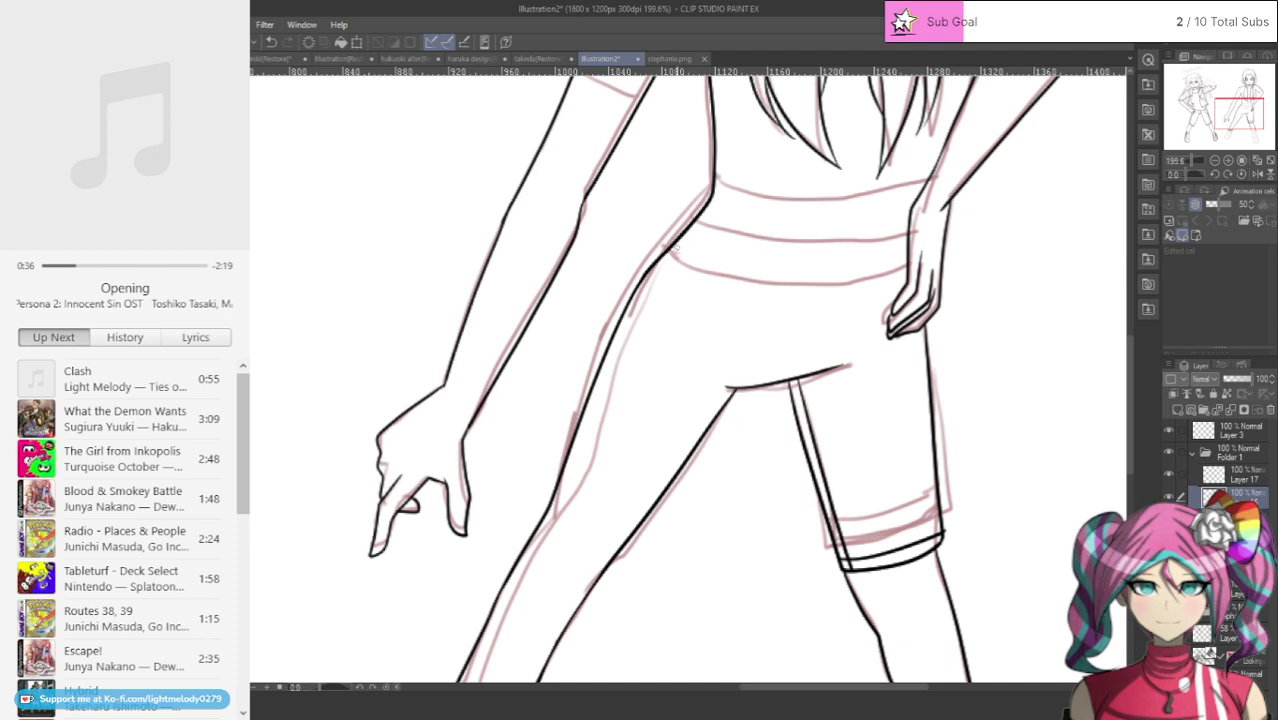
pyautogui.moveTo(684, 256)
pyautogui.mouseDown()
pyautogui.moveTo(765, 276)
pyautogui.moveTo(898, 272)
pyautogui.mouseUp()
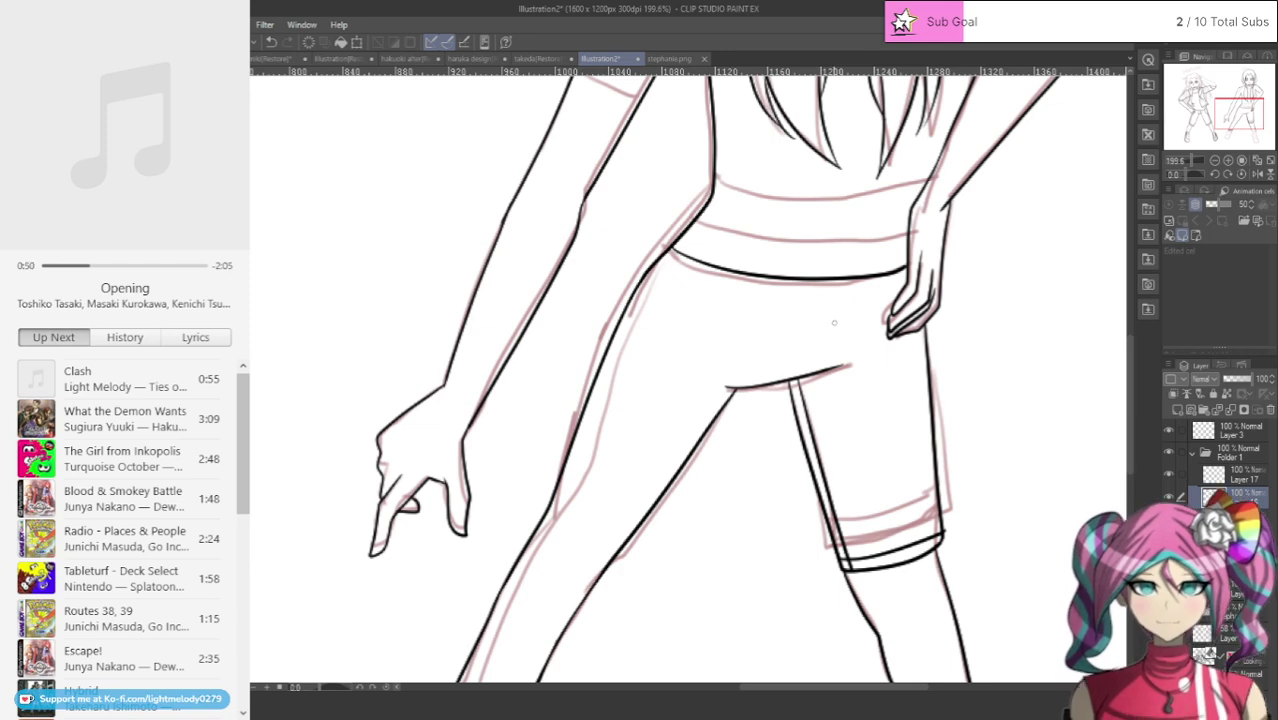
# Step: Ink the outline and sole edge of the shoe below the long trouser leg, following the sketch
pyautogui.scroll(-5, 834, 322)
pyautogui.scroll(4, 743, 523)
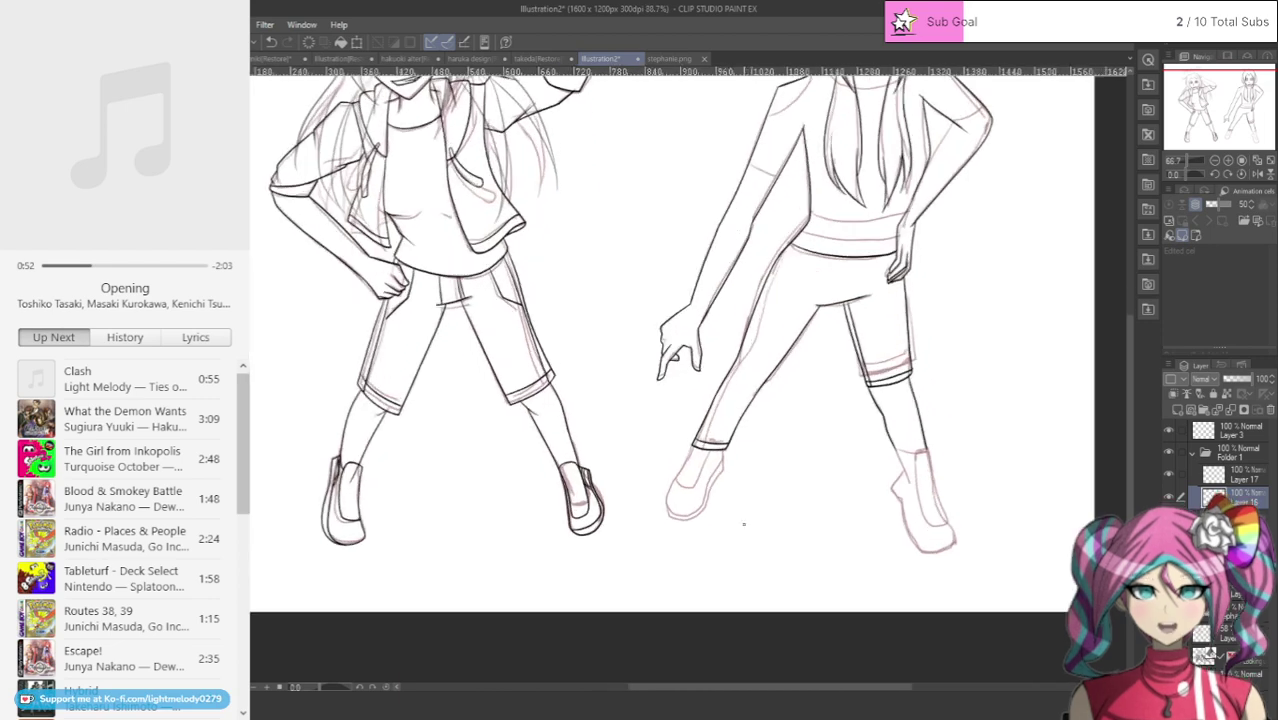
pyautogui.scroll(5, 743, 523)
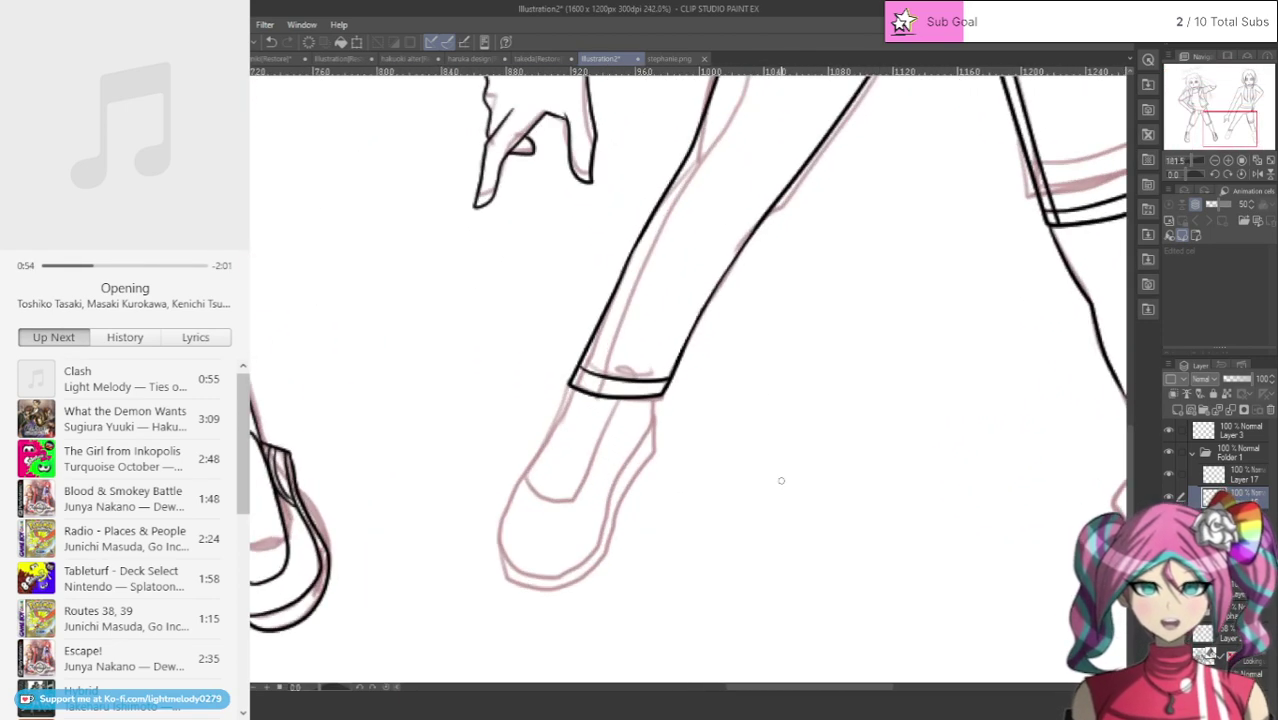
pyautogui.scroll(1, 781, 480)
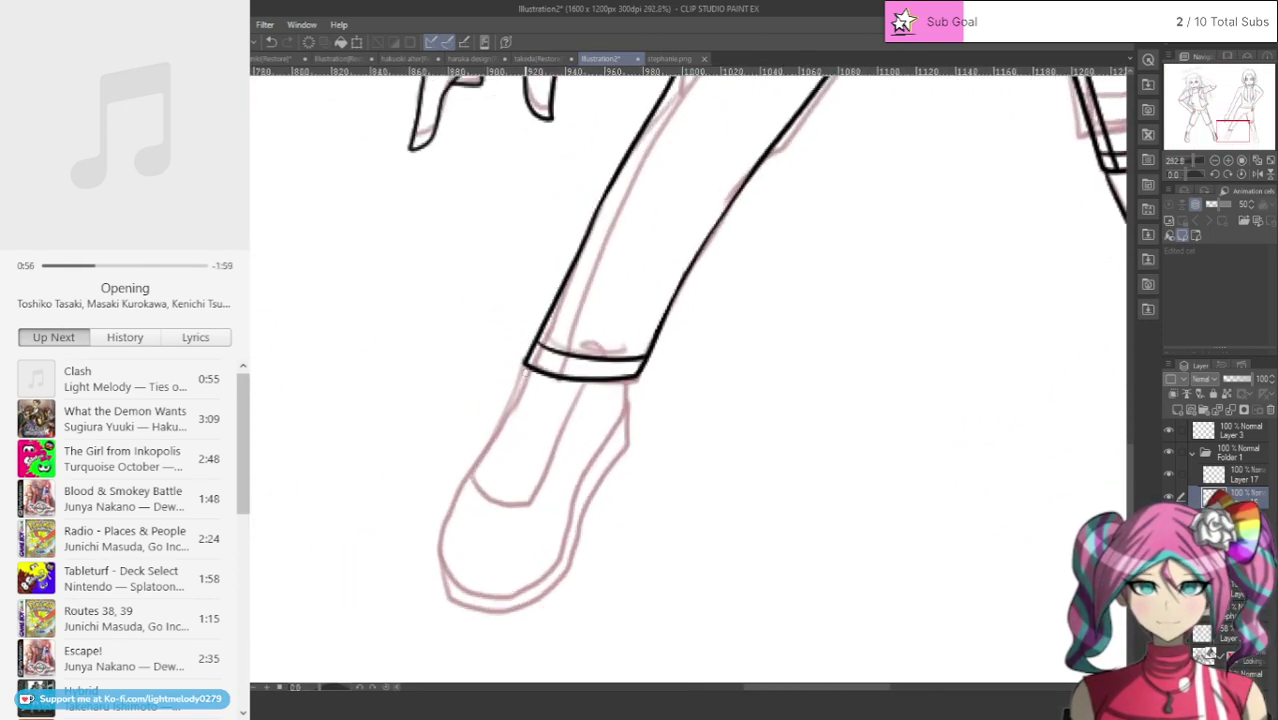
pyautogui.moveTo(526, 366)
pyautogui.mouseDown()
pyautogui.moveTo(430, 521)
pyautogui.moveTo(434, 557)
pyautogui.moveTo(463, 580)
pyautogui.moveTo(530, 578)
pyautogui.moveTo(559, 552)
pyautogui.moveTo(630, 419)
pyautogui.moveTo(633, 367)
pyautogui.mouseUp()
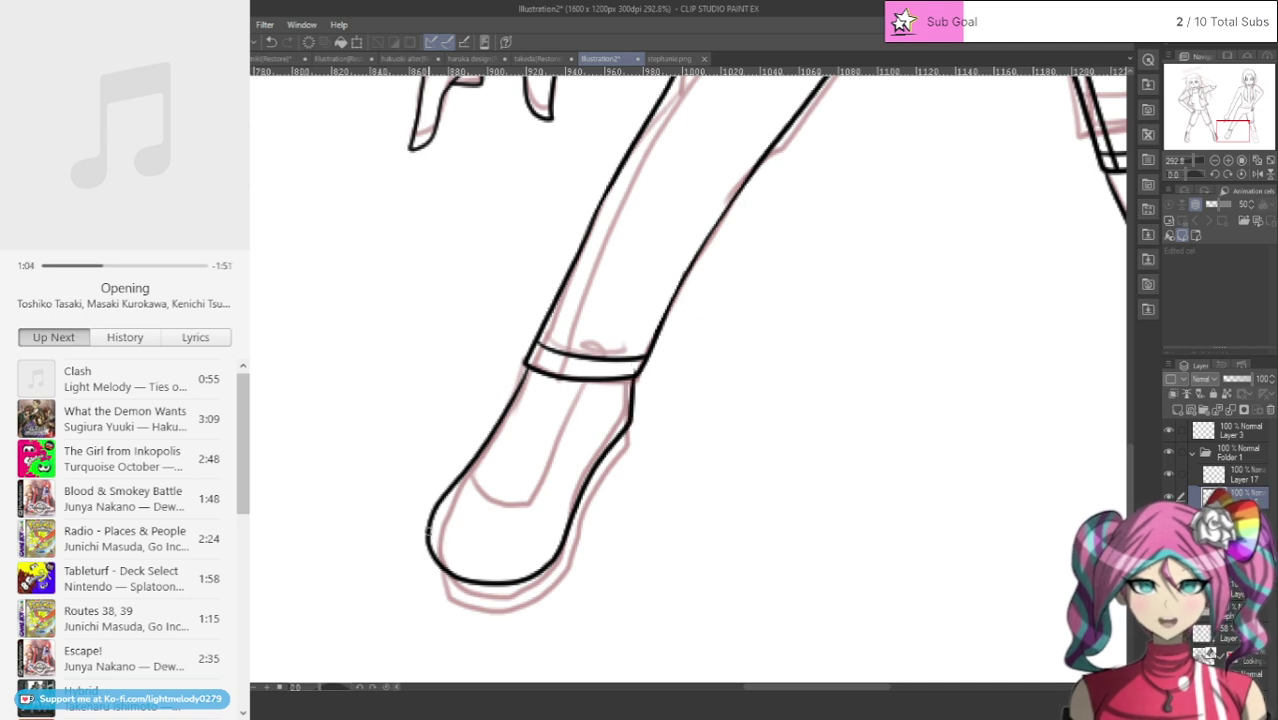
pyautogui.moveTo(426, 543)
pyautogui.mouseDown()
pyautogui.moveTo(429, 584)
pyautogui.moveTo(482, 603)
pyautogui.moveTo(519, 595)
pyautogui.moveTo(576, 540)
pyautogui.moveTo(621, 456)
pyautogui.mouseUp()
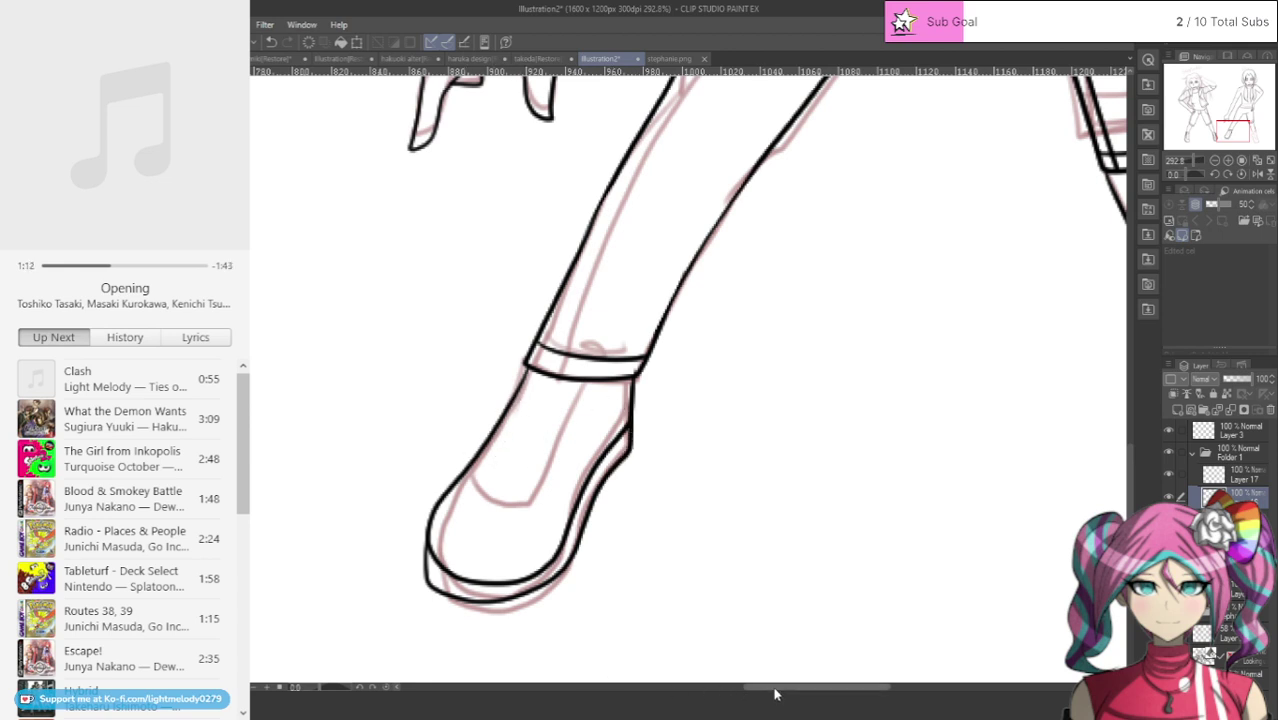
# Step: Ink the curved ankle line and the short heel strokes at the lower end of the short-trousered leg
pyautogui.moveTo(775, 688); pyautogui.dragTo(863, 687)
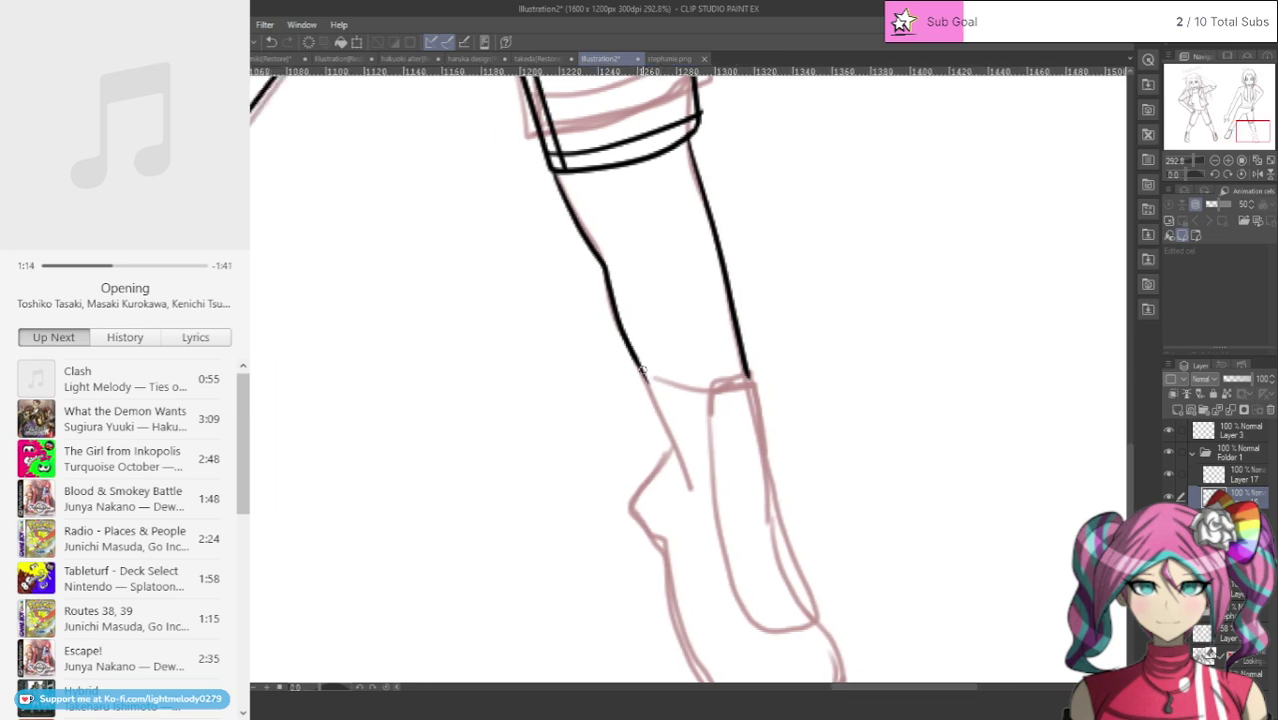
pyautogui.moveTo(666, 382); pyautogui.dragTo(716, 387)
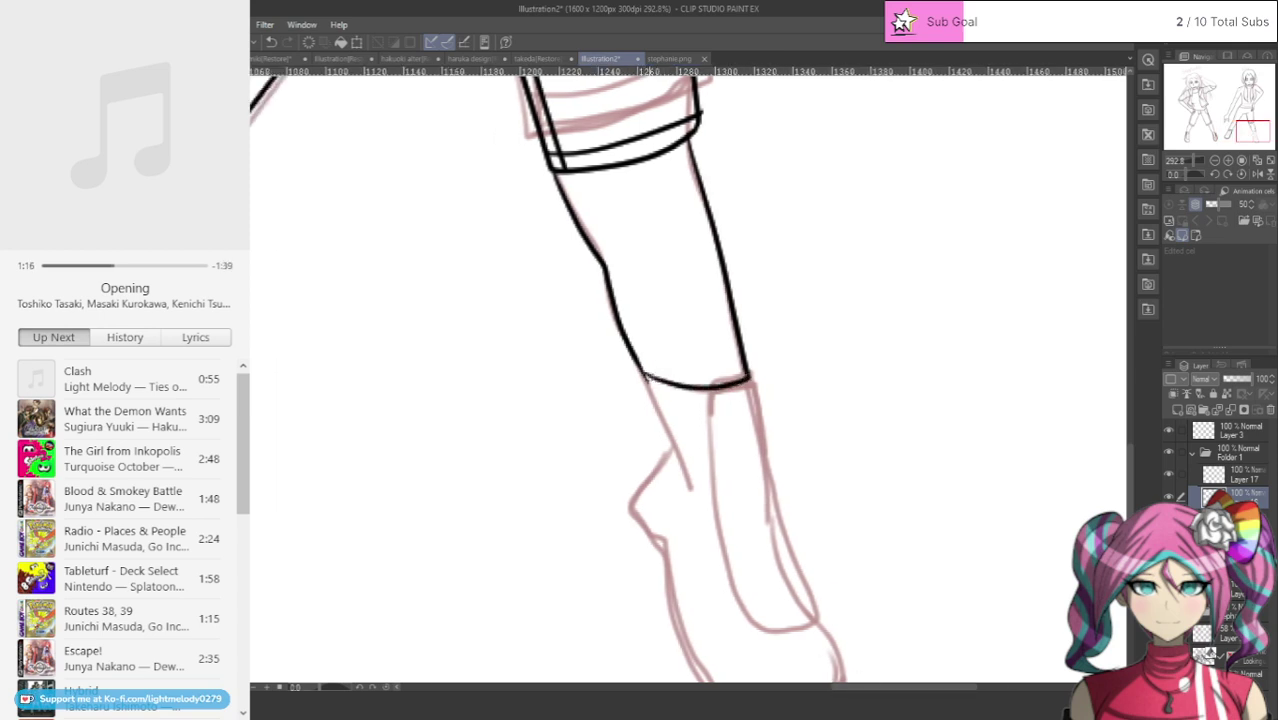
pyautogui.moveTo(645, 378); pyautogui.dragTo(697, 510)
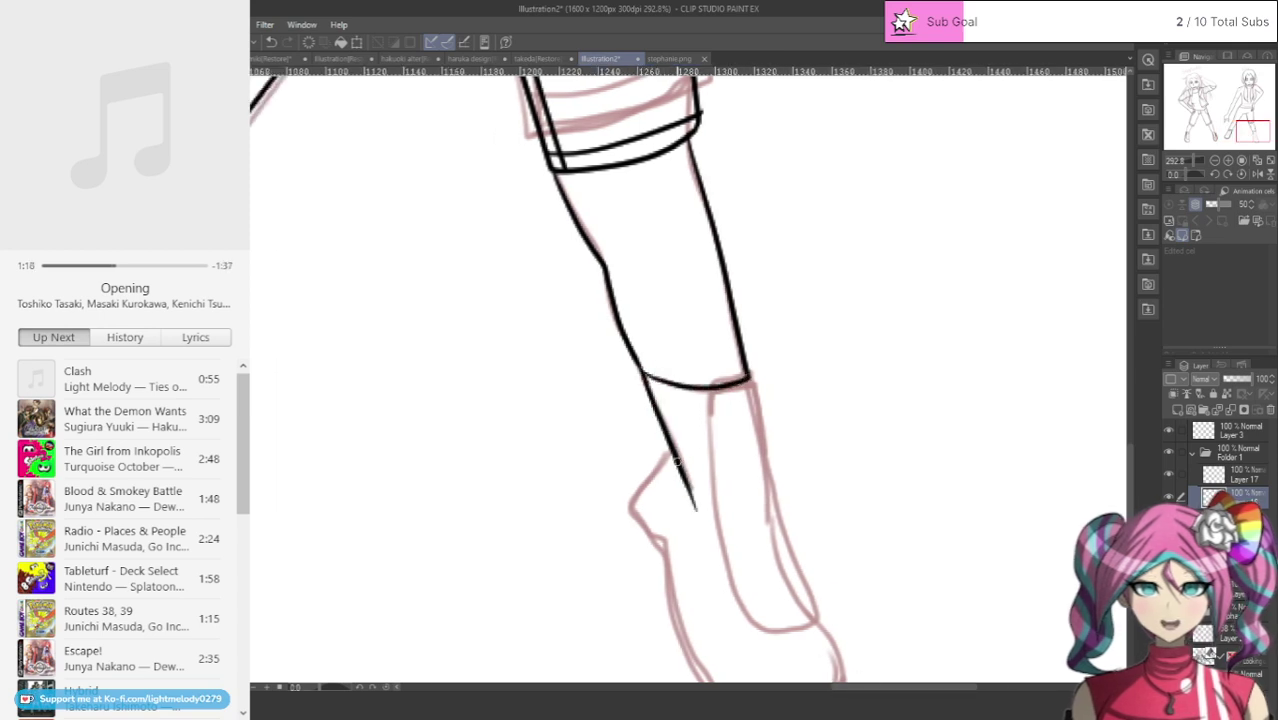
pyautogui.moveTo(662, 441); pyautogui.dragTo(683, 494)
pyautogui.scroll(-3, 755, 420)
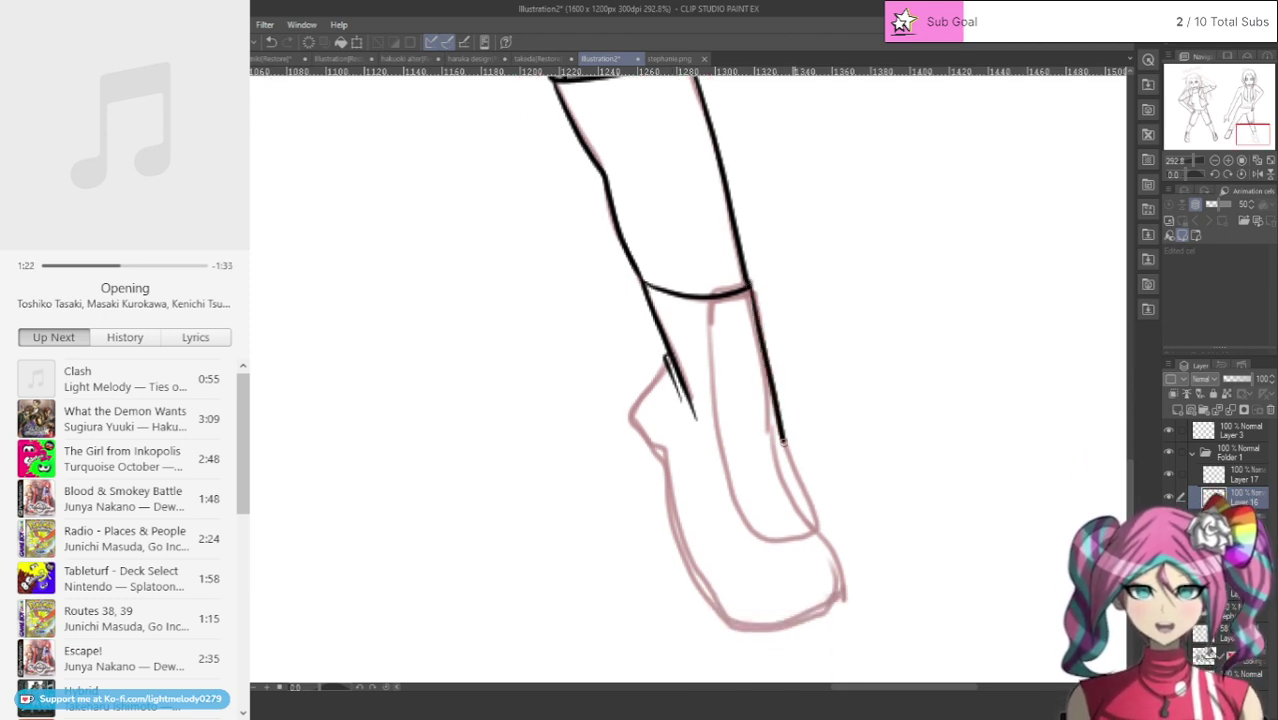
# Step: Ink the shoe on the short-trousered leg, replacing the first outline with a wider one and adding the inner sole line
pyautogui.moveTo(750, 288)
pyautogui.mouseDown()
pyautogui.moveTo(812, 524)
pyautogui.moveTo(845, 568)
pyautogui.moveTo(840, 606)
pyautogui.moveTo(757, 627)
pyautogui.moveTo(696, 572)
pyautogui.moveTo(627, 425)
pyautogui.moveTo(660, 362)
pyautogui.mouseUp()
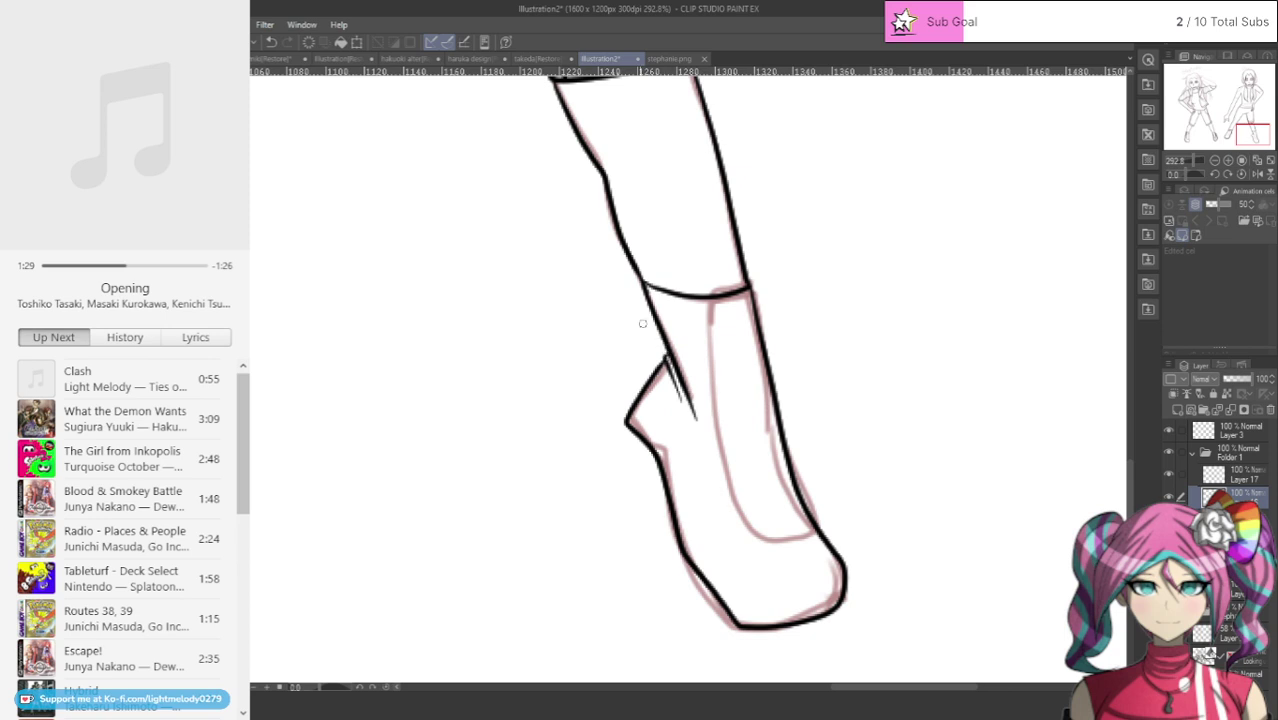
pyautogui.click(271, 41)
pyautogui.moveTo(664, 362)
pyautogui.mouseDown()
pyautogui.moveTo(626, 420)
pyautogui.moveTo(662, 482)
pyautogui.moveTo(706, 620)
pyautogui.moveTo(737, 638)
pyautogui.moveTo(789, 639)
pyautogui.moveTo(828, 620)
pyautogui.mouseUp()
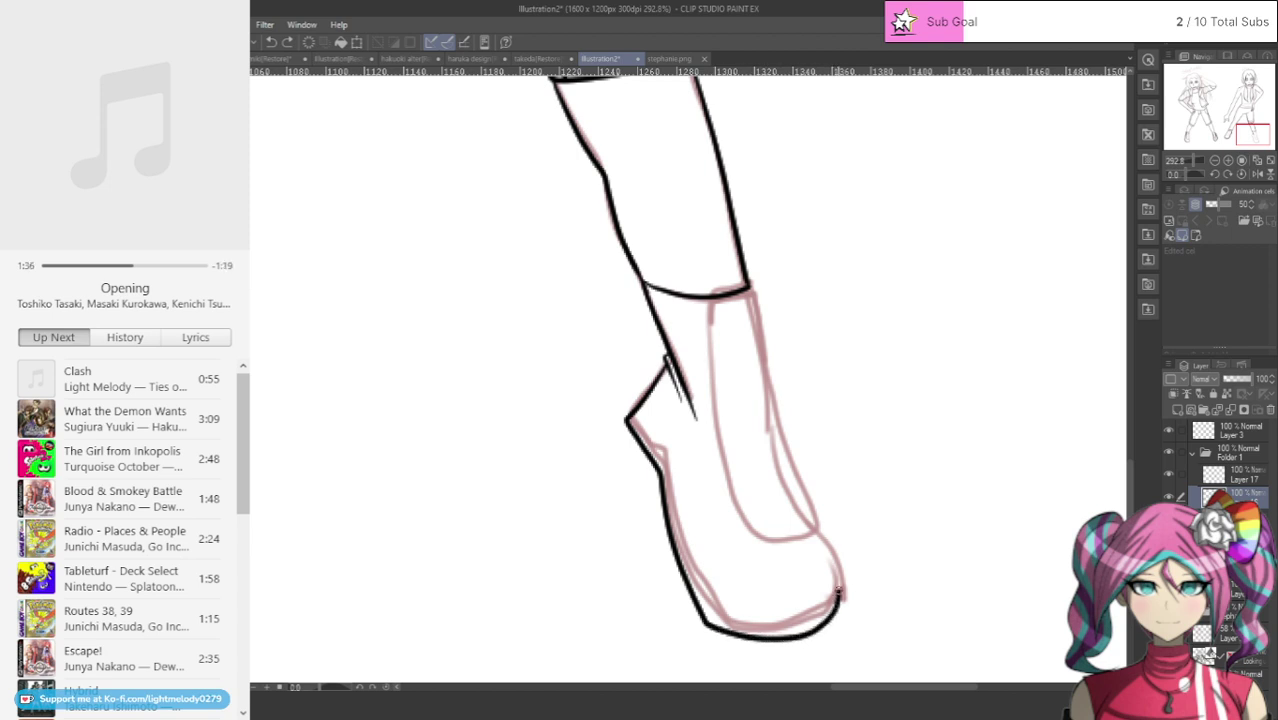
pyautogui.moveTo(817, 532)
pyautogui.mouseDown()
pyautogui.moveTo(781, 466)
pyautogui.moveTo(749, 286)
pyautogui.mouseUp()
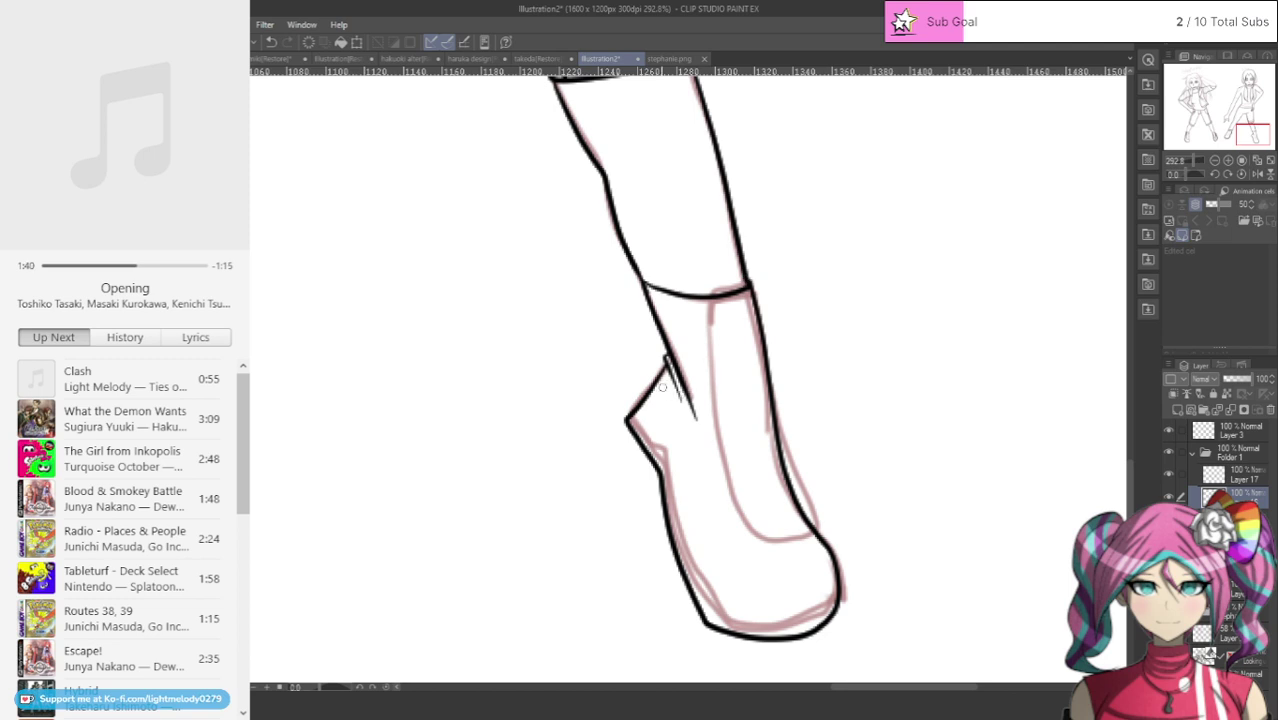
pyautogui.moveTo(644, 404)
pyautogui.mouseDown()
pyautogui.moveTo(698, 580)
pyautogui.moveTo(763, 638)
pyautogui.mouseUp()
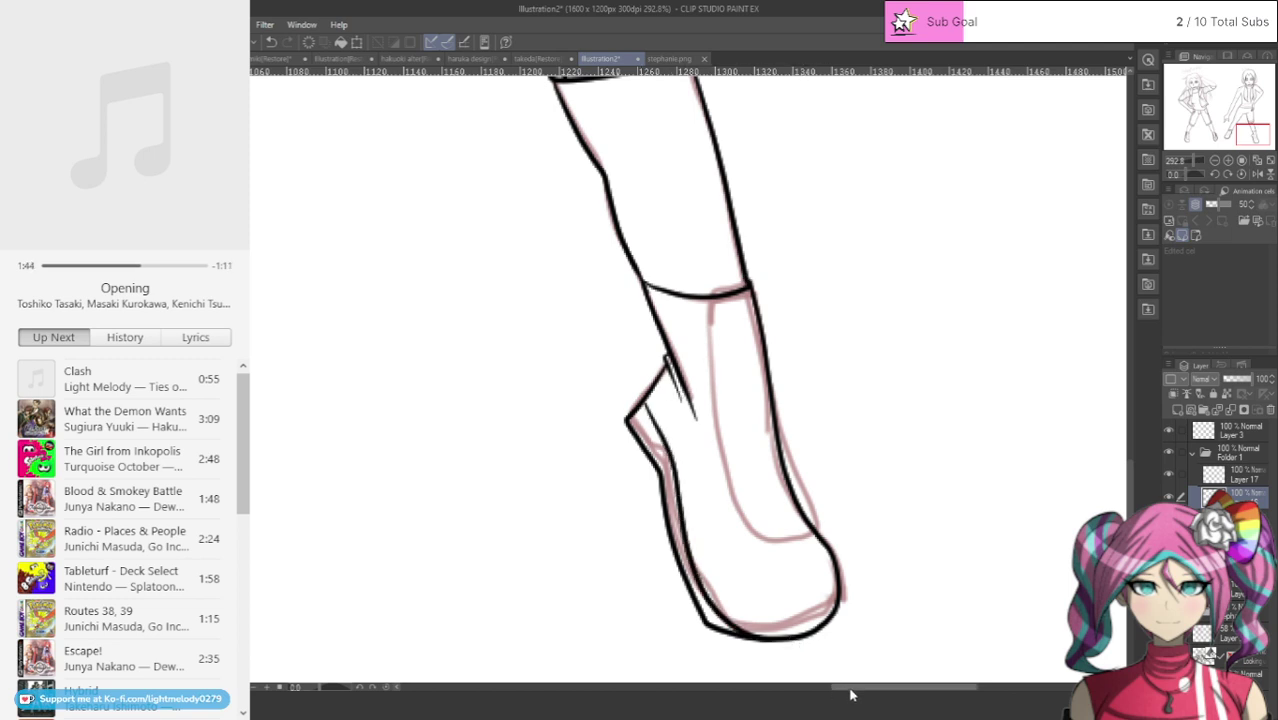
# Step: Ink the middle and upper curves across the waist, redrawing the middle curve lower, close to the waistband's bottom edge
pyautogui.moveTo(847, 690)
pyautogui.mouseDown()
pyautogui.moveTo(704, 696)
pyautogui.moveTo(806, 690)
pyautogui.mouseUp()
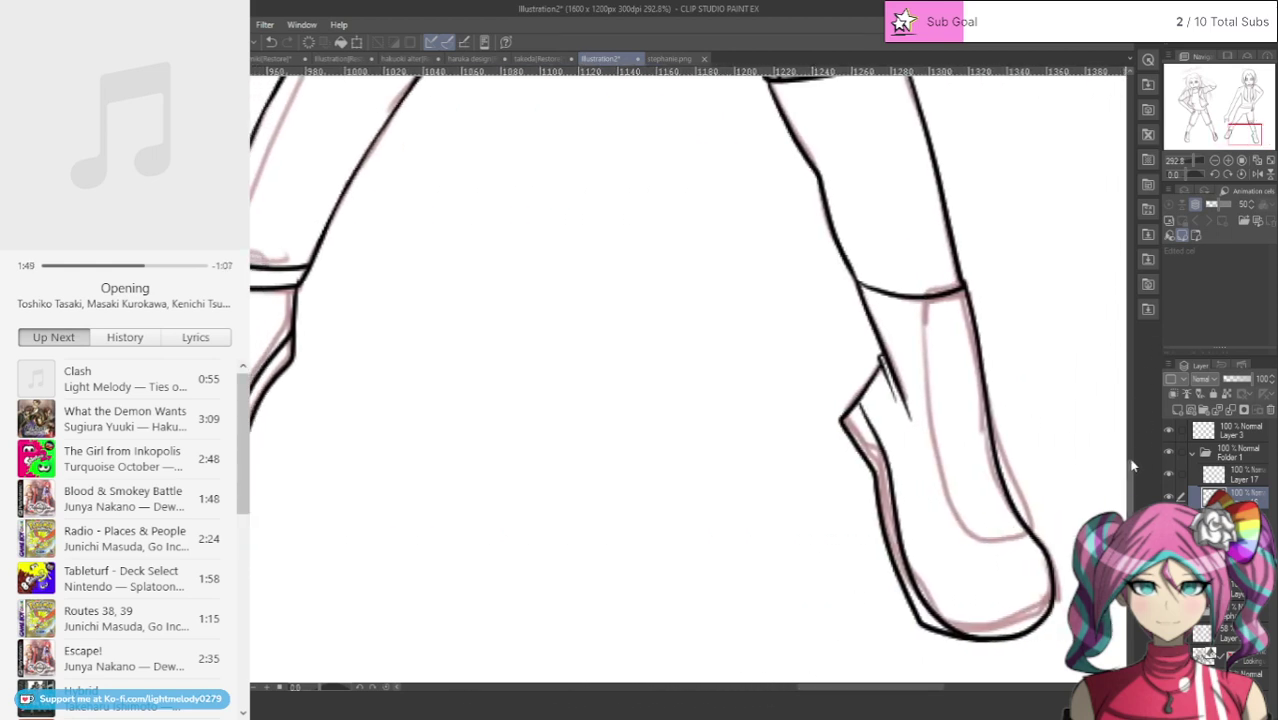
pyautogui.moveTo(1132, 466); pyautogui.dragTo(1130, 303)
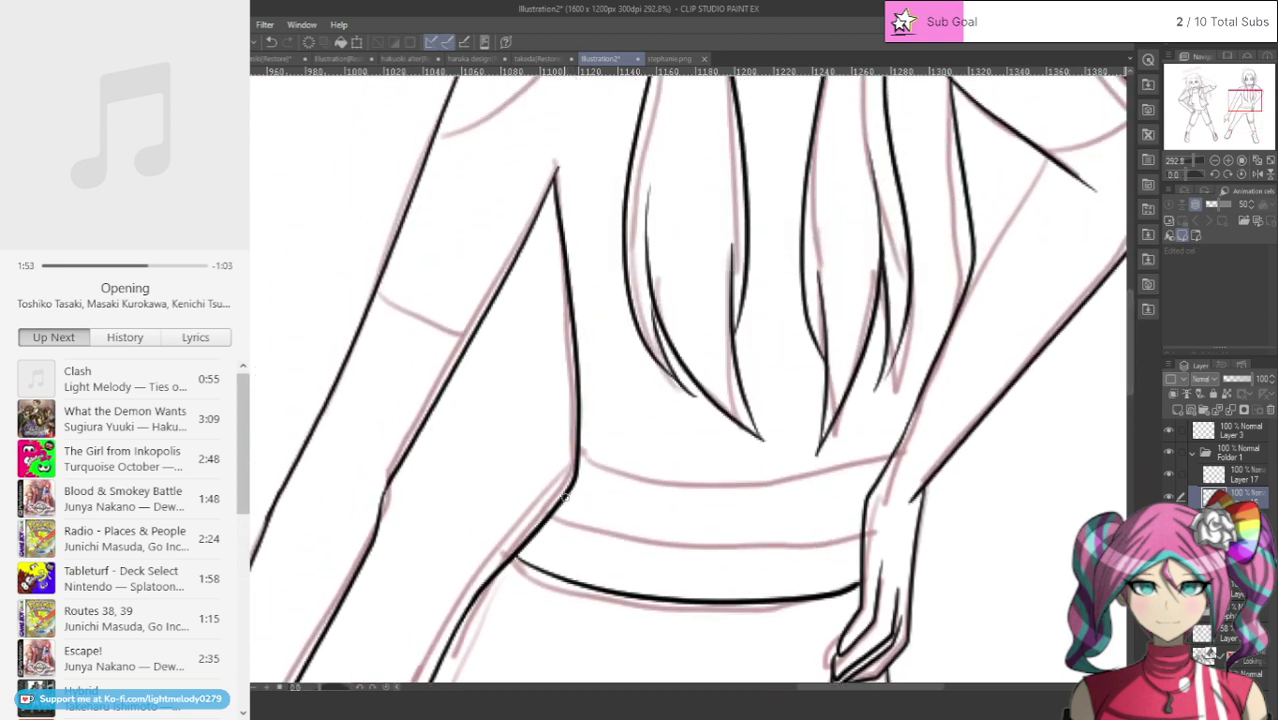
pyautogui.moveTo(565, 497)
pyautogui.mouseDown()
pyautogui.moveTo(693, 517)
pyautogui.moveTo(858, 510)
pyautogui.mouseUp()
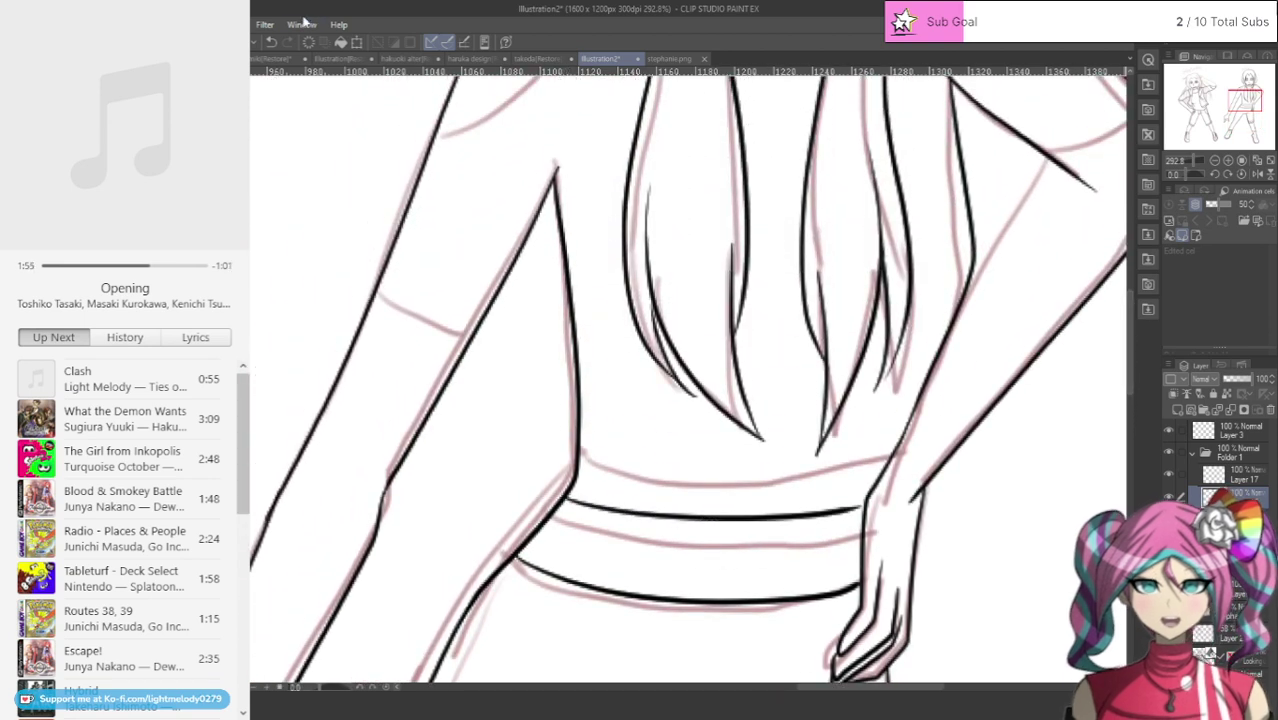
pyautogui.click(270, 41)
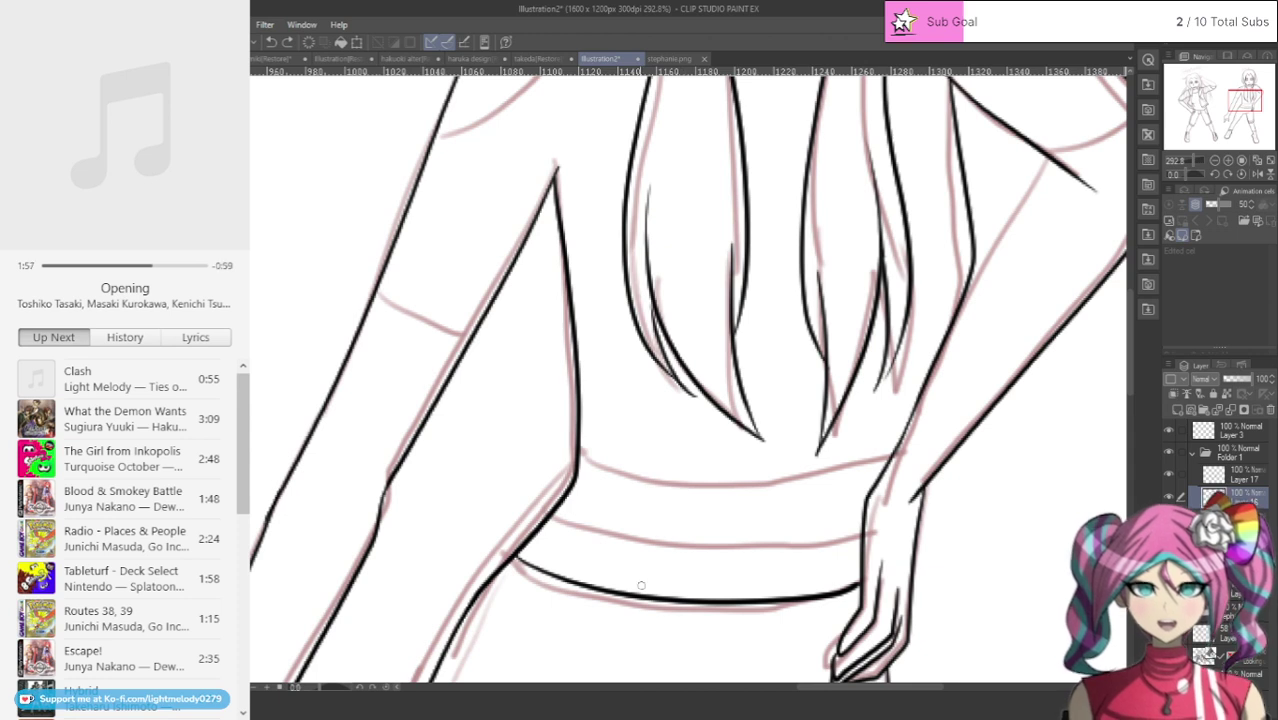
pyautogui.moveTo(555, 510)
pyautogui.mouseDown()
pyautogui.moveTo(741, 562)
pyautogui.moveTo(860, 546)
pyautogui.mouseUp()
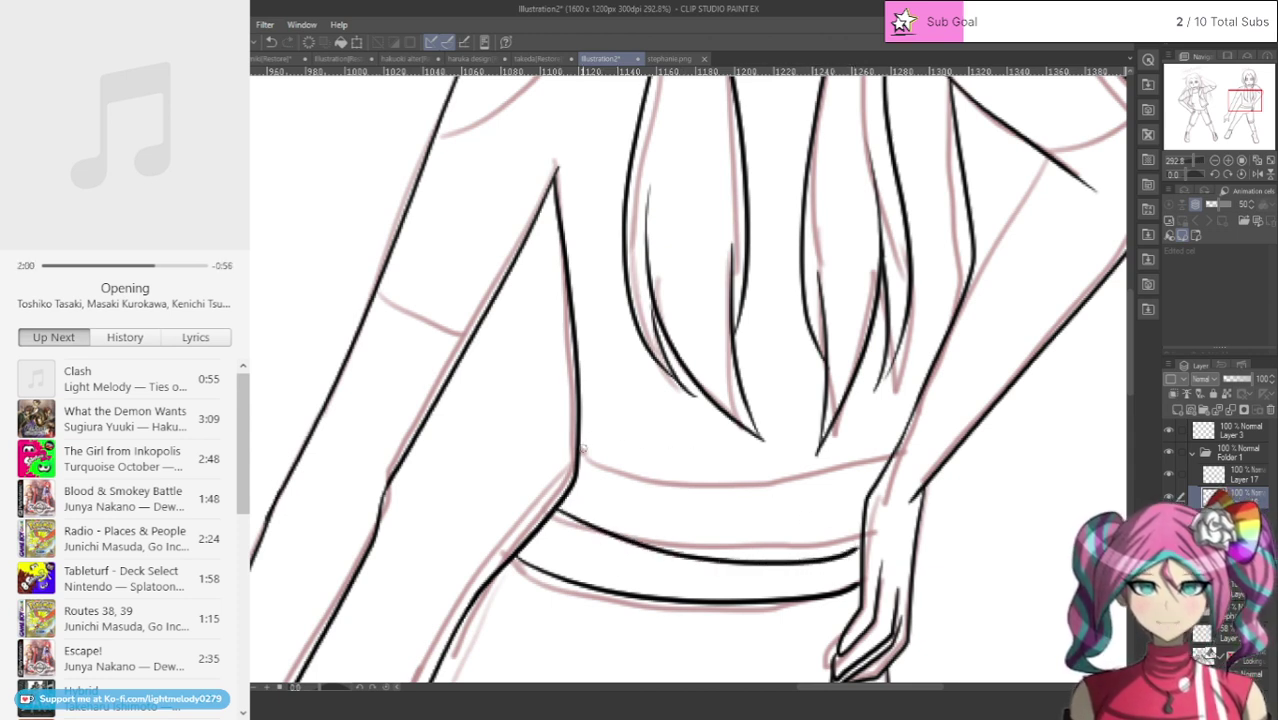
pyautogui.moveTo(582, 448)
pyautogui.mouseDown()
pyautogui.moveTo(703, 468)
pyautogui.moveTo(864, 459)
pyautogui.mouseUp()
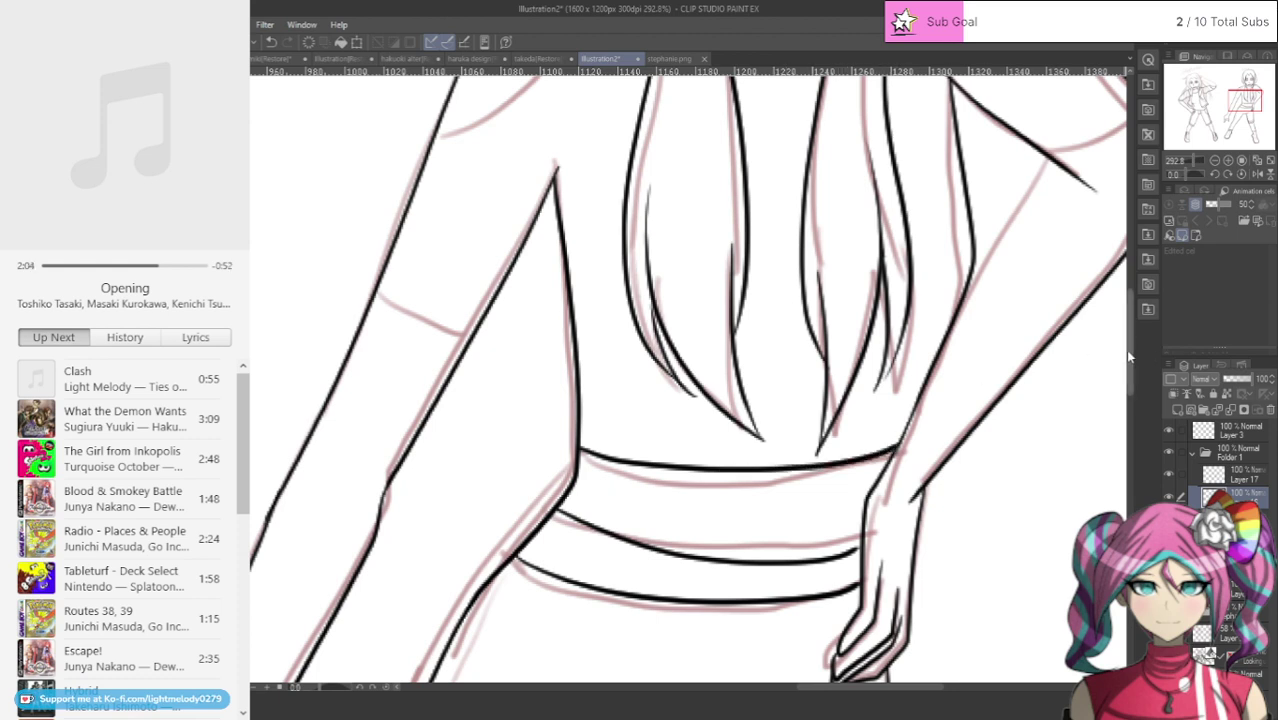
# Step: Ink a deep curved neckline below the chin, replacing the first try, and add a curved seam on each shoulder
pyautogui.scroll(5, 1120, 350)
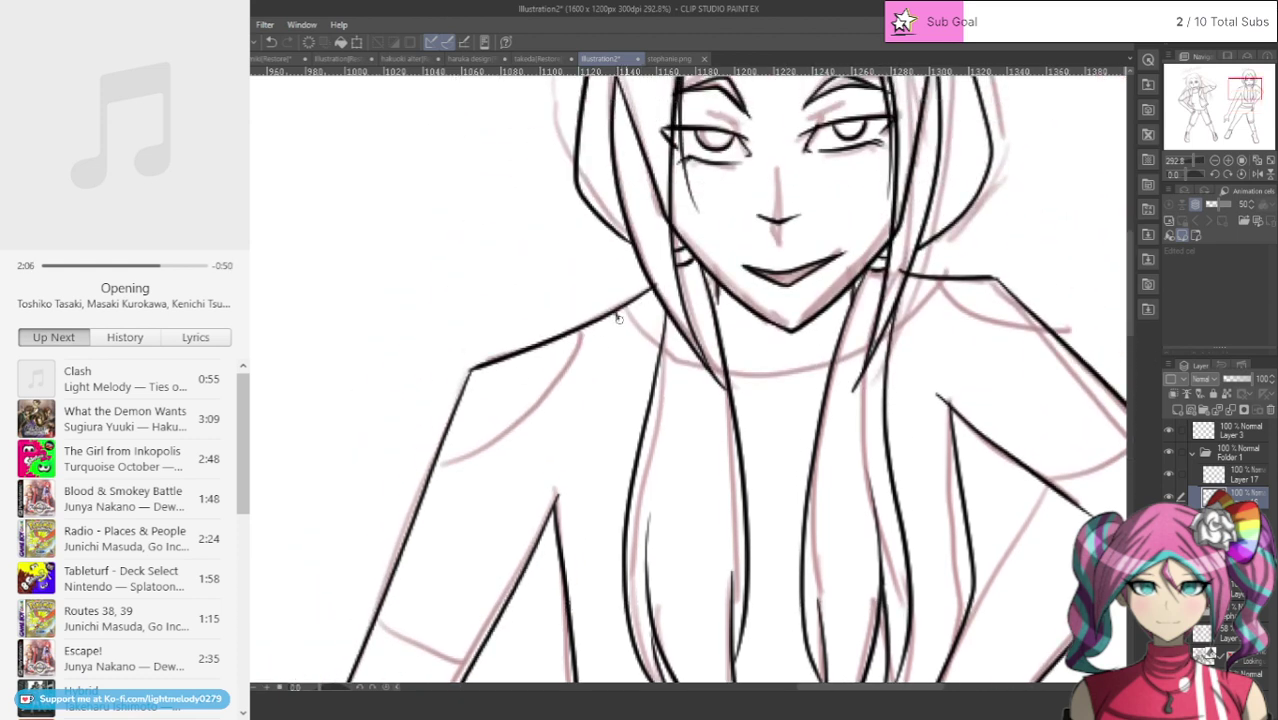
pyautogui.moveTo(618, 318)
pyautogui.mouseDown()
pyautogui.moveTo(650, 342)
pyautogui.moveTo(779, 350)
pyautogui.moveTo(862, 332)
pyautogui.moveTo(918, 290)
pyautogui.mouseUp()
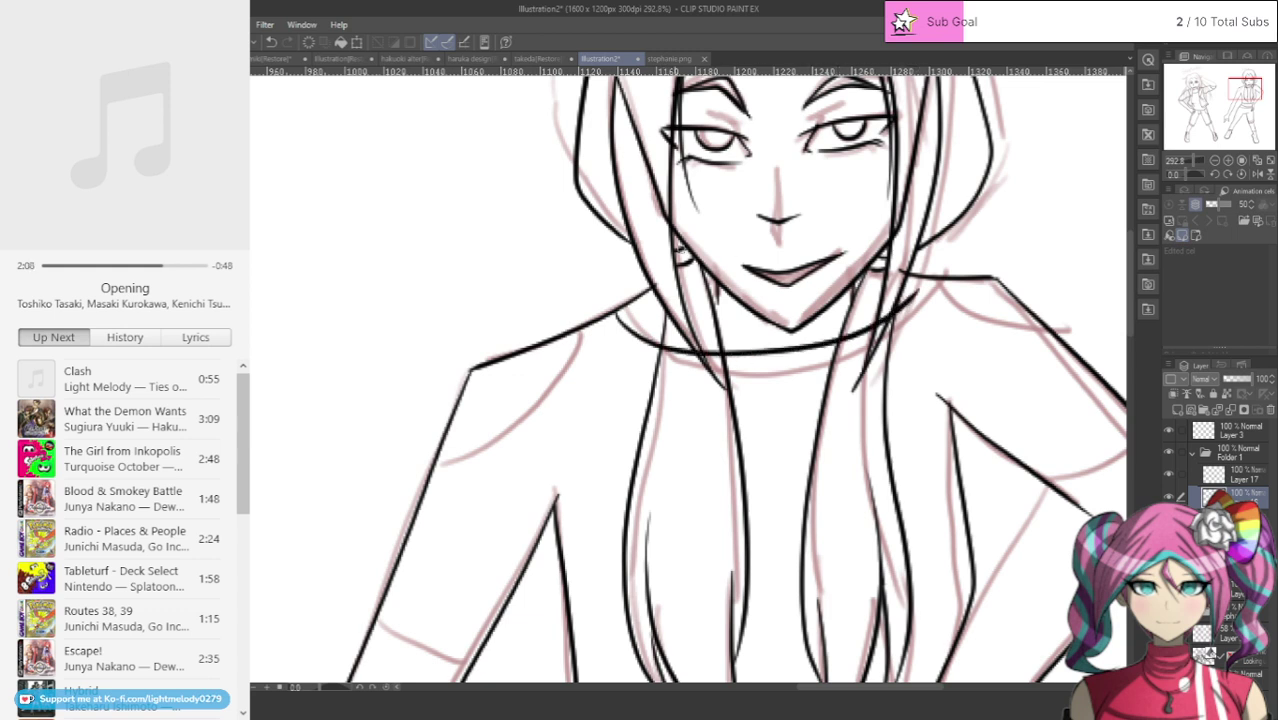
pyautogui.click(271, 42)
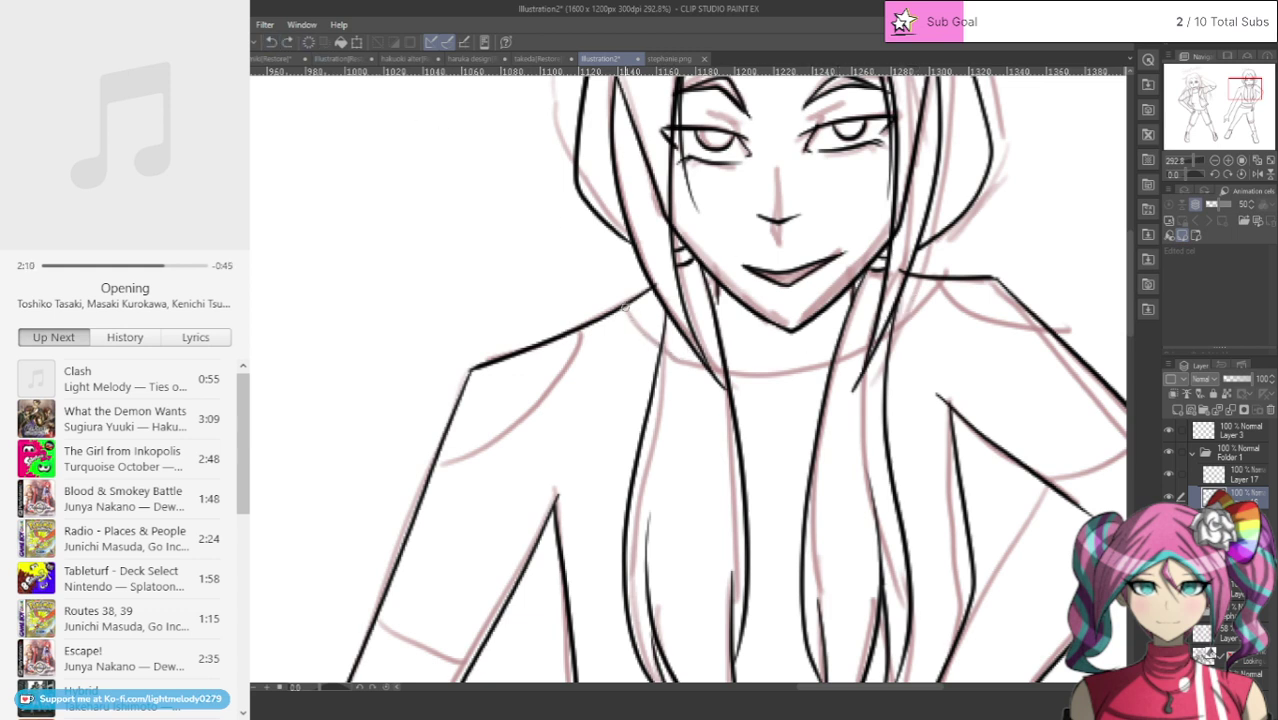
pyautogui.moveTo(624, 306)
pyautogui.mouseDown()
pyautogui.moveTo(683, 359)
pyautogui.moveTo(739, 371)
pyautogui.moveTo(868, 353)
pyautogui.moveTo(953, 279)
pyautogui.moveTo(1020, 326)
pyautogui.mouseUp()
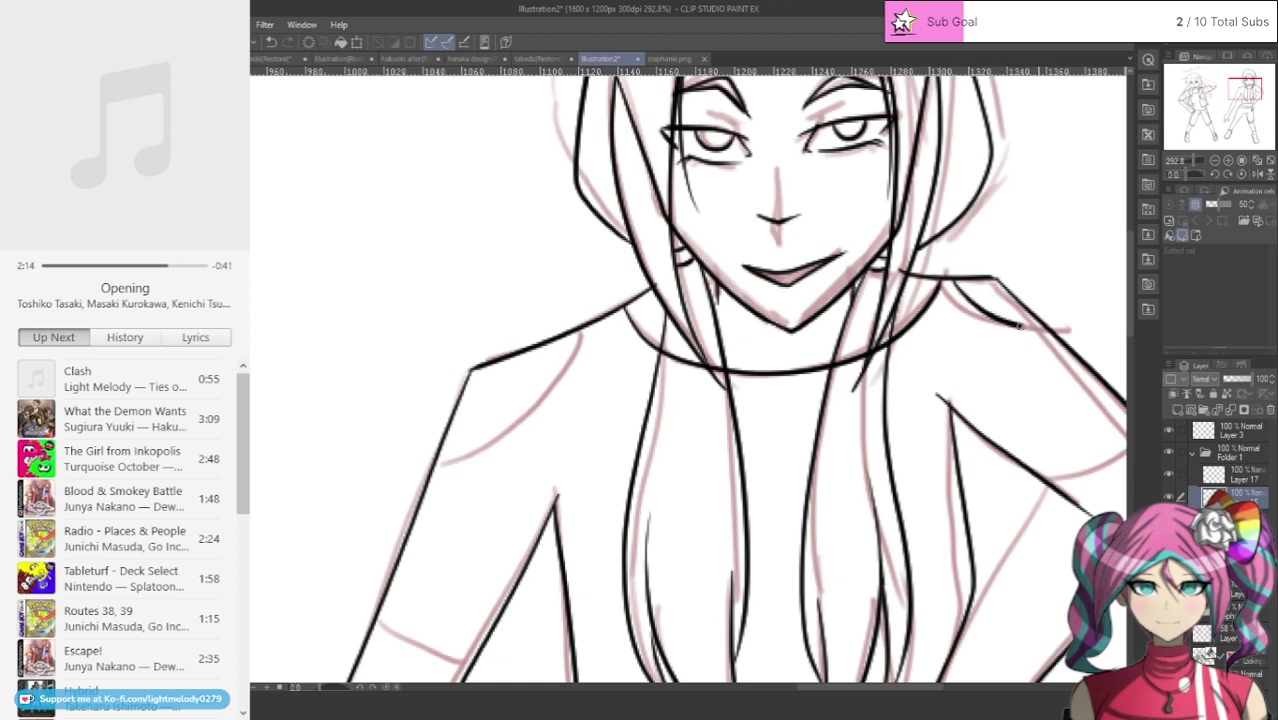
pyautogui.moveTo(578, 326)
pyautogui.mouseDown()
pyautogui.moveTo(529, 397)
pyautogui.moveTo(455, 438)
pyautogui.mouseUp()
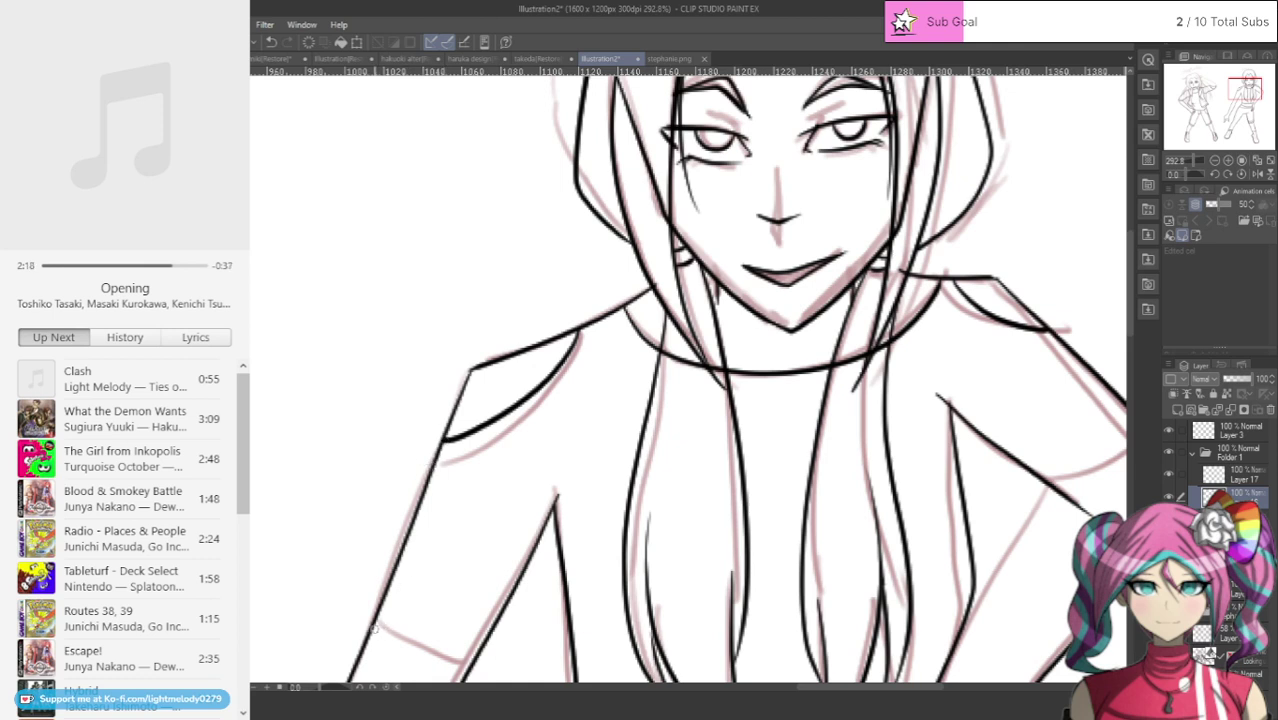
# Step: Ink the sleeve hem on both upper arms, with a second parallel line on the bent arm's sleeve
pyautogui.moveTo(373, 627); pyautogui.dragTo(468, 668)
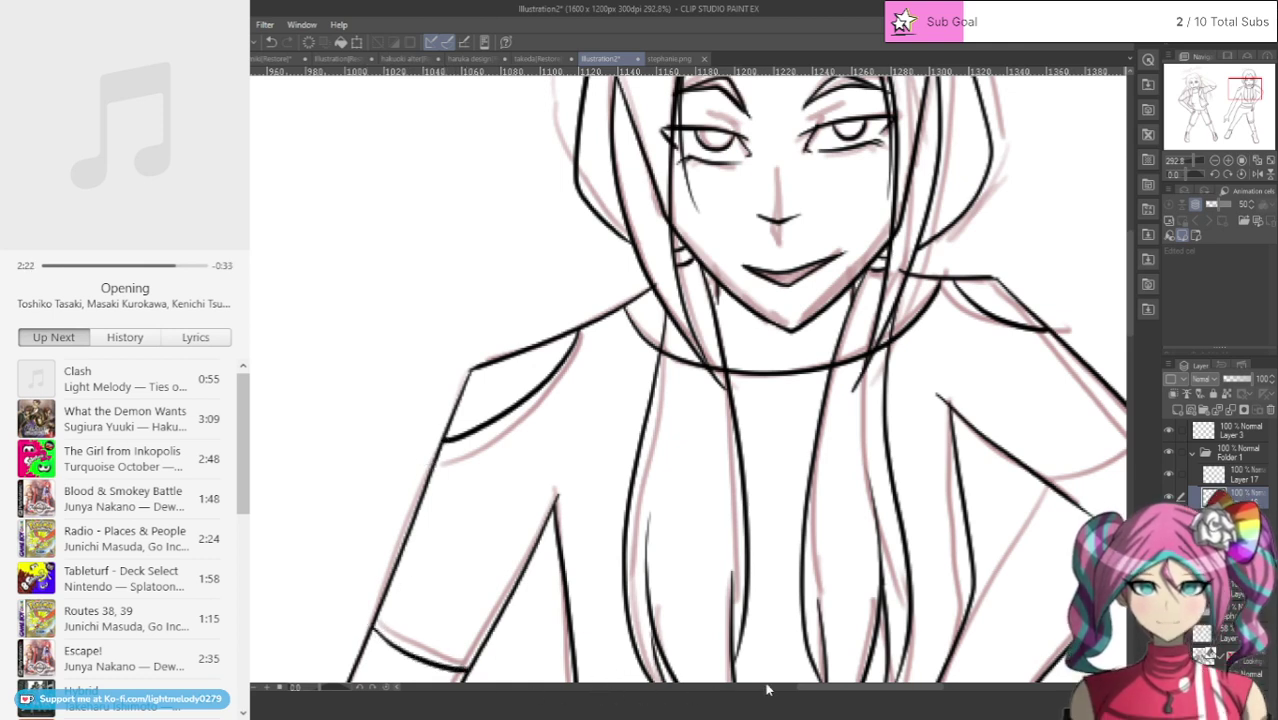
pyautogui.moveTo(824, 688); pyautogui.dragTo(843, 688)
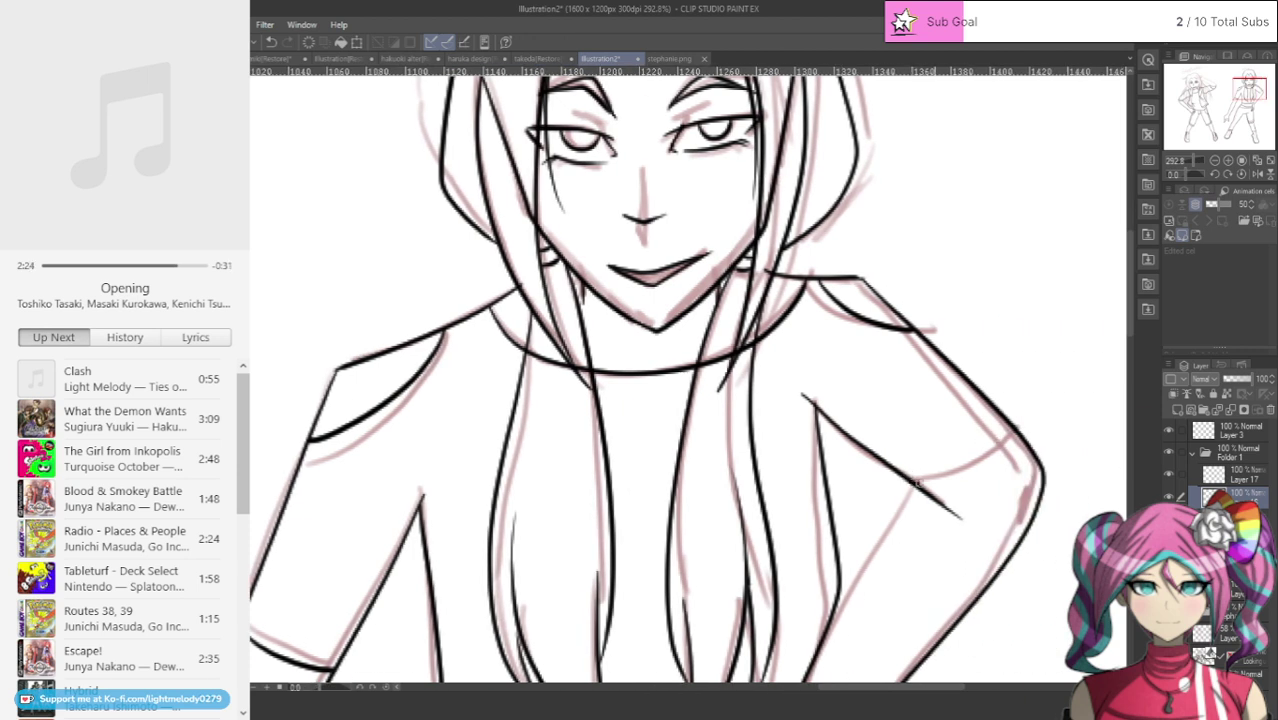
pyautogui.moveTo(915, 481); pyautogui.dragTo(1016, 440)
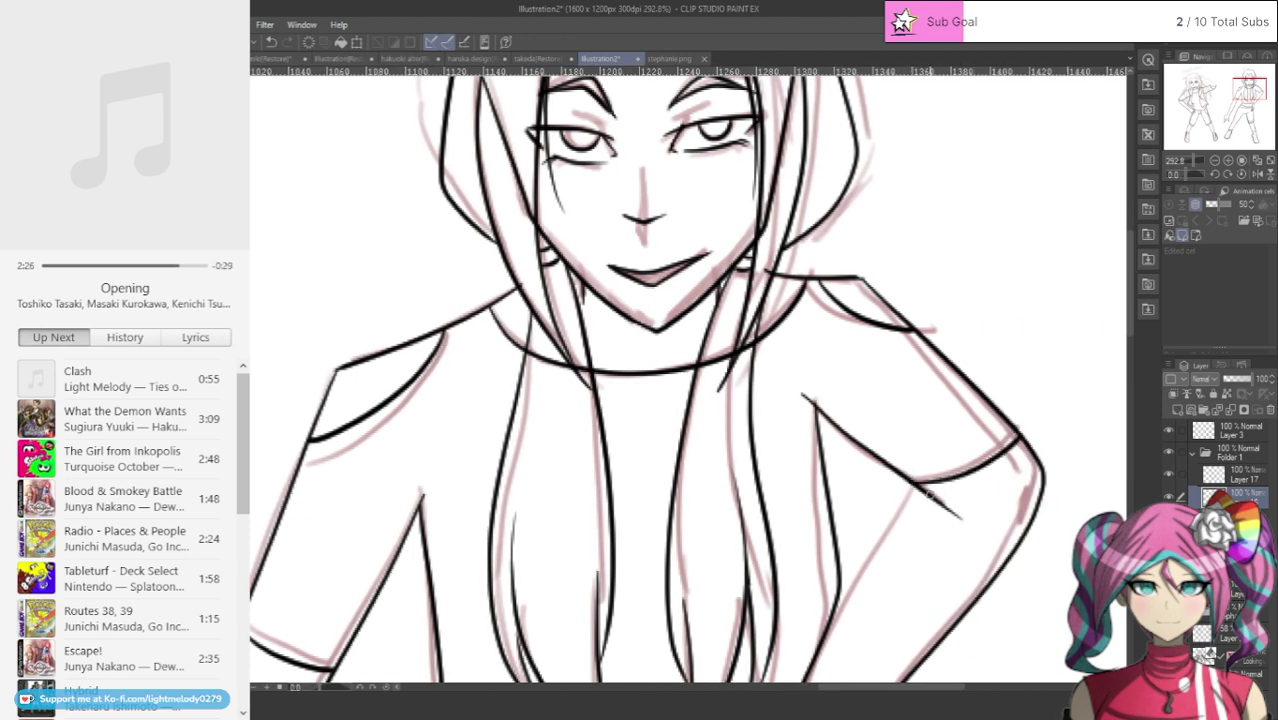
pyautogui.moveTo(928, 494); pyautogui.dragTo(1024, 454)
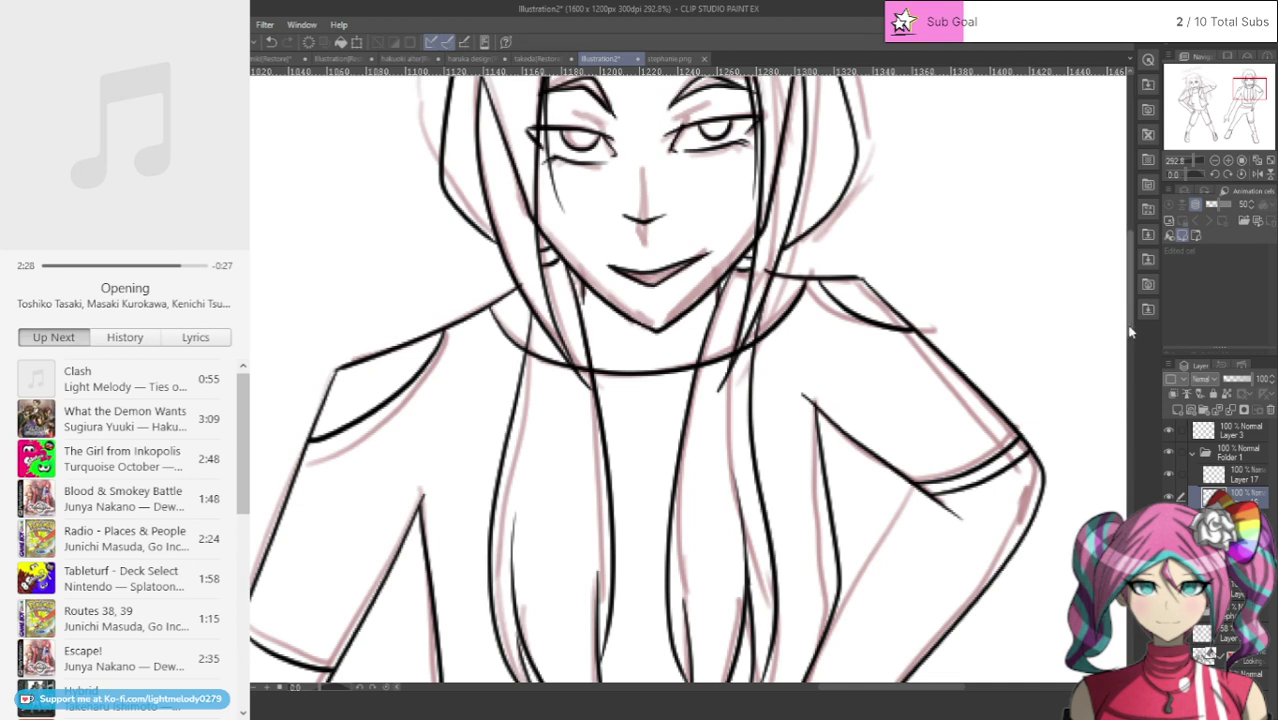
pyautogui.moveTo(1130, 324); pyautogui.dragTo(1130, 355)
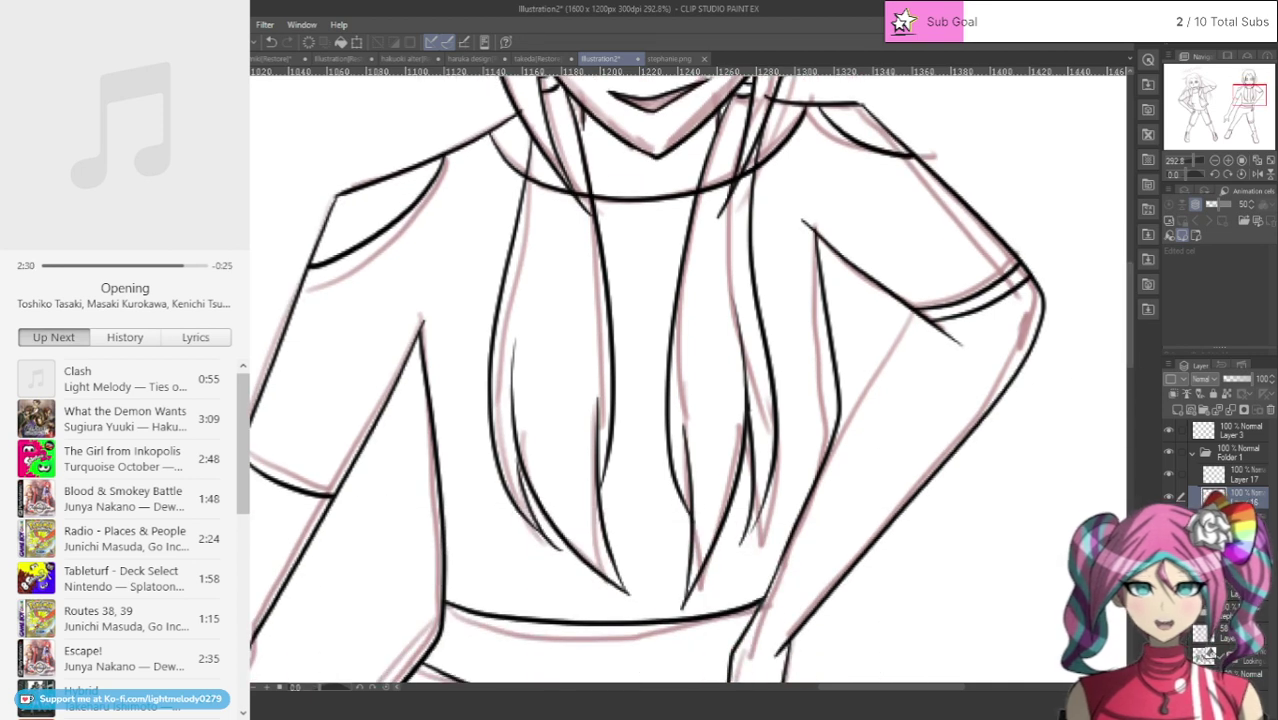
# Step: Add a second parallel hem line to the straight arm's sleeve and ink the bent forearm's inner edge, redrawing it once from the sleeve hem
pyautogui.moveTo(258, 493); pyautogui.dragTo(310, 507)
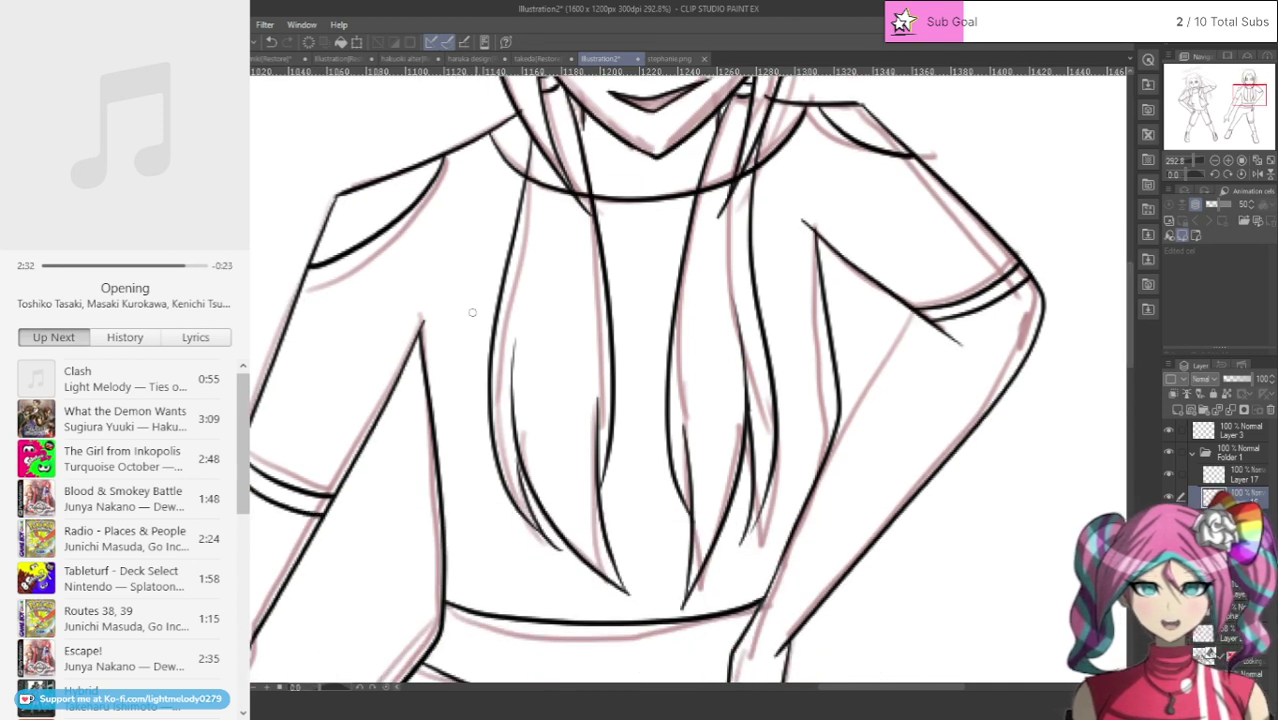
pyautogui.moveTo(900, 325); pyautogui.dragTo(805, 485)
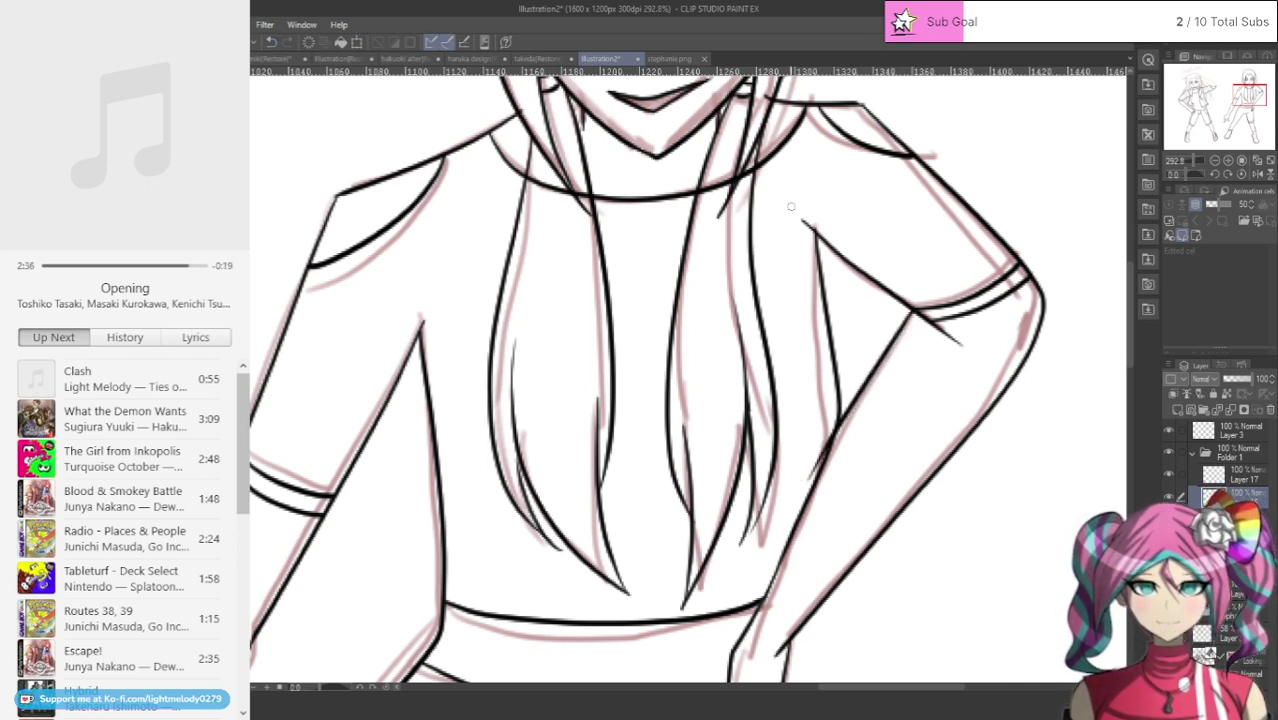
pyautogui.click(271, 42)
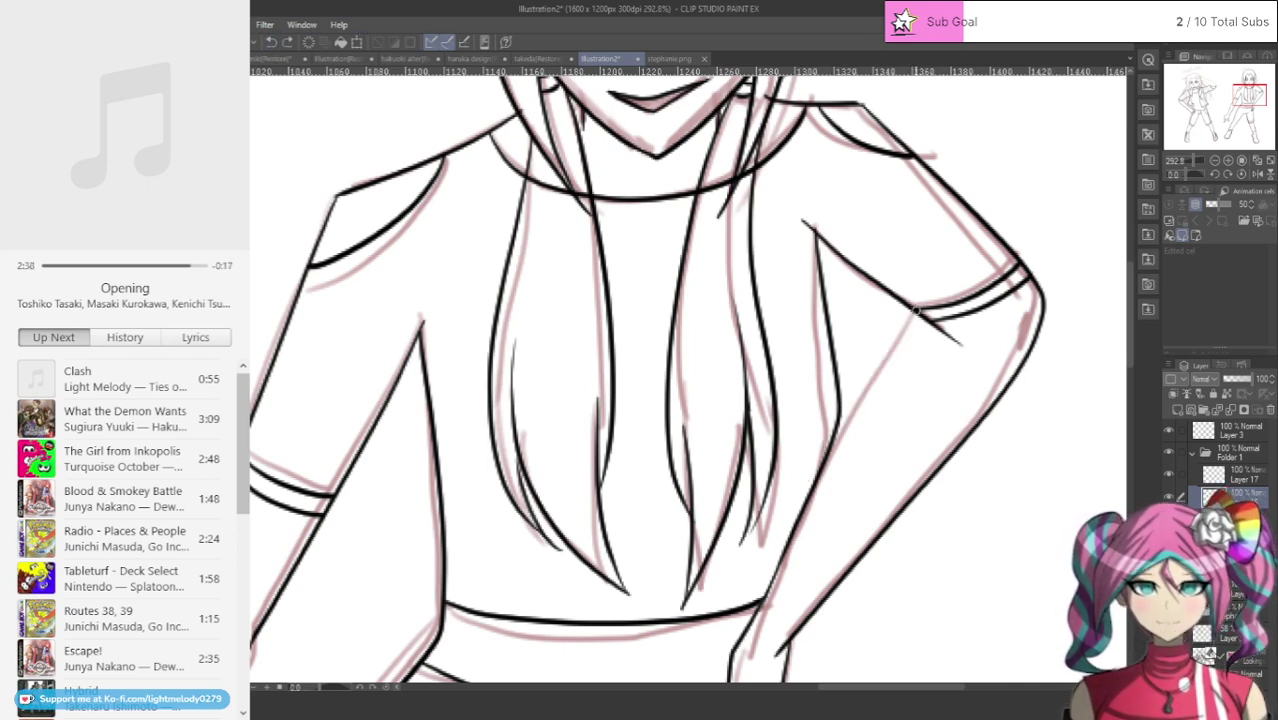
pyautogui.moveTo(916, 311); pyautogui.dragTo(822, 476)
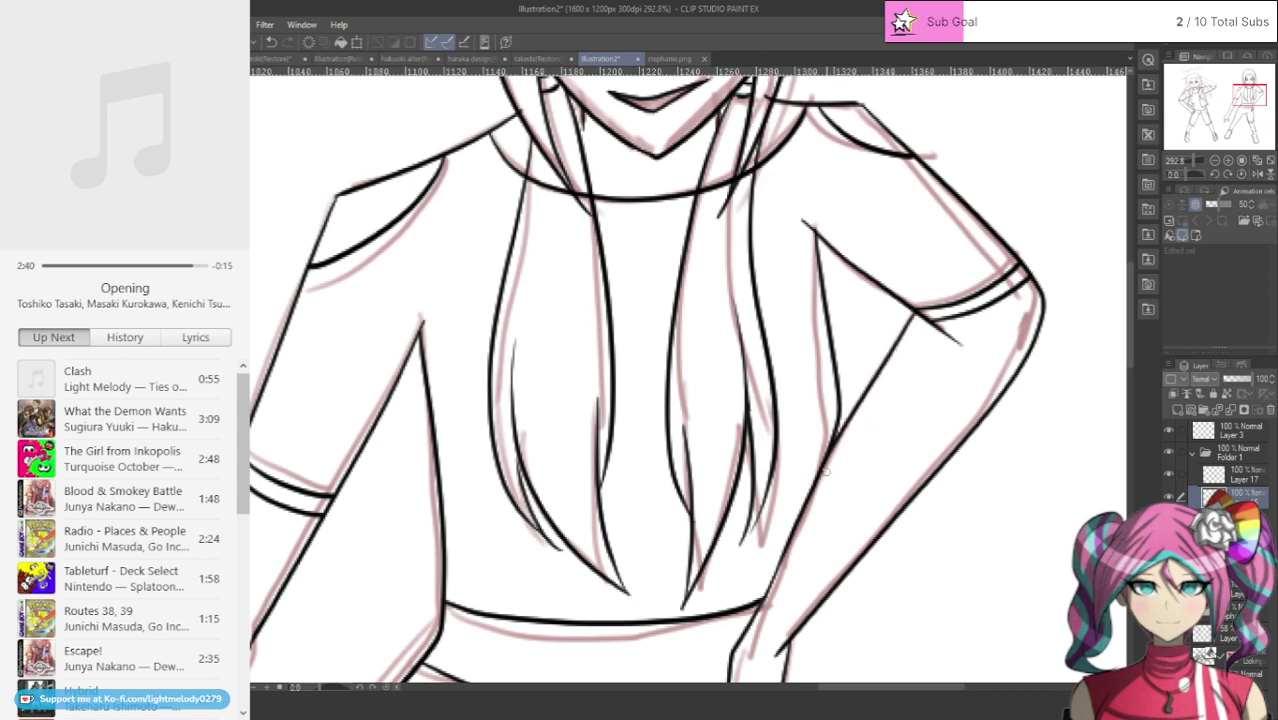
# Step: Collapse Folder 1 and switch layer visibility off and on to examine both figures' line art without the sketch
pyautogui.scroll(-10, 826, 471)
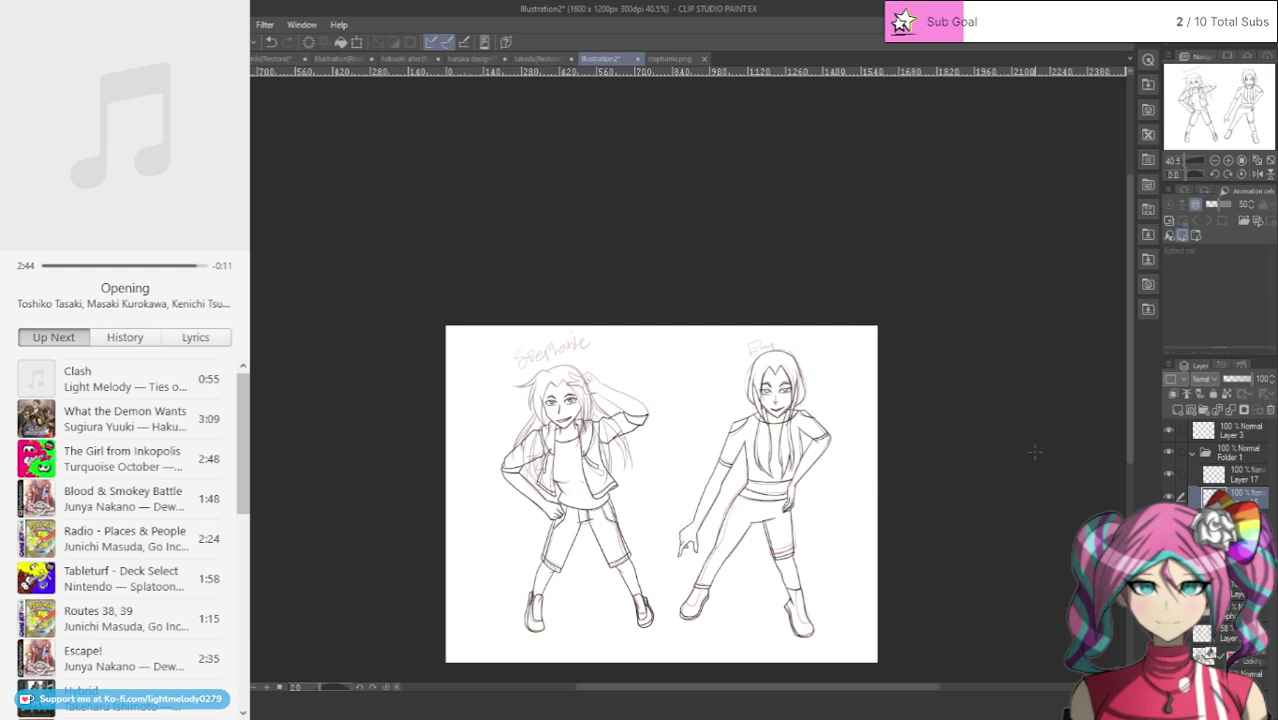
pyautogui.click(1193, 455)
pyautogui.click(1171, 497)
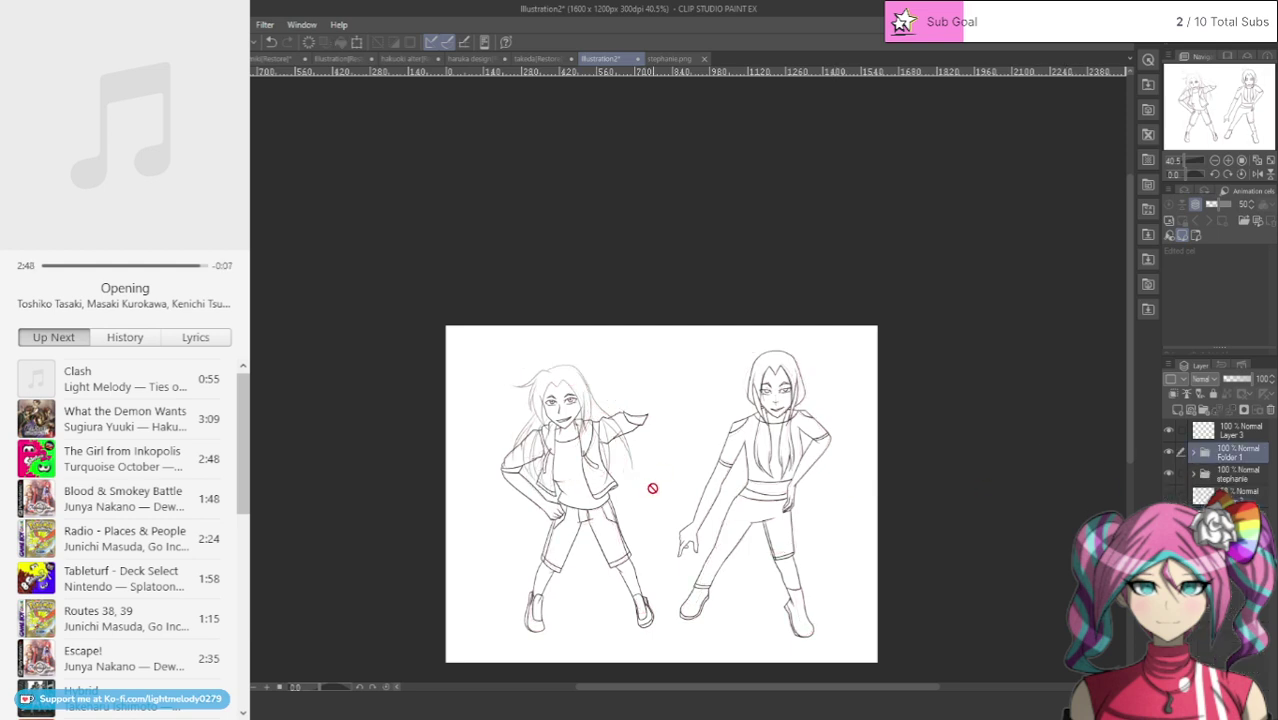
pyautogui.scroll(1, 766, 420)
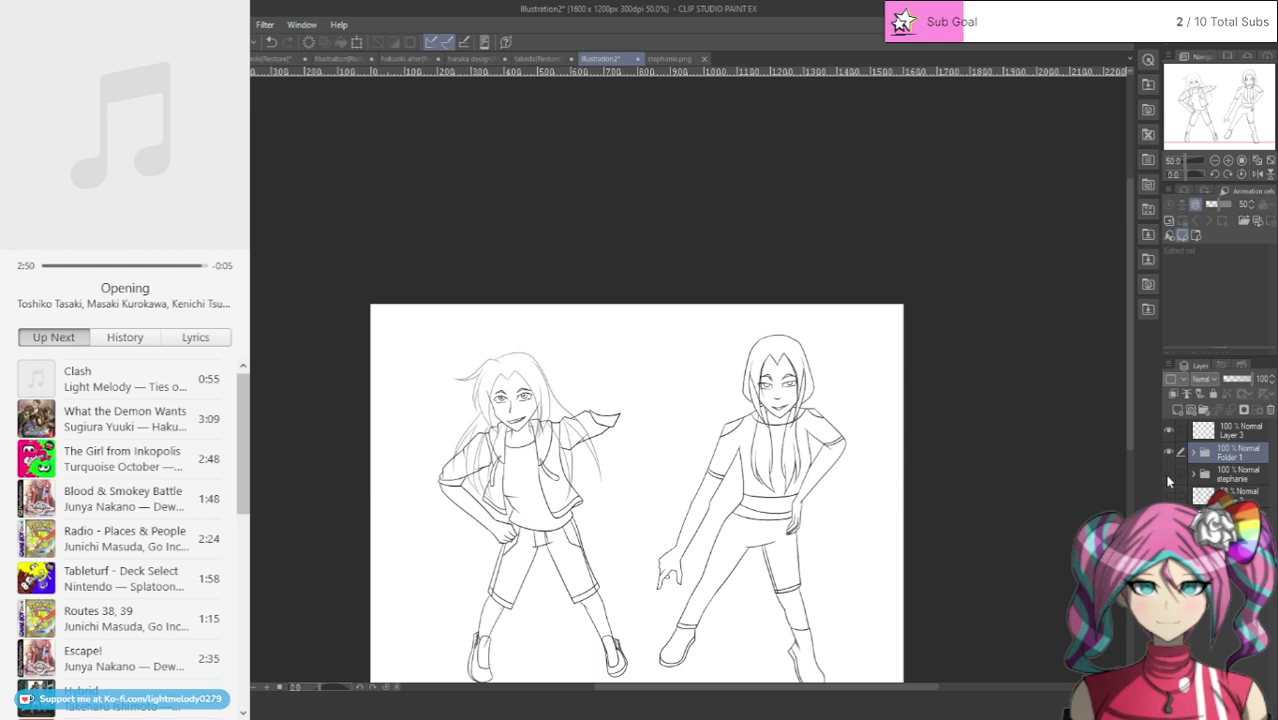
pyautogui.click(1169, 454)
pyautogui.click(1169, 454)
pyautogui.click(1168, 497)
# Step: Add a new layer at the top of the folder holding the saluting figure
pyautogui.click(1193, 474)
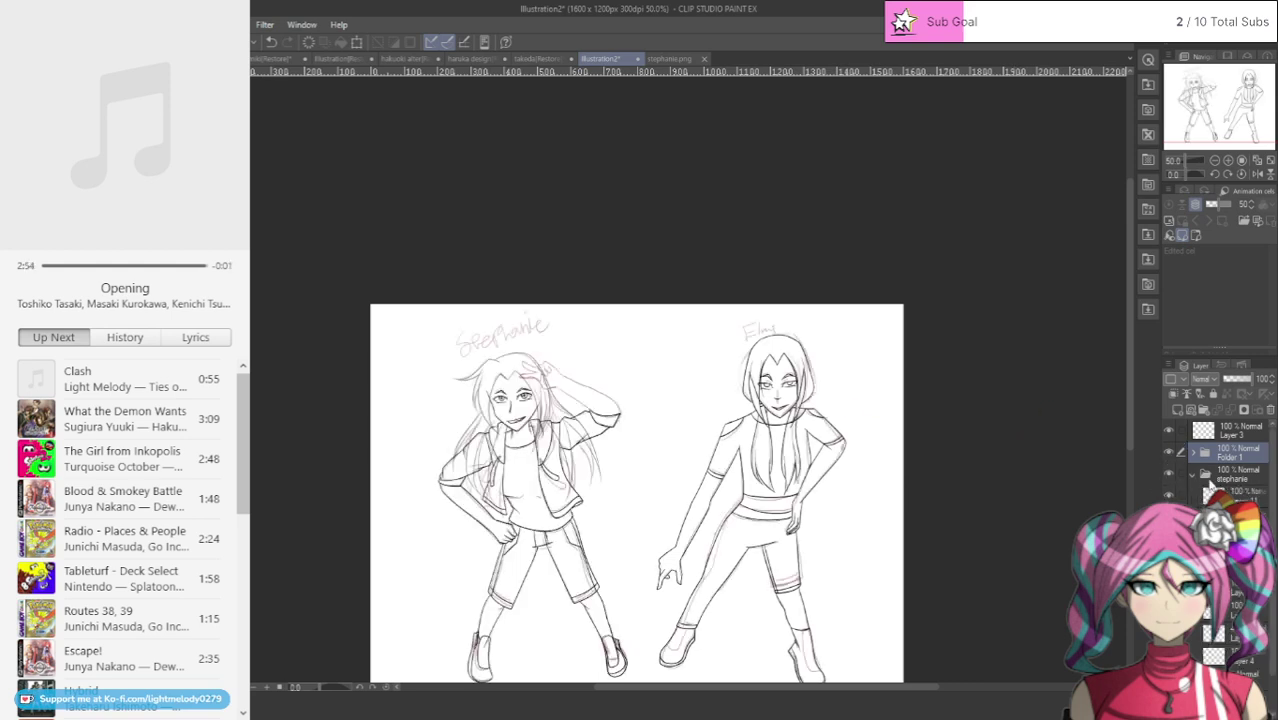
pyautogui.click(1237, 494)
pyautogui.click(1176, 409)
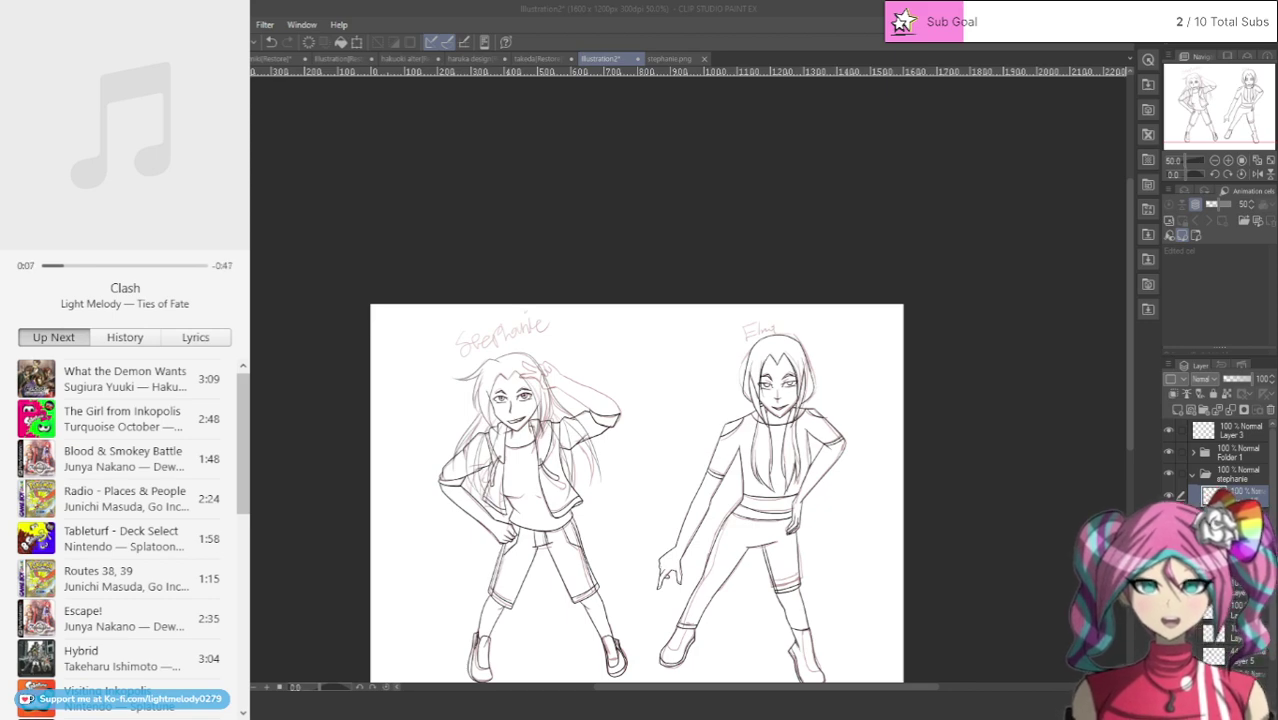
# Step: Ink the upper and lower edges of the saluting figure's raised forearm from wrist to elbow, replacing the first upper stroke
pyautogui.scroll(5, 580, 385)
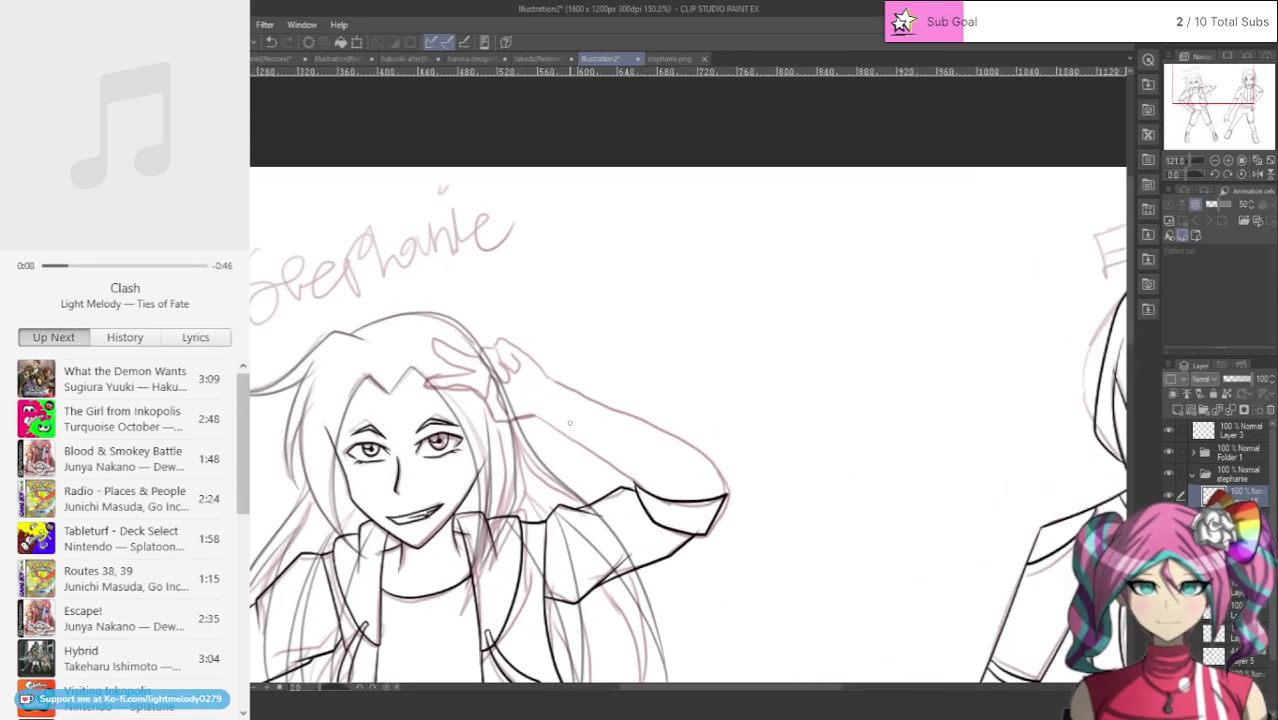
pyautogui.scroll(4, 569, 423)
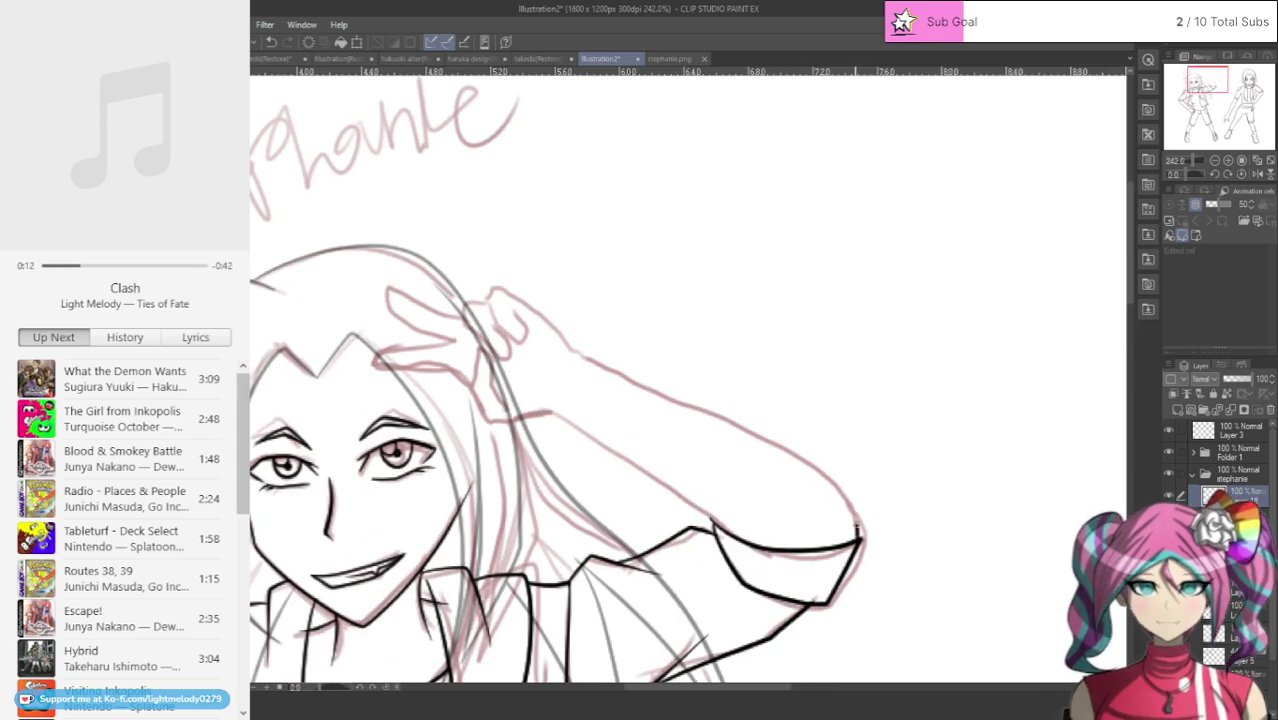
pyautogui.moveTo(830, 477)
pyautogui.mouseDown()
pyautogui.moveTo(778, 433)
pyautogui.moveTo(660, 374)
pyautogui.mouseUp()
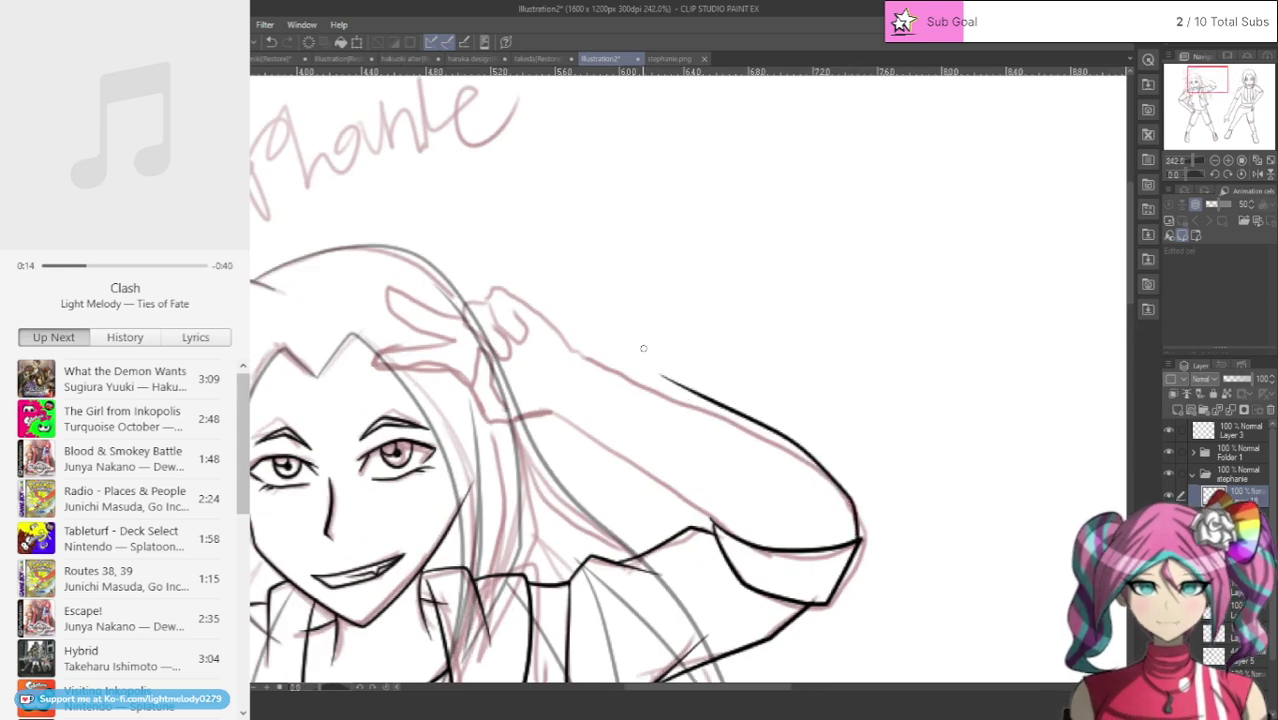
pyautogui.click(270, 41)
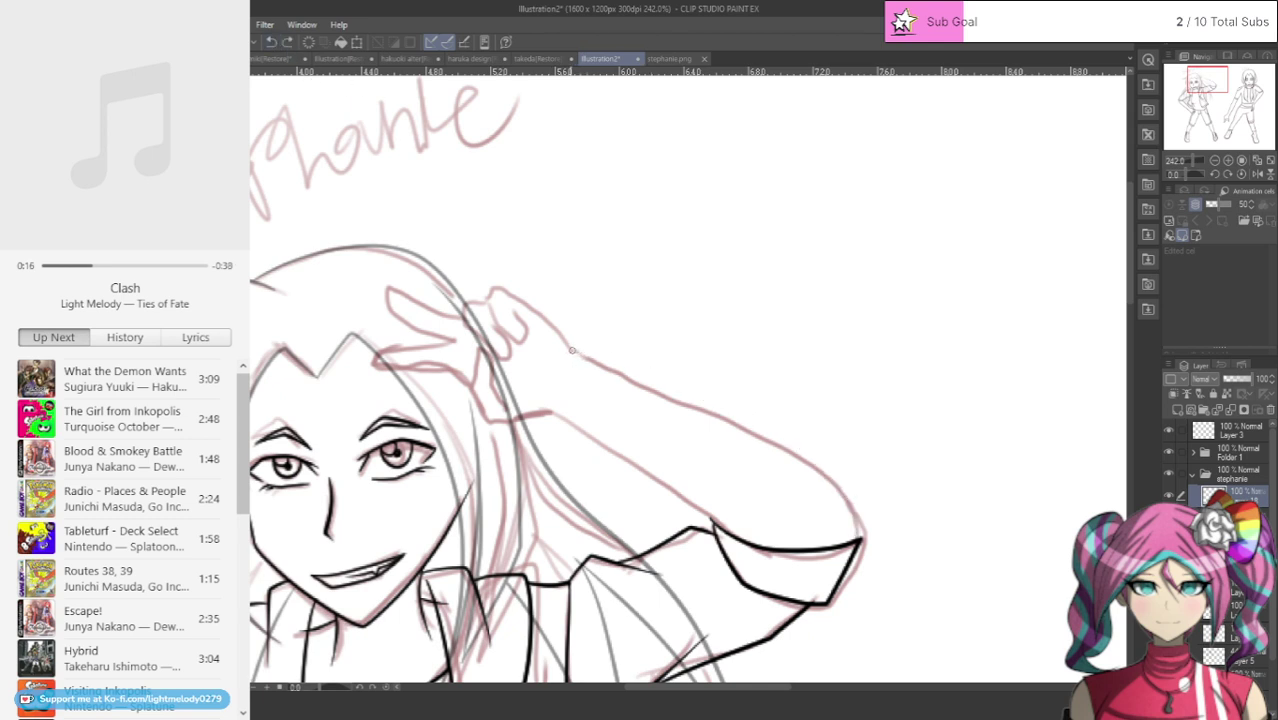
pyautogui.moveTo(571, 350)
pyautogui.mouseDown()
pyautogui.moveTo(823, 462)
pyautogui.moveTo(852, 511)
pyautogui.mouseUp()
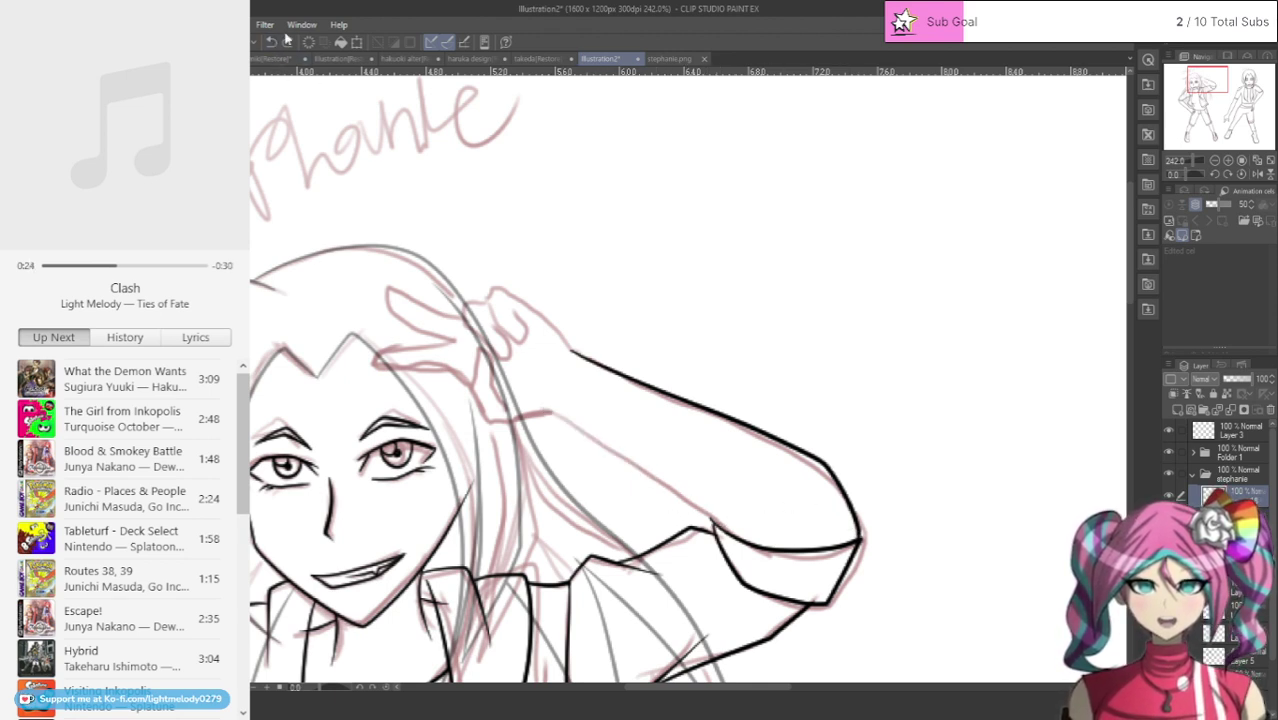
pyautogui.moveTo(549, 413); pyautogui.dragTo(726, 528)
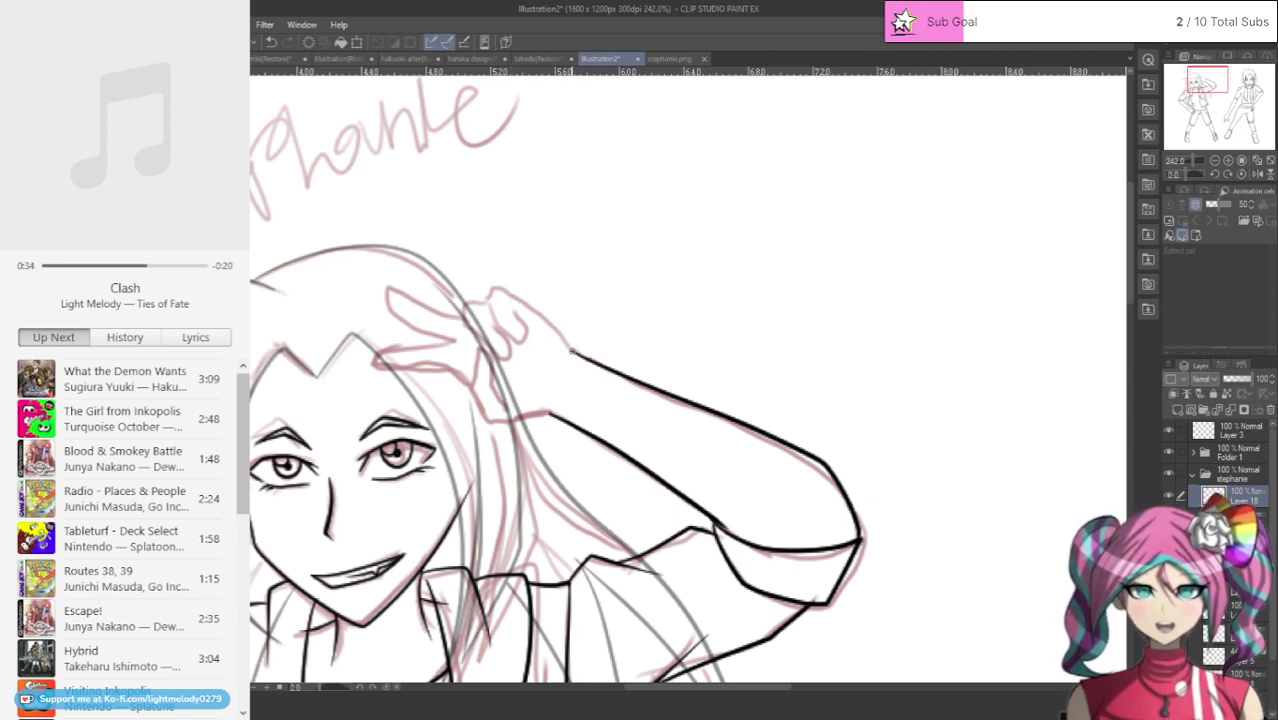
# Step: Ink the back of the raised hand and its curled fingers, redrawing the inner knuckle curve
pyautogui.moveTo(522, 306); pyautogui.dragTo(487, 293)
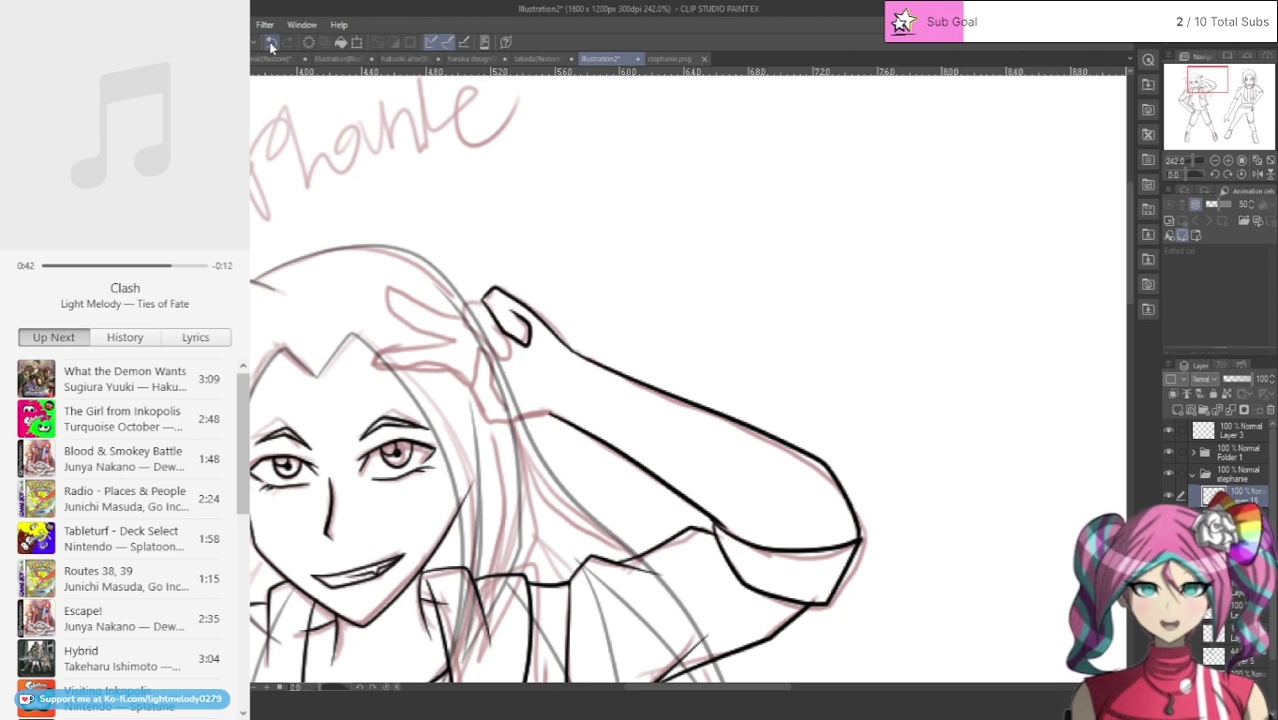
pyautogui.hotkey('ctrl', 'z')
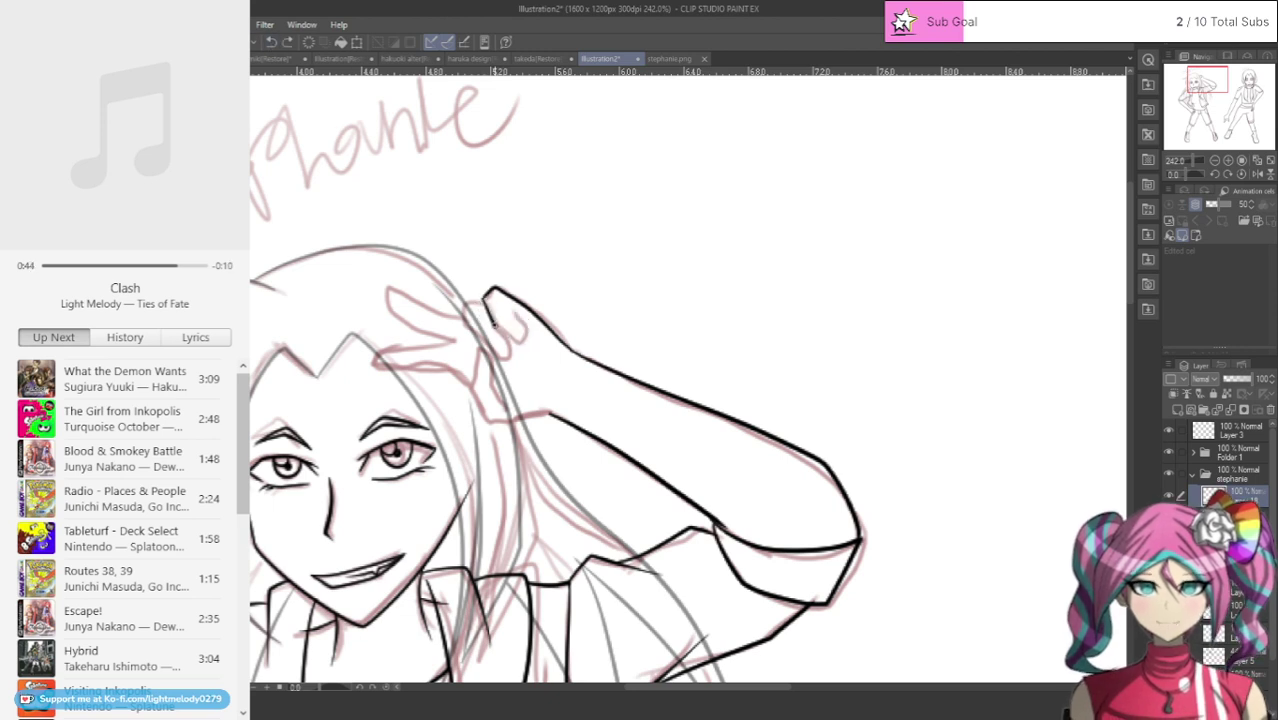
pyautogui.moveTo(508, 333)
pyautogui.mouseDown()
pyautogui.moveTo(525, 345)
pyautogui.moveTo(506, 307)
pyautogui.mouseUp()
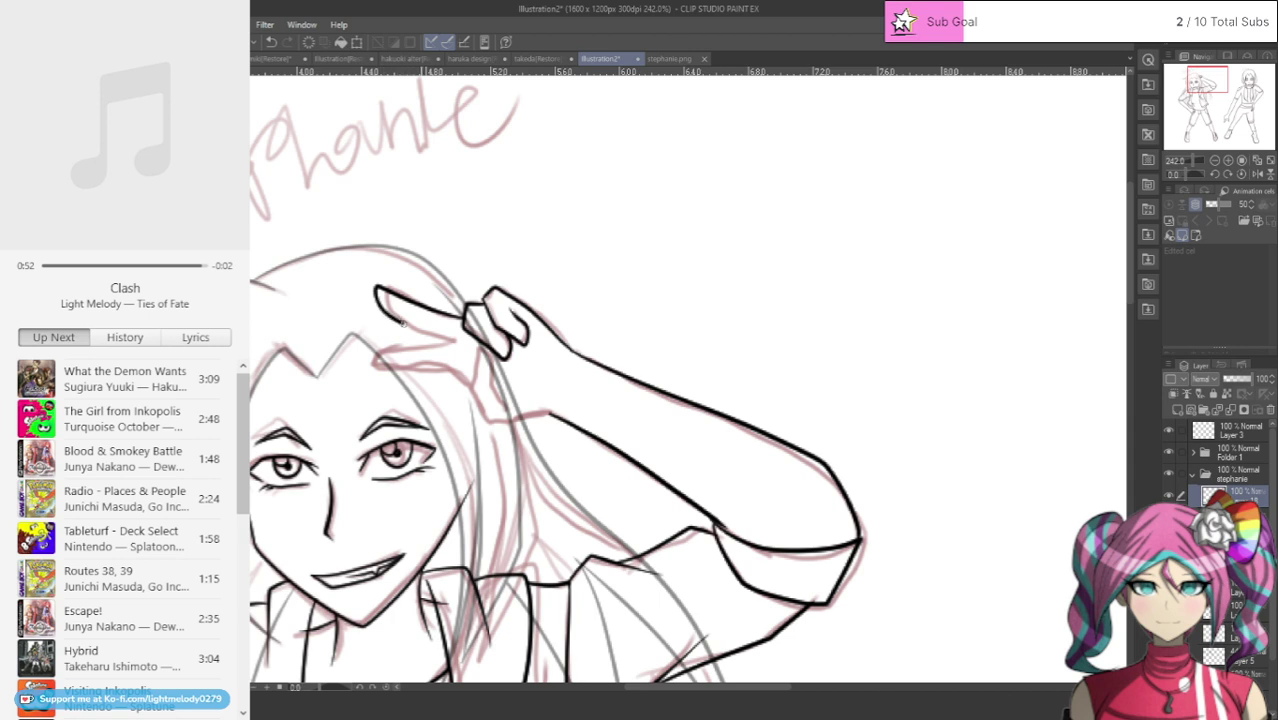
# Step: Ink the raised hand's two extended fingers in a V shape, replacing the first try, and add the thumb and palm edge to the wrist
pyautogui.moveTo(456, 340)
pyautogui.mouseDown()
pyautogui.moveTo(397, 352)
pyautogui.moveTo(382, 371)
pyautogui.moveTo(472, 377)
pyautogui.mouseUp()
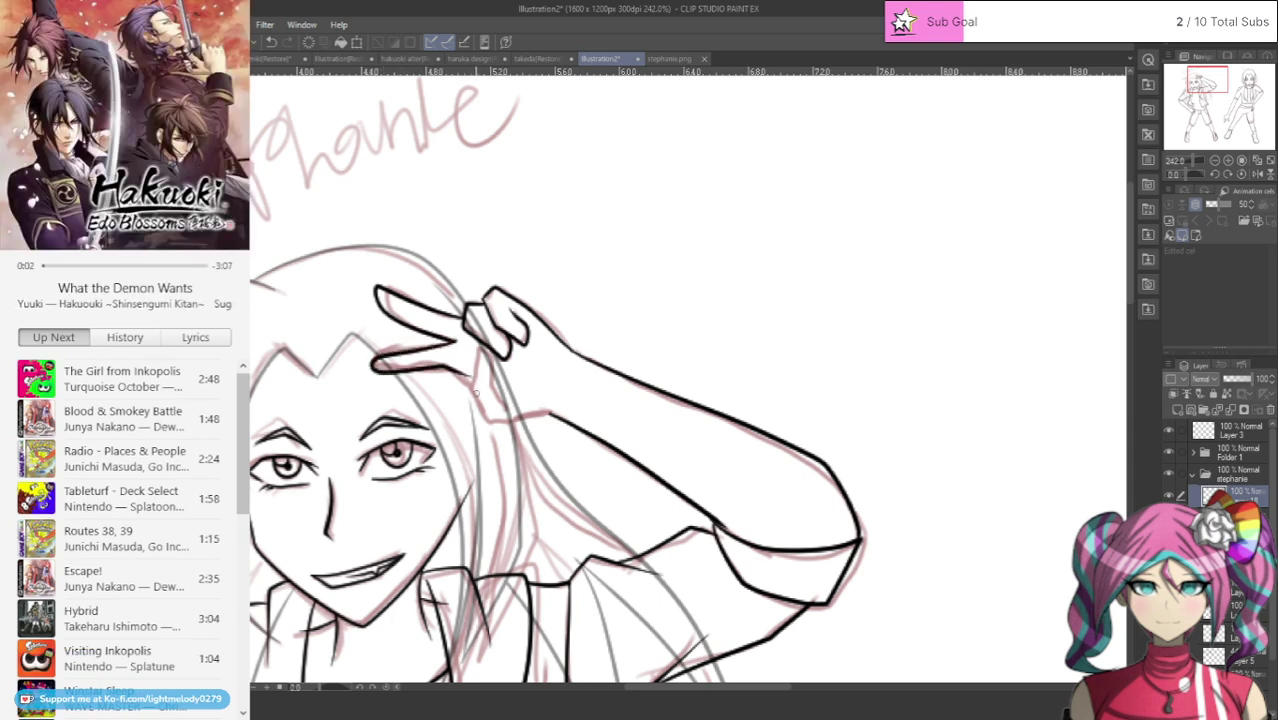
pyautogui.click(271, 43)
pyautogui.click(271, 43)
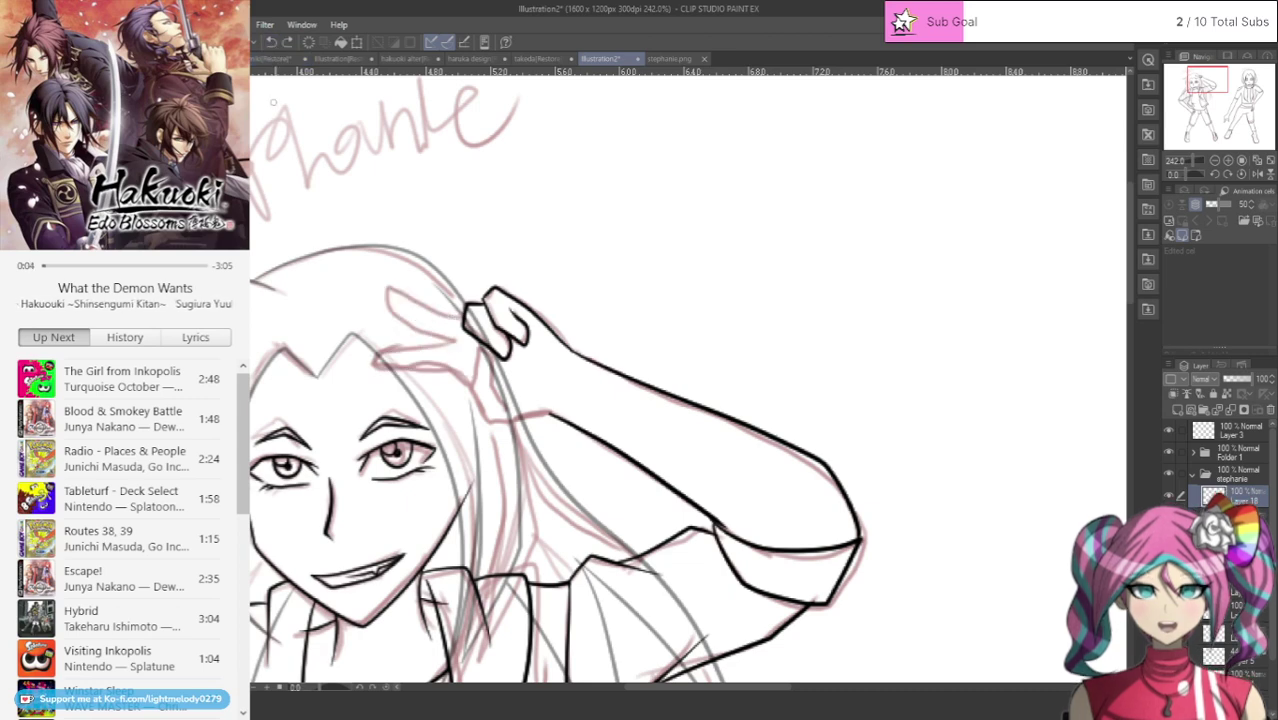
pyautogui.moveTo(462, 313)
pyautogui.mouseDown()
pyautogui.moveTo(374, 295)
pyautogui.moveTo(453, 340)
pyautogui.moveTo(367, 370)
pyautogui.moveTo(449, 374)
pyautogui.moveTo(489, 422)
pyautogui.moveTo(479, 346)
pyautogui.mouseUp()
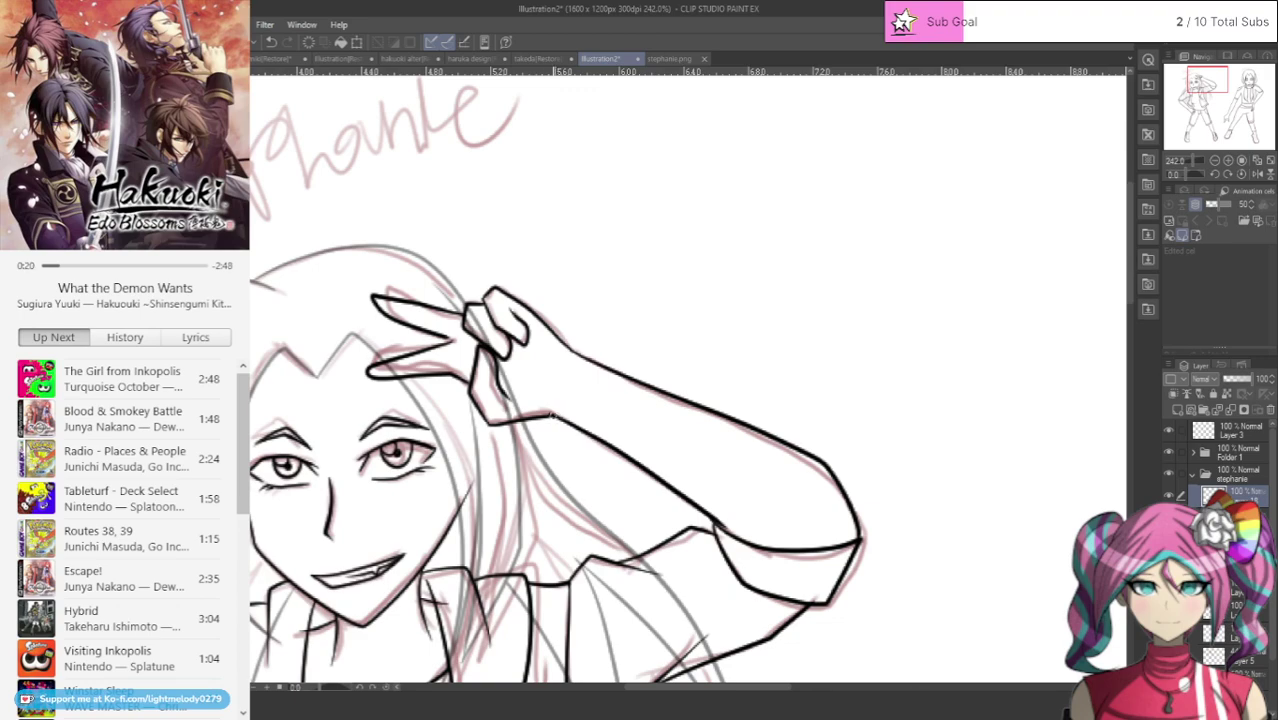
# Step: Check the inked hand, then hide the red sketch and make the grey hair line layer active
pyautogui.scroll(-11, 553, 415)
pyautogui.scroll(15, 528, 439)
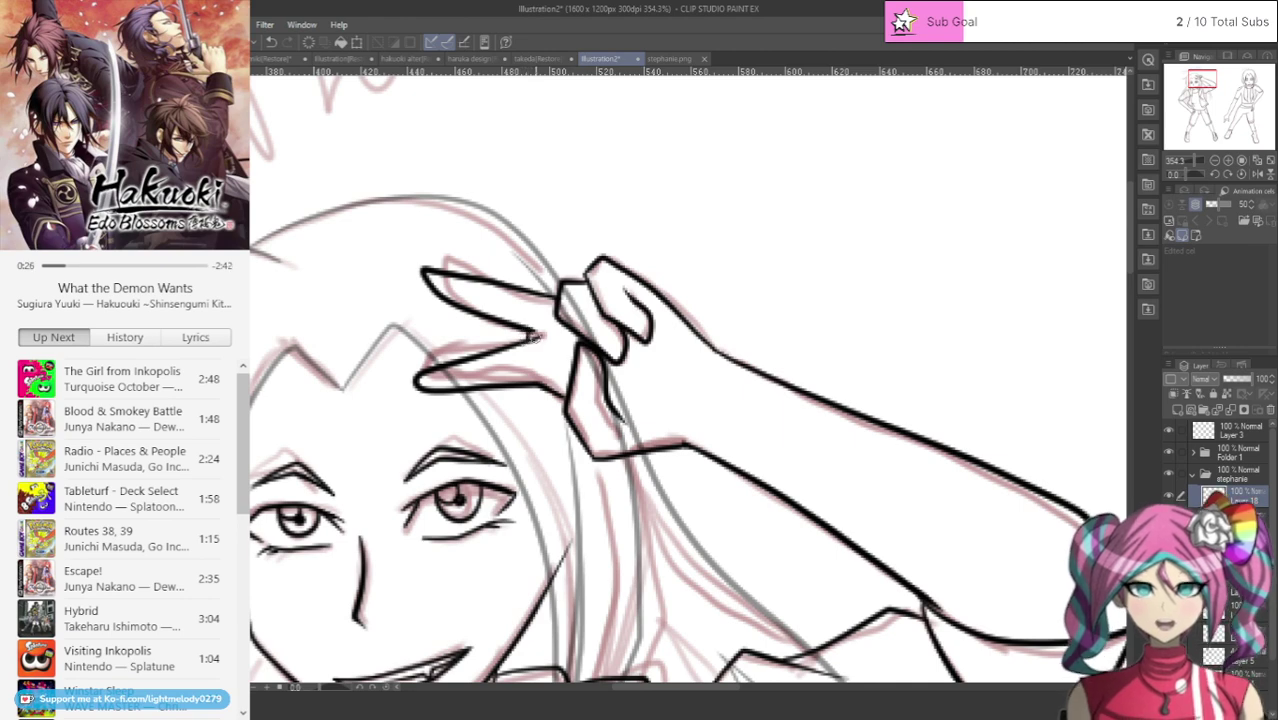
pyautogui.scroll(-4, 528, 334)
pyautogui.scroll(-3, 455, 370)
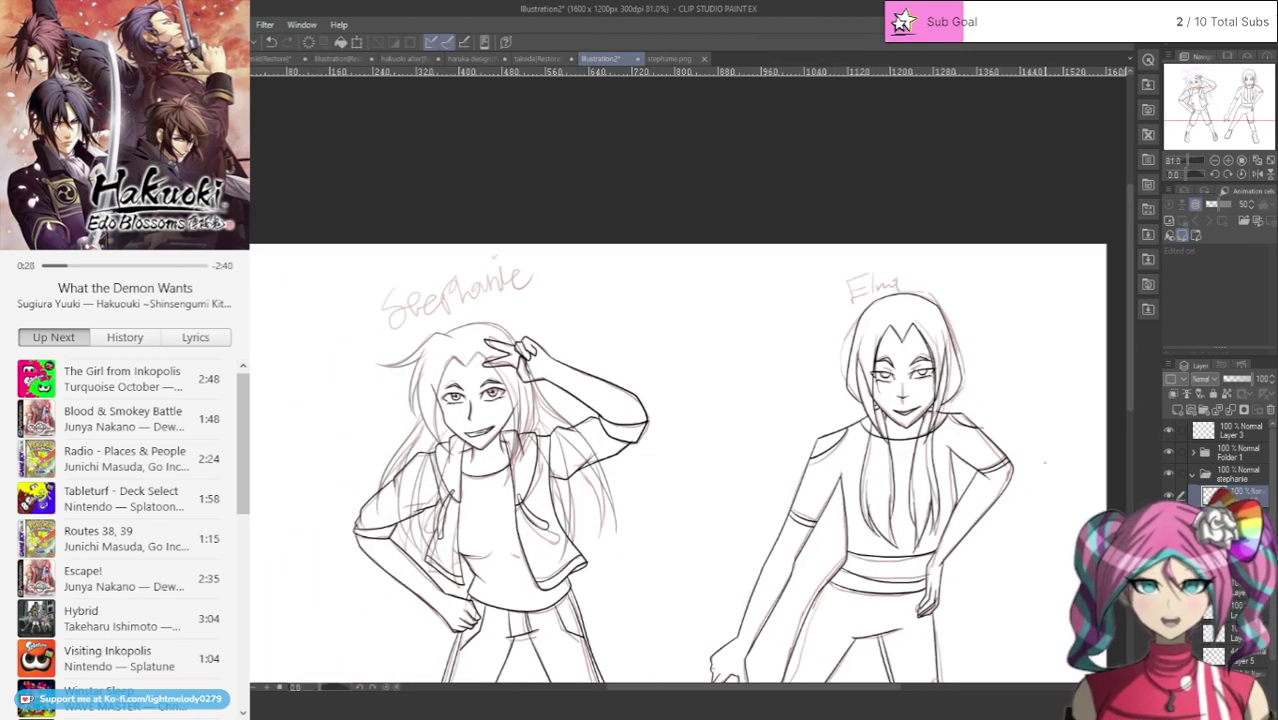
pyautogui.click(1169, 656)
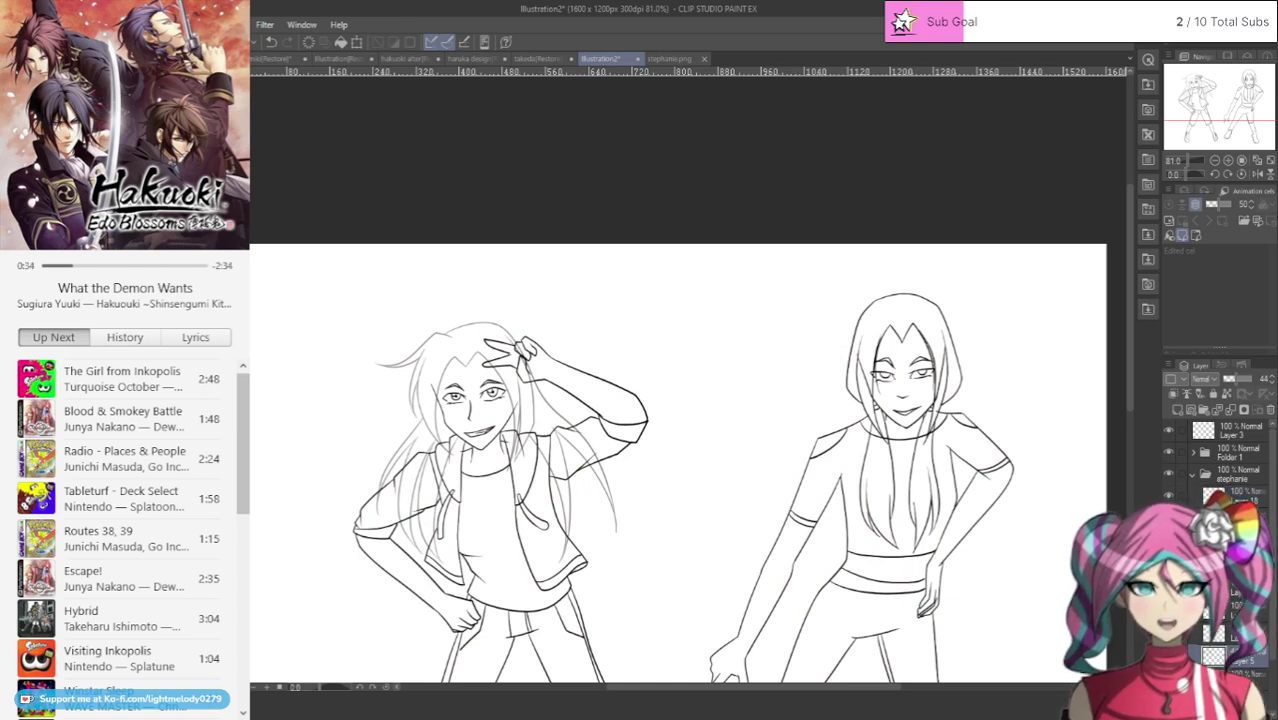
# Step: Erase the saluting figure's grey hair lines where they cross the jacket and both sleeves
pyautogui.moveTo(560, 255); pyautogui.dragTo(550, 542)
pyautogui.scroll(3, 550, 542)
pyautogui.moveTo(1209, 72); pyautogui.dragTo(1203, 110)
pyautogui.scroll(2, 565, 221)
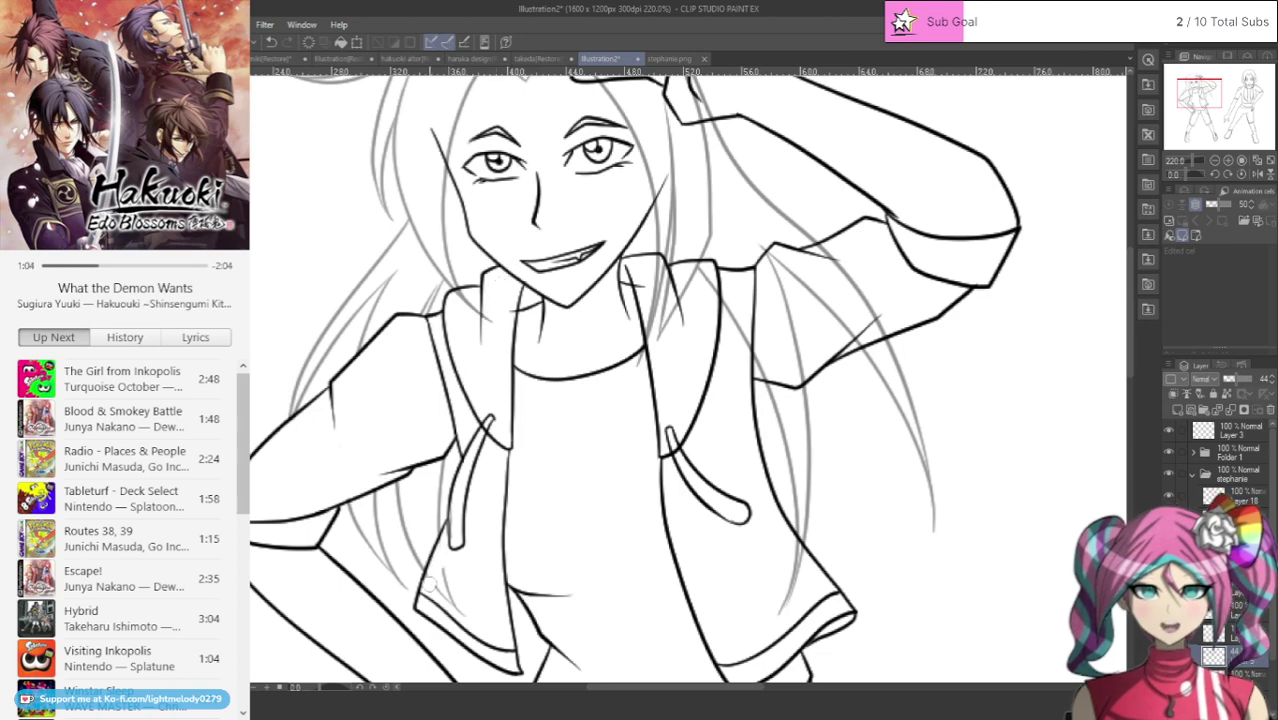
pyautogui.moveTo(645, 687); pyautogui.dragTo(687, 687)
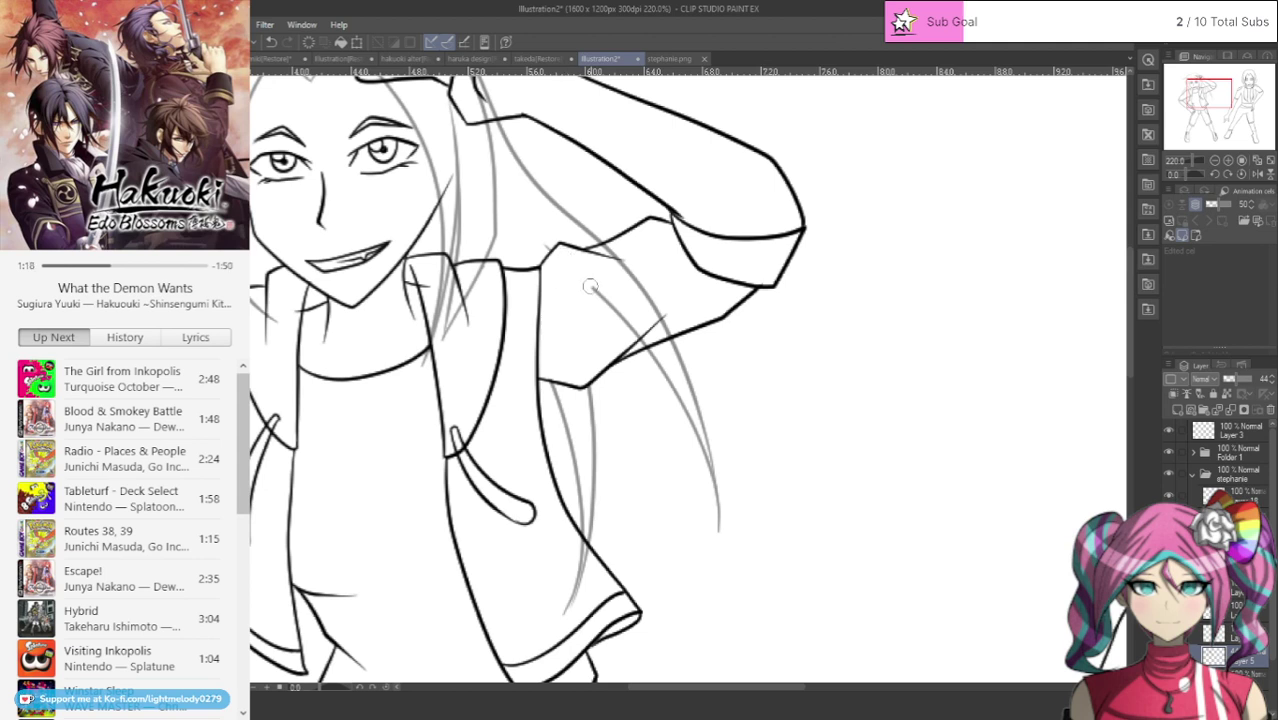
pyautogui.moveTo(667, 327); pyautogui.dragTo(642, 295)
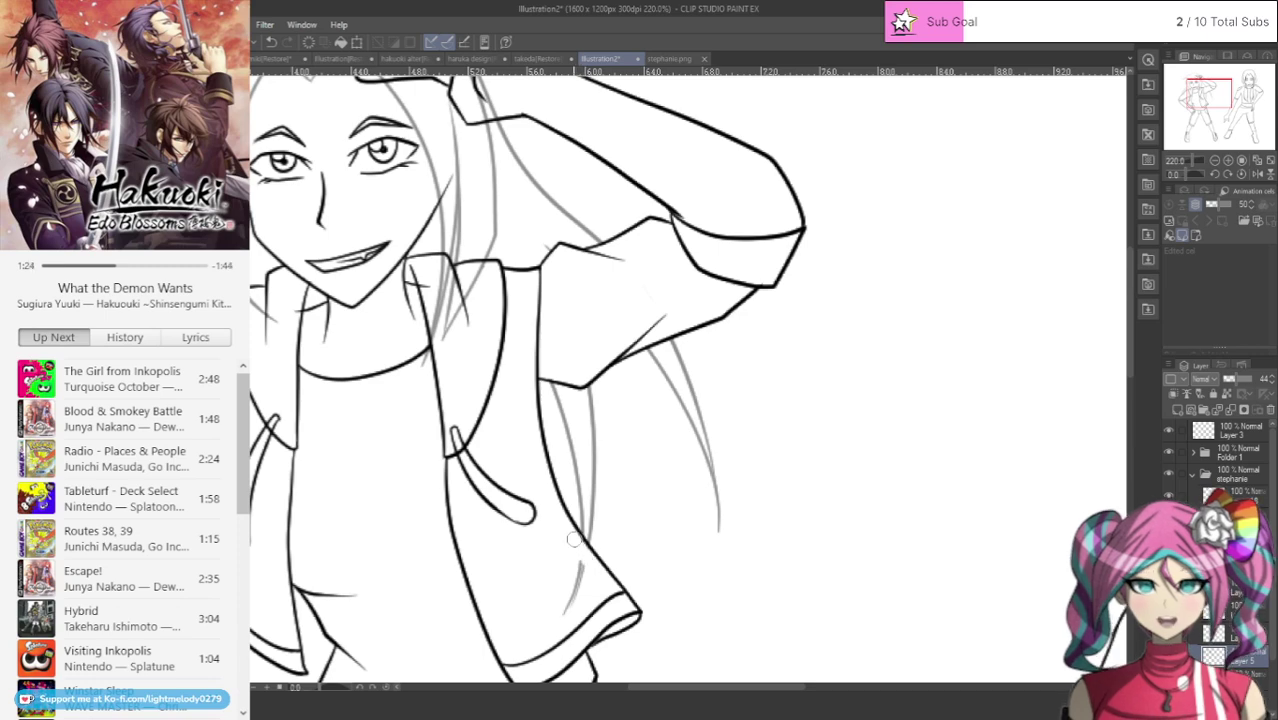
pyautogui.moveTo(577, 545); pyautogui.dragTo(576, 614)
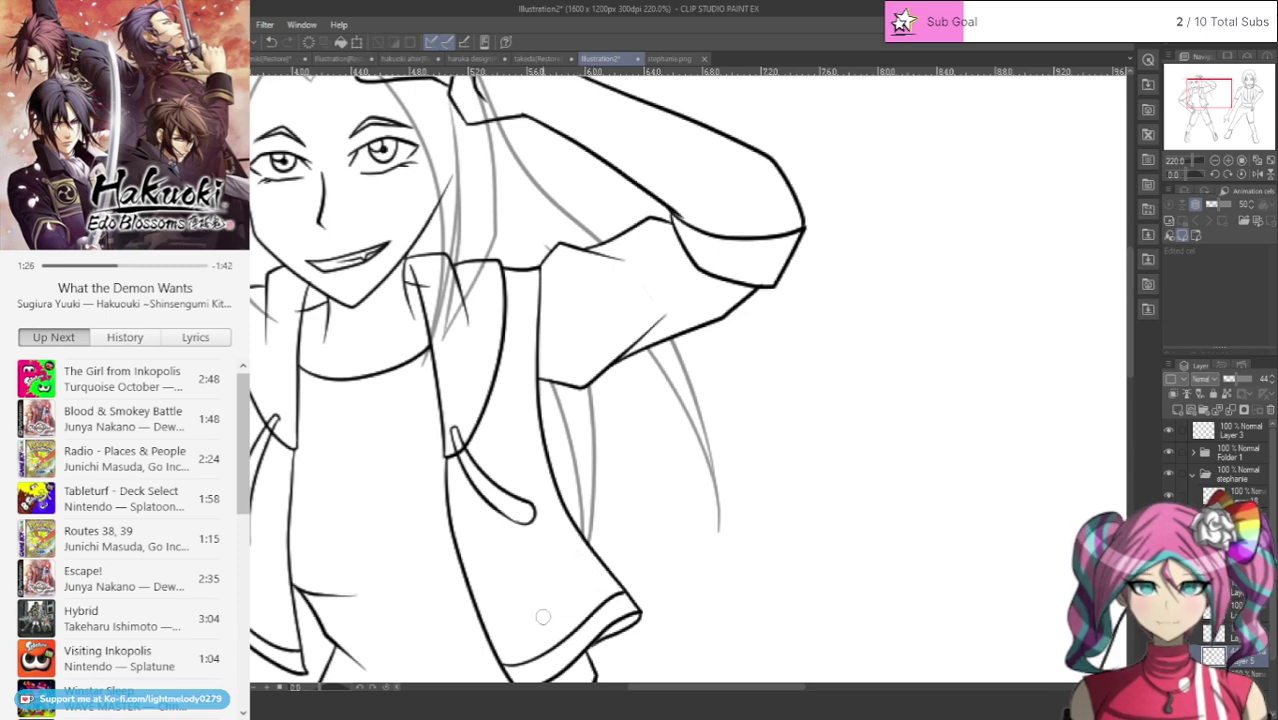
# Step: Erase the grey hair lines running through the raised hand and wrist
pyautogui.scroll(-3, 559, 547)
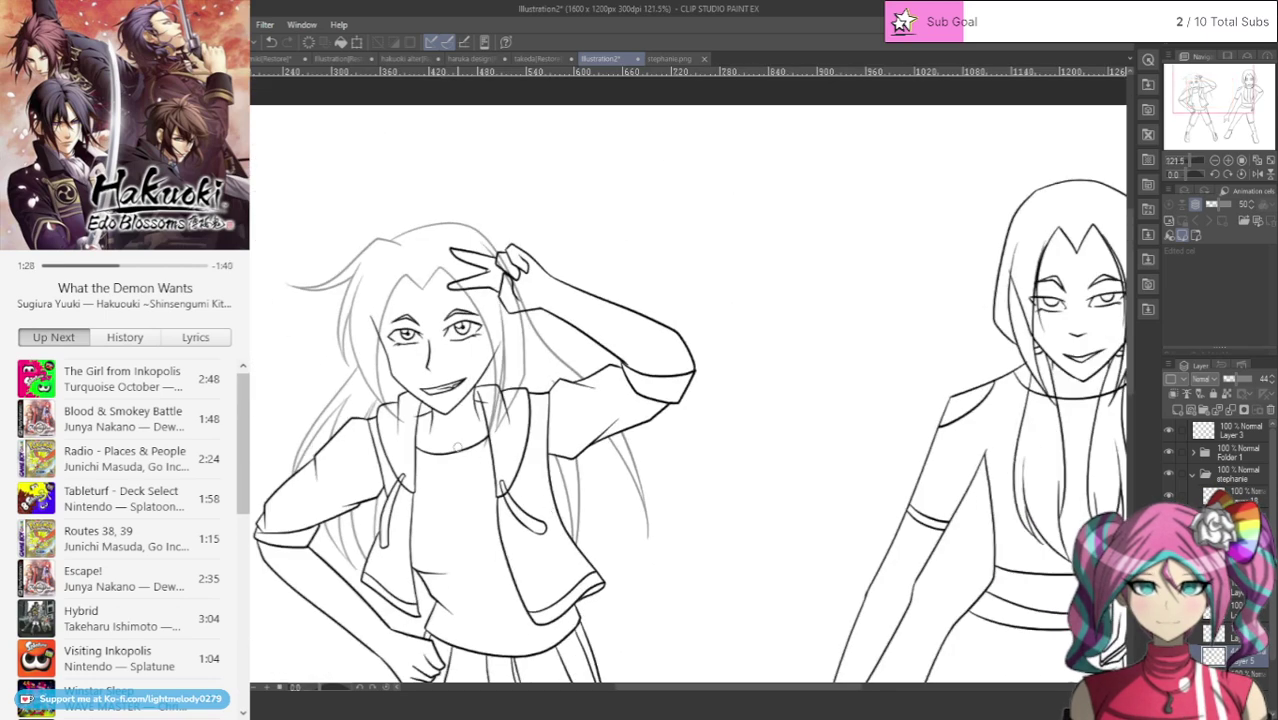
pyautogui.scroll(6, 419, 353)
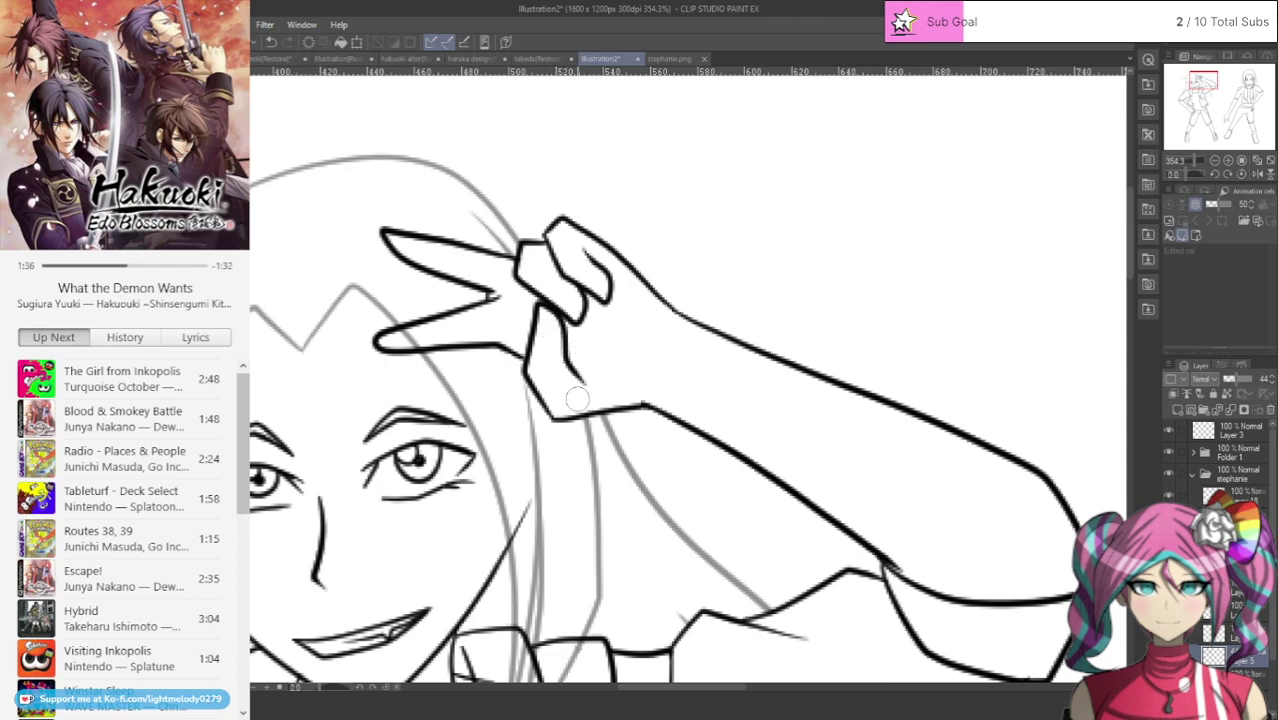
pyautogui.scroll(-6, 577, 398)
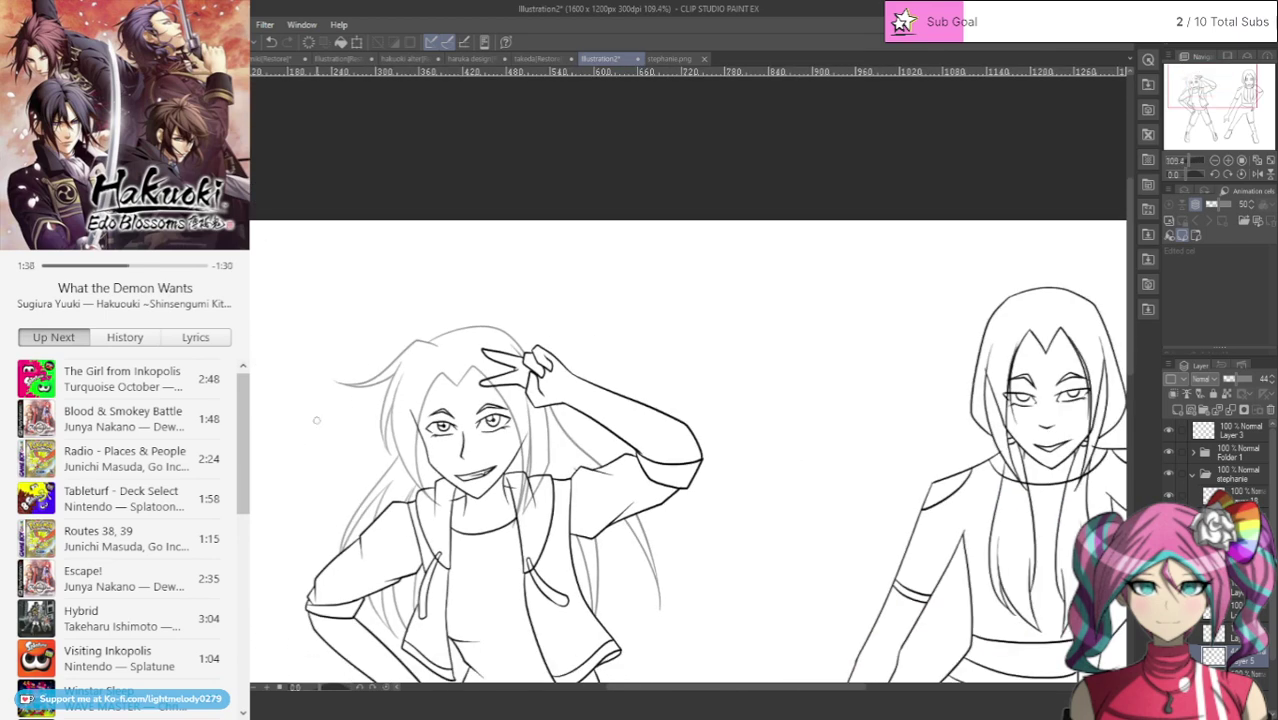
pyautogui.scroll(-2, 290, 479)
pyautogui.scroll(5, 297, 504)
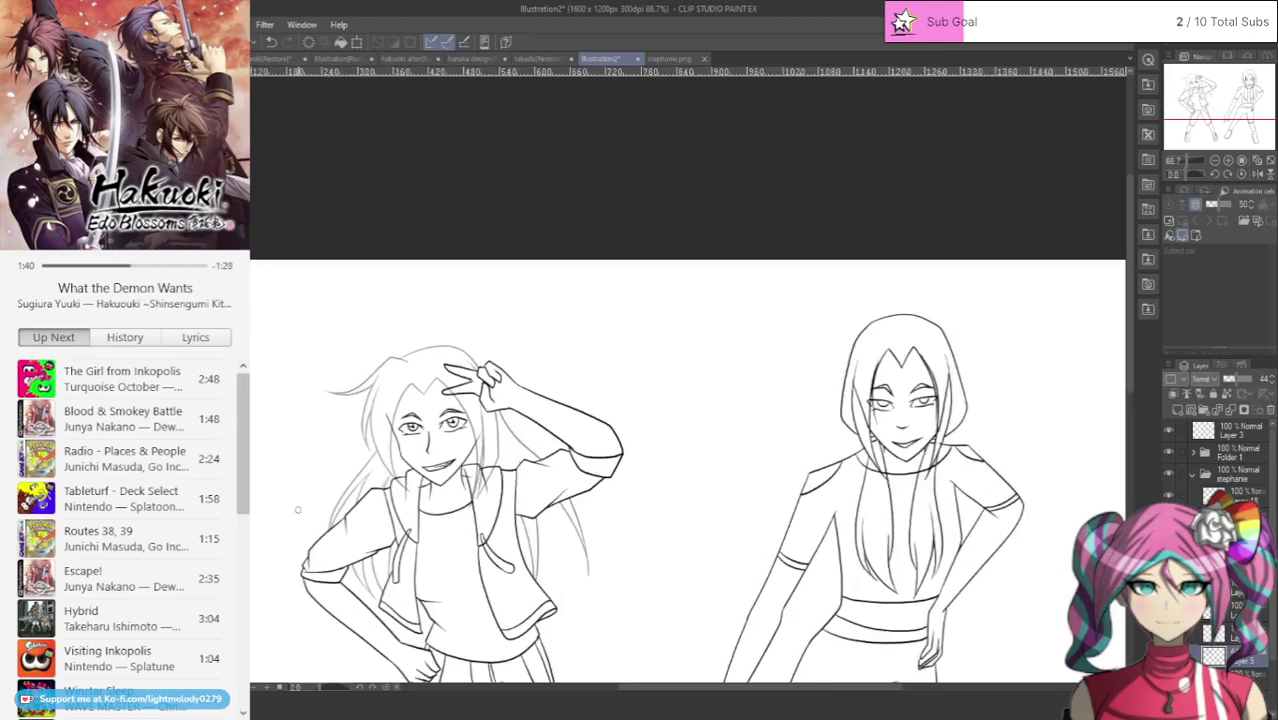
pyautogui.scroll(2, 516, 463)
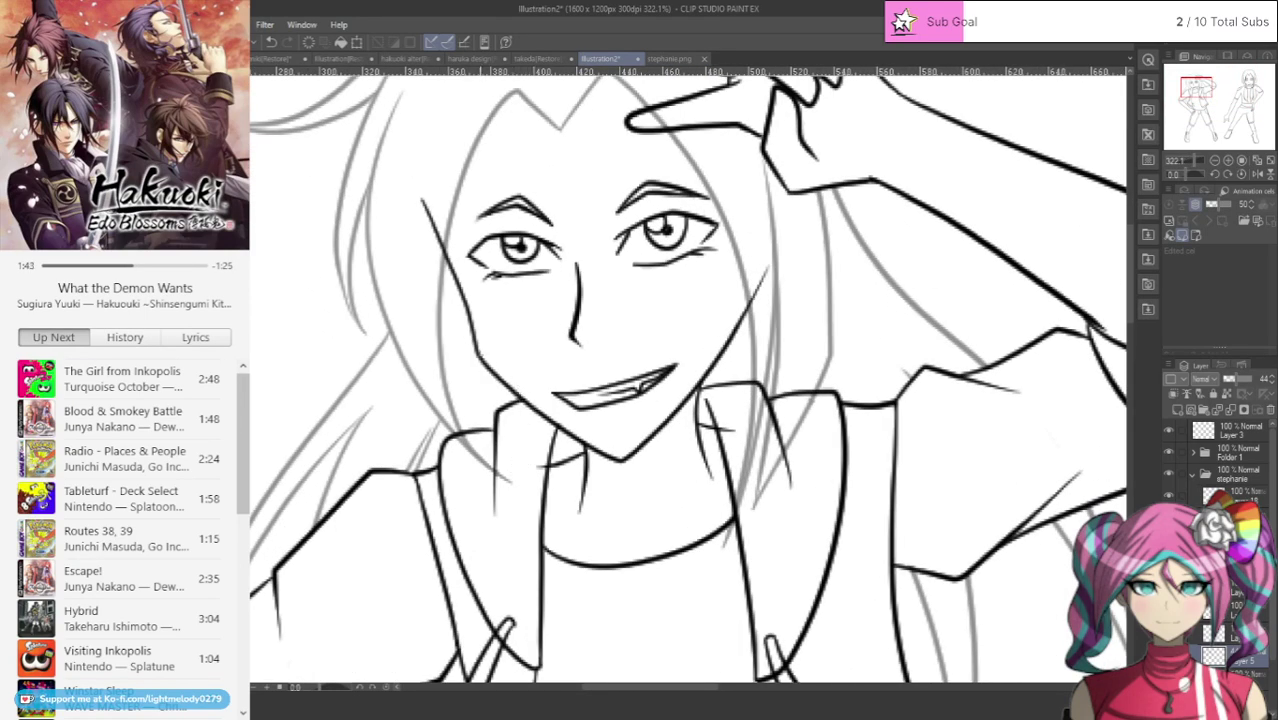
# Step: Erase the ends of the jaw line that overlap the front hair and the collar lines crossing the hair strand beside the face
pyautogui.hotkey('ctrl', 'shift', 'n')
pyautogui.moveTo(446, 180)
pyautogui.mouseDown()
pyautogui.moveTo(428, 194)
pyautogui.moveTo(434, 238)
pyautogui.mouseUp()
pyautogui.moveTo(762, 260)
pyautogui.mouseDown()
pyautogui.moveTo(767, 322)
pyautogui.moveTo(756, 289)
pyautogui.mouseUp()
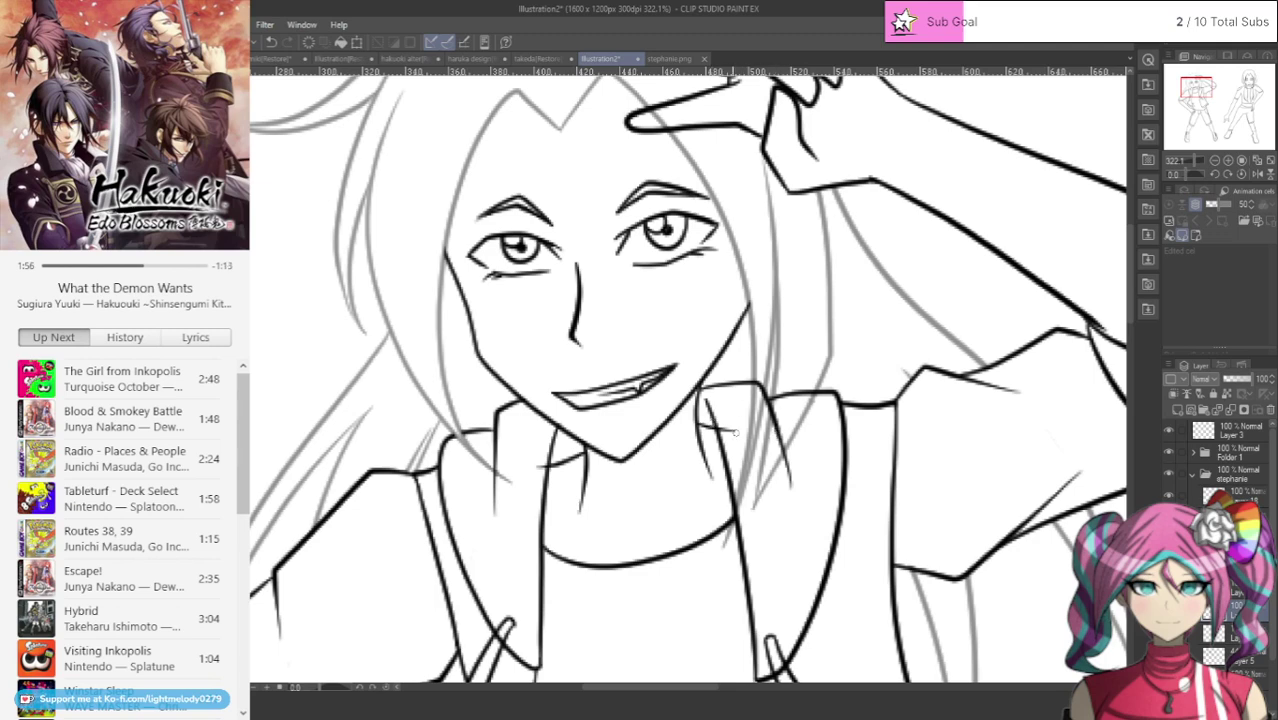
pyautogui.moveTo(782, 379)
pyautogui.mouseDown()
pyautogui.moveTo(781, 435)
pyautogui.moveTo(786, 385)
pyautogui.moveTo(786, 432)
pyautogui.moveTo(803, 390)
pyautogui.moveTo(759, 379)
pyautogui.moveTo(757, 400)
pyautogui.moveTo(760, 372)
pyautogui.moveTo(758, 389)
pyautogui.mouseUp()
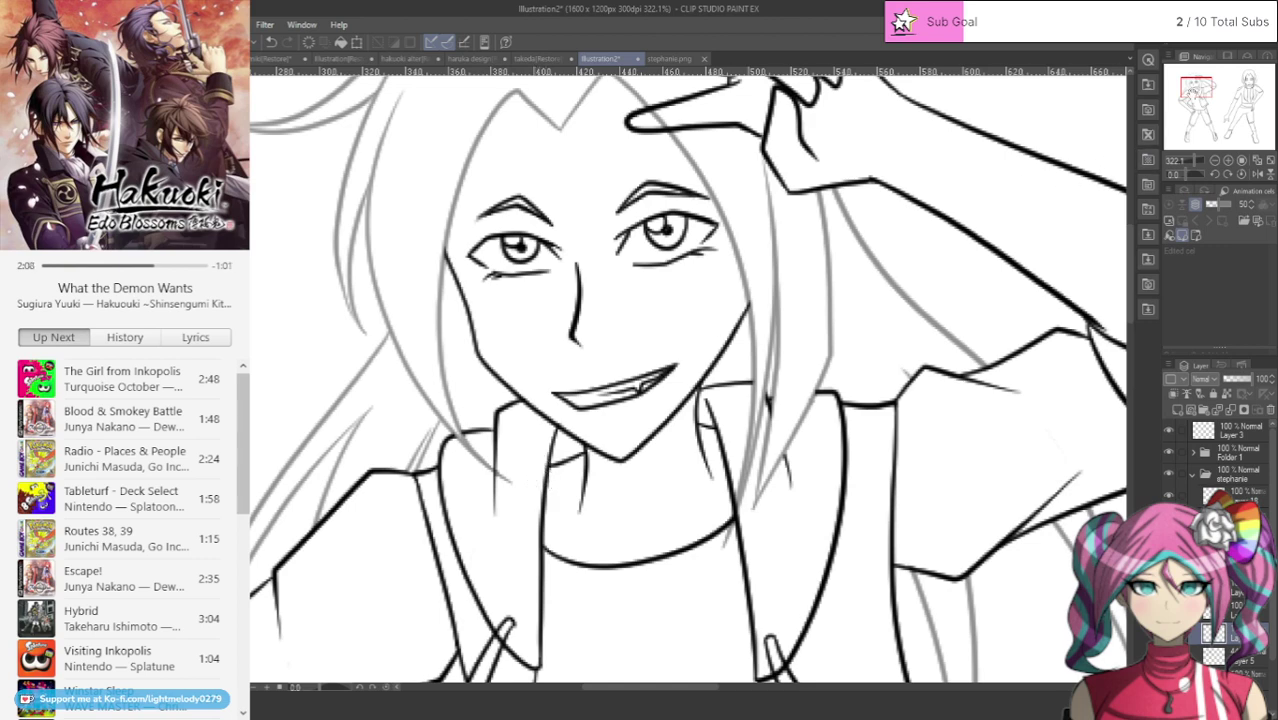
# Step: Erase the end of the saluting figure's lower leg line where it overlaps the top of the shoe
pyautogui.moveTo(1192, 92); pyautogui.dragTo(1180, 90)
pyautogui.click(1236, 656)
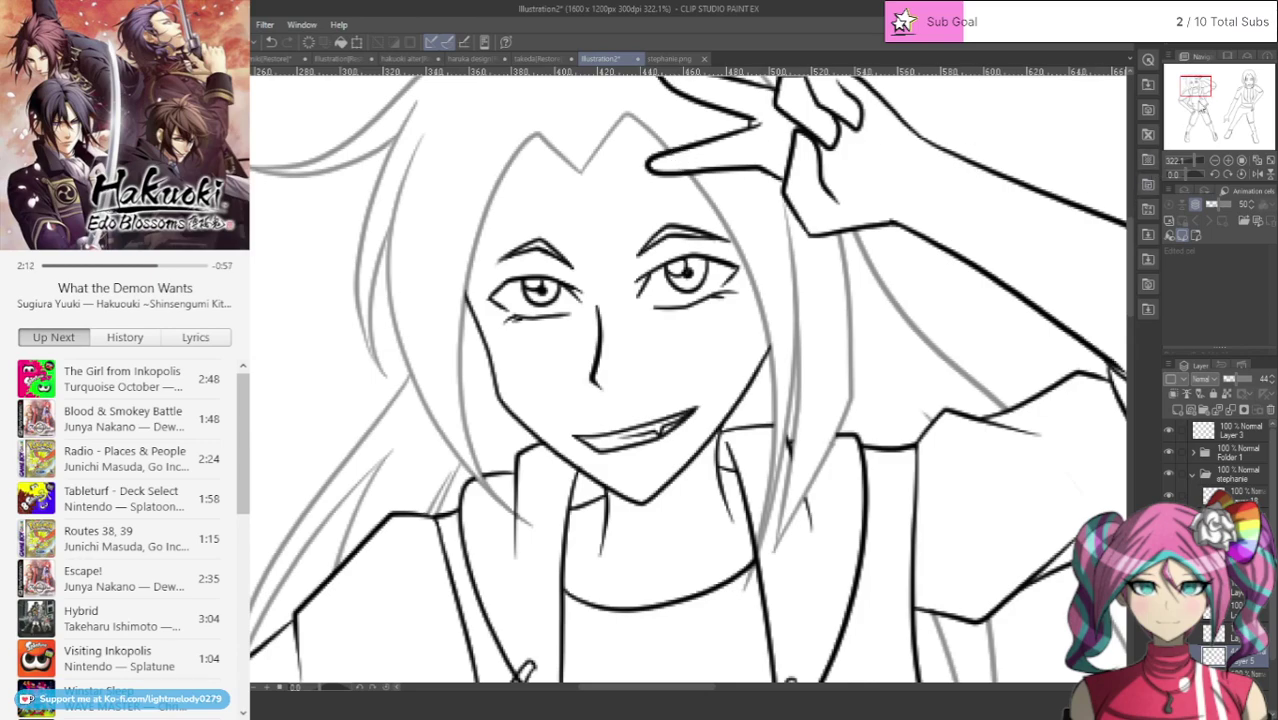
pyautogui.moveTo(1196, 86); pyautogui.dragTo(1197, 100)
pyautogui.hotkey('alt', ']')
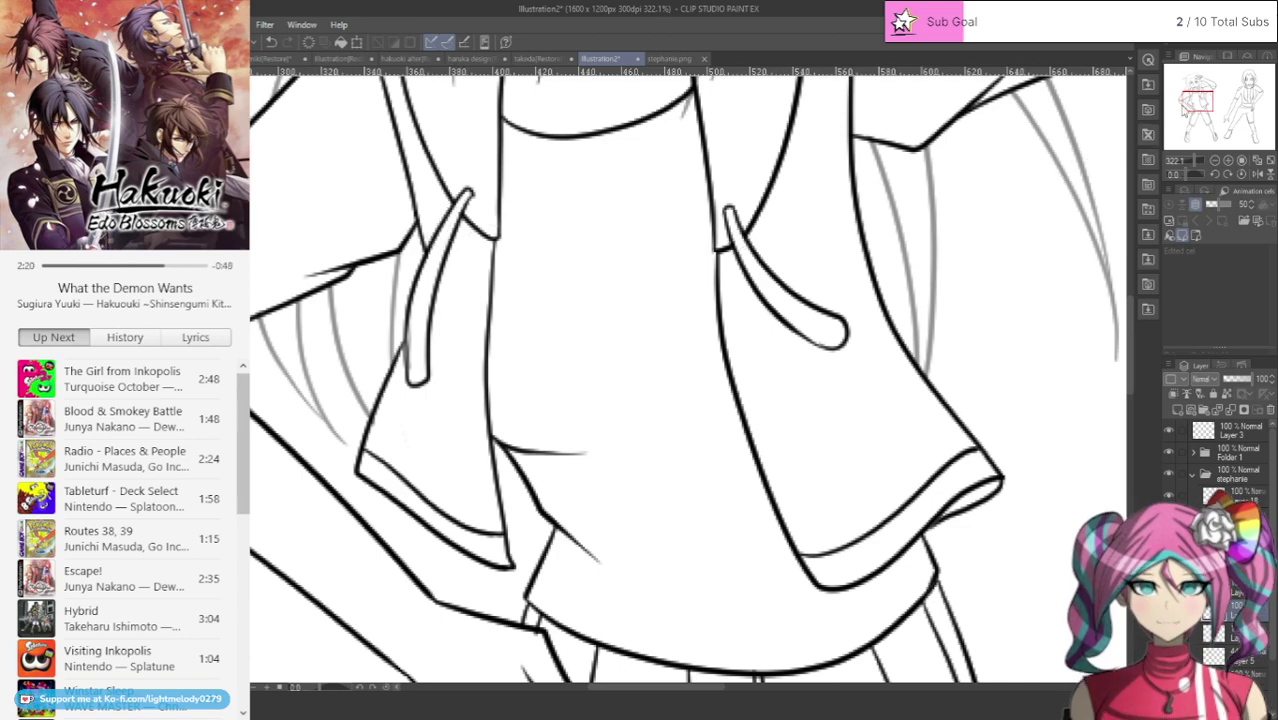
pyautogui.moveTo(1189, 101); pyautogui.dragTo(1196, 133)
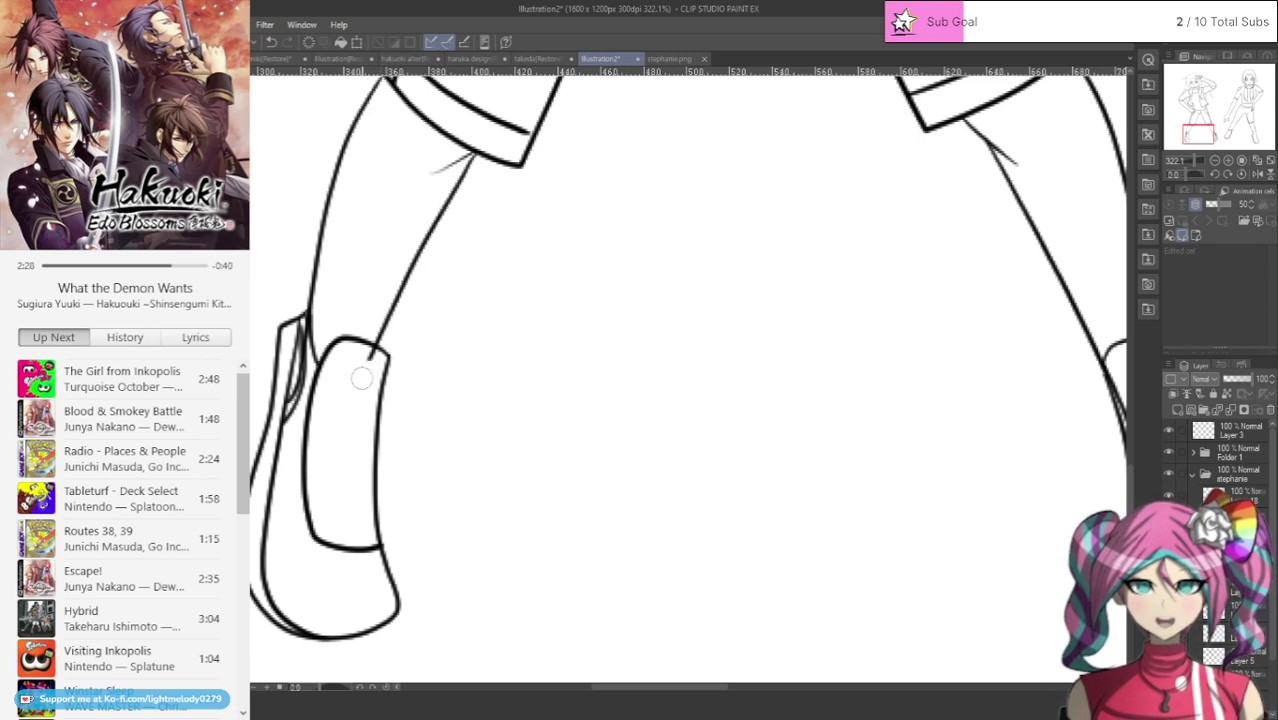
pyautogui.hotkey('ctrl', 'z')
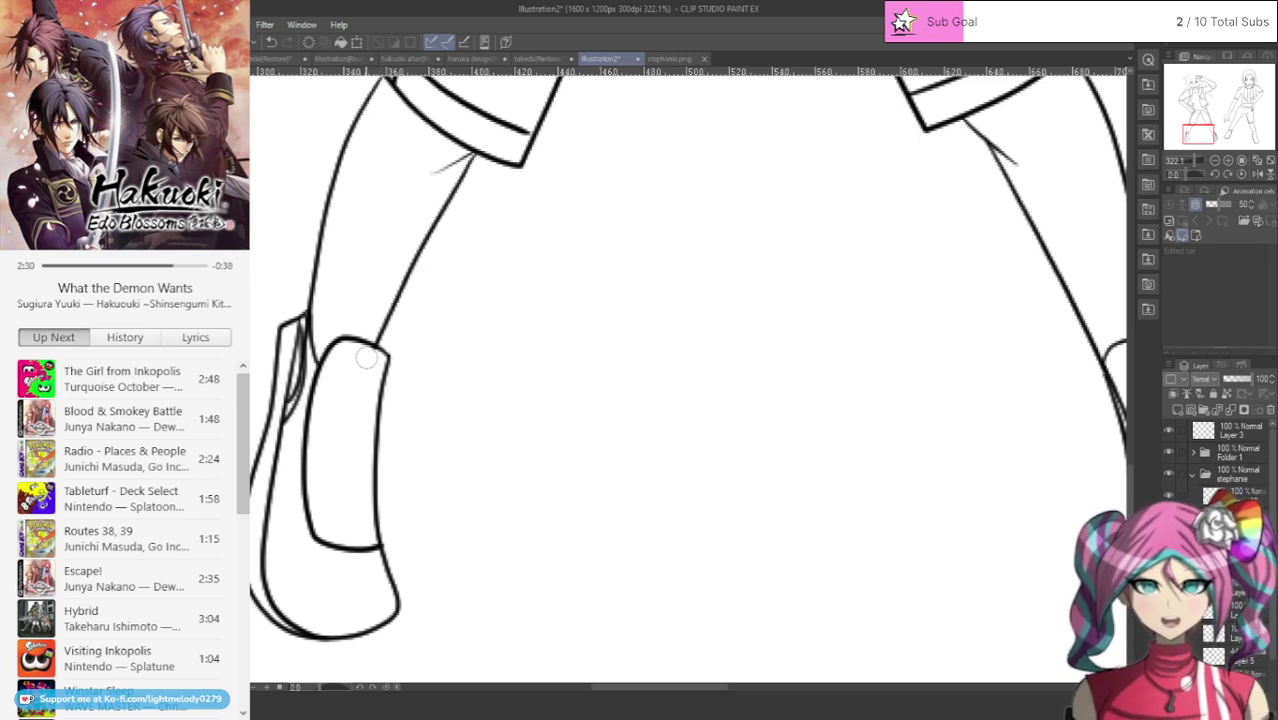
# Step: Erase the second figure's neckline where it crosses the long hair strands on both sides of the neck
pyautogui.moveTo(634, 690); pyautogui.dragTo(828, 680)
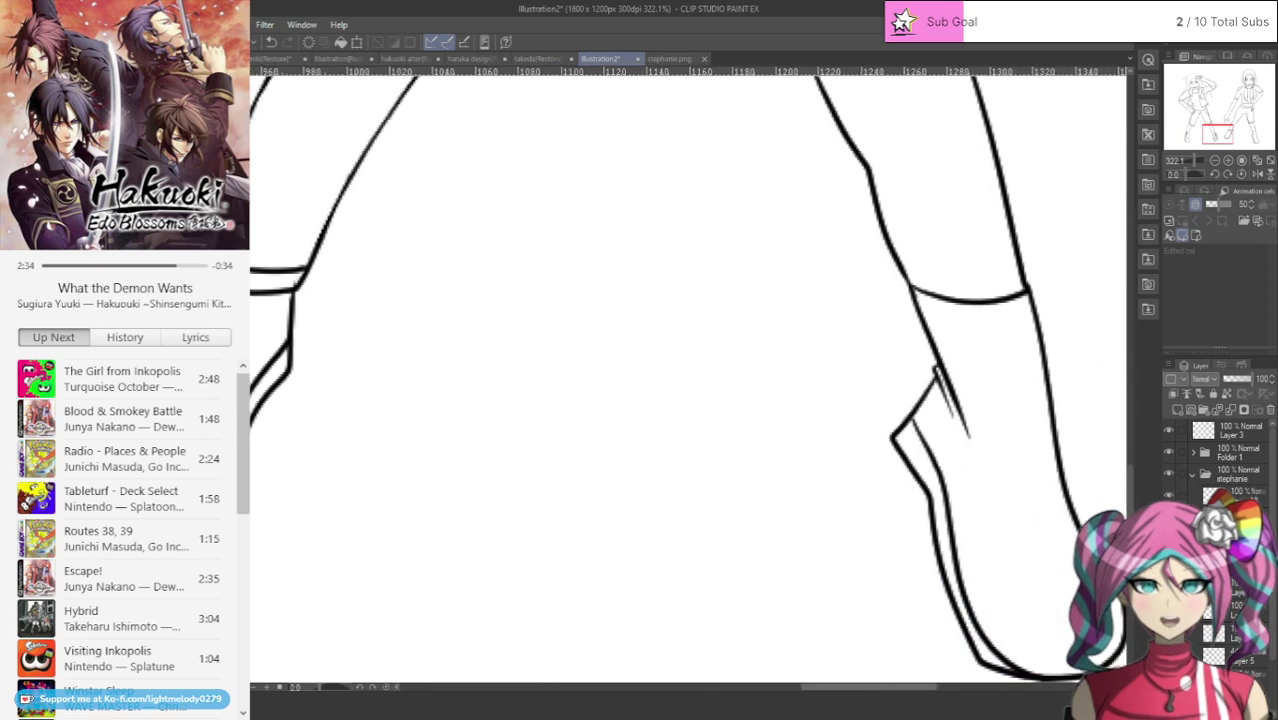
pyautogui.moveTo(1130, 478); pyautogui.dragTo(1128, 245)
pyautogui.keyDown('ctrl'); pyautogui.keyDown('shift'); pyautogui.click(789, 457); pyautogui.keyUp('shift'); pyautogui.keyUp('ctrl')
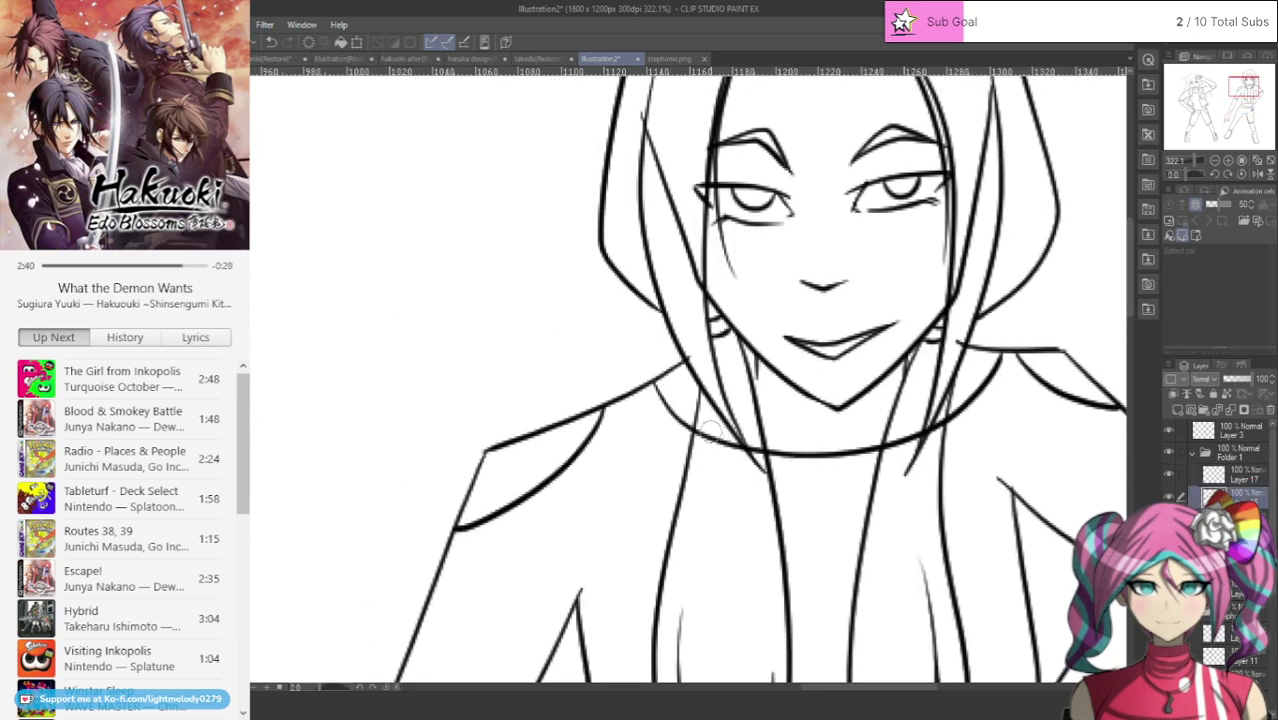
pyautogui.moveTo(710, 432)
pyautogui.mouseDown()
pyautogui.moveTo(700, 420)
pyautogui.moveTo(757, 460)
pyautogui.mouseUp()
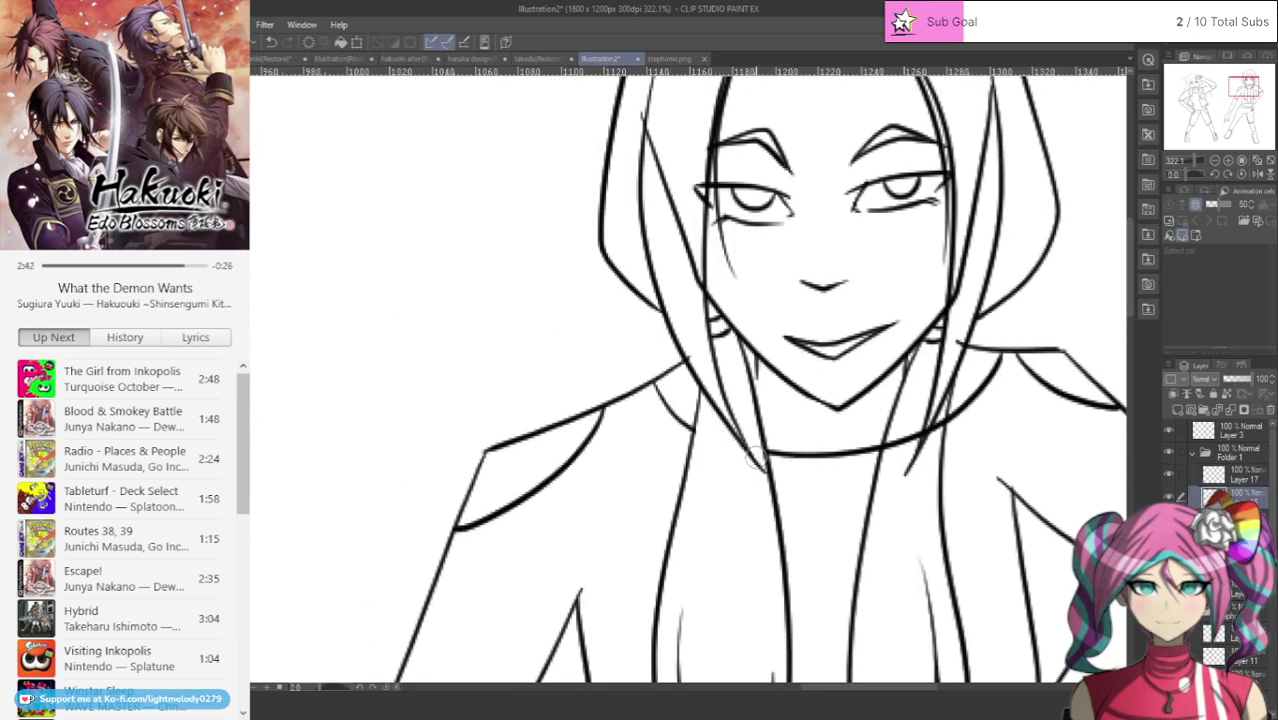
pyautogui.moveTo(920, 433)
pyautogui.mouseDown()
pyautogui.moveTo(889, 470)
pyautogui.moveTo(914, 457)
pyautogui.moveTo(937, 405)
pyautogui.mouseUp()
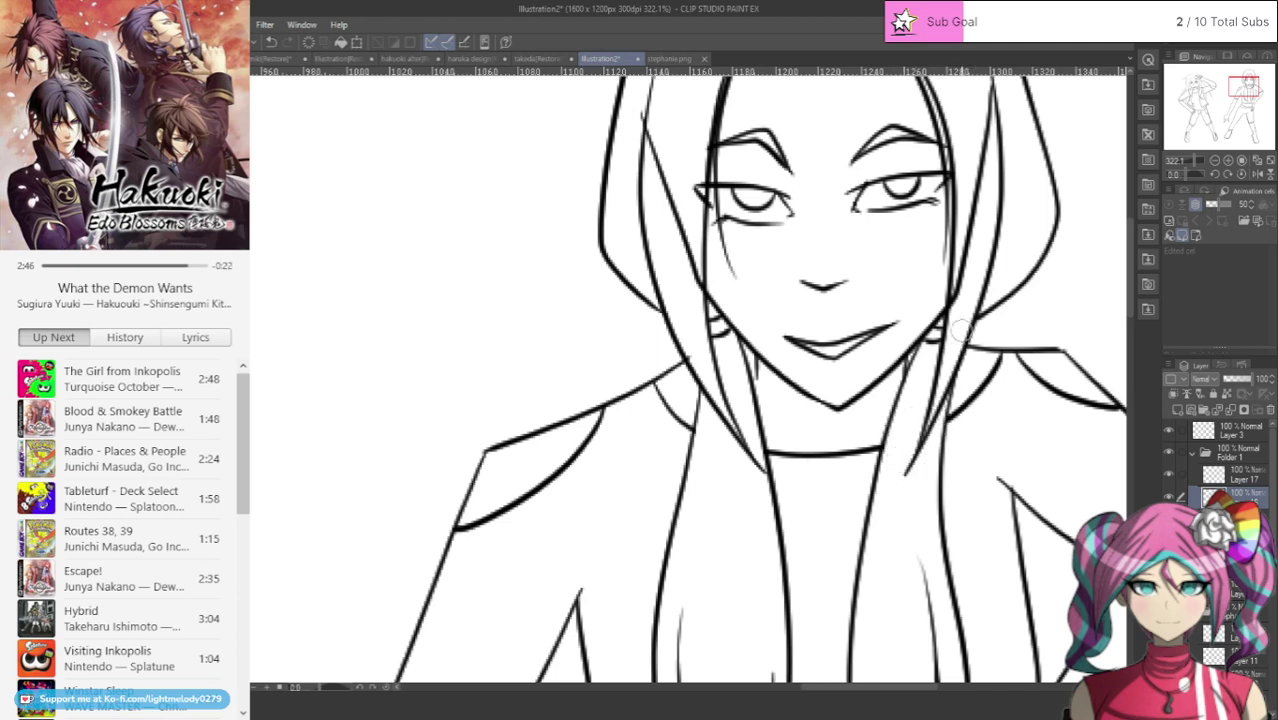
# Step: Erase the extra inner lines of the second figure's hair locks on both sides of the face
pyautogui.scroll(3, 1133, 255)
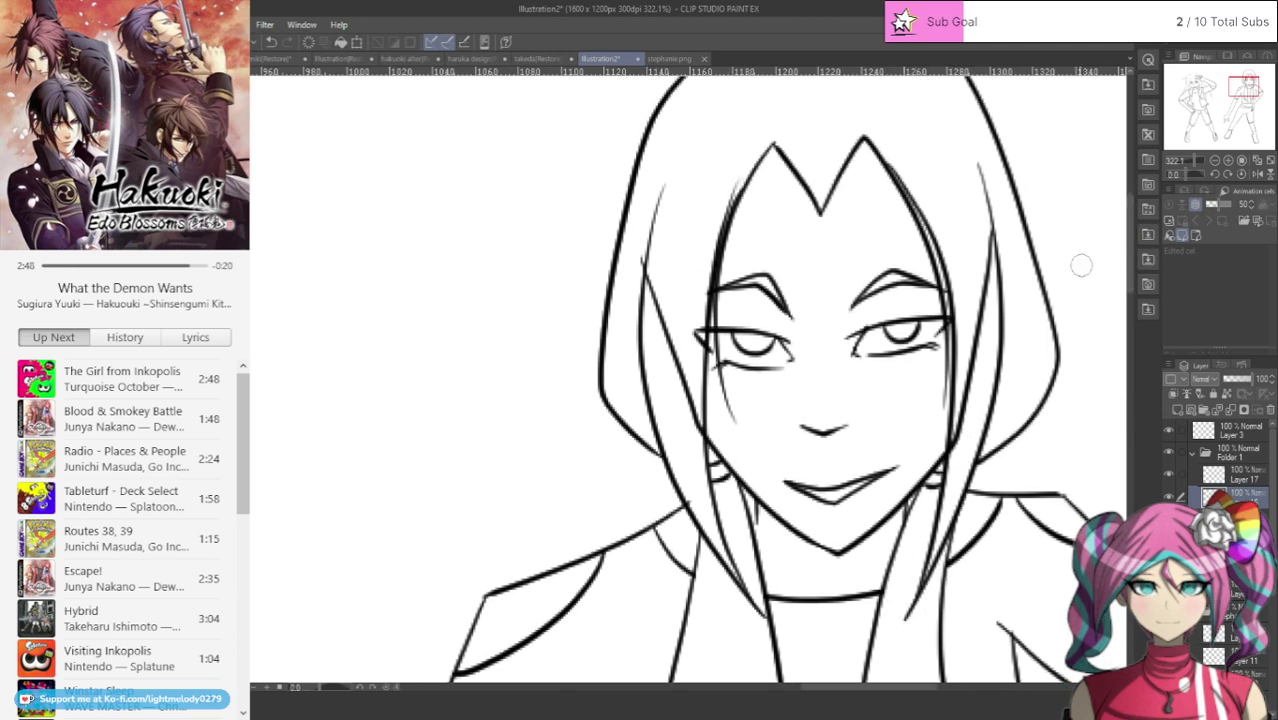
pyautogui.moveTo(988, 222)
pyautogui.mouseDown()
pyautogui.moveTo(989, 287)
pyautogui.moveTo(990, 201)
pyautogui.moveTo(957, 467)
pyautogui.mouseUp()
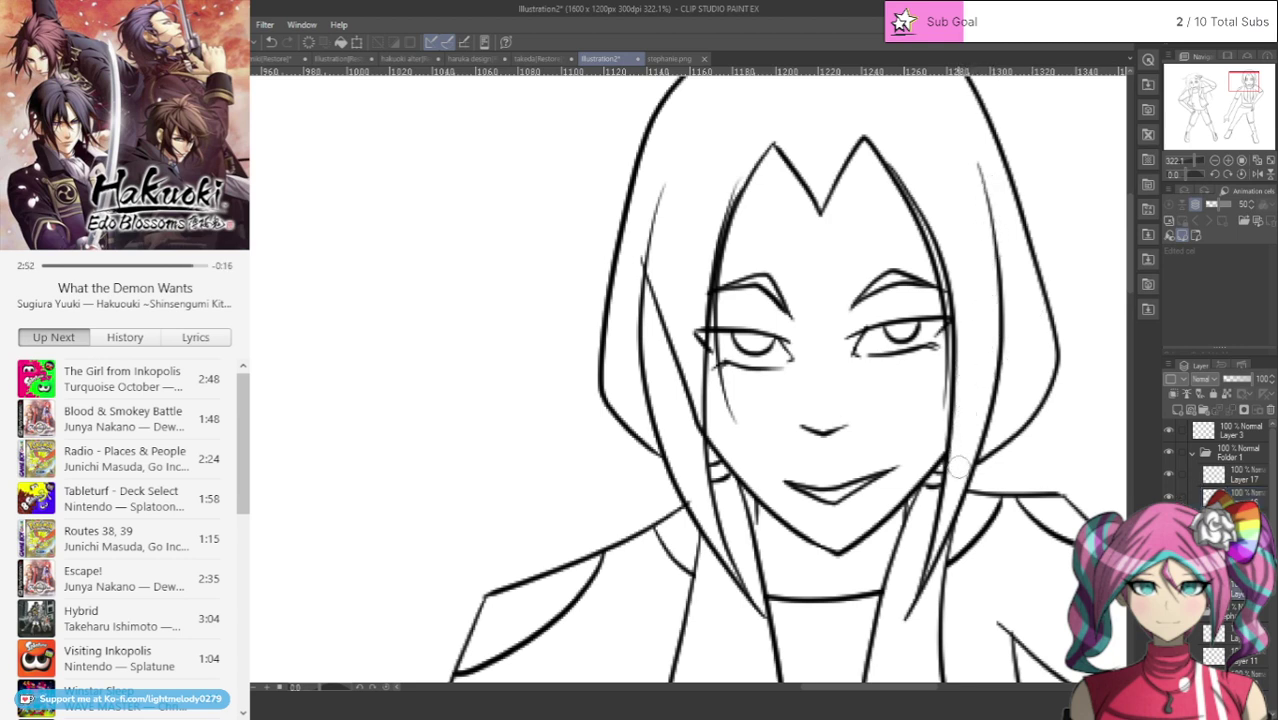
pyautogui.moveTo(698, 408)
pyautogui.mouseDown()
pyautogui.moveTo(693, 437)
pyautogui.moveTo(632, 241)
pyautogui.moveTo(672, 331)
pyautogui.mouseUp()
pyautogui.click(1238, 494)
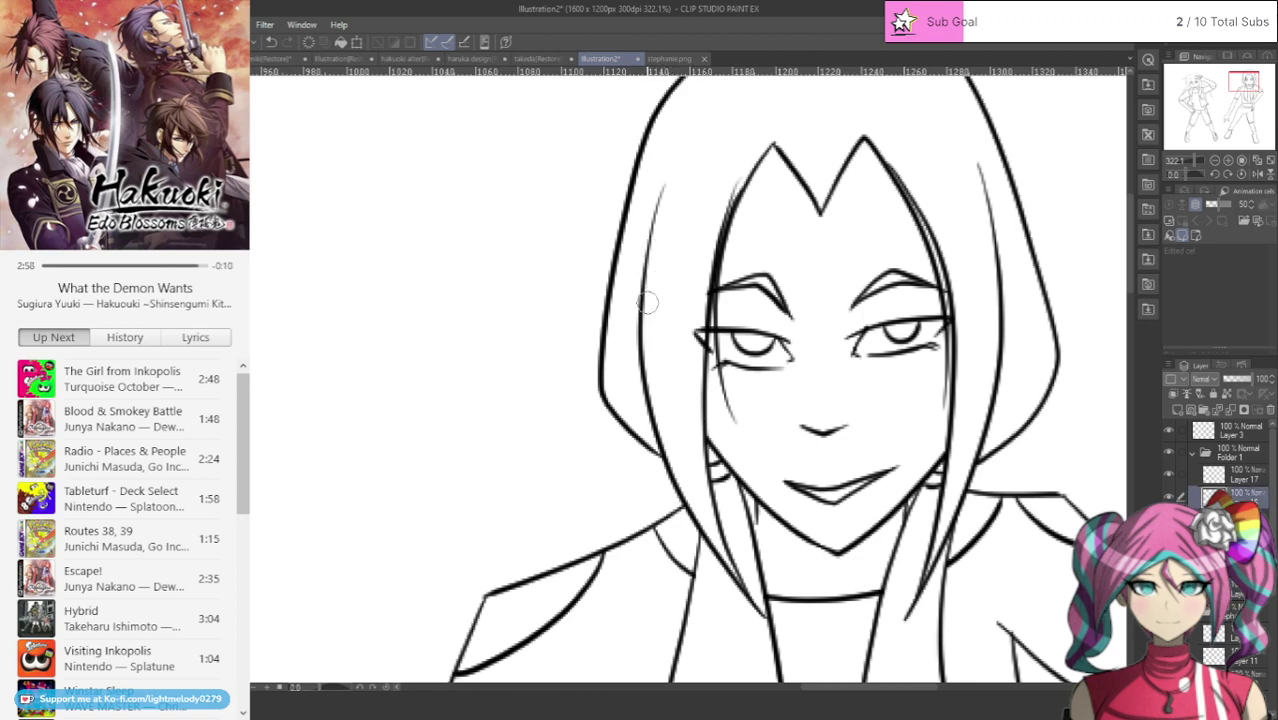
# Step: Show the red sketch layer beneath the line art of both figures, keeping the shaded 3D pose models hidden
pyautogui.scroll(-8, 648, 302)
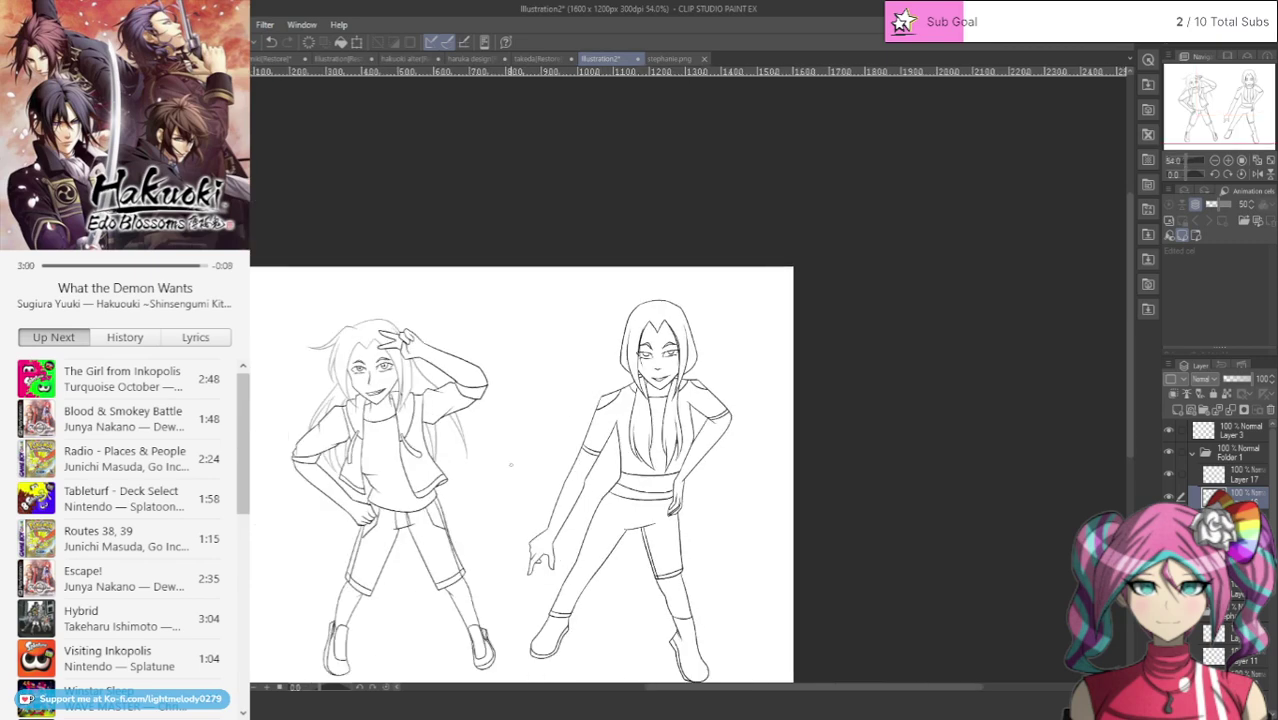
pyautogui.scroll(-1, 510, 465)
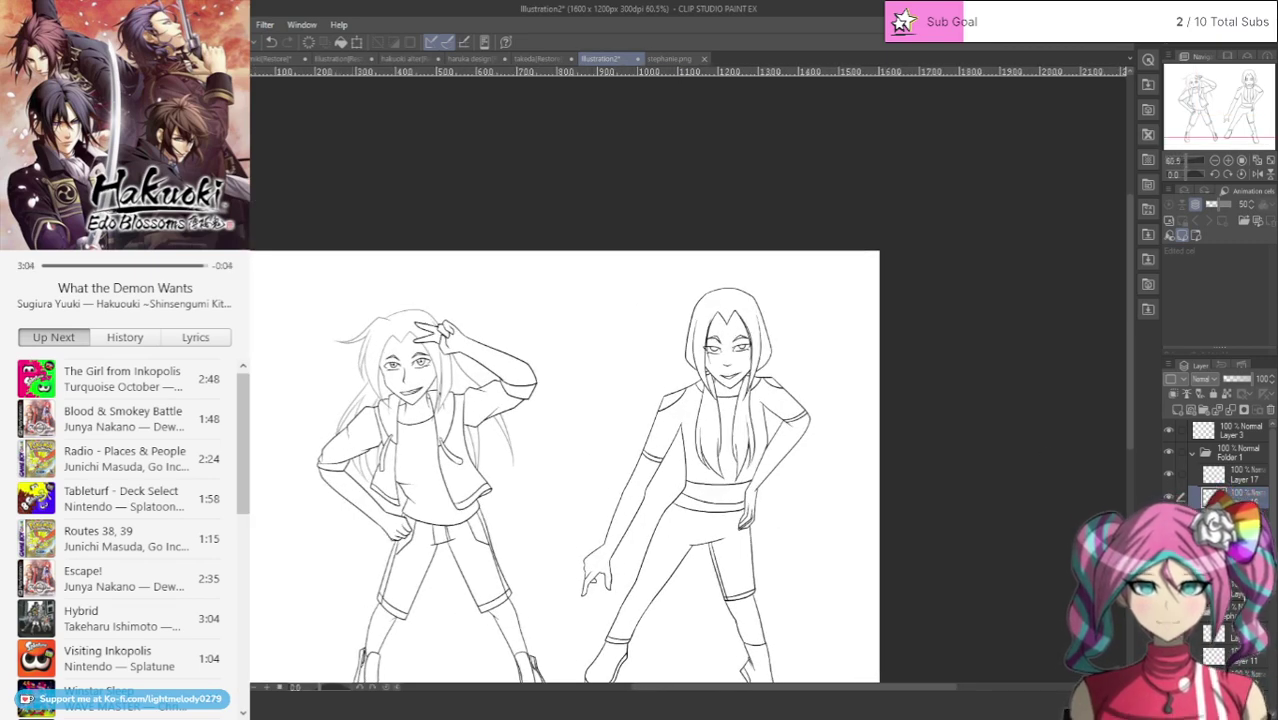
pyautogui.click(1240, 519)
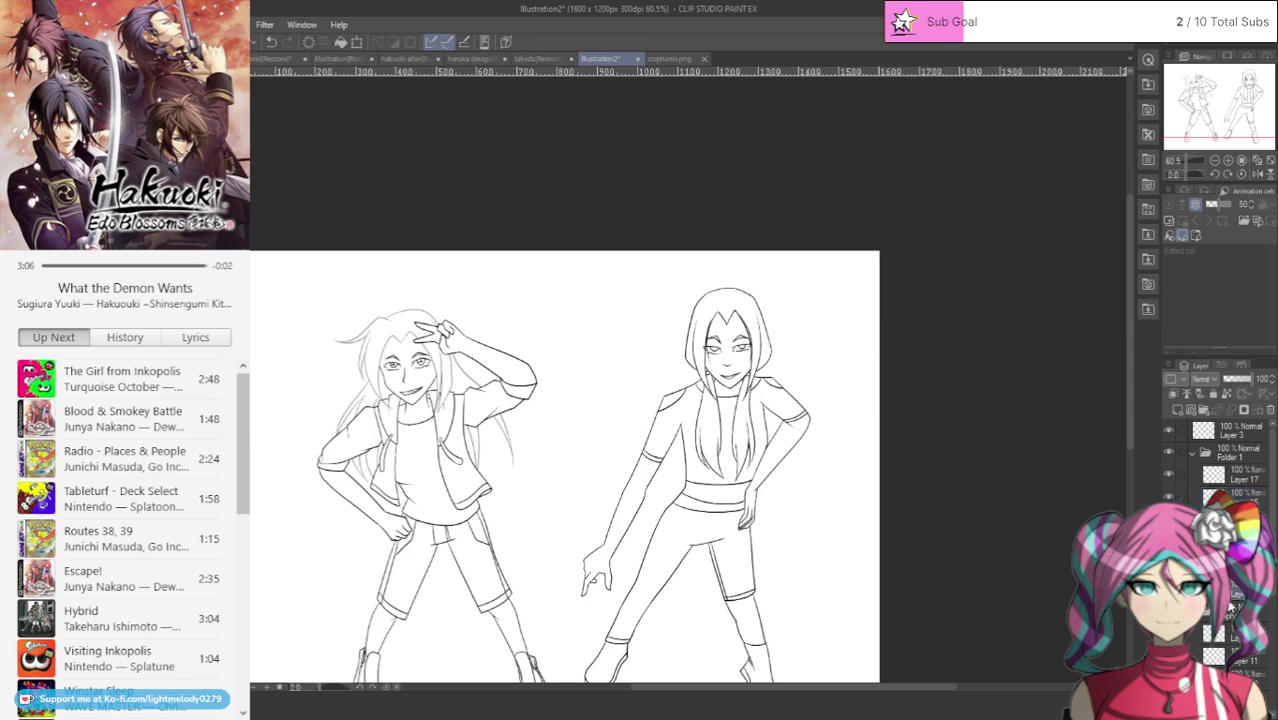
pyautogui.click(1192, 611)
pyautogui.click(1169, 655)
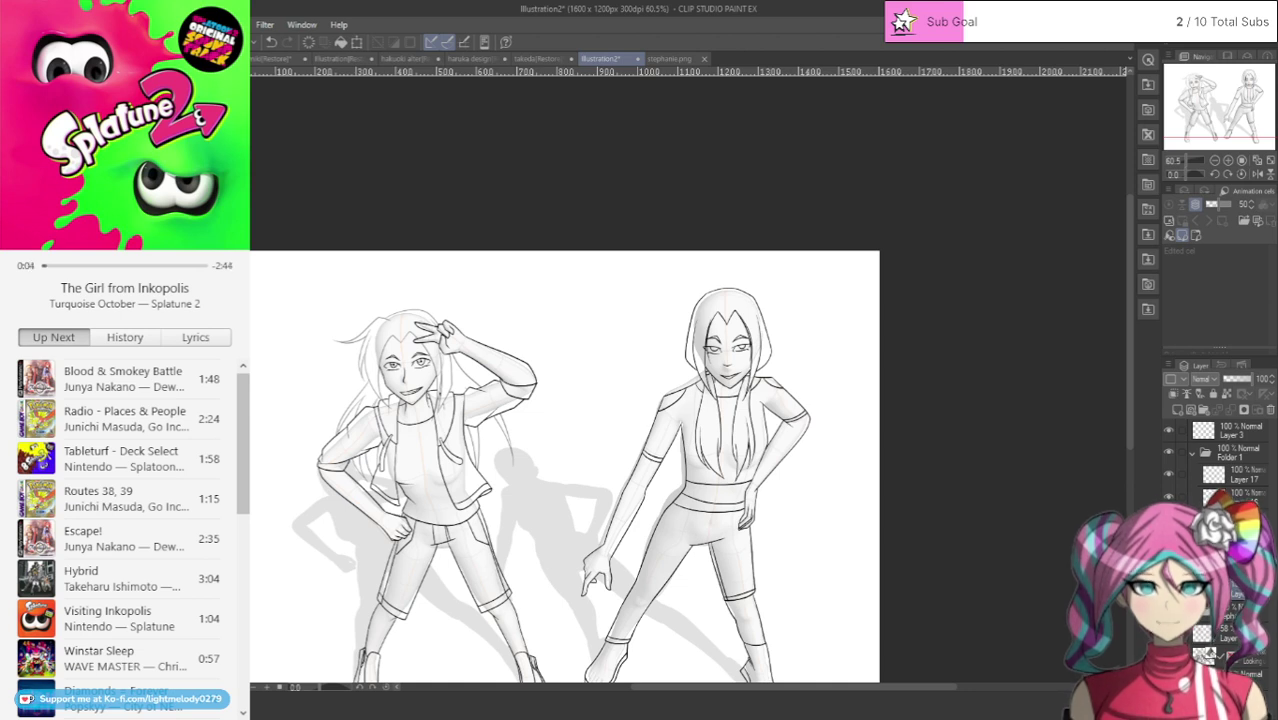
pyautogui.click(1169, 655)
pyautogui.click(1169, 633)
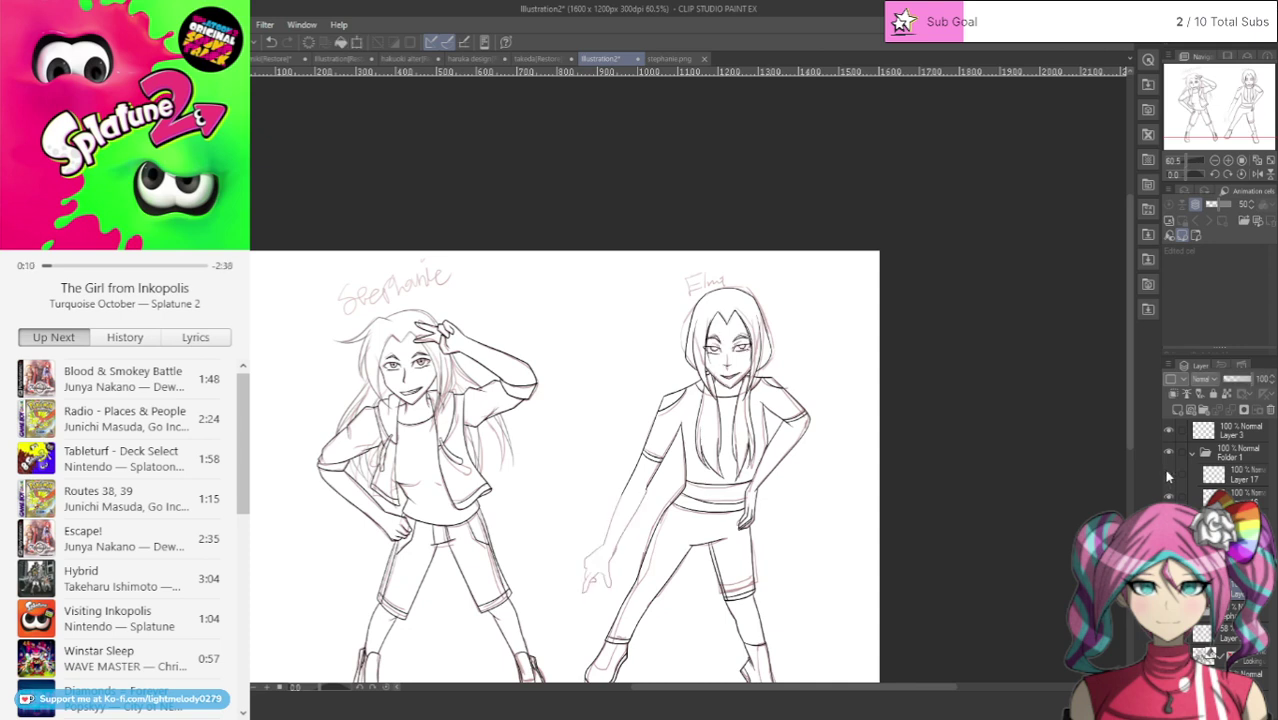
pyautogui.click(1168, 498)
pyautogui.click(1168, 498)
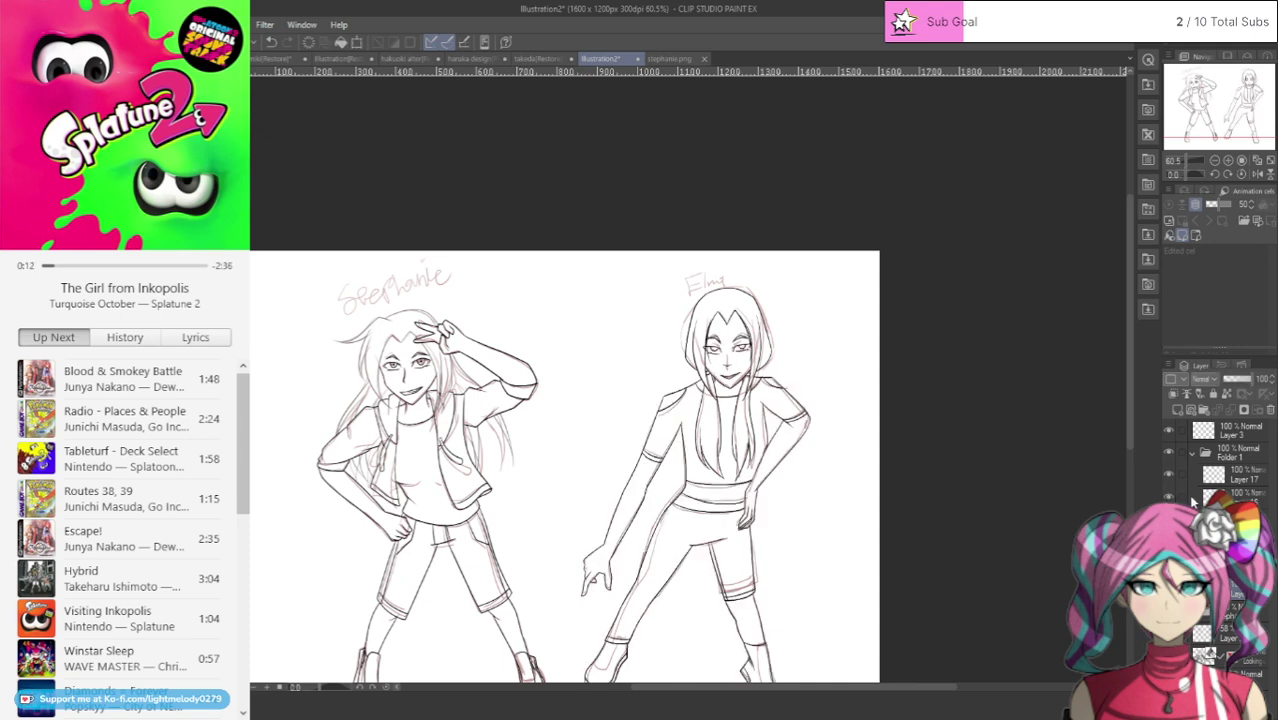
# Step: Redraw the second figure's hip and outer thigh outline from the waist down as a smoother curve and erase the old line
pyautogui.scroll(5, 686, 632)
pyautogui.scroll(2, 598, 522)
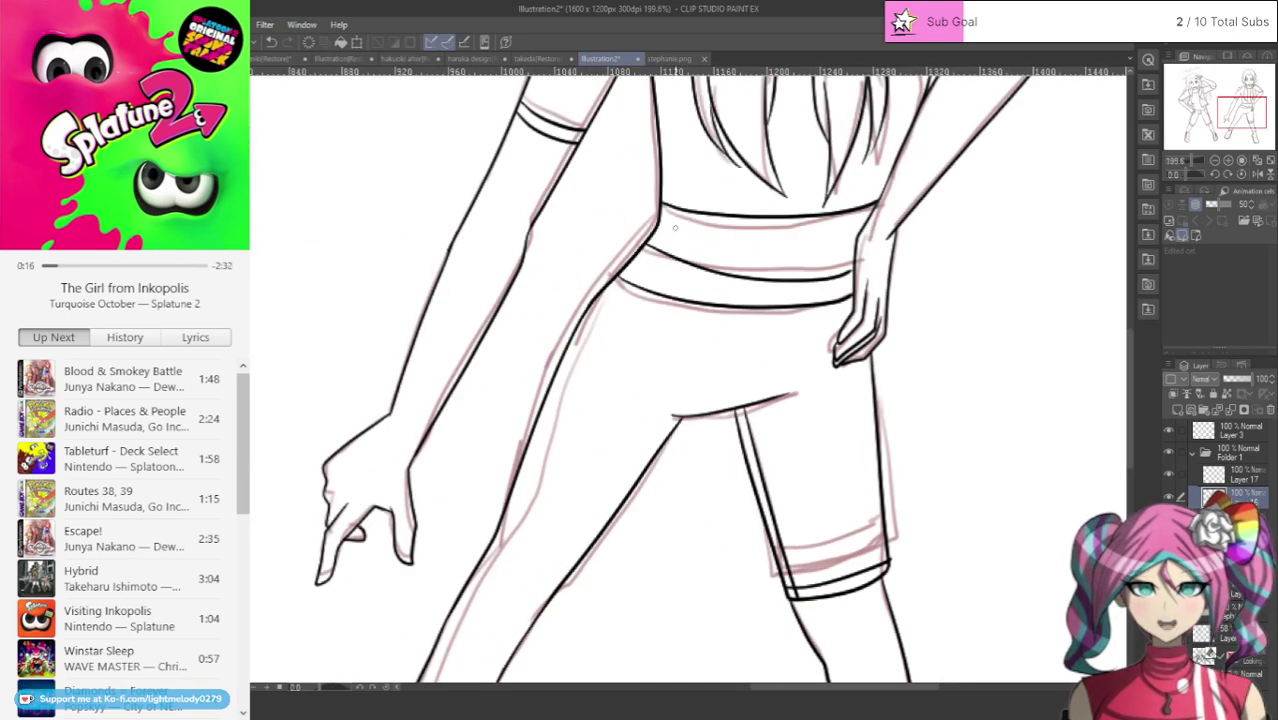
pyautogui.moveTo(658, 210)
pyautogui.mouseDown()
pyautogui.moveTo(562, 345)
pyautogui.moveTo(497, 540)
pyautogui.mouseUp()
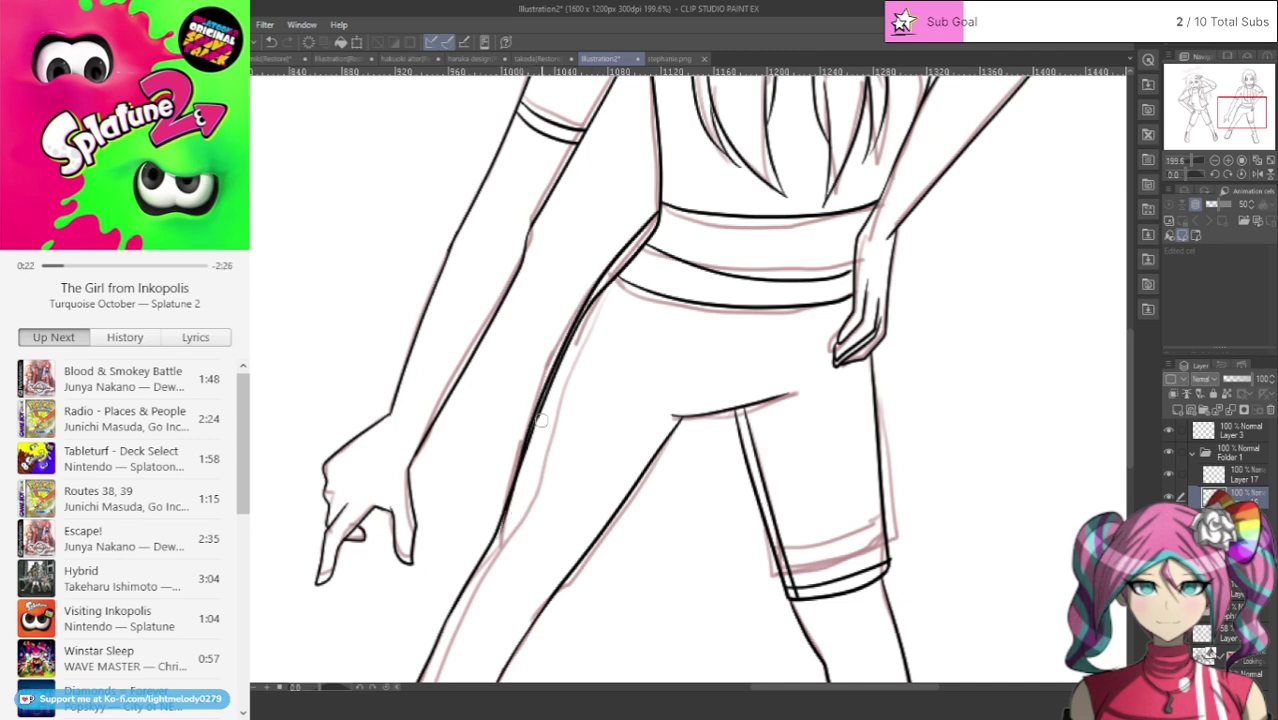
pyautogui.moveTo(529, 449)
pyautogui.mouseDown()
pyautogui.moveTo(597, 293)
pyautogui.moveTo(557, 380)
pyautogui.moveTo(597, 293)
pyautogui.moveTo(663, 217)
pyautogui.mouseUp()
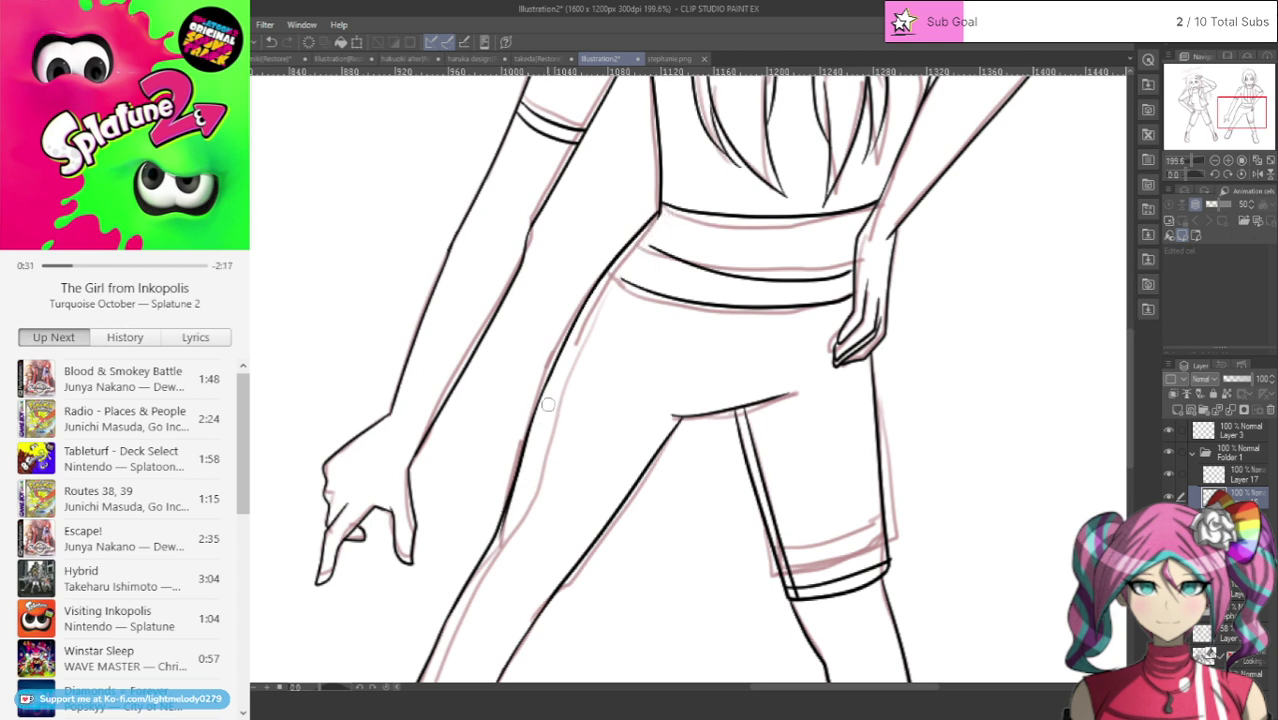
pyautogui.moveTo(548, 404); pyautogui.dragTo(510, 501)
# Step: Extend the second figure's two lower waistband lines so they meet the redrawn hip outline
pyautogui.scroll(3, 507, 540)
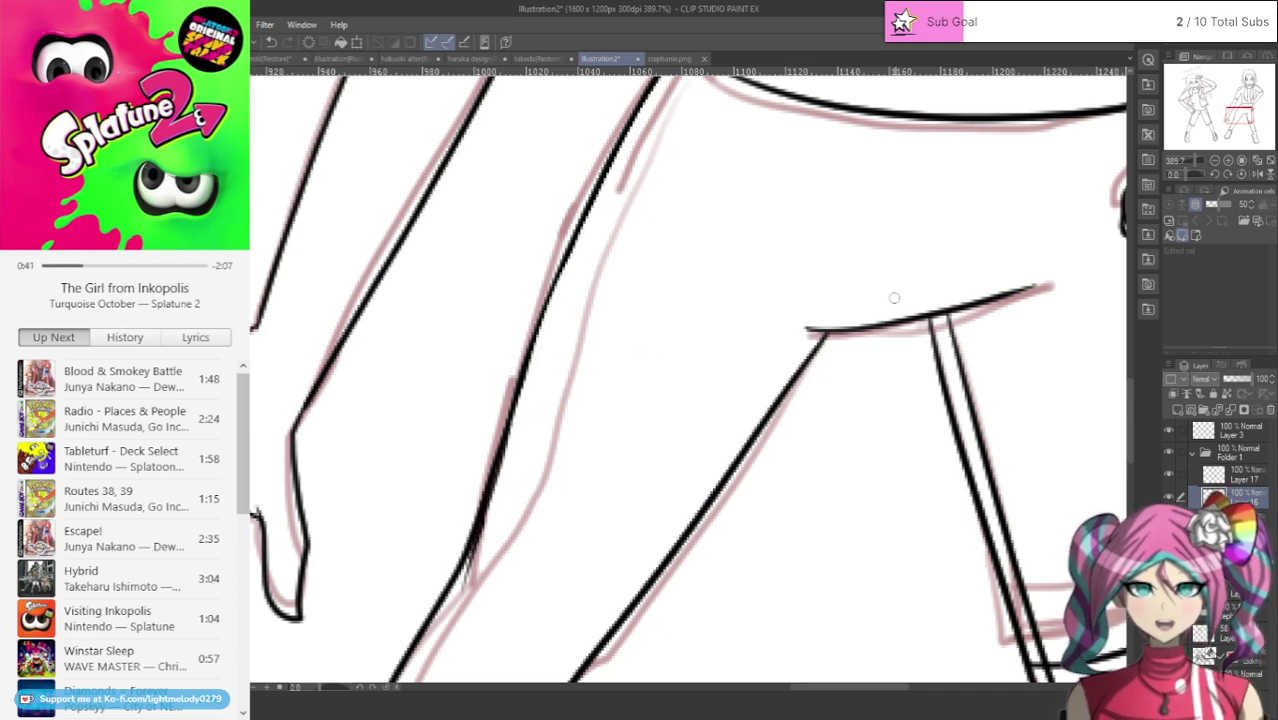
pyautogui.moveTo(1131, 443); pyautogui.dragTo(1134, 399)
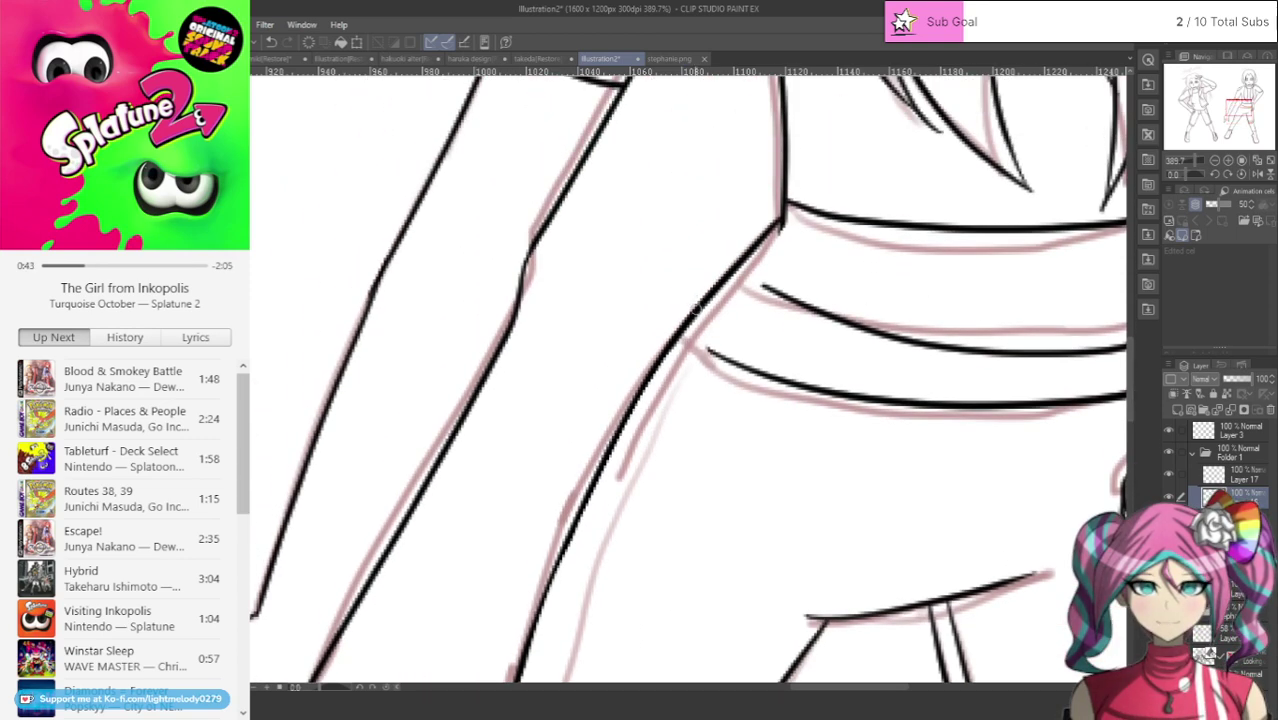
pyautogui.moveTo(687, 334); pyautogui.dragTo(722, 356)
pyautogui.moveTo(742, 265); pyautogui.dragTo(778, 294)
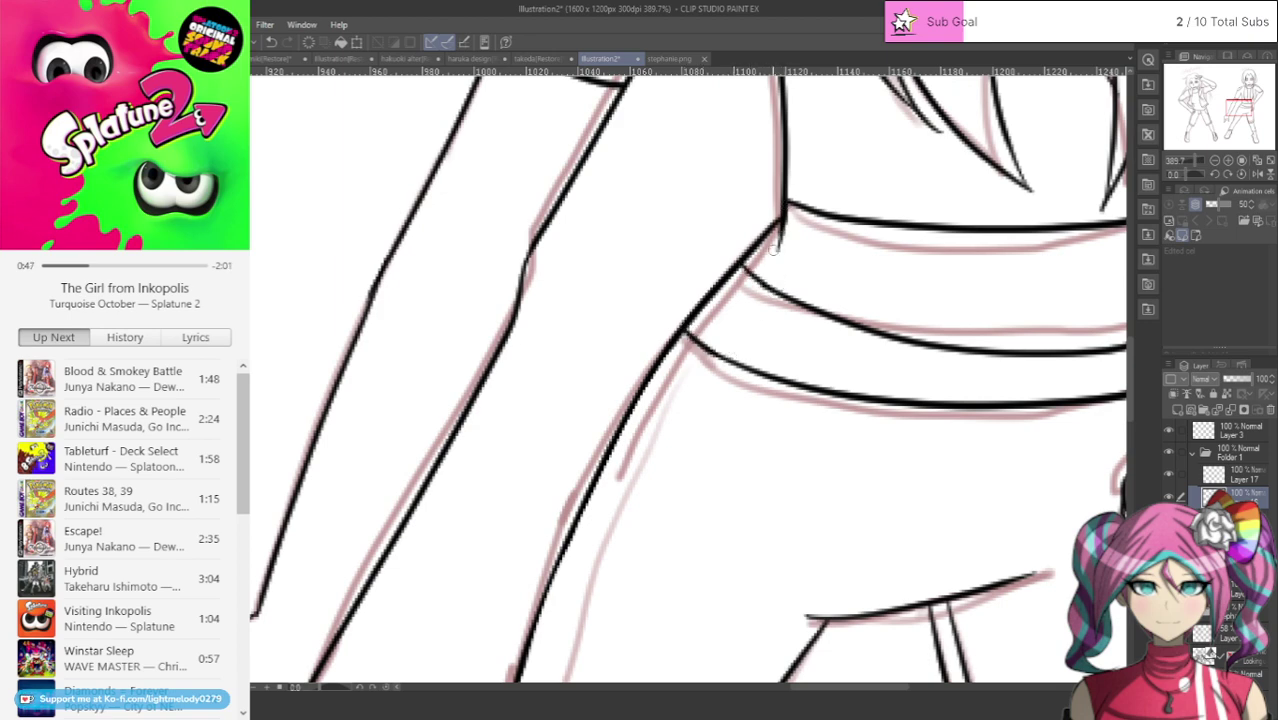
# Step: Draw glove edge lines across both of the second figure's forearms and across the fingers of the lowered hand
pyautogui.scroll(-8, 766, 261)
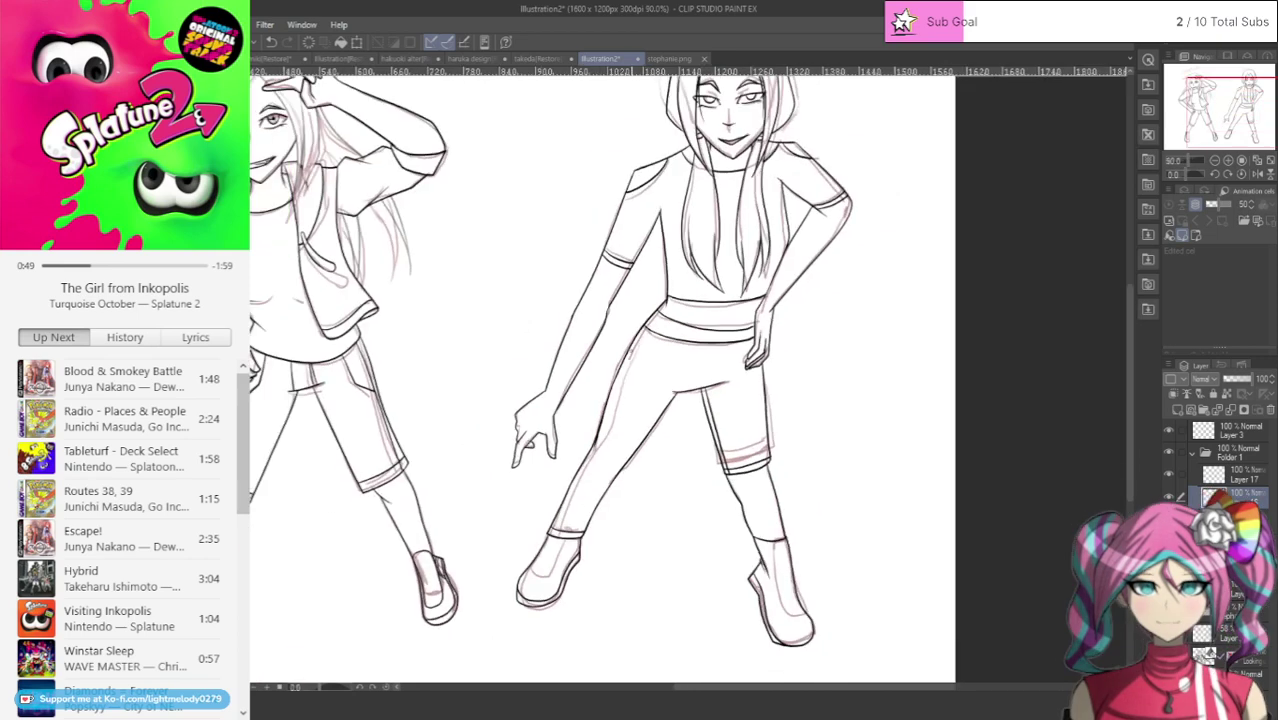
pyautogui.scroll(6, 632, 348)
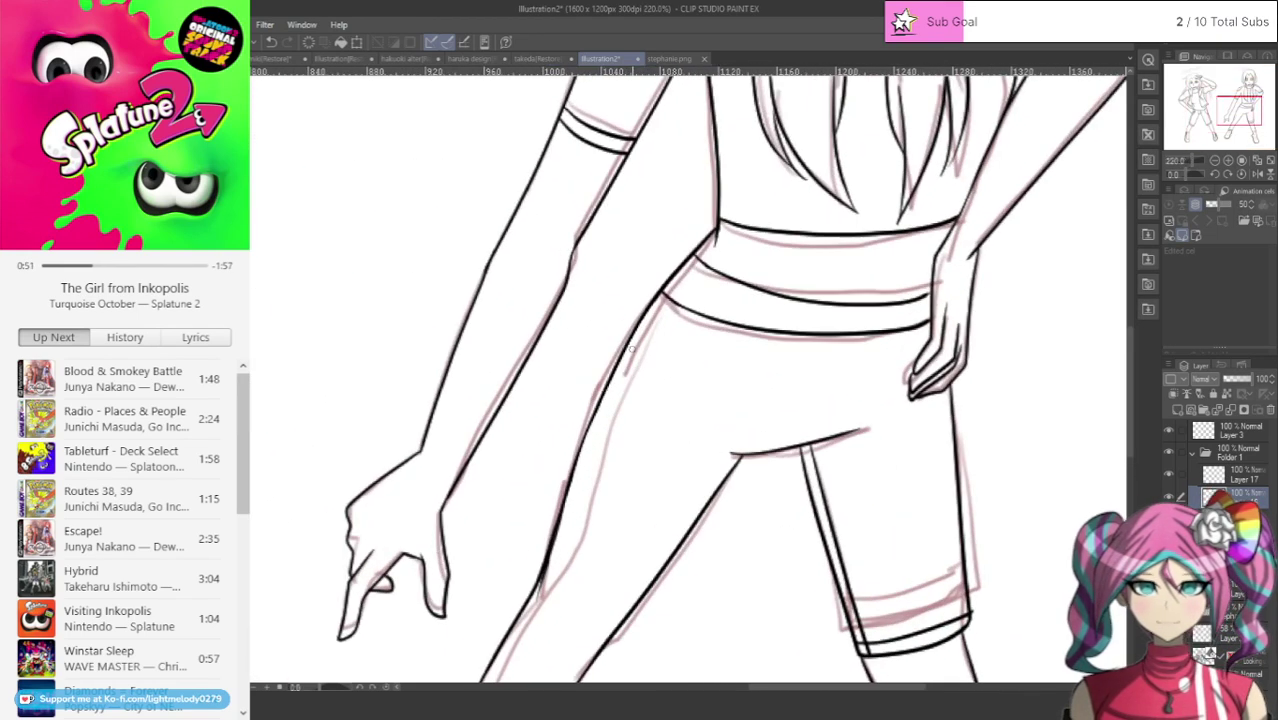
pyautogui.moveTo(461, 338); pyautogui.dragTo(509, 360)
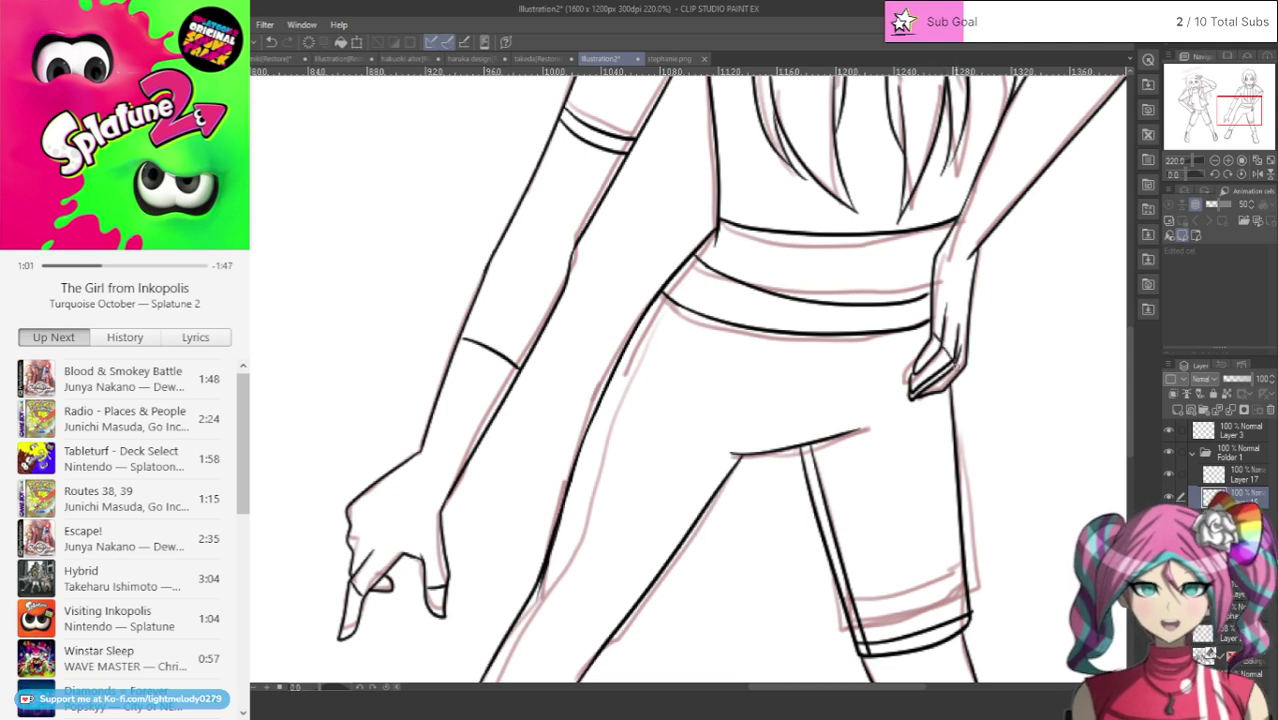
pyautogui.scroll(4, 1126, 400)
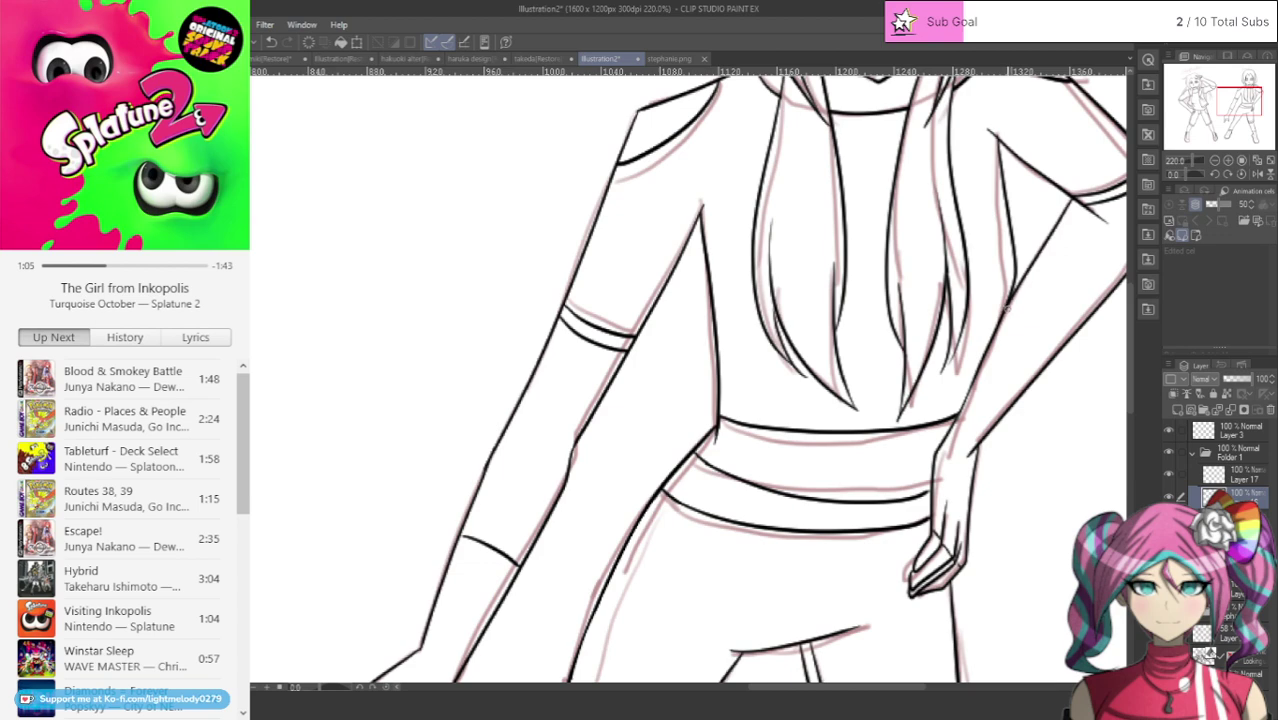
pyautogui.moveTo(1005, 307); pyautogui.dragTo(1038, 352)
# Step: Hide the red sketch, collapse Folder 1, and raise the saluting figure's grey hair layer to full opacity
pyautogui.scroll(-3, 1042, 395)
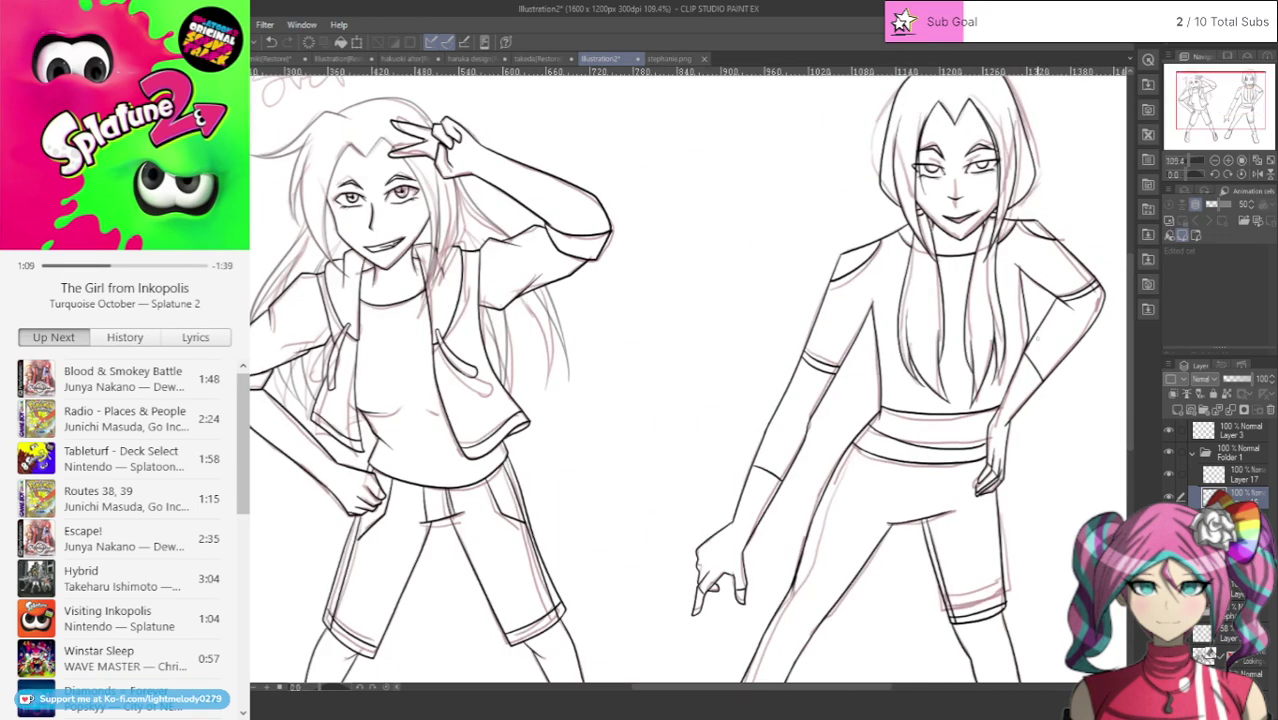
pyautogui.scroll(-2, 980, 311)
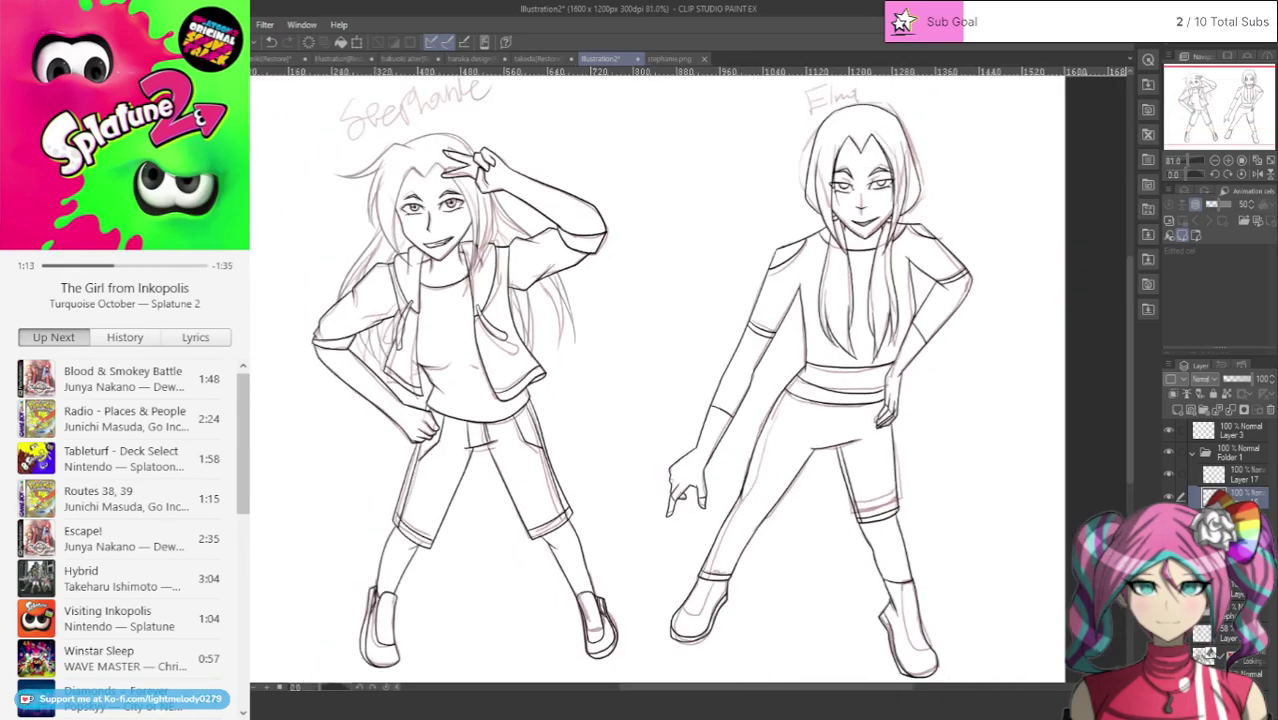
pyautogui.click(1168, 520)
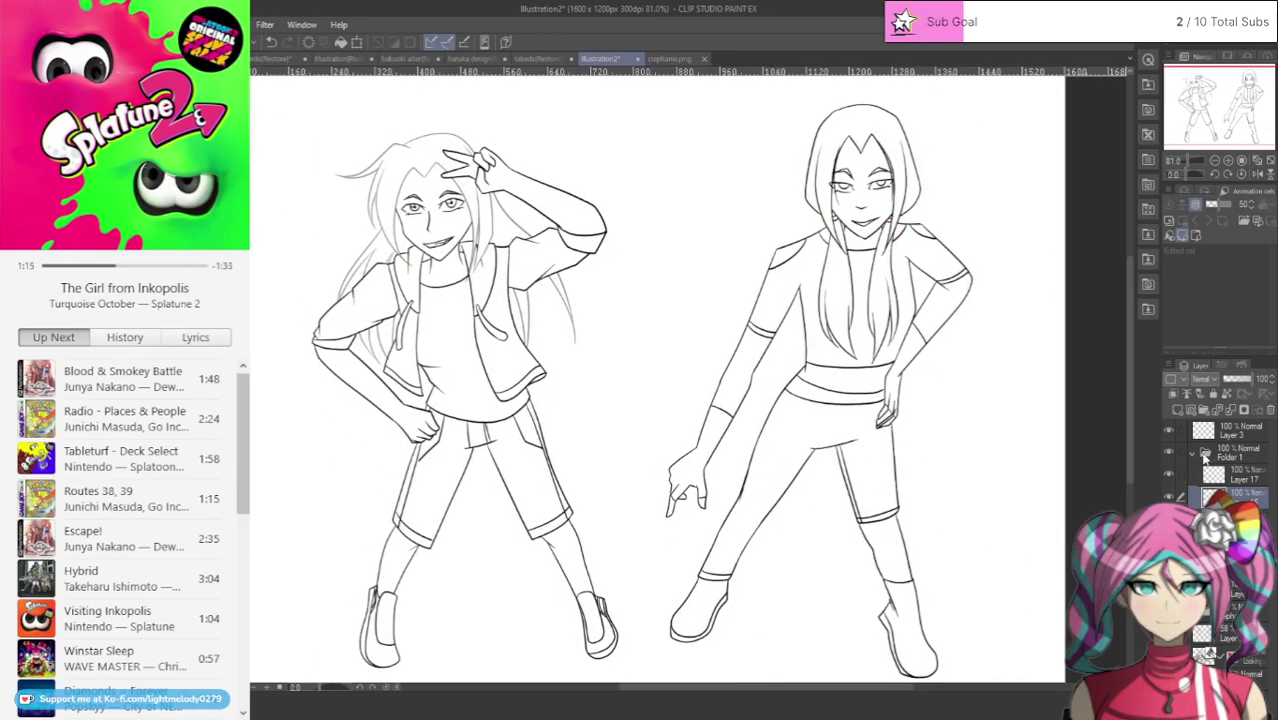
pyautogui.click(1198, 457)
pyautogui.click(1194, 475)
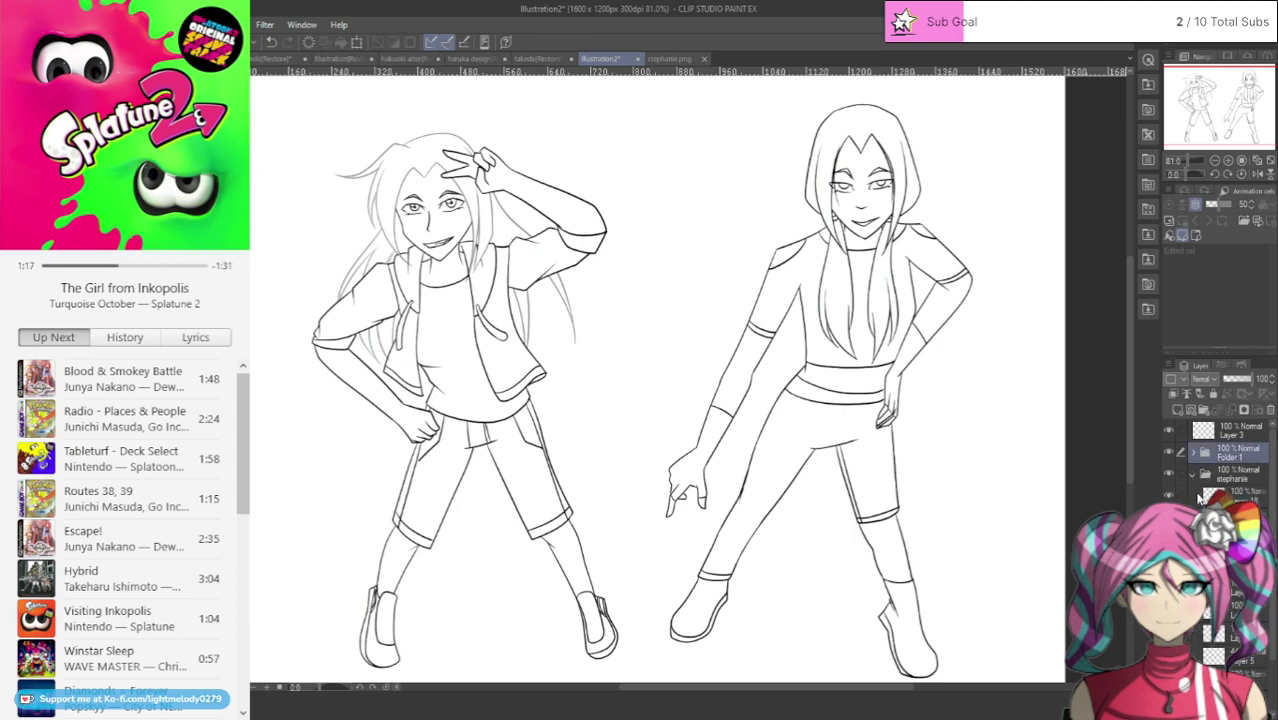
pyautogui.click(1253, 662)
pyautogui.moveTo(1243, 385); pyautogui.dragTo(1252, 379)
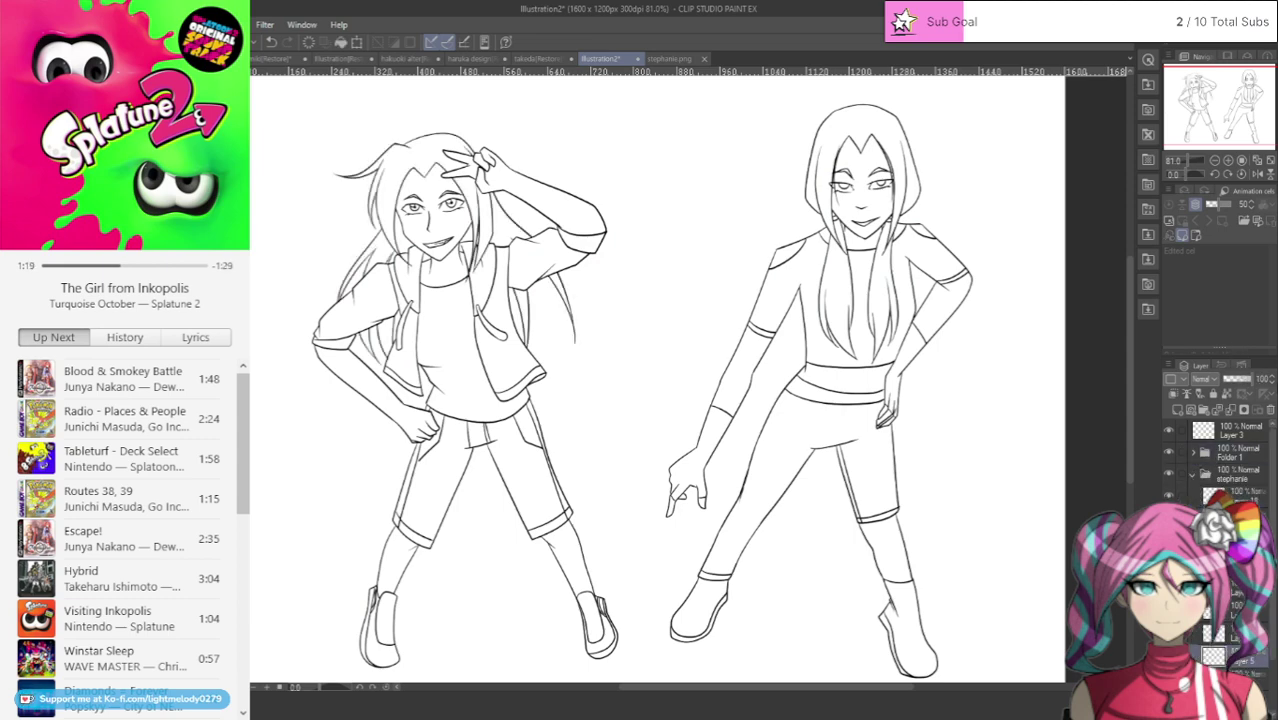
# Step: Collapse the stephanie layer folder and open the stephanie.png character reference
pyautogui.scroll(-2, 689, 277)
pyautogui.scroll(1, 697, 194)
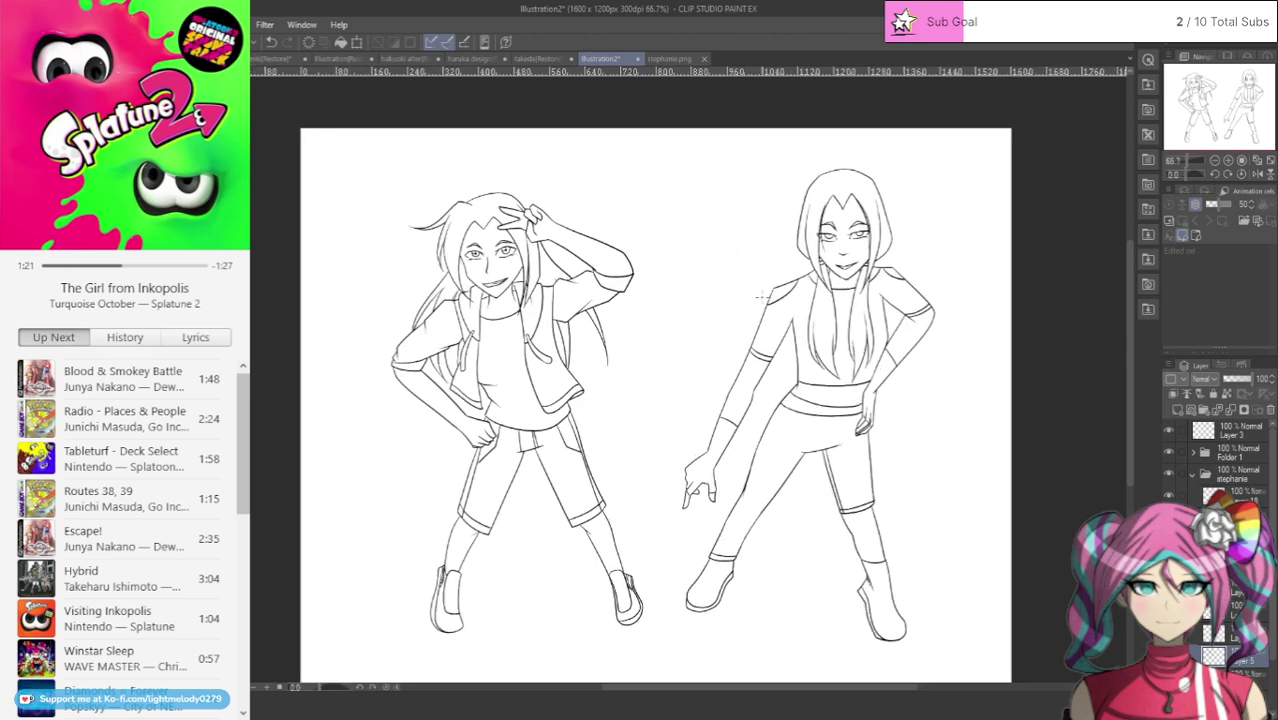
pyautogui.click(1189, 475)
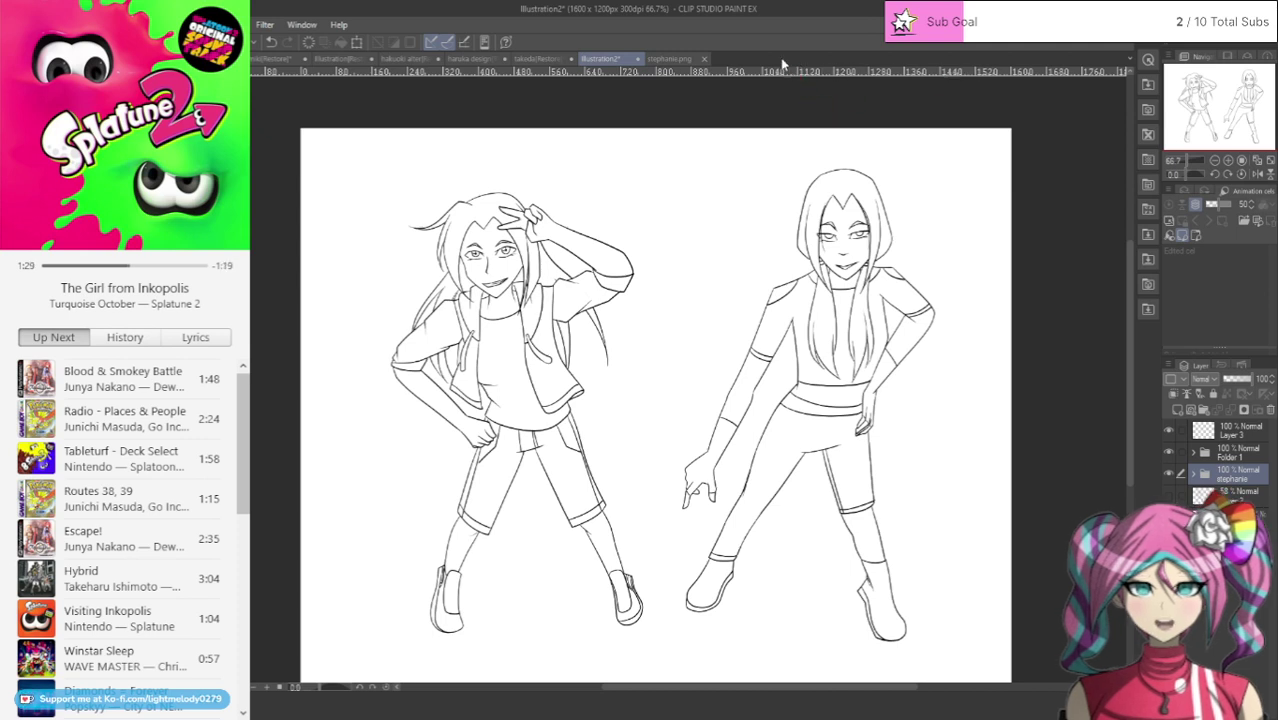
pyautogui.click(670, 59)
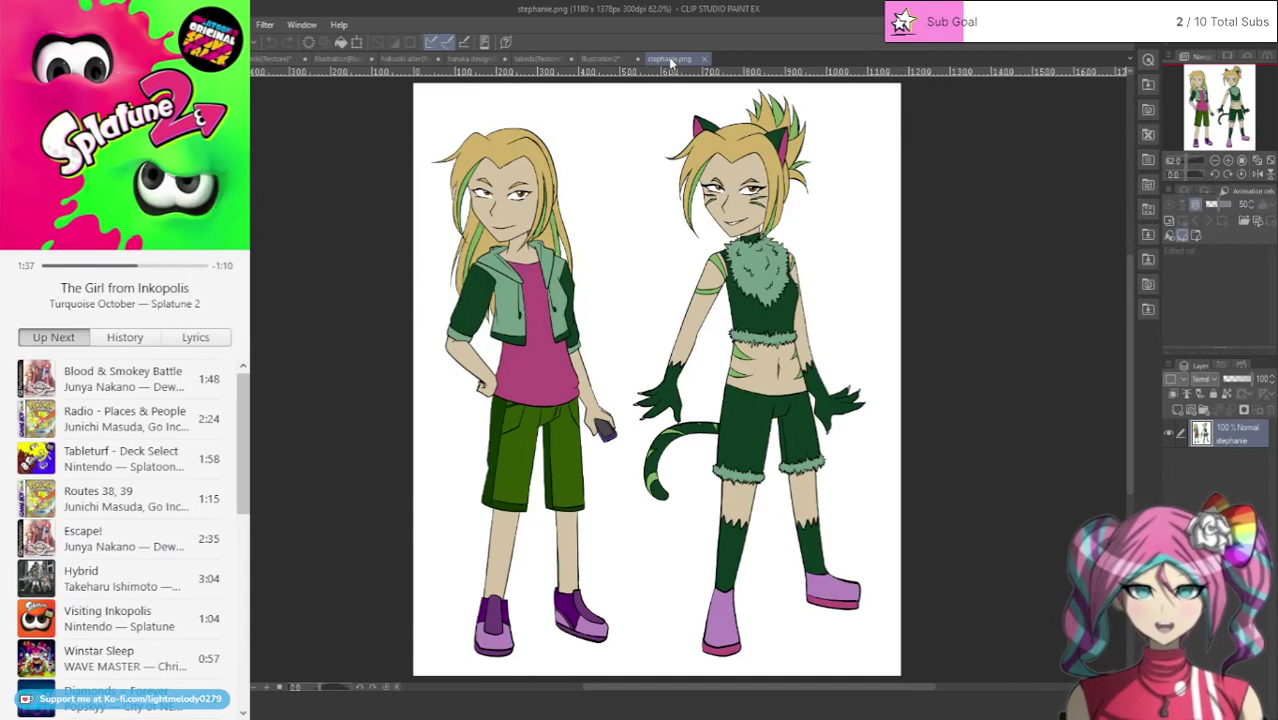
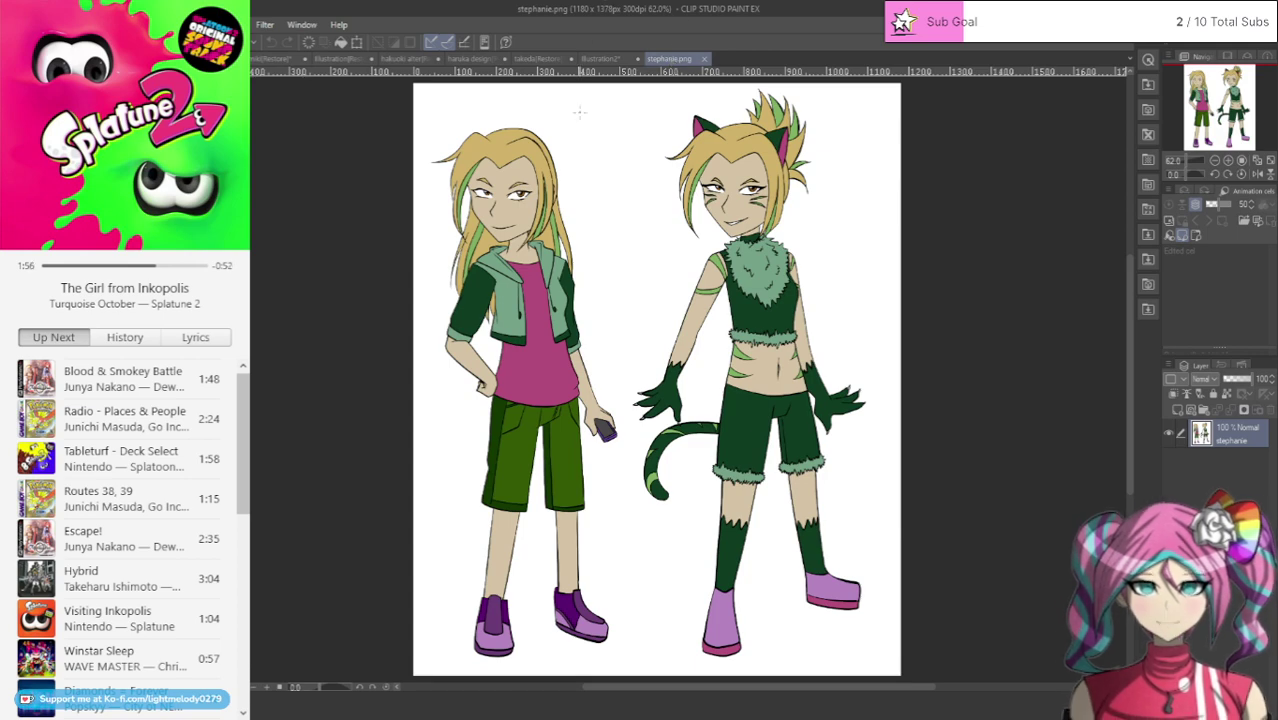
# Step: Return to the Illustration2 drawing and add a new layer in a new folder below the stephanie folder for flat colours
pyautogui.click(600, 58)
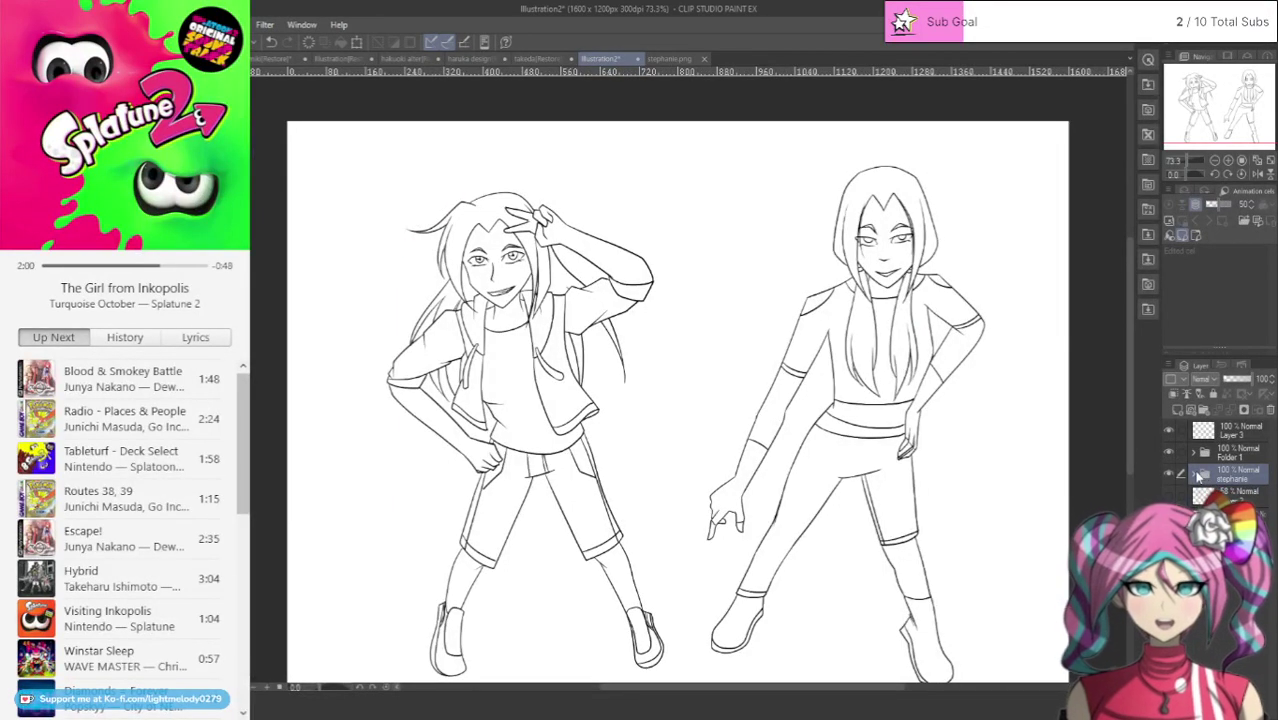
pyautogui.click(1240, 493)
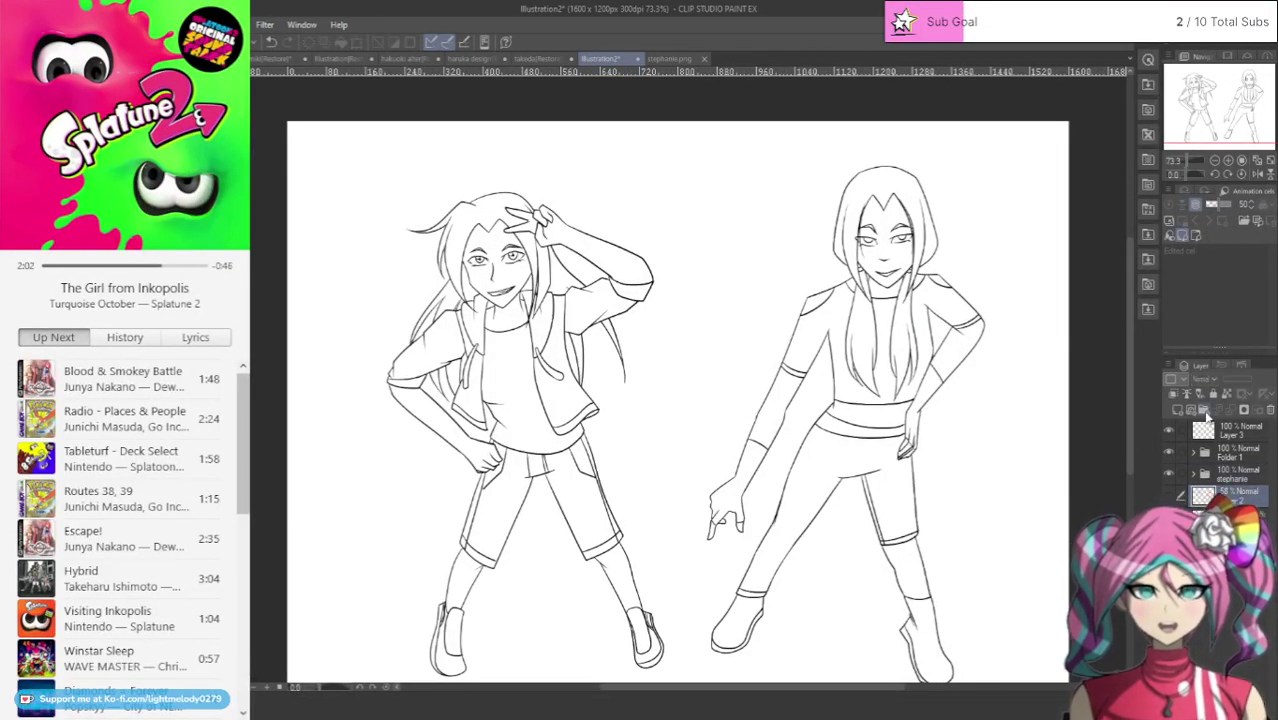
pyautogui.click(1174, 409)
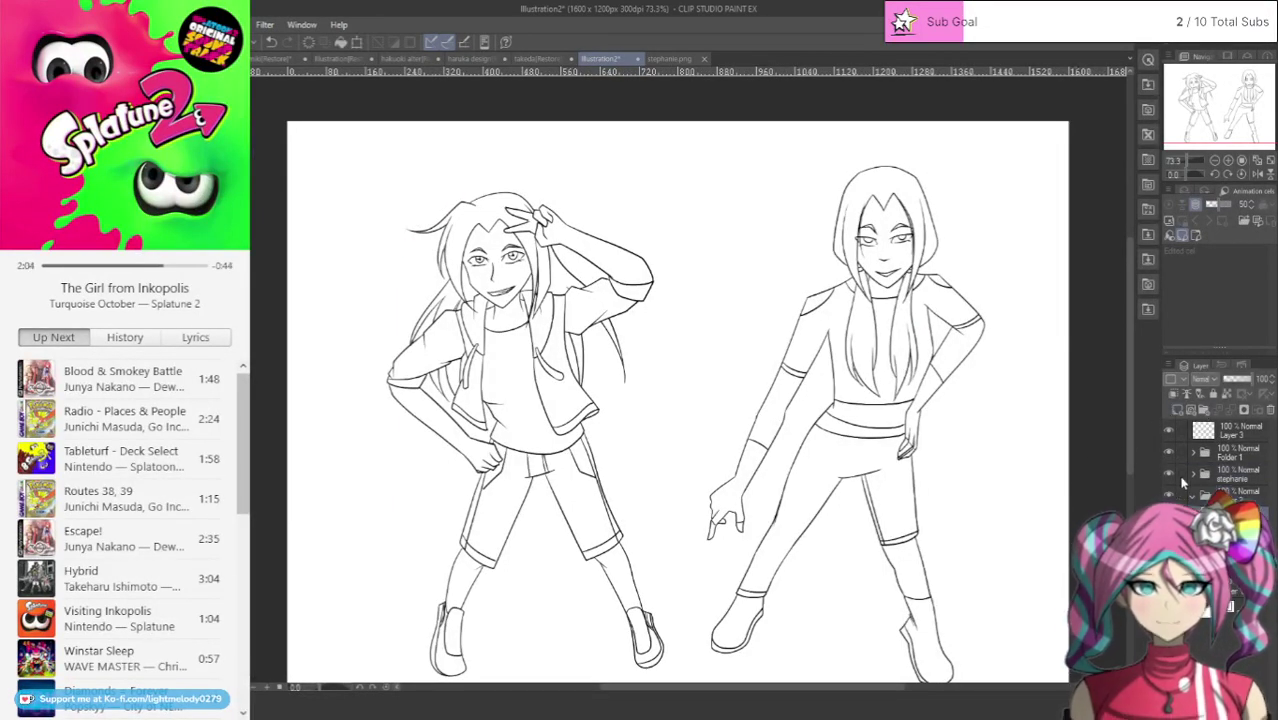
# Step: Fill the saluting figure's bare forearm and the hand resting on the hip with the tan skin colour
pyautogui.scroll(2, 566, 305)
pyautogui.scroll(5, 420, 517)
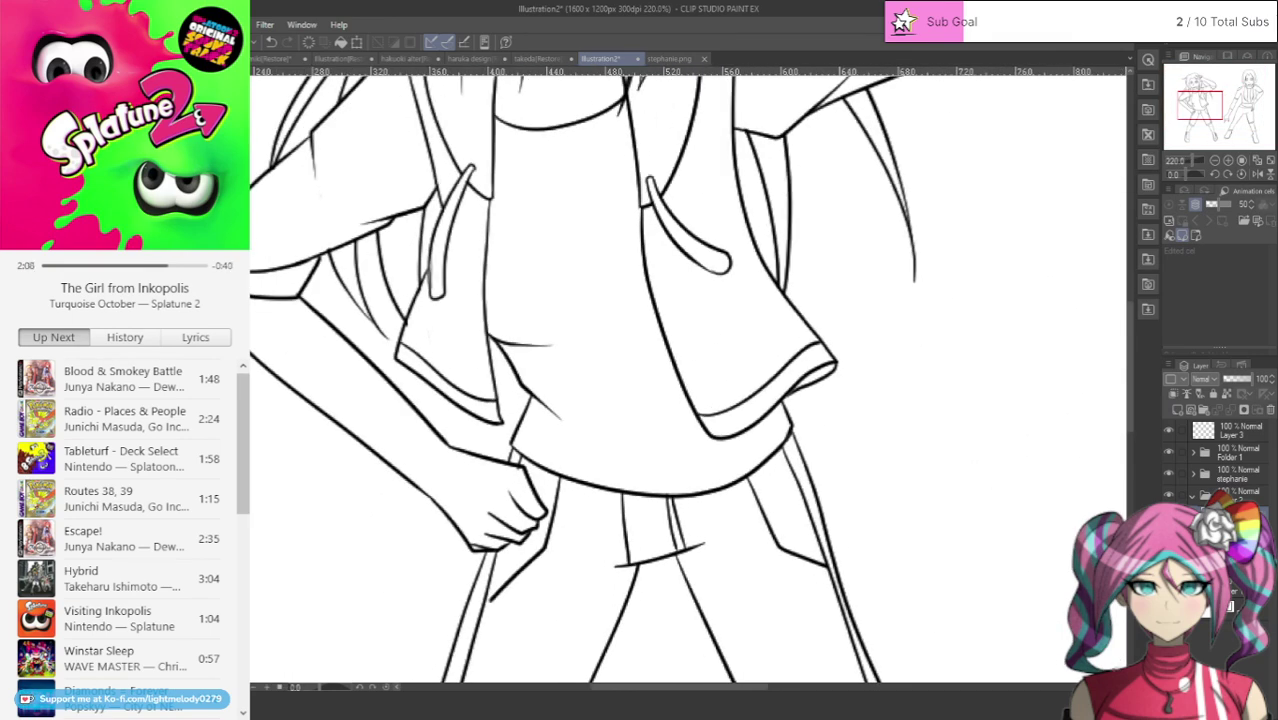
pyautogui.moveTo(415, 521)
pyautogui.mouseDown()
pyautogui.moveTo(480, 553)
pyautogui.moveTo(532, 538)
pyautogui.moveTo(553, 506)
pyautogui.moveTo(538, 467)
pyautogui.moveTo(430, 398)
pyautogui.moveTo(297, 279)
pyautogui.moveTo(252, 275)
pyautogui.moveTo(359, 494)
pyautogui.mouseUp()
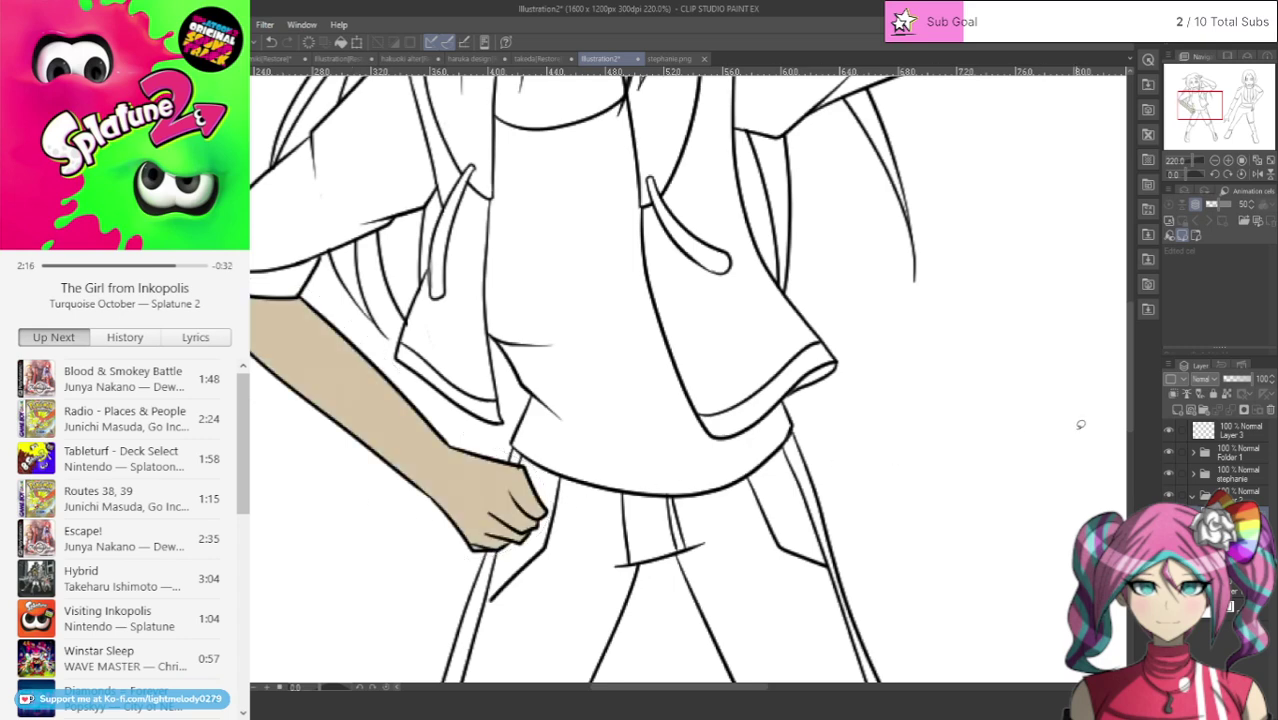
# Step: Fill the saluting figure's face, neck, raised forearm and hand with the tan skin colour
pyautogui.moveTo(1130, 372); pyautogui.dragTo(1127, 268)
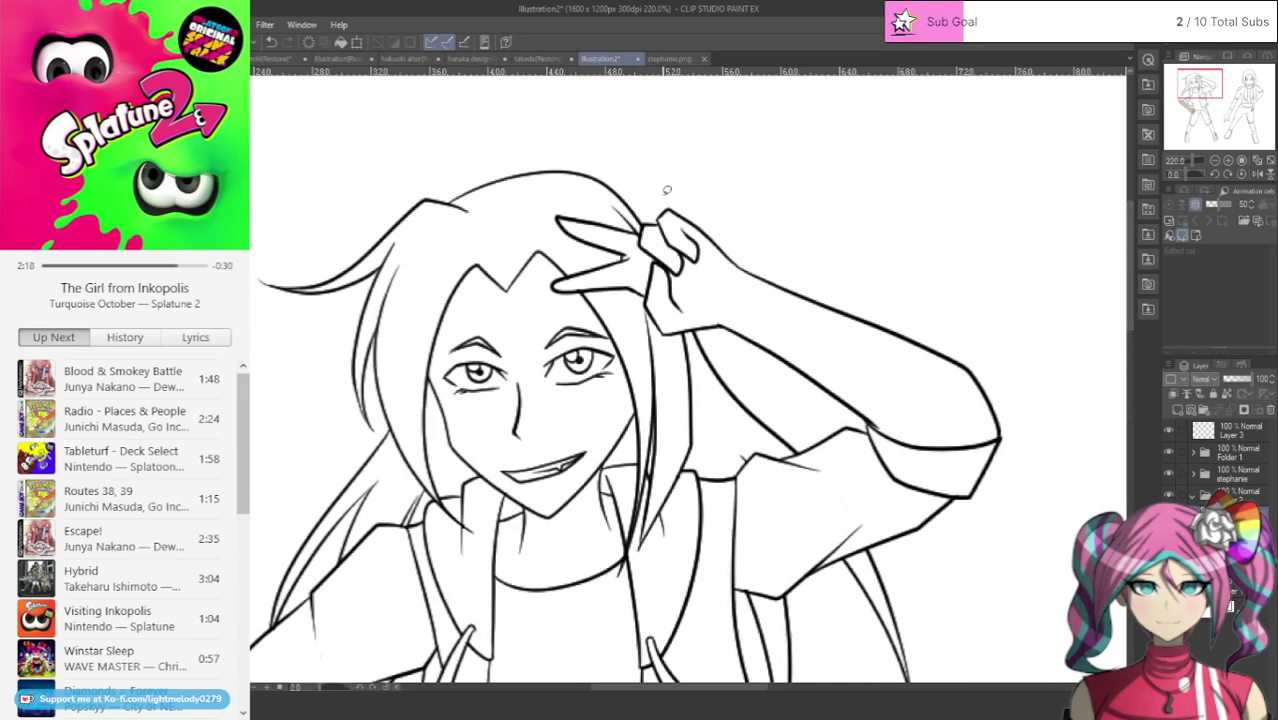
pyautogui.moveTo(569, 197)
pyautogui.mouseDown()
pyautogui.moveTo(570, 248)
pyautogui.moveTo(548, 297)
pyautogui.moveTo(592, 297)
pyautogui.moveTo(659, 331)
pyautogui.moveTo(753, 349)
pyautogui.moveTo(909, 453)
pyautogui.moveTo(963, 463)
pyautogui.moveTo(1043, 418)
pyautogui.moveTo(943, 282)
pyautogui.moveTo(788, 229)
pyautogui.moveTo(690, 169)
pyautogui.moveTo(623, 208)
pyautogui.moveTo(560, 184)
pyautogui.mouseUp()
pyautogui.moveTo(452, 265)
pyautogui.mouseDown()
pyautogui.moveTo(412, 358)
pyautogui.moveTo(490, 556)
pyautogui.moveTo(558, 600)
pyautogui.moveTo(634, 566)
pyautogui.moveTo(640, 400)
pyautogui.moveTo(610, 290)
pyautogui.moveTo(541, 221)
pyautogui.moveTo(453, 238)
pyautogui.mouseUp()
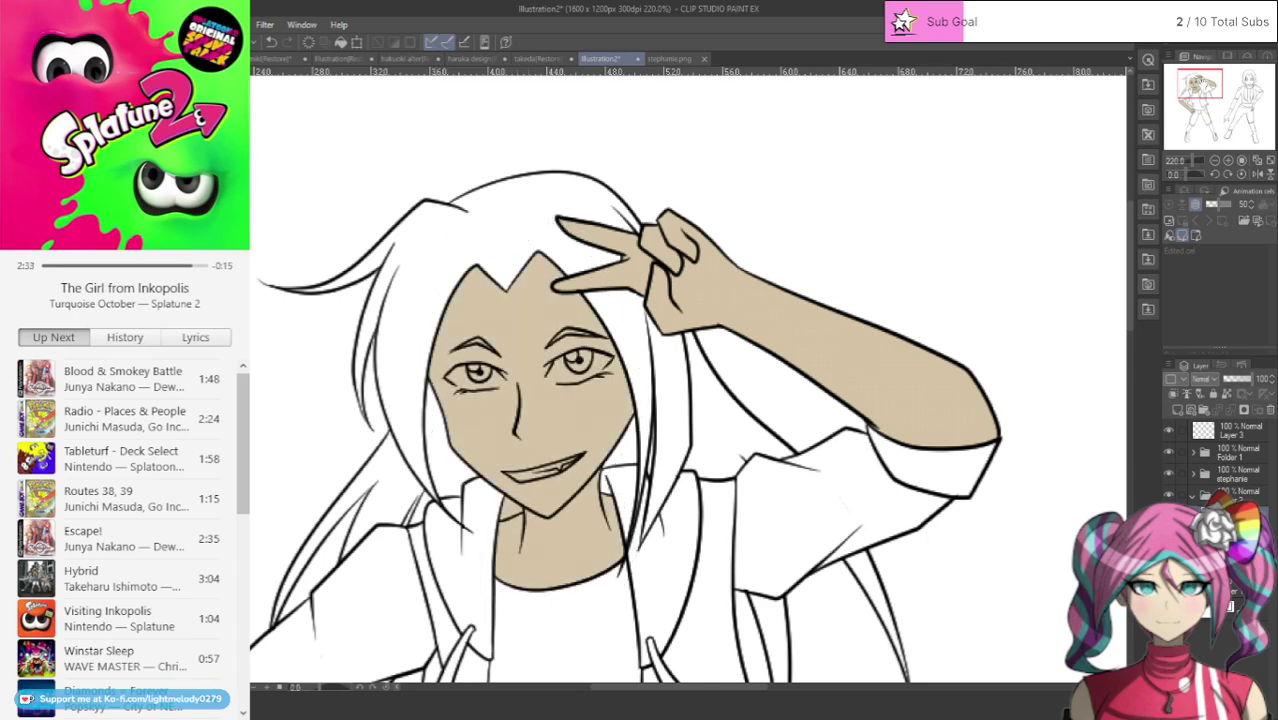
# Step: Fill both of the saluting figure's lower legs with the tan skin colour, between the shorts' hems and the shoes
pyautogui.moveTo(1199, 86); pyautogui.dragTo(1196, 130)
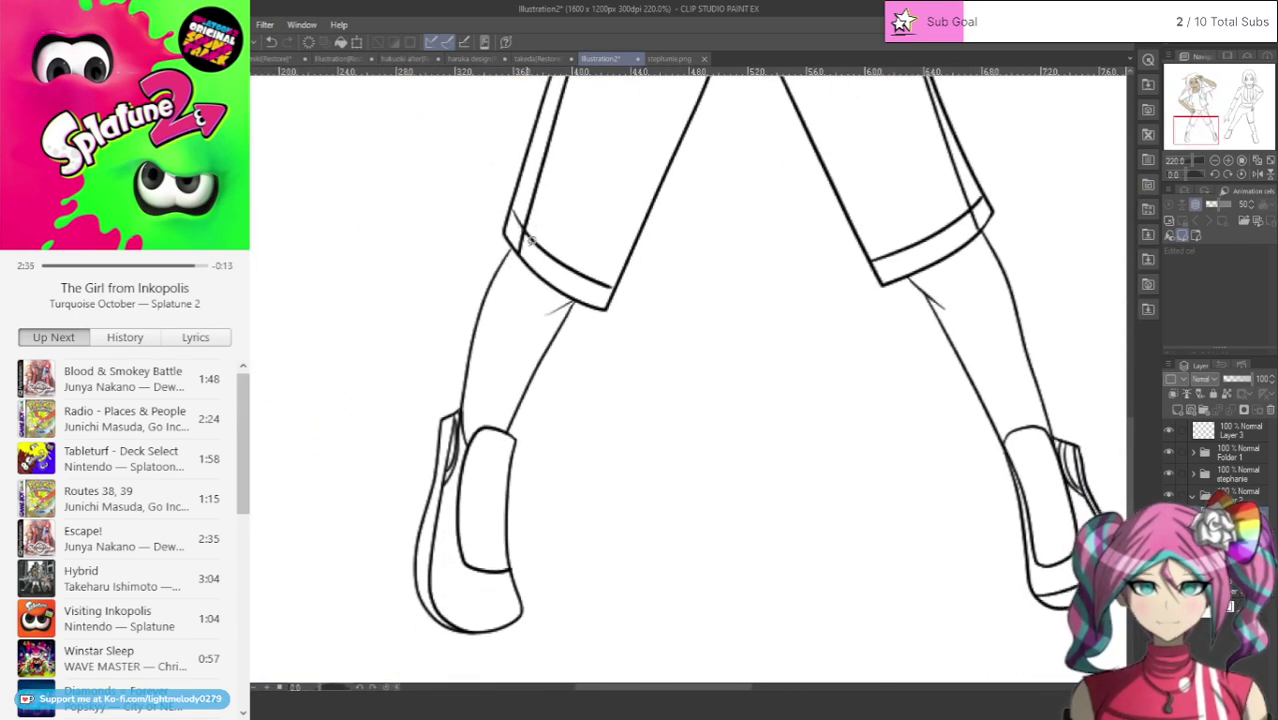
pyautogui.moveTo(528, 242)
pyautogui.mouseDown()
pyautogui.moveTo(459, 371)
pyautogui.moveTo(468, 449)
pyautogui.moveTo(518, 432)
pyautogui.moveTo(586, 307)
pyautogui.moveTo(579, 282)
pyautogui.moveTo(524, 238)
pyautogui.mouseUp()
pyautogui.moveTo(992, 213)
pyautogui.mouseDown()
pyautogui.moveTo(899, 265)
pyautogui.moveTo(1001, 452)
pyautogui.moveTo(1060, 442)
pyautogui.moveTo(1068, 407)
pyautogui.moveTo(998, 222)
pyautogui.mouseUp()
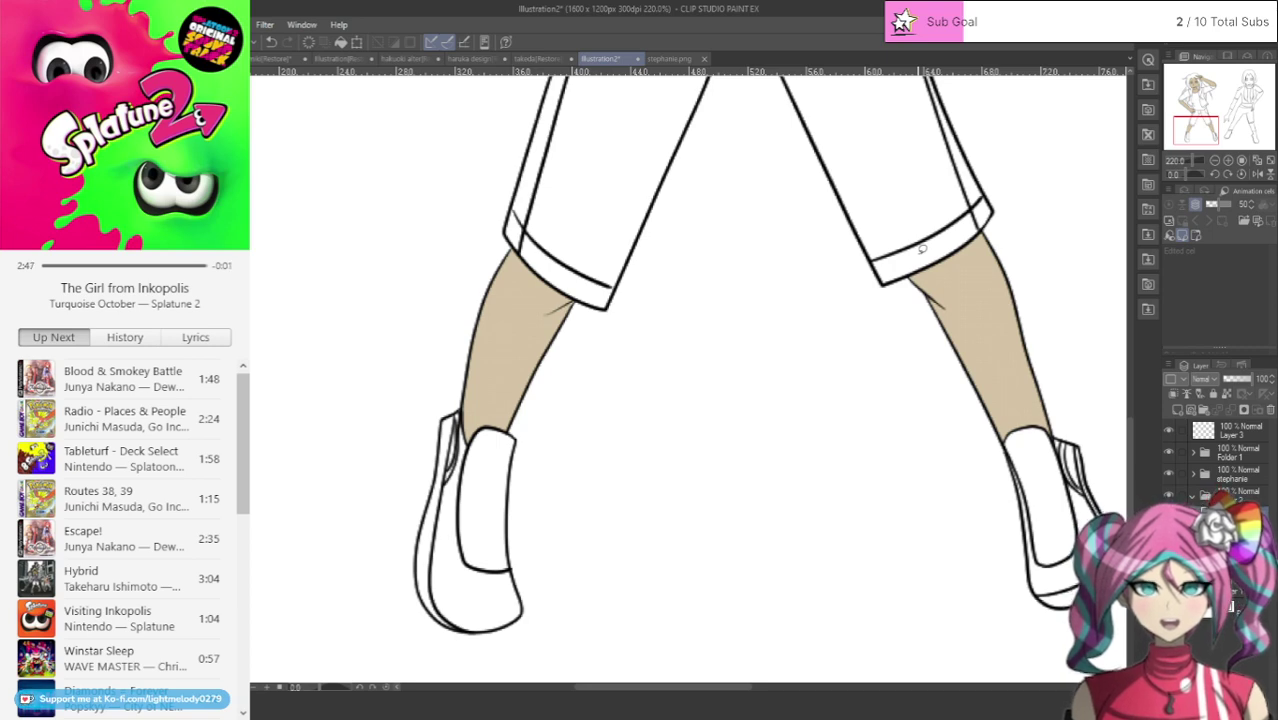
pyautogui.scroll(2, 569, 346)
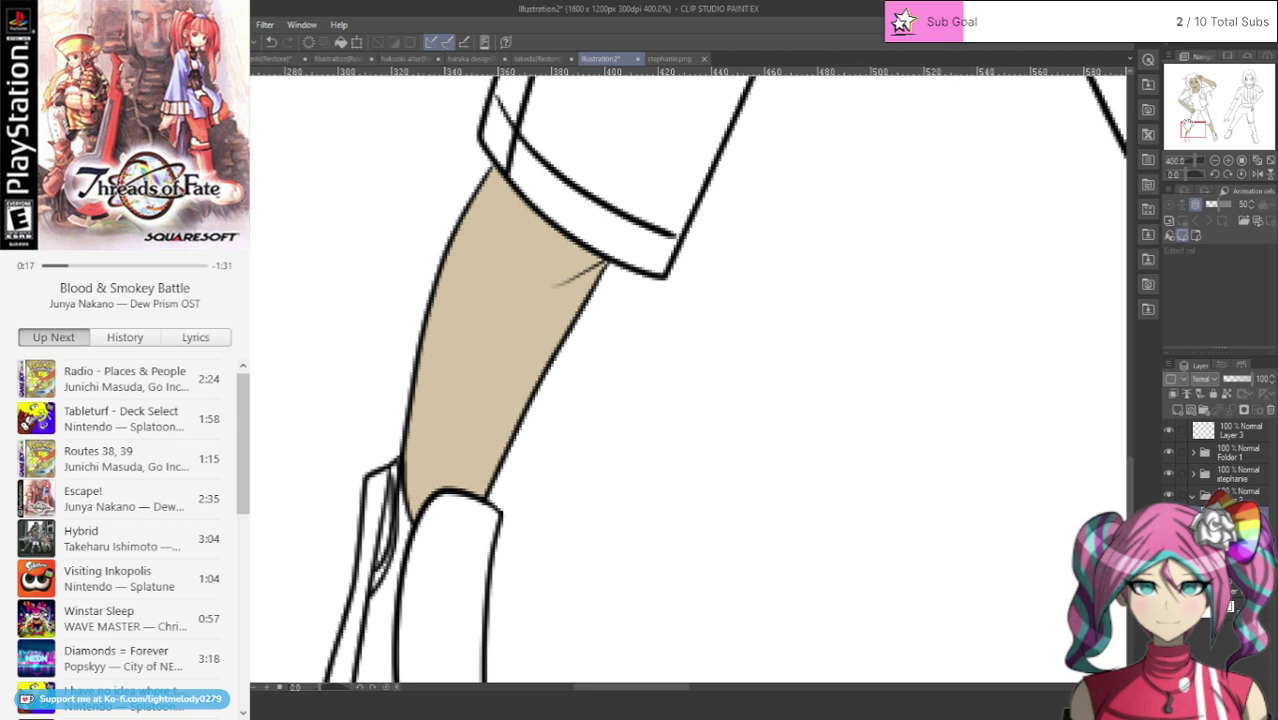
pyautogui.moveTo(1194, 129); pyautogui.dragTo(1209, 126)
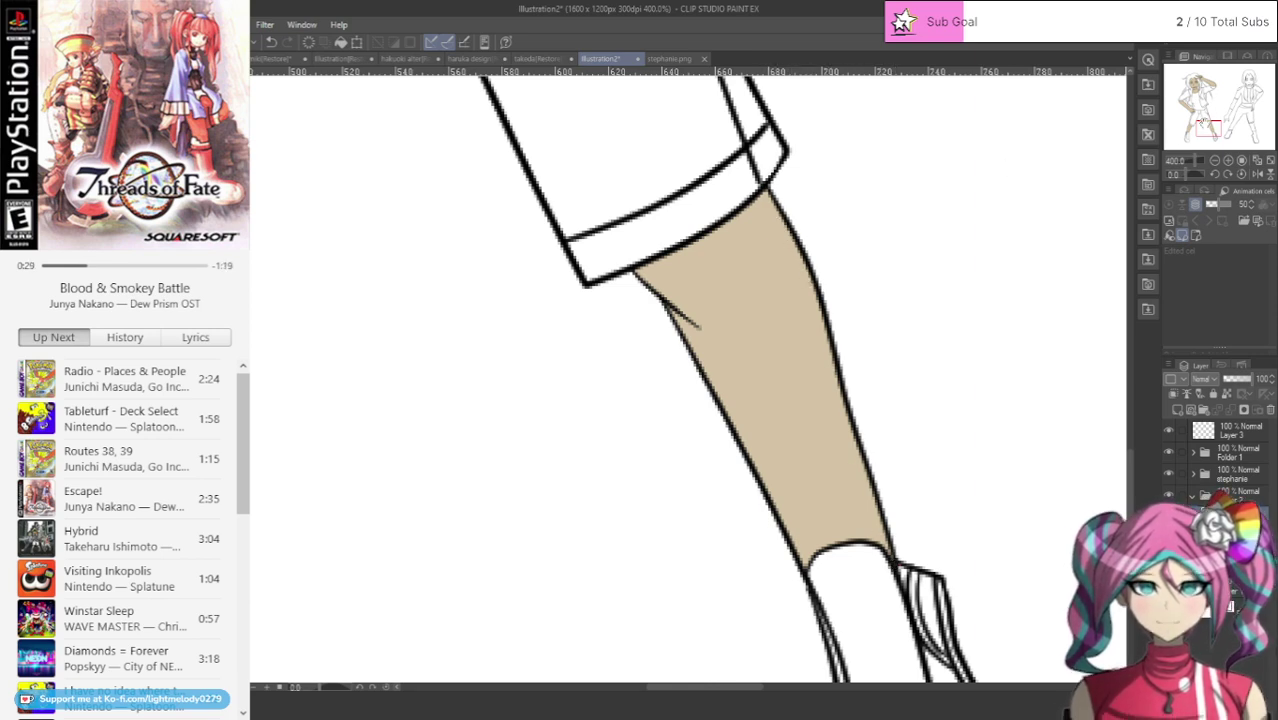
# Step: Select the line-art layers of the hair strands behind the jacket and of the lowered arm directly from the canvas
pyautogui.moveTo(1205, 123); pyautogui.dragTo(1182, 94)
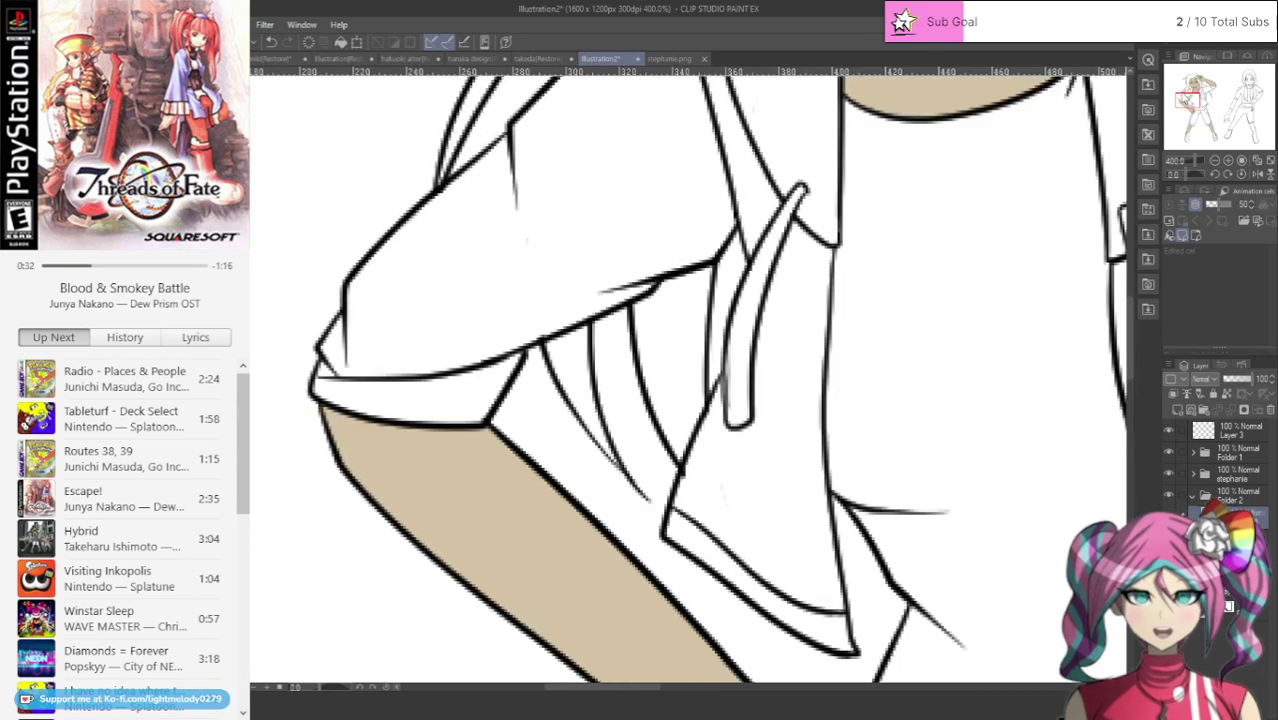
pyautogui.keyDown('ctrl'); pyautogui.keyDown('shift'); pyautogui.click(644, 393); pyautogui.keyUp('shift'); pyautogui.keyUp('ctrl')
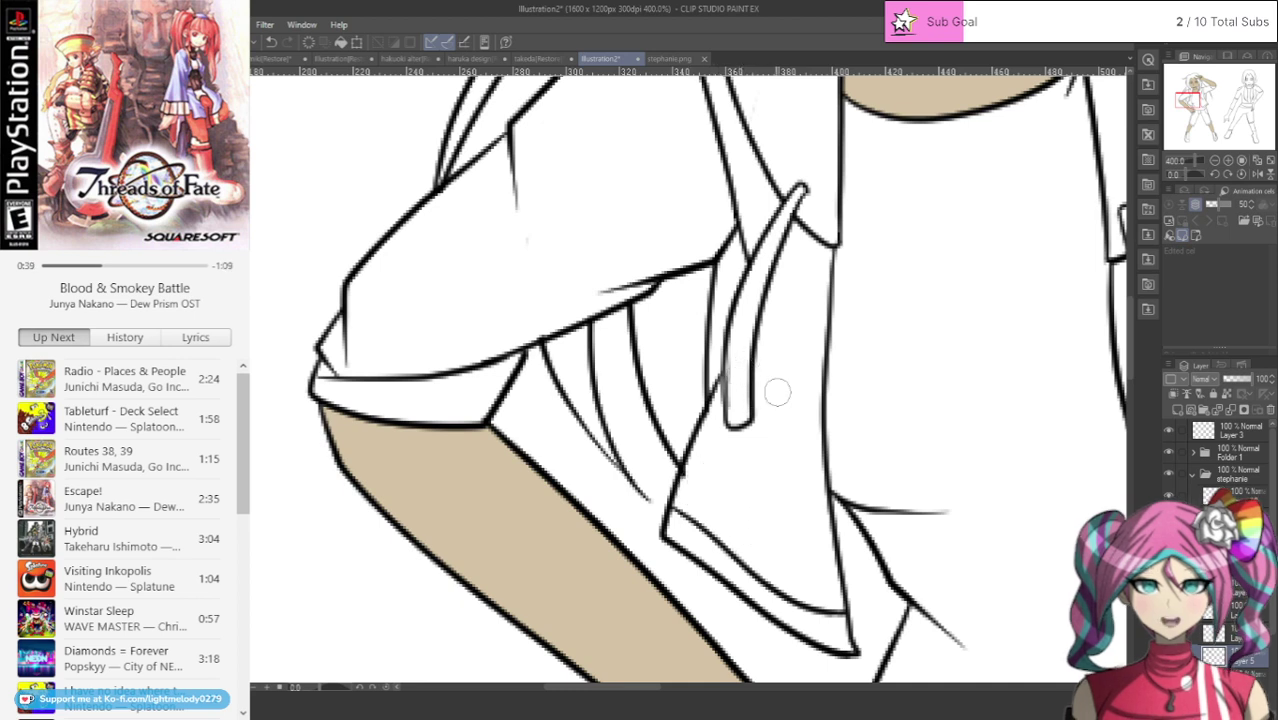
pyautogui.keyDown('ctrl'); pyautogui.keyDown('shift'); pyautogui.click(566, 504); pyautogui.keyUp('shift'); pyautogui.keyUp('ctrl')
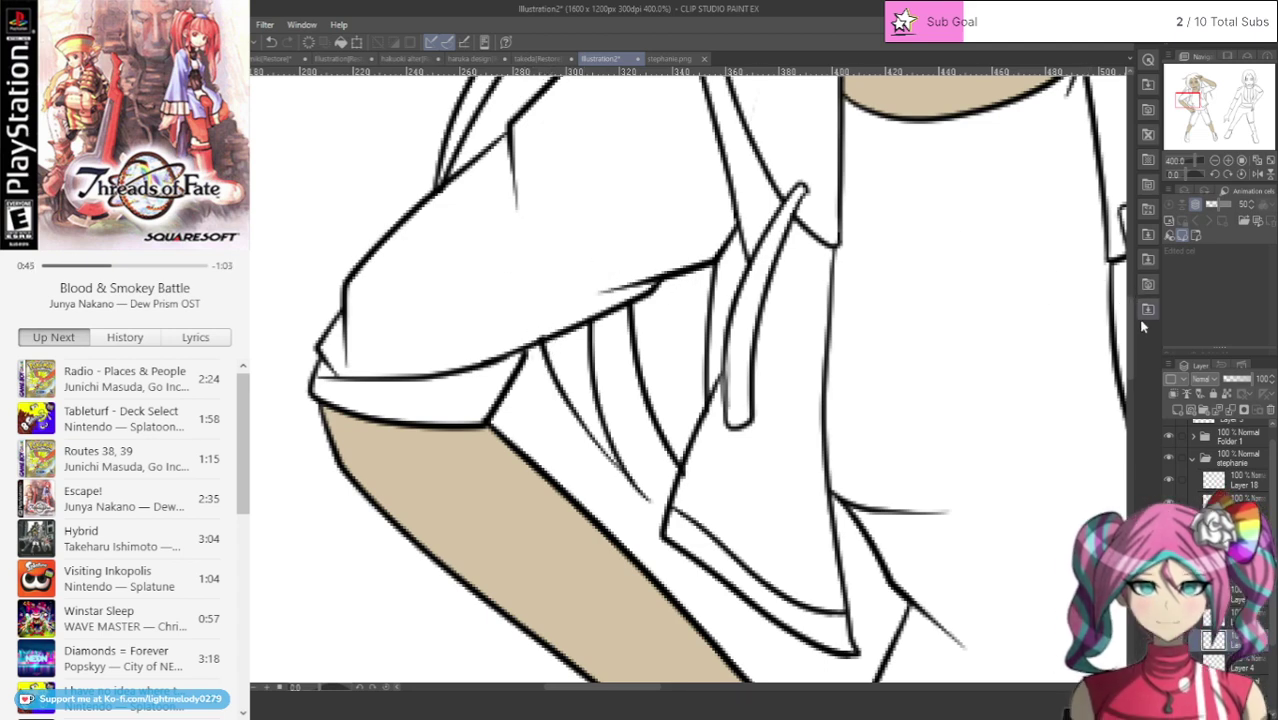
# Step: Whiten the inside of both of the saluting figure's eyebrows so they stand out from the skin colour
pyautogui.scroll(10, 715, 605)
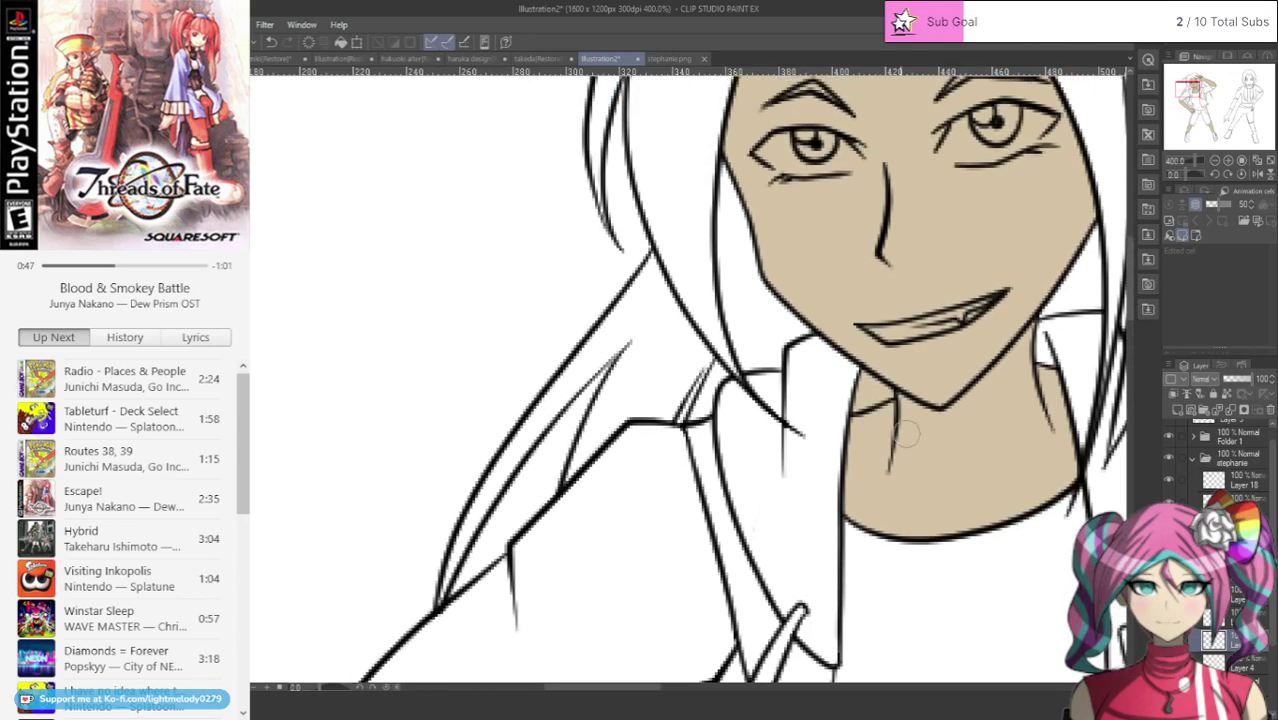
pyautogui.hscroll(8, 690, 694)
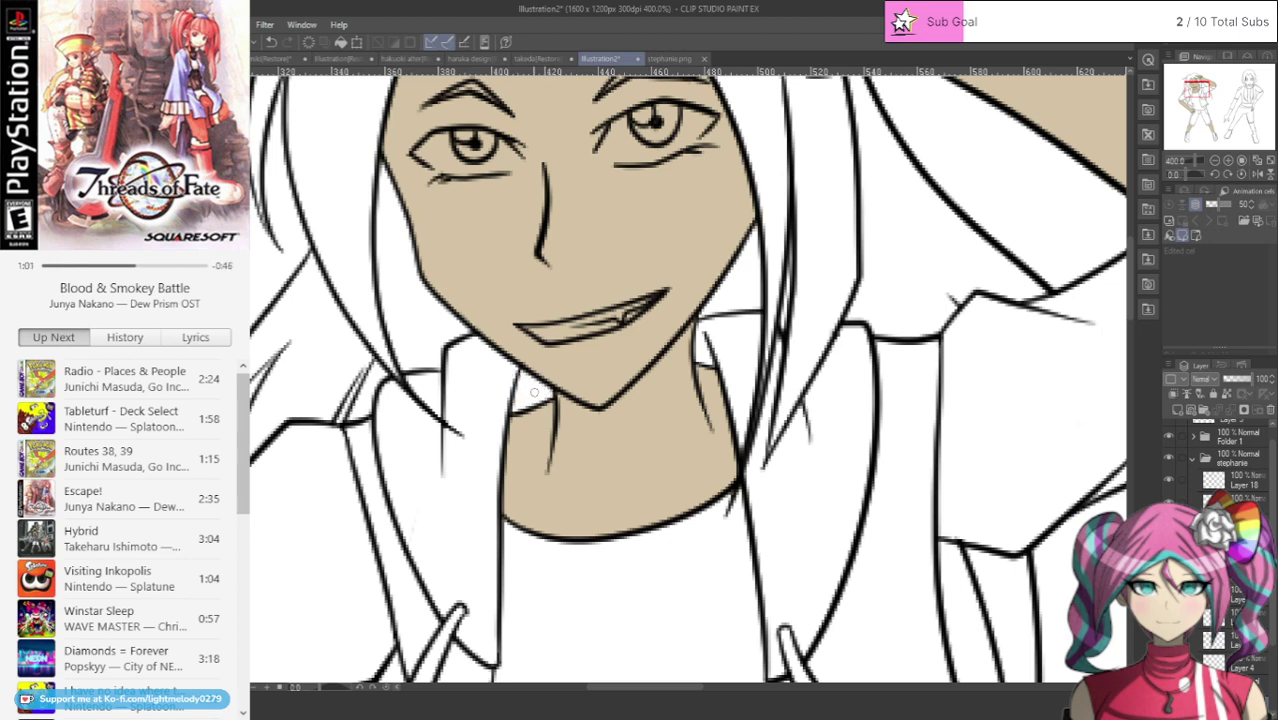
pyautogui.moveTo(1196, 90); pyautogui.dragTo(1195, 76)
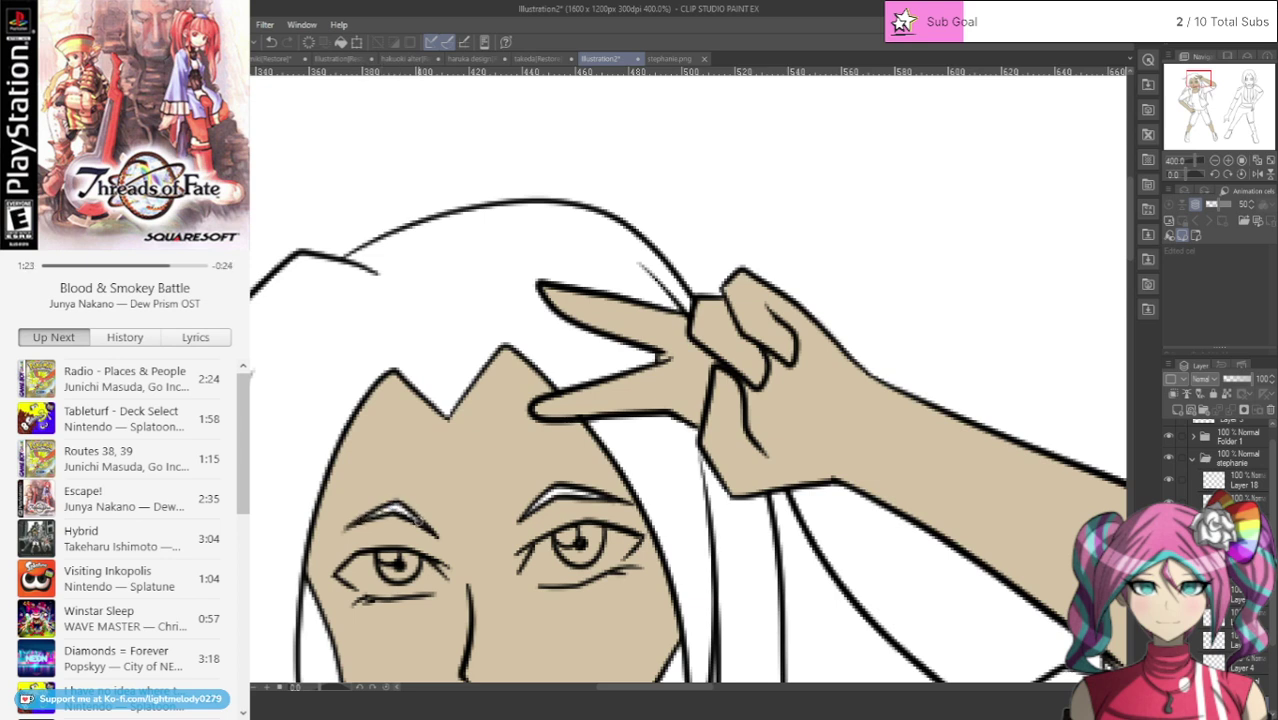
pyautogui.scroll(-3, 437, 552)
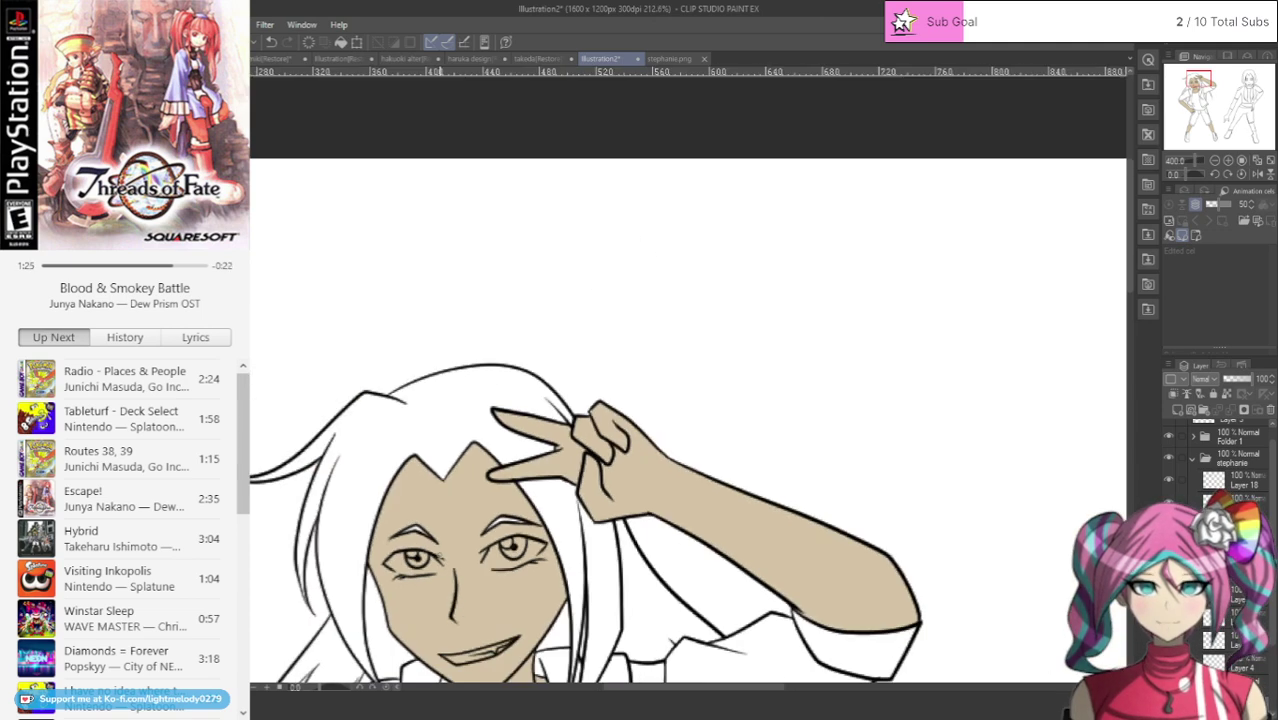
pyautogui.scroll(-2, 437, 628)
pyautogui.scroll(3, 408, 631)
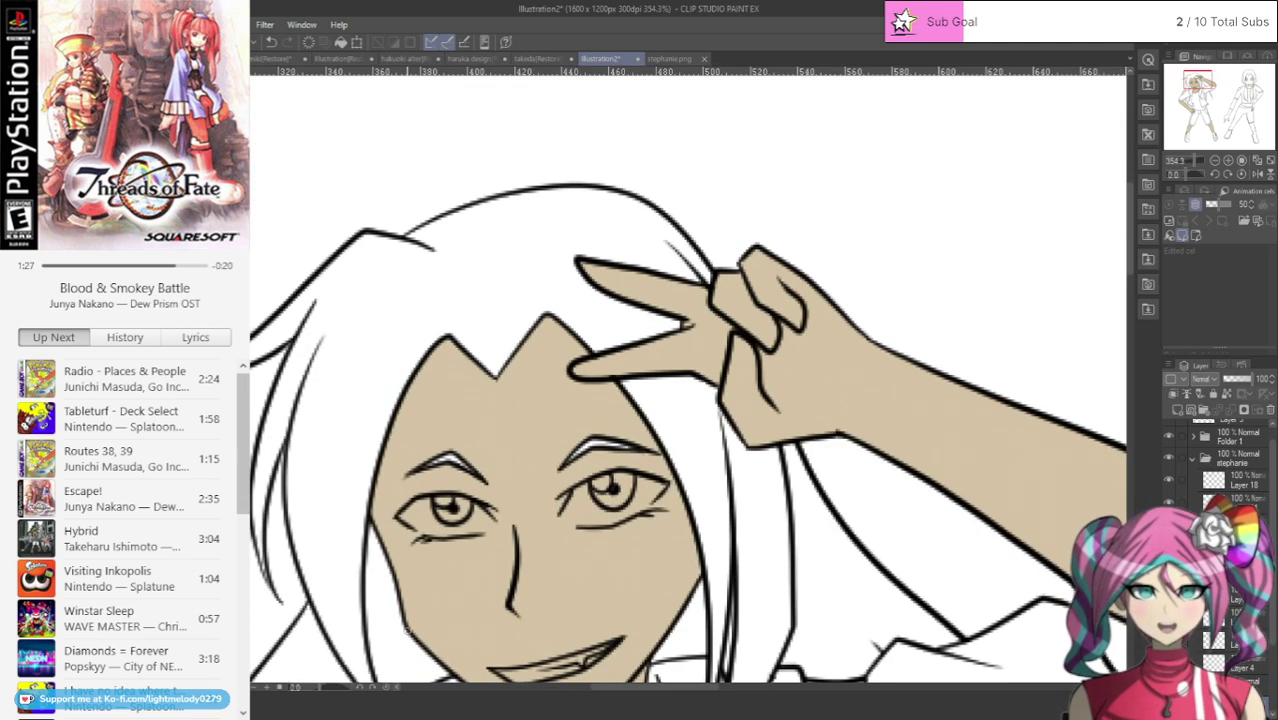
pyautogui.moveTo(1129, 262); pyautogui.dragTo(1129, 310)
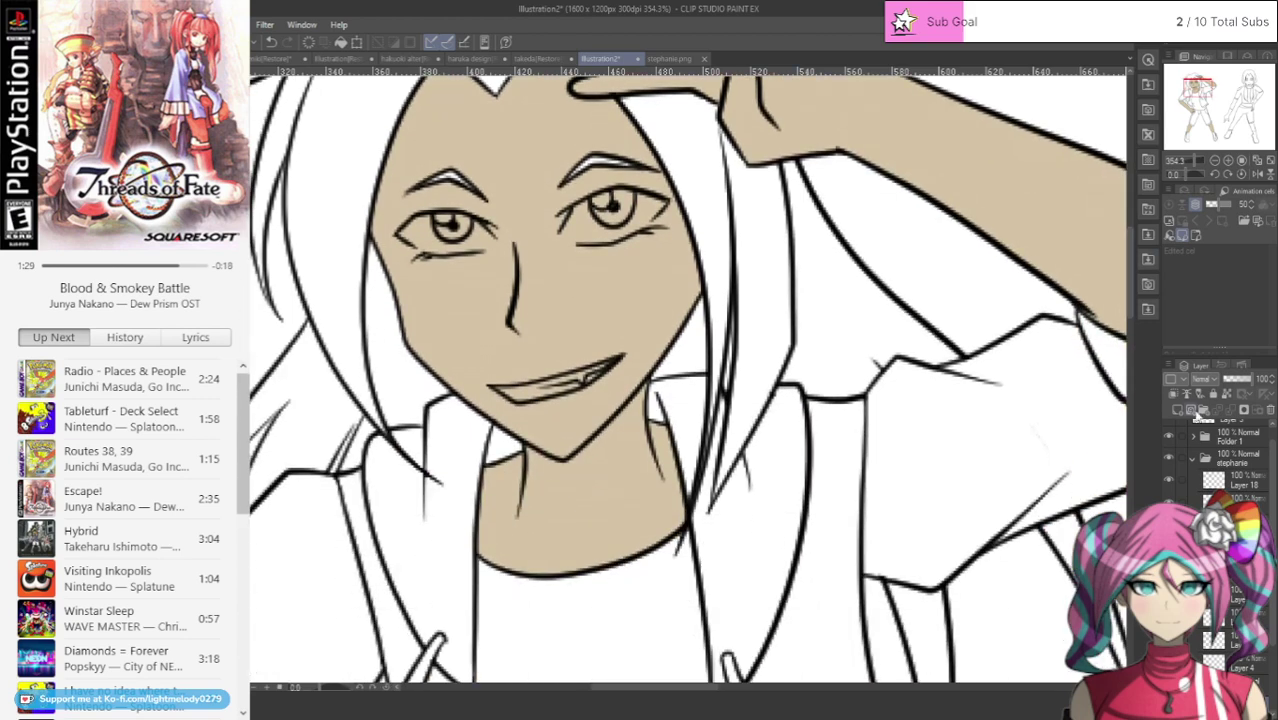
# Step: Add a new layer next to the skin colour layer in the colour folder, and reselect the skin layer
pyautogui.scroll(-3, 1220, 550)
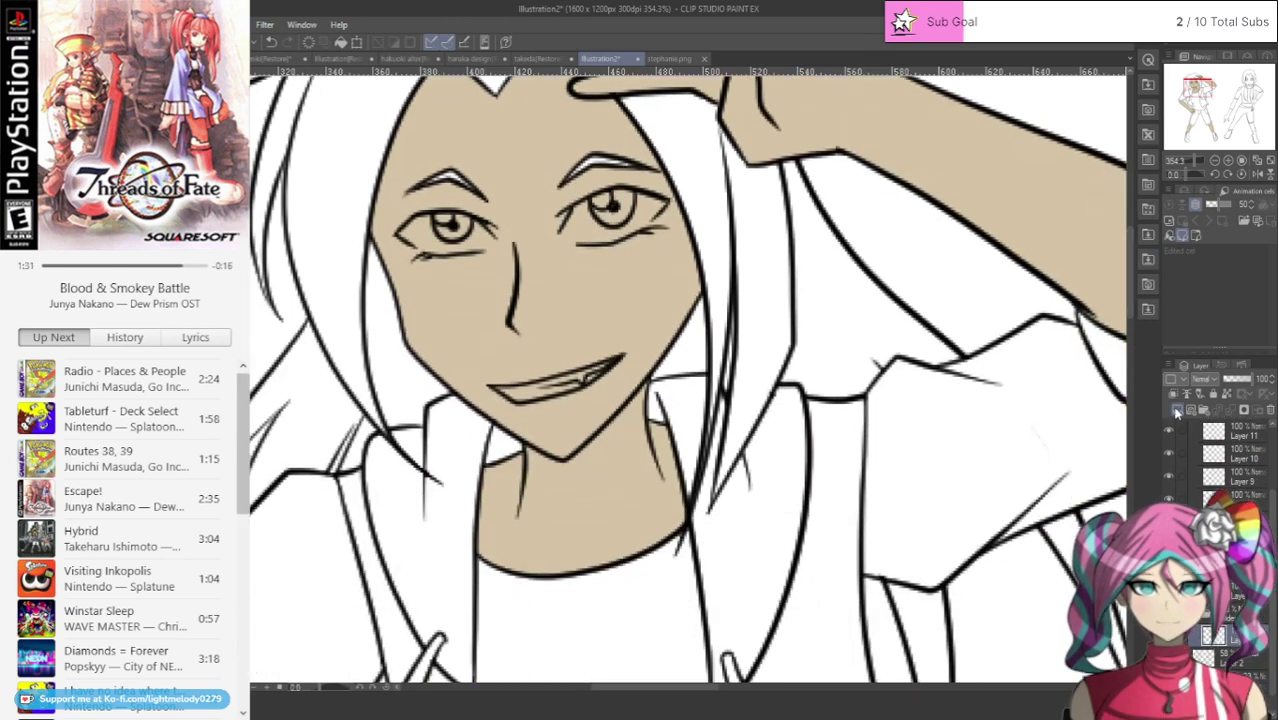
pyautogui.click(1176, 409)
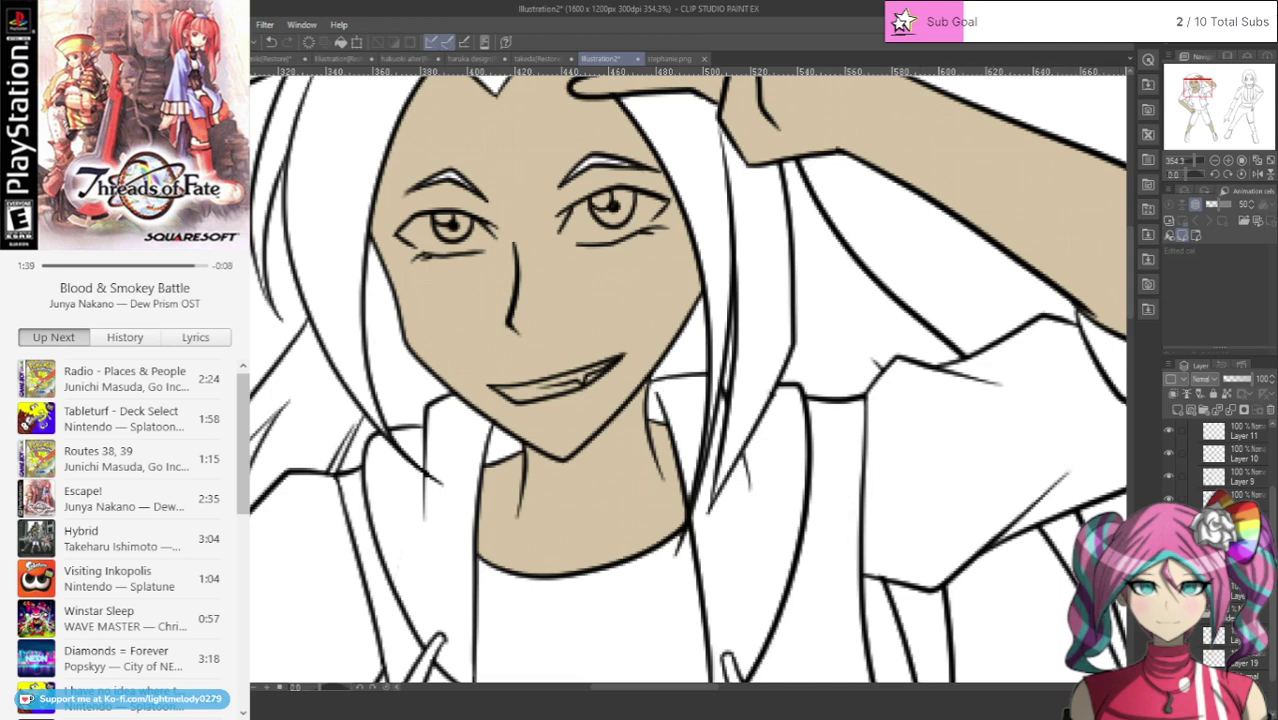
pyautogui.click(1222, 636)
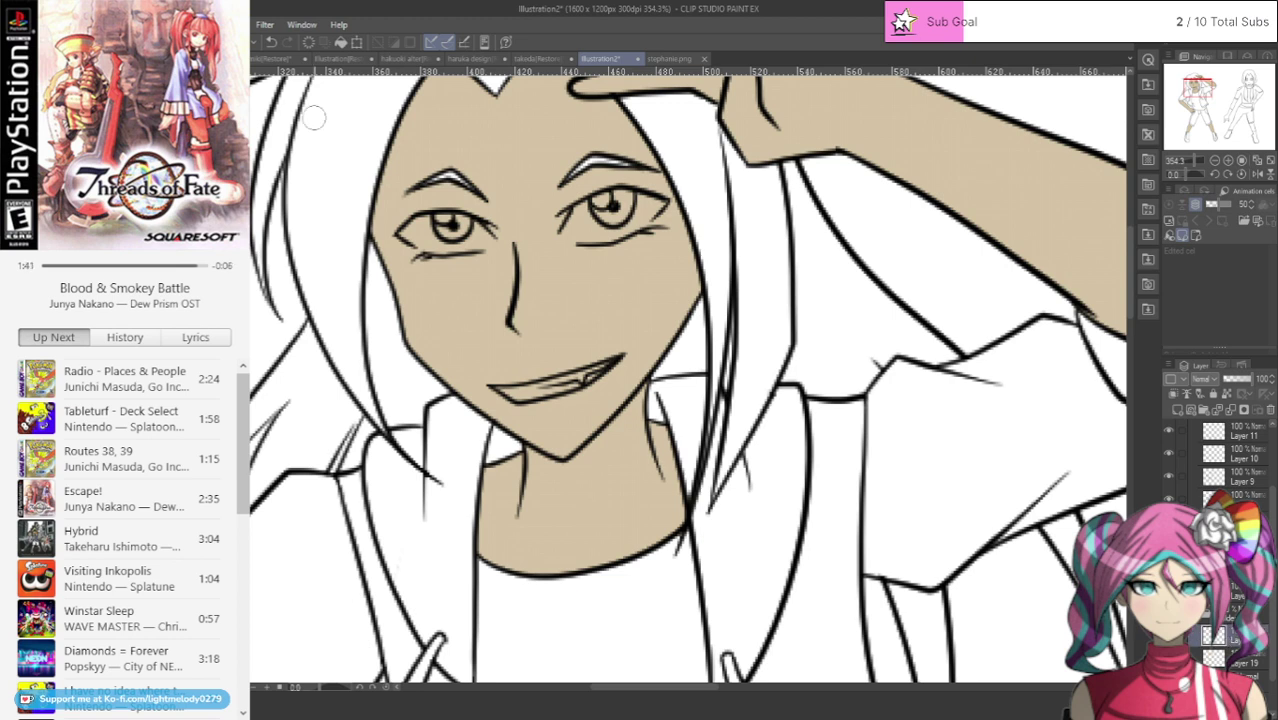
# Step: Whiten the teeth area inside the saluting figure's open mouth, up to the lip outlines
pyautogui.scroll(4, 460, 145)
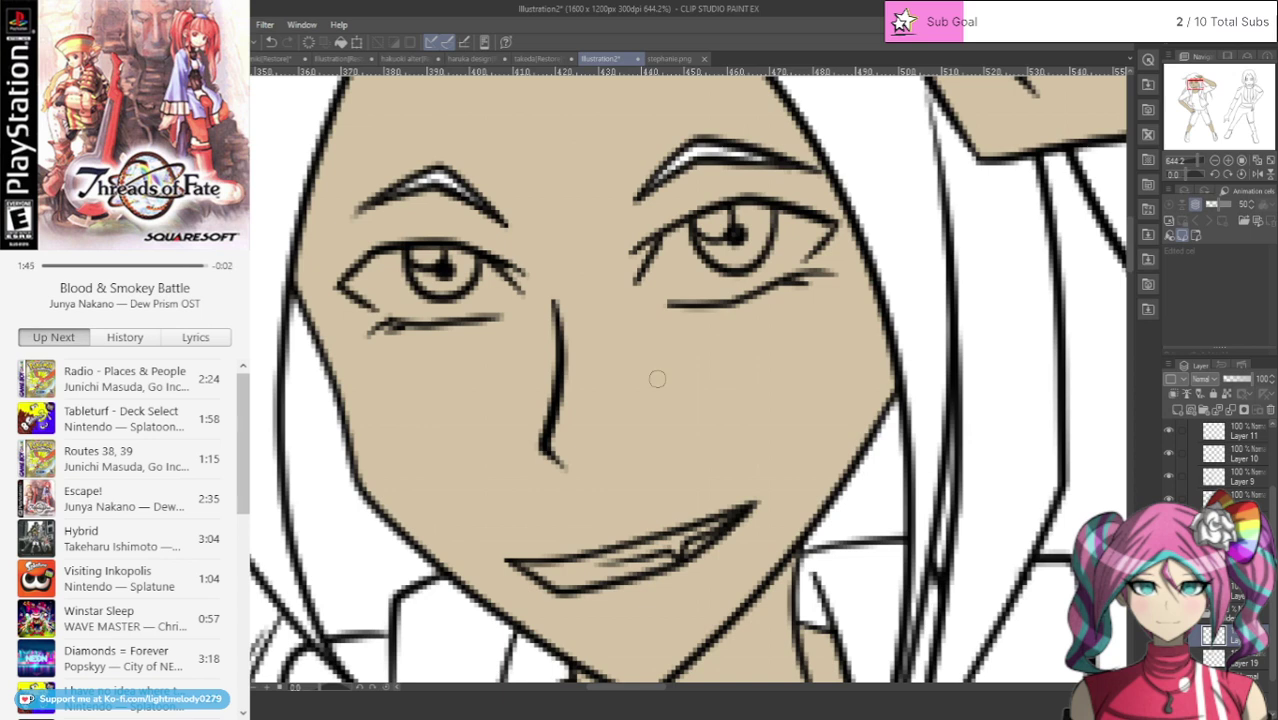
pyautogui.moveTo(598, 574)
pyautogui.mouseDown()
pyautogui.moveTo(717, 528)
pyautogui.moveTo(640, 565)
pyautogui.moveTo(596, 572)
pyautogui.mouseUp()
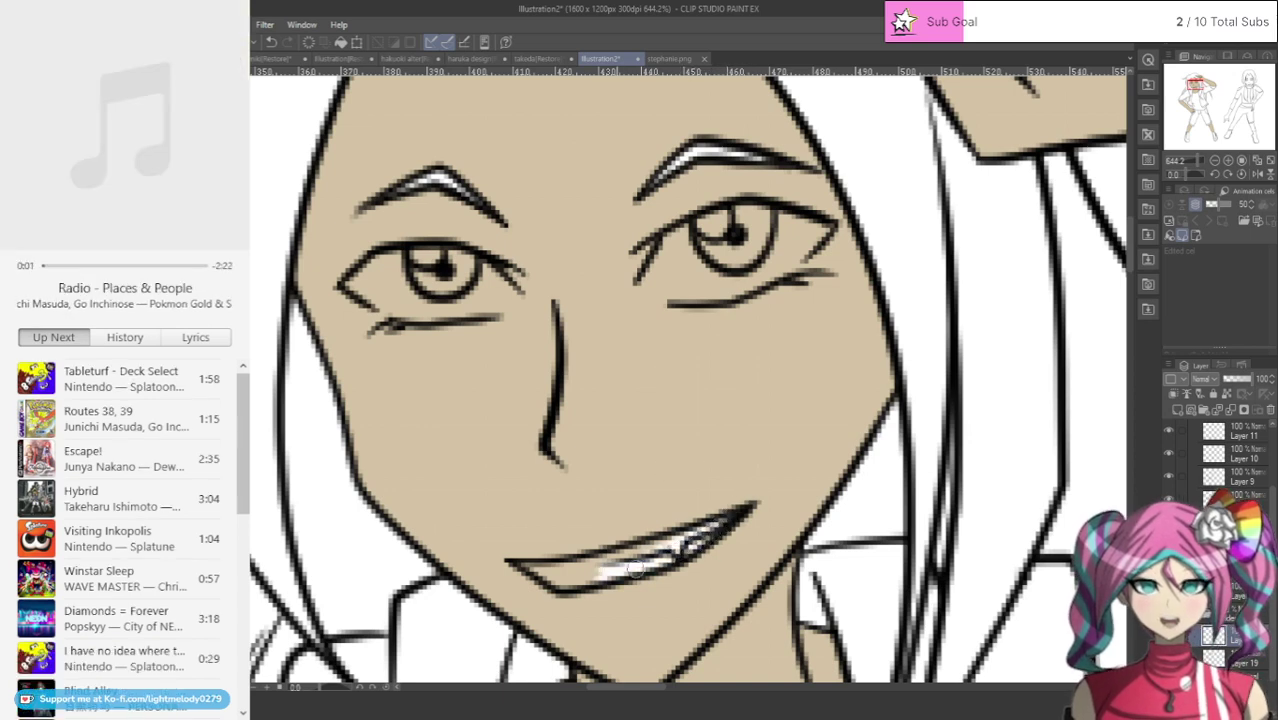
pyautogui.moveTo(690, 530); pyautogui.dragTo(555, 575)
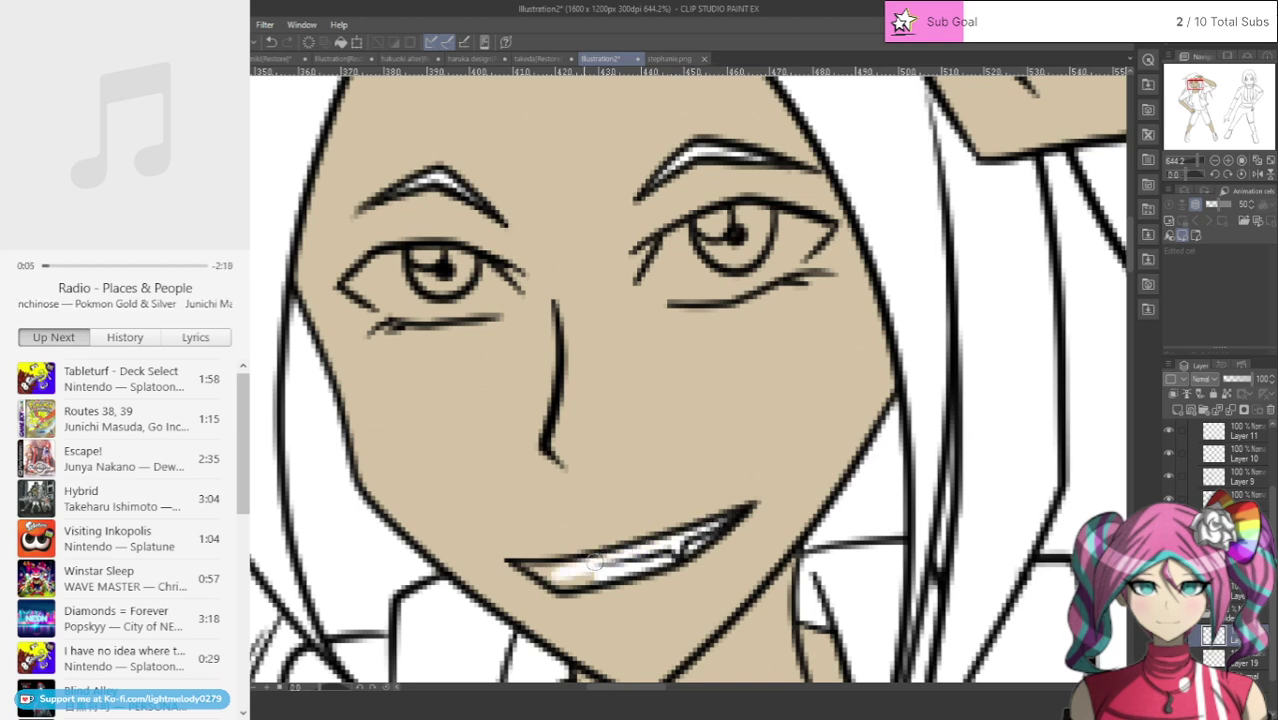
pyautogui.moveTo(604, 566)
pyautogui.mouseDown()
pyautogui.moveTo(518, 565)
pyautogui.moveTo(576, 579)
pyautogui.mouseUp()
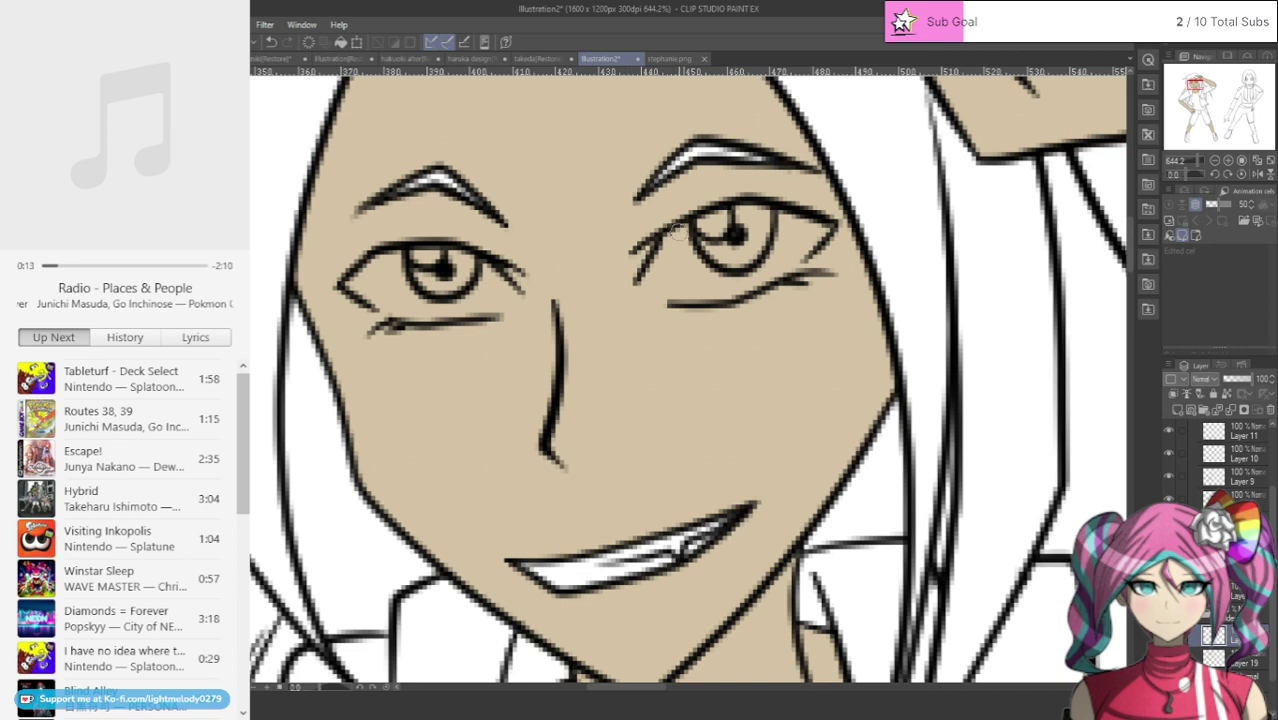
# Step: Whiten the inside of both of the saluting figure's eyes, and undo the stray strokes around the outer eye corner
pyautogui.moveTo(688, 226)
pyautogui.mouseDown()
pyautogui.moveTo(649, 280)
pyautogui.moveTo(672, 291)
pyautogui.moveTo(653, 285)
pyautogui.moveTo(680, 259)
pyautogui.moveTo(643, 280)
pyautogui.moveTo(675, 294)
pyautogui.moveTo(657, 290)
pyautogui.moveTo(708, 285)
pyautogui.moveTo(673, 293)
pyautogui.moveTo(705, 295)
pyautogui.moveTo(748, 278)
pyautogui.moveTo(695, 298)
pyautogui.moveTo(776, 270)
pyautogui.moveTo(760, 279)
pyautogui.moveTo(828, 226)
pyautogui.moveTo(792, 259)
pyautogui.moveTo(827, 224)
pyautogui.moveTo(733, 208)
pyautogui.moveTo(699, 227)
pyautogui.mouseUp()
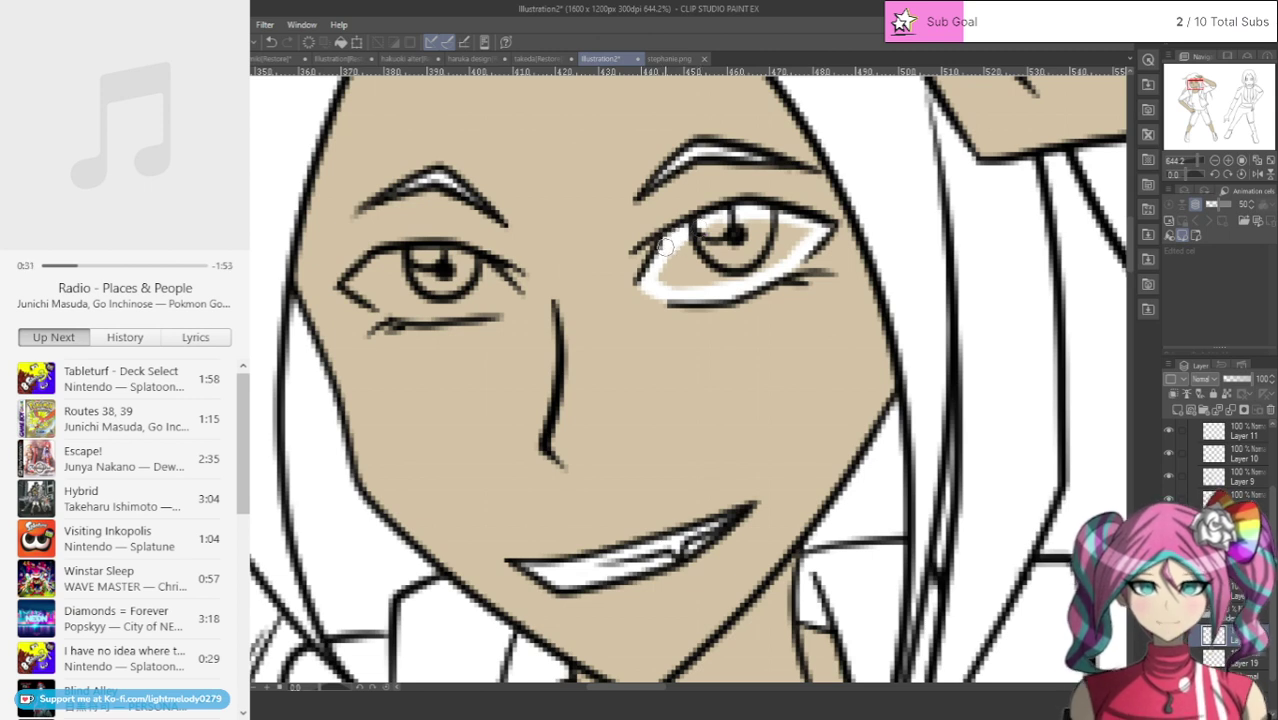
pyautogui.moveTo(655, 285)
pyautogui.mouseDown()
pyautogui.moveTo(716, 283)
pyautogui.moveTo(783, 245)
pyautogui.moveTo(736, 284)
pyautogui.moveTo(819, 223)
pyautogui.moveTo(757, 250)
pyautogui.moveTo(805, 218)
pyautogui.moveTo(726, 243)
pyautogui.moveTo(764, 213)
pyautogui.moveTo(698, 249)
pyautogui.moveTo(740, 216)
pyautogui.moveTo(680, 248)
pyautogui.moveTo(726, 212)
pyautogui.moveTo(658, 271)
pyautogui.moveTo(710, 234)
pyautogui.moveTo(664, 283)
pyautogui.moveTo(713, 238)
pyautogui.moveTo(695, 270)
pyautogui.moveTo(739, 256)
pyautogui.moveTo(695, 284)
pyautogui.moveTo(768, 258)
pyautogui.mouseUp()
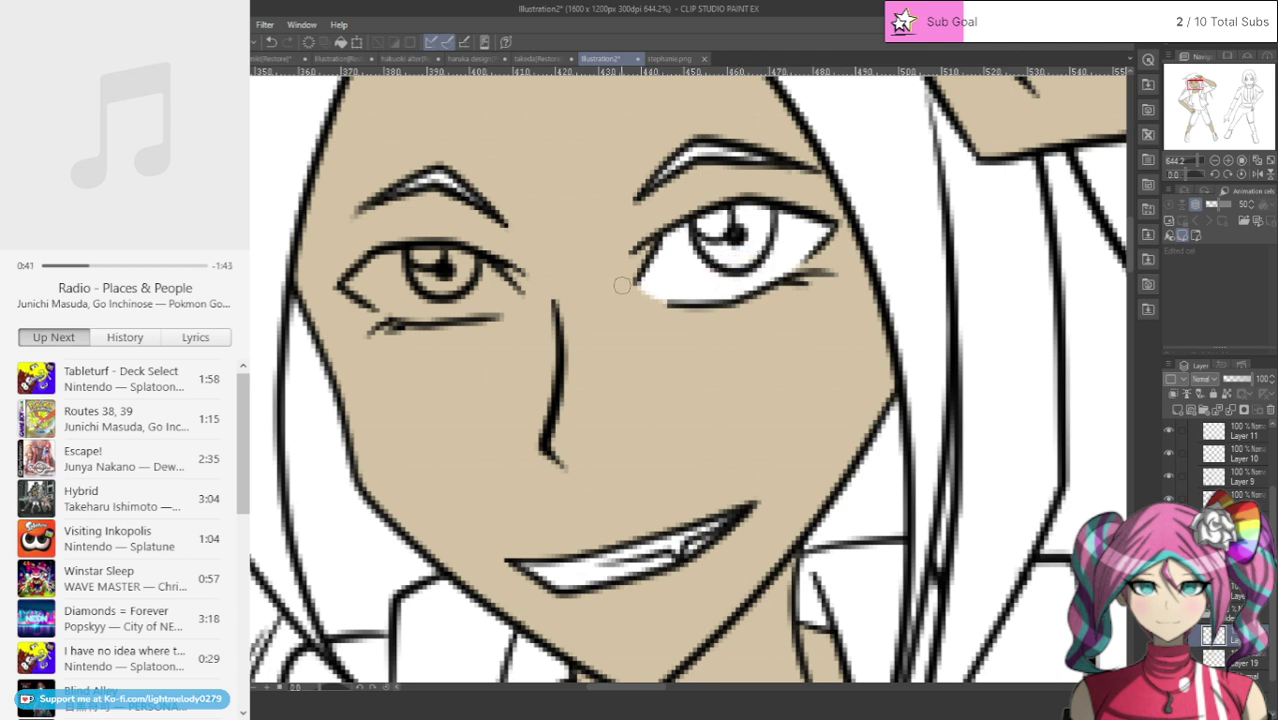
pyautogui.moveTo(436, 308)
pyautogui.mouseDown()
pyautogui.moveTo(397, 318)
pyautogui.moveTo(352, 287)
pyautogui.moveTo(401, 248)
pyautogui.moveTo(377, 266)
pyautogui.moveTo(447, 250)
pyautogui.moveTo(419, 258)
pyautogui.moveTo(487, 268)
pyautogui.moveTo(478, 263)
pyautogui.moveTo(514, 293)
pyautogui.moveTo(471, 316)
pyautogui.moveTo(410, 314)
pyautogui.moveTo(476, 304)
pyautogui.moveTo(400, 301)
pyautogui.moveTo(371, 283)
pyautogui.moveTo(401, 296)
pyautogui.moveTo(377, 258)
pyautogui.moveTo(428, 306)
pyautogui.moveTo(398, 270)
pyautogui.moveTo(425, 300)
pyautogui.moveTo(412, 260)
pyautogui.moveTo(451, 314)
pyautogui.moveTo(429, 264)
pyautogui.moveTo(463, 300)
pyautogui.moveTo(443, 258)
pyautogui.moveTo(469, 296)
pyautogui.moveTo(480, 300)
pyautogui.moveTo(463, 266)
pyautogui.moveTo(492, 277)
pyautogui.mouseUp()
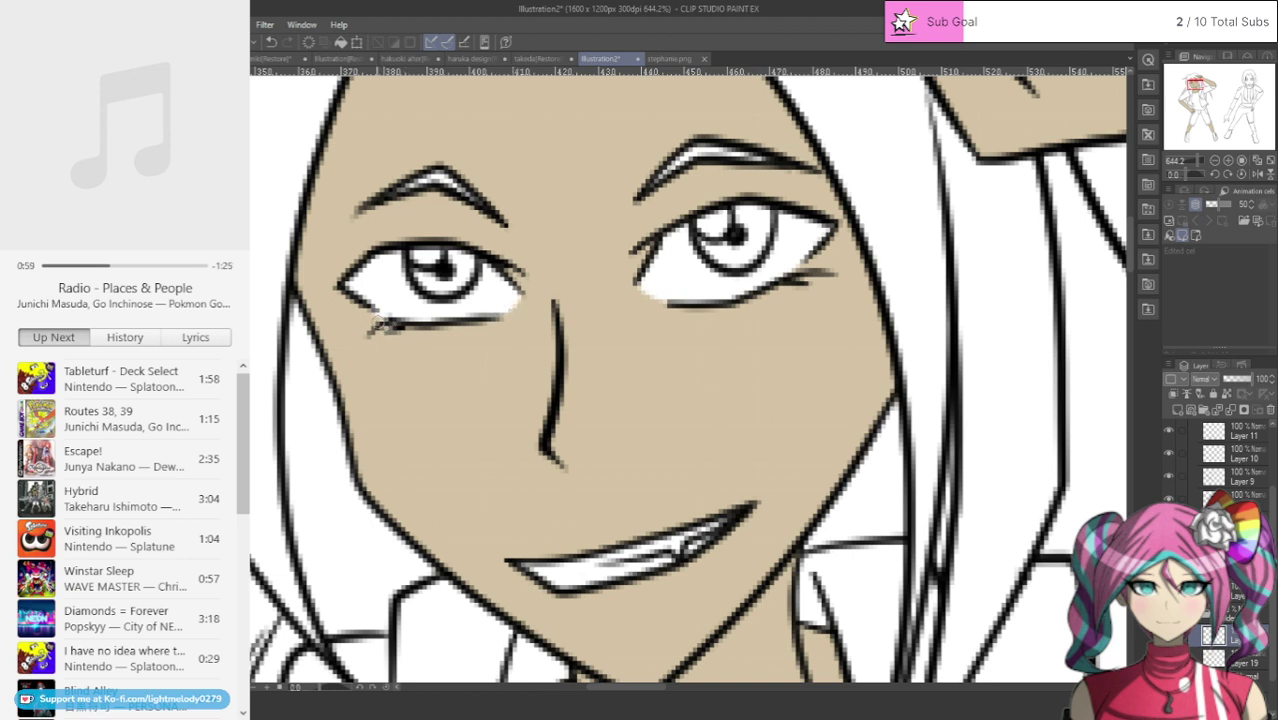
pyautogui.moveTo(425, 362); pyautogui.dragTo(316, 302)
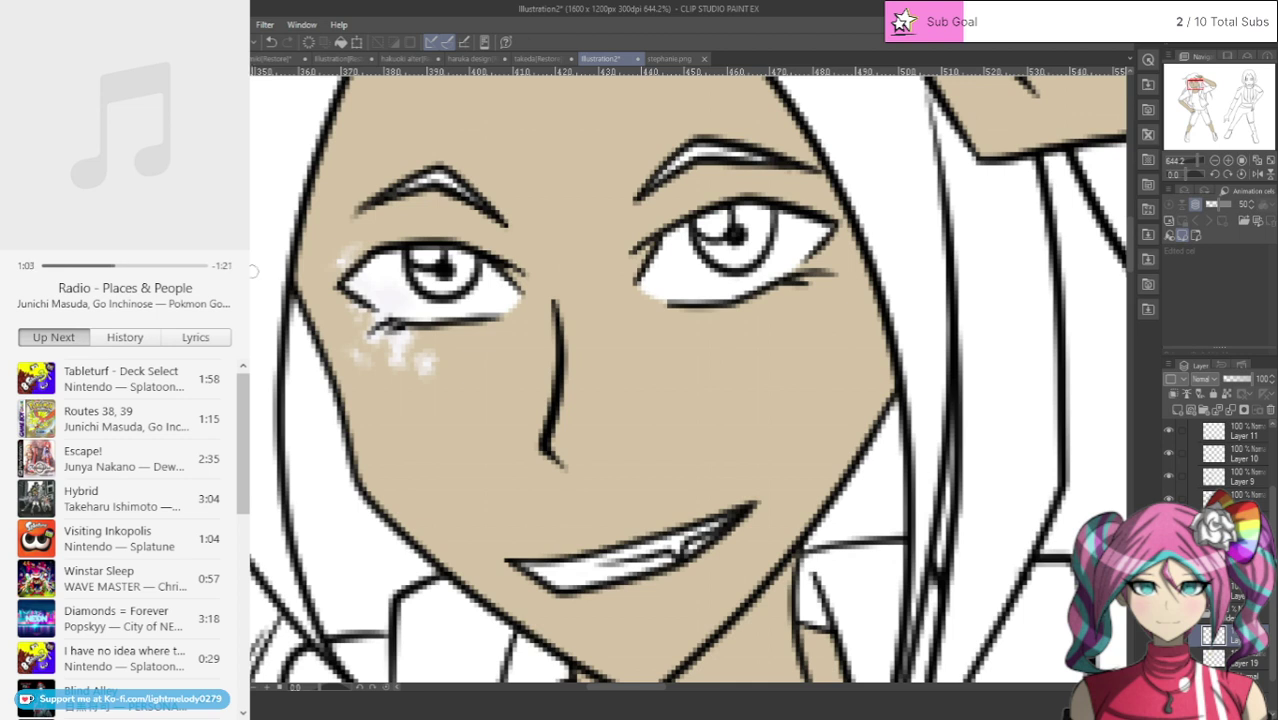
pyautogui.hotkey('ctrl', 'z')
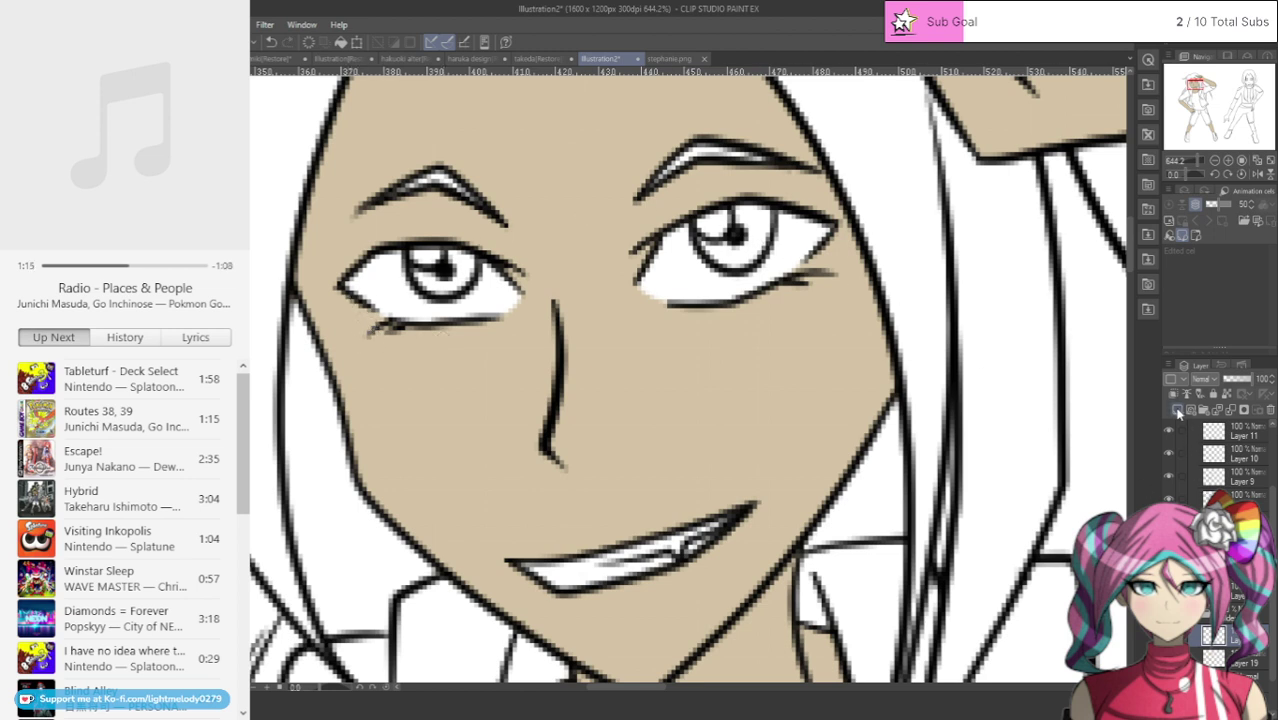
# Step: Clip the new layer to the layer below and reopen the stephanie.png colour reference
pyautogui.click(1173, 395)
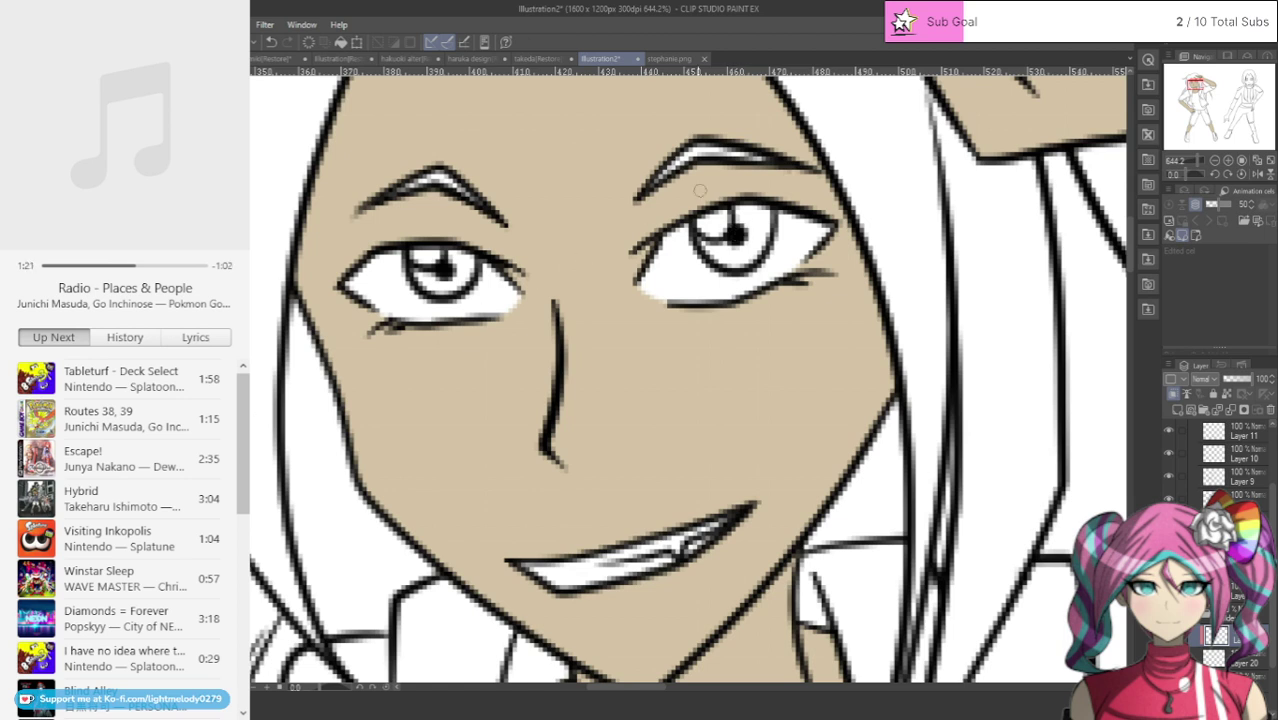
pyautogui.click(671, 59)
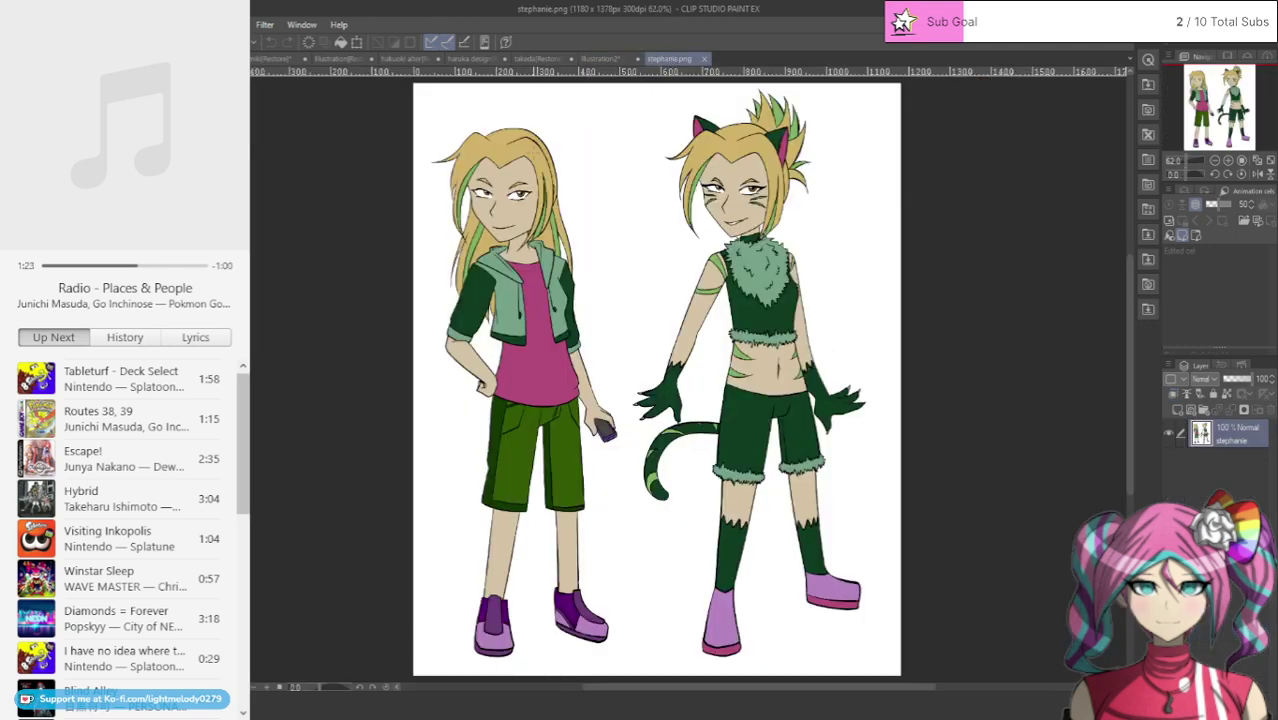
# Step: Colour both of the saluting figure's irises with the reference's brown, leaving the highlights white
pyautogui.scroll(5, 522, 177)
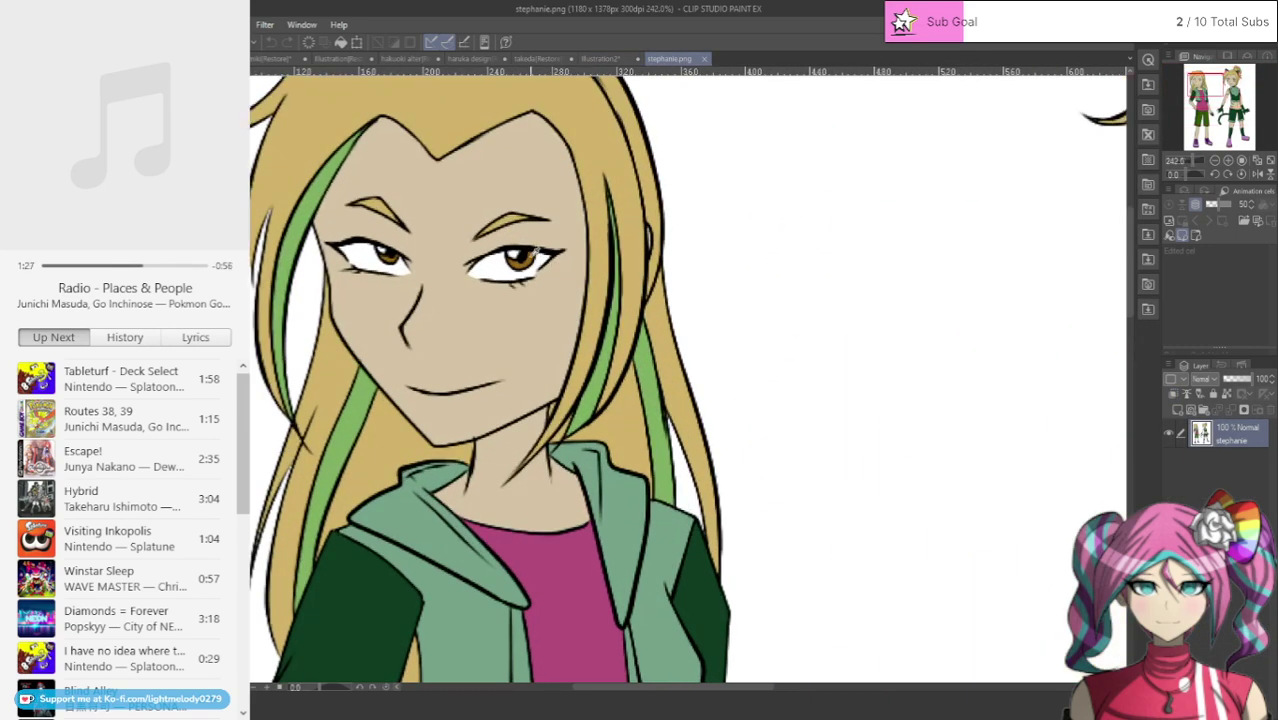
pyautogui.click(603, 58)
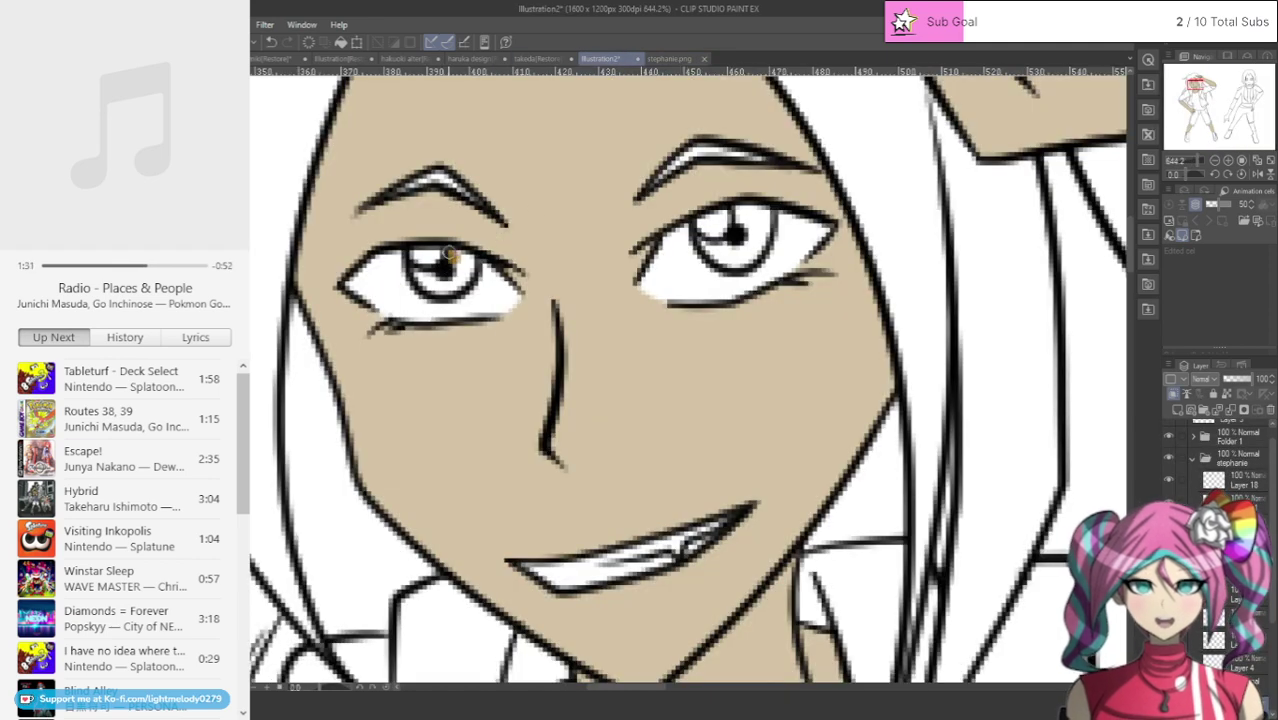
pyautogui.moveTo(445, 249)
pyautogui.mouseDown()
pyautogui.moveTo(470, 263)
pyautogui.moveTo(460, 282)
pyautogui.moveTo(420, 284)
pyautogui.moveTo(423, 274)
pyautogui.mouseUp()
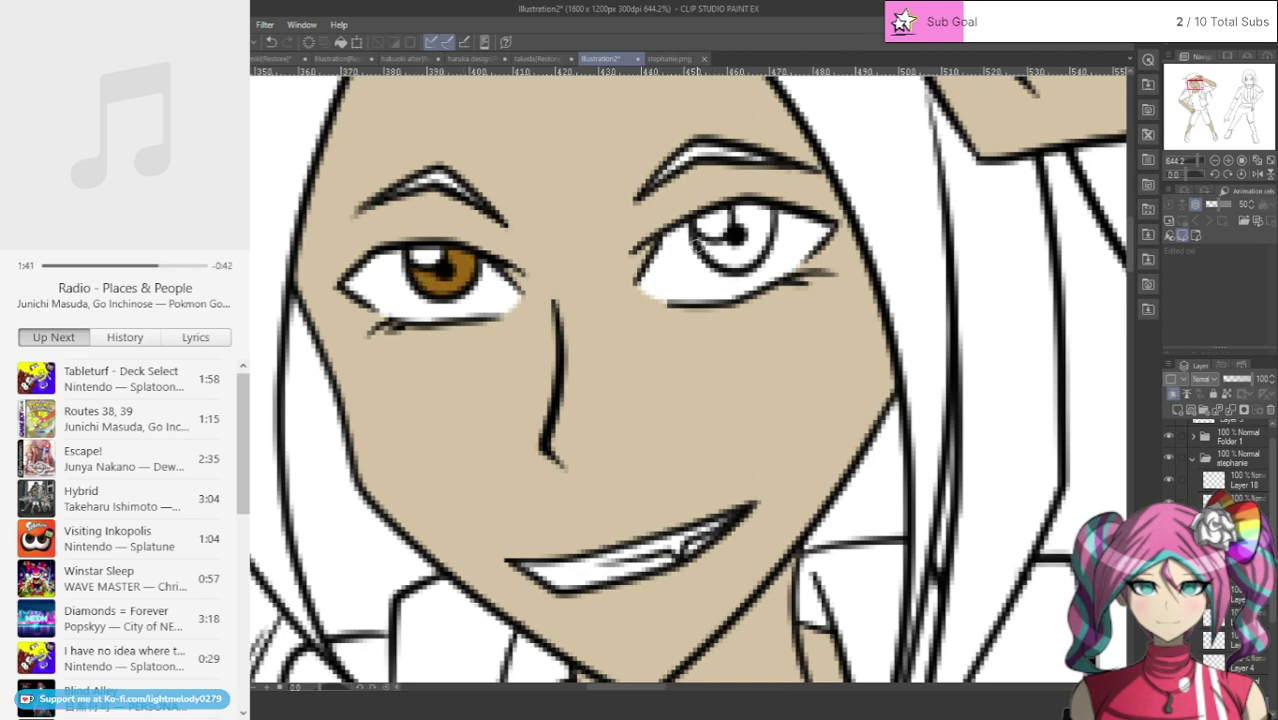
pyautogui.moveTo(699, 238)
pyautogui.mouseDown()
pyautogui.moveTo(739, 237)
pyautogui.moveTo(703, 245)
pyautogui.moveTo(727, 262)
pyautogui.moveTo(750, 257)
pyautogui.moveTo(731, 265)
pyautogui.moveTo(758, 256)
pyautogui.moveTo(766, 234)
pyautogui.moveTo(741, 262)
pyautogui.moveTo(767, 240)
pyautogui.moveTo(767, 208)
pyautogui.moveTo(764, 242)
pyautogui.moveTo(768, 218)
pyautogui.moveTo(740, 256)
pyautogui.moveTo(755, 228)
pyautogui.moveTo(723, 253)
pyautogui.moveTo(754, 208)
pyautogui.mouseUp()
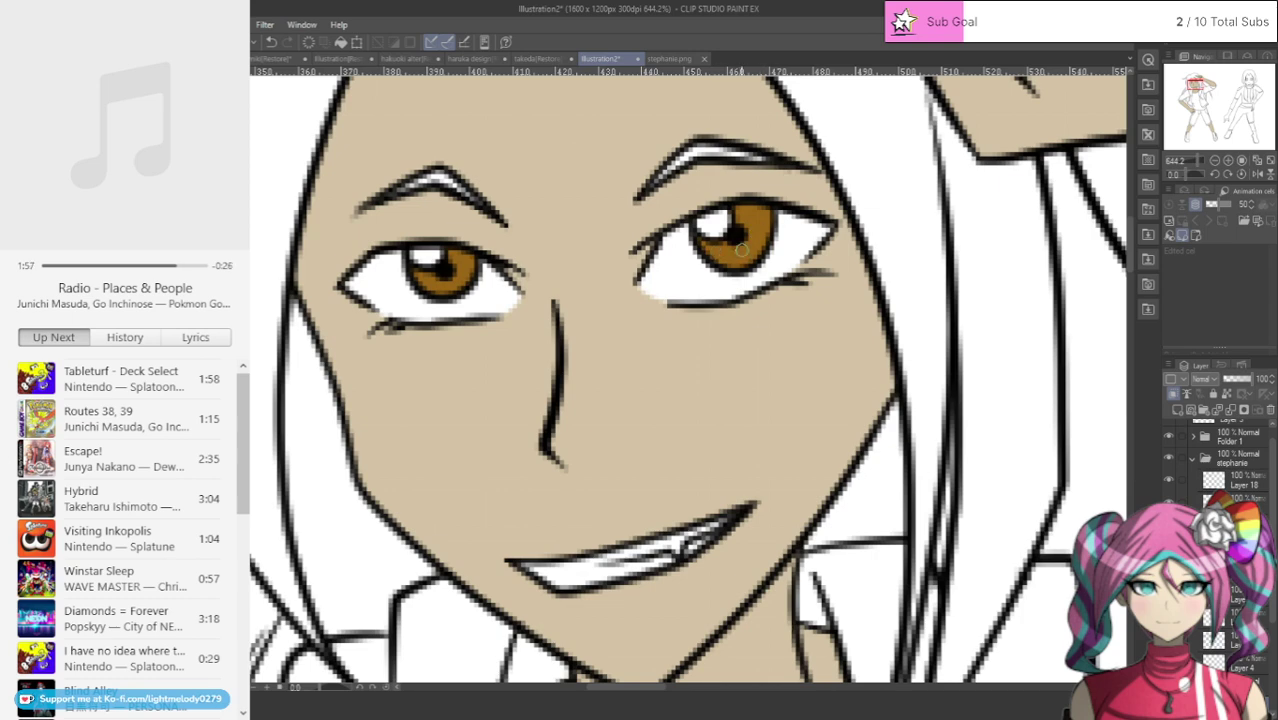
# Step: Fill the saluting figure's fringe, front hair strands and eyebrows with the blonde hair colour from stephanie.png
pyautogui.scroll(-5, 575, 250)
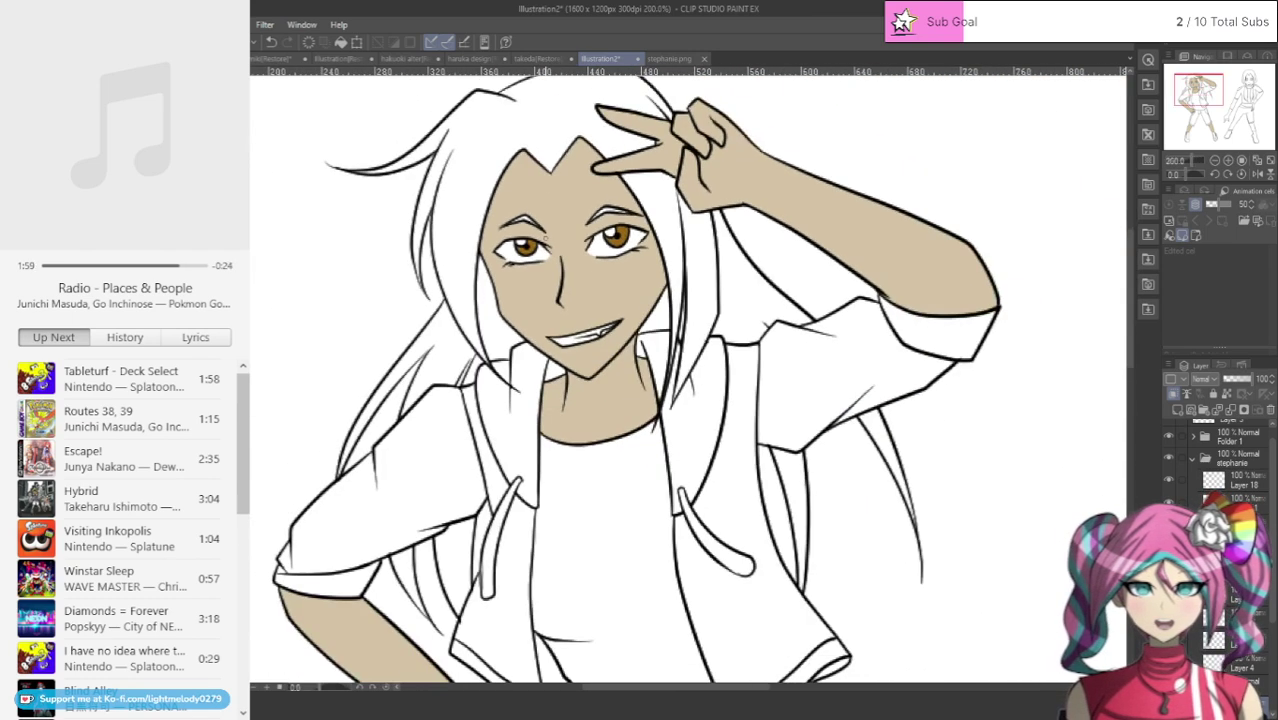
pyautogui.scroll(2, 536, 128)
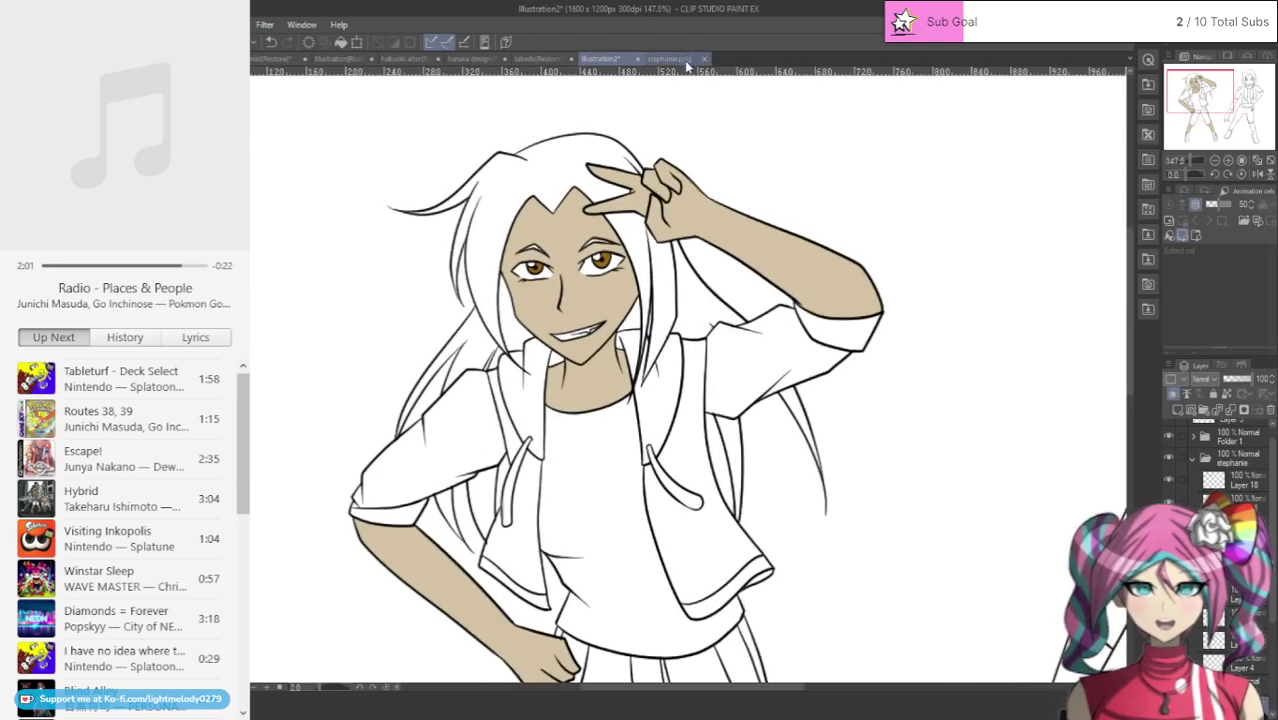
pyautogui.click(686, 61)
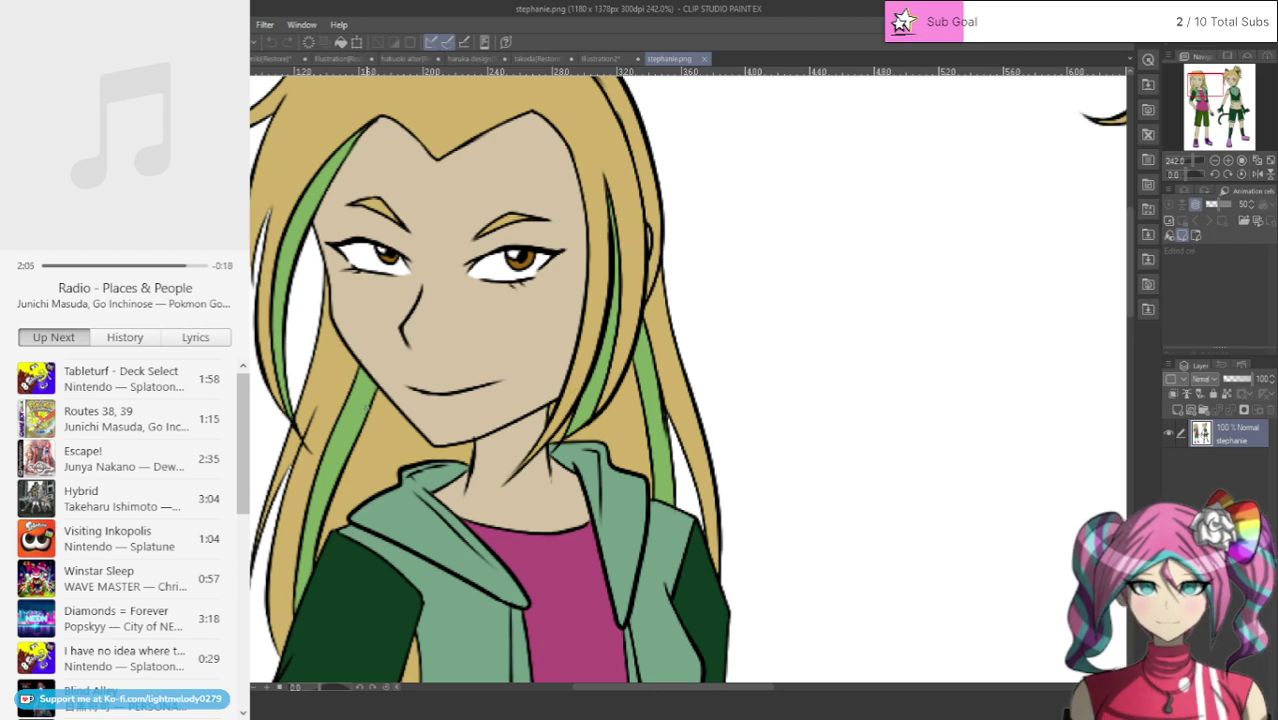
pyautogui.click(601, 59)
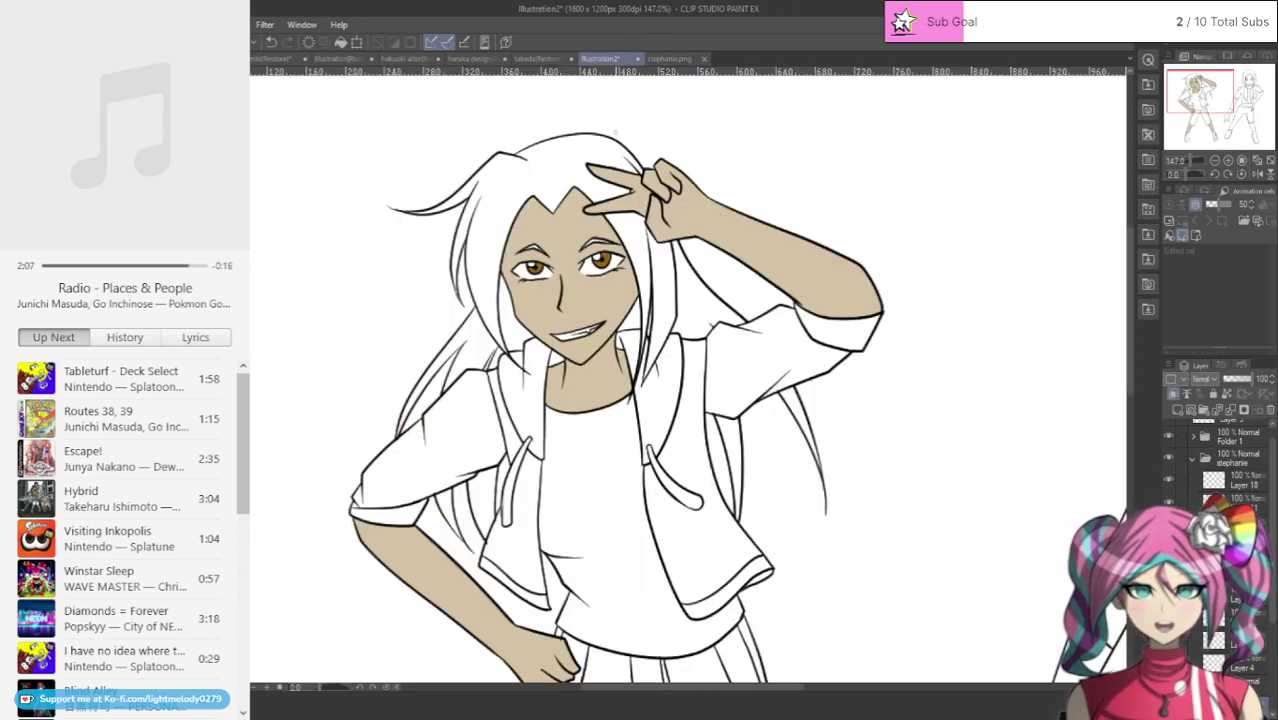
pyautogui.scroll(-2, 1266, 623)
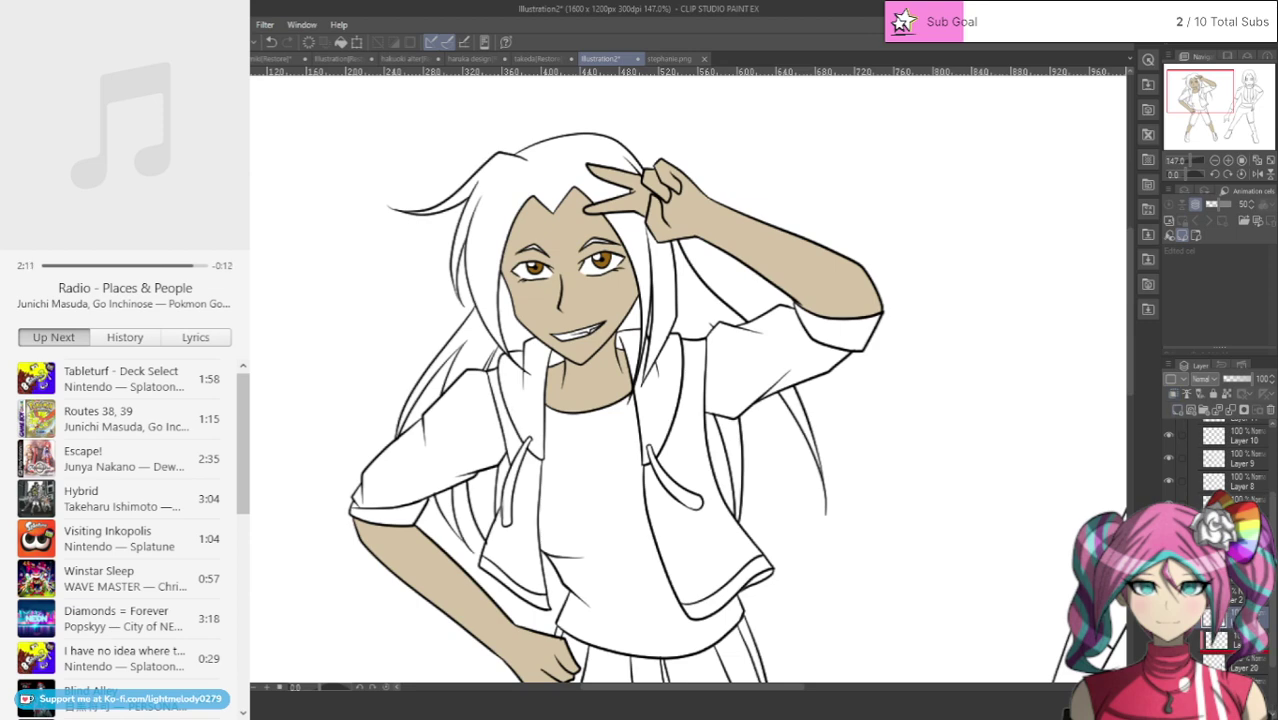
pyautogui.scroll(3, 509, 163)
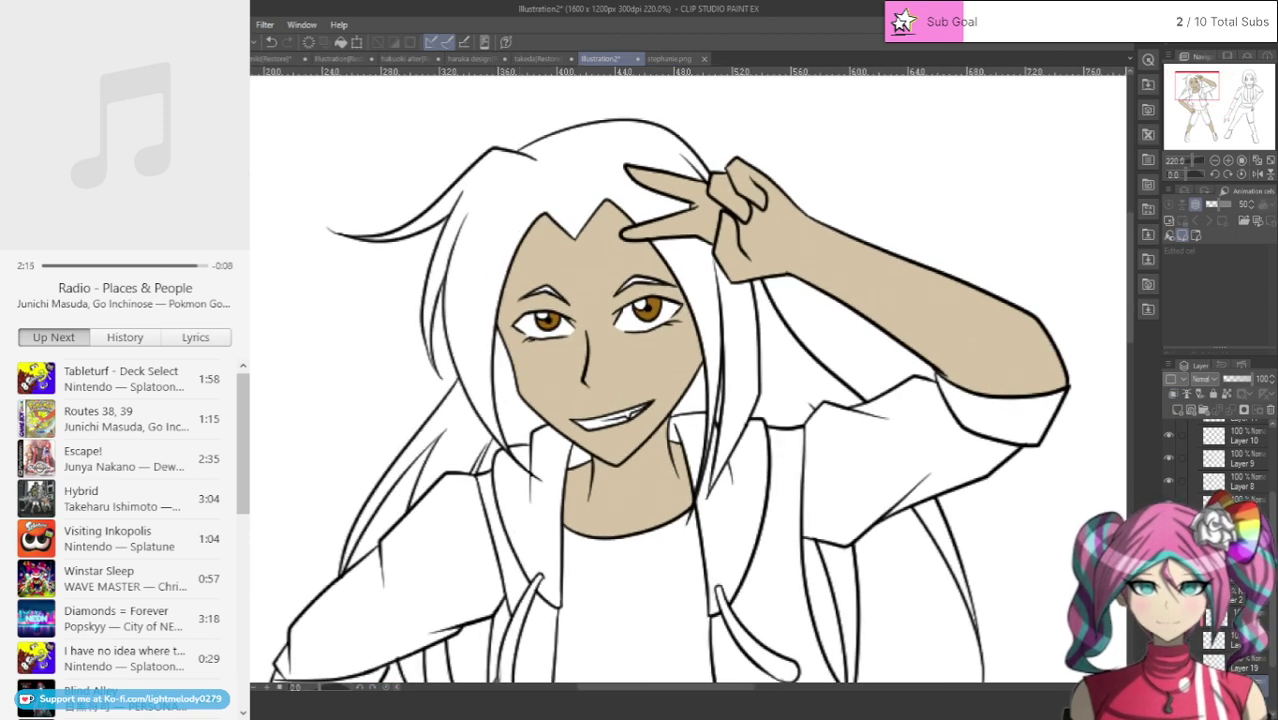
pyautogui.moveTo(438, 149)
pyautogui.mouseDown()
pyautogui.moveTo(297, 207)
pyautogui.moveTo(393, 288)
pyautogui.moveTo(389, 375)
pyautogui.moveTo(446, 395)
pyautogui.moveTo(483, 446)
pyautogui.mouseUp()
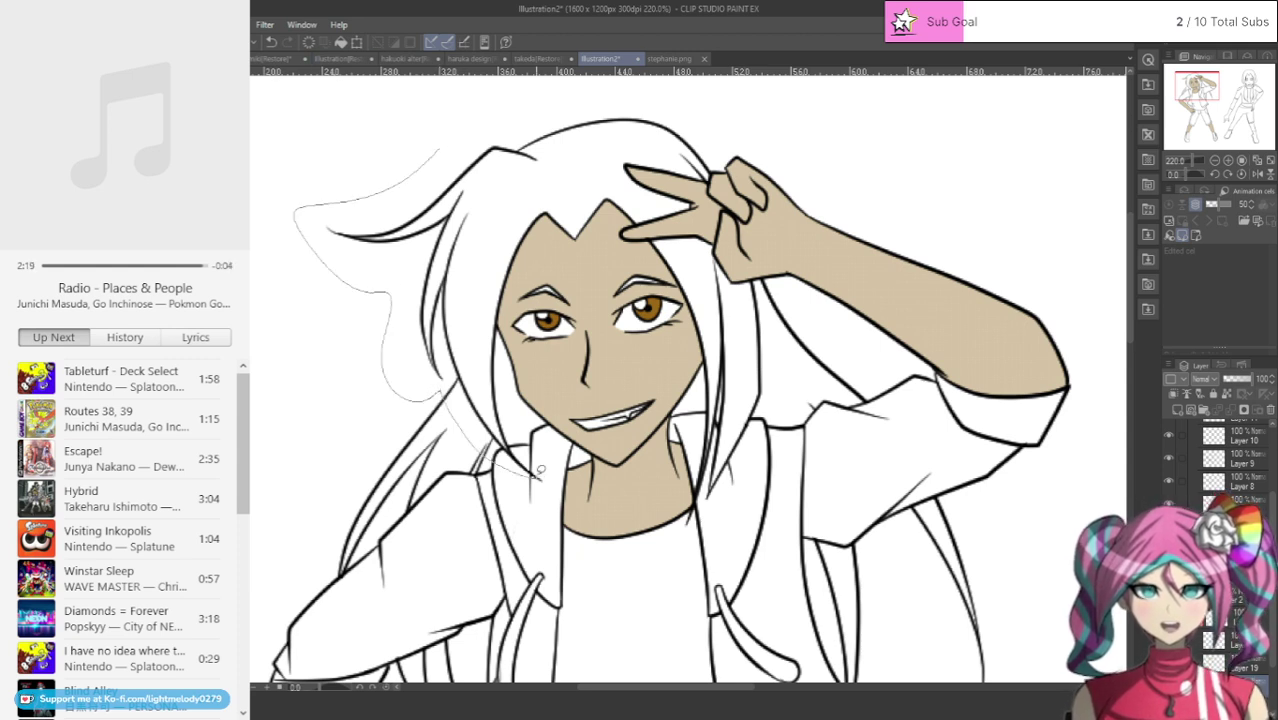
pyautogui.moveTo(540, 476)
pyautogui.mouseDown()
pyautogui.moveTo(509, 384)
pyautogui.moveTo(521, 283)
pyautogui.mouseUp()
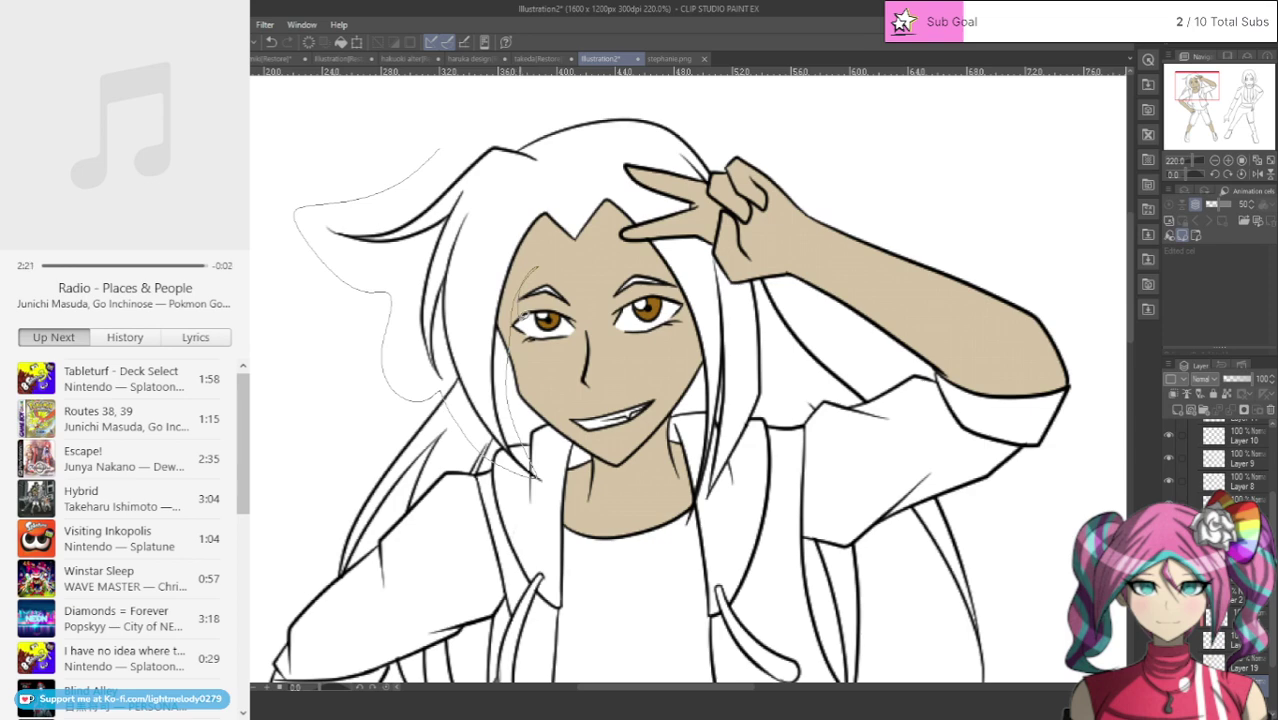
pyautogui.moveTo(688, 348)
pyautogui.mouseDown()
pyautogui.moveTo(682, 510)
pyautogui.moveTo(718, 516)
pyautogui.moveTo(774, 436)
pyautogui.moveTo(755, 173)
pyautogui.mouseUp()
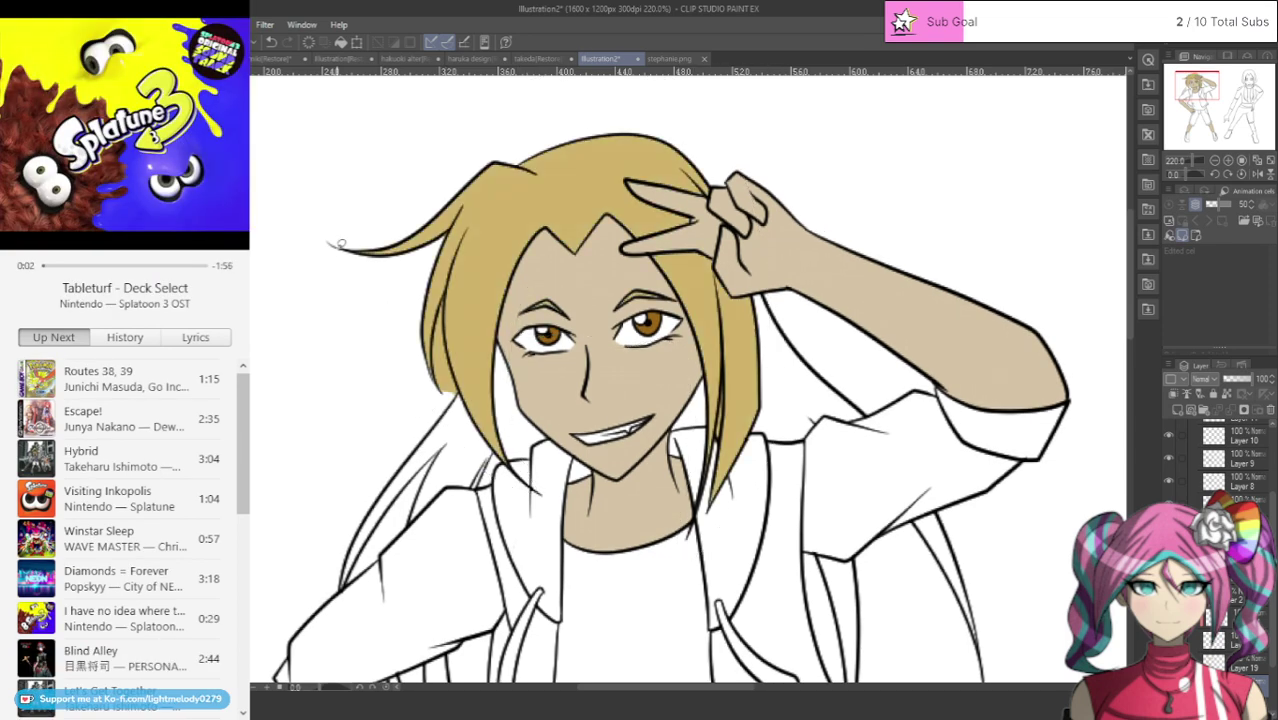
# Step: Erase the blonde spill from the gap between the outer hair strands on the side opposite the saluting hand, and skip the current music track
pyautogui.scroll(5, 443, 389)
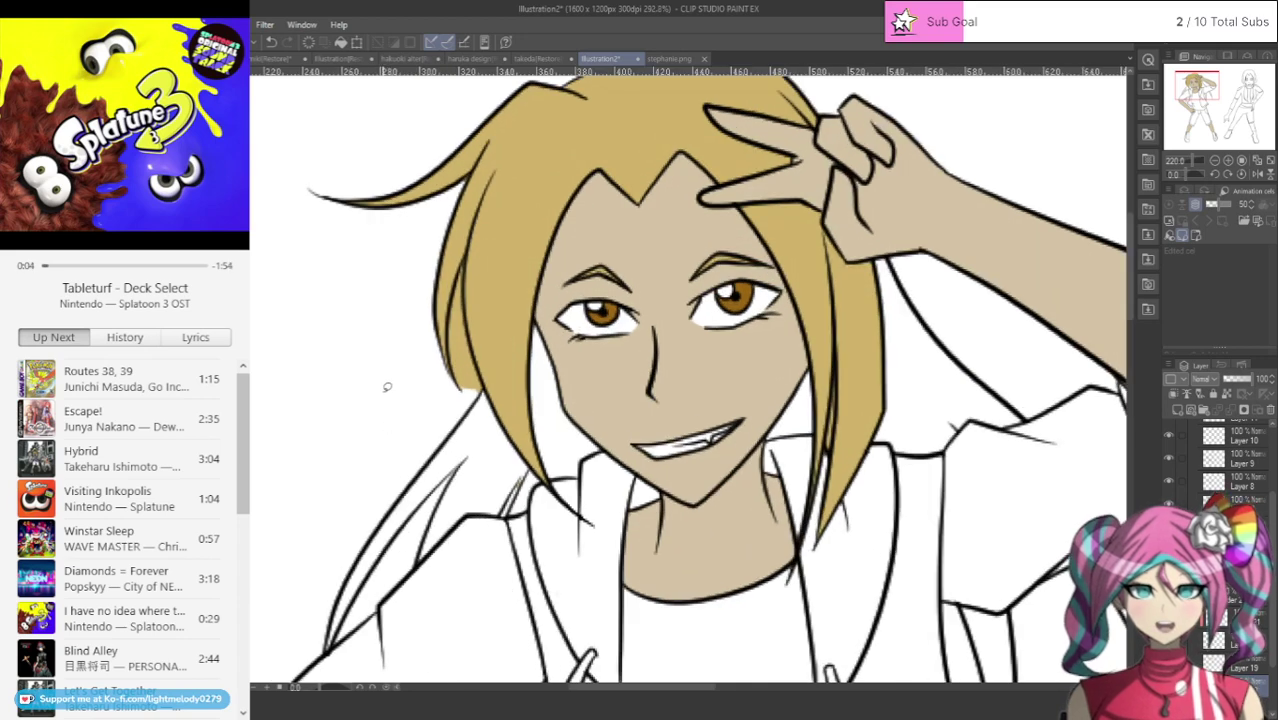
pyautogui.scroll(1, 603, 356)
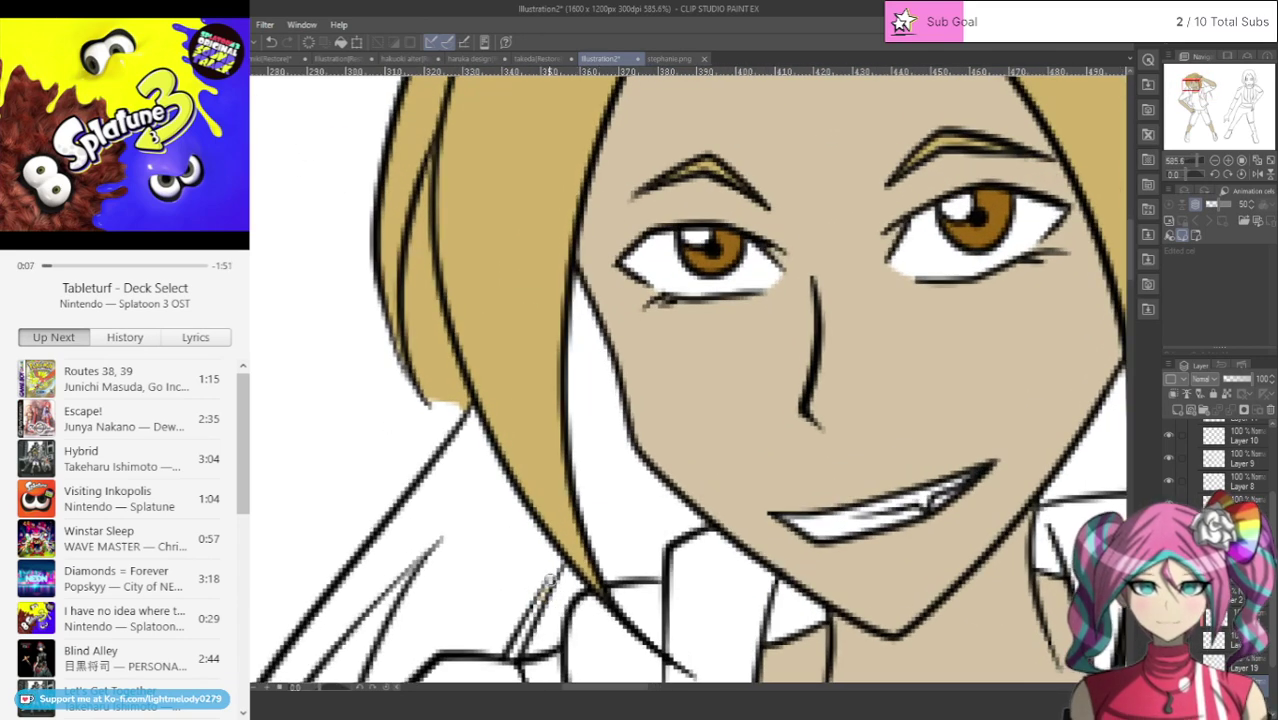
pyautogui.moveTo(411, 307)
pyautogui.mouseDown()
pyautogui.moveTo(430, 403)
pyautogui.moveTo(413, 325)
pyautogui.moveTo(432, 394)
pyautogui.moveTo(466, 429)
pyautogui.moveTo(458, 408)
pyautogui.moveTo(441, 412)
pyautogui.moveTo(461, 407)
pyautogui.moveTo(449, 361)
pyautogui.moveTo(471, 418)
pyautogui.moveTo(435, 292)
pyautogui.moveTo(452, 397)
pyautogui.moveTo(427, 353)
pyautogui.moveTo(417, 369)
pyautogui.moveTo(410, 266)
pyautogui.mouseUp()
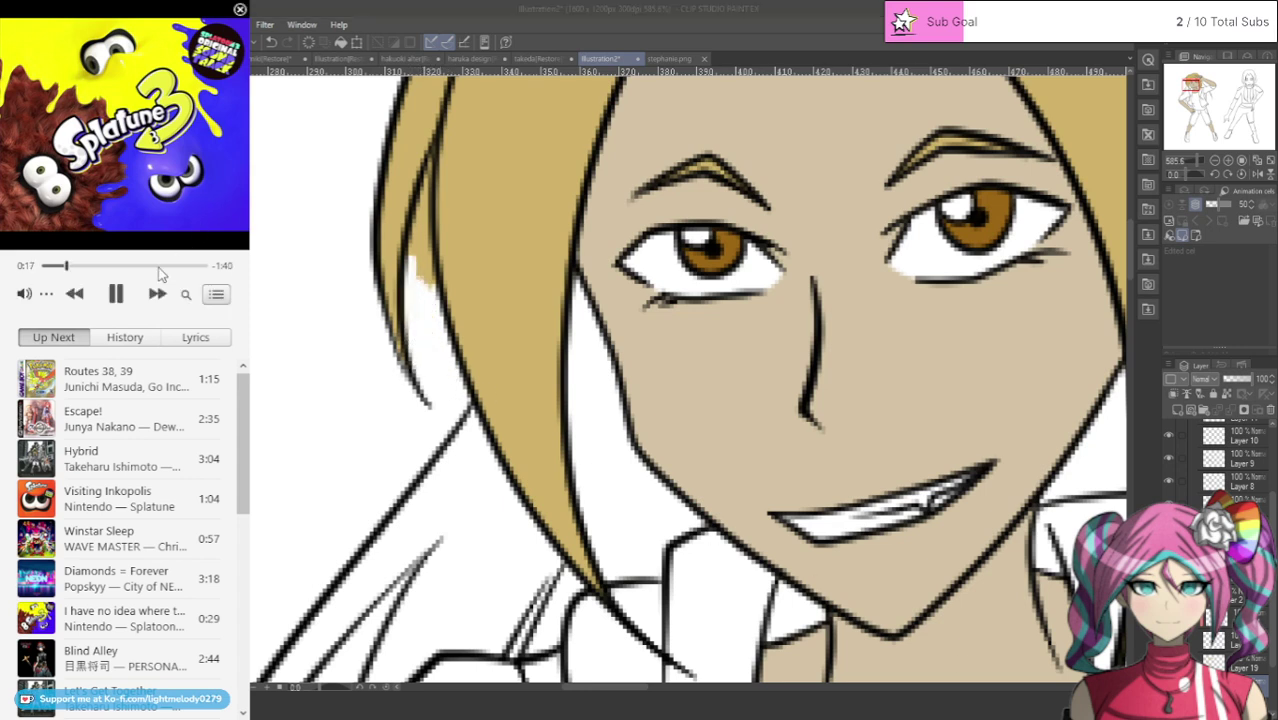
pyautogui.click(157, 293)
pyautogui.click(499, 6)
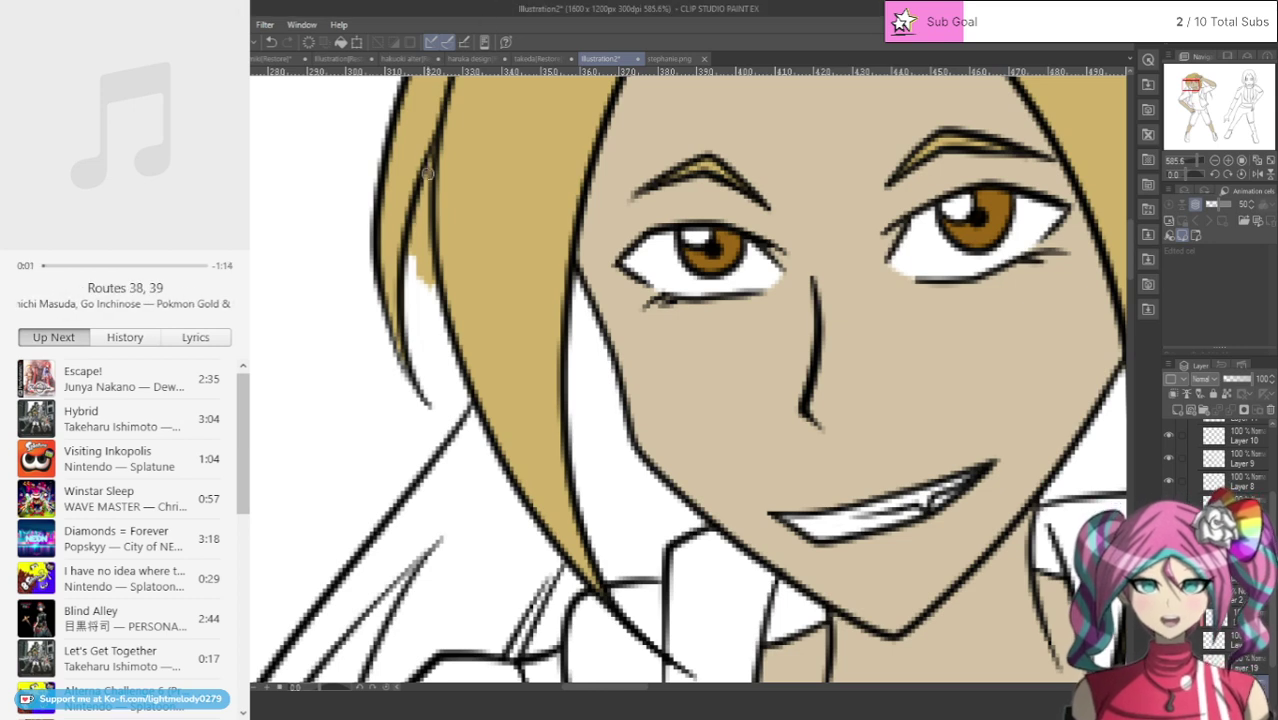
pyautogui.moveTo(428, 168); pyautogui.dragTo(412, 262)
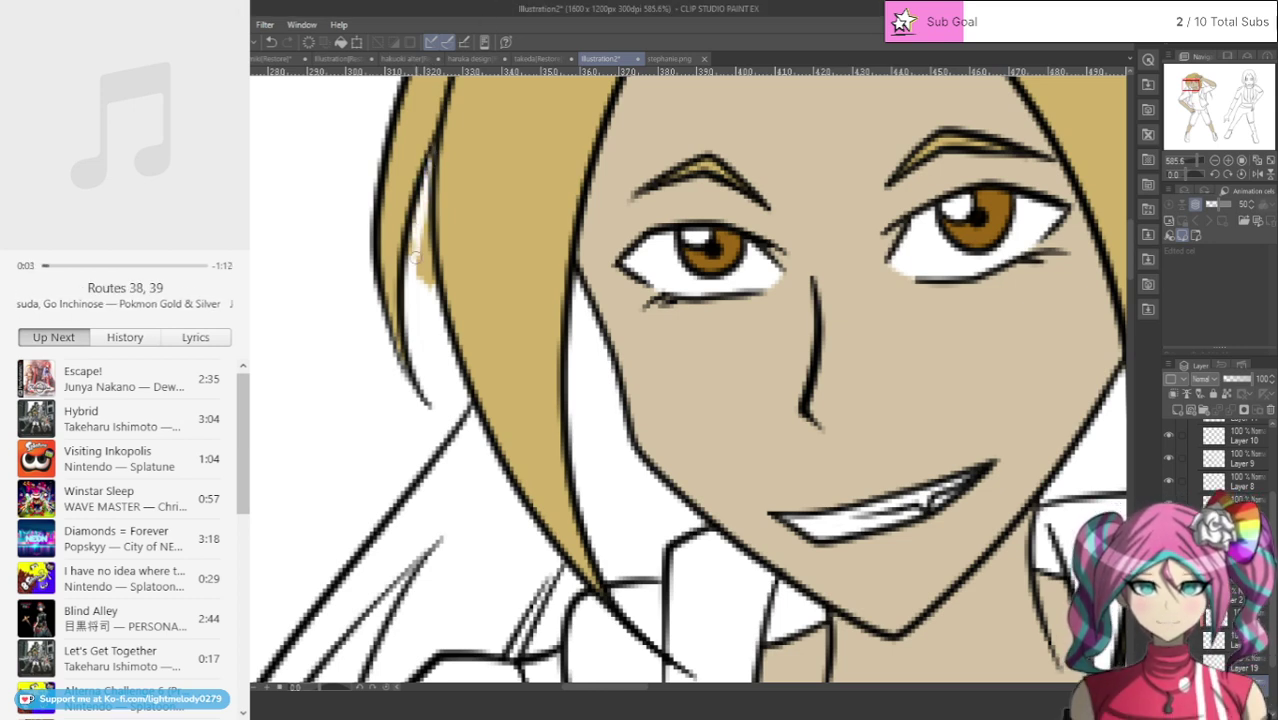
pyautogui.moveTo(422, 210)
pyautogui.mouseDown()
pyautogui.moveTo(422, 267)
pyautogui.moveTo(430, 165)
pyautogui.moveTo(433, 285)
pyautogui.moveTo(421, 220)
pyautogui.moveTo(416, 292)
pyautogui.mouseUp()
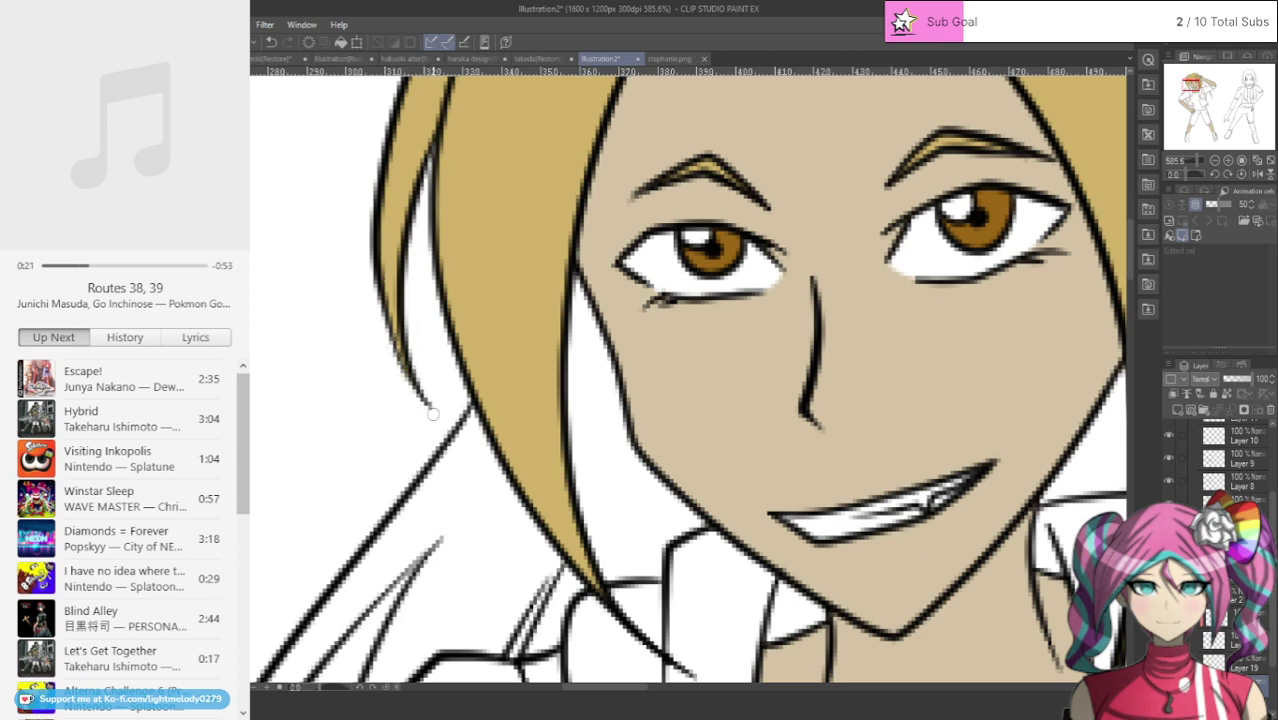
# Step: Check the edges of the blonde fill and clear the spill from the narrow gap between the strands below the saluting hand
pyautogui.moveTo(1133, 256); pyautogui.dragTo(1132, 224)
pyautogui.moveTo(630, 696); pyautogui.dragTo(610, 696)
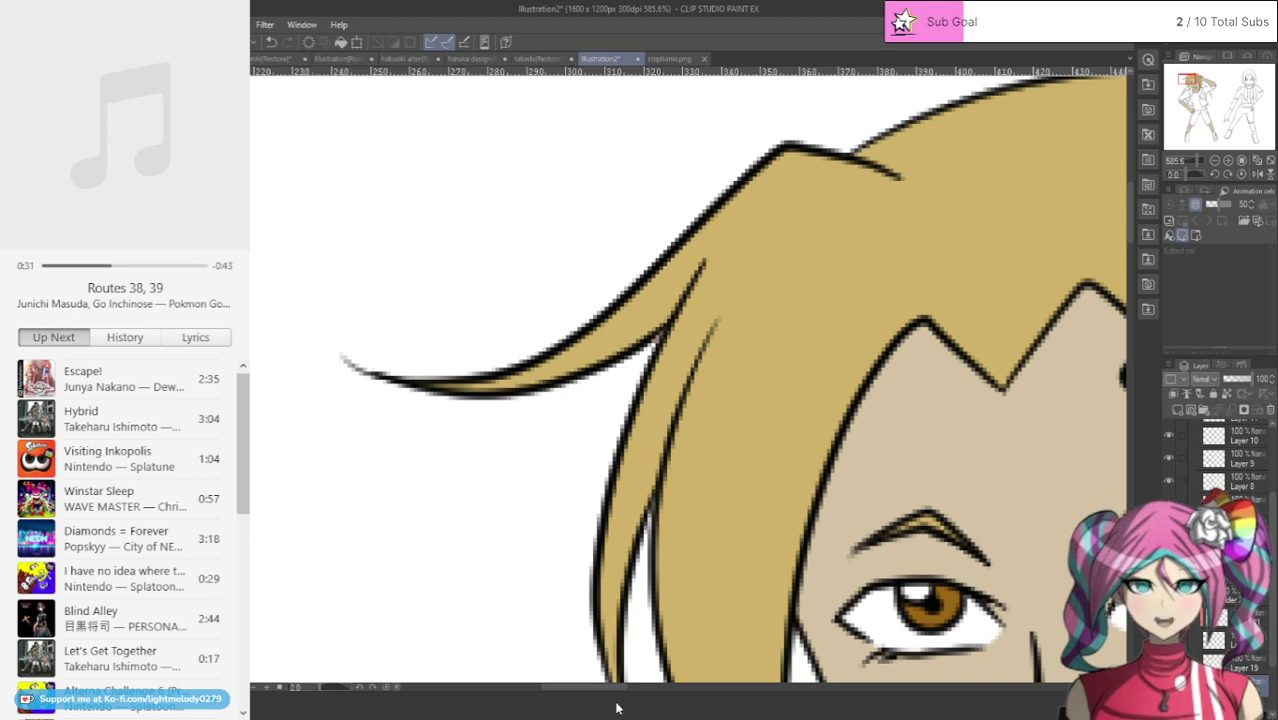
pyautogui.moveTo(597, 688); pyautogui.dragTo(667, 688)
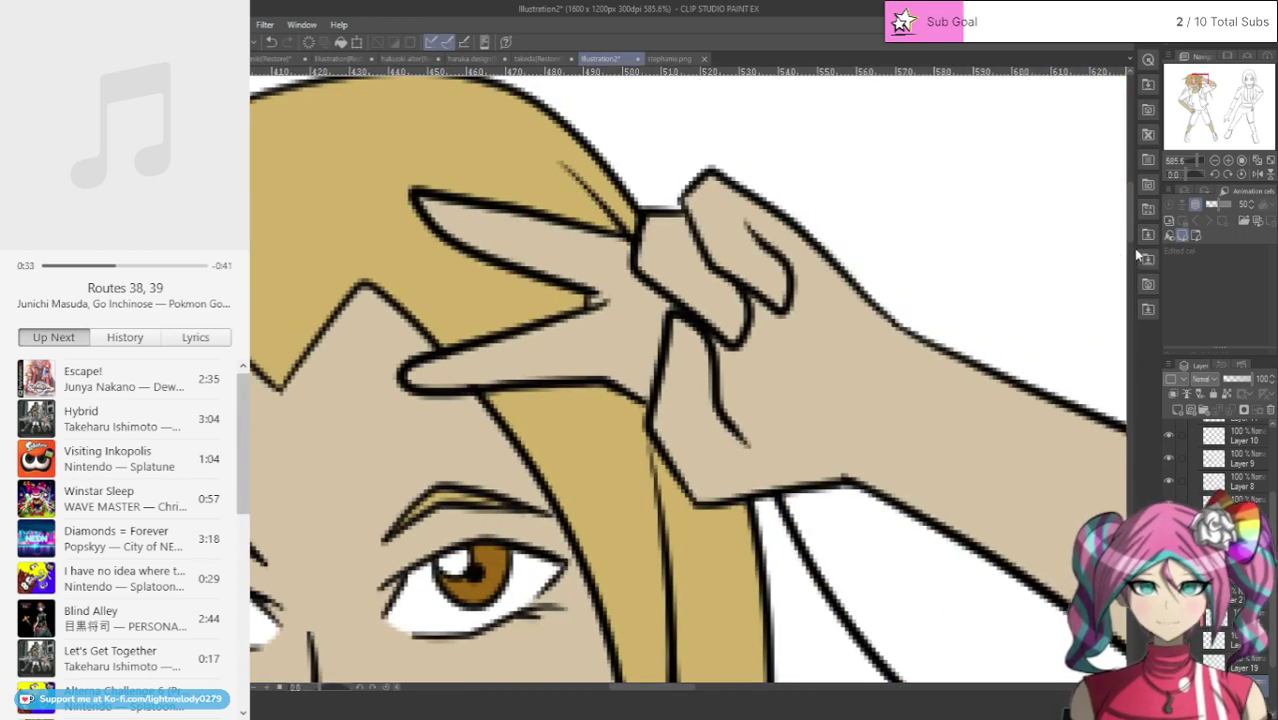
pyautogui.moveTo(1135, 220)
pyautogui.mouseDown()
pyautogui.moveTo(1135, 195)
pyautogui.moveTo(1138, 283)
pyautogui.moveTo(1137, 255)
pyautogui.mouseUp()
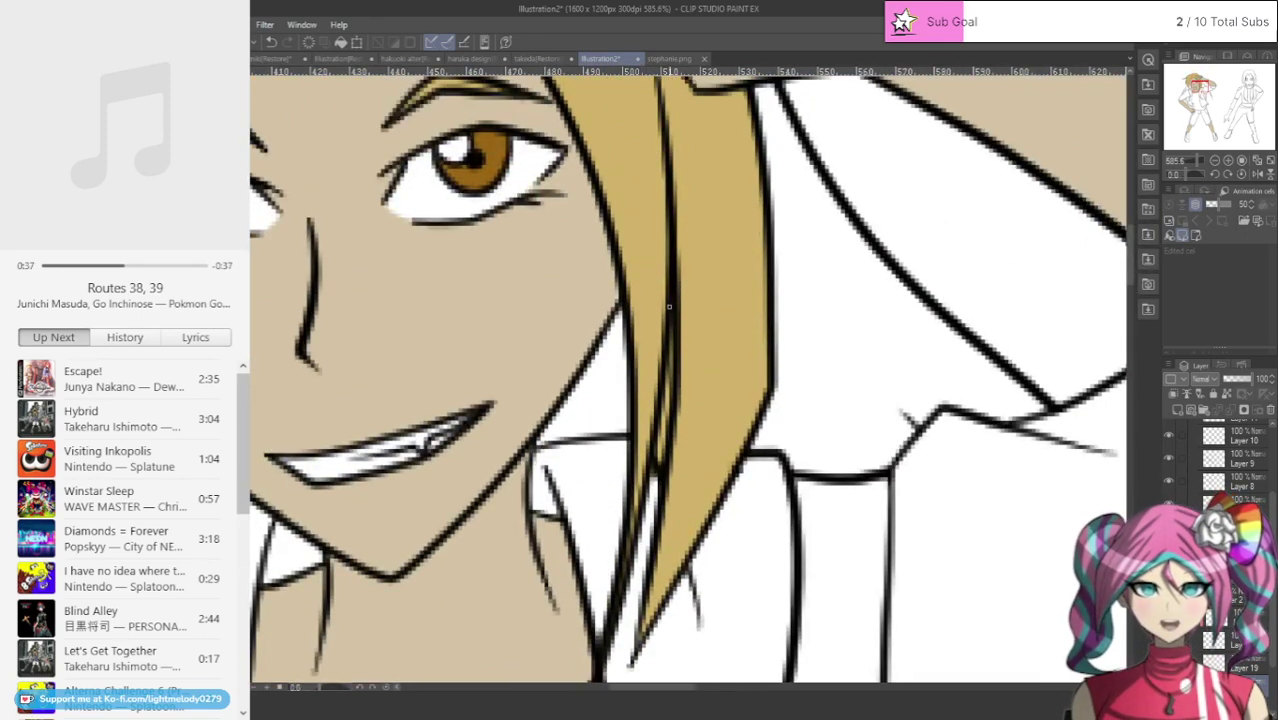
pyautogui.moveTo(663, 418); pyautogui.dragTo(667, 352)
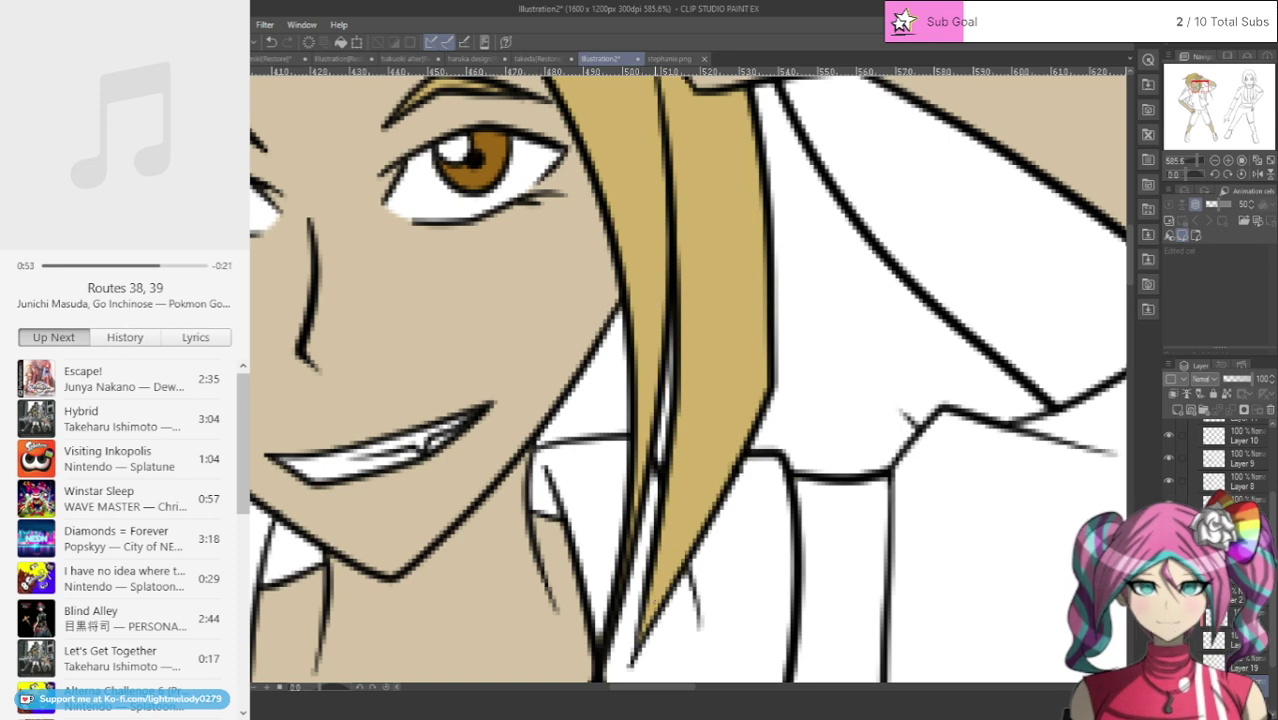
pyautogui.scroll(-9, 625, 630)
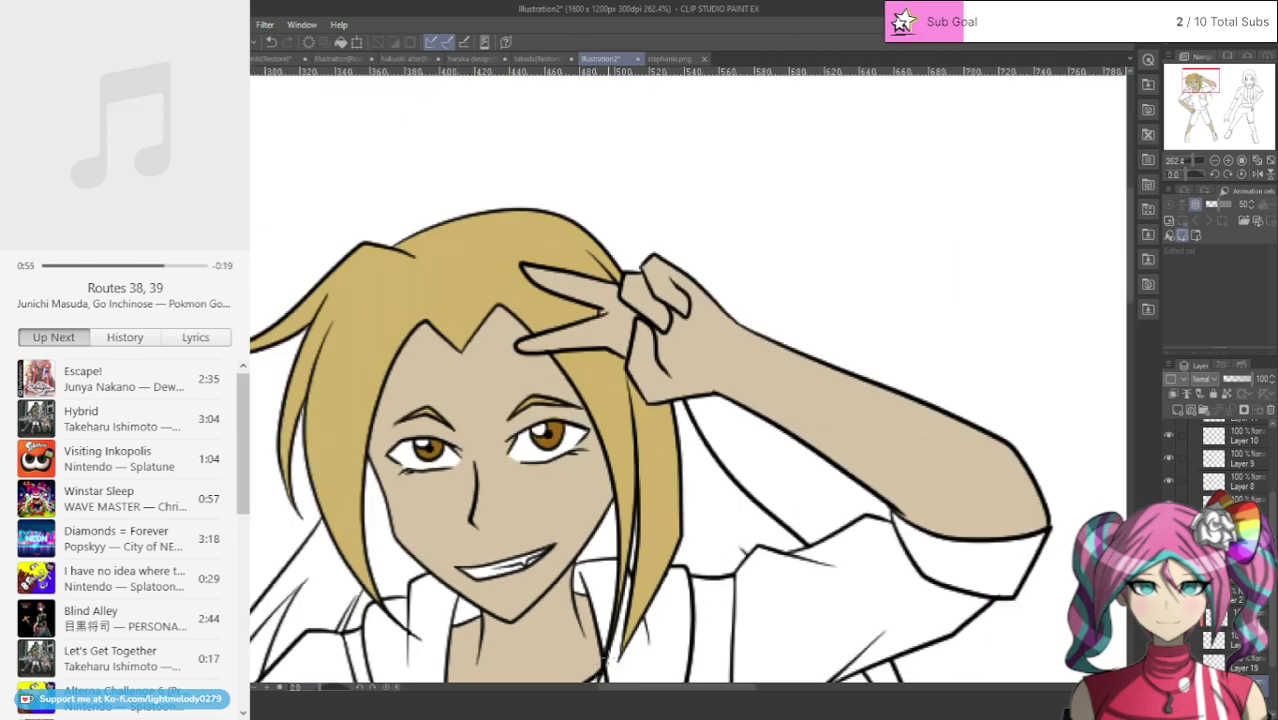
pyautogui.scroll(7, 625, 630)
pyautogui.moveTo(1201, 88); pyautogui.dragTo(1198, 98)
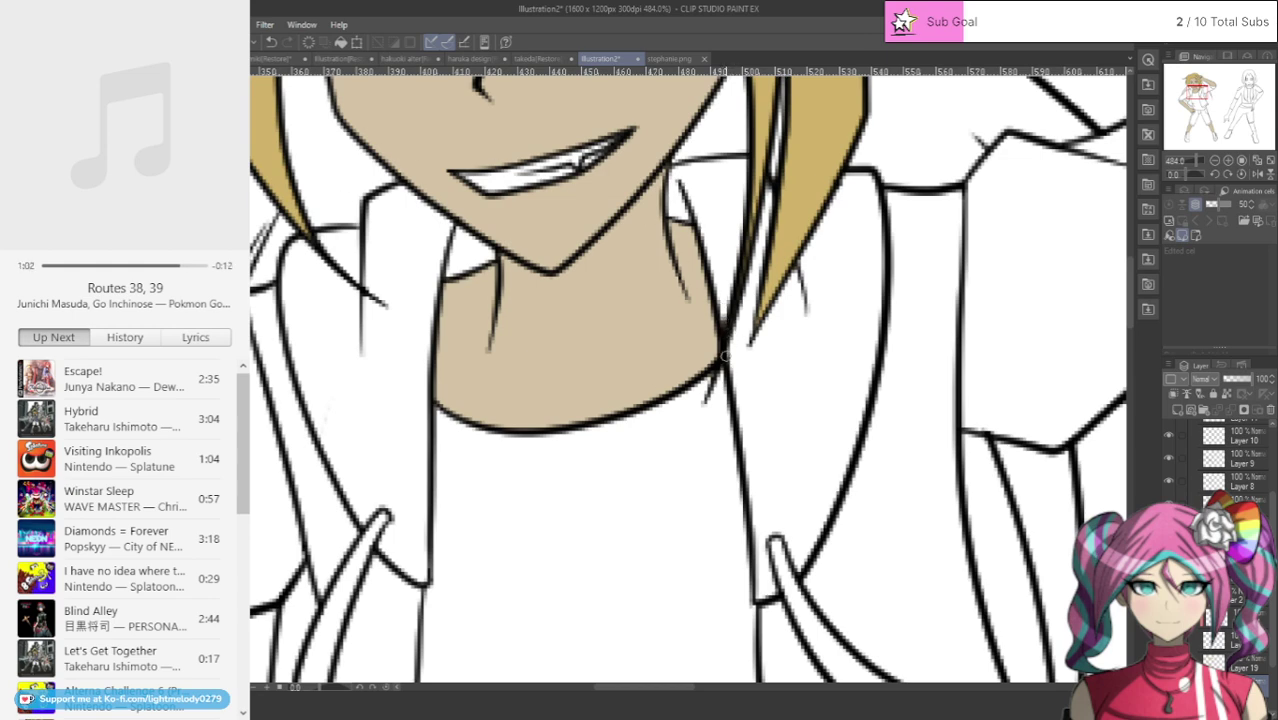
pyautogui.scroll(-5, 725, 355)
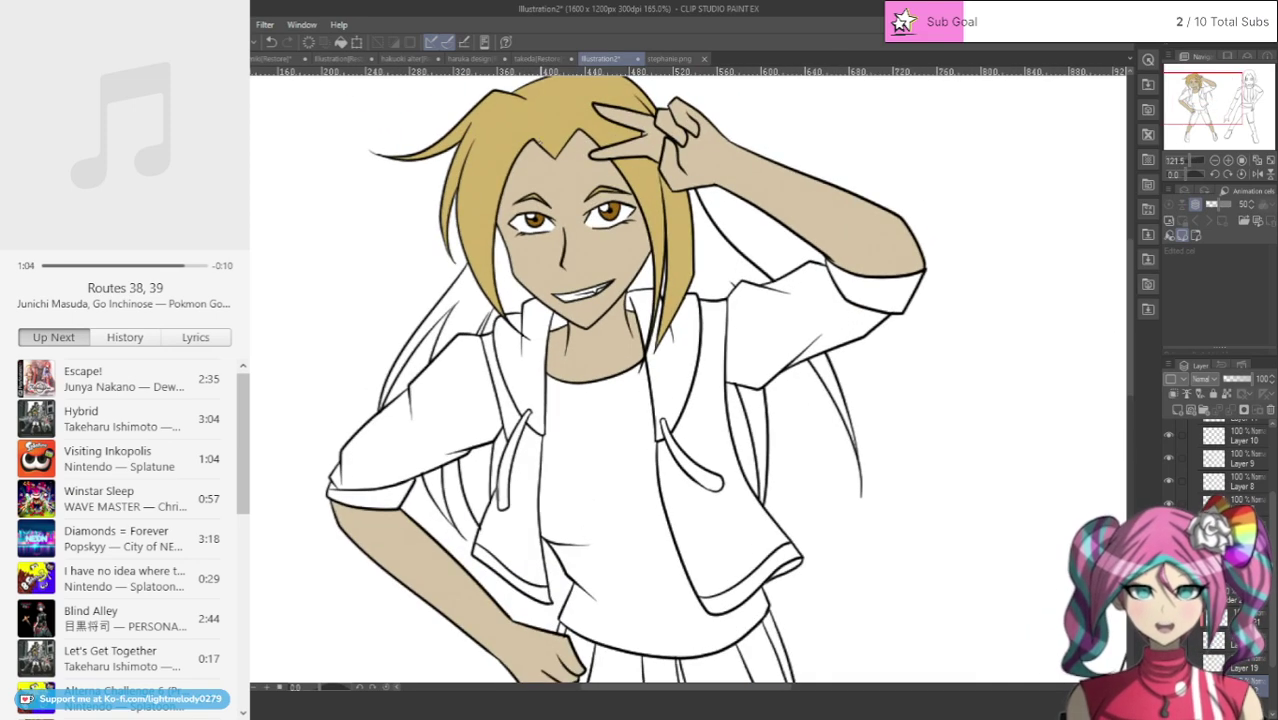
# Step: Paint a tapered streak in the reference's green along the face-side edge of the front strand opposite the saluting hand
pyautogui.scroll(4, 523, 121)
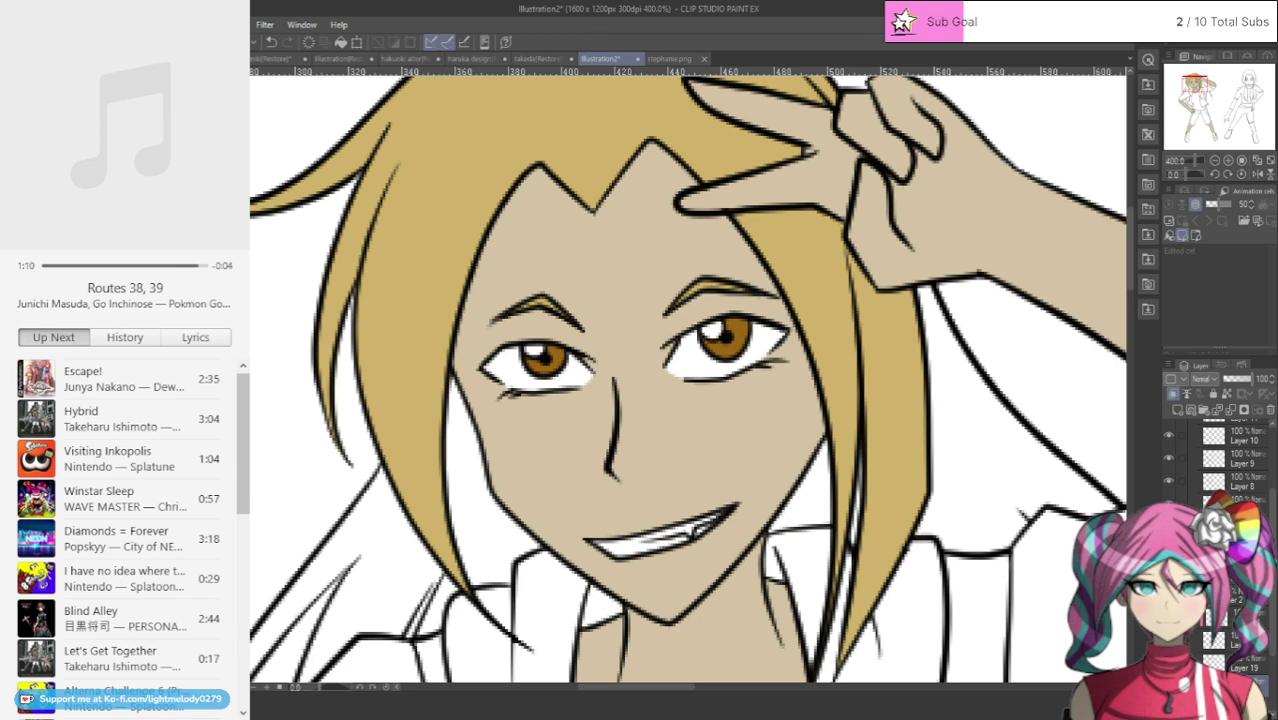
pyautogui.click(668, 58)
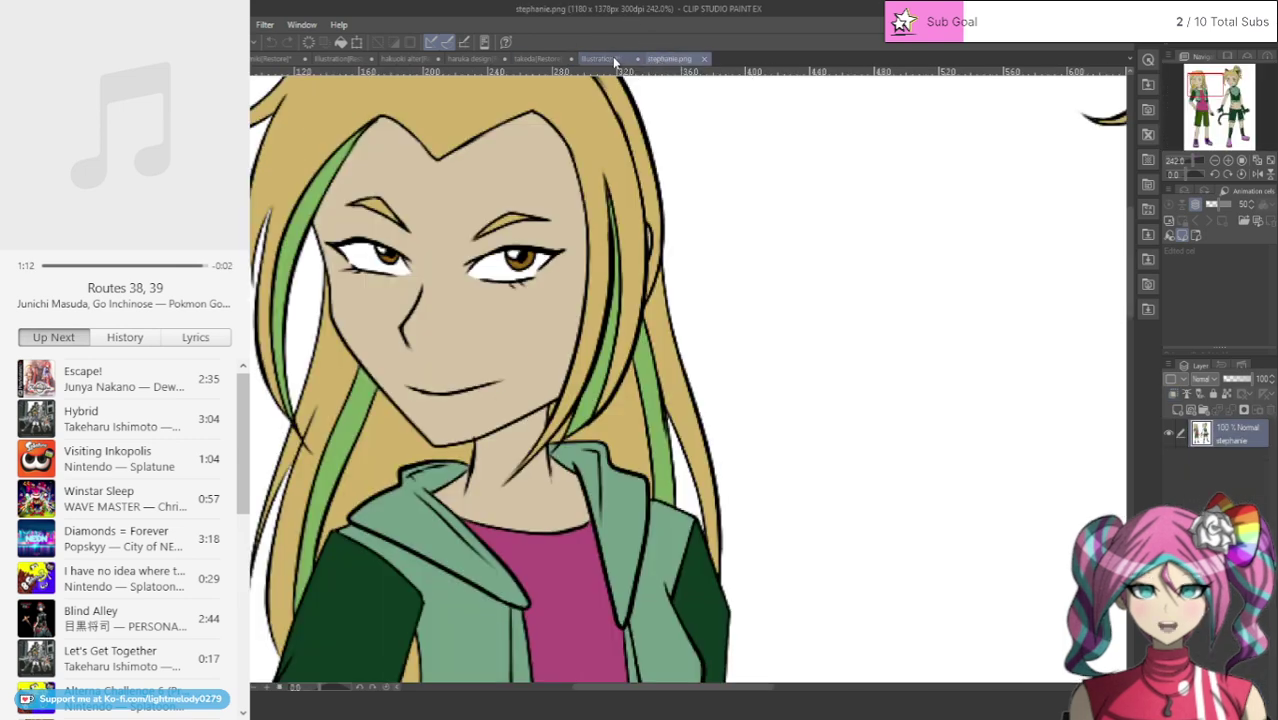
pyautogui.click(612, 58)
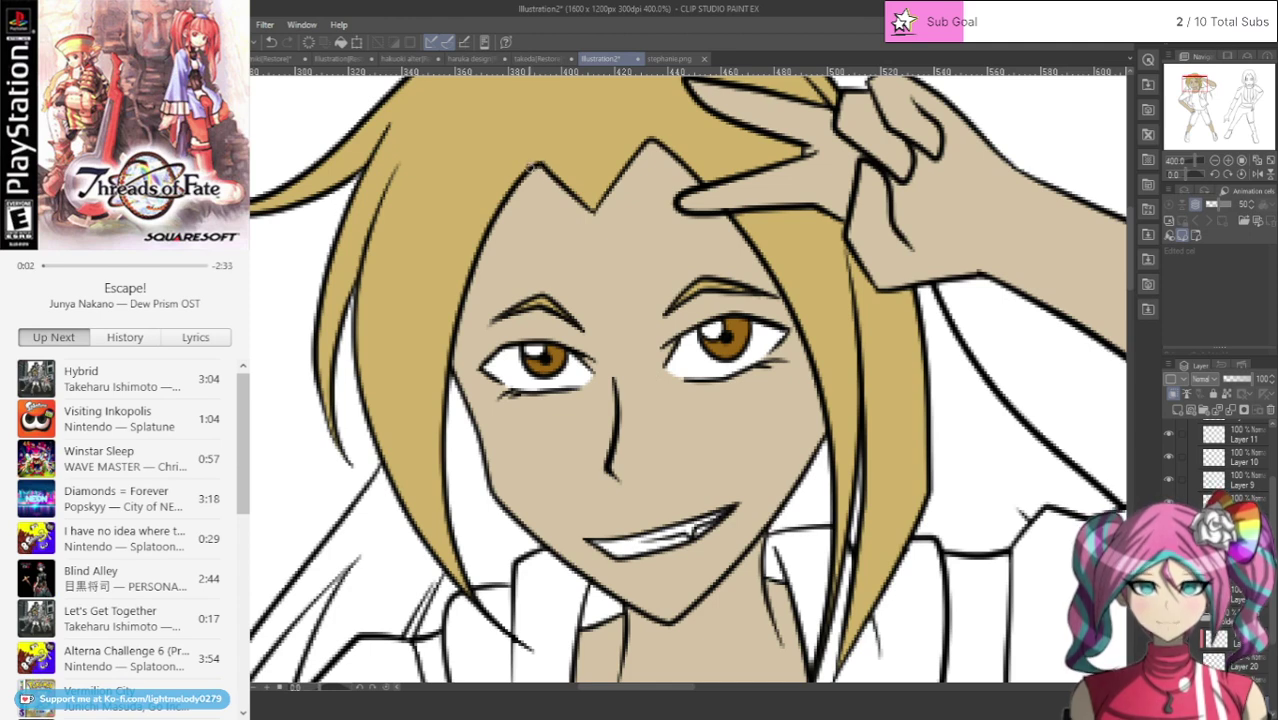
pyautogui.moveTo(490, 214)
pyautogui.mouseDown()
pyautogui.moveTo(426, 396)
pyautogui.moveTo(433, 510)
pyautogui.mouseUp()
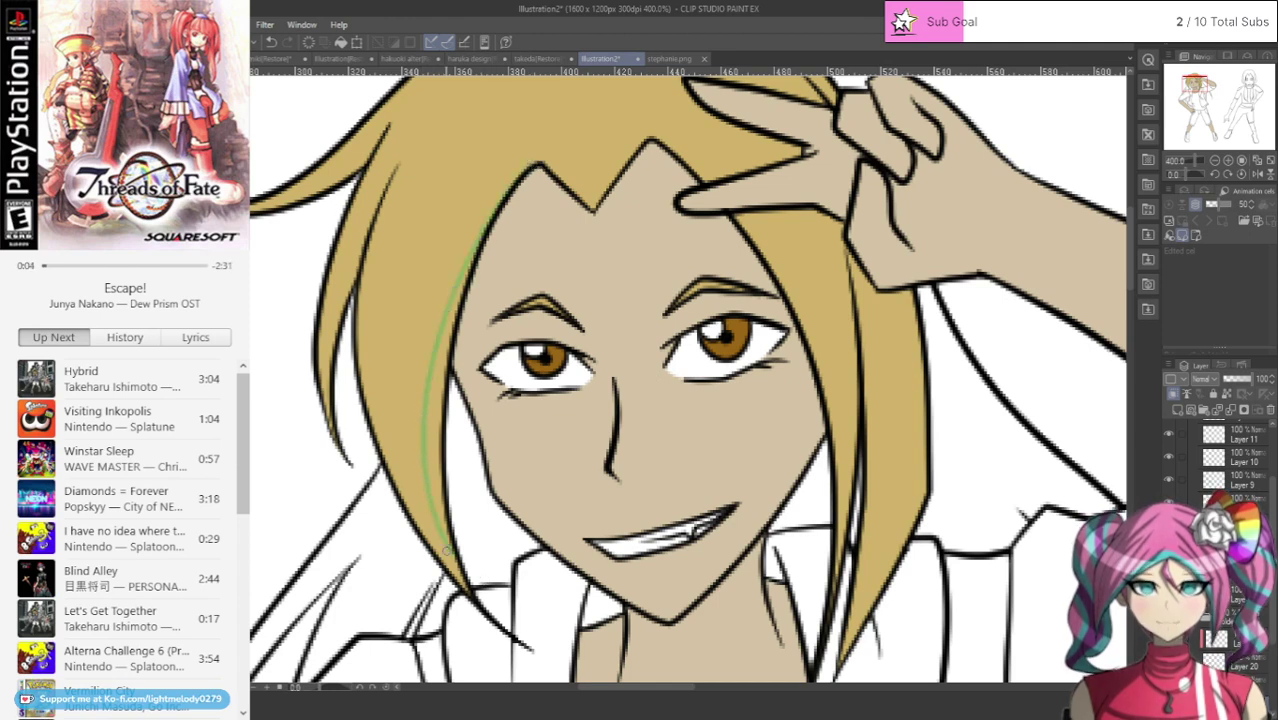
pyautogui.moveTo(472, 603)
pyautogui.mouseDown()
pyautogui.moveTo(448, 560)
pyautogui.moveTo(435, 460)
pyautogui.moveTo(466, 295)
pyautogui.moveTo(537, 167)
pyautogui.moveTo(515, 182)
pyautogui.moveTo(440, 320)
pyautogui.moveTo(425, 430)
pyautogui.mouseUp()
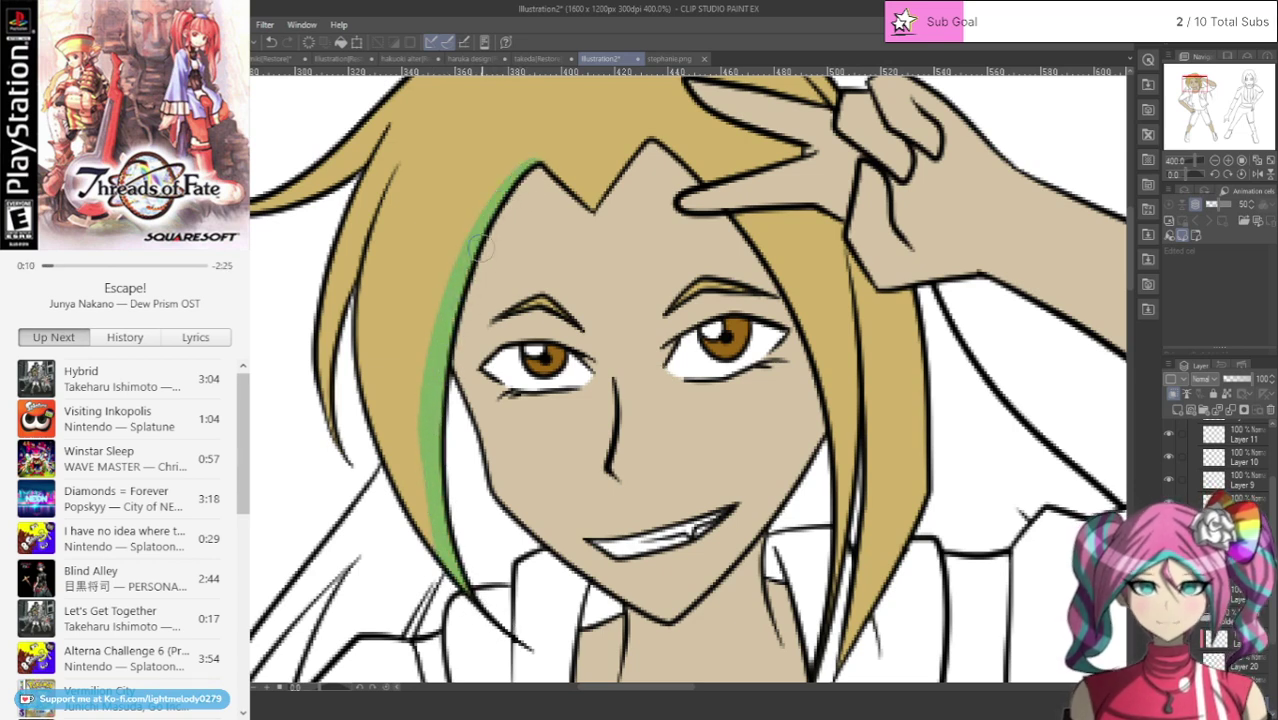
pyautogui.moveTo(533, 163)
pyautogui.mouseDown()
pyautogui.moveTo(468, 260)
pyautogui.moveTo(436, 362)
pyautogui.moveTo(430, 456)
pyautogui.moveTo(442, 523)
pyautogui.moveTo(494, 598)
pyautogui.moveTo(453, 514)
pyautogui.mouseUp()
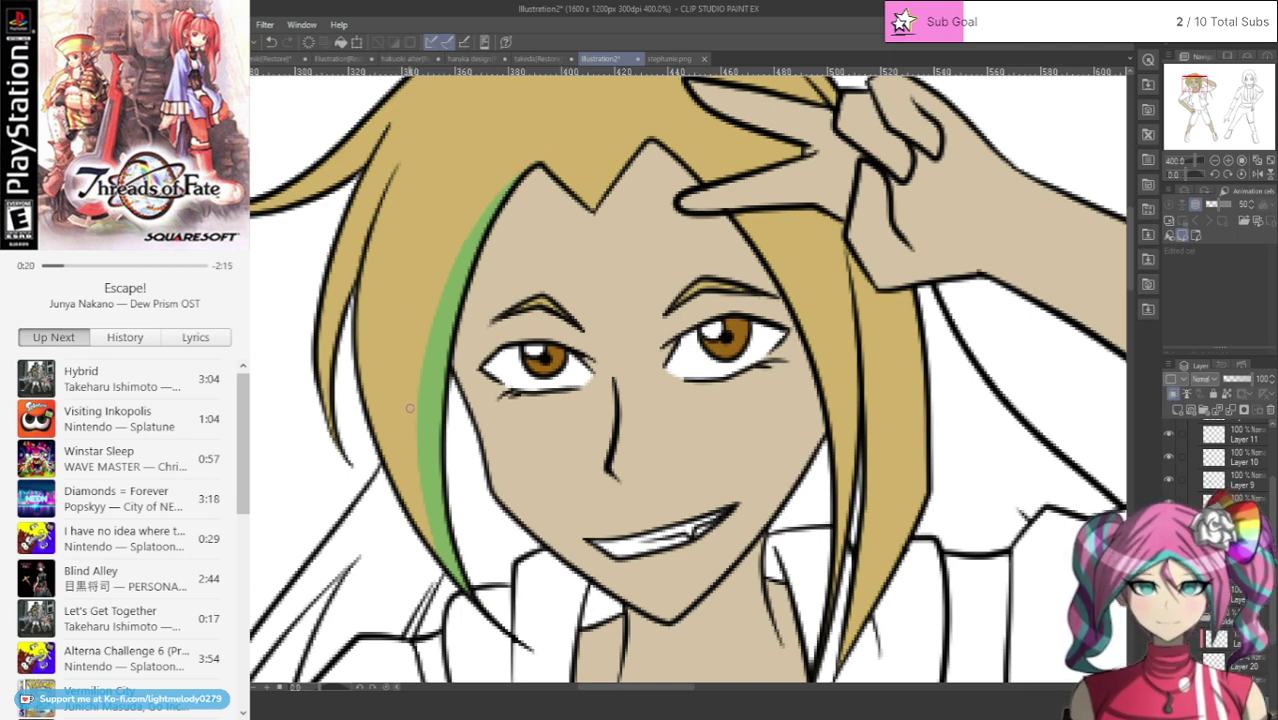
# Step: Following stephanie.png, paint a tapered green streak along the inner edge of the hair strand below the saluting hand, down to its tip
pyautogui.click(665, 59)
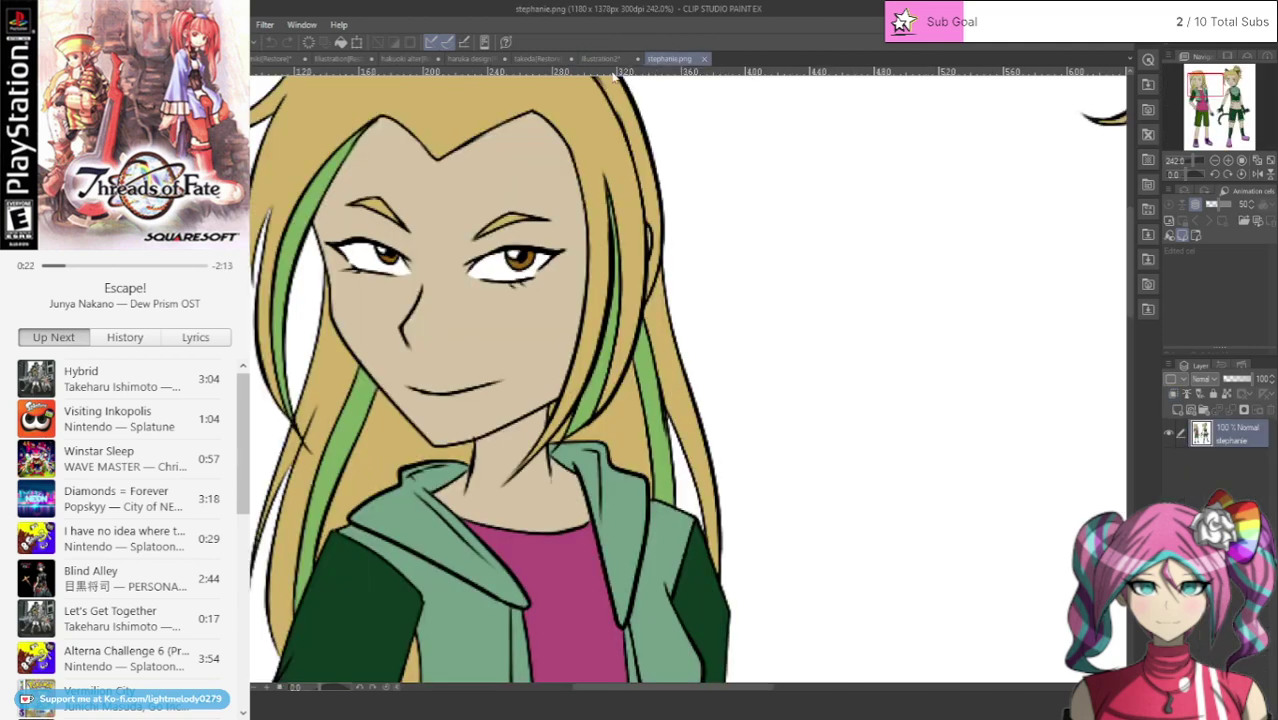
pyautogui.click(600, 59)
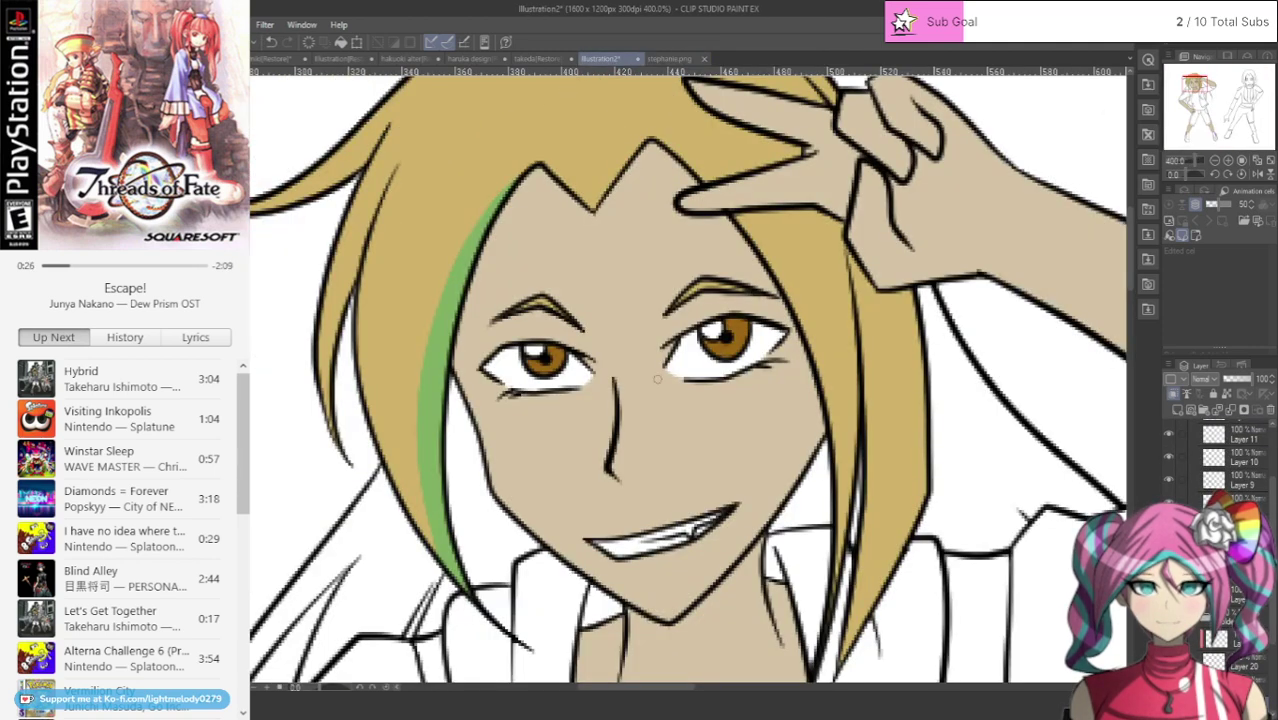
pyautogui.moveTo(846, 253)
pyautogui.mouseDown()
pyautogui.moveTo(885, 418)
pyautogui.moveTo(891, 568)
pyautogui.mouseUp()
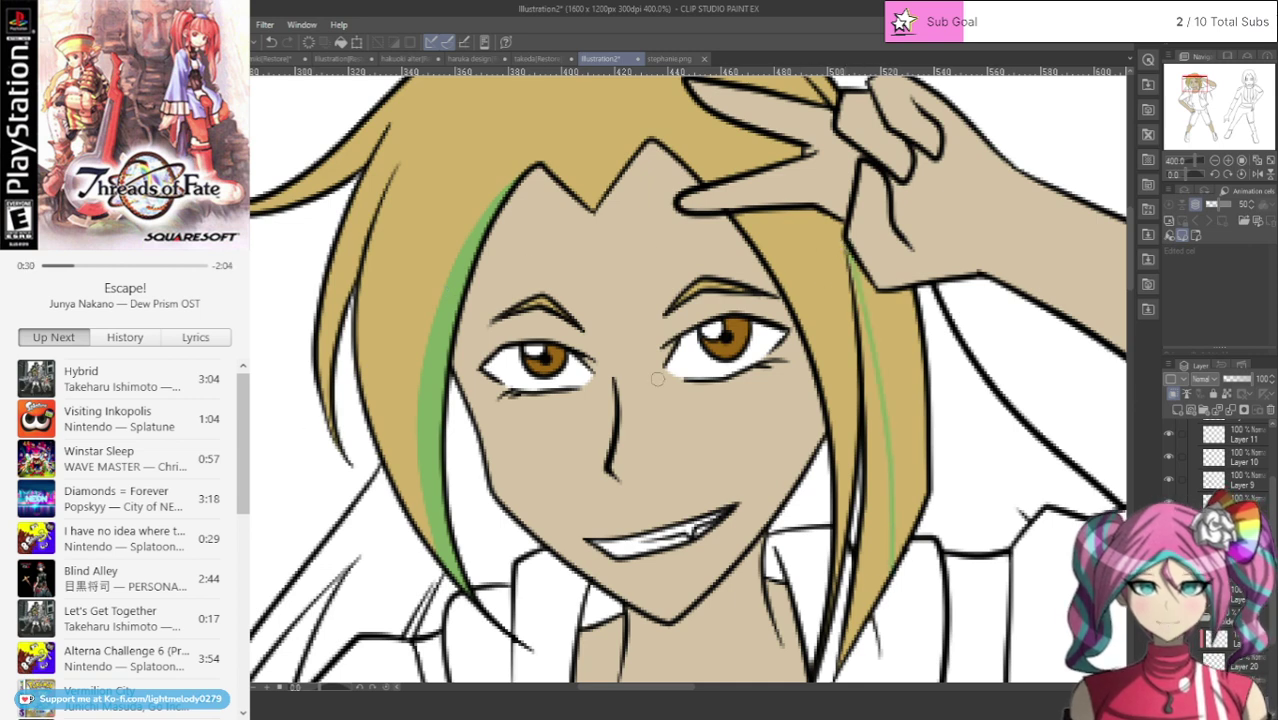
pyautogui.moveTo(848, 266); pyautogui.dragTo(878, 468)
pyautogui.moveTo(856, 306); pyautogui.dragTo(880, 548)
pyautogui.moveTo(874, 391); pyautogui.dragTo(885, 584)
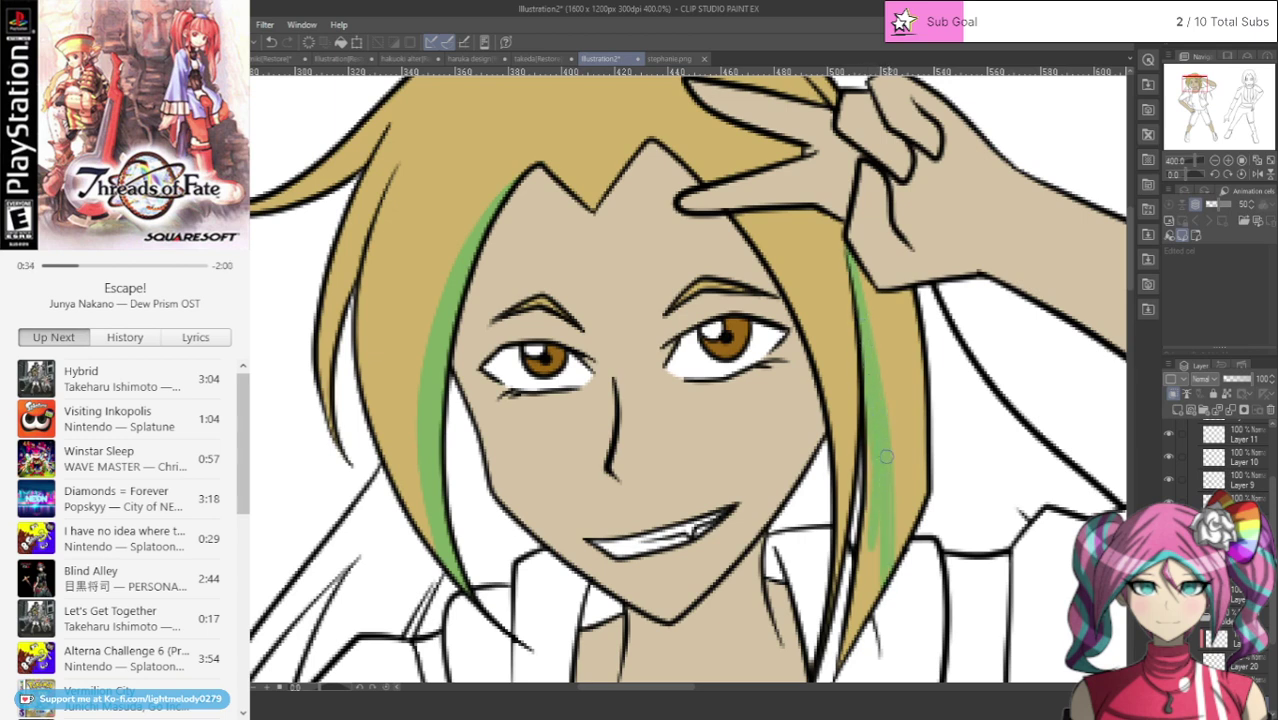
pyautogui.moveTo(880, 484)
pyautogui.mouseDown()
pyautogui.moveTo(875, 626)
pyautogui.moveTo(868, 548)
pyautogui.mouseUp()
pyautogui.moveTo(870, 430); pyautogui.dragTo(839, 664)
pyautogui.moveTo(864, 534); pyautogui.dragTo(837, 672)
pyautogui.moveTo(872, 563); pyautogui.dragTo(854, 668)
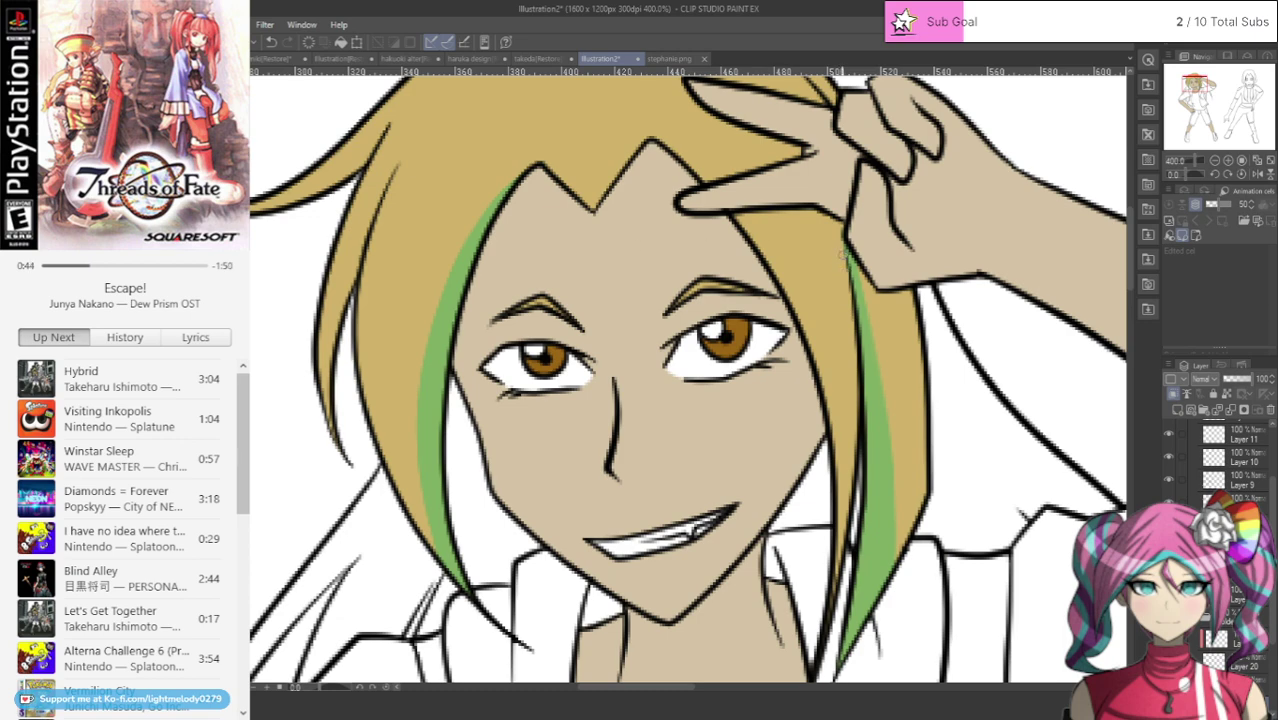
# Step: Add a layer beneath the front hair and fill the back hair above the shoulder opposite the saluting hand and beside the neck with blonde
pyautogui.scroll(-4, 826, 217)
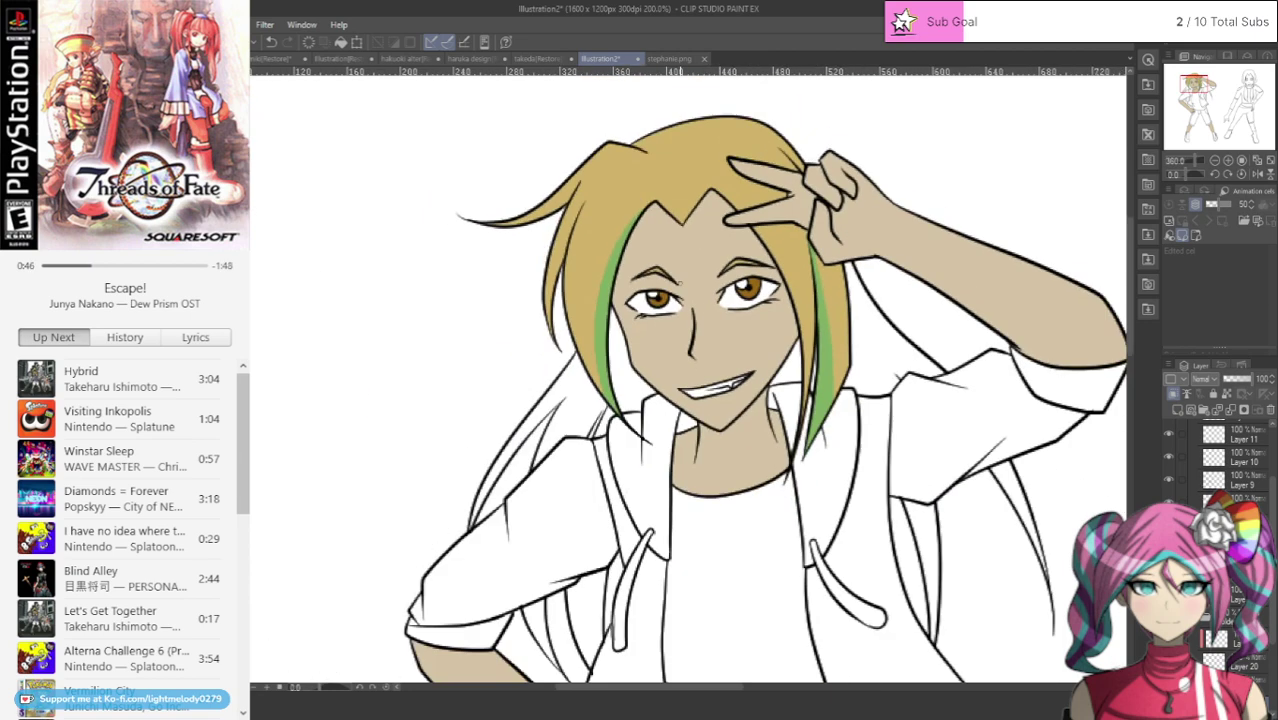
pyautogui.scroll(2, 828, 254)
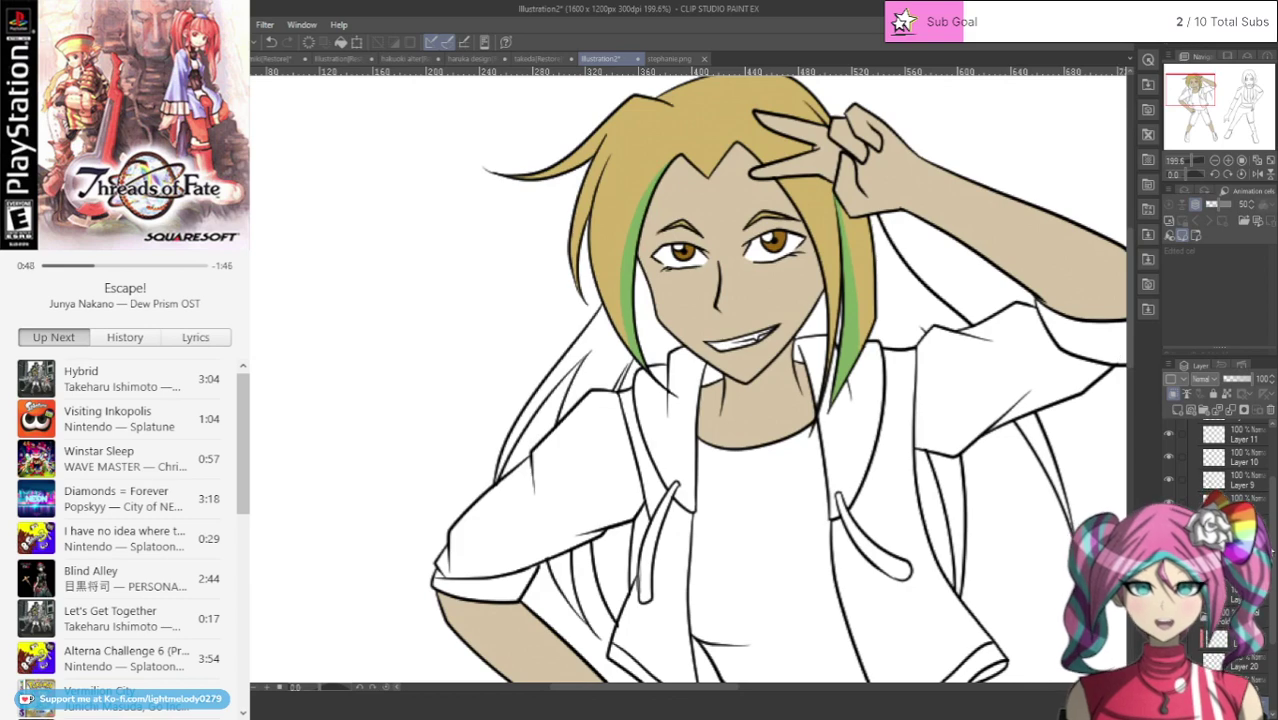
pyautogui.scroll(-2, 1215, 470)
pyautogui.click(1230, 648)
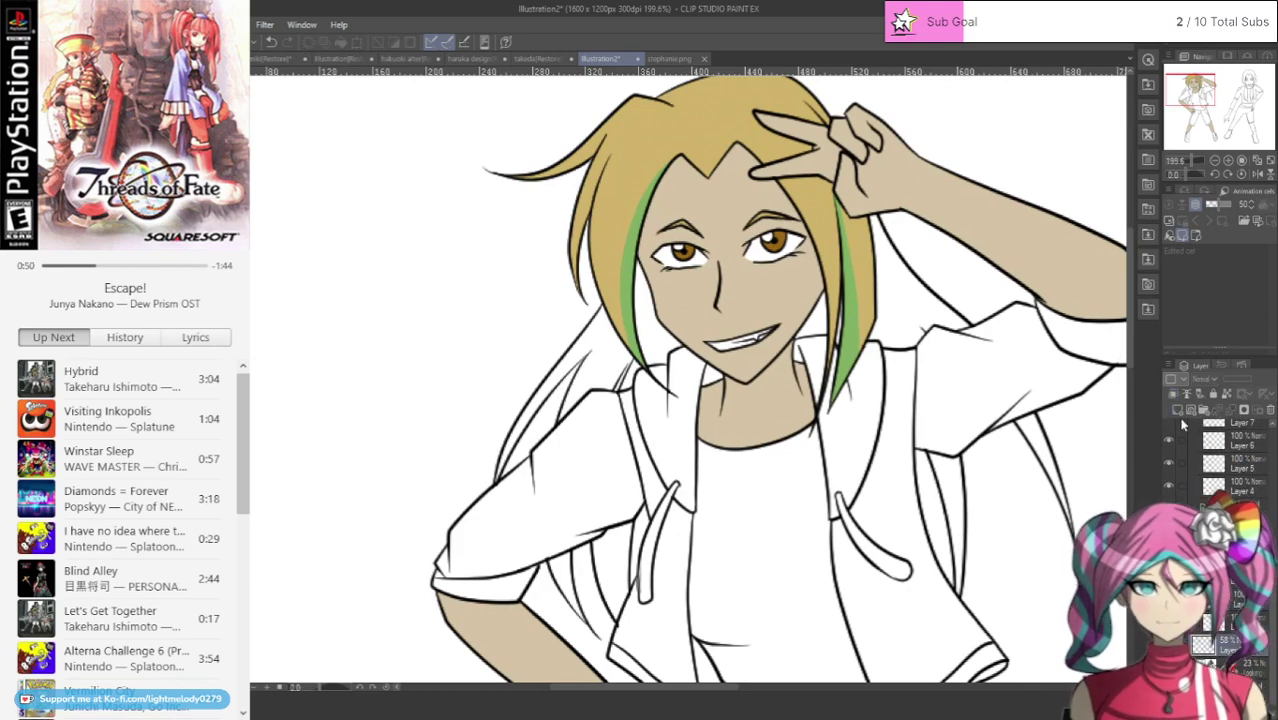
pyautogui.click(1181, 411)
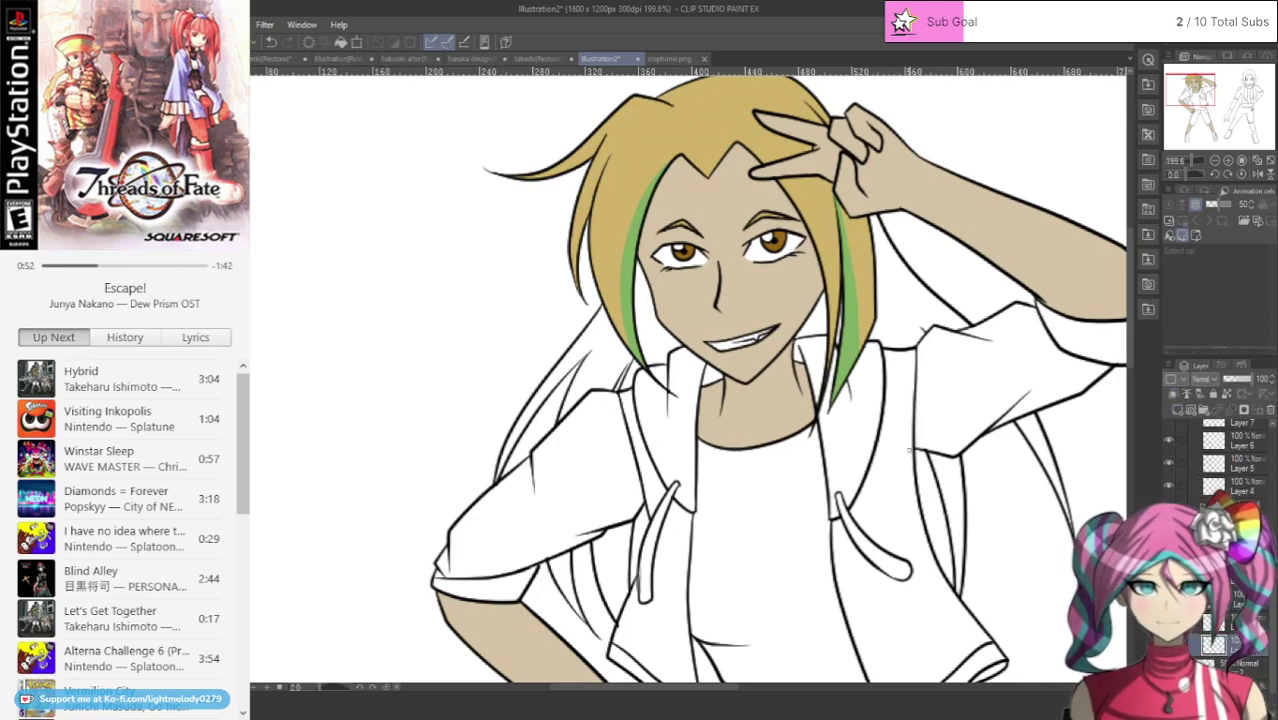
pyautogui.scroll(2, 670, 350)
pyautogui.scroll(1, 461, 353)
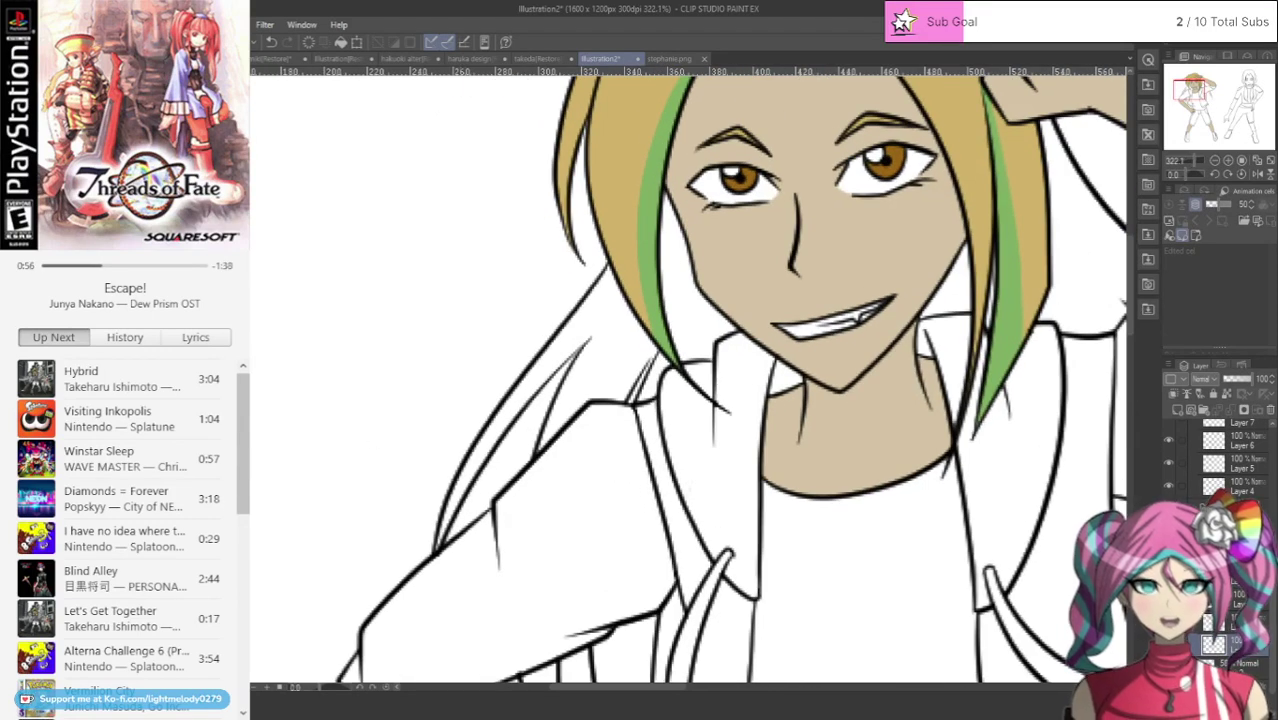
pyautogui.moveTo(610, 243)
pyautogui.mouseDown()
pyautogui.moveTo(524, 324)
pyautogui.moveTo(409, 552)
pyautogui.moveTo(419, 585)
pyautogui.moveTo(530, 432)
pyautogui.moveTo(583, 461)
pyautogui.mouseUp()
pyautogui.moveTo(732, 370)
pyautogui.mouseDown()
pyautogui.moveTo(705, 205)
pyautogui.moveTo(760, 200)
pyautogui.mouseUp()
# Step: Fill the back hair strands visible beneath the bent arm with the same blonde
pyautogui.scroll(-4, 624, 430)
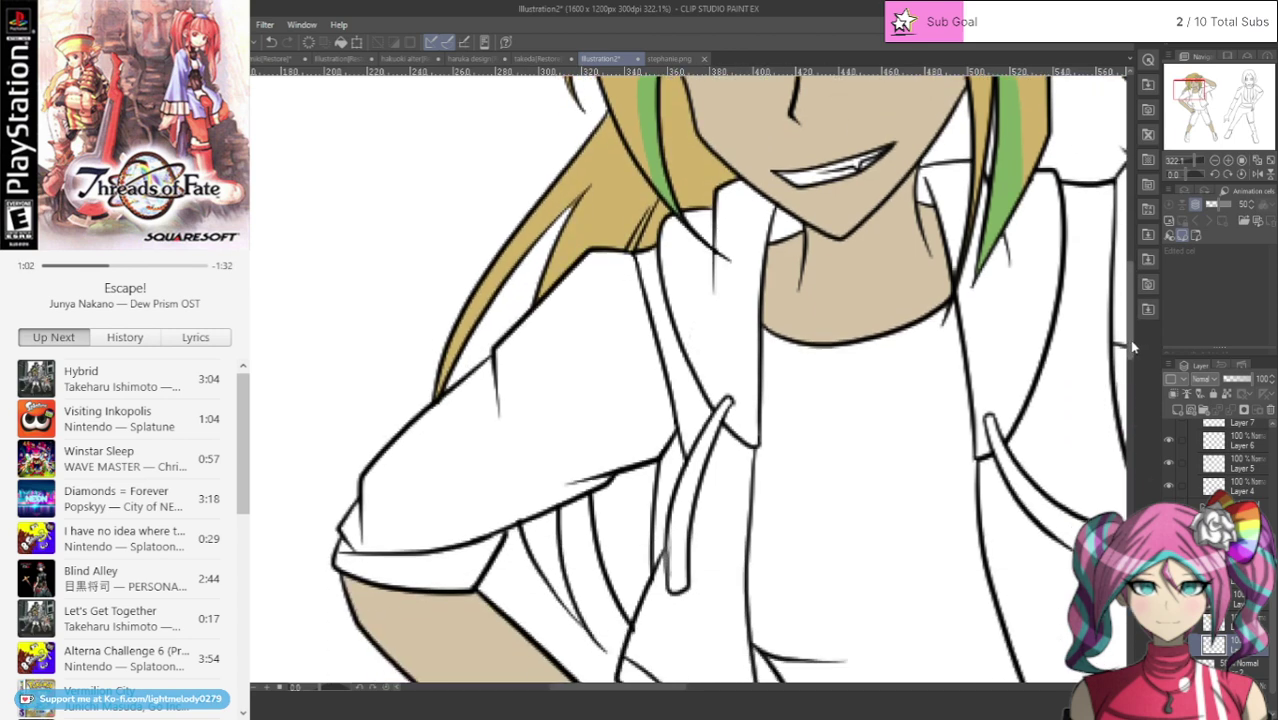
pyautogui.moveTo(509, 466)
pyautogui.mouseDown()
pyautogui.moveTo(603, 550)
pyautogui.moveTo(525, 455)
pyautogui.mouseUp()
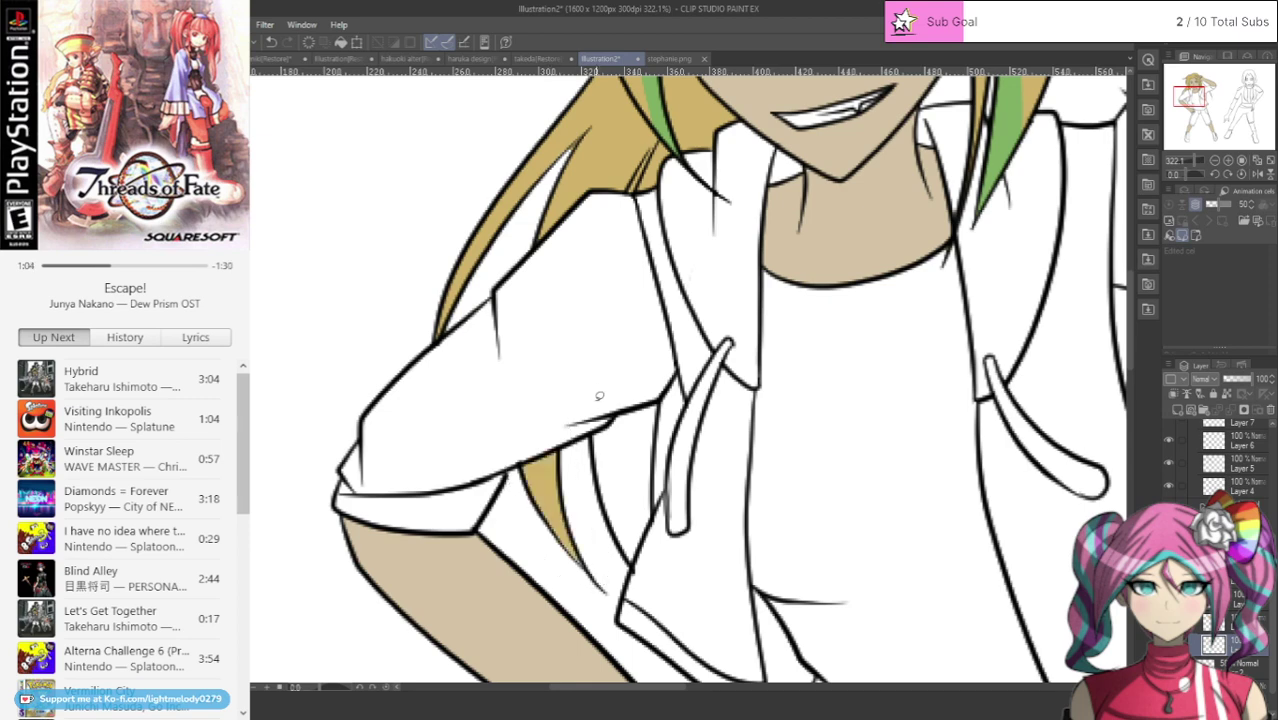
pyautogui.moveTo(599, 396)
pyautogui.mouseDown()
pyautogui.moveTo(671, 550)
pyautogui.moveTo(668, 400)
pyautogui.mouseUp()
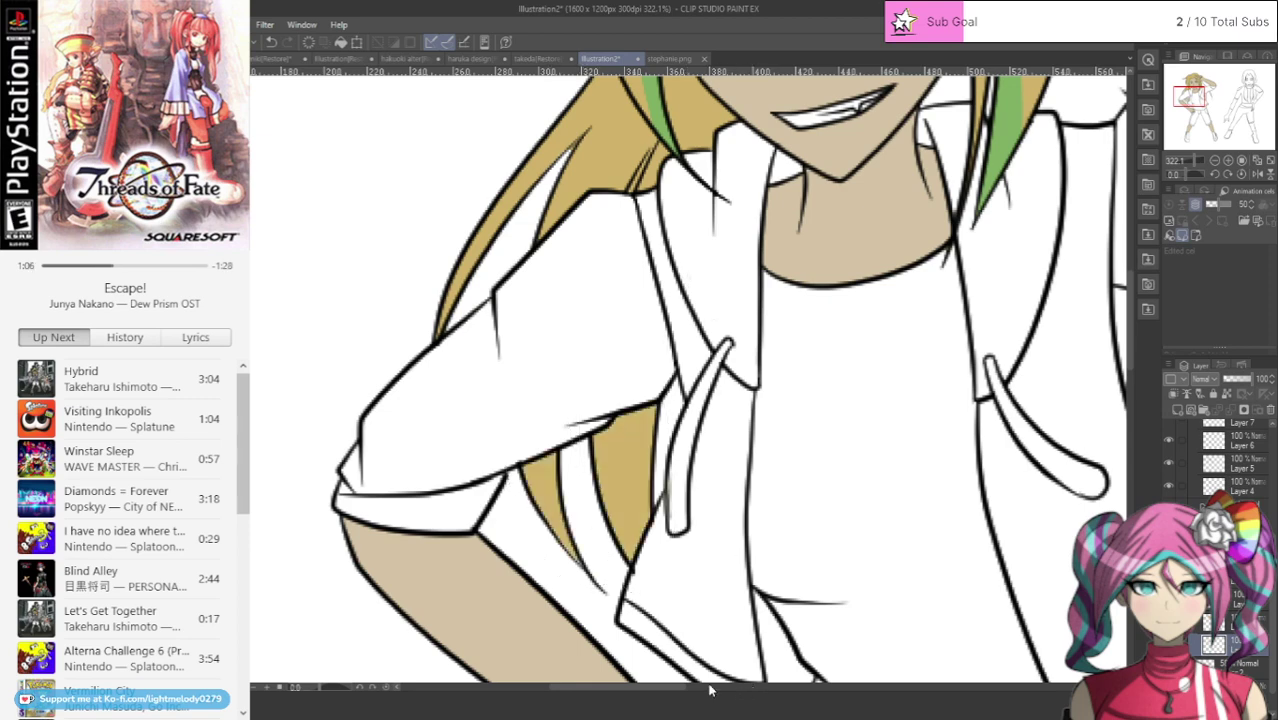
# Step: Fill the back hair on the saluting side with blonde, both beneath the raised sleeve and between the front strand and shoulder
pyautogui.moveTo(682, 688); pyautogui.dragTo(765, 645)
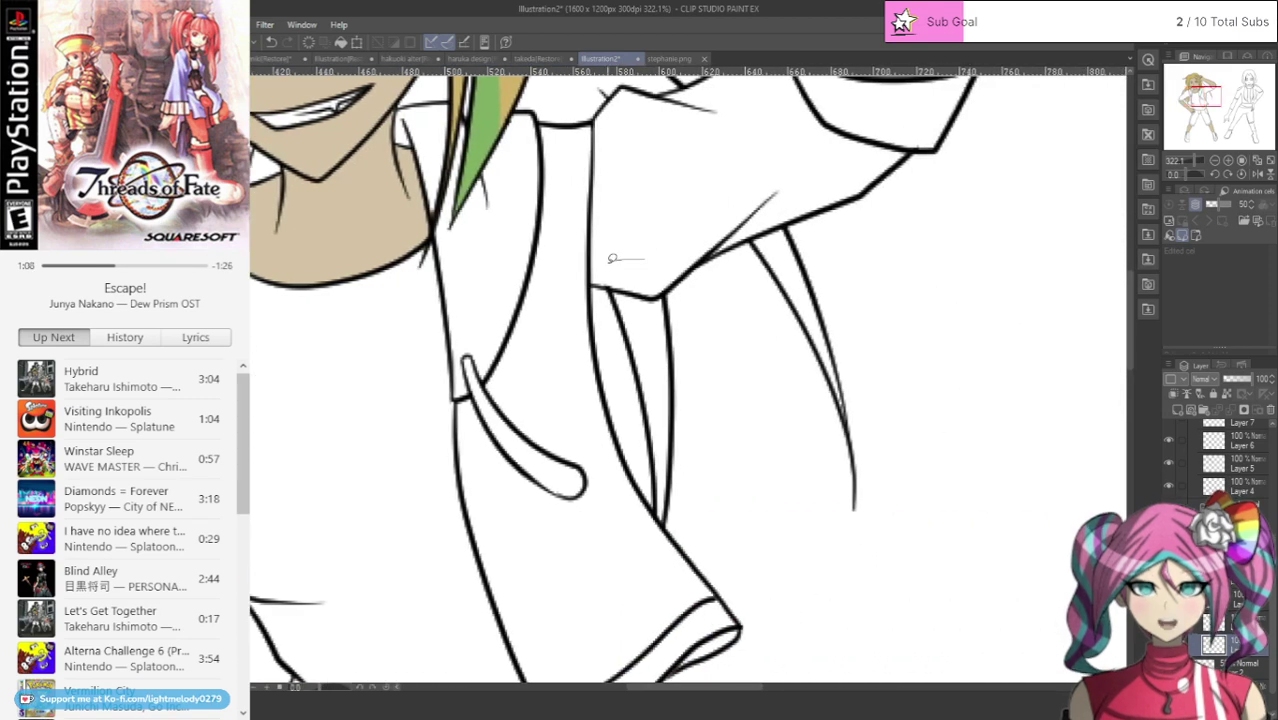
pyautogui.moveTo(611, 258)
pyautogui.mouseDown()
pyautogui.moveTo(672, 540)
pyautogui.moveTo(691, 139)
pyautogui.mouseUp()
pyautogui.moveTo(747, 193)
pyautogui.mouseDown()
pyautogui.moveTo(884, 300)
pyautogui.moveTo(834, 132)
pyautogui.mouseUp()
pyautogui.moveTo(1124, 346); pyautogui.dragTo(1122, 262)
pyautogui.scroll(-2, 1027, 263)
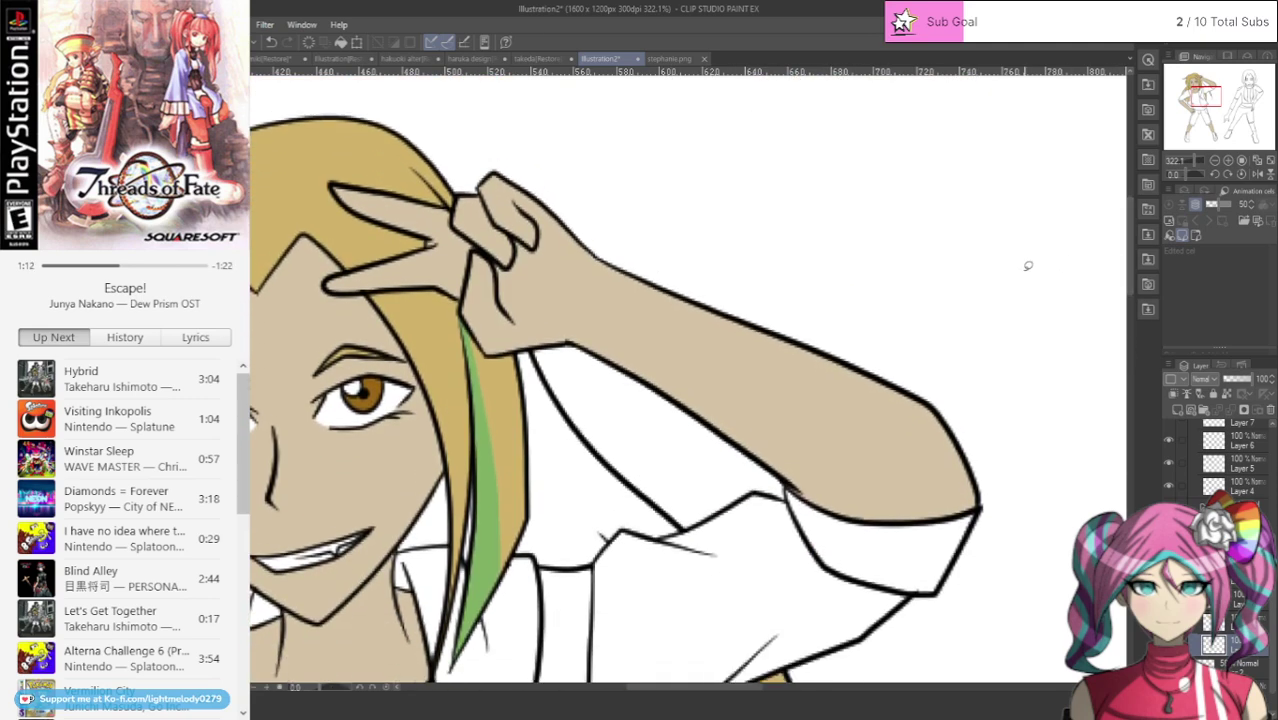
pyautogui.moveTo(527, 322)
pyautogui.mouseDown()
pyautogui.moveTo(705, 494)
pyautogui.moveTo(537, 600)
pyautogui.moveTo(543, 523)
pyautogui.mouseUp()
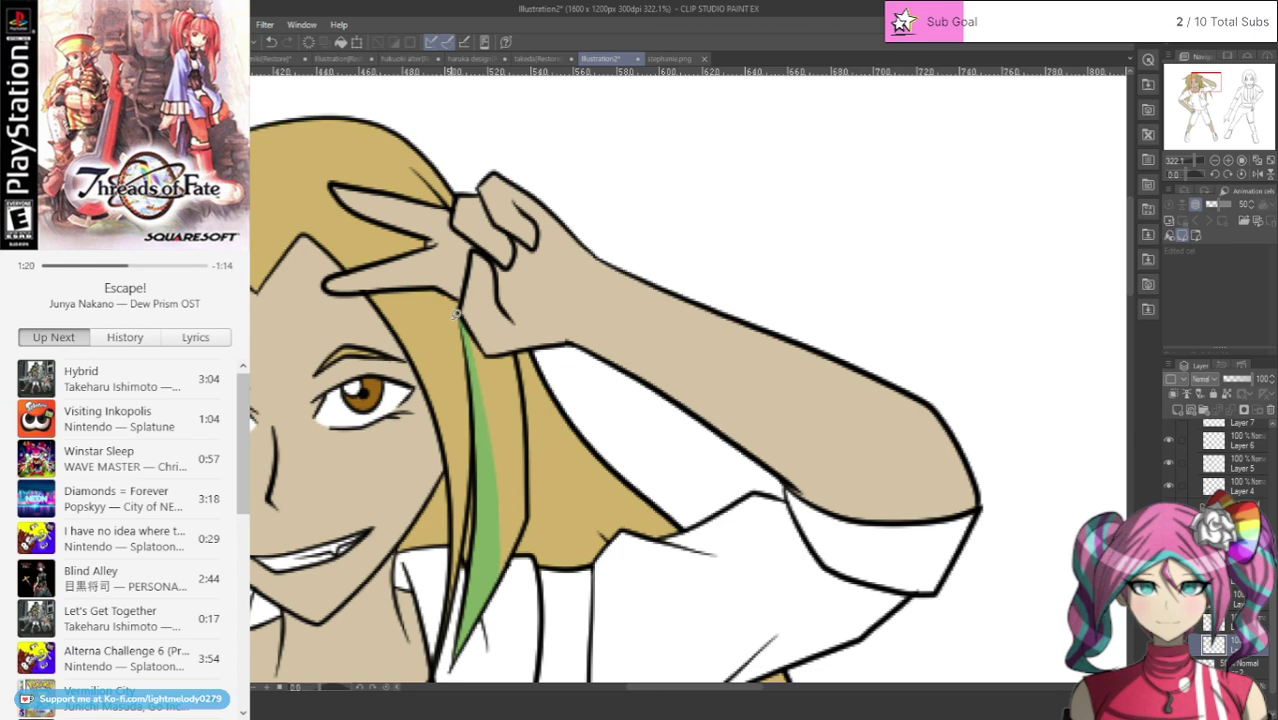
# Step: Erase the blonde spill from the narrow gaps above the shoulder opposite the saluting hand and check the edges of the remaining back hair
pyautogui.scroll(4, 433, 611)
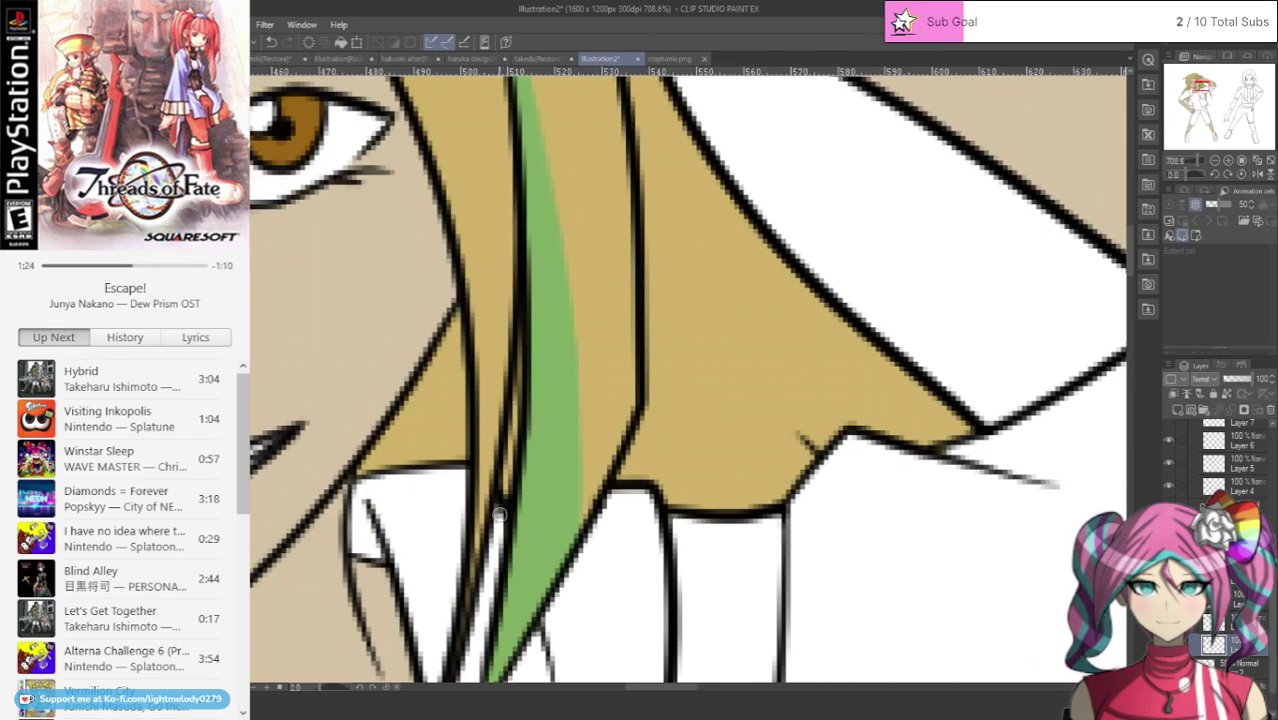
pyautogui.moveTo(660, 693); pyautogui.dragTo(590, 694)
pyautogui.moveTo(1130, 252); pyautogui.dragTo(1130, 274)
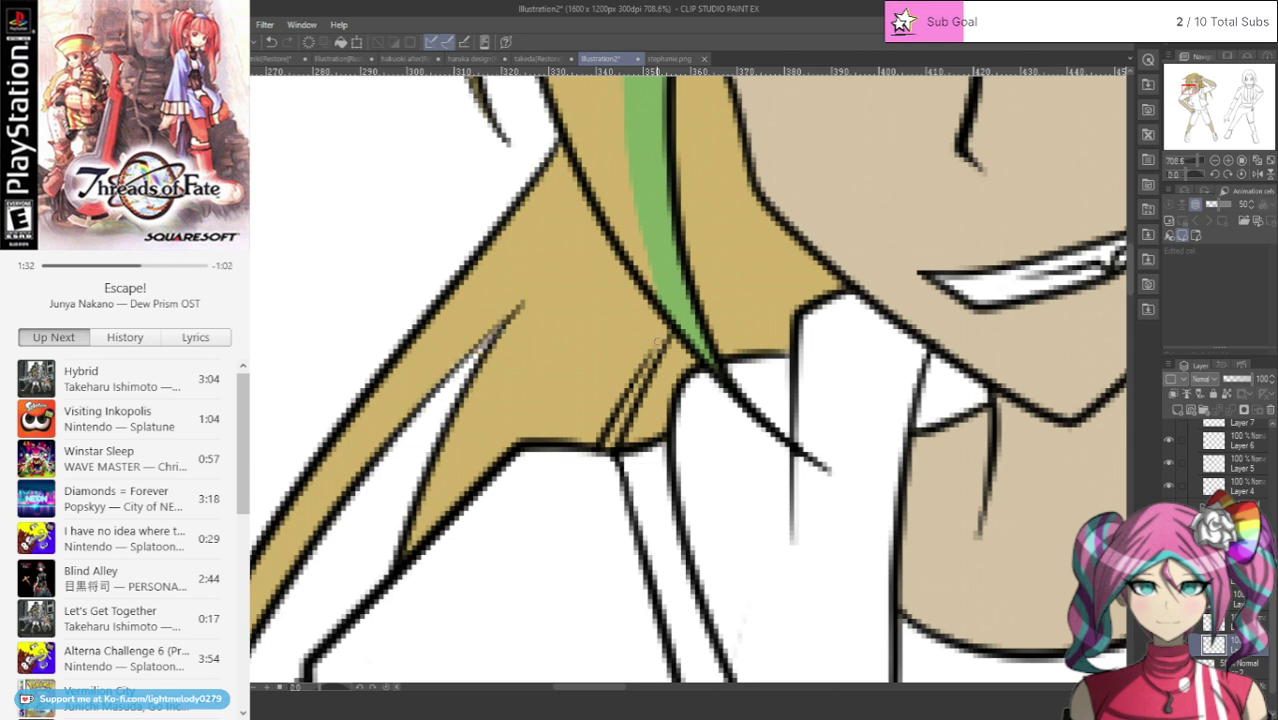
pyautogui.moveTo(650, 365)
pyautogui.mouseDown()
pyautogui.moveTo(605, 450)
pyautogui.moveTo(625, 402)
pyautogui.mouseUp()
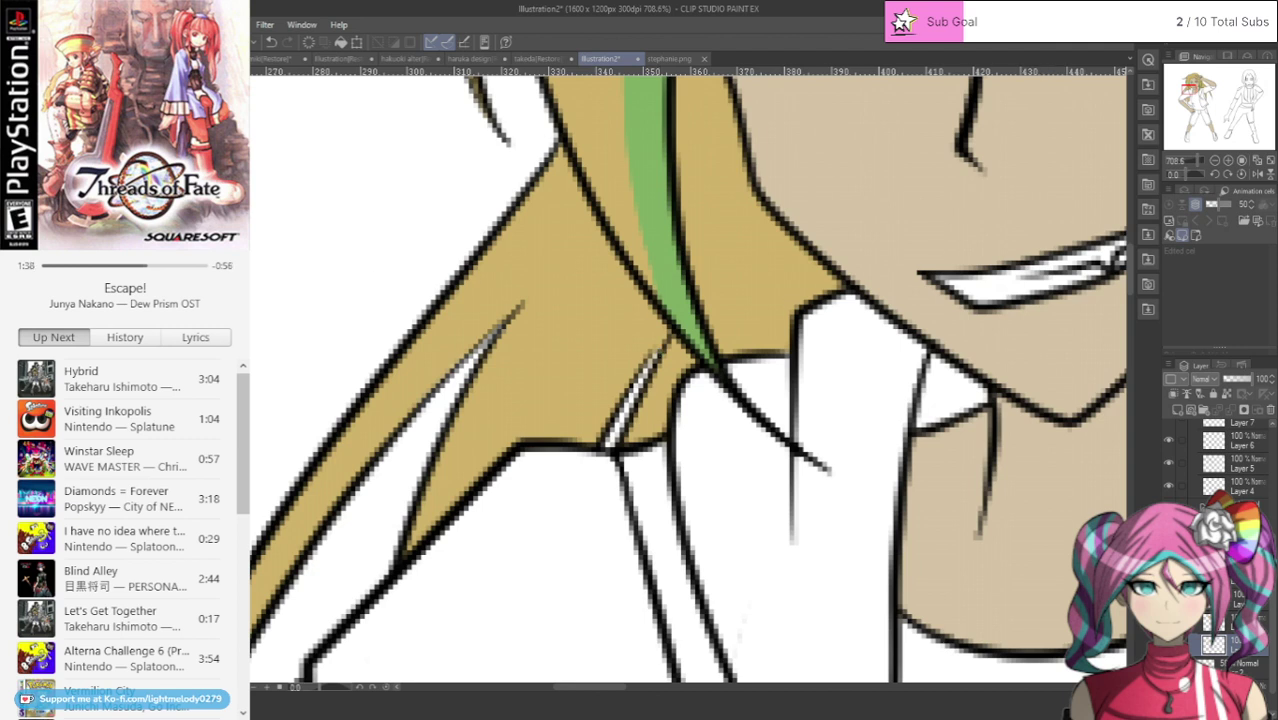
pyautogui.moveTo(483, 335); pyautogui.dragTo(411, 400)
pyautogui.scroll(-10, 1132, 287)
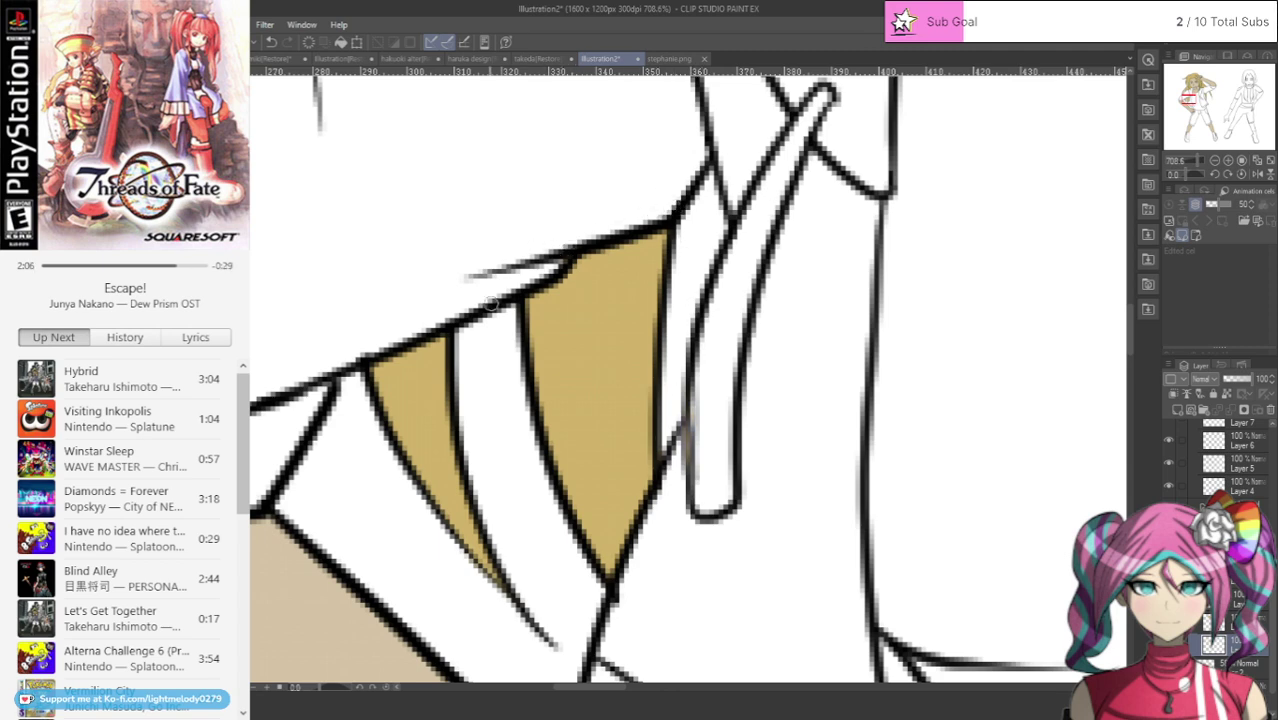
pyautogui.moveTo(594, 688); pyautogui.dragTo(698, 645)
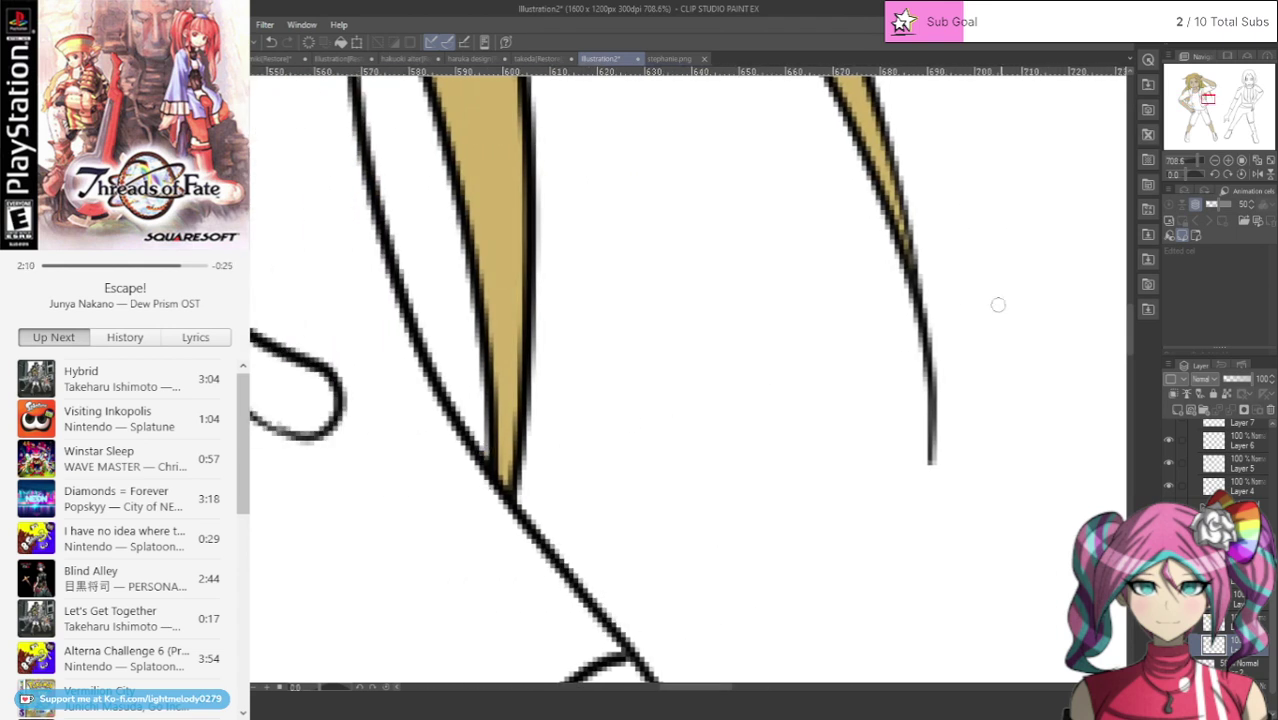
pyautogui.moveTo(1130, 339); pyautogui.dragTo(1129, 245)
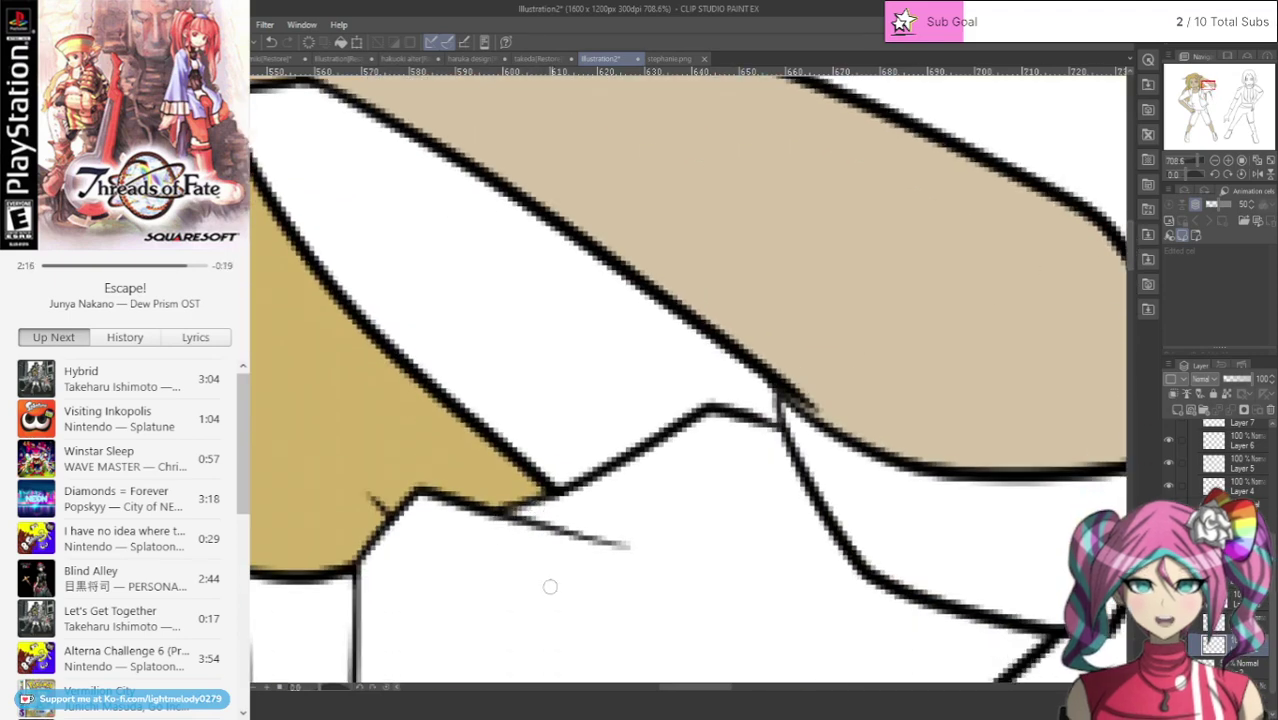
pyautogui.hscroll(-5, 650, 672)
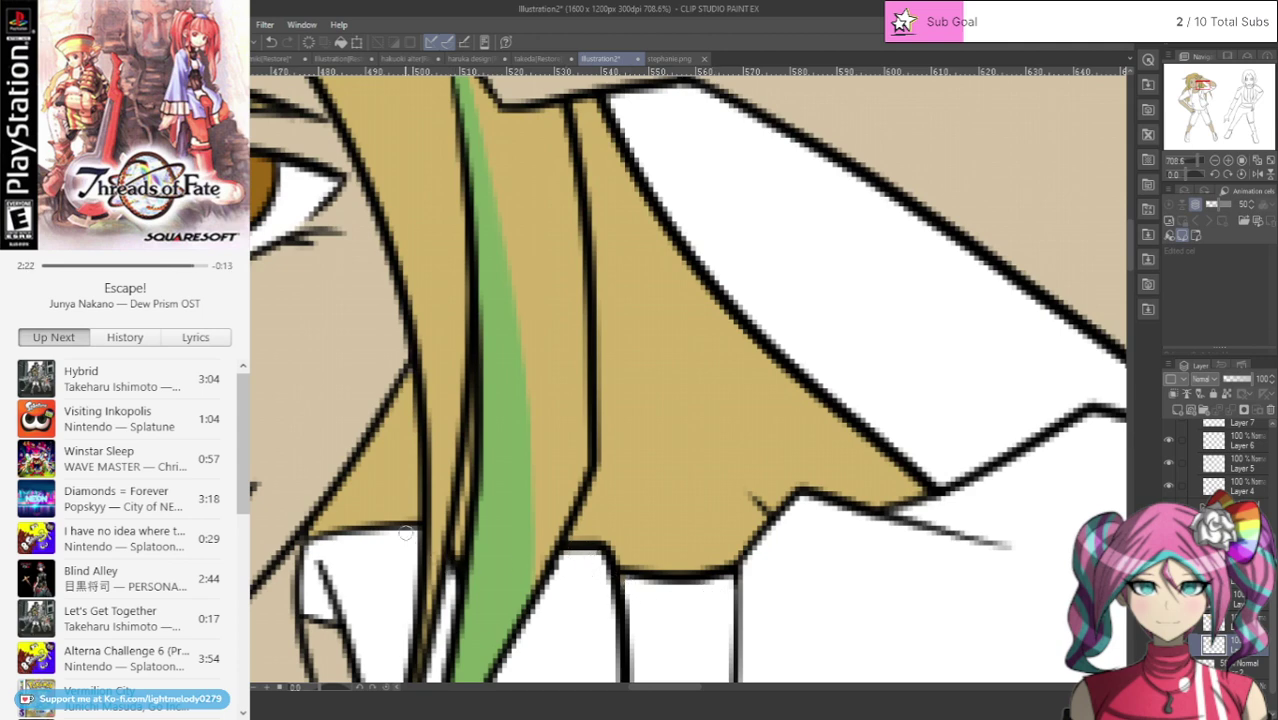
pyautogui.scroll(-4, 406, 533)
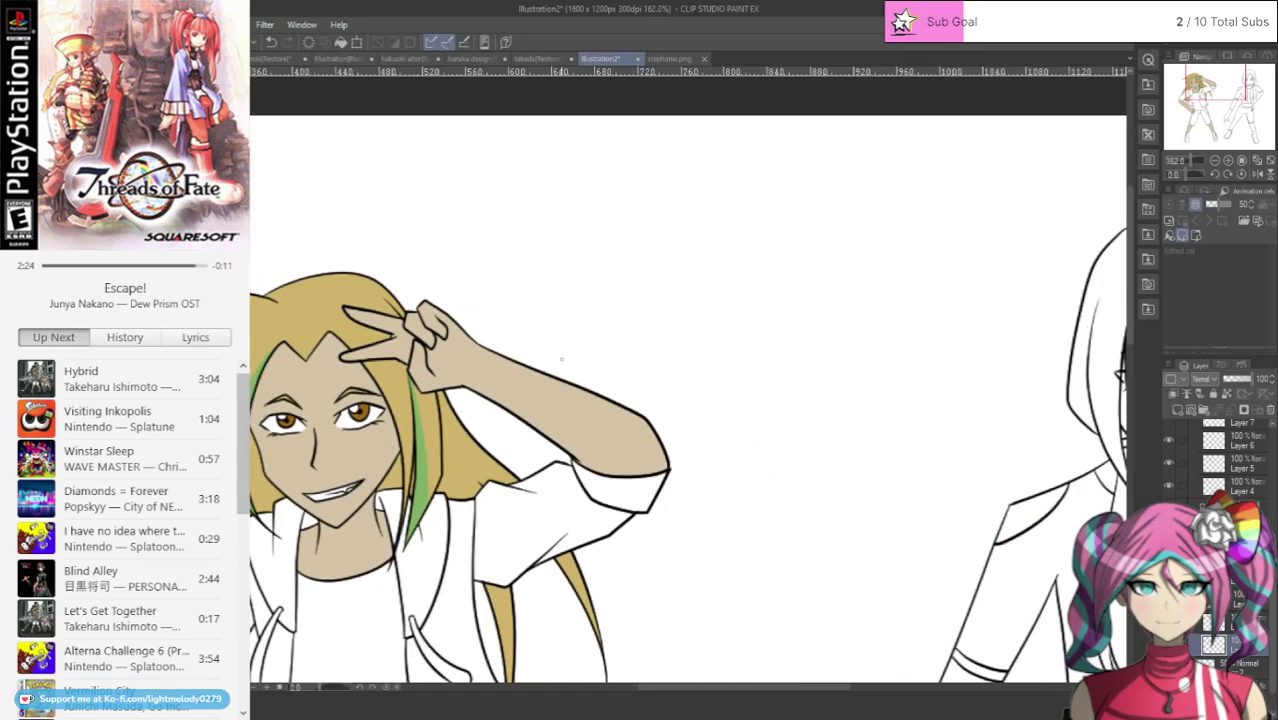
# Step: Add a new layer above the blonde back hair fill and clip it to the layer below
pyautogui.moveTo(1204, 123); pyautogui.dragTo(1192, 111)
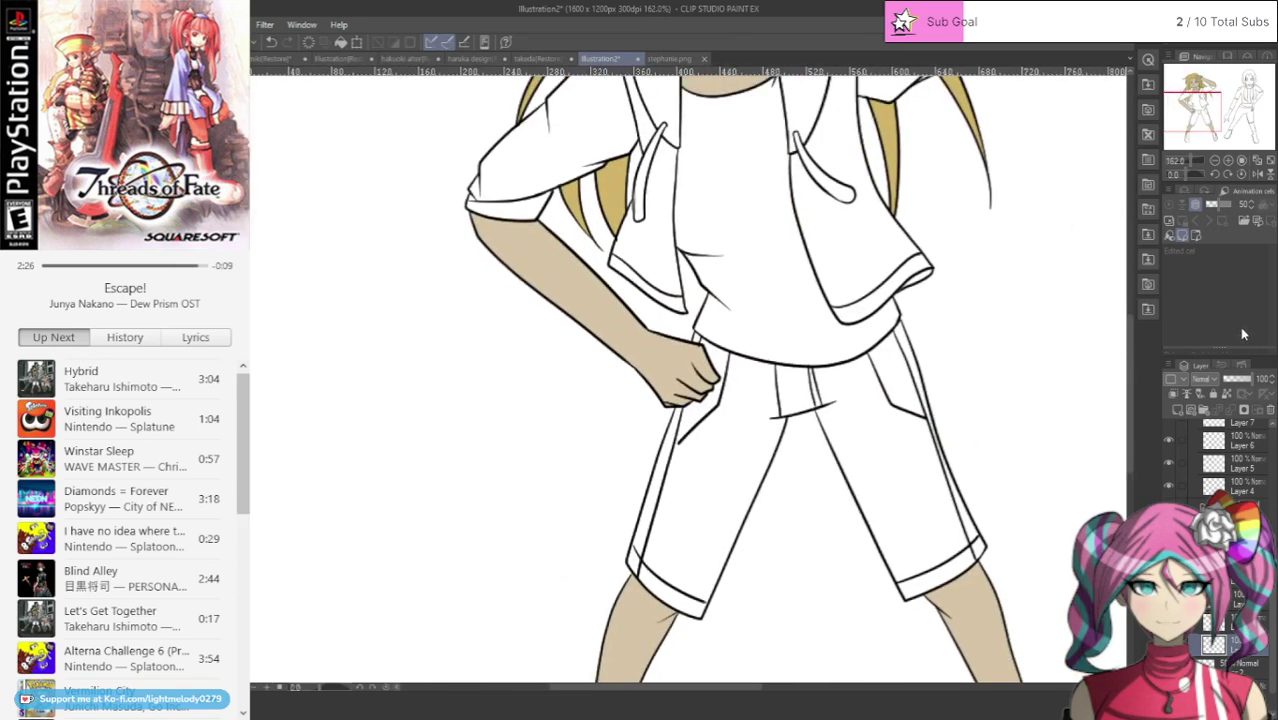
pyautogui.click(1177, 410)
pyautogui.click(1173, 393)
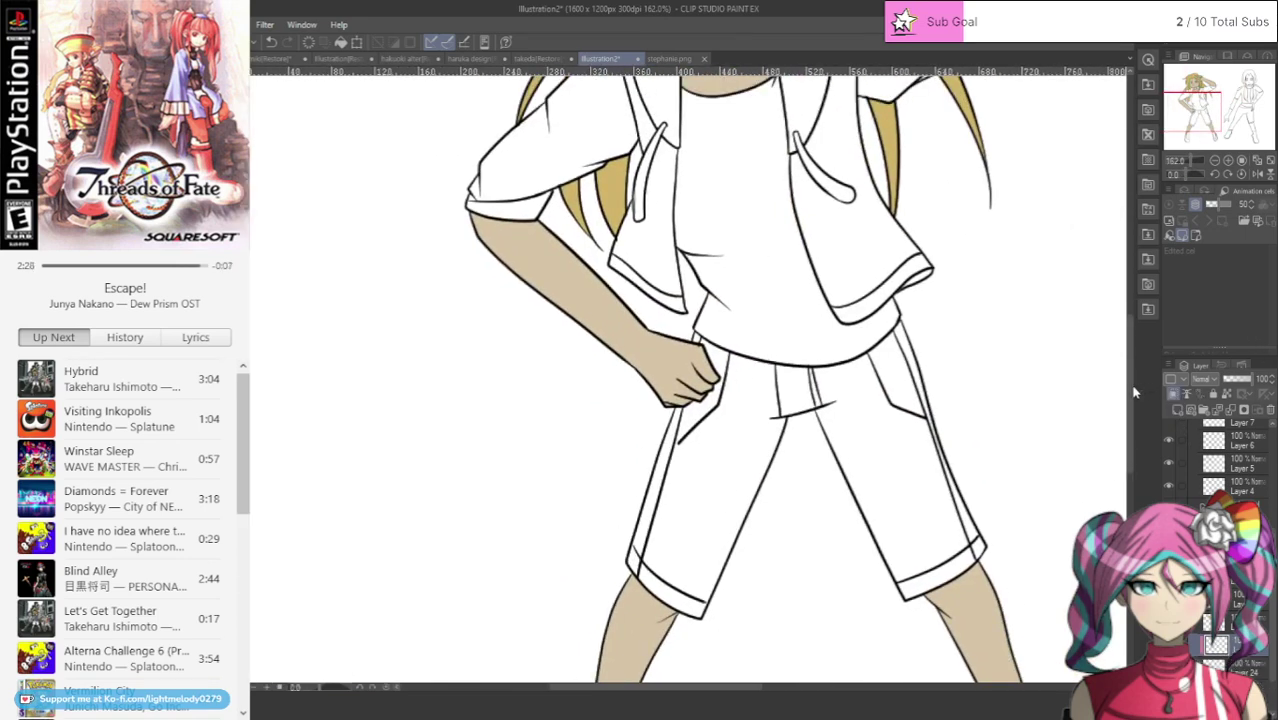
# Step: Following stephanie.png, paint green streaks in the back hair opposite the saluting hand, beneath the bent arm and above the shoulder
pyautogui.moveTo(1133, 392); pyautogui.dragTo(1130, 312)
pyautogui.click(666, 58)
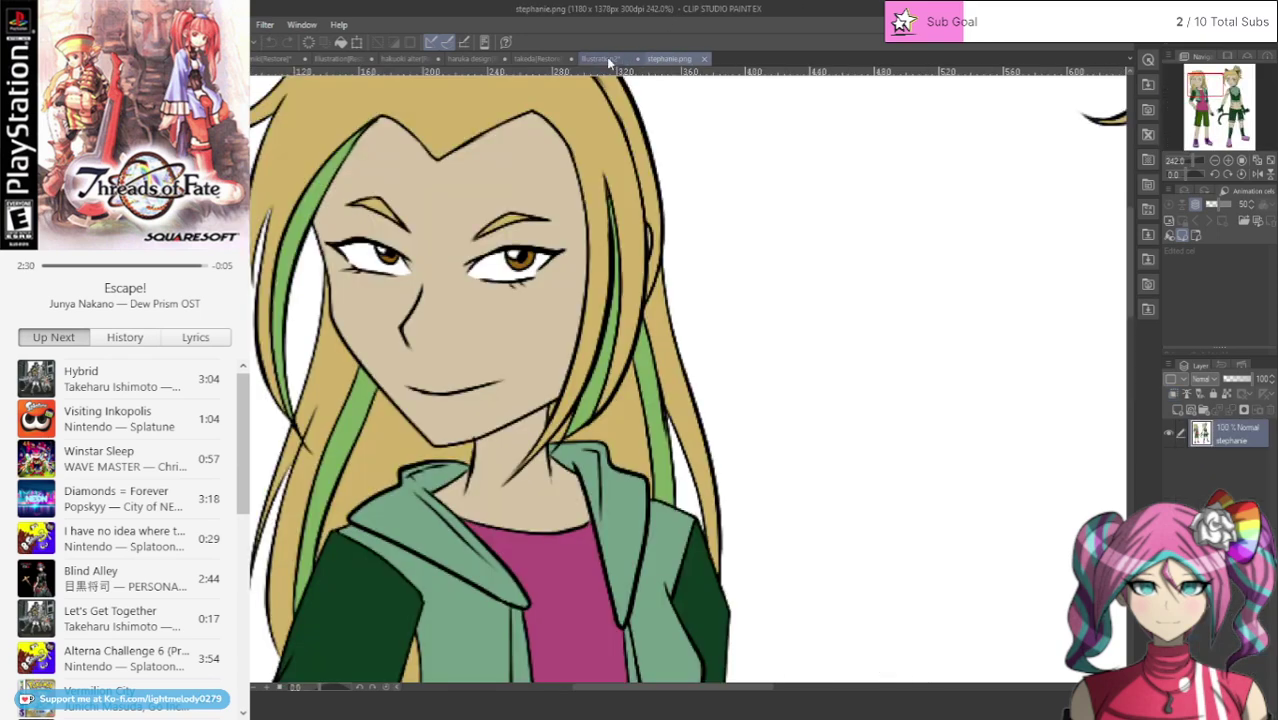
pyautogui.click(605, 59)
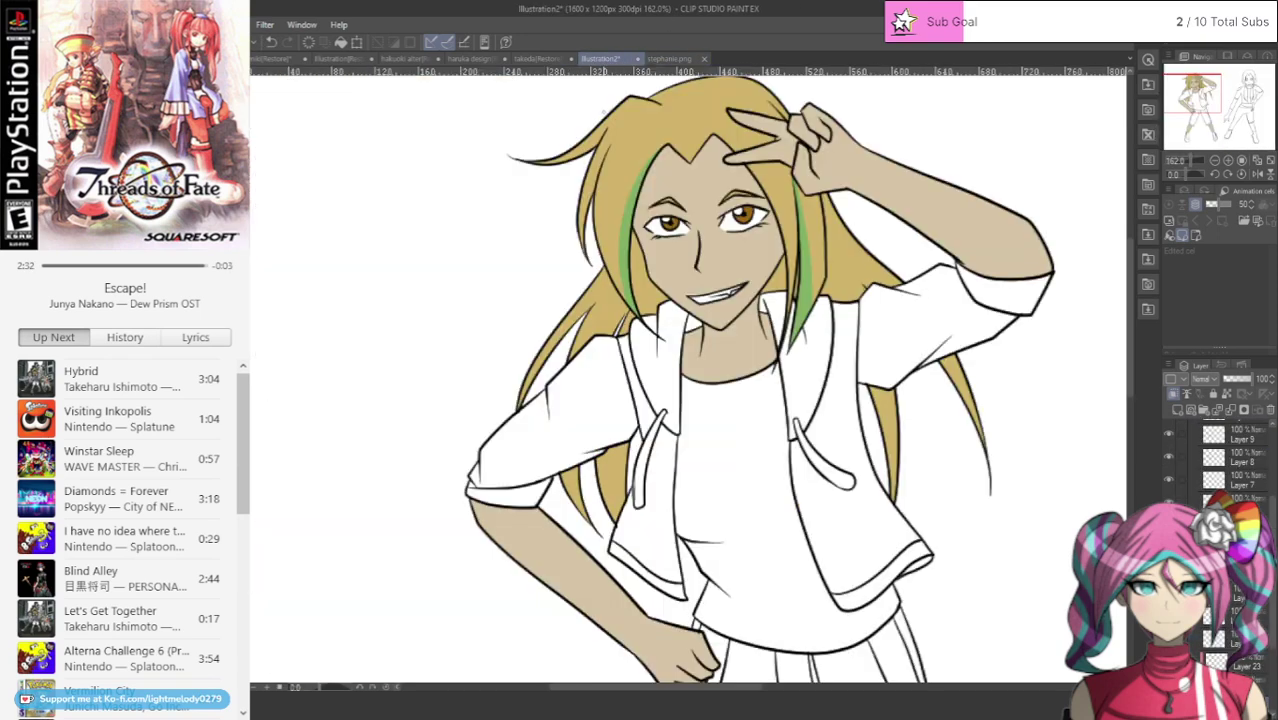
pyautogui.scroll(4, 721, 362)
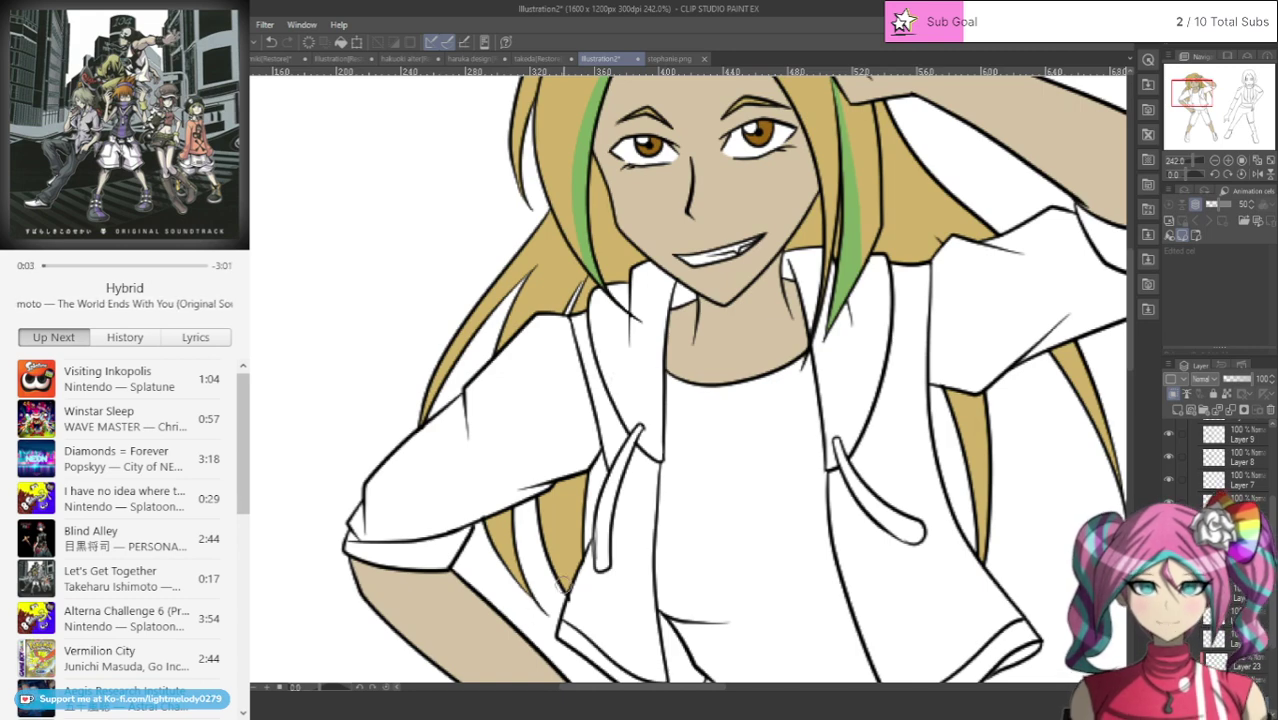
pyautogui.moveTo(534, 600); pyautogui.dragTo(501, 527)
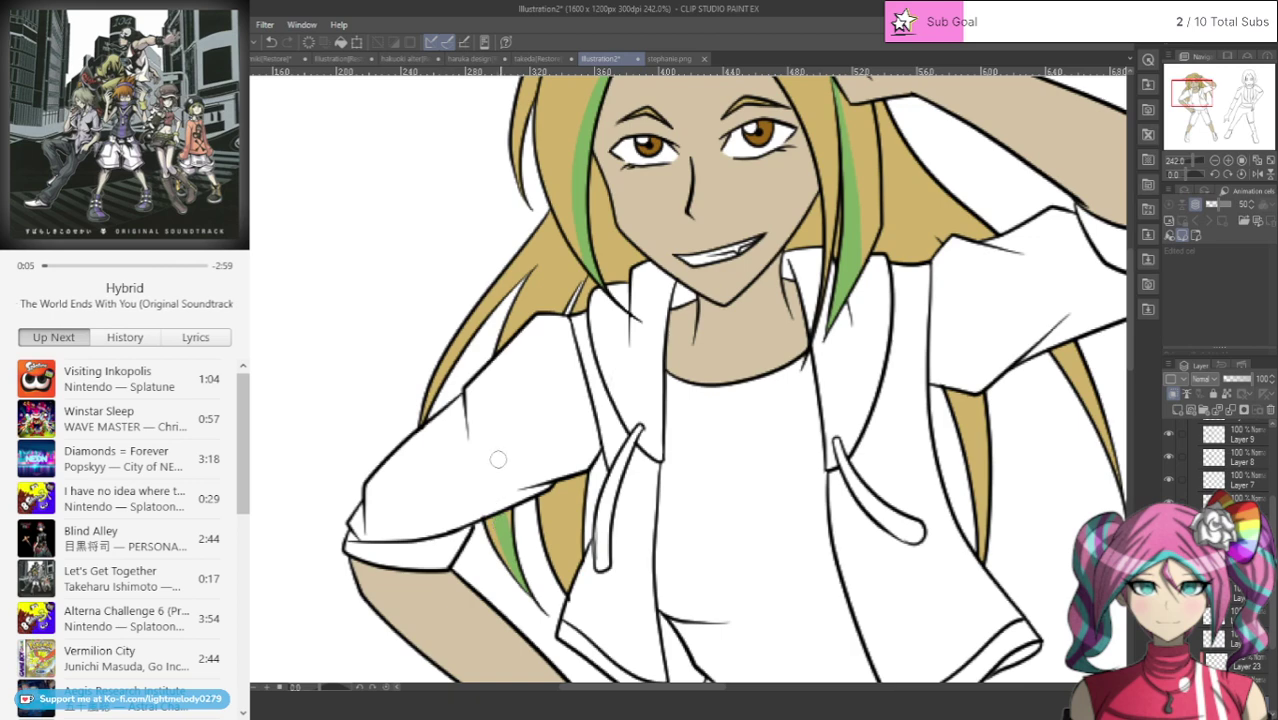
pyautogui.moveTo(548, 312)
pyautogui.mouseDown()
pyautogui.moveTo(625, 181)
pyautogui.moveTo(550, 300)
pyautogui.mouseUp()
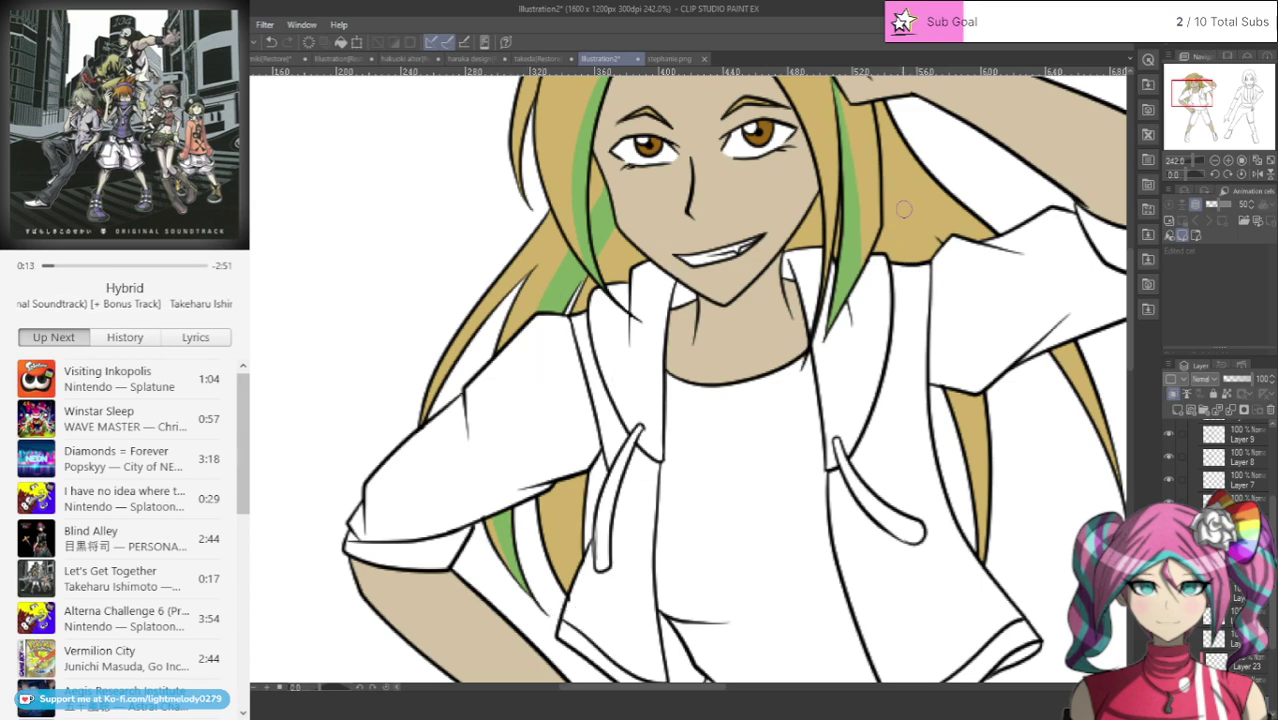
# Step: Paint the matching green streak in the saluting side's back hair, behind the front strand and continuing beneath the raised sleeve
pyautogui.click(672, 59)
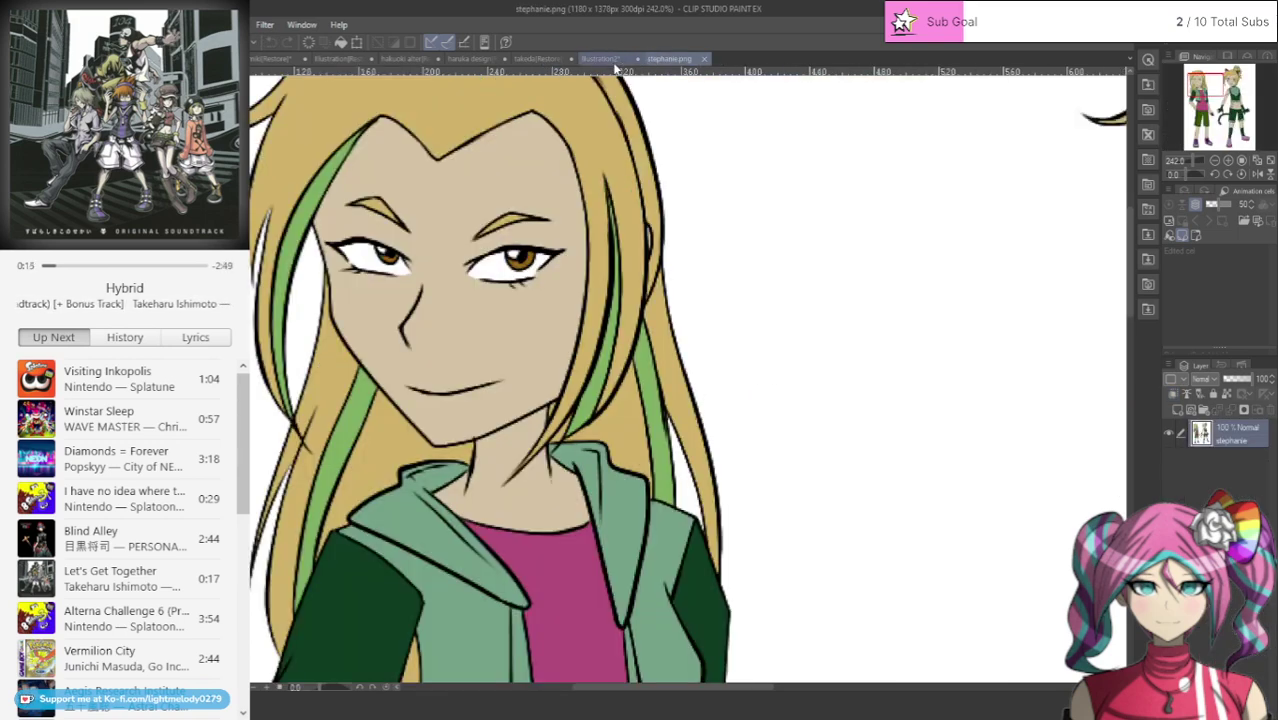
pyautogui.click(612, 60)
pyautogui.moveTo(874, 170); pyautogui.dragTo(938, 258)
pyautogui.moveTo(974, 398)
pyautogui.mouseDown()
pyautogui.moveTo(975, 560)
pyautogui.moveTo(990, 476)
pyautogui.moveTo(970, 383)
pyautogui.mouseUp()
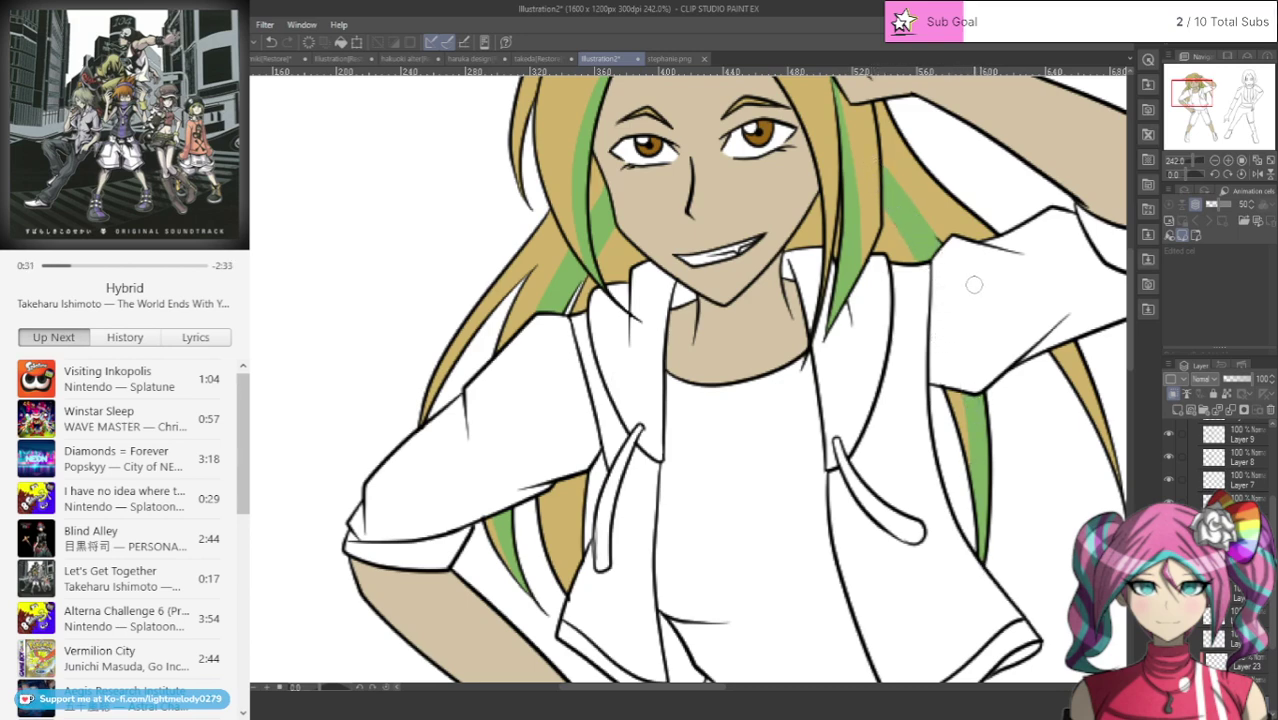
# Step: Widen and smooth the edges of the green back hair streak between the saluting side's front strand and the shoulder
pyautogui.scroll(2, 972, 286)
pyautogui.scroll(2, 1040, 263)
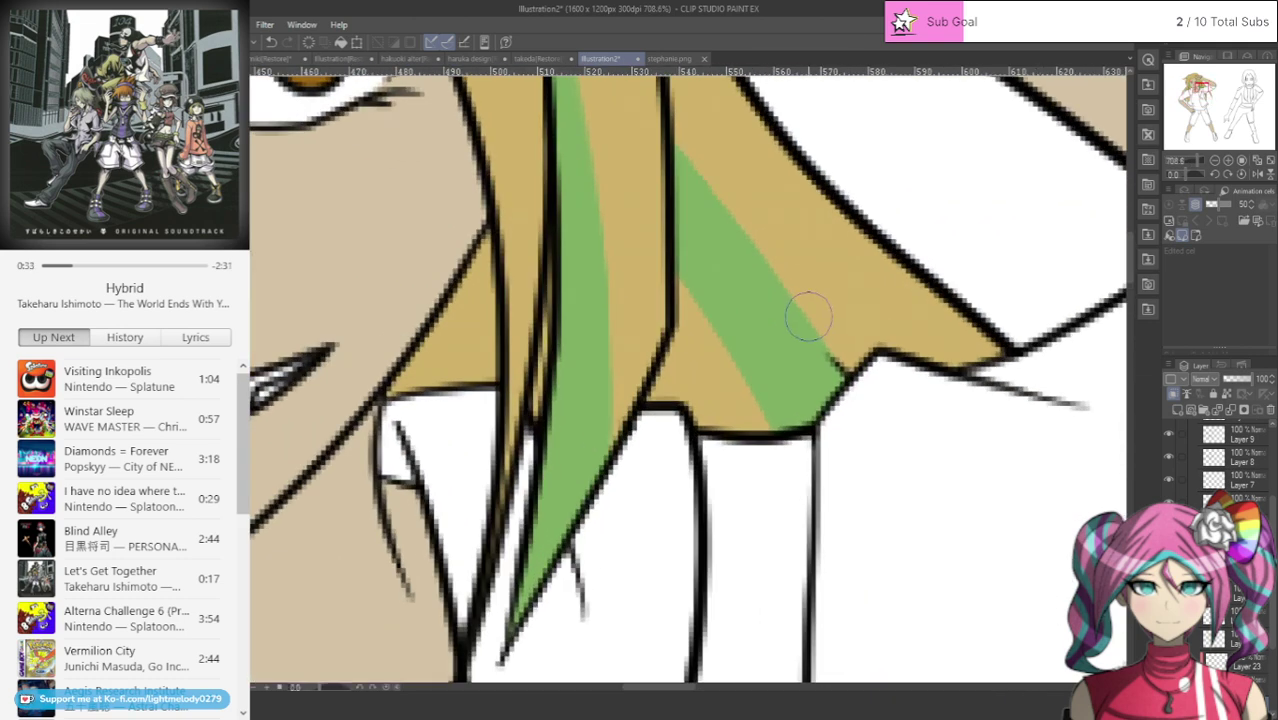
pyautogui.moveTo(656, 271); pyautogui.dragTo(773, 410)
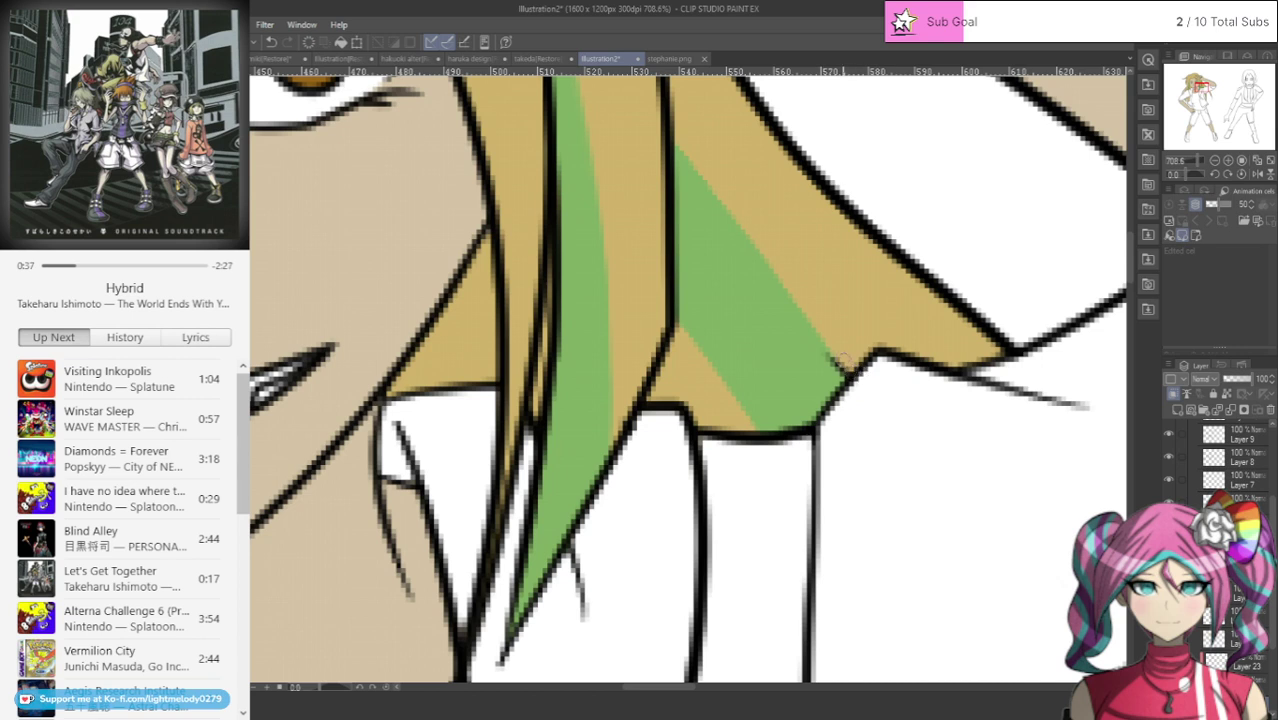
# Step: Trim the upper edge of the green back hair streak between the front strand and the raised sleeve to narrow it
pyautogui.moveTo(800, 310); pyautogui.dragTo(678, 166)
pyautogui.moveTo(724, 211); pyautogui.dragTo(822, 324)
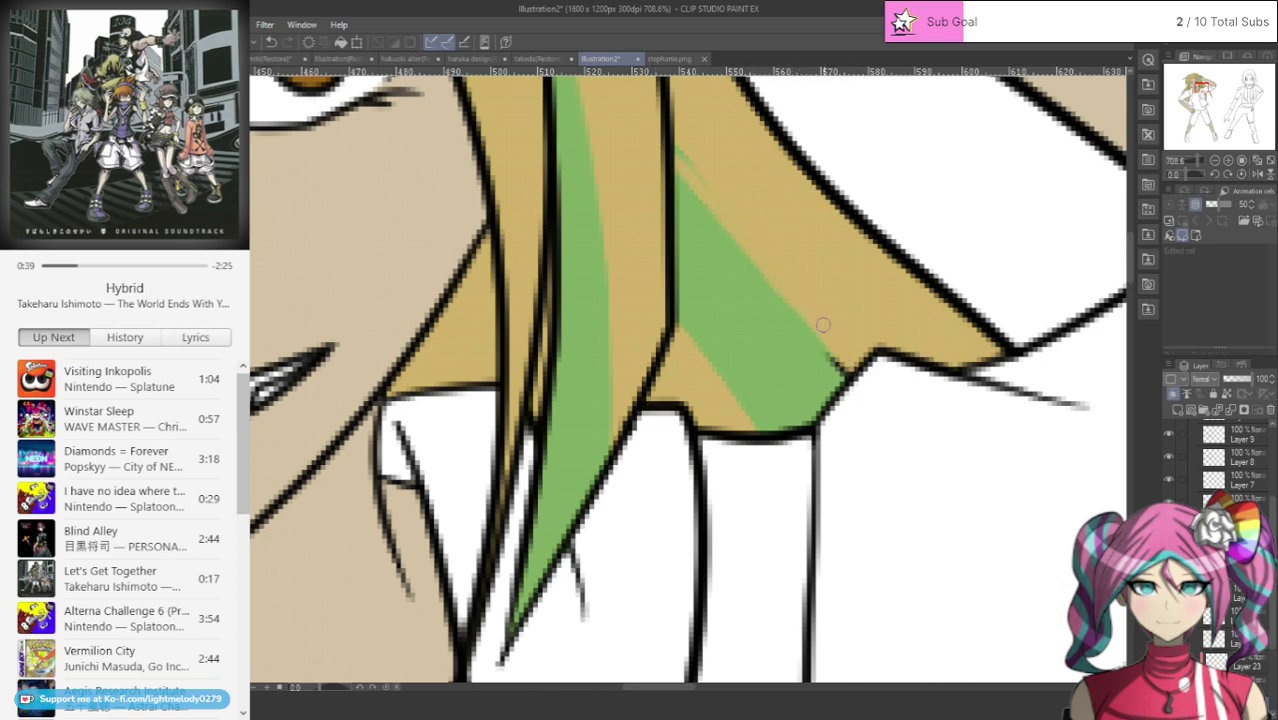
pyautogui.moveTo(690, 166); pyautogui.dragTo(655, 116)
pyautogui.scroll(-10, 641, 145)
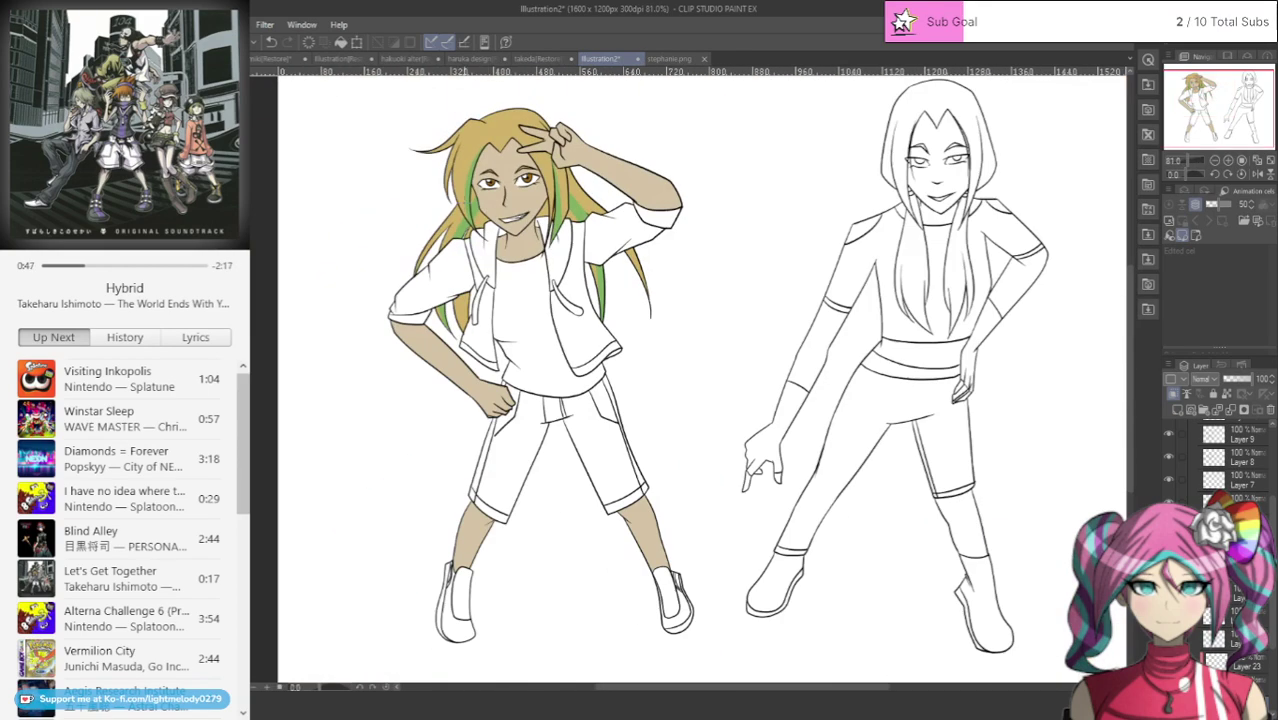
pyautogui.scroll(1, 354, 182)
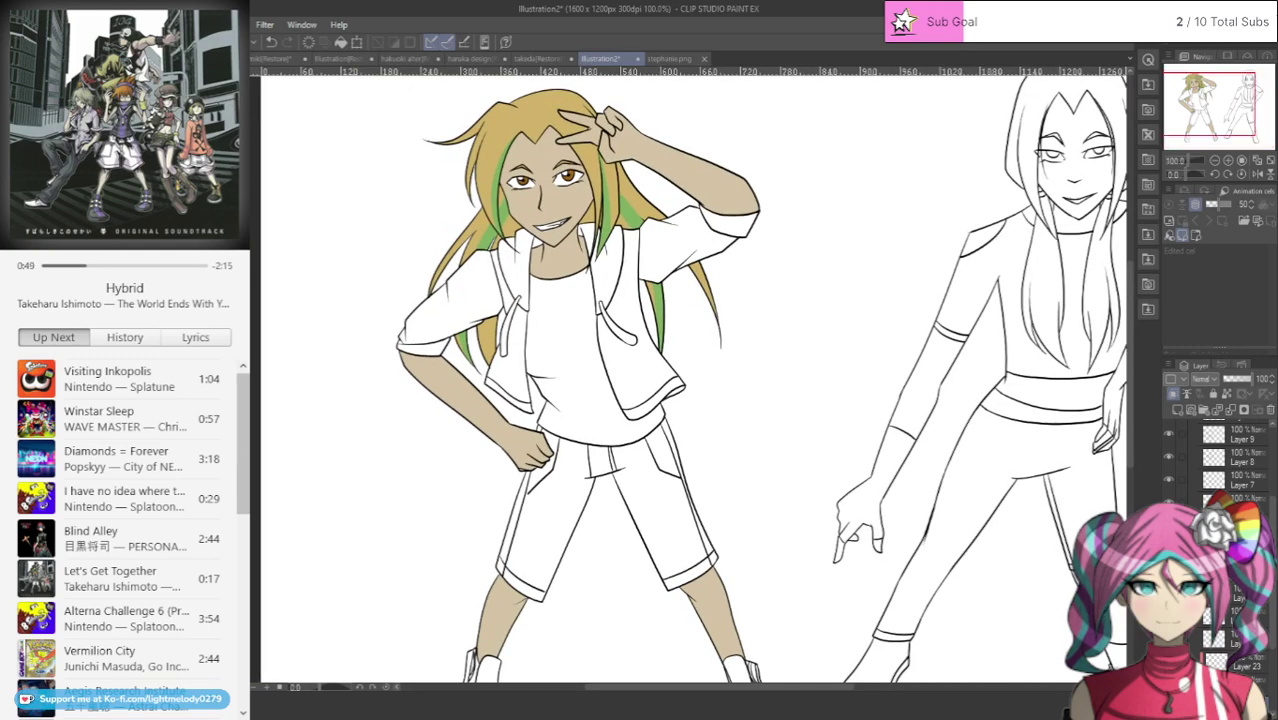
# Step: Add a new layer for the saluting figure's jacket and take the dark sleeve green from stephanie.png
pyautogui.scroll(-5, 1220, 460)
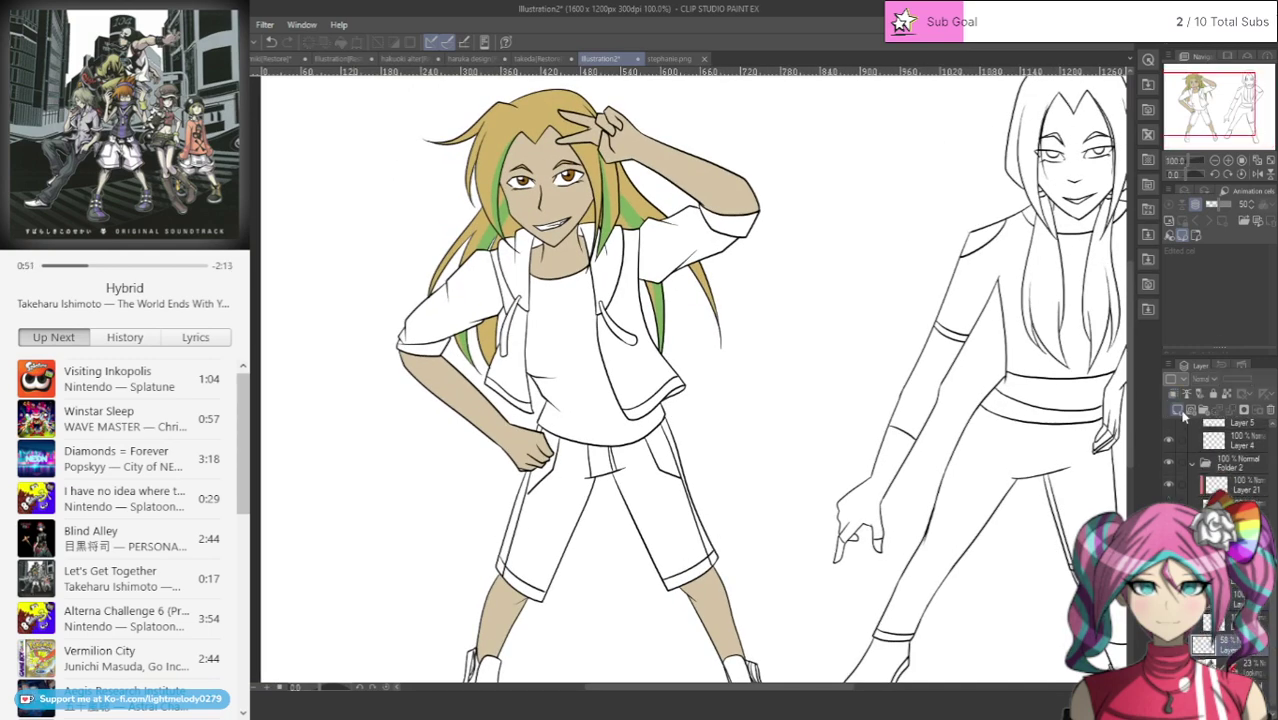
pyautogui.click(1181, 412)
pyautogui.moveTo(1232, 633); pyautogui.dragTo(1233, 632)
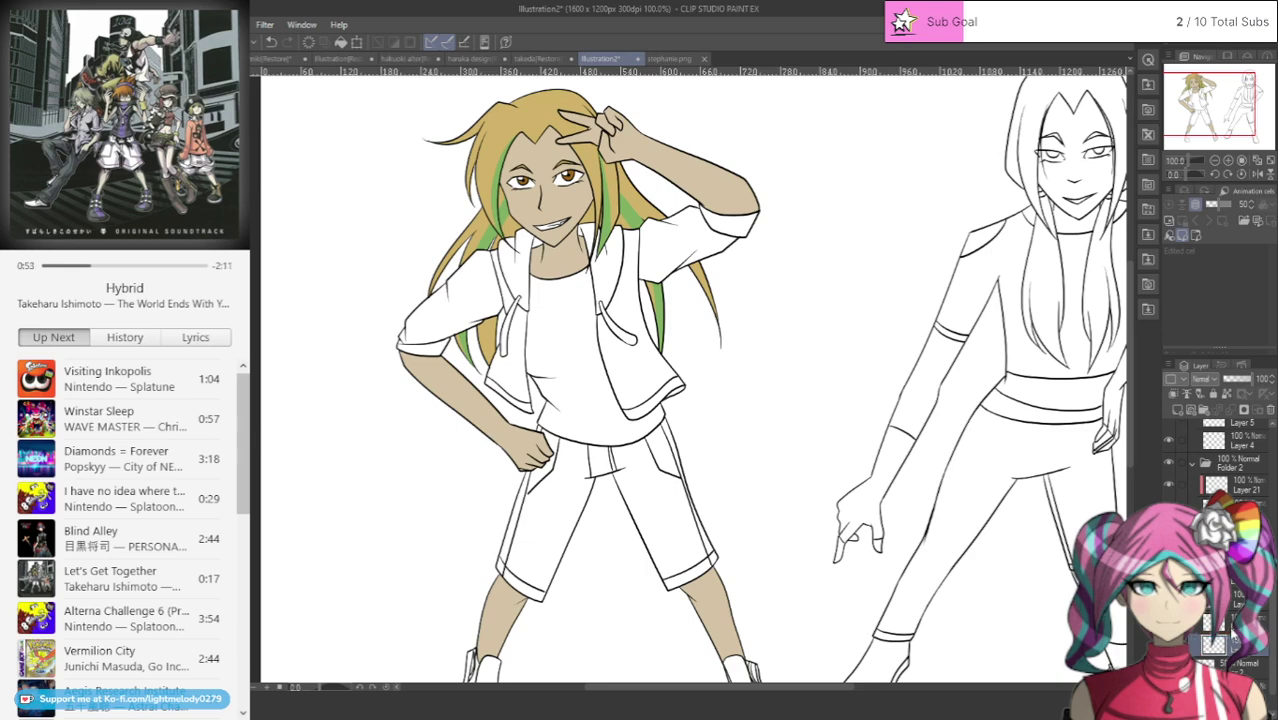
pyautogui.click(670, 59)
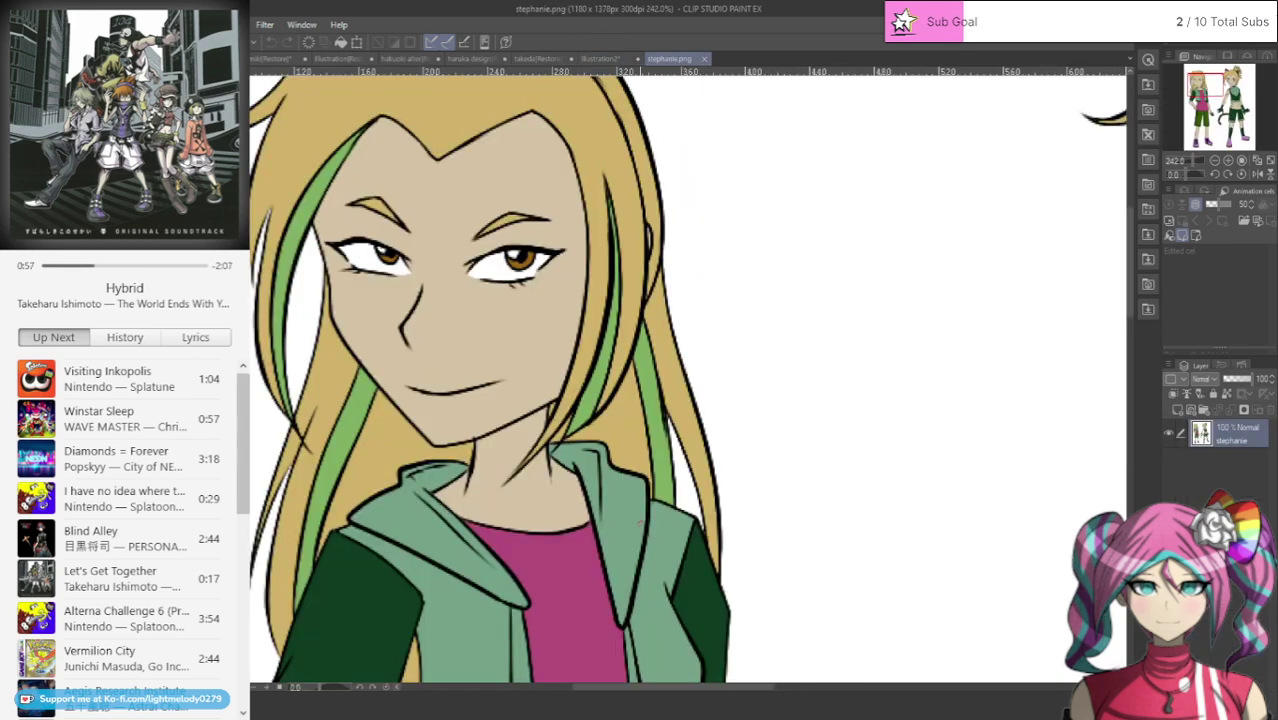
pyautogui.scroll(-4, 643, 517)
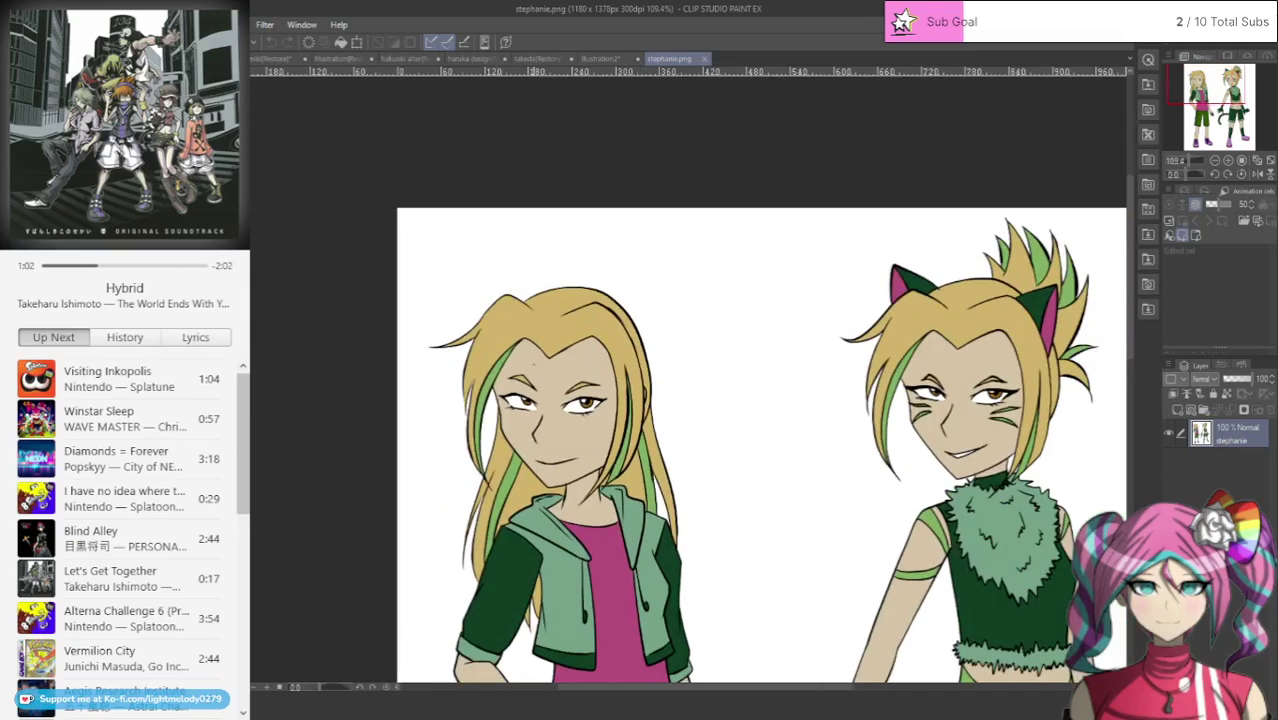
pyautogui.click(602, 58)
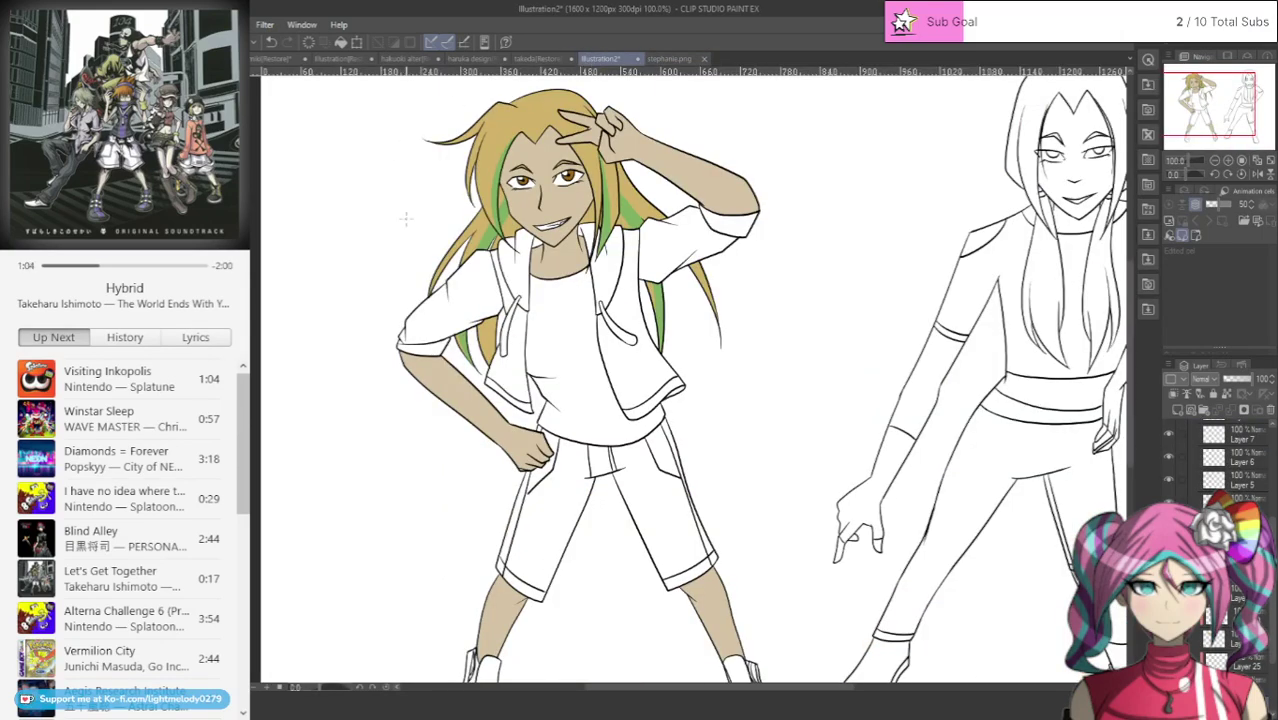
# Step: Fill the bent arm's jacket sleeve above the cuff with dark green
pyautogui.hotkey('ctrl', '+')
pyautogui.hotkey('ctrl', '+')
pyautogui.scroll(3, 440, 418)
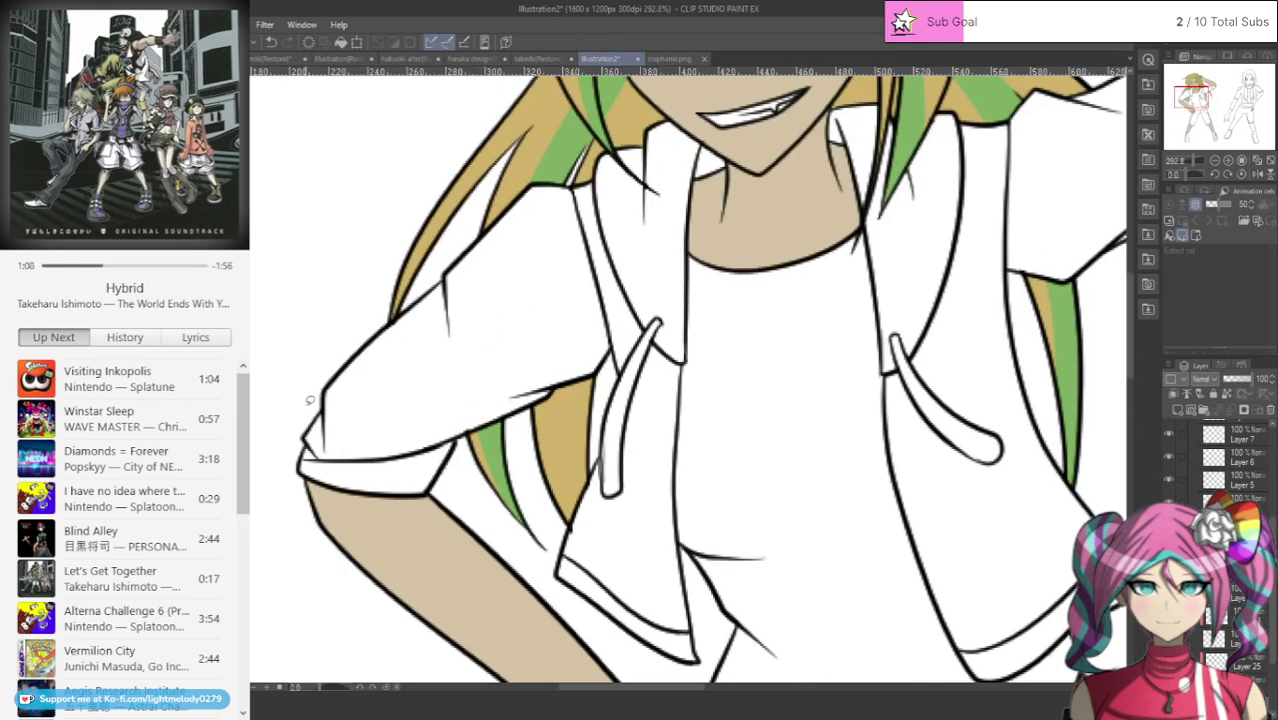
pyautogui.moveTo(305, 448)
pyautogui.mouseDown()
pyautogui.moveTo(440, 444)
pyautogui.moveTo(529, 404)
pyautogui.mouseUp()
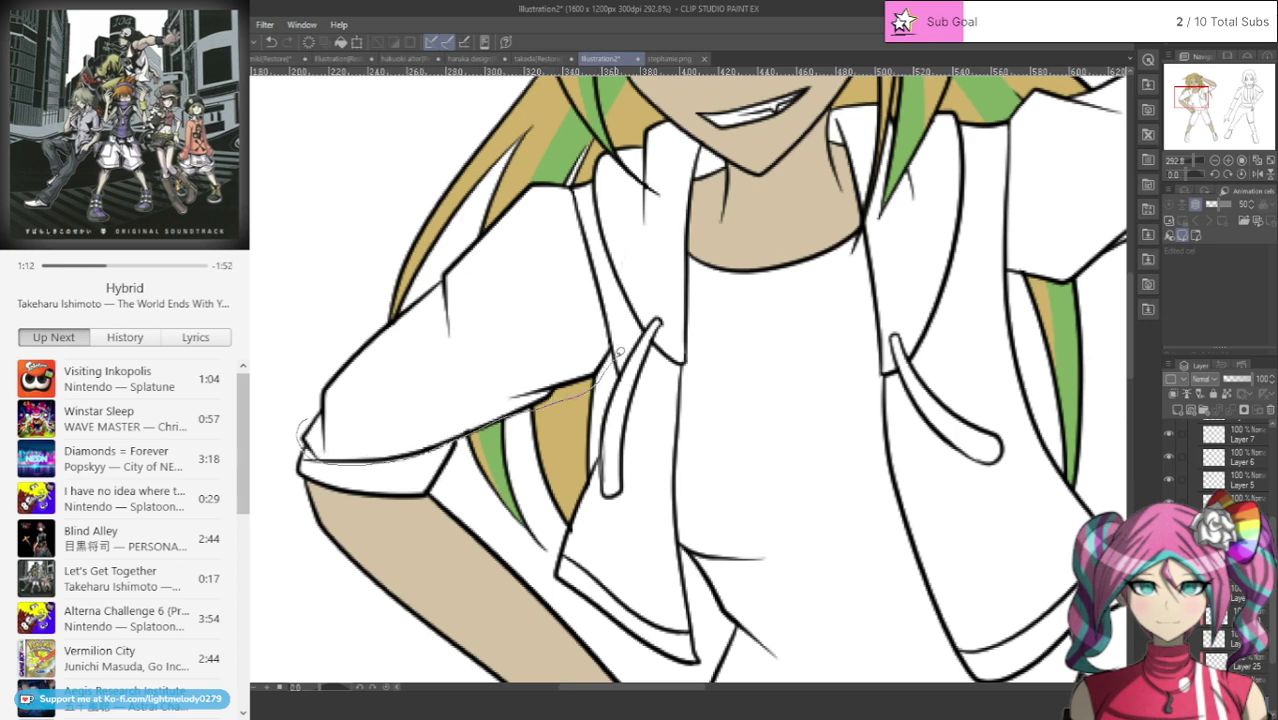
pyautogui.moveTo(617, 306)
pyautogui.mouseDown()
pyautogui.moveTo(588, 183)
pyautogui.moveTo(567, 167)
pyautogui.moveTo(522, 175)
pyautogui.moveTo(386, 285)
pyautogui.moveTo(340, 410)
pyautogui.mouseUp()
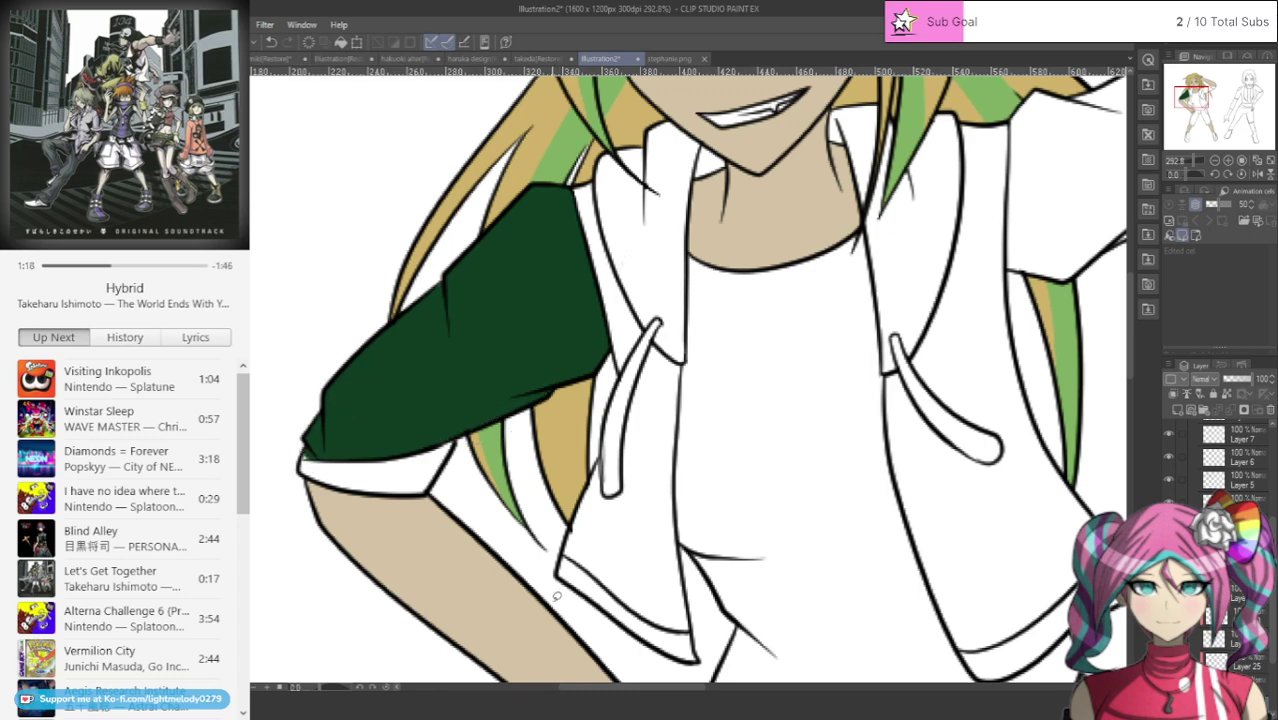
# Step: Fill both jacket hem bands, both drawstrings and the raised arm's sleeve above its cuff with dark green
pyautogui.moveTo(553, 598)
pyautogui.mouseDown()
pyautogui.moveTo(605, 566)
pyautogui.moveTo(675, 619)
pyautogui.moveTo(700, 617)
pyautogui.moveTo(712, 651)
pyautogui.moveTo(658, 672)
pyautogui.moveTo(749, 690)
pyautogui.mouseUp()
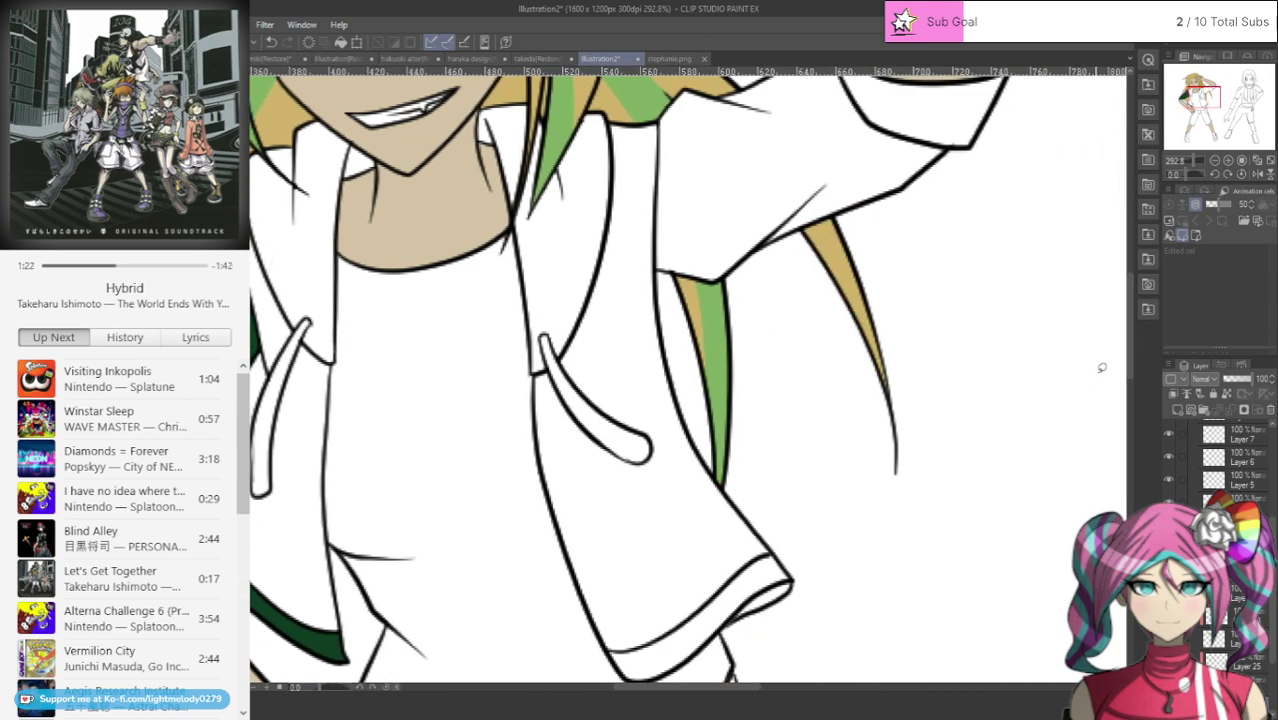
pyautogui.scroll(-1, 970, 408)
pyautogui.moveTo(633, 580)
pyautogui.mouseDown()
pyautogui.moveTo(608, 608)
pyautogui.moveTo(679, 536)
pyautogui.mouseUp()
pyautogui.moveTo(558, 289)
pyautogui.mouseDown()
pyautogui.moveTo(548, 380)
pyautogui.moveTo(589, 295)
pyautogui.mouseUp()
pyautogui.moveTo(310, 258)
pyautogui.mouseDown()
pyautogui.moveTo(256, 345)
pyautogui.moveTo(315, 259)
pyautogui.mouseUp()
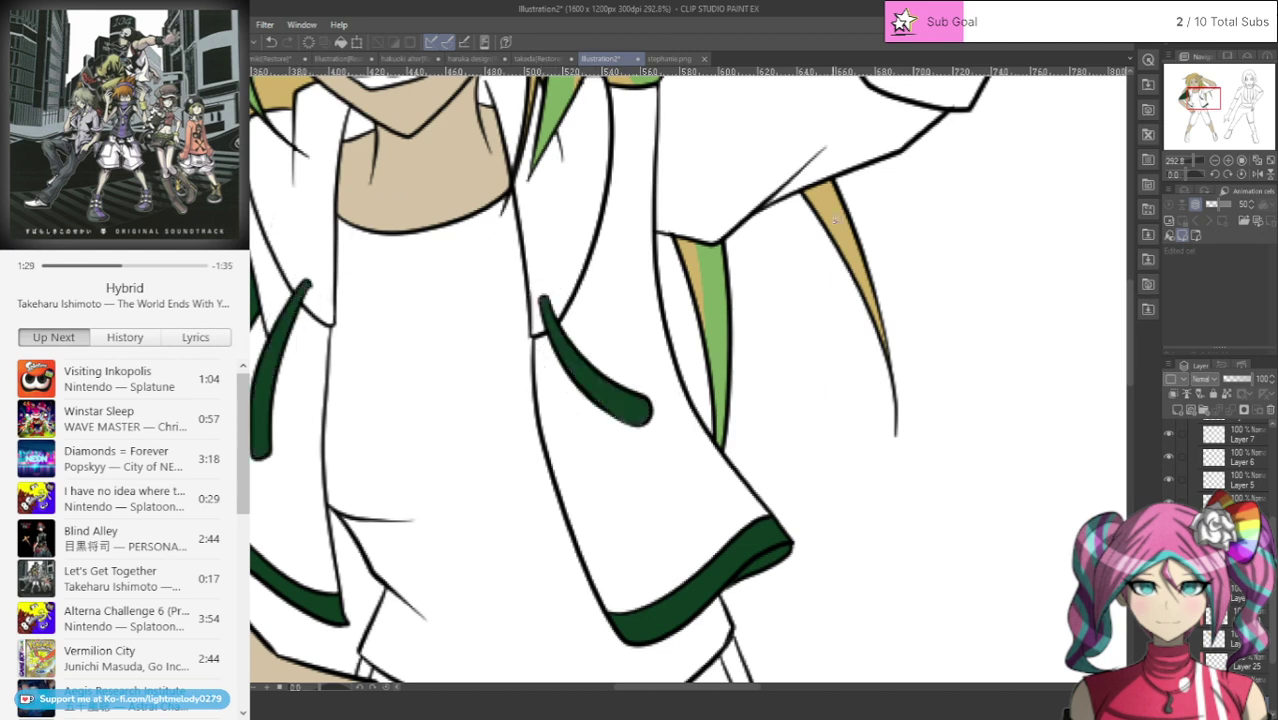
pyautogui.scroll(5, 834, 222)
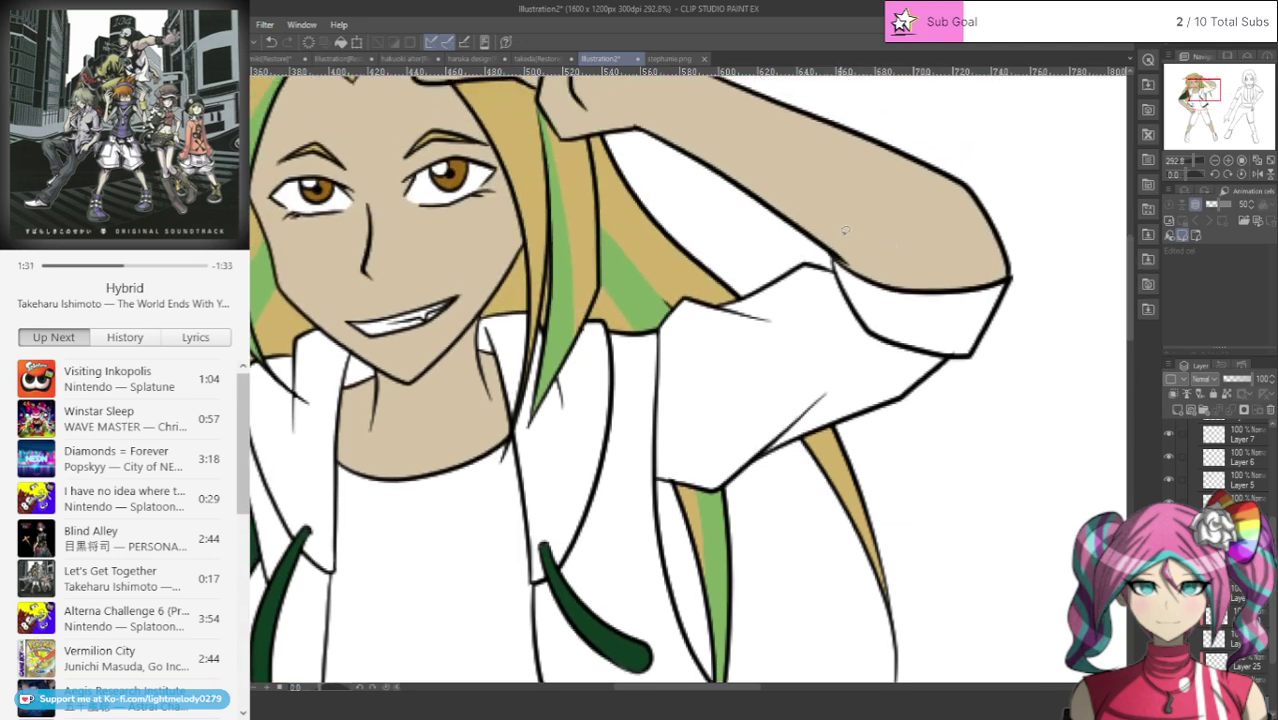
pyautogui.moveTo(838, 263)
pyautogui.mouseDown()
pyautogui.moveTo(670, 284)
pyautogui.moveTo(645, 372)
pyautogui.moveTo(648, 490)
pyautogui.moveTo(763, 483)
pyautogui.moveTo(965, 382)
pyautogui.moveTo(965, 340)
pyautogui.moveTo(876, 312)
pyautogui.moveTo(846, 270)
pyautogui.mouseUp()
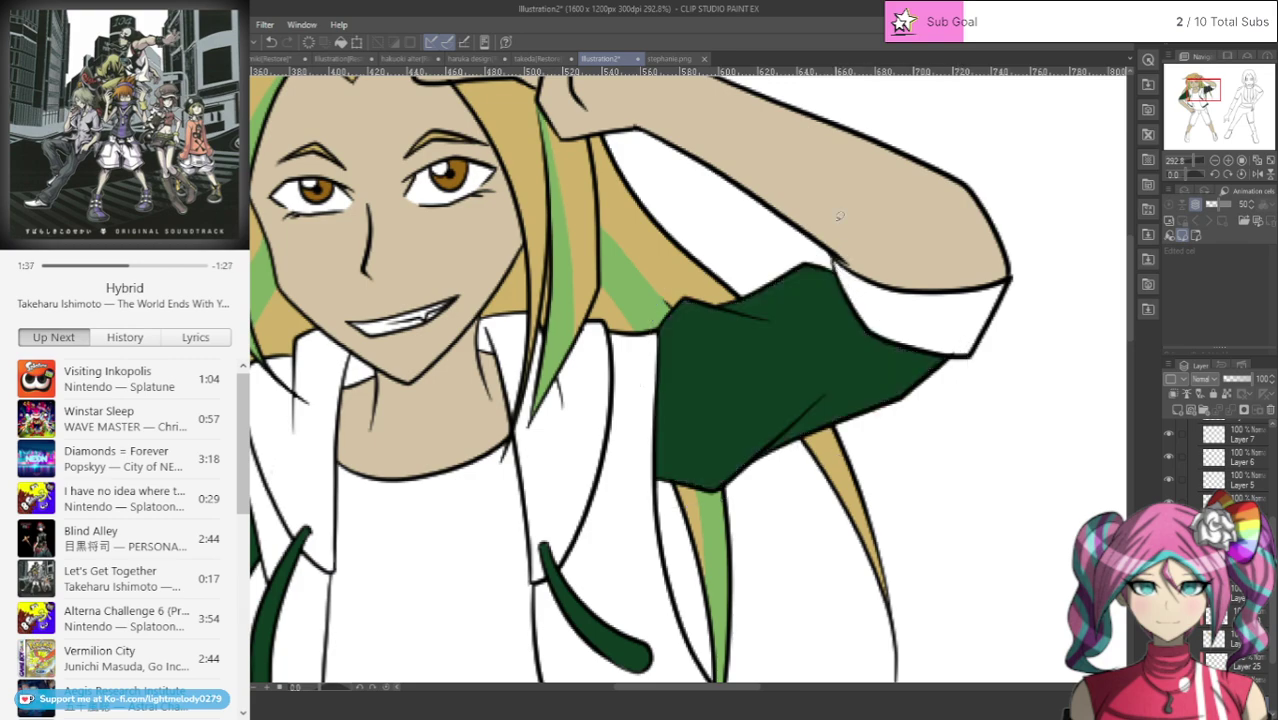
# Step: Examine the dark green fills on the sleeves, drawstrings and hem bands for gaps along the line art
pyautogui.scroll(-2, 749, 255)
pyautogui.scroll(4, 347, 488)
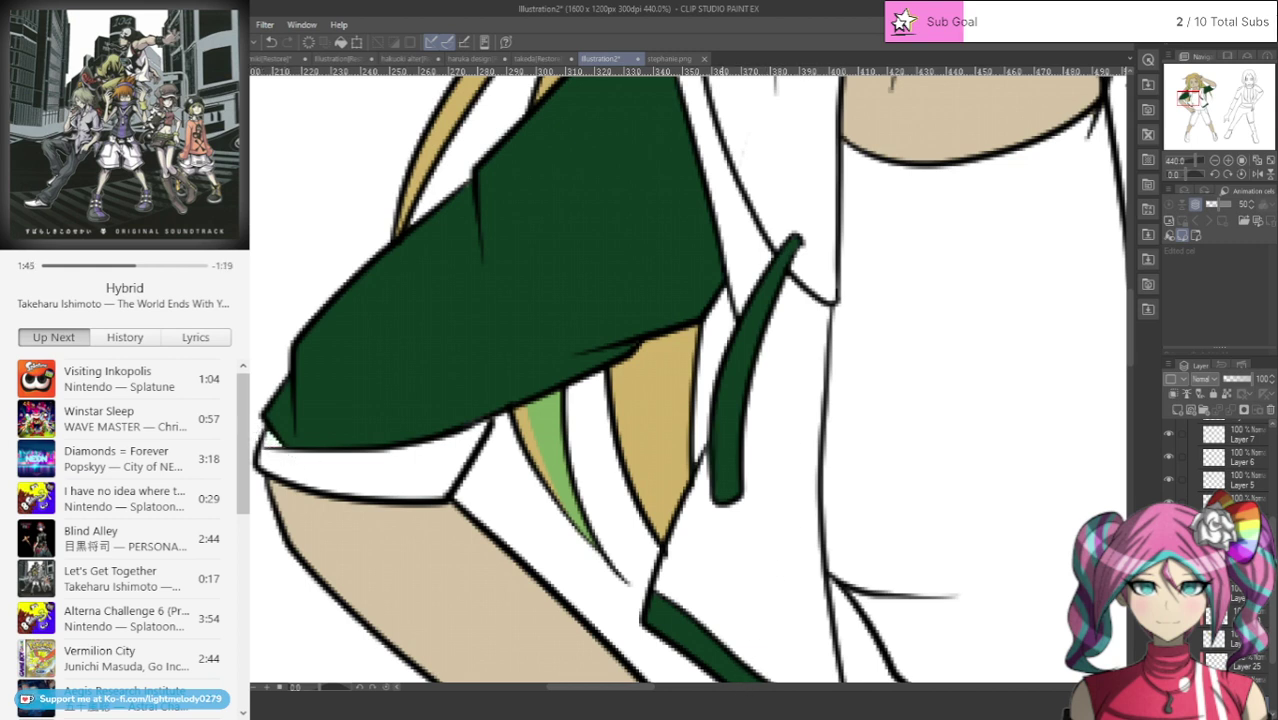
pyautogui.moveTo(650, 688); pyautogui.dragTo(700, 688)
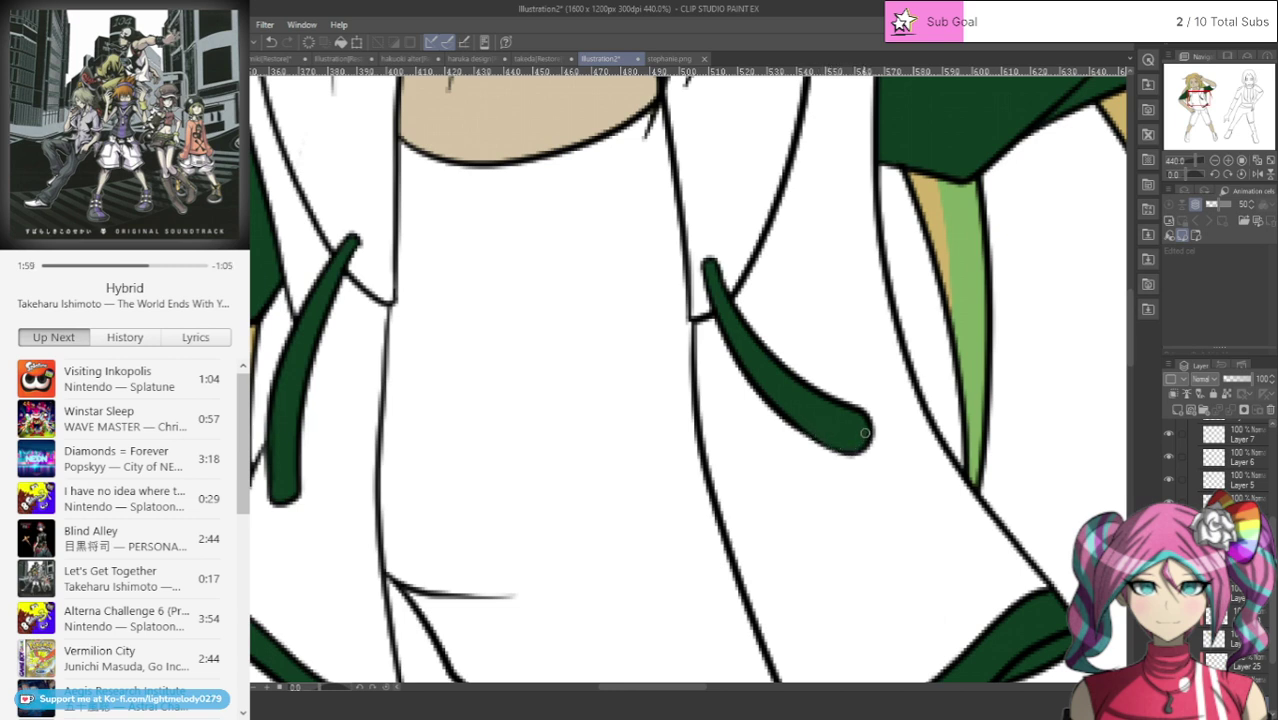
pyautogui.moveTo(1131, 310); pyautogui.dragTo(1138, 354)
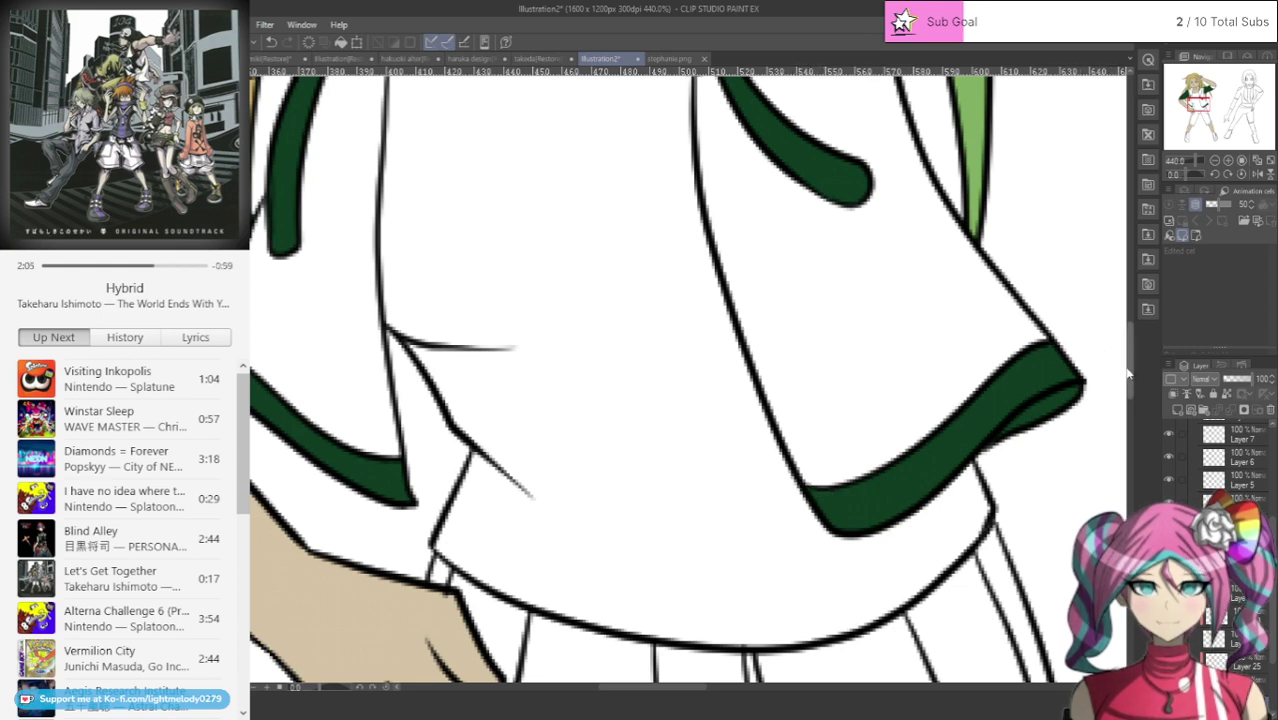
pyautogui.scroll(6, 1080, 347)
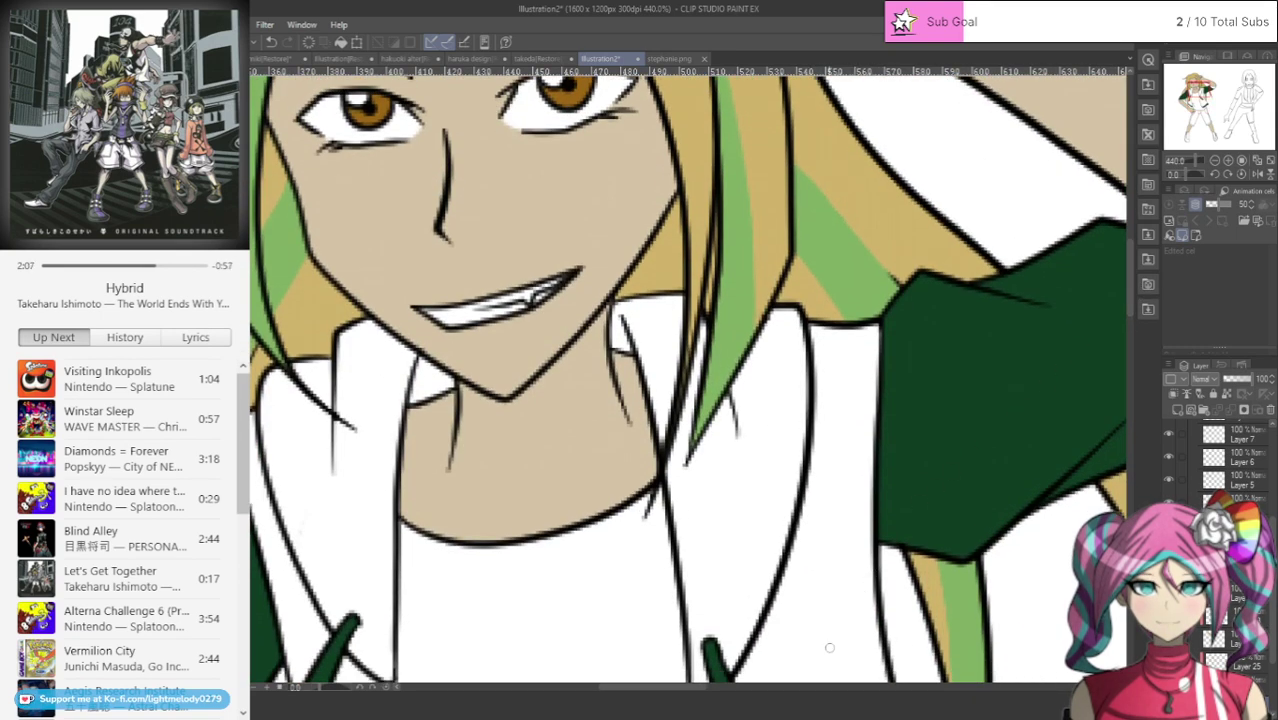
pyautogui.moveTo(700, 699); pyautogui.dragTo(658, 688)
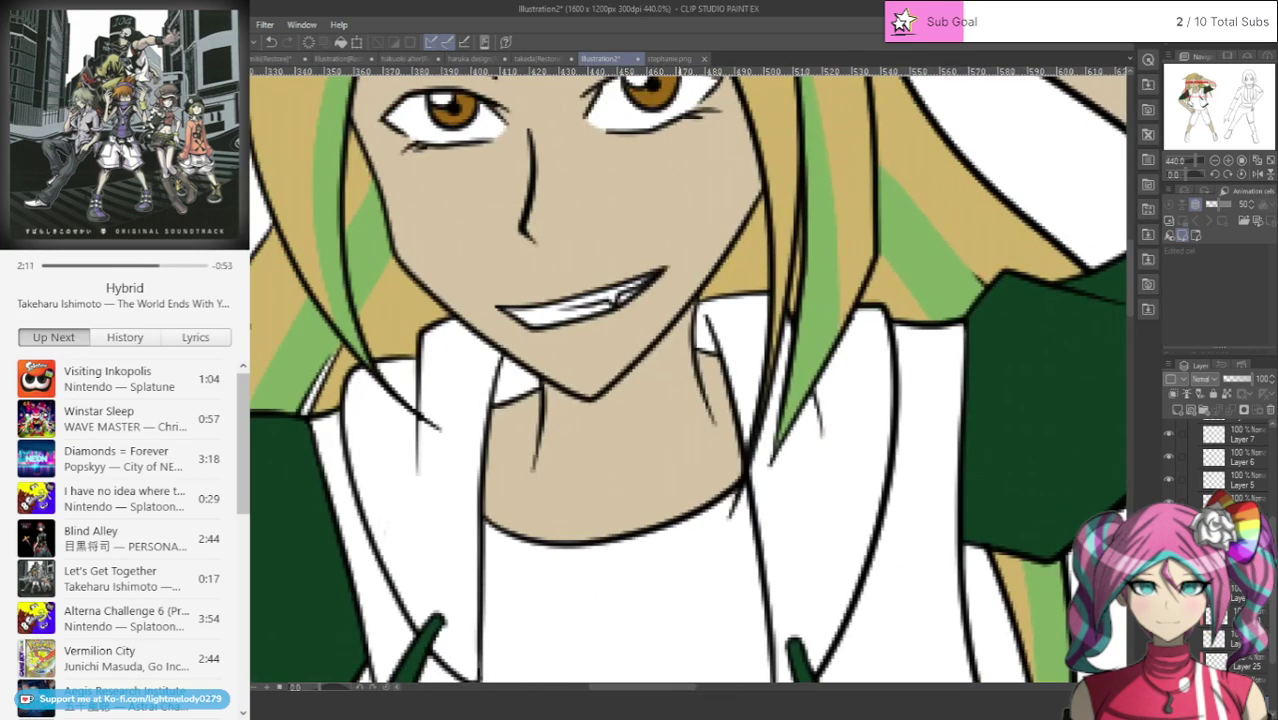
pyautogui.scroll(-12, 682, 654)
pyautogui.scroll(8, 644, 663)
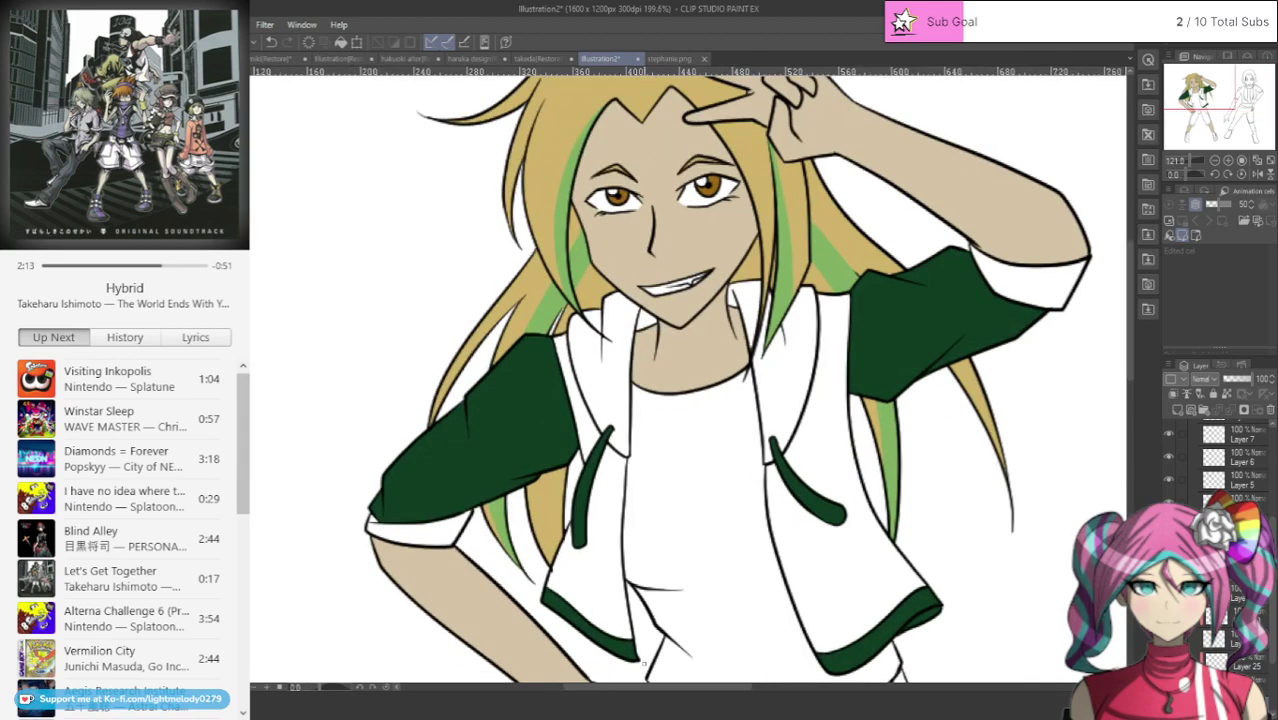
# Step: Add a new layer and place it below the dark green jacket layer
pyautogui.scroll(-2, 1228, 618)
pyautogui.click(1177, 410)
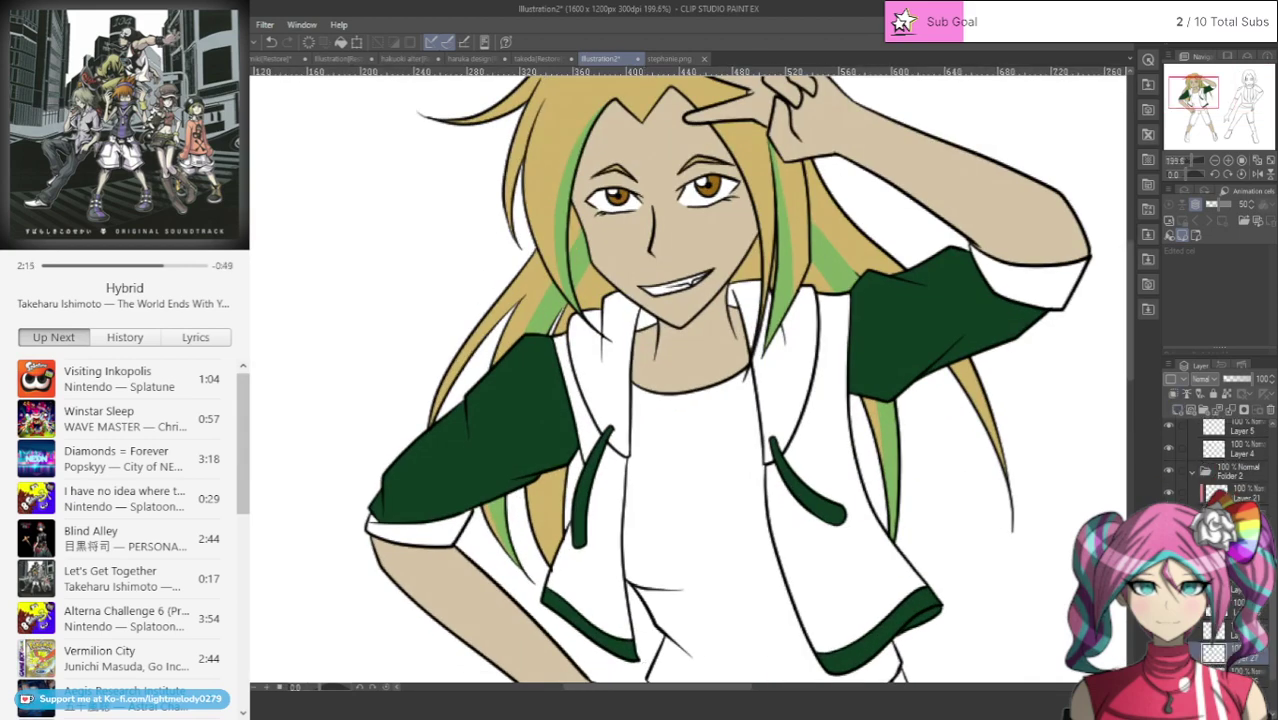
pyautogui.click(1240, 674)
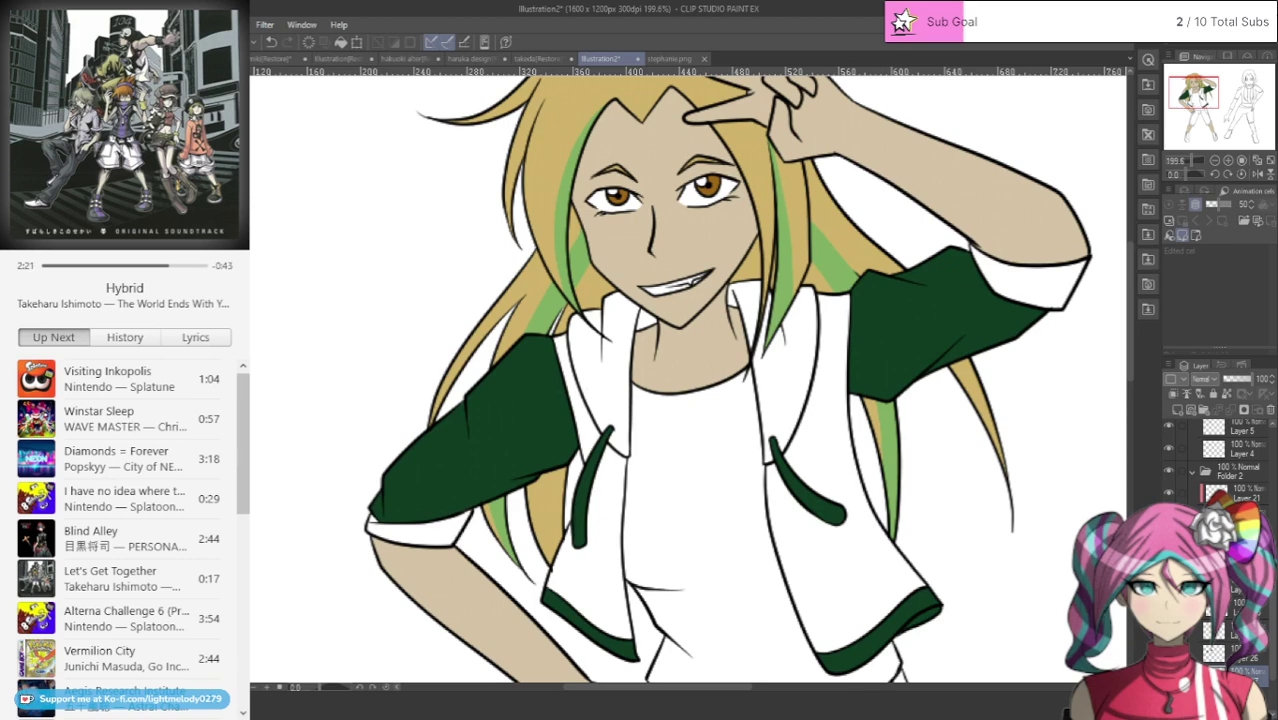
# Step: Fill the bent arm's cuff and the adjoining jacket front, including its side of the hood, with light muted green
pyautogui.moveTo(389, 489)
pyautogui.mouseDown()
pyautogui.moveTo(368, 507)
pyautogui.moveTo(485, 496)
pyautogui.moveTo(470, 472)
pyautogui.mouseUp()
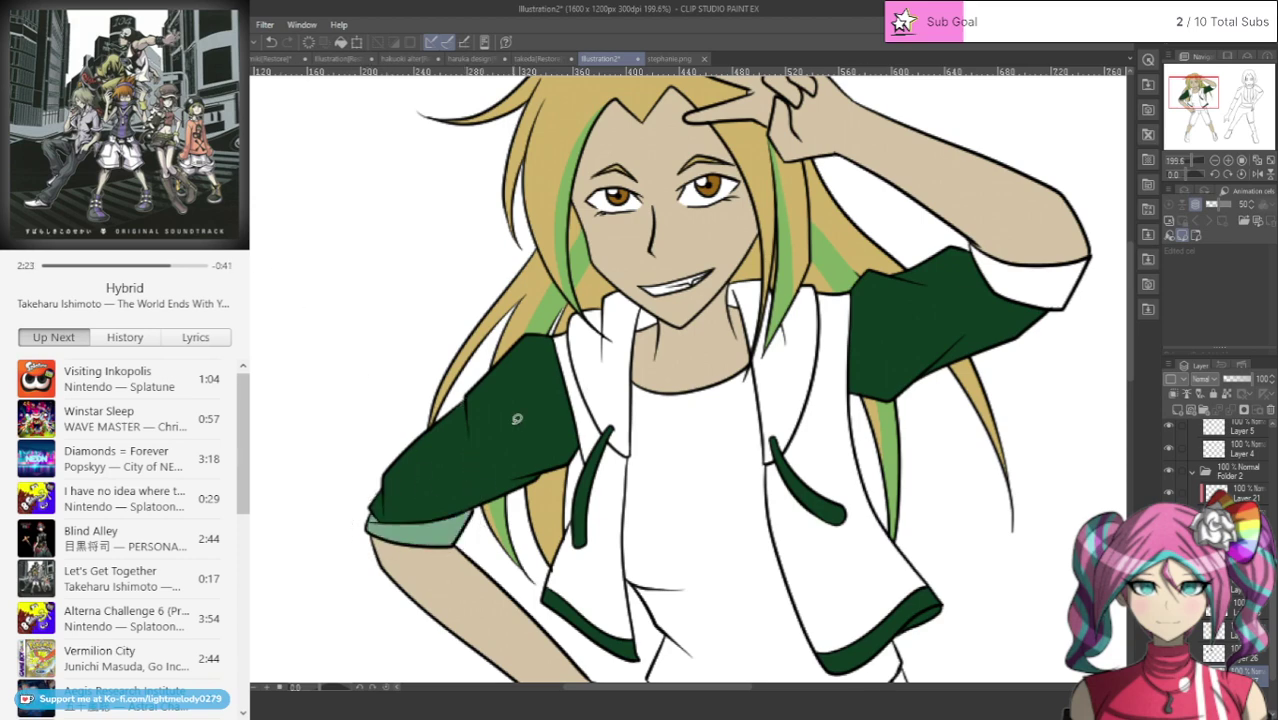
pyautogui.moveTo(560, 537)
pyautogui.mouseDown()
pyautogui.moveTo(552, 604)
pyautogui.moveTo(605, 628)
pyautogui.moveTo(636, 575)
pyautogui.moveTo(651, 376)
pyautogui.mouseUp()
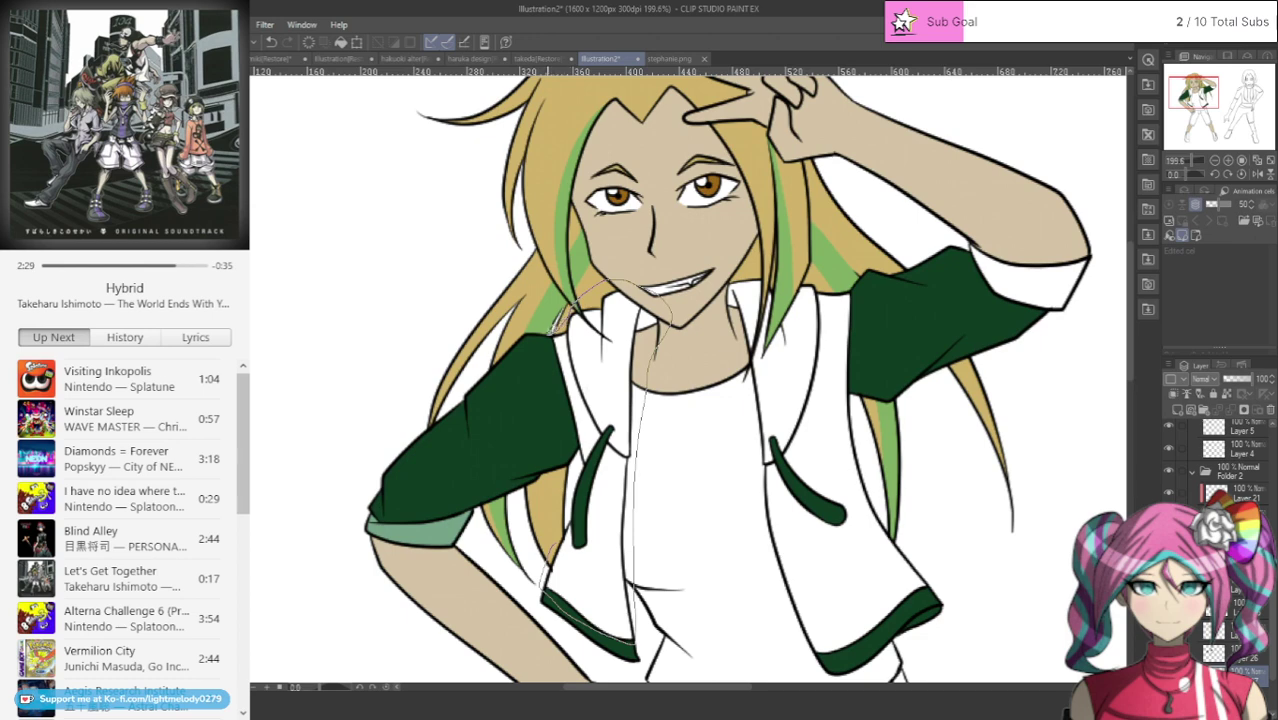
pyautogui.moveTo(552, 326)
pyautogui.mouseDown()
pyautogui.moveTo(546, 440)
pyautogui.moveTo(560, 537)
pyautogui.mouseUp()
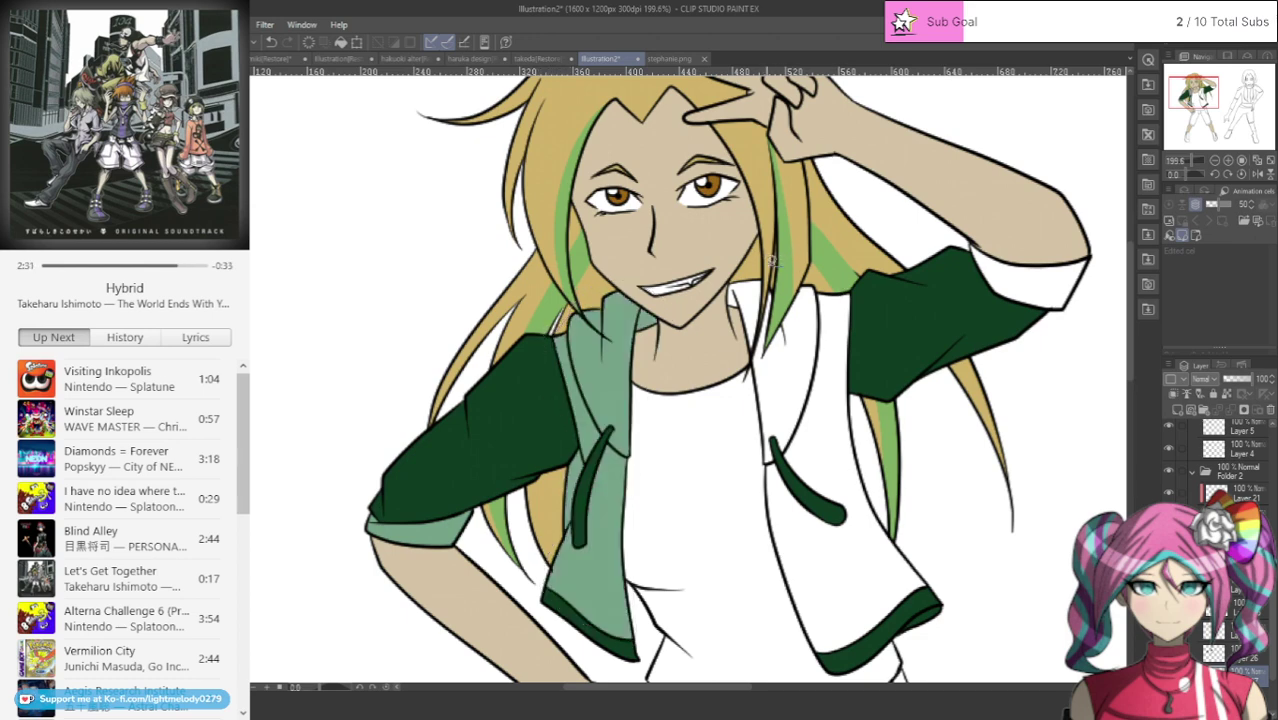
# Step: Fill the saluting side's jacket front and hood and the raised sleeve's cuff with the same light muted green
pyautogui.moveTo(727, 292)
pyautogui.mouseDown()
pyautogui.moveTo(772, 577)
pyautogui.moveTo(810, 656)
pyautogui.moveTo(833, 660)
pyautogui.moveTo(932, 595)
pyautogui.moveTo(917, 508)
pyautogui.mouseUp()
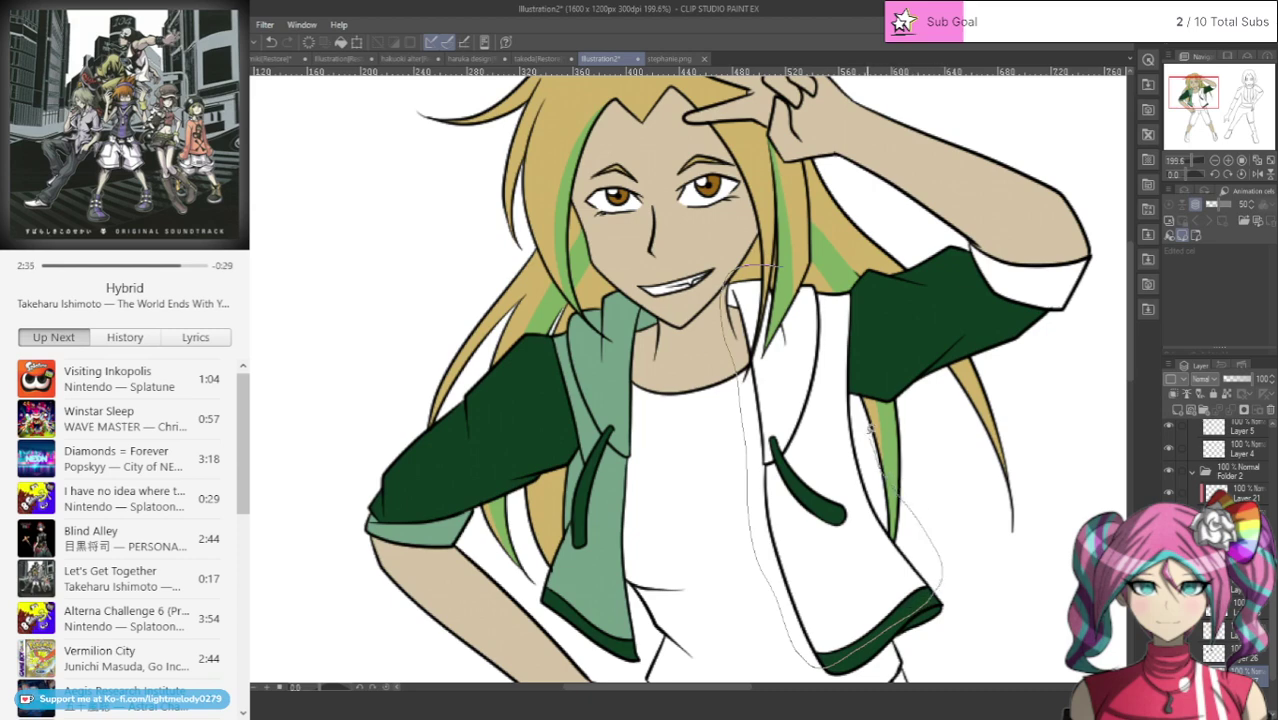
pyautogui.moveTo(871, 428)
pyautogui.mouseDown()
pyautogui.moveTo(865, 293)
pyautogui.moveTo(832, 270)
pyautogui.mouseUp()
pyautogui.moveTo(968, 207)
pyautogui.mouseDown()
pyautogui.moveTo(989, 311)
pyautogui.moveTo(962, 215)
pyautogui.mouseUp()
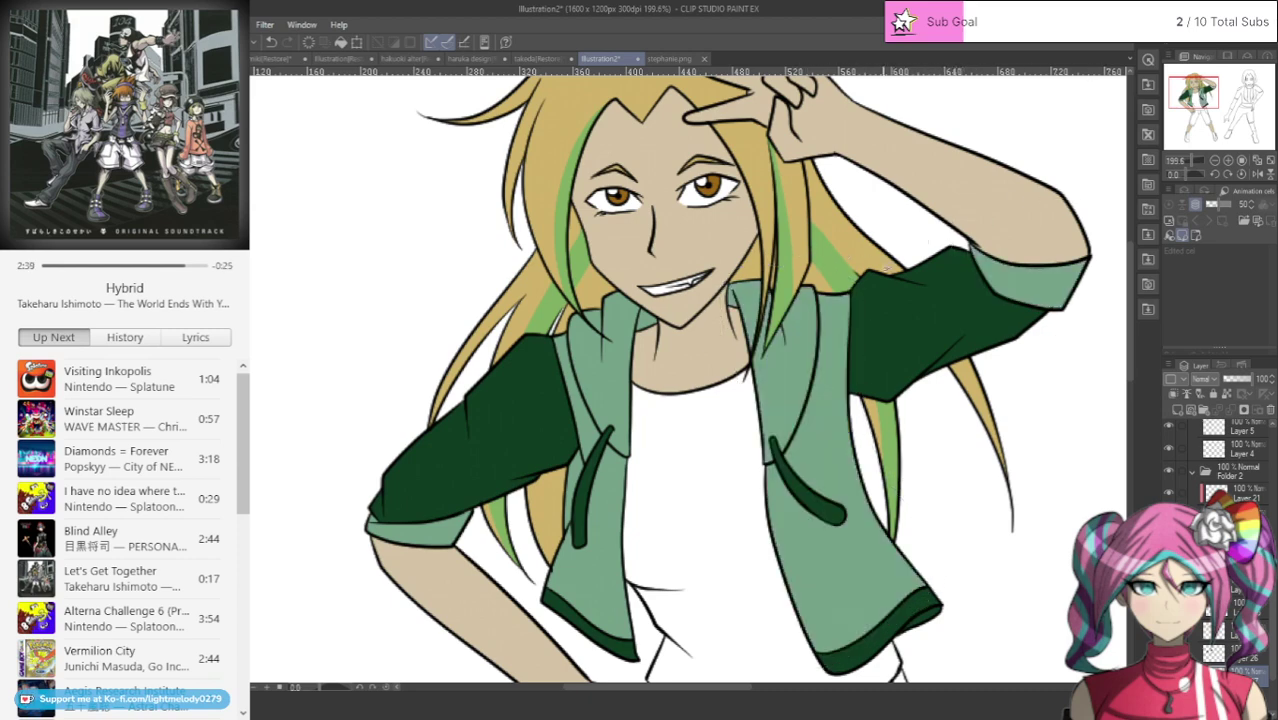
# Step: Examine the light green fills at the raised cuff and along both jacket fronts for gaps beside the line art
pyautogui.scroll(5, 1007, 259)
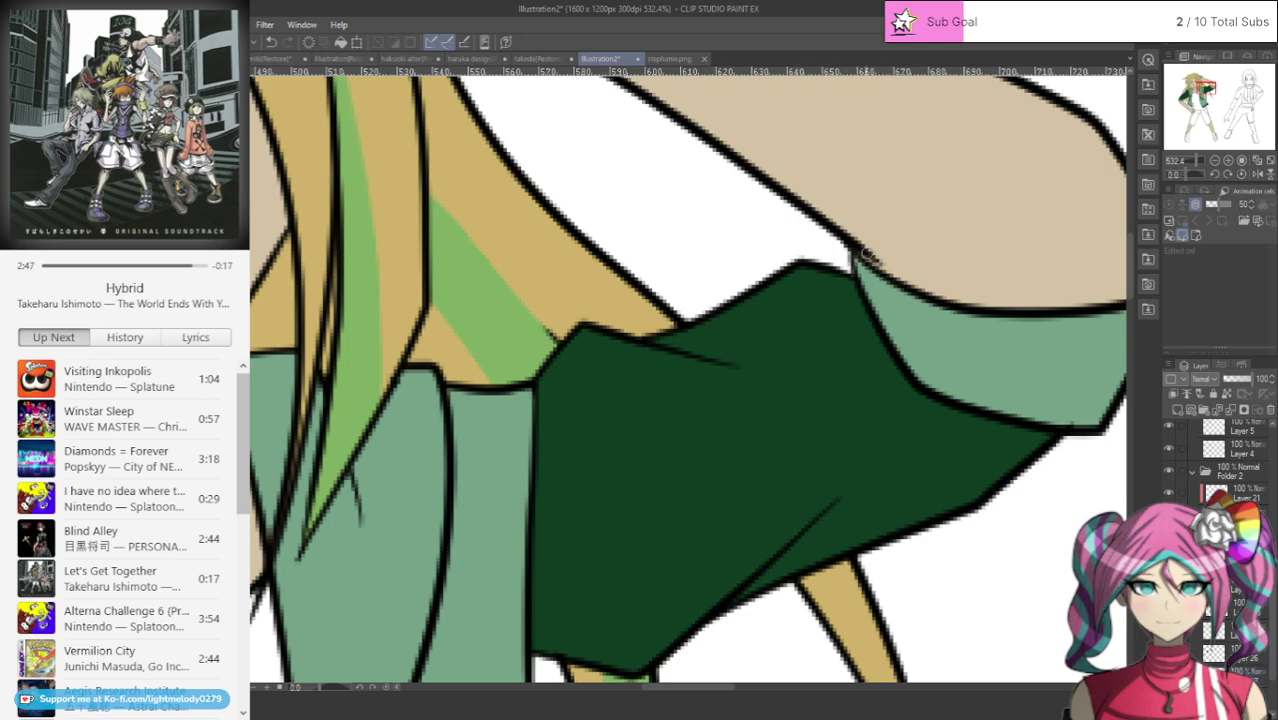
pyautogui.scroll(-10, 849, 243)
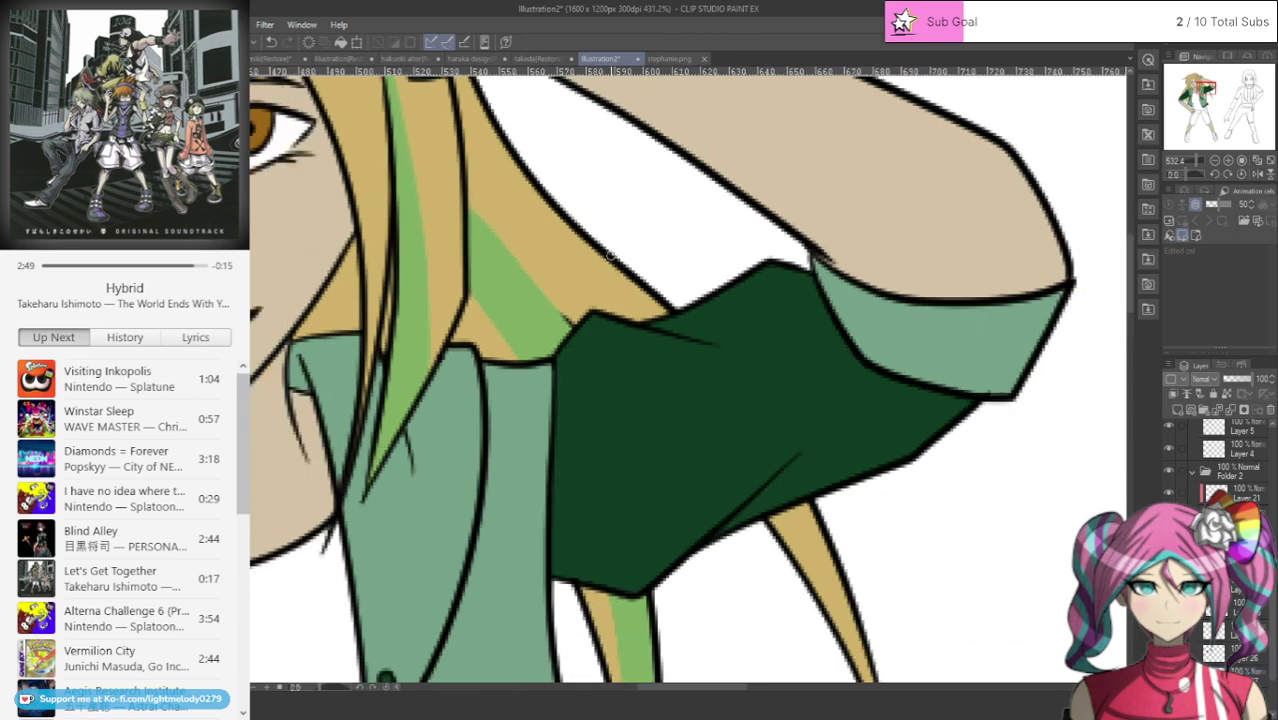
pyautogui.scroll(5, 430, 380)
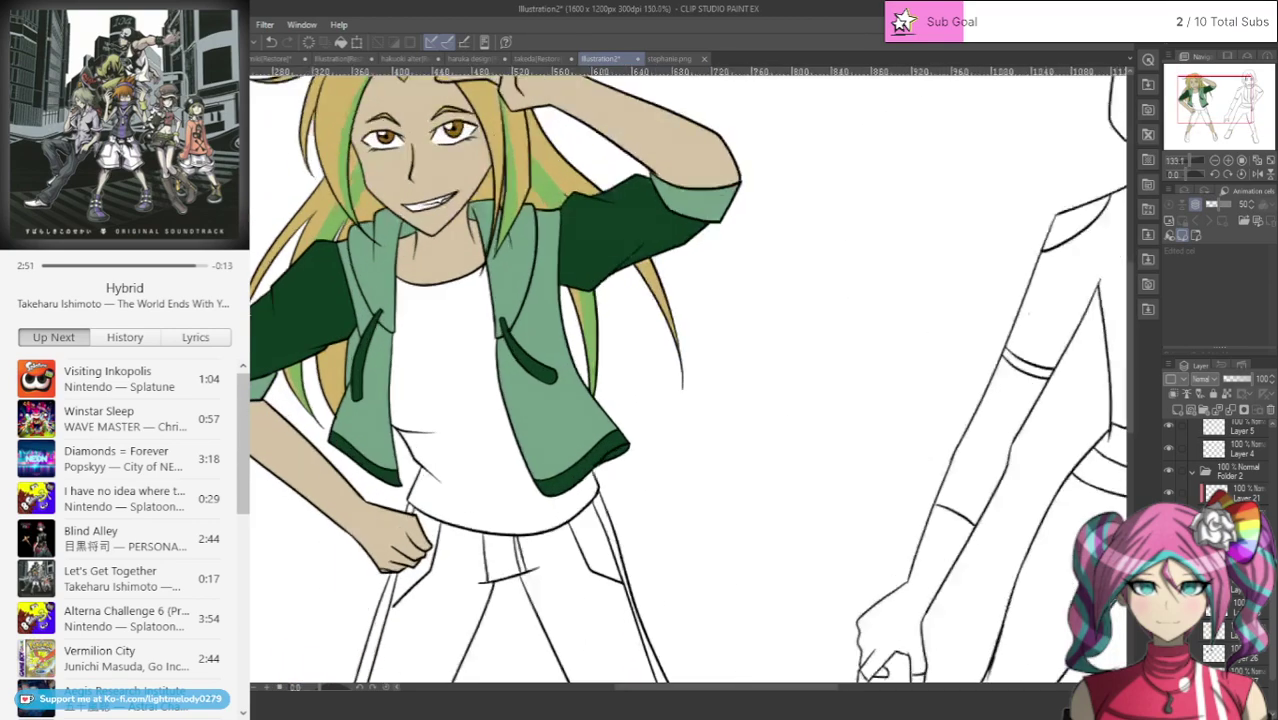
pyautogui.scroll(3, 546, 411)
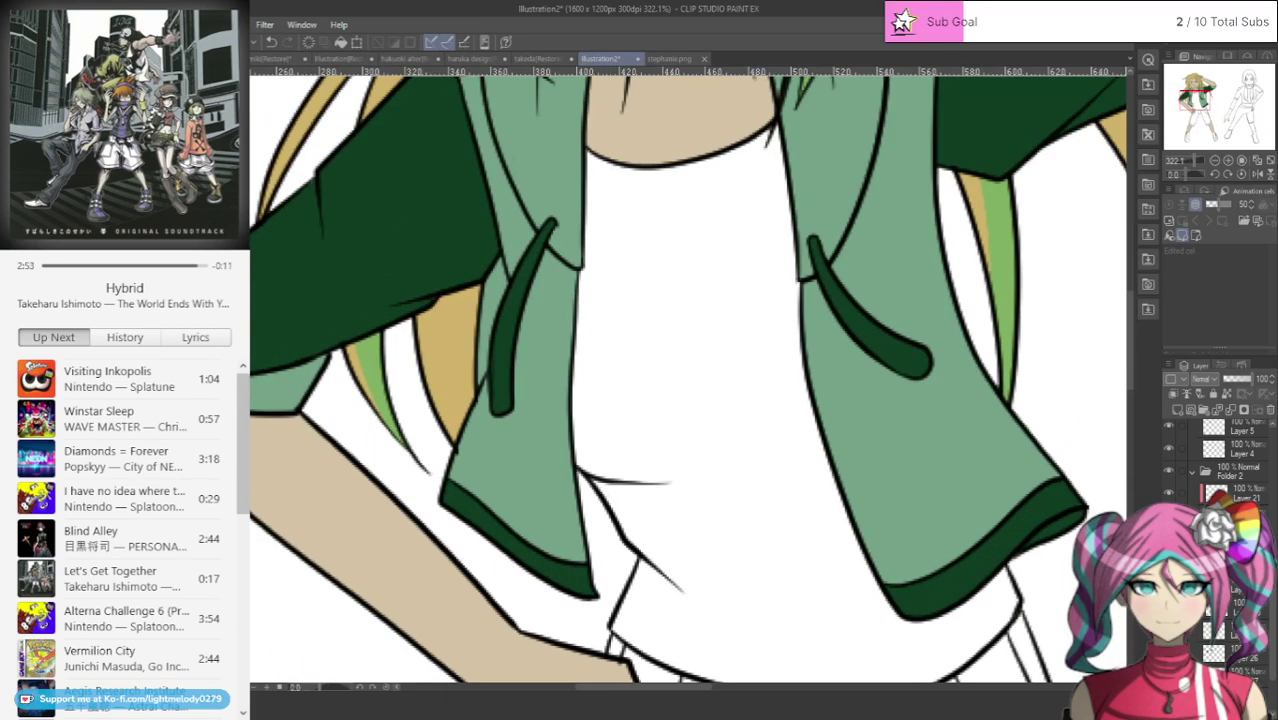
pyautogui.scroll(-3, 546, 411)
pyautogui.scroll(2, 546, 411)
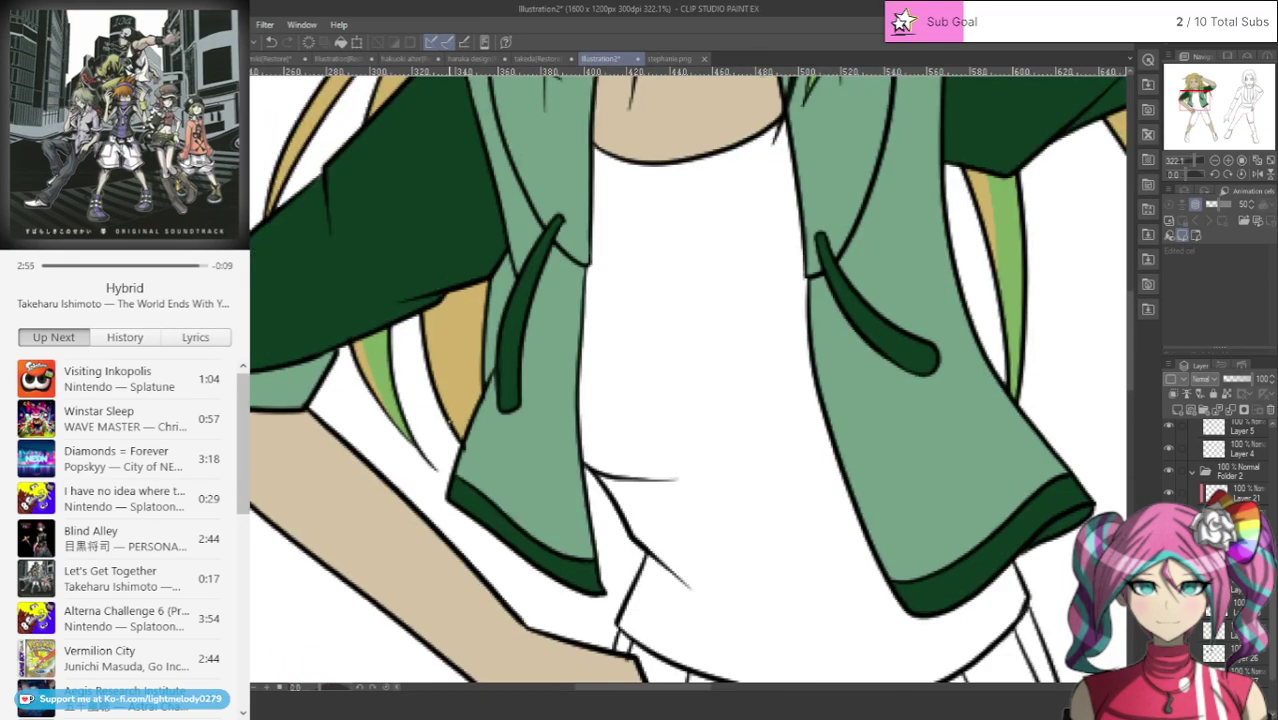
pyautogui.keyDown('ctrl'); pyautogui.keyDown('shift'); pyautogui.click(450, 423); pyautogui.keyUp('shift'); pyautogui.keyUp('ctrl')
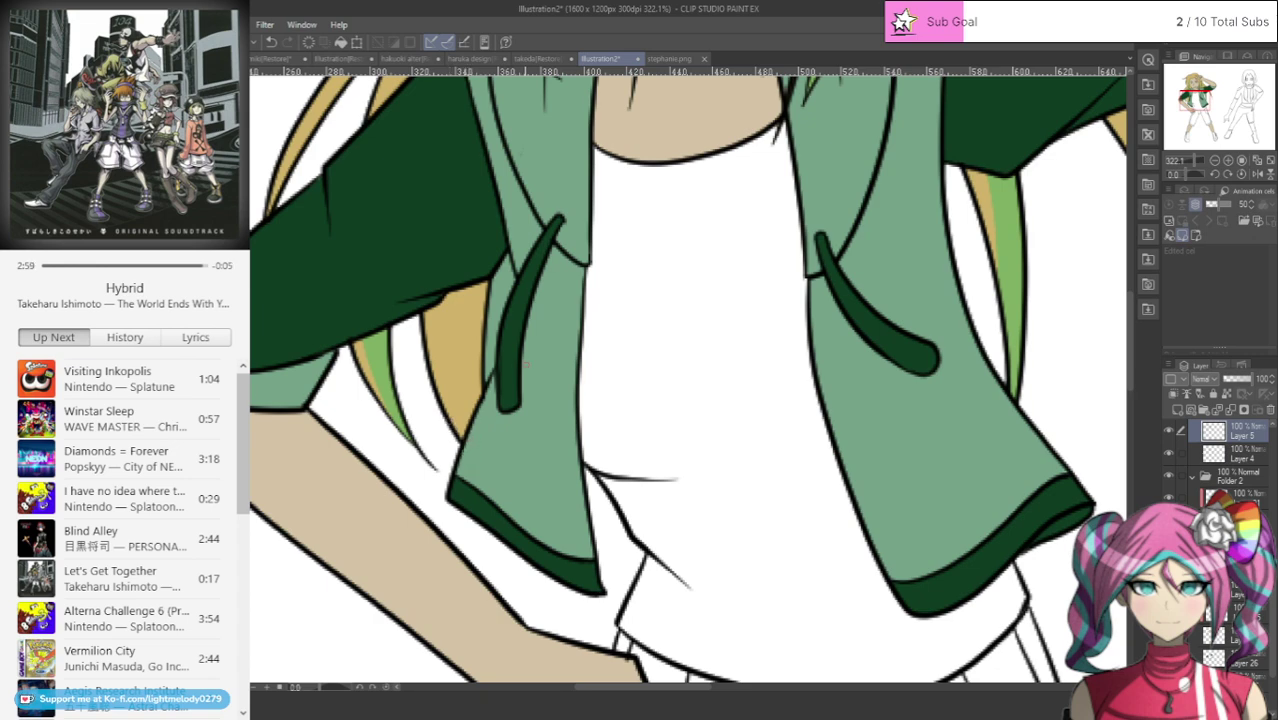
pyautogui.scroll(1, 527, 354)
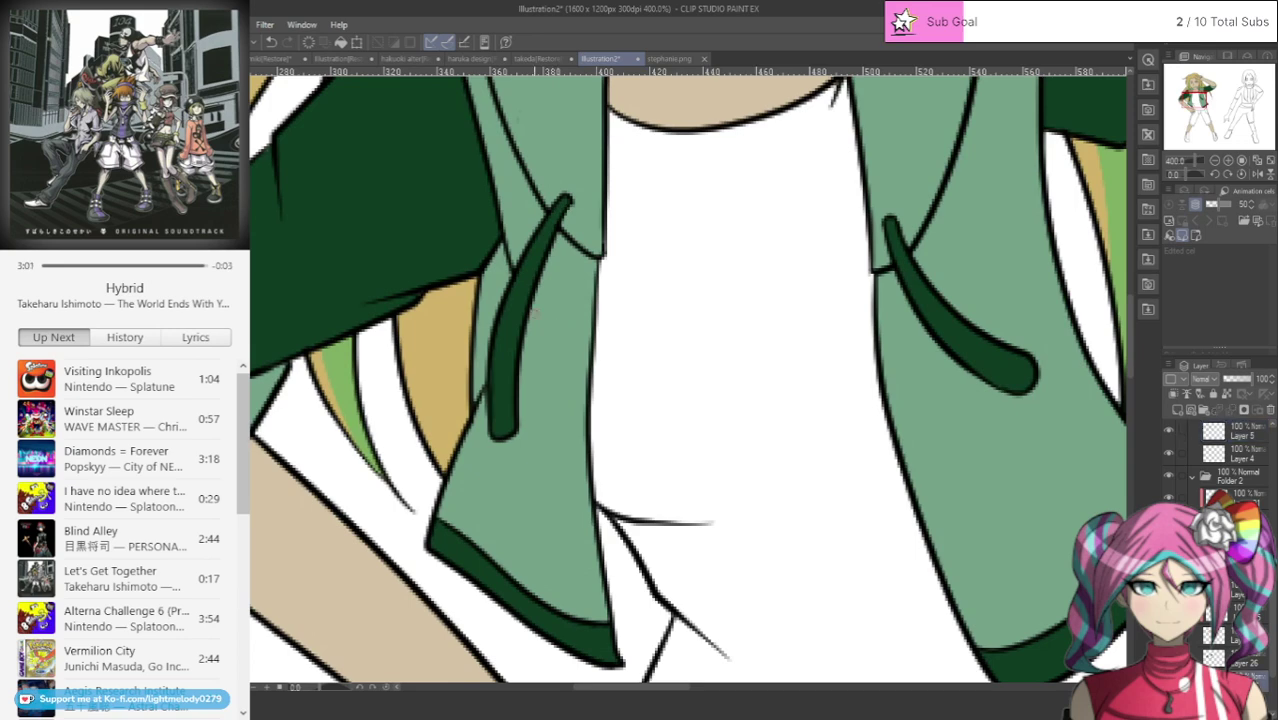
# Step: Erase the light green fill spilled into the narrow gap between the bent arm's sleeve, the hair and the jacket drawstring
pyautogui.scroll(1, 513, 300)
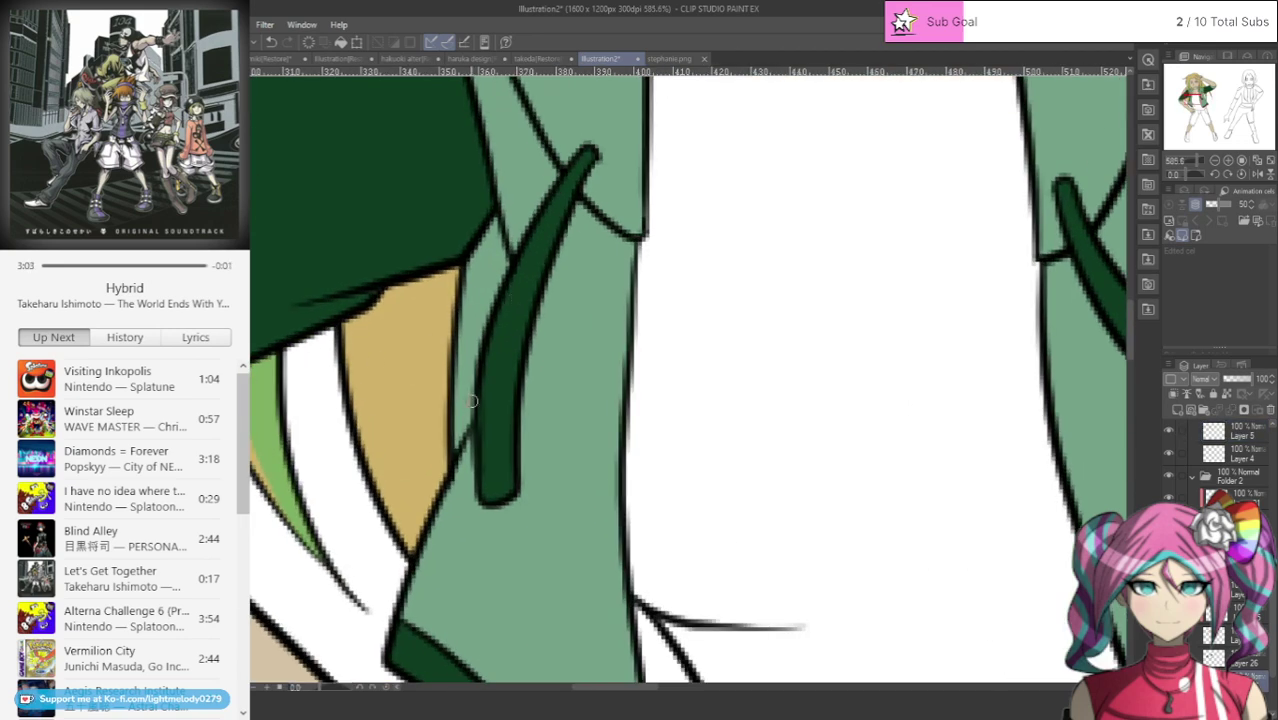
pyautogui.moveTo(473, 403); pyautogui.dragTo(451, 450)
pyautogui.moveTo(478, 397); pyautogui.dragTo(480, 349)
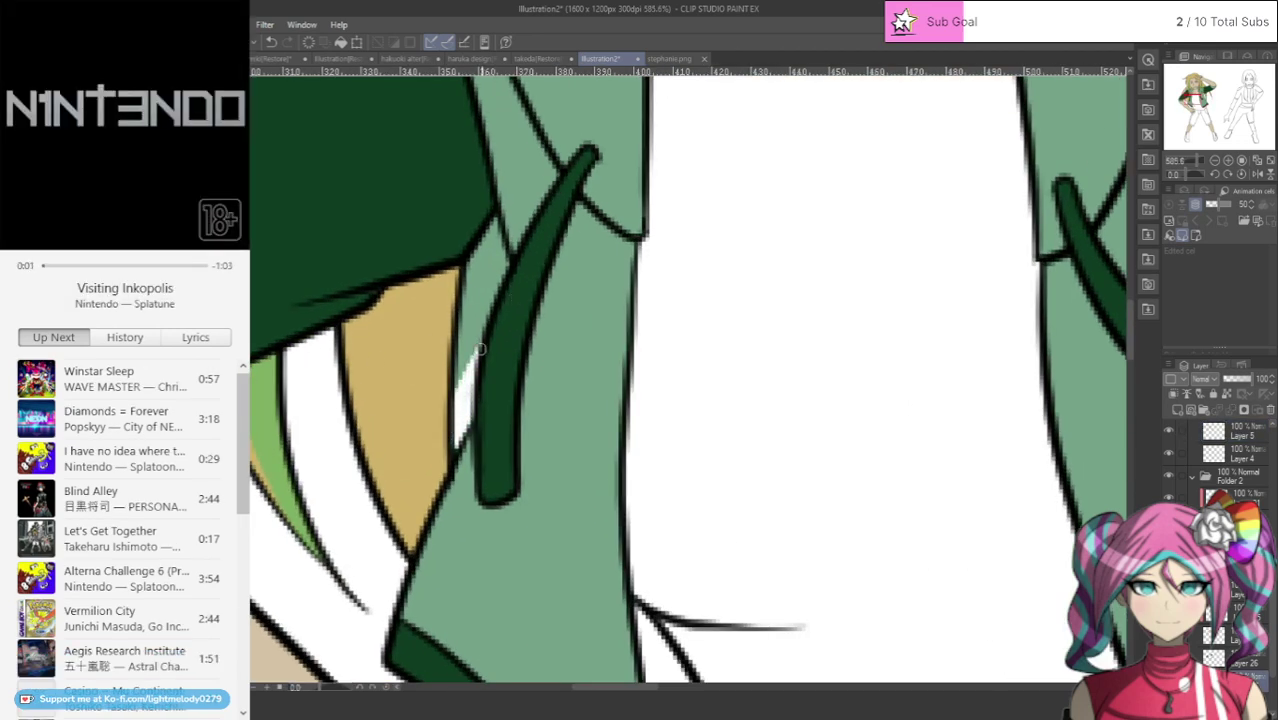
pyautogui.moveTo(456, 413); pyautogui.dragTo(465, 264)
pyautogui.moveTo(501, 316); pyautogui.dragTo(506, 274)
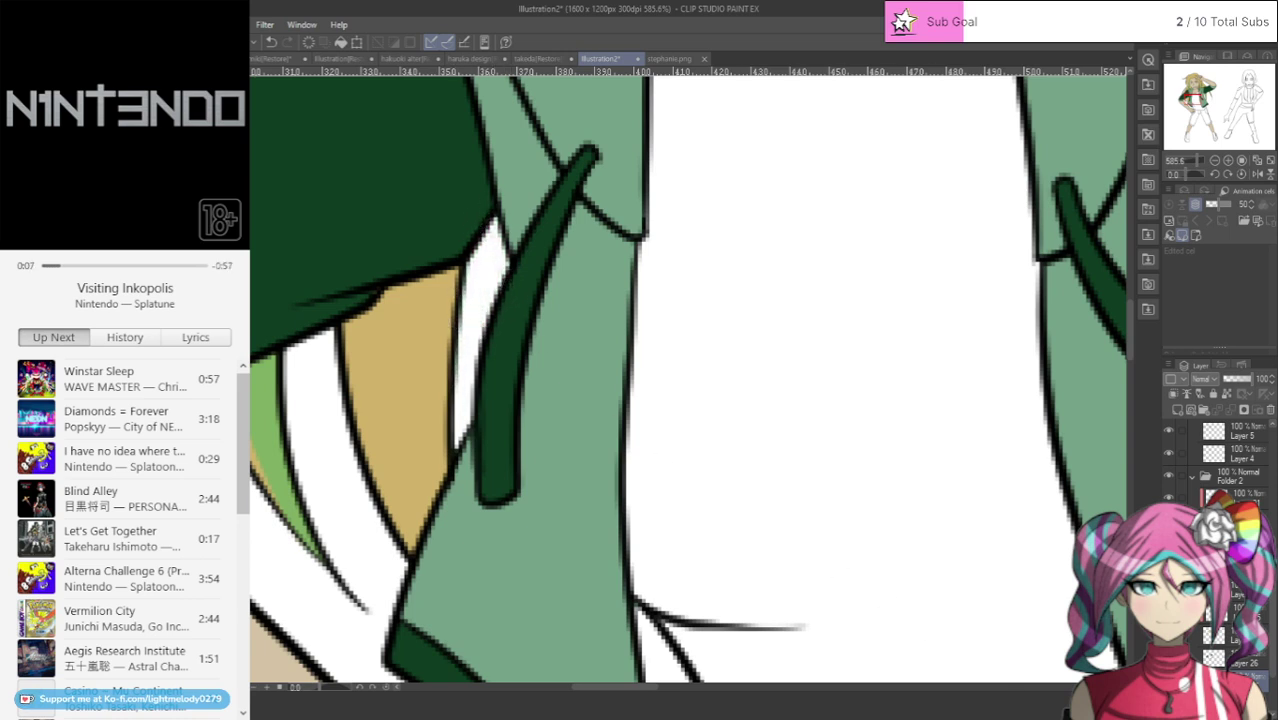
# Step: Skip ahead two songs in the music player and return to the illustration
pyautogui.moveTo(205, 300)
pyautogui.click(160, 294)
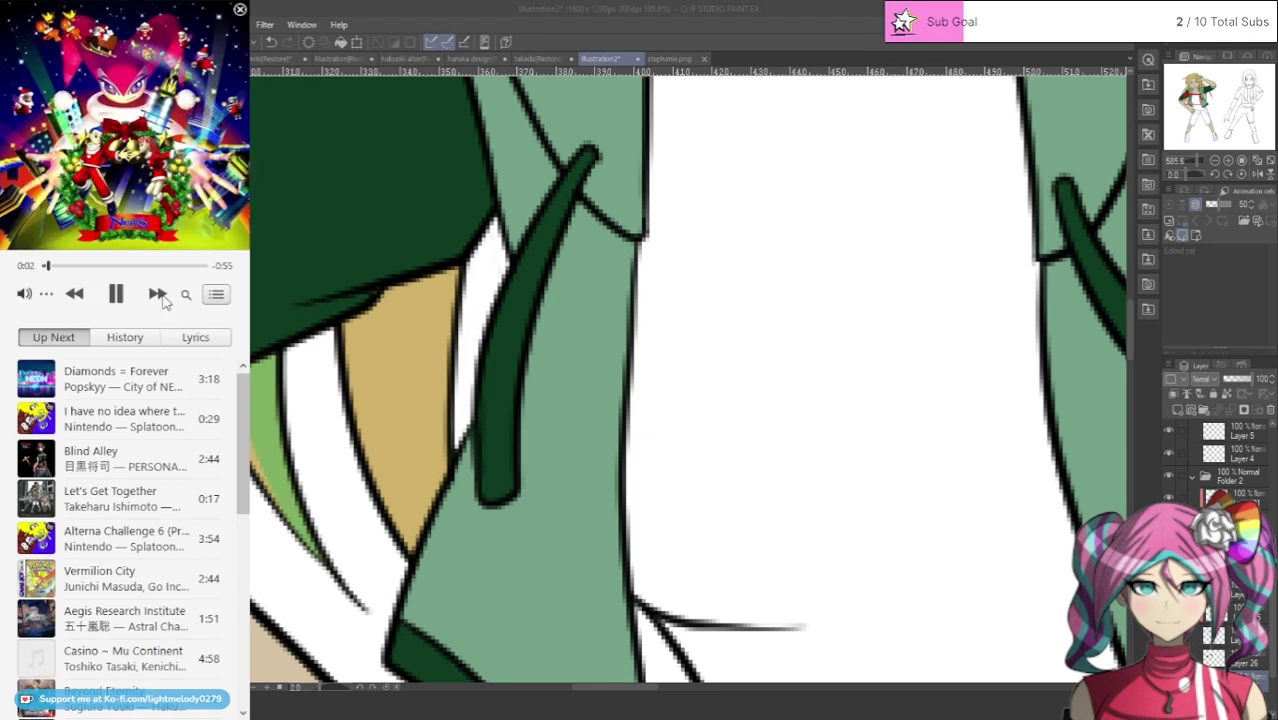
pyautogui.click(158, 294)
pyautogui.click(475, 31)
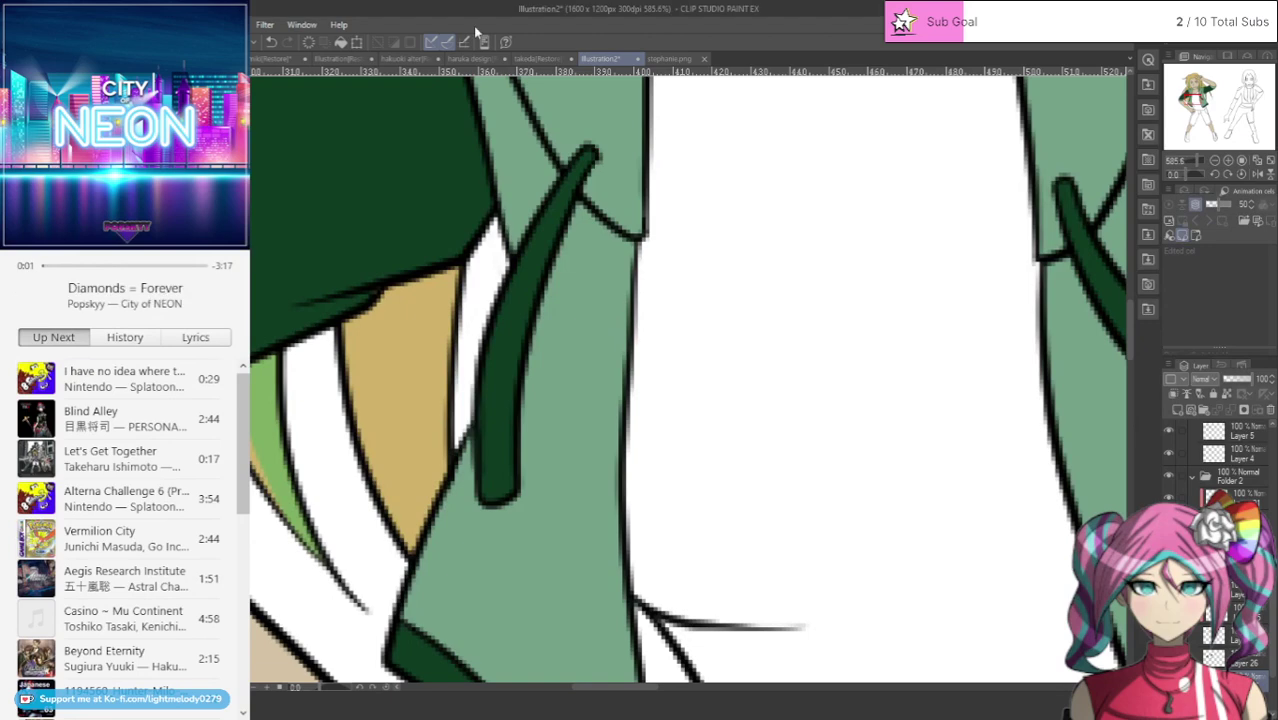
# Step: Compare the saluting figure's jacket and uncoloured shorts with the full outfit in the stephanie.png reference
pyautogui.scroll(-6, 545, 82)
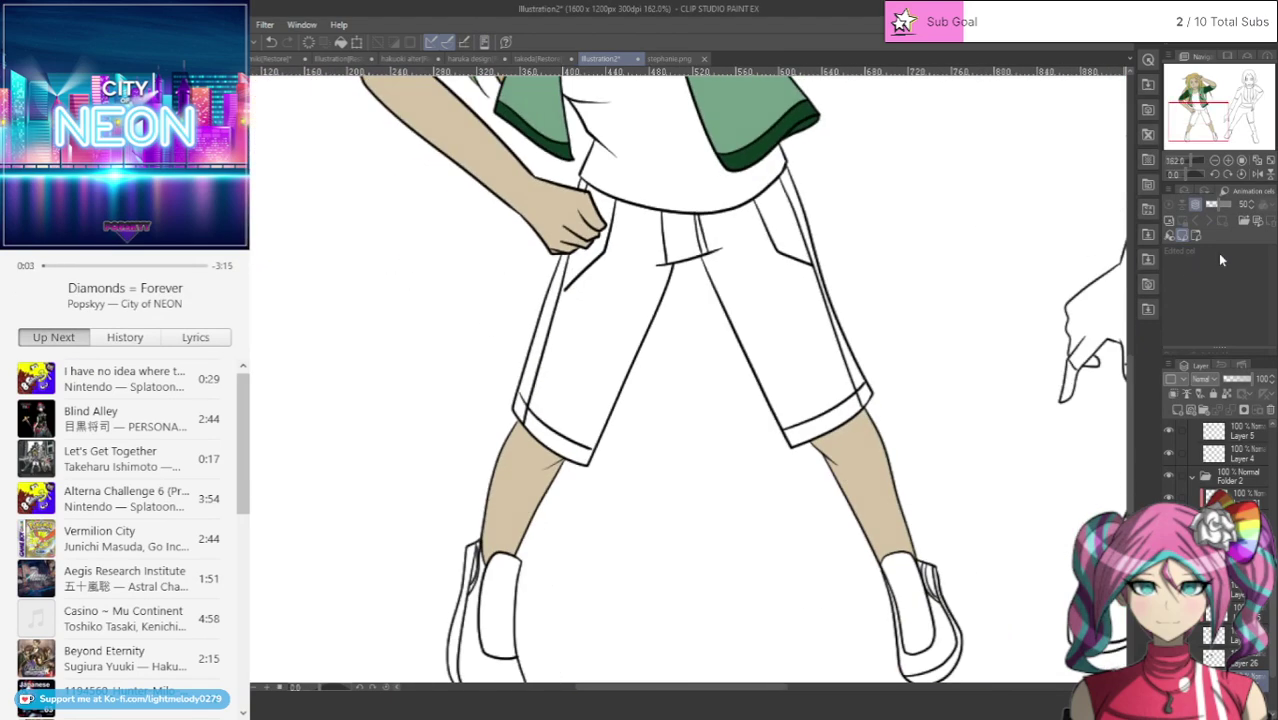
pyautogui.moveTo(1200, 122); pyautogui.dragTo(1197, 95)
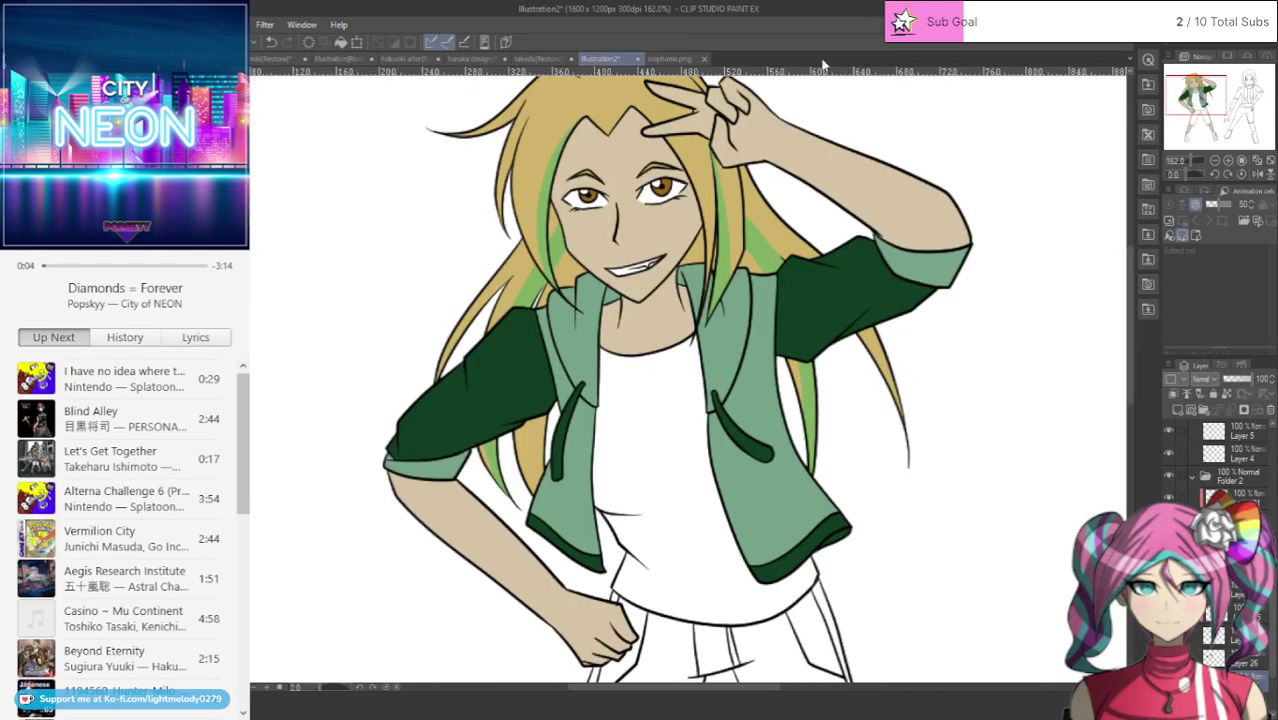
pyautogui.click(672, 58)
pyautogui.hotkey('ctrl', '-')
pyautogui.hotkey('ctrl', '-')
pyautogui.scroll(1, 1044, 383)
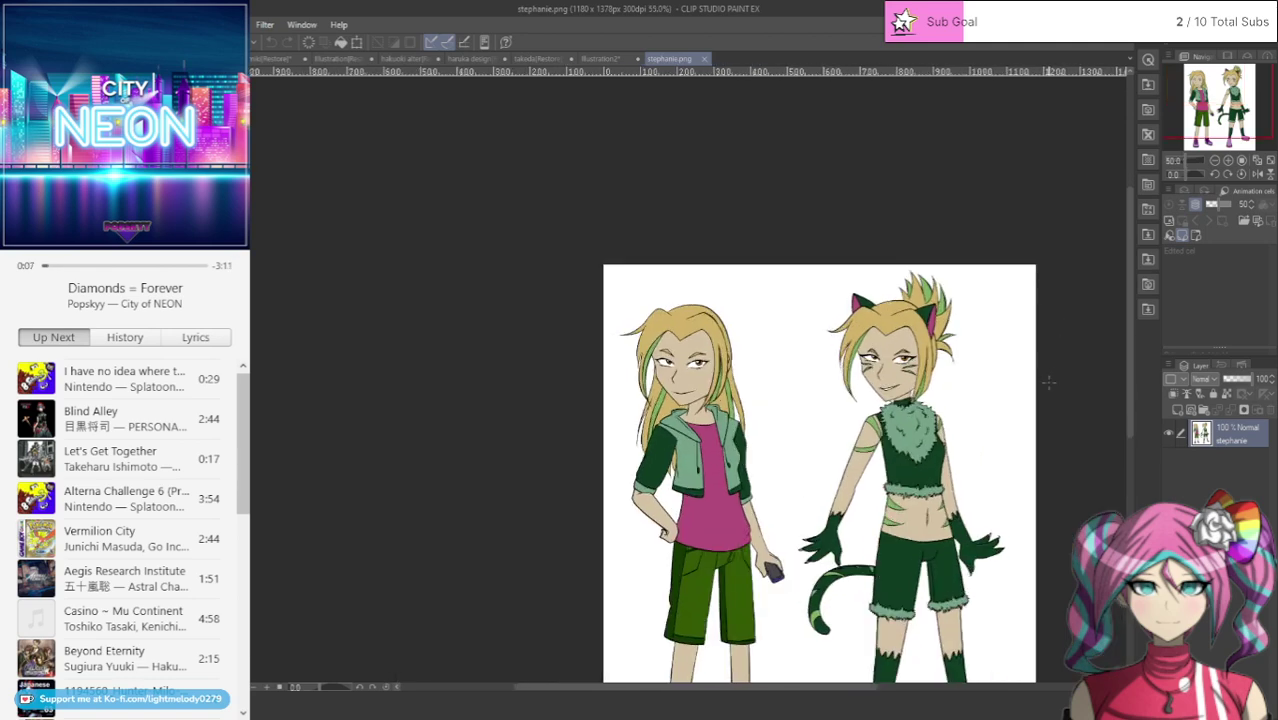
pyautogui.moveTo(1208, 95); pyautogui.dragTo(1219, 116)
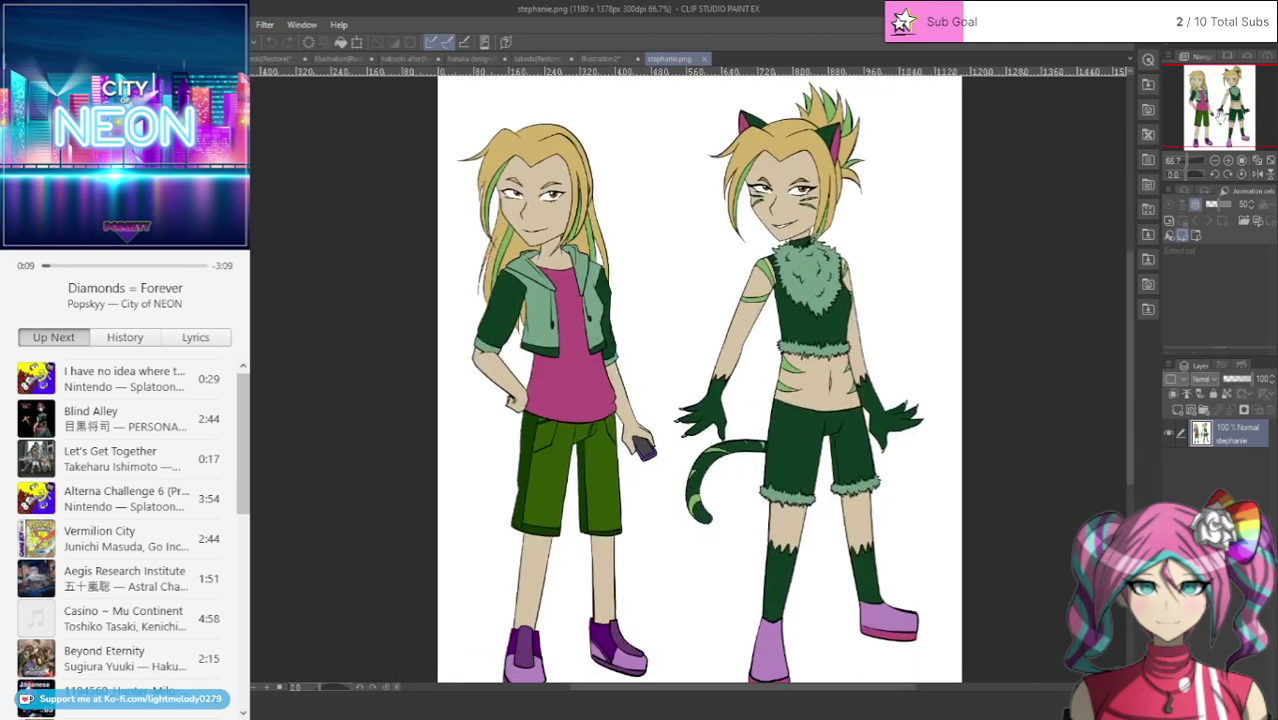
pyautogui.click(600, 58)
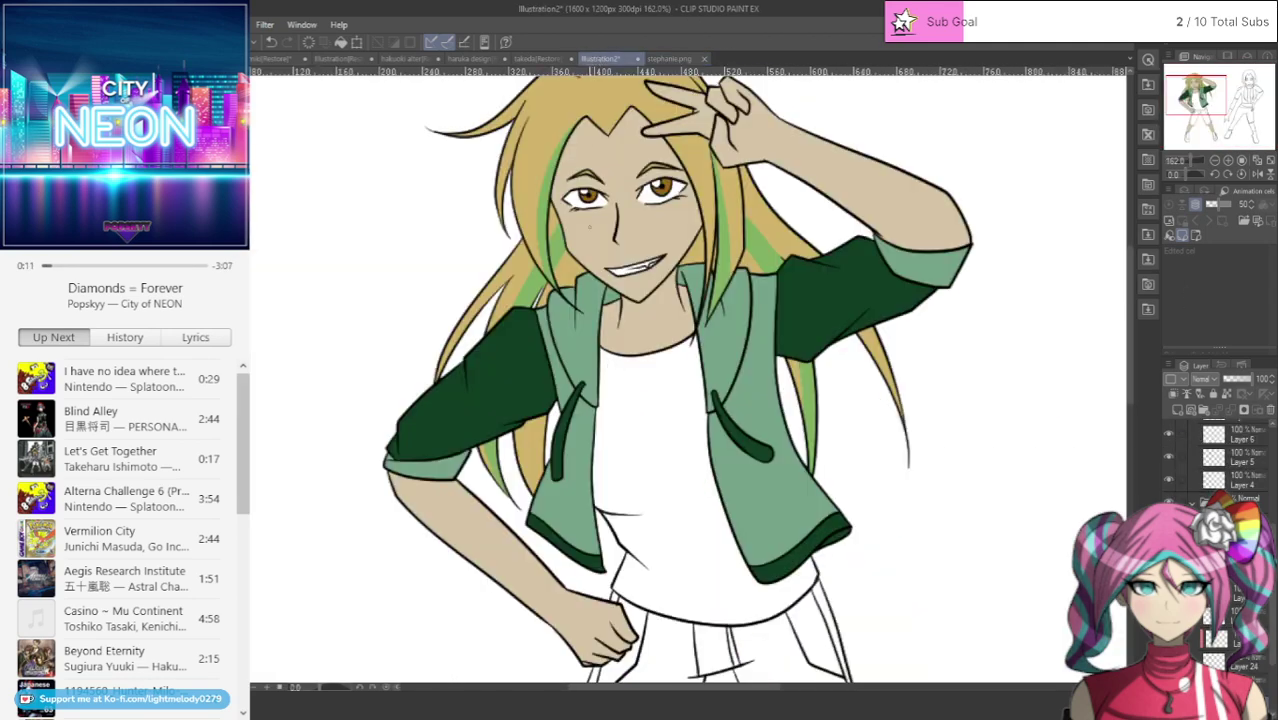
# Step: Try to fill the shorts' side stripes and hem bands with dark green and undo both fills
pyautogui.scroll(-4, 728, 655)
pyautogui.scroll(5, 729, 657)
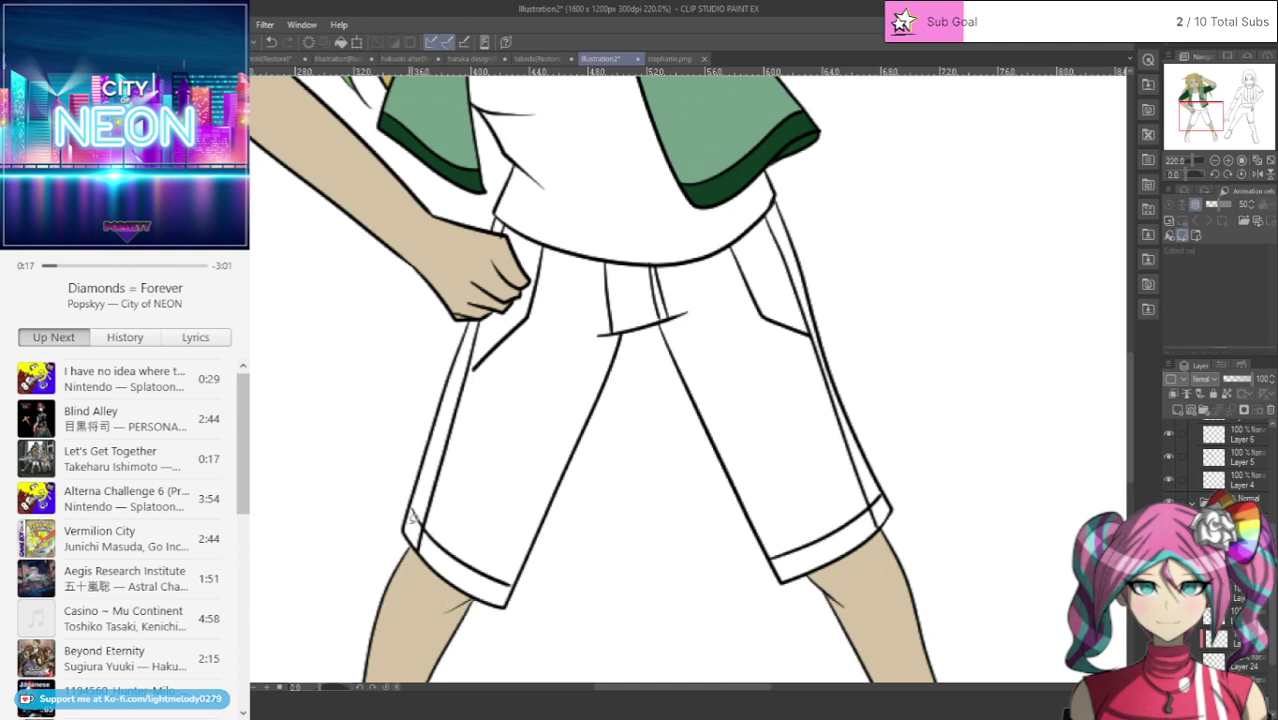
pyautogui.moveTo(400, 533)
pyautogui.mouseDown()
pyautogui.moveTo(482, 609)
pyautogui.moveTo(540, 597)
pyautogui.moveTo(464, 519)
pyautogui.moveTo(488, 340)
pyautogui.mouseUp()
pyautogui.moveTo(512, 232)
pyautogui.mouseDown()
pyautogui.moveTo(480, 212)
pyautogui.moveTo(371, 533)
pyautogui.moveTo(390, 534)
pyautogui.mouseUp()
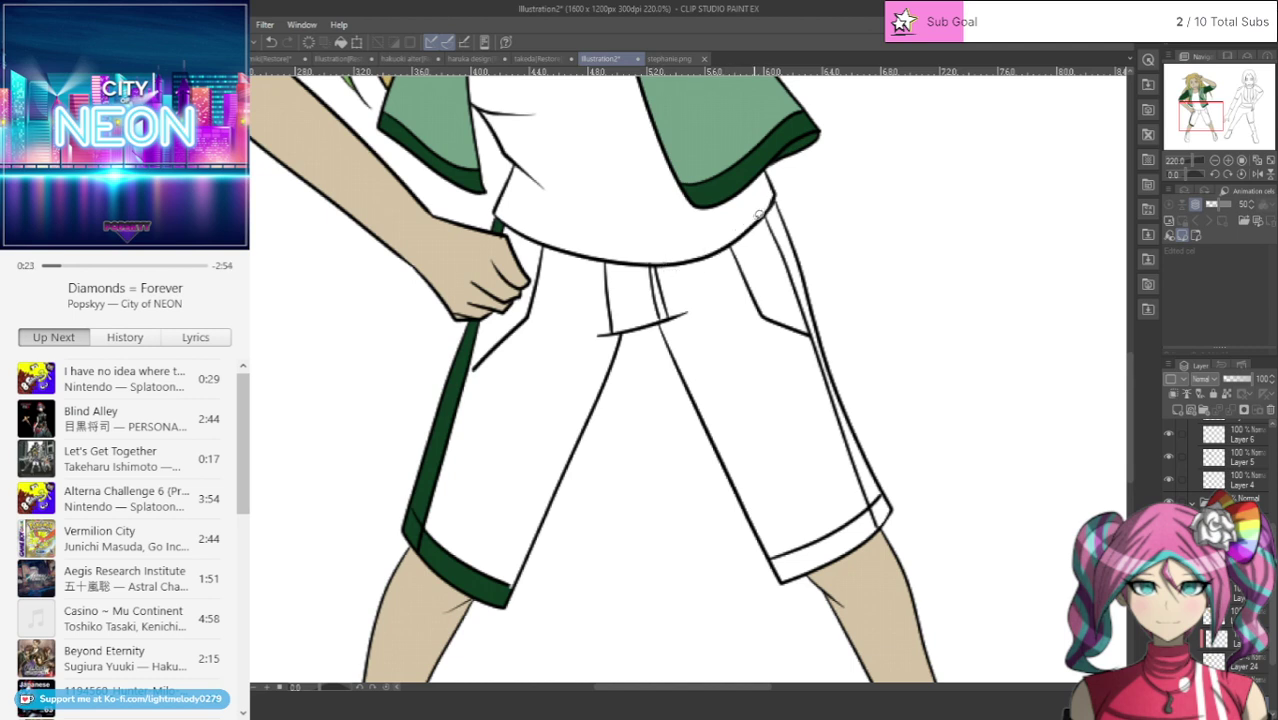
pyautogui.moveTo(757, 215)
pyautogui.mouseDown()
pyautogui.moveTo(819, 366)
pyautogui.moveTo(843, 482)
pyautogui.moveTo(825, 513)
pyautogui.moveTo(747, 563)
pyautogui.moveTo(809, 580)
pyautogui.moveTo(958, 468)
pyautogui.moveTo(778, 192)
pyautogui.mouseUp()
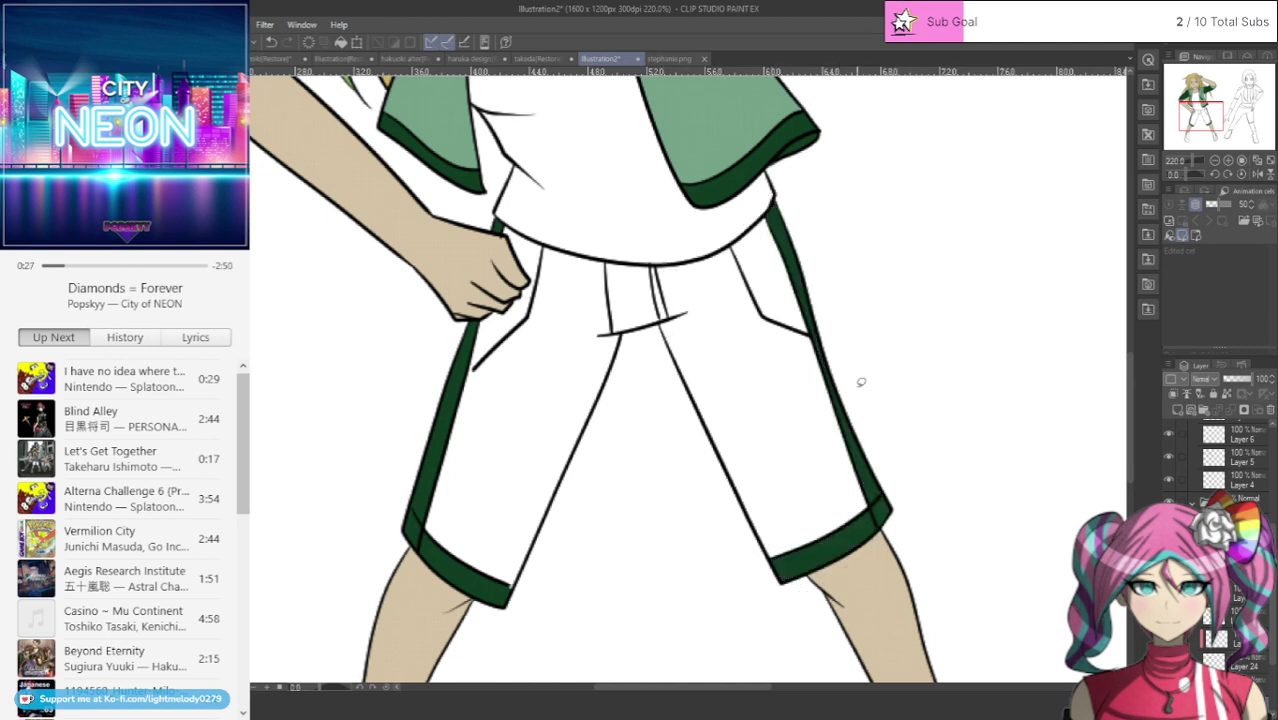
pyautogui.hotkey('ctrl', 'z')
pyautogui.hotkey('ctrl', 'z')
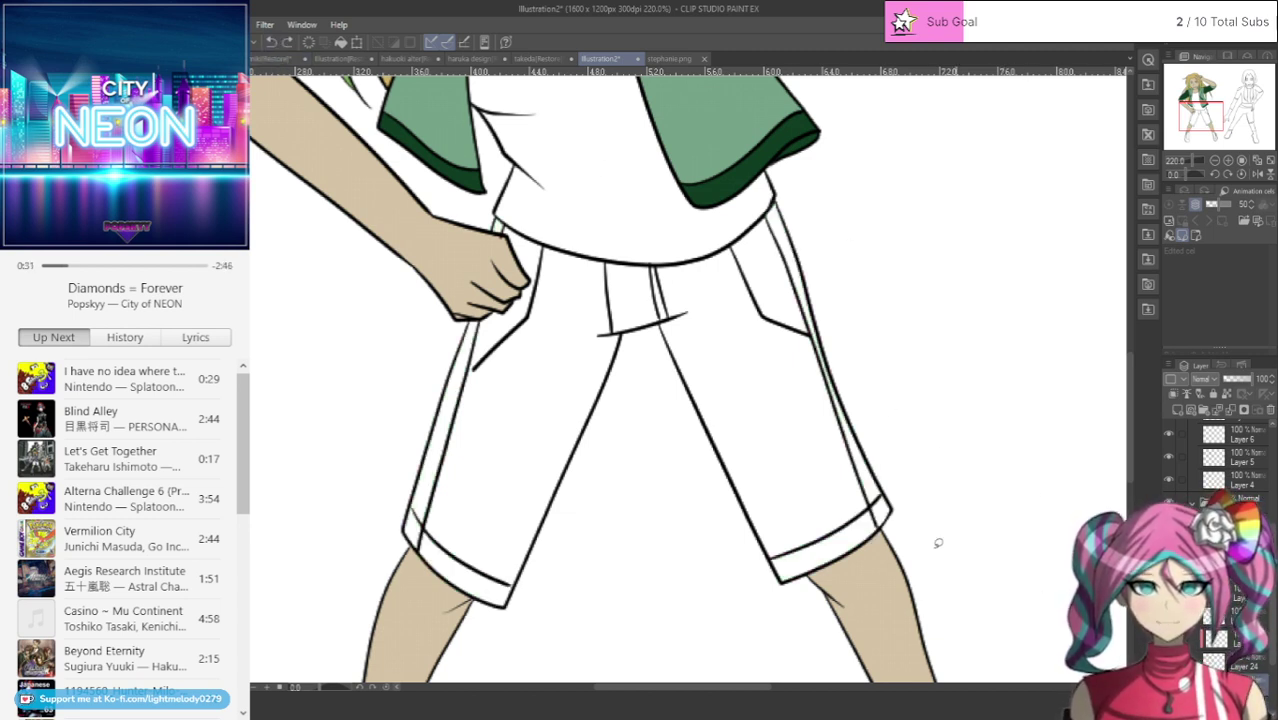
# Step: Fill the shorts' side stripes and hem bands with dark green and the rest of the shorts with light muted green
pyautogui.moveTo(477, 209)
pyautogui.mouseDown()
pyautogui.moveTo(358, 560)
pyautogui.moveTo(509, 636)
pyautogui.moveTo(534, 565)
pyautogui.moveTo(480, 515)
pyautogui.moveTo(481, 378)
pyautogui.moveTo(497, 215)
pyautogui.mouseUp()
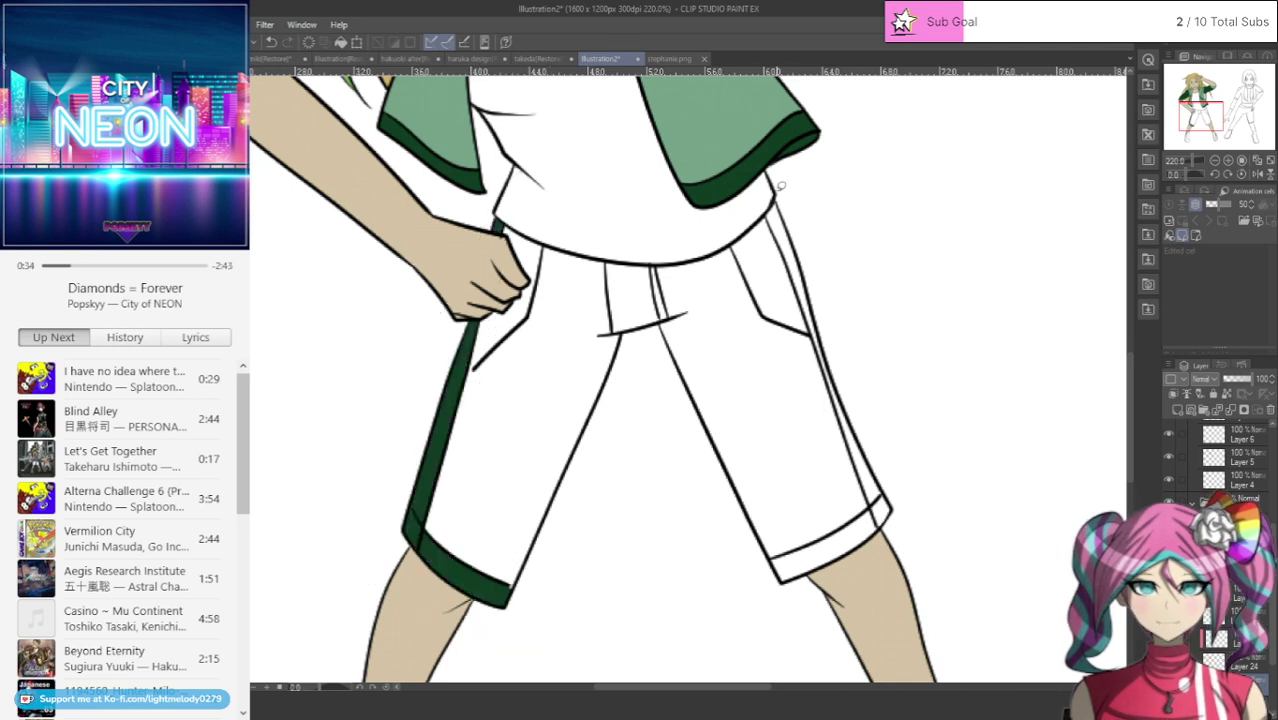
pyautogui.moveTo(766, 196)
pyautogui.mouseDown()
pyautogui.moveTo(822, 402)
pyautogui.moveTo(784, 534)
pyautogui.moveTo(918, 542)
pyautogui.moveTo(853, 183)
pyautogui.mouseUp()
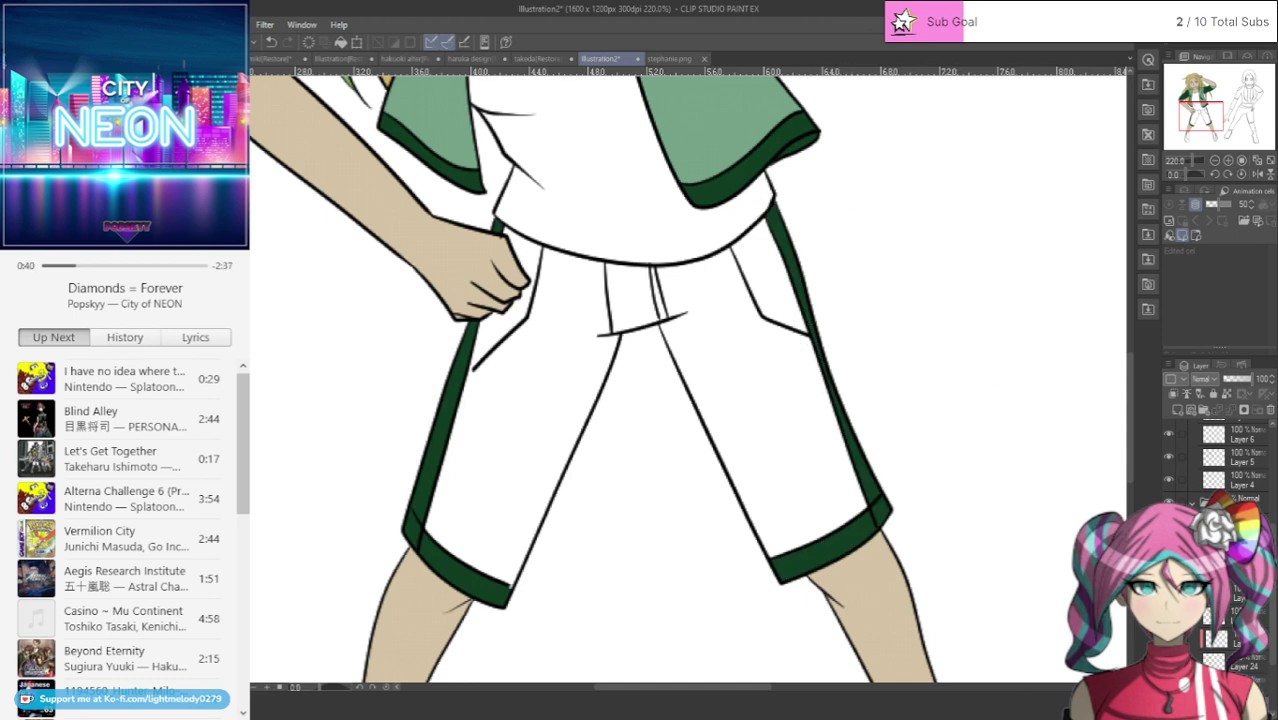
pyautogui.moveTo(500, 222)
pyautogui.mouseDown()
pyautogui.moveTo(410, 530)
pyautogui.moveTo(462, 584)
pyautogui.moveTo(570, 592)
pyautogui.moveTo(635, 568)
pyautogui.moveTo(755, 572)
pyautogui.moveTo(876, 520)
pyautogui.moveTo(891, 424)
pyautogui.moveTo(799, 212)
pyautogui.moveTo(773, 205)
pyautogui.moveTo(691, 231)
pyautogui.moveTo(496, 222)
pyautogui.mouseUp()
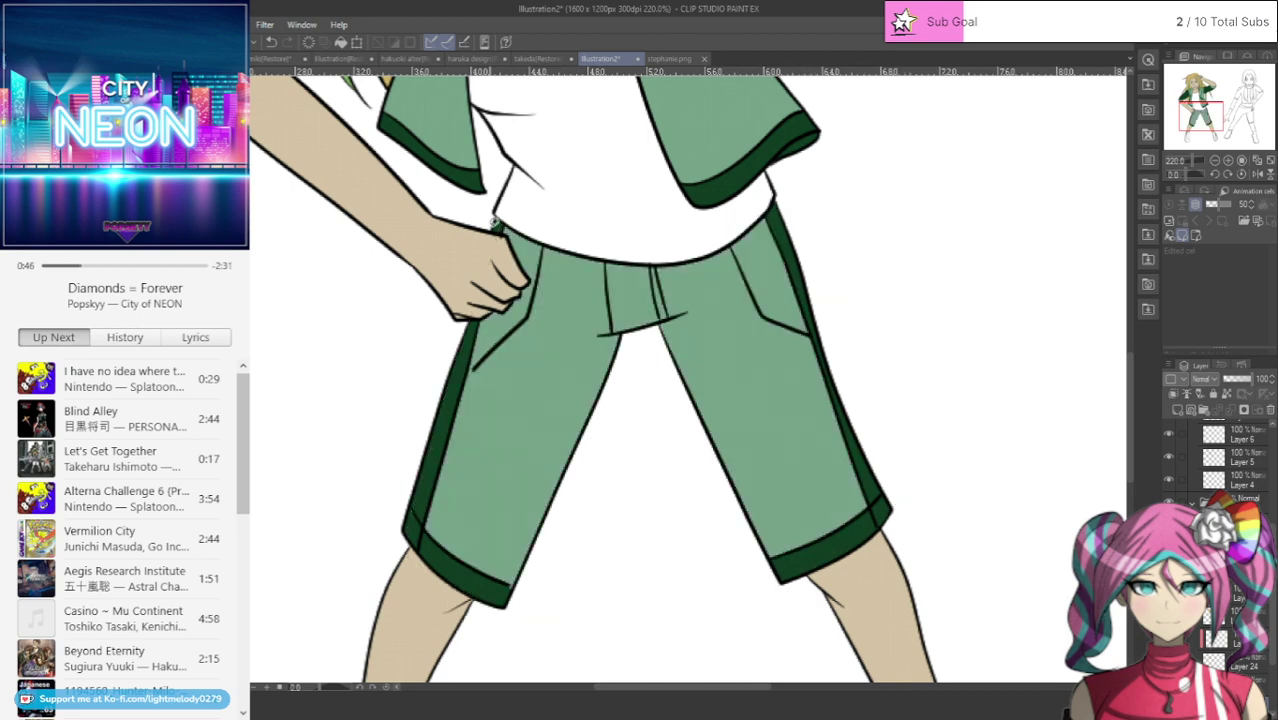
pyautogui.scroll(4, 521, 477)
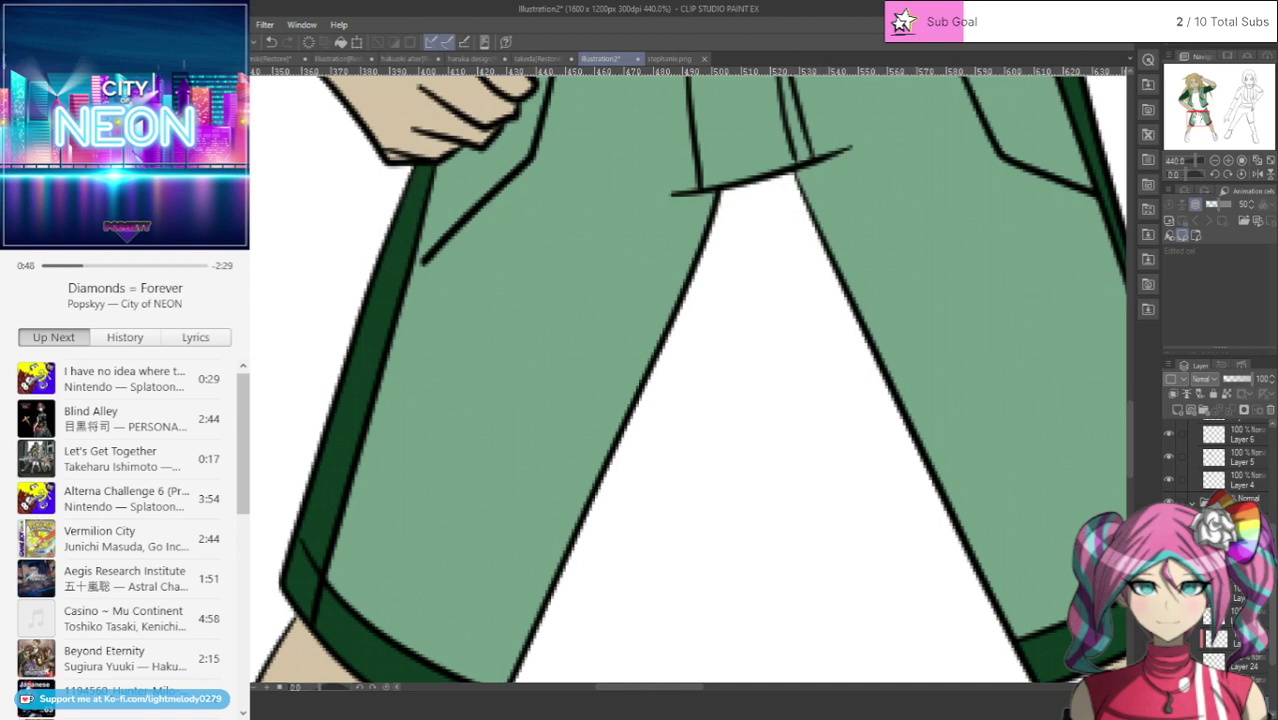
pyautogui.scroll(-3, 688, 380)
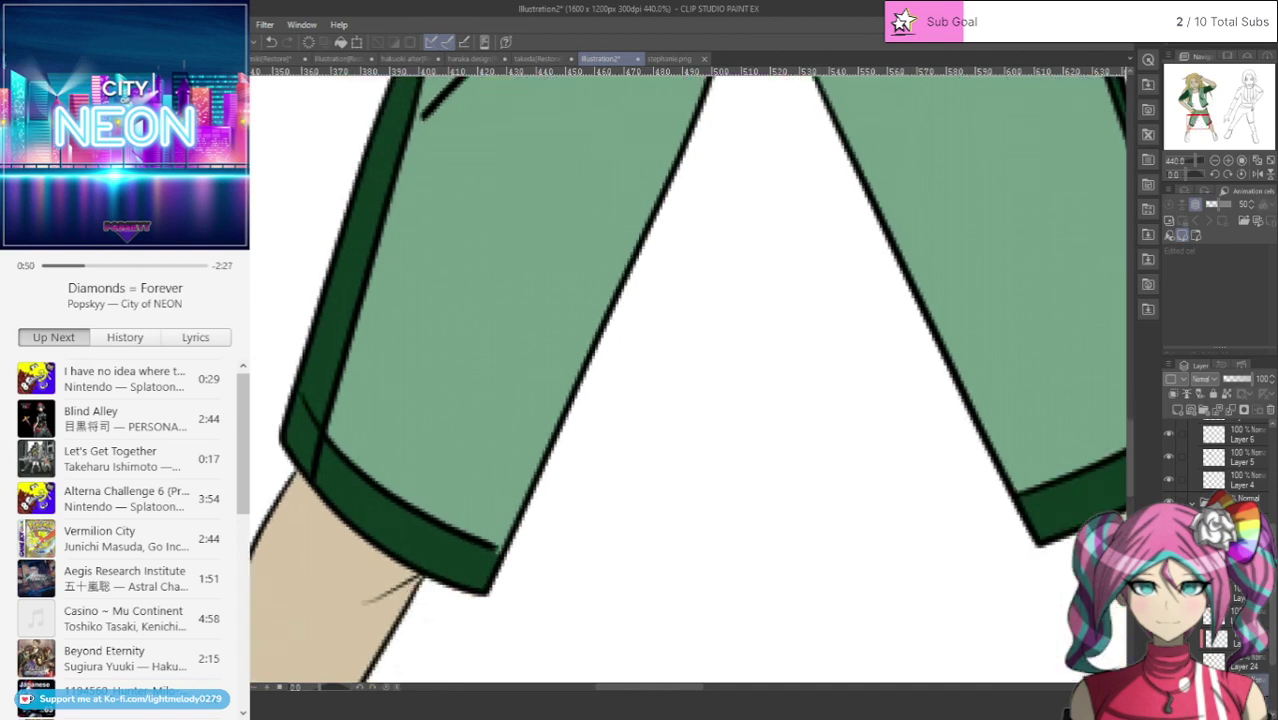
pyautogui.scroll(1, 624, 583)
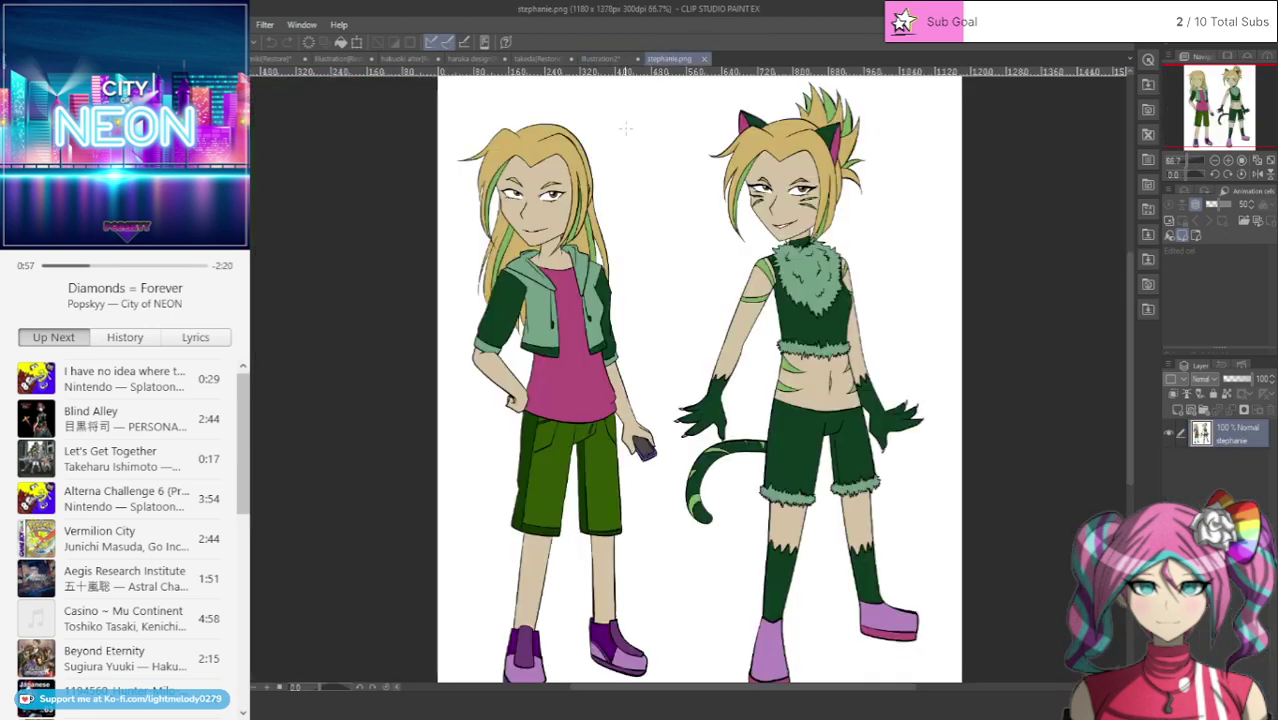
# Step: Pick up the shirt's magenta from the stephanie.png reference and go back to the saluting figure's torso
pyautogui.click(669, 58)
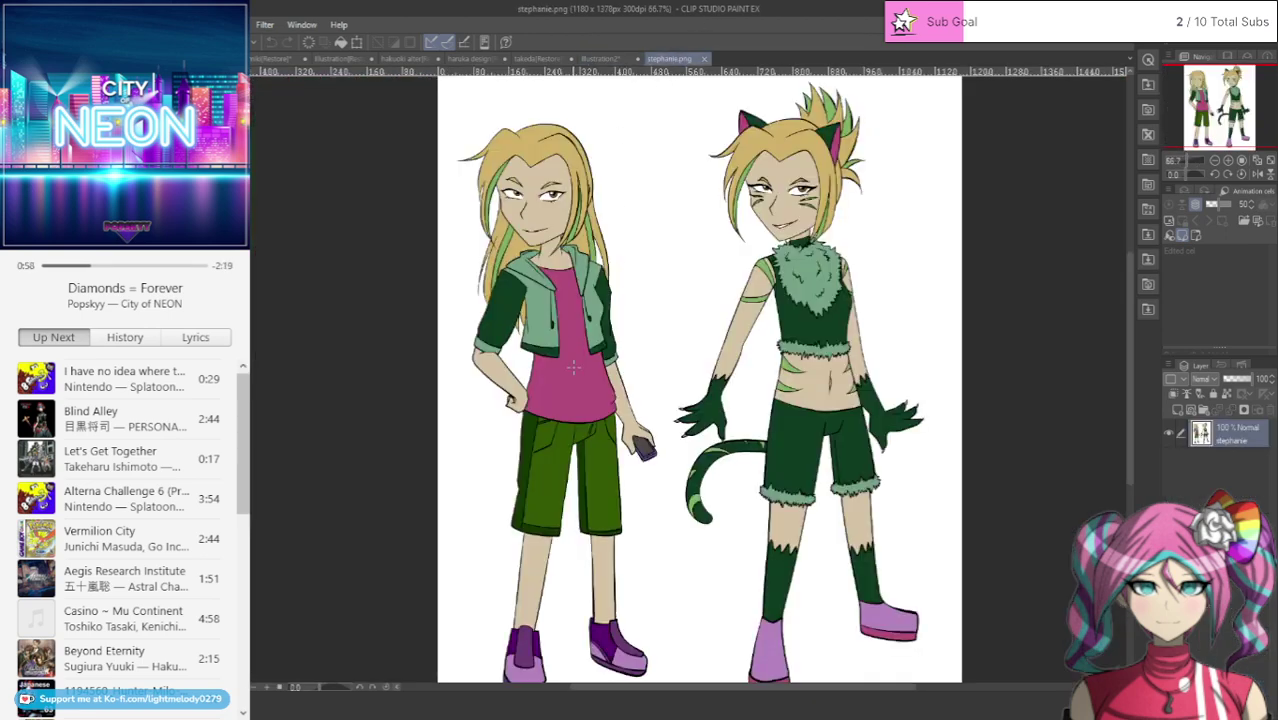
pyautogui.click(603, 58)
pyautogui.scroll(-5, 608, 85)
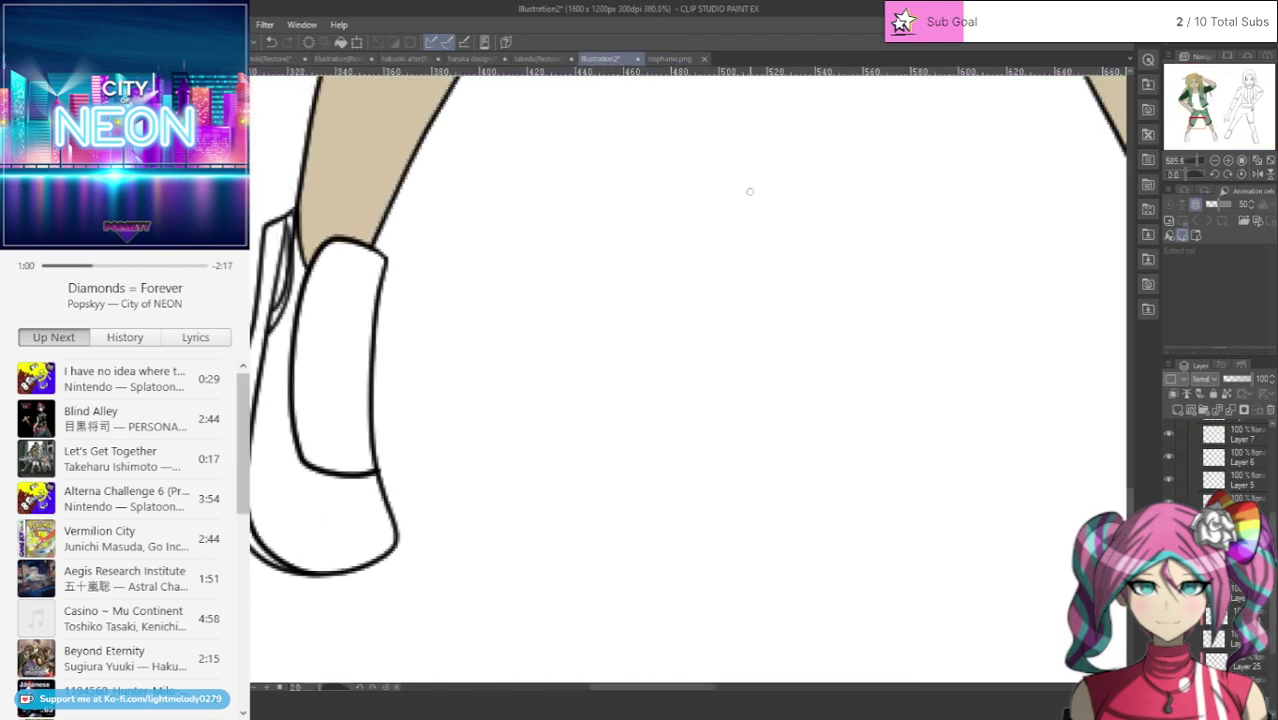
pyautogui.moveTo(1186, 146); pyautogui.dragTo(1190, 105)
pyautogui.scroll(2, 849, 462)
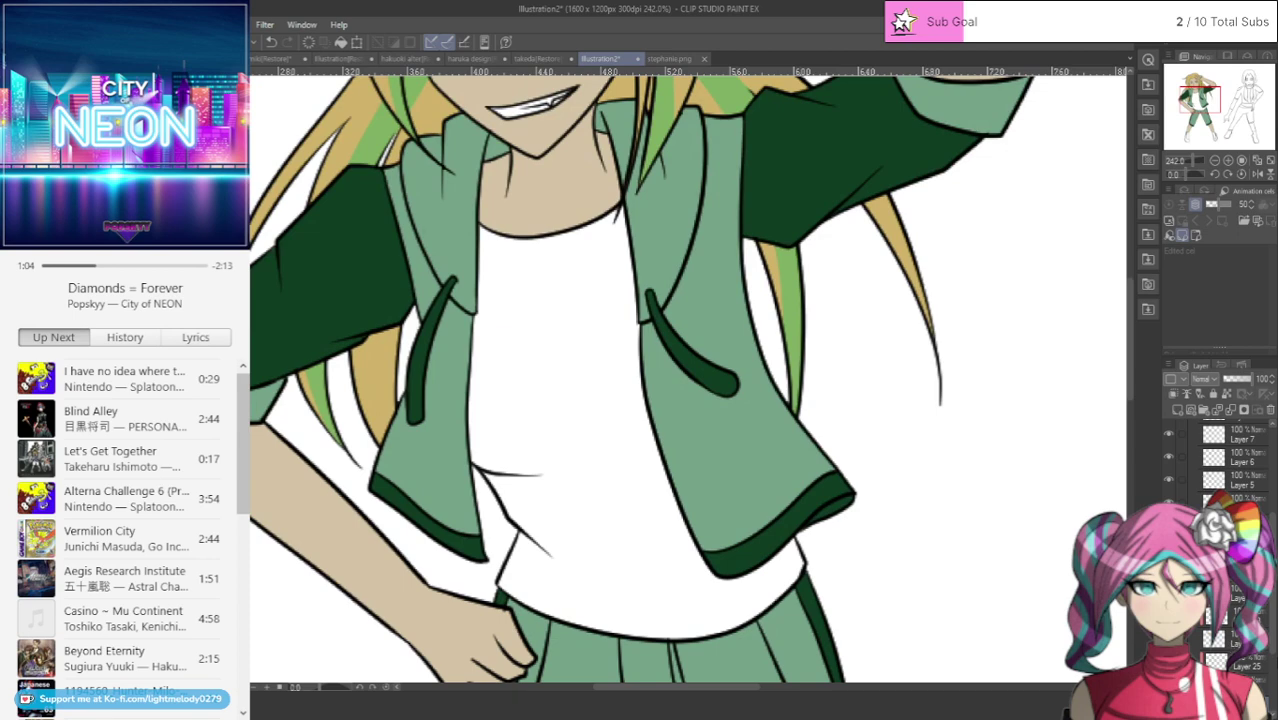
# Step: Add a new layer below the figure's other colour layers and fill the shirt with magenta on it
pyautogui.scroll(5, 1220, 460)
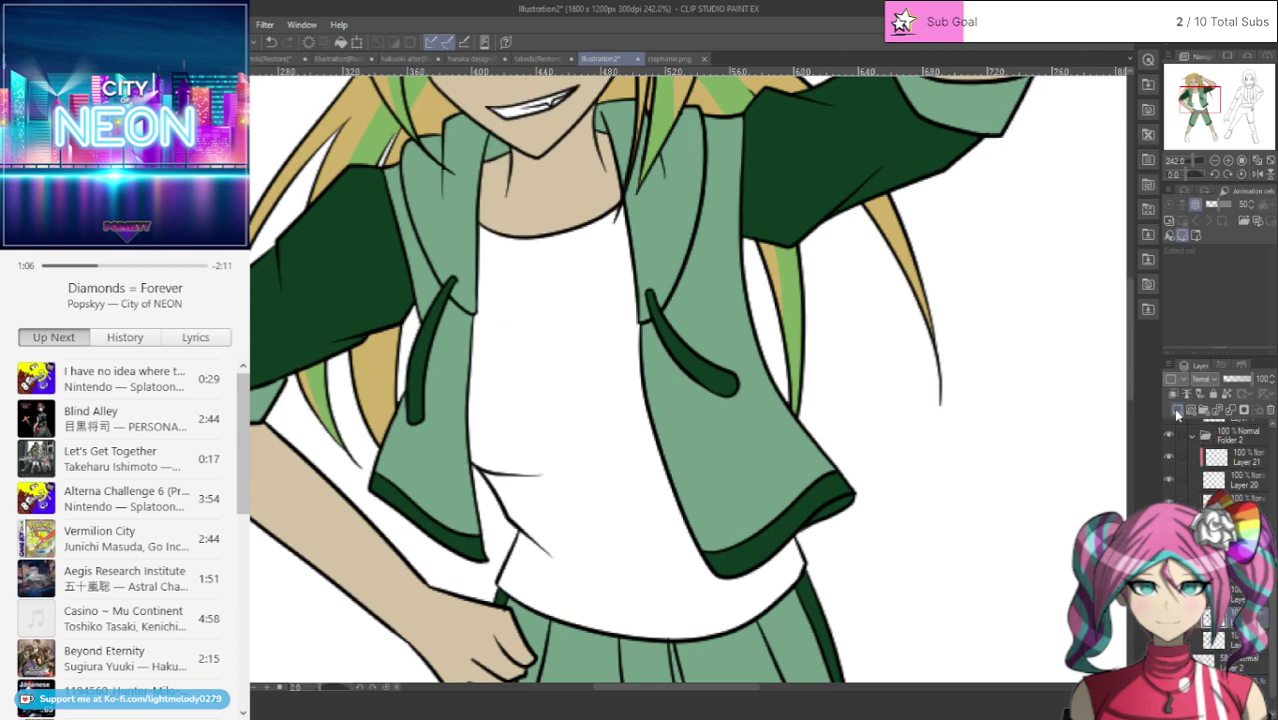
pyautogui.click(1177, 411)
pyautogui.click(1246, 668)
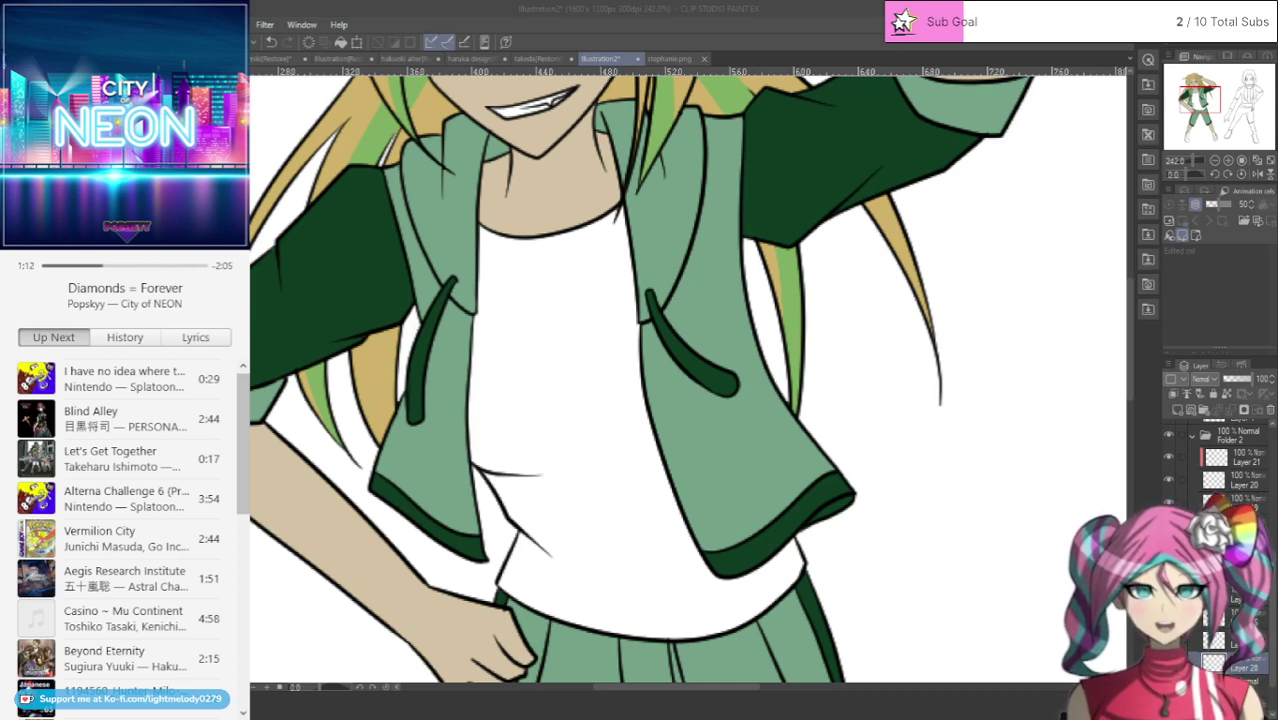
pyautogui.click(586, 5)
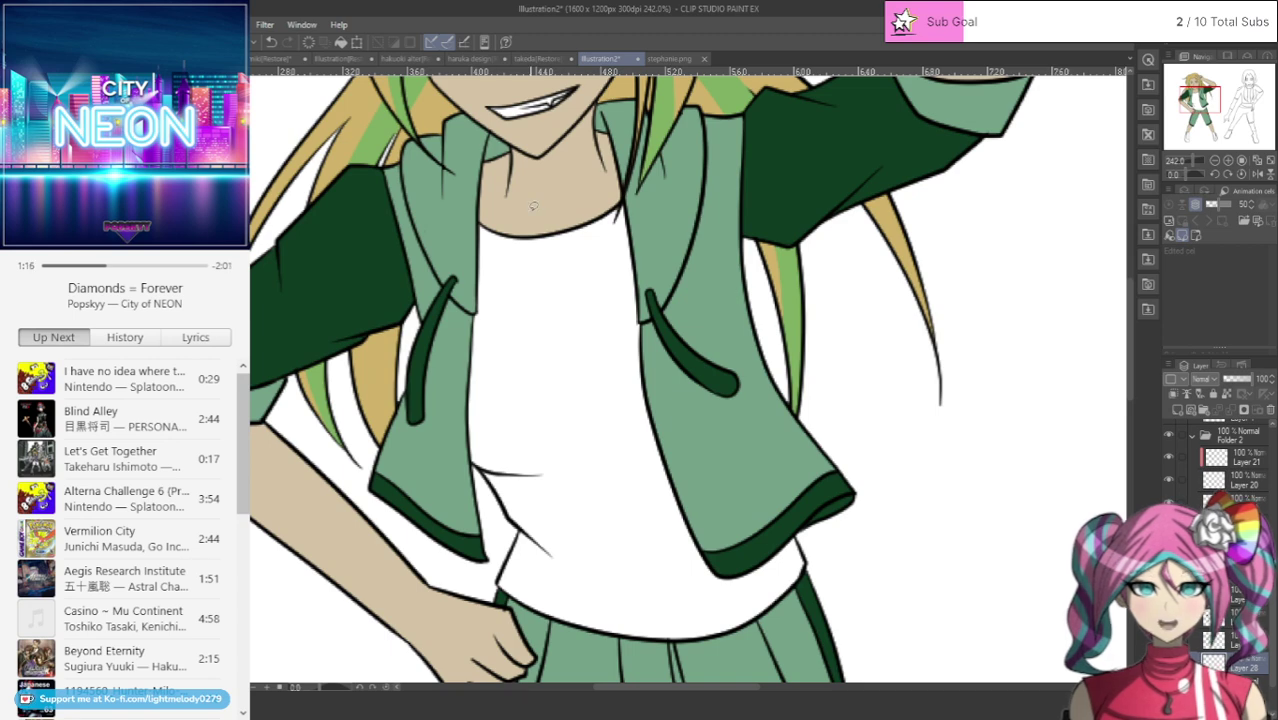
pyautogui.moveTo(510, 208)
pyautogui.mouseDown()
pyautogui.moveTo(470, 220)
pyautogui.moveTo(441, 452)
pyautogui.moveTo(489, 511)
pyautogui.moveTo(491, 583)
pyautogui.moveTo(545, 622)
pyautogui.mouseUp()
pyautogui.moveTo(680, 652)
pyautogui.mouseDown()
pyautogui.moveTo(812, 592)
pyautogui.moveTo(718, 416)
pyautogui.moveTo(646, 195)
pyautogui.moveTo(590, 203)
pyautogui.moveTo(628, 200)
pyautogui.moveTo(612, 196)
pyautogui.mouseUp()
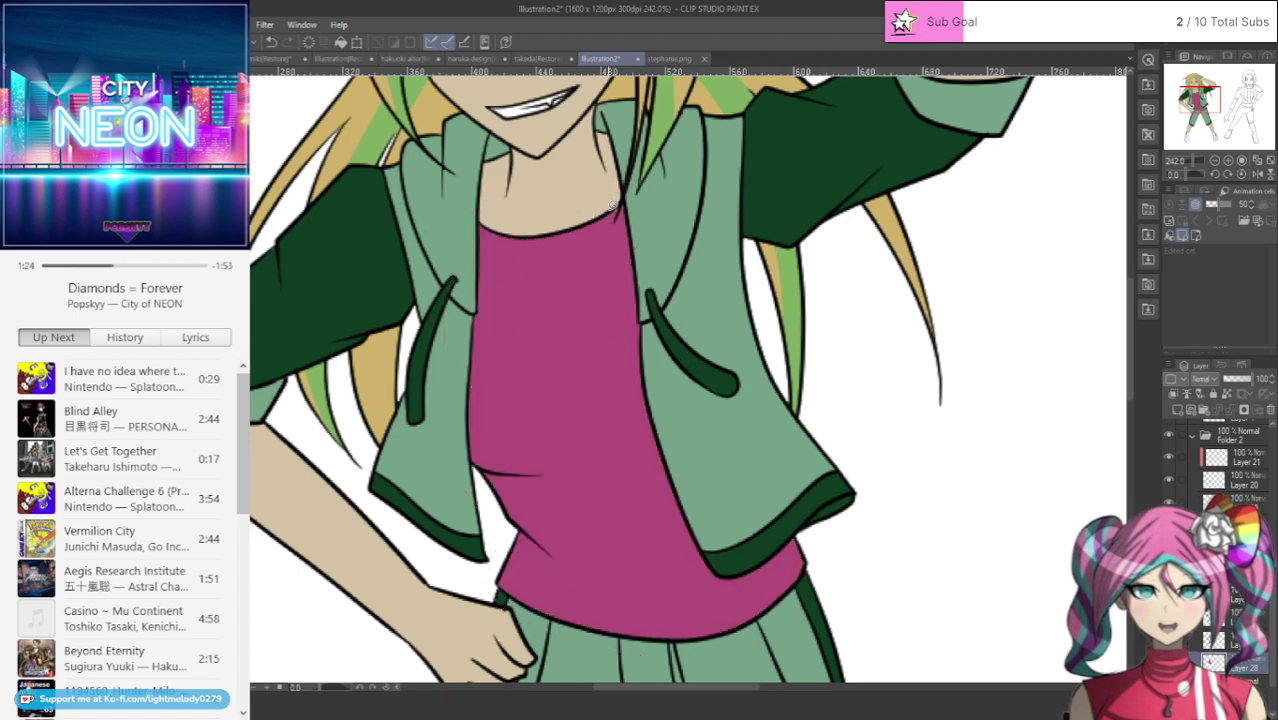
# Step: Try to retouch the hair-tip lines where they cross the shirt neckline and jacket collar, and undo the strokes
pyautogui.scroll(2, 592, 178)
pyautogui.scroll(3, 592, 178)
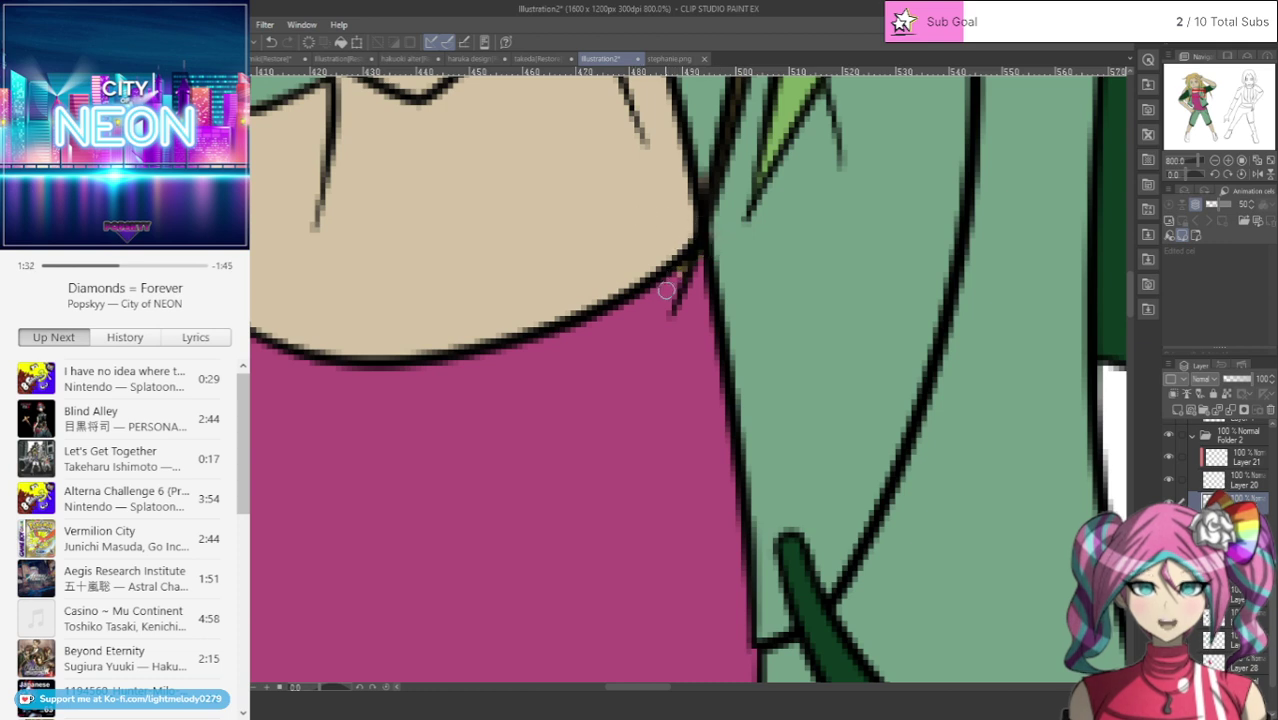
pyautogui.keyDown('ctrl'); pyautogui.keyDown('shift'); pyautogui.click(763, 124); pyautogui.keyUp('shift'); pyautogui.keyUp('ctrl')
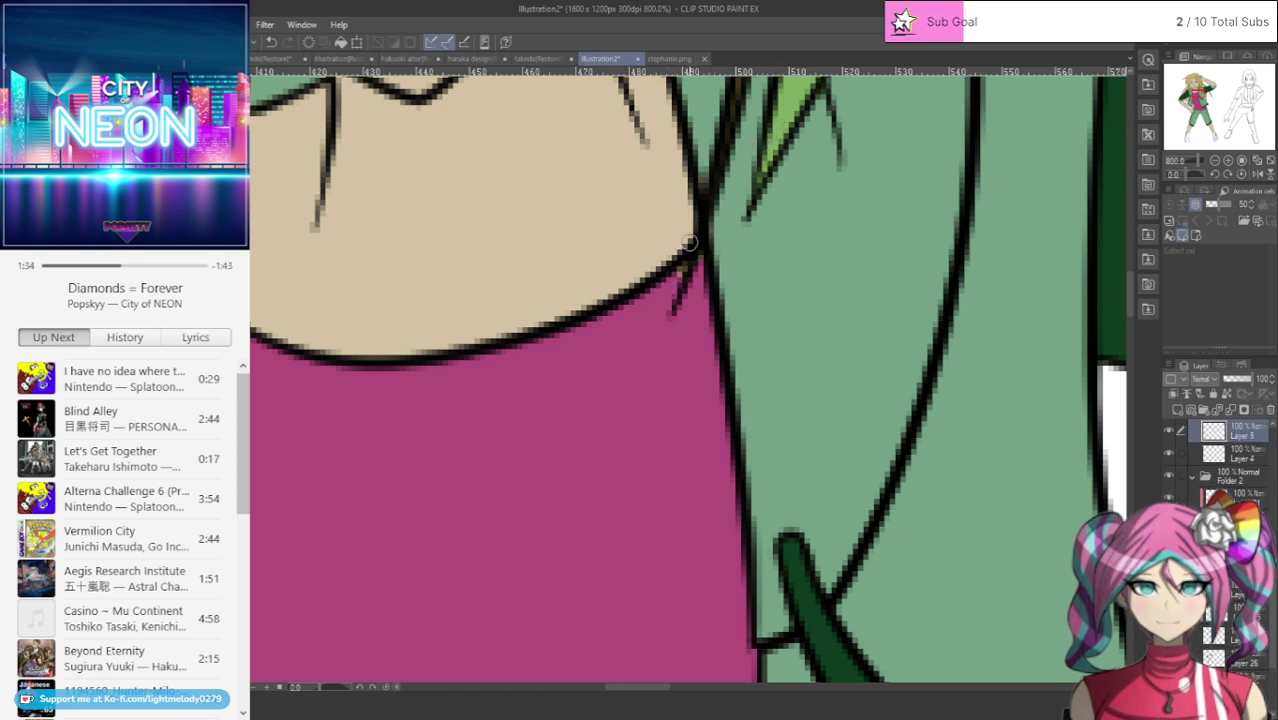
pyautogui.moveTo(698, 256); pyautogui.dragTo(680, 267)
pyautogui.click(271, 42)
pyautogui.scroll(3, 1090, 280)
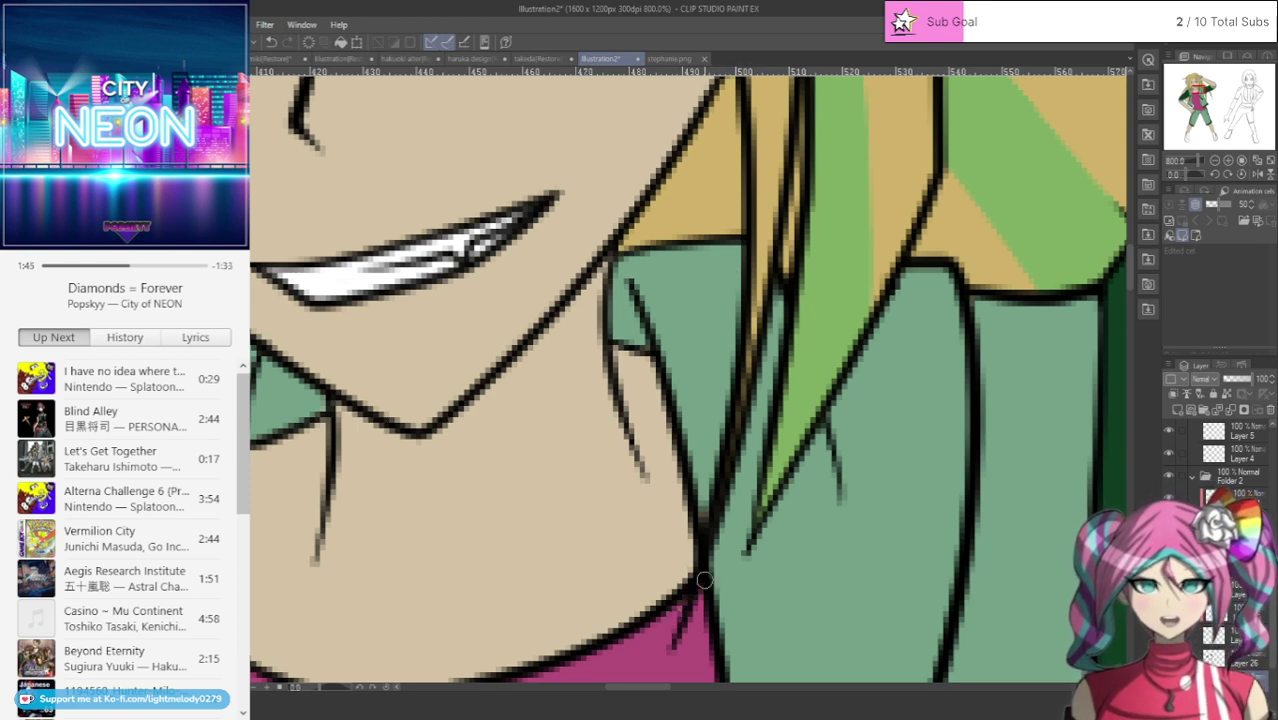
pyautogui.scroll(-5, 669, 621)
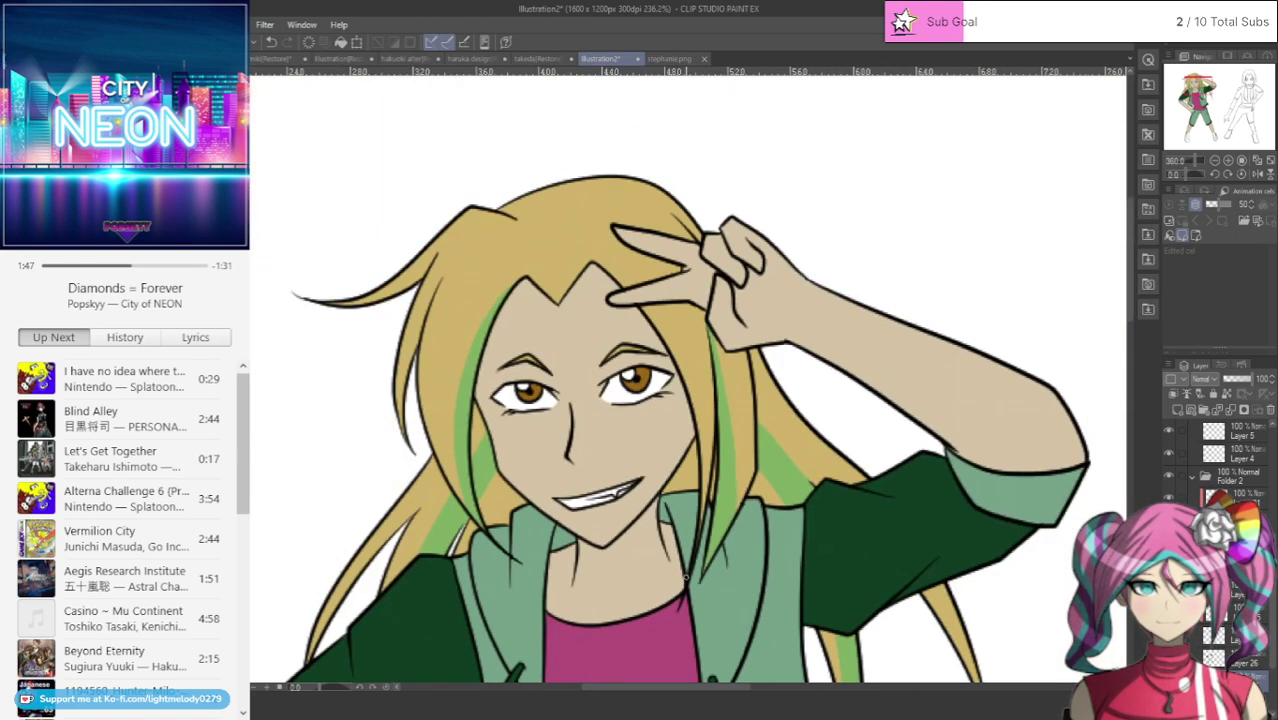
pyautogui.scroll(3, 716, 602)
pyautogui.scroll(2, 716, 602)
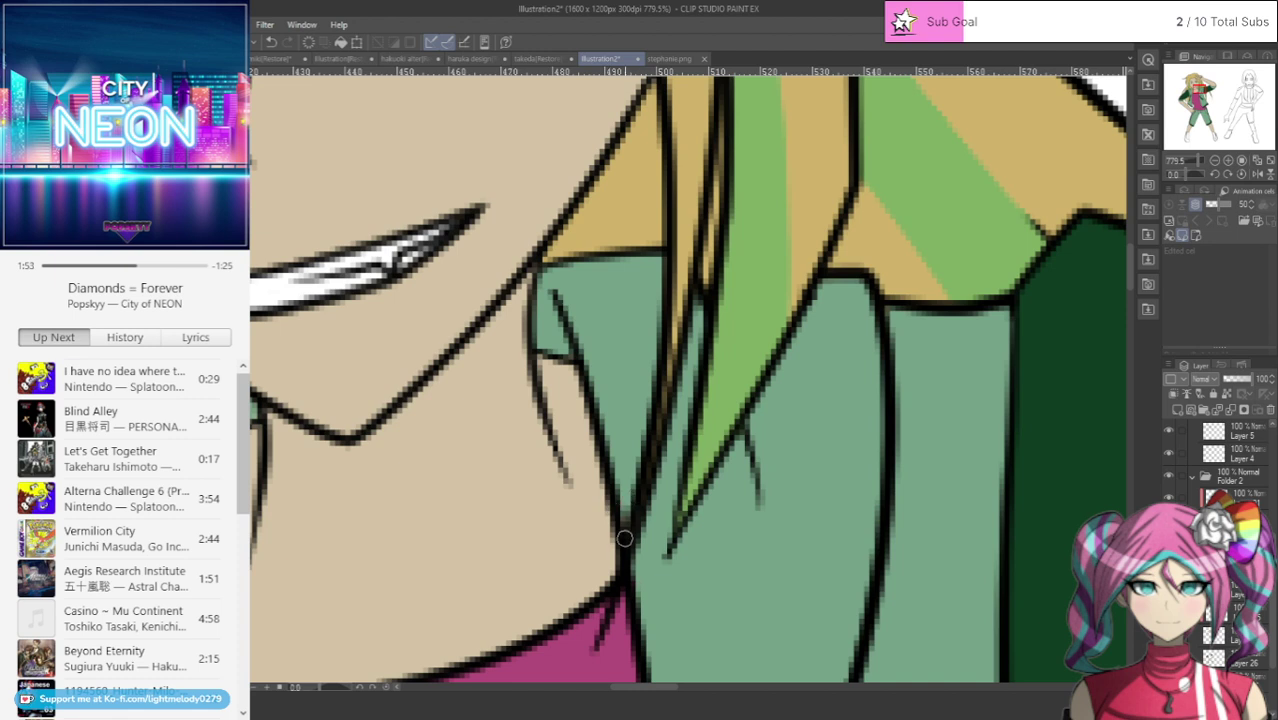
pyautogui.click(272, 42)
# Step: Examine the hair strands over the collar and neckline and the whole coloured upper body for leftover colour errors
pyautogui.scroll(-10, 625, 382)
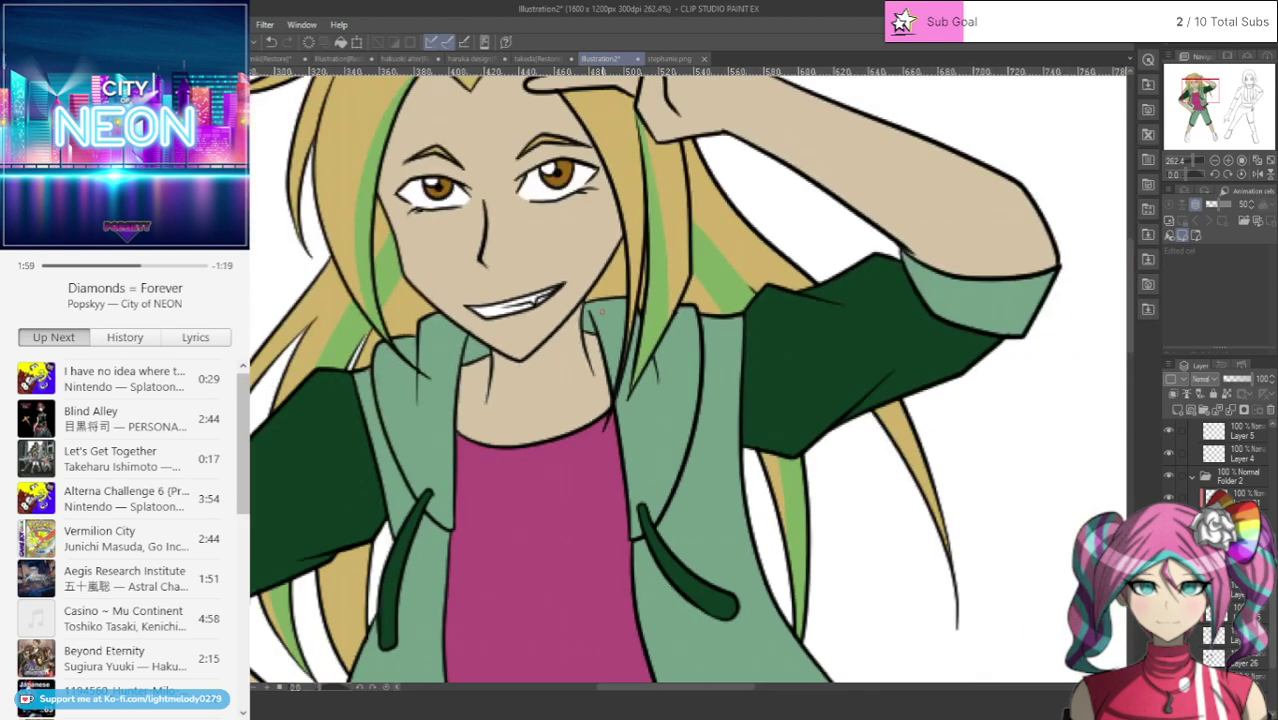
pyautogui.scroll(9, 561, 318)
pyautogui.scroll(-4, 561, 317)
pyautogui.scroll(4, 753, 330)
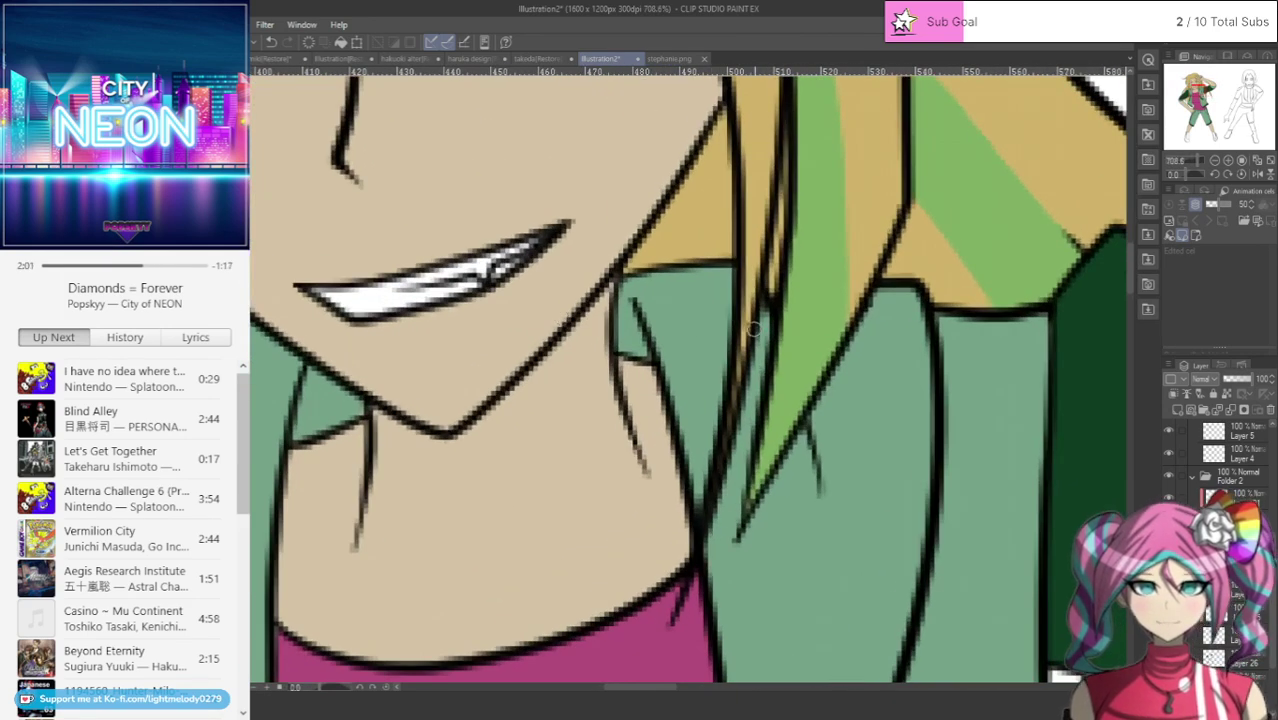
pyautogui.scroll(-4, 651, 355)
pyautogui.scroll(4, 640, 363)
pyautogui.scroll(-6, 641, 344)
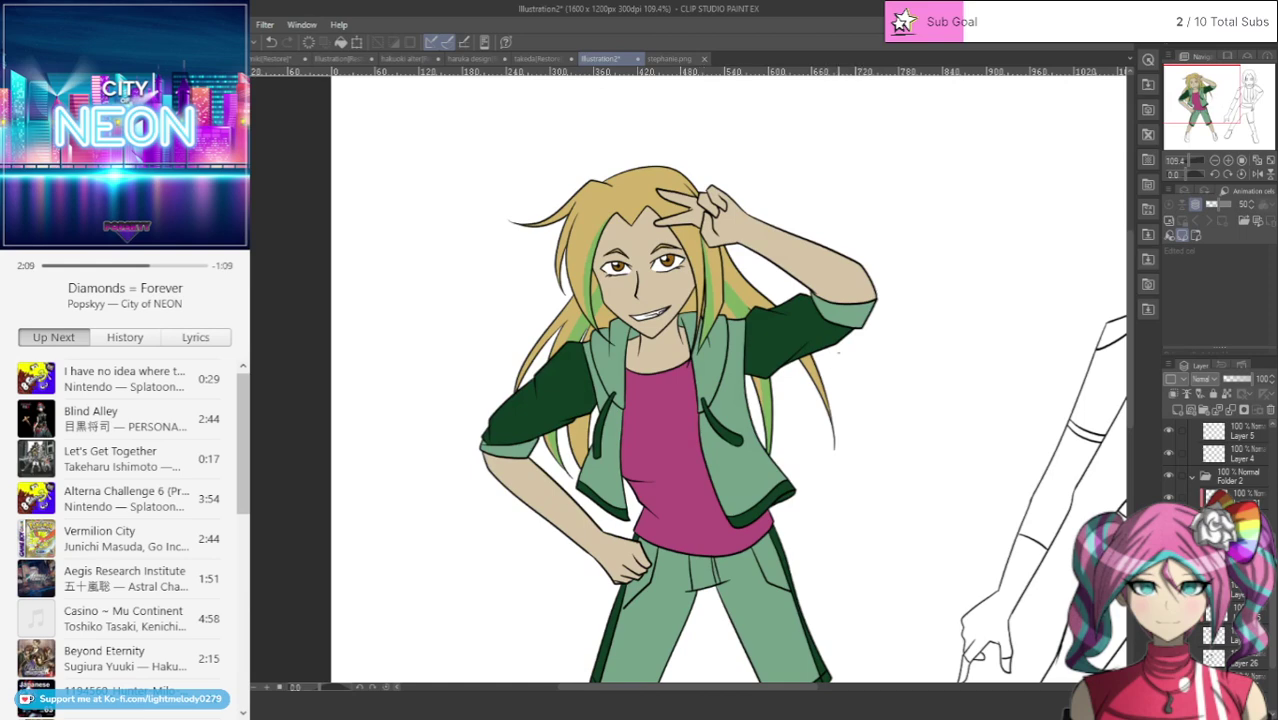
# Step: Add a new layer below the saluting figure's other colour layers for colouring the shoes
pyautogui.moveTo(706, 680); pyautogui.dragTo(606, 305)
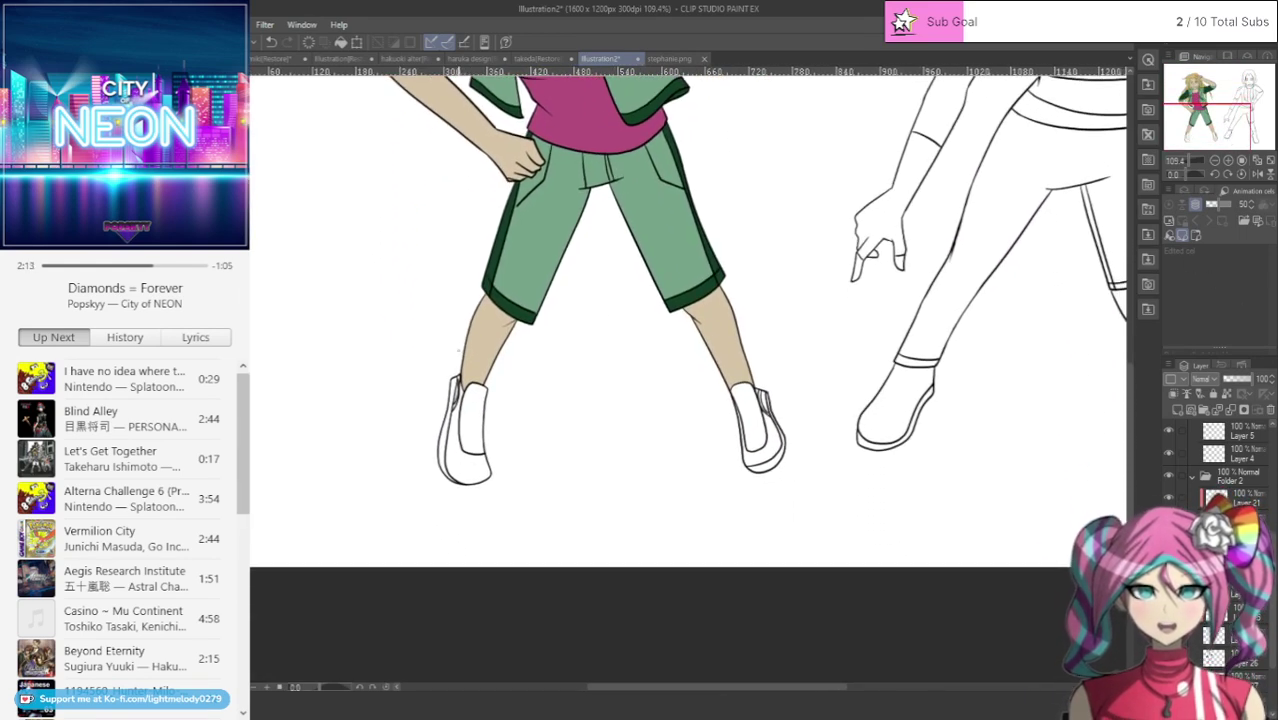
pyautogui.scroll(6, 458, 349)
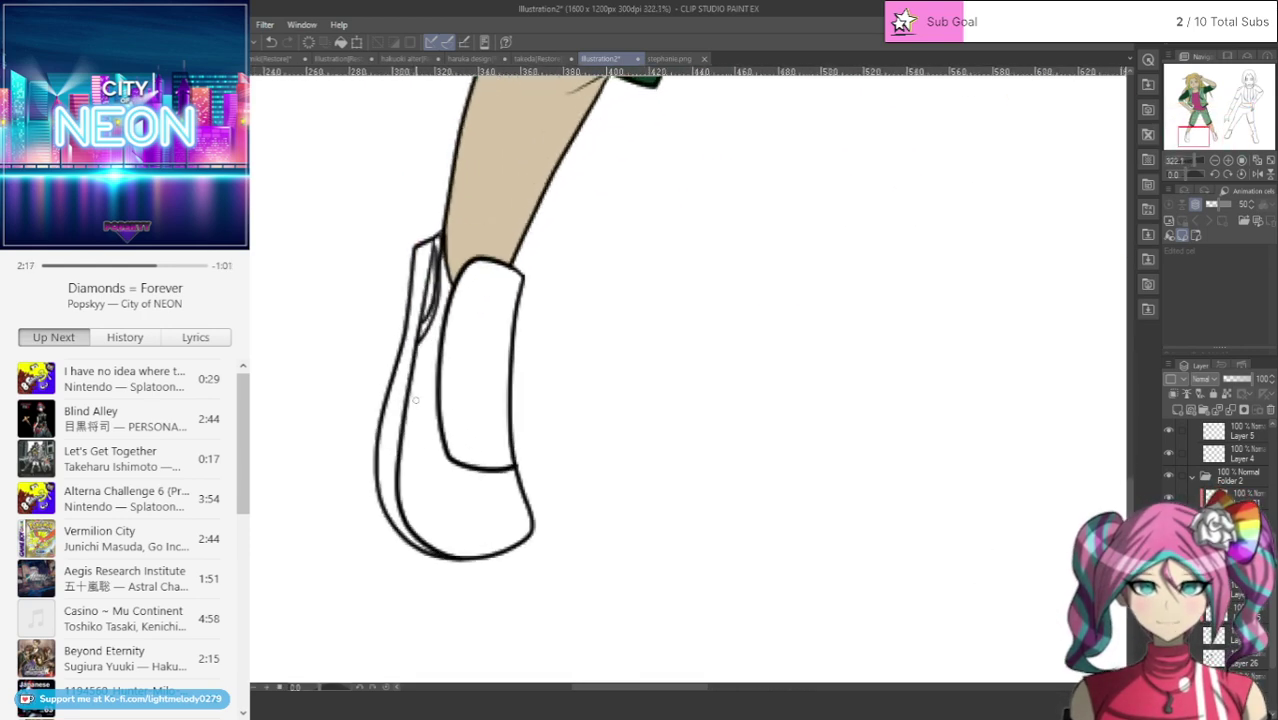
pyautogui.scroll(-3, 1215, 465)
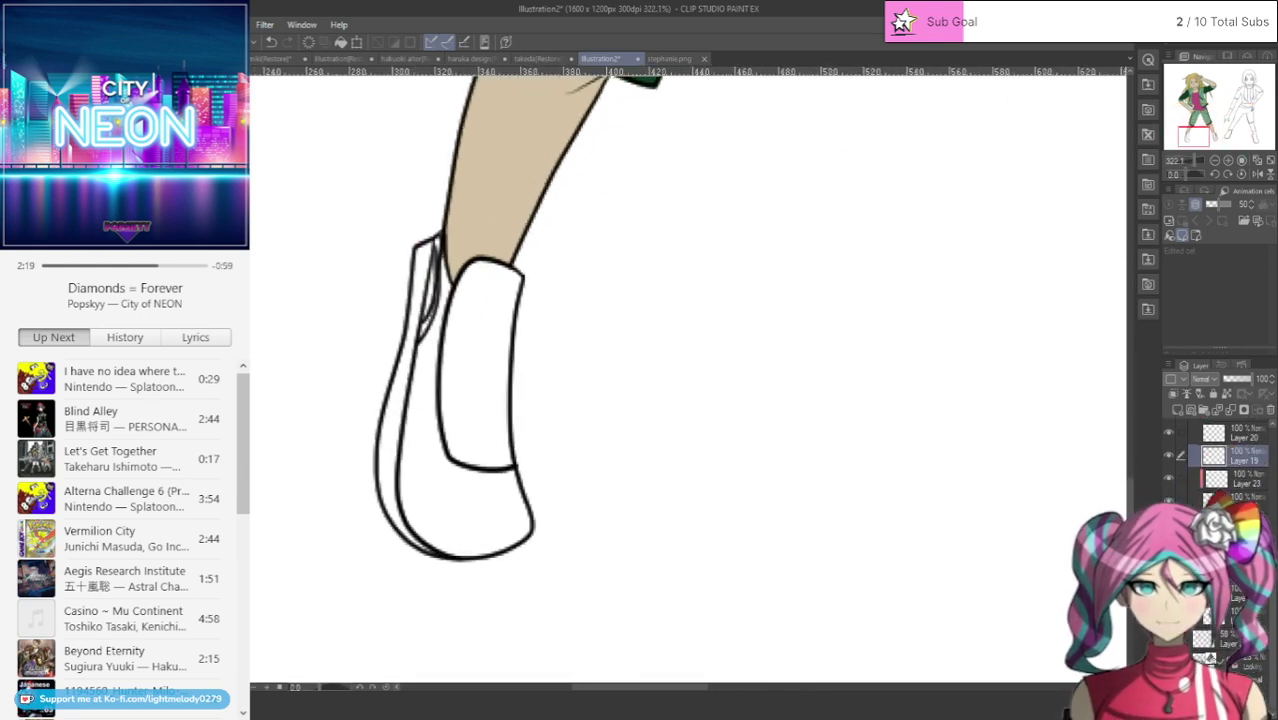
pyautogui.click(1225, 615)
pyautogui.click(1177, 409)
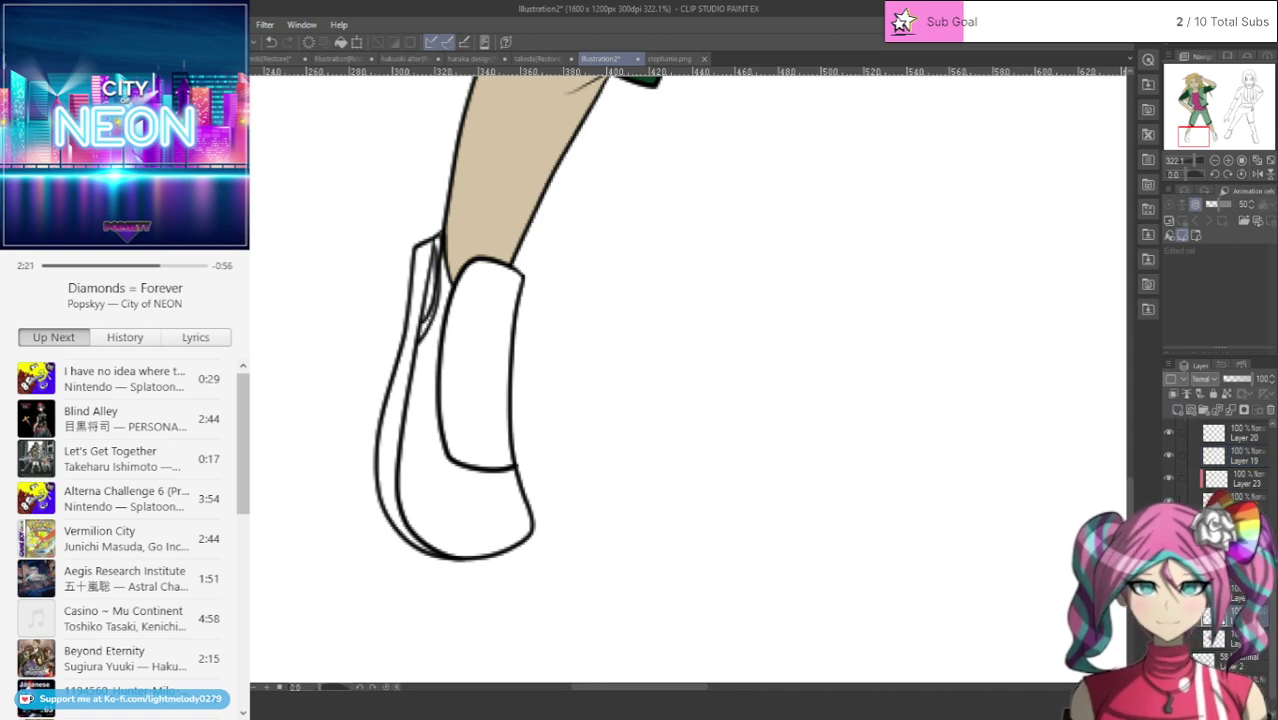
pyautogui.moveTo(1225, 615); pyautogui.dragTo(1225, 645)
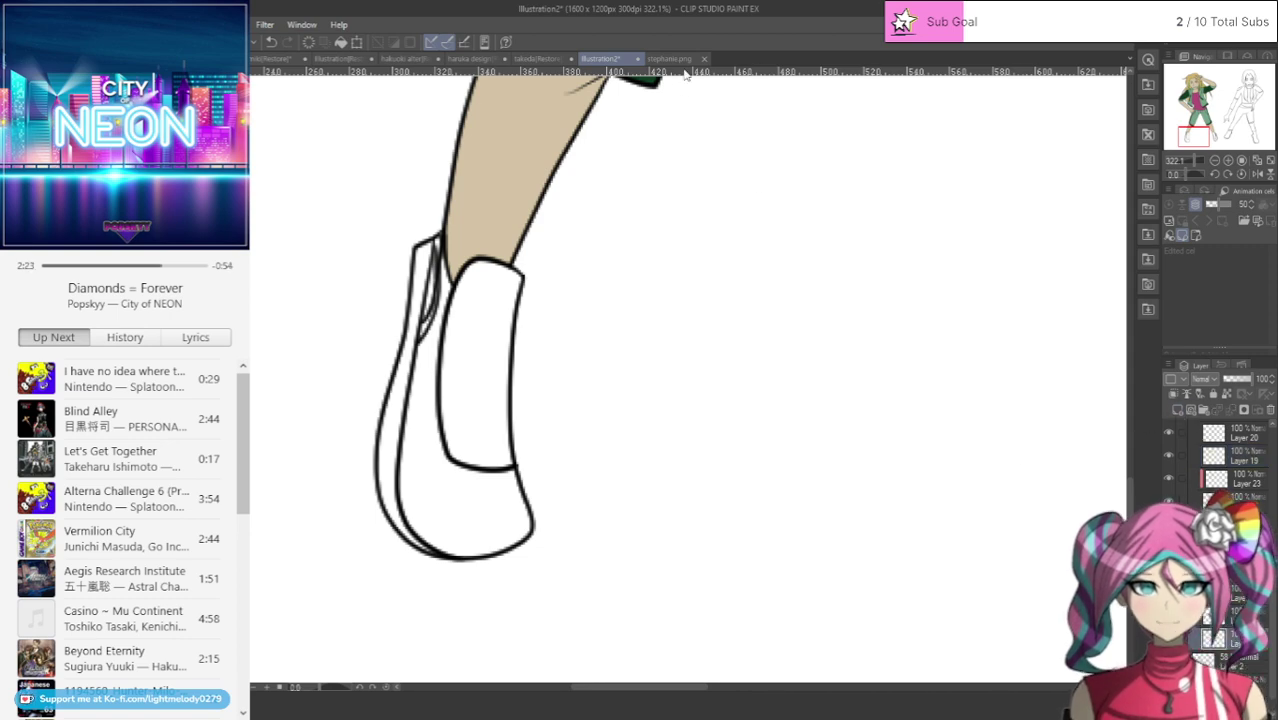
# Step: Pick up the dark purple of the shoe tongue from the stephanie.png reference and go back to the saluting figure's shoe
pyautogui.click(668, 59)
pyautogui.scroll(1, 631, 538)
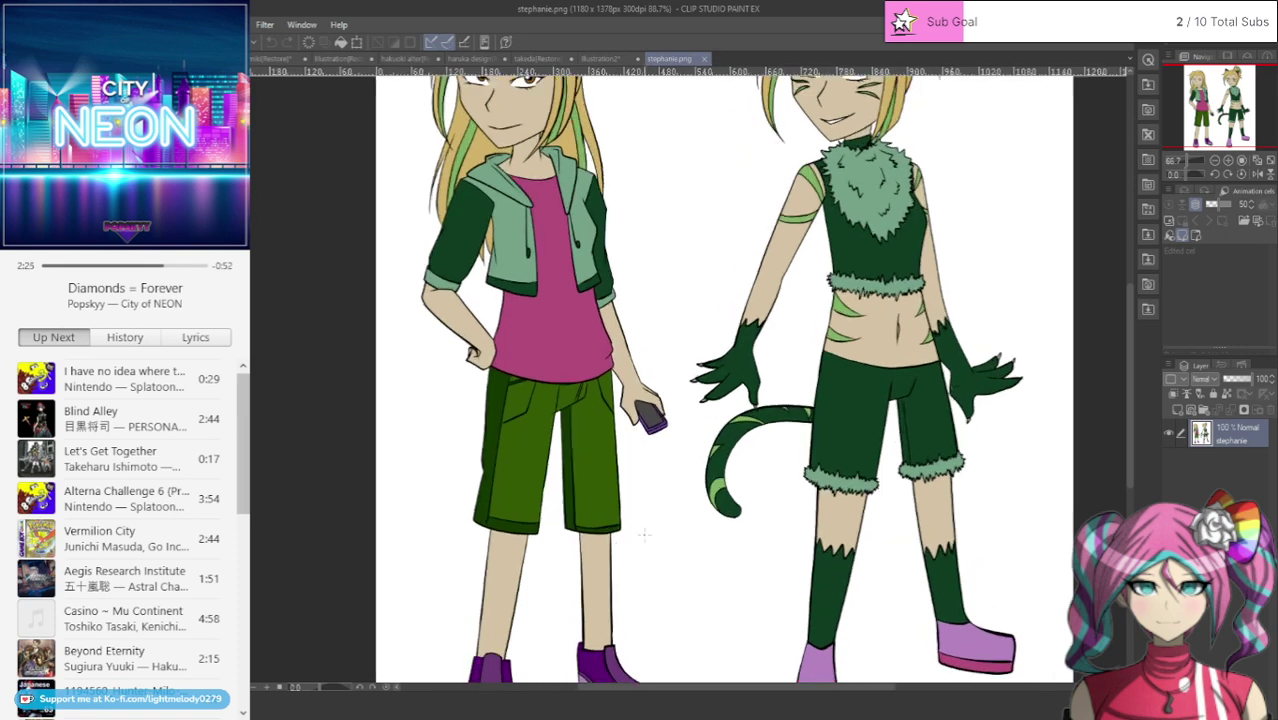
pyautogui.moveTo(1213, 111); pyautogui.dragTo(1208, 124)
pyautogui.scroll(3, 822, 494)
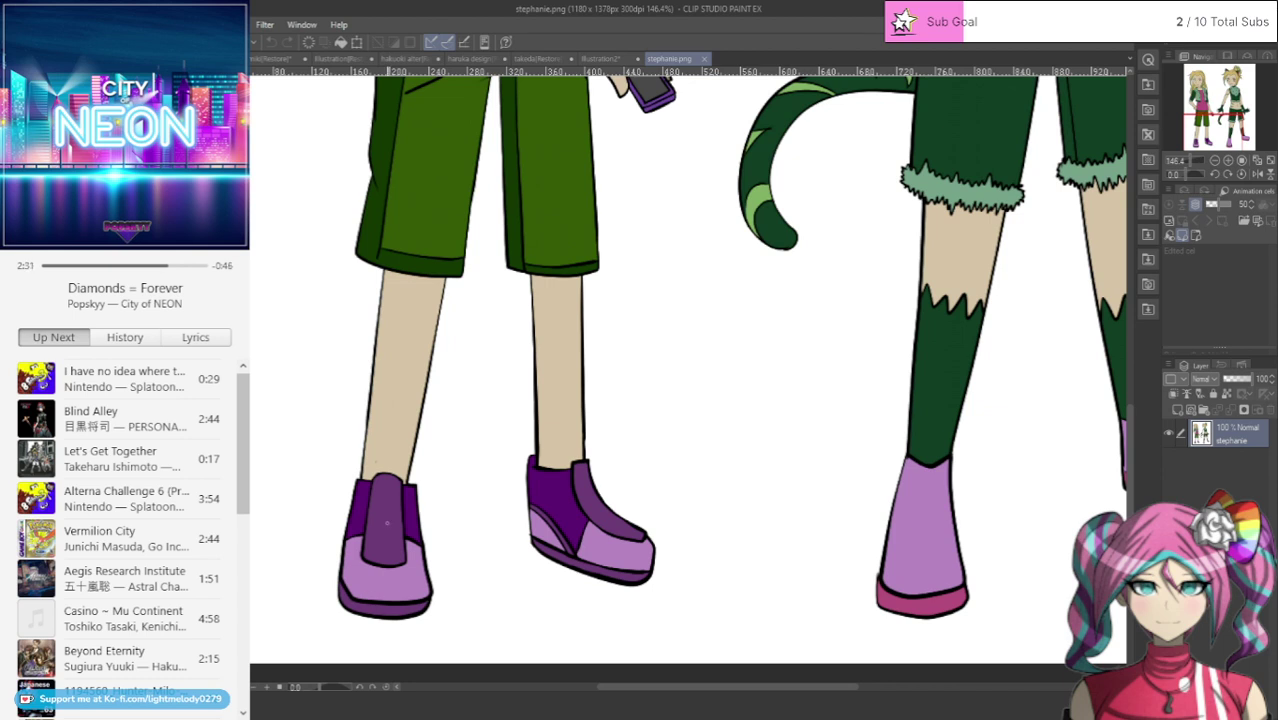
pyautogui.click(603, 60)
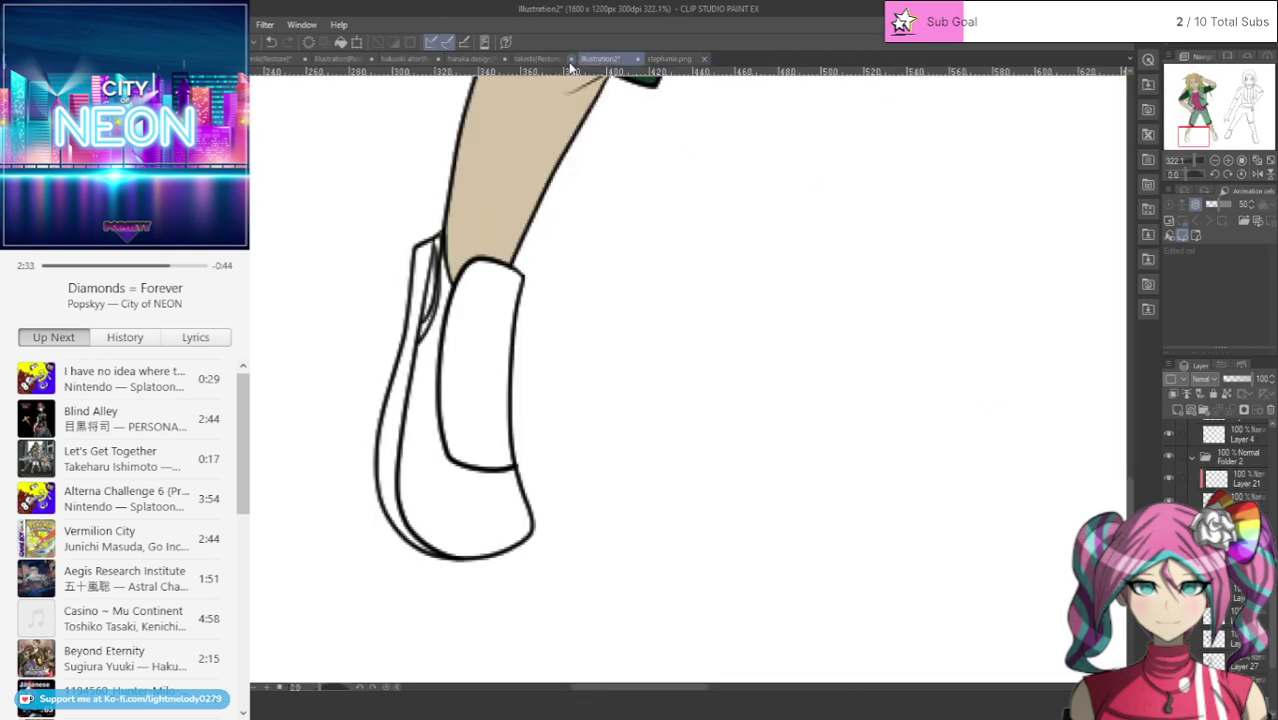
# Step: Fill the sole, heel collar and tongue of the saluting figure's first shoe with dark purple on the new layer
pyautogui.scroll(1, 336, 378)
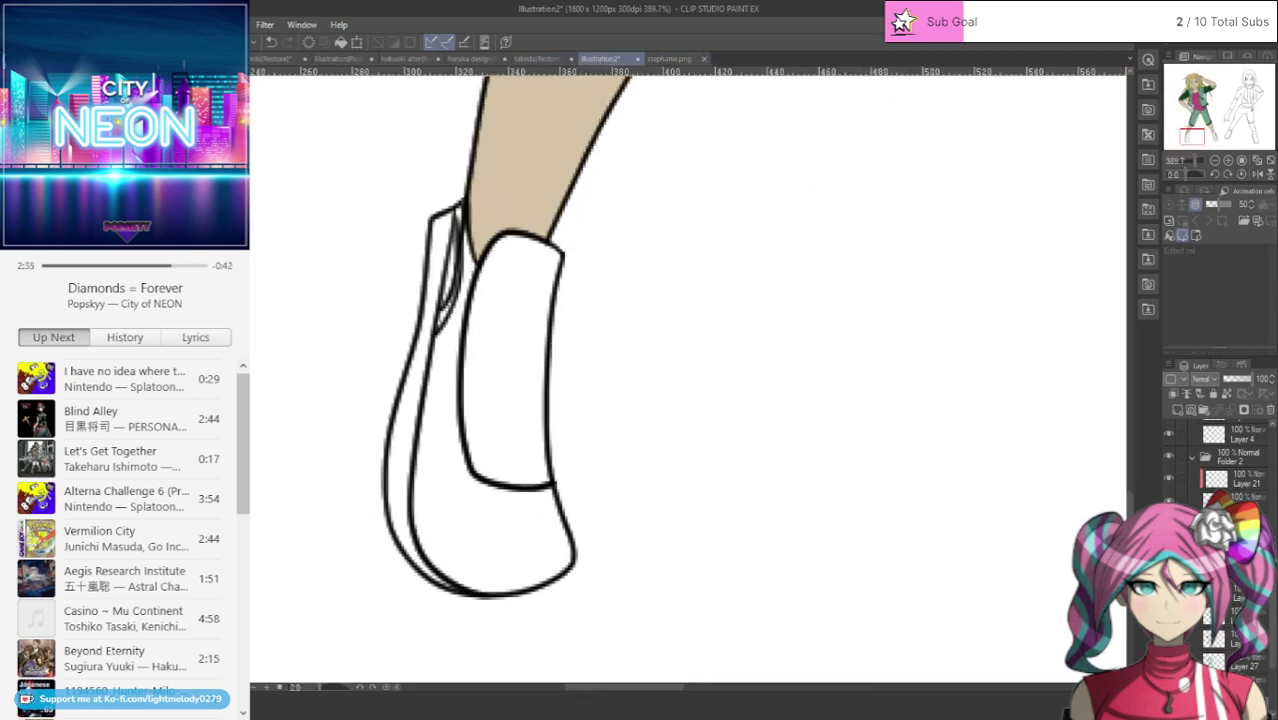
pyautogui.scroll(-3, 1220, 470)
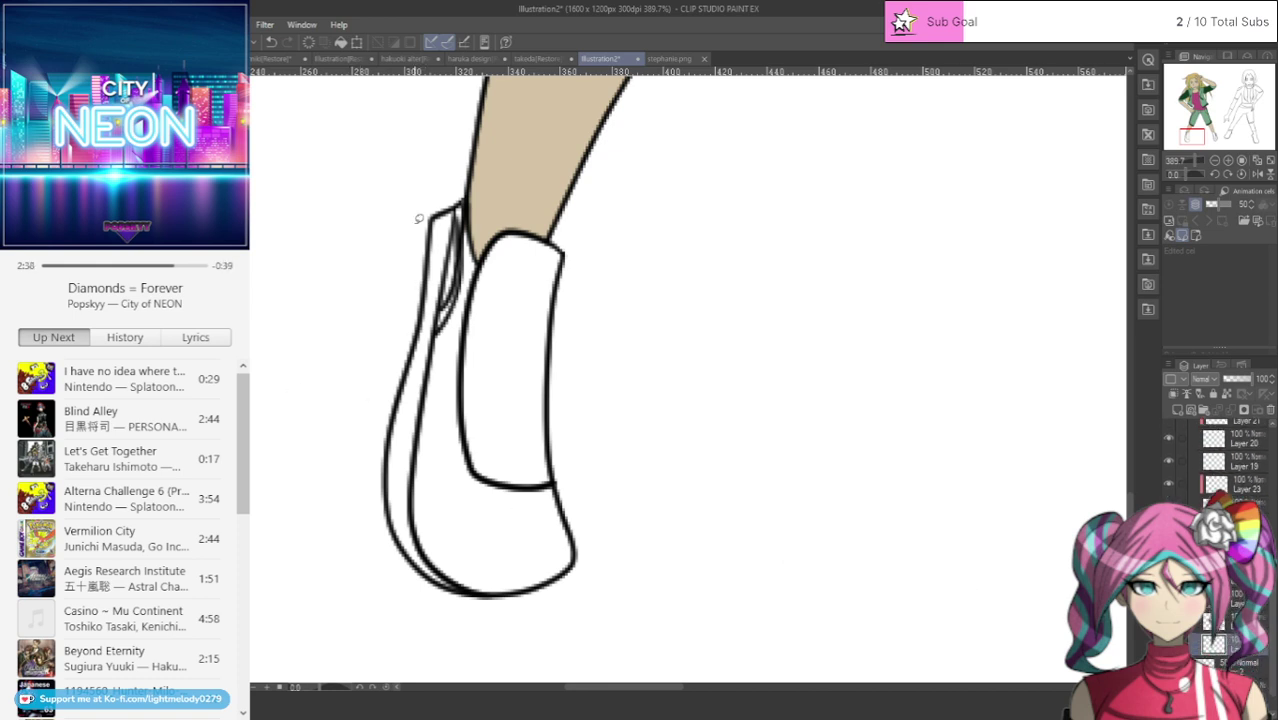
pyautogui.moveTo(418, 218)
pyautogui.mouseDown()
pyautogui.moveTo(368, 516)
pyautogui.moveTo(457, 637)
pyautogui.moveTo(513, 594)
pyautogui.moveTo(442, 506)
pyautogui.moveTo(436, 344)
pyautogui.mouseUp()
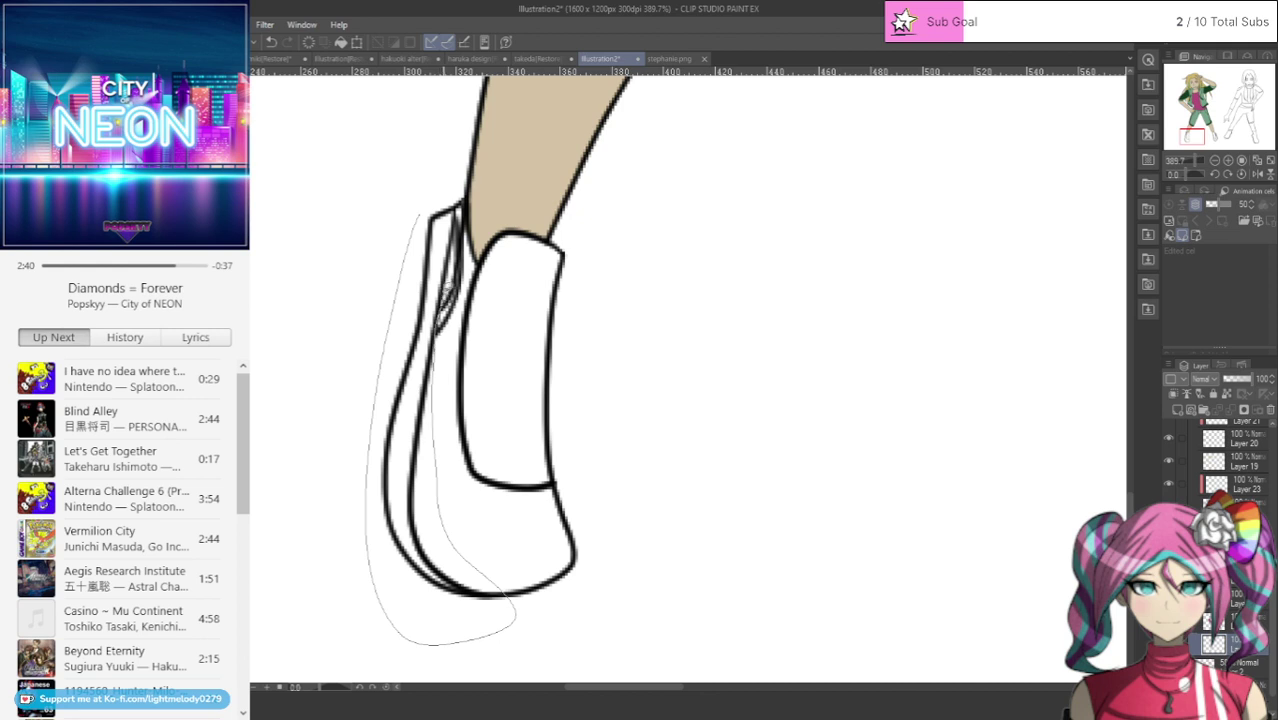
pyautogui.moveTo(460, 188); pyautogui.dragTo(462, 196)
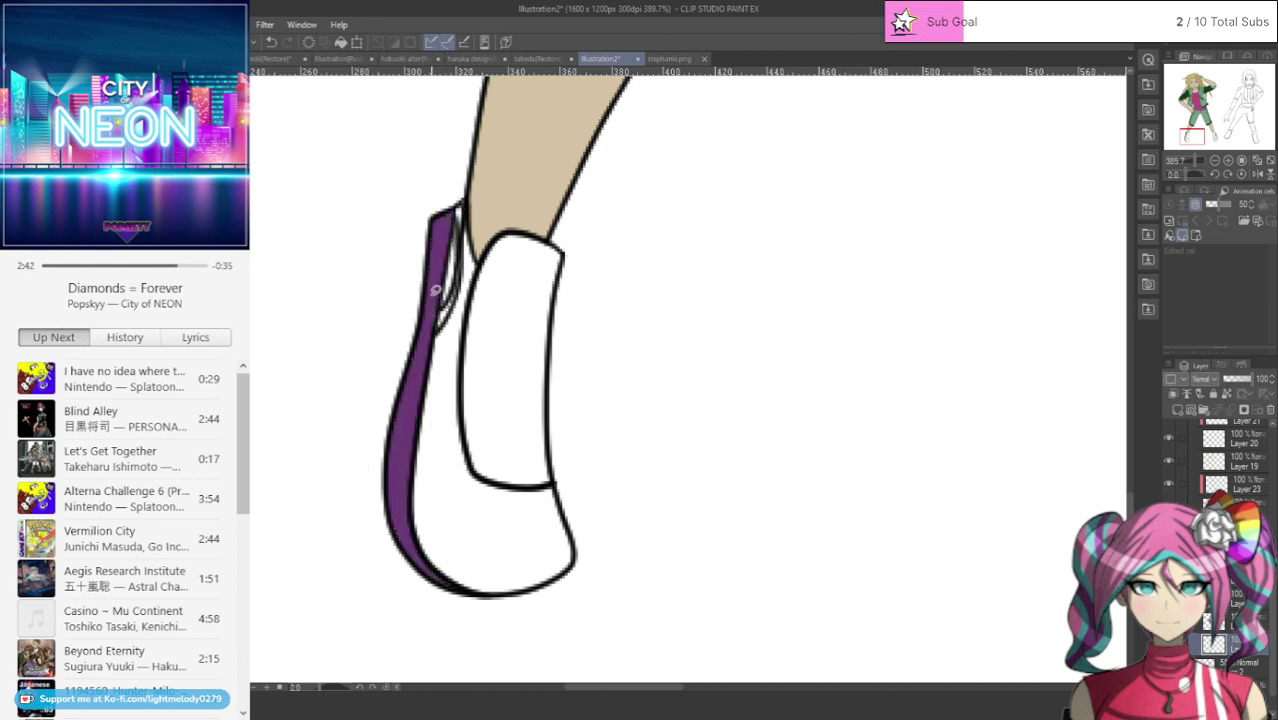
pyautogui.moveTo(435, 290)
pyautogui.mouseDown()
pyautogui.moveTo(417, 296)
pyautogui.moveTo(613, 394)
pyautogui.moveTo(467, 300)
pyautogui.mouseUp()
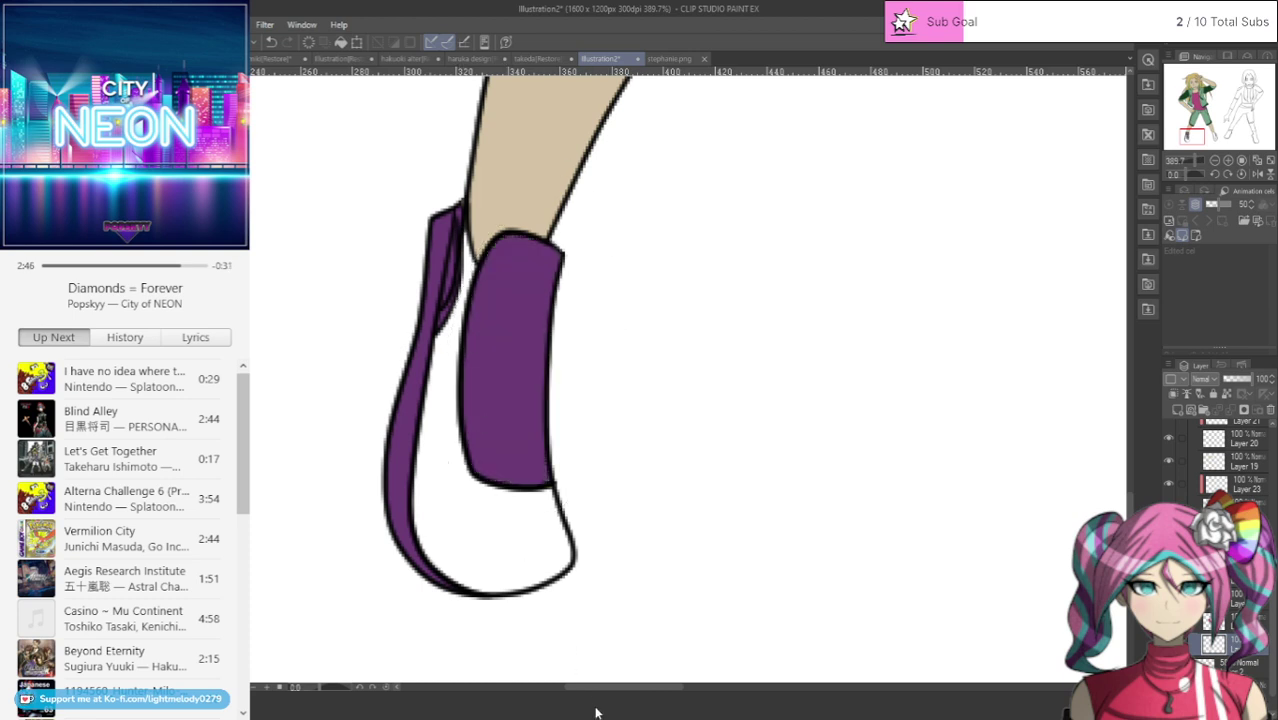
# Step: Fill the second shoe's tongue, collar trim and sole with dark purple and clear the colour from the shoe opening
pyautogui.moveTo(605, 690); pyautogui.dragTo(732, 662)
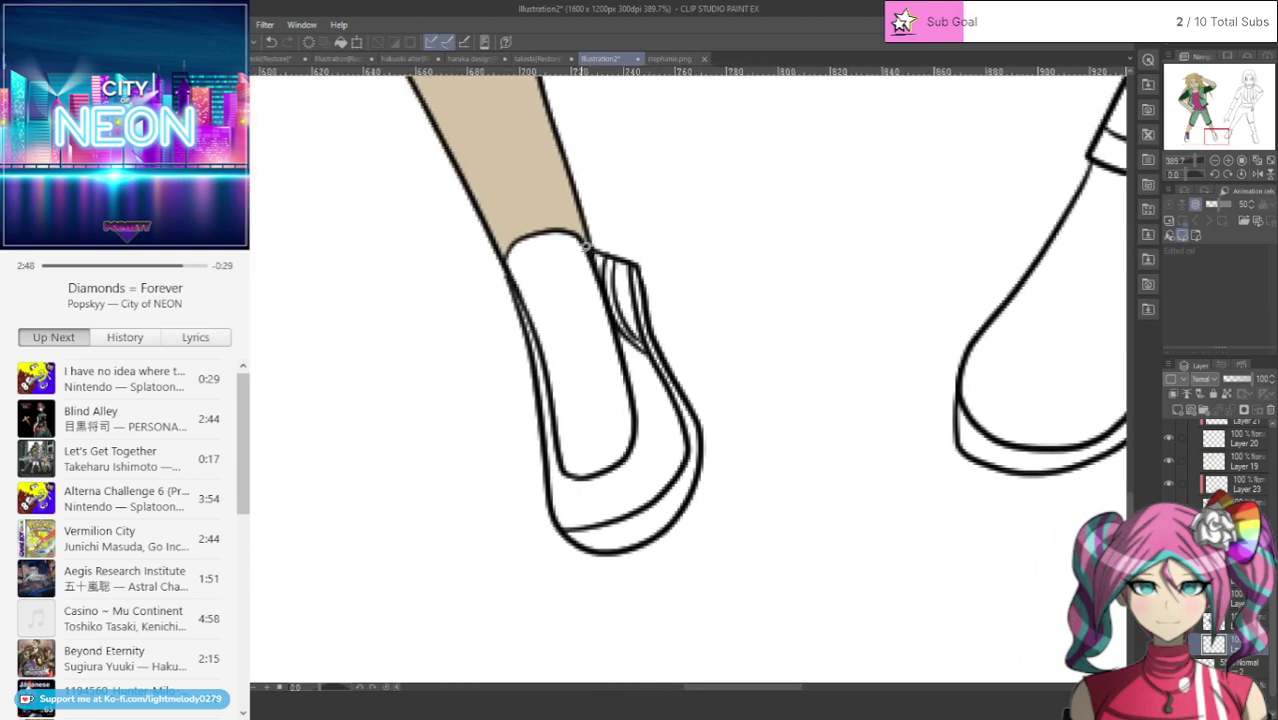
pyautogui.moveTo(508, 207)
pyautogui.mouseDown()
pyautogui.moveTo(510, 317)
pyautogui.moveTo(555, 488)
pyautogui.moveTo(647, 445)
pyautogui.moveTo(618, 315)
pyautogui.mouseUp()
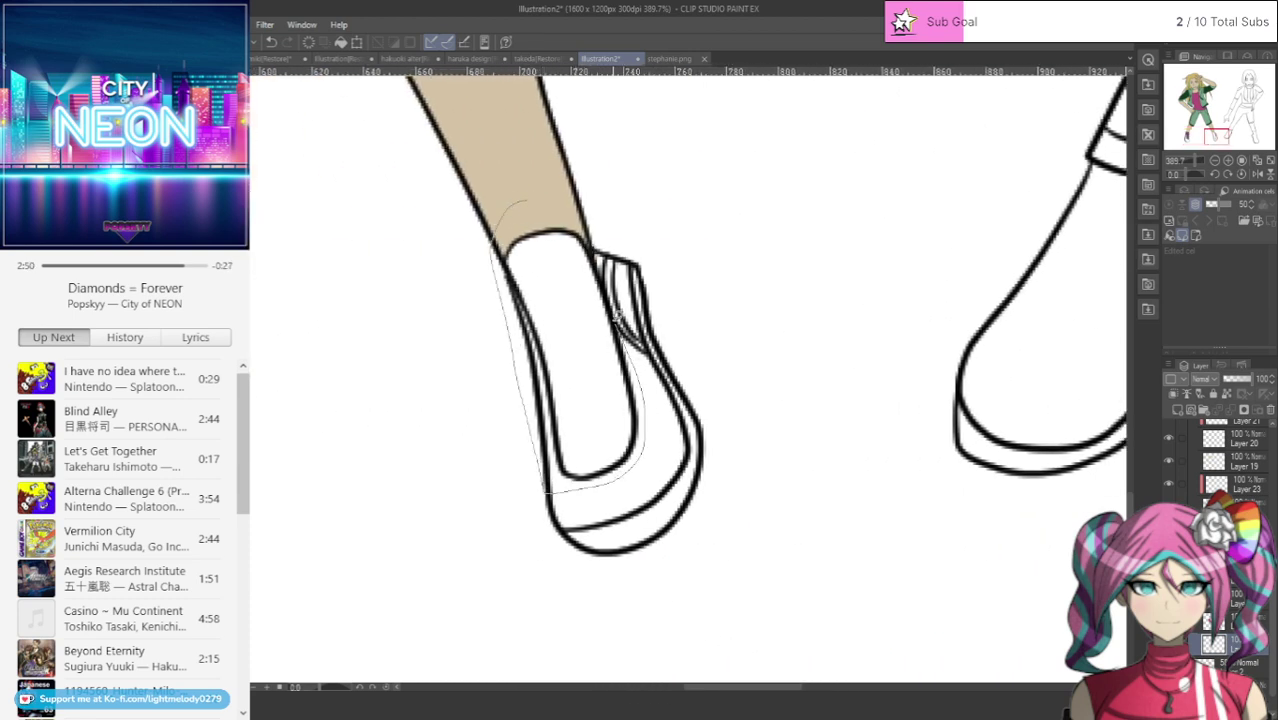
pyautogui.moveTo(591, 219); pyautogui.dragTo(625, 237)
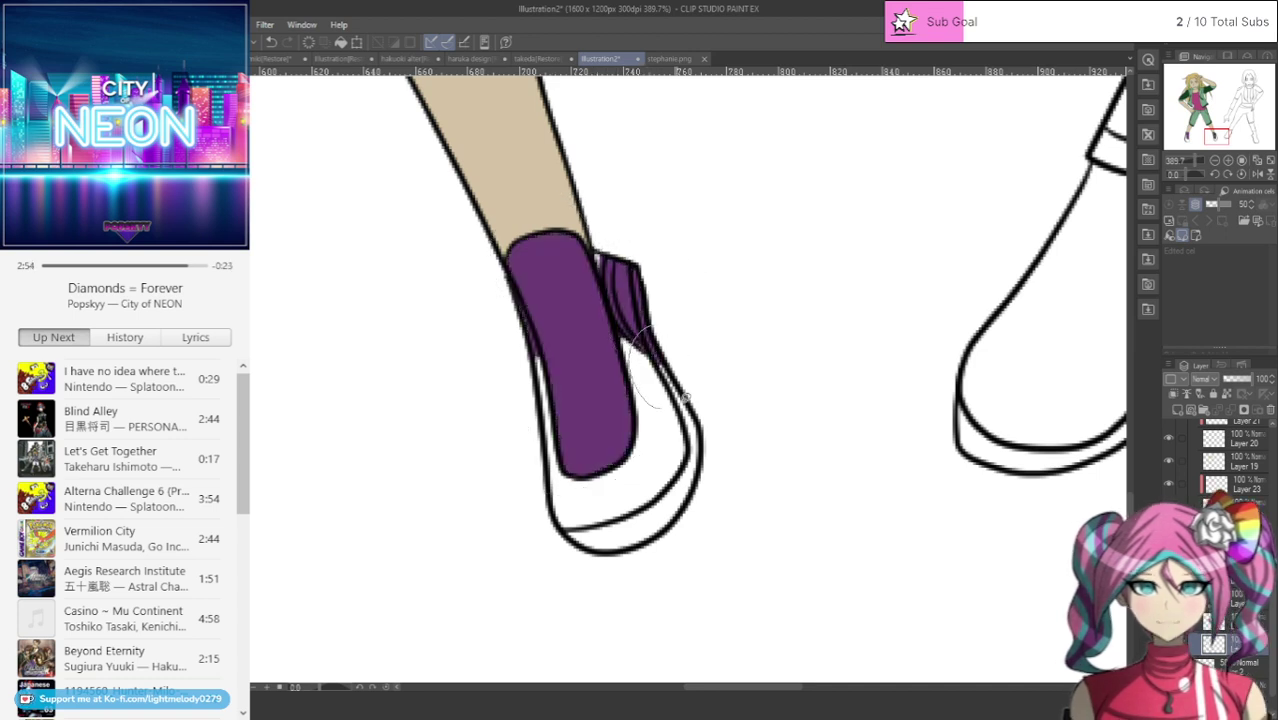
pyautogui.moveTo(652, 330); pyautogui.dragTo(680, 450)
pyautogui.moveTo(572, 517)
pyautogui.mouseDown()
pyautogui.moveTo(747, 385)
pyautogui.moveTo(634, 400)
pyautogui.mouseUp()
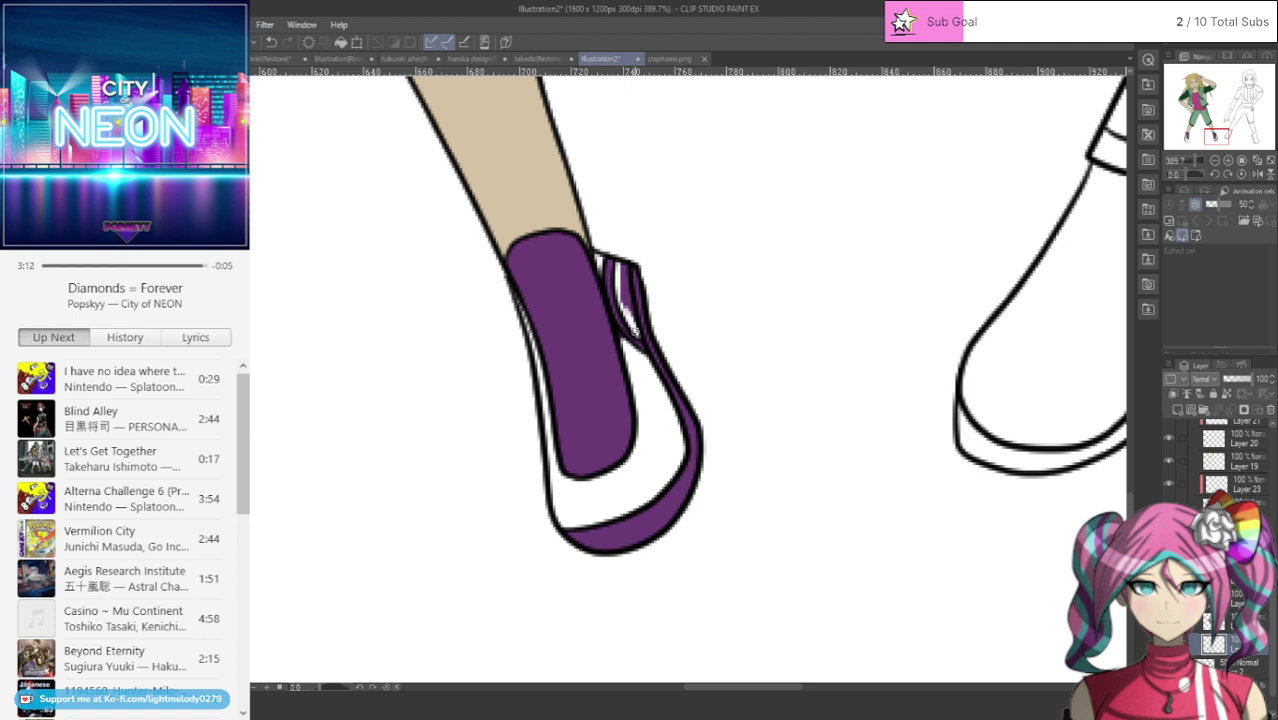
pyautogui.moveTo(625, 255); pyautogui.dragTo(621, 287)
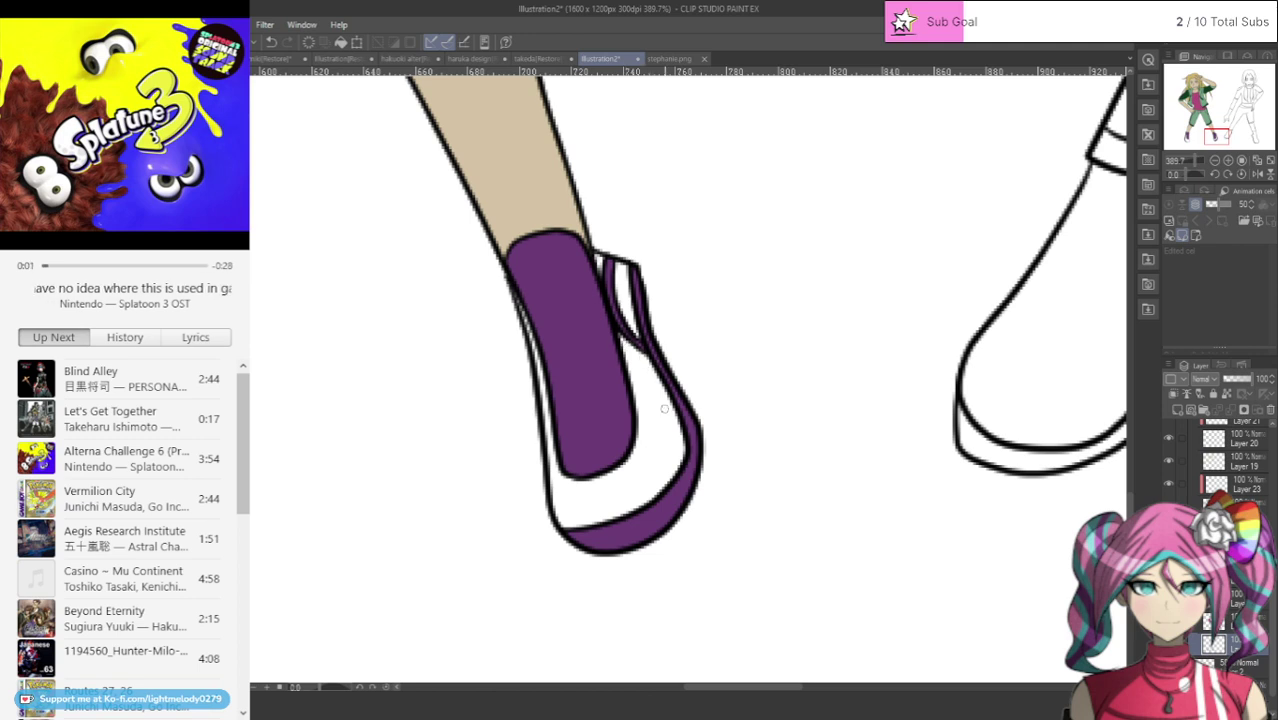
# Step: Go back to the first shoe's heel and add another new layer below the dark purple shoe layer
pyautogui.moveTo(725, 690); pyautogui.dragTo(591, 690)
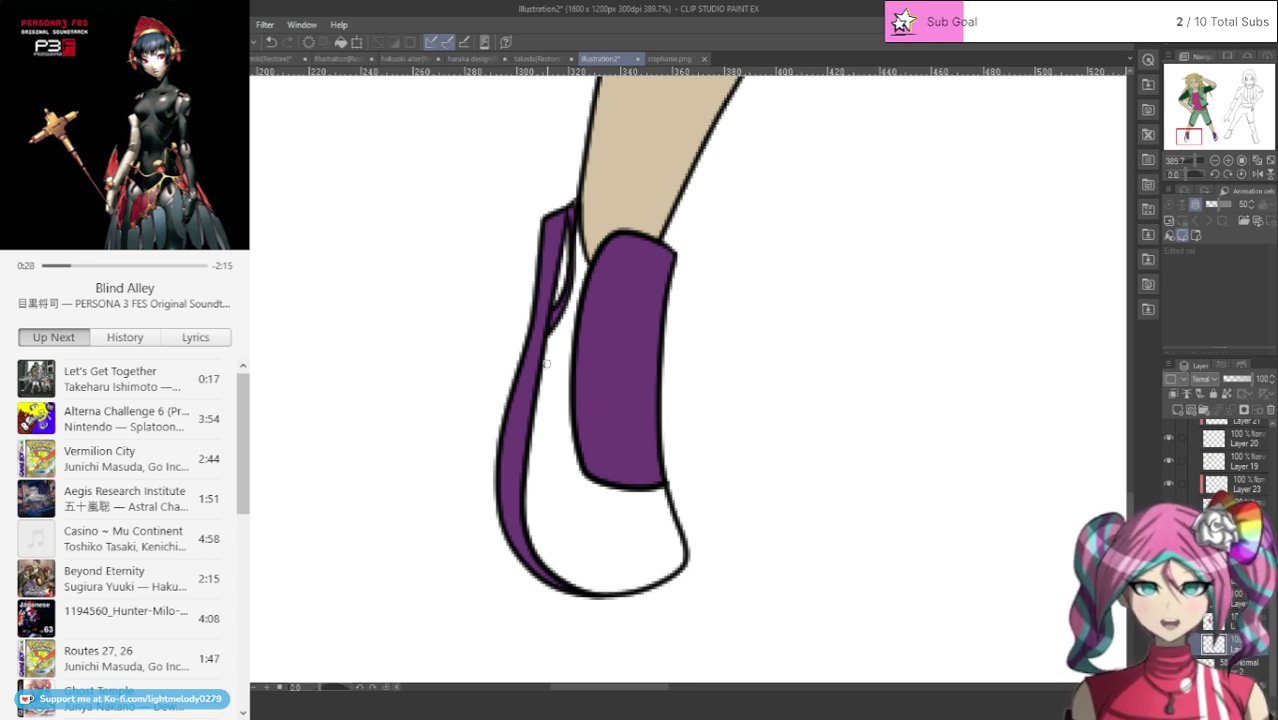
pyautogui.scroll(3, 600, 216)
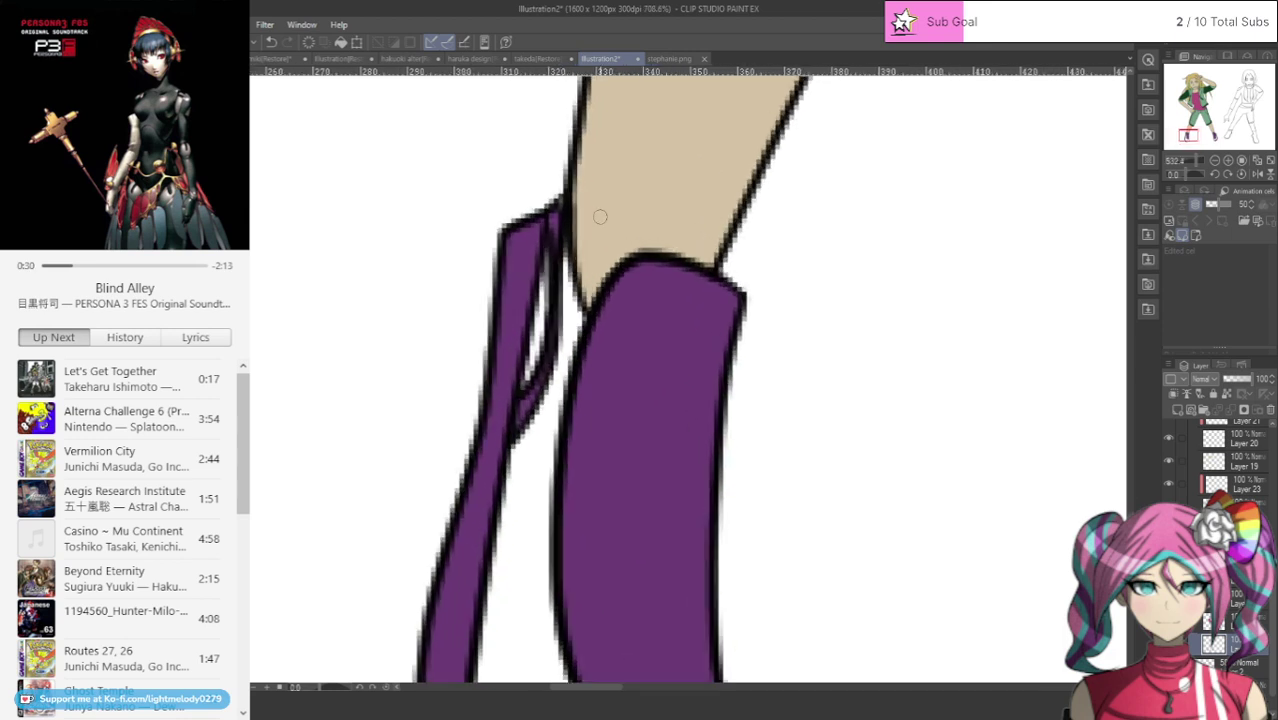
pyautogui.keyDown('ctrl'); pyautogui.keyDown('shift'); pyautogui.click(620, 199); pyautogui.keyUp('shift'); pyautogui.keyUp('ctrl')
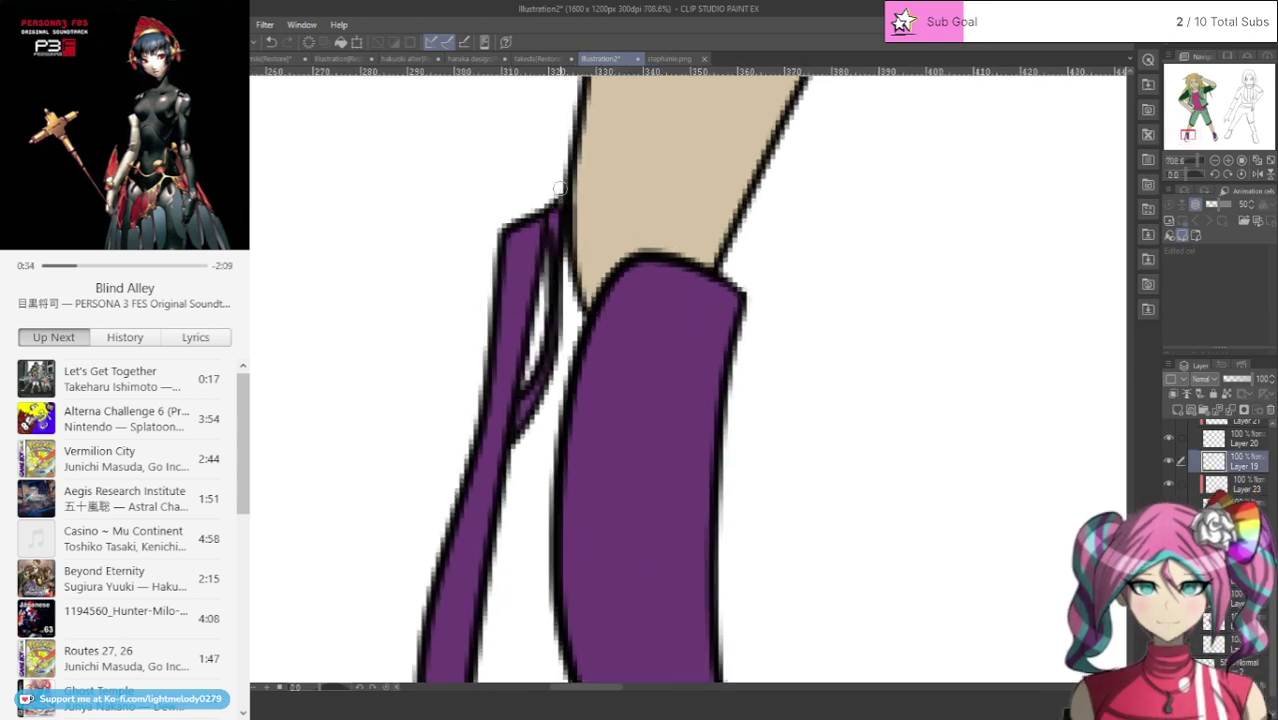
pyautogui.keyDown('ctrl'); pyautogui.keyDown('shift'); pyautogui.click(538, 239); pyautogui.keyUp('shift'); pyautogui.keyUp('ctrl')
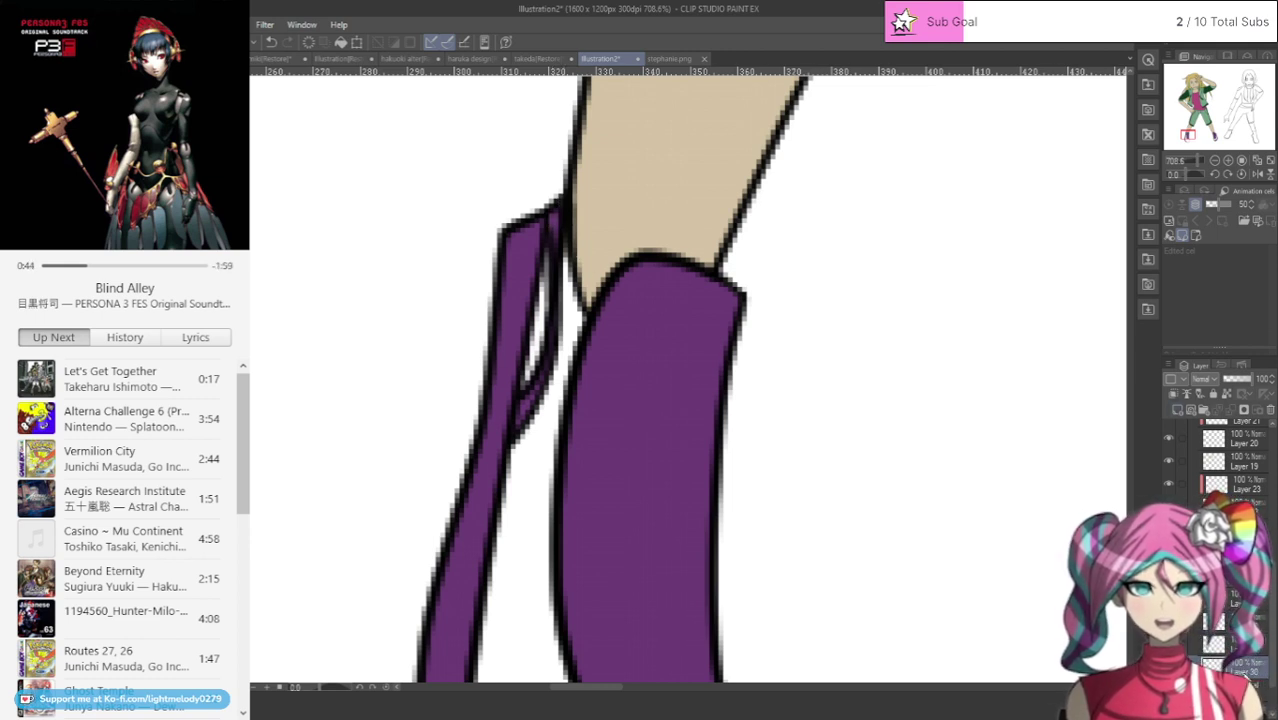
# Step: Fill the uppers of both shoes with light purple beneath the dark purple parts
pyautogui.scroll(-5, 1016, 445)
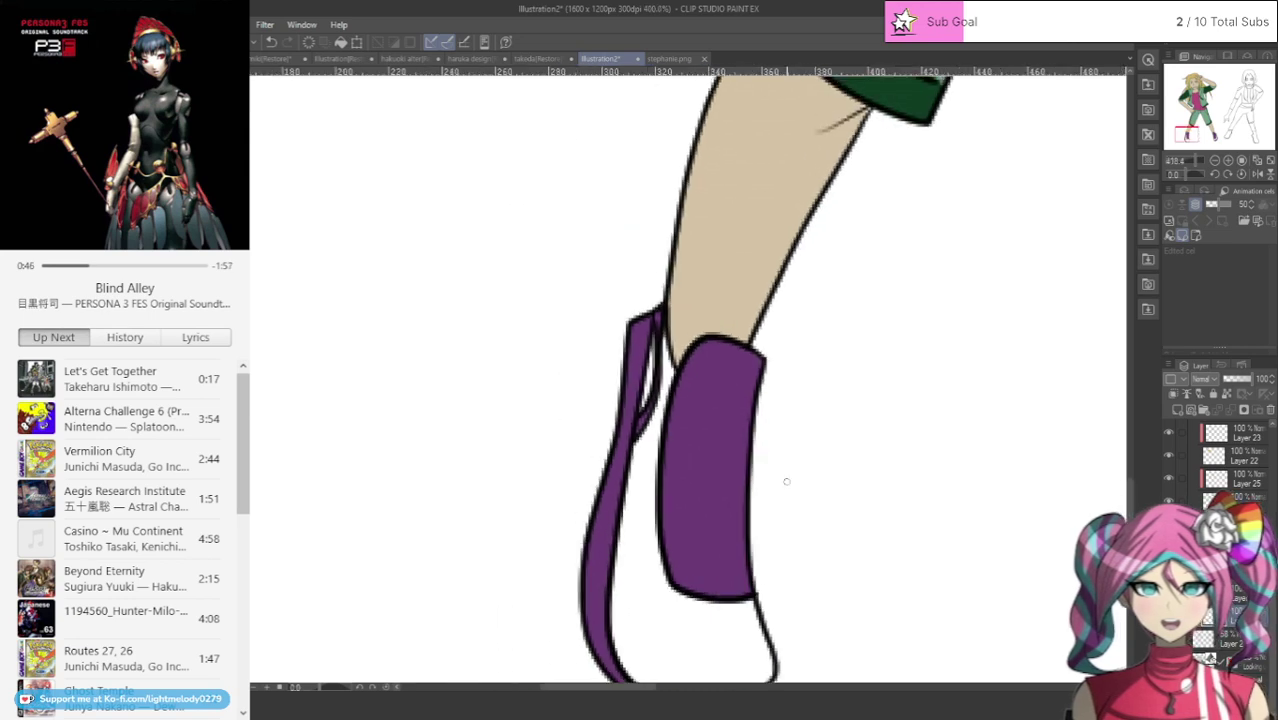
pyautogui.scroll(3, 834, 579)
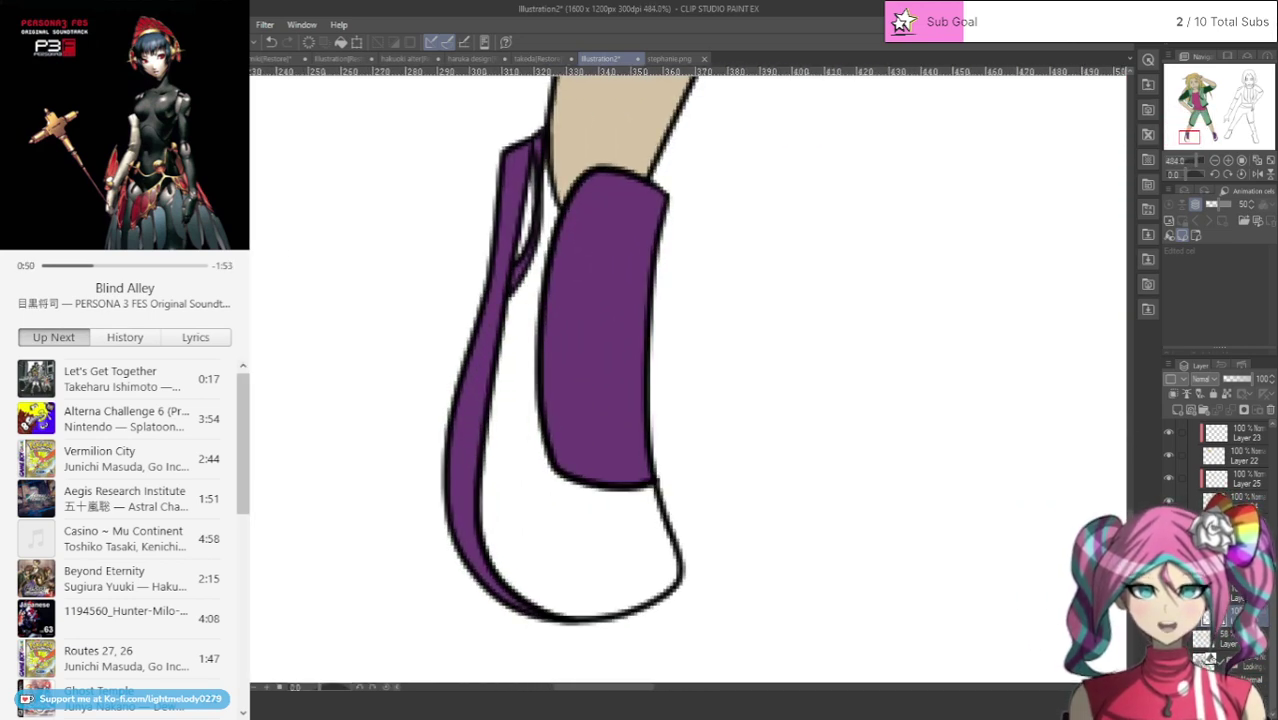
pyautogui.moveTo(590, 148)
pyautogui.mouseDown()
pyautogui.moveTo(548, 130)
pyautogui.moveTo(514, 183)
pyautogui.moveTo(477, 391)
pyautogui.moveTo(475, 538)
pyautogui.moveTo(495, 587)
pyautogui.moveTo(551, 618)
pyautogui.moveTo(646, 620)
pyautogui.moveTo(715, 543)
pyautogui.moveTo(692, 452)
pyautogui.moveTo(630, 382)
pyautogui.moveTo(597, 176)
pyautogui.mouseUp()
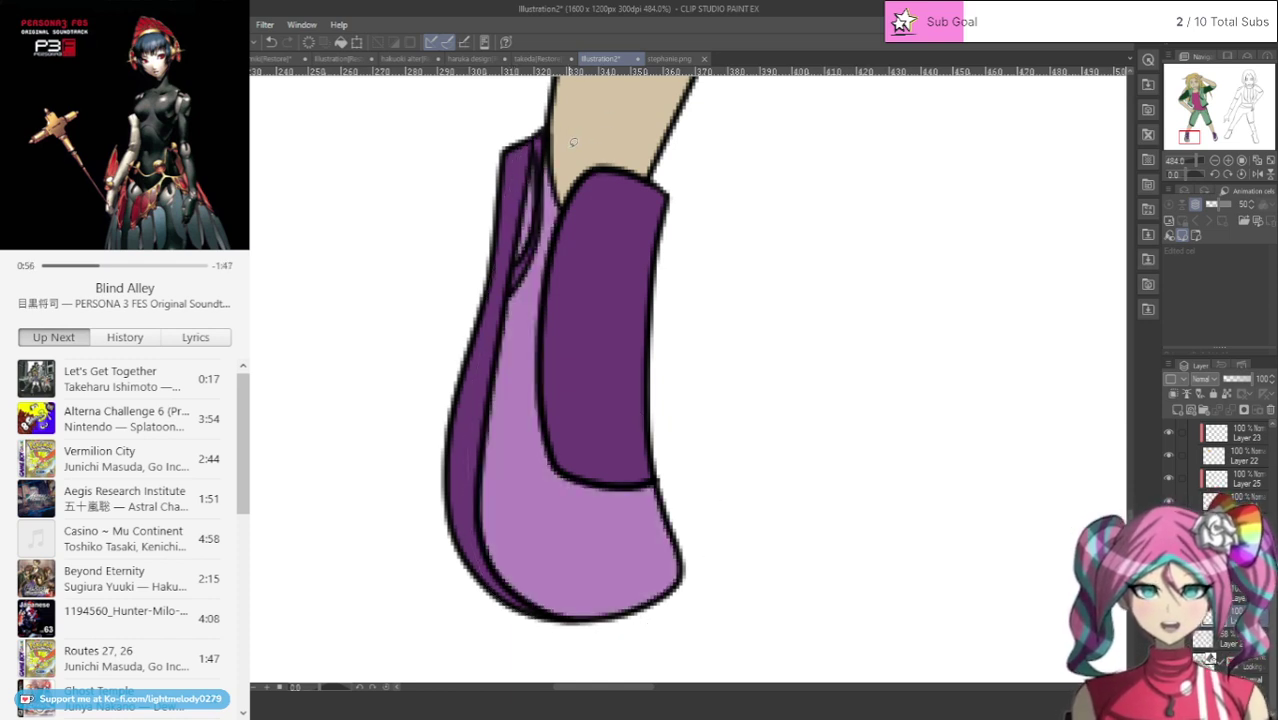
pyautogui.moveTo(614, 688); pyautogui.dragTo(752, 655)
pyautogui.moveTo(516, 190)
pyautogui.mouseDown()
pyautogui.moveTo(492, 301)
pyautogui.moveTo(526, 489)
pyautogui.moveTo(553, 558)
pyautogui.mouseUp()
pyautogui.moveTo(730, 390)
pyautogui.mouseDown()
pyautogui.moveTo(682, 244)
pyautogui.moveTo(675, 177)
pyautogui.moveTo(592, 175)
pyautogui.mouseUp()
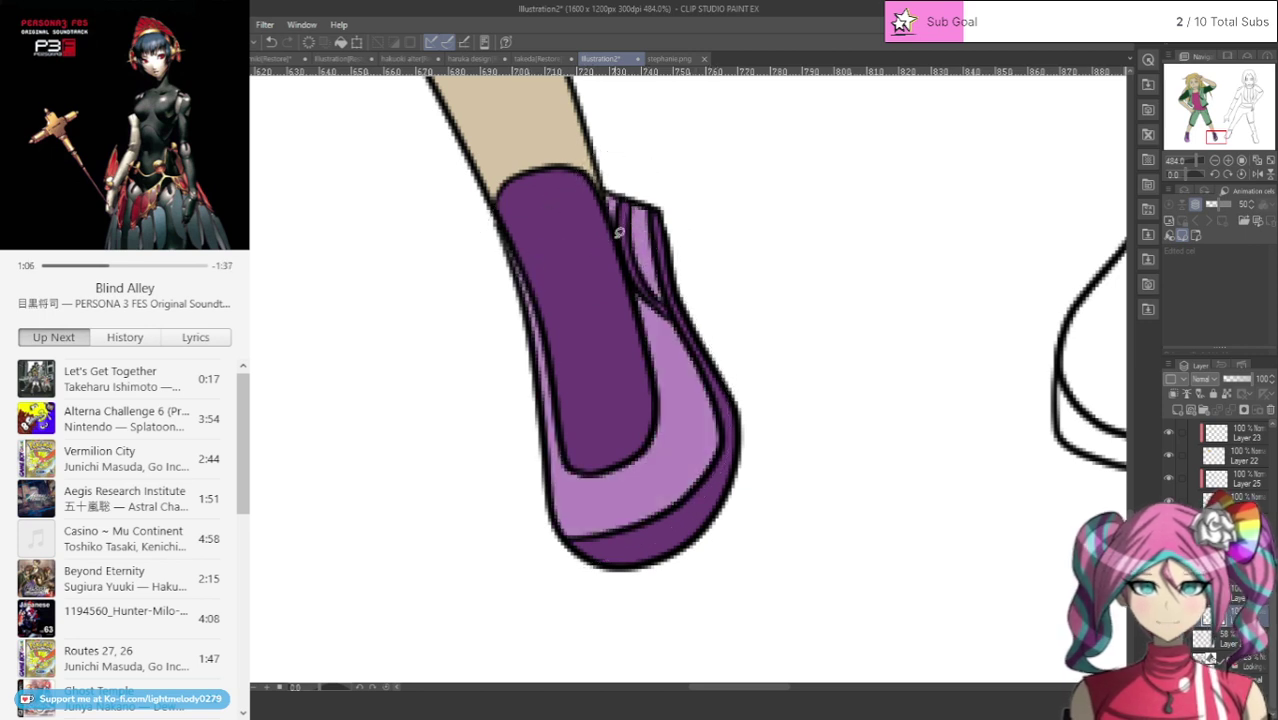
# Step: Examine the coloured shoes and the whole saluting figure, and compare them with the stephanie.png reference
pyautogui.scroll(-5, 620, 233)
pyautogui.scroll(4, 595, 166)
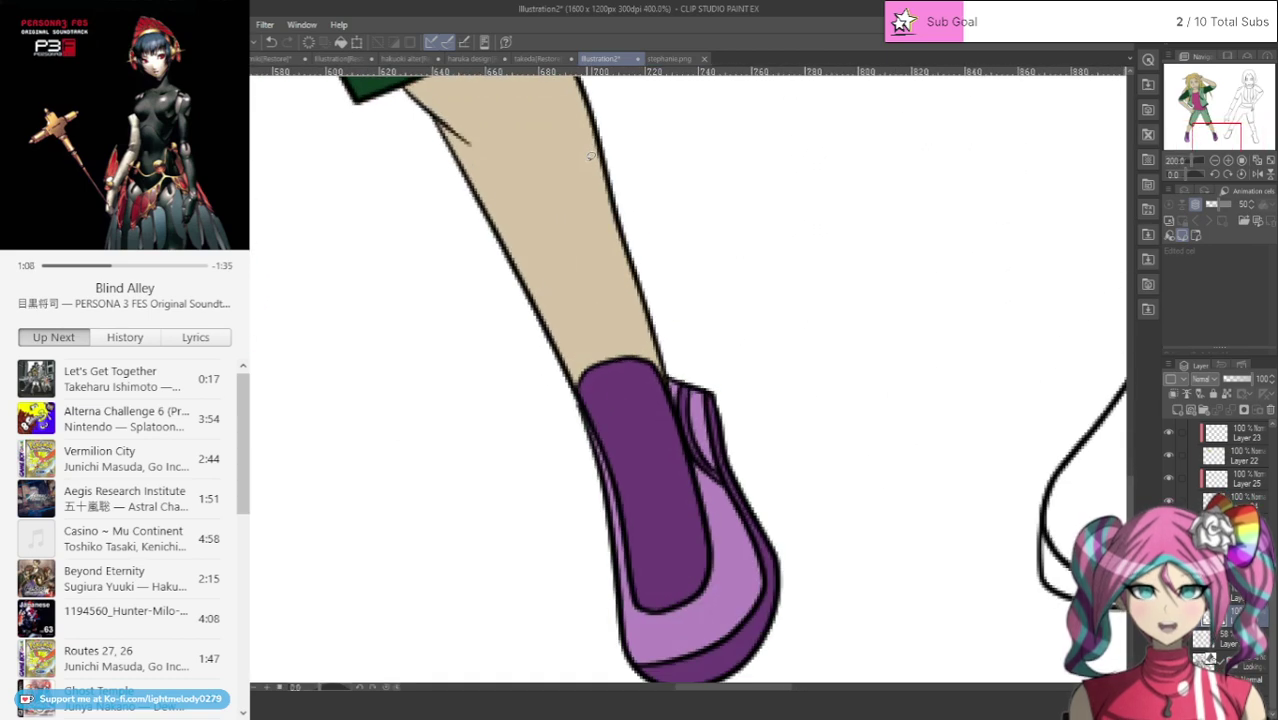
pyautogui.hotkey('ctrl', 'shift', 'n')
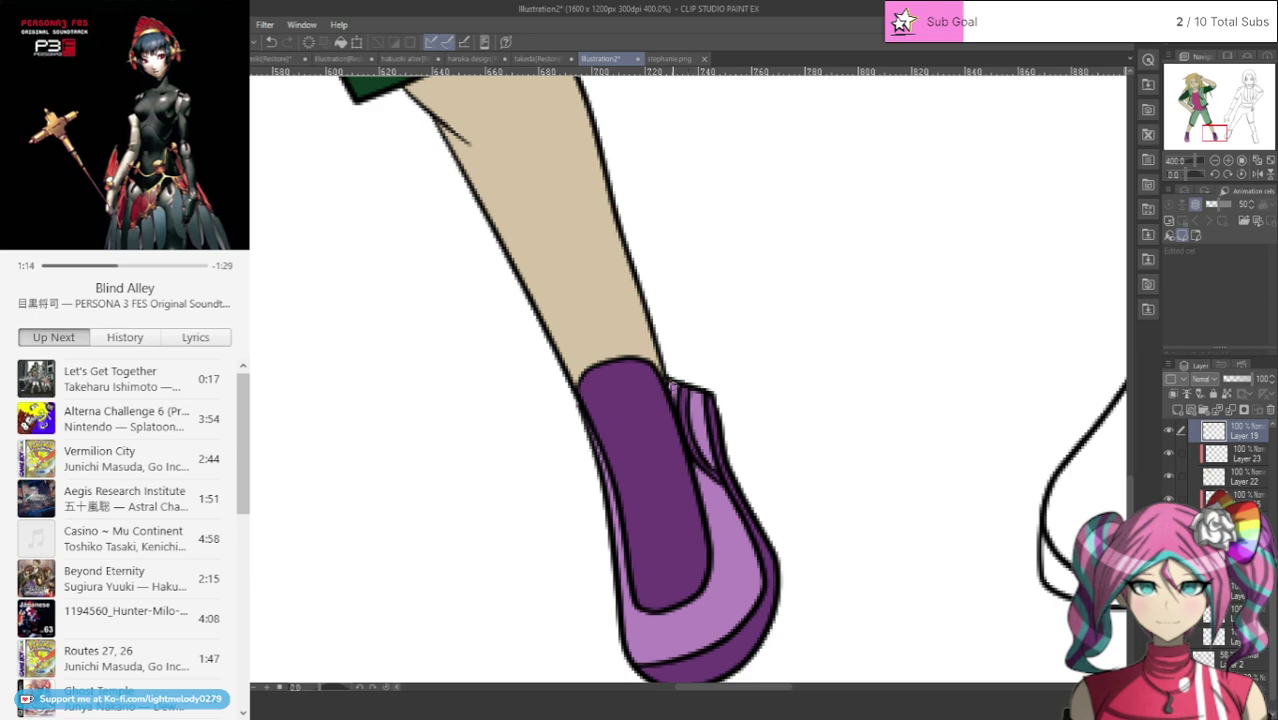
pyautogui.scroll(-6, 678, 355)
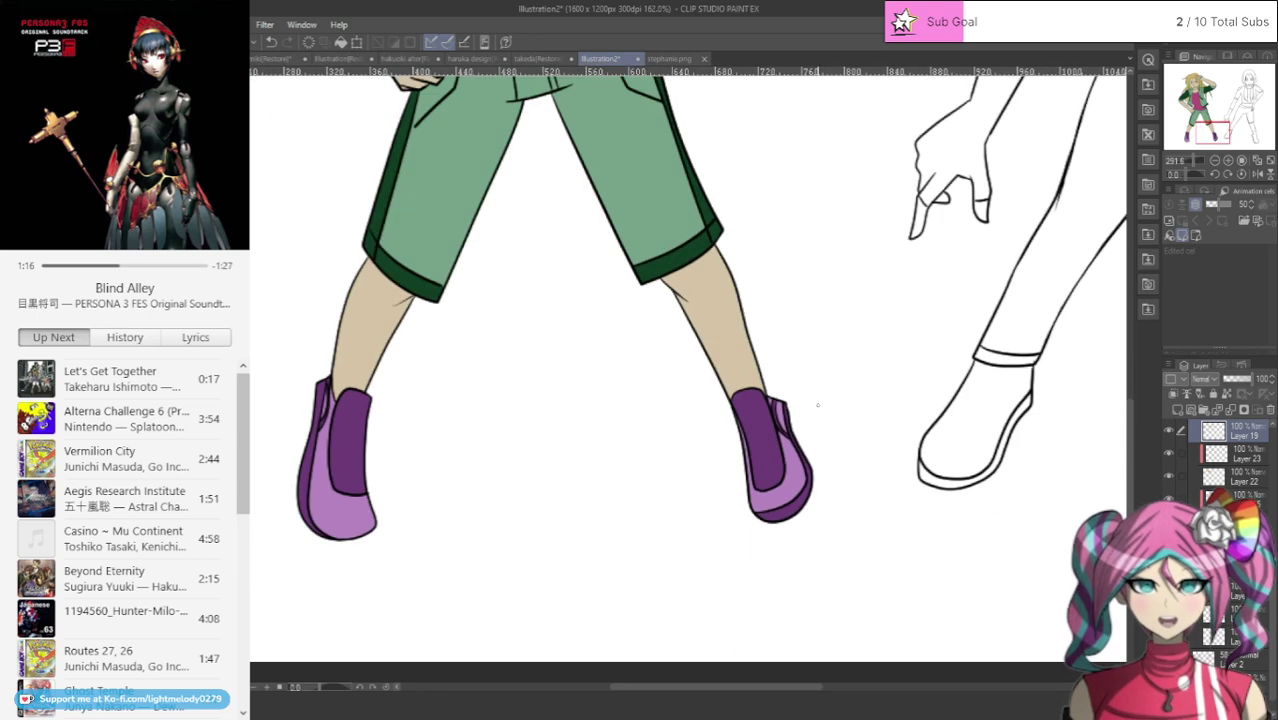
pyautogui.moveTo(1207, 105); pyautogui.dragTo(1223, 108)
pyautogui.scroll(-2, 808, 218)
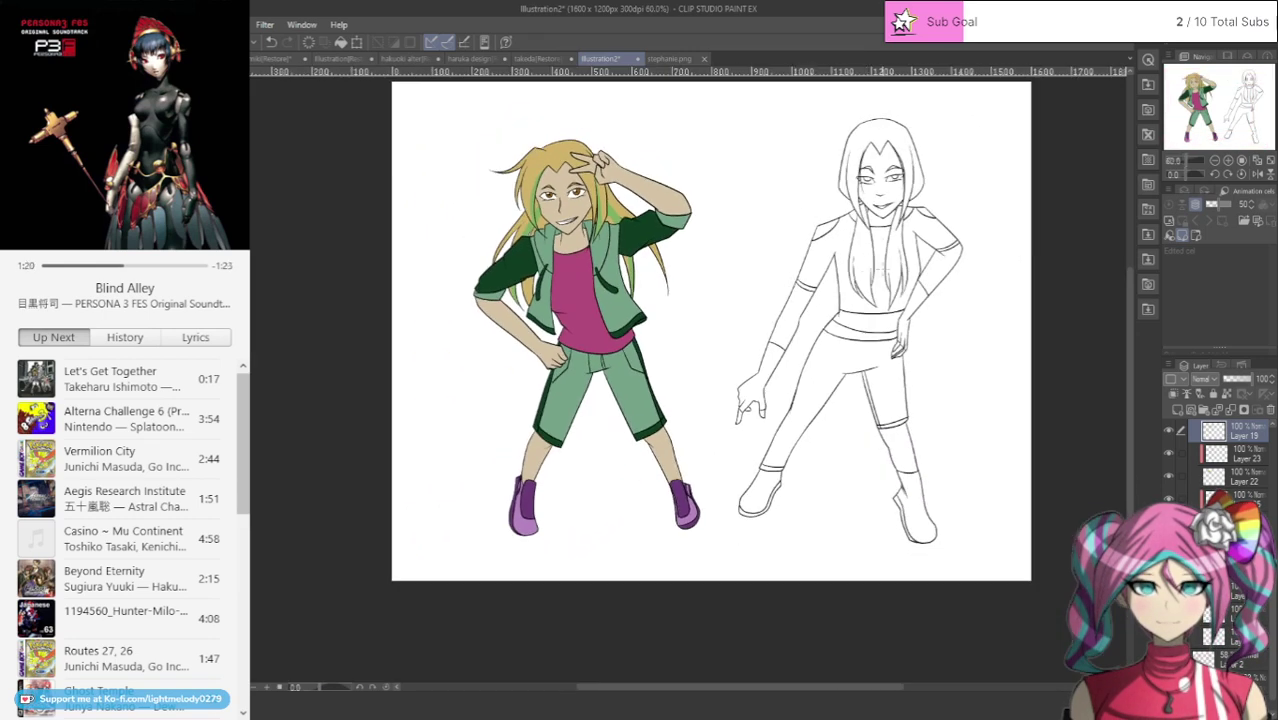
pyautogui.click(666, 60)
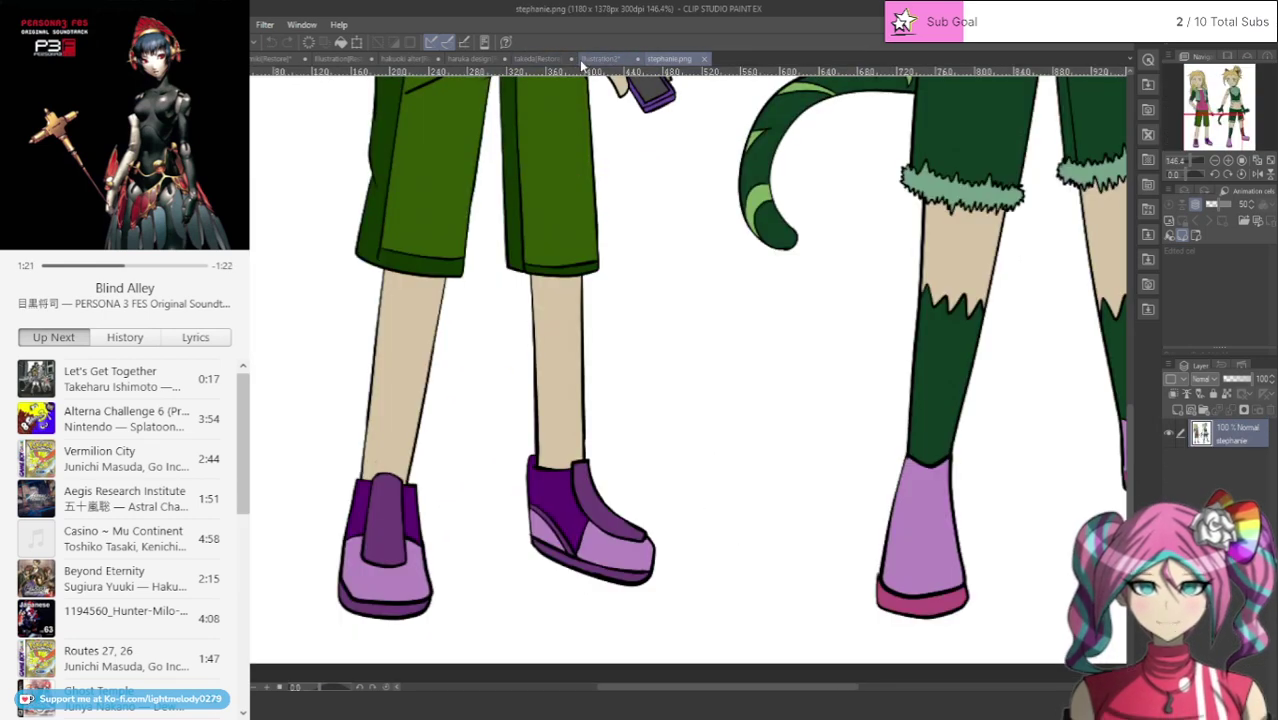
pyautogui.click(590, 62)
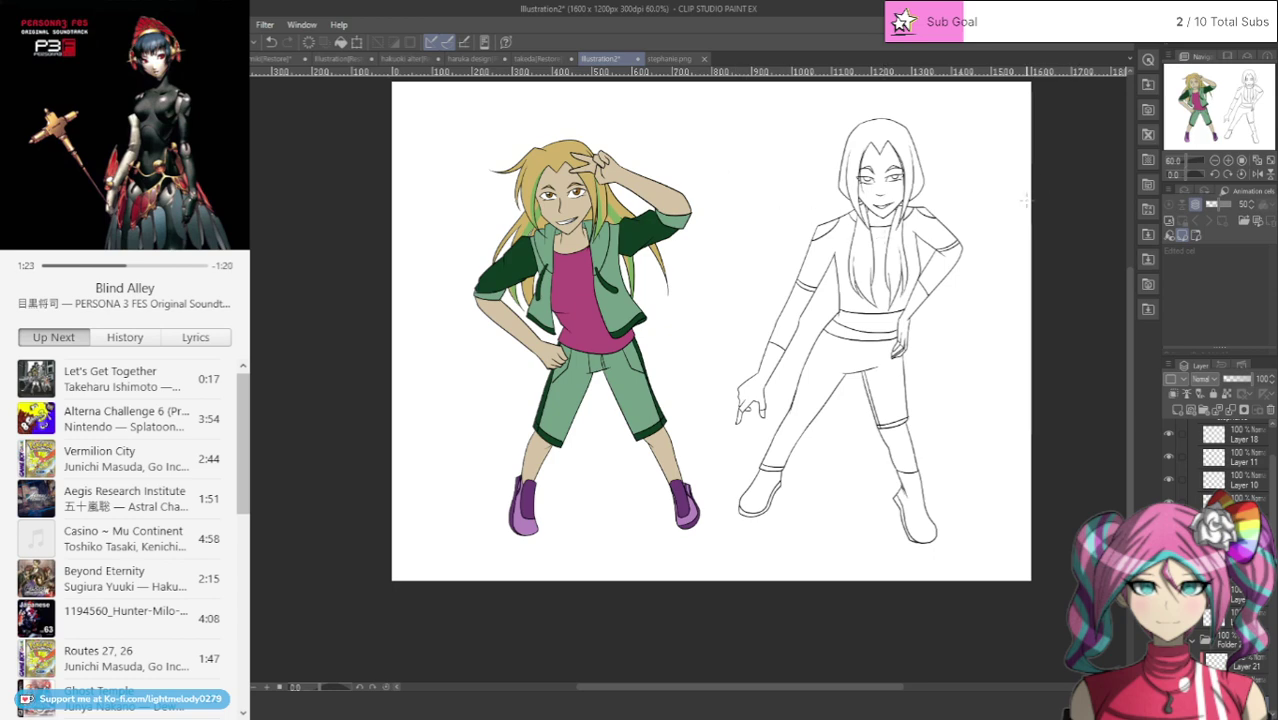
# Step: Collapse the finished stephanie layer folder and create a new layer folder above it for the second figure
pyautogui.scroll(1, 1027, 200)
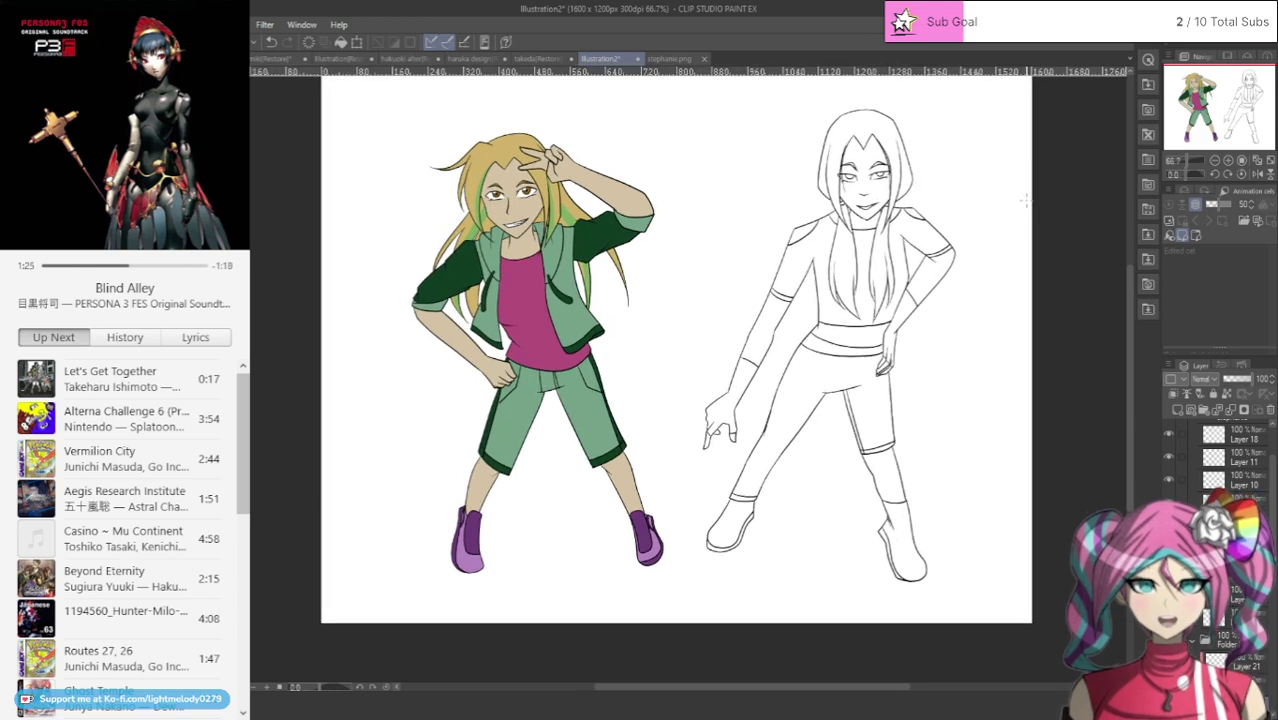
pyautogui.scroll(2, 1025, 200)
pyautogui.scroll(-1, 893, 290)
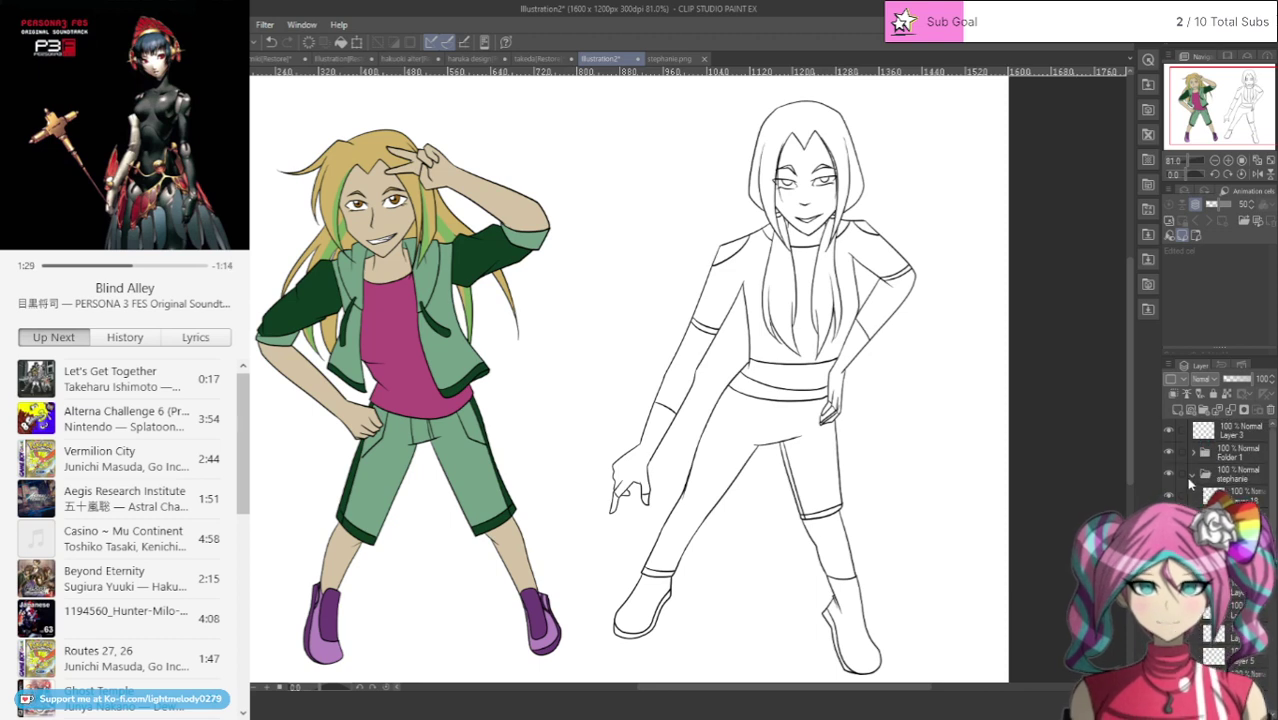
pyautogui.click(1192, 476)
pyautogui.click(1241, 477)
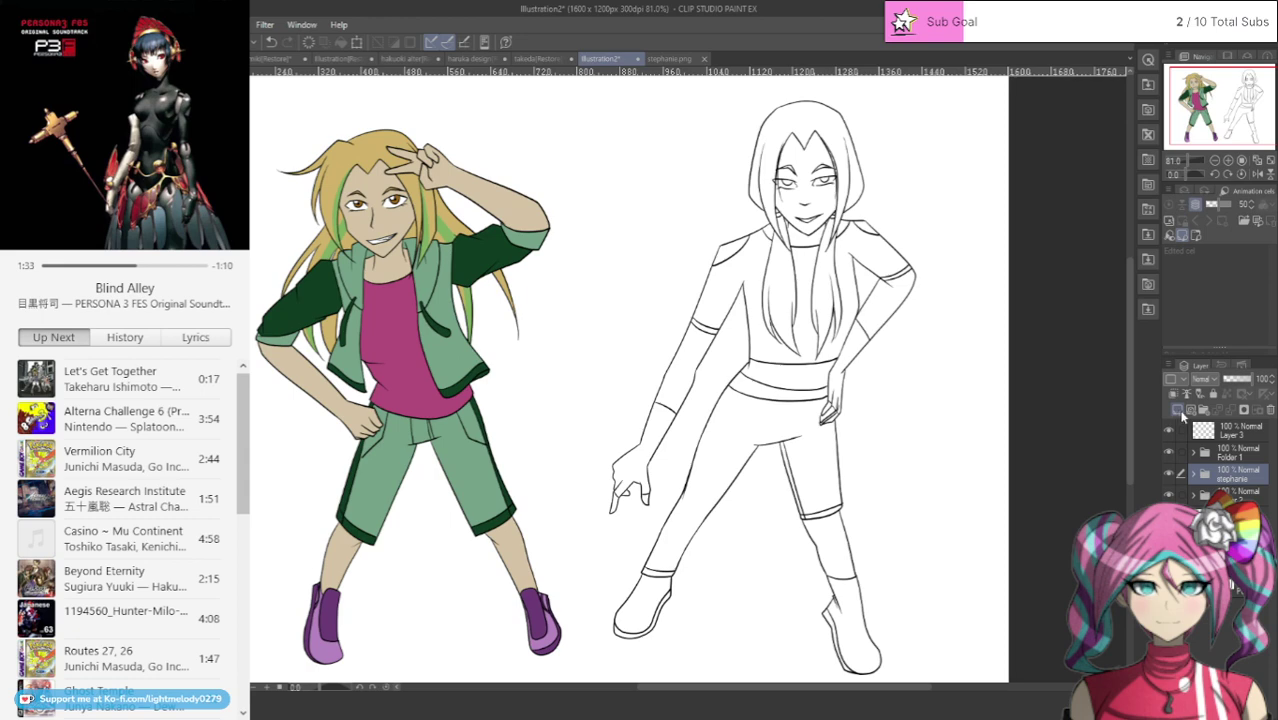
pyautogui.click(1177, 410)
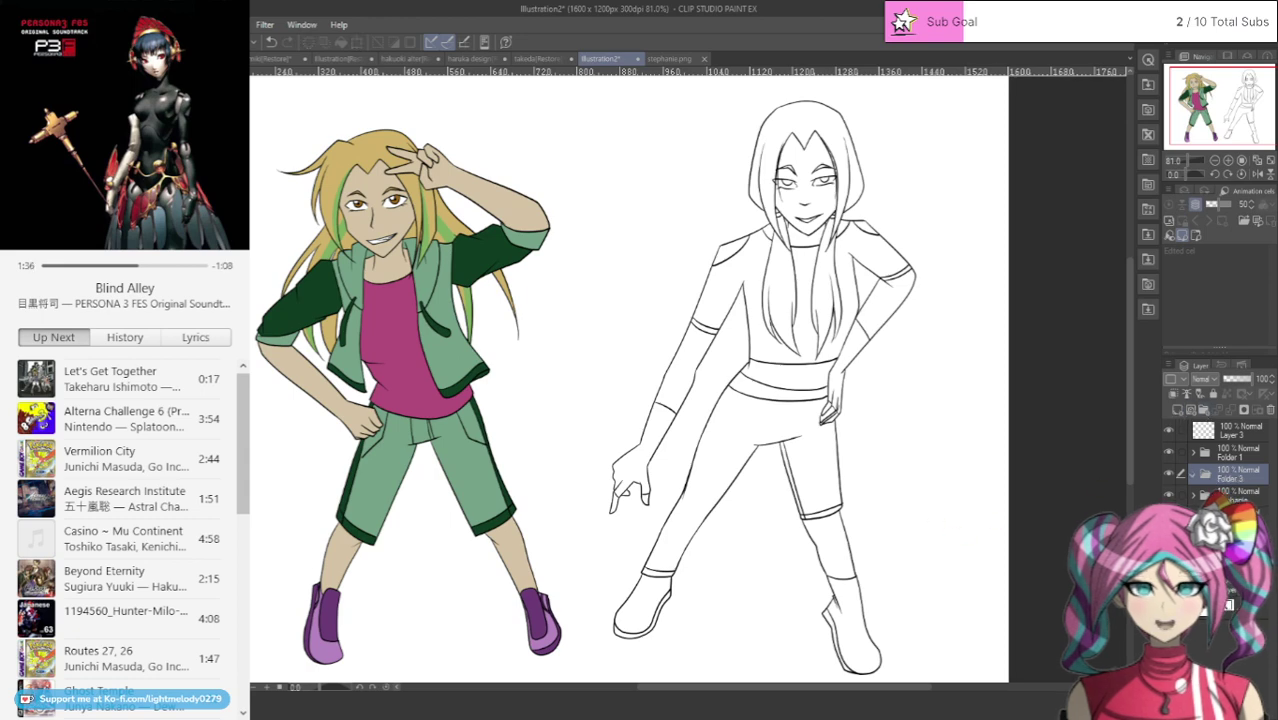
# Step: Examine the Sam_Skater.png and William.png reference images, then return to the Illustration2 drawing
pyautogui.scroll(1, 958, 140)
pyautogui.scroll(-1, 485, 435)
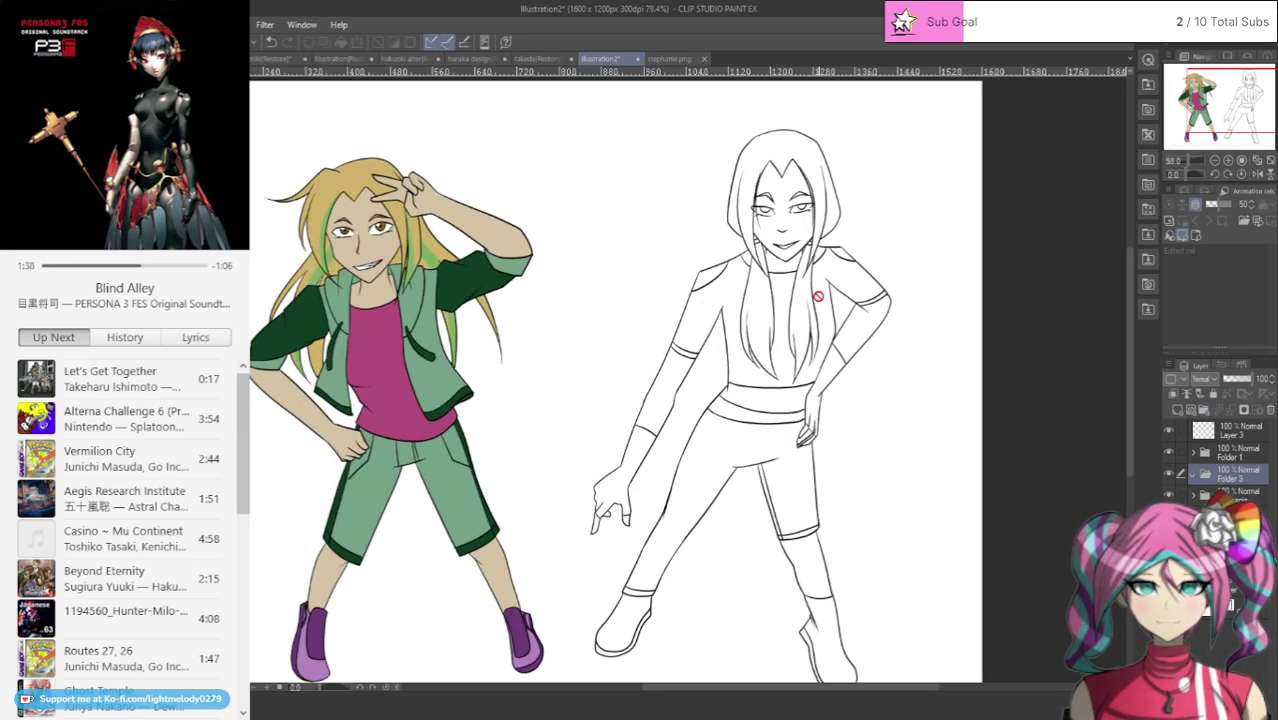
pyautogui.scroll(-1, 435, 492)
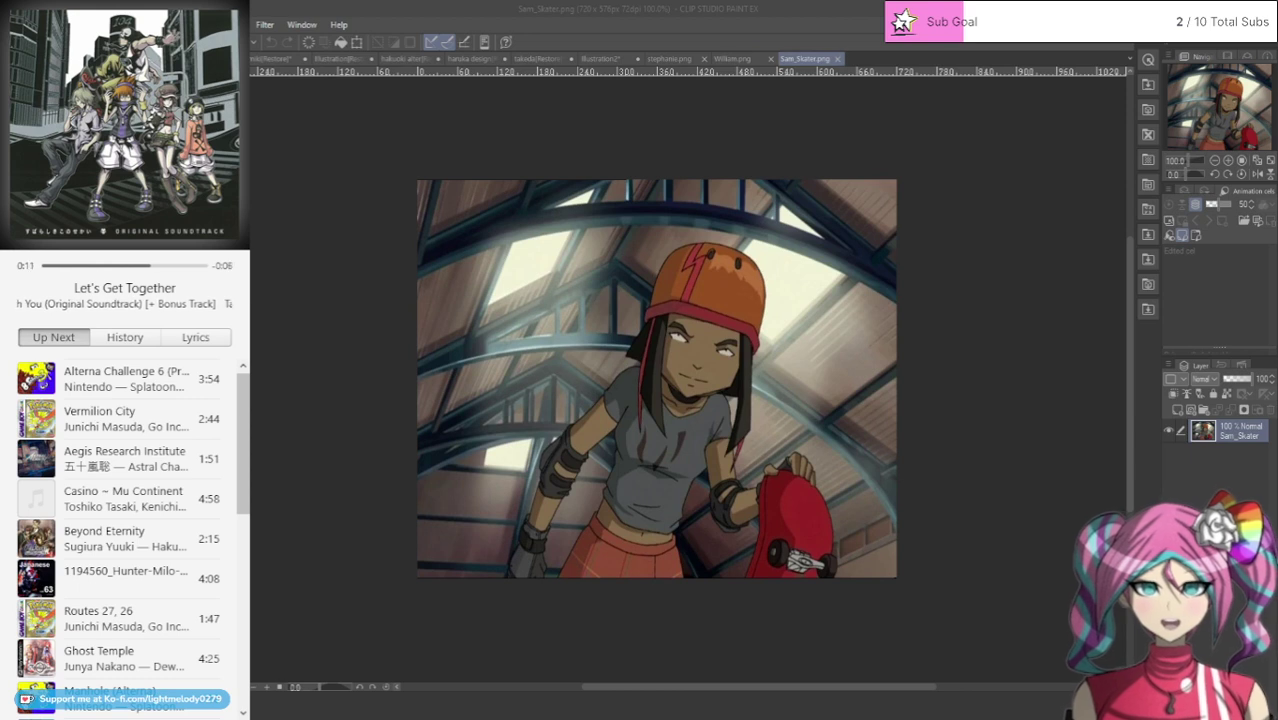
pyautogui.click(843, 22)
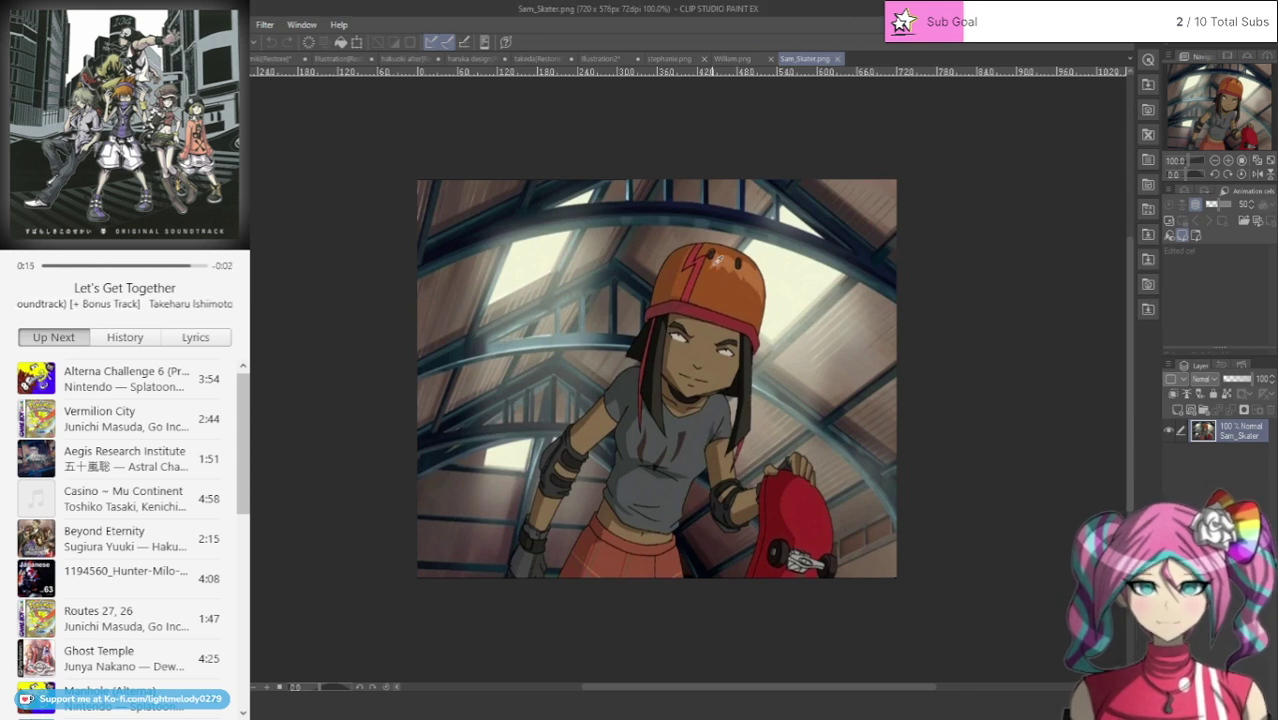
pyautogui.click(726, 58)
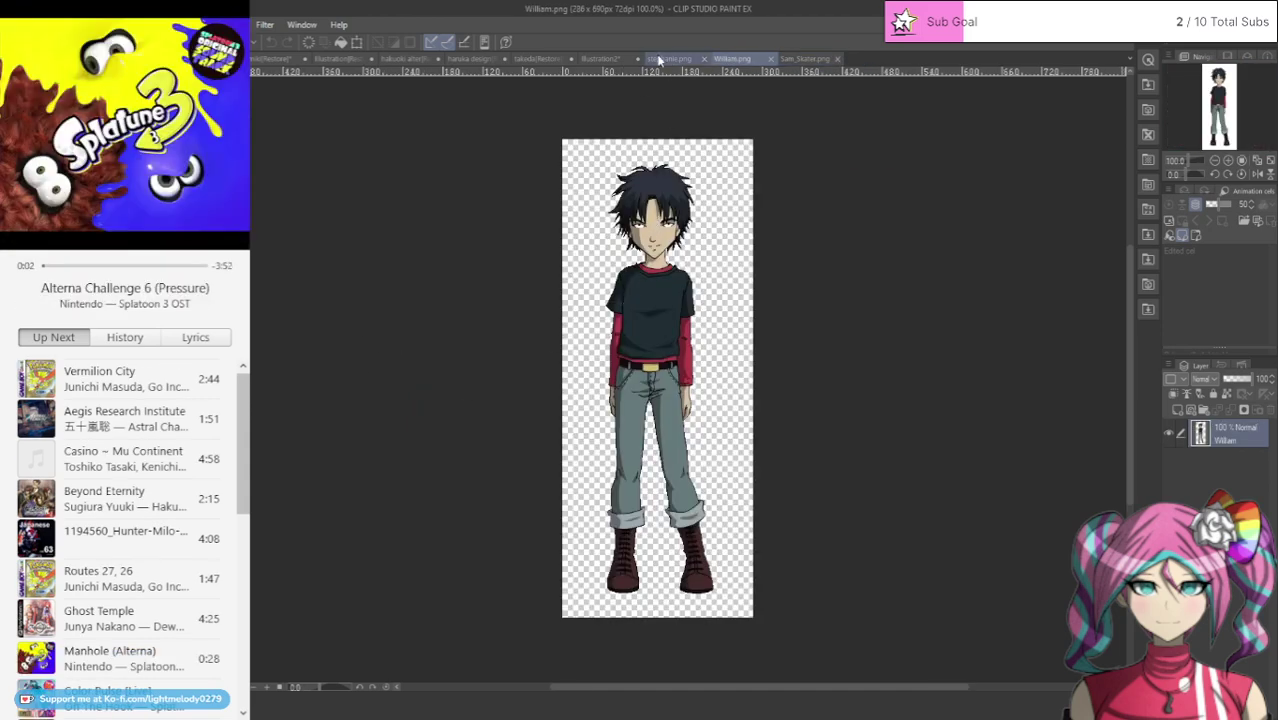
pyautogui.click(600, 58)
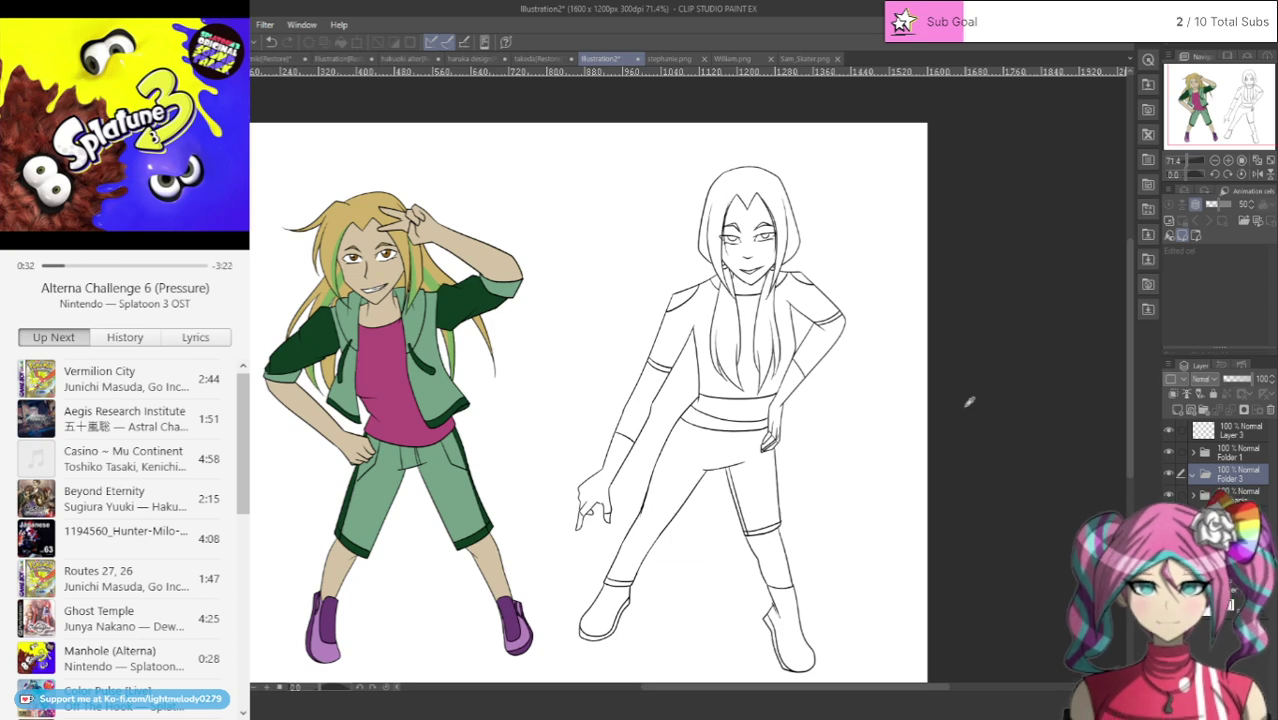
# Step: Add a new layer inside the new folder and fill the second figure's face, neck and exposed shoulders with brown skin colour
pyautogui.click(1178, 409)
pyautogui.scroll(6, 855, 145)
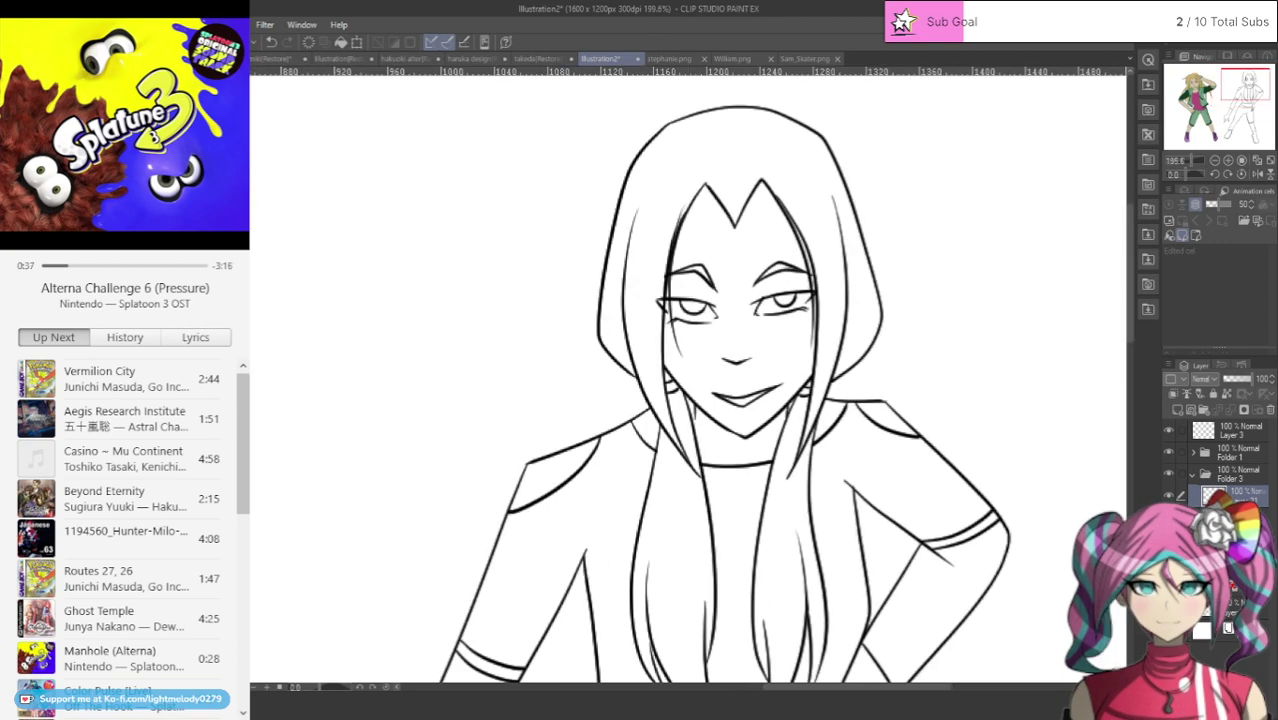
pyautogui.moveTo(522, 443)
pyautogui.mouseDown()
pyautogui.moveTo(502, 531)
pyautogui.moveTo(560, 411)
pyautogui.mouseUp()
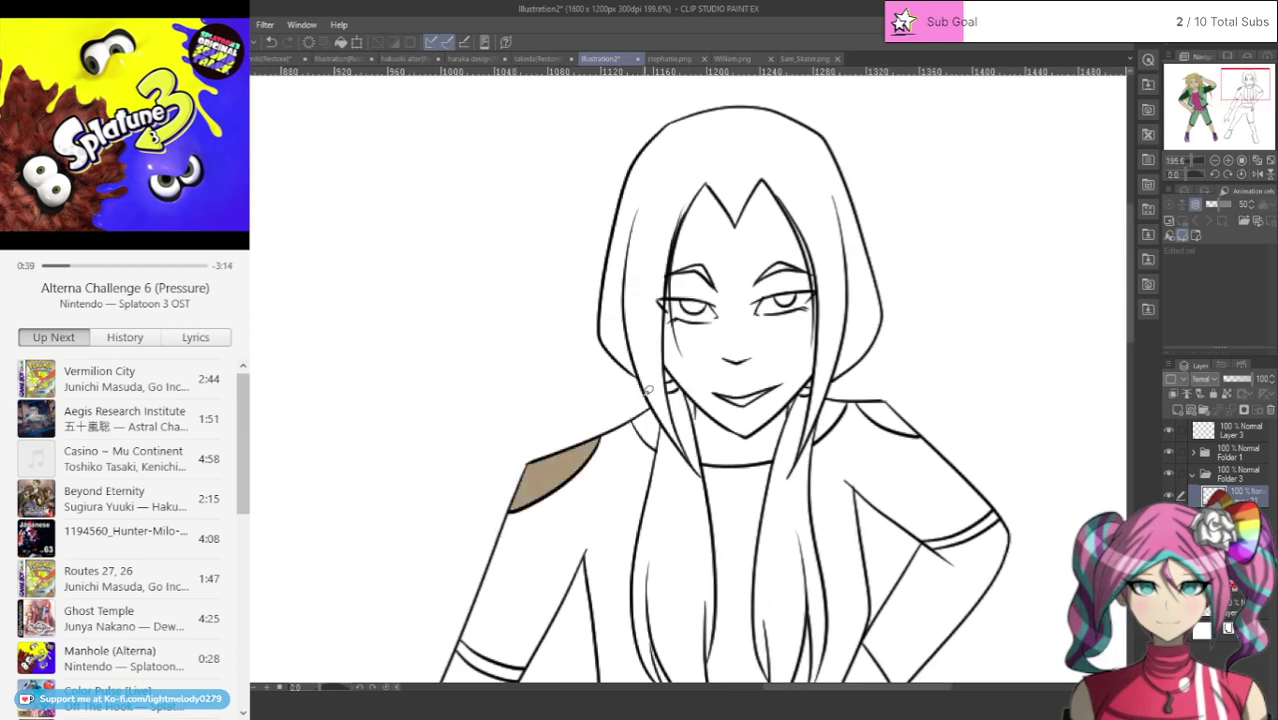
pyautogui.moveTo(650, 398)
pyautogui.mouseDown()
pyautogui.moveTo(632, 462)
pyautogui.moveTo(686, 380)
pyautogui.moveTo(682, 425)
pyautogui.moveTo(708, 476)
pyautogui.moveTo(788, 445)
pyautogui.moveTo(800, 388)
pyautogui.mouseUp()
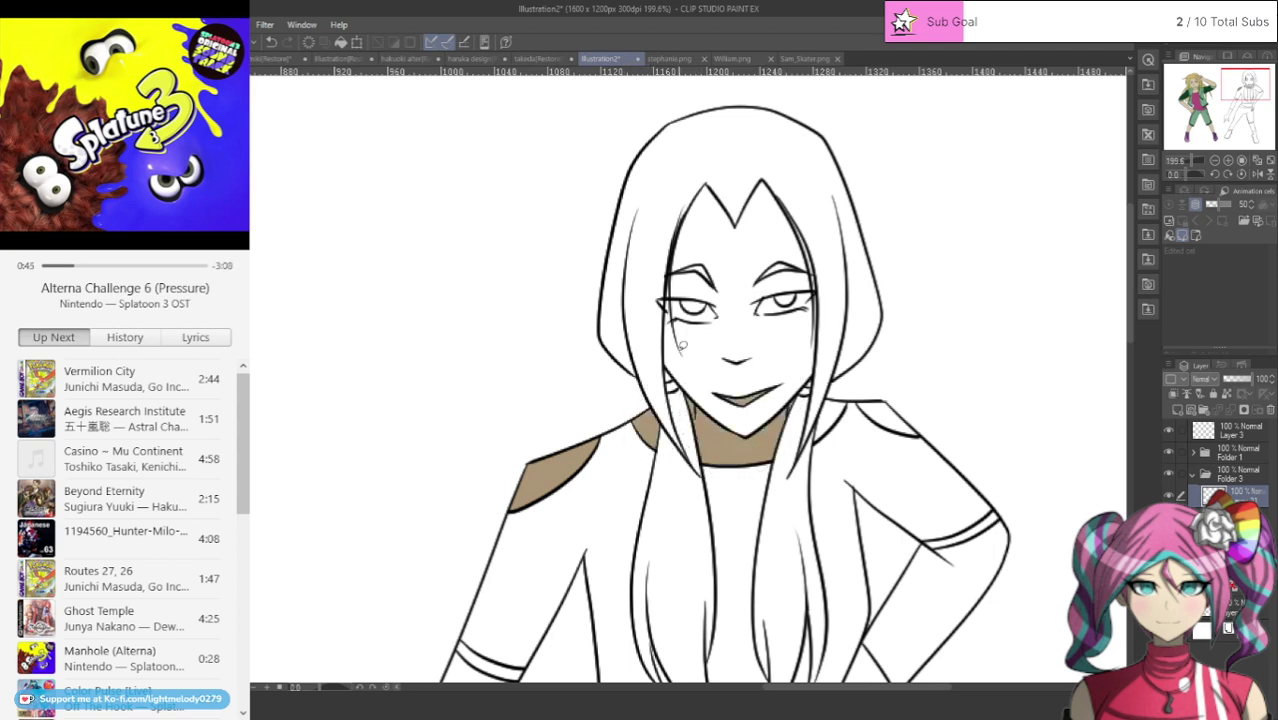
pyautogui.moveTo(659, 351)
pyautogui.mouseDown()
pyautogui.moveTo(743, 438)
pyautogui.moveTo(803, 398)
pyautogui.moveTo(827, 358)
pyautogui.moveTo(812, 195)
pyautogui.moveTo(776, 155)
pyautogui.moveTo(746, 172)
pyautogui.moveTo(713, 150)
pyautogui.moveTo(656, 270)
pyautogui.moveTo(668, 332)
pyautogui.mouseUp()
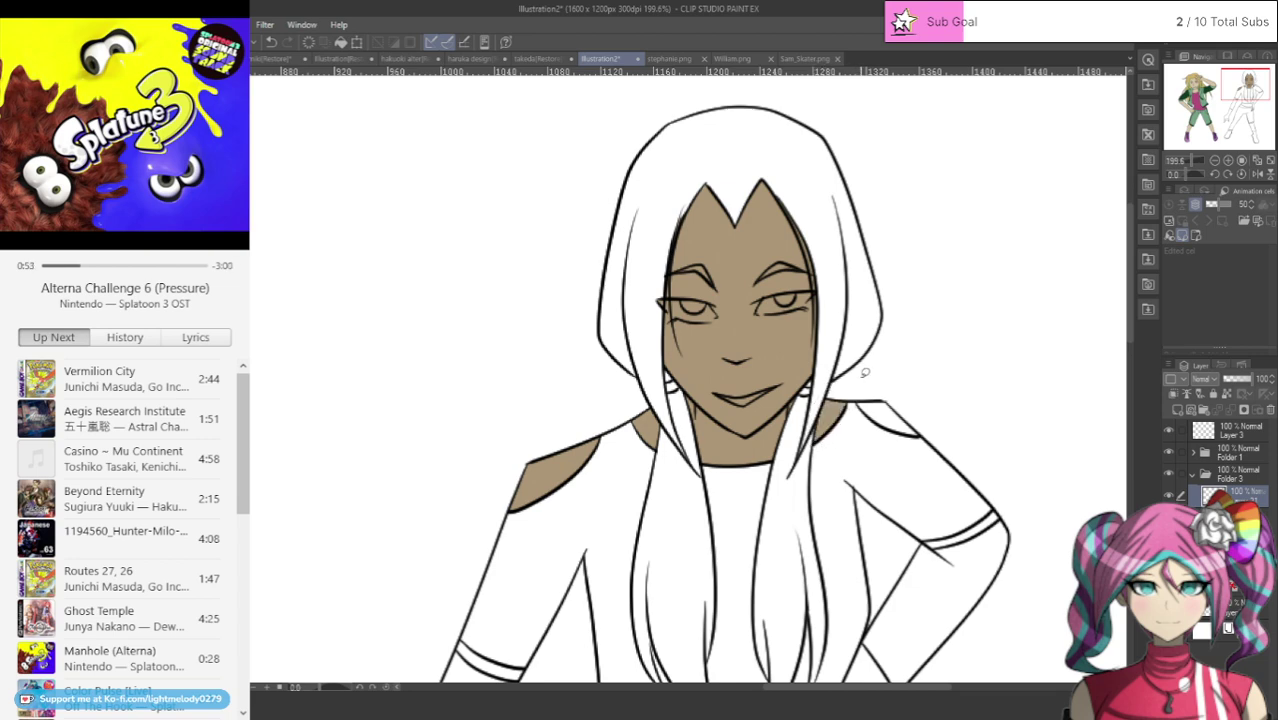
pyautogui.moveTo(848, 383)
pyautogui.mouseDown()
pyautogui.moveTo(931, 449)
pyautogui.moveTo(872, 380)
pyautogui.mouseUp()
# Step: Fill the exposed skin of both arms and the fingertips of the lowered hand with the same brown
pyautogui.moveTo(1245, 84); pyautogui.dragTo(1254, 96)
pyautogui.moveTo(729, 320)
pyautogui.mouseDown()
pyautogui.moveTo(667, 428)
pyautogui.moveTo(705, 484)
pyautogui.moveTo(785, 405)
pyautogui.moveTo(826, 335)
pyautogui.moveTo(818, 298)
pyautogui.moveTo(763, 325)
pyautogui.moveTo(730, 322)
pyautogui.mouseUp()
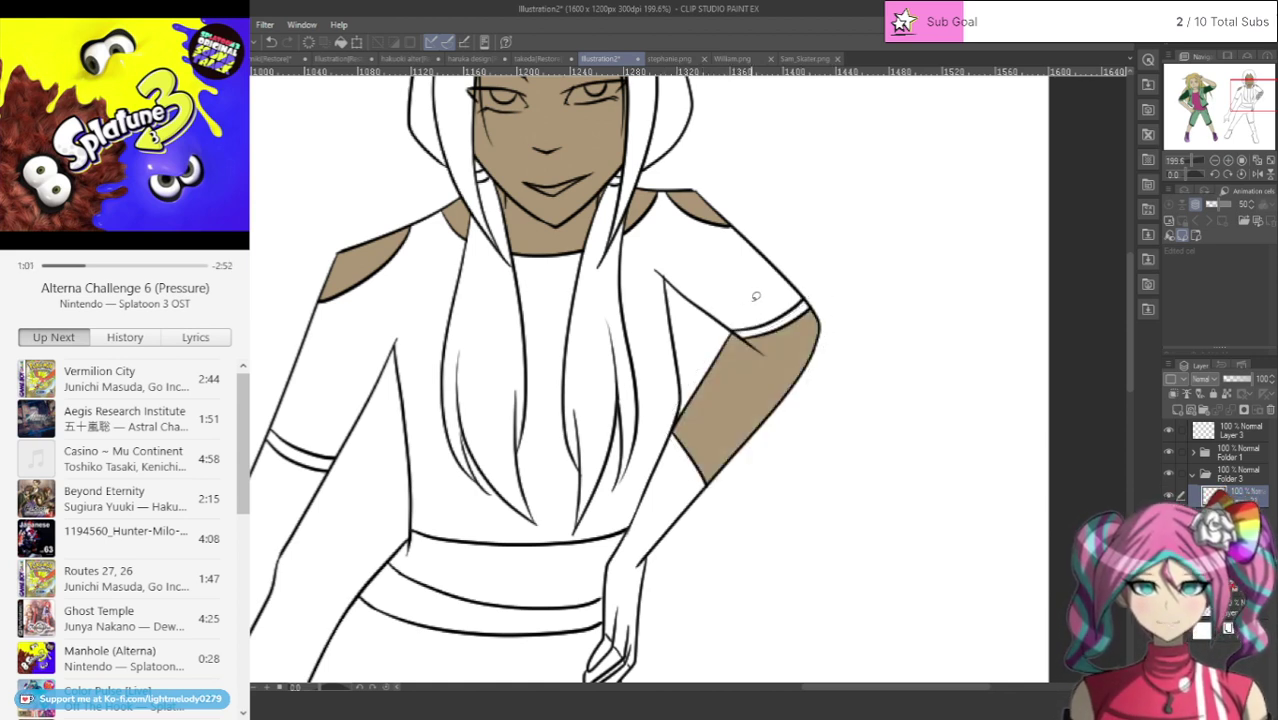
pyautogui.moveTo(1229, 104); pyautogui.dragTo(1204, 115)
pyautogui.moveTo(676, 409)
pyautogui.mouseDown()
pyautogui.moveTo(748, 433)
pyautogui.moveTo(855, 226)
pyautogui.moveTo(796, 196)
pyautogui.moveTo(681, 383)
pyautogui.mouseUp()
pyautogui.moveTo(1214, 106); pyautogui.dragTo(1214, 117)
pyautogui.moveTo(602, 418)
pyautogui.mouseDown()
pyautogui.moveTo(575, 481)
pyautogui.moveTo(612, 398)
pyautogui.moveTo(630, 442)
pyautogui.moveTo(678, 410)
pyautogui.moveTo(690, 488)
pyautogui.mouseUp()
# Step: Fill the bare leg section below the shorts and the fingers of the hand on the hip with the brown skin colour
pyautogui.moveTo(762, 688); pyautogui.dragTo(845, 688)
pyautogui.moveTo(648, 487)
pyautogui.mouseDown()
pyautogui.moveTo(744, 453)
pyautogui.moveTo(810, 630)
pyautogui.moveTo(688, 650)
pyautogui.moveTo(648, 487)
pyautogui.mouseUp()
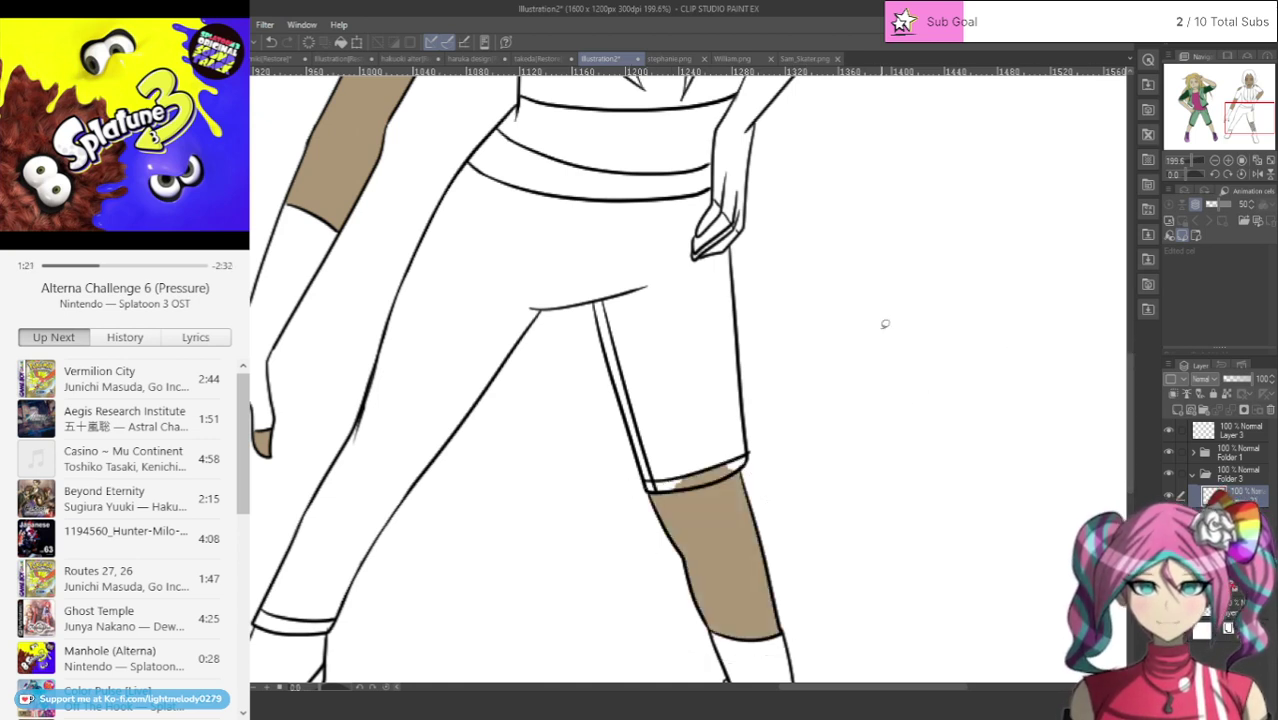
pyautogui.moveTo(696, 230)
pyautogui.mouseDown()
pyautogui.moveTo(726, 258)
pyautogui.moveTo(742, 228)
pyautogui.moveTo(702, 200)
pyautogui.mouseUp()
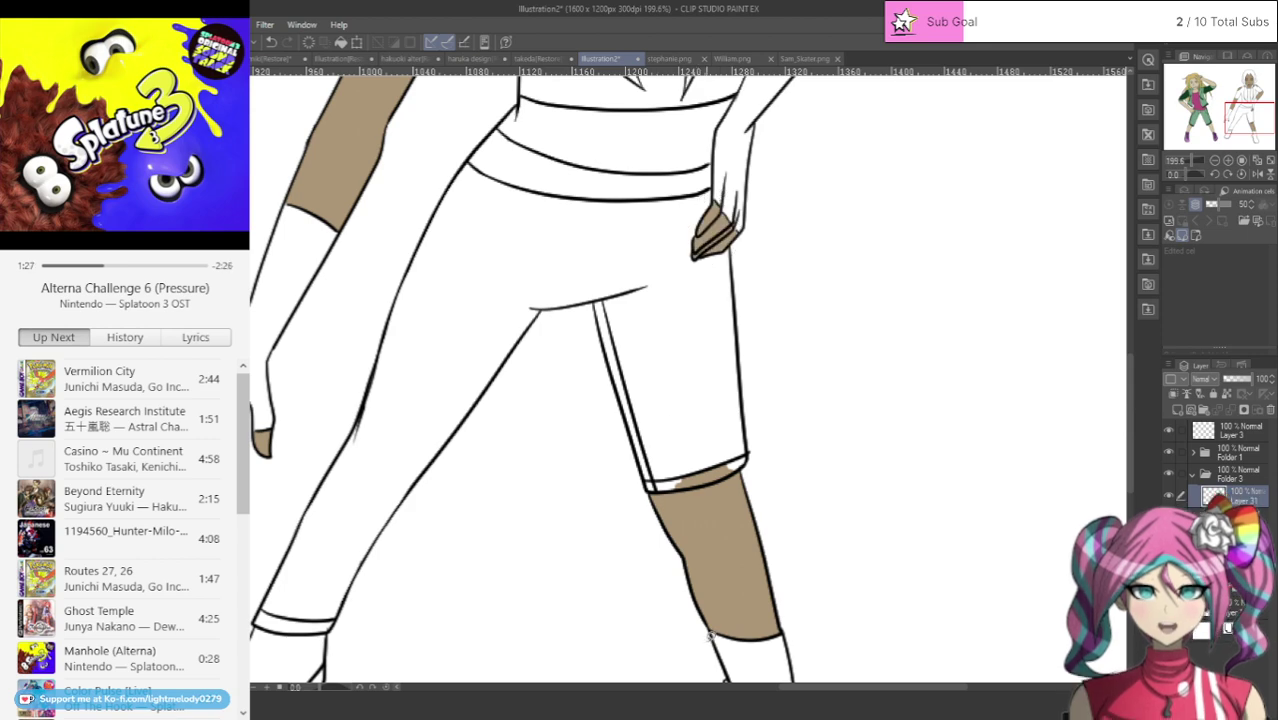
# Step: Clear the brown spill from the hem band at the knee of the second figure's shorts
pyautogui.scroll(2, 778, 640)
pyautogui.scroll(2, 807, 642)
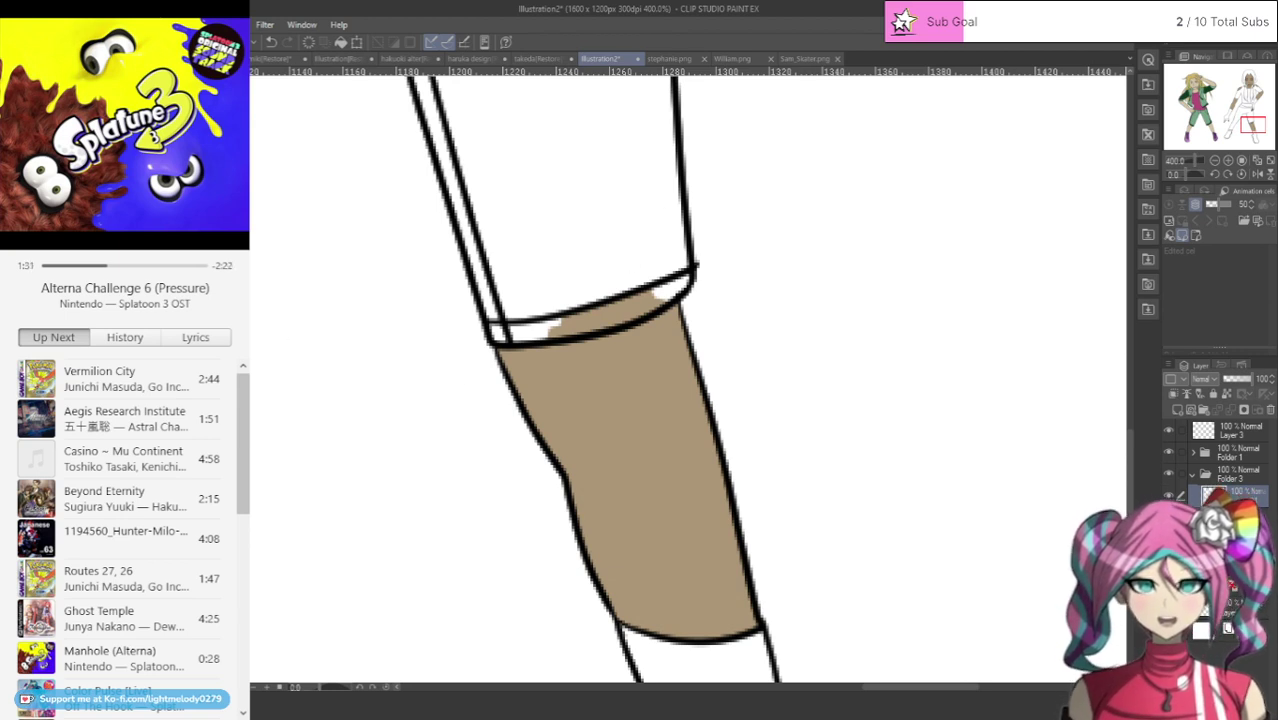
pyautogui.moveTo(640, 292)
pyautogui.mouseDown()
pyautogui.moveTo(605, 302)
pyautogui.moveTo(552, 309)
pyautogui.moveTo(666, 293)
pyautogui.moveTo(536, 302)
pyautogui.mouseUp()
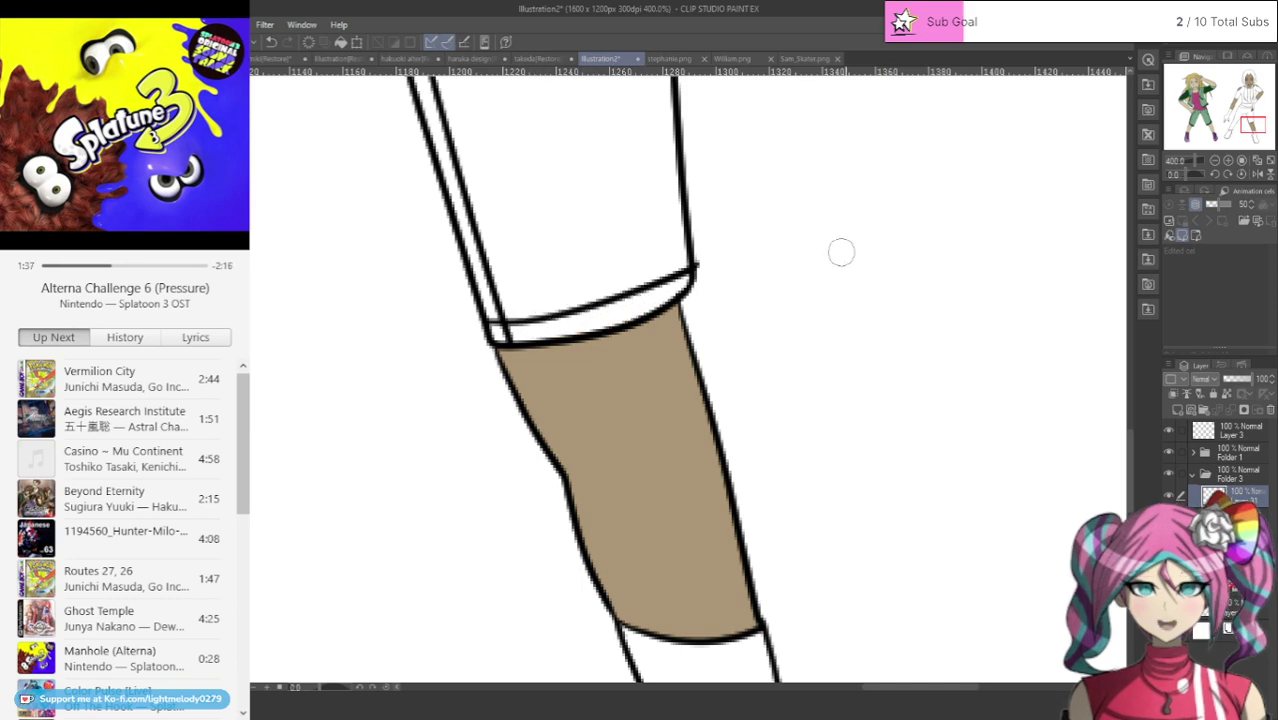
pyautogui.moveTo(1253, 124)
pyautogui.mouseDown()
pyautogui.moveTo(1226, 132)
pyautogui.moveTo(1230, 121)
pyautogui.mouseUp()
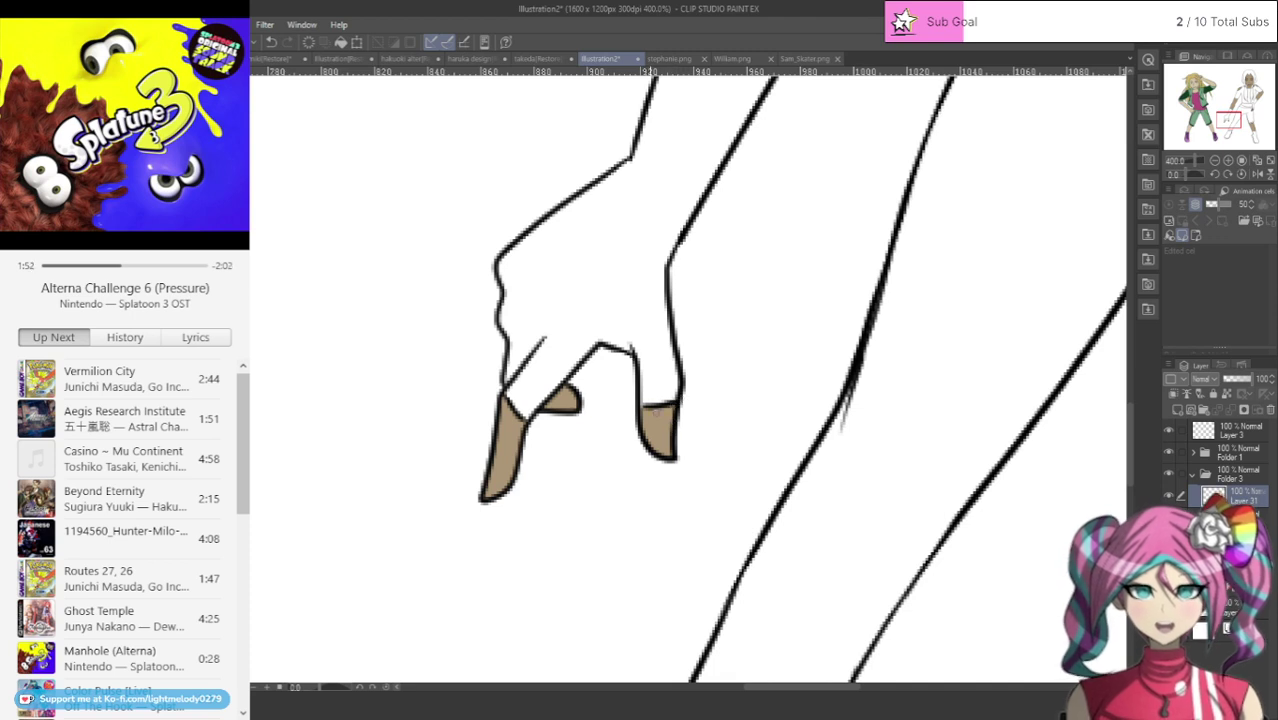
# Step: Touch up the brown skin colour on the fingertips of the second character's gloved hands
pyautogui.moveTo(666, 409); pyautogui.dragTo(671, 420)
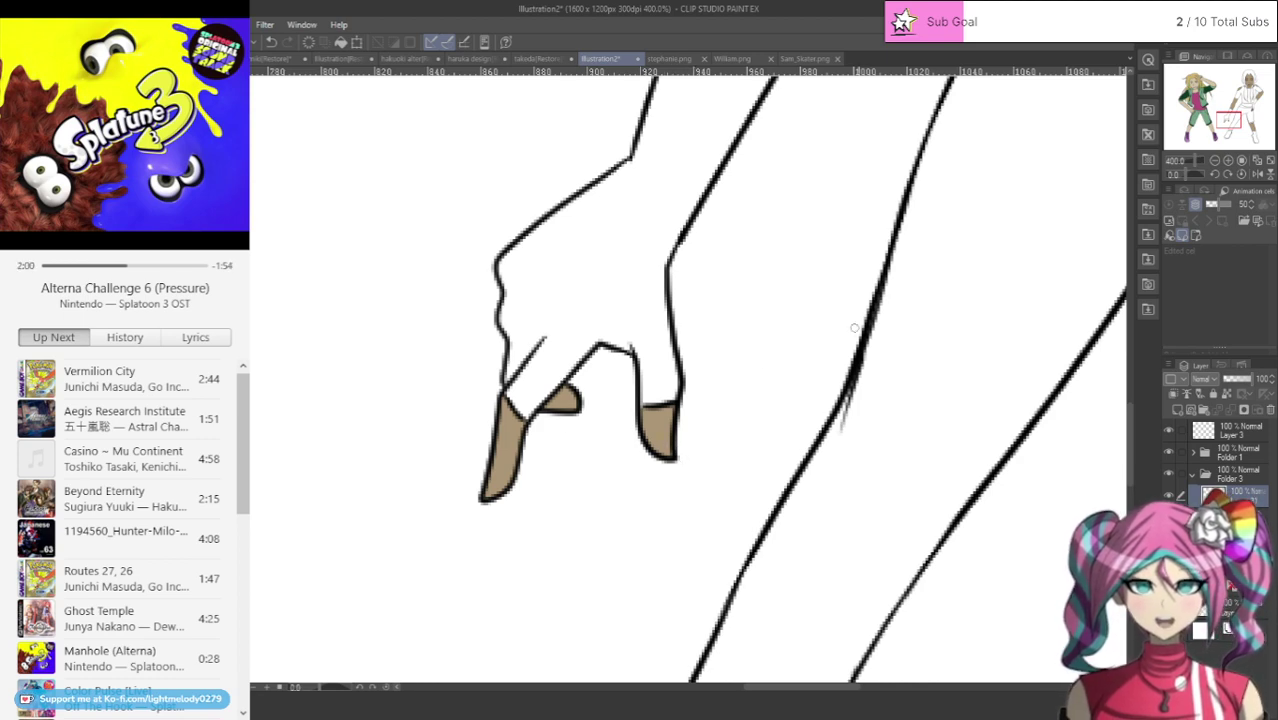
pyautogui.scroll(1, 1131, 420)
pyautogui.moveTo(1134, 349); pyautogui.dragTo(1132, 347)
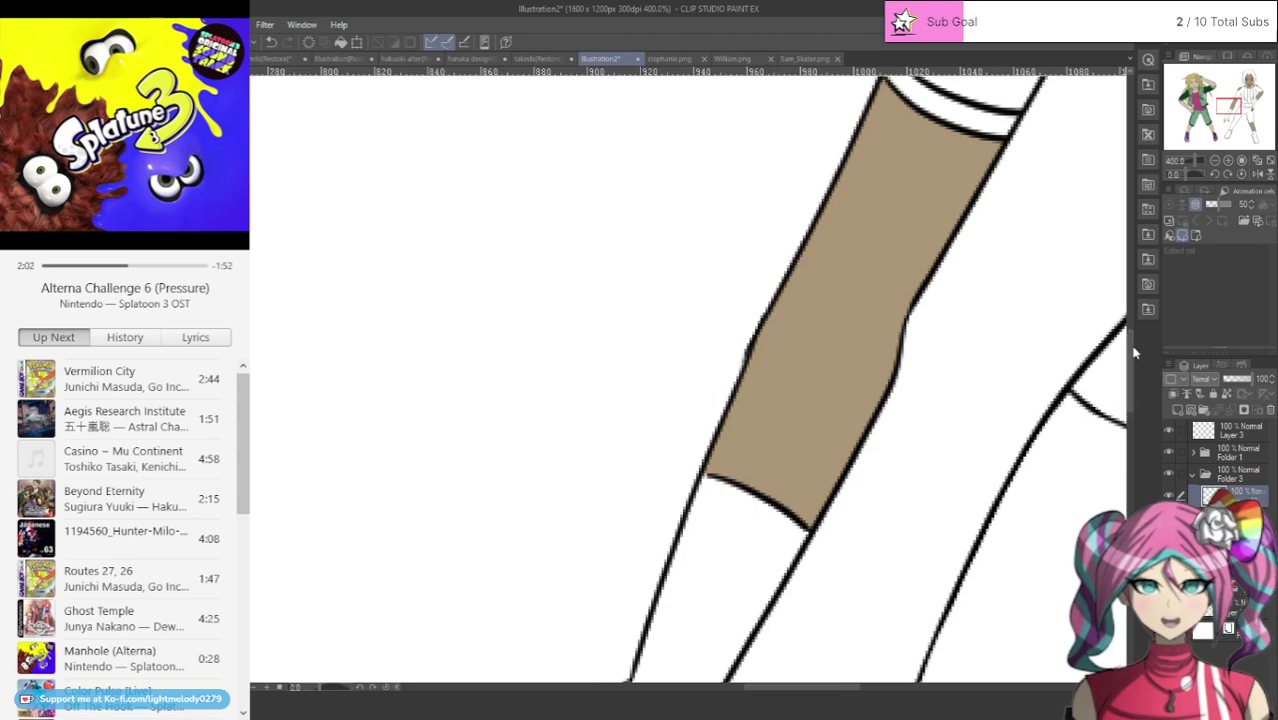
pyautogui.scroll(5, 758, 455)
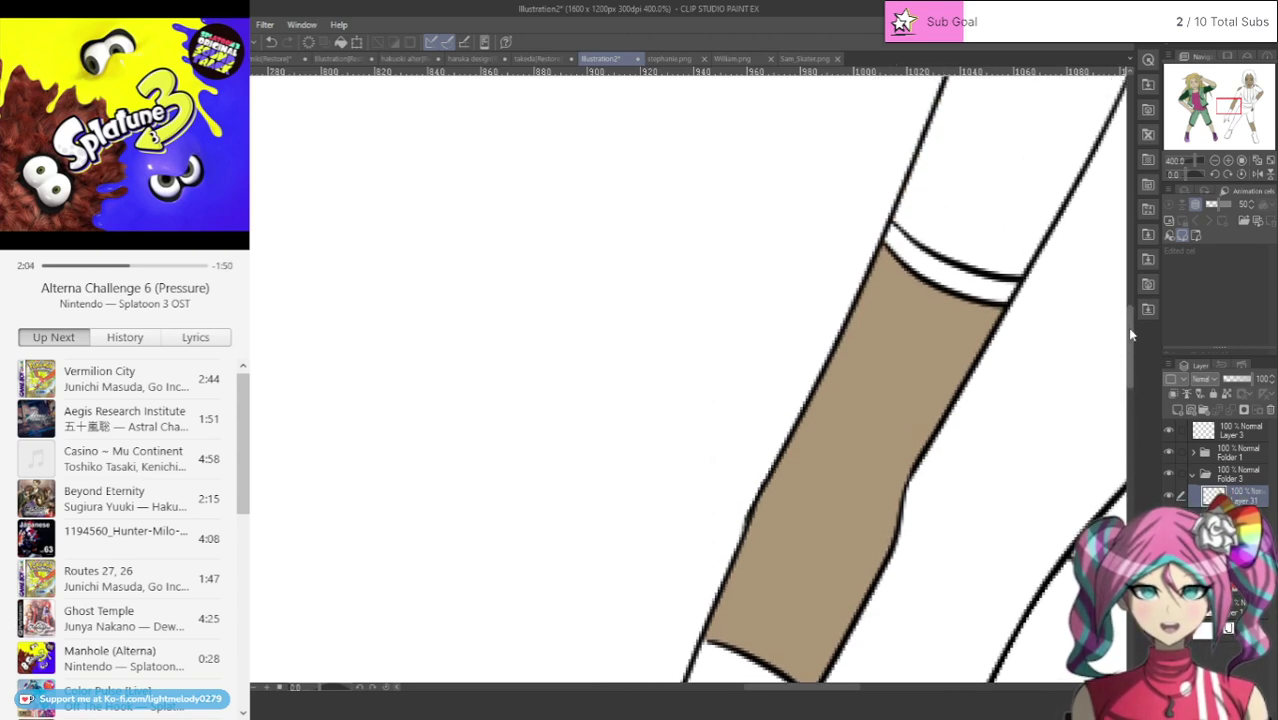
pyautogui.moveTo(765, 688); pyautogui.dragTo(891, 636)
pyautogui.scroll(-6, 931, 525)
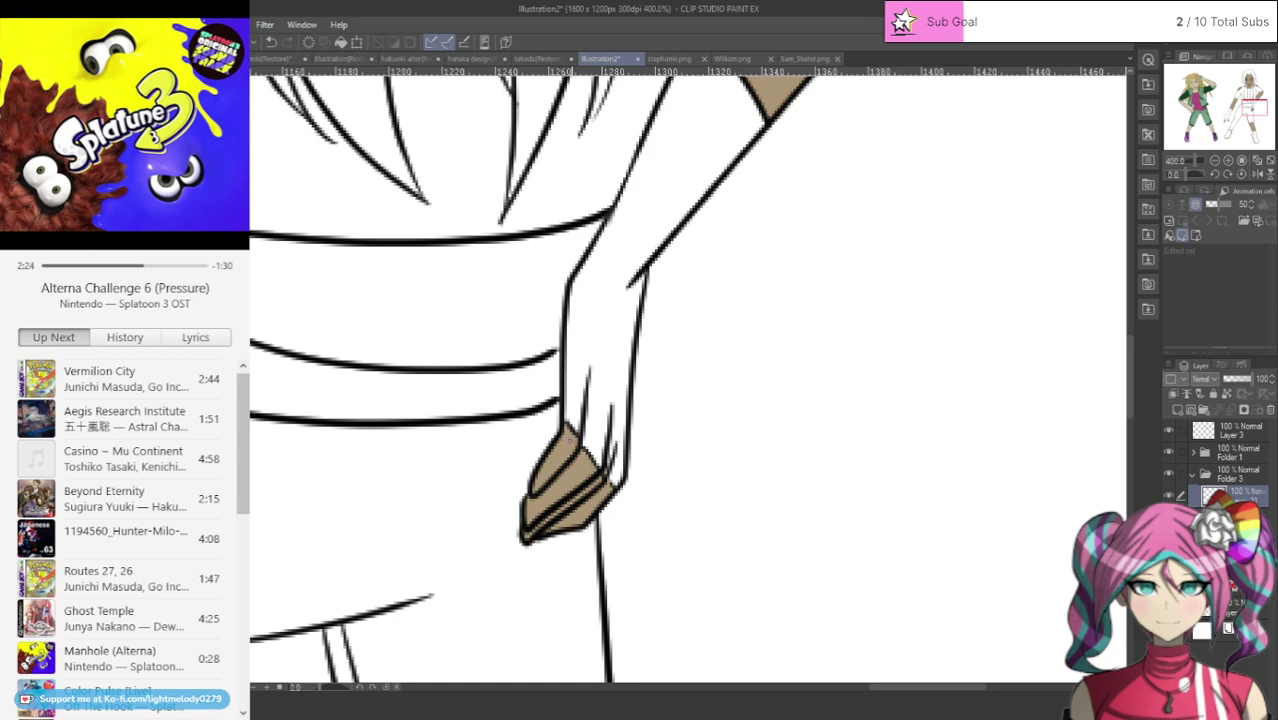
# Step: Erase the brown skin colour from inside both of the second character's eyebrows
pyautogui.moveTo(1131, 349); pyautogui.dragTo(1136, 289)
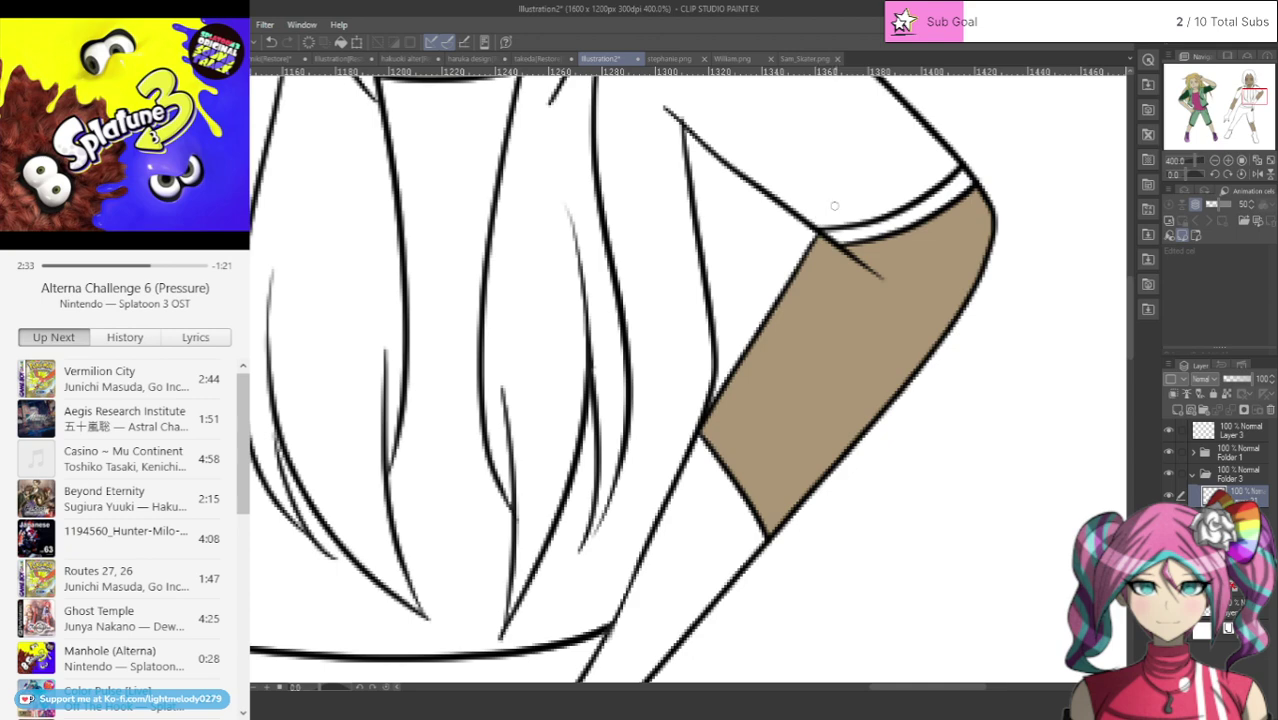
pyautogui.moveTo(1131, 289); pyautogui.dragTo(1132, 218)
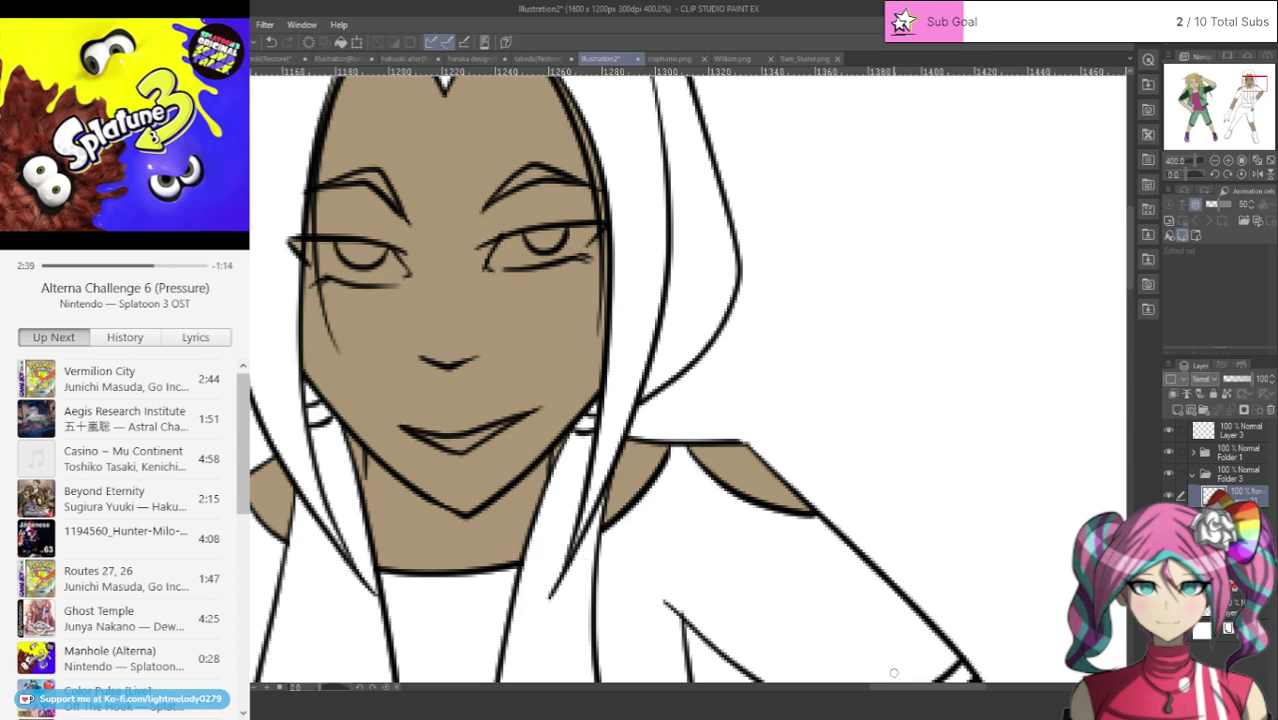
pyautogui.moveTo(893, 688)
pyautogui.mouseDown()
pyautogui.moveTo(838, 688)
pyautogui.moveTo(853, 688)
pyautogui.mouseUp()
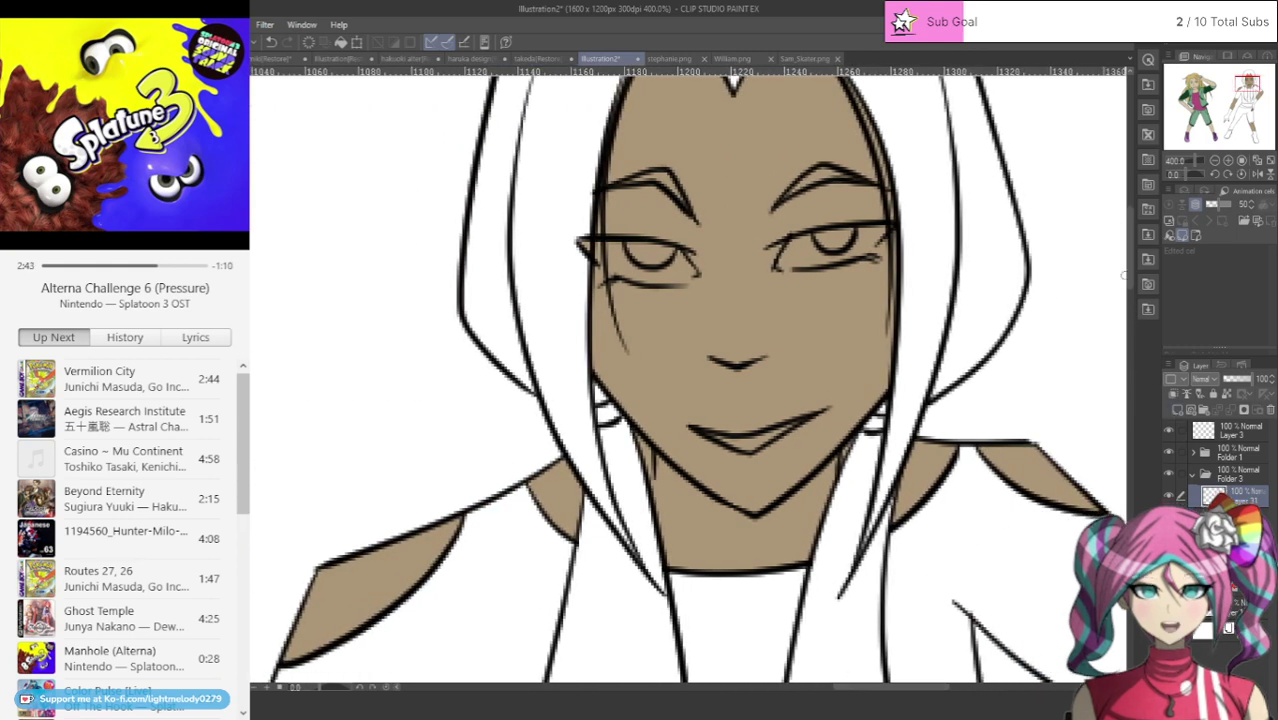
pyautogui.scroll(3, 773, 241)
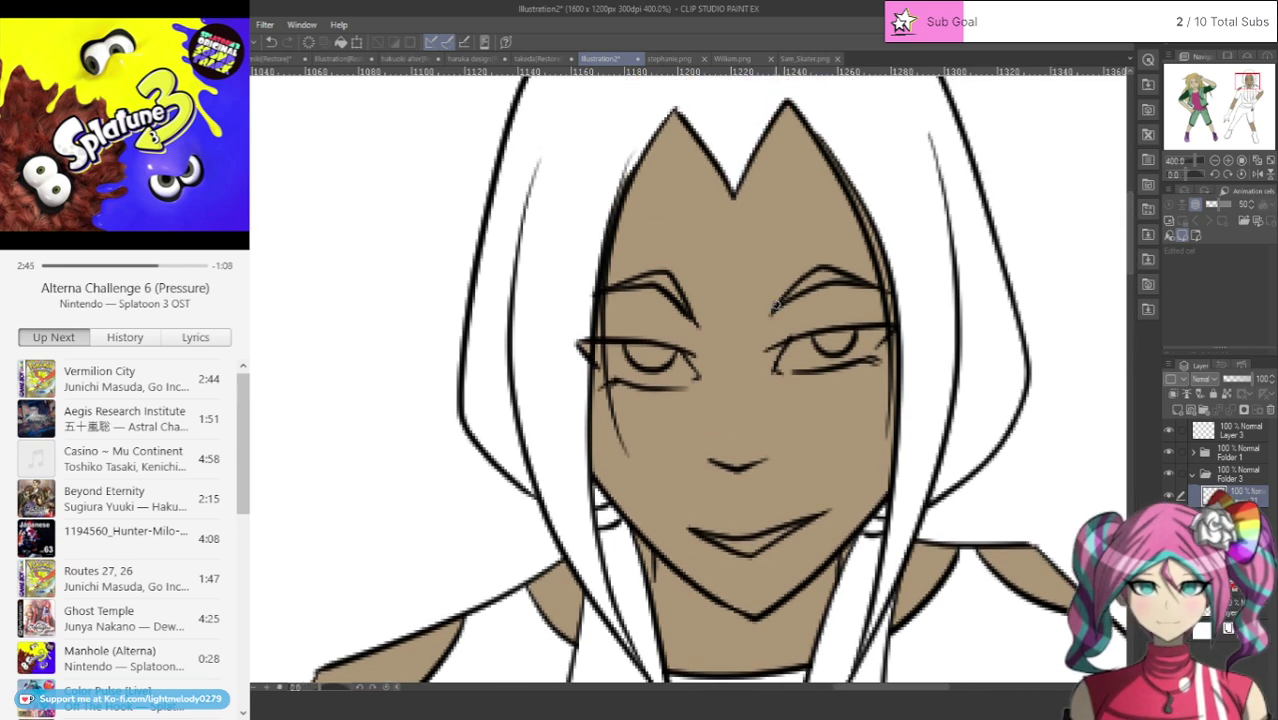
pyautogui.moveTo(780, 302)
pyautogui.mouseDown()
pyautogui.moveTo(820, 270)
pyautogui.moveTo(864, 282)
pyautogui.moveTo(818, 278)
pyautogui.mouseUp()
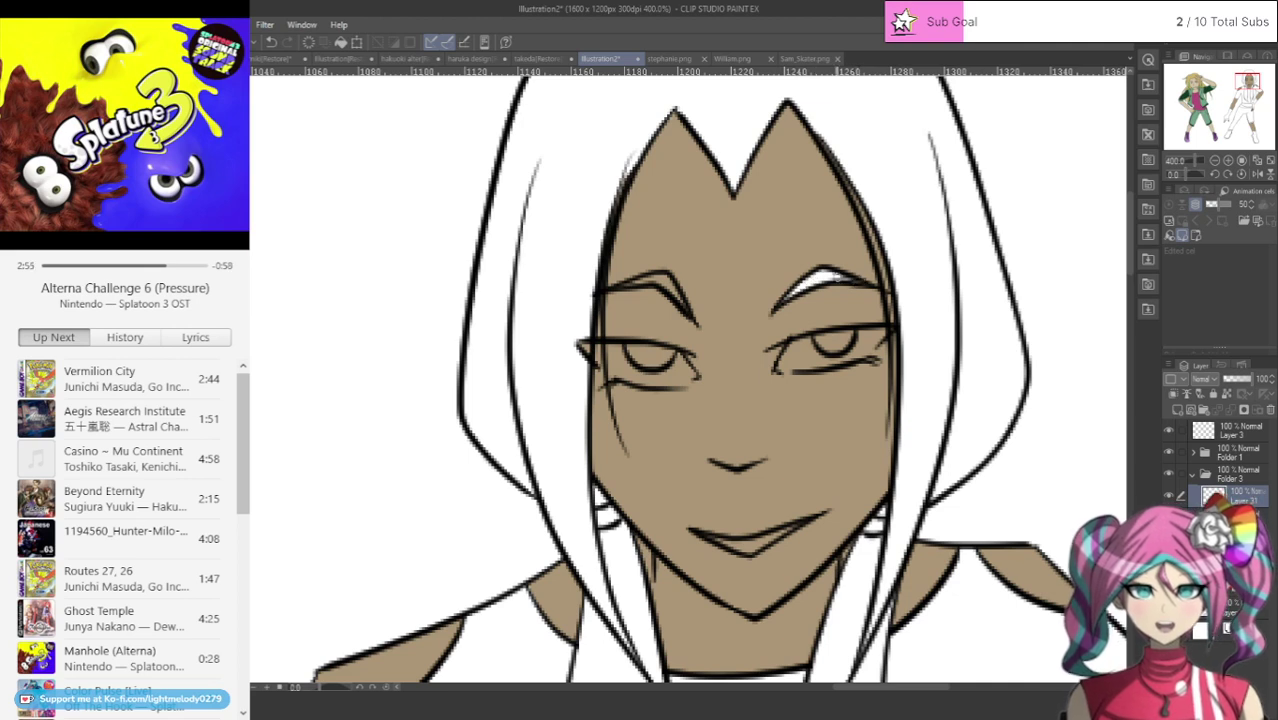
pyautogui.moveTo(666, 288)
pyautogui.mouseDown()
pyautogui.moveTo(688, 315)
pyautogui.moveTo(664, 278)
pyautogui.moveTo(633, 282)
pyautogui.mouseUp()
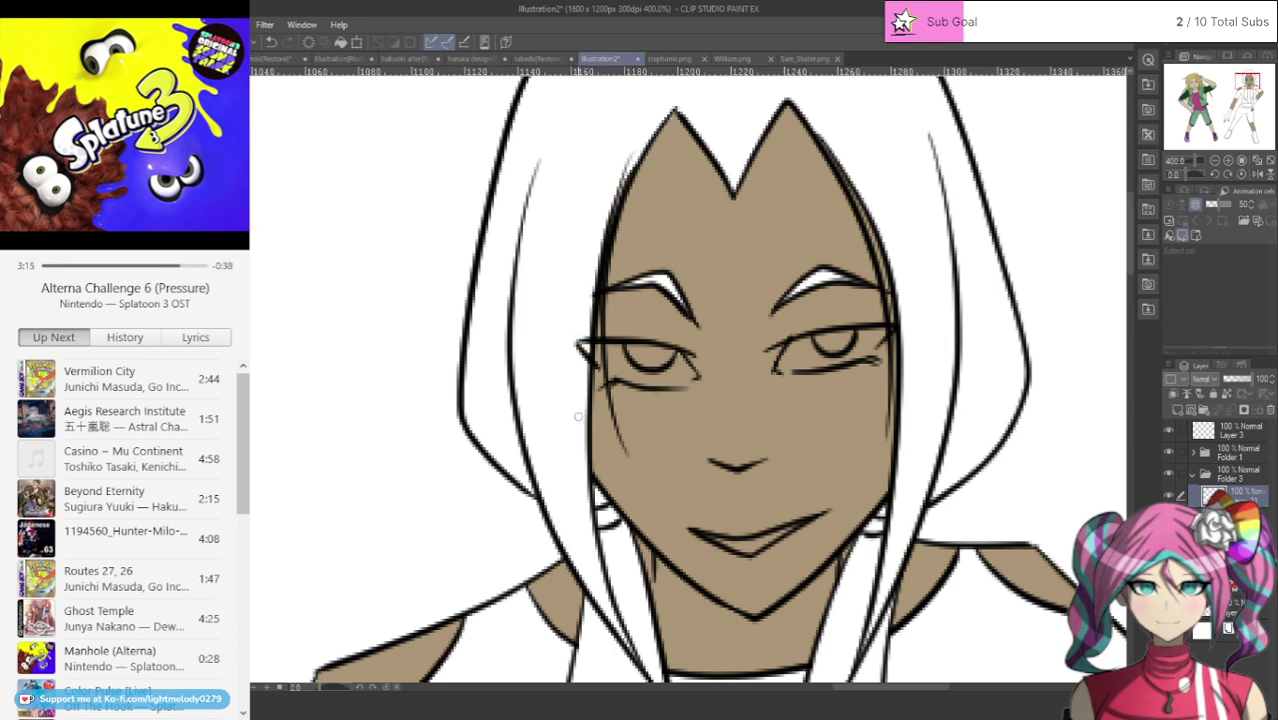
# Step: Review both characters in full and compare them with the William.png and Sam_Skater.png reference images
pyautogui.scroll(-10, 578, 416)
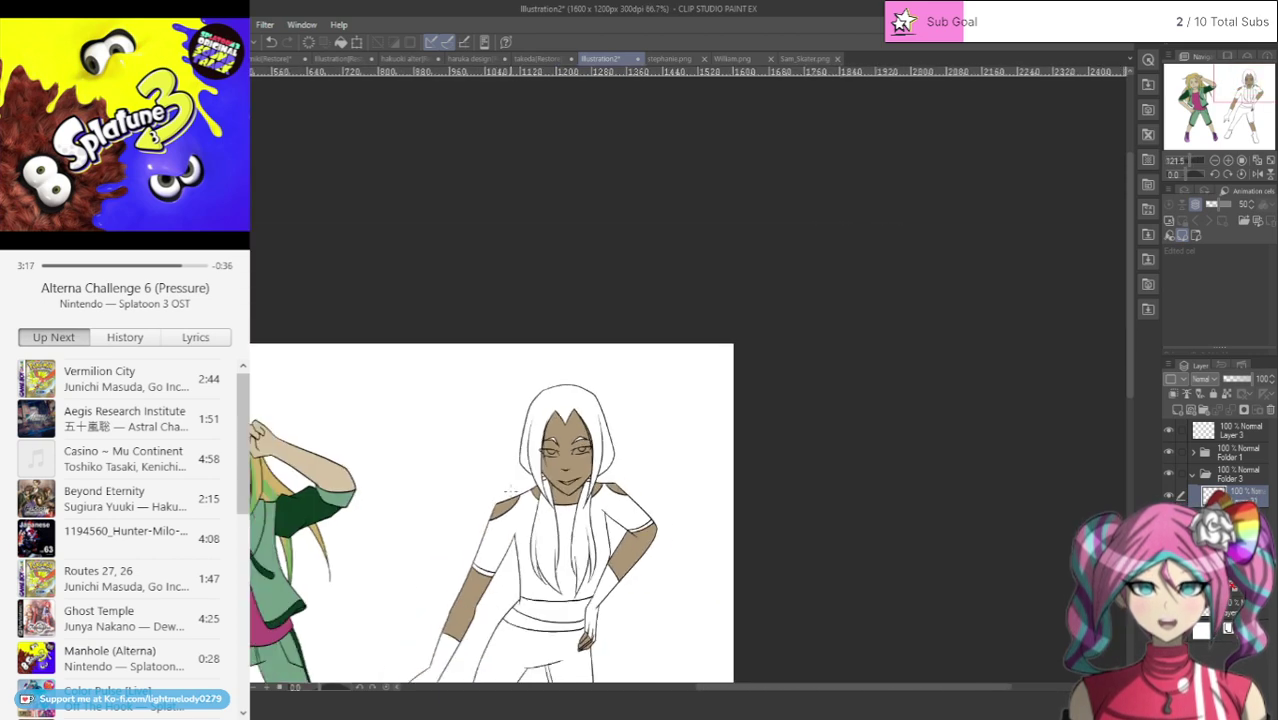
pyautogui.scroll(2, 443, 593)
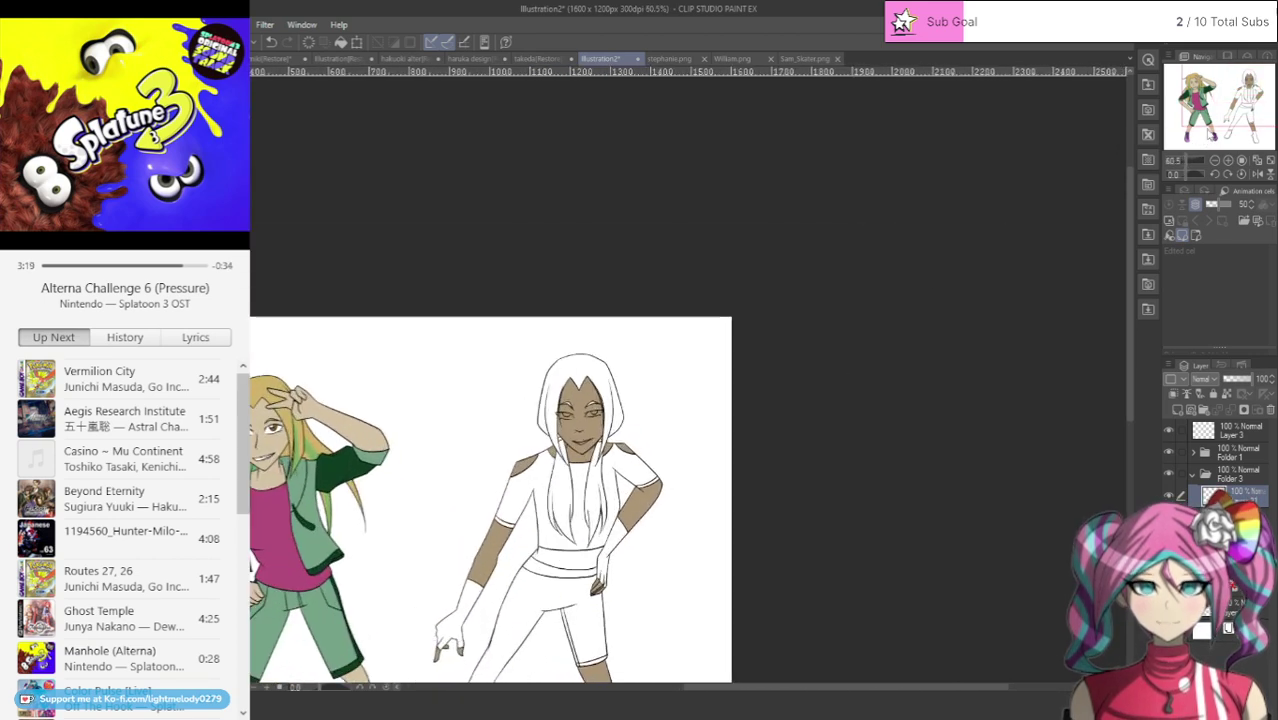
pyautogui.moveTo(1223, 108); pyautogui.dragTo(1206, 126)
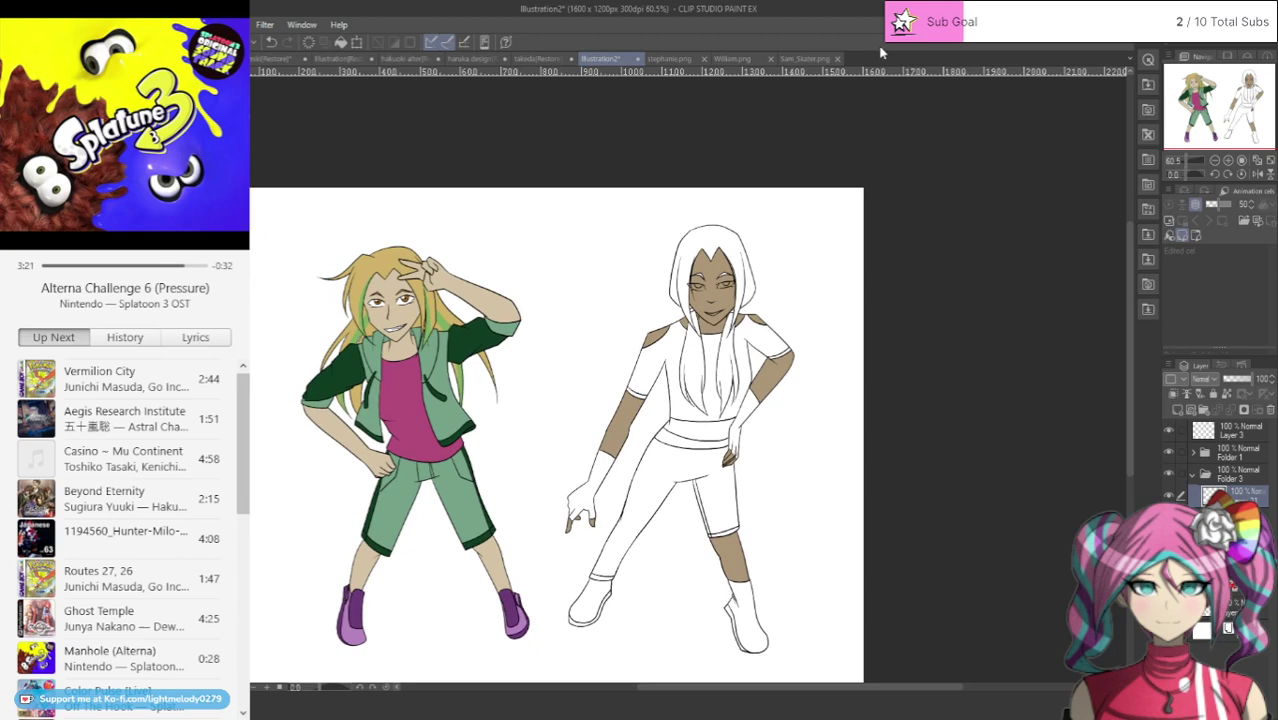
pyautogui.click(722, 60)
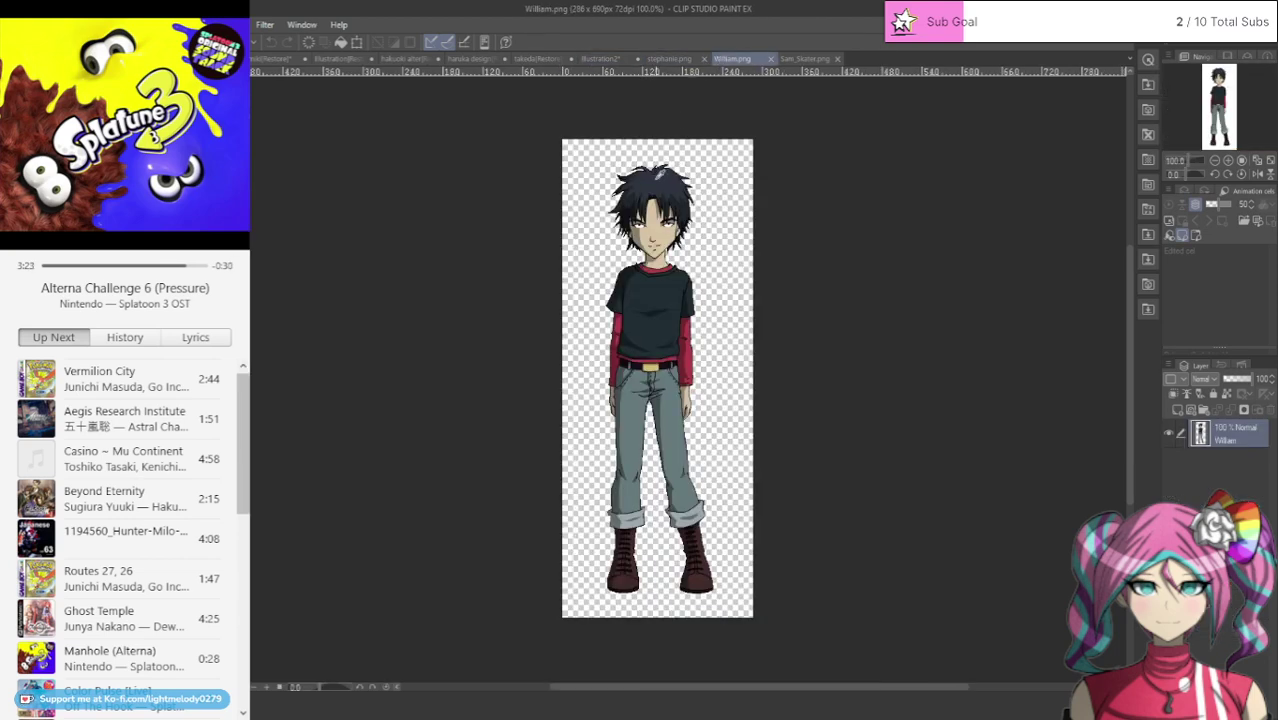
pyautogui.click(805, 58)
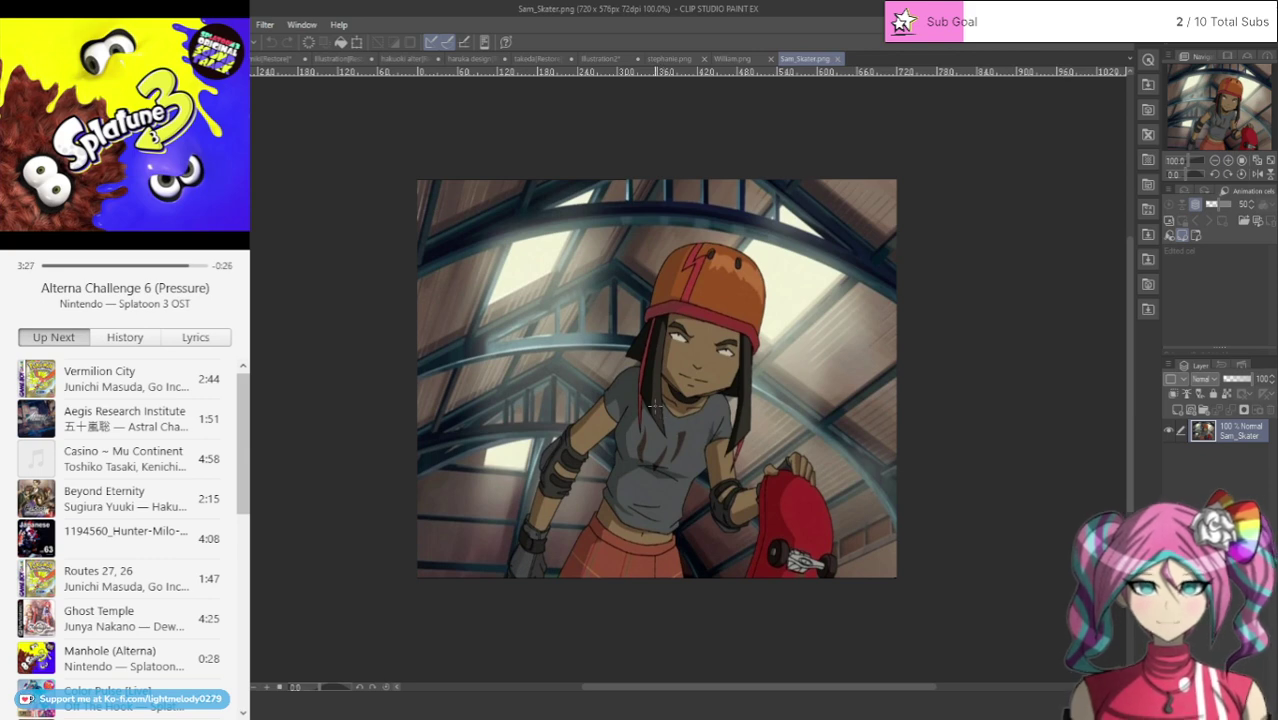
pyautogui.click(590, 58)
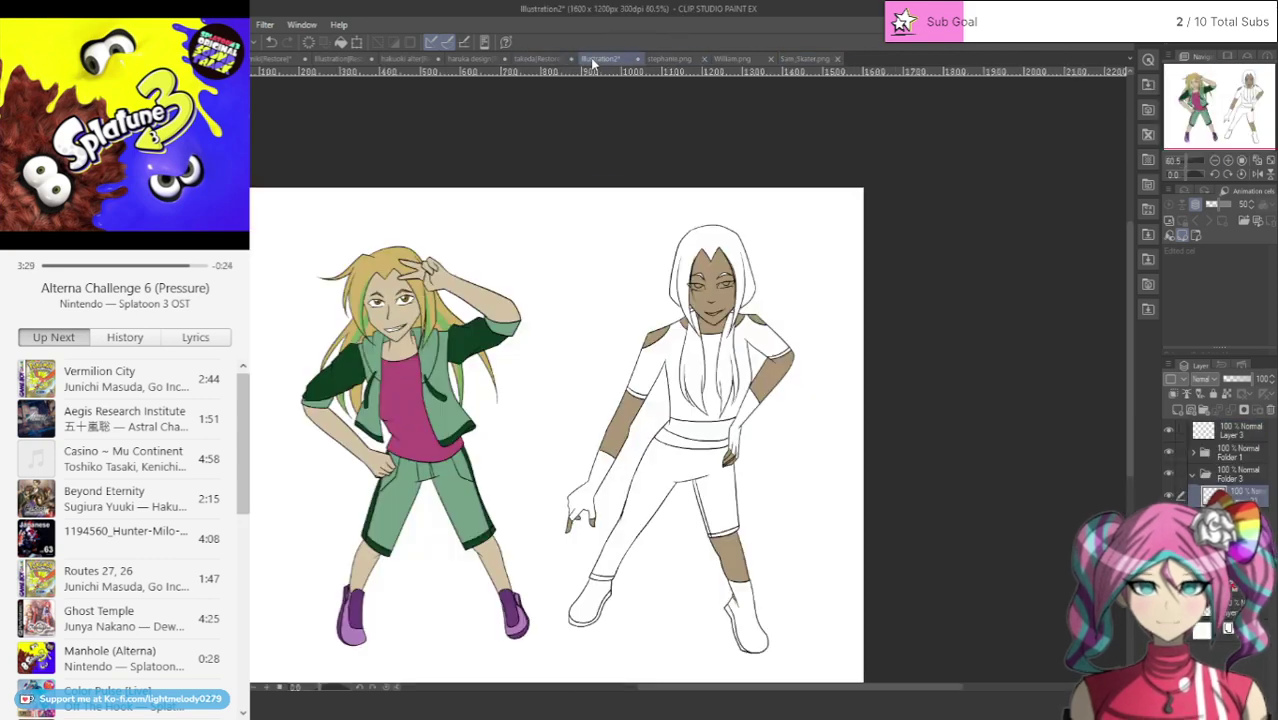
# Step: Add a new layer and colour the second character's hair, long front strands and eyebrows dark charcoal
pyautogui.scroll(3, 690, 285)
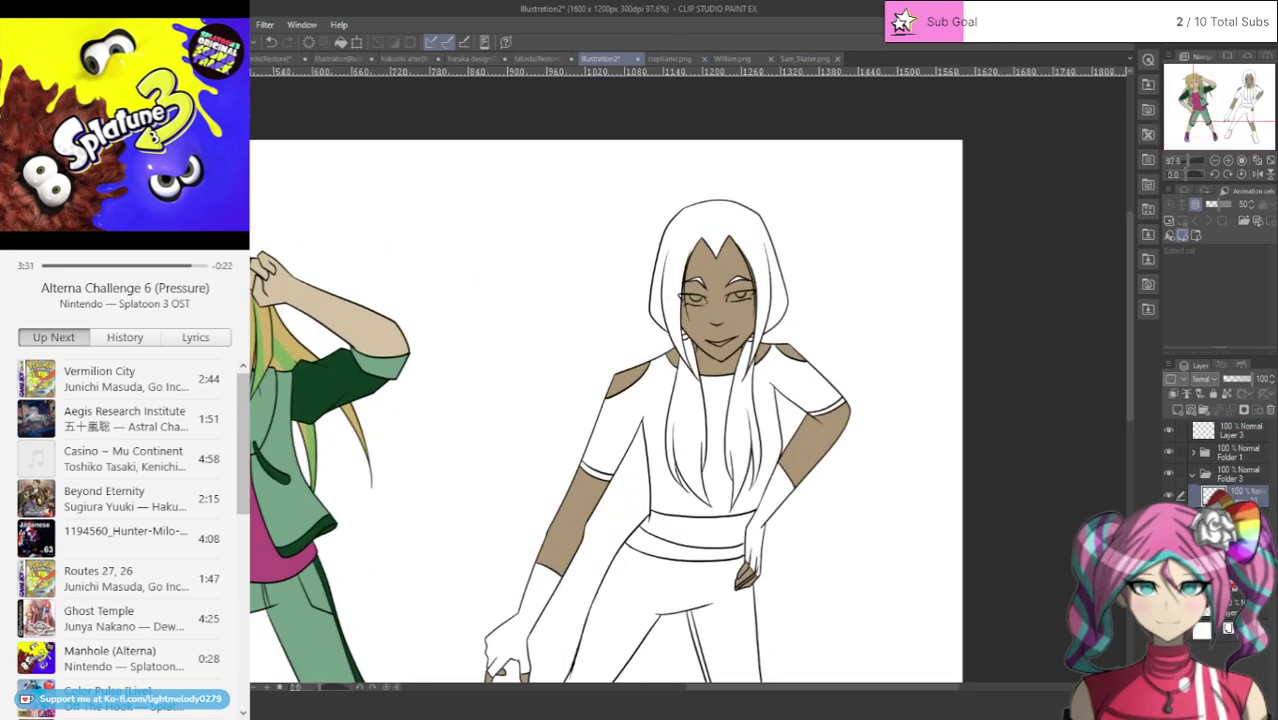
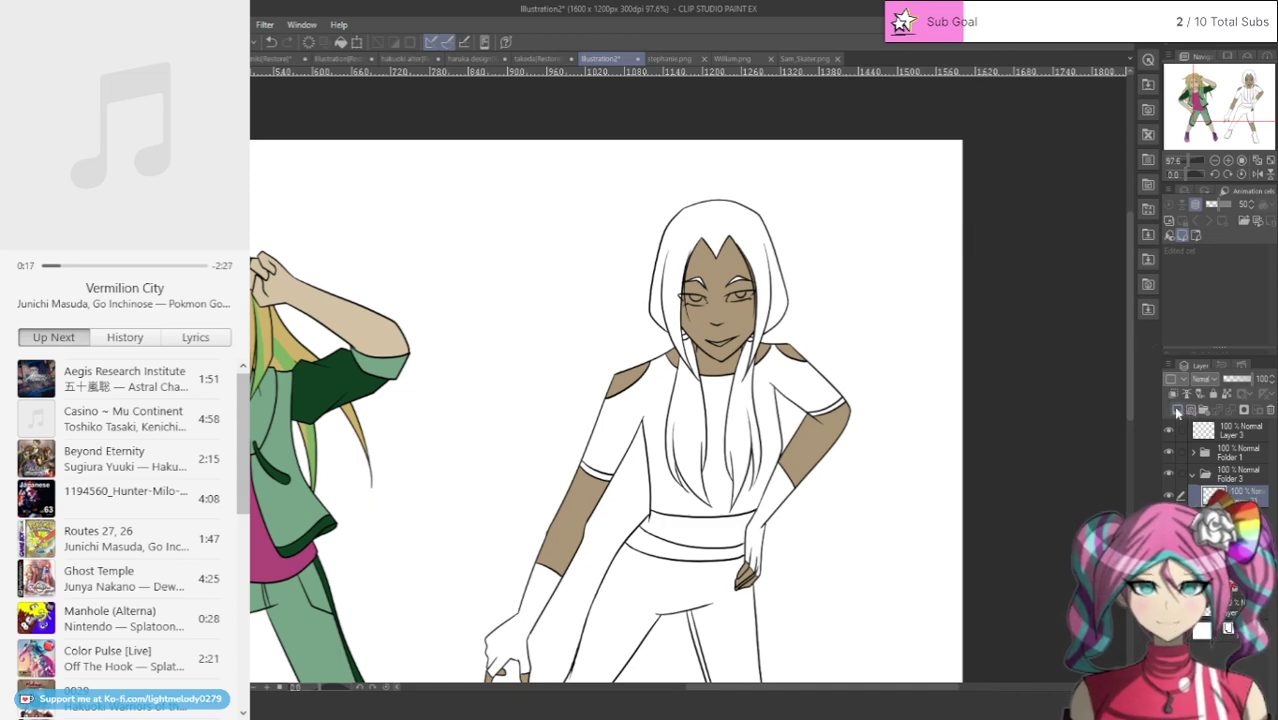
pyautogui.click(1187, 411)
pyautogui.scroll(5, 700, 190)
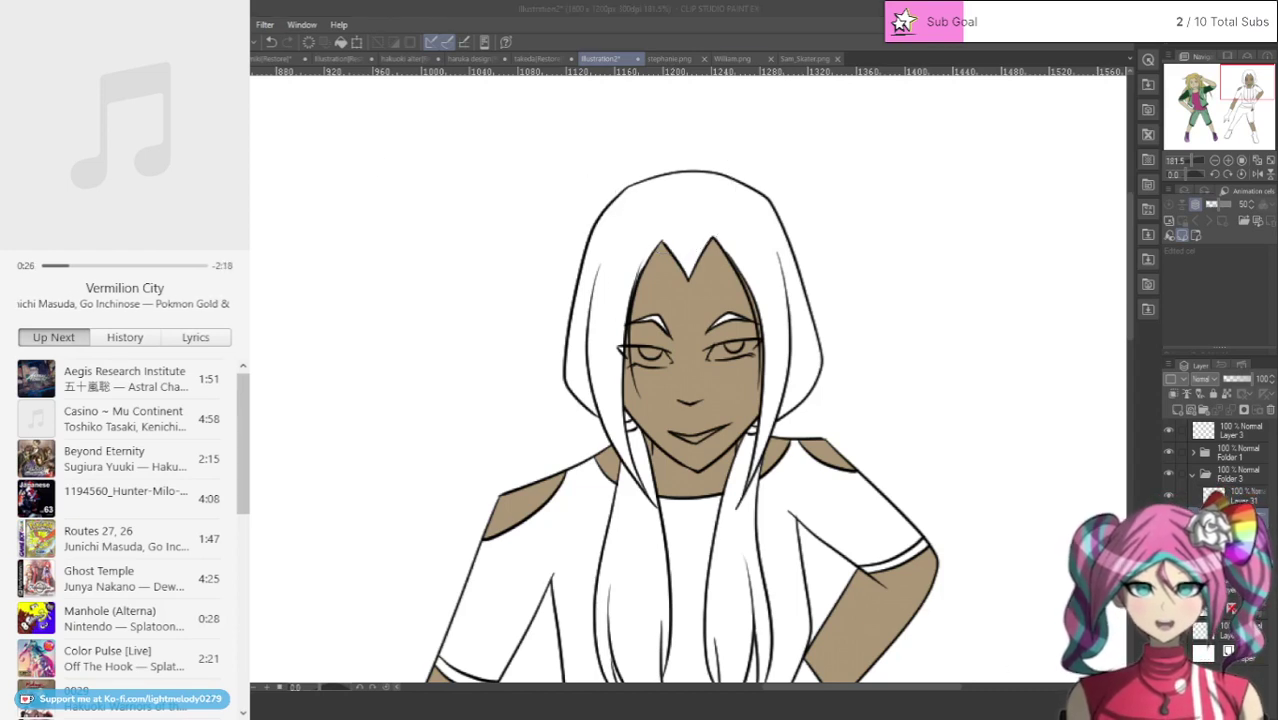
pyautogui.moveTo(578, 256)
pyautogui.mouseDown()
pyautogui.moveTo(549, 392)
pyautogui.moveTo(655, 515)
pyautogui.mouseUp()
pyautogui.moveTo(649, 467)
pyautogui.mouseDown()
pyautogui.moveTo(636, 418)
pyautogui.moveTo(679, 388)
pyautogui.moveTo(742, 378)
pyautogui.moveTo(757, 411)
pyautogui.moveTo(734, 500)
pyautogui.moveTo(856, 342)
pyautogui.moveTo(523, 292)
pyautogui.moveTo(530, 280)
pyautogui.mouseUp()
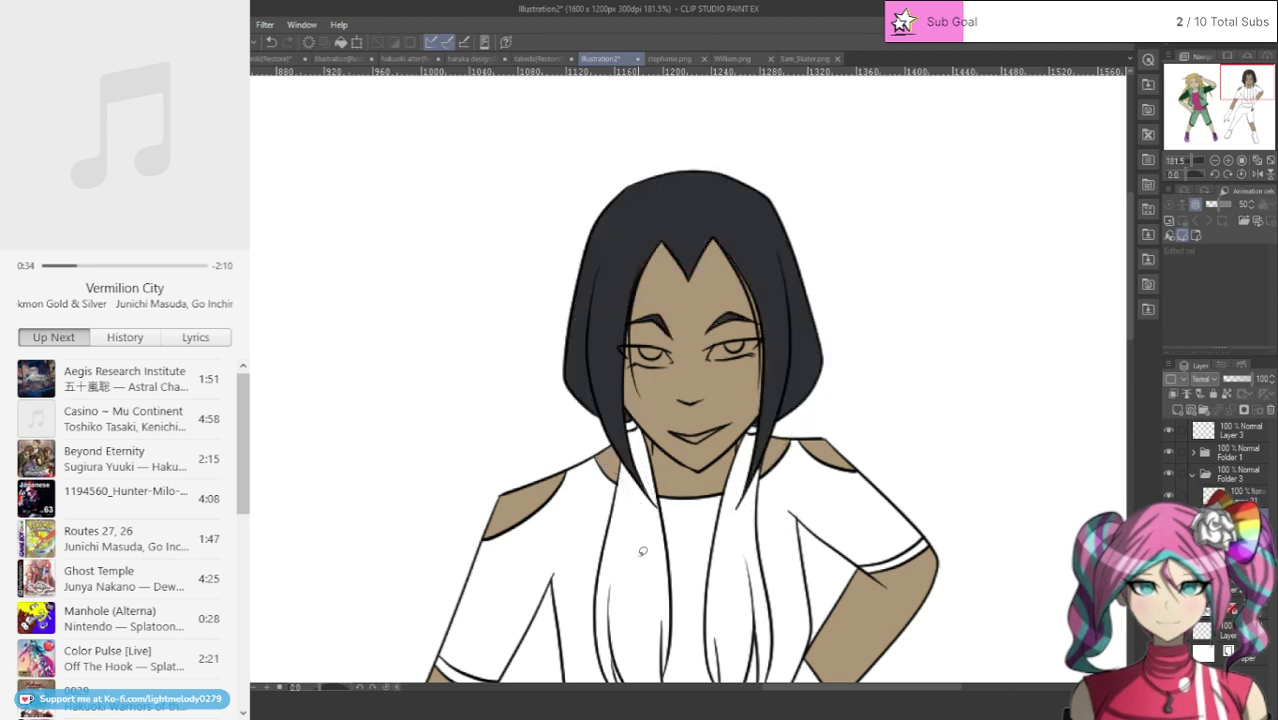
pyautogui.scroll(-5, 1128, 339)
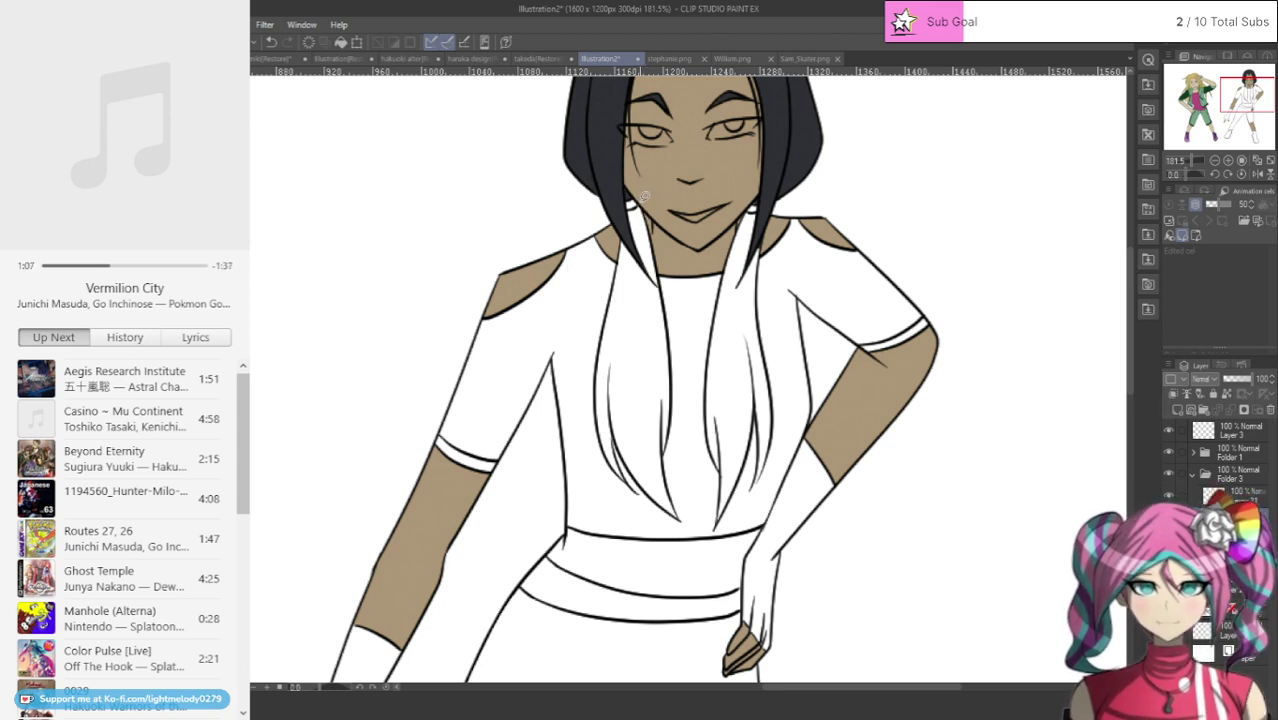
pyautogui.moveTo(631, 200)
pyautogui.mouseDown()
pyautogui.moveTo(580, 400)
pyautogui.moveTo(644, 516)
pyautogui.moveTo(666, 520)
pyautogui.moveTo(690, 490)
pyautogui.moveTo(688, 425)
pyautogui.moveTo(728, 210)
pyautogui.moveTo(689, 448)
pyautogui.moveTo(704, 540)
pyautogui.moveTo(750, 506)
pyautogui.mouseUp()
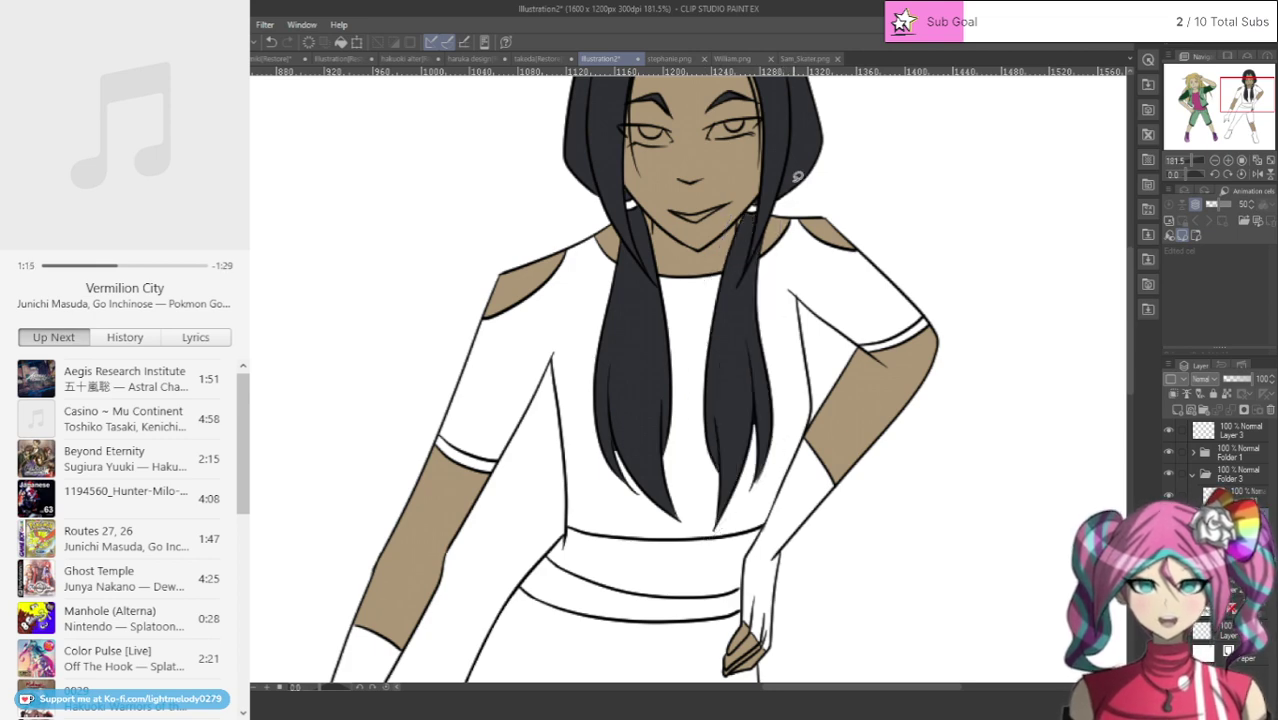
# Step: Clean the dark hair colour off the second character's earrings
pyautogui.scroll(4, 782, 158)
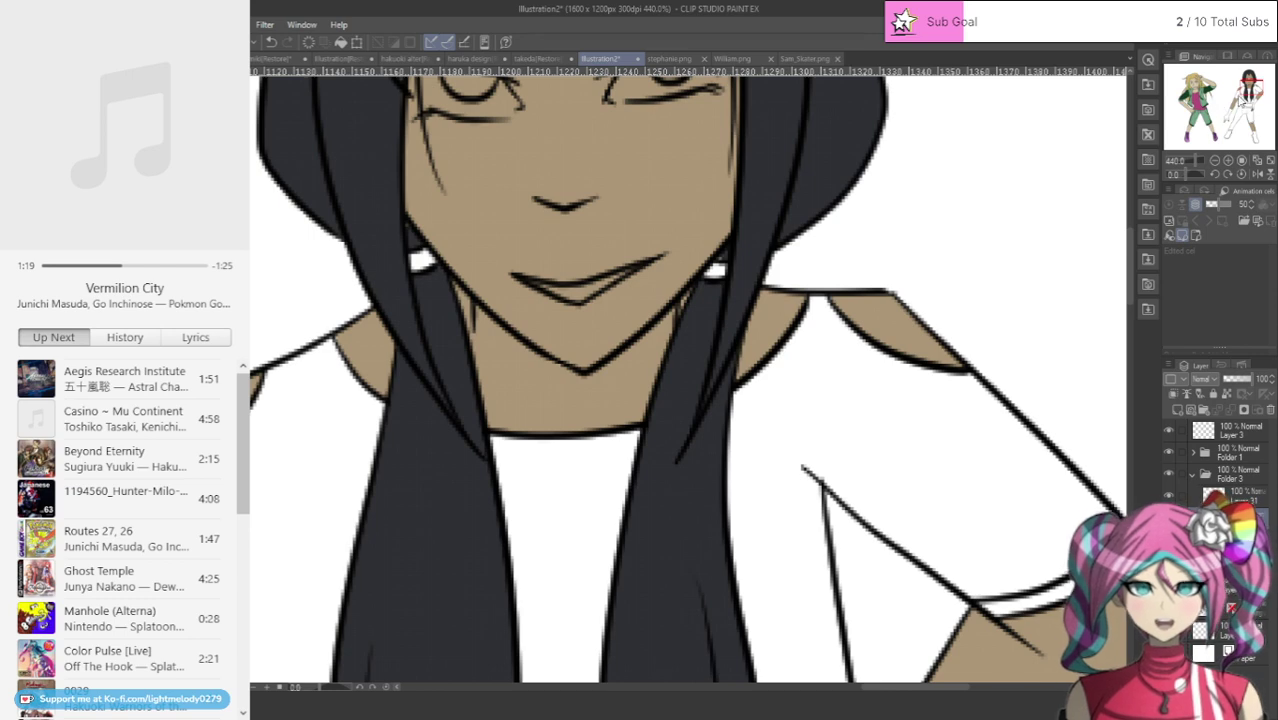
pyautogui.moveTo(1236, 96); pyautogui.dragTo(1247, 87)
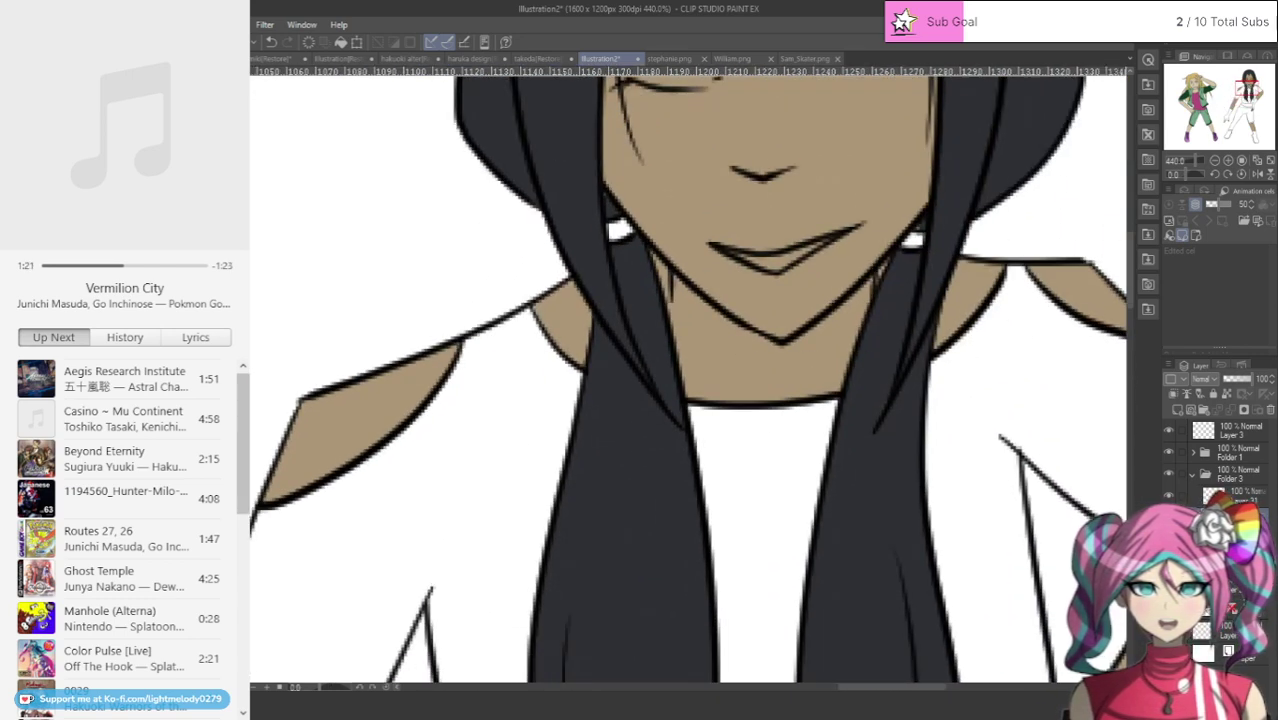
pyautogui.click(1240, 496)
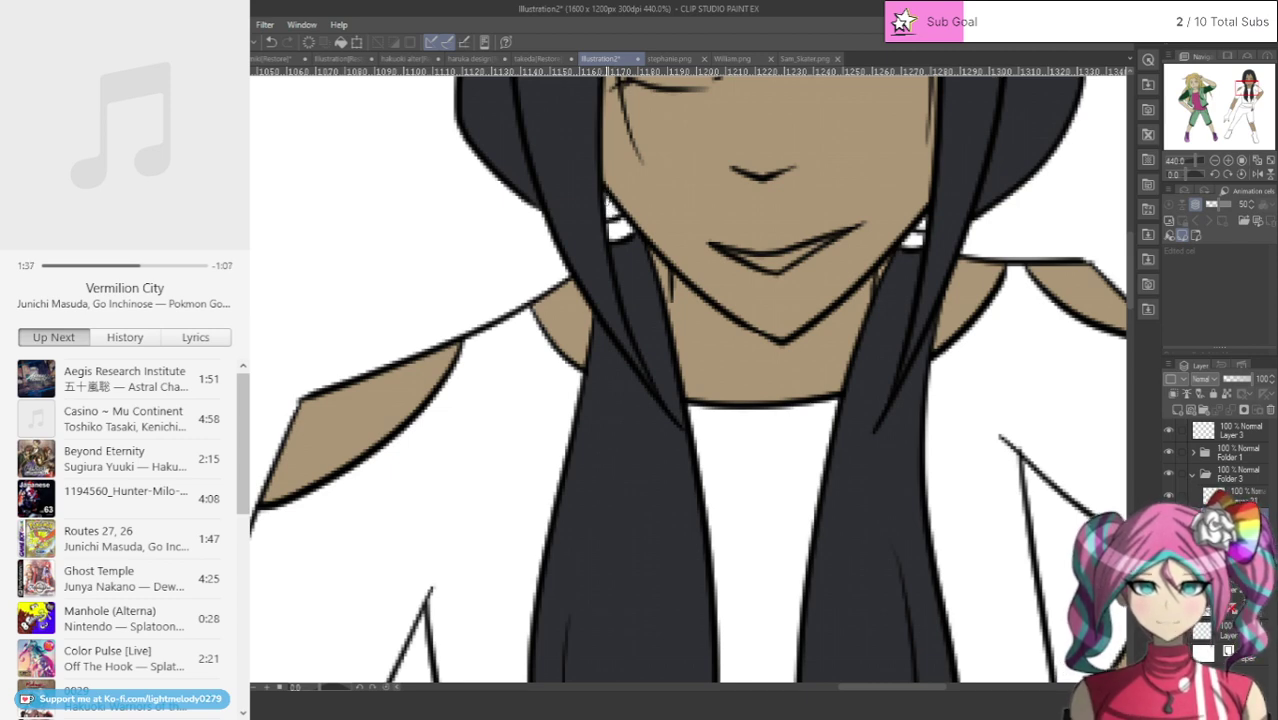
# Step: Fill the remaining gaps near the tips of the long hair strands with dark charcoal
pyautogui.moveTo(1237, 88); pyautogui.dragTo(1236, 93)
pyautogui.scroll(-2, 690, 380)
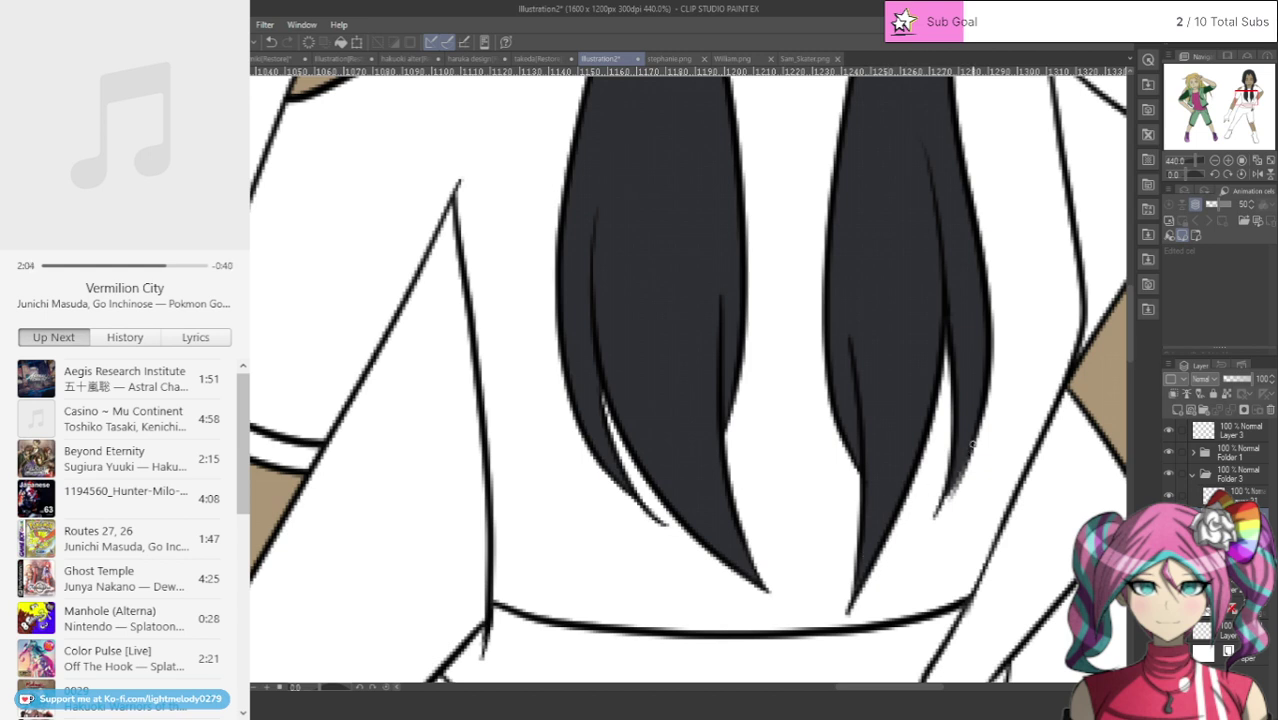
pyautogui.moveTo(970, 450); pyautogui.dragTo(943, 500)
pyautogui.moveTo(1131, 361); pyautogui.dragTo(1141, 258)
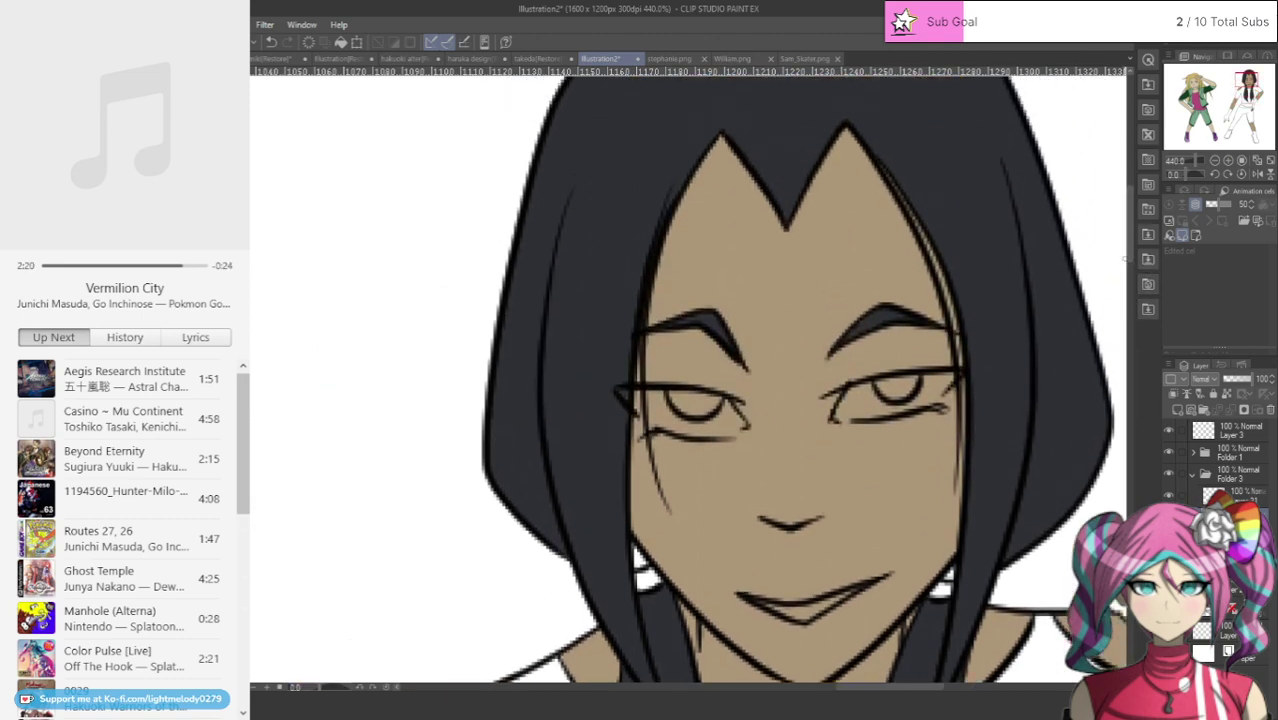
pyautogui.scroll(-5, 1125, 258)
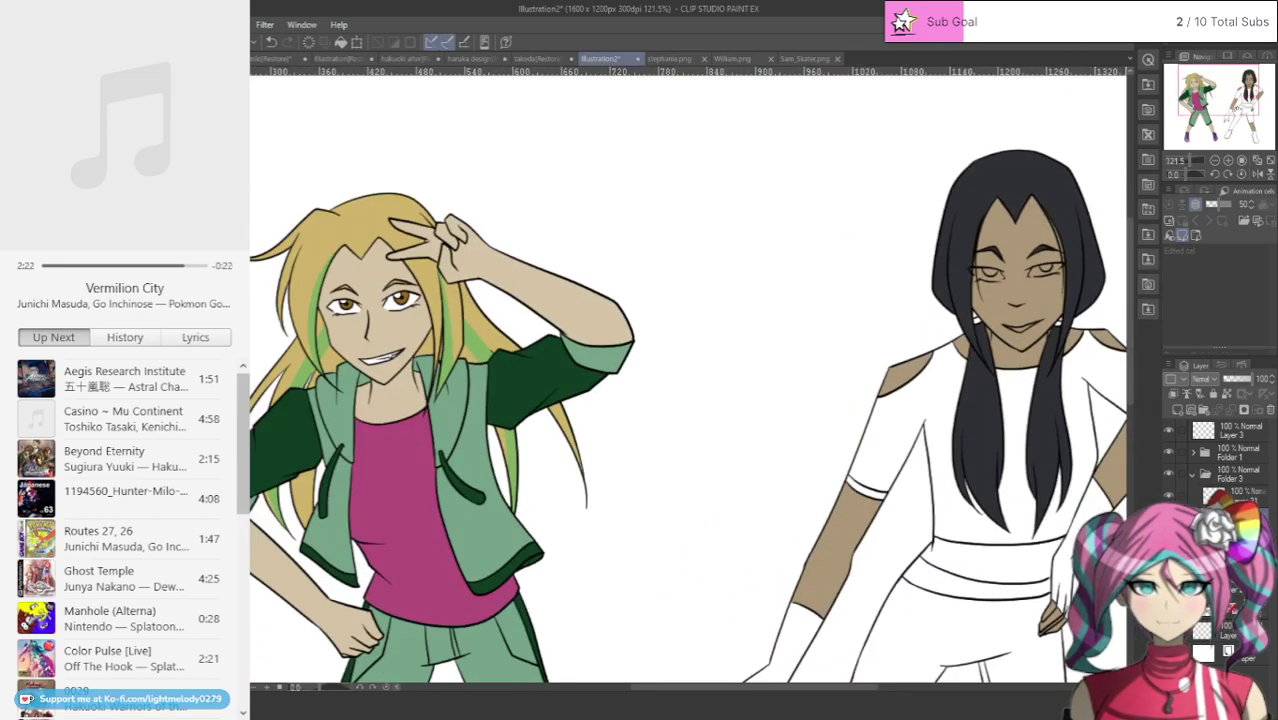
# Step: Add a new layer clipped to the layer below and paint the whites of both of the second character's eyes
pyautogui.moveTo(1238, 110); pyautogui.dragTo(1262, 113)
pyautogui.scroll(3, 858, 195)
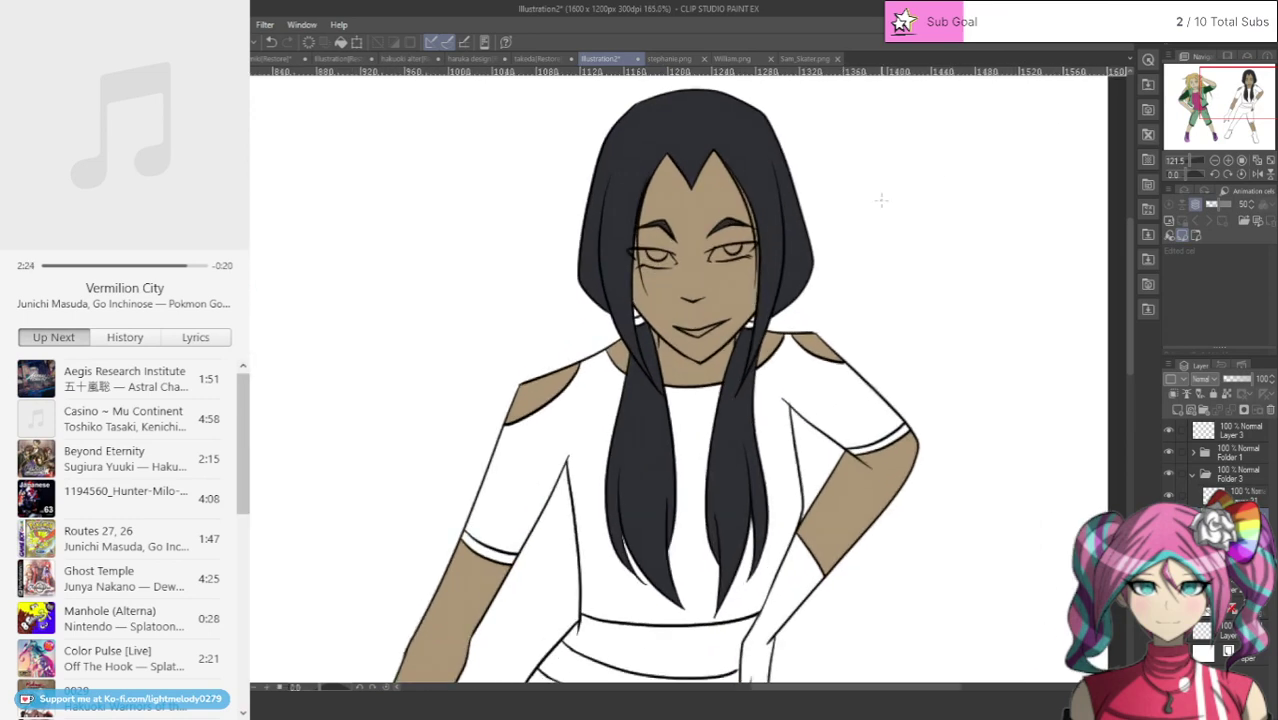
pyautogui.click(1232, 495)
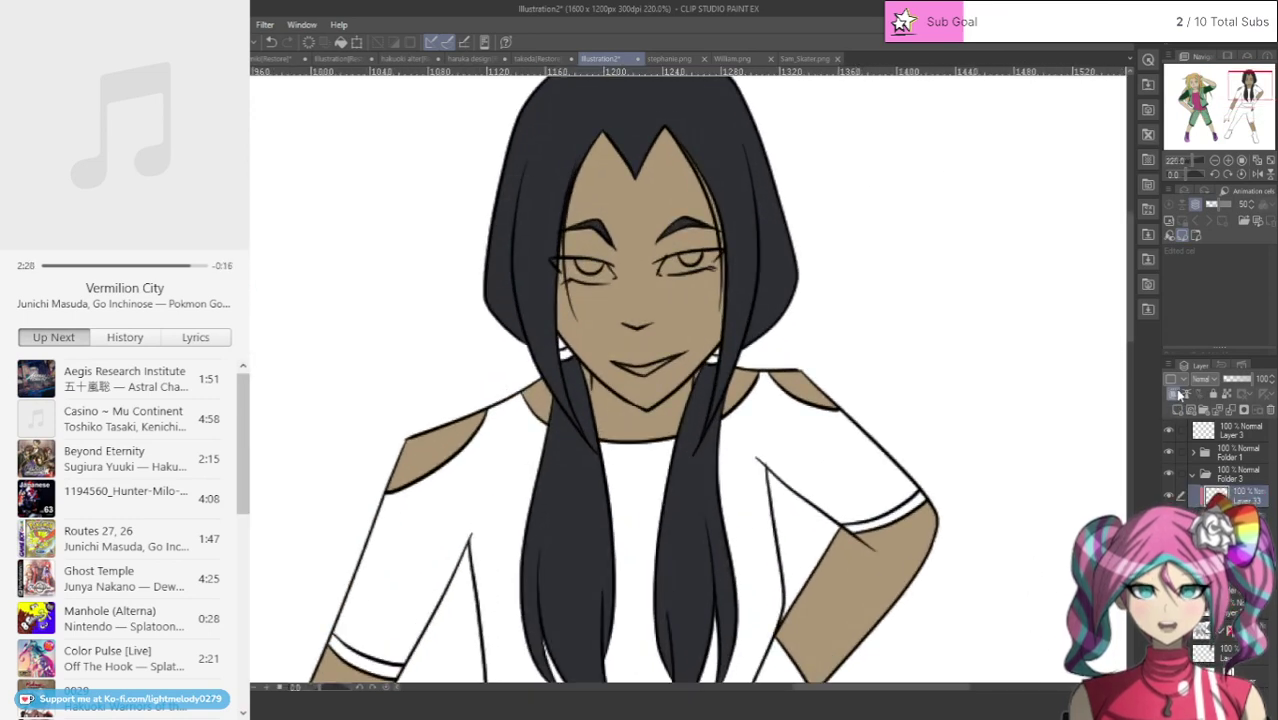
pyautogui.scroll(3, 667, 270)
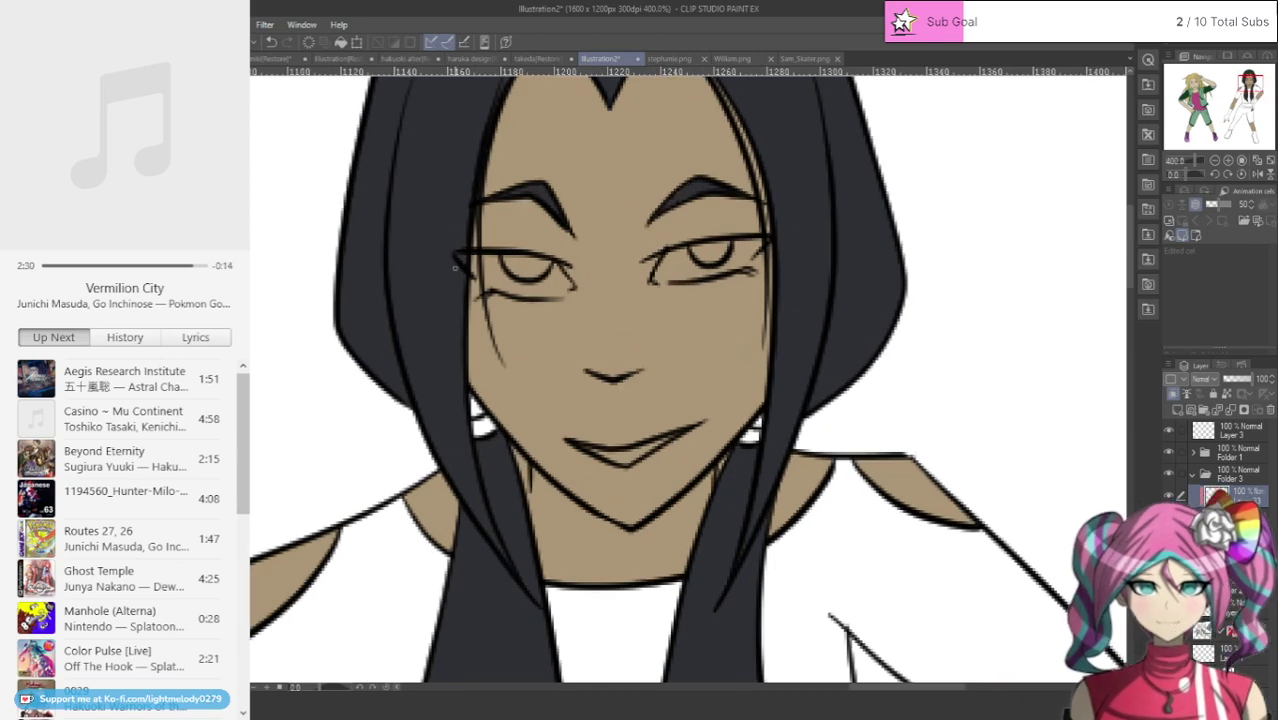
pyautogui.scroll(1, 455, 268)
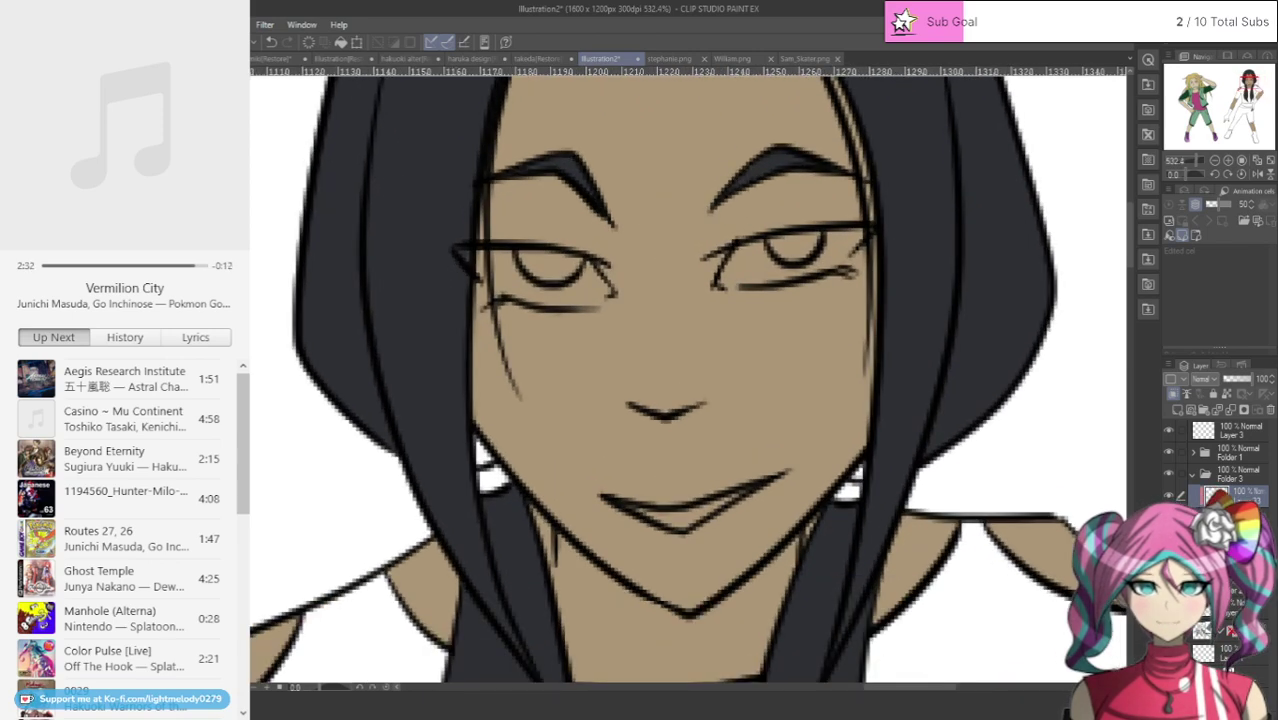
pyautogui.scroll(1, 530, 337)
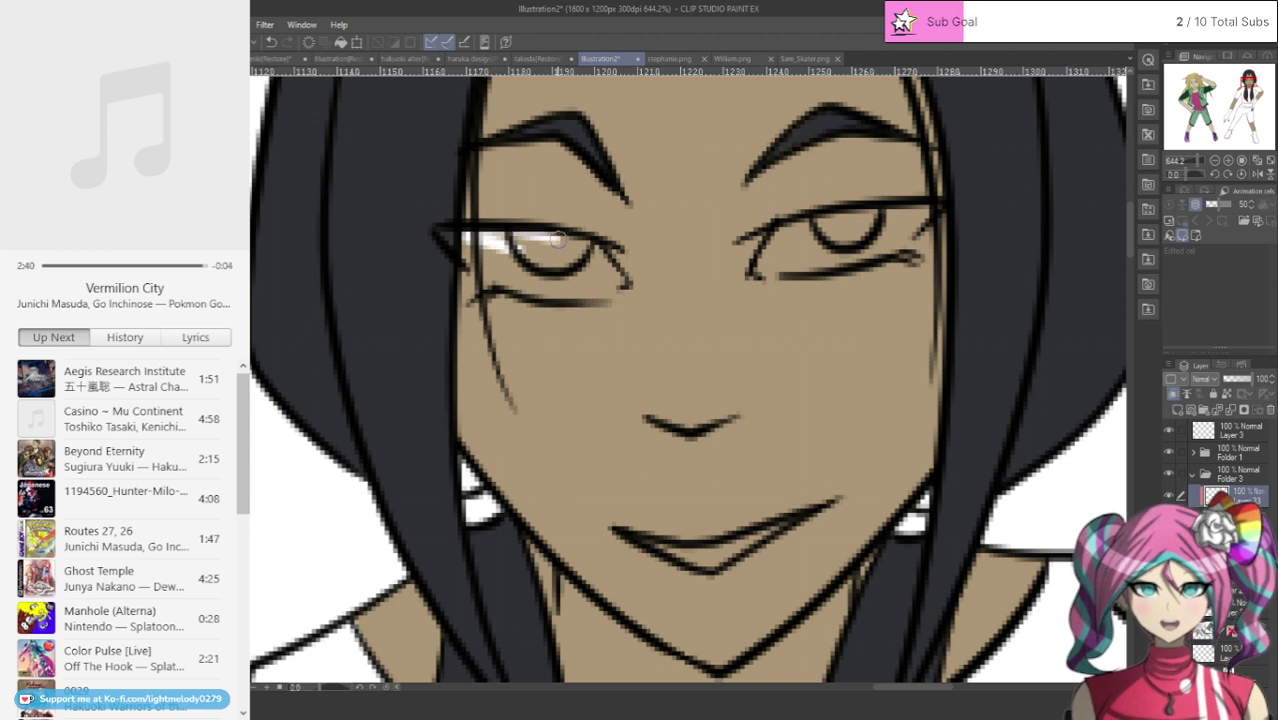
pyautogui.moveTo(495, 240)
pyautogui.mouseDown()
pyautogui.moveTo(544, 253)
pyautogui.moveTo(500, 242)
pyautogui.moveTo(575, 248)
pyautogui.moveTo(489, 242)
pyautogui.mouseUp()
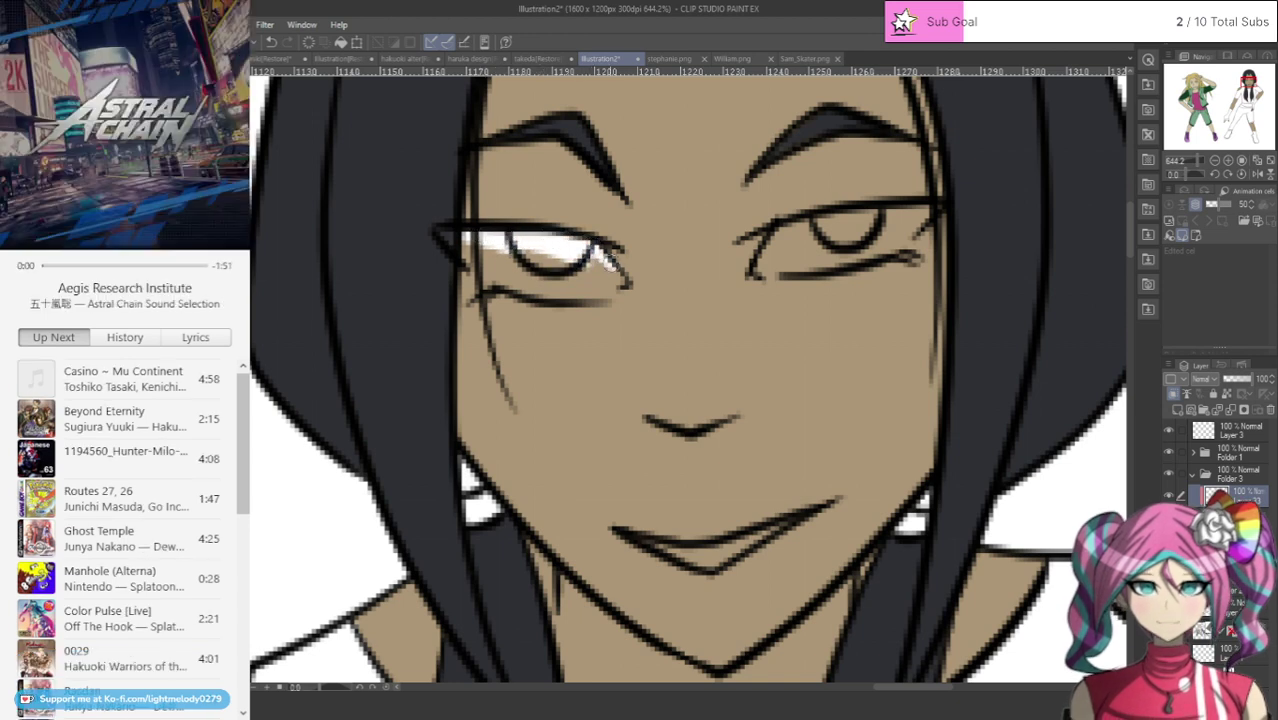
pyautogui.moveTo(603, 262)
pyautogui.mouseDown()
pyautogui.moveTo(513, 287)
pyautogui.moveTo(460, 240)
pyautogui.moveTo(495, 266)
pyautogui.moveTo(461, 242)
pyautogui.moveTo(566, 281)
pyautogui.moveTo(461, 243)
pyautogui.moveTo(503, 264)
pyautogui.moveTo(468, 253)
pyautogui.mouseUp()
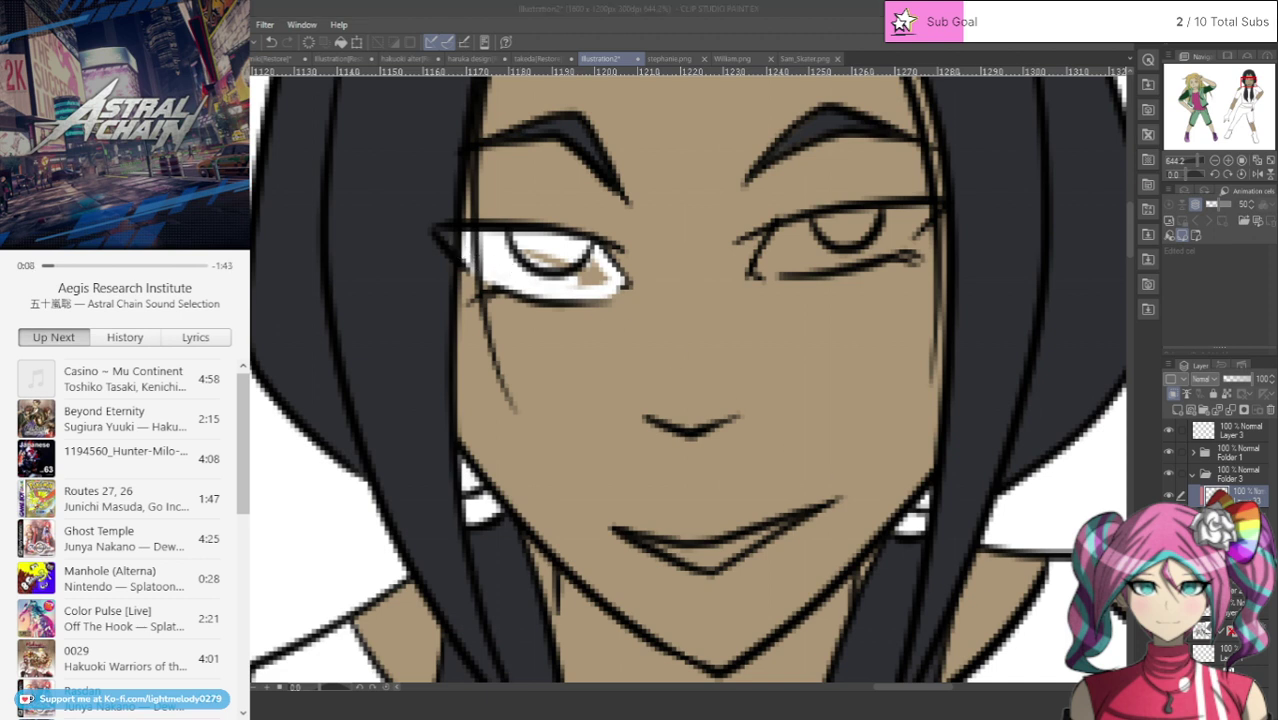
pyautogui.moveTo(566, 256)
pyautogui.mouseDown()
pyautogui.moveTo(524, 245)
pyautogui.moveTo(572, 272)
pyautogui.moveTo(523, 245)
pyautogui.moveTo(600, 284)
pyautogui.moveTo(570, 277)
pyautogui.mouseUp()
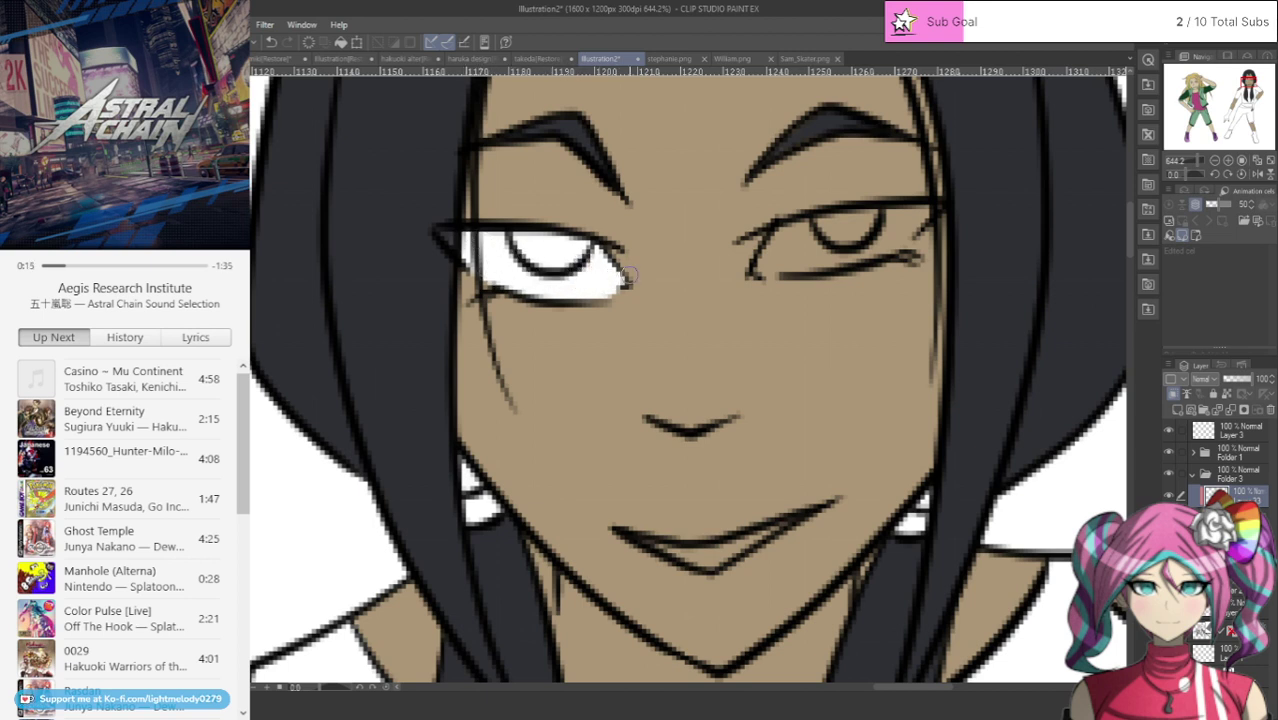
pyautogui.moveTo(620, 280); pyautogui.dragTo(587, 289)
pyautogui.moveTo(757, 268)
pyautogui.mouseDown()
pyautogui.moveTo(892, 243)
pyautogui.moveTo(879, 256)
pyautogui.moveTo(936, 204)
pyautogui.moveTo(789, 225)
pyautogui.moveTo(815, 222)
pyautogui.moveTo(786, 231)
pyautogui.moveTo(768, 258)
pyautogui.moveTo(786, 224)
pyautogui.moveTo(765, 257)
pyautogui.moveTo(776, 240)
pyautogui.moveTo(775, 259)
pyautogui.moveTo(839, 246)
pyautogui.moveTo(767, 265)
pyautogui.moveTo(894, 238)
pyautogui.moveTo(919, 214)
pyautogui.moveTo(776, 257)
pyautogui.moveTo(846, 224)
pyautogui.moveTo(780, 249)
pyautogui.moveTo(814, 218)
pyautogui.moveTo(825, 226)
pyautogui.moveTo(792, 231)
pyautogui.moveTo(938, 205)
pyautogui.moveTo(868, 245)
pyautogui.mouseUp()
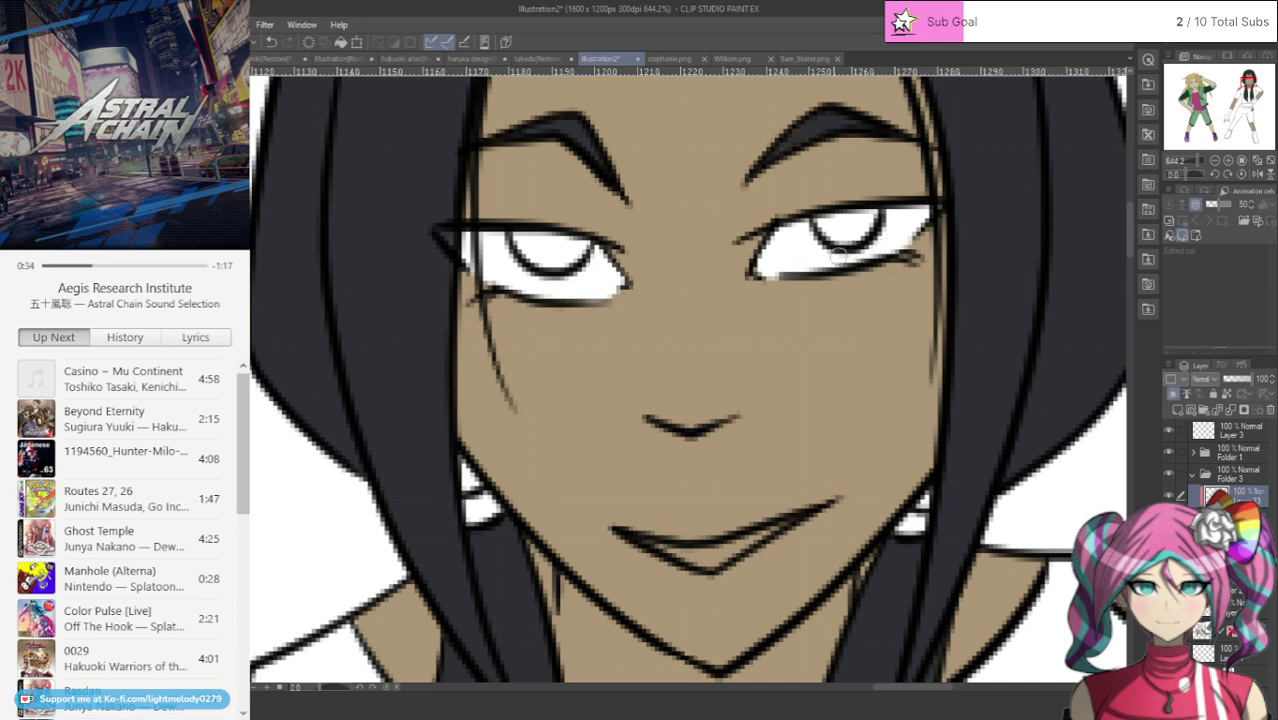
pyautogui.click(760, 267)
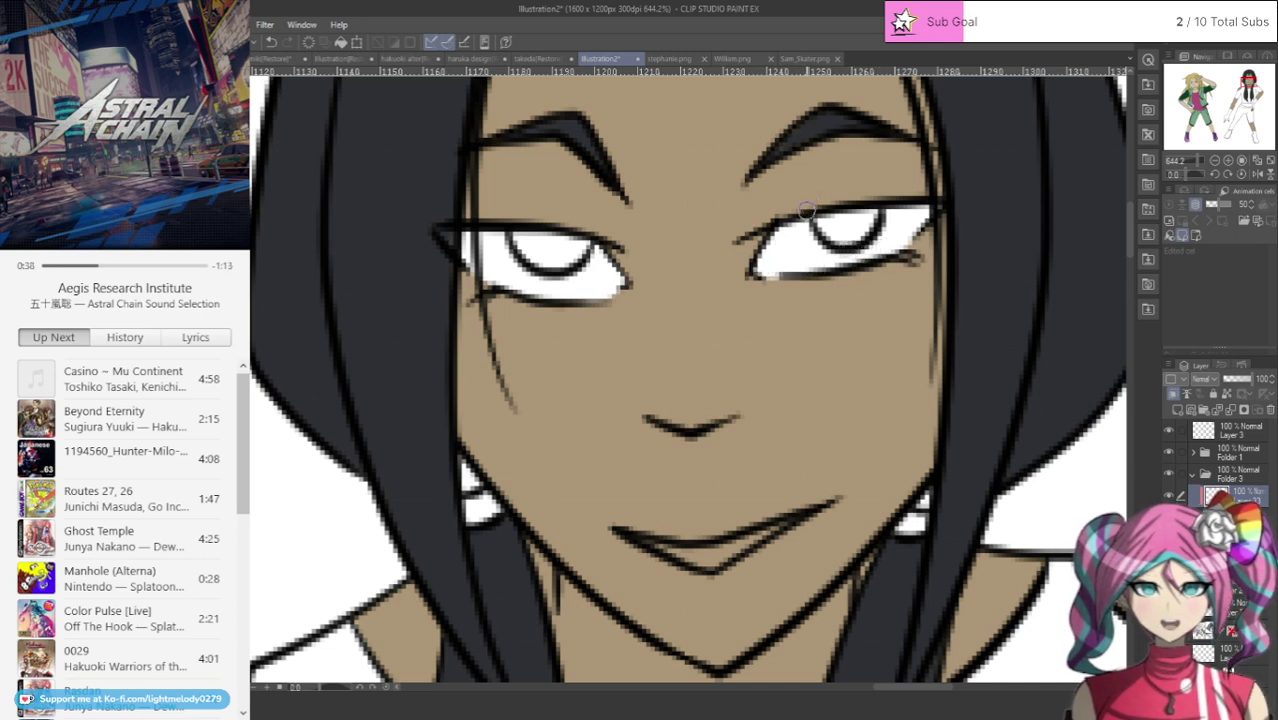
# Step: Paint the second character's teeth white between the lip lines of the open smile
pyautogui.scroll(-2, 751, 342)
pyautogui.scroll(2, 790, 522)
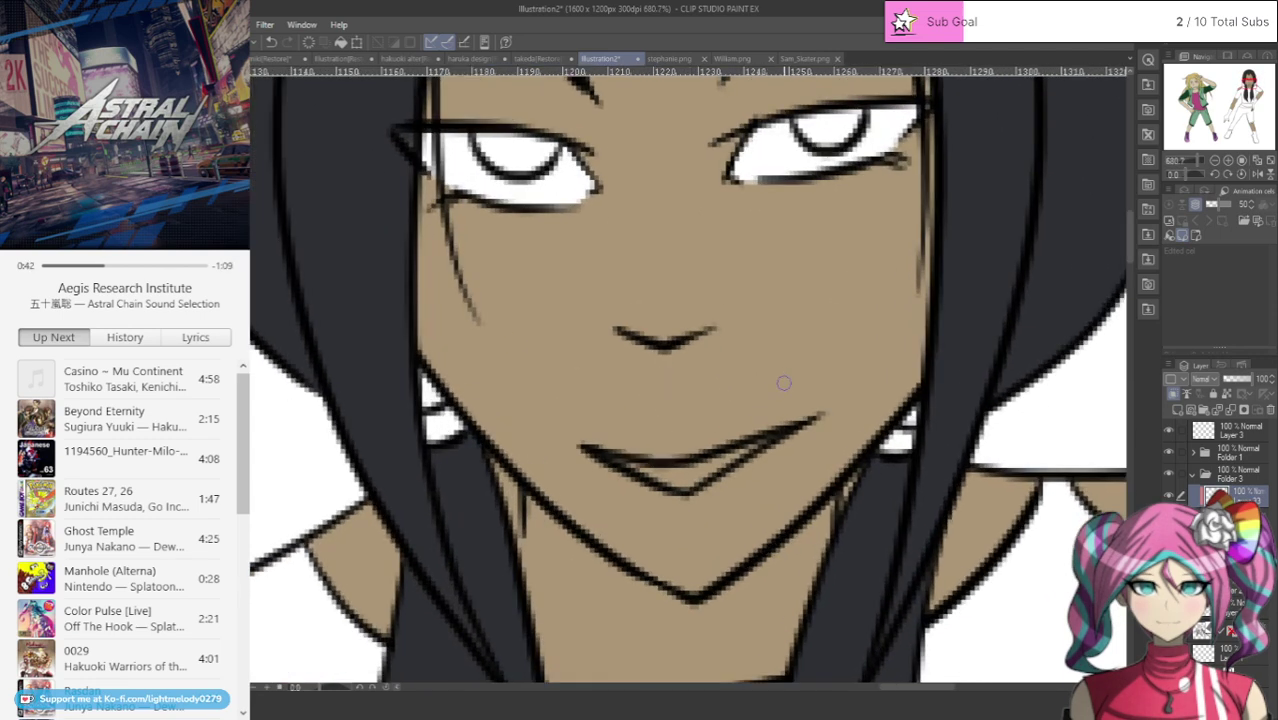
pyautogui.moveTo(776, 434)
pyautogui.mouseDown()
pyautogui.moveTo(681, 488)
pyautogui.moveTo(608, 457)
pyautogui.moveTo(668, 473)
pyautogui.mouseUp()
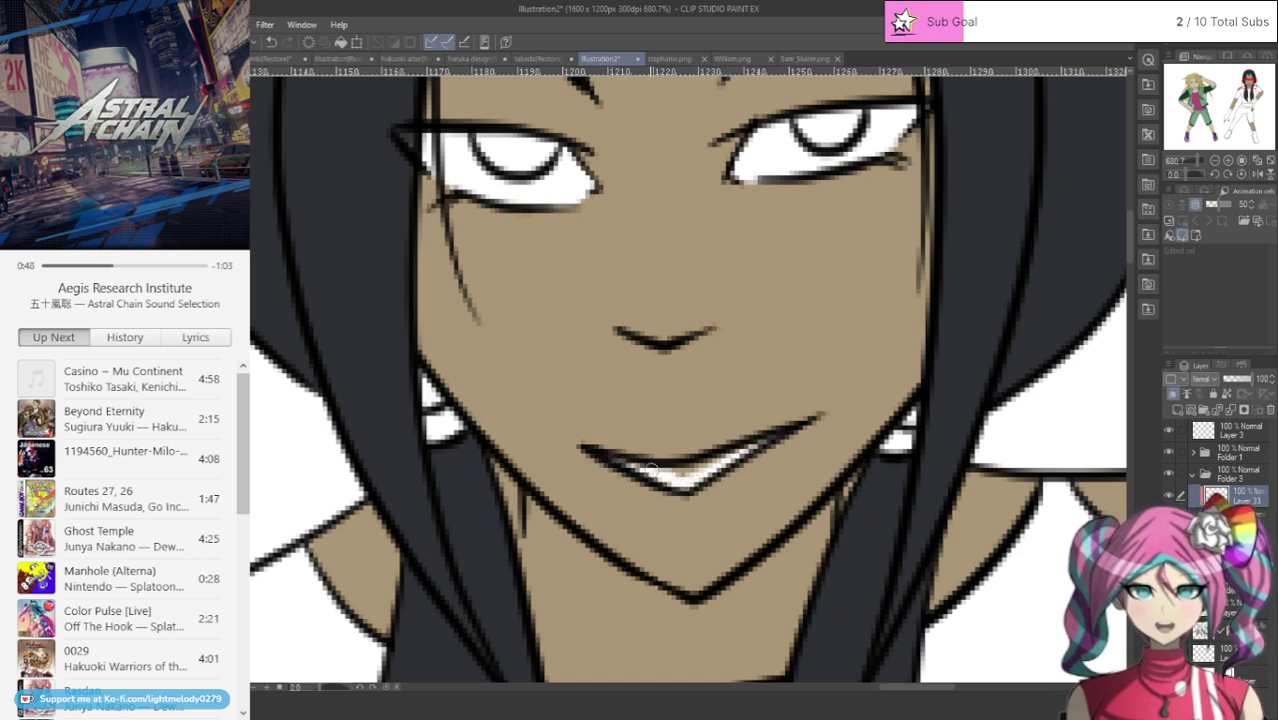
pyautogui.moveTo(672, 470); pyautogui.dragTo(761, 437)
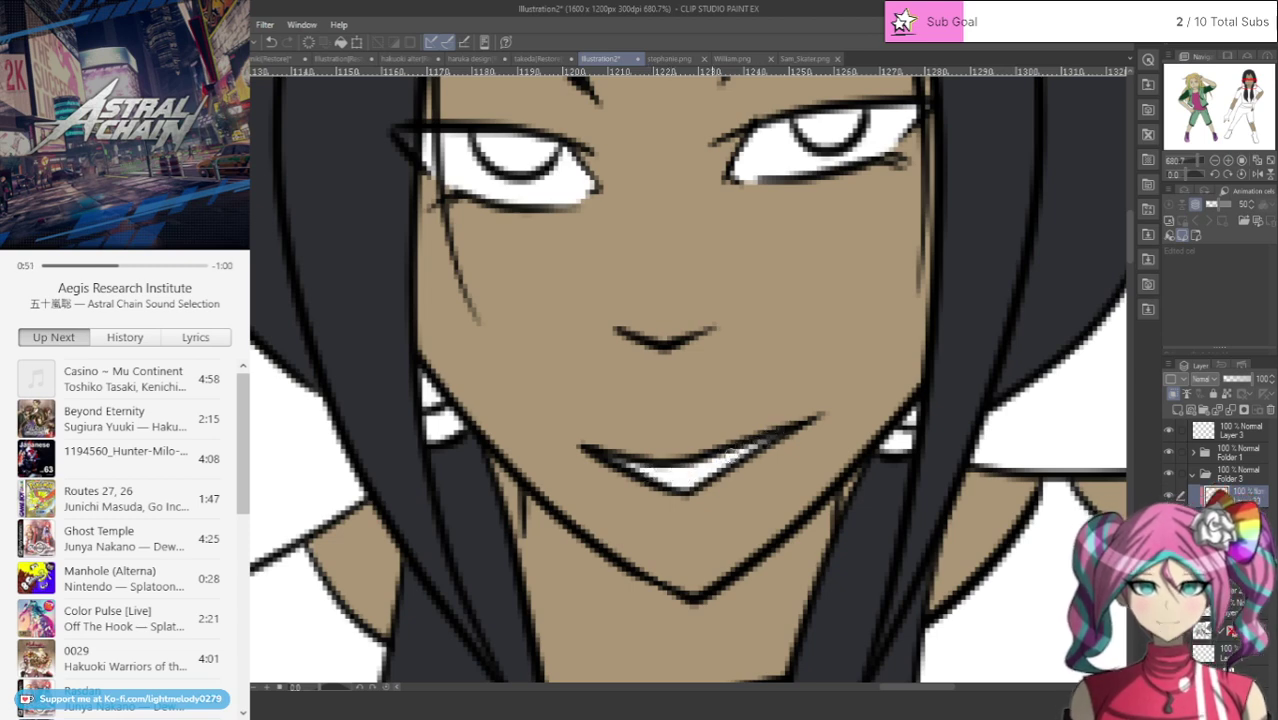
# Step: Compare the second character's face and overall look with the Sam_Skater.png and William.png reference images
pyautogui.scroll(-10, 654, 412)
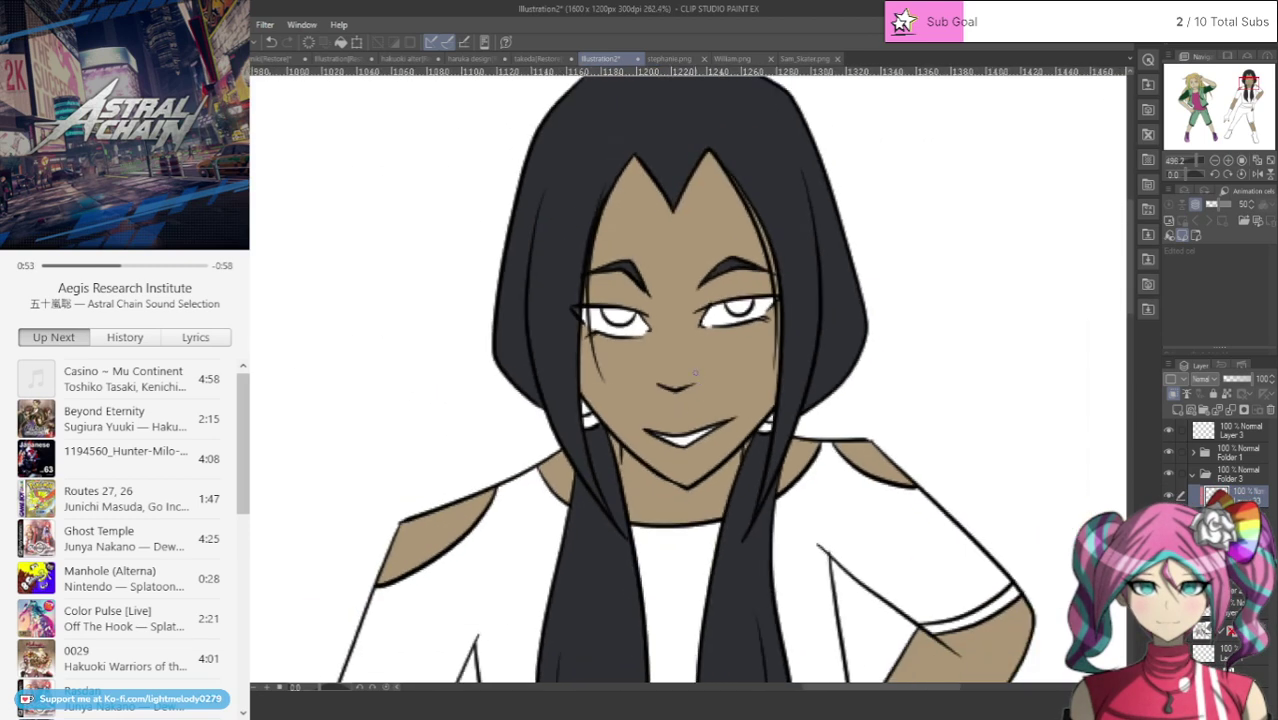
pyautogui.scroll(2, 625, 288)
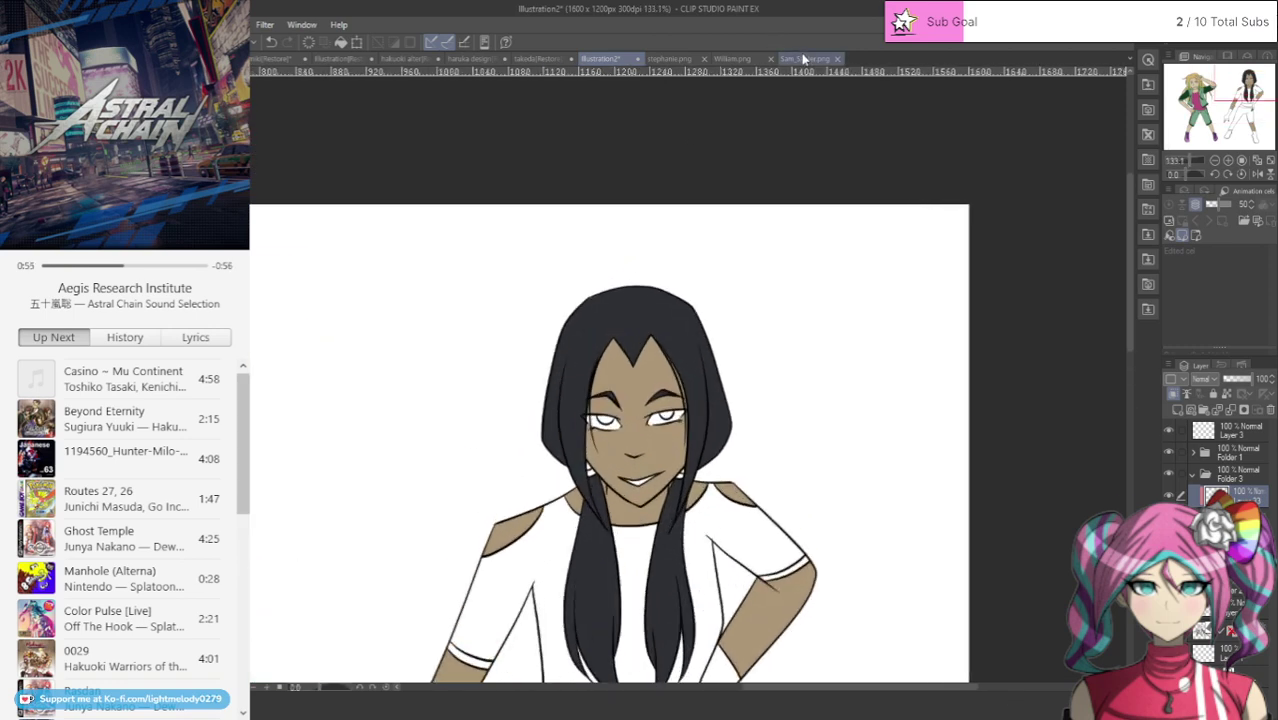
pyautogui.click(805, 58)
pyautogui.click(740, 59)
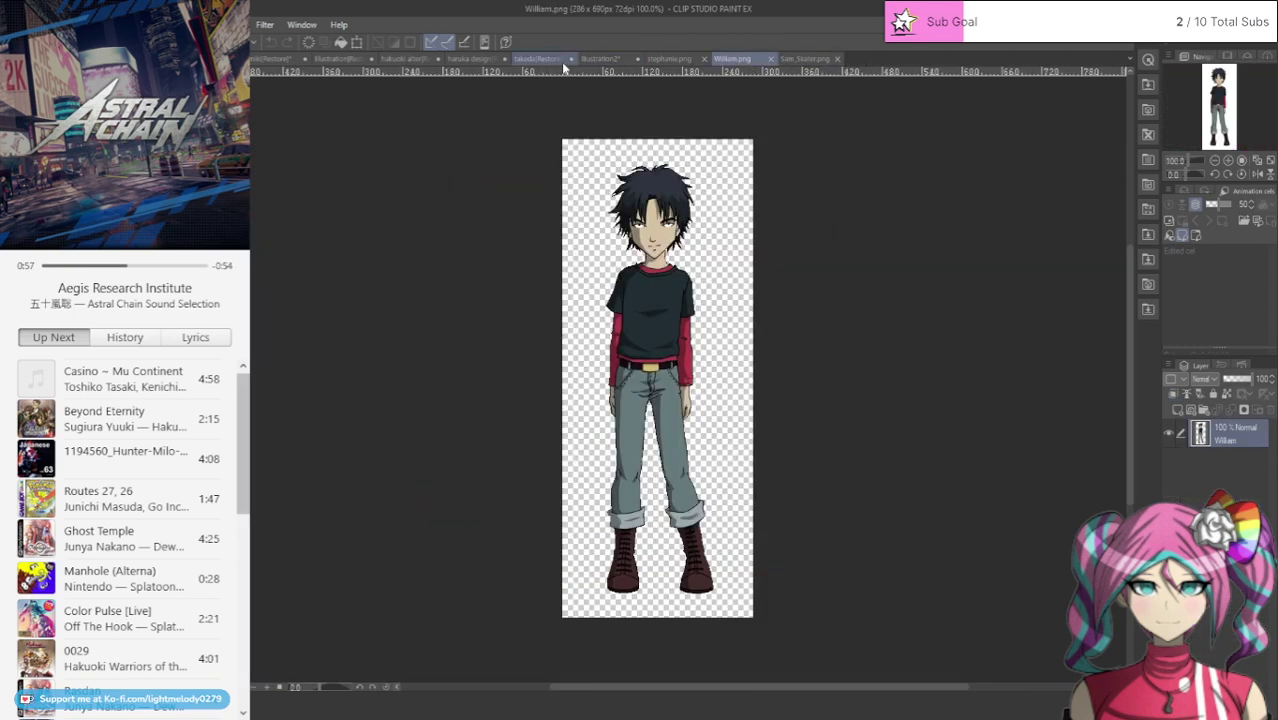
pyautogui.click(596, 59)
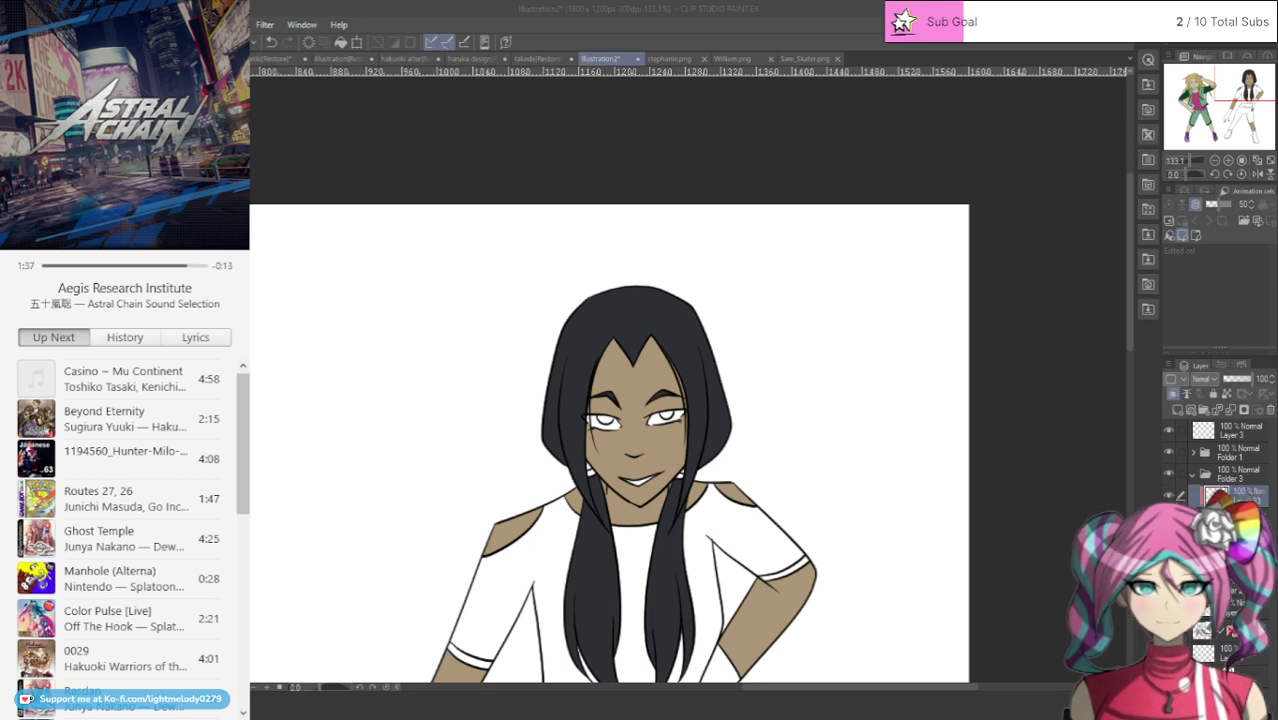
pyautogui.click(399, 566)
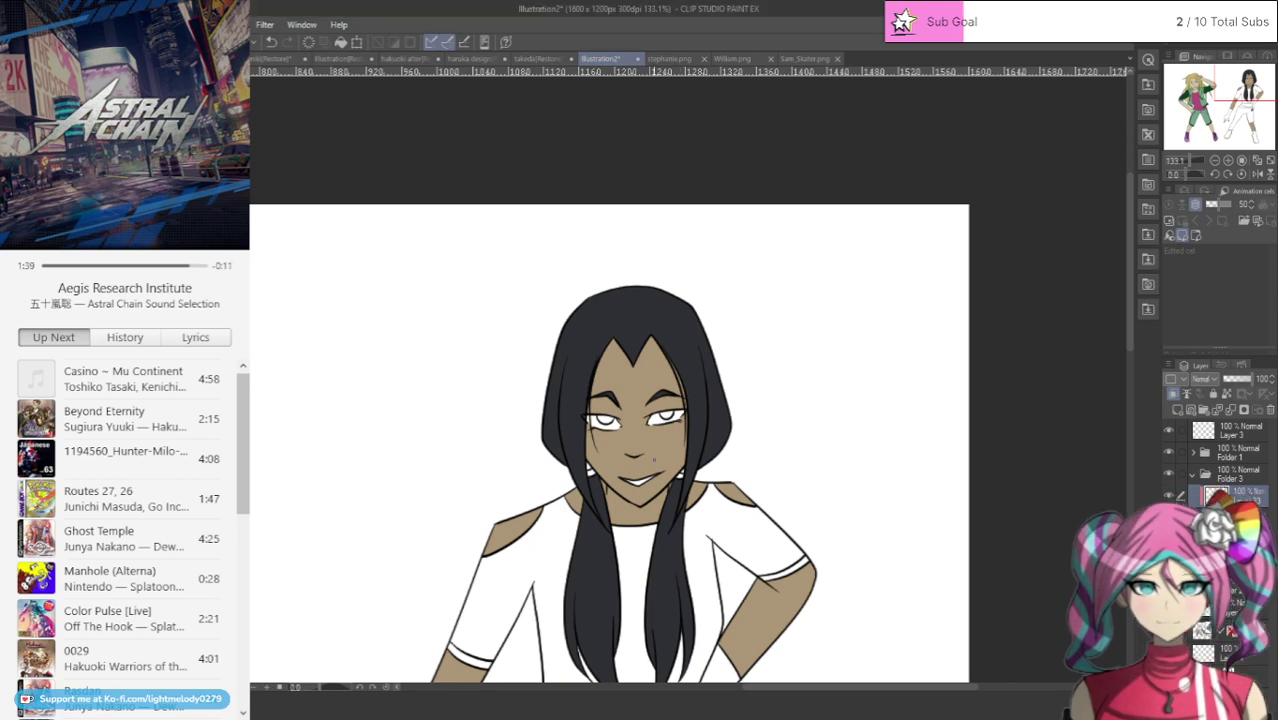
pyautogui.scroll(4, 540, 450)
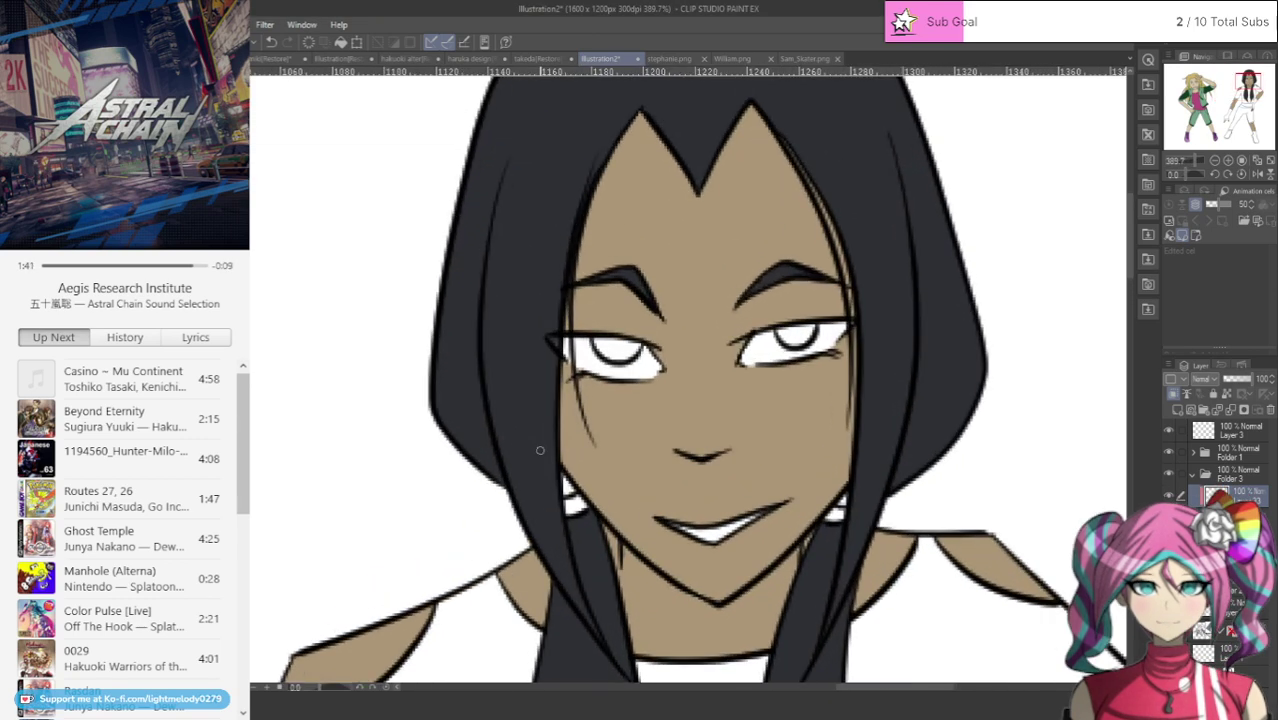
pyautogui.scroll(1, 540, 450)
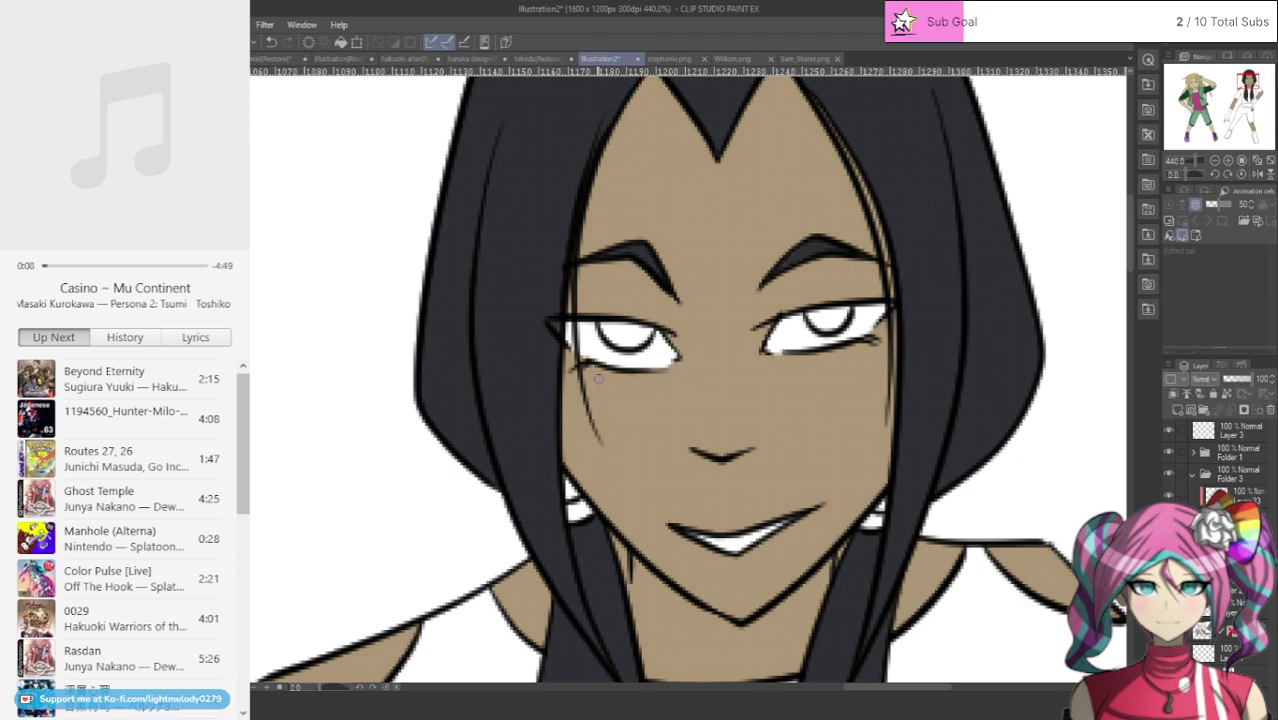
pyautogui.scroll(-5, 598, 378)
pyautogui.scroll(-1, 529, 524)
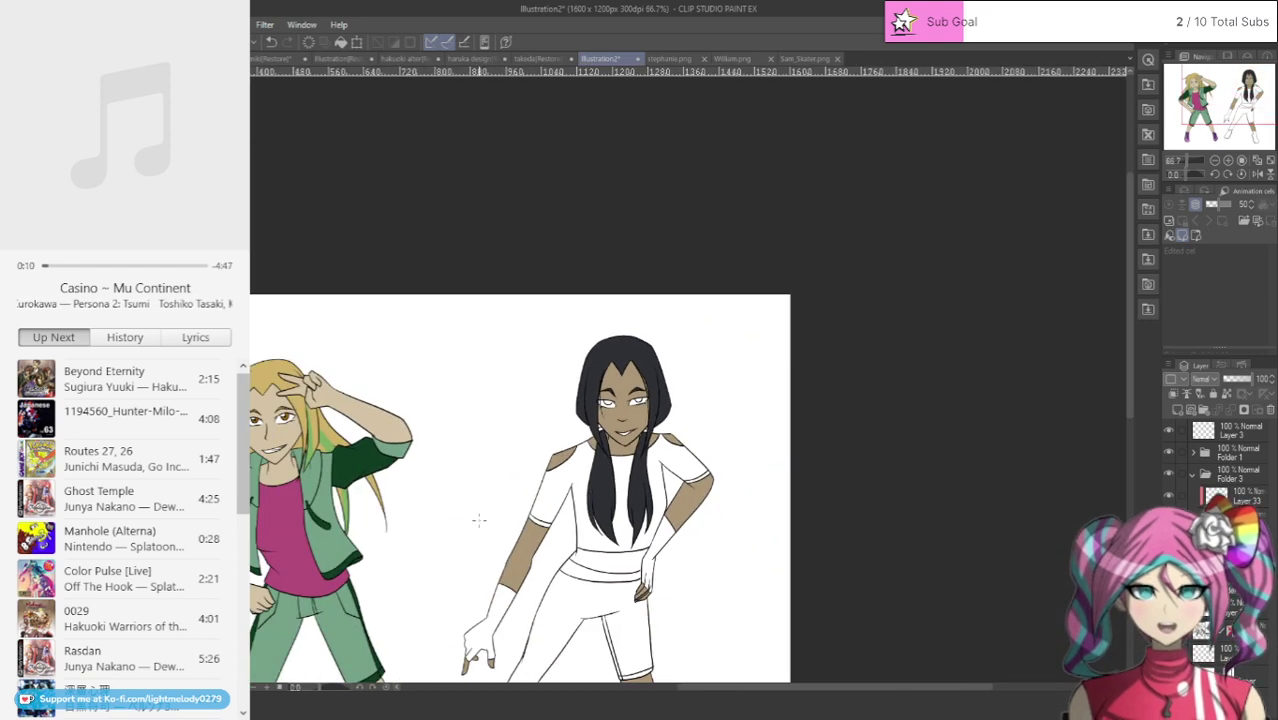
pyautogui.scroll(2, 479, 519)
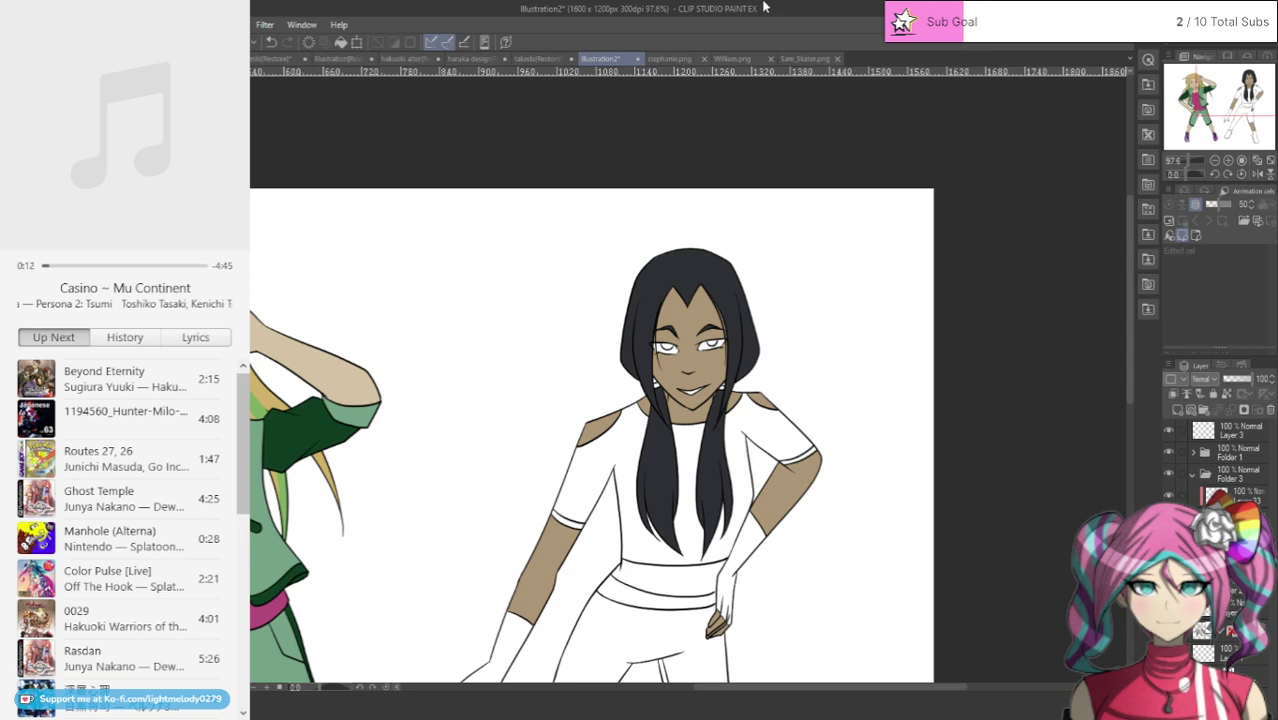
# Step: Check the William.png reference, then add a new layer and fill the second character's top and sleeves crimson, leaving the cuffs white
pyautogui.click(738, 59)
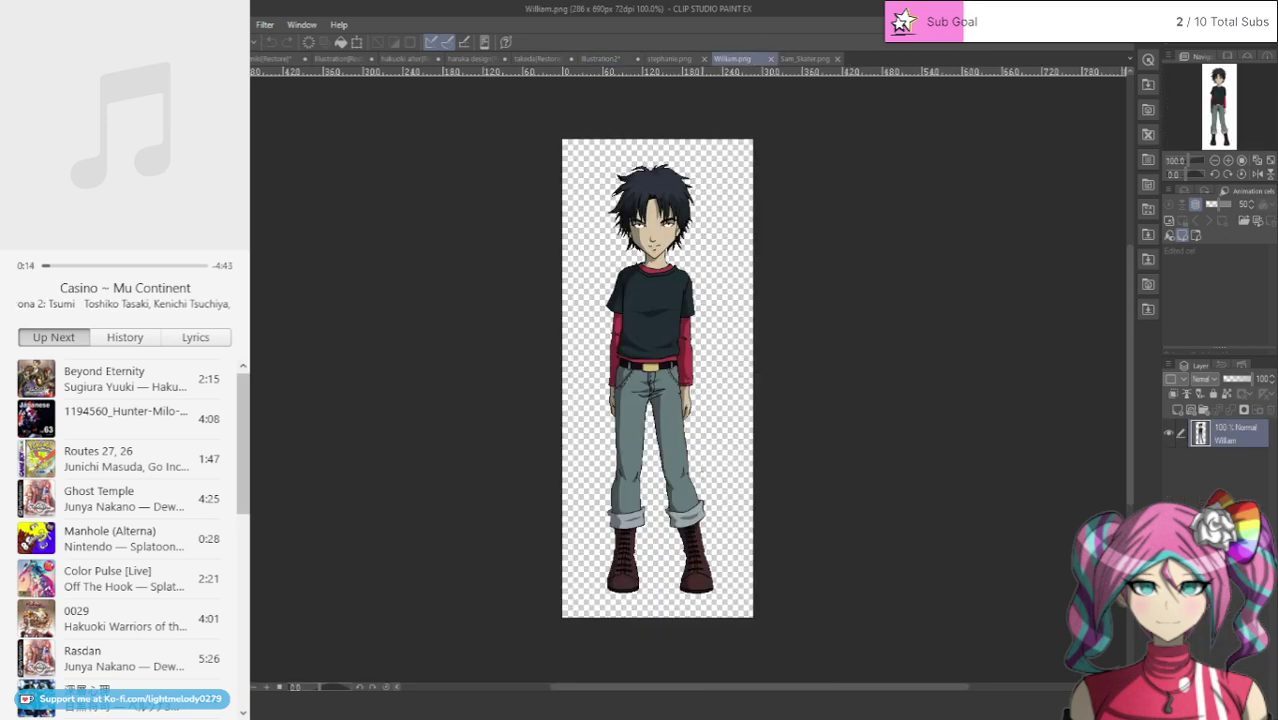
pyautogui.click(608, 59)
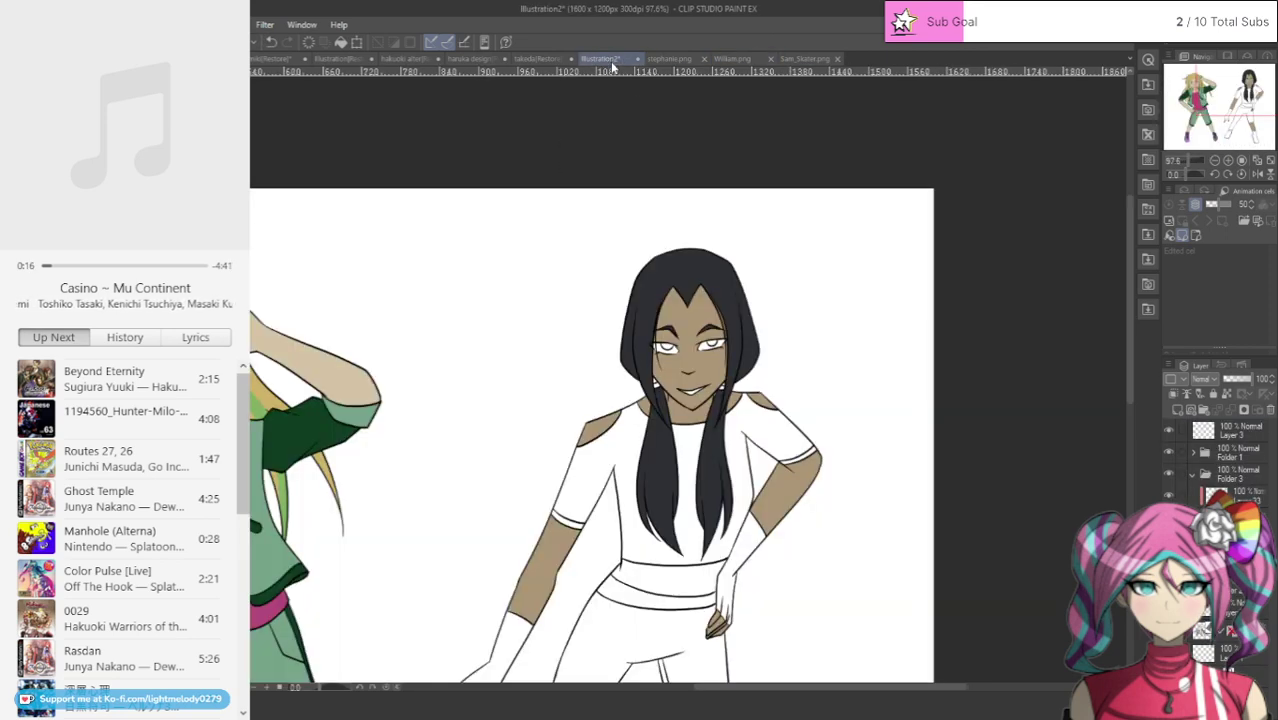
pyautogui.click(1176, 410)
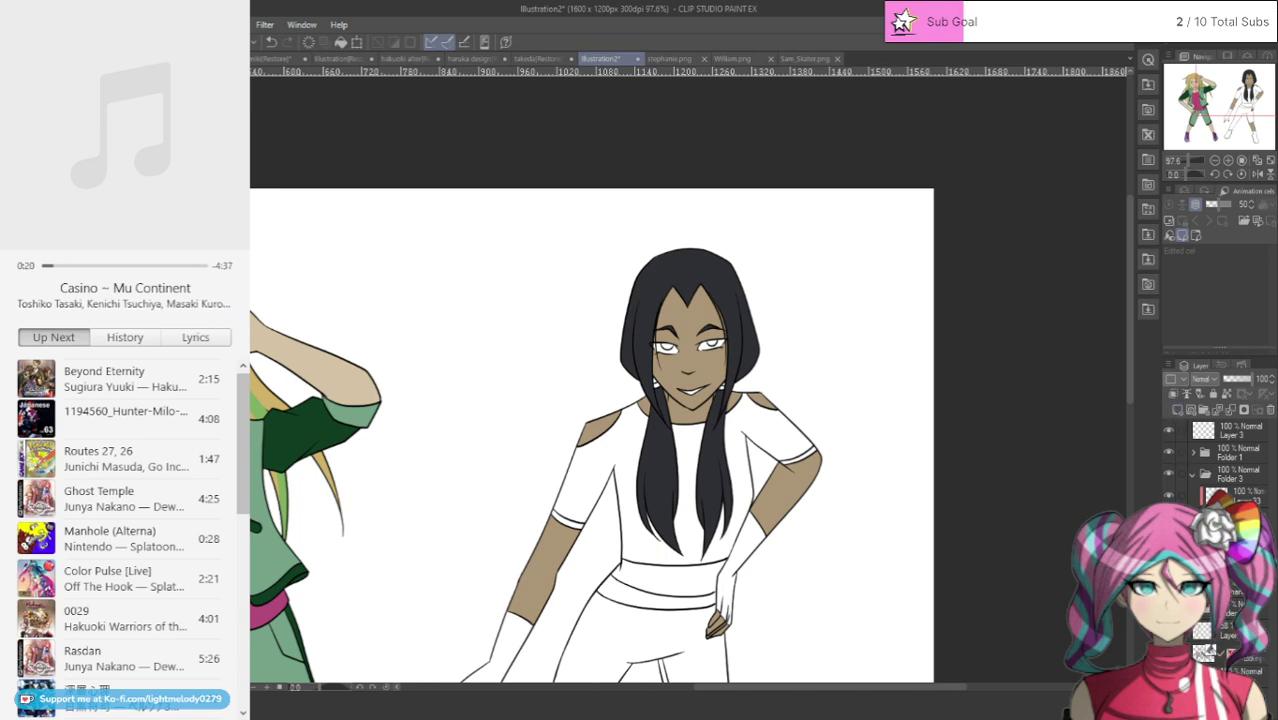
pyautogui.click(725, 37)
pyautogui.moveTo(625, 566); pyautogui.dragTo(1051, 528)
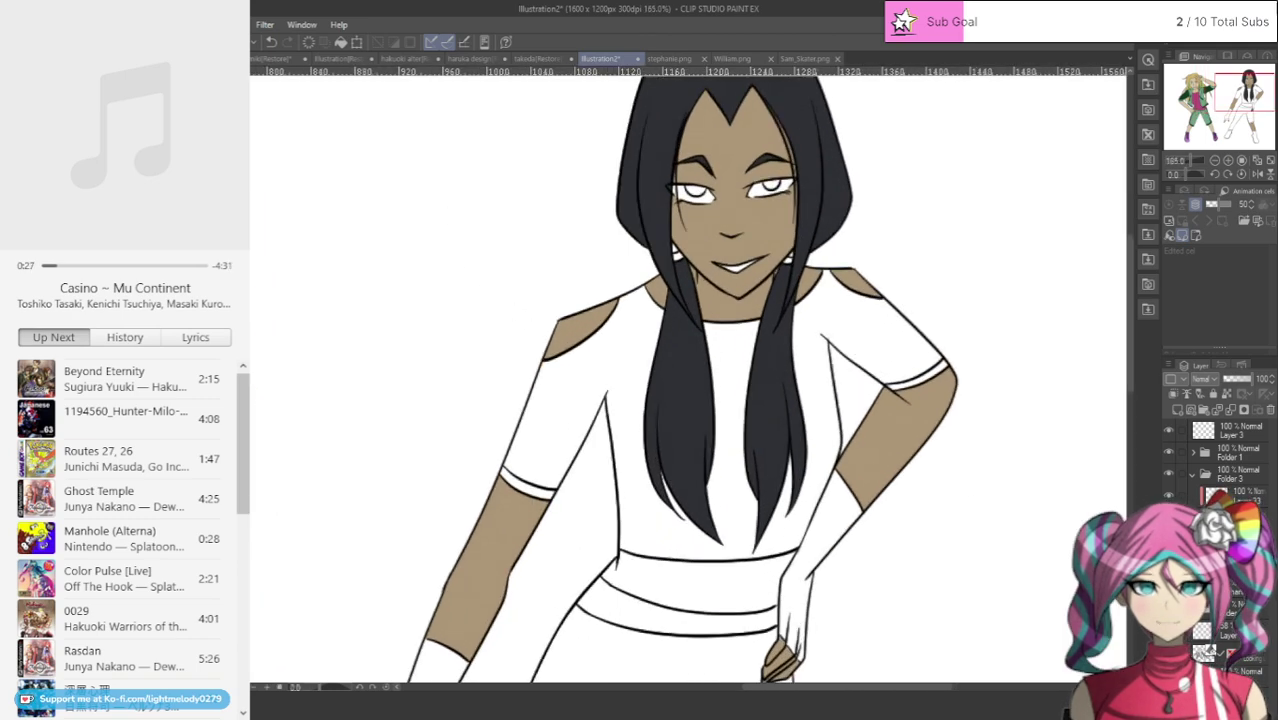
pyautogui.scroll(1, 587, 385)
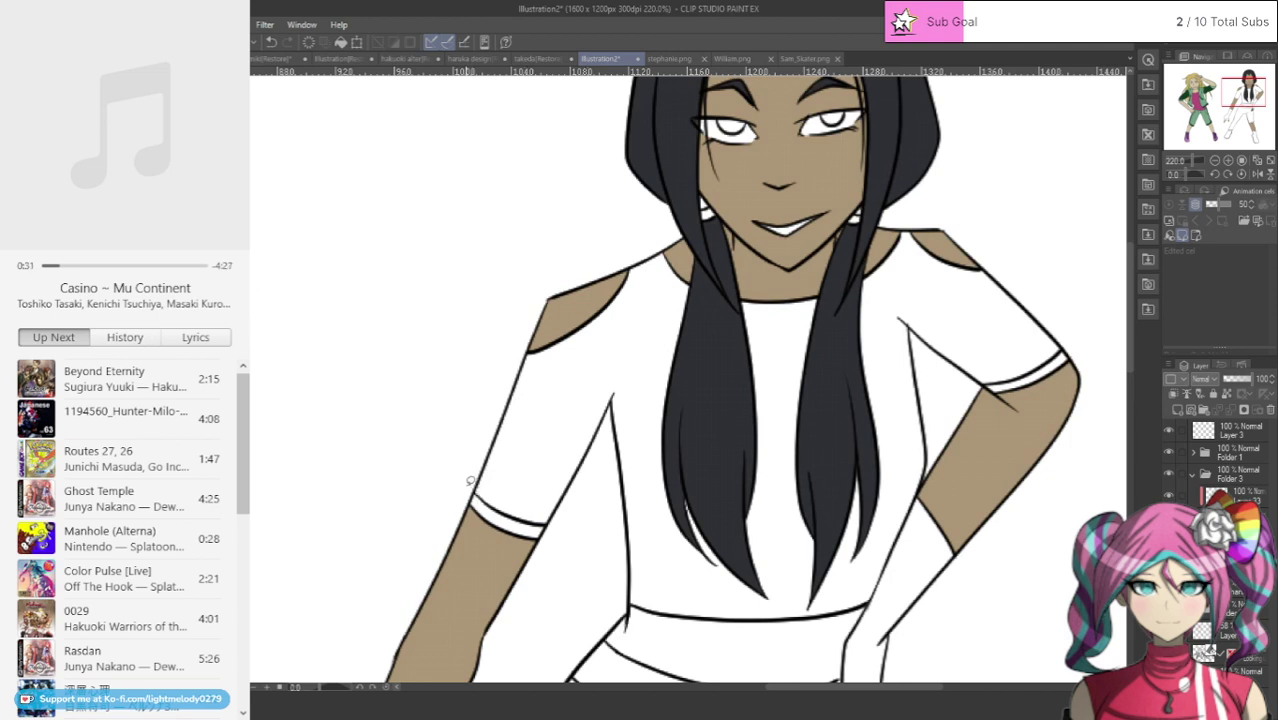
pyautogui.moveTo(468, 488)
pyautogui.mouseDown()
pyautogui.moveTo(594, 541)
pyautogui.moveTo(642, 613)
pyautogui.moveTo(850, 611)
pyautogui.moveTo(877, 602)
pyautogui.moveTo(915, 540)
pyautogui.moveTo(984, 388)
pyautogui.moveTo(1071, 347)
pyautogui.moveTo(1059, 276)
pyautogui.moveTo(995, 209)
pyautogui.moveTo(933, 199)
pyautogui.moveTo(838, 268)
pyautogui.moveTo(770, 284)
pyautogui.moveTo(690, 246)
pyautogui.moveTo(588, 266)
pyautogui.mouseUp()
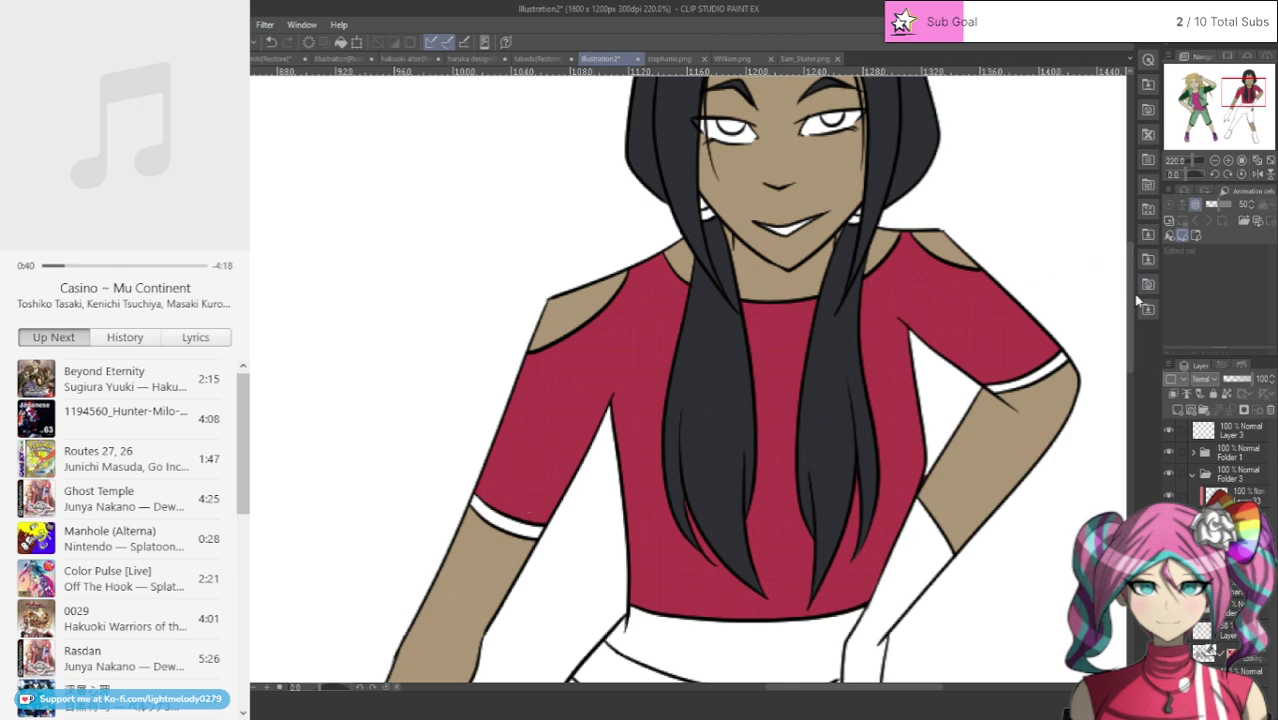
# Step: Fill the curved strip below the second character's white waist section with the brown skin colour
pyautogui.moveTo(1130, 298)
pyautogui.mouseDown()
pyautogui.moveTo(1132, 441)
pyautogui.moveTo(1130, 280)
pyautogui.moveTo(1130, 330)
pyautogui.moveTo(1128, 308)
pyautogui.mouseUp()
pyautogui.scroll(-3, 1126, 383)
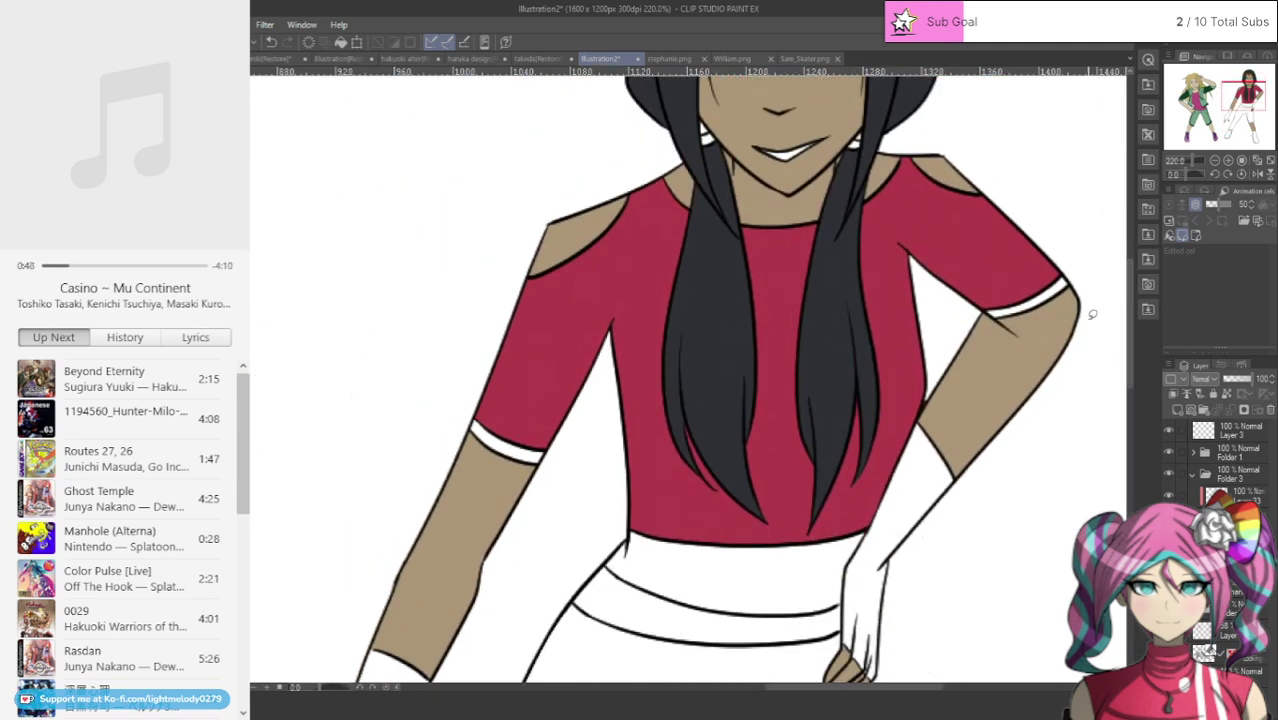
pyautogui.scroll(1, 961, 400)
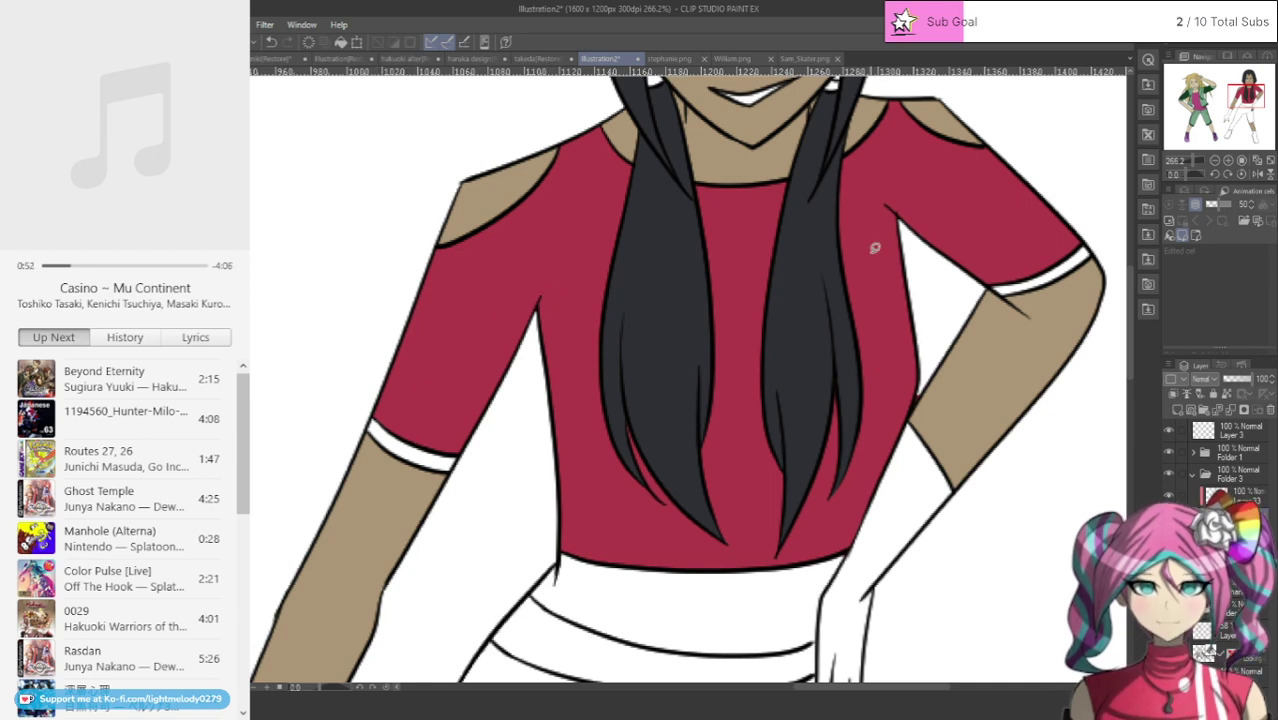
pyautogui.moveTo(1132, 335); pyautogui.dragTo(1130, 347)
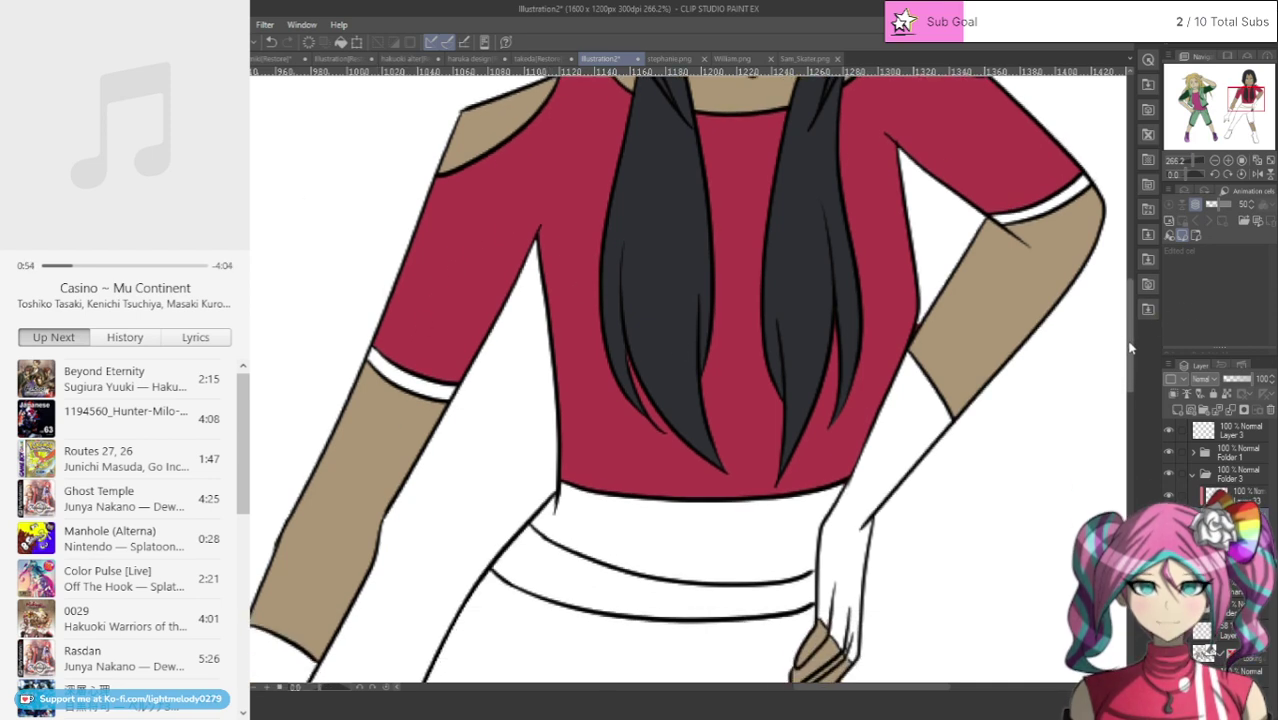
pyautogui.moveTo(530, 505)
pyautogui.mouseDown()
pyautogui.moveTo(618, 545)
pyautogui.moveTo(831, 559)
pyautogui.moveTo(823, 608)
pyautogui.moveTo(732, 636)
pyautogui.moveTo(540, 636)
pyautogui.moveTo(460, 521)
pyautogui.mouseUp()
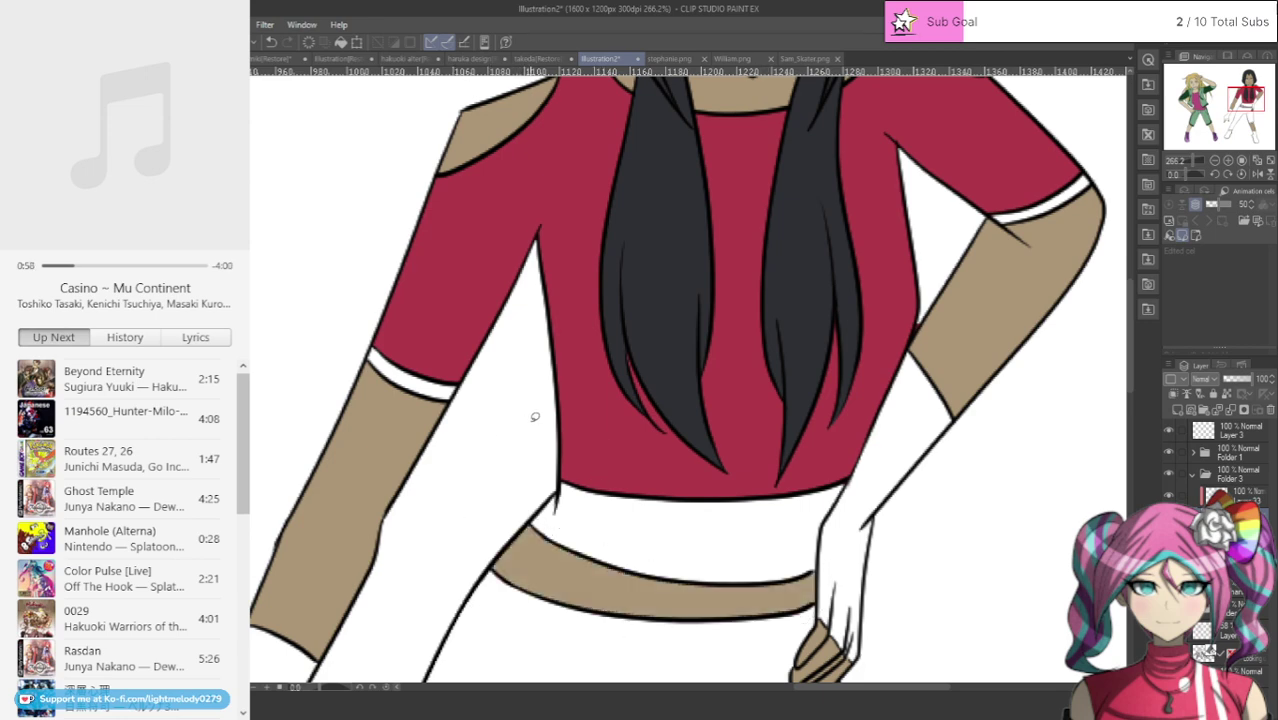
pyautogui.scroll(-4, 535, 417)
pyautogui.scroll(2, 556, 225)
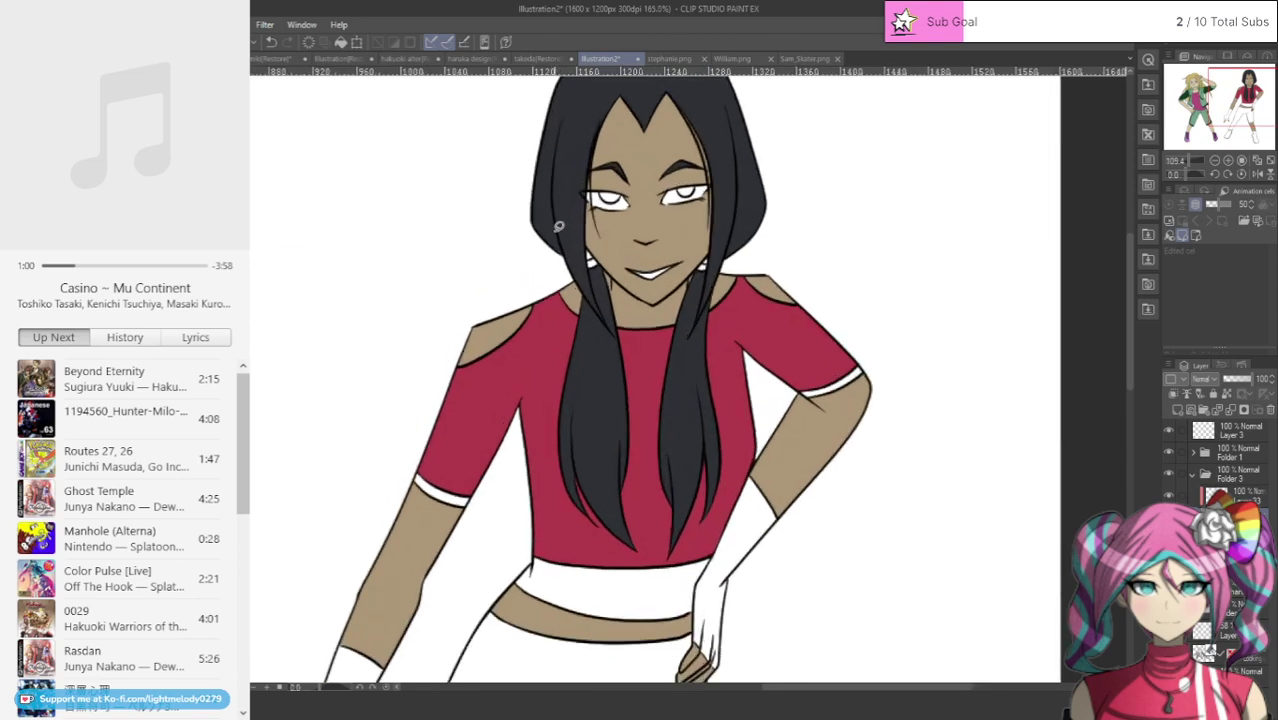
pyautogui.scroll(3, 616, 637)
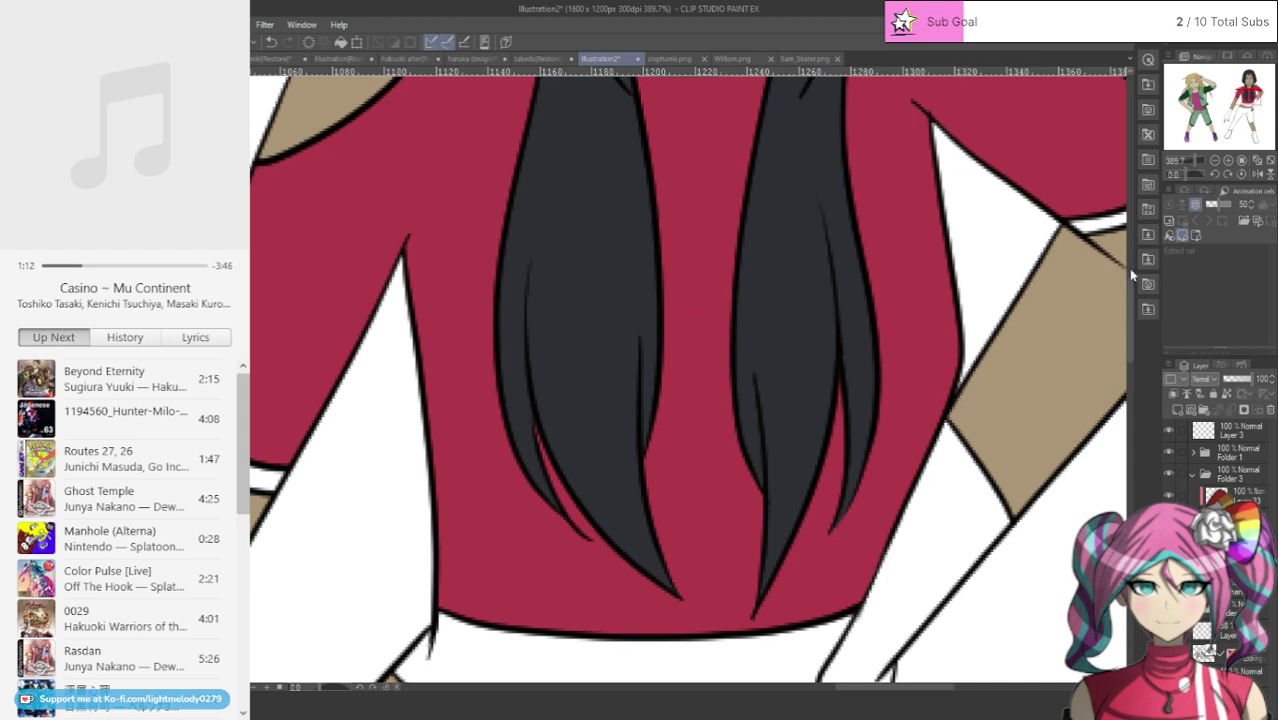
pyautogui.scroll(4, 1063, 376)
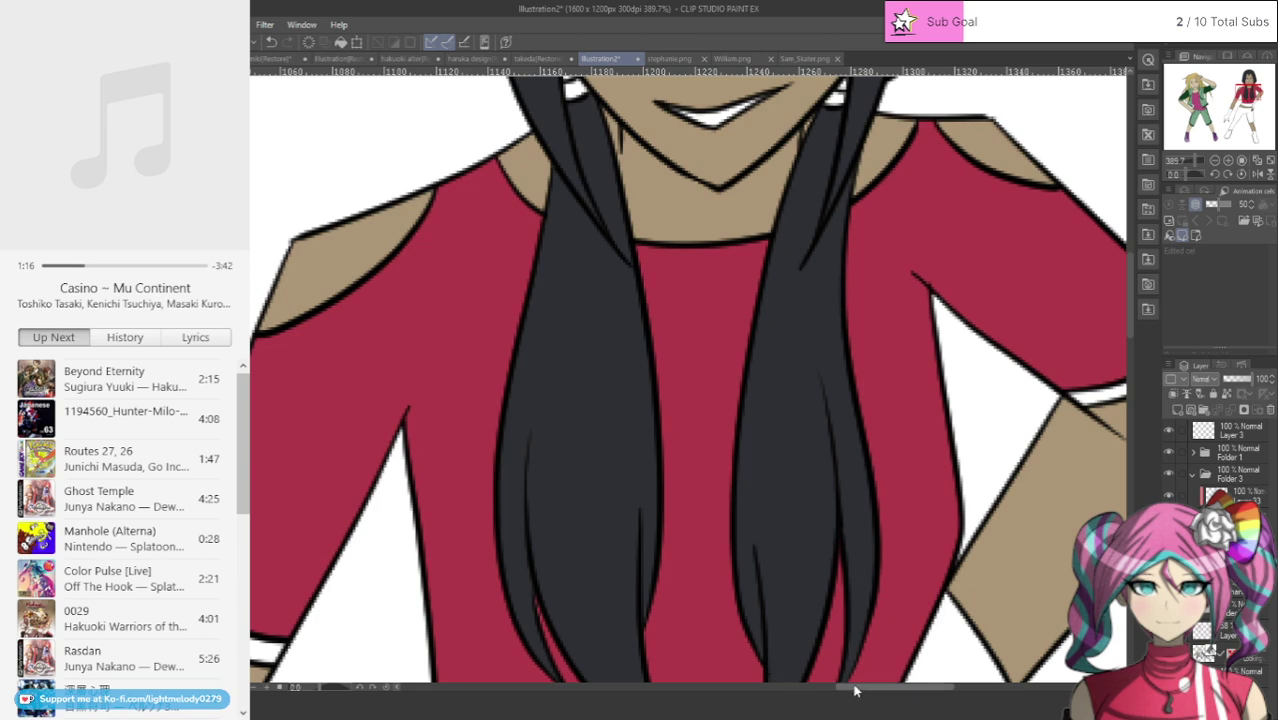
# Step: Fill the trim bands at the second character's trouser hems and both fingerless gloves with the crimson of the top
pyautogui.moveTo(857, 687)
pyautogui.mouseDown()
pyautogui.moveTo(901, 687)
pyautogui.moveTo(851, 687)
pyautogui.mouseUp()
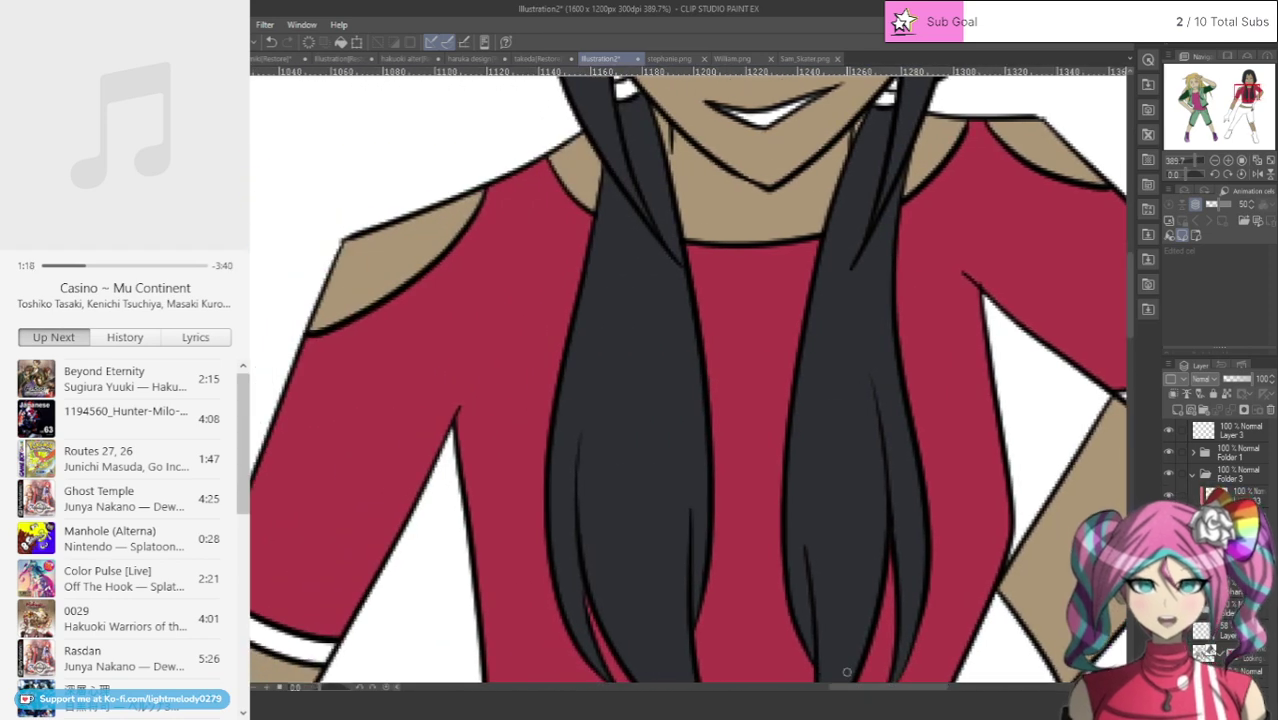
pyautogui.scroll(-6, 553, 358)
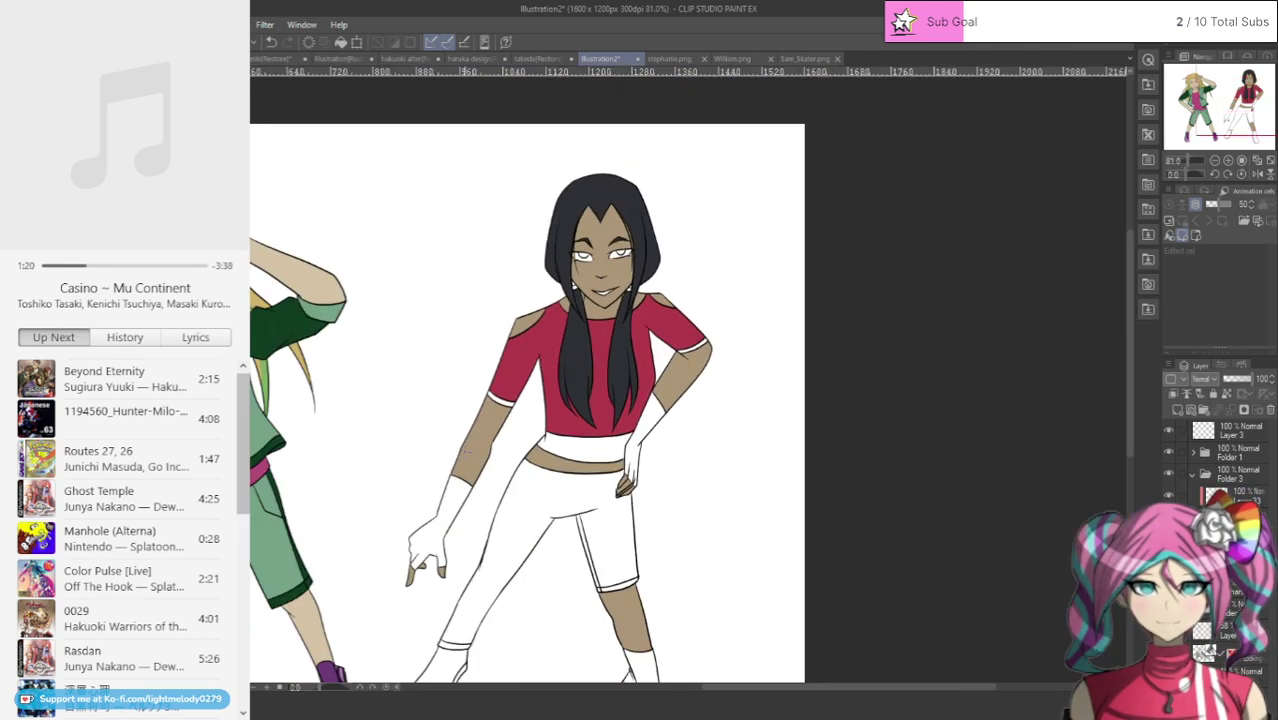
pyautogui.scroll(-3, 553, 358)
pyautogui.scroll(4, 505, 350)
pyautogui.scroll(1, 505, 350)
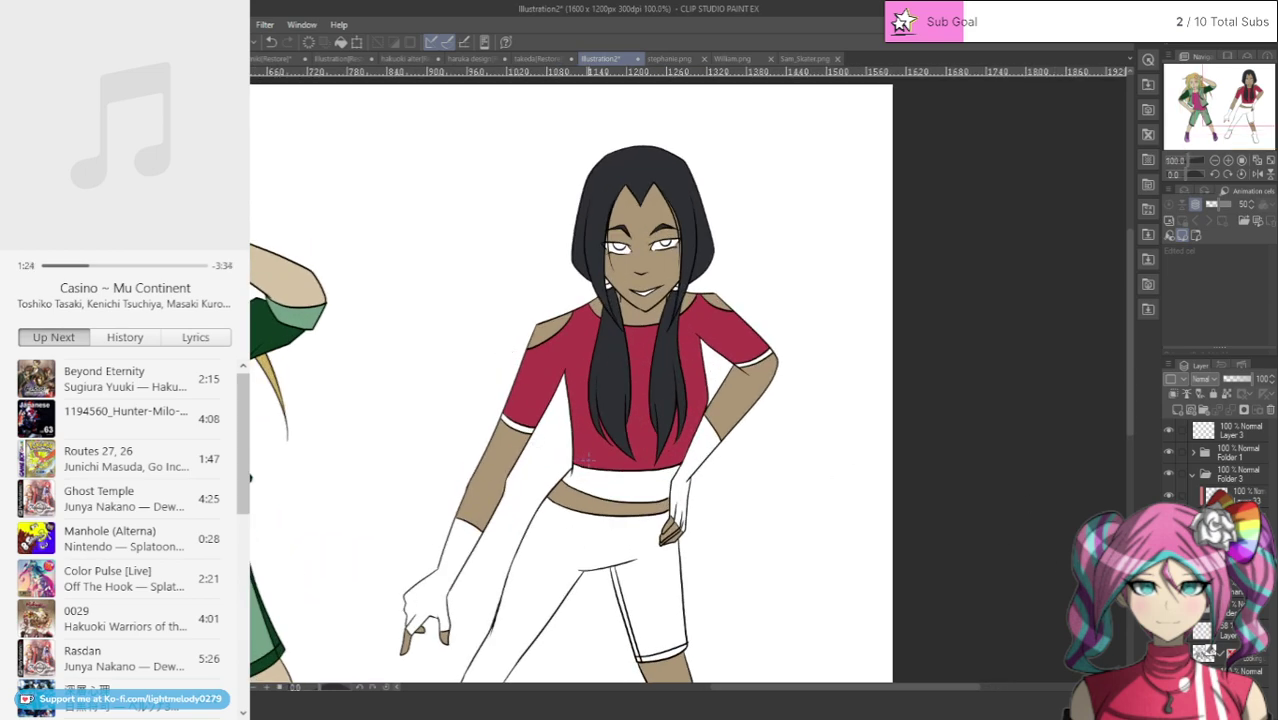
pyautogui.scroll(-4, 589, 456)
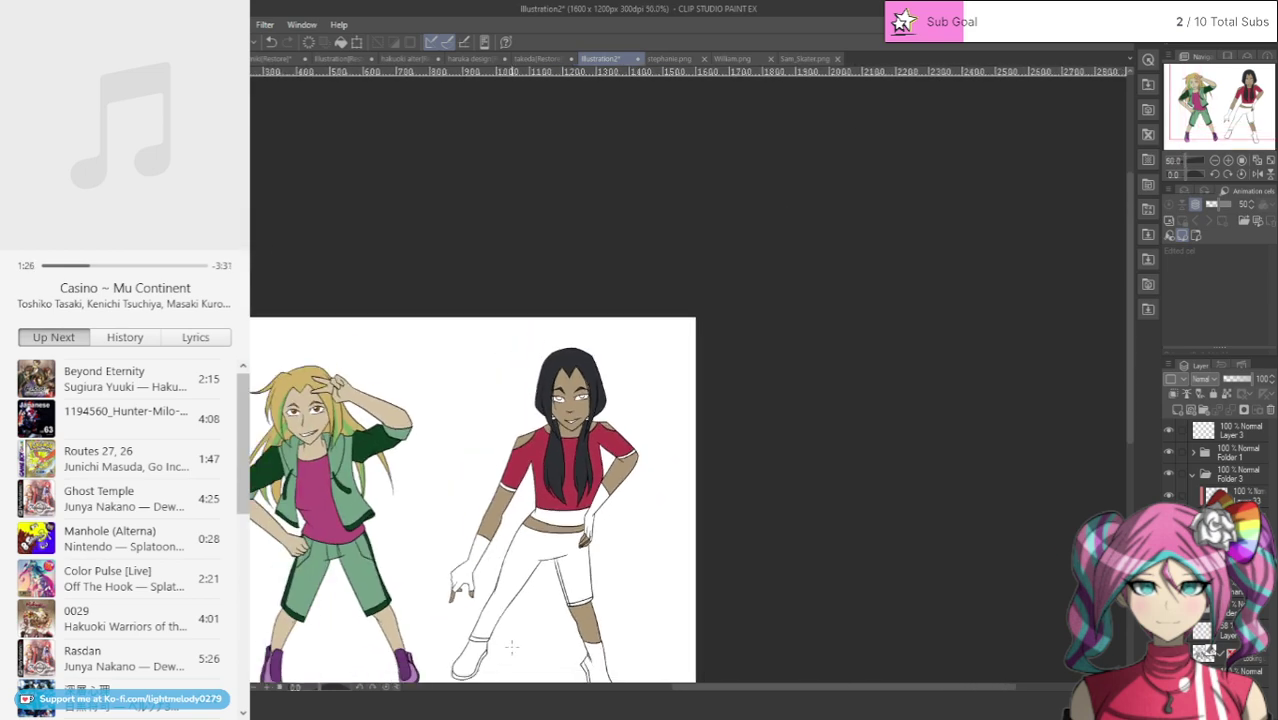
pyautogui.scroll(1, 533, 656)
pyautogui.scroll(4, 533, 656)
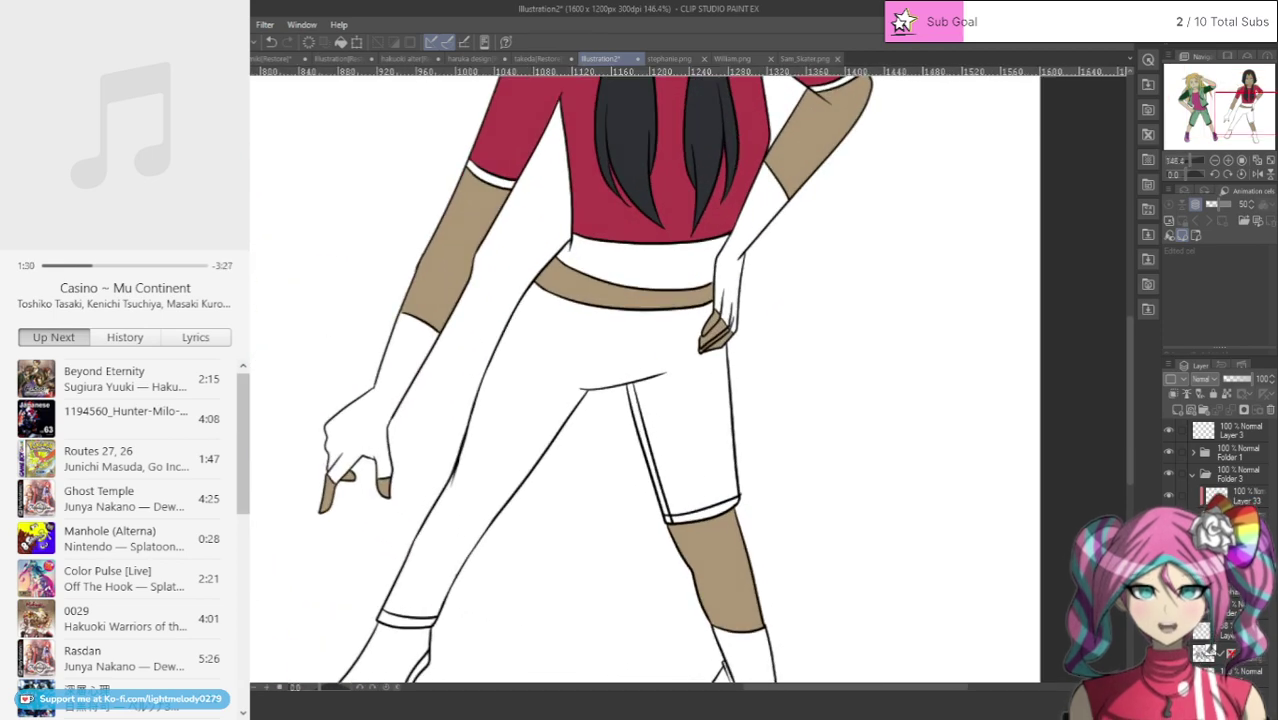
pyautogui.moveTo(373, 598)
pyautogui.mouseDown()
pyautogui.moveTo(442, 630)
pyautogui.moveTo(425, 592)
pyautogui.mouseUp()
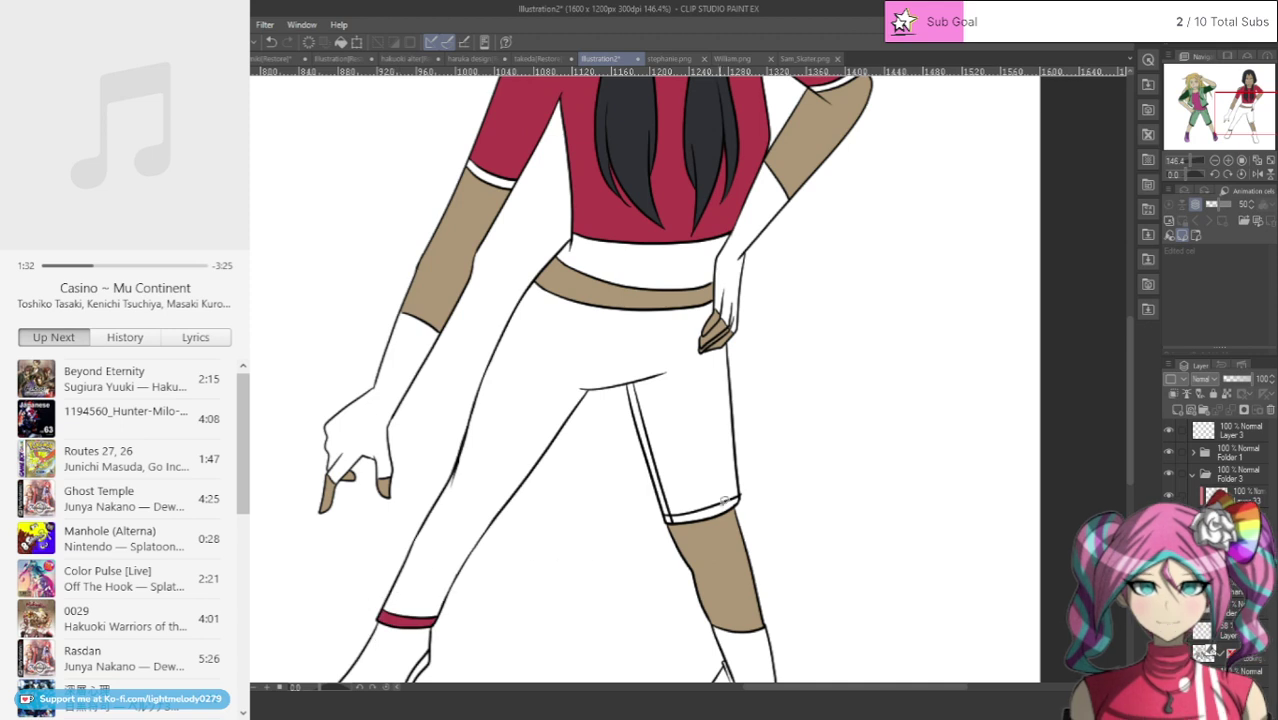
pyautogui.moveTo(700, 494); pyautogui.dragTo(648, 511)
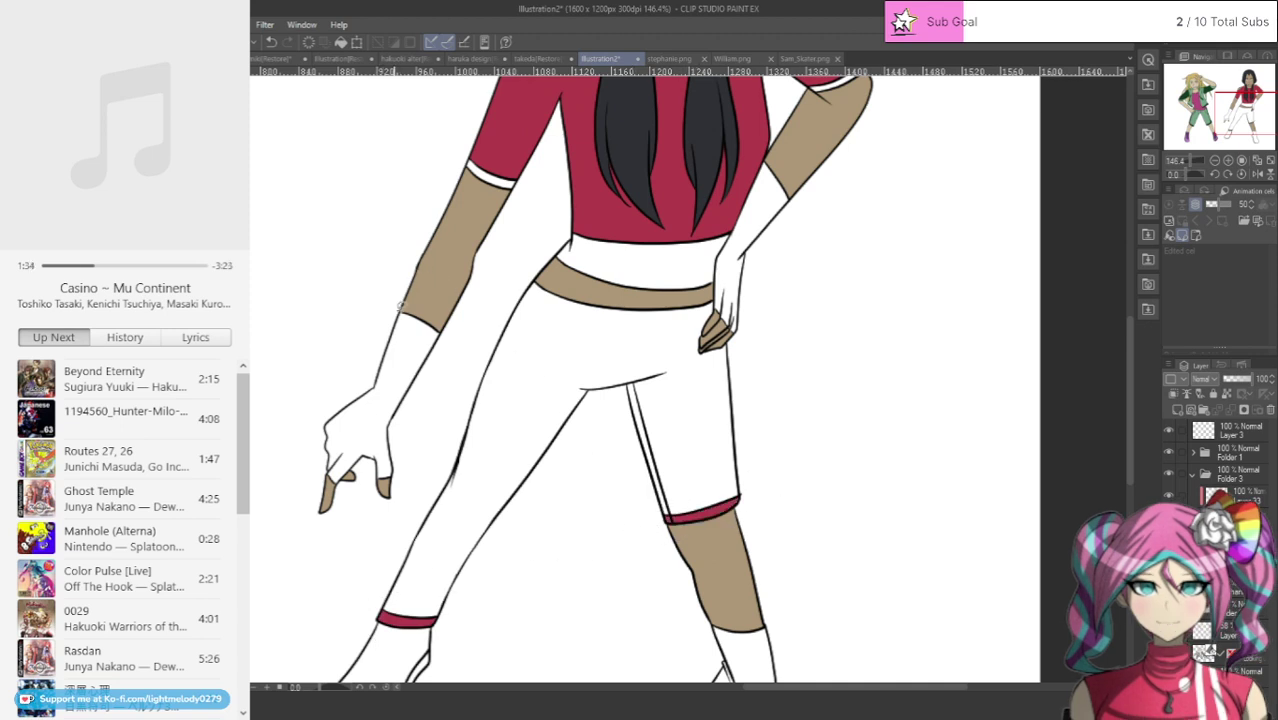
pyautogui.moveTo(378, 302)
pyautogui.mouseDown()
pyautogui.moveTo(428, 304)
pyautogui.moveTo(420, 426)
pyautogui.moveTo(285, 406)
pyautogui.moveTo(375, 300)
pyautogui.mouseUp()
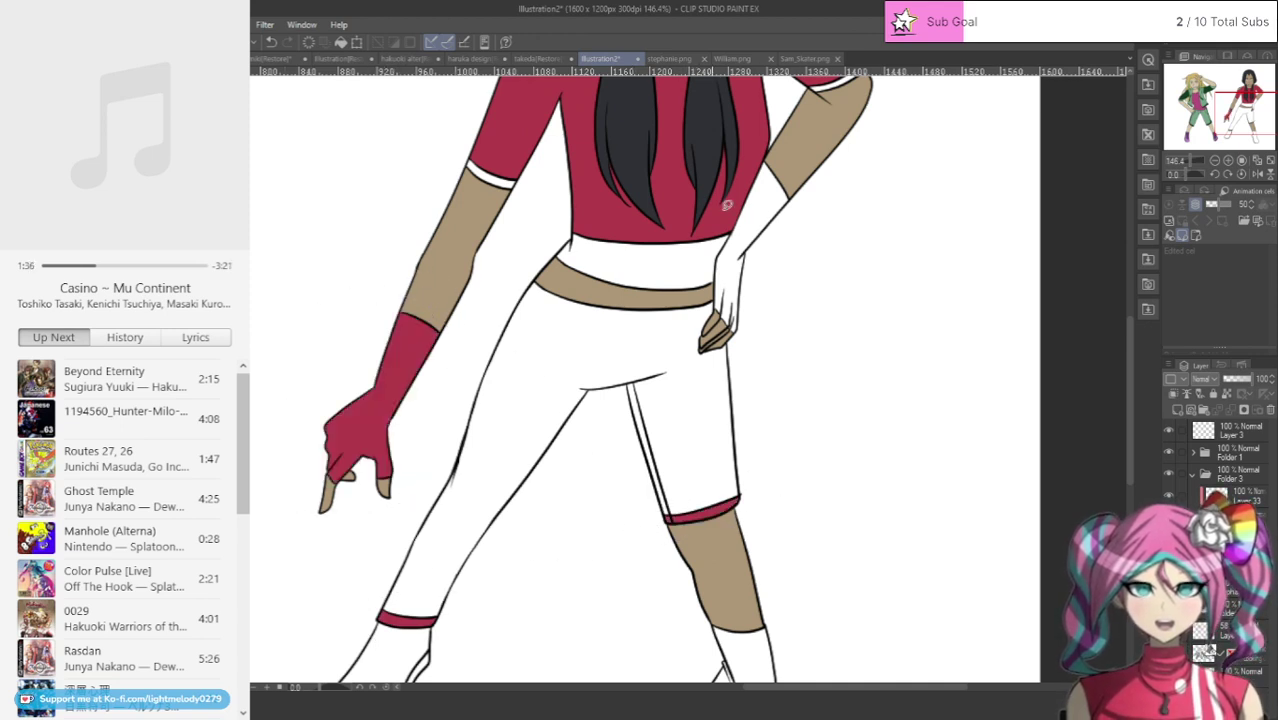
pyautogui.moveTo(708, 296)
pyautogui.mouseDown()
pyautogui.moveTo(765, 300)
pyautogui.moveTo(790, 200)
pyautogui.moveTo(760, 160)
pyautogui.moveTo(692, 275)
pyautogui.mouseUp()
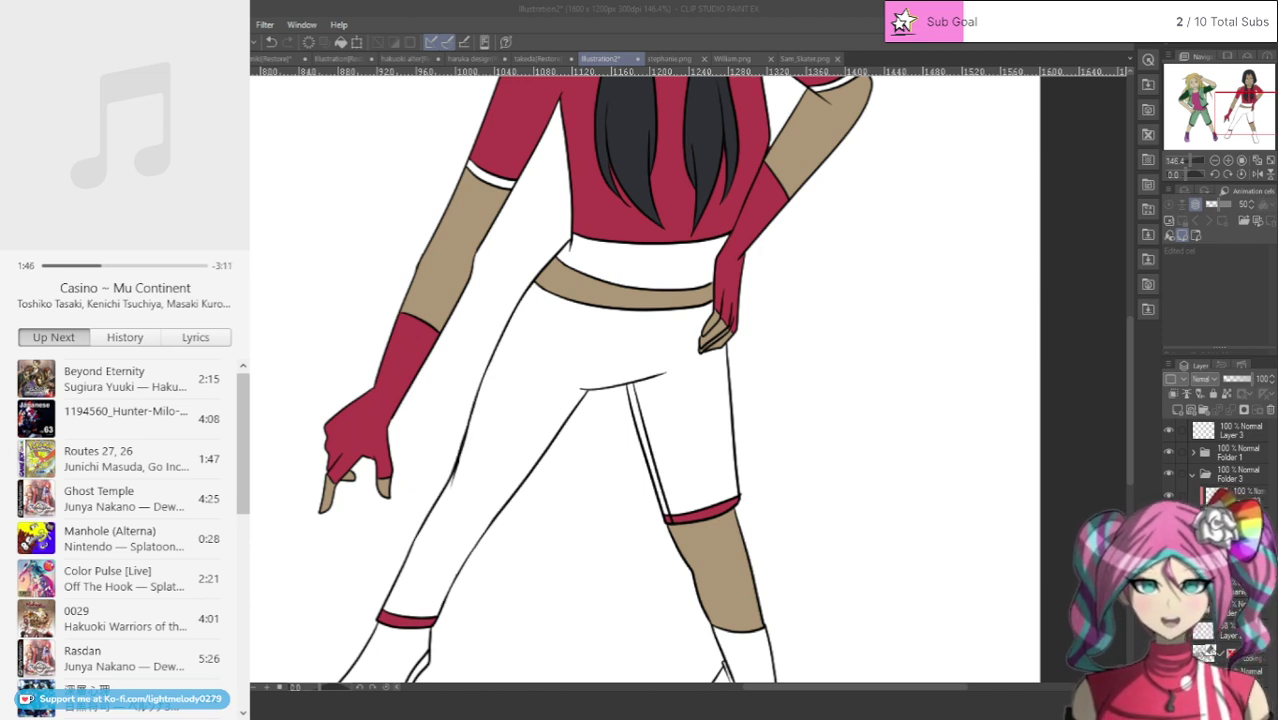
# Step: Adjust the hue, saturation and brightness of the second character's crimson clothing layer to a deeper wine red
pyautogui.click(563, 6)
pyautogui.scroll(-2, 570, 315)
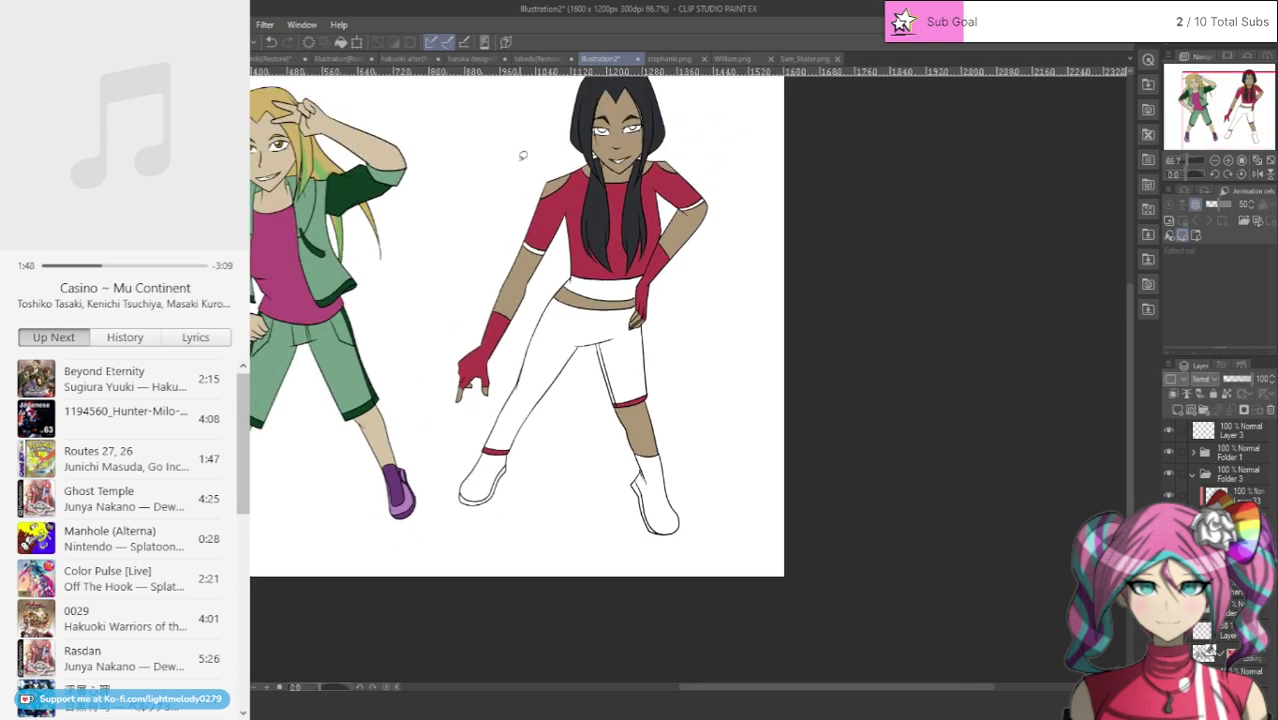
pyautogui.scroll(-2, 505, 155)
pyautogui.scroll(2, 505, 155)
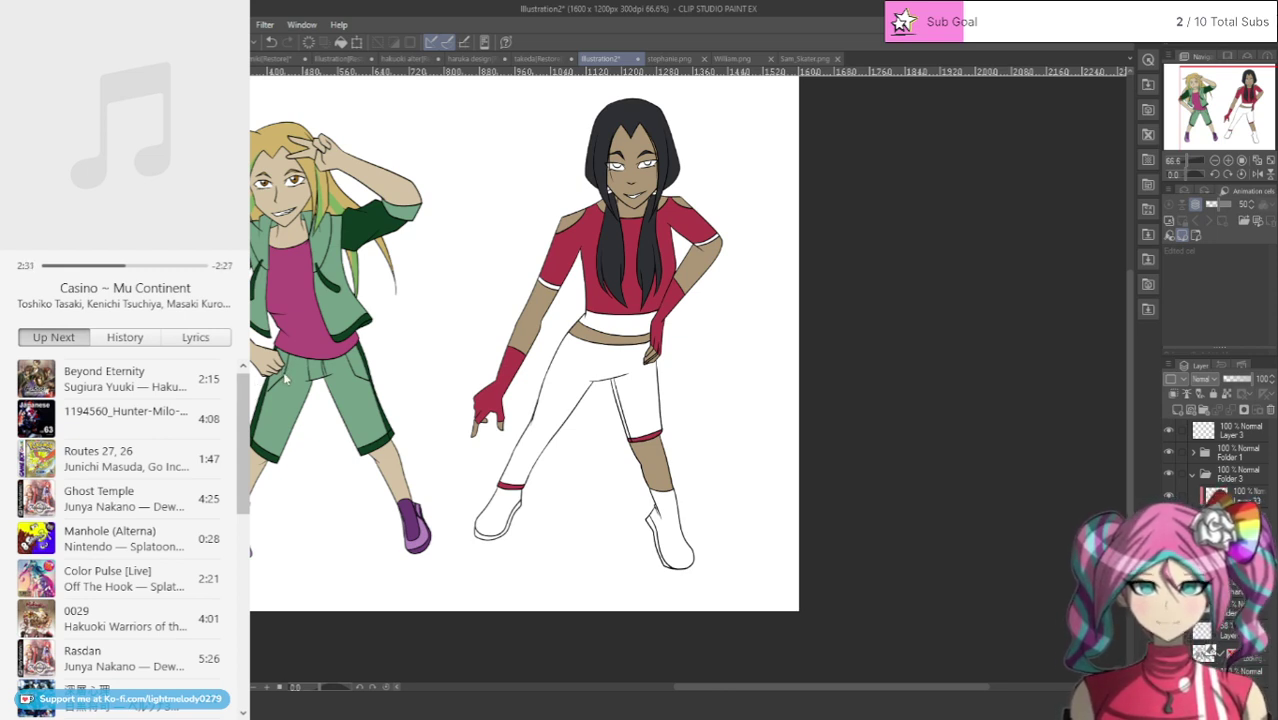
pyautogui.hotkey('ctrl', 's')
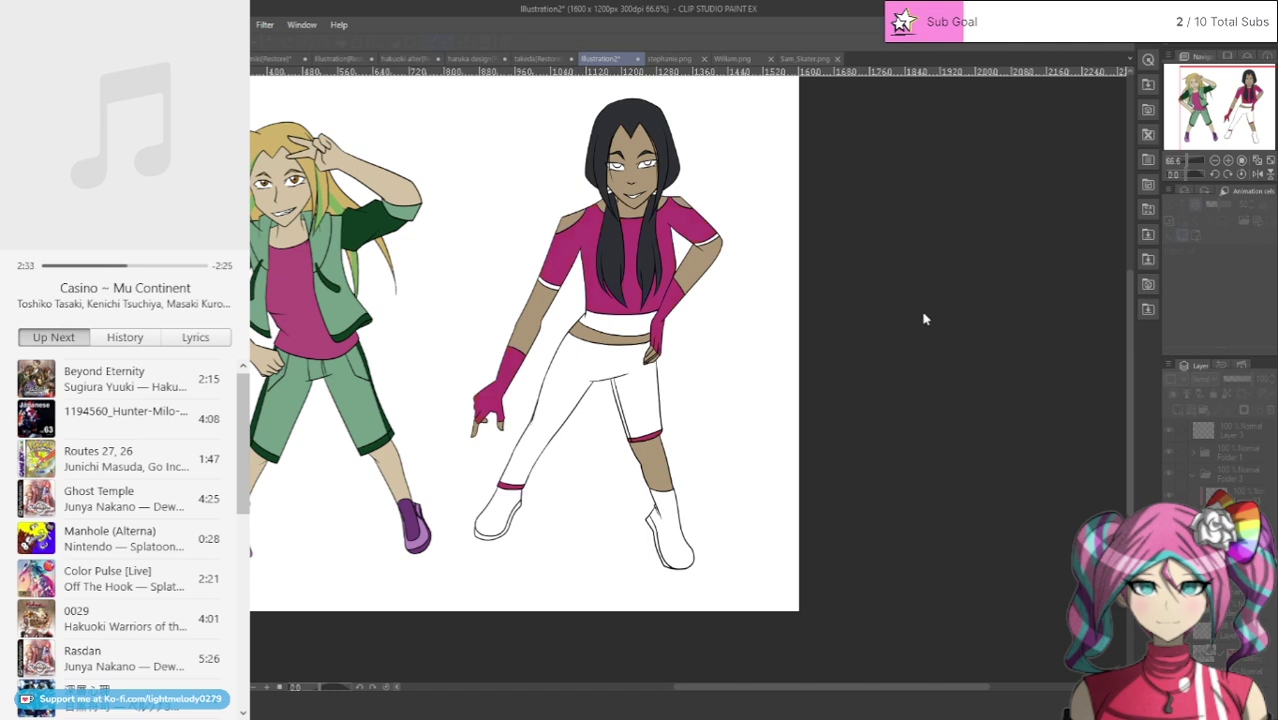
pyautogui.moveTo(884, 322); pyautogui.dragTo(839, 327)
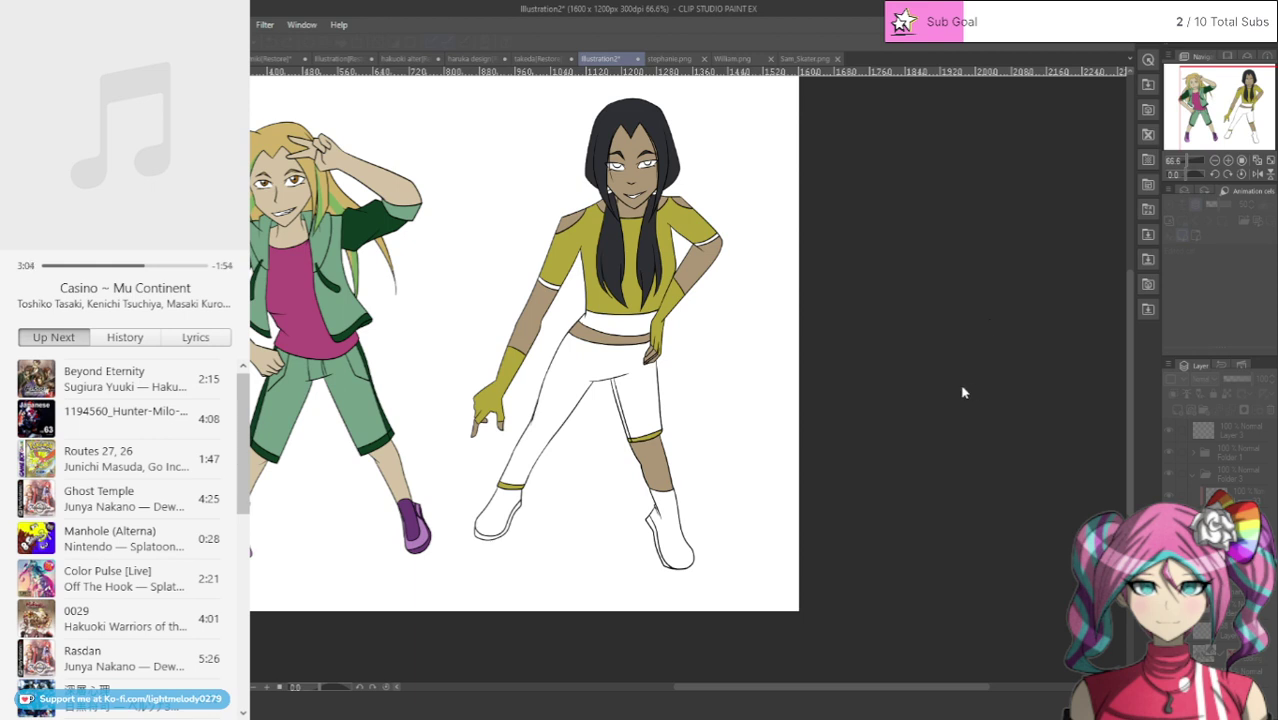
pyautogui.moveTo(986, 314); pyautogui.dragTo(918, 310)
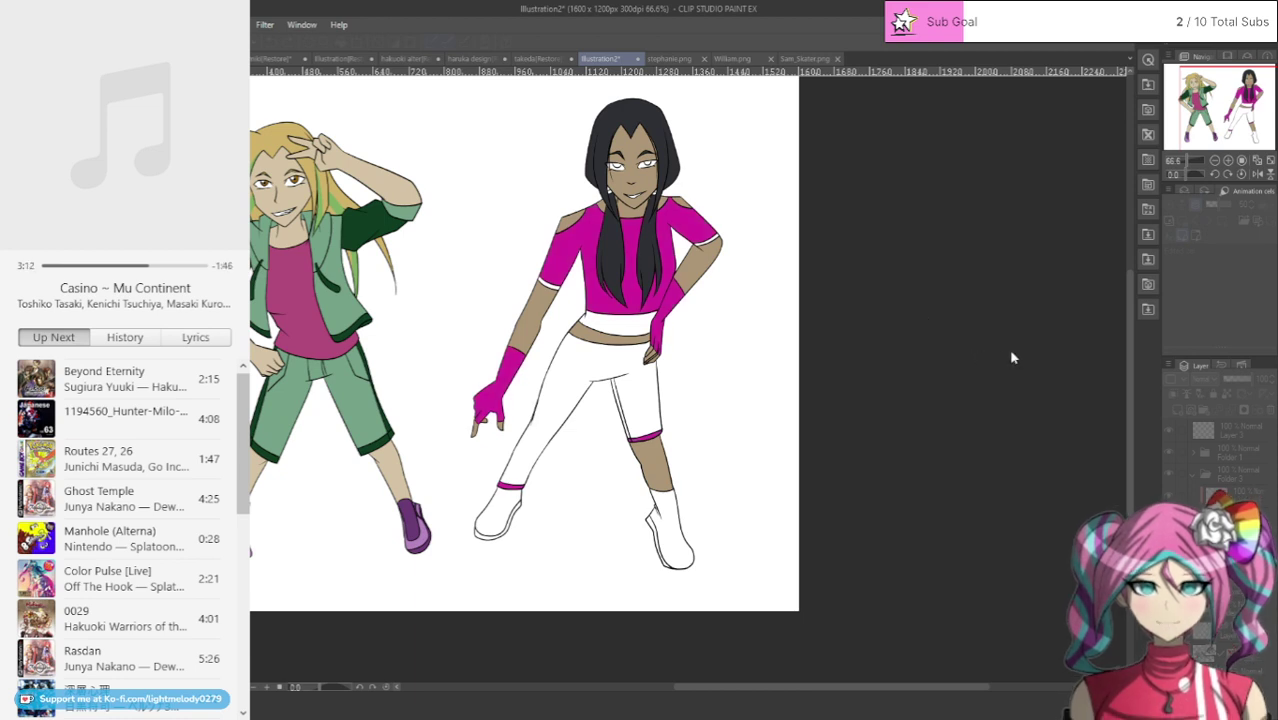
pyautogui.moveTo(923, 322); pyautogui.dragTo(950, 318)
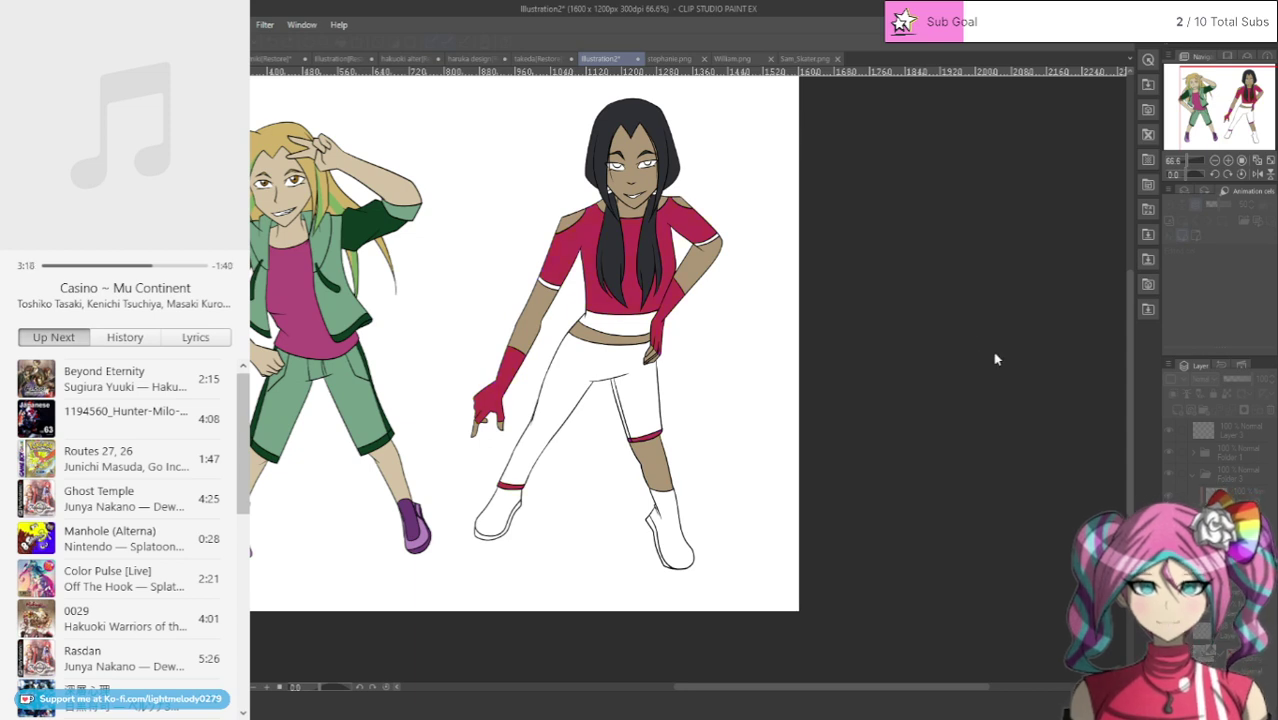
pyautogui.click(905, 381)
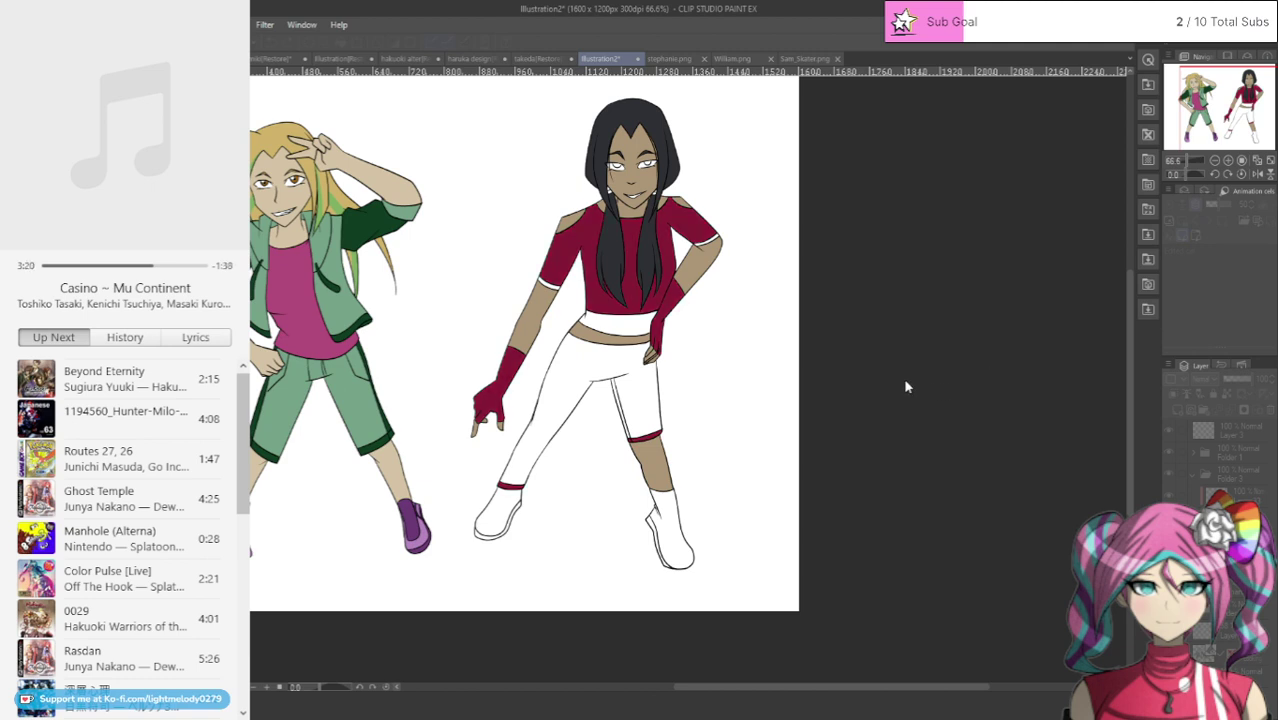
pyautogui.click(1093, 304)
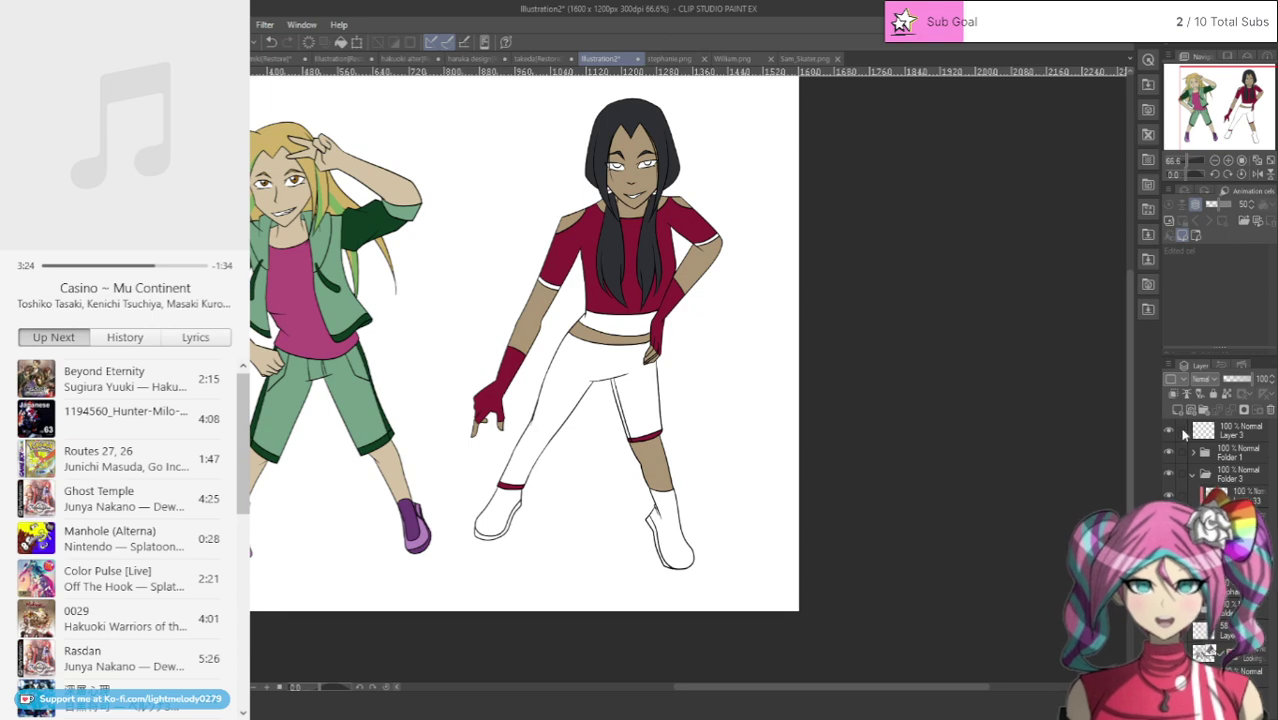
# Step: Add a new layer and fill the second character's sleeve cuffs and waistband with near-black
pyautogui.click(1177, 411)
pyautogui.click(1237, 598)
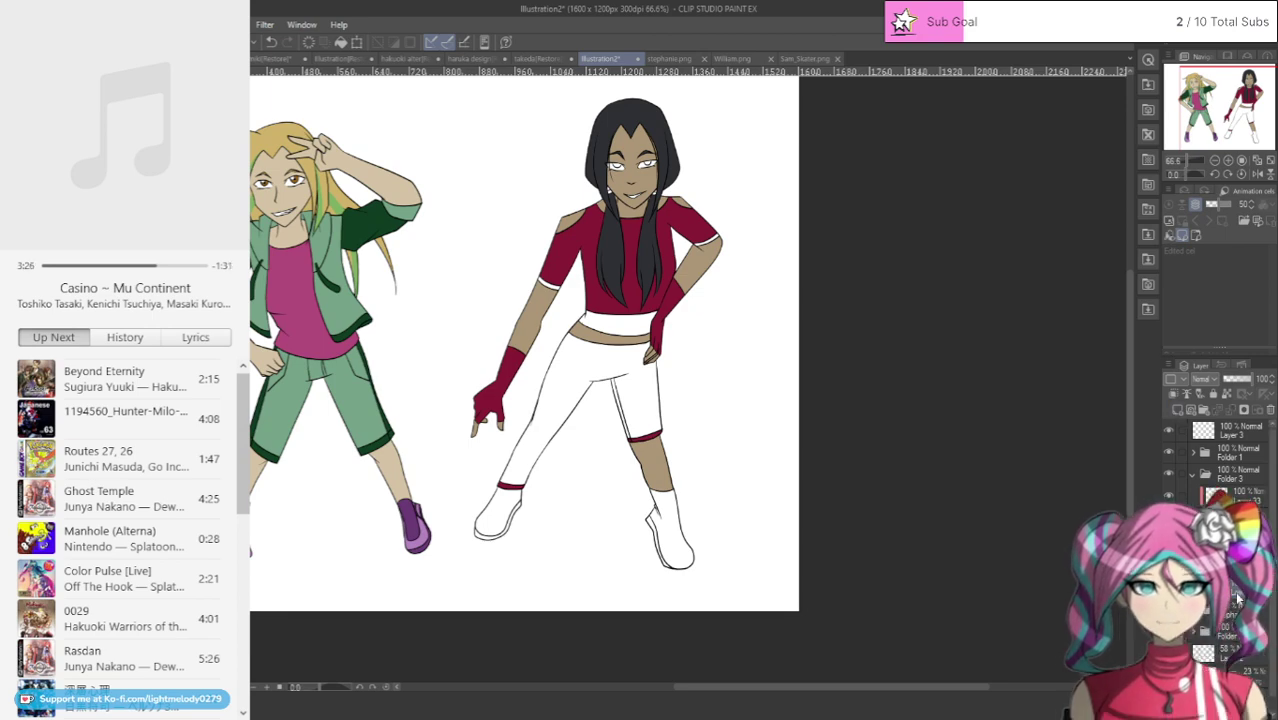
pyautogui.scroll(3, 595, 289)
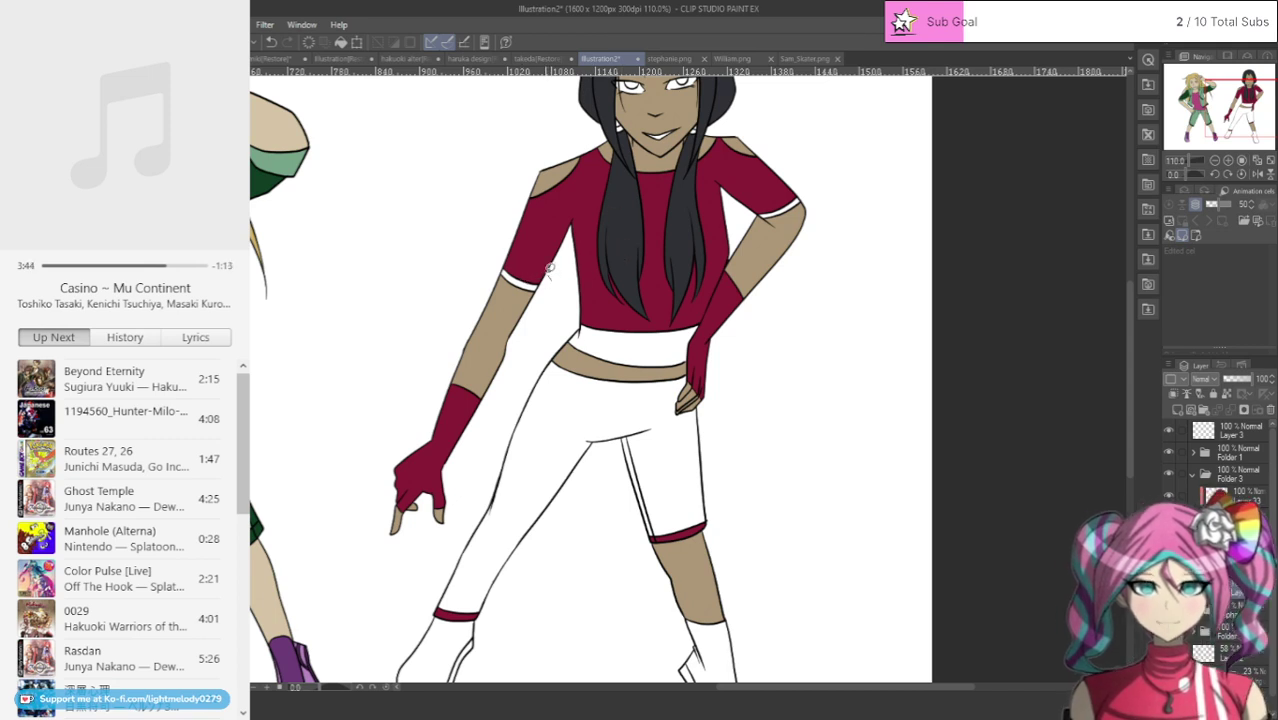
pyautogui.click(520, 280)
pyautogui.click(782, 209)
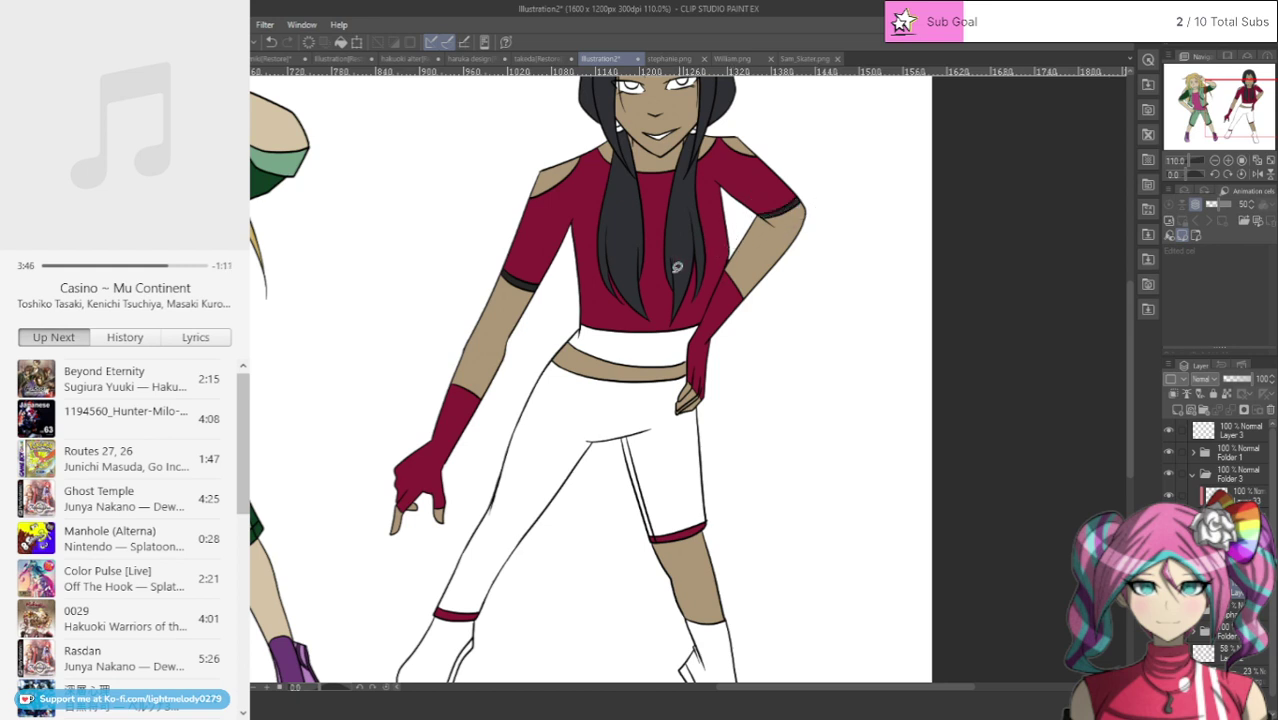
pyautogui.click(585, 345)
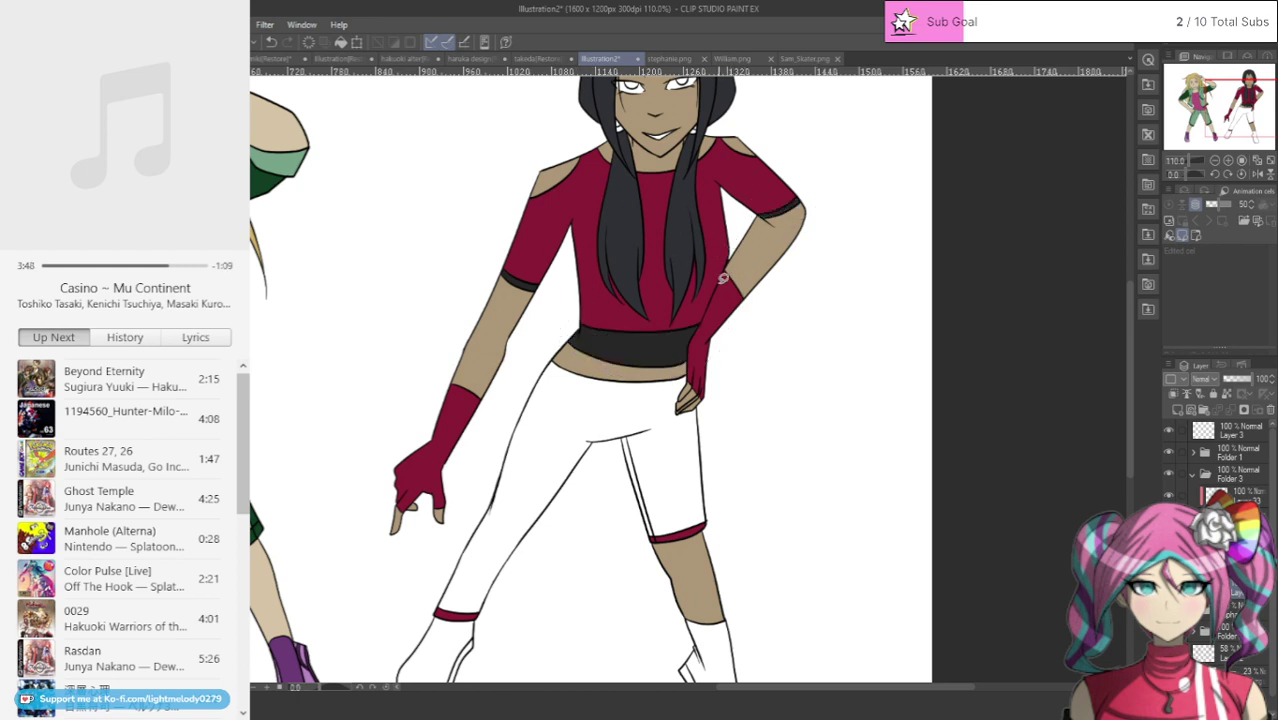
# Step: Fill both of the second character's boots, including the soles, with the same near-black
pyautogui.moveTo(1129, 311); pyautogui.dragTo(1129, 354)
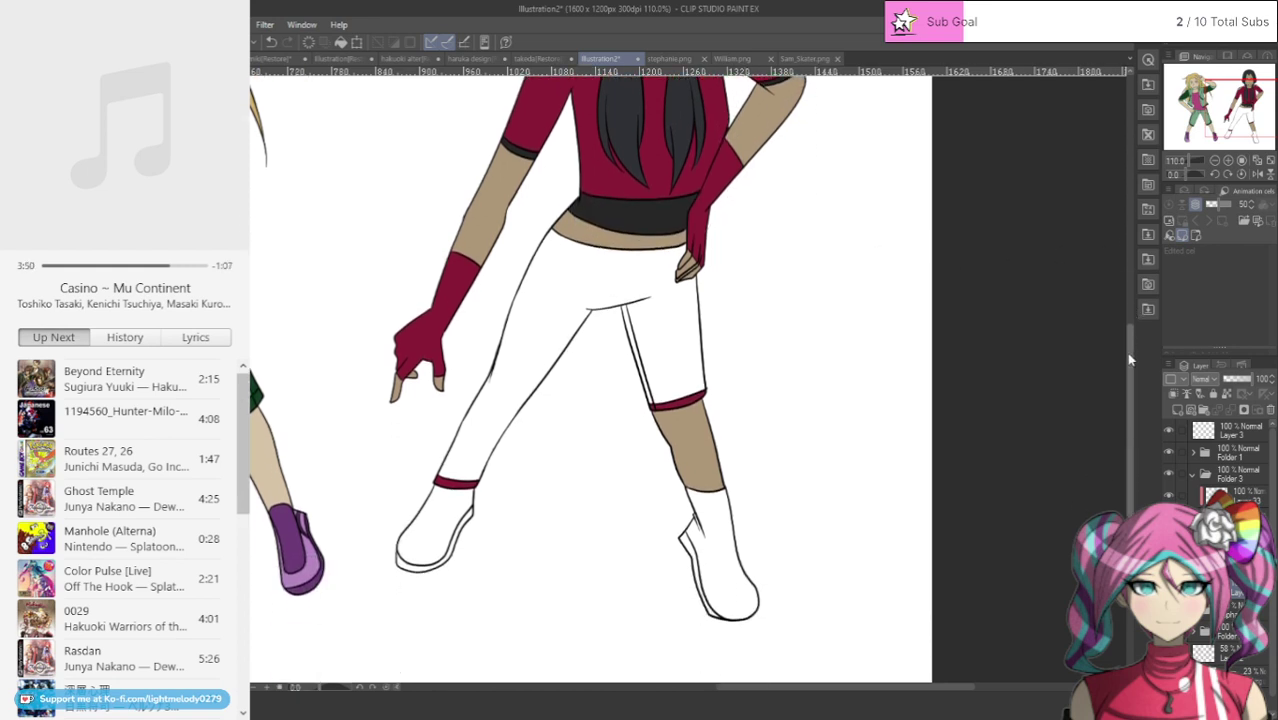
pyautogui.moveTo(411, 496)
pyautogui.mouseDown()
pyautogui.moveTo(387, 552)
pyautogui.moveTo(466, 569)
pyautogui.moveTo(499, 502)
pyautogui.moveTo(489, 482)
pyautogui.moveTo(426, 463)
pyautogui.mouseUp()
pyautogui.moveTo(700, 483)
pyautogui.mouseDown()
pyautogui.moveTo(674, 584)
pyautogui.moveTo(703, 480)
pyautogui.mouseUp()
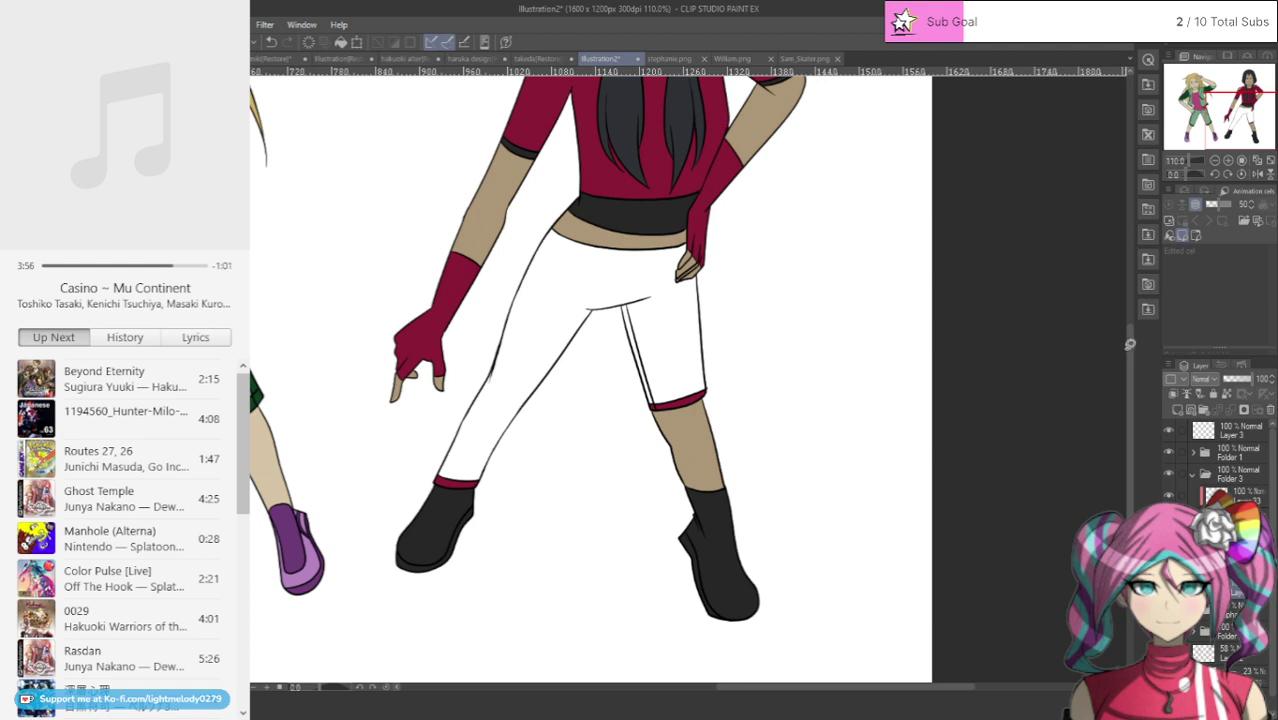
# Step: Add another layer and fill both legs of the second character's trousers with dark blue-grey
pyautogui.scroll(3, 1083, 365)
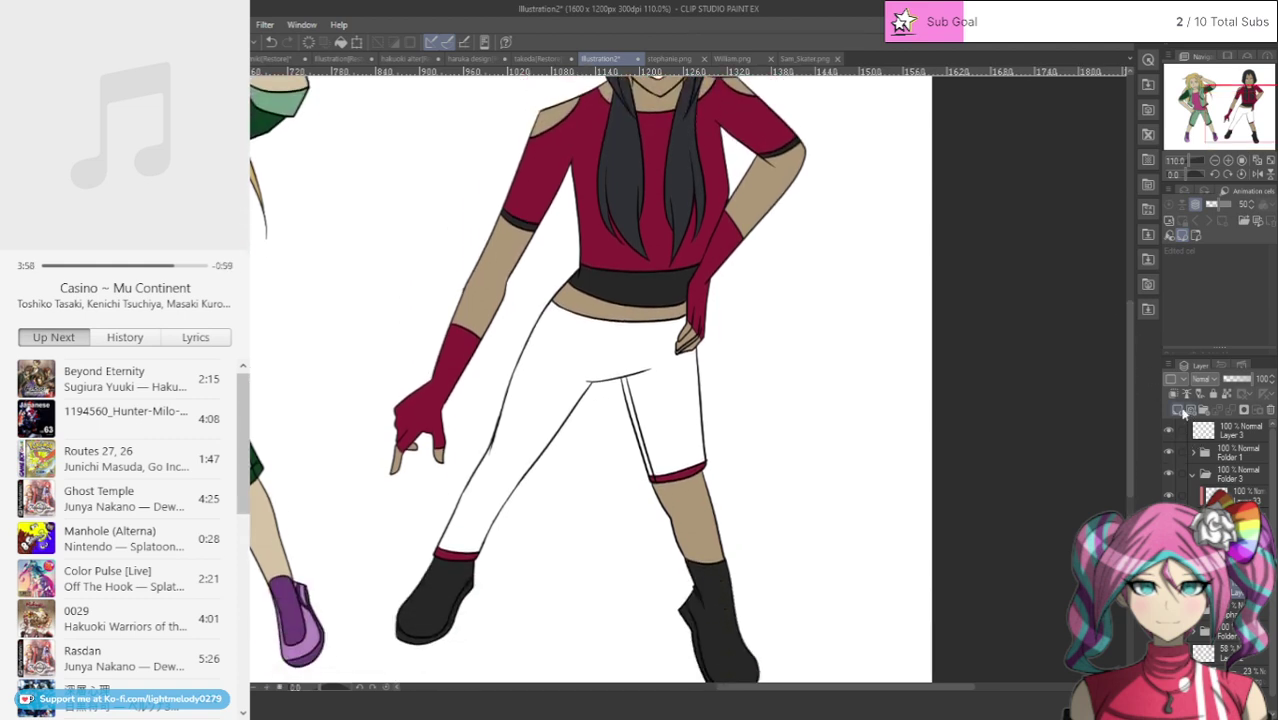
pyautogui.click(1178, 409)
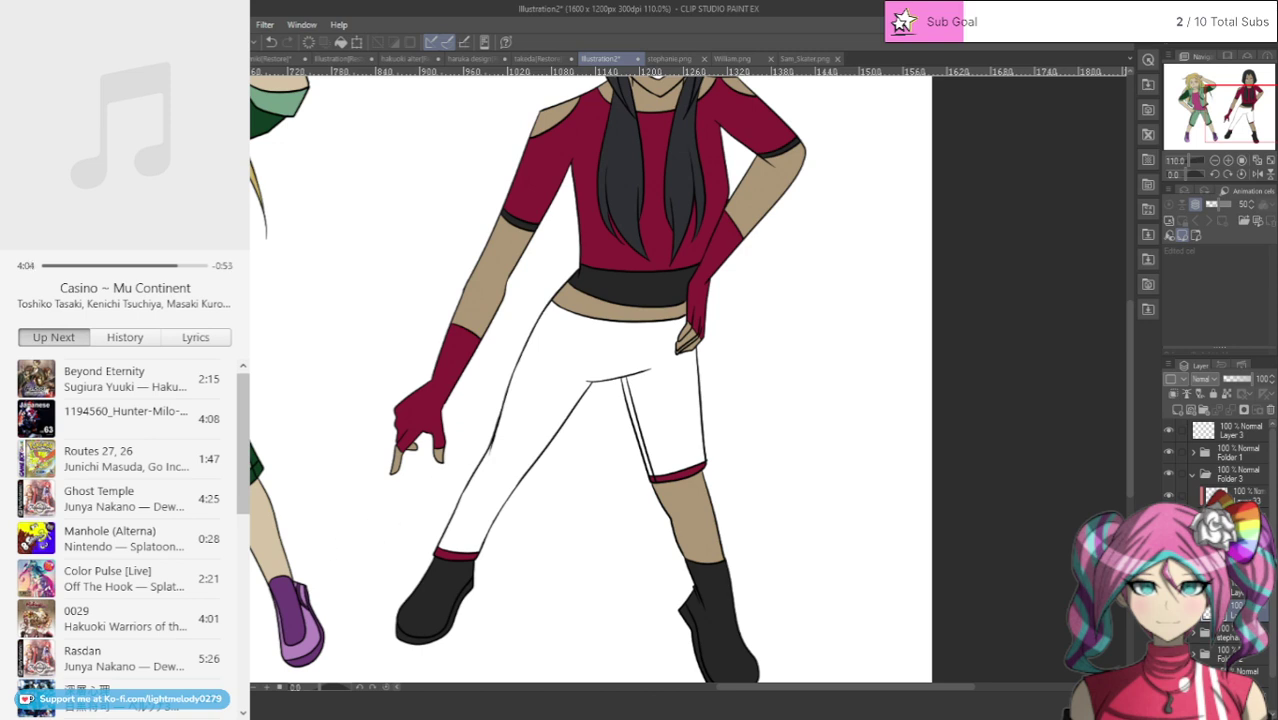
pyautogui.moveTo(434, 508)
pyautogui.mouseDown()
pyautogui.moveTo(599, 448)
pyautogui.moveTo(773, 439)
pyautogui.moveTo(630, 299)
pyautogui.moveTo(522, 334)
pyautogui.mouseUp()
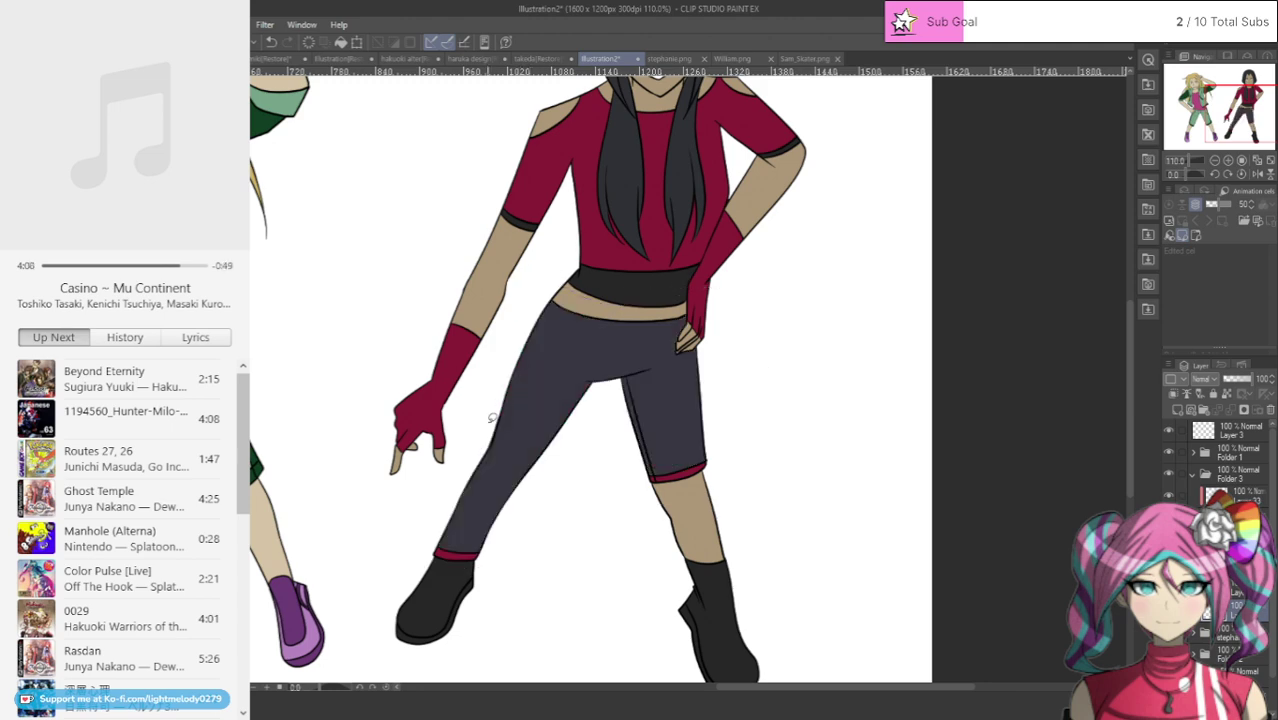
# Step: Shift the colour of the second character's trousers to a dark maroon
pyautogui.scroll(-4, 505, 412)
pyautogui.scroll(3, 533, 260)
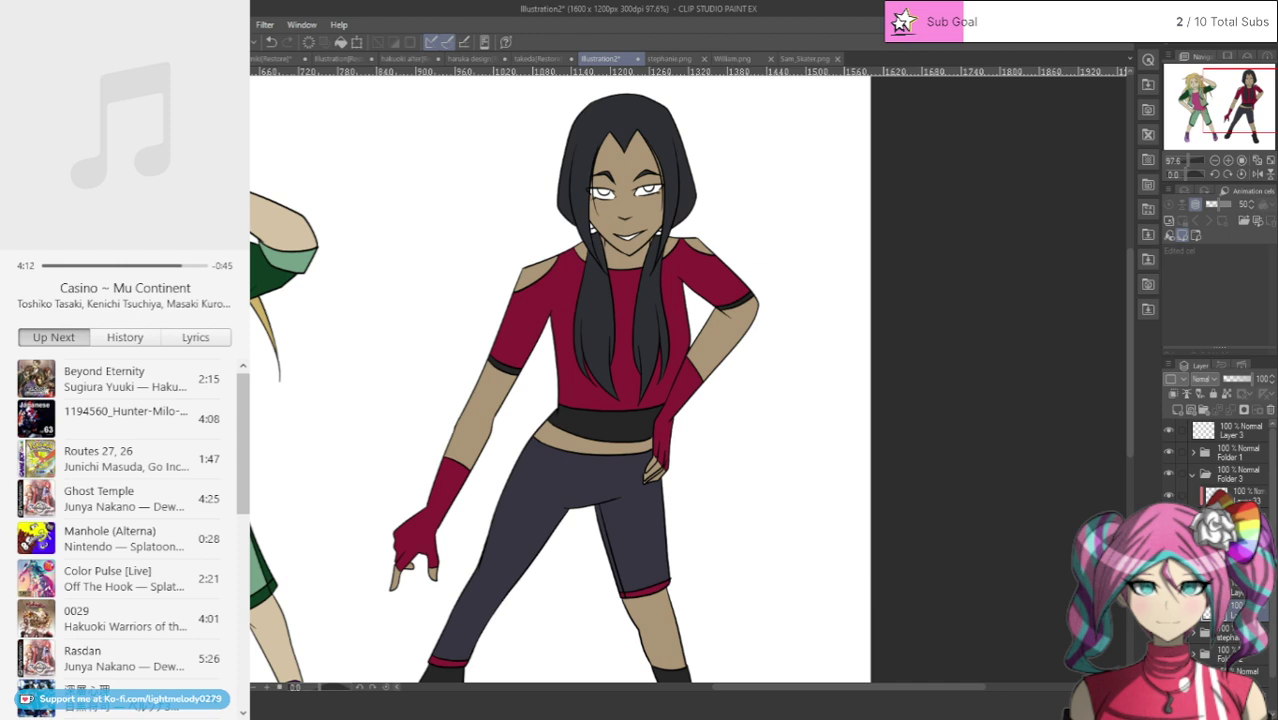
pyautogui.click(292, 379)
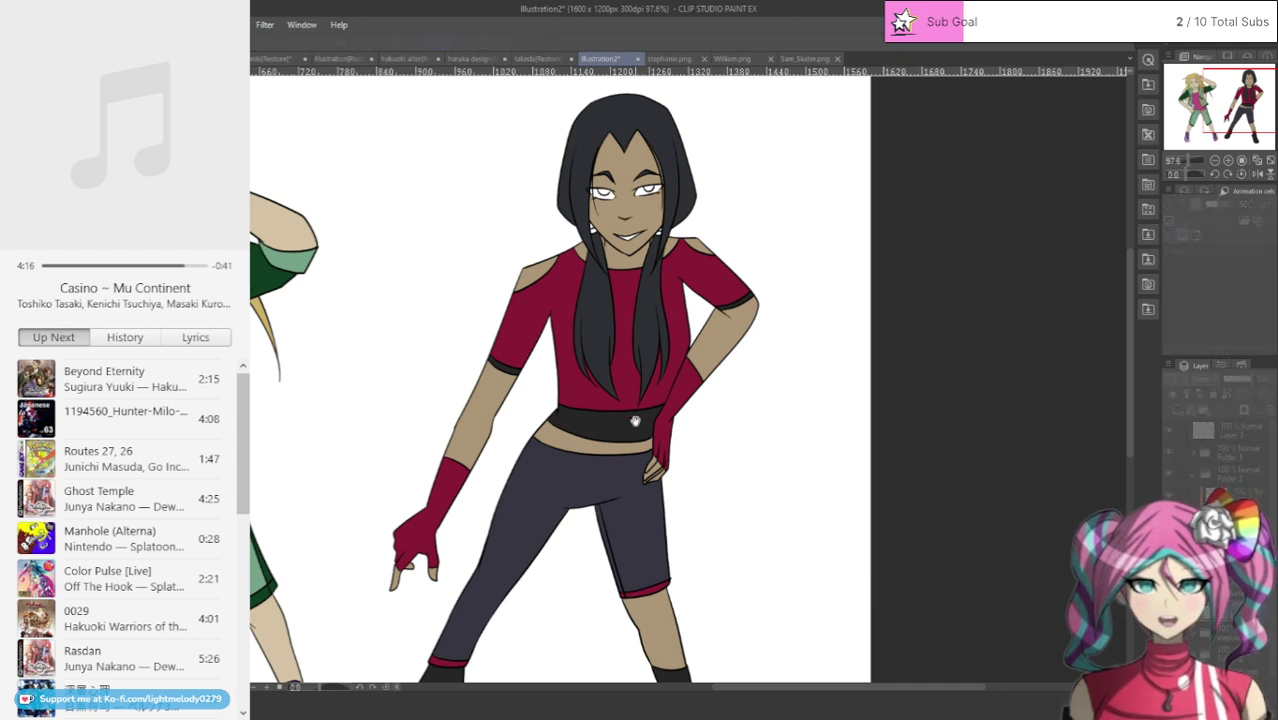
pyautogui.scroll(-2, 695, 454)
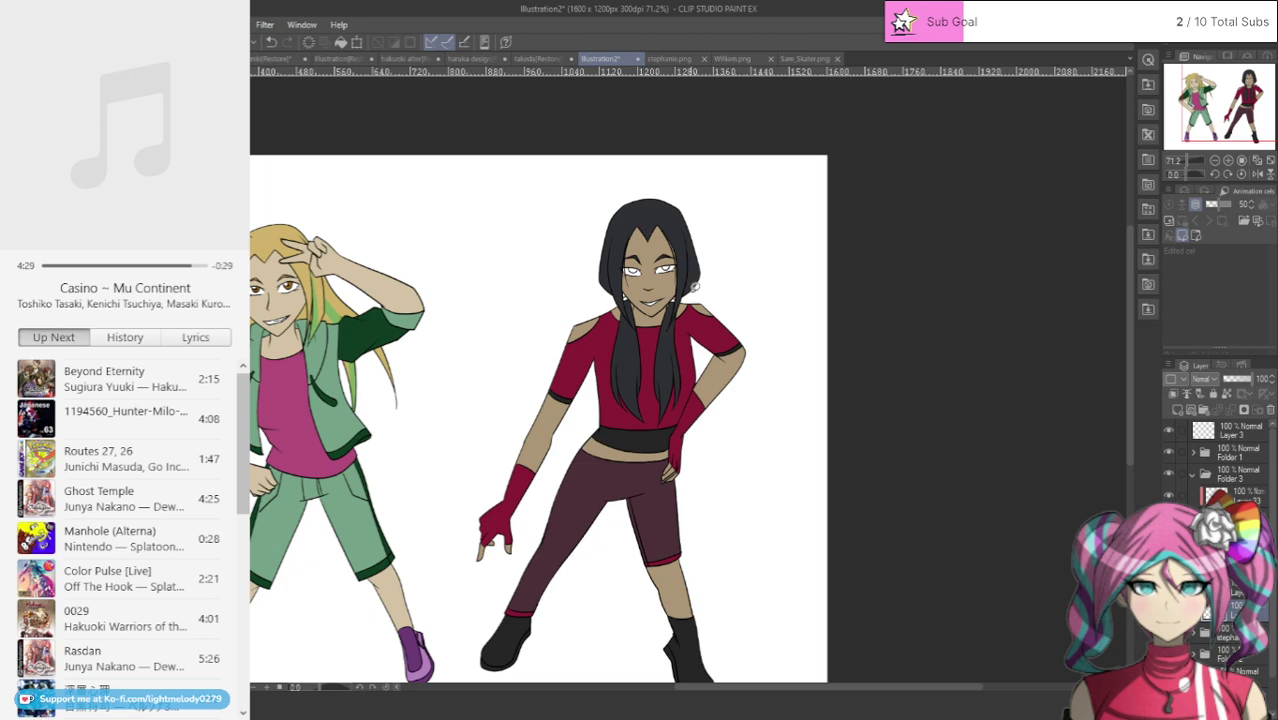
# Step: Fill the second character's two earrings beside the jaw with the dark maroon of the trousers
pyautogui.scroll(6, 694, 288)
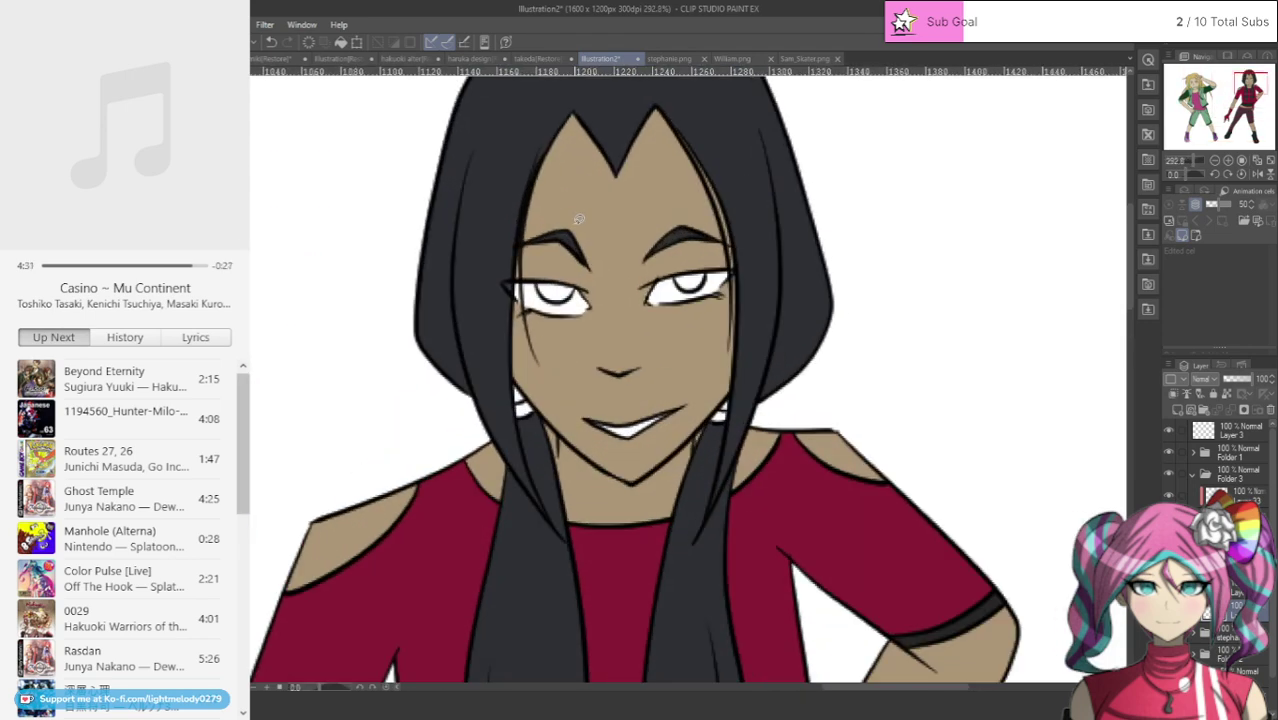
pyautogui.moveTo(527, 372)
pyautogui.mouseDown()
pyautogui.moveTo(497, 397)
pyautogui.moveTo(560, 378)
pyautogui.mouseUp()
pyautogui.moveTo(714, 400); pyautogui.dragTo(732, 412)
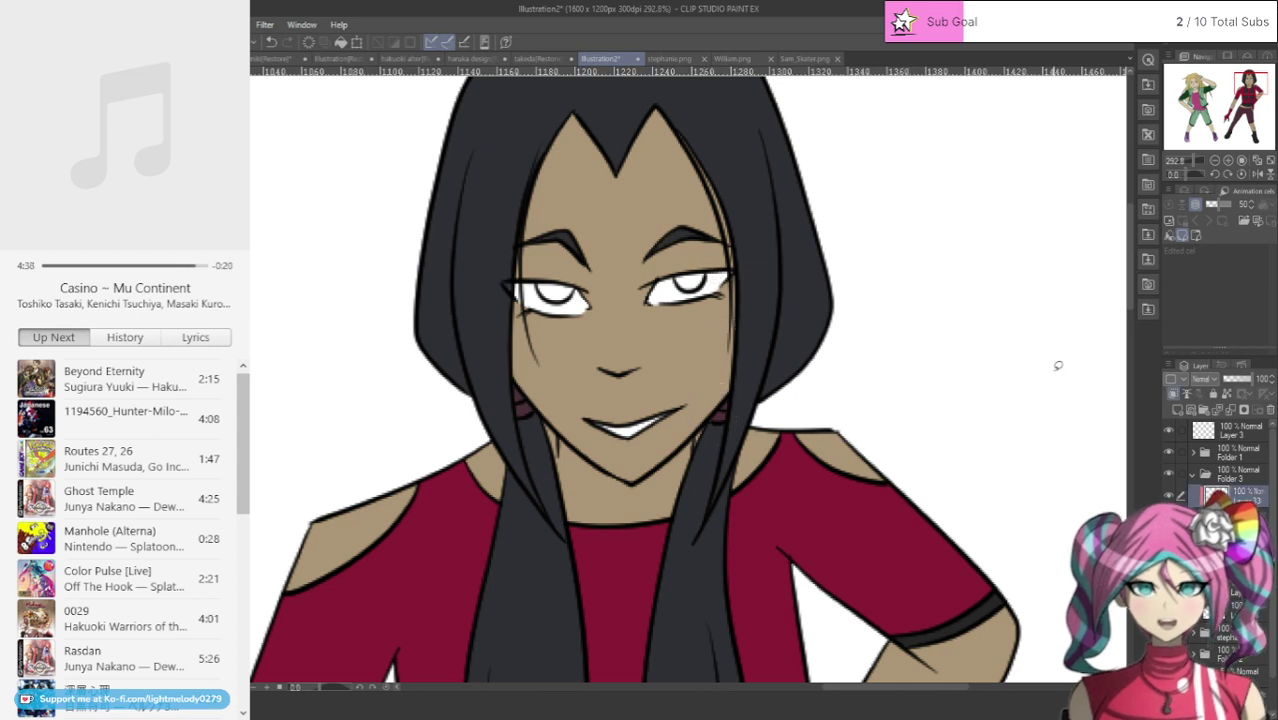
# Step: Fill both of the second character's irises with purple inside the eye outlines
pyautogui.click(1174, 394)
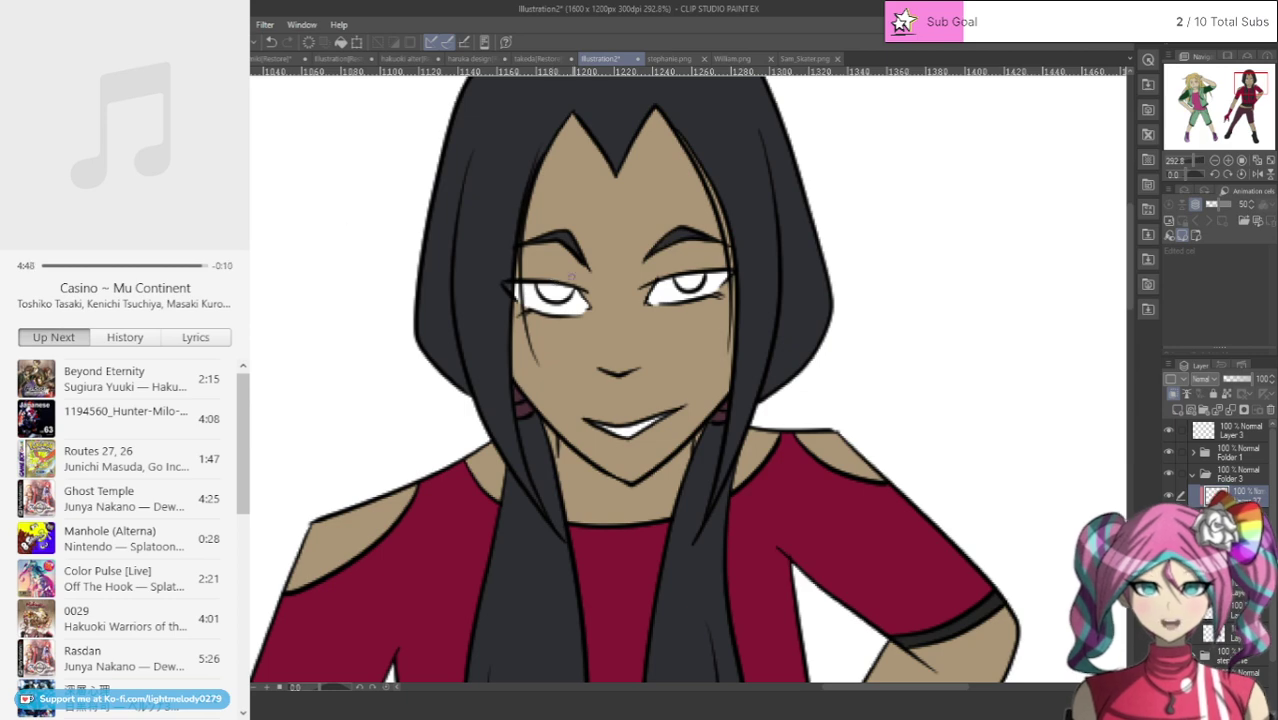
pyautogui.scroll(3, 612, 262)
pyautogui.hotkey('alt', '[')
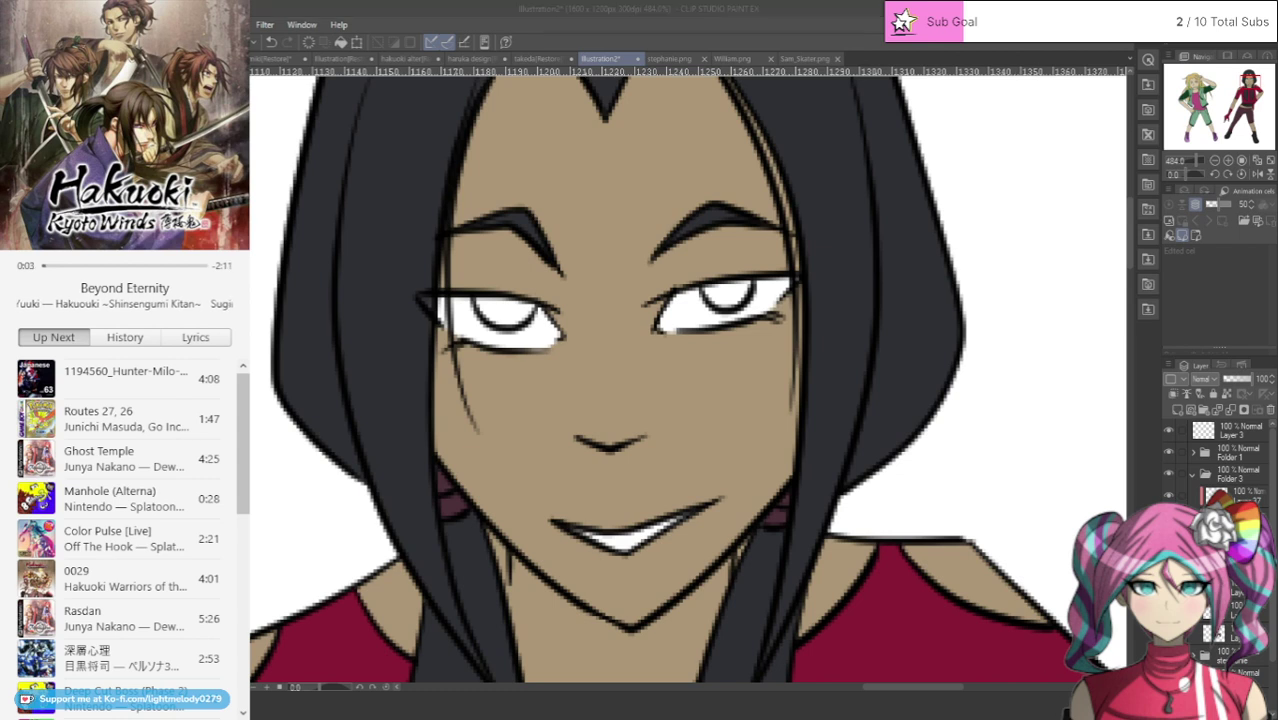
pyautogui.click(520, 221)
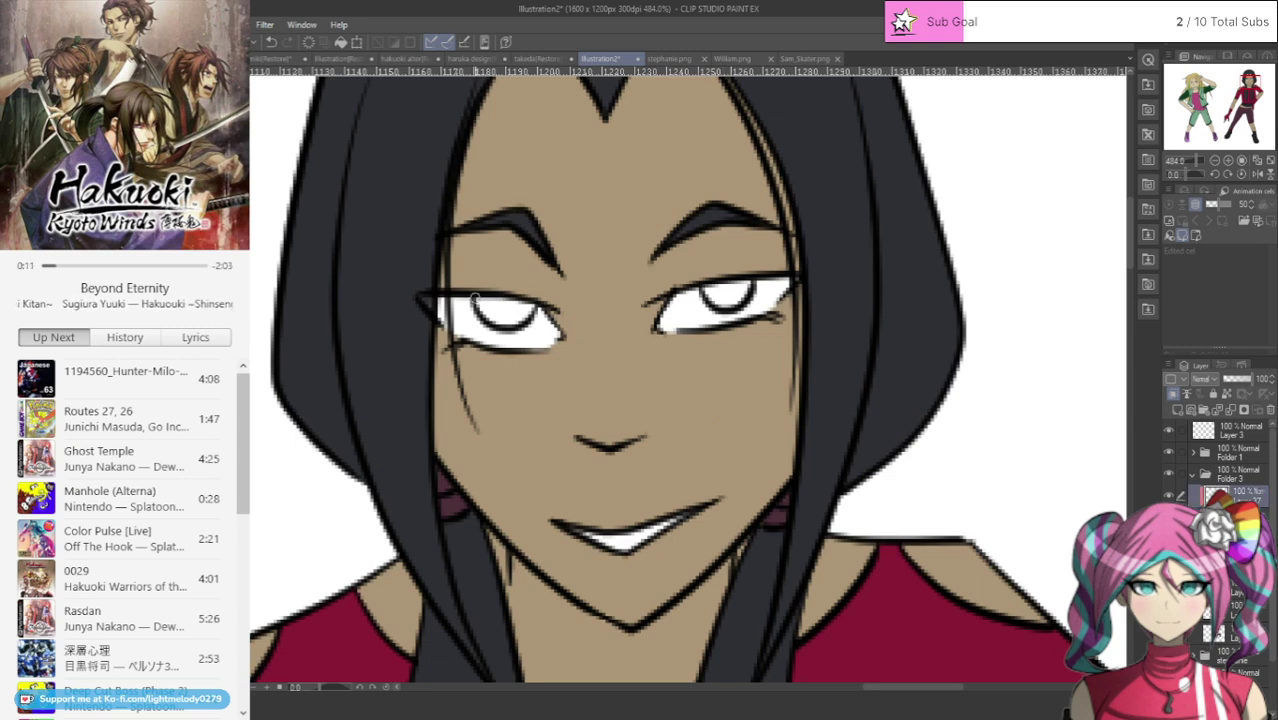
pyautogui.moveTo(478, 301)
pyautogui.mouseDown()
pyautogui.moveTo(518, 324)
pyautogui.moveTo(530, 310)
pyautogui.moveTo(480, 304)
pyautogui.moveTo(508, 303)
pyautogui.moveTo(526, 314)
pyautogui.moveTo(482, 304)
pyautogui.moveTo(517, 318)
pyautogui.mouseUp()
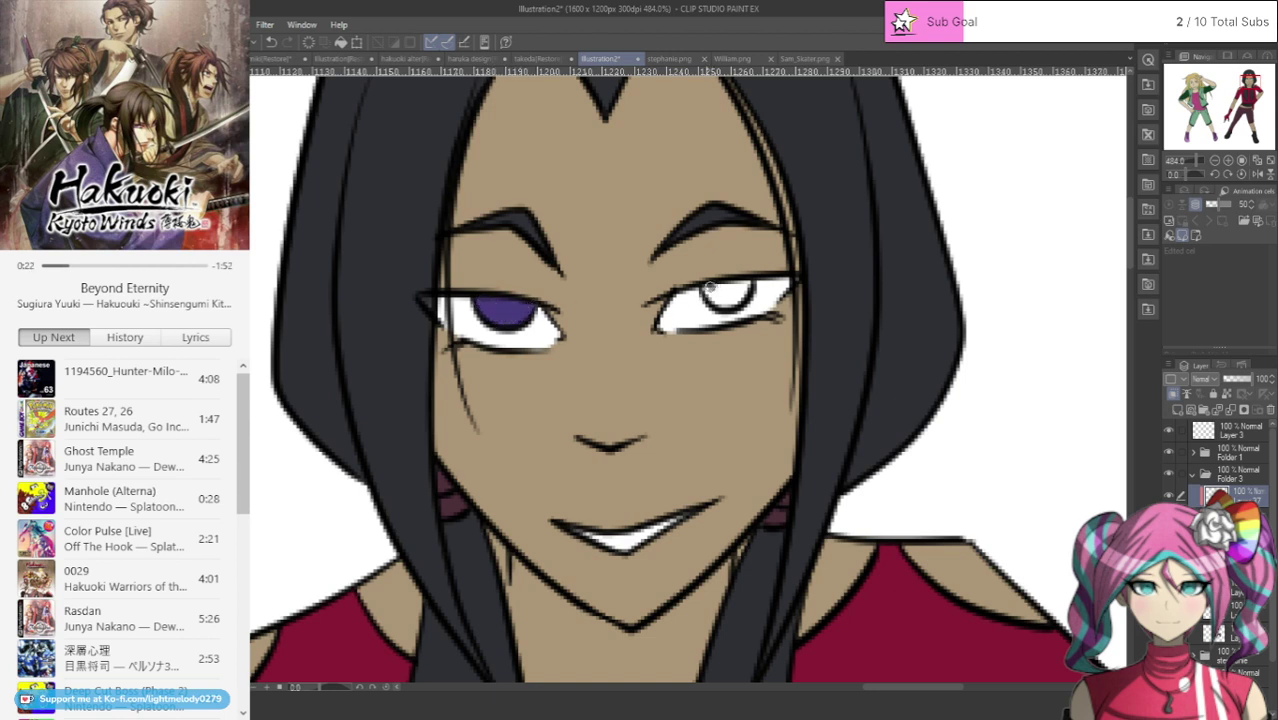
pyautogui.moveTo(710, 286)
pyautogui.mouseDown()
pyautogui.moveTo(712, 300)
pyautogui.moveTo(704, 290)
pyautogui.moveTo(740, 300)
pyautogui.moveTo(708, 288)
pyautogui.moveTo(738, 299)
pyautogui.moveTo(714, 298)
pyautogui.mouseUp()
pyautogui.scroll(-8, 720, 266)
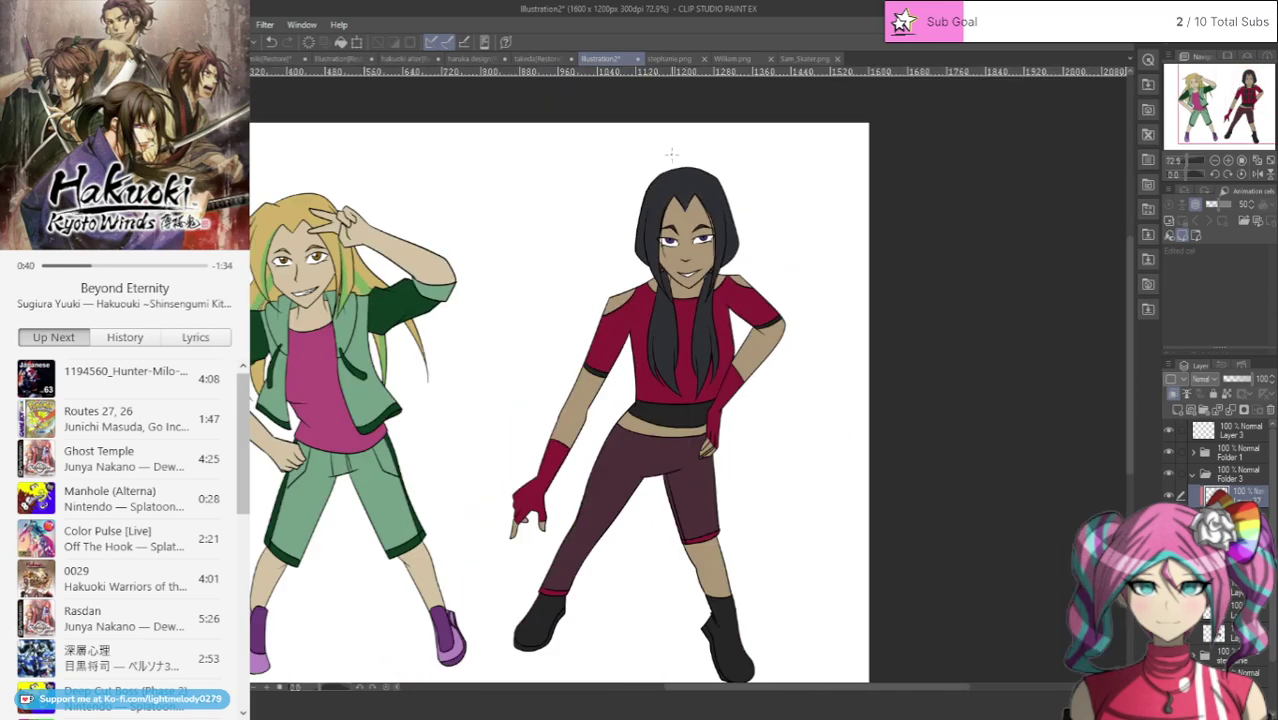
# Step: Add a new layer above the second character's hair colour and clip it to the layer below
pyautogui.scroll(7, 672, 153)
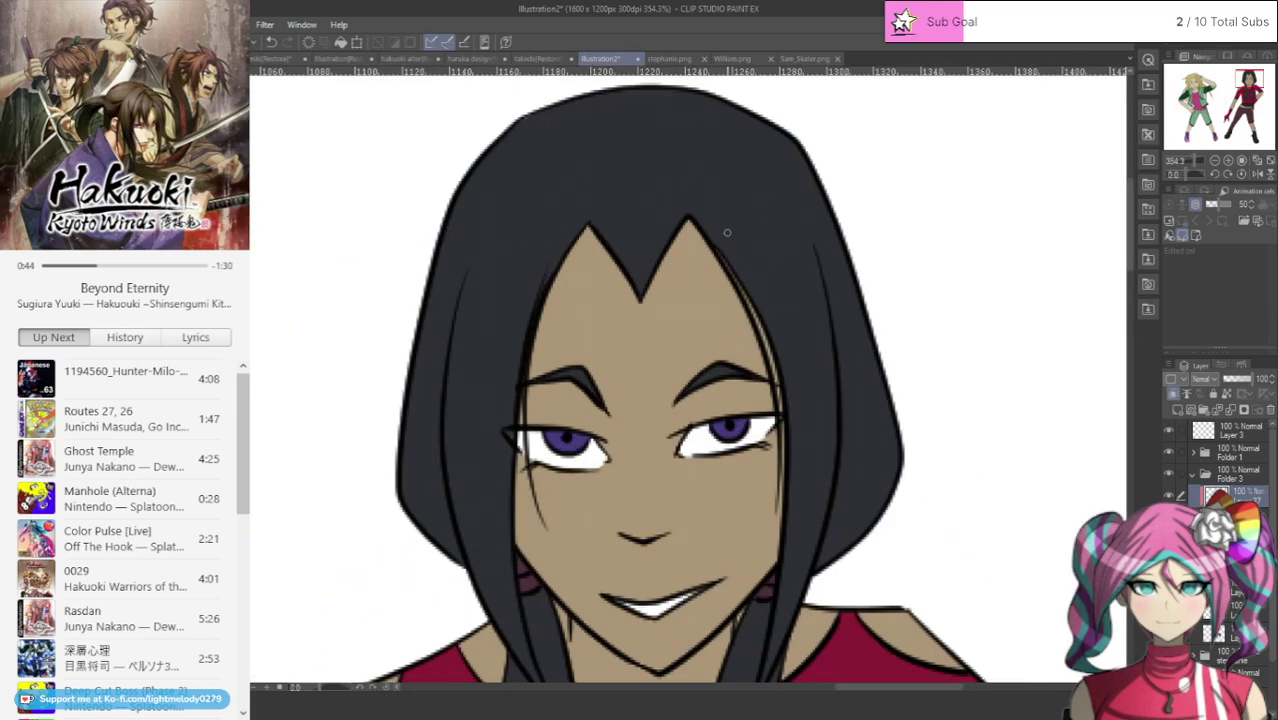
pyautogui.scroll(-8, 727, 232)
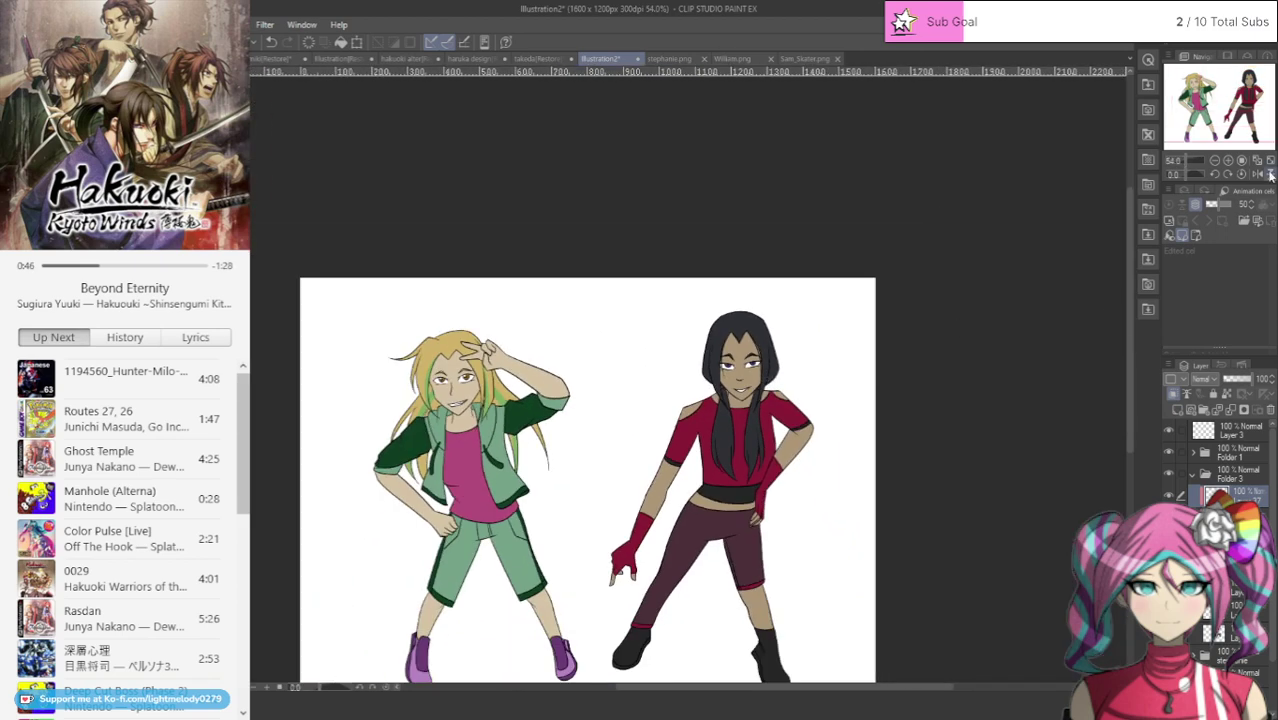
pyautogui.moveTo(1213, 114); pyautogui.dragTo(1203, 133)
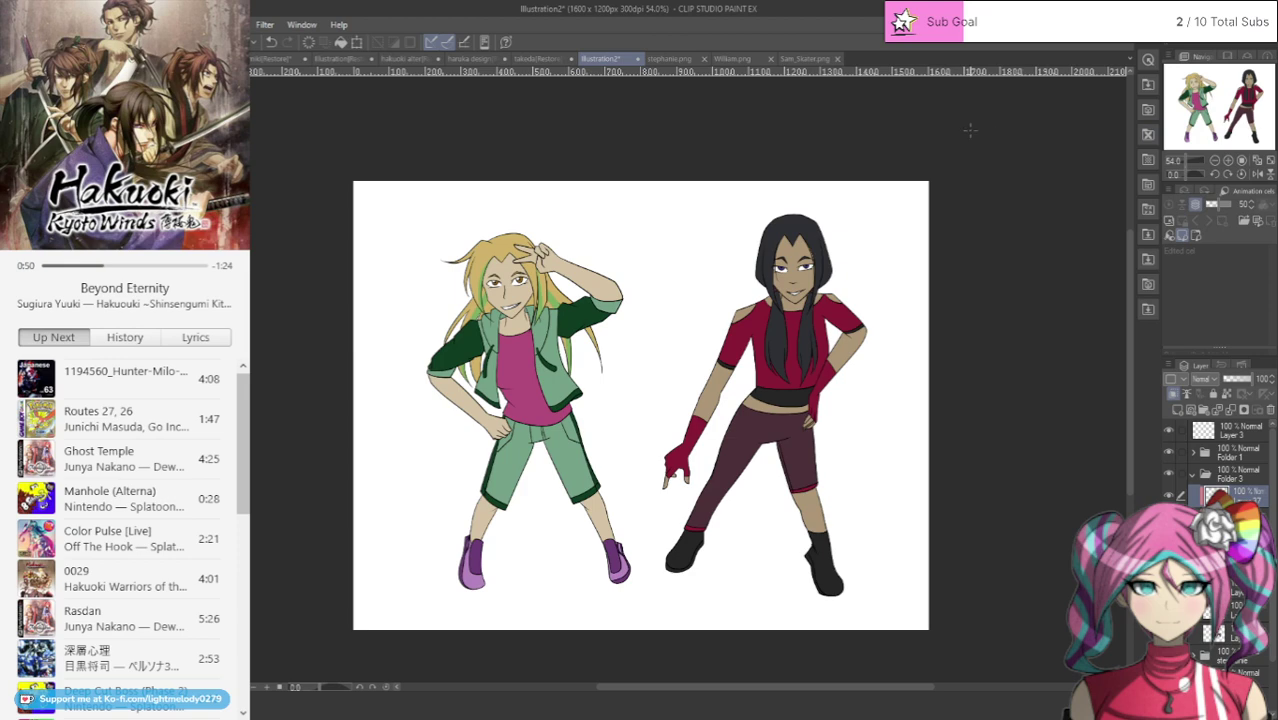
pyautogui.scroll(5, 888, 270)
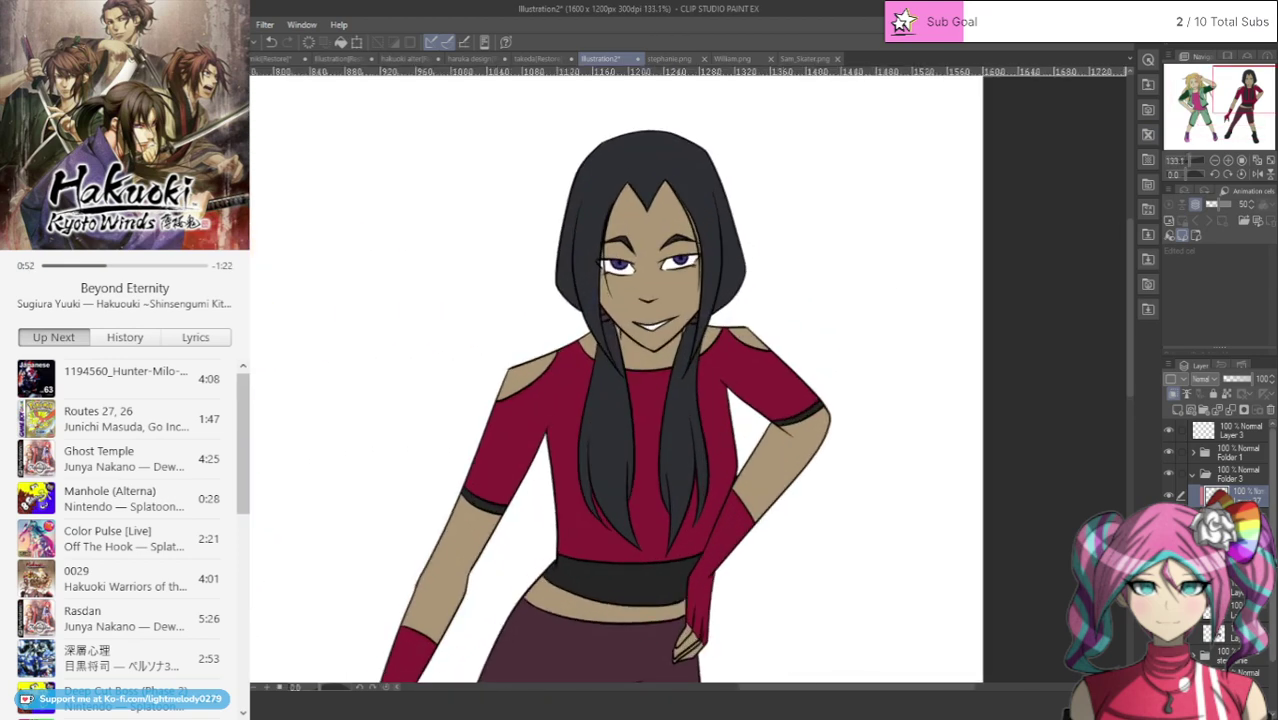
pyautogui.click(1225, 564)
pyautogui.click(1177, 409)
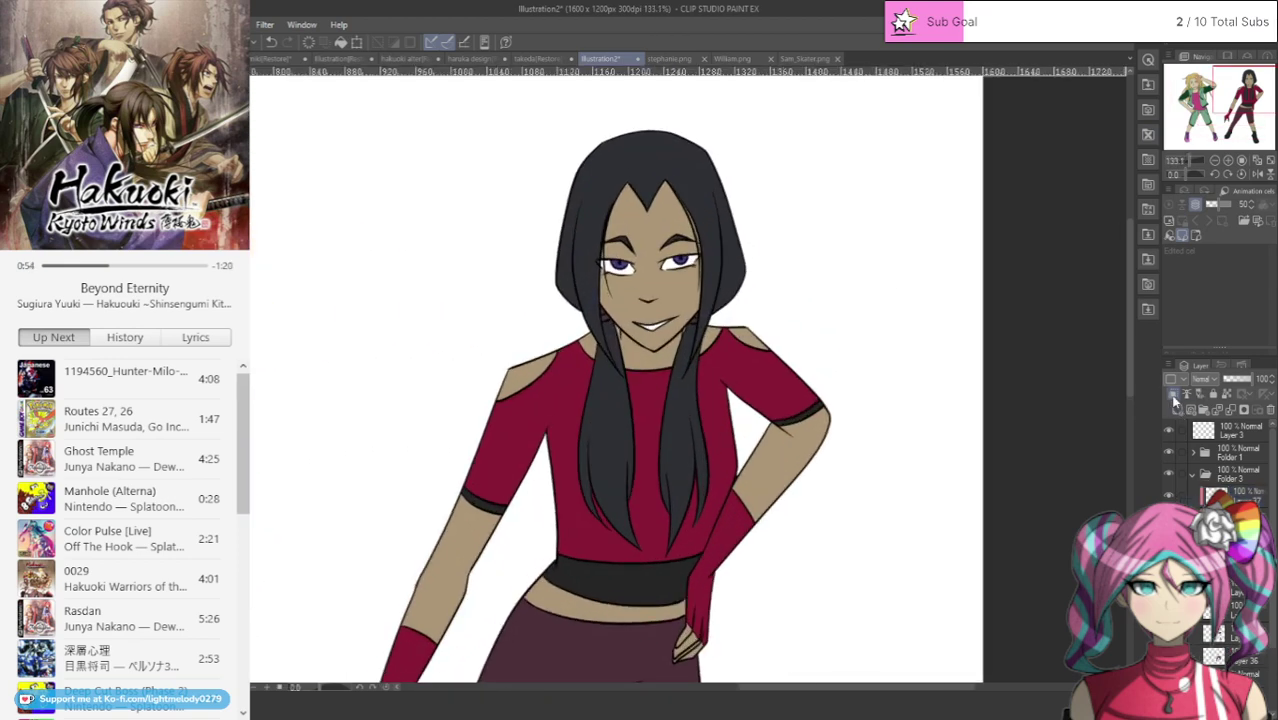
pyautogui.scroll(2, 867, 426)
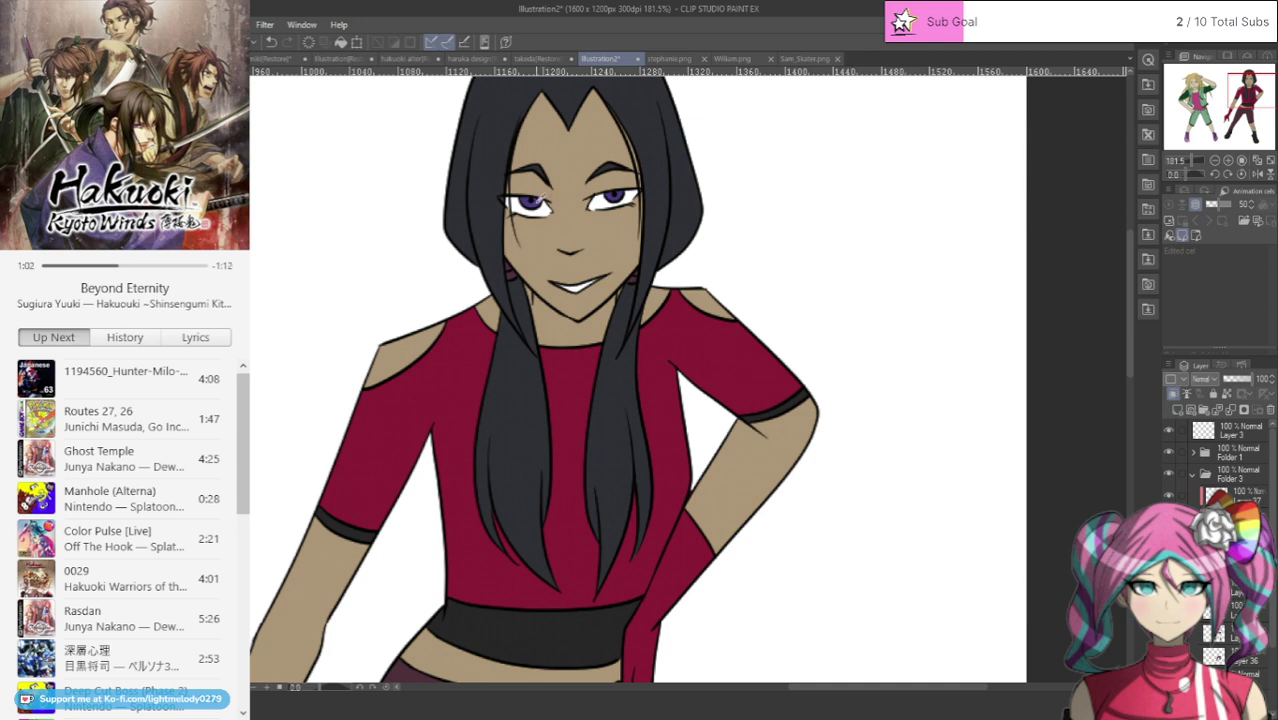
pyautogui.scroll(1, 396, 275)
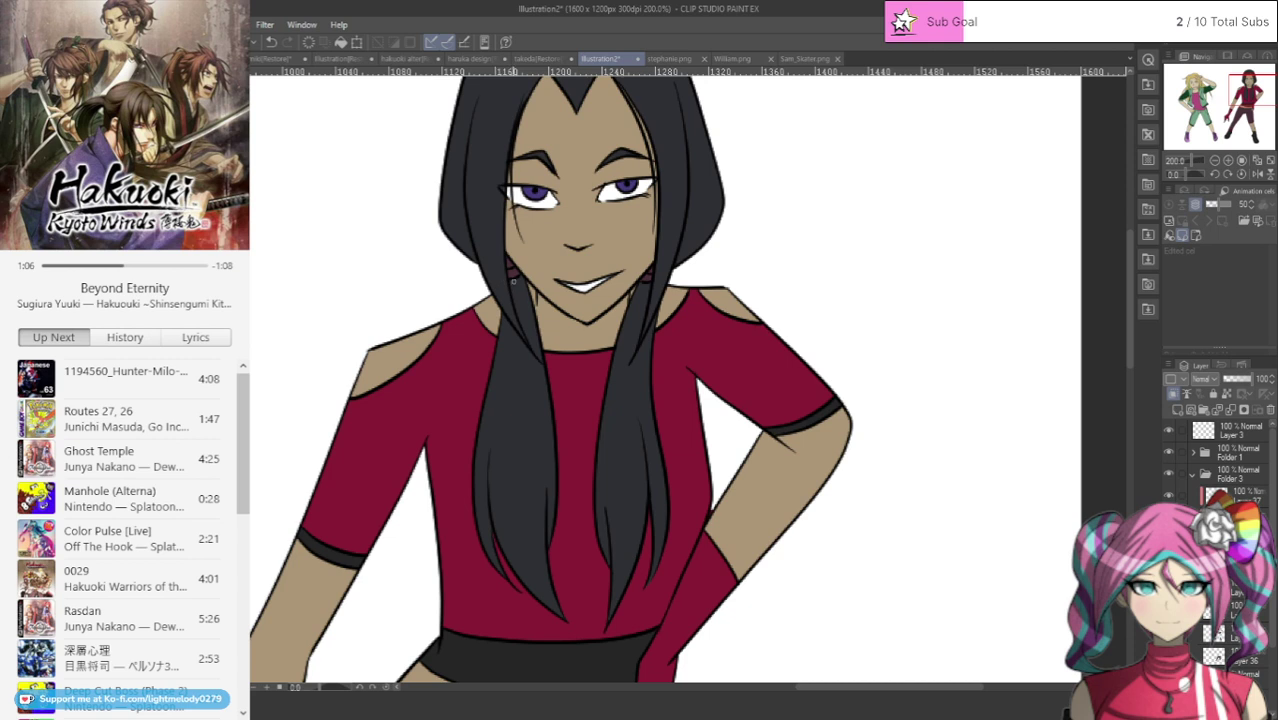
pyautogui.moveTo(532, 334); pyautogui.dragTo(525, 534)
pyautogui.click(276, 41)
pyautogui.moveTo(508, 425)
pyautogui.mouseDown()
pyautogui.moveTo(511, 516)
pyautogui.moveTo(550, 600)
pyautogui.mouseUp()
pyautogui.moveTo(512, 383)
pyautogui.mouseDown()
pyautogui.moveTo(530, 548)
pyautogui.moveTo(563, 614)
pyautogui.mouseUp()
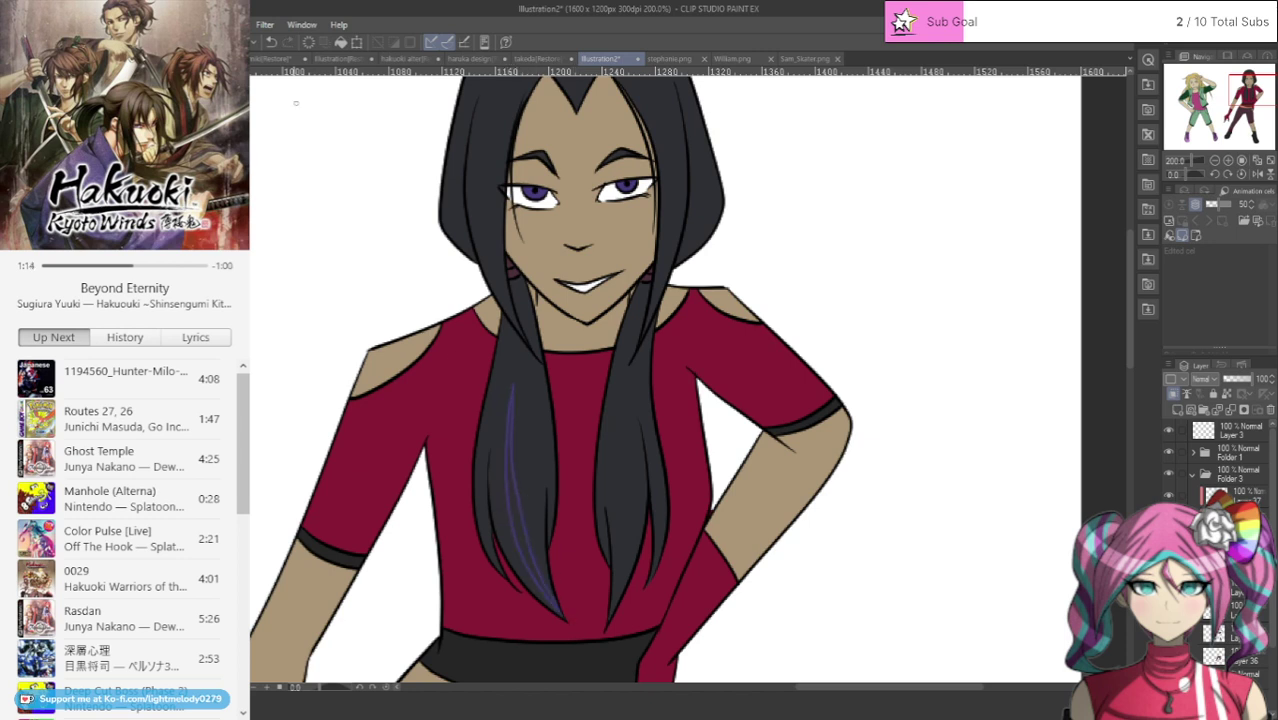
pyautogui.click(270, 41)
pyautogui.click(270, 41)
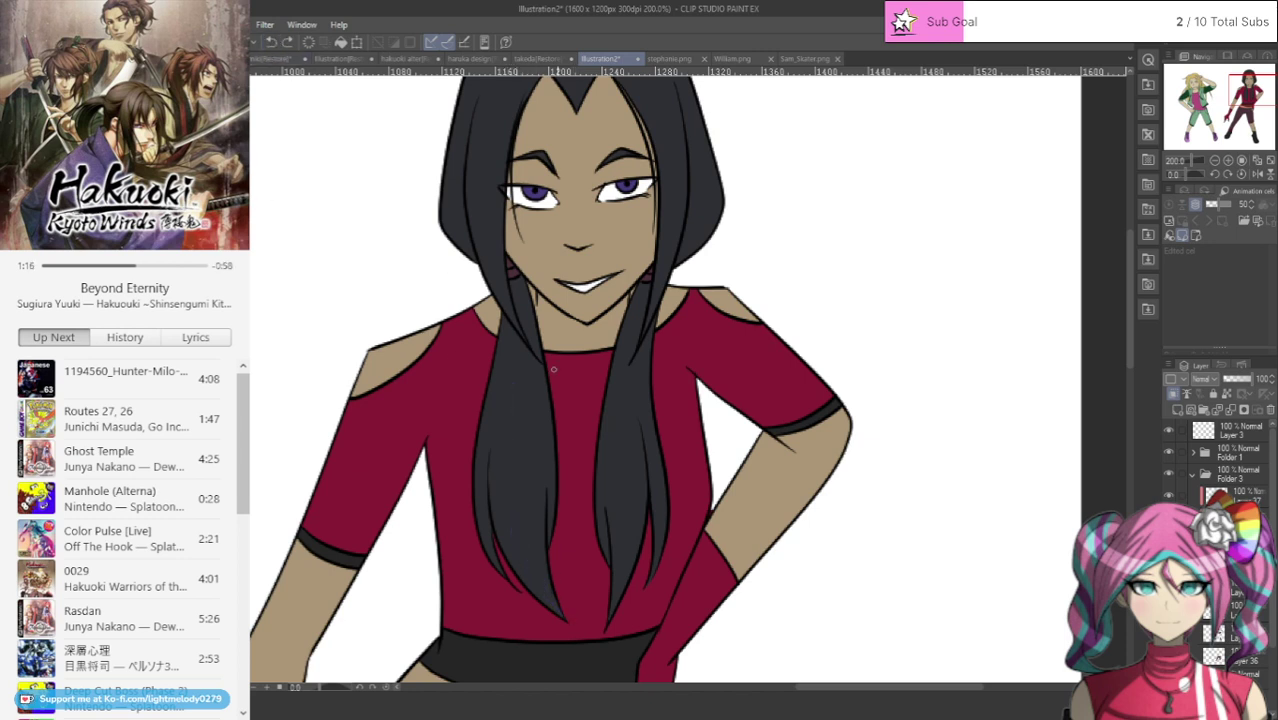
pyautogui.moveTo(509, 427)
pyautogui.mouseDown()
pyautogui.moveTo(517, 535)
pyautogui.moveTo(558, 610)
pyautogui.mouseUp()
pyautogui.moveTo(512, 412)
pyautogui.mouseDown()
pyautogui.moveTo(526, 546)
pyautogui.moveTo(550, 602)
pyautogui.mouseUp()
pyautogui.click(270, 41)
pyautogui.click(270, 41)
# Step: Outline a narrow curved purple streak along the lower half of each of the second character's two hanging hair locks
pyautogui.moveTo(515, 422); pyautogui.dragTo(516, 562)
pyautogui.moveTo(512, 437)
pyautogui.mouseDown()
pyautogui.moveTo(540, 590)
pyautogui.moveTo(560, 610)
pyautogui.moveTo(613, 472)
pyautogui.moveTo(606, 428)
pyautogui.mouseUp()
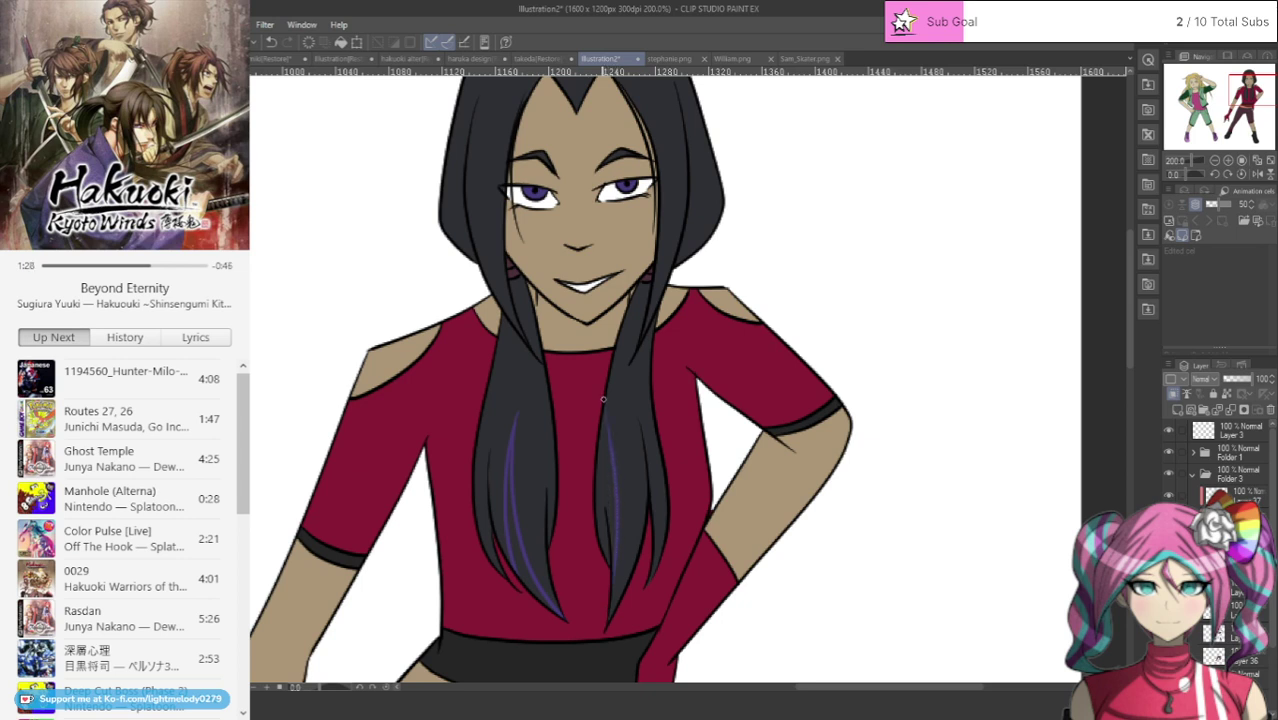
pyautogui.click(271, 42)
pyautogui.moveTo(619, 546)
pyautogui.mouseDown()
pyautogui.moveTo(611, 402)
pyautogui.moveTo(631, 578)
pyautogui.mouseUp()
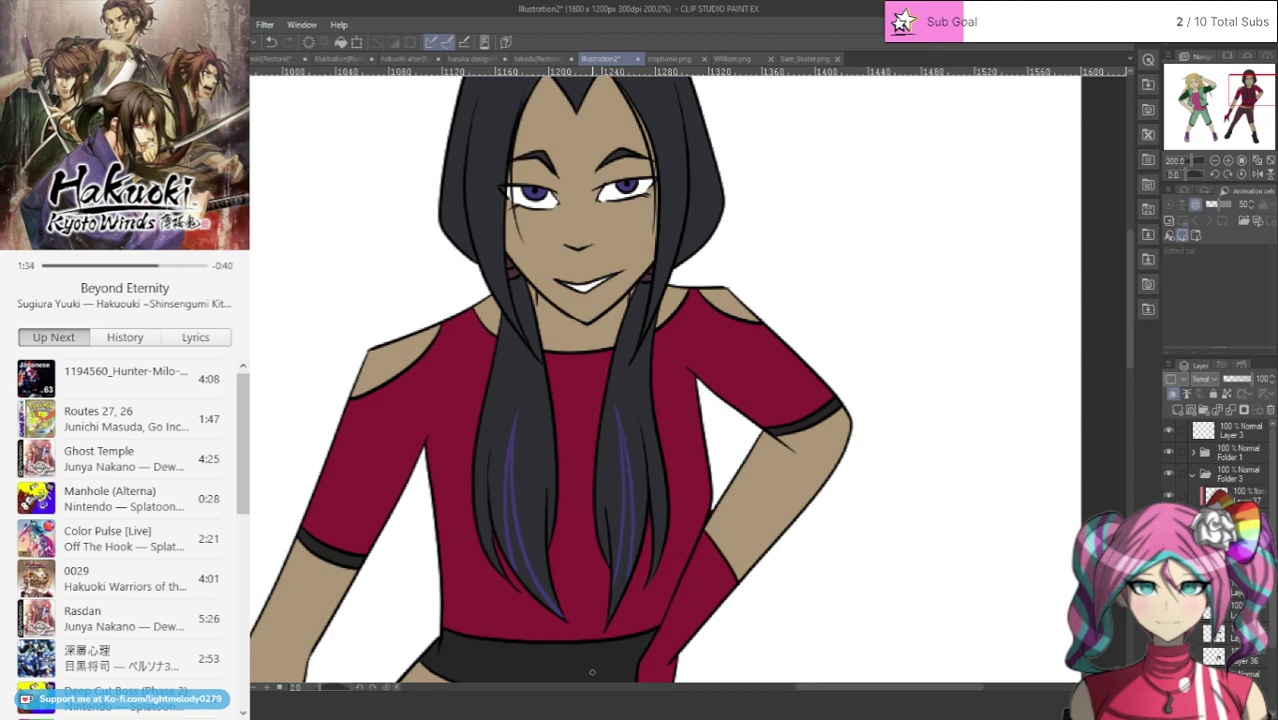
# Step: Fill the inside of the streak in the left hanging lock with solid purple, down to the lock's tip
pyautogui.scroll(5, 592, 672)
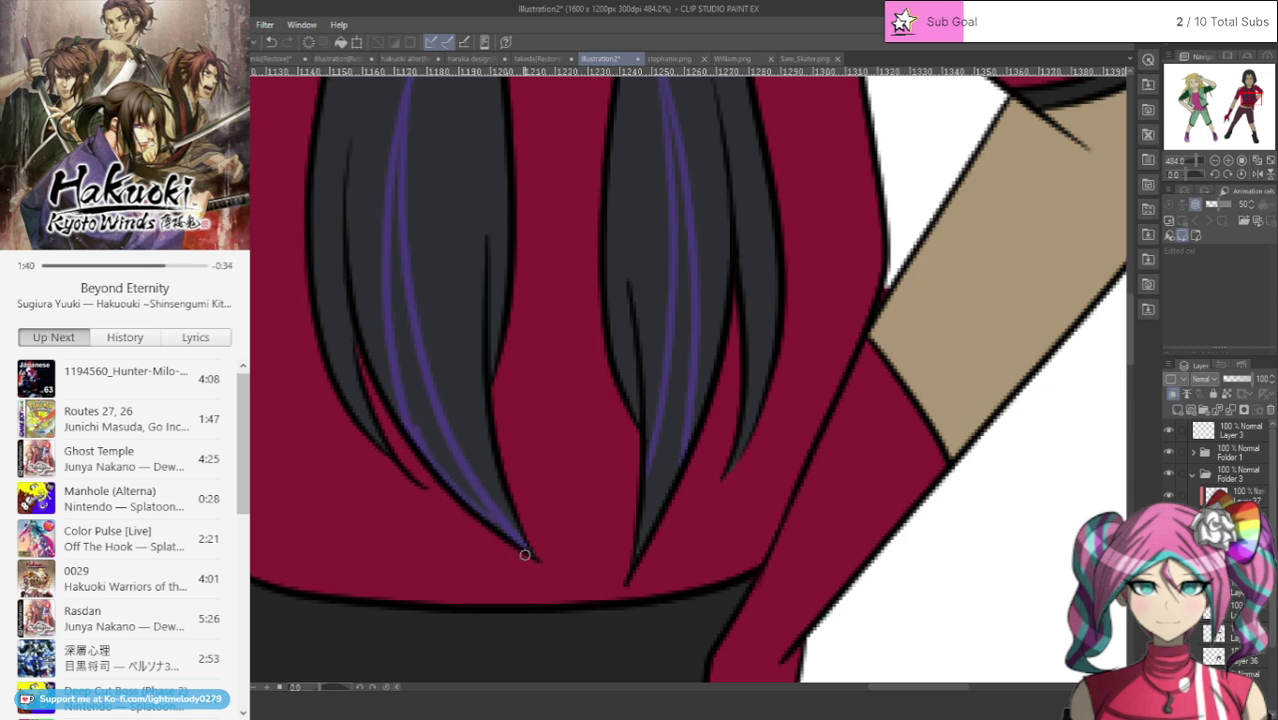
pyautogui.moveTo(456, 469); pyautogui.dragTo(501, 524)
pyautogui.moveTo(436, 450)
pyautogui.mouseDown()
pyautogui.moveTo(500, 528)
pyautogui.moveTo(434, 418)
pyautogui.mouseUp()
pyautogui.moveTo(465, 481); pyautogui.dragTo(419, 362)
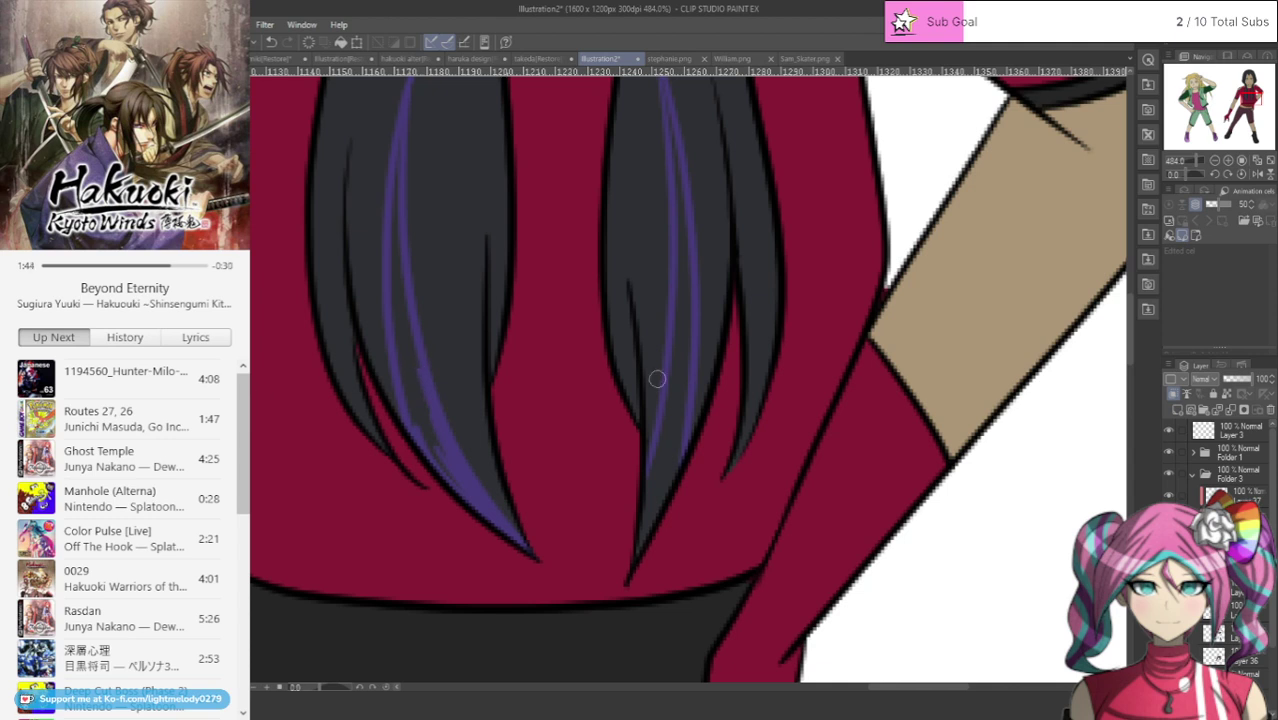
pyautogui.moveTo(399, 267)
pyautogui.mouseDown()
pyautogui.moveTo(412, 361)
pyautogui.moveTo(476, 495)
pyautogui.moveTo(402, 271)
pyautogui.moveTo(424, 390)
pyautogui.moveTo(484, 522)
pyautogui.moveTo(408, 376)
pyautogui.mouseUp()
pyautogui.moveTo(426, 451); pyautogui.dragTo(399, 303)
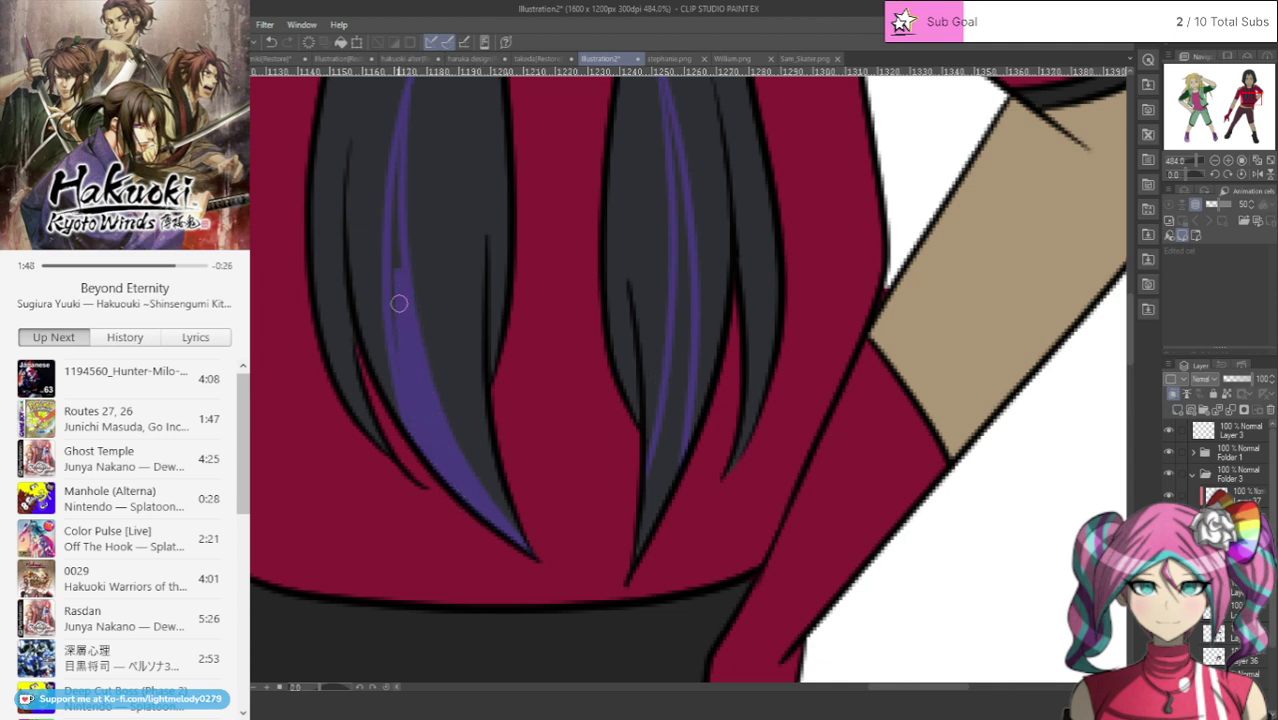
pyautogui.moveTo(422, 428); pyautogui.dragTo(399, 242)
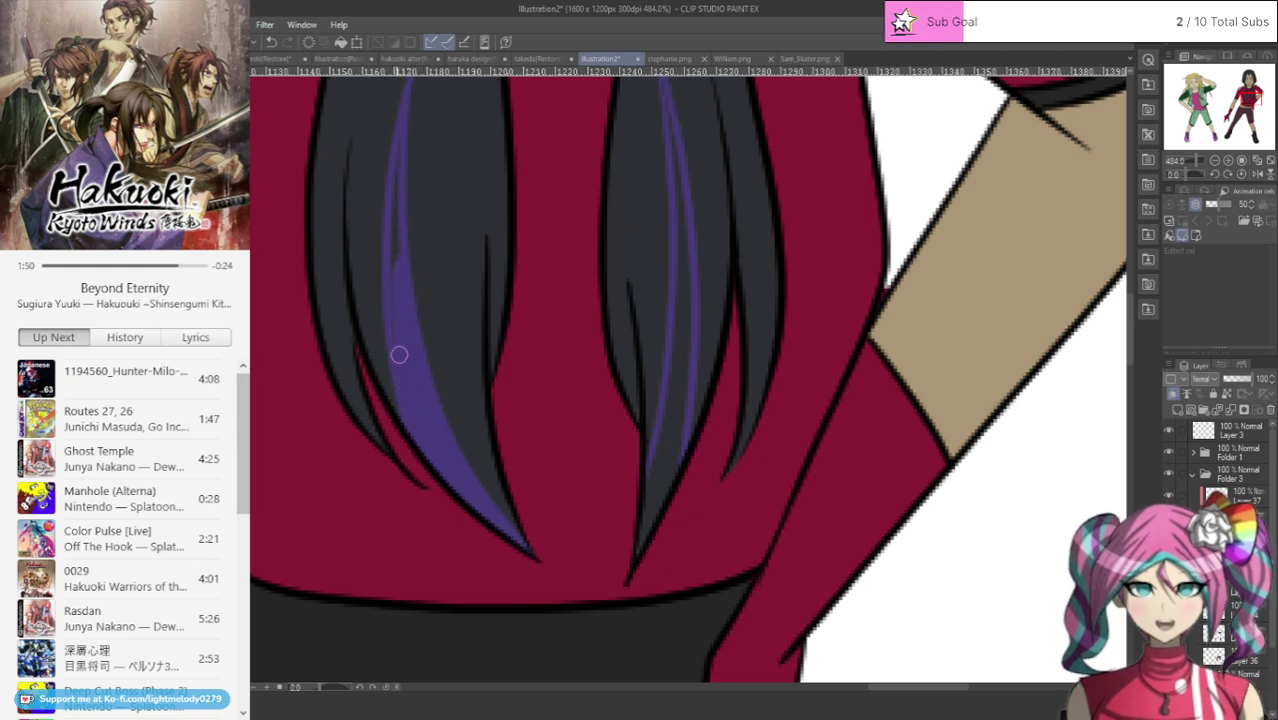
pyautogui.moveTo(399, 355); pyautogui.dragTo(396, 216)
pyautogui.moveTo(392, 304)
pyautogui.mouseDown()
pyautogui.moveTo(402, 116)
pyautogui.moveTo(394, 230)
pyautogui.moveTo(400, 133)
pyautogui.mouseUp()
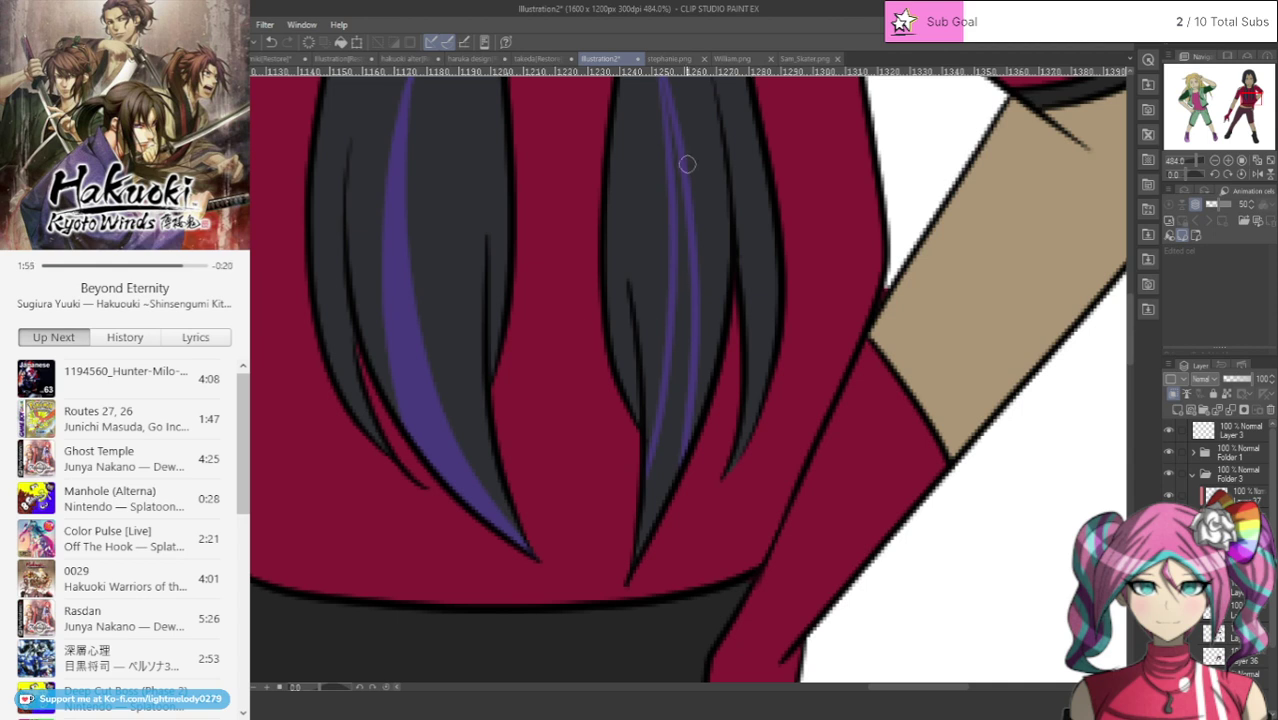
# Step: Fill the inside of the streak in the right hanging lock with solid purple, down to its tip
pyautogui.moveTo(668, 114); pyautogui.dragTo(680, 400)
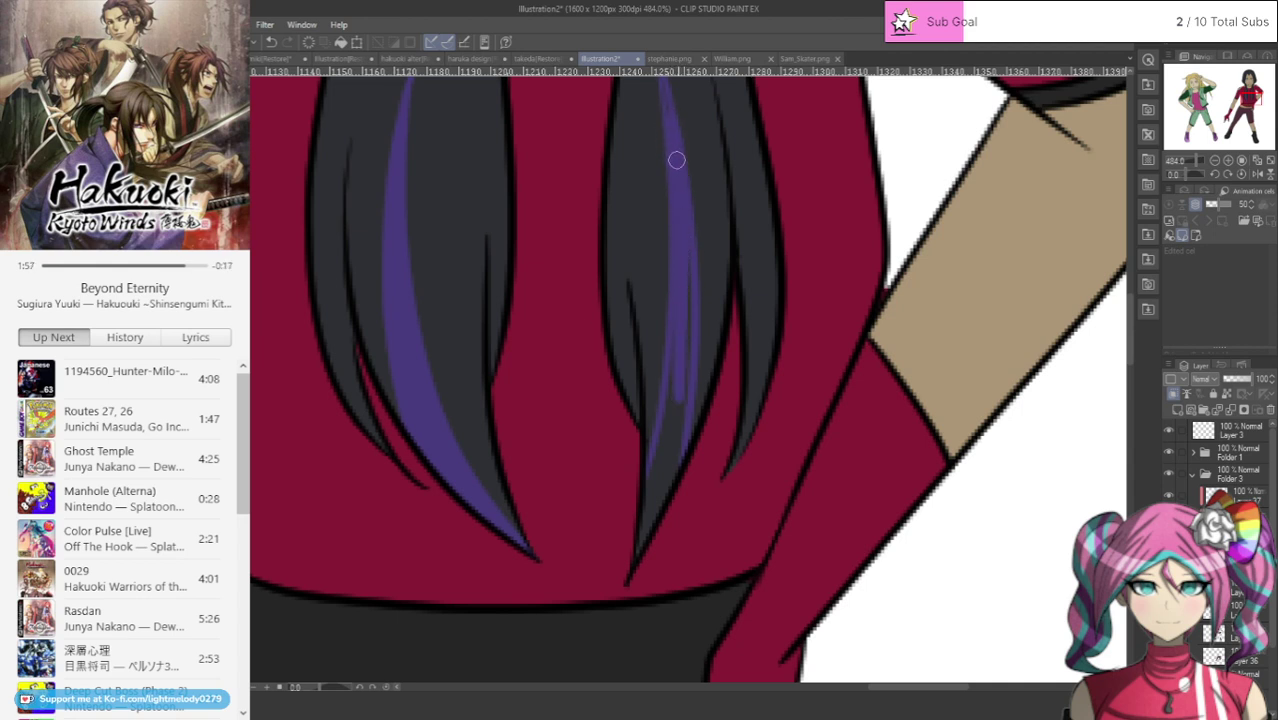
pyautogui.moveTo(677, 160); pyautogui.dragTo(672, 425)
pyautogui.moveTo(688, 228); pyautogui.dragTo(656, 518)
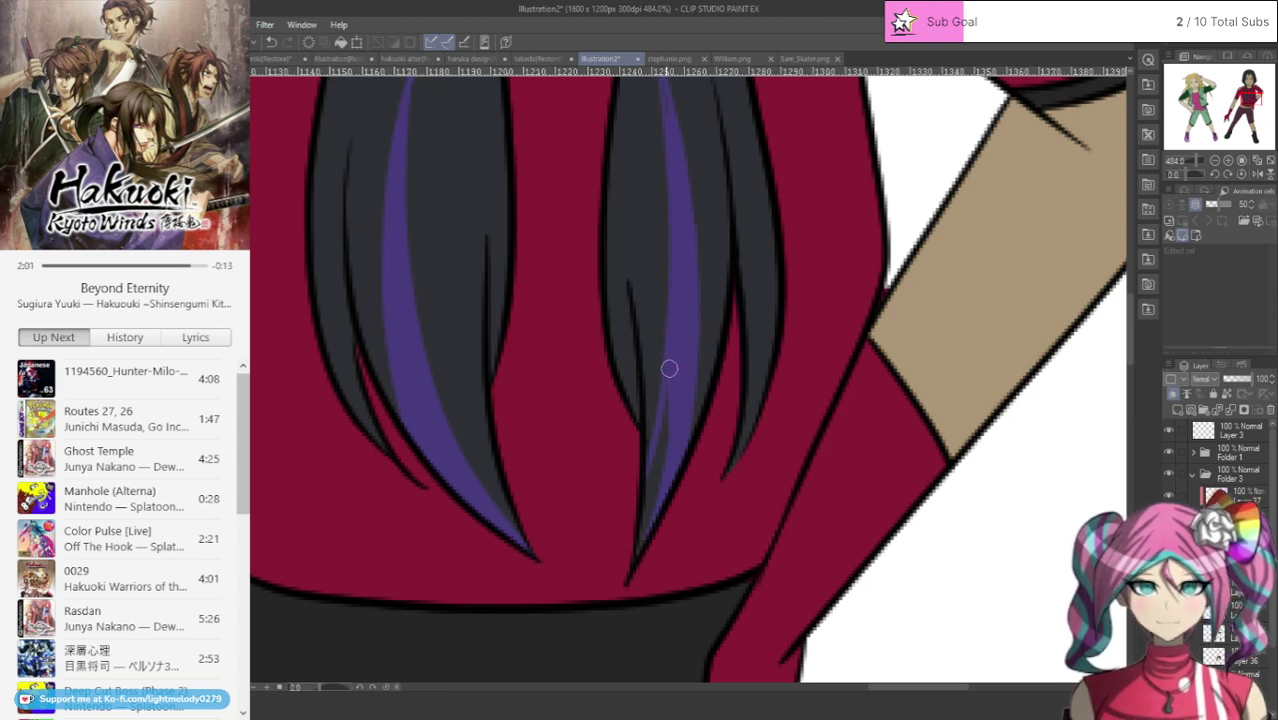
pyautogui.moveTo(670, 366); pyautogui.dragTo(645, 514)
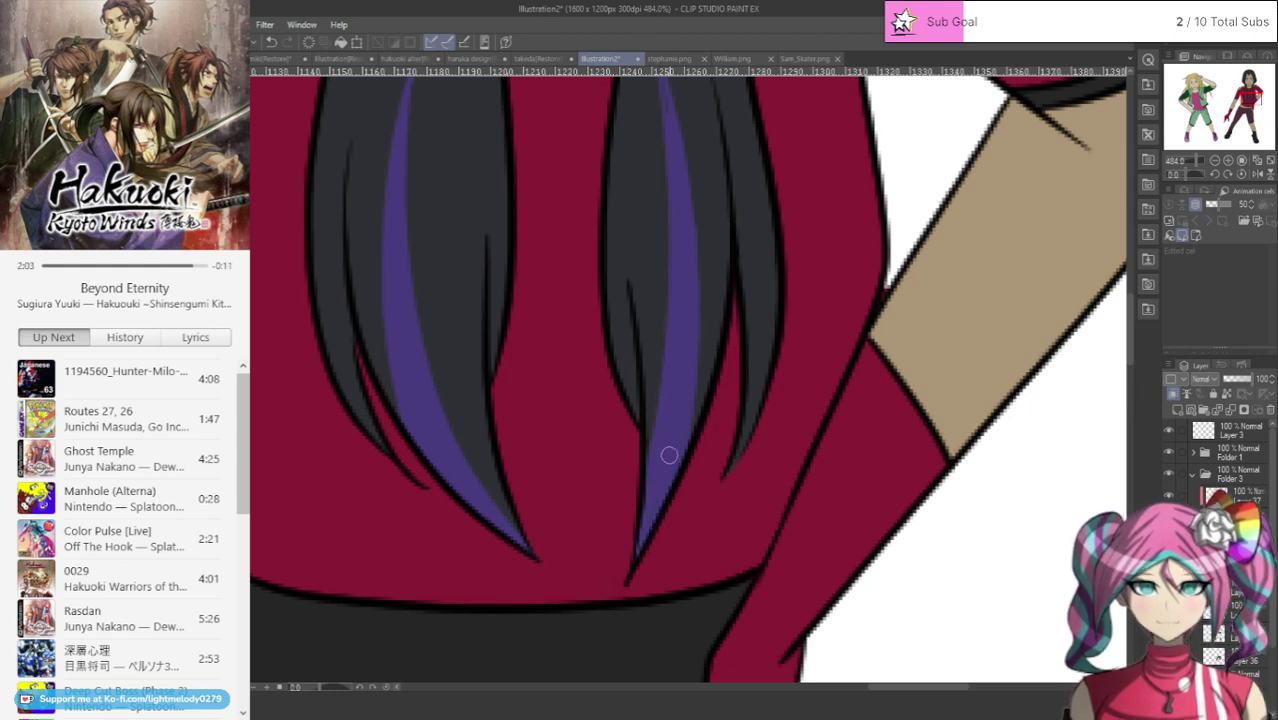
# Step: Examine the purple hair streaks up close and against the second character's full figure
pyautogui.scroll(4, 1133, 367)
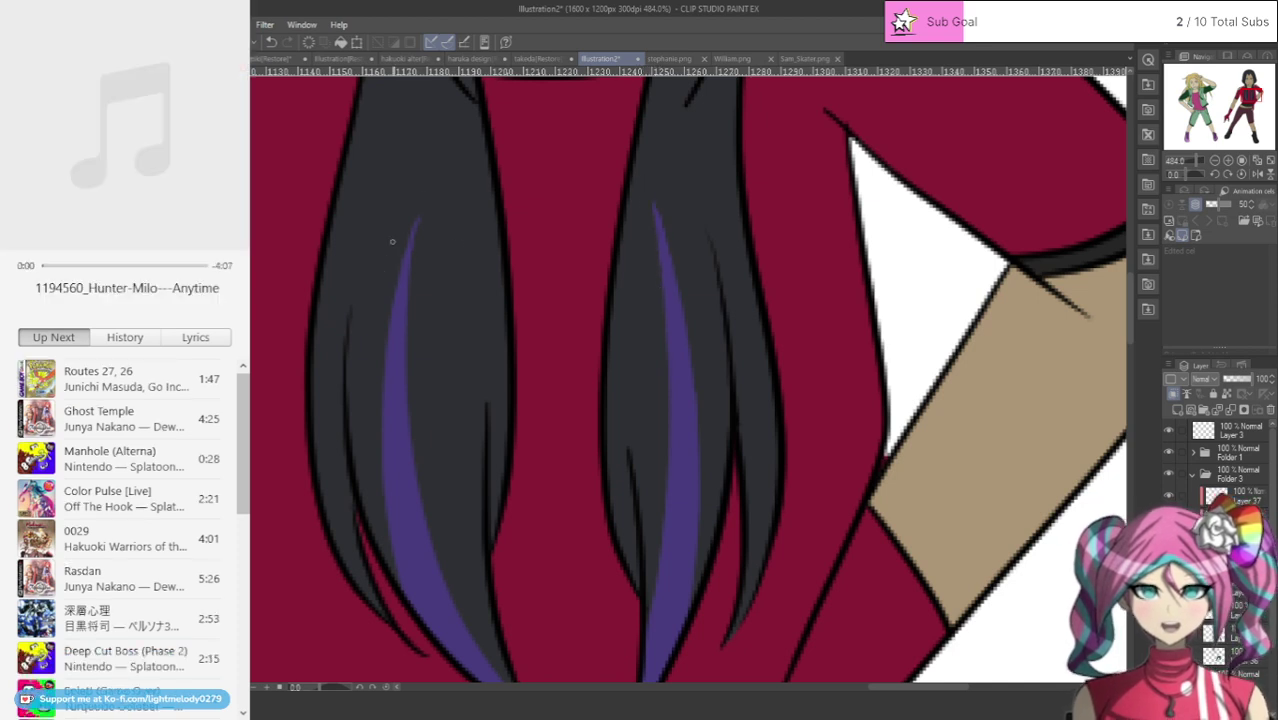
pyautogui.scroll(-6, 584, 241)
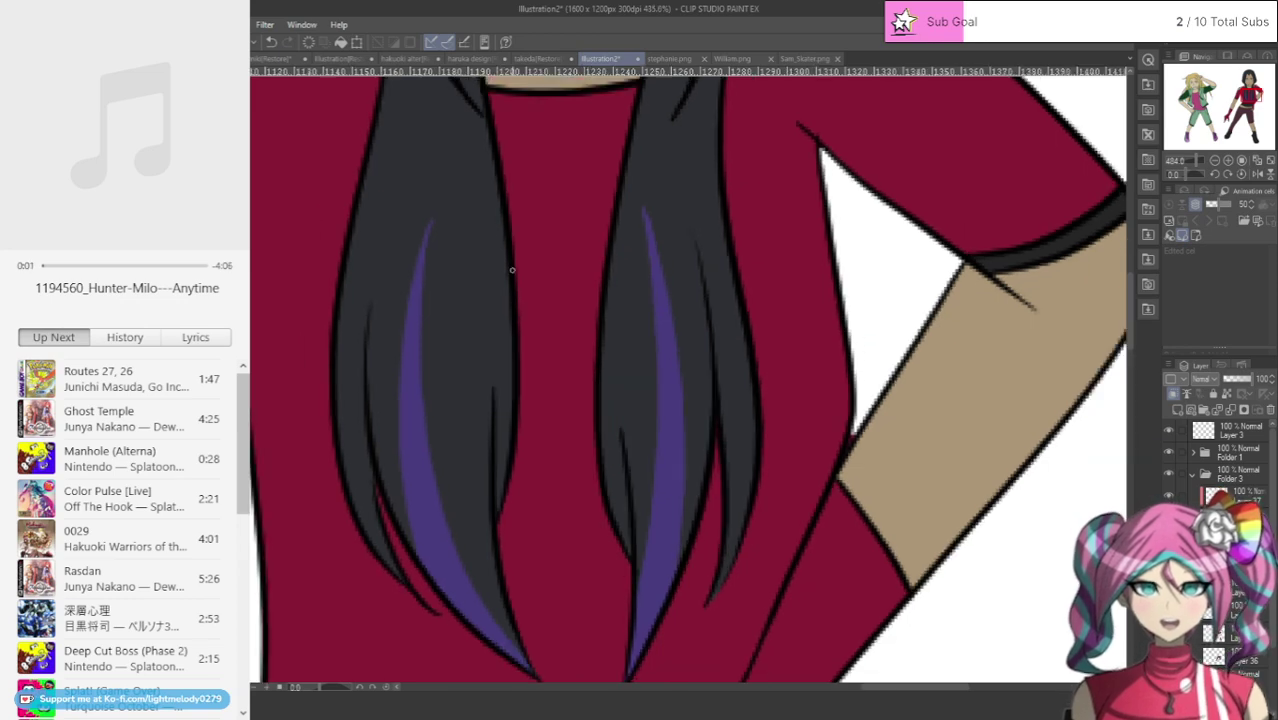
pyautogui.scroll(2, 338, 272)
pyautogui.scroll(-4, 339, 273)
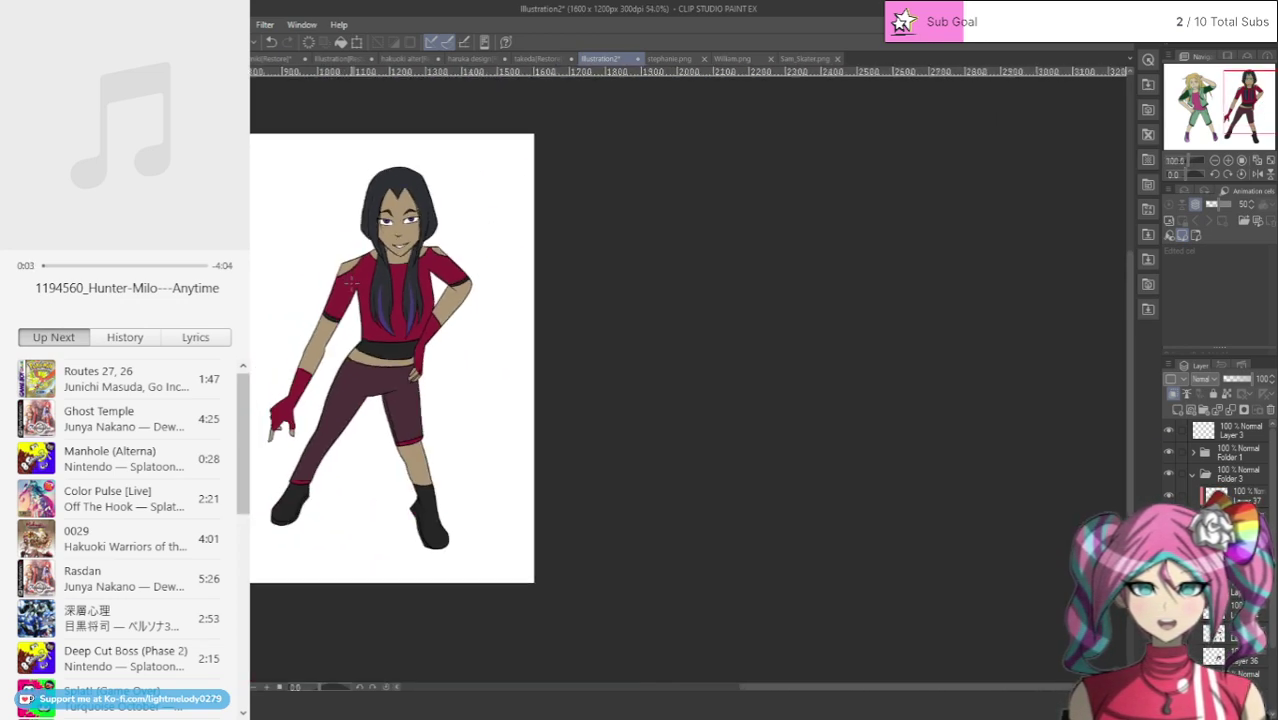
pyautogui.scroll(2, 352, 270)
pyautogui.scroll(1, 353, 131)
pyautogui.scroll(3, 353, 130)
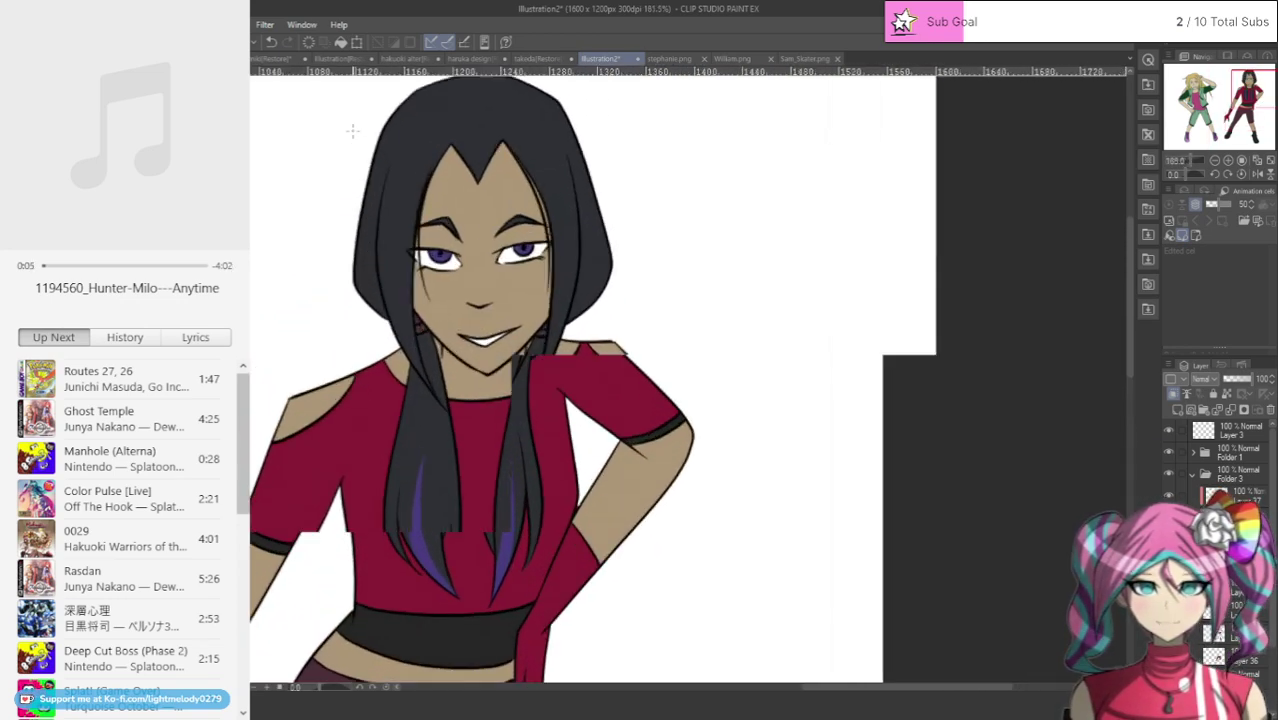
pyautogui.scroll(-3, 412, 181)
pyautogui.scroll(-4, 412, 181)
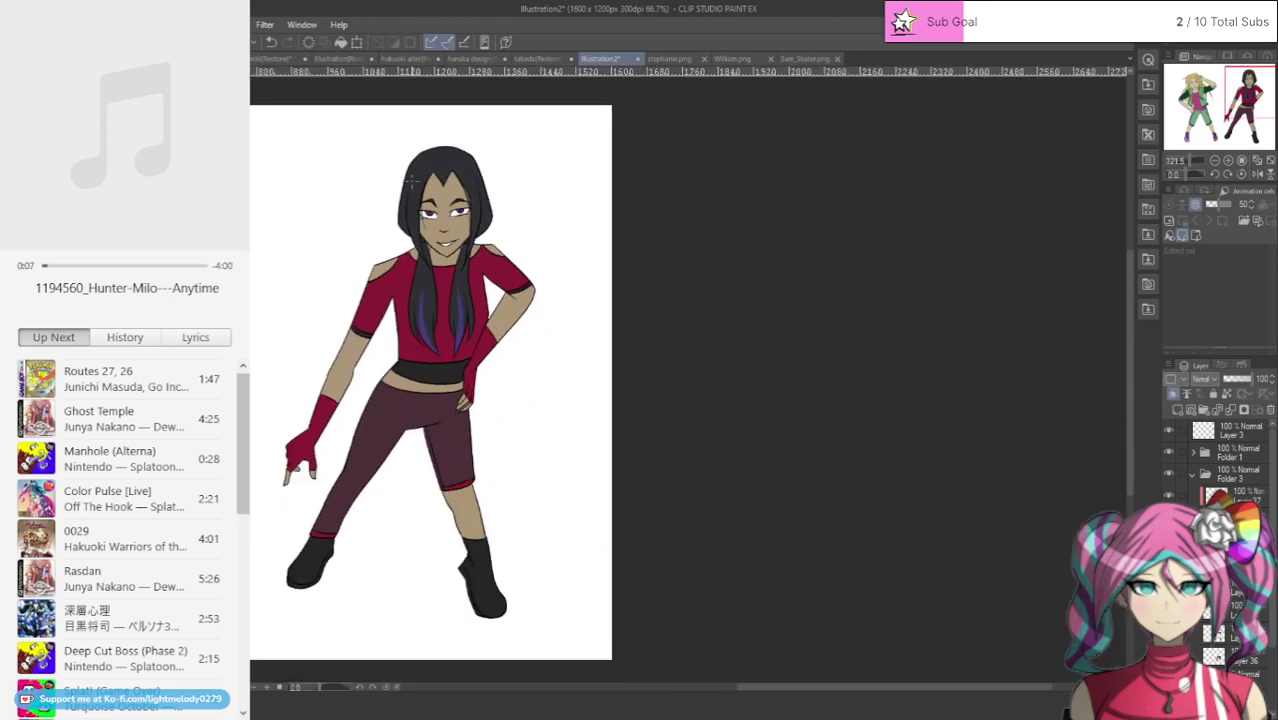
pyautogui.scroll(3, 414, 172)
pyautogui.scroll(6, 414, 172)
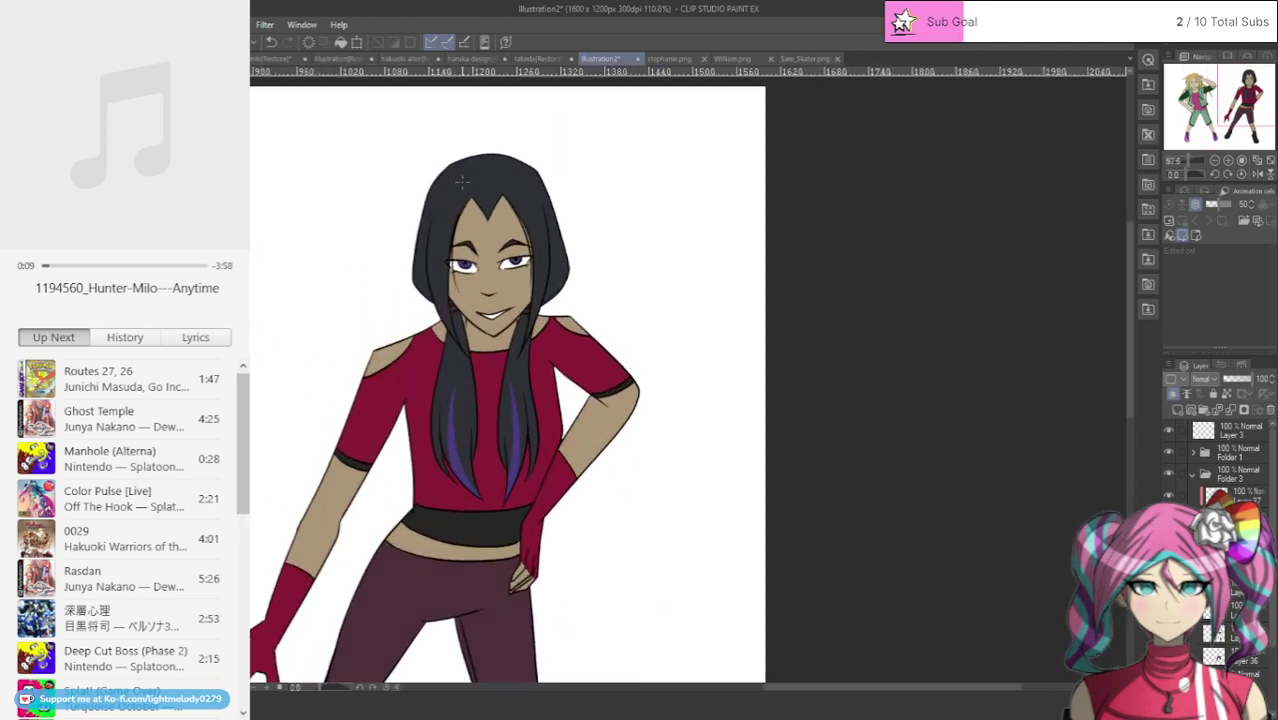
pyautogui.scroll(-1, 501, 232)
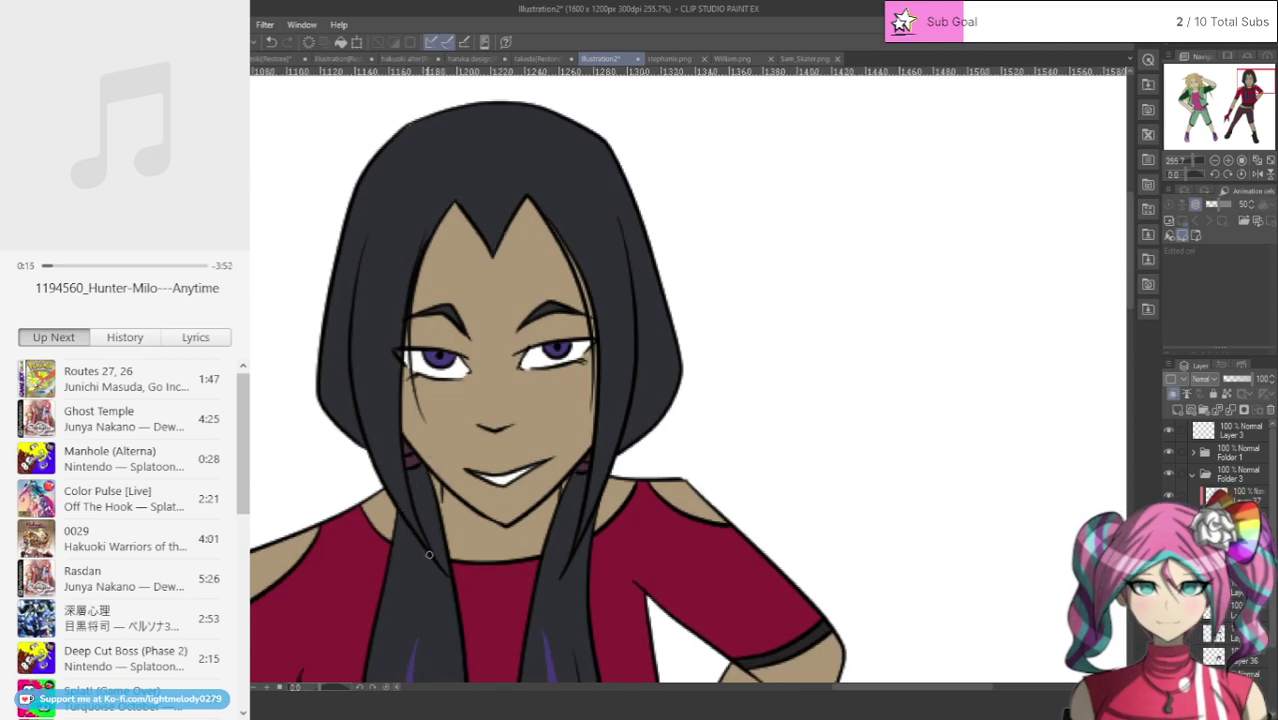
# Step: Outline a long thin purple streak in the front hair strand left of the face, from forehead height to below the jaw
pyautogui.moveTo(397, 496)
pyautogui.mouseDown()
pyautogui.moveTo(382, 356)
pyautogui.moveTo(409, 224)
pyautogui.moveTo(385, 372)
pyautogui.moveTo(430, 524)
pyautogui.mouseUp()
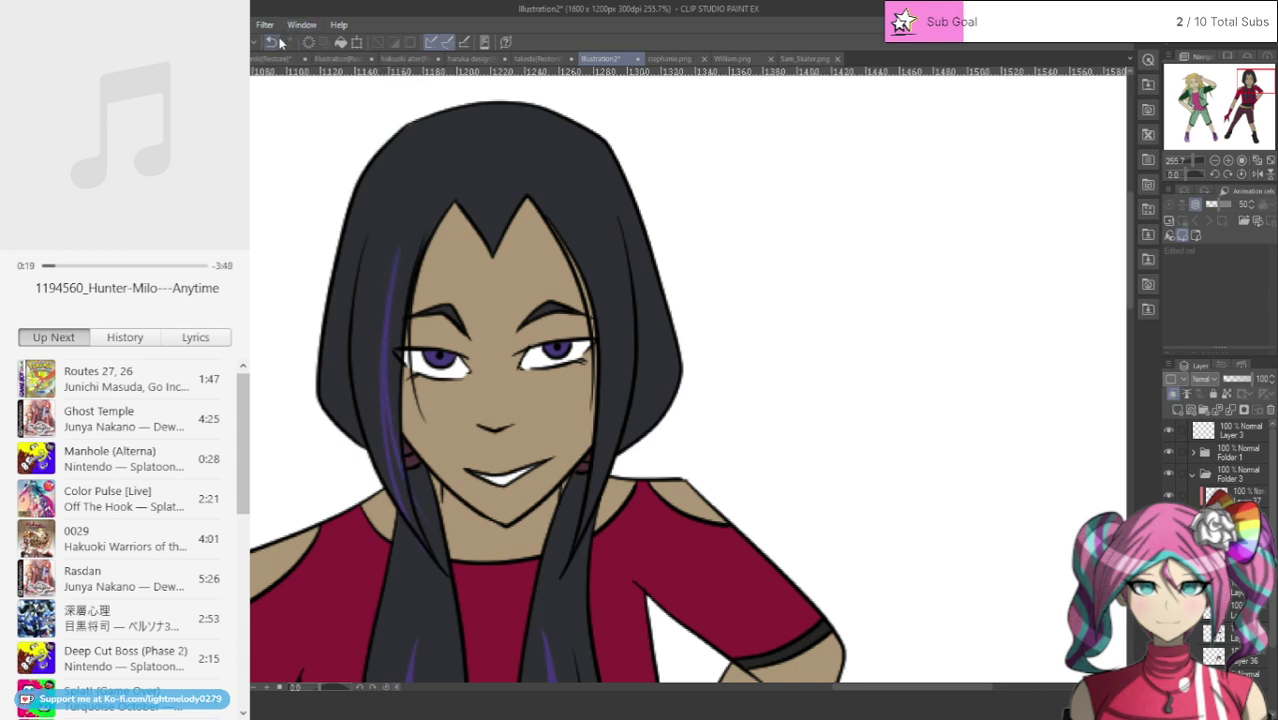
pyautogui.hotkey('ctrl', 'z')
pyautogui.moveTo(398, 245)
pyautogui.mouseDown()
pyautogui.moveTo(394, 411)
pyautogui.moveTo(427, 488)
pyautogui.mouseUp()
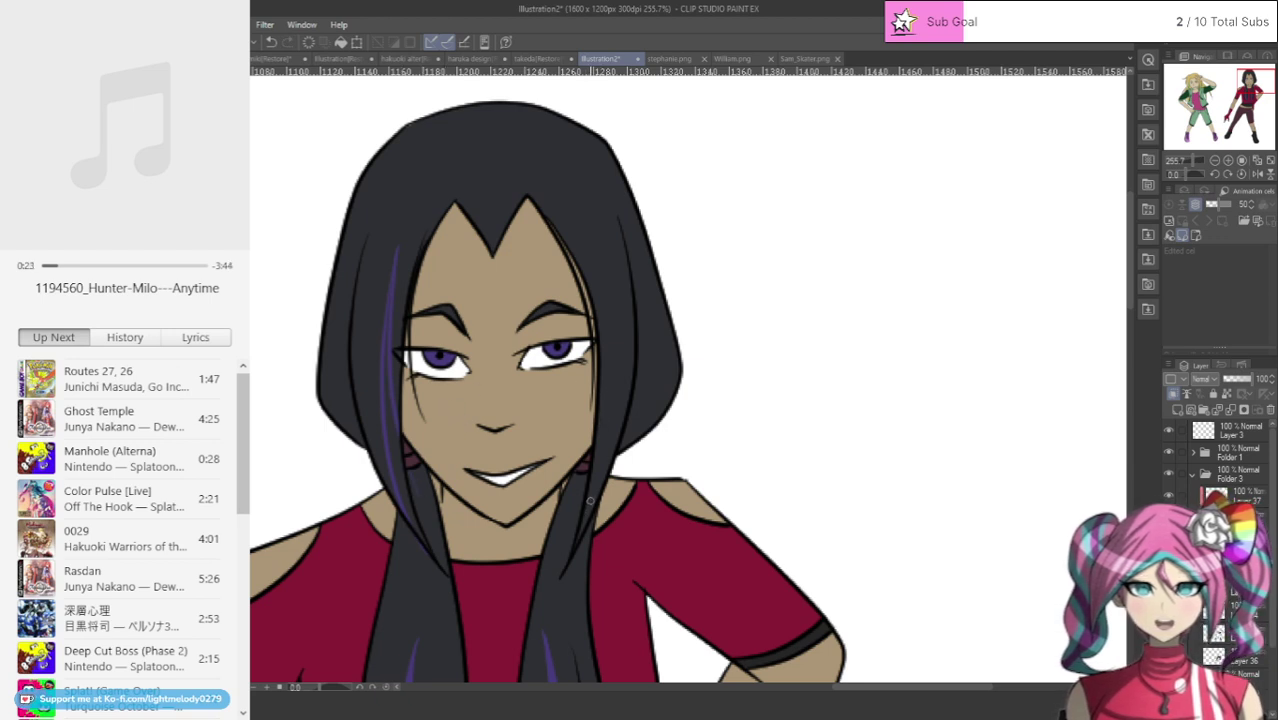
# Step: Outline a matching long purple streak in the front hair strand right of the face, redrawing the first attempt
pyautogui.moveTo(601, 374); pyautogui.dragTo(597, 232)
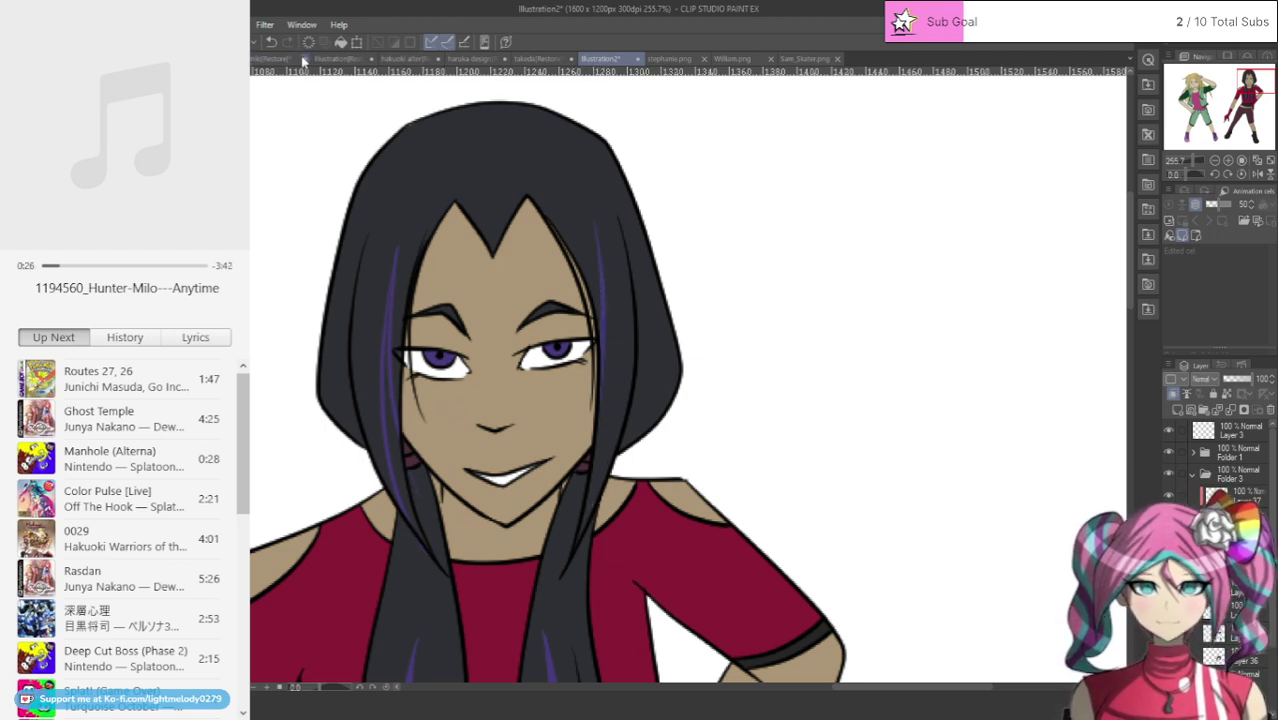
pyautogui.click(271, 41)
pyautogui.click(271, 42)
pyautogui.moveTo(599, 452)
pyautogui.mouseDown()
pyautogui.moveTo(613, 379)
pyautogui.moveTo(600, 250)
pyautogui.mouseUp()
pyautogui.moveTo(611, 317); pyautogui.dragTo(611, 452)
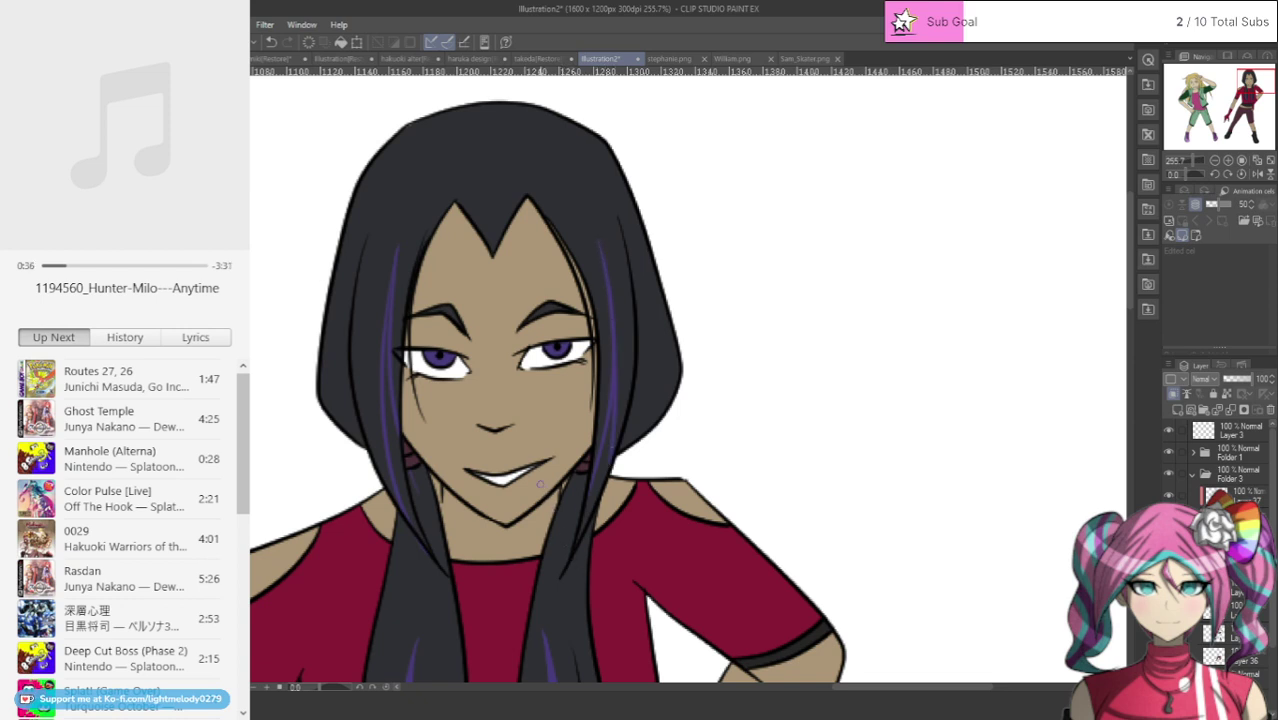
# Step: Undo the purple streak outline in the front hair strand right of the face and redraw it with new strokes
pyautogui.scroll(3, 540, 484)
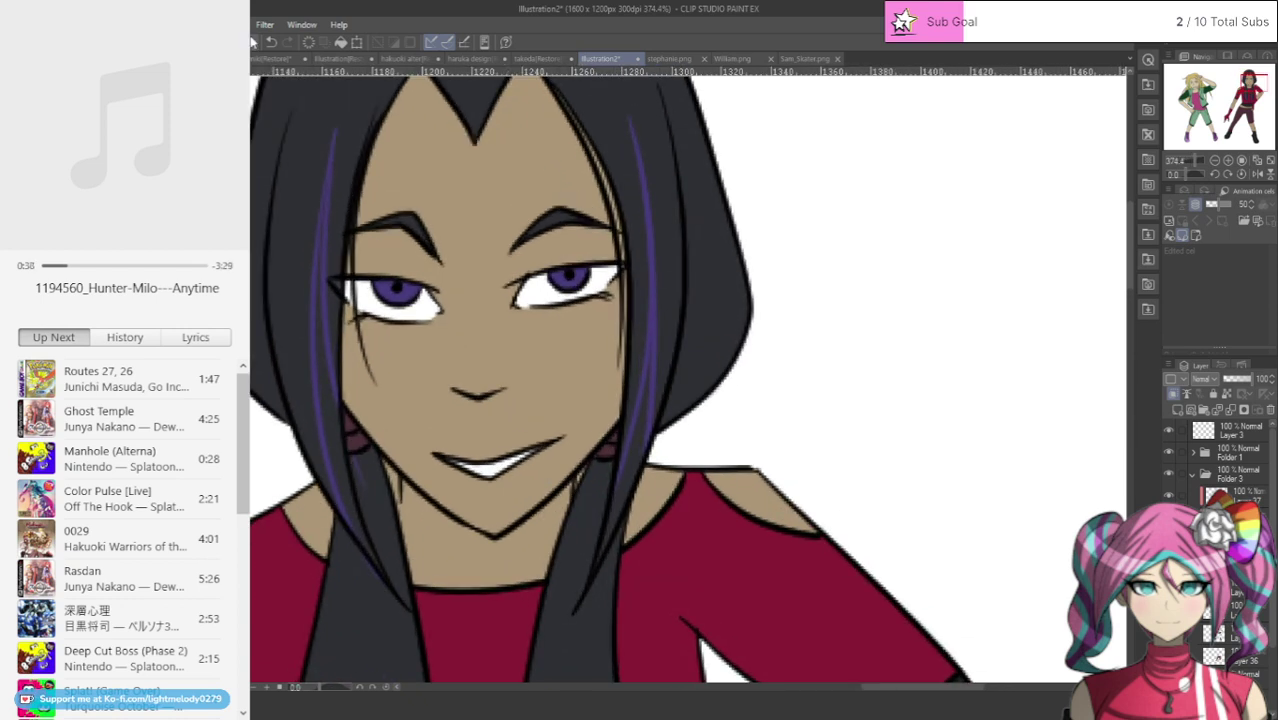
pyautogui.click(271, 43)
pyautogui.click(271, 43)
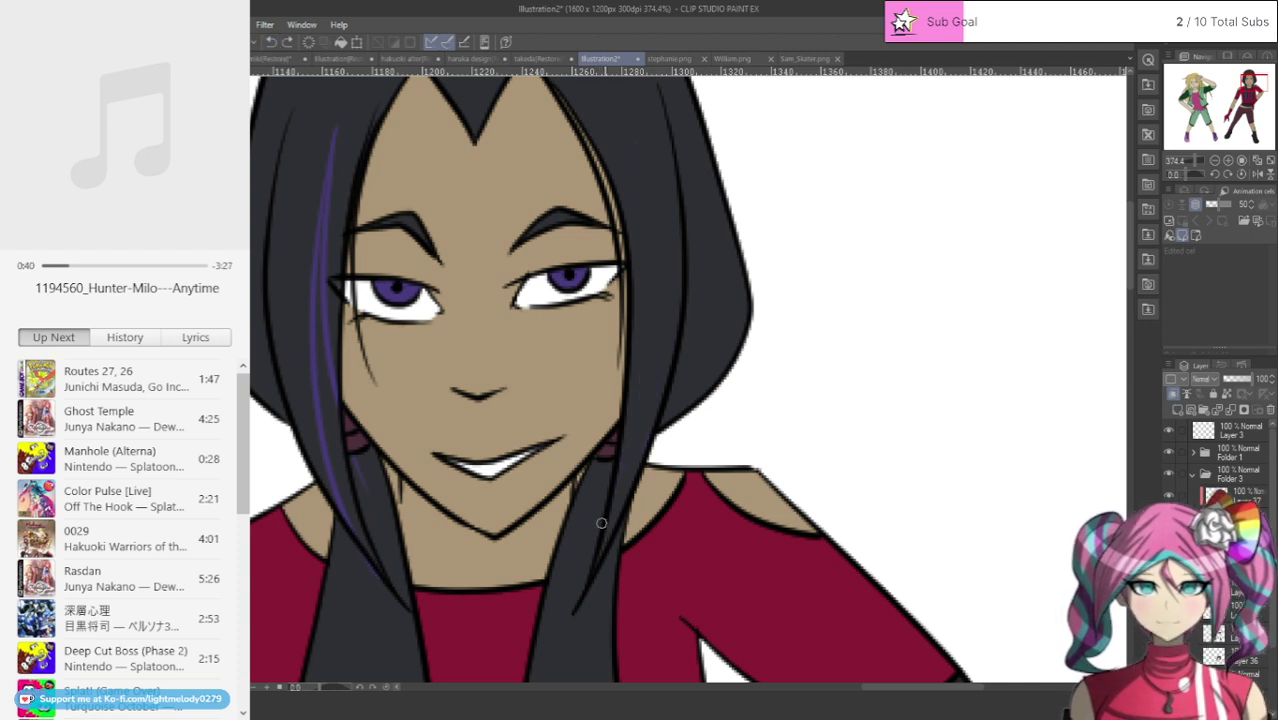
pyautogui.moveTo(601, 523)
pyautogui.mouseDown()
pyautogui.moveTo(637, 333)
pyautogui.moveTo(626, 94)
pyautogui.mouseUp()
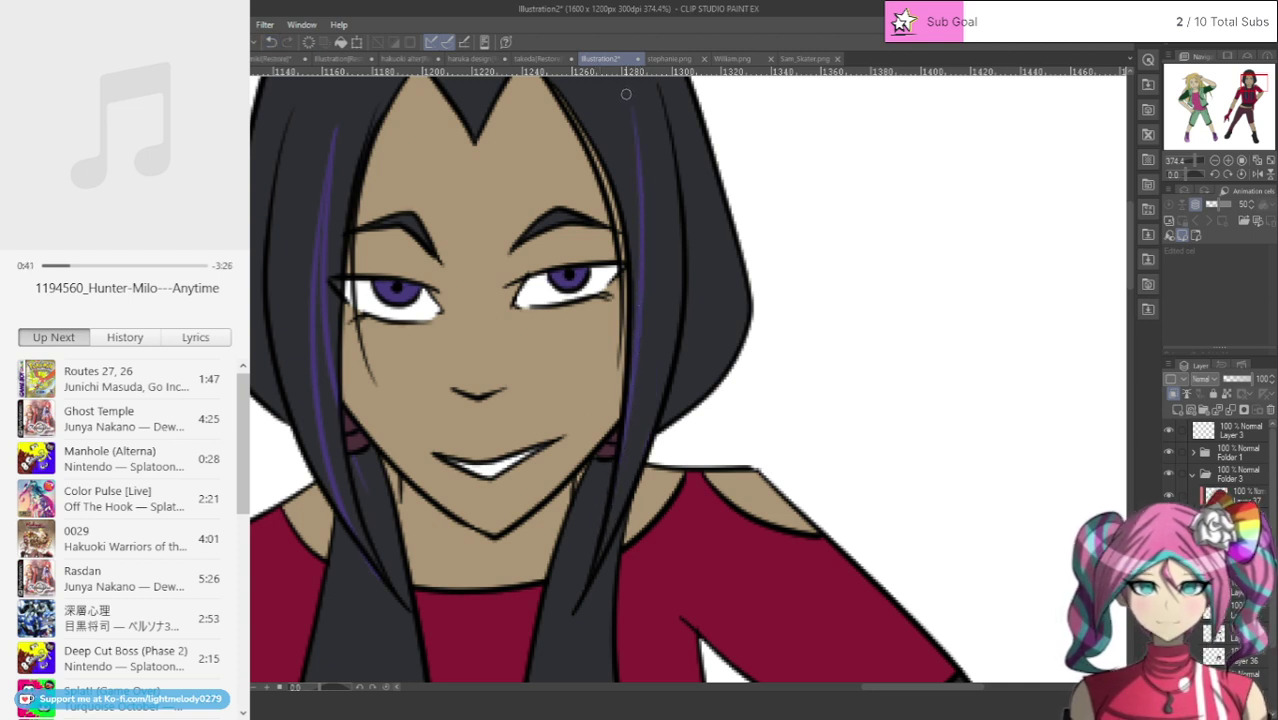
pyautogui.click(274, 42)
pyautogui.moveTo(606, 510)
pyautogui.mouseDown()
pyautogui.moveTo(640, 356)
pyautogui.moveTo(642, 267)
pyautogui.moveTo(617, 137)
pyautogui.mouseUp()
pyautogui.moveTo(635, 197)
pyautogui.mouseDown()
pyautogui.moveTo(614, 103)
pyautogui.moveTo(648, 269)
pyautogui.moveTo(644, 462)
pyautogui.mouseUp()
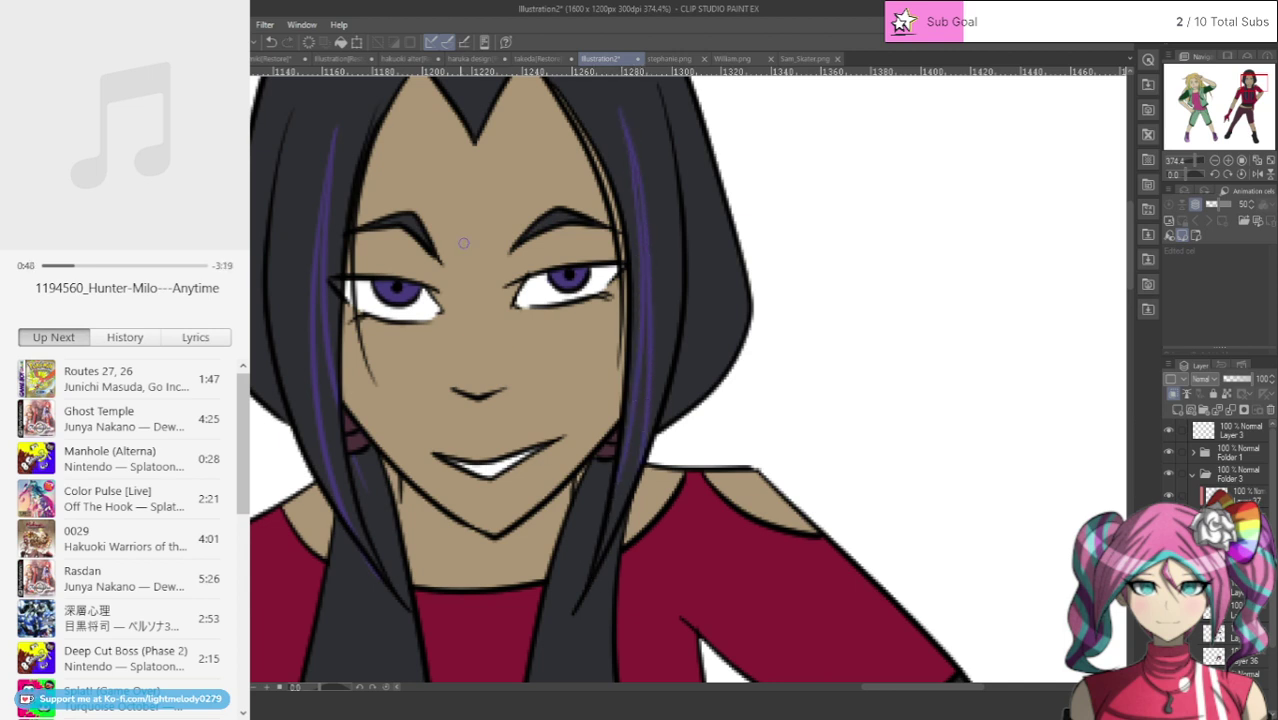
# Step: Undo the streak outlines in both front strands and outline a new streak left of the face, from eyebrow height to below the jaw
pyautogui.click(270, 42)
pyautogui.click(270, 42)
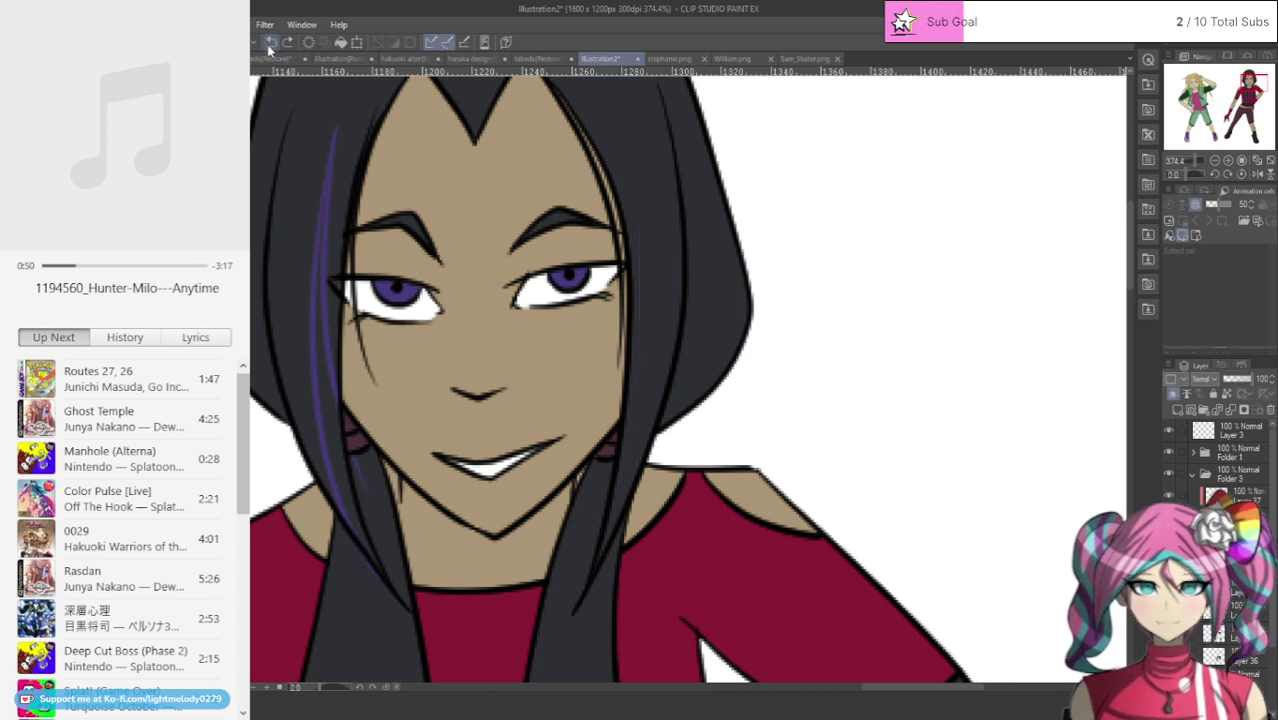
pyautogui.click(270, 42)
pyautogui.click(270, 43)
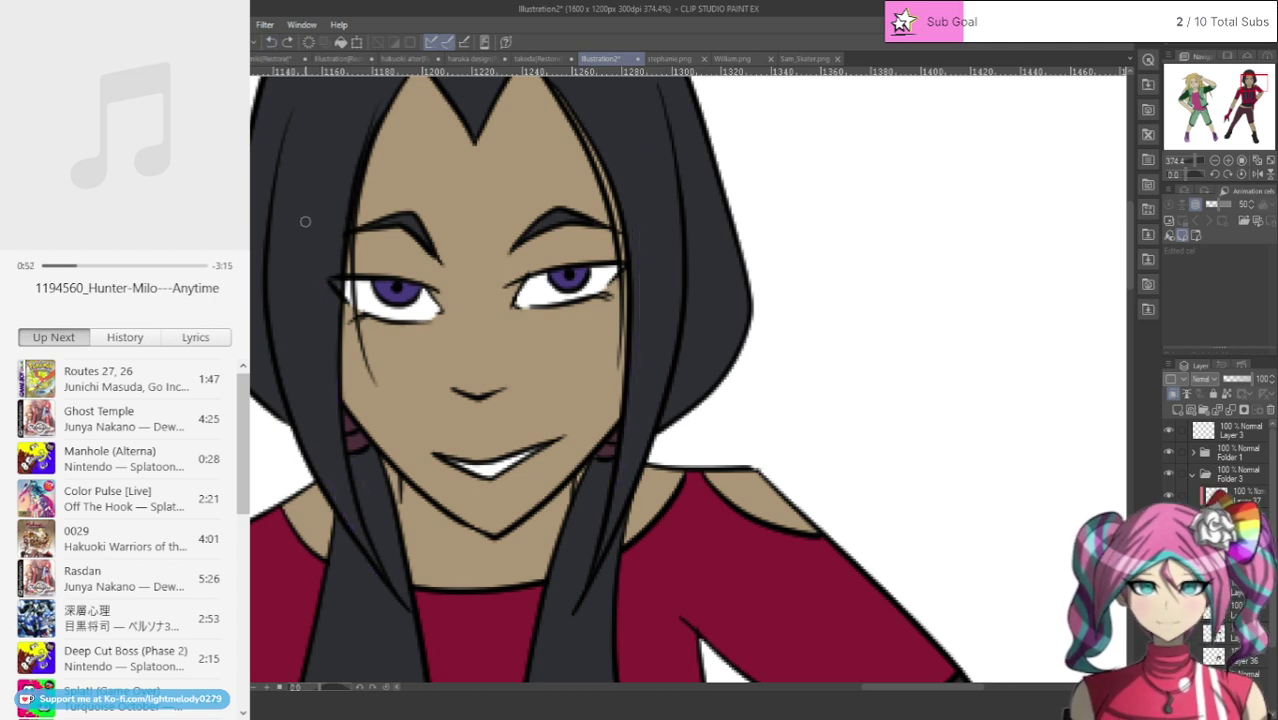
pyautogui.moveTo(301, 222)
pyautogui.mouseDown()
pyautogui.moveTo(308, 411)
pyautogui.moveTo(344, 512)
pyautogui.mouseUp()
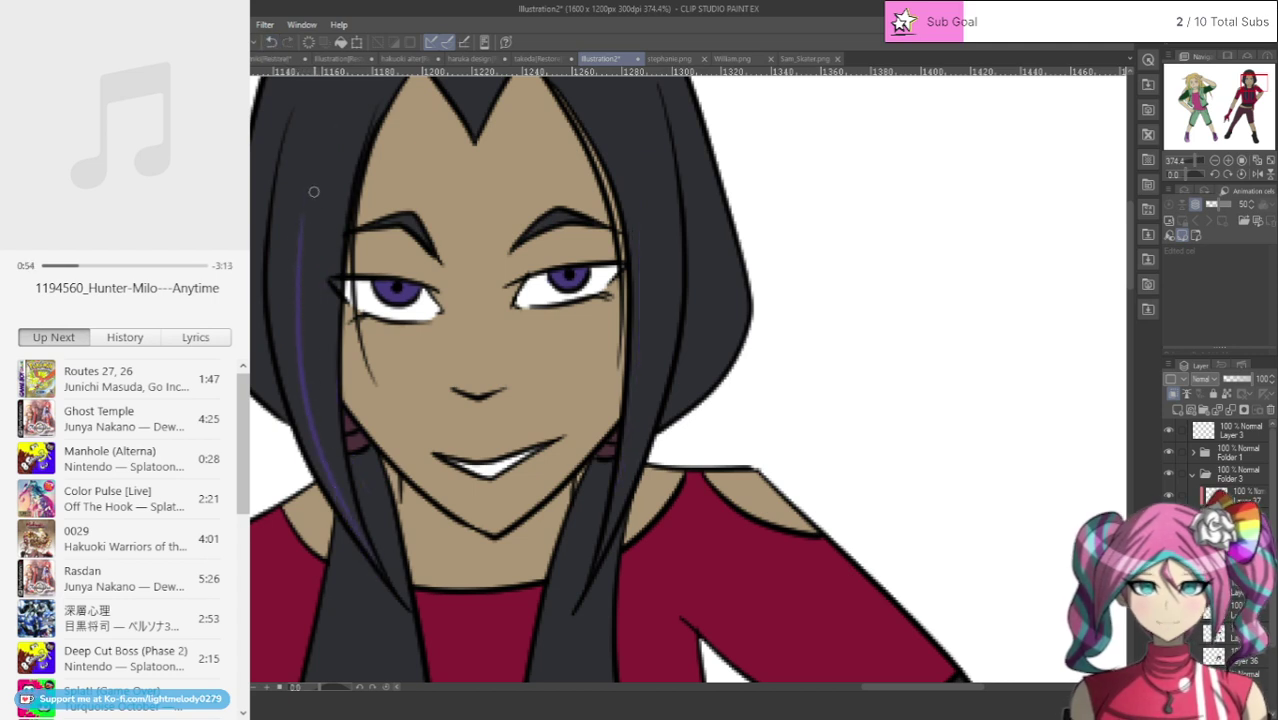
pyautogui.click(270, 42)
pyautogui.moveTo(302, 222); pyautogui.dragTo(293, 420)
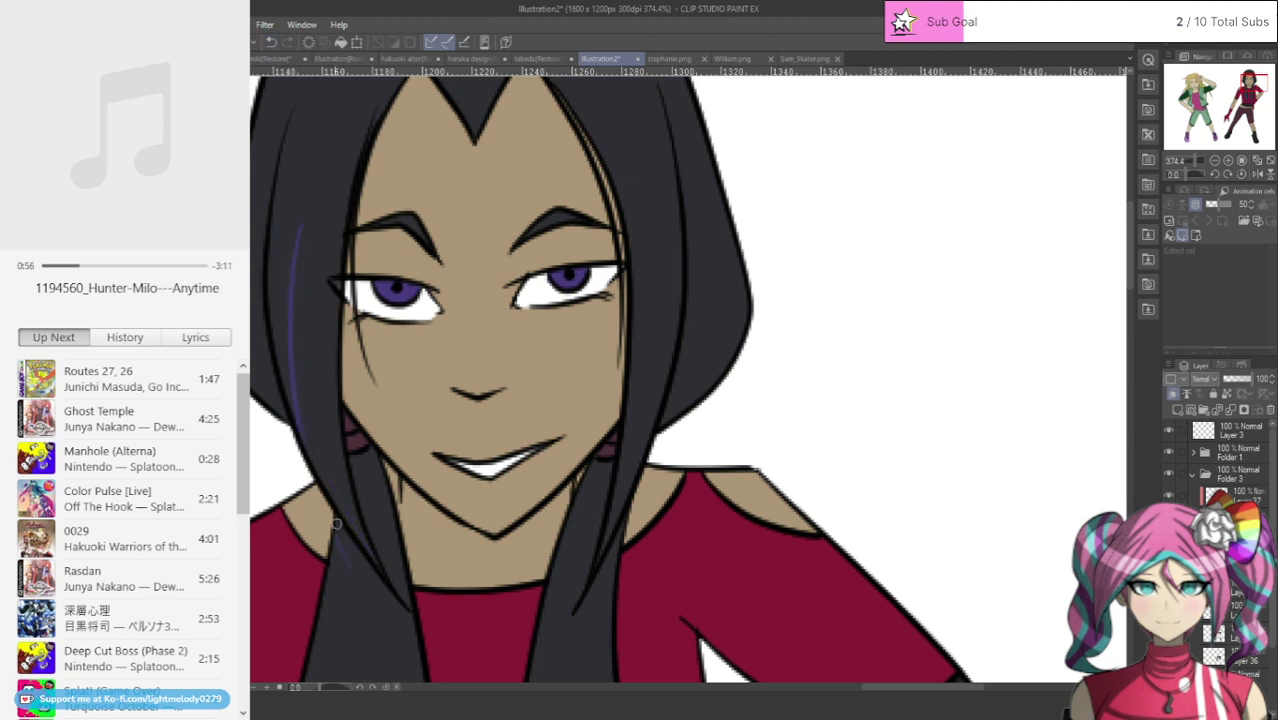
pyautogui.moveTo(300, 230); pyautogui.dragTo(350, 546)
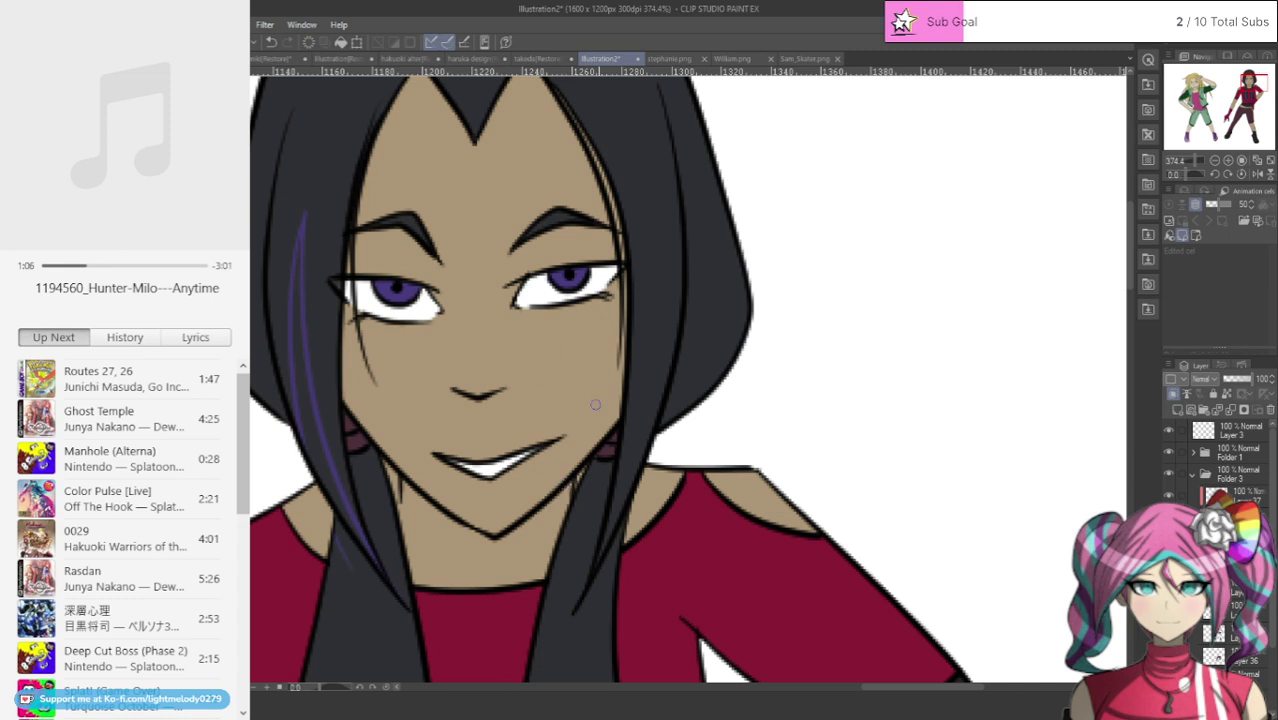
# Step: Outline a matching purple streak in the front strand right of the face, from above the eyebrow to below the jaw
pyautogui.moveTo(603, 541)
pyautogui.mouseDown()
pyautogui.moveTo(654, 348)
pyautogui.moveTo(651, 152)
pyautogui.mouseUp()
pyautogui.hotkey('ctrl', 'z')
pyautogui.moveTo(600, 541)
pyautogui.mouseDown()
pyautogui.moveTo(641, 340)
pyautogui.moveTo(635, 184)
pyautogui.moveTo(649, 307)
pyautogui.moveTo(615, 516)
pyautogui.mouseUp()
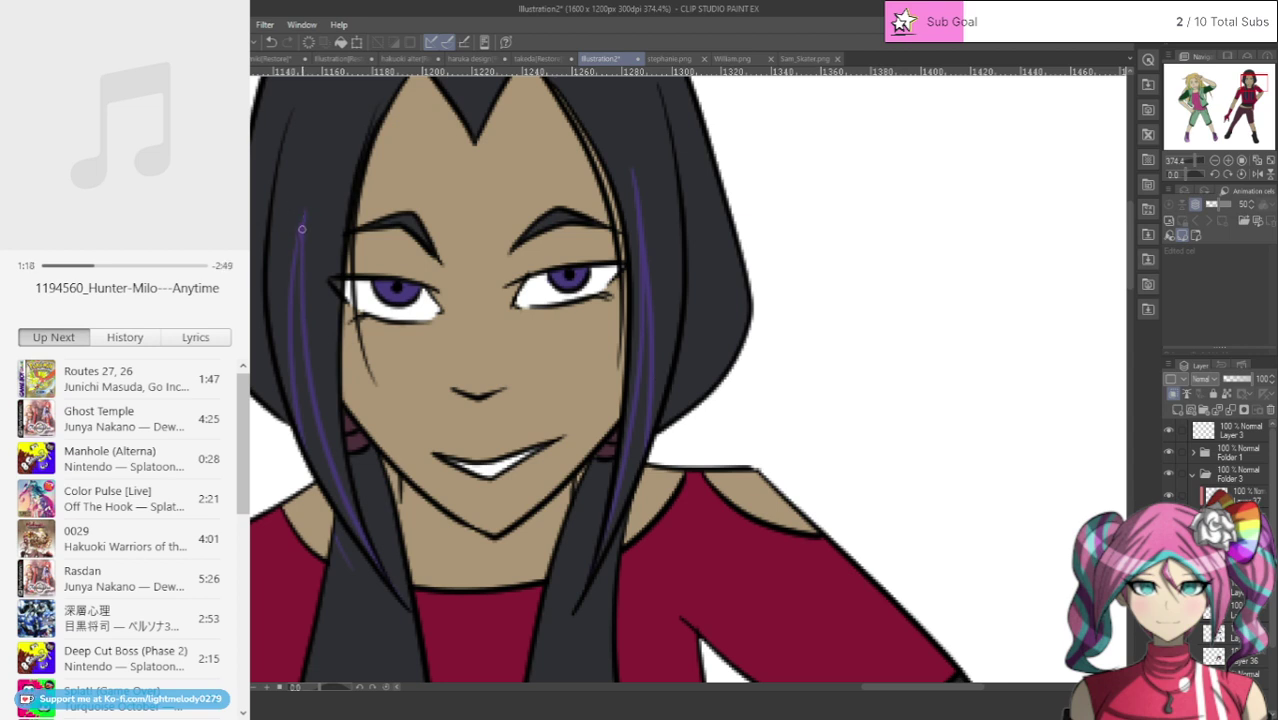
# Step: Fill the streak in the front strand left of the face with solid purple down to its tip
pyautogui.moveTo(303, 230); pyautogui.dragTo(297, 320)
pyautogui.moveTo(303, 231); pyautogui.dragTo(295, 331)
pyautogui.moveTo(297, 282); pyautogui.dragTo(306, 408)
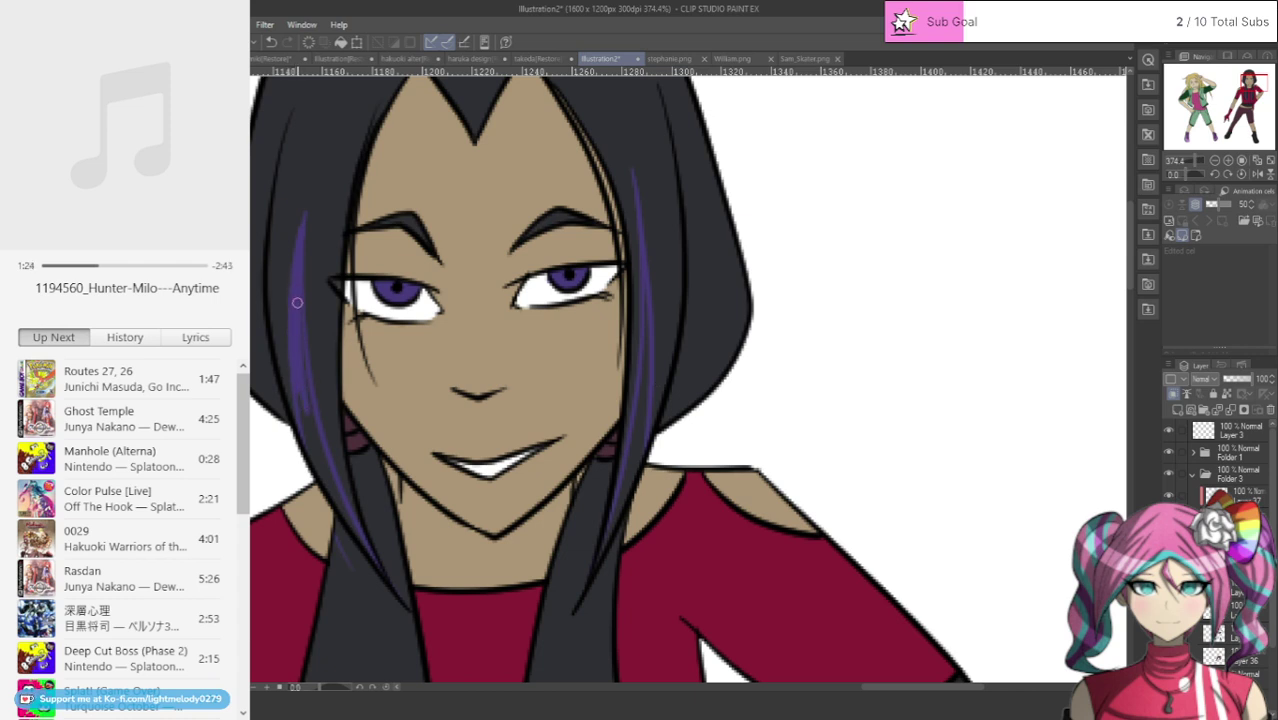
pyautogui.moveTo(298, 304); pyautogui.dragTo(312, 448)
pyautogui.moveTo(299, 360)
pyautogui.mouseDown()
pyautogui.moveTo(321, 485)
pyautogui.moveTo(367, 555)
pyautogui.mouseUp()
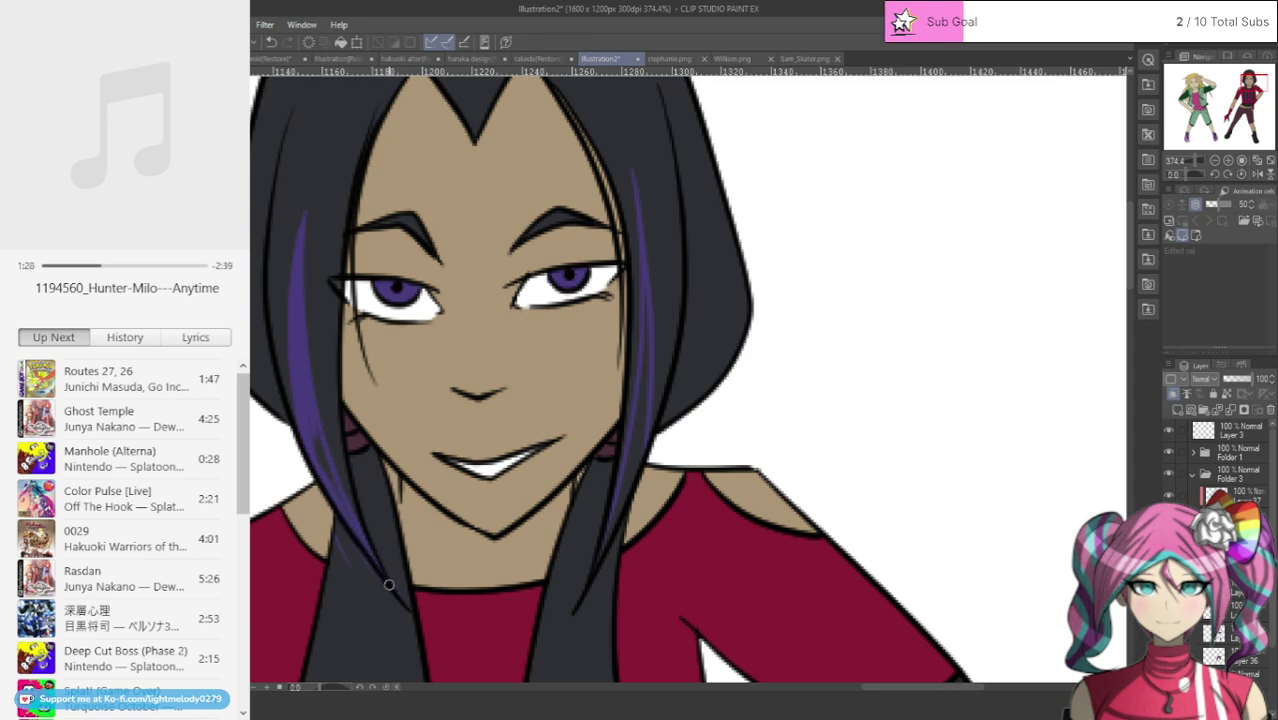
pyautogui.moveTo(314, 407); pyautogui.dragTo(355, 533)
# Step: Fill the streak right of the face with solid purple and extend the left streak's upper tip to forehead height
pyautogui.moveTo(646, 275); pyautogui.dragTo(635, 441)
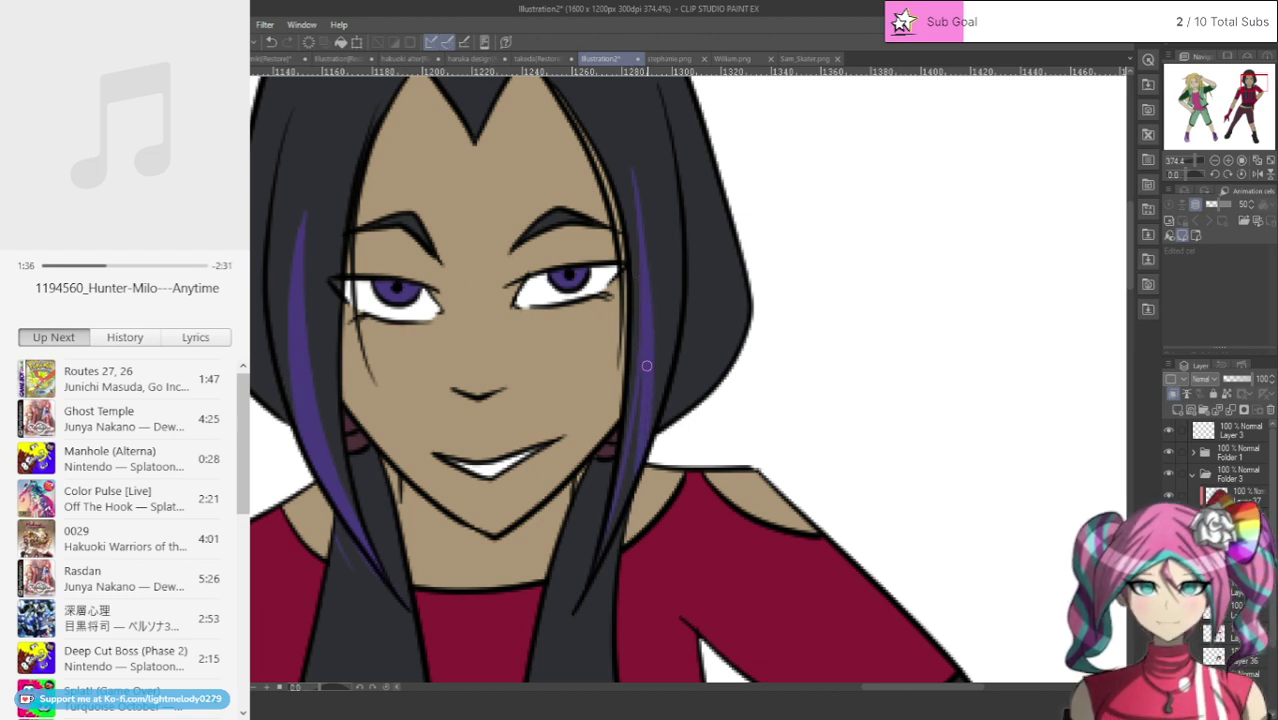
pyautogui.moveTo(642, 354); pyautogui.dragTo(592, 585)
pyautogui.moveTo(639, 413); pyautogui.dragTo(607, 562)
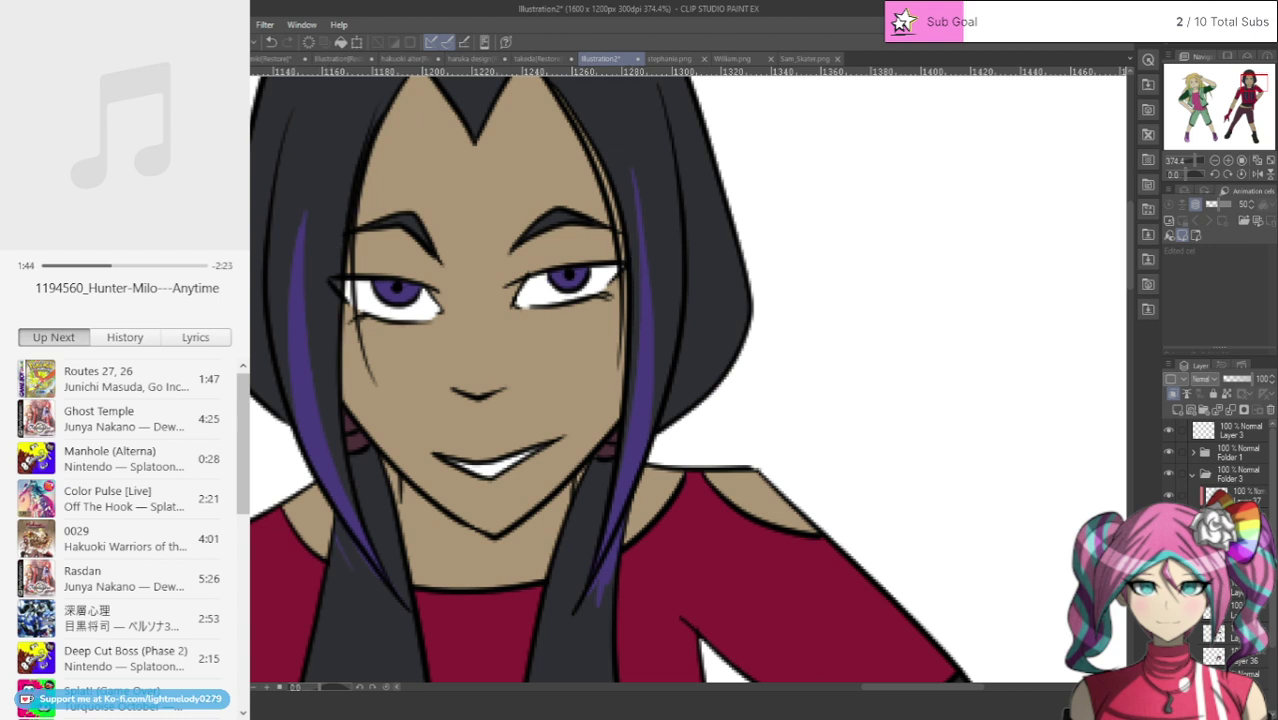
pyautogui.moveTo(309, 177); pyautogui.dragTo(292, 284)
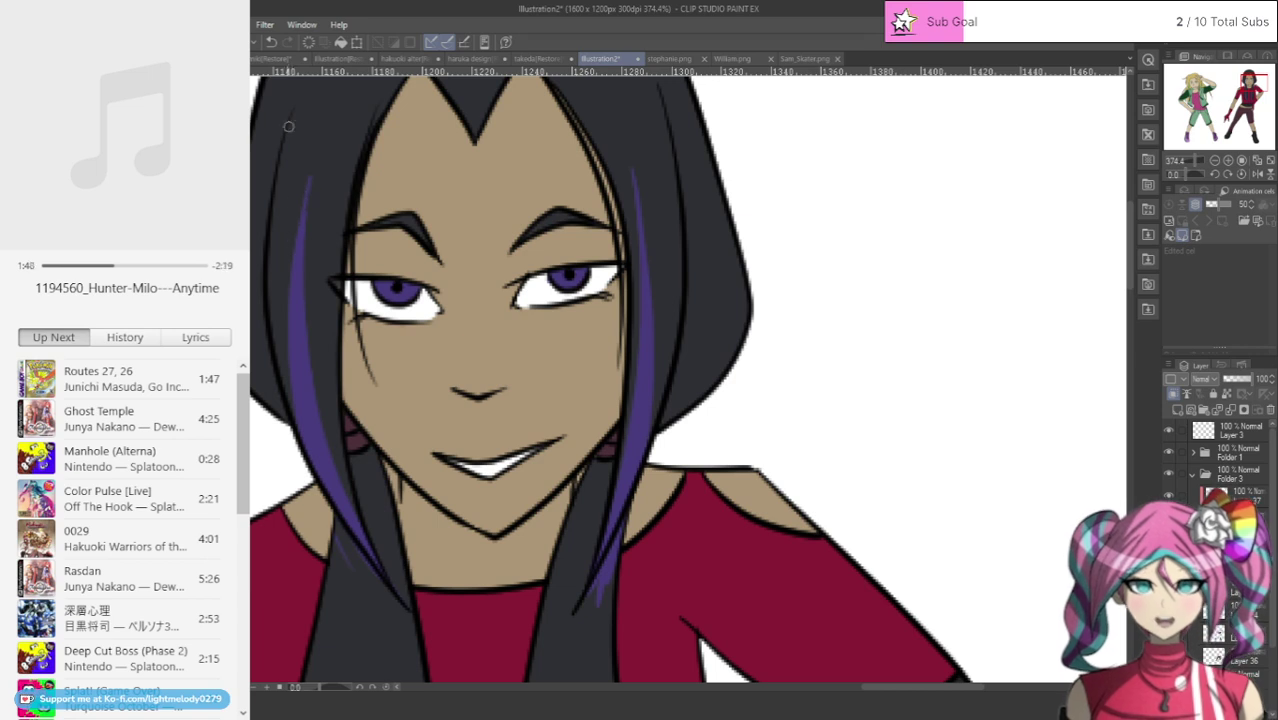
pyautogui.hotkey('ctrl', 'z')
pyautogui.moveTo(318, 162); pyautogui.dragTo(301, 259)
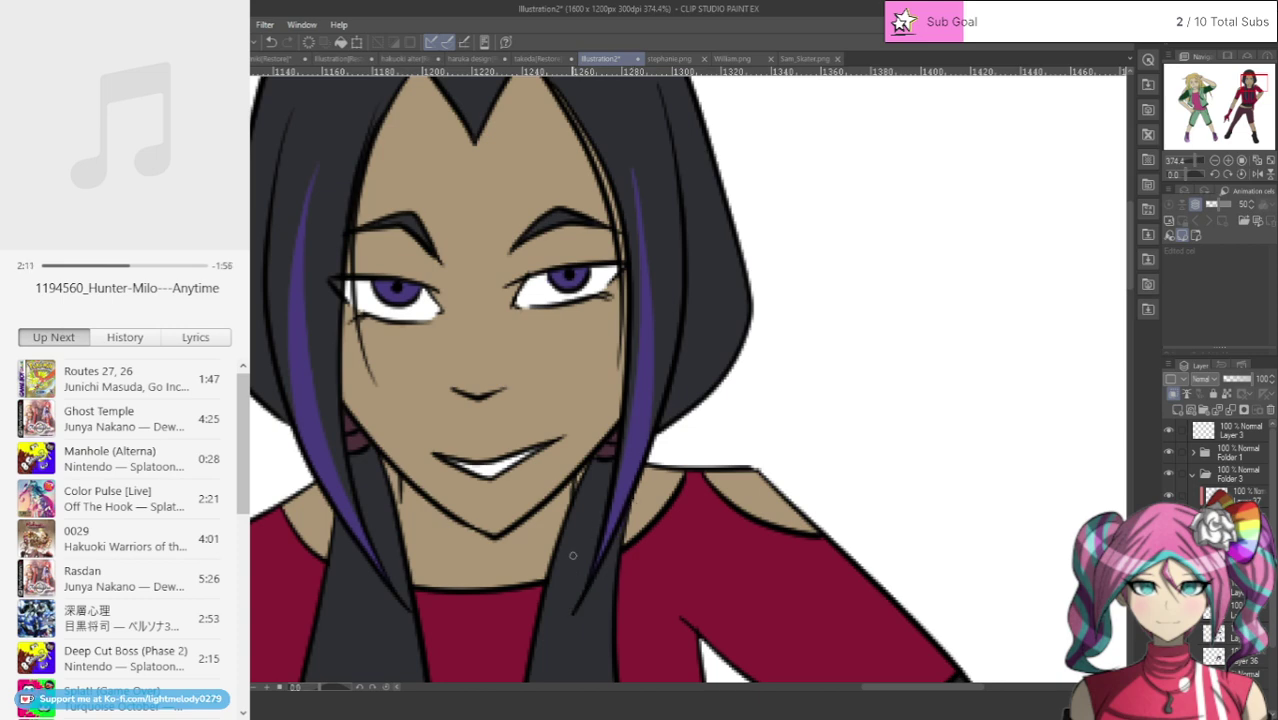
# Step: Draw two thin purple streaks in the outer hair on each side of the face, curving up from its lower edge
pyautogui.scroll(-4, 562, 390)
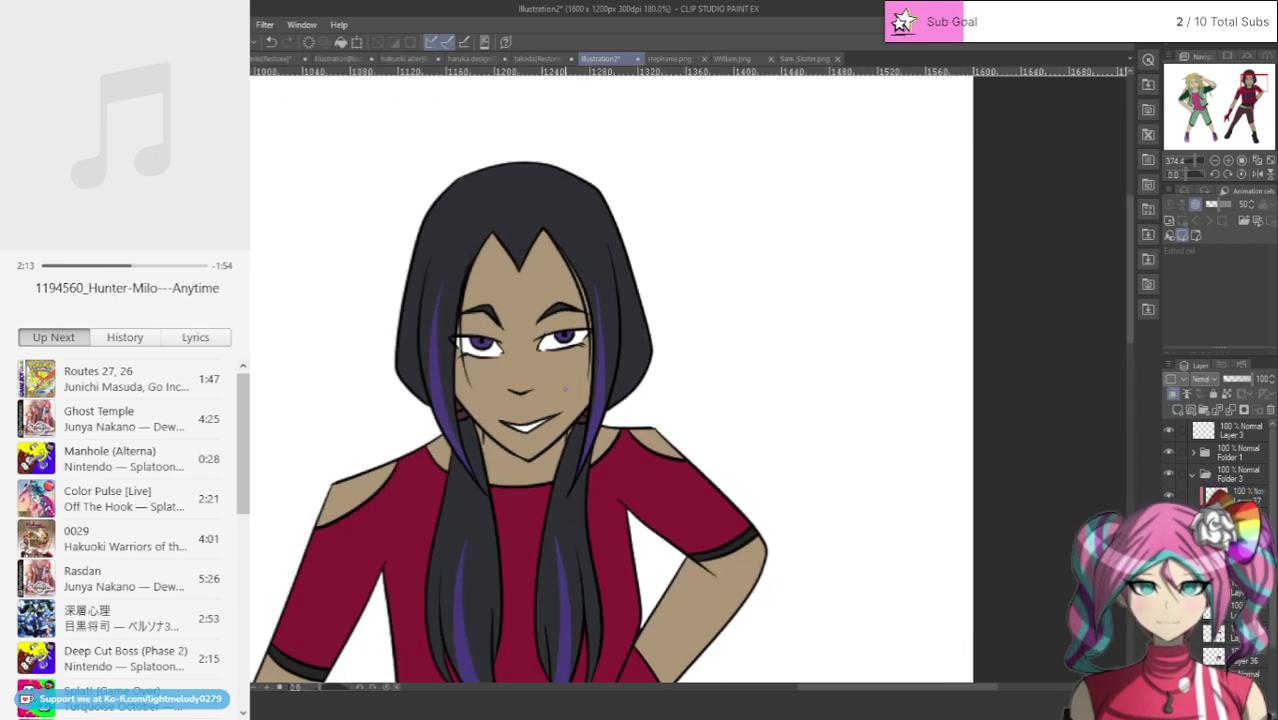
pyautogui.scroll(-4, 565, 390)
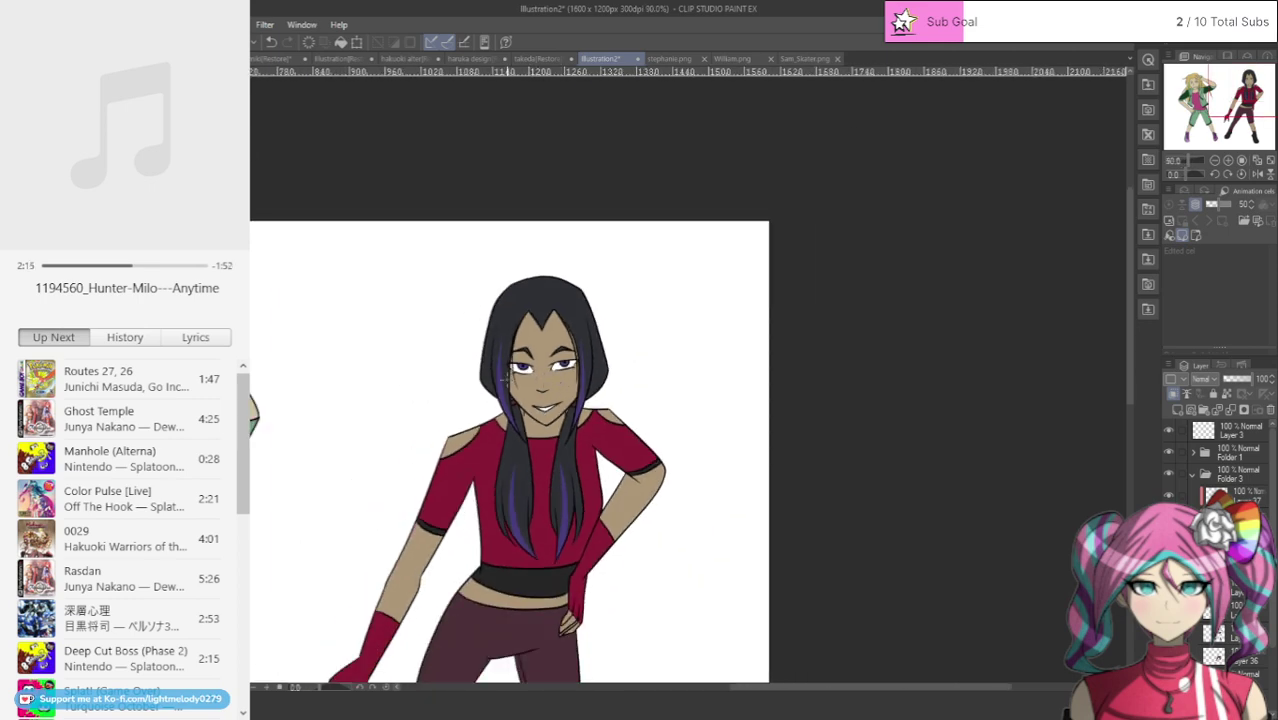
pyautogui.scroll(6, 503, 378)
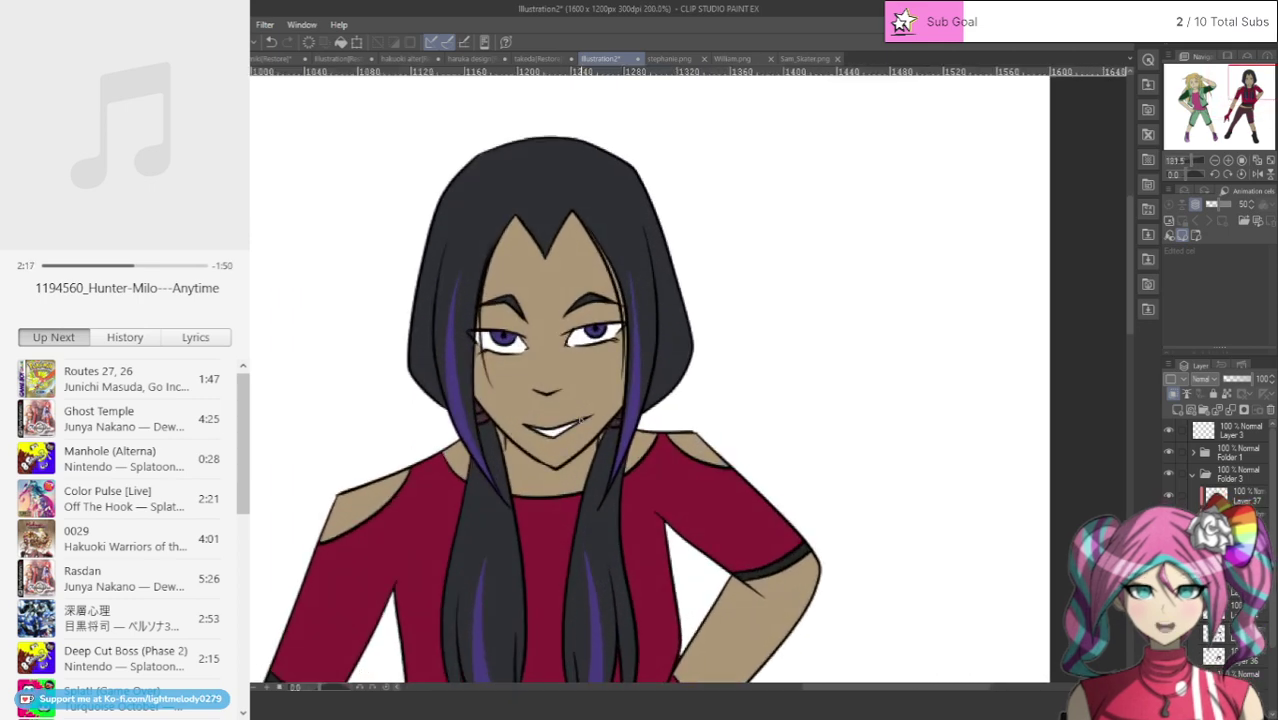
pyautogui.scroll(-2, 580, 420)
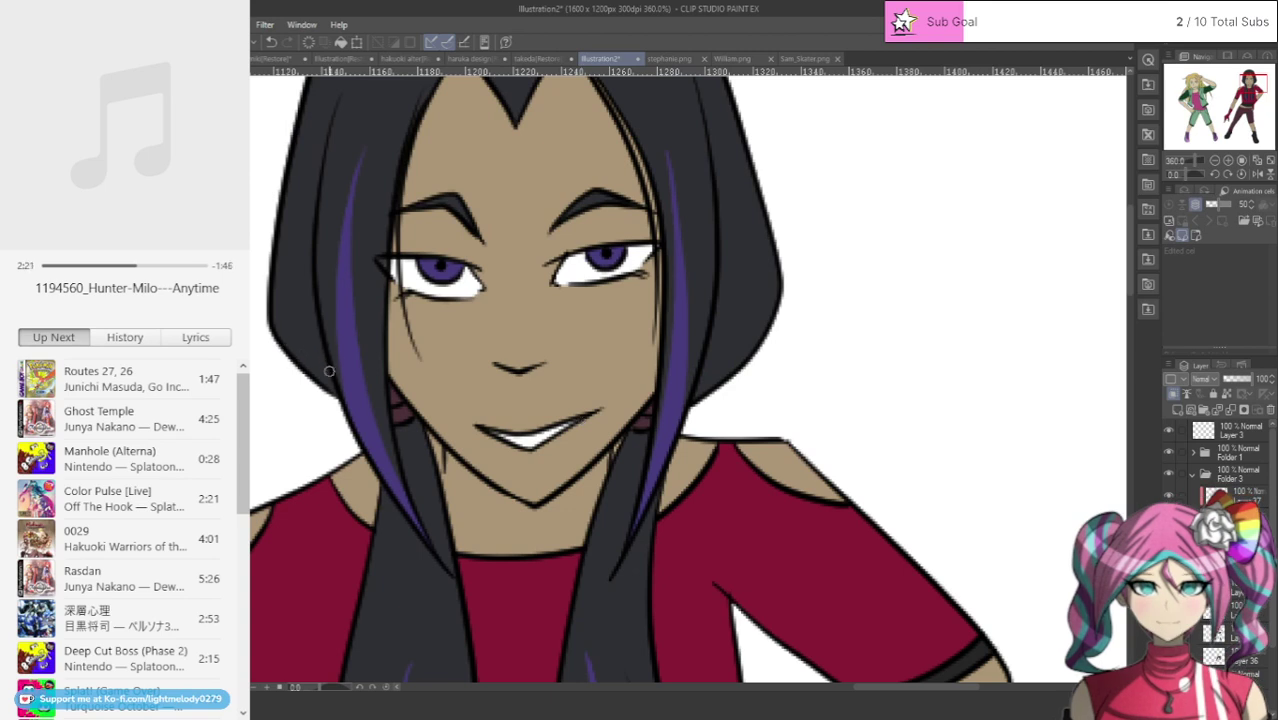
pyautogui.moveTo(333, 393)
pyautogui.mouseDown()
pyautogui.moveTo(289, 306)
pyautogui.moveTo(282, 185)
pyautogui.moveTo(265, 162)
pyautogui.moveTo(286, 322)
pyautogui.moveTo(334, 390)
pyautogui.mouseUp()
pyautogui.click(271, 41)
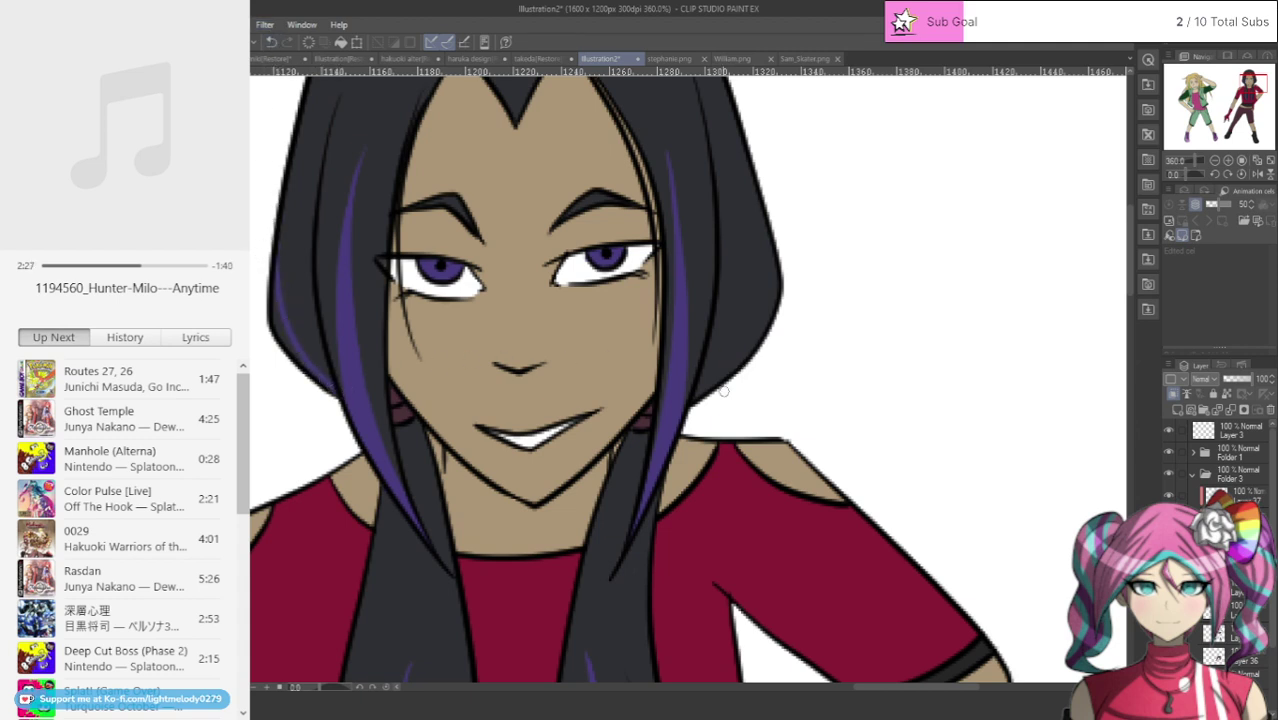
pyautogui.moveTo(690, 399)
pyautogui.mouseDown()
pyautogui.moveTo(773, 283)
pyautogui.moveTo(770, 188)
pyautogui.mouseUp()
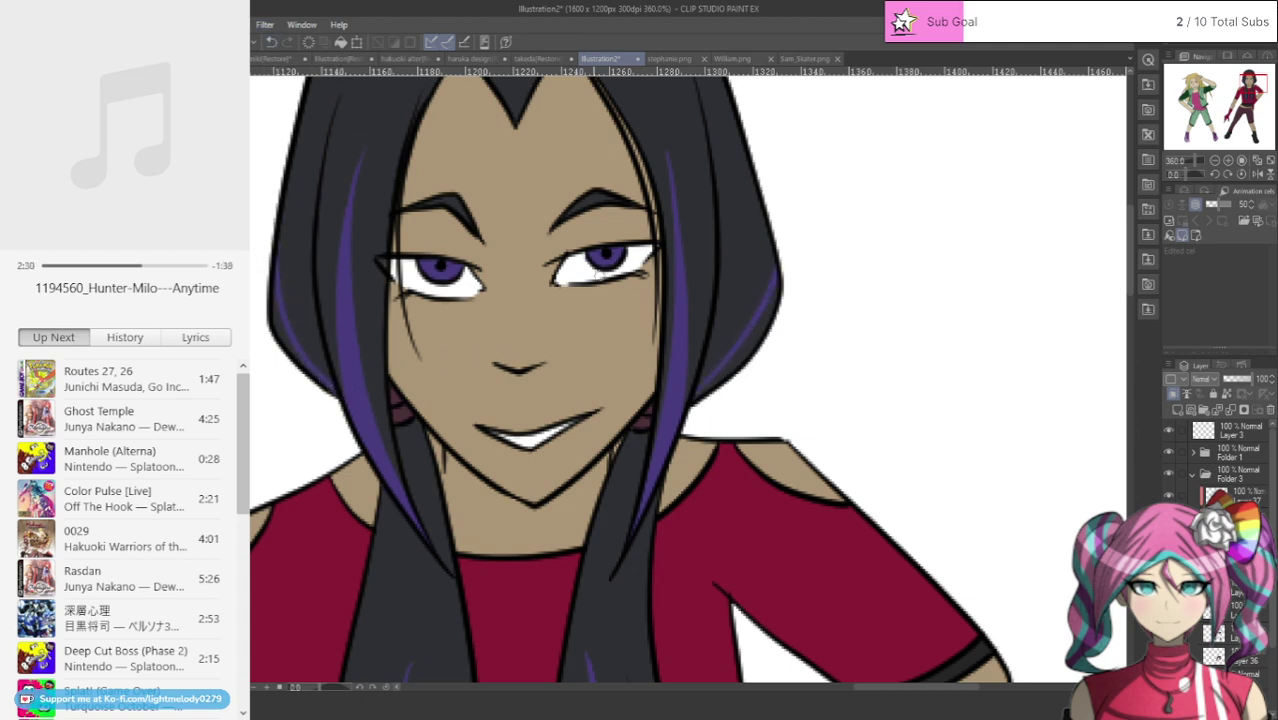
pyautogui.moveTo(337, 395)
pyautogui.mouseDown()
pyautogui.moveTo(305, 328)
pyautogui.moveTo(287, 231)
pyautogui.moveTo(302, 160)
pyautogui.mouseUp()
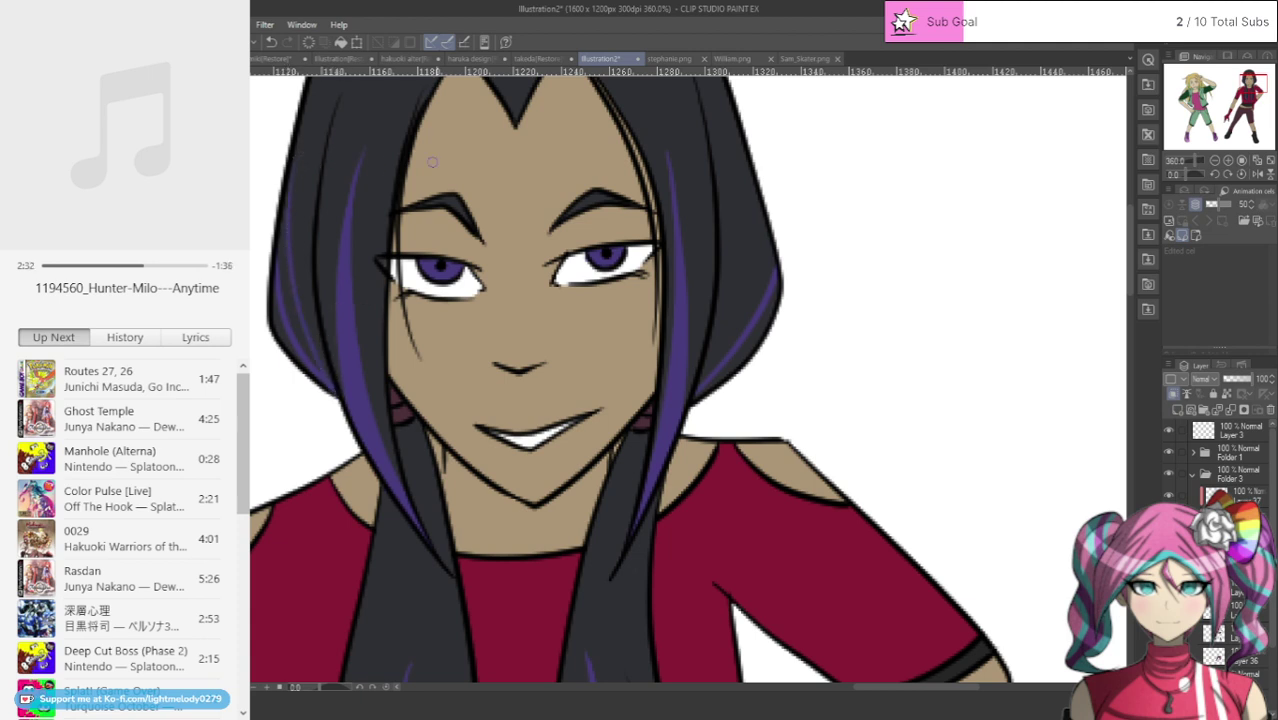
pyautogui.moveTo(701, 386); pyautogui.dragTo(758, 212)
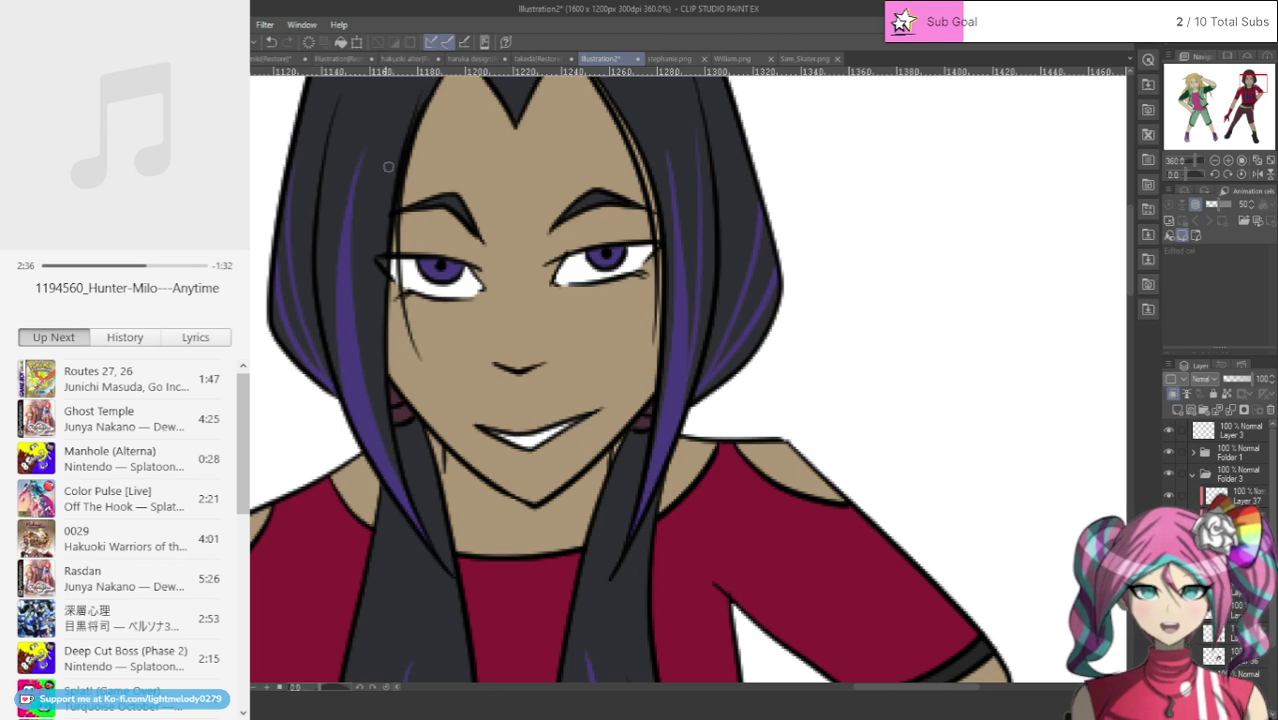
pyautogui.click(271, 41)
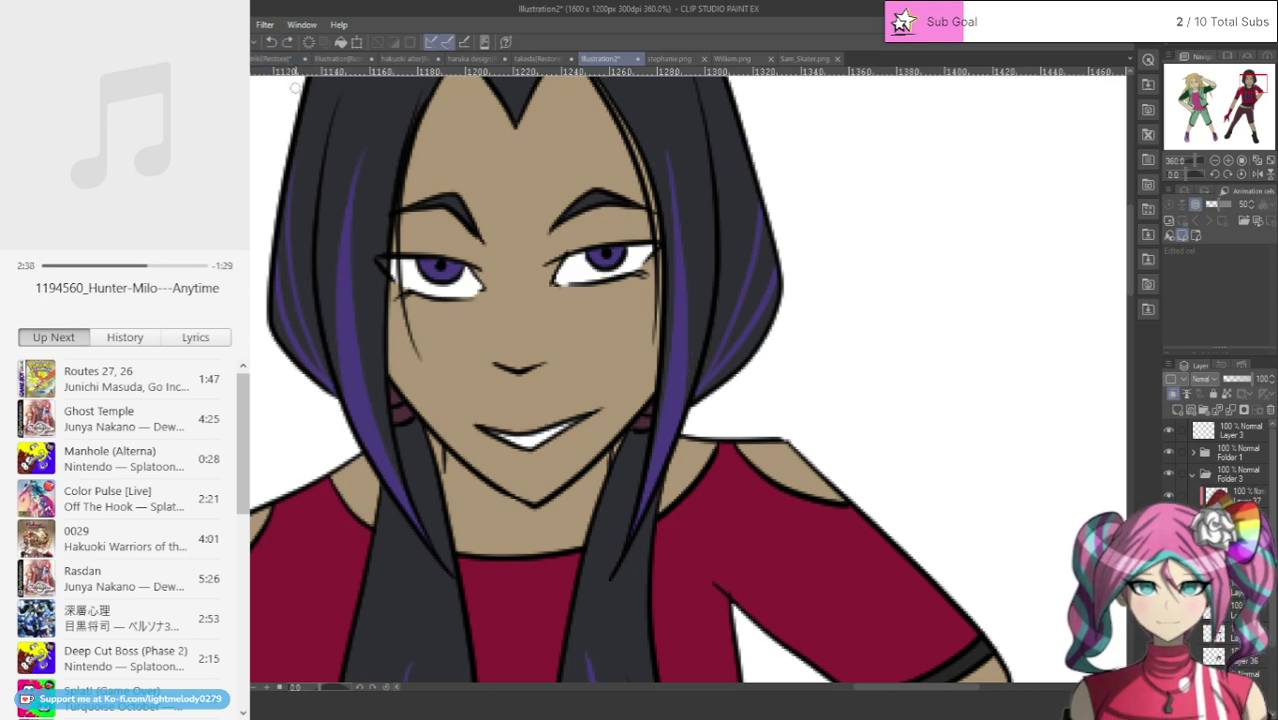
# Step: Erase the purple streaks from both front hair strands framing the face, keeping the thin streaks in the outer hair
pyautogui.scroll(-5, 295, 88)
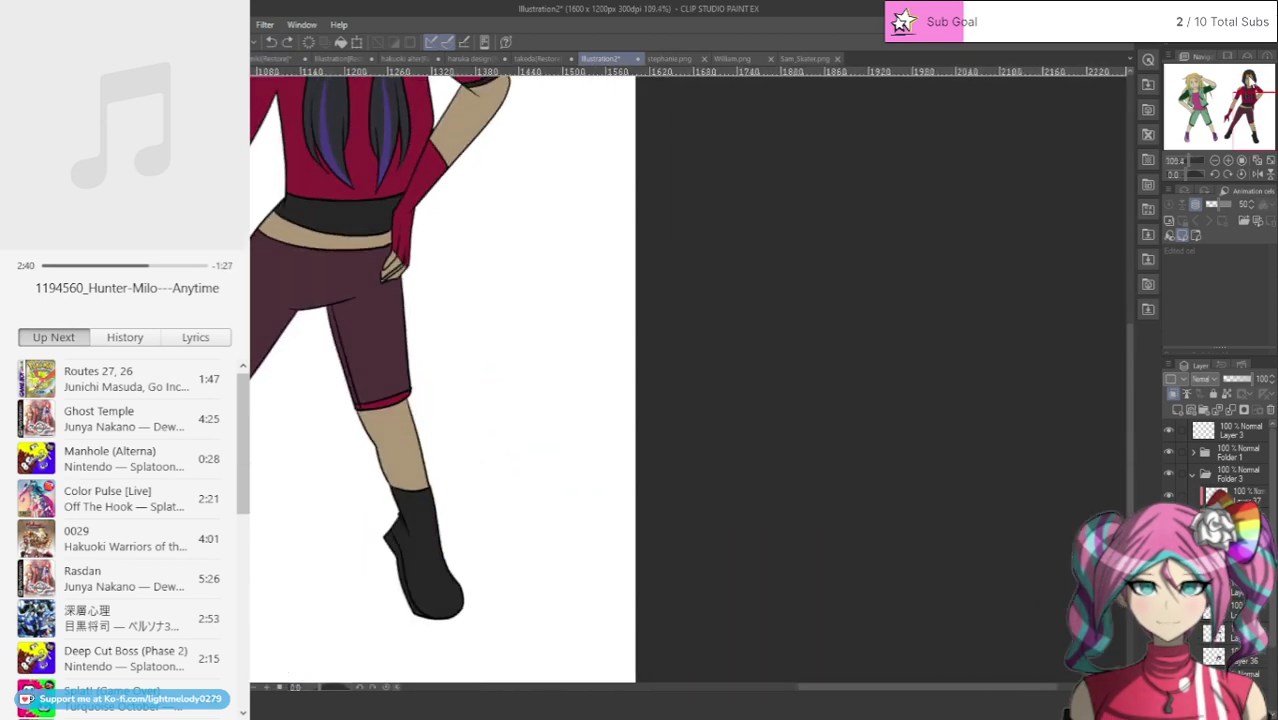
pyautogui.moveTo(1249, 98); pyautogui.dragTo(1223, 70)
pyautogui.scroll(6, 779, 205)
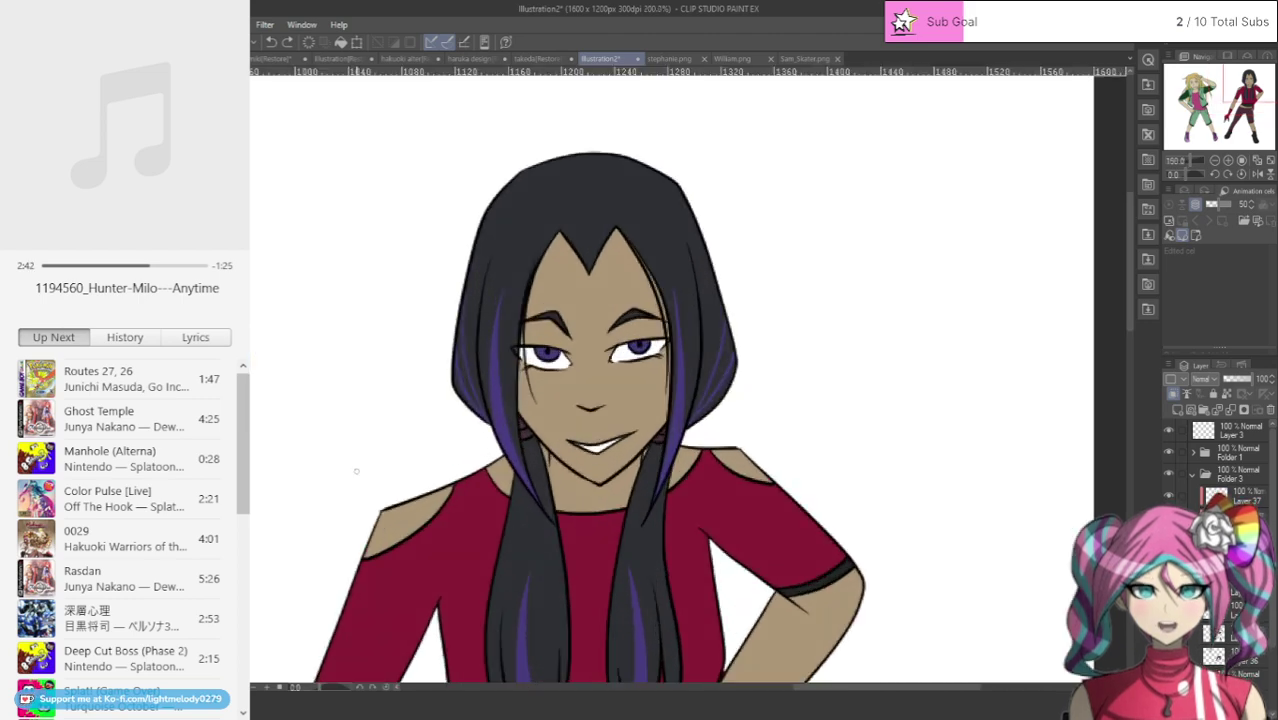
pyautogui.scroll(1, 686, 373)
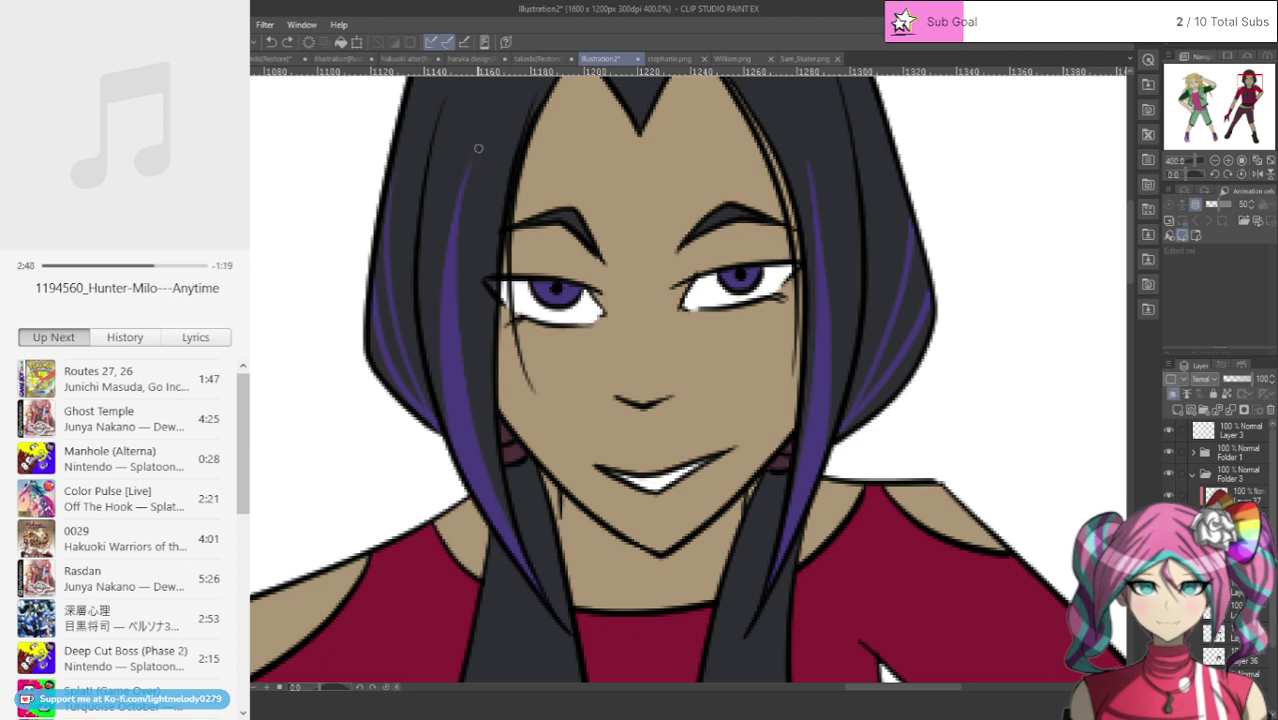
pyautogui.moveTo(468, 160); pyautogui.dragTo(446, 345)
pyautogui.moveTo(447, 283)
pyautogui.mouseDown()
pyautogui.moveTo(464, 441)
pyautogui.moveTo(447, 411)
pyautogui.moveTo(488, 525)
pyautogui.moveTo(506, 528)
pyautogui.moveTo(543, 614)
pyautogui.mouseUp()
pyautogui.moveTo(754, 619)
pyautogui.mouseDown()
pyautogui.moveTo(817, 428)
pyautogui.moveTo(826, 286)
pyautogui.moveTo(809, 115)
pyautogui.mouseUp()
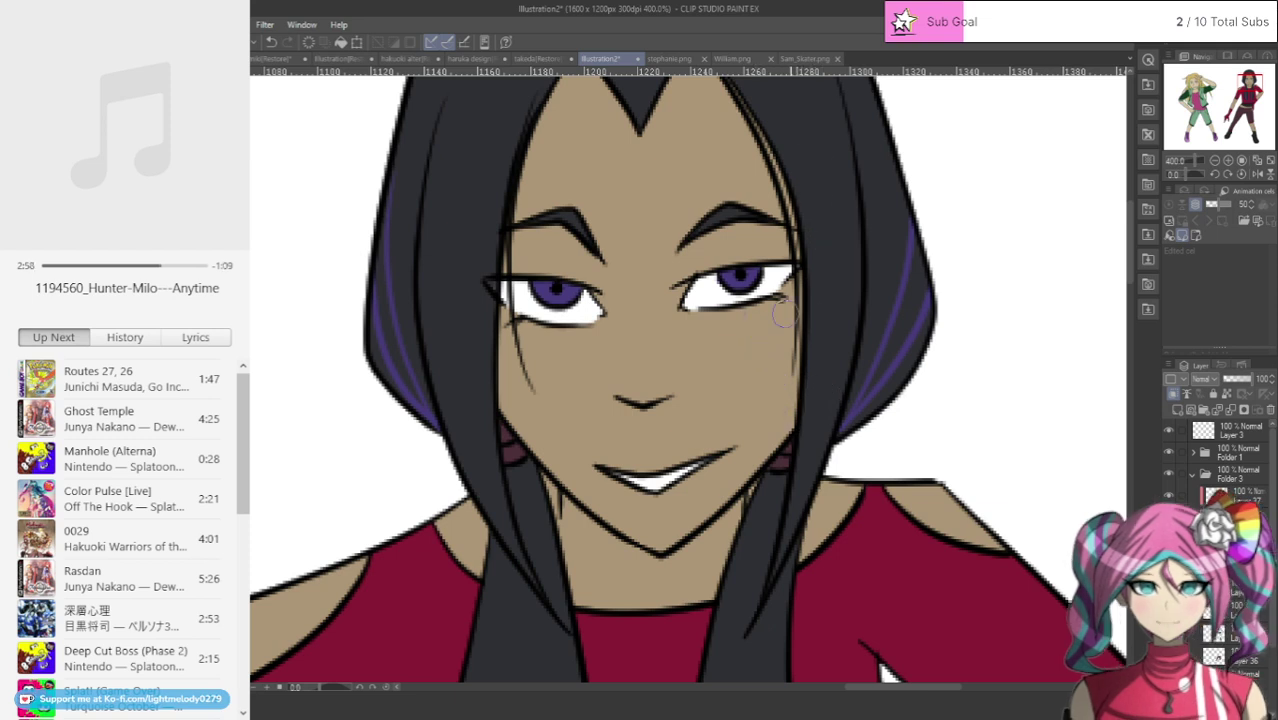
pyautogui.scroll(-1, 1131, 274)
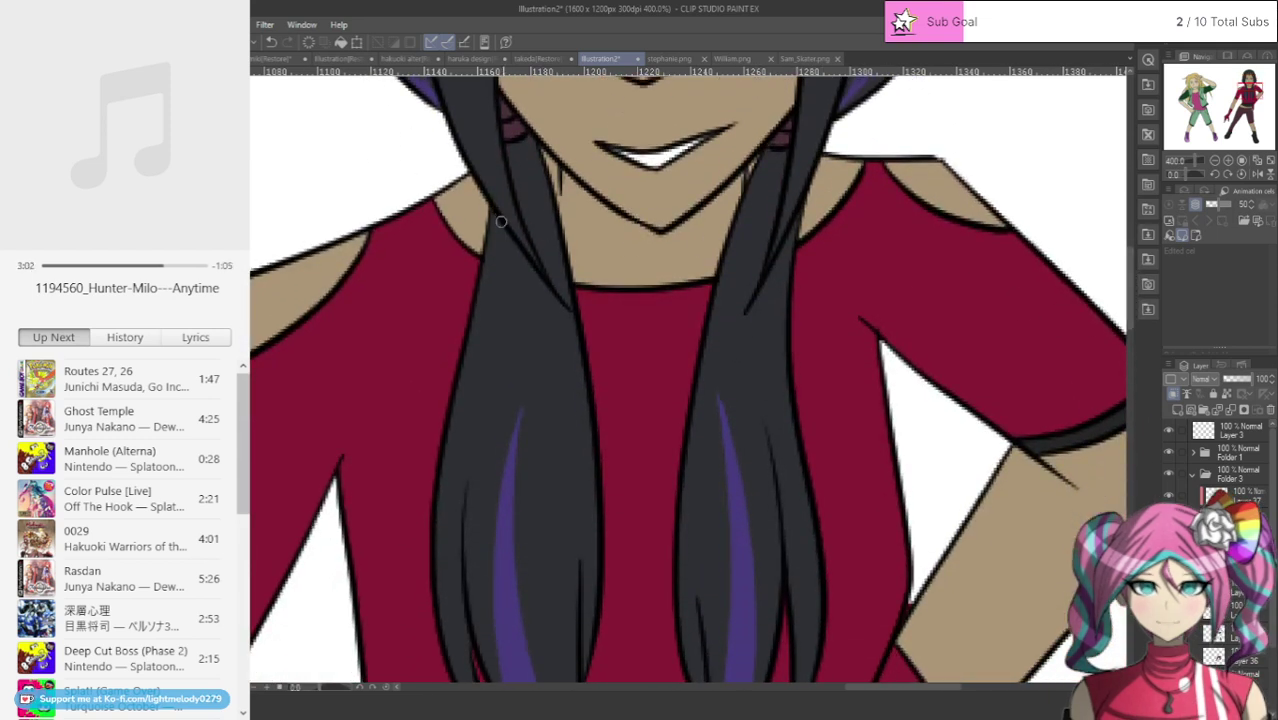
pyautogui.moveTo(502, 216); pyautogui.dragTo(461, 441)
pyautogui.moveTo(513, 140)
pyautogui.mouseDown()
pyautogui.moveTo(532, 192)
pyautogui.moveTo(555, 405)
pyautogui.mouseUp()
pyautogui.hotkey('ctrl', 'z')
pyautogui.hotkey('ctrl', 'z')
# Step: Draw a thin purple streak along the outer strand of each hanging lock over the shirt, redoing the first left stroke
pyautogui.scroll(-3, 909, 376)
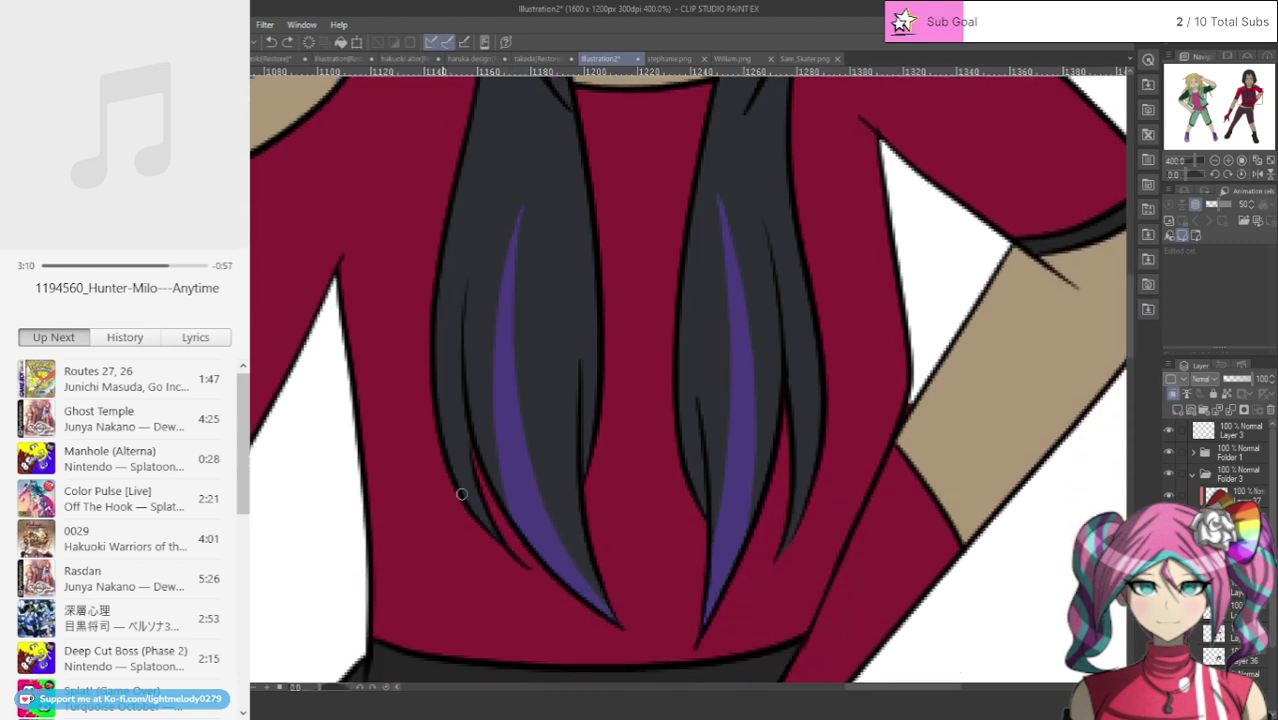
pyautogui.moveTo(443, 430); pyautogui.dragTo(441, 303)
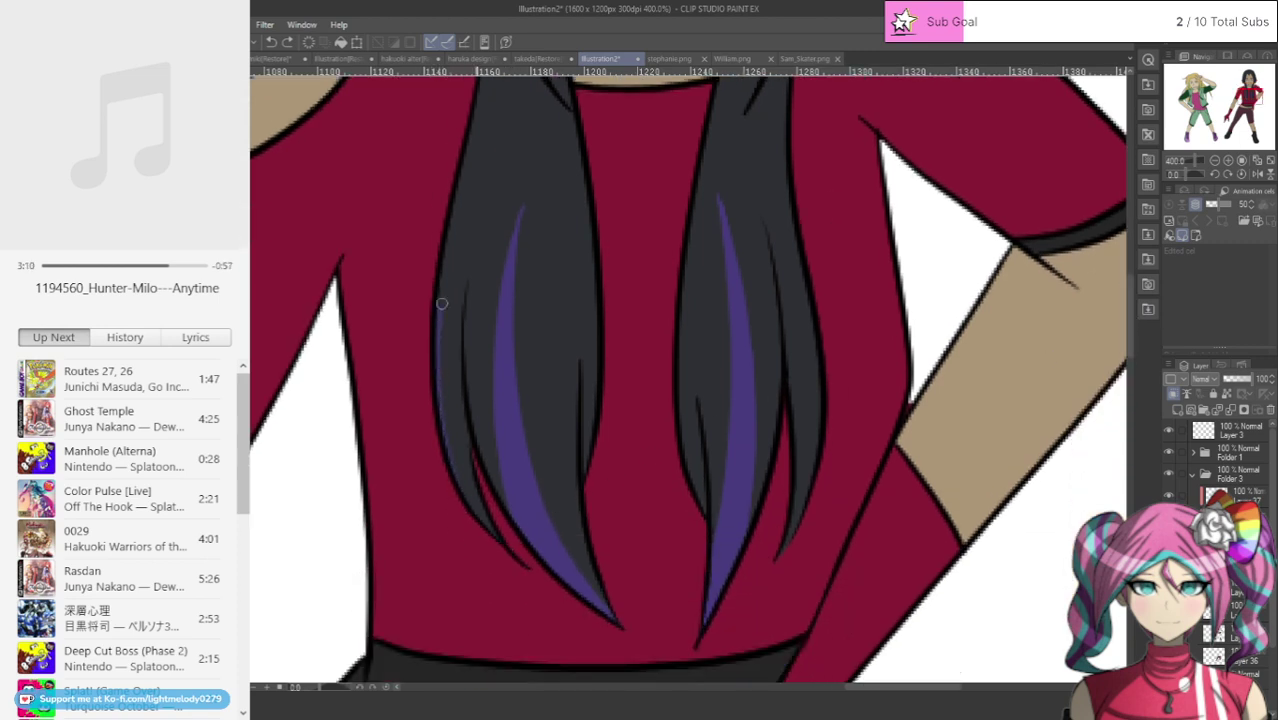
pyautogui.click(270, 41)
pyautogui.moveTo(485, 516)
pyautogui.mouseDown()
pyautogui.moveTo(453, 410)
pyautogui.moveTo(447, 327)
pyautogui.moveTo(514, 112)
pyautogui.mouseUp()
pyautogui.moveTo(779, 571)
pyautogui.mouseDown()
pyautogui.moveTo(803, 425)
pyautogui.moveTo(776, 182)
pyautogui.mouseUp()
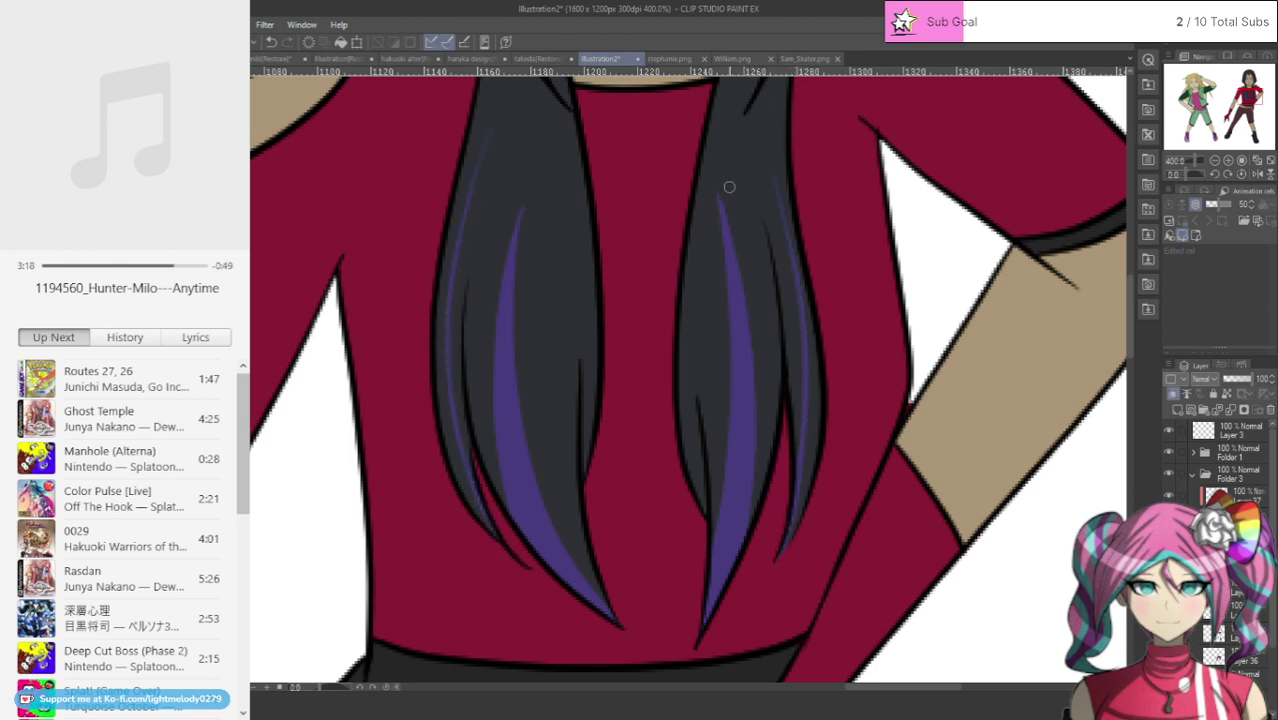
pyautogui.scroll(-6, 729, 187)
pyautogui.scroll(4, 756, 102)
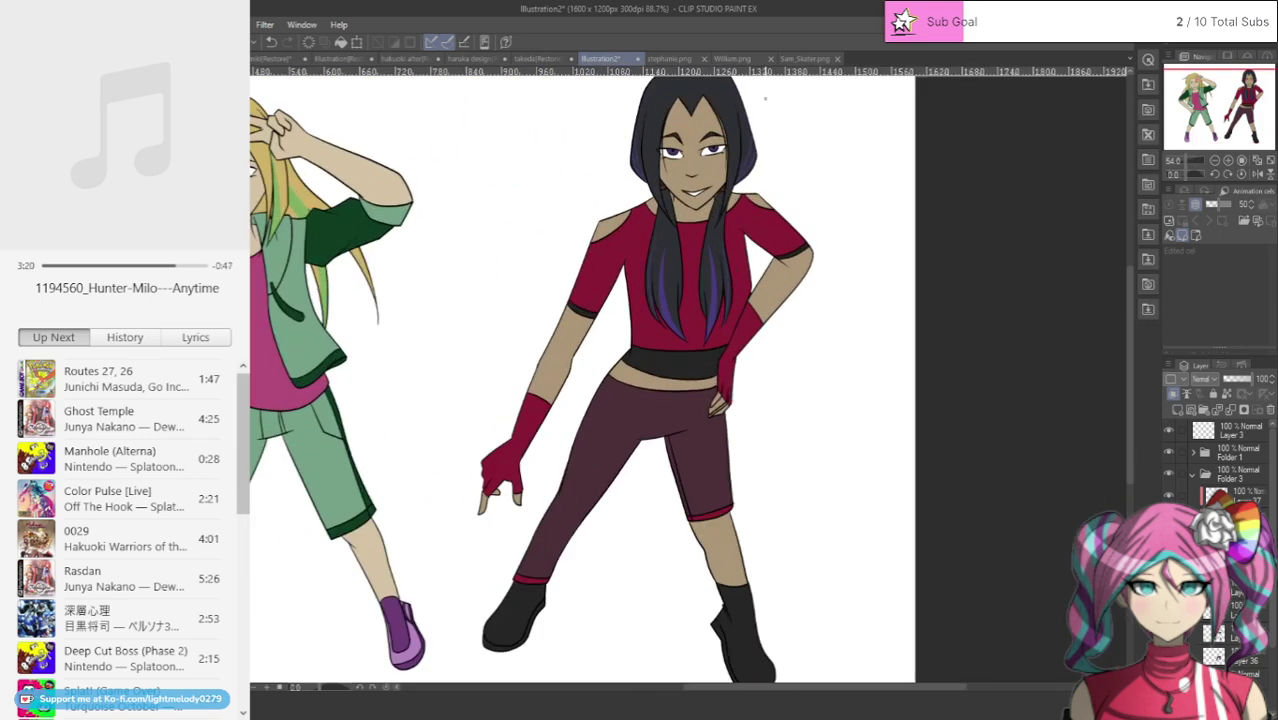
pyautogui.scroll(1, 750, 106)
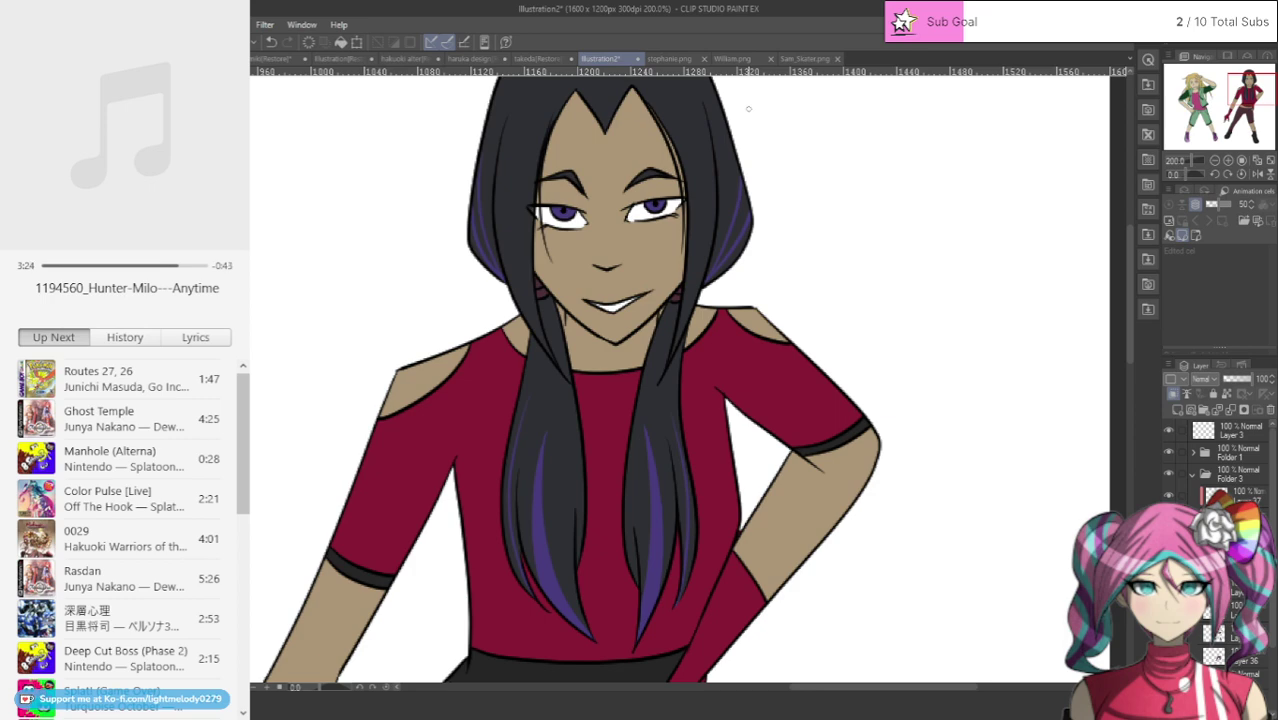
# Step: Save the two-character illustration under the name "Stephanie and elma" and check the whole canvas
pyautogui.scroll(-6, 748, 108)
pyautogui.scroll(4, 540, 146)
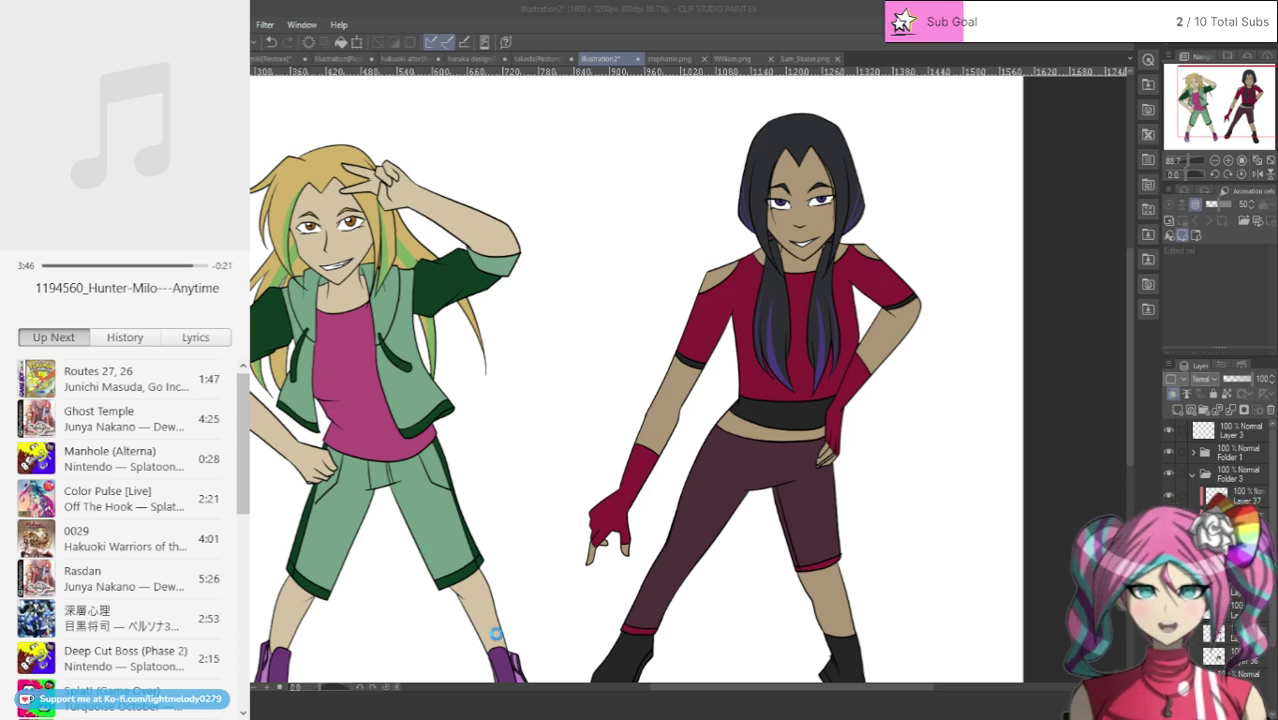
pyautogui.press('Return')
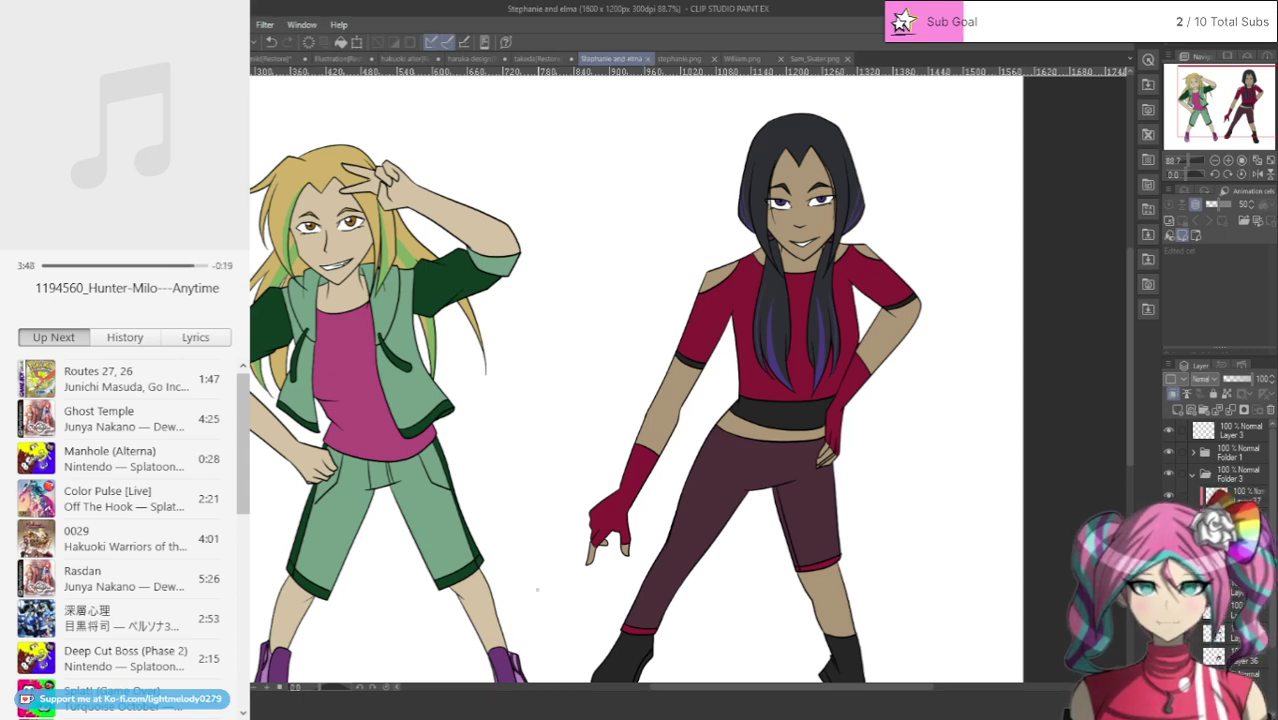
pyautogui.scroll(-4, 722, 296)
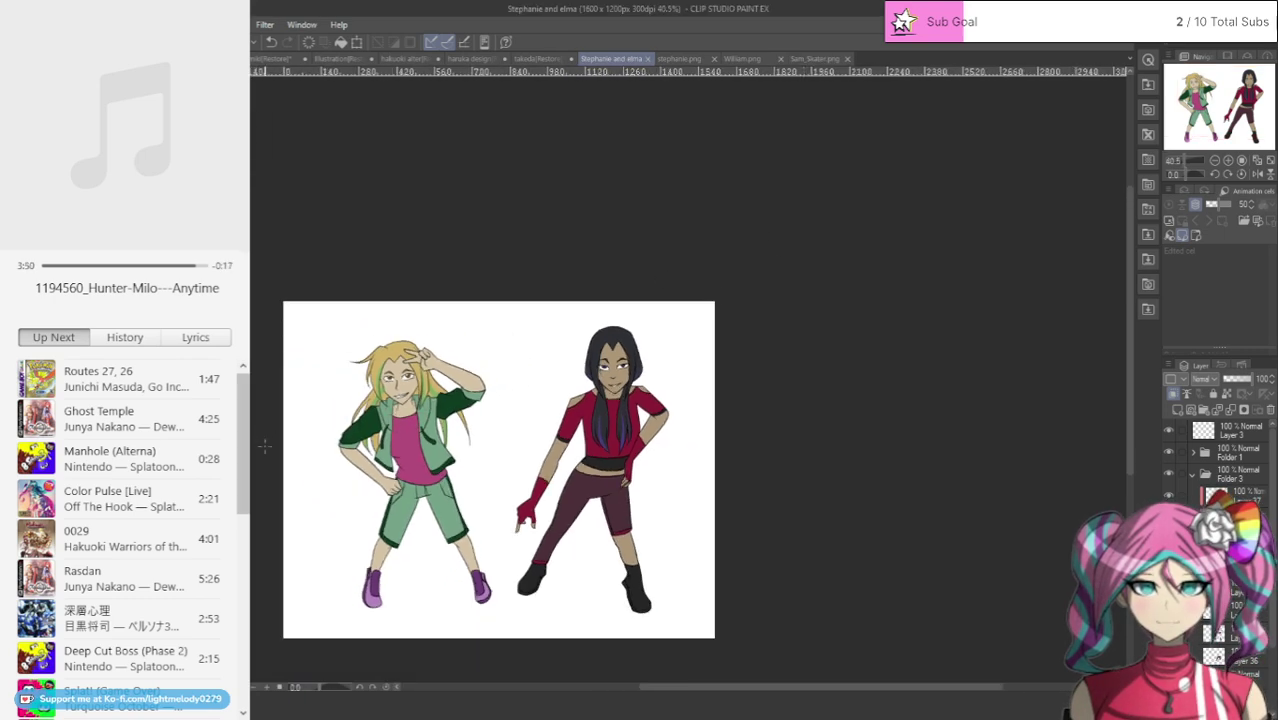
pyautogui.scroll(3, 722, 296)
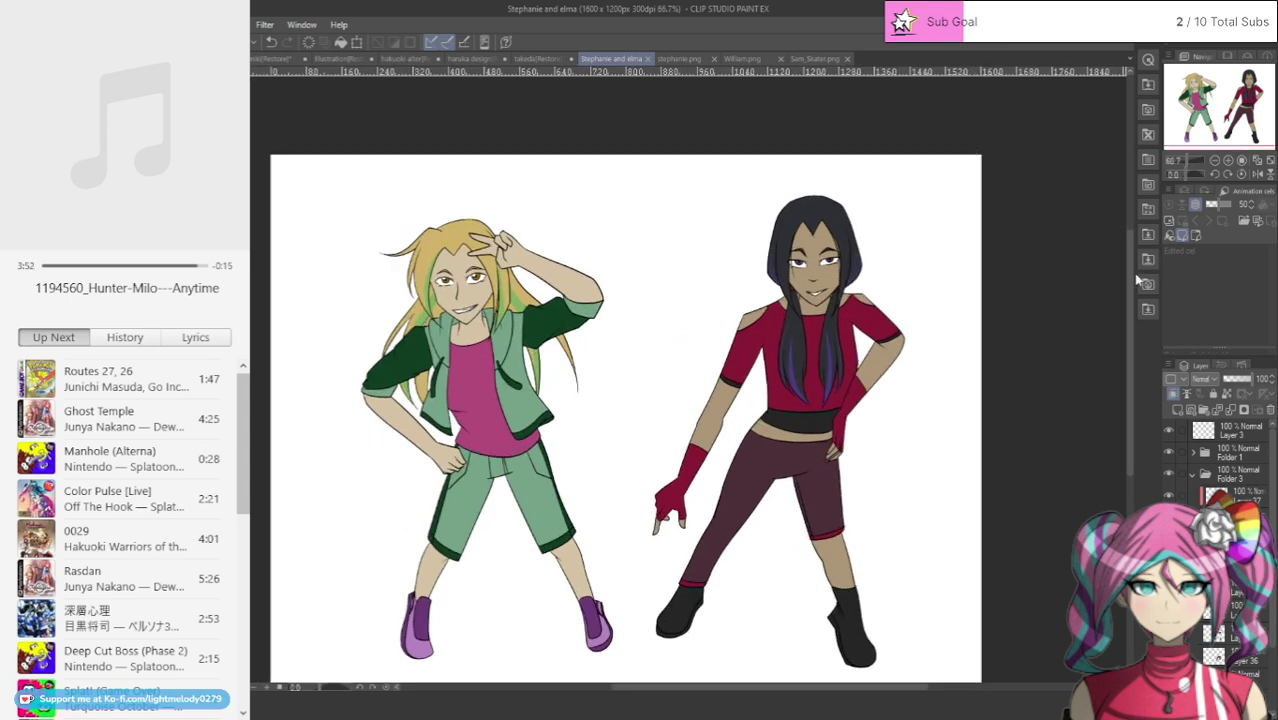
pyautogui.scroll(-2, 1130, 305)
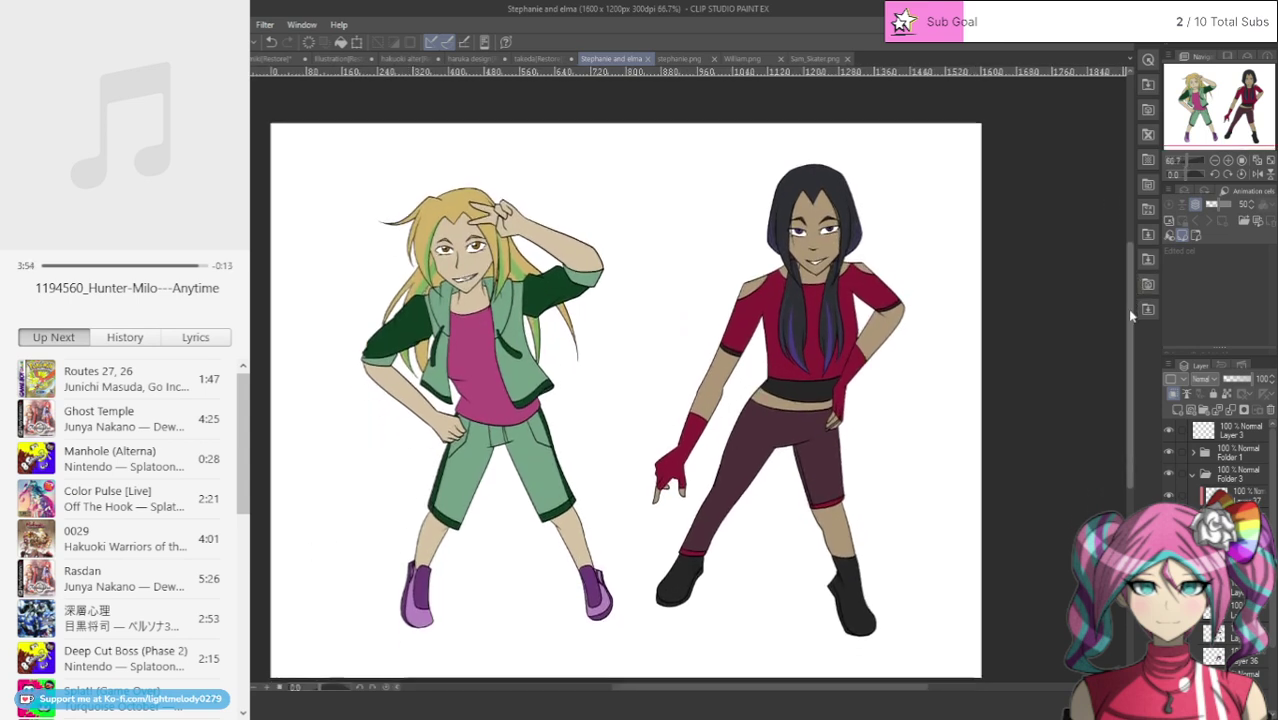
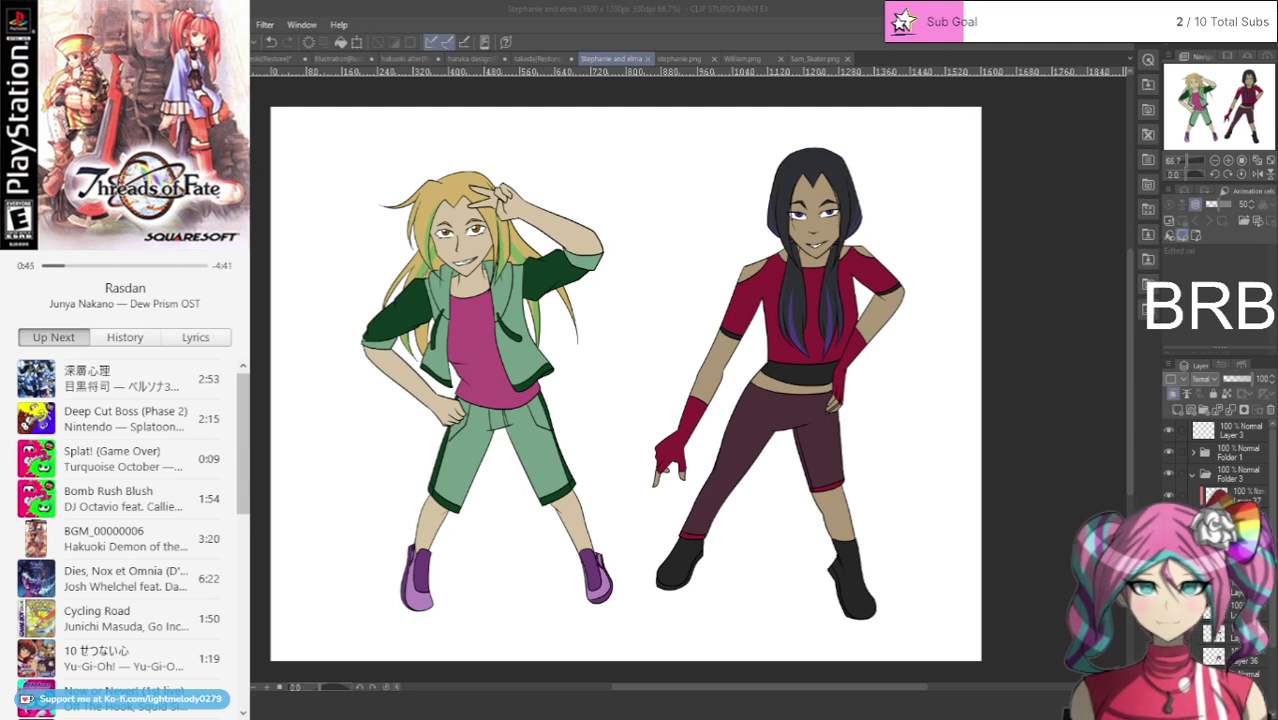
# Step: Close the finished two-character illustration and the reference images stephanie.png, William.png and Sam_Skater.png
pyautogui.click(479, 7)
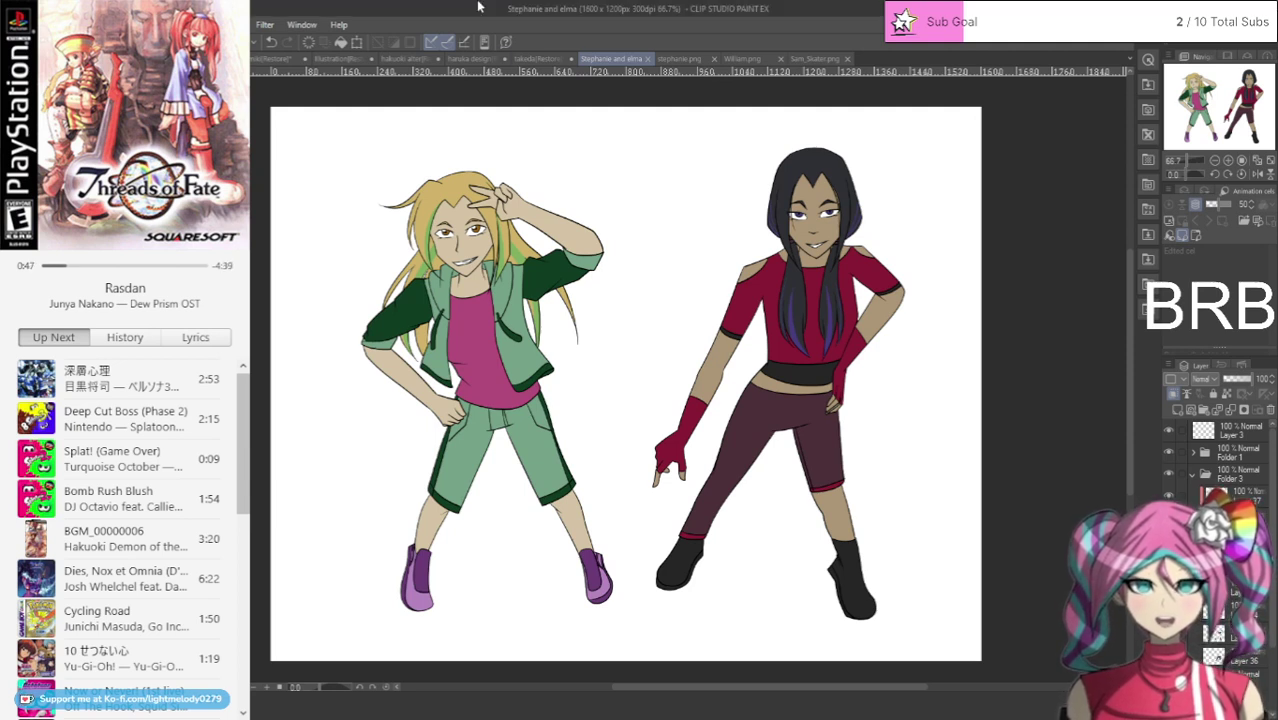
pyautogui.click(647, 60)
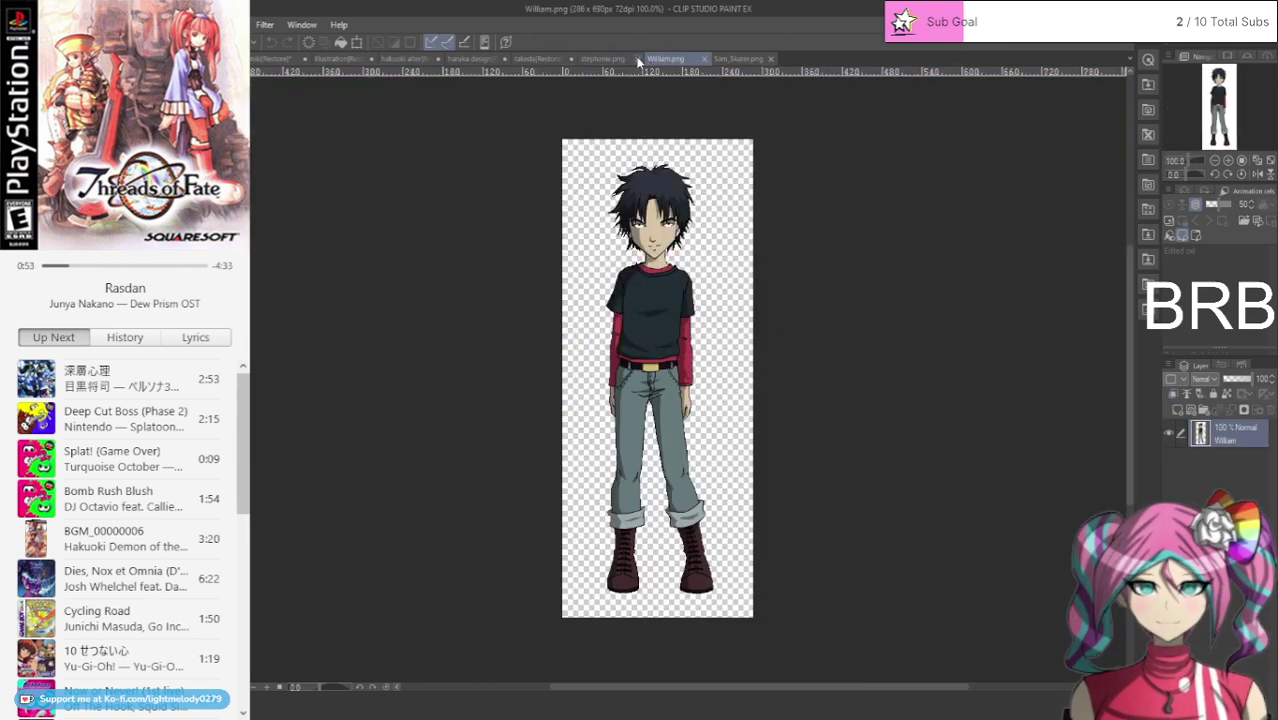
pyautogui.click(637, 60)
pyautogui.click(637, 60)
pyautogui.click(637, 60)
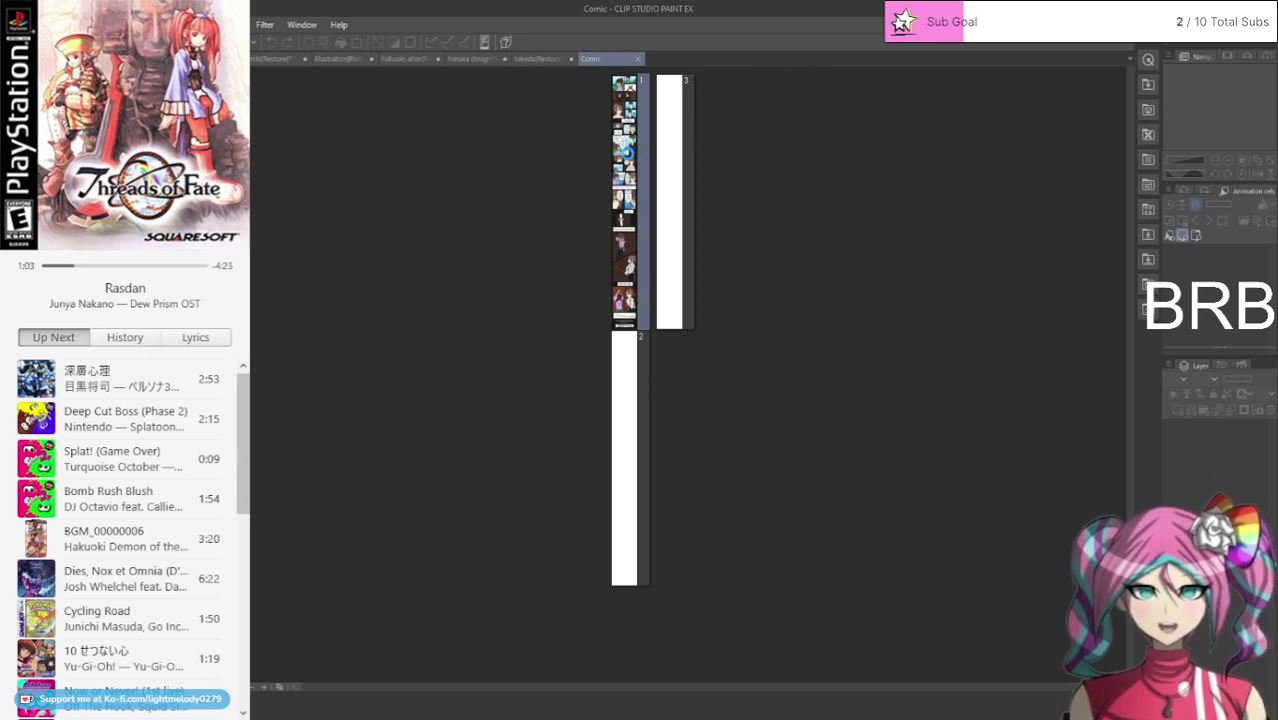
# Step: Open the first page of the comic, view the haruka design character sheet, and return to the comic page
pyautogui.doubleClick(605, 167)
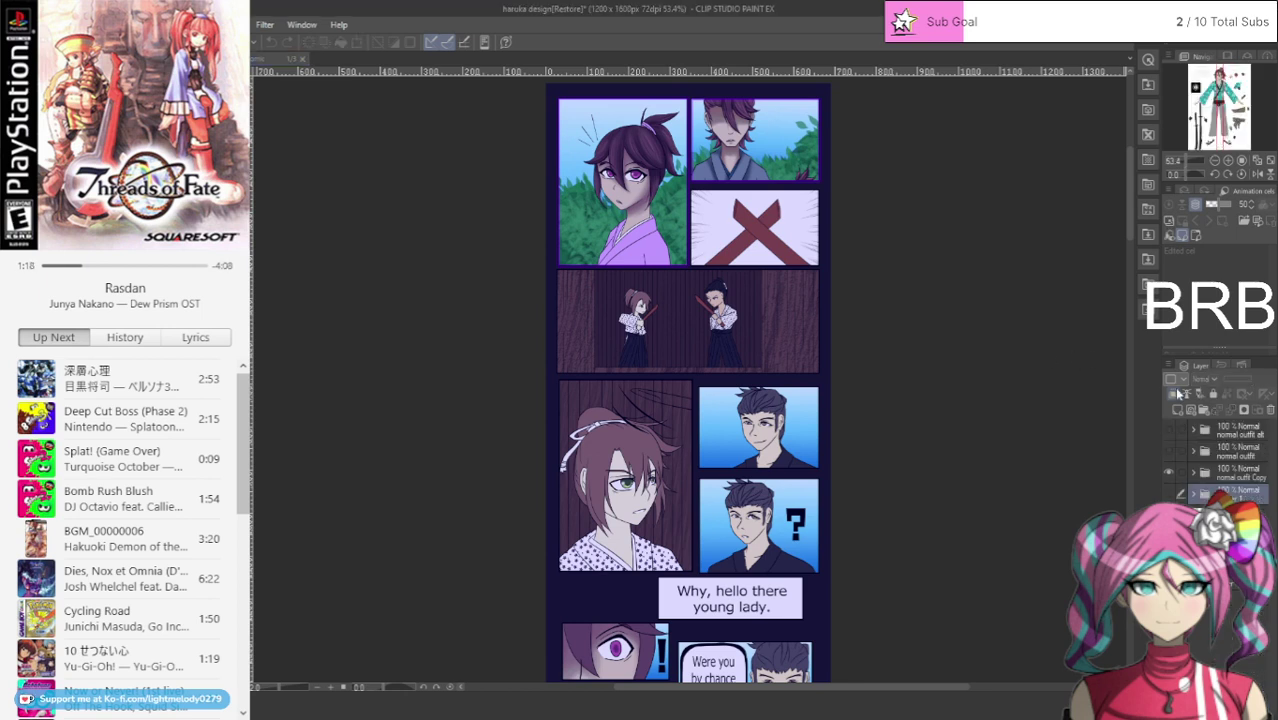
pyautogui.hotkey('ctrl', 'Tab')
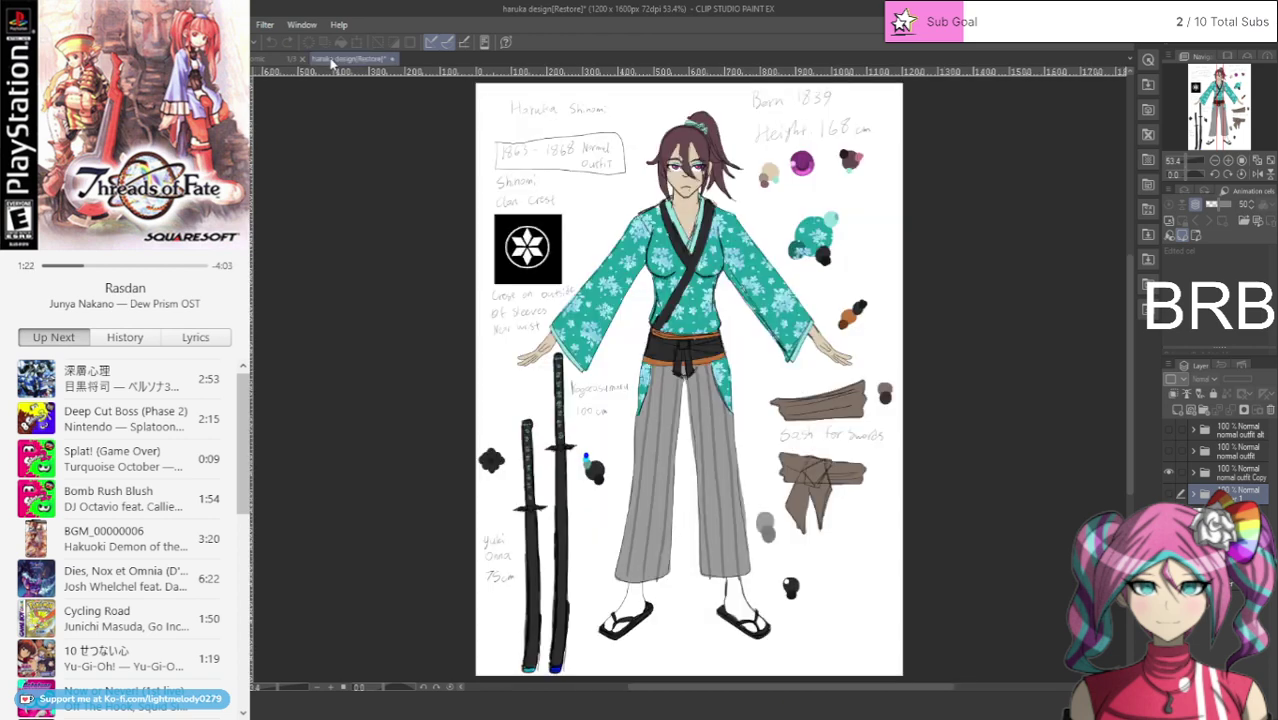
pyautogui.click(330, 60)
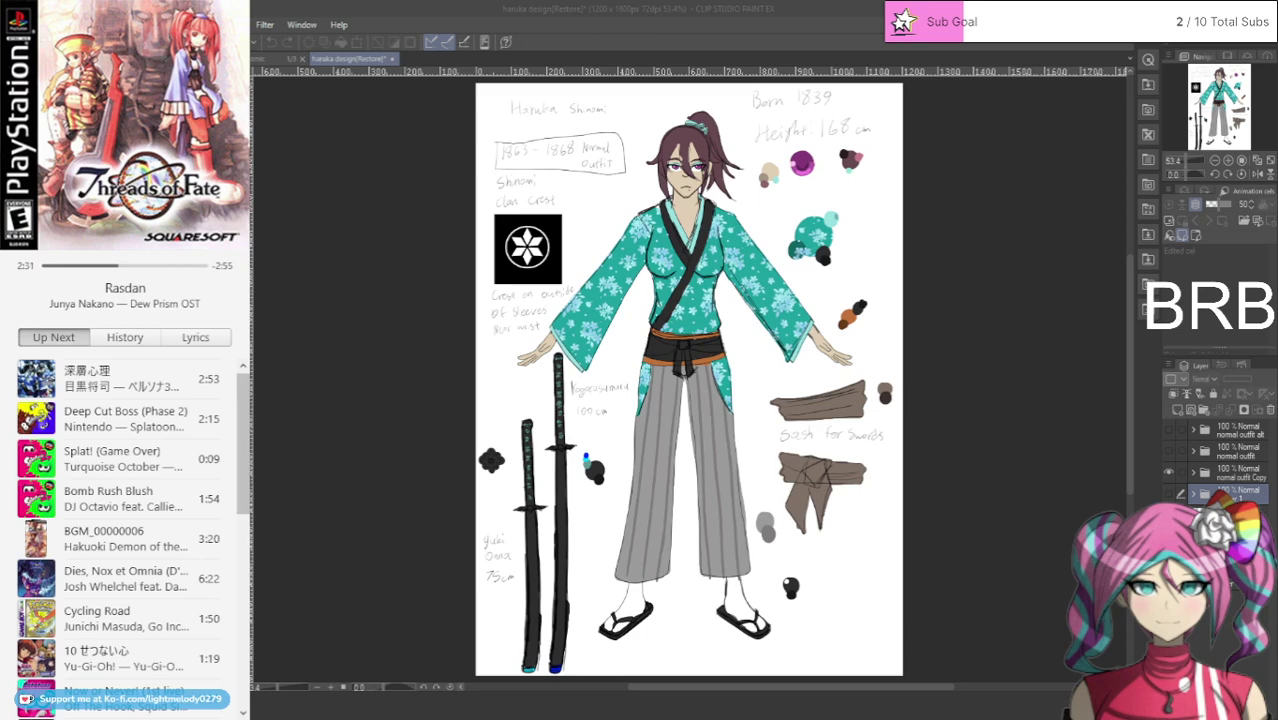
pyautogui.click(281, 58)
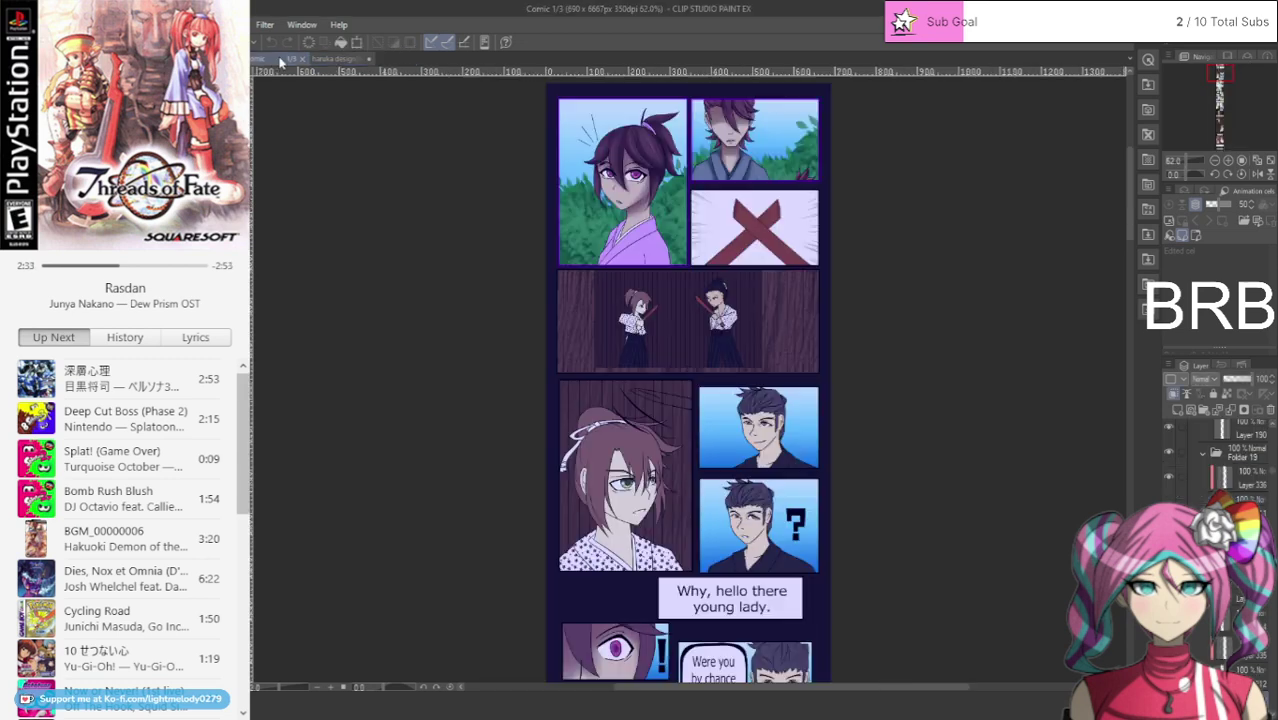
# Step: Go to the sword-fight panels near the end of the comic page and select the layer with the lilac kimono
pyautogui.scroll(-3, 980, 422)
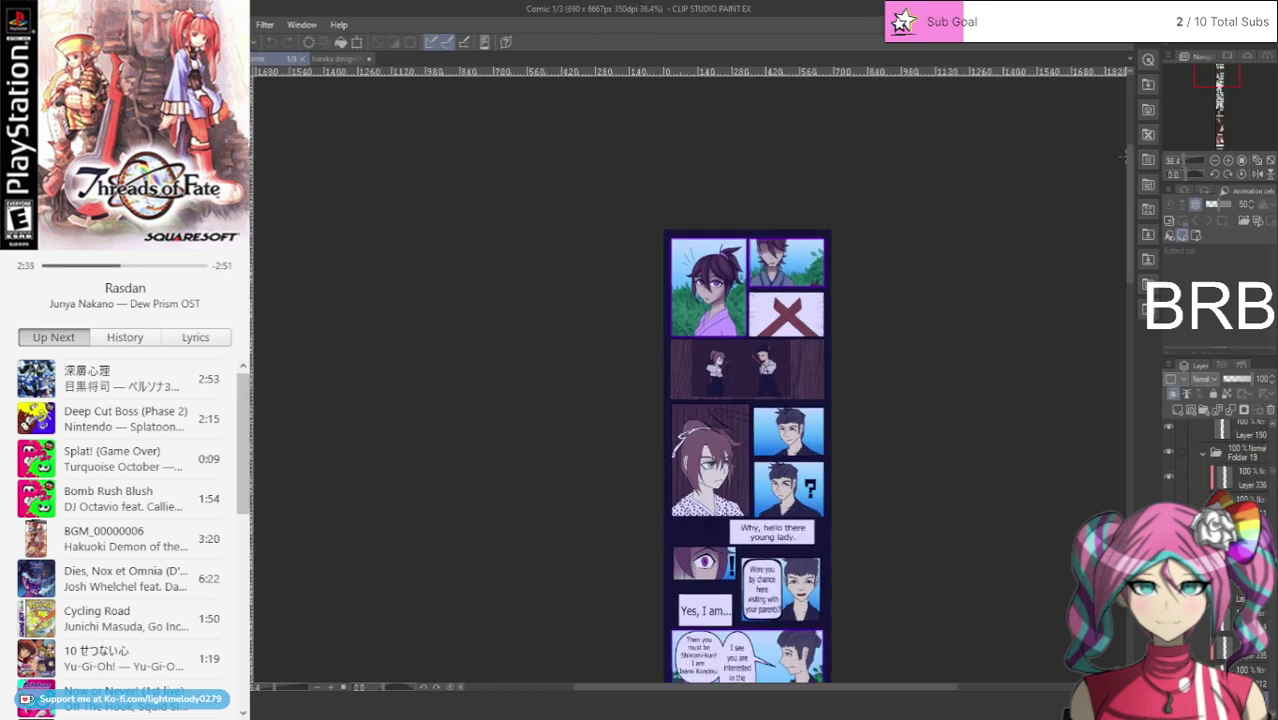
pyautogui.moveTo(1129, 168); pyautogui.dragTo(1129, 478)
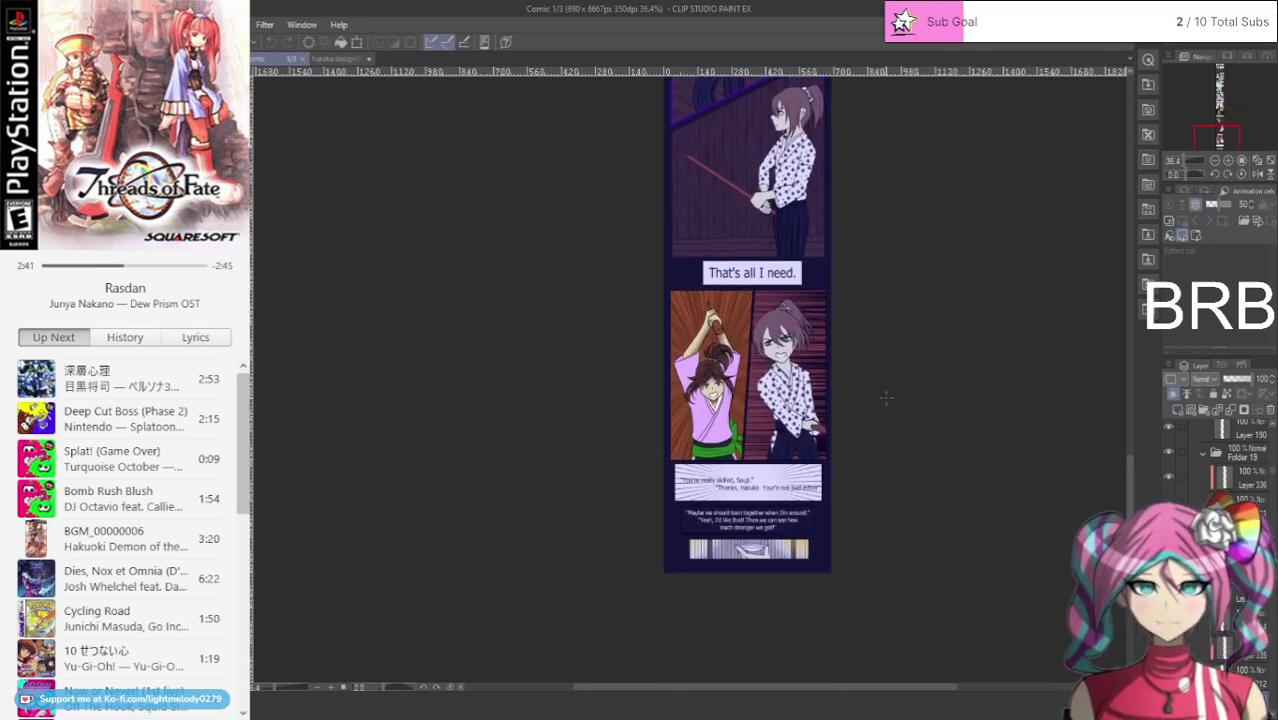
pyautogui.scroll(4, 764, 385)
pyautogui.hotkey('ctrl', '+')
pyautogui.hotkey('ctrl', '+')
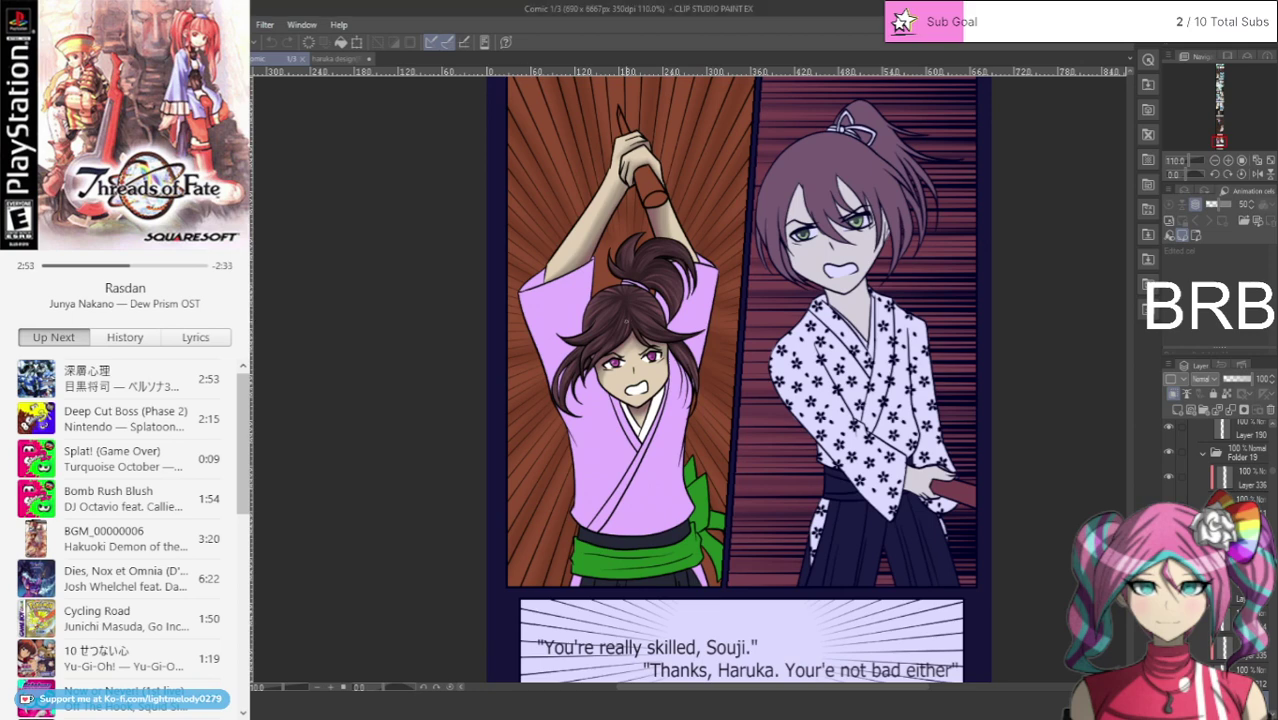
pyautogui.scroll(3, 697, 378)
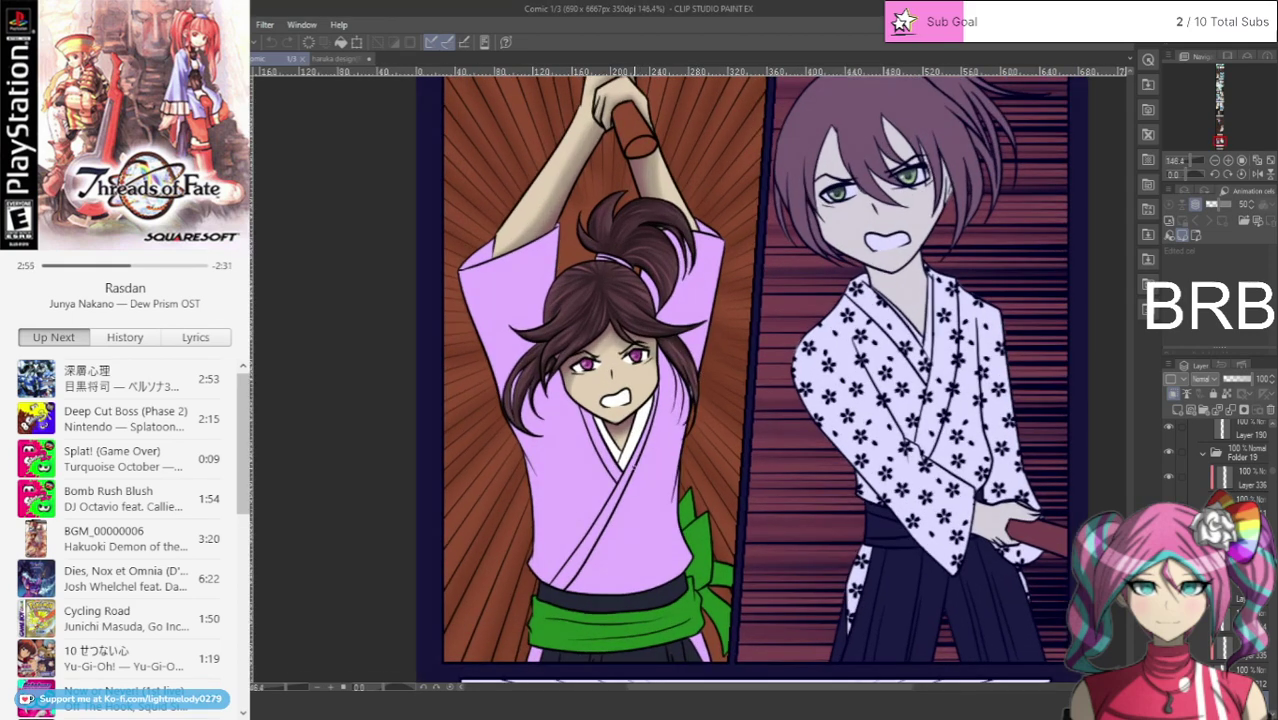
pyautogui.keyDown('ctrl'); pyautogui.keyDown('shift'); pyautogui.click(640, 495); pyautogui.keyUp('shift'); pyautogui.keyUp('ctrl')
pyautogui.hotkey('alt', '[')
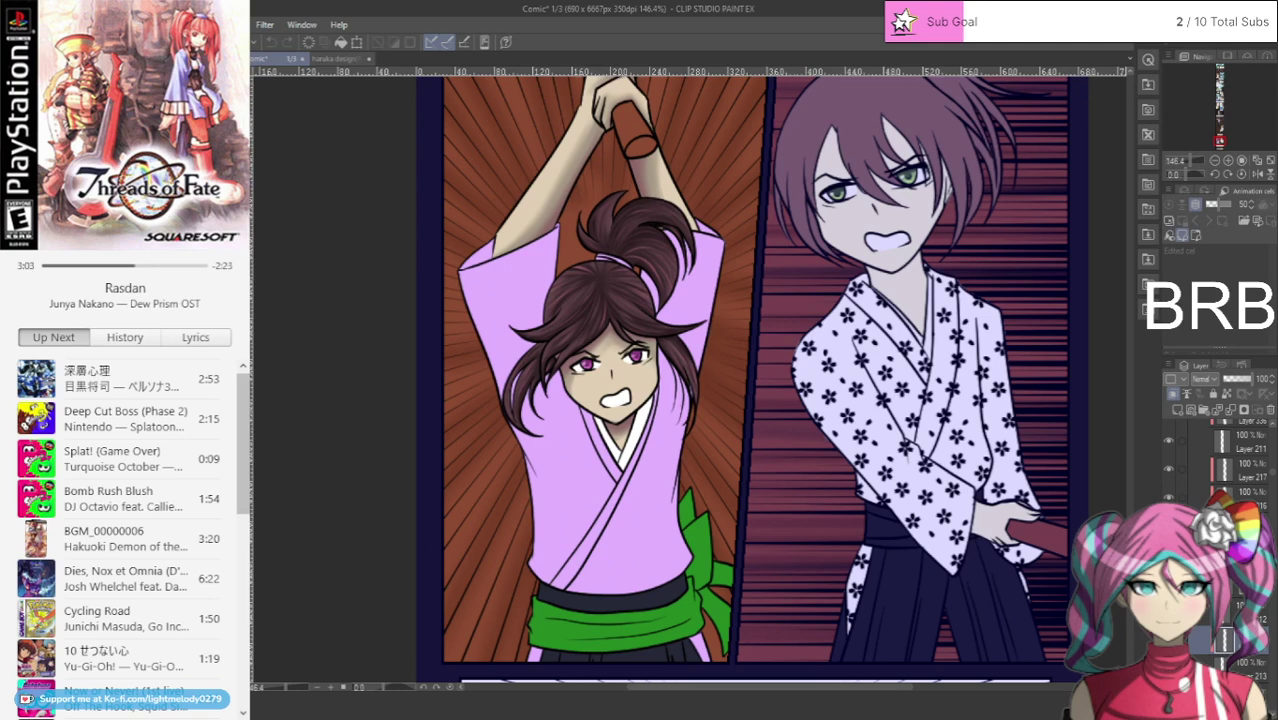
# Step: Undo the last change made to the comic page
pyautogui.scroll(1, 705, 540)
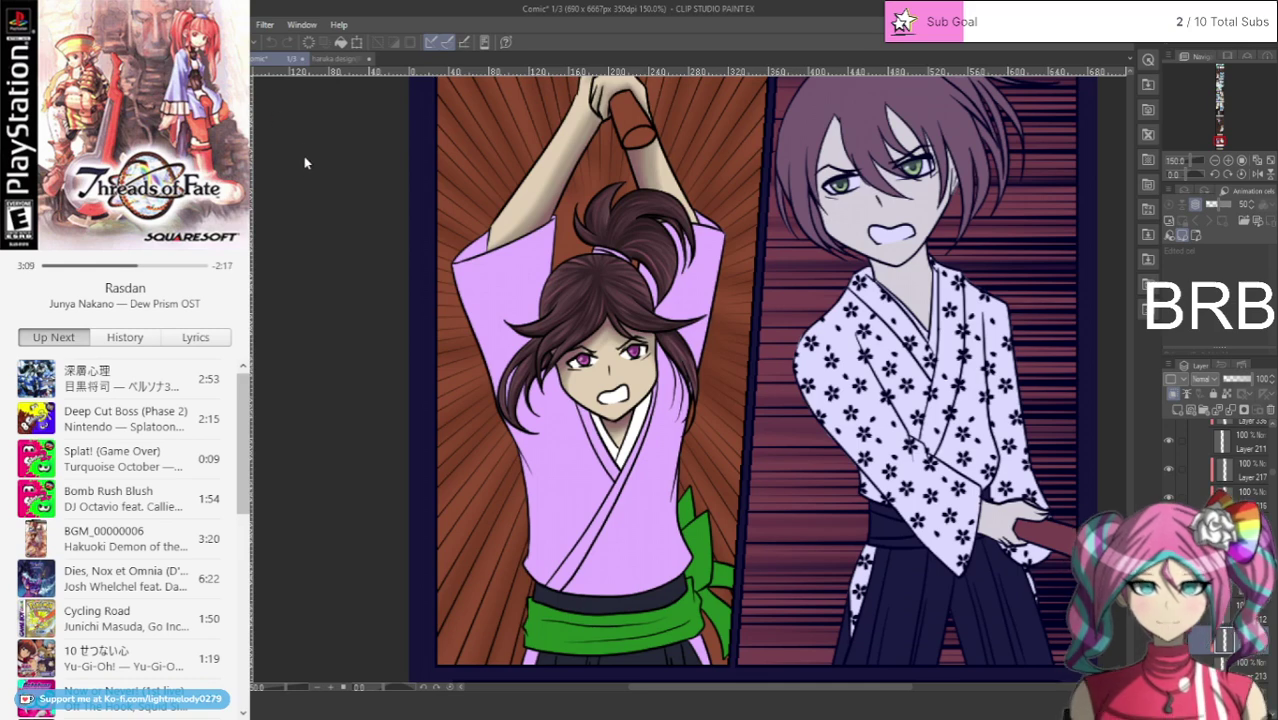
pyautogui.hotkey('ctrl', 's')
pyautogui.click(278, 62)
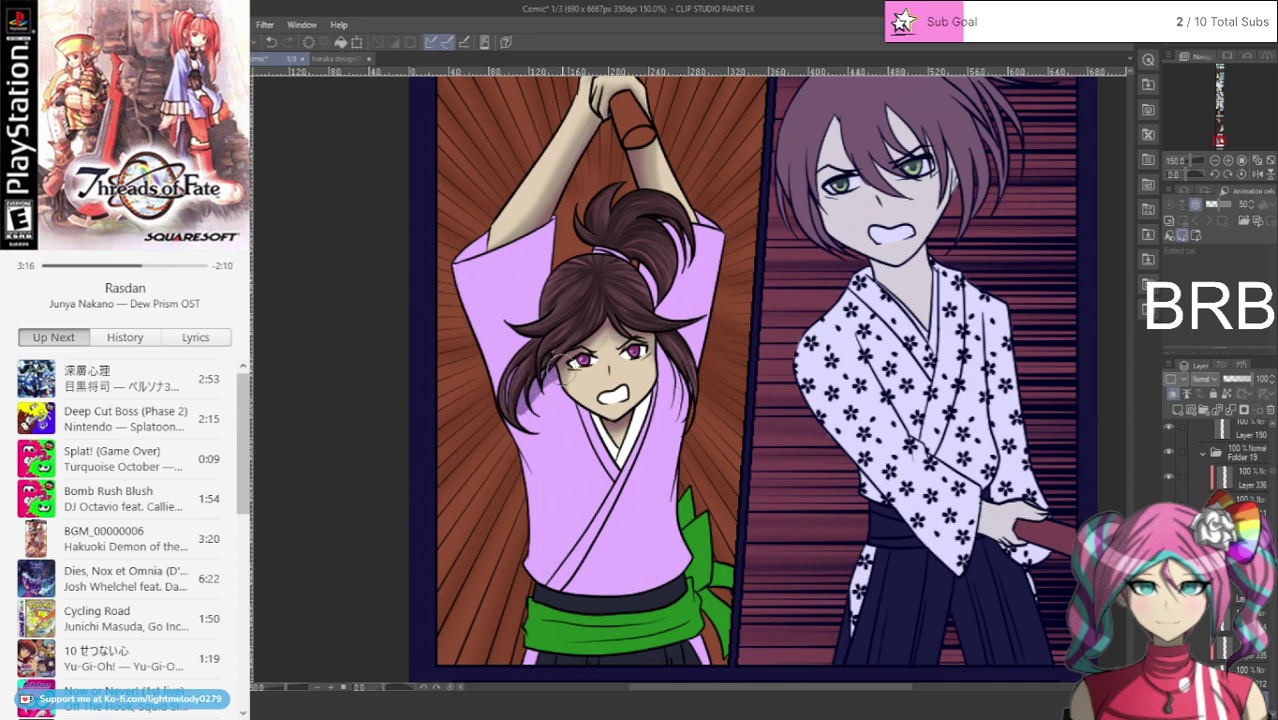
pyautogui.click(270, 43)
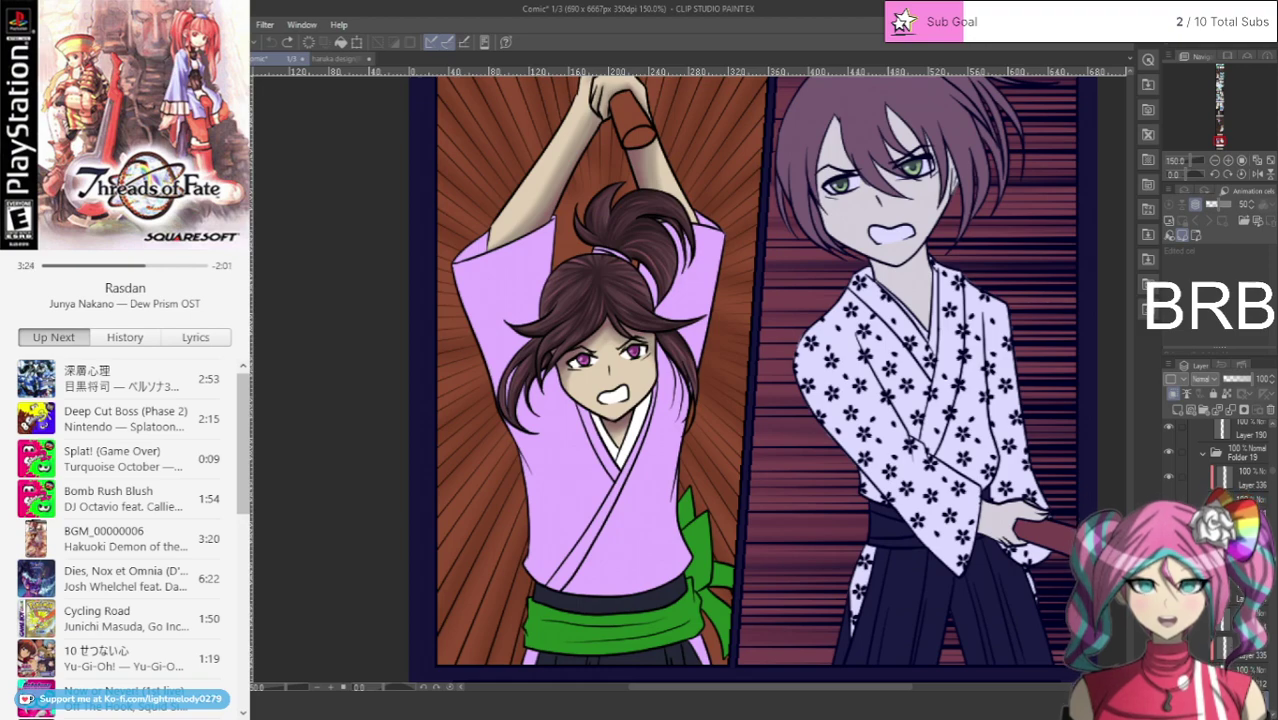
# Step: Paint soft darker purple shadows on the lilac kimono beneath both side hair strands and along the neck and collar
pyautogui.scroll(2, 518, 345)
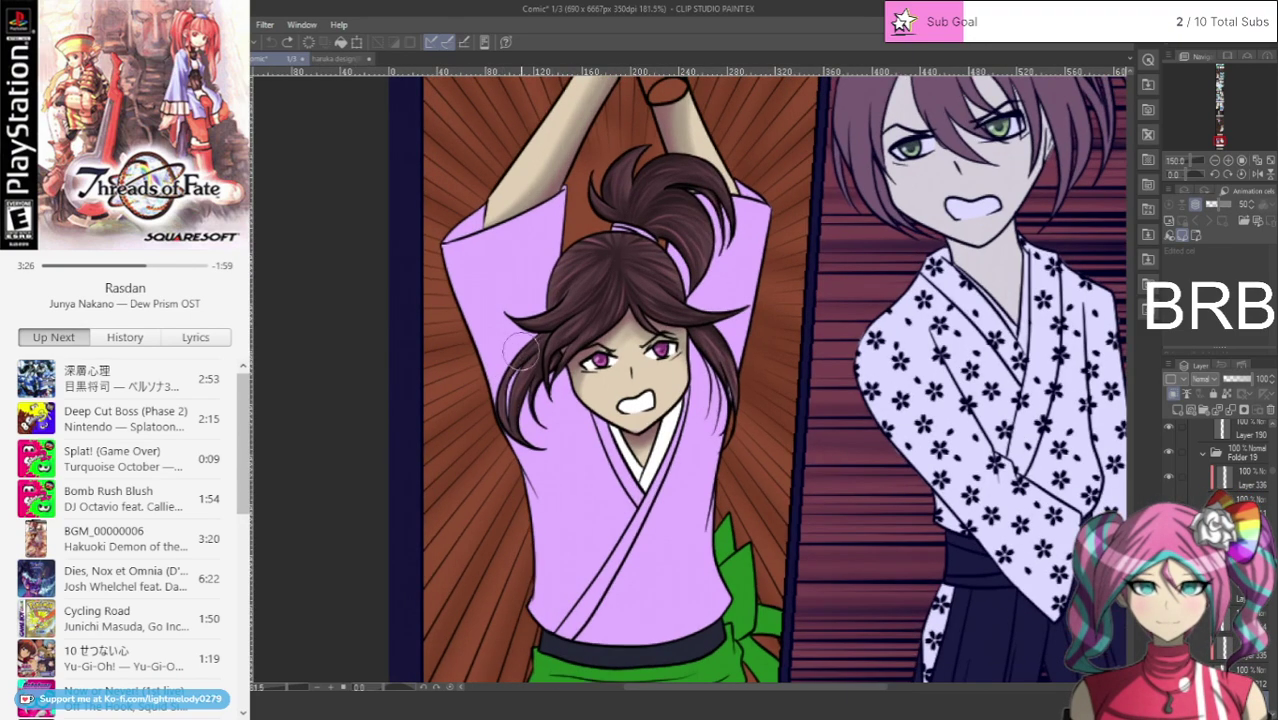
pyautogui.scroll(2, 666, 370)
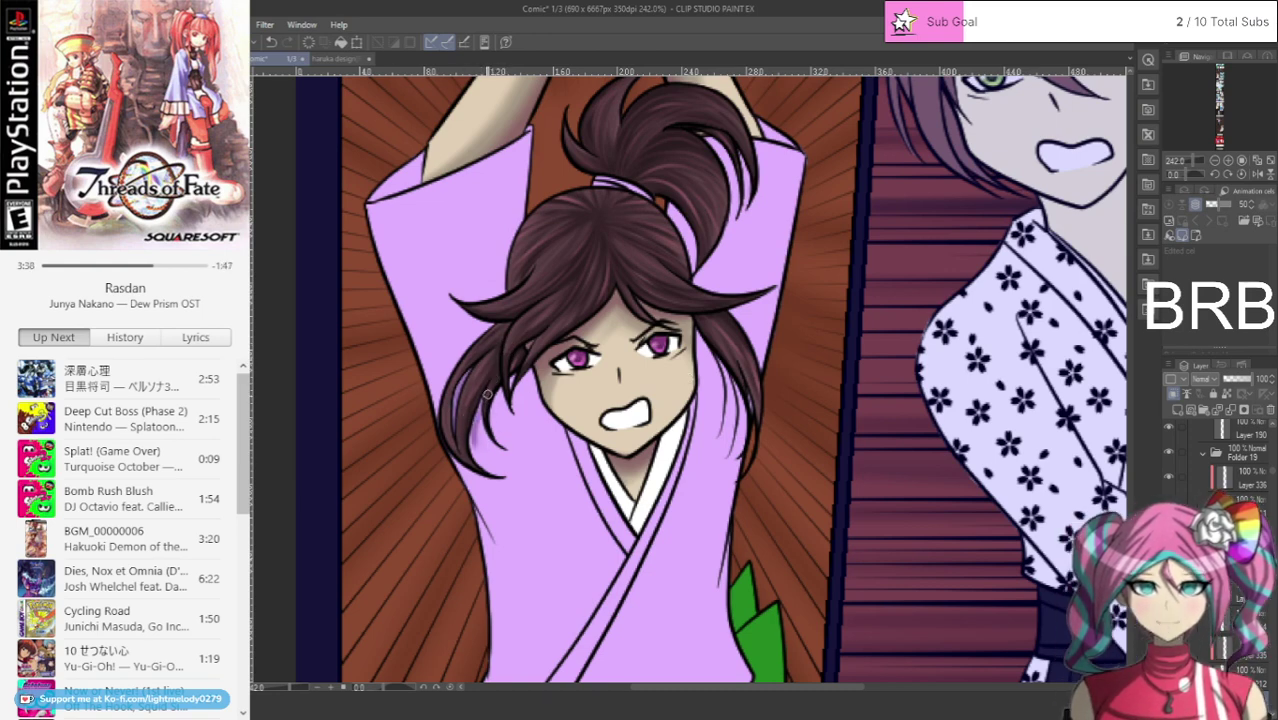
pyautogui.moveTo(487, 394)
pyautogui.mouseDown()
pyautogui.moveTo(475, 427)
pyautogui.moveTo(488, 472)
pyautogui.mouseUp()
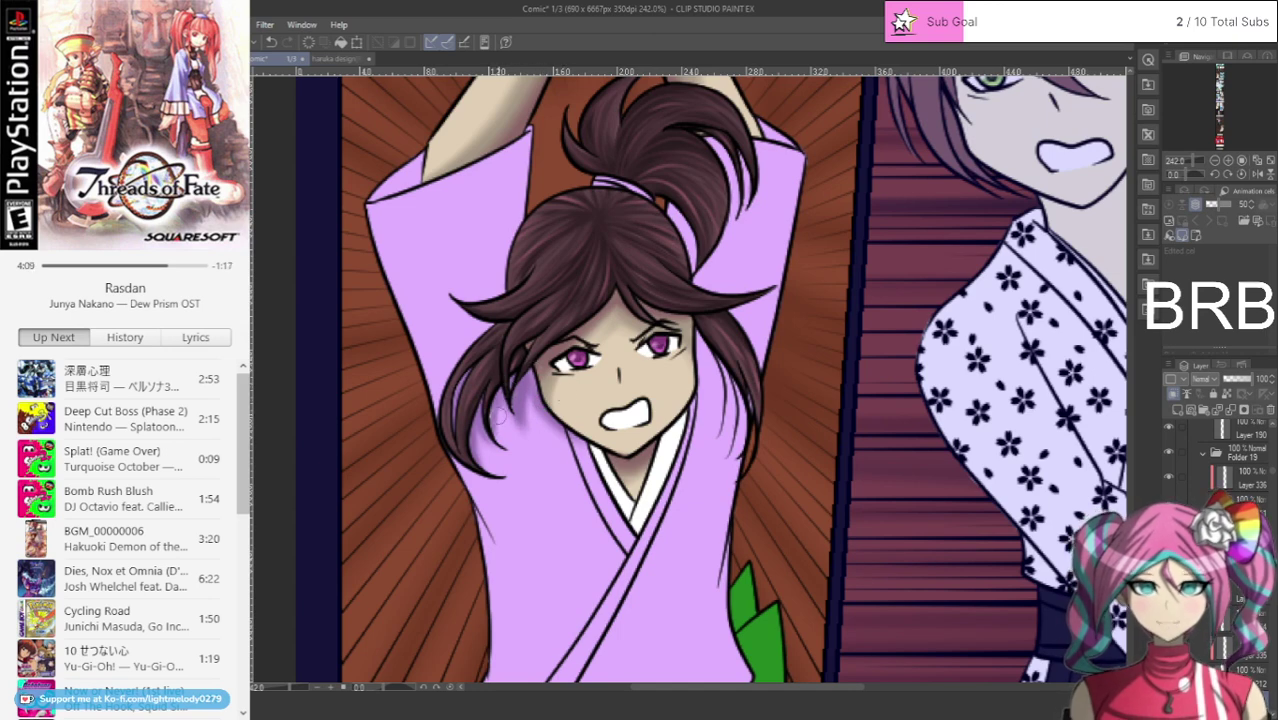
pyautogui.moveTo(538, 382); pyautogui.dragTo(582, 452)
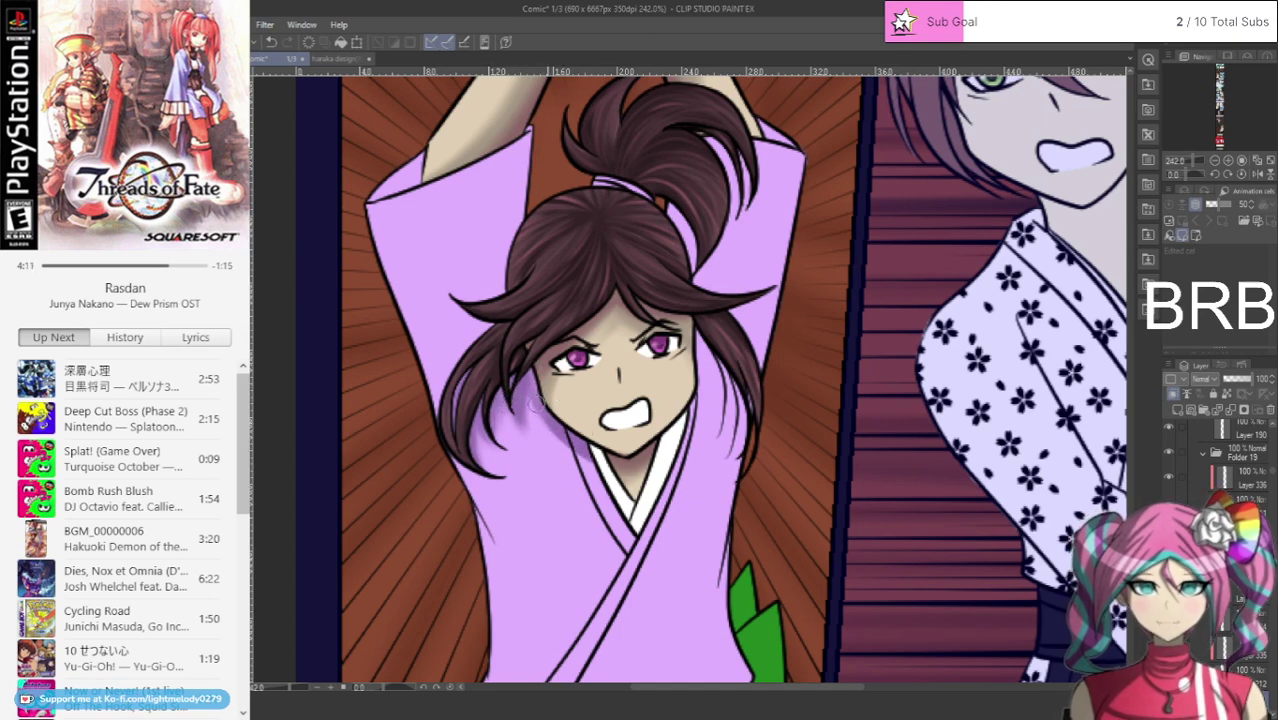
pyautogui.moveTo(674, 463)
pyautogui.mouseDown()
pyautogui.moveTo(695, 315)
pyautogui.moveTo(668, 470)
pyautogui.moveTo(712, 330)
pyautogui.moveTo(754, 466)
pyautogui.moveTo(692, 332)
pyautogui.moveTo(747, 455)
pyautogui.mouseUp()
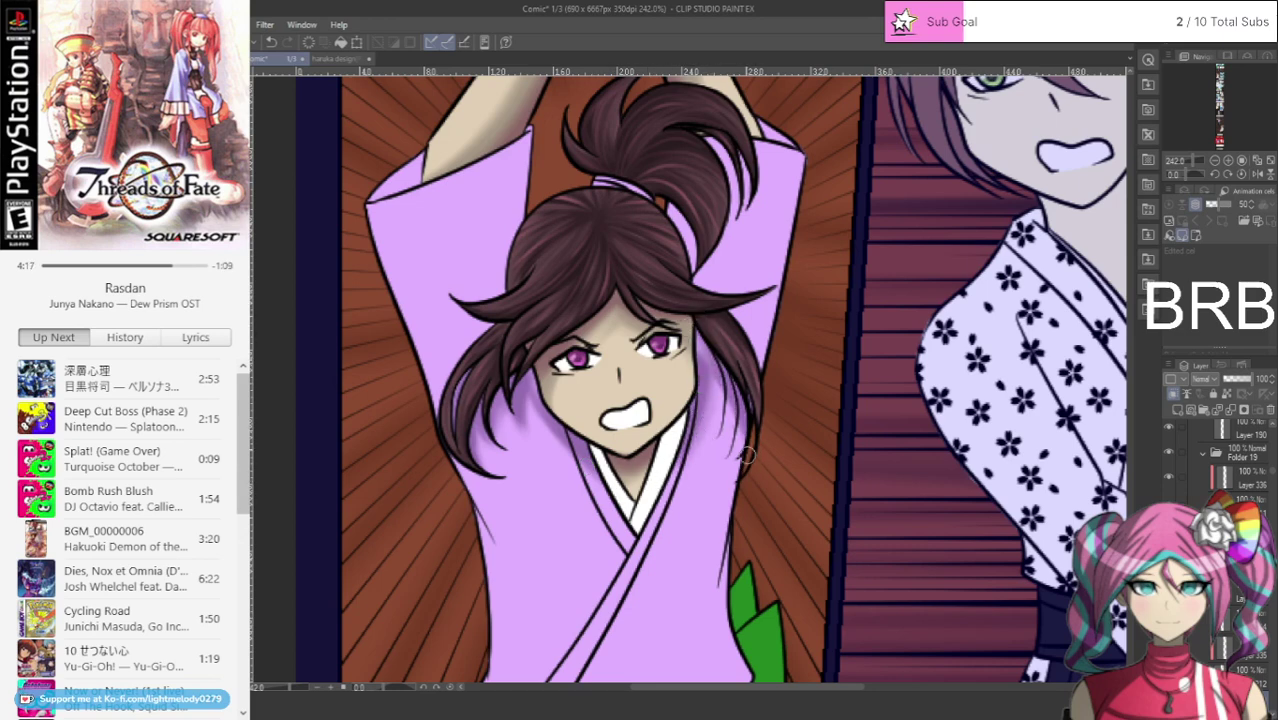
pyautogui.moveTo(732, 380); pyautogui.dragTo(713, 379)
# Step: Shade the lilac sleeve behind the ponytail with darker purple, following the hair down towards the shoulder
pyautogui.moveTo(679, 286)
pyautogui.mouseDown()
pyautogui.moveTo(660, 196)
pyautogui.moveTo(693, 300)
pyautogui.moveTo(721, 211)
pyautogui.moveTo(703, 118)
pyautogui.moveTo(731, 178)
pyautogui.moveTo(701, 304)
pyautogui.mouseUp()
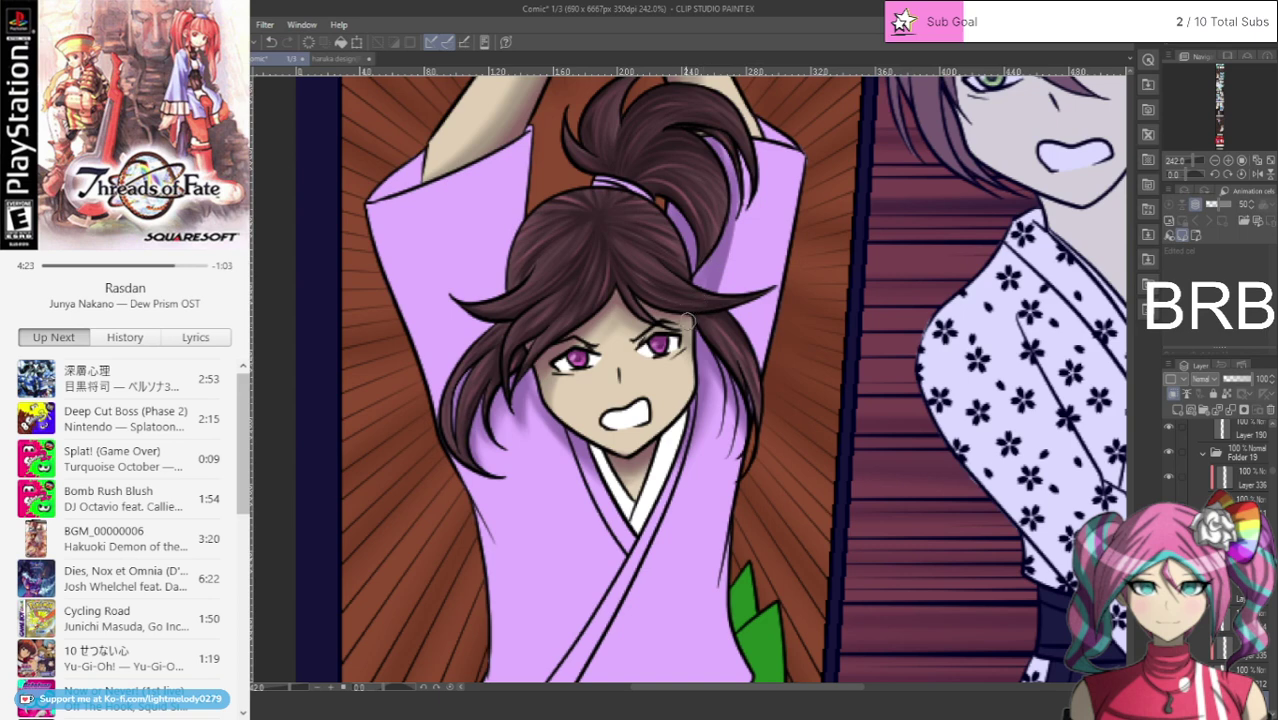
pyautogui.moveTo(726, 172)
pyautogui.mouseDown()
pyautogui.moveTo(704, 123)
pyautogui.moveTo(728, 280)
pyautogui.mouseUp()
pyautogui.moveTo(750, 198); pyautogui.dragTo(706, 312)
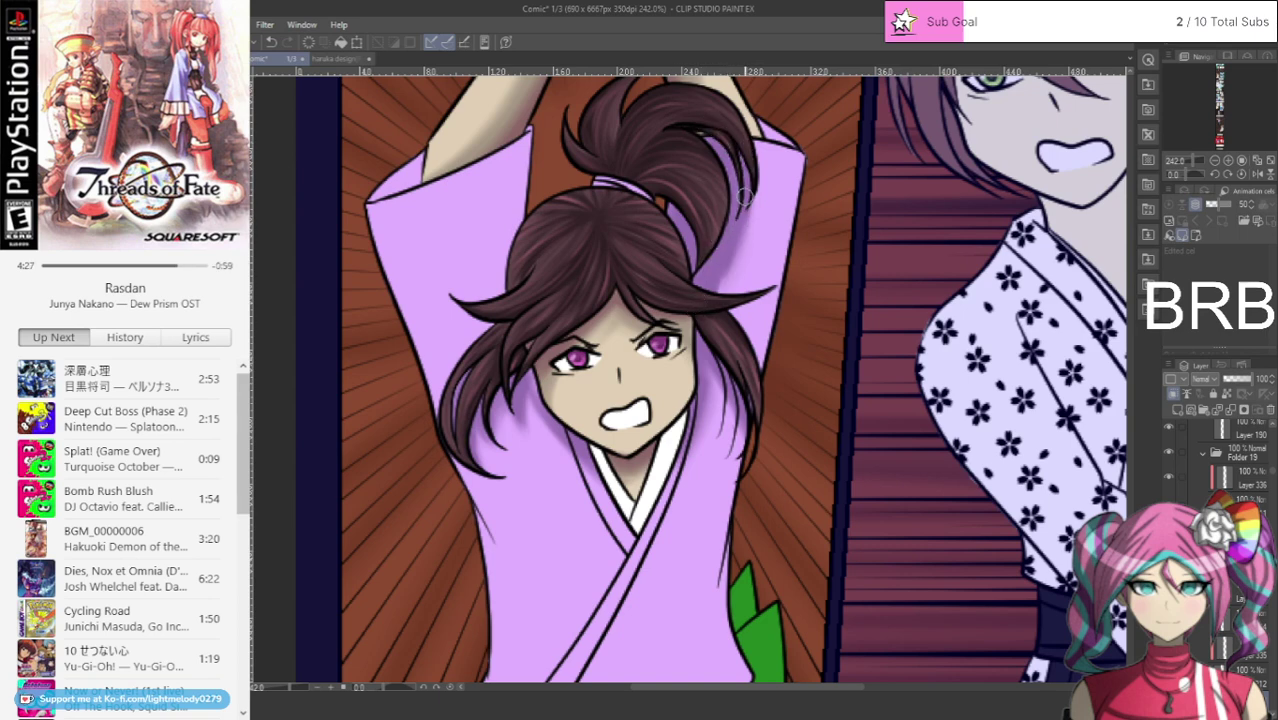
pyautogui.moveTo(741, 242)
pyautogui.mouseDown()
pyautogui.moveTo(726, 286)
pyautogui.moveTo(756, 366)
pyautogui.mouseUp()
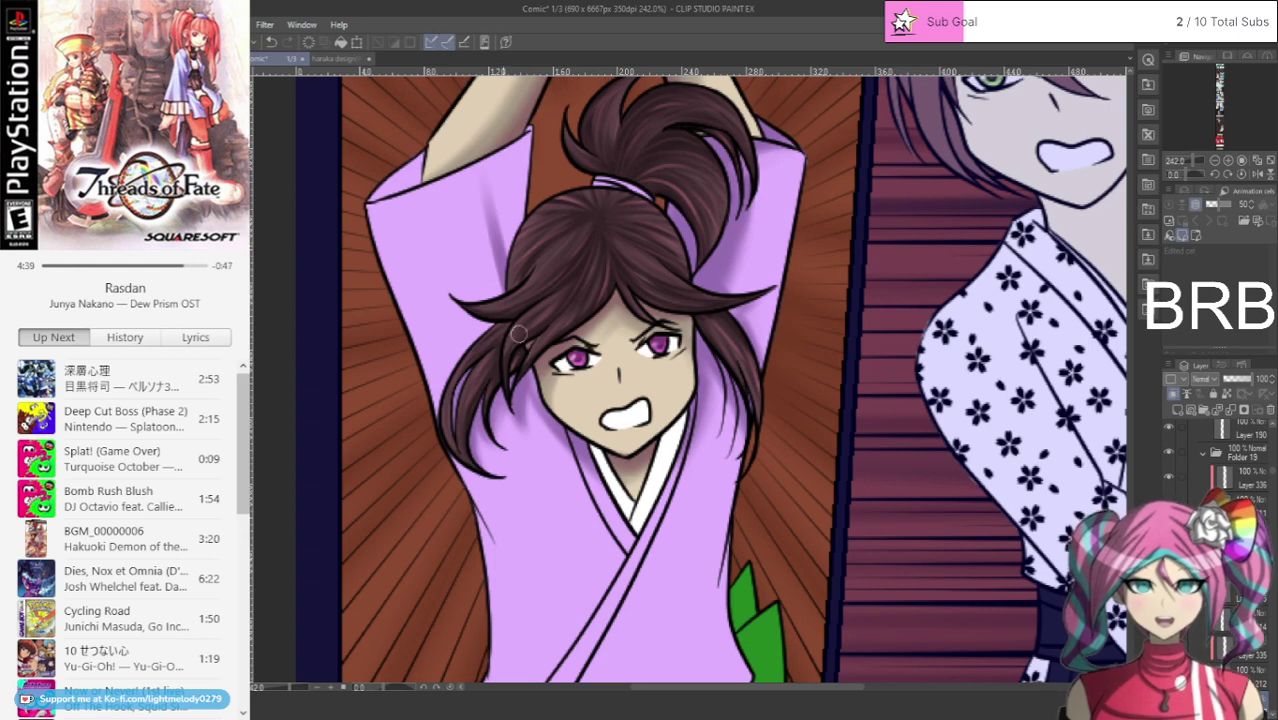
# Step: Shade the inner side of the other raised lilac sleeve with darker purple, from the hair up to and along the cuff opening
pyautogui.moveTo(500, 258); pyautogui.dragTo(483, 148)
pyautogui.moveTo(509, 252); pyautogui.dragTo(494, 142)
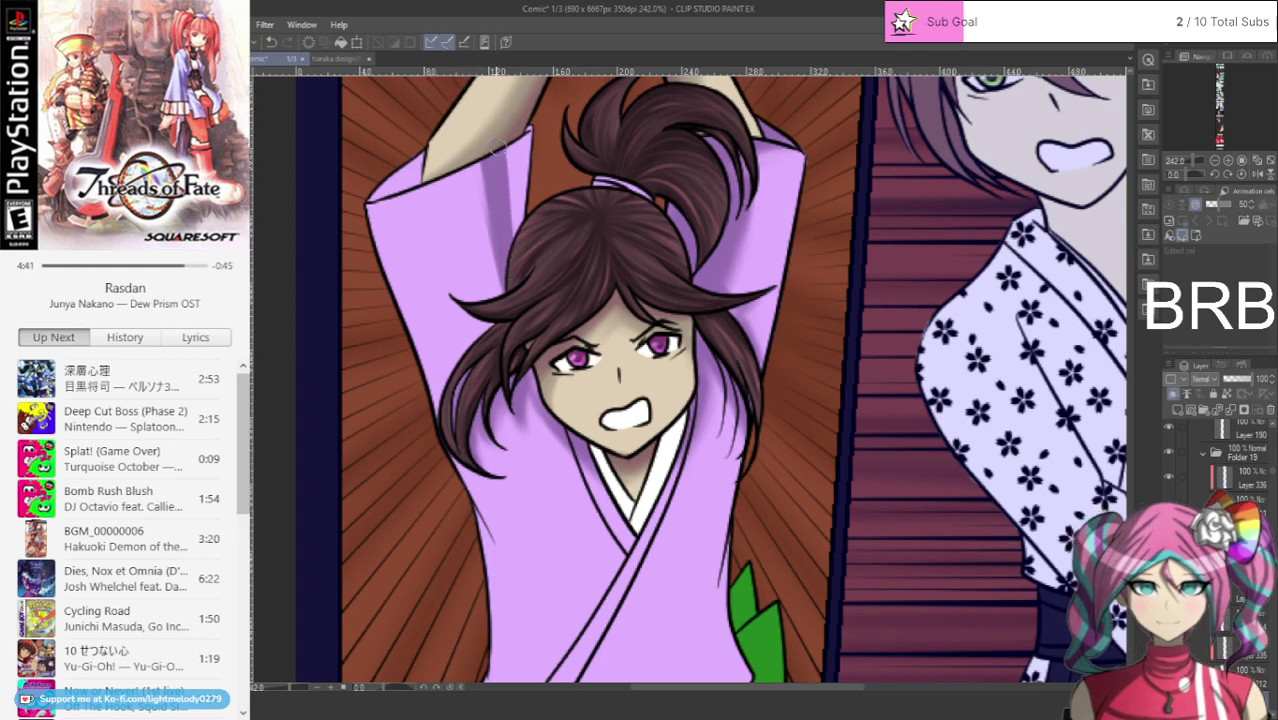
pyautogui.moveTo(510, 245)
pyautogui.mouseDown()
pyautogui.moveTo(515, 98)
pyautogui.moveTo(529, 233)
pyautogui.moveTo(533, 108)
pyautogui.mouseUp()
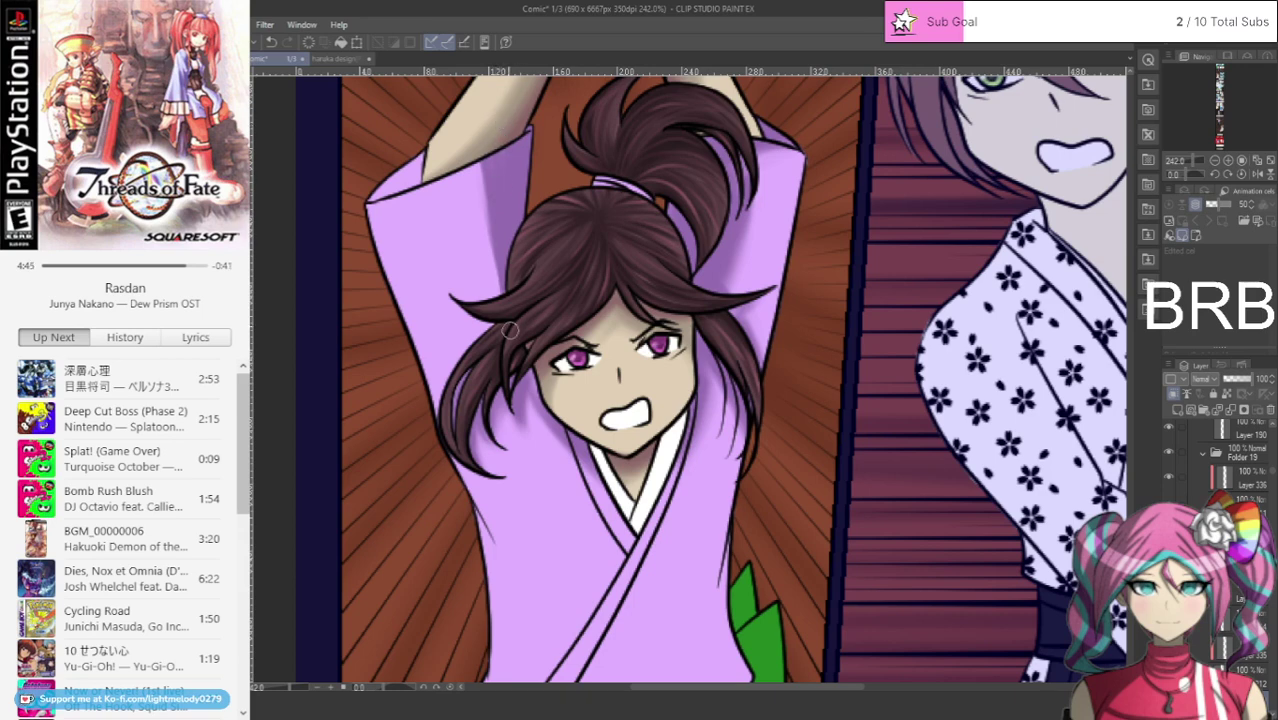
pyautogui.moveTo(450, 153)
pyautogui.mouseDown()
pyautogui.moveTo(513, 351)
pyautogui.moveTo(475, 173)
pyautogui.moveTo(501, 261)
pyautogui.moveTo(473, 188)
pyautogui.moveTo(497, 245)
pyautogui.mouseUp()
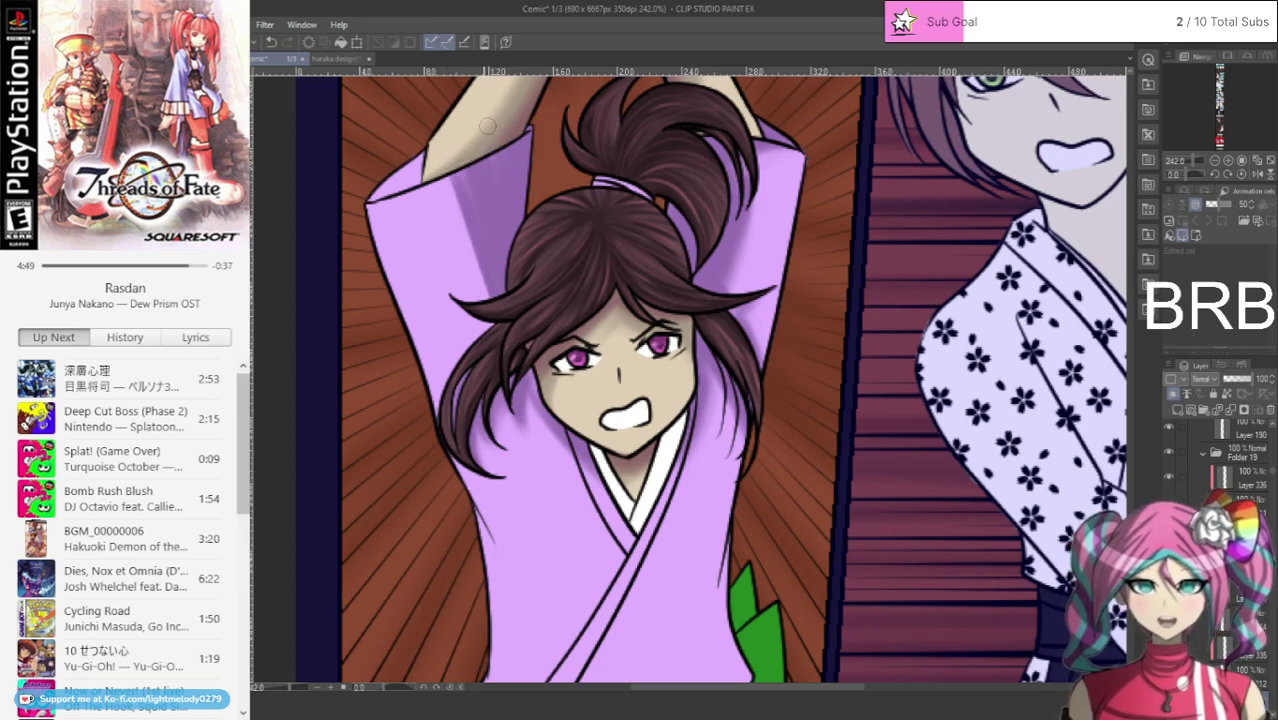
pyautogui.moveTo(432, 146)
pyautogui.mouseDown()
pyautogui.moveTo(500, 329)
pyautogui.moveTo(440, 141)
pyautogui.mouseUp()
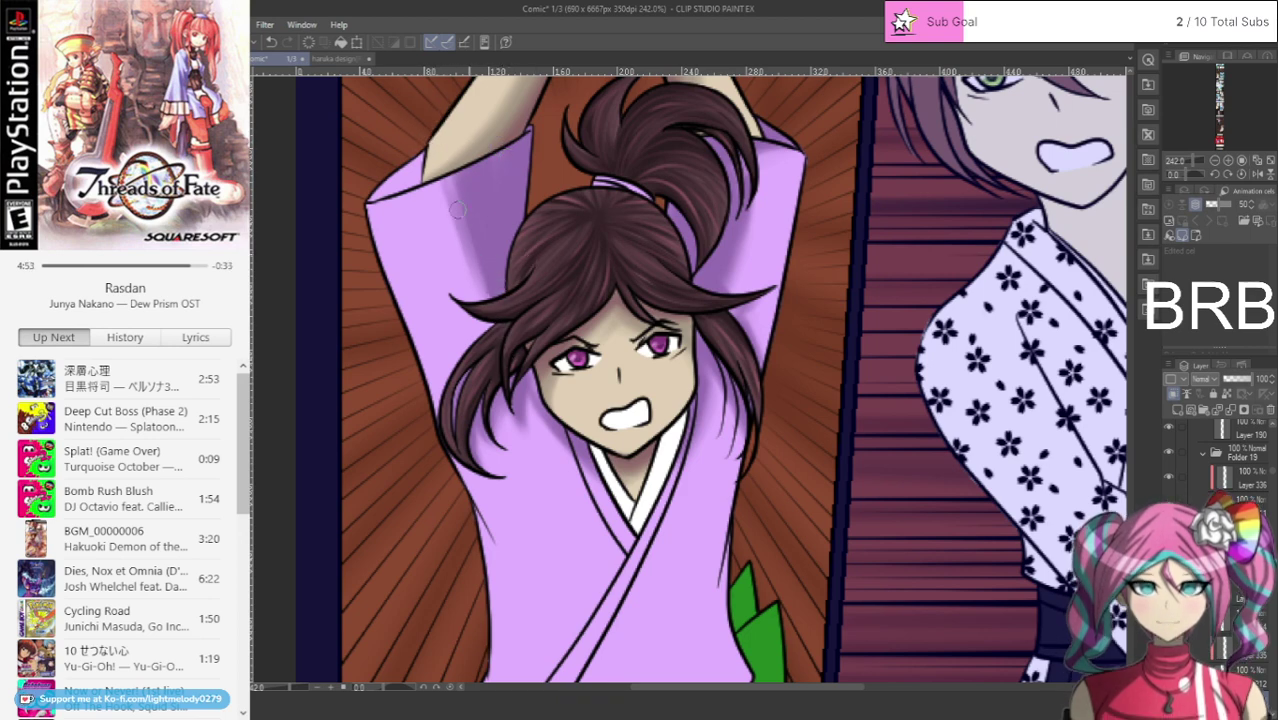
pyautogui.moveTo(457, 210)
pyautogui.mouseDown()
pyautogui.moveTo(492, 338)
pyautogui.moveTo(448, 160)
pyautogui.moveTo(430, 174)
pyautogui.mouseUp()
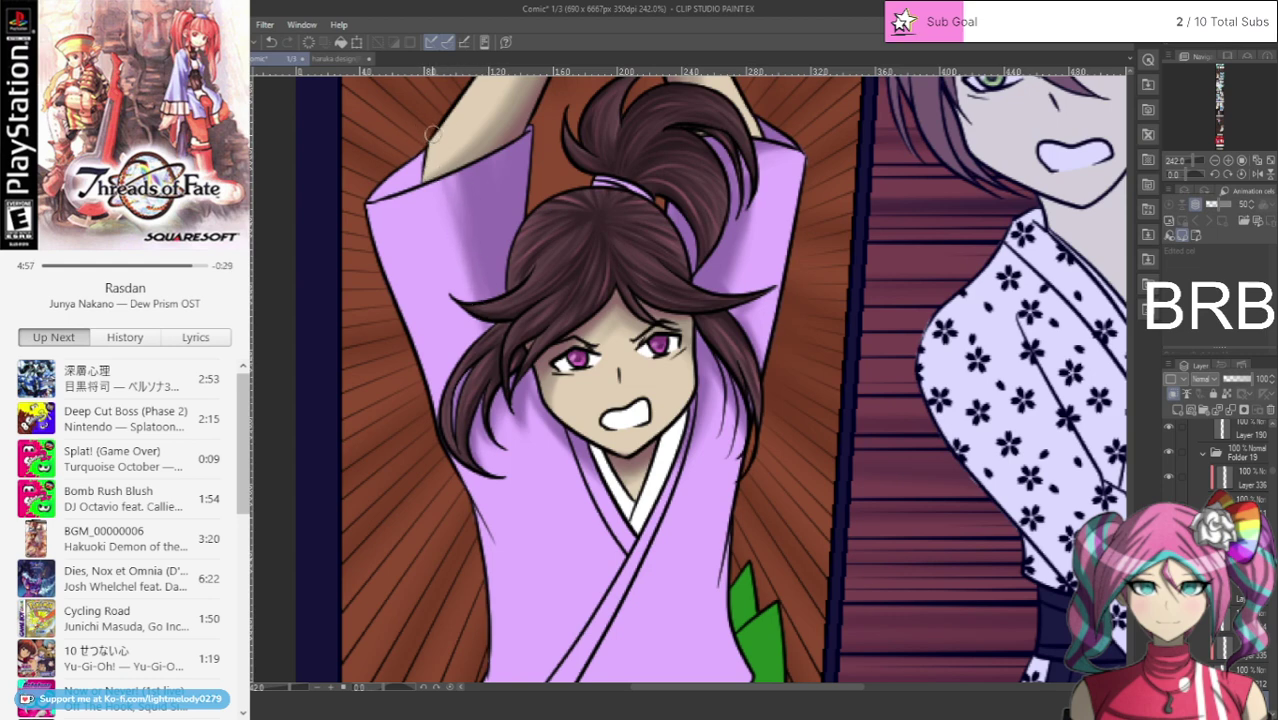
pyautogui.moveTo(436, 140); pyautogui.dragTo(472, 349)
pyautogui.moveTo(390, 177)
pyautogui.mouseDown()
pyautogui.moveTo(434, 170)
pyautogui.moveTo(382, 176)
pyautogui.mouseUp()
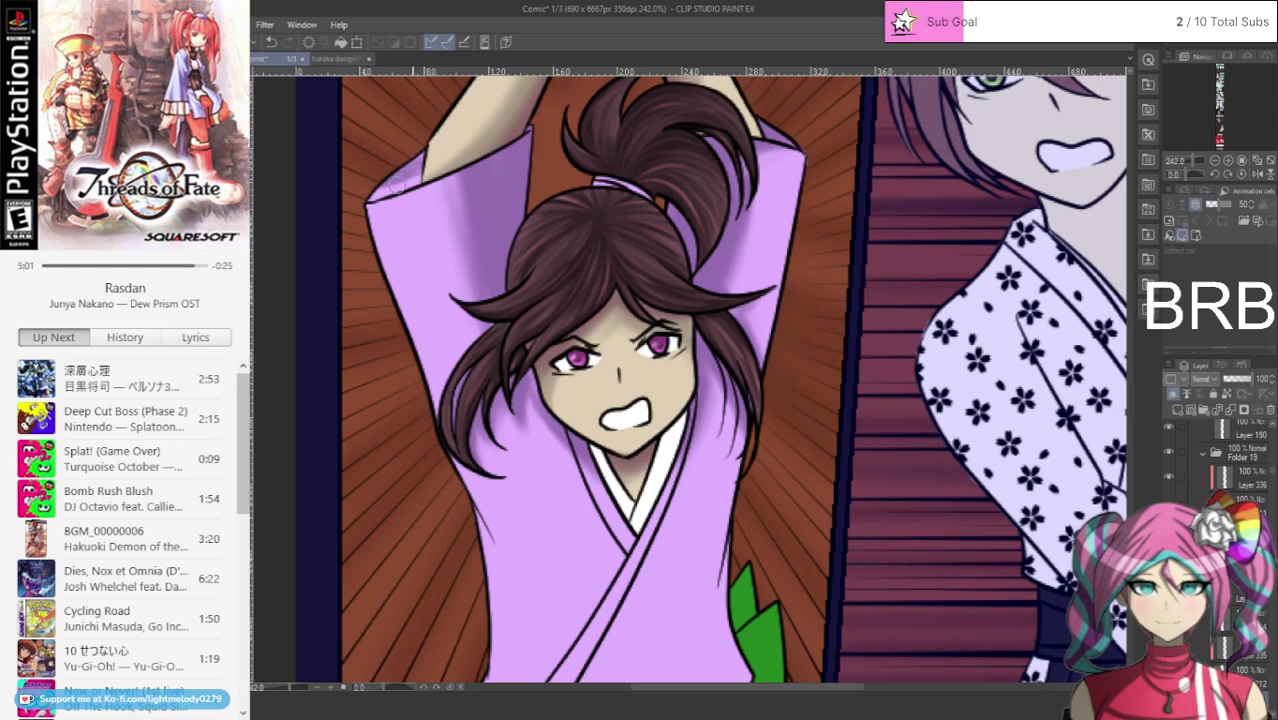
# Step: Touch up the shading in the raised sleeve's opening, and paint darker purple folds beneath both arms along the sides of the kimono's torso
pyautogui.moveTo(421, 183); pyautogui.dragTo(418, 161)
pyautogui.scroll(-4, 485, 463)
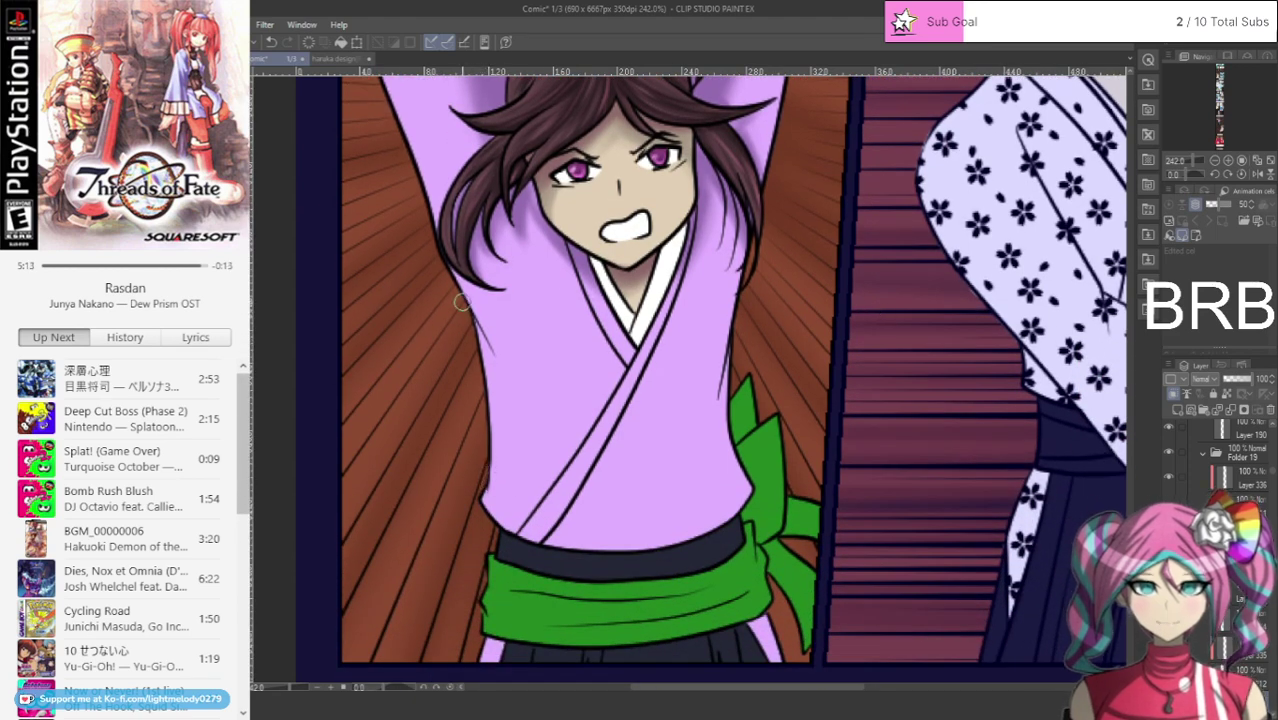
pyautogui.moveTo(471, 328)
pyautogui.mouseDown()
pyautogui.moveTo(487, 382)
pyautogui.moveTo(461, 315)
pyautogui.moveTo(506, 407)
pyautogui.mouseUp()
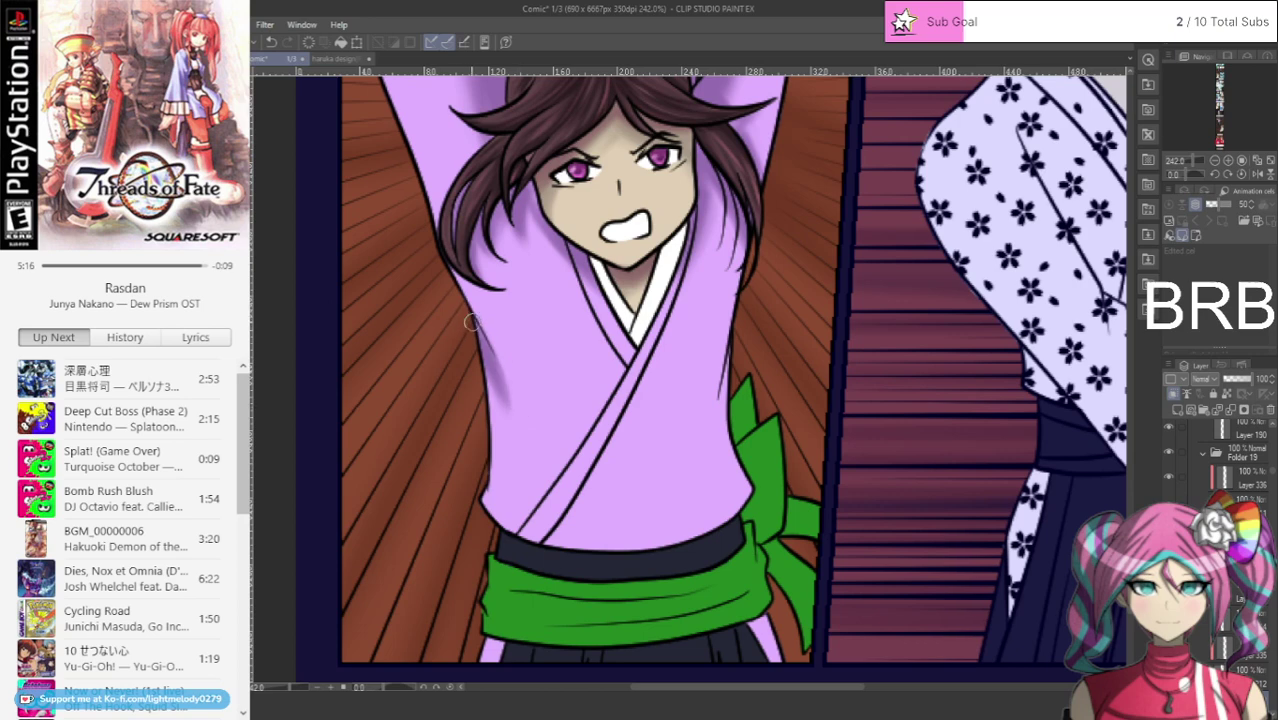
pyautogui.moveTo(472, 322)
pyautogui.mouseDown()
pyautogui.moveTo(509, 416)
pyautogui.moveTo(485, 387)
pyautogui.moveTo(491, 369)
pyautogui.moveTo(481, 462)
pyautogui.mouseUp()
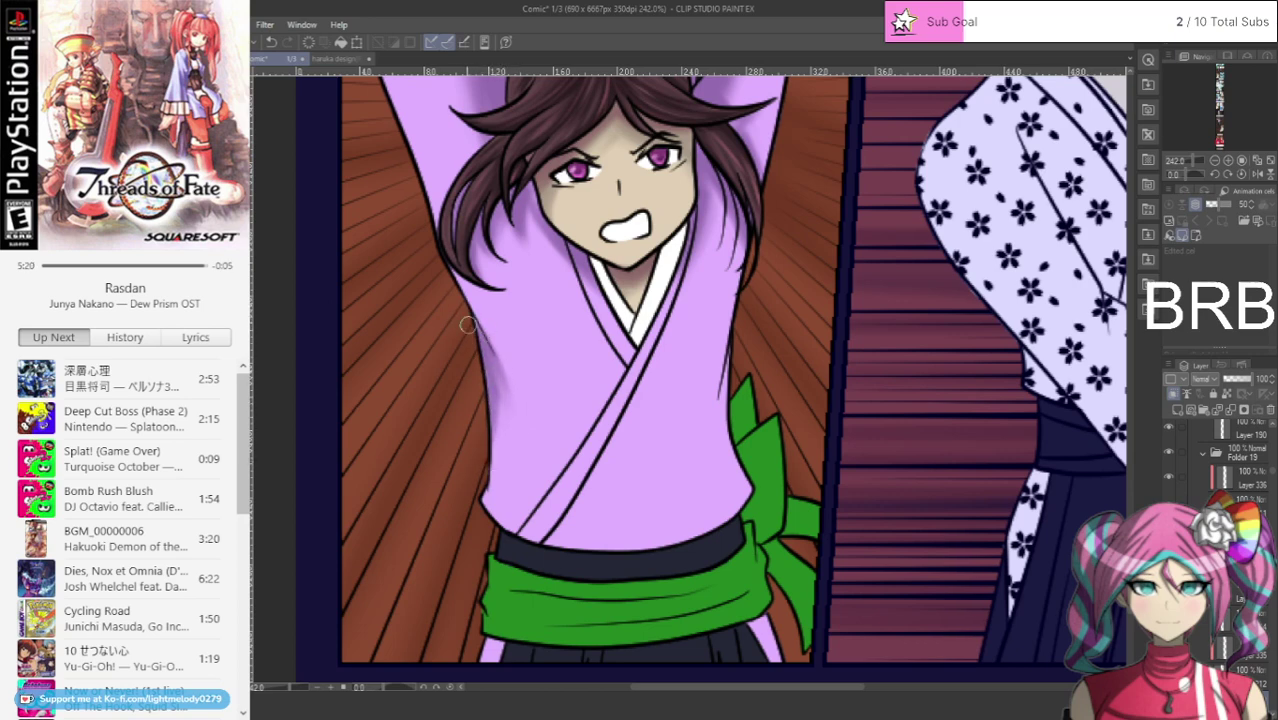
pyautogui.moveTo(482, 376); pyautogui.dragTo(487, 416)
pyautogui.moveTo(737, 330)
pyautogui.mouseDown()
pyautogui.moveTo(723, 418)
pyautogui.moveTo(722, 397)
pyautogui.mouseUp()
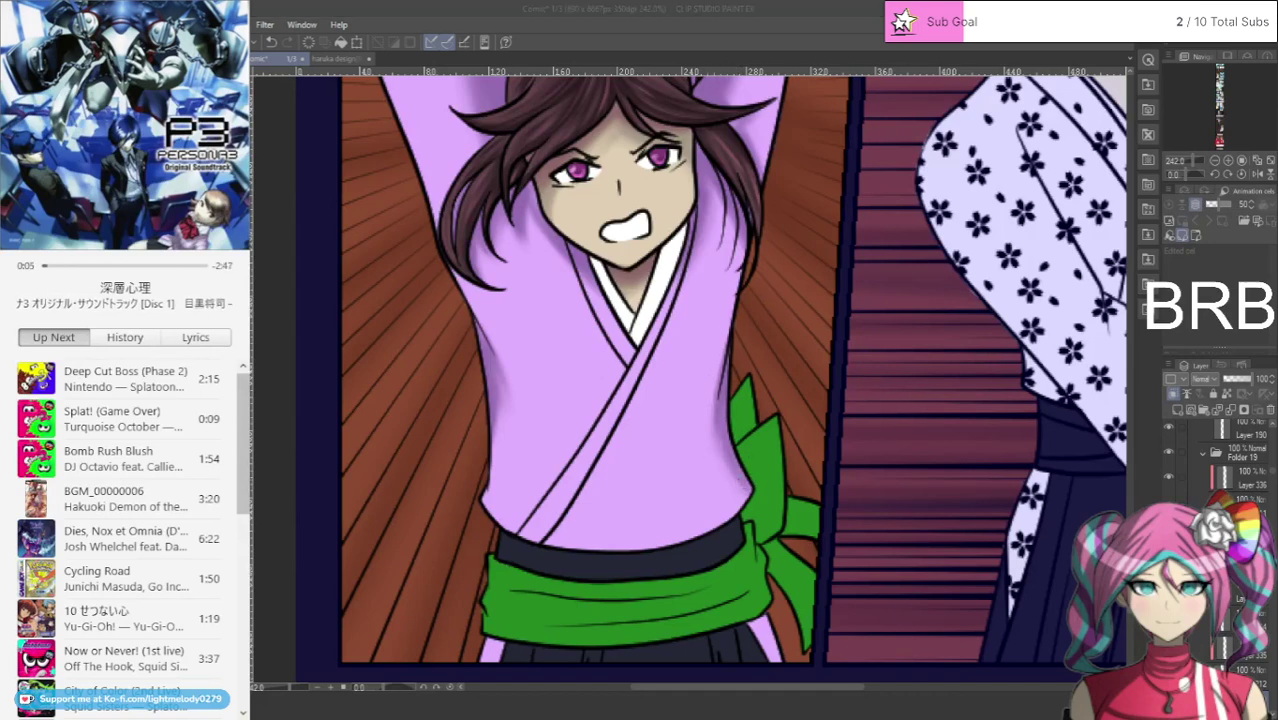
# Step: Skip to the next music track, and shade the kimono's lower edge just above the navy waistband with soft darker purple
pyautogui.click(158, 294)
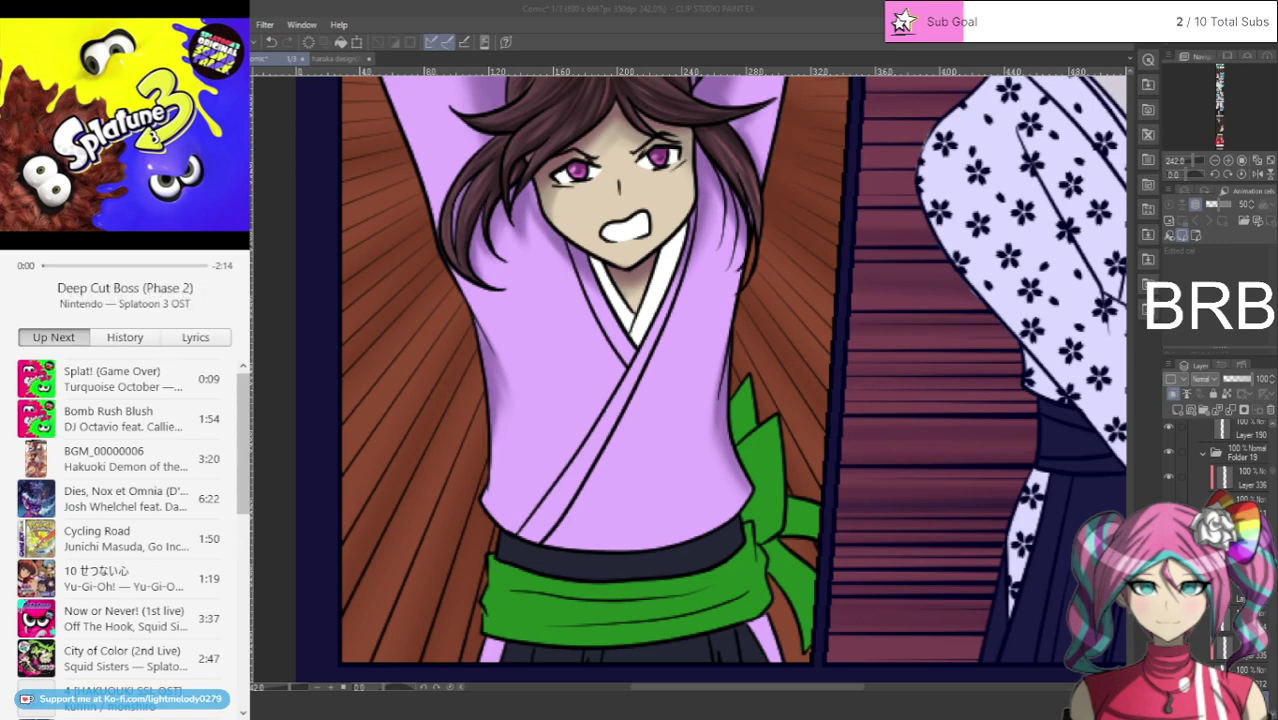
pyautogui.click(459, 86)
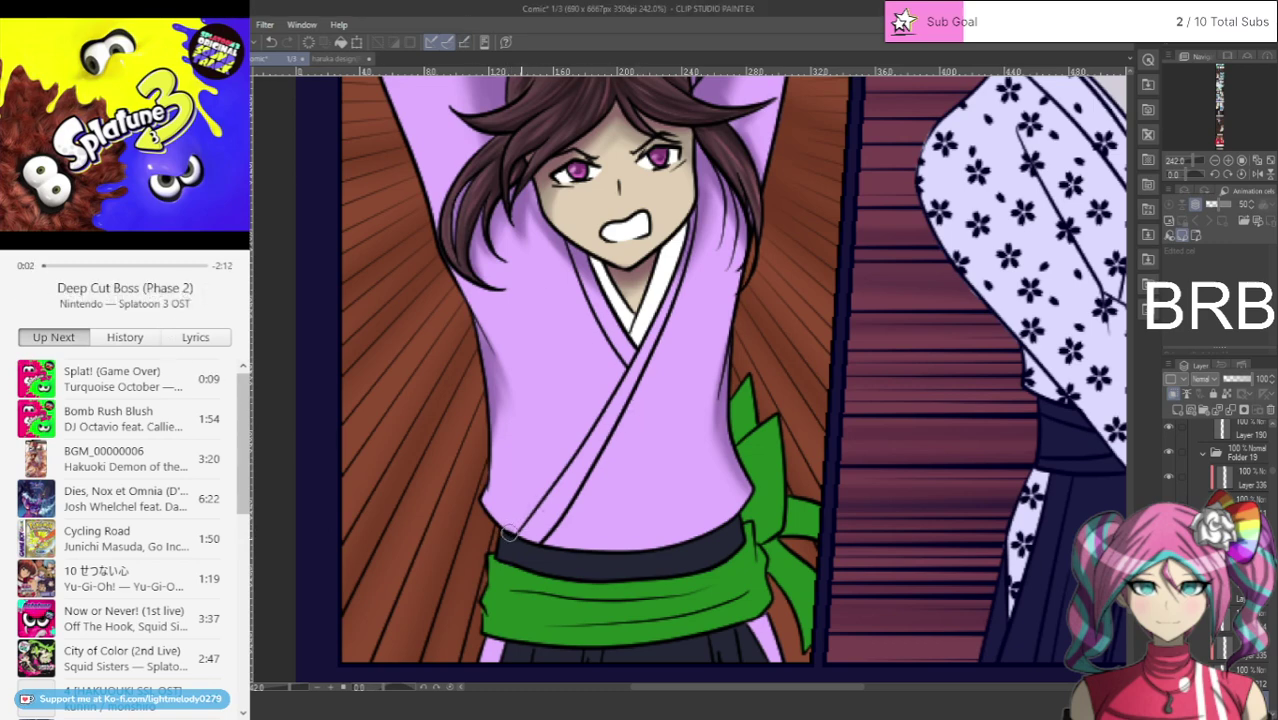
pyautogui.moveTo(510, 540)
pyautogui.mouseDown()
pyautogui.moveTo(683, 546)
pyautogui.moveTo(786, 484)
pyautogui.moveTo(712, 528)
pyautogui.moveTo(594, 543)
pyautogui.moveTo(484, 525)
pyautogui.moveTo(532, 541)
pyautogui.moveTo(636, 540)
pyautogui.moveTo(721, 513)
pyautogui.moveTo(777, 453)
pyautogui.moveTo(749, 491)
pyautogui.moveTo(697, 508)
pyautogui.moveTo(760, 457)
pyautogui.moveTo(715, 510)
pyautogui.moveTo(704, 496)
pyautogui.moveTo(581, 534)
pyautogui.mouseUp()
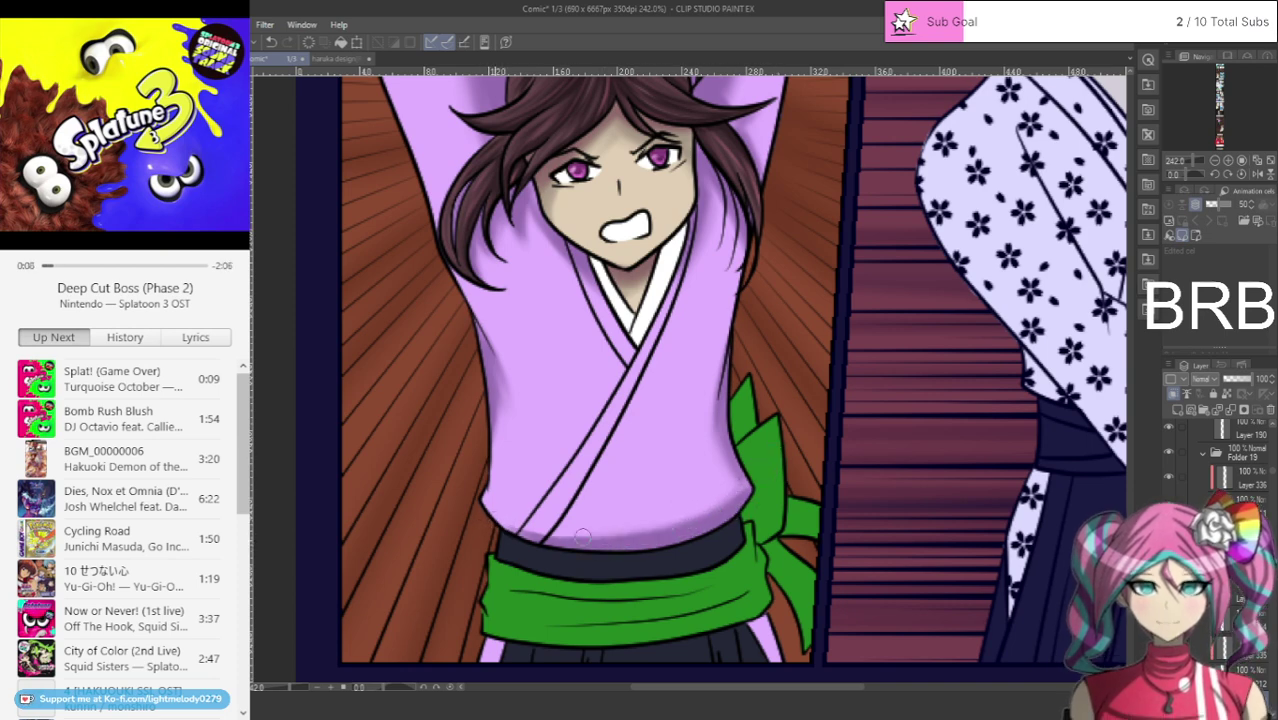
pyautogui.moveTo(722, 501); pyautogui.dragTo(474, 526)
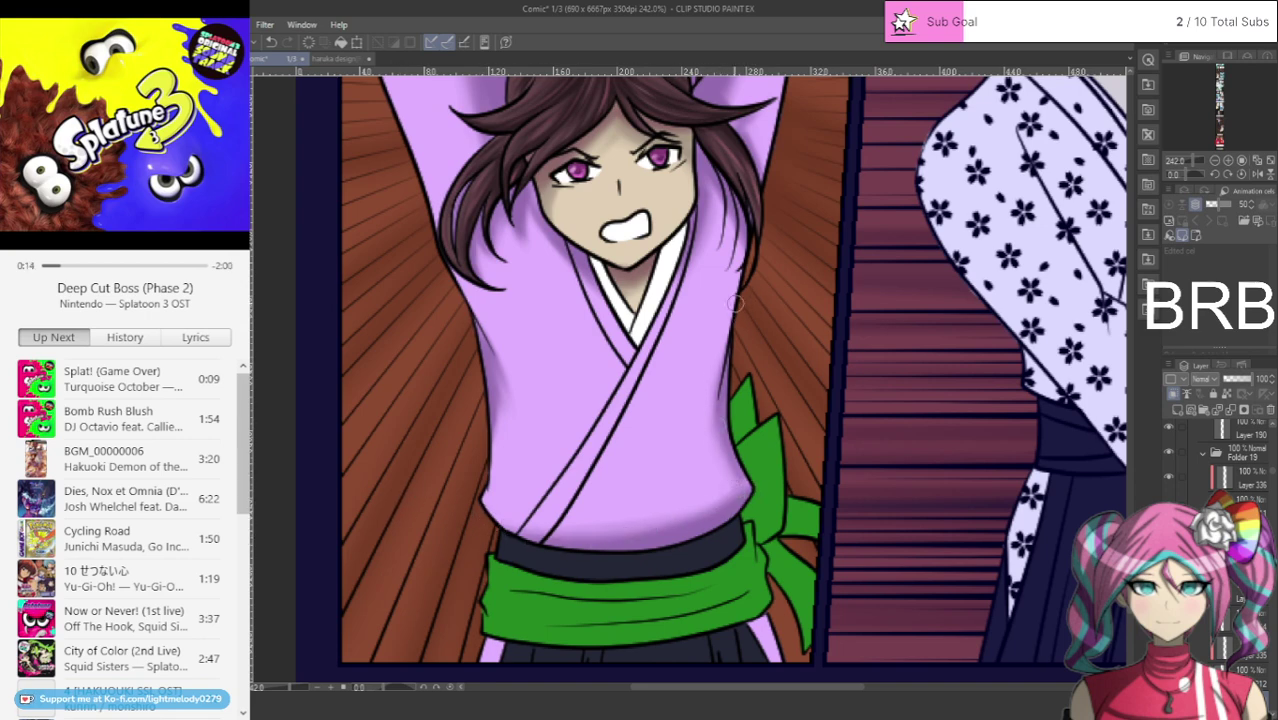
# Step: Paint and soften a darker purple shadow along the kimono's diagonal front overlap, from the collar down to the waistband
pyautogui.moveTo(640, 324)
pyautogui.mouseDown()
pyautogui.moveTo(567, 455)
pyautogui.moveTo(483, 552)
pyautogui.mouseUp()
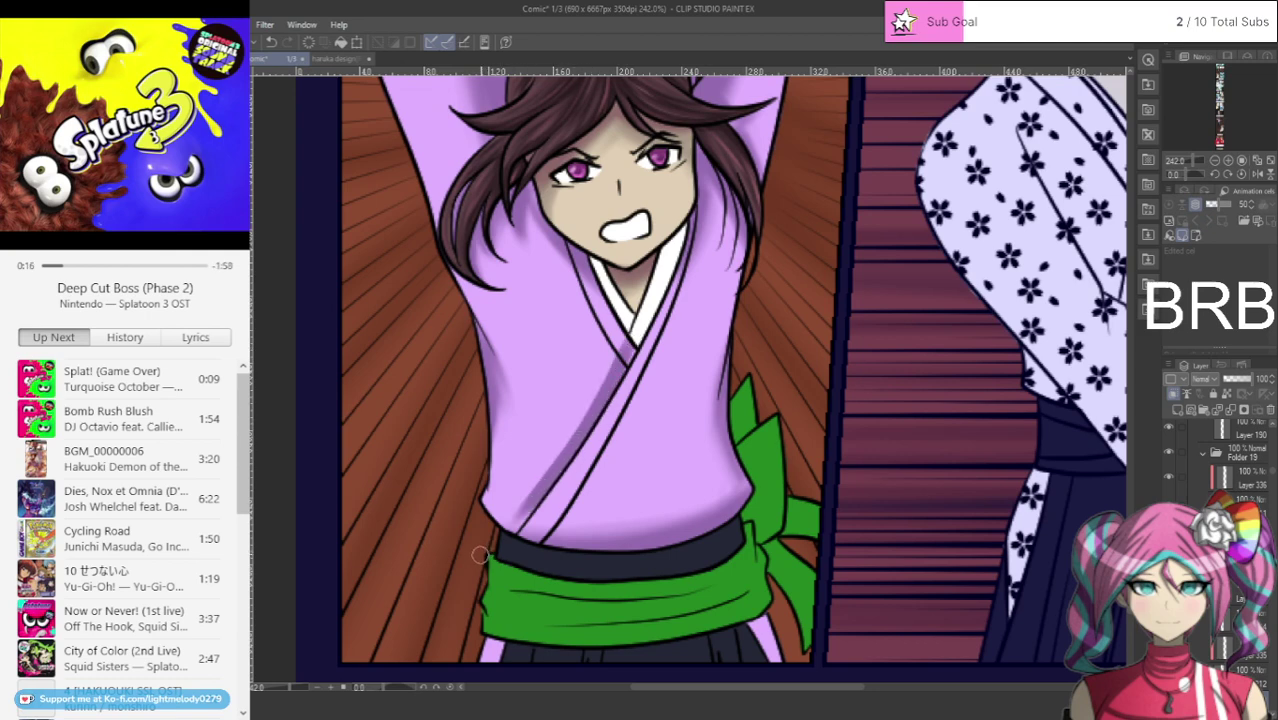
pyautogui.moveTo(590, 405)
pyautogui.mouseDown()
pyautogui.moveTo(561, 418)
pyautogui.moveTo(615, 362)
pyautogui.moveTo(494, 535)
pyautogui.mouseUp()
pyautogui.moveTo(561, 442)
pyautogui.mouseDown()
pyautogui.moveTo(501, 541)
pyautogui.moveTo(568, 452)
pyautogui.moveTo(552, 480)
pyautogui.moveTo(469, 571)
pyautogui.moveTo(532, 489)
pyautogui.moveTo(541, 515)
pyautogui.moveTo(530, 528)
pyautogui.moveTo(577, 455)
pyautogui.mouseUp()
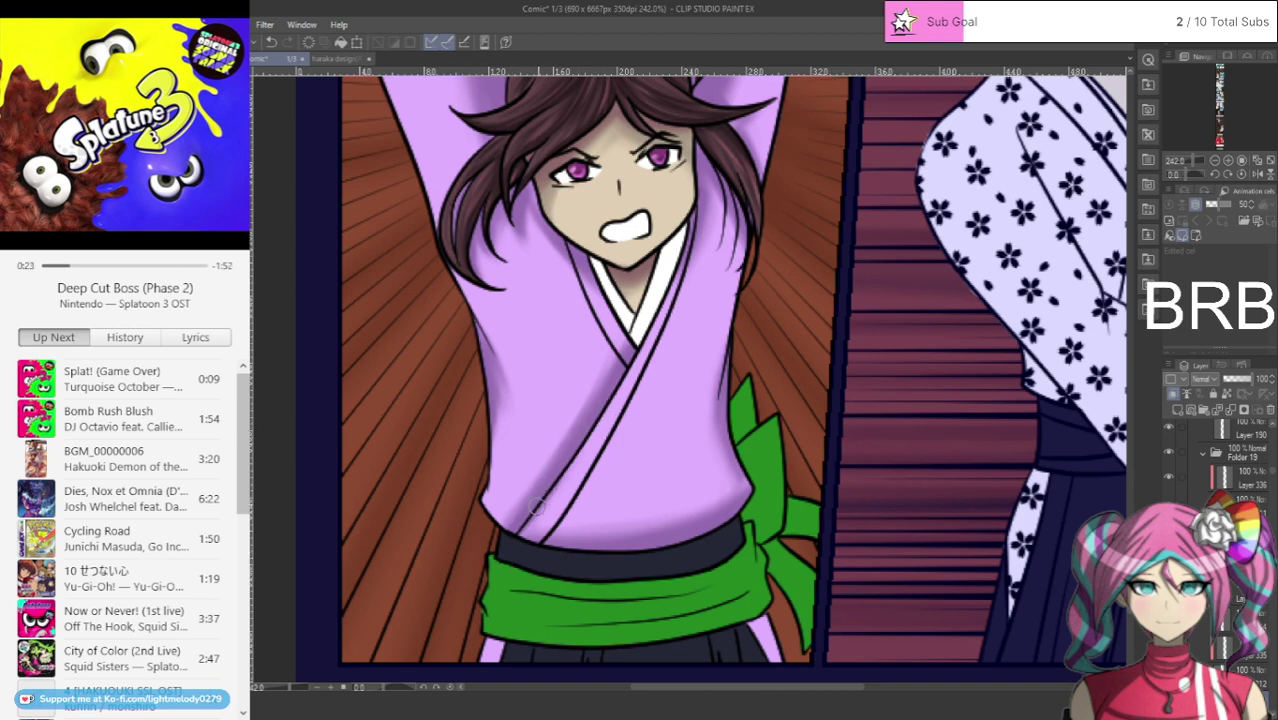
pyautogui.moveTo(536, 506); pyautogui.dragTo(492, 522)
pyautogui.moveTo(592, 400)
pyautogui.mouseDown()
pyautogui.moveTo(617, 336)
pyautogui.moveTo(619, 353)
pyautogui.mouseUp()
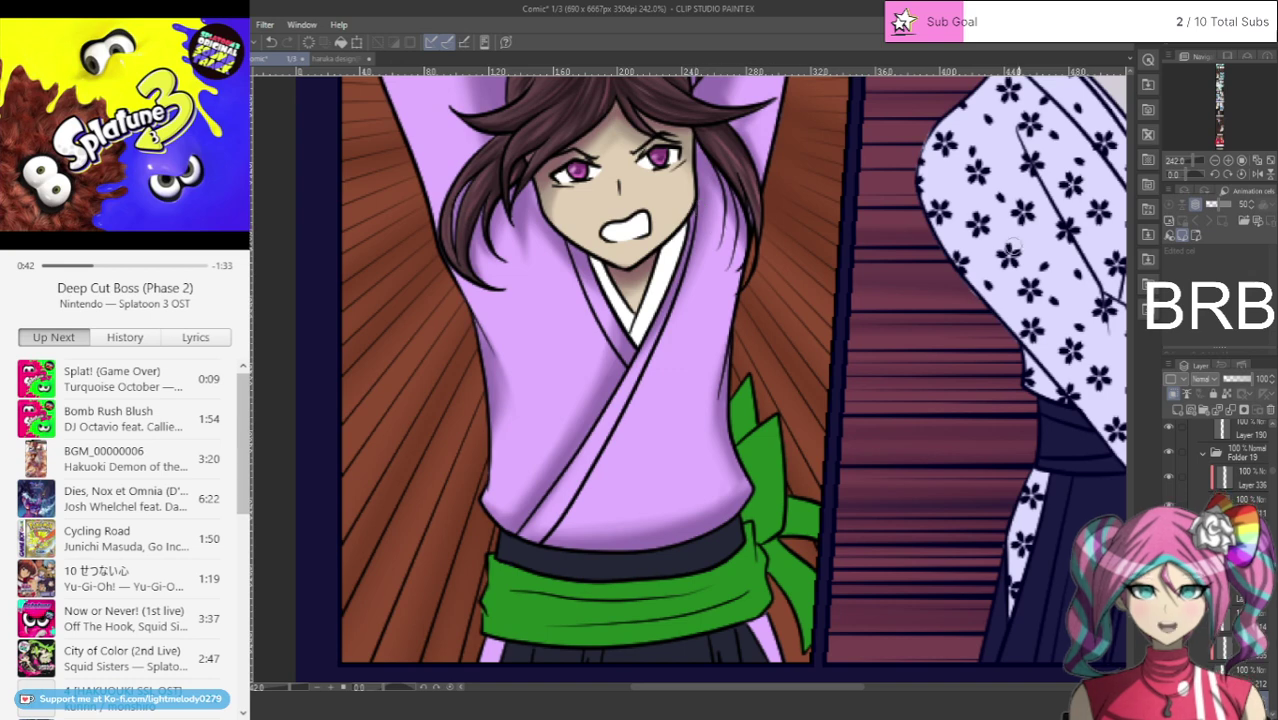
# Step: Clip a new layer to the waist area's color layer and shade the navy waistband and the green sash's upper edge
pyautogui.scroll(-1, 700, 208)
pyautogui.scroll(-2, 750, 470)
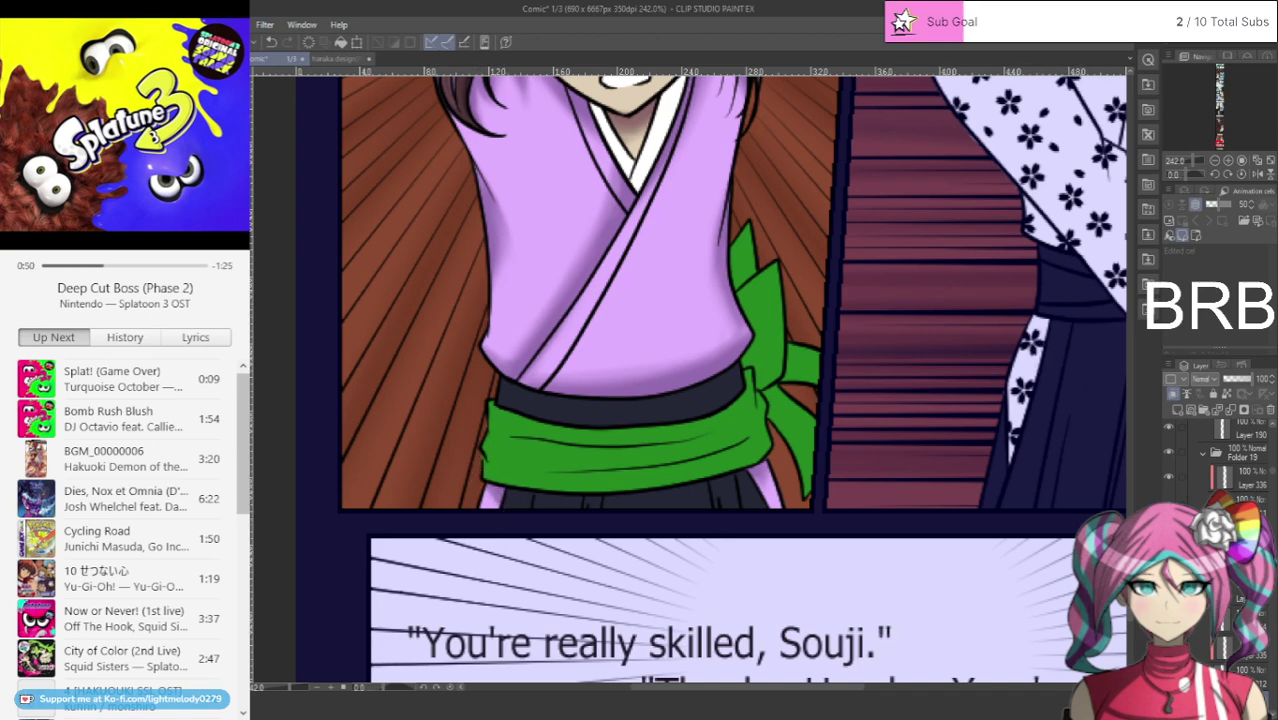
pyautogui.keyDown('ctrl'); pyautogui.keyDown('shift'); pyautogui.click(711, 393); pyautogui.keyUp('shift'); pyautogui.keyUp('ctrl')
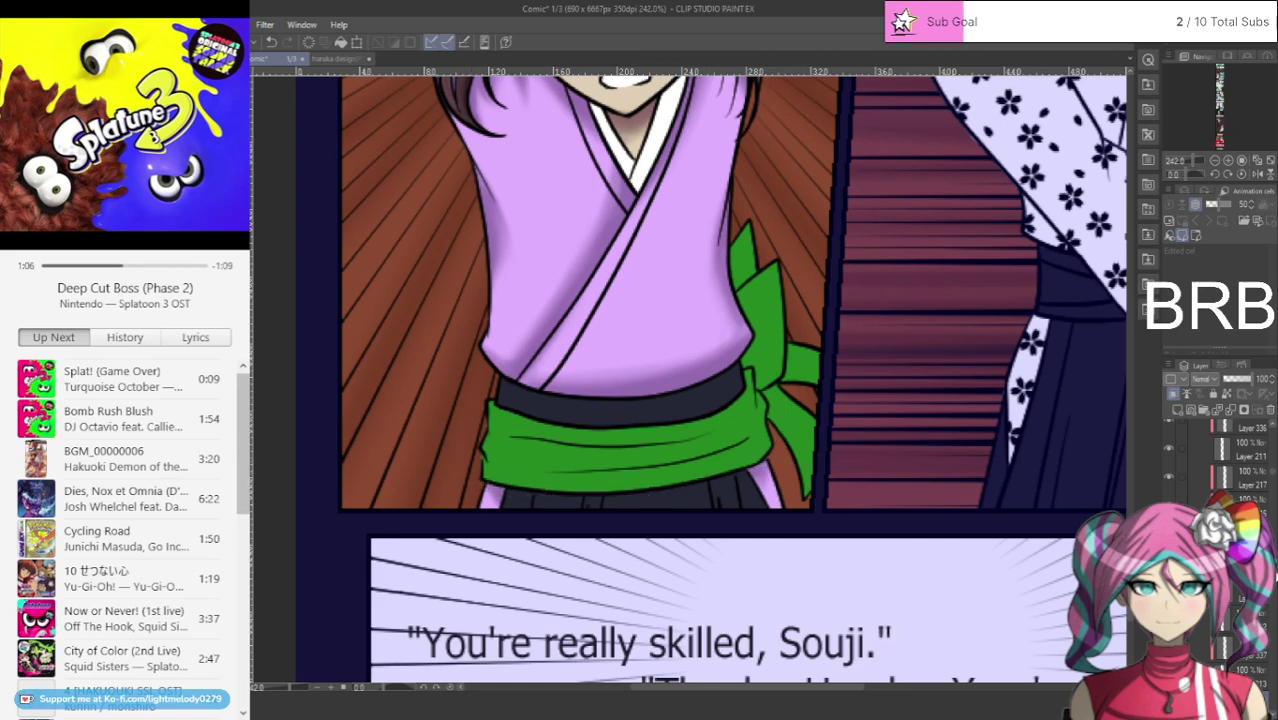
pyautogui.moveTo(1274, 476); pyautogui.dragTo(1274, 481)
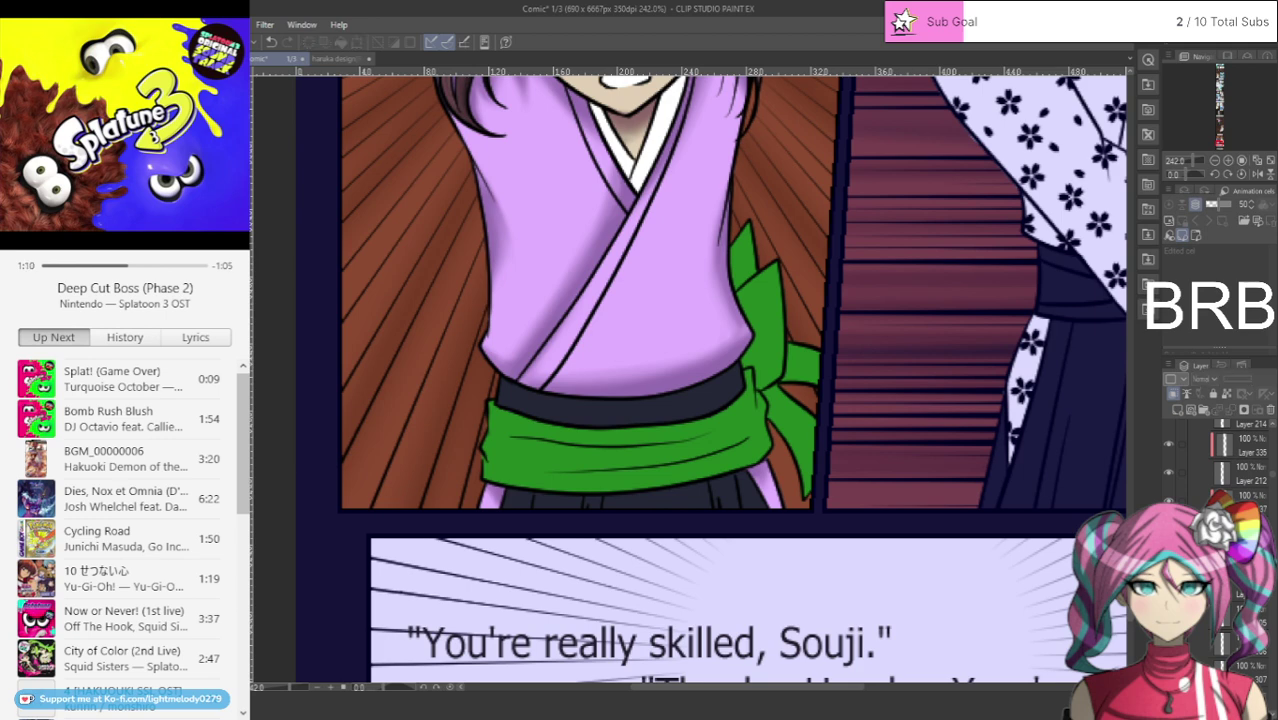
pyautogui.moveTo(1269, 470); pyautogui.dragTo(1270, 411)
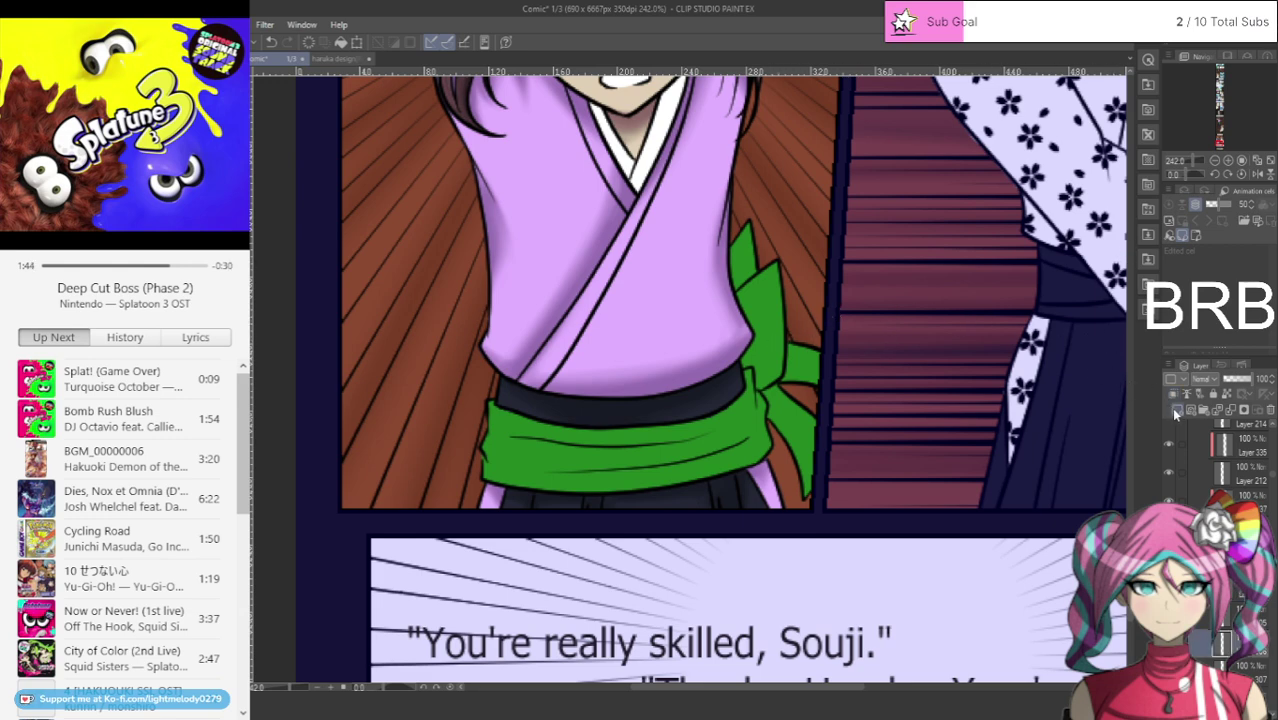
pyautogui.click(1173, 396)
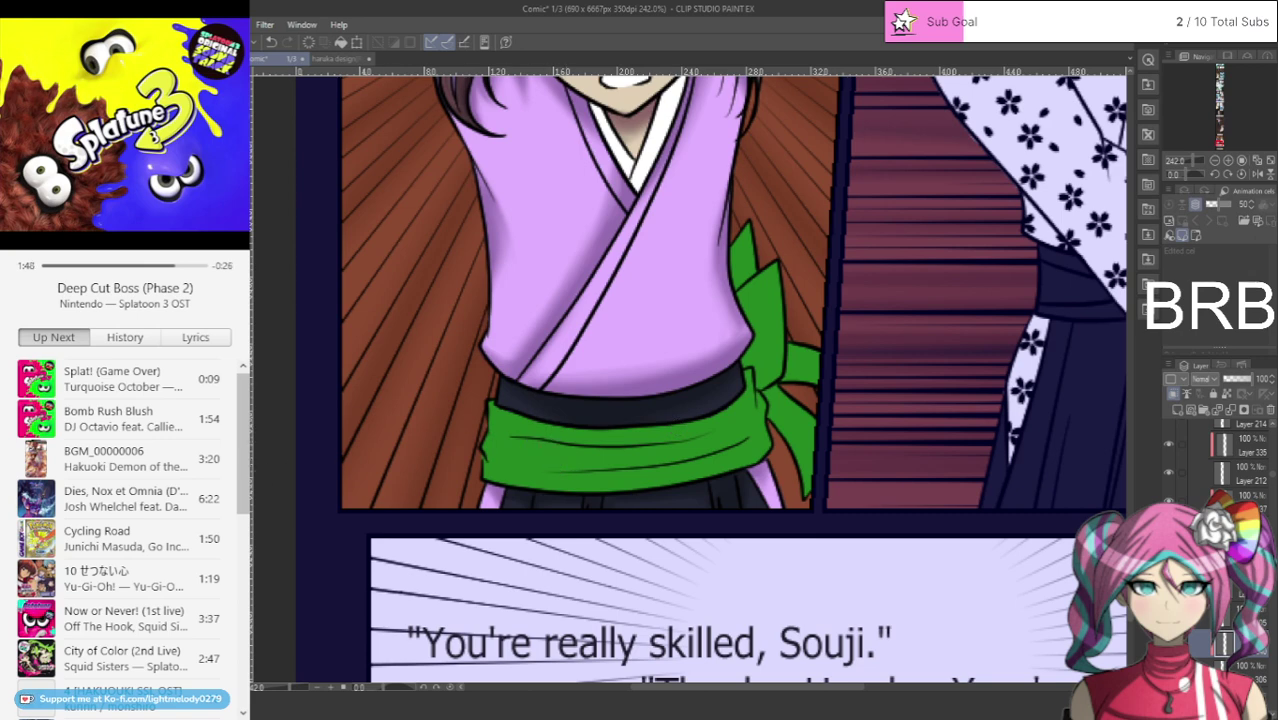
pyautogui.moveTo(490, 394)
pyautogui.mouseDown()
pyautogui.moveTo(573, 422)
pyautogui.moveTo(659, 428)
pyautogui.mouseUp()
pyautogui.moveTo(520, 408)
pyautogui.mouseDown()
pyautogui.moveTo(564, 434)
pyautogui.moveTo(631, 440)
pyautogui.moveTo(684, 433)
pyautogui.moveTo(695, 413)
pyautogui.moveTo(651, 432)
pyautogui.moveTo(724, 413)
pyautogui.moveTo(750, 388)
pyautogui.mouseUp()
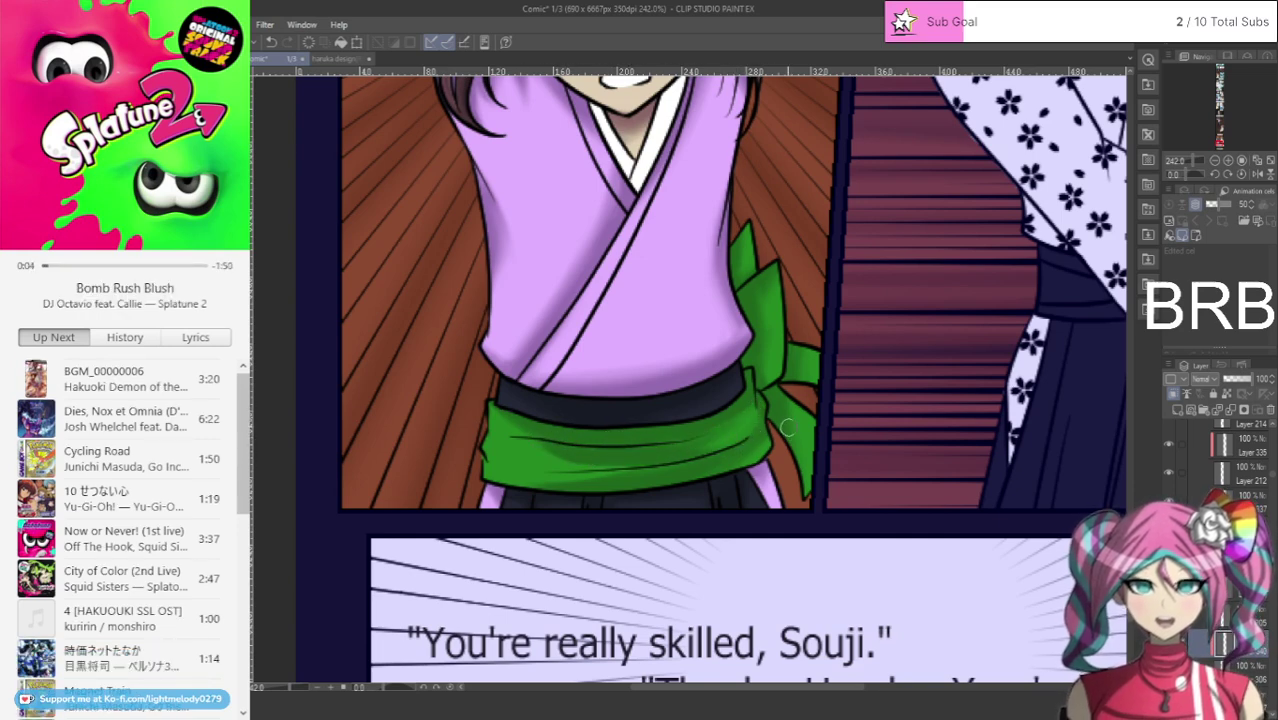
# Step: Deepen the darker green shading along the sash's folds and its outer side edge
pyautogui.moveTo(559, 454); pyautogui.dragTo(533, 446)
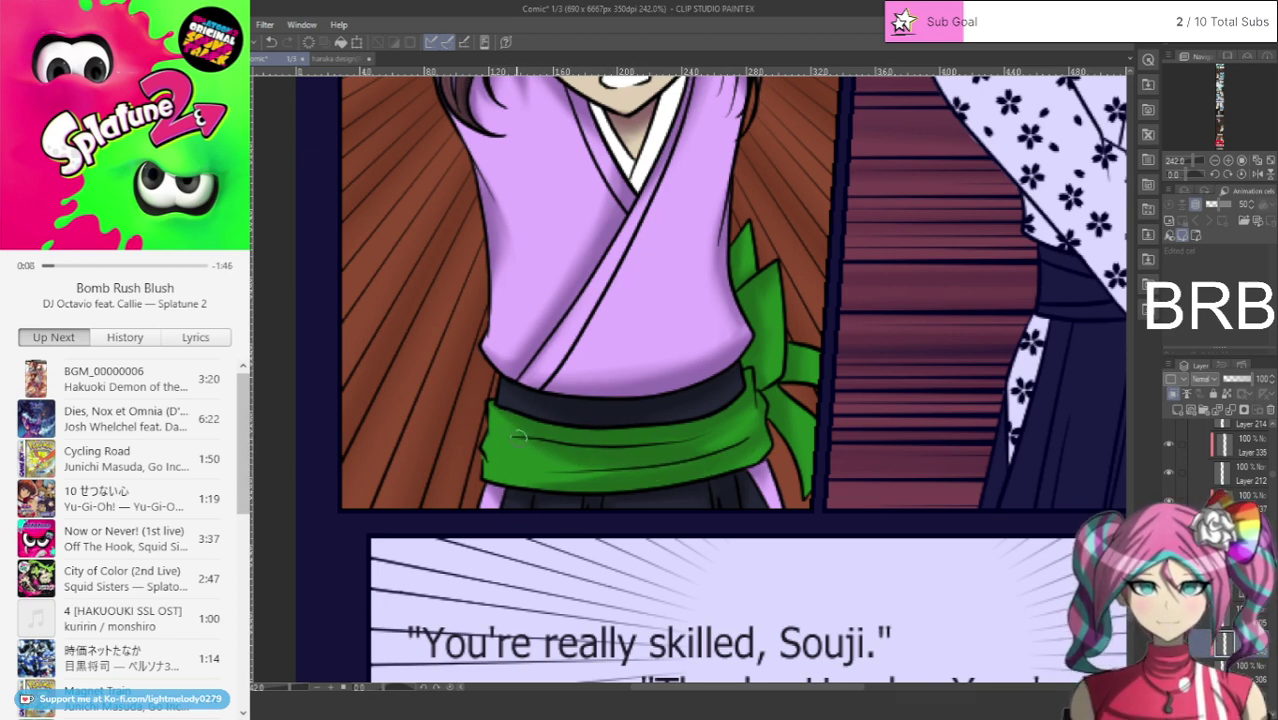
pyautogui.moveTo(463, 441); pyautogui.dragTo(468, 466)
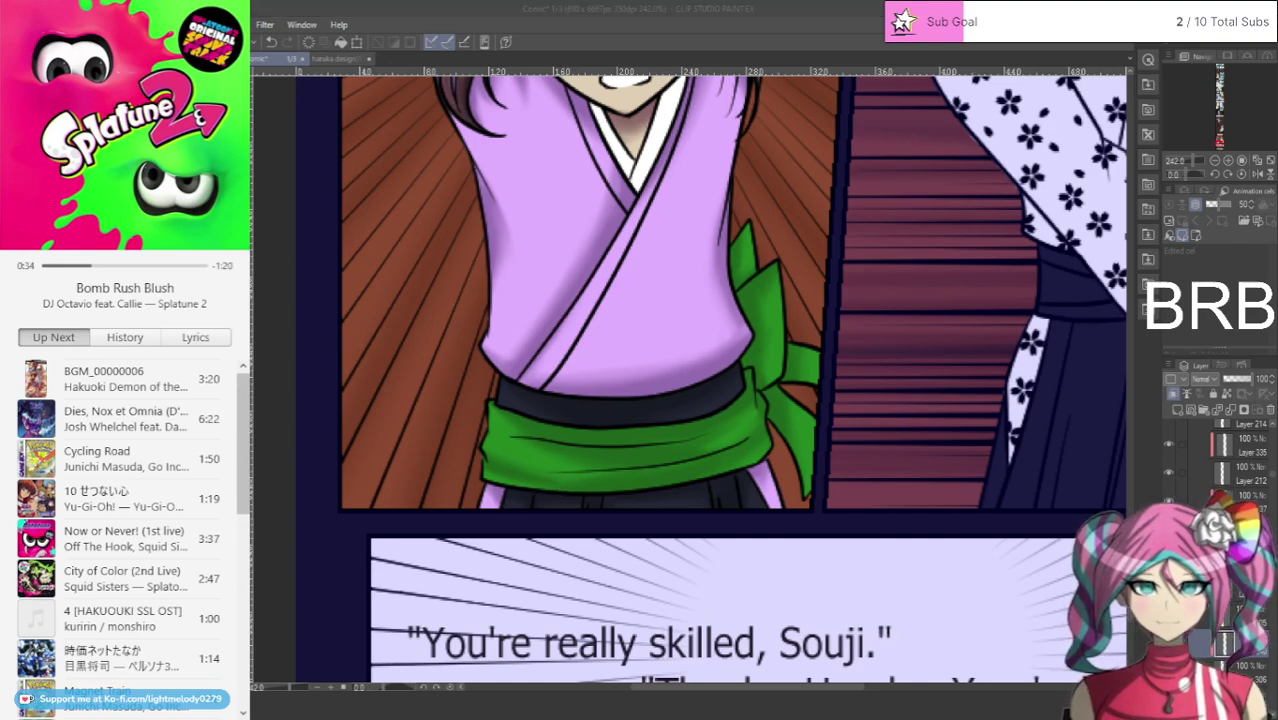
pyautogui.click(546, 350)
pyautogui.scroll(-6, 546, 350)
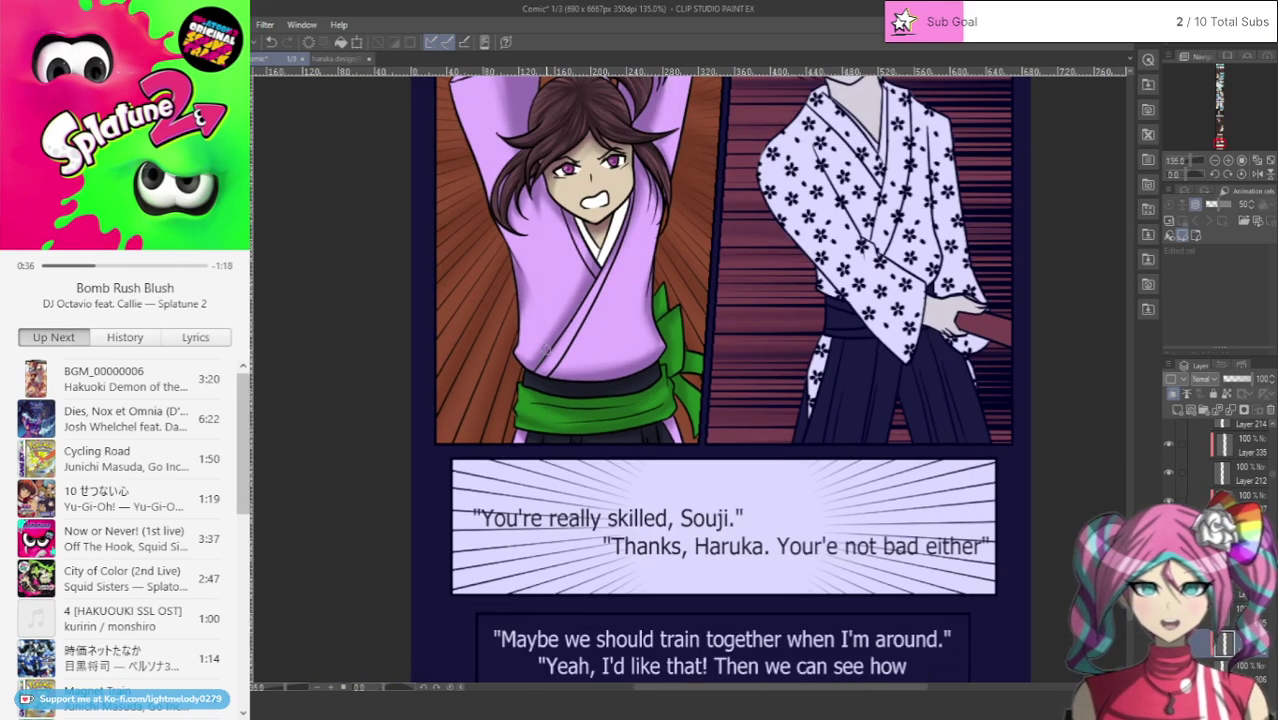
pyautogui.scroll(4, 545, 349)
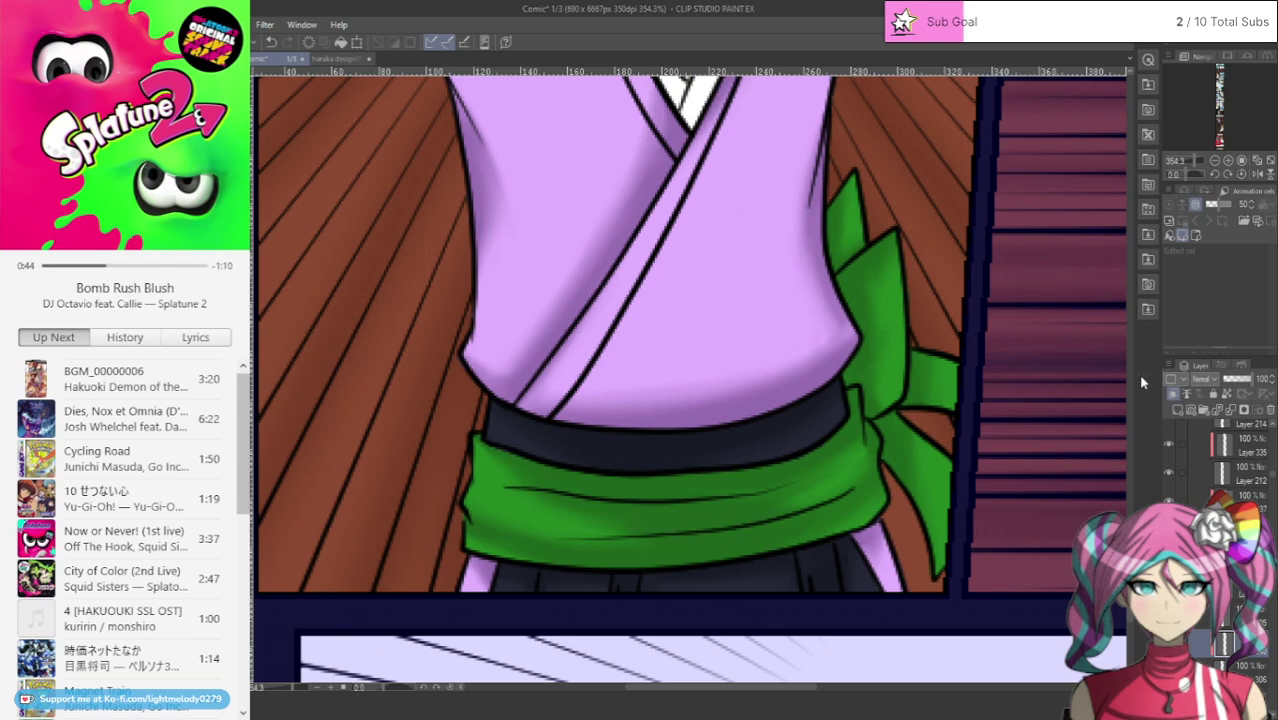
# Step: Shade the white inner collar with soft grey beneath the chin and neck on a new layer clipped to the collar's color layer
pyautogui.moveTo(1130, 621); pyautogui.dragTo(1130, 604)
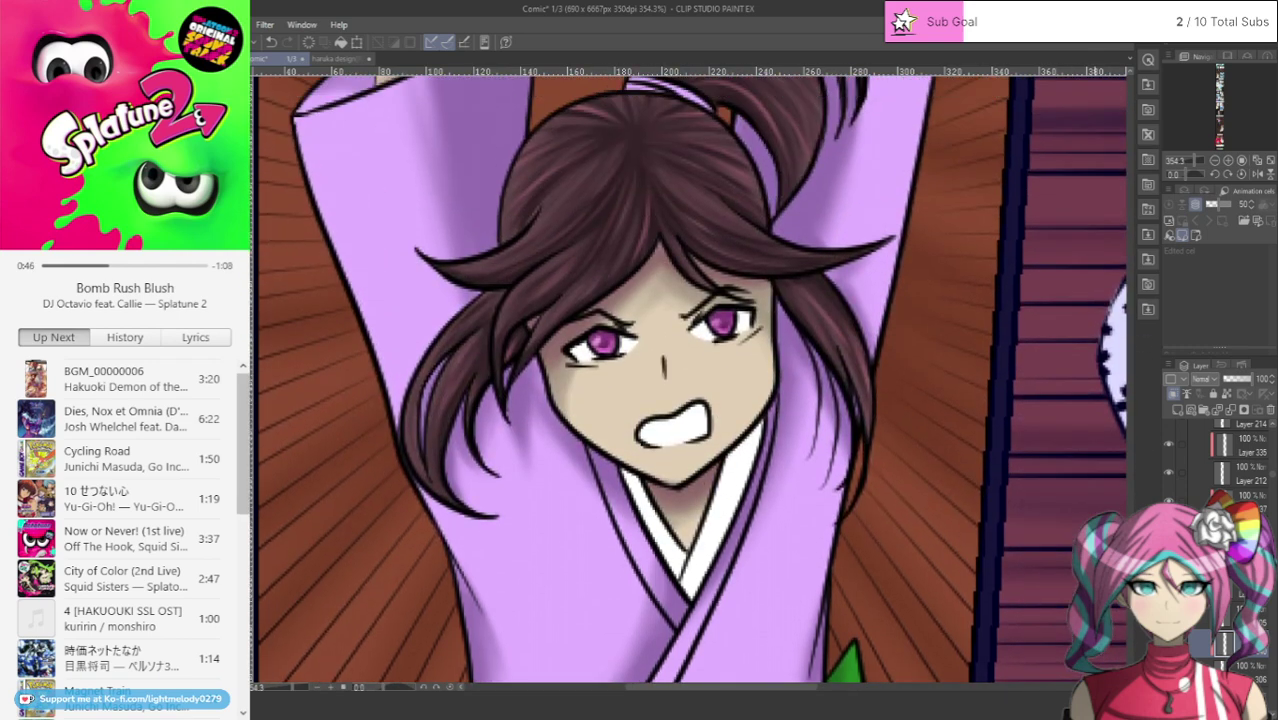
pyautogui.keyDown('ctrl'); pyautogui.keyDown('shift'); pyautogui.click(731, 474); pyautogui.keyUp('shift'); pyautogui.keyUp('ctrl')
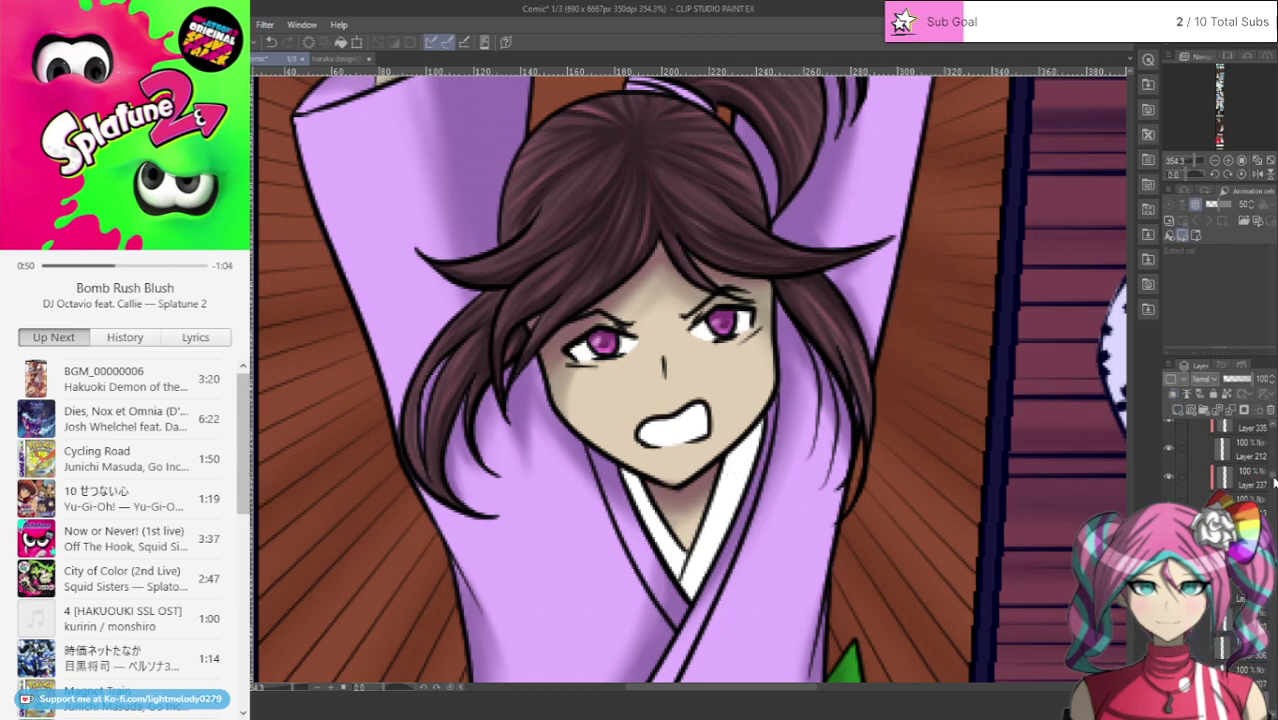
pyautogui.moveTo(1275, 480); pyautogui.dragTo(1275, 480)
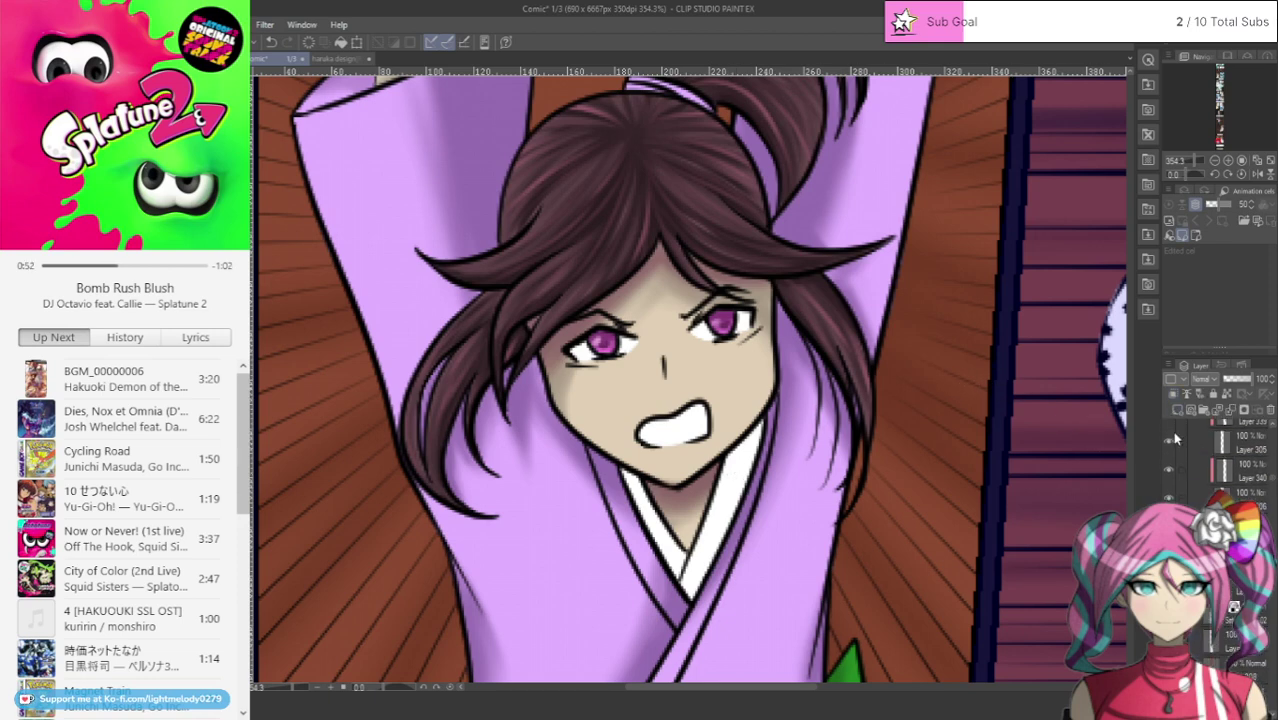
pyautogui.click(1173, 394)
pyautogui.moveTo(627, 470); pyautogui.dragTo(663, 522)
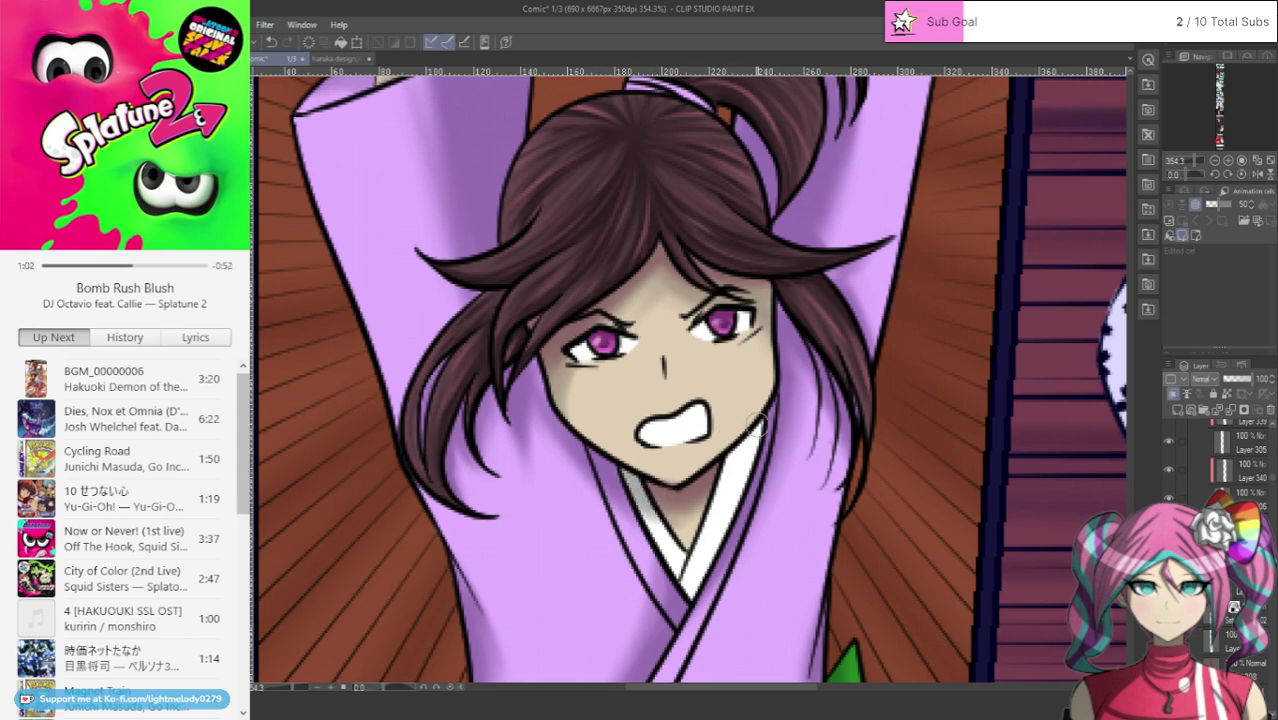
pyautogui.moveTo(767, 432)
pyautogui.mouseDown()
pyautogui.moveTo(692, 490)
pyautogui.moveTo(824, 370)
pyautogui.moveTo(755, 467)
pyautogui.moveTo(711, 494)
pyautogui.mouseUp()
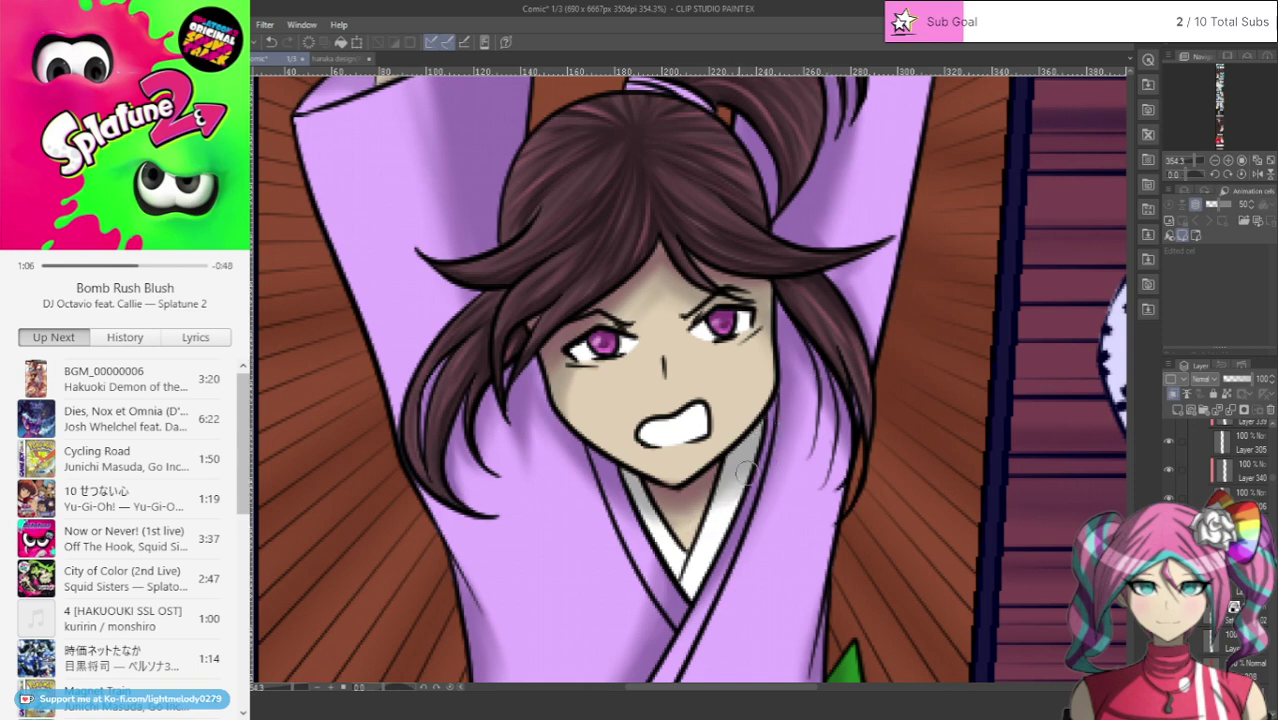
pyautogui.scroll(-3, 736, 490)
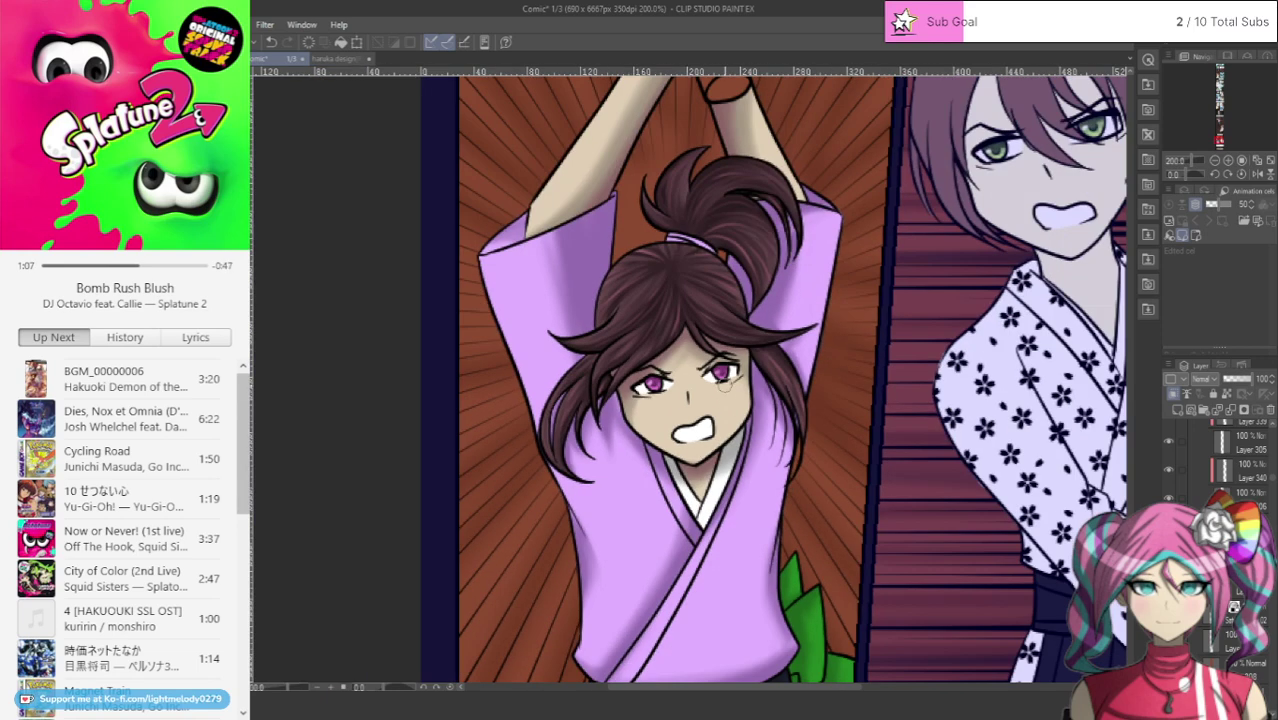
# Step: Activate Layer 337, the lilac kimono's shading layer, and check the shading around the ponytail's hair tie
pyautogui.keyDown('ctrl'); pyautogui.keyDown('shift'); pyautogui.click(511, 271); pyautogui.keyUp('shift'); pyautogui.keyUp('ctrl')
pyautogui.scroll(1, 1259, 489)
pyautogui.click(1258, 465)
pyautogui.scroll(3, 680, 220)
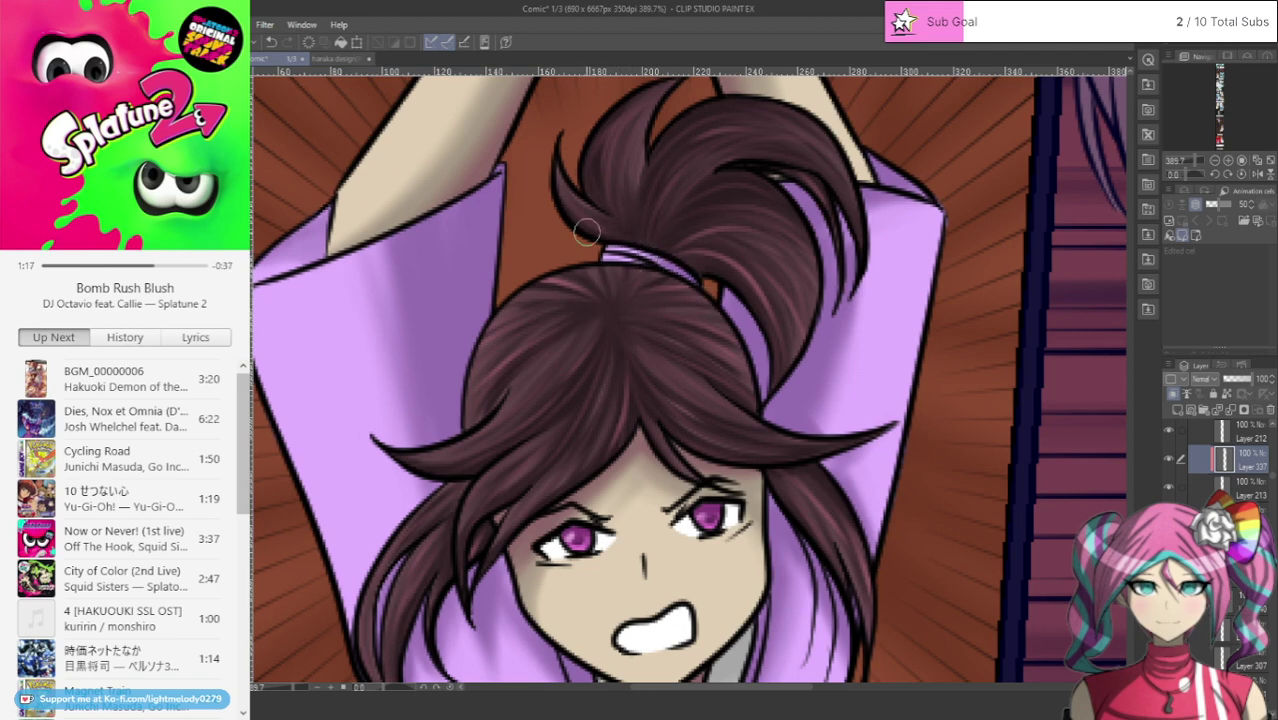
pyautogui.scroll(-2, 587, 235)
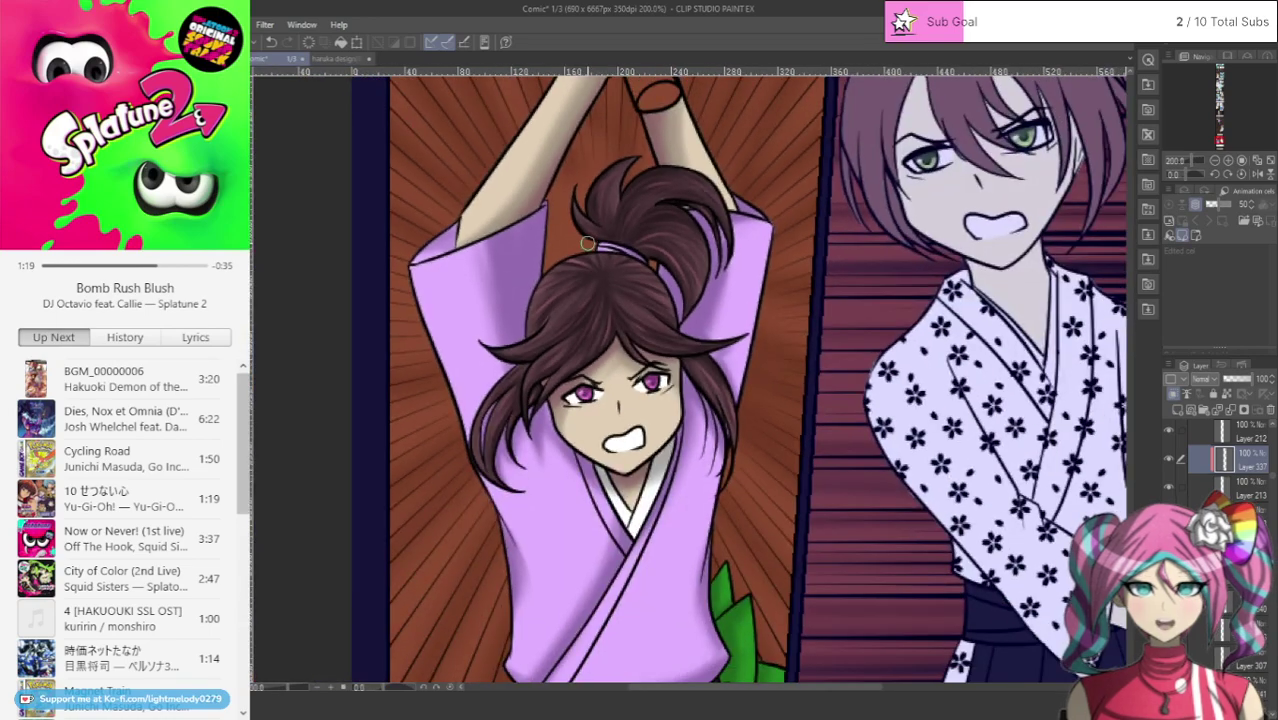
# Step: Shade the raised wooden sword with darker brown, mainly on the handle below the hands, on a new layer clipped to its color layer
pyautogui.scroll(-3, 587, 243)
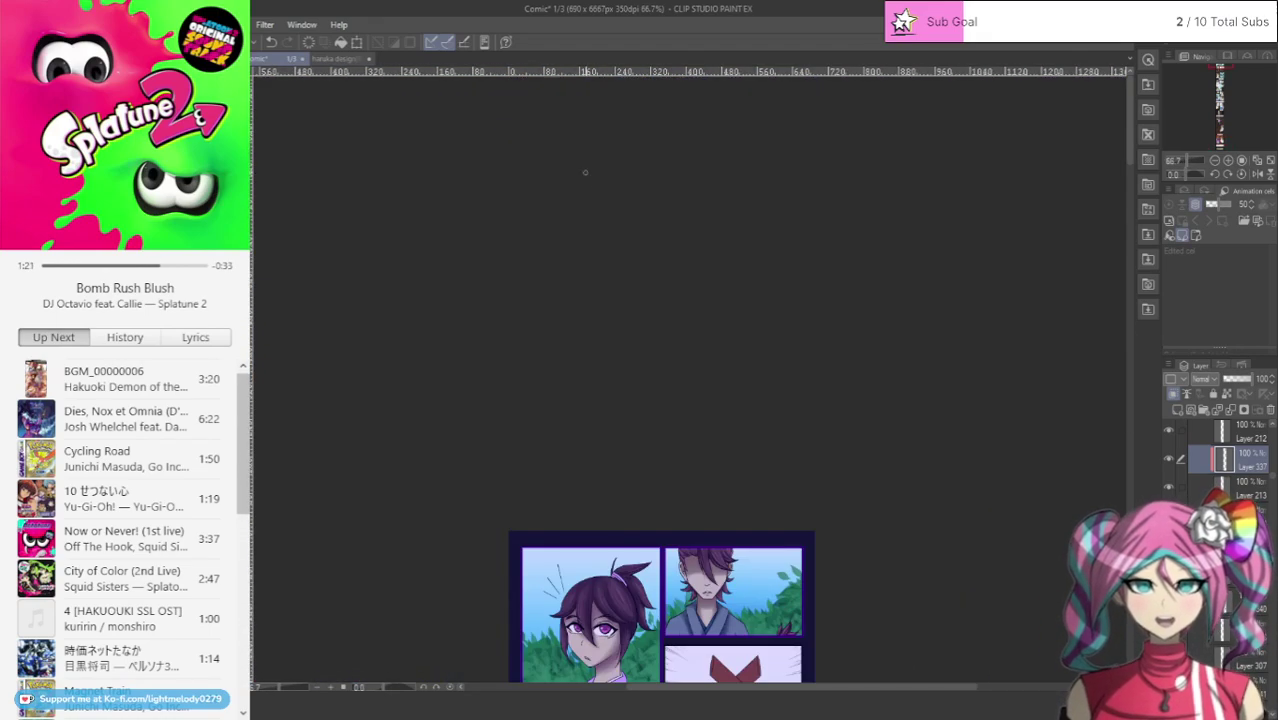
pyautogui.moveTo(1220, 72); pyautogui.dragTo(1227, 148)
pyautogui.scroll(4, 543, 265)
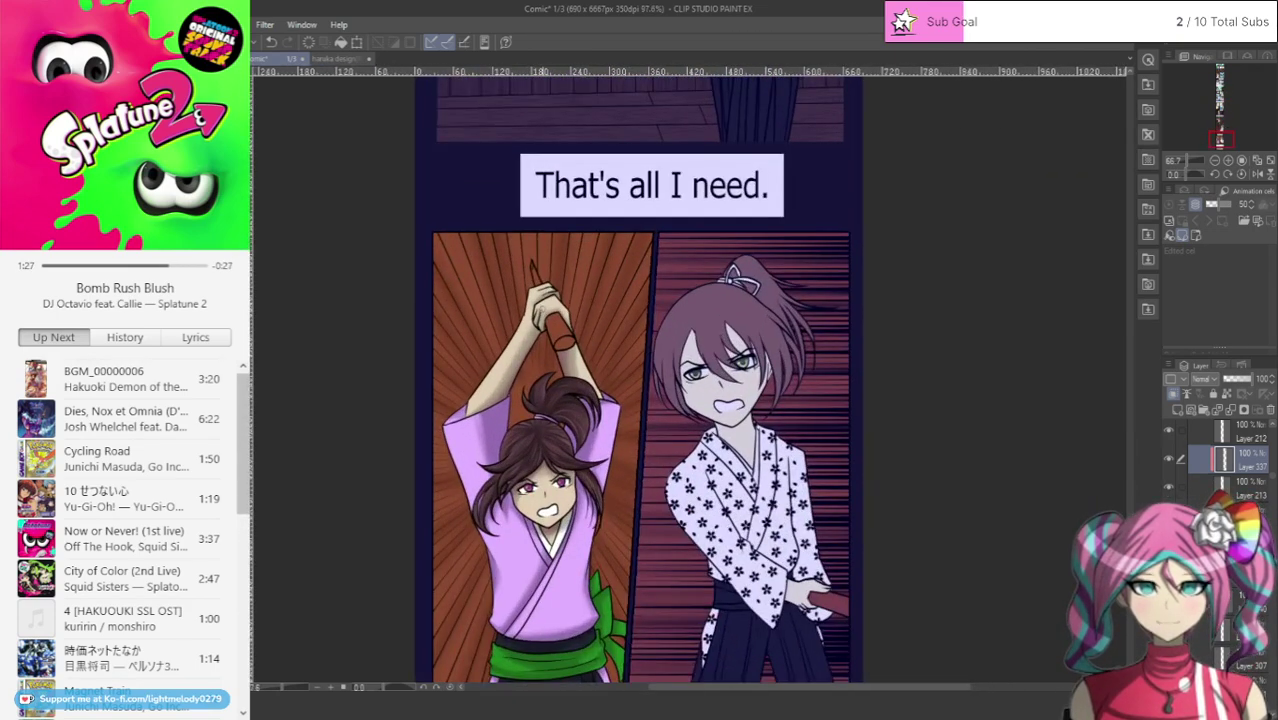
pyautogui.scroll(3, 510, 335)
pyautogui.keyDown('ctrl'); pyautogui.keyDown('shift'); pyautogui.click(609, 325); pyautogui.keyUp('shift'); pyautogui.keyUp('ctrl')
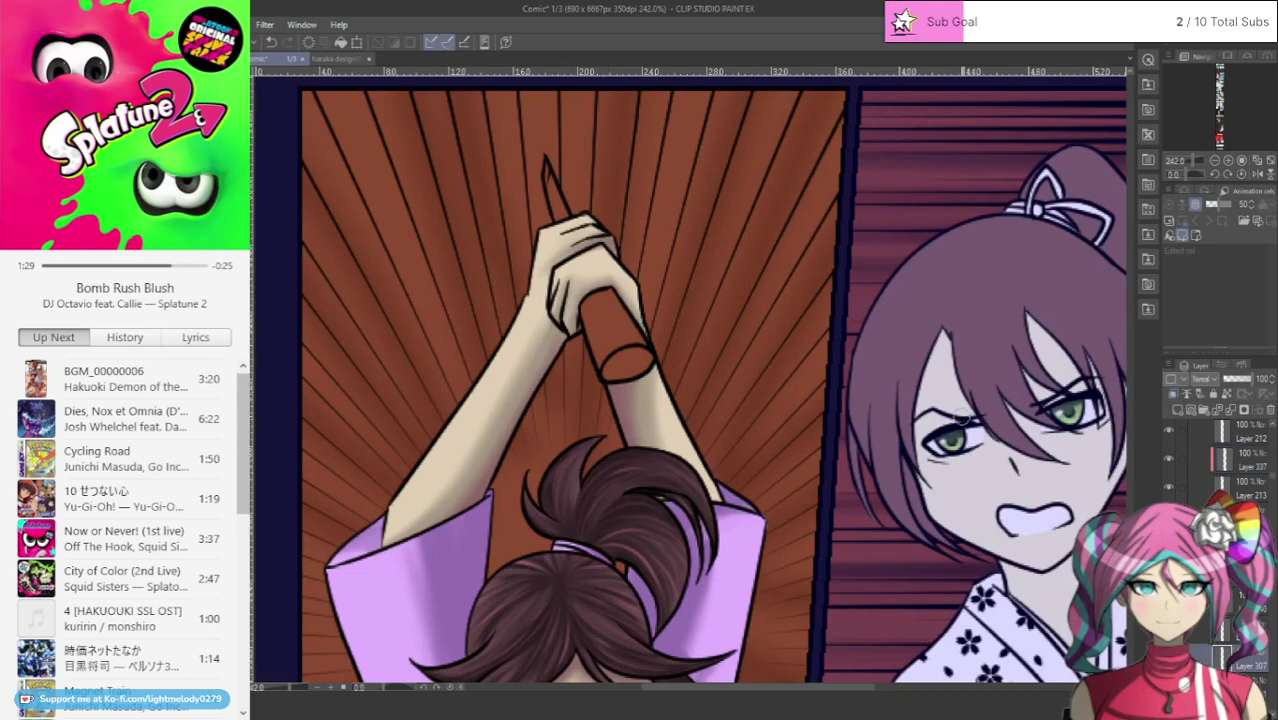
pyautogui.click(1173, 396)
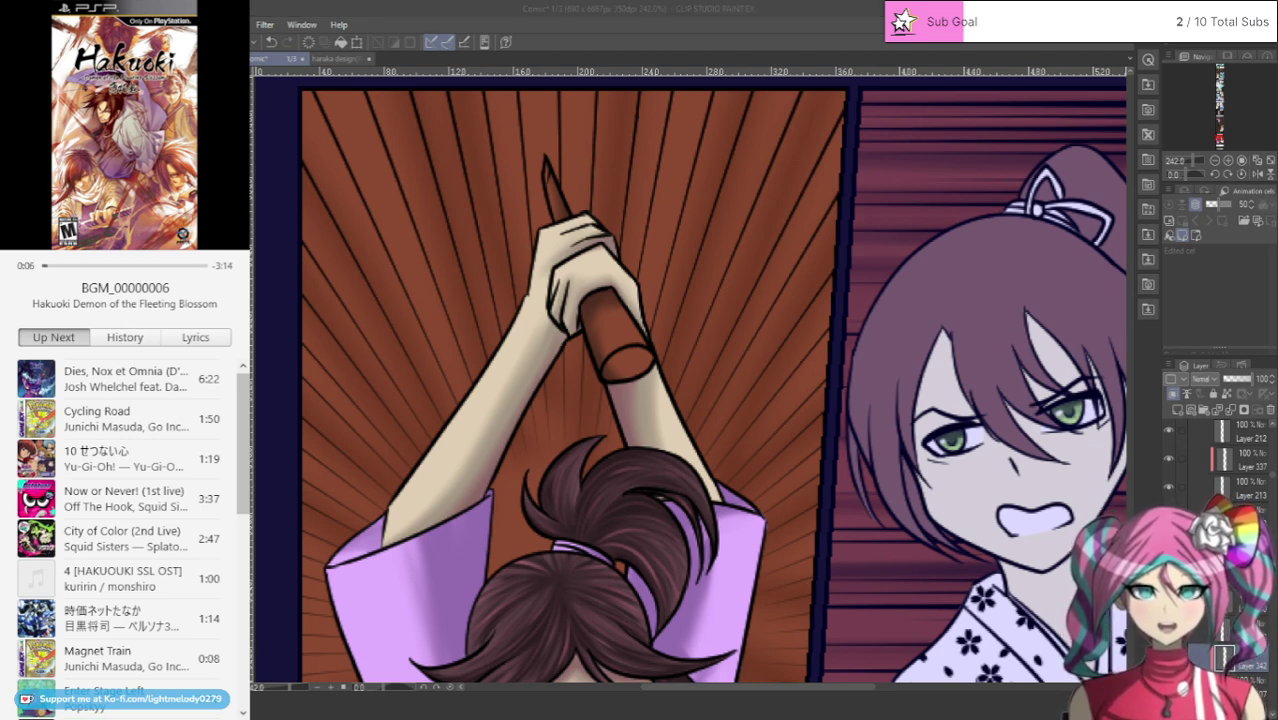
pyautogui.scroll(-5, 639, 241)
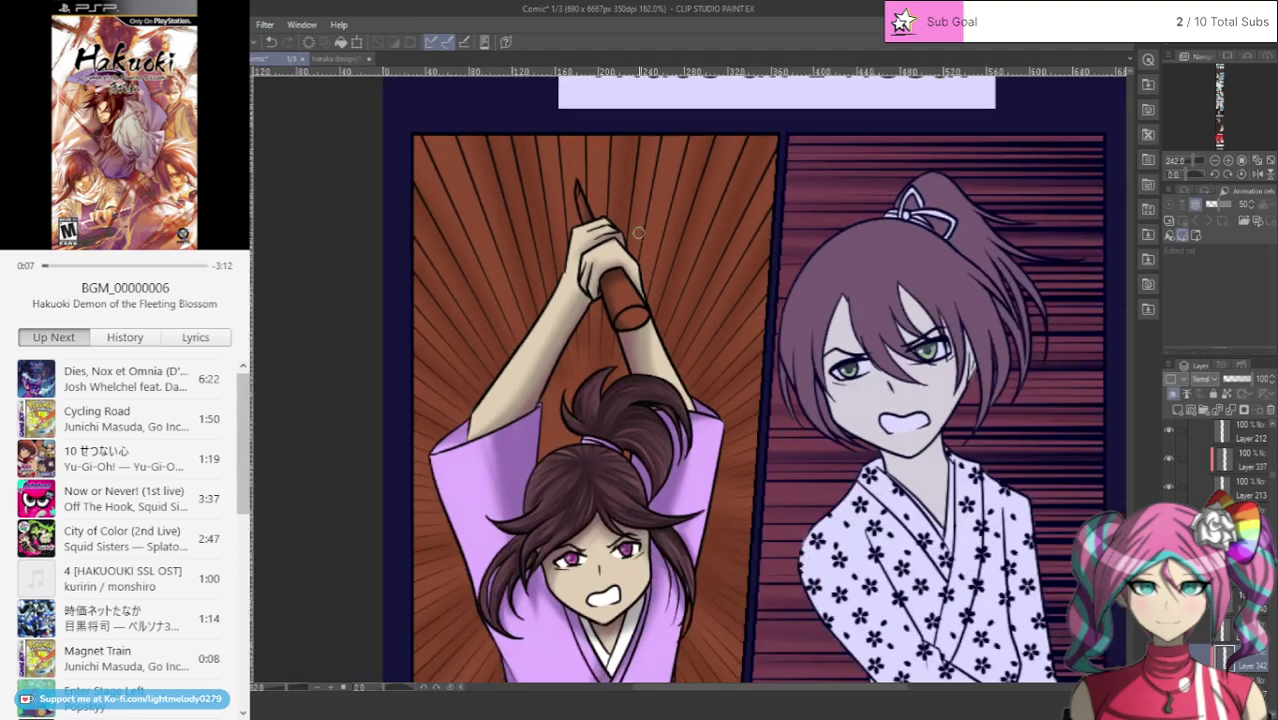
pyautogui.scroll(5, 639, 241)
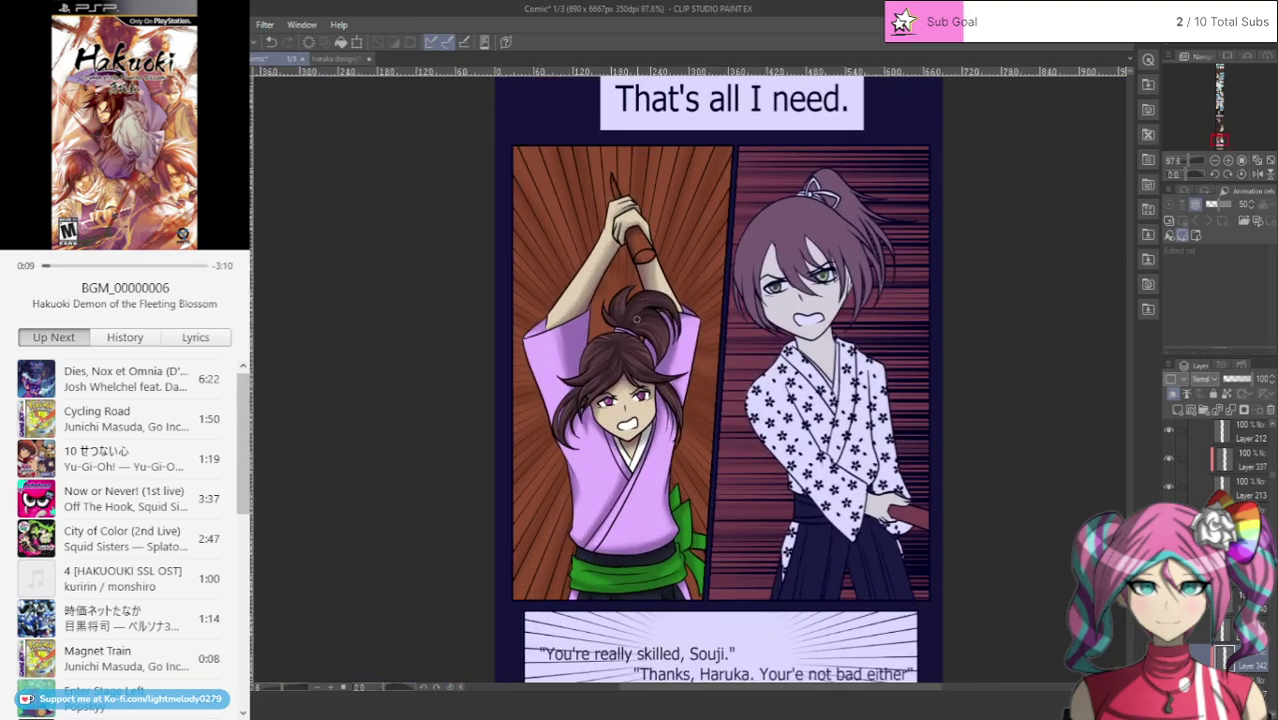
# Step: Activate Layer 337, the sword-raising girl's kimono shading layer, and toggle its visibility to compare the shading
pyautogui.scroll(2, 618, 527)
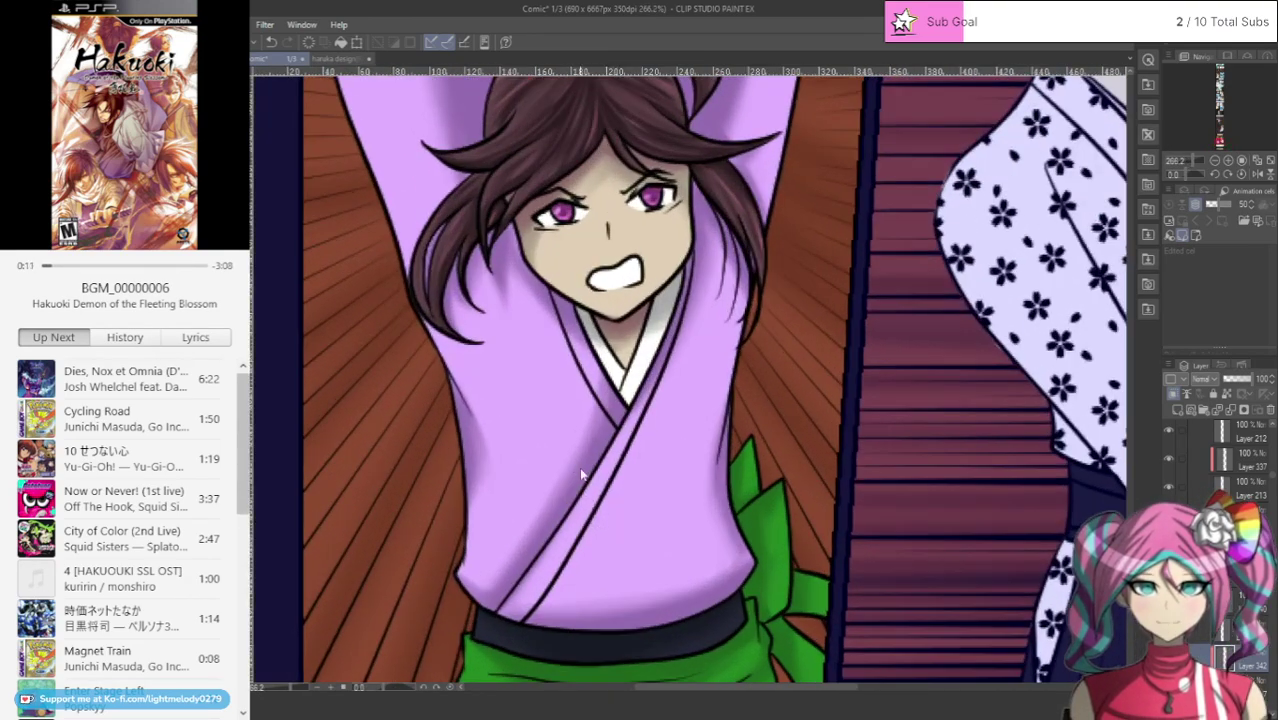
pyautogui.keyDown('ctrl'); pyautogui.keyDown('shift'); pyautogui.click(609, 436); pyautogui.keyUp('shift'); pyautogui.keyUp('ctrl')
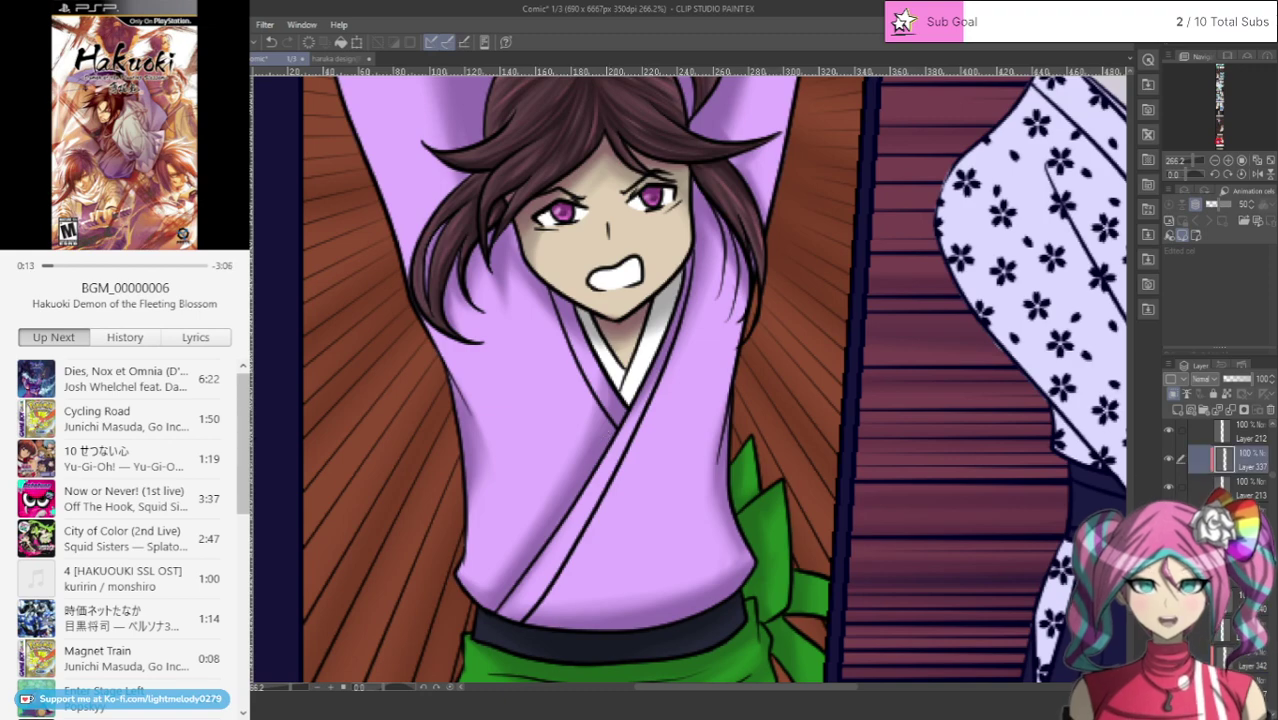
pyautogui.click(1165, 458)
pyautogui.click(1165, 458)
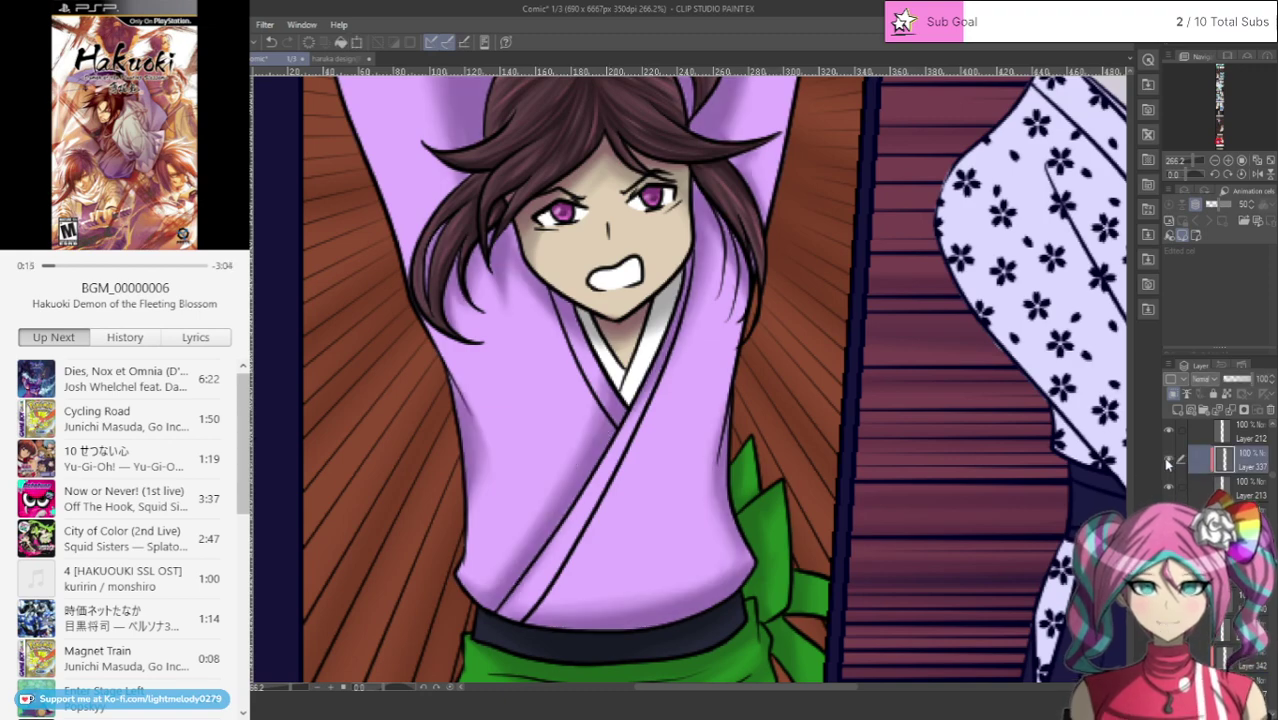
pyautogui.scroll(-1, 641, 467)
pyautogui.scroll(-2, 641, 467)
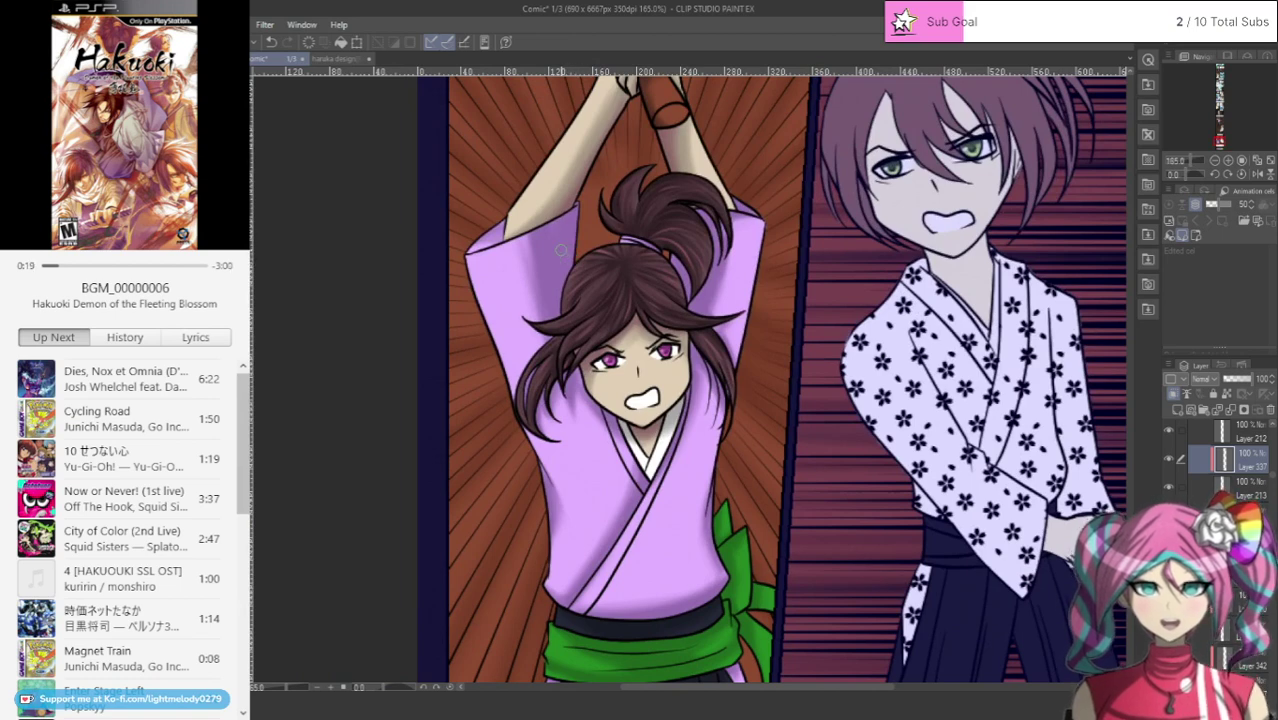
# Step: Touch up the darker purple shading on the raised sleeve beside the ponytail, undoing a stray stroke near the shoulder
pyautogui.scroll(1, 565, 252)
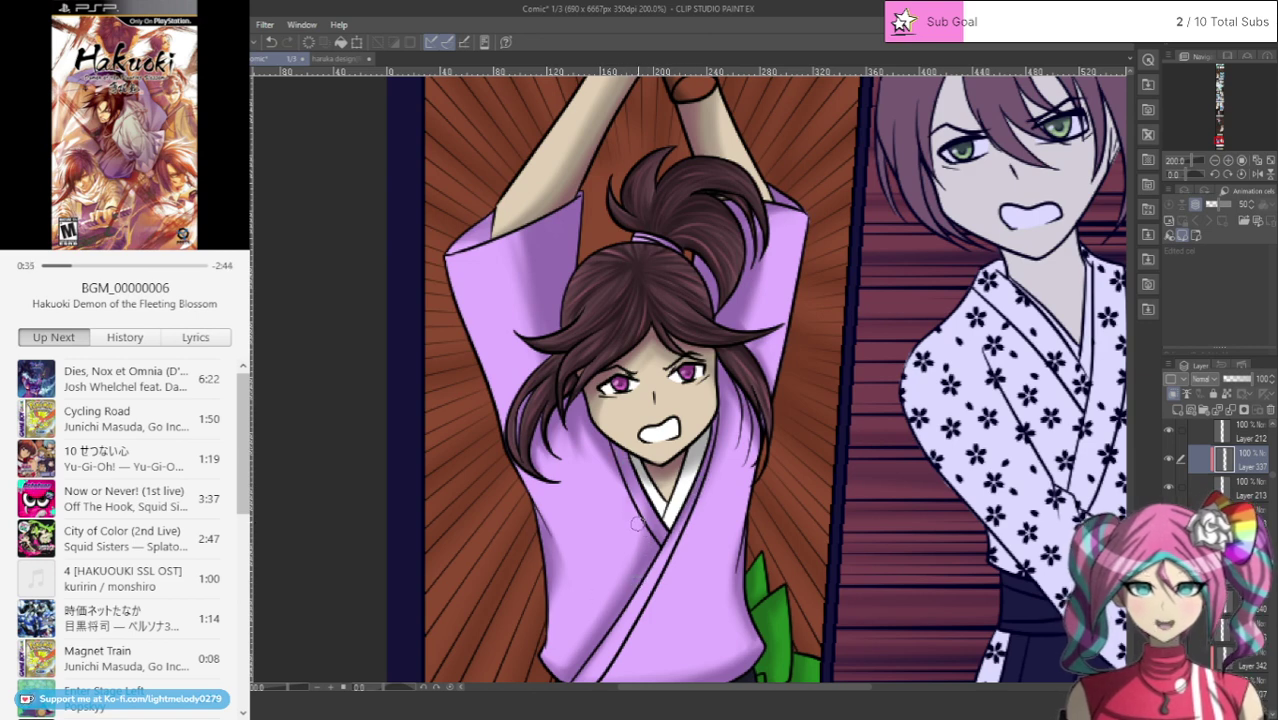
pyautogui.moveTo(544, 426); pyautogui.dragTo(542, 474)
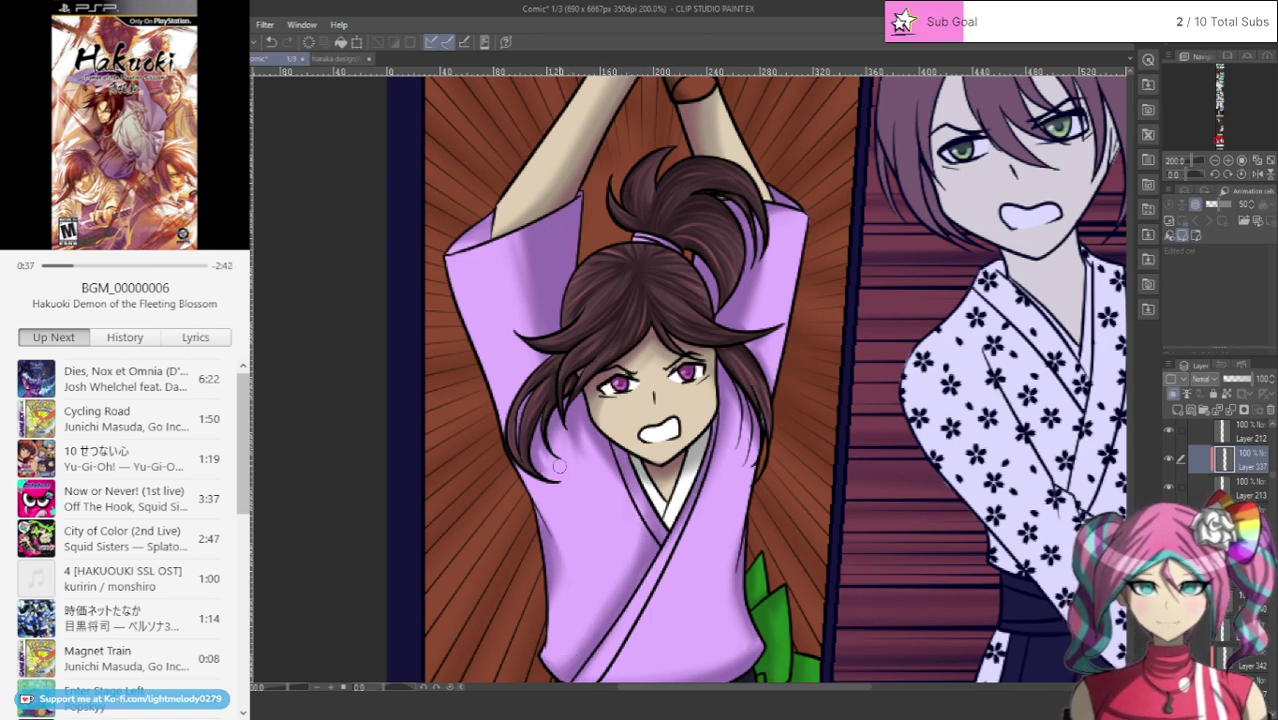
pyautogui.hotkey('ctrl', 'z')
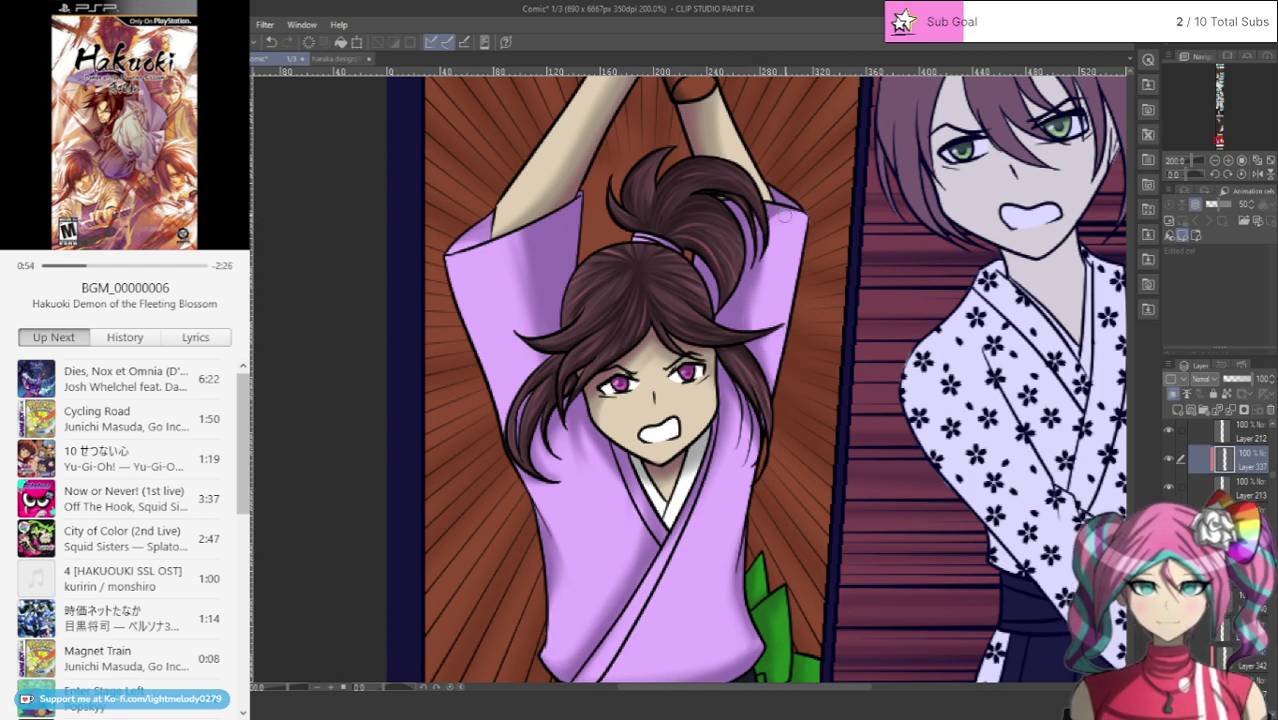
pyautogui.moveTo(796, 216); pyautogui.dragTo(764, 272)
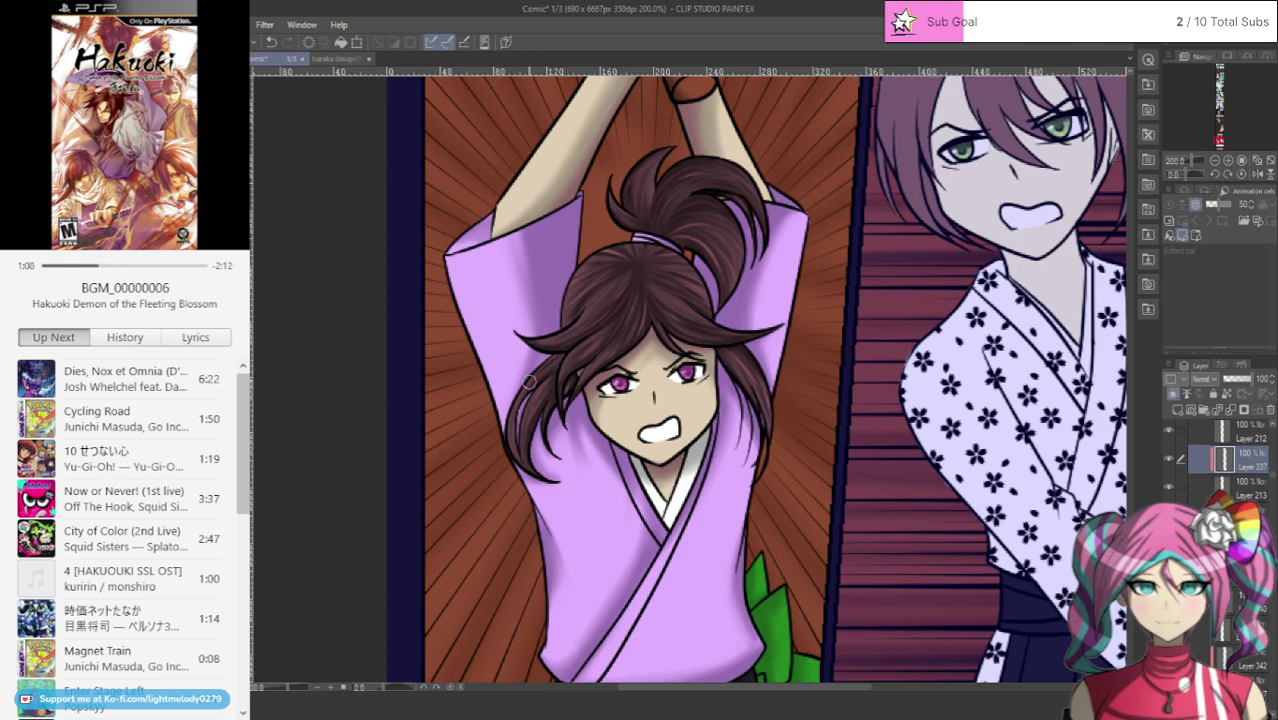
pyautogui.scroll(-3, 529, 382)
pyautogui.scroll(2, 676, 436)
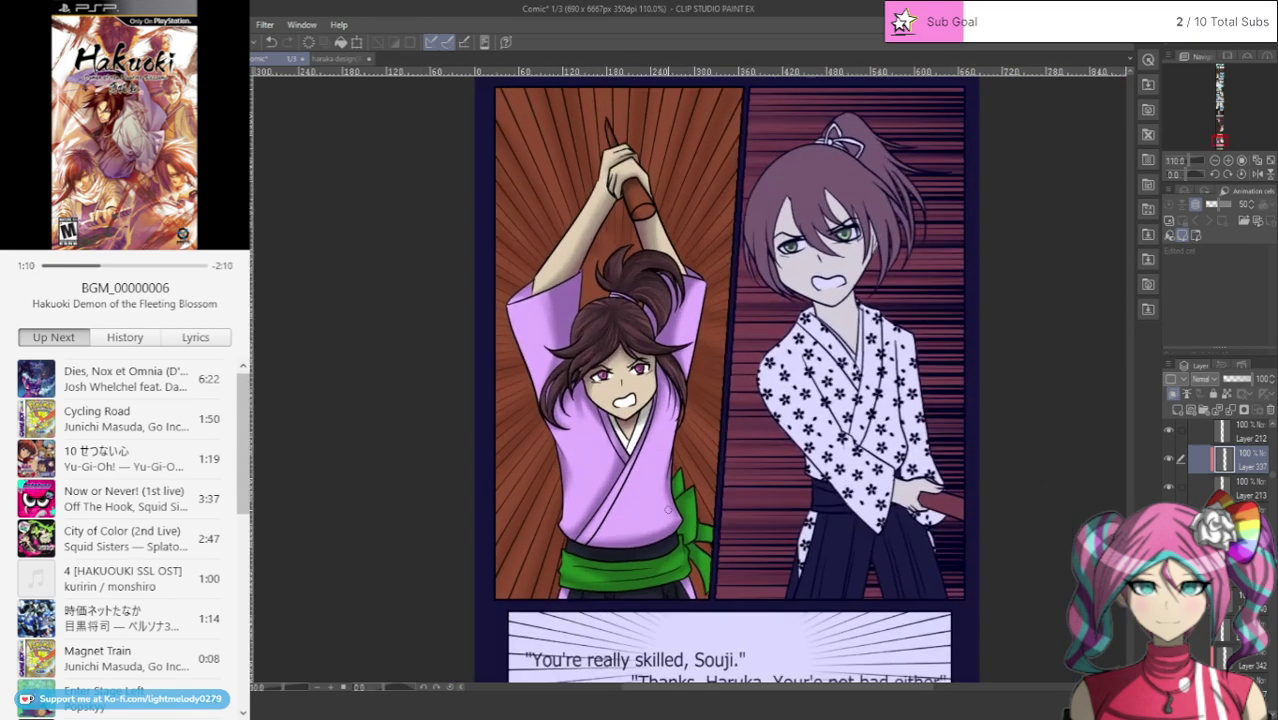
pyautogui.scroll(2, 665, 503)
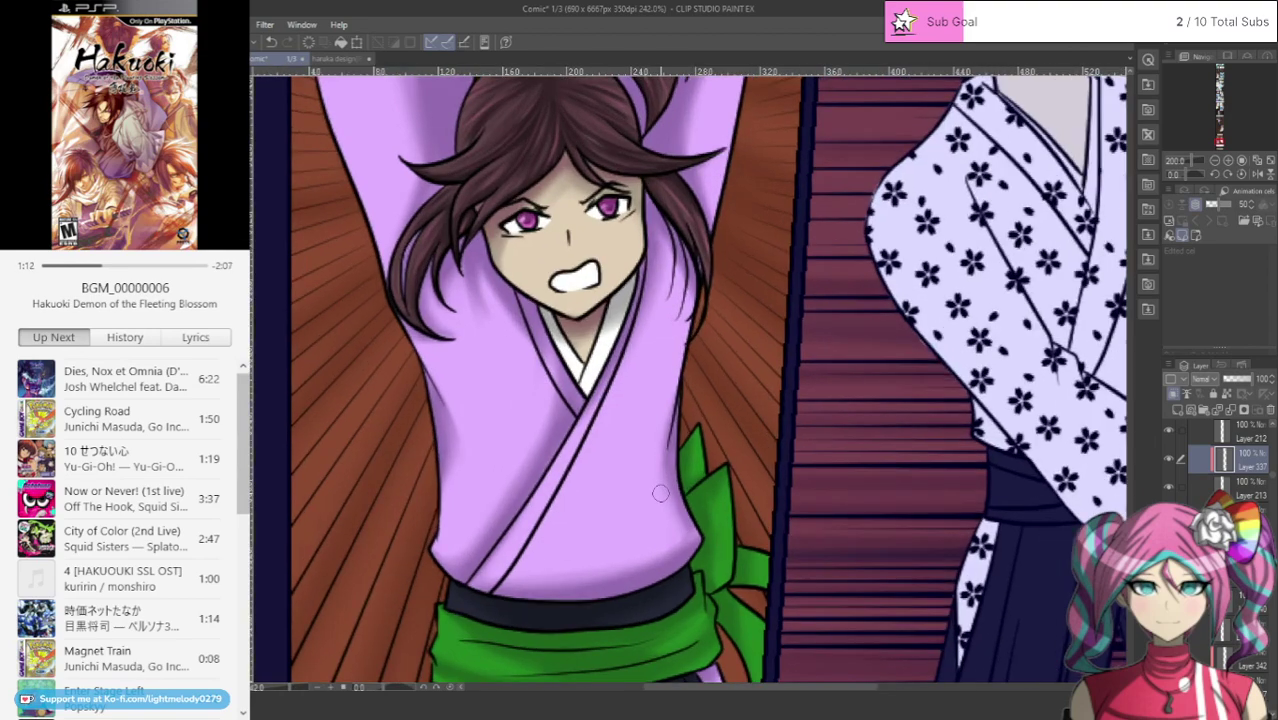
pyautogui.scroll(-5, 660, 493)
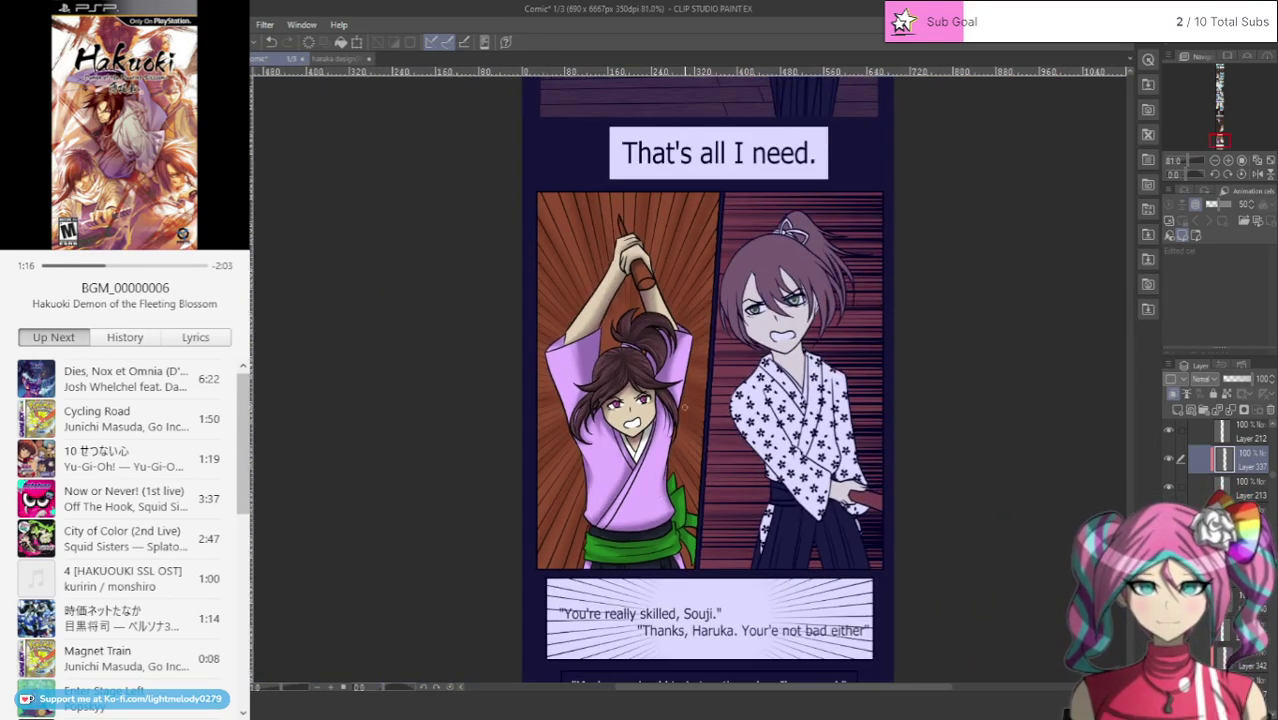
# Step: Add a new layer for shading the girl's lilac kimono in the "I'll give you one match." panel
pyautogui.scroll(10, 673, 356)
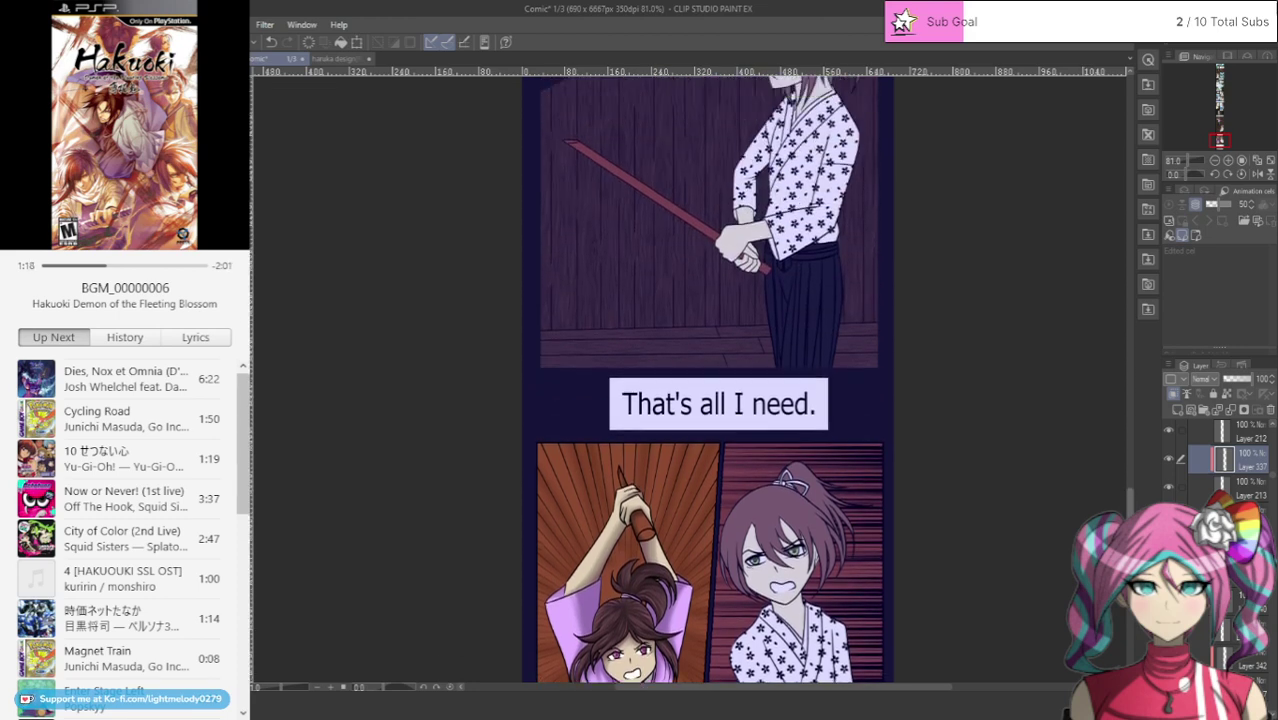
pyautogui.hotkey('ctrl', 'z')
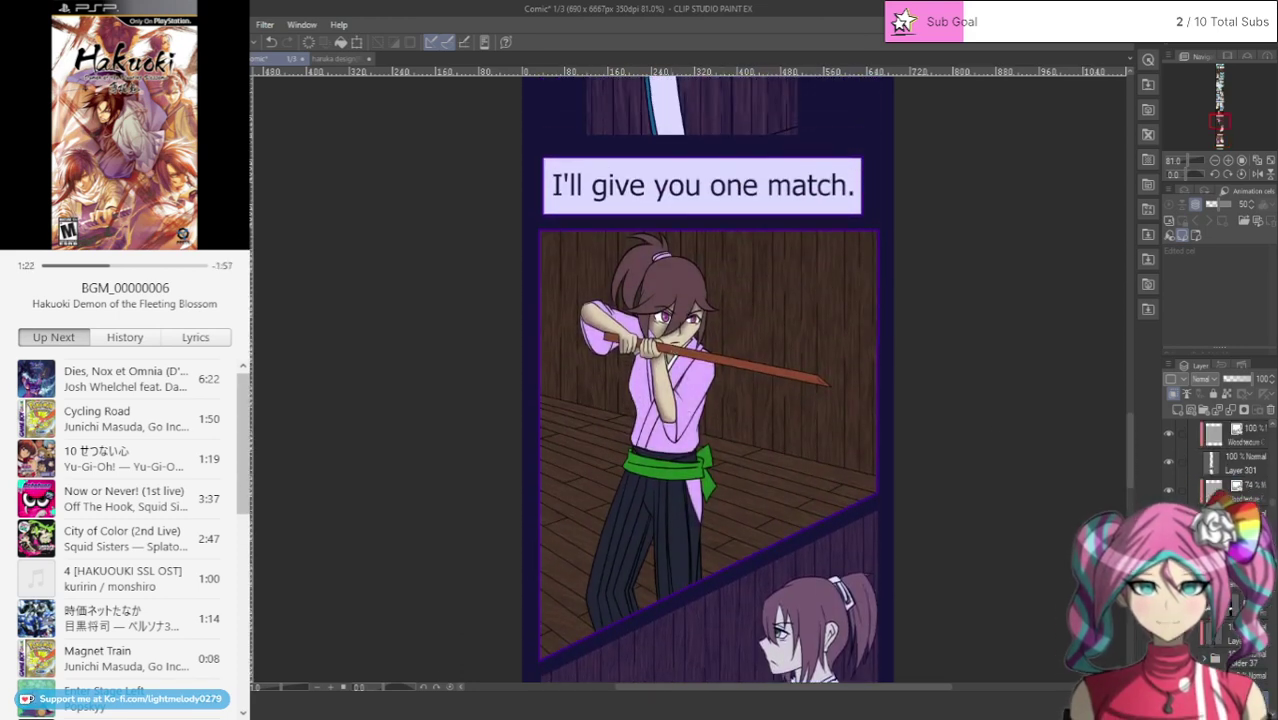
pyautogui.scroll(-2, 1218, 470)
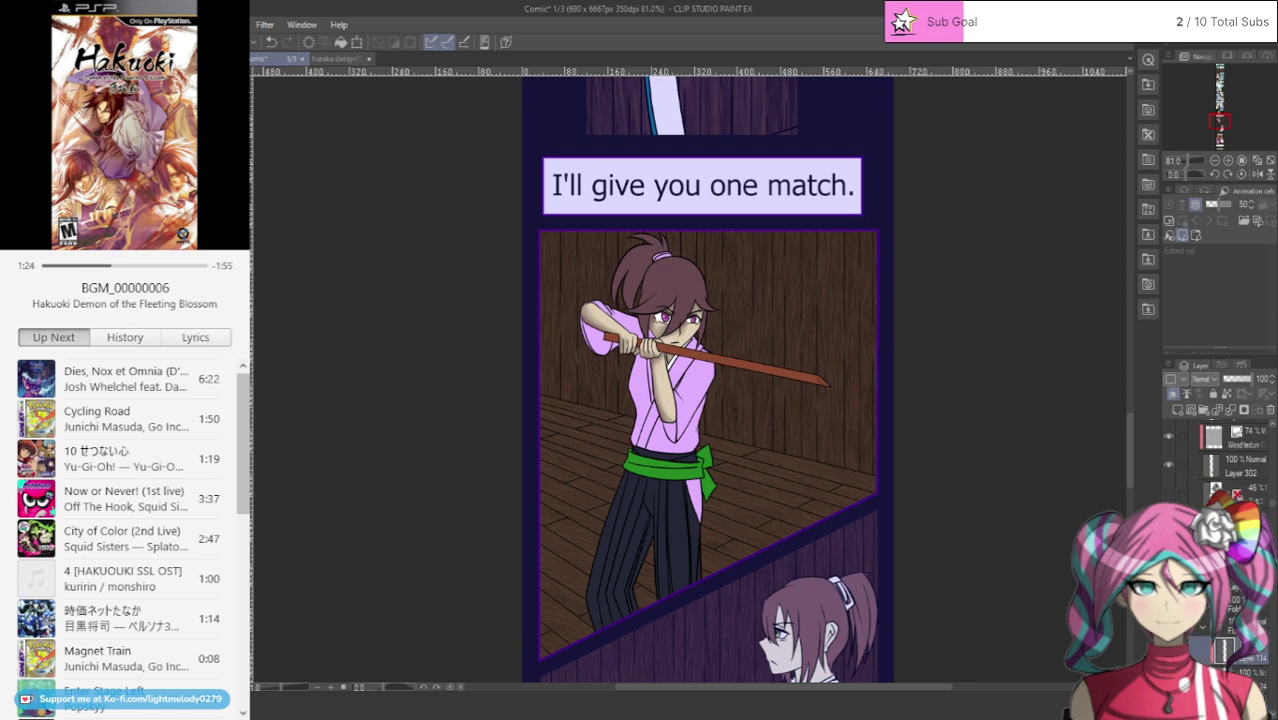
pyautogui.scroll(-1, 1220, 460)
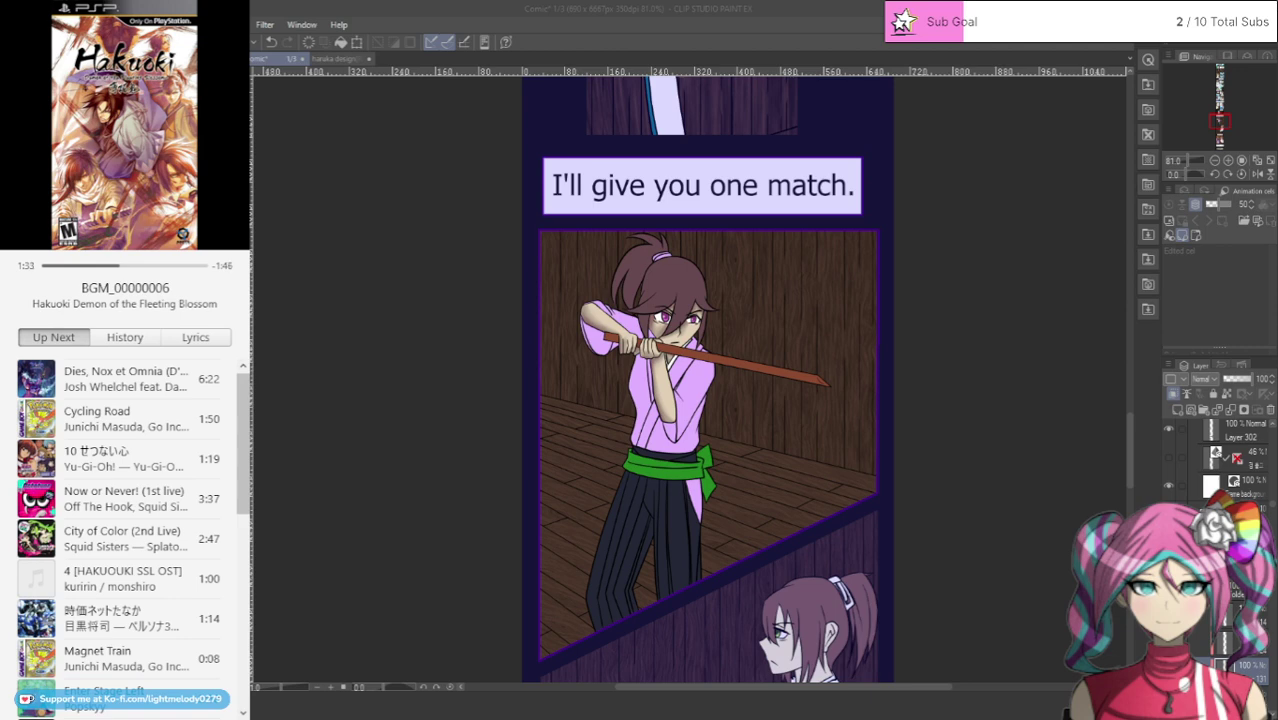
pyautogui.click(472, 6)
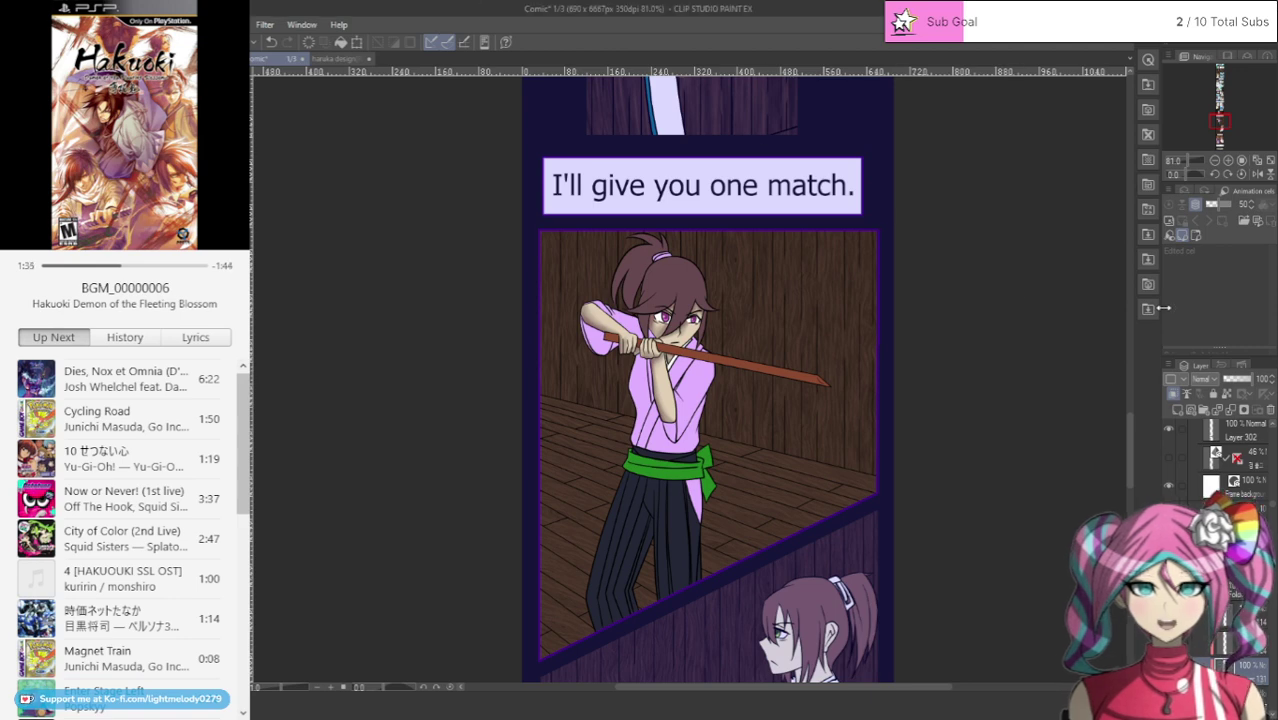
pyautogui.scroll(8, 644, 268)
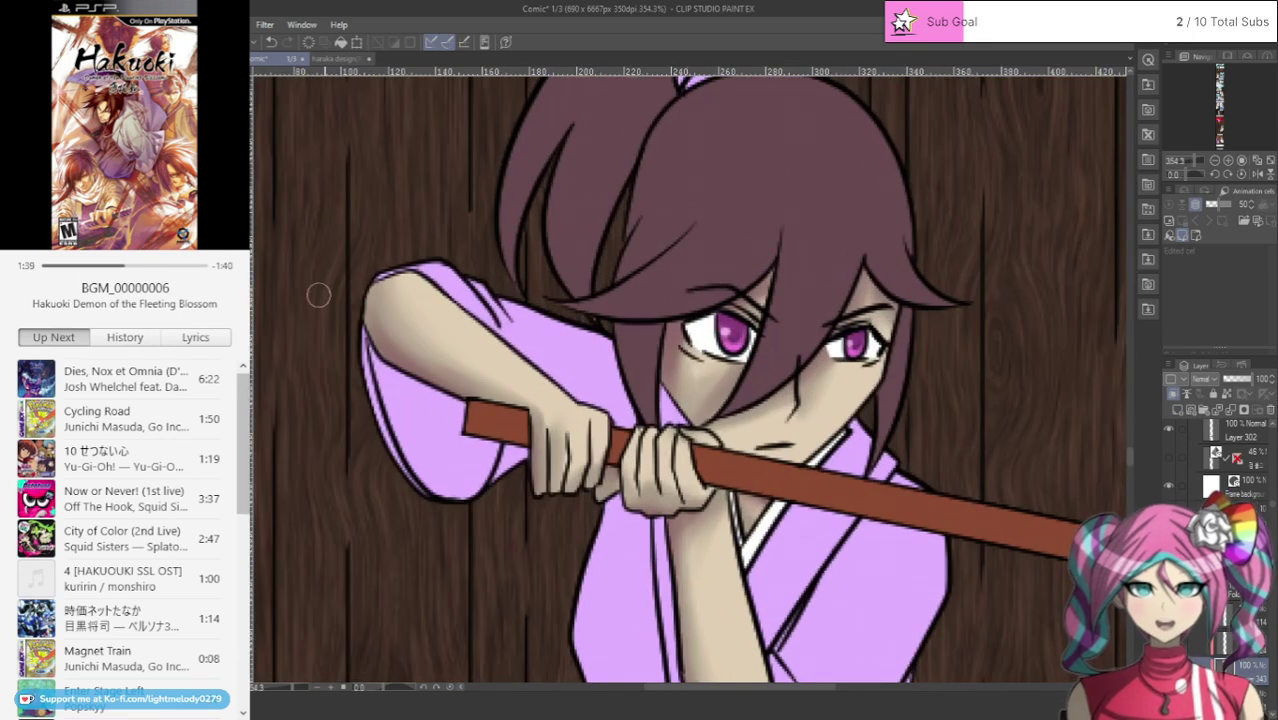
# Step: Shade the raised upper sleeve between the elbow and the hair with darker purple, undoing one stroke
pyautogui.moveTo(429, 260)
pyautogui.mouseDown()
pyautogui.moveTo(483, 280)
pyautogui.moveTo(537, 356)
pyautogui.mouseUp()
pyautogui.moveTo(492, 298)
pyautogui.mouseDown()
pyautogui.moveTo(548, 352)
pyautogui.moveTo(510, 312)
pyautogui.mouseUp()
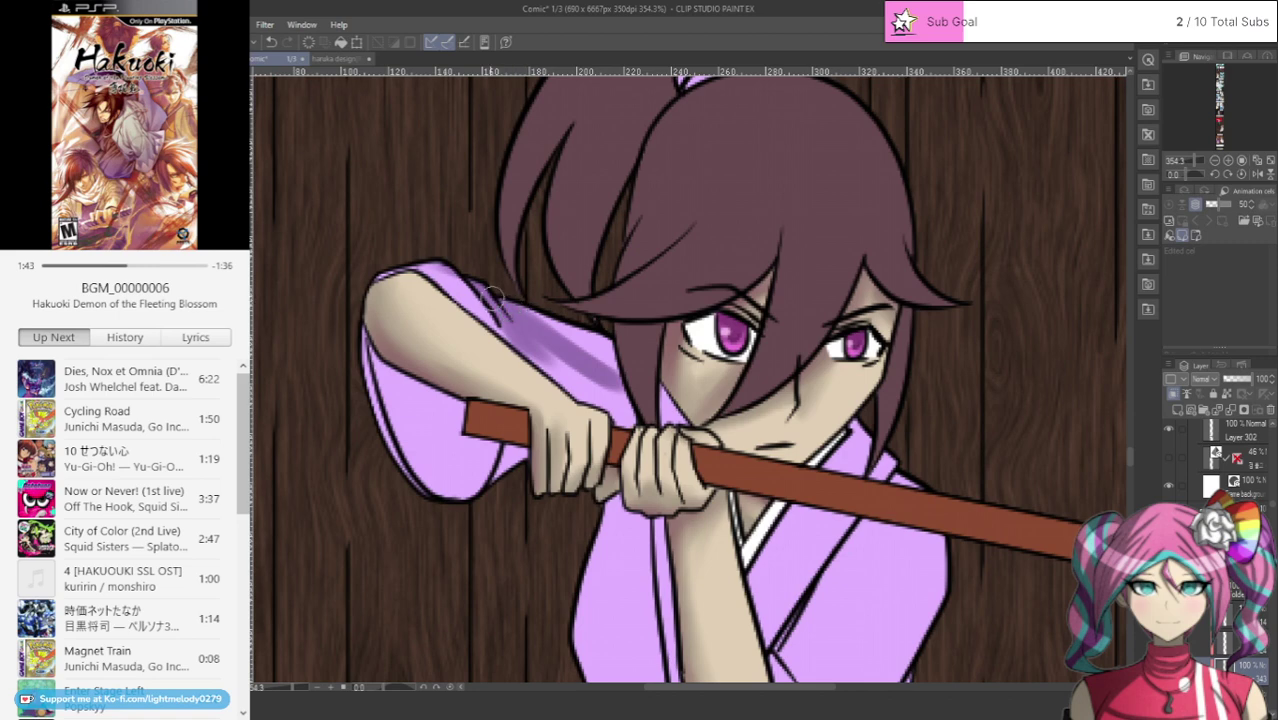
pyautogui.click(272, 42)
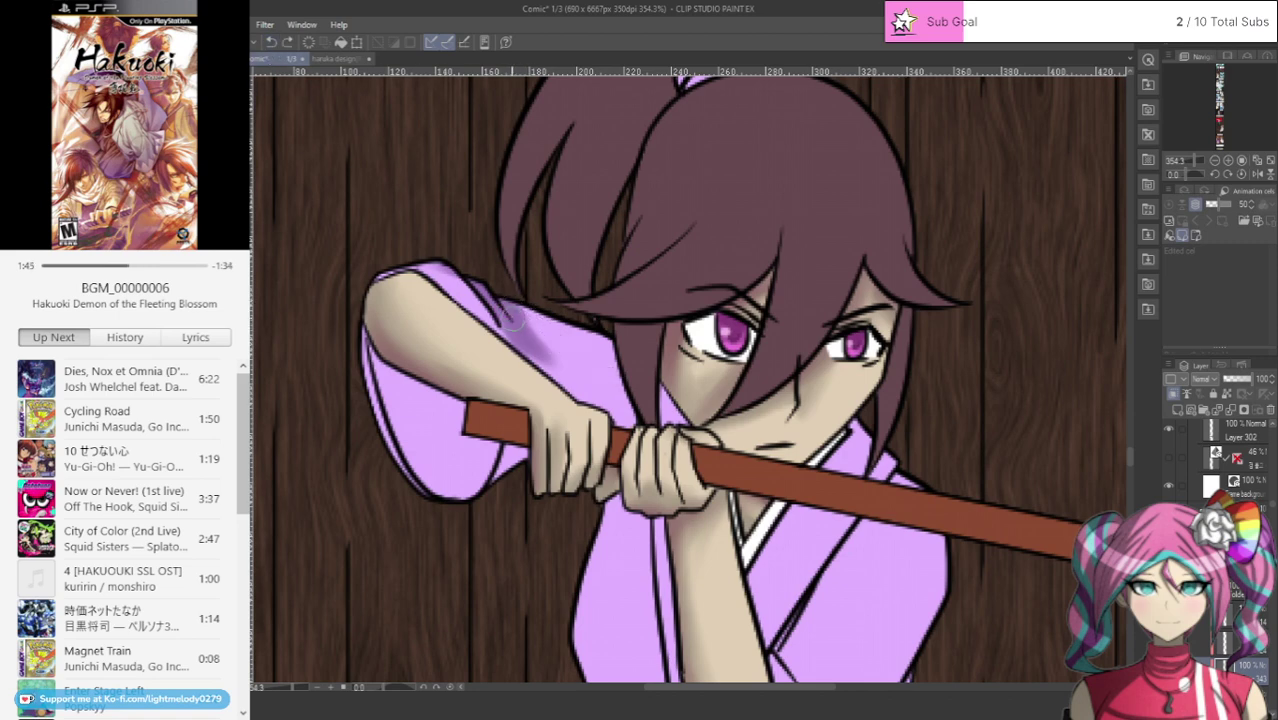
pyautogui.moveTo(515, 322); pyautogui.dragTo(630, 359)
pyautogui.moveTo(519, 343); pyautogui.dragTo(598, 376)
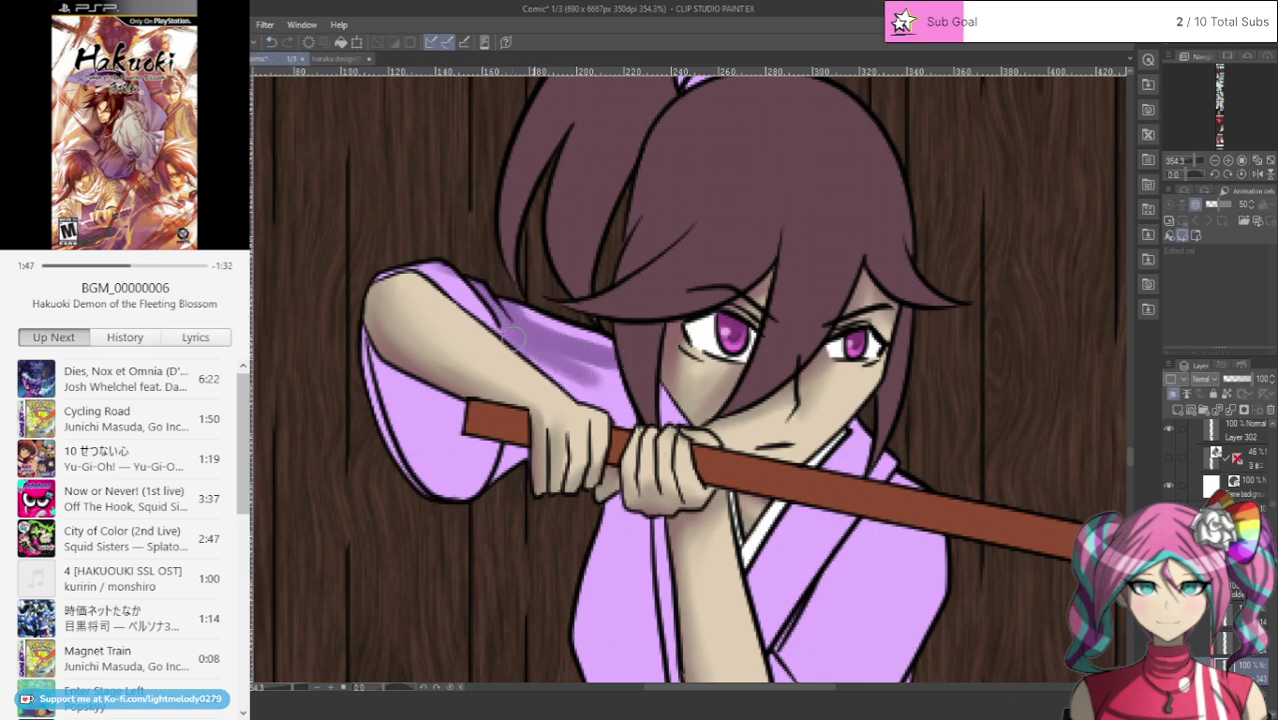
pyautogui.moveTo(514, 340)
pyautogui.mouseDown()
pyautogui.moveTo(612, 401)
pyautogui.moveTo(539, 350)
pyautogui.moveTo(571, 386)
pyautogui.moveTo(605, 390)
pyautogui.moveTo(562, 372)
pyautogui.moveTo(621, 404)
pyautogui.moveTo(625, 420)
pyautogui.moveTo(606, 369)
pyautogui.moveTo(622, 393)
pyautogui.moveTo(553, 346)
pyautogui.mouseUp()
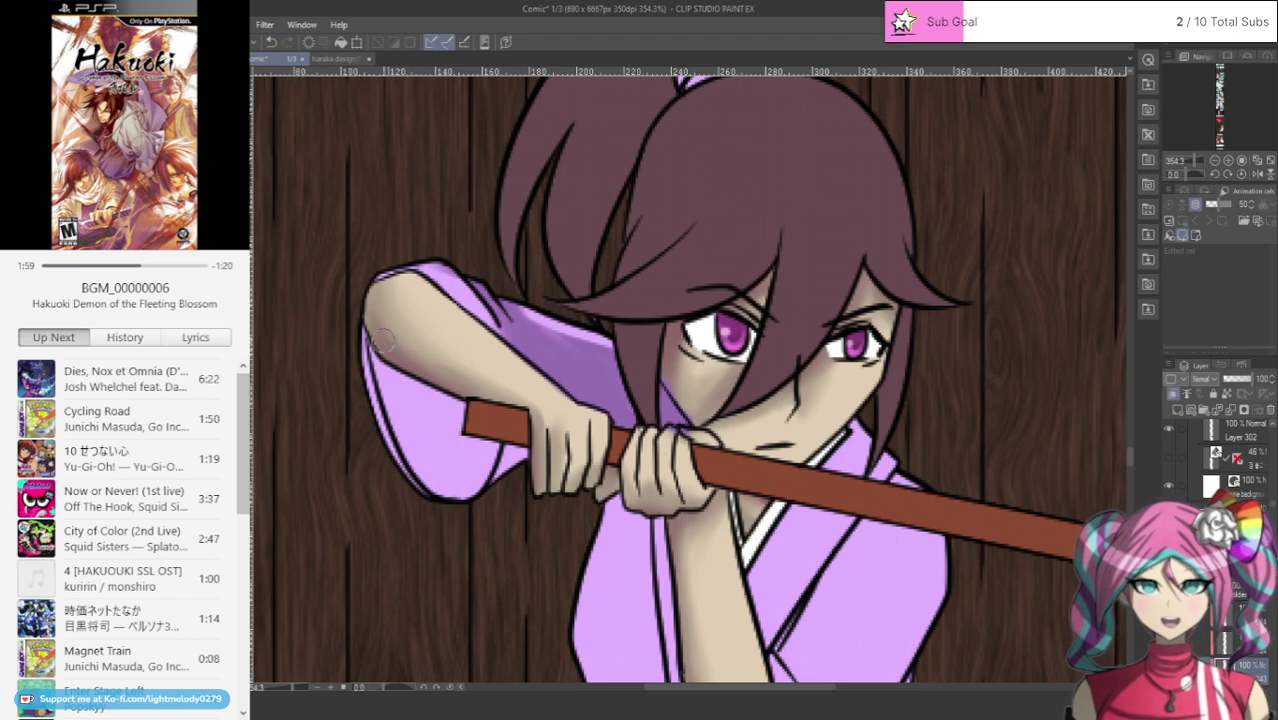
# Step: Fill the inside of the raised sleeve's opening below the forearm with darker purple, leaving a light rim
pyautogui.moveTo(380, 350)
pyautogui.mouseDown()
pyautogui.moveTo(410, 448)
pyautogui.moveTo(453, 504)
pyautogui.moveTo(482, 483)
pyautogui.moveTo(491, 440)
pyautogui.moveTo(460, 422)
pyautogui.moveTo(447, 392)
pyautogui.moveTo(399, 368)
pyautogui.moveTo(478, 464)
pyautogui.moveTo(462, 491)
pyautogui.mouseUp()
pyautogui.moveTo(490, 447)
pyautogui.mouseDown()
pyautogui.moveTo(525, 445)
pyautogui.moveTo(453, 476)
pyautogui.moveTo(400, 383)
pyautogui.mouseUp()
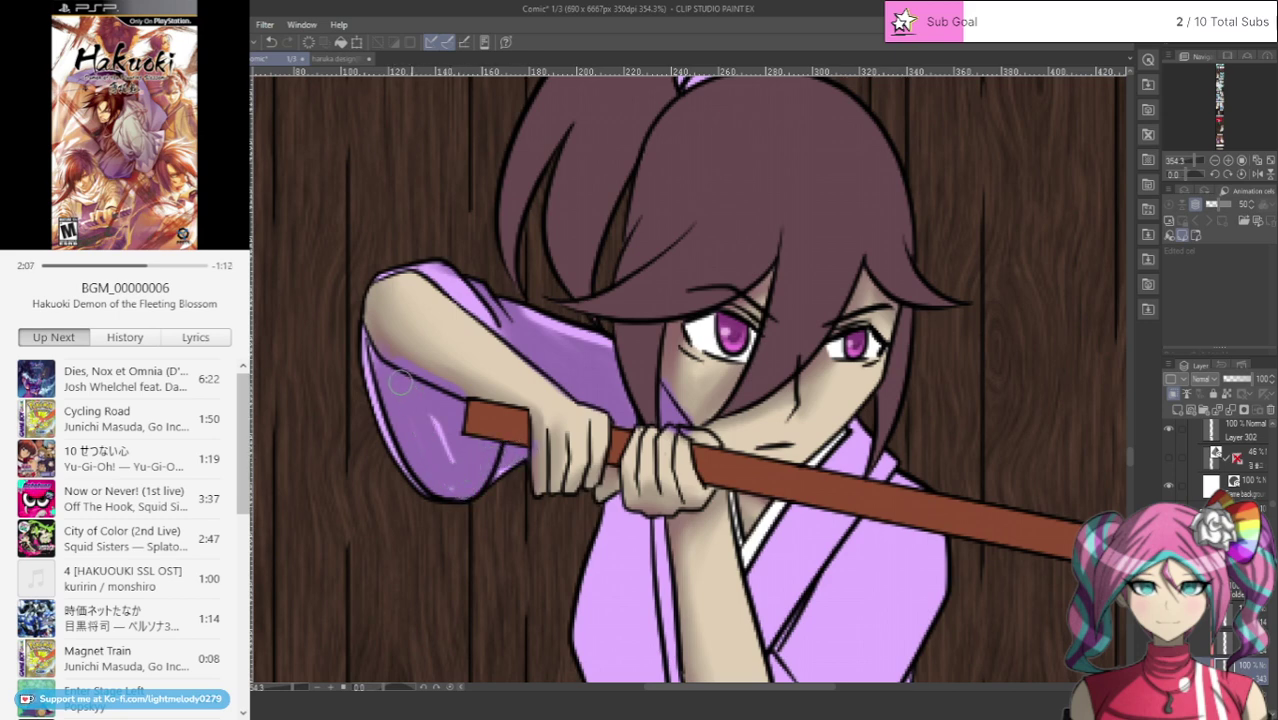
pyautogui.moveTo(457, 494)
pyautogui.mouseDown()
pyautogui.moveTo(428, 408)
pyautogui.moveTo(500, 447)
pyautogui.moveTo(494, 485)
pyautogui.moveTo(527, 448)
pyautogui.moveTo(493, 479)
pyautogui.moveTo(515, 435)
pyautogui.moveTo(451, 406)
pyautogui.moveTo(370, 331)
pyautogui.moveTo(404, 394)
pyautogui.moveTo(368, 324)
pyautogui.moveTo(367, 365)
pyautogui.mouseUp()
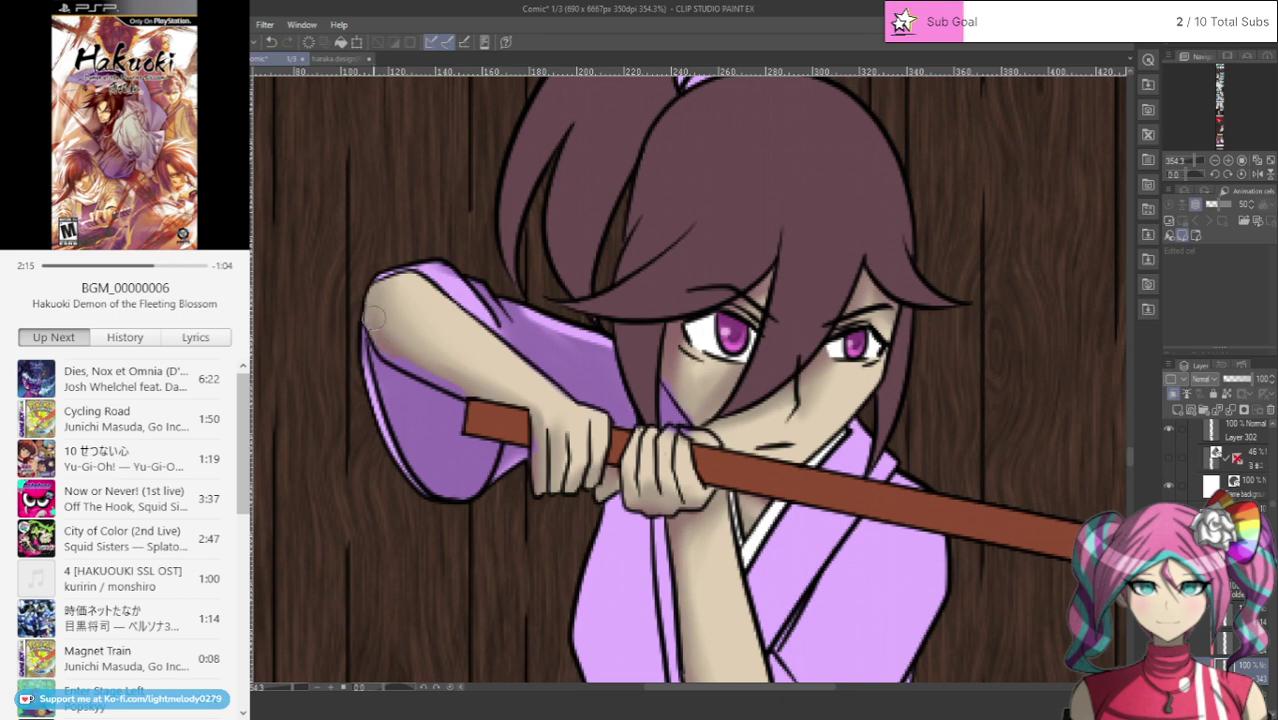
pyautogui.moveTo(396, 354); pyautogui.dragTo(446, 376)
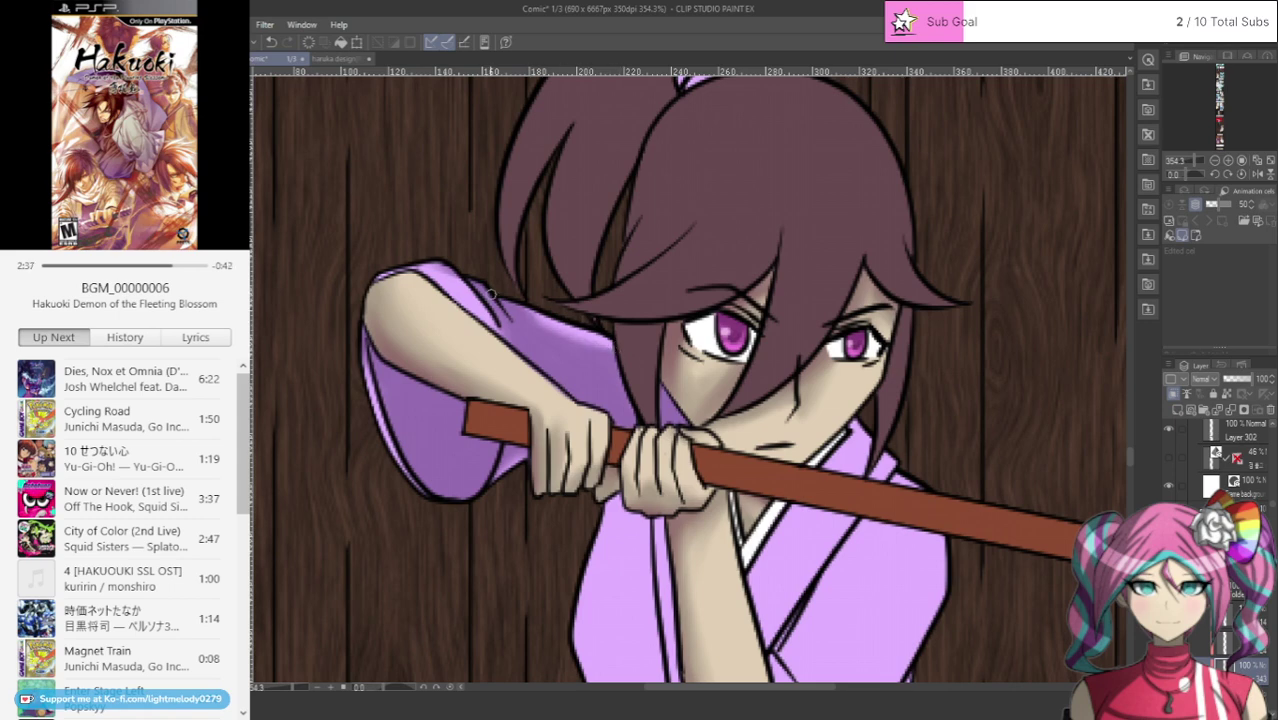
# Step: Deepen the purple shading along the raised sleeve's fold lines and shade the ponytail's lilac hair tie
pyautogui.moveTo(455, 272); pyautogui.dragTo(442, 270)
pyautogui.moveTo(470, 288)
pyautogui.mouseDown()
pyautogui.moveTo(501, 338)
pyautogui.moveTo(496, 320)
pyautogui.moveTo(439, 287)
pyautogui.moveTo(503, 329)
pyautogui.mouseUp()
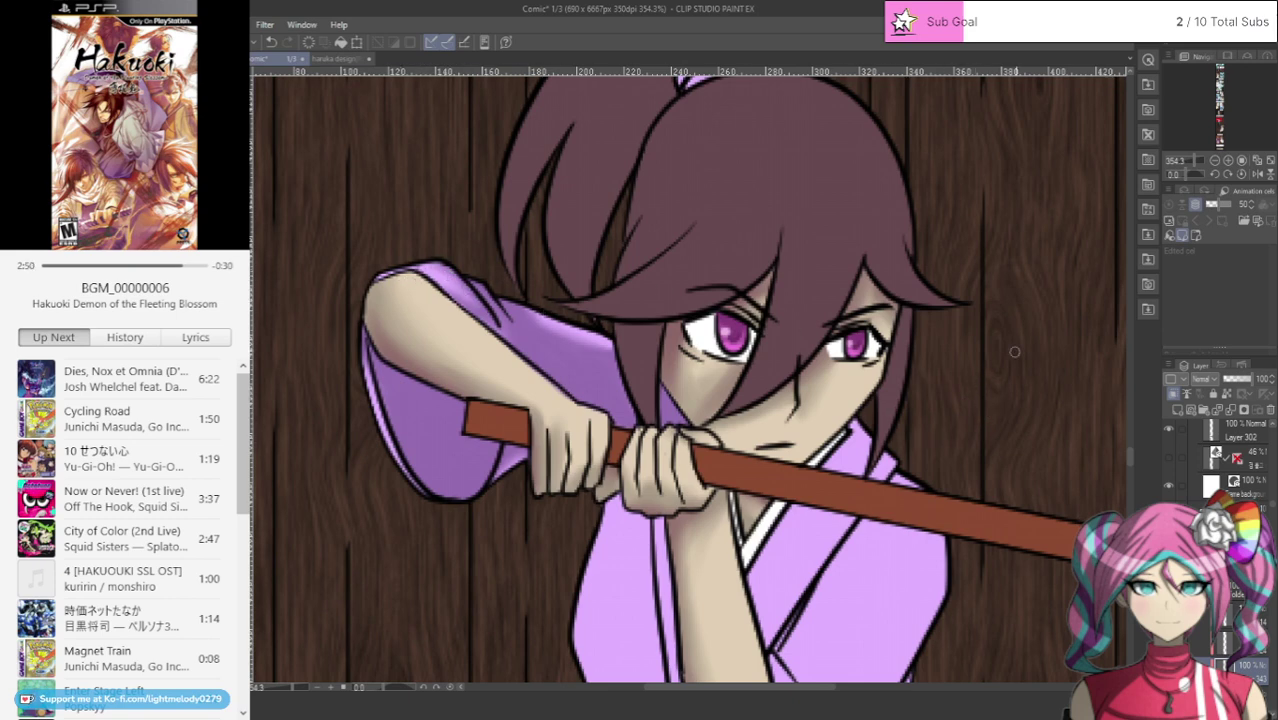
pyautogui.moveTo(1128, 457); pyautogui.dragTo(1128, 437)
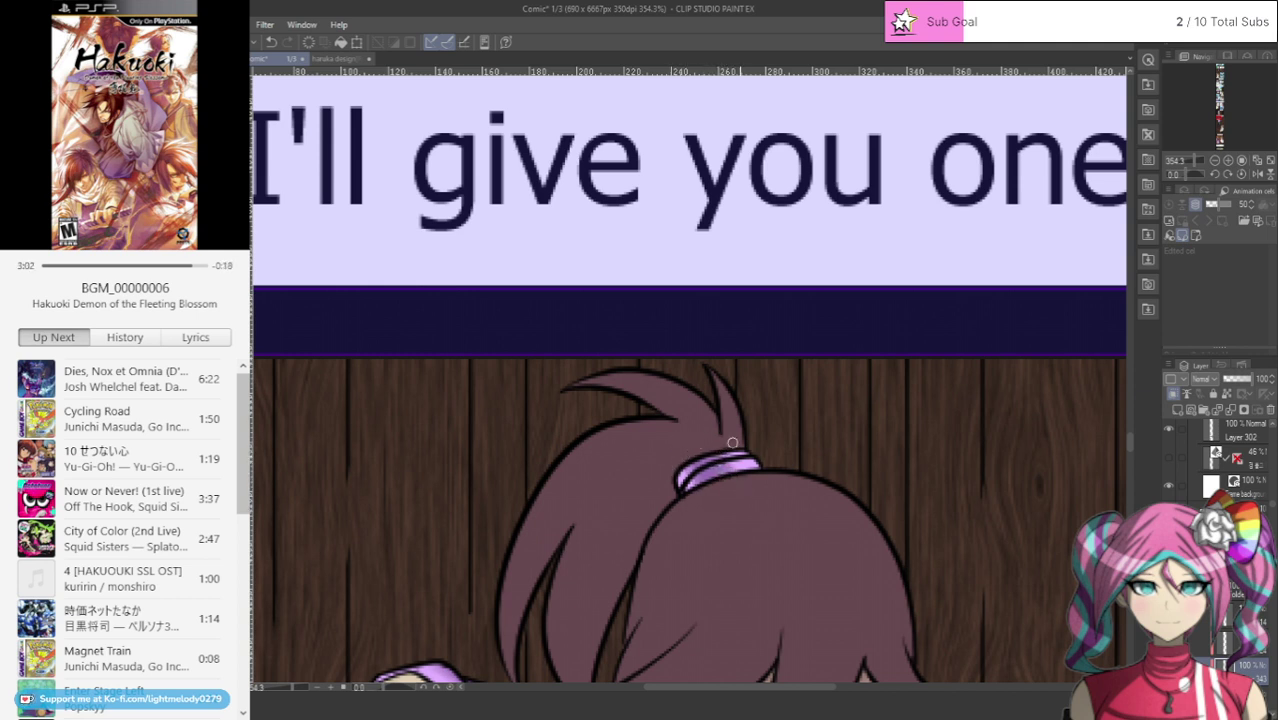
pyautogui.scroll(-2, 1131, 455)
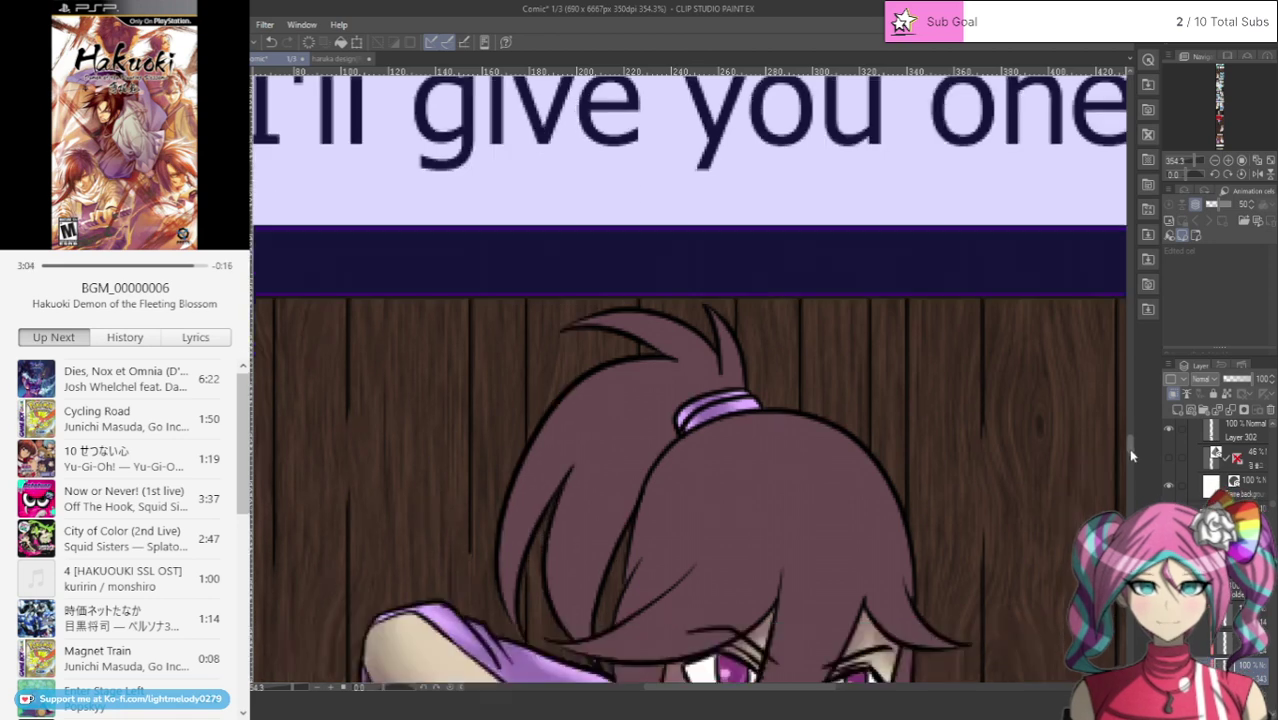
# Step: Shade the kimono's chest below the gripping hands and along the lapel and forearm with darker purple
pyautogui.scroll(-10, 1131, 455)
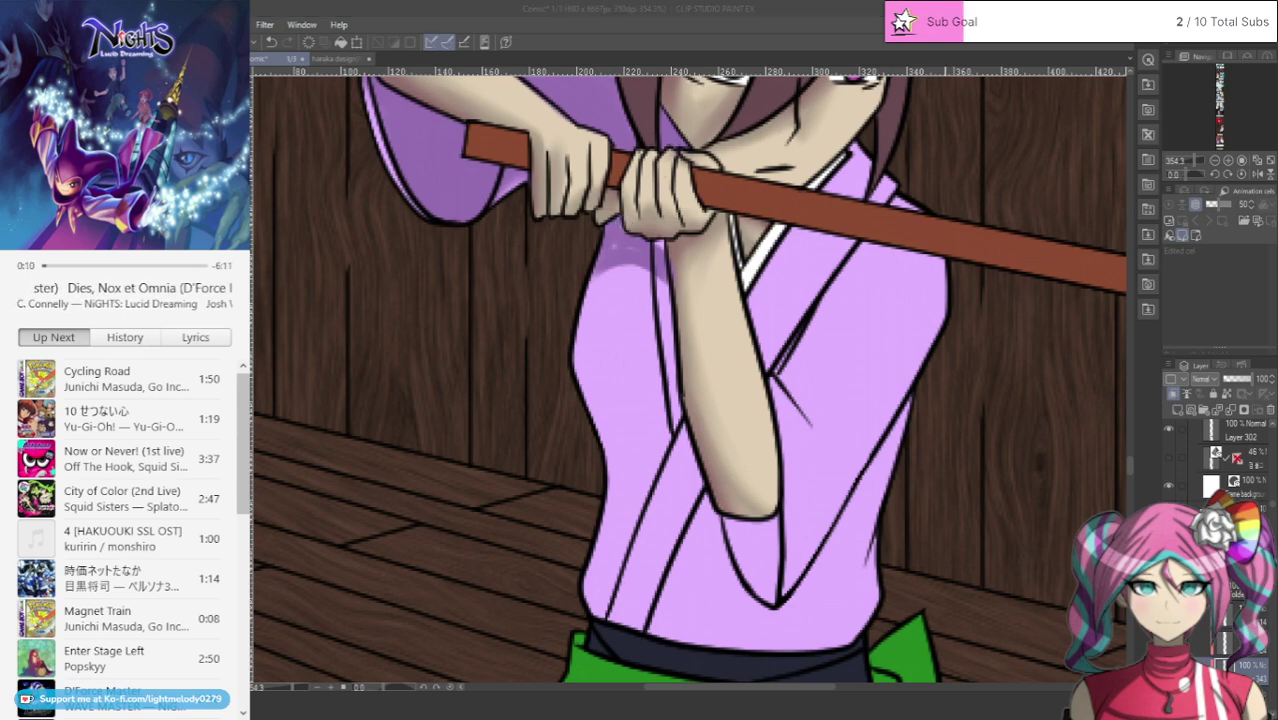
pyautogui.click(157, 298)
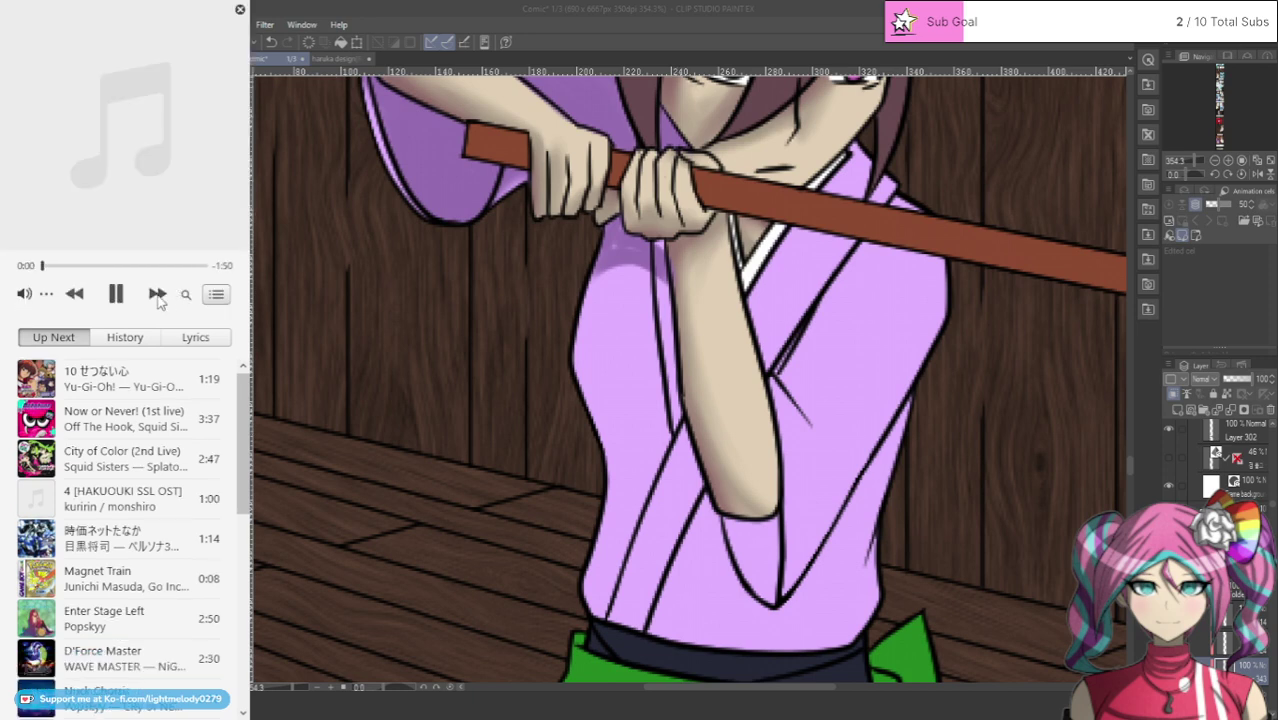
pyautogui.click(668, 6)
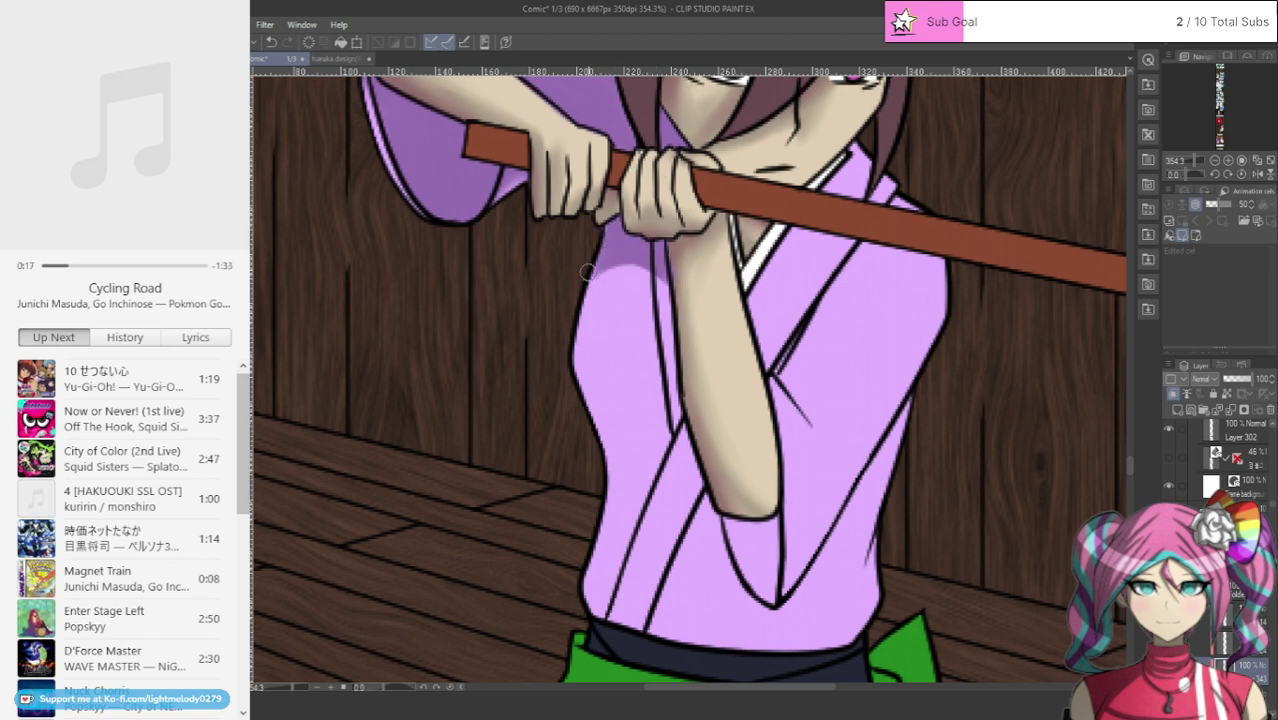
pyautogui.moveTo(588, 271)
pyautogui.mouseDown()
pyautogui.moveTo(640, 296)
pyautogui.moveTo(660, 342)
pyautogui.mouseUp()
pyautogui.moveTo(637, 260)
pyautogui.mouseDown()
pyautogui.moveTo(663, 308)
pyautogui.moveTo(604, 249)
pyautogui.moveTo(642, 270)
pyautogui.moveTo(668, 324)
pyautogui.moveTo(661, 271)
pyautogui.moveTo(676, 426)
pyautogui.moveTo(653, 310)
pyautogui.moveTo(679, 422)
pyautogui.moveTo(647, 325)
pyautogui.moveTo(617, 292)
pyautogui.moveTo(650, 320)
pyautogui.moveTo(571, 296)
pyautogui.moveTo(625, 279)
pyautogui.moveTo(587, 281)
pyautogui.moveTo(640, 327)
pyautogui.moveTo(599, 260)
pyautogui.moveTo(662, 357)
pyautogui.moveTo(633, 297)
pyautogui.moveTo(591, 270)
pyautogui.moveTo(650, 345)
pyautogui.moveTo(589, 277)
pyautogui.moveTo(652, 391)
pyautogui.moveTo(645, 484)
pyautogui.moveTo(661, 346)
pyautogui.moveTo(678, 450)
pyautogui.mouseUp()
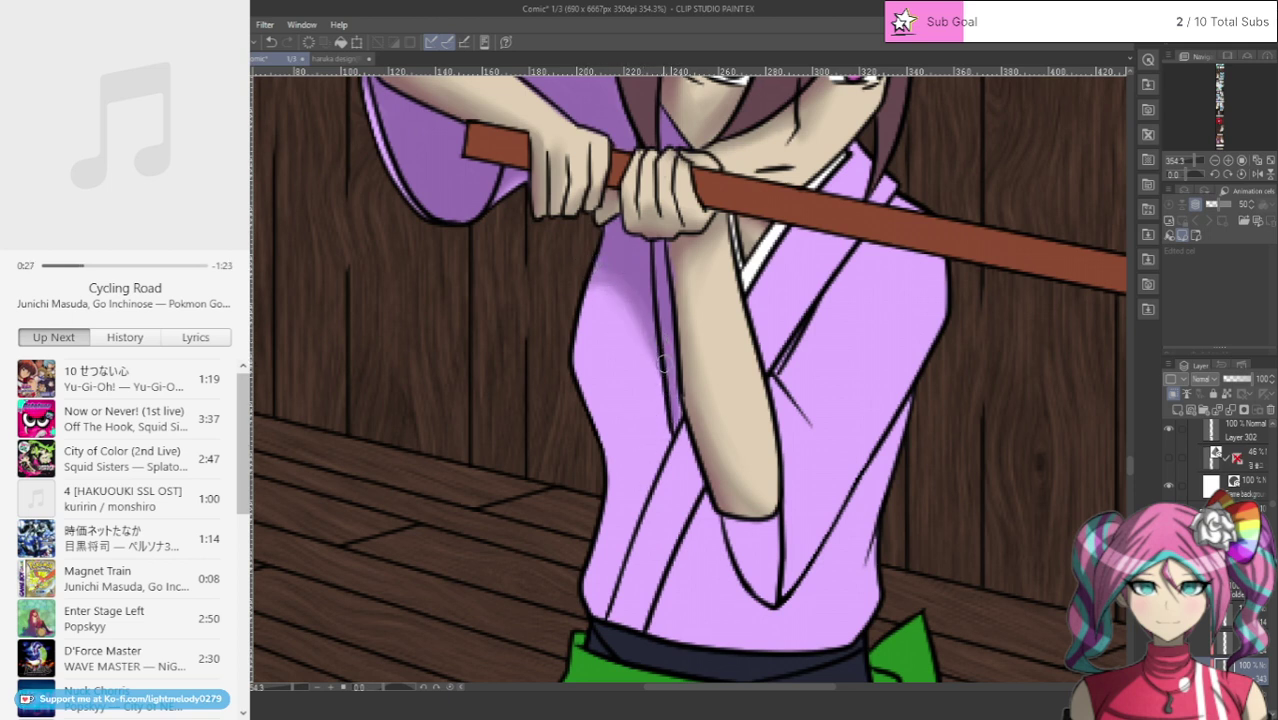
pyautogui.moveTo(668, 398); pyautogui.dragTo(724, 570)
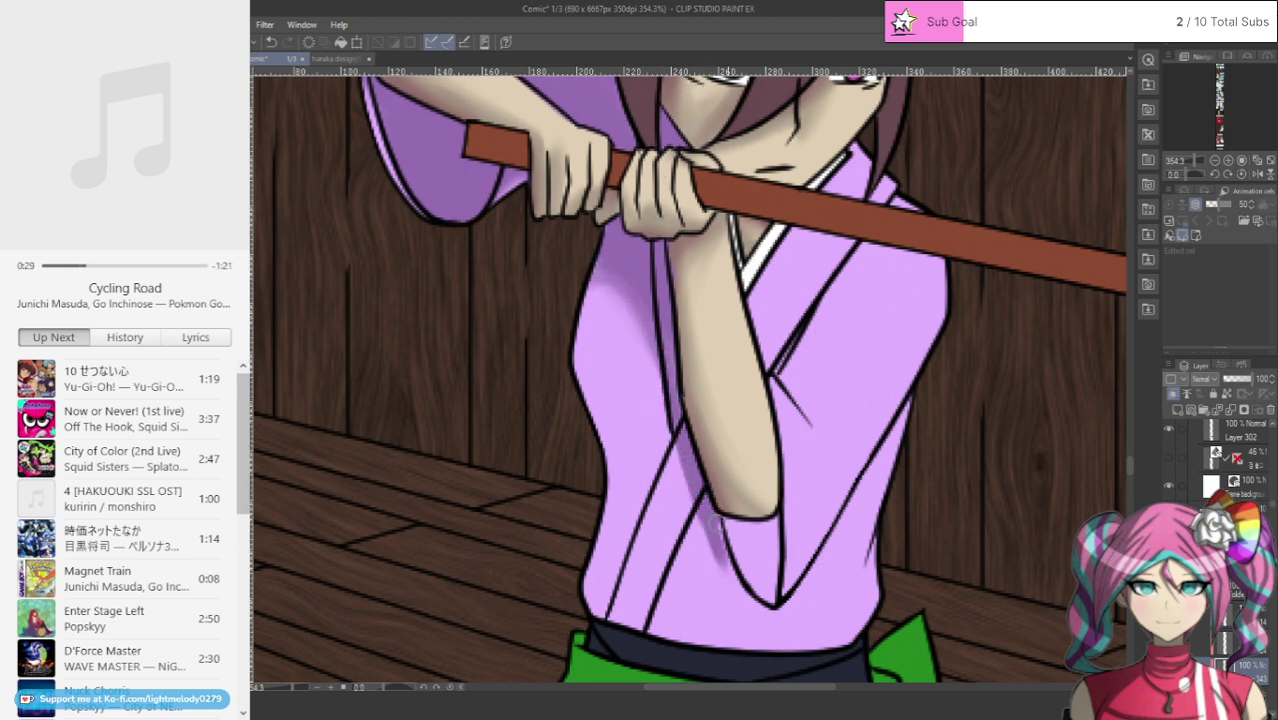
# Step: Shade the hanging sleeve's inside below the elbow and its shadow on the kimono's torso with darker purple
pyautogui.moveTo(716, 522)
pyautogui.mouseDown()
pyautogui.moveTo(748, 603)
pyautogui.moveTo(709, 538)
pyautogui.moveTo(724, 570)
pyautogui.moveTo(773, 618)
pyautogui.moveTo(906, 450)
pyautogui.mouseUp()
pyautogui.moveTo(908, 405); pyautogui.dragTo(816, 556)
pyautogui.moveTo(918, 390)
pyautogui.mouseDown()
pyautogui.moveTo(783, 606)
pyautogui.moveTo(770, 504)
pyautogui.moveTo(769, 603)
pyautogui.moveTo(752, 518)
pyautogui.moveTo(725, 520)
pyautogui.moveTo(751, 586)
pyautogui.moveTo(734, 520)
pyautogui.moveTo(755, 566)
pyautogui.mouseUp()
pyautogui.moveTo(912, 458); pyautogui.dragTo(810, 600)
pyautogui.moveTo(893, 486)
pyautogui.mouseDown()
pyautogui.moveTo(785, 626)
pyautogui.moveTo(818, 587)
pyautogui.moveTo(784, 622)
pyautogui.moveTo(816, 608)
pyautogui.moveTo(748, 615)
pyautogui.moveTo(757, 620)
pyautogui.moveTo(770, 607)
pyautogui.moveTo(719, 570)
pyautogui.moveTo(673, 437)
pyautogui.moveTo(688, 522)
pyautogui.moveTo(674, 429)
pyautogui.moveTo(726, 570)
pyautogui.mouseUp()
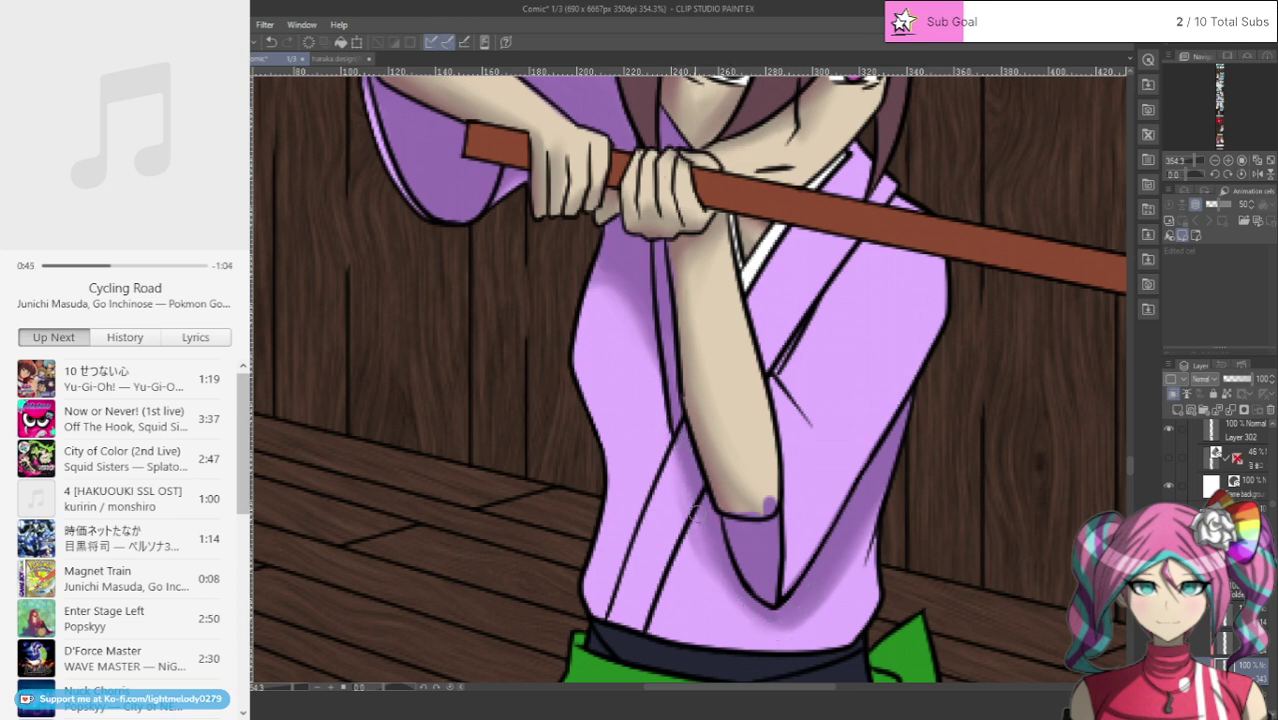
pyautogui.moveTo(695, 513); pyautogui.dragTo(735, 600)
pyautogui.moveTo(735, 600); pyautogui.dragTo(695, 550)
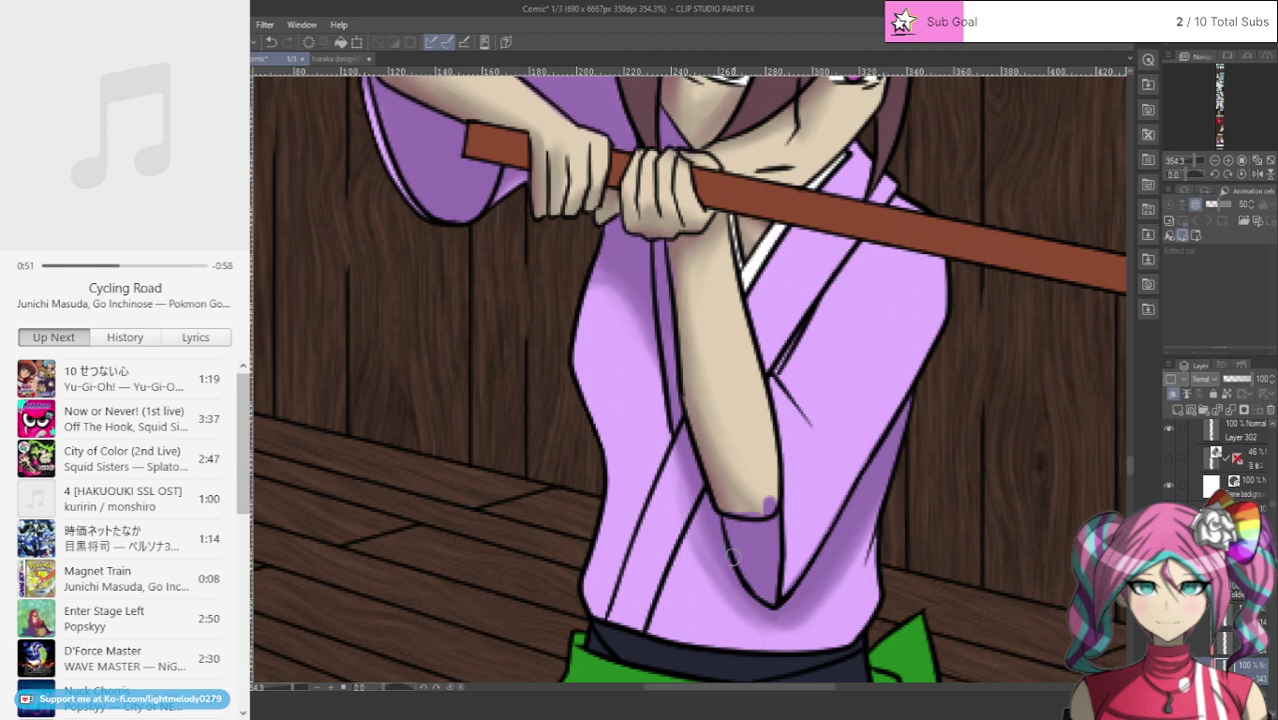
pyautogui.moveTo(712, 560); pyautogui.dragTo(699, 515)
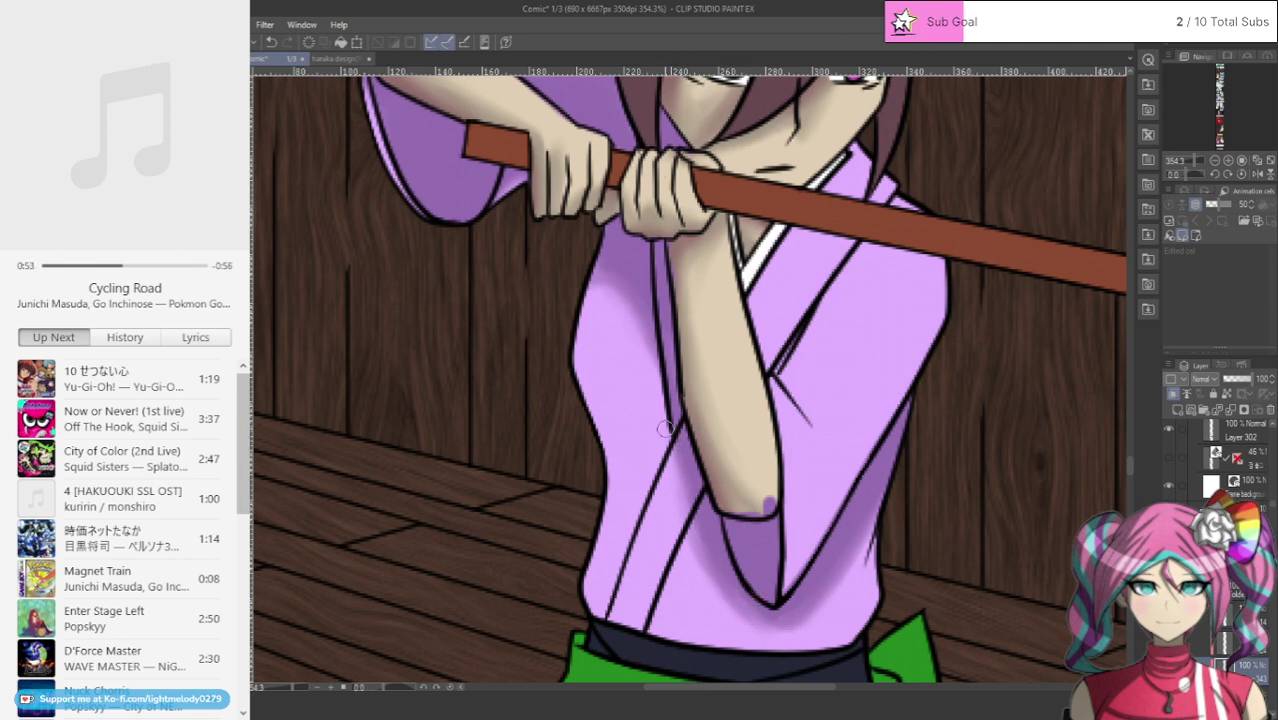
# Step: Shade the kimono's chest beside the forearm and the fold inside the bent elbow with soft darker purple
pyautogui.moveTo(726, 602); pyautogui.dragTo(774, 638)
pyautogui.moveTo(795, 578)
pyautogui.mouseDown()
pyautogui.moveTo(818, 438)
pyautogui.moveTo(821, 455)
pyautogui.moveTo(781, 364)
pyautogui.moveTo(761, 246)
pyautogui.moveTo(777, 365)
pyautogui.moveTo(750, 278)
pyautogui.moveTo(770, 384)
pyautogui.mouseUp()
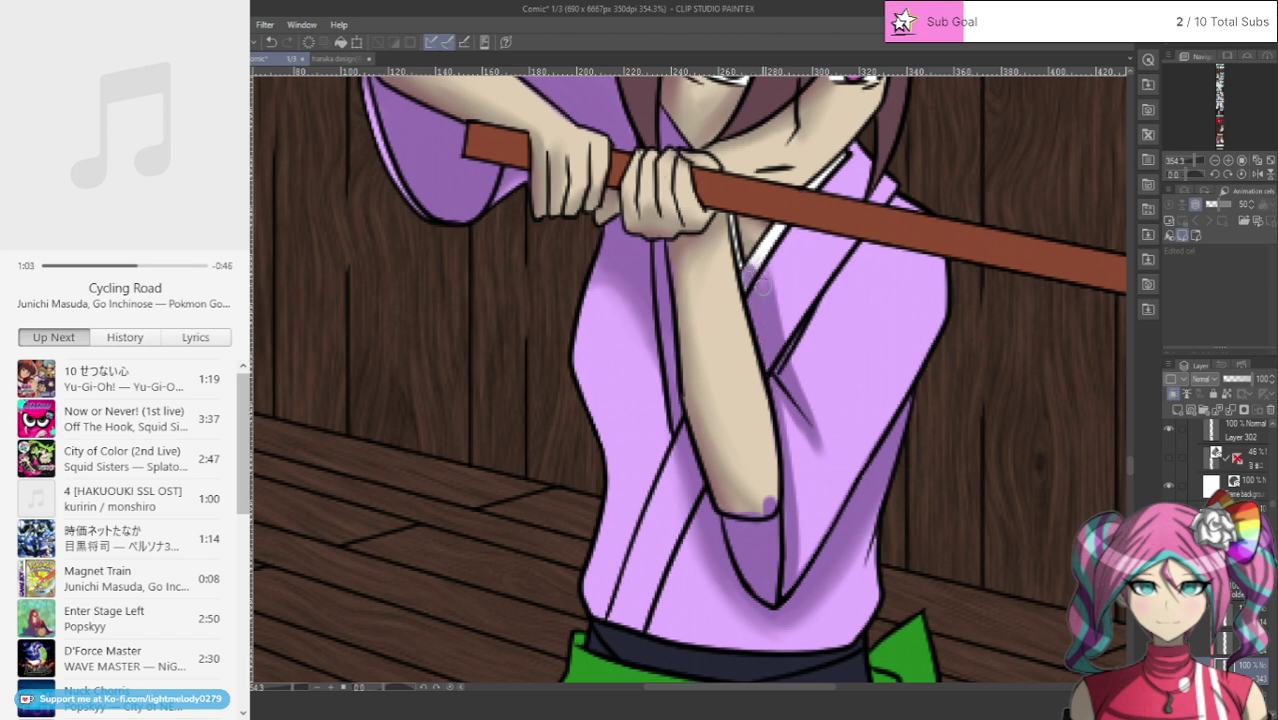
pyautogui.moveTo(762, 287); pyautogui.dragTo(782, 366)
pyautogui.moveTo(773, 288)
pyautogui.mouseDown()
pyautogui.moveTo(812, 414)
pyautogui.moveTo(790, 400)
pyautogui.moveTo(800, 576)
pyautogui.moveTo(806, 482)
pyautogui.moveTo(788, 568)
pyautogui.mouseUp()
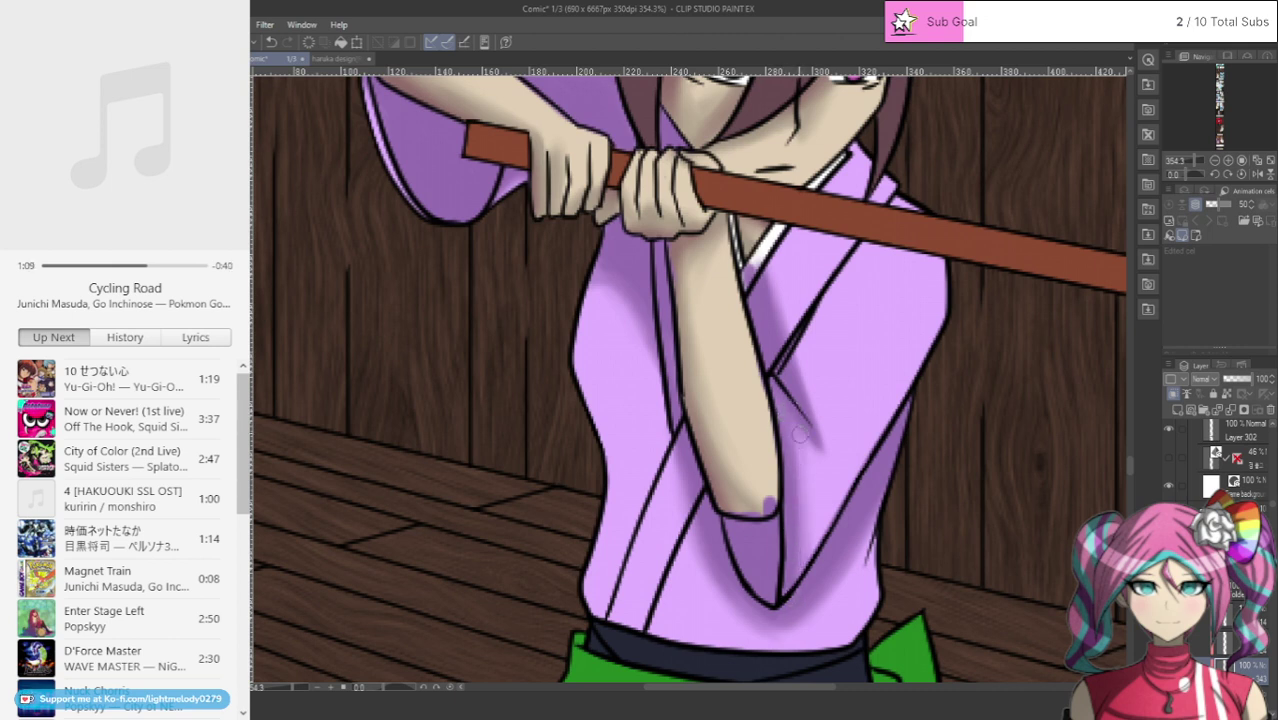
pyautogui.moveTo(811, 400)
pyautogui.mouseDown()
pyautogui.moveTo(847, 280)
pyautogui.moveTo(787, 399)
pyautogui.moveTo(877, 239)
pyautogui.moveTo(783, 362)
pyautogui.moveTo(911, 193)
pyautogui.moveTo(835, 306)
pyautogui.mouseUp()
# Step: Paint the wooden sword's cast shadow as a darker purple band across the kimono's chest and shoulder
pyautogui.moveTo(747, 262); pyautogui.dragTo(966, 323)
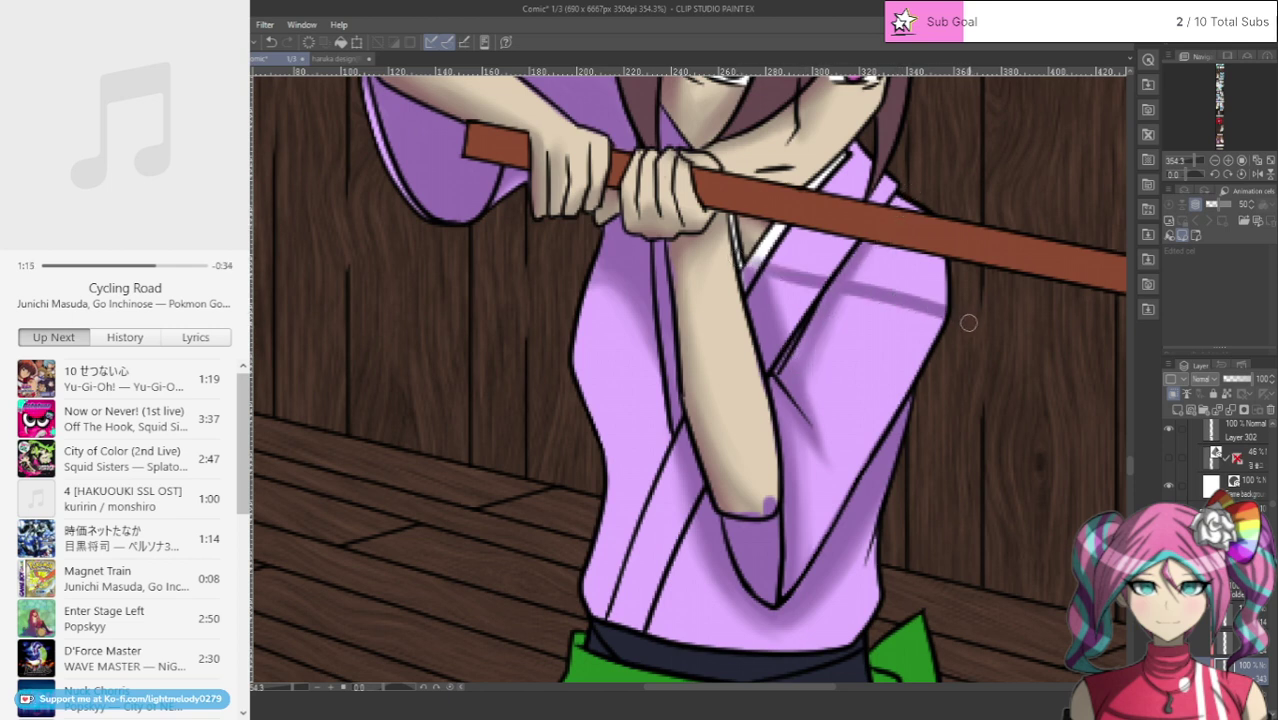
pyautogui.moveTo(818, 254)
pyautogui.mouseDown()
pyautogui.moveTo(968, 311)
pyautogui.moveTo(786, 249)
pyautogui.moveTo(978, 327)
pyautogui.moveTo(766, 248)
pyautogui.moveTo(958, 297)
pyautogui.moveTo(778, 233)
pyautogui.moveTo(993, 310)
pyautogui.moveTo(961, 306)
pyautogui.moveTo(960, 318)
pyautogui.moveTo(749, 260)
pyautogui.moveTo(984, 330)
pyautogui.moveTo(753, 280)
pyautogui.moveTo(813, 290)
pyautogui.moveTo(841, 271)
pyautogui.moveTo(806, 354)
pyautogui.moveTo(838, 293)
pyautogui.moveTo(819, 329)
pyautogui.mouseUp()
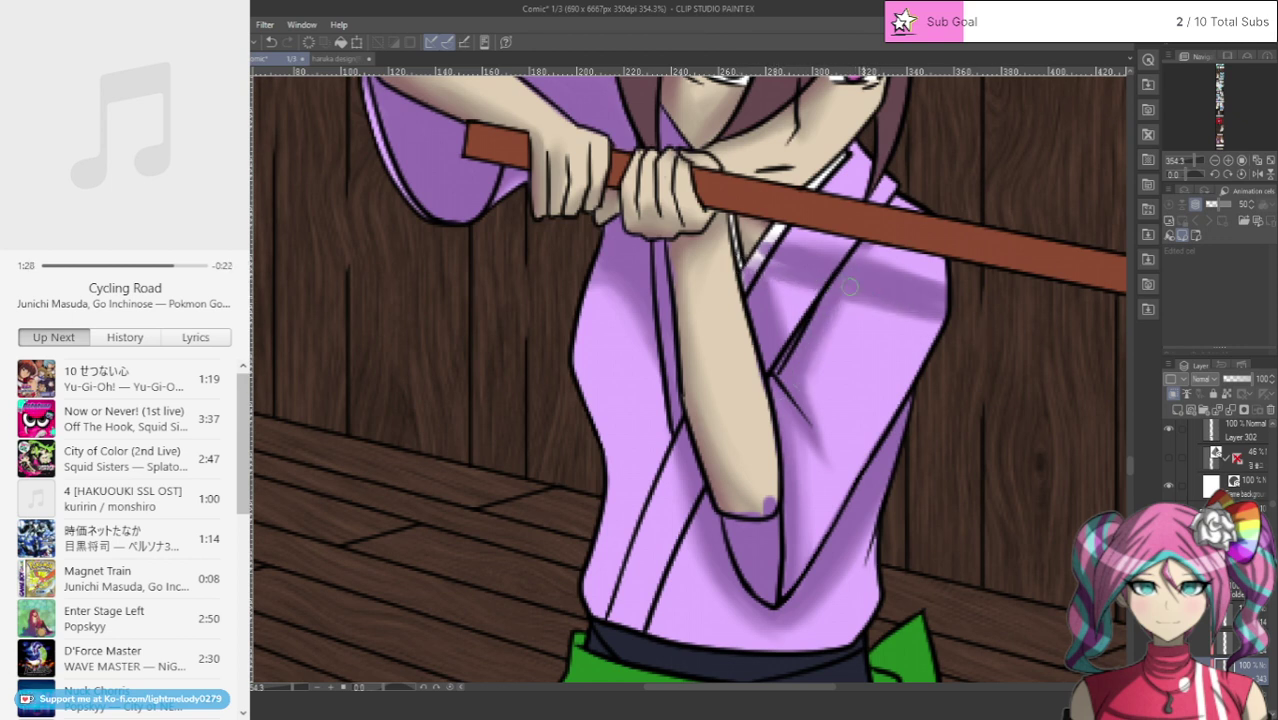
pyautogui.moveTo(862, 312); pyautogui.dragTo(946, 321)
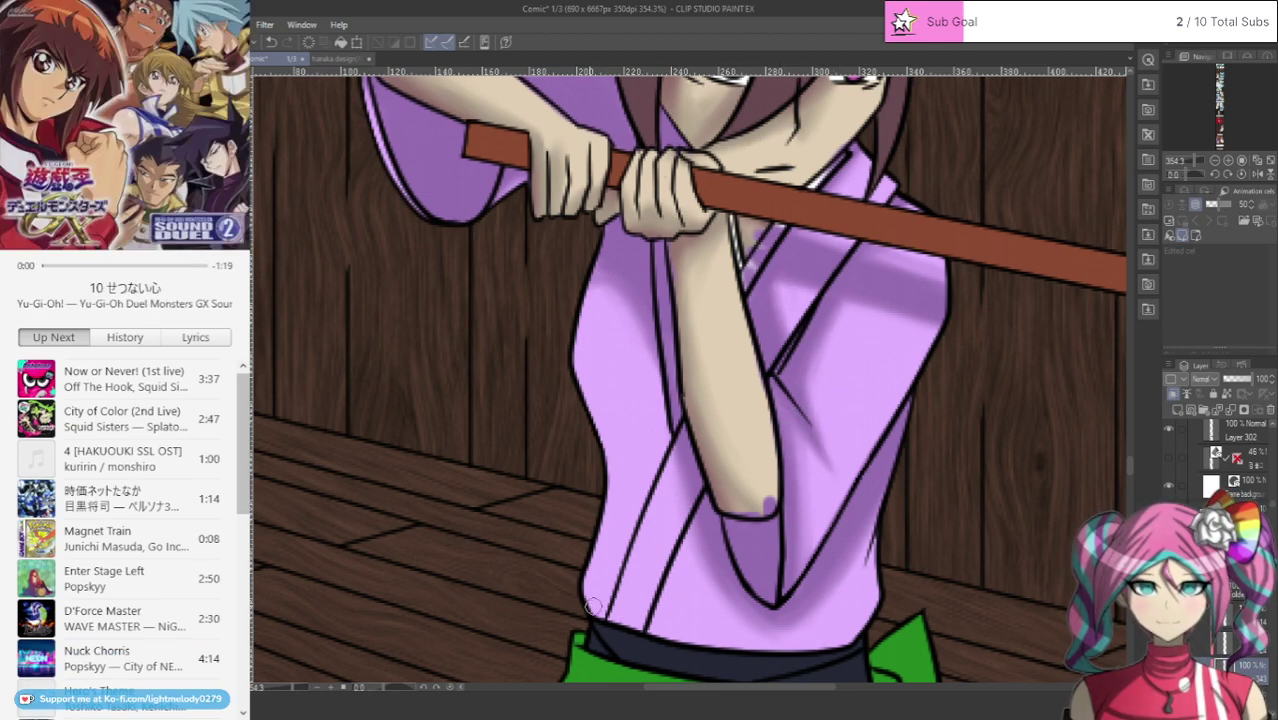
# Step: Shade the kimono's lower edge above the waistband and erase purple spill from the waistband, elbow and white collar
pyautogui.moveTo(592, 606); pyautogui.dragTo(698, 643)
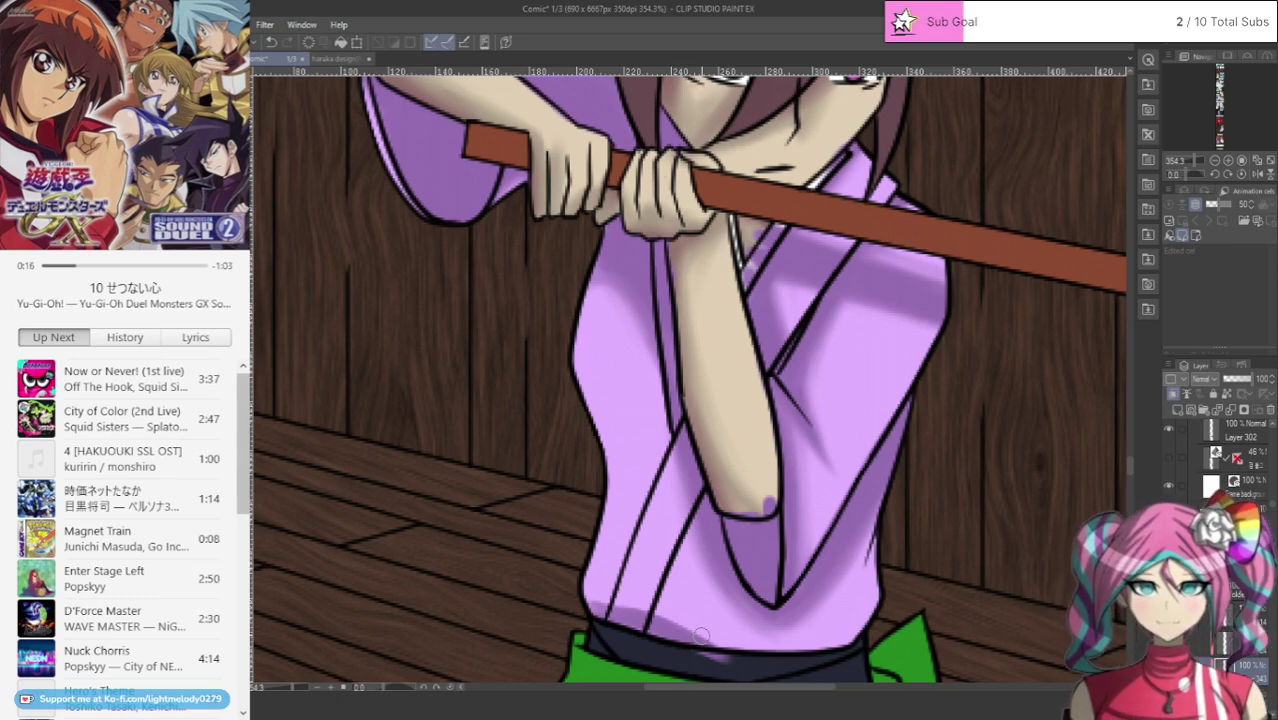
pyautogui.moveTo(599, 612); pyautogui.dragTo(655, 609)
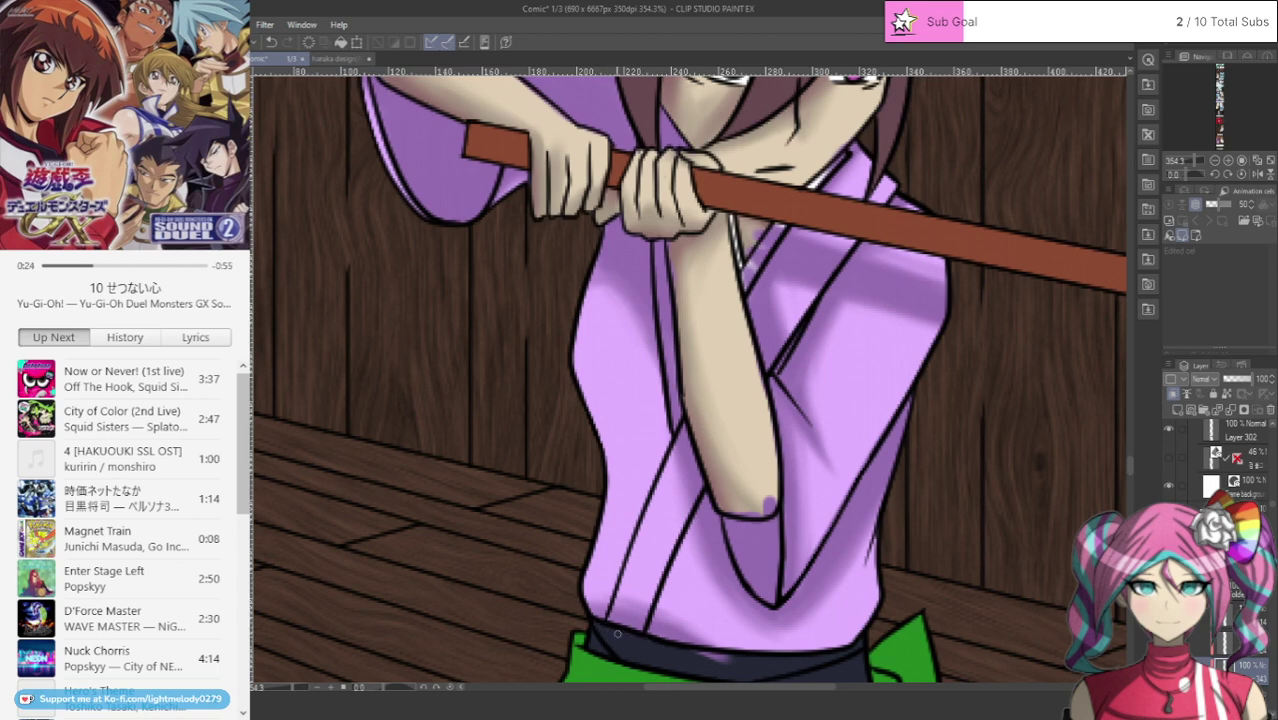
pyautogui.moveTo(702, 651); pyautogui.dragTo(742, 660)
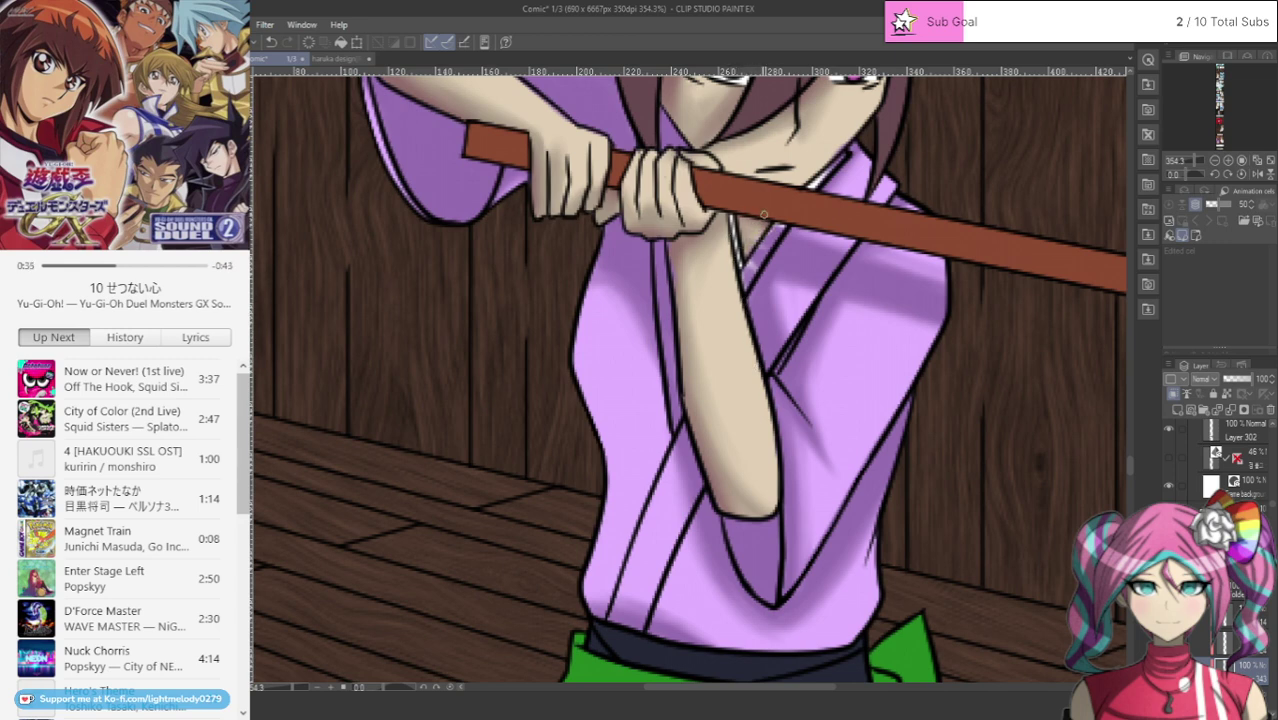
pyautogui.moveTo(763, 214)
pyautogui.mouseDown()
pyautogui.moveTo(768, 238)
pyautogui.moveTo(744, 264)
pyautogui.mouseUp()
pyautogui.moveTo(772, 243); pyautogui.dragTo(742, 284)
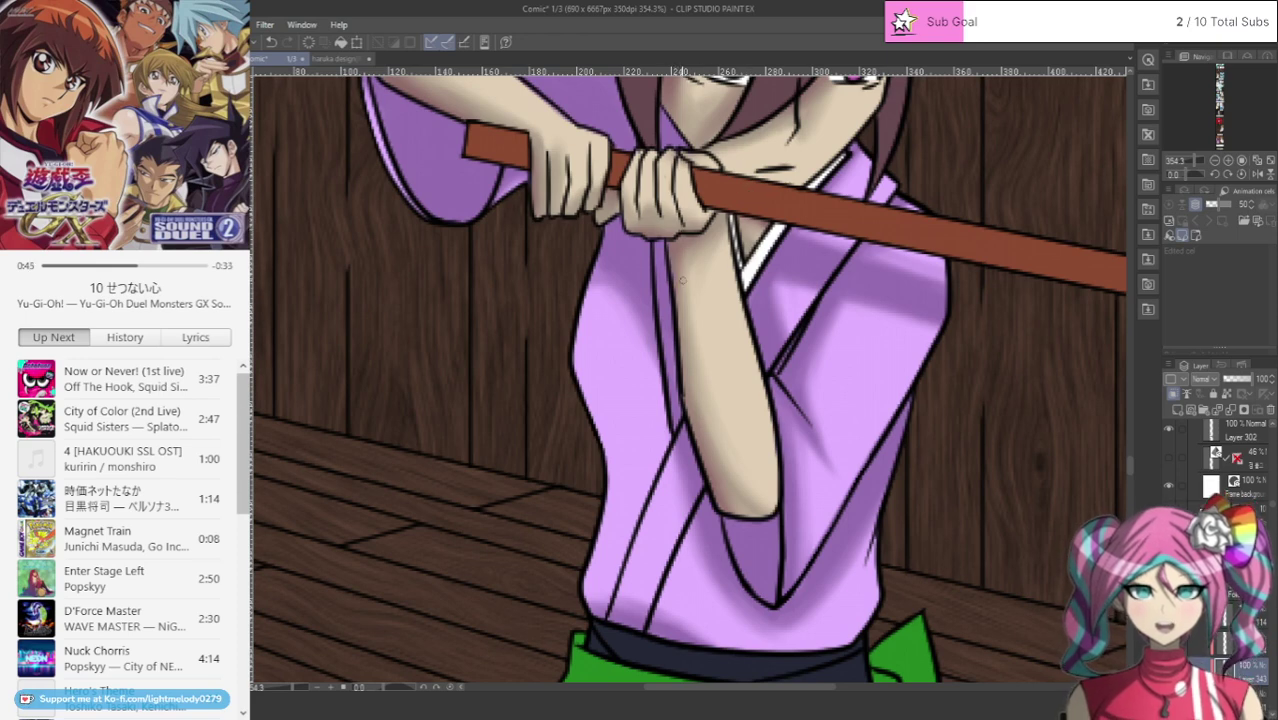
# Step: On a new clipping layer above Layer 130, shade the kimono collar purple in the "holding a sword?" panel
pyautogui.scroll(-4, 684, 279)
pyautogui.scroll(2, 797, 500)
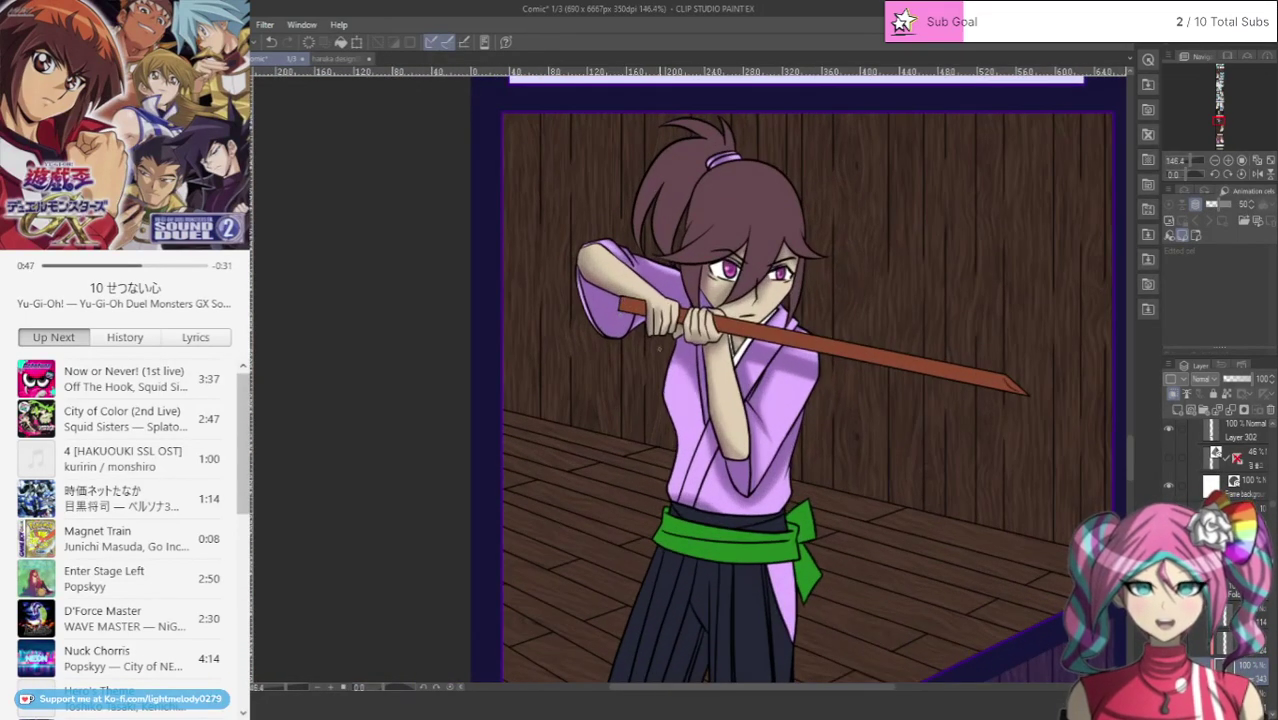
pyautogui.scroll(1, 717, 484)
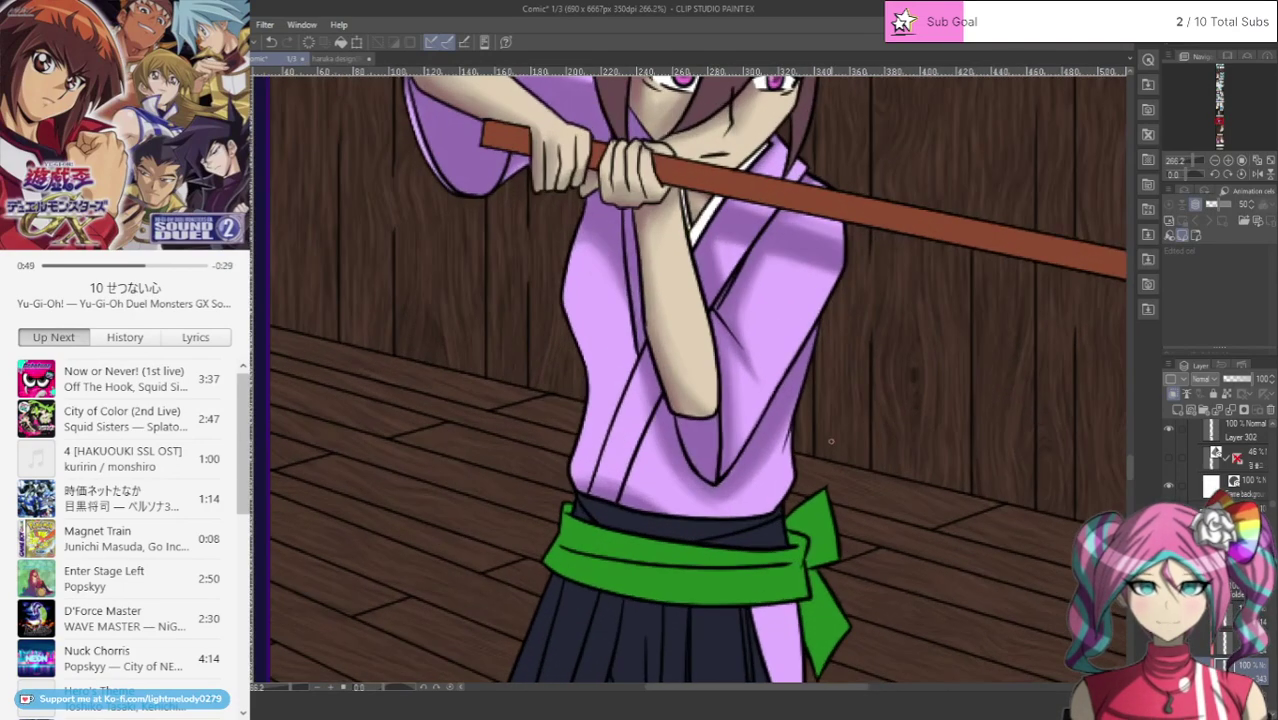
pyautogui.scroll(-5, 831, 441)
pyautogui.moveTo(1226, 114)
pyautogui.mouseDown()
pyautogui.moveTo(1218, 95)
pyautogui.moveTo(1230, 108)
pyautogui.mouseUp()
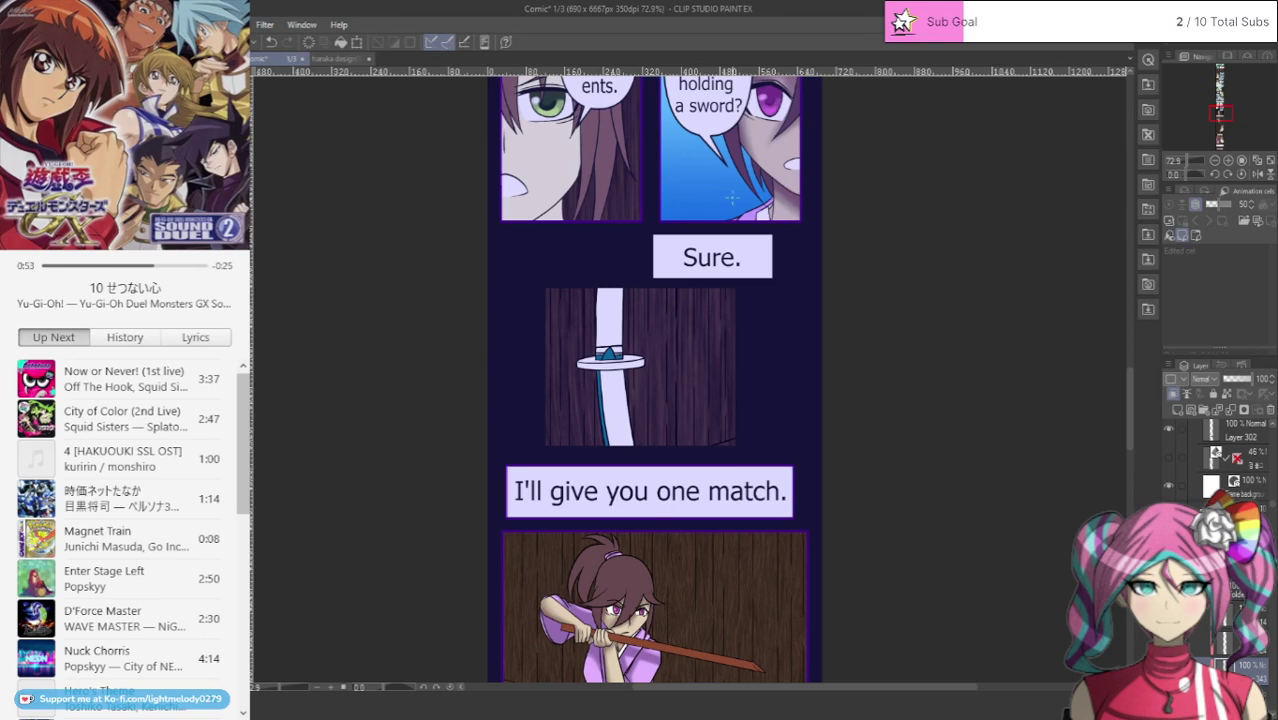
pyautogui.scroll(2, 1230, 108)
pyautogui.scroll(2, 767, 200)
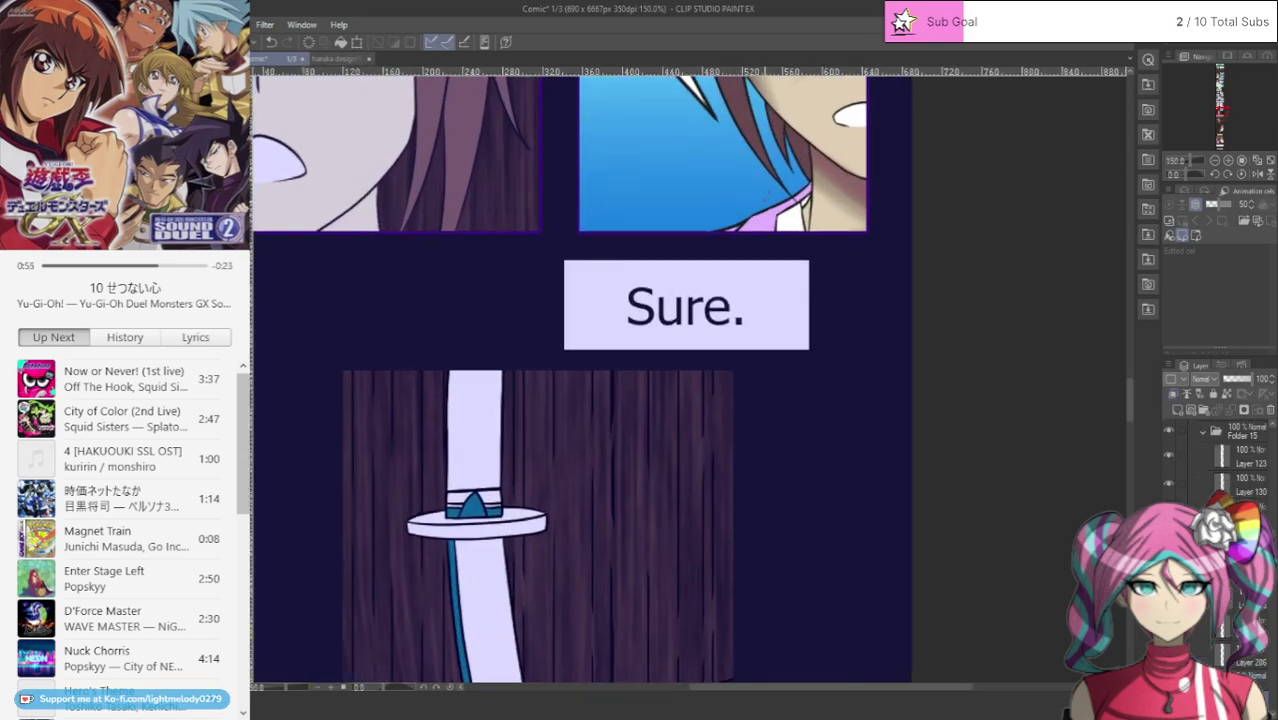
pyautogui.moveTo(1131, 413); pyautogui.dragTo(1126, 397)
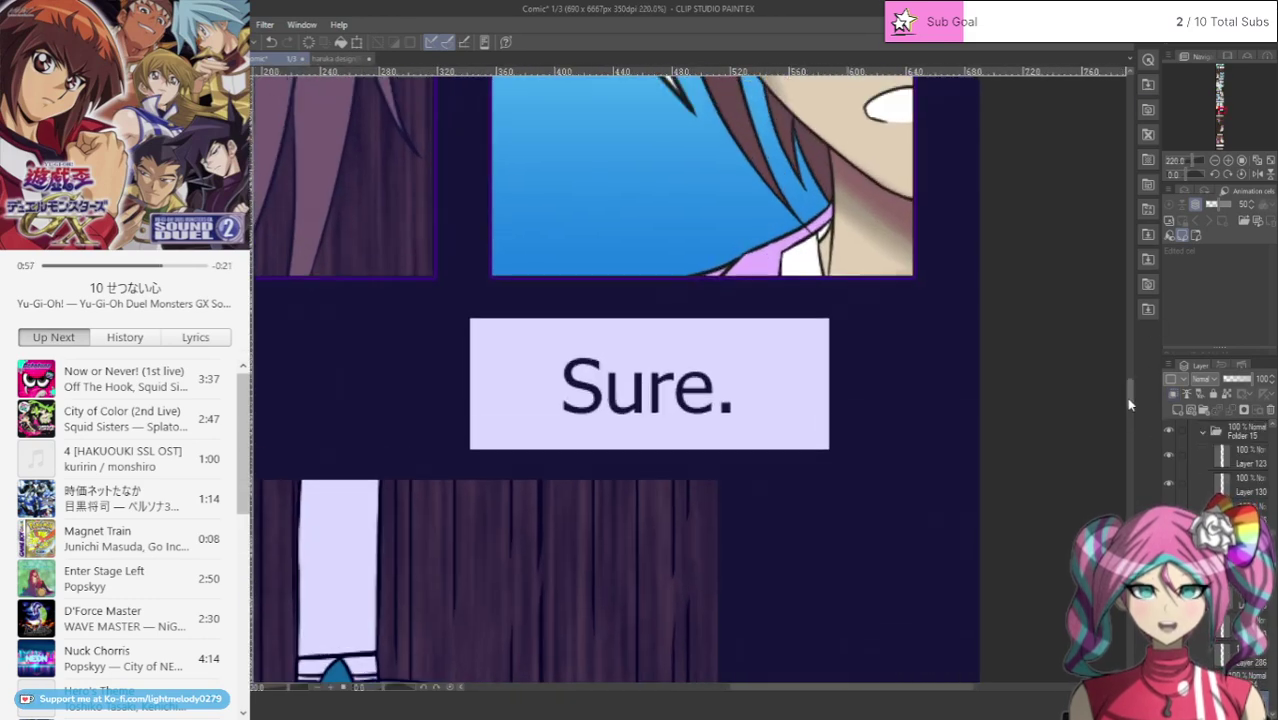
pyautogui.click(1188, 485)
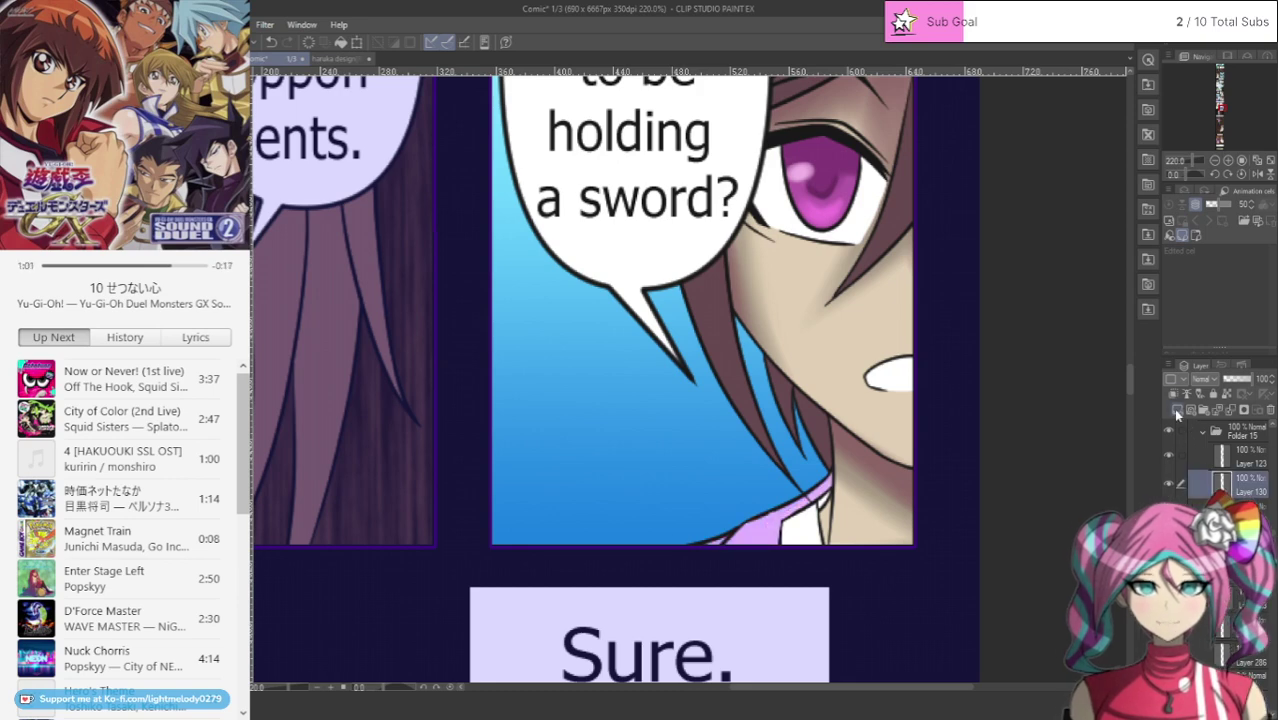
pyautogui.scroll(1, 821, 593)
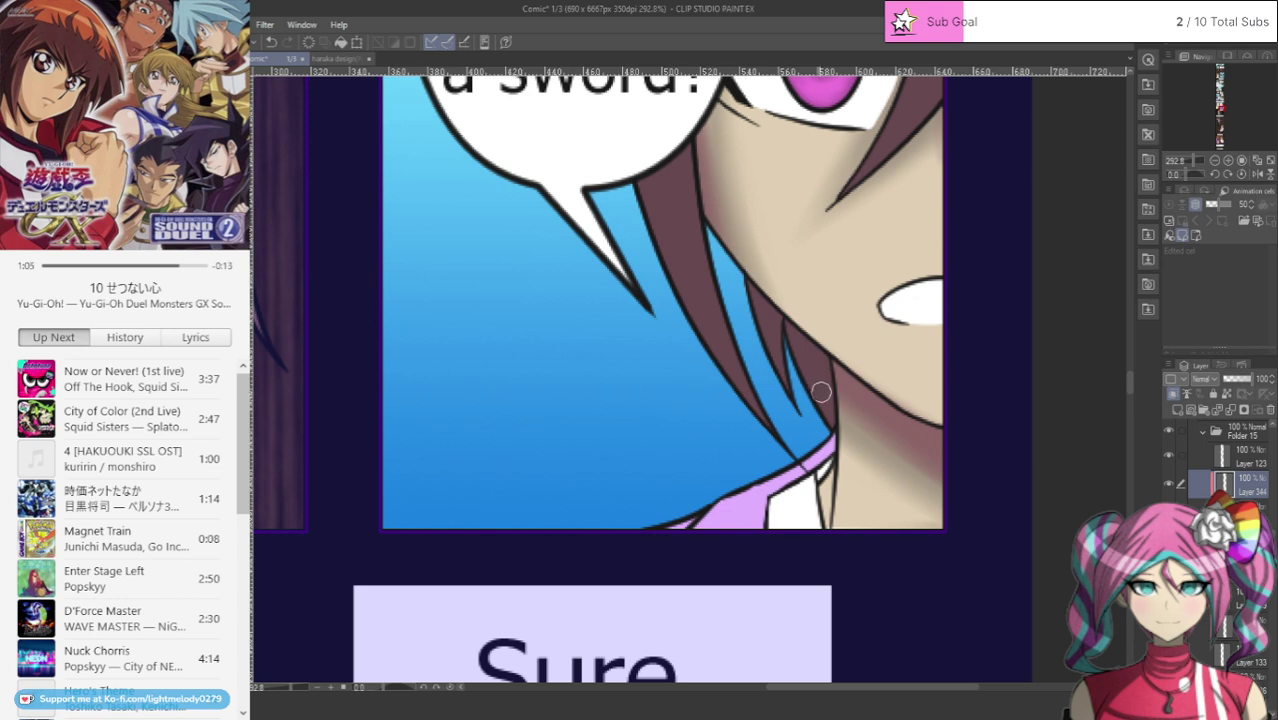
pyautogui.moveTo(820, 392)
pyautogui.mouseDown()
pyautogui.moveTo(812, 466)
pyautogui.moveTo(829, 443)
pyautogui.moveTo(780, 474)
pyautogui.moveTo(707, 477)
pyautogui.moveTo(740, 485)
pyautogui.moveTo(765, 520)
pyautogui.mouseUp()
pyautogui.moveTo(808, 460); pyautogui.dragTo(764, 492)
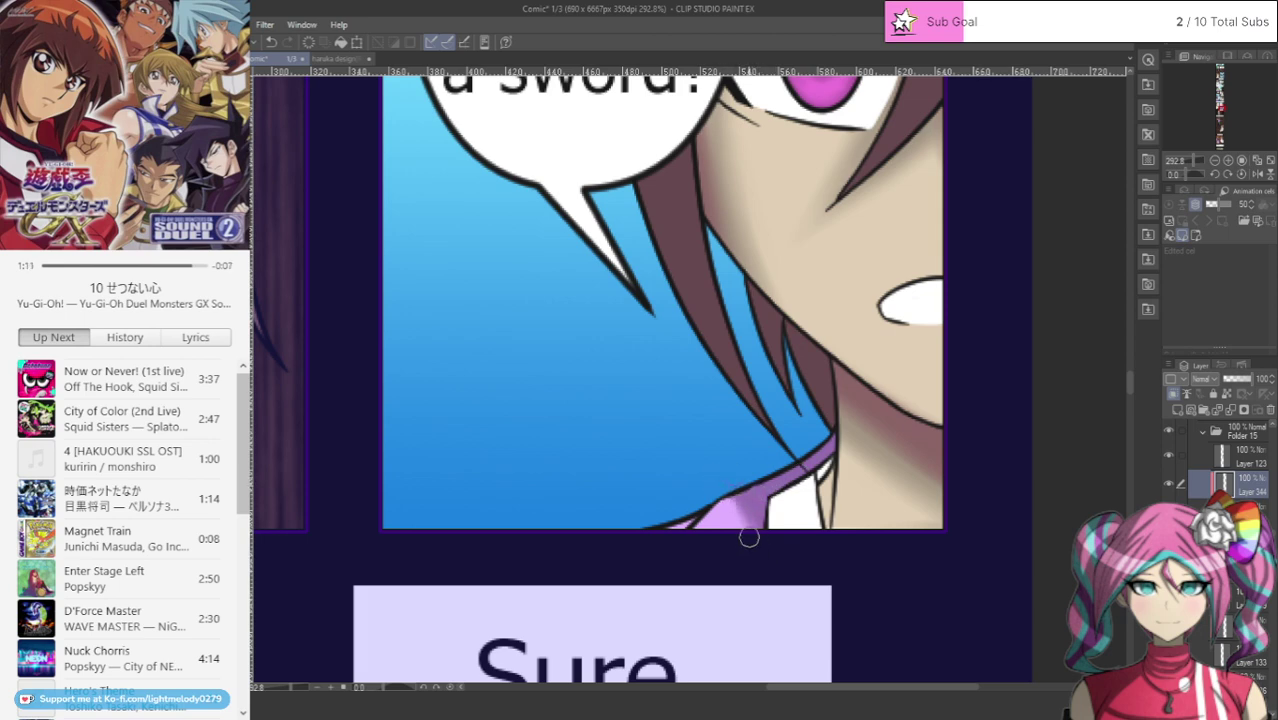
# Step: On a new layer, shade the lilac kimono's shoulder and below the crossed lapel in the panel above "Would you like to spar with me?"
pyautogui.moveTo(1133, 377); pyautogui.dragTo(1131, 322)
pyautogui.scroll(-6, 985, 315)
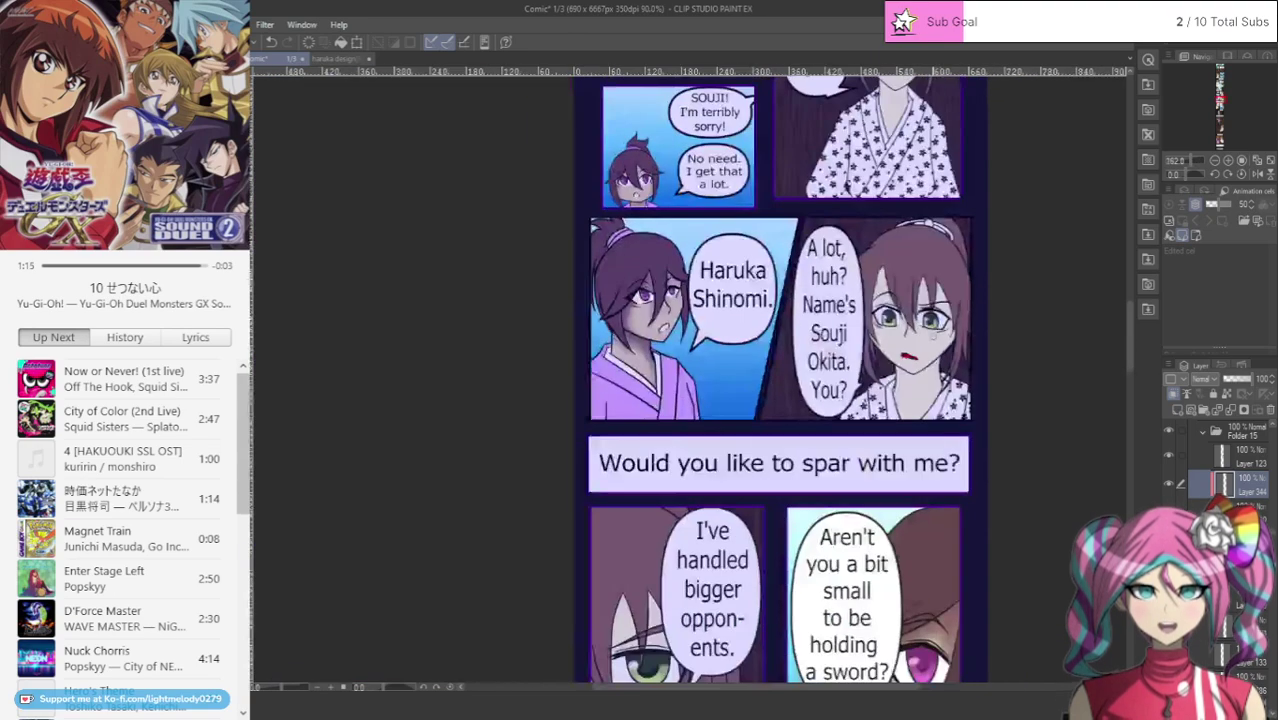
pyautogui.scroll(2, 859, 300)
pyautogui.scroll(4, 800, 349)
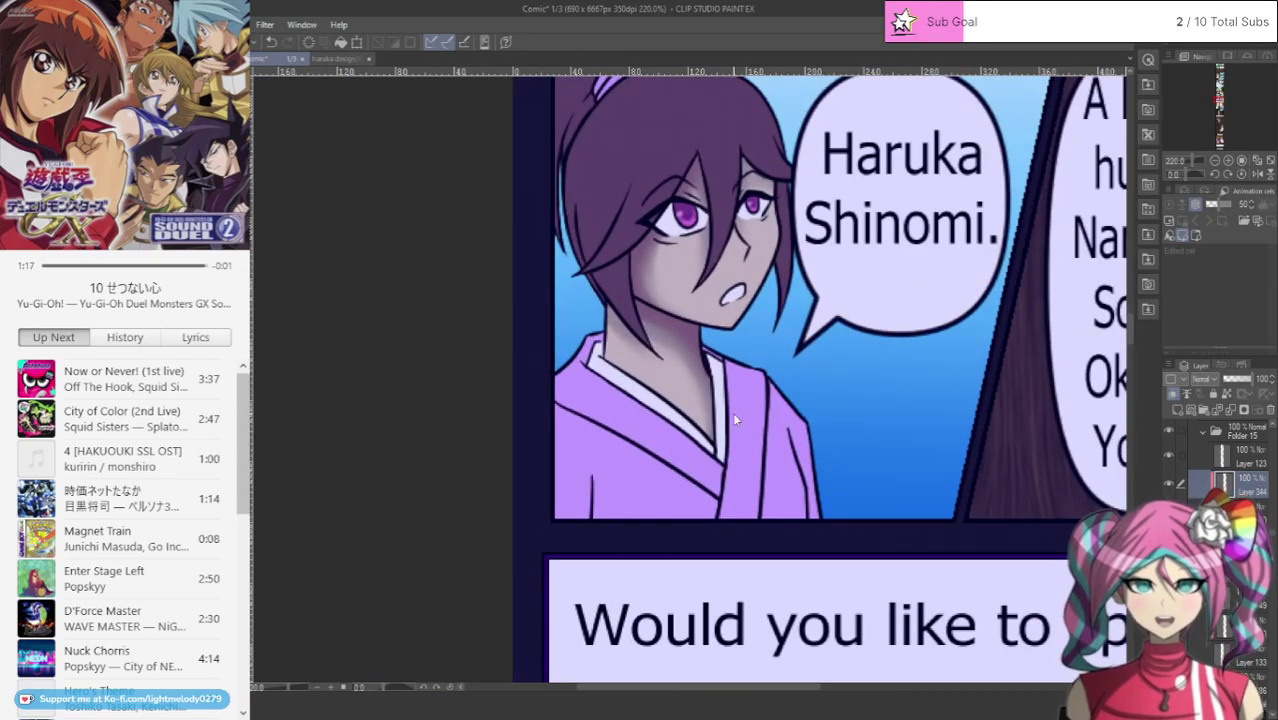
pyautogui.scroll(1, 738, 420)
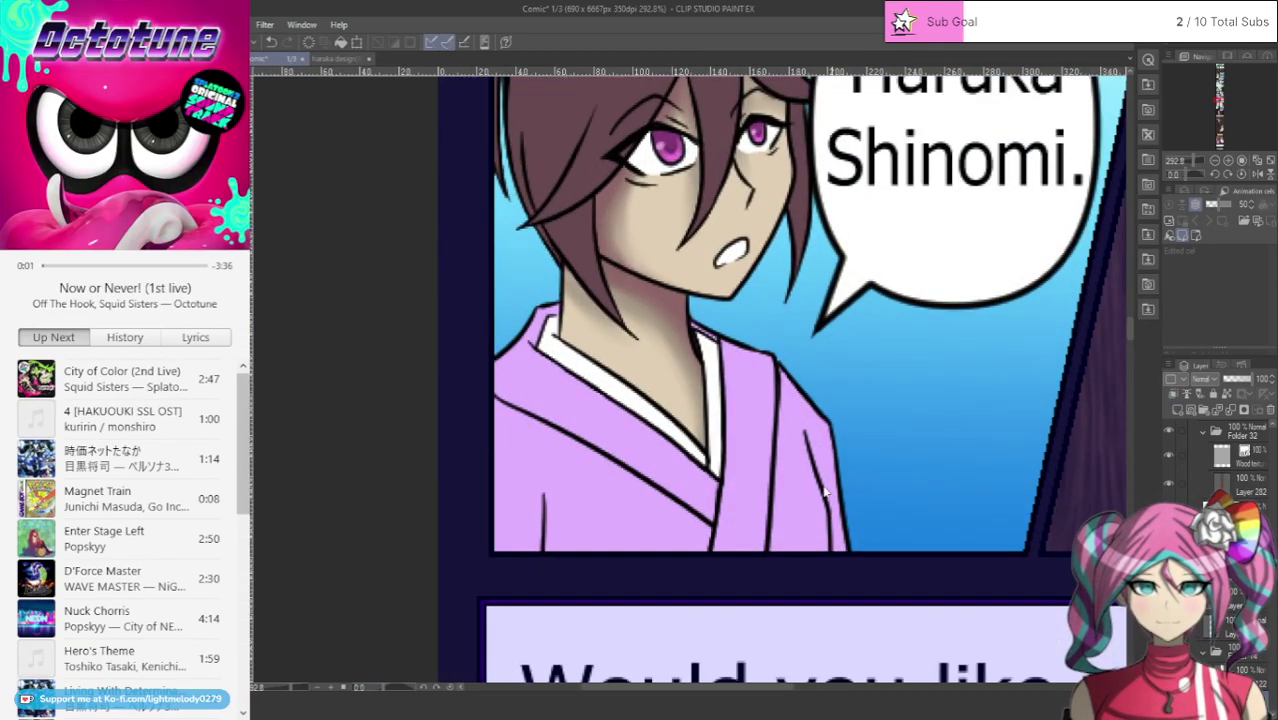
pyautogui.scroll(-2, 1165, 465)
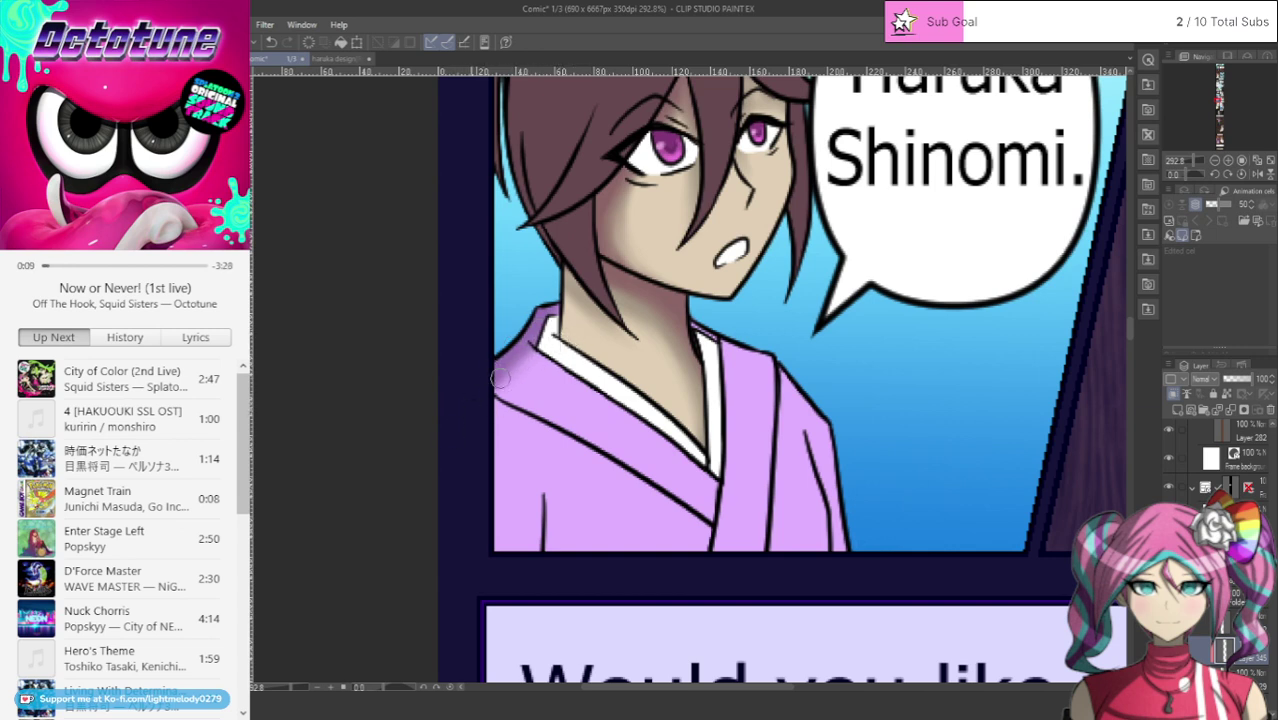
pyautogui.moveTo(490, 396); pyautogui.dragTo(682, 532)
pyautogui.moveTo(540, 440)
pyautogui.mouseDown()
pyautogui.moveTo(668, 503)
pyautogui.moveTo(706, 550)
pyautogui.moveTo(710, 455)
pyautogui.moveTo(715, 465)
pyautogui.mouseUp()
pyautogui.moveTo(680, 538); pyautogui.dragTo(570, 466)
pyautogui.moveTo(505, 414); pyautogui.dragTo(618, 458)
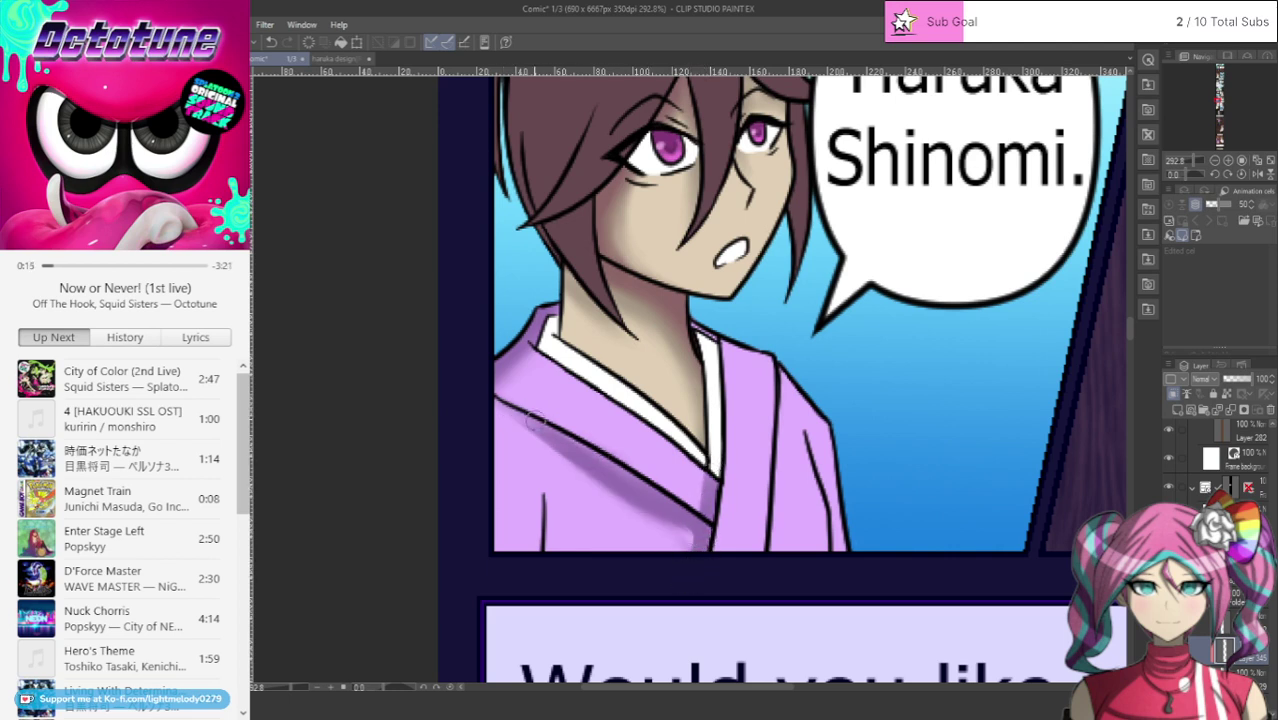
pyautogui.moveTo(542, 423); pyautogui.dragTo(654, 489)
pyautogui.moveTo(530, 438)
pyautogui.mouseDown()
pyautogui.moveTo(605, 480)
pyautogui.moveTo(514, 422)
pyautogui.moveTo(700, 574)
pyautogui.moveTo(675, 508)
pyautogui.mouseUp()
pyautogui.moveTo(702, 559)
pyautogui.mouseDown()
pyautogui.moveTo(516, 424)
pyautogui.moveTo(668, 532)
pyautogui.mouseUp()
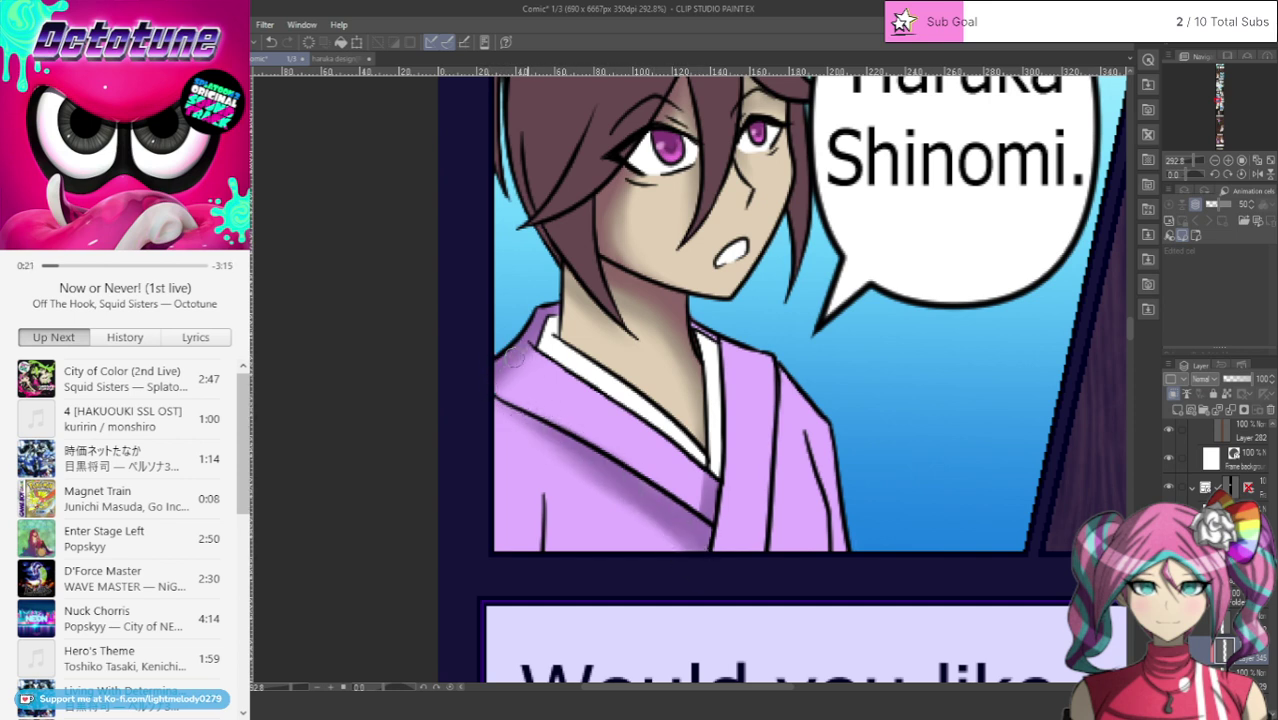
# Step: Shade both lapels along the white collar and the kimono beside the vertical lapel edge with darker purple
pyautogui.moveTo(716, 458)
pyautogui.mouseDown()
pyautogui.moveTo(702, 485)
pyautogui.moveTo(697, 457)
pyautogui.moveTo(702, 530)
pyautogui.moveTo(673, 502)
pyautogui.mouseUp()
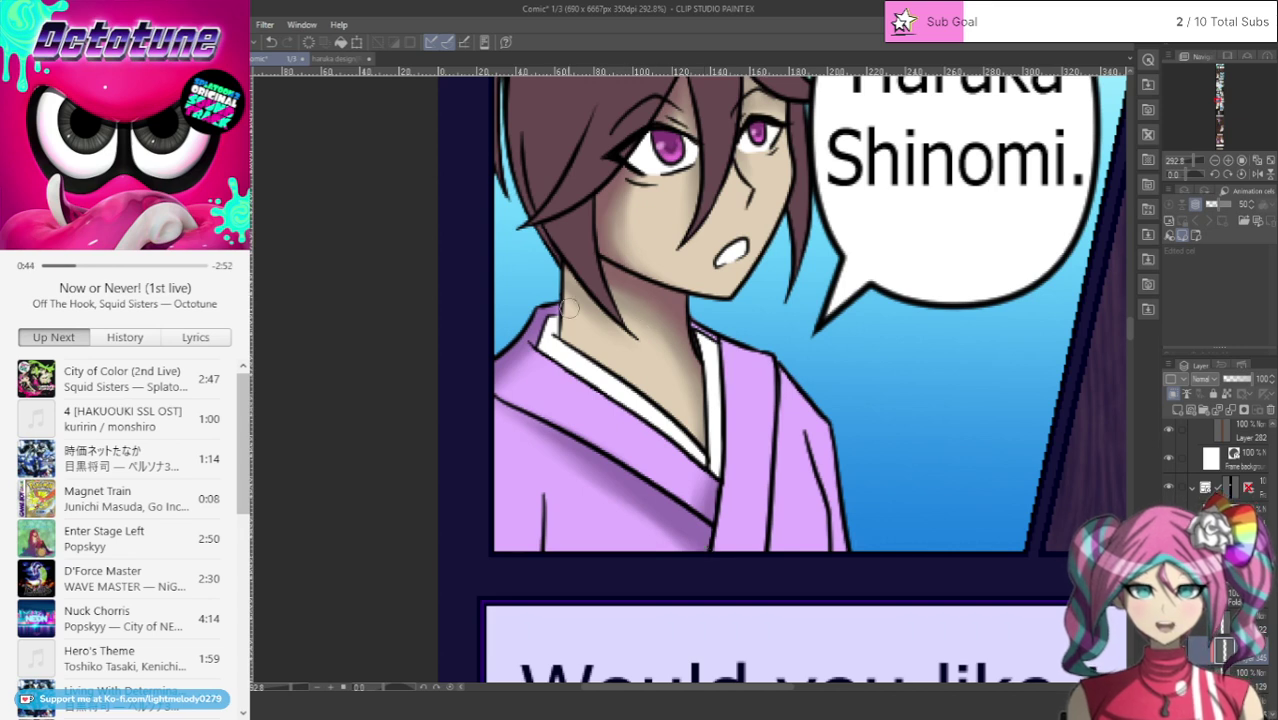
pyautogui.moveTo(548, 358); pyautogui.dragTo(705, 485)
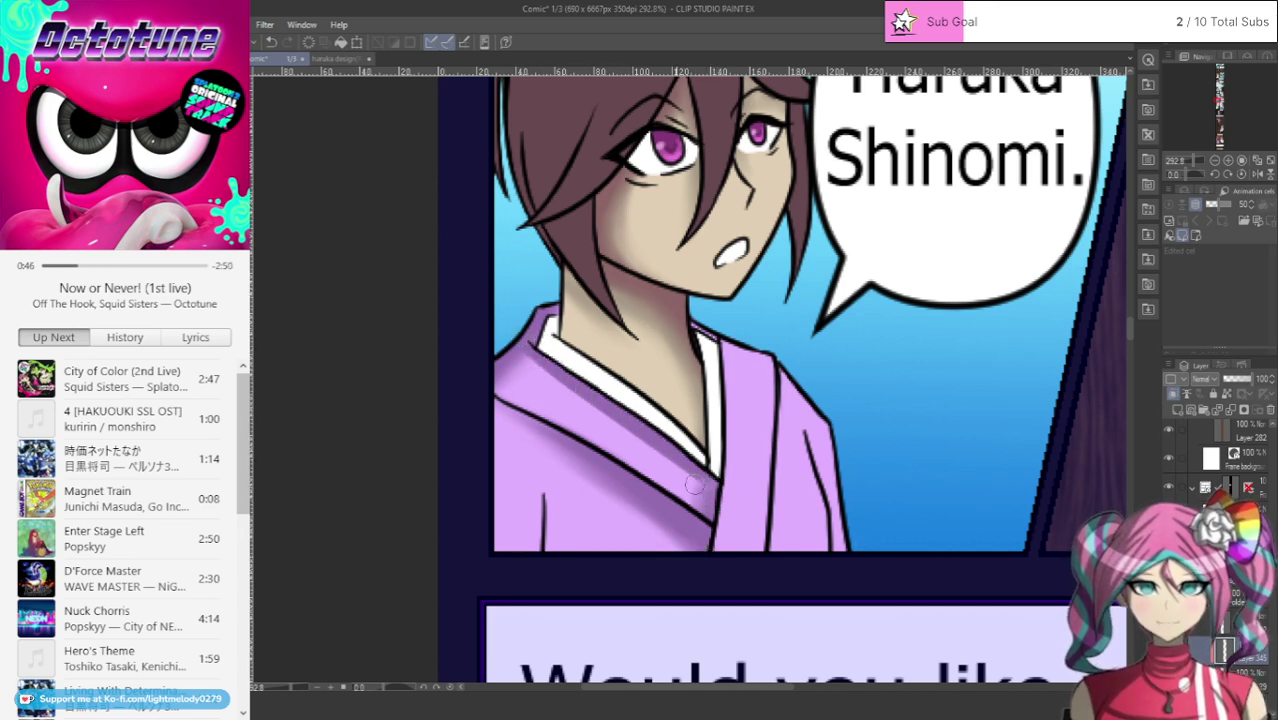
pyautogui.moveTo(618, 428); pyautogui.dragTo(695, 480)
pyautogui.moveTo(524, 366); pyautogui.dragTo(538, 375)
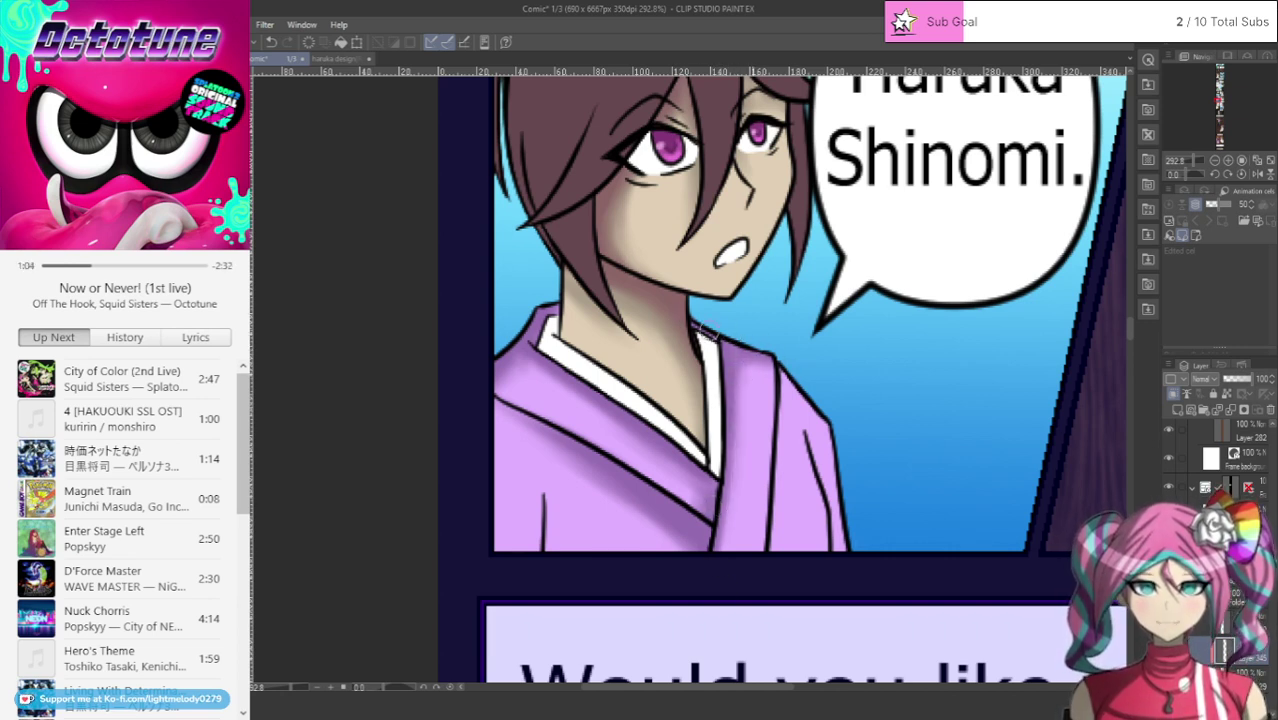
pyautogui.moveTo(781, 369); pyautogui.dragTo(767, 638)
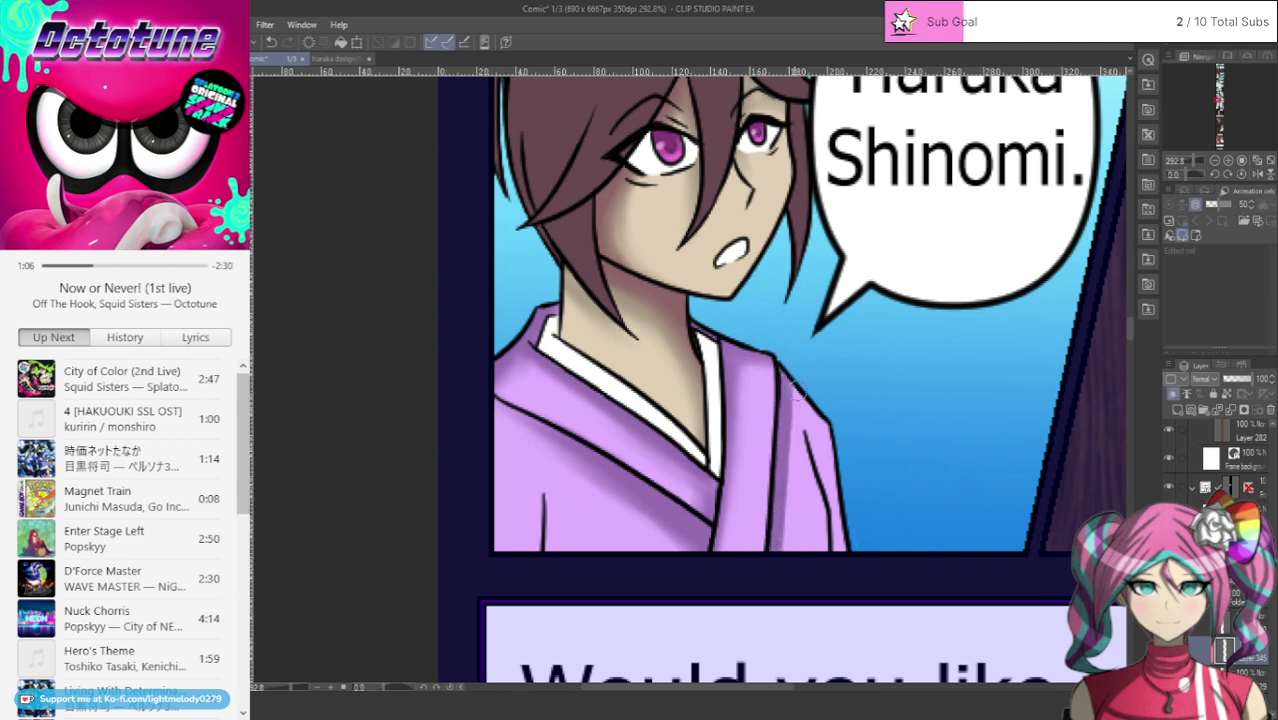
pyautogui.moveTo(799, 398); pyautogui.dragTo(782, 599)
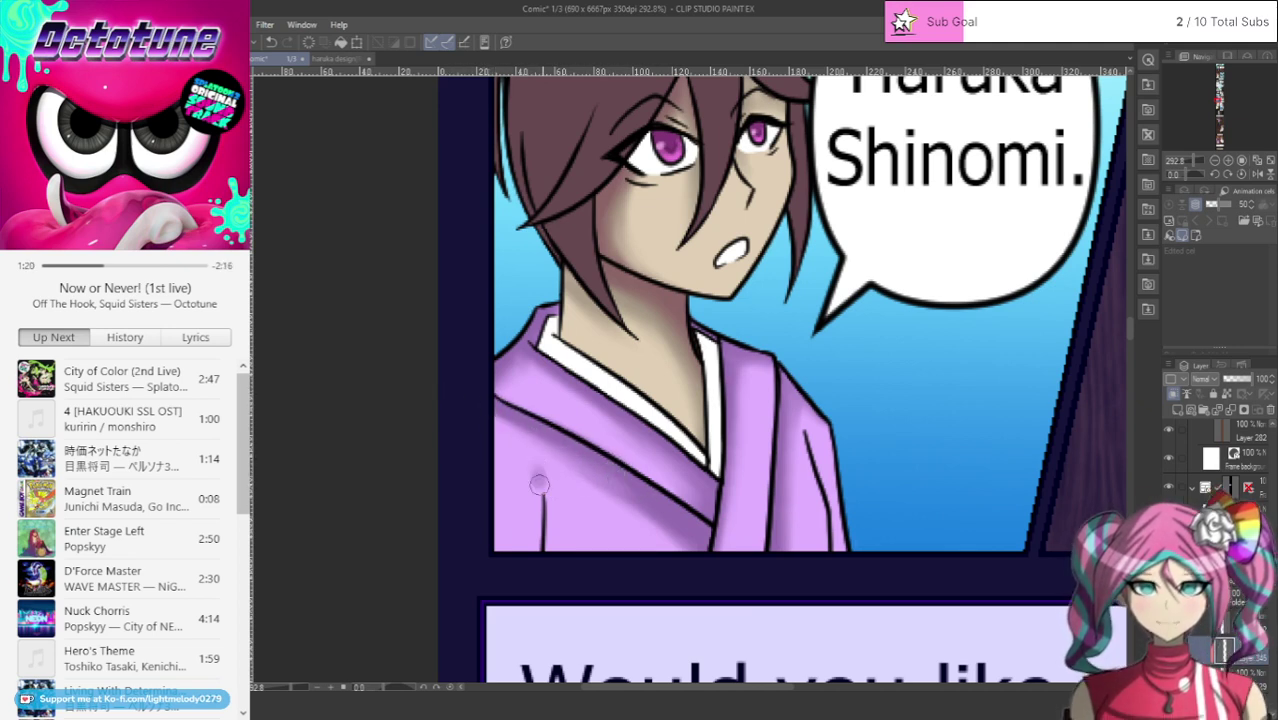
# Step: Shade the kimono around the sleeve line beneath the crossed lapel with darker purple and save the comic
pyautogui.moveTo(539, 474); pyautogui.dragTo(535, 600)
pyautogui.moveTo(542, 523)
pyautogui.mouseDown()
pyautogui.moveTo(518, 420)
pyautogui.moveTo(500, 405)
pyautogui.moveTo(546, 499)
pyautogui.moveTo(546, 546)
pyautogui.moveTo(527, 418)
pyautogui.moveTo(554, 516)
pyautogui.mouseUp()
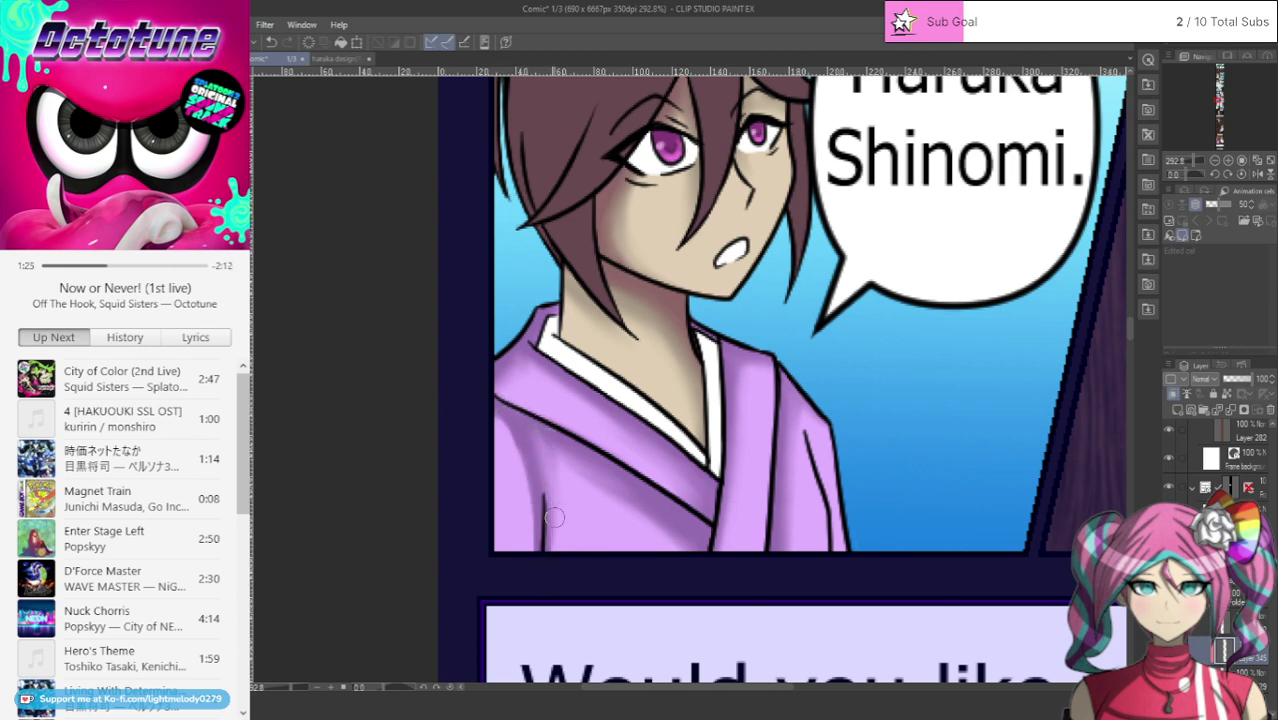
pyautogui.moveTo(526, 416)
pyautogui.mouseDown()
pyautogui.moveTo(547, 476)
pyautogui.moveTo(561, 441)
pyautogui.moveTo(550, 589)
pyautogui.mouseUp()
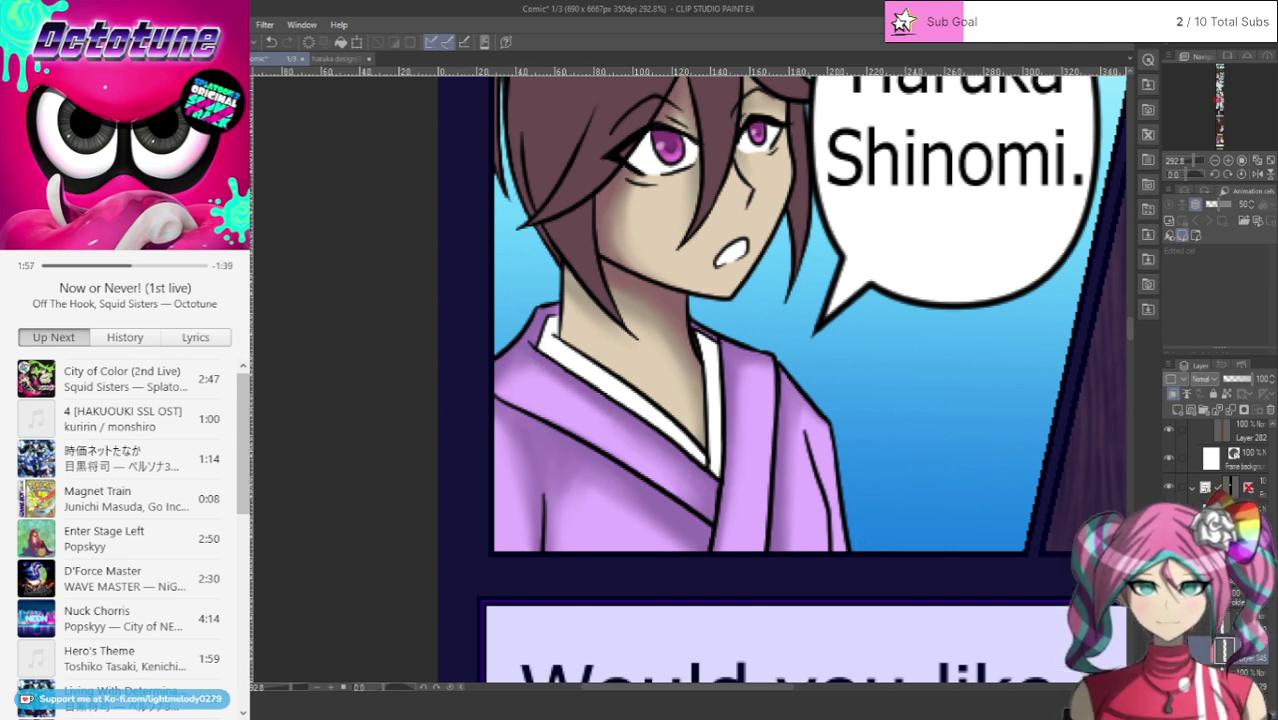
pyautogui.hotkey('ctrl', 's')
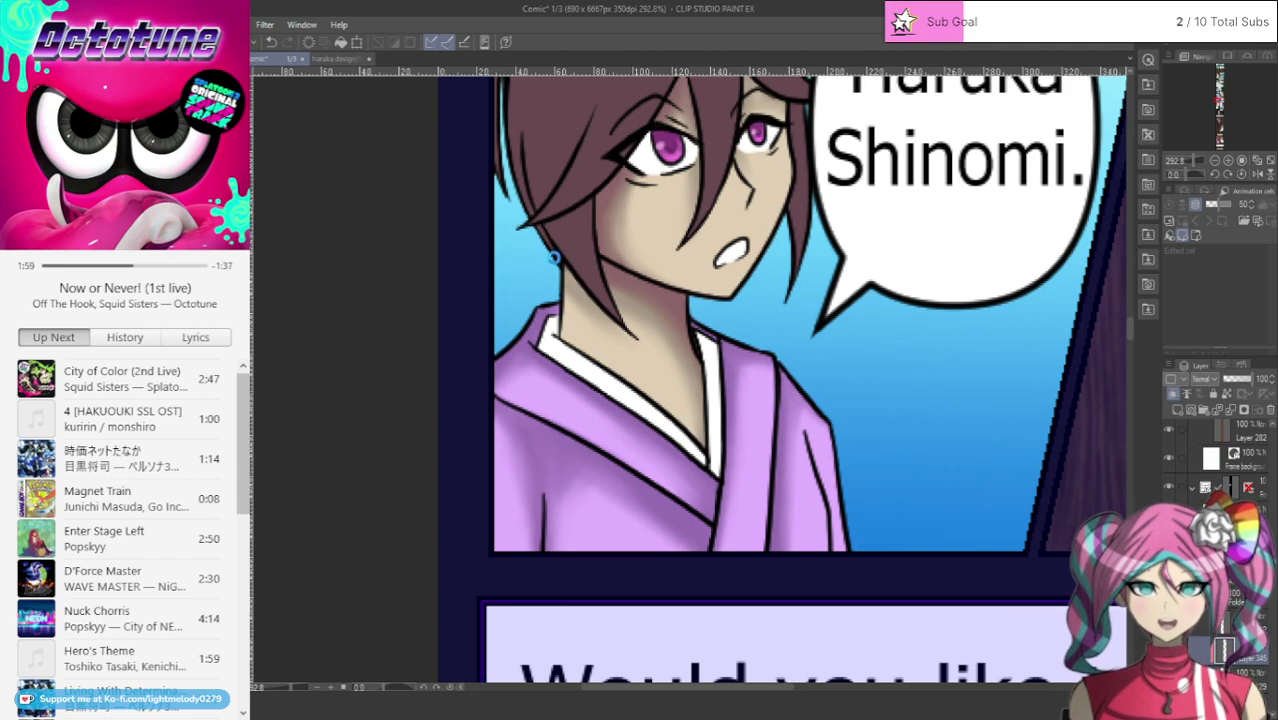
# Step: Shade the folds of the girl's lilac hair tie in the same panel with darker purple
pyautogui.scroll(-2, 555, 272)
pyautogui.scroll(-5, 550, 272)
pyautogui.scroll(4, 574, 181)
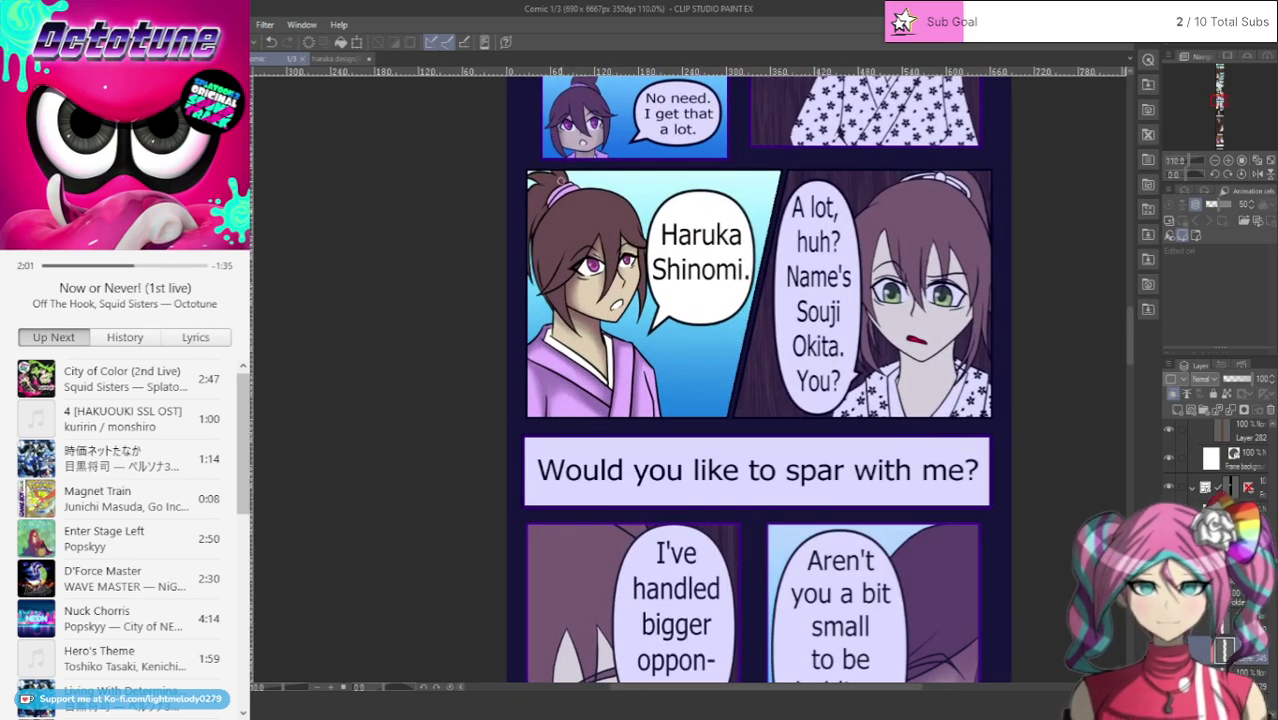
pyautogui.scroll(4, 572, 181)
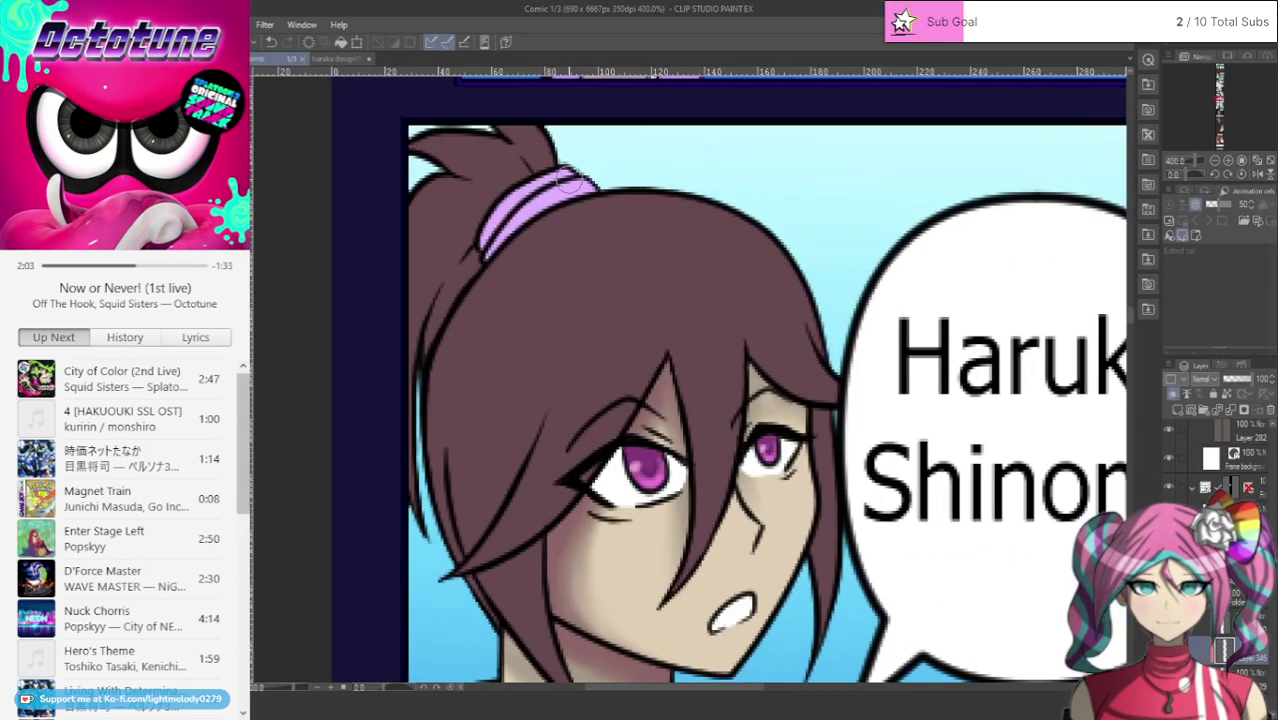
pyautogui.moveTo(506, 202)
pyautogui.mouseDown()
pyautogui.moveTo(496, 208)
pyautogui.moveTo(513, 232)
pyautogui.moveTo(498, 200)
pyautogui.mouseUp()
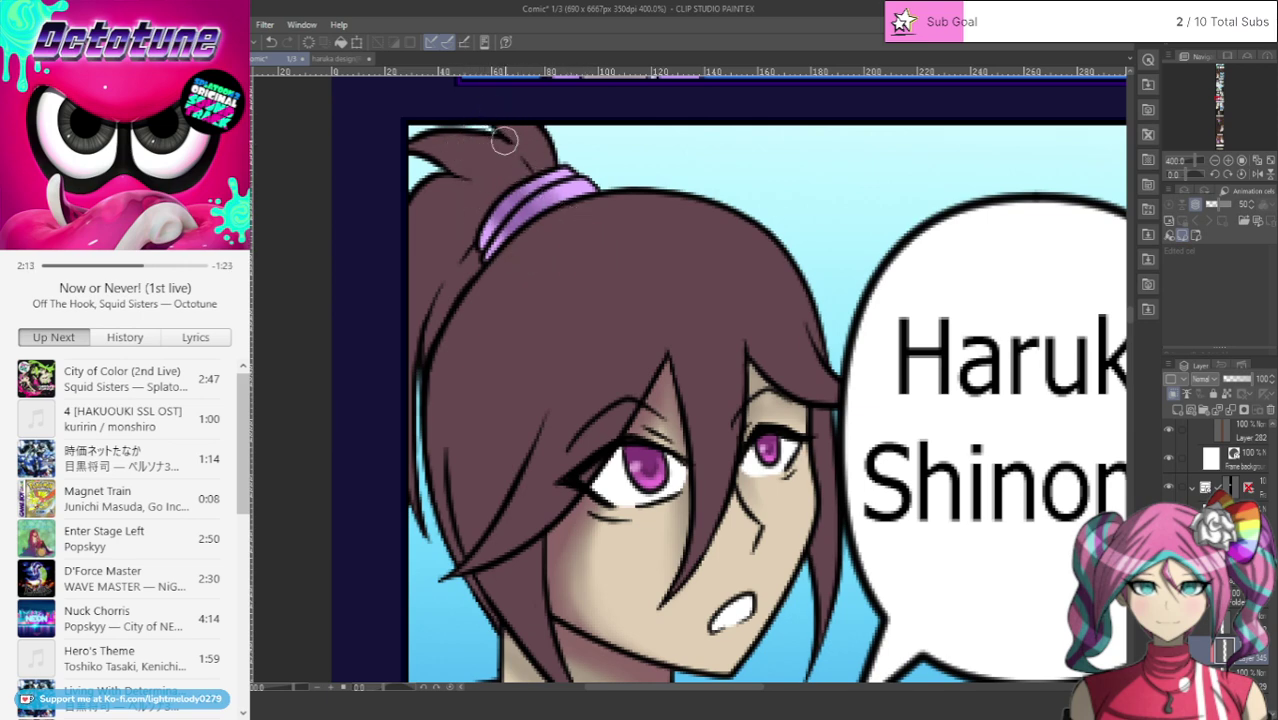
# Step: Hide the dark tint over the "No need. I get that a lot." panel and identify the layer holding the girl's lilac kimono and hair tie
pyautogui.scroll(5, 1134, 314)
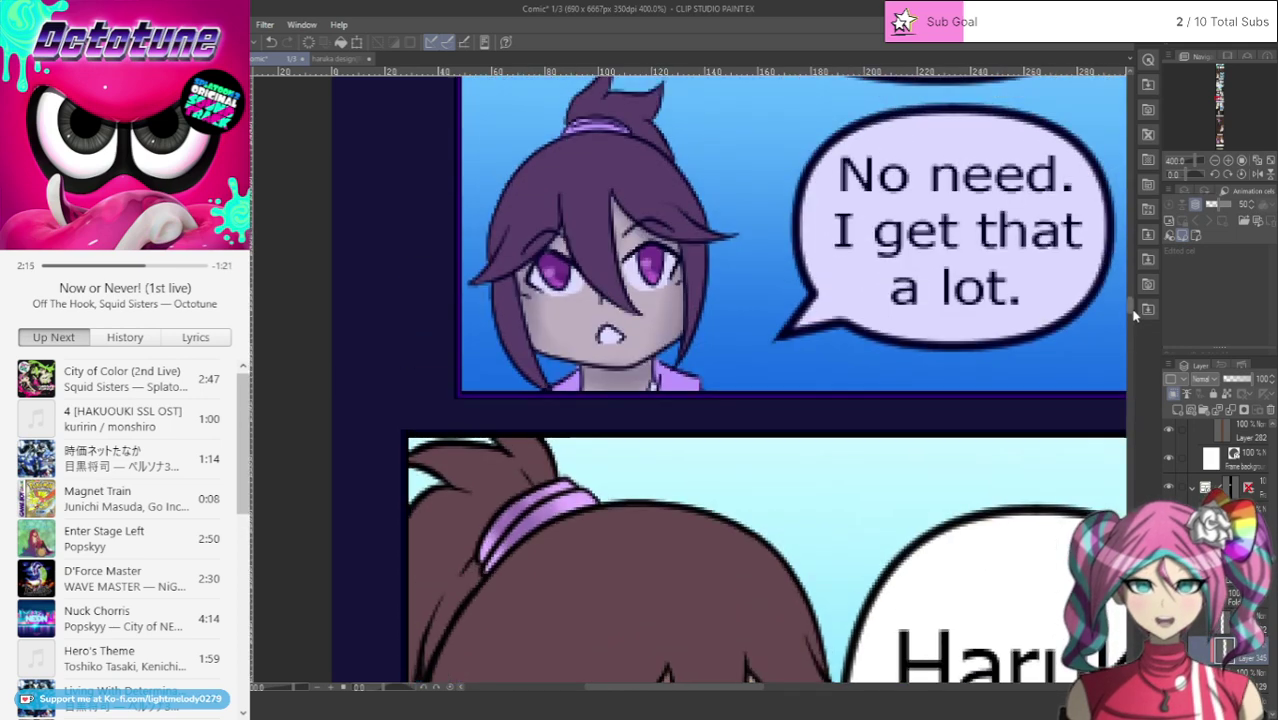
pyautogui.moveTo(1132, 312); pyautogui.dragTo(1132, 308)
pyautogui.keyDown('ctrl'); pyautogui.keyDown('shift'); pyautogui.click(663, 417); pyautogui.keyUp('shift'); pyautogui.keyUp('ctrl')
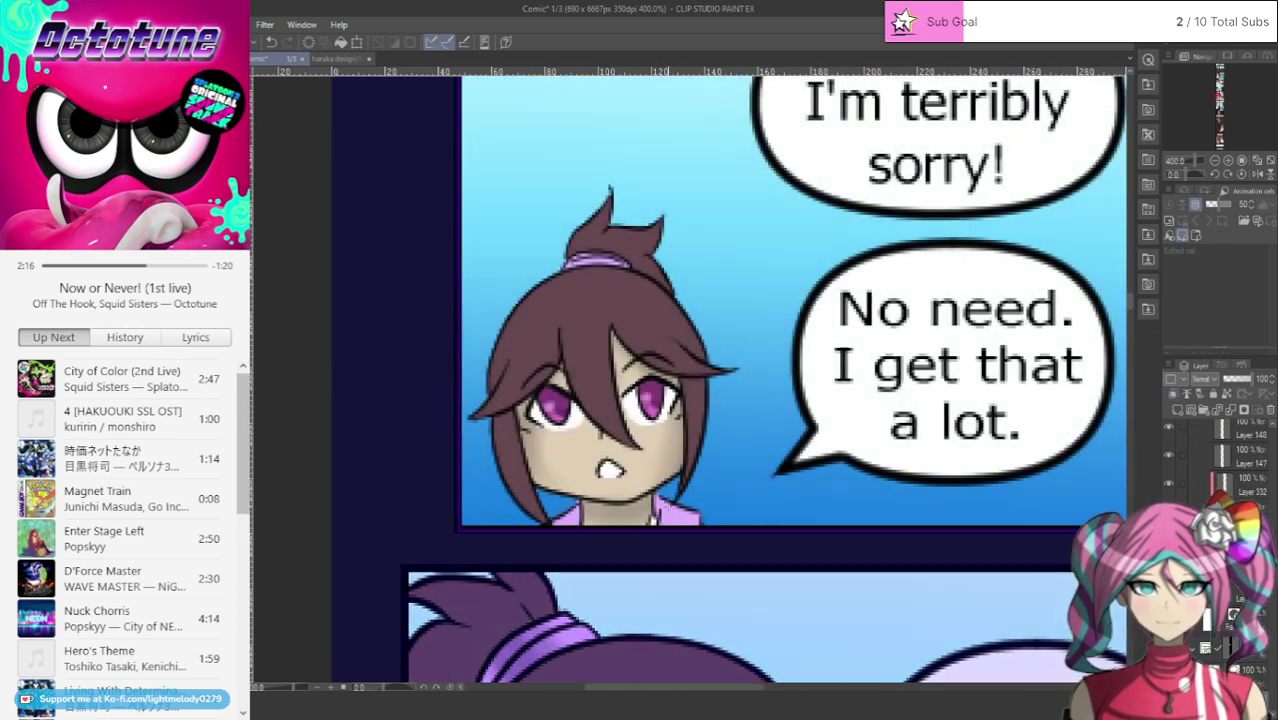
pyautogui.keyDown('ctrl'); pyautogui.keyDown('shift'); pyautogui.click(679, 518); pyautogui.keyUp('shift'); pyautogui.keyUp('ctrl')
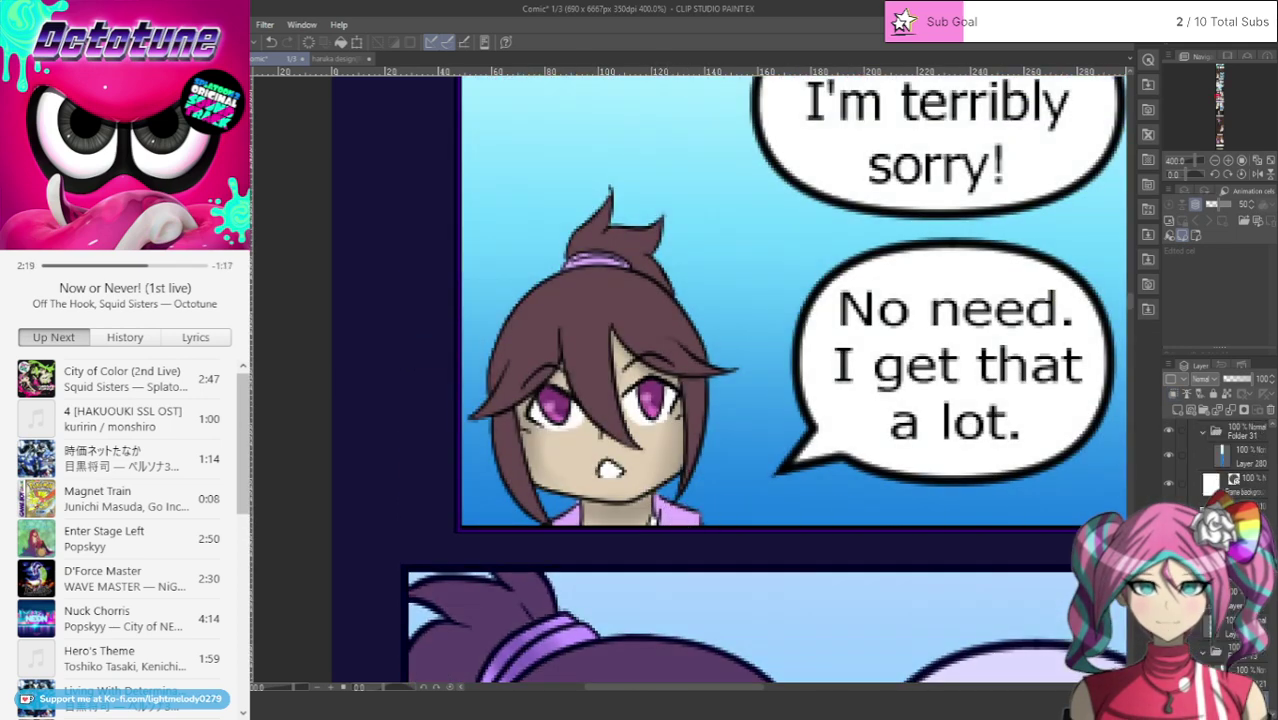
pyautogui.moveTo(1275, 574); pyautogui.dragTo(1275, 600)
pyautogui.click(1169, 503)
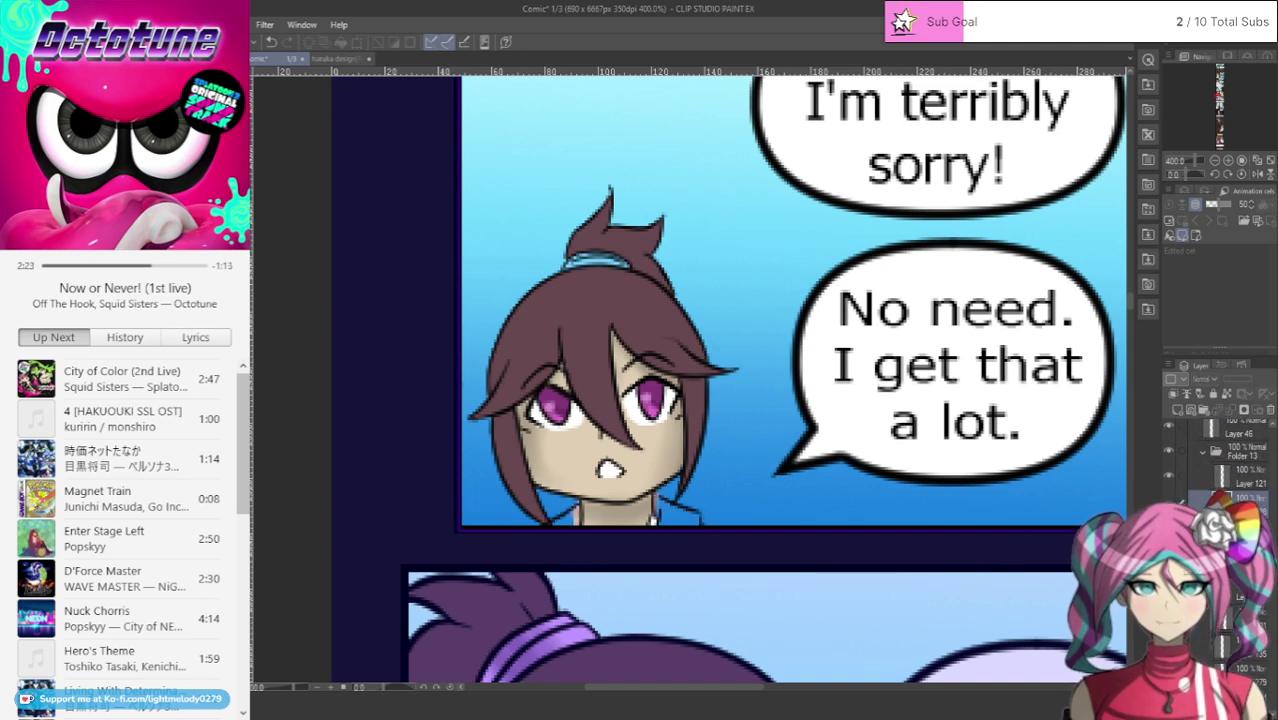
pyautogui.hotkey('ctrl', 'y')
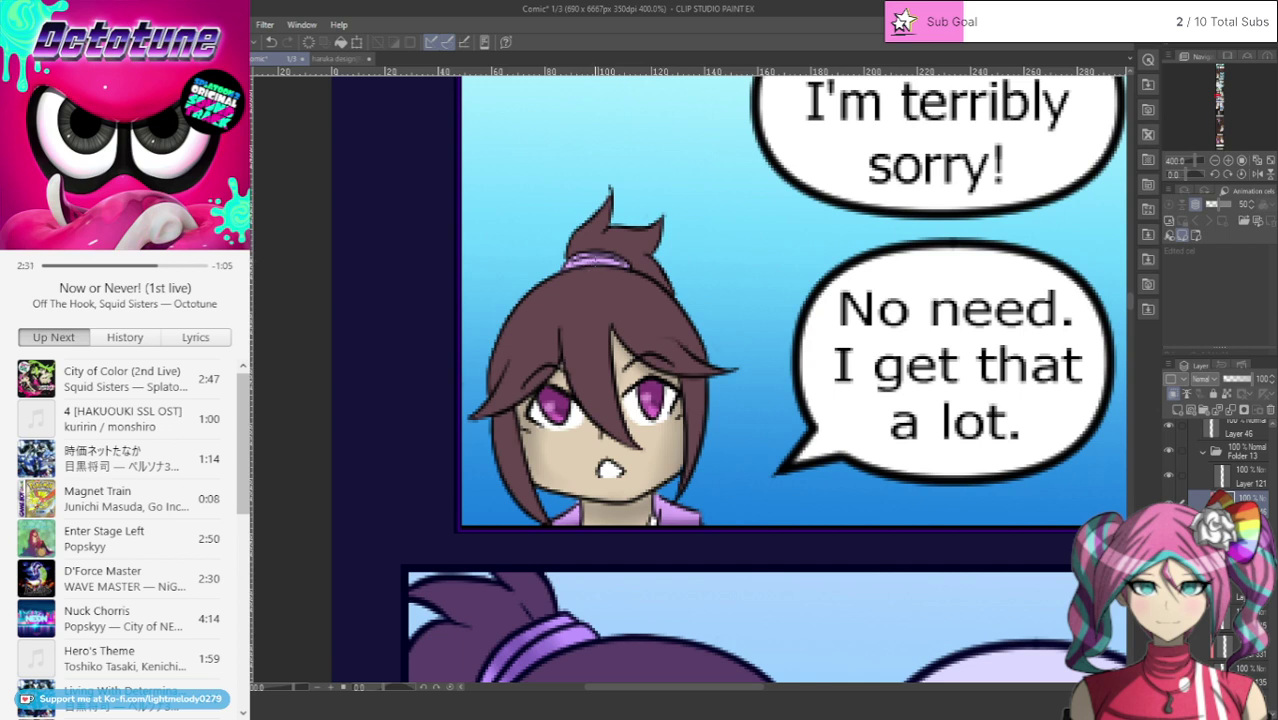
pyautogui.hotkey('ctrl', 'shift', 'n')
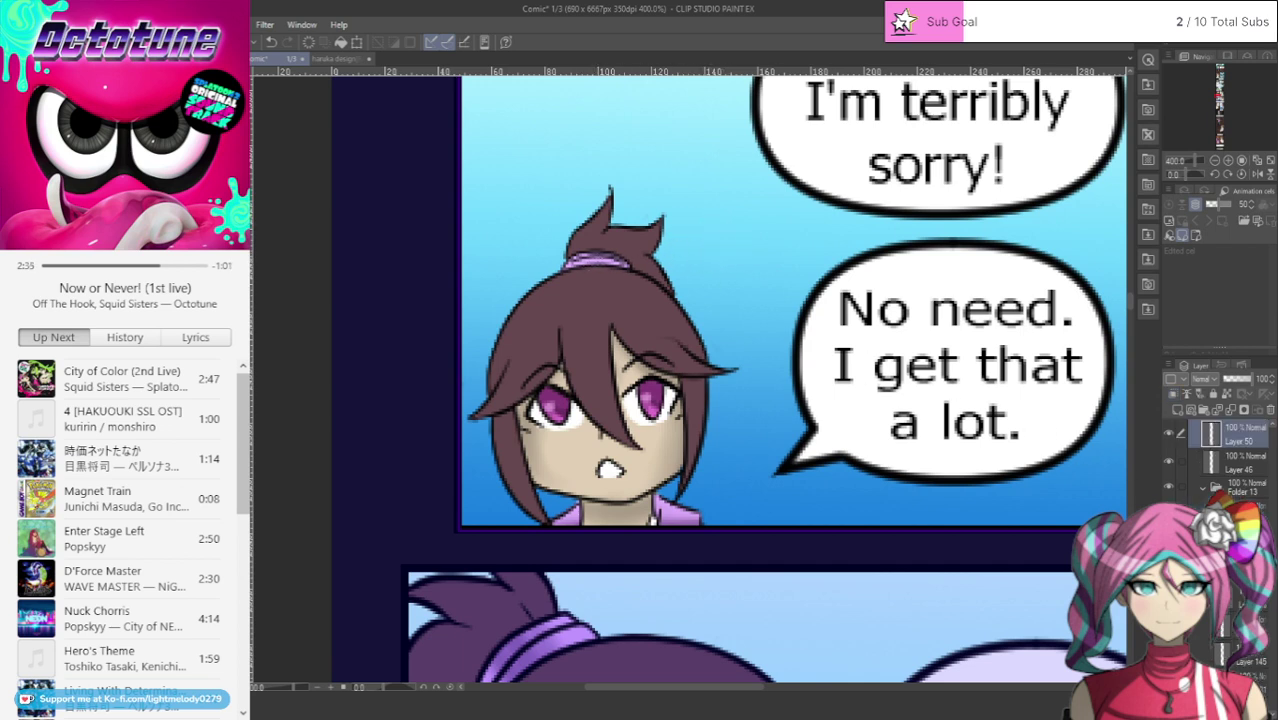
pyautogui.hotkey('ctrl', 'z')
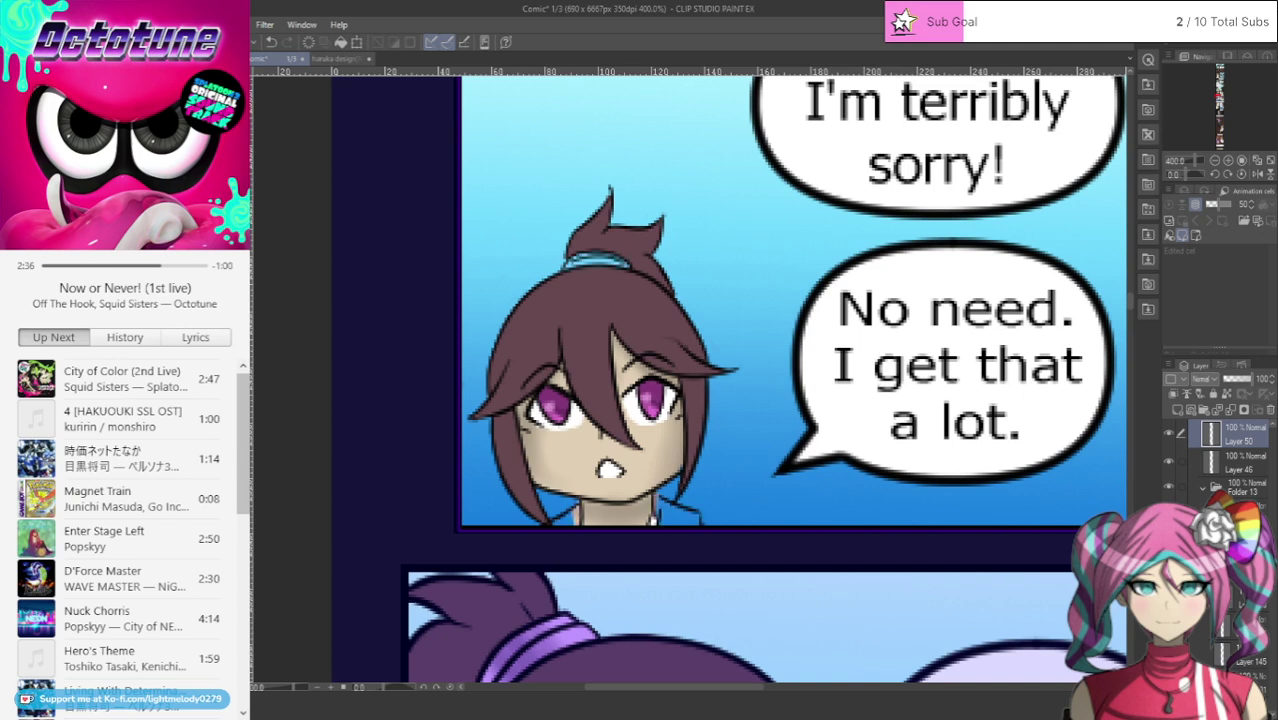
pyautogui.hotkey('ctrl', 'y')
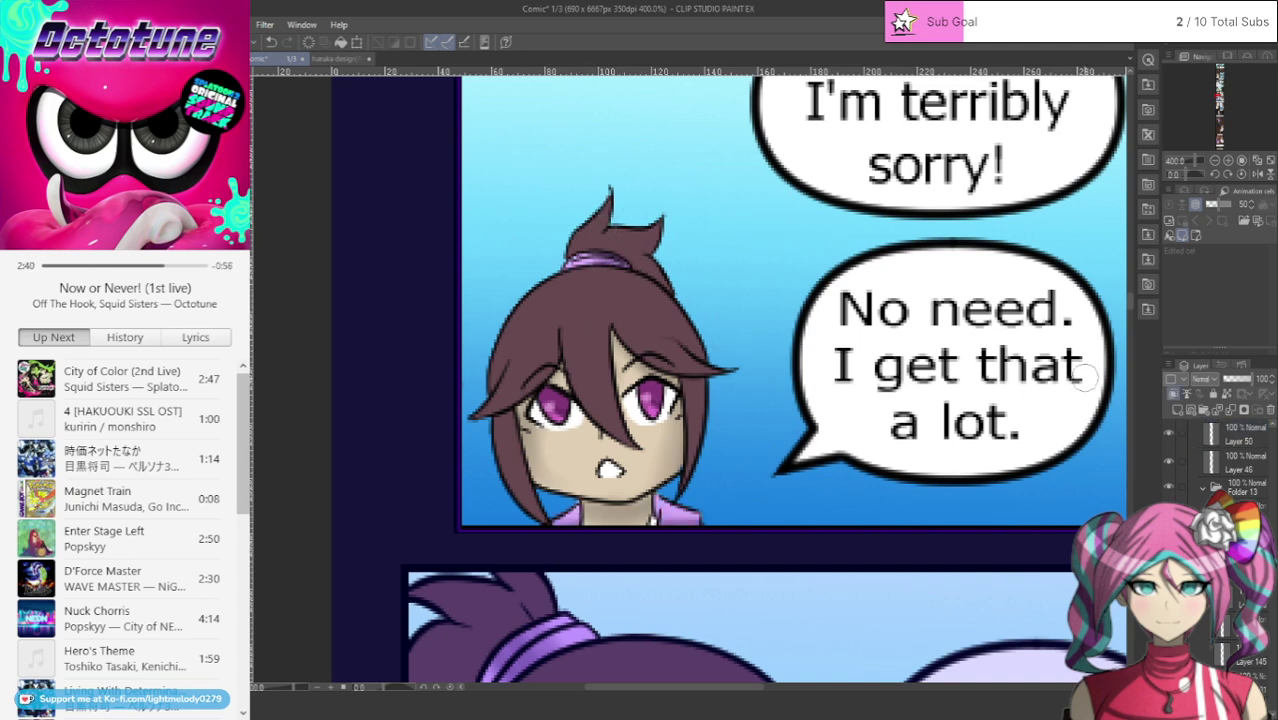
# Step: In the "I was just watching..." panel, clip a shading layer to the lilac kimono and shade the shoulder beside the neck with darker purple
pyautogui.click(1215, 160)
pyautogui.click(1215, 160)
pyautogui.click(1215, 160)
pyautogui.moveTo(1218, 95); pyautogui.dragTo(1219, 88)
pyautogui.hotkey('ctrl', 'z')
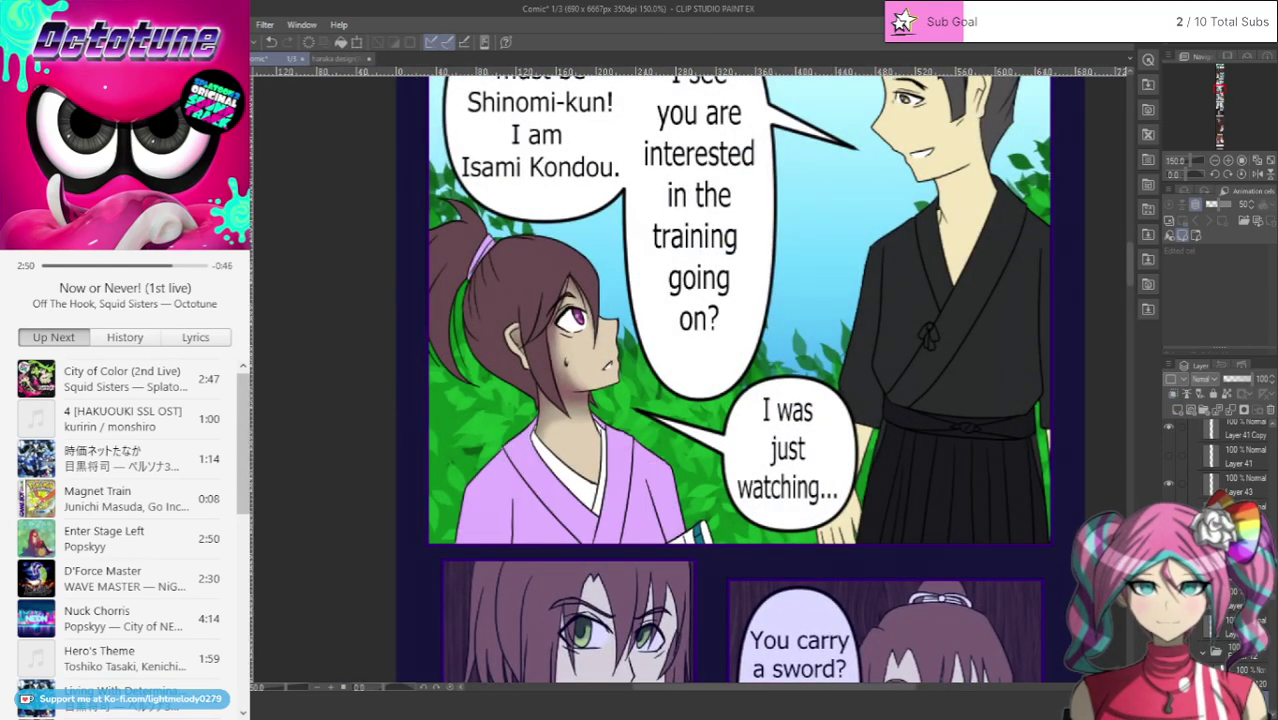
pyautogui.click(1171, 392)
pyautogui.scroll(2, 546, 579)
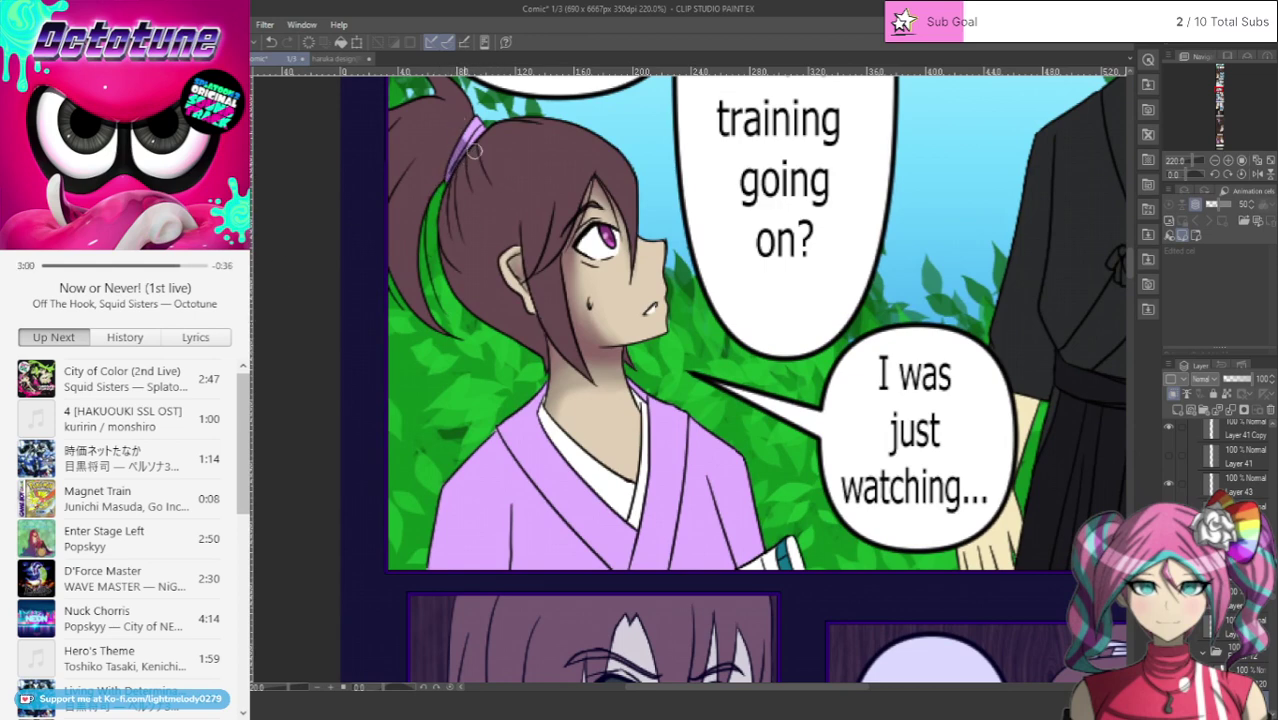
pyautogui.moveTo(483, 444); pyautogui.dragTo(545, 397)
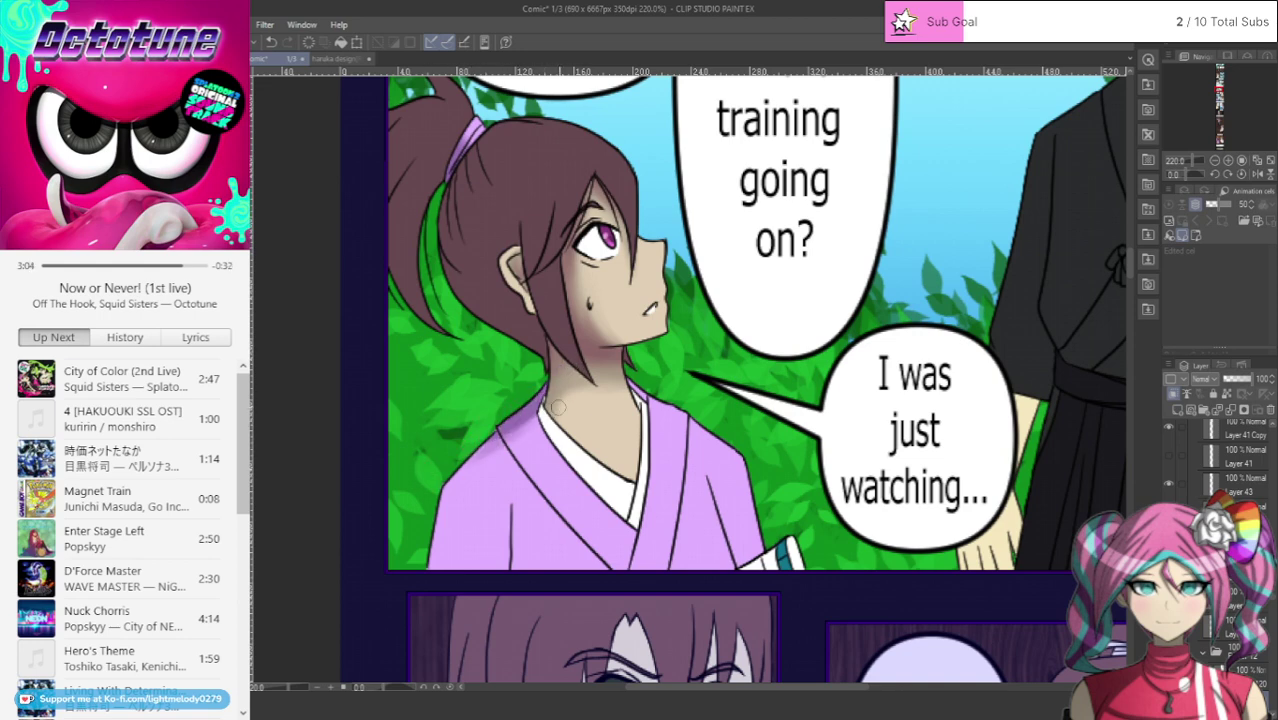
# Step: Shade both sides of the kimono's long diagonal lapel edge with darker purple, from the shoulder down to the panel border
pyautogui.moveTo(492, 428); pyautogui.dragTo(604, 568)
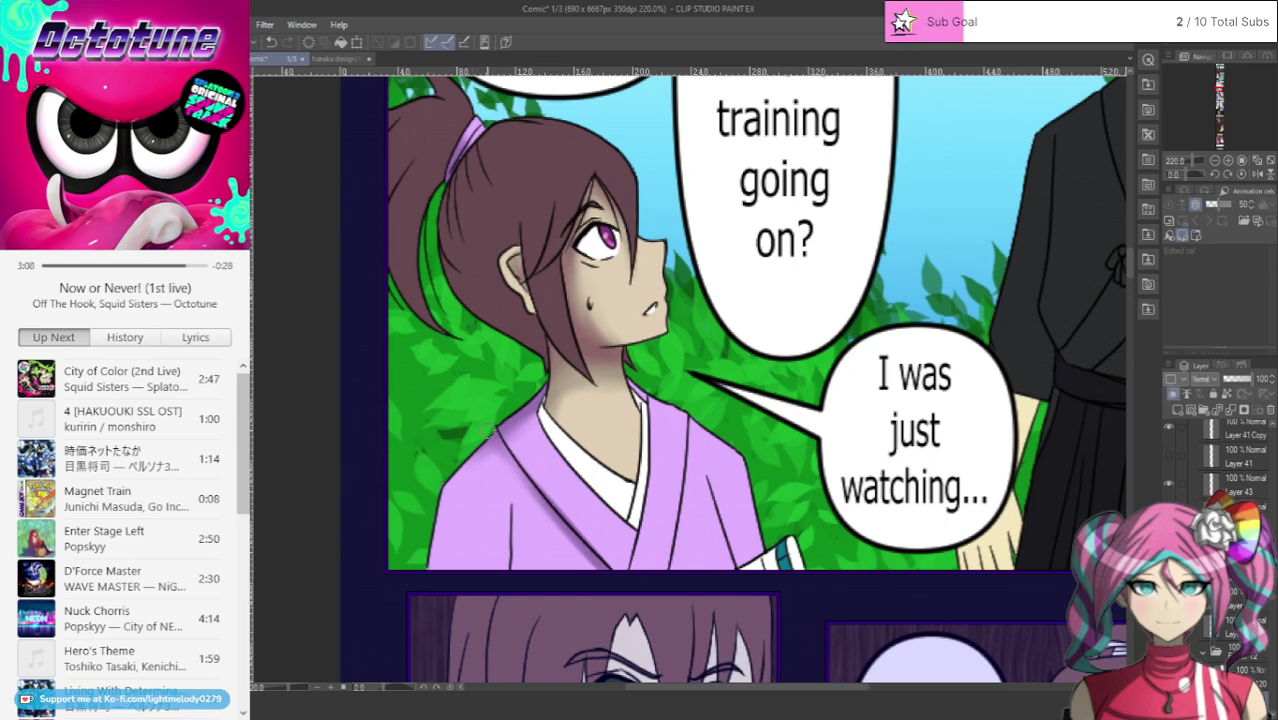
pyautogui.moveTo(498, 435); pyautogui.dragTo(559, 528)
pyautogui.moveTo(505, 433)
pyautogui.mouseDown()
pyautogui.moveTo(597, 548)
pyautogui.moveTo(582, 530)
pyautogui.mouseUp()
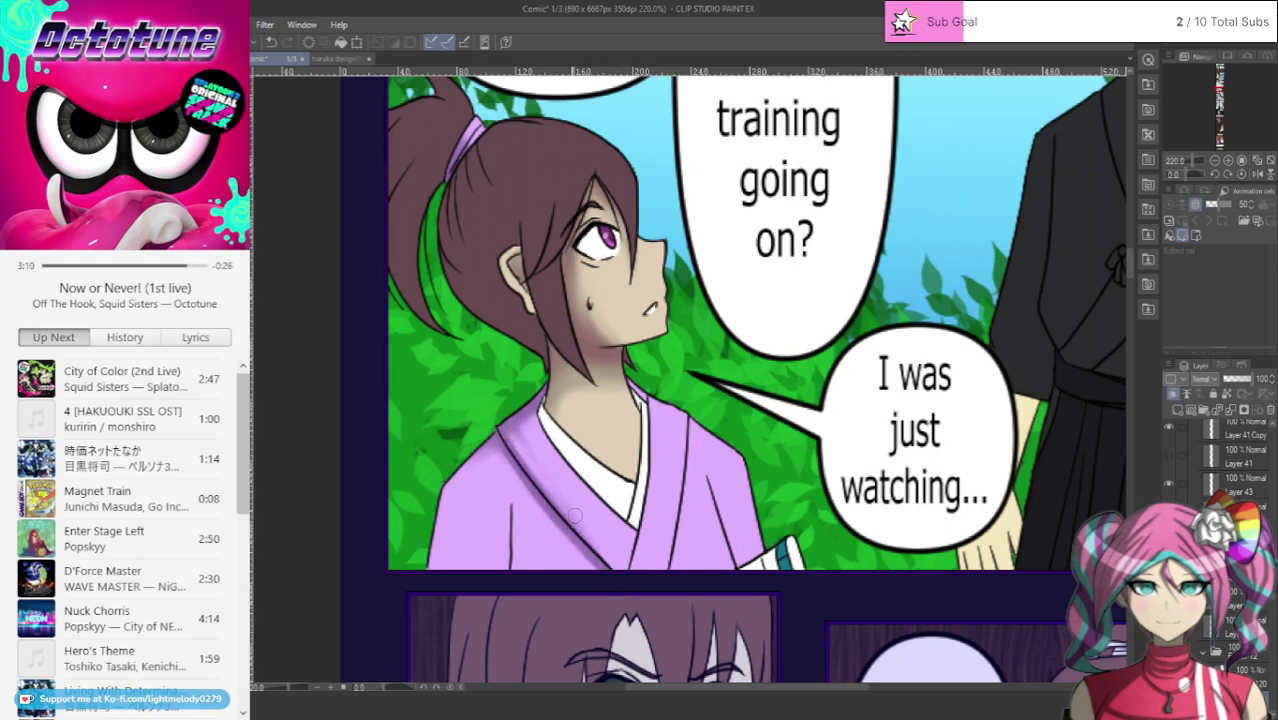
pyautogui.moveTo(512, 438); pyautogui.dragTo(544, 493)
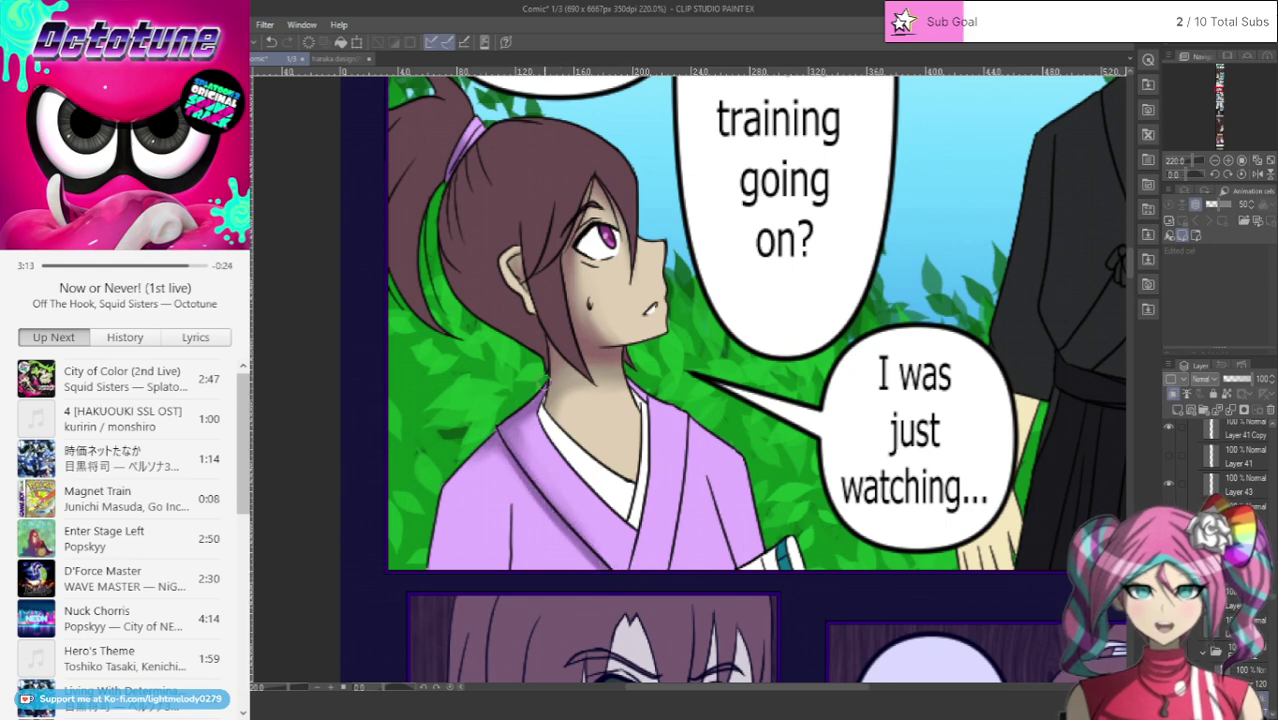
pyautogui.moveTo(488, 452); pyautogui.dragTo(596, 567)
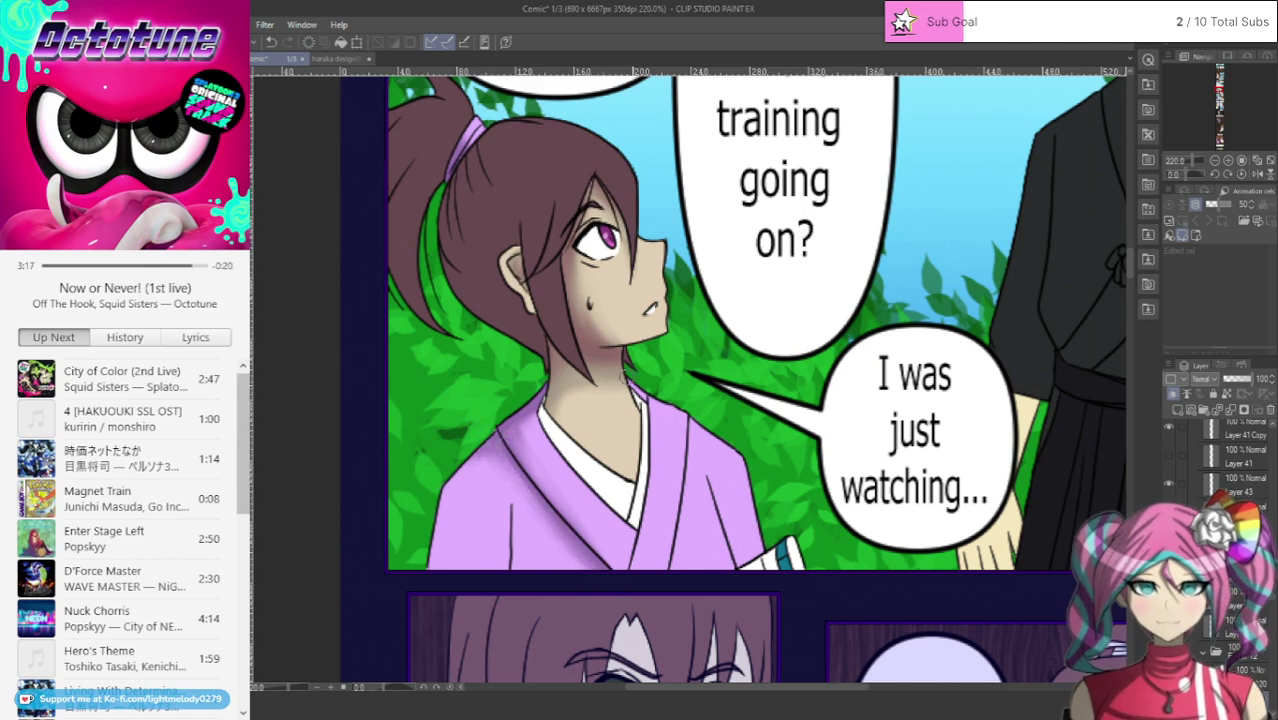
# Step: Shade the kimono's front shoulder, the lapel along the white collar and the area where the lapels cross with darker purple
pyautogui.moveTo(628, 382); pyautogui.dragTo(708, 415)
pyautogui.moveTo(648, 388)
pyautogui.mouseDown()
pyautogui.moveTo(647, 492)
pyautogui.moveTo(628, 566)
pyautogui.mouseUp()
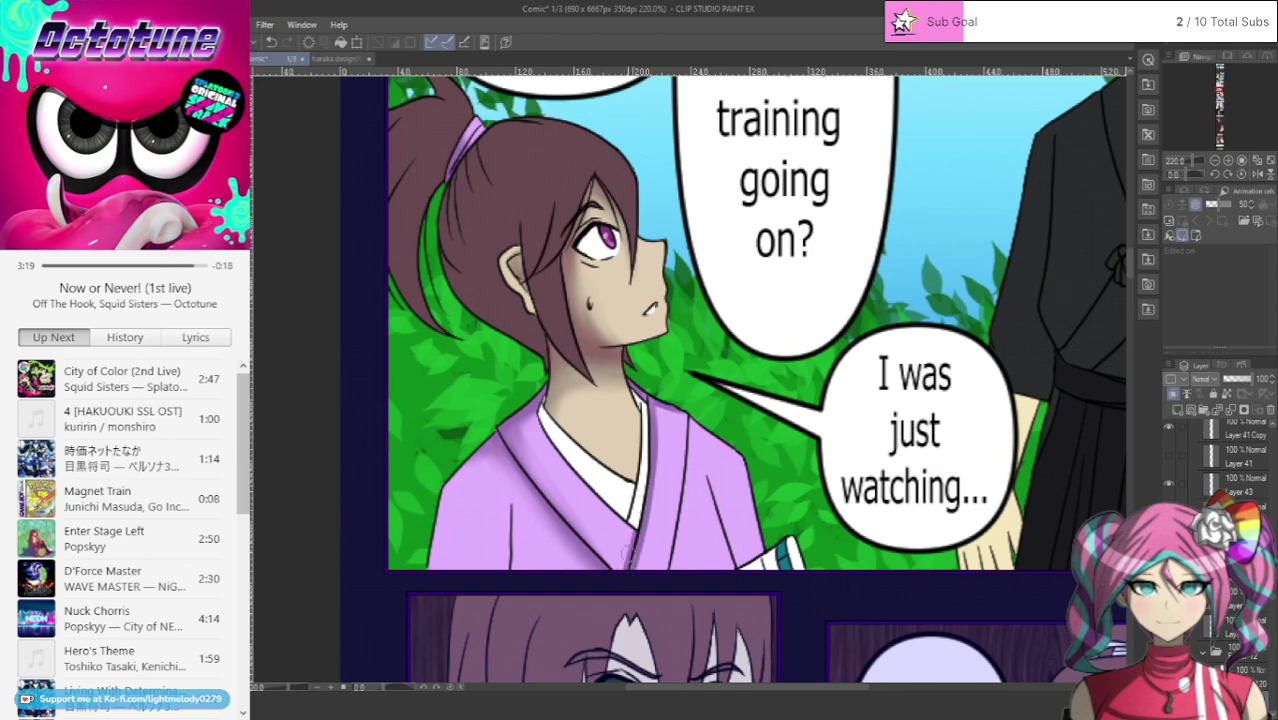
pyautogui.moveTo(636, 505); pyautogui.dragTo(593, 627)
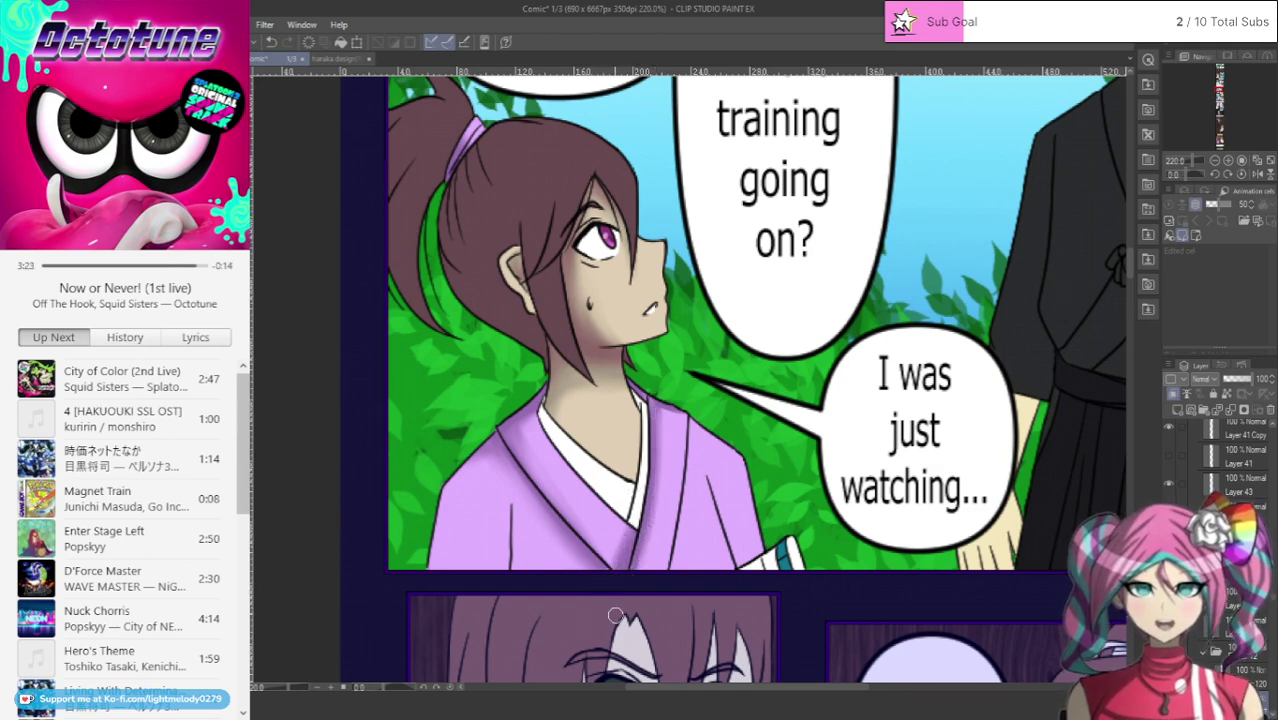
pyautogui.moveTo(645, 515); pyautogui.dragTo(602, 619)
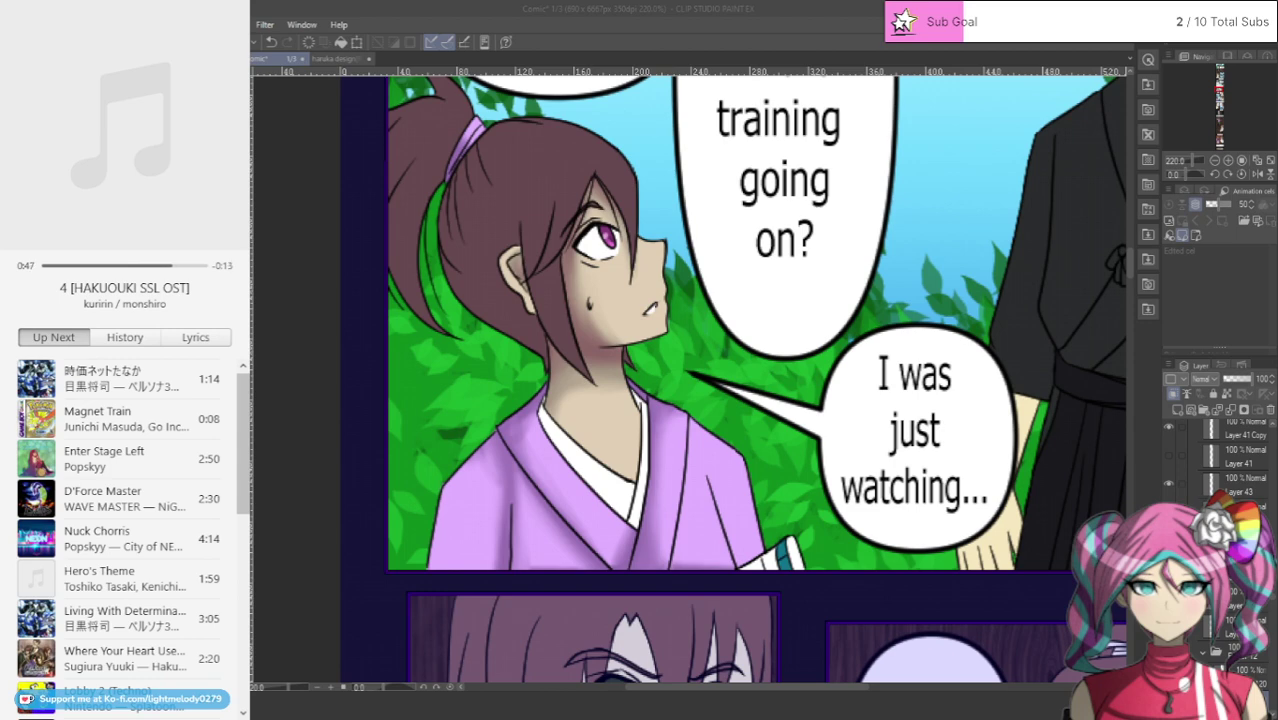
pyautogui.scroll(-3, 800, 468)
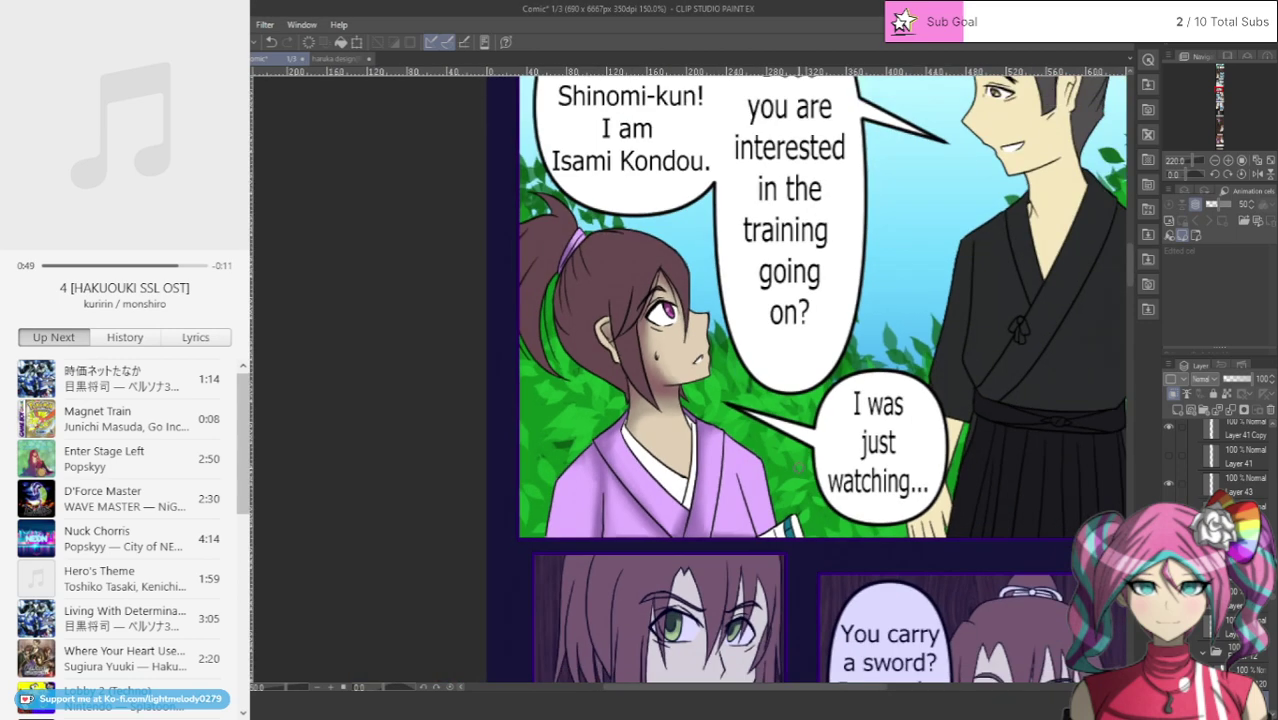
pyautogui.scroll(3, 788, 483)
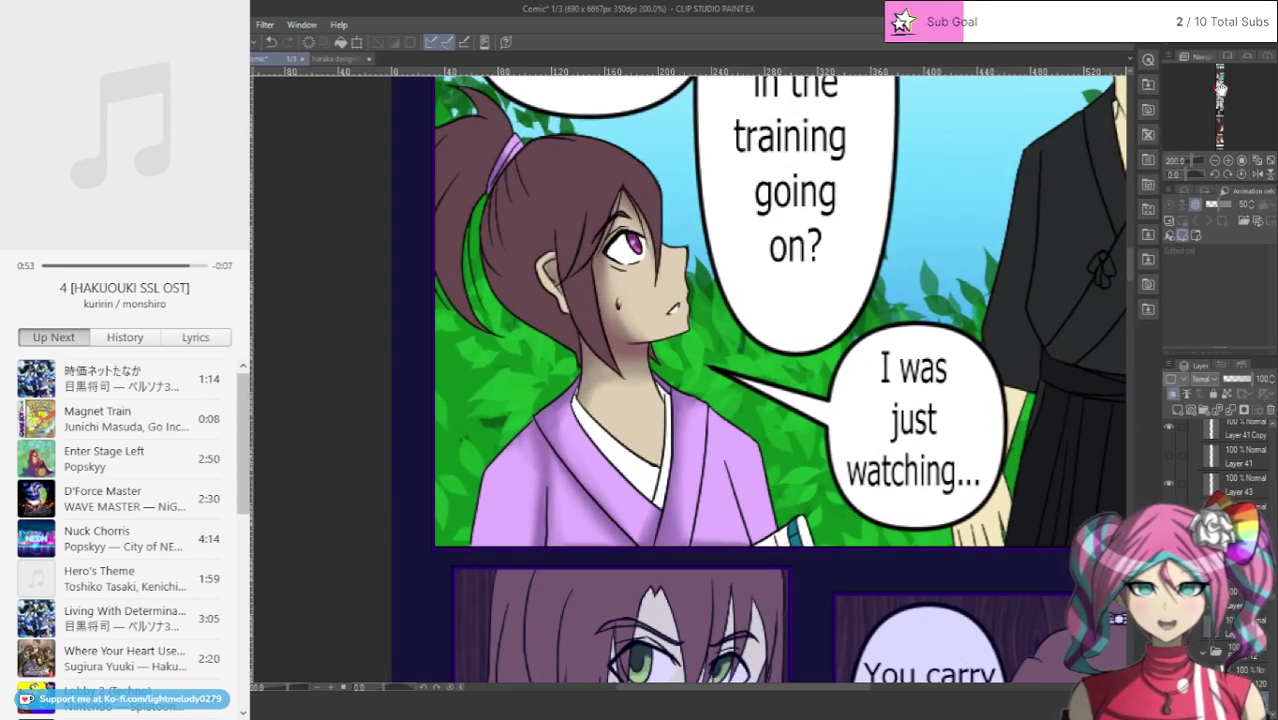
# Step: In the close-up panel beside the crossed wooden swords, hide the tint, clip a shading layer to the kimono and shade along its lapels in purple
pyautogui.moveTo(1219, 88); pyautogui.dragTo(1222, 70)
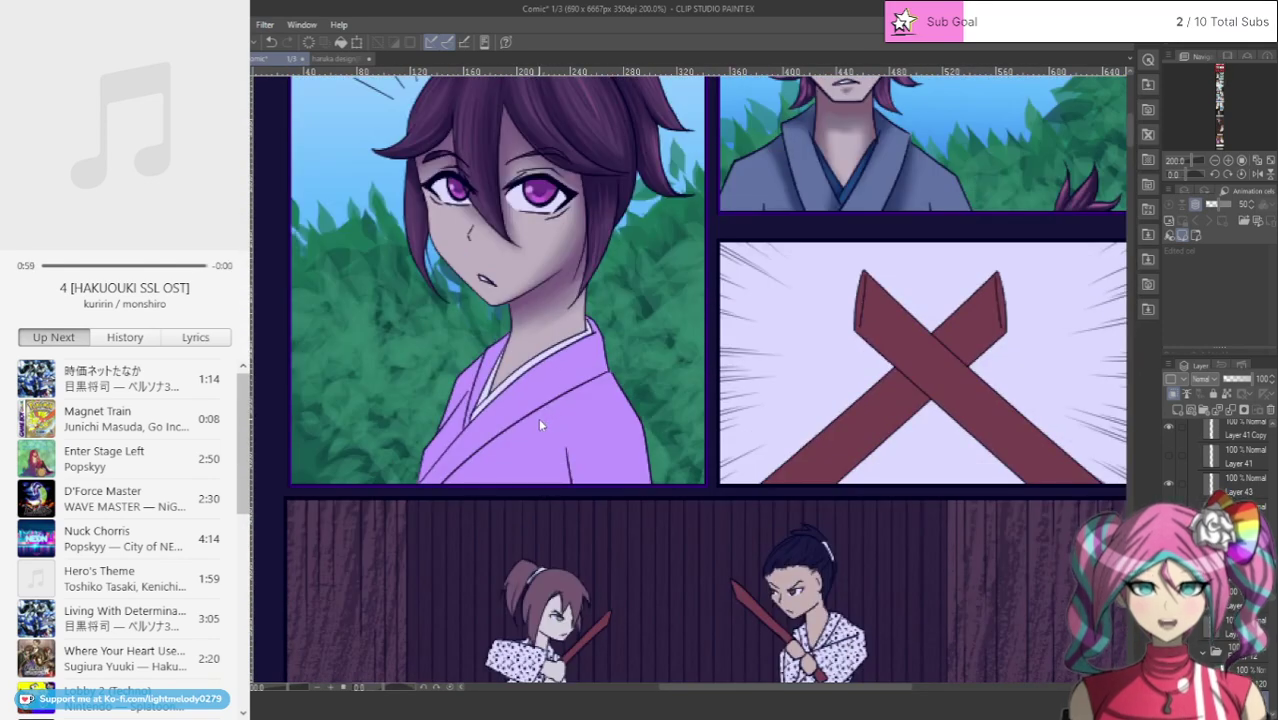
pyautogui.hotkey('ctrl', 'z')
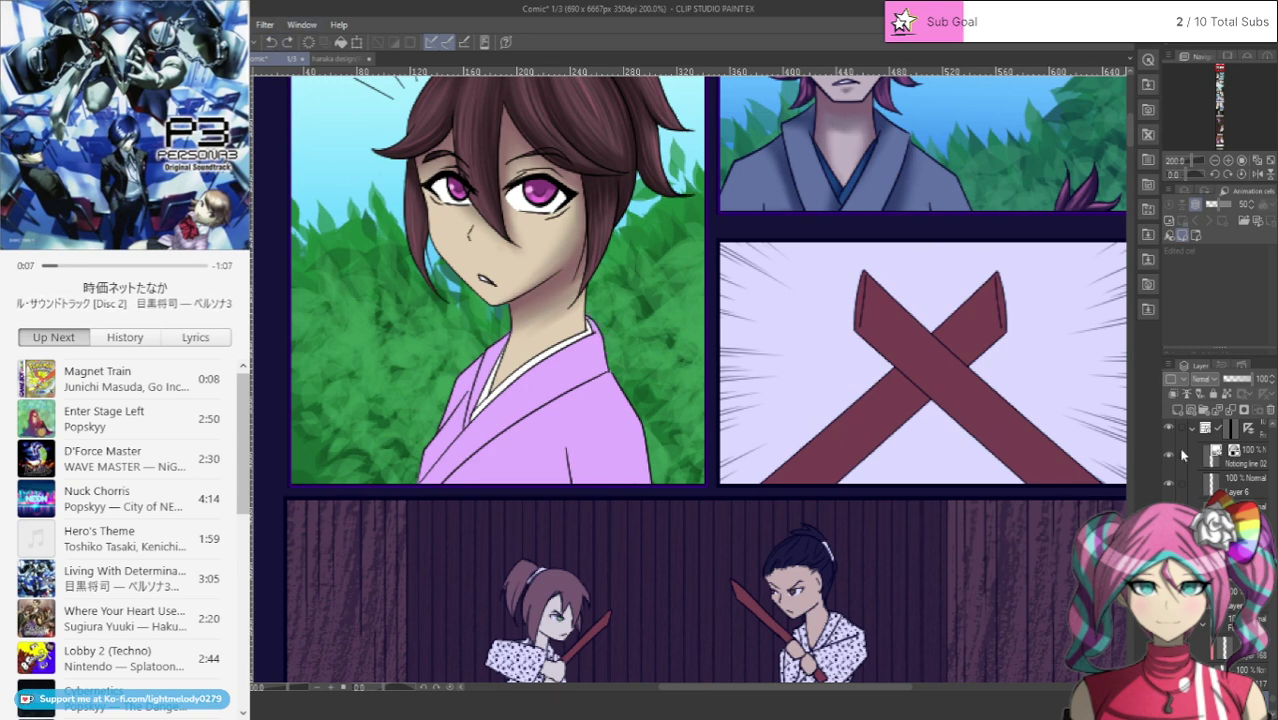
pyautogui.click(1173, 393)
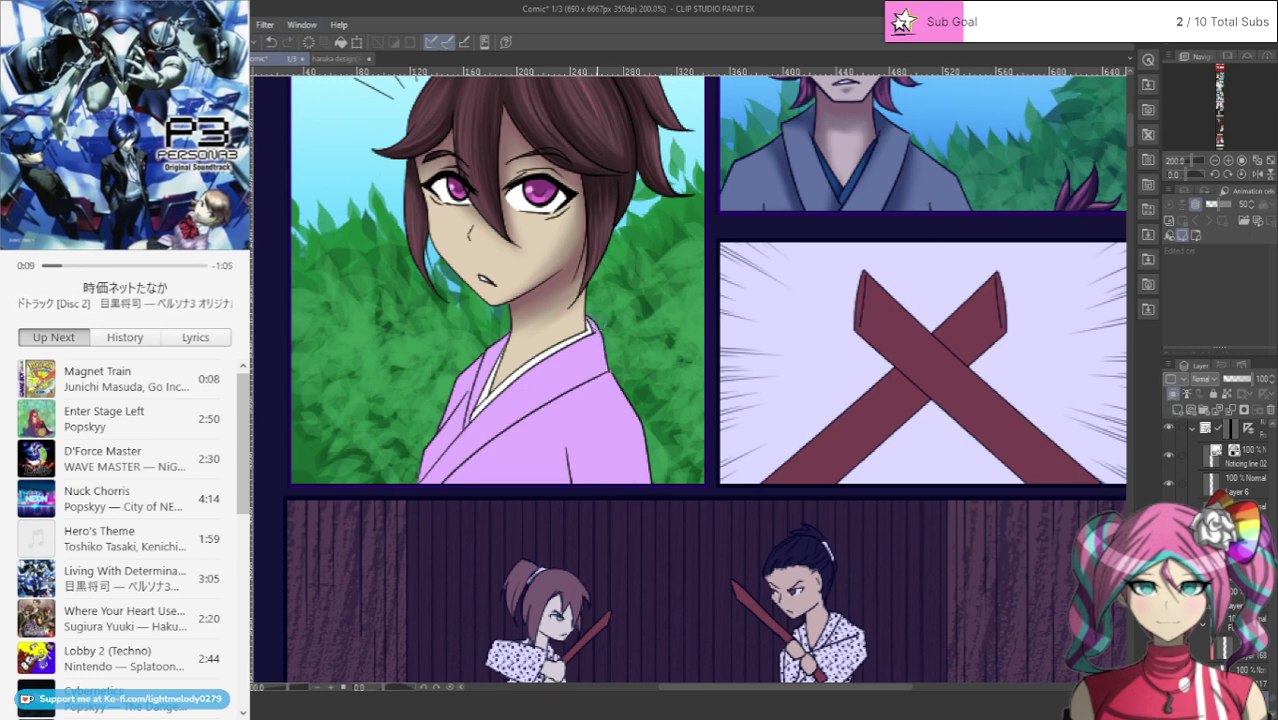
pyautogui.moveTo(591, 336); pyautogui.dragTo(614, 406)
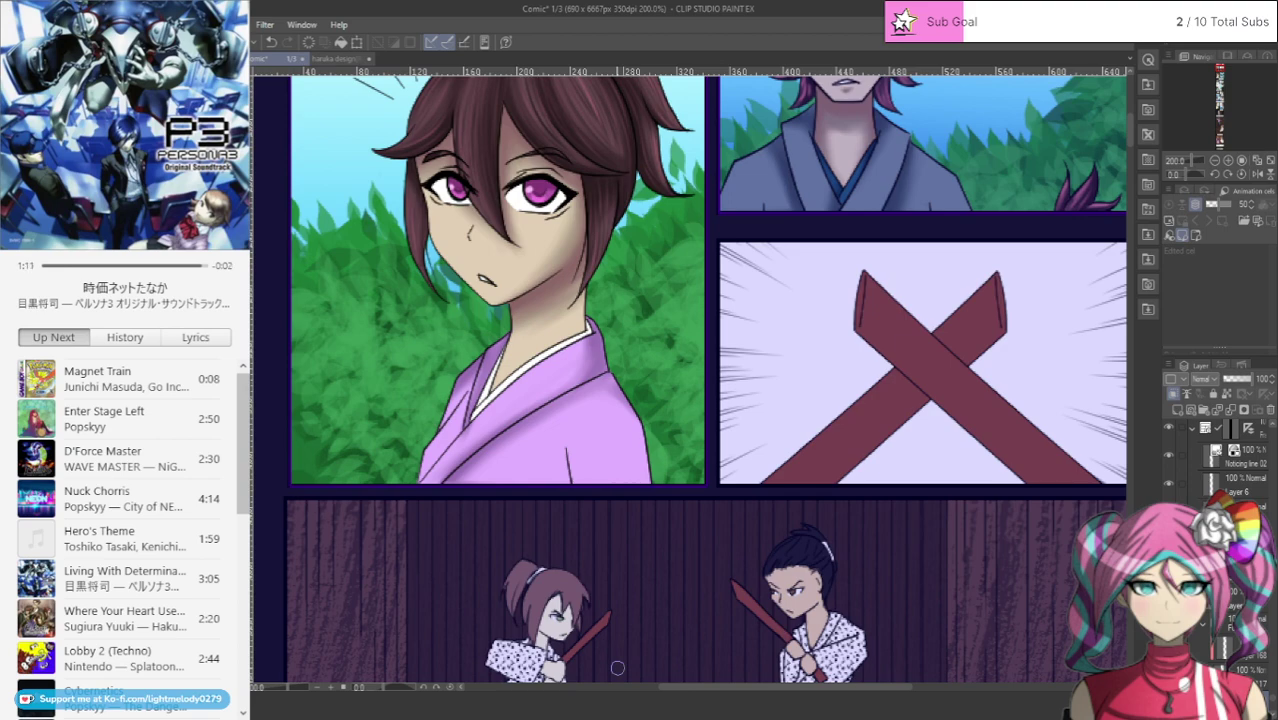
# Step: Look through the comic's panels, from the crossed wooden swords to the sword fight, checking the shading on the purple kimono character
pyautogui.scroll(-1, 617, 668)
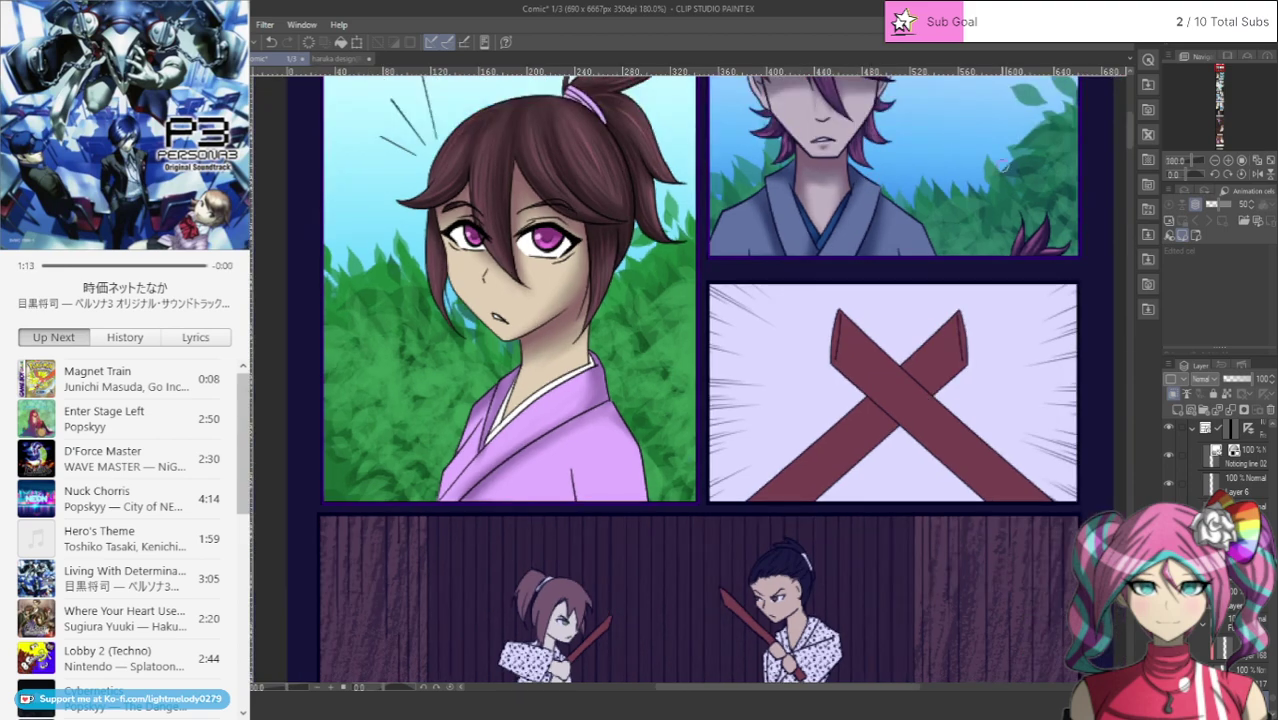
pyautogui.scroll(-15, 700, 380)
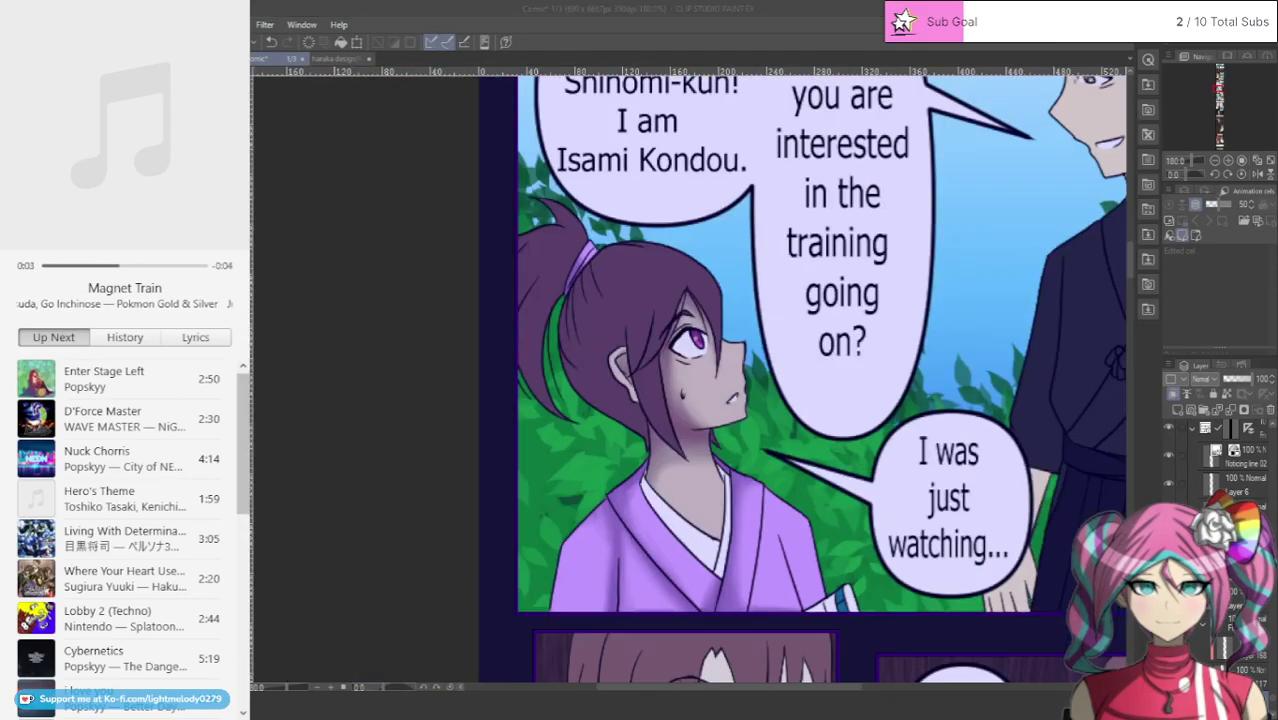
pyautogui.scroll(-10, 790, 380)
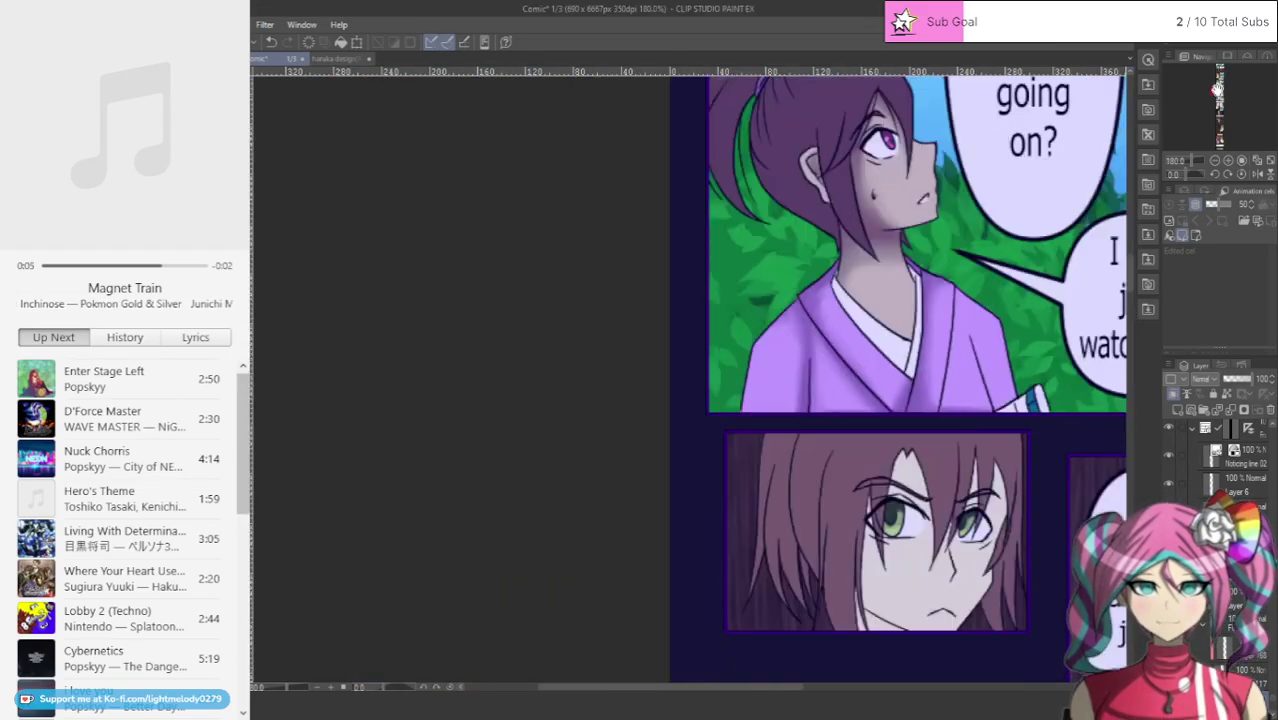
pyautogui.scroll(-8, 790, 380)
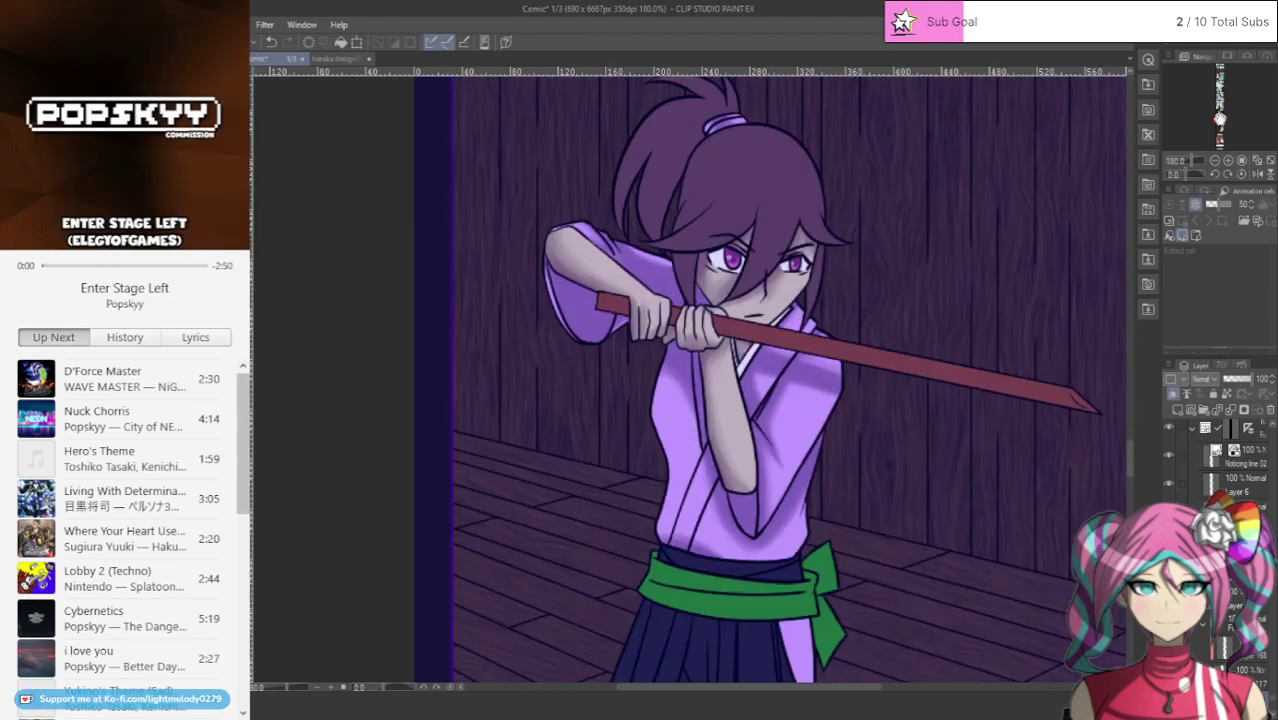
pyautogui.scroll(-12, 790, 380)
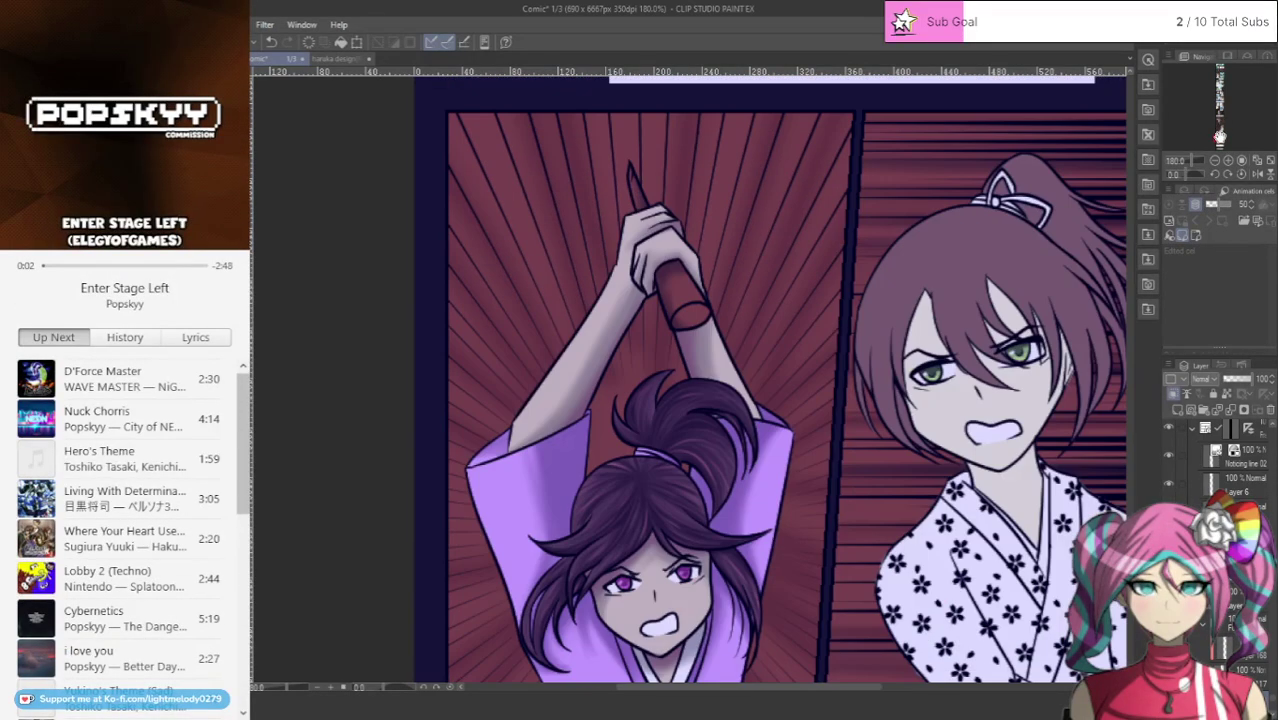
pyautogui.scroll(-5, 1220, 136)
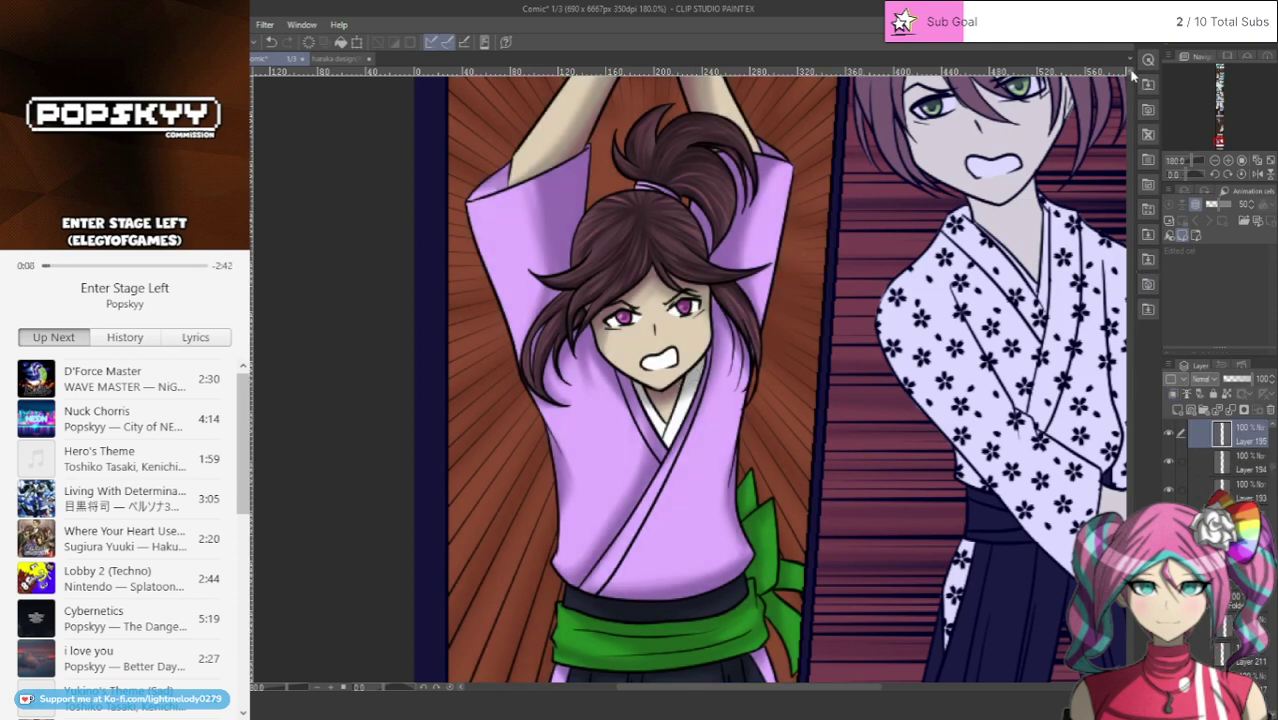
pyautogui.click(1131, 74)
pyautogui.click(1132, 76)
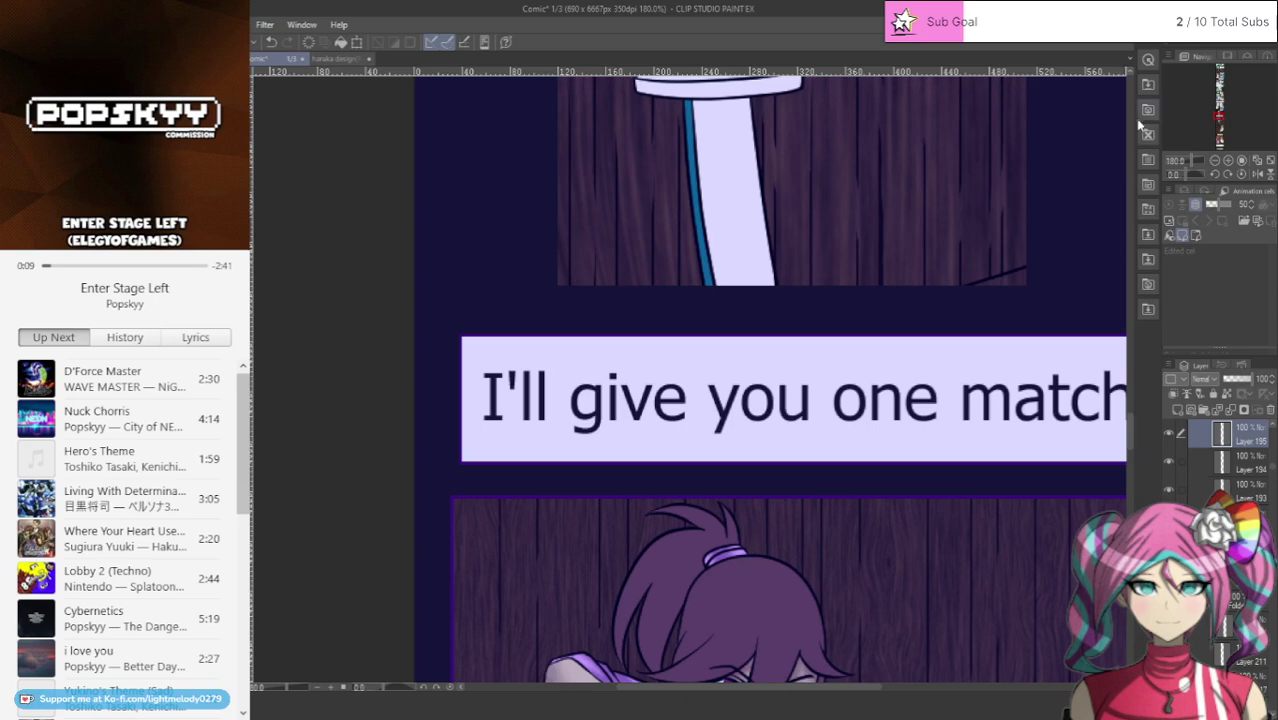
pyautogui.scroll(-5, 690, 380)
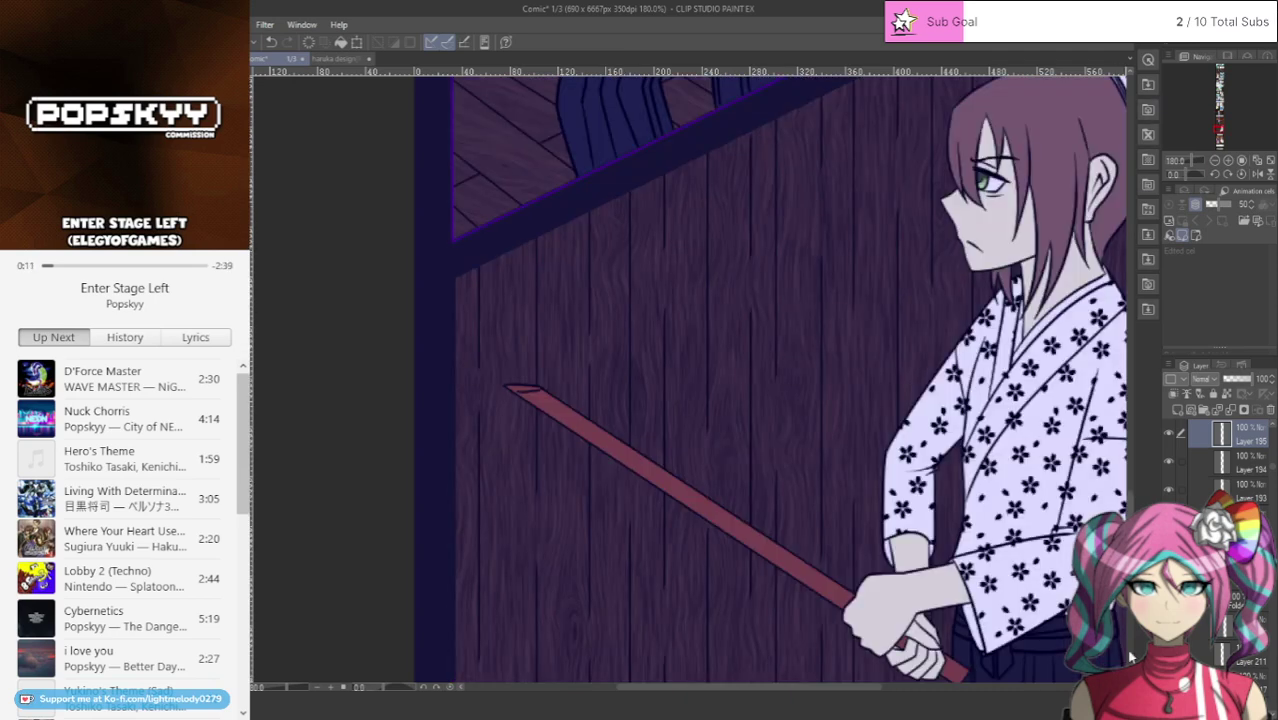
pyautogui.moveTo(1128, 512); pyautogui.dragTo(1127, 445)
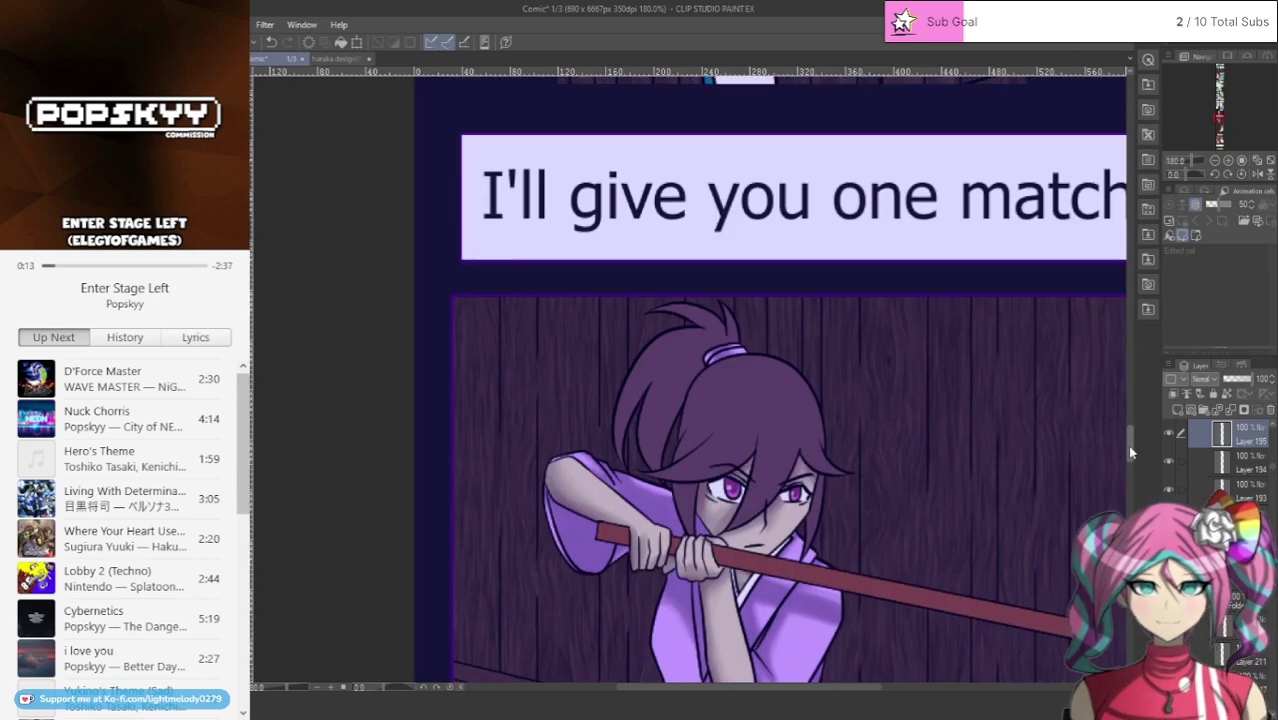
# Step: Add a new layer and shade the character's white inner collar in the panel below "I'll give you one match"
pyautogui.hotkey('ctrl', 'z')
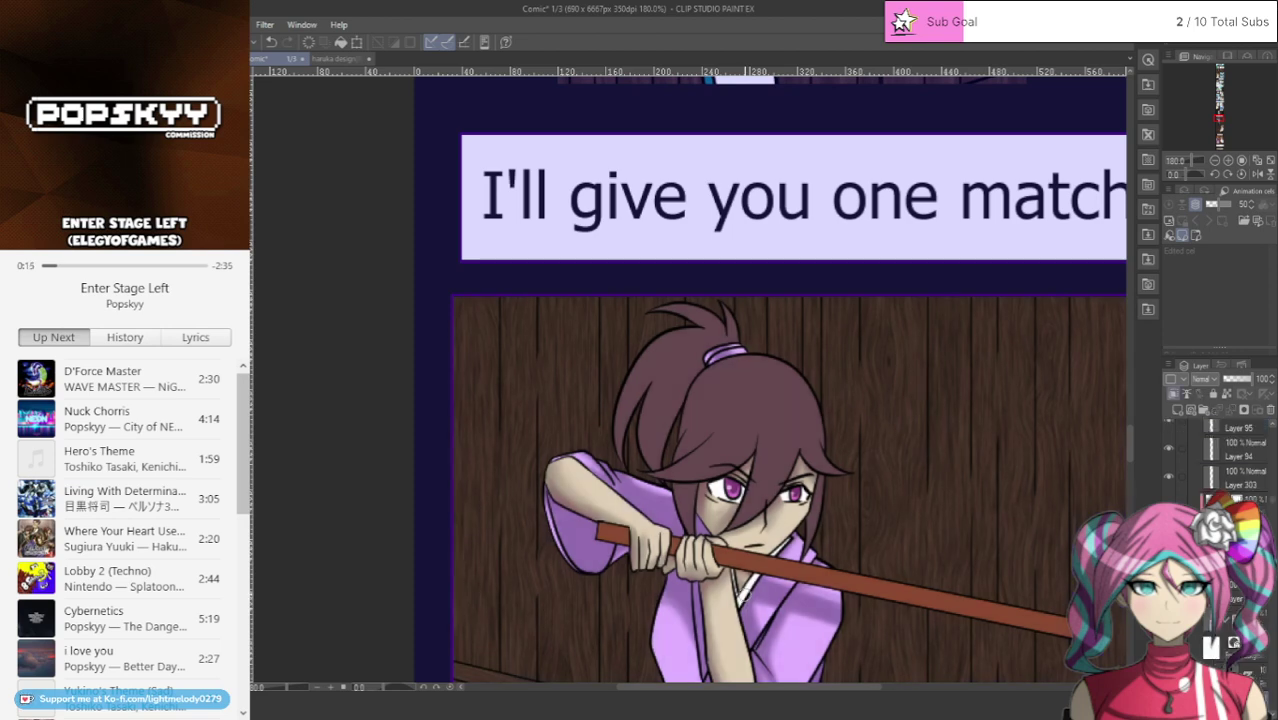
pyautogui.click(1264, 686)
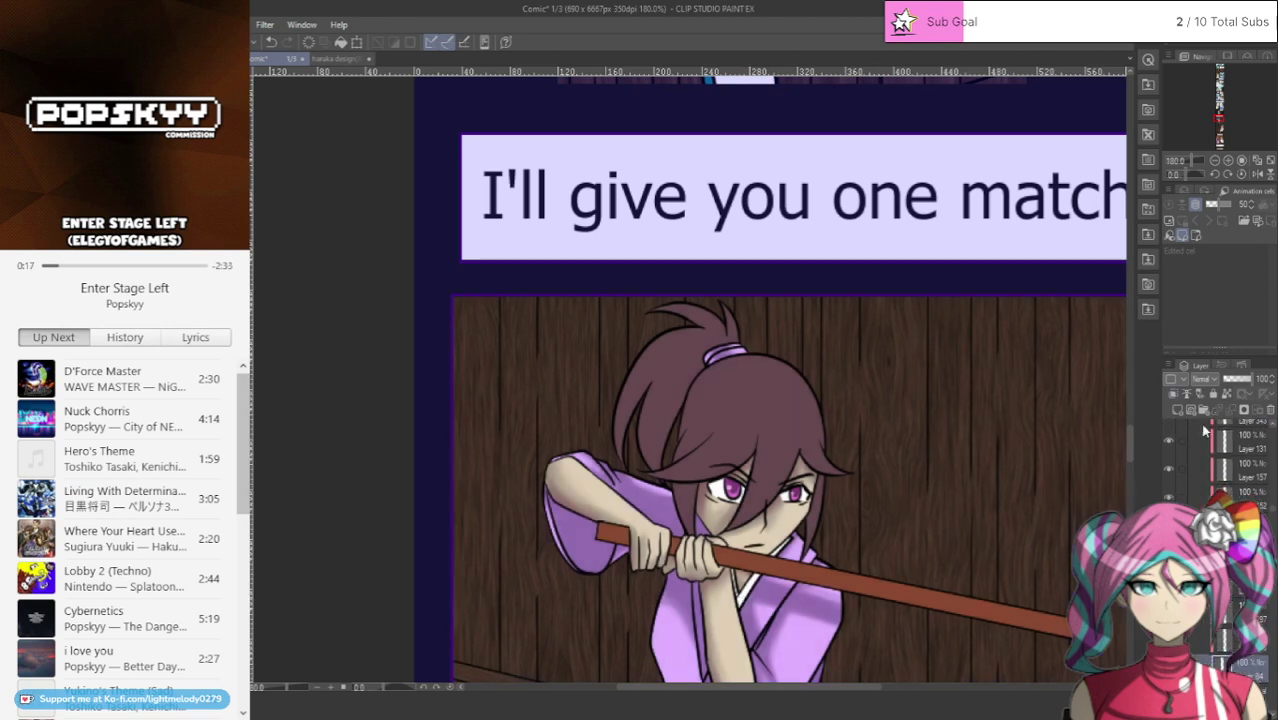
pyautogui.click(1176, 409)
pyautogui.scroll(3, 648, 506)
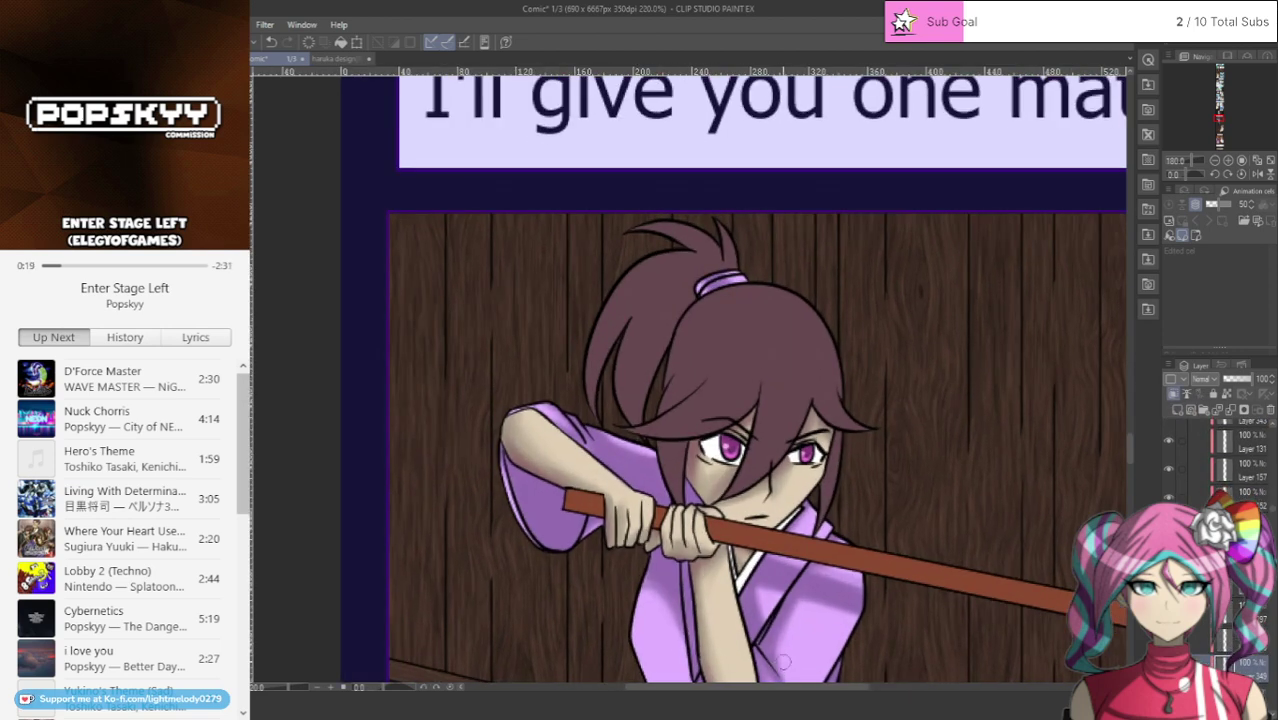
pyautogui.moveTo(719, 523)
pyautogui.mouseDown()
pyautogui.moveTo(727, 571)
pyautogui.moveTo(721, 519)
pyautogui.moveTo(723, 551)
pyautogui.moveTo(752, 558)
pyautogui.moveTo(767, 508)
pyautogui.moveTo(727, 555)
pyautogui.moveTo(799, 463)
pyautogui.moveTo(717, 589)
pyautogui.moveTo(791, 464)
pyautogui.mouseUp()
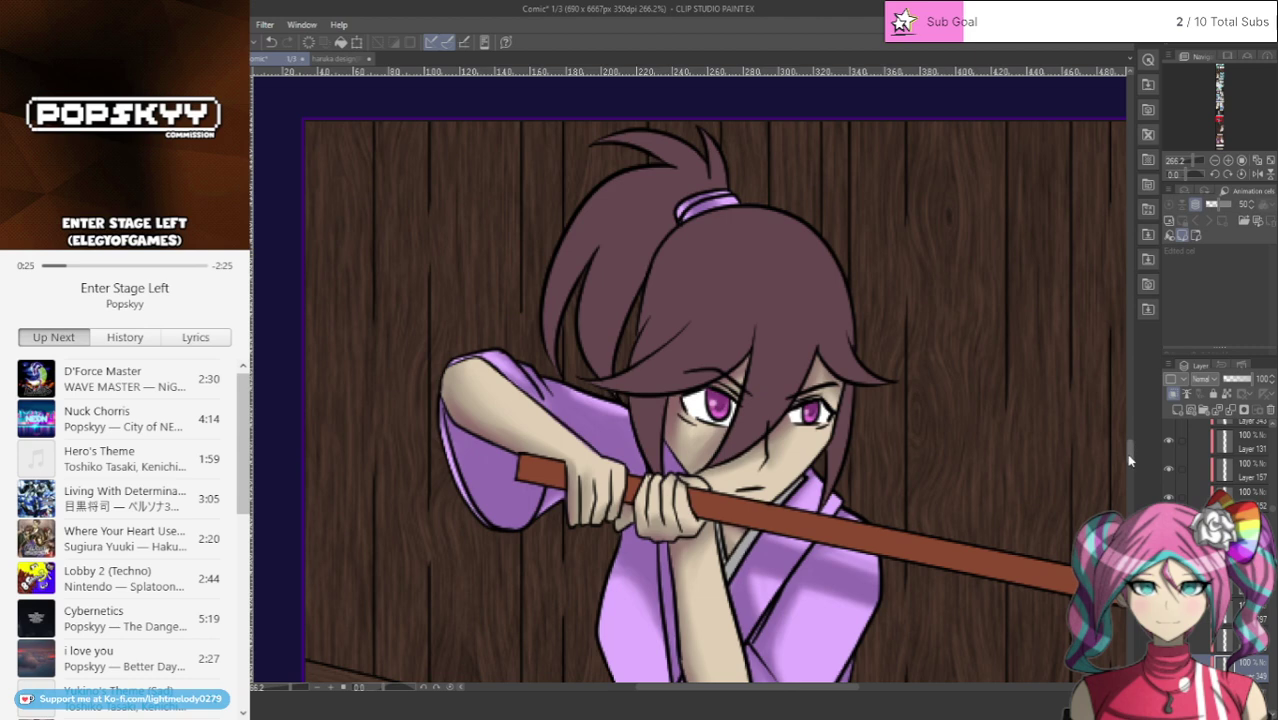
# Step: Try shading the character's white inner collar in the blue panel above the "Sure." caption, and undo the stroke
pyautogui.moveTo(1129, 460); pyautogui.dragTo(1131, 375)
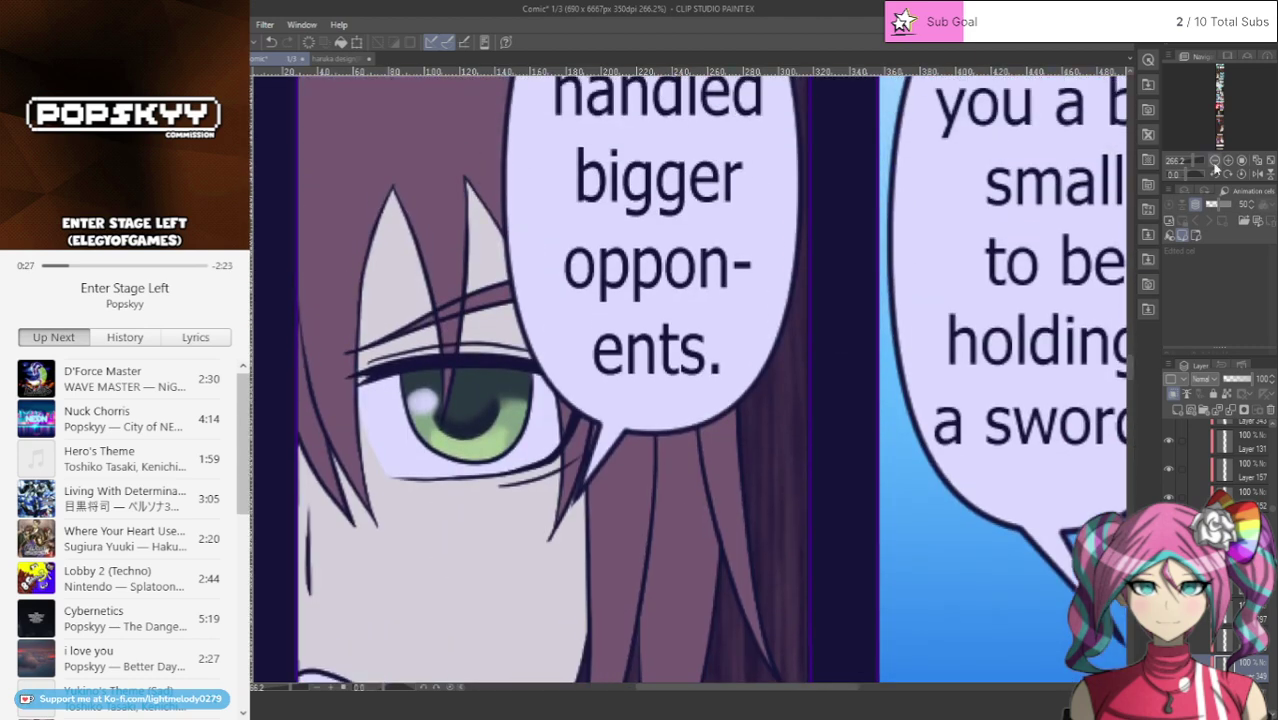
pyautogui.moveTo(1215, 115); pyautogui.dragTo(1223, 105)
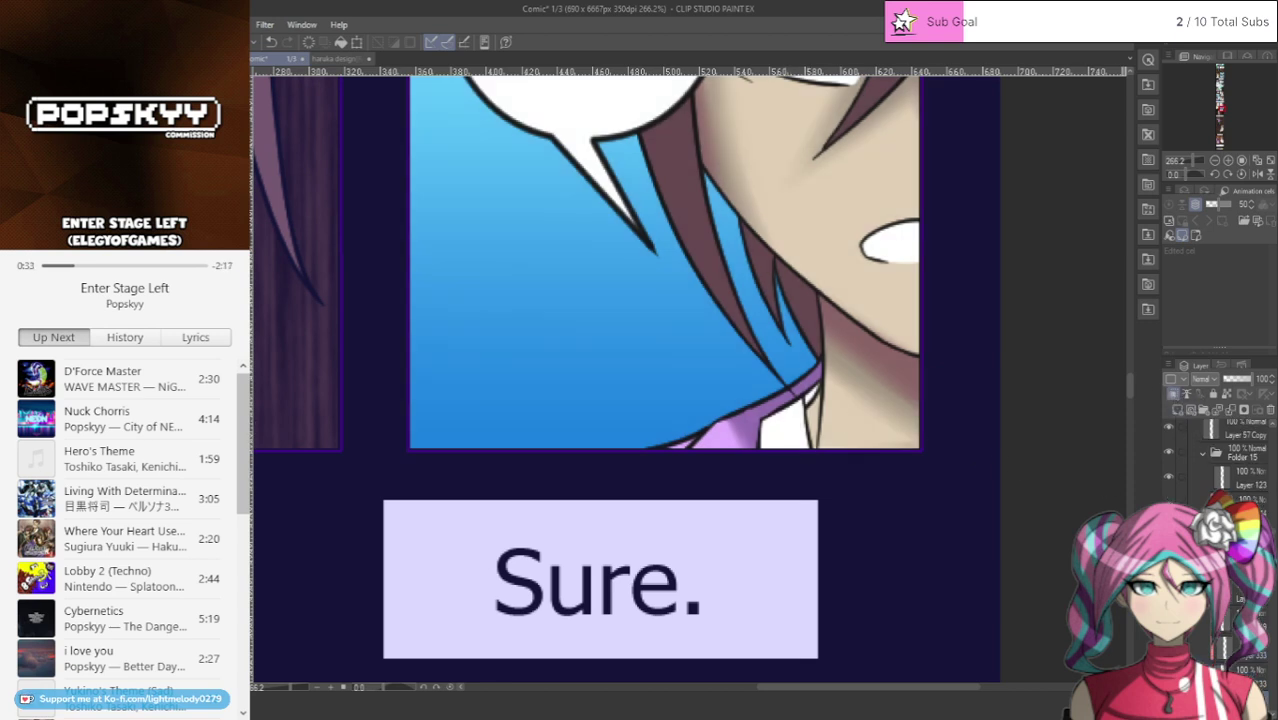
pyautogui.moveTo(760, 446); pyautogui.dragTo(808, 446)
pyautogui.click(271, 42)
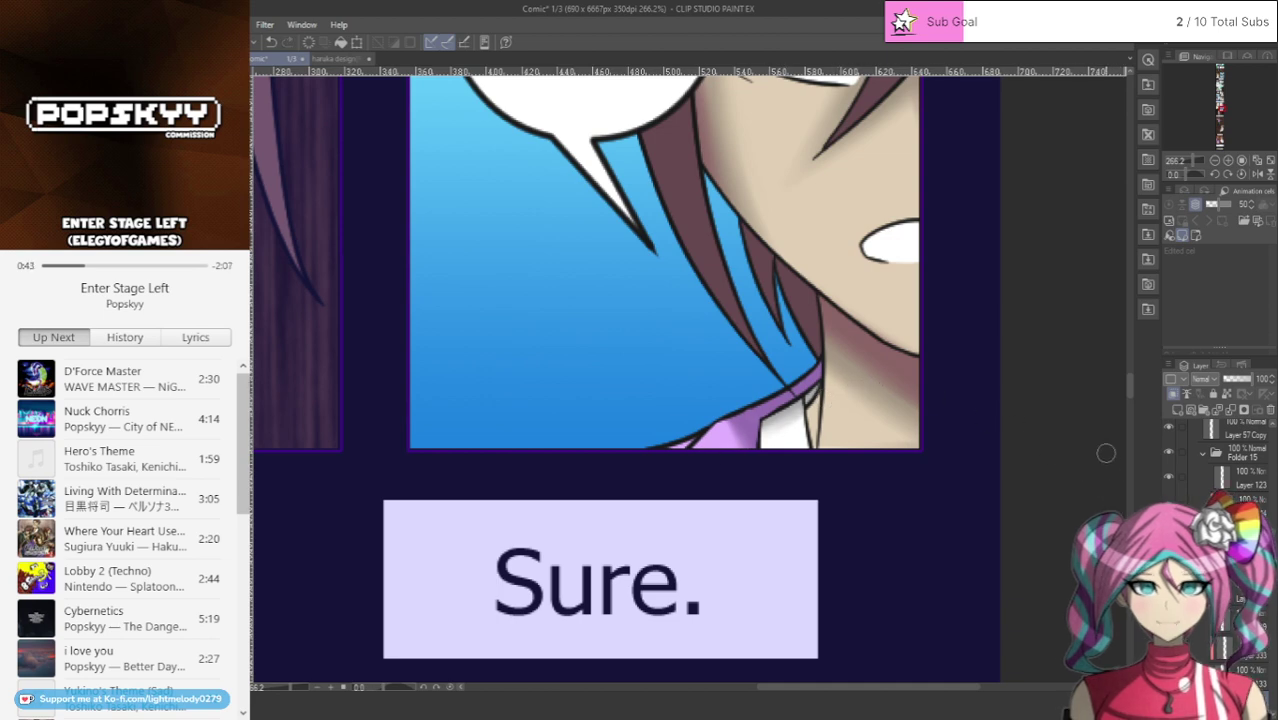
# Step: Find the purple kimono character's layers in the panel above "Would you like to spar with me?" by toggling the line art's visibility
pyautogui.scroll(-9, 776, 382)
pyautogui.scroll(1, 809, 434)
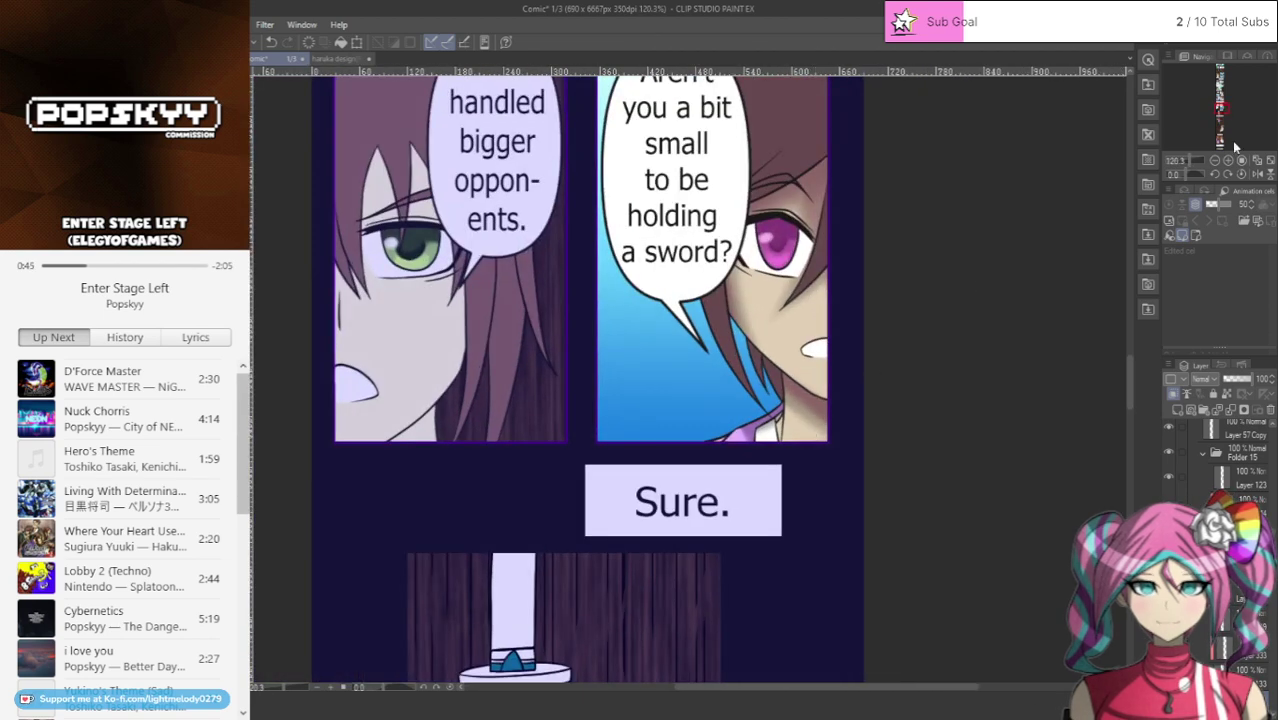
pyautogui.moveTo(1218, 110); pyautogui.dragTo(1216, 101)
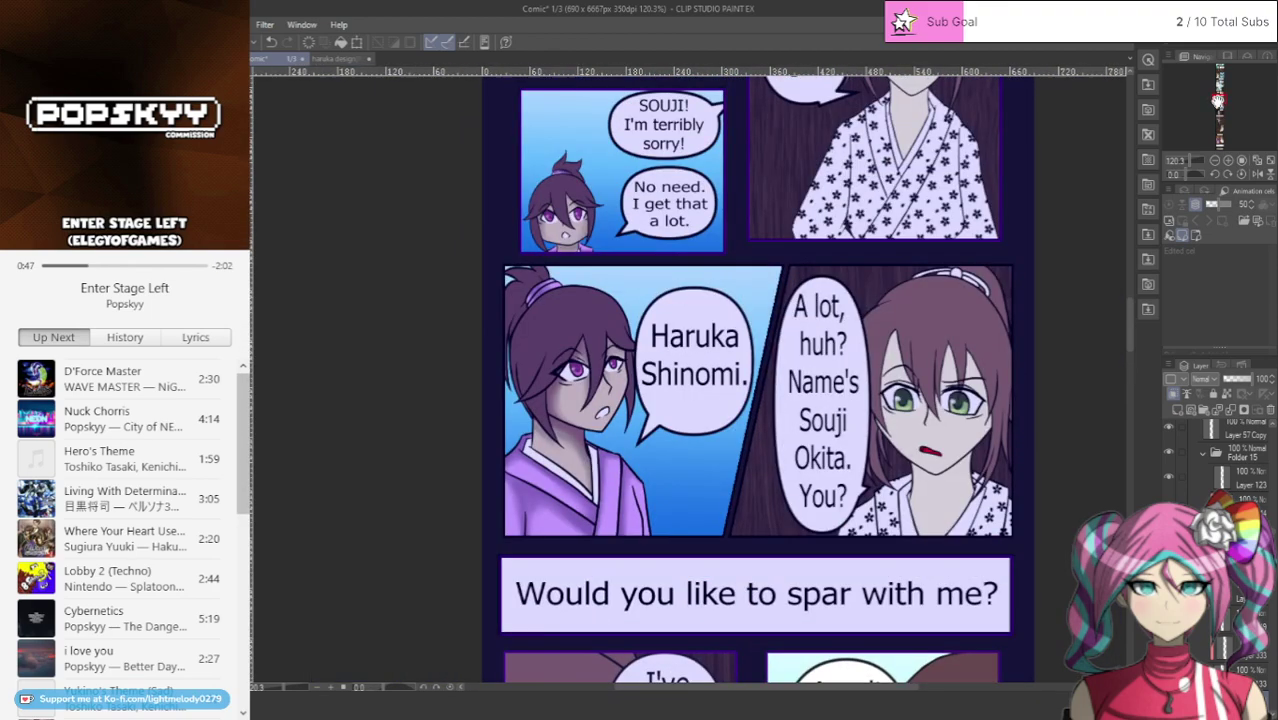
pyautogui.scroll(2, 696, 468)
pyautogui.scroll(4, 668, 479)
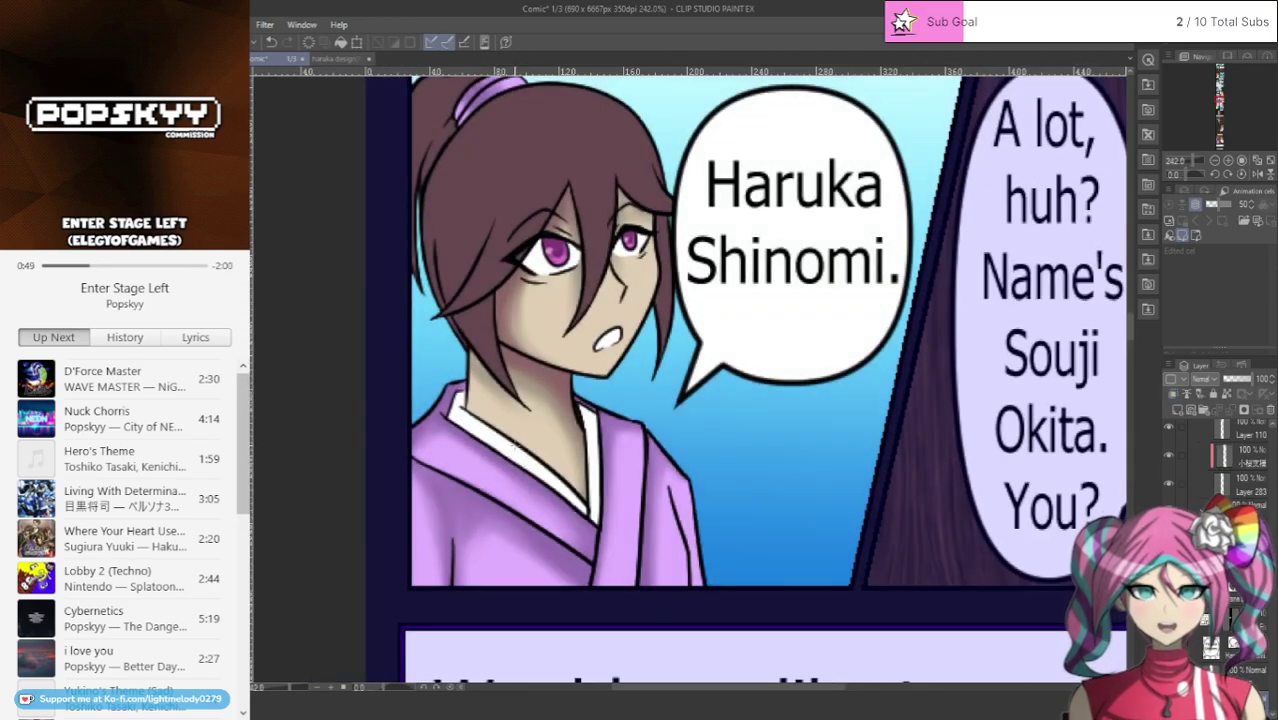
pyautogui.scroll(-2, 1248, 666)
pyautogui.click(1169, 651)
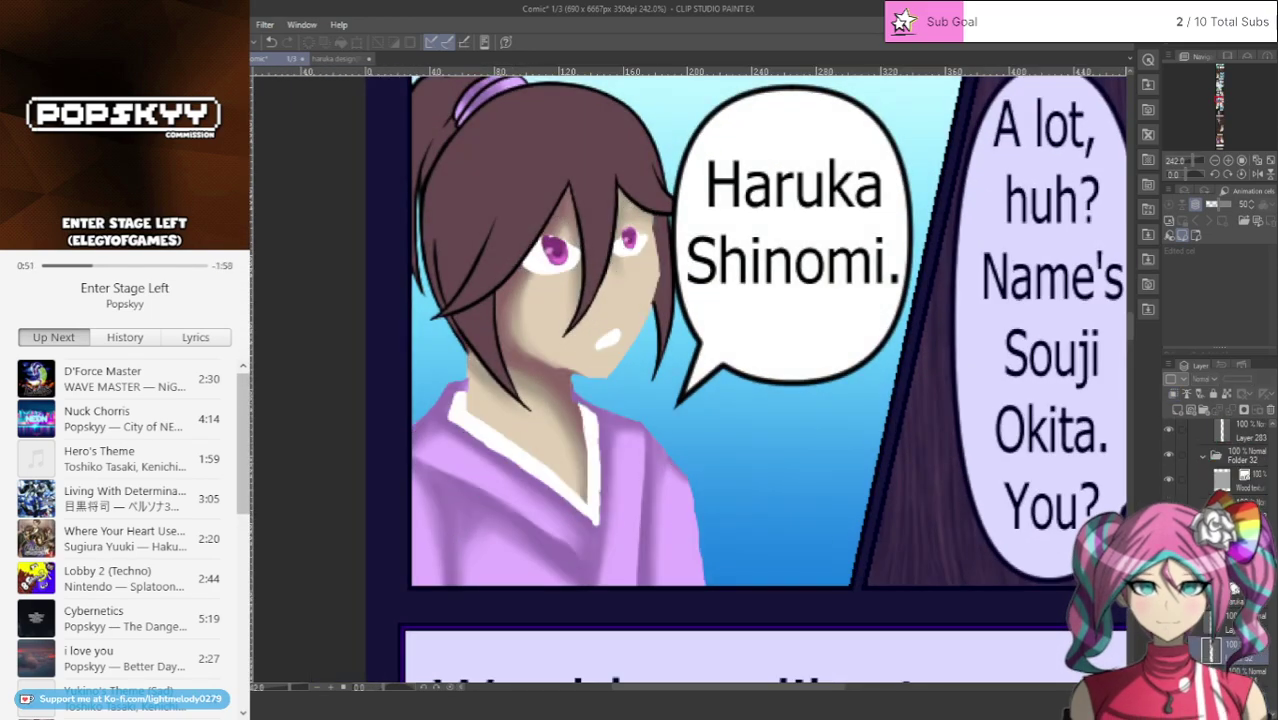
pyautogui.click(1169, 651)
pyautogui.scroll(-3, 1181, 428)
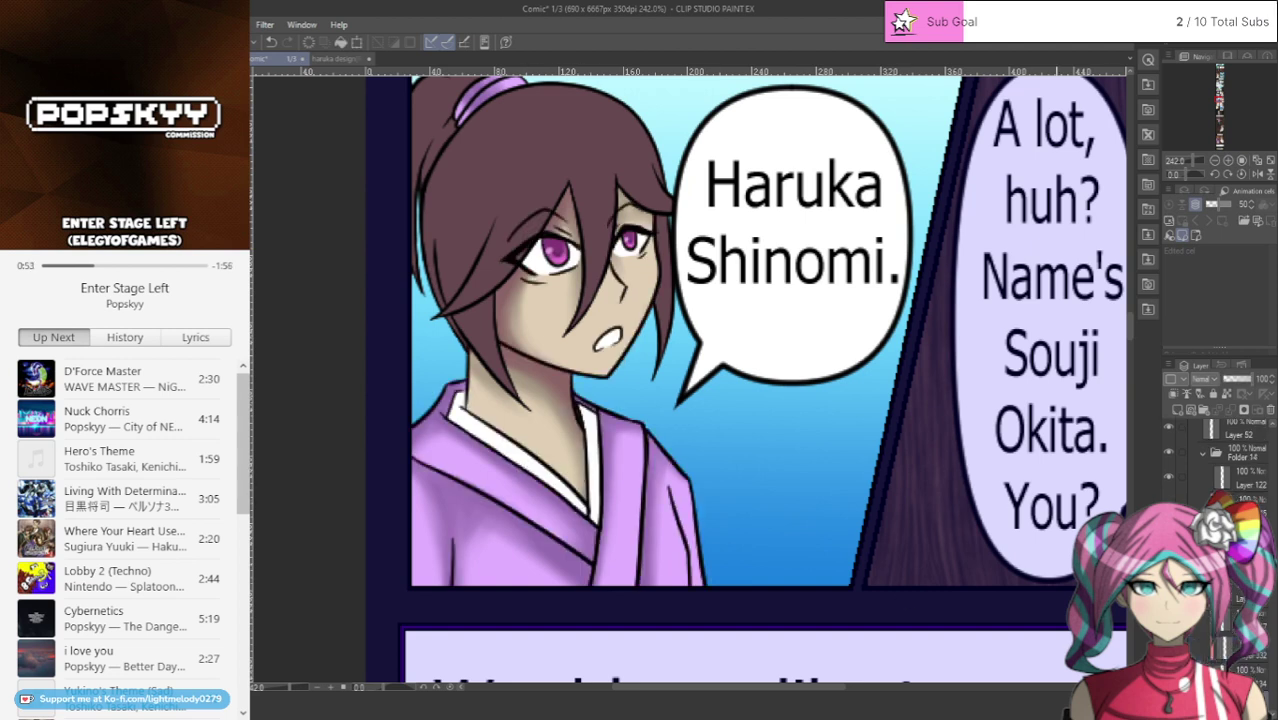
# Step: Add a new layer clipped to the one below and shade the character's white inner collar with soft grey
pyautogui.click(1176, 410)
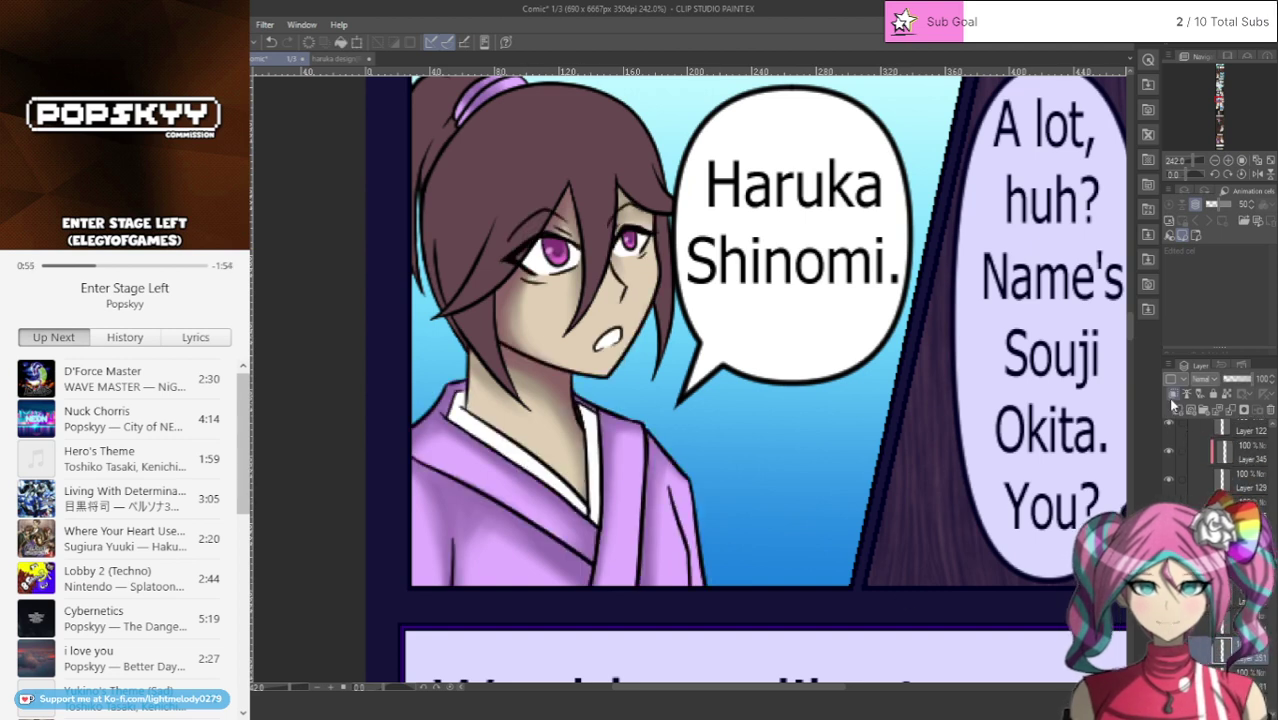
pyautogui.click(1173, 393)
pyautogui.moveTo(474, 396)
pyautogui.mouseDown()
pyautogui.moveTo(450, 421)
pyautogui.moveTo(481, 357)
pyautogui.moveTo(455, 413)
pyautogui.moveTo(491, 440)
pyautogui.mouseUp()
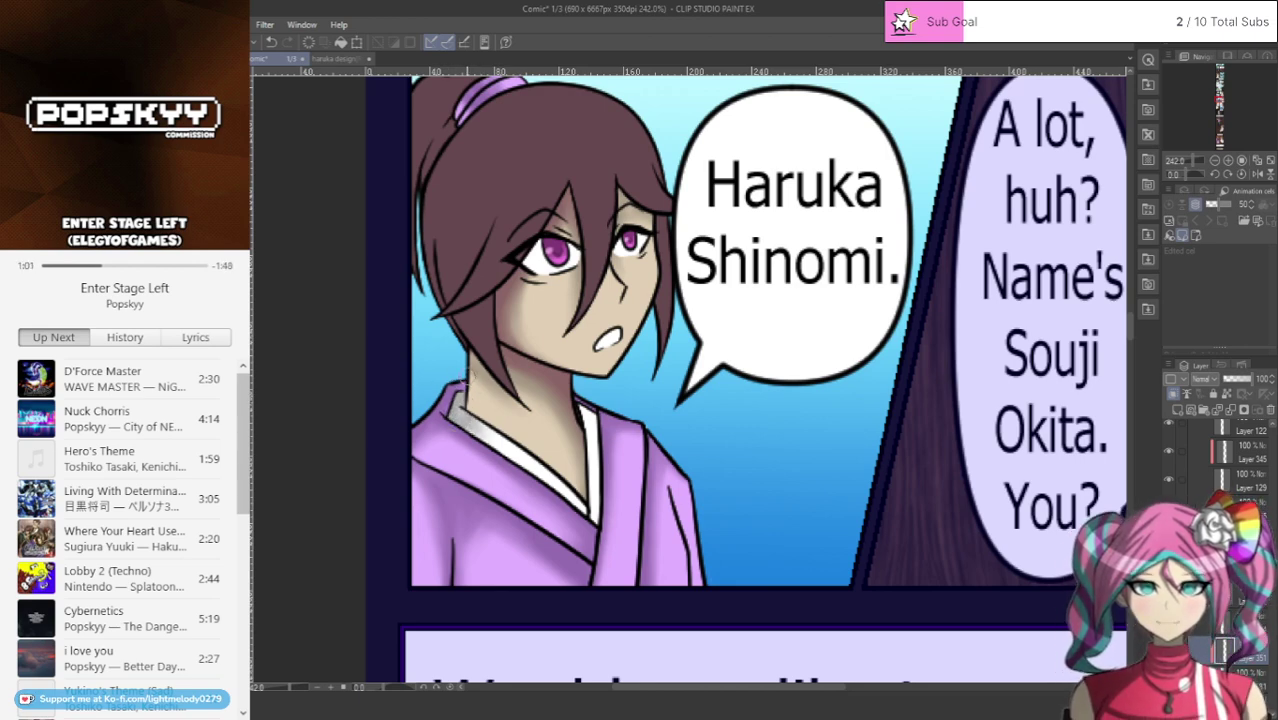
pyautogui.moveTo(461, 414); pyautogui.dragTo(501, 449)
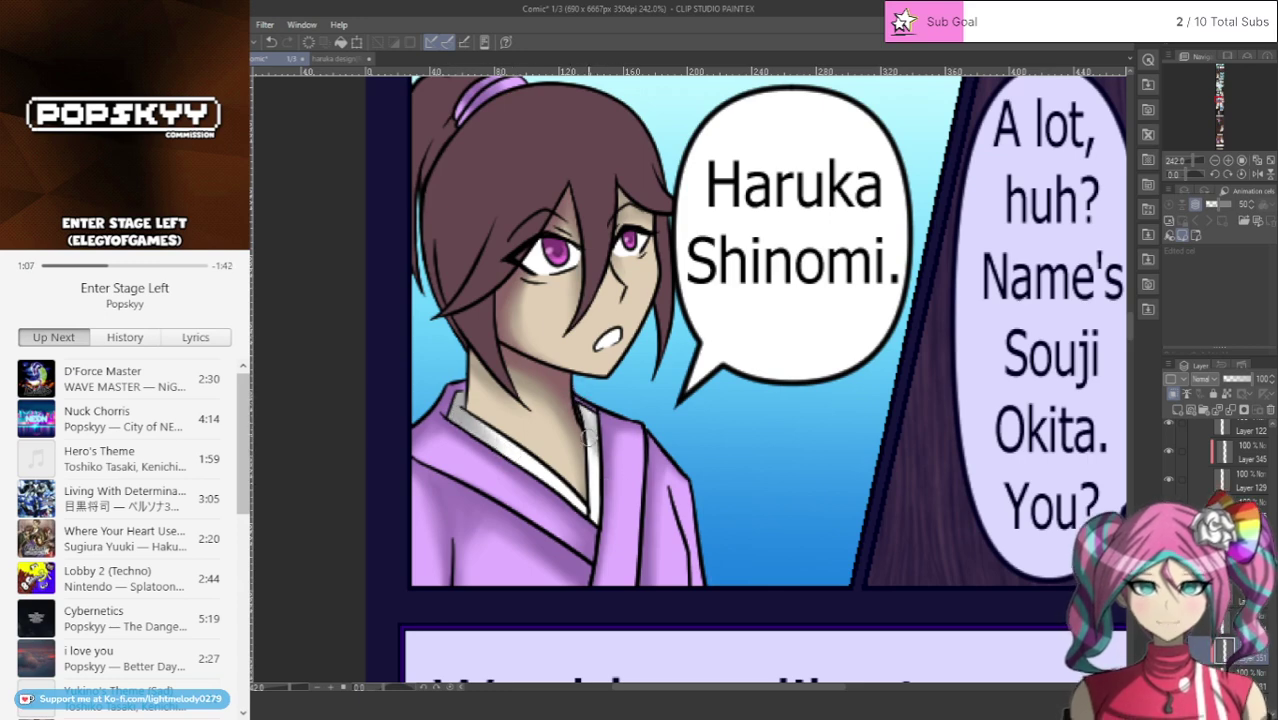
# Step: Examine the character's layers in the "No need. I get that a lot." panel
pyautogui.scroll(-4, 597, 472)
pyautogui.scroll(5, 570, 250)
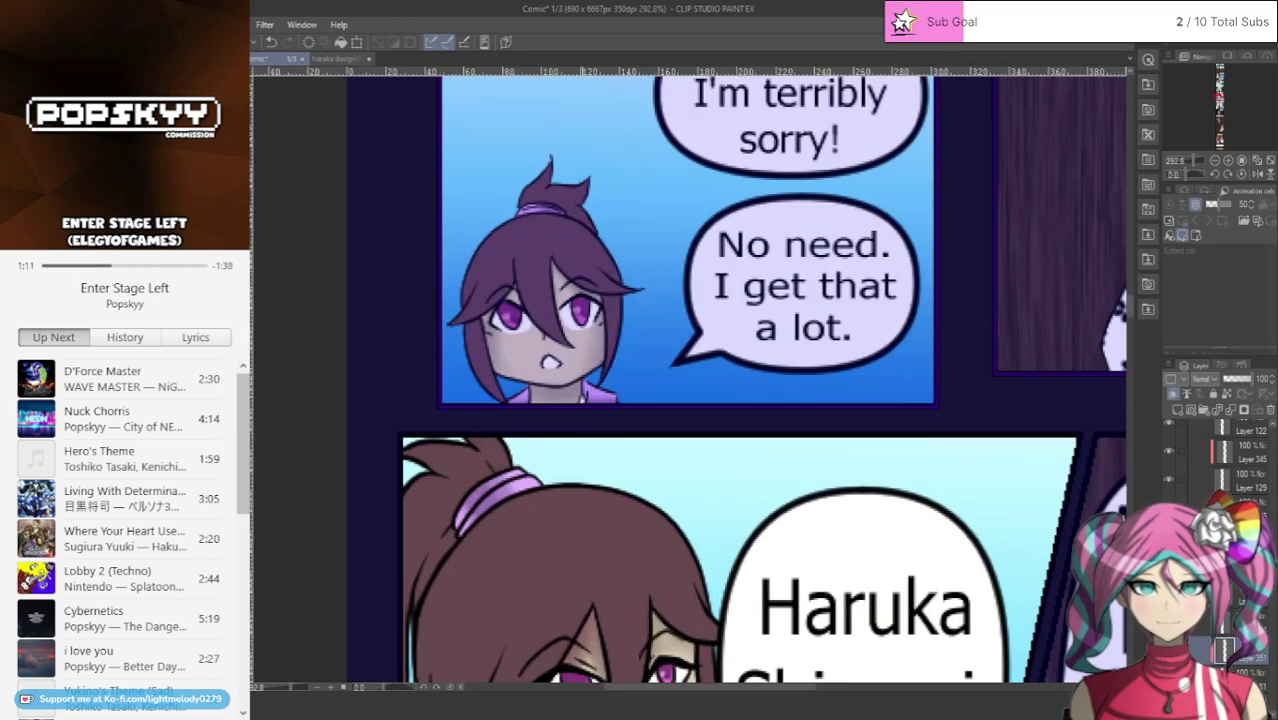
pyautogui.hotkey('ctrl', 'z')
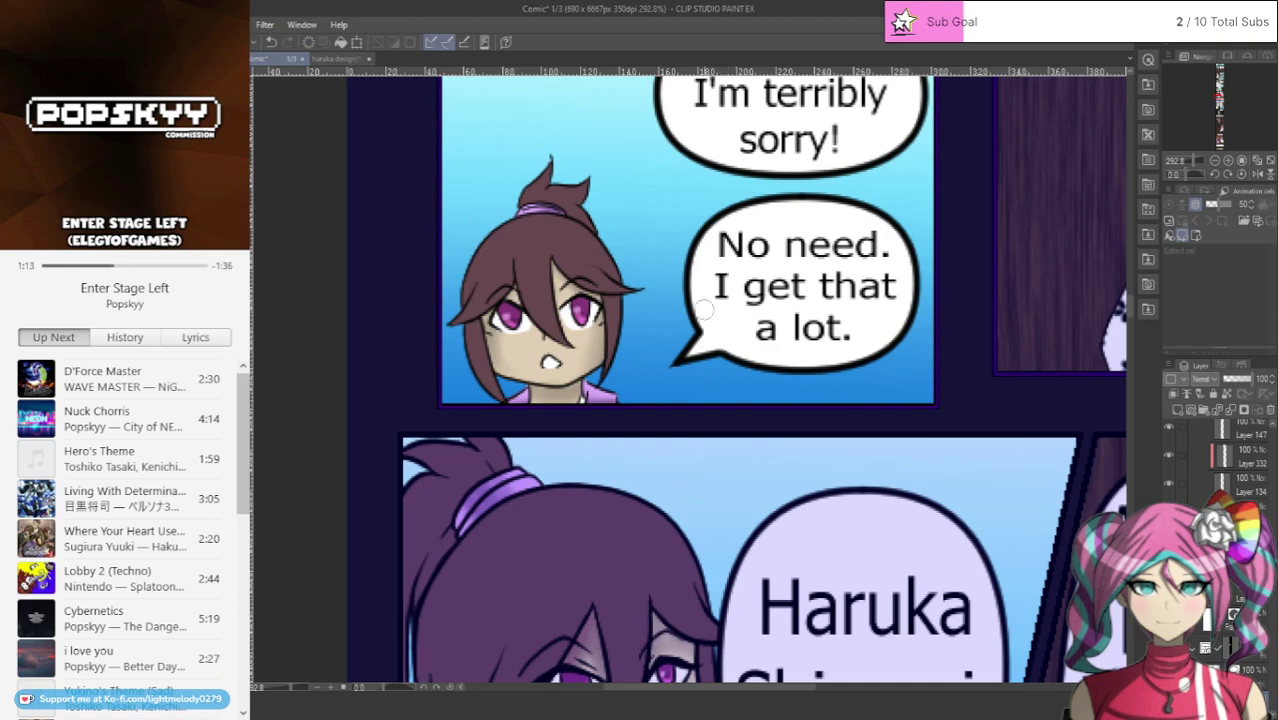
pyautogui.scroll(2, 690, 347)
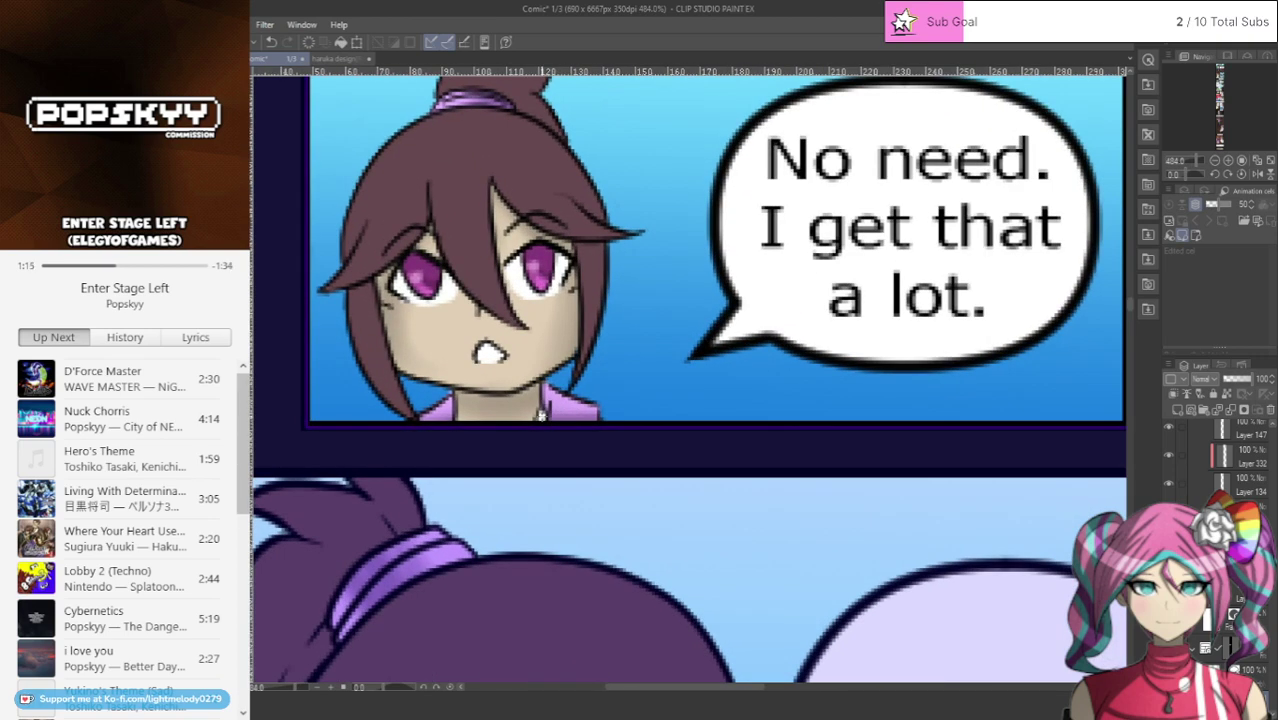
pyautogui.scroll(-2, 1199, 638)
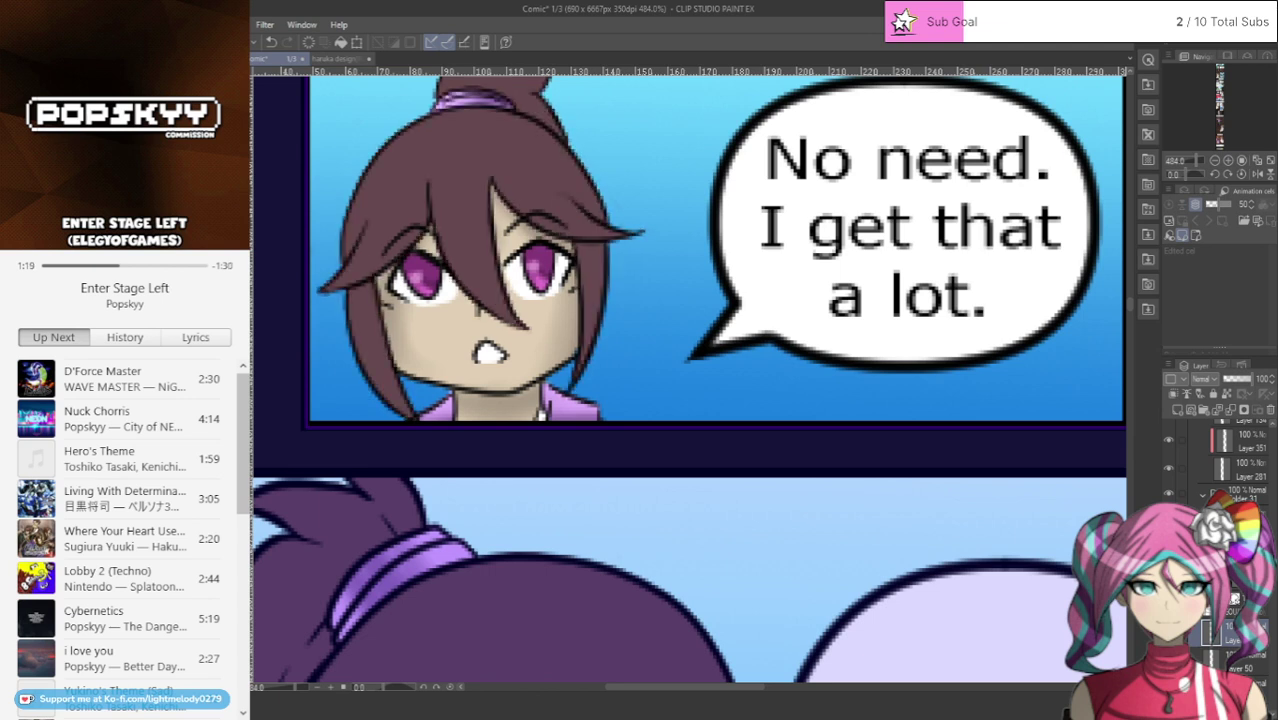
pyautogui.scroll(-3, 1208, 650)
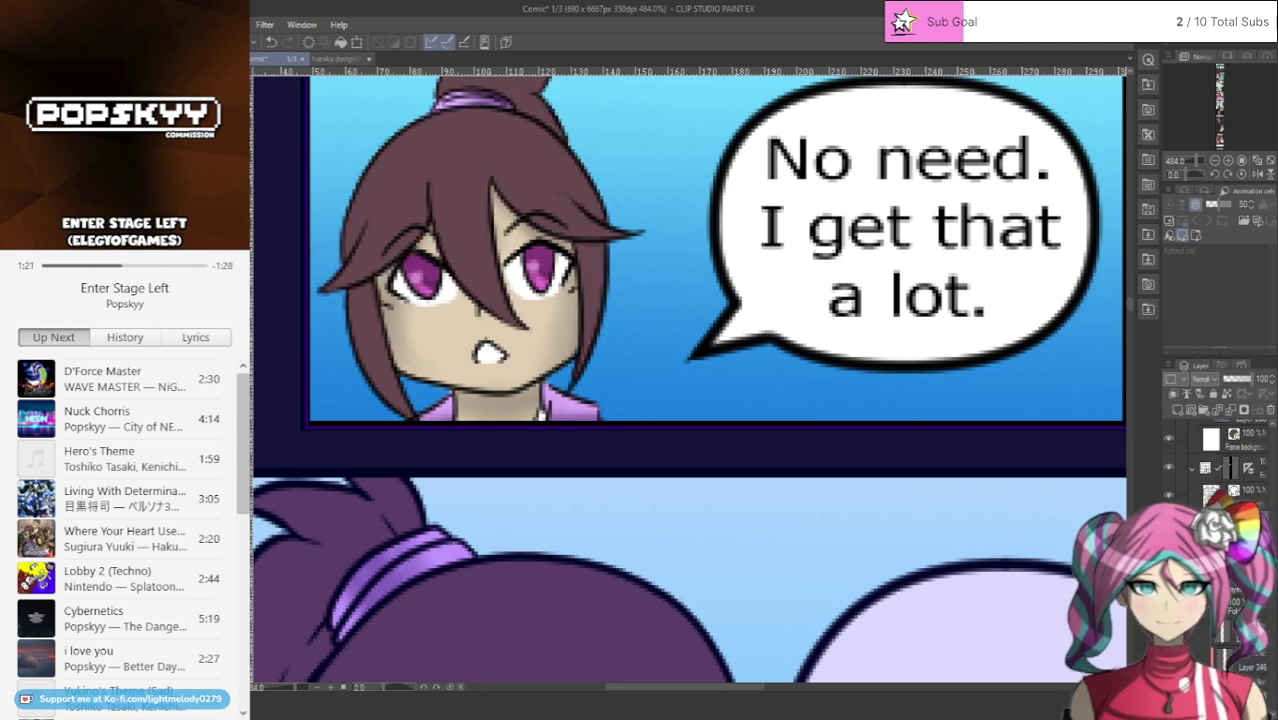
pyautogui.scroll(-3, 1215, 560)
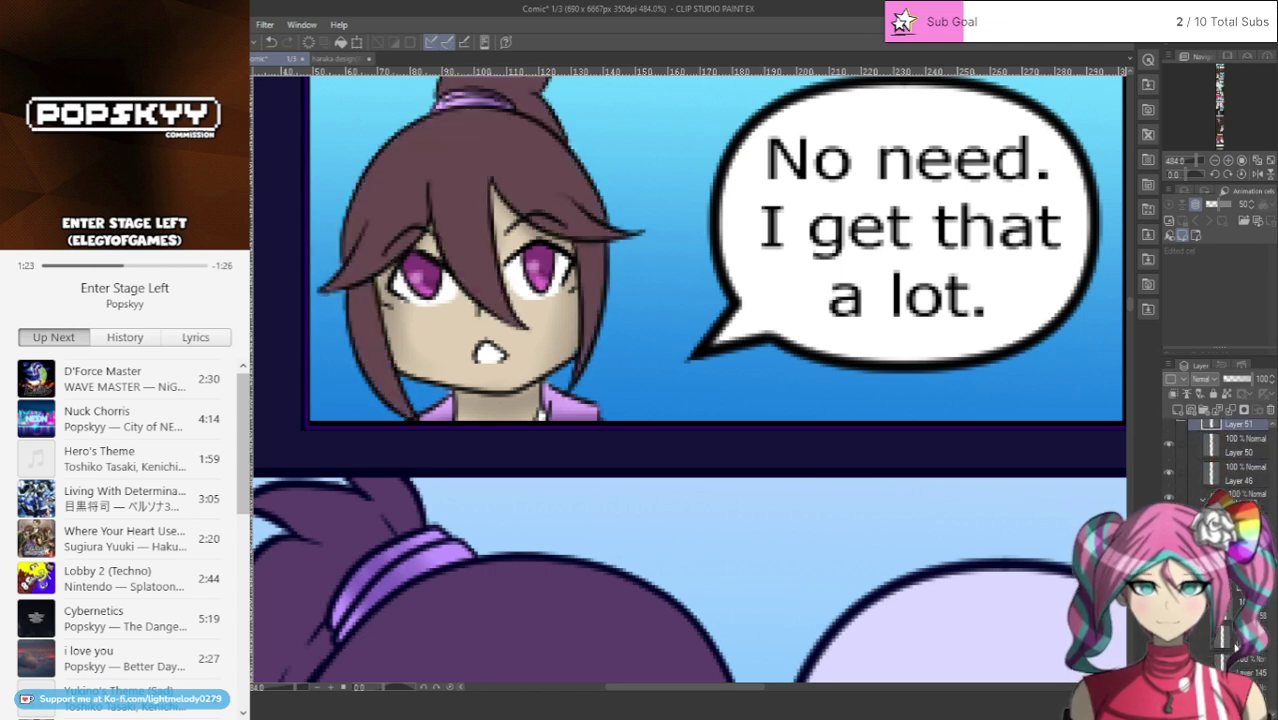
pyautogui.scroll(-5, 1228, 460)
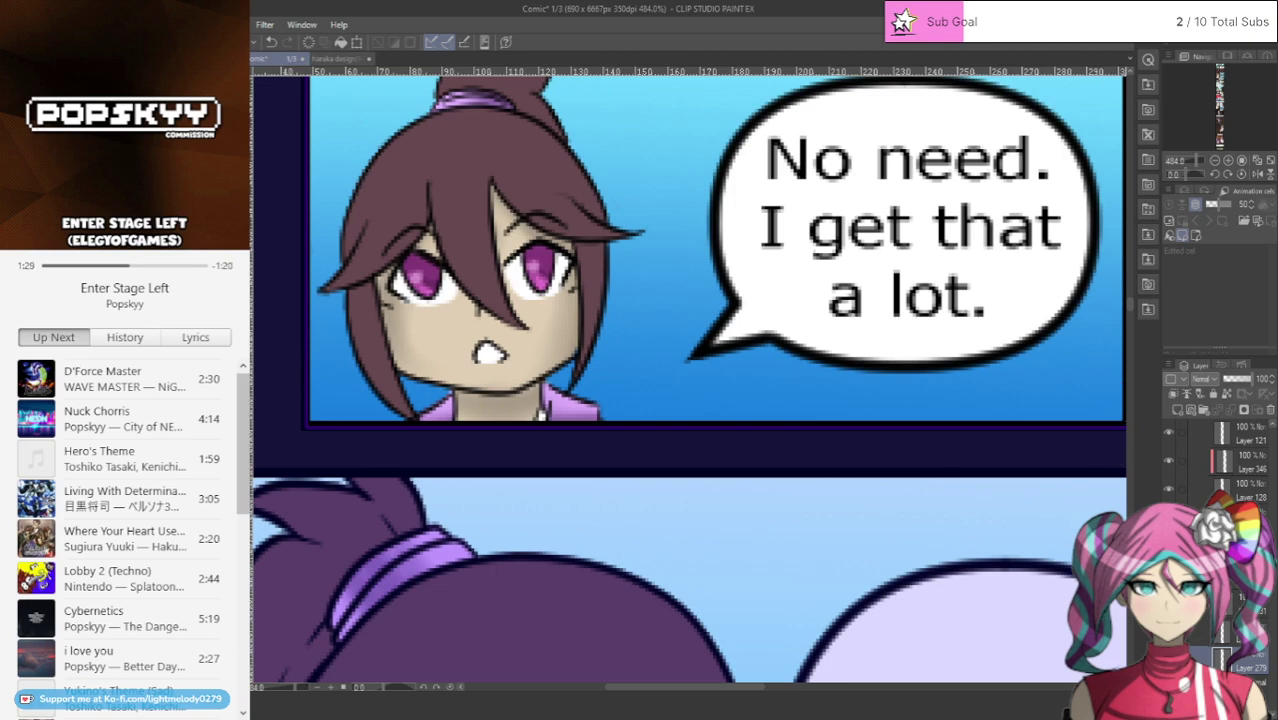
# Step: Add a new layer over the white inner collar in the green leafy panel and shade the collar's upper stretch soft grey
pyautogui.moveTo(1131, 305); pyautogui.dragTo(1128, 275)
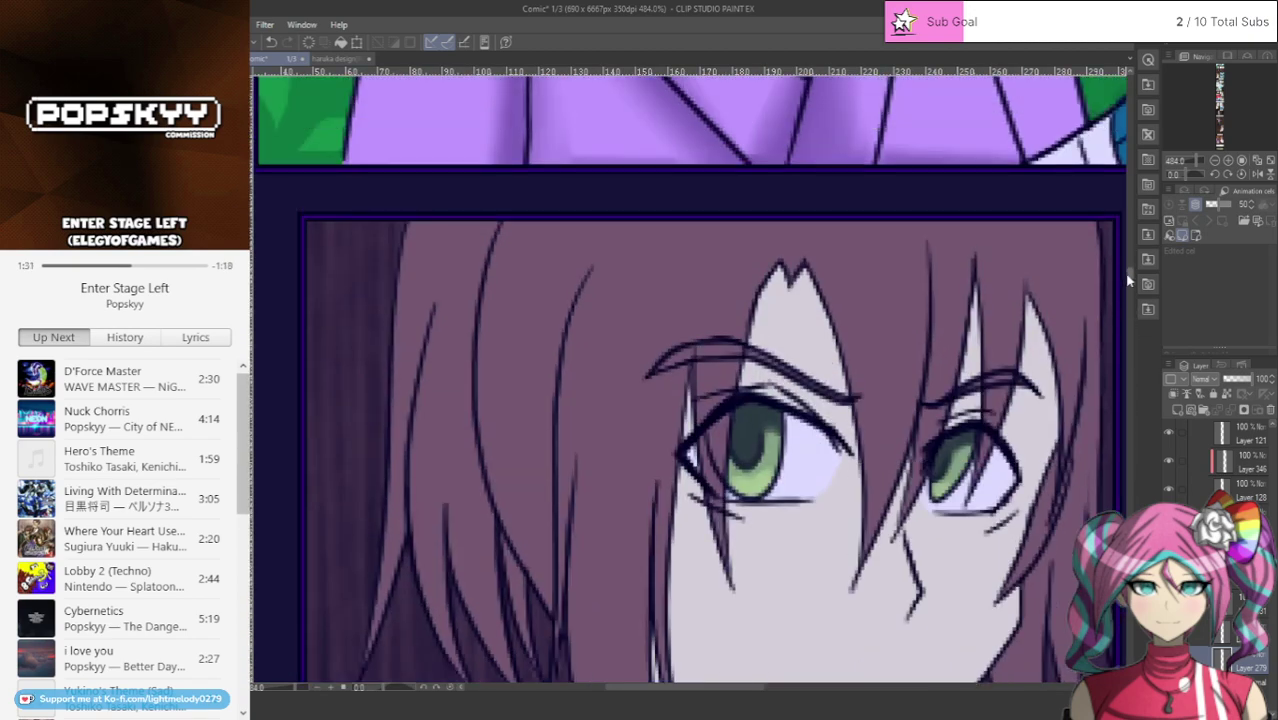
pyautogui.scroll(-2, 978, 395)
pyautogui.scroll(-5, 982, 392)
pyautogui.scroll(8, 912, 415)
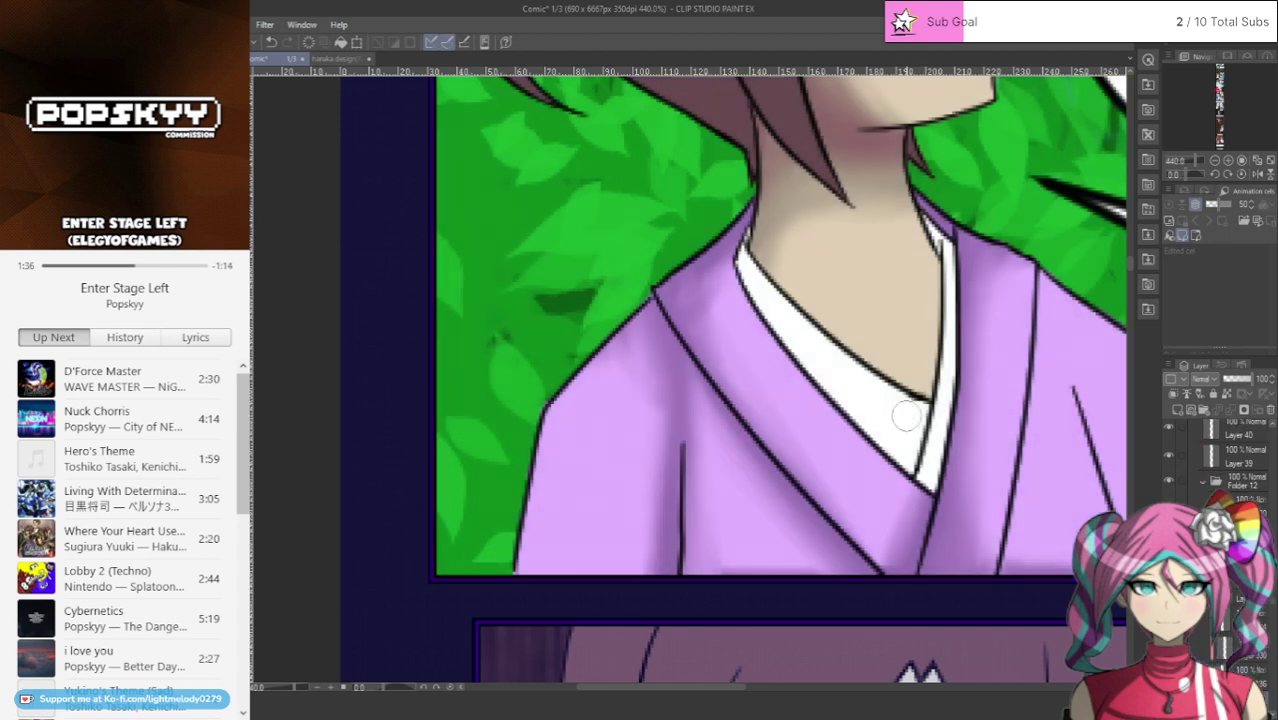
pyautogui.keyDown('ctrl'); pyautogui.keyDown('shift'); pyautogui.click(907, 416); pyautogui.keyUp('shift'); pyautogui.keyUp('ctrl')
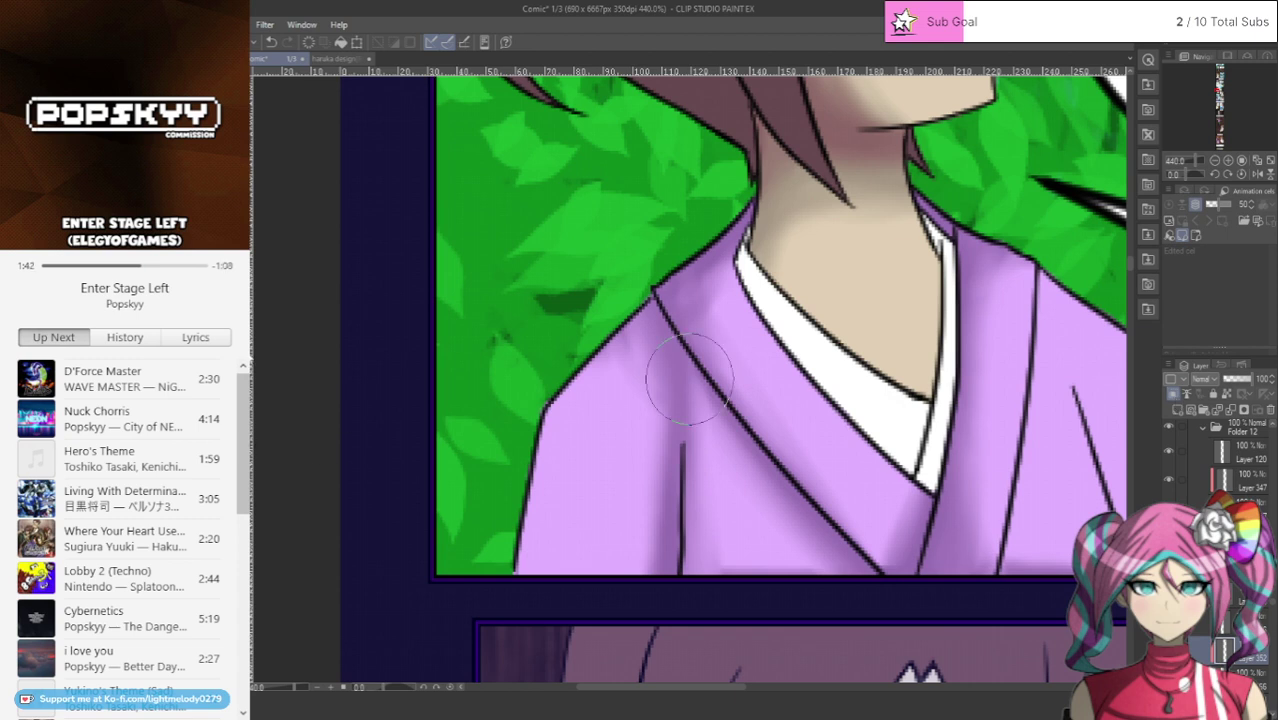
pyautogui.moveTo(790, 221); pyautogui.dragTo(722, 290)
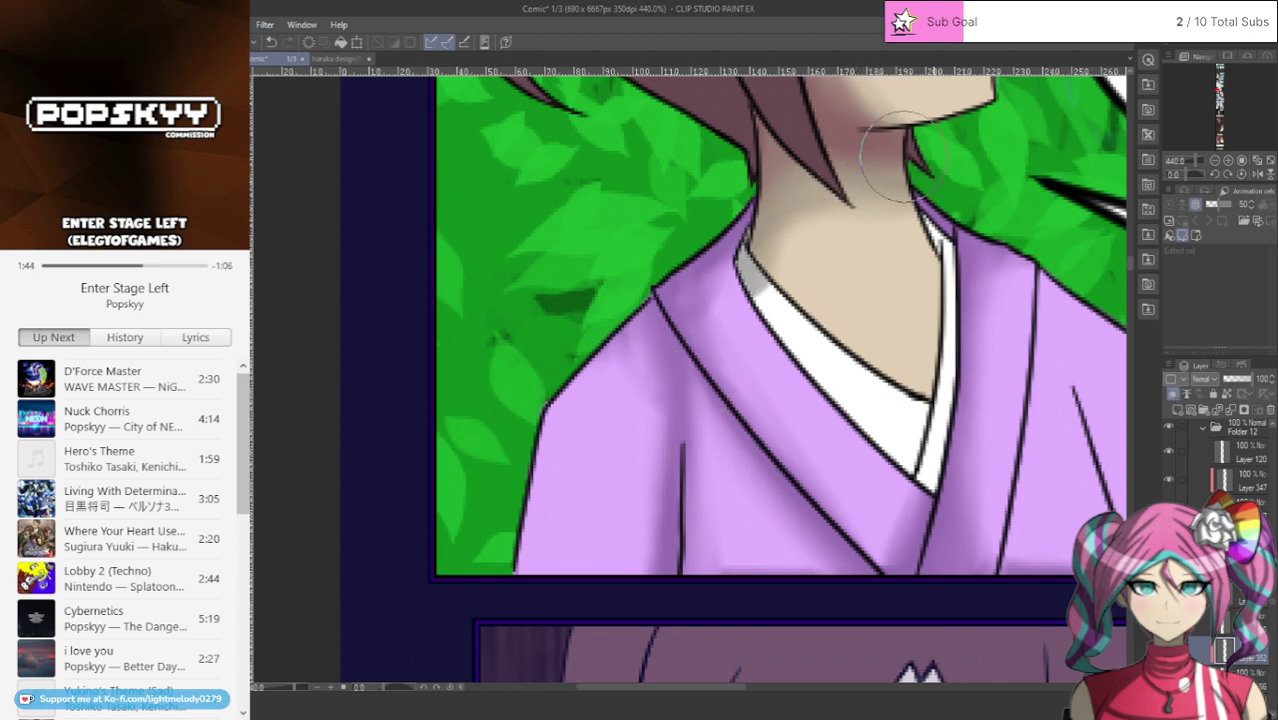
pyautogui.moveTo(893, 157)
pyautogui.mouseDown()
pyautogui.moveTo(997, 225)
pyautogui.moveTo(894, 150)
pyautogui.moveTo(900, 192)
pyautogui.moveTo(1000, 273)
pyautogui.moveTo(987, 320)
pyautogui.moveTo(908, 202)
pyautogui.moveTo(822, 225)
pyautogui.moveTo(777, 265)
pyautogui.moveTo(762, 398)
pyautogui.moveTo(824, 275)
pyautogui.moveTo(818, 408)
pyautogui.moveTo(790, 265)
pyautogui.moveTo(811, 320)
pyautogui.mouseUp()
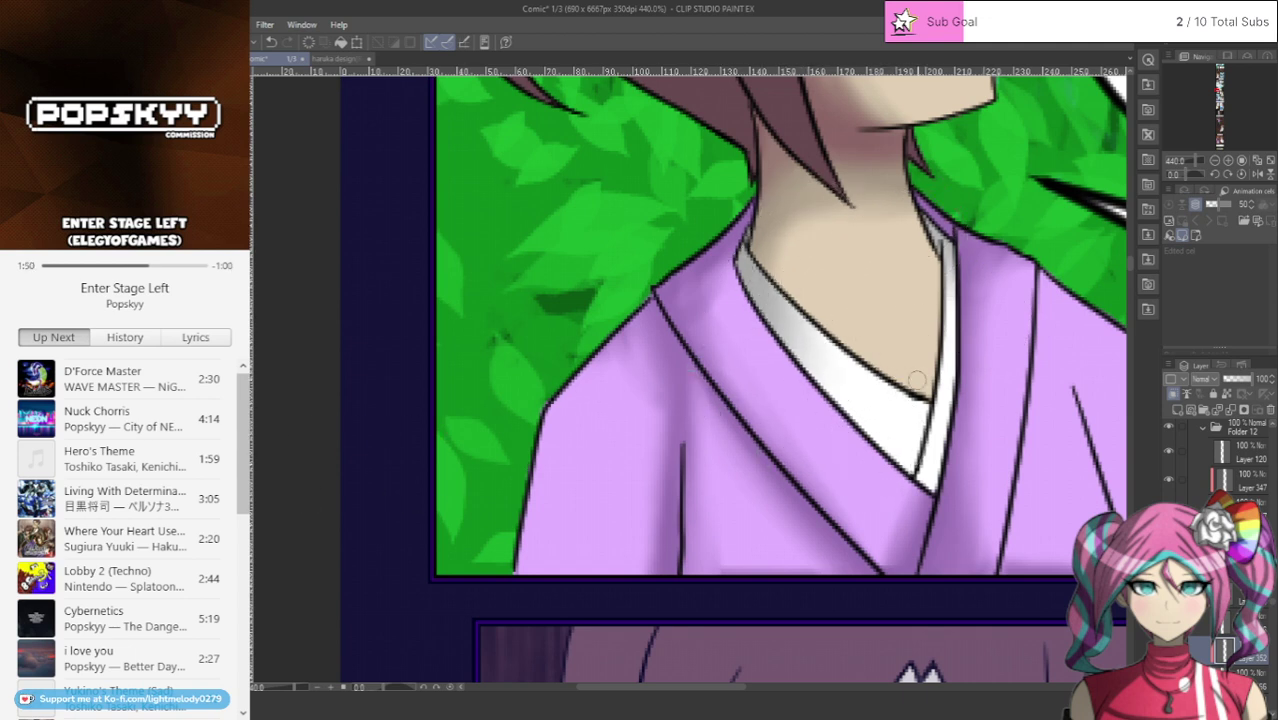
# Step: Shade the collar's lower tip and the narrow overlapping strip beside it with soft grey
pyautogui.moveTo(915, 378)
pyautogui.mouseDown()
pyautogui.moveTo(912, 454)
pyautogui.moveTo(915, 380)
pyautogui.moveTo(876, 514)
pyautogui.mouseUp()
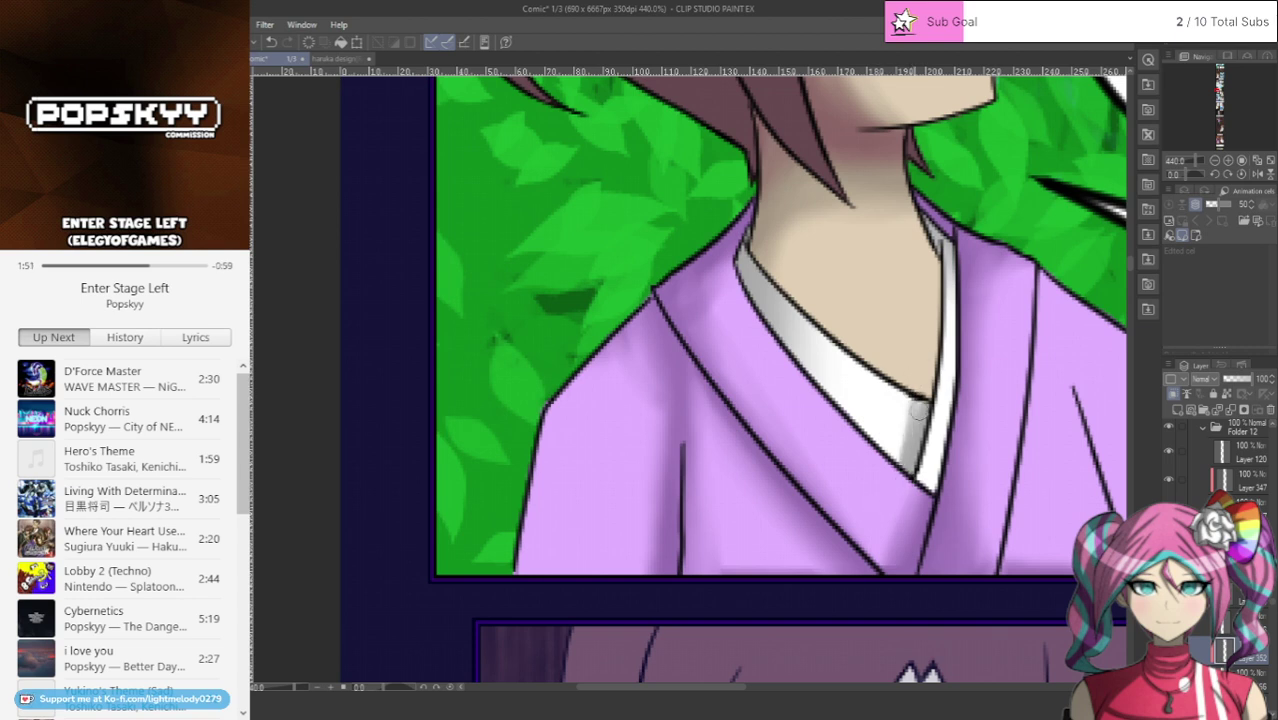
pyautogui.moveTo(921, 344); pyautogui.dragTo(850, 531)
pyautogui.moveTo(888, 467)
pyautogui.mouseDown()
pyautogui.moveTo(921, 348)
pyautogui.moveTo(917, 442)
pyautogui.moveTo(946, 506)
pyautogui.moveTo(913, 411)
pyautogui.moveTo(953, 526)
pyautogui.moveTo(930, 423)
pyautogui.moveTo(940, 510)
pyautogui.moveTo(936, 310)
pyautogui.moveTo(935, 498)
pyautogui.moveTo(958, 338)
pyautogui.moveTo(935, 499)
pyautogui.moveTo(956, 361)
pyautogui.moveTo(930, 369)
pyautogui.moveTo(893, 476)
pyautogui.moveTo(911, 350)
pyautogui.moveTo(875, 481)
pyautogui.moveTo(900, 390)
pyautogui.moveTo(882, 475)
pyautogui.moveTo(914, 390)
pyautogui.moveTo(884, 475)
pyautogui.moveTo(919, 393)
pyautogui.moveTo(901, 424)
pyautogui.mouseUp()
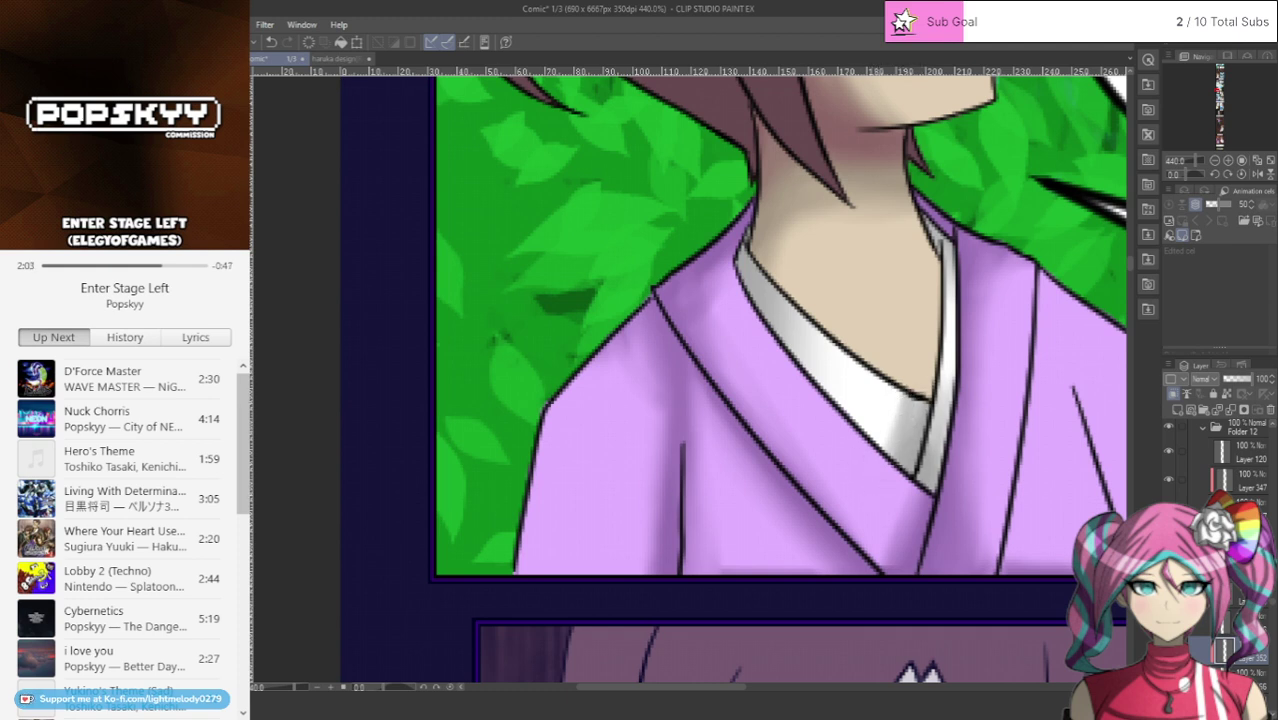
pyautogui.moveTo(907, 339)
pyautogui.mouseDown()
pyautogui.moveTo(867, 518)
pyautogui.moveTo(882, 391)
pyautogui.moveTo(896, 405)
pyautogui.moveTo(906, 365)
pyautogui.moveTo(871, 469)
pyautogui.moveTo(898, 445)
pyautogui.moveTo(903, 369)
pyautogui.moveTo(877, 359)
pyautogui.moveTo(885, 424)
pyautogui.moveTo(871, 402)
pyautogui.moveTo(877, 374)
pyautogui.moveTo(873, 384)
pyautogui.moveTo(948, 379)
pyautogui.mouseUp()
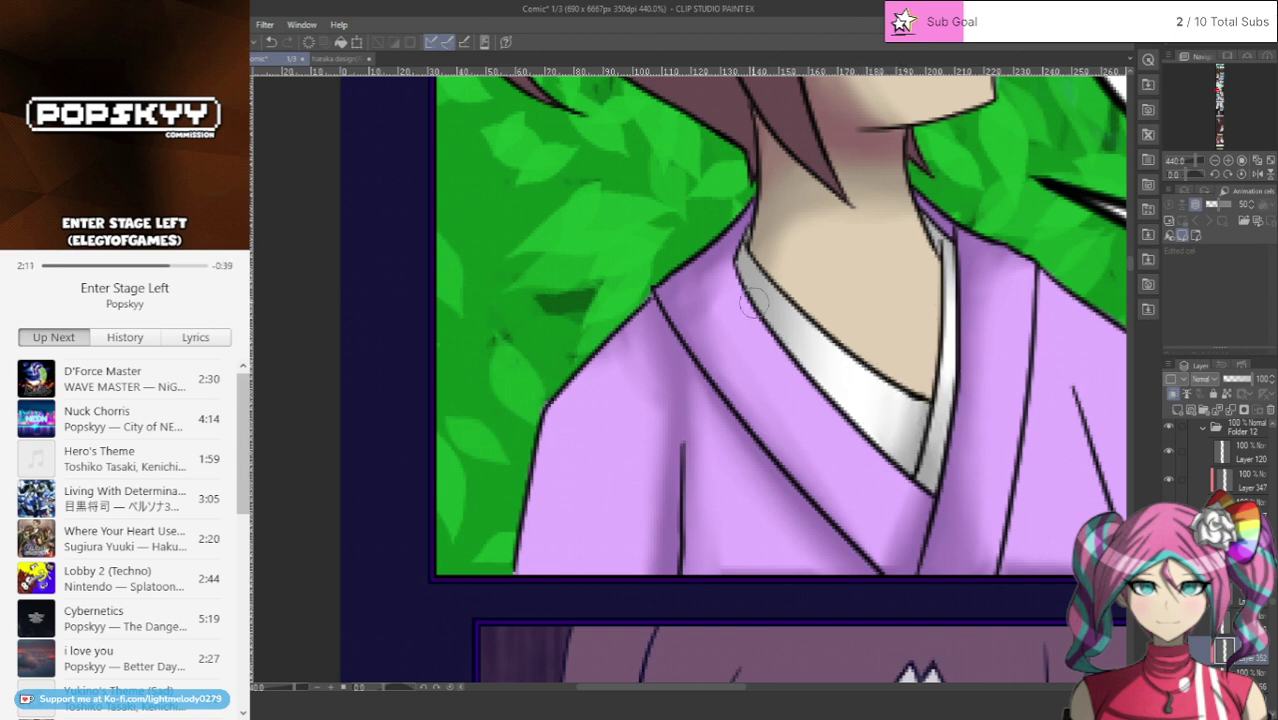
# Step: Remove the blue tint from the comic's first panel and check the white collar's layer by toggling its visibility
pyautogui.scroll(-8, 754, 303)
pyautogui.moveTo(1213, 96); pyautogui.dragTo(1216, 75)
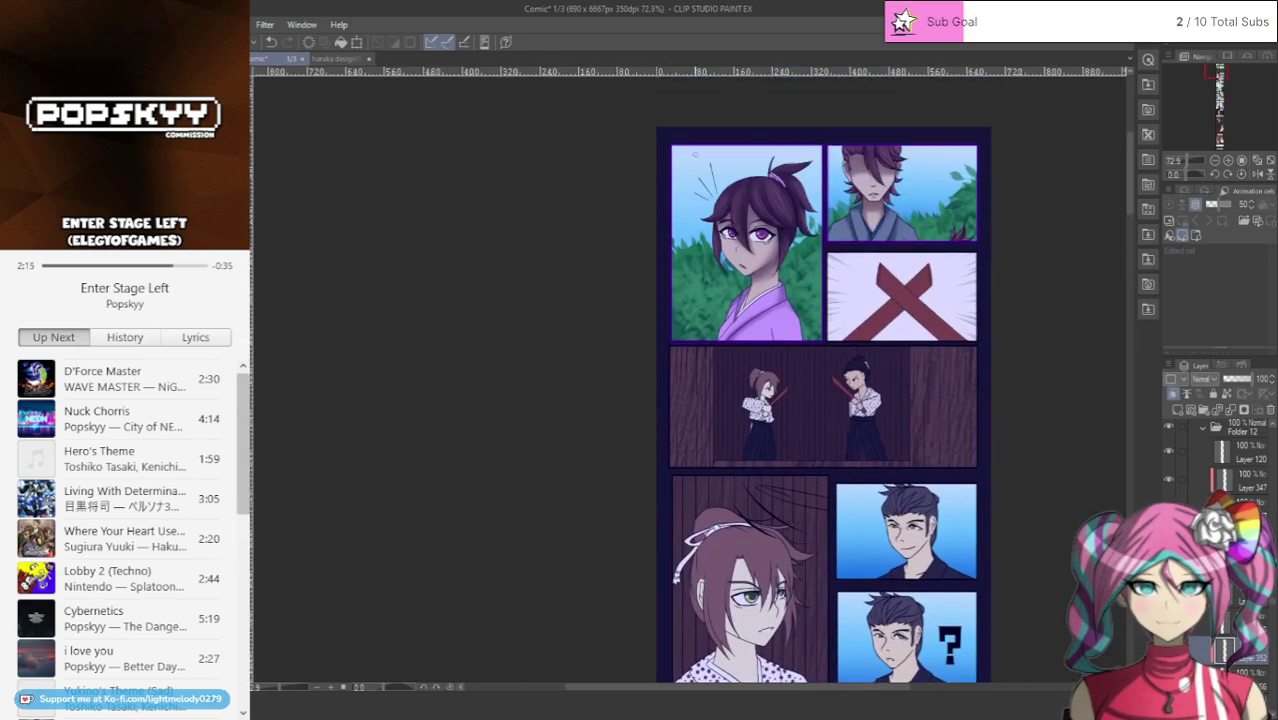
pyautogui.scroll(6, 778, 369)
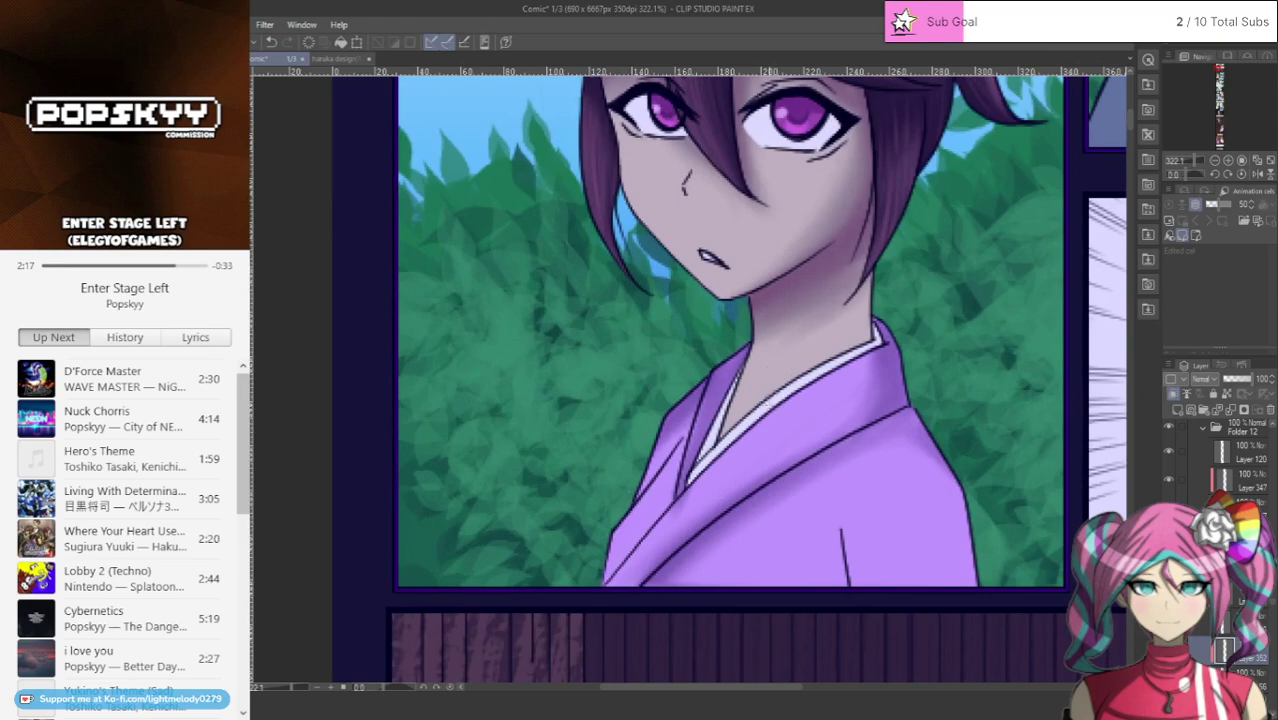
pyautogui.hotkey('ctrl', 'z')
pyautogui.scroll(-1, 1219, 540)
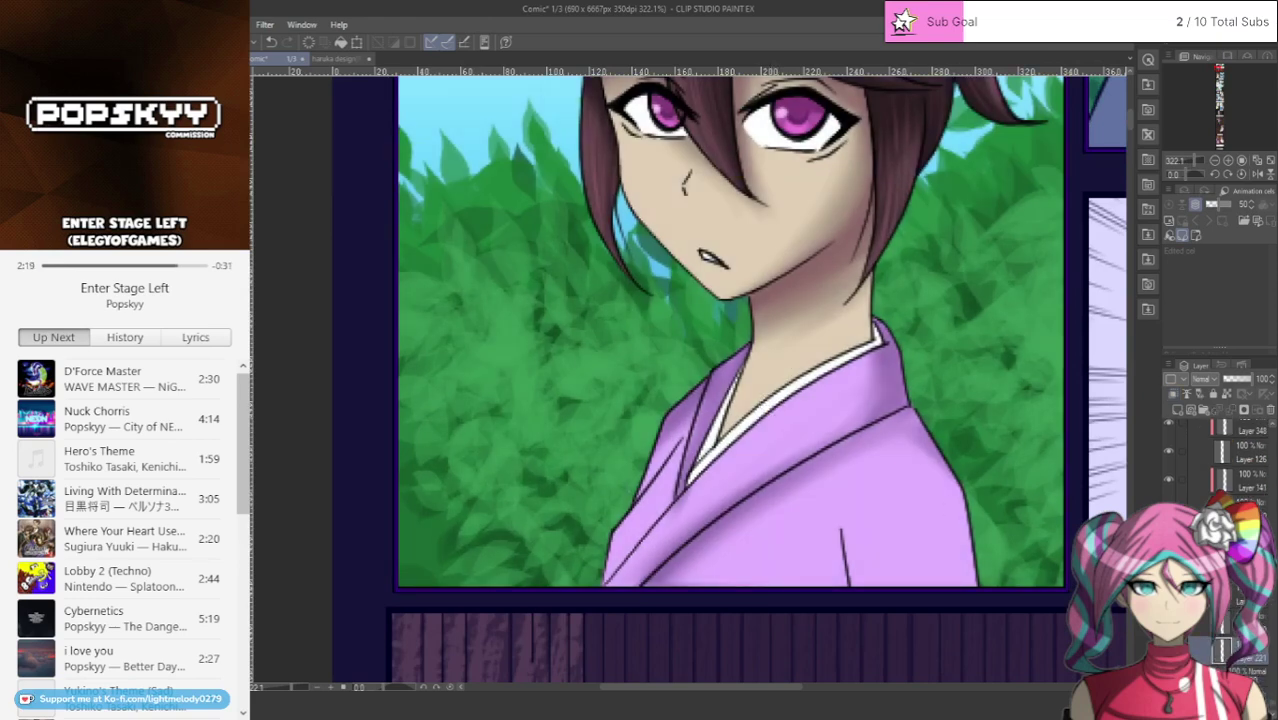
pyautogui.click(1168, 651)
pyautogui.click(1168, 651)
# Step: Add a new layer above the collar's layer and shade the first panel's white inner collar with soft grey
pyautogui.click(1178, 410)
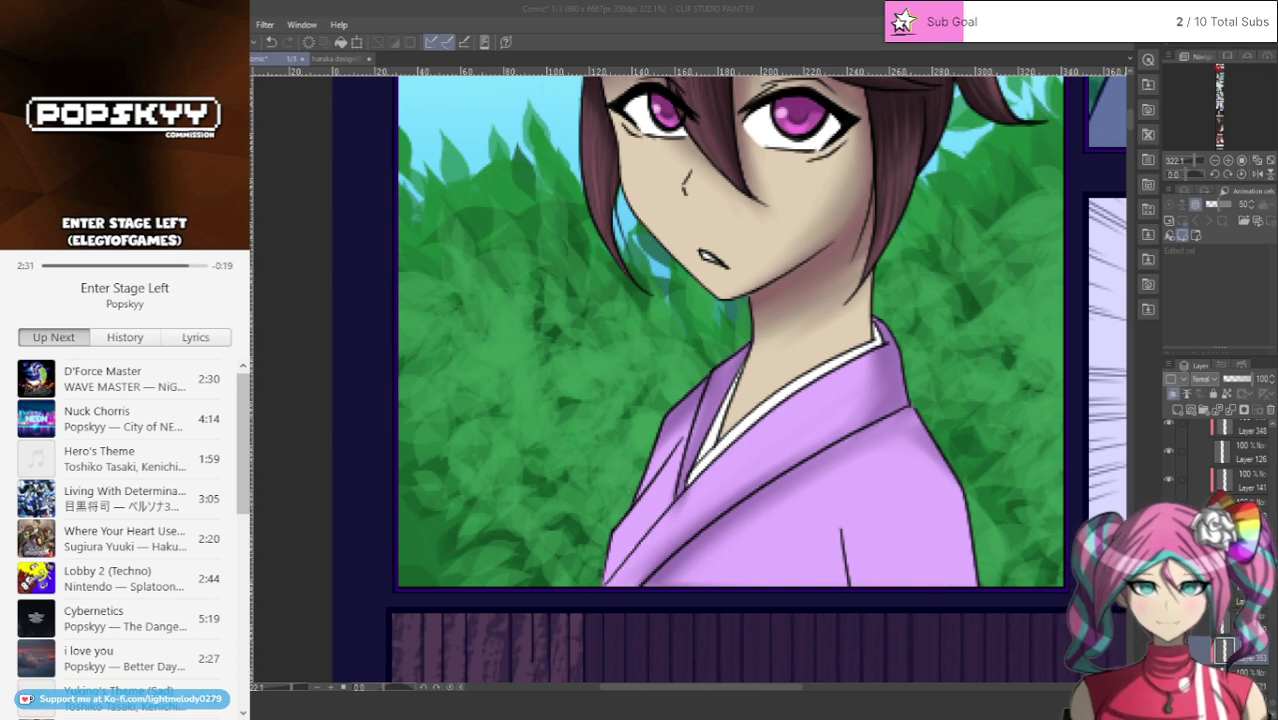
pyautogui.click(616, 6)
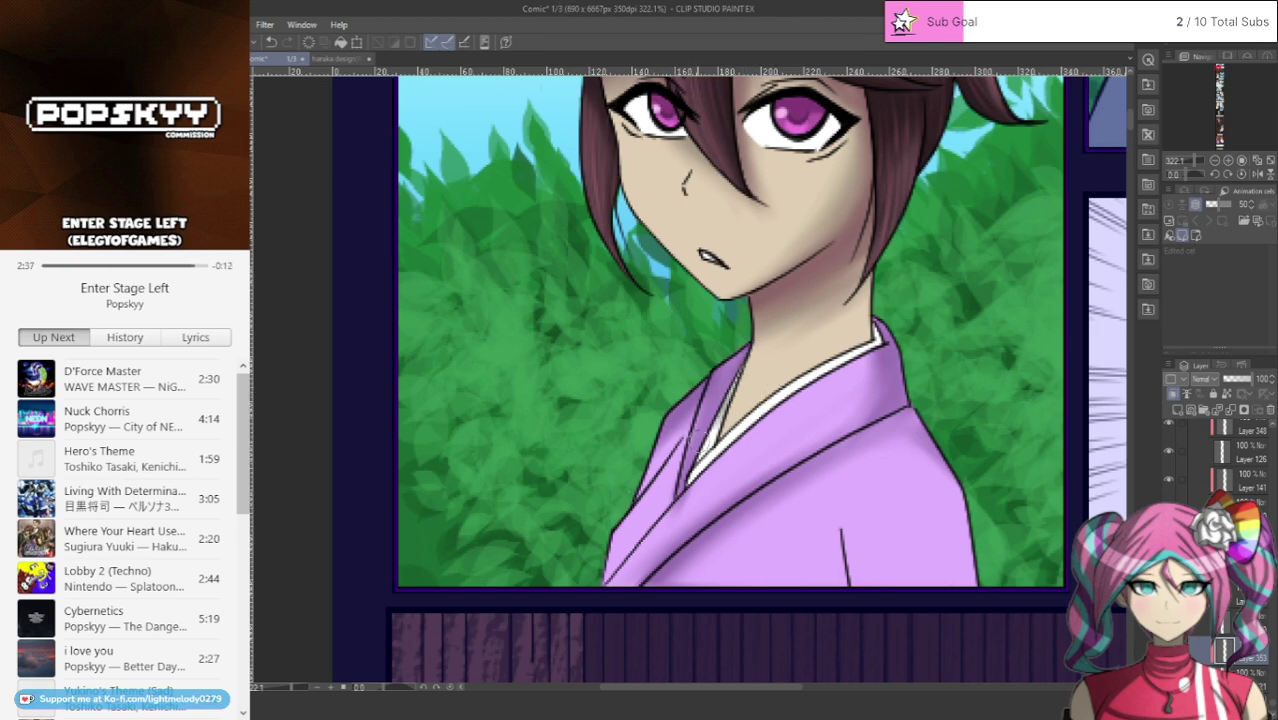
pyautogui.moveTo(881, 342); pyautogui.dragTo(697, 495)
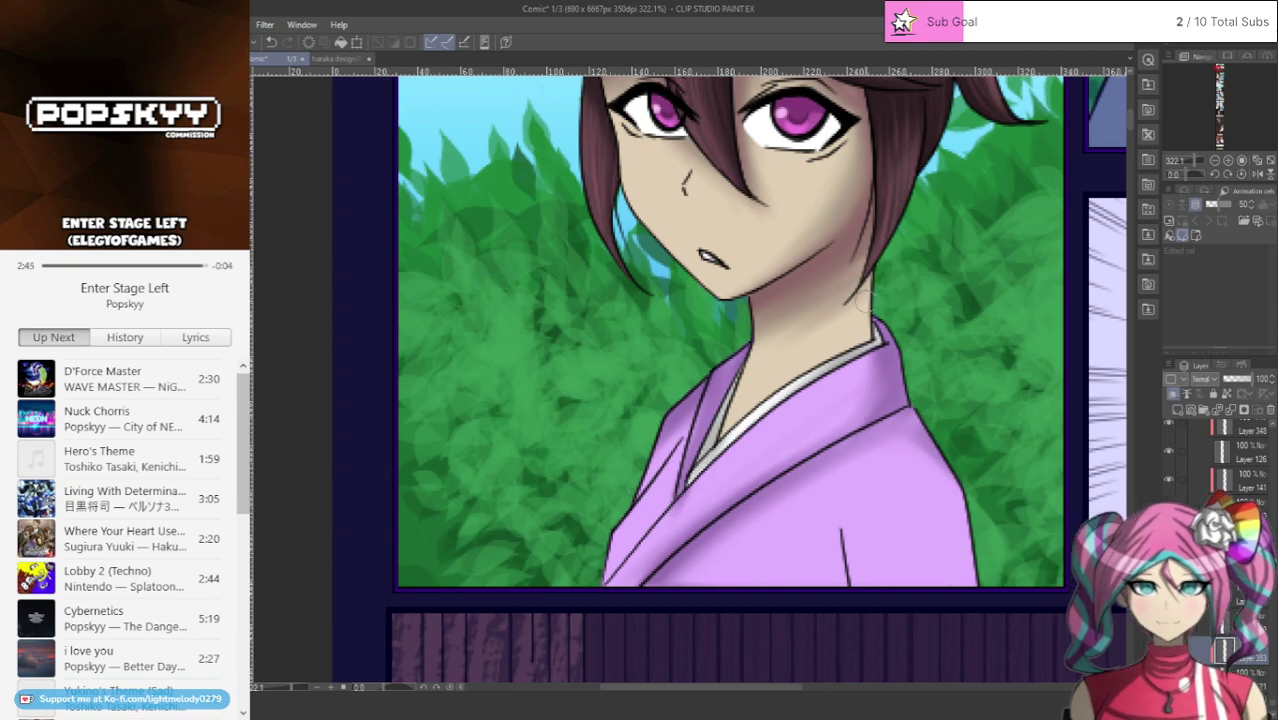
# Step: Undo the last strokes near the collar's lower overlap and reshade its lower tip with soft grey
pyautogui.scroll(-6, 876, 300)
pyautogui.scroll(4, 896, 330)
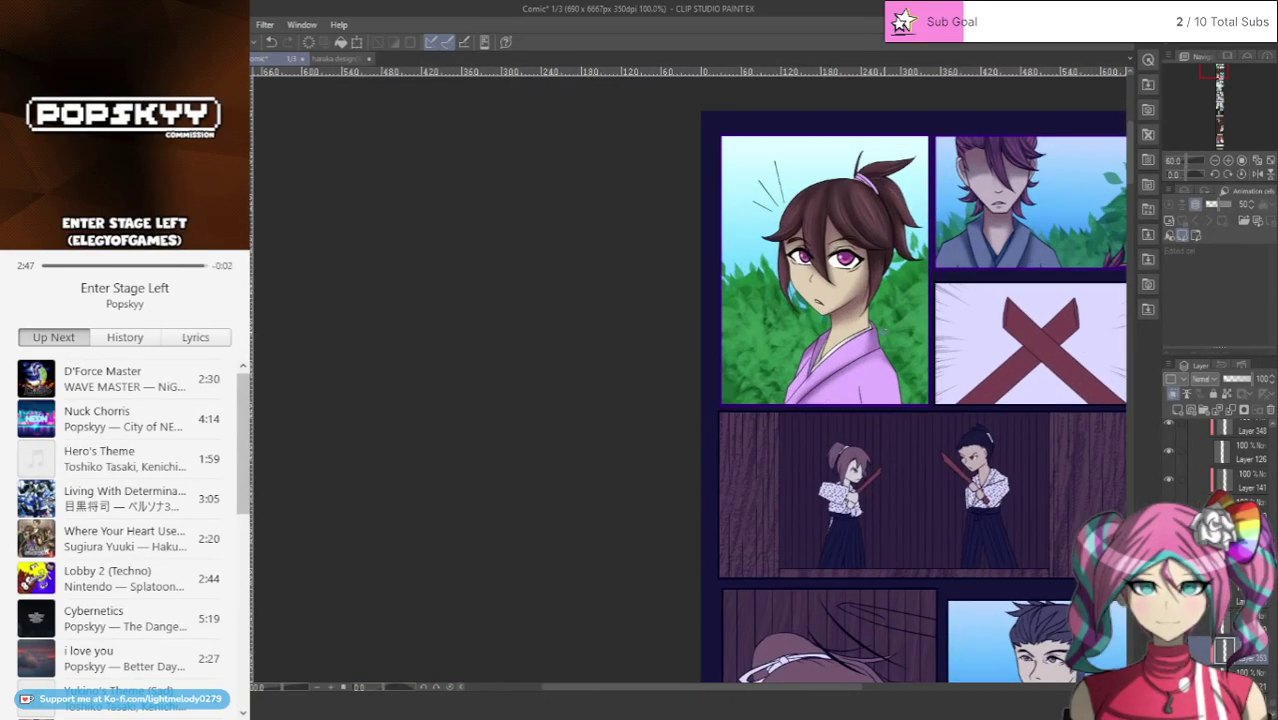
pyautogui.scroll(5, 896, 330)
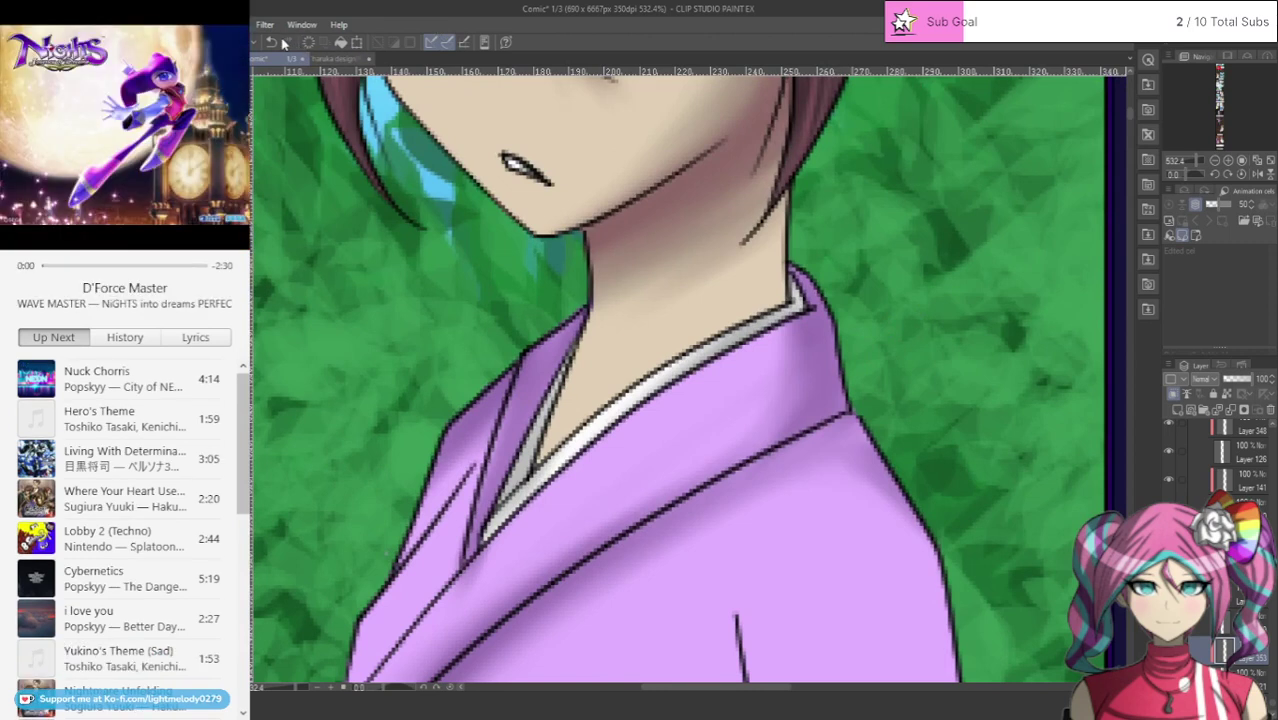
pyautogui.click(273, 43)
pyautogui.click(271, 43)
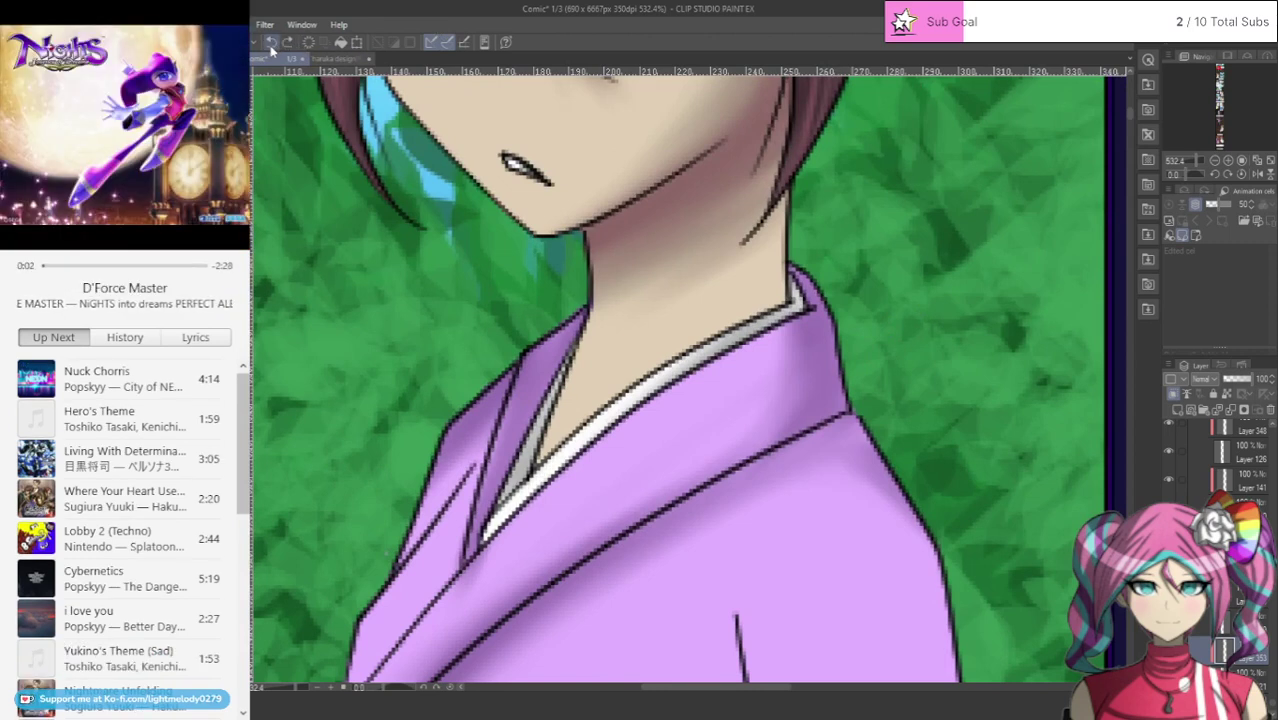
pyautogui.click(270, 47)
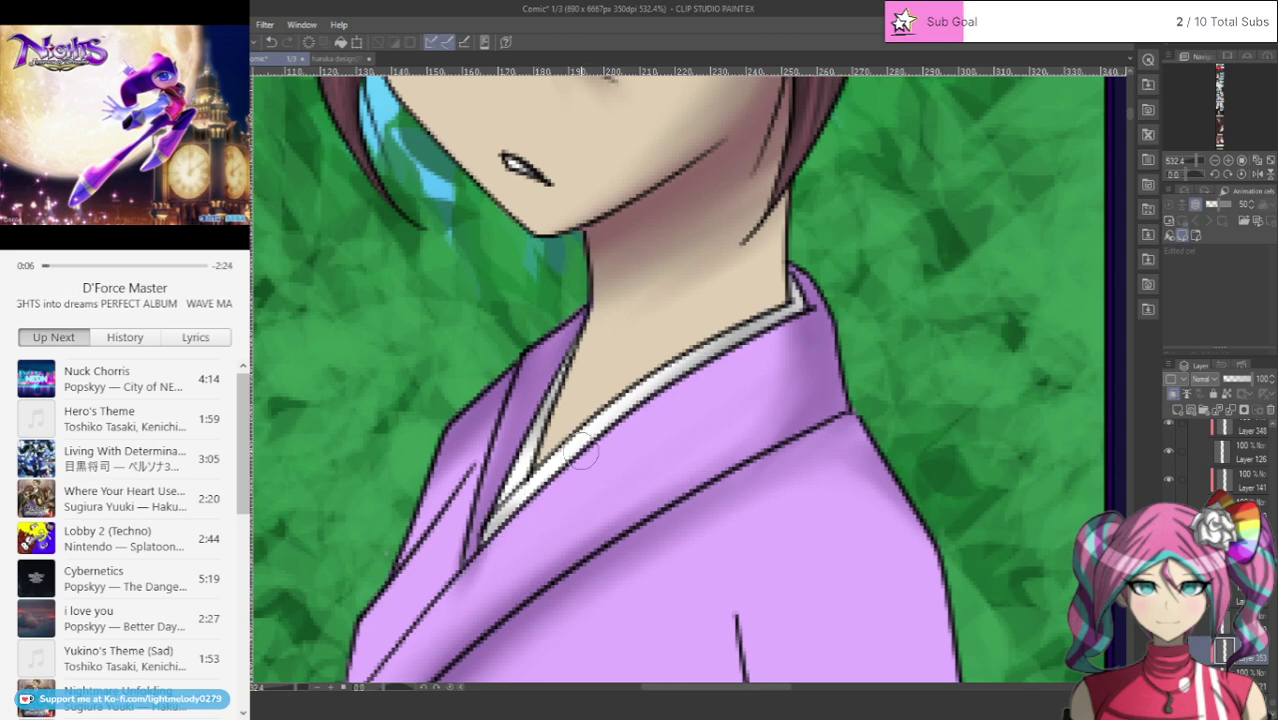
pyautogui.moveTo(495, 530); pyautogui.dragTo(532, 500)
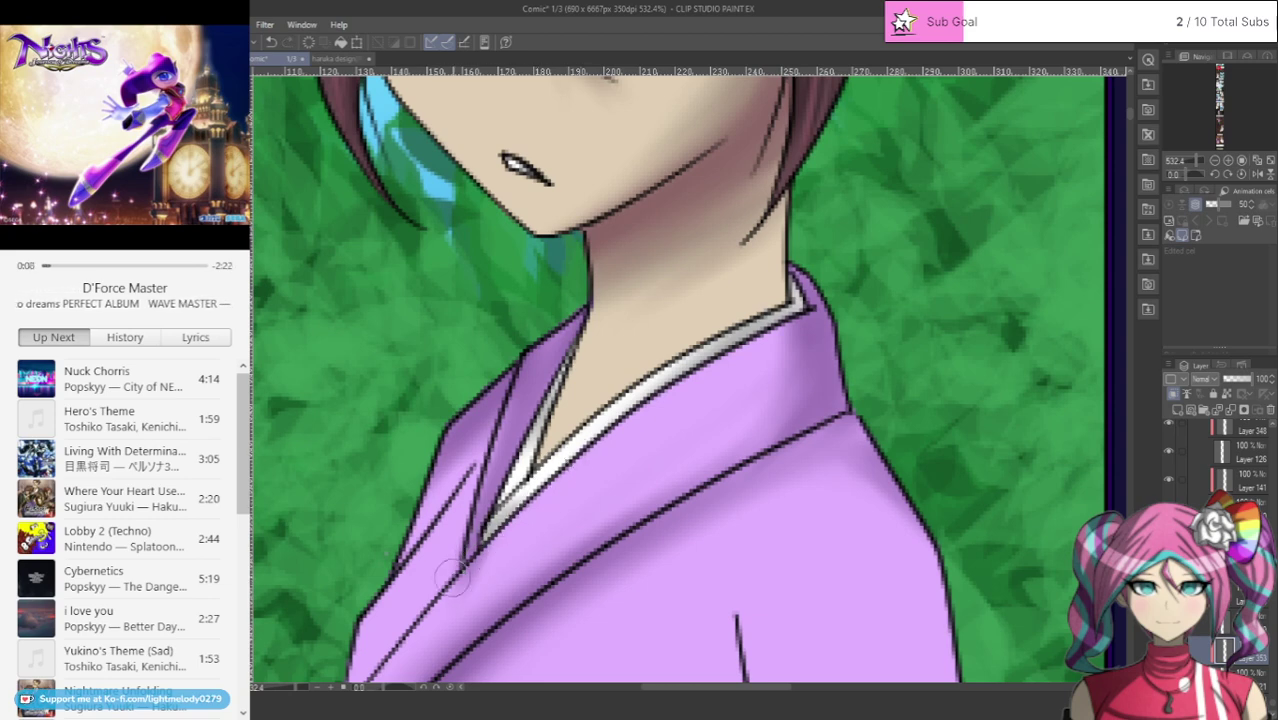
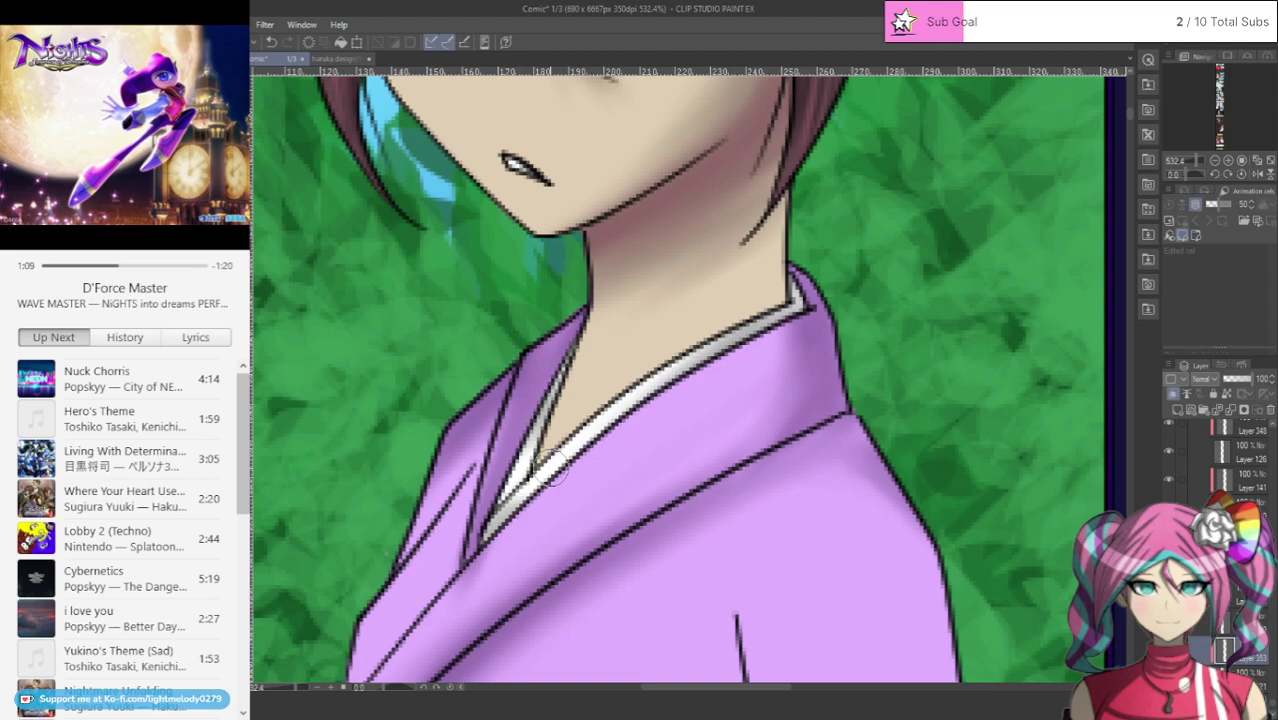
# Step: Select the shading layer above the kimono's base colour and shade the character's purple hair tie in the first panel
pyautogui.scroll(-8, 553, 468)
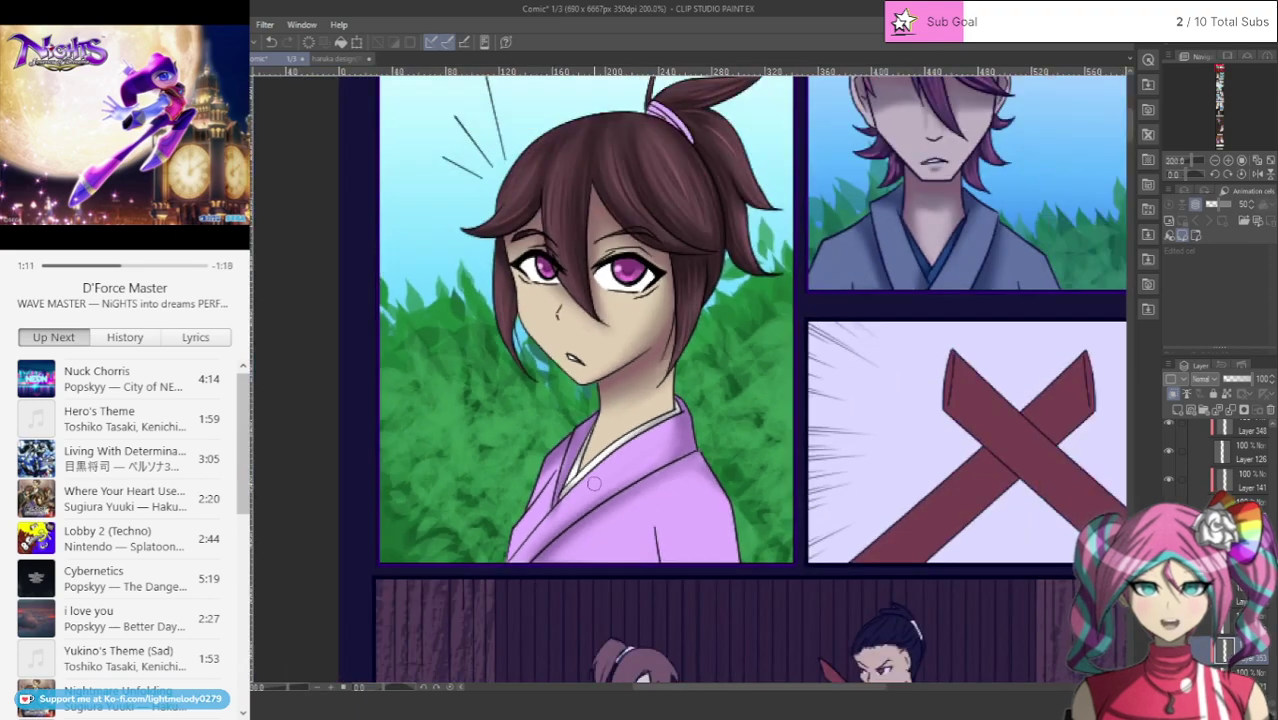
pyautogui.scroll(7, 645, 458)
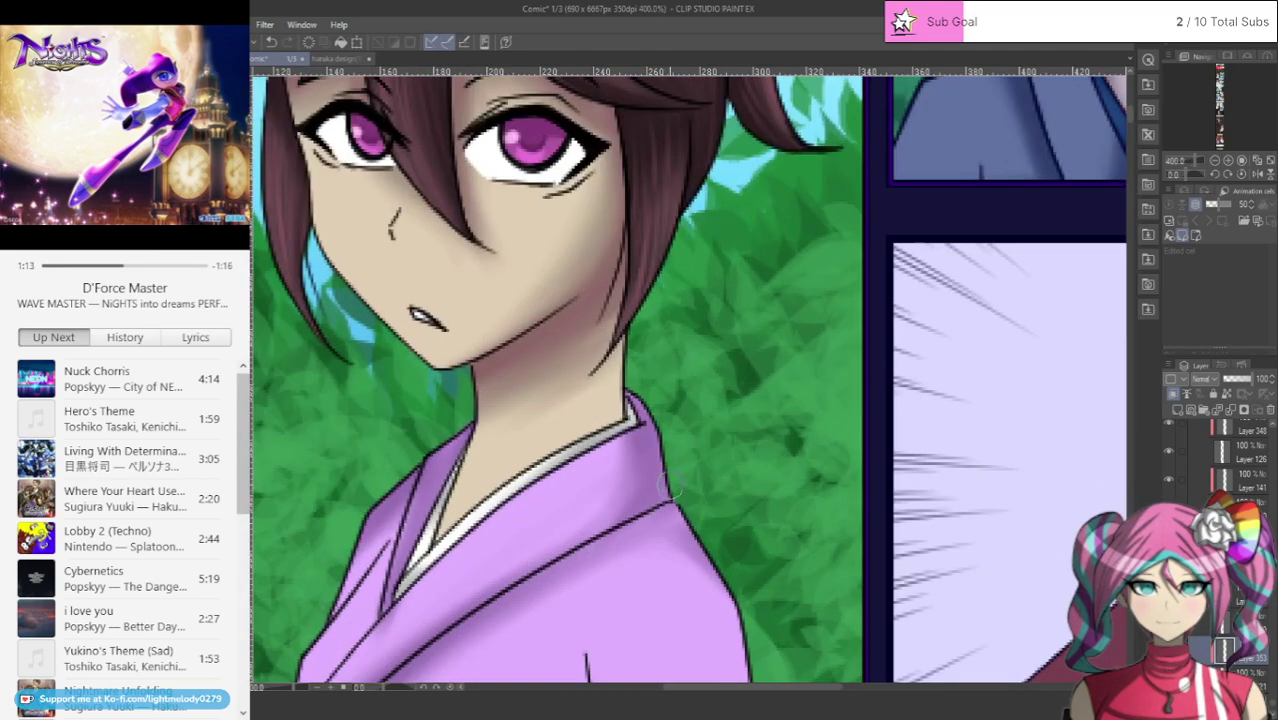
pyautogui.keyDown('ctrl'); pyautogui.keyDown('shift'); pyautogui.click(562, 488); pyautogui.keyUp('shift'); pyautogui.keyUp('ctrl')
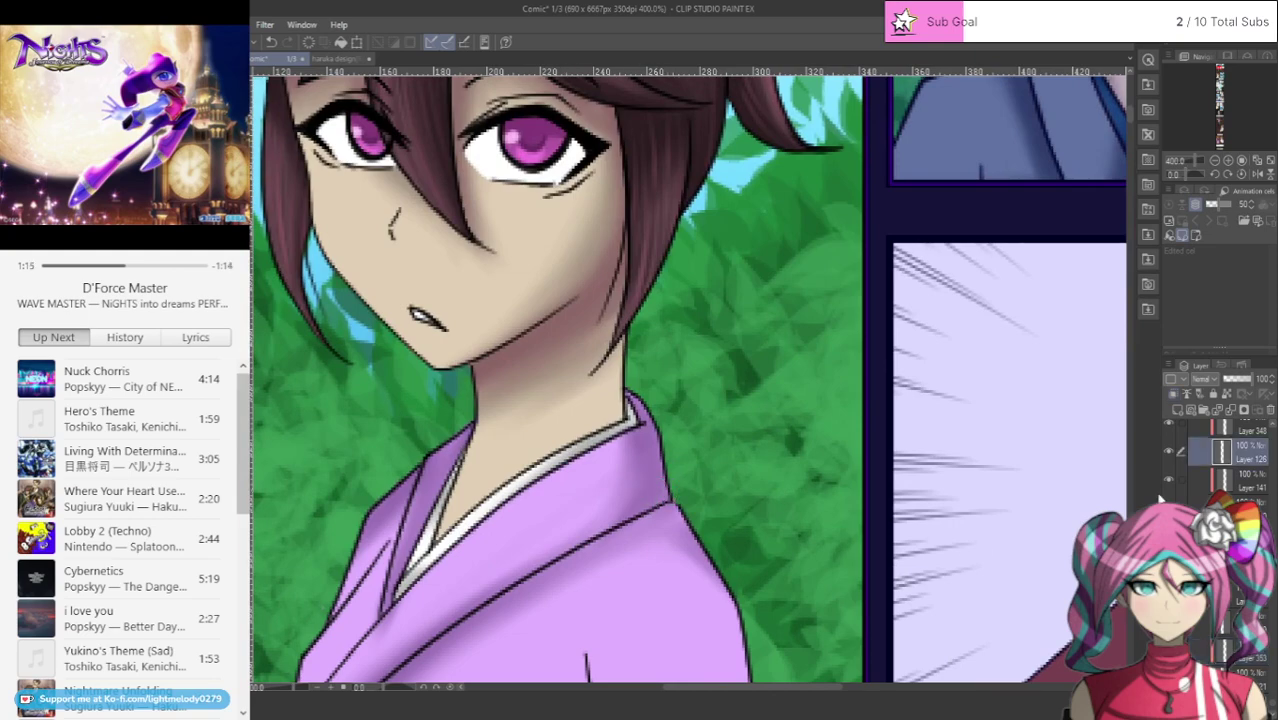
pyautogui.click(1238, 432)
pyautogui.scroll(-5, 800, 280)
pyautogui.scroll(4, 810, 268)
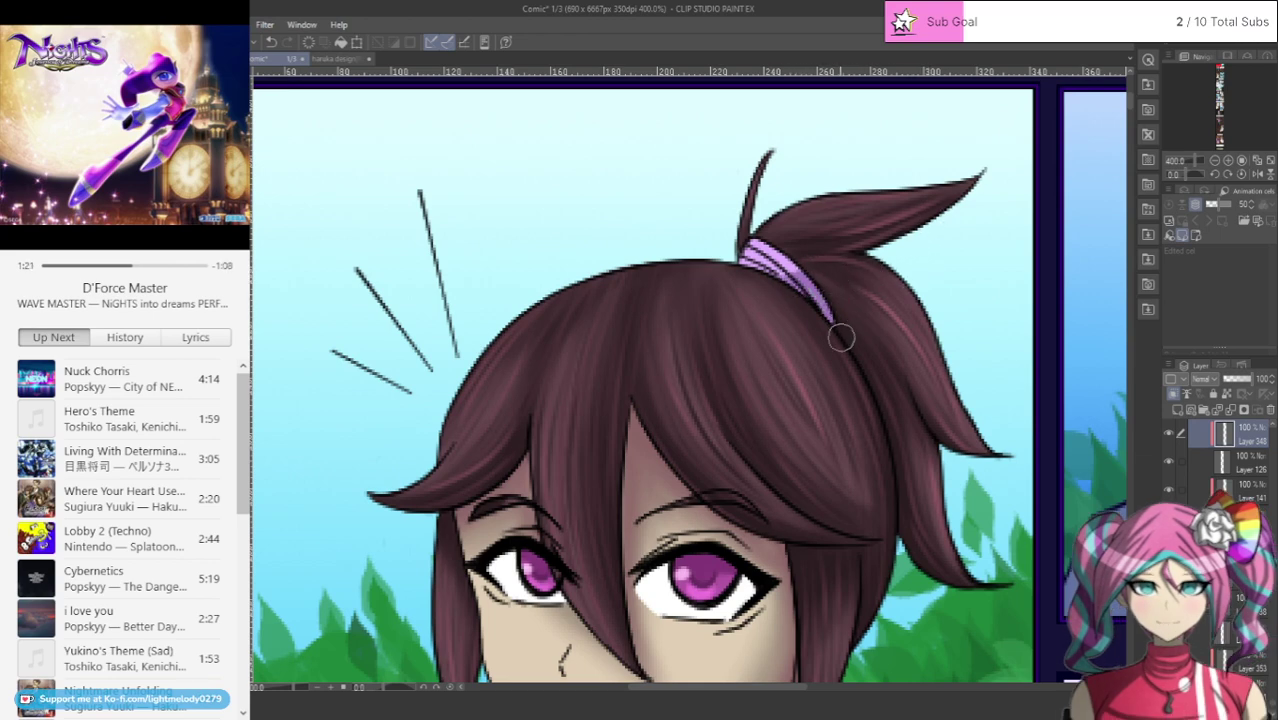
pyautogui.moveTo(800, 278); pyautogui.dragTo(770, 265)
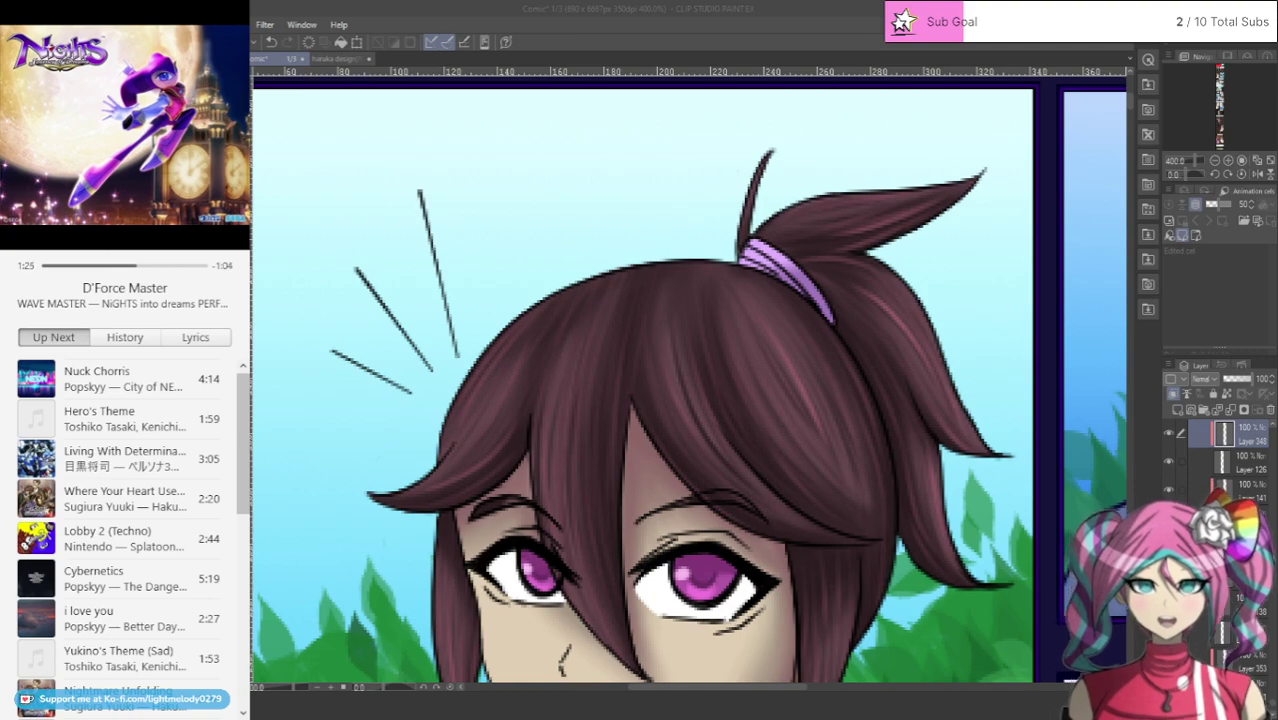
pyautogui.click(556, 4)
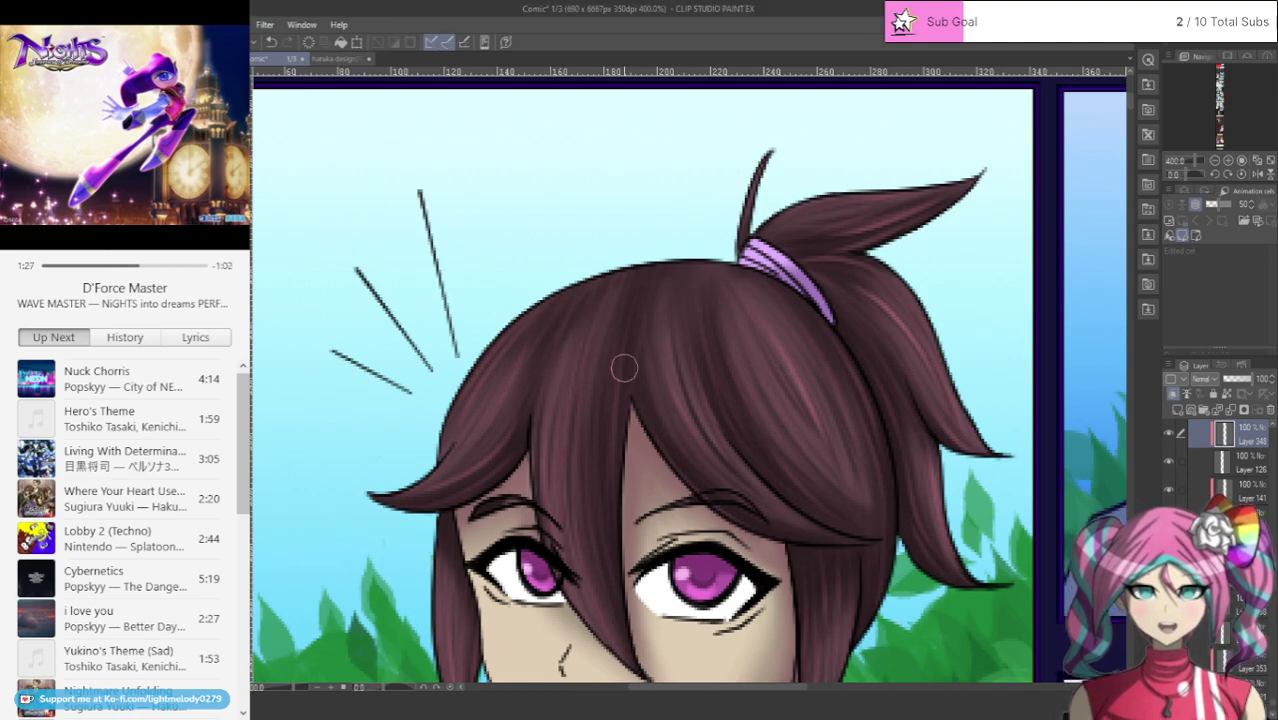
# Step: Remove the blue tint from the raised-arms panel above the caption "You're really skilled, Souji."
pyautogui.scroll(-6, 662, 246)
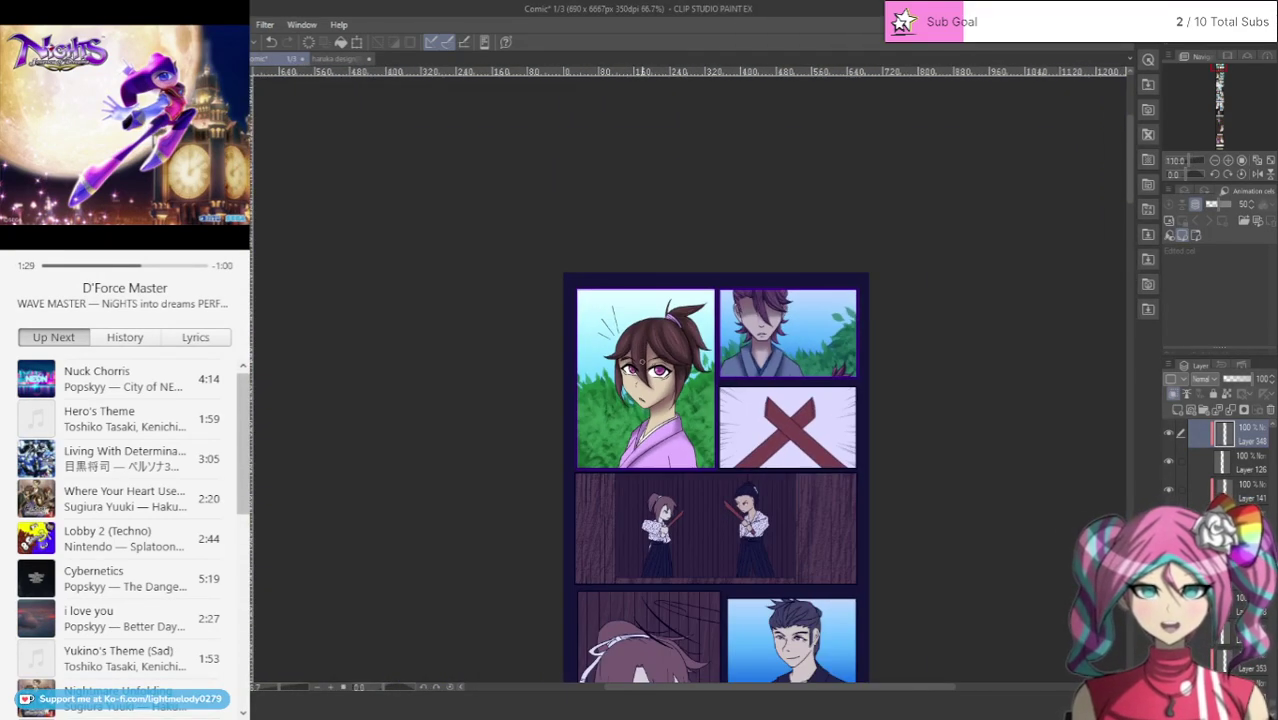
pyautogui.scroll(2, 641, 362)
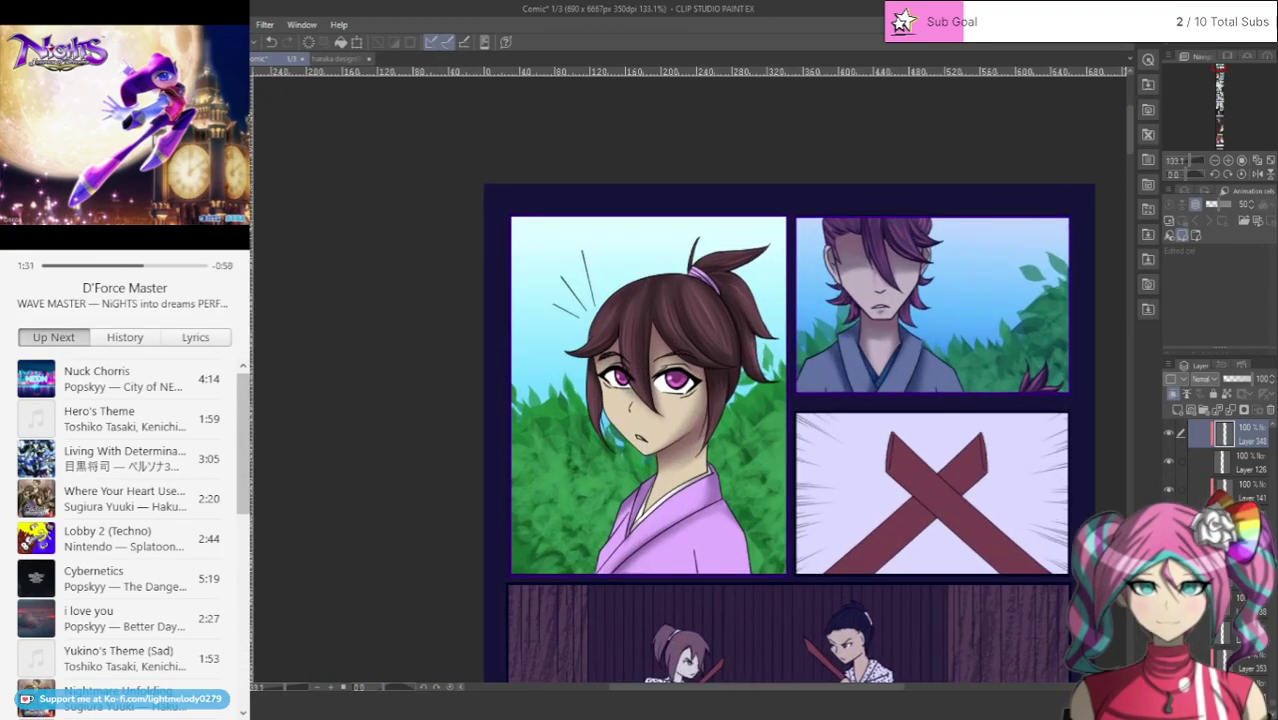
pyautogui.moveTo(1226, 74); pyautogui.dragTo(1219, 140)
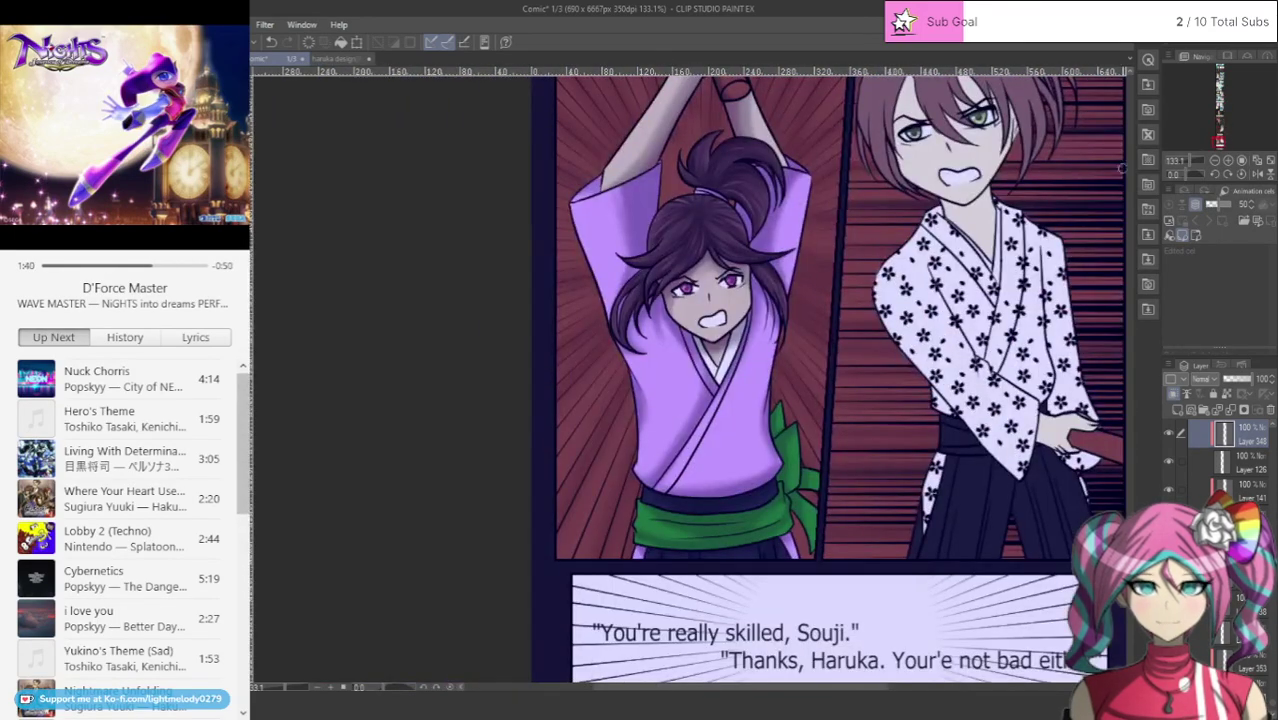
pyautogui.hotkey('ctrl', 'z')
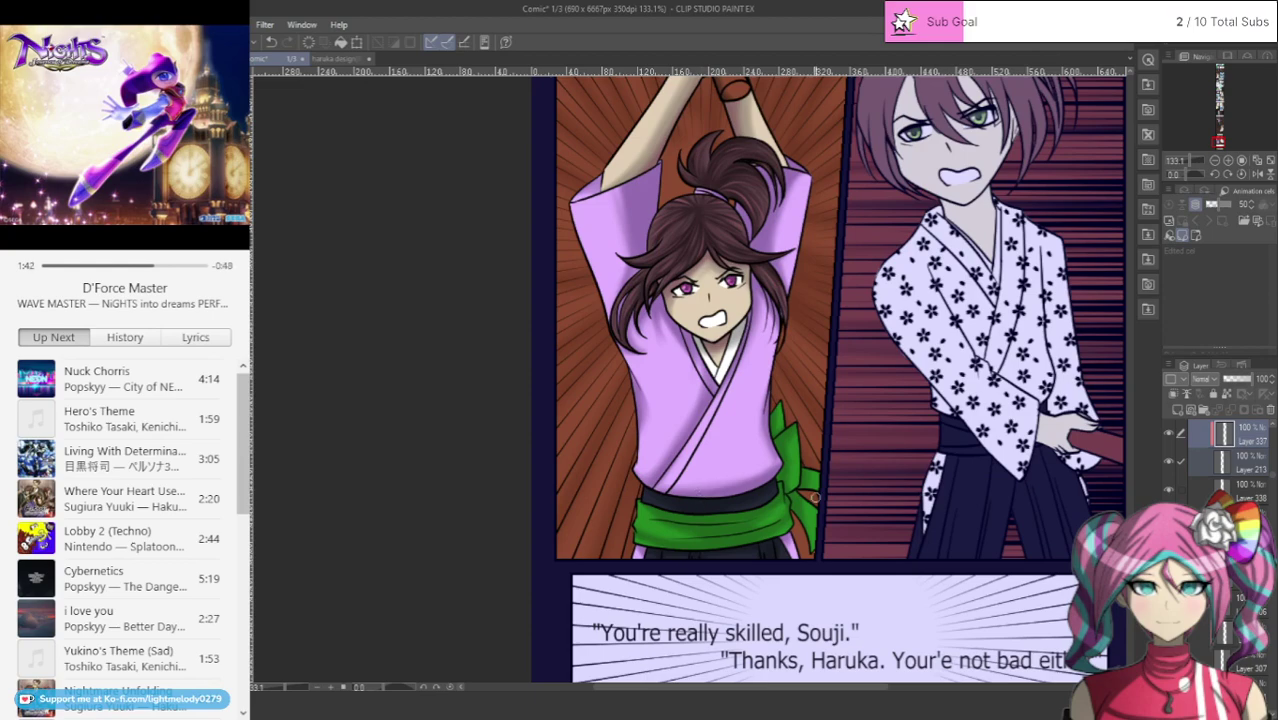
# Step: Add a new layer for the dark hakama in the sword-stance panel and shade its waistband and the strip below the green sash
pyautogui.moveTo(1130, 610); pyautogui.dragTo(1135, 457)
pyautogui.keyDown('ctrl'); pyautogui.keyDown('shift'); pyautogui.click(773, 600); pyautogui.keyUp('shift'); pyautogui.keyUp('ctrl')
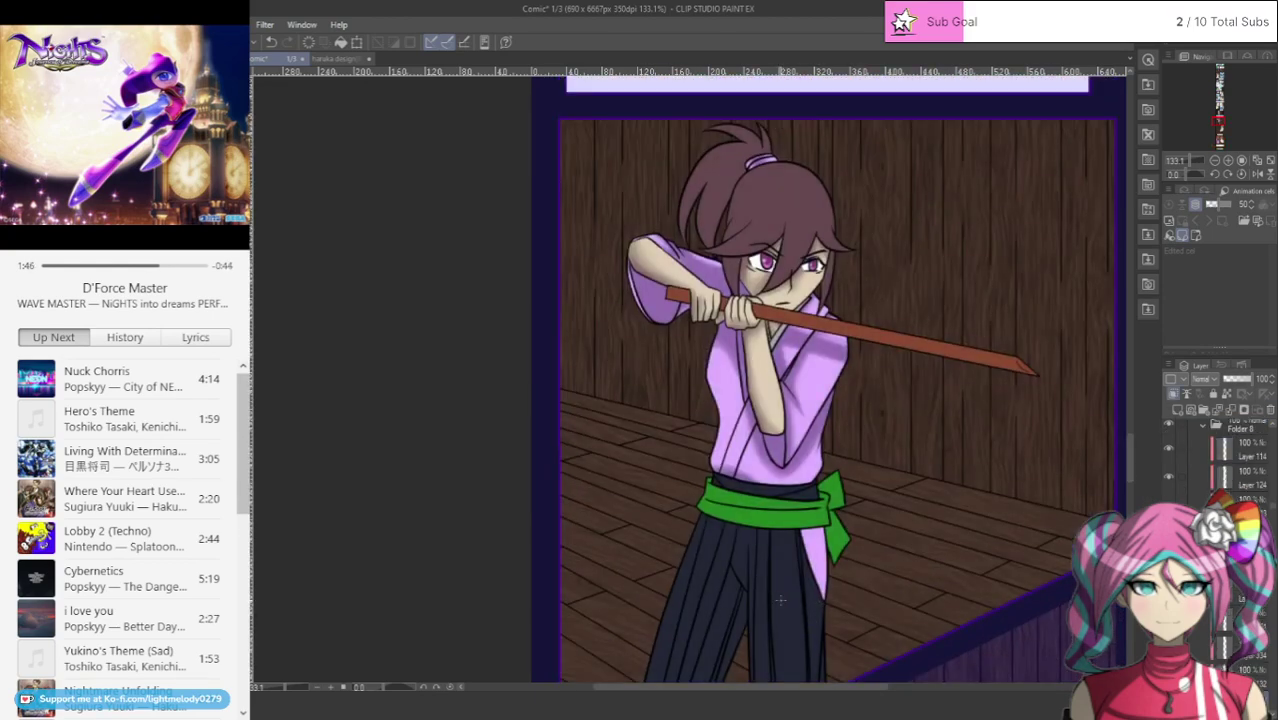
pyautogui.scroll(-2, 1270, 630)
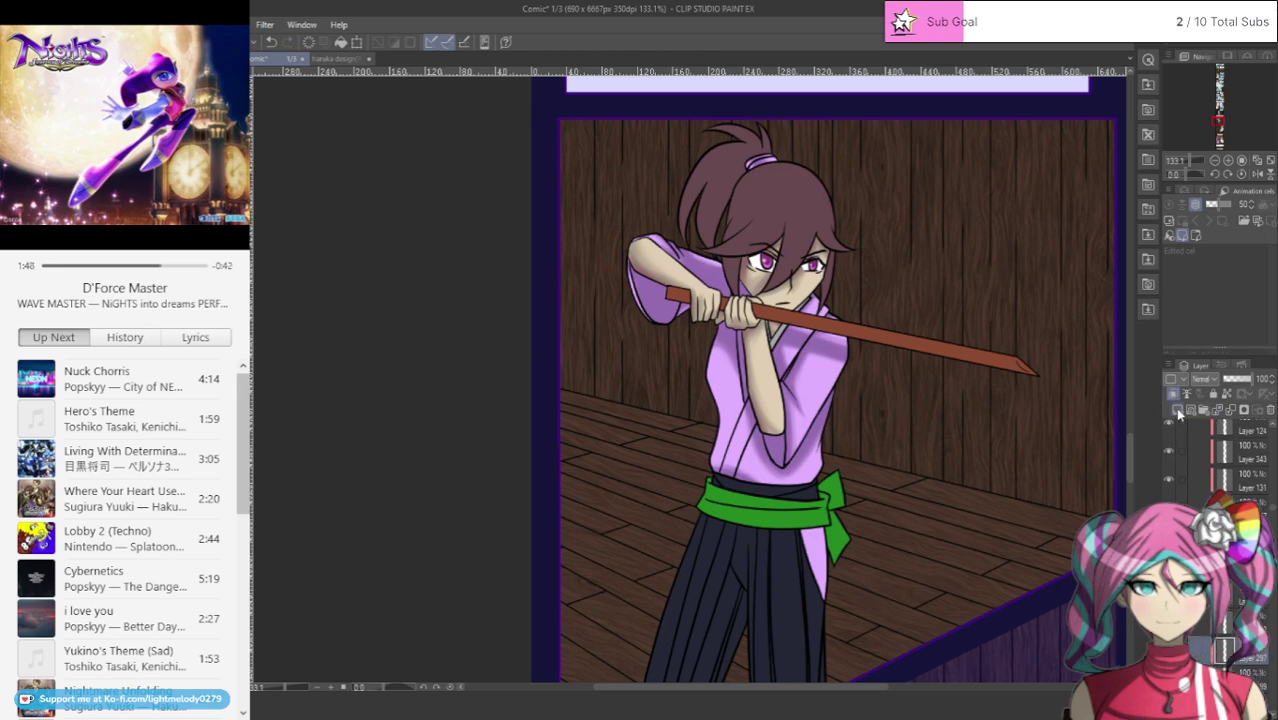
pyautogui.scroll(5, 793, 634)
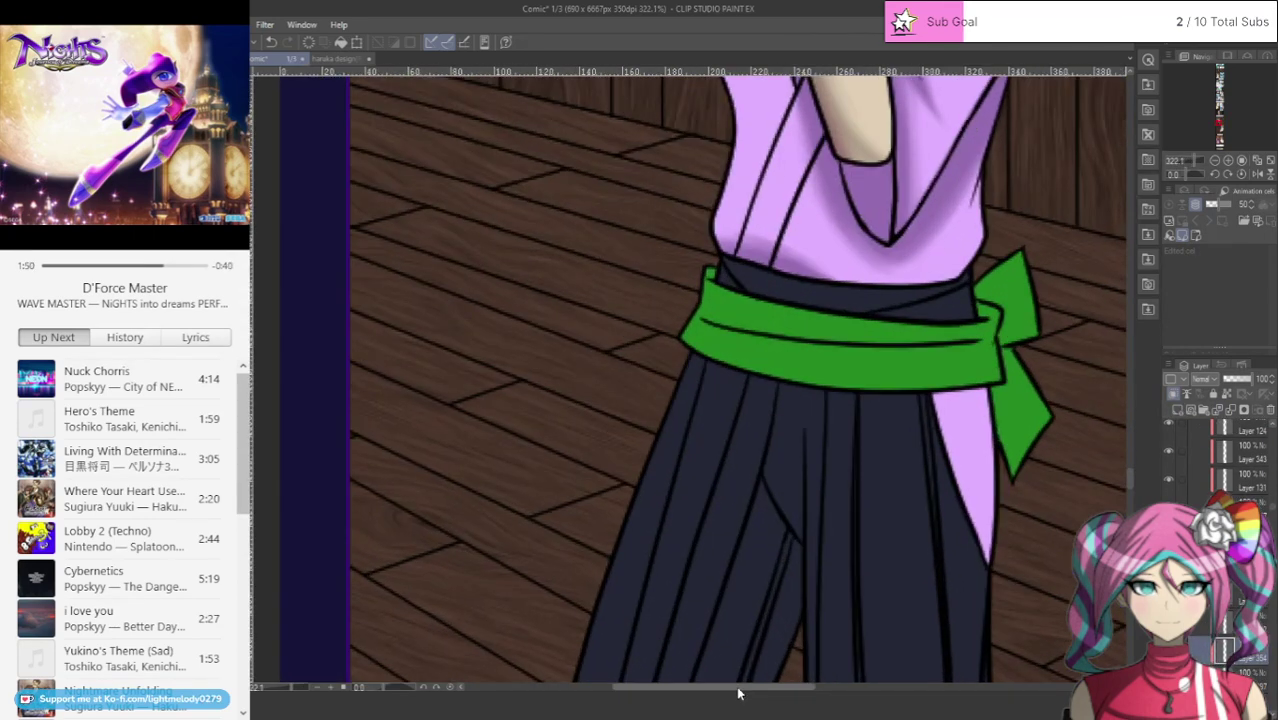
pyautogui.moveTo(747, 687); pyautogui.dragTo(790, 687)
pyautogui.moveTo(1130, 484); pyautogui.dragTo(1129, 491)
pyautogui.scroll(-2, 643, 474)
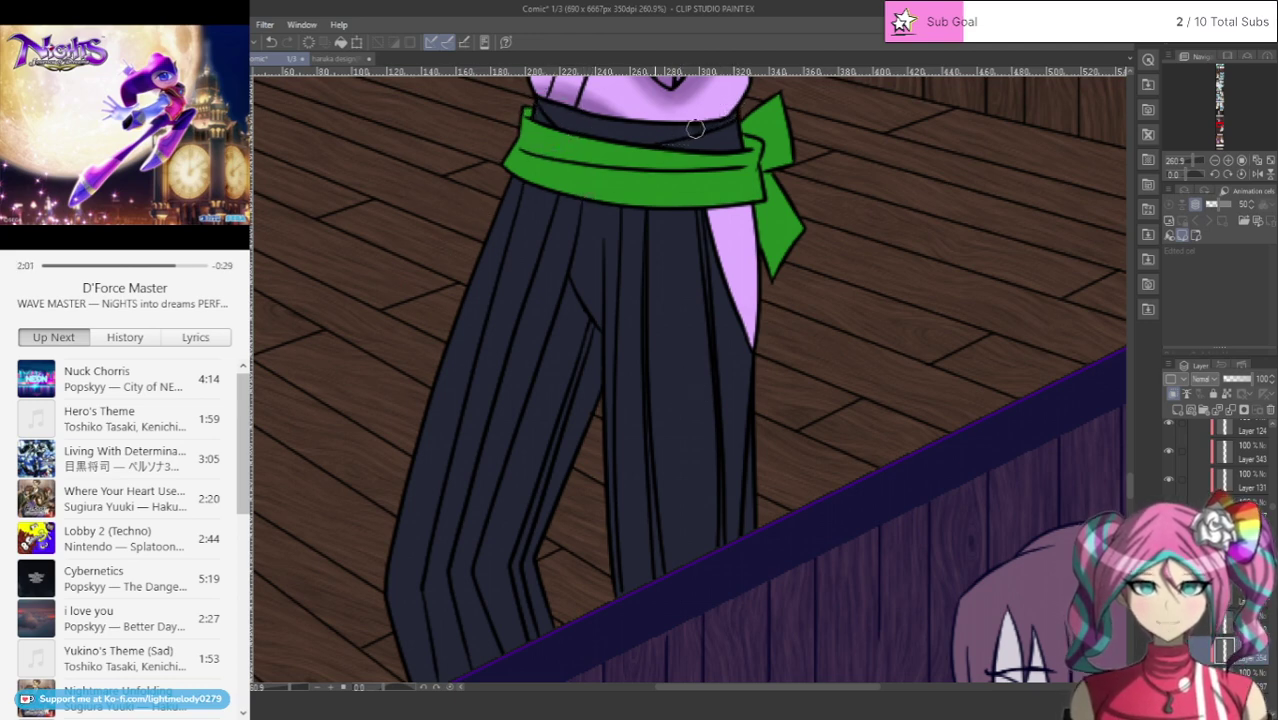
pyautogui.moveTo(739, 117); pyautogui.dragTo(590, 161)
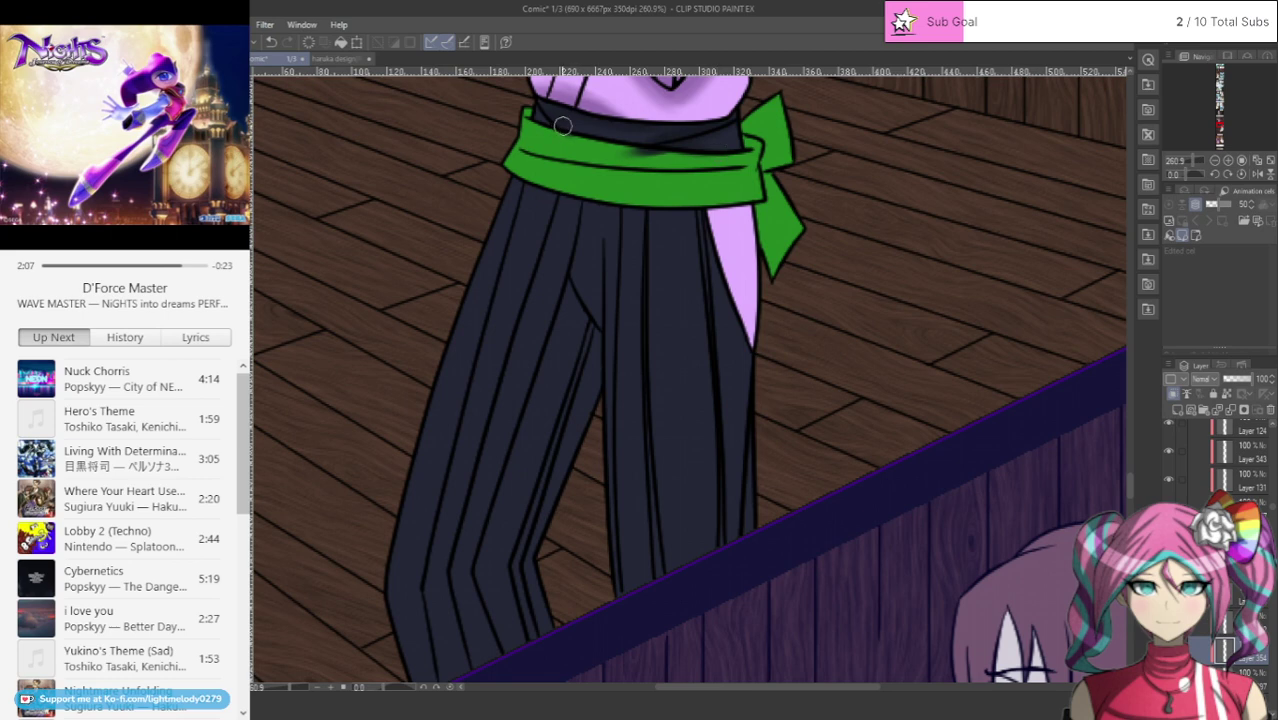
pyautogui.moveTo(518, 177)
pyautogui.mouseDown()
pyautogui.moveTo(566, 203)
pyautogui.moveTo(707, 215)
pyautogui.mouseUp()
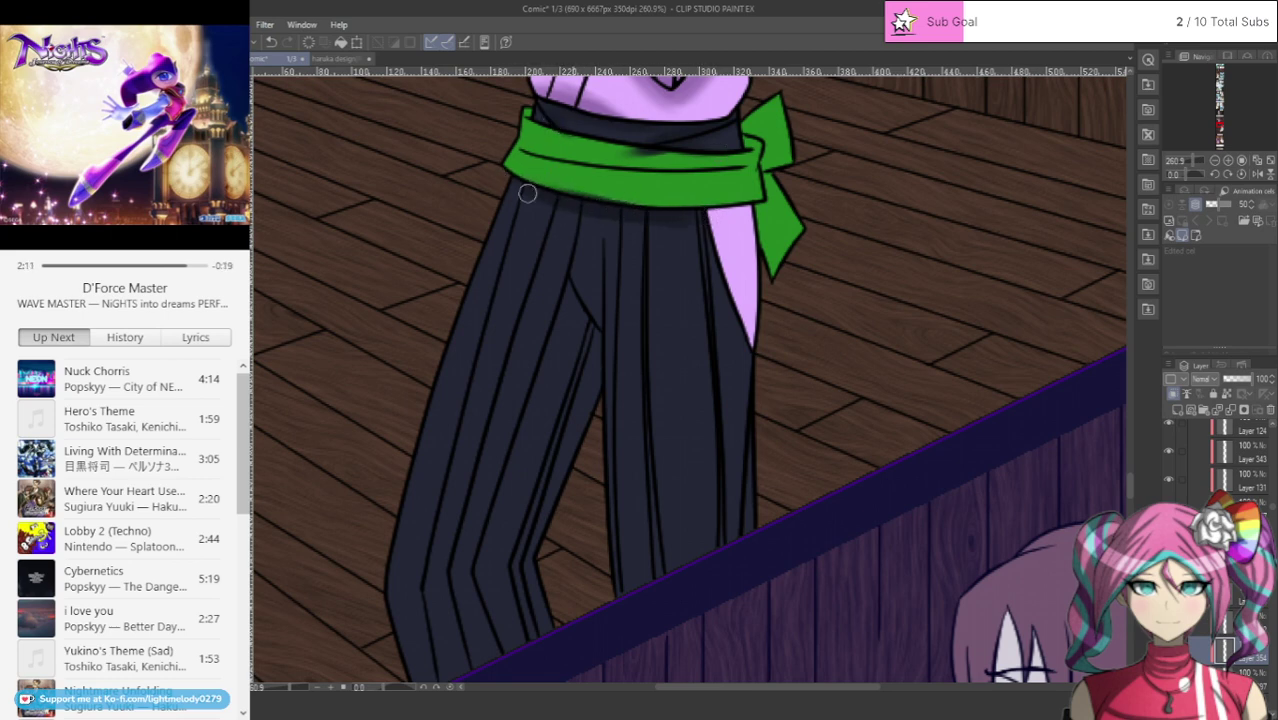
# Step: Shade the pleat folds down the right leg of the hakama in the sword-stance panel with soft black
pyautogui.moveTo(706, 317); pyautogui.dragTo(716, 530)
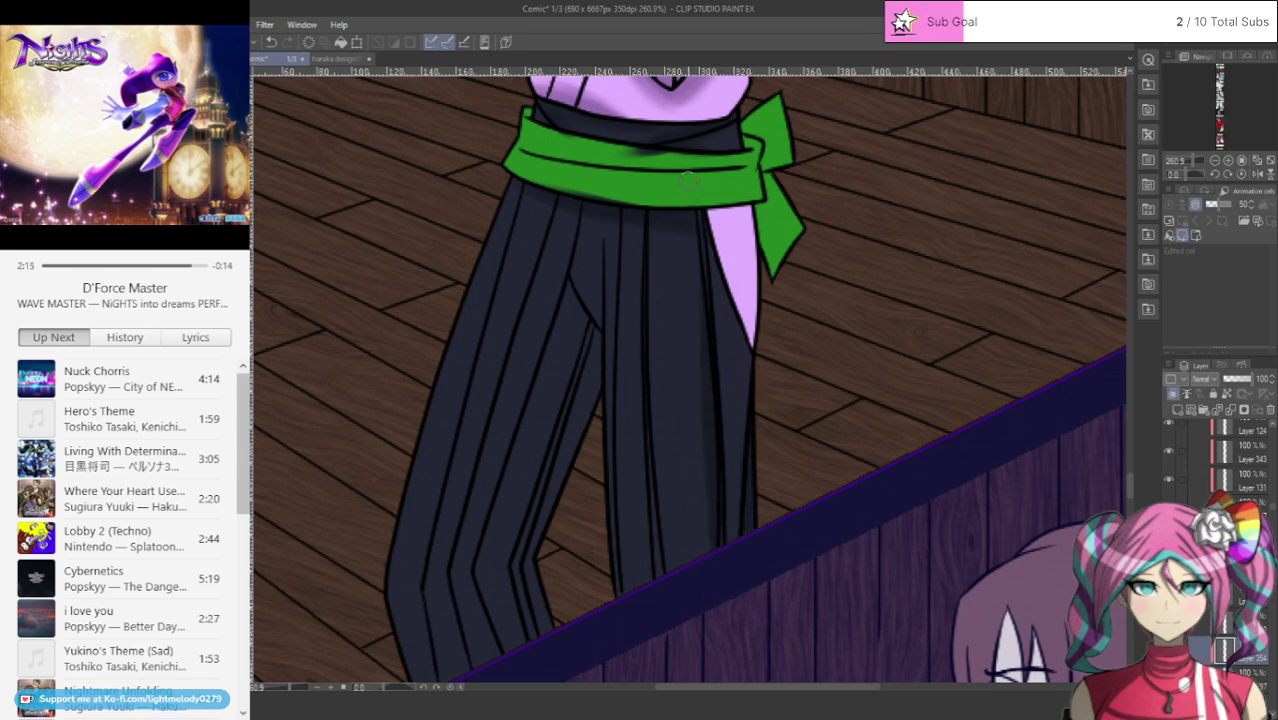
pyautogui.moveTo(696, 356); pyautogui.dragTo(703, 553)
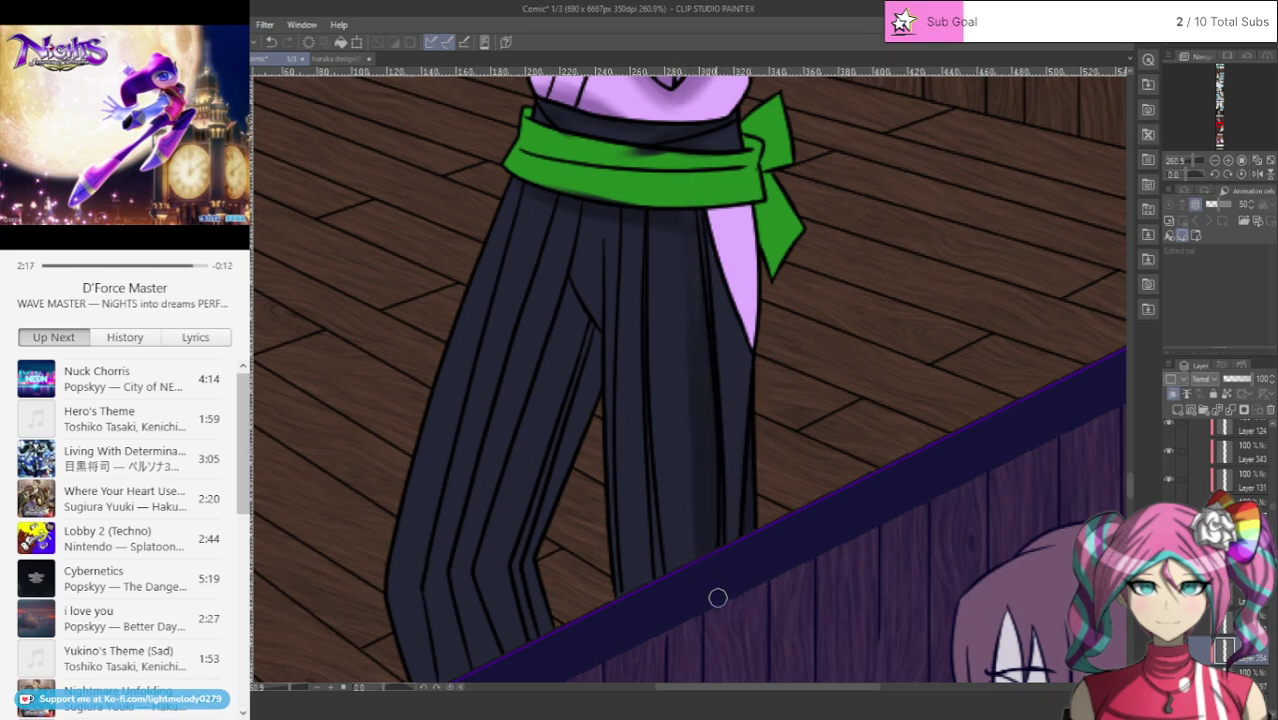
pyautogui.moveTo(642, 357); pyautogui.dragTo(658, 560)
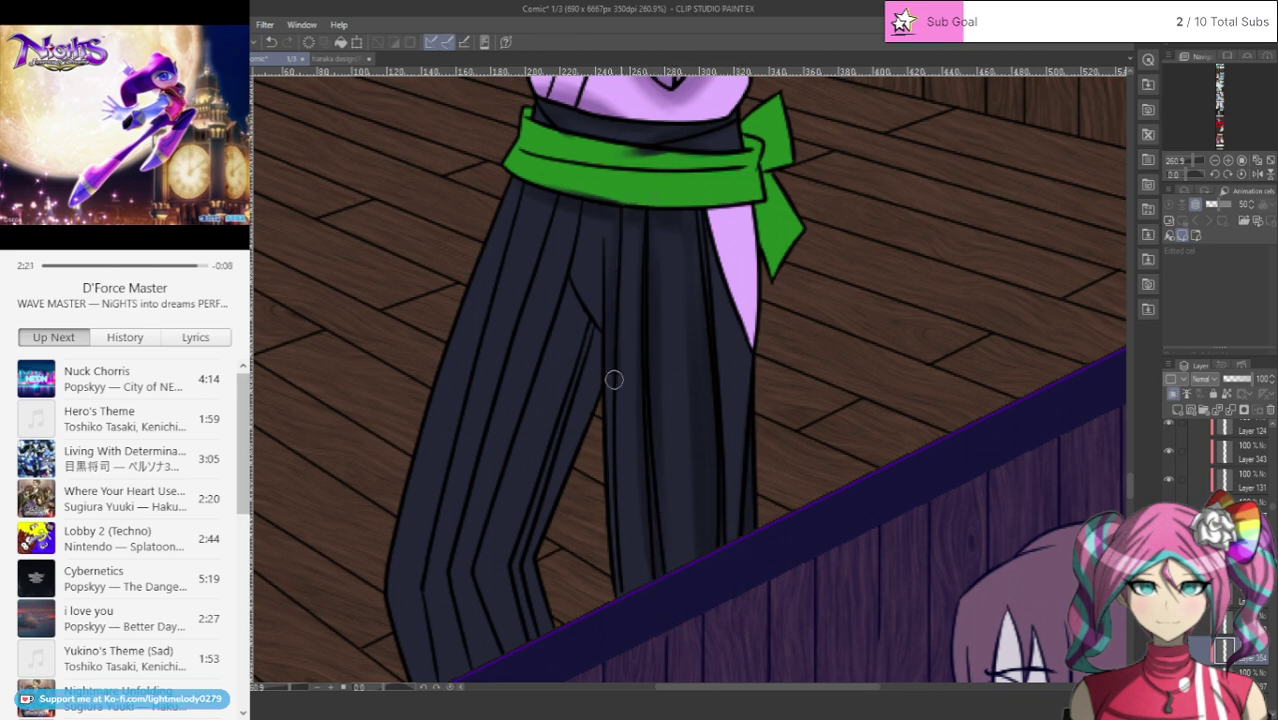
pyautogui.moveTo(613, 379); pyautogui.dragTo(628, 588)
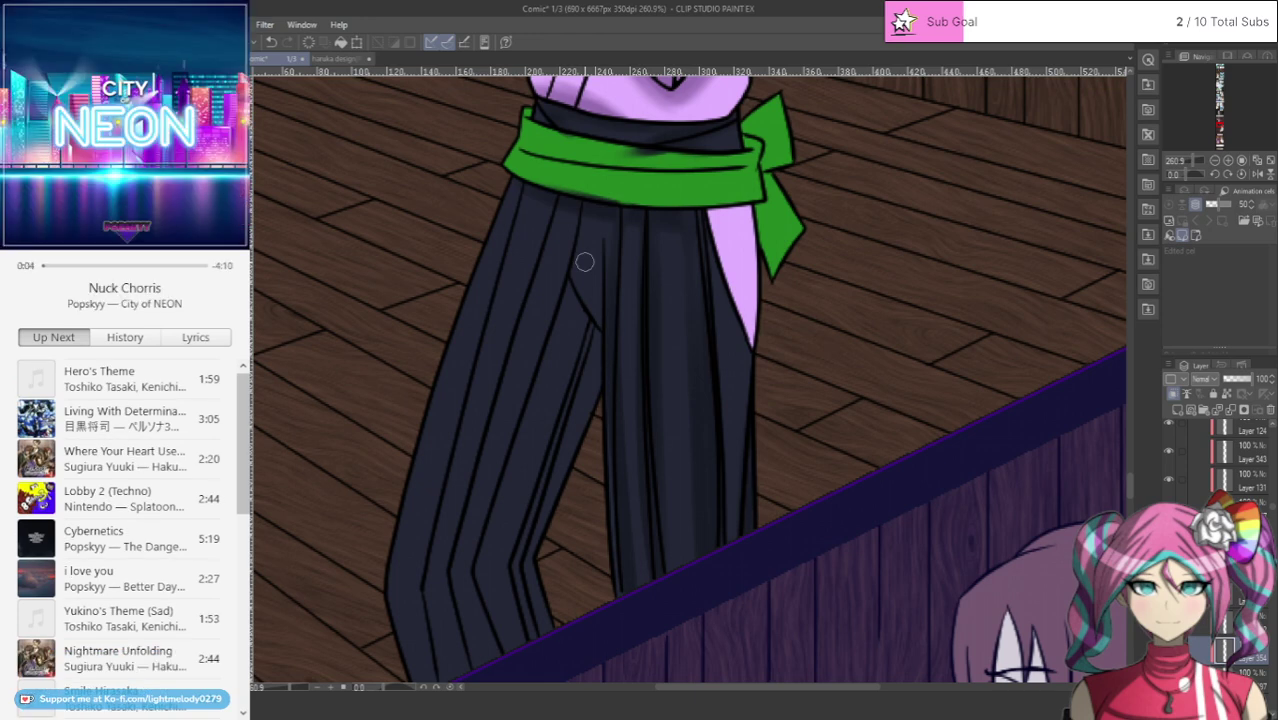
# Step: Shade the long pleats and inner fold of the hakama's left leg with soft dark strokes
pyautogui.moveTo(572, 215); pyautogui.dragTo(477, 500)
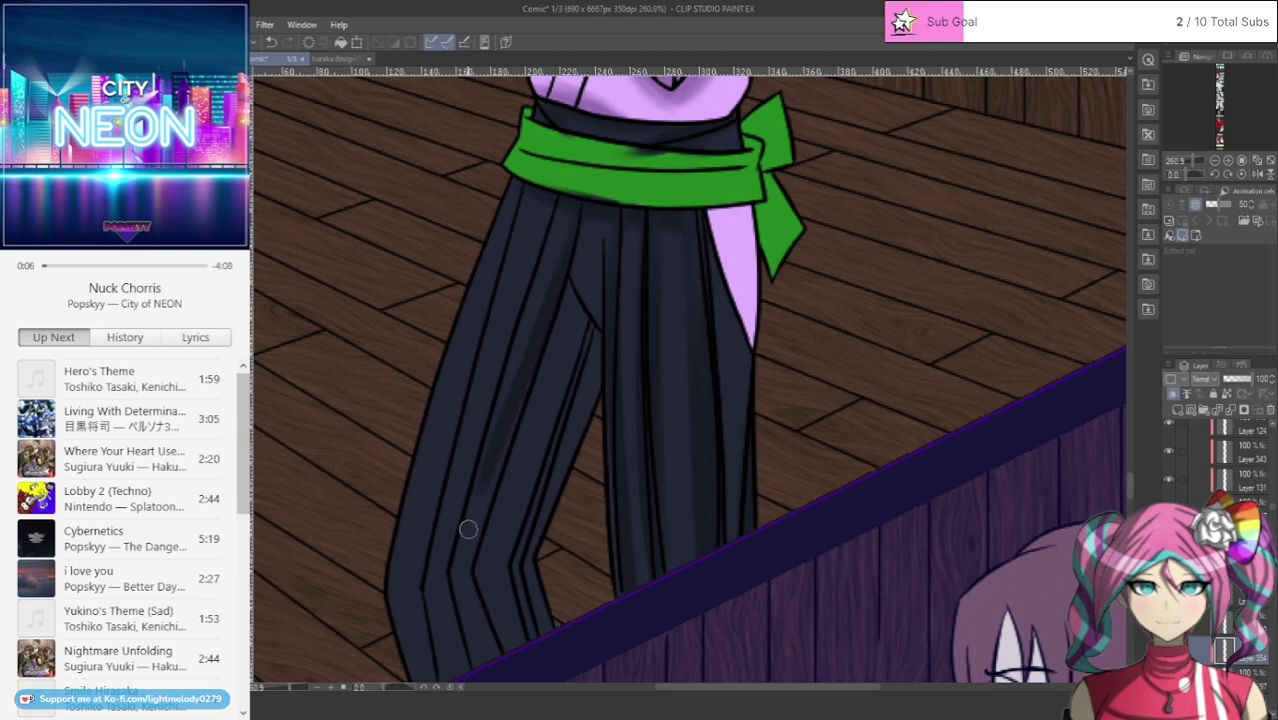
pyautogui.moveTo(536, 360)
pyautogui.mouseDown()
pyautogui.moveTo(467, 574)
pyautogui.moveTo(464, 556)
pyautogui.moveTo(492, 642)
pyautogui.moveTo(517, 659)
pyautogui.moveTo(516, 569)
pyautogui.mouseUp()
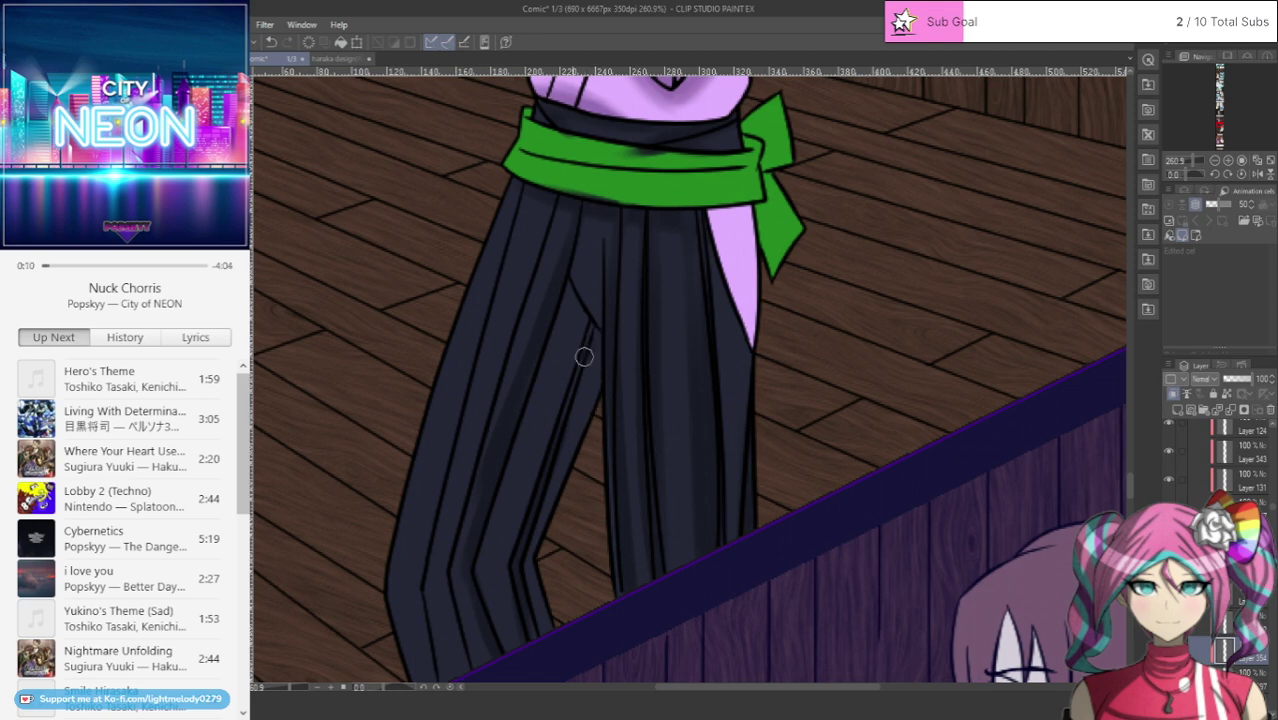
pyautogui.moveTo(598, 345); pyautogui.dragTo(516, 568)
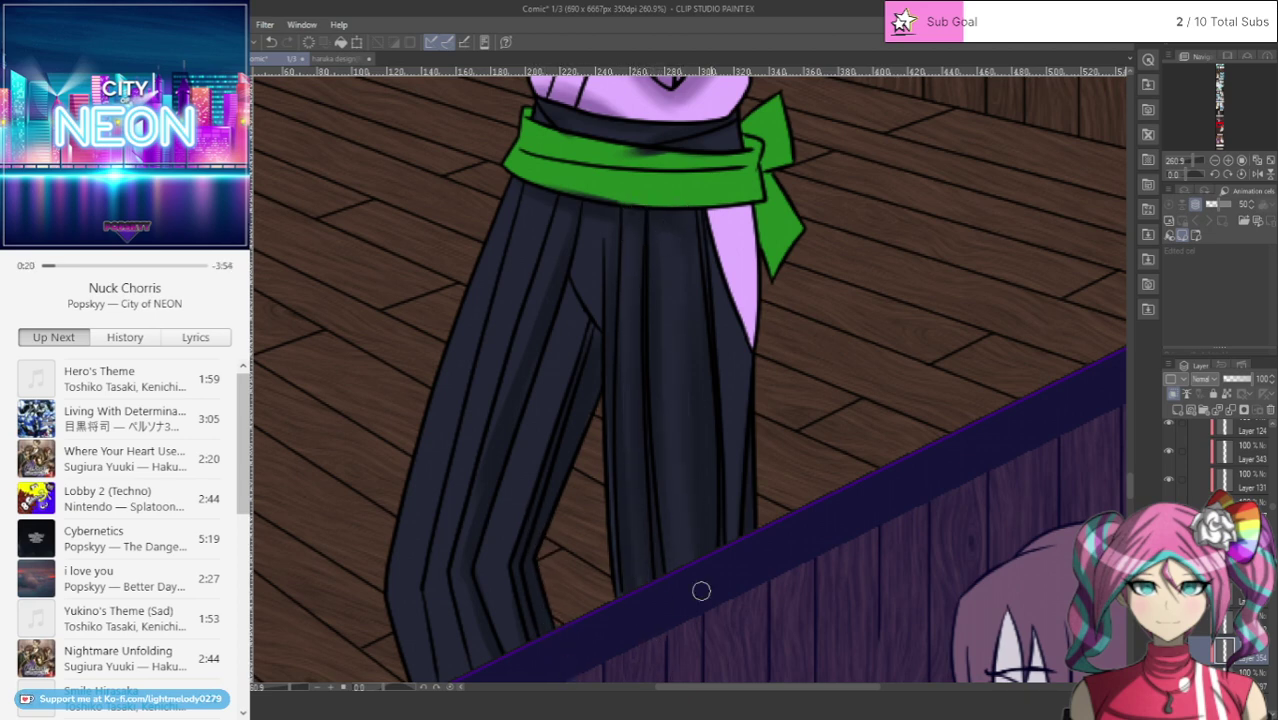
# Step: Shade the hakama's edge beside the purple side opening and deepen the folds along the left leg's pleats
pyautogui.moveTo(714, 263); pyautogui.dragTo(754, 362)
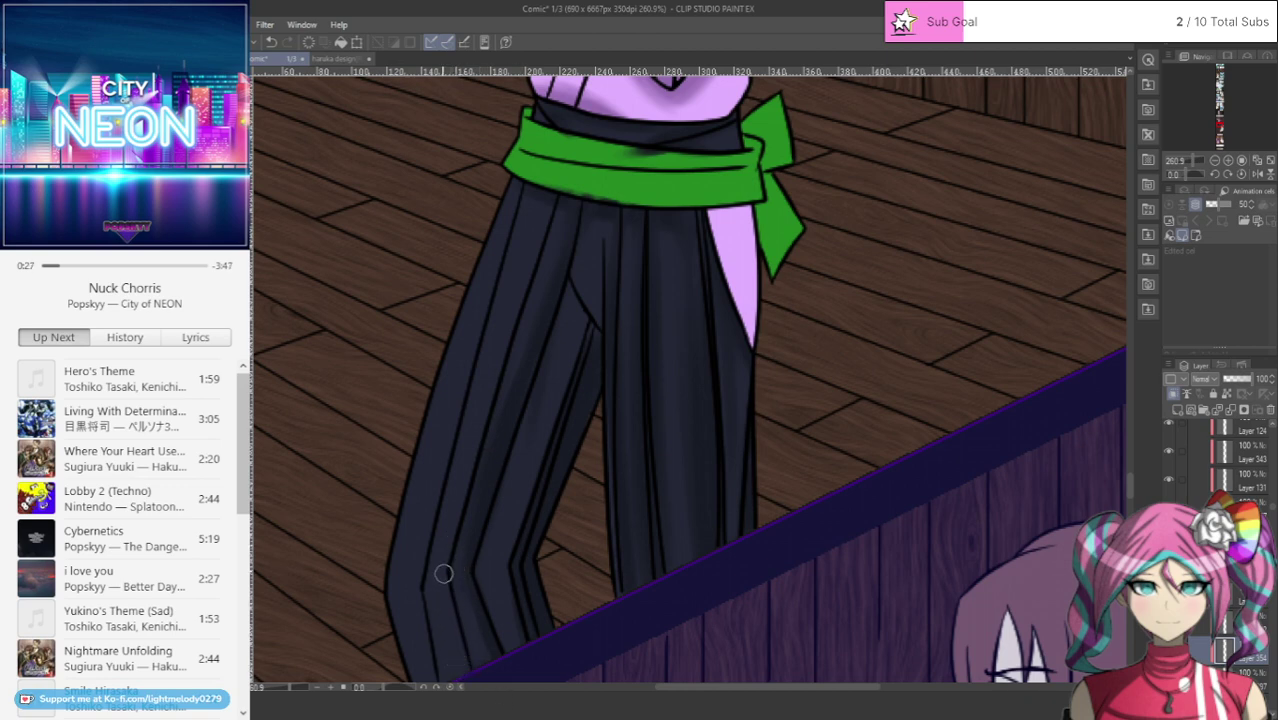
pyautogui.scroll(-2, 900, 480)
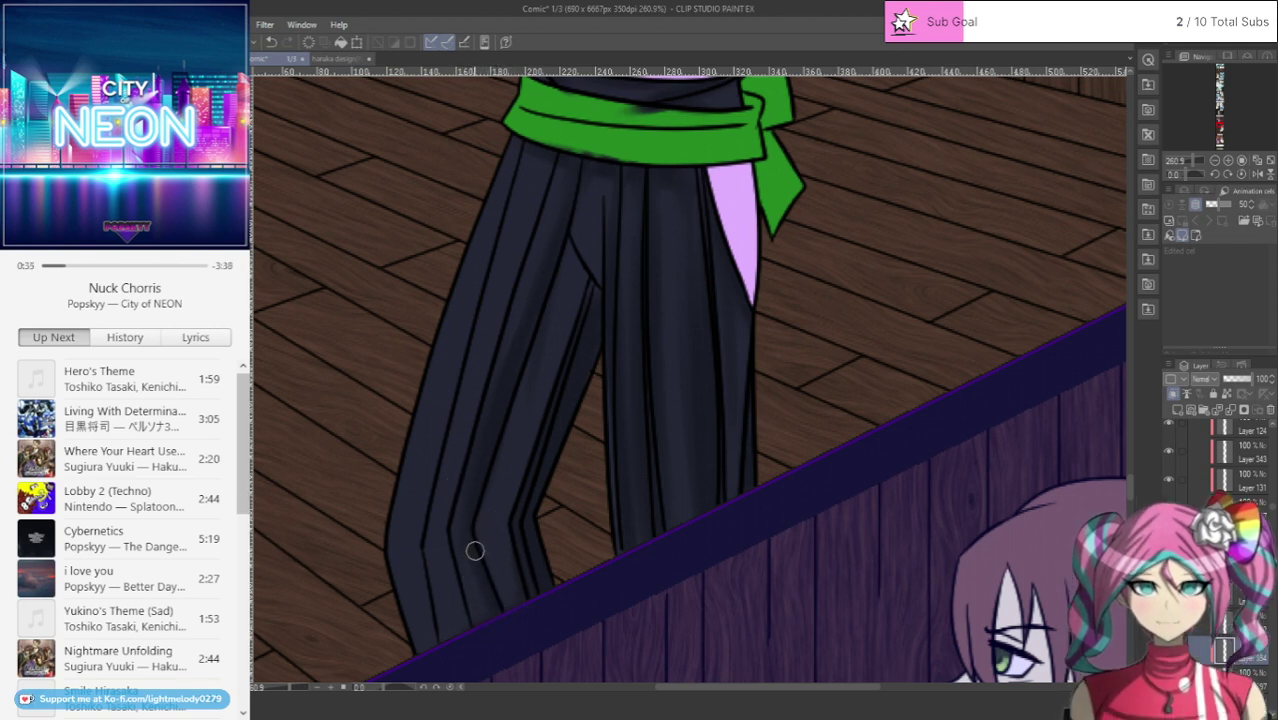
pyautogui.moveTo(550, 156)
pyautogui.mouseDown()
pyautogui.moveTo(454, 474)
pyautogui.moveTo(439, 564)
pyautogui.moveTo(451, 622)
pyautogui.mouseUp()
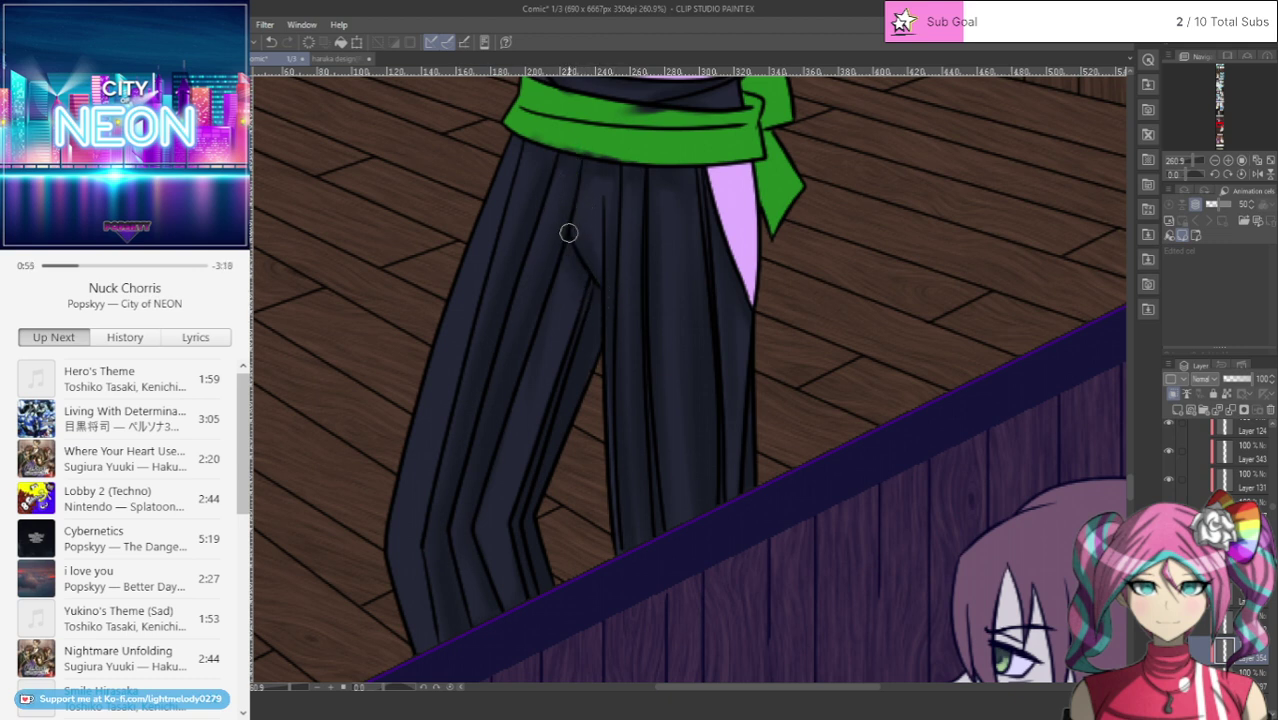
pyautogui.moveTo(565, 299); pyautogui.dragTo(525, 415)
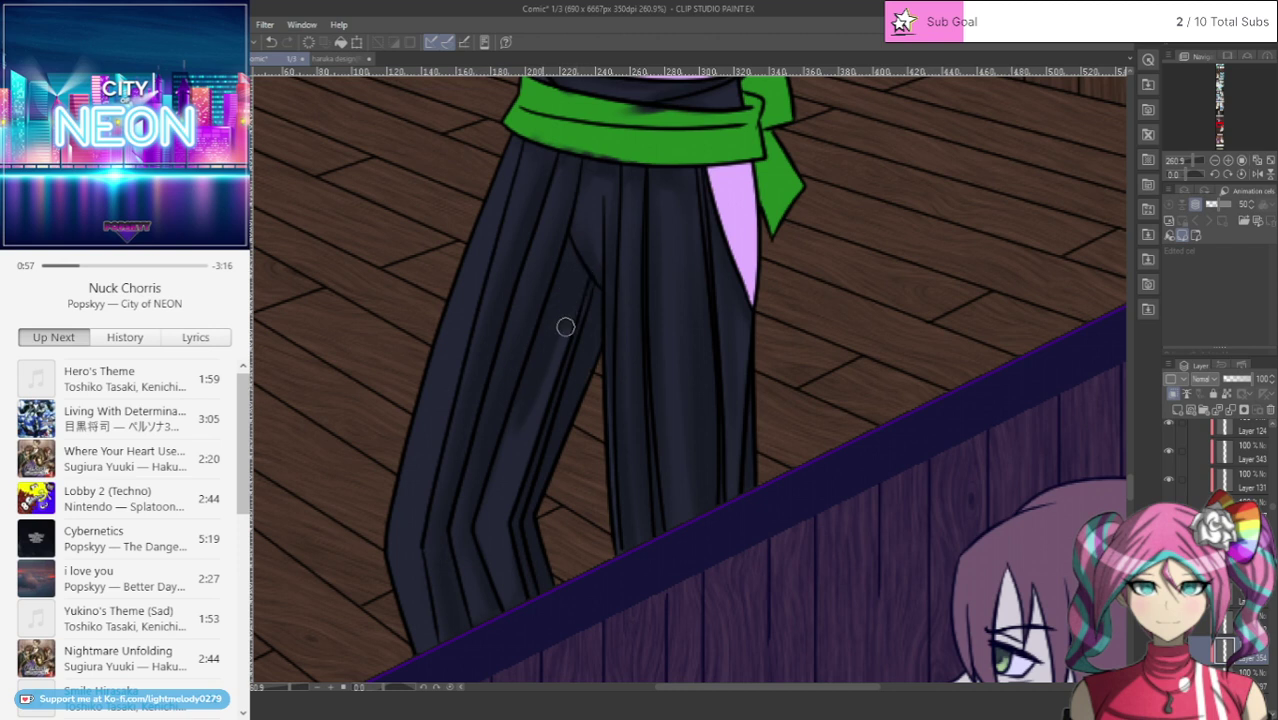
pyautogui.moveTo(565, 325); pyautogui.dragTo(525, 450)
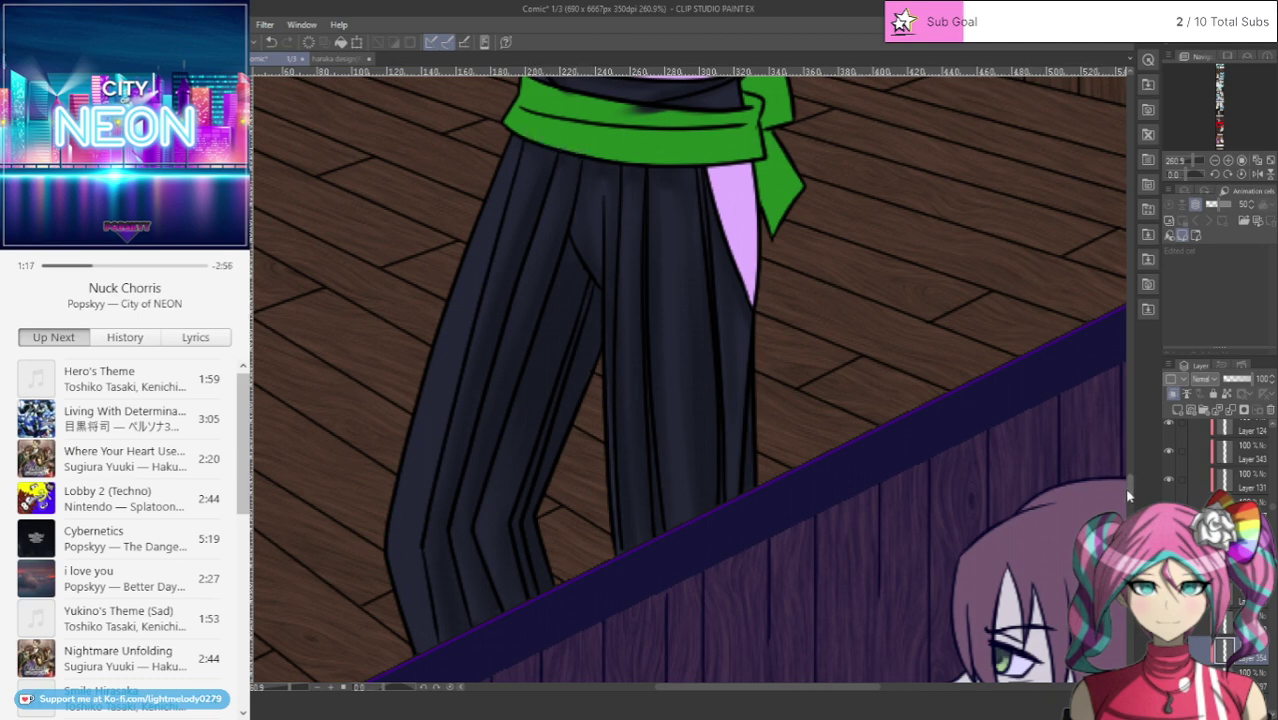
# Step: Clear the blue tint from the raised-arms panel to reference its shaded green sash, and clear the tint from the sword-stance panel
pyautogui.scroll(5, 1128, 495)
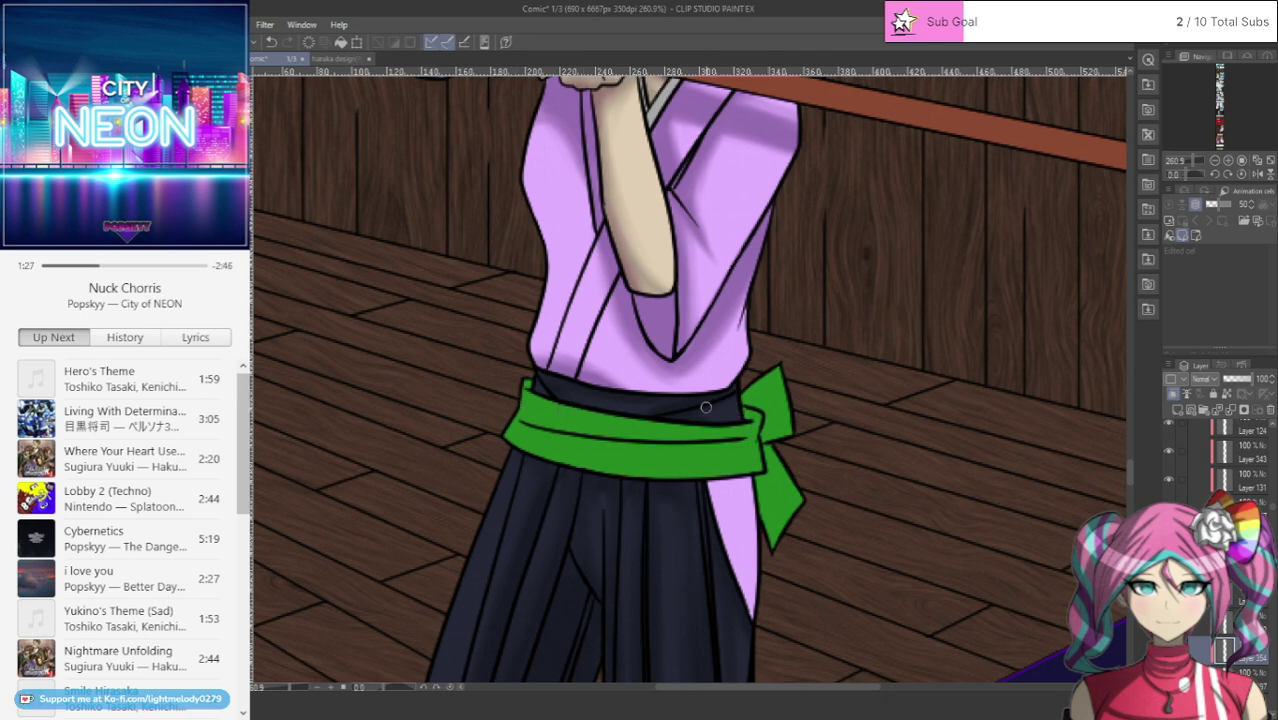
pyautogui.scroll(-5, 705, 407)
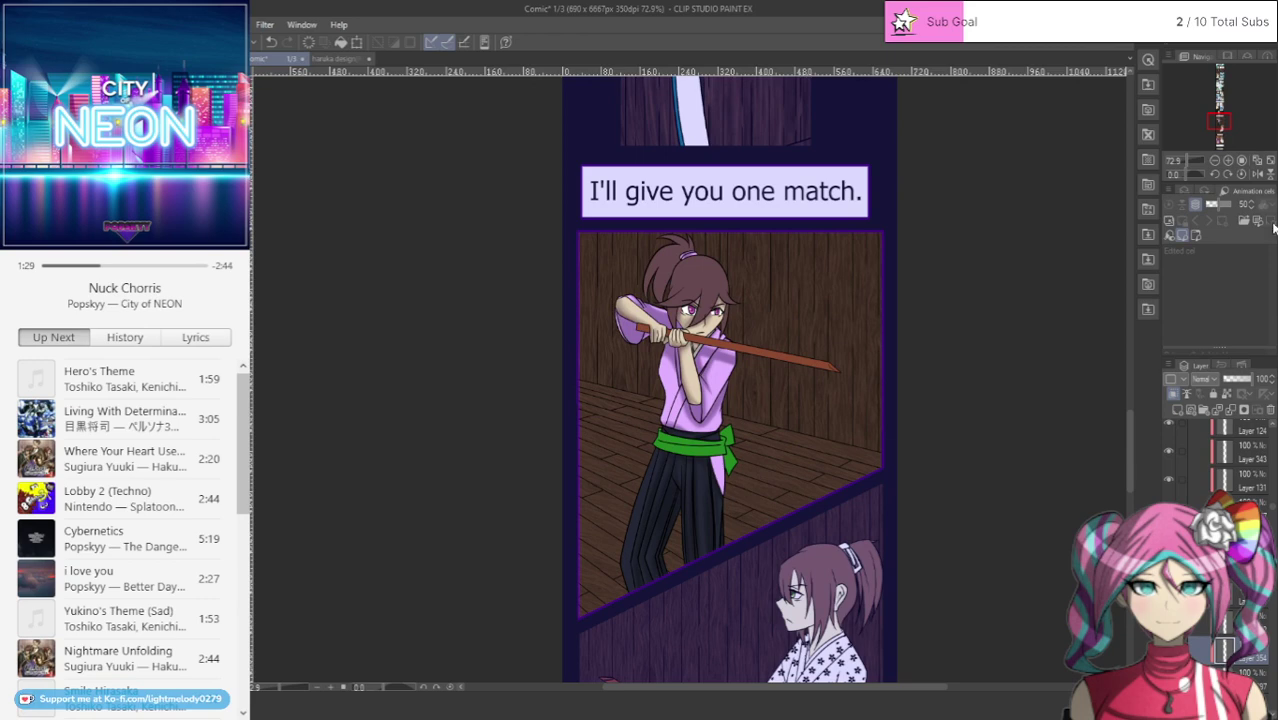
pyautogui.moveTo(1221, 127); pyautogui.dragTo(1221, 148)
pyautogui.scroll(5, 720, 299)
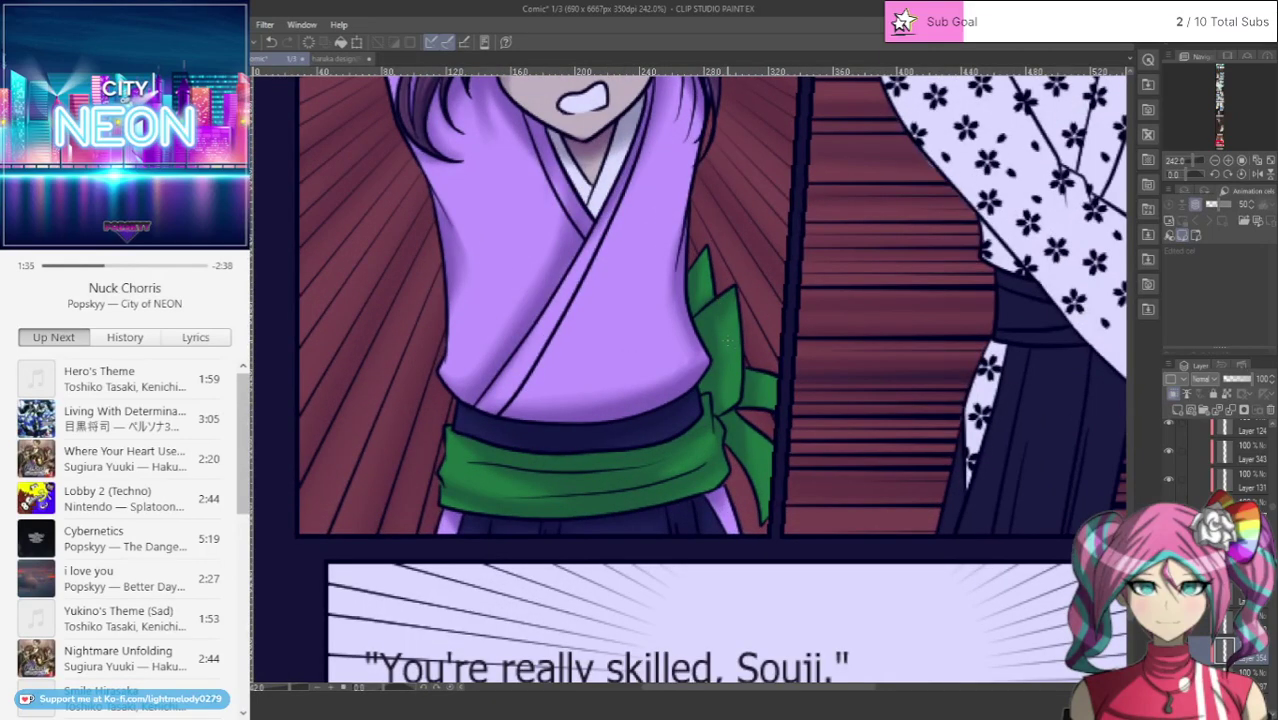
pyautogui.hotkey('ctrl', 'z')
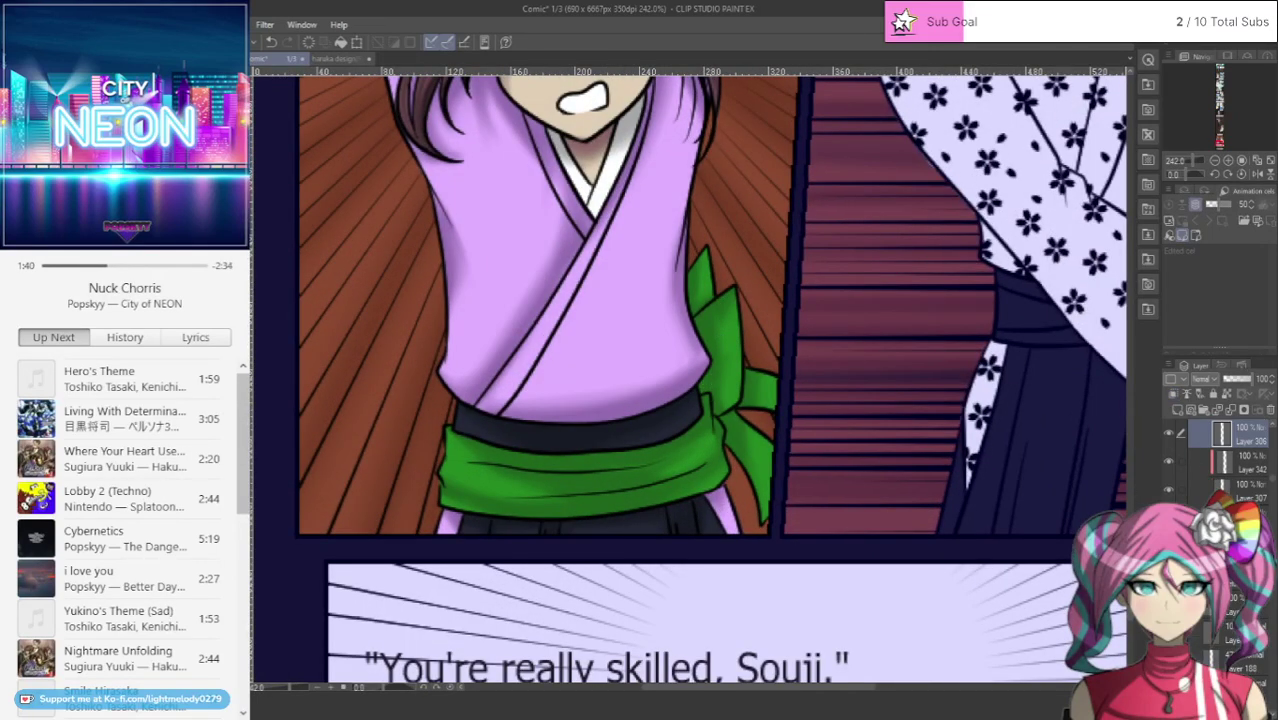
pyautogui.scroll(15, 789, 453)
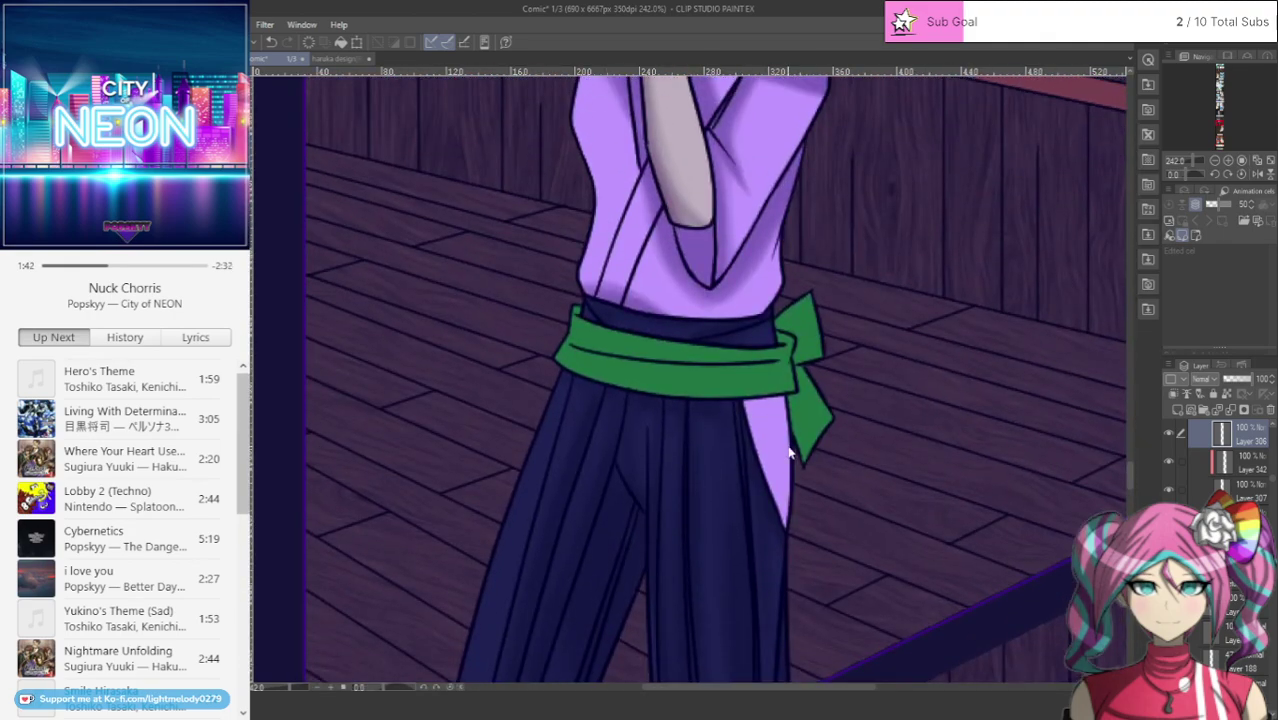
pyautogui.hotkey('ctrl', 'z')
pyautogui.scroll(-1, 1222, 628)
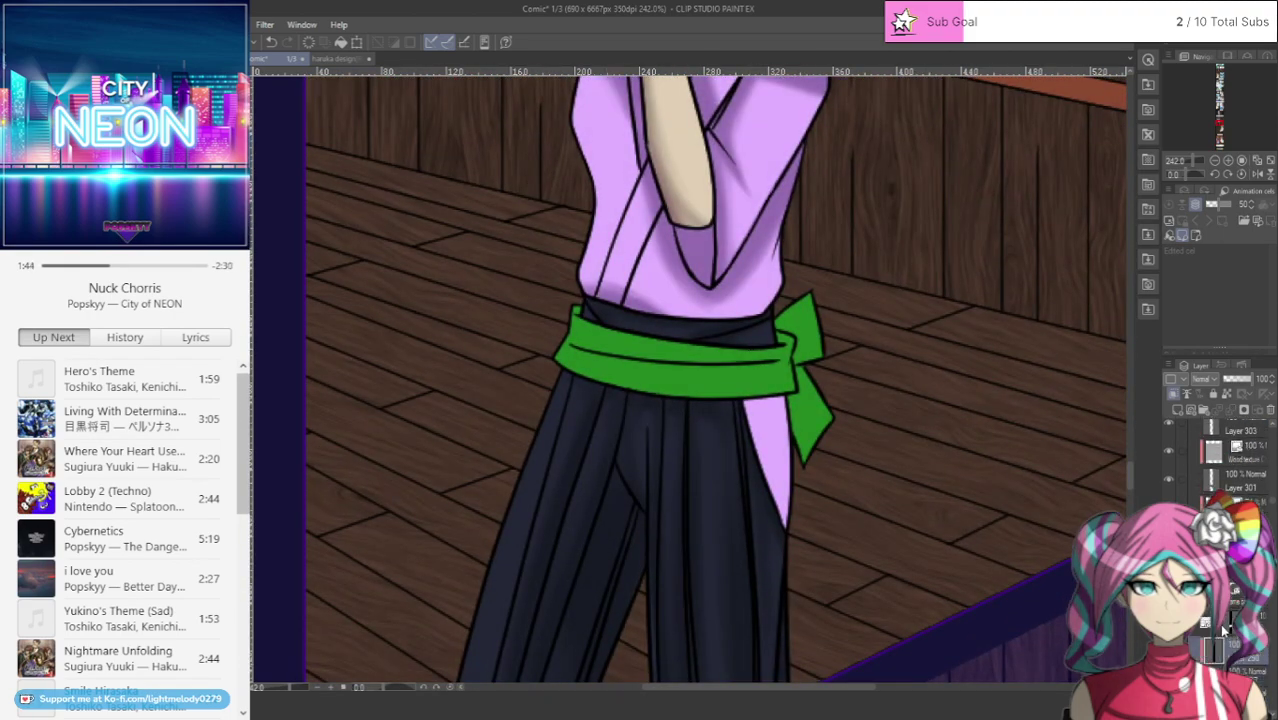
# Step: Add a new layer above the green sash's layer and shade the sash's upper edge, folds, knot and bow with darker green
pyautogui.keyDown('ctrl'); pyautogui.keyDown('shift'); pyautogui.click(774, 373); pyautogui.keyUp('shift'); pyautogui.keyUp('ctrl')
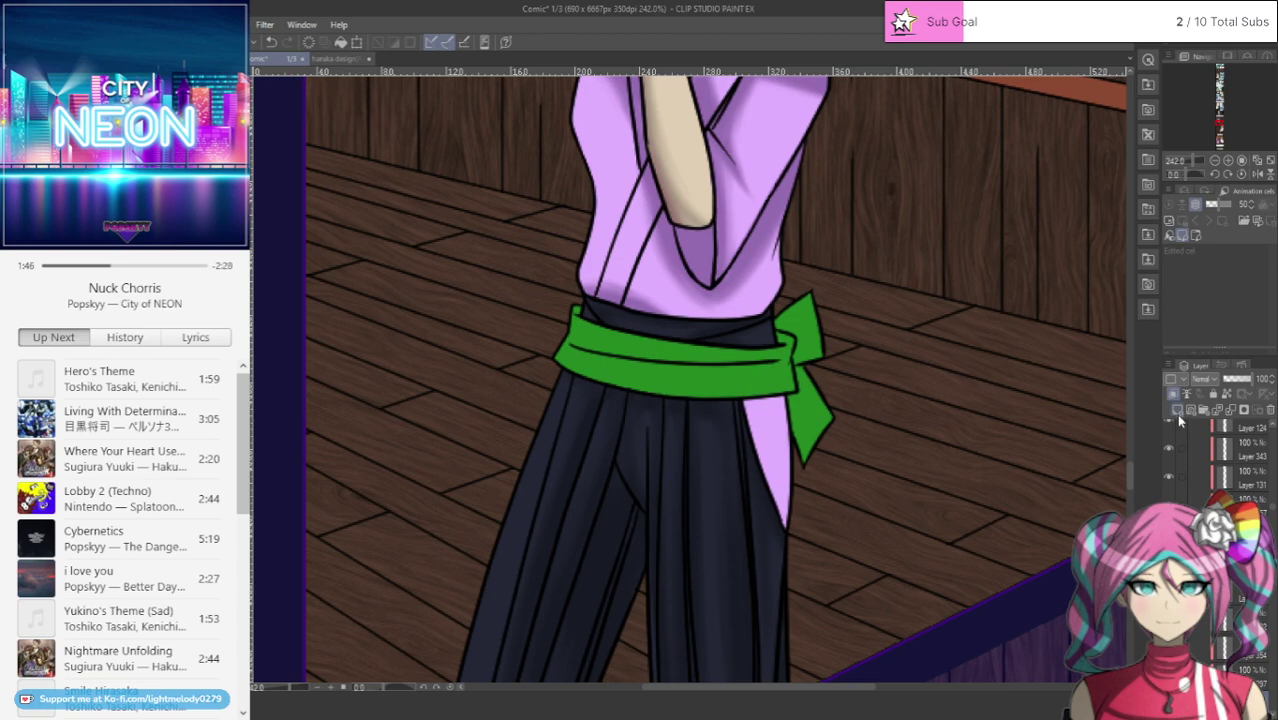
pyautogui.scroll(3, 753, 332)
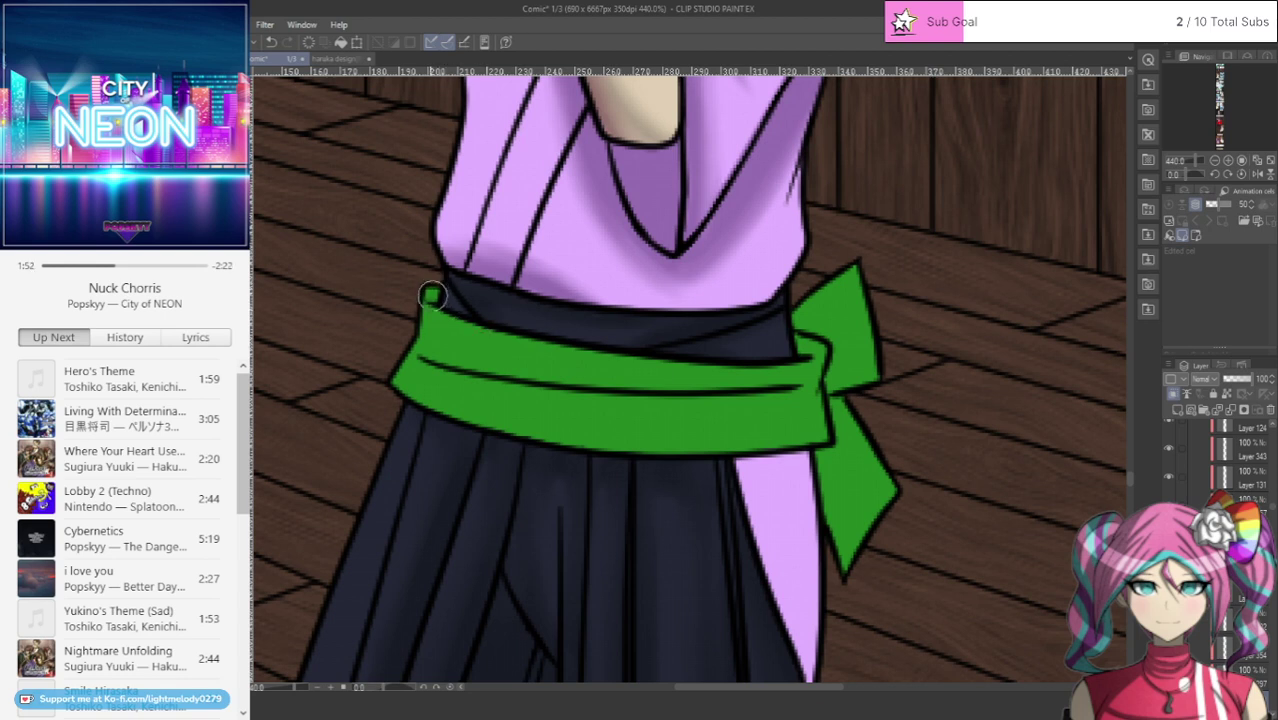
pyautogui.moveTo(434, 297)
pyautogui.mouseDown()
pyautogui.moveTo(431, 326)
pyautogui.moveTo(487, 333)
pyautogui.mouseUp()
pyautogui.moveTo(417, 318)
pyautogui.mouseDown()
pyautogui.moveTo(645, 372)
pyautogui.moveTo(839, 378)
pyautogui.moveTo(777, 378)
pyautogui.moveTo(660, 348)
pyautogui.moveTo(792, 368)
pyautogui.moveTo(814, 356)
pyautogui.moveTo(786, 322)
pyautogui.moveTo(807, 333)
pyautogui.moveTo(879, 245)
pyautogui.mouseUp()
pyautogui.moveTo(819, 307)
pyautogui.mouseDown()
pyautogui.moveTo(815, 351)
pyautogui.moveTo(860, 262)
pyautogui.moveTo(824, 374)
pyautogui.moveTo(818, 348)
pyautogui.moveTo(840, 395)
pyautogui.moveTo(810, 377)
pyautogui.moveTo(919, 538)
pyautogui.moveTo(895, 499)
pyautogui.moveTo(886, 513)
pyautogui.moveTo(850, 422)
pyautogui.moveTo(795, 481)
pyautogui.moveTo(845, 444)
pyautogui.moveTo(803, 485)
pyautogui.moveTo(847, 447)
pyautogui.mouseUp()
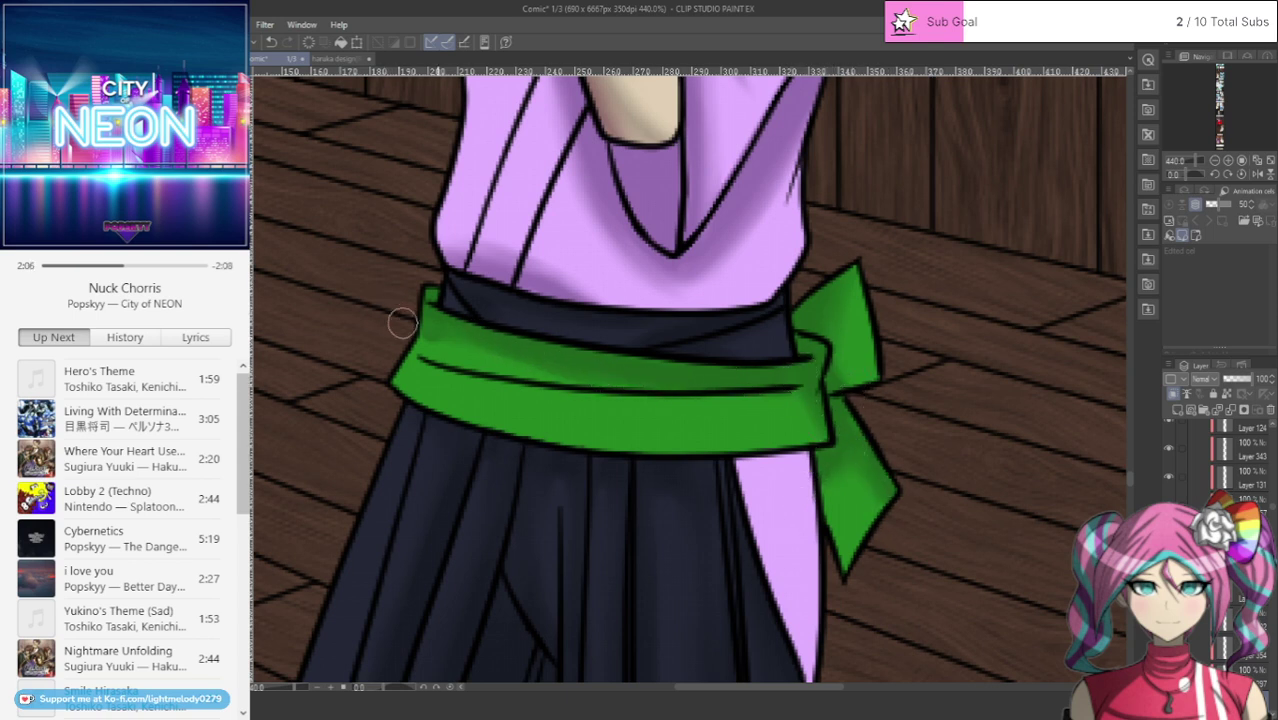
pyautogui.moveTo(390, 370)
pyautogui.mouseDown()
pyautogui.moveTo(765, 371)
pyautogui.moveTo(650, 394)
pyautogui.moveTo(408, 362)
pyautogui.mouseUp()
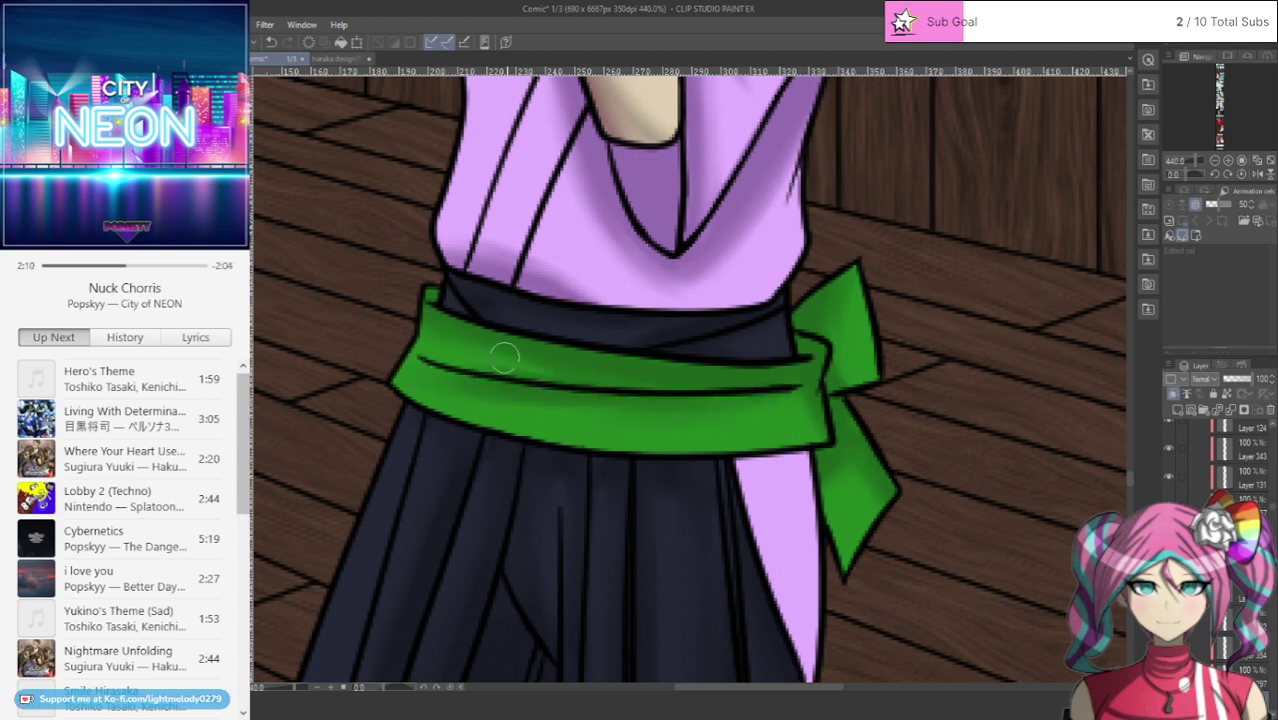
pyautogui.moveTo(504, 358)
pyautogui.mouseDown()
pyautogui.moveTo(698, 365)
pyautogui.moveTo(472, 350)
pyautogui.moveTo(413, 331)
pyautogui.moveTo(634, 382)
pyautogui.mouseUp()
# Step: Reference the wooden sword's dark brown in the untinted raised-arms panel and clear the blue tint from the sword-stance panel
pyautogui.scroll(-8, 836, 414)
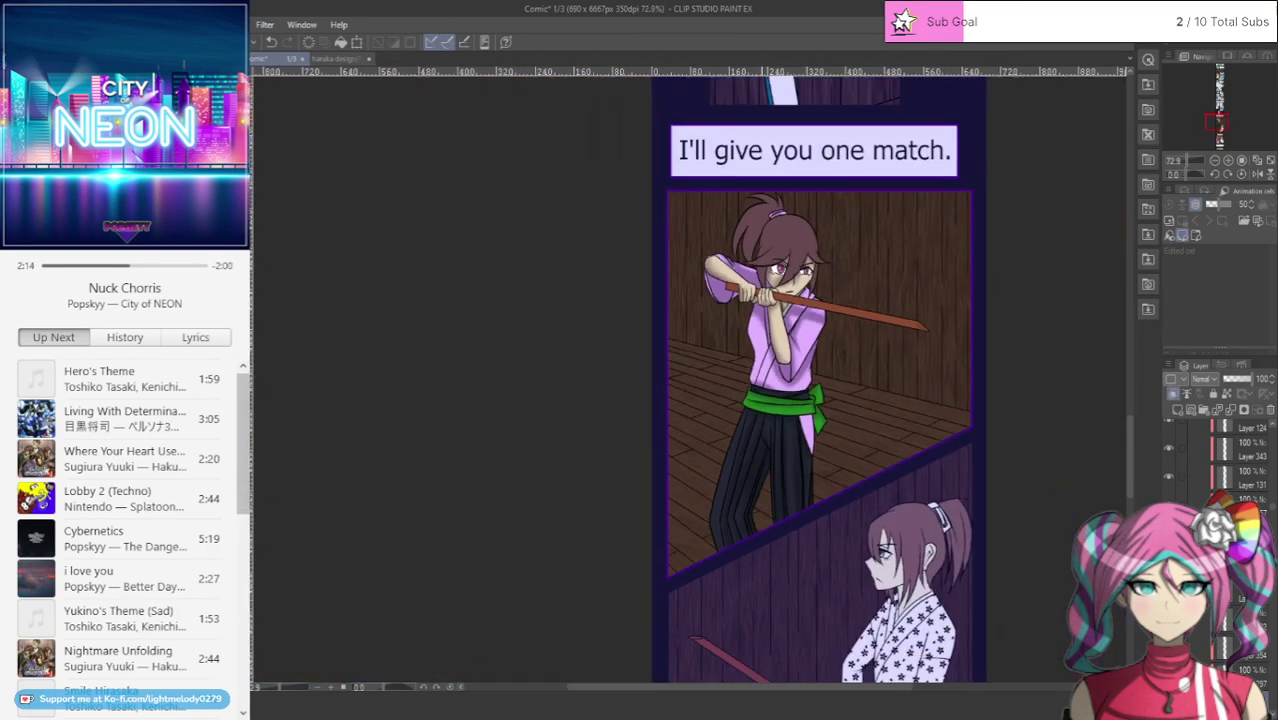
pyautogui.scroll(-4, 800, 400)
pyautogui.scroll(3, 780, 400)
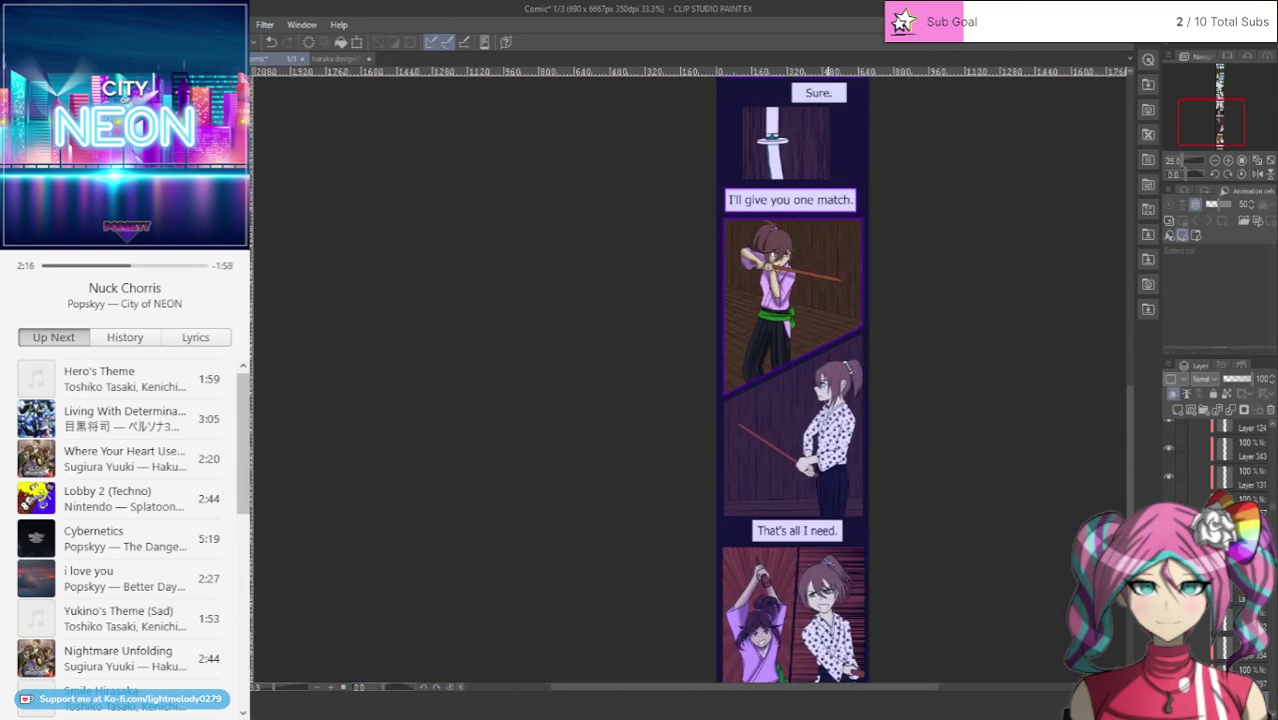
pyautogui.scroll(6, 751, 536)
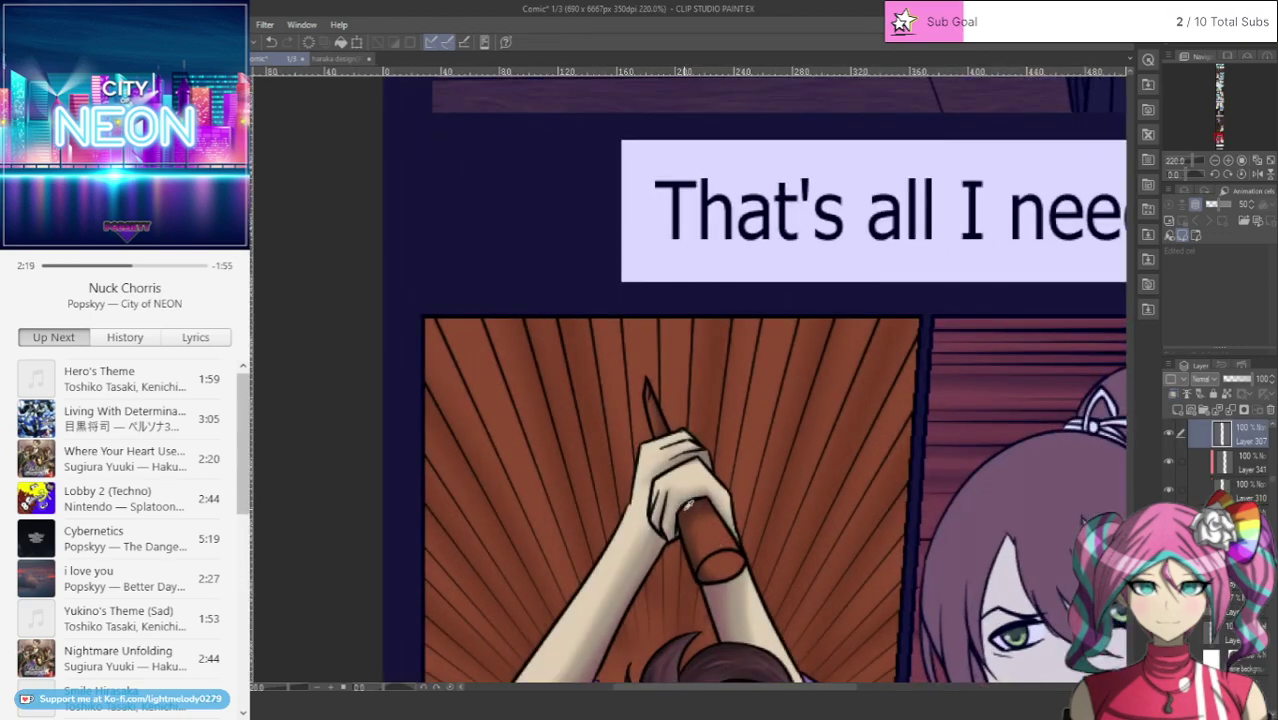
pyautogui.scroll(-6, 684, 510)
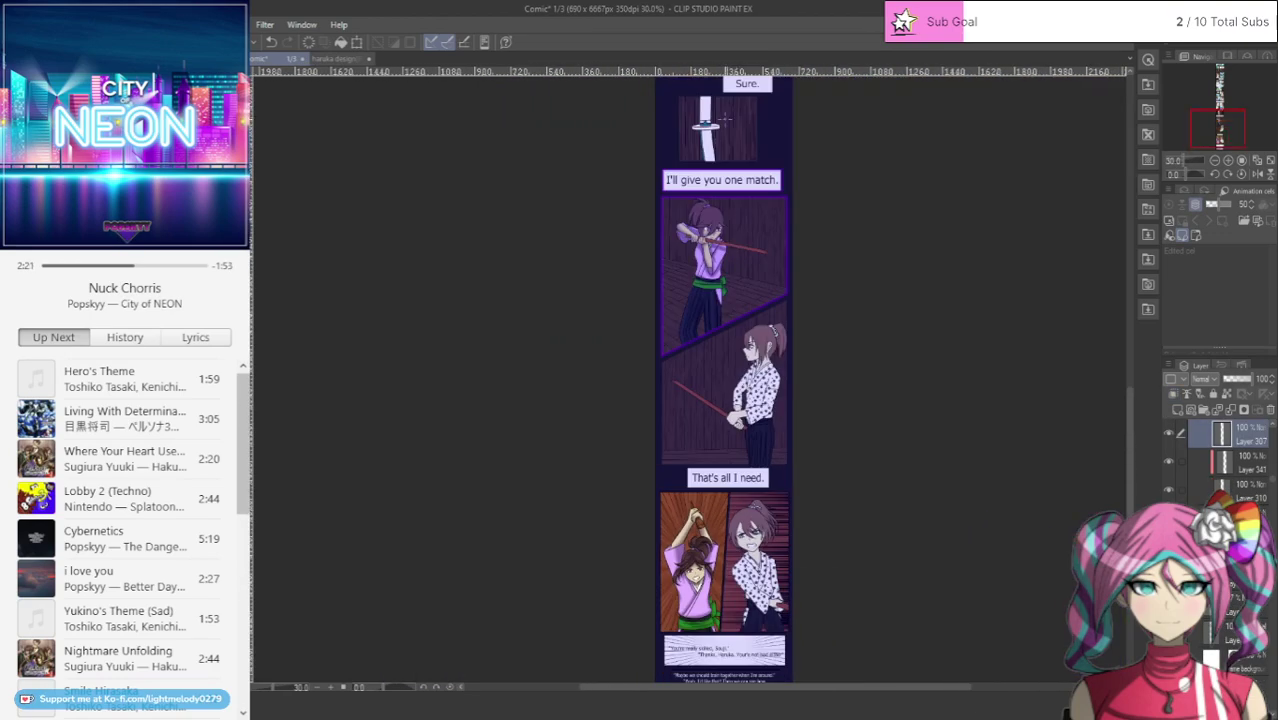
pyautogui.scroll(2, 733, 181)
pyautogui.scroll(4, 754, 452)
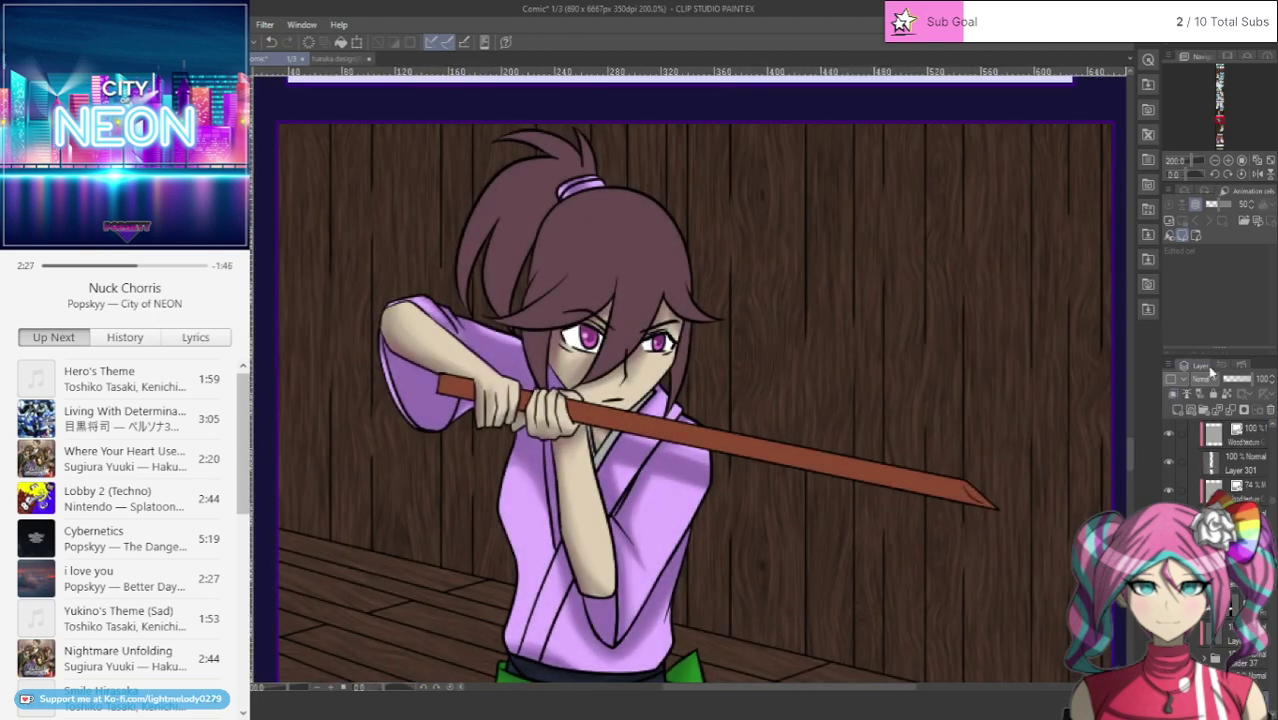
# Step: Shade the wooden sword with dark brown around both hands and along the blade beneath the face
pyautogui.scroll(2, 487, 346)
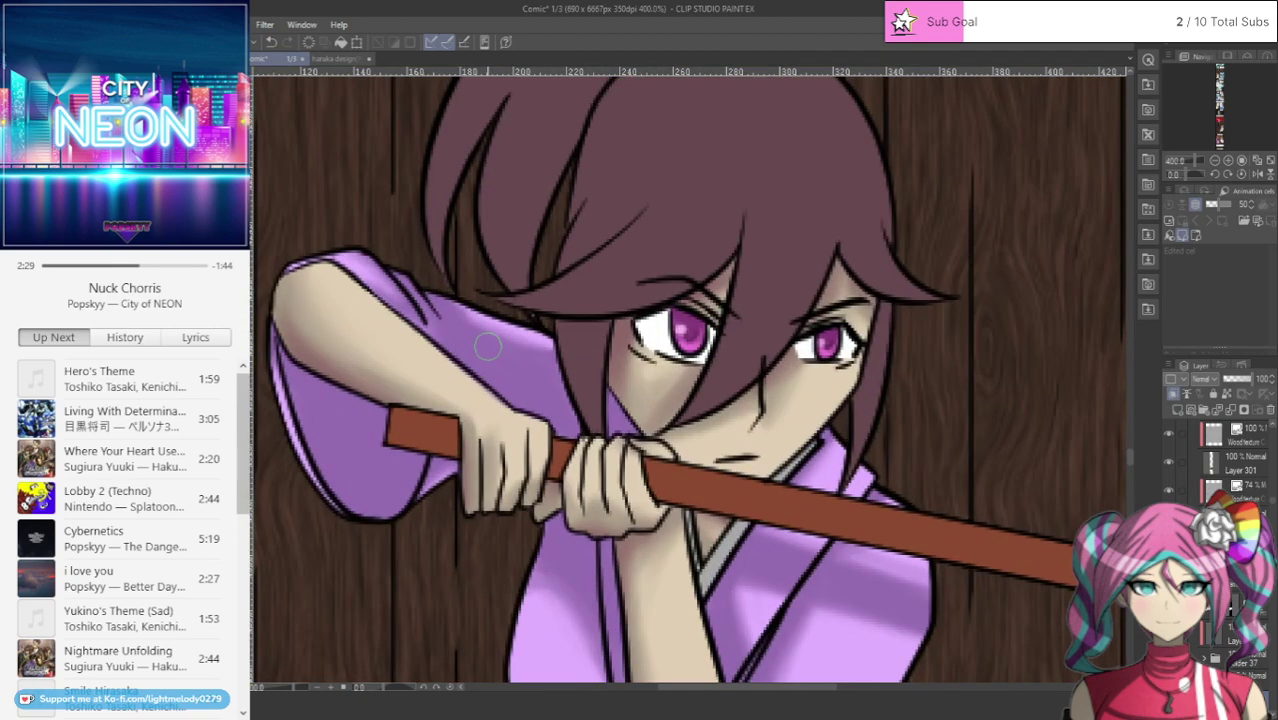
pyautogui.moveTo(392, 410)
pyautogui.mouseDown()
pyautogui.moveTo(451, 428)
pyautogui.moveTo(456, 444)
pyautogui.moveTo(425, 440)
pyautogui.mouseUp()
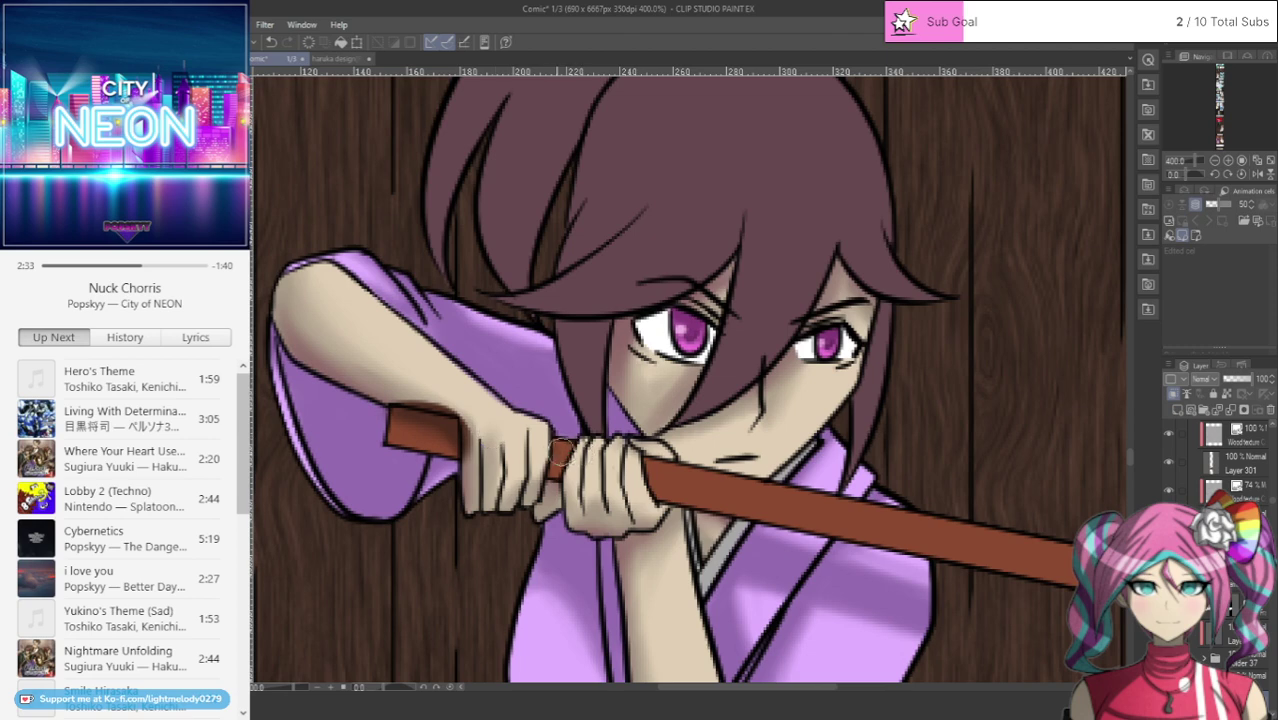
pyautogui.moveTo(559, 452); pyautogui.dragTo(564, 462)
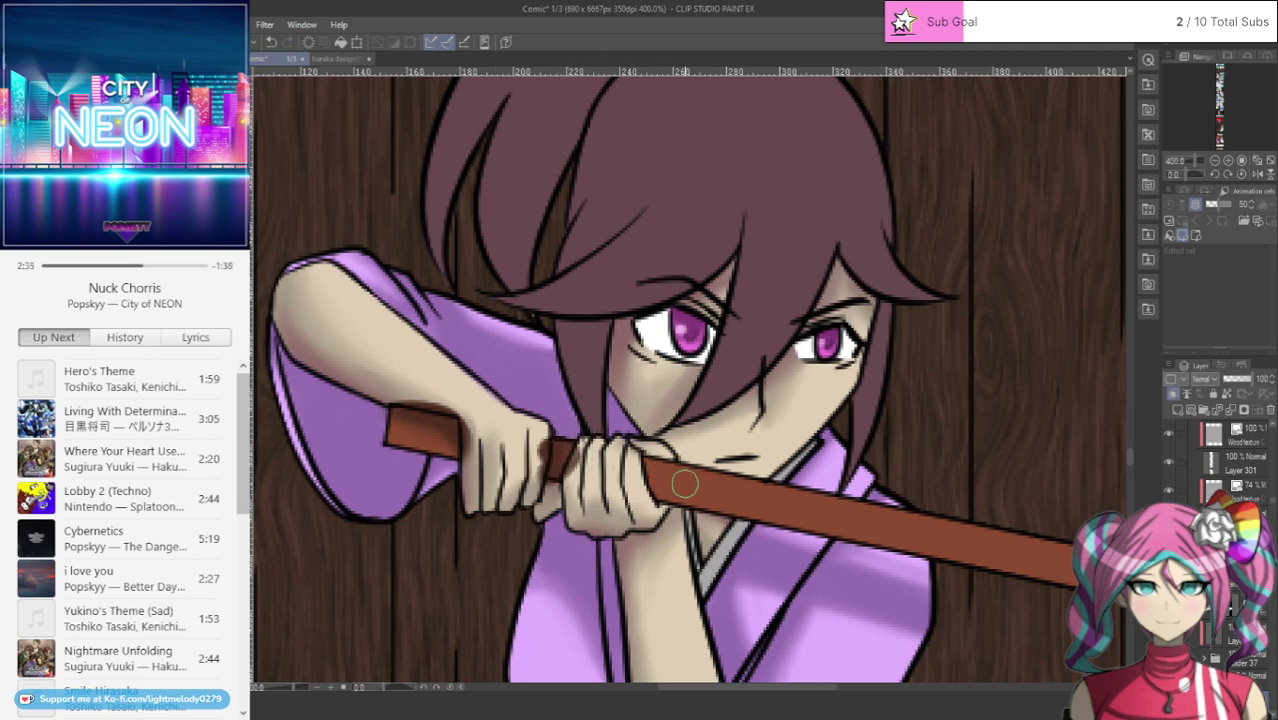
pyautogui.moveTo(655, 467)
pyautogui.mouseDown()
pyautogui.moveTo(679, 497)
pyautogui.moveTo(642, 459)
pyautogui.moveTo(746, 510)
pyautogui.moveTo(704, 503)
pyautogui.moveTo(650, 480)
pyautogui.moveTo(990, 573)
pyautogui.mouseUp()
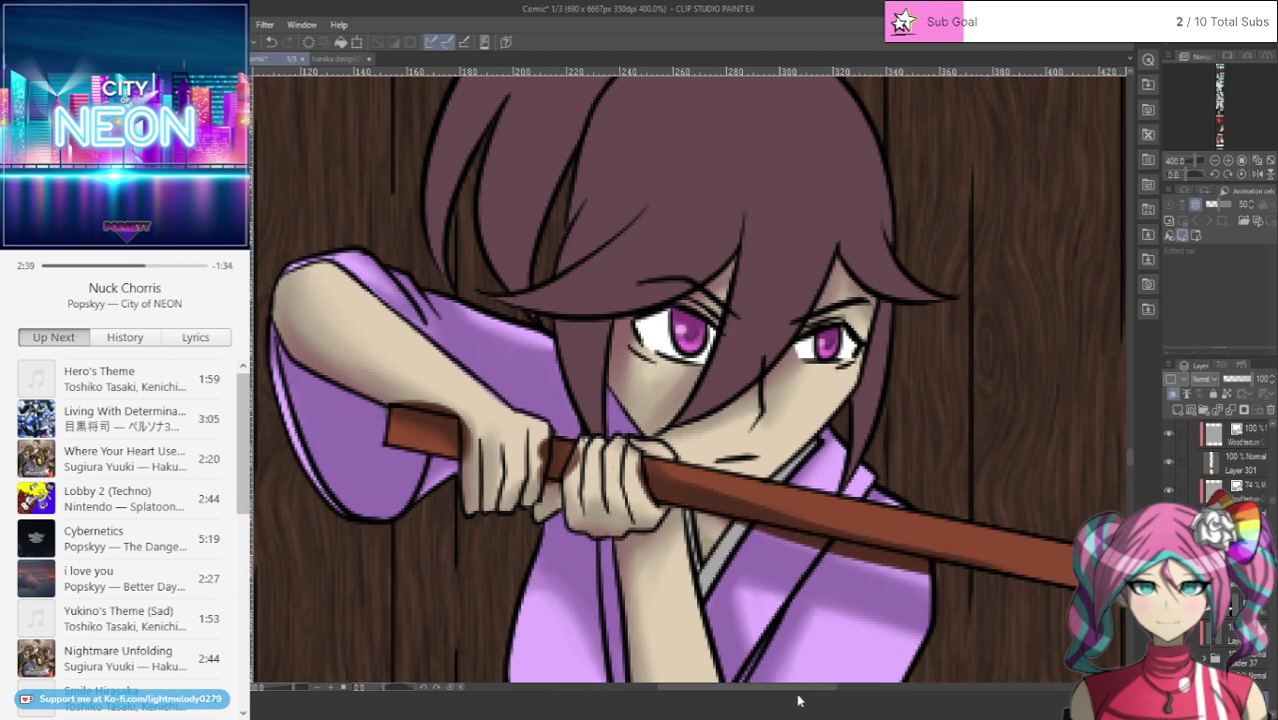
# Step: Soften the sword's dark brown shading along the blade and erase the brown overspill from the kimono beneath it
pyautogui.moveTo(787, 690); pyautogui.dragTo(862, 694)
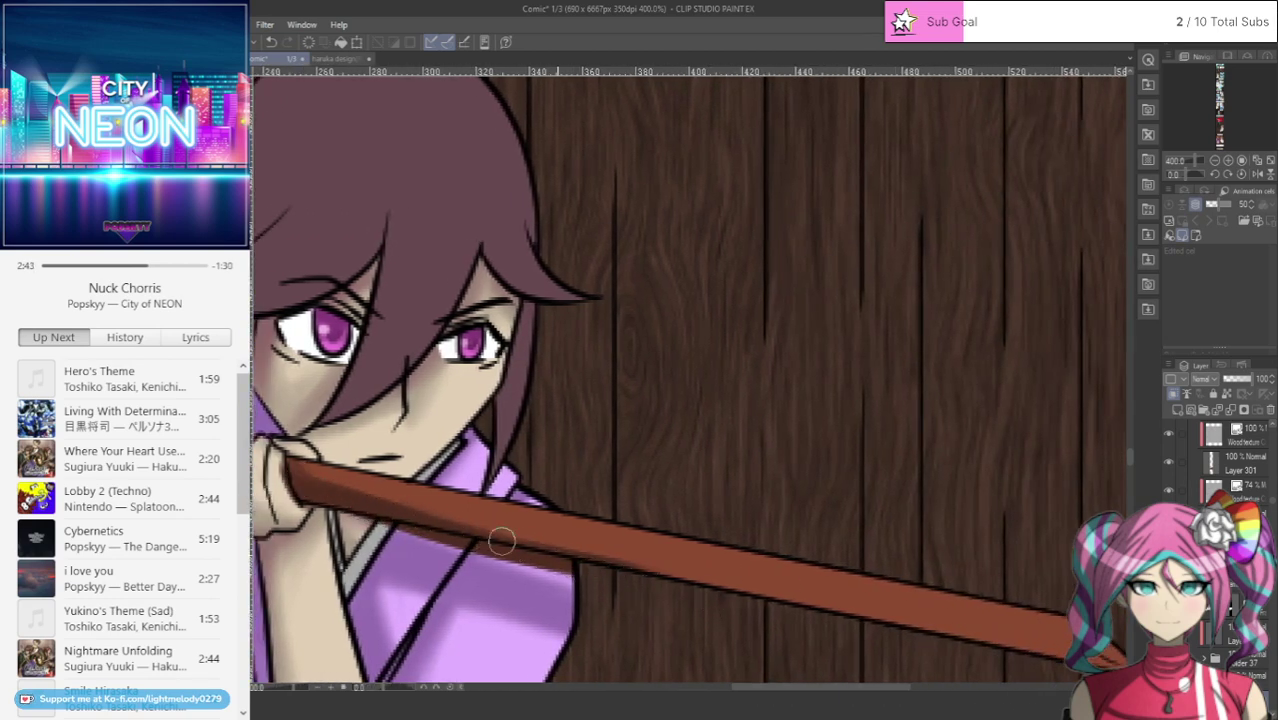
pyautogui.moveTo(541, 528); pyautogui.dragTo(469, 515)
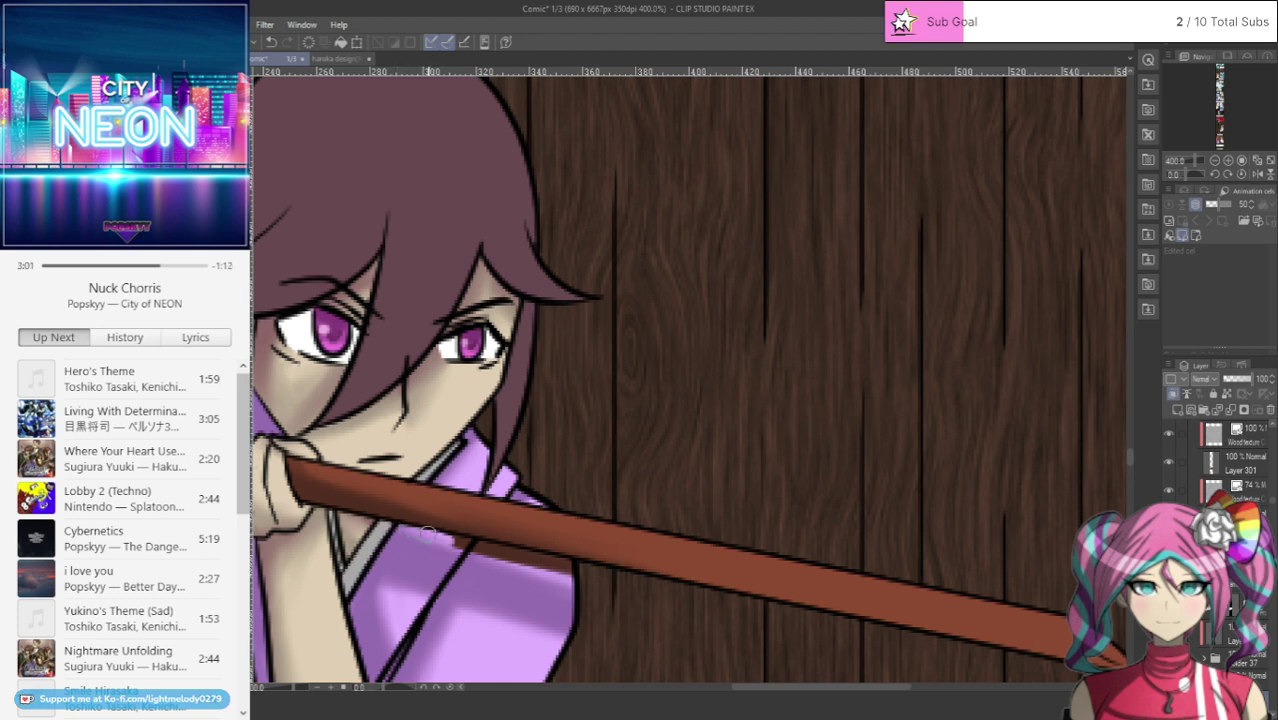
pyautogui.moveTo(427, 533)
pyautogui.mouseDown()
pyautogui.moveTo(483, 546)
pyautogui.moveTo(450, 552)
pyautogui.moveTo(563, 566)
pyautogui.mouseUp()
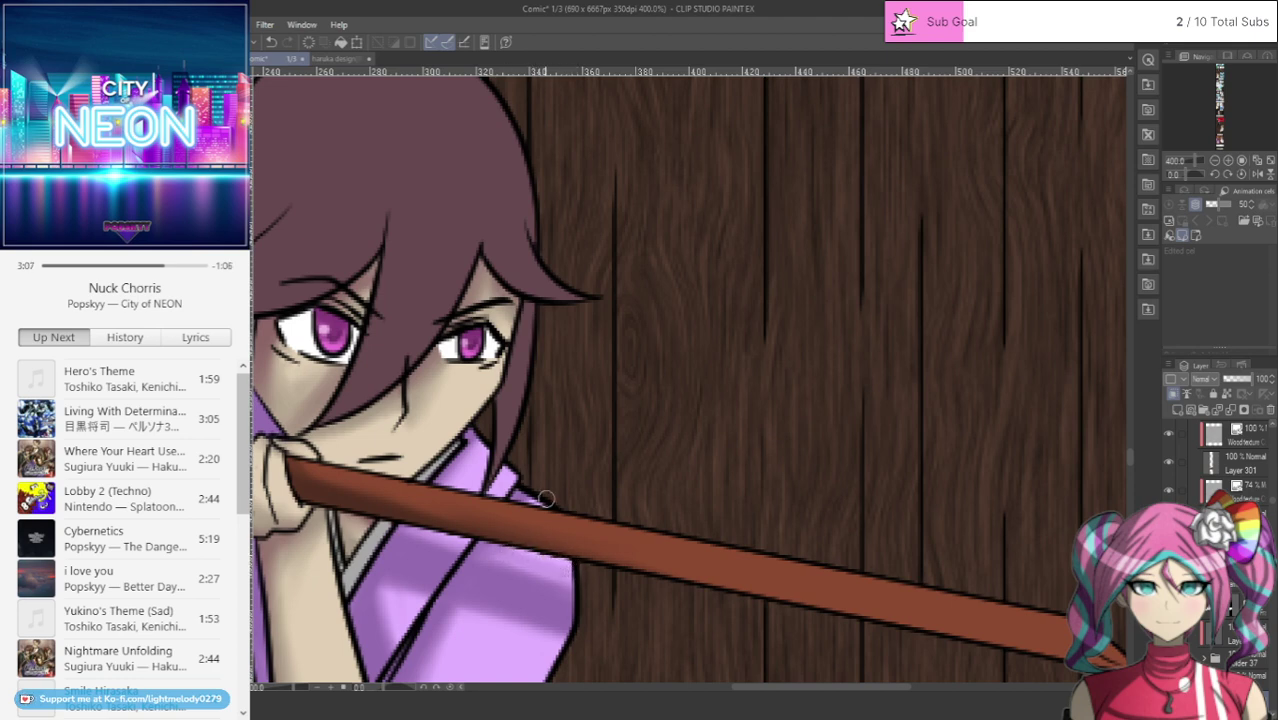
pyautogui.moveTo(736, 687); pyautogui.dragTo(656, 655)
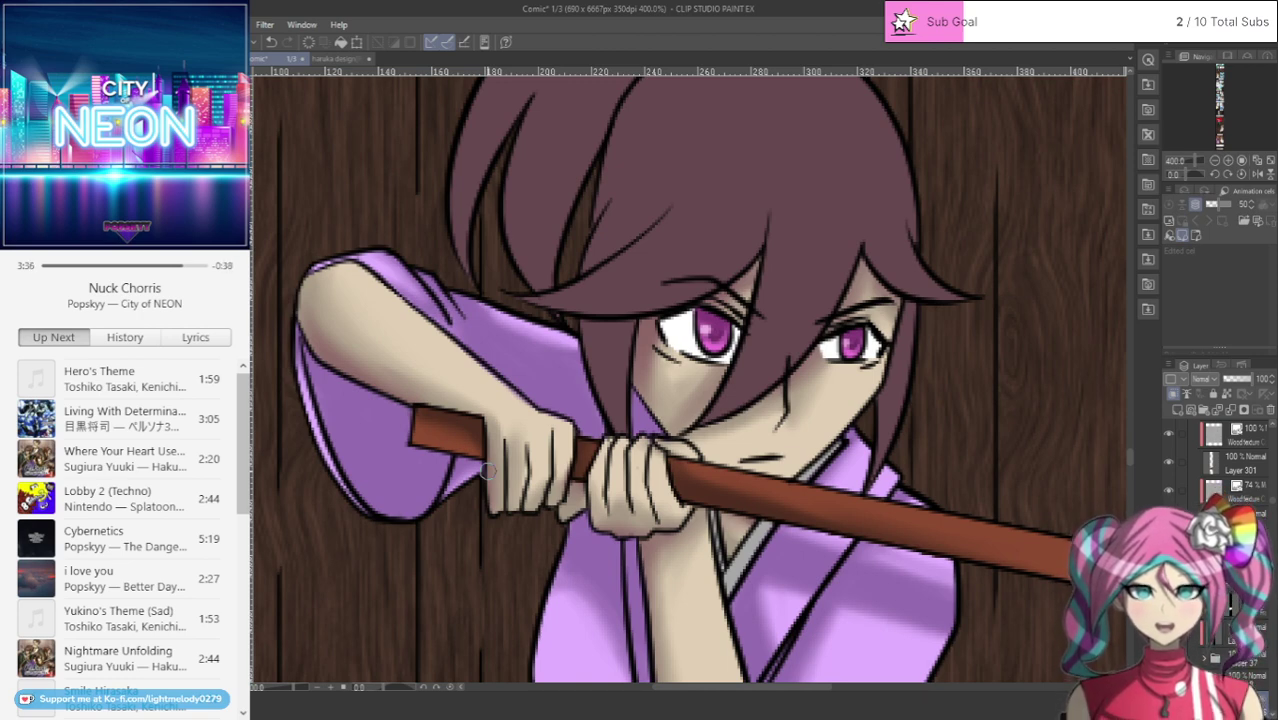
pyautogui.scroll(-5, 538, 443)
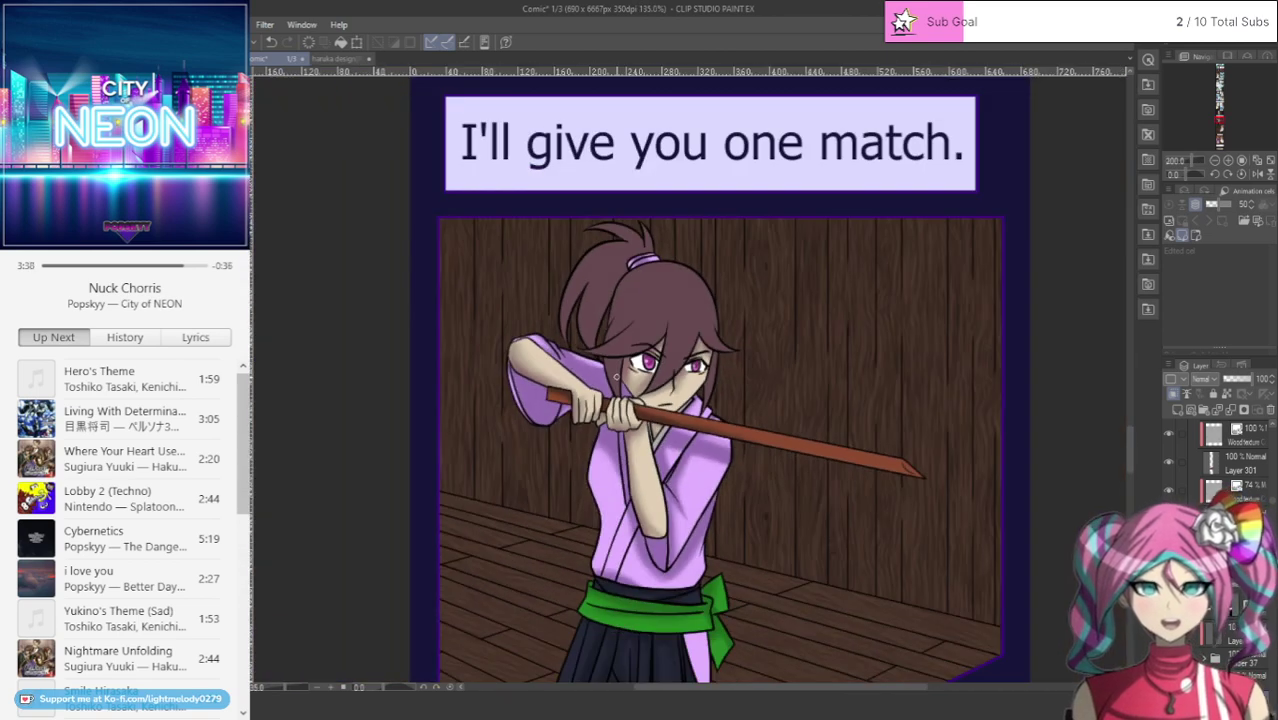
pyautogui.scroll(5, 630, 343)
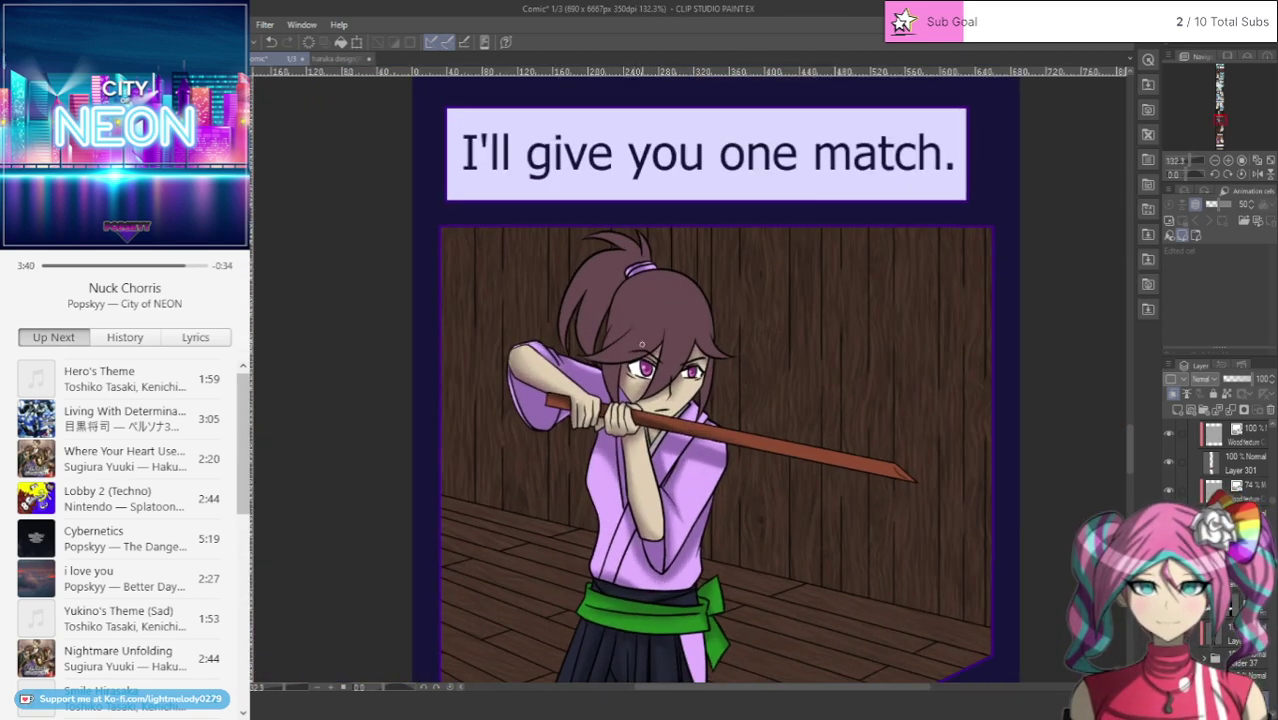
# Step: Take the dark hair shading colour from the palette in the haruka design file and return to the sword-stance character's hair
pyautogui.click(337, 60)
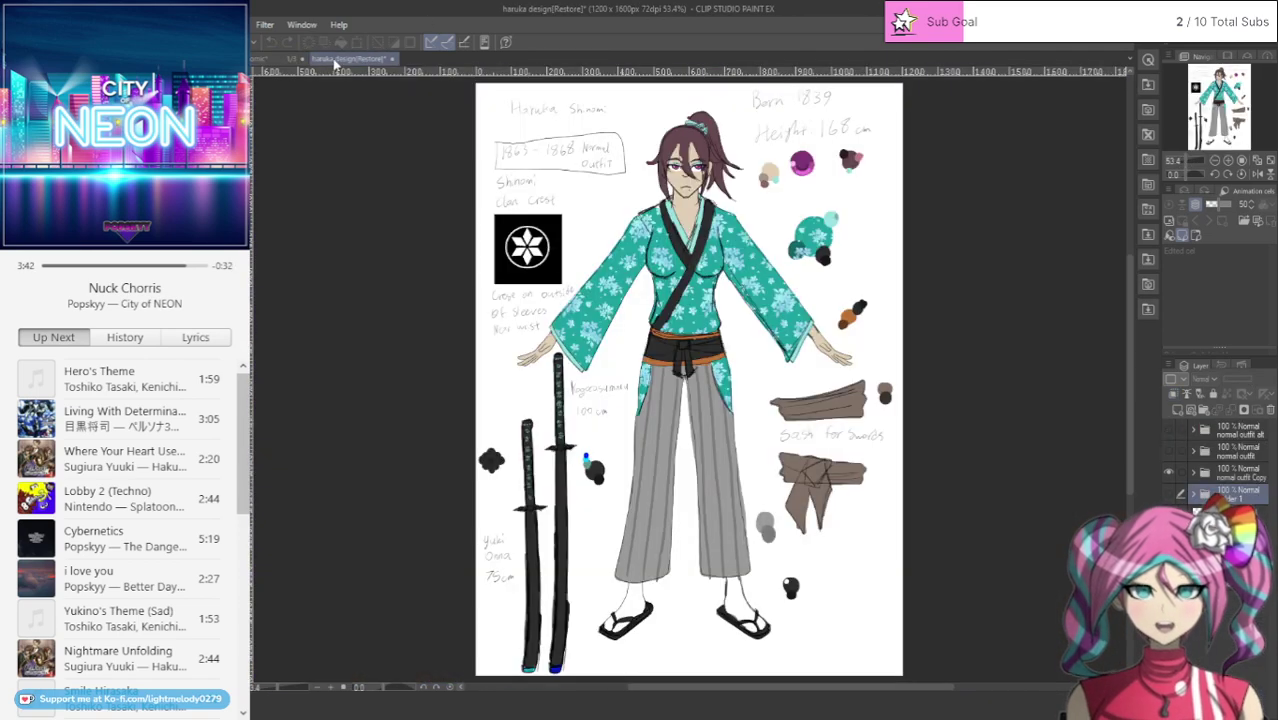
pyautogui.scroll(10, 800, 269)
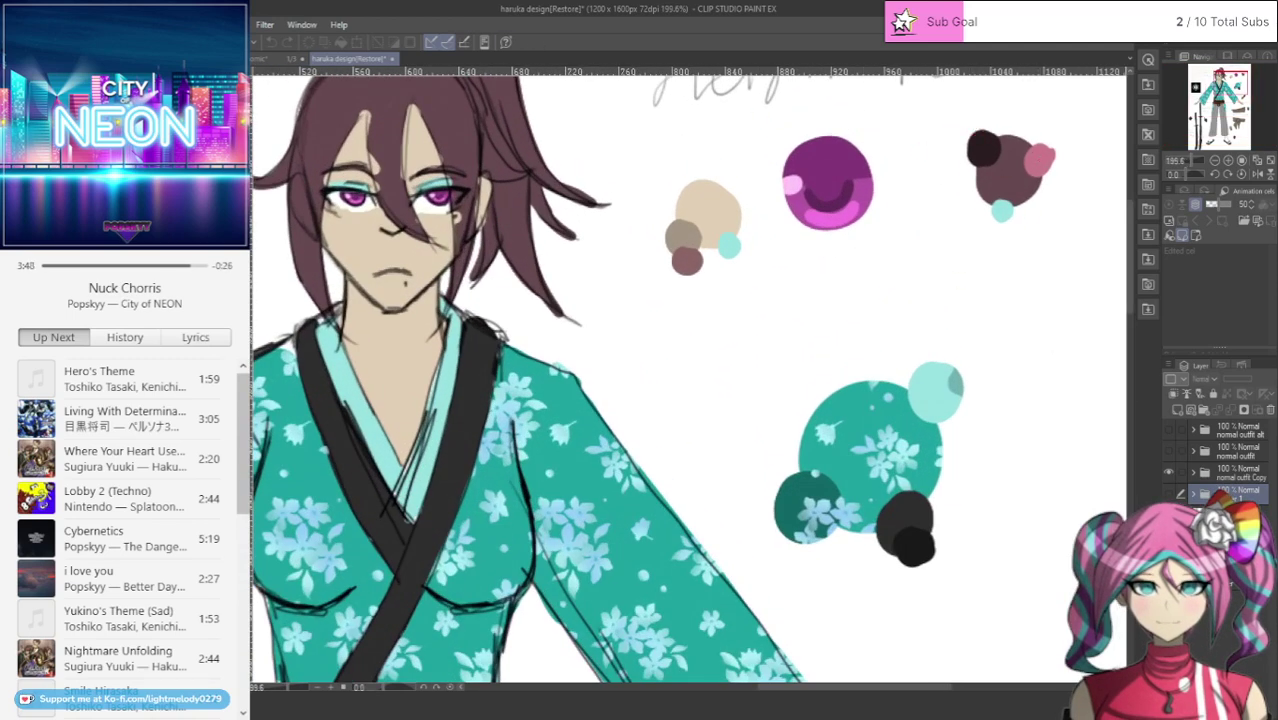
pyautogui.click(268, 58)
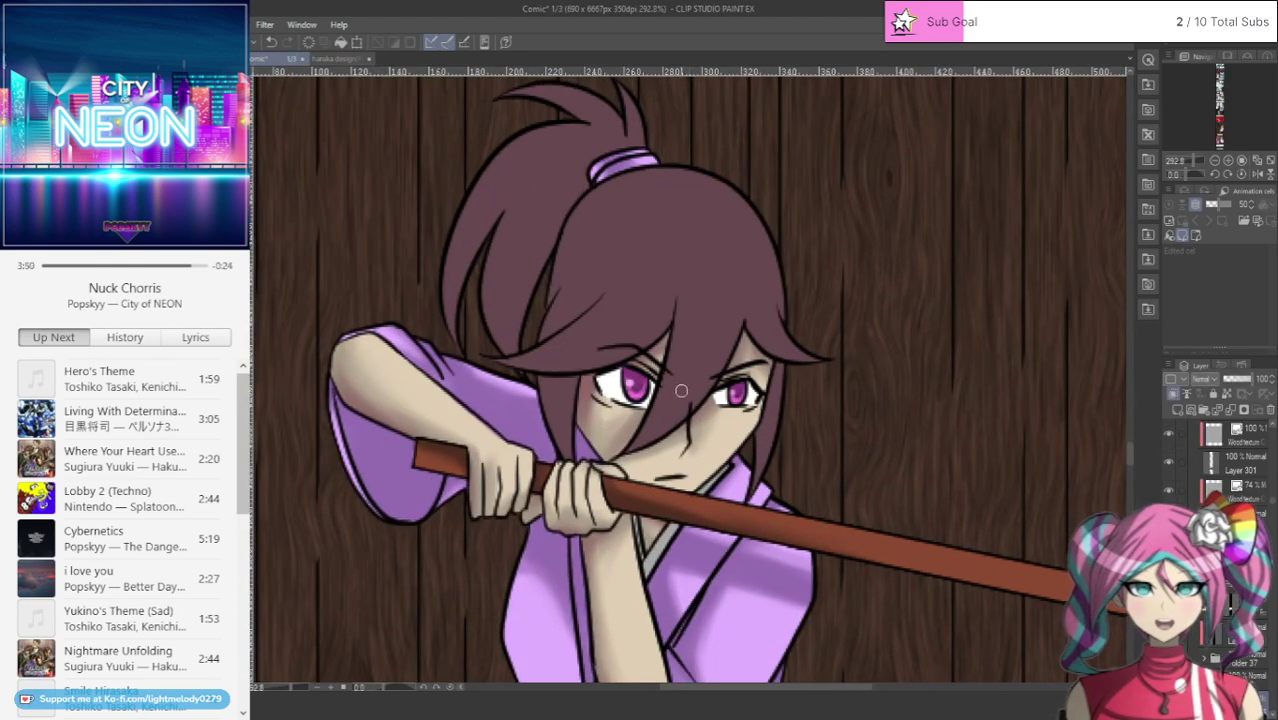
pyautogui.scroll(-12, 681, 390)
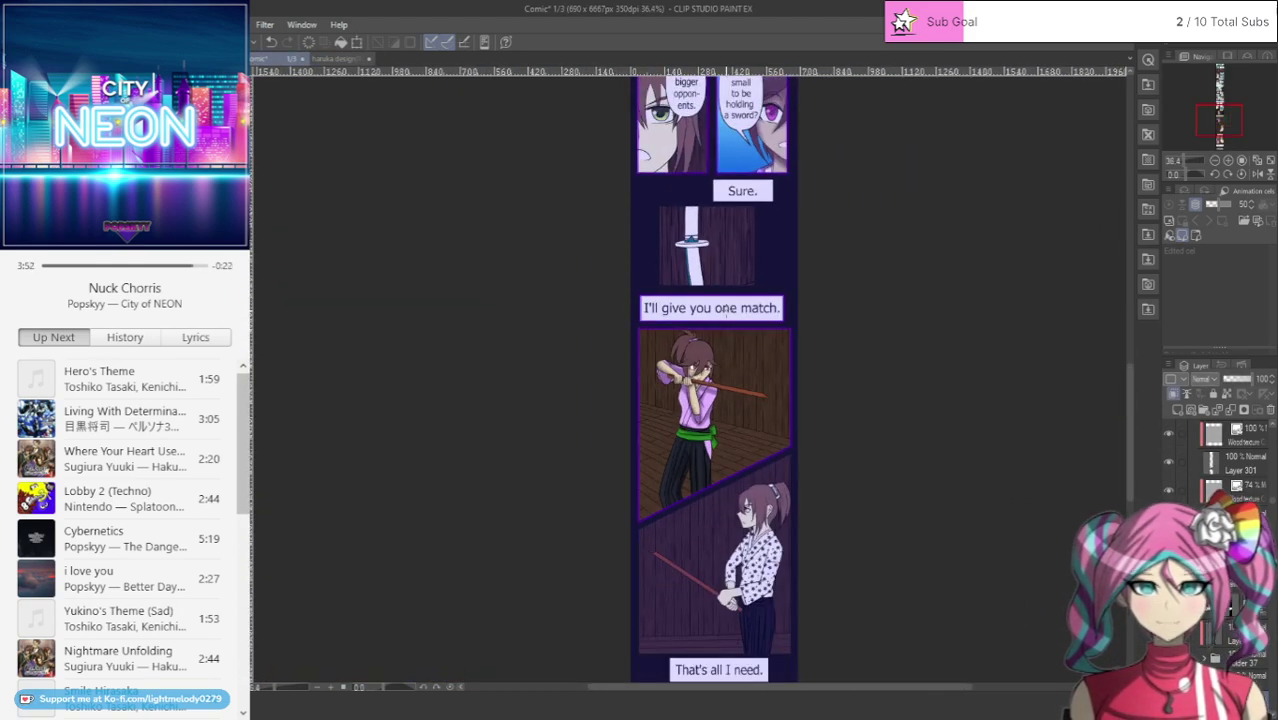
pyautogui.scroll(10, 726, 311)
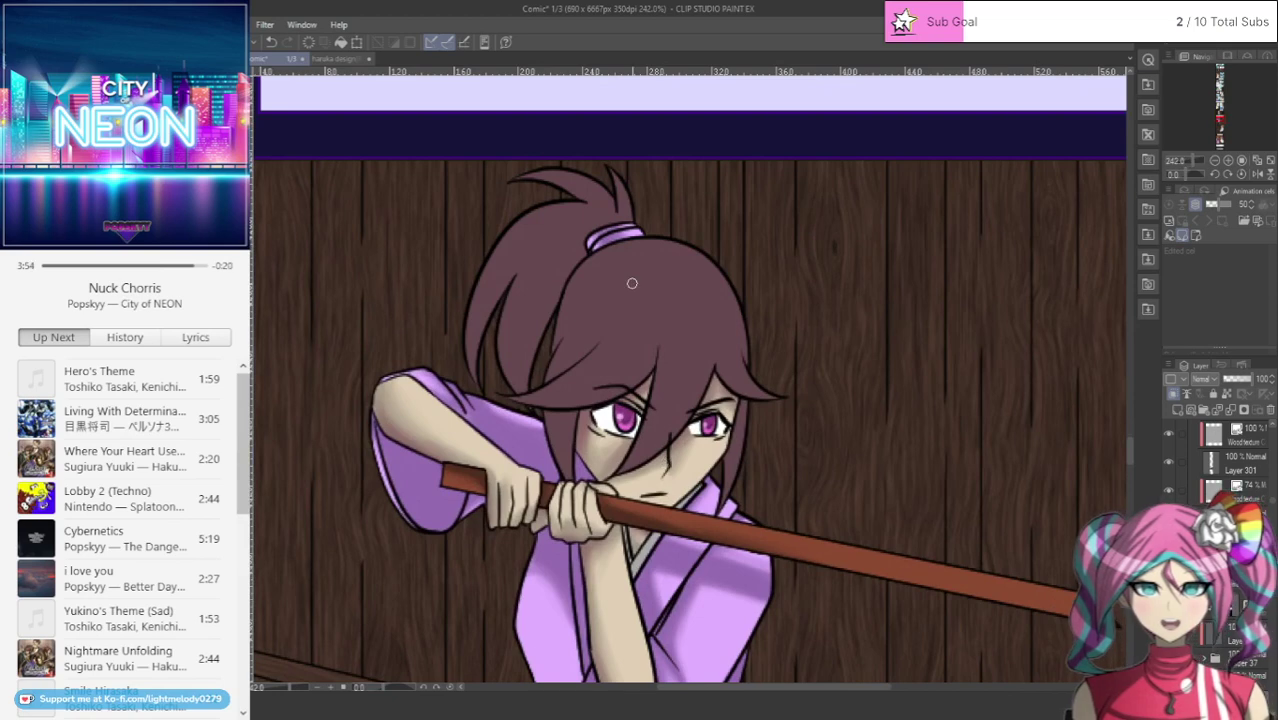
pyautogui.scroll(-2, 1220, 470)
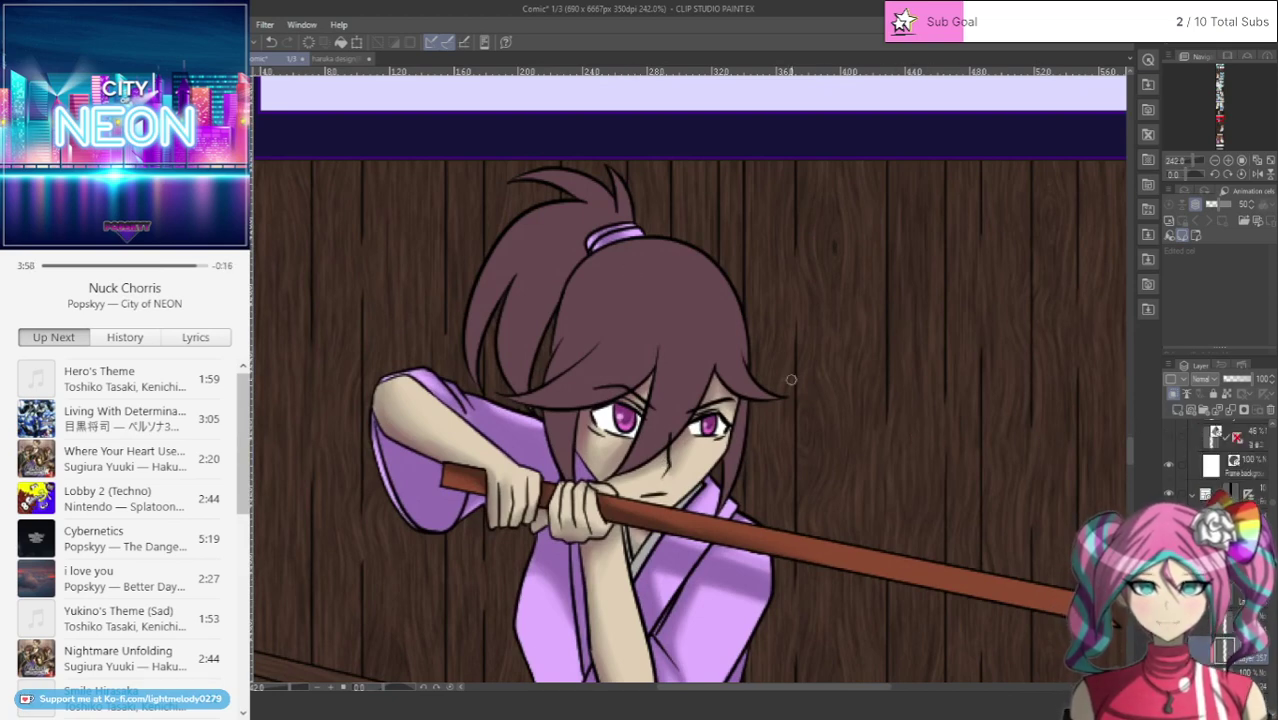
pyautogui.scroll(3, 791, 379)
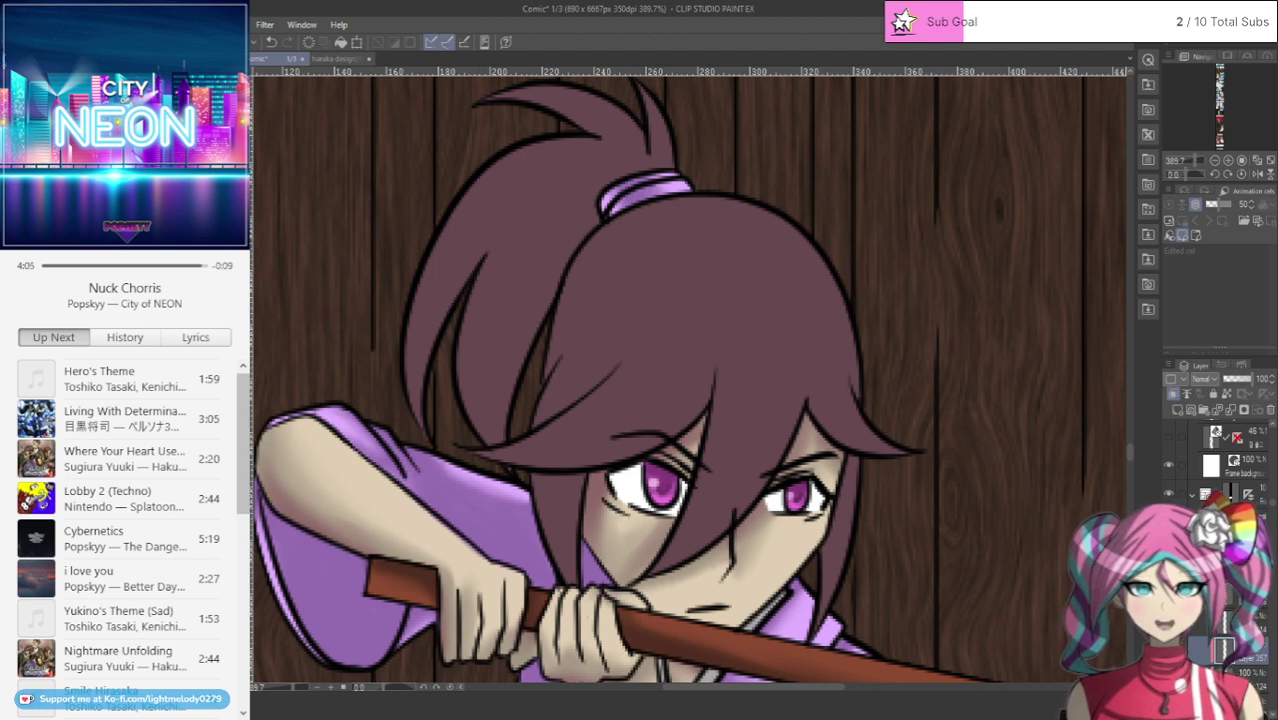
# Step: Shade the fringe's left sweep and the long central strand between the eyes with soft dark brown
pyautogui.moveTo(508, 452); pyautogui.dragTo(692, 410)
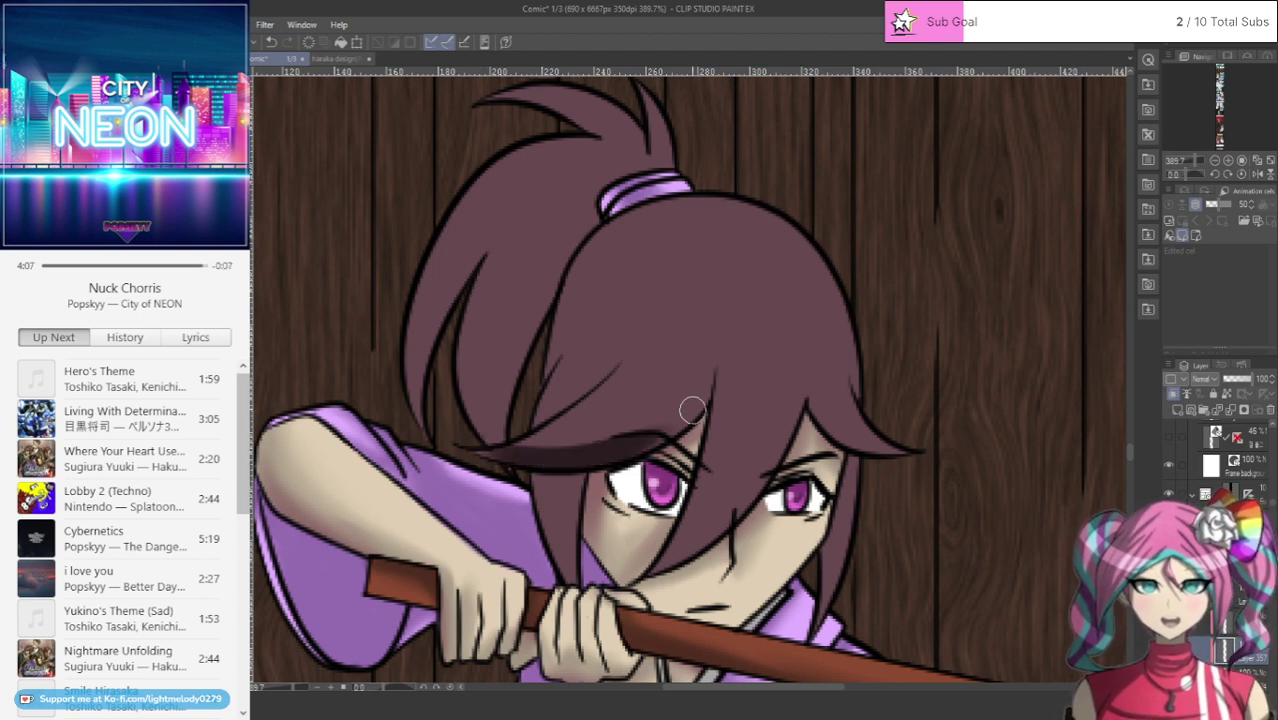
pyautogui.moveTo(616, 459)
pyautogui.mouseDown()
pyautogui.moveTo(661, 439)
pyautogui.moveTo(716, 340)
pyautogui.moveTo(700, 401)
pyautogui.moveTo(684, 393)
pyautogui.moveTo(707, 372)
pyautogui.moveTo(586, 442)
pyautogui.moveTo(654, 416)
pyautogui.moveTo(502, 455)
pyautogui.moveTo(451, 450)
pyautogui.moveTo(542, 451)
pyautogui.moveTo(645, 399)
pyautogui.mouseUp()
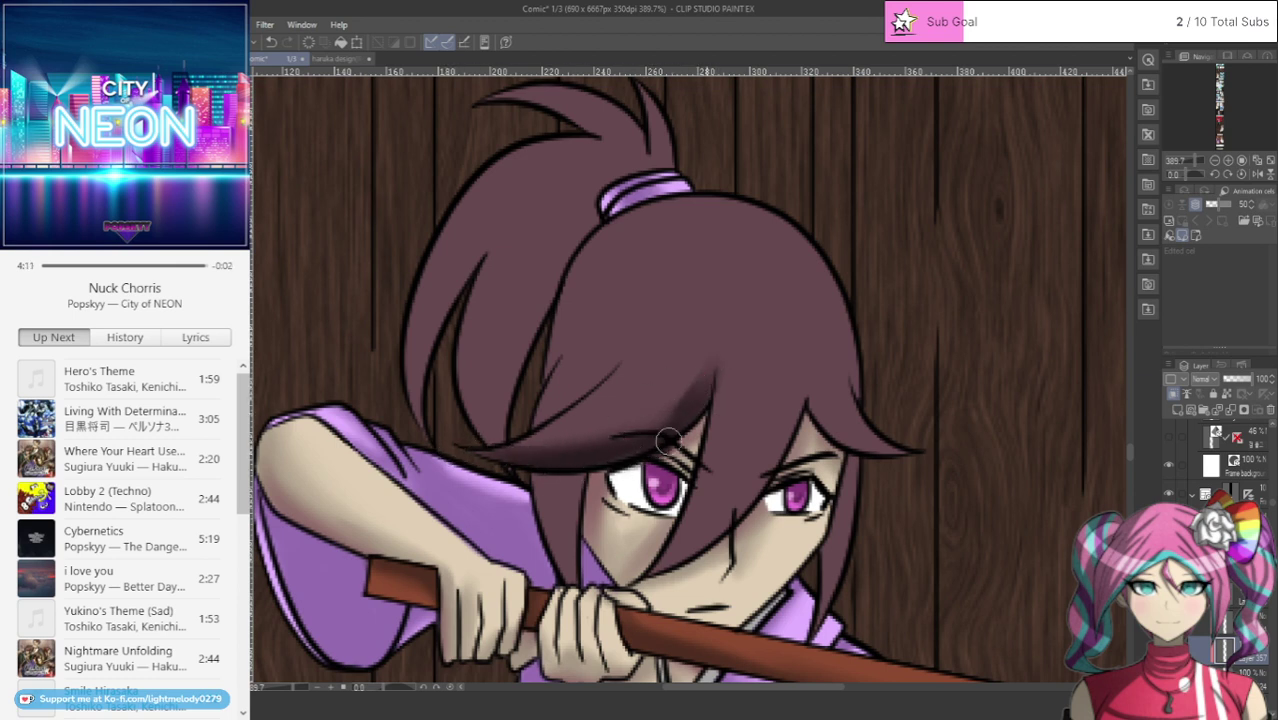
pyautogui.moveTo(668, 441); pyautogui.dragTo(713, 369)
pyautogui.moveTo(586, 475); pyautogui.dragTo(660, 446)
pyautogui.moveTo(721, 362)
pyautogui.mouseDown()
pyautogui.moveTo(694, 525)
pyautogui.moveTo(620, 592)
pyautogui.moveTo(637, 588)
pyautogui.moveTo(695, 493)
pyautogui.moveTo(698, 447)
pyautogui.mouseUp()
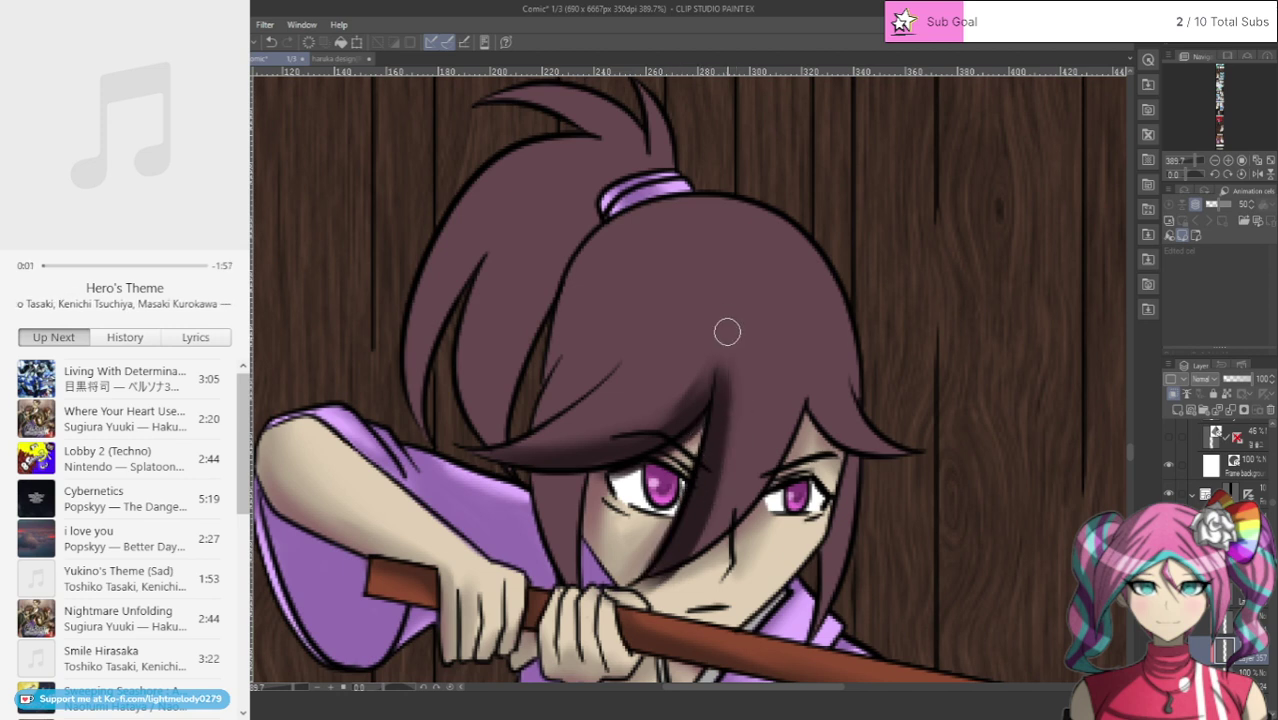
pyautogui.moveTo(727, 332)
pyautogui.mouseDown()
pyautogui.moveTo(704, 530)
pyautogui.moveTo(717, 397)
pyautogui.moveTo(660, 547)
pyautogui.mouseUp()
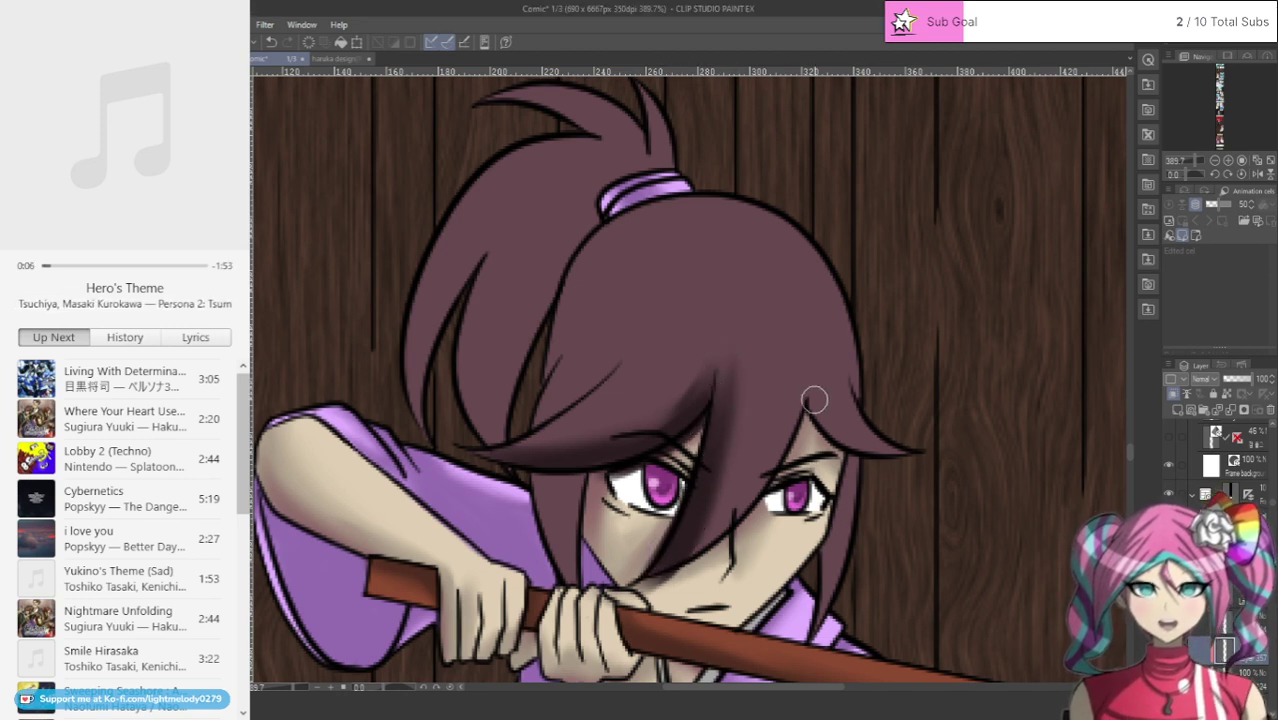
# Step: Shade the fringe's right sweep and the side locks on both sides of the face with dark brown
pyautogui.moveTo(814, 400); pyautogui.dragTo(906, 452)
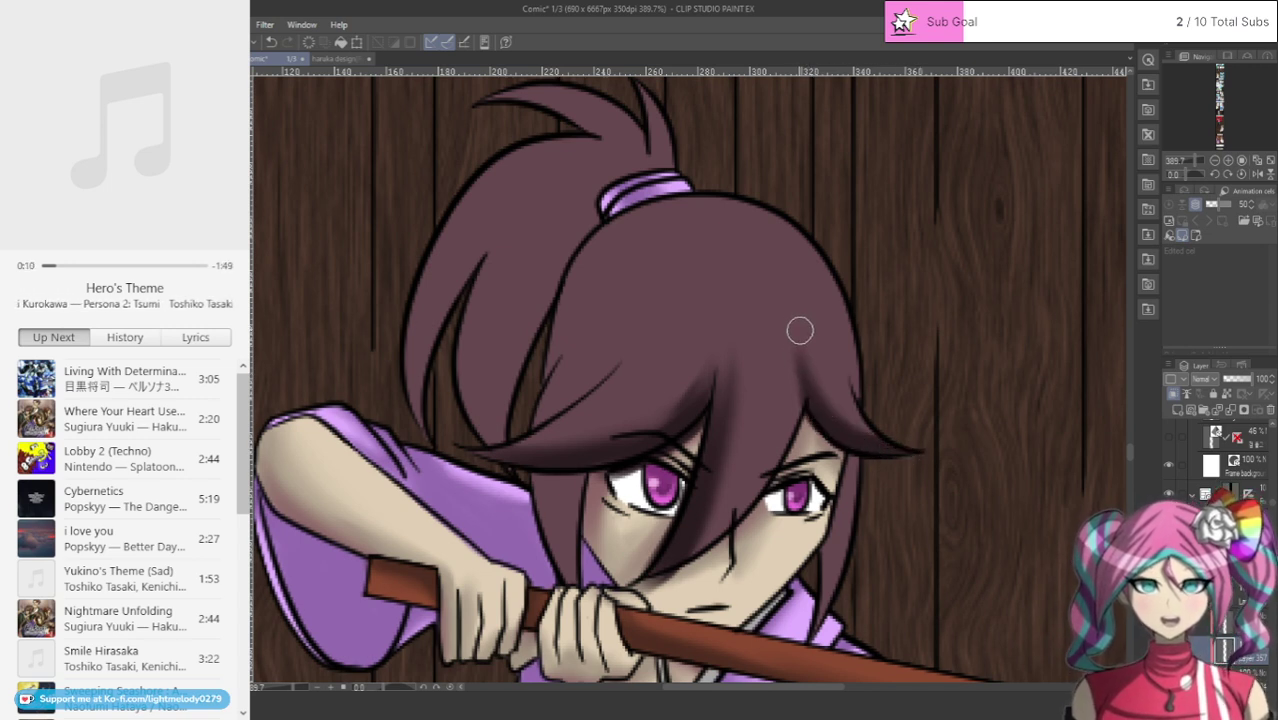
pyautogui.moveTo(851, 457); pyautogui.dragTo(816, 598)
pyautogui.moveTo(847, 487); pyautogui.dragTo(824, 574)
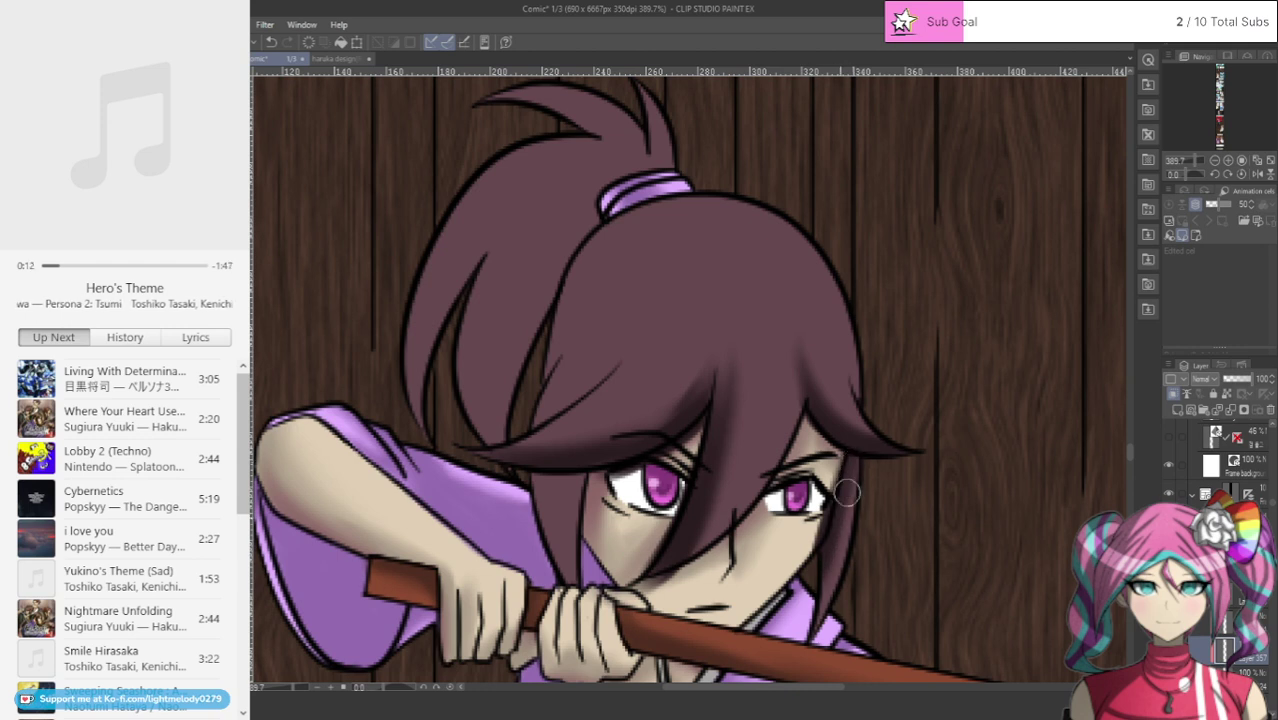
pyautogui.moveTo(522, 462)
pyautogui.mouseDown()
pyautogui.moveTo(578, 493)
pyautogui.moveTo(581, 479)
pyautogui.moveTo(573, 580)
pyautogui.mouseUp()
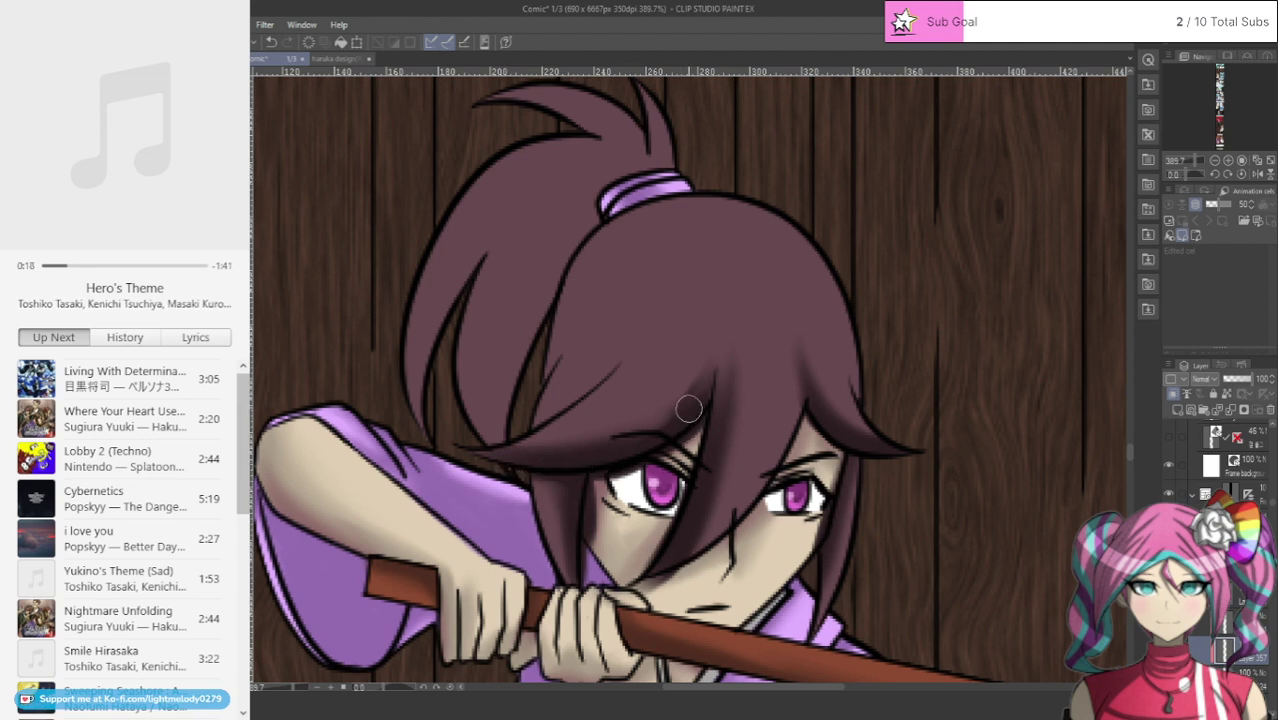
# Step: Shade the crown of the head below the hair tie, blending dark streaks down toward the left side of the hair
pyautogui.moveTo(707, 373)
pyautogui.mouseDown()
pyautogui.moveTo(608, 429)
pyautogui.moveTo(706, 369)
pyautogui.moveTo(608, 445)
pyautogui.moveTo(610, 428)
pyautogui.moveTo(509, 443)
pyautogui.moveTo(471, 431)
pyautogui.moveTo(532, 409)
pyautogui.moveTo(538, 422)
pyautogui.moveTo(586, 325)
pyautogui.moveTo(551, 361)
pyautogui.moveTo(573, 288)
pyautogui.moveTo(624, 239)
pyautogui.moveTo(733, 217)
pyautogui.moveTo(814, 221)
pyautogui.moveTo(735, 200)
pyautogui.moveTo(679, 205)
pyautogui.moveTo(628, 241)
pyautogui.moveTo(664, 213)
pyautogui.moveTo(621, 226)
pyautogui.moveTo(574, 281)
pyautogui.moveTo(577, 323)
pyautogui.moveTo(590, 268)
pyautogui.moveTo(557, 328)
pyautogui.moveTo(547, 394)
pyautogui.moveTo(566, 369)
pyautogui.moveTo(530, 434)
pyautogui.moveTo(594, 329)
pyautogui.moveTo(541, 437)
pyautogui.moveTo(574, 341)
pyautogui.moveTo(567, 352)
pyautogui.moveTo(533, 458)
pyautogui.moveTo(549, 388)
pyautogui.moveTo(532, 451)
pyautogui.moveTo(546, 431)
pyautogui.moveTo(519, 449)
pyautogui.moveTo(586, 403)
pyautogui.moveTo(495, 456)
pyautogui.moveTo(579, 408)
pyautogui.moveTo(560, 433)
pyautogui.moveTo(618, 366)
pyautogui.moveTo(544, 418)
pyautogui.moveTo(585, 334)
pyautogui.mouseUp()
pyautogui.moveTo(556, 400); pyautogui.dragTo(569, 391)
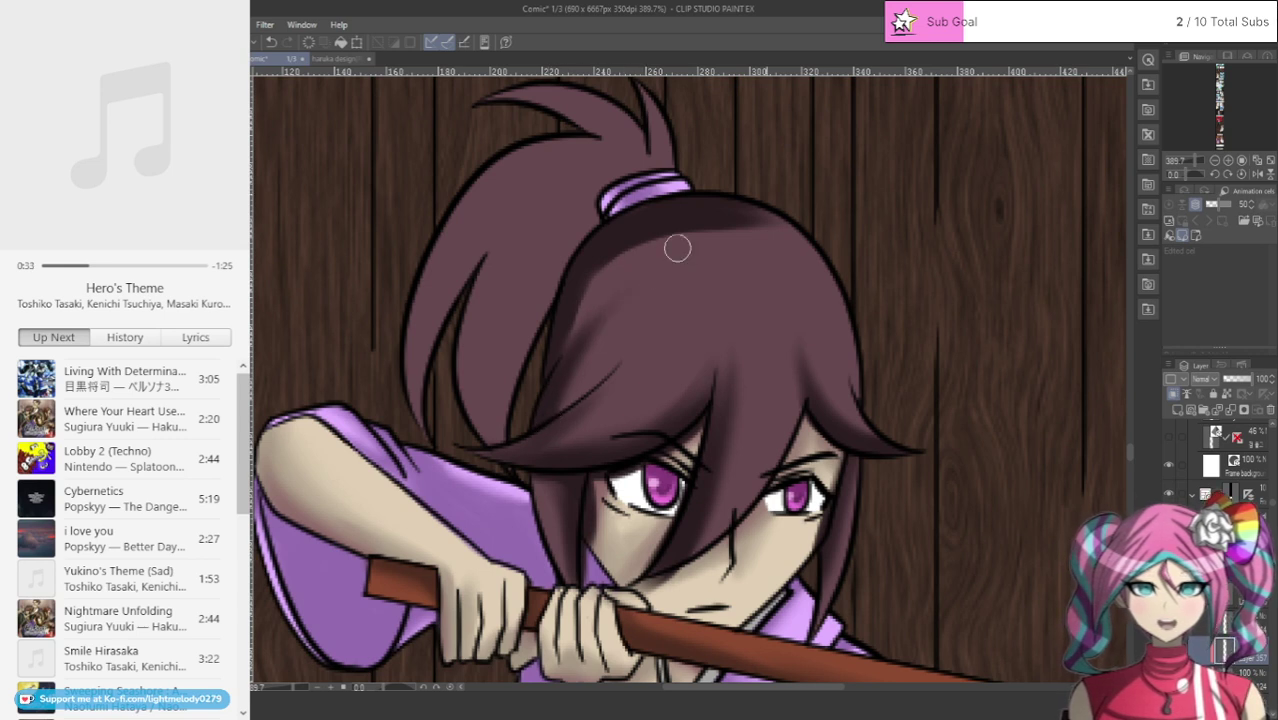
pyautogui.moveTo(733, 220)
pyautogui.mouseDown()
pyautogui.moveTo(606, 313)
pyautogui.moveTo(574, 372)
pyautogui.mouseUp()
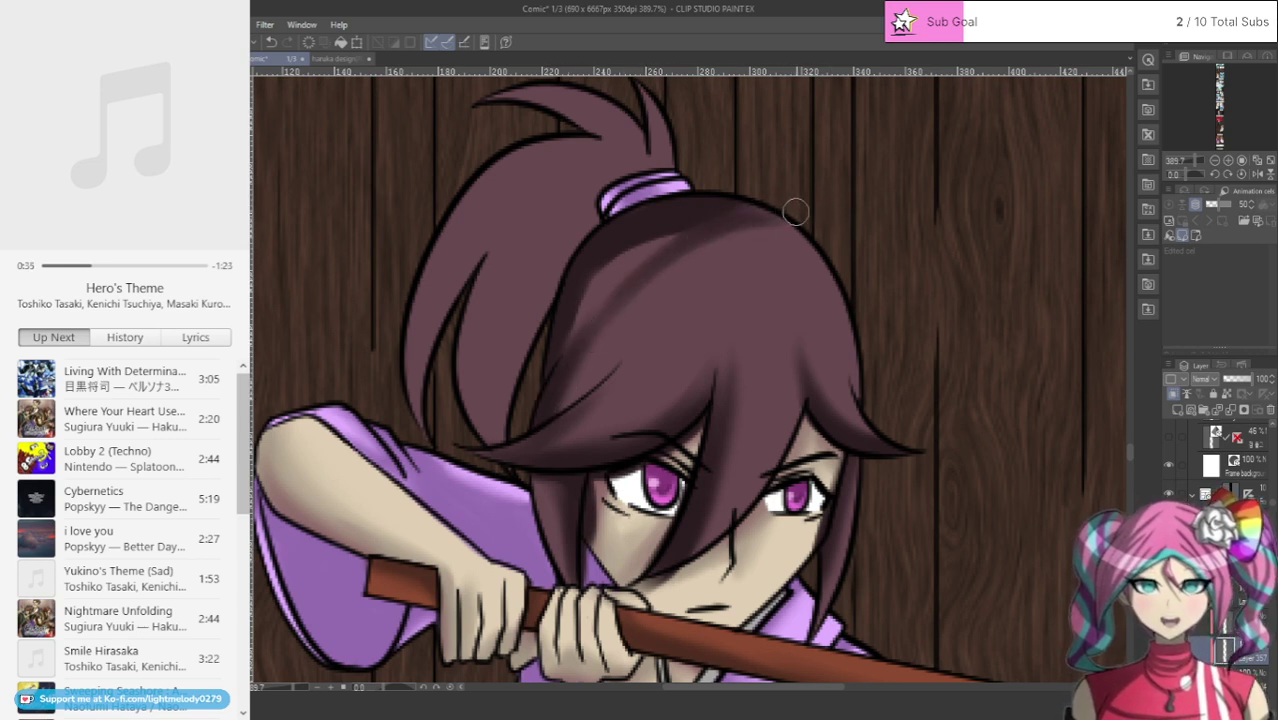
pyautogui.moveTo(688, 245)
pyautogui.mouseDown()
pyautogui.moveTo(613, 321)
pyautogui.moveTo(609, 359)
pyautogui.mouseUp()
pyautogui.moveTo(736, 240); pyautogui.dragTo(610, 340)
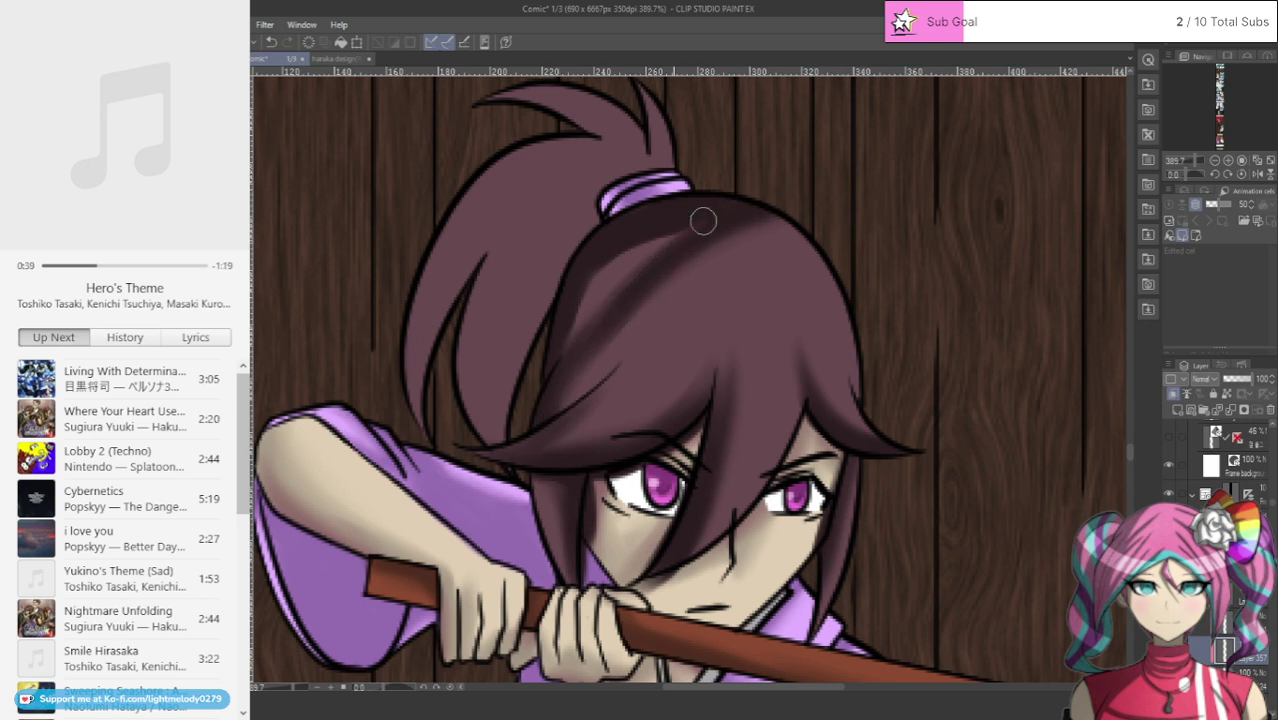
pyautogui.moveTo(699, 217); pyautogui.dragTo(565, 371)
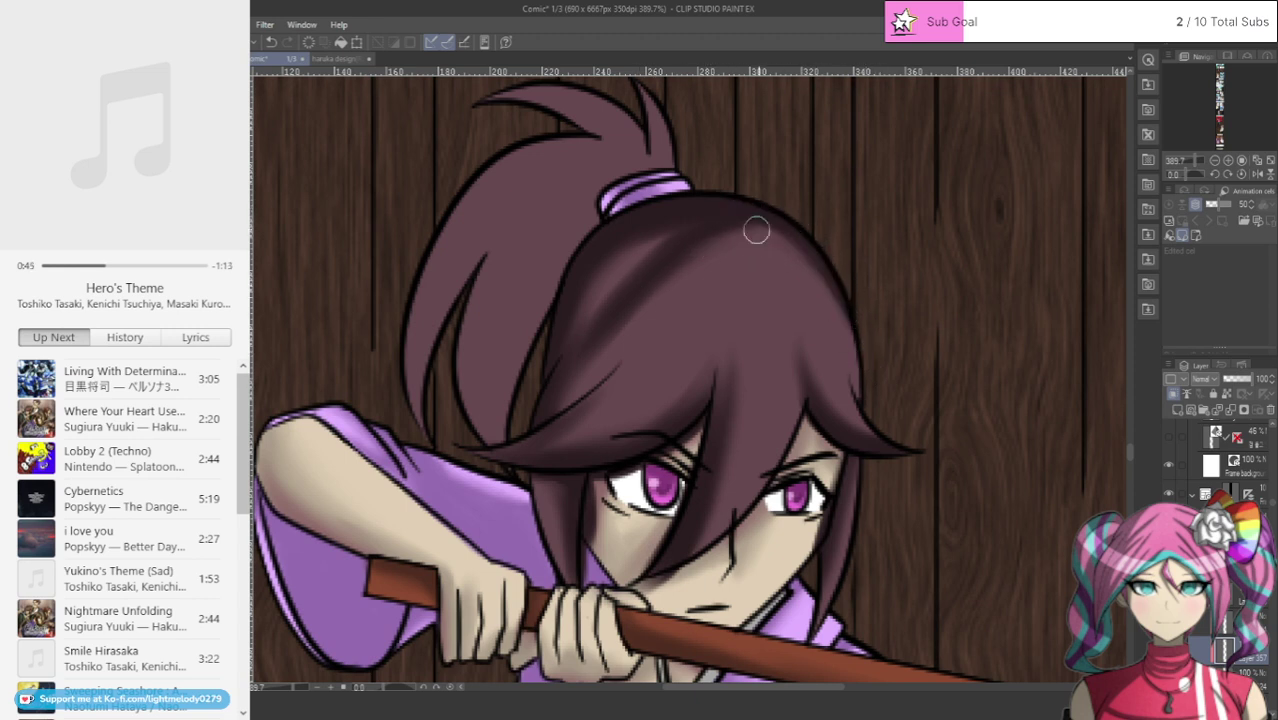
pyautogui.moveTo(700, 255); pyautogui.dragTo(607, 359)
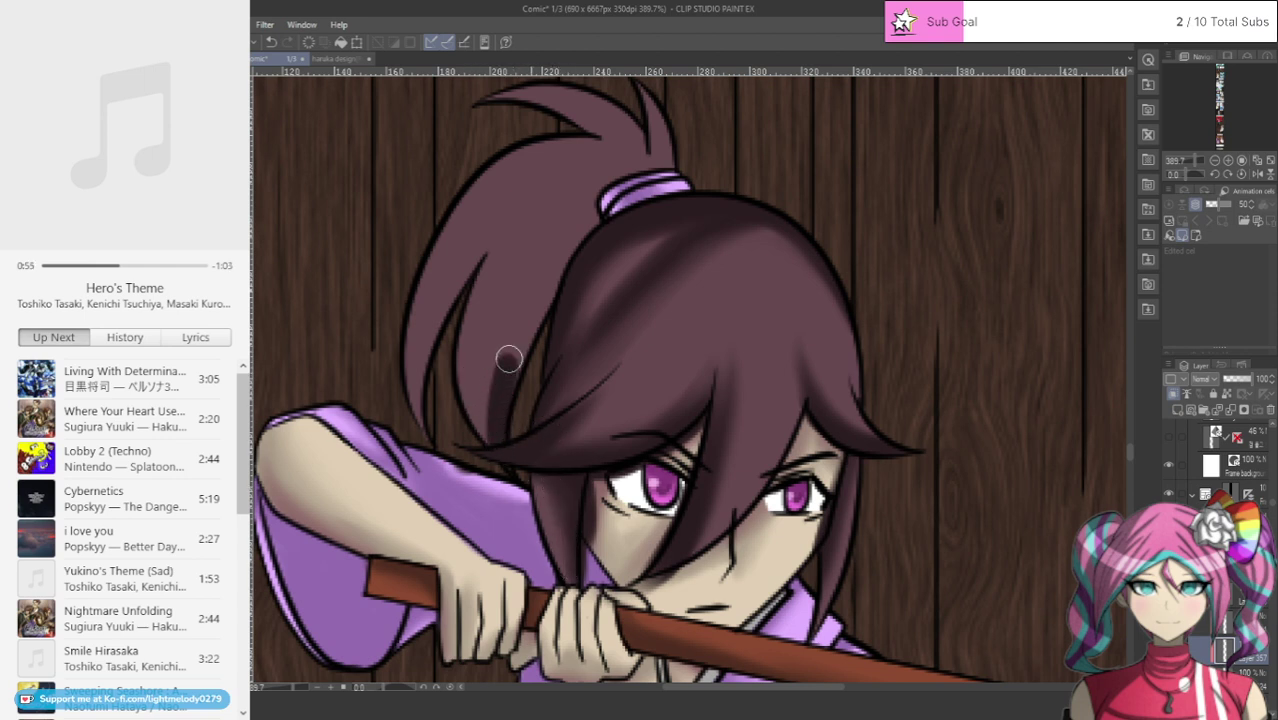
# Step: Shade the ponytail's inner edges and strands with dark brown, from the hair tie down to the tips
pyautogui.moveTo(574, 263); pyautogui.dragTo(524, 369)
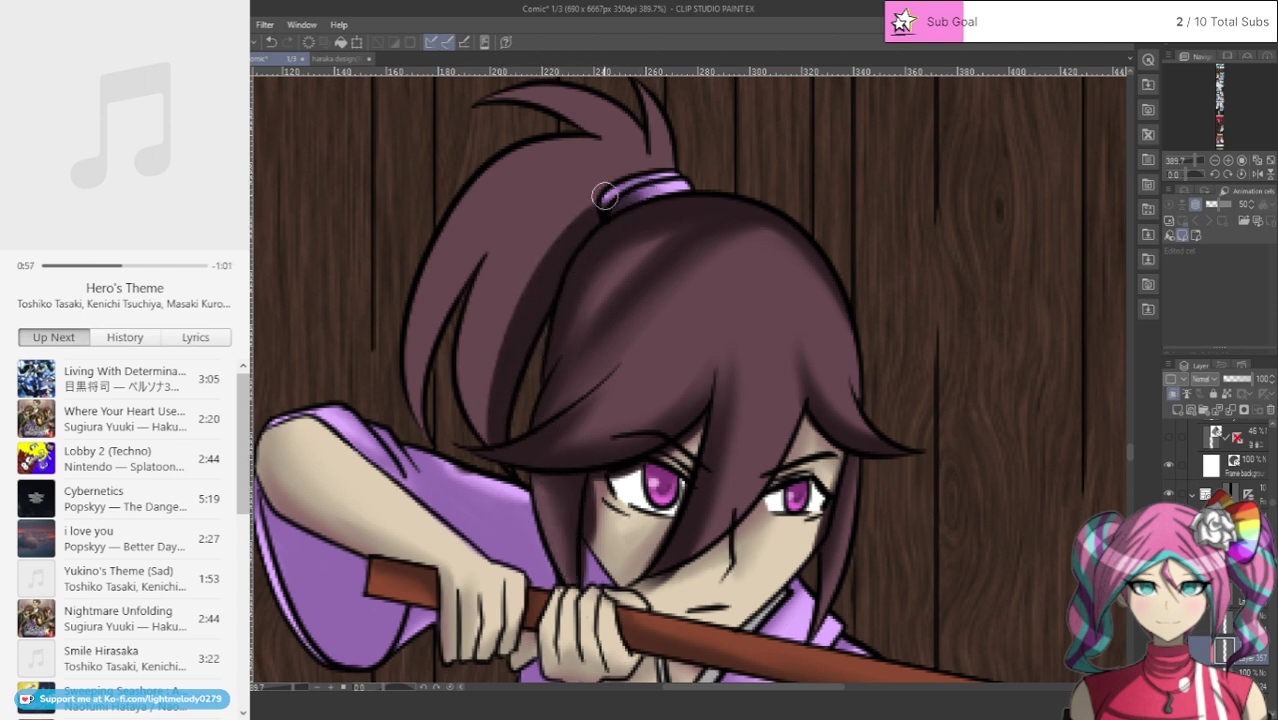
pyautogui.moveTo(569, 229); pyautogui.dragTo(492, 440)
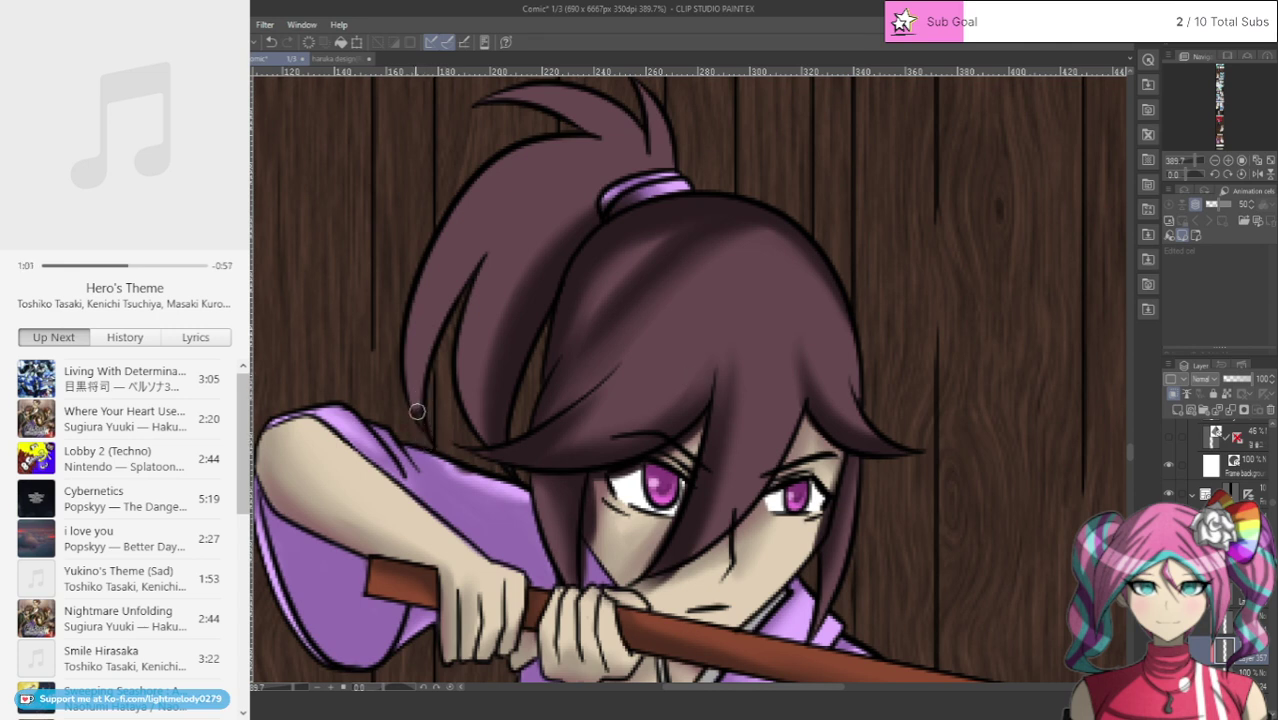
pyautogui.moveTo(418, 410)
pyautogui.mouseDown()
pyautogui.moveTo(450, 289)
pyautogui.moveTo(499, 231)
pyautogui.moveTo(655, 178)
pyautogui.moveTo(516, 241)
pyautogui.moveTo(466, 296)
pyautogui.mouseUp()
pyautogui.moveTo(590, 194)
pyautogui.mouseDown()
pyautogui.moveTo(554, 204)
pyautogui.moveTo(447, 294)
pyautogui.moveTo(421, 362)
pyautogui.mouseUp()
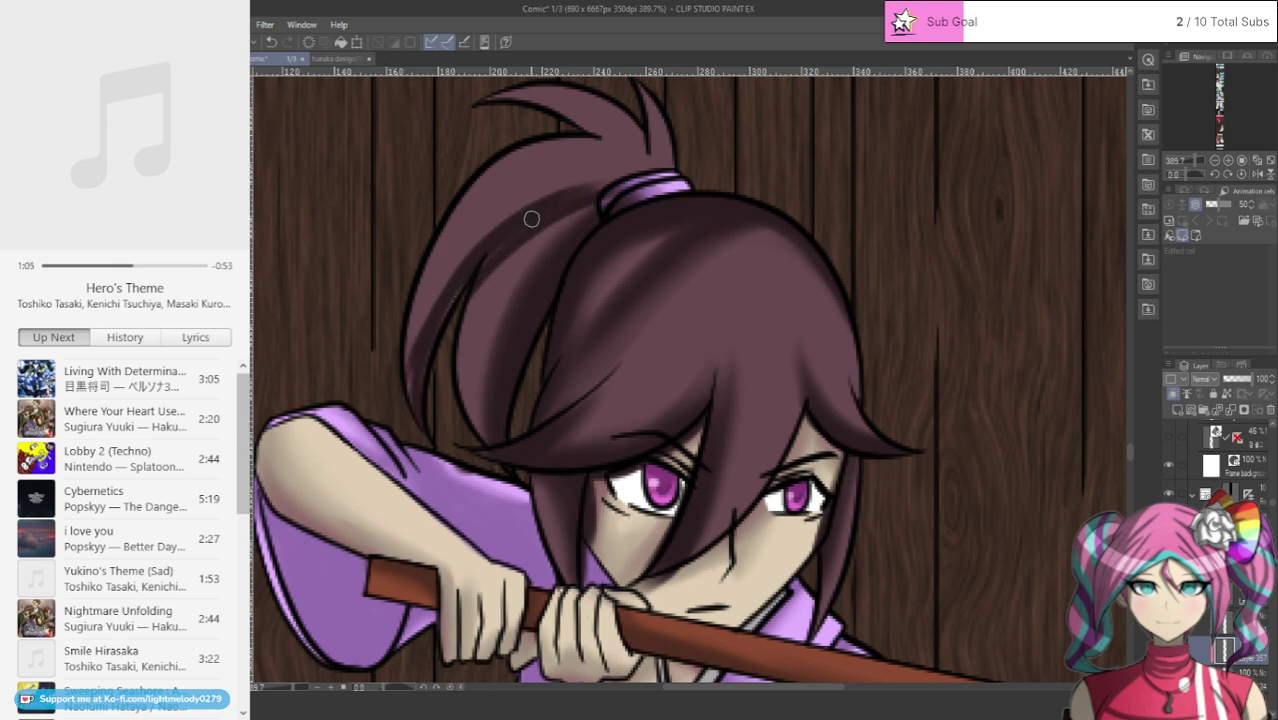
pyautogui.moveTo(530, 217); pyautogui.dragTo(410, 419)
pyautogui.moveTo(530, 146)
pyautogui.mouseDown()
pyautogui.moveTo(585, 139)
pyautogui.moveTo(665, 193)
pyautogui.mouseUp()
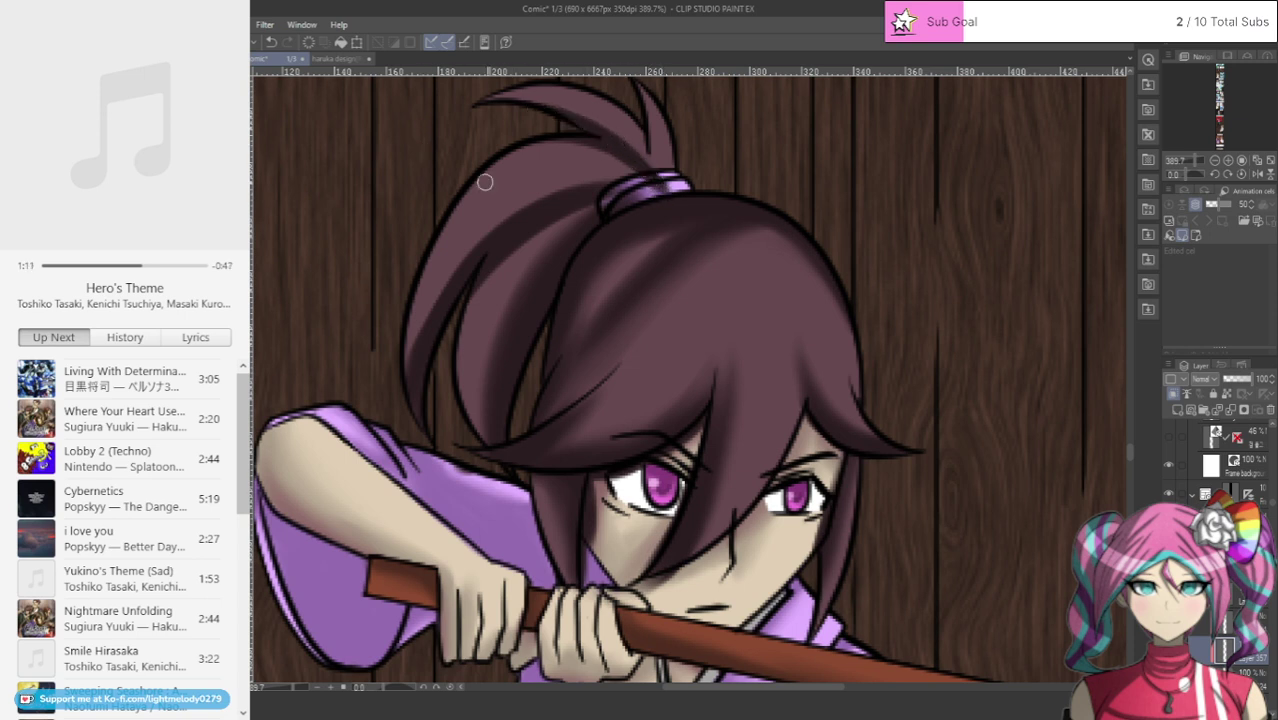
# Step: Shade the short tufts above the hair tie and blend the shading across the ponytail's upper part
pyautogui.scroll(3, 1128, 454)
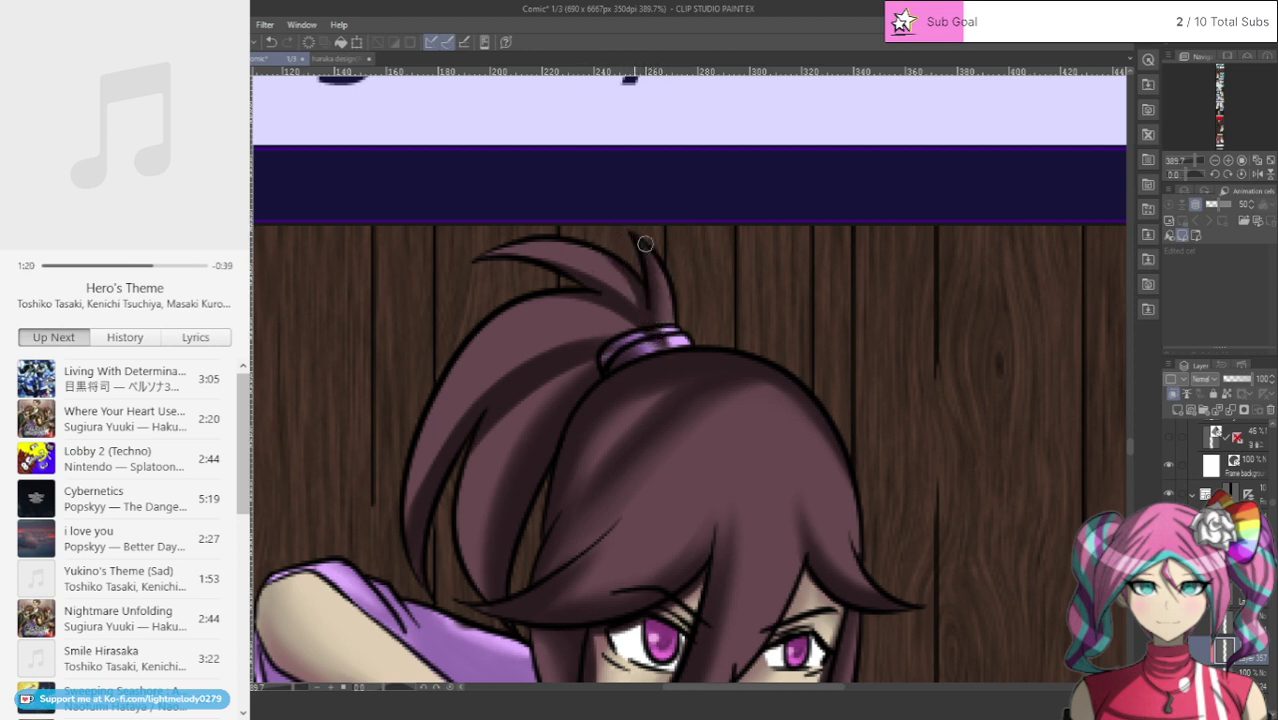
pyautogui.moveTo(636, 312); pyautogui.dragTo(590, 244)
pyautogui.moveTo(610, 310); pyautogui.dragTo(498, 309)
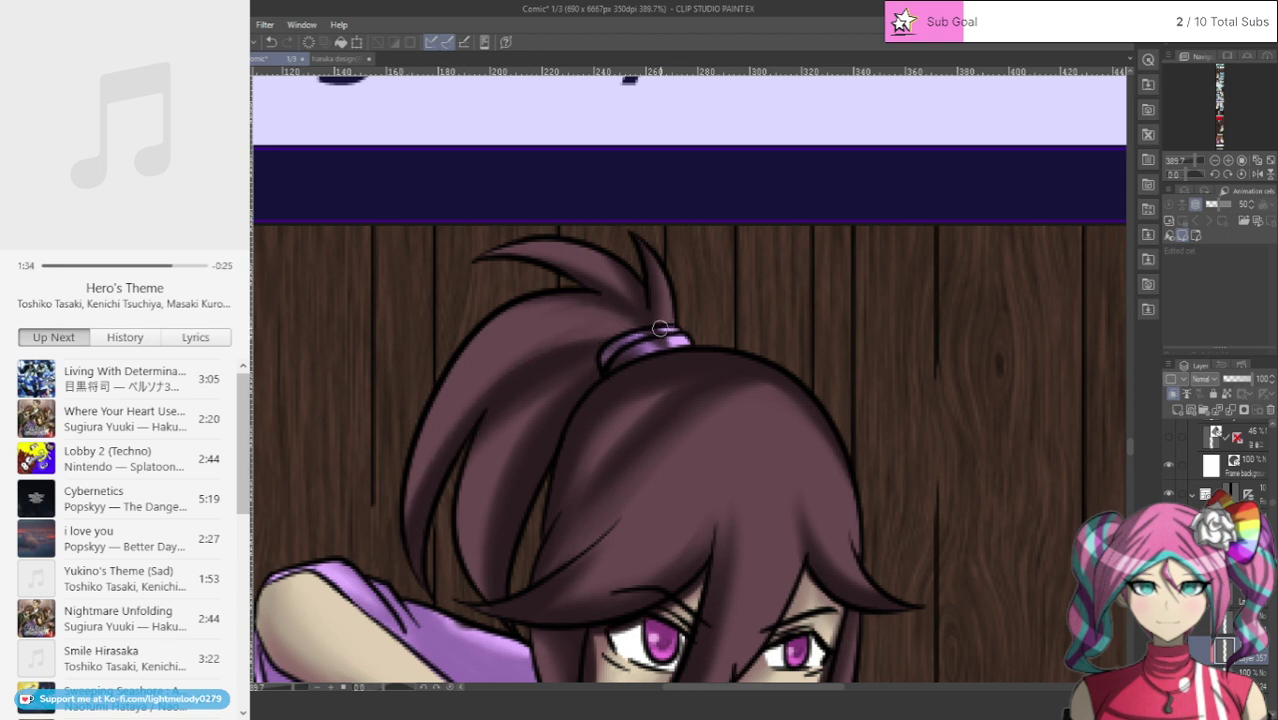
# Step: Paint soft strand streaks along the ponytail, from its upper curve near the hair tie down to the inner lock
pyautogui.moveTo(525, 354); pyautogui.dragTo(440, 428)
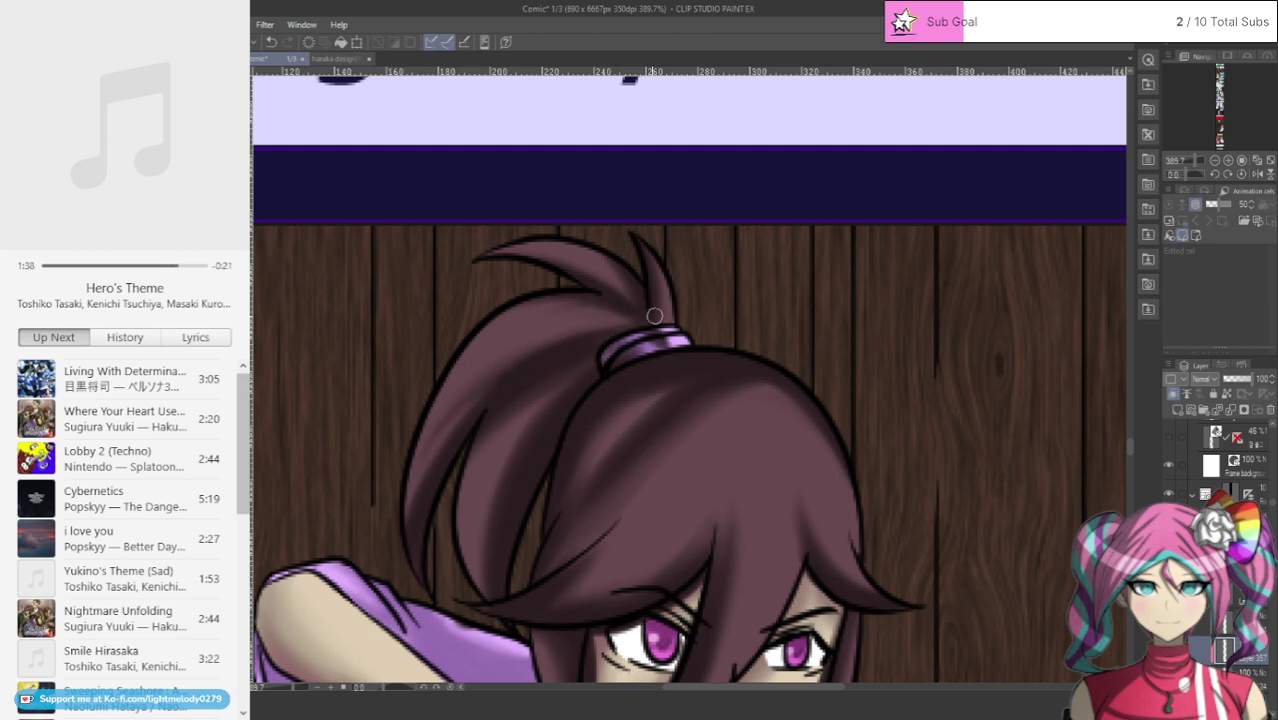
pyautogui.moveTo(561, 326); pyautogui.dragTo(441, 394)
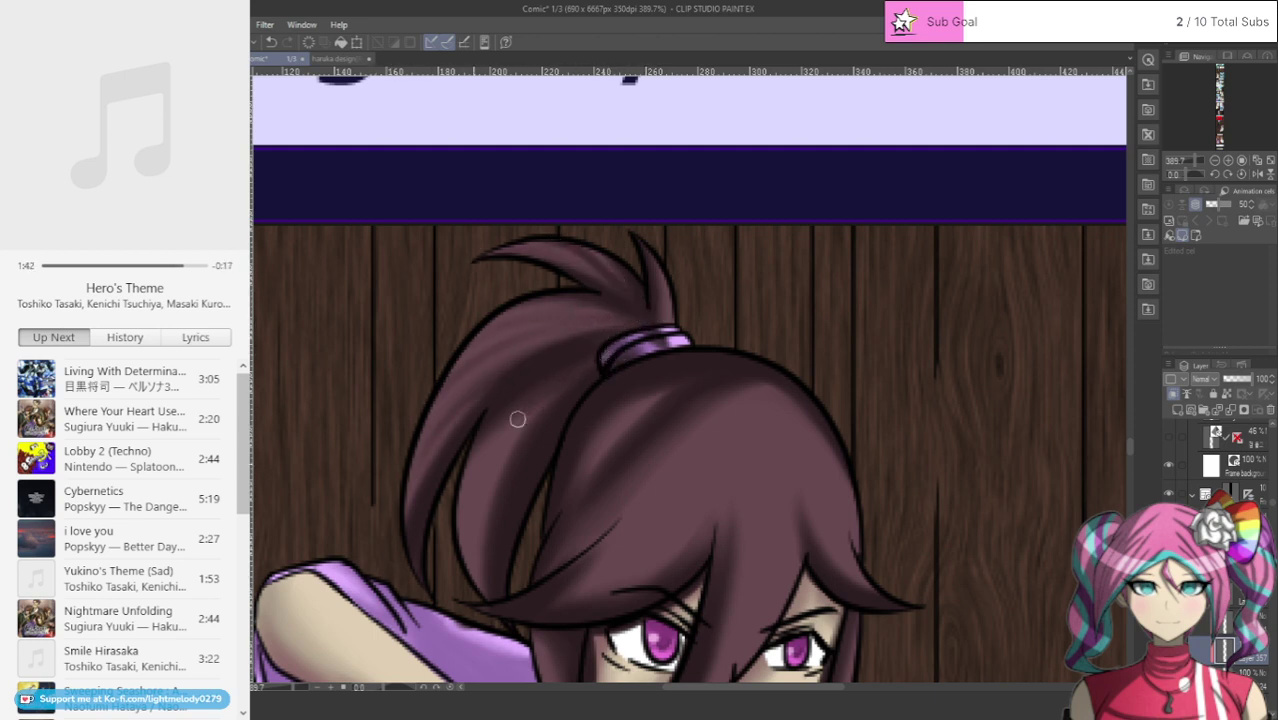
pyautogui.moveTo(518, 412)
pyautogui.mouseDown()
pyautogui.moveTo(466, 620)
pyautogui.moveTo(490, 632)
pyautogui.mouseUp()
# Step: Paint soft diagonal strand streaks across the left side of the crown and down into the left fringe sweep
pyautogui.moveTo(668, 390); pyautogui.dragTo(590, 464)
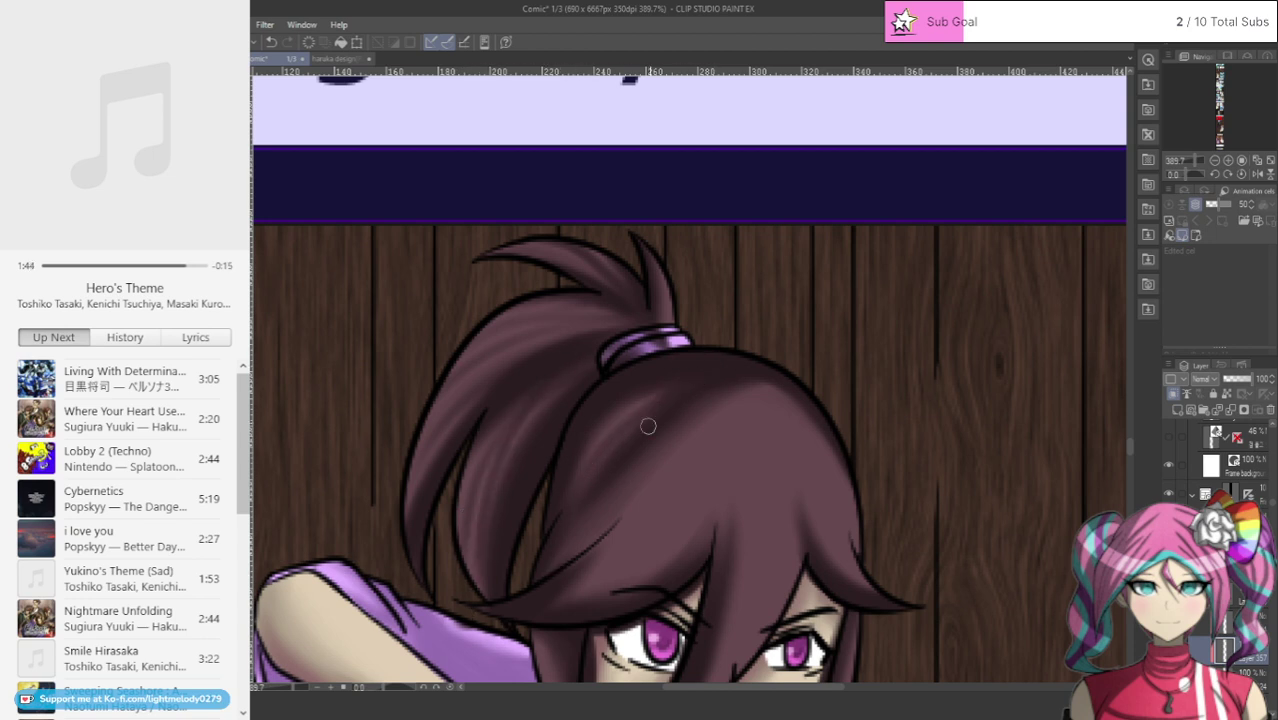
pyautogui.moveTo(607, 521); pyautogui.dragTo(700, 436)
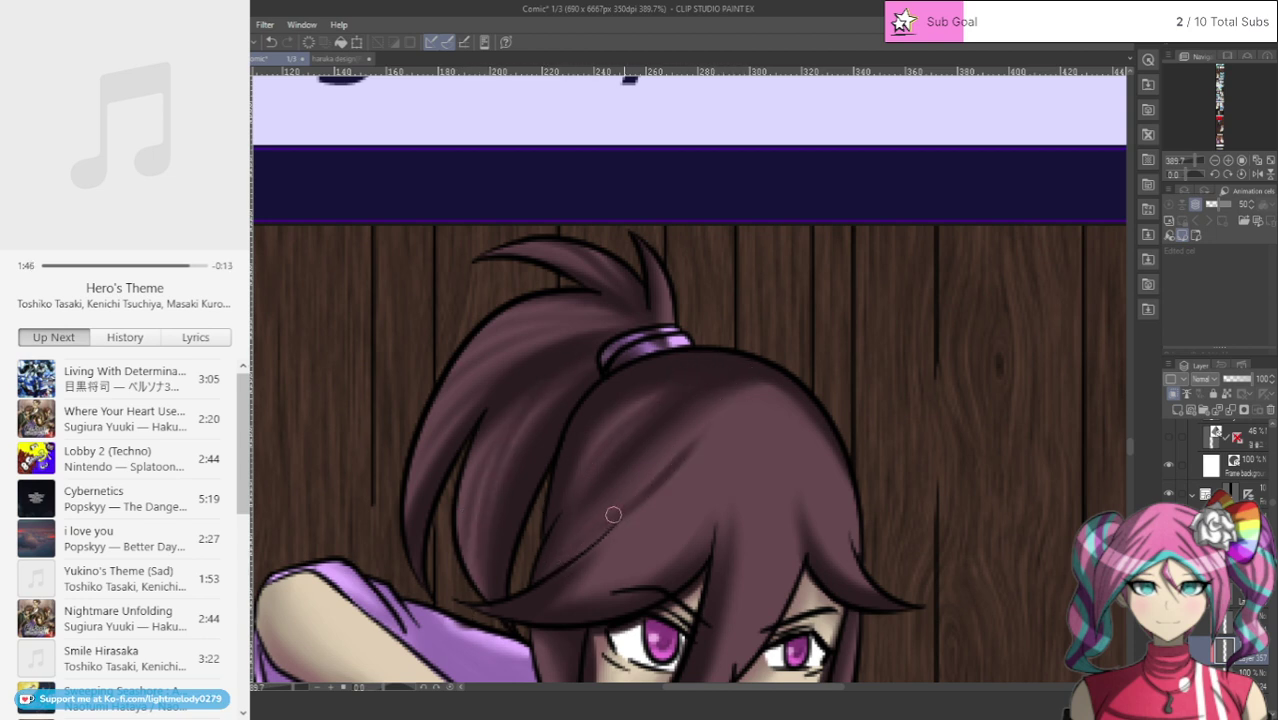
pyautogui.moveTo(744, 382); pyautogui.dragTo(648, 478)
pyautogui.moveTo(560, 531)
pyautogui.mouseDown()
pyautogui.moveTo(763, 374)
pyautogui.moveTo(624, 549)
pyautogui.moveTo(509, 620)
pyautogui.moveTo(552, 610)
pyautogui.moveTo(661, 535)
pyautogui.moveTo(752, 362)
pyautogui.moveTo(752, 398)
pyautogui.moveTo(676, 553)
pyautogui.moveTo(749, 365)
pyautogui.moveTo(692, 584)
pyautogui.mouseUp()
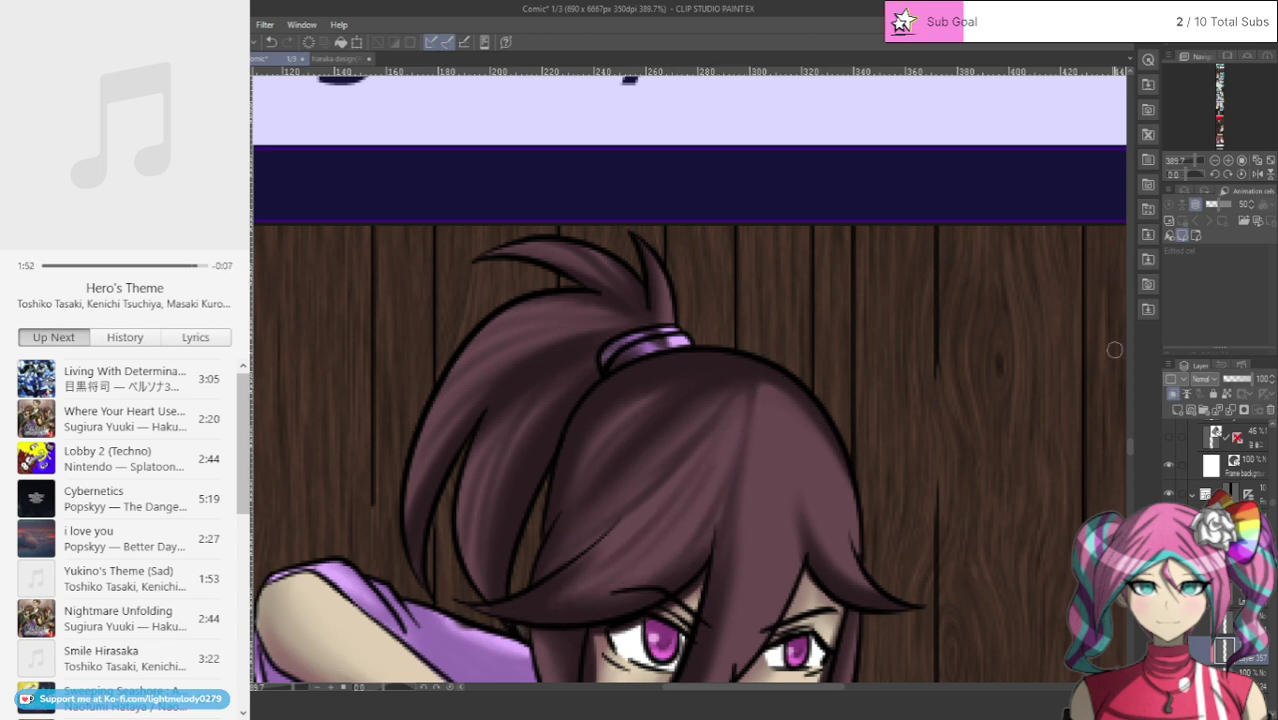
# Step: Add dark strand streaks from the parting down the centre fringe and along the right side to the fringe tip
pyautogui.scroll(-2, 1131, 458)
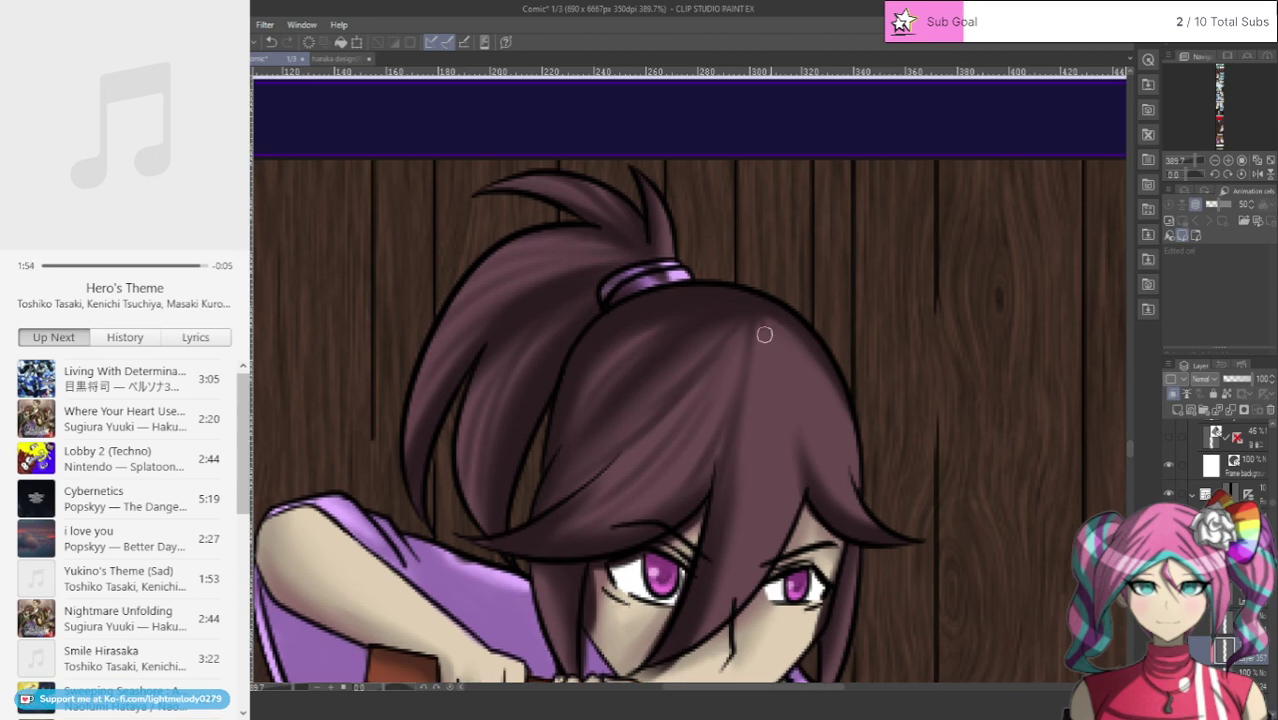
pyautogui.moveTo(731, 572); pyautogui.dragTo(751, 393)
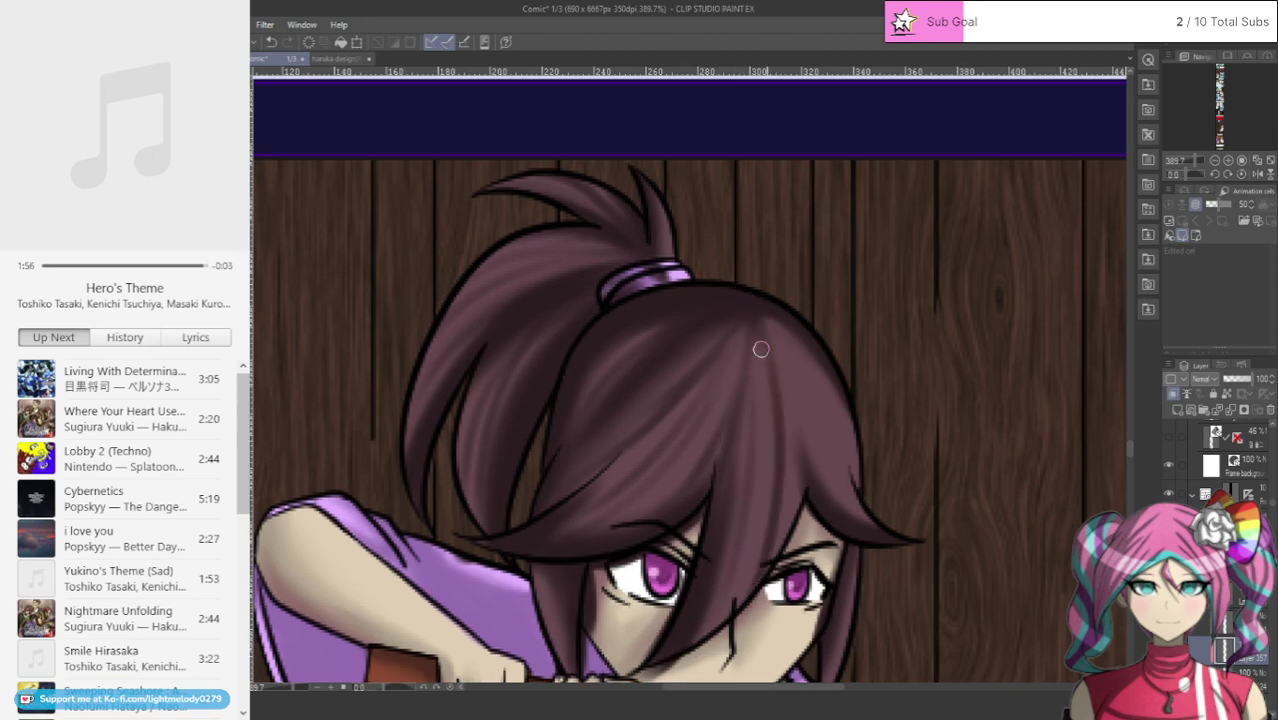
pyautogui.moveTo(759, 347); pyautogui.dragTo(764, 578)
pyautogui.moveTo(748, 297)
pyautogui.mouseDown()
pyautogui.moveTo(785, 428)
pyautogui.moveTo(840, 495)
pyautogui.mouseUp()
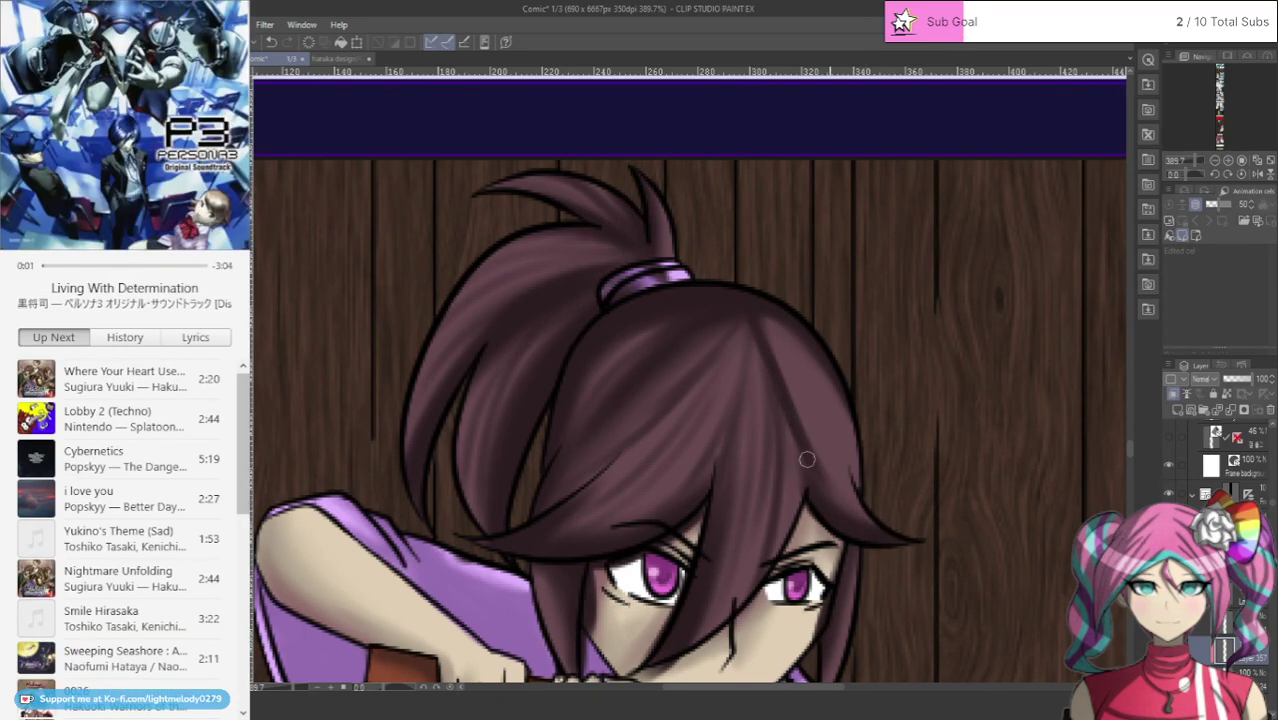
pyautogui.moveTo(747, 300); pyautogui.dragTo(852, 528)
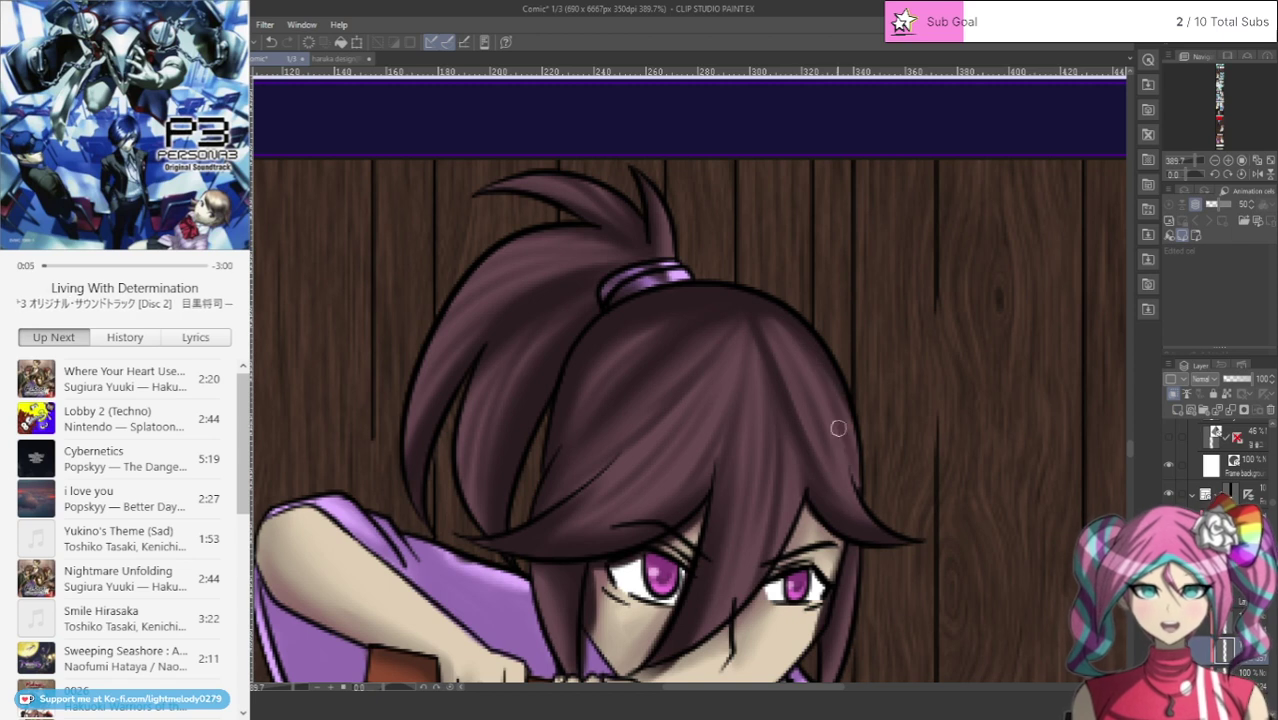
pyautogui.moveTo(836, 428); pyautogui.dragTo(901, 545)
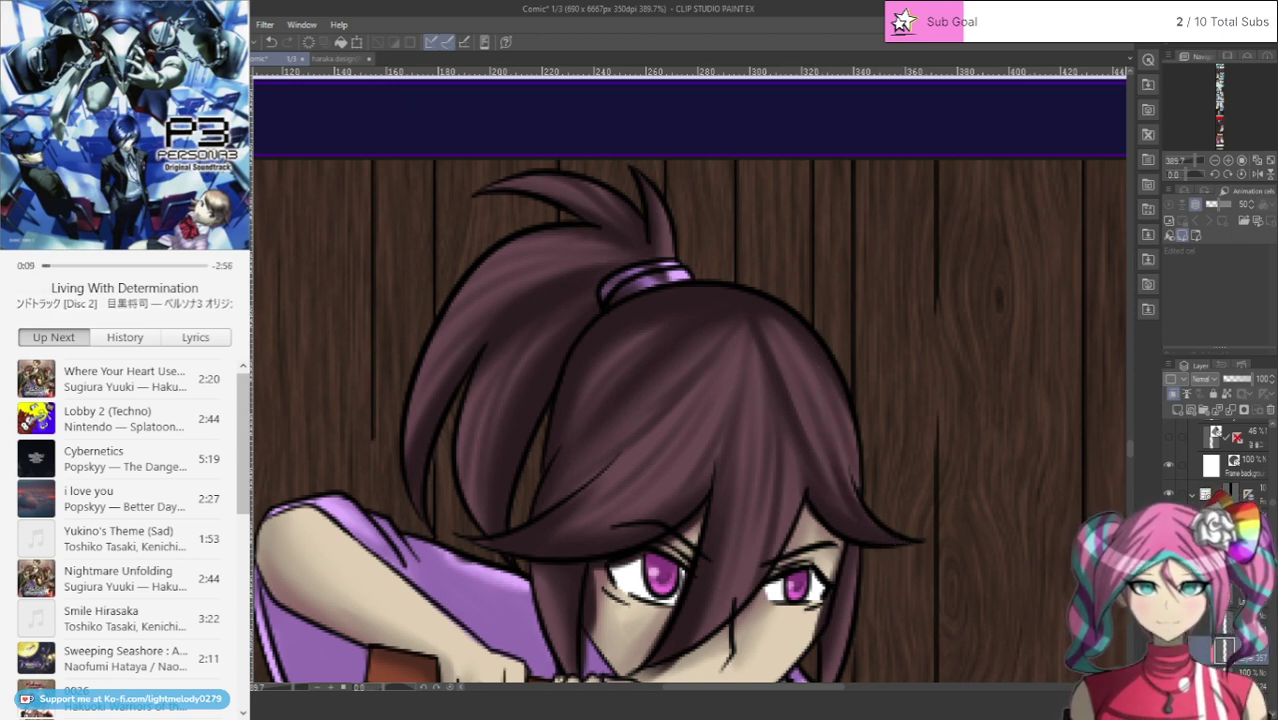
# Step: Draw finer strand lines through the ponytail's locks and the tufts above the hair tie with a smaller brush
pyautogui.moveTo(525, 352); pyautogui.dragTo(488, 447)
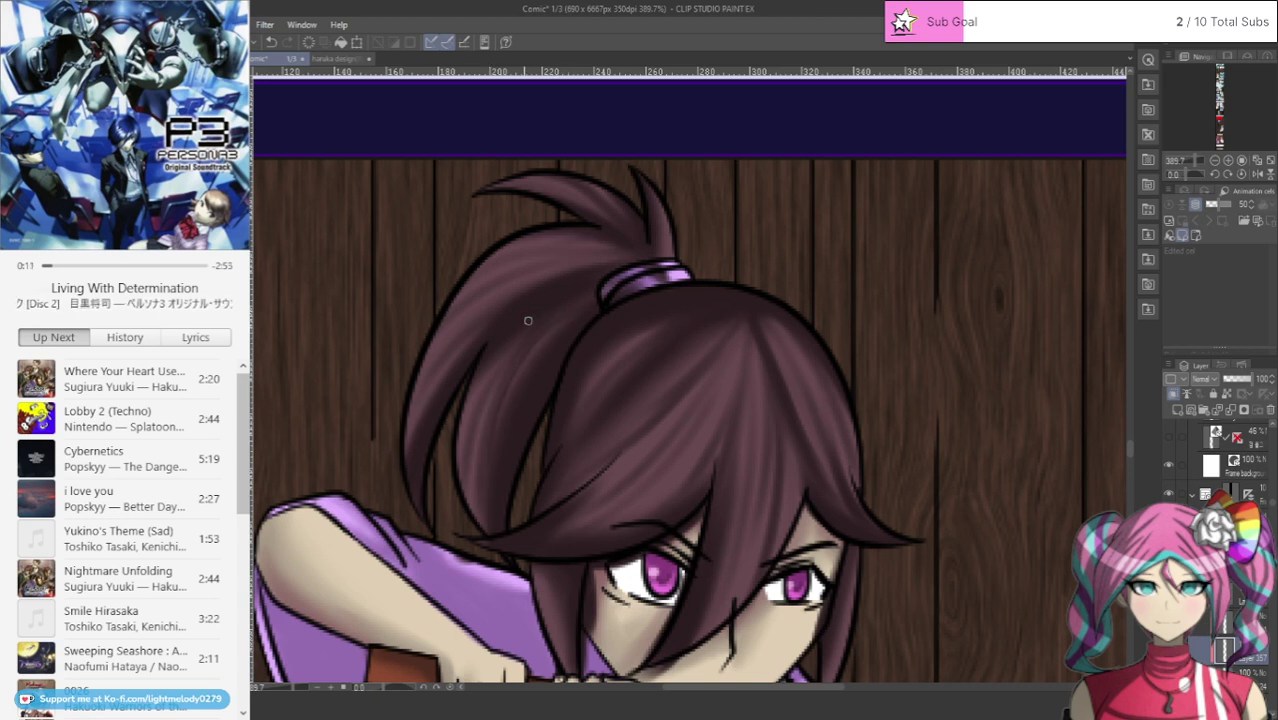
pyautogui.moveTo(515, 340); pyautogui.dragTo(505, 563)
pyautogui.moveTo(476, 384)
pyautogui.mouseDown()
pyautogui.moveTo(462, 480)
pyautogui.moveTo(462, 354)
pyautogui.moveTo(555, 274)
pyautogui.mouseUp()
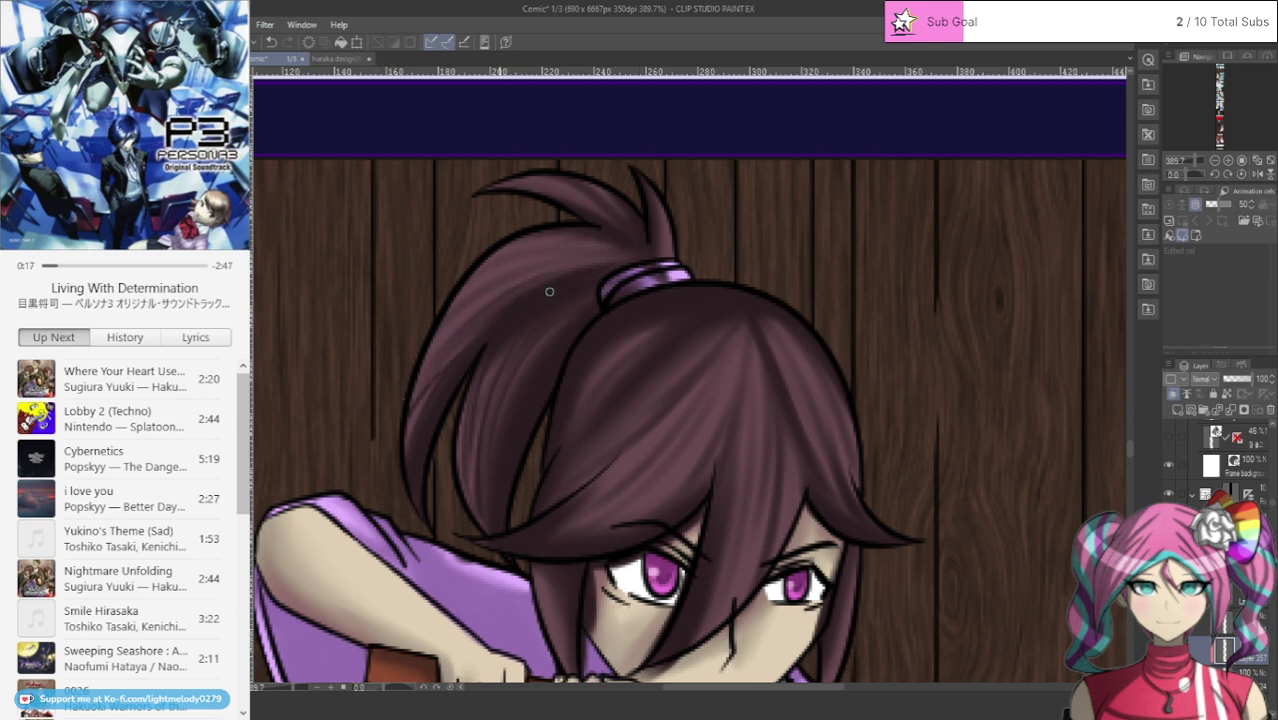
pyautogui.moveTo(482, 328); pyautogui.dragTo(443, 362)
pyautogui.moveTo(550, 268); pyautogui.dragTo(446, 316)
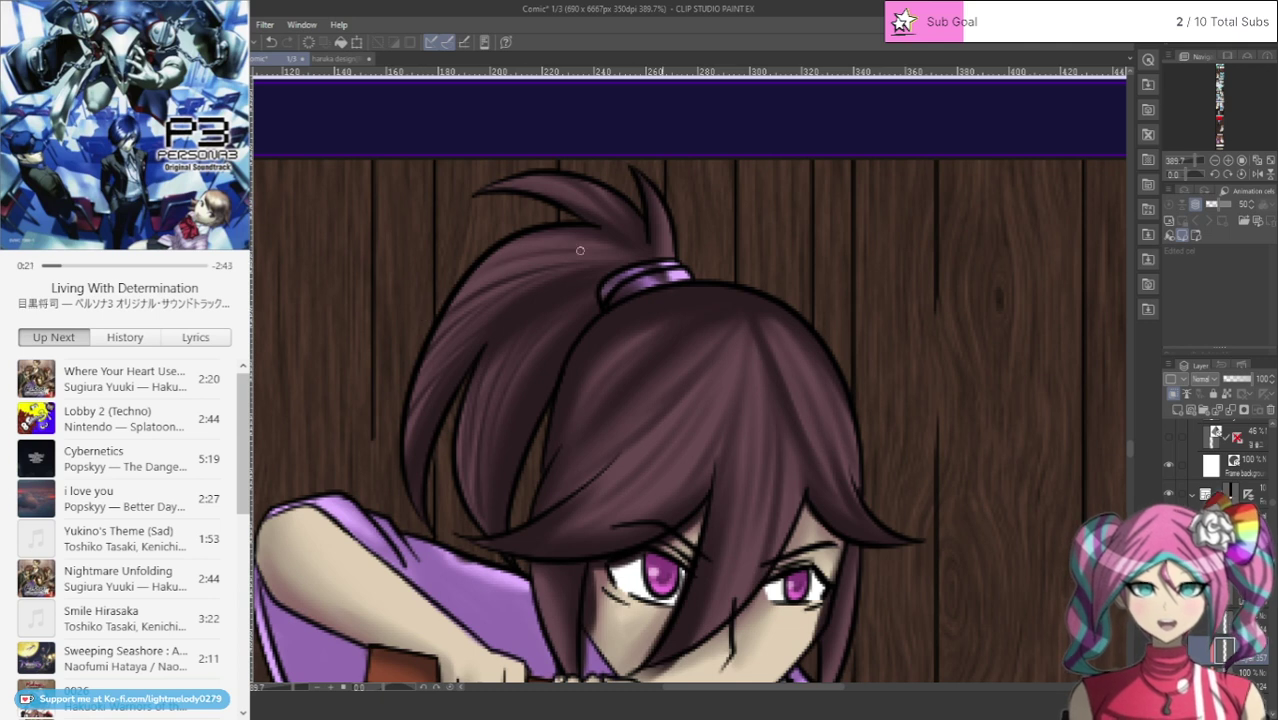
pyautogui.moveTo(528, 247); pyautogui.dragTo(435, 307)
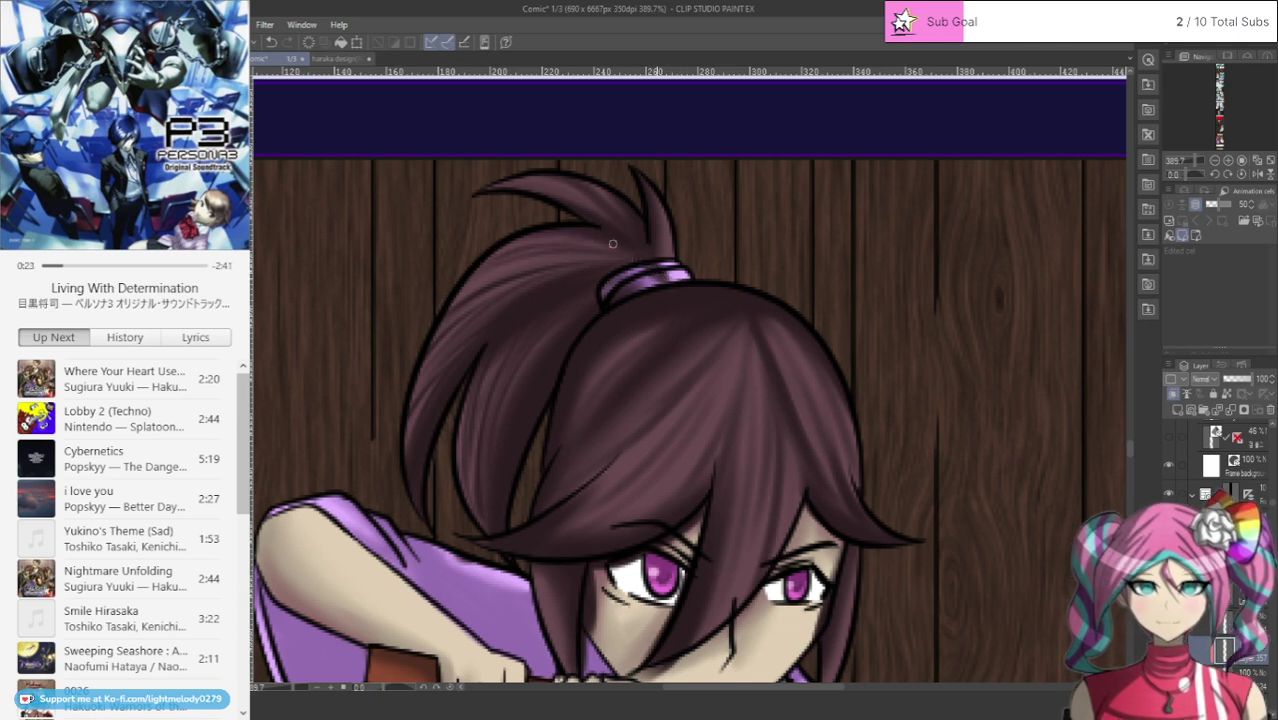
pyautogui.moveTo(598, 259)
pyautogui.mouseDown()
pyautogui.moveTo(519, 265)
pyautogui.moveTo(459, 292)
pyautogui.mouseUp()
pyautogui.moveTo(531, 179); pyautogui.dragTo(632, 230)
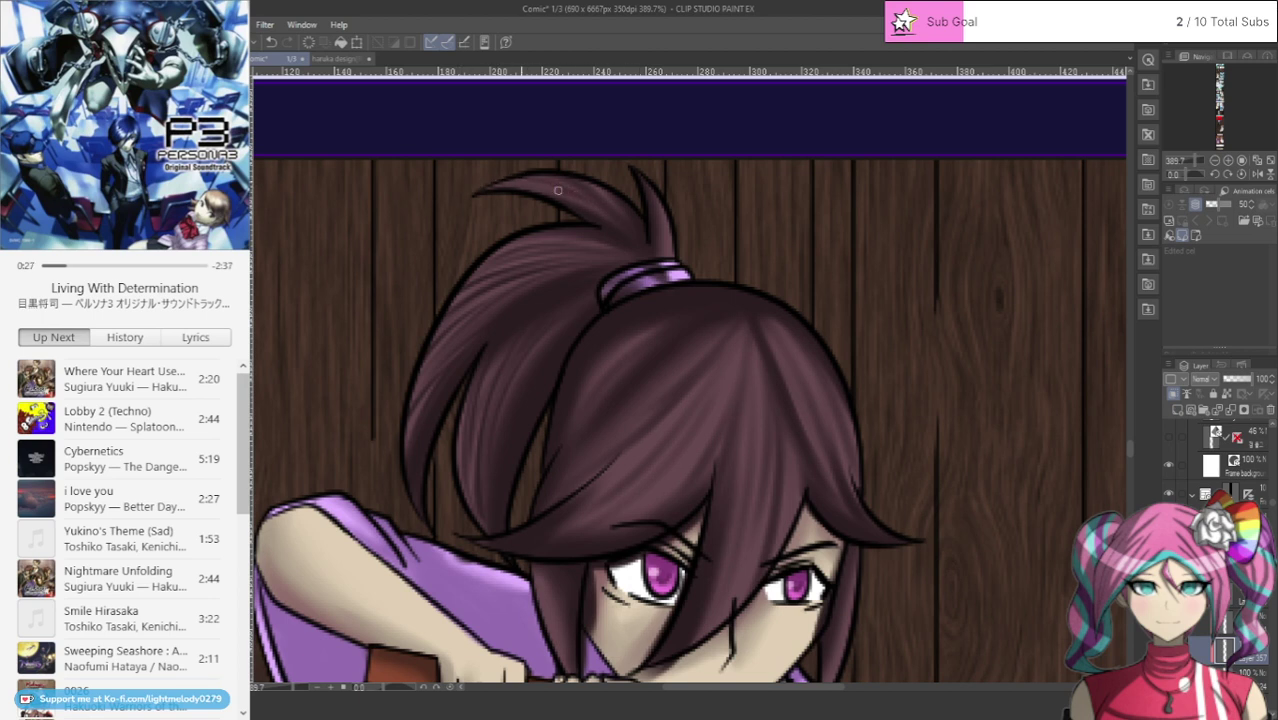
pyautogui.moveTo(558, 190); pyautogui.dragTo(490, 184)
# Step: Draw fine strand lines over the left side of the crown, curving down into the left fringe sweep
pyautogui.moveTo(656, 324); pyautogui.dragTo(578, 414)
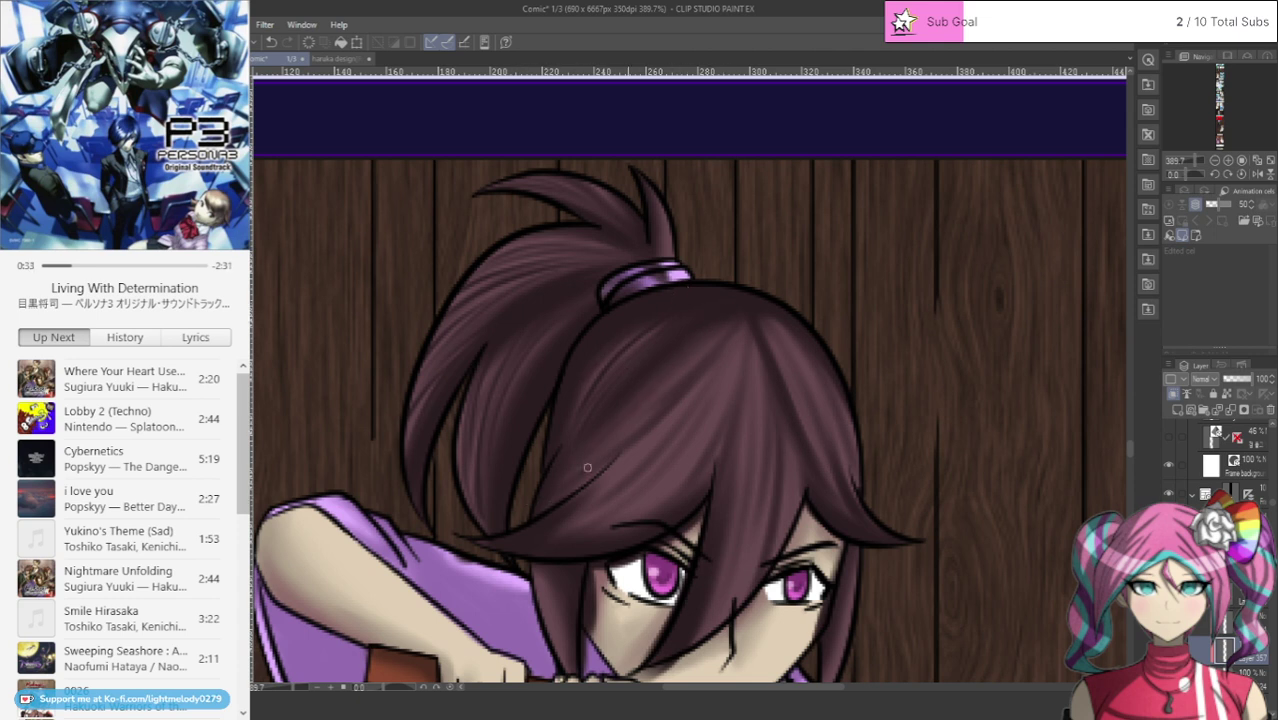
pyautogui.moveTo(587, 467)
pyautogui.mouseDown()
pyautogui.moveTo(702, 352)
pyautogui.moveTo(640, 457)
pyautogui.moveTo(590, 488)
pyautogui.mouseUp()
pyautogui.moveTo(664, 420); pyautogui.dragTo(583, 501)
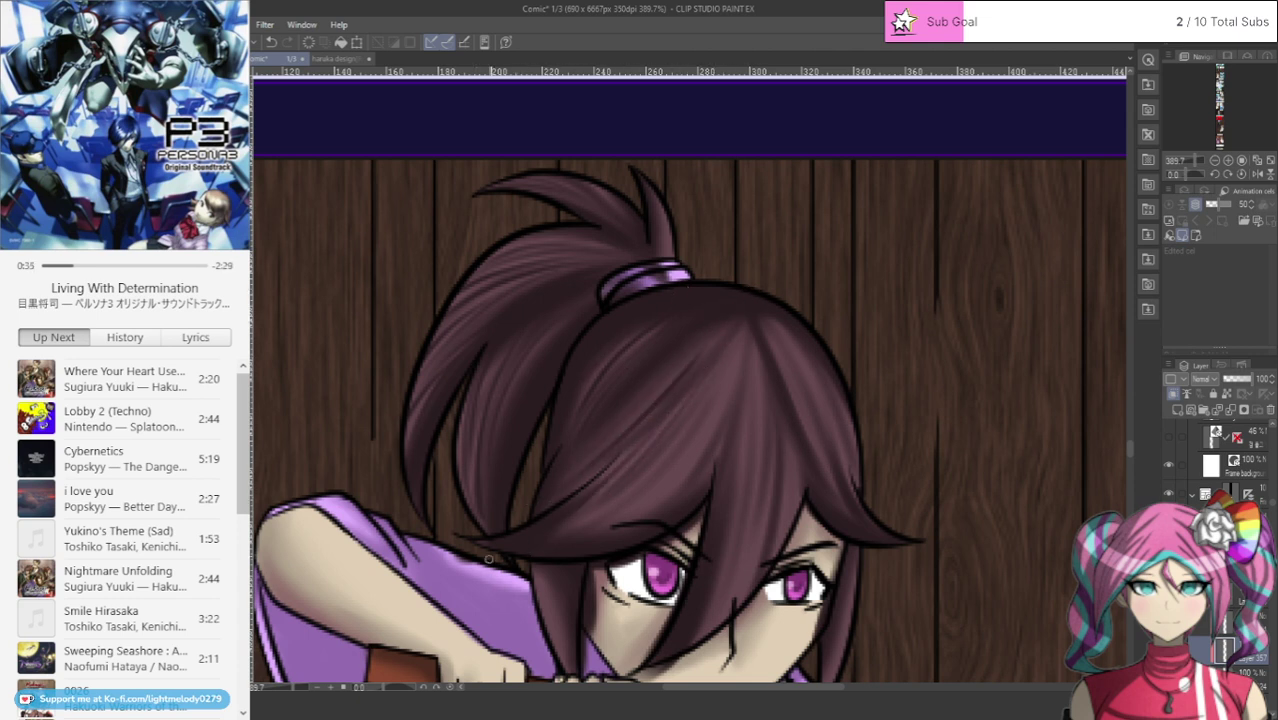
pyautogui.moveTo(718, 382)
pyautogui.mouseDown()
pyautogui.moveTo(646, 478)
pyautogui.moveTo(586, 522)
pyautogui.mouseUp()
pyautogui.moveTo(628, 484); pyautogui.dragTo(562, 534)
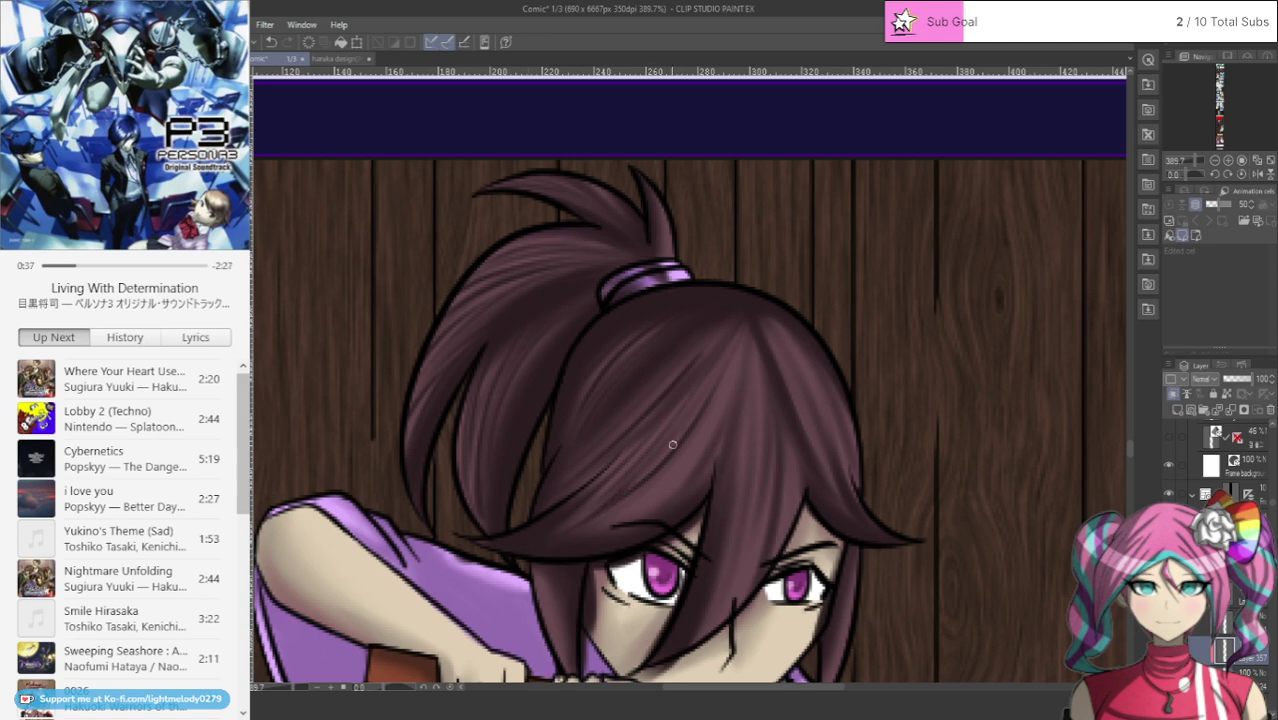
pyautogui.moveTo(714, 394); pyautogui.dragTo(638, 502)
pyautogui.moveTo(716, 420); pyautogui.dragTo(674, 492)
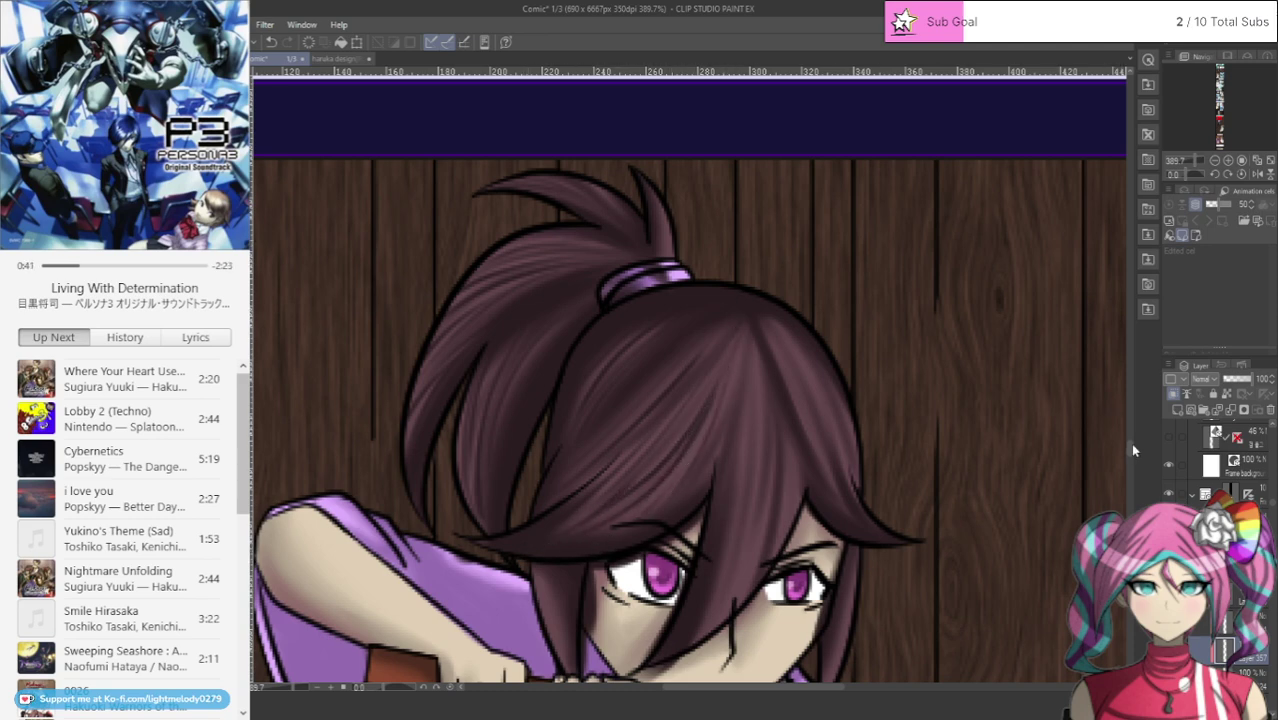
# Step: Draw fine strand lines through the centre fringe and down the right side of the head
pyautogui.scroll(-5, 1127, 446)
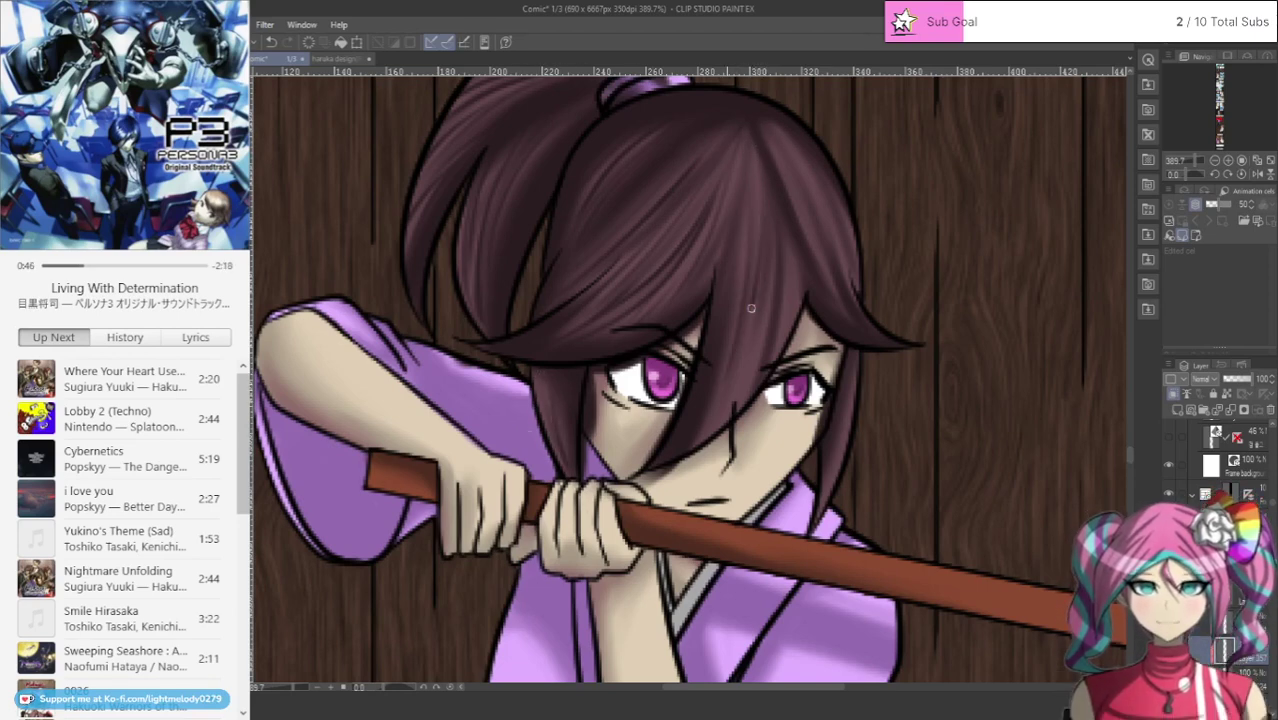
pyautogui.moveTo(751, 308)
pyautogui.mouseDown()
pyautogui.moveTo(712, 415)
pyautogui.moveTo(750, 322)
pyautogui.moveTo(739, 406)
pyautogui.mouseUp()
pyautogui.moveTo(779, 349); pyautogui.dragTo(791, 261)
pyautogui.moveTo(771, 153); pyautogui.dragTo(826, 268)
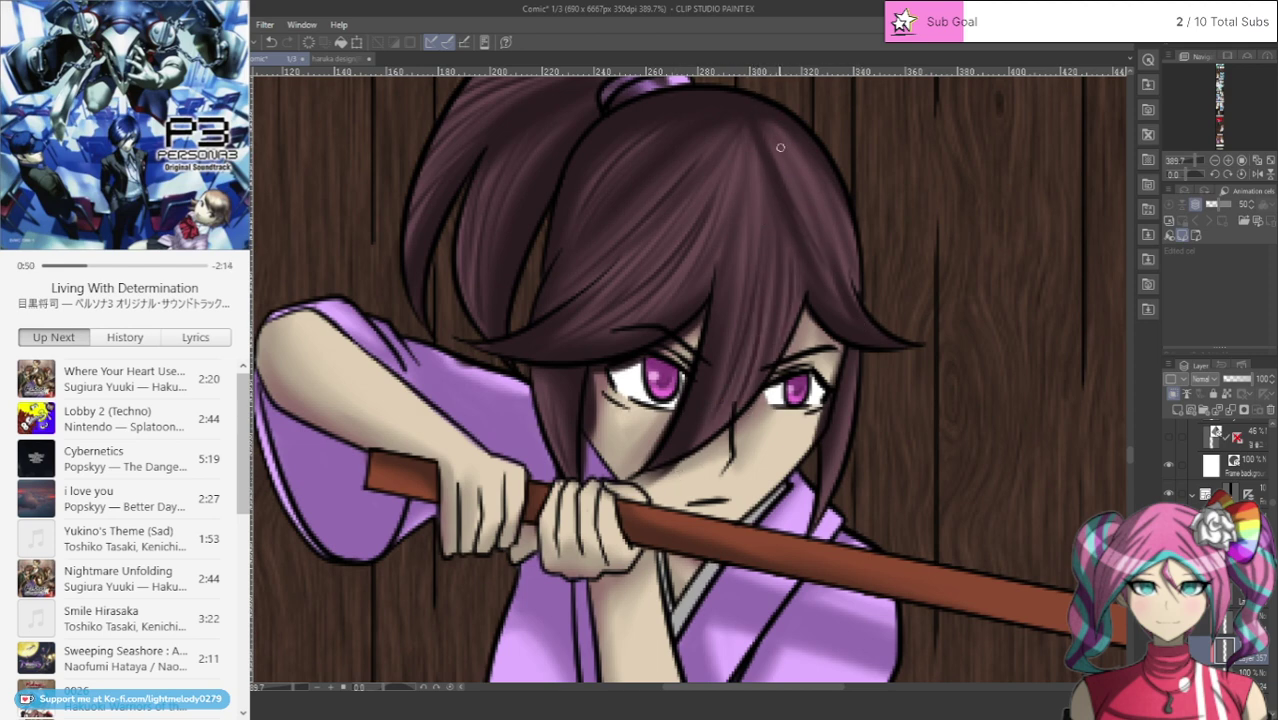
pyautogui.moveTo(800, 201); pyautogui.dragTo(820, 254)
pyautogui.moveTo(790, 150); pyautogui.dragTo(853, 284)
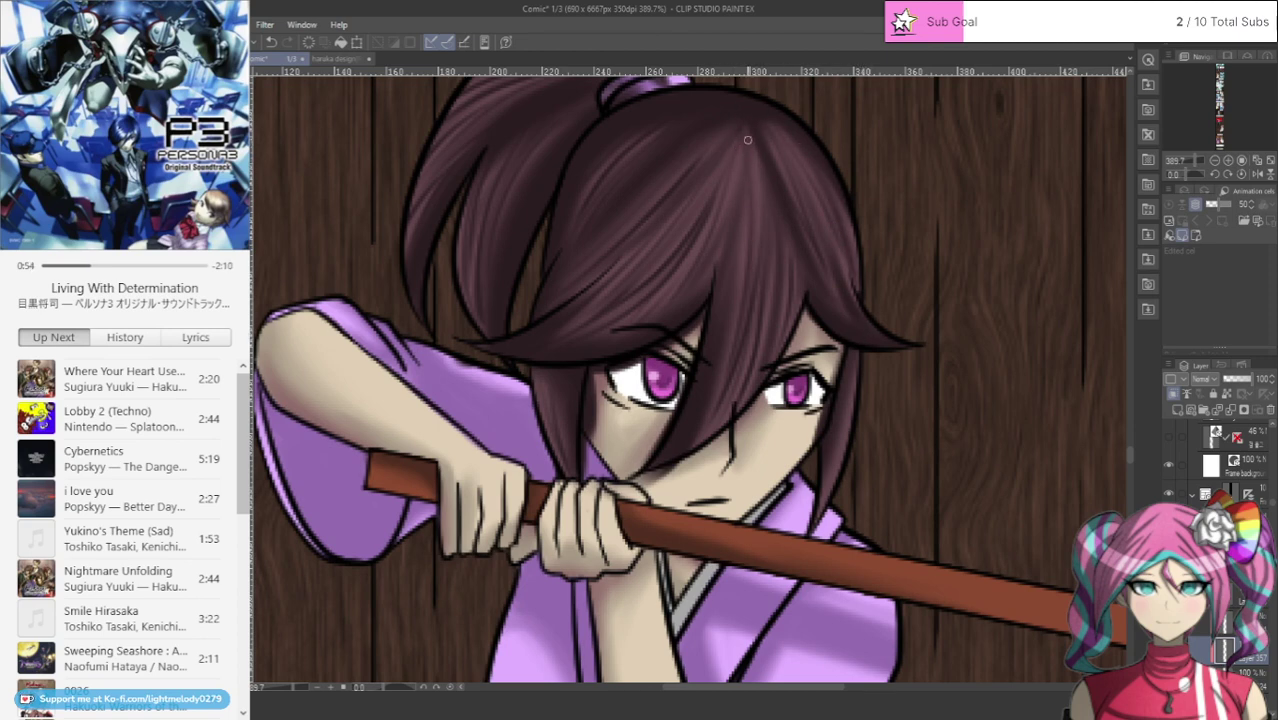
# Step: Refine the long centre fringe lock from parting to tip and the neighbouring left sweep with more thin strand lines
pyautogui.moveTo(747, 140); pyautogui.dragTo(683, 418)
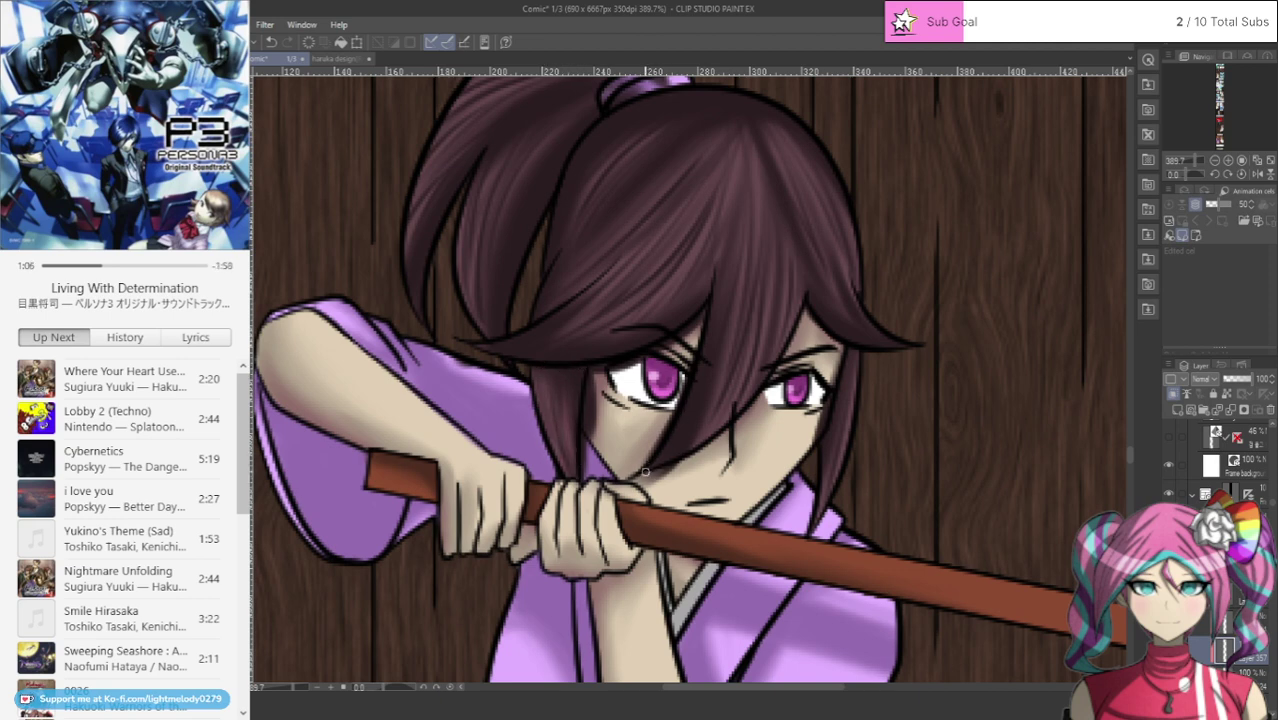
pyautogui.moveTo(738, 278); pyautogui.dragTo(703, 409)
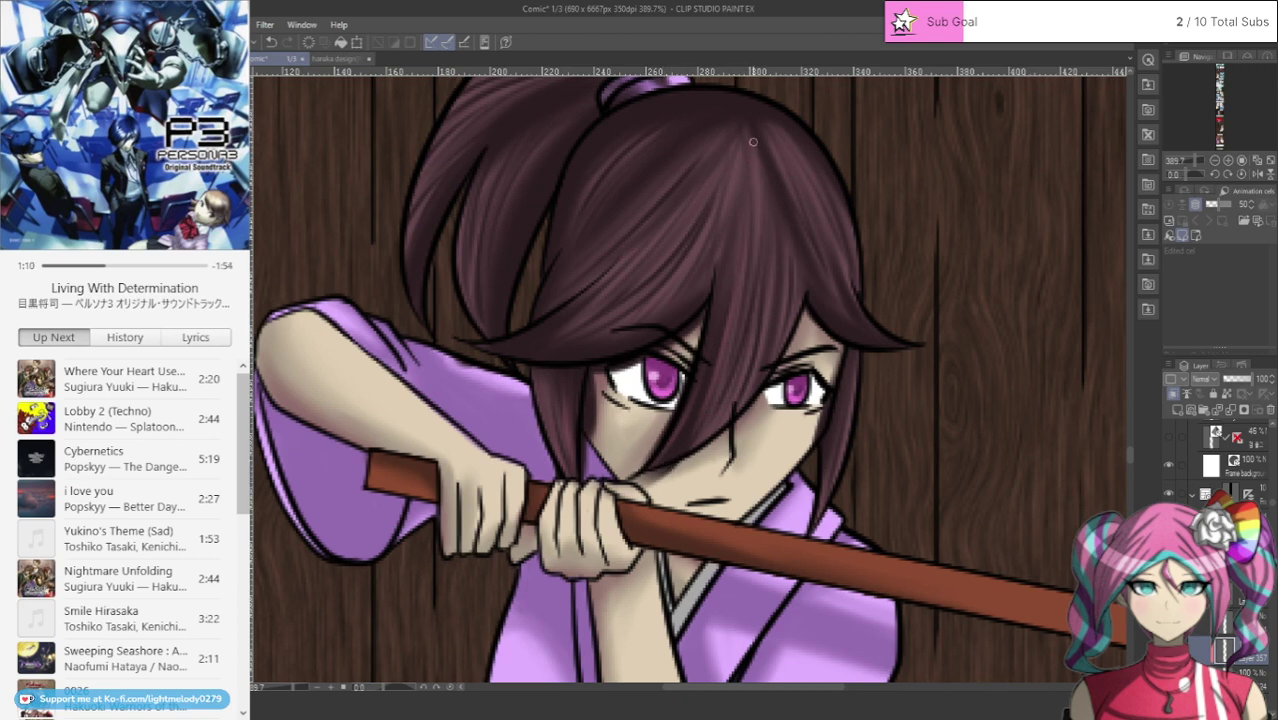
pyautogui.moveTo(758, 244); pyautogui.dragTo(708, 435)
pyautogui.moveTo(772, 328); pyautogui.dragTo(773, 282)
pyautogui.moveTo(784, 230); pyautogui.dragTo(787, 310)
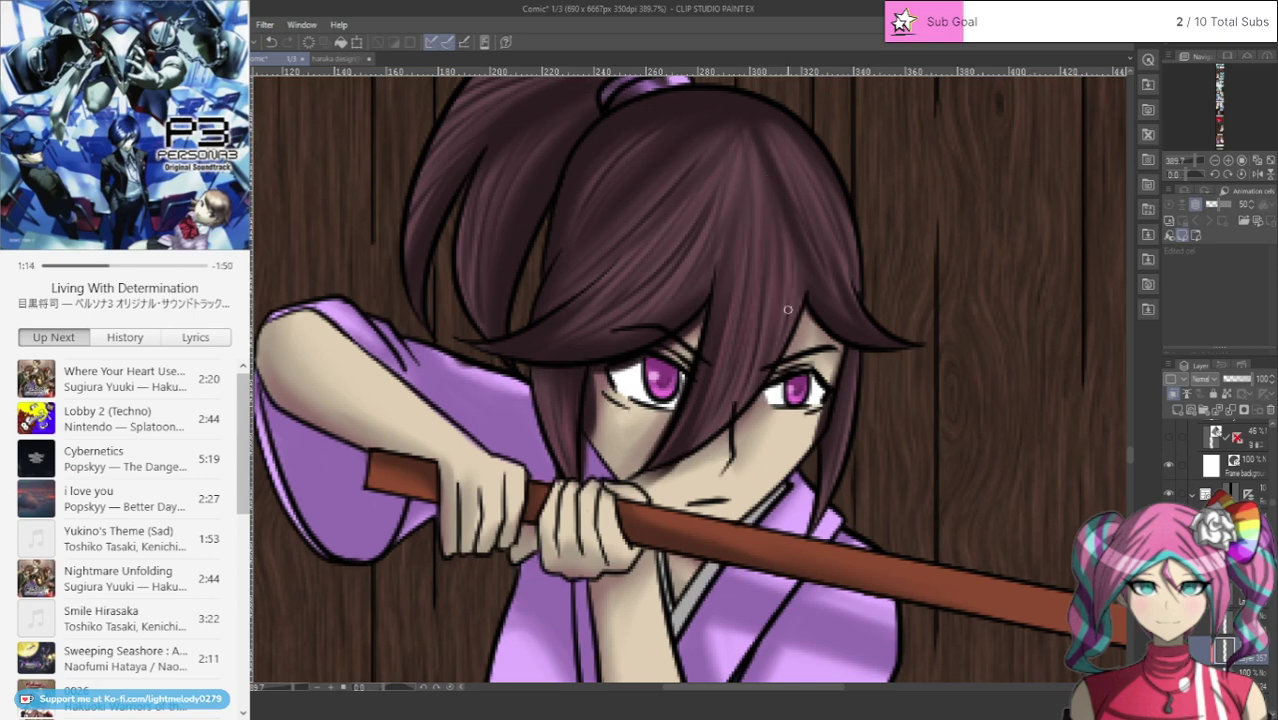
pyautogui.moveTo(725, 225)
pyautogui.mouseDown()
pyautogui.moveTo(653, 334)
pyautogui.moveTo(585, 356)
pyautogui.moveTo(670, 295)
pyautogui.mouseUp()
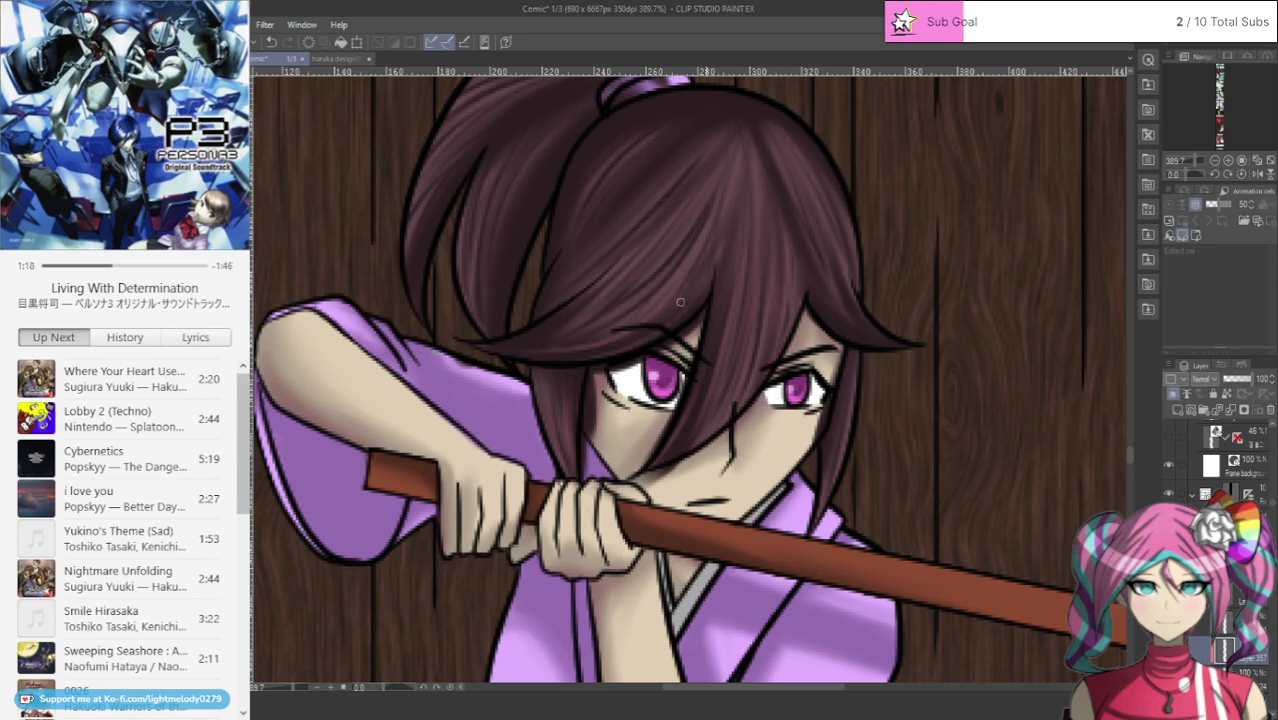
pyautogui.moveTo(735, 128)
pyautogui.mouseDown()
pyautogui.moveTo(733, 181)
pyautogui.moveTo(641, 335)
pyautogui.mouseUp()
pyautogui.moveTo(717, 193); pyautogui.dragTo(631, 313)
# Step: Add thin pinkish highlight strands to the left side of the hair, from the fringe sweep up toward the crown
pyautogui.moveTo(521, 335); pyautogui.dragTo(660, 222)
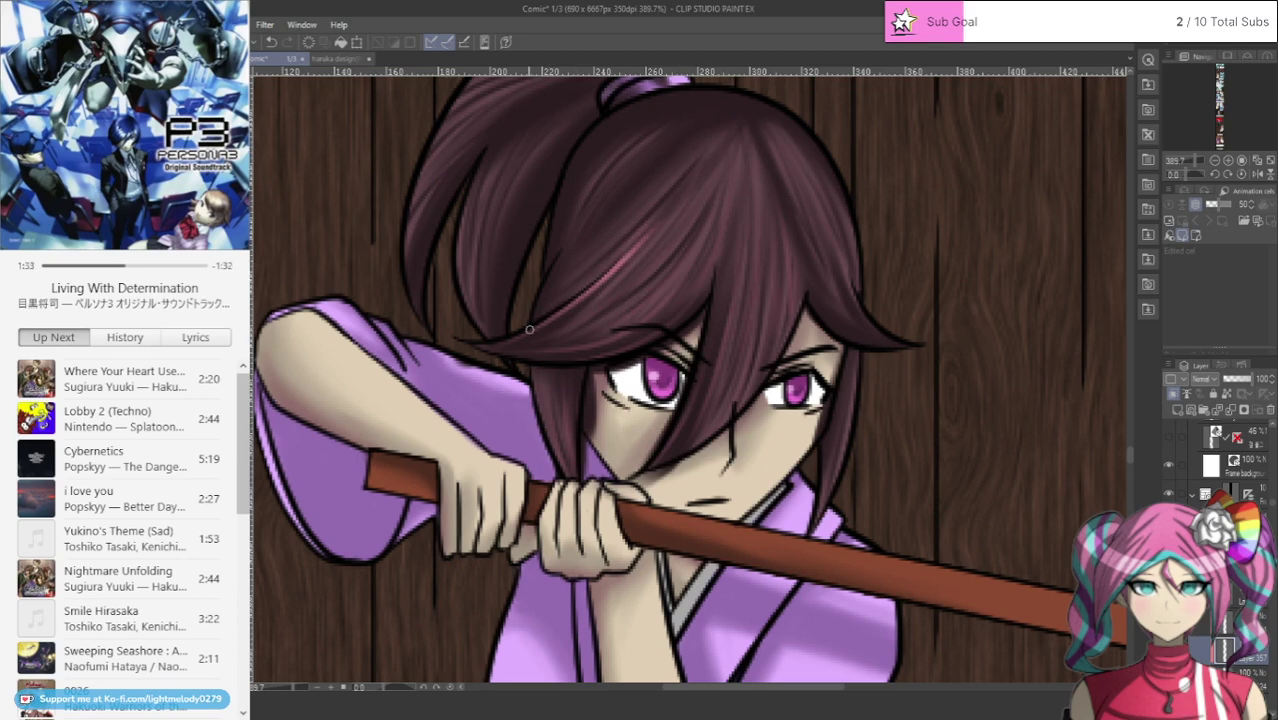
pyautogui.moveTo(530, 327); pyautogui.dragTo(659, 164)
pyautogui.moveTo(527, 337); pyautogui.dragTo(674, 168)
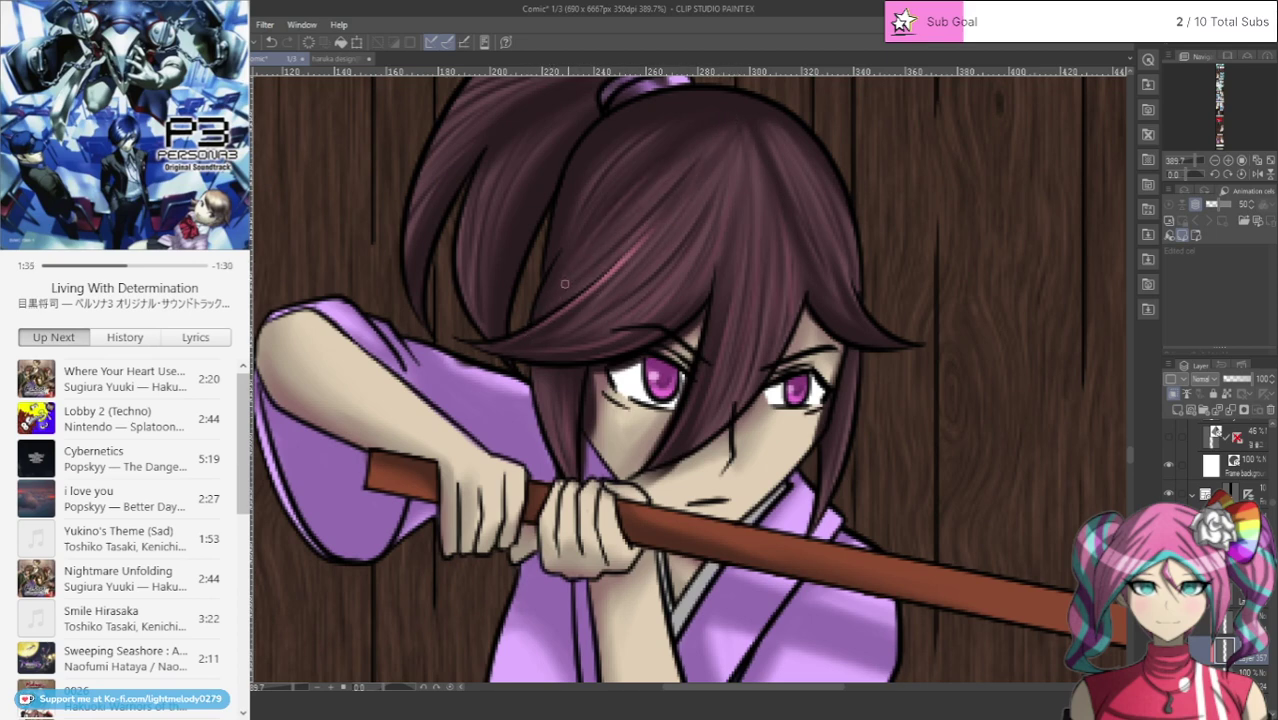
pyautogui.moveTo(527, 323); pyautogui.dragTo(658, 146)
pyautogui.moveTo(568, 204); pyautogui.dragTo(596, 150)
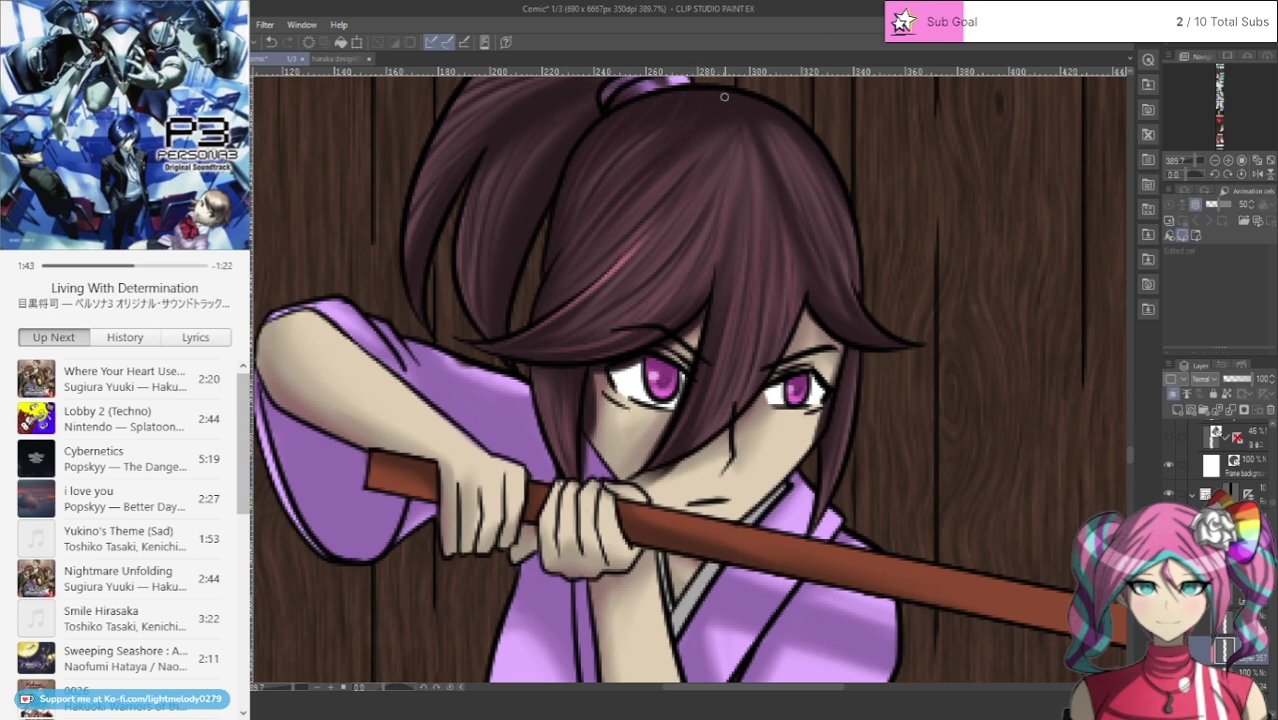
# Step: Add thin pinkish highlight strands to the crown, the centre and right fringe, and the right side lock
pyautogui.moveTo(756, 113); pyautogui.dragTo(796, 131)
pyautogui.moveTo(740, 186); pyautogui.dragTo(722, 258)
pyautogui.moveTo(786, 210); pyautogui.dragTo(810, 274)
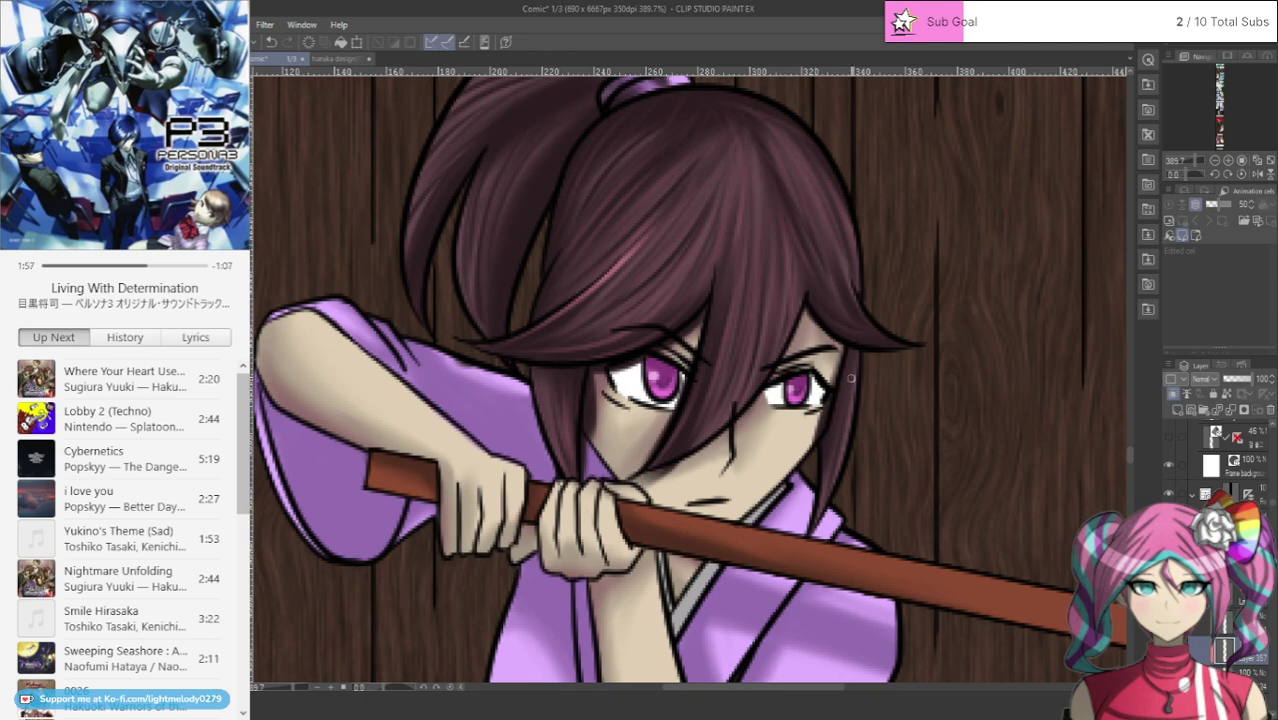
pyautogui.moveTo(851, 377); pyautogui.dragTo(830, 463)
# Step: Add thin pinkish highlight strands to the upright tufts above the hair tie and the upper part of the ponytail
pyautogui.moveTo(1219, 130)
pyautogui.mouseDown()
pyautogui.moveTo(1219, 107)
pyautogui.moveTo(1217, 121)
pyautogui.mouseUp()
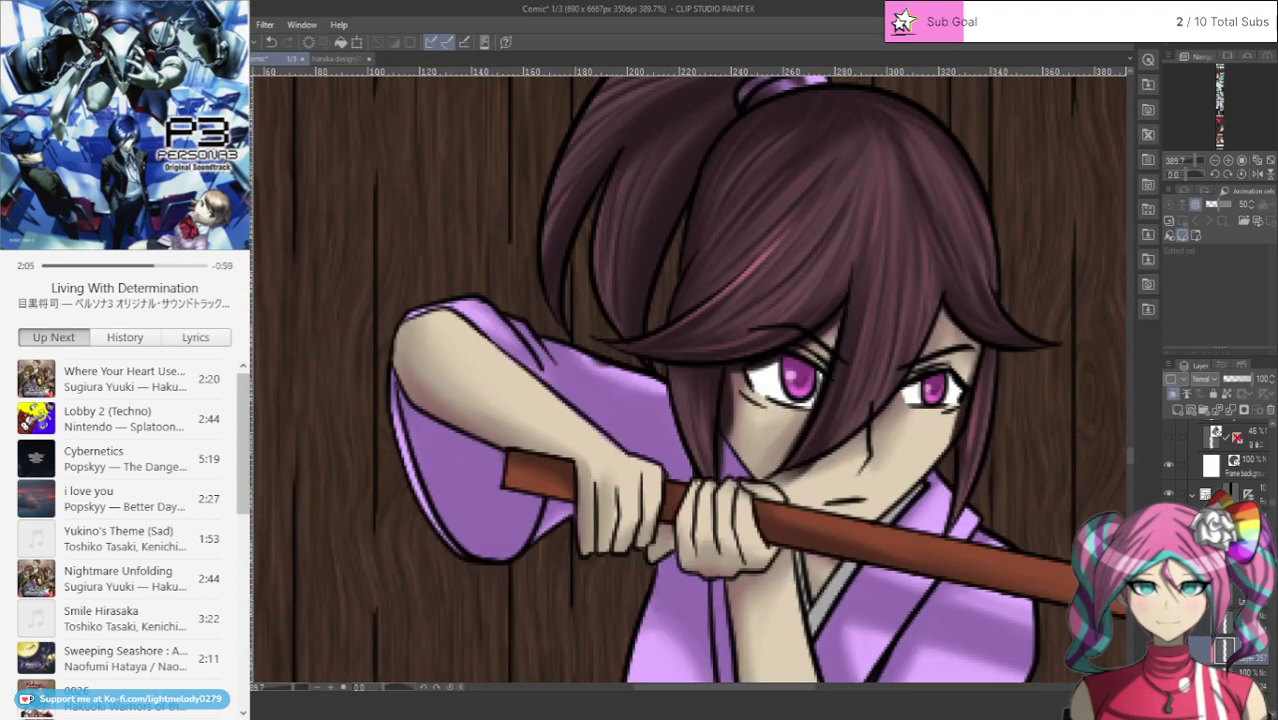
pyautogui.click(1131, 76)
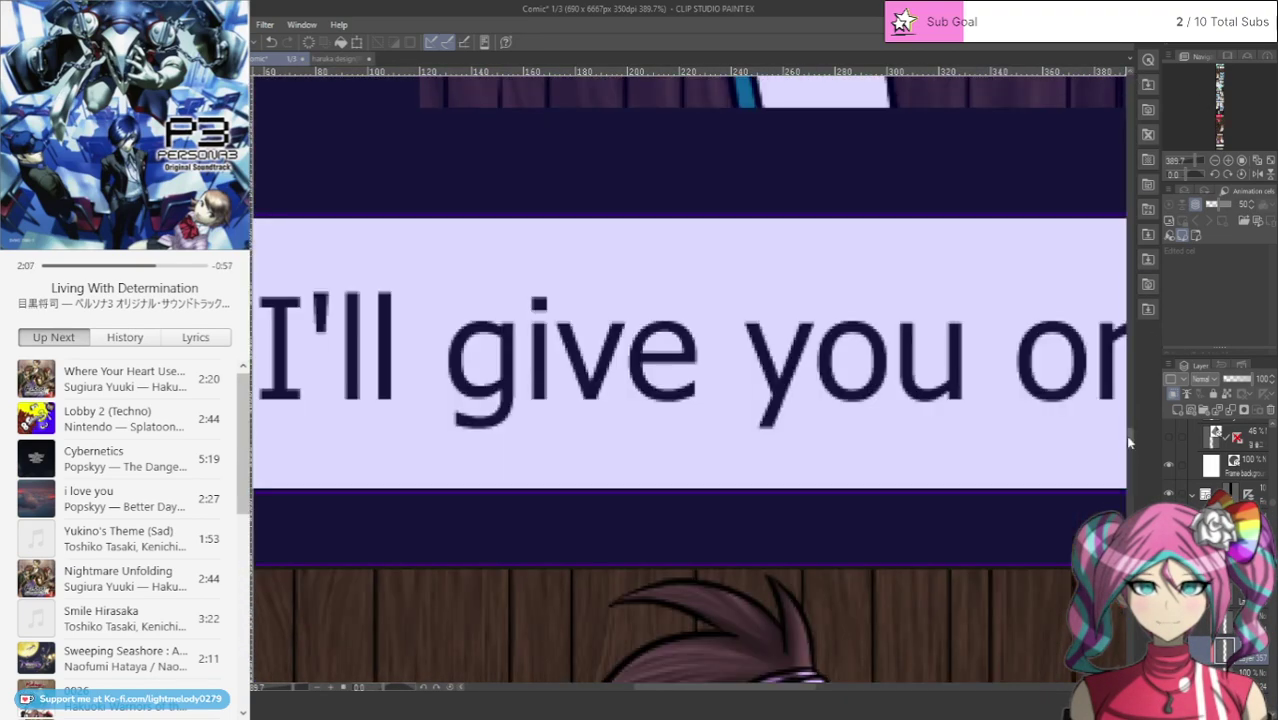
pyautogui.scroll(-5, 1125, 440)
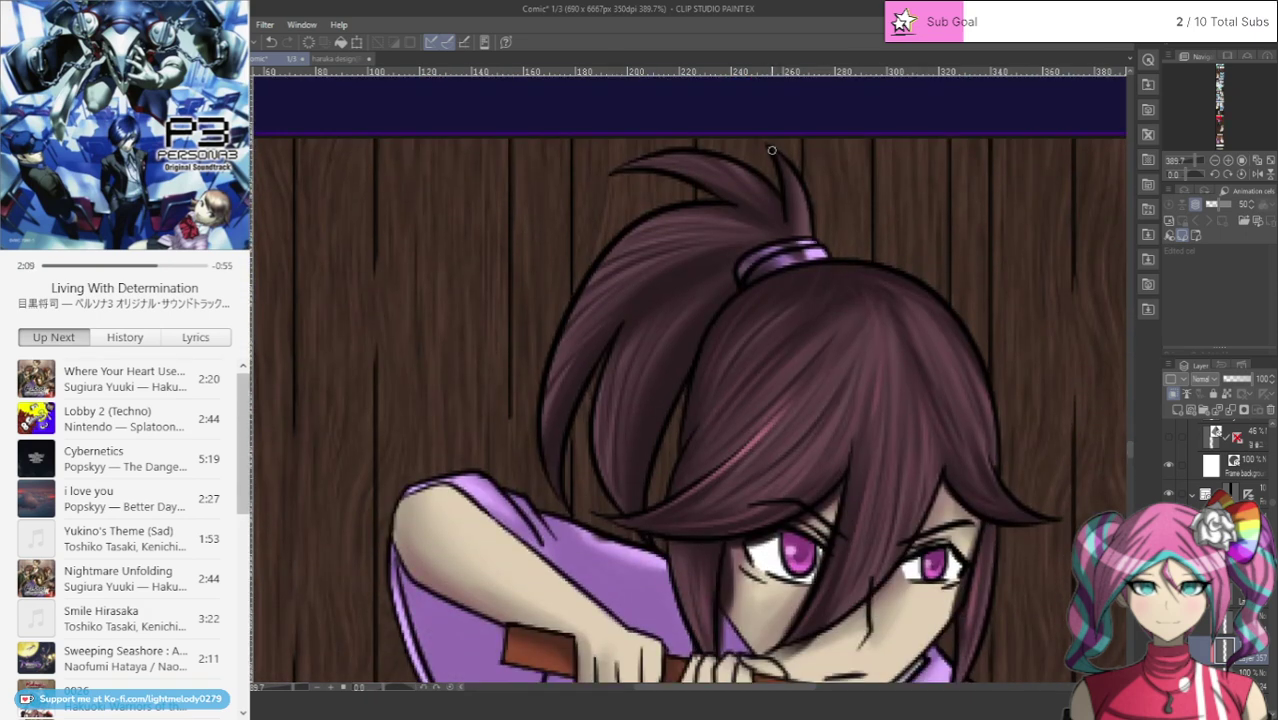
pyautogui.moveTo(781, 168)
pyautogui.mouseDown()
pyautogui.moveTo(803, 221)
pyautogui.moveTo(786, 172)
pyautogui.moveTo(662, 169)
pyautogui.moveTo(735, 172)
pyautogui.moveTo(750, 211)
pyautogui.moveTo(744, 196)
pyautogui.mouseUp()
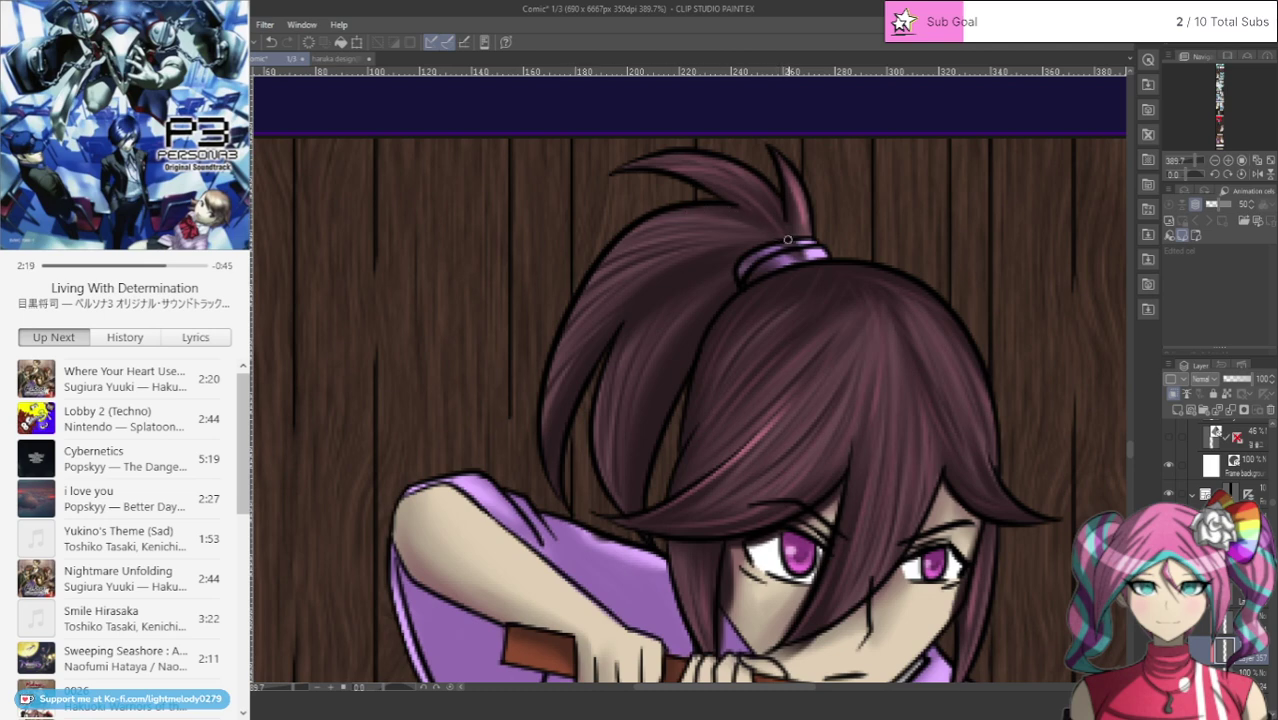
pyautogui.moveTo(653, 245); pyautogui.dragTo(621, 261)
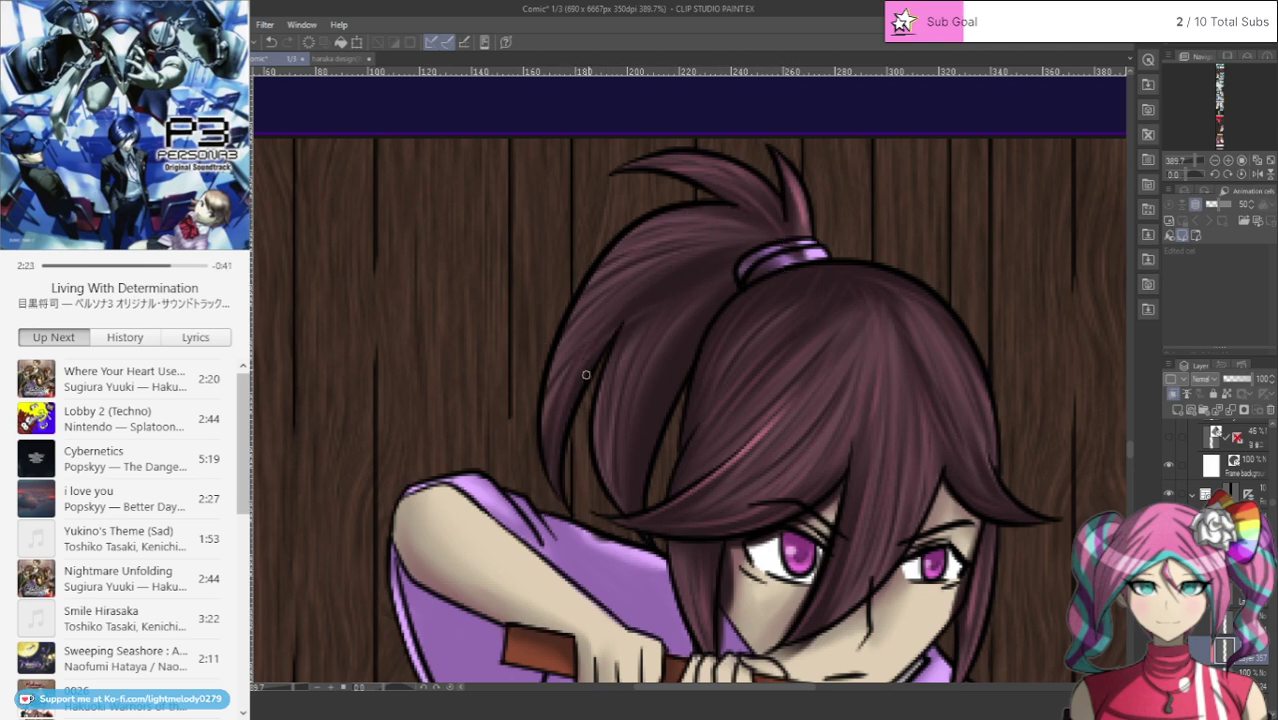
pyautogui.moveTo(702, 272)
pyautogui.mouseDown()
pyautogui.moveTo(734, 258)
pyautogui.moveTo(613, 325)
pyautogui.mouseUp()
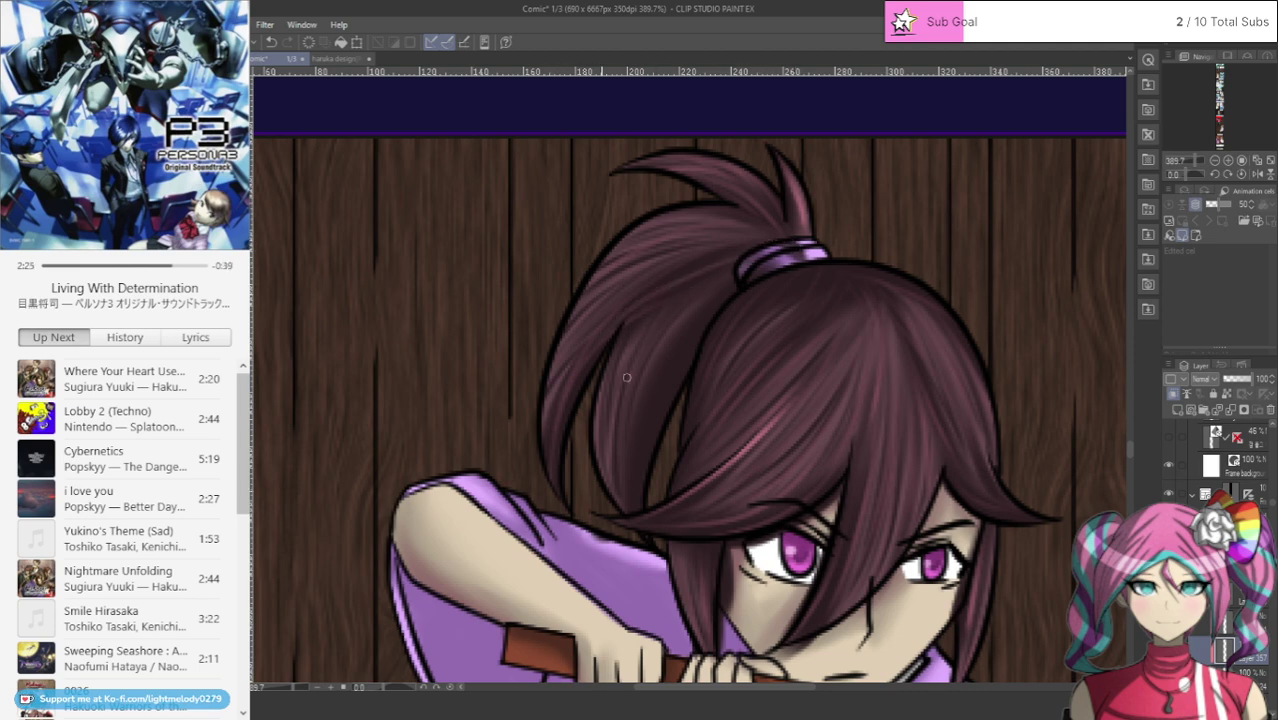
# Step: Add thin pinkish highlight strands to the ponytail's hanging locks and lighten the dark shading on the hair tie
pyautogui.moveTo(703, 295); pyautogui.dragTo(629, 444)
pyautogui.moveTo(667, 392); pyautogui.dragTo(649, 458)
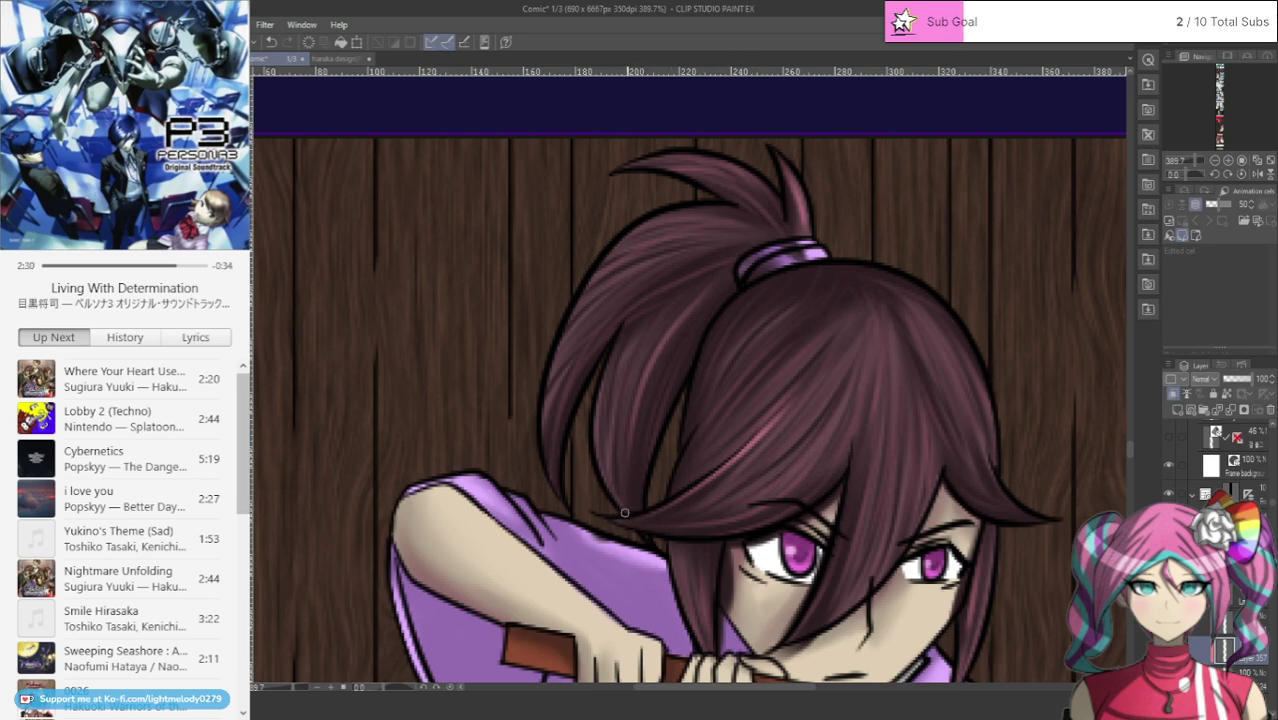
pyautogui.moveTo(615, 384); pyautogui.dragTo(606, 418)
pyautogui.moveTo(649, 283); pyautogui.dragTo(535, 436)
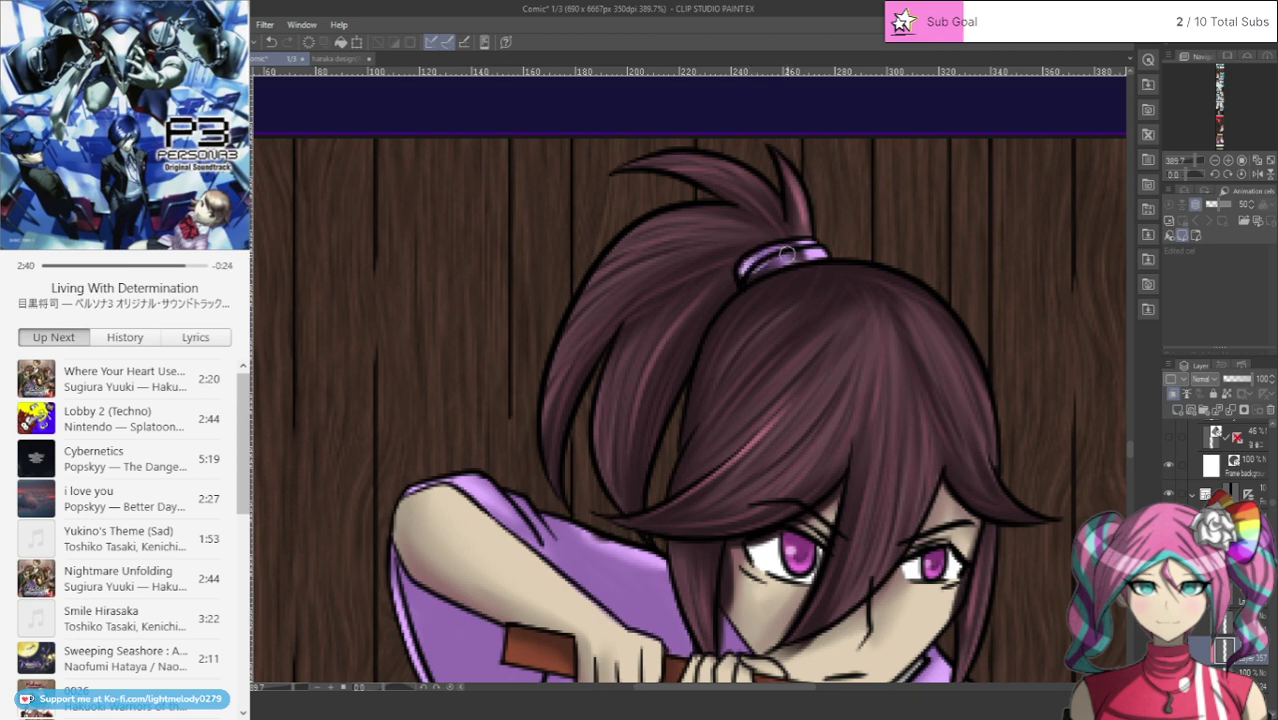
pyautogui.moveTo(787, 255)
pyautogui.mouseDown()
pyautogui.moveTo(808, 256)
pyautogui.moveTo(744, 283)
pyautogui.moveTo(750, 266)
pyautogui.mouseUp()
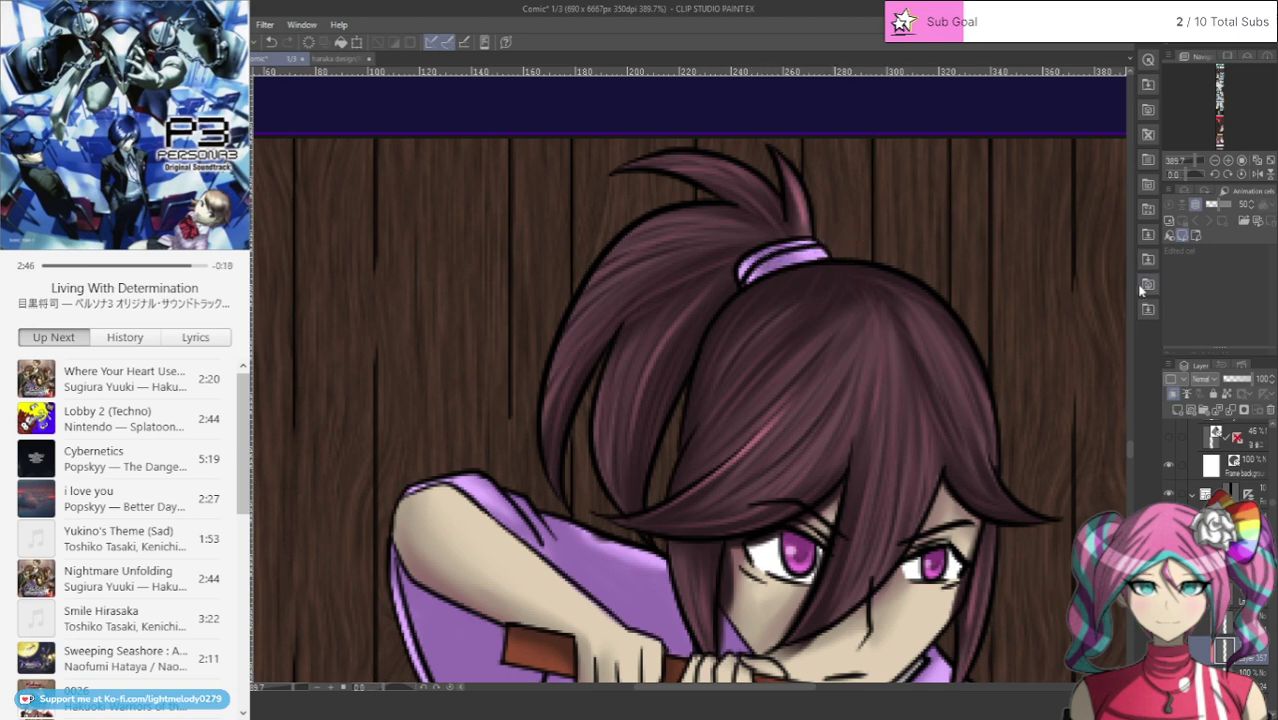
# Step: On a layer clipped to the hair, shade the side lock below the "Aren't you a bit small" speech bubble with darker brown
pyautogui.scroll(-2, 1127, 447)
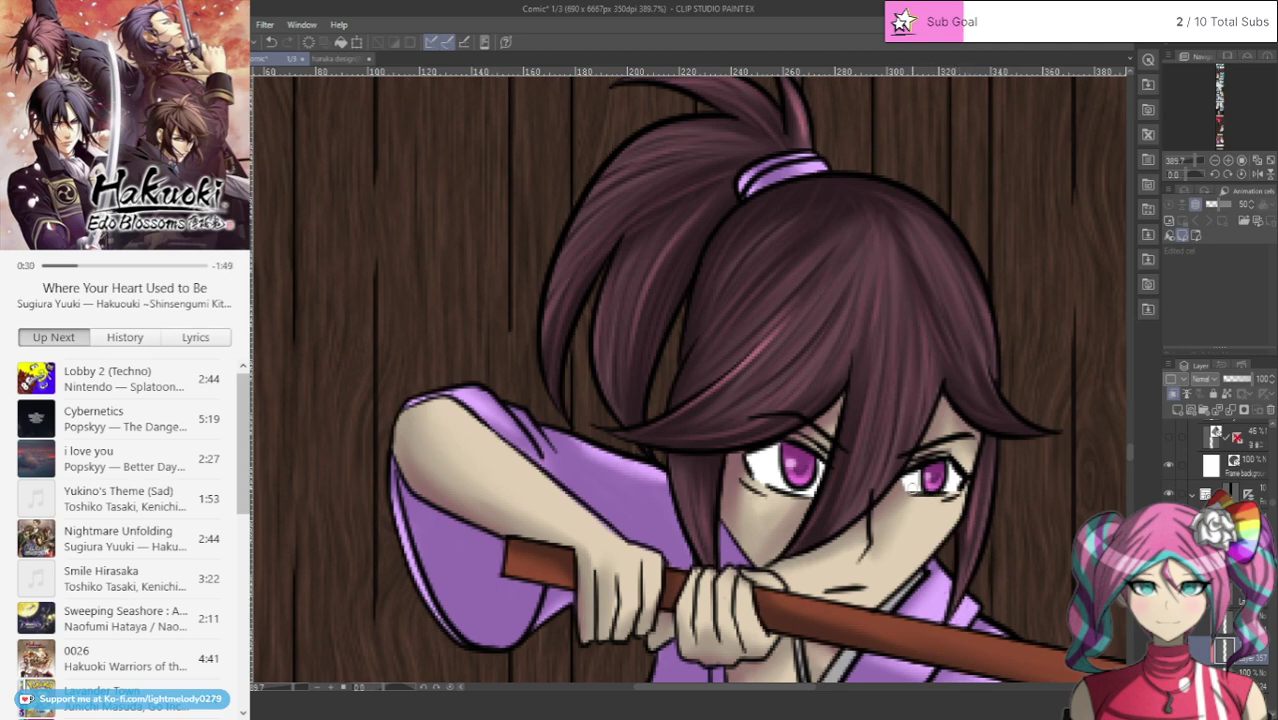
pyautogui.scroll(-3, 906, 488)
pyautogui.scroll(-4, 888, 556)
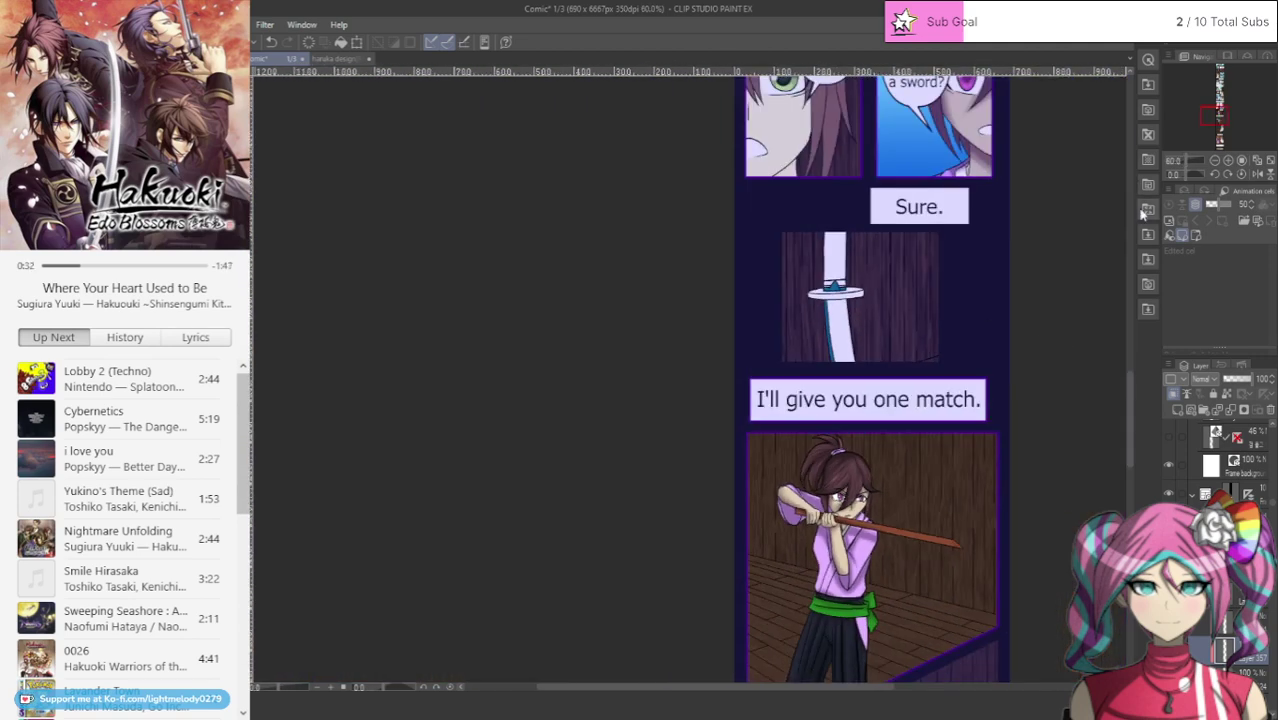
pyautogui.moveTo(1218, 119); pyautogui.dragTo(1221, 113)
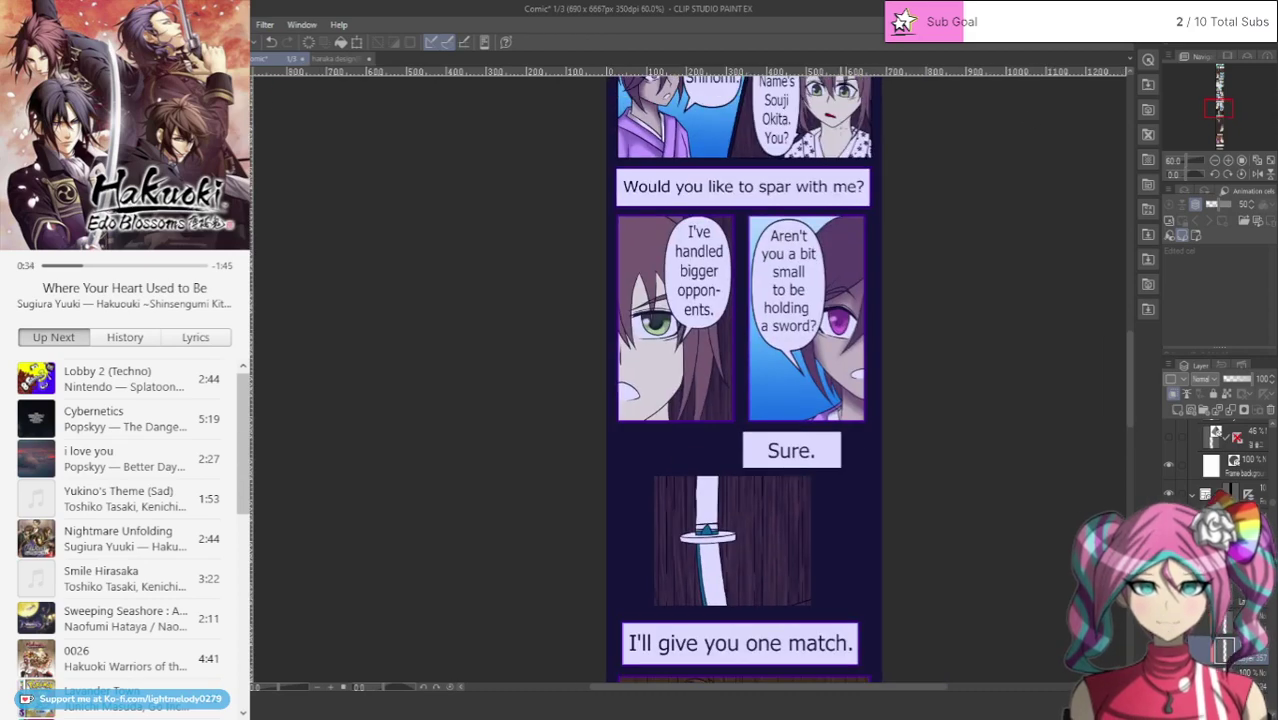
pyautogui.scroll(2, 837, 330)
pyautogui.scroll(2, 838, 328)
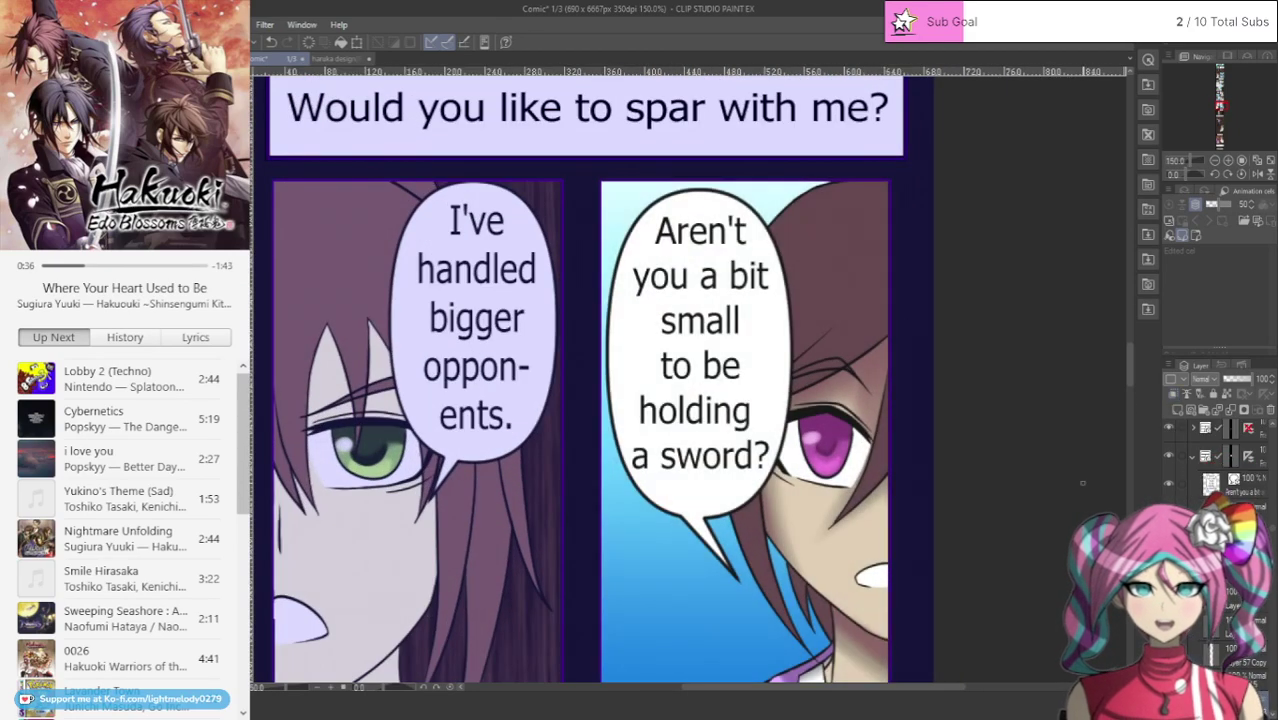
pyautogui.scroll(-2, 1199, 628)
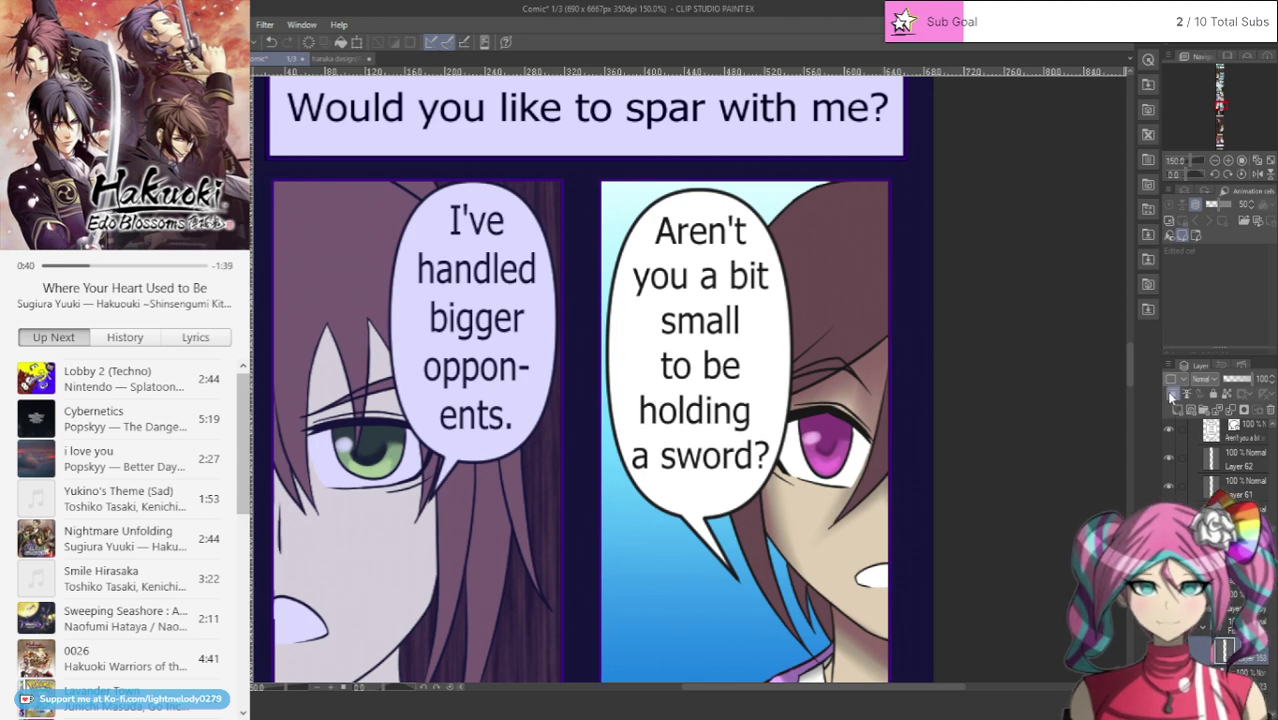
pyautogui.click(1172, 395)
pyautogui.moveTo(756, 484); pyautogui.dragTo(786, 602)
pyautogui.moveTo(804, 647)
pyautogui.mouseDown()
pyautogui.moveTo(755, 508)
pyautogui.moveTo(764, 570)
pyautogui.moveTo(810, 651)
pyautogui.mouseUp()
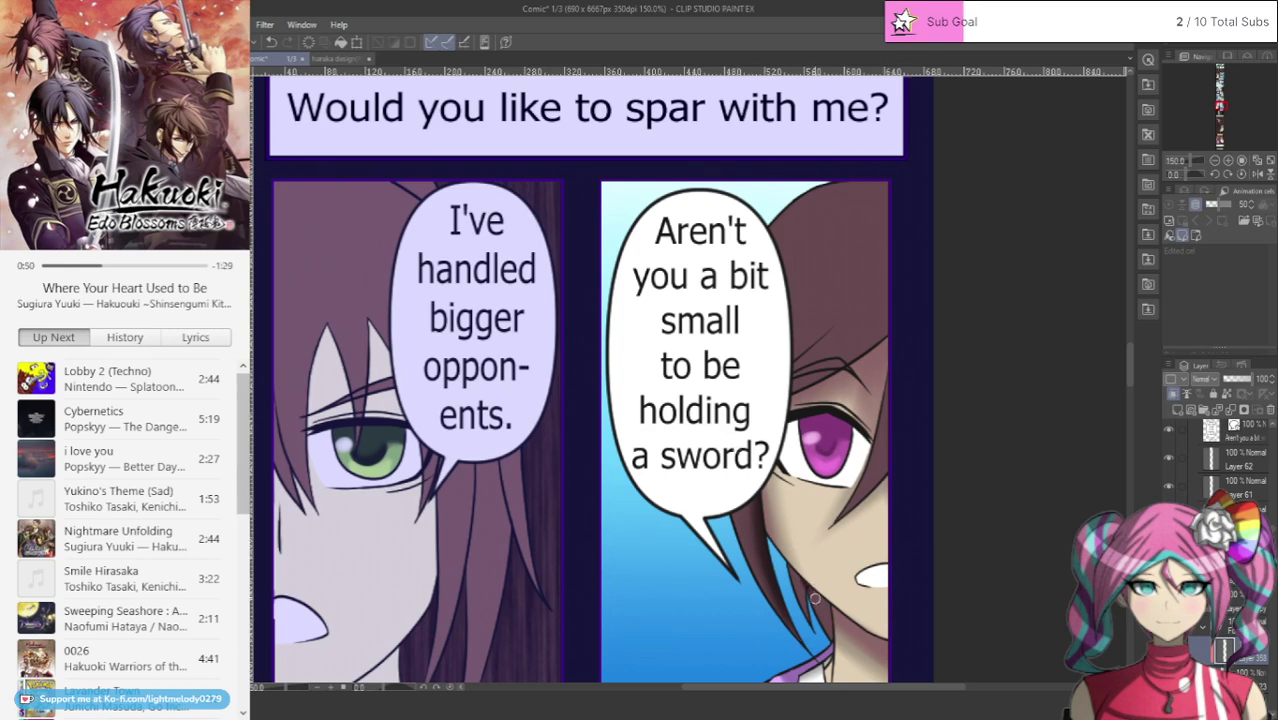
pyautogui.moveTo(841, 618); pyautogui.dragTo(787, 558)
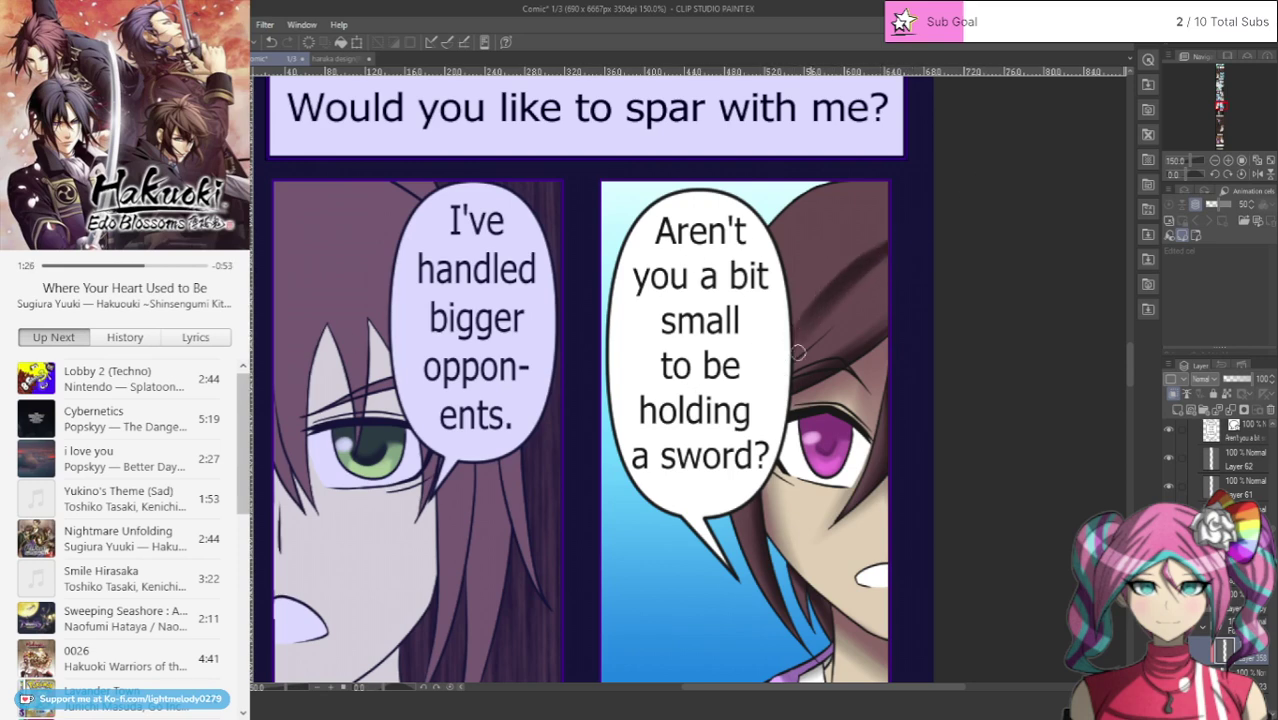
# Step: Shade the fringe and crown hair beside the "Aren't you a bit small" bubble with dark diagonal strokes following the hair flow
pyautogui.moveTo(798, 352); pyautogui.dragTo(892, 254)
pyautogui.moveTo(838, 324); pyautogui.dragTo(804, 350)
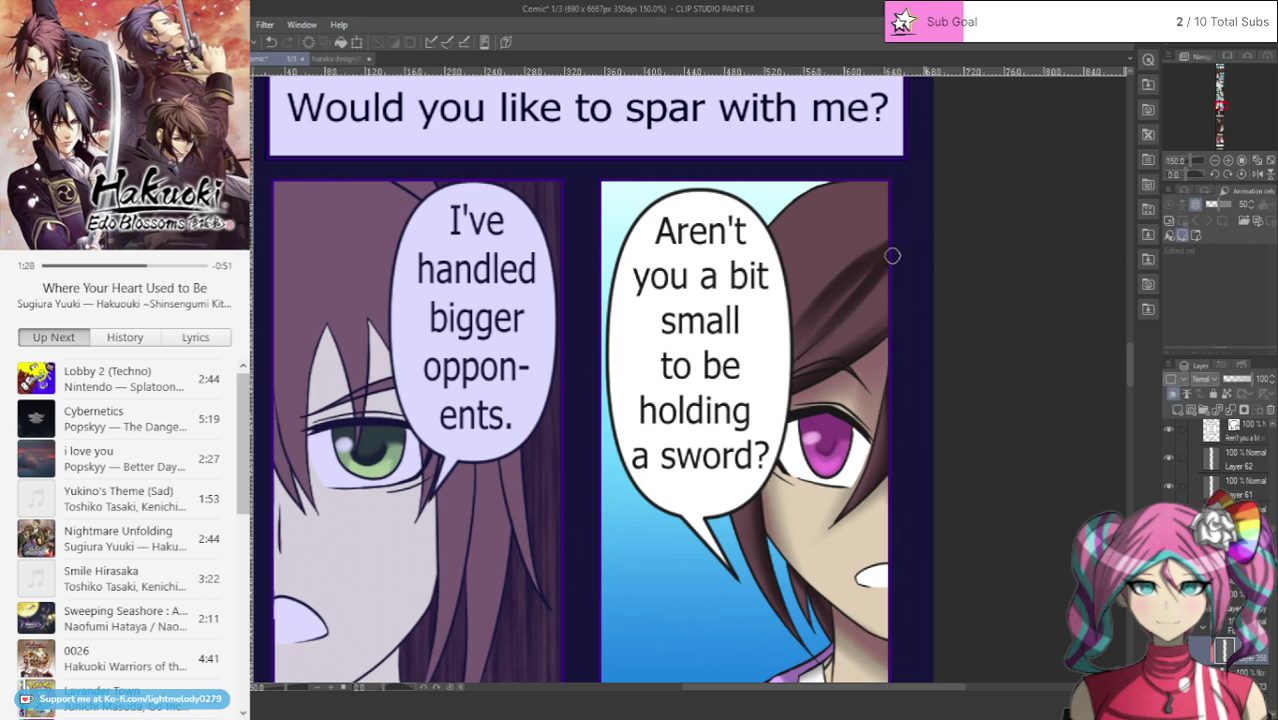
pyautogui.moveTo(799, 293)
pyautogui.mouseDown()
pyautogui.moveTo(885, 186)
pyautogui.moveTo(795, 318)
pyautogui.moveTo(900, 252)
pyautogui.mouseUp()
pyautogui.moveTo(811, 356)
pyautogui.mouseDown()
pyautogui.moveTo(923, 224)
pyautogui.moveTo(883, 246)
pyautogui.mouseUp()
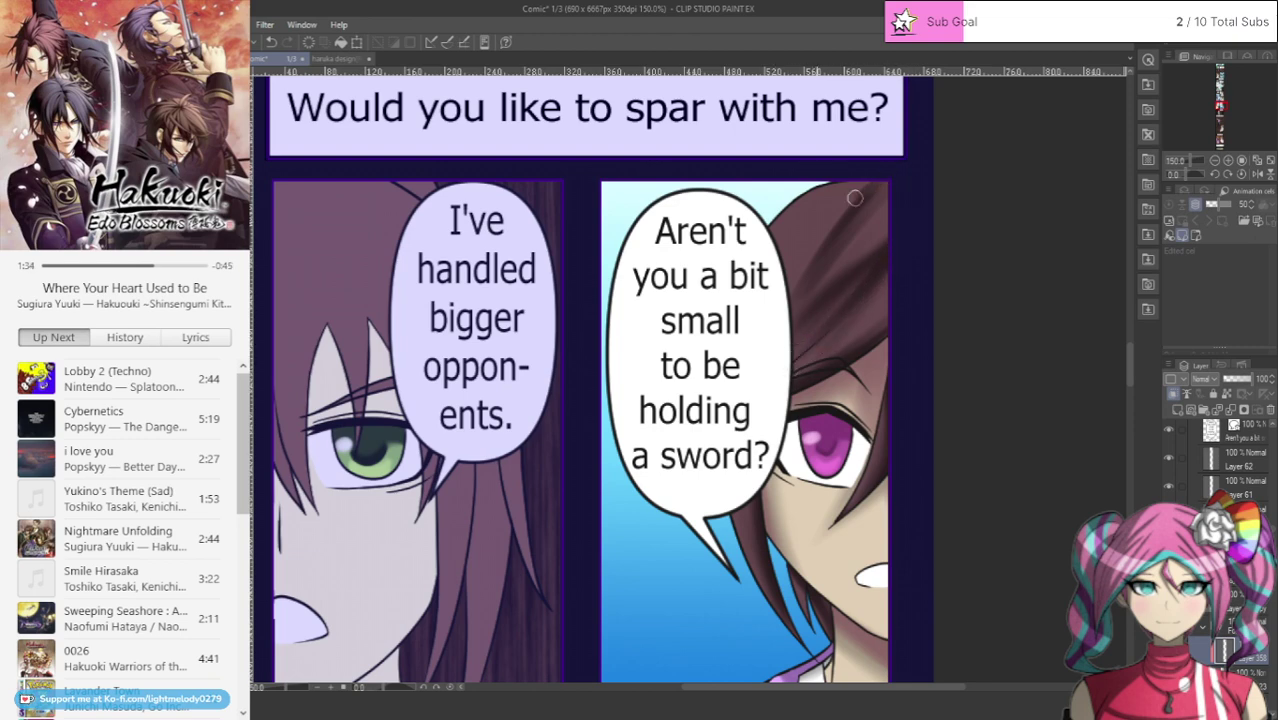
pyautogui.moveTo(855, 198)
pyautogui.mouseDown()
pyautogui.moveTo(759, 322)
pyautogui.moveTo(782, 250)
pyautogui.mouseUp()
pyautogui.moveTo(882, 166)
pyautogui.mouseDown()
pyautogui.moveTo(776, 236)
pyautogui.moveTo(738, 296)
pyautogui.mouseUp()
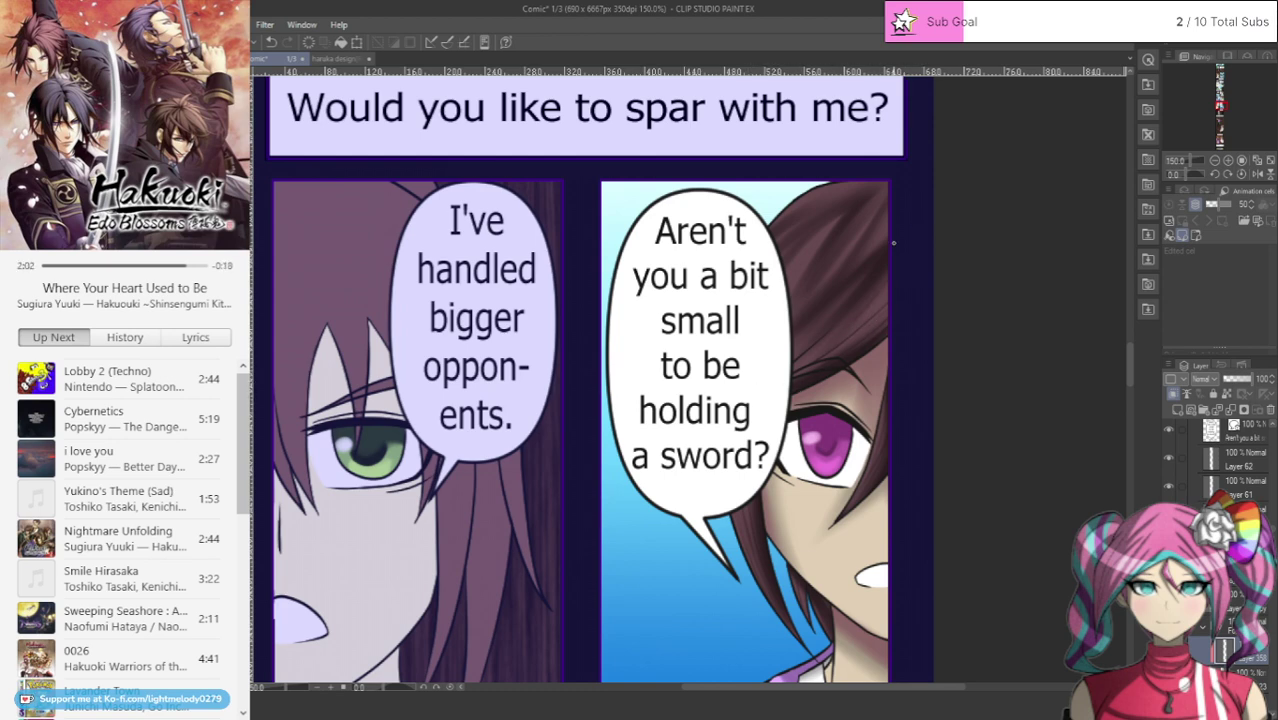
# Step: Draw fine diagonal strand lines across the fringe and crown hair above the purple eye
pyautogui.scroll(2, 893, 243)
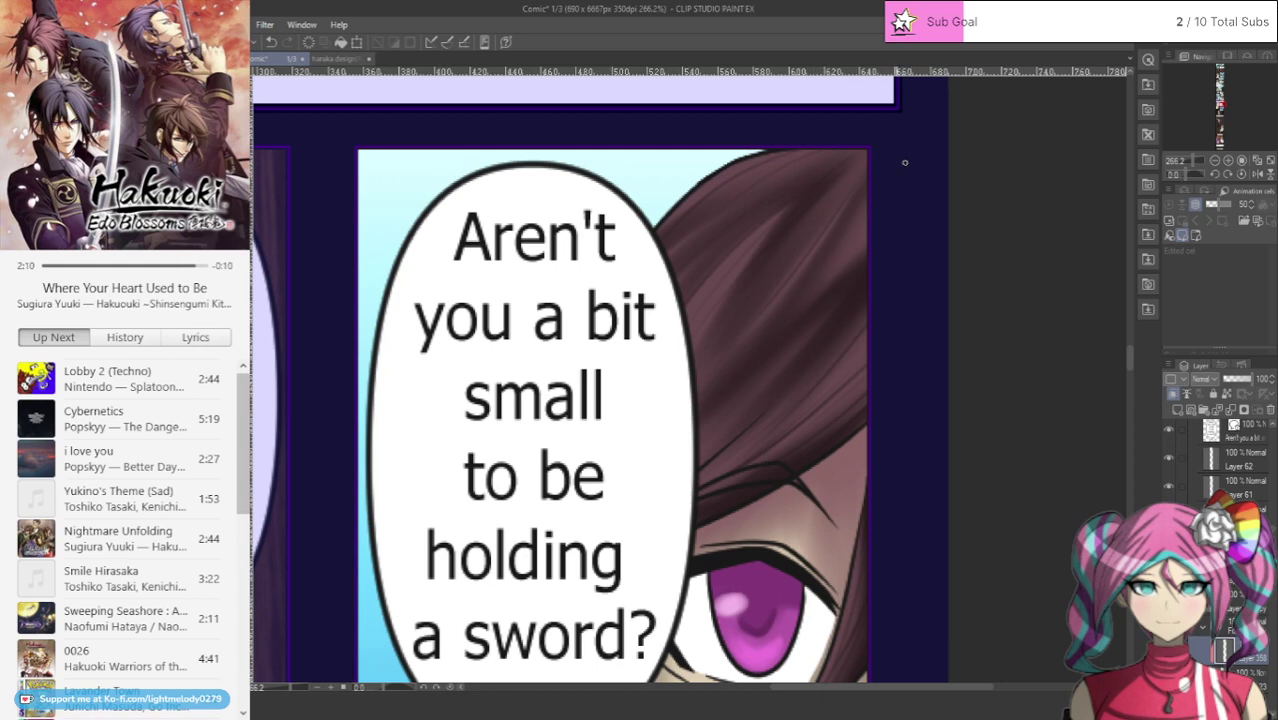
pyautogui.moveTo(862, 230); pyautogui.dragTo(823, 274)
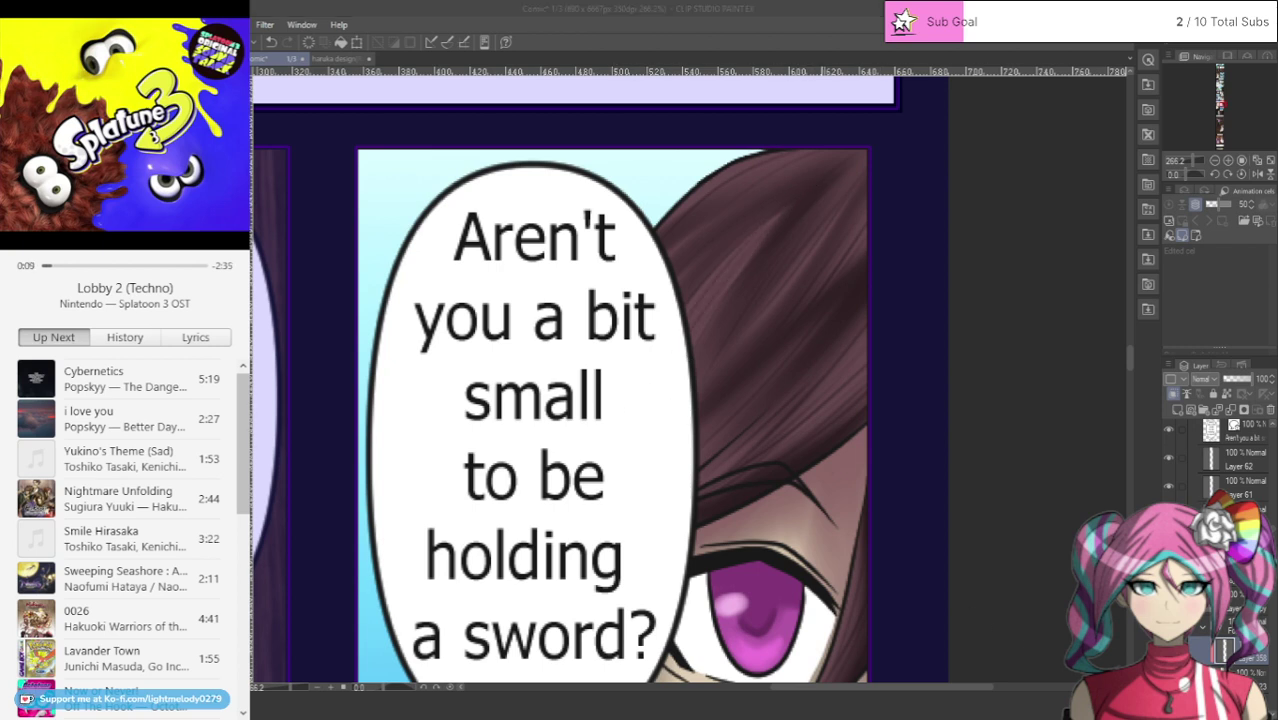
pyautogui.click(815, 156)
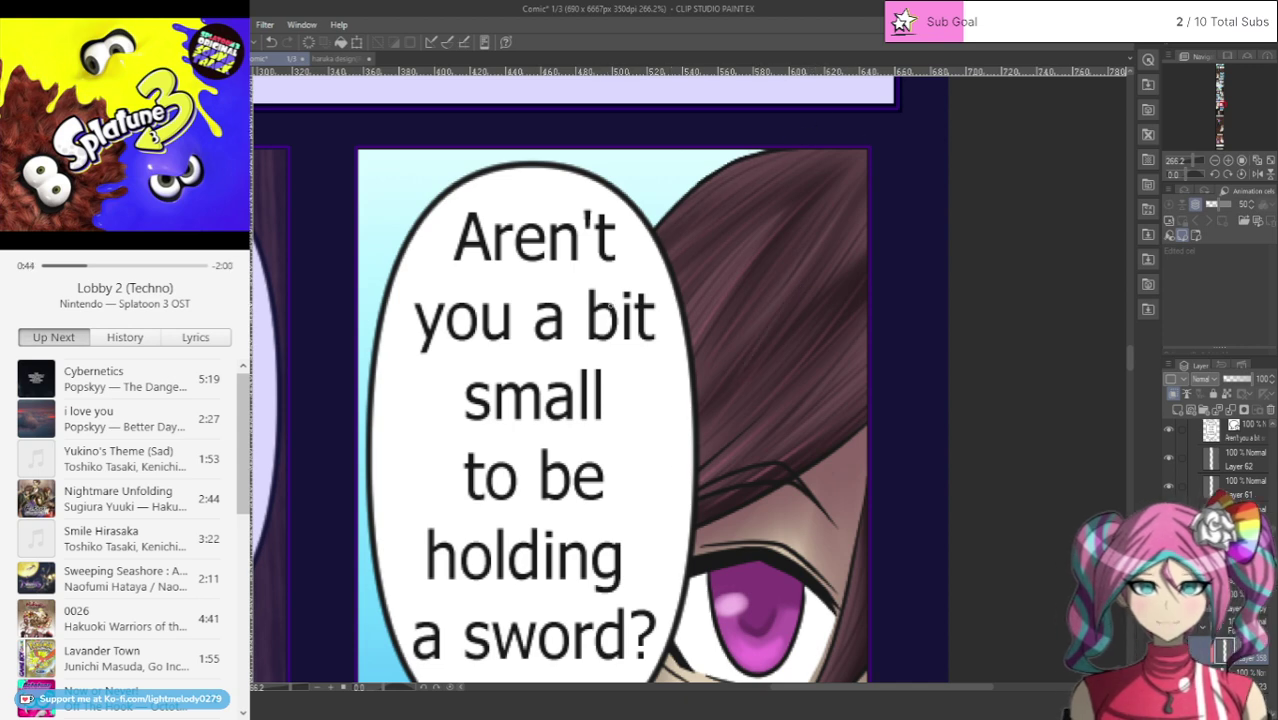
# Step: Add fine strand lines to the fringe lock beside the purple eye and the side lock below the speech bubble
pyautogui.scroll(-5, 957, 324)
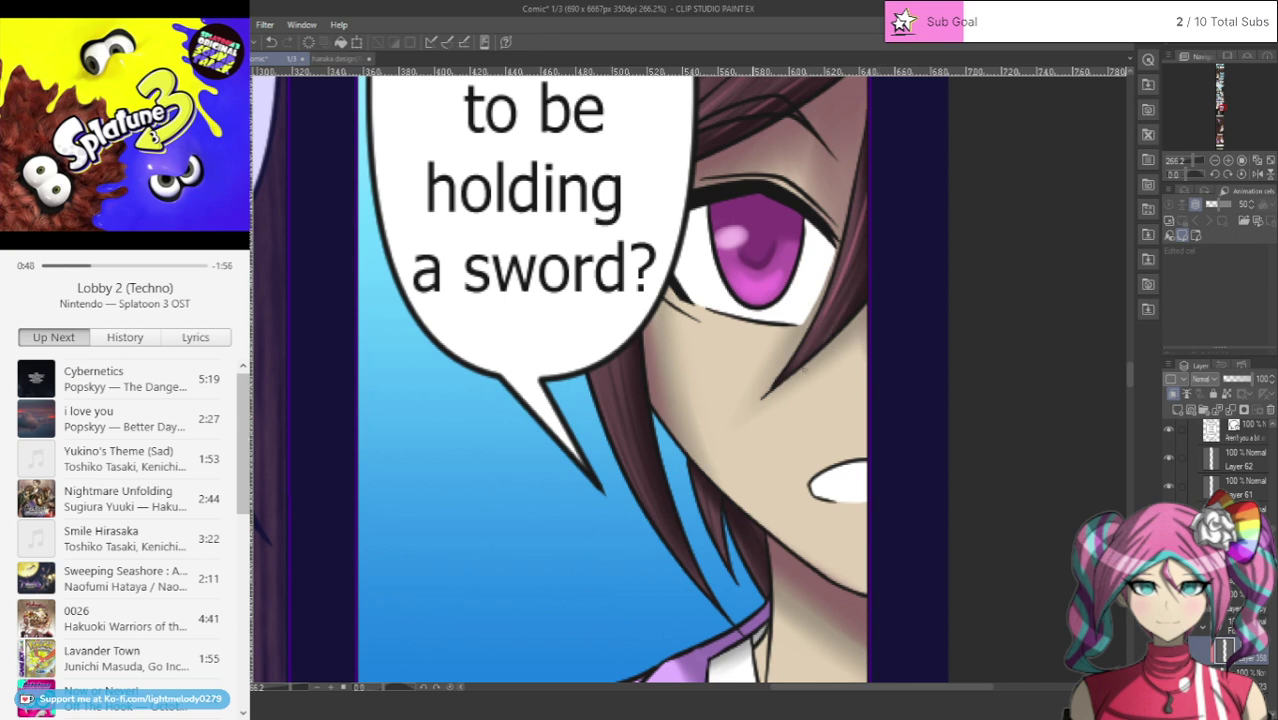
pyautogui.click(271, 41)
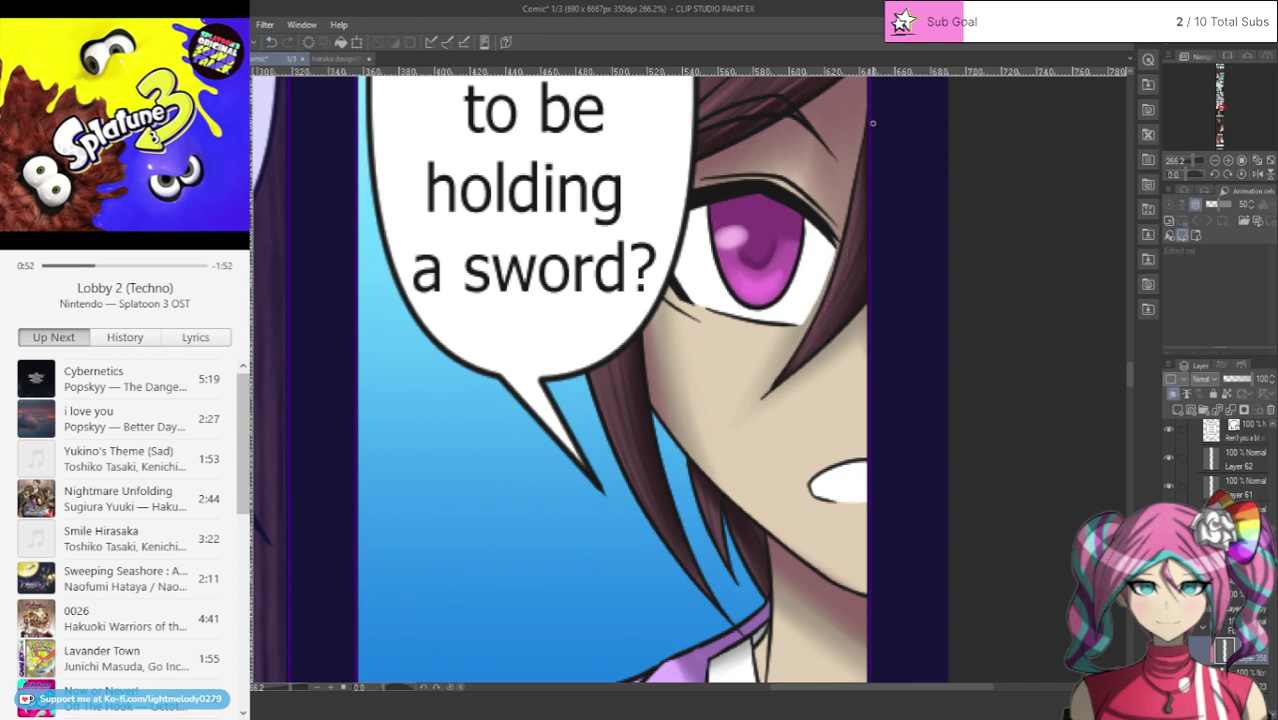
pyautogui.moveTo(859, 273); pyautogui.dragTo(807, 359)
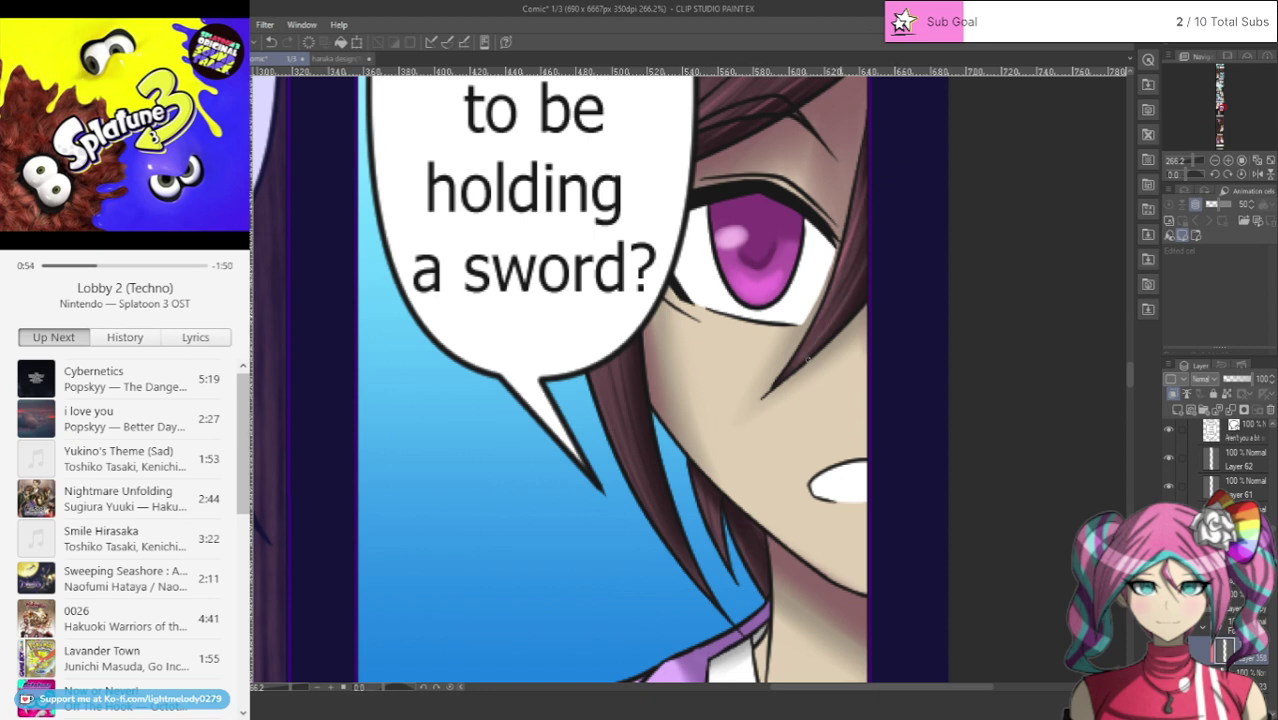
pyautogui.moveTo(856, 298); pyautogui.dragTo(842, 323)
pyautogui.moveTo(636, 351); pyautogui.dragTo(727, 630)
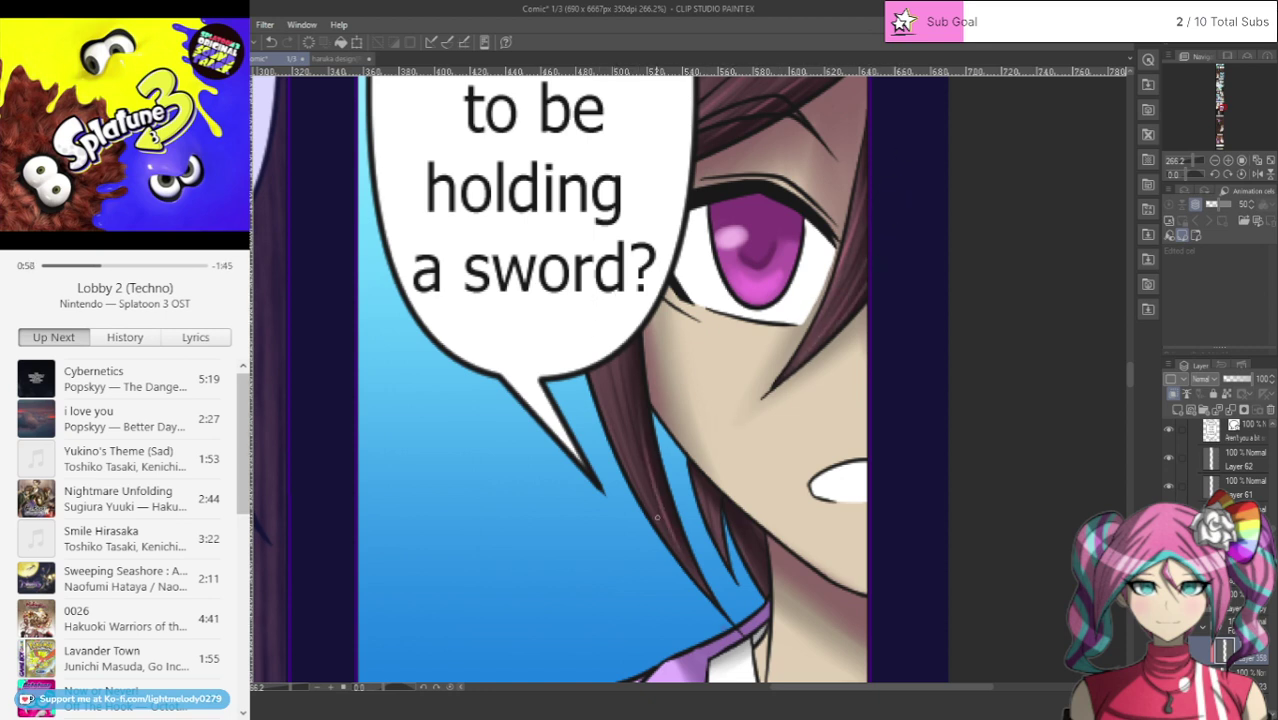
pyautogui.moveTo(628, 468); pyautogui.dragTo(652, 522)
pyautogui.moveTo(636, 384); pyautogui.dragTo(652, 446)
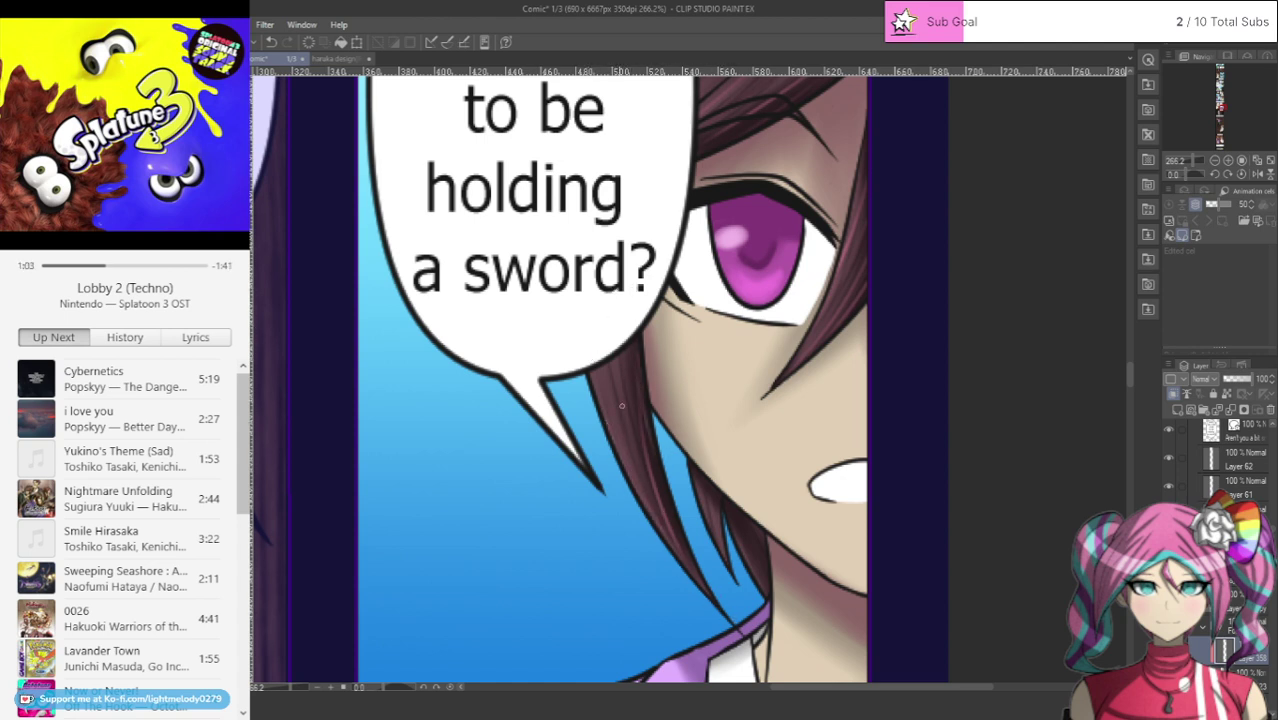
pyautogui.moveTo(621, 405); pyautogui.dragTo(638, 474)
# Step: On a new layer clipped to the hair, darken the back edge of the ponytailed character's head beside the "A lot, huh?" panel
pyautogui.scroll(-6, 751, 497)
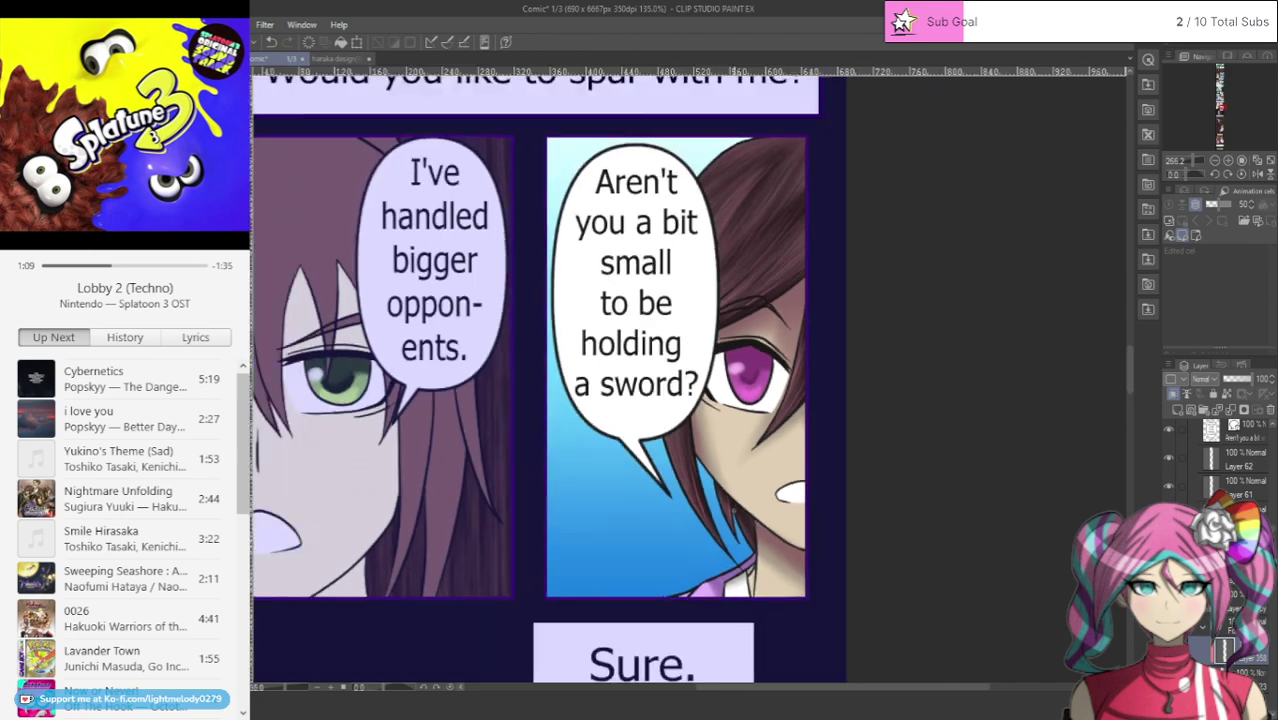
pyautogui.scroll(6, 638, 263)
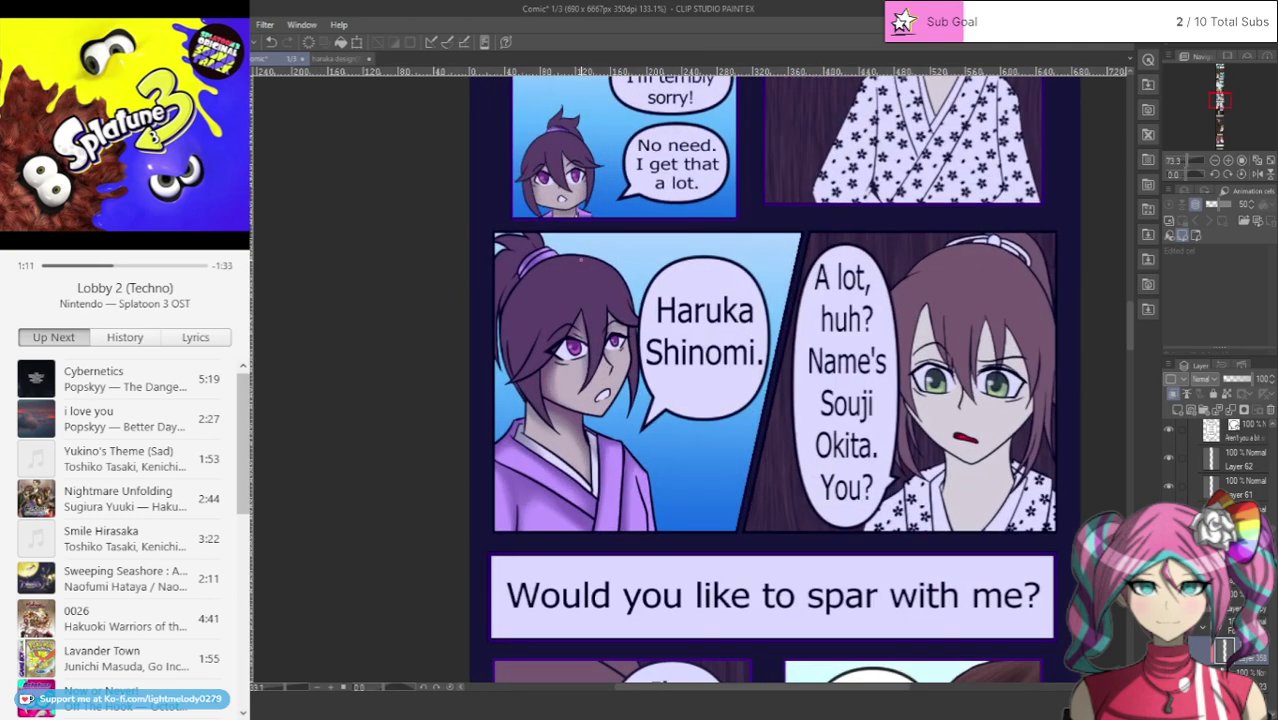
pyautogui.hotkey('ctrl', 'z')
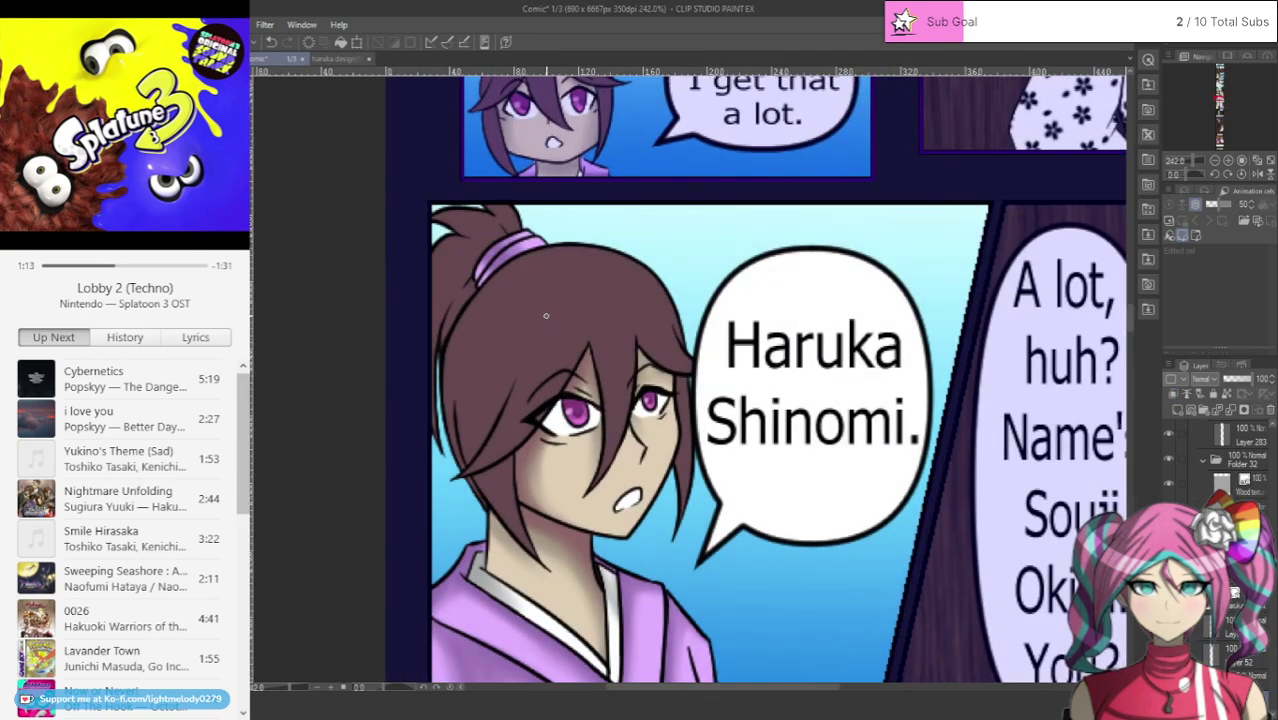
pyautogui.scroll(-2, 1222, 620)
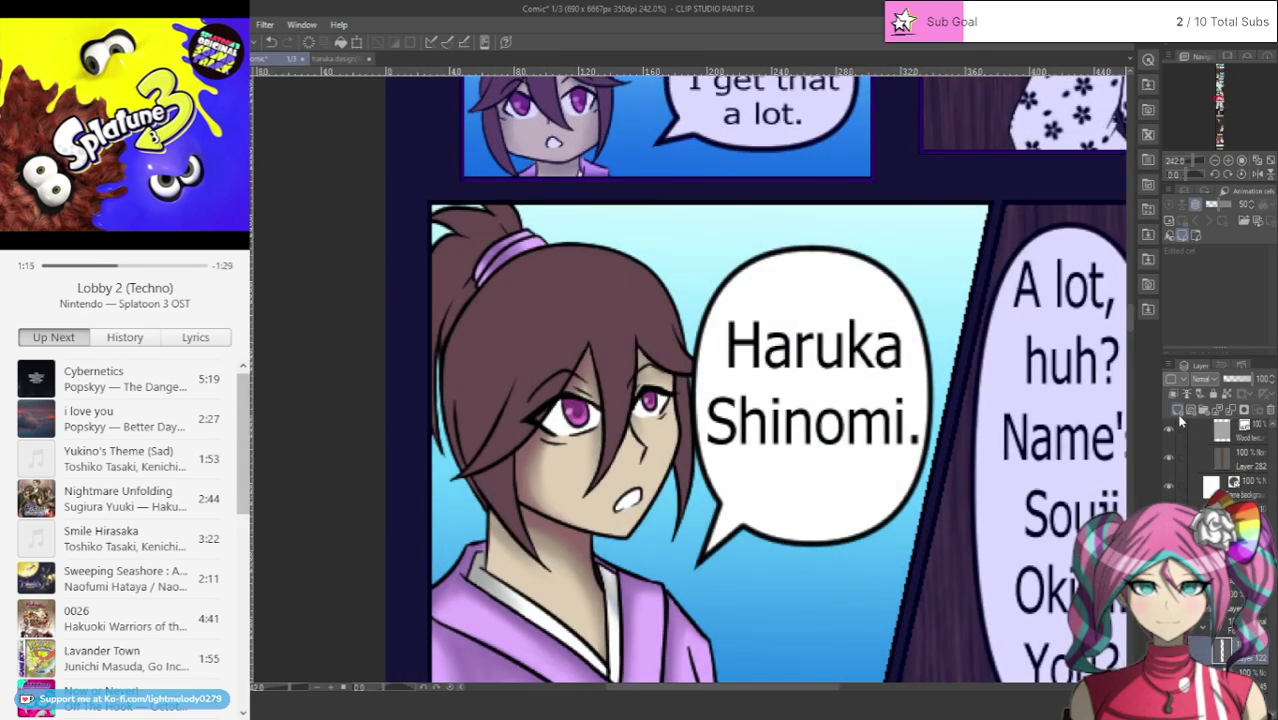
pyautogui.scroll(2, 427, 510)
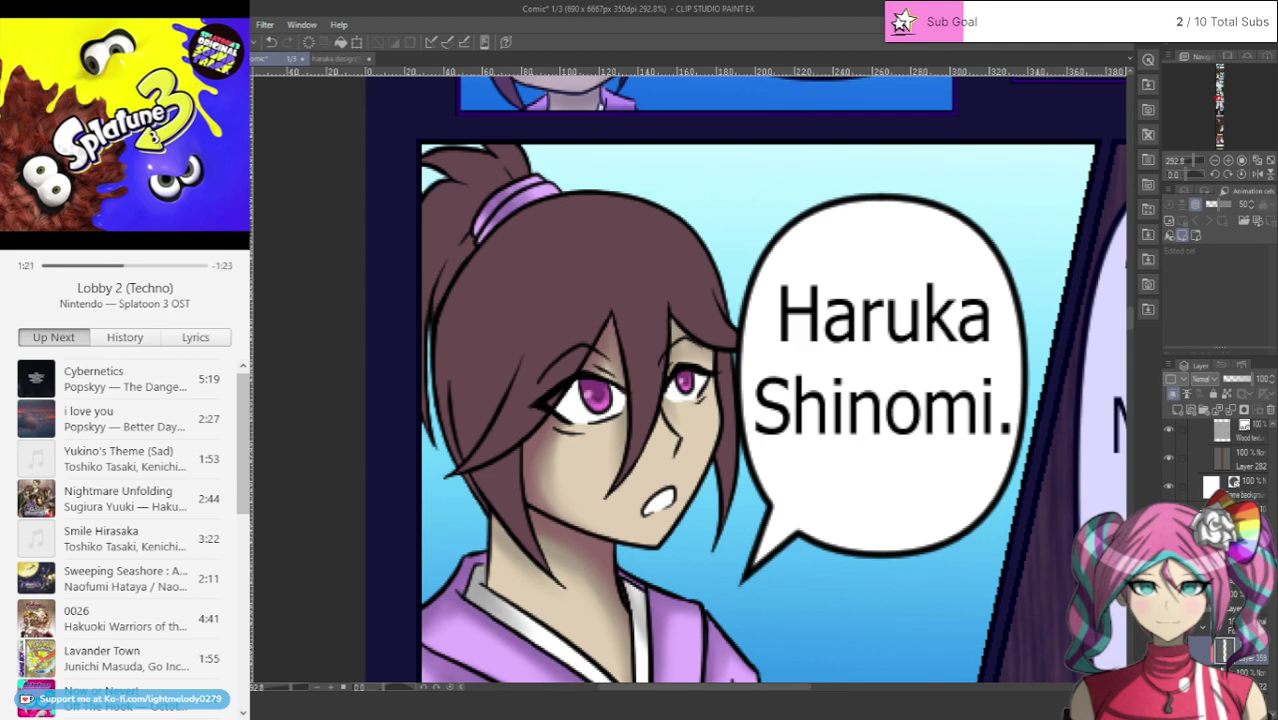
pyautogui.moveTo(478, 256)
pyautogui.mouseDown()
pyautogui.moveTo(445, 331)
pyautogui.moveTo(438, 408)
pyautogui.moveTo(470, 487)
pyautogui.mouseUp()
pyautogui.moveTo(470, 262); pyautogui.dragTo(441, 345)
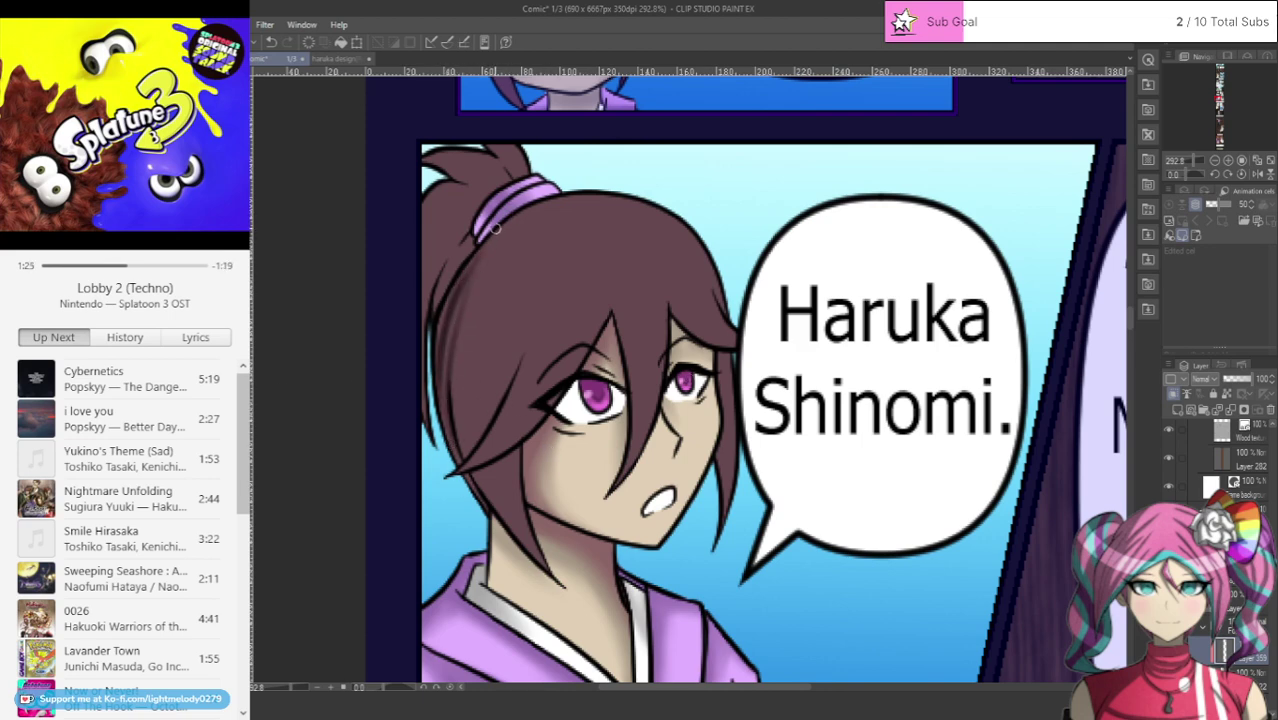
pyautogui.moveTo(495, 230)
pyautogui.mouseDown()
pyautogui.moveTo(439, 331)
pyautogui.moveTo(486, 243)
pyautogui.moveTo(443, 370)
pyautogui.moveTo(459, 278)
pyautogui.moveTo(438, 402)
pyautogui.mouseUp()
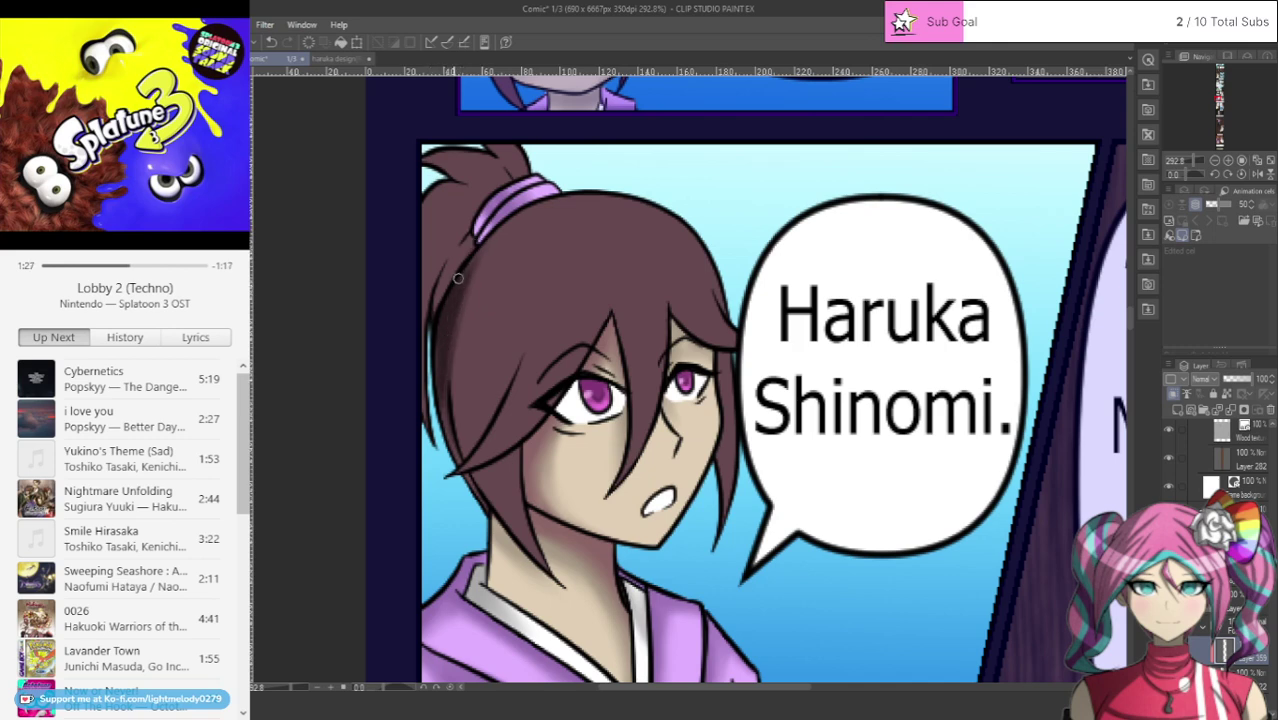
pyautogui.moveTo(457, 279)
pyautogui.mouseDown()
pyautogui.moveTo(437, 412)
pyautogui.moveTo(503, 523)
pyautogui.moveTo(457, 394)
pyautogui.mouseUp()
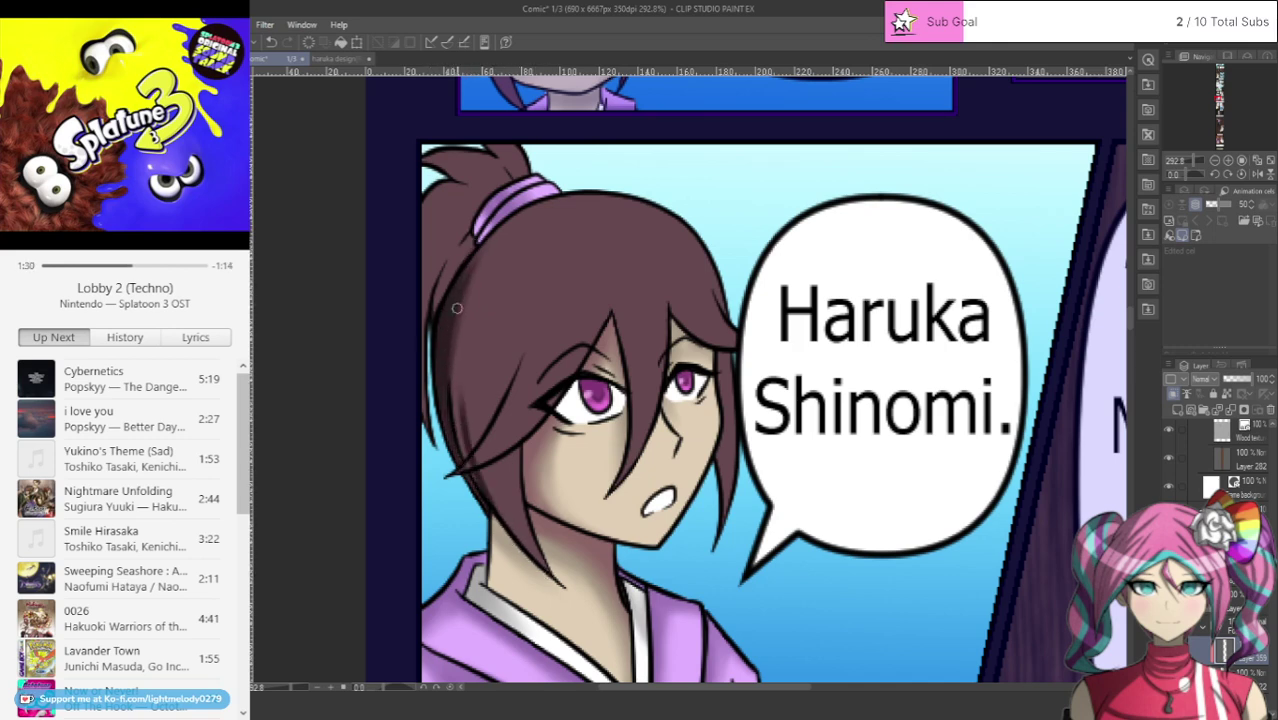
pyautogui.moveTo(473, 455)
pyautogui.mouseDown()
pyautogui.moveTo(456, 314)
pyautogui.moveTo(462, 448)
pyautogui.mouseUp()
pyautogui.moveTo(452, 327); pyautogui.dragTo(491, 493)
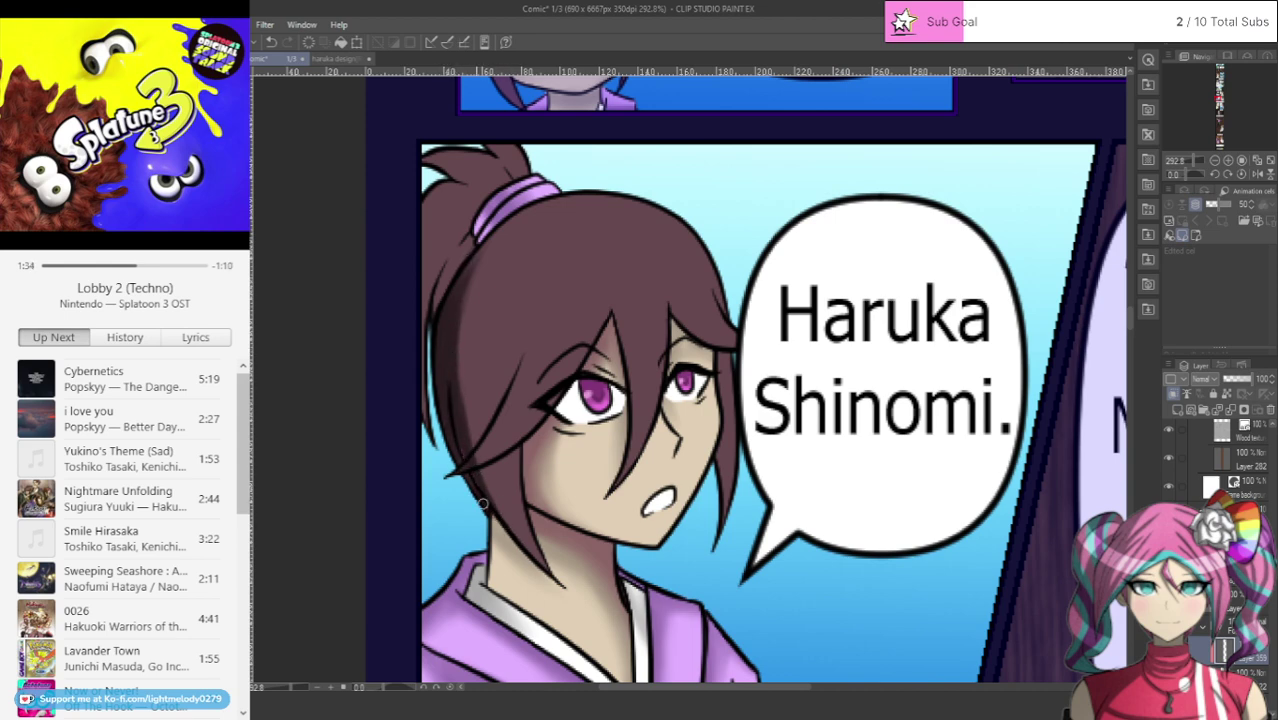
# Step: Widen the dark shading at the back of the head with curved strokes running from the hair tie to the nape
pyautogui.moveTo(470, 292); pyautogui.dragTo(458, 400)
pyautogui.moveTo(490, 250); pyautogui.dragTo(470, 296)
pyautogui.moveTo(500, 226)
pyautogui.mouseDown()
pyautogui.moveTo(462, 385)
pyautogui.moveTo(462, 316)
pyautogui.mouseUp()
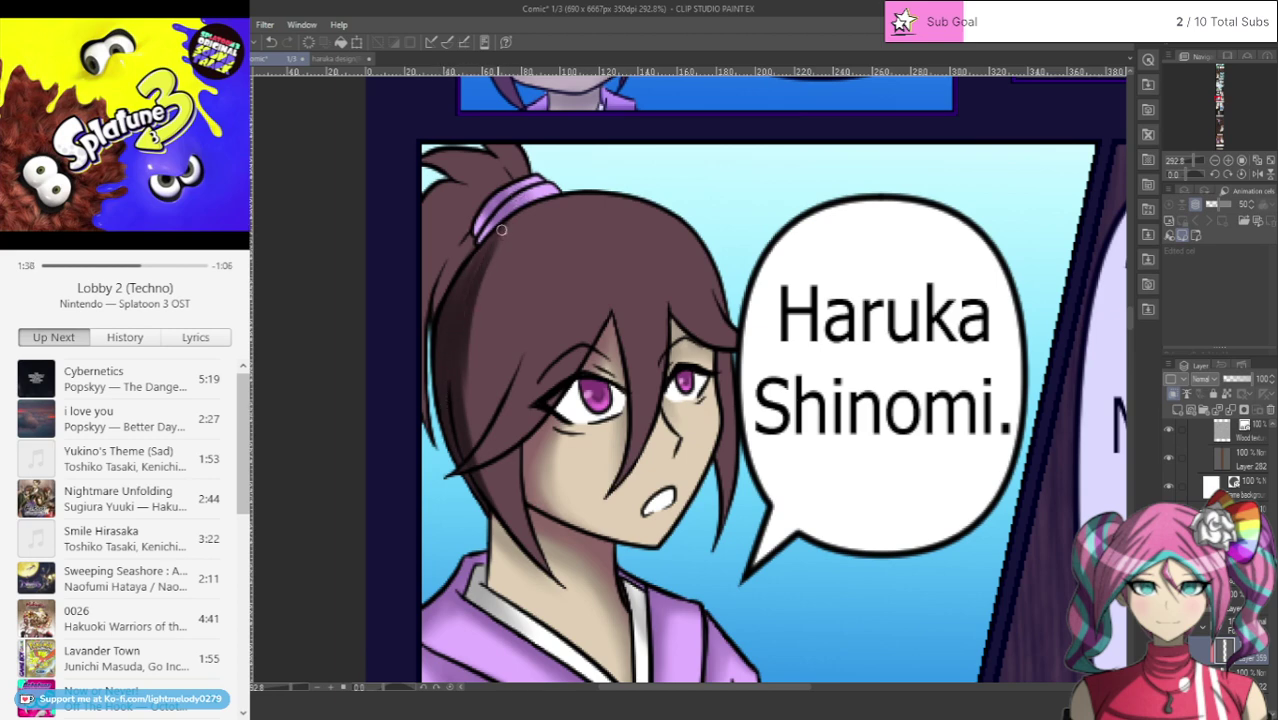
pyautogui.moveTo(500, 222)
pyautogui.mouseDown()
pyautogui.moveTo(479, 302)
pyautogui.moveTo(478, 440)
pyautogui.mouseUp()
pyautogui.moveTo(474, 253); pyautogui.dragTo(468, 432)
pyautogui.moveTo(469, 291); pyautogui.dragTo(504, 522)
# Step: Paint a dark curved strand band from the hair tie down past the near eye to the tip of the side lock
pyautogui.moveTo(466, 474)
pyautogui.mouseDown()
pyautogui.moveTo(508, 388)
pyautogui.moveTo(531, 268)
pyautogui.mouseUp()
pyautogui.moveTo(517, 200)
pyautogui.mouseDown()
pyautogui.moveTo(531, 296)
pyautogui.moveTo(493, 438)
pyautogui.moveTo(522, 378)
pyautogui.mouseUp()
pyautogui.moveTo(513, 213); pyautogui.dragTo(520, 332)
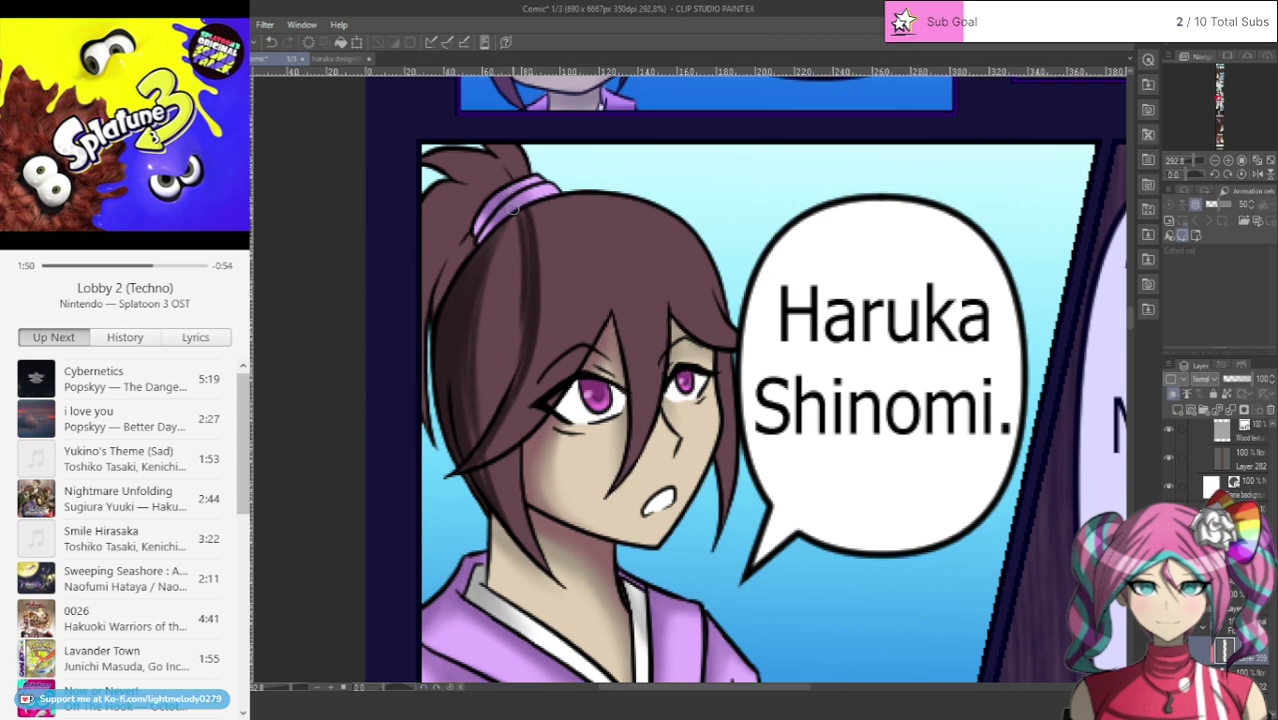
pyautogui.moveTo(523, 325); pyautogui.dragTo(470, 474)
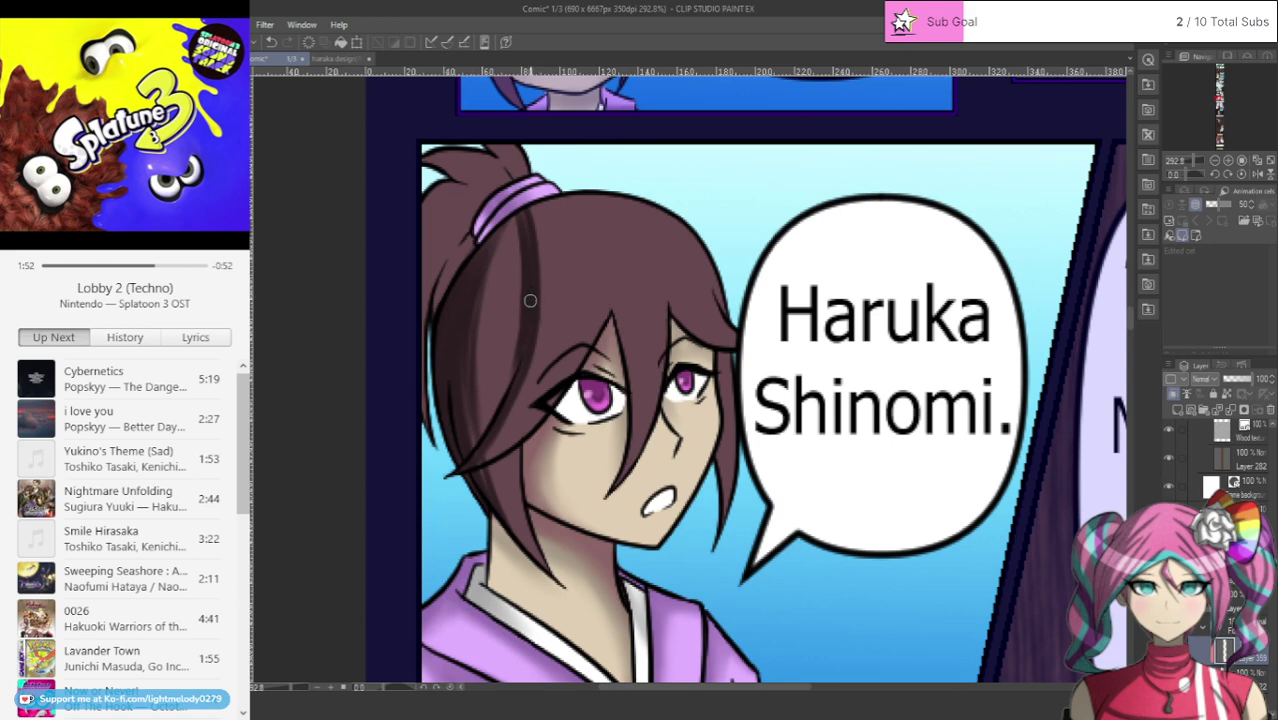
pyautogui.moveTo(510, 362)
pyautogui.mouseDown()
pyautogui.moveTo(511, 250)
pyautogui.moveTo(535, 288)
pyautogui.mouseUp()
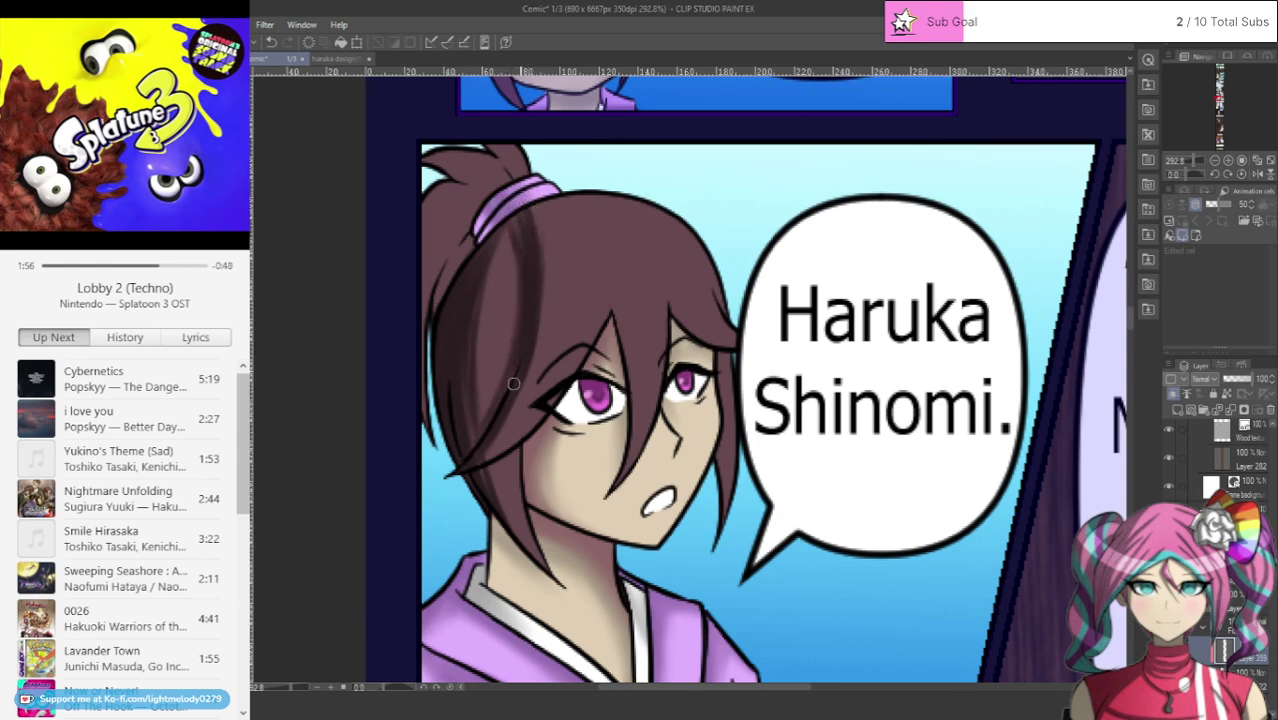
# Step: Add dark strands fanning from the hair tie across the crown into the fringe between the eyes
pyautogui.moveTo(545, 346)
pyautogui.mouseDown()
pyautogui.moveTo(546, 196)
pyautogui.moveTo(597, 306)
pyautogui.mouseUp()
pyautogui.moveTo(545, 203)
pyautogui.mouseDown()
pyautogui.moveTo(588, 254)
pyautogui.moveTo(600, 322)
pyautogui.moveTo(550, 200)
pyautogui.moveTo(602, 326)
pyautogui.moveTo(586, 267)
pyautogui.moveTo(601, 348)
pyautogui.mouseUp()
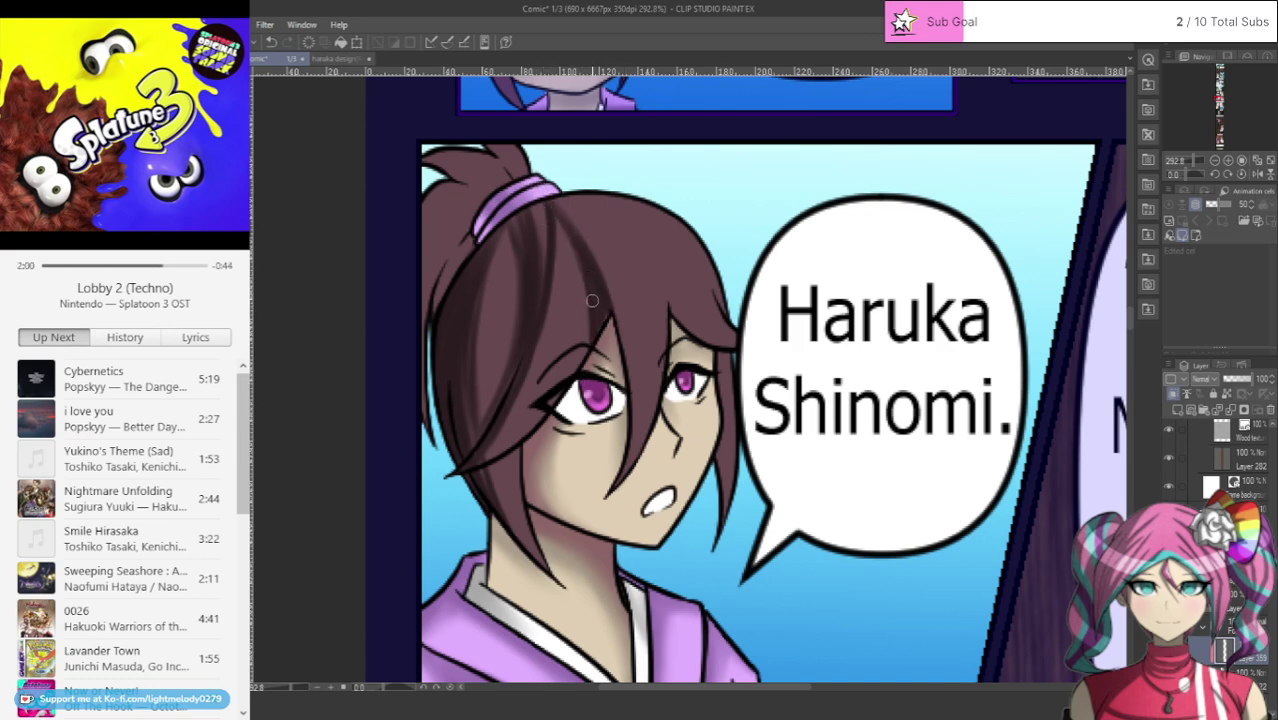
pyautogui.moveTo(566, 186)
pyautogui.mouseDown()
pyautogui.moveTo(609, 272)
pyautogui.moveTo(630, 372)
pyautogui.mouseUp()
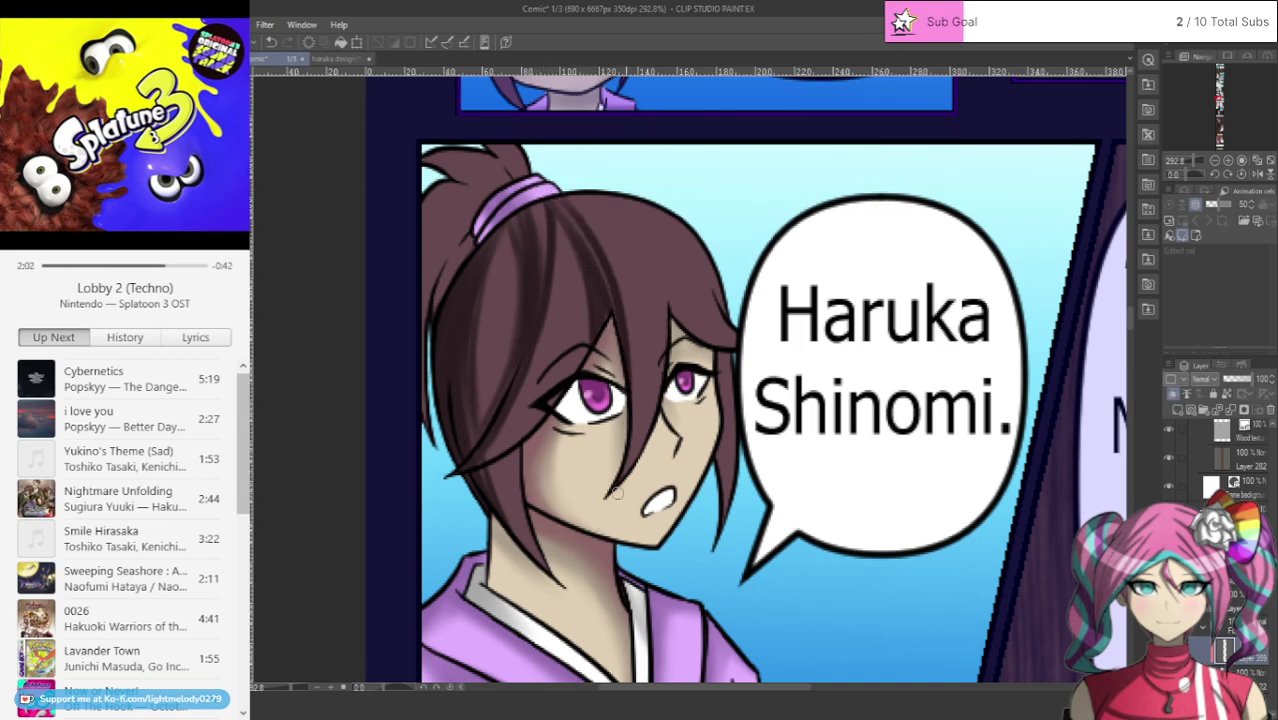
pyautogui.moveTo(602, 276); pyautogui.dragTo(548, 198)
pyautogui.moveTo(578, 228); pyautogui.dragTo(608, 292)
pyautogui.moveTo(576, 208); pyautogui.dragTo(667, 322)
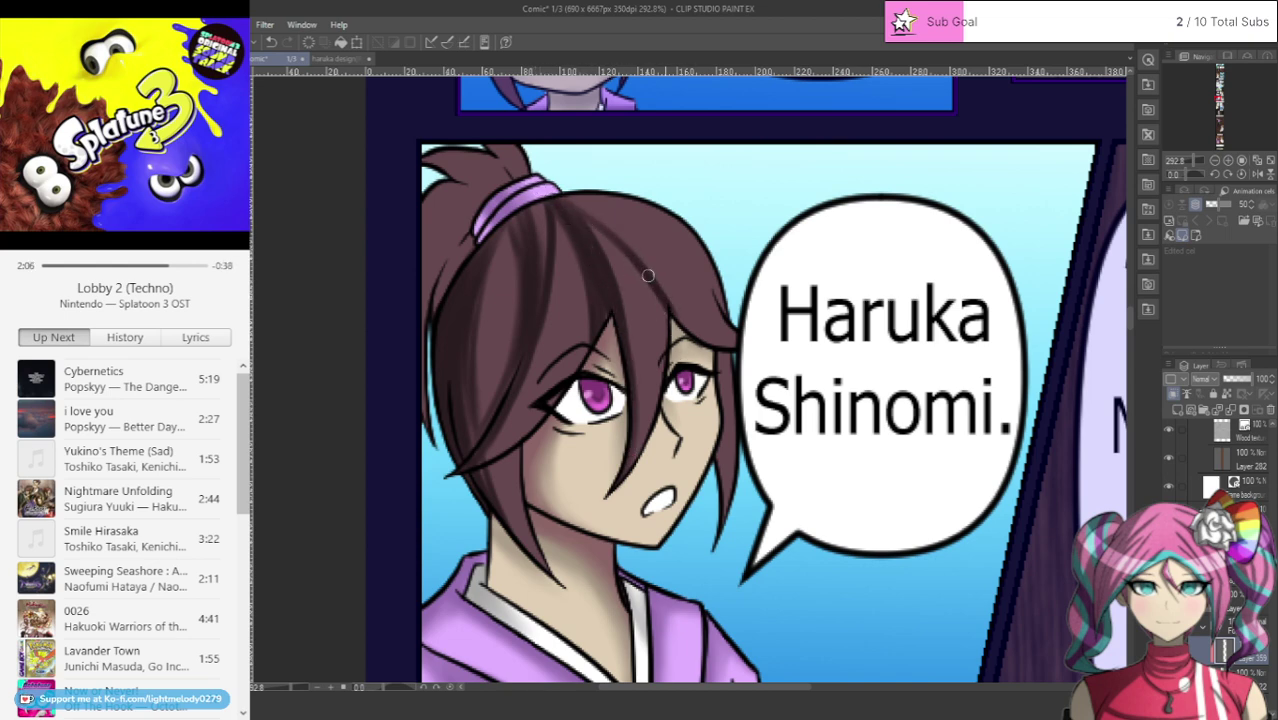
pyautogui.moveTo(647, 276); pyautogui.dragTo(733, 330)
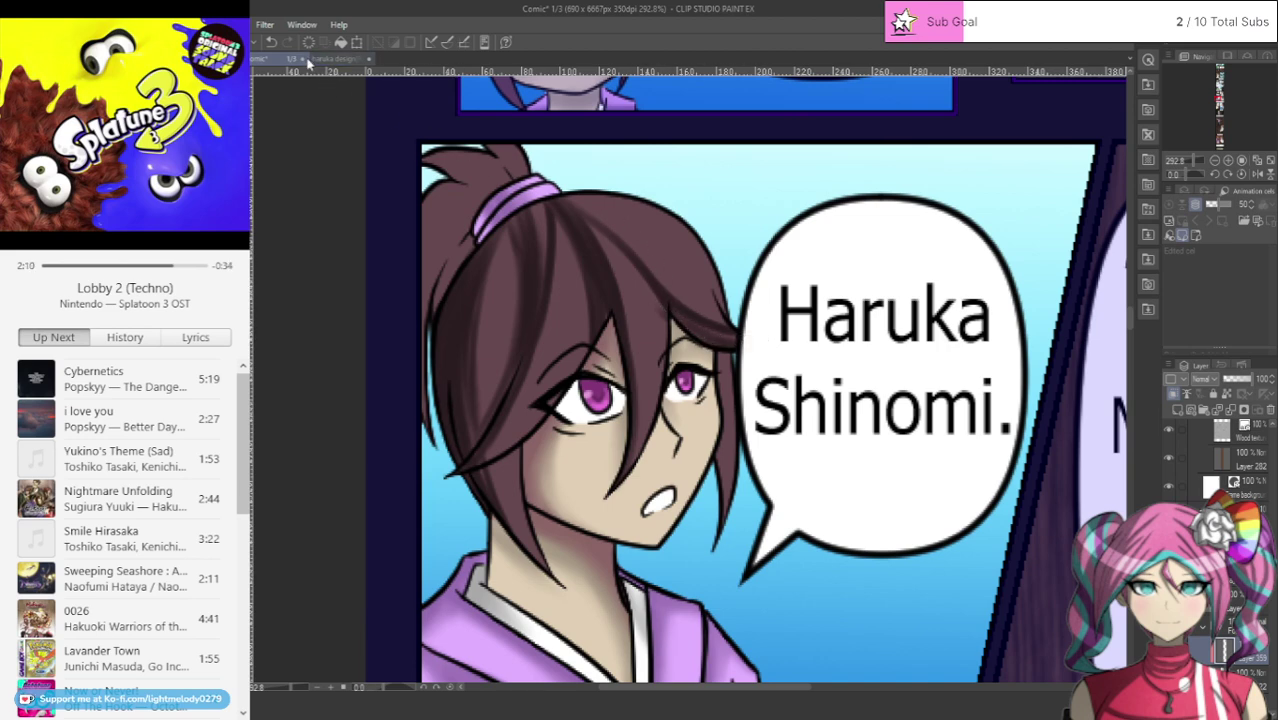
pyautogui.click(273, 44)
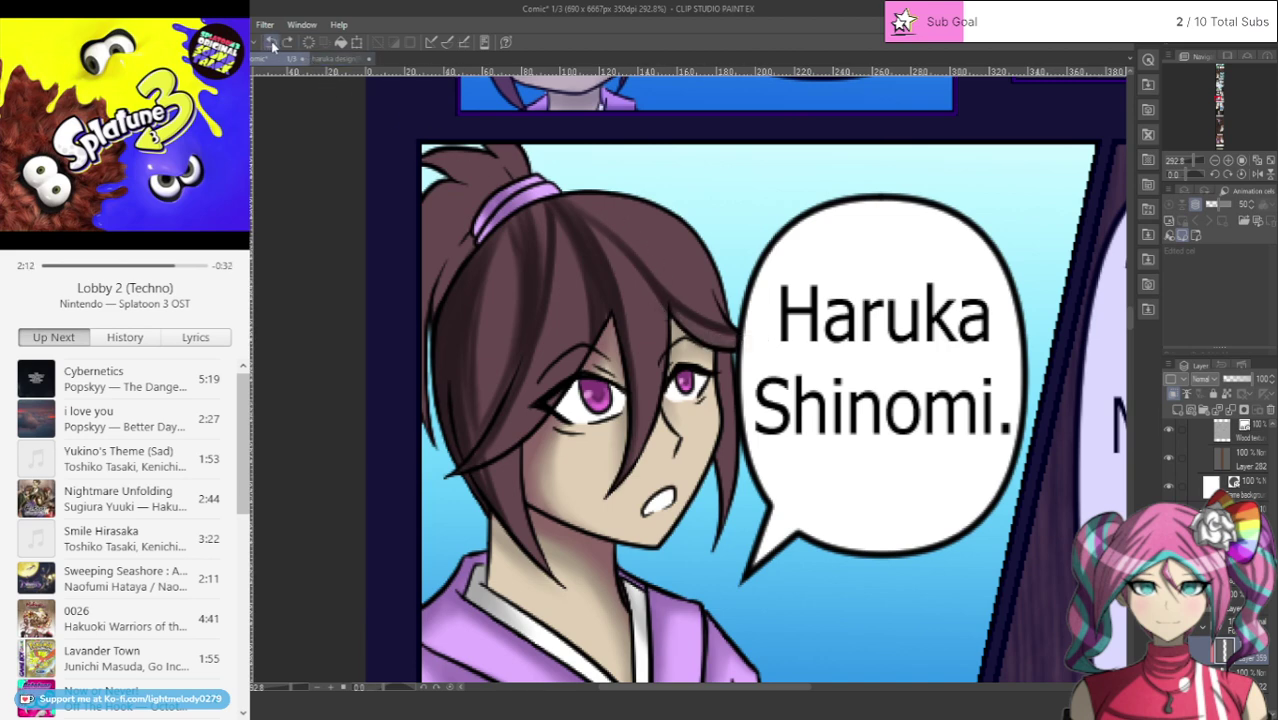
pyautogui.click(273, 44)
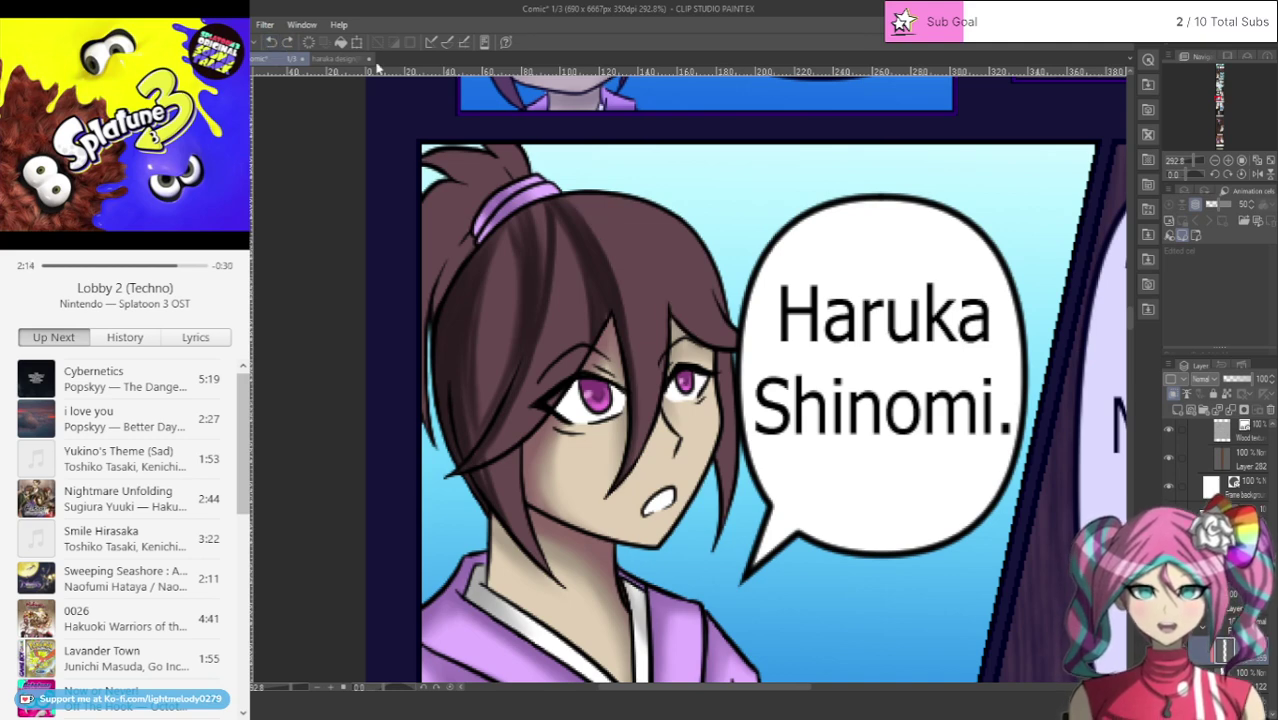
# Step: Paint dark strands from the hair tie toward the far fringe and down the hair above the near eye
pyautogui.moveTo(568, 204)
pyautogui.mouseDown()
pyautogui.moveTo(660, 278)
pyautogui.moveTo(706, 358)
pyautogui.mouseUp()
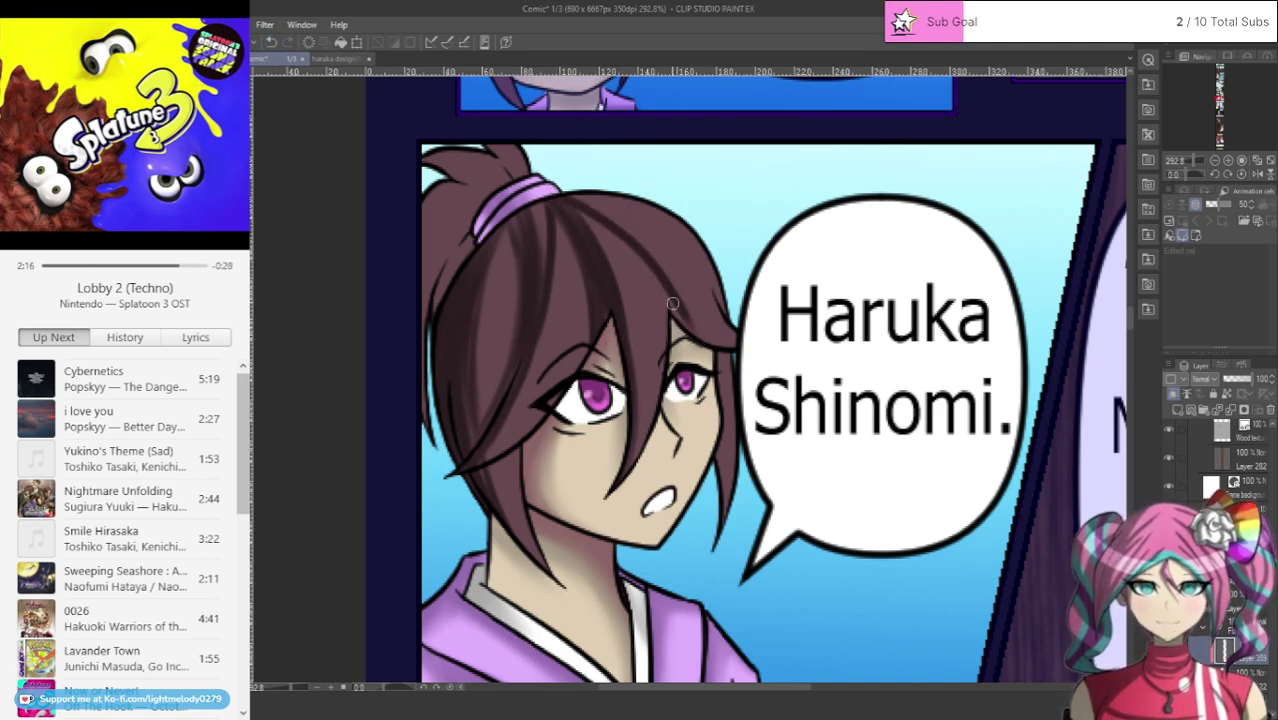
pyautogui.moveTo(664, 292); pyautogui.dragTo(706, 340)
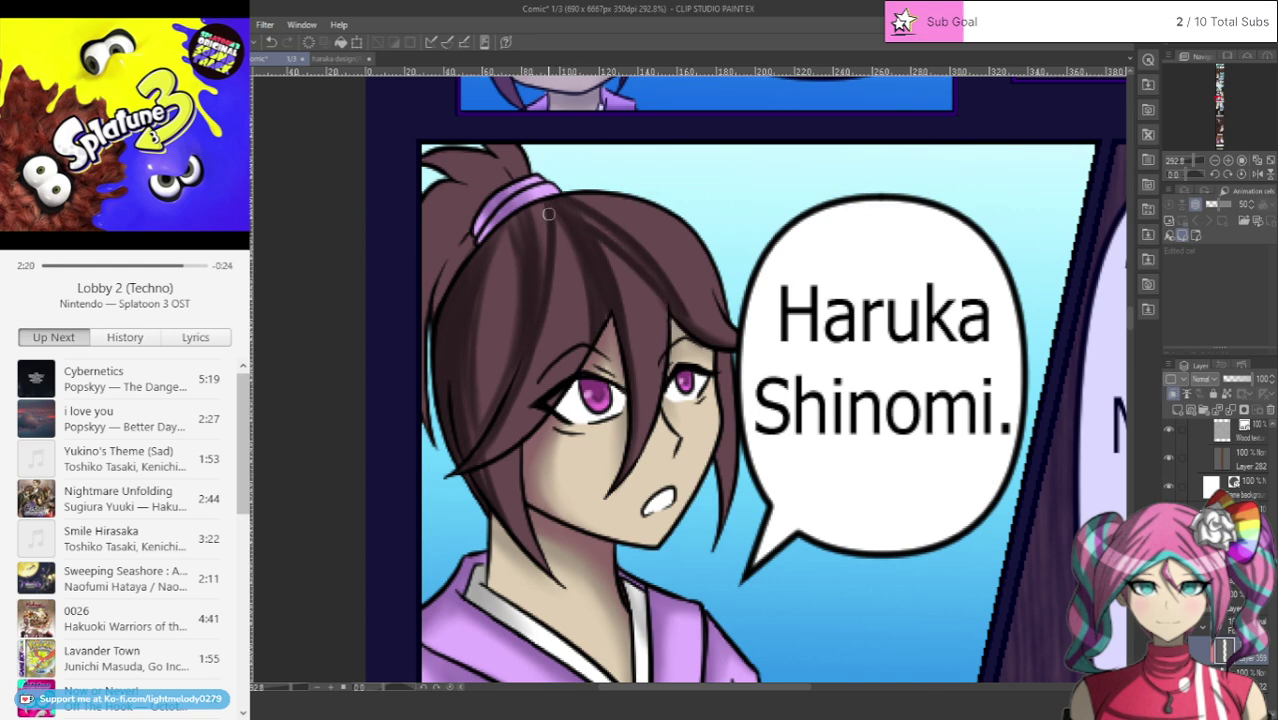
pyautogui.moveTo(542, 203)
pyautogui.mouseDown()
pyautogui.moveTo(597, 336)
pyautogui.moveTo(591, 370)
pyautogui.mouseUp()
pyautogui.moveTo(562, 245); pyautogui.dragTo(528, 370)
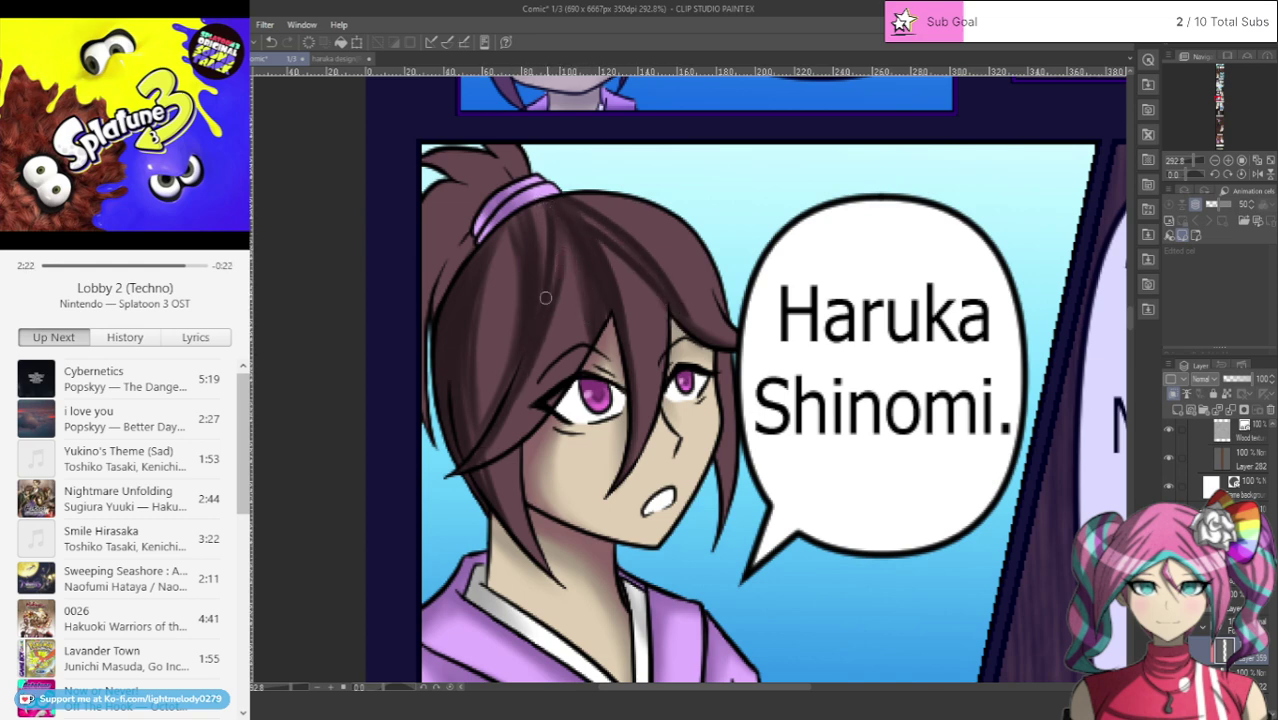
pyautogui.moveTo(550, 326); pyautogui.dragTo(495, 443)
pyautogui.moveTo(524, 372); pyautogui.dragTo(489, 450)
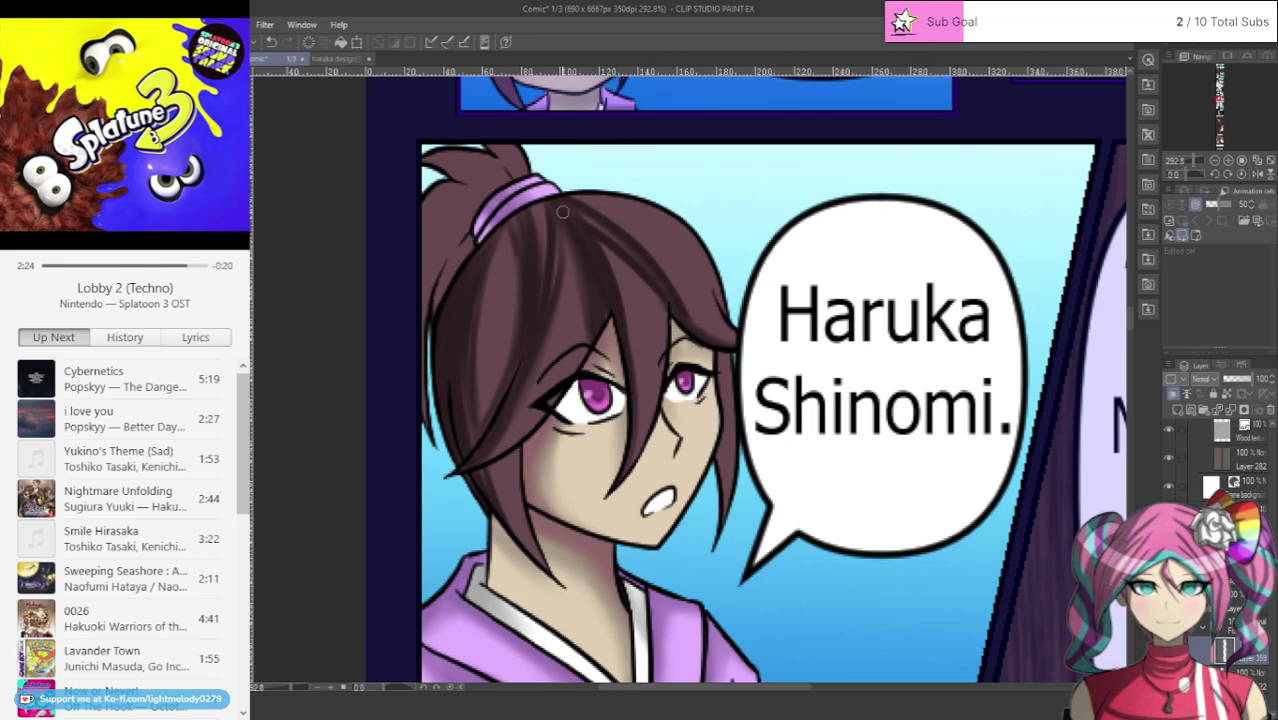
# Step: Darken the top of the crown along the head outline, from the hair tie to the far temple
pyautogui.moveTo(590, 210); pyautogui.dragTo(698, 241)
pyautogui.moveTo(564, 201)
pyautogui.mouseDown()
pyautogui.moveTo(698, 224)
pyautogui.moveTo(514, 222)
pyautogui.moveTo(476, 260)
pyautogui.mouseUp()
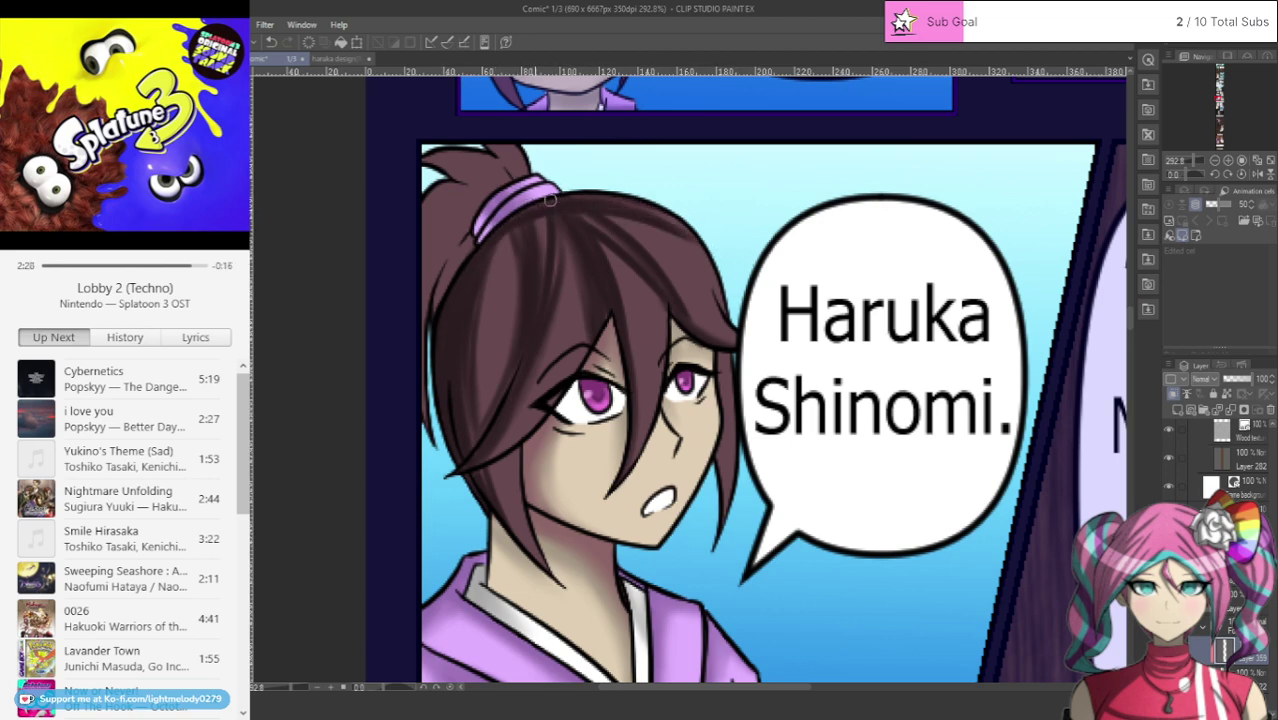
pyautogui.moveTo(578, 205)
pyautogui.mouseDown()
pyautogui.moveTo(709, 283)
pyautogui.moveTo(685, 261)
pyautogui.moveTo(729, 321)
pyautogui.mouseUp()
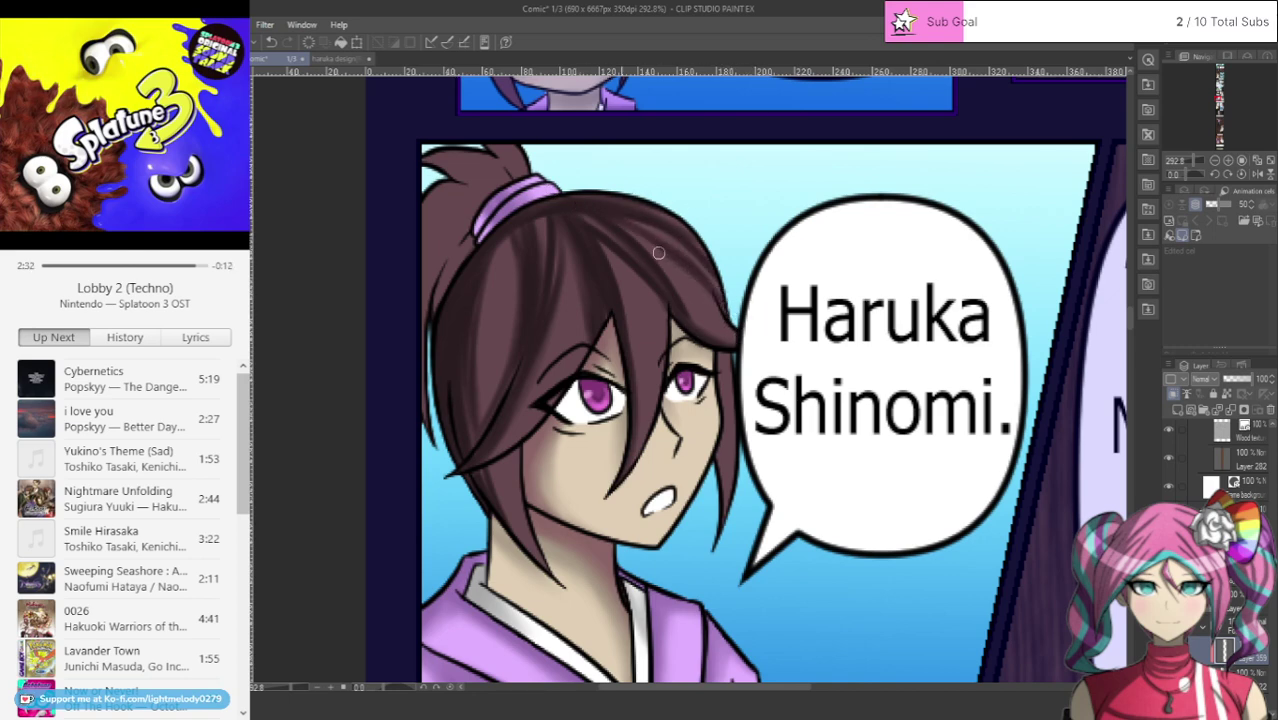
# Step: Shade the fringe lock between the eyes and the far side lock beside the cheek with dark strokes
pyautogui.moveTo(640, 352); pyautogui.dragTo(621, 489)
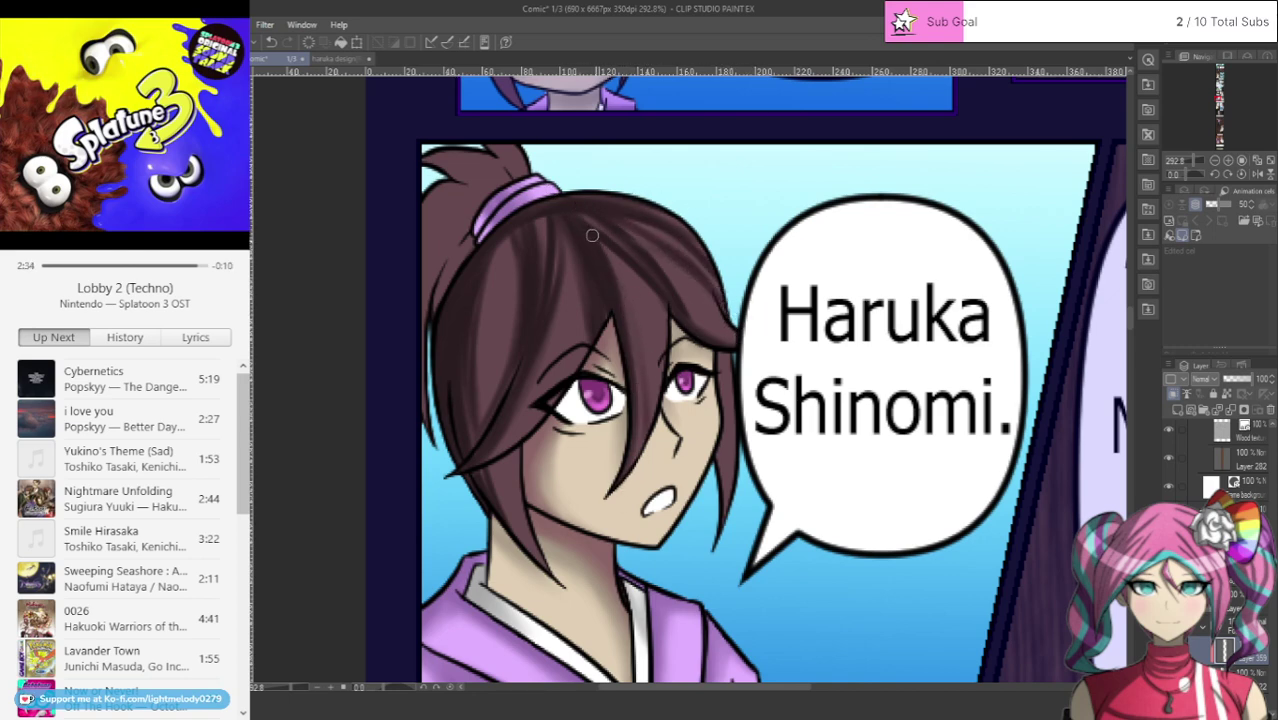
pyautogui.moveTo(626, 305); pyautogui.dragTo(645, 428)
pyautogui.moveTo(722, 355); pyautogui.dragTo(717, 462)
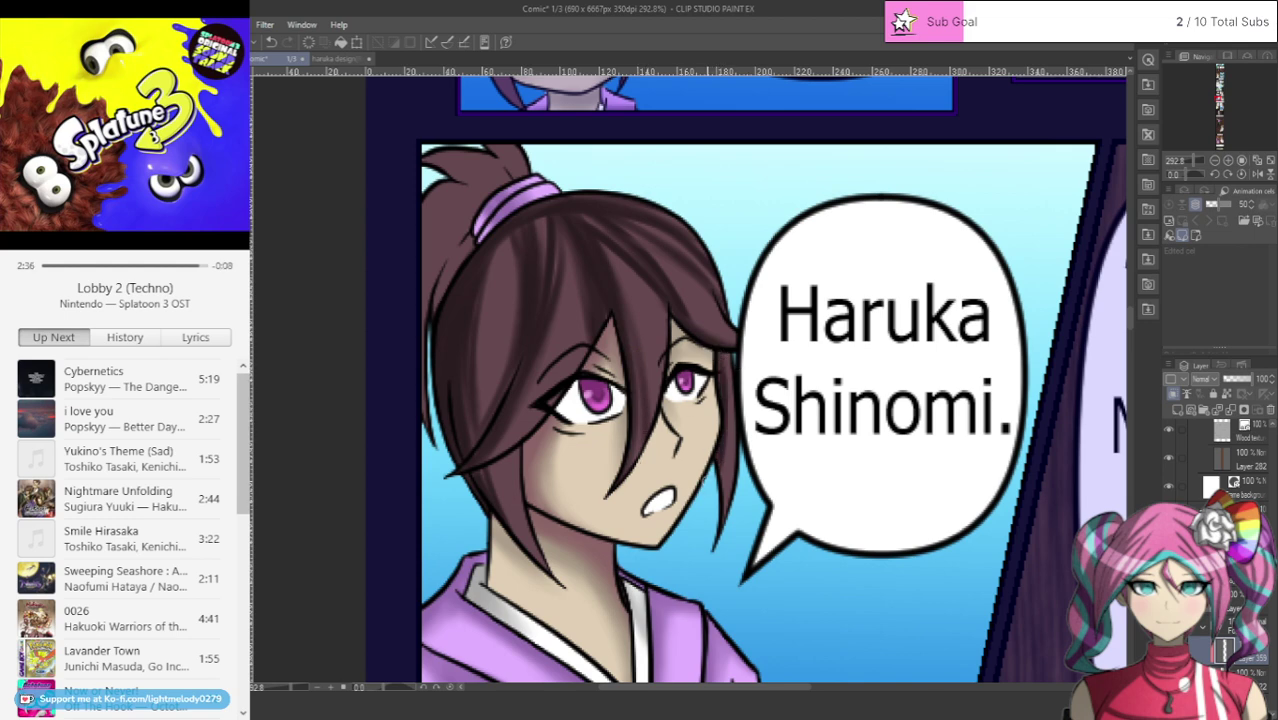
pyautogui.moveTo(719, 342); pyautogui.dragTo(722, 478)
# Step: Shade the ponytail behind the hair tie with dark strokes following its upper and hanging strands
pyautogui.moveTo(478, 236); pyautogui.dragTo(437, 320)
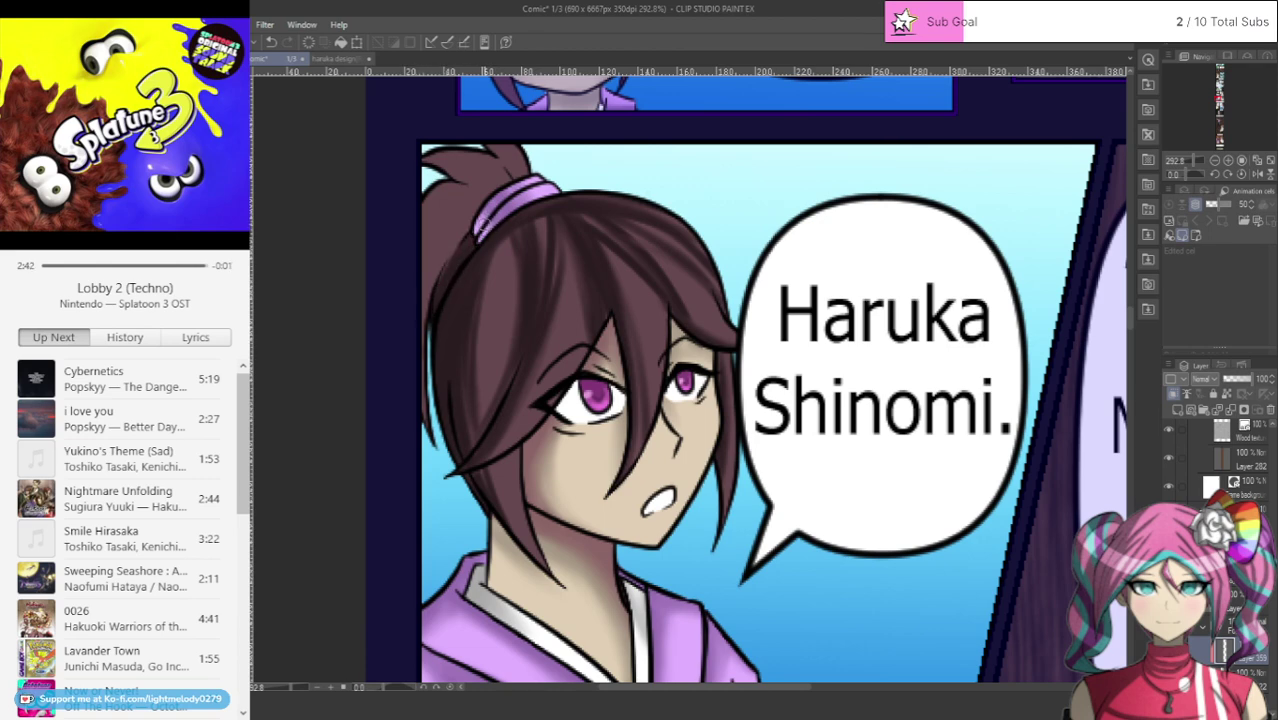
pyautogui.moveTo(476, 220)
pyautogui.mouseDown()
pyautogui.moveTo(425, 326)
pyautogui.moveTo(456, 228)
pyautogui.moveTo(476, 208)
pyautogui.moveTo(428, 182)
pyautogui.moveTo(455, 174)
pyautogui.moveTo(431, 160)
pyautogui.mouseUp()
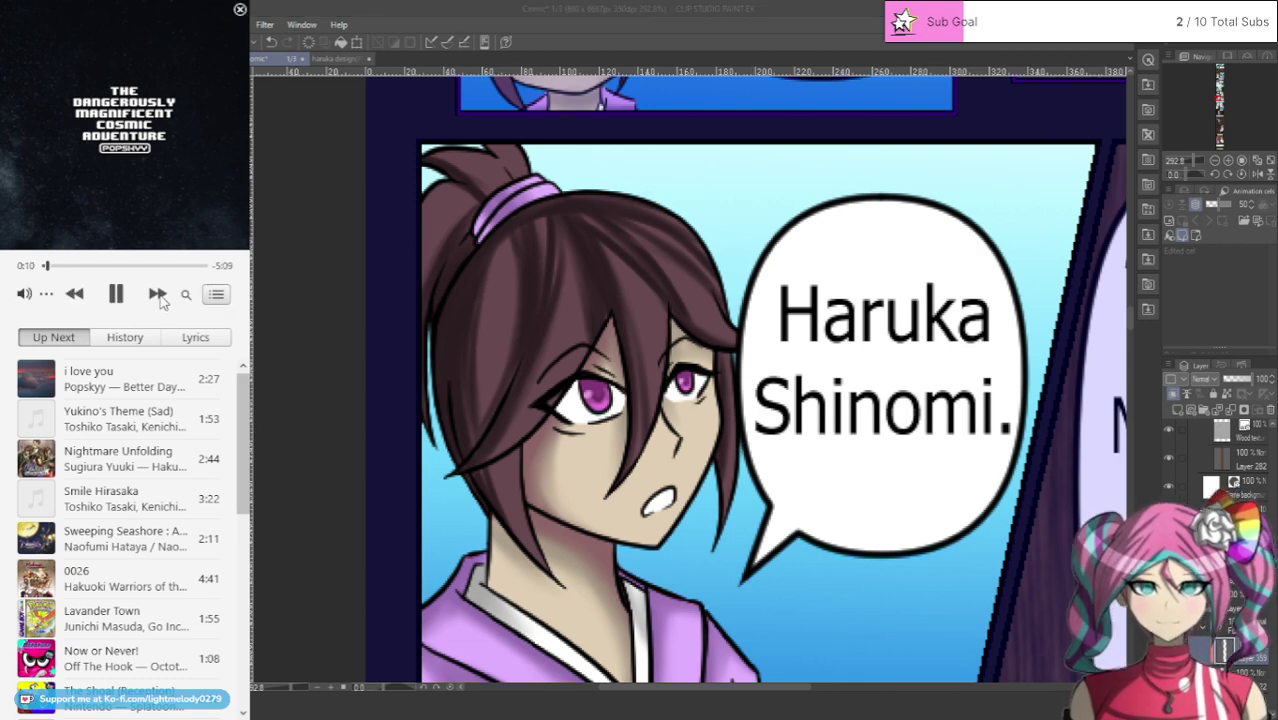
pyautogui.click(158, 294)
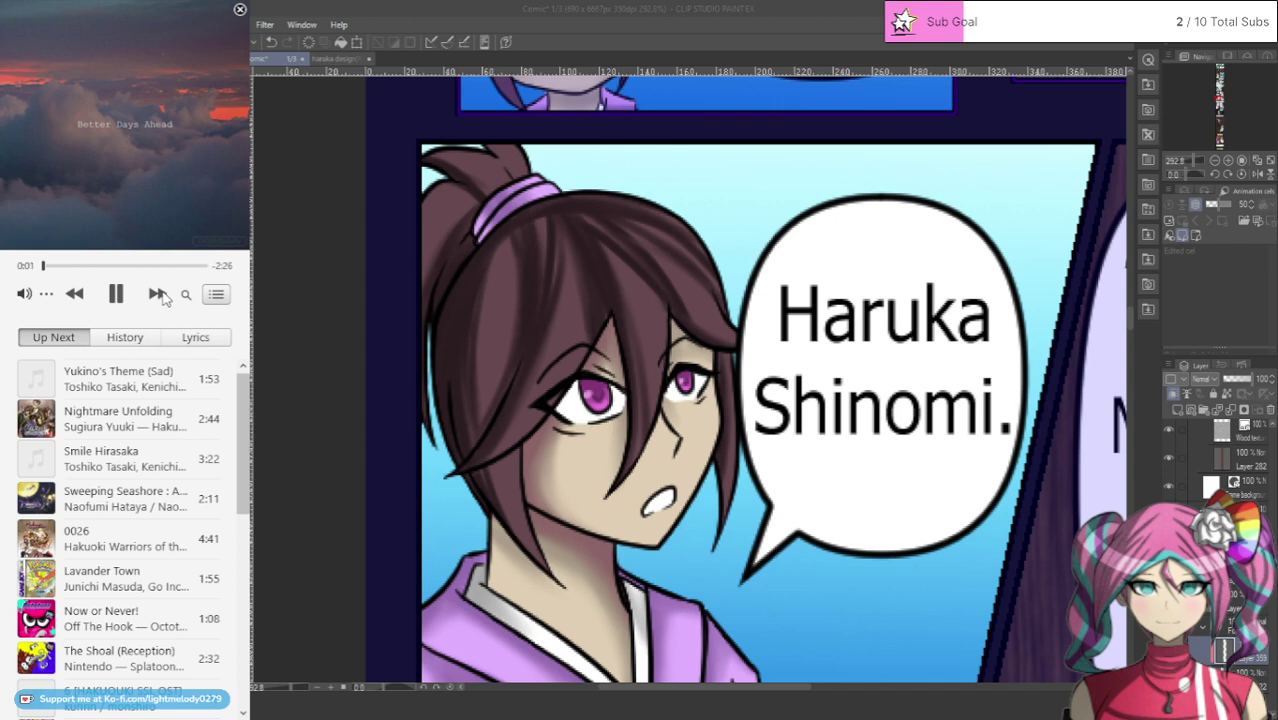
pyautogui.click(160, 294)
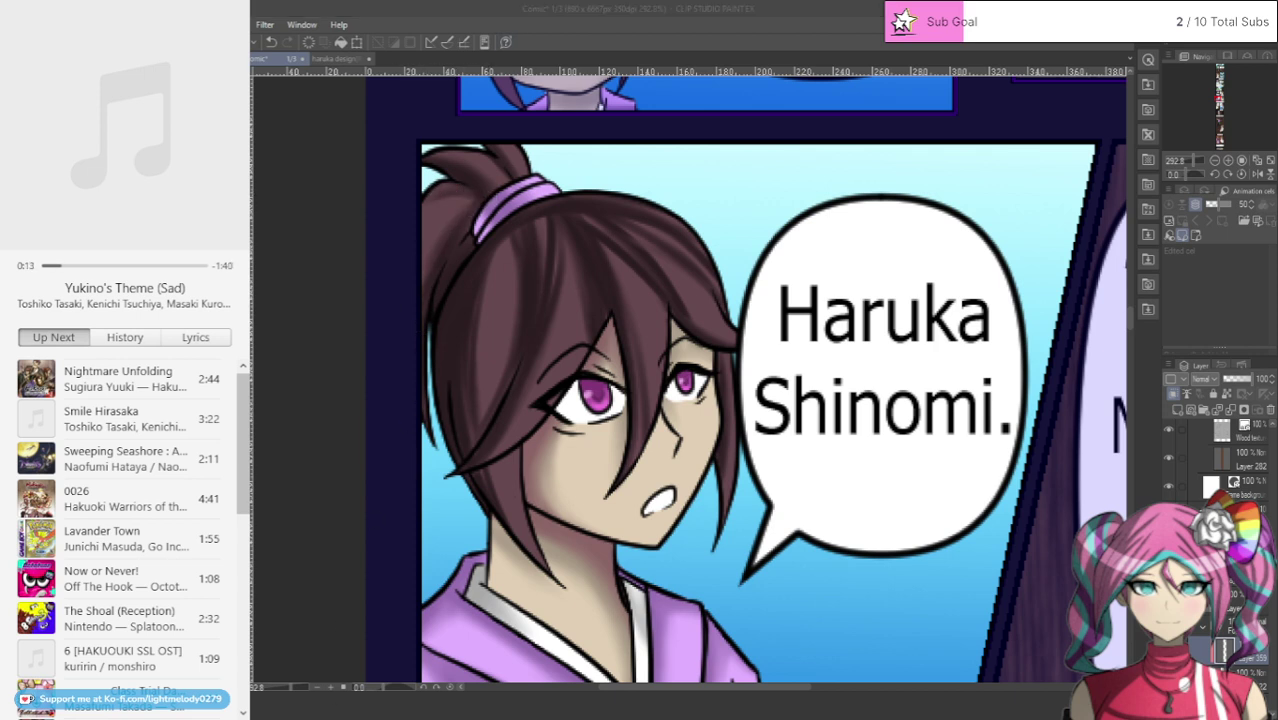
pyautogui.click(525, 15)
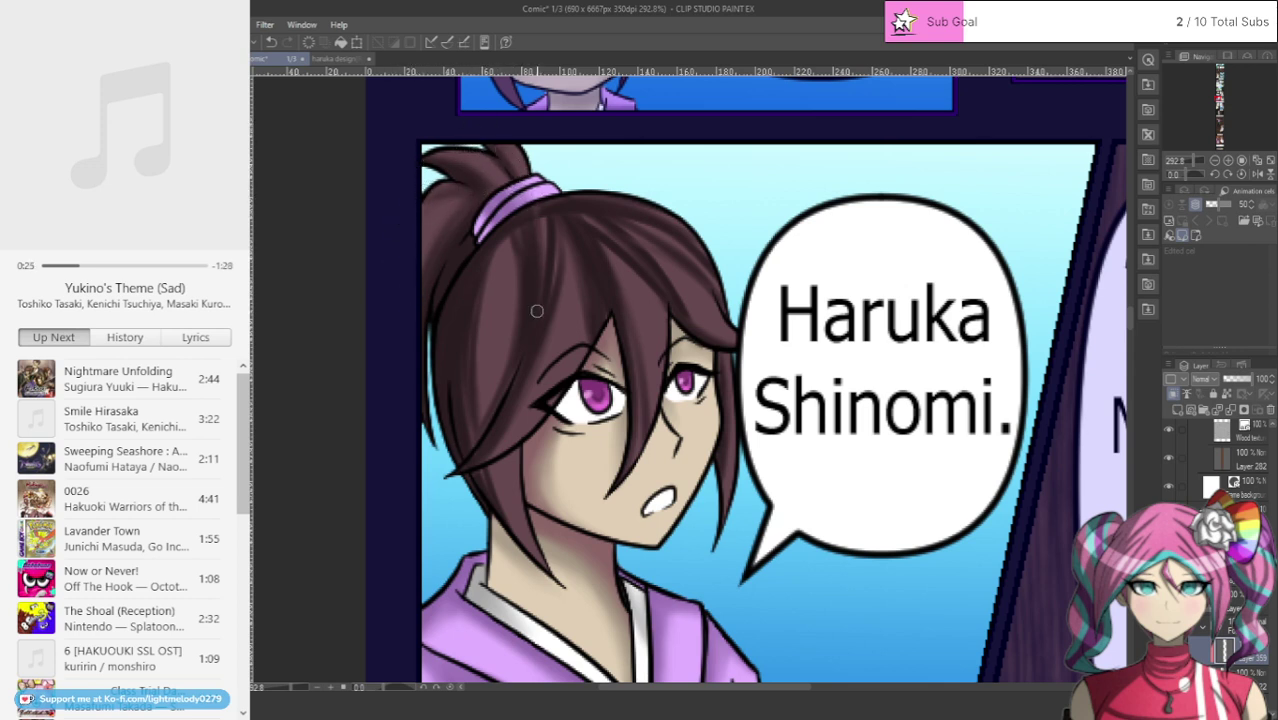
# Step: Deepen and blend the dark strands under the hair tie, carrying them down the side of the head toward the side lock
pyautogui.moveTo(537, 203); pyautogui.dragTo(538, 290)
pyautogui.moveTo(542, 201); pyautogui.dragTo(536, 248)
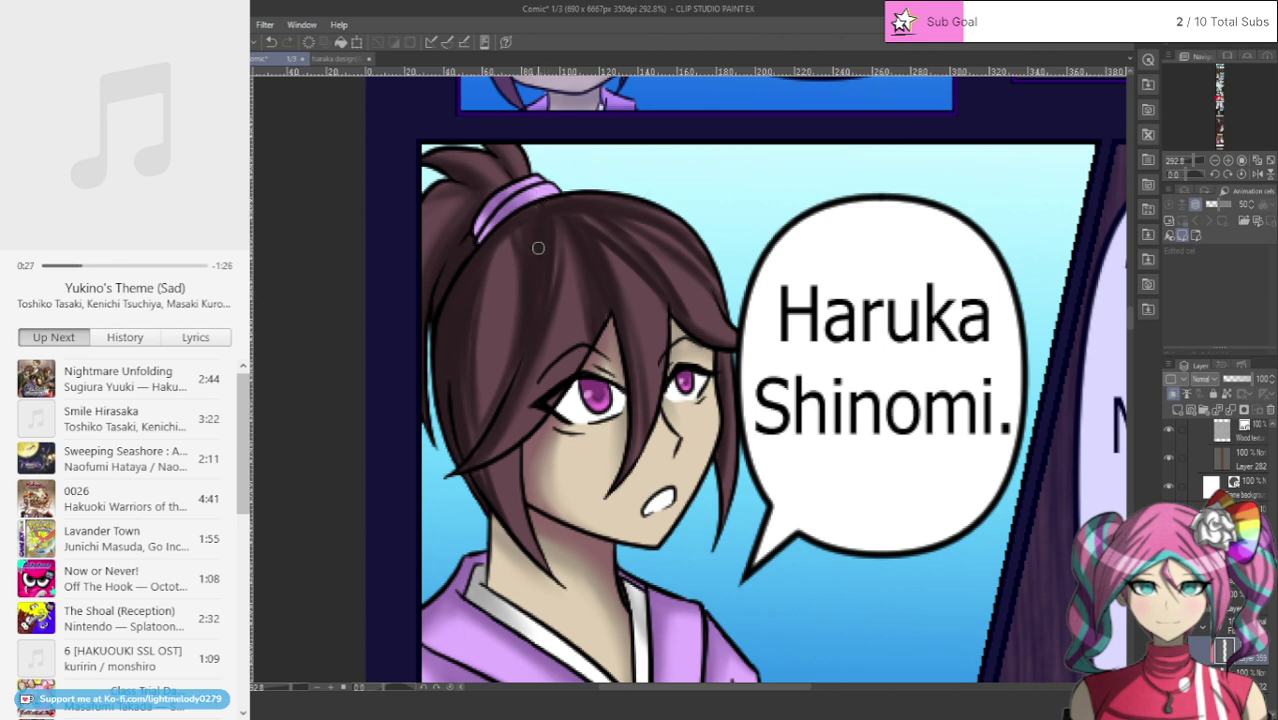
pyautogui.moveTo(551, 203); pyautogui.dragTo(549, 293)
pyautogui.moveTo(516, 366); pyautogui.dragTo(473, 446)
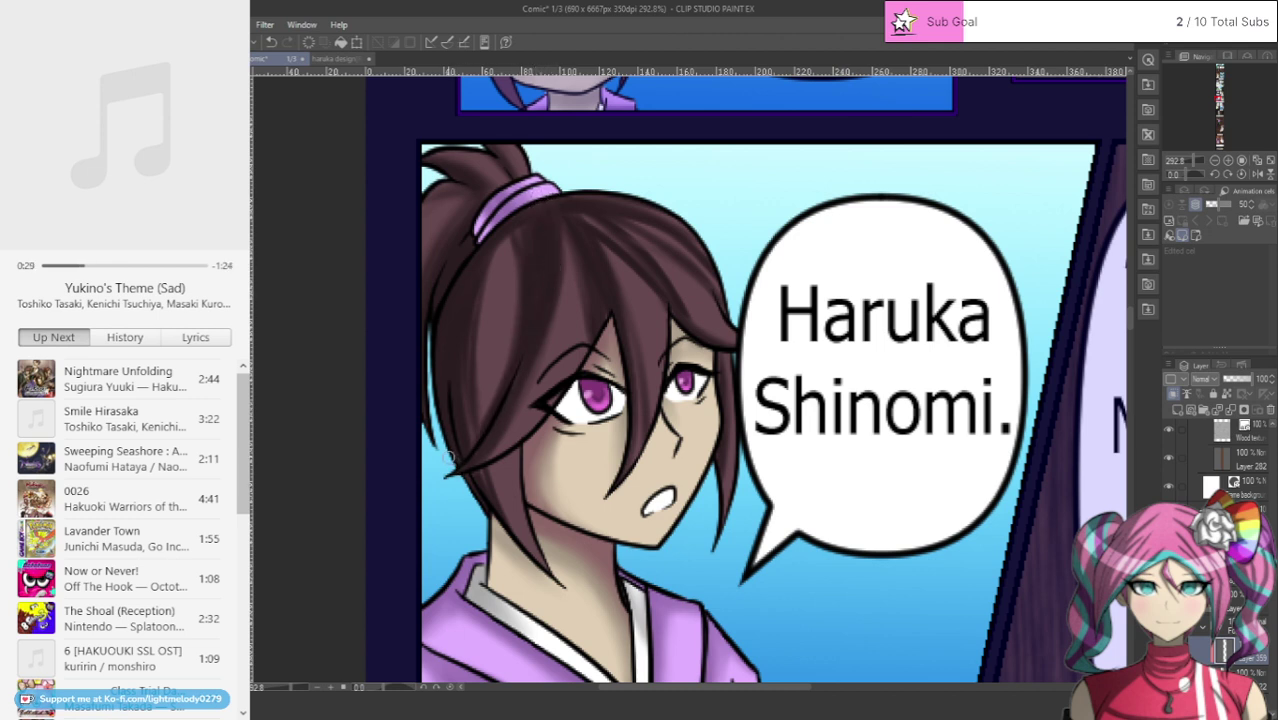
pyautogui.moveTo(520, 212)
pyautogui.mouseDown()
pyautogui.moveTo(442, 353)
pyautogui.moveTo(467, 366)
pyautogui.moveTo(473, 424)
pyautogui.mouseUp()
pyautogui.moveTo(518, 253); pyautogui.dragTo(481, 435)
pyautogui.moveTo(515, 214); pyautogui.dragTo(525, 273)
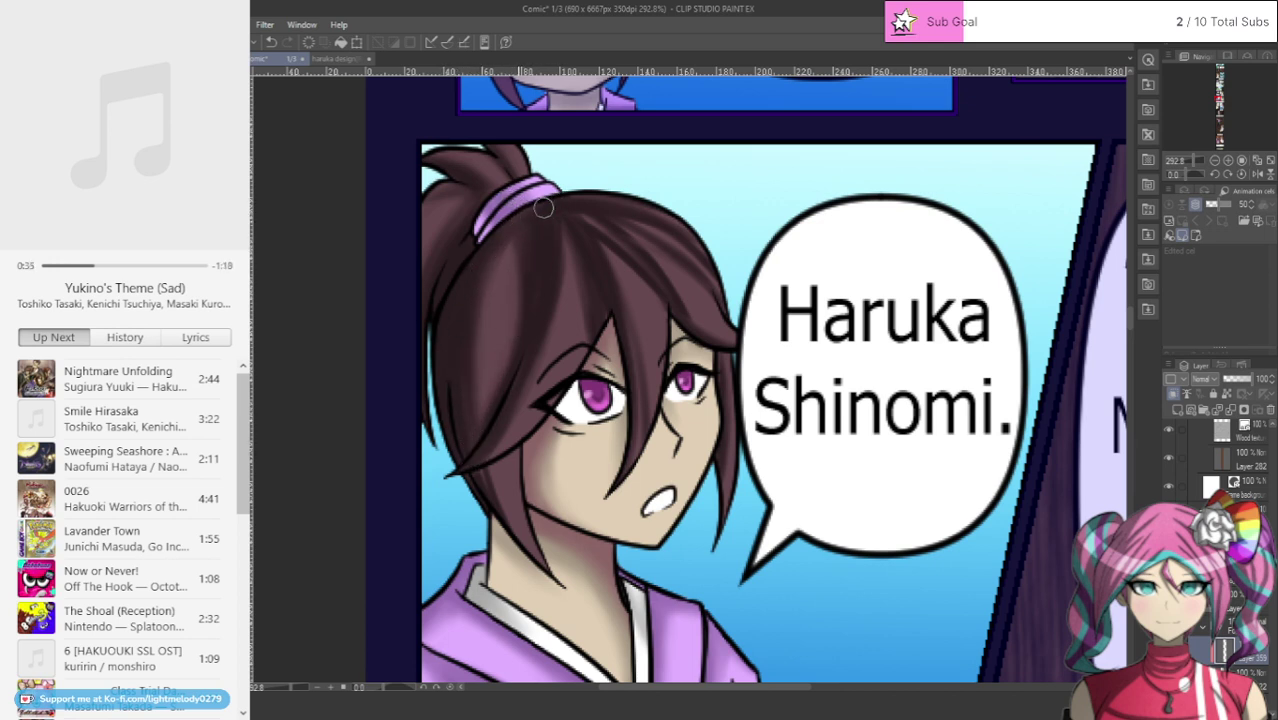
# Step: Darken and blend the hair strands running from the hair tie down the side of the head to the near side lock
pyautogui.moveTo(545, 205); pyautogui.dragTo(485, 280)
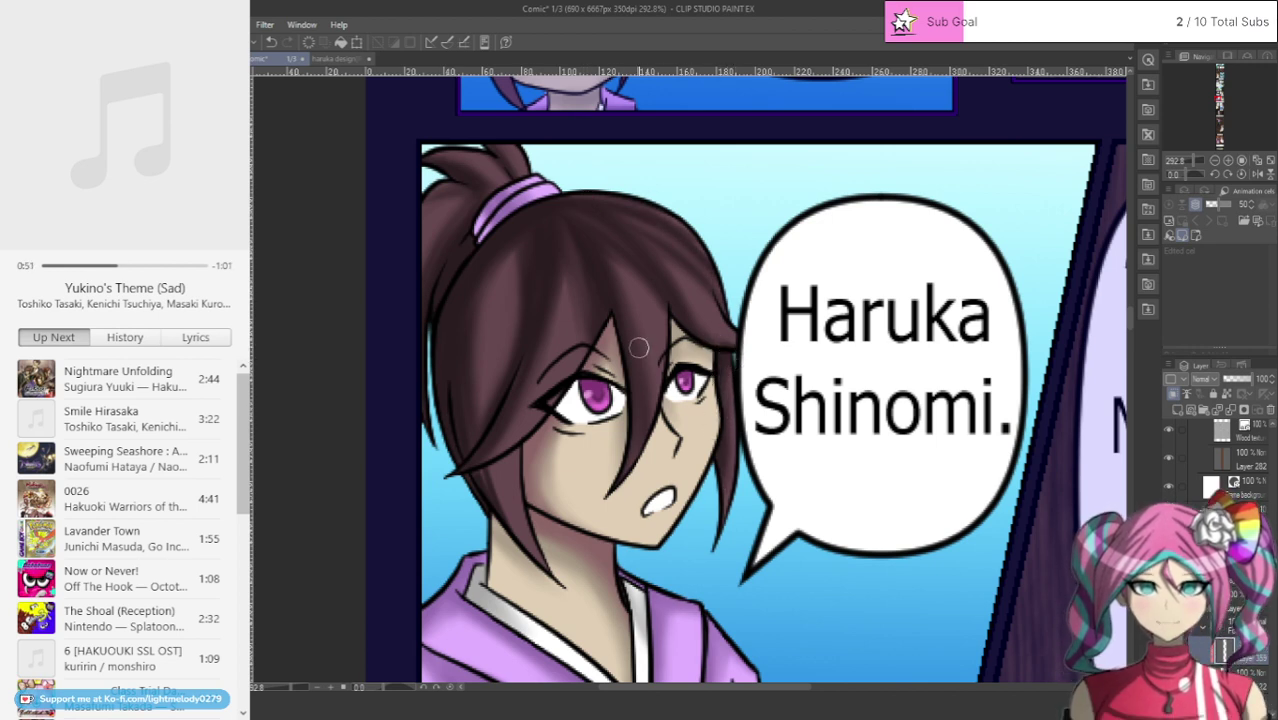
pyautogui.moveTo(485, 463); pyautogui.dragTo(540, 565)
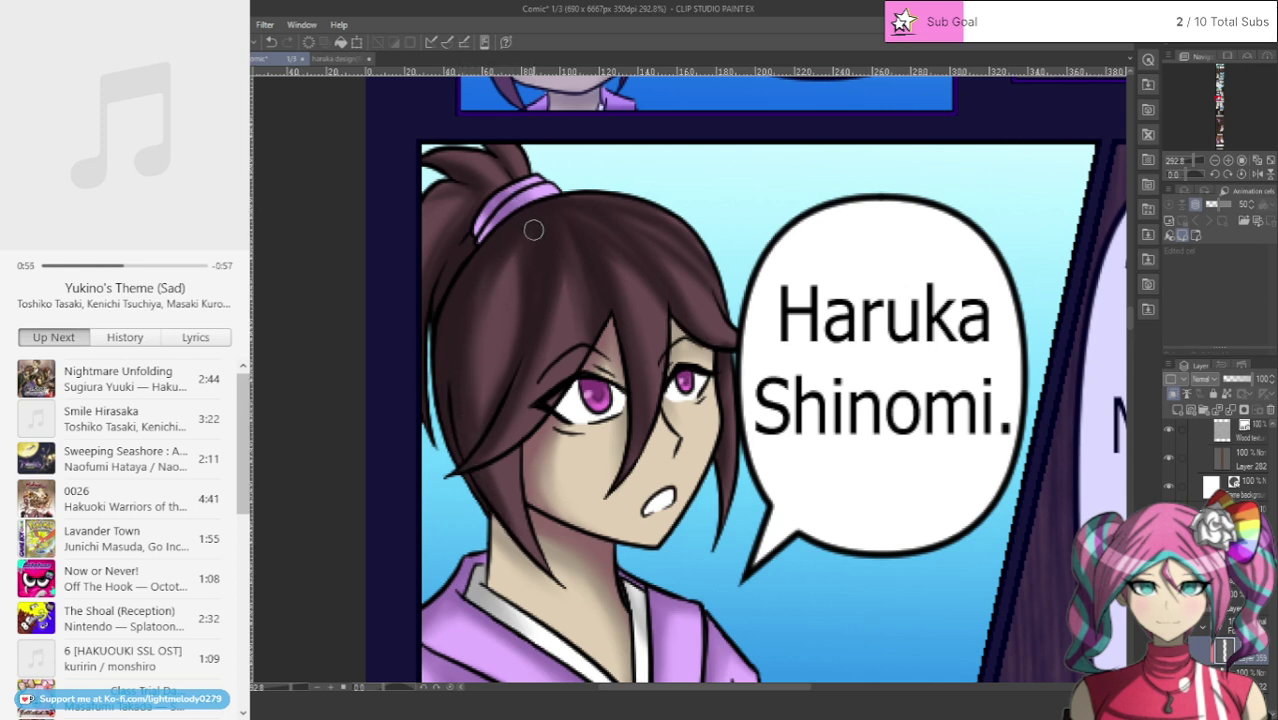
pyautogui.moveTo(507, 258)
pyautogui.mouseDown()
pyautogui.moveTo(481, 434)
pyautogui.moveTo(487, 343)
pyautogui.mouseUp()
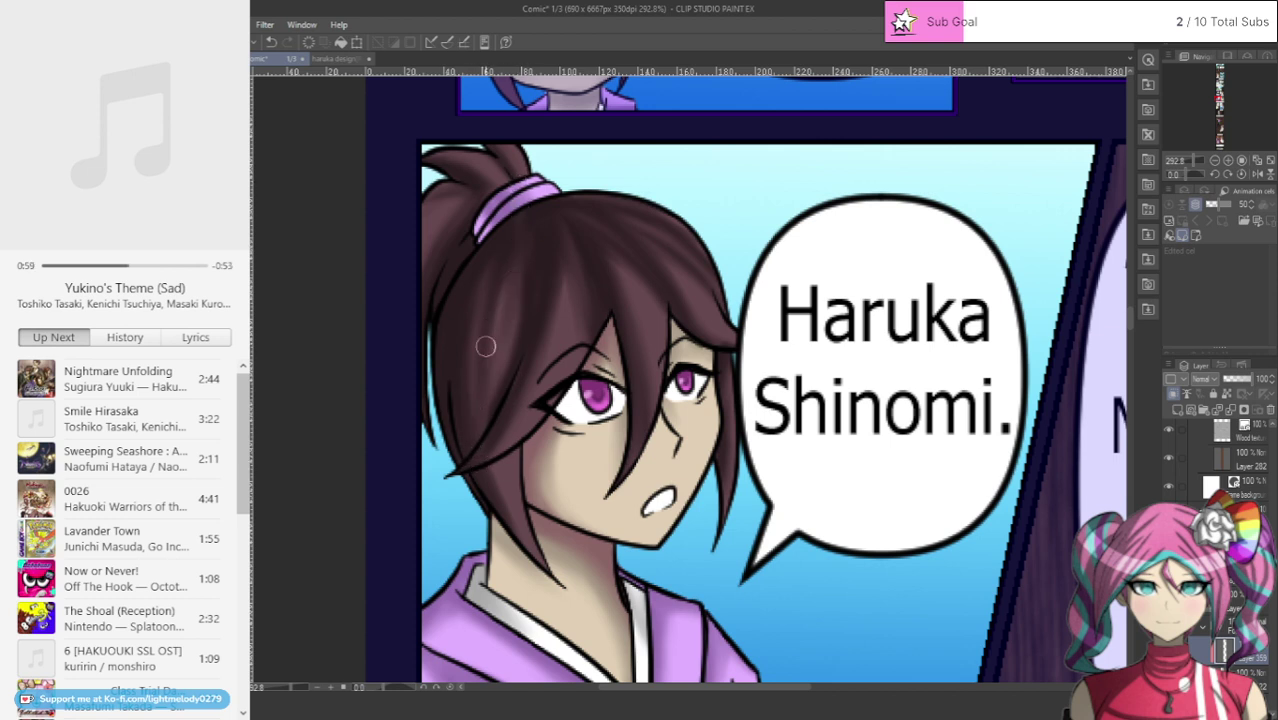
pyautogui.moveTo(516, 285); pyautogui.dragTo(507, 374)
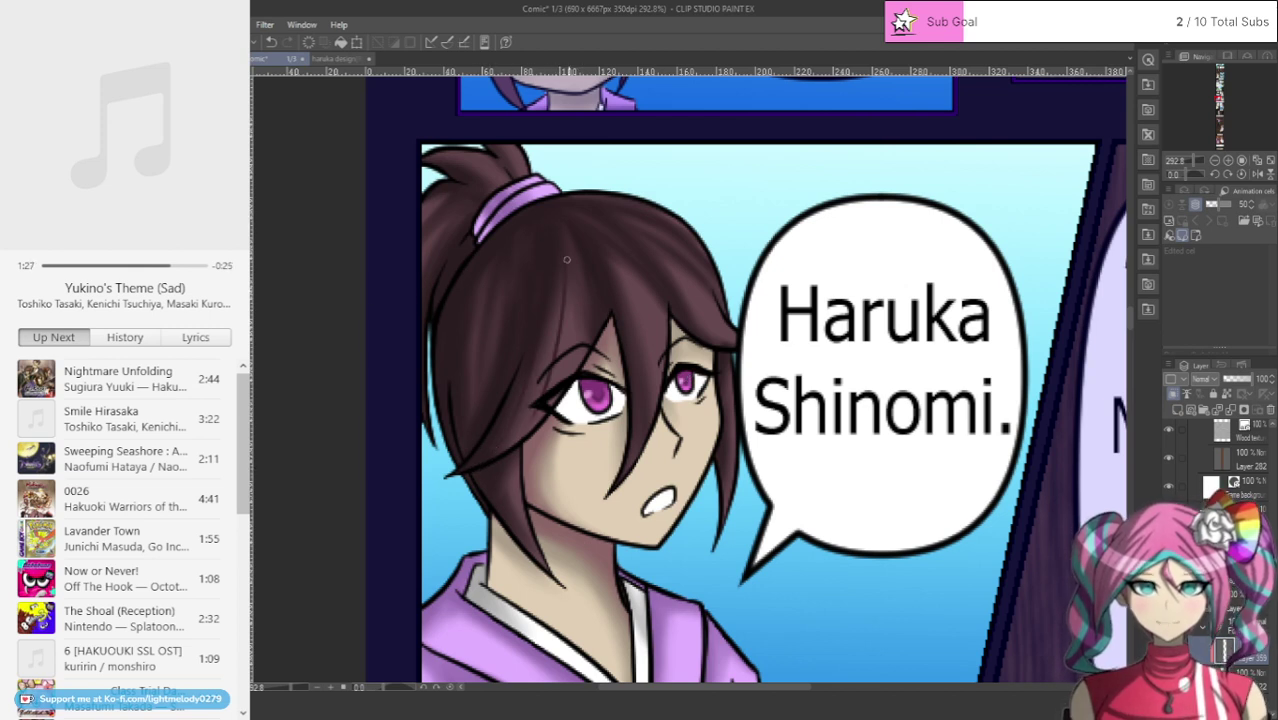
# Step: Undo the last strokes and draw fine lighter strands with a smaller brush down the side of the head above the near eye
pyautogui.click(271, 42)
pyautogui.click(270, 42)
pyautogui.moveTo(541, 368)
pyautogui.mouseDown()
pyautogui.moveTo(561, 282)
pyautogui.moveTo(549, 388)
pyautogui.mouseUp()
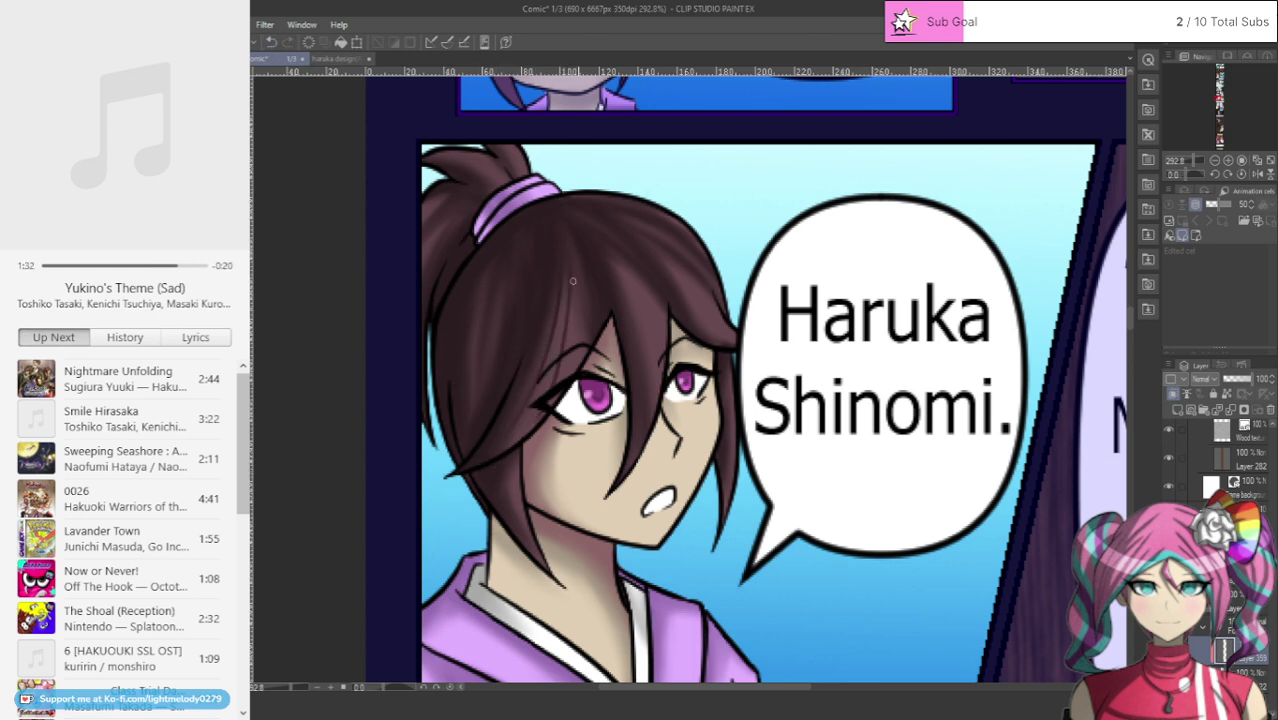
pyautogui.moveTo(573, 283); pyautogui.dragTo(563, 400)
pyautogui.moveTo(563, 287); pyautogui.dragTo(530, 422)
pyautogui.moveTo(548, 365)
pyautogui.mouseDown()
pyautogui.moveTo(561, 303)
pyautogui.moveTo(582, 336)
pyautogui.mouseUp()
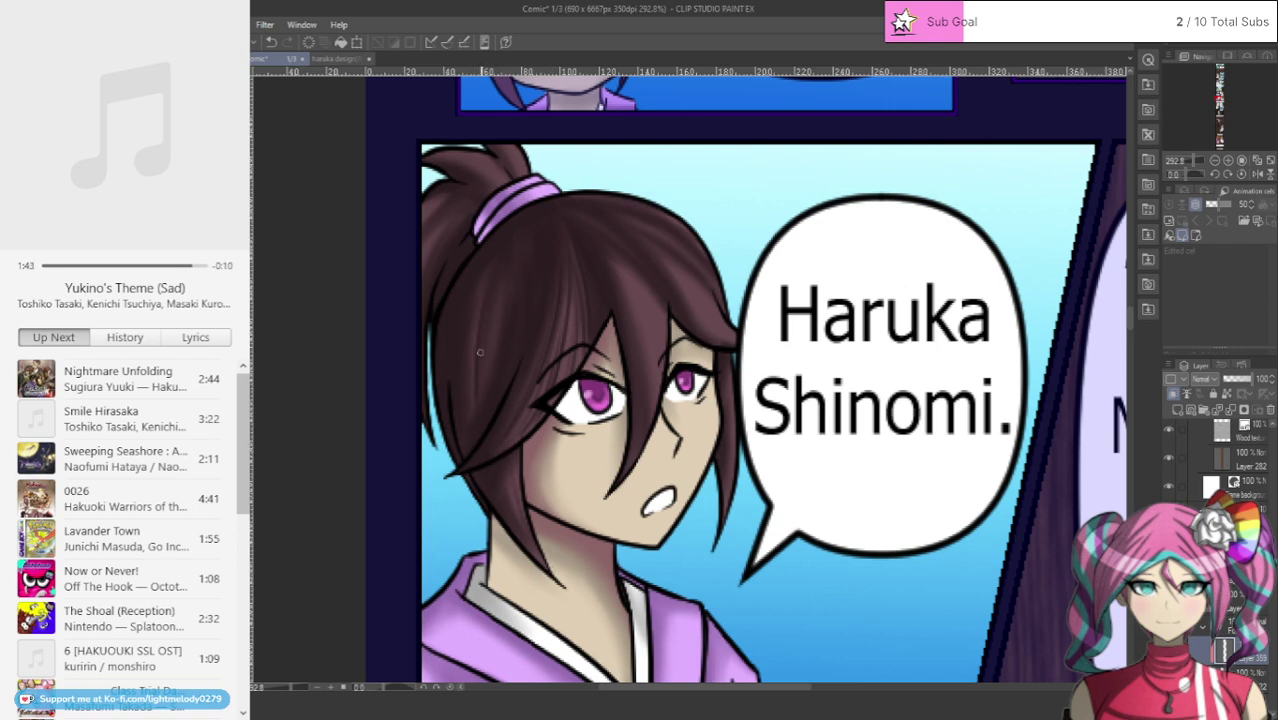
pyautogui.moveTo(498, 246); pyautogui.dragTo(492, 462)
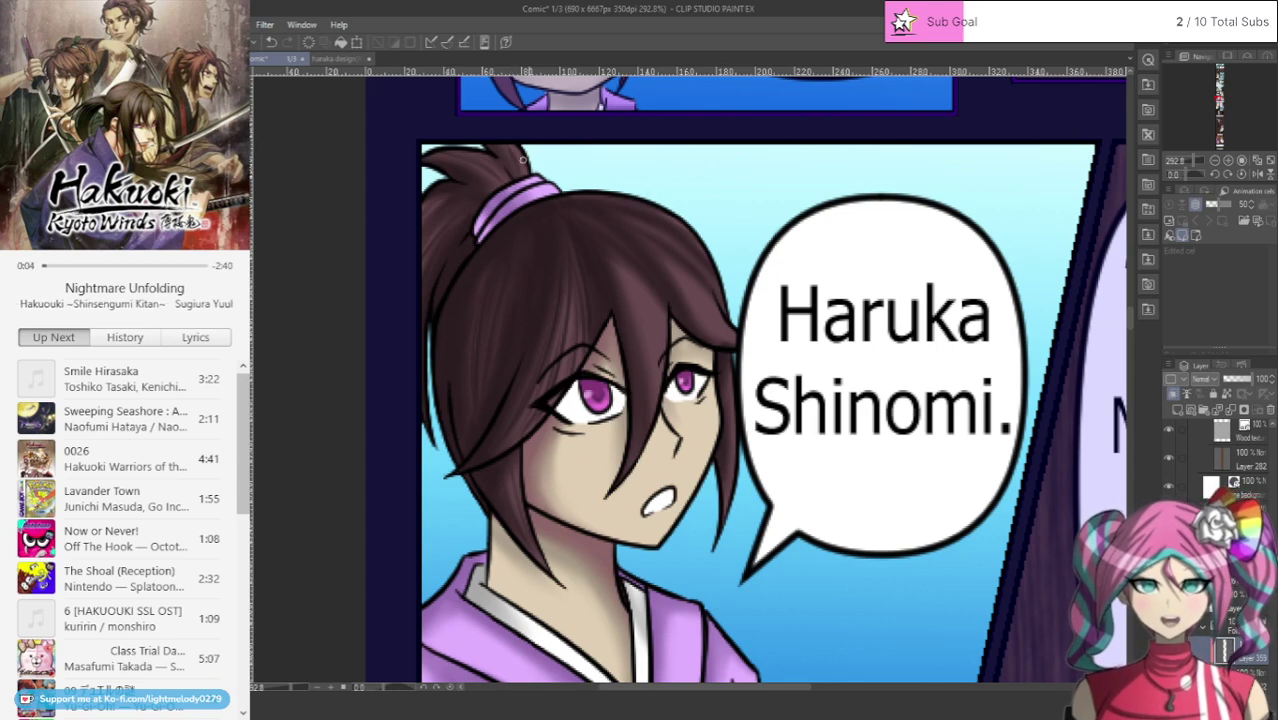
# Step: Add fine pinkish strands to the fringe, ponytail and far temple, undoing the unwanted strokes
pyautogui.moveTo(642, 350); pyautogui.dragTo(612, 264)
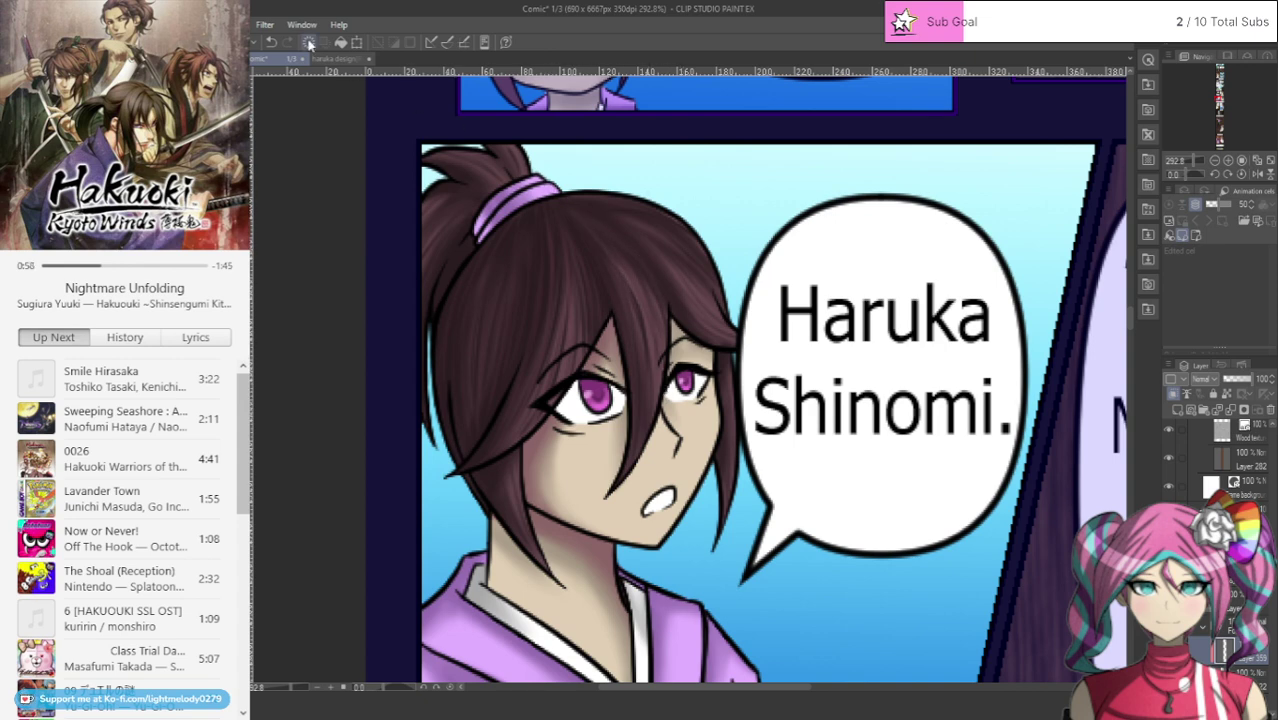
pyautogui.hotkey('ctrl', 'z')
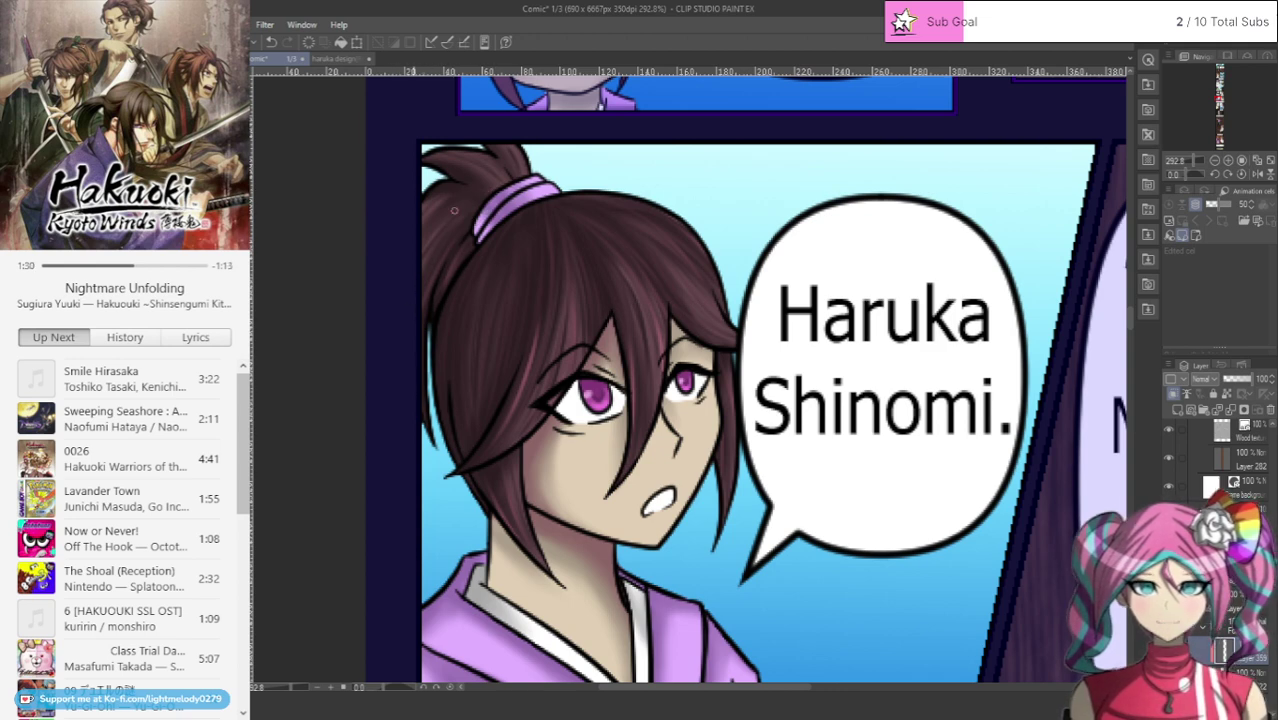
pyautogui.hotkey('ctrl', 'z')
pyautogui.moveTo(523, 170); pyautogui.dragTo(509, 145)
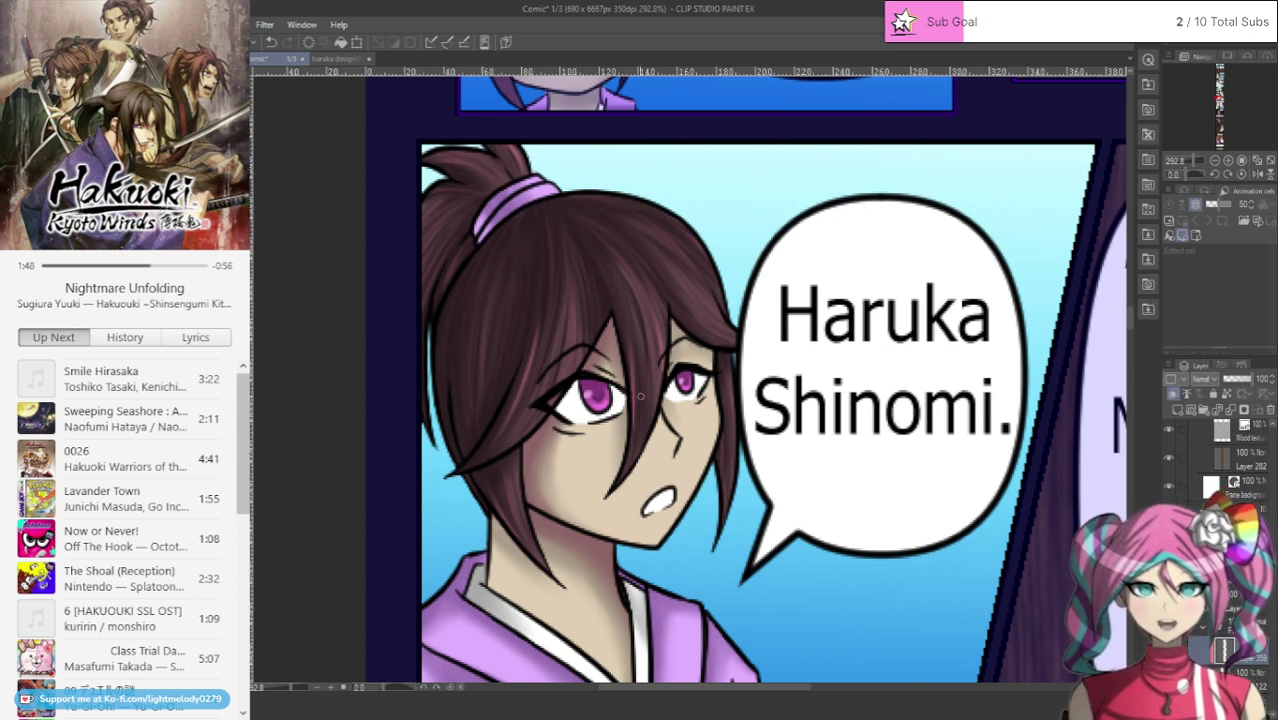
pyautogui.moveTo(632, 246); pyautogui.dragTo(688, 312)
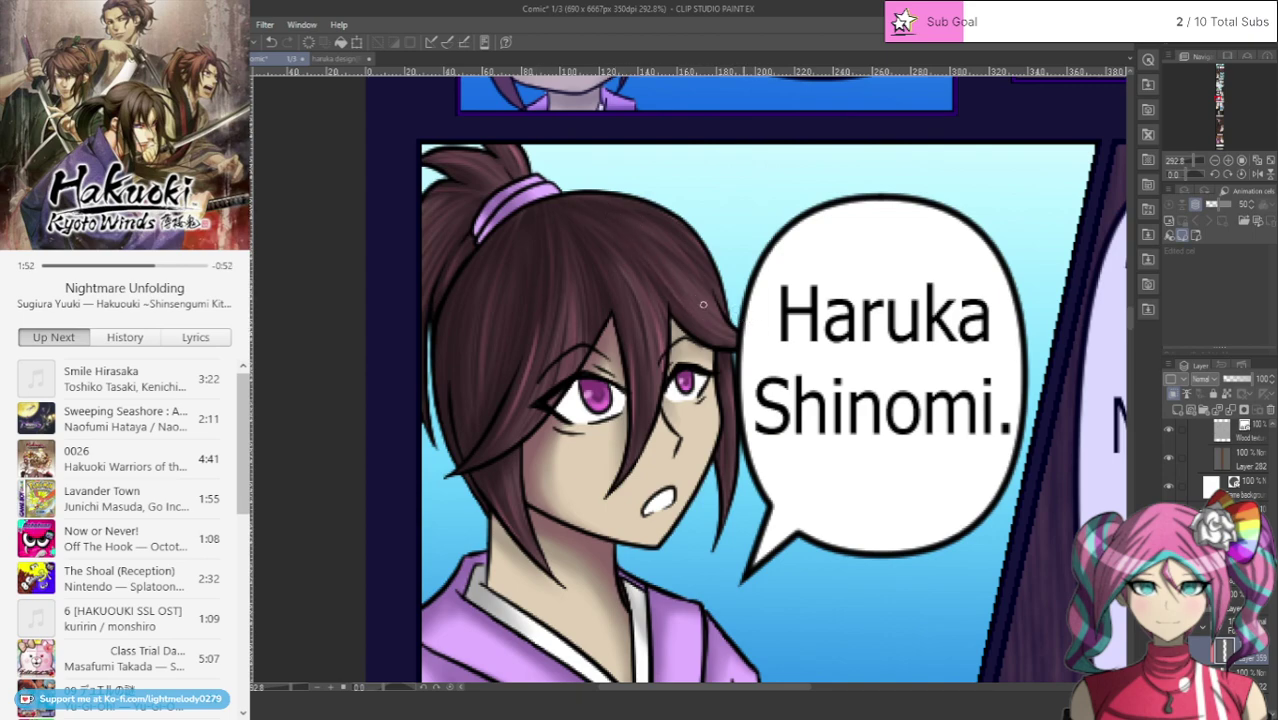
# Step: Remove the dark tint from the small "No need. I get that a lot." panel and shade its character's ponytail and central fringe with dark strokes
pyautogui.scroll(-5, 583, 265)
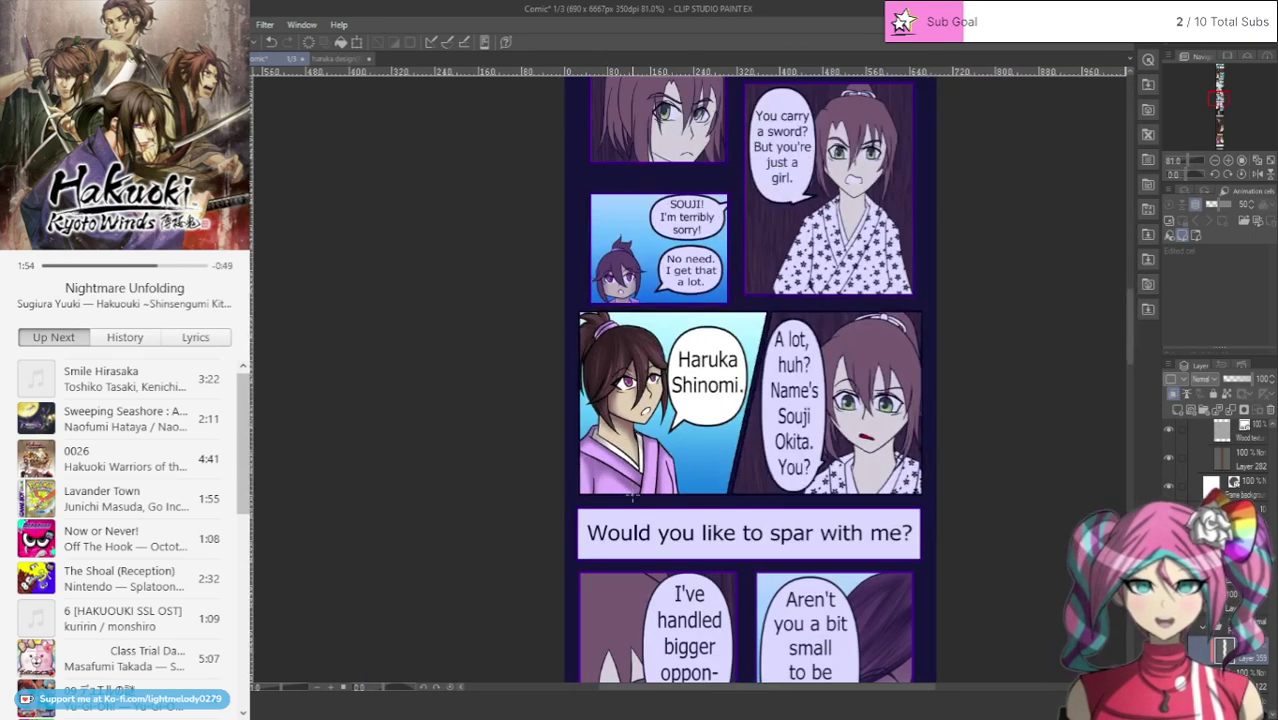
pyautogui.scroll(5, 583, 265)
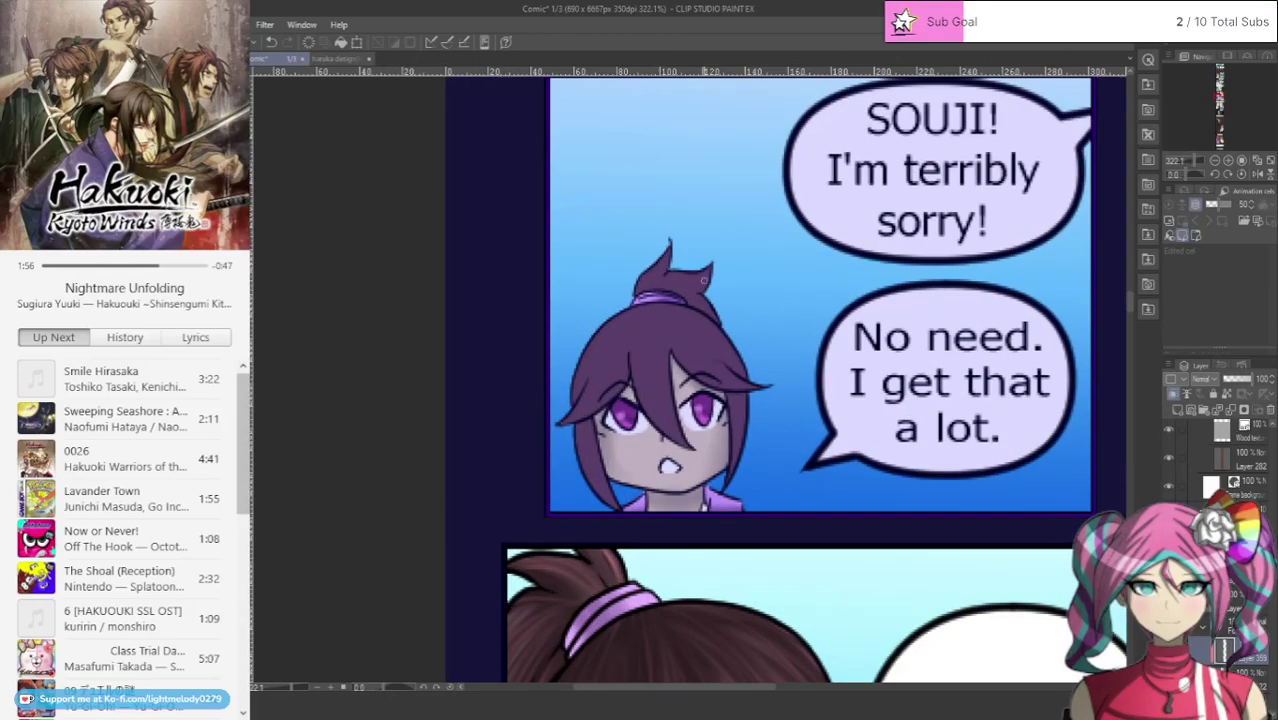
pyautogui.hotkey('ctrl', 'z')
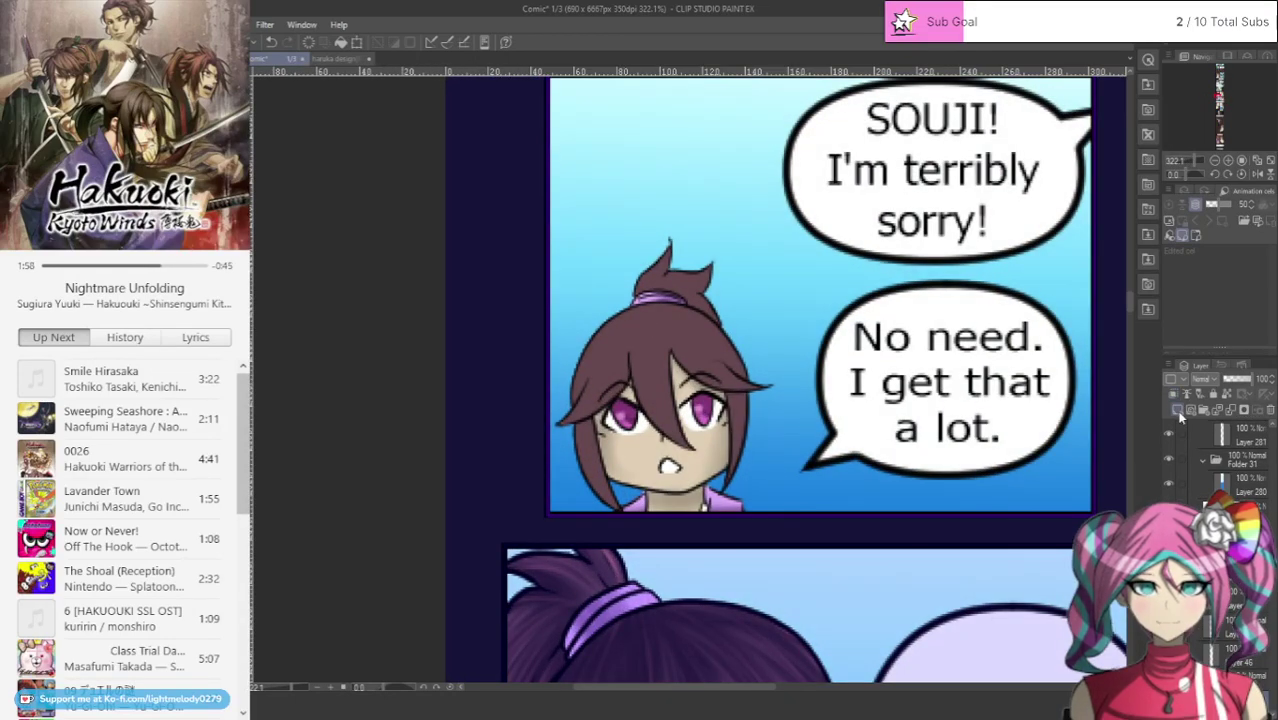
pyautogui.scroll(1, 702, 371)
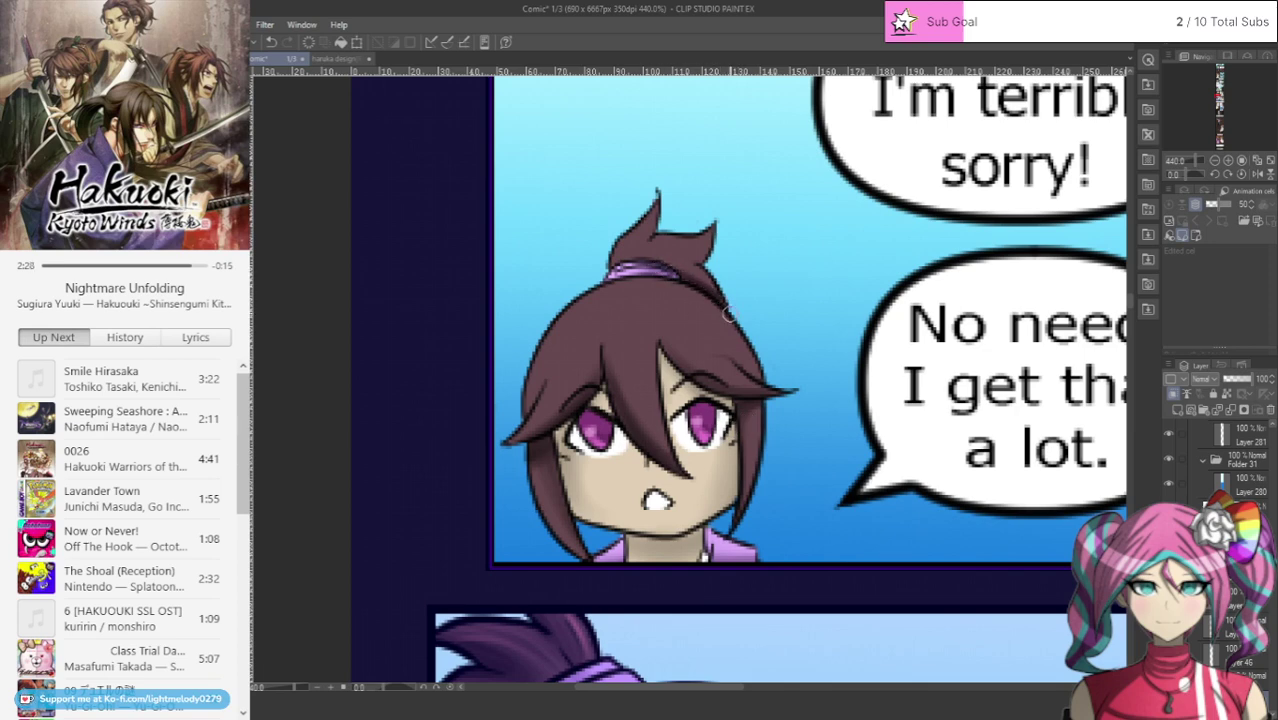
pyautogui.moveTo(615, 267); pyautogui.dragTo(657, 177)
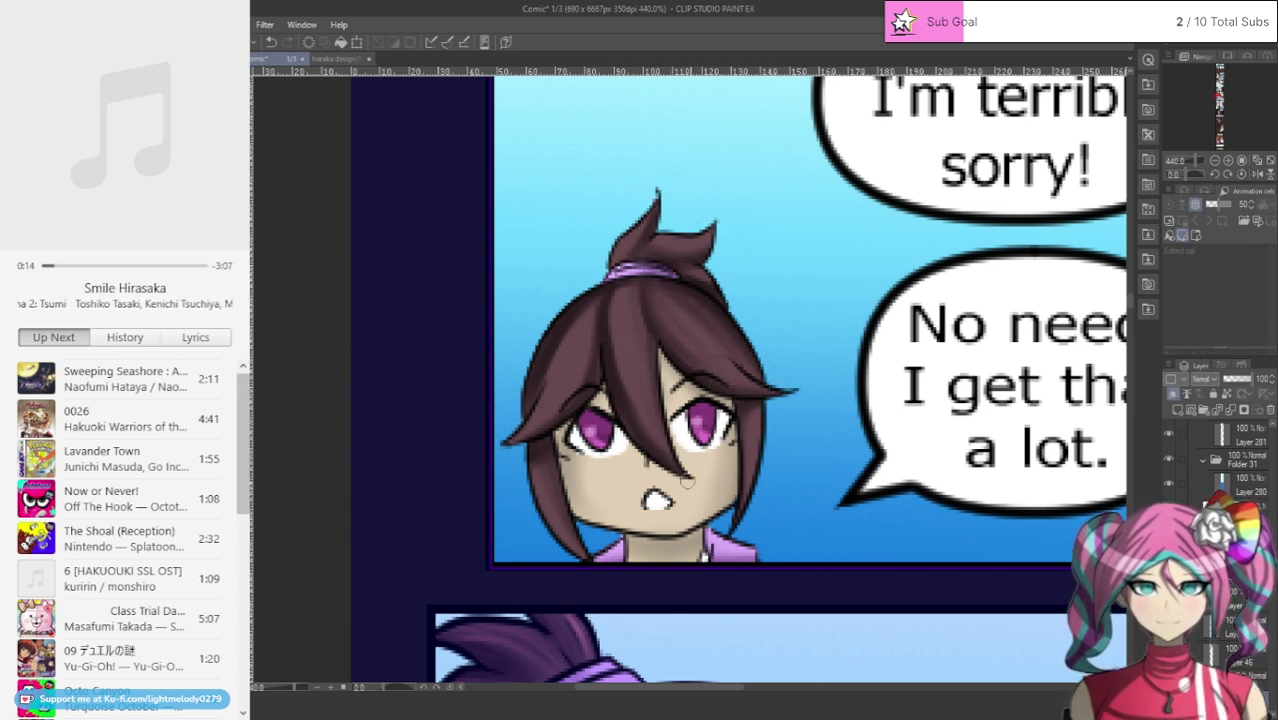
pyautogui.moveTo(644, 279)
pyautogui.mouseDown()
pyautogui.moveTo(622, 373)
pyautogui.moveTo(656, 422)
pyautogui.mouseUp()
pyautogui.moveTo(627, 325); pyautogui.dragTo(698, 499)
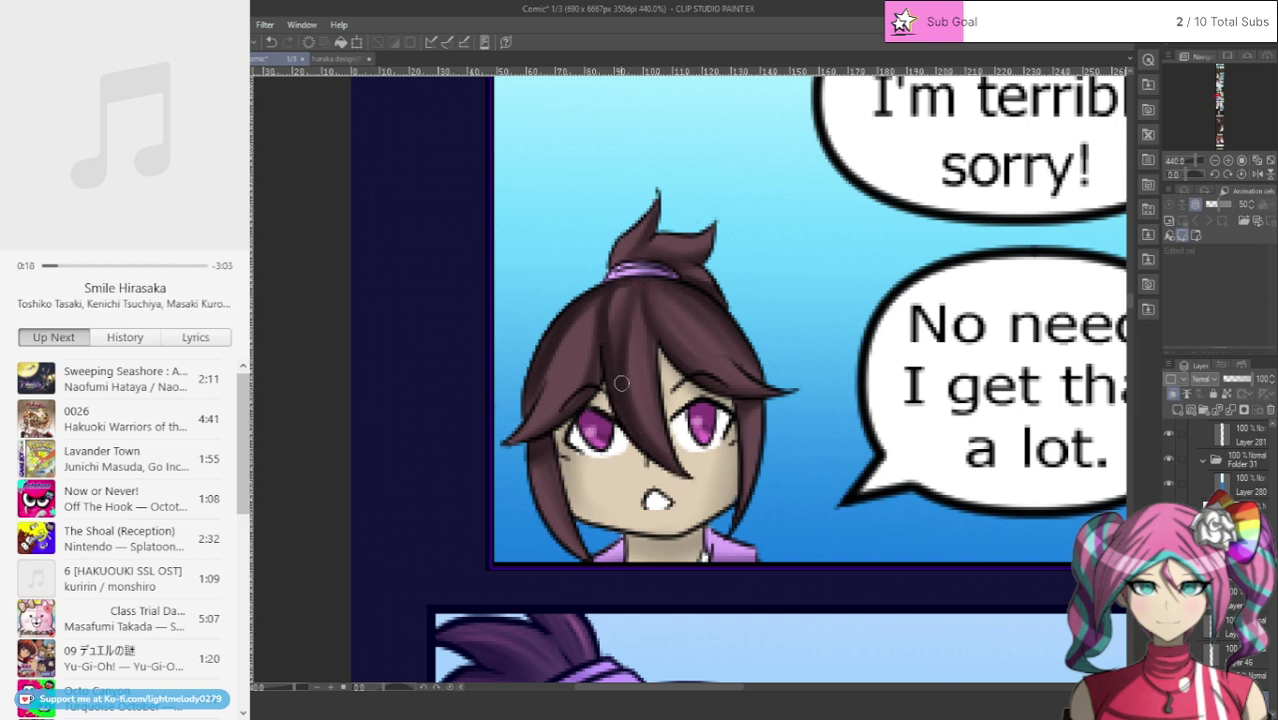
pyautogui.moveTo(625, 281); pyautogui.dragTo(670, 466)
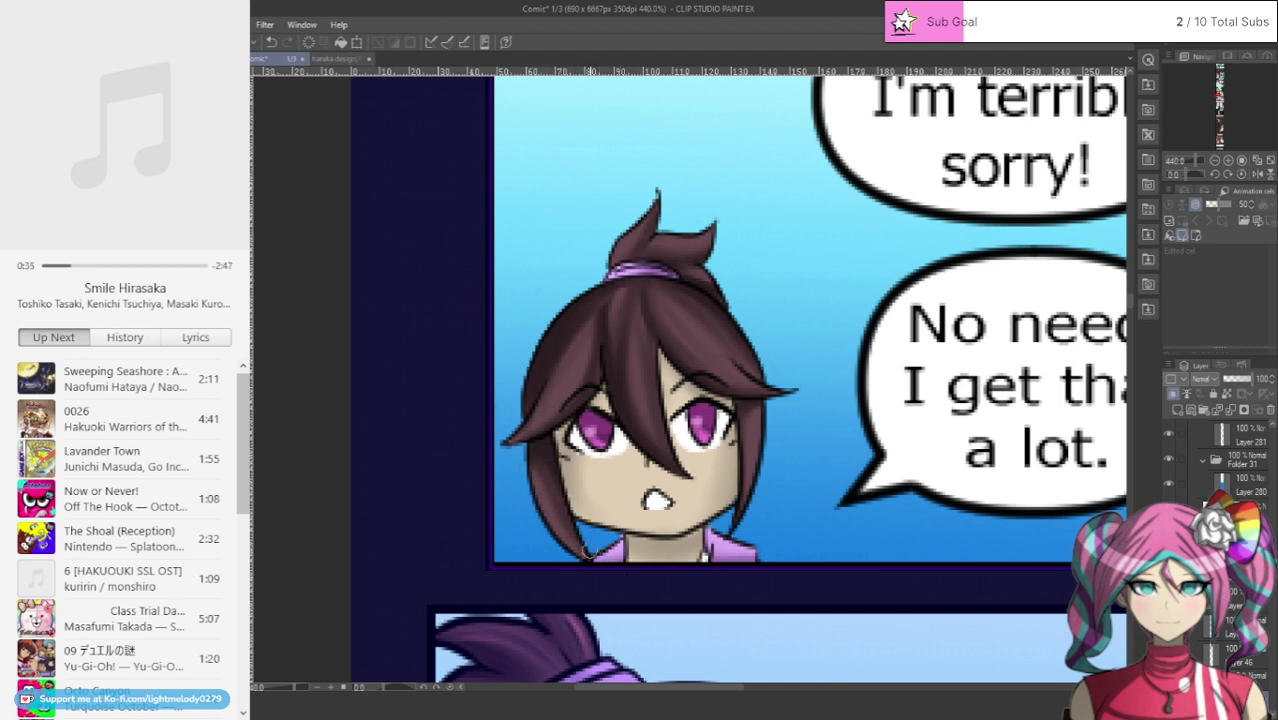
# Step: Shade both side locks of the small character and add finer strands to the fringe and both sides of the crown
pyautogui.moveTo(760, 399); pyautogui.dragTo(744, 494)
pyautogui.moveTo(571, 548)
pyautogui.mouseDown()
pyautogui.moveTo(546, 502)
pyautogui.moveTo(614, 583)
pyautogui.mouseUp()
pyautogui.moveTo(530, 432); pyautogui.dragTo(577, 355)
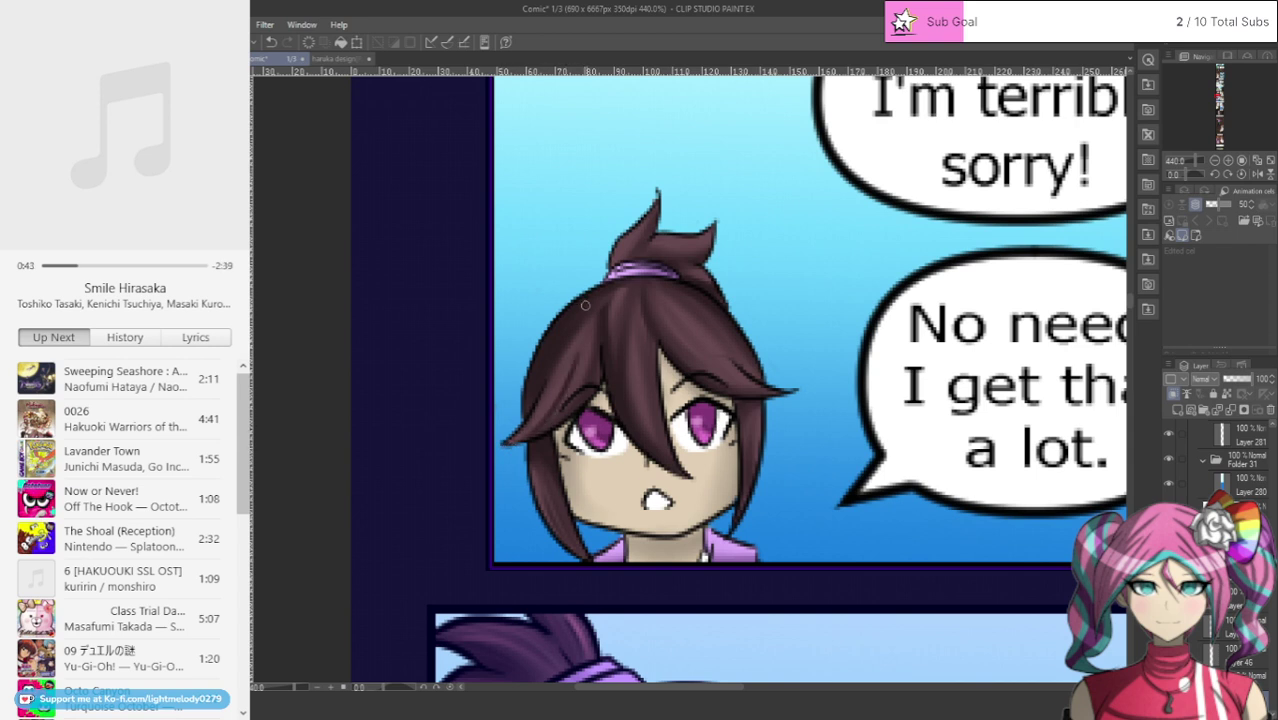
pyautogui.moveTo(540, 416); pyautogui.dragTo(578, 342)
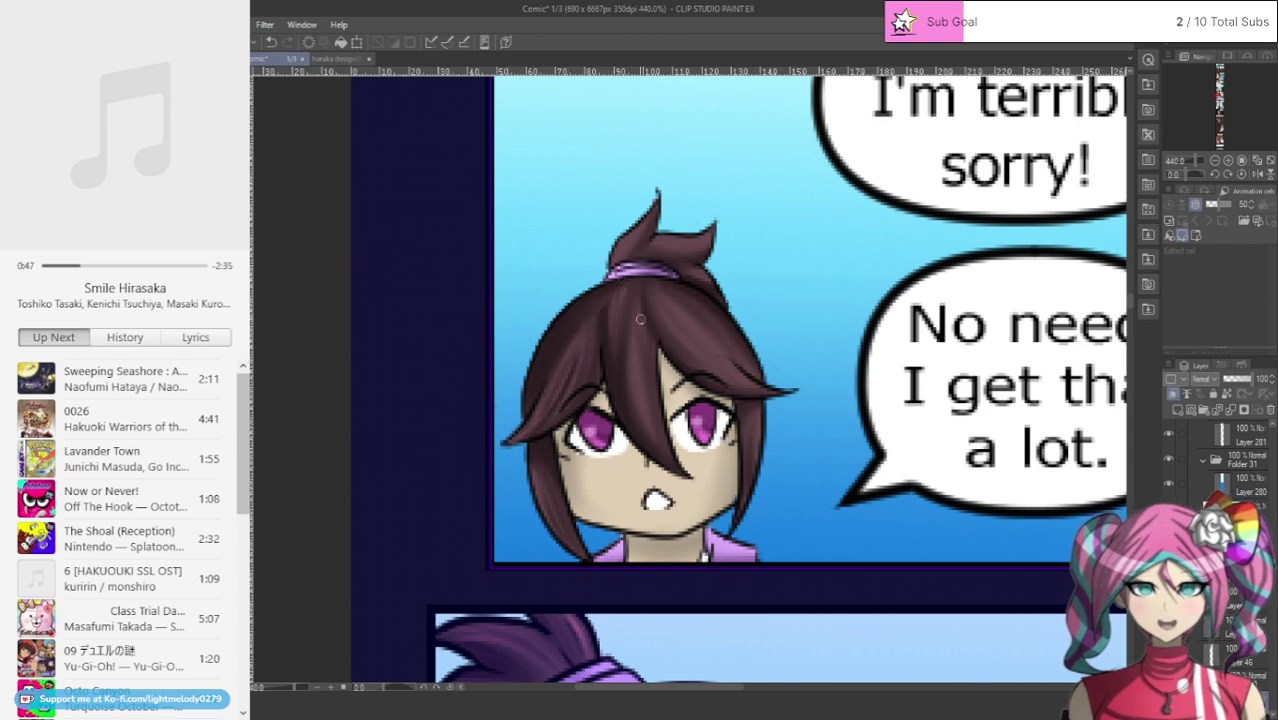
pyautogui.moveTo(648, 420); pyautogui.dragTo(638, 300)
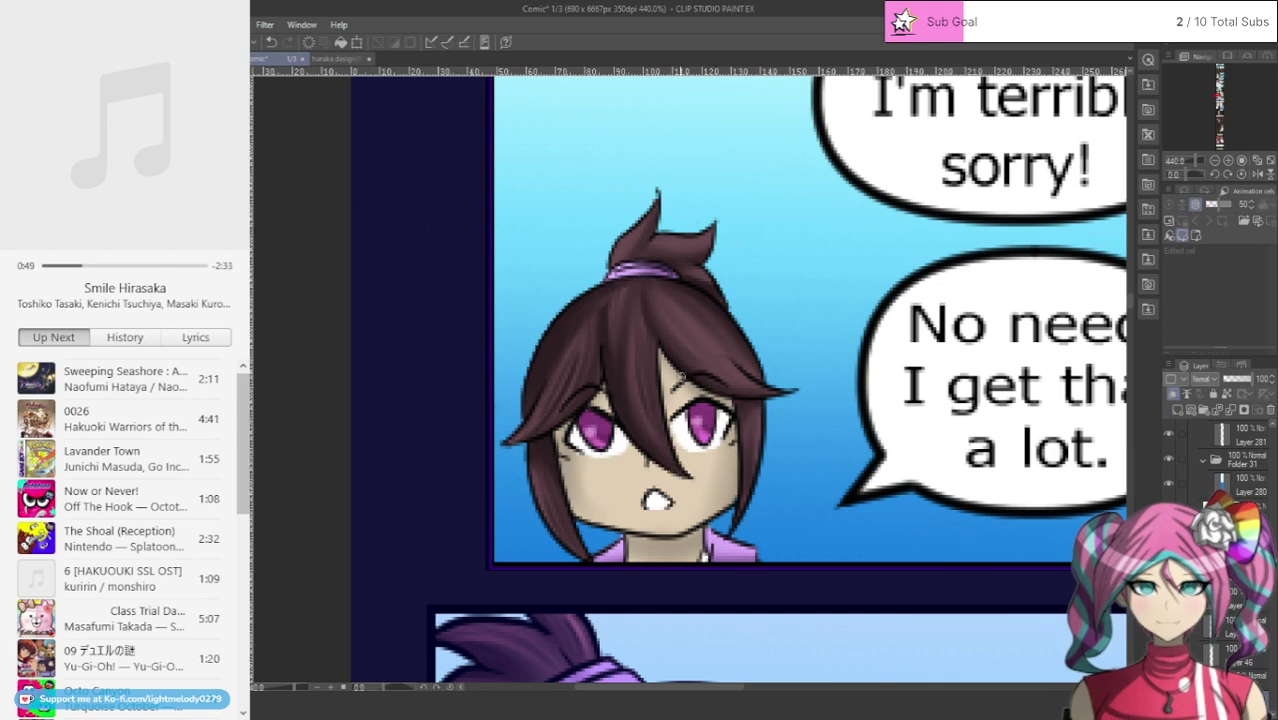
pyautogui.moveTo(746, 380); pyautogui.dragTo(686, 338)
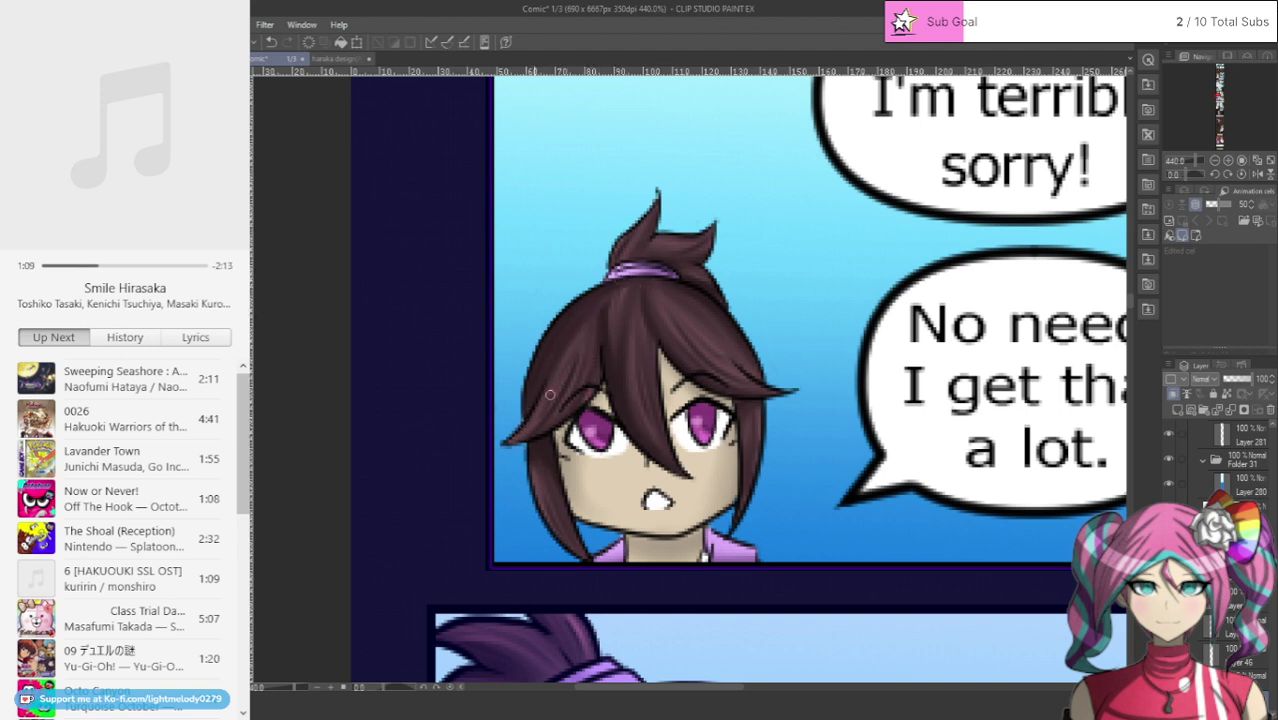
# Step: Paint thin lighter strands along the small character's near-side hair, central fringe lock and the side lock beside the cheek
pyautogui.moveTo(550, 395); pyautogui.dragTo(505, 442)
pyautogui.moveTo(563, 366); pyautogui.dragTo(604, 296)
pyautogui.moveTo(610, 370); pyautogui.dragTo(623, 426)
pyautogui.moveTo(619, 302); pyautogui.dragTo(662, 456)
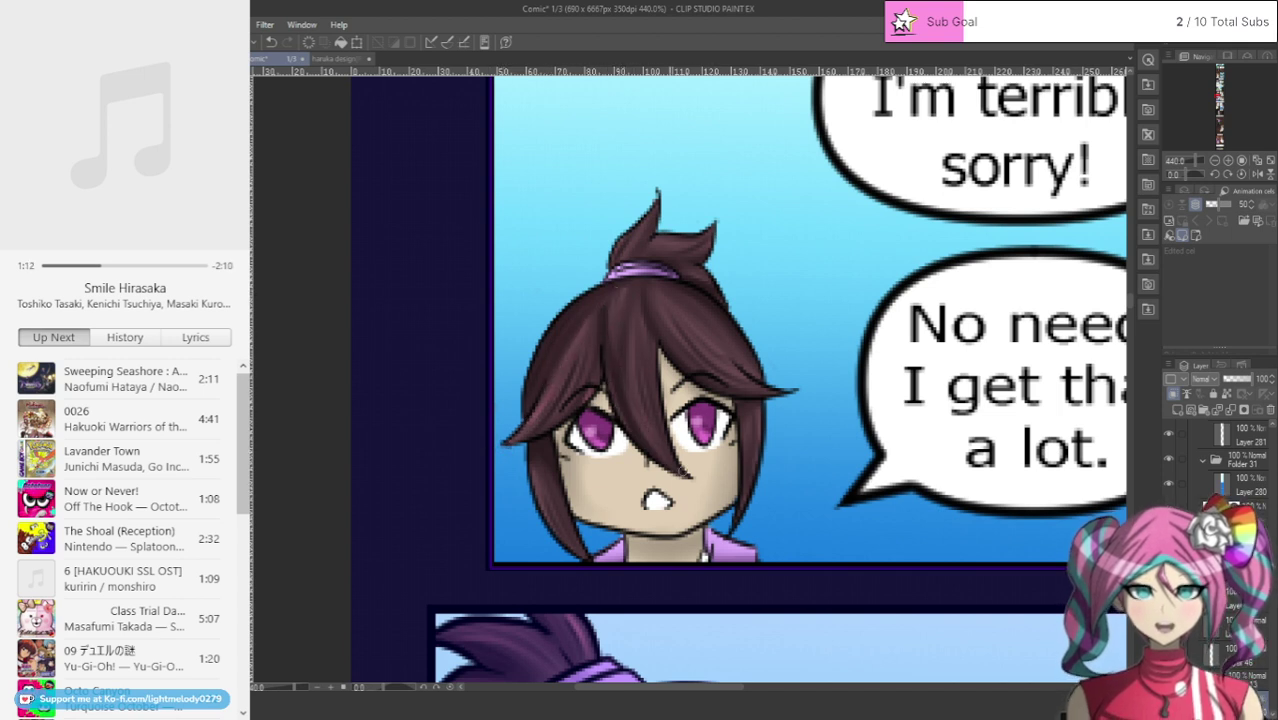
pyautogui.moveTo(640, 294); pyautogui.dragTo(663, 412)
pyautogui.moveTo(624, 346); pyautogui.dragTo(645, 420)
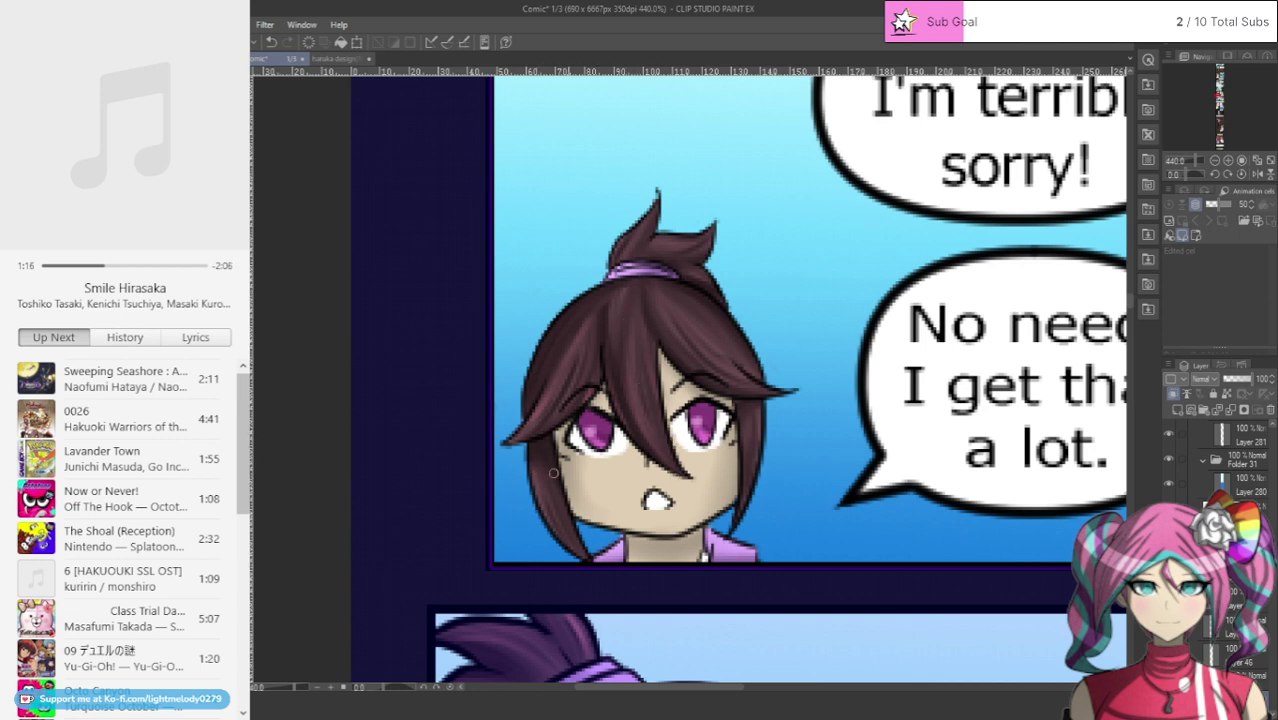
pyautogui.moveTo(553, 473); pyautogui.dragTo(589, 563)
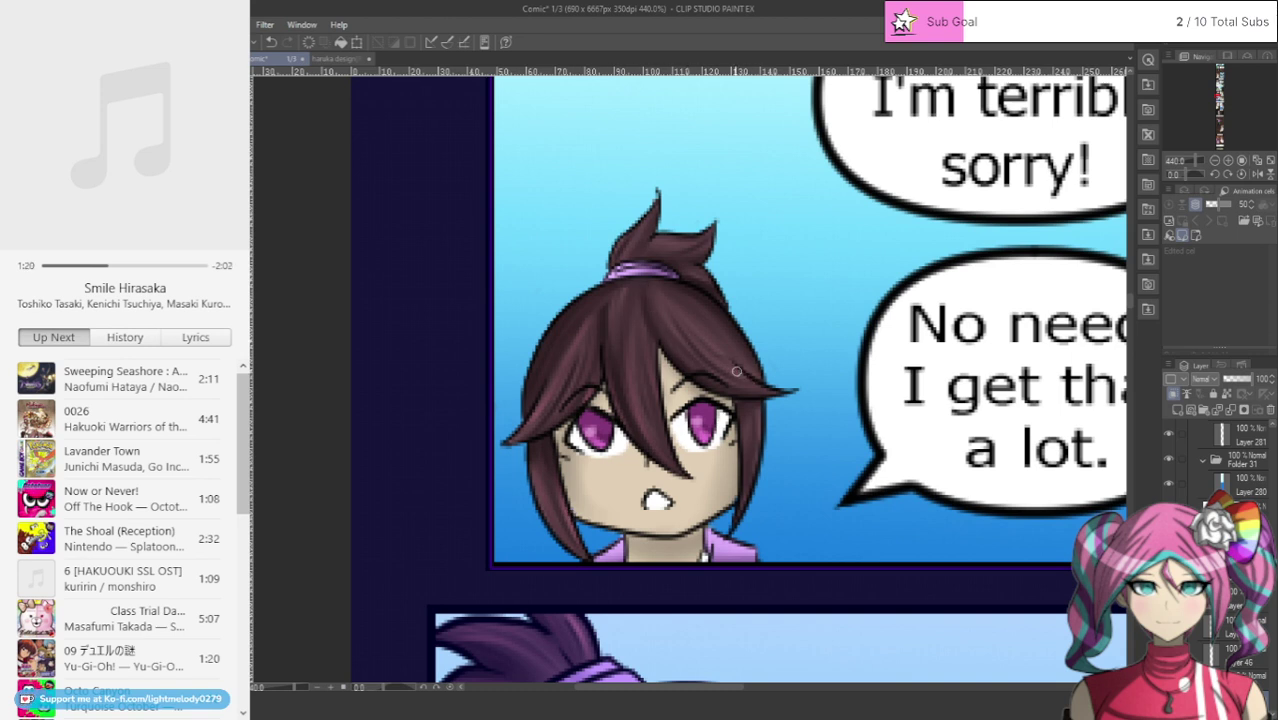
# Step: Add pinkish highlight strands to the small character's far-side hair, crown centre and ponytail
pyautogui.moveTo(760, 388)
pyautogui.mouseDown()
pyautogui.moveTo(693, 342)
pyautogui.moveTo(666, 275)
pyautogui.moveTo(753, 381)
pyautogui.mouseUp()
pyautogui.moveTo(702, 303); pyautogui.dragTo(755, 375)
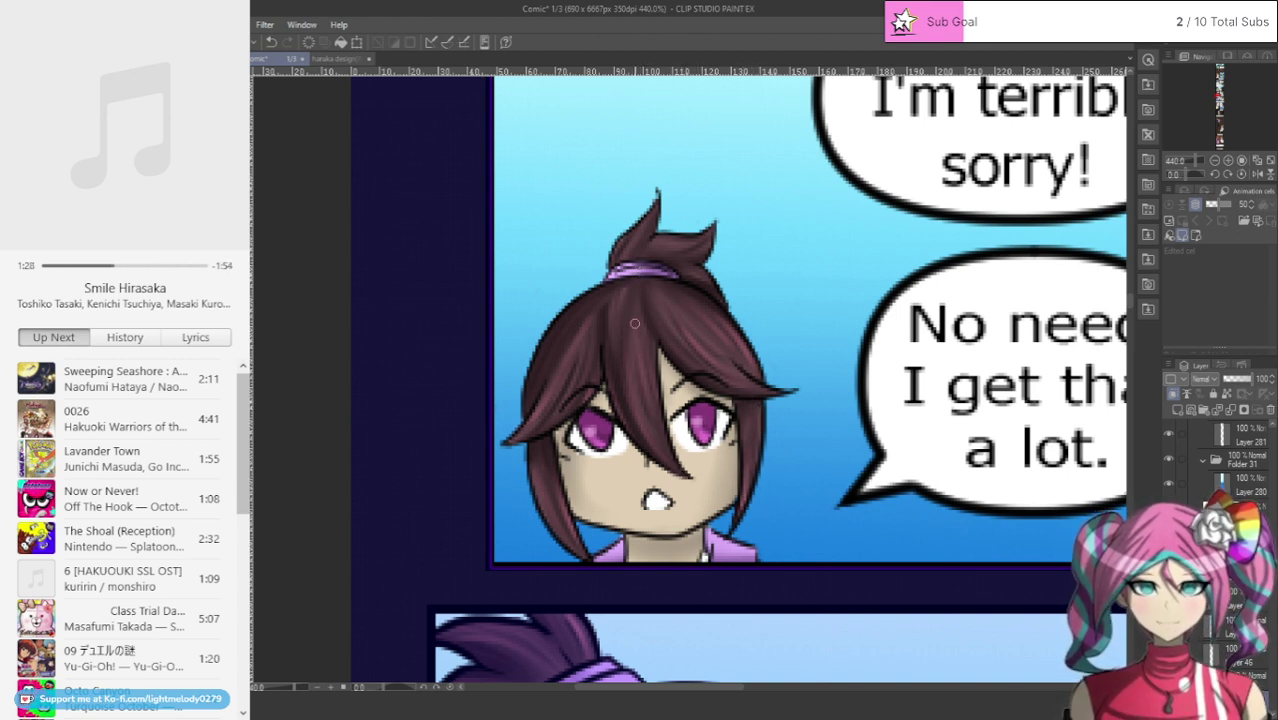
pyautogui.moveTo(641, 296); pyautogui.dragTo(637, 356)
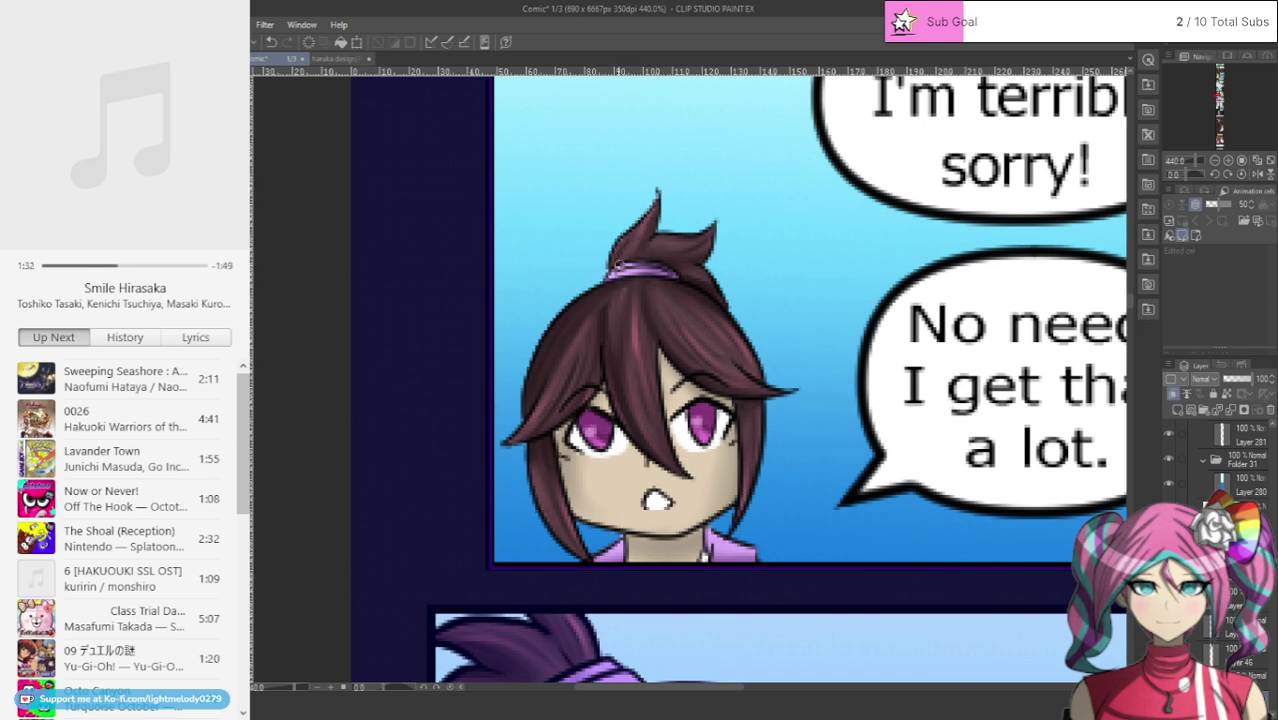
pyautogui.moveTo(660, 242); pyautogui.dragTo(692, 239)
# Step: Remove the dark tint from the panel with the profile character and the "training going on?" speech bubble
pyautogui.scroll(-4, 1101, 367)
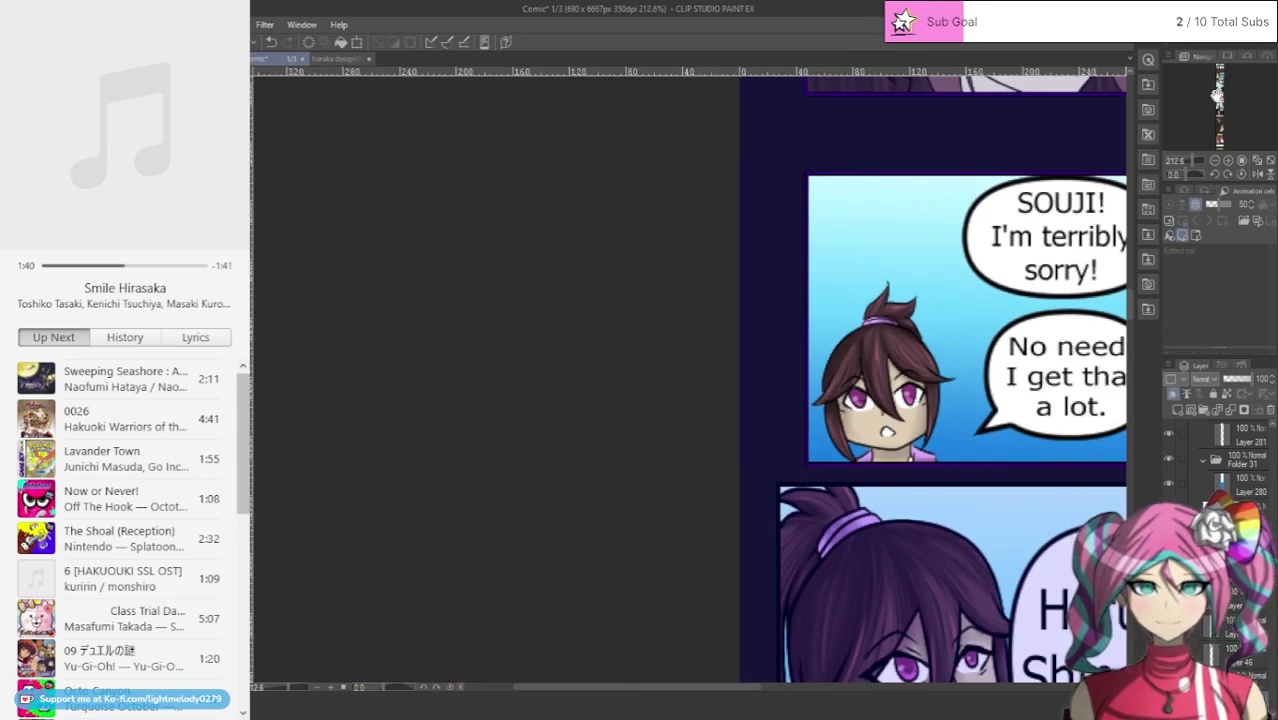
pyautogui.moveTo(1216, 95); pyautogui.dragTo(1218, 87)
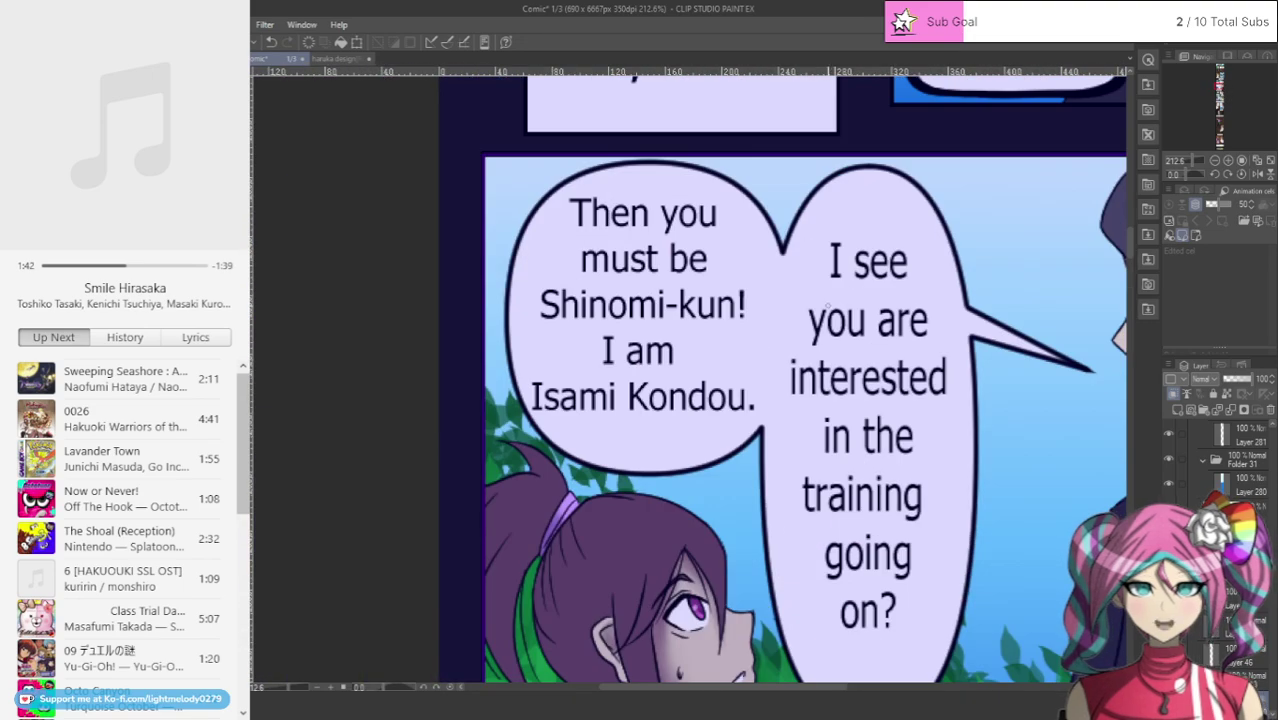
pyautogui.scroll(-2, 718, 388)
pyautogui.scroll(3, 628, 585)
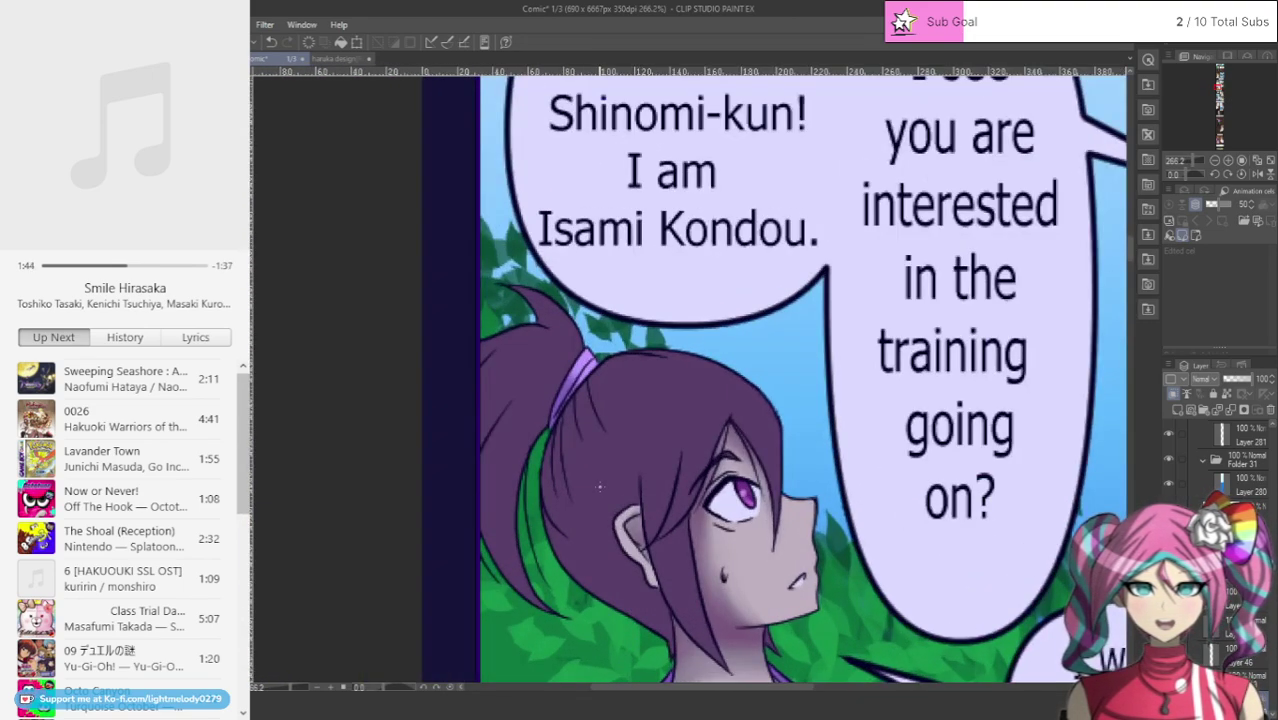
pyautogui.click(1168, 459)
# Step: Shade the profile character's hair with dark strokes sweeping from below the hair tie along the back of the head
pyautogui.scroll(-3, 1168, 482)
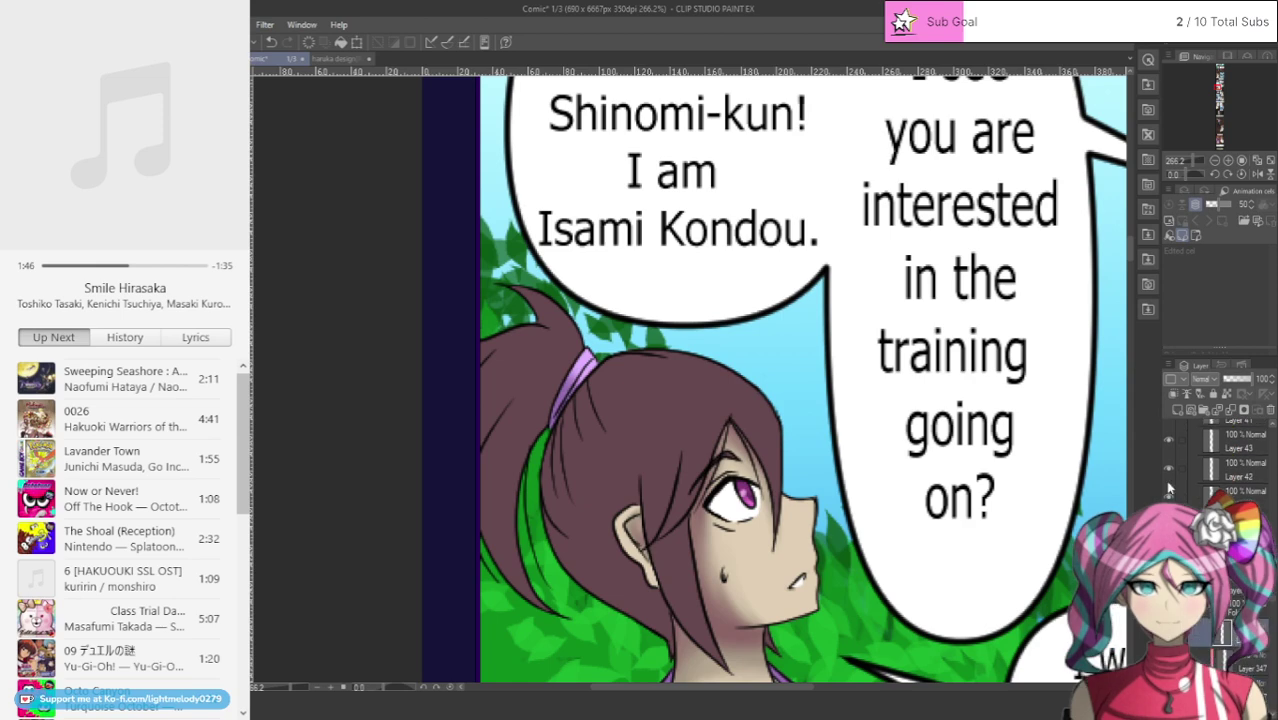
pyautogui.scroll(1, 758, 617)
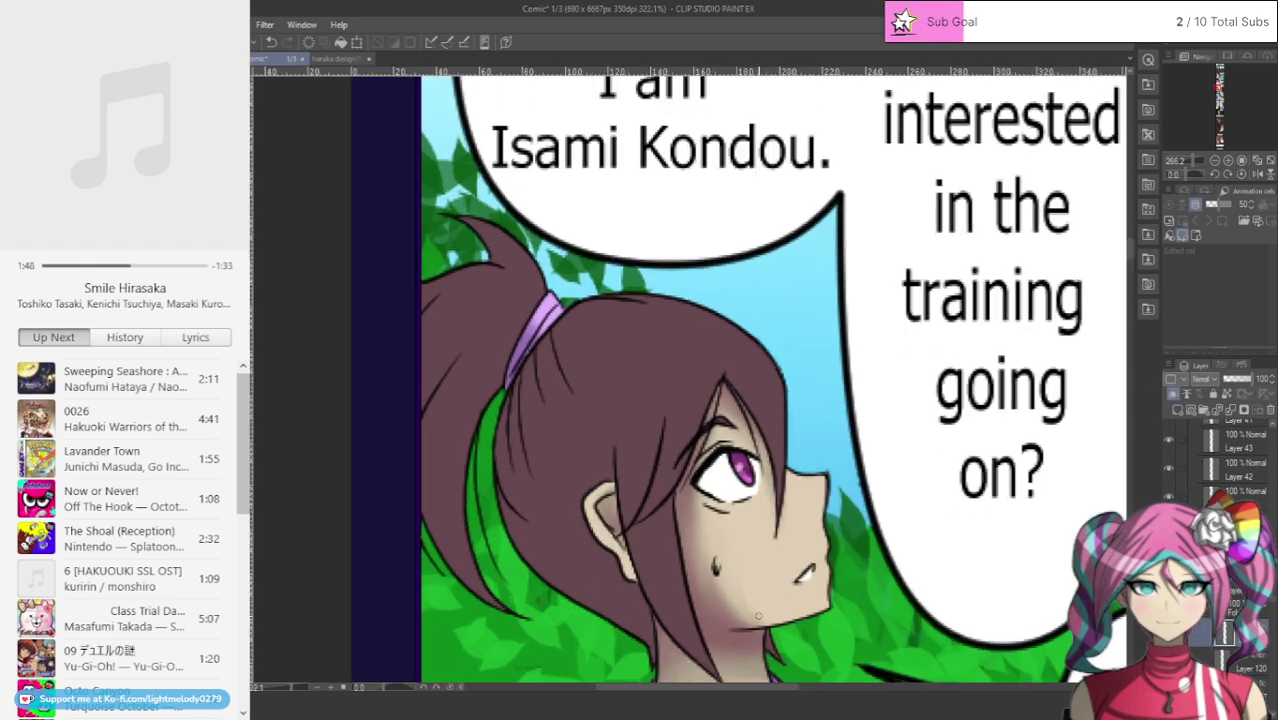
pyautogui.scroll(1, 758, 617)
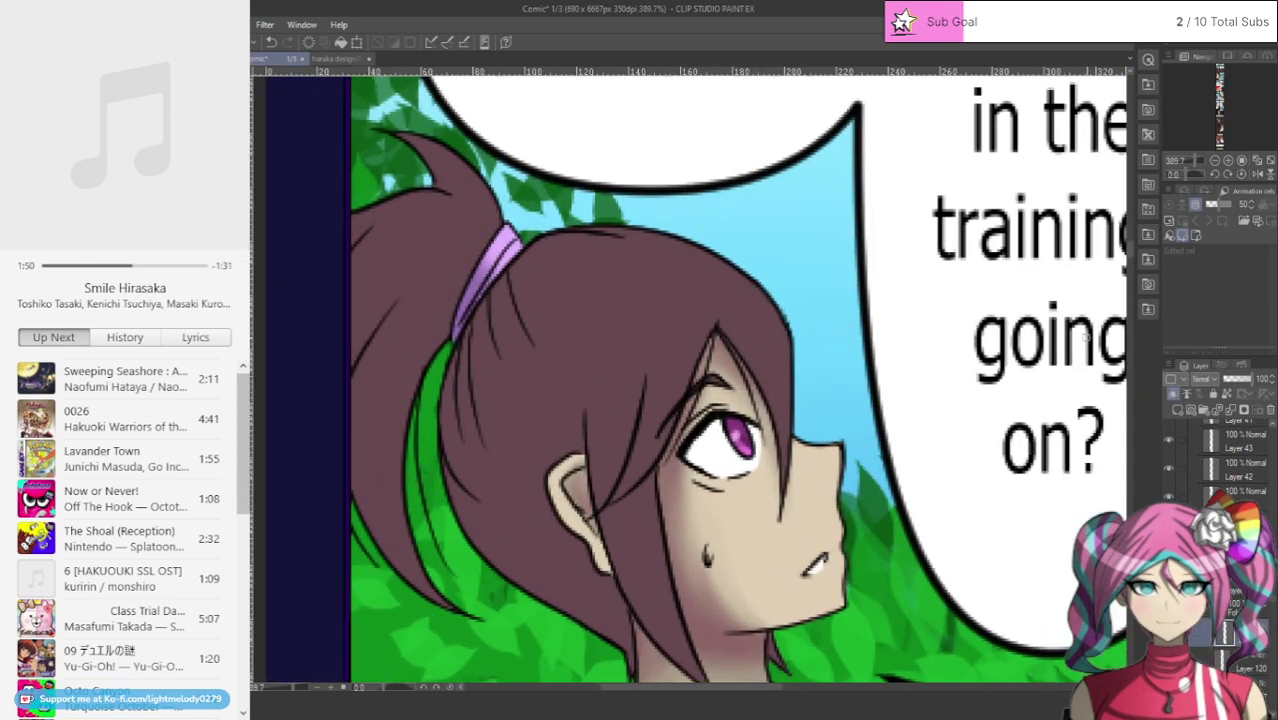
pyautogui.scroll(-1, 1128, 252)
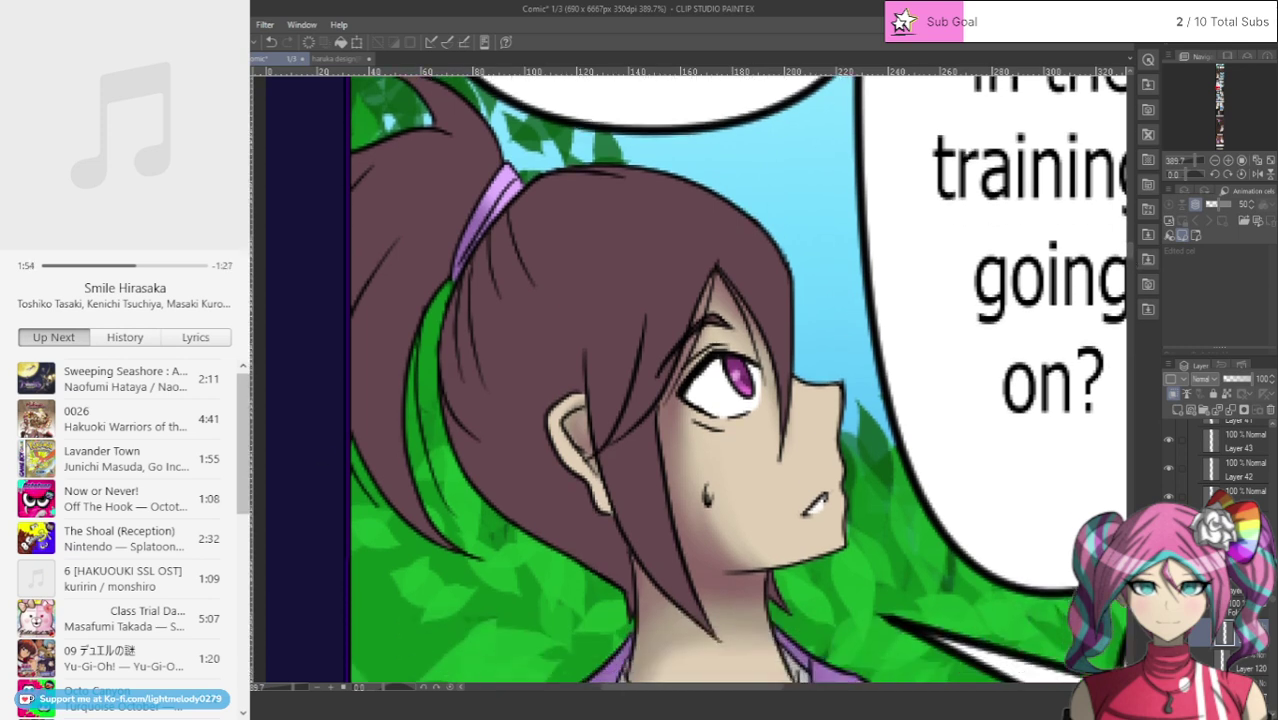
pyautogui.moveTo(458, 282)
pyautogui.mouseDown()
pyautogui.moveTo(451, 365)
pyautogui.moveTo(478, 410)
pyautogui.mouseUp()
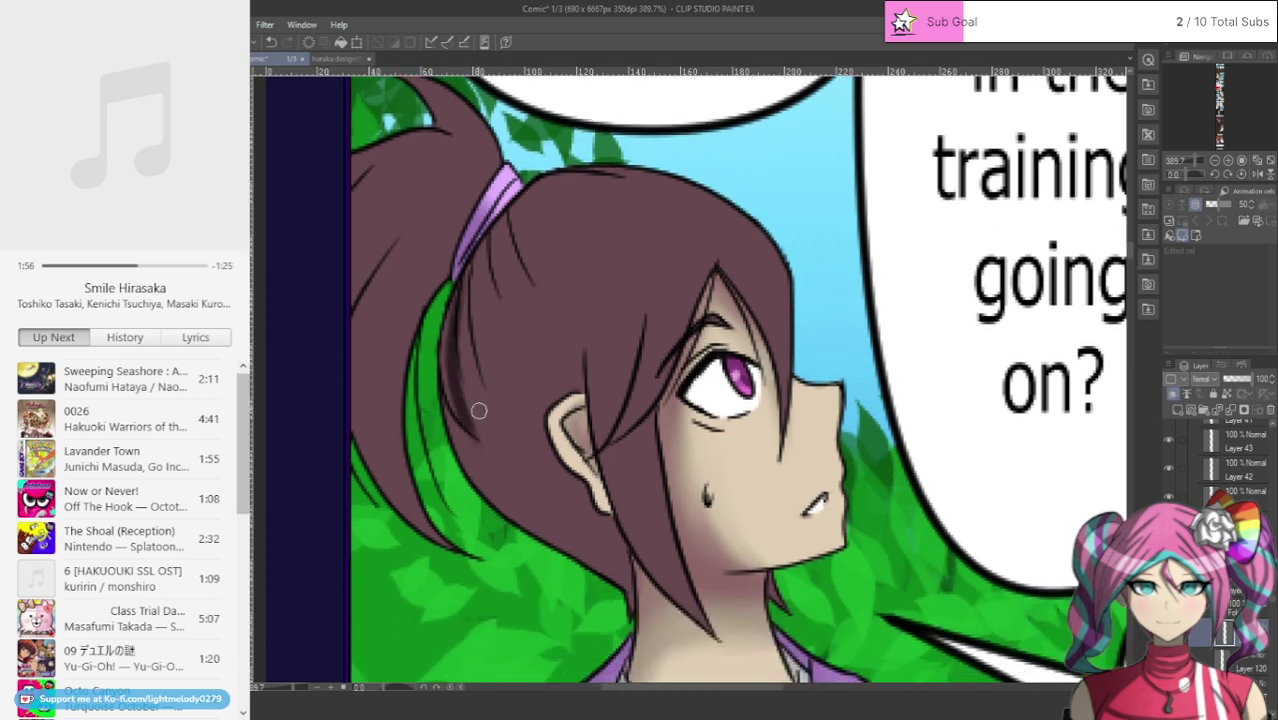
pyautogui.moveTo(448, 336); pyautogui.dragTo(514, 500)
pyautogui.moveTo(448, 398)
pyautogui.mouseDown()
pyautogui.moveTo(494, 498)
pyautogui.moveTo(530, 525)
pyautogui.mouseUp()
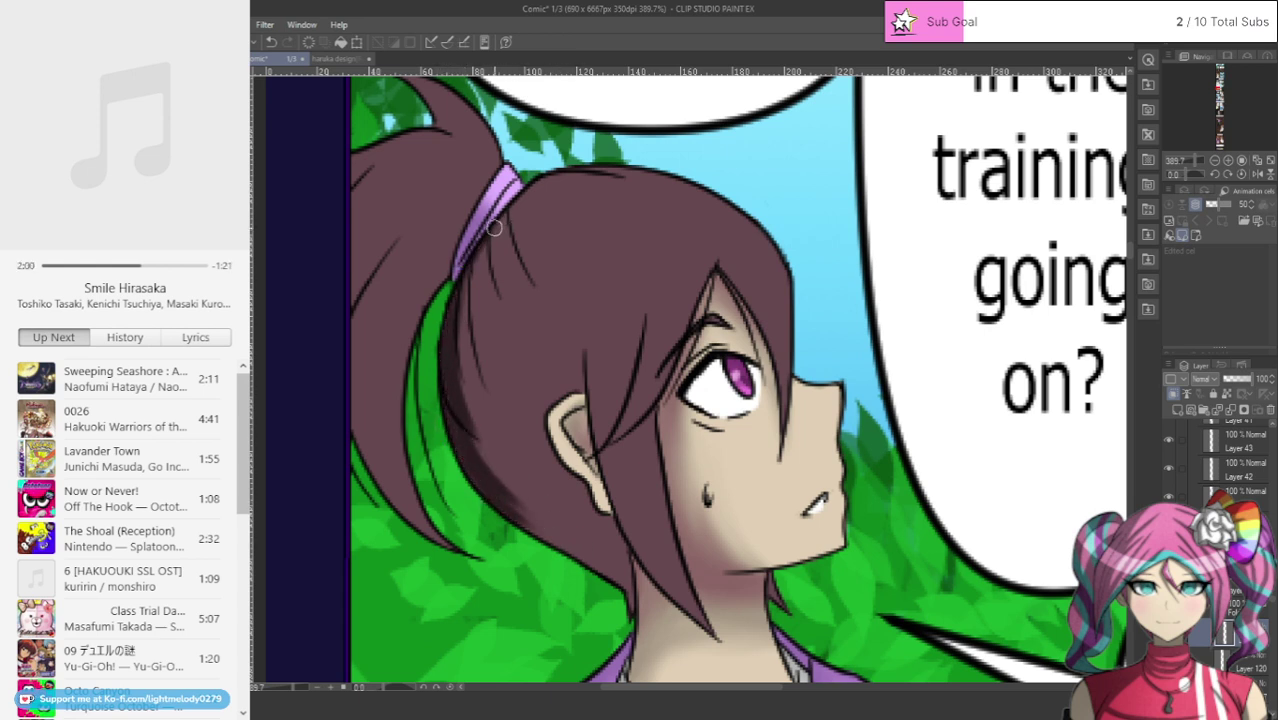
pyautogui.moveTo(480, 240)
pyautogui.mouseDown()
pyautogui.moveTo(472, 344)
pyautogui.moveTo(488, 392)
pyautogui.mouseUp()
pyautogui.moveTo(460, 275)
pyautogui.mouseDown()
pyautogui.moveTo(512, 430)
pyautogui.moveTo(536, 458)
pyautogui.mouseUp()
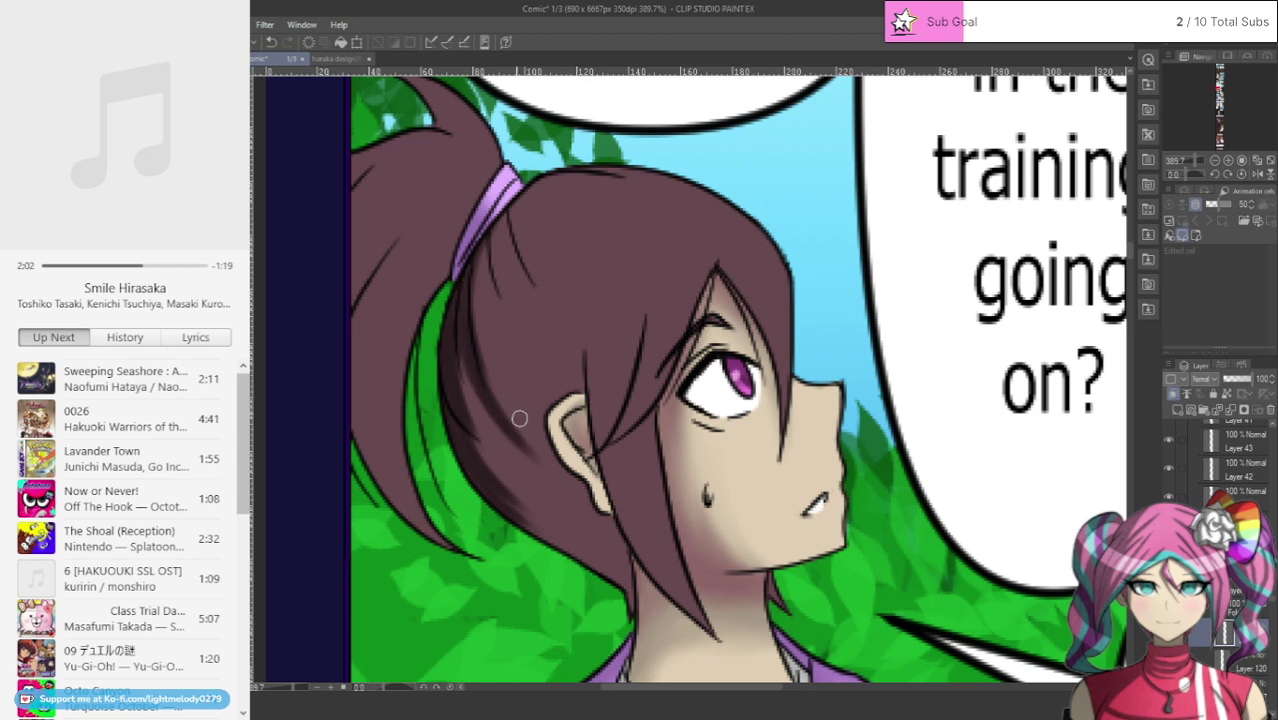
pyautogui.moveTo(451, 339)
pyautogui.mouseDown()
pyautogui.moveTo(547, 477)
pyautogui.moveTo(478, 262)
pyautogui.moveTo(534, 400)
pyautogui.mouseUp()
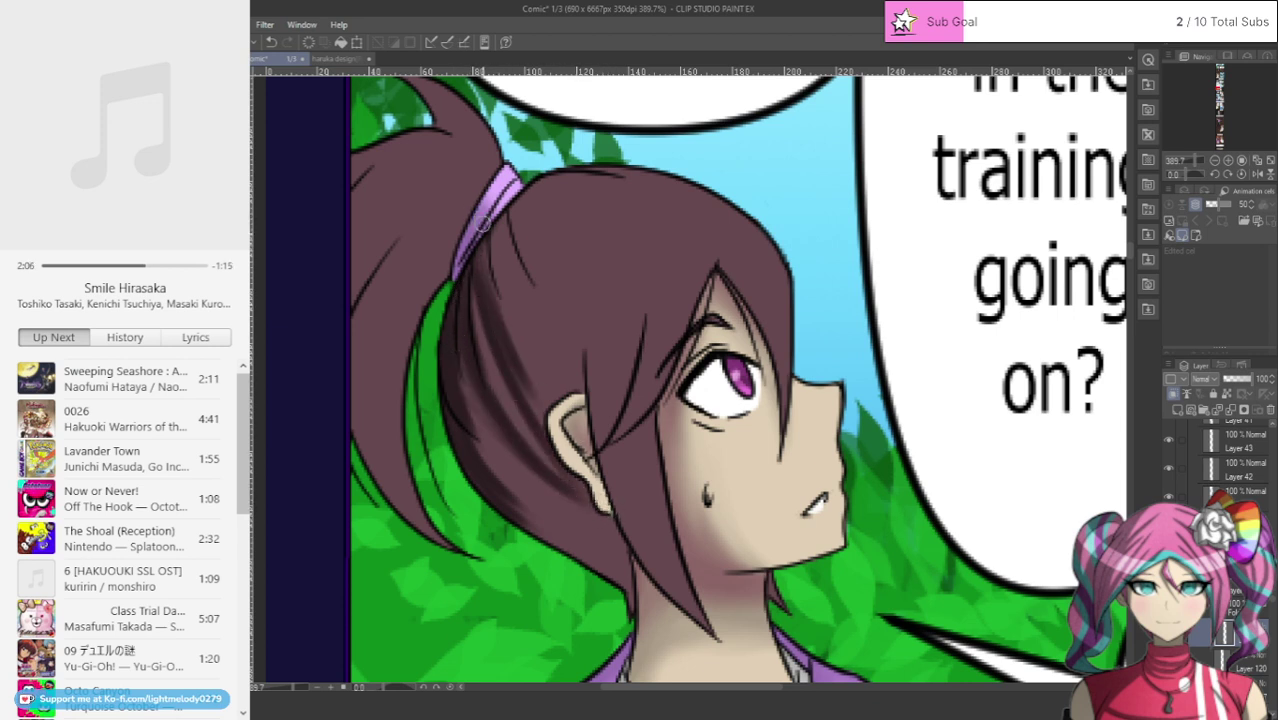
# Step: Paint dark strands from the hair tie toward the ear and shade the side lock in front of the ear
pyautogui.moveTo(482, 240)
pyautogui.mouseDown()
pyautogui.moveTo(548, 430)
pyautogui.moveTo(482, 240)
pyautogui.mouseUp()
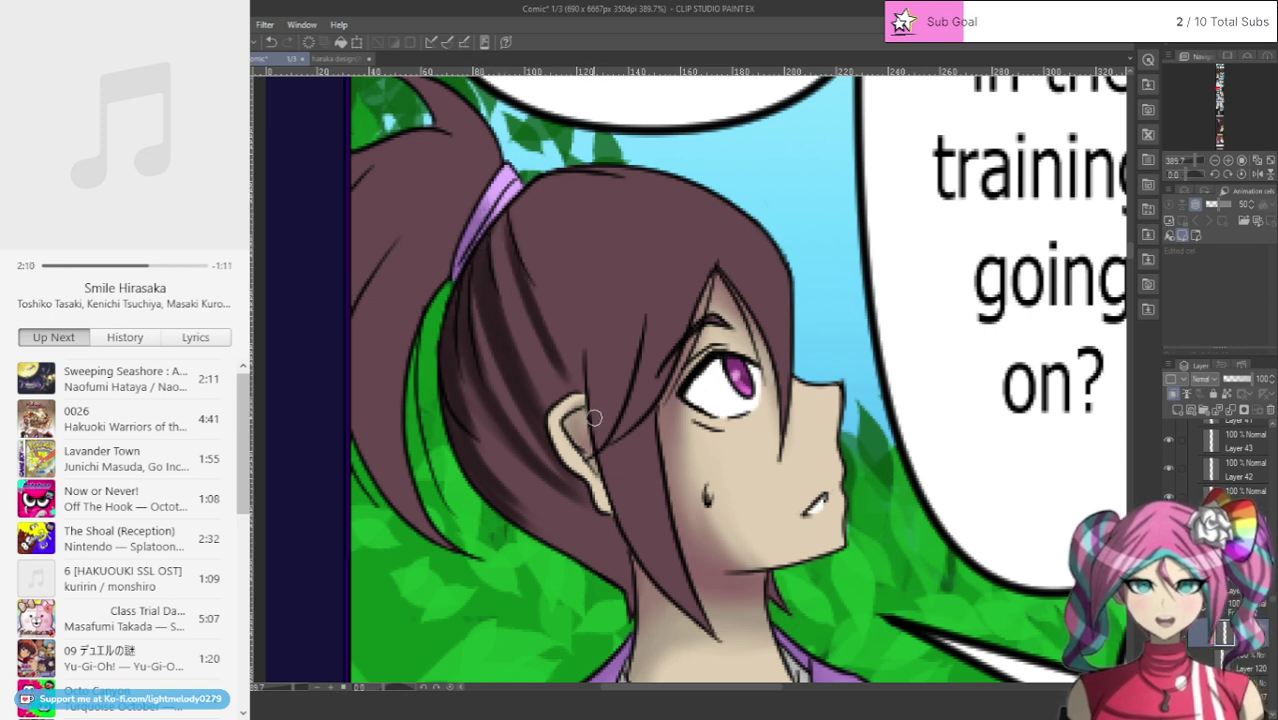
pyautogui.moveTo(552, 372)
pyautogui.mouseDown()
pyautogui.moveTo(498, 186)
pyautogui.moveTo(499, 322)
pyautogui.mouseUp()
pyautogui.moveTo(496, 232); pyautogui.dragTo(520, 387)
pyautogui.moveTo(503, 209); pyautogui.dragTo(499, 349)
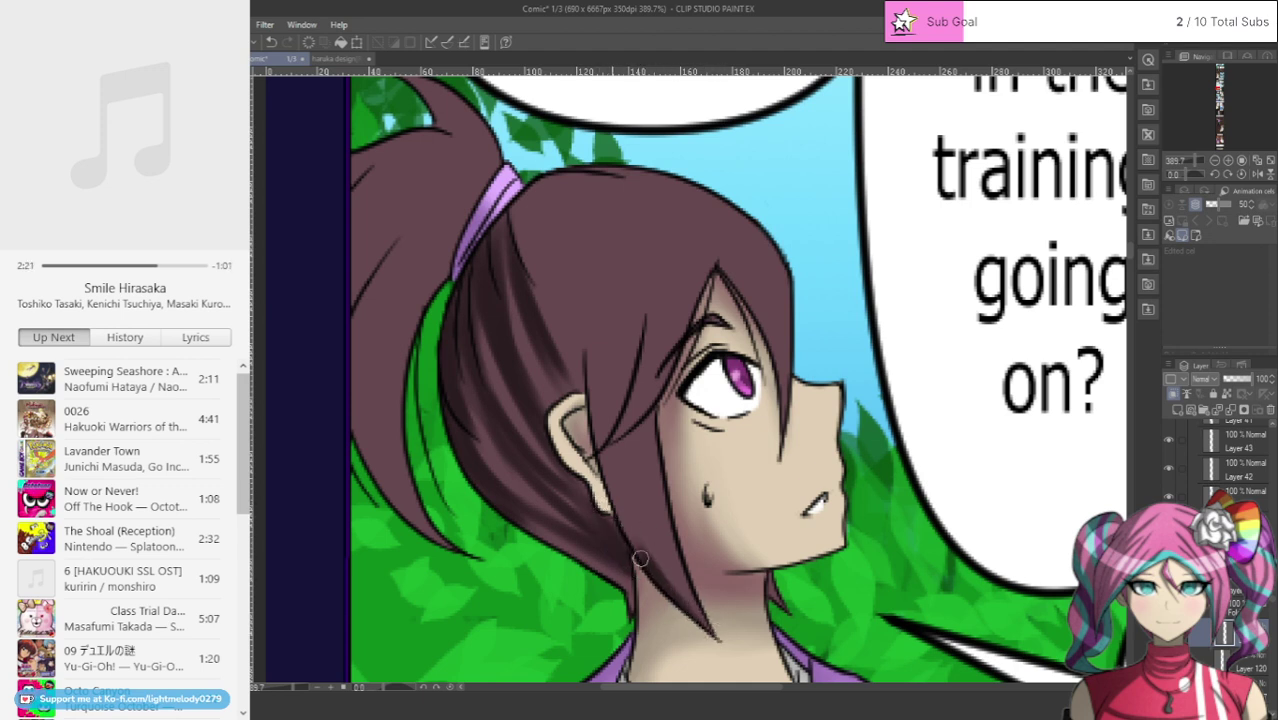
pyautogui.moveTo(576, 336); pyautogui.dragTo(614, 498)
pyautogui.moveTo(588, 364)
pyautogui.mouseDown()
pyautogui.moveTo(639, 561)
pyautogui.moveTo(614, 446)
pyautogui.mouseUp()
pyautogui.moveTo(656, 579); pyautogui.dragTo(620, 504)
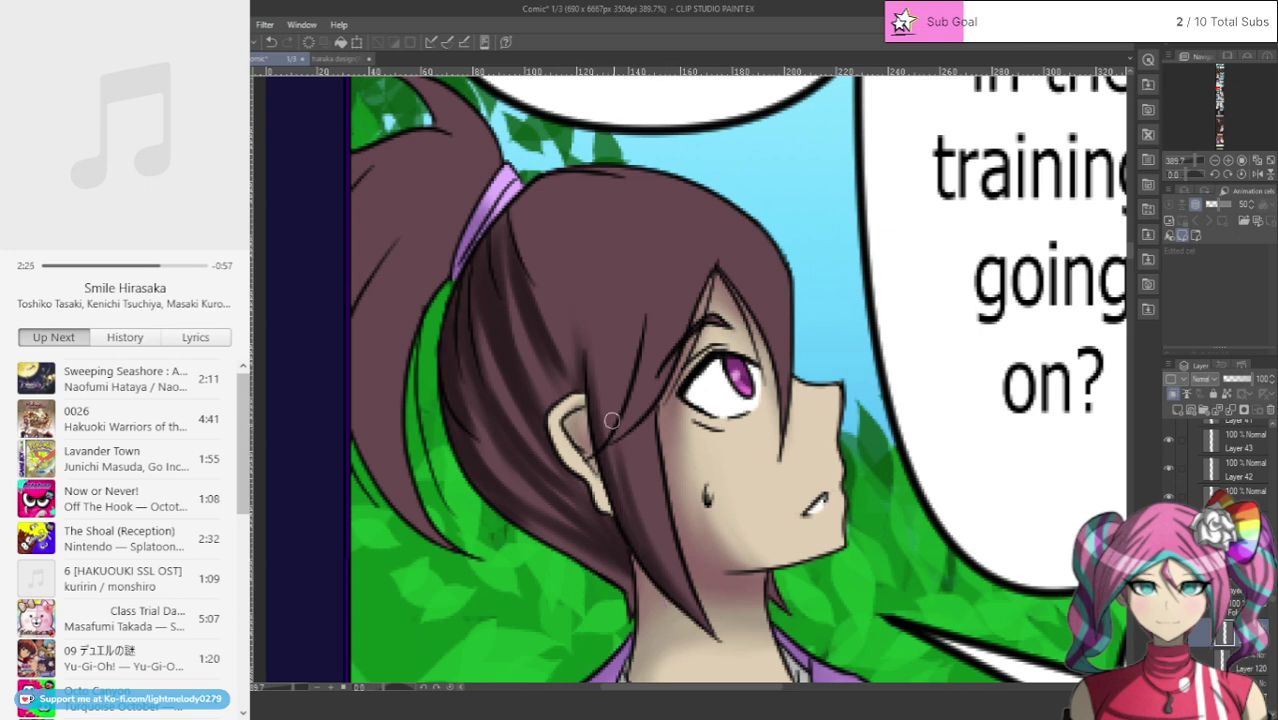
# Step: Shade the top of the profile character's crown and the front fringe above the face with dark curved strokes
pyautogui.moveTo(505, 197); pyautogui.dragTo(582, 352)
pyautogui.moveTo(544, 291)
pyautogui.mouseDown()
pyautogui.moveTo(525, 187)
pyautogui.moveTo(492, 240)
pyautogui.mouseUp()
pyautogui.moveTo(539, 186)
pyautogui.mouseDown()
pyautogui.moveTo(608, 176)
pyautogui.moveTo(700, 234)
pyautogui.mouseUp()
pyautogui.moveTo(633, 189); pyautogui.dragTo(762, 334)
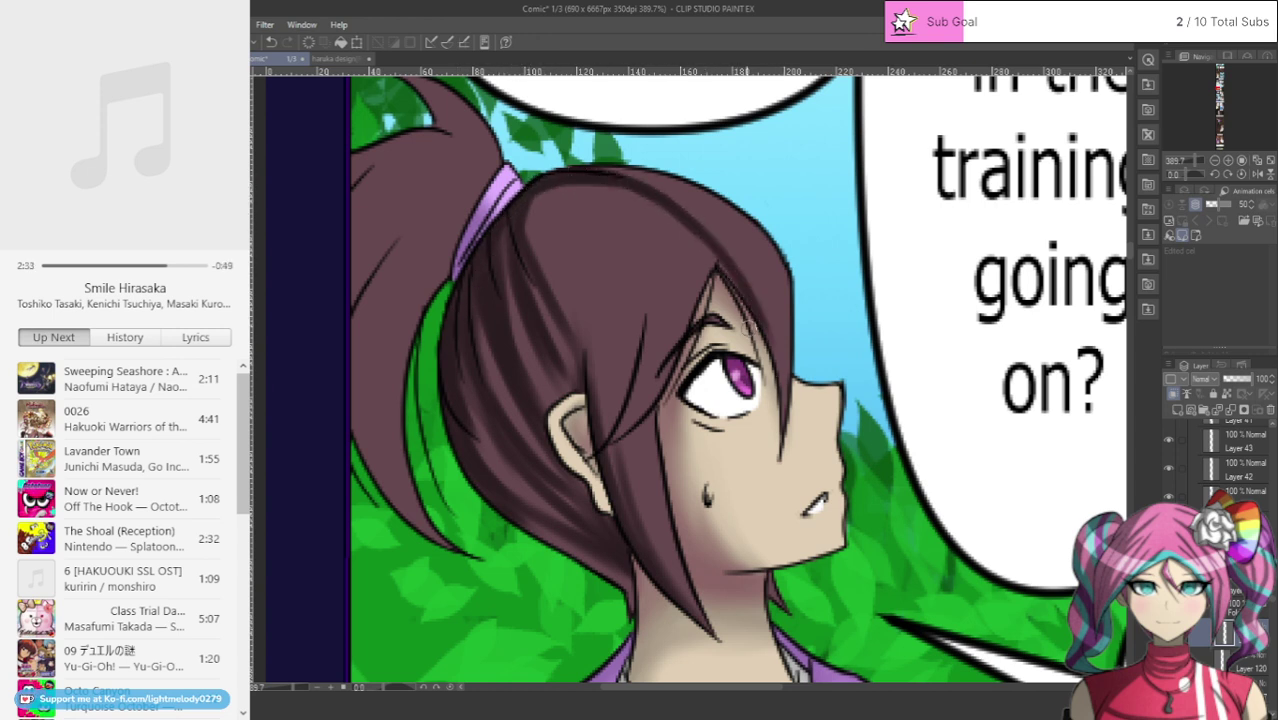
pyautogui.moveTo(696, 236)
pyautogui.mouseDown()
pyautogui.moveTo(779, 381)
pyautogui.moveTo(775, 464)
pyautogui.mouseUp()
pyautogui.moveTo(787, 412)
pyautogui.mouseDown()
pyautogui.moveTo(767, 322)
pyautogui.moveTo(704, 238)
pyautogui.mouseUp()
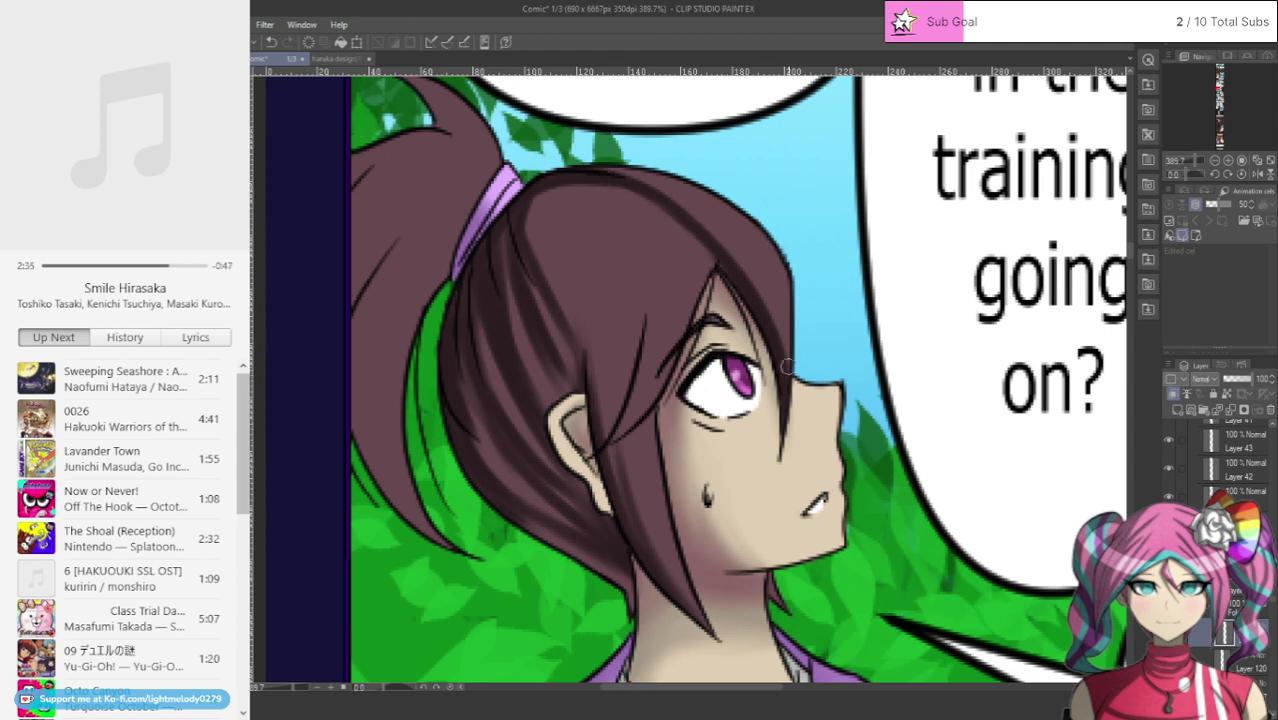
pyautogui.moveTo(786, 362); pyautogui.dragTo(693, 223)
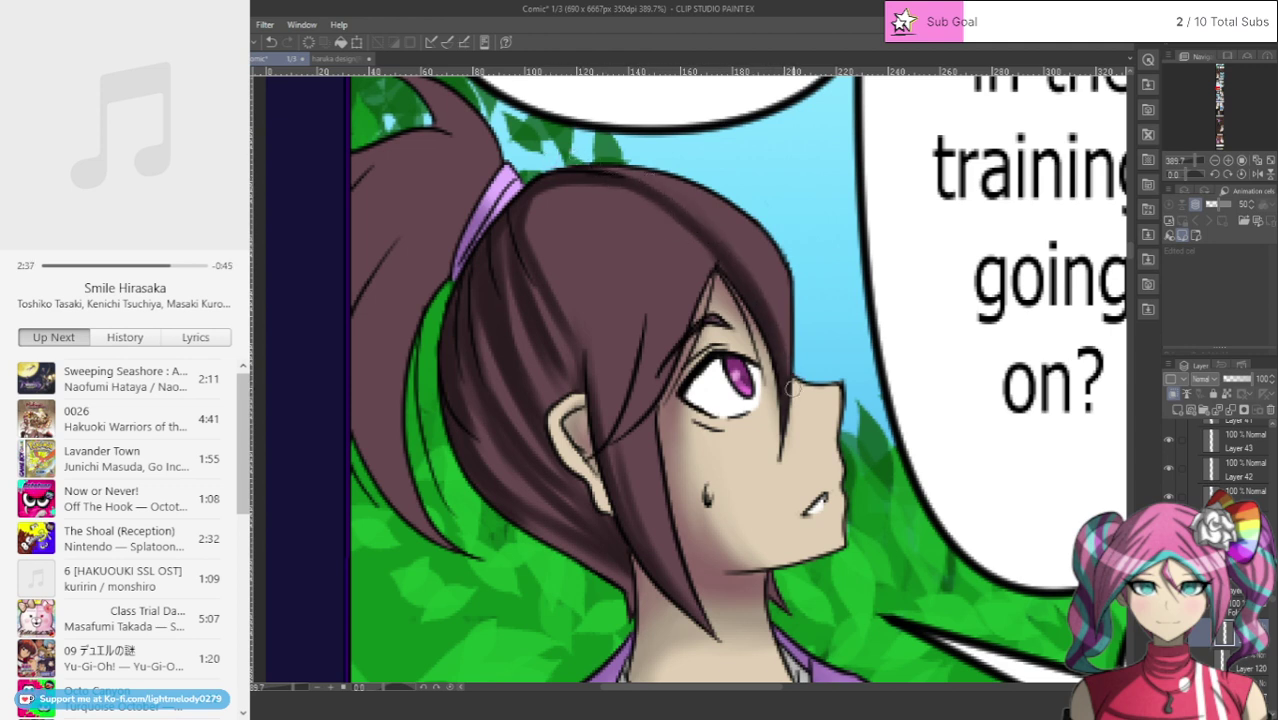
pyautogui.moveTo(770, 303); pyautogui.dragTo(651, 179)
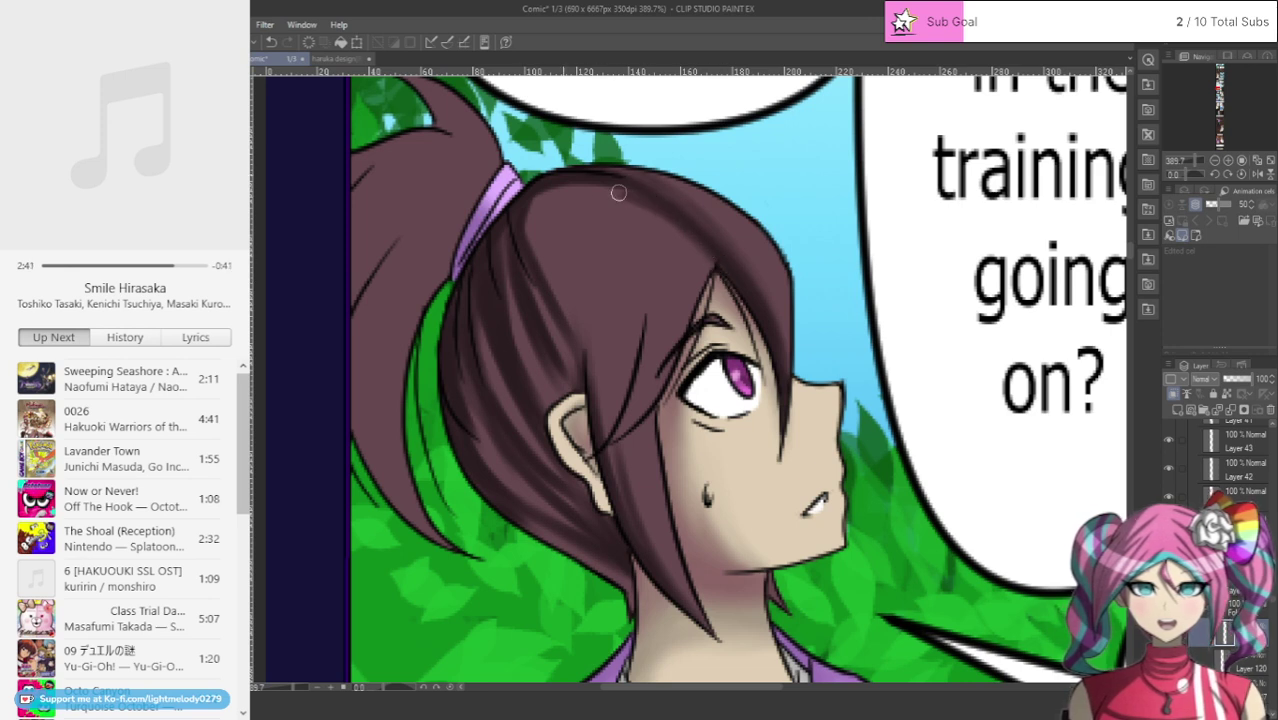
# Step: Add dark strands down the middle of the crown and deepen the side lock and the strands beside the eye
pyautogui.moveTo(530, 236)
pyautogui.mouseDown()
pyautogui.moveTo(582, 345)
pyautogui.moveTo(543, 210)
pyautogui.mouseUp()
pyautogui.moveTo(581, 336); pyautogui.dragTo(517, 170)
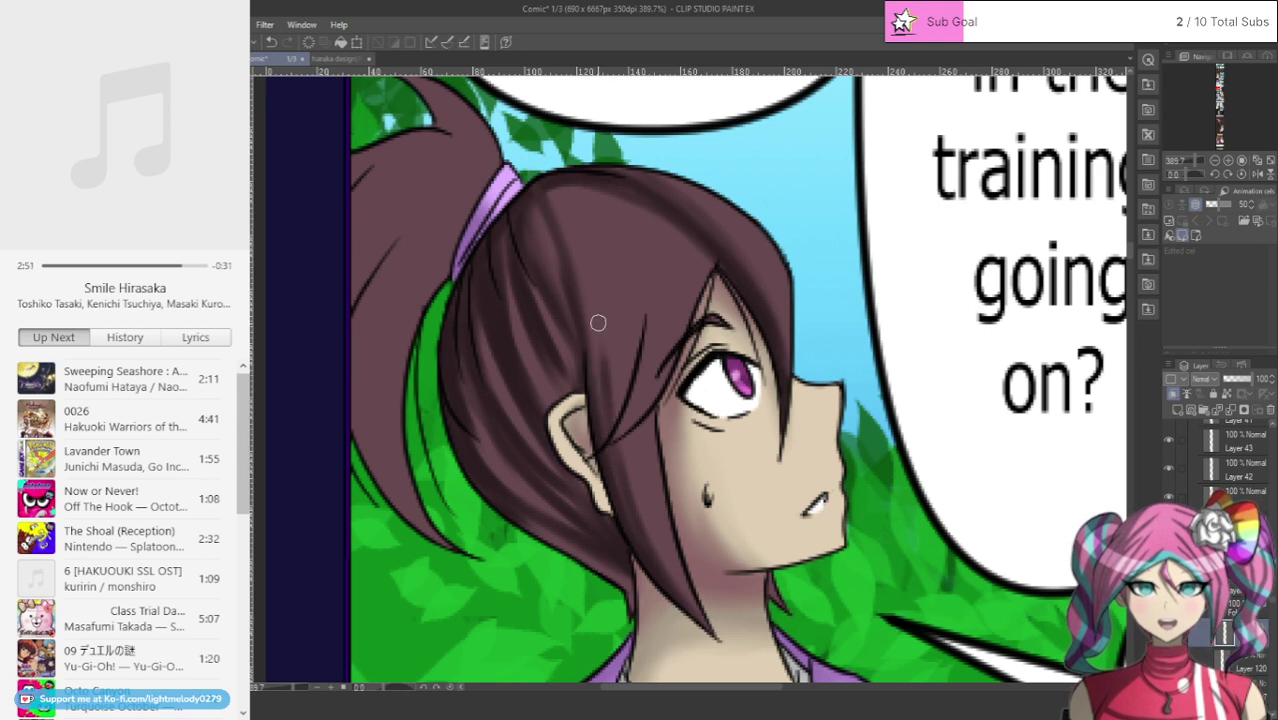
pyautogui.moveTo(600, 358)
pyautogui.mouseDown()
pyautogui.moveTo(584, 278)
pyautogui.moveTo(608, 450)
pyautogui.moveTo(700, 620)
pyautogui.mouseUp()
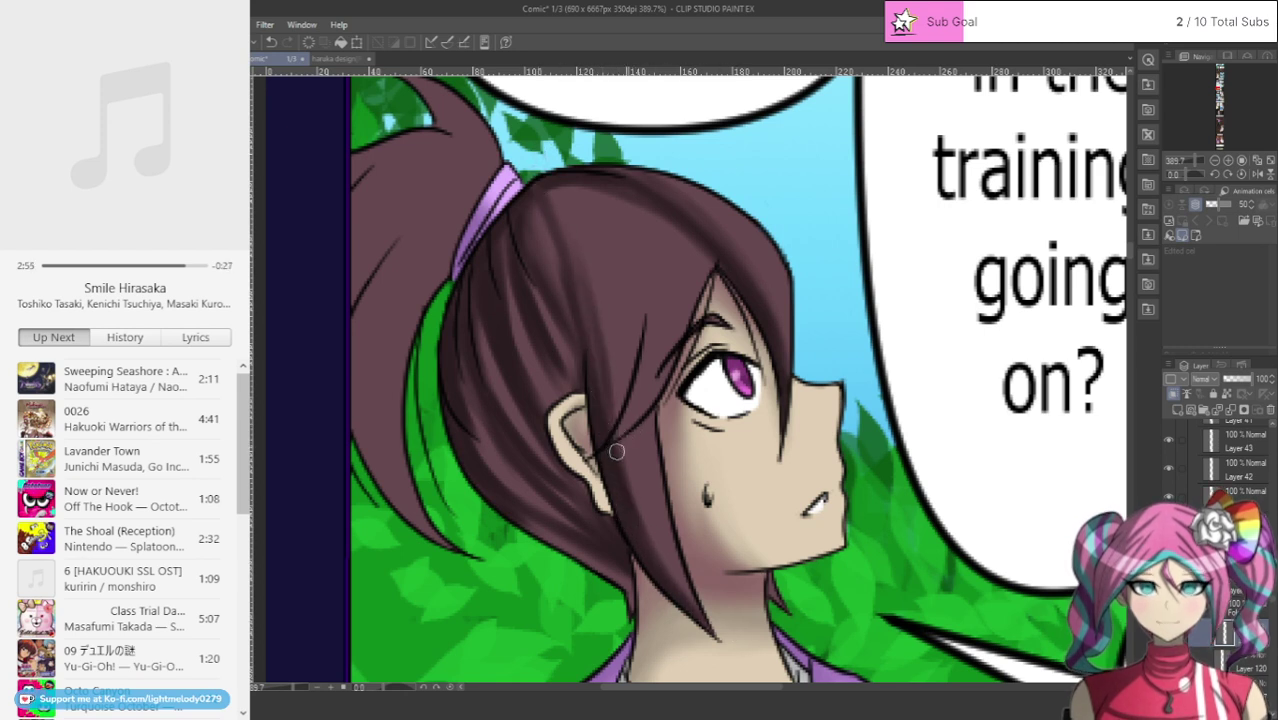
pyautogui.moveTo(616, 450); pyautogui.dragTo(668, 386)
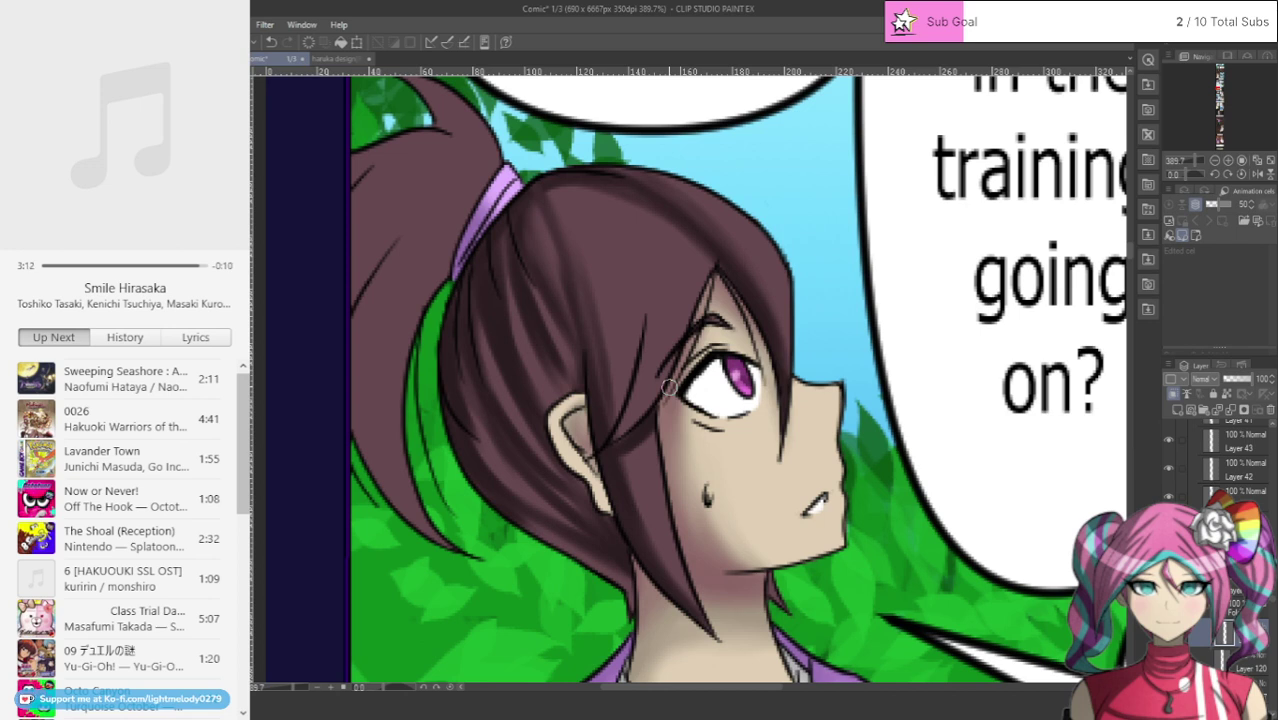
pyautogui.moveTo(637, 298)
pyautogui.mouseDown()
pyautogui.moveTo(641, 345)
pyautogui.moveTo(605, 458)
pyautogui.mouseUp()
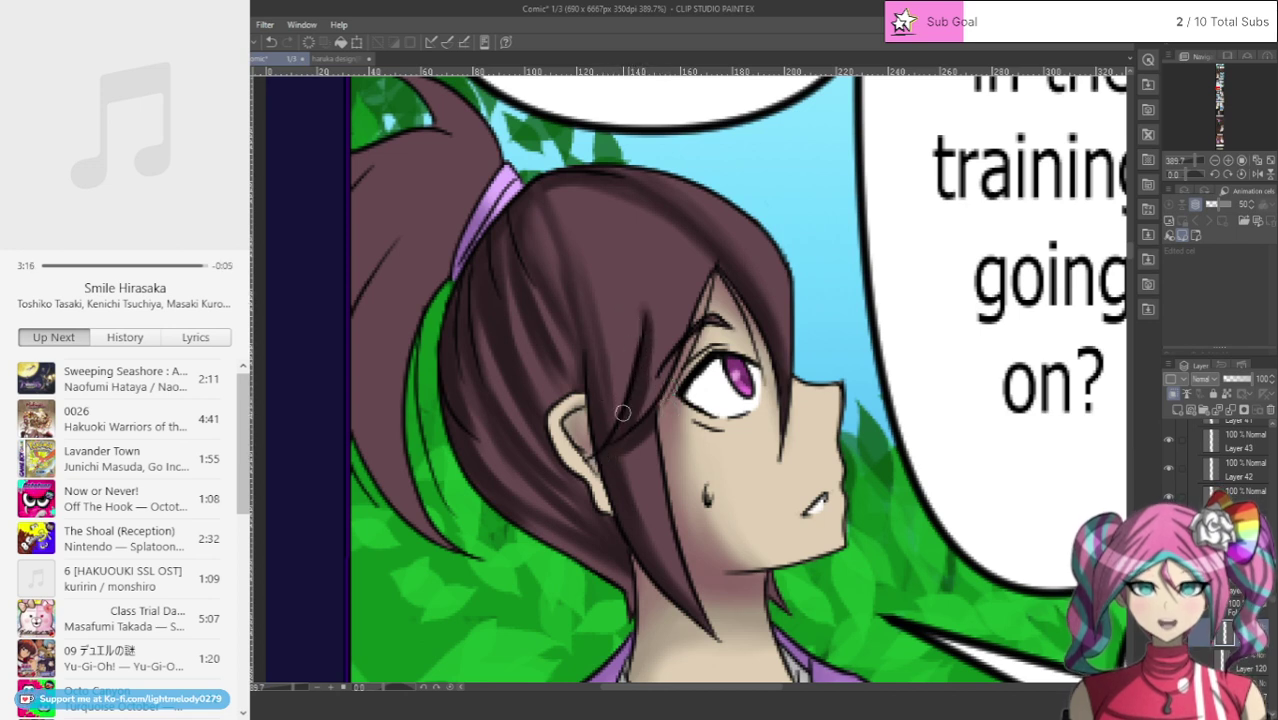
pyautogui.moveTo(548, 185)
pyautogui.mouseDown()
pyautogui.moveTo(578, 268)
pyautogui.moveTo(550, 214)
pyautogui.moveTo(545, 187)
pyautogui.moveTo(602, 358)
pyautogui.moveTo(607, 445)
pyautogui.moveTo(637, 311)
pyautogui.mouseUp()
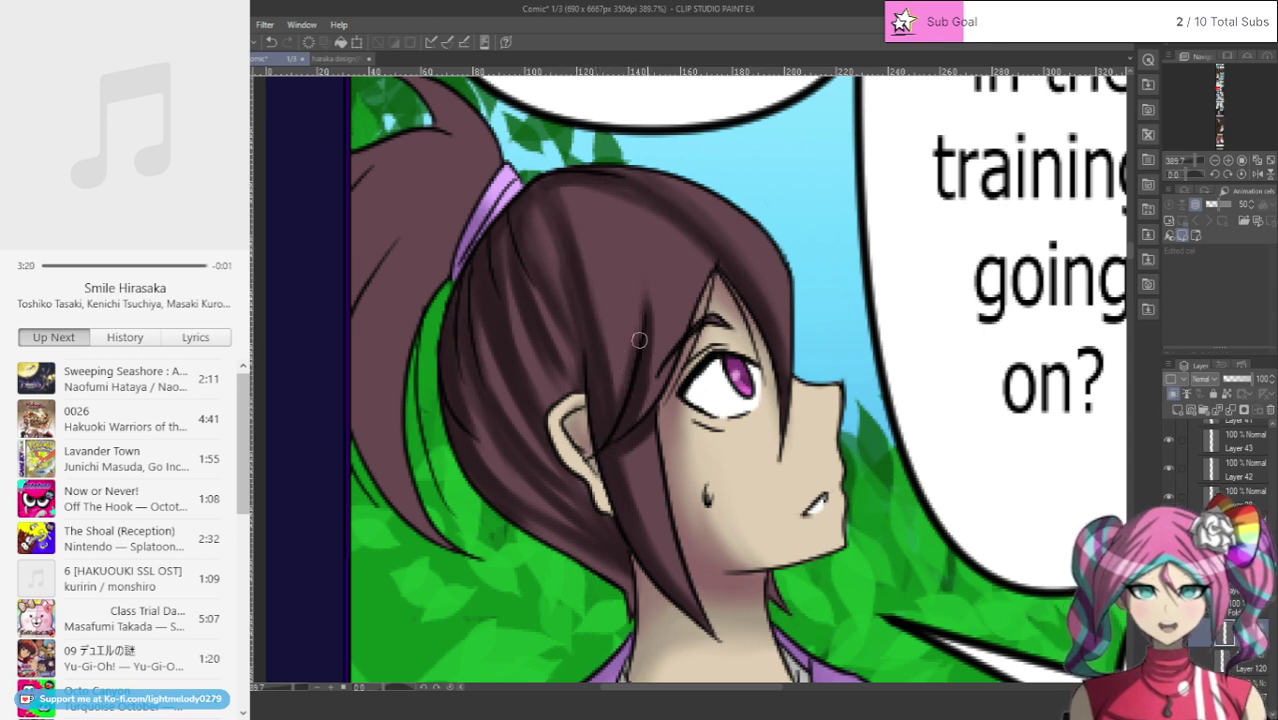
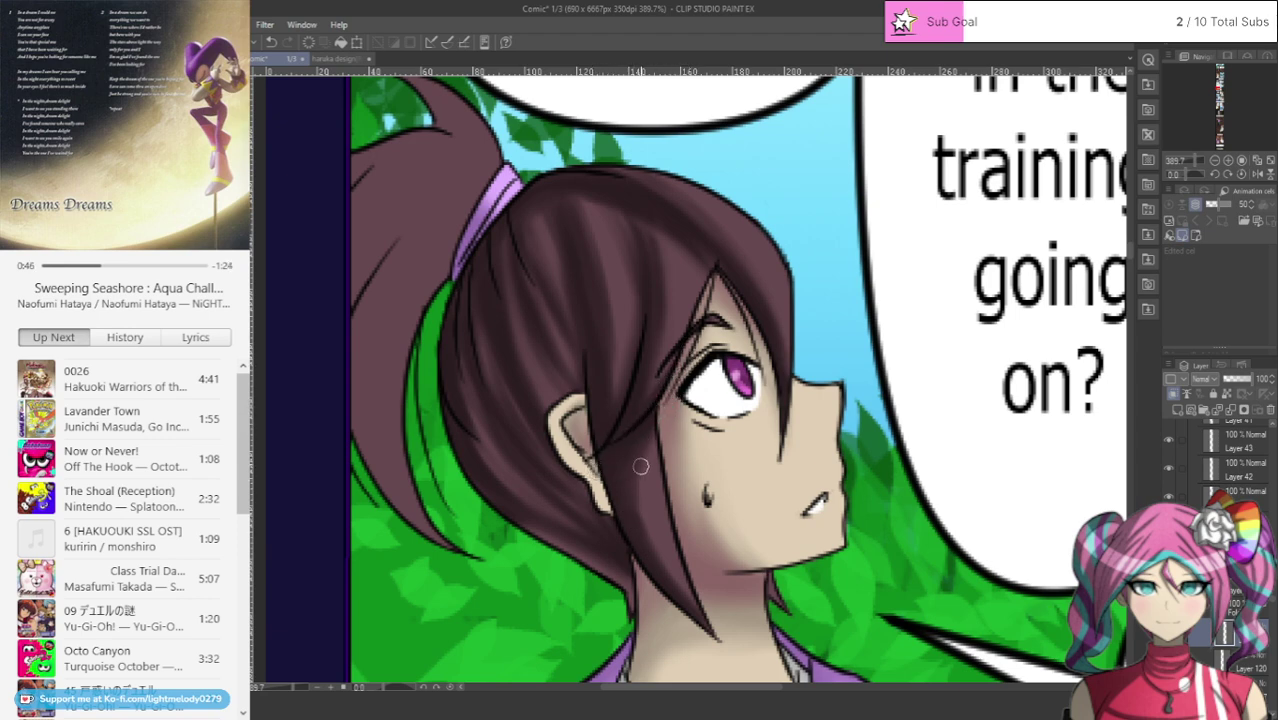
# Step: Darken the lower side lock, the upper edge of the crown and the strands running down toward the ear
pyautogui.moveTo(646, 465); pyautogui.dragTo(670, 566)
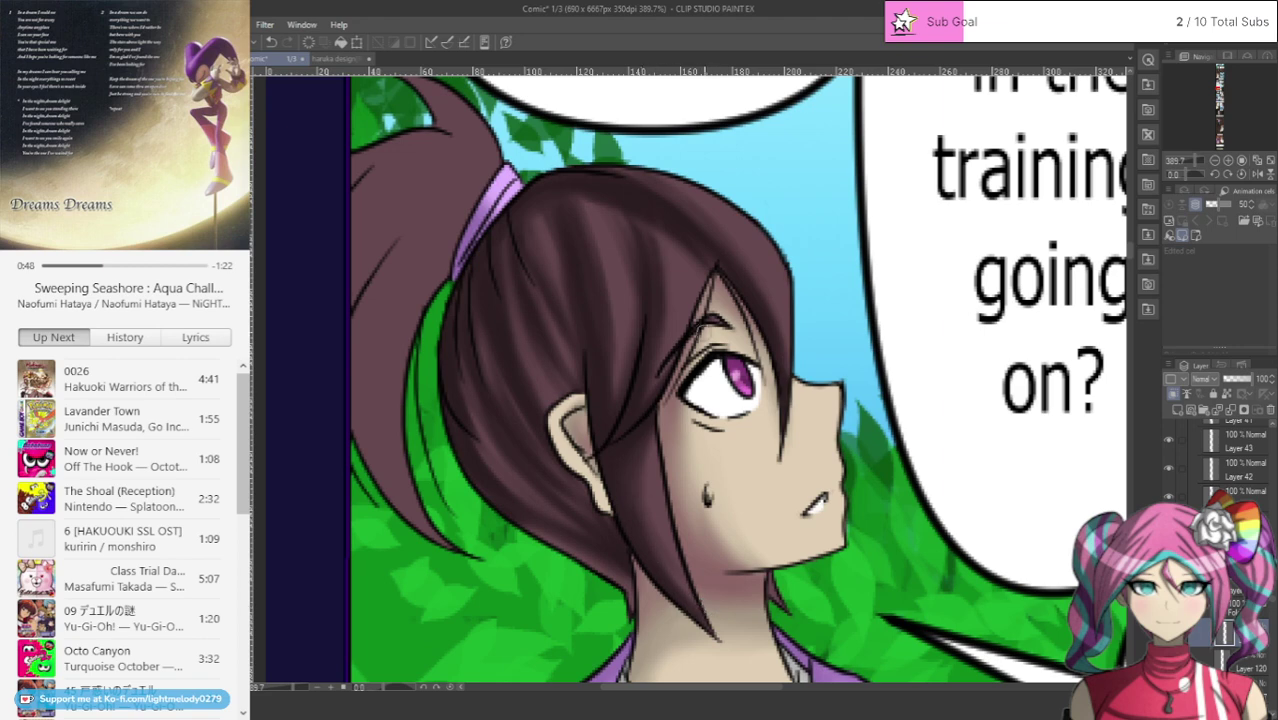
pyautogui.moveTo(605, 171); pyautogui.dragTo(720, 200)
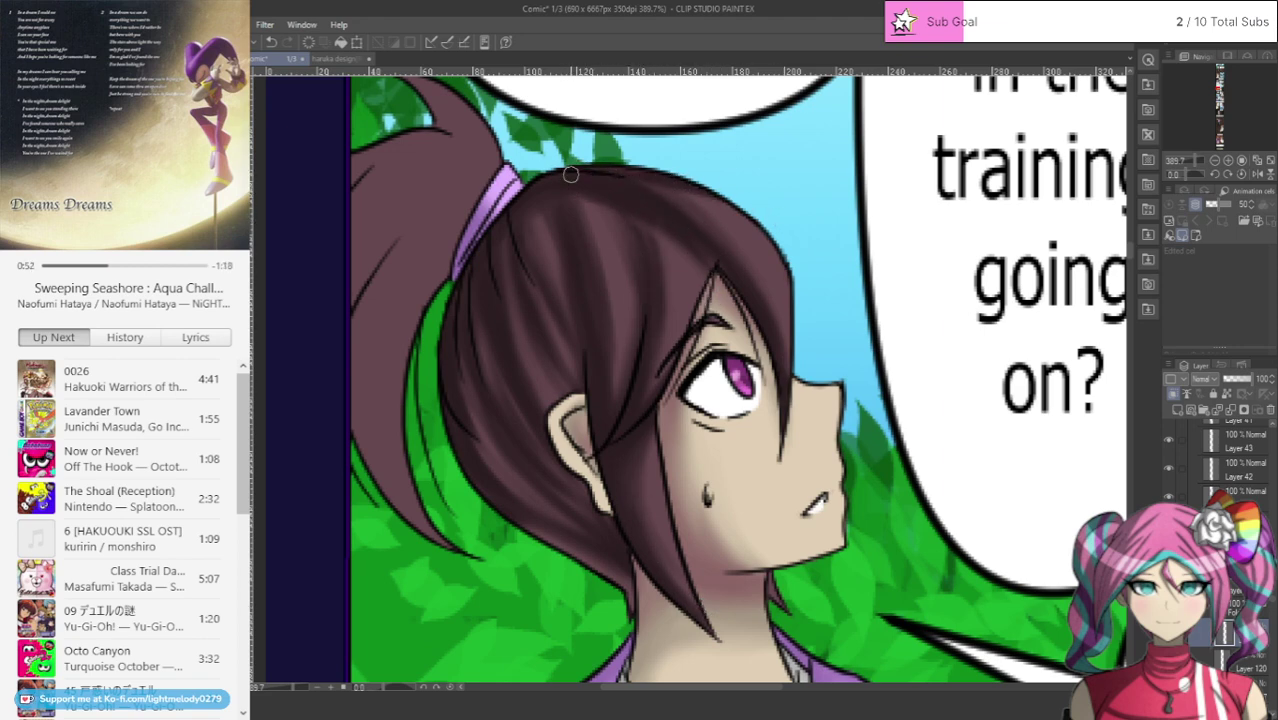
pyautogui.moveTo(571, 175); pyautogui.dragTo(615, 345)
pyautogui.moveTo(585, 217)
pyautogui.mouseDown()
pyautogui.moveTo(616, 326)
pyautogui.moveTo(611, 408)
pyautogui.mouseUp()
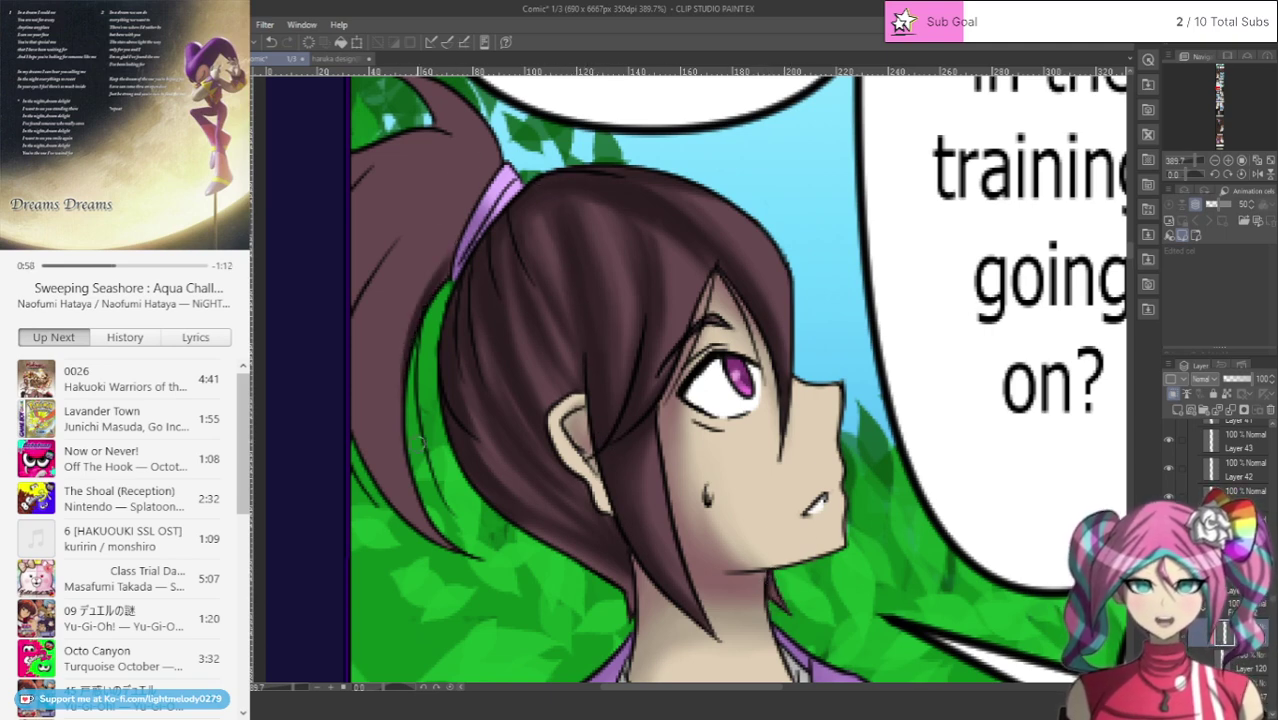
# Step: Shade the lower ponytail with dark strokes along its inner edge and outward from the hair tie
pyautogui.moveTo(410, 525)
pyautogui.mouseDown()
pyautogui.moveTo(385, 442)
pyautogui.moveTo(390, 331)
pyautogui.moveTo(473, 200)
pyautogui.moveTo(384, 377)
pyautogui.moveTo(445, 244)
pyautogui.moveTo(408, 371)
pyautogui.mouseUp()
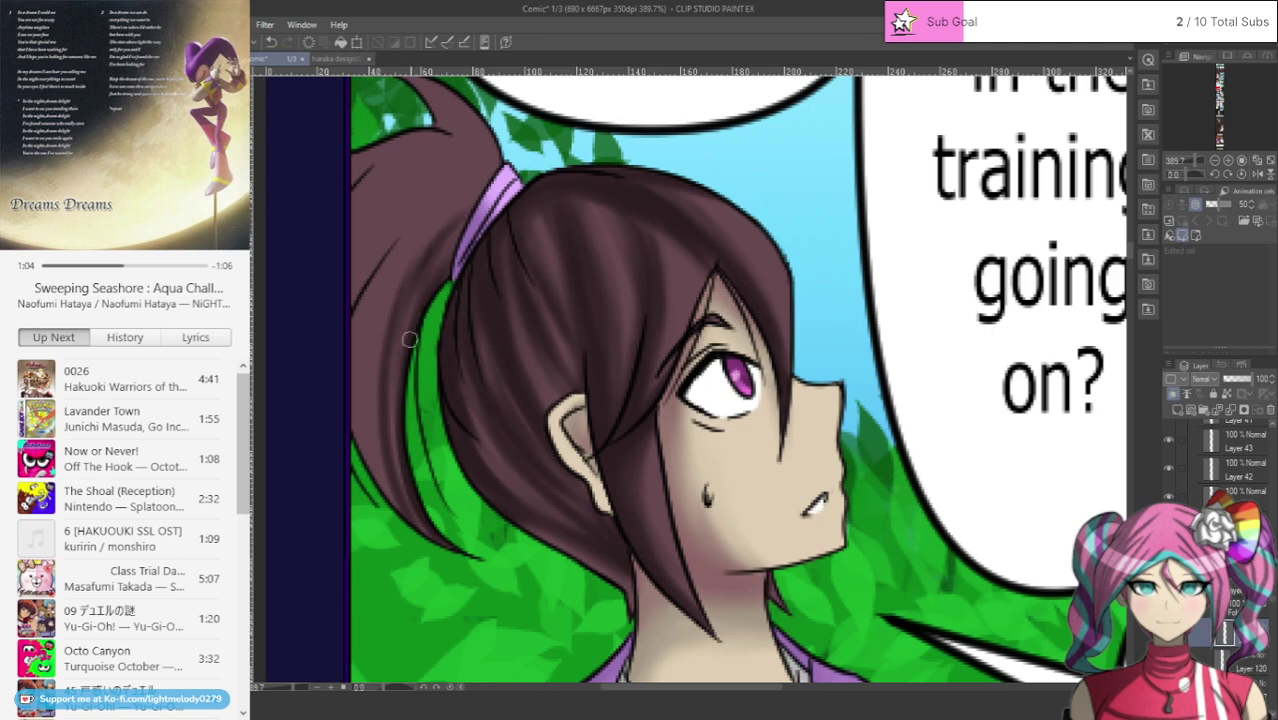
pyautogui.moveTo(466, 214); pyautogui.dragTo(427, 306)
pyautogui.moveTo(482, 210)
pyautogui.mouseDown()
pyautogui.moveTo(334, 368)
pyautogui.moveTo(380, 271)
pyautogui.moveTo(531, 209)
pyautogui.moveTo(339, 348)
pyautogui.moveTo(512, 214)
pyautogui.moveTo(347, 303)
pyautogui.moveTo(407, 249)
pyautogui.moveTo(351, 345)
pyautogui.moveTo(444, 216)
pyautogui.moveTo(346, 421)
pyautogui.moveTo(411, 351)
pyautogui.moveTo(399, 357)
pyautogui.mouseUp()
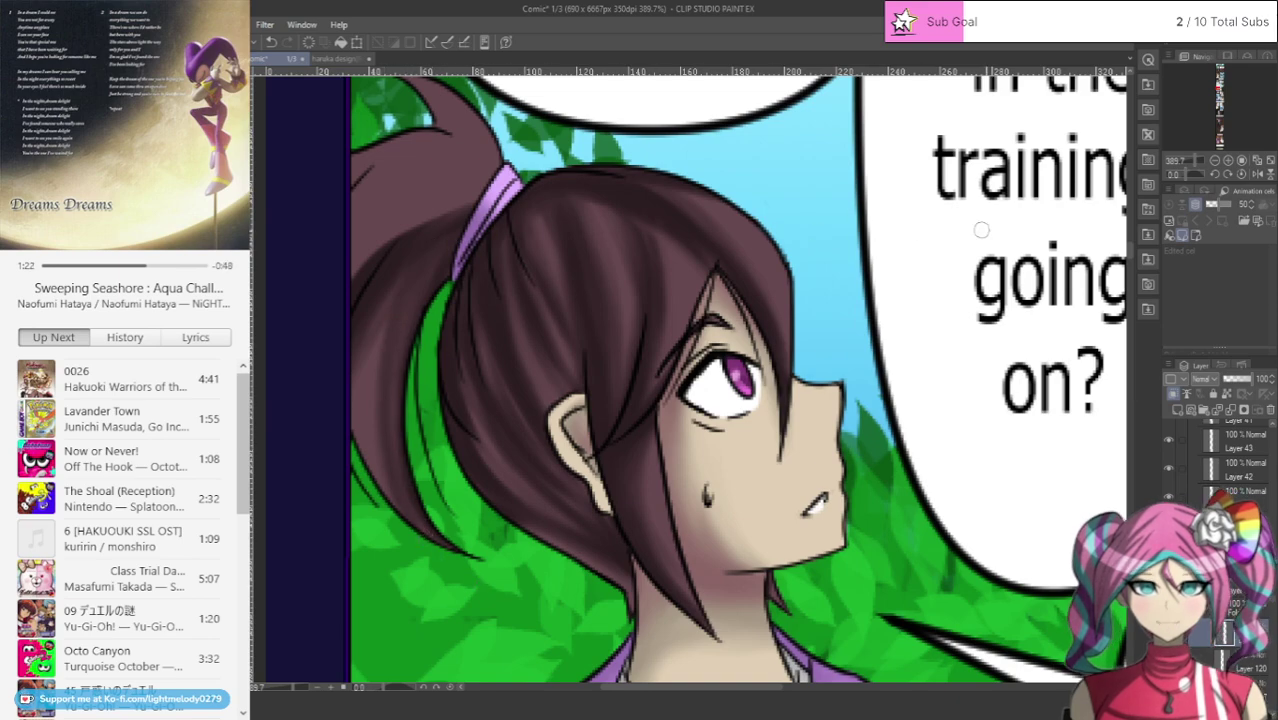
# Step: Shade the ponytail's upper tuft and add dark strands fanning from the hair tie across the upper and outer ponytail
pyautogui.moveTo(1131, 278); pyautogui.dragTo(1133, 243)
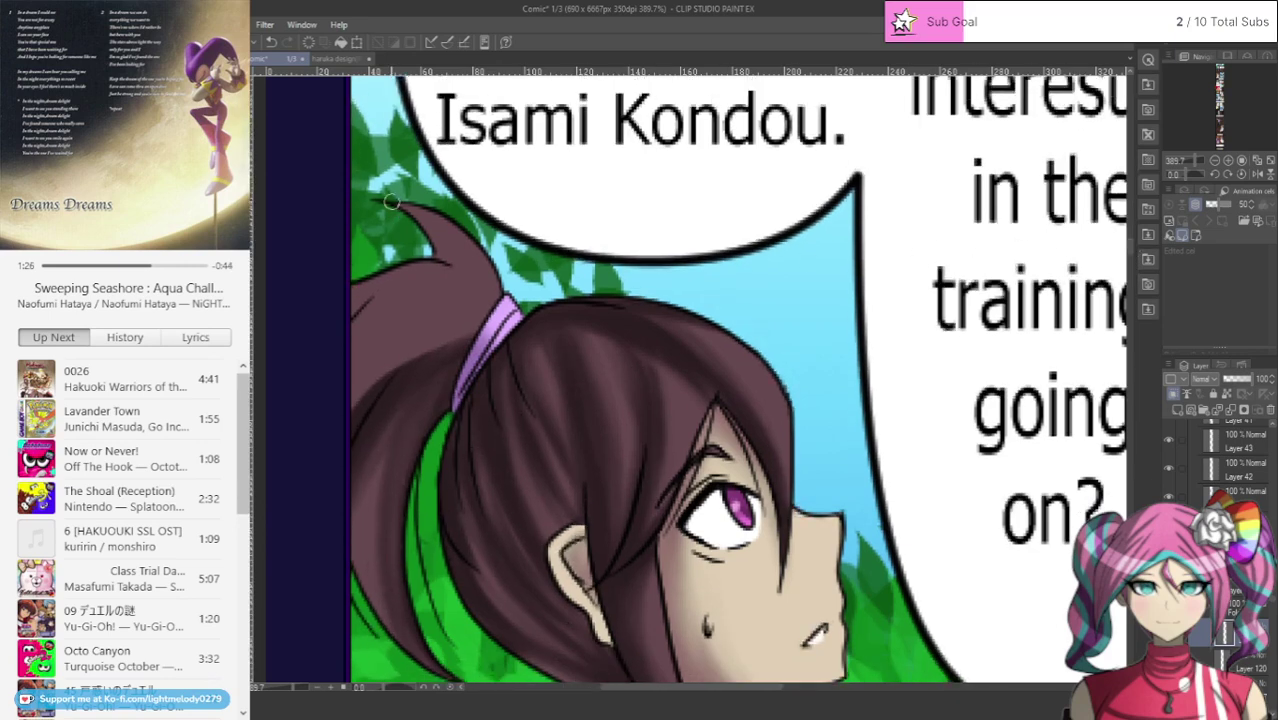
pyautogui.moveTo(390, 200)
pyautogui.mouseDown()
pyautogui.moveTo(489, 311)
pyautogui.moveTo(440, 260)
pyautogui.mouseUp()
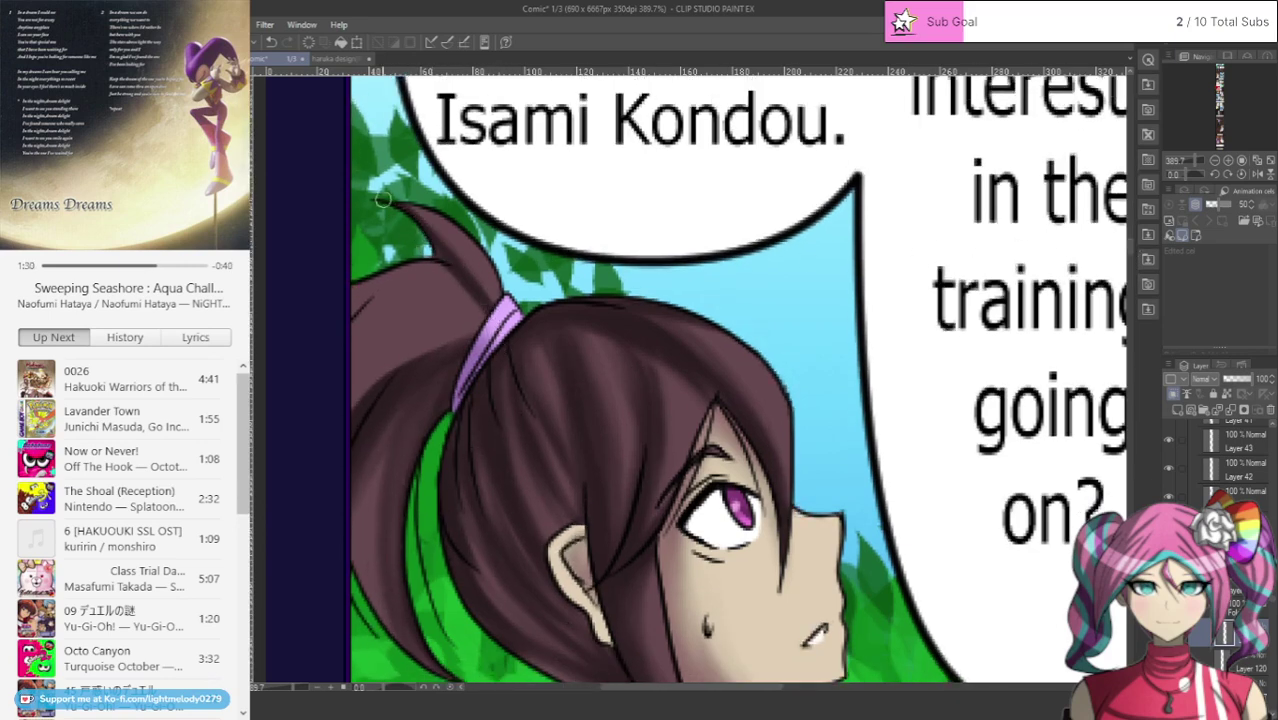
pyautogui.moveTo(491, 300)
pyautogui.mouseDown()
pyautogui.moveTo(445, 285)
pyautogui.moveTo(314, 388)
pyautogui.mouseUp()
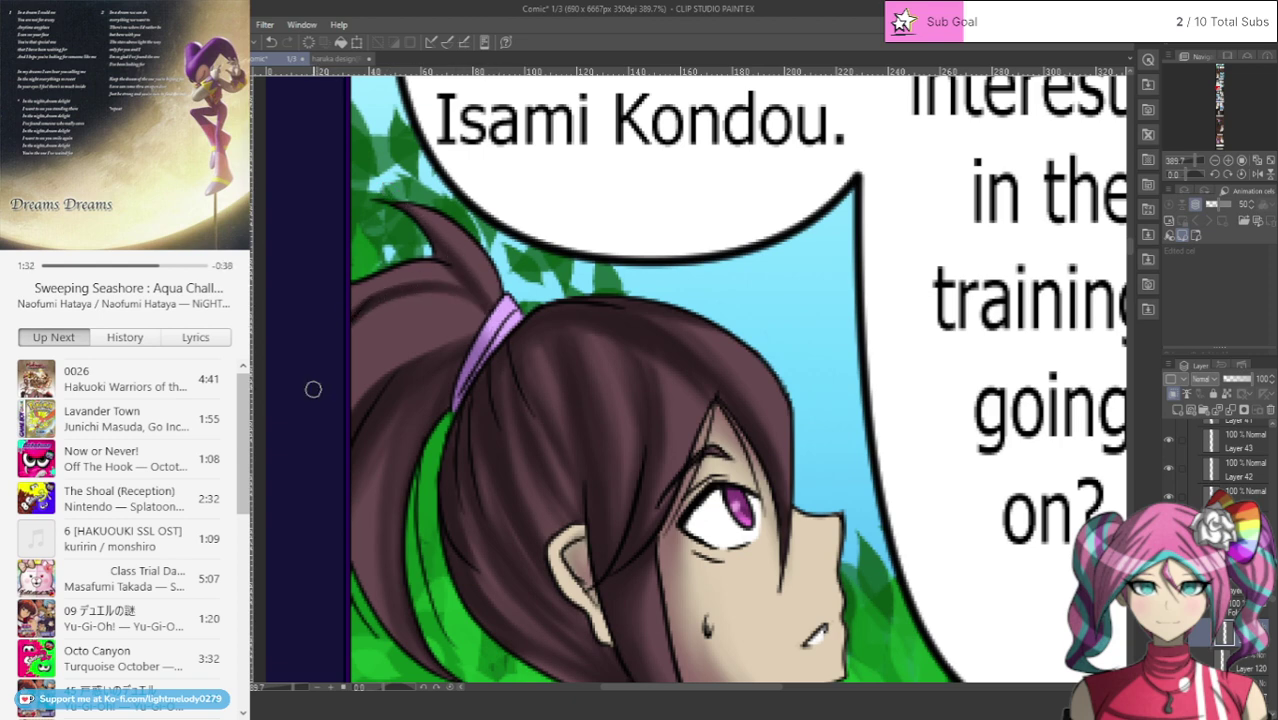
pyautogui.moveTo(337, 343)
pyautogui.mouseDown()
pyautogui.moveTo(510, 341)
pyautogui.moveTo(342, 314)
pyautogui.moveTo(505, 345)
pyautogui.mouseUp()
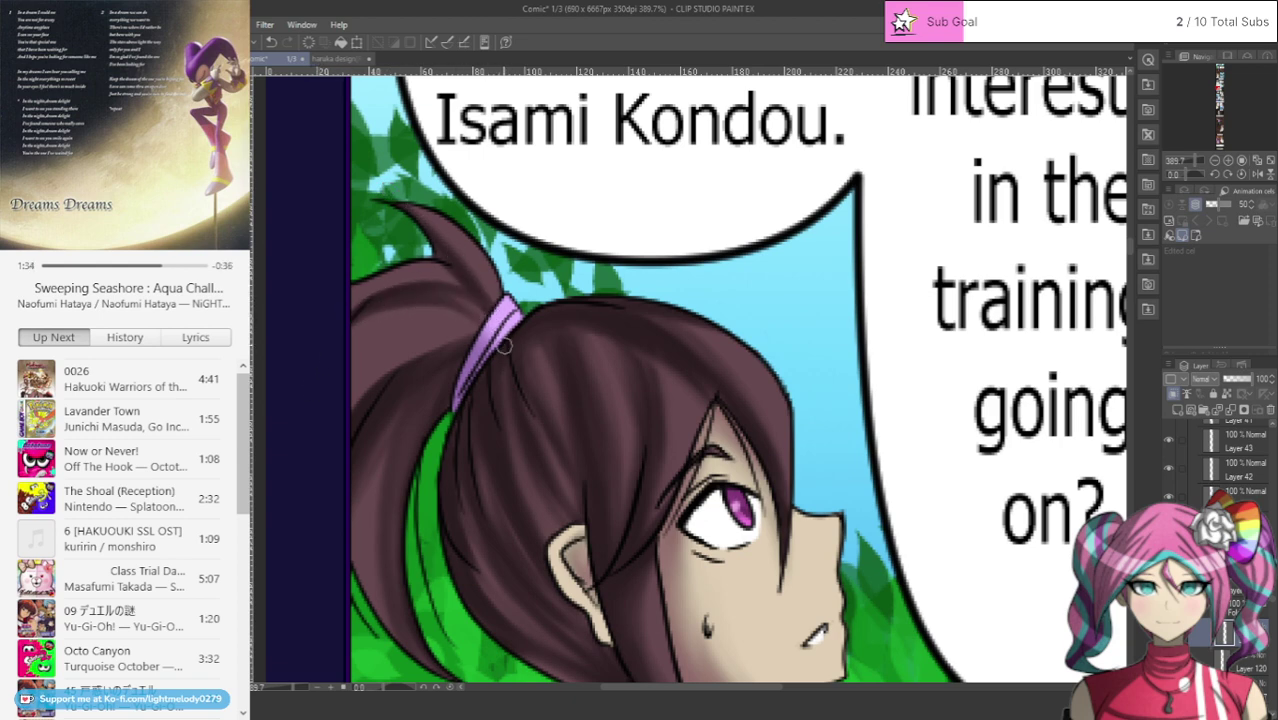
pyautogui.moveTo(475, 300); pyautogui.dragTo(361, 292)
pyautogui.moveTo(492, 318)
pyautogui.mouseDown()
pyautogui.moveTo(366, 388)
pyautogui.moveTo(428, 333)
pyautogui.moveTo(355, 382)
pyautogui.moveTo(308, 494)
pyautogui.mouseUp()
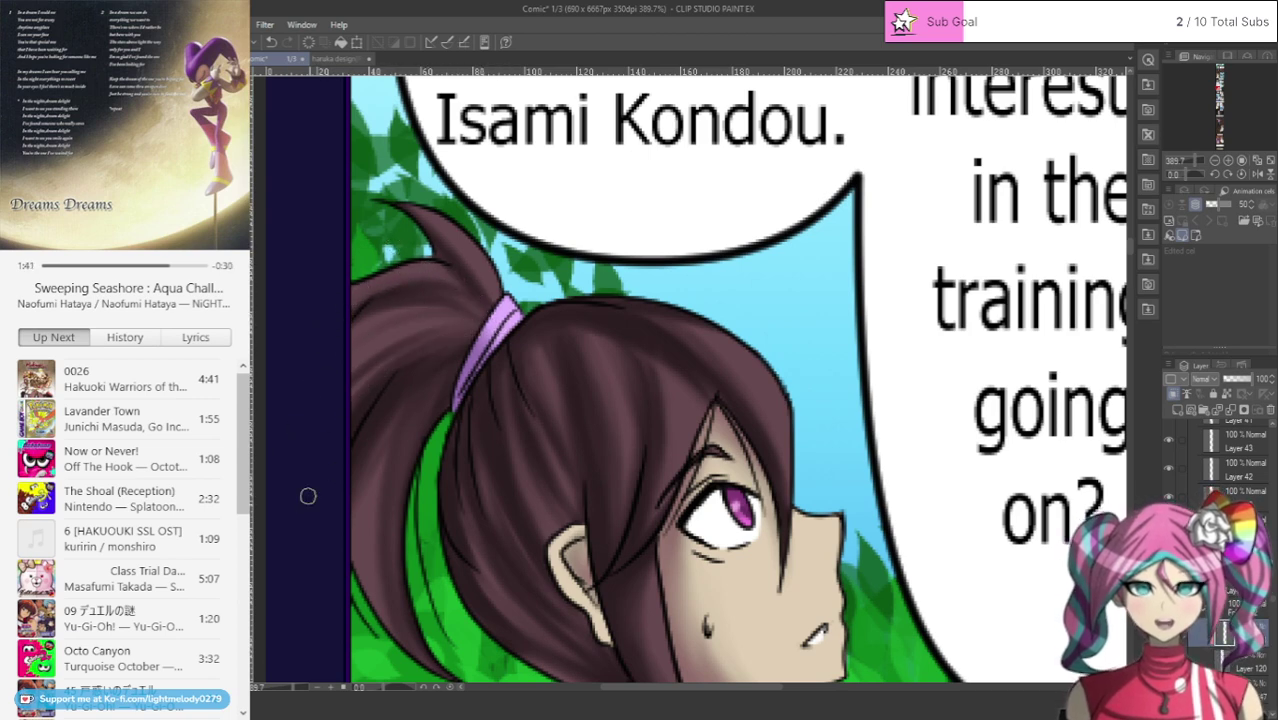
pyautogui.moveTo(472, 308); pyautogui.dragTo(384, 269)
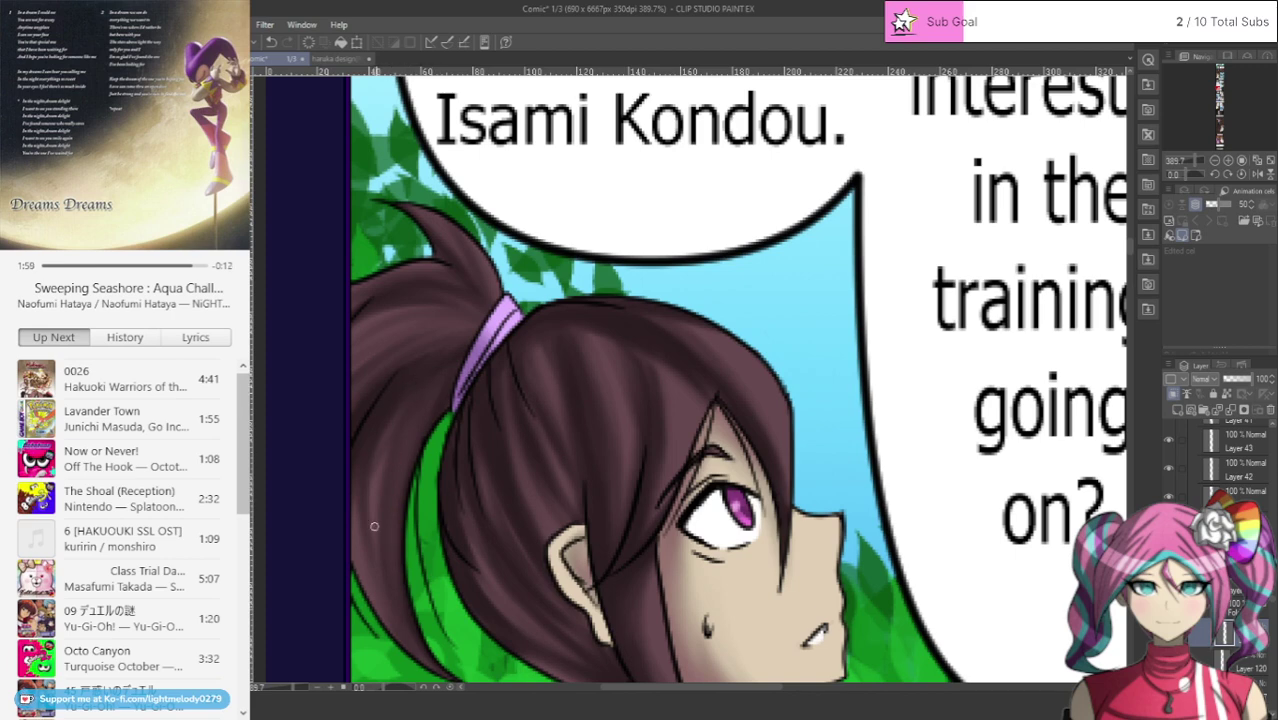
# Step: Add fine strands along the ponytail's lower outer edge and across its upper section behind the hair tie
pyautogui.moveTo(348, 476); pyautogui.dragTo(394, 603)
pyautogui.moveTo(352, 508); pyautogui.dragTo(409, 643)
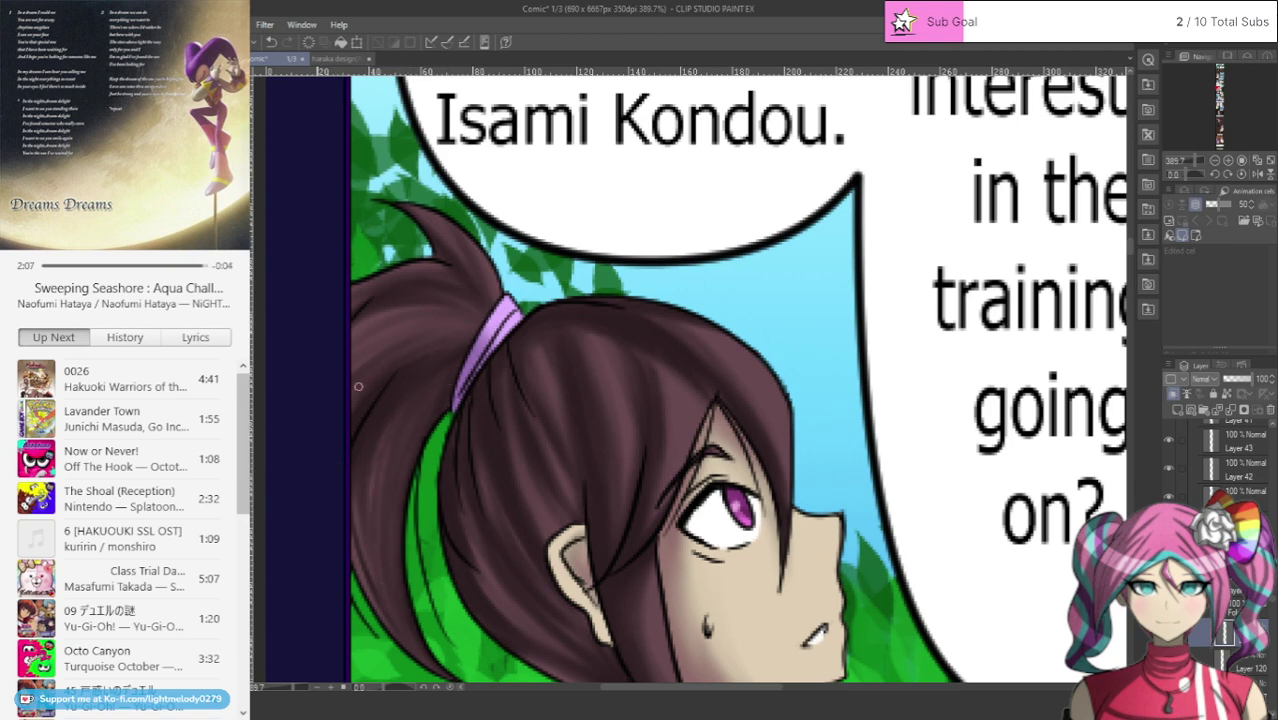
pyautogui.moveTo(400, 349); pyautogui.dragTo(341, 389)
pyautogui.moveTo(401, 332); pyautogui.dragTo(349, 355)
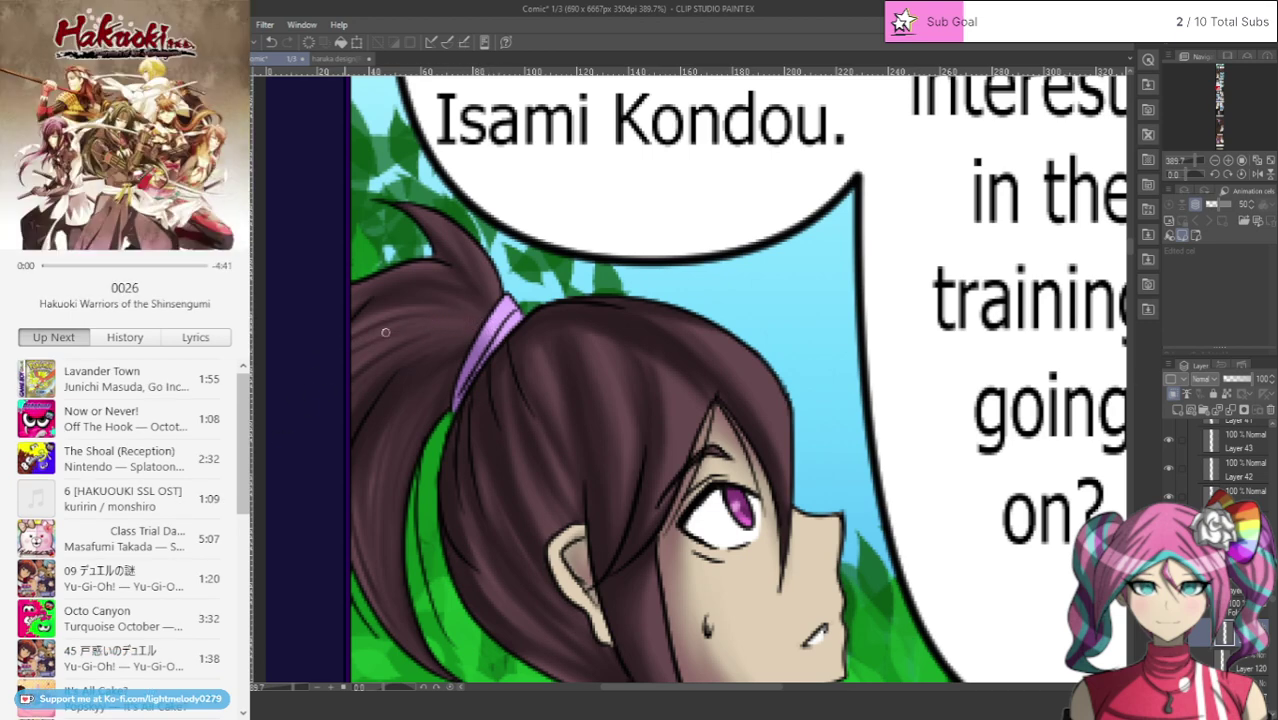
pyautogui.moveTo(376, 348); pyautogui.dragTo(422, 343)
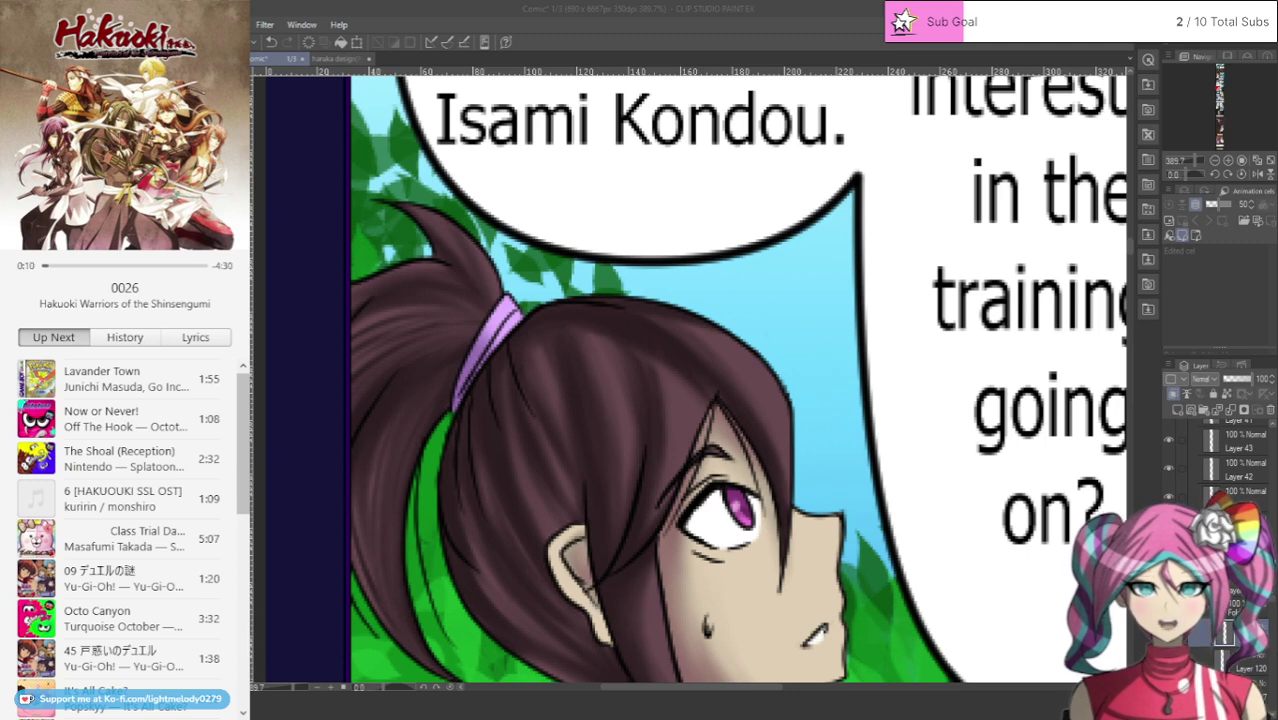
pyautogui.click(752, 7)
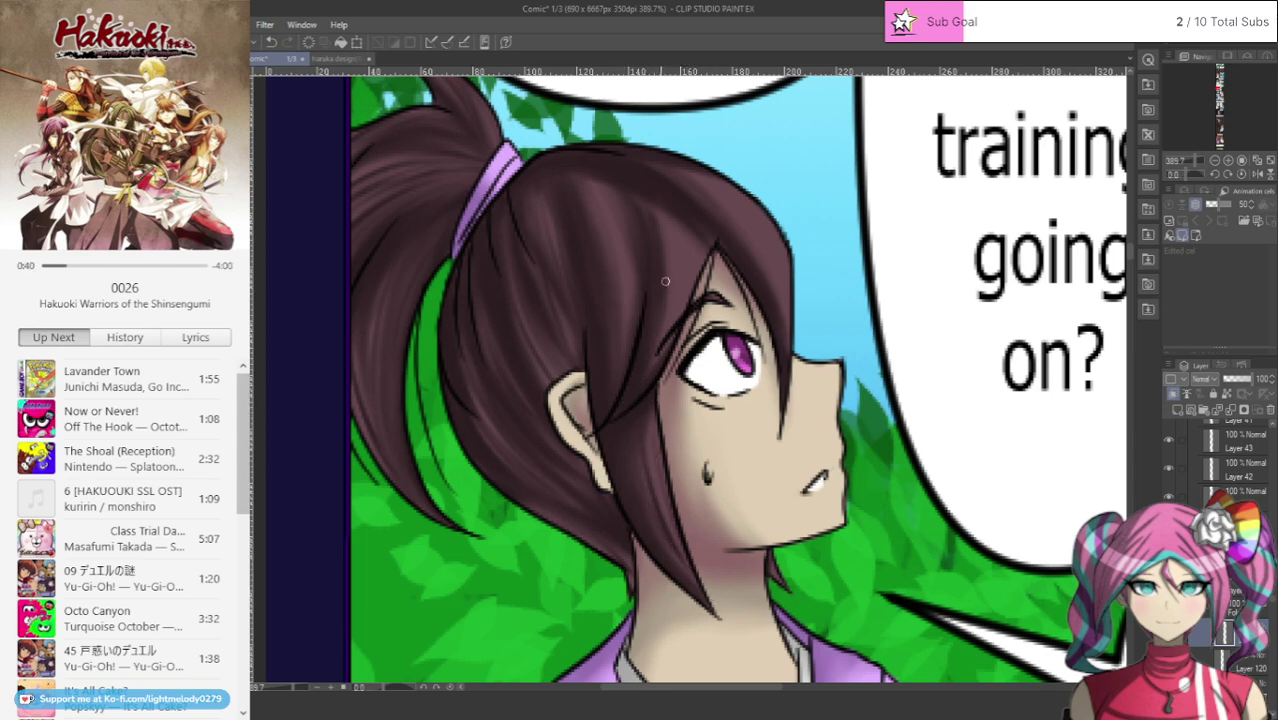
# Step: Add fine strands to the middle of the head and to the hair just above the eye
pyautogui.moveTo(665, 284)
pyautogui.mouseDown()
pyautogui.moveTo(667, 240)
pyautogui.moveTo(662, 340)
pyautogui.moveTo(683, 246)
pyautogui.moveTo(692, 296)
pyautogui.mouseUp()
pyautogui.moveTo(686, 238)
pyautogui.mouseDown()
pyautogui.moveTo(688, 300)
pyautogui.moveTo(672, 304)
pyautogui.mouseUp()
pyautogui.moveTo(612, 228); pyautogui.dragTo(618, 312)
pyautogui.moveTo(629, 316)
pyautogui.mouseDown()
pyautogui.moveTo(614, 210)
pyautogui.moveTo(589, 245)
pyautogui.moveTo(610, 299)
pyautogui.mouseUp()
pyautogui.moveTo(730, 217); pyautogui.dragTo(746, 273)
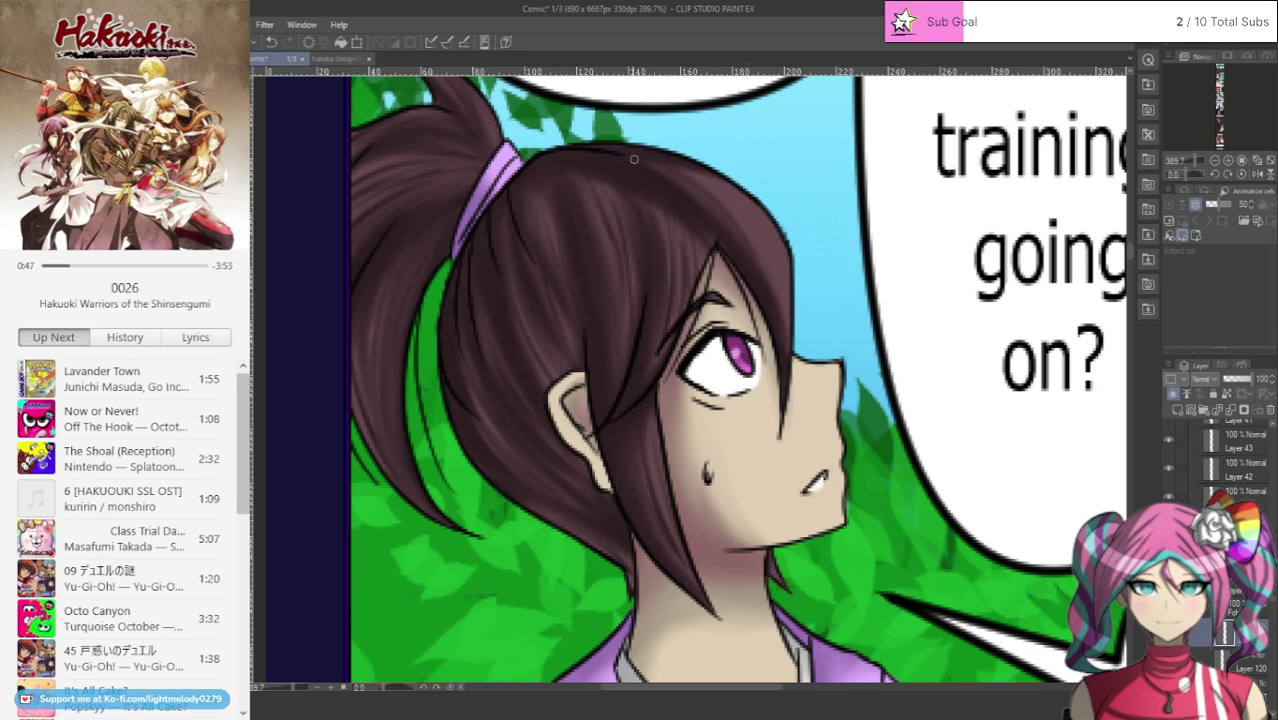
# Step: Draw fine strands along the front edge of the bangs, curving from the crown down over the forehead
pyautogui.moveTo(727, 192); pyautogui.dragTo(789, 321)
pyautogui.moveTo(740, 208); pyautogui.dragTo(770, 298)
pyautogui.moveTo(762, 242); pyautogui.dragTo(790, 321)
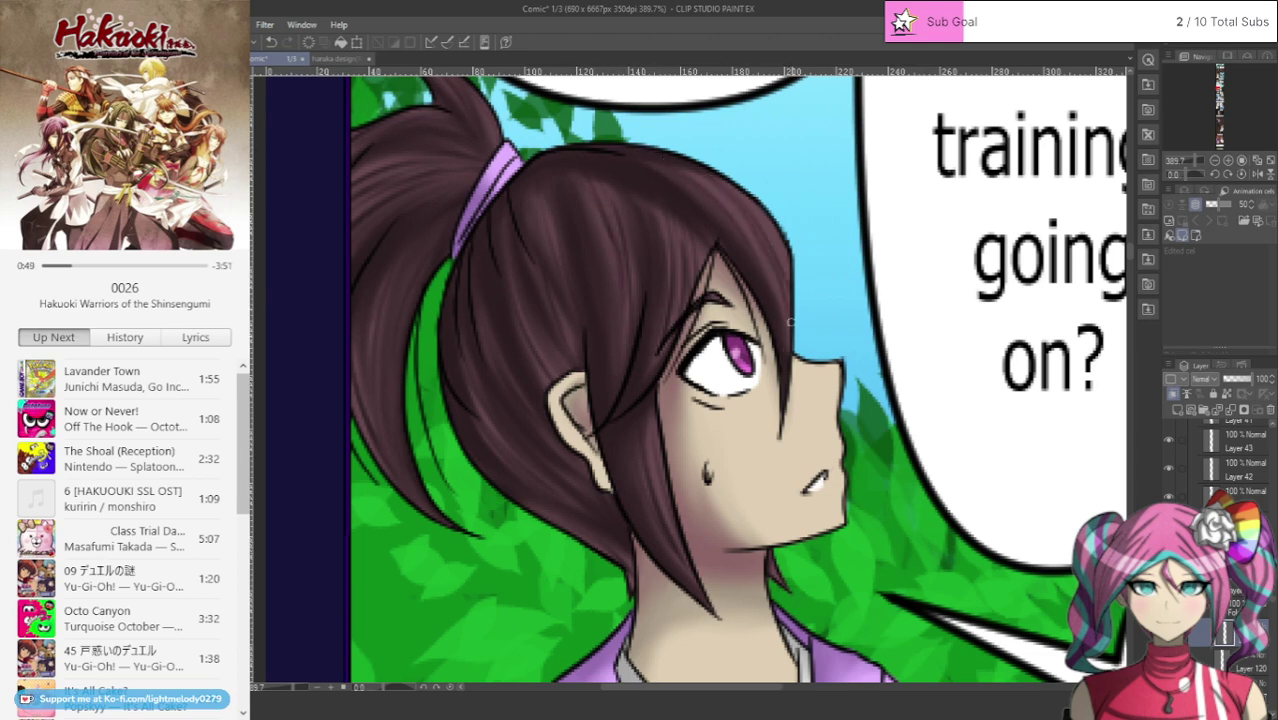
pyautogui.moveTo(750, 200); pyautogui.dragTo(778, 262)
pyautogui.moveTo(740, 214); pyautogui.dragTo(776, 300)
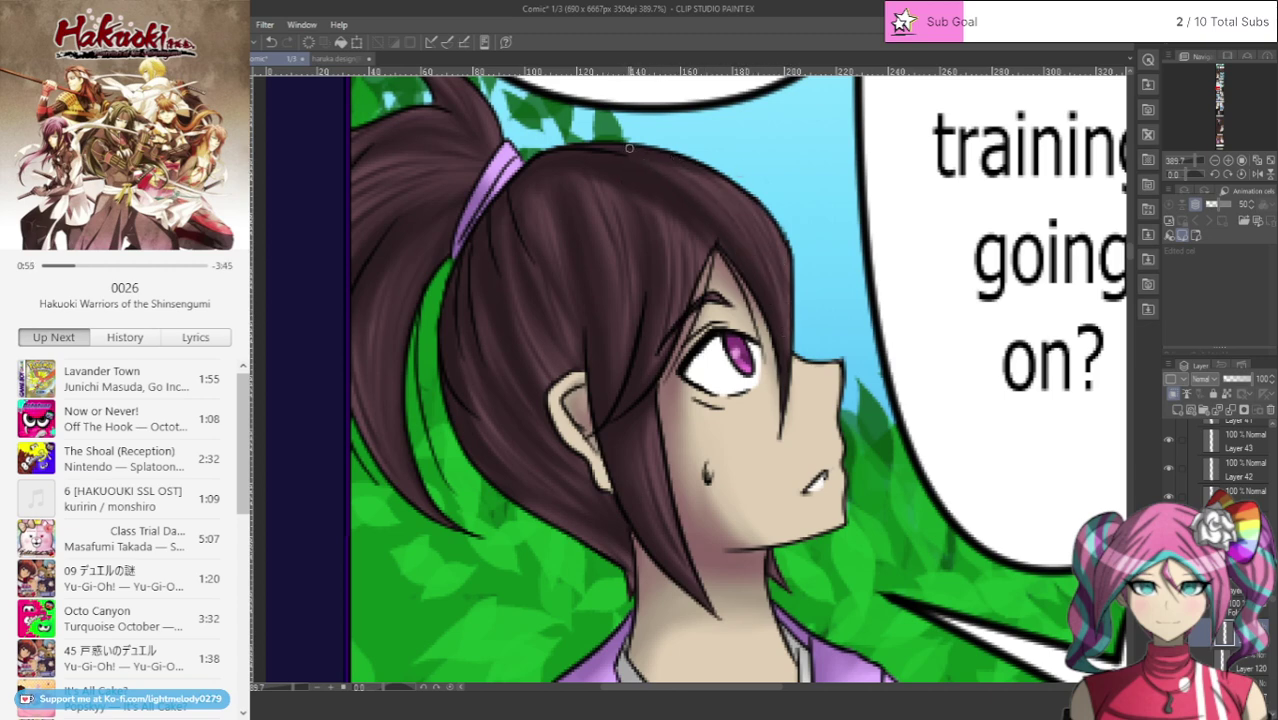
# Step: Draw fine strands down the ponytail from below the hair tie toward its lower tip
pyautogui.scroll(-1, 687, 296)
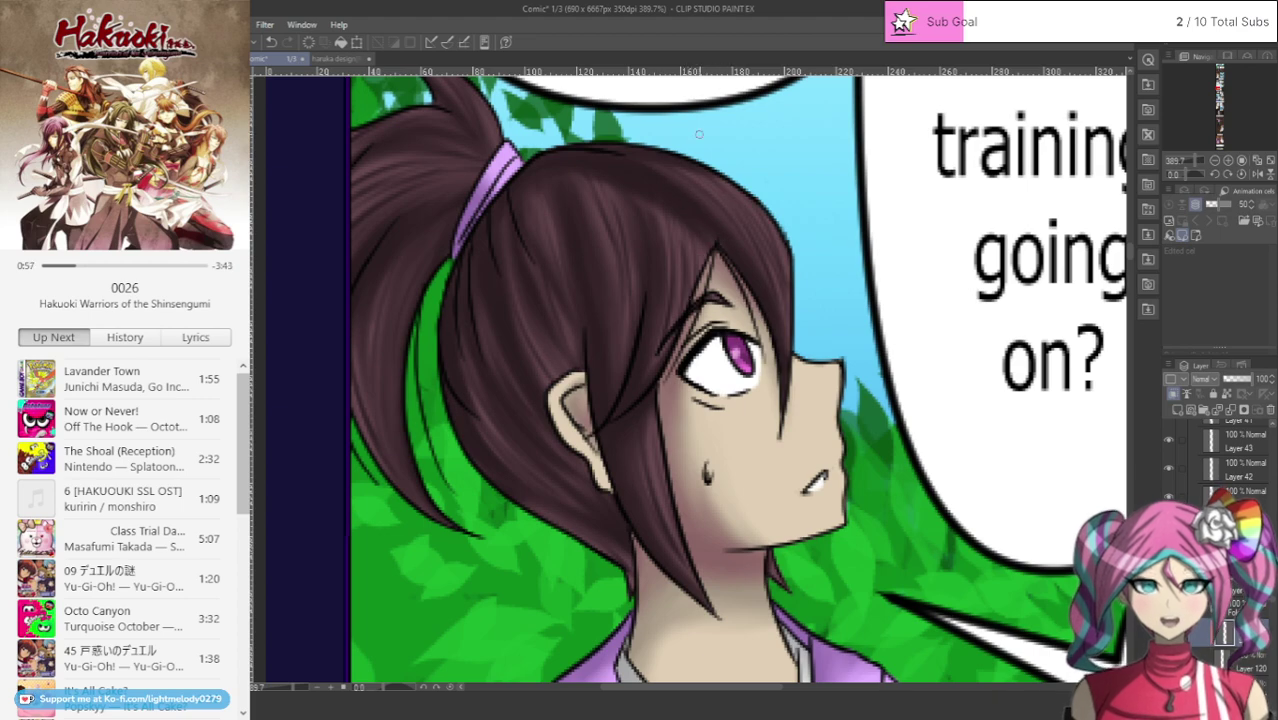
pyautogui.scroll(-2, 687, 296)
pyautogui.scroll(-2, 695, 137)
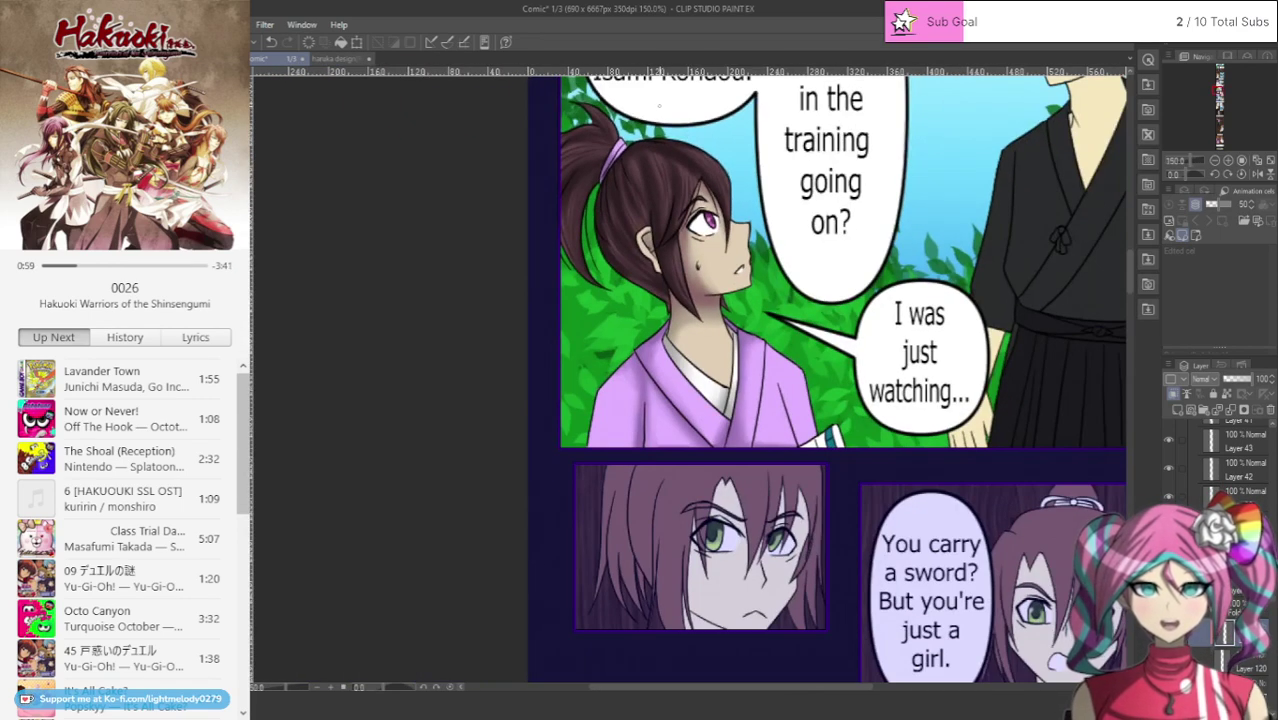
pyautogui.scroll(4, 612, 95)
pyautogui.scroll(1, 612, 95)
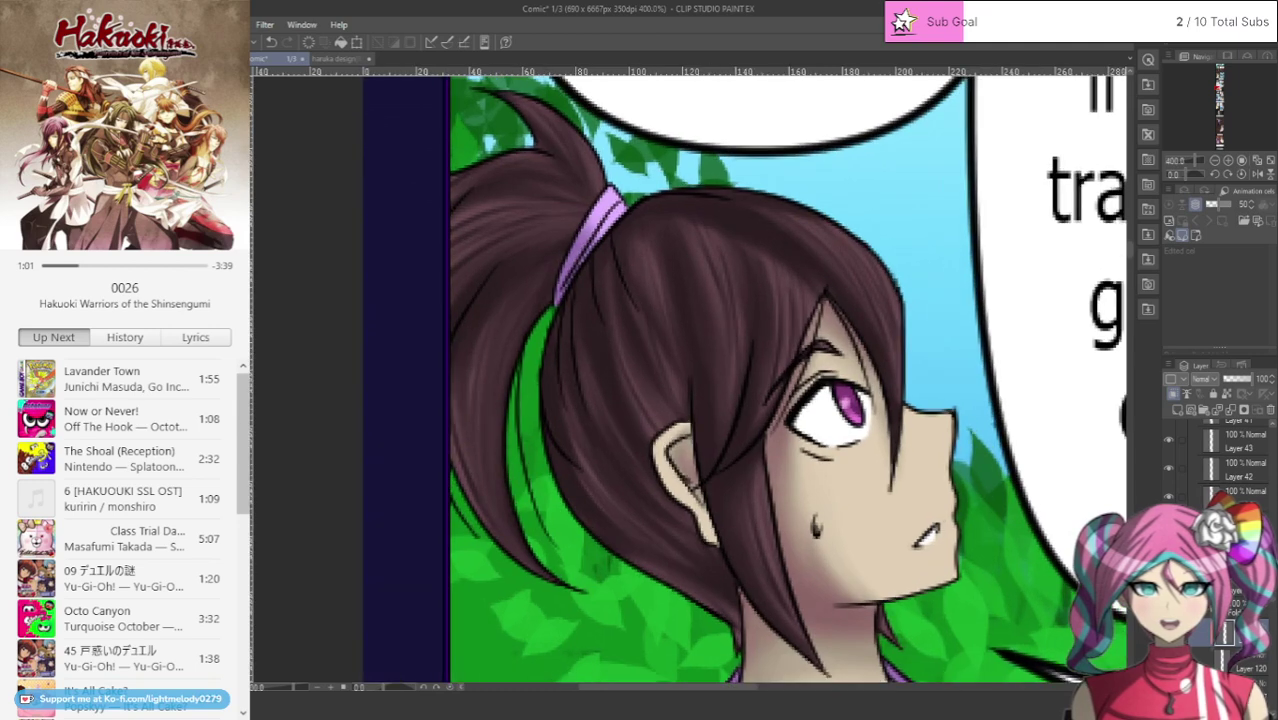
pyautogui.scroll(1, 726, 362)
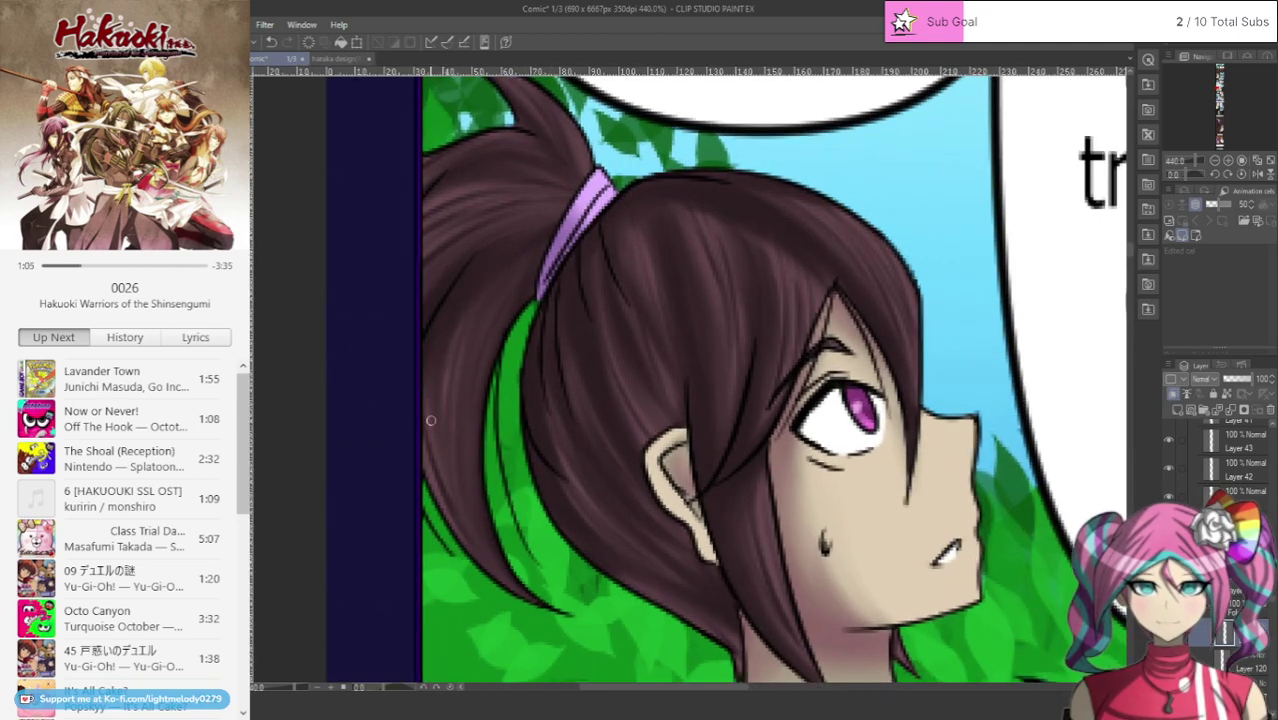
pyautogui.moveTo(450, 318); pyautogui.dragTo(445, 395)
pyautogui.moveTo(488, 328)
pyautogui.mouseDown()
pyautogui.moveTo(483, 532)
pyautogui.moveTo(494, 295)
pyautogui.moveTo(468, 340)
pyautogui.moveTo(458, 503)
pyautogui.moveTo(537, 621)
pyautogui.moveTo(452, 510)
pyautogui.mouseUp()
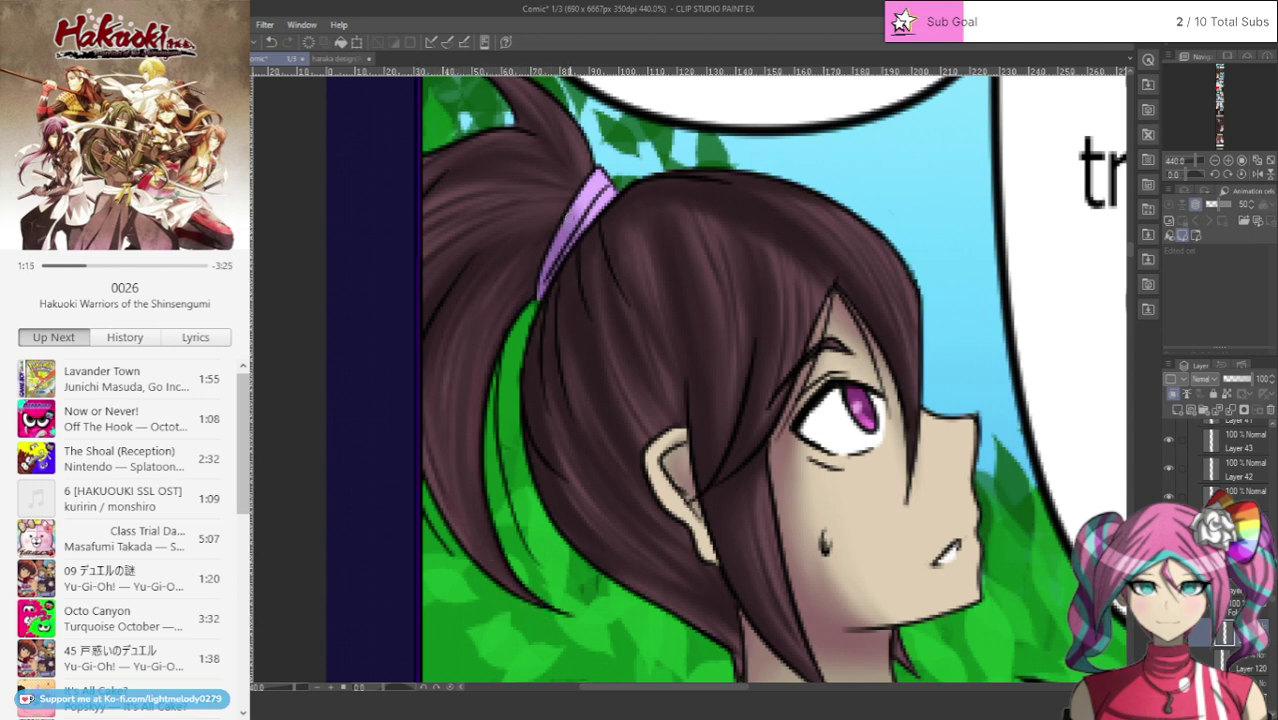
pyautogui.moveTo(463, 281); pyautogui.dragTo(433, 319)
# Step: Take the pink highlight colour from the haruka design reference and add pinkish strands to the back hair and side lock
pyautogui.click(338, 58)
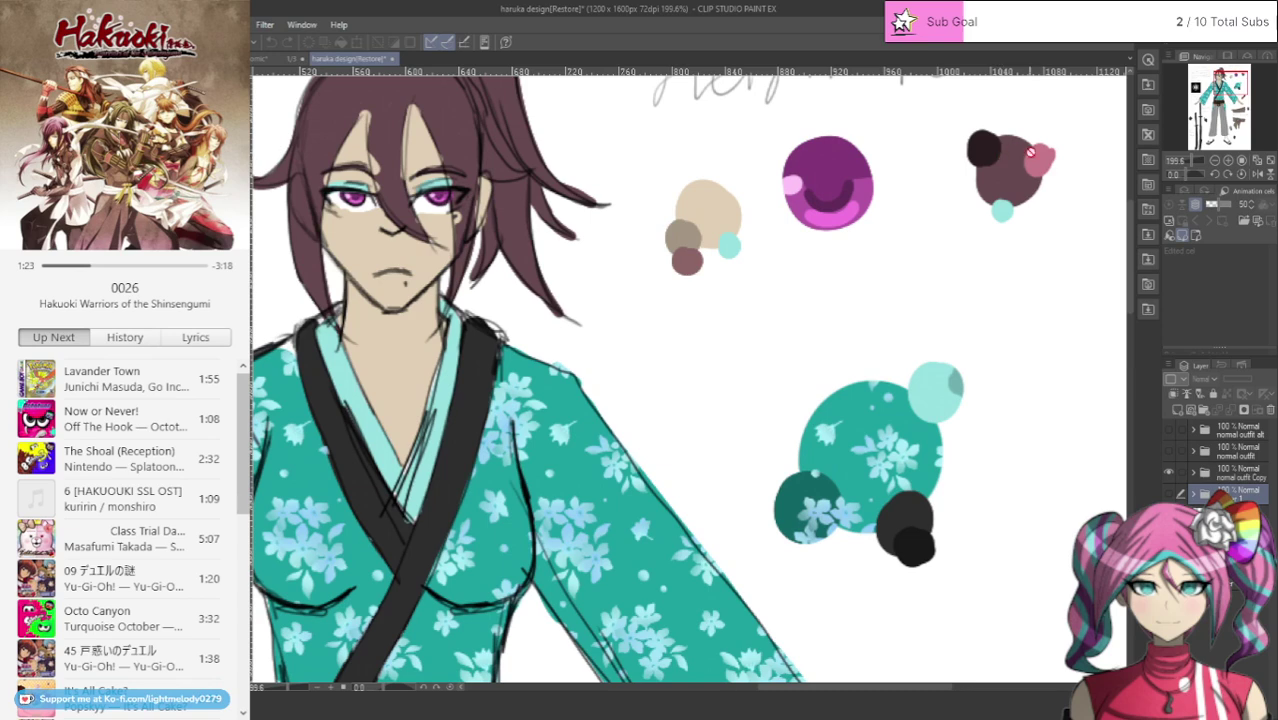
pyautogui.click(285, 58)
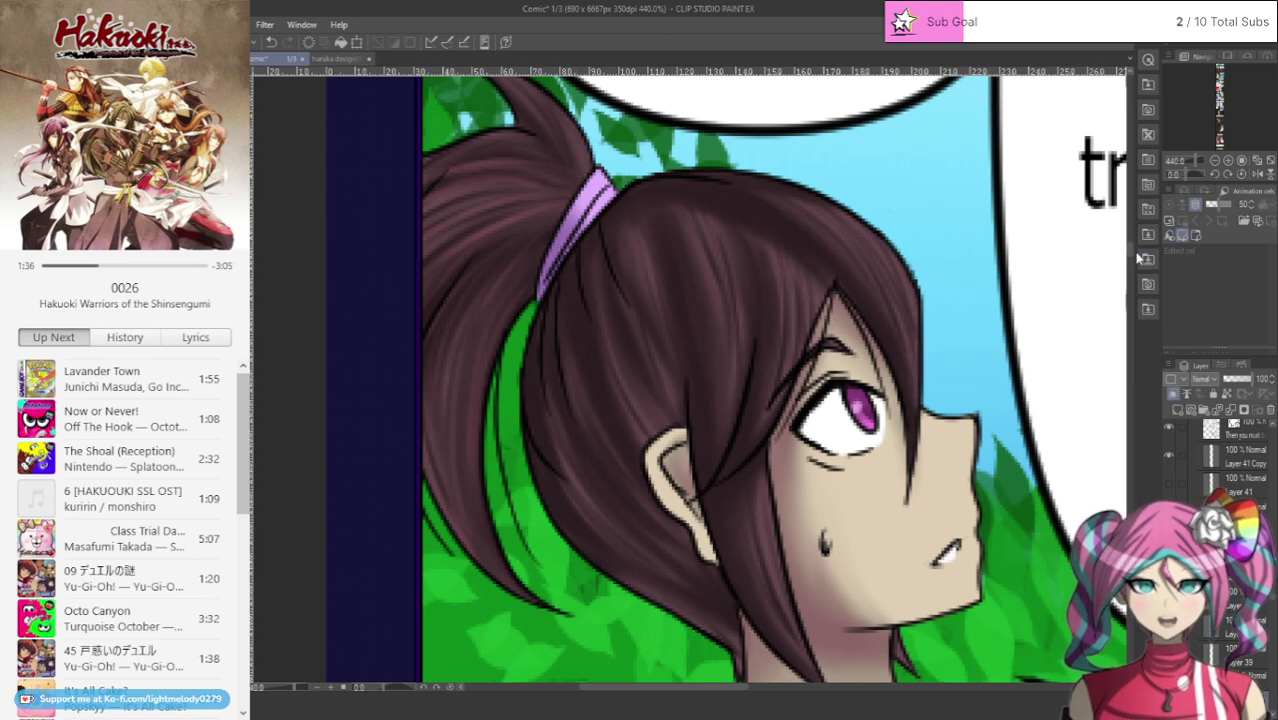
pyautogui.scroll(5, 584, 286)
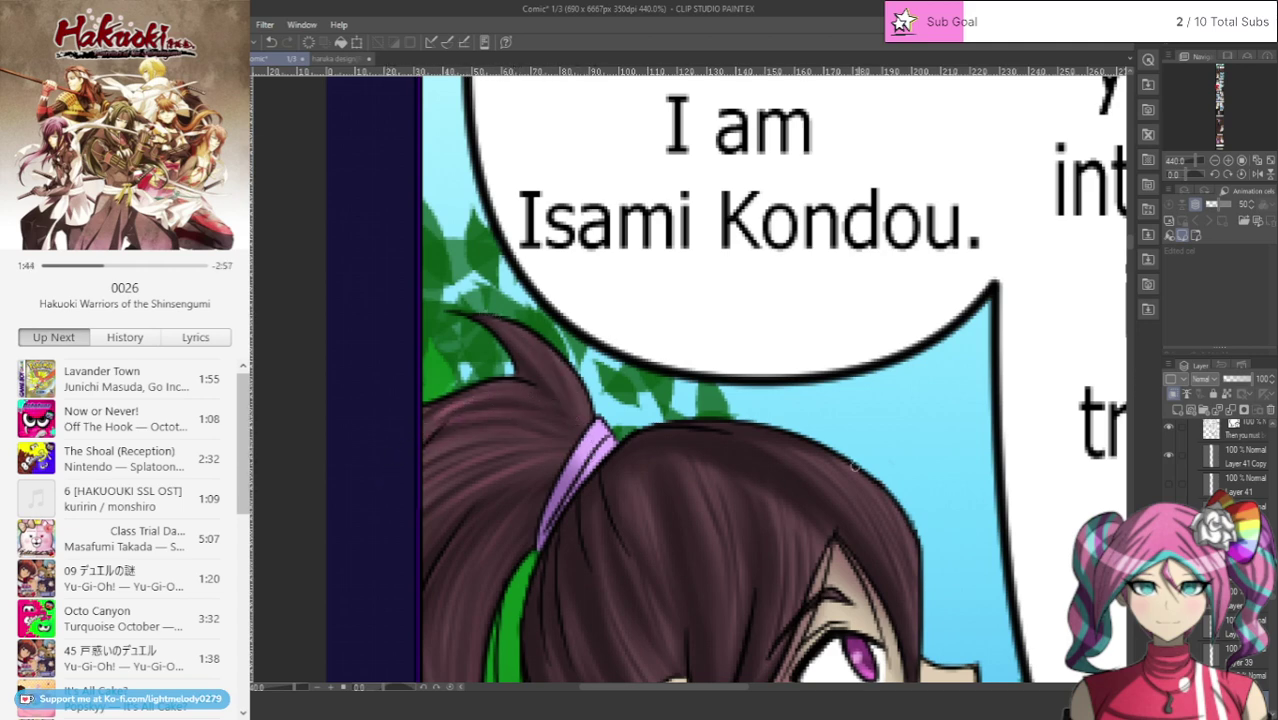
pyautogui.scroll(-3, 645, 307)
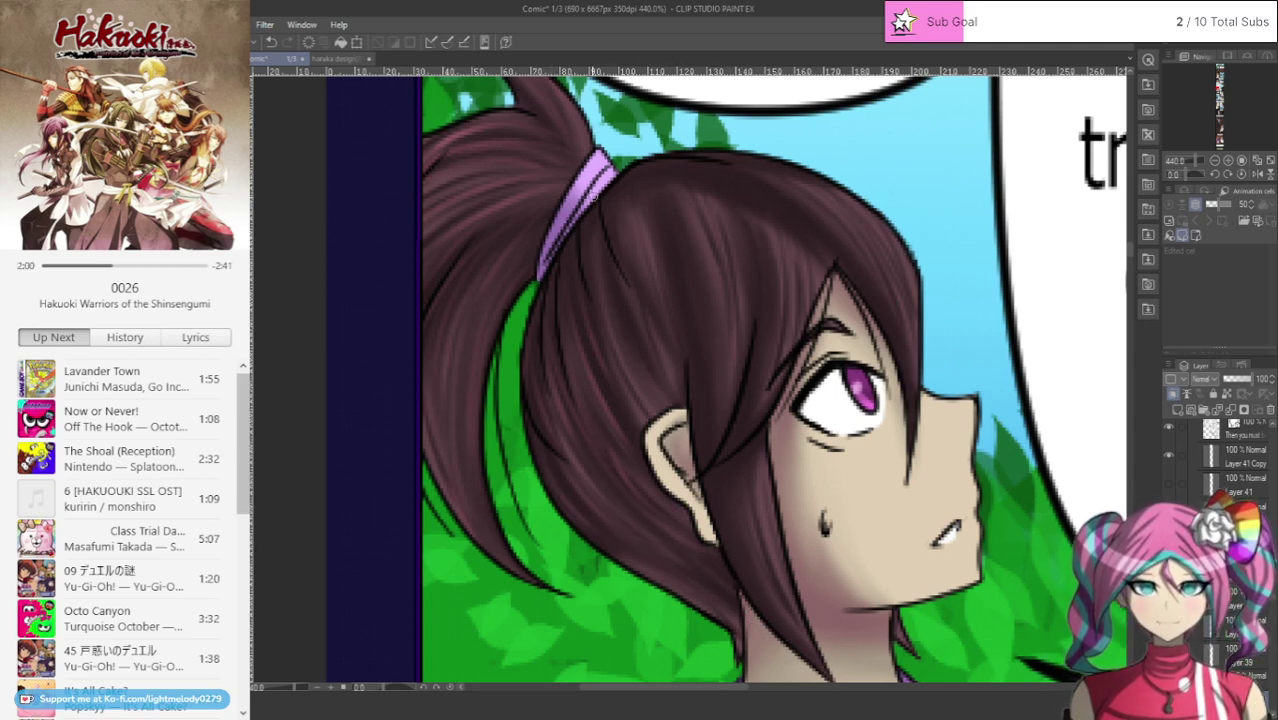
pyautogui.moveTo(597, 273)
pyautogui.mouseDown()
pyautogui.moveTo(620, 342)
pyautogui.moveTo(662, 378)
pyautogui.mouseUp()
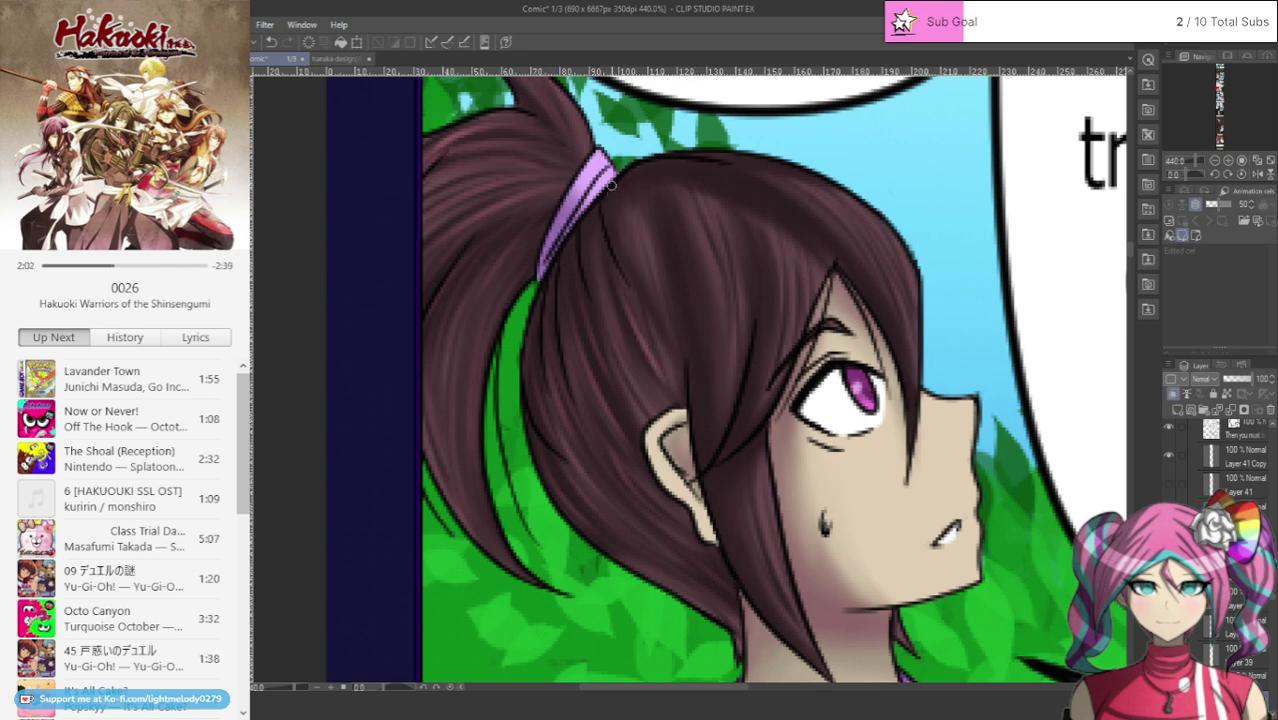
pyautogui.moveTo(654, 290); pyautogui.dragTo(678, 360)
pyautogui.moveTo(726, 518); pyautogui.dragTo(838, 668)
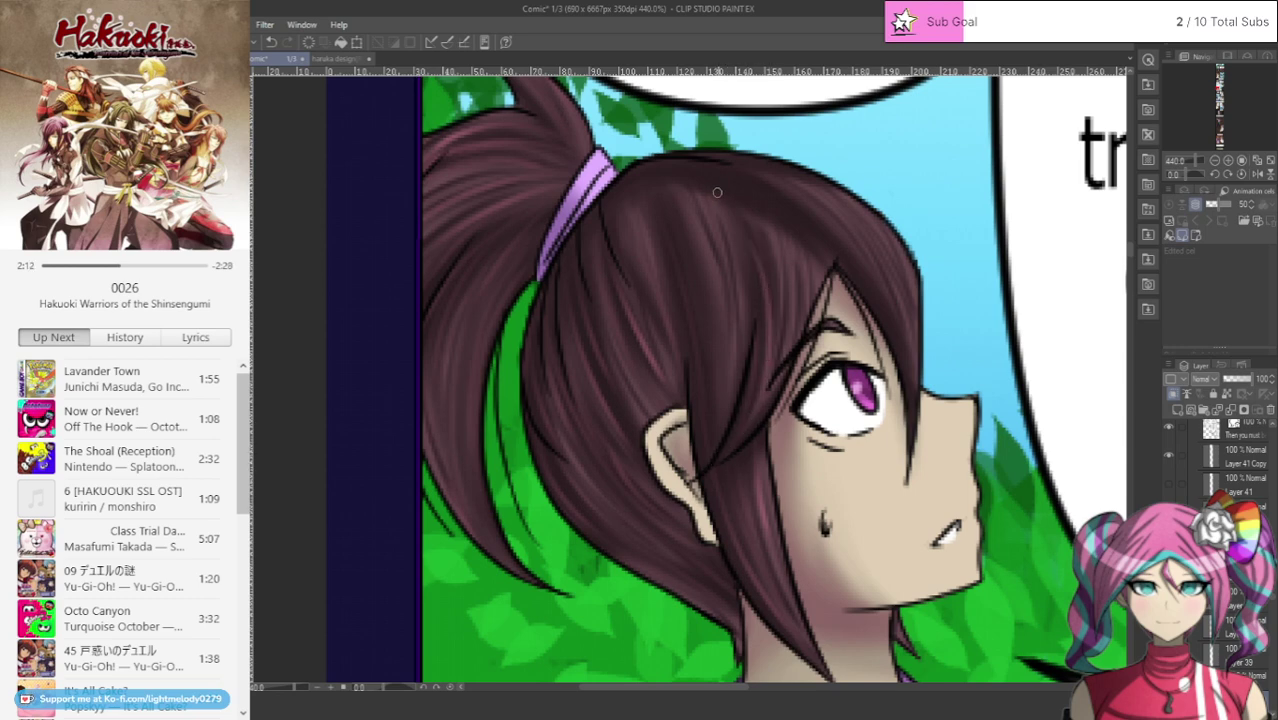
# Step: Add pinkish highlight strands to the middle of the head and along the crown toward the forehead
pyautogui.moveTo(697, 276); pyautogui.dragTo(716, 356)
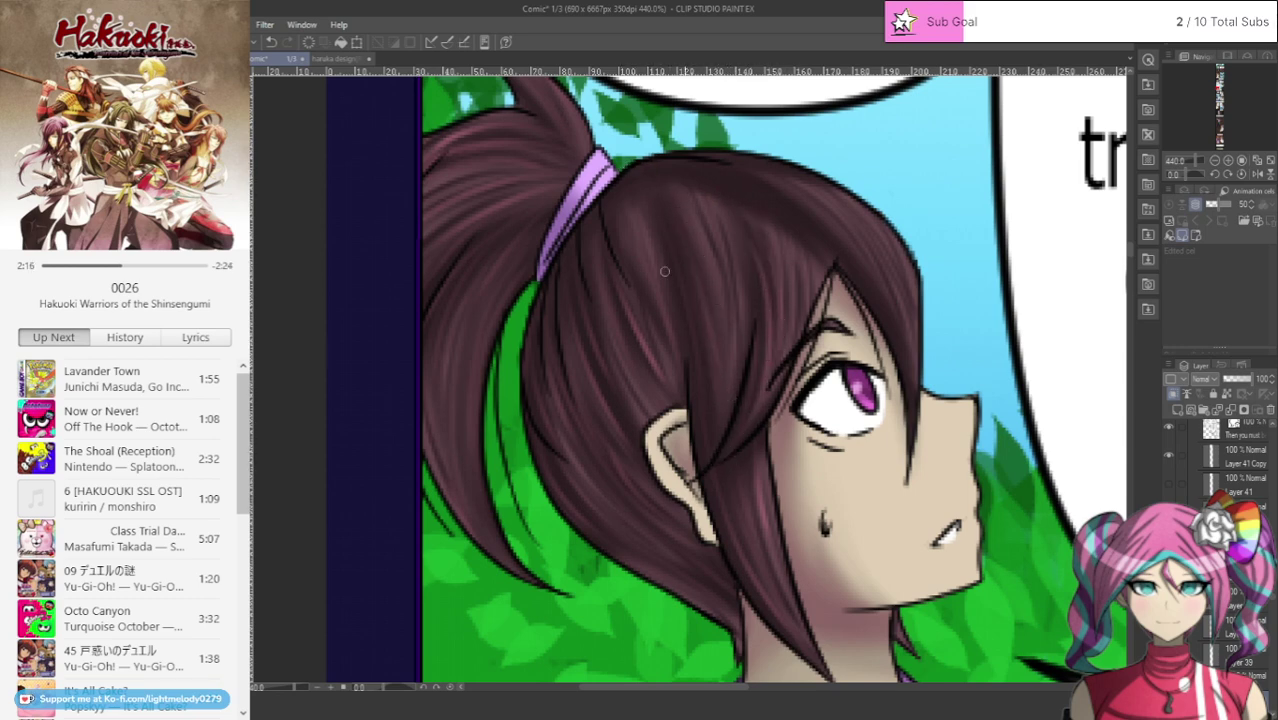
pyautogui.moveTo(659, 234); pyautogui.dragTo(688, 336)
pyautogui.moveTo(690, 170); pyautogui.dragTo(801, 237)
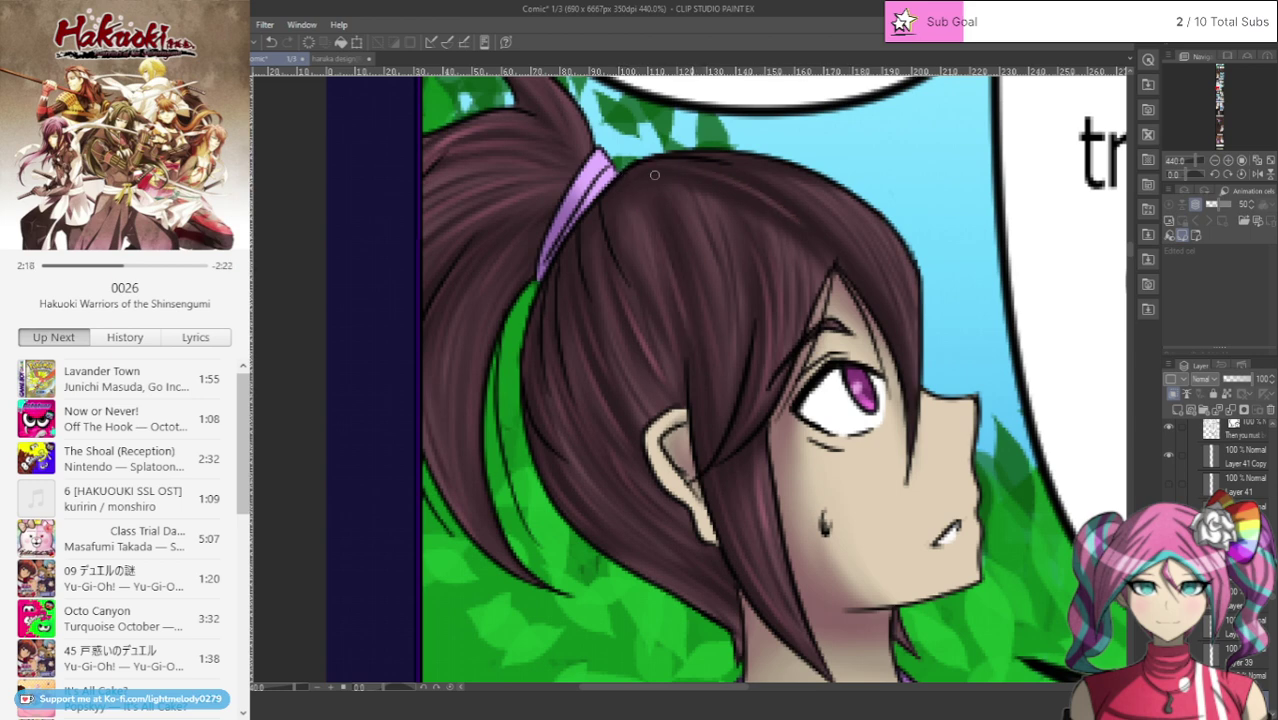
pyautogui.moveTo(654, 175); pyautogui.dragTo(794, 255)
pyautogui.moveTo(670, 178); pyautogui.dragTo(784, 241)
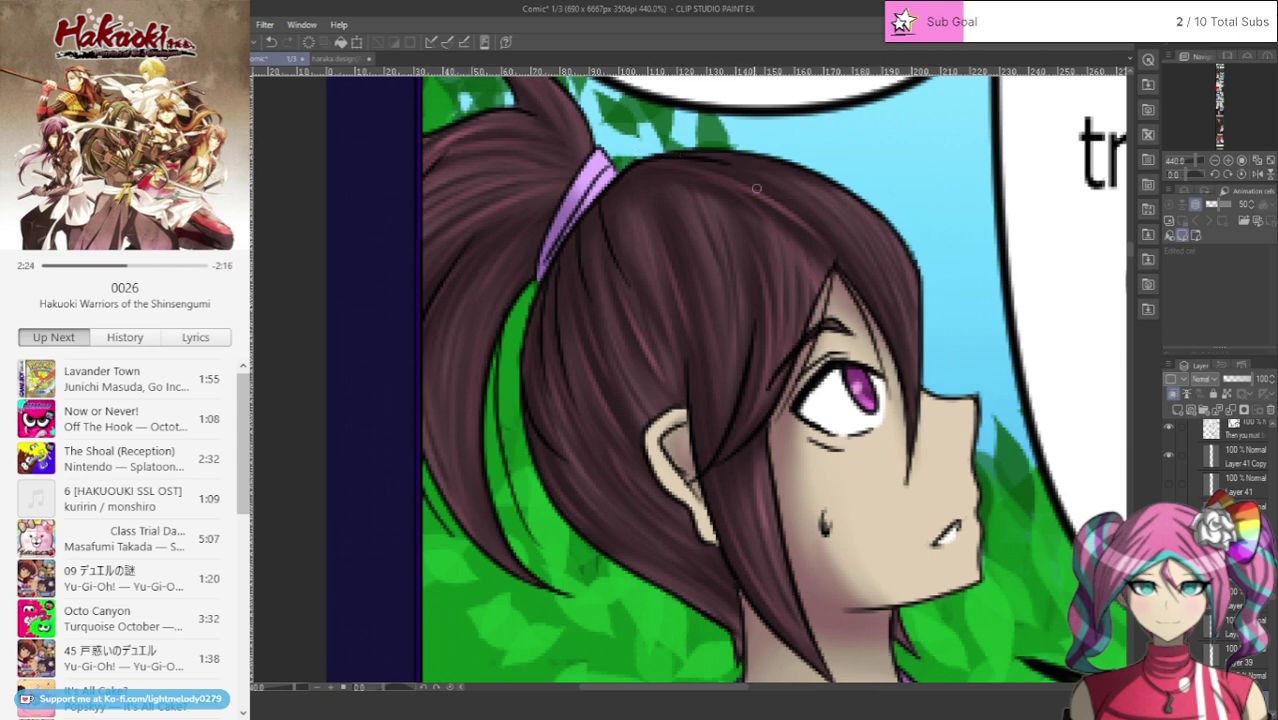
pyautogui.moveTo(745, 162)
pyautogui.mouseDown()
pyautogui.moveTo(802, 176)
pyautogui.moveTo(846, 215)
pyautogui.mouseUp()
pyautogui.moveTo(734, 171)
pyautogui.mouseDown()
pyautogui.moveTo(866, 254)
pyautogui.moveTo(882, 282)
pyautogui.mouseUp()
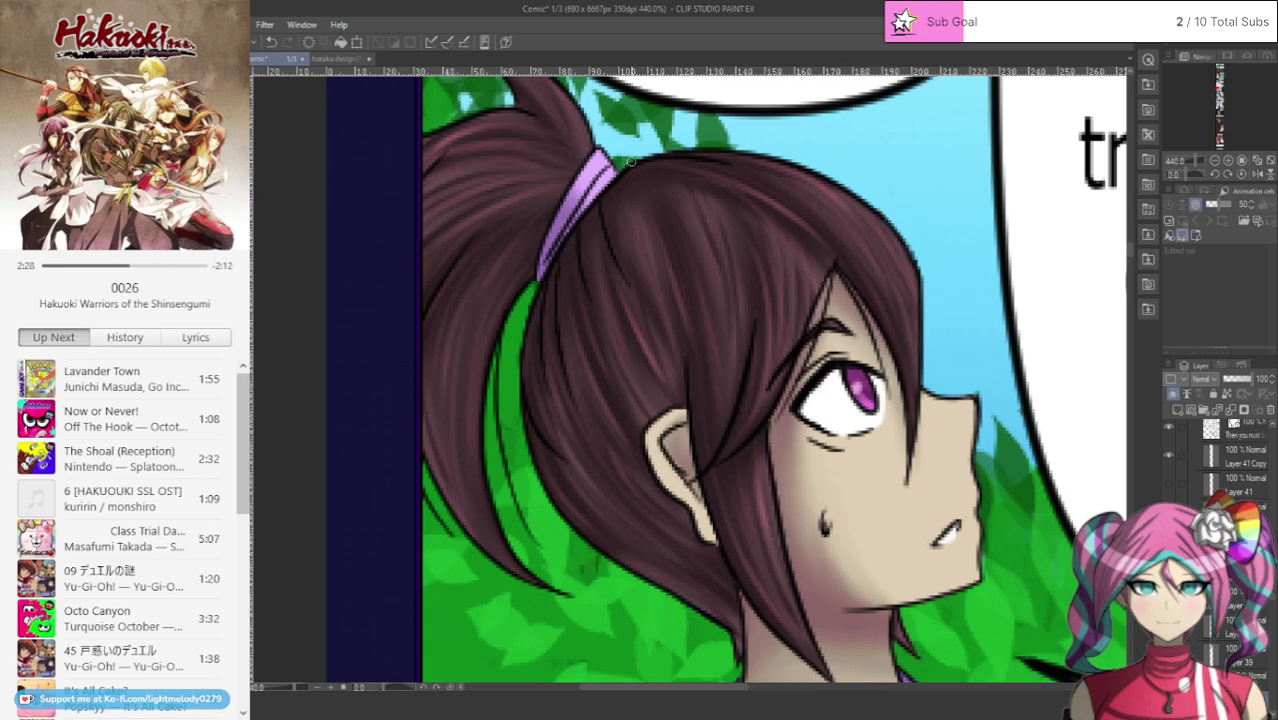
# Step: Draw pinkish strands from the top of the crown down toward the ear and into the side lock
pyautogui.moveTo(672, 168)
pyautogui.mouseDown()
pyautogui.moveTo(754, 268)
pyautogui.moveTo(758, 306)
pyautogui.mouseUp()
pyautogui.moveTo(693, 223); pyautogui.dragTo(712, 314)
pyautogui.moveTo(645, 165); pyautogui.dragTo(698, 311)
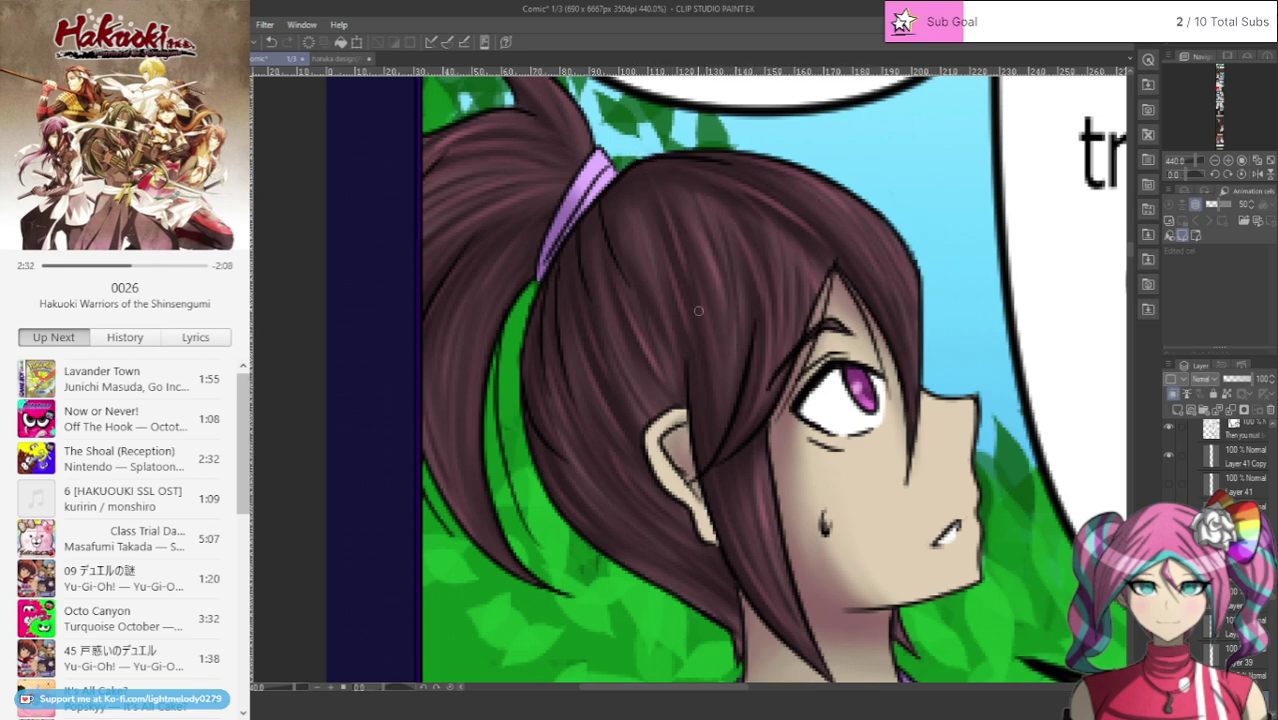
pyautogui.moveTo(630, 166)
pyautogui.mouseDown()
pyautogui.moveTo(687, 378)
pyautogui.moveTo(710, 411)
pyautogui.mouseUp()
pyautogui.moveTo(712, 311); pyautogui.dragTo(729, 443)
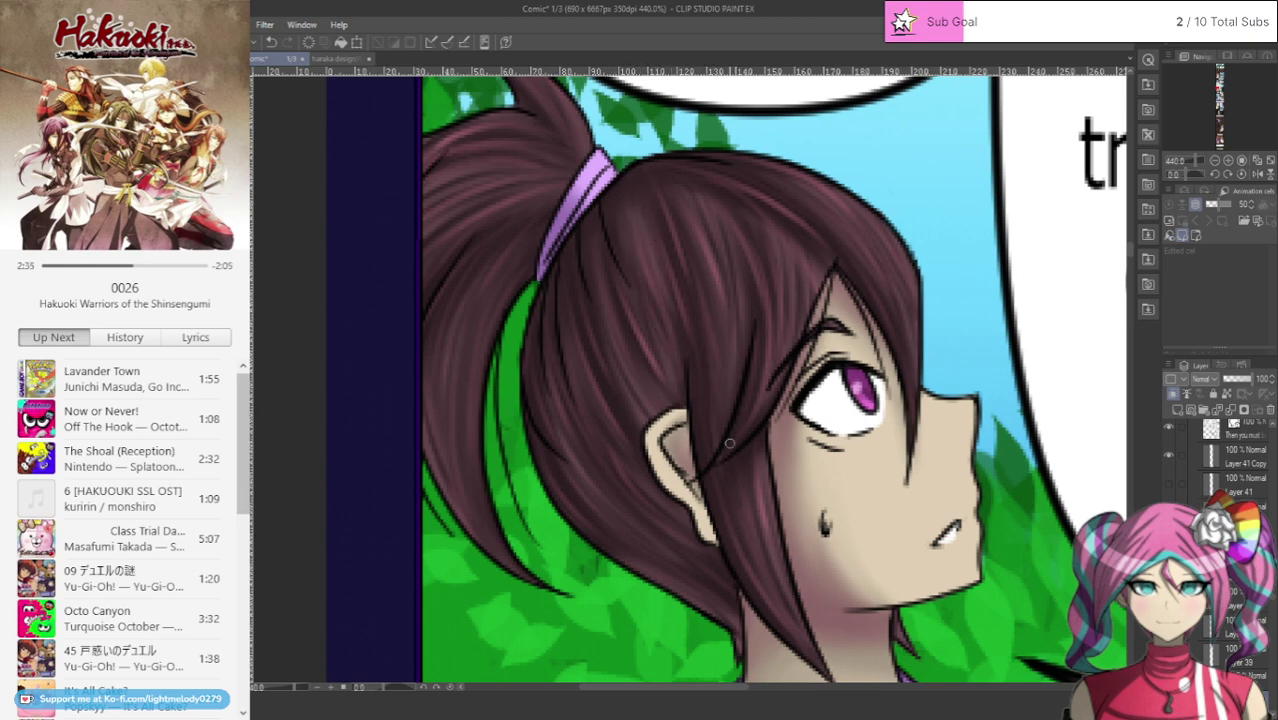
# Step: Shade the long lock beside the face with dark vertical strokes in the close-up eye panel above "Yes, I am..."
pyautogui.scroll(-10, 807, 614)
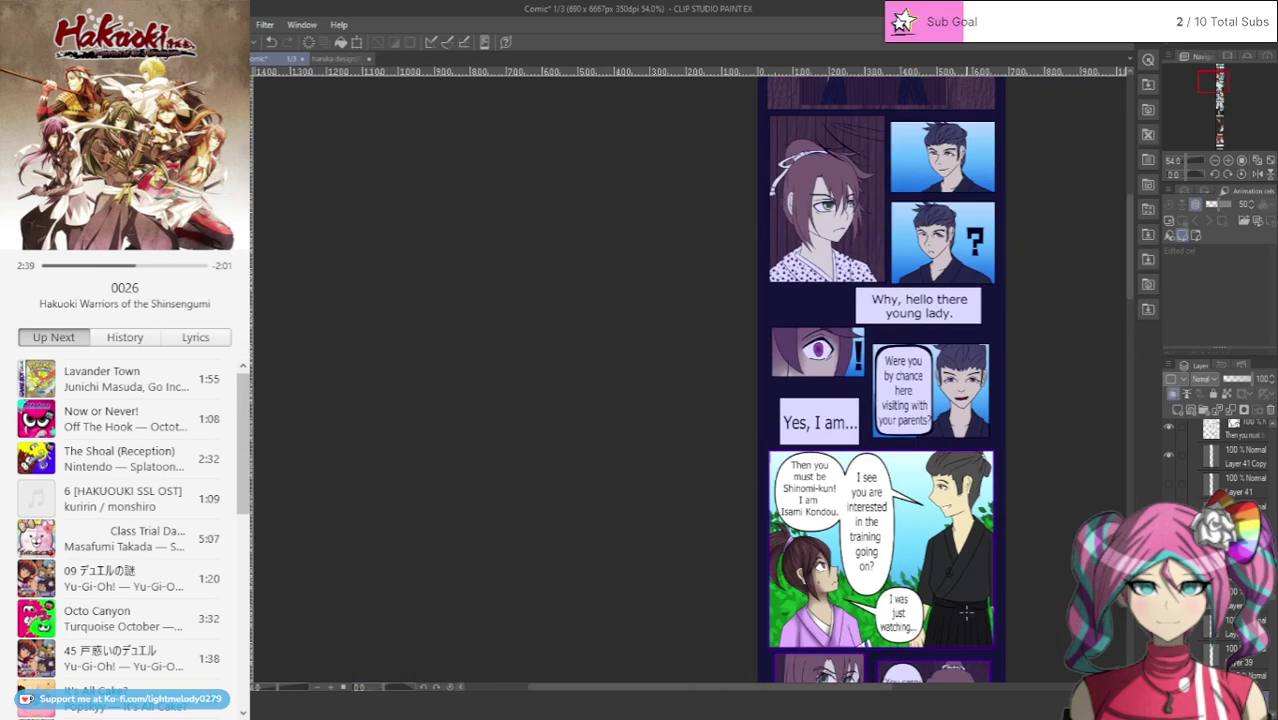
pyautogui.scroll(-2, 966, 612)
pyautogui.scroll(6, 837, 336)
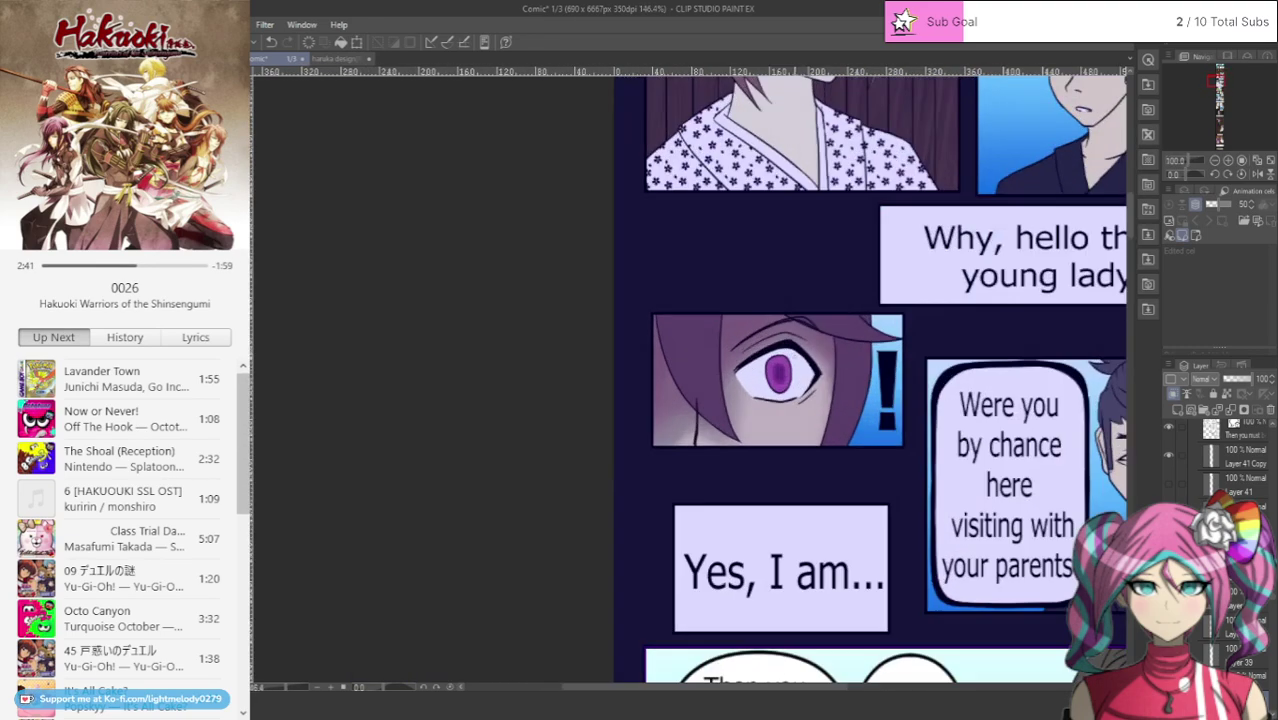
pyautogui.scroll(3, 762, 378)
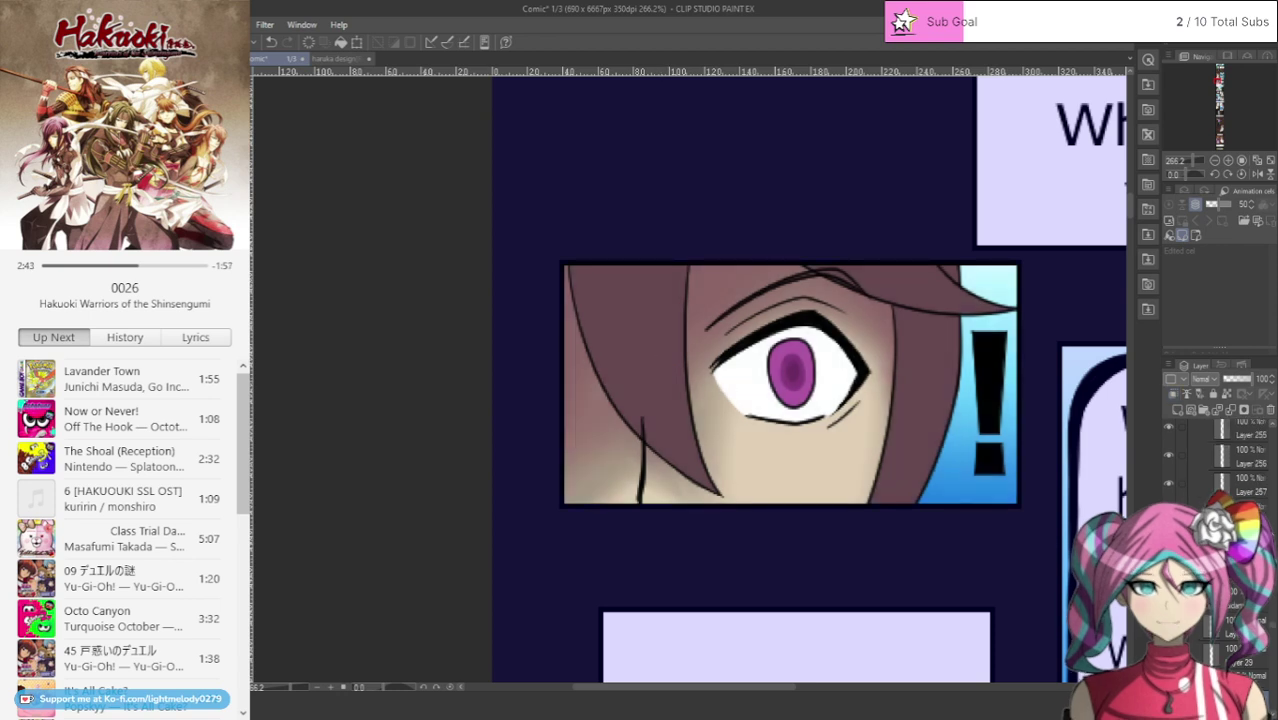
pyautogui.scroll(-2, 1229, 472)
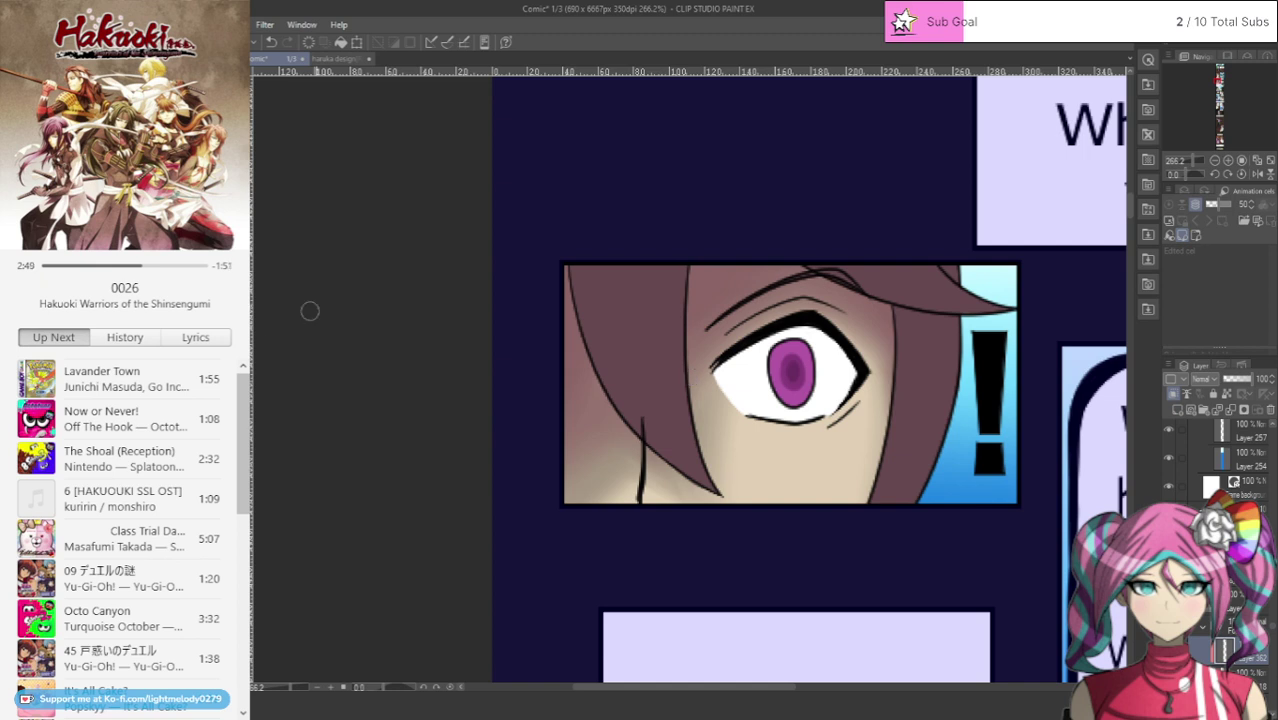
pyautogui.moveTo(672, 276)
pyautogui.mouseDown()
pyautogui.moveTo(706, 460)
pyautogui.moveTo(661, 268)
pyautogui.mouseUp()
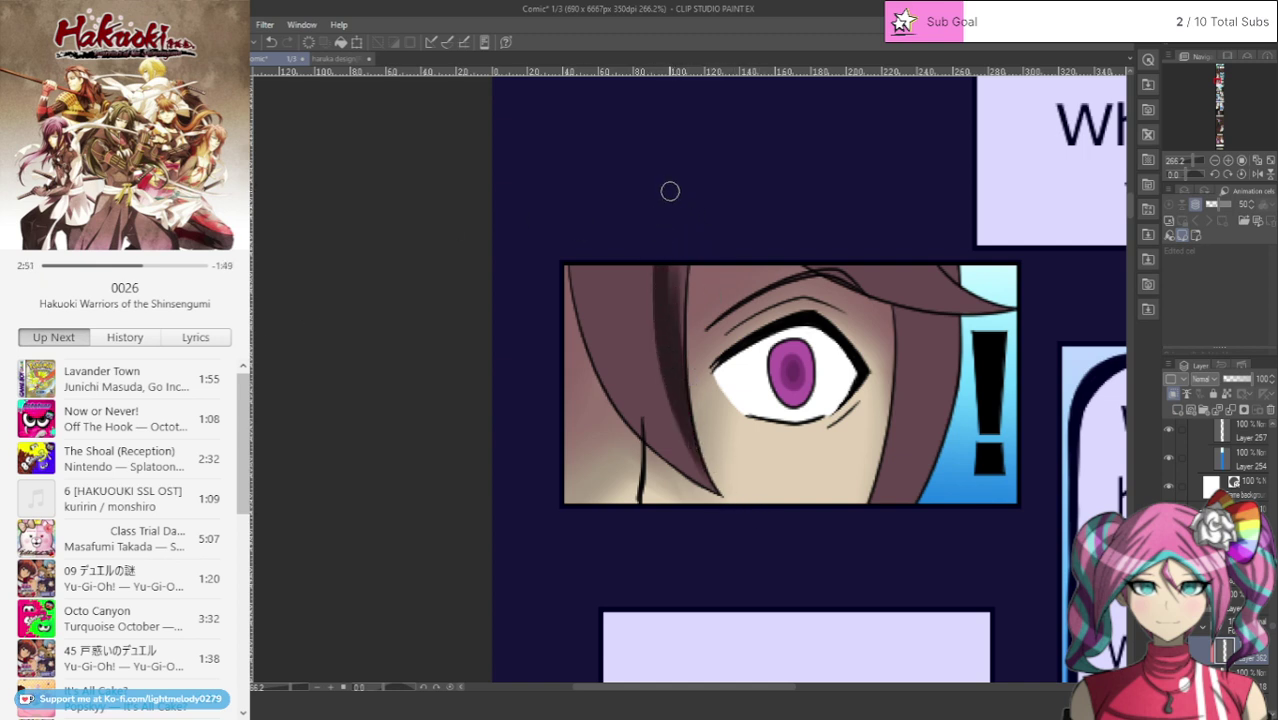
pyautogui.moveTo(677, 224); pyautogui.dragTo(692, 437)
pyautogui.moveTo(686, 247); pyautogui.dragTo(690, 434)
pyautogui.moveTo(663, 306)
pyautogui.mouseDown()
pyautogui.moveTo(749, 530)
pyautogui.moveTo(715, 499)
pyautogui.moveTo(632, 268)
pyautogui.mouseUp()
pyautogui.moveTo(657, 207); pyautogui.dragTo(671, 433)
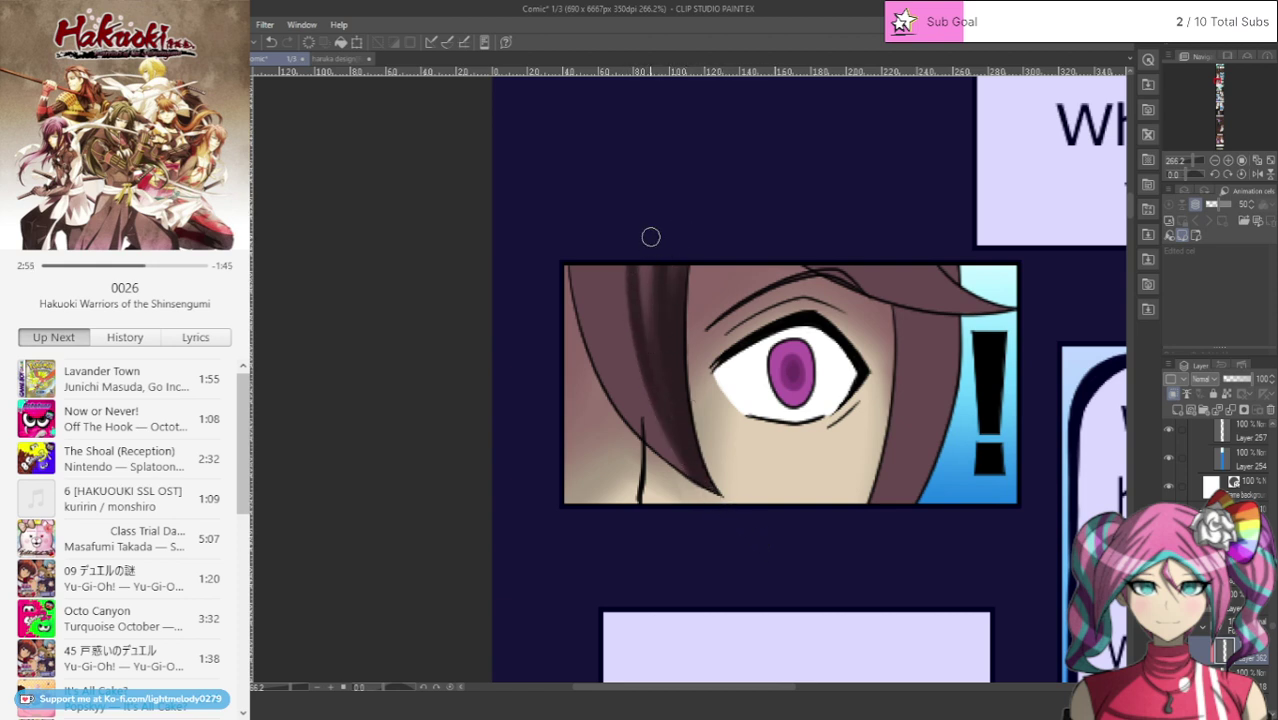
pyautogui.moveTo(629, 239)
pyautogui.mouseDown()
pyautogui.moveTo(727, 506)
pyautogui.moveTo(569, 229)
pyautogui.moveTo(642, 433)
pyautogui.mouseUp()
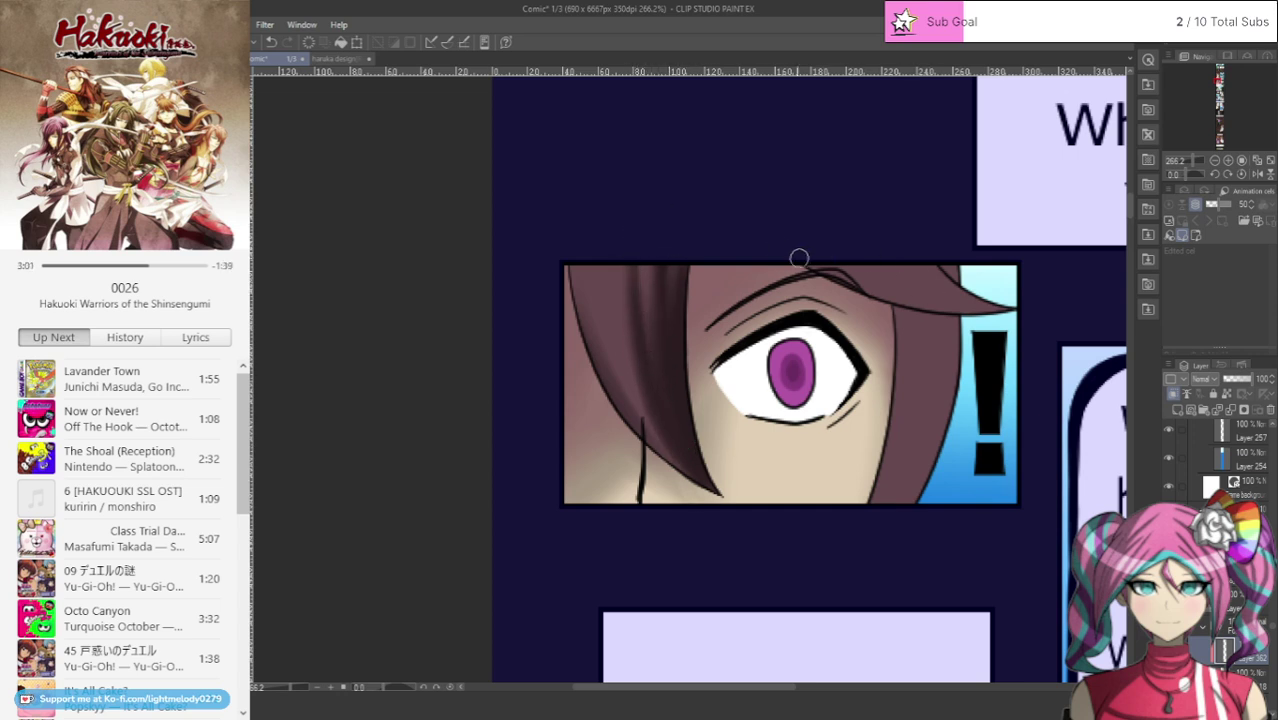
# Step: Shade the swept bang above the eye and the hair lock beside the exclamation mark with dark strokes
pyautogui.moveTo(800, 262); pyautogui.dragTo(1008, 316)
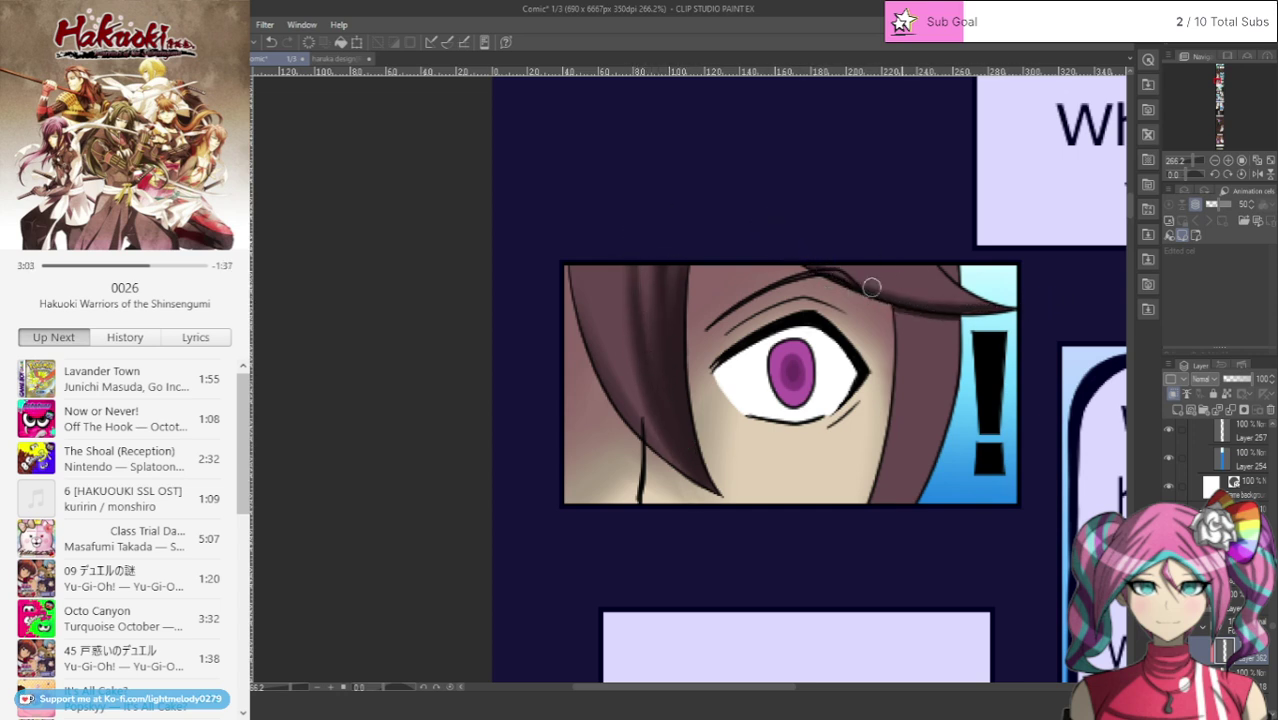
pyautogui.moveTo(896, 296); pyautogui.dragTo(848, 276)
pyautogui.moveTo(1006, 321)
pyautogui.mouseDown()
pyautogui.moveTo(882, 318)
pyautogui.moveTo(846, 293)
pyautogui.mouseUp()
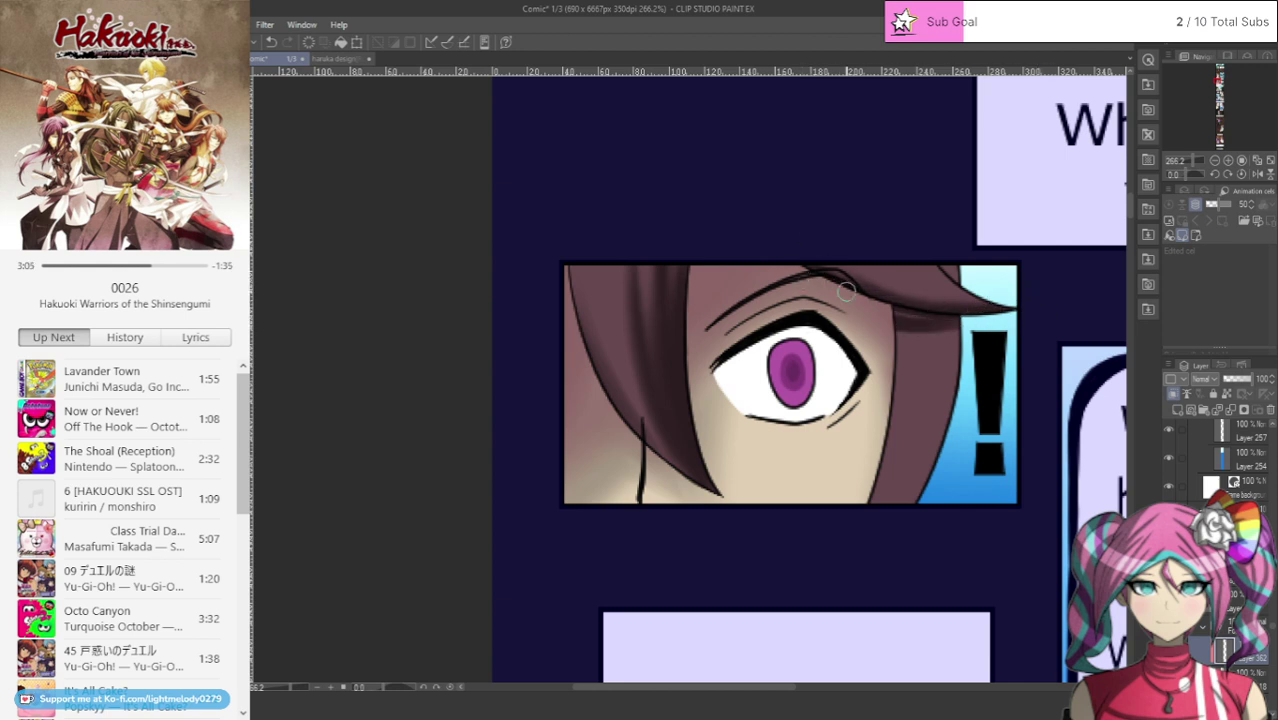
pyautogui.moveTo(964, 331)
pyautogui.mouseDown()
pyautogui.moveTo(895, 318)
pyautogui.moveTo(899, 465)
pyautogui.moveTo(861, 575)
pyautogui.mouseUp()
pyautogui.moveTo(891, 344); pyautogui.dragTo(865, 549)
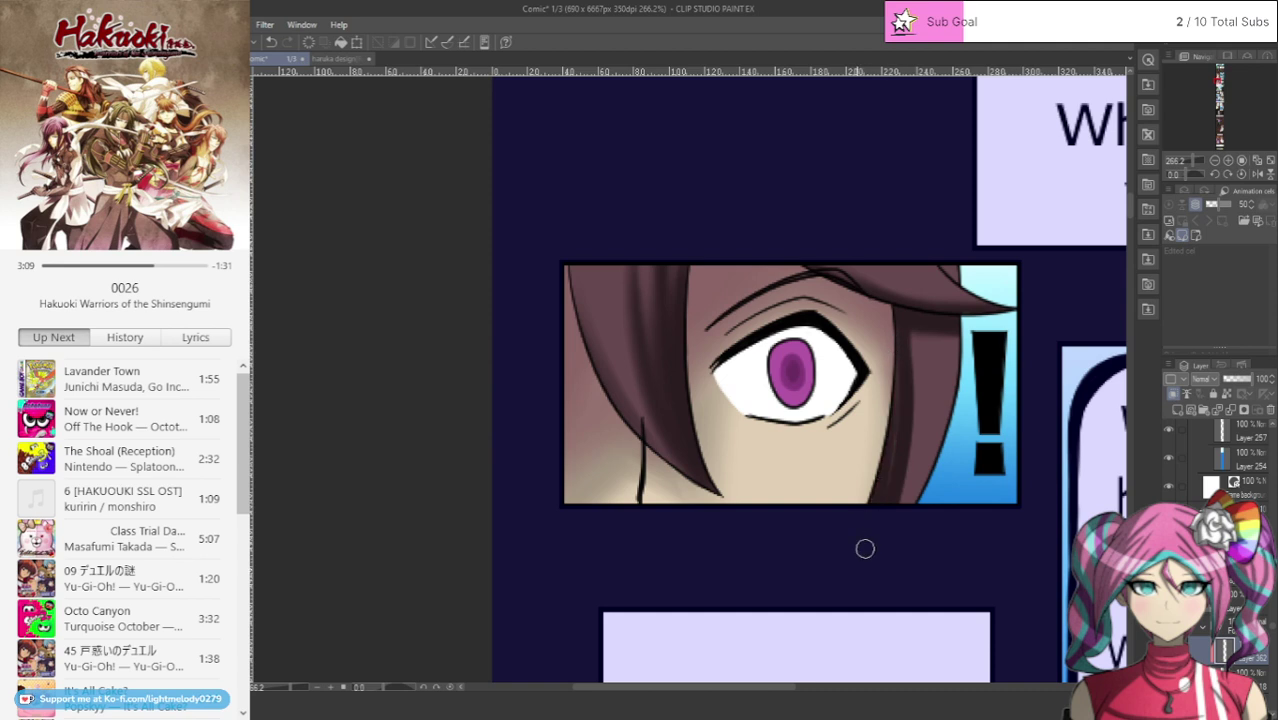
pyautogui.moveTo(904, 306); pyautogui.dragTo(870, 551)
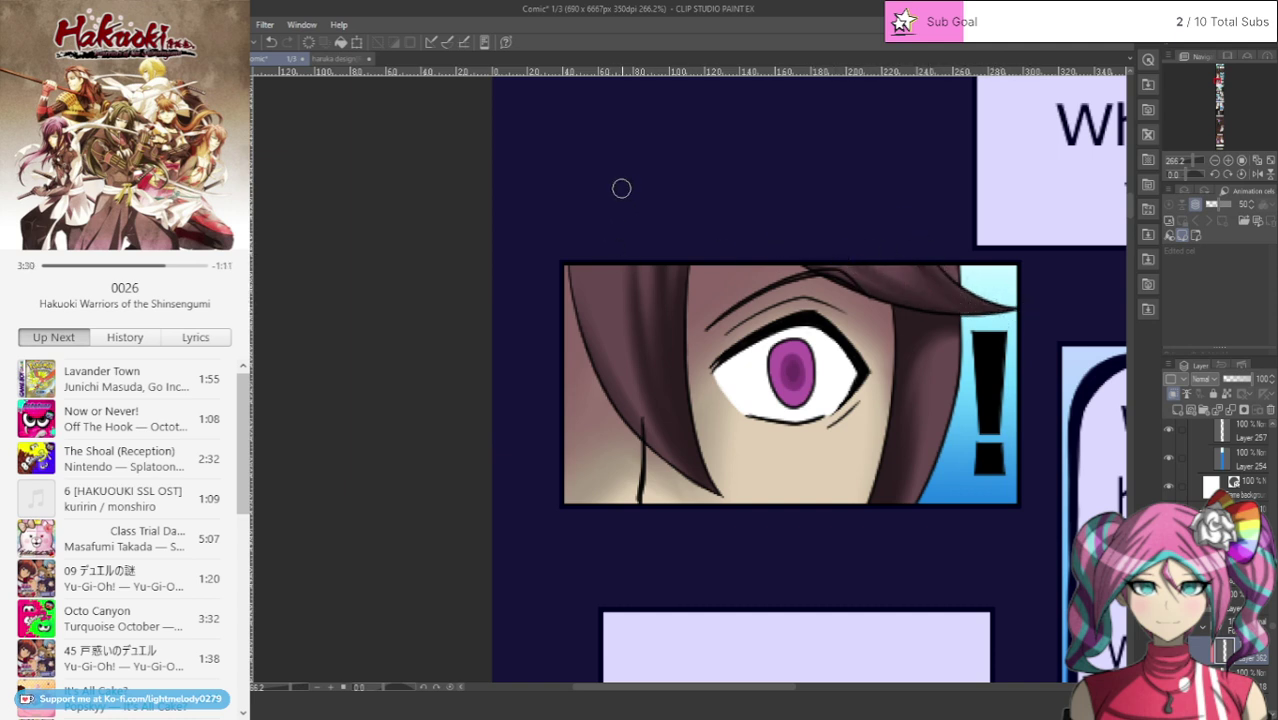
# Step: Draw fine dark strands down the long lock beside the face and in the hair lock beside the exclamation mark
pyautogui.moveTo(583, 318); pyautogui.dragTo(580, 270)
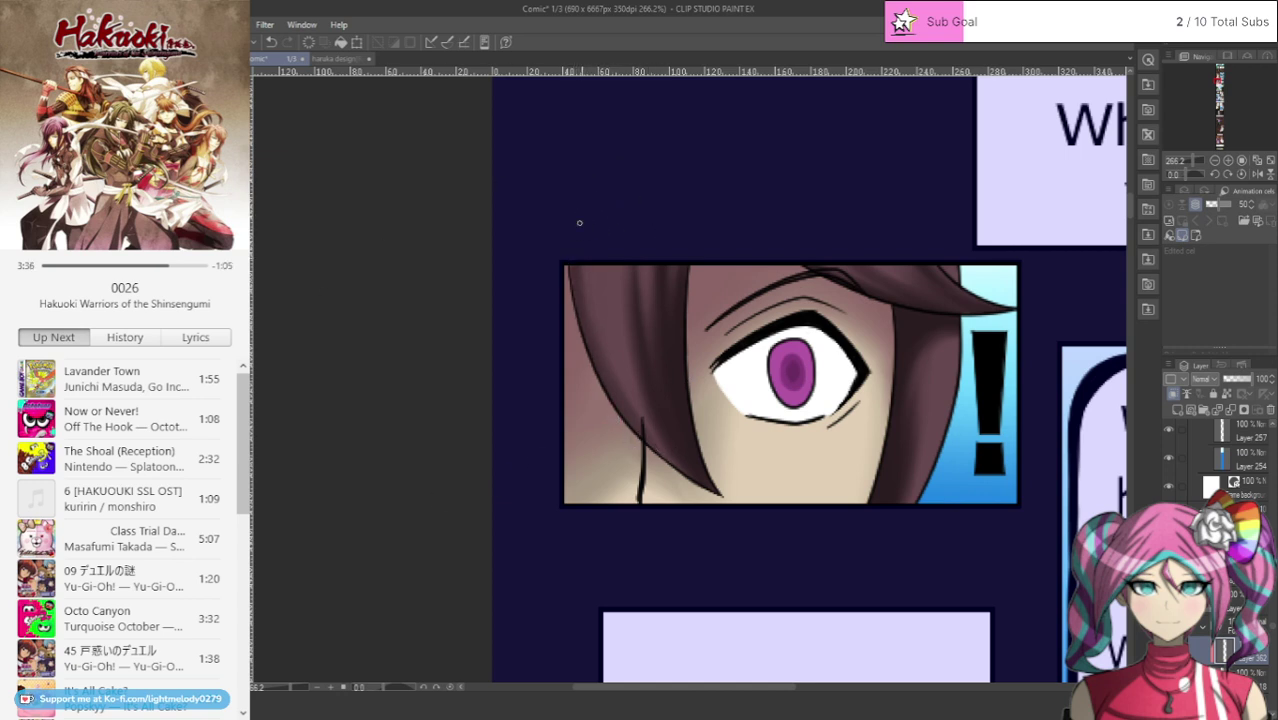
pyautogui.moveTo(593, 270); pyautogui.dragTo(719, 485)
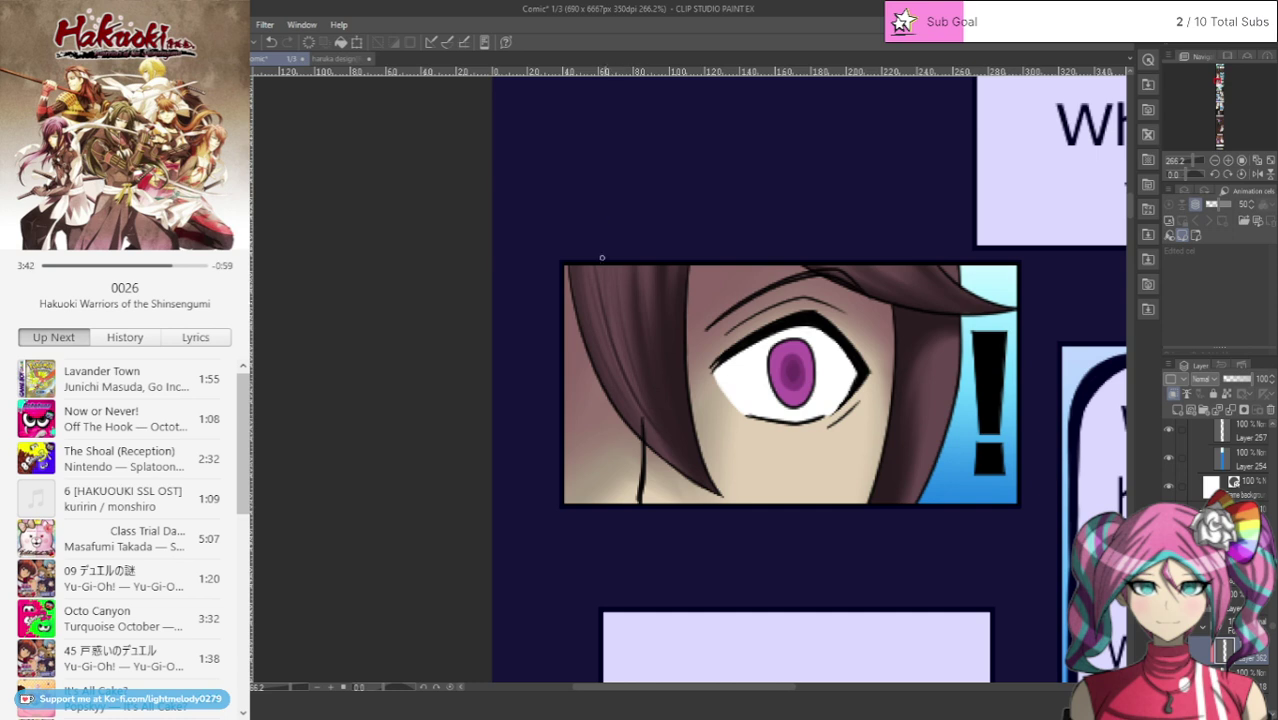
pyautogui.moveTo(640, 422); pyautogui.dragTo(680, 470)
pyautogui.moveTo(933, 370); pyautogui.dragTo(884, 545)
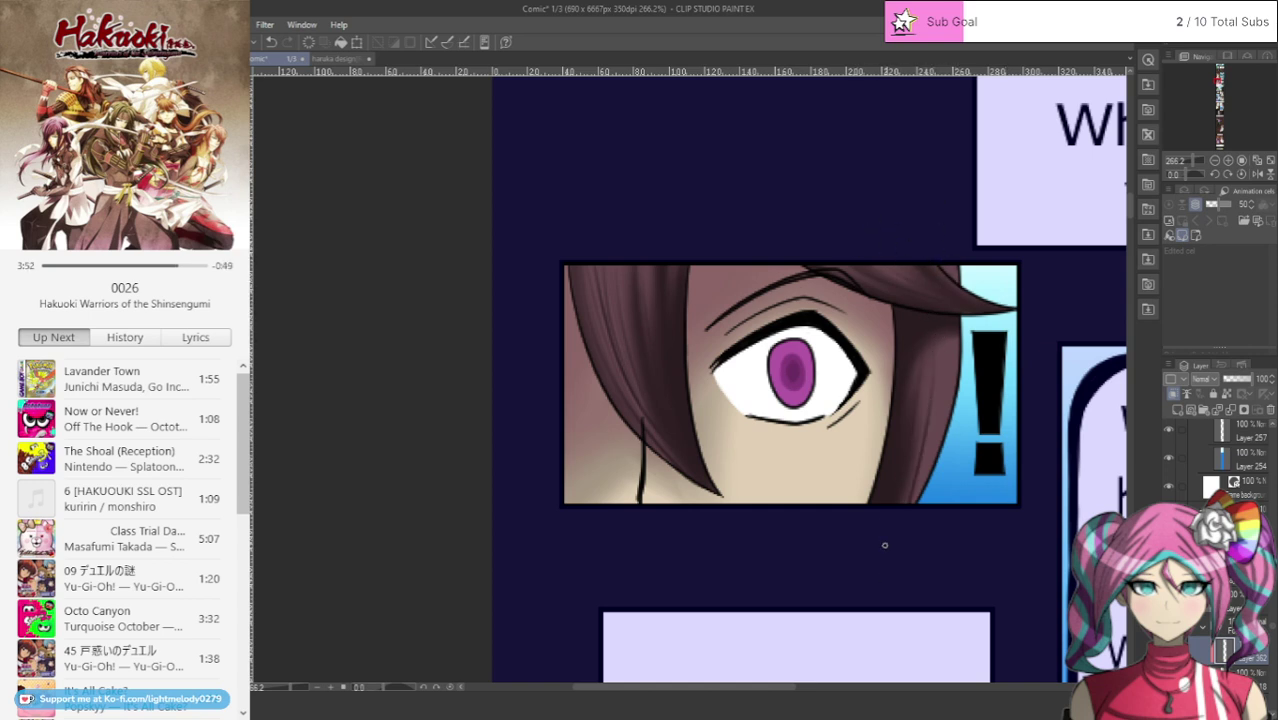
pyautogui.moveTo(936, 446); pyautogui.dragTo(946, 322)
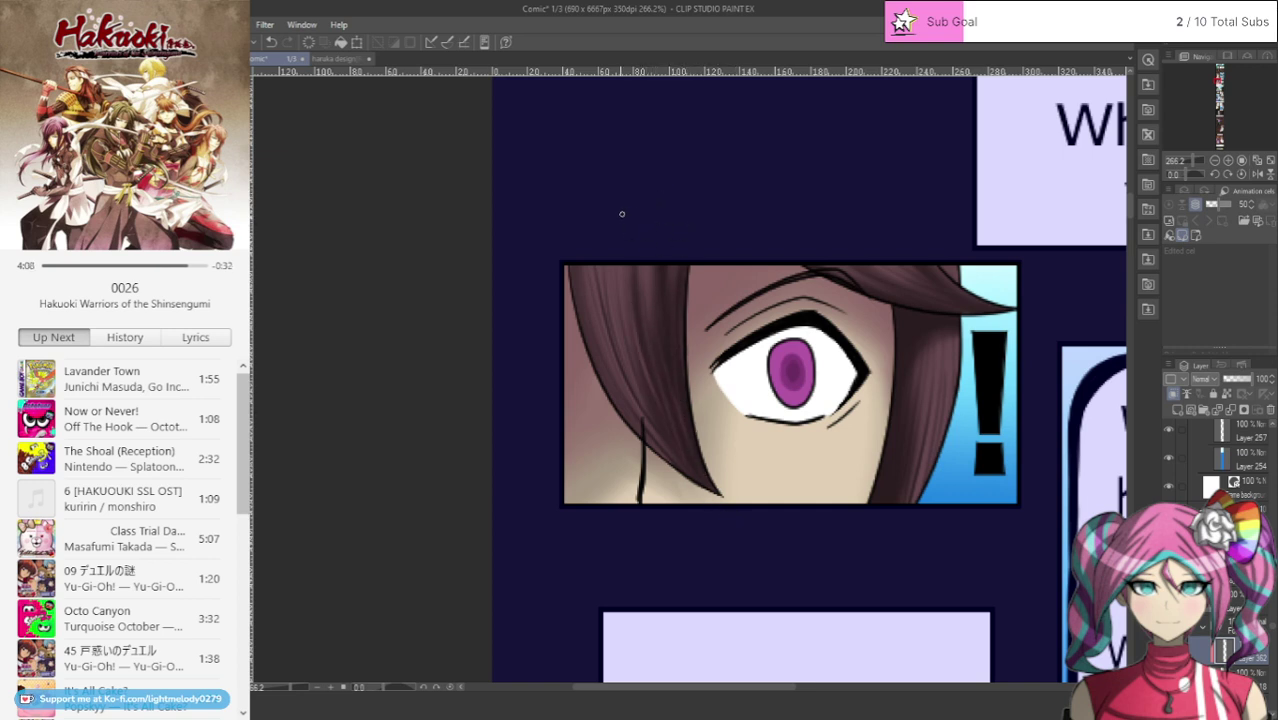
# Step: Add thin pinkish highlight strands to the long face lock, the swept bang and the lock beside the exclamation mark
pyautogui.moveTo(626, 364); pyautogui.dragTo(709, 491)
pyautogui.moveTo(598, 330)
pyautogui.mouseDown()
pyautogui.moveTo(628, 394)
pyautogui.moveTo(718, 492)
pyautogui.mouseUp()
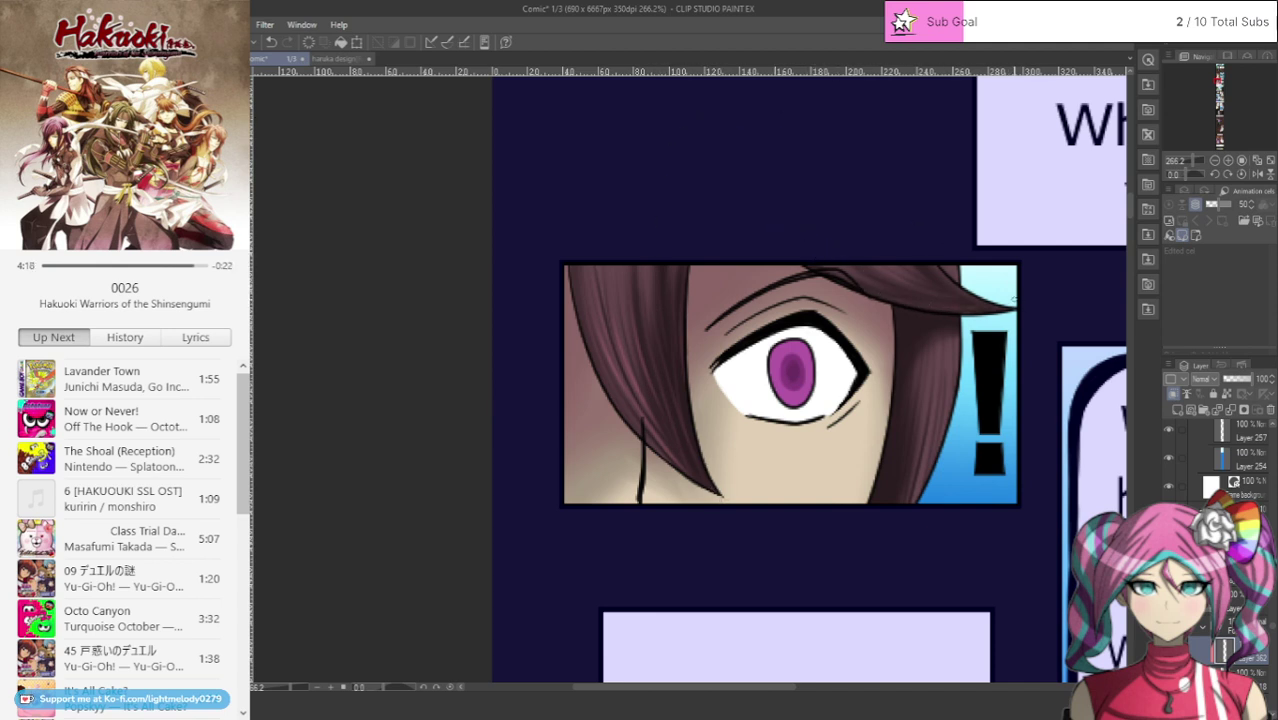
pyautogui.moveTo(914, 276); pyautogui.dragTo(954, 292)
pyautogui.moveTo(903, 322); pyautogui.dragTo(873, 550)
pyautogui.moveTo(914, 330); pyautogui.dragTo(898, 506)
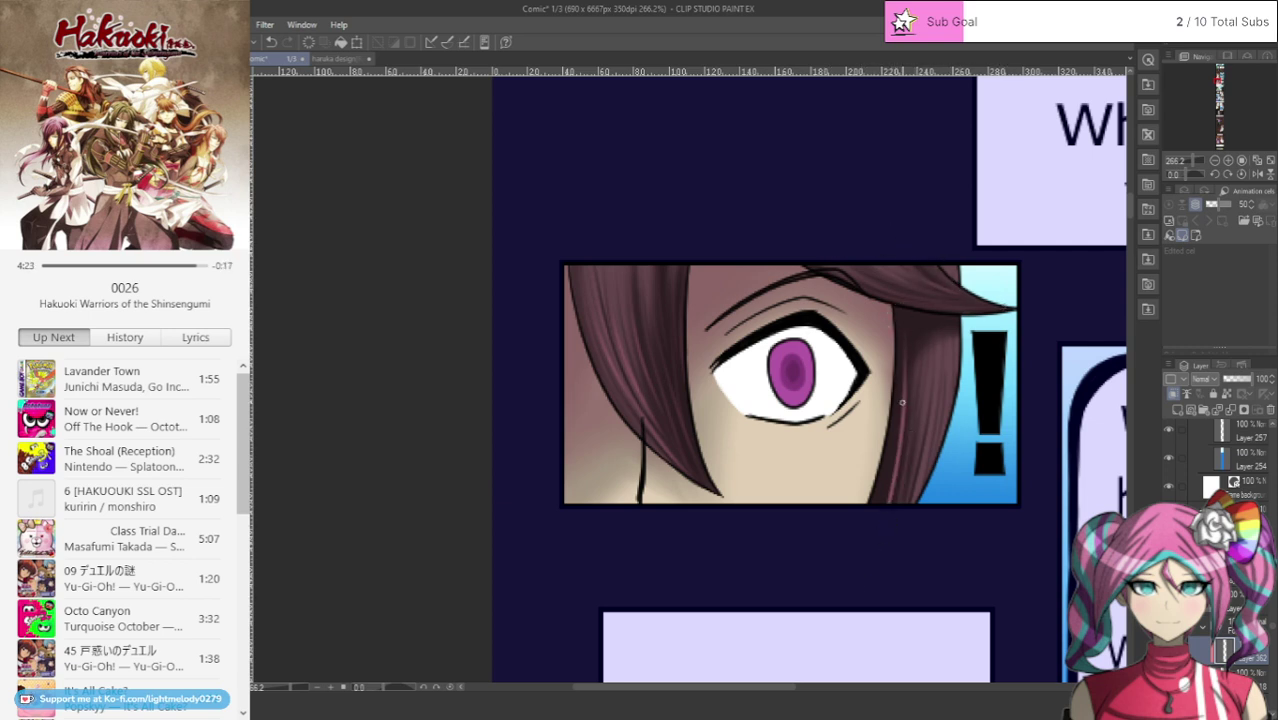
pyautogui.moveTo(910, 326); pyautogui.dragTo(898, 544)
pyautogui.moveTo(934, 327)
pyautogui.mouseDown()
pyautogui.moveTo(898, 527)
pyautogui.moveTo(907, 489)
pyautogui.mouseUp()
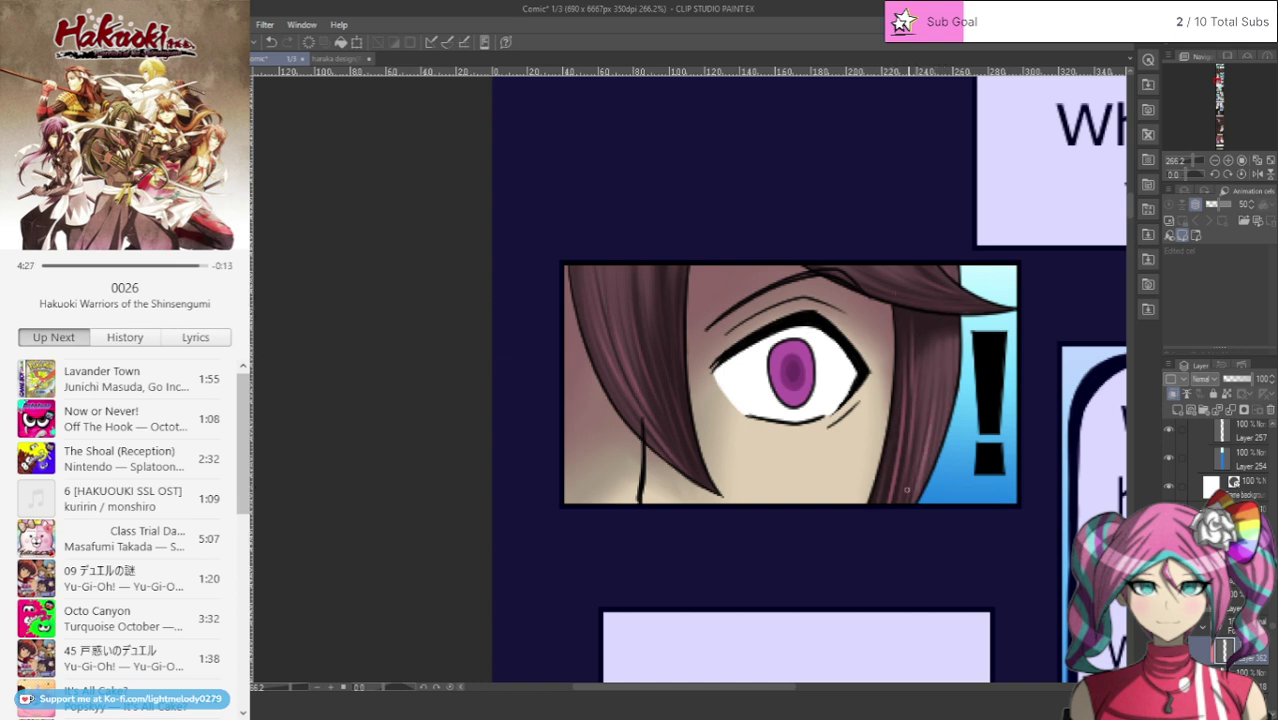
pyautogui.moveTo(950, 316)
pyautogui.mouseDown()
pyautogui.moveTo(946, 410)
pyautogui.moveTo(924, 437)
pyautogui.mouseUp()
pyautogui.scroll(-10, 924, 437)
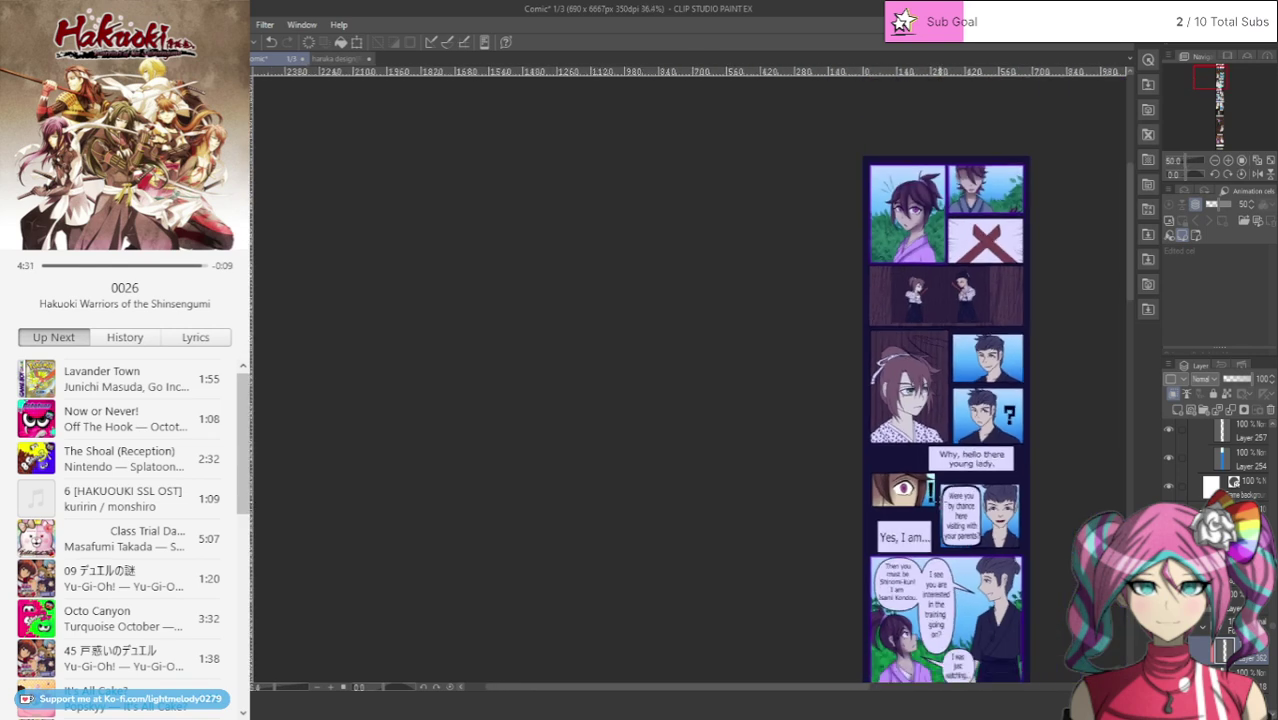
pyautogui.moveTo(1207, 73); pyautogui.dragTo(1219, 71)
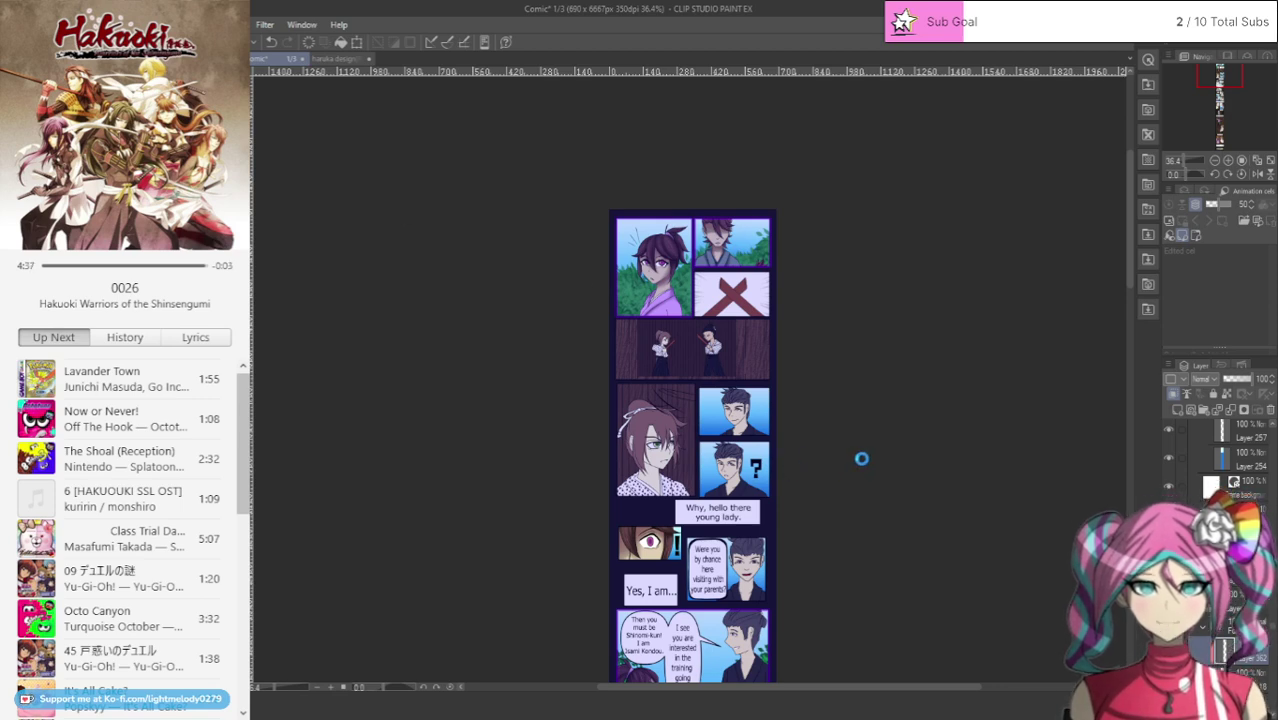
pyautogui.scroll(1, 783, 415)
pyautogui.scroll(1, 577, 560)
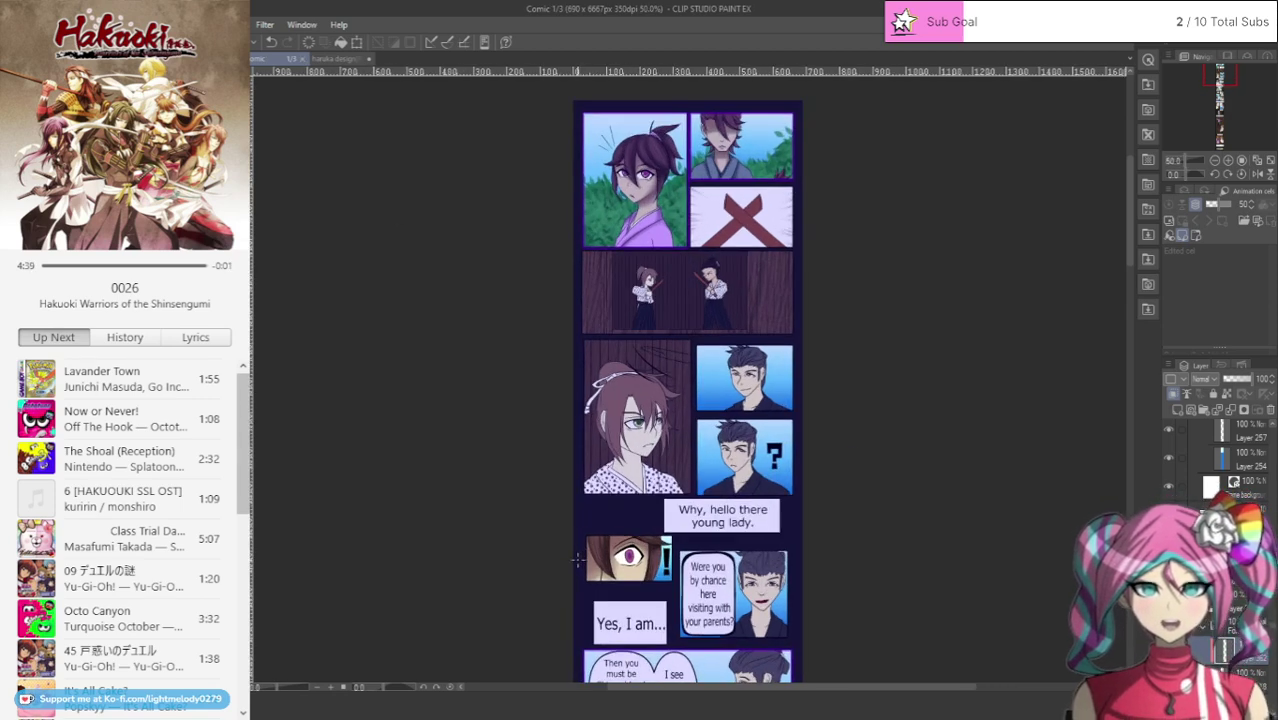